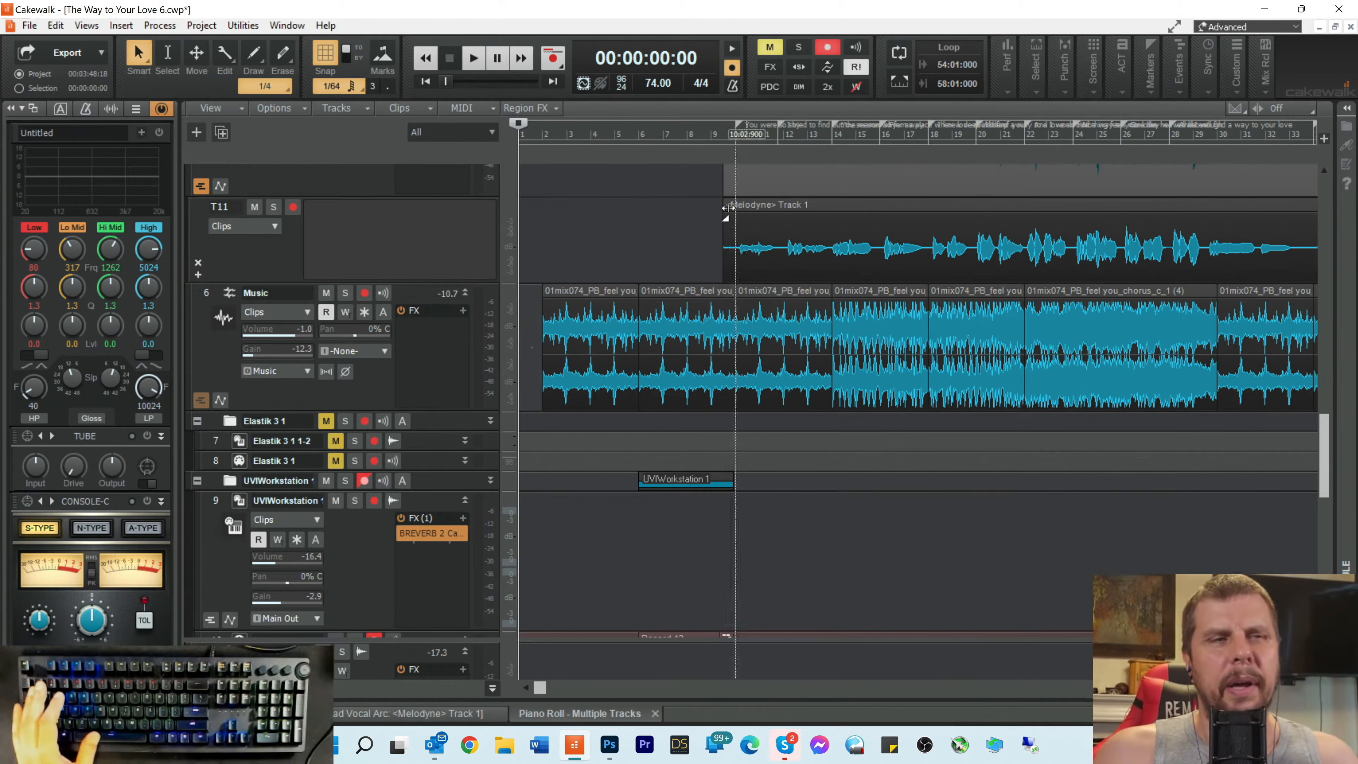
# Step: Place the playhead in bar 1 and collapse the take lanes of Track 1, Track 2 and Track 3
pyautogui.click(528, 139)
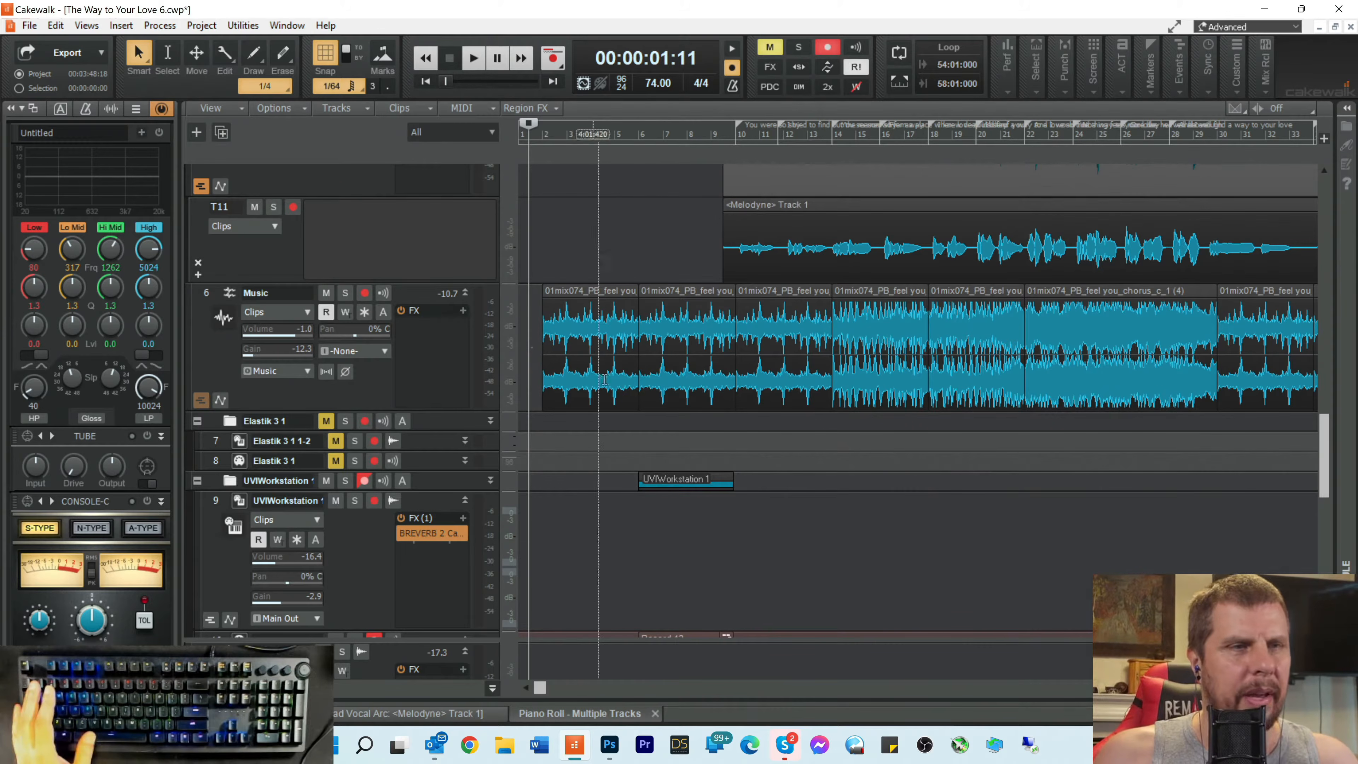
pyautogui.scroll(5, 635, 381)
pyautogui.scroll(10, 636, 380)
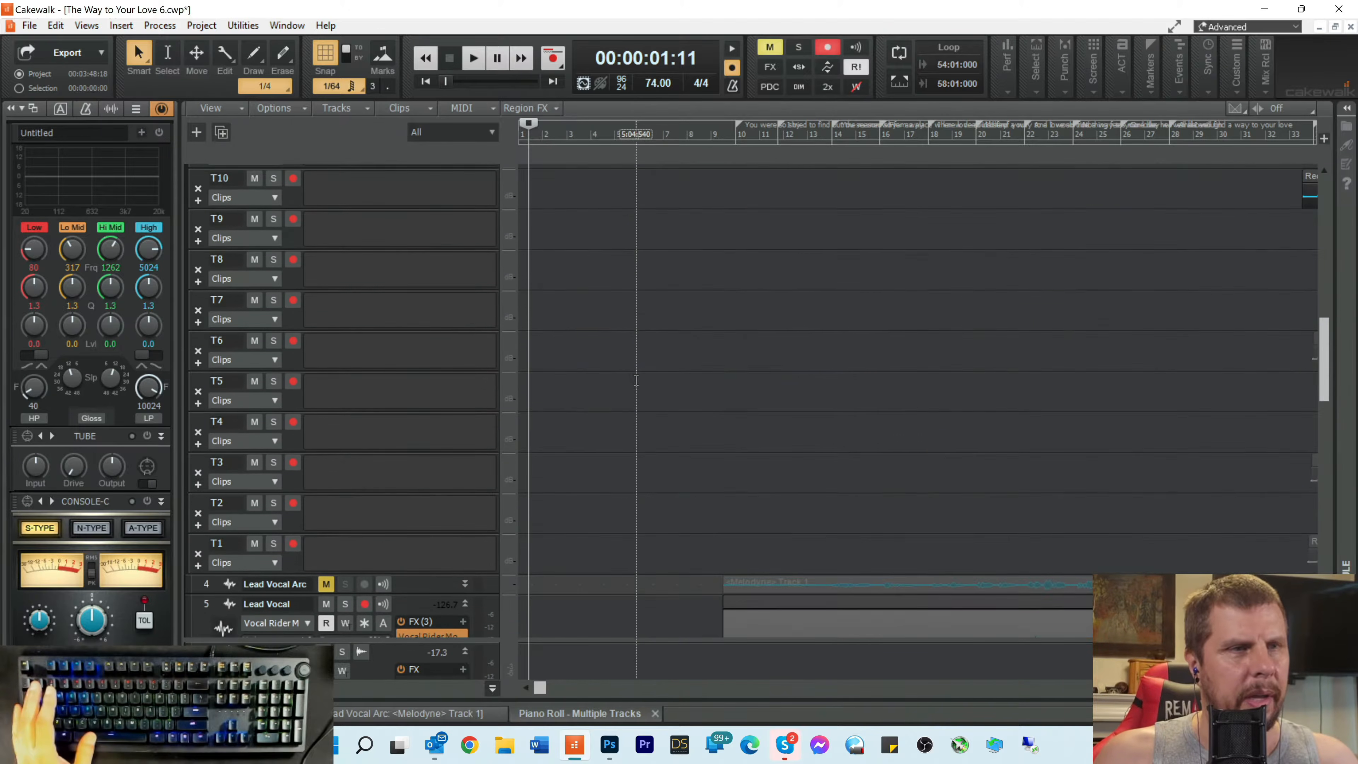
pyautogui.scroll(3, 345, 436)
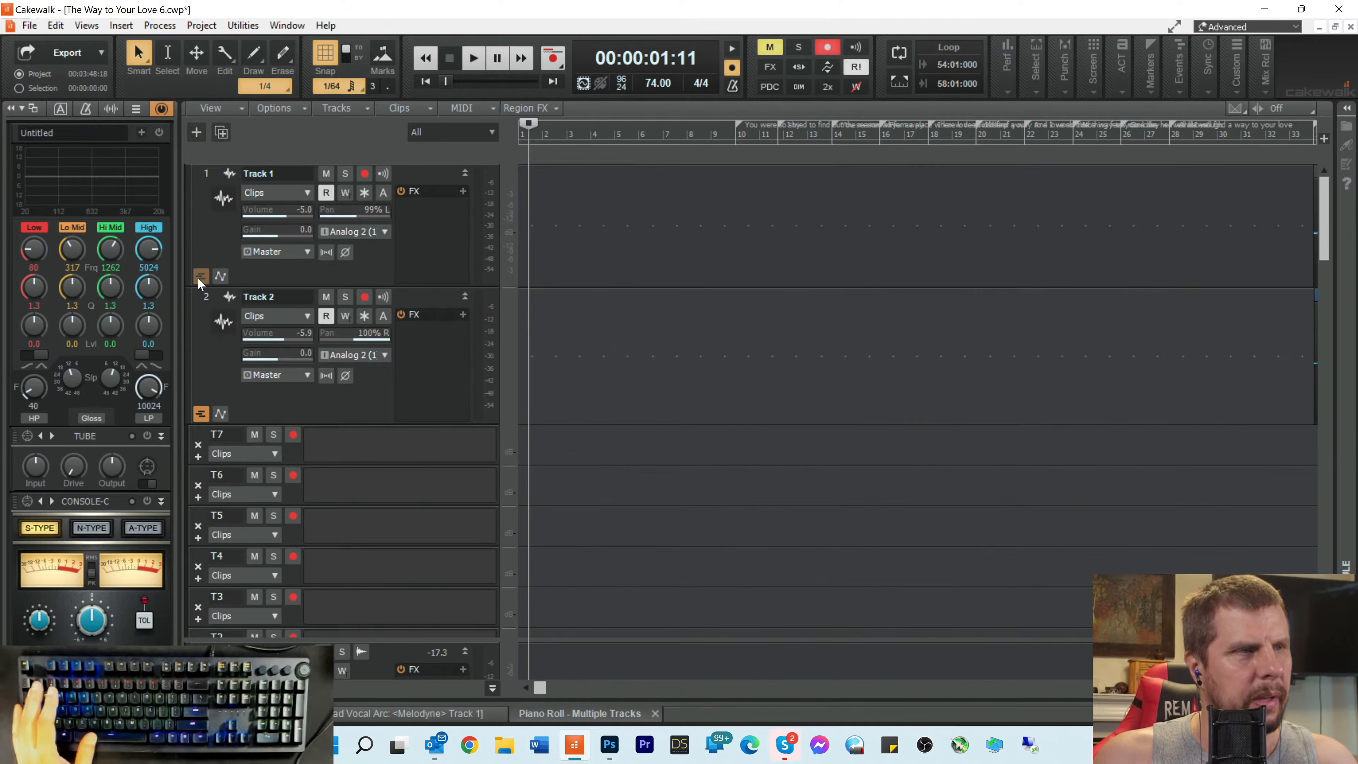
pyautogui.click(197, 277)
pyautogui.click(201, 277)
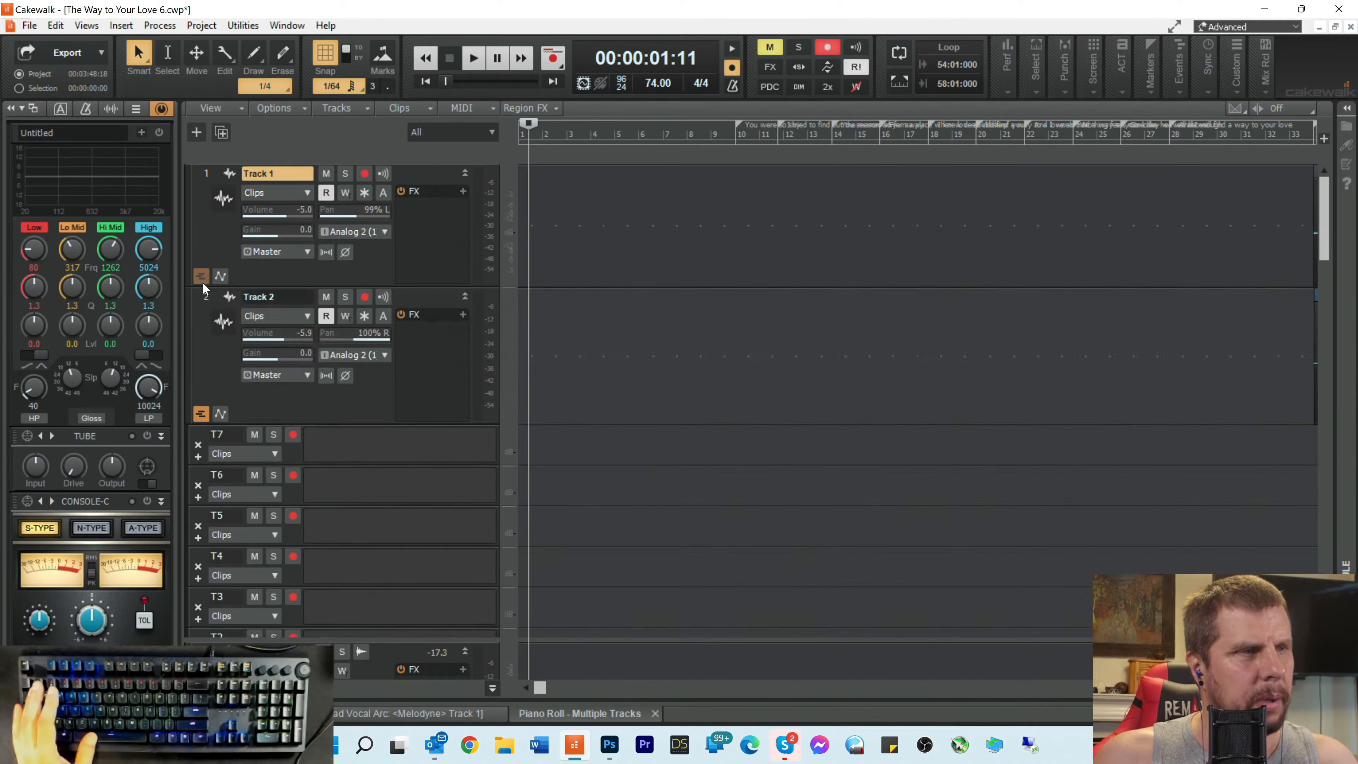
pyautogui.click(195, 416)
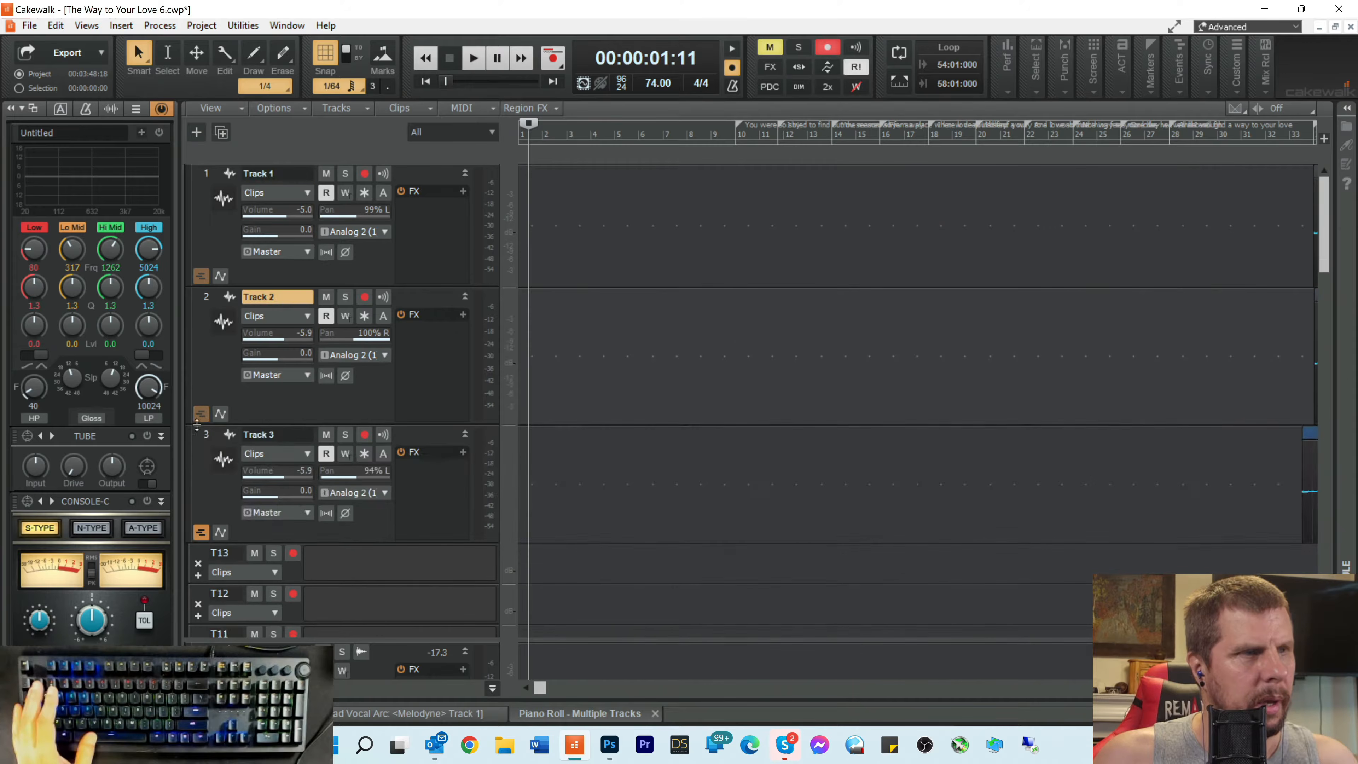
pyautogui.click(201, 533)
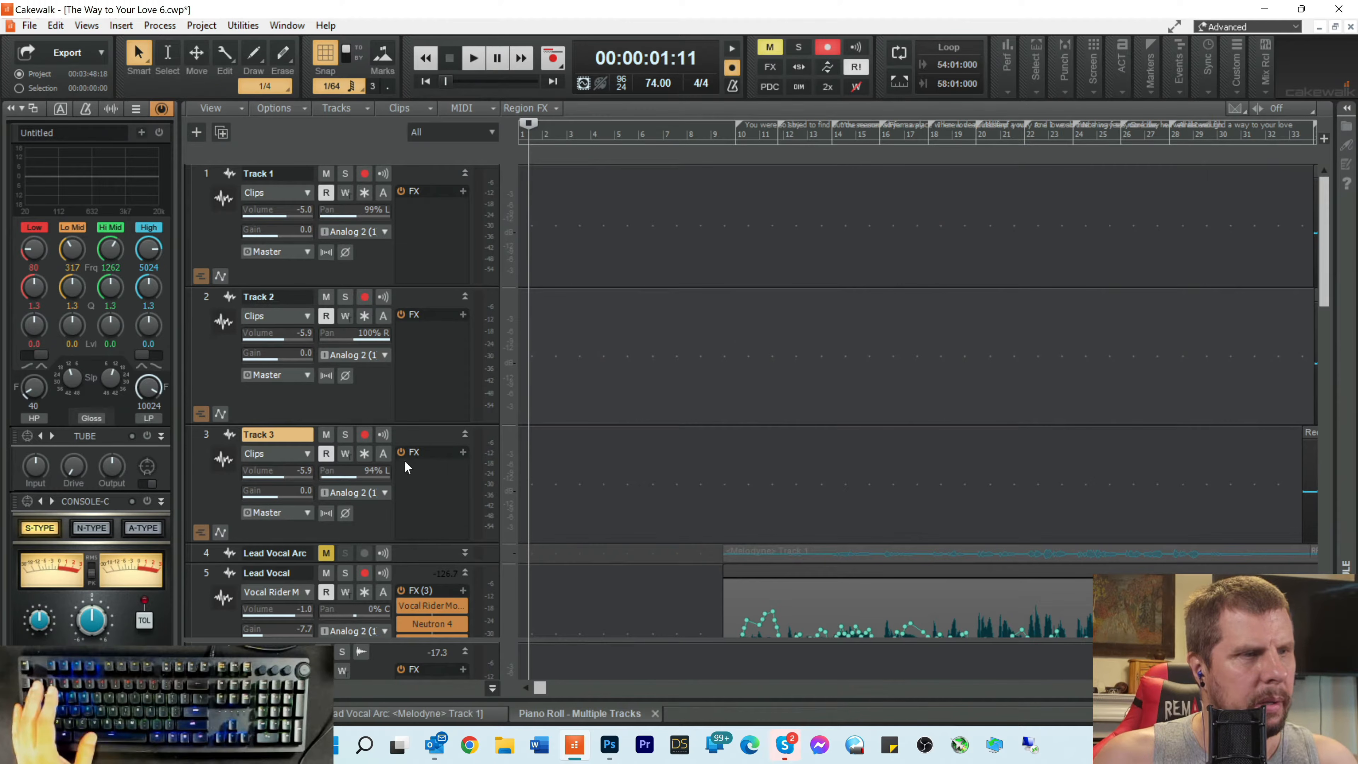
# Step: Mute Track 3, Track 2 and Track 1
pyautogui.scroll(-2, 616, 452)
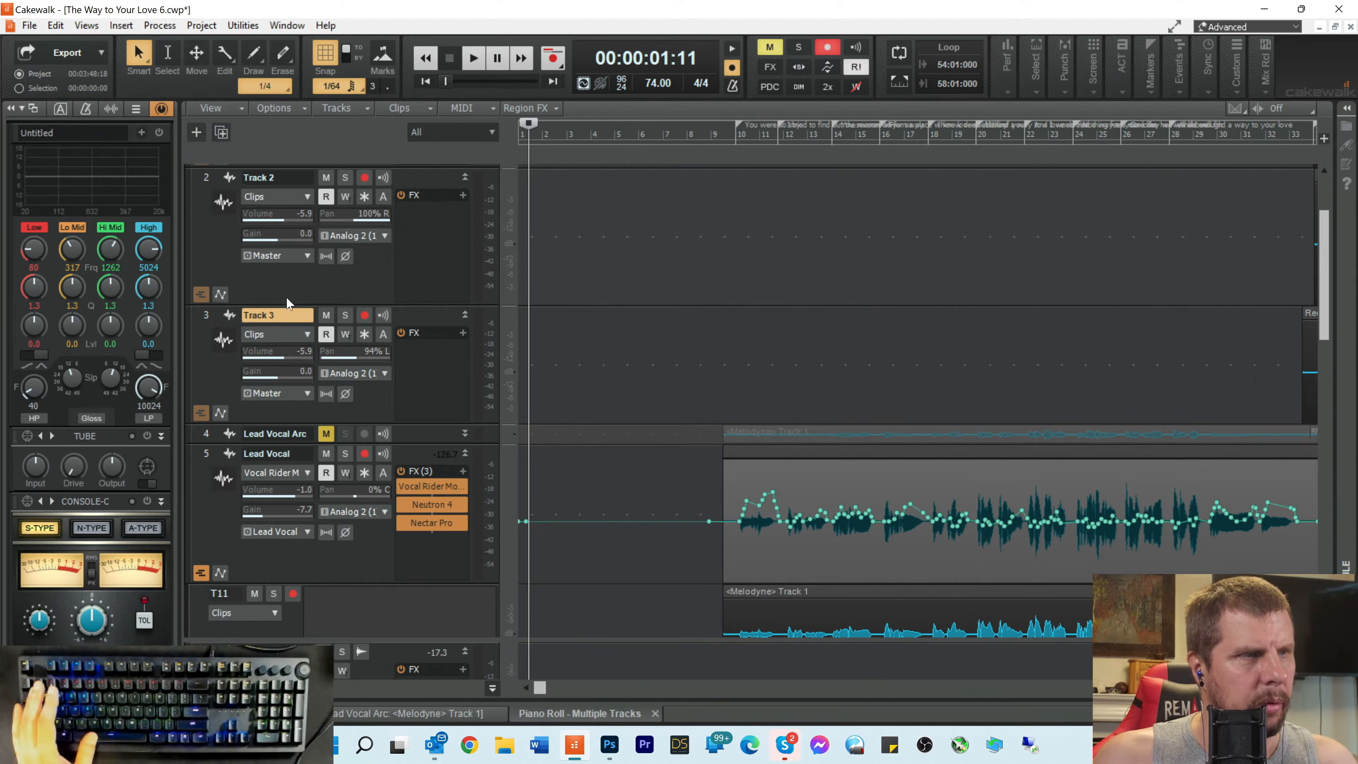
pyautogui.scroll(2, 342, 341)
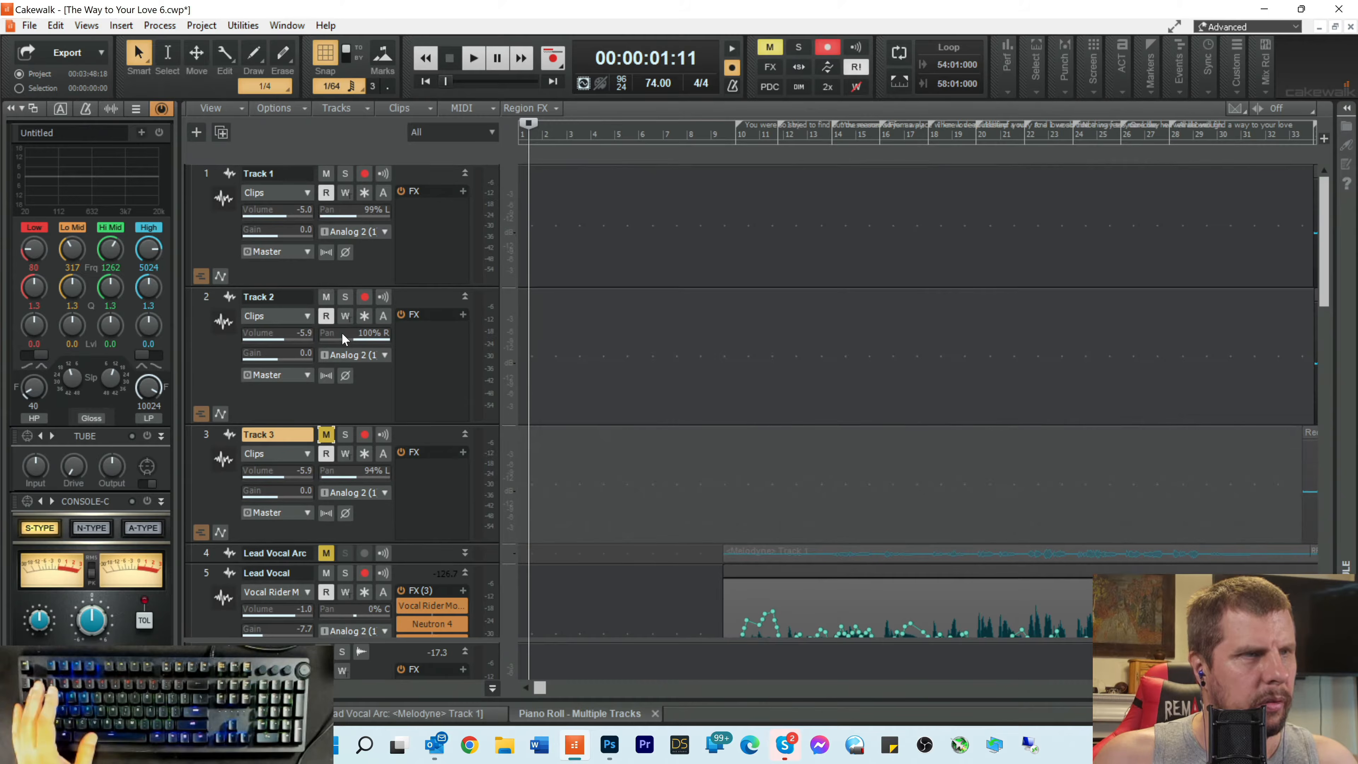
pyautogui.click(326, 299)
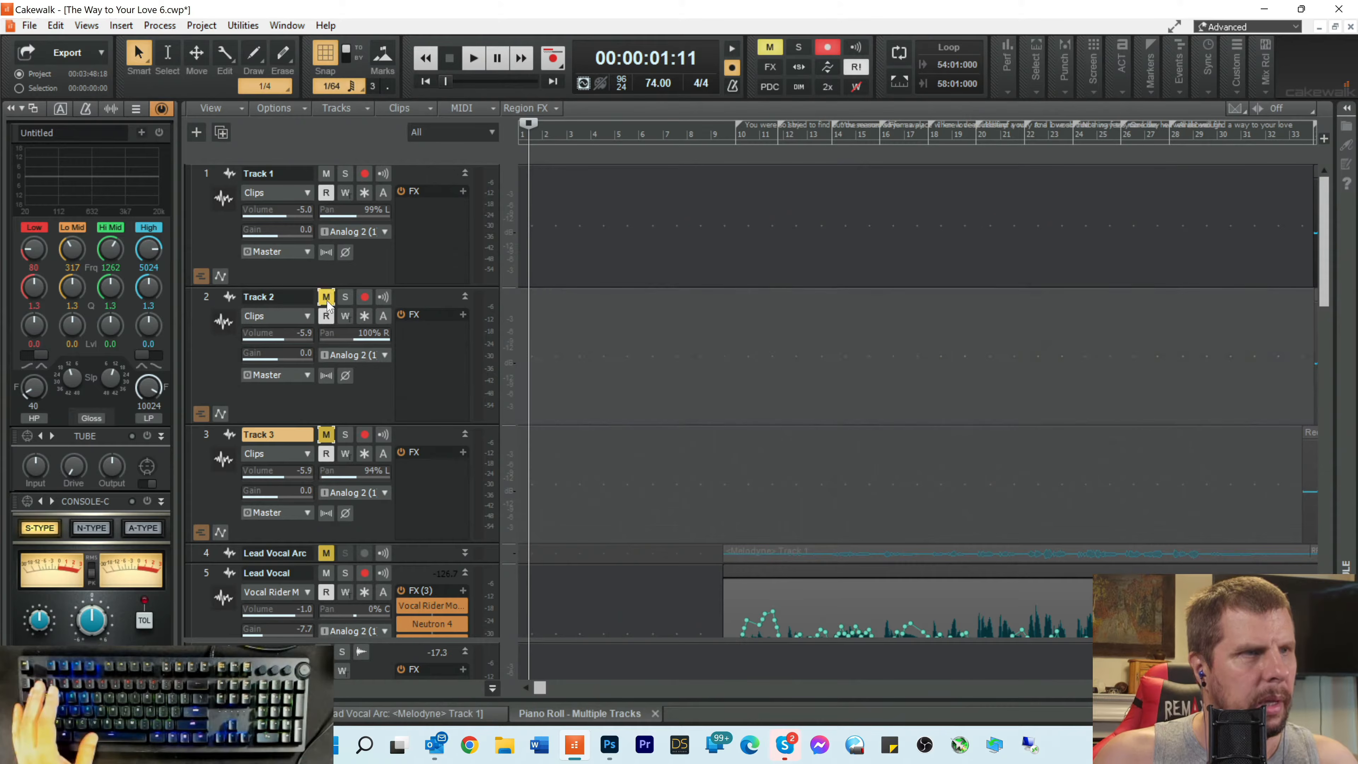
pyautogui.click(327, 174)
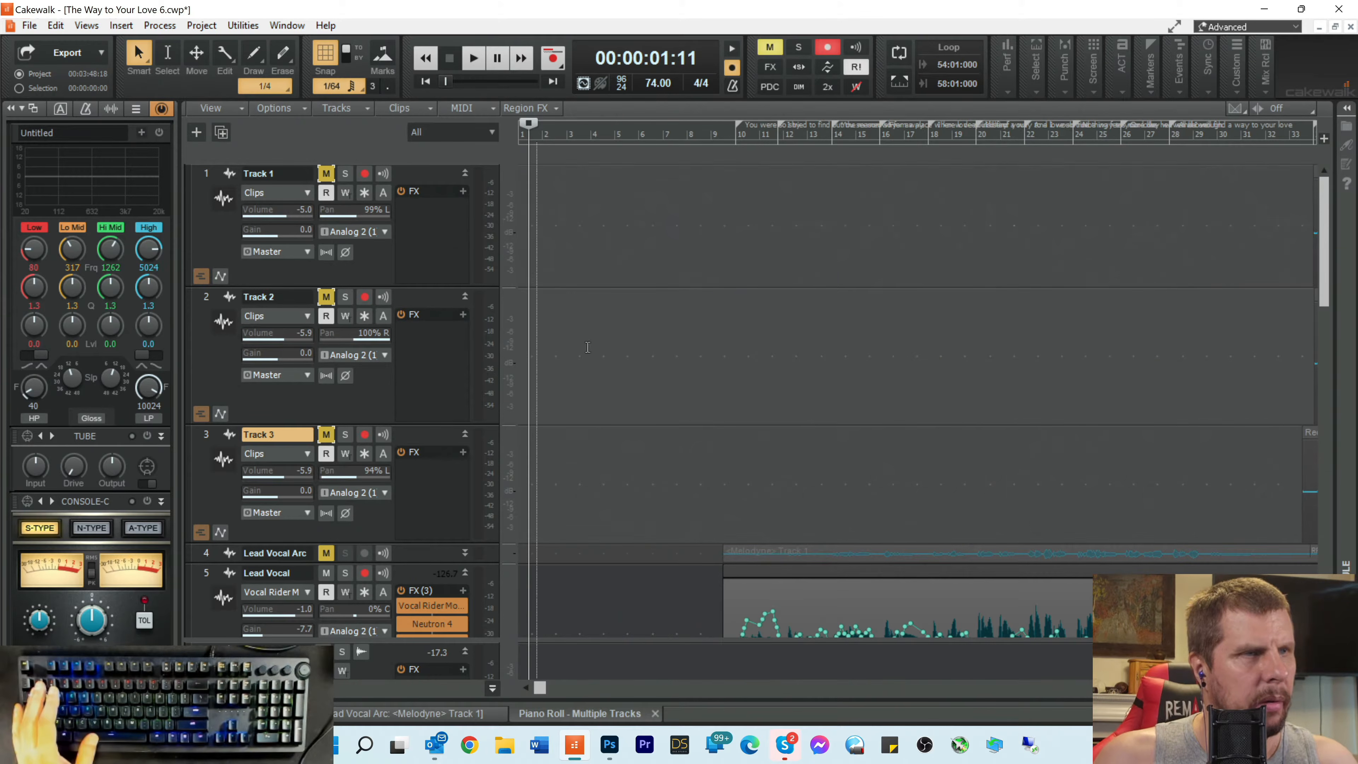
# Step: Look through the track list from the vocal and Music tracks down to the UVIWorkstation folder and Tracks 11 to 17
pyautogui.scroll(-2, 1125, 428)
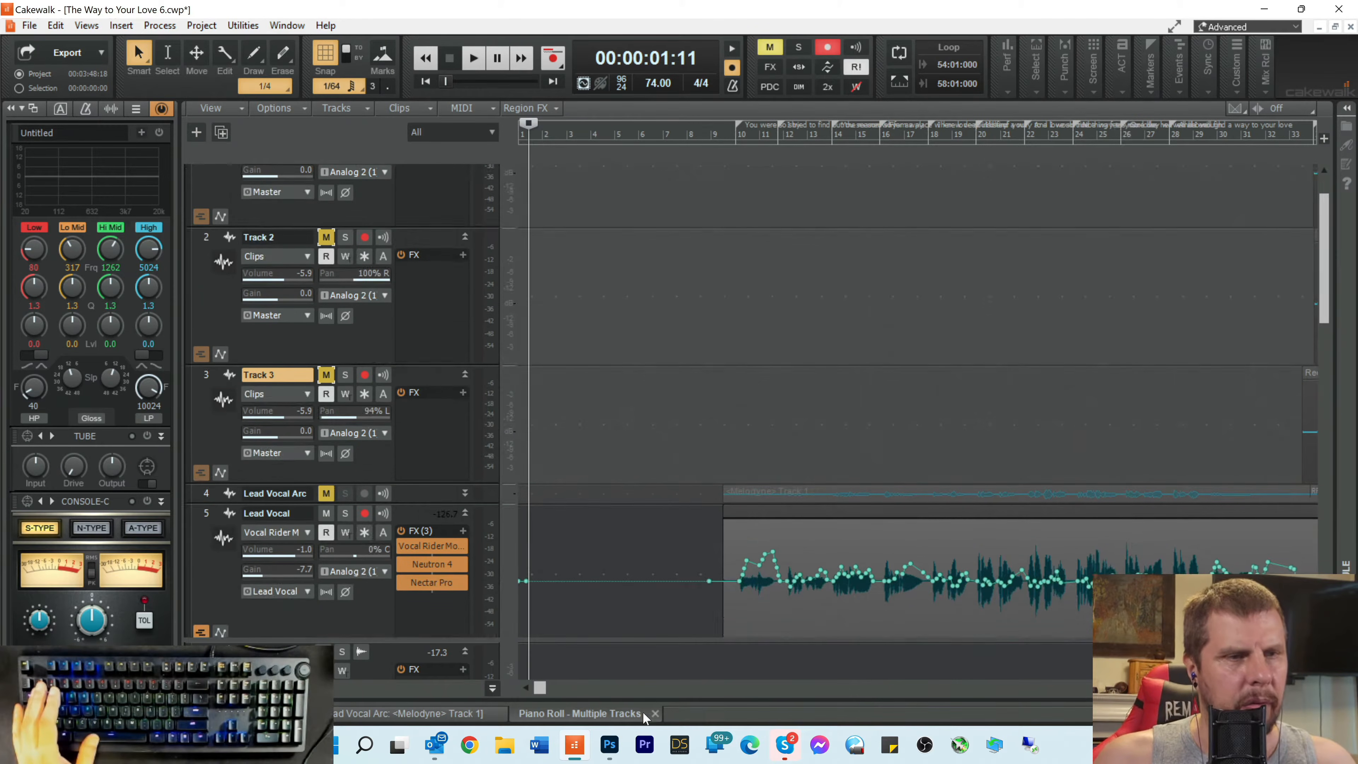
pyautogui.moveTo(537, 691)
pyautogui.mouseDown()
pyautogui.moveTo(1065, 689)
pyautogui.moveTo(512, 684)
pyautogui.mouseUp()
pyautogui.scroll(-12, 613, 561)
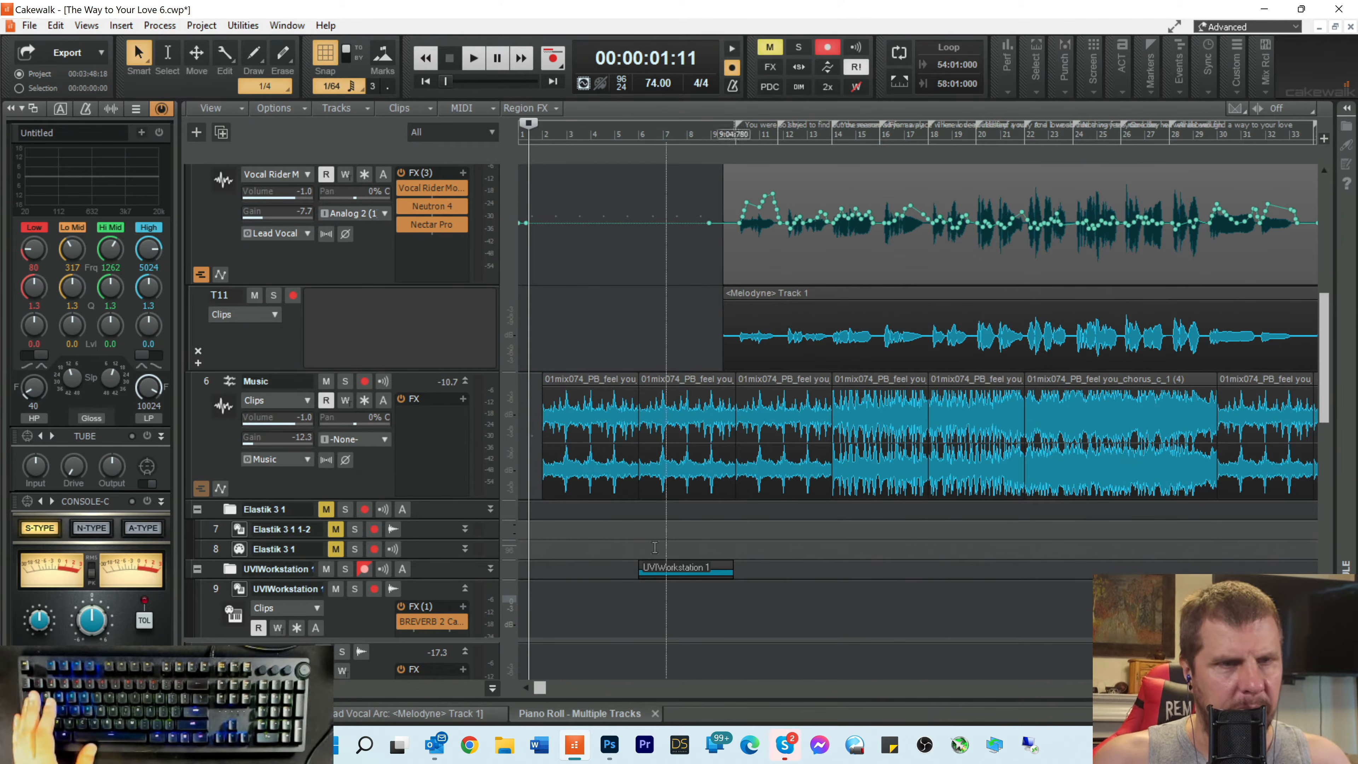
pyautogui.scroll(-6, 615, 567)
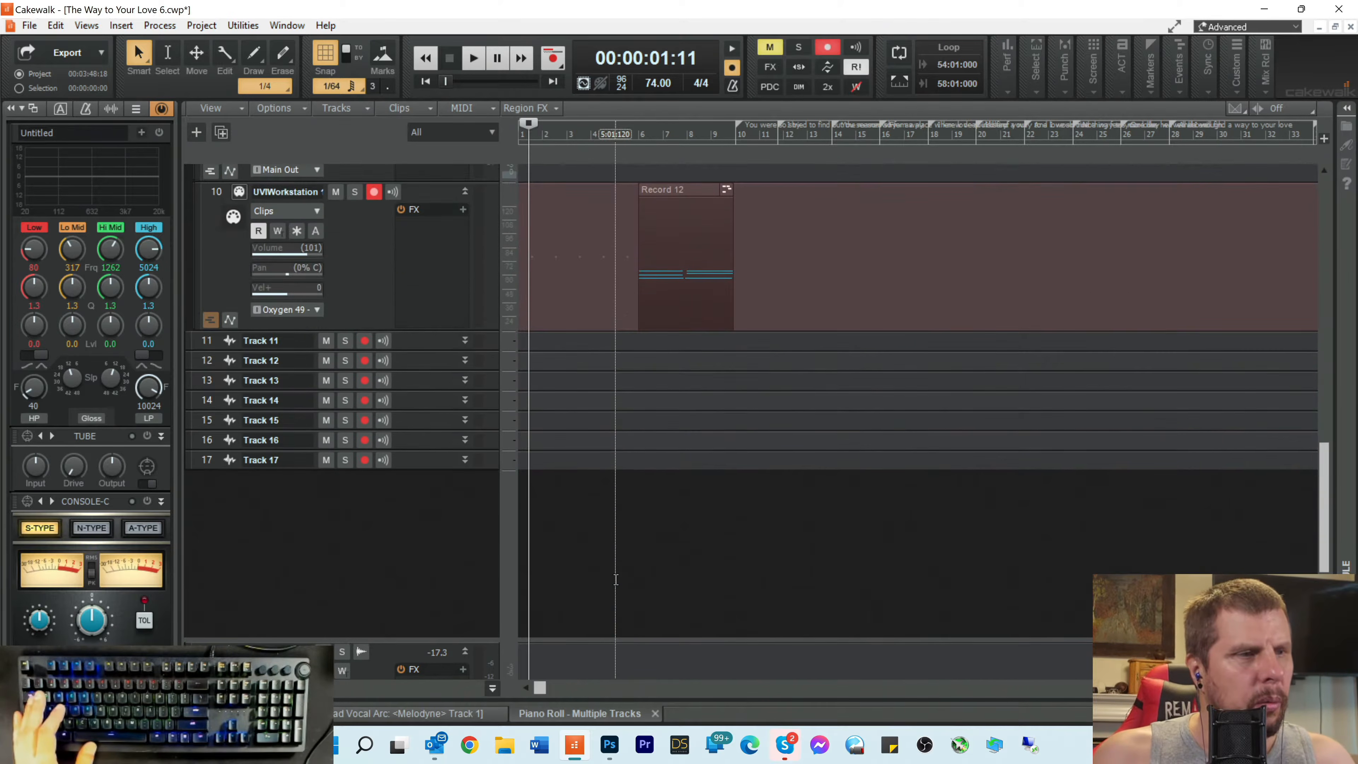
pyautogui.scroll(1, 615, 579)
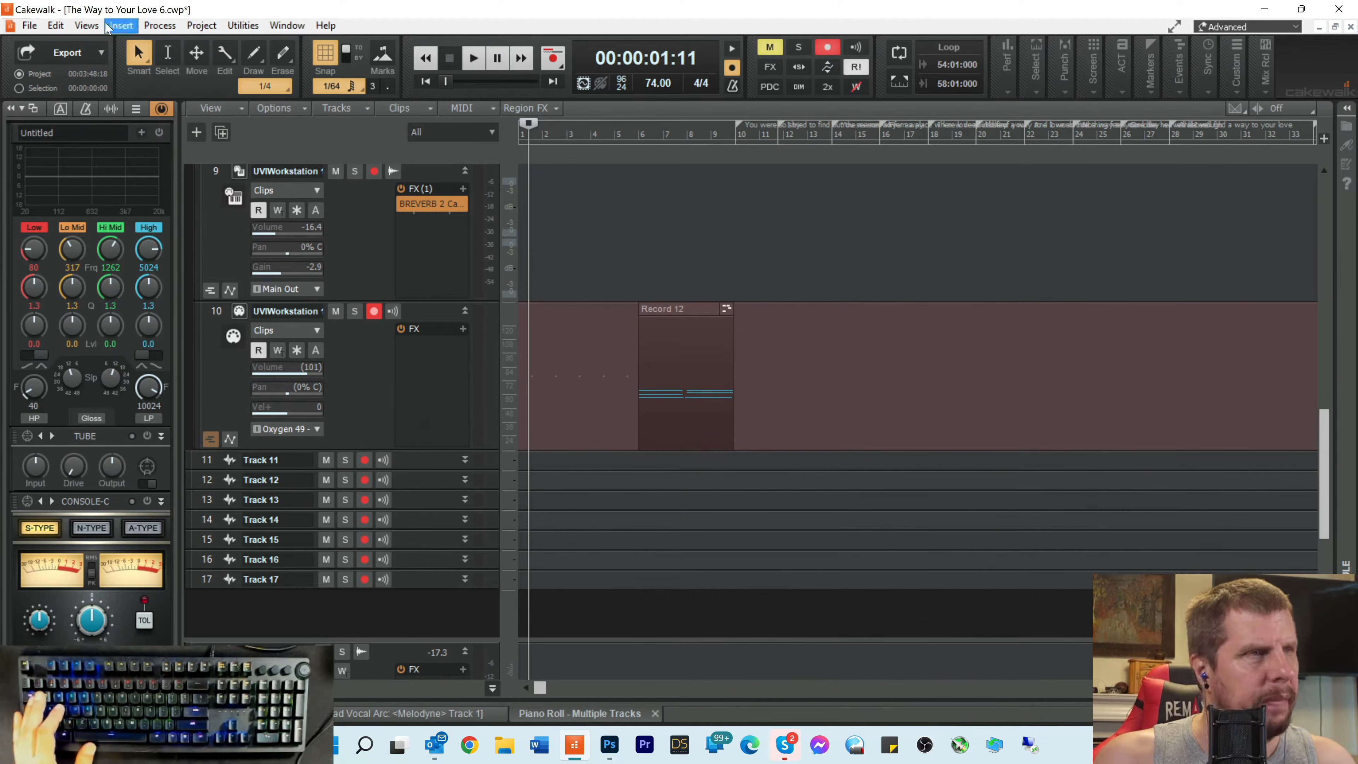
pyautogui.scroll(6, 616, 374)
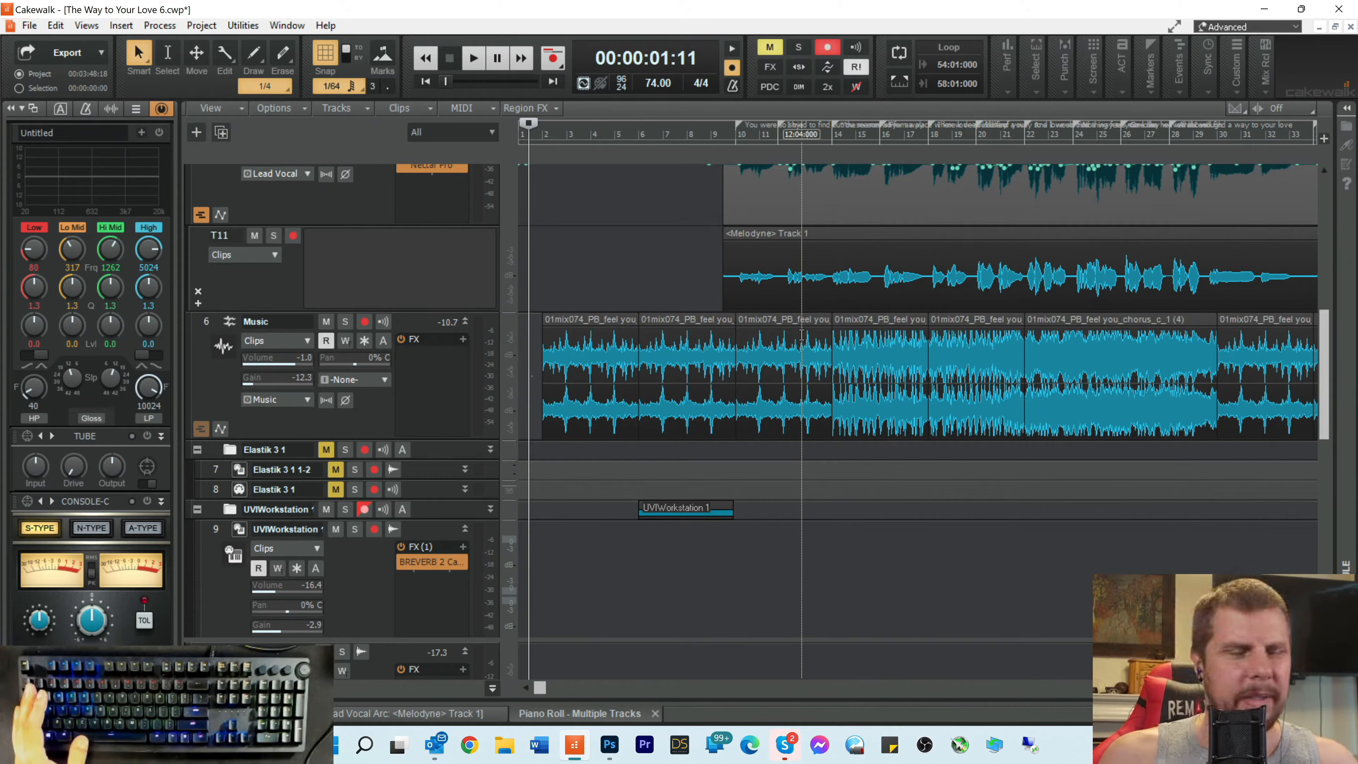
pyautogui.scroll(-5, 570, 385)
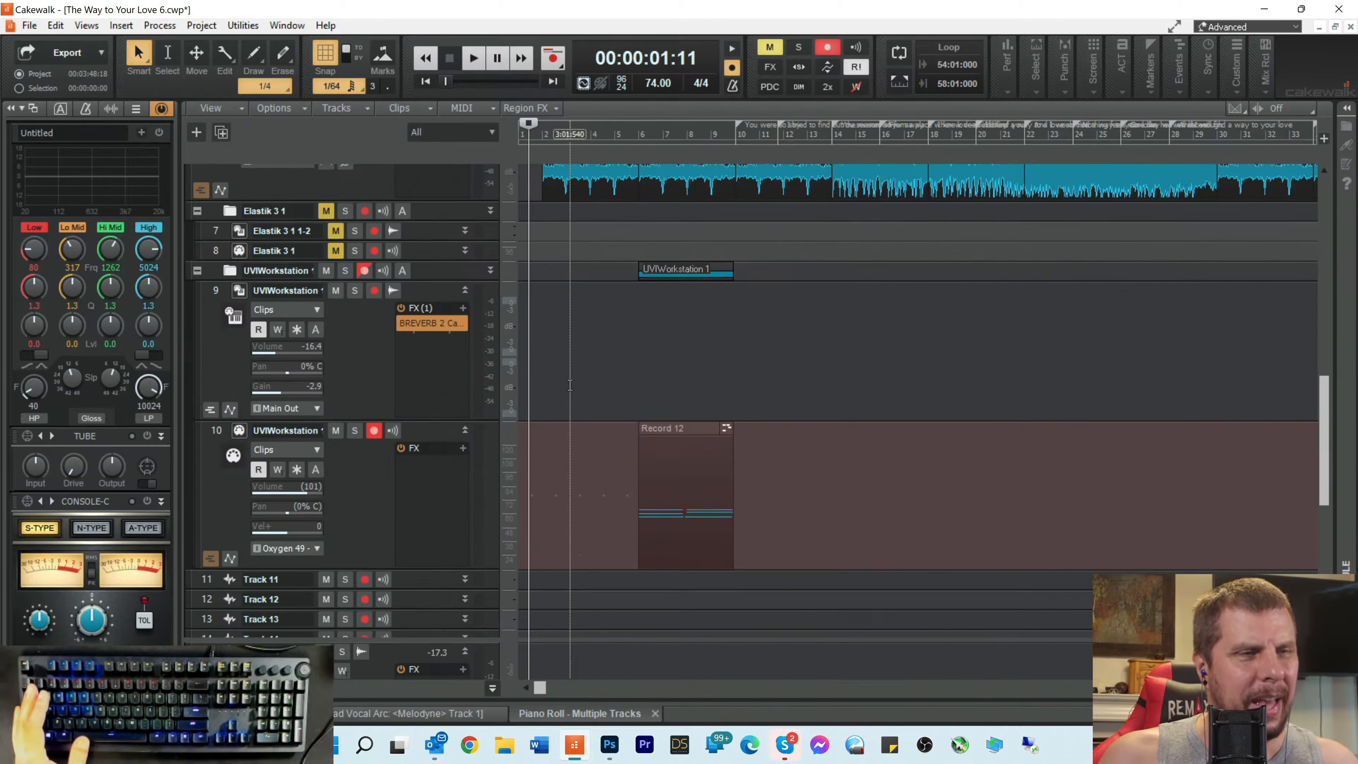
pyautogui.scroll(-5, 570, 385)
pyautogui.scroll(3, 577, 361)
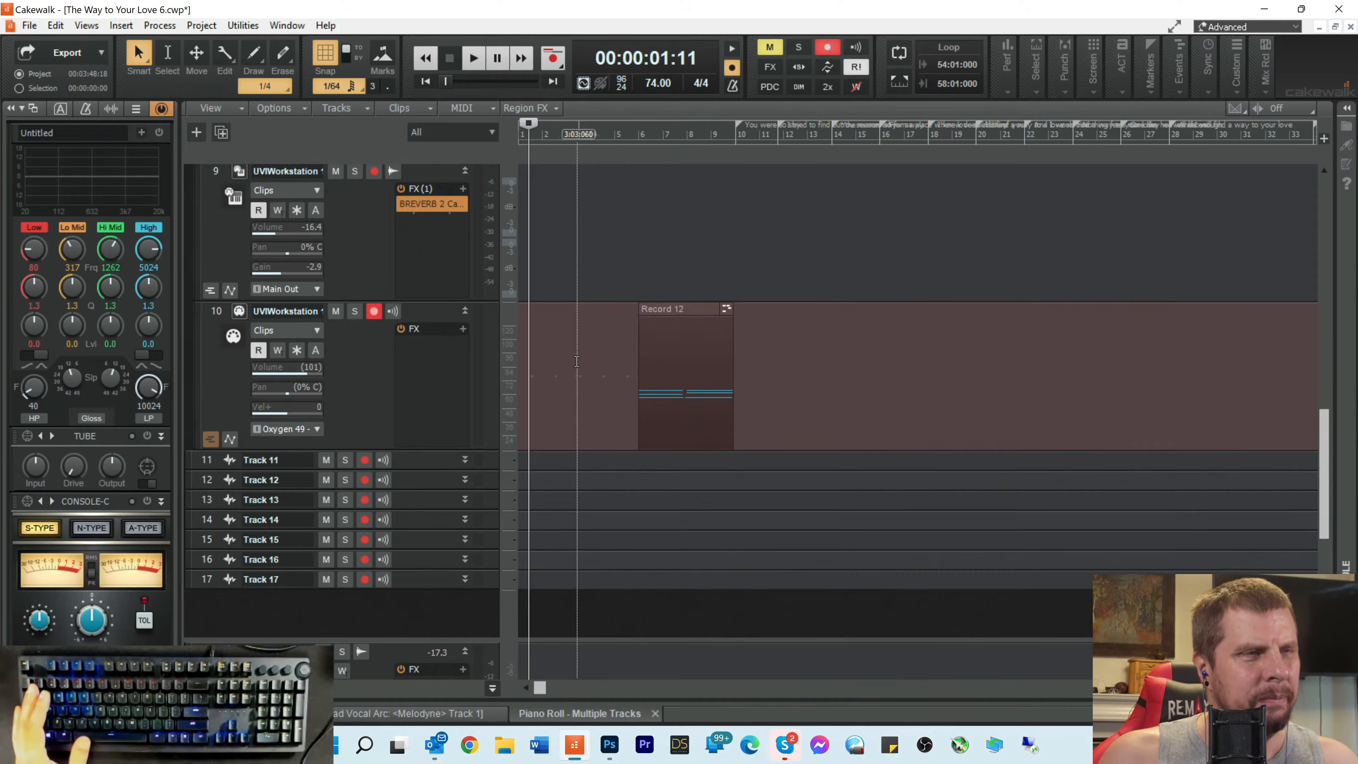
pyautogui.scroll(1, 576, 361)
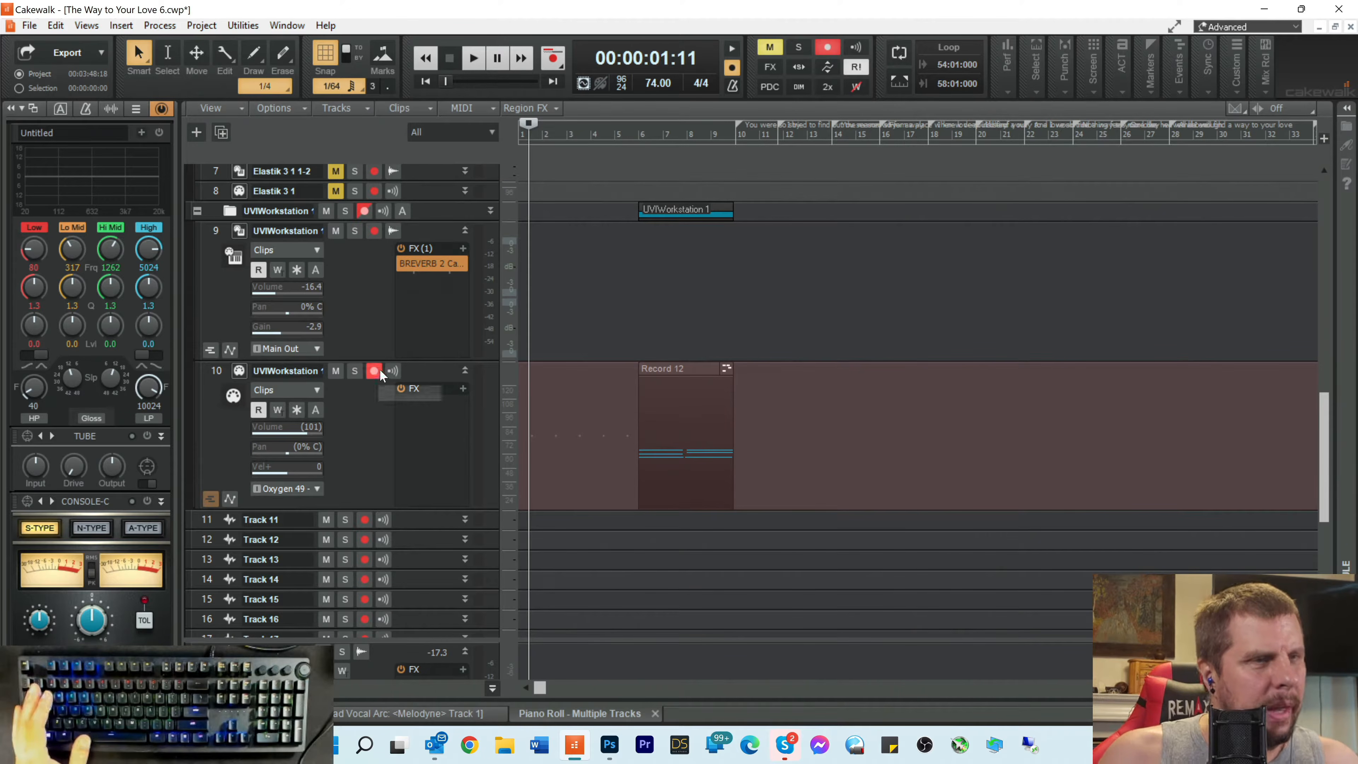
# Step: Play the song from bar 5 and audition the UVIWorkstation part with its solo switched on and off
pyautogui.click(629, 136)
pyautogui.press('space')
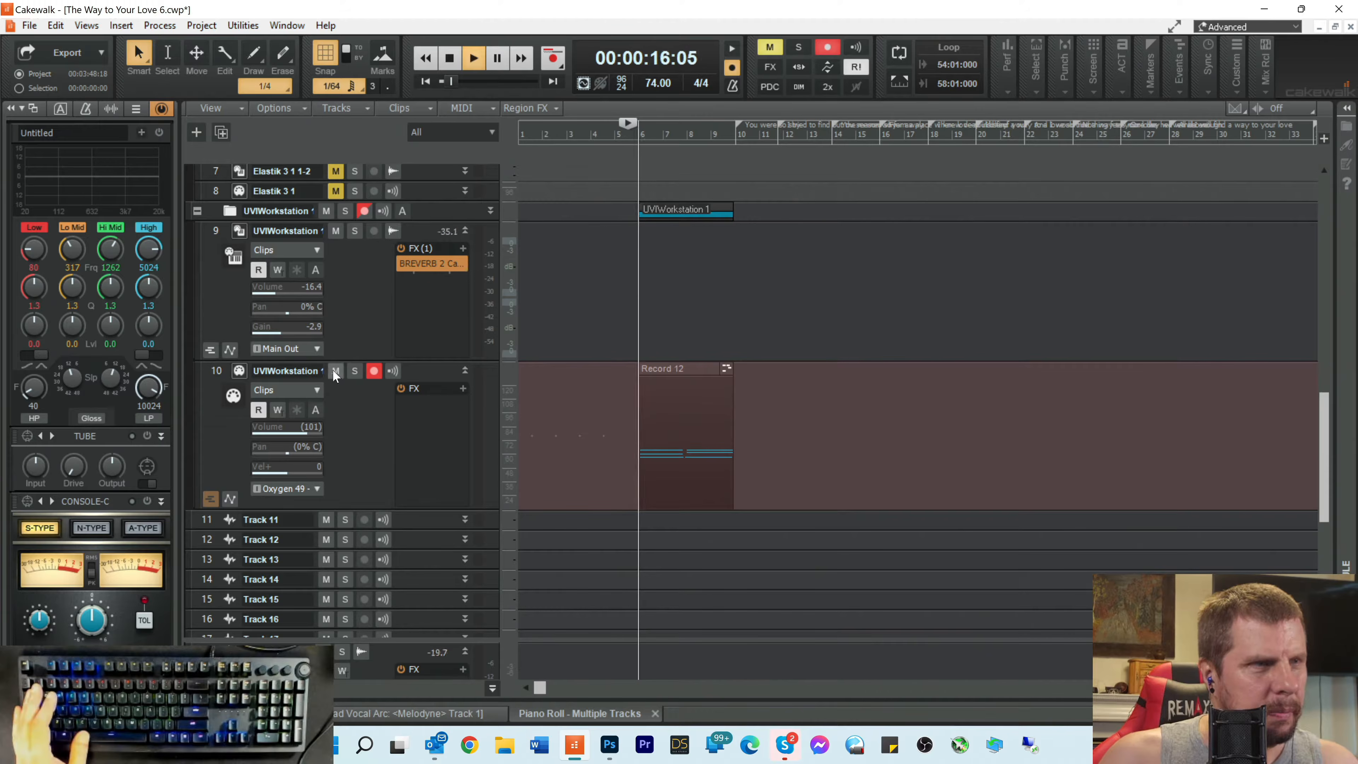
pyautogui.click(357, 375)
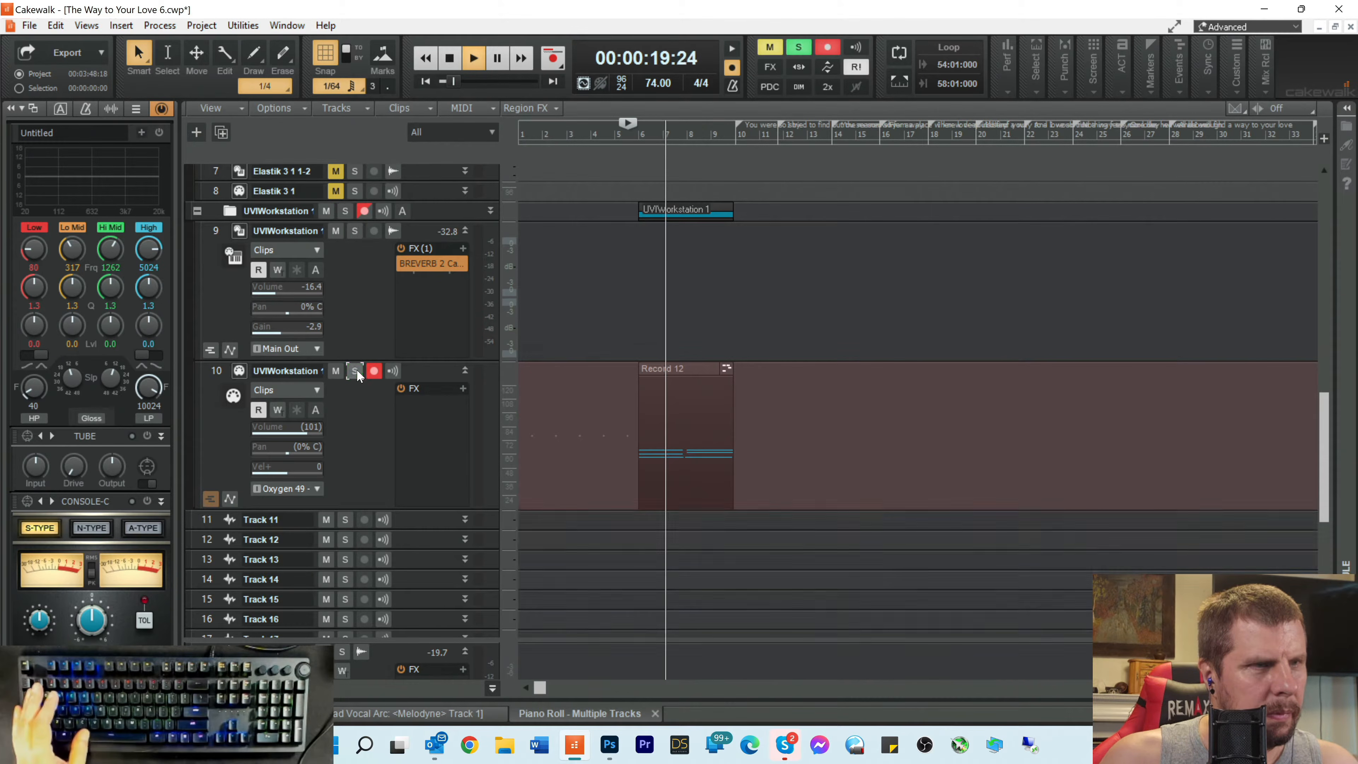
pyautogui.press('space')
pyautogui.press('space')
pyautogui.click(357, 371)
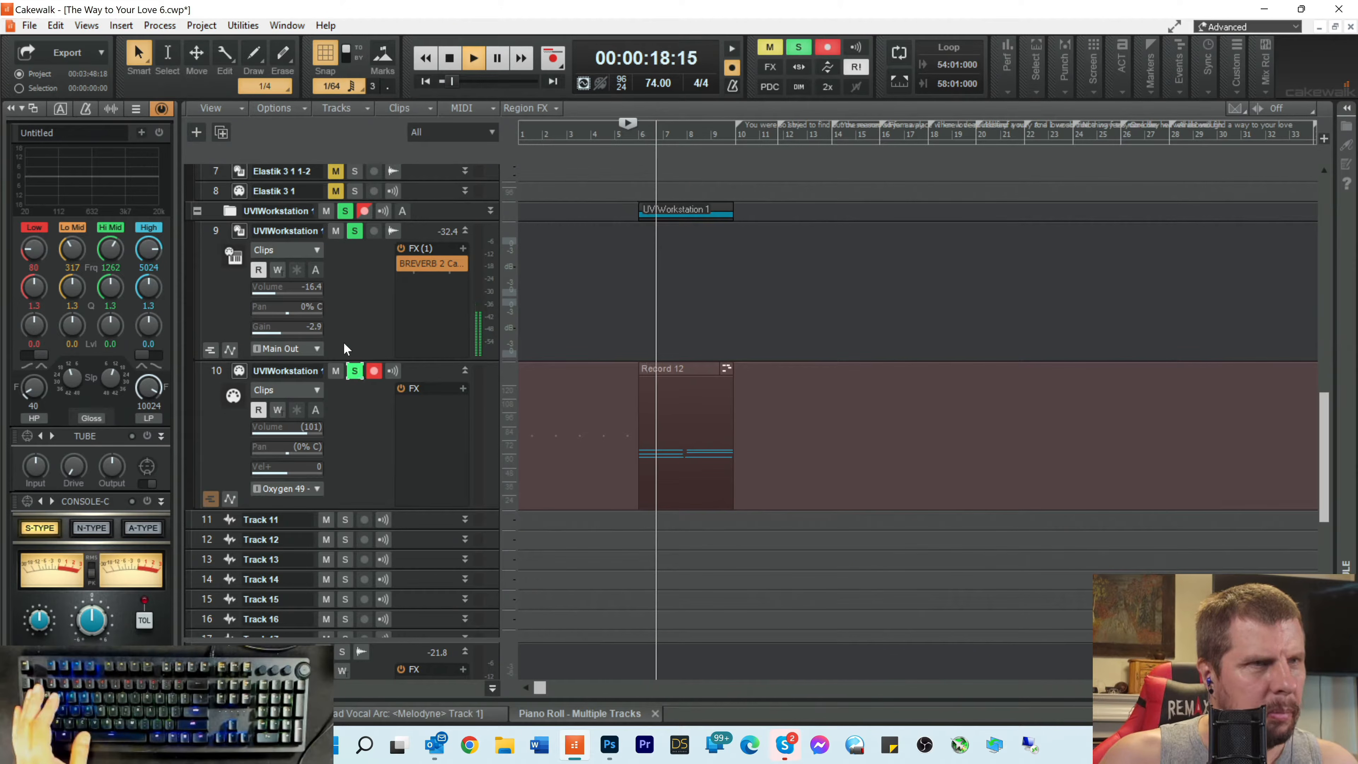
pyautogui.click(352, 233)
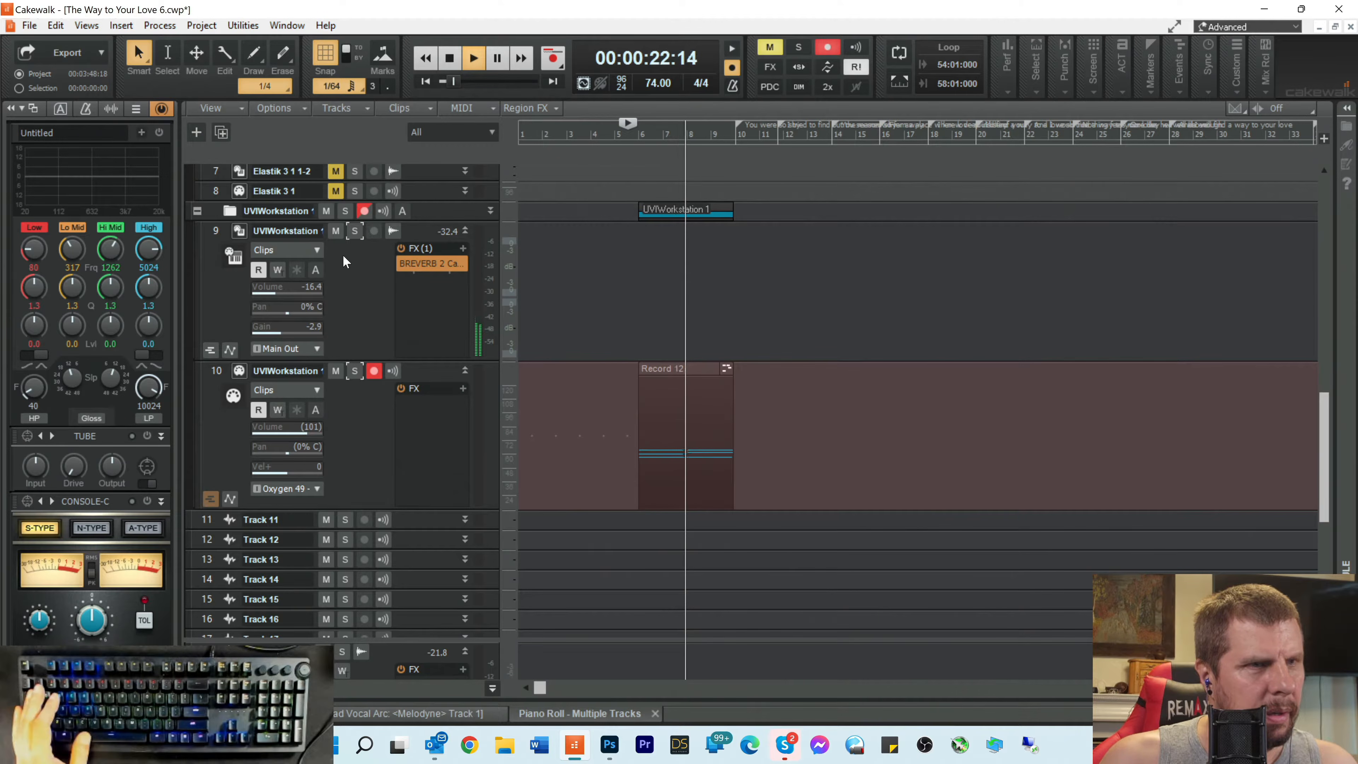
pyautogui.click(354, 231)
pyautogui.press('space')
pyautogui.press('space')
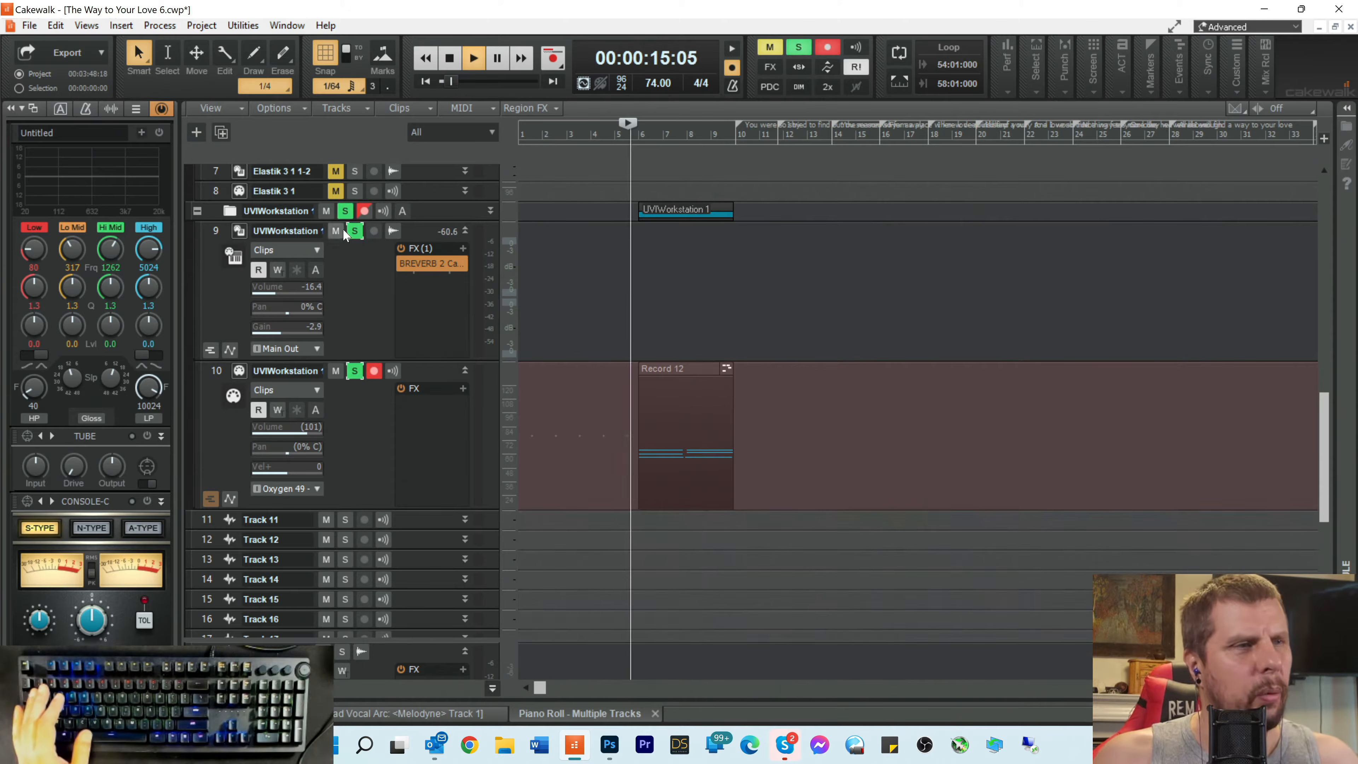
pyautogui.click(355, 231)
pyautogui.press('space')
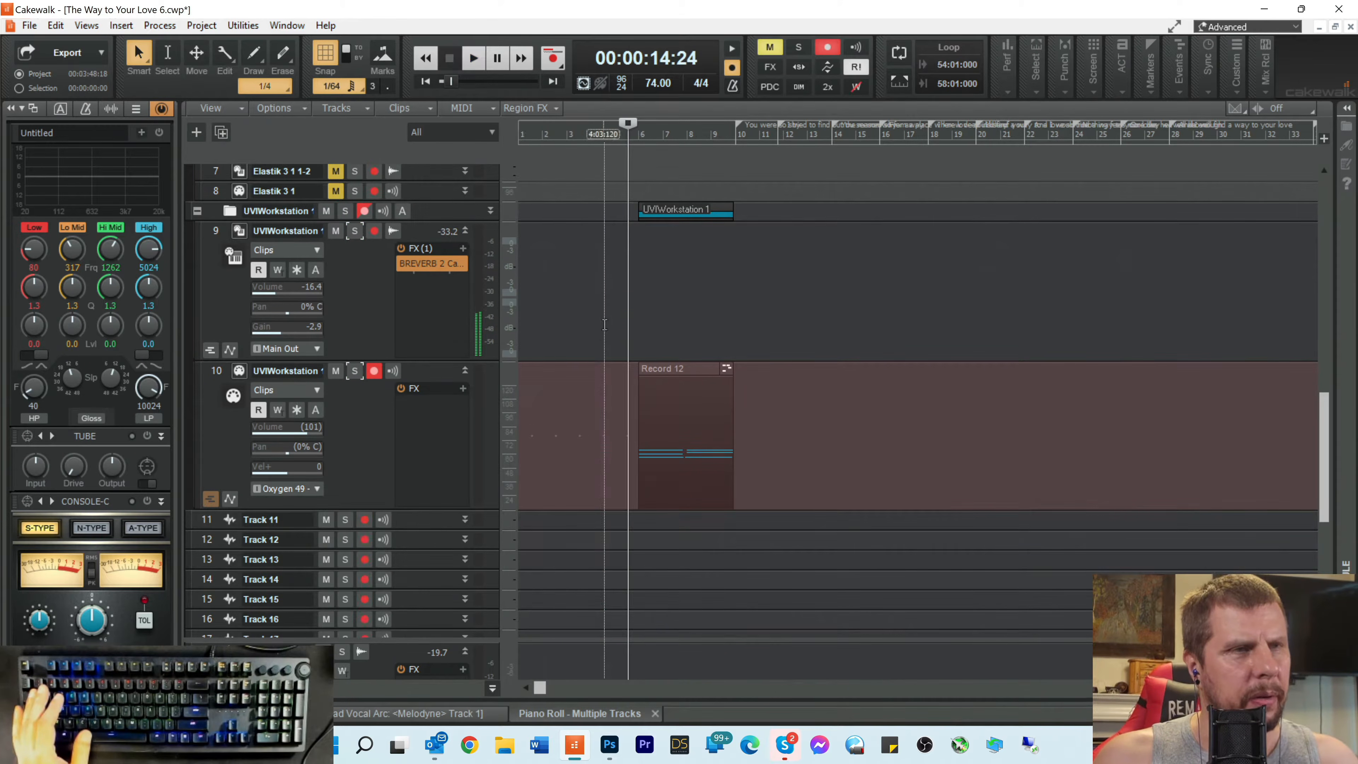
# Step: Return the playhead to bar 1 at the start of the song
pyautogui.scroll(10, 605, 325)
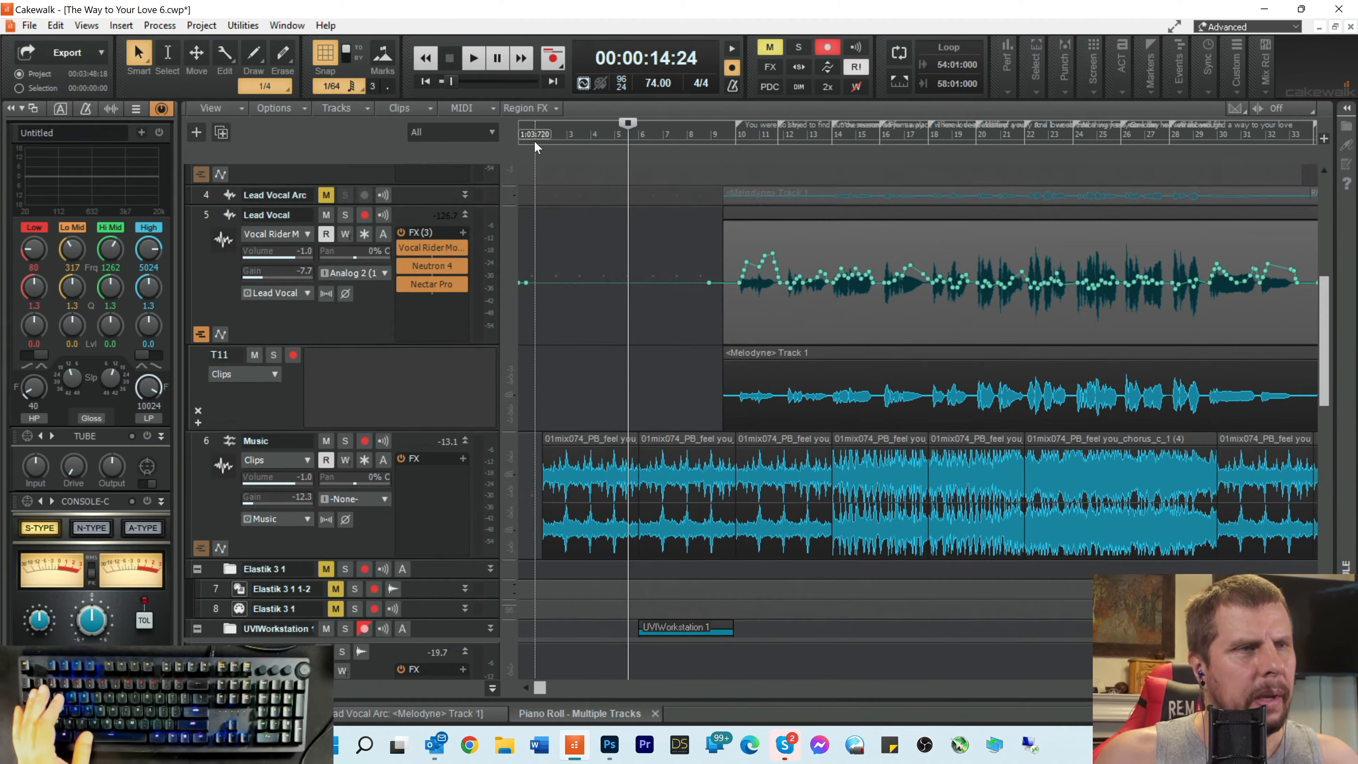
pyautogui.click(535, 131)
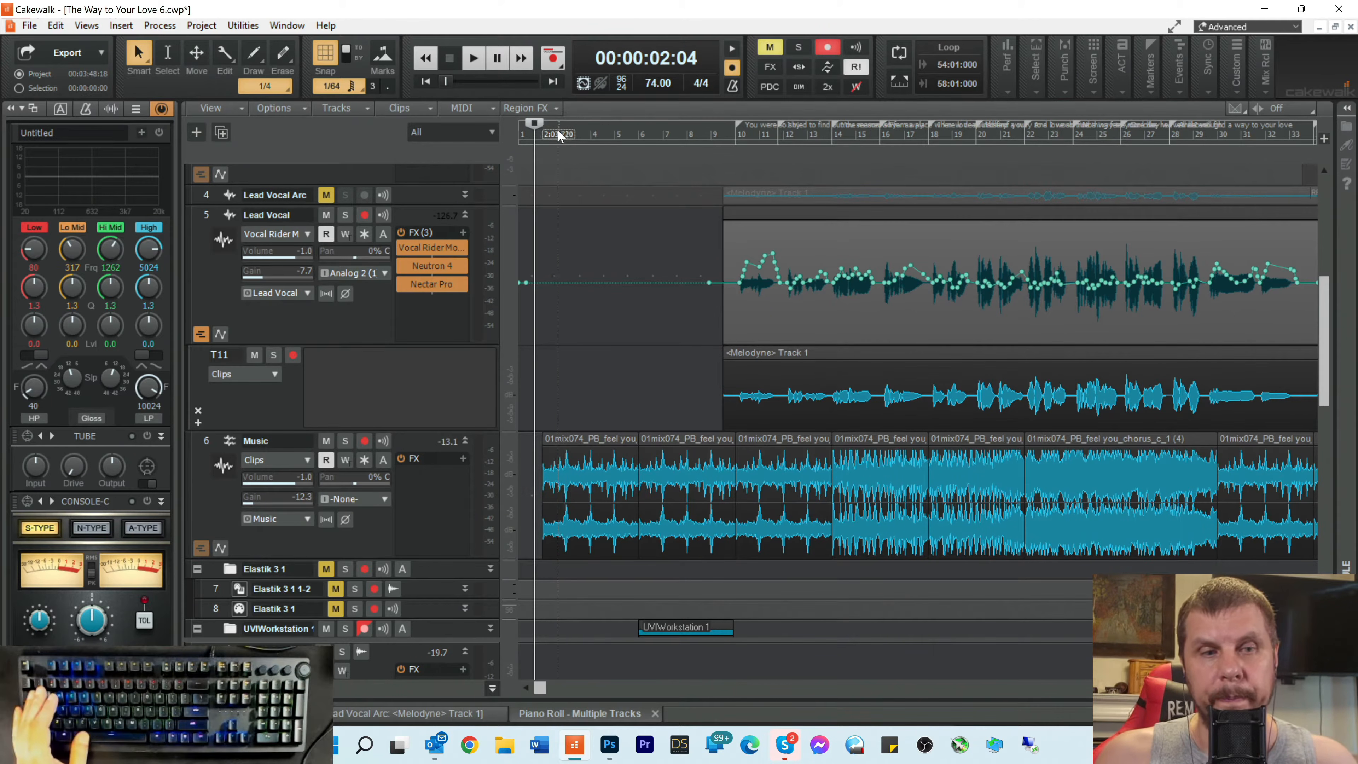
pyautogui.scroll(-4, 577, 275)
pyautogui.scroll(-6, 577, 279)
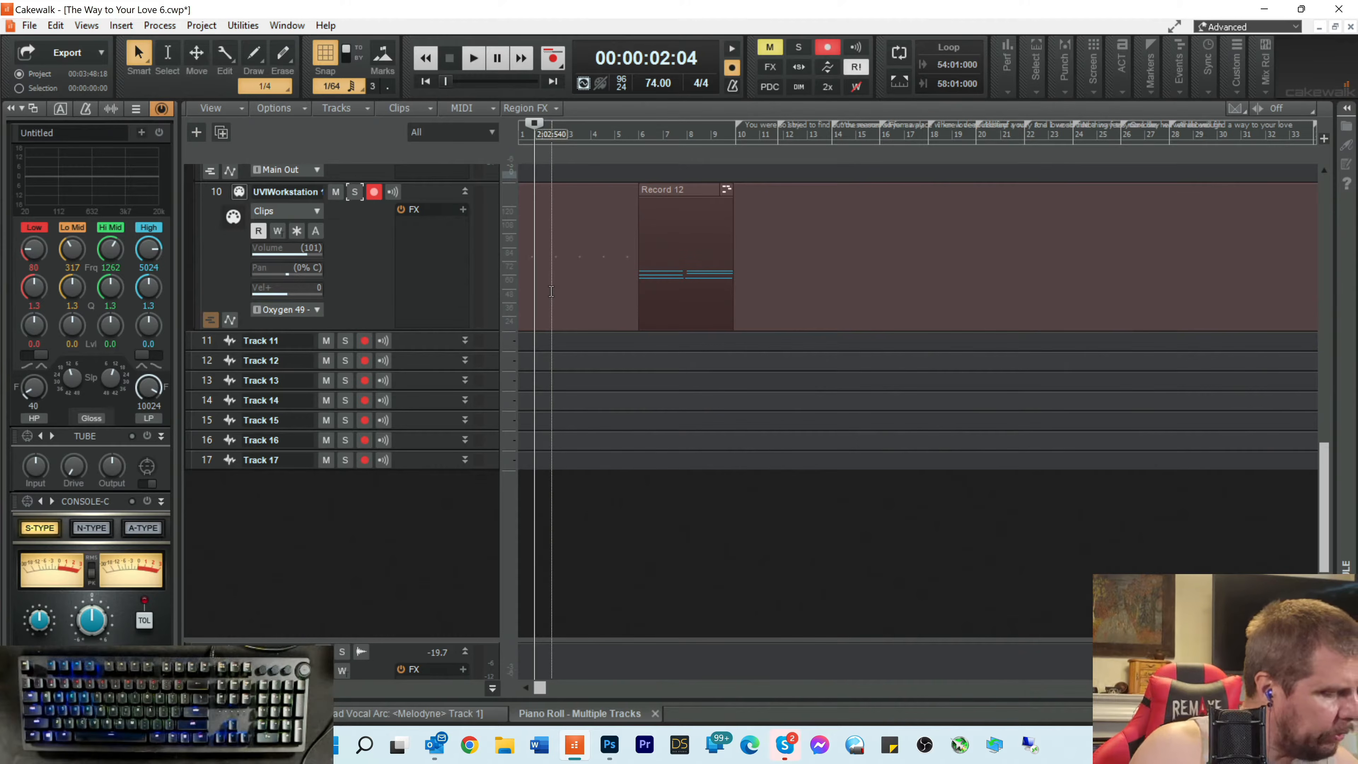
pyautogui.scroll(1, 551, 292)
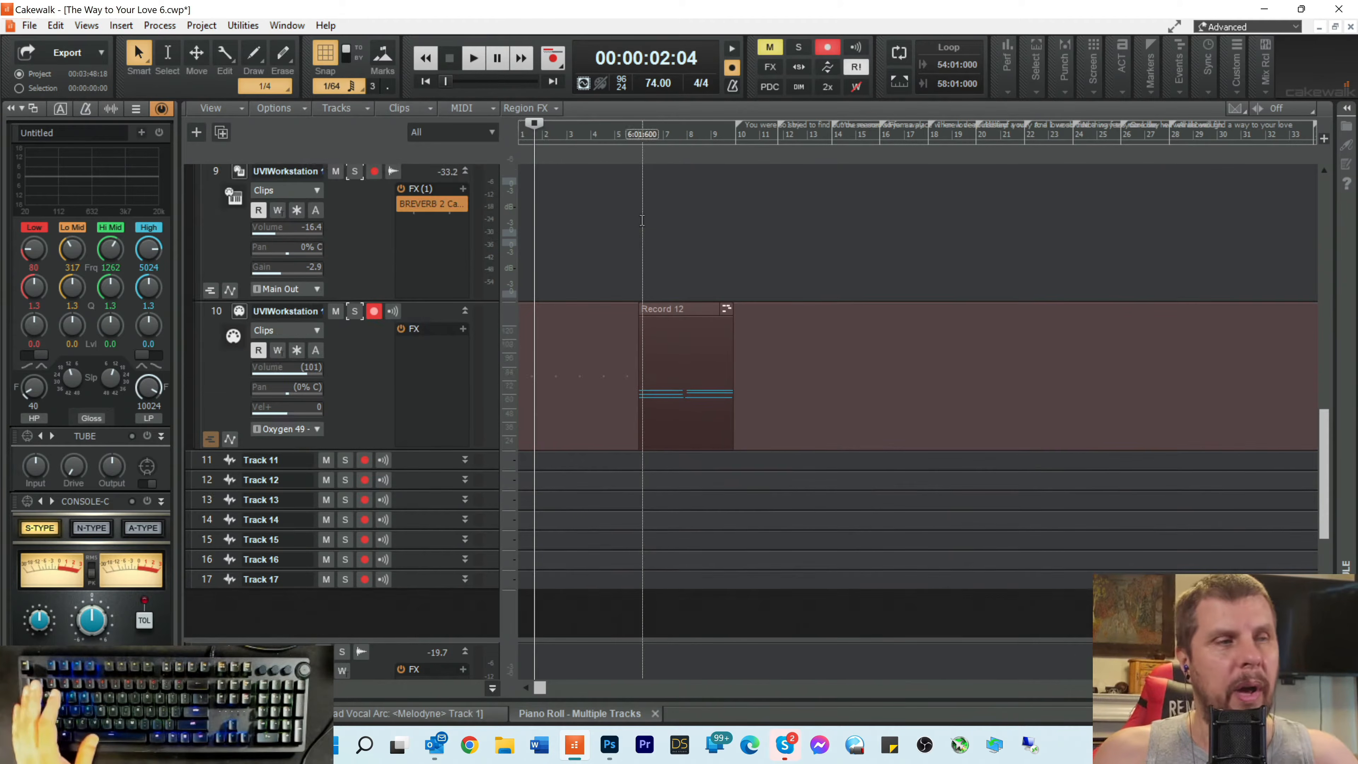
pyautogui.scroll(1, 642, 221)
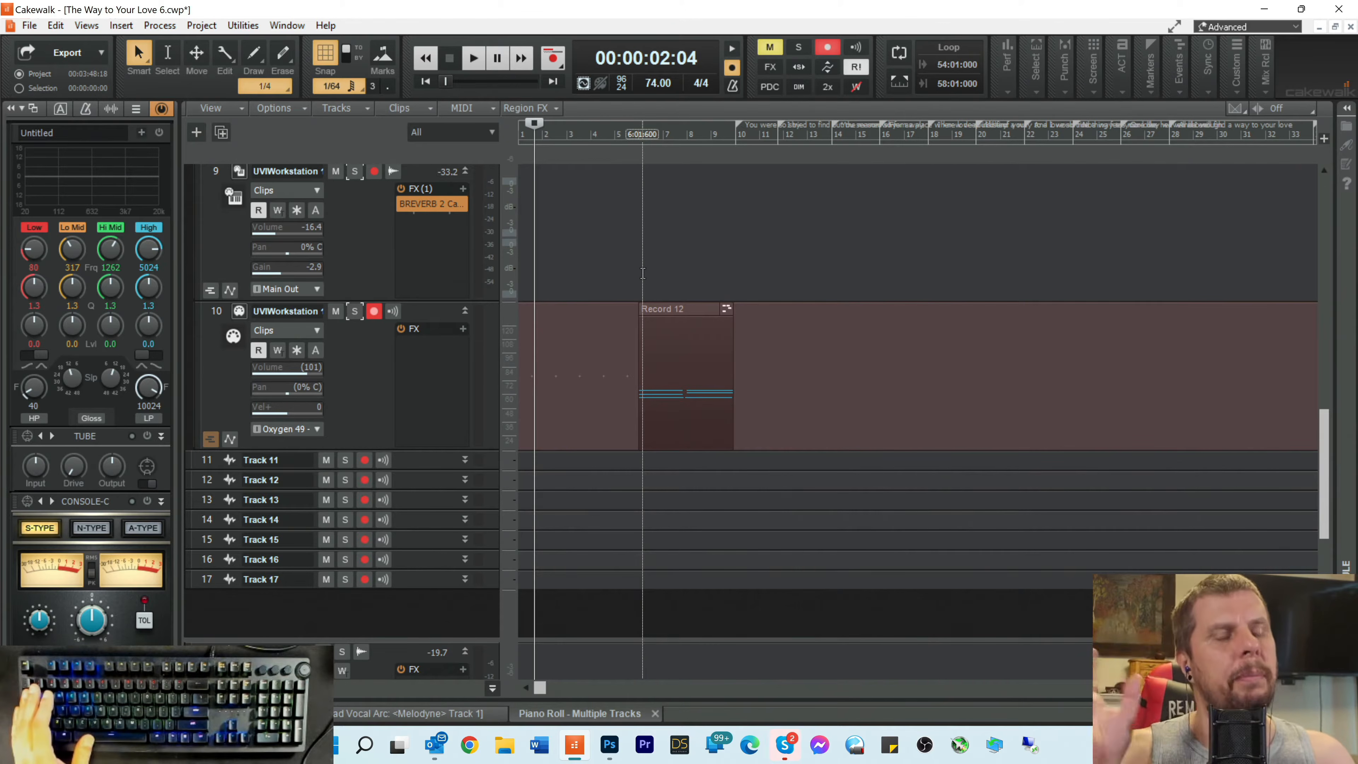
pyautogui.scroll(-1, 684, 321)
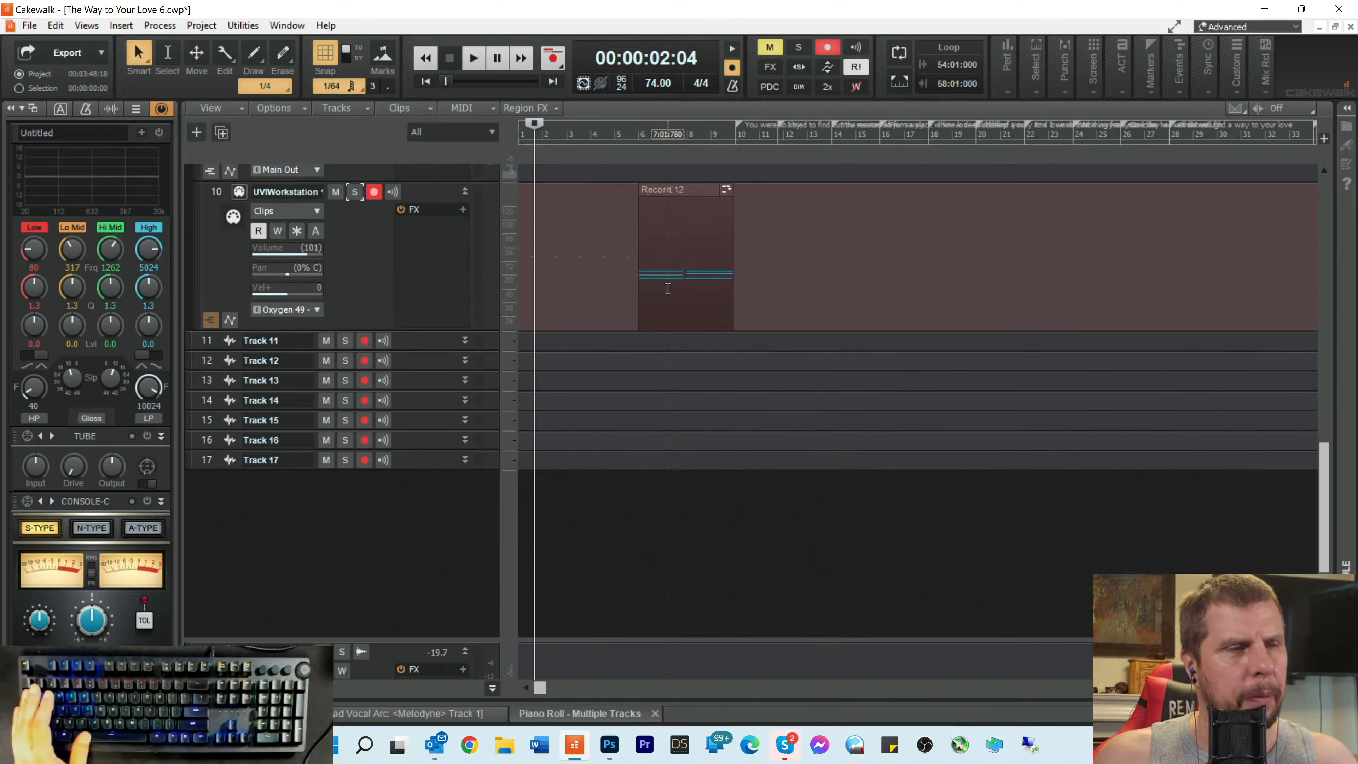
# Step: Insert an Elastik 3 soft synth with MIDI source, synth track folder and first audio output, and move its window clear of the track list
pyautogui.click(122, 25)
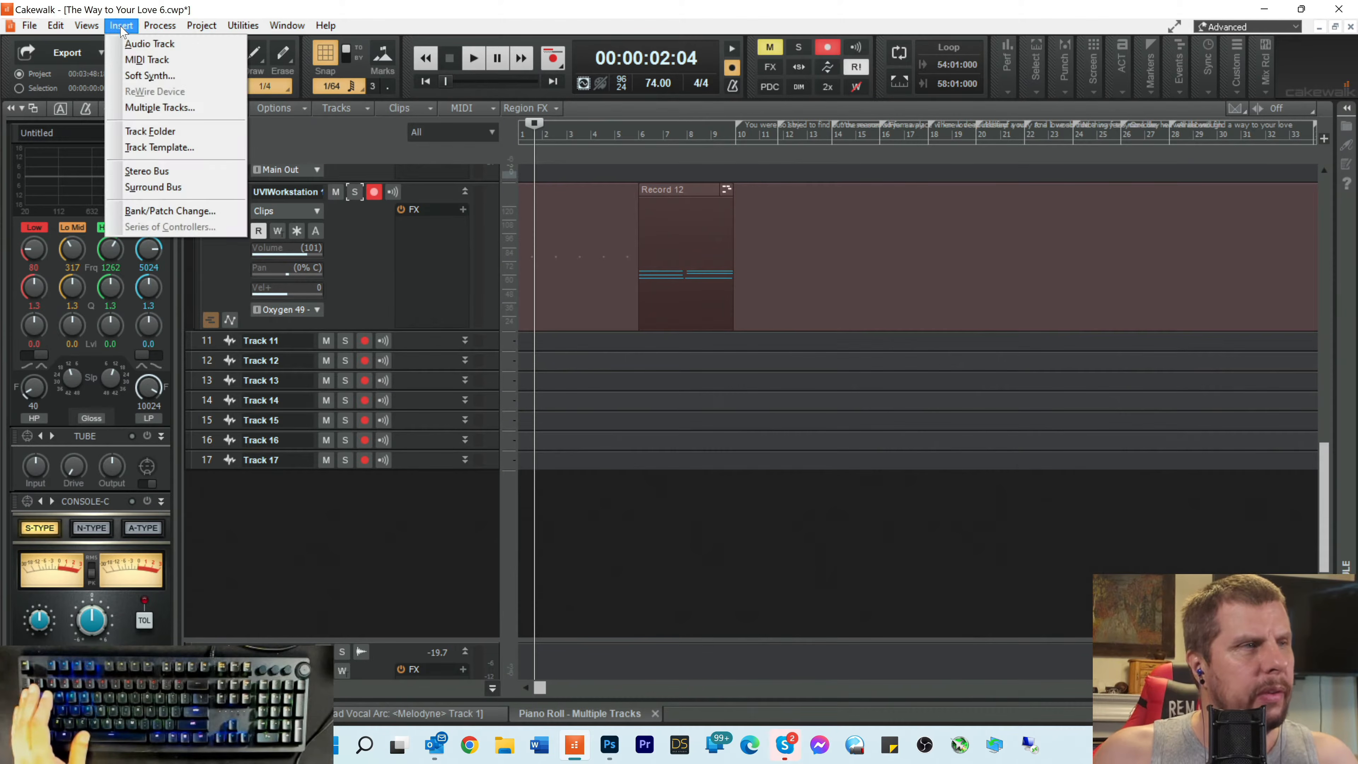
pyautogui.click(126, 76)
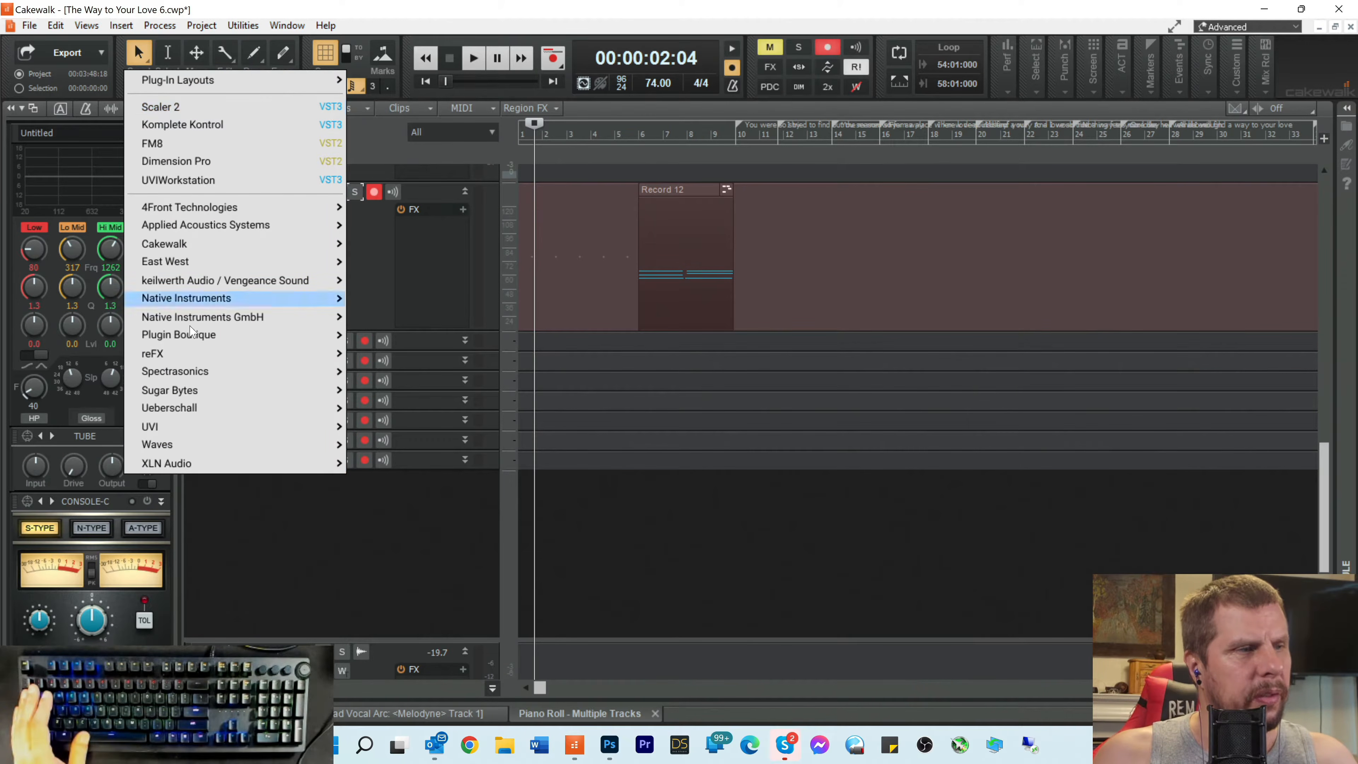
pyautogui.moveTo(262, 408)
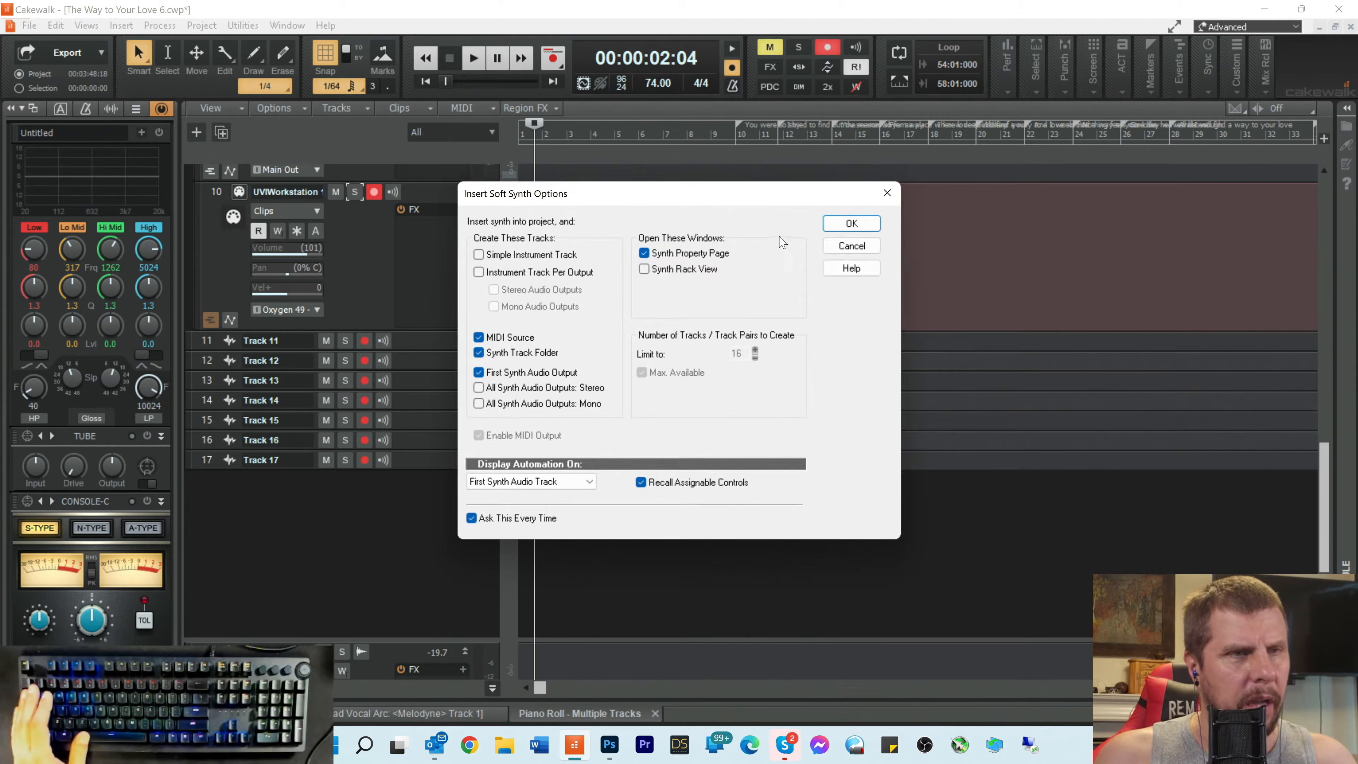
pyautogui.click(834, 224)
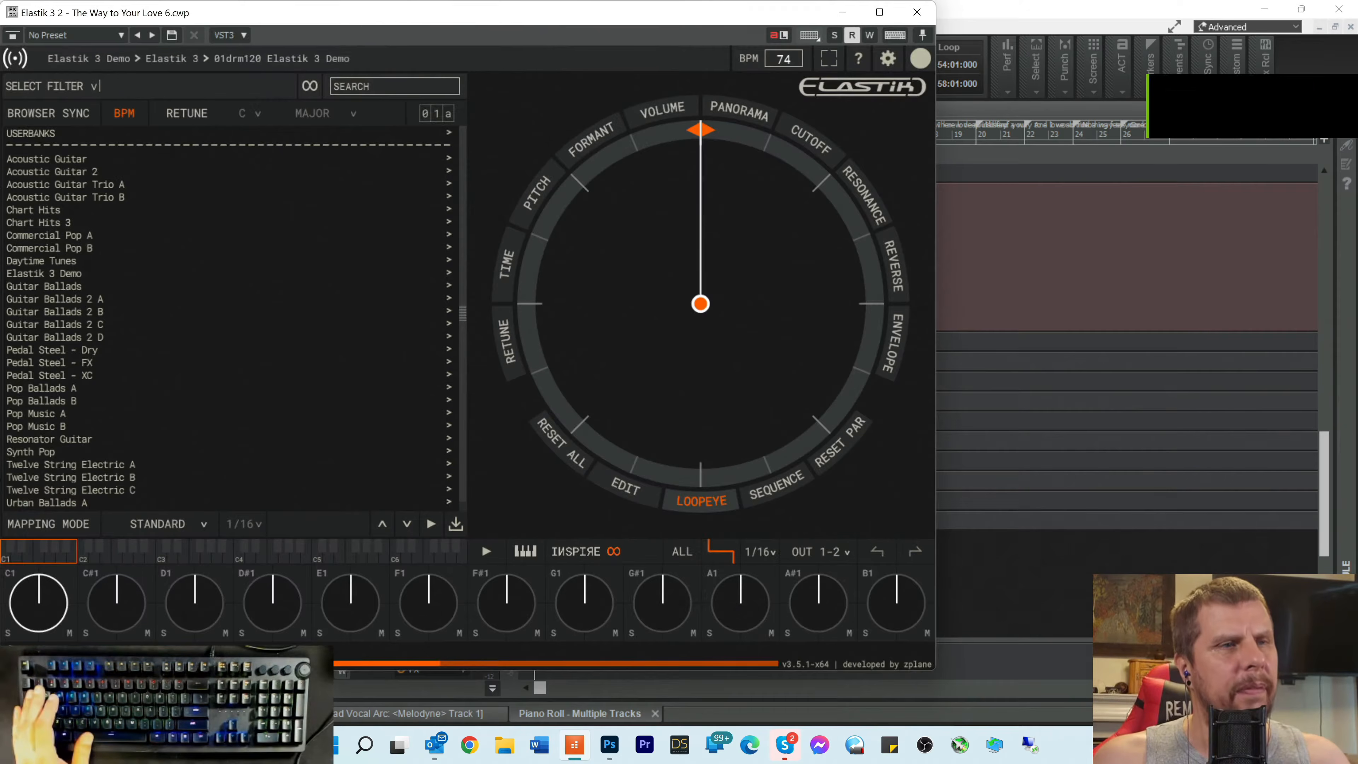
pyautogui.moveTo(341, 19); pyautogui.dragTo(638, 59)
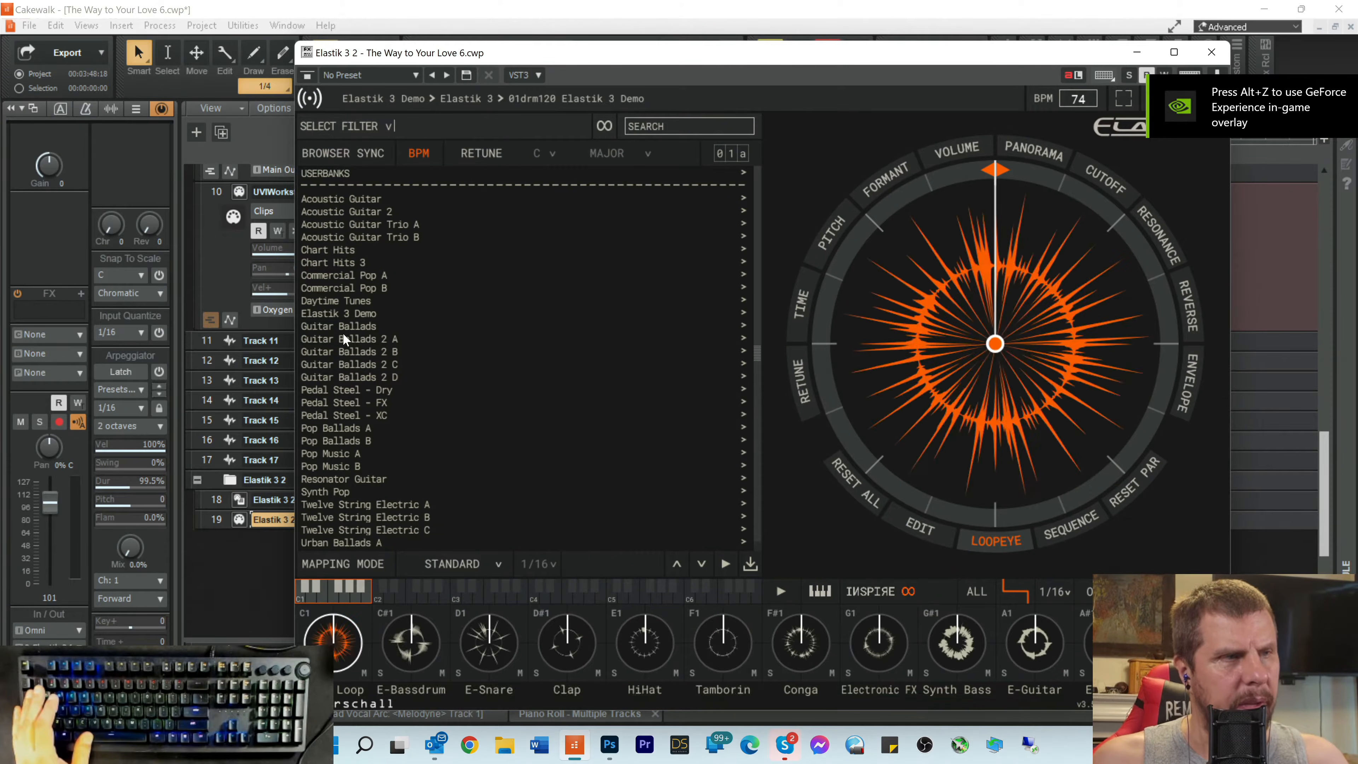
# Step: Browse the Commercial Pop A and Daytime Tunes soundbanks in Elastik and move its window clear of the transport controls
pyautogui.click(346, 277)
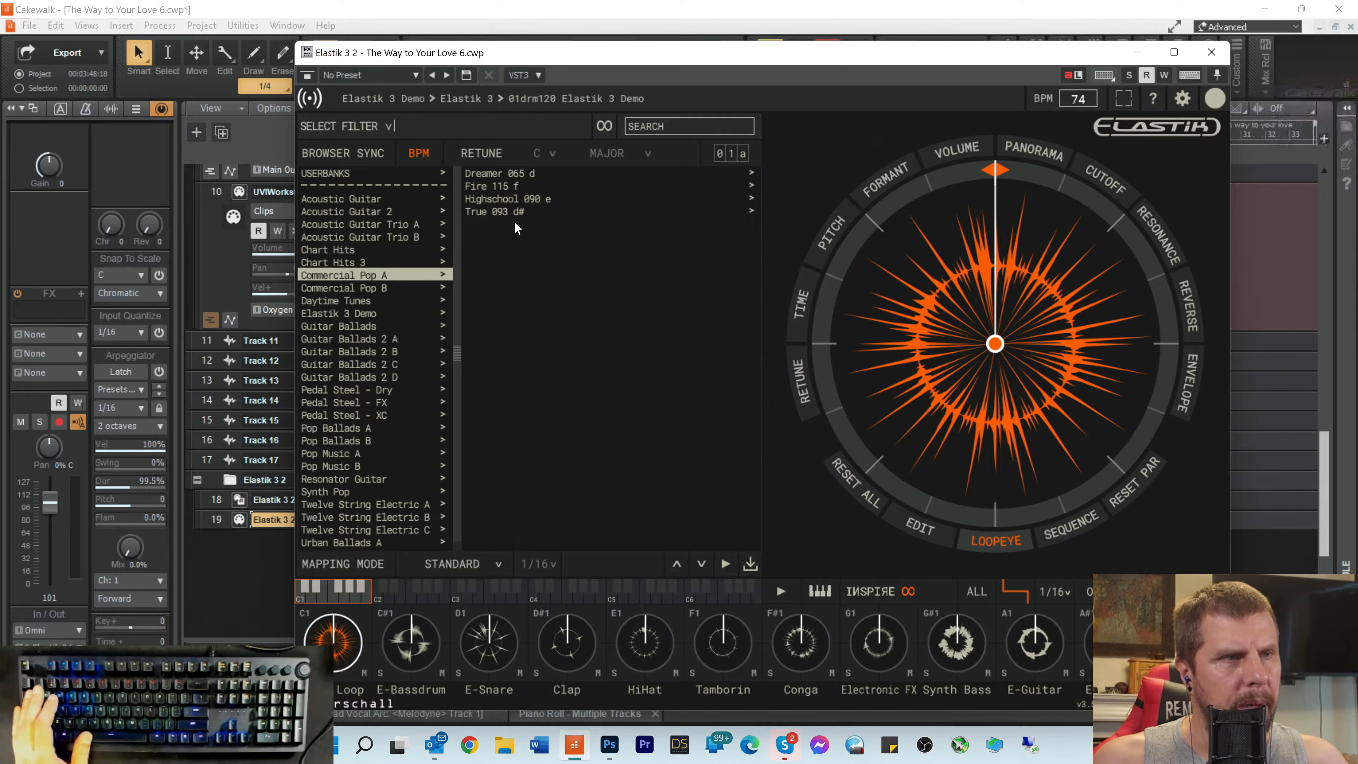
pyautogui.click(356, 299)
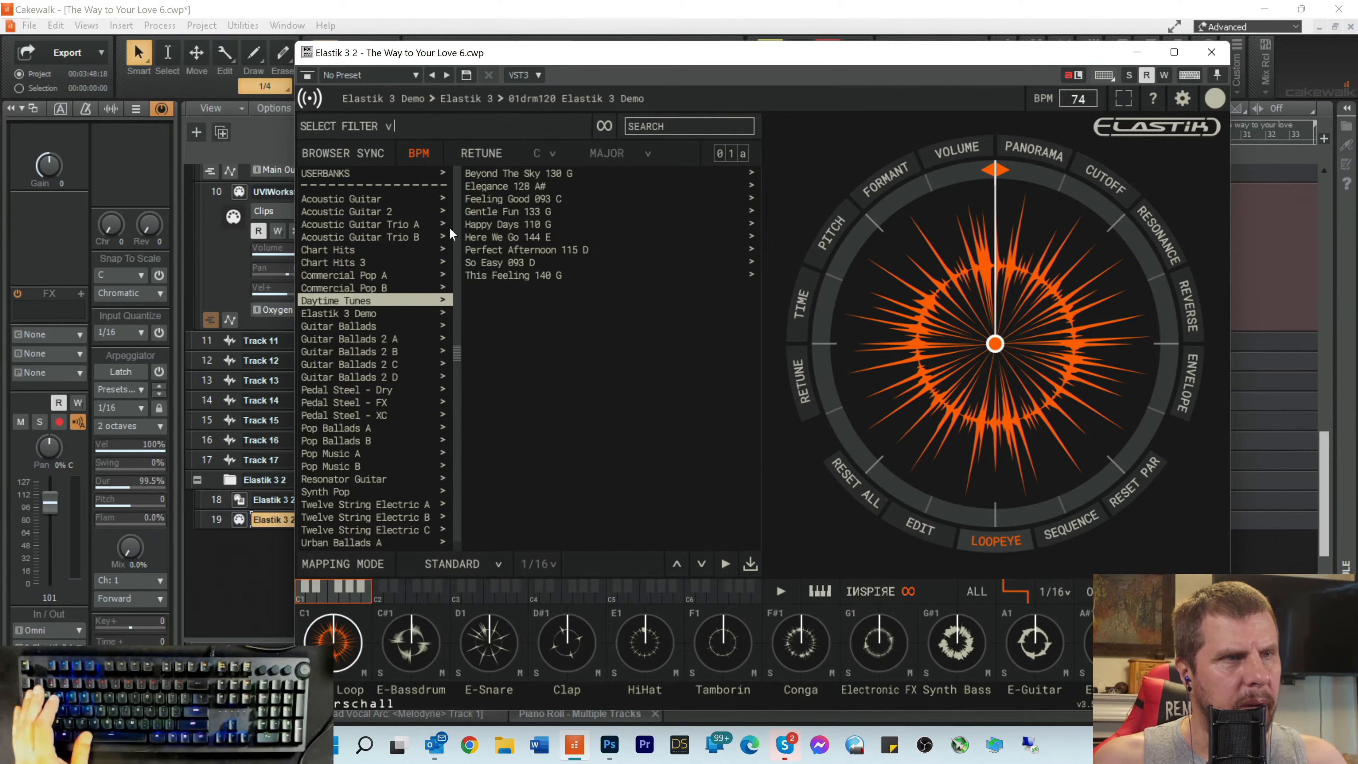
pyautogui.moveTo(520, 61); pyautogui.dragTo(468, 152)
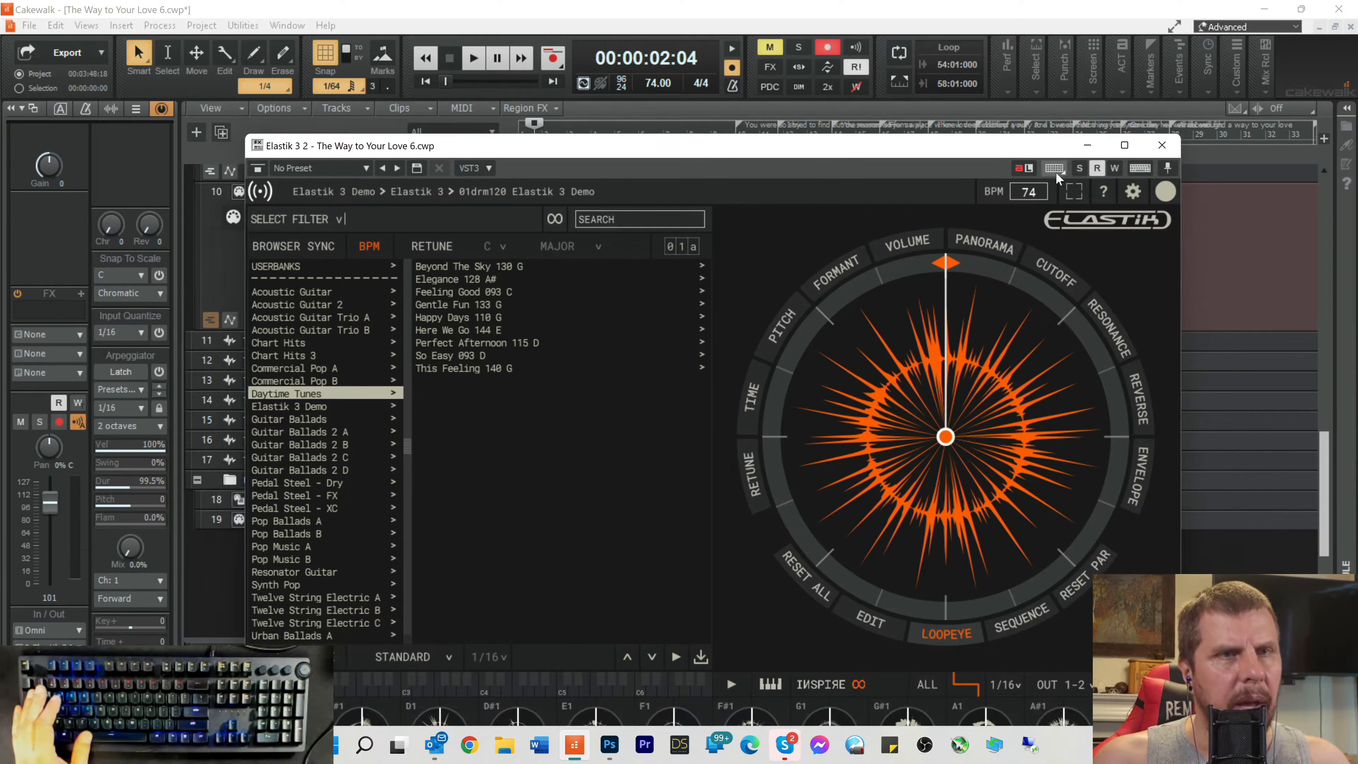
# Step: Check the clips on the Music track with the Elastik window minimized, and reopen the synth from the Elastik 3 2 1-2 track
pyautogui.click(1085, 150)
pyautogui.scroll(6, 676, 271)
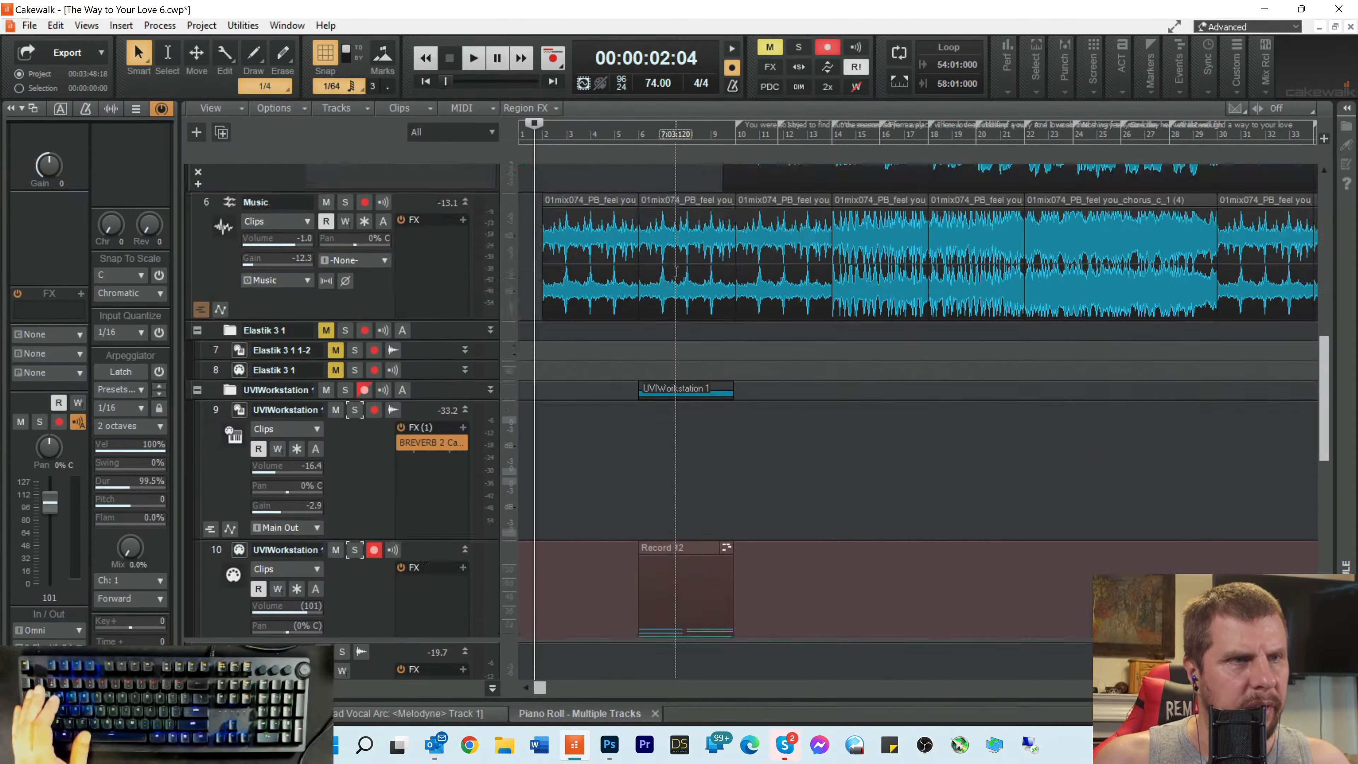
pyautogui.scroll(2, 676, 271)
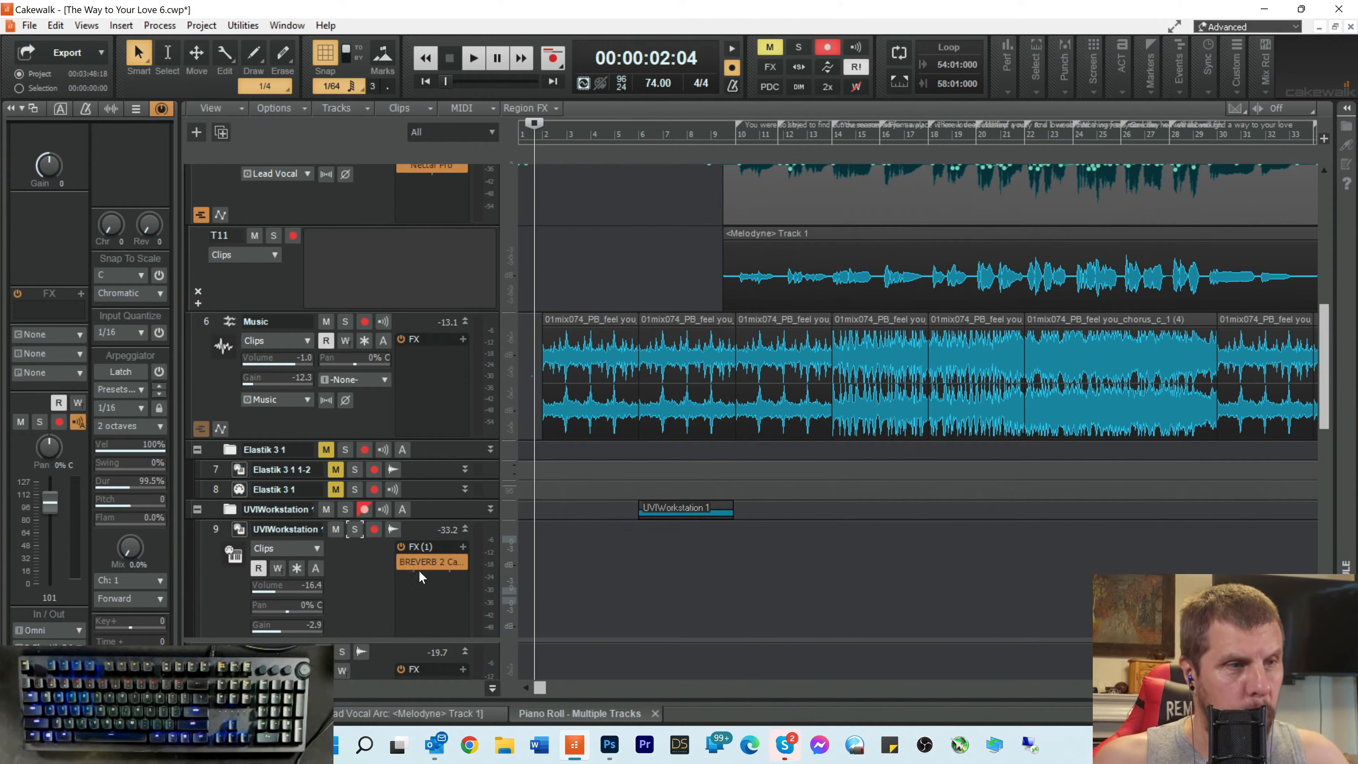
pyautogui.scroll(-10, 372, 548)
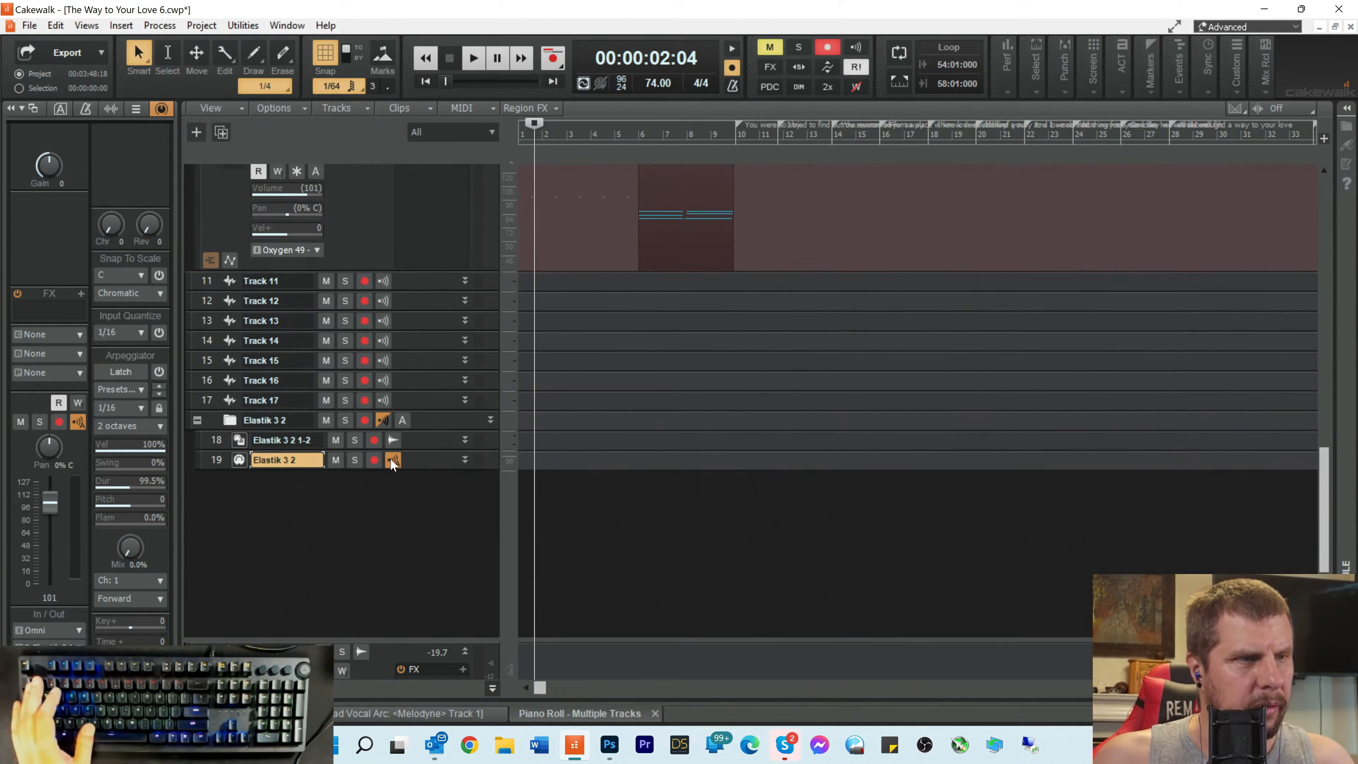
pyautogui.click(237, 448)
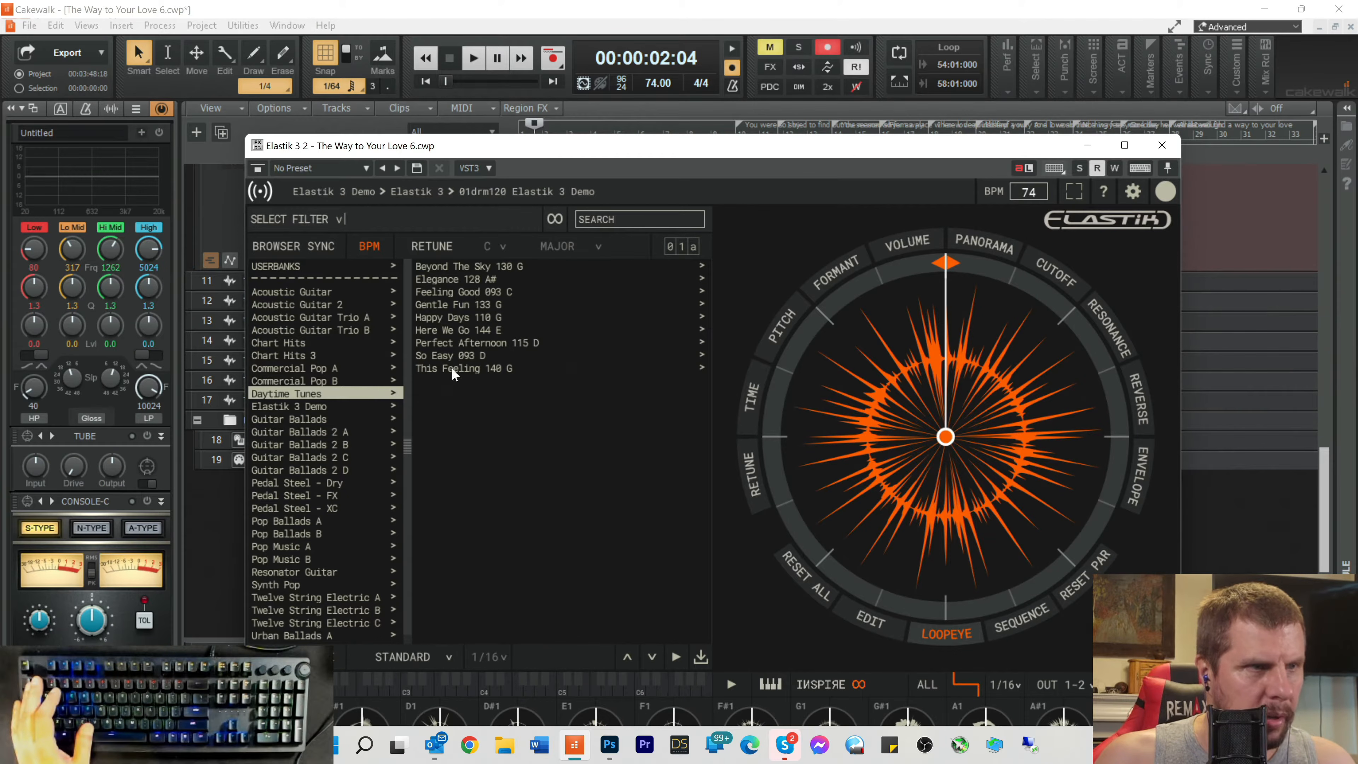
# Step: Look through the songs in the Chart Hits, Chart Hits 3, Synth Pop and Pop Ballads B soundbanks
pyautogui.click(287, 345)
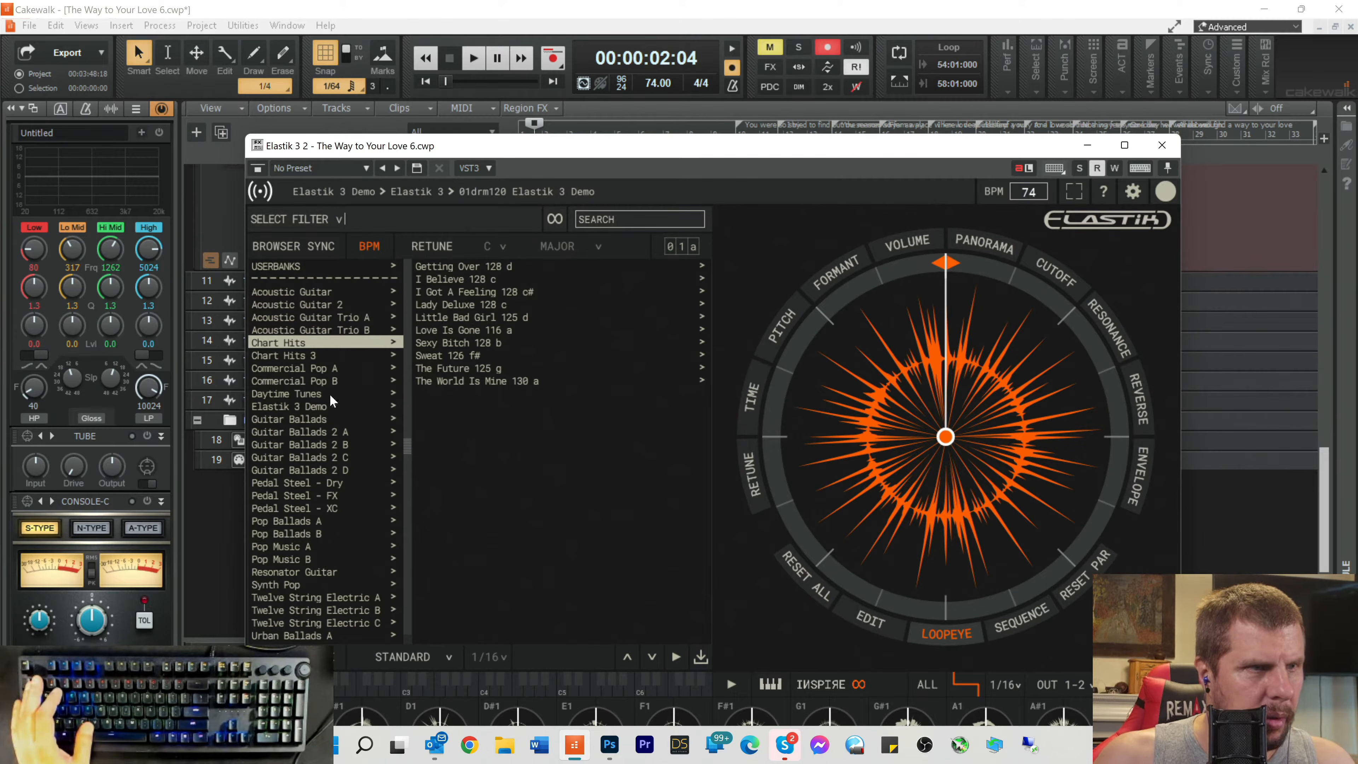
pyautogui.click(270, 354)
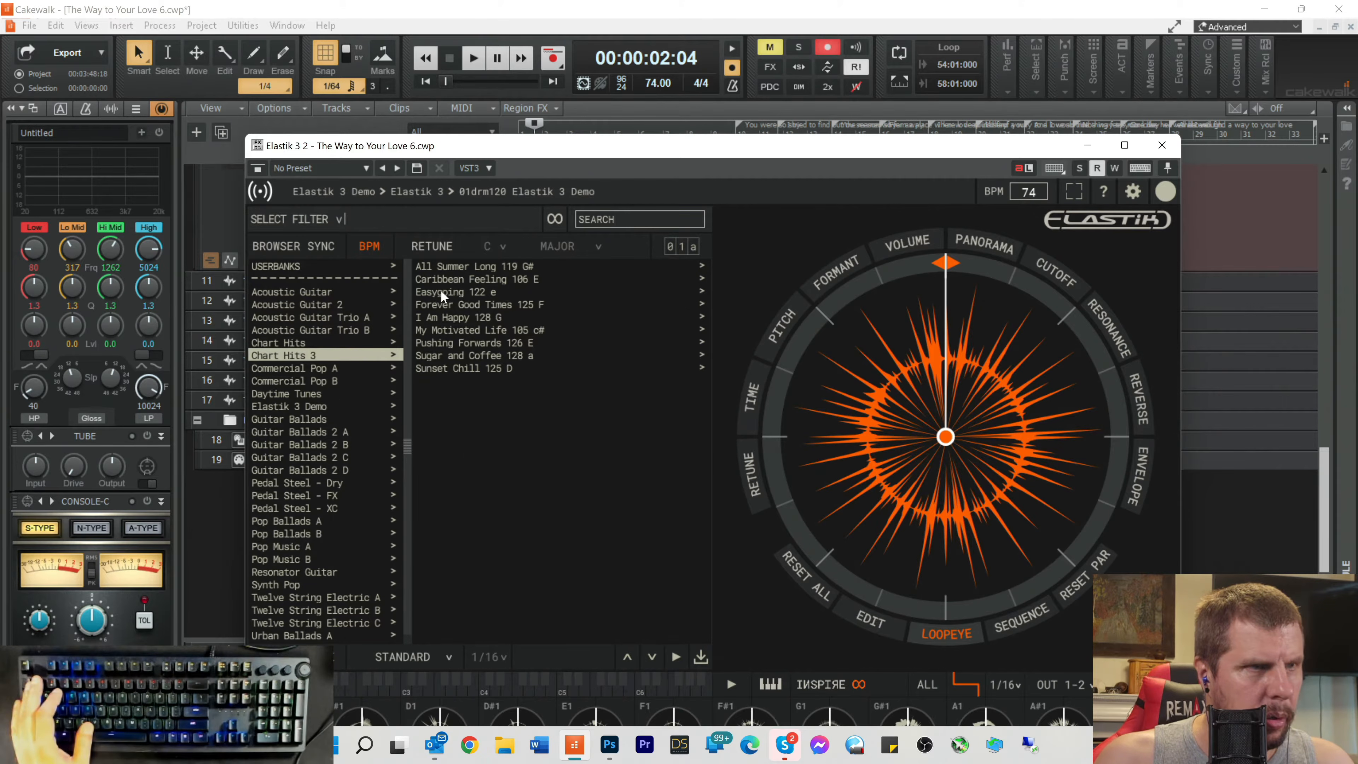
pyautogui.scroll(-1, 314, 588)
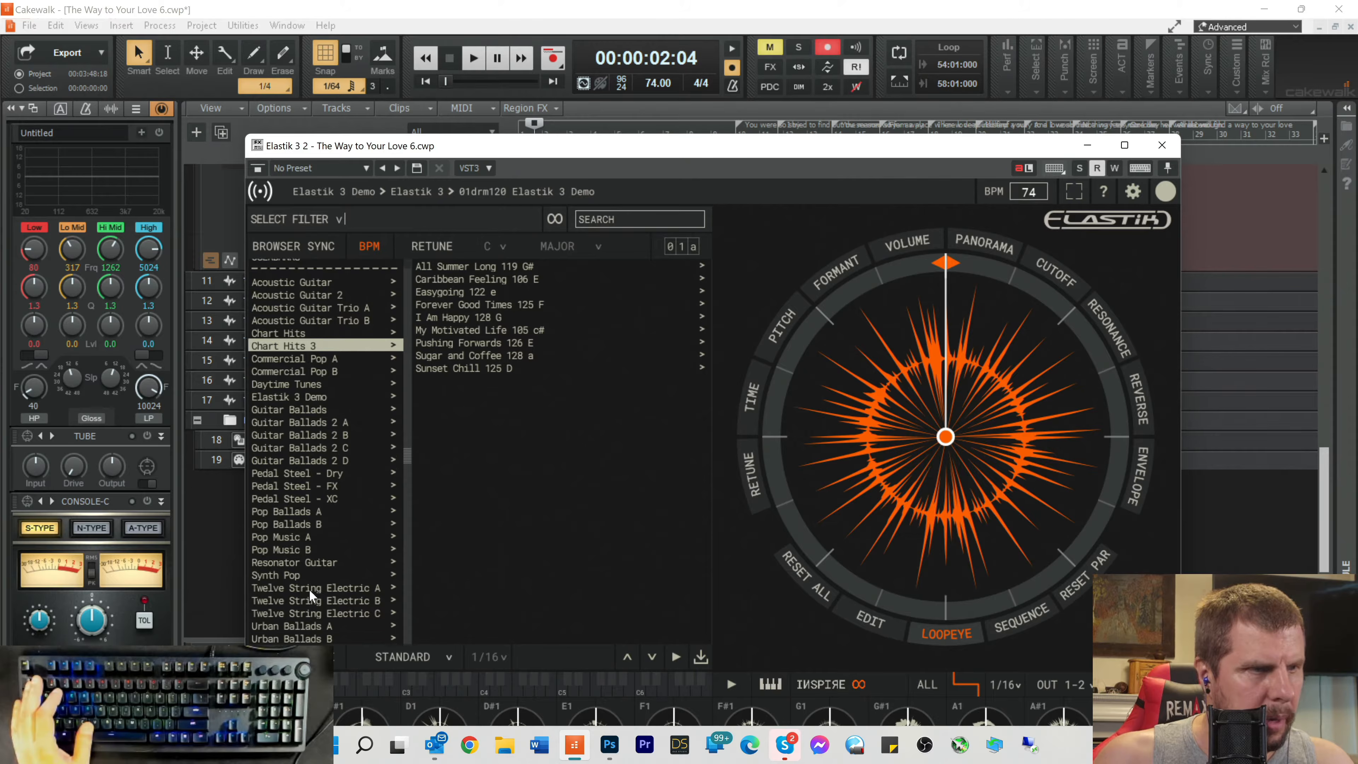
pyautogui.click(281, 575)
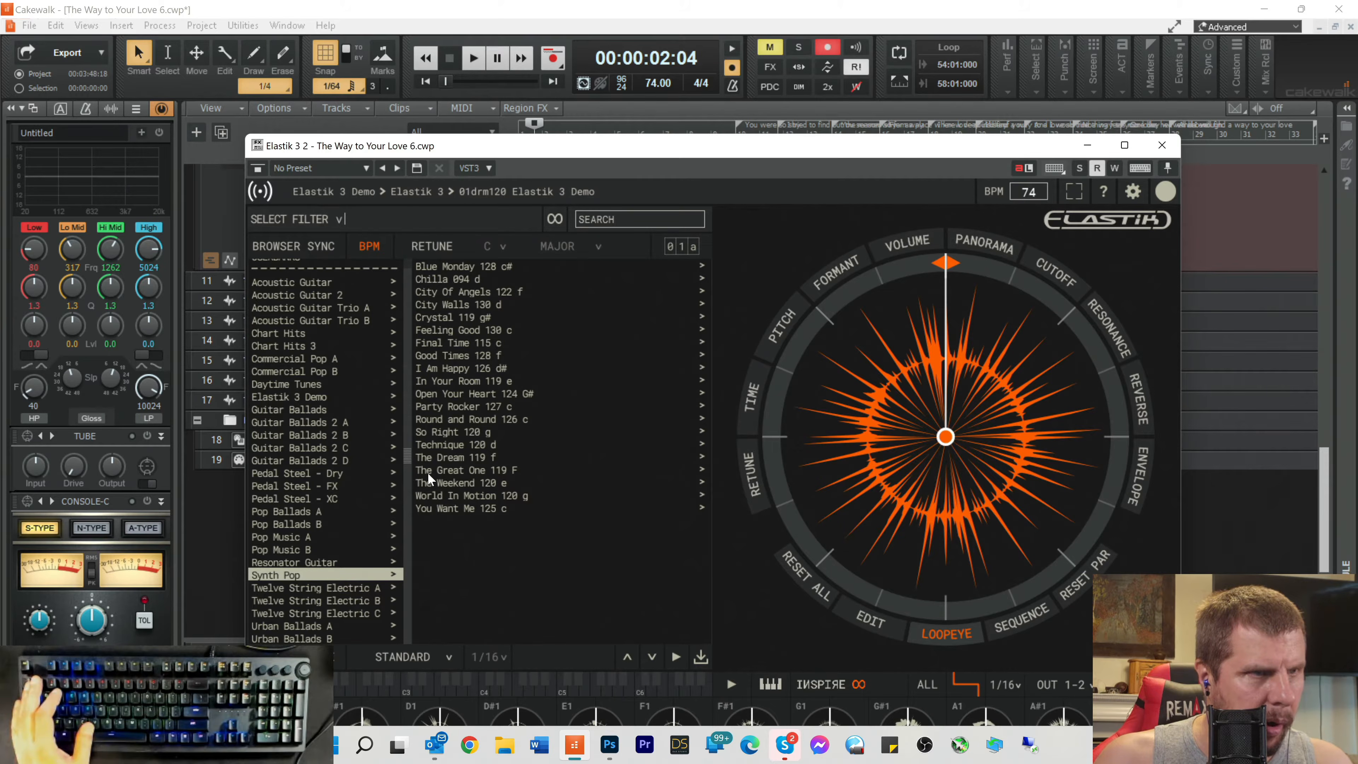
pyautogui.click(283, 524)
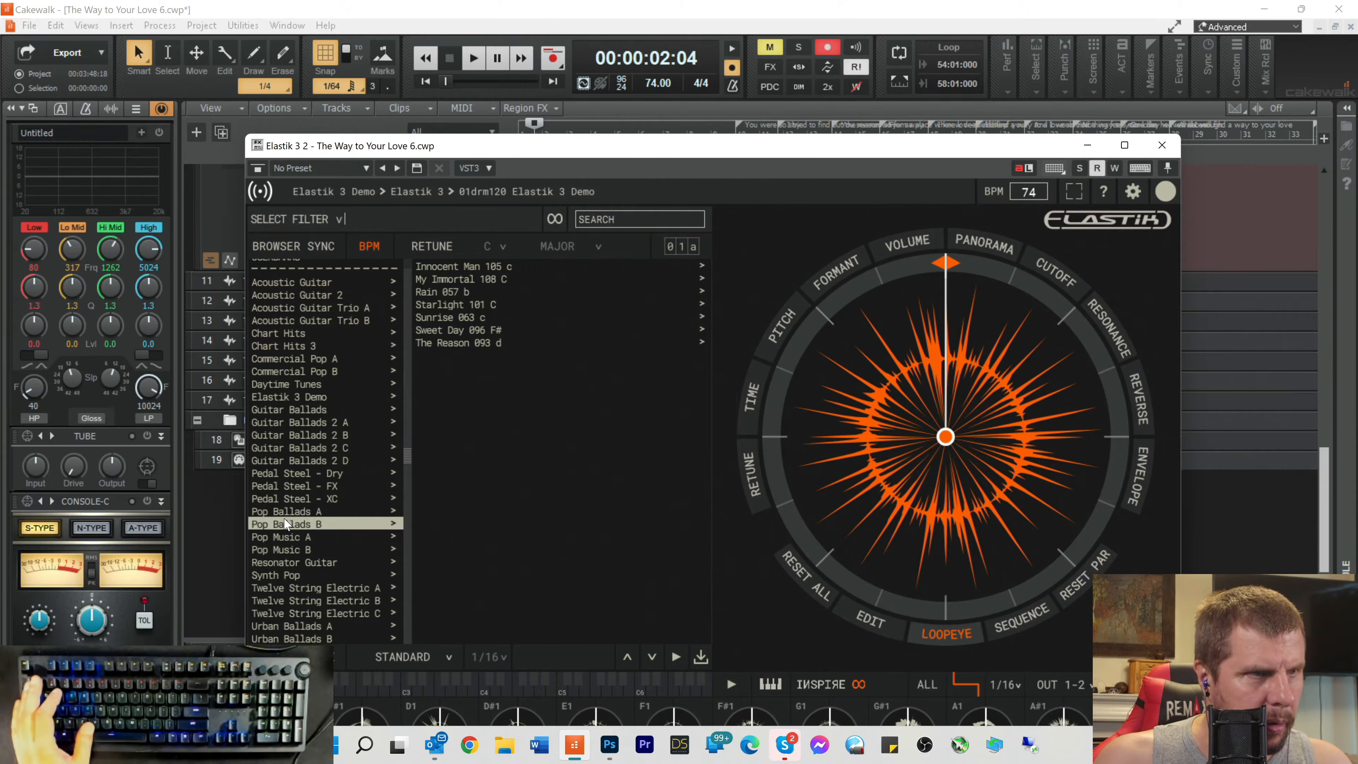
# Step: Open the 01 Feel You Intro folder of Feel You 074 c in the Pop Ballads A soundbank
pyautogui.click(285, 511)
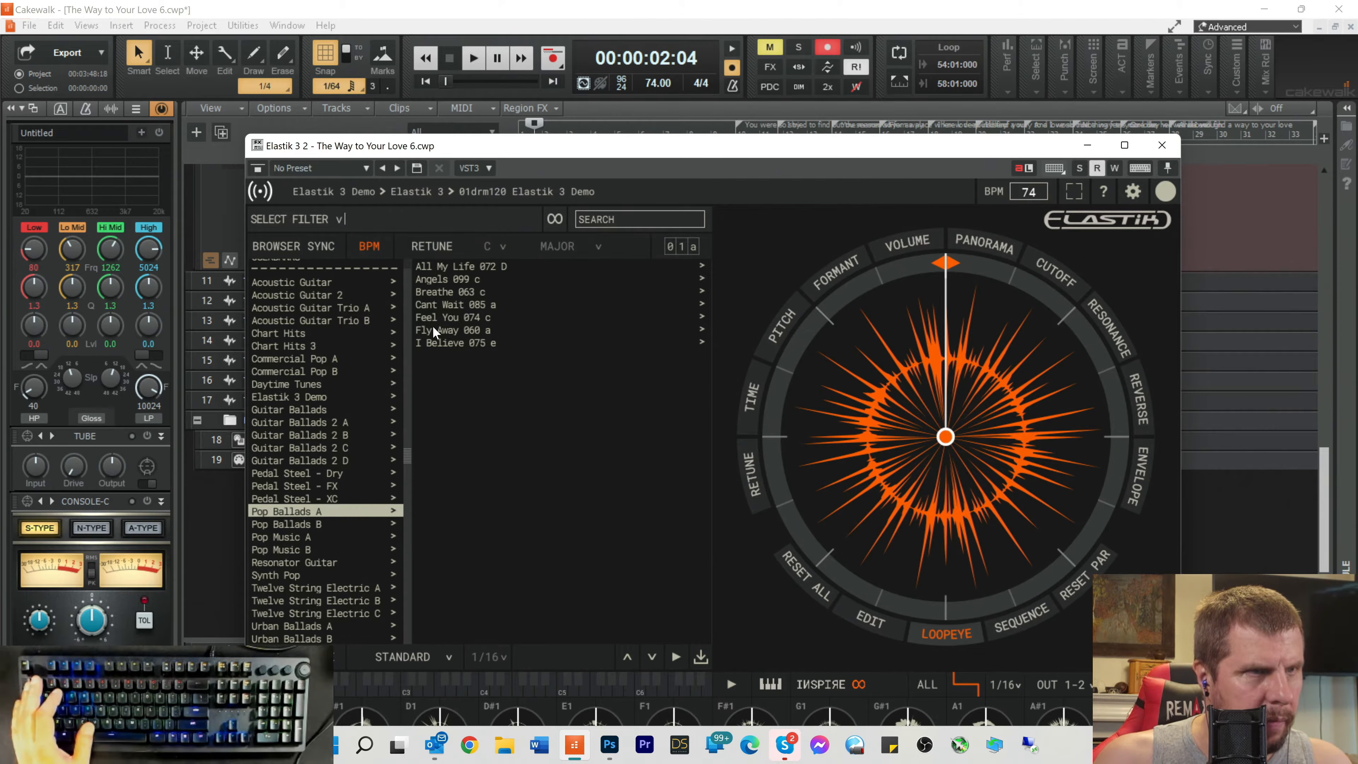
pyautogui.click(444, 317)
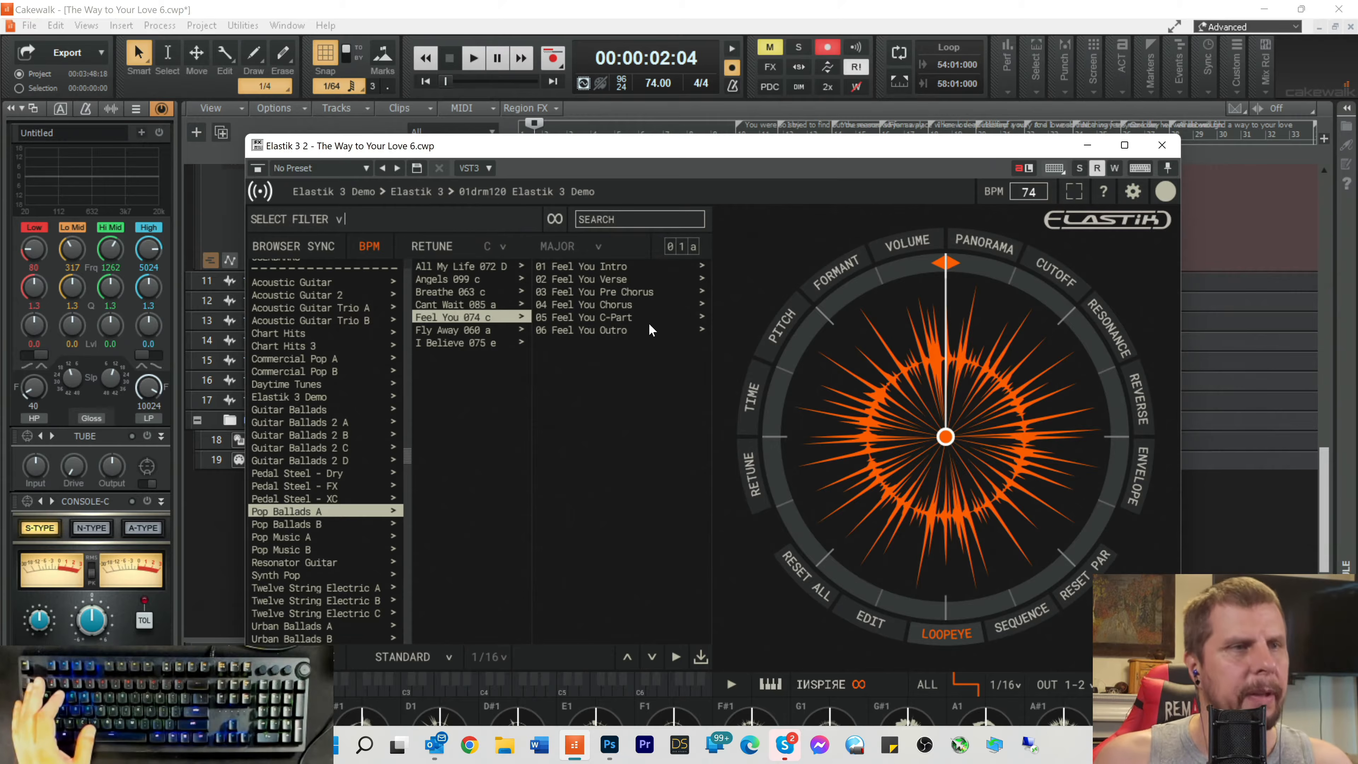
pyautogui.click(580, 269)
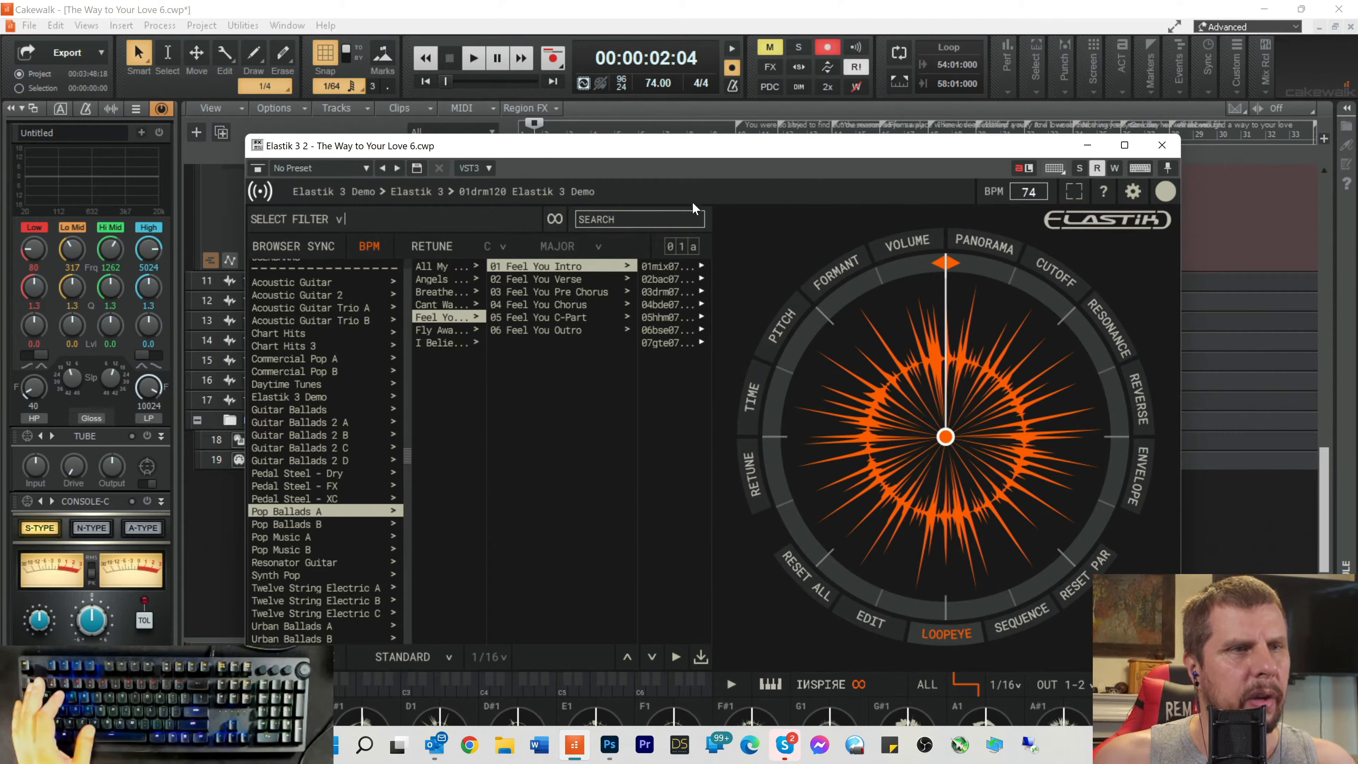
# Step: Clear all demo loops from Elastik's keys and reposition its window so the whole browser and key row are accessible
pyautogui.moveTo(676, 156); pyautogui.dragTo(1032, 114)
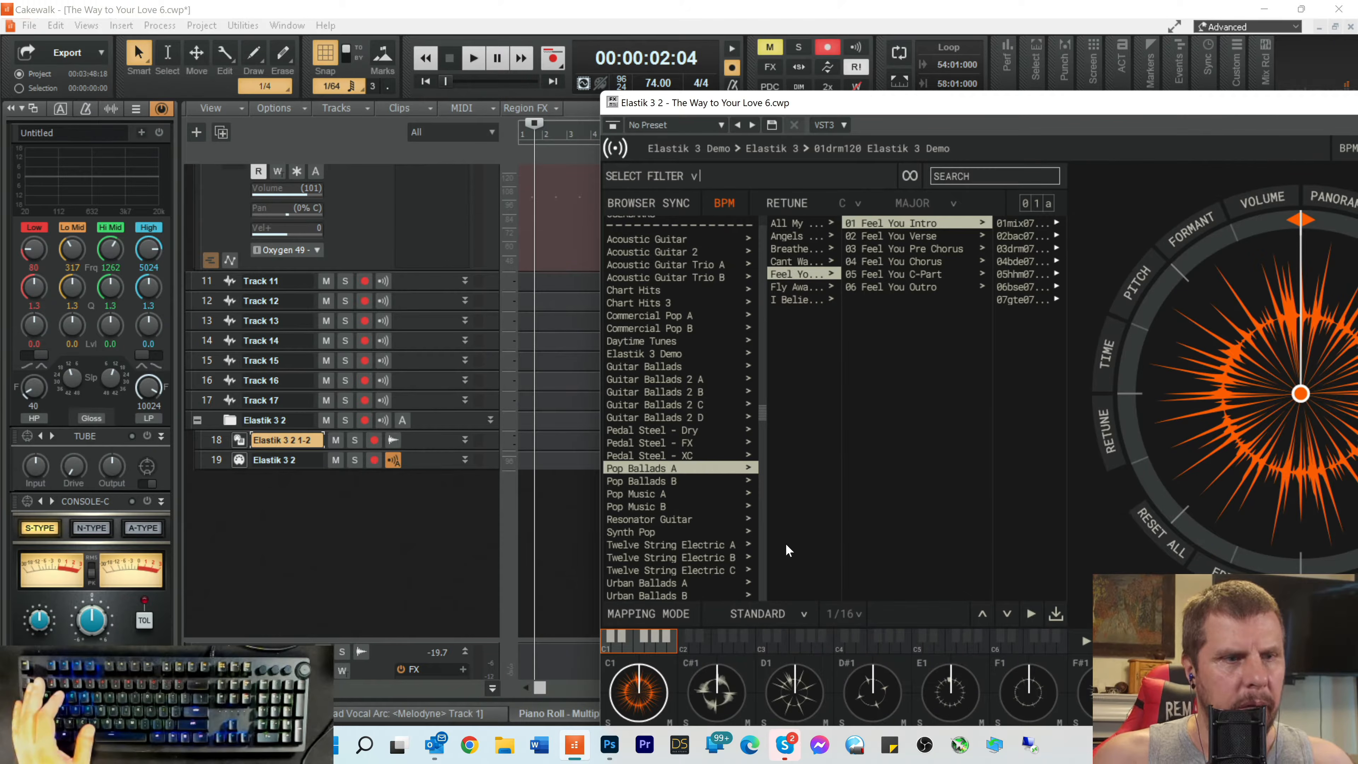
pyautogui.rightClick(635, 694)
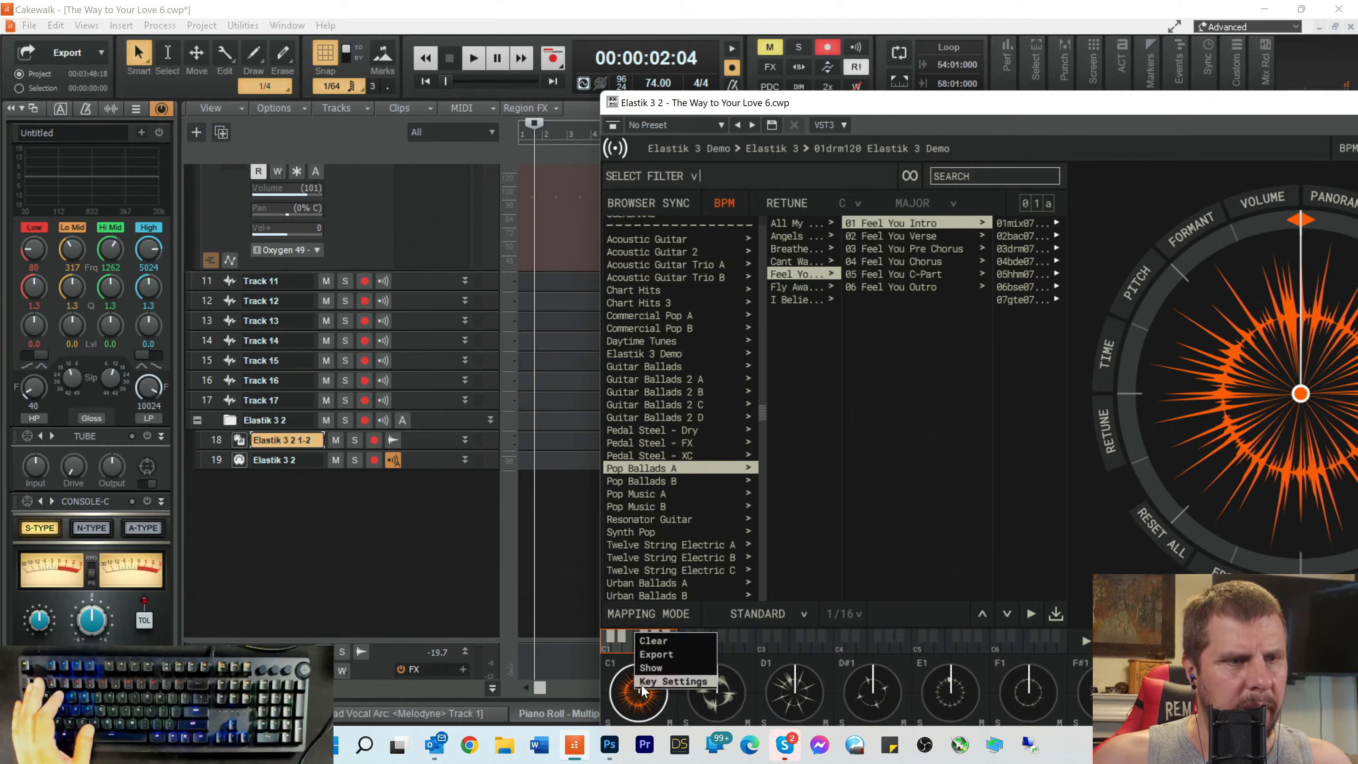
pyautogui.moveTo(663, 640)
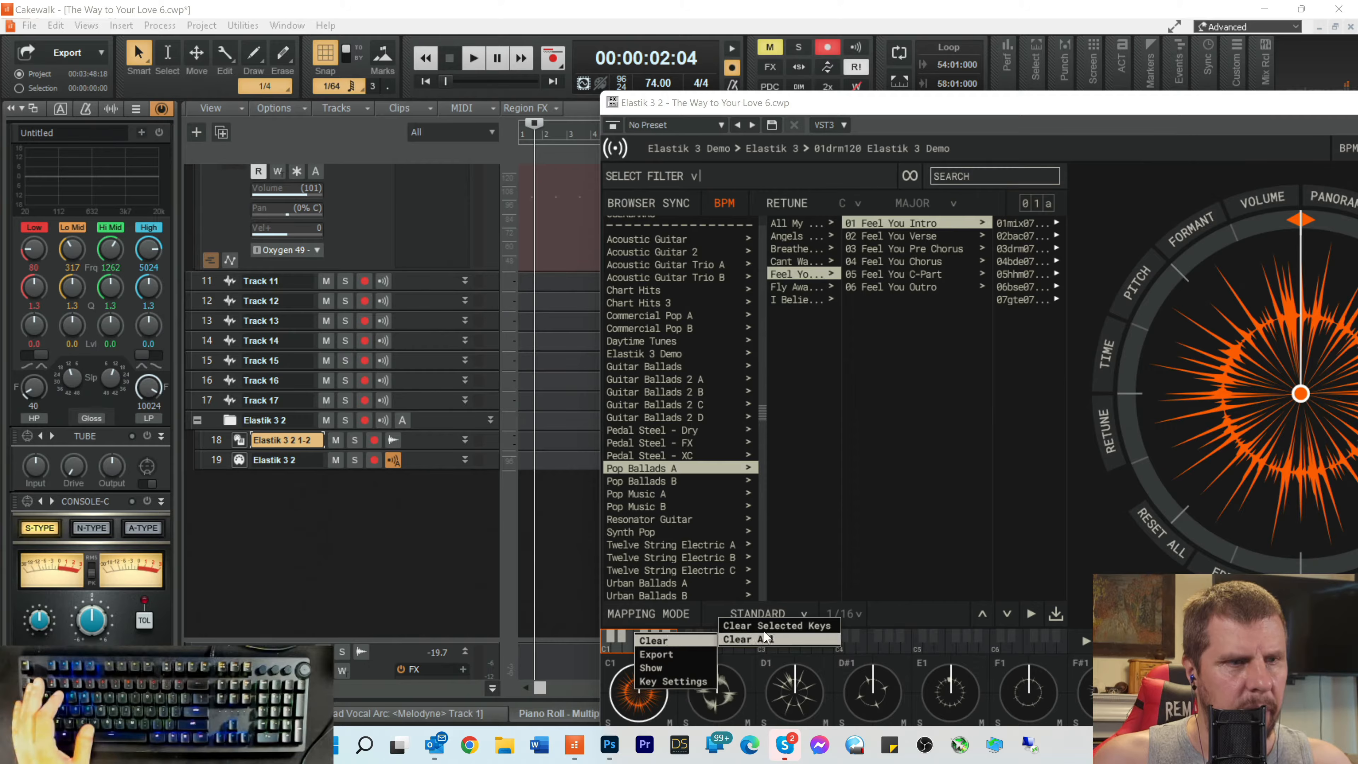
pyautogui.click(748, 639)
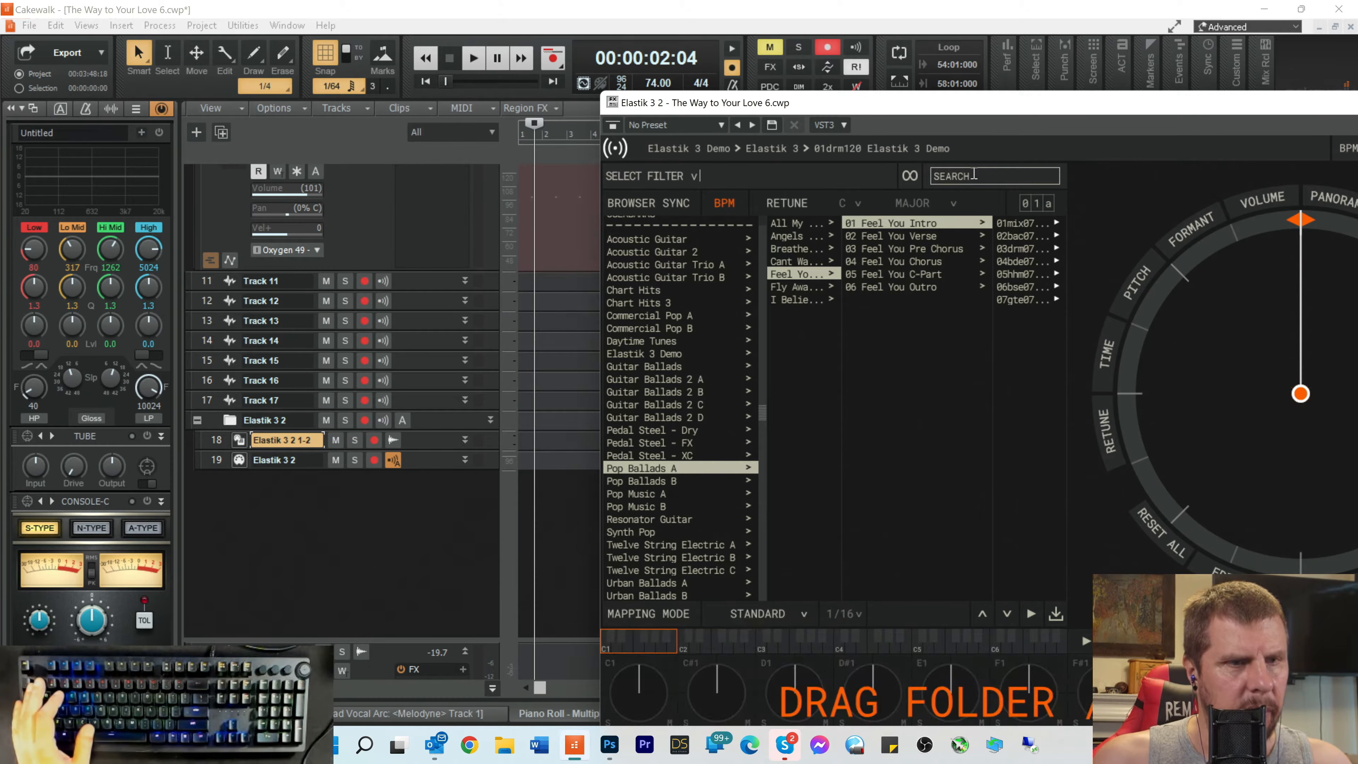
pyautogui.moveTo(956, 107); pyautogui.dragTo(673, 43)
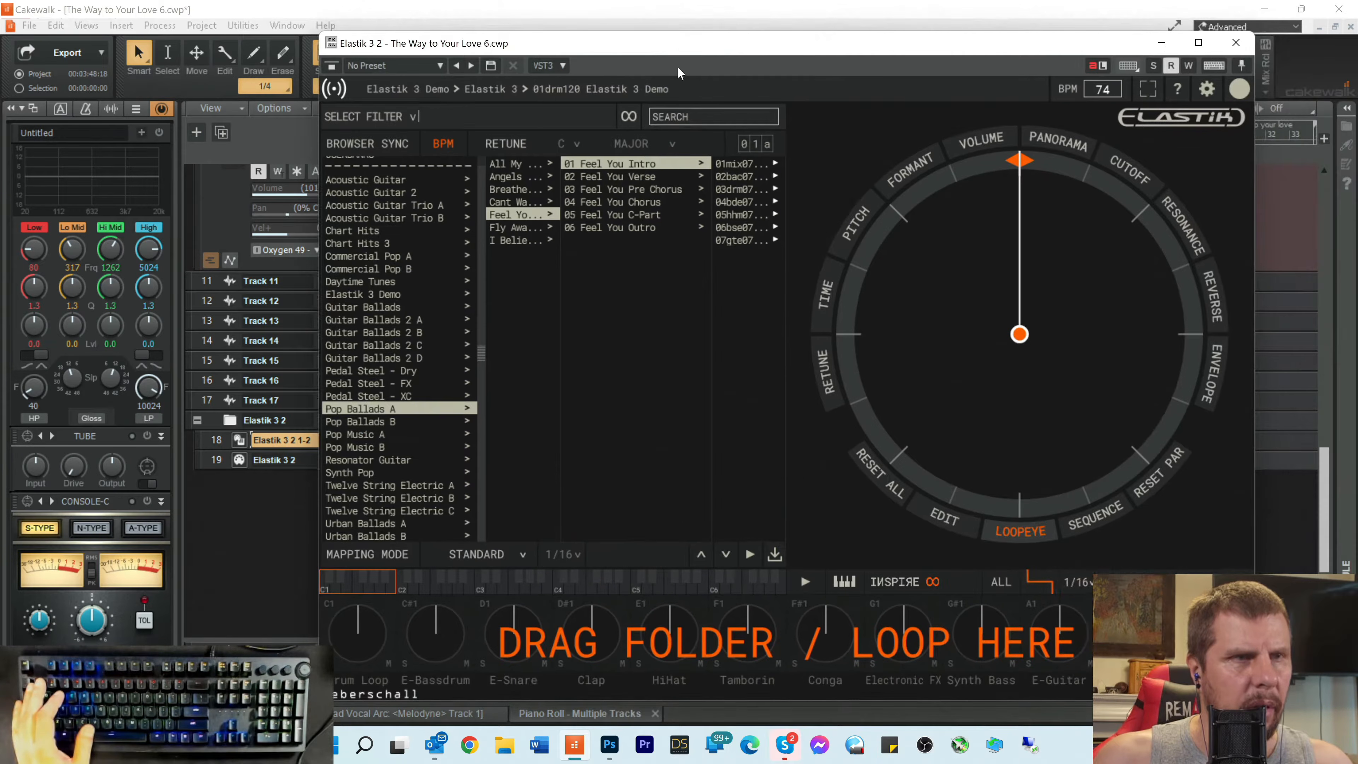
# Step: Load the Feel You Intro loops 02bac, 03drm, 04bde, 05hhm, 06bse and 07gte onto keys C1 to F1 in that order
pyautogui.moveTo(732, 176)
pyautogui.mouseDown()
pyautogui.moveTo(633, 219)
pyautogui.moveTo(486, 511)
pyautogui.moveTo(365, 655)
pyautogui.moveTo(368, 644)
pyautogui.mouseUp()
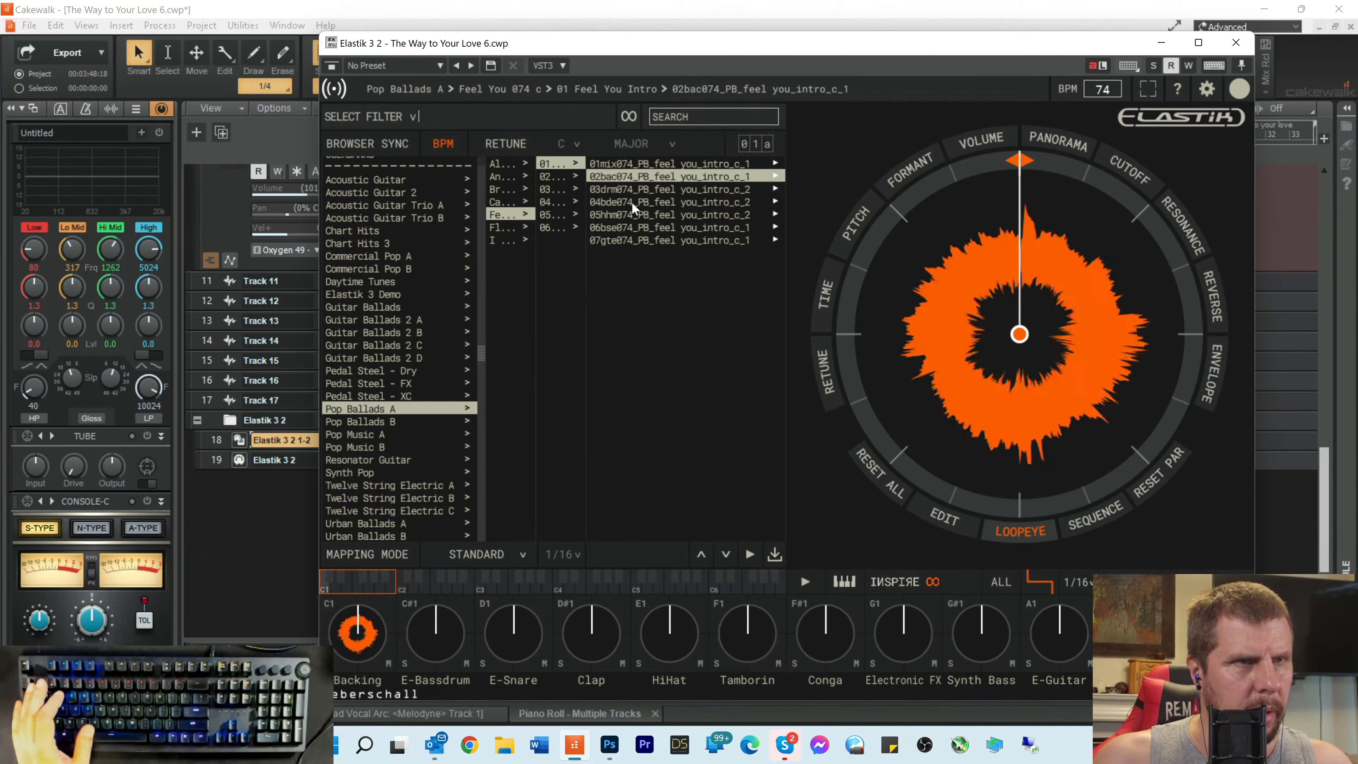
pyautogui.moveTo(637, 189); pyautogui.dragTo(429, 631)
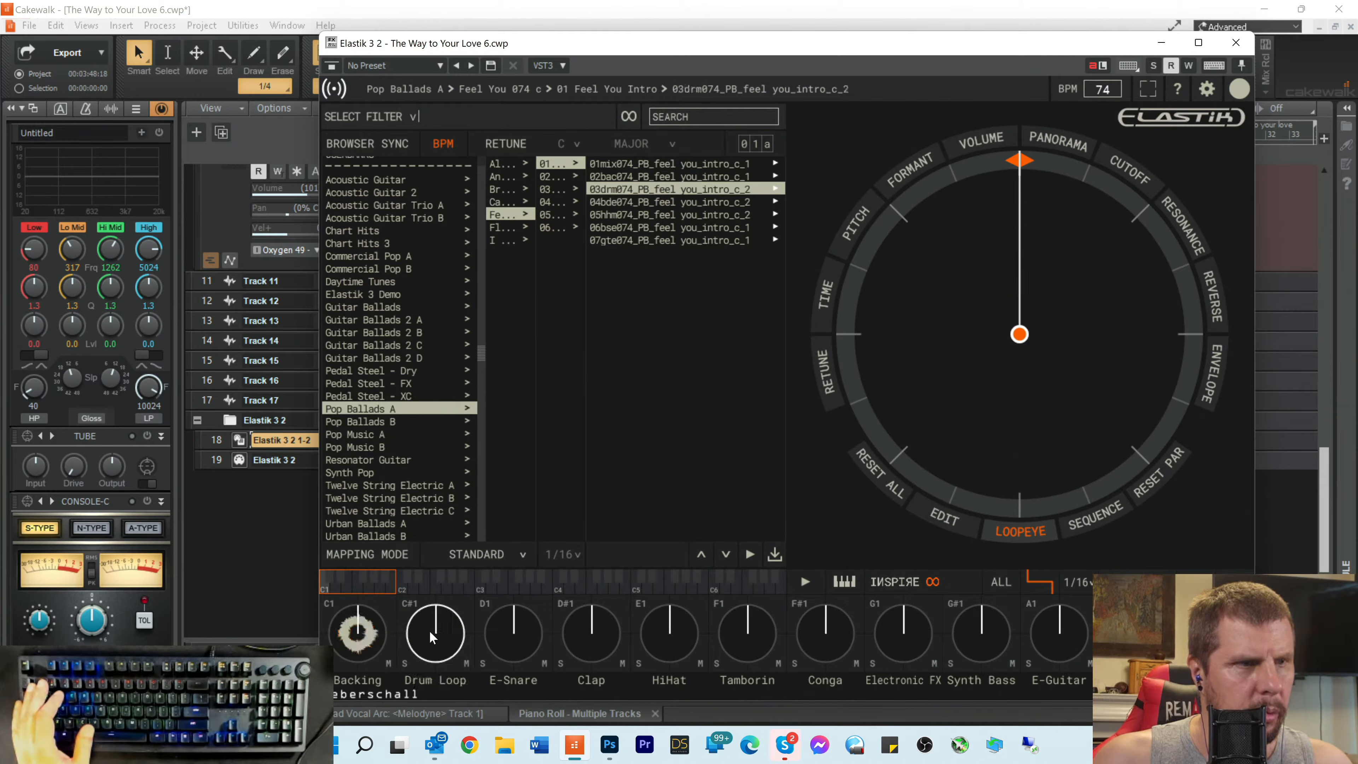
pyautogui.moveTo(658, 202); pyautogui.dragTo(516, 643)
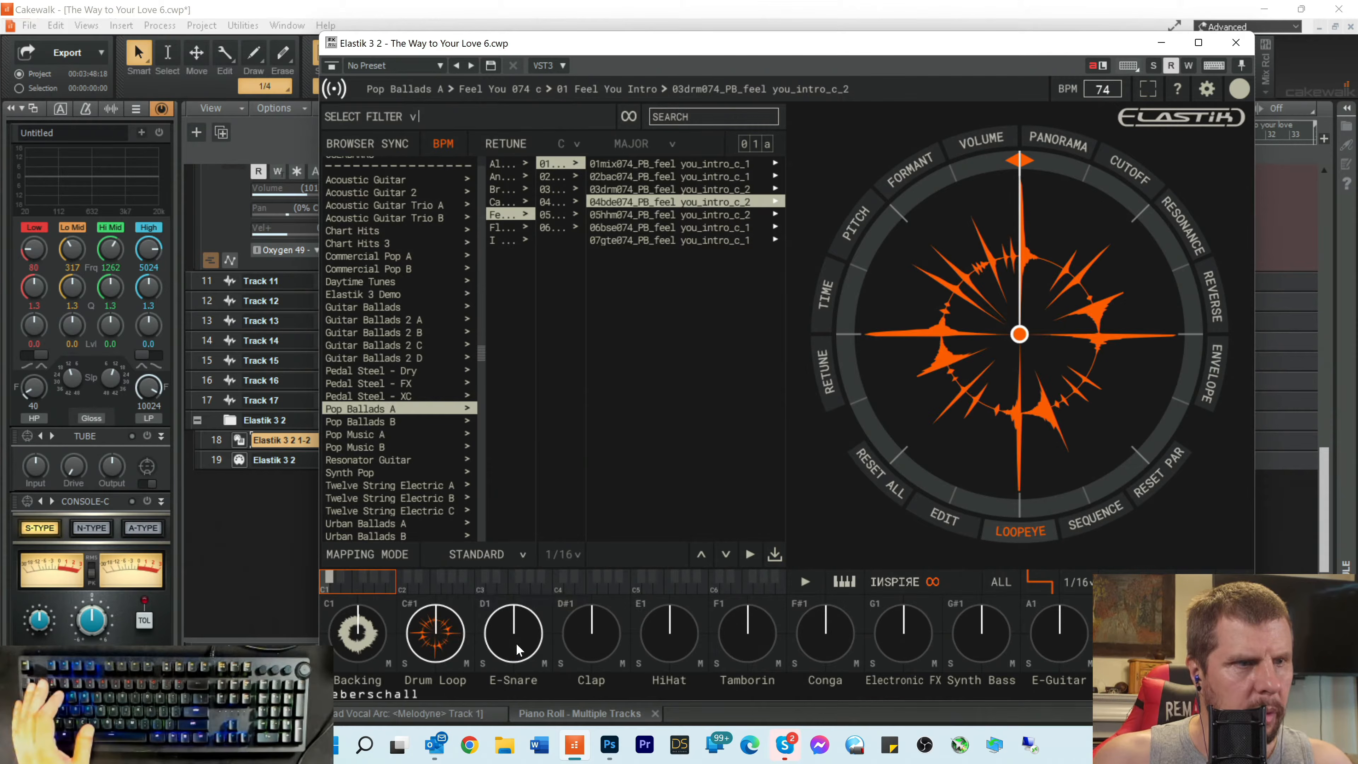
pyautogui.moveTo(666, 214)
pyautogui.mouseDown()
pyautogui.moveTo(572, 613)
pyautogui.moveTo(584, 640)
pyautogui.mouseUp()
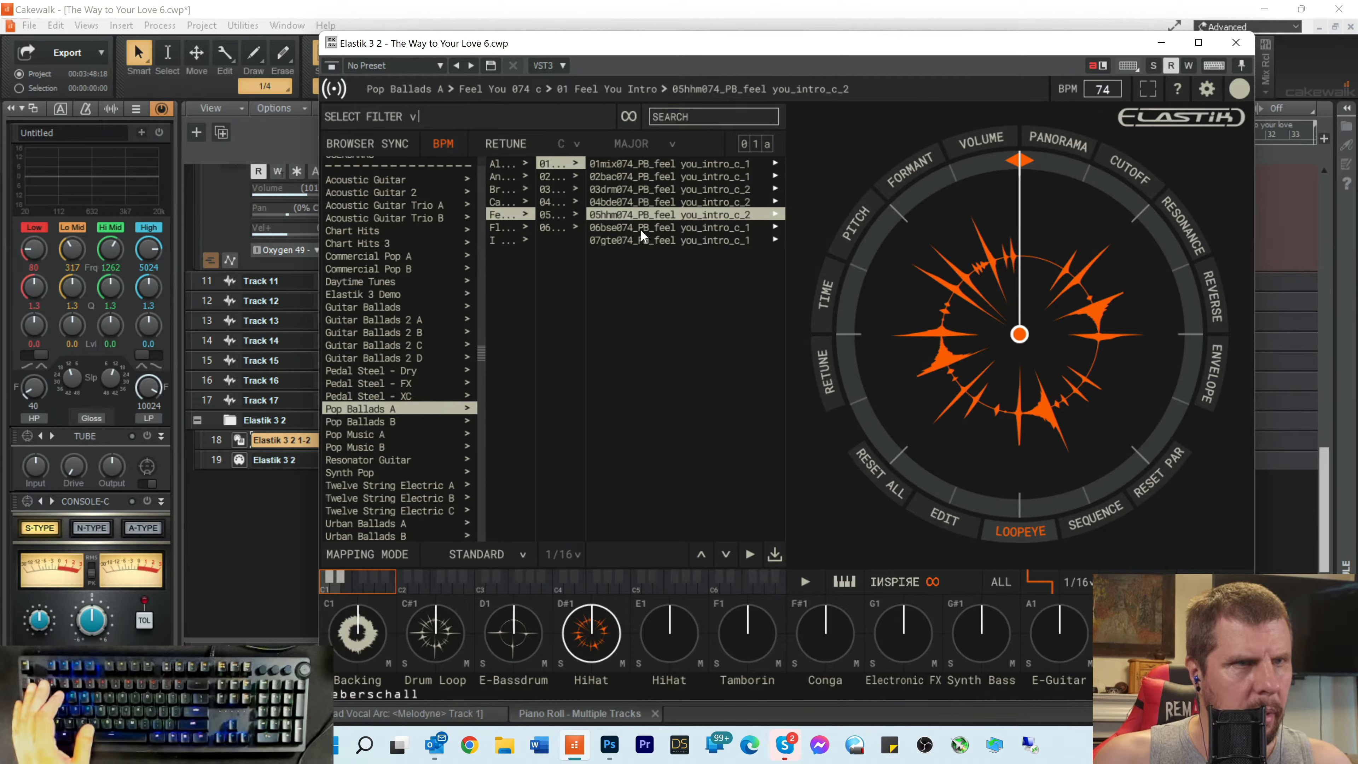
pyautogui.moveTo(641, 229); pyautogui.dragTo(671, 631)
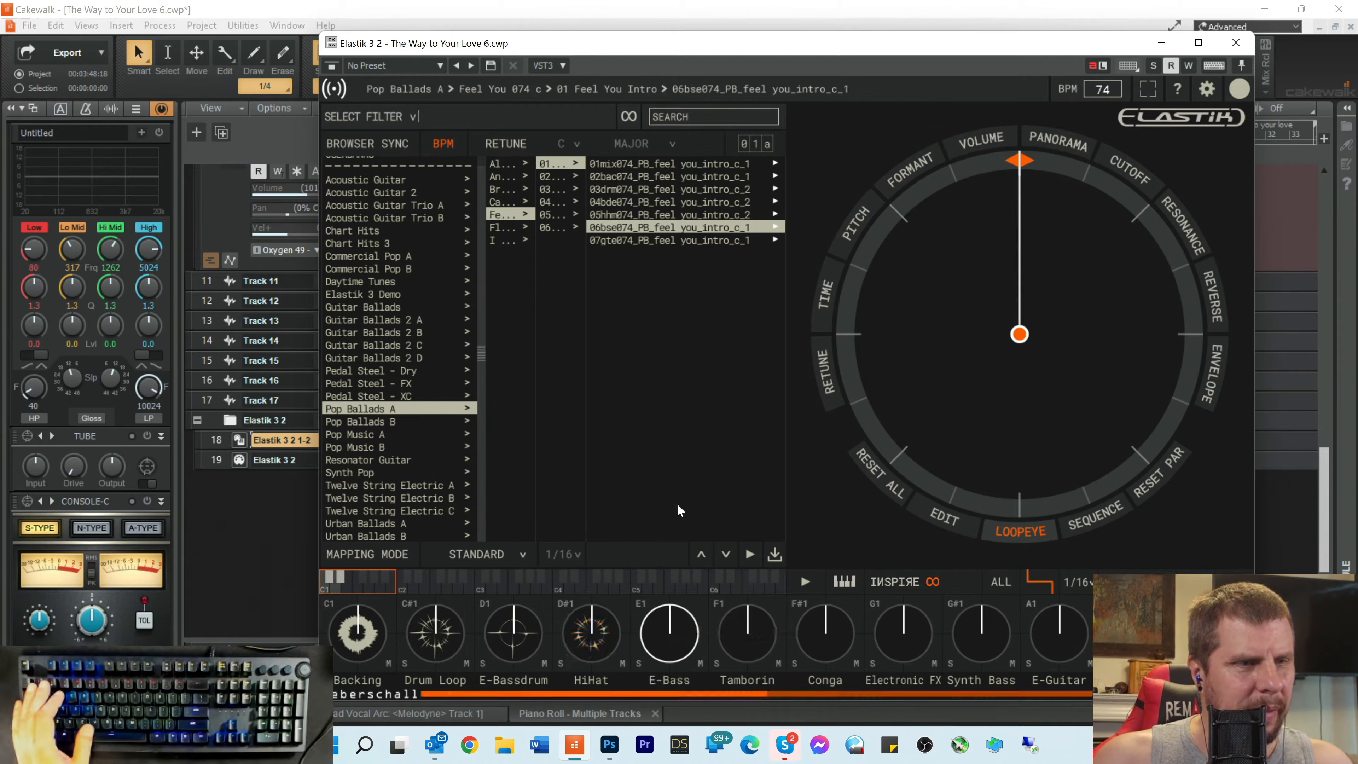
pyautogui.moveTo(682, 239); pyautogui.dragTo(768, 640)
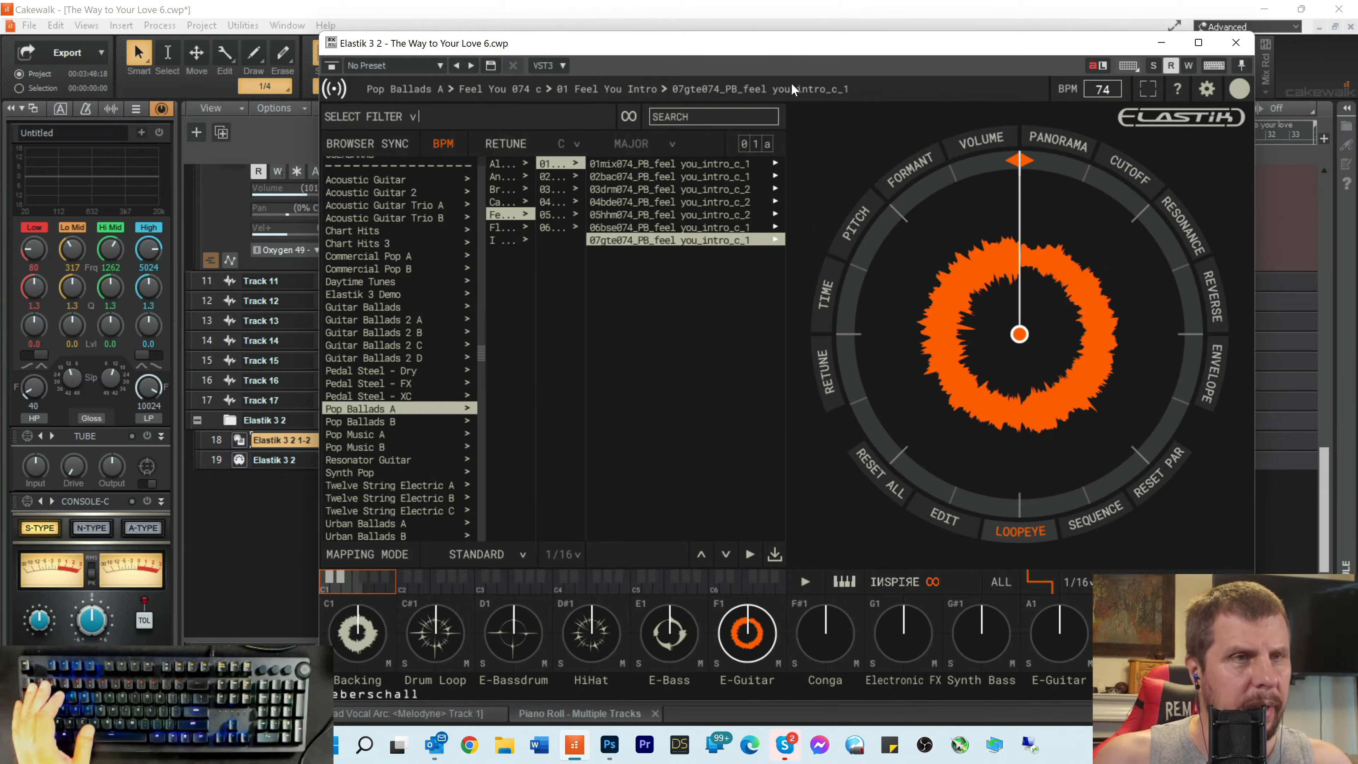
# Step: Move the Elastik window off the track list and audition the backing, drum loop, bassdrum, hihat, bass and guitar loops
pyautogui.moveTo(771, 52); pyautogui.dragTo(1181, 25)
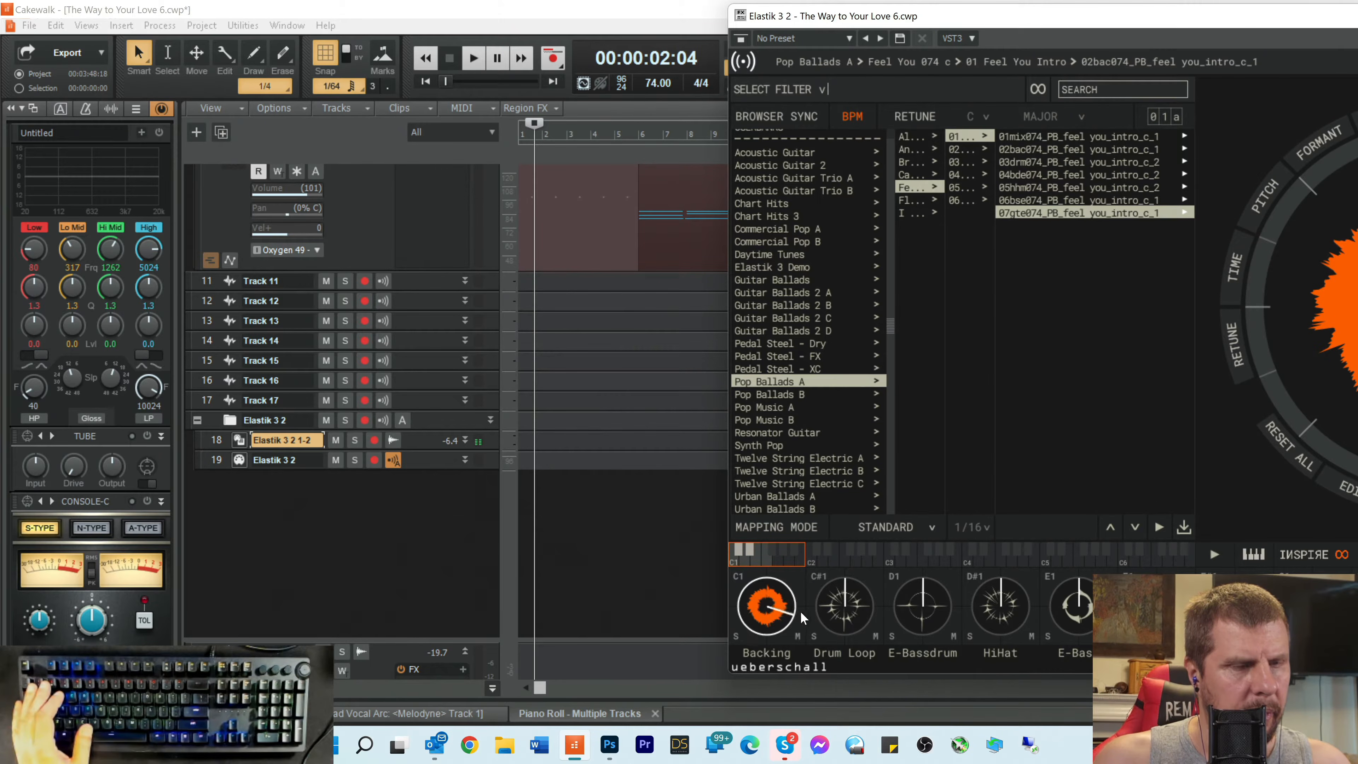
pyautogui.click(837, 612)
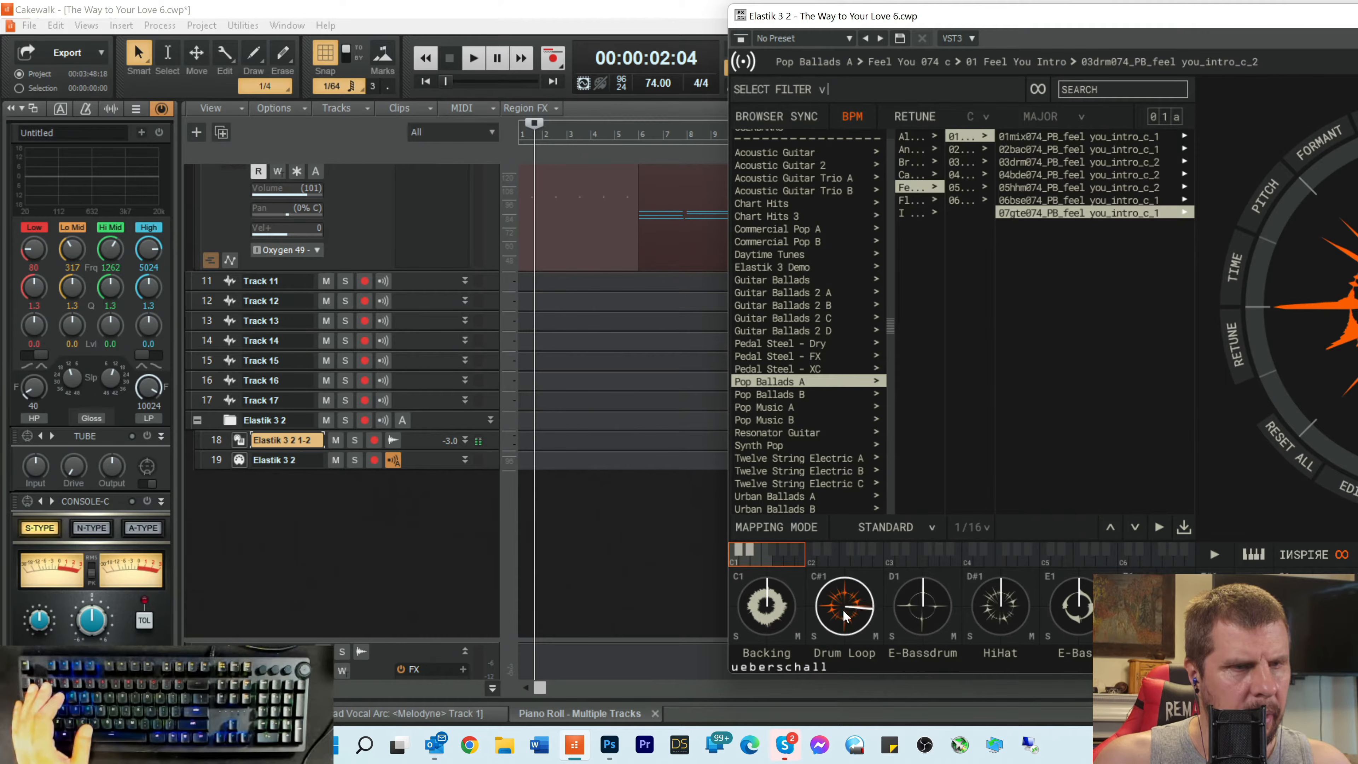
pyautogui.click(918, 609)
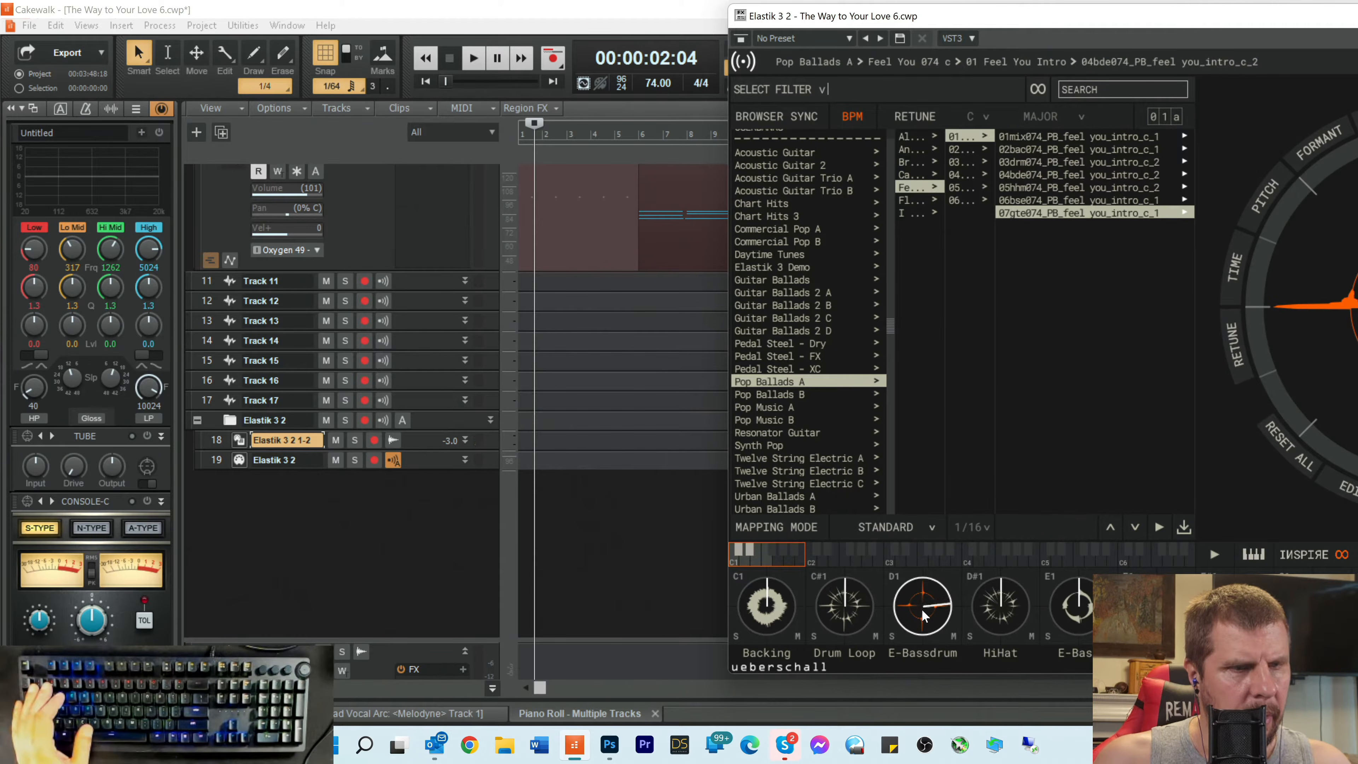
pyautogui.click(989, 614)
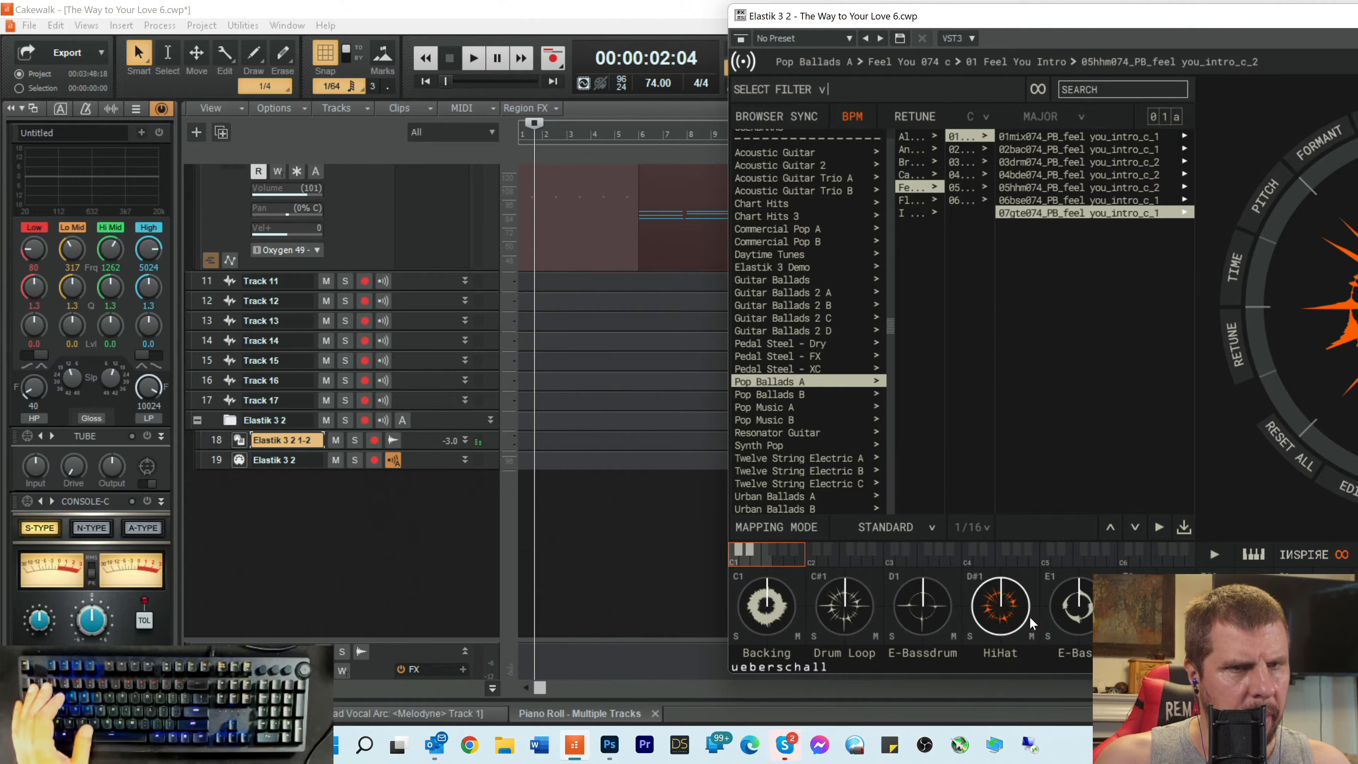
pyautogui.click(1065, 621)
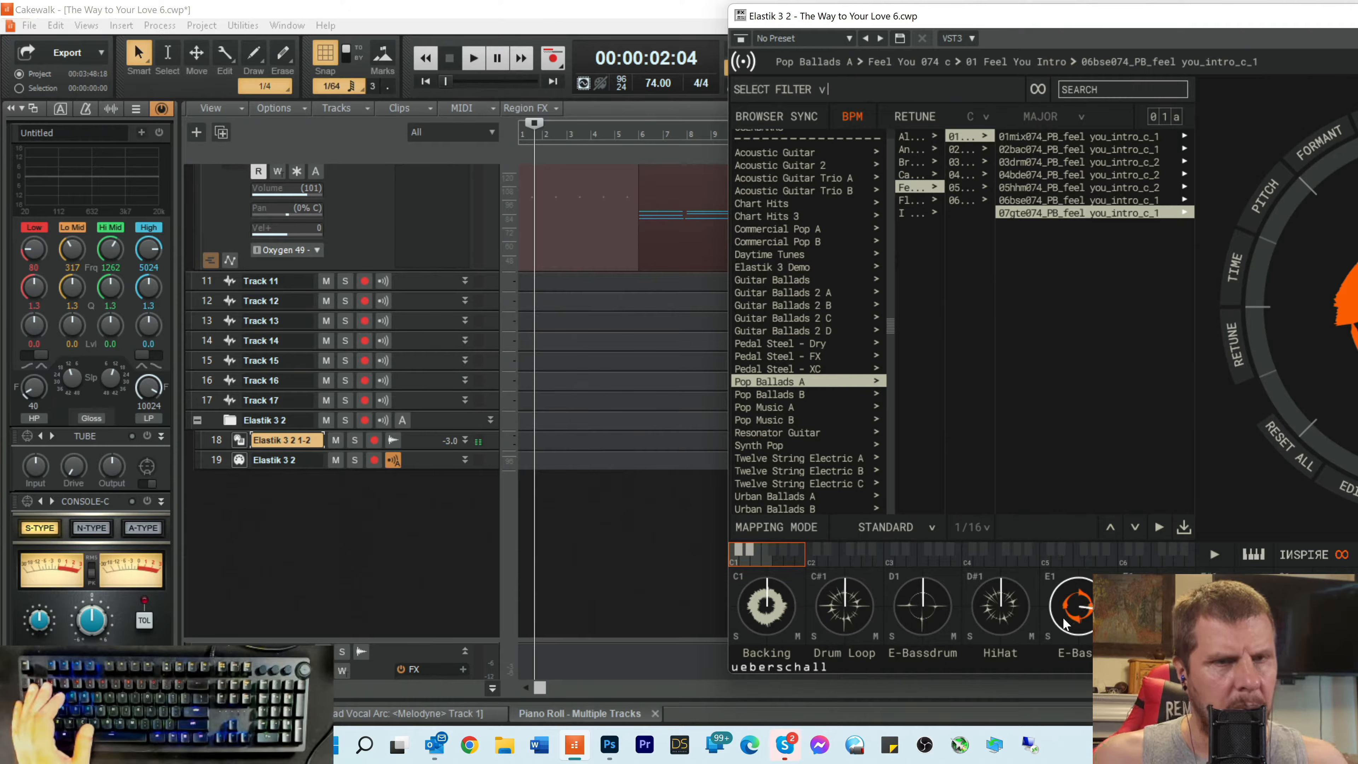
pyautogui.click(1148, 618)
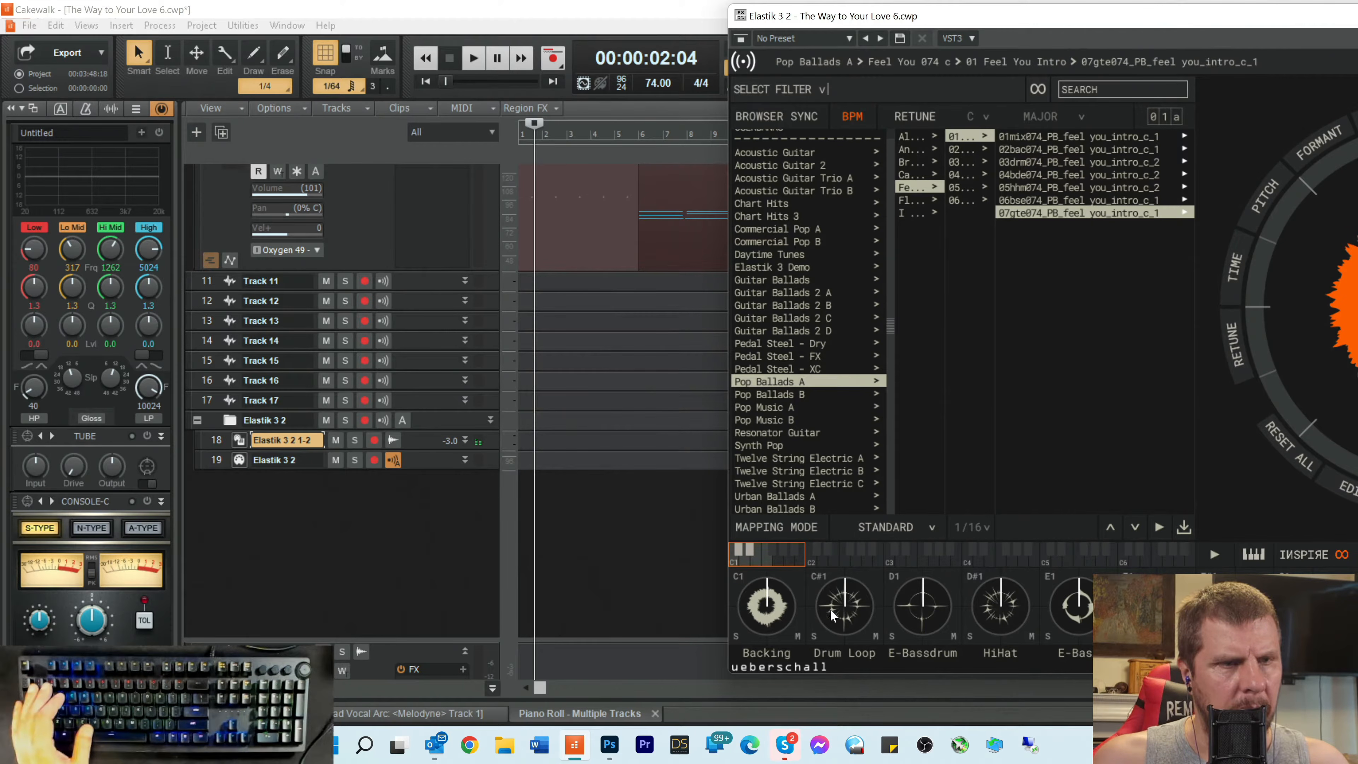
pyautogui.click(782, 615)
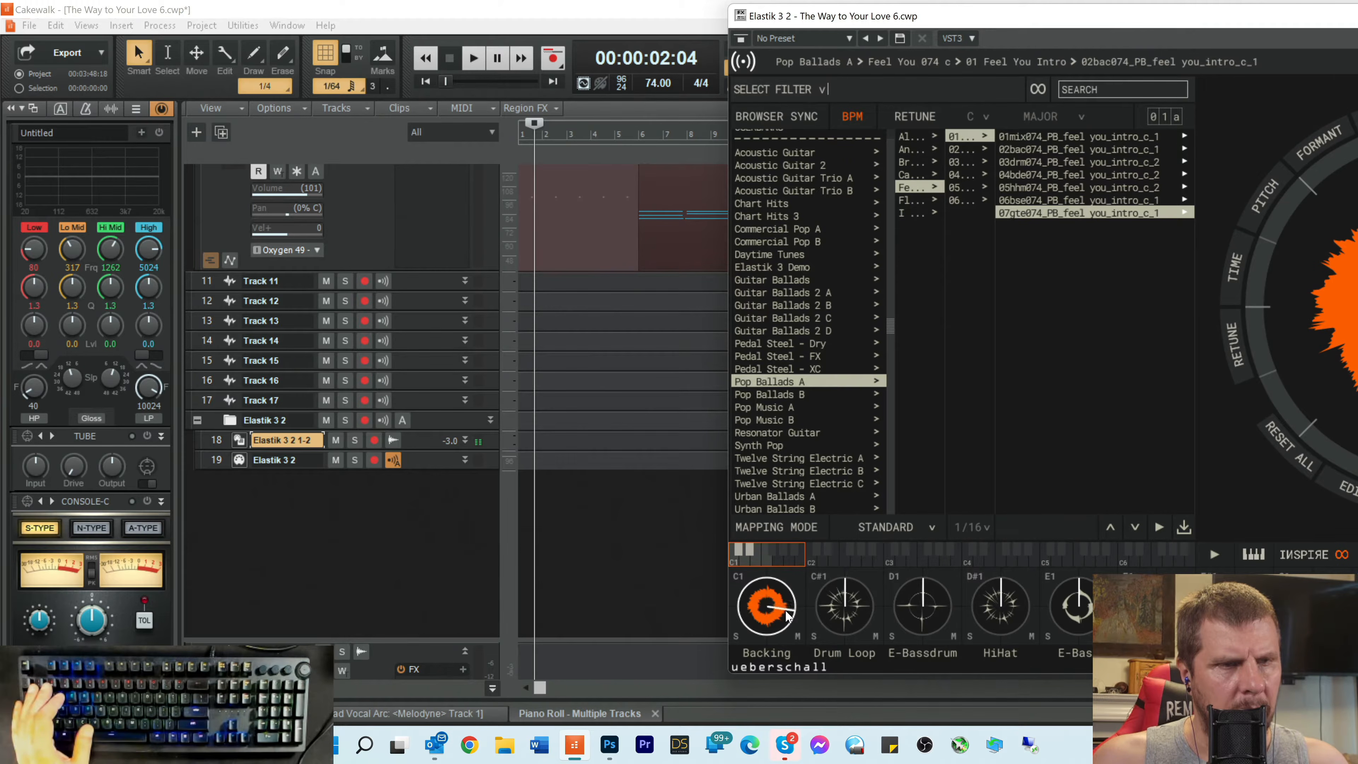
pyautogui.click(1068, 612)
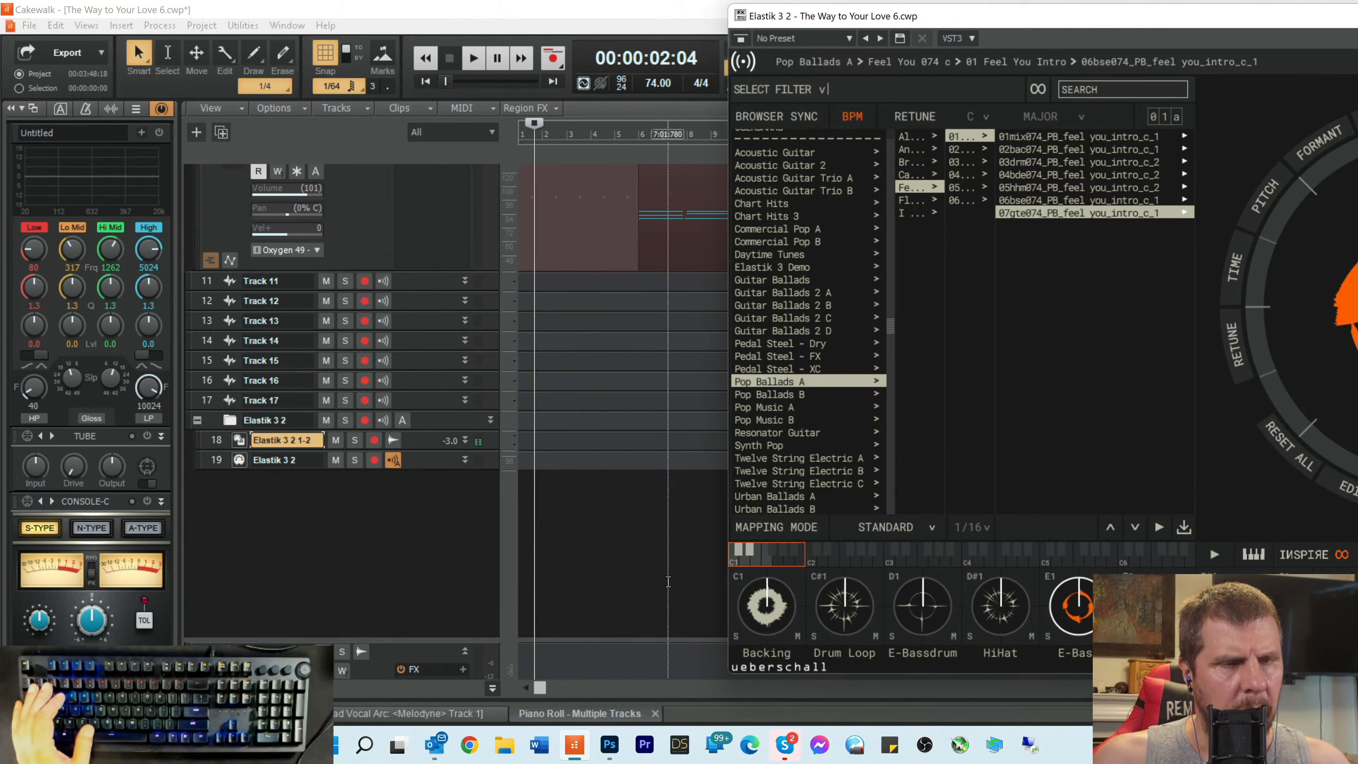
# Step: Clear the backing loop from Elastik's C1 key only, keeping the other loaded loops
pyautogui.rightClick(769, 608)
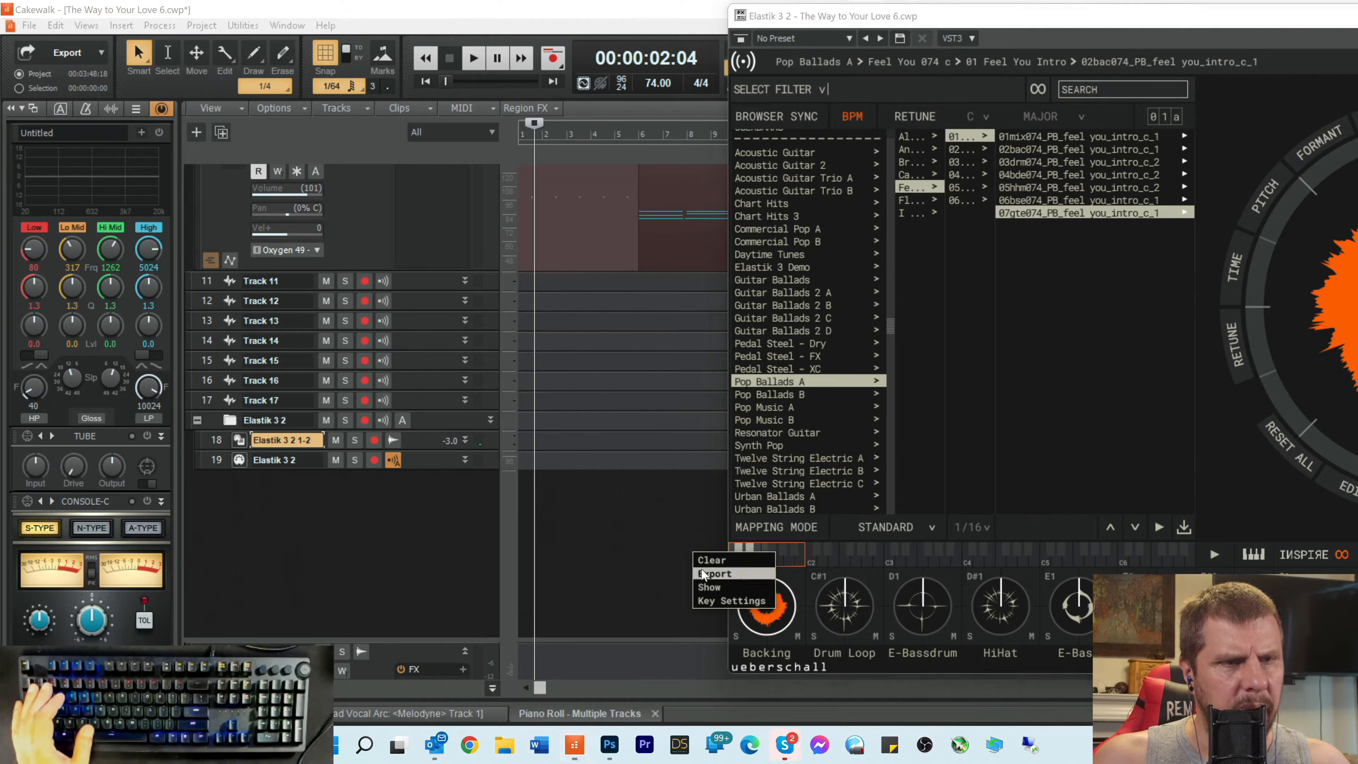
pyautogui.moveTo(713, 559)
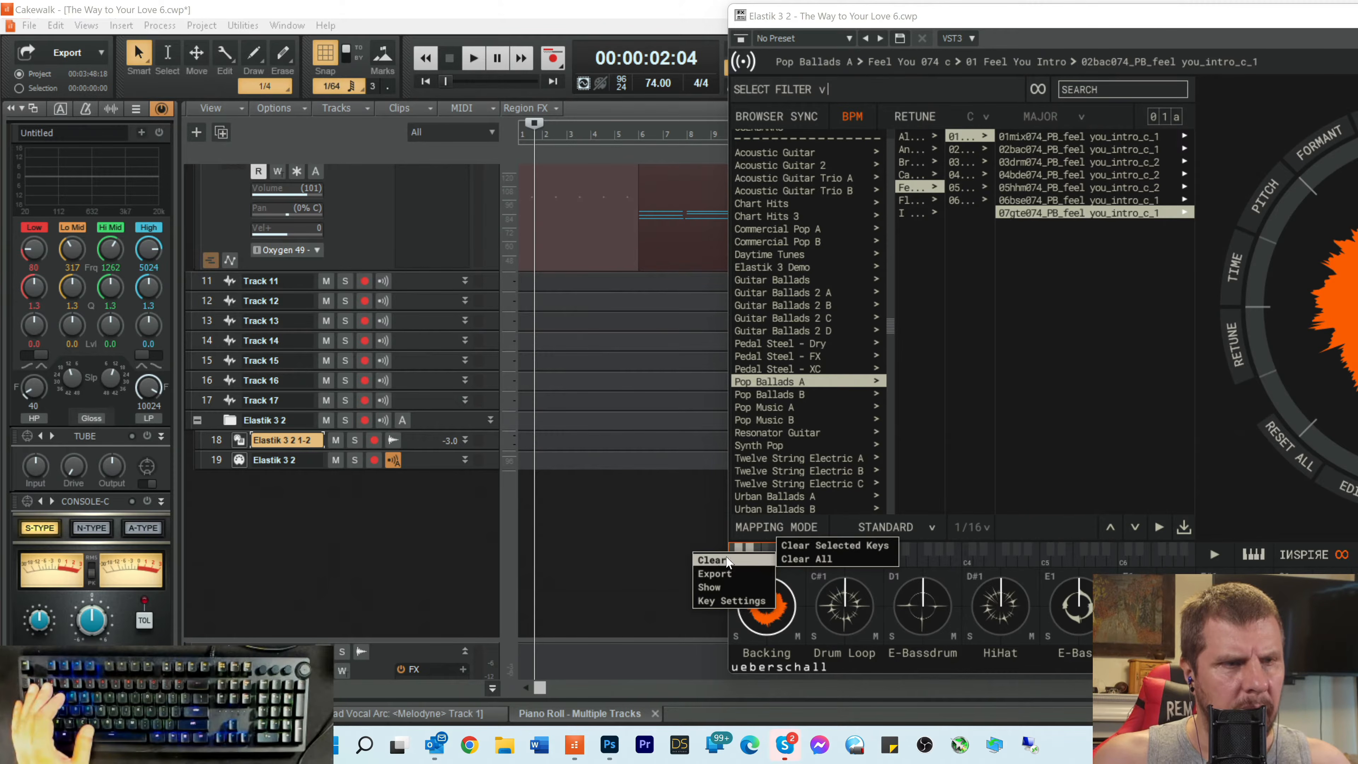
pyautogui.click(817, 544)
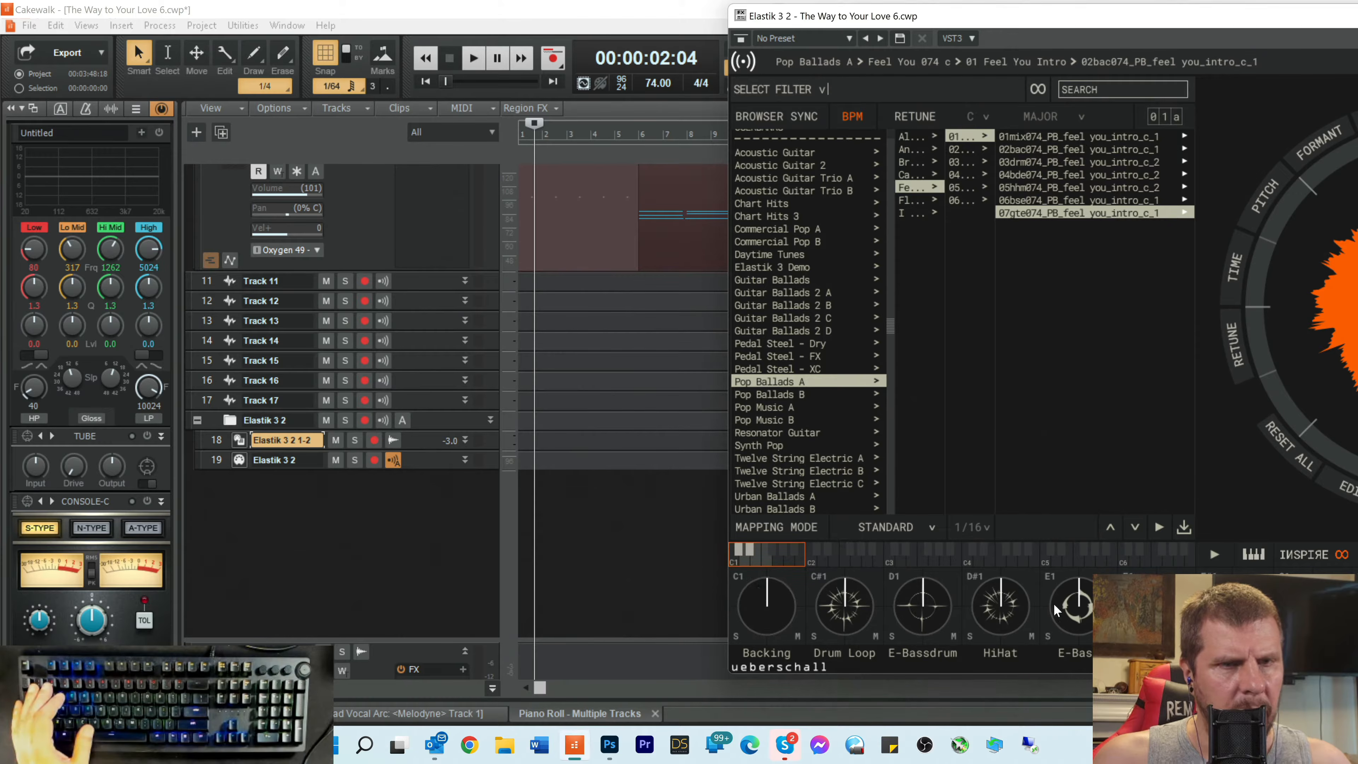
# Step: Audition the remaining guitar, bass, drum loop and hihat loops without the backing part
pyautogui.click(1078, 212)
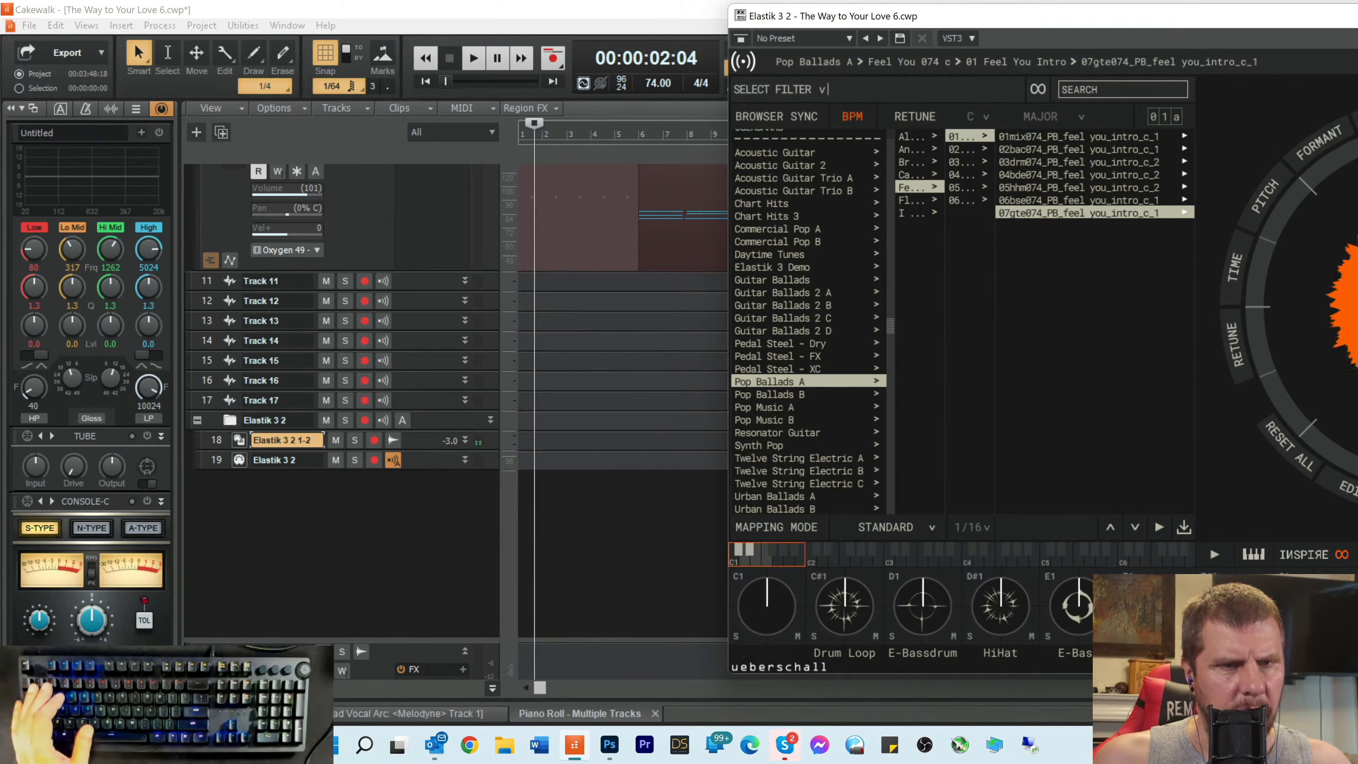
pyautogui.click(1071, 618)
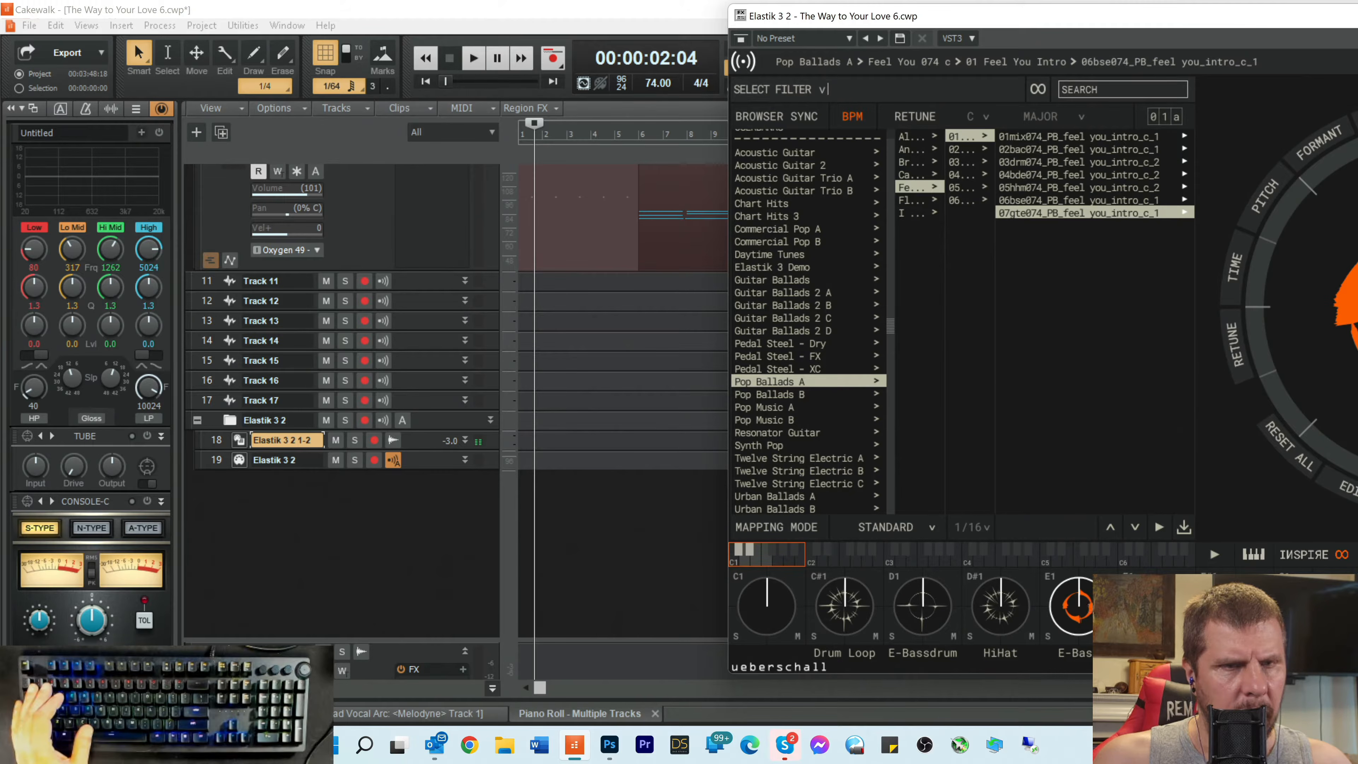
pyautogui.click(845, 601)
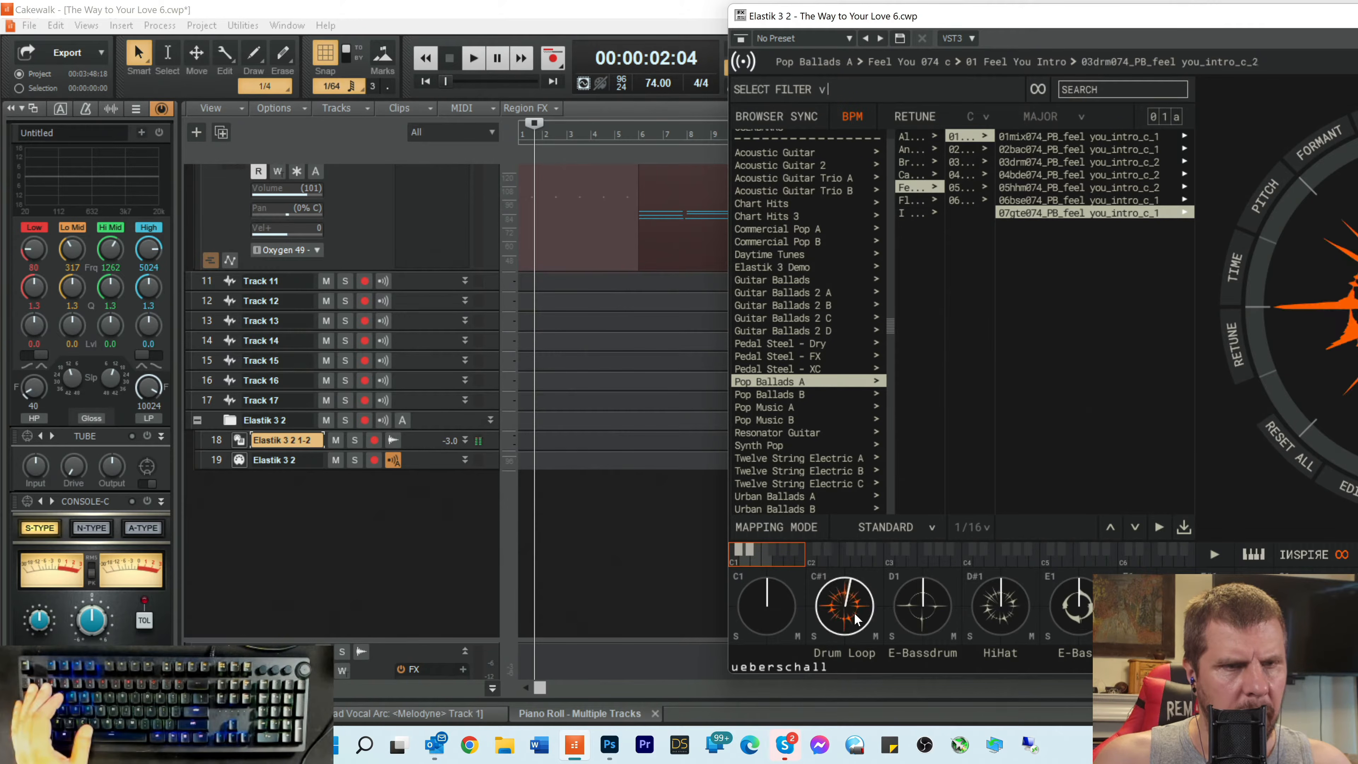
pyautogui.click(997, 612)
pyautogui.click(1068, 614)
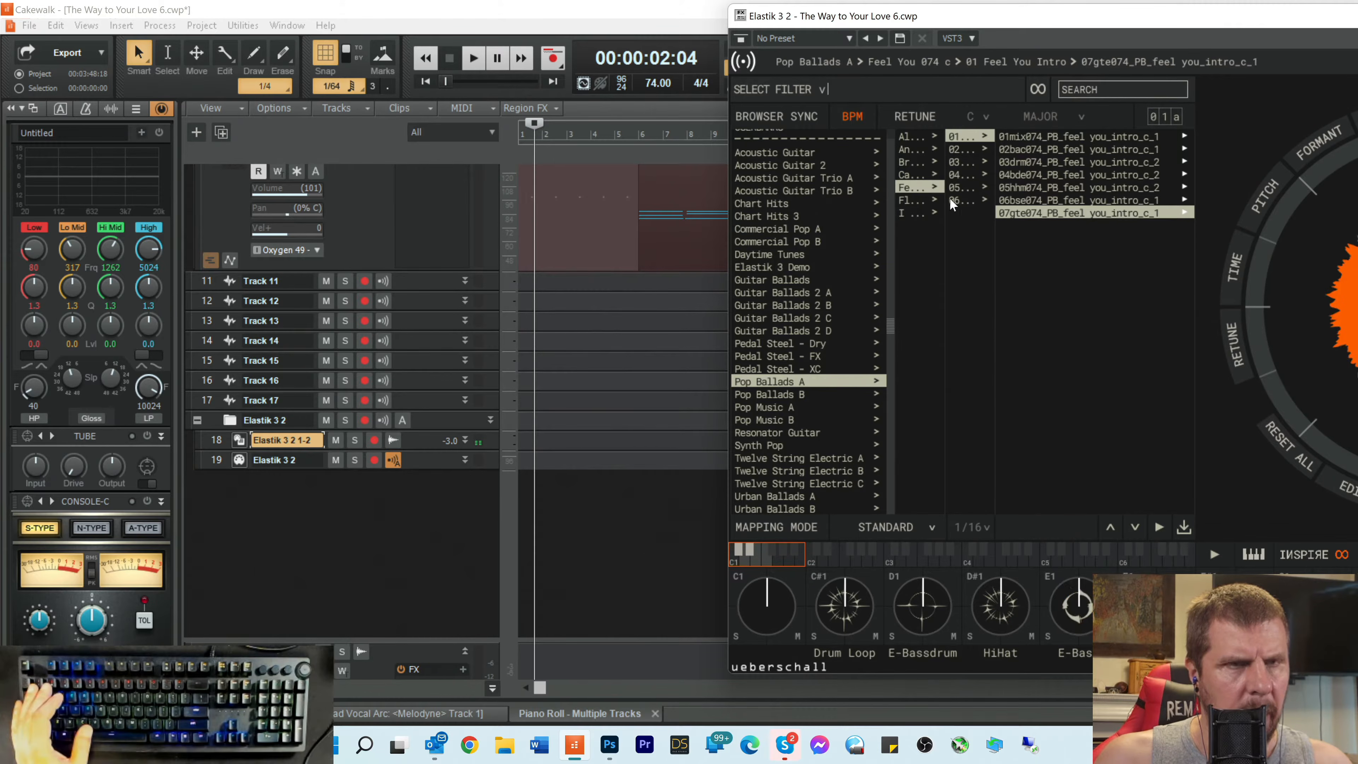
# Step: Reposition the Elastik window to reveal more keys and export the C#1 drum loop in its original form
pyautogui.moveTo(820, 19); pyautogui.dragTo(660, 16)
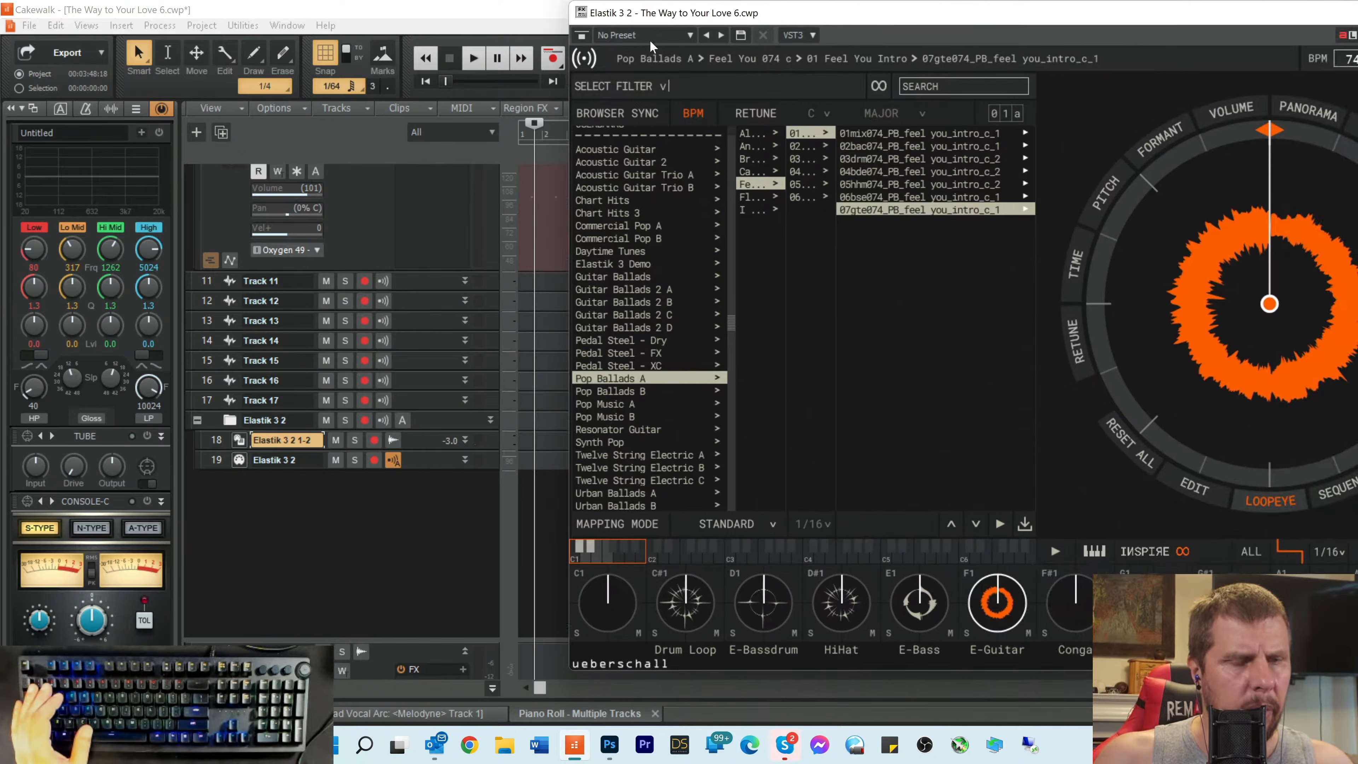
pyautogui.rightClick(676, 618)
pyautogui.moveTo(711, 577)
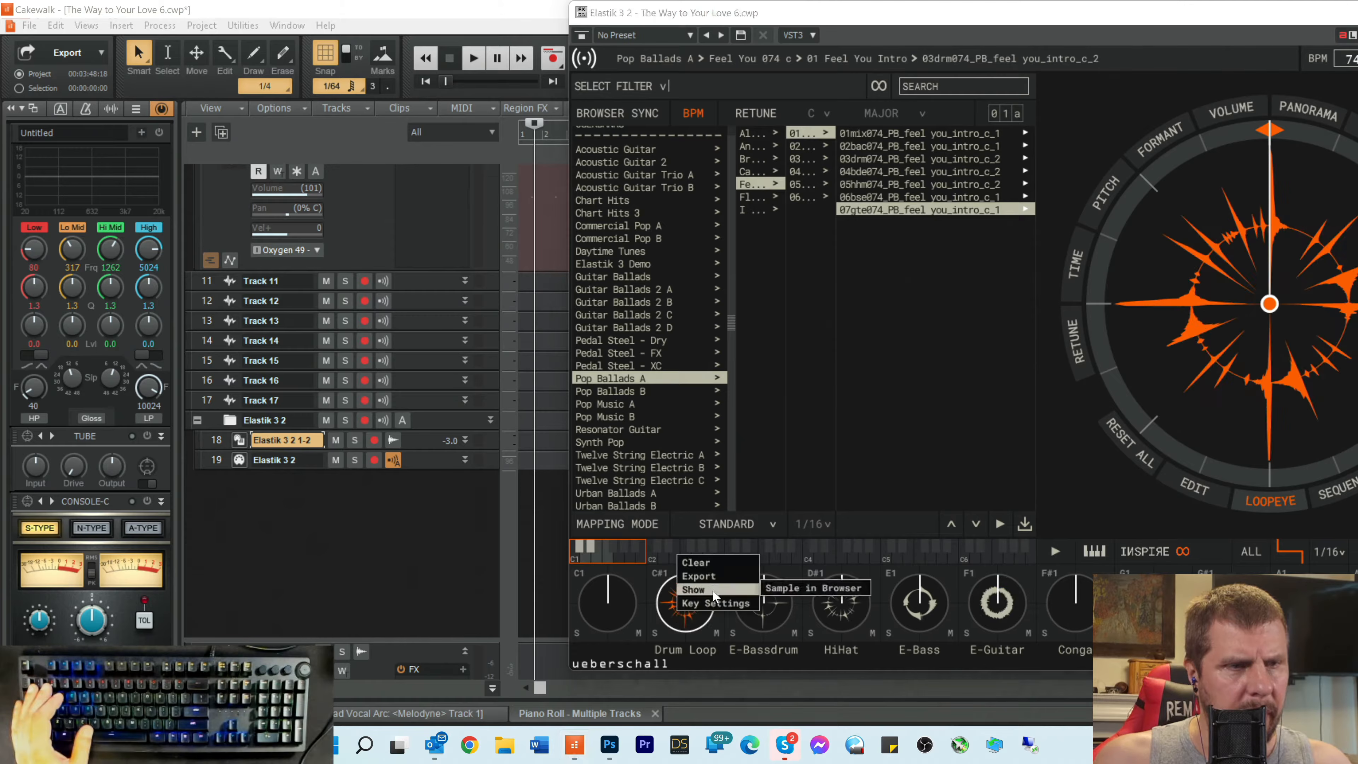
pyautogui.click(810, 562)
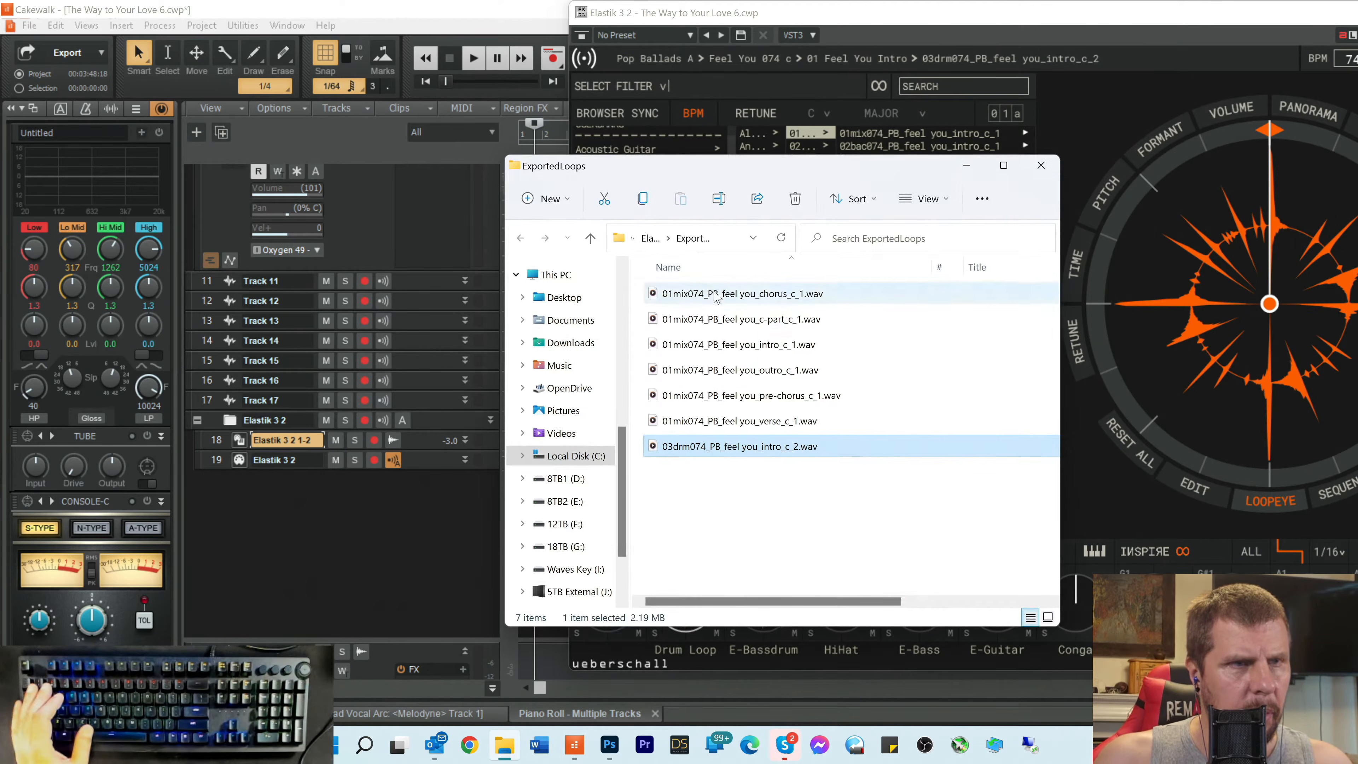
# Step: Delete the six old 01mix loops and the 03drm loop from the ExportedLoops folder, then close the folder
pyautogui.click(714, 296)
pyautogui.keyDown('shift'); pyautogui.click(737, 421); pyautogui.keyUp('shift')
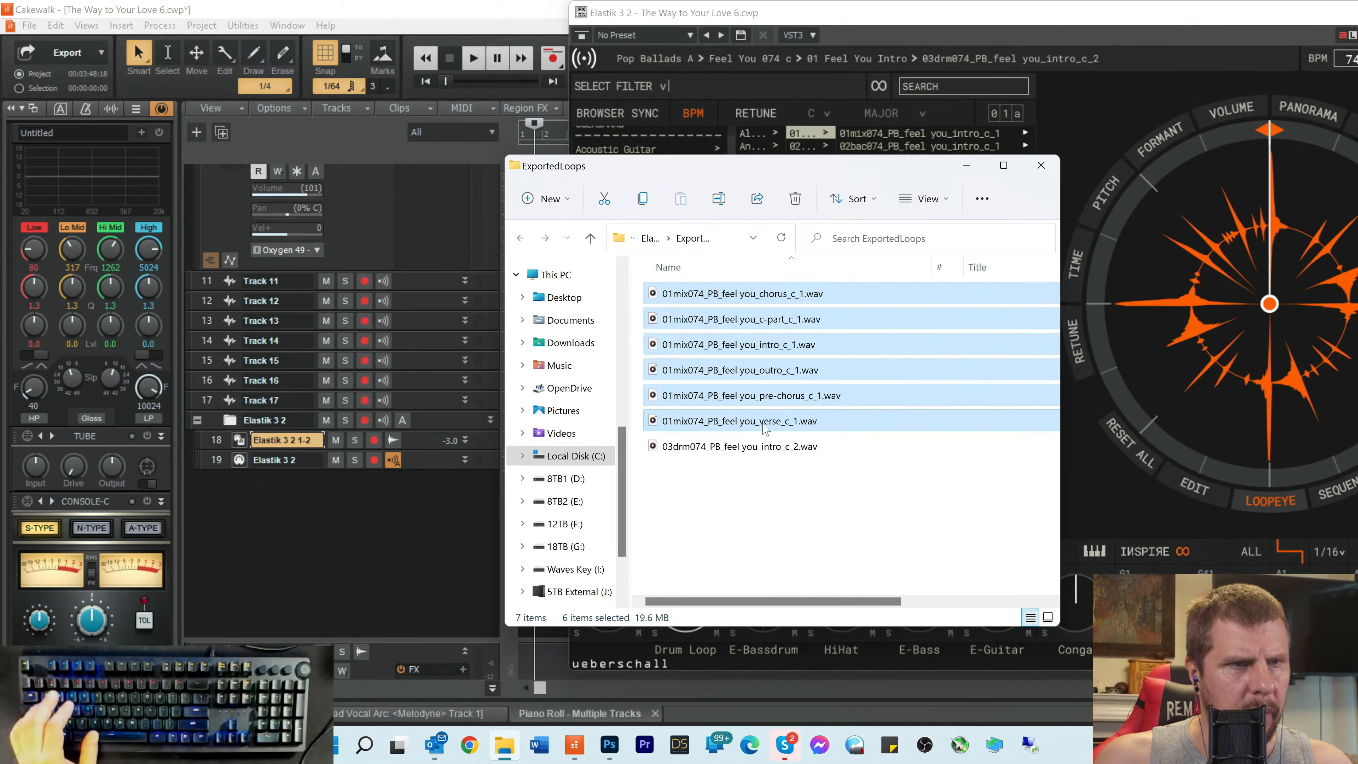
pyautogui.press('Delete')
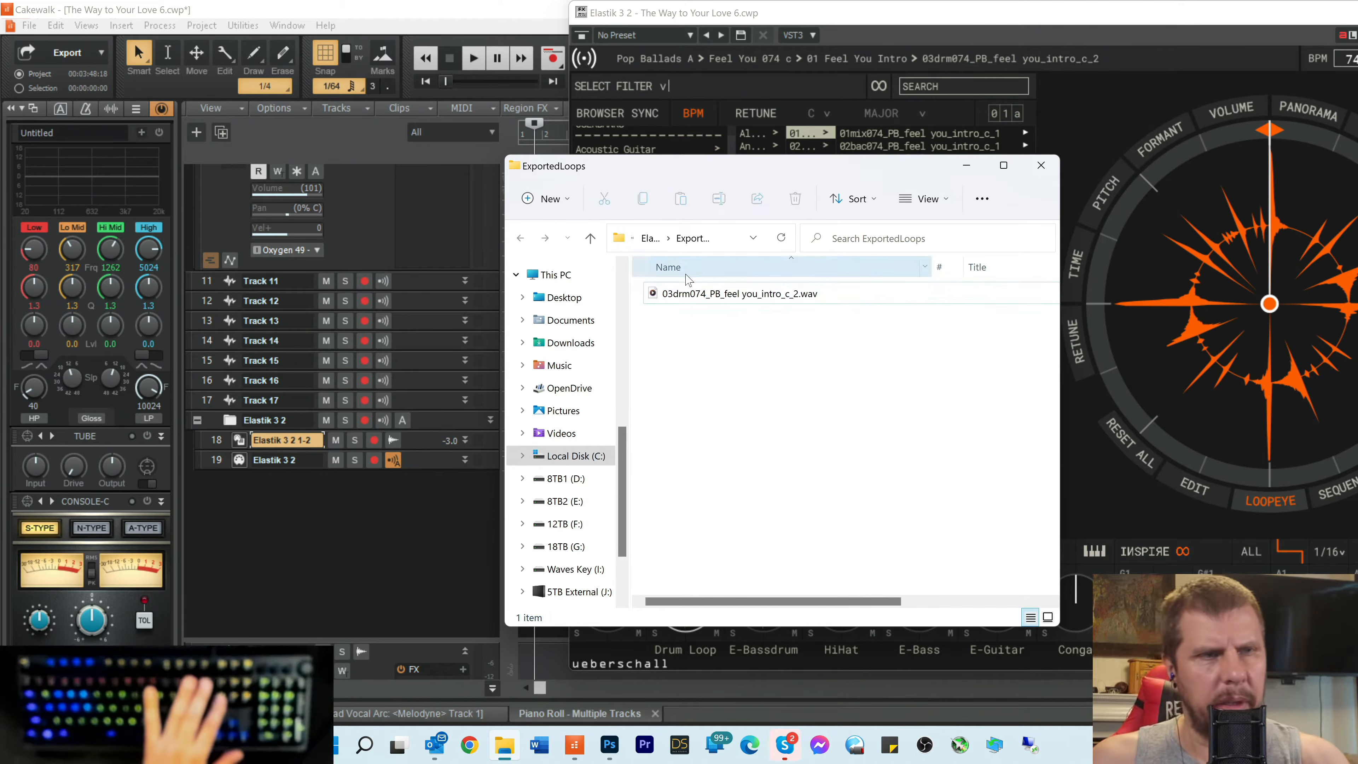
pyautogui.click(678, 295)
pyautogui.press('Delete')
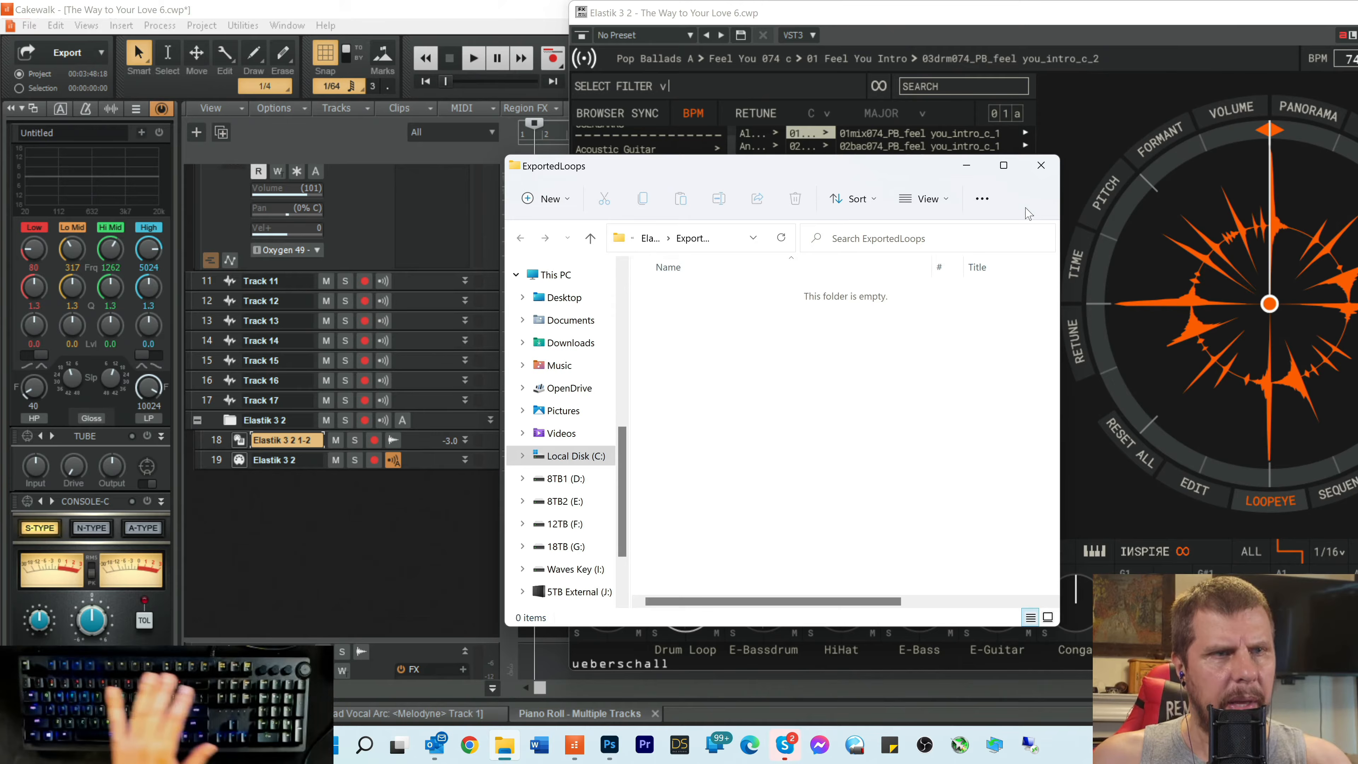
pyautogui.click(1041, 165)
# Step: Export the original C#1 drum loop into the emptied ExportedLoops folder and move the folder window clear of the key row
pyautogui.rightClick(684, 603)
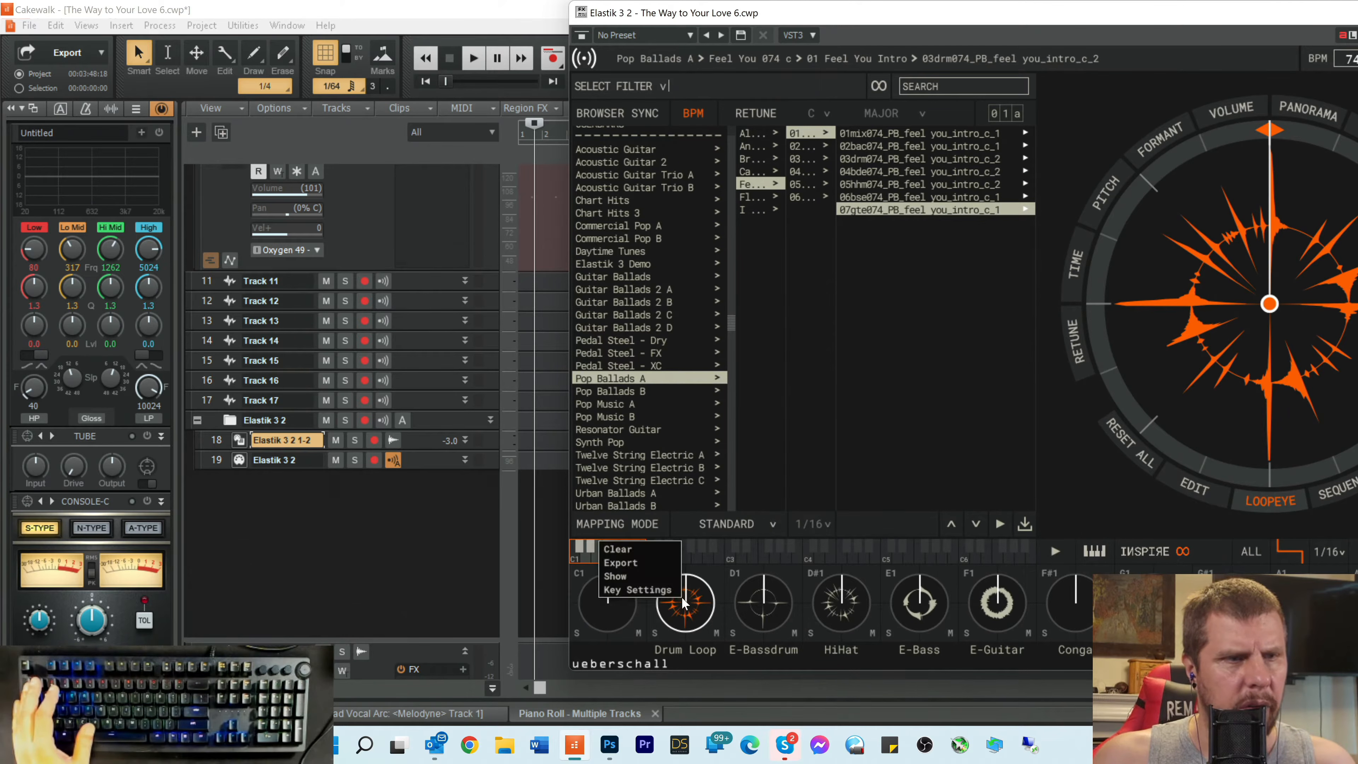
pyautogui.moveTo(641, 562)
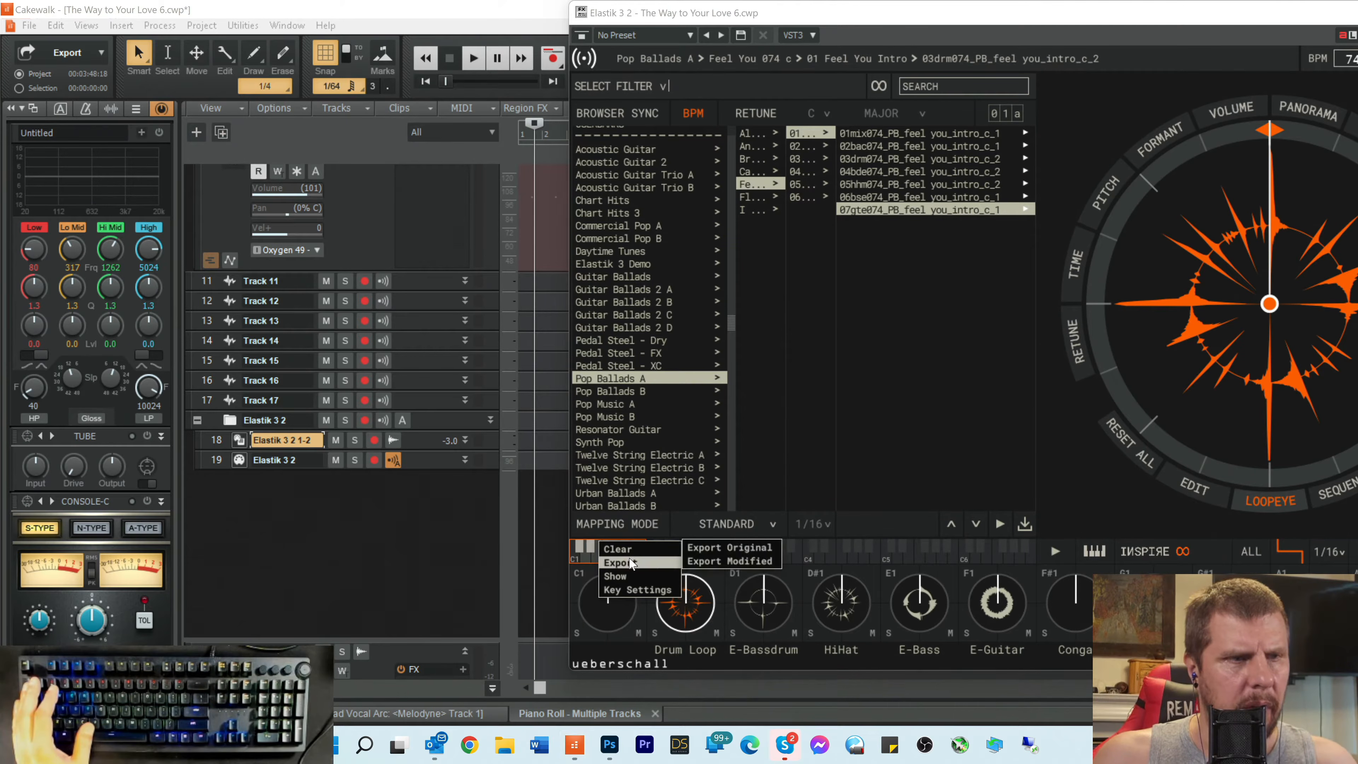
pyautogui.click(743, 546)
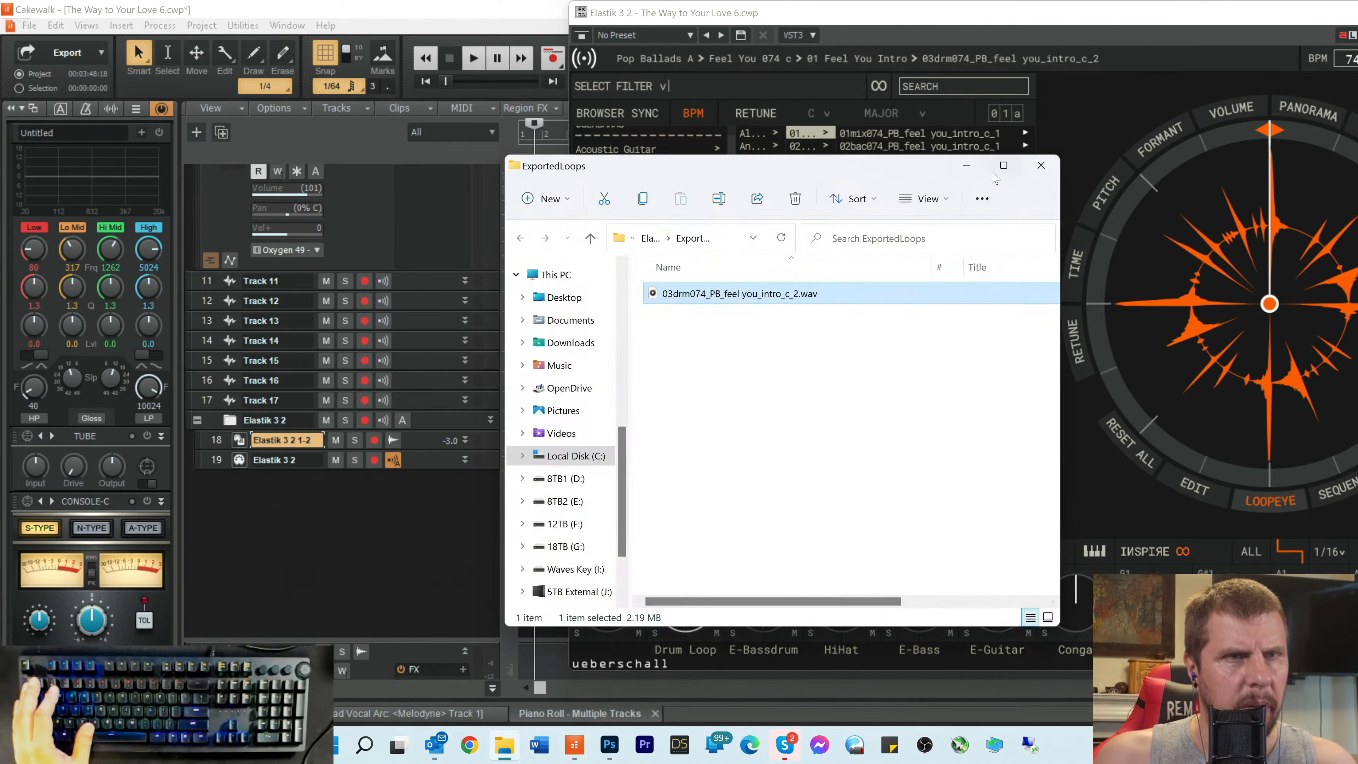
pyautogui.moveTo(777, 169); pyautogui.dragTo(826, 107)
# Step: Export the original bassdrum loop on D1 and the original hihat loop on D#1
pyautogui.click(755, 620)
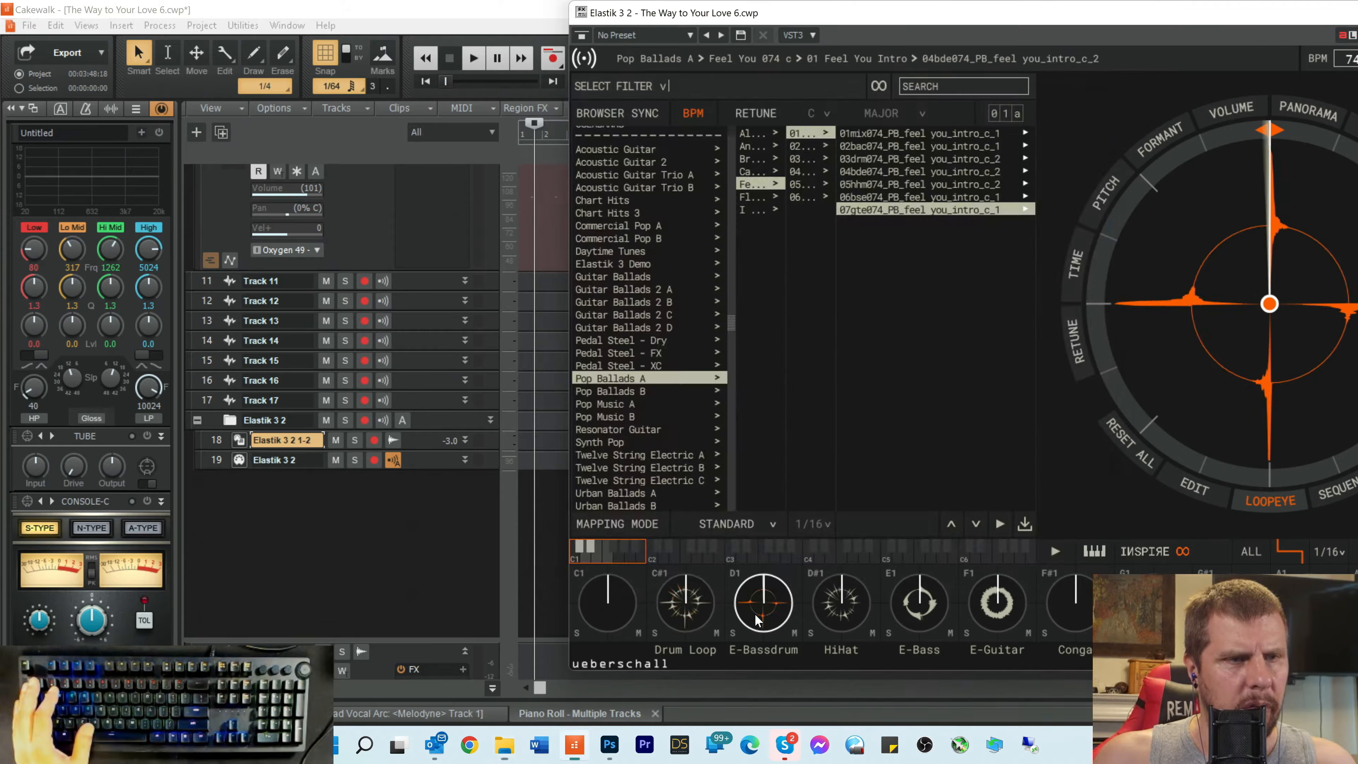
pyautogui.rightClick(756, 619)
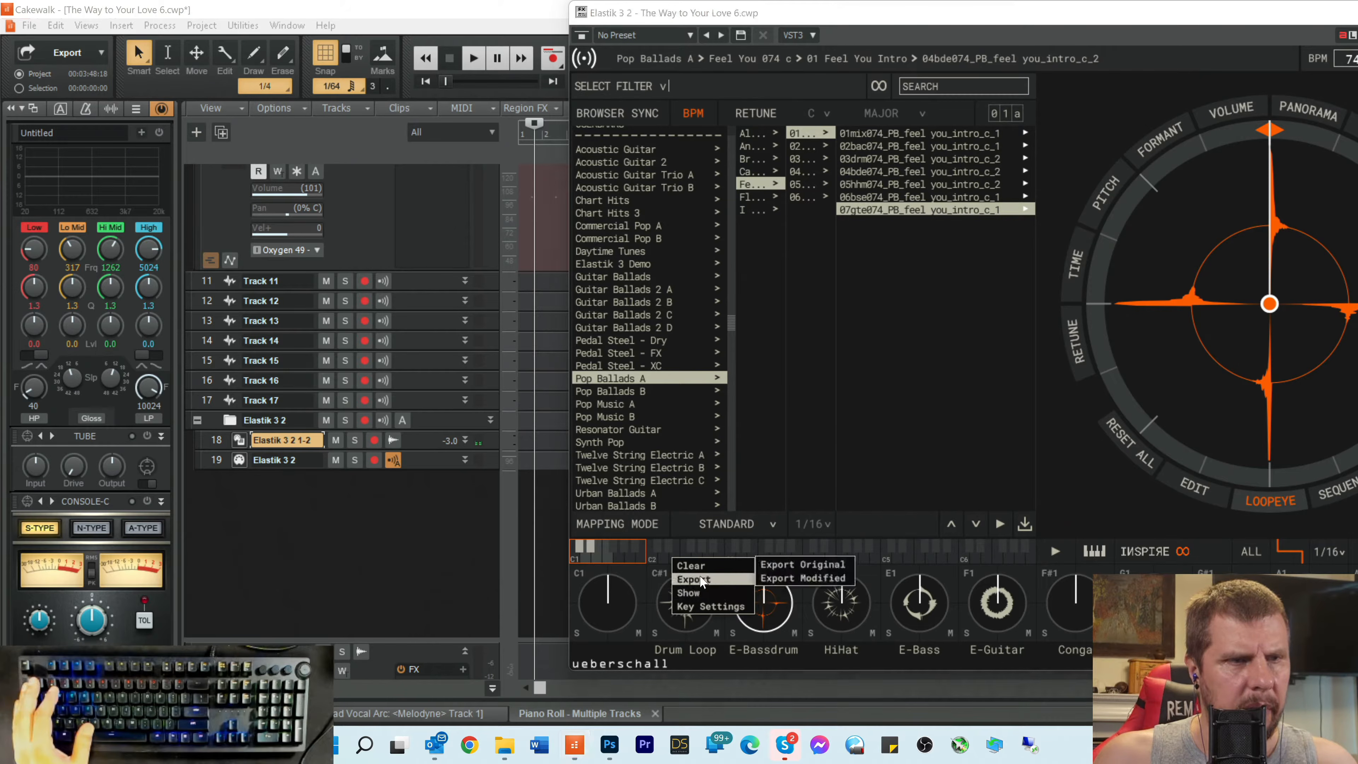
pyautogui.click(803, 565)
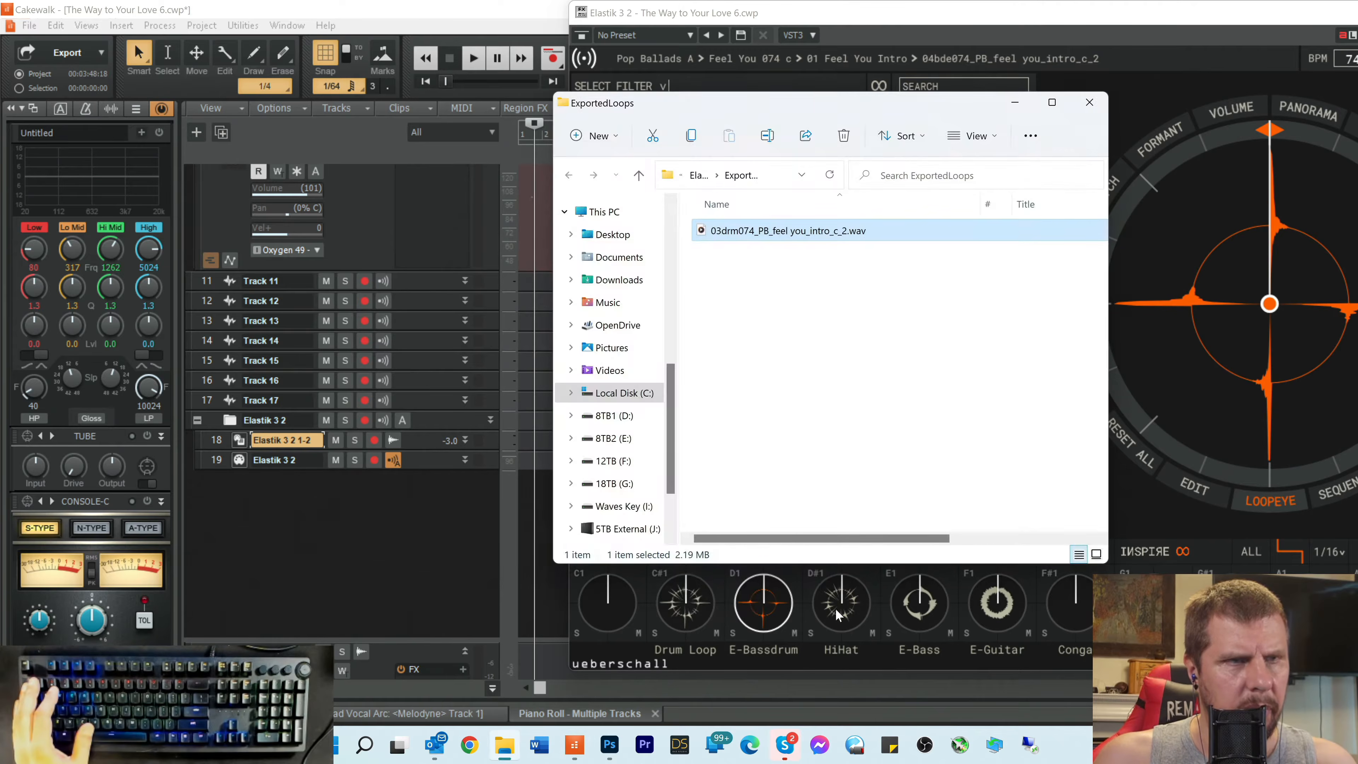
pyautogui.click(835, 608)
pyautogui.rightClick(835, 608)
pyautogui.moveTo(784, 573)
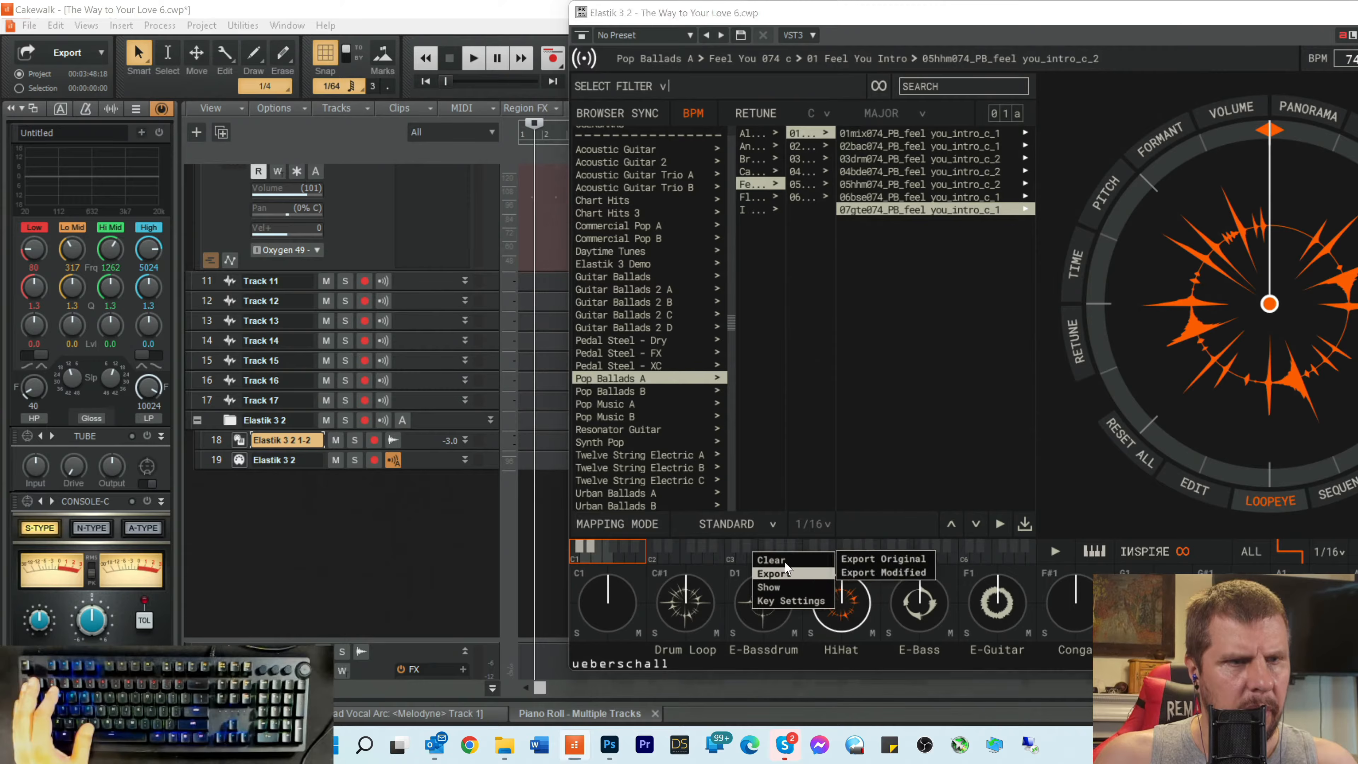
pyautogui.click(882, 560)
# Step: Export the original bass loop on E1 and the original guitar loop on F1
pyautogui.click(920, 608)
pyautogui.rightClick(921, 608)
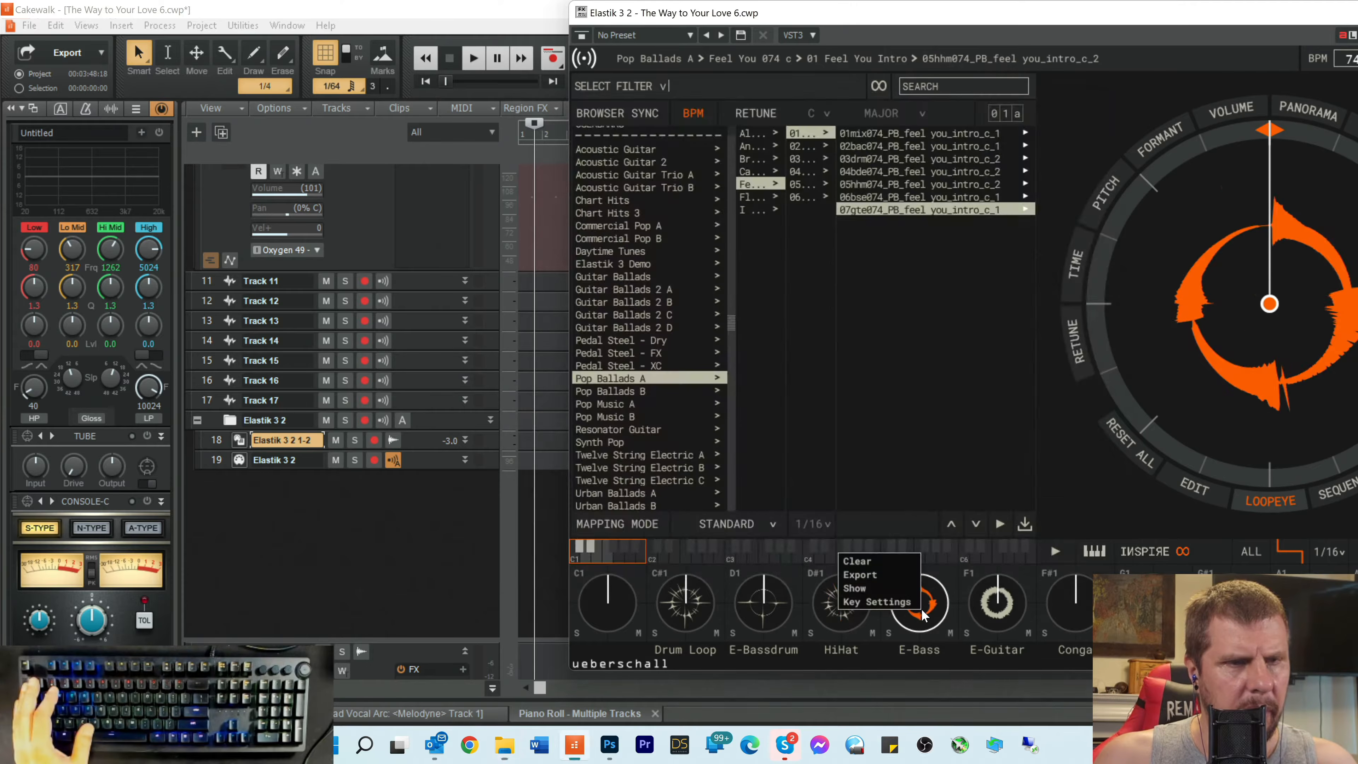
pyautogui.moveTo(870, 577)
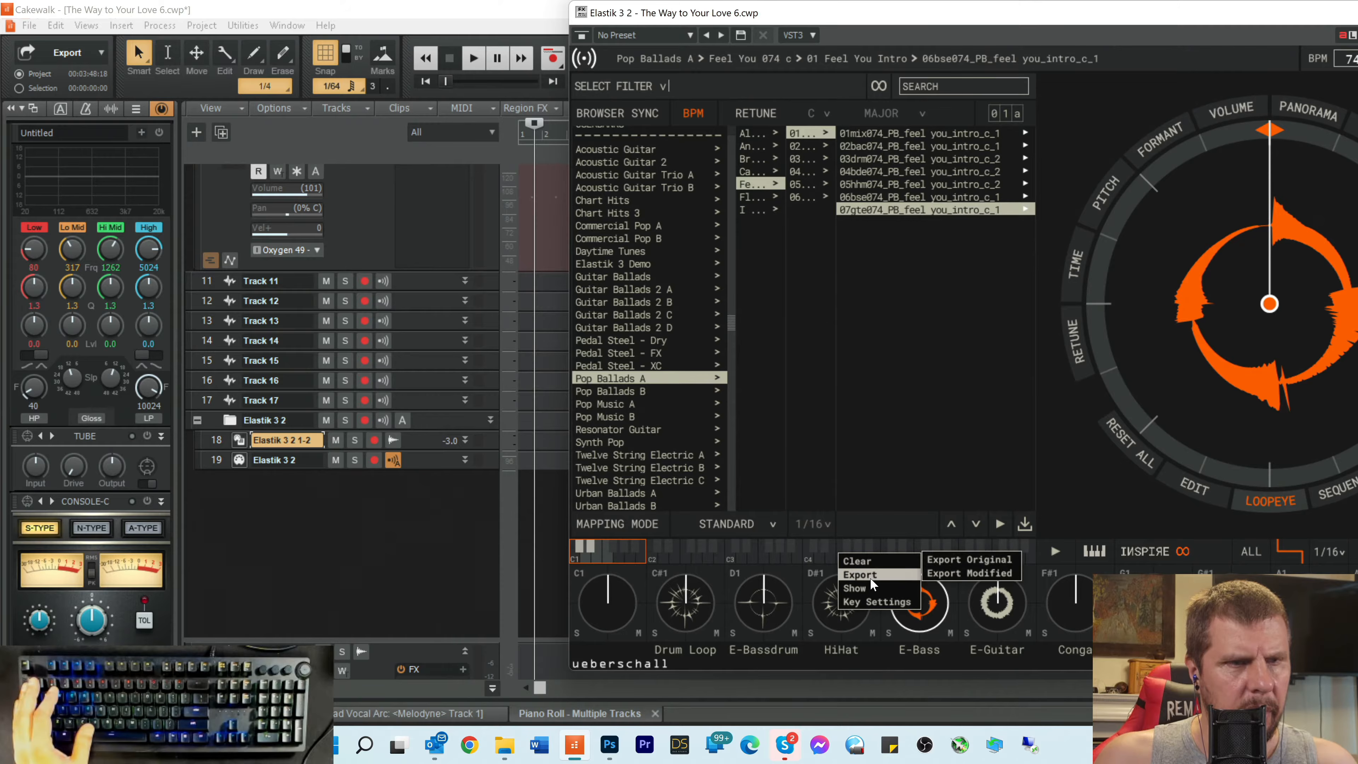
pyautogui.click(962, 559)
pyautogui.click(998, 609)
pyautogui.rightClick(999, 608)
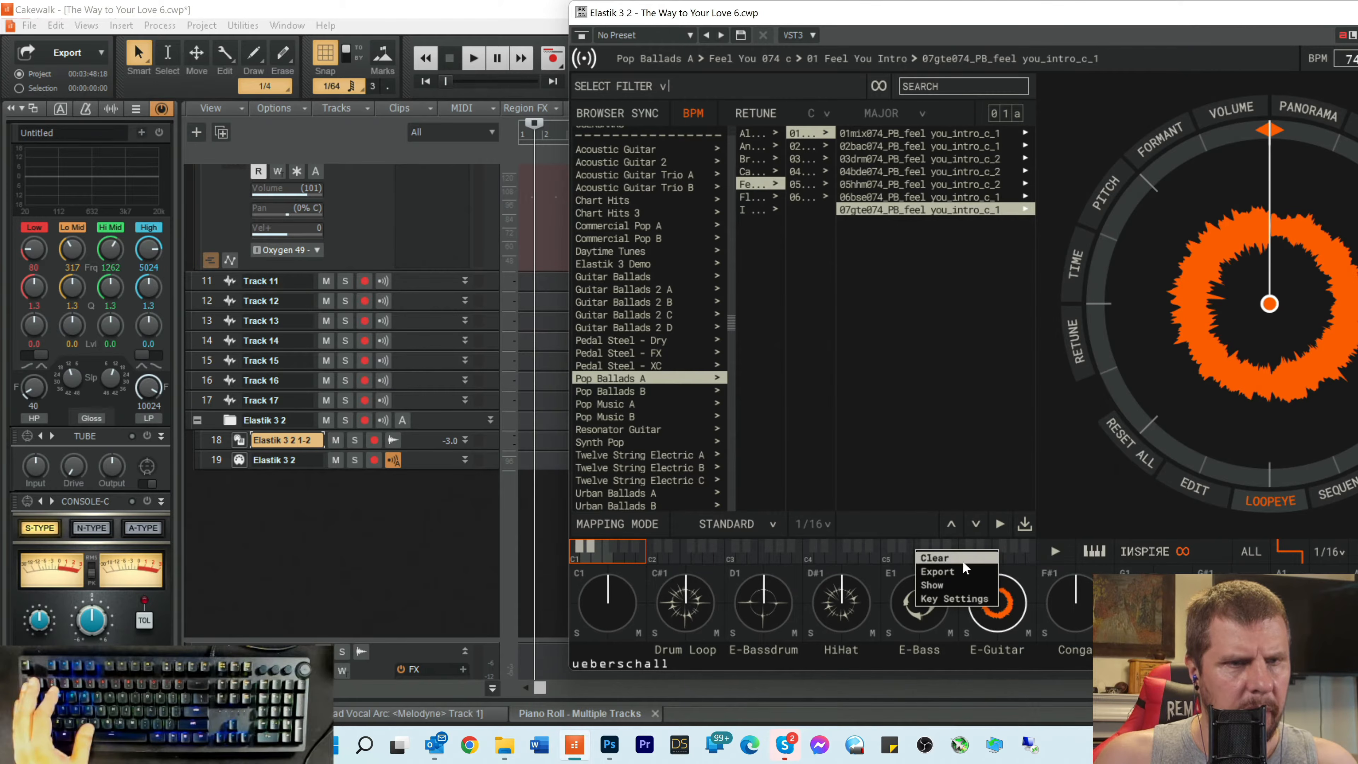
pyautogui.moveTo(960, 571)
pyautogui.click(1025, 562)
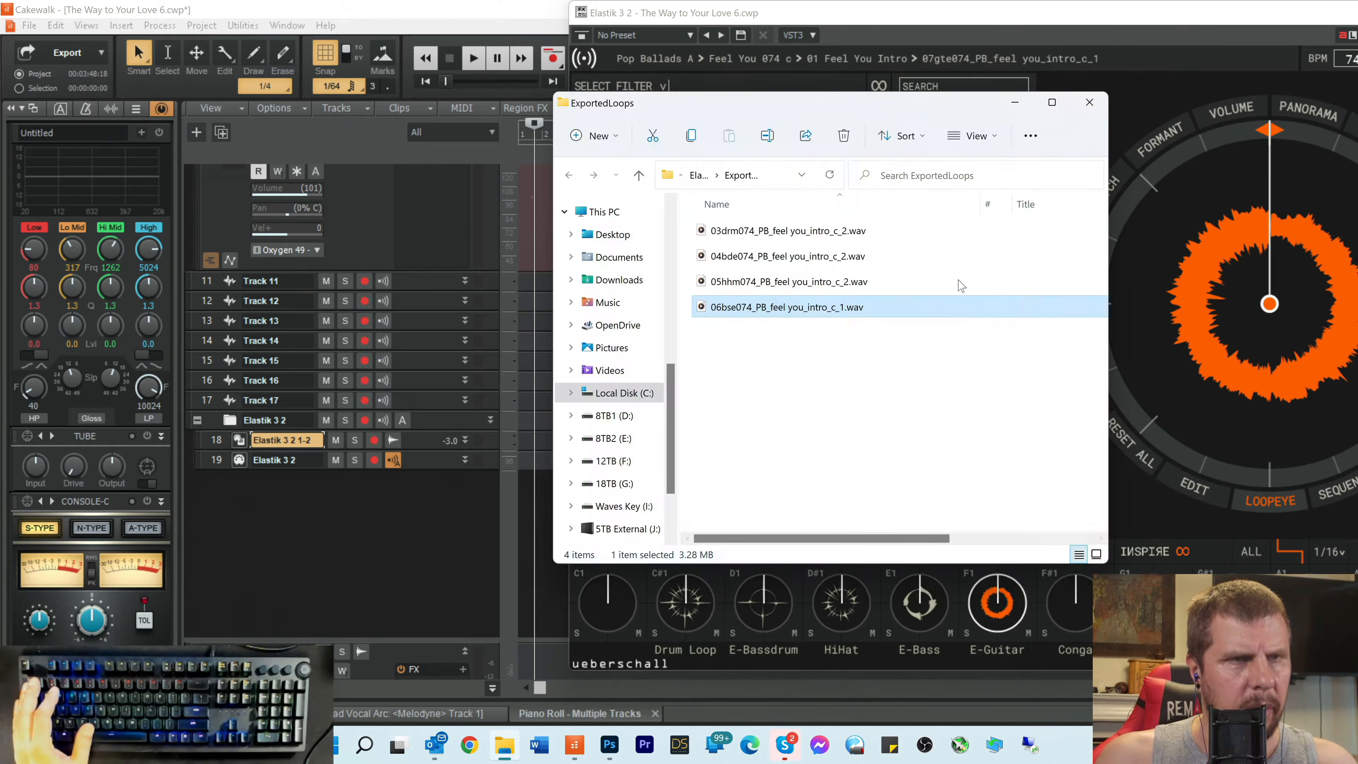
# Step: Minimize the Elastik window and place the ExportedLoops folder window where the track list and early timeline stay accessible
pyautogui.moveTo(795, 110); pyautogui.dragTo(900, 133)
pyautogui.moveTo(898, 22); pyautogui.dragTo(1272, 99)
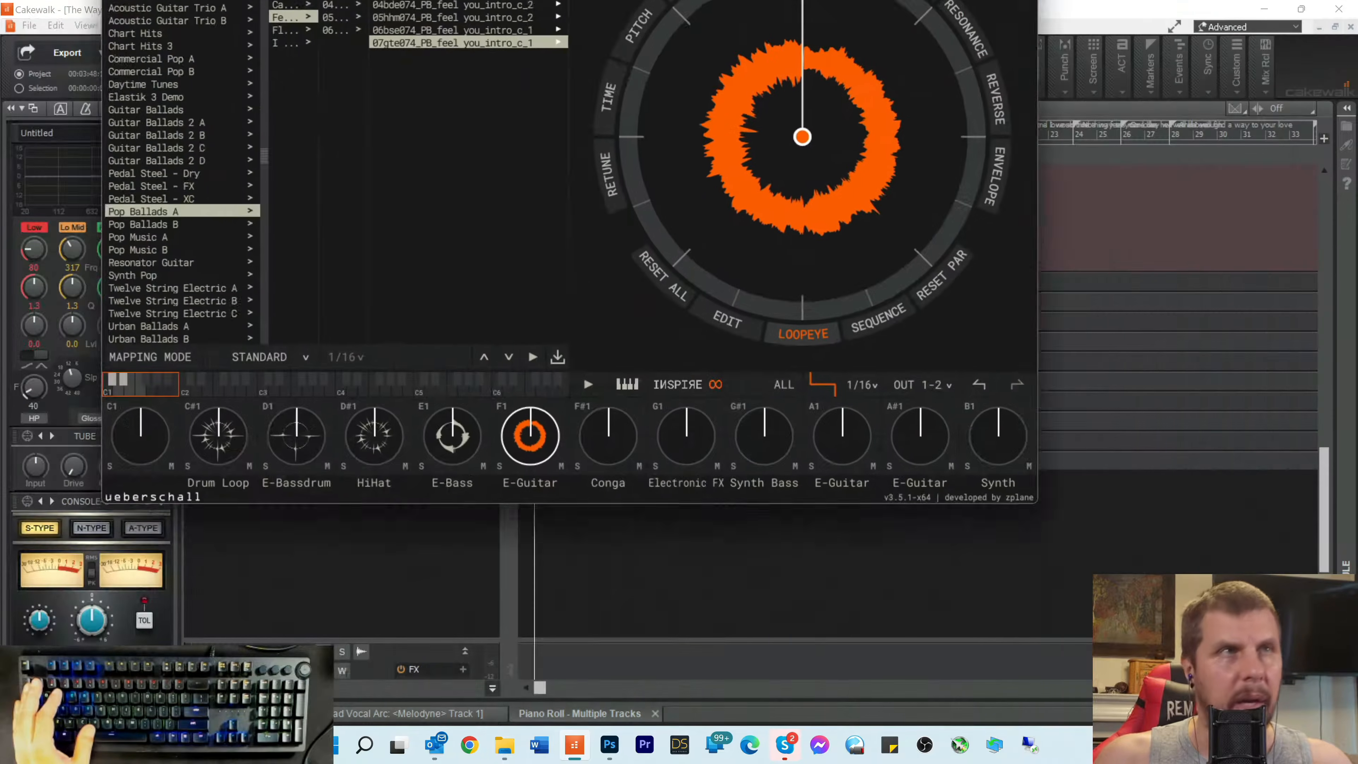
pyautogui.moveTo(431, 0); pyautogui.dragTo(705, 46)
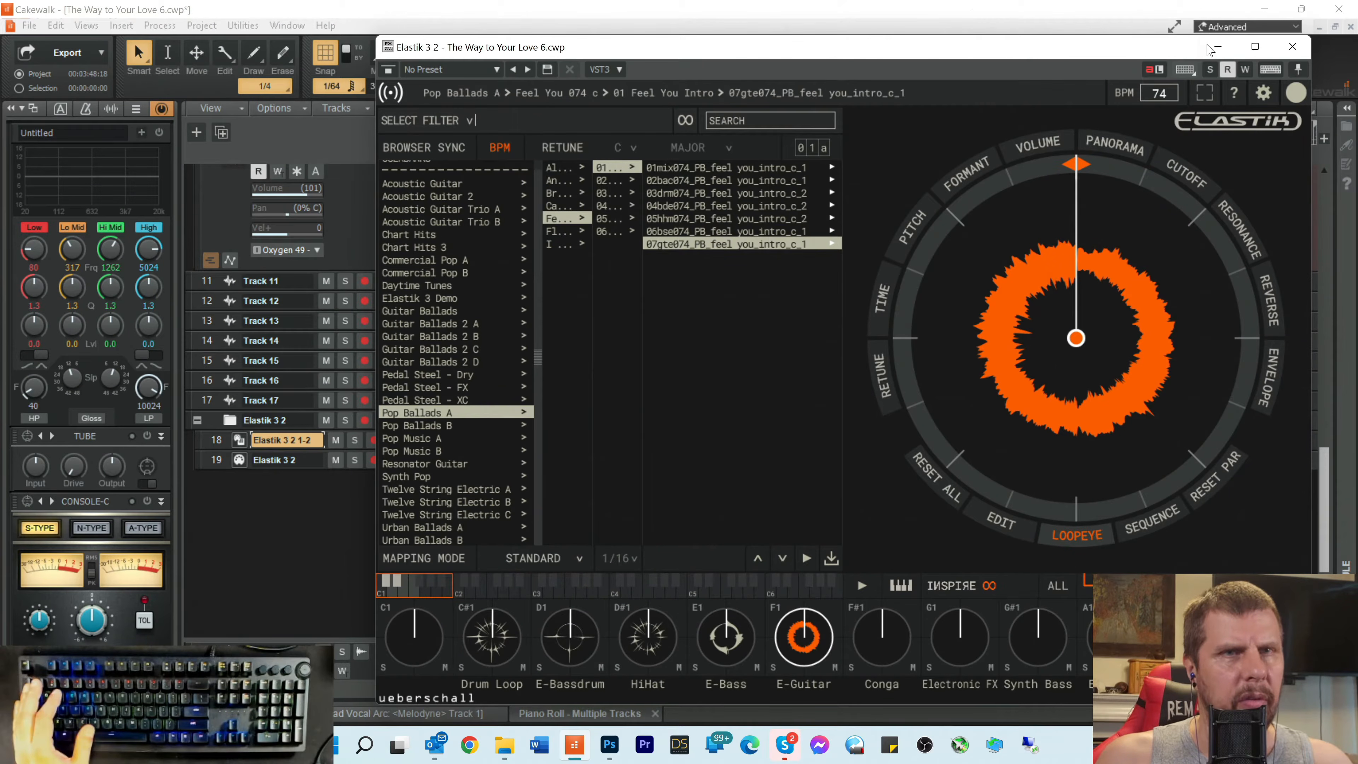
pyautogui.click(1218, 51)
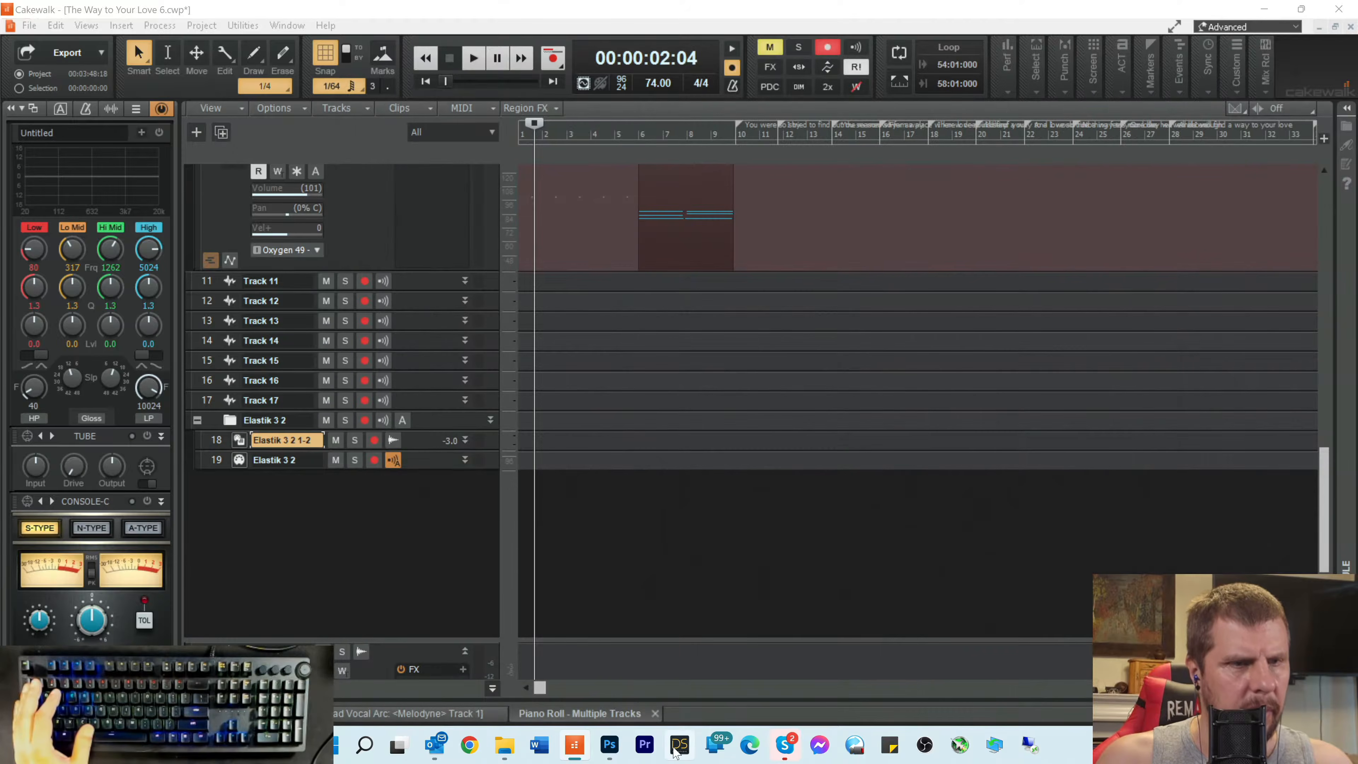
pyautogui.click(510, 751)
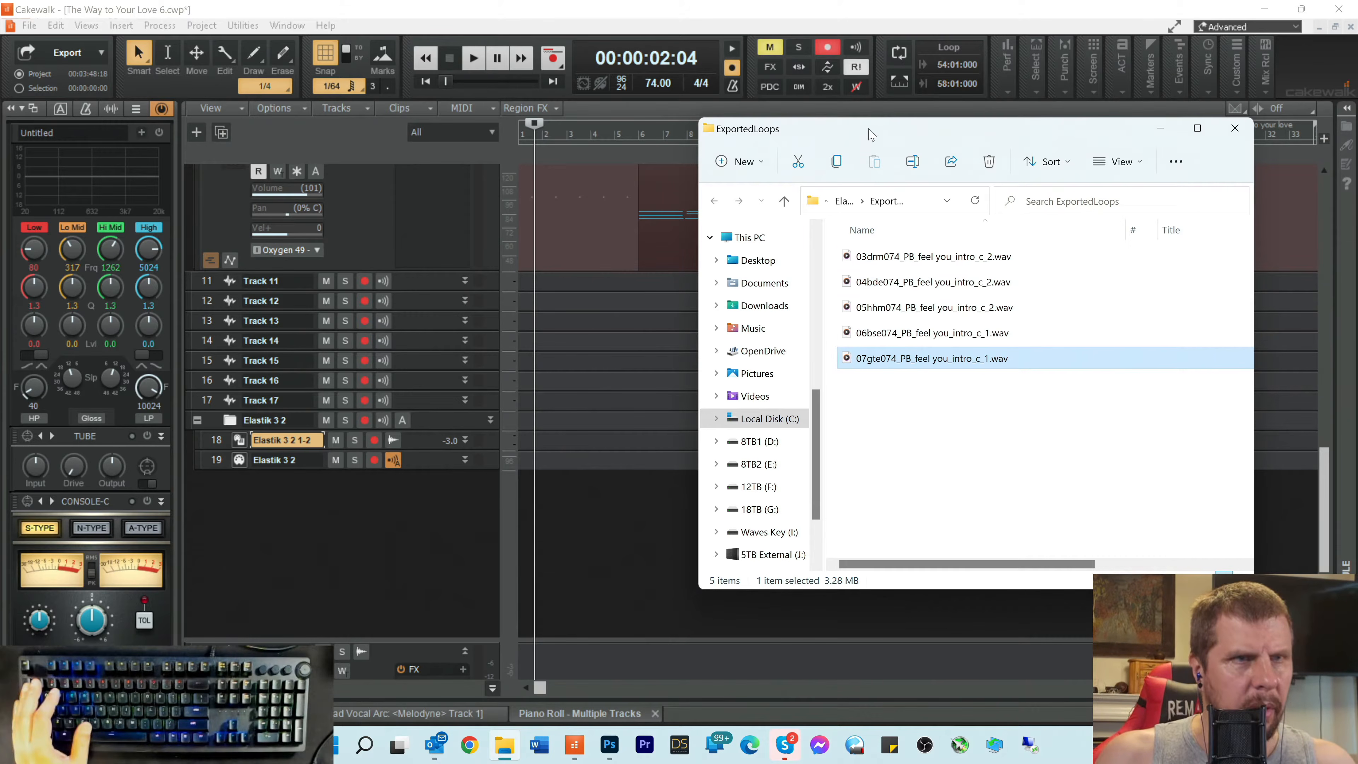
pyautogui.moveTo(874, 134); pyautogui.dragTo(971, 236)
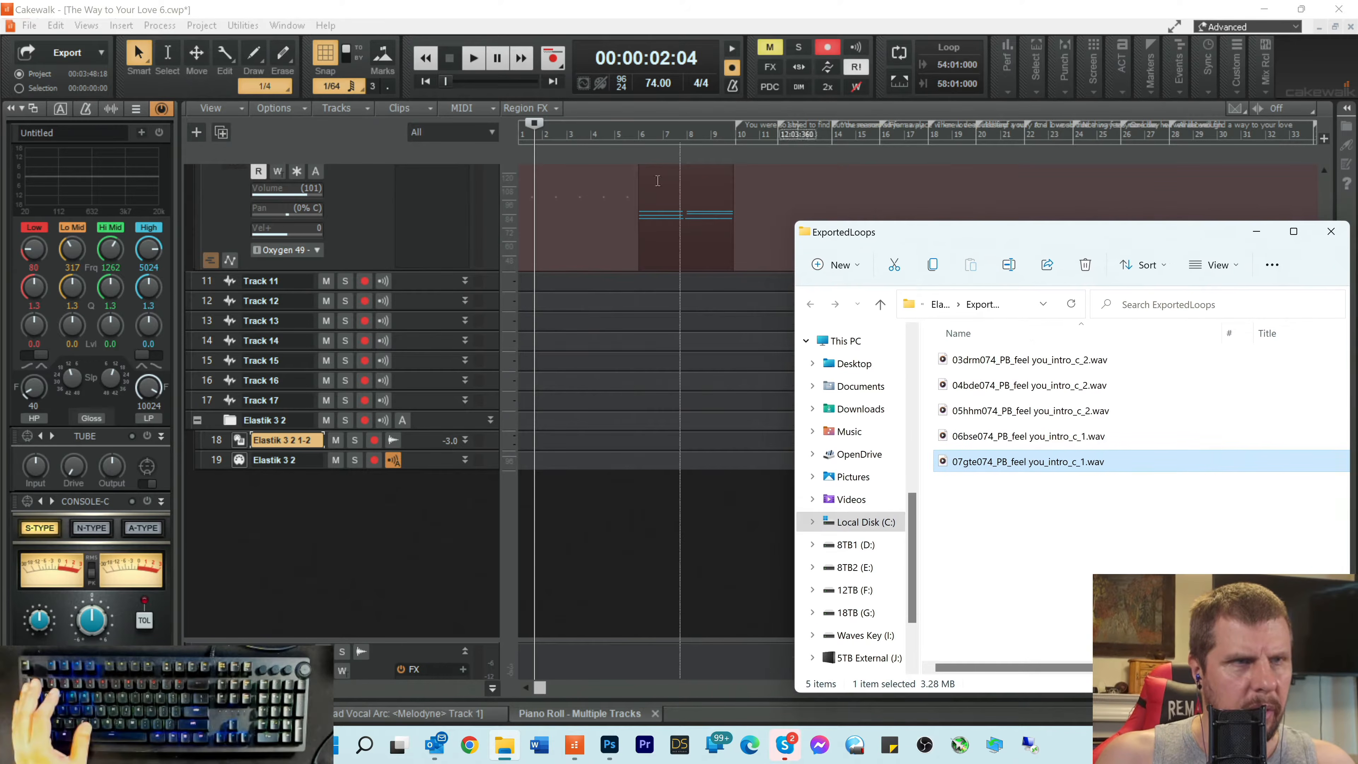
# Step: Play the song briefly from the start of measure 1 to check its opening
pyautogui.click(517, 135)
pyautogui.click(521, 142)
pyautogui.press('space')
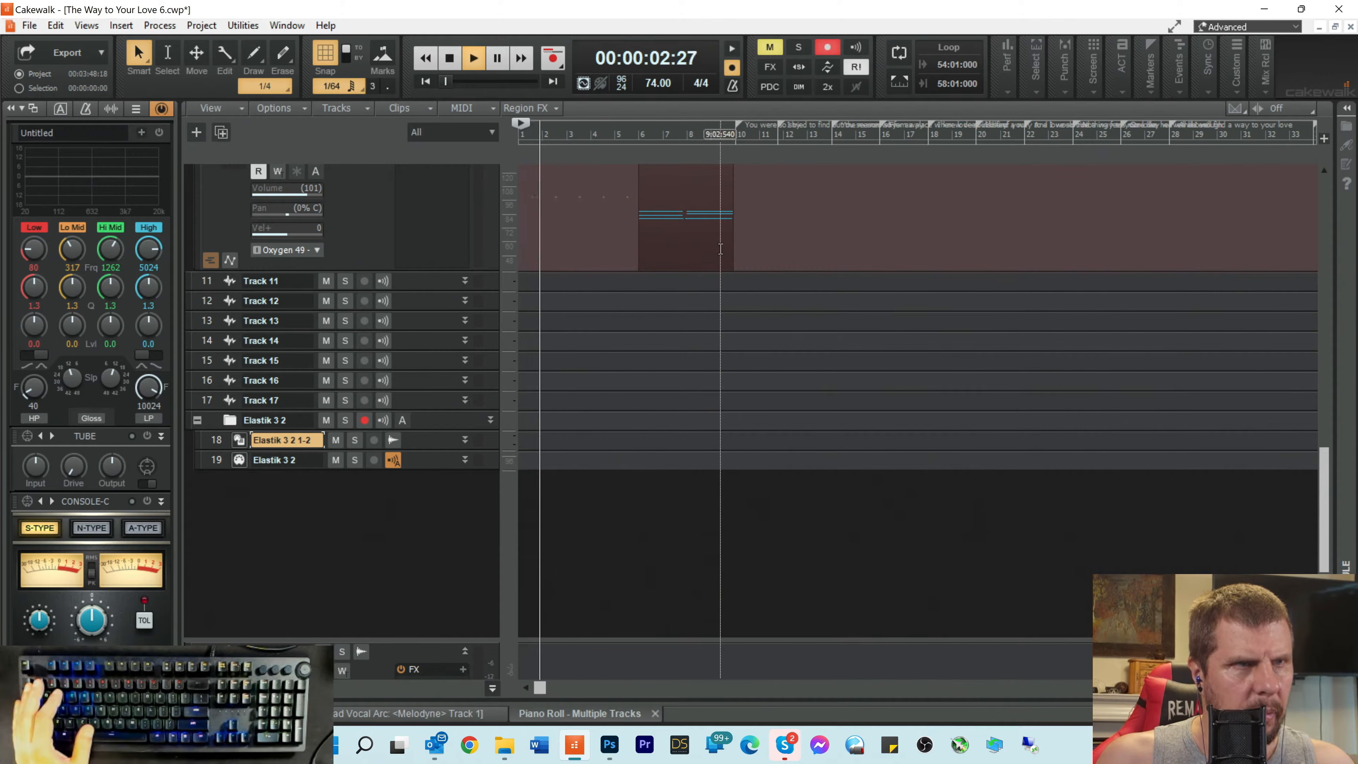
pyautogui.press('space')
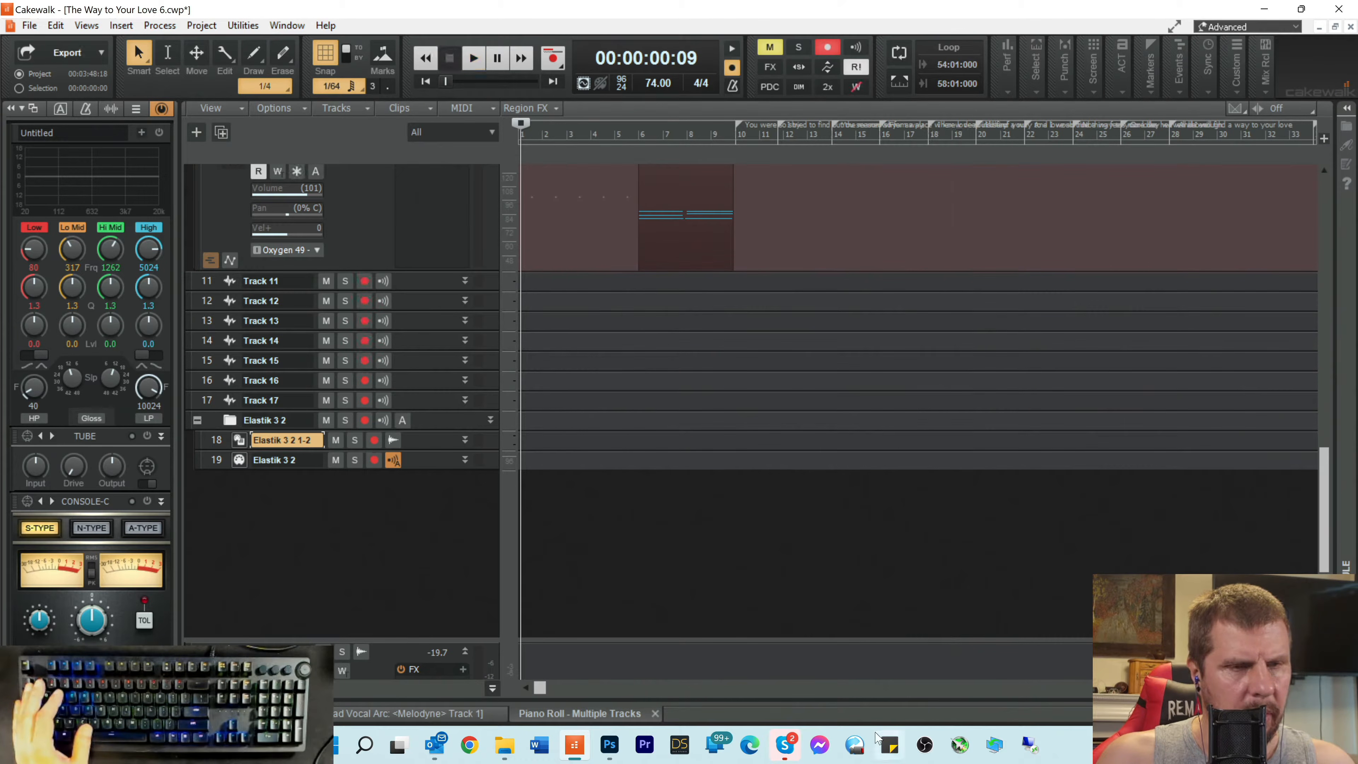
# Step: Place the playhead at measure 2 using Whole snap resolution and bring the ExportedLoops folder window back to the front
pyautogui.click(541, 141)
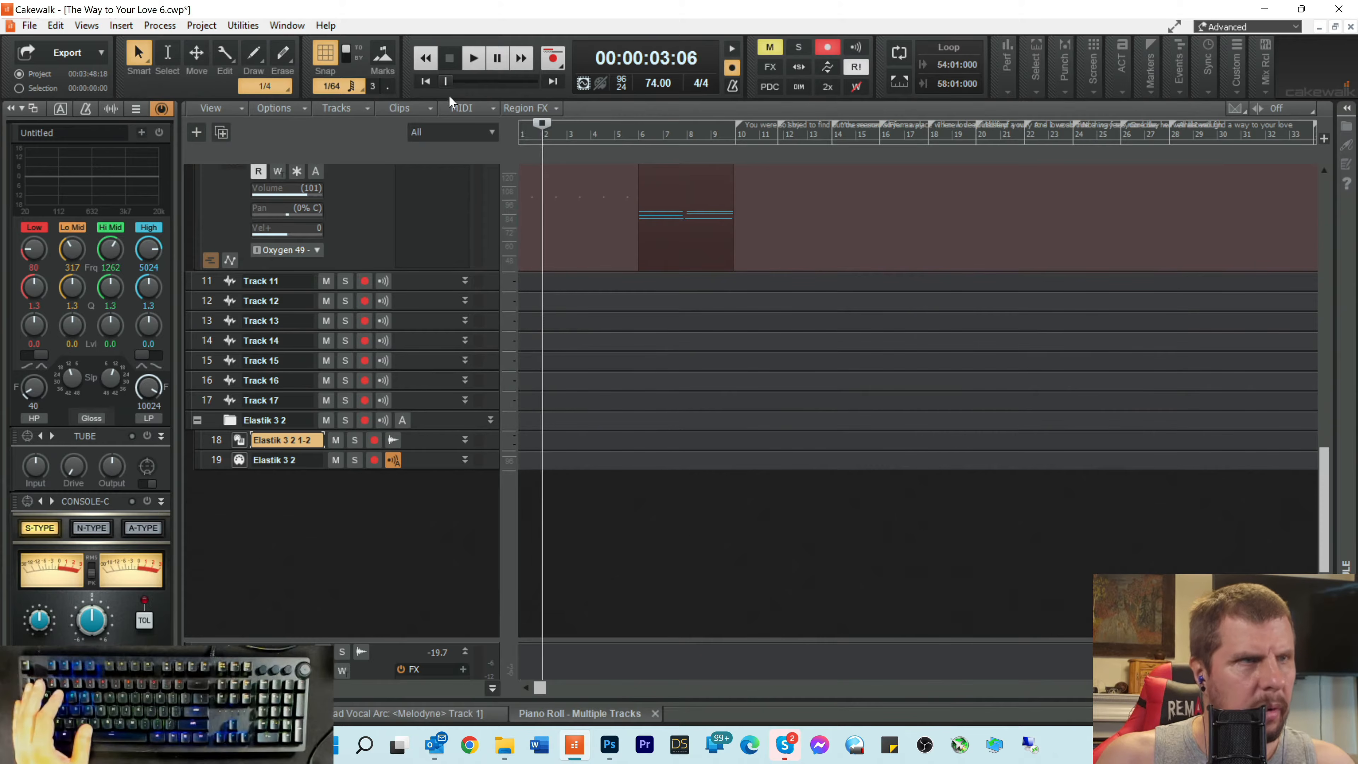
pyautogui.click(337, 88)
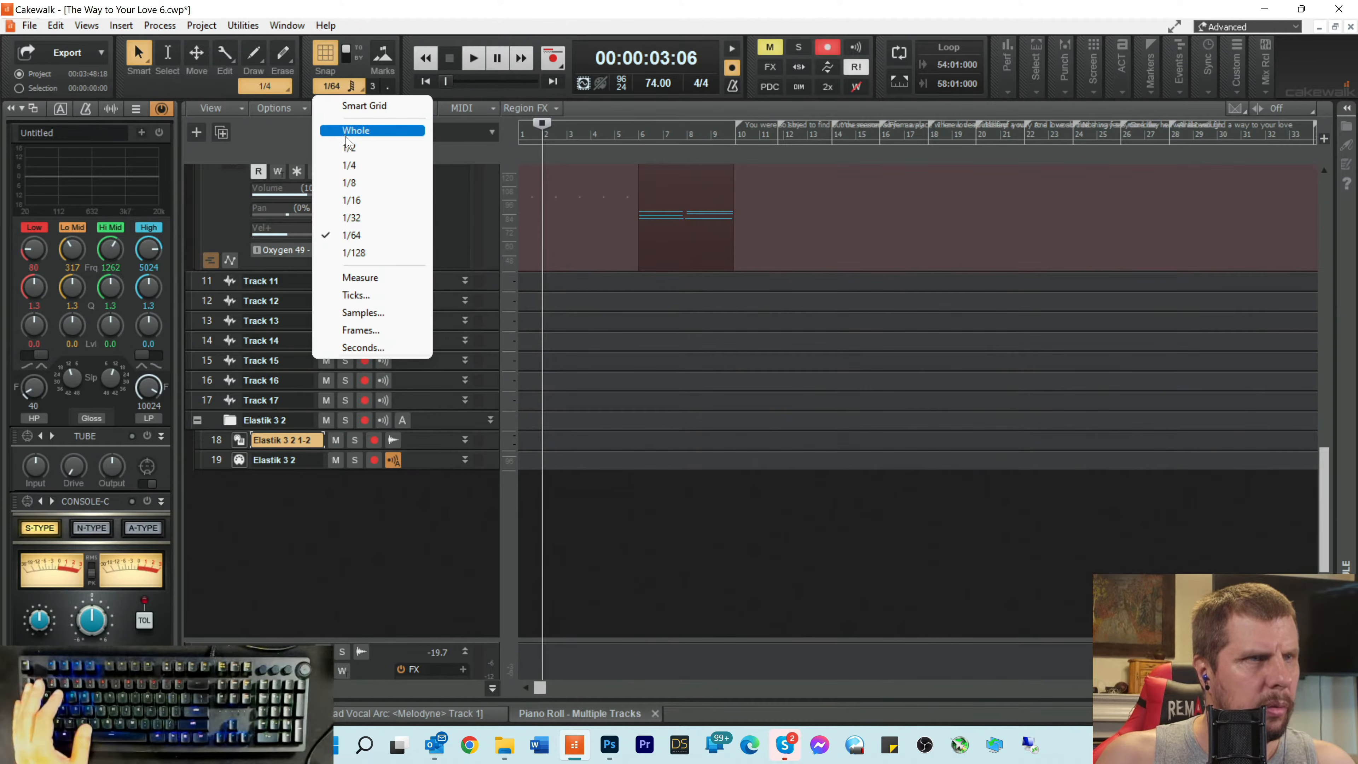
pyautogui.click(346, 135)
pyautogui.click(543, 131)
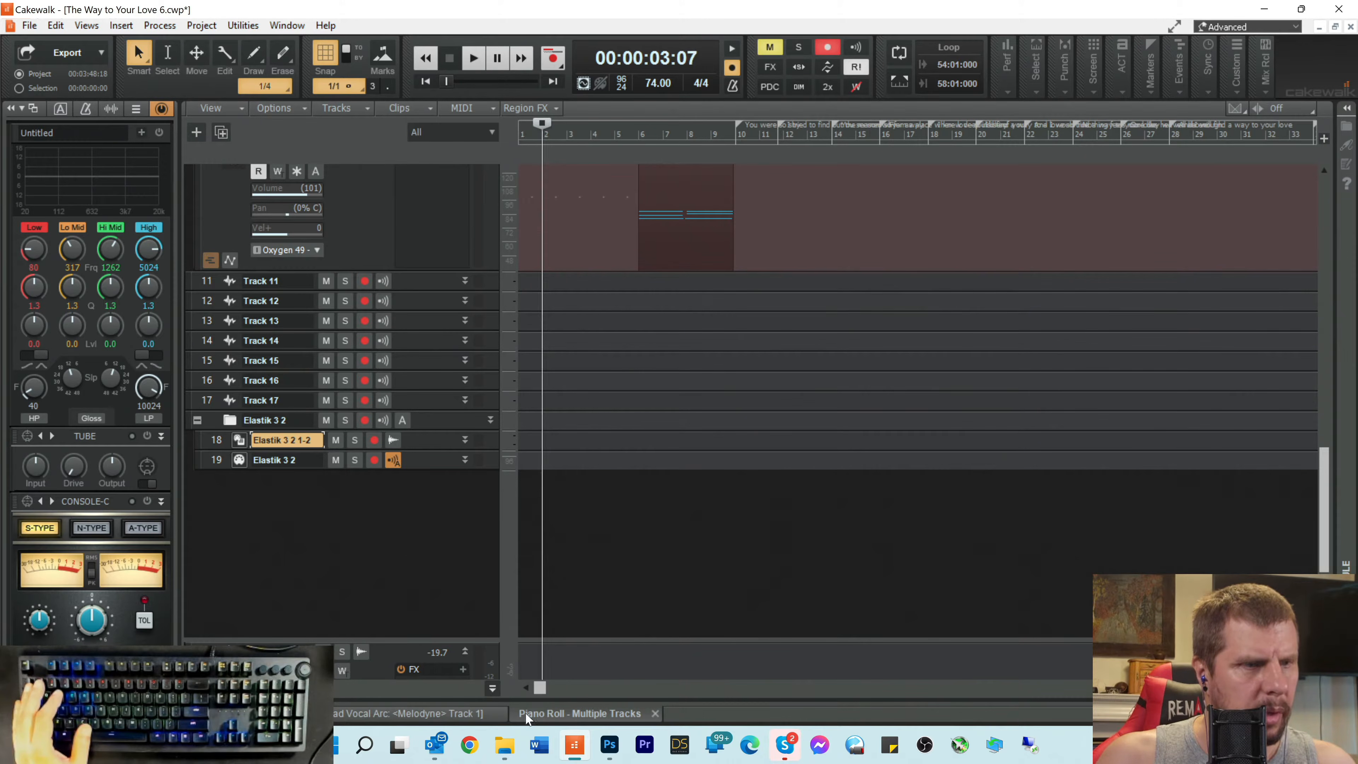
pyautogui.click(504, 746)
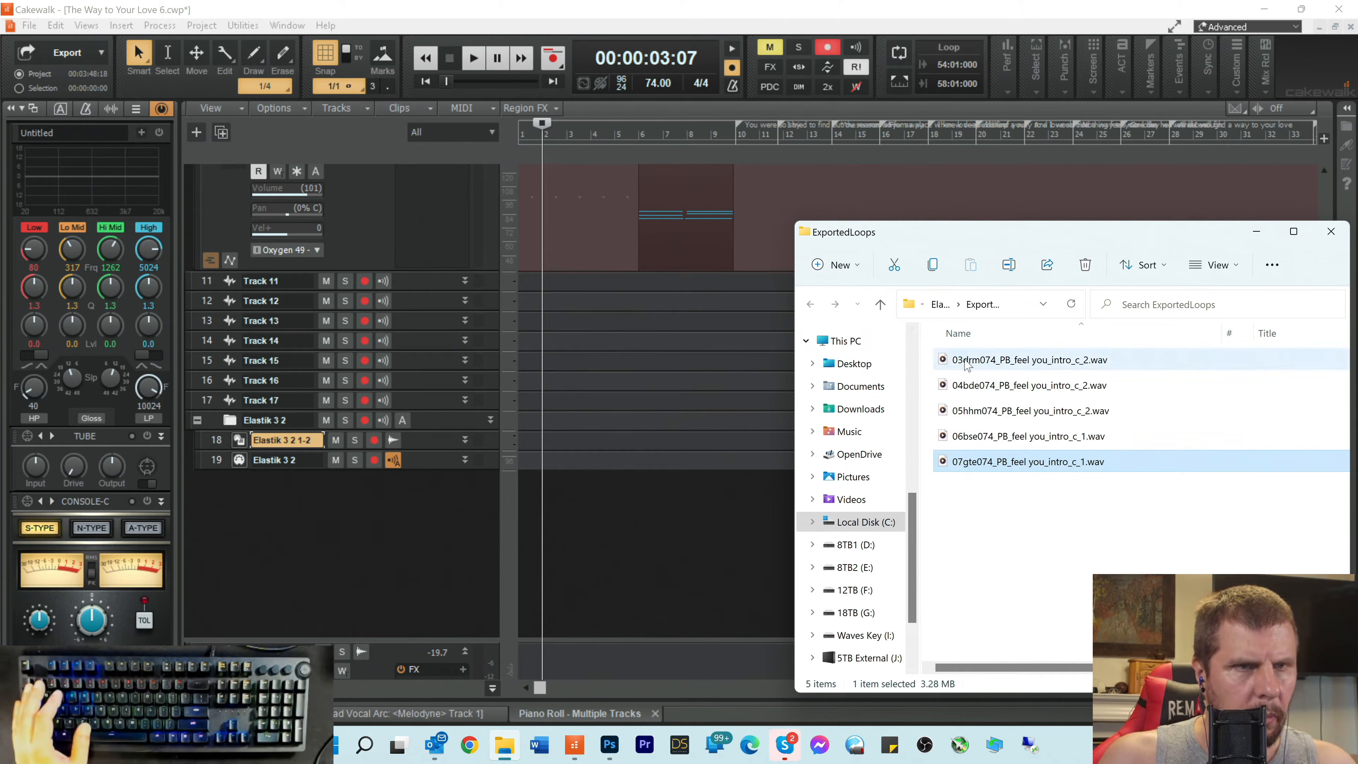
# Step: Place the exported drum, bass drum, hi-hat, bass and guitar loops at measure 2 on Tracks 11 to 15, one file per track
pyautogui.moveTo(1015, 359)
pyautogui.mouseDown()
pyautogui.moveTo(857, 344)
pyautogui.moveTo(578, 274)
pyautogui.moveTo(544, 281)
pyautogui.mouseUp()
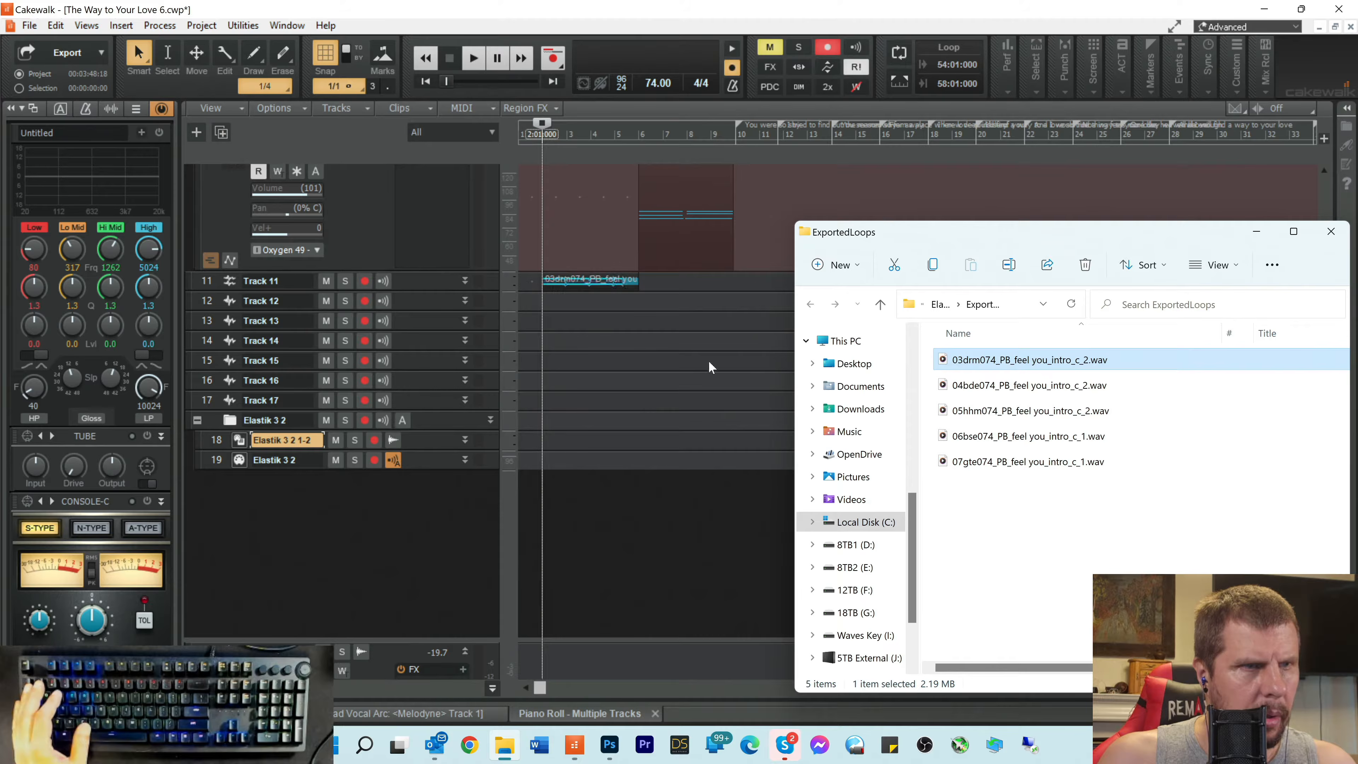
pyautogui.moveTo(951, 395); pyautogui.dragTo(551, 302)
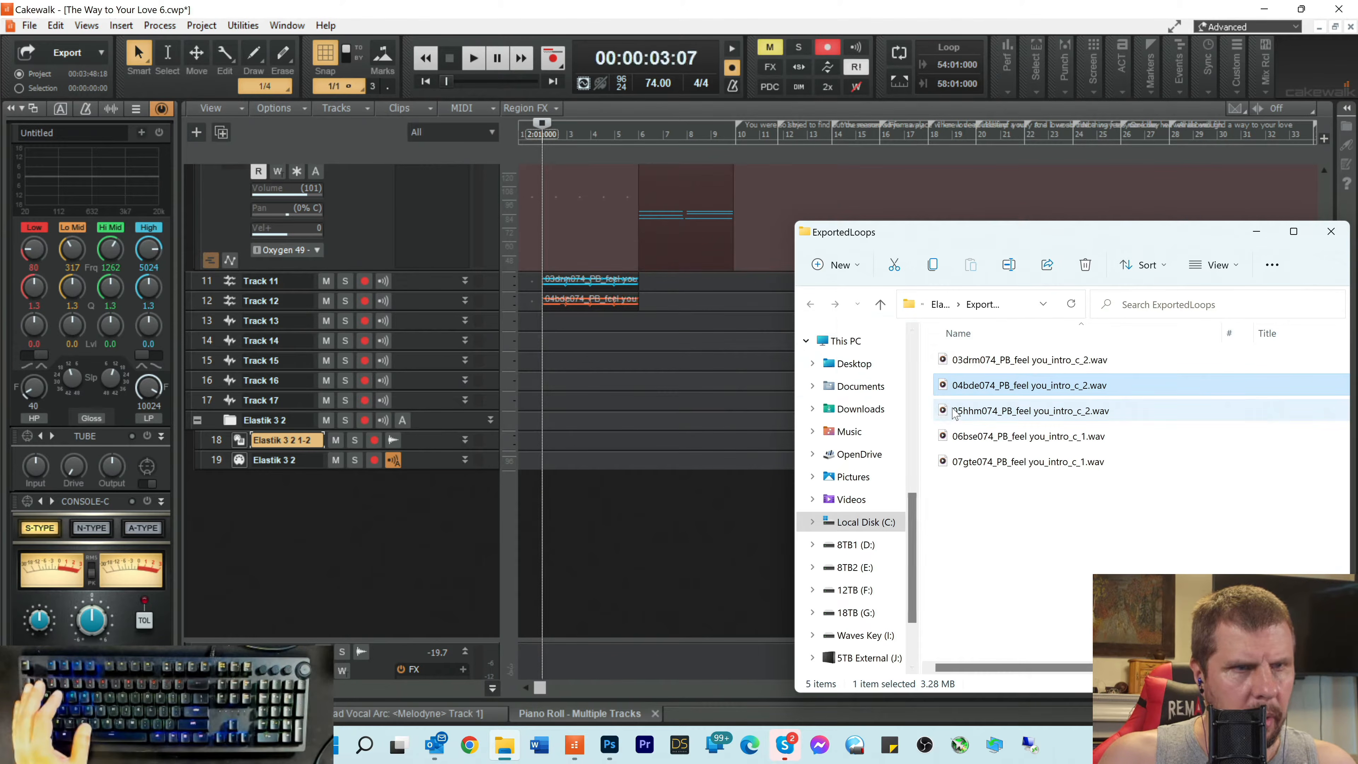
pyautogui.moveTo(955, 412); pyautogui.dragTo(552, 325)
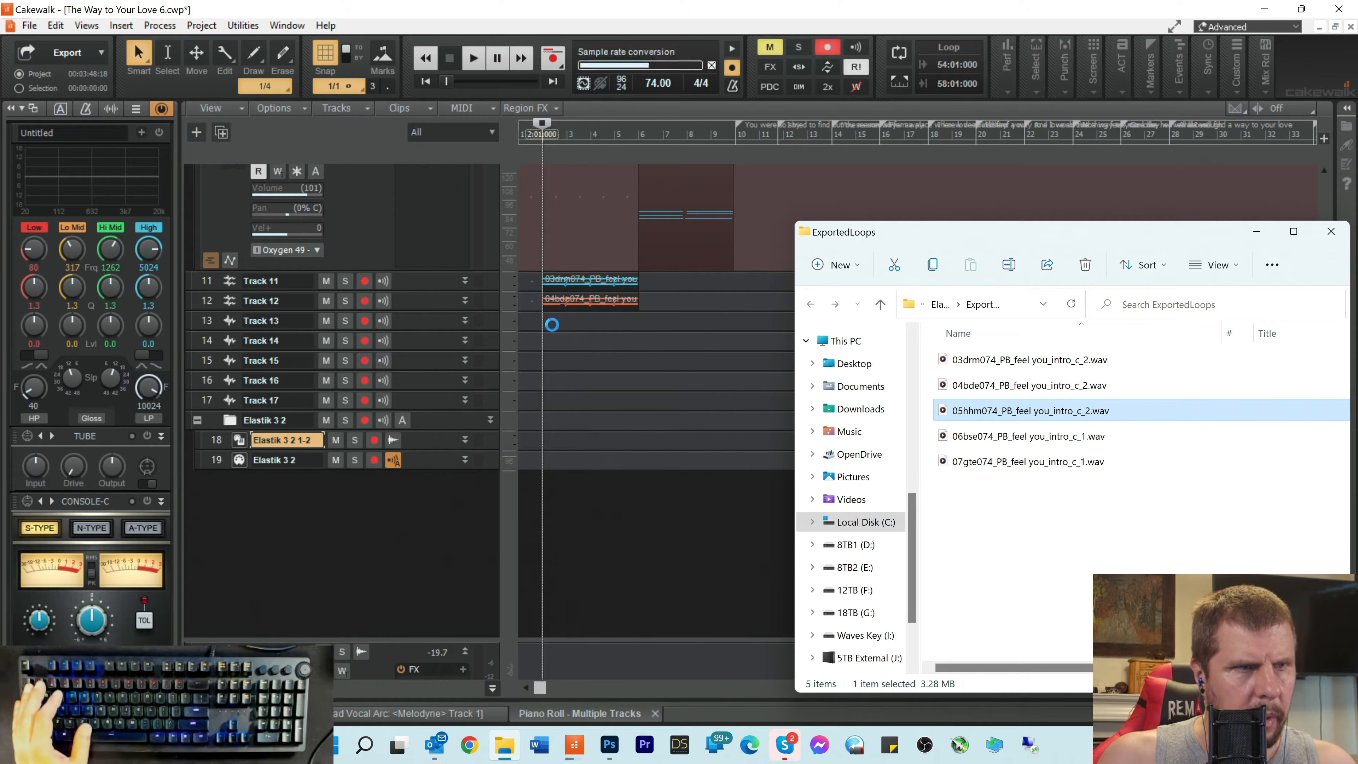
pyautogui.moveTo(978, 436); pyautogui.dragTo(550, 343)
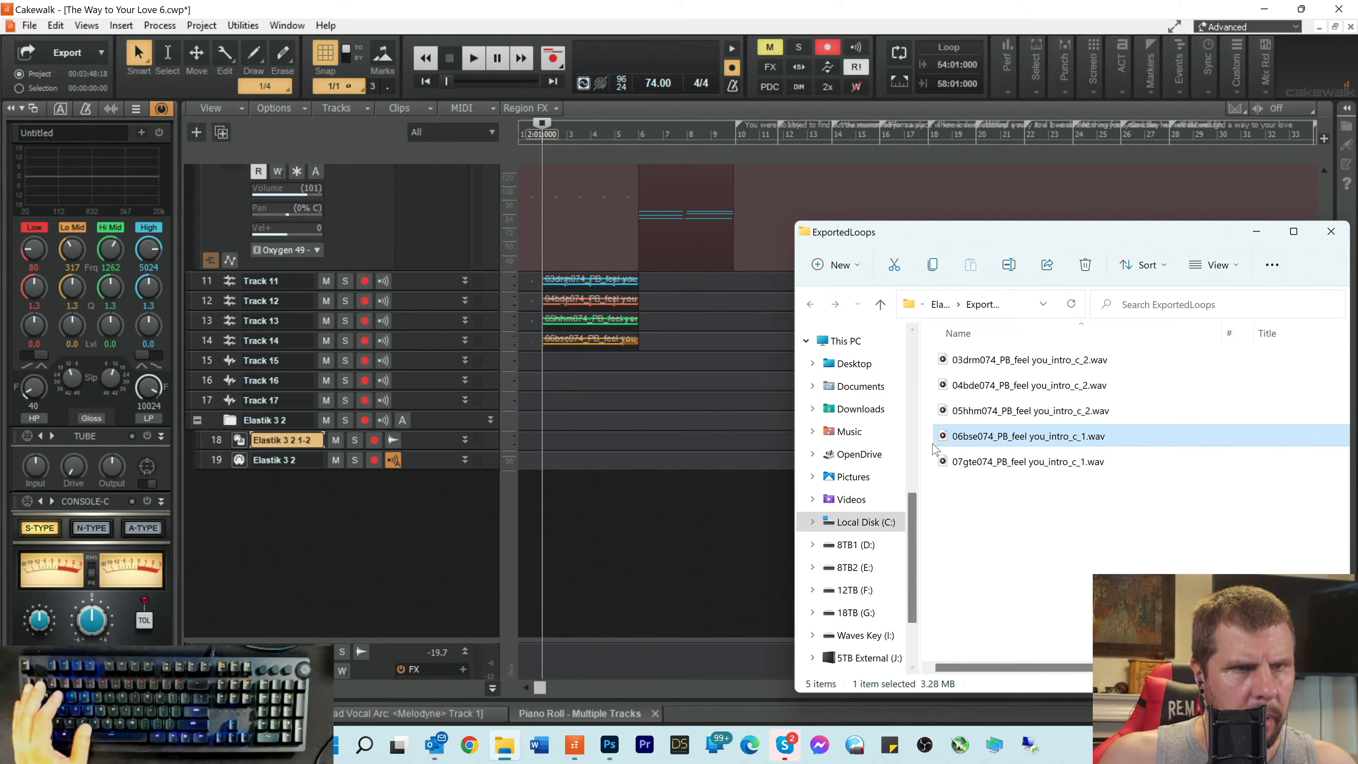
pyautogui.moveTo(956, 461); pyautogui.dragTo(544, 361)
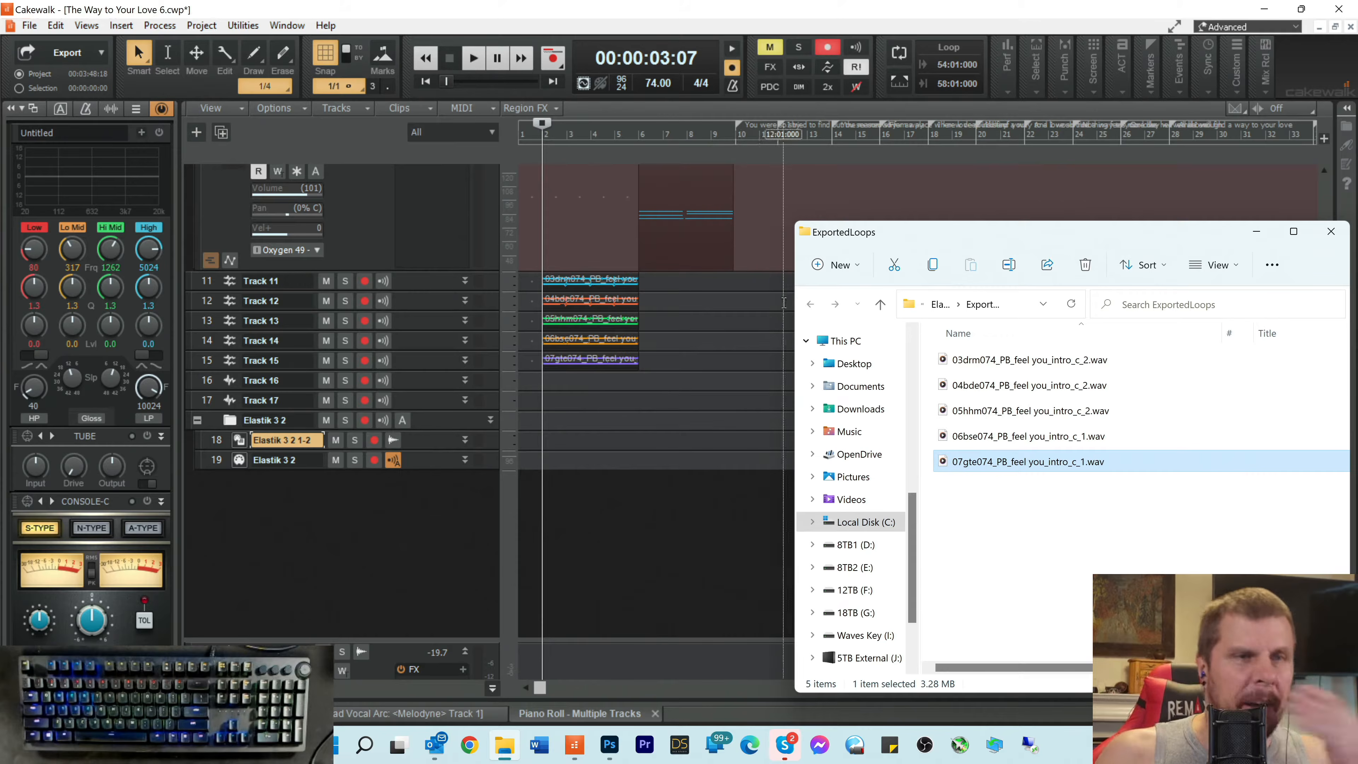
# Step: Minimize the ExportedLoops folder window and play the five imported loops together from measure 2
pyautogui.moveTo(1159, 244); pyautogui.dragTo(909, 249)
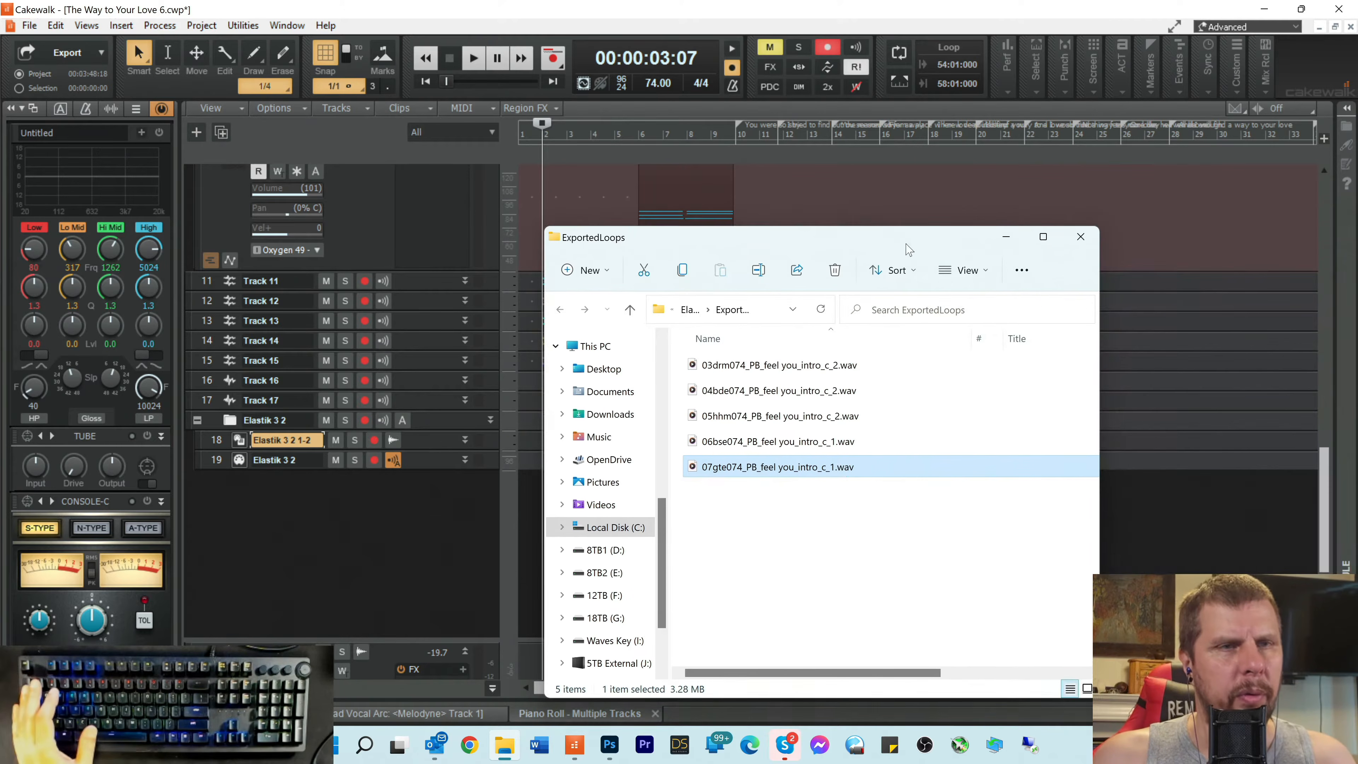
pyautogui.click(1007, 240)
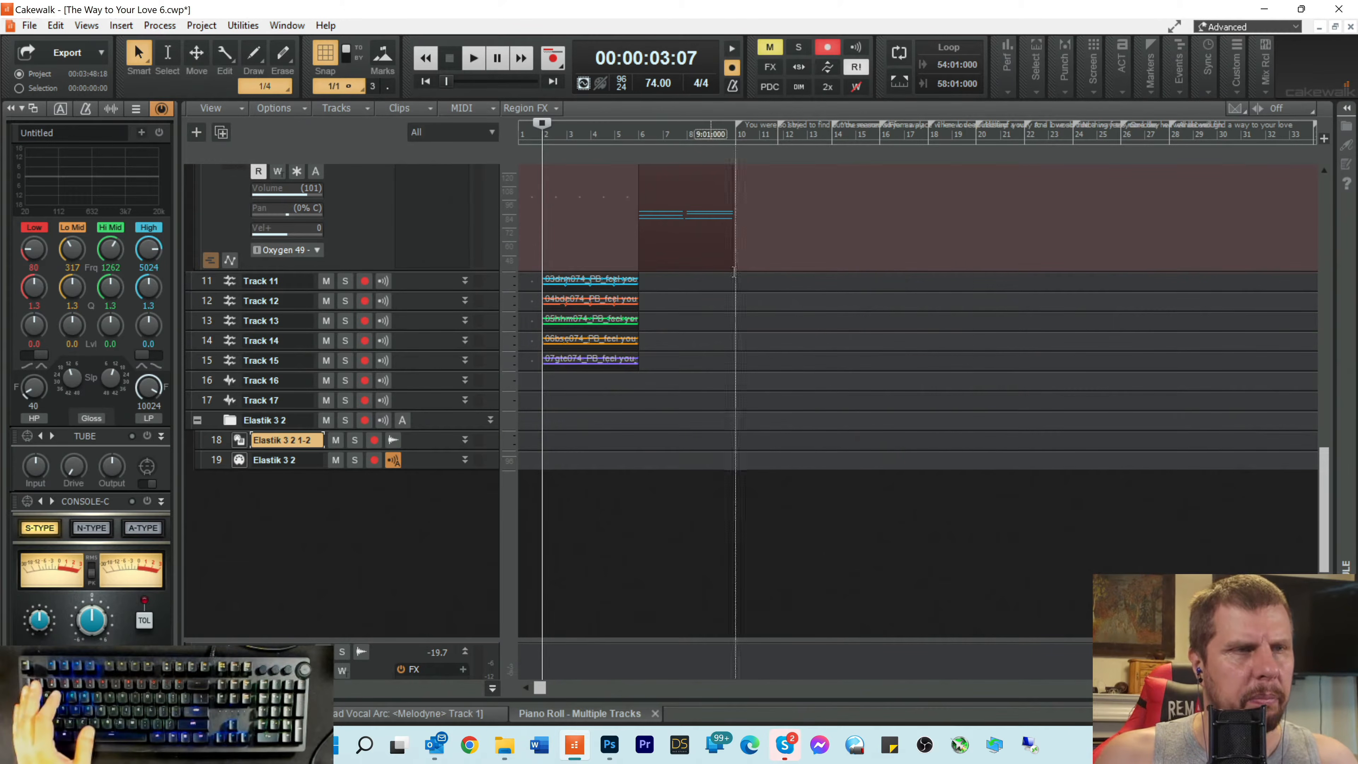
pyautogui.press('space')
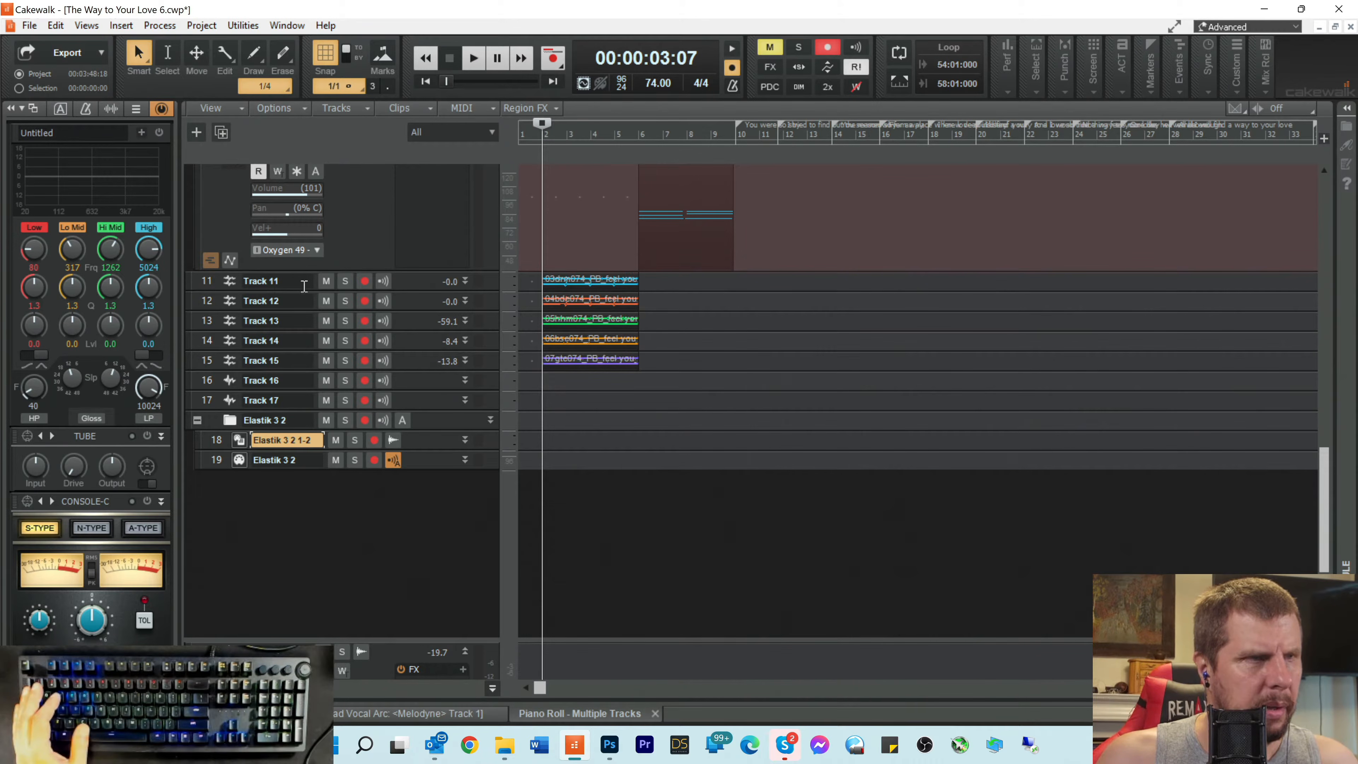
# Step: Enlarge Track 11, audition its loop soloed, and rename the track Drum
pyautogui.moveTo(301, 291); pyautogui.dragTo(296, 381)
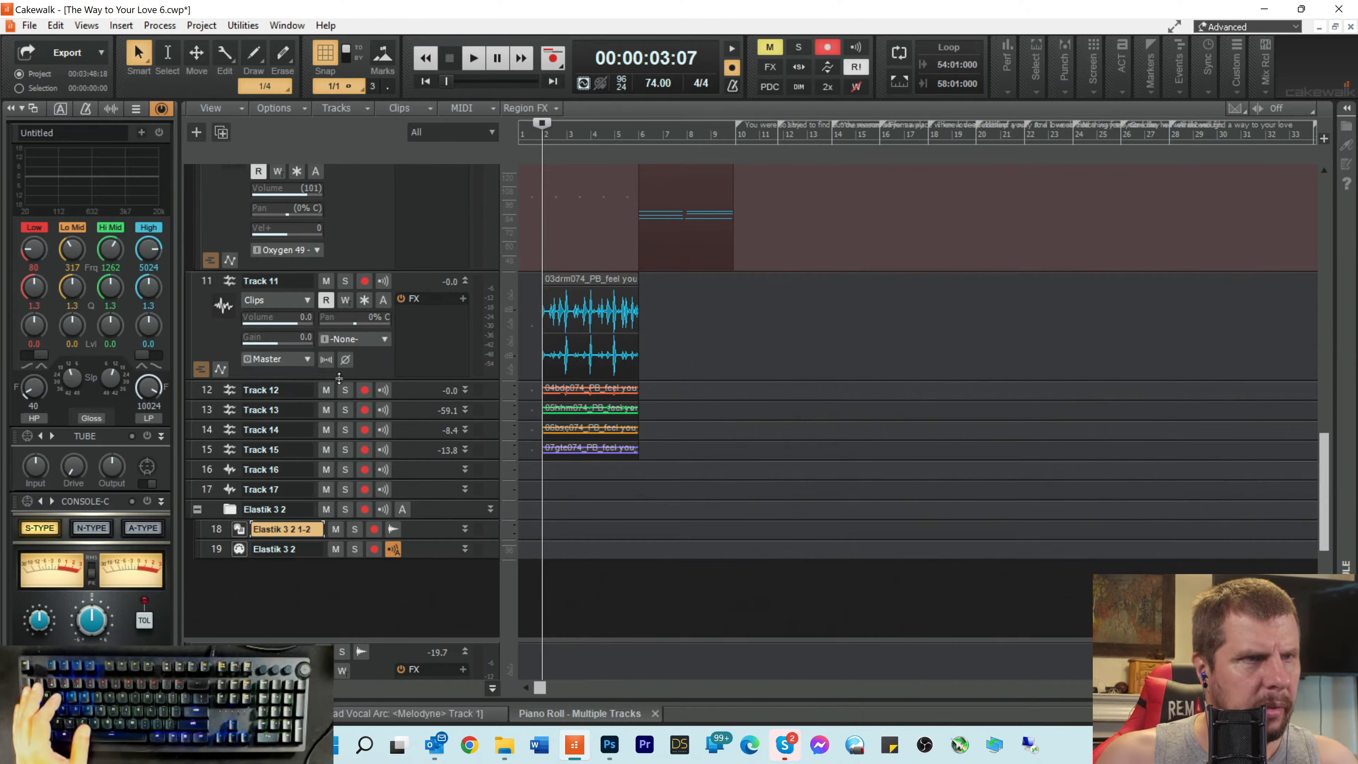
pyautogui.click(343, 282)
pyautogui.press('space')
pyautogui.press('space')
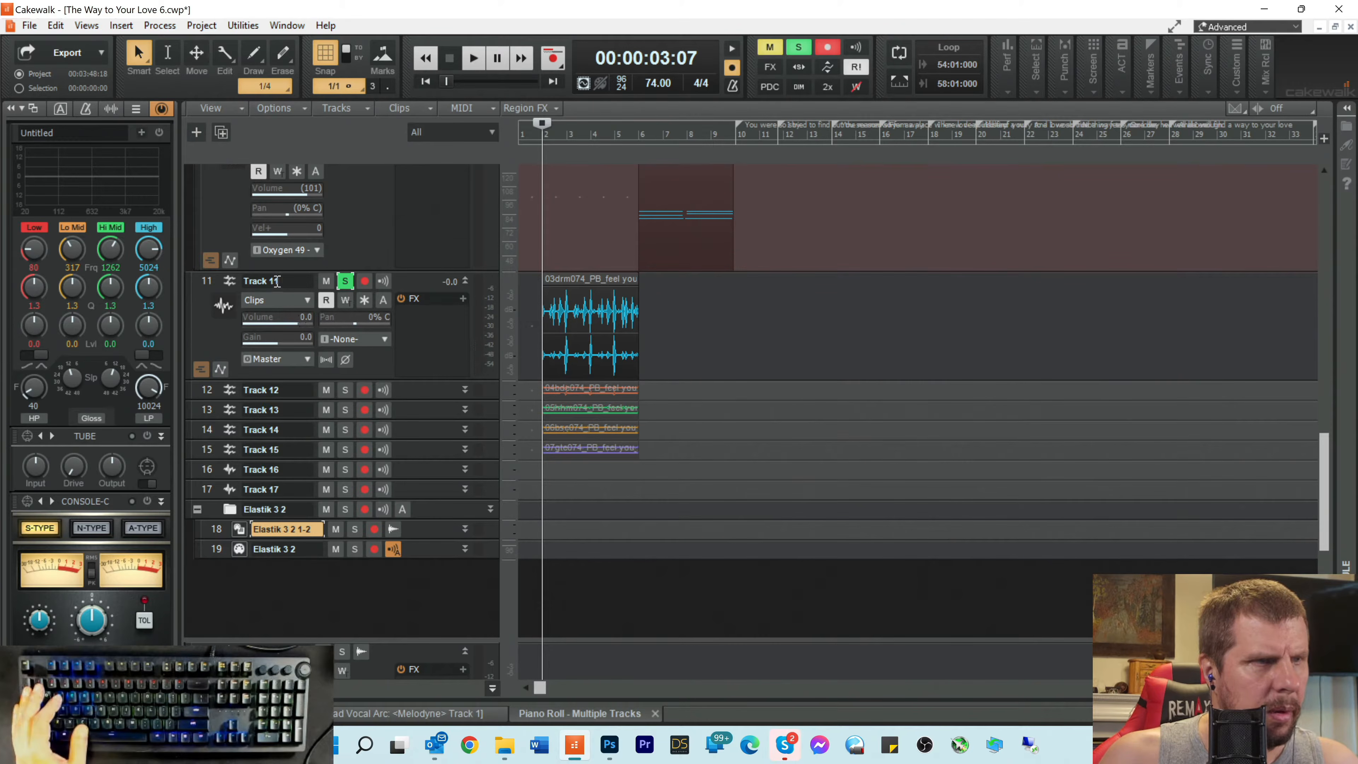
pyautogui.write('Drum')
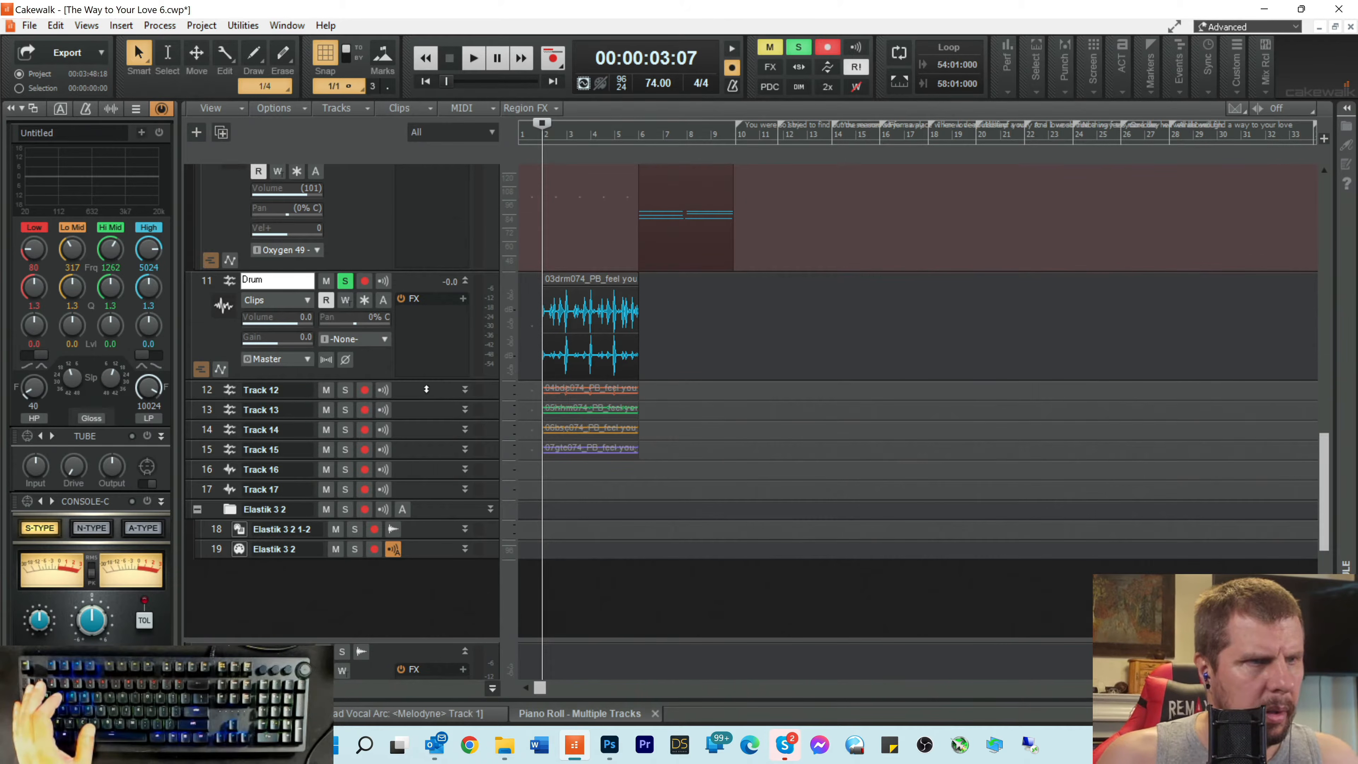
pyautogui.press('Tab')
# Step: Enlarge Track 12, solo it instead of the Drum track to audition its loop, and rename it BD
pyautogui.moveTo(426, 389); pyautogui.dragTo(419, 527)
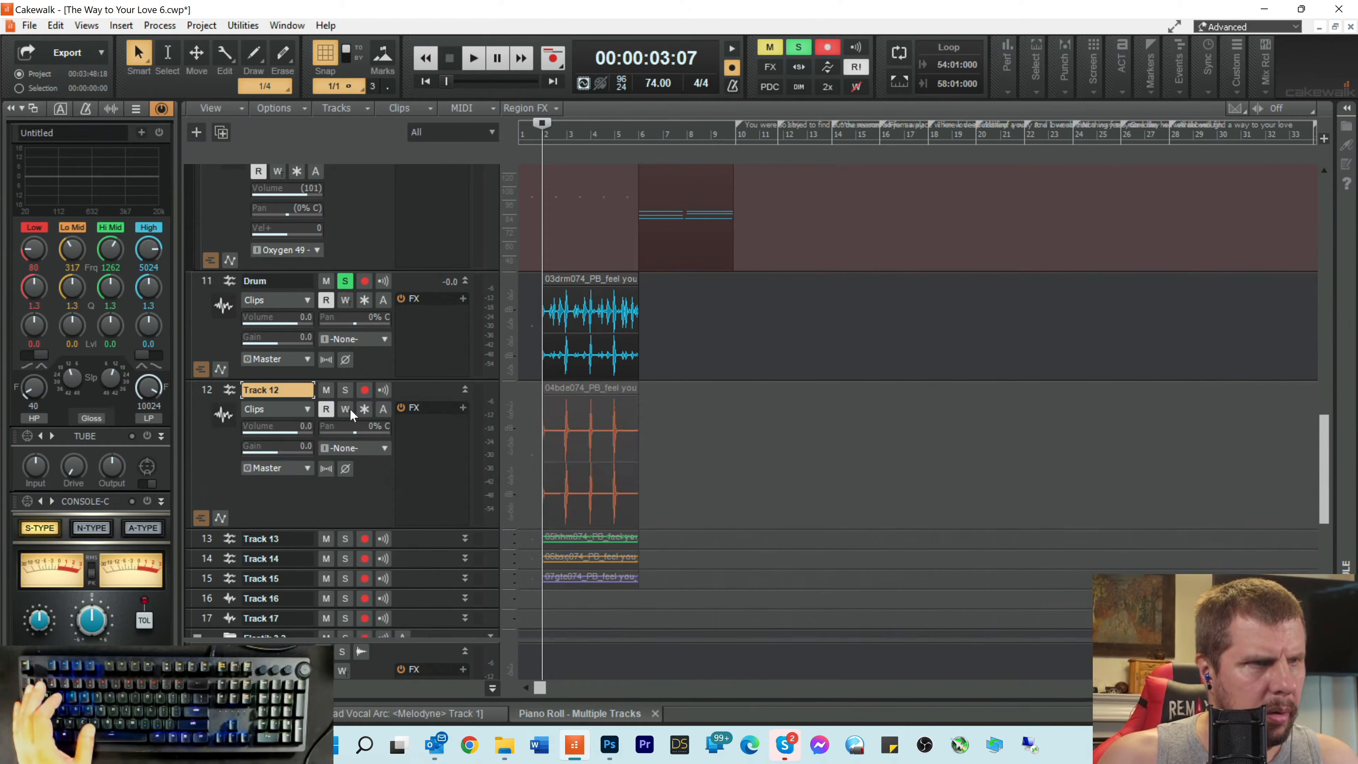
pyautogui.click(345, 389)
pyautogui.click(345, 281)
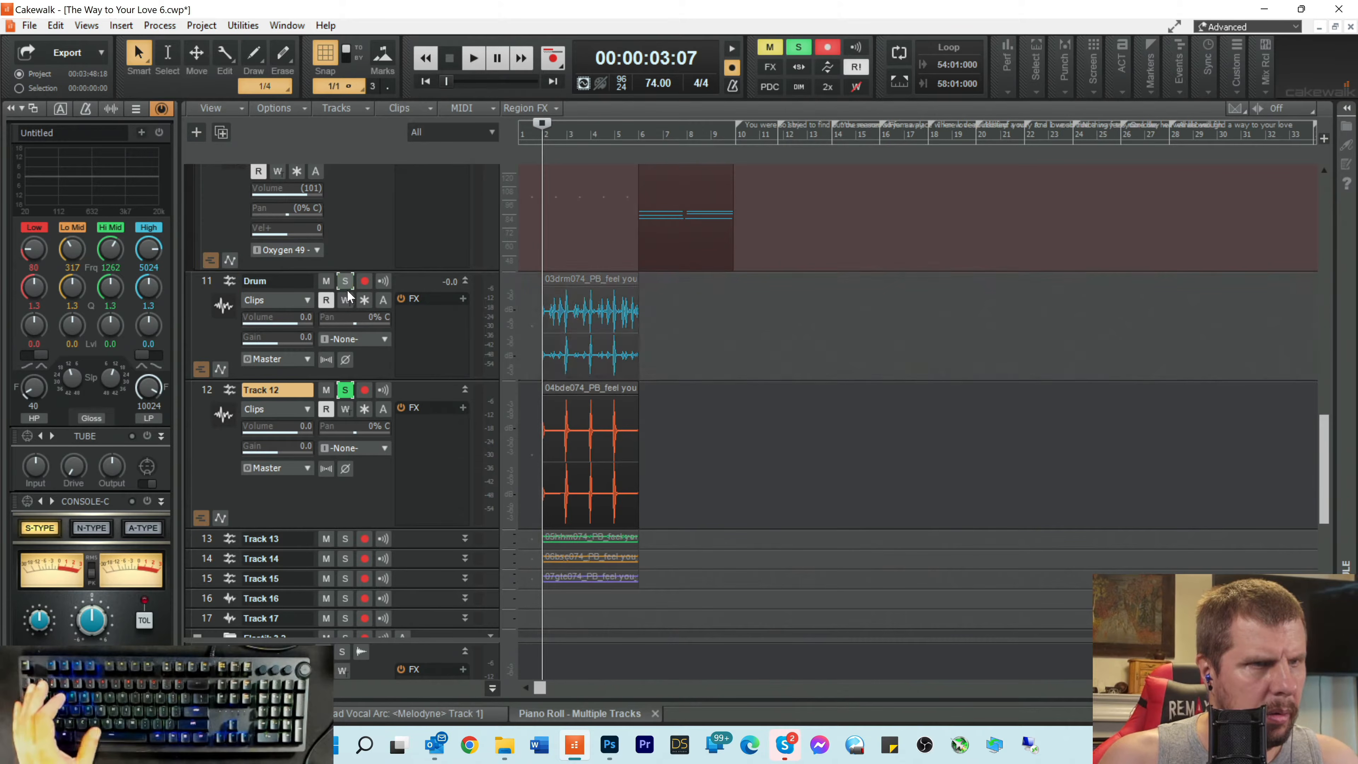
pyautogui.press('space')
pyautogui.press('space')
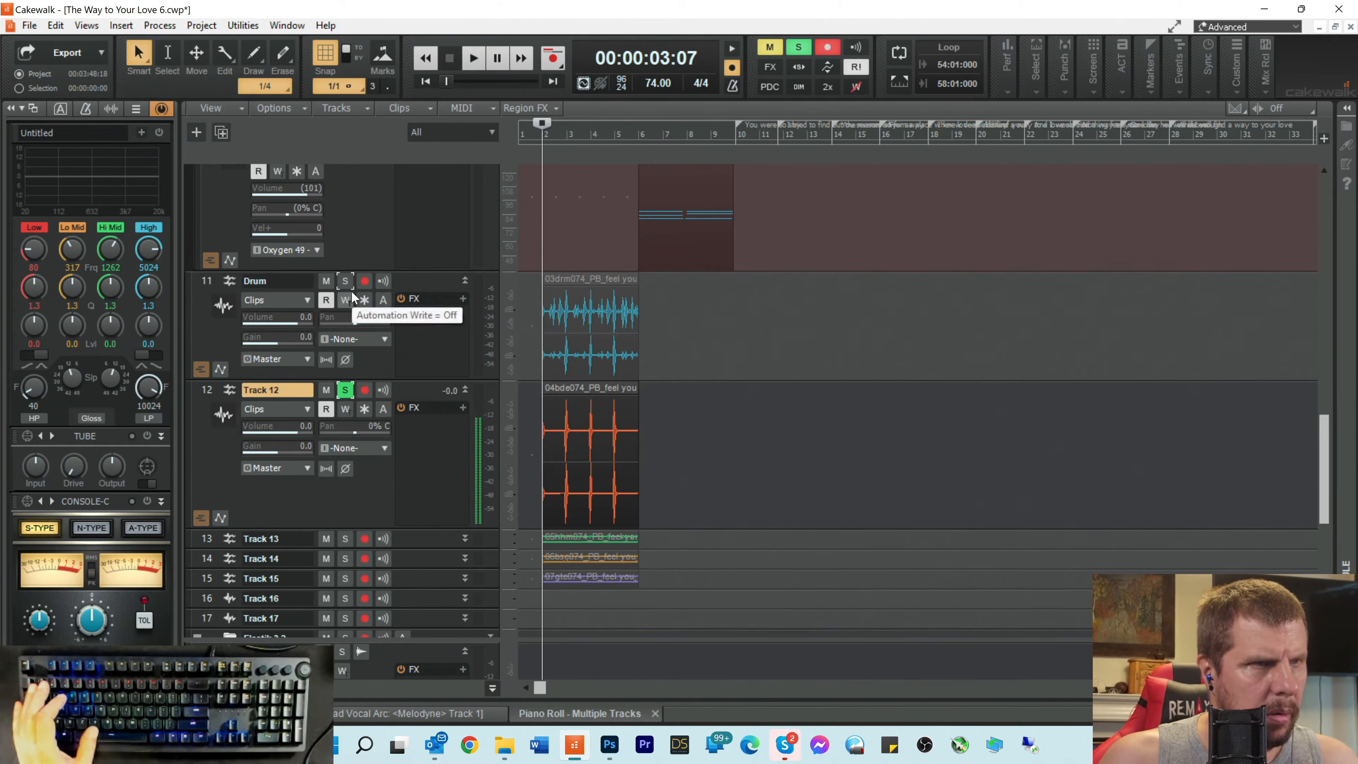
pyautogui.doubleClick(287, 387)
pyautogui.write('BD')
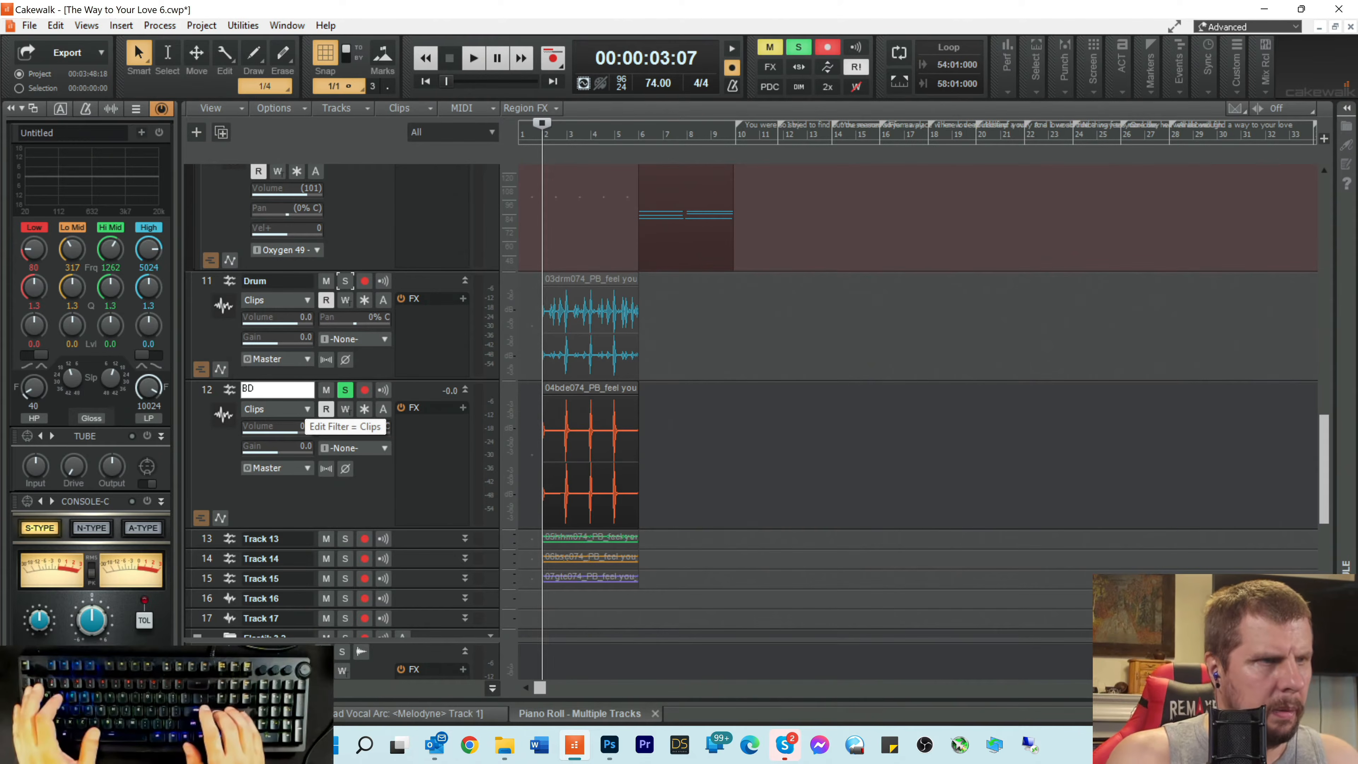
pyautogui.press('Return')
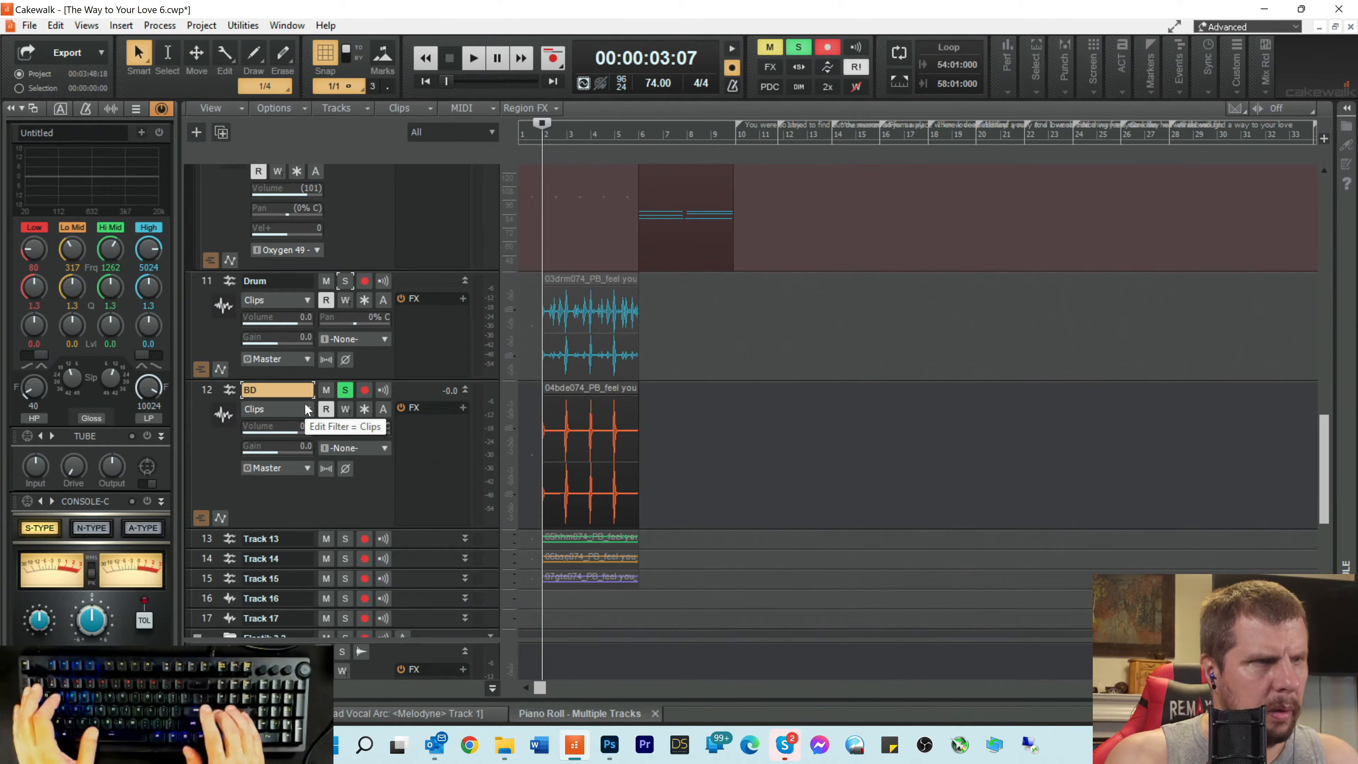
# Step: Correct the name of track 11 to Drums
pyautogui.doubleClick(283, 282)
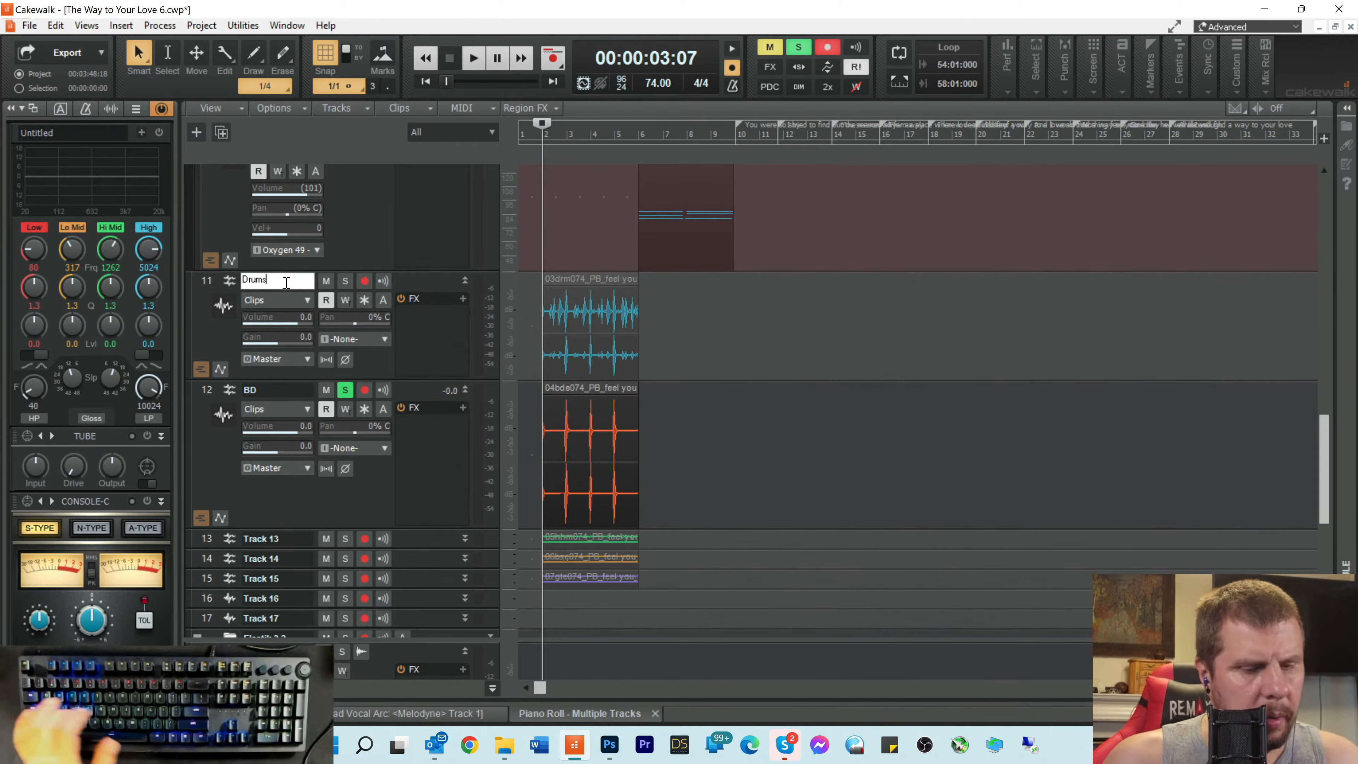
pyautogui.write('s')
pyautogui.press('Return')
# Step: Enlarge Track 13, audition its loop as the only soloed track, and rename it HH
pyautogui.scroll(-3, 557, 409)
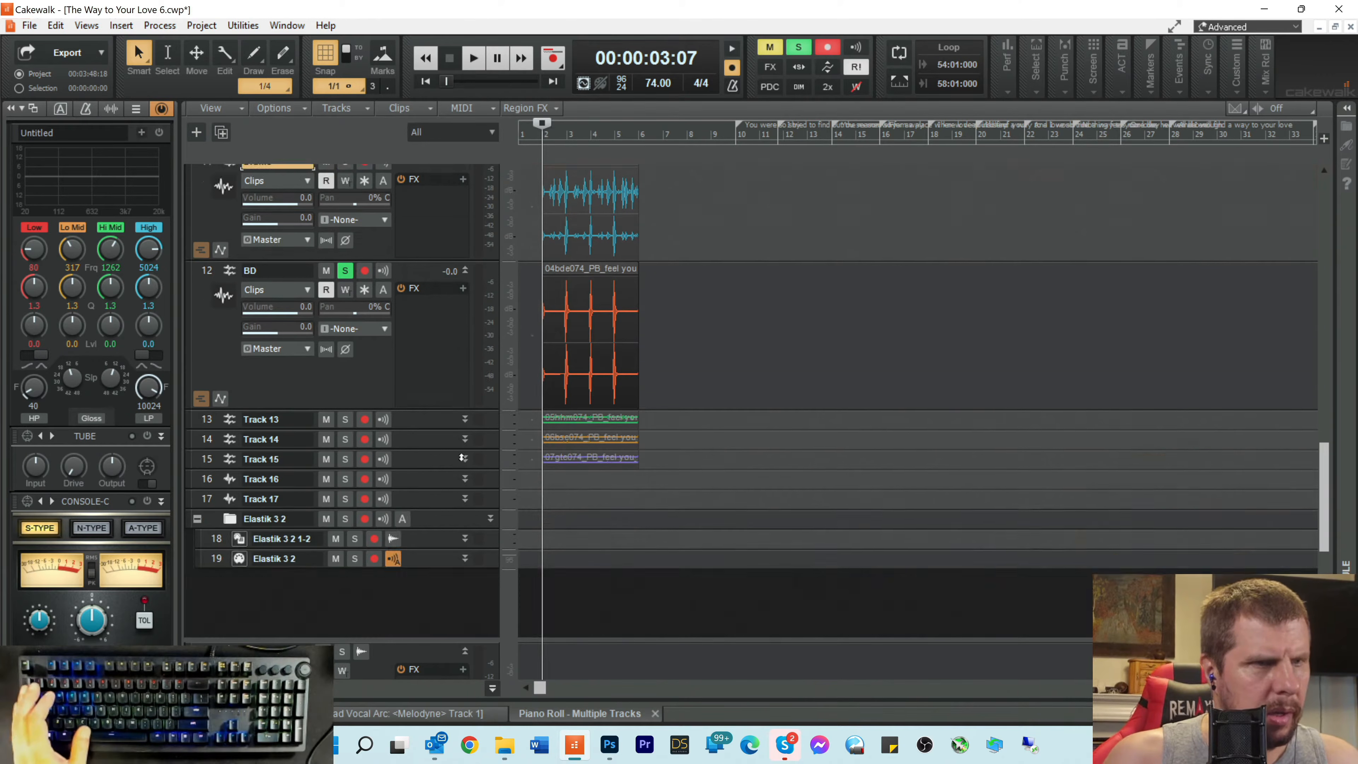
pyautogui.moveTo(415, 368); pyautogui.dragTo(406, 461)
pyautogui.keyDown('ctrl'); pyautogui.click(346, 358); pyautogui.keyUp('ctrl')
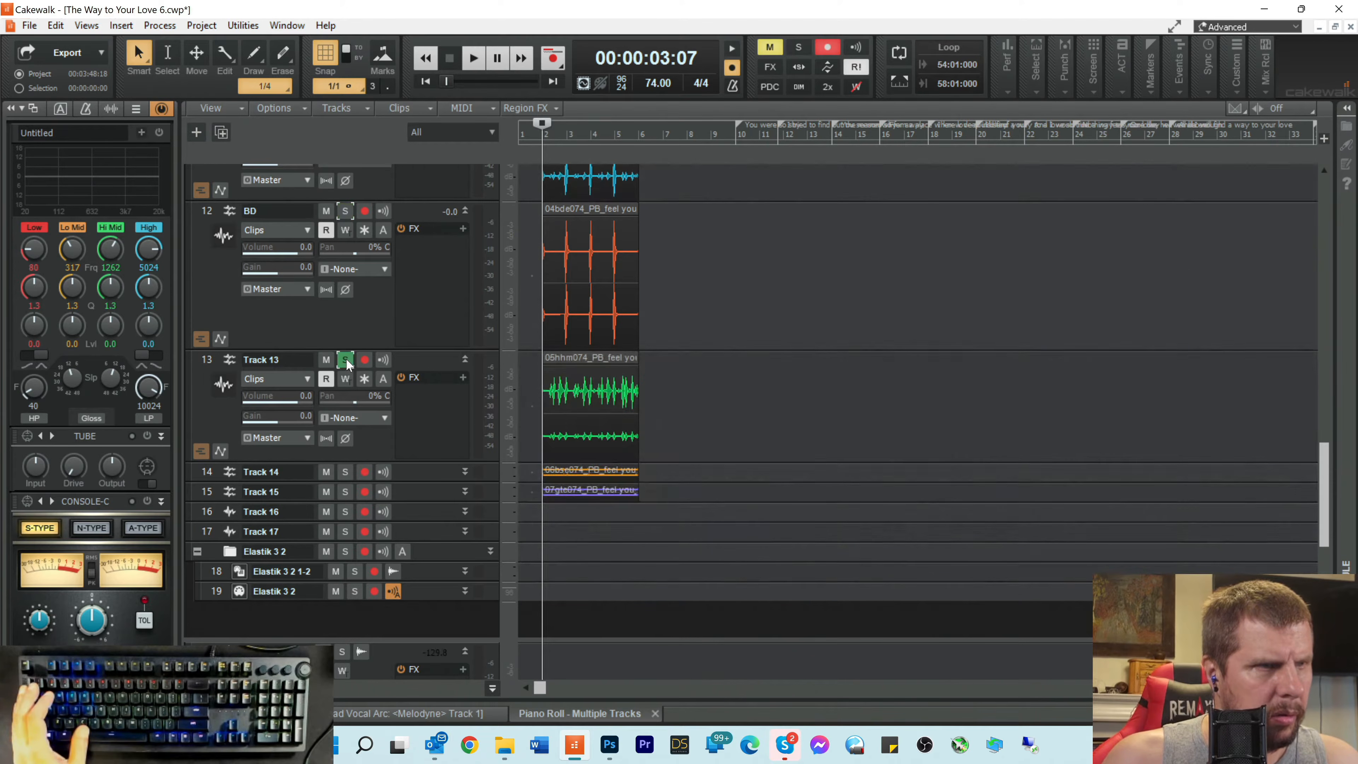
pyautogui.press('space')
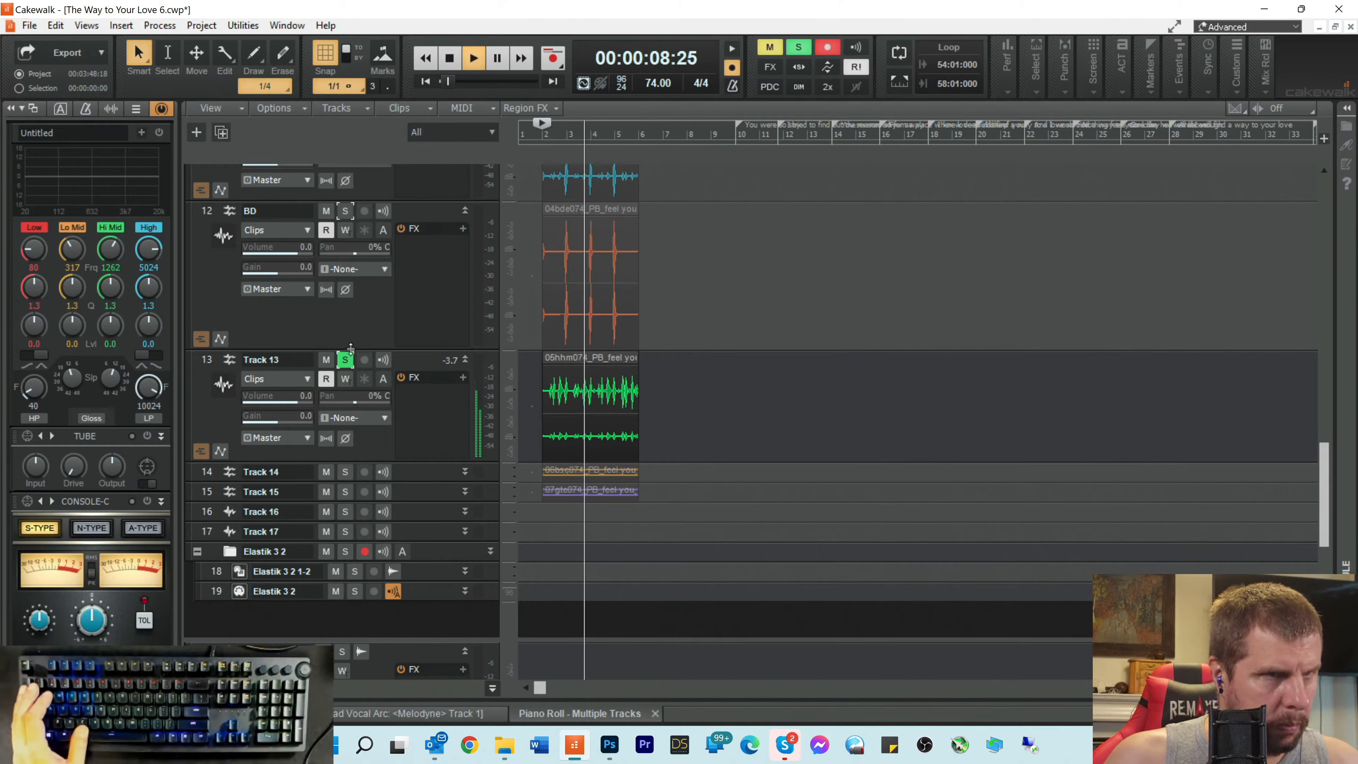
pyautogui.press('space')
pyautogui.doubleClick(280, 357)
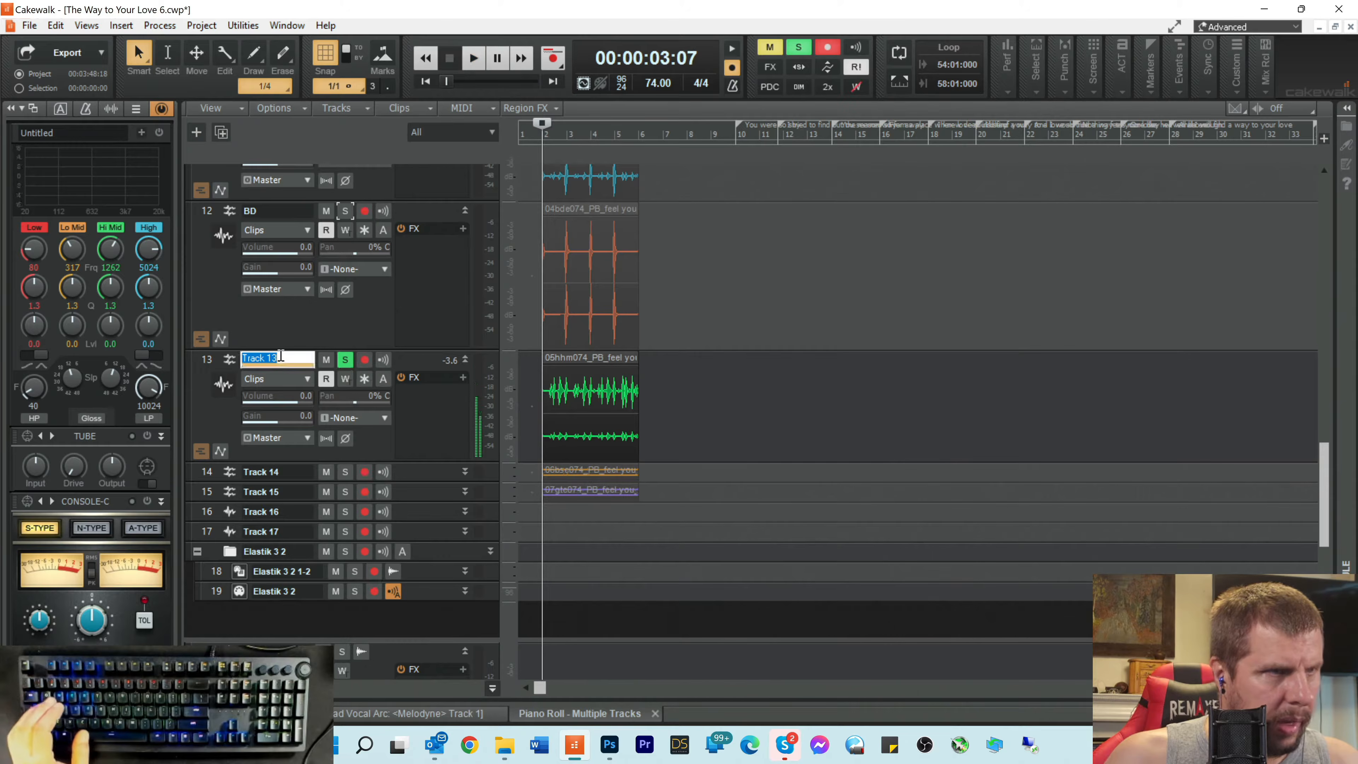
pyautogui.write('HH')
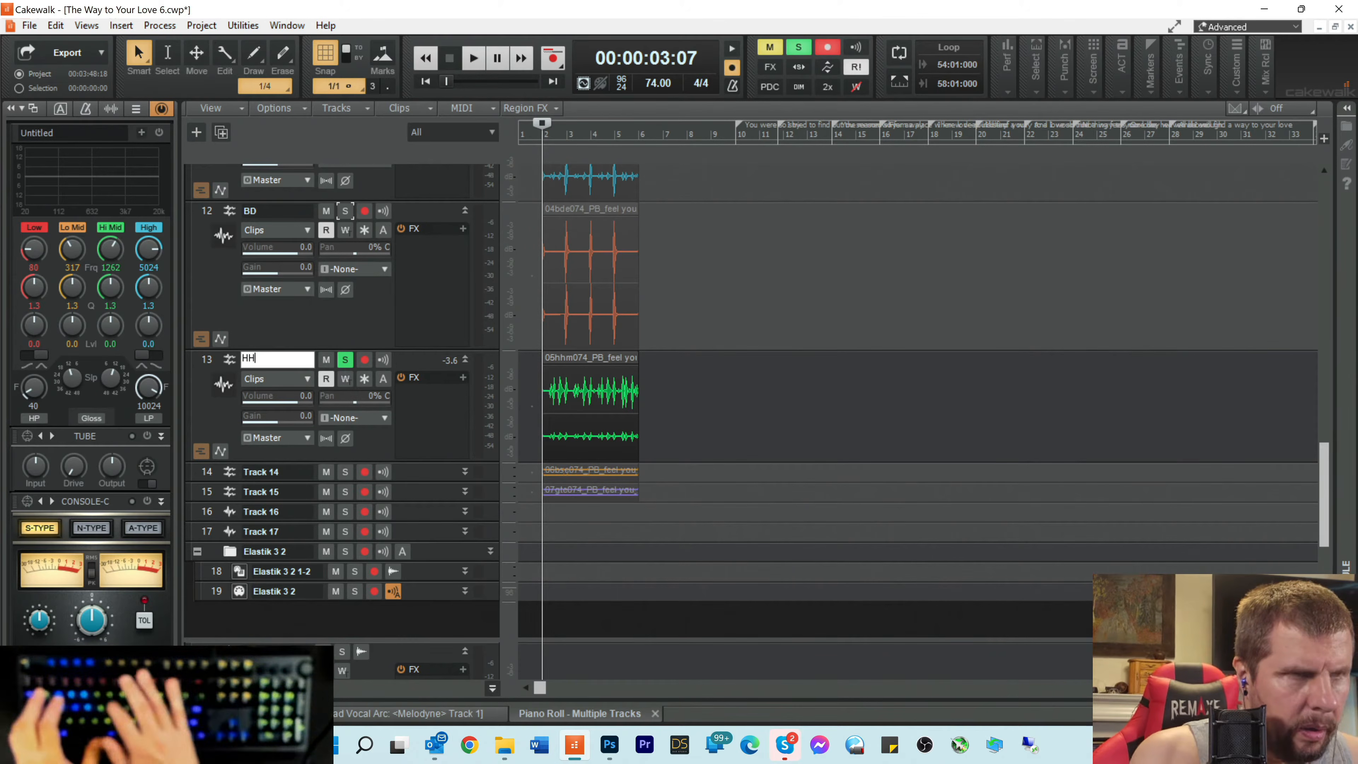
pyautogui.press('Return')
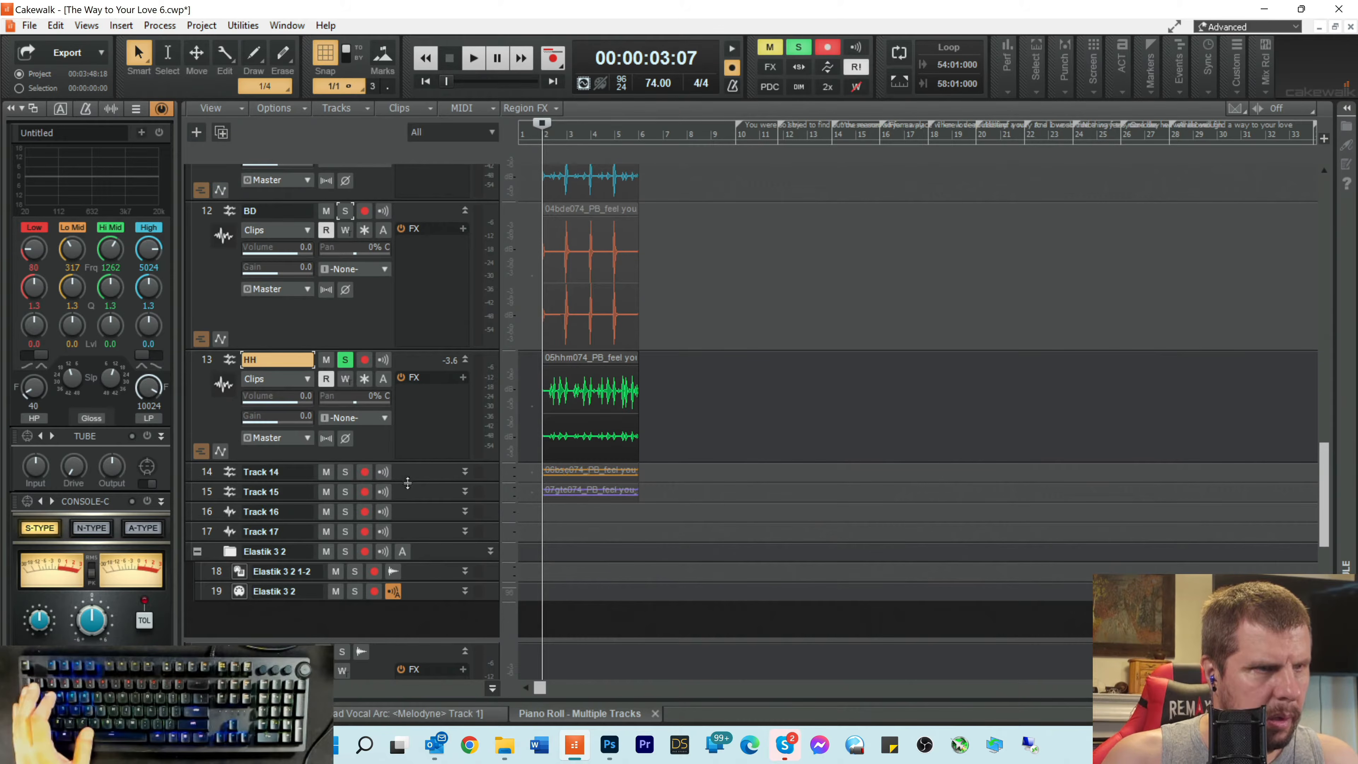
# Step: Unsolo HH, enlarge Track 14 and audition its loop soloed, and rename the track Bass
pyautogui.click(346, 360)
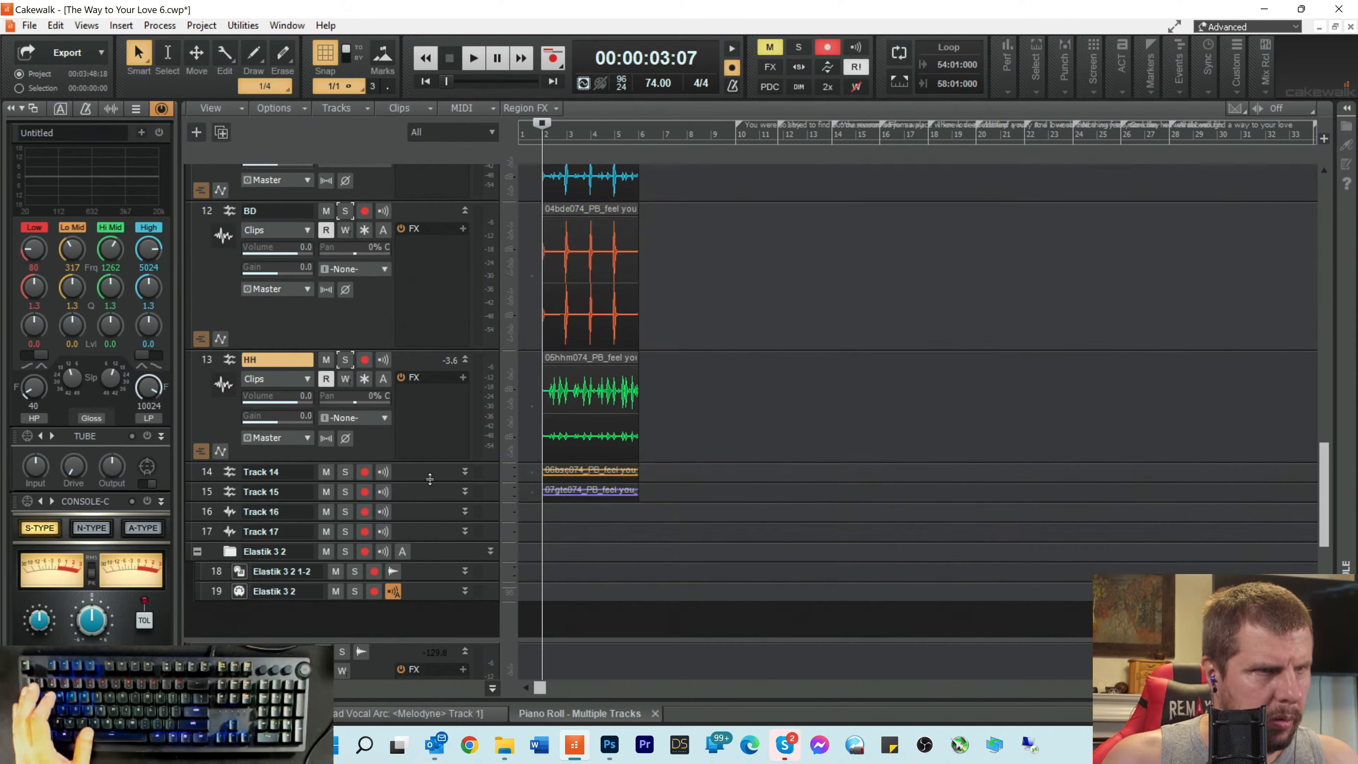
pyautogui.moveTo(420, 480); pyautogui.dragTo(414, 554)
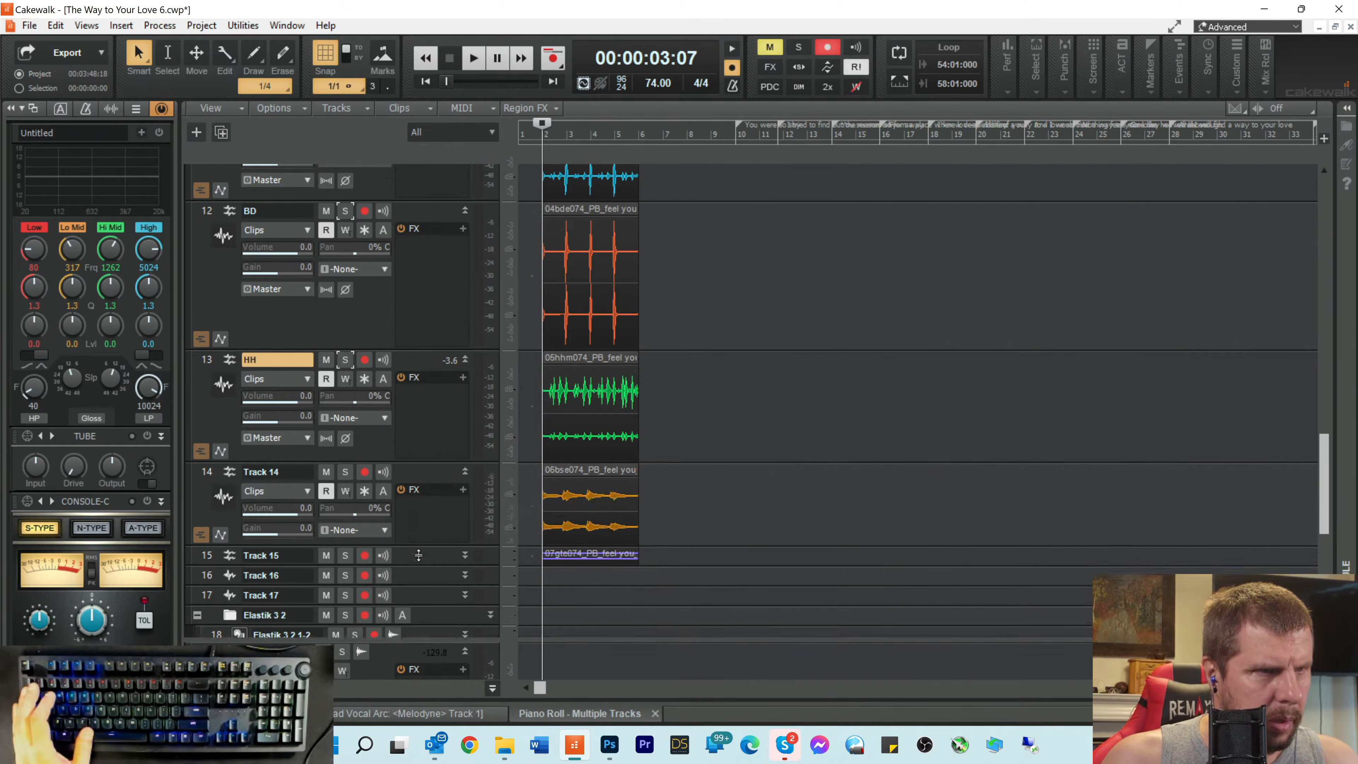
pyautogui.click(345, 472)
pyautogui.press('space')
pyautogui.press('space')
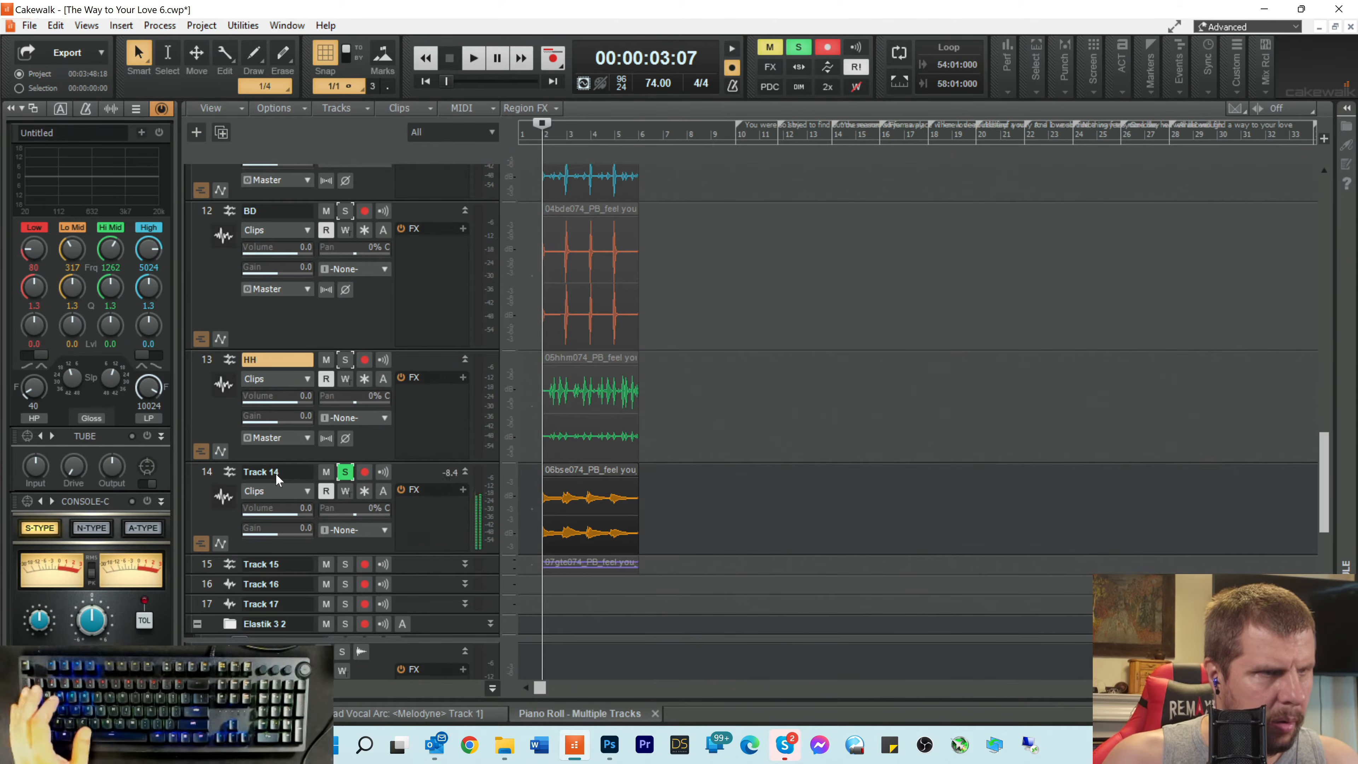
pyautogui.doubleClick(275, 471)
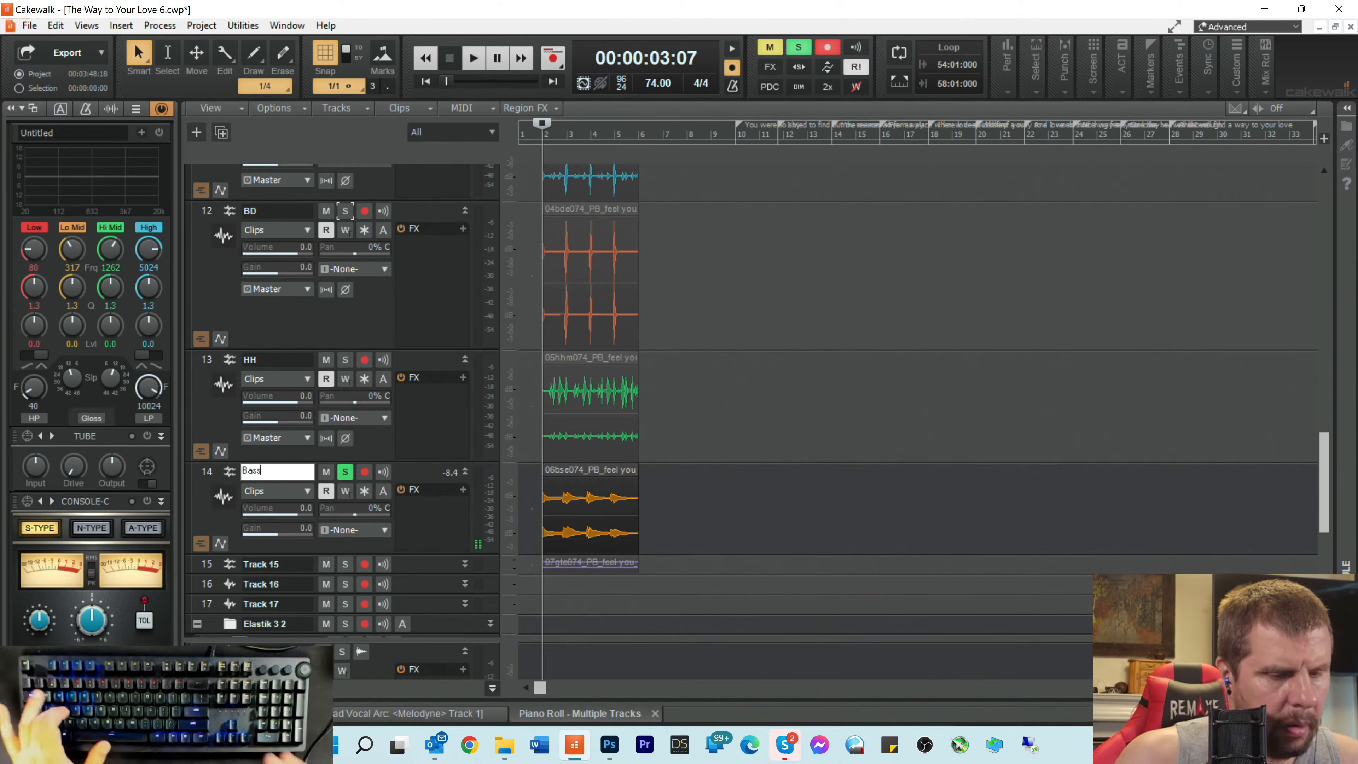
pyautogui.press('Return')
# Step: Enlarge Track 15 and rename it Guitar
pyautogui.scroll(-3, 454, 498)
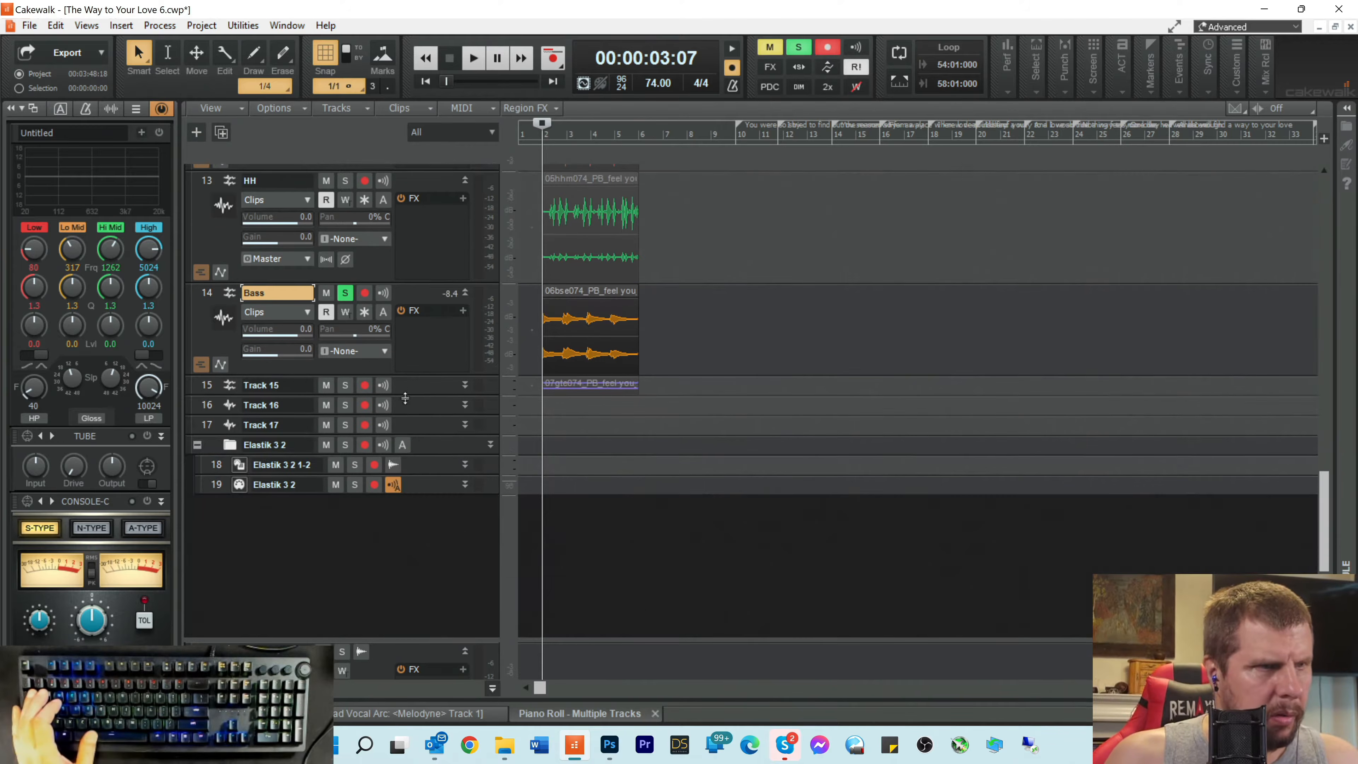
pyautogui.moveTo(405, 395); pyautogui.dragTo(408, 470)
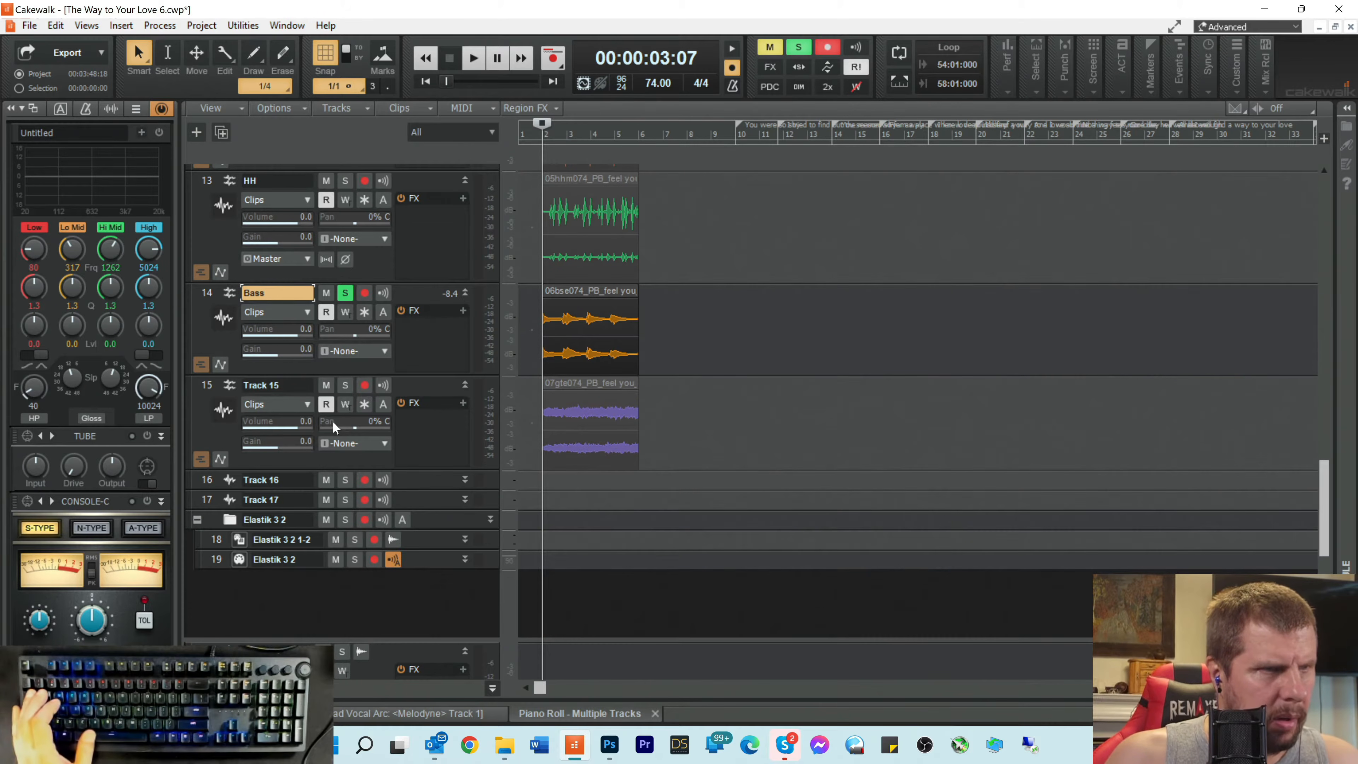
pyautogui.doubleClick(299, 385)
pyautogui.write('Guitar')
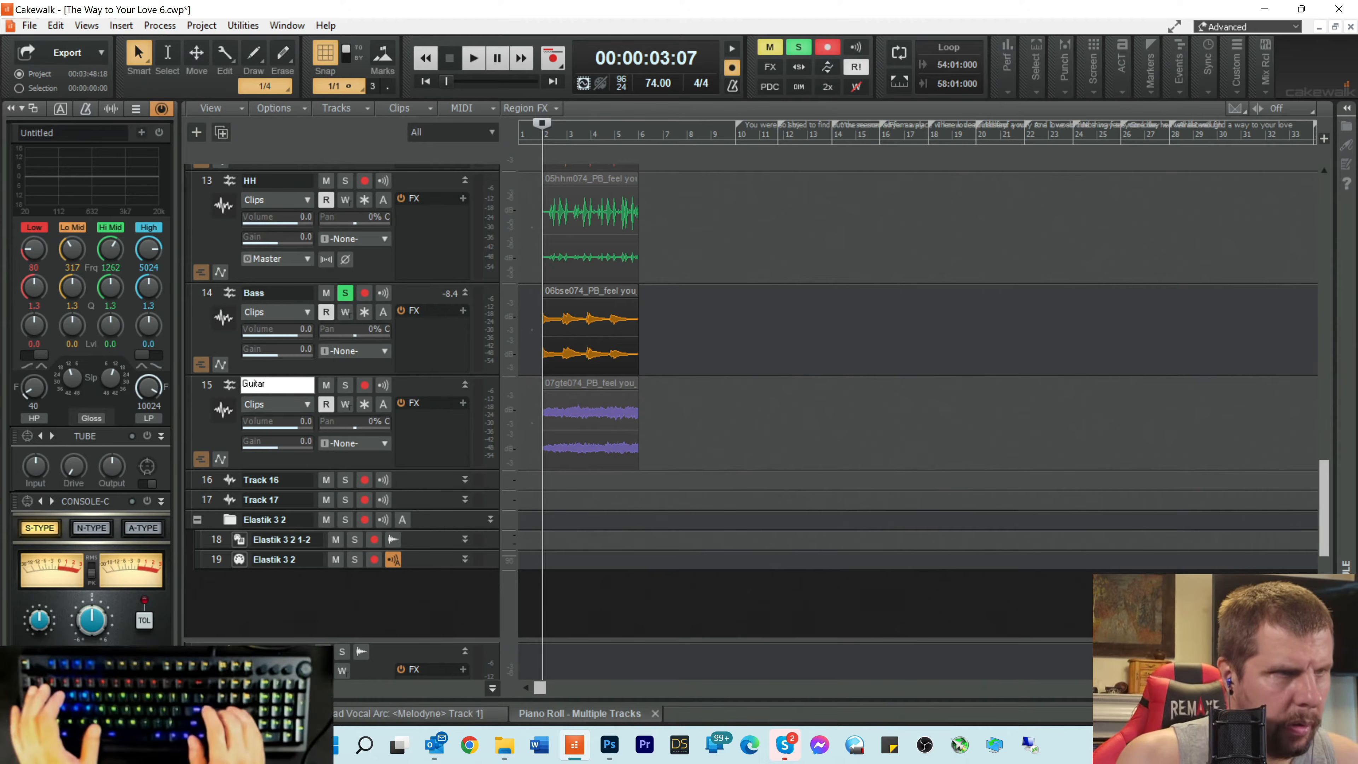
pyautogui.press('Return')
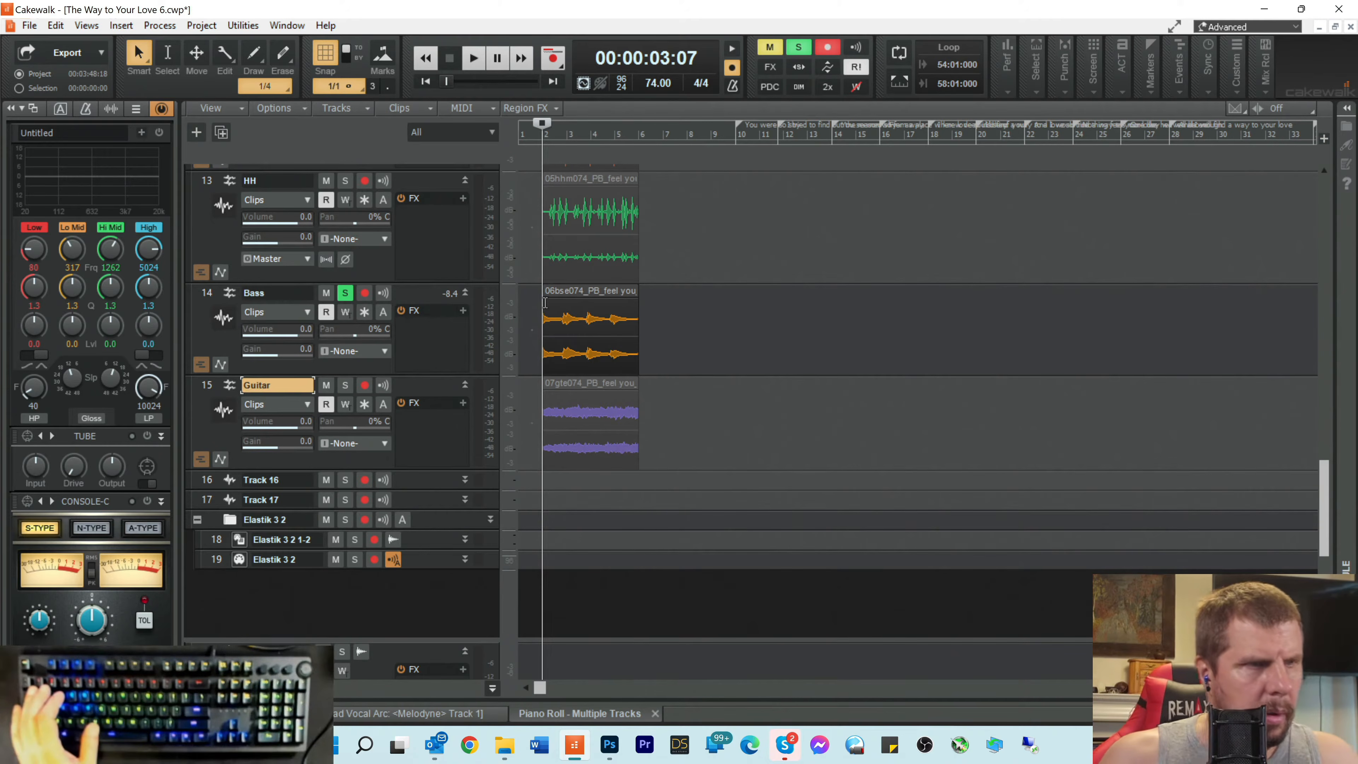
# Step: Unsolo Bass to hear the loops together, solo the Guitar track and audition it from measure 2
pyautogui.click(344, 293)
pyautogui.press('space')
pyautogui.press('space')
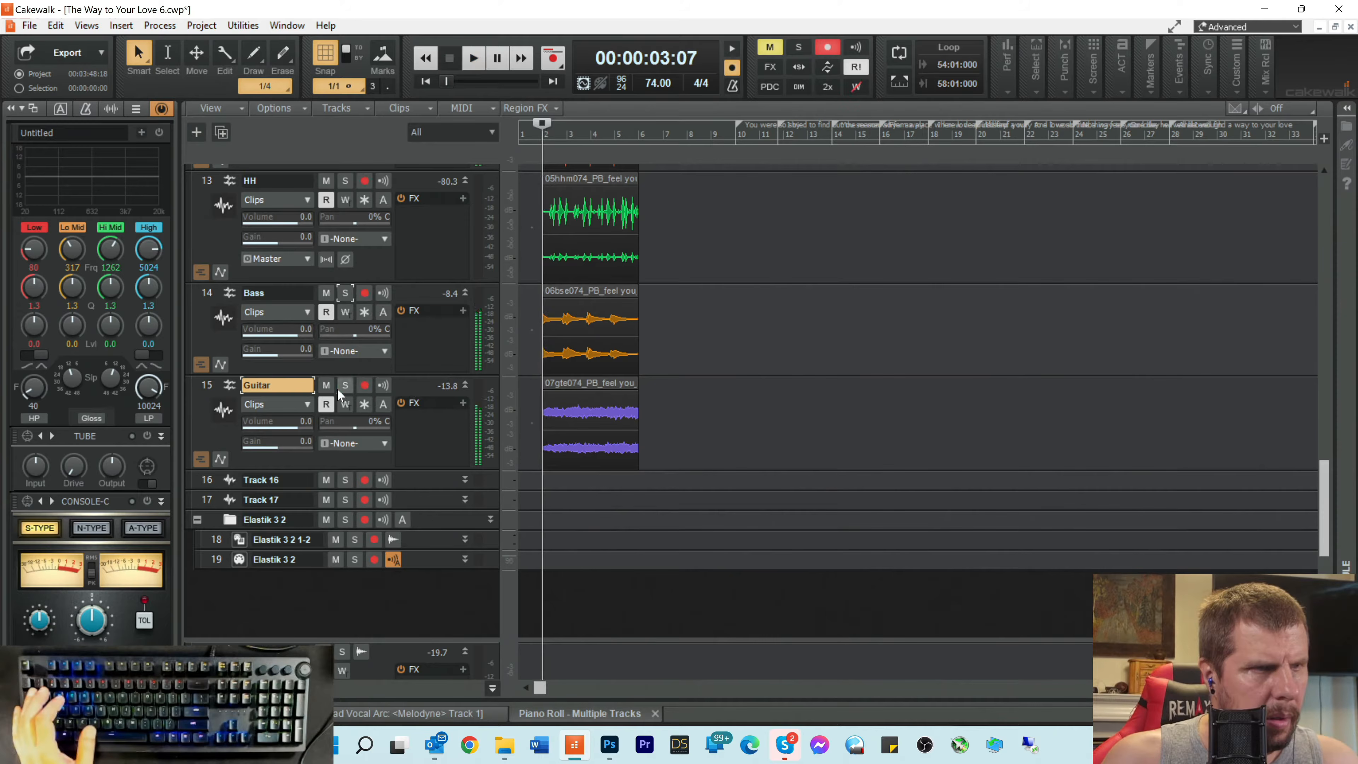
pyautogui.click(339, 390)
pyautogui.press('space')
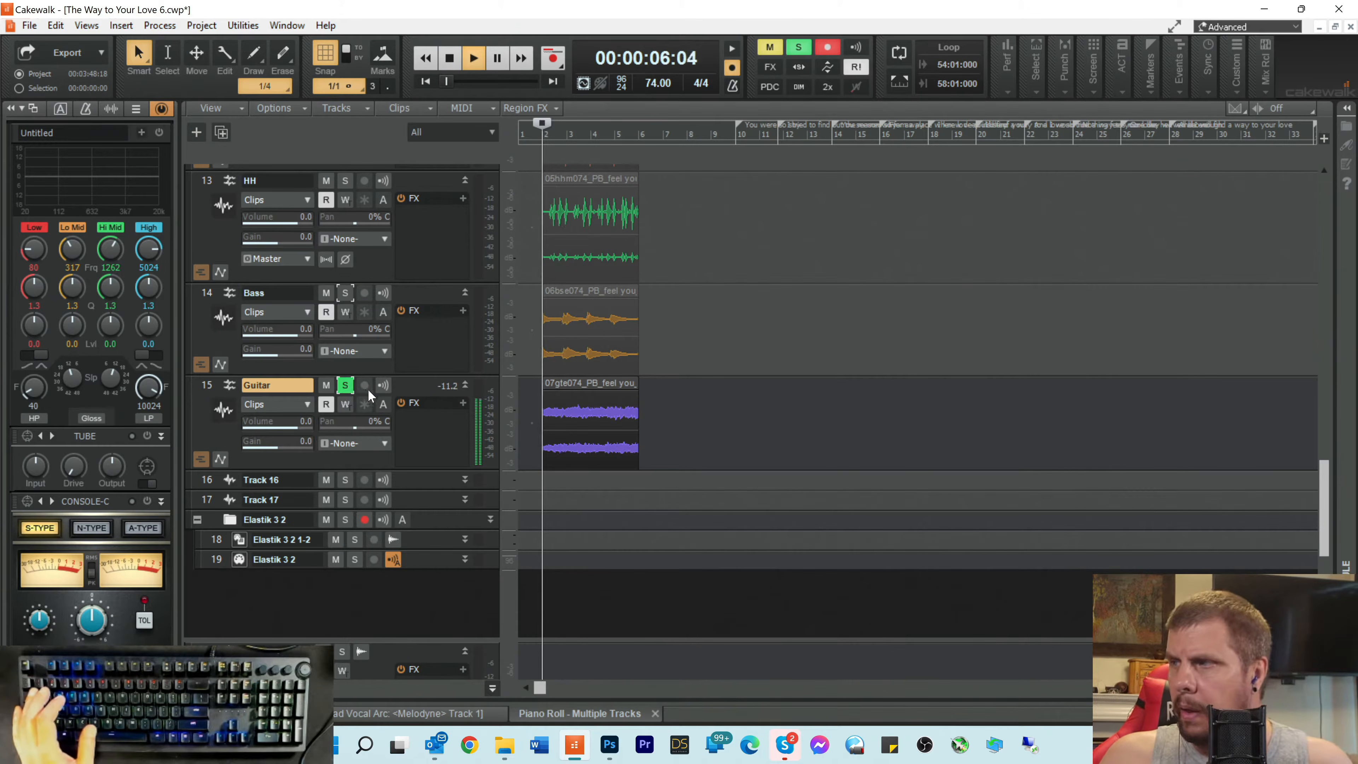
pyautogui.press('space')
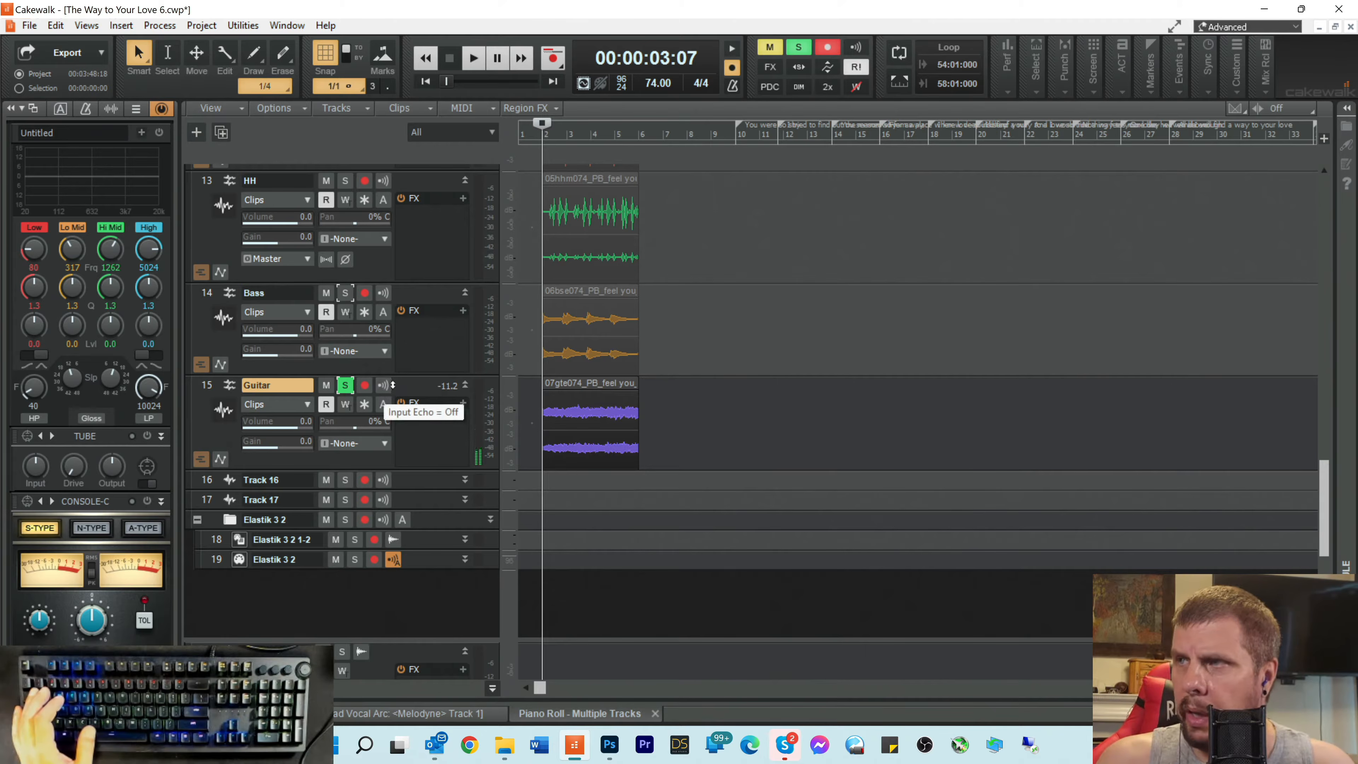
pyautogui.scroll(5, 794, 346)
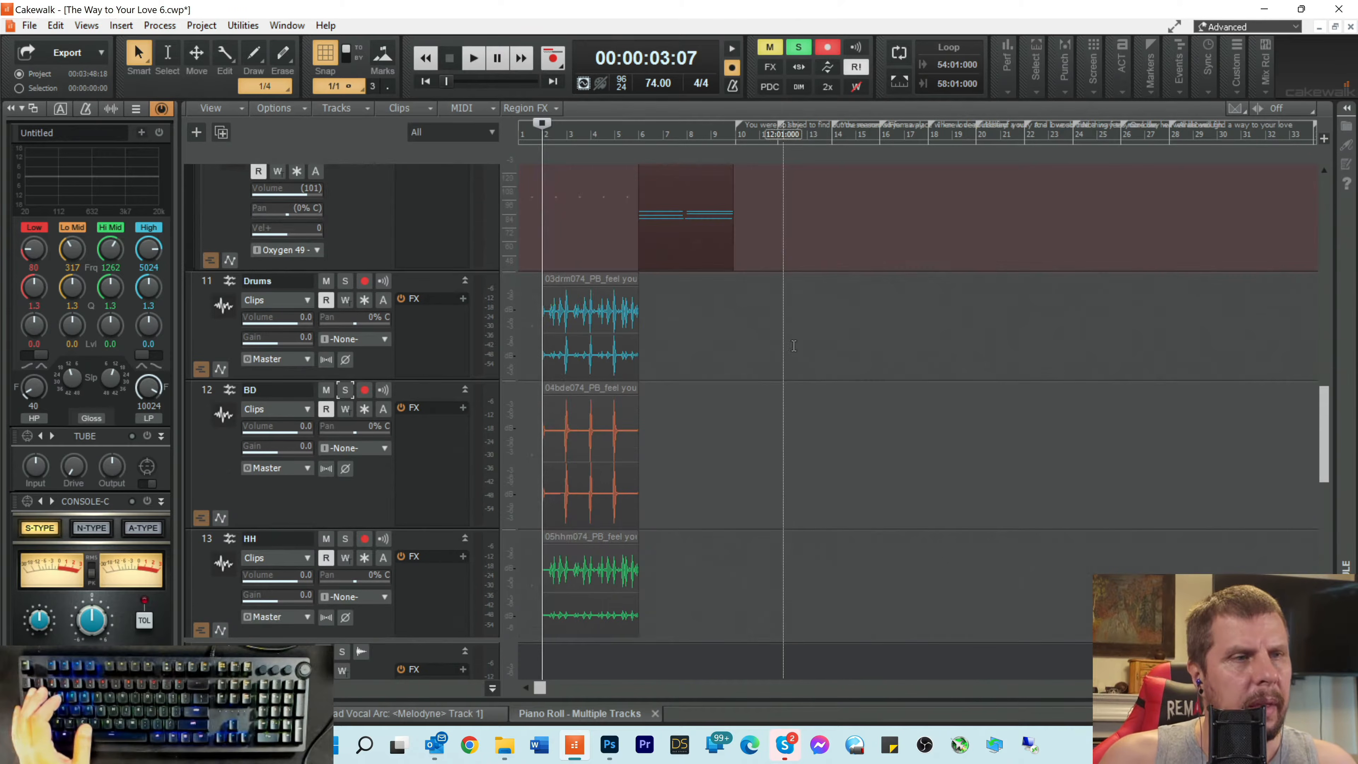
# Step: Reduce the height of the BD track and unsolo the Guitar track
pyautogui.scroll(-1, 793, 344)
pyautogui.scroll(1, 587, 401)
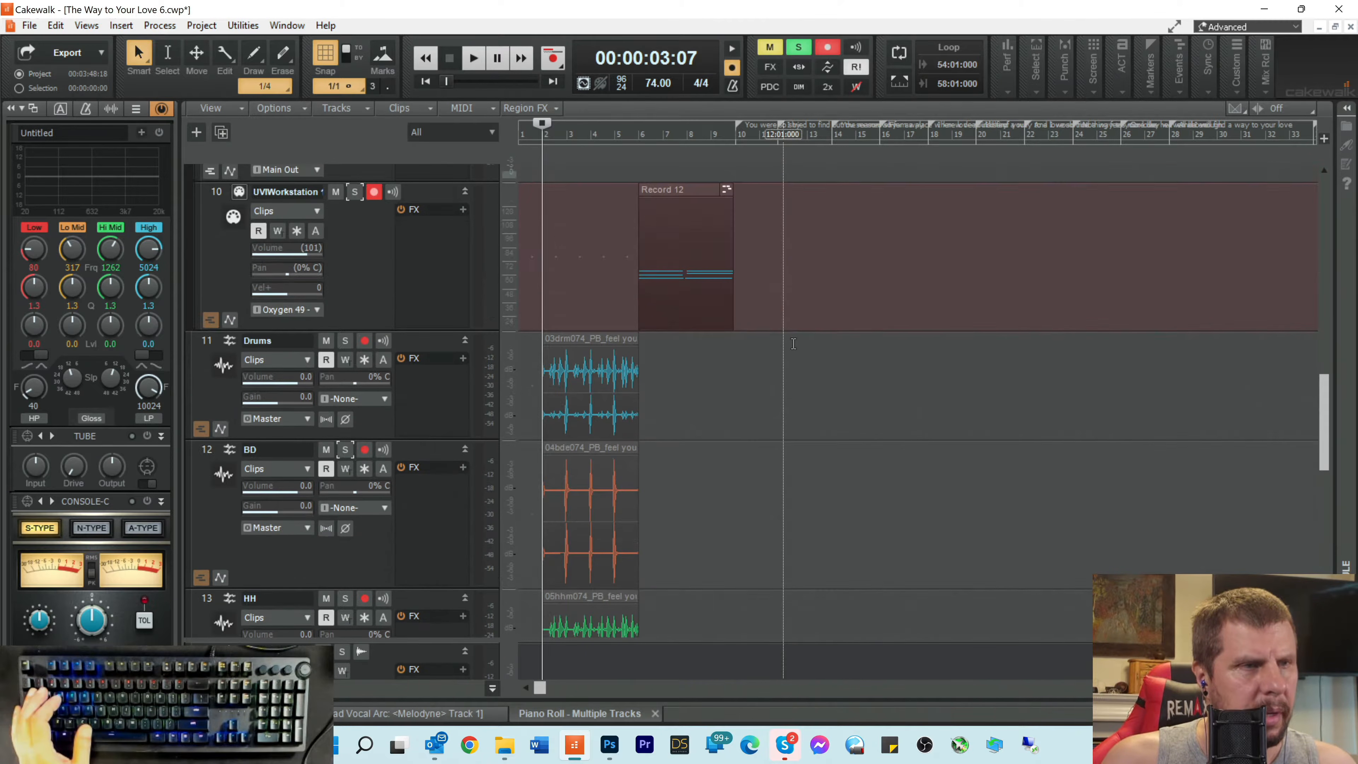
pyautogui.scroll(-1, 372, 461)
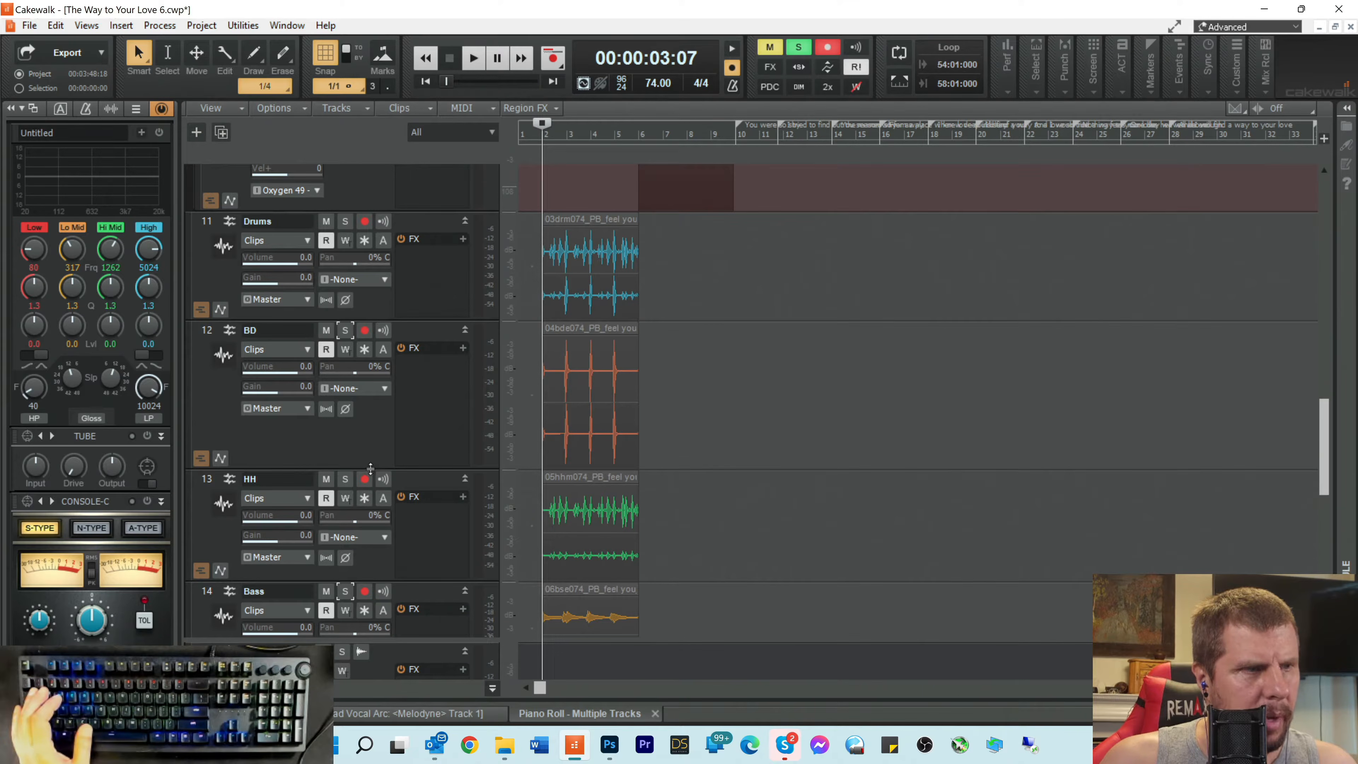
pyautogui.moveTo(374, 468); pyautogui.dragTo(374, 434)
pyautogui.scroll(-2, 385, 514)
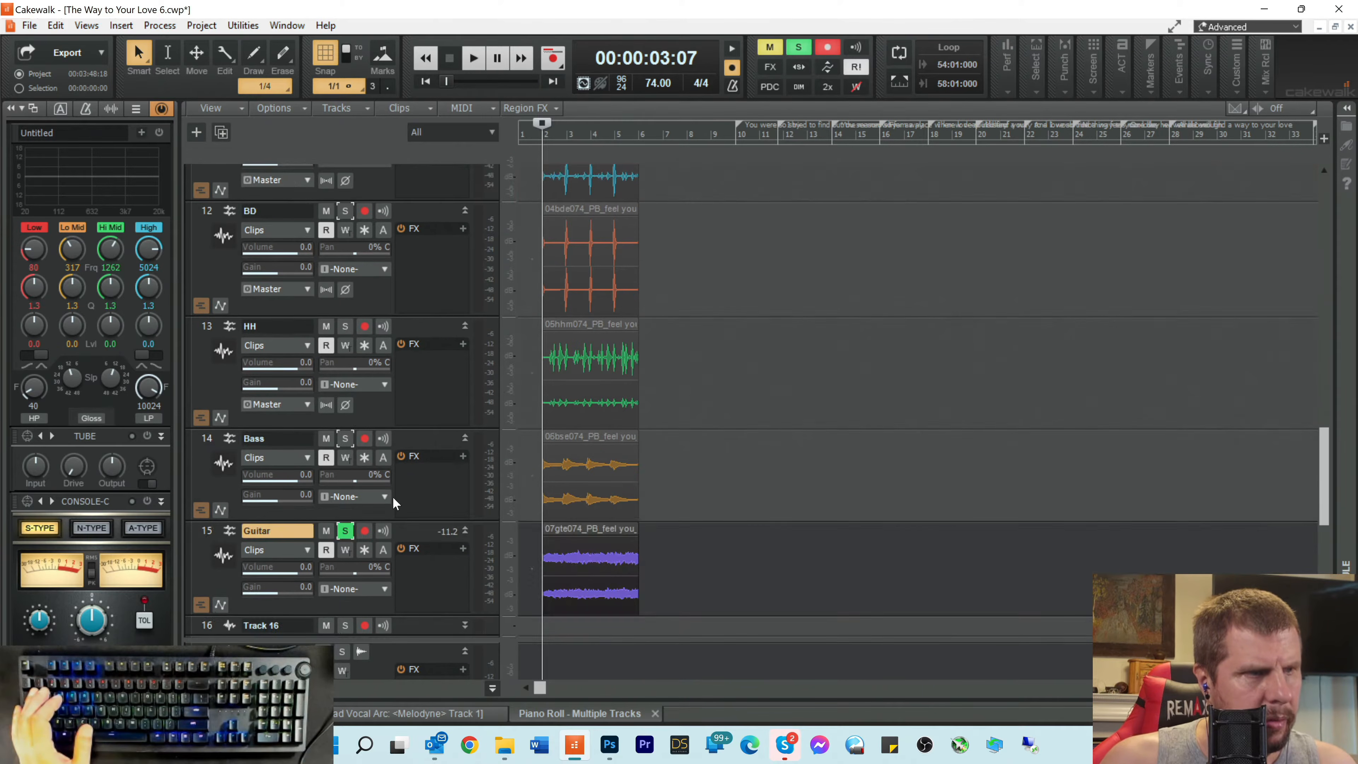
pyautogui.click(346, 530)
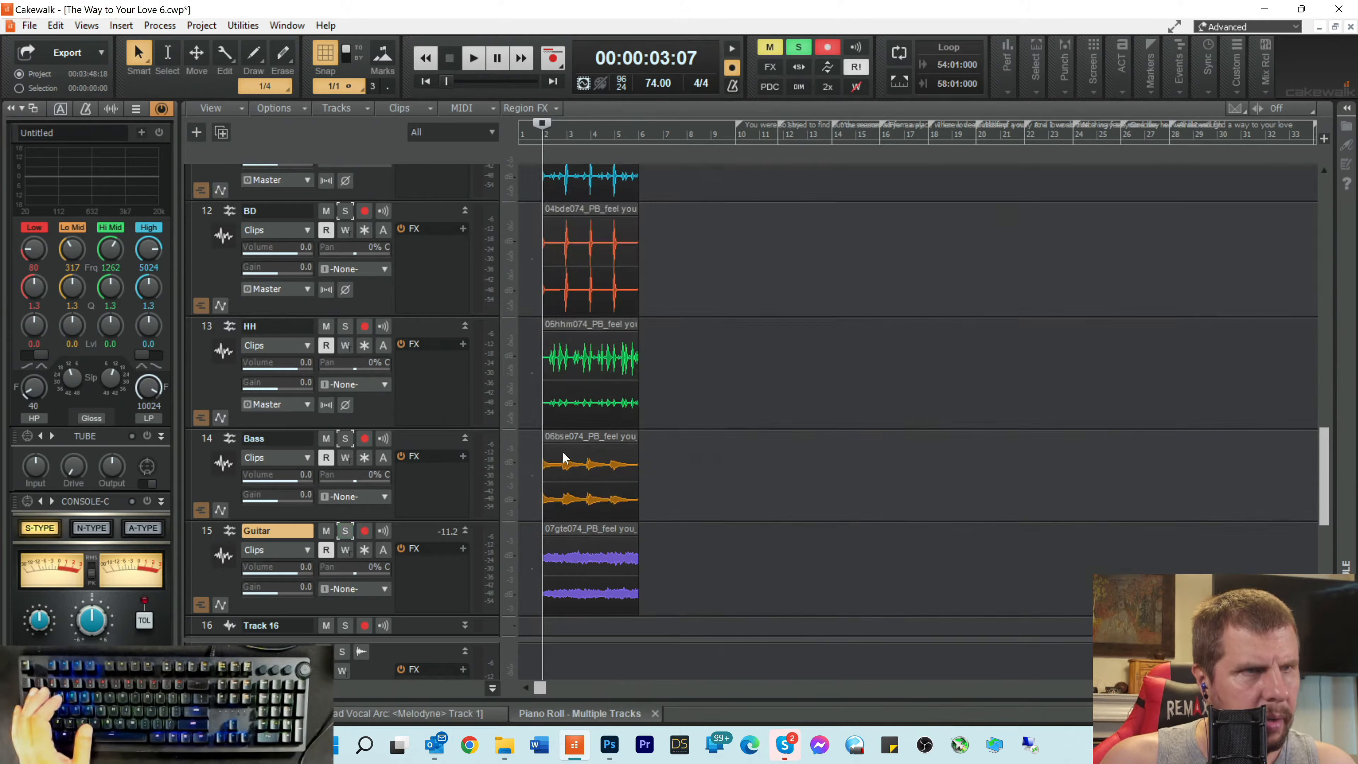
# Step: Place the playhead at measure 14 and copy the Drums, BD, HH, Bass and Guitar loops from measure 2 to measures 6 and 10
pyautogui.scroll(8, 562, 451)
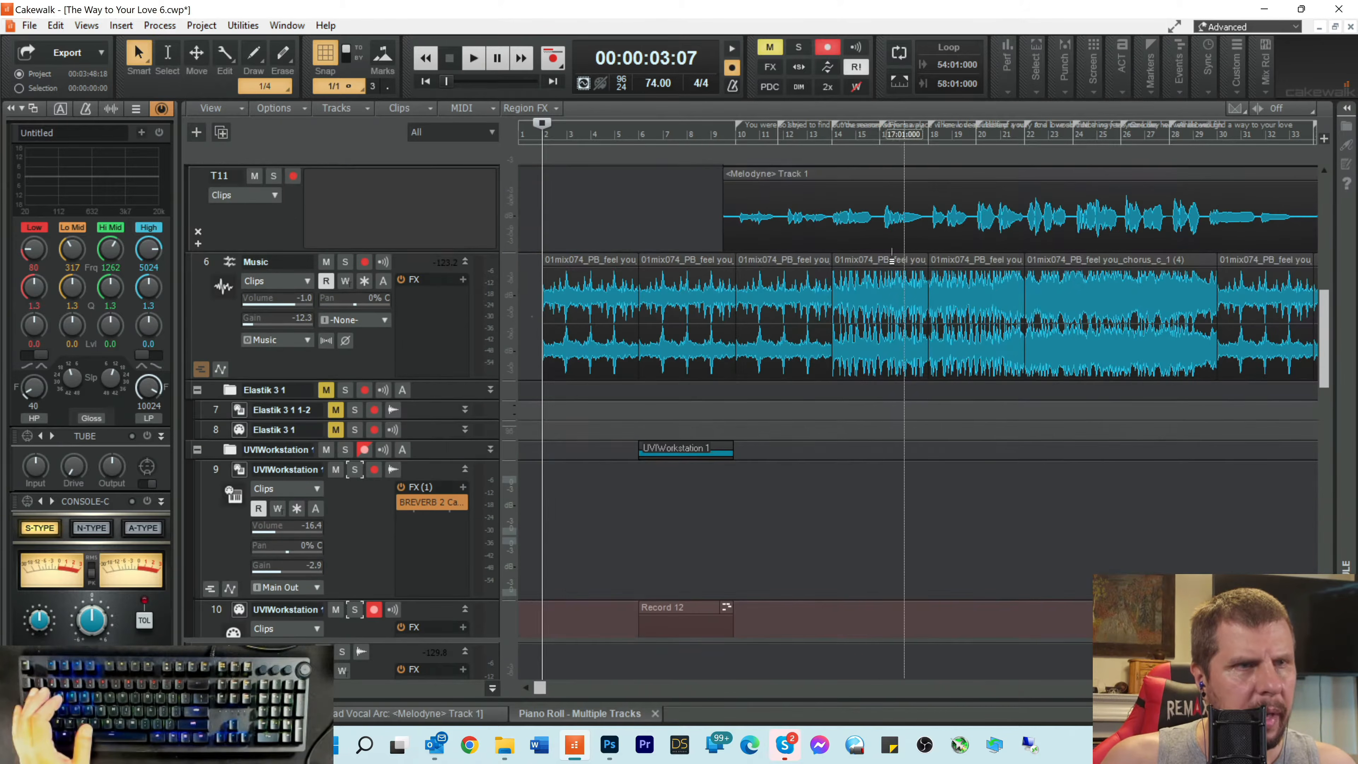
pyautogui.click(832, 132)
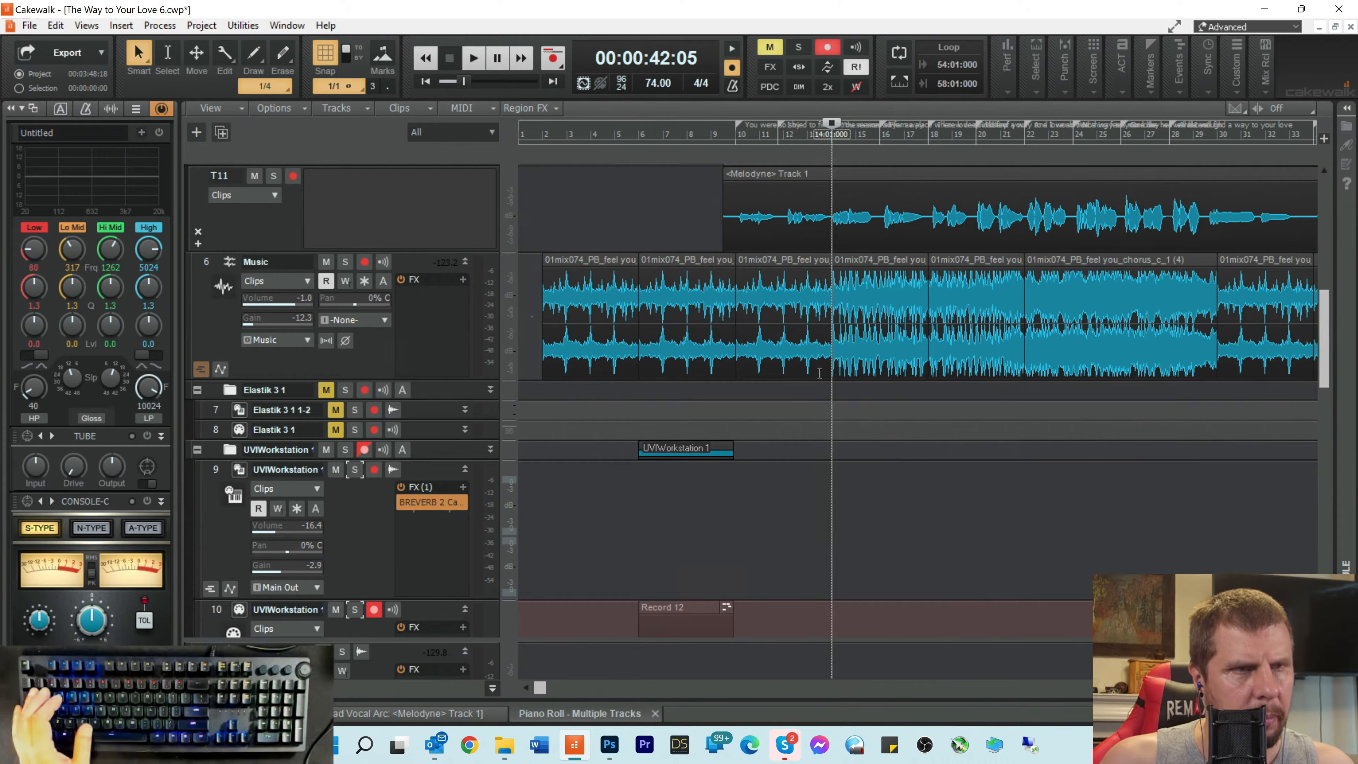
pyautogui.scroll(-8, 820, 373)
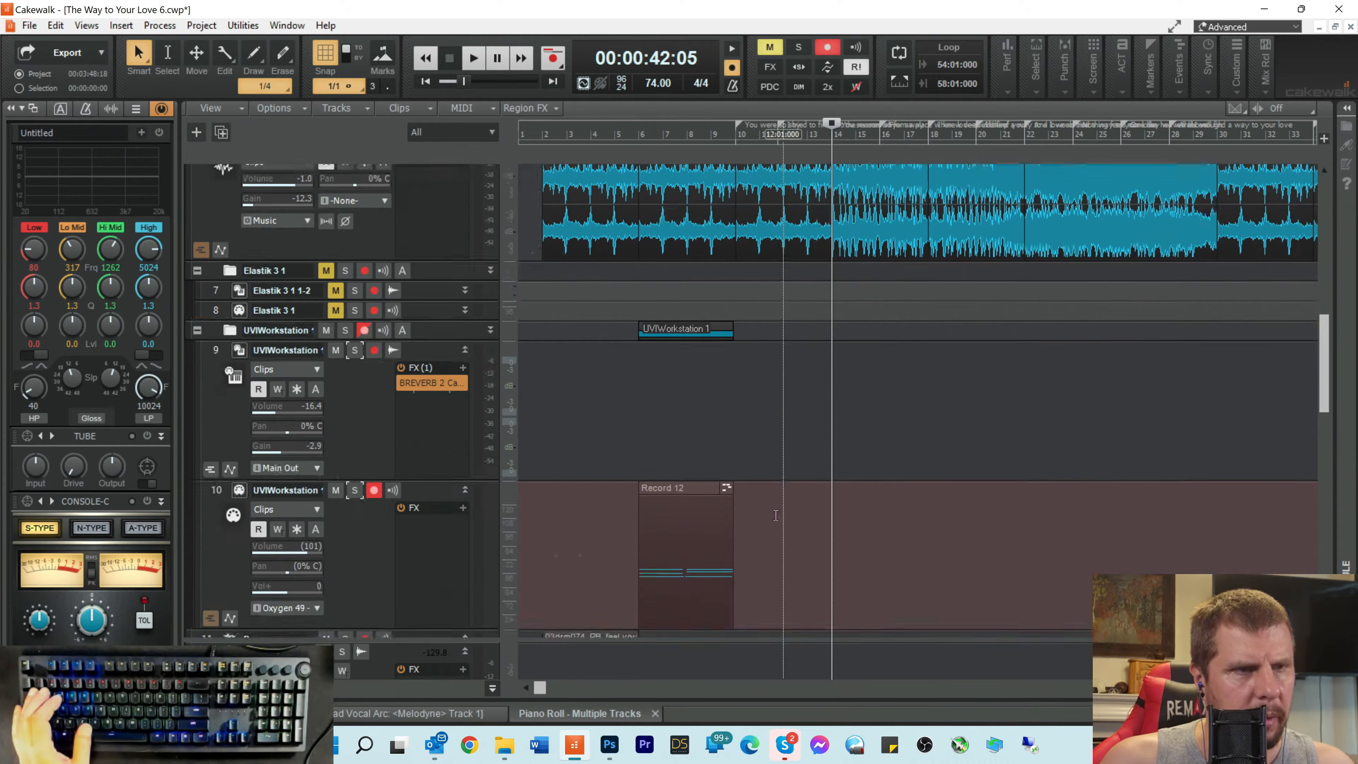
pyautogui.scroll(1, 756, 468)
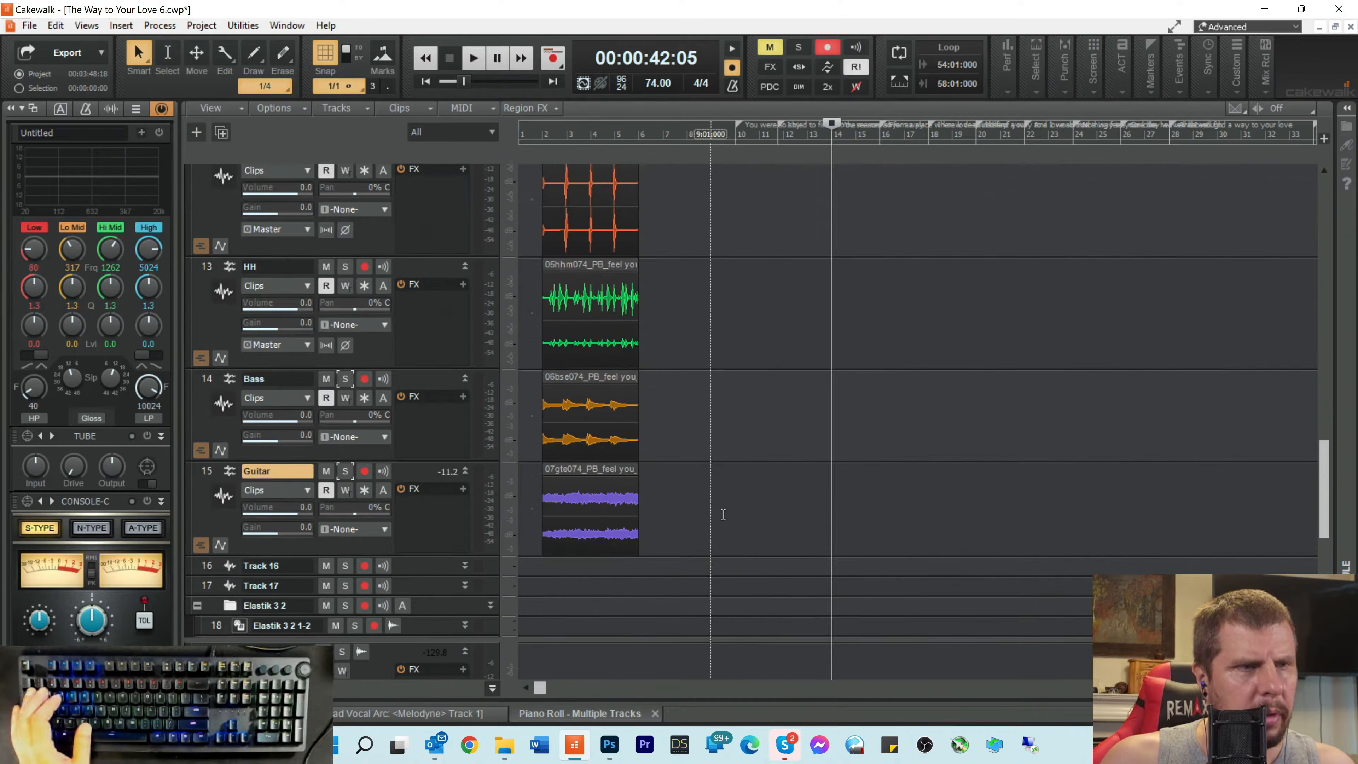
pyautogui.moveTo(721, 513); pyautogui.dragTo(541, 214)
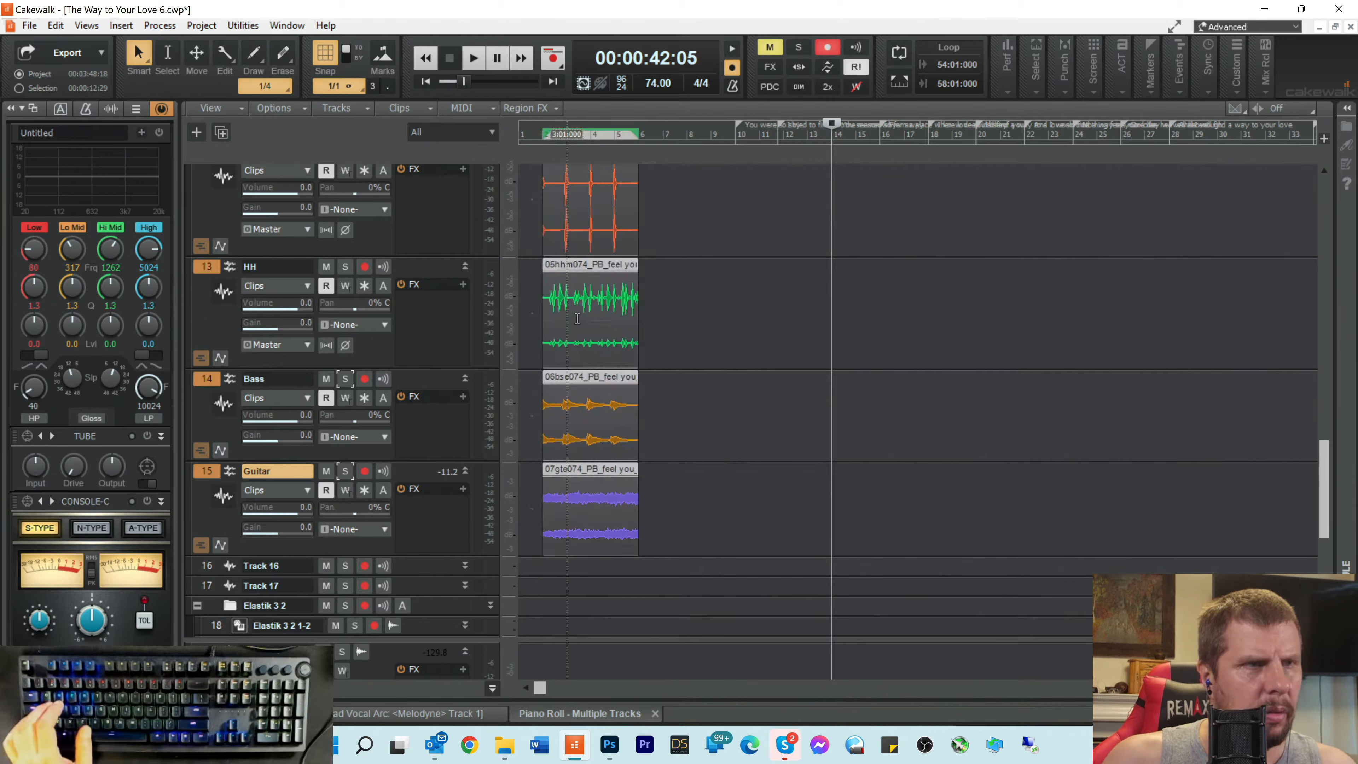
pyautogui.scroll(3, 669, 353)
pyautogui.scroll(-4, 695, 457)
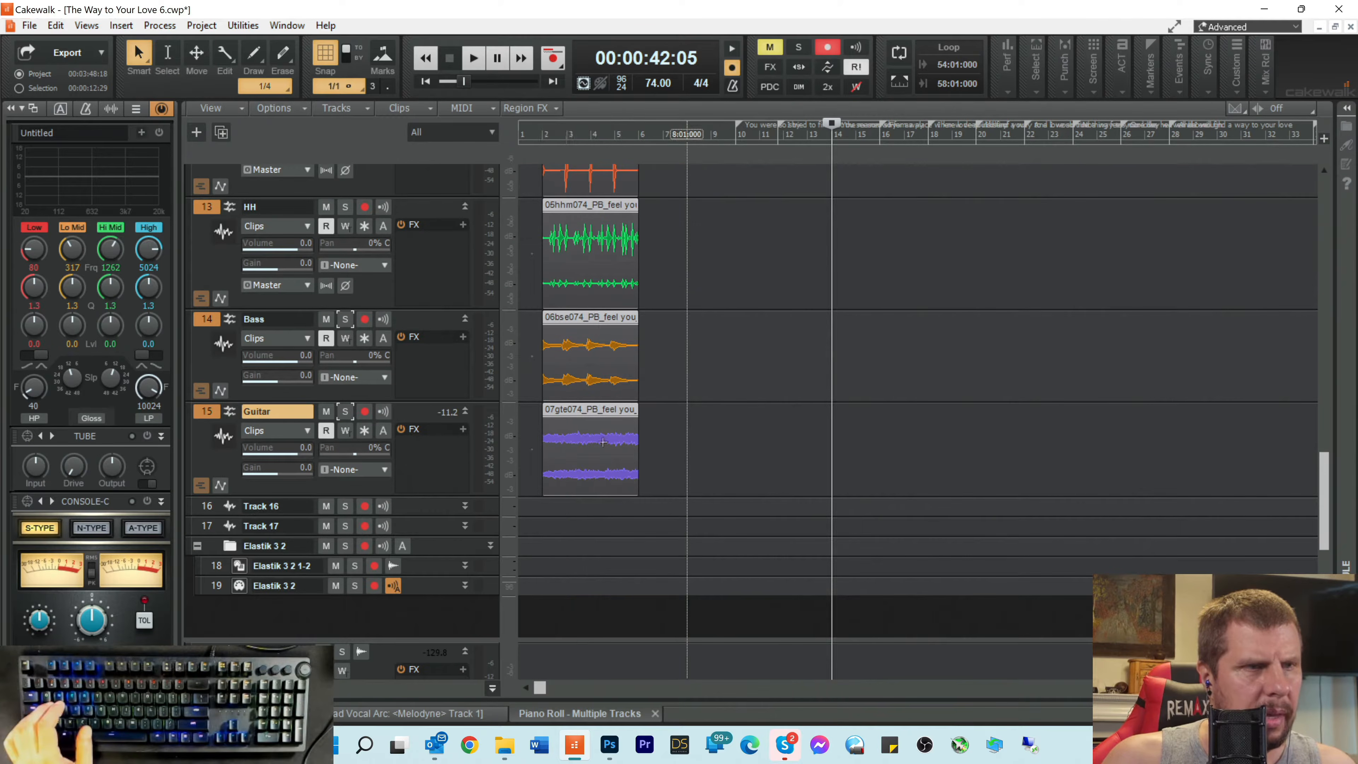
pyautogui.moveTo(603, 441); pyautogui.dragTo(775, 491)
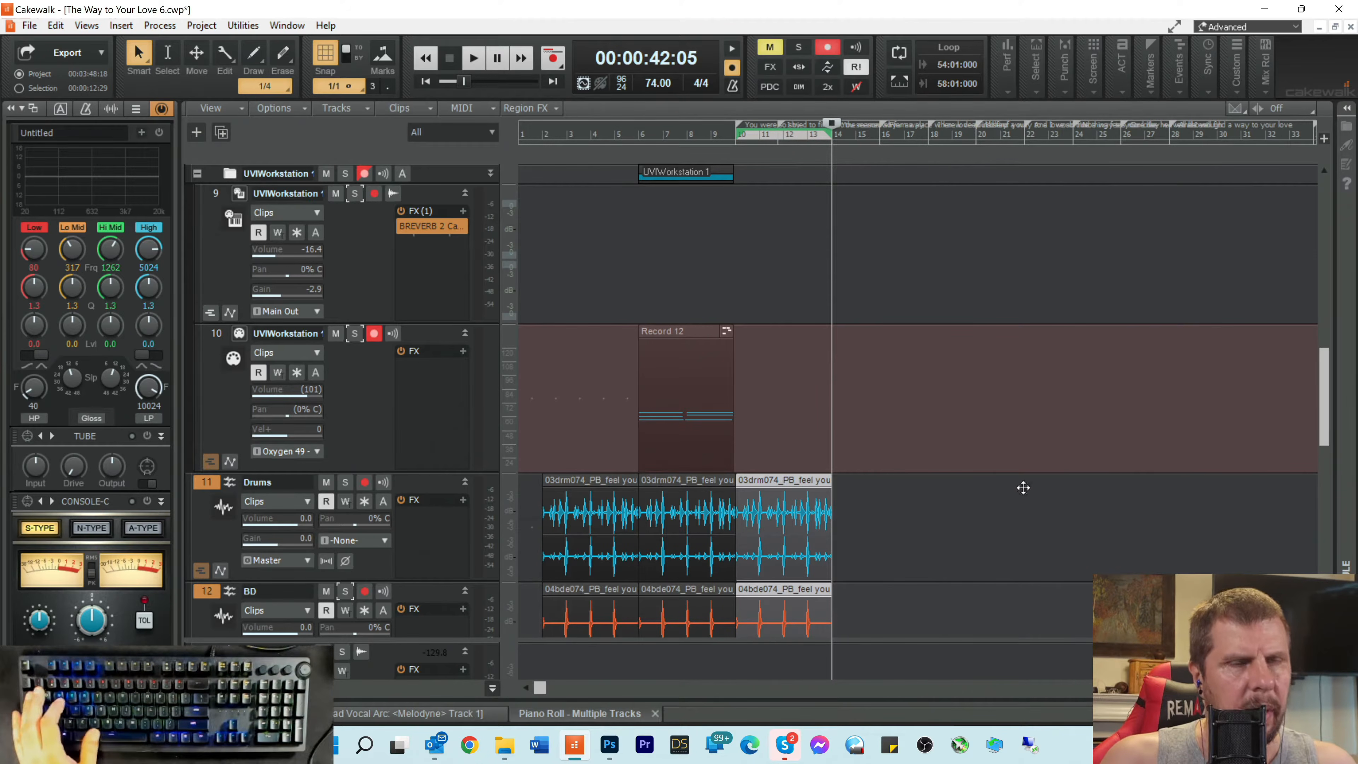
# Step: Move the Music track down so it sits directly above the Drums track
pyautogui.scroll(10, 491, 354)
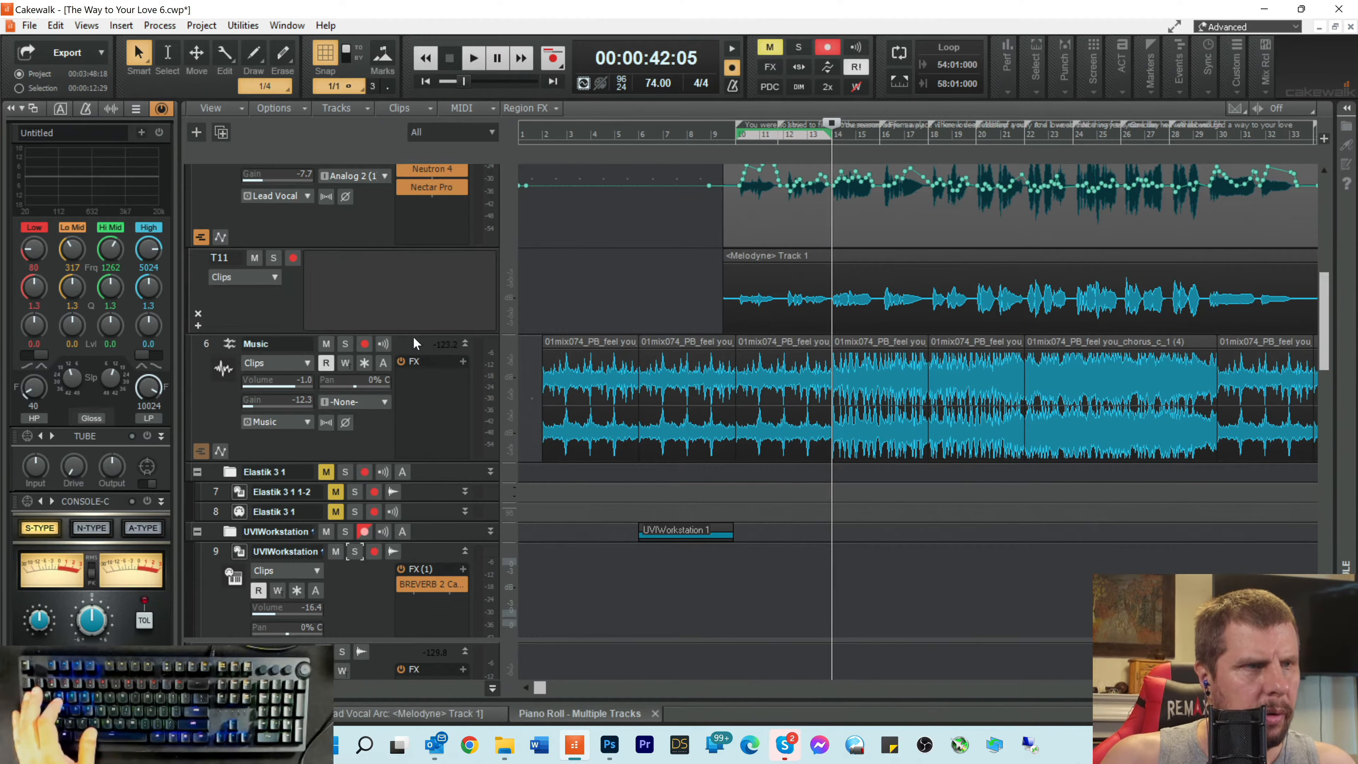
pyautogui.scroll(-8, 423, 439)
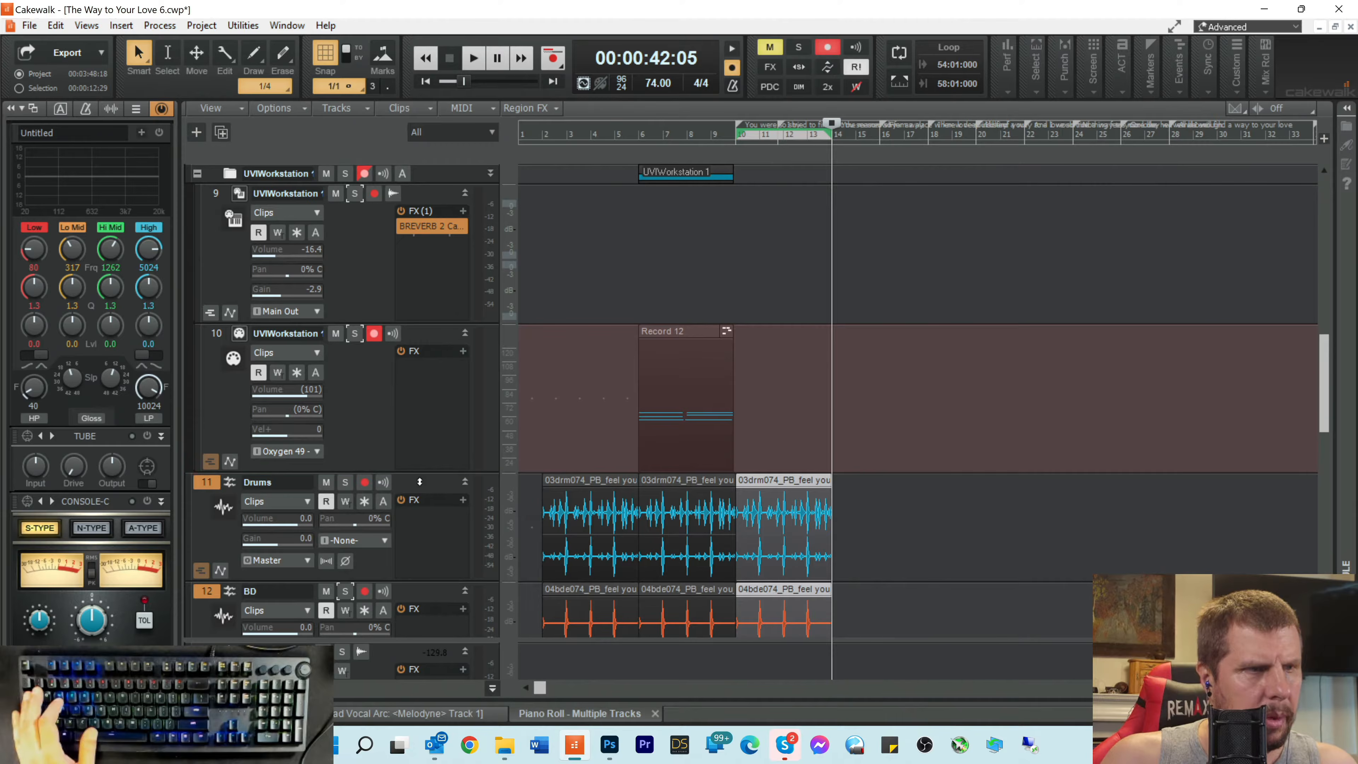
pyautogui.moveTo(424, 483); pyautogui.dragTo(428, 482)
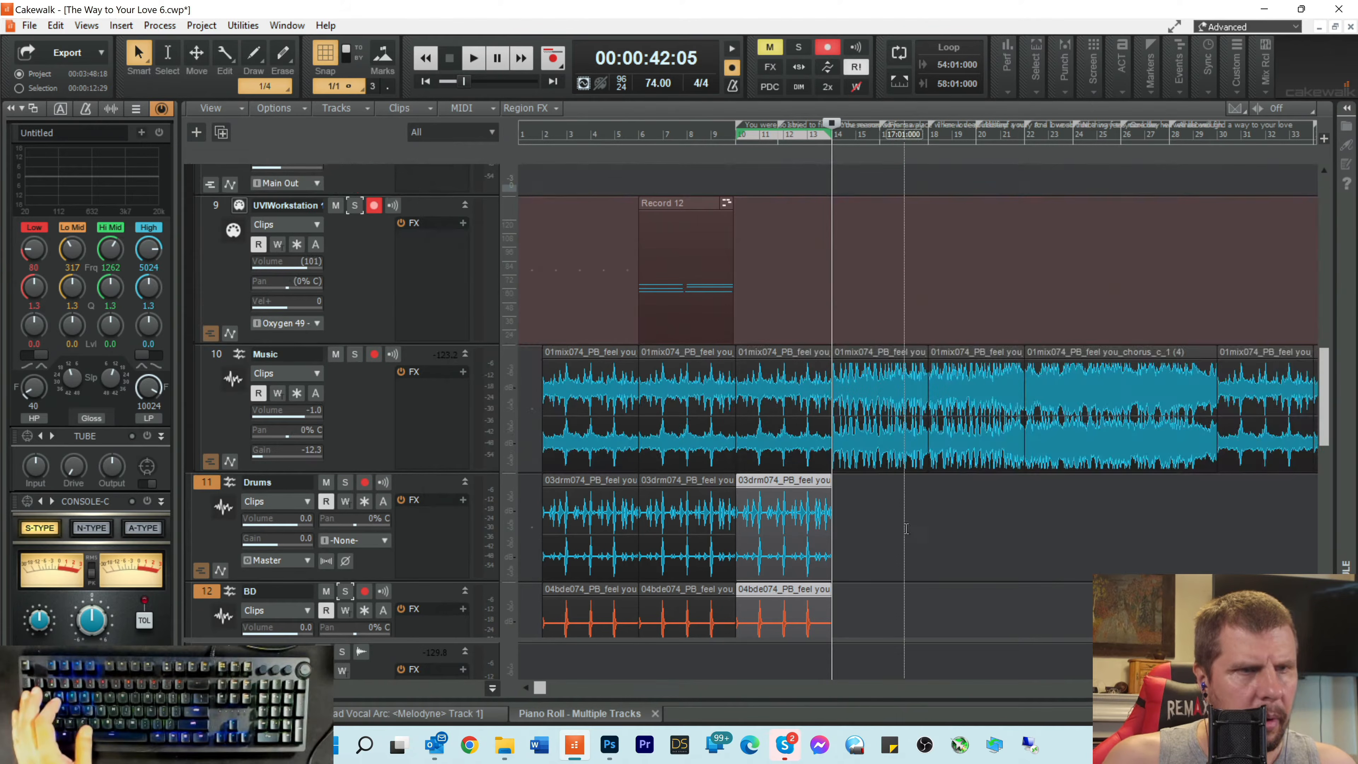
# Step: Copy the set of intro loops to measures 30, 34 and 50, aligned with the matching intro clips on the Music track
pyautogui.scroll(-3, 810, 490)
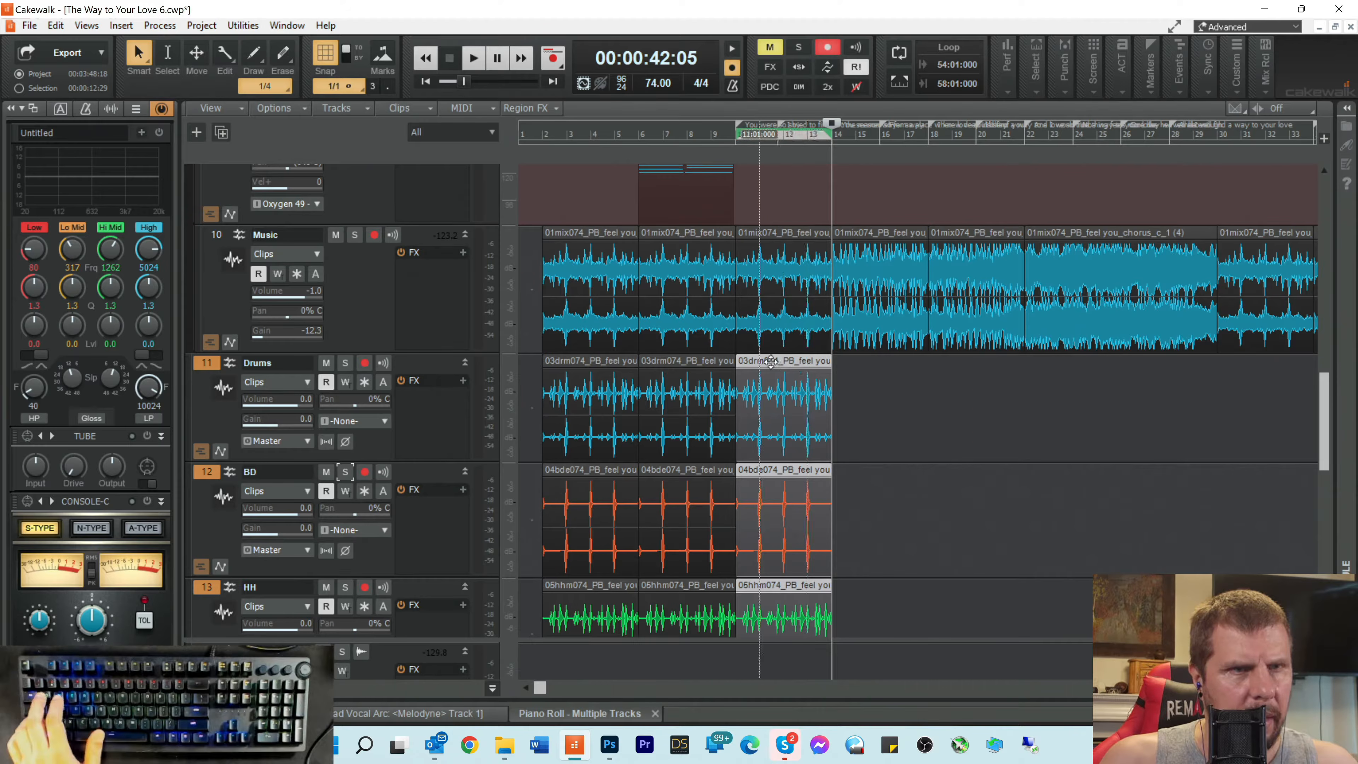
pyautogui.moveTo(775, 362); pyautogui.dragTo(1251, 413)
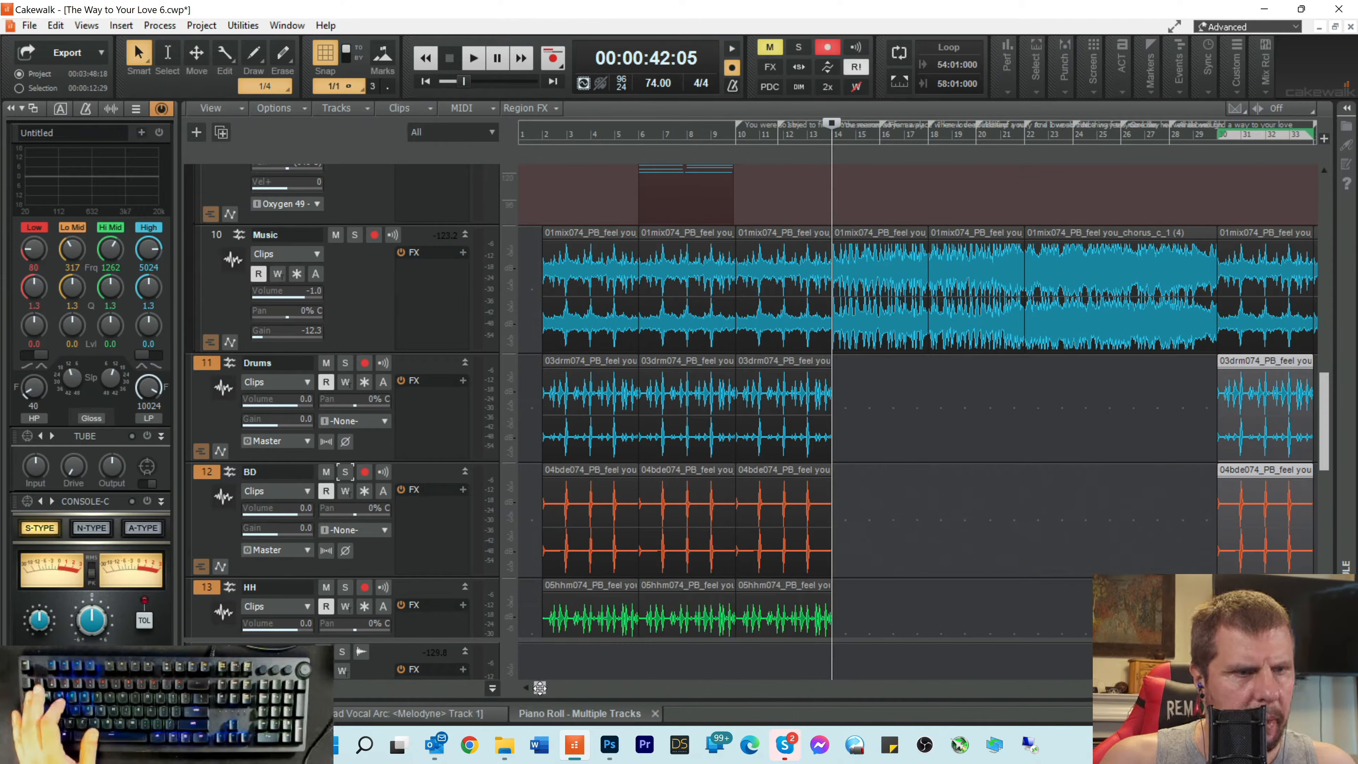
pyautogui.moveTo(544, 688); pyautogui.dragTo(693, 688)
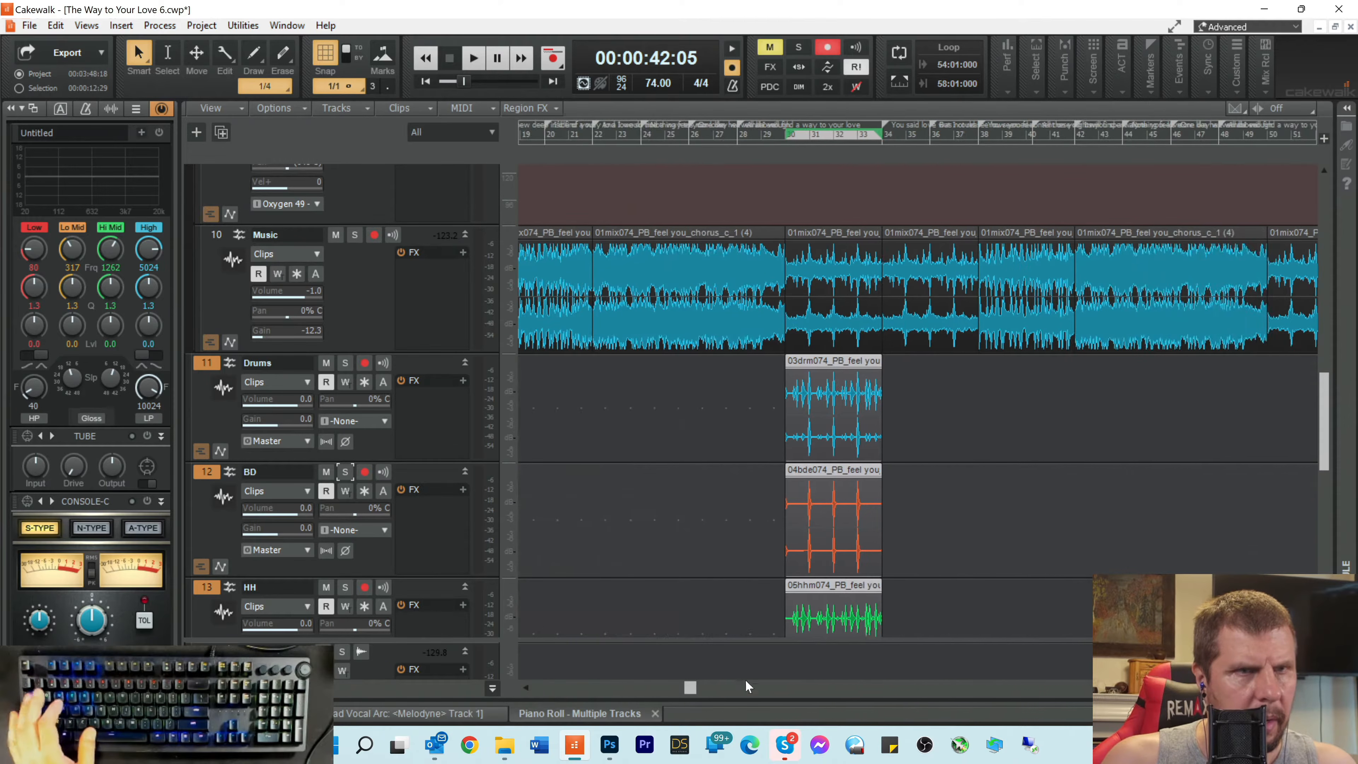
pyautogui.moveTo(814, 368); pyautogui.dragTo(917, 388)
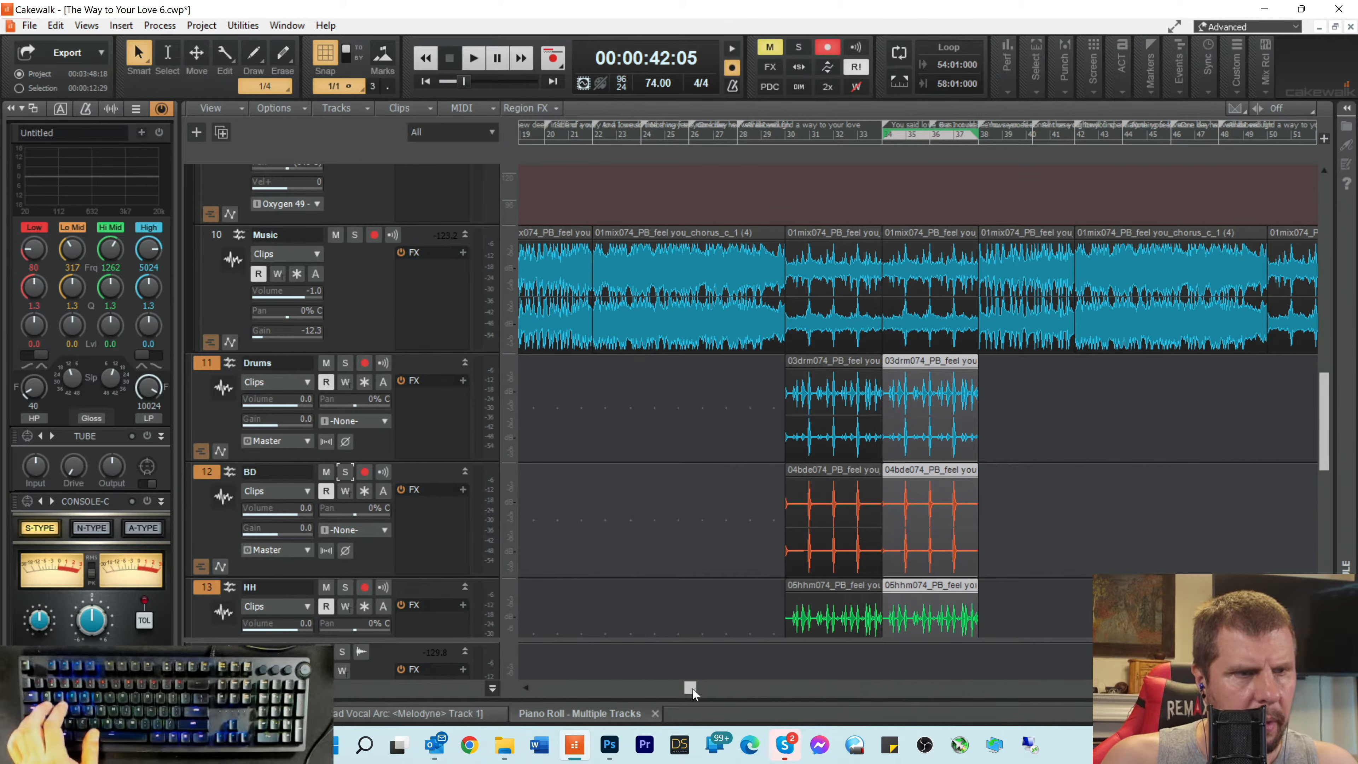
pyautogui.moveTo(691, 688); pyautogui.dragTo(798, 689)
pyautogui.click(622, 369)
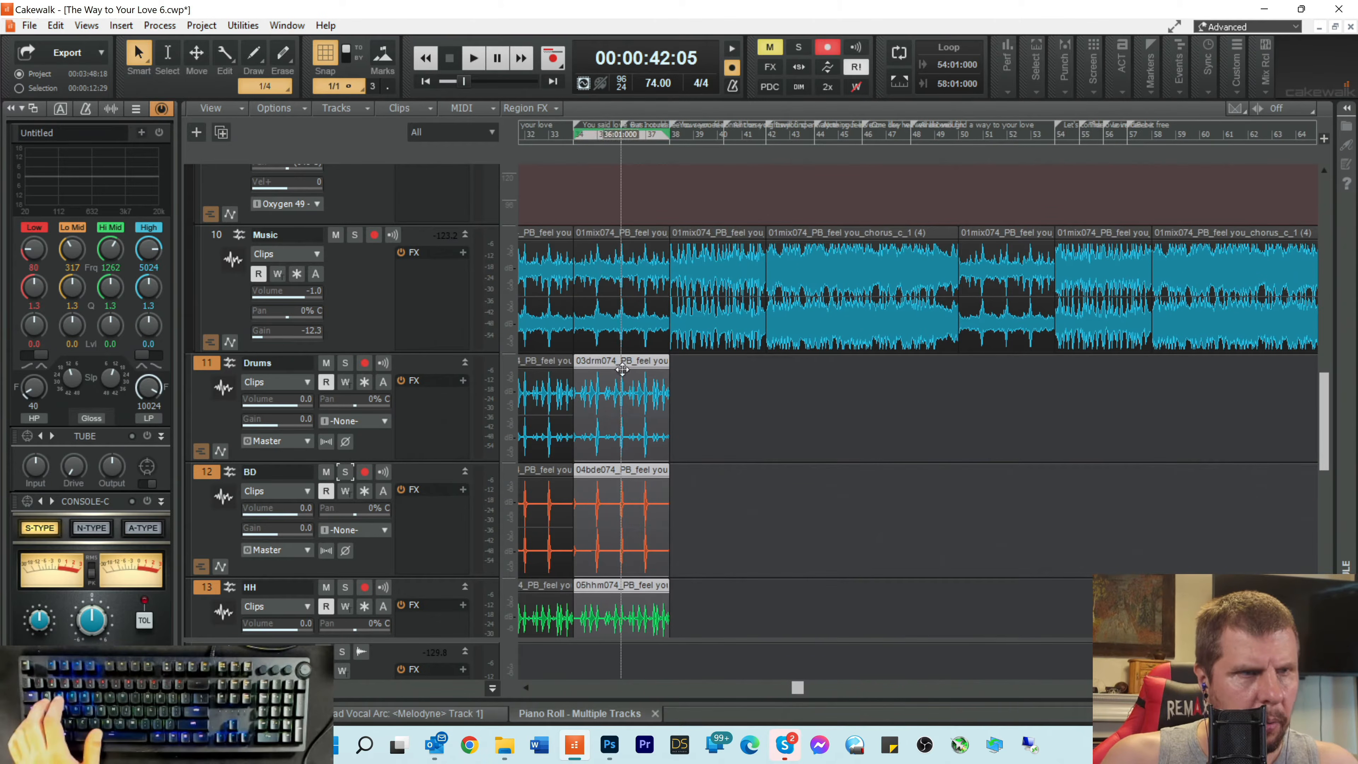
pyautogui.moveTo(608, 360); pyautogui.dragTo(992, 401)
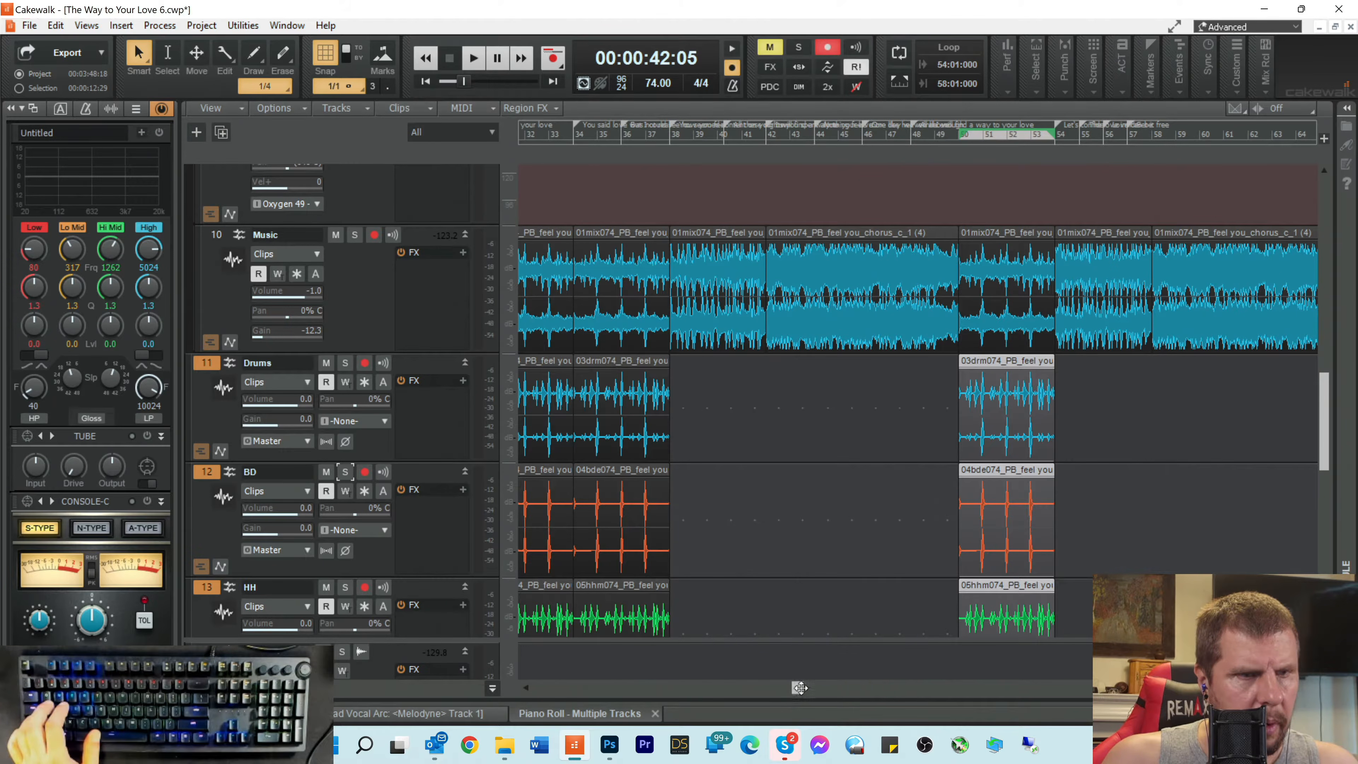
# Step: Review the copied loops across the instrument tracks and open the Elastik 3 2 instrument on track 18
pyautogui.moveTo(798, 689); pyautogui.dragTo(552, 681)
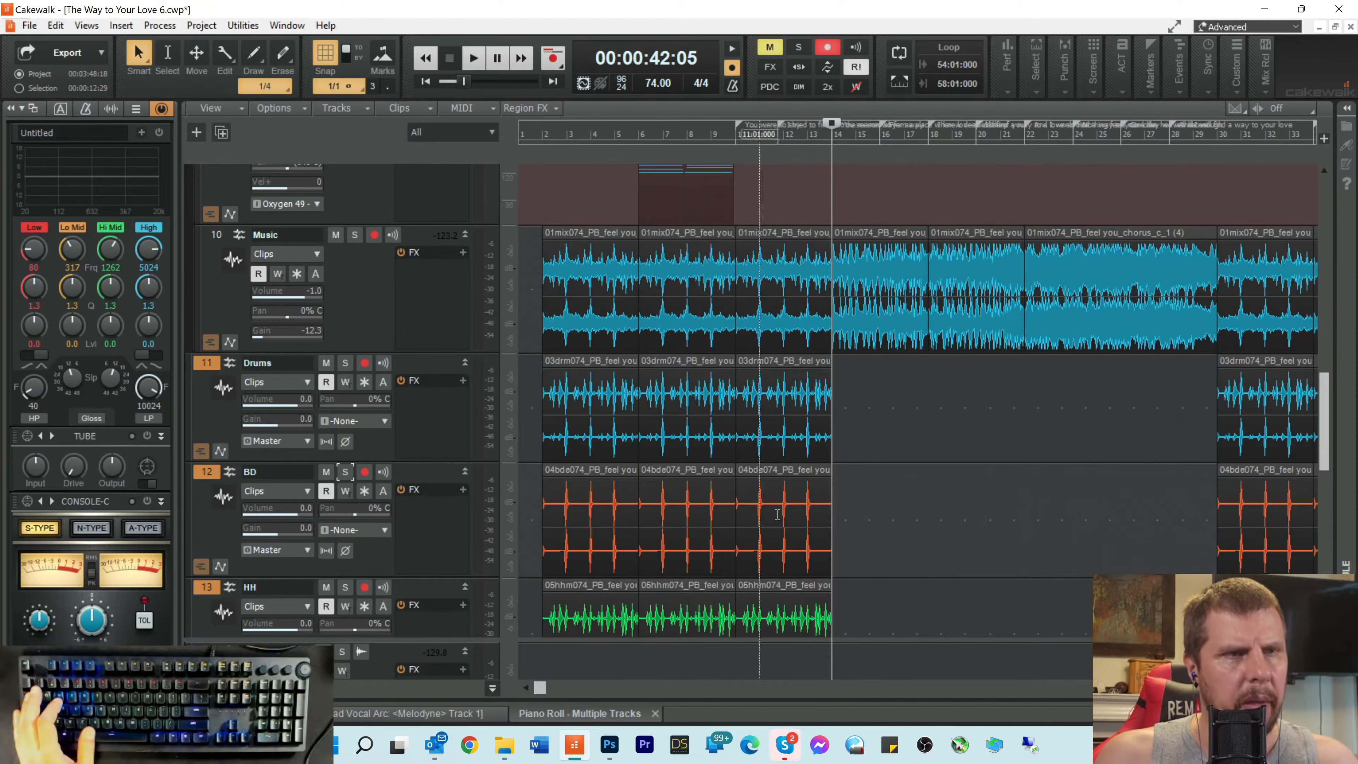
pyautogui.scroll(-5, 770, 485)
pyautogui.scroll(5, 769, 485)
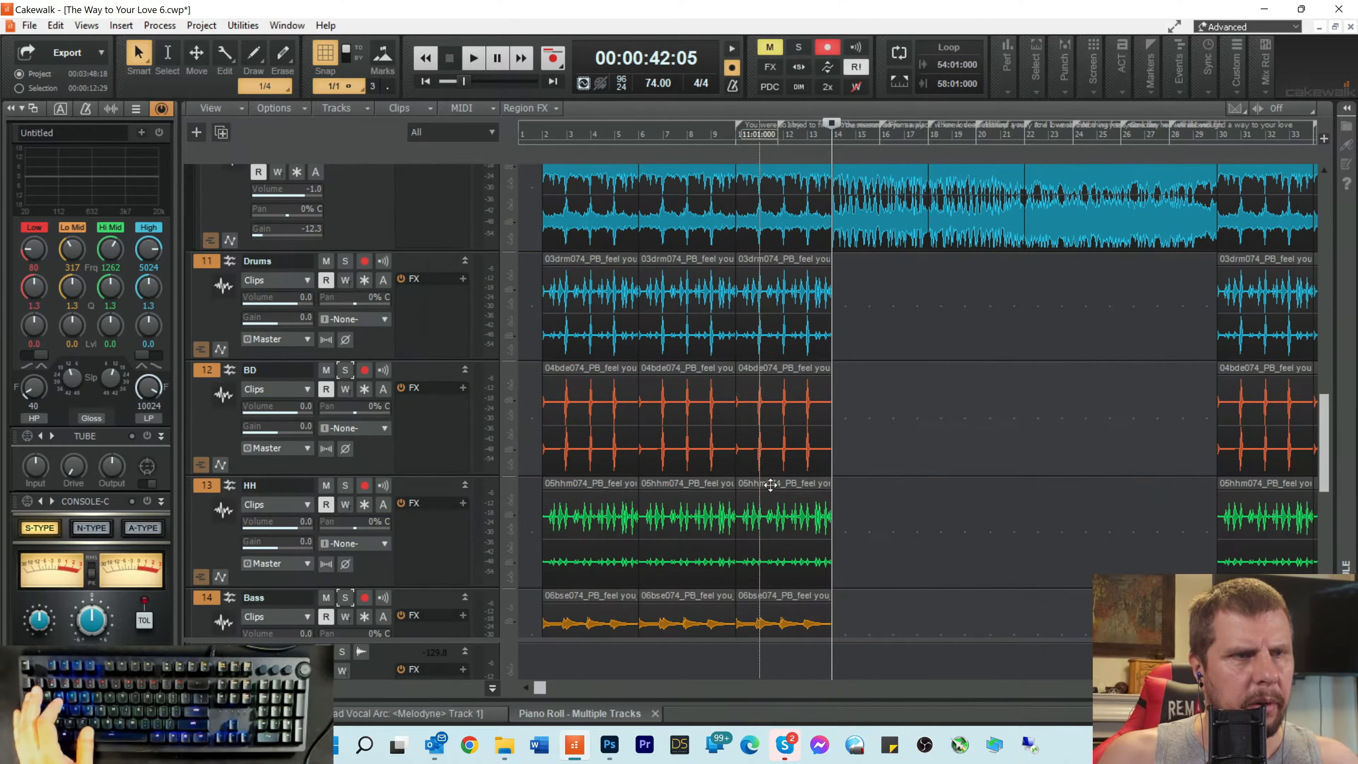
pyautogui.scroll(-4, 819, 250)
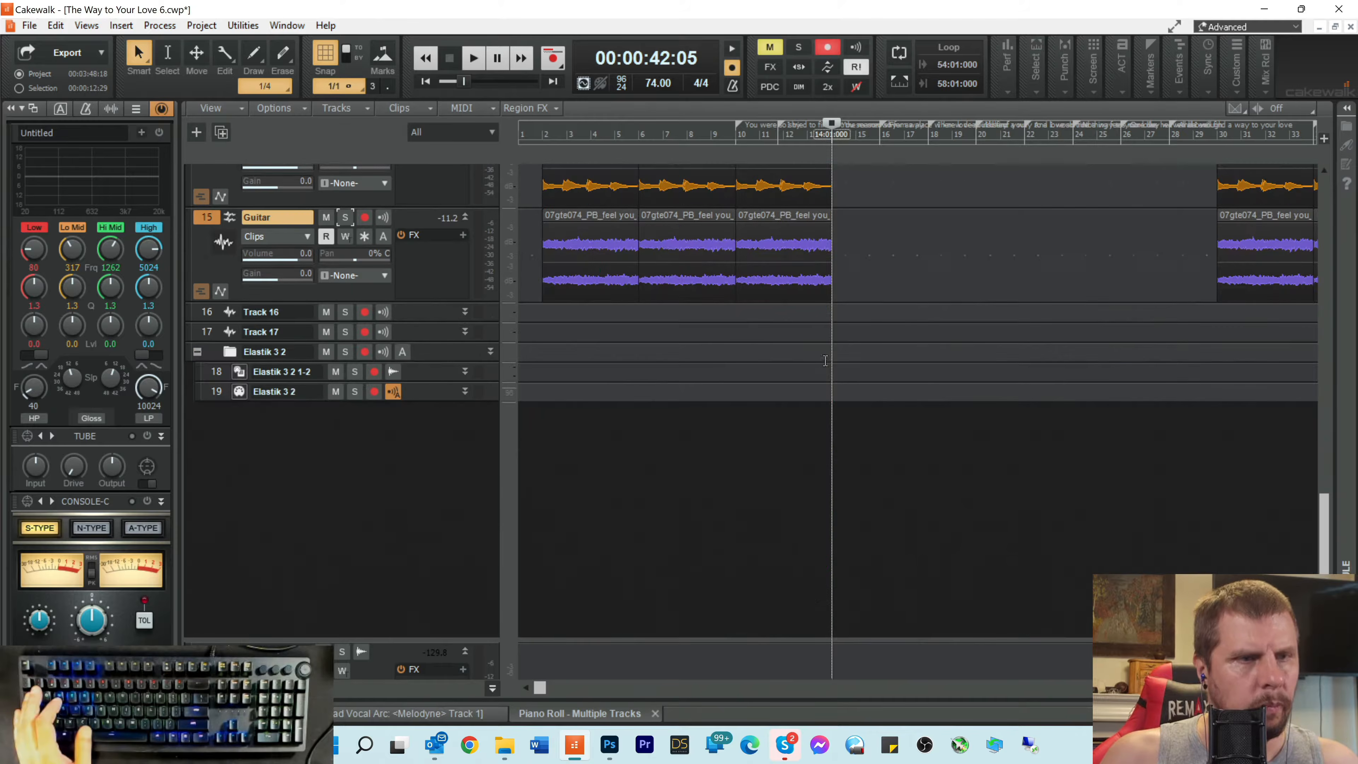
pyautogui.scroll(2, 826, 364)
pyautogui.scroll(-3, 825, 364)
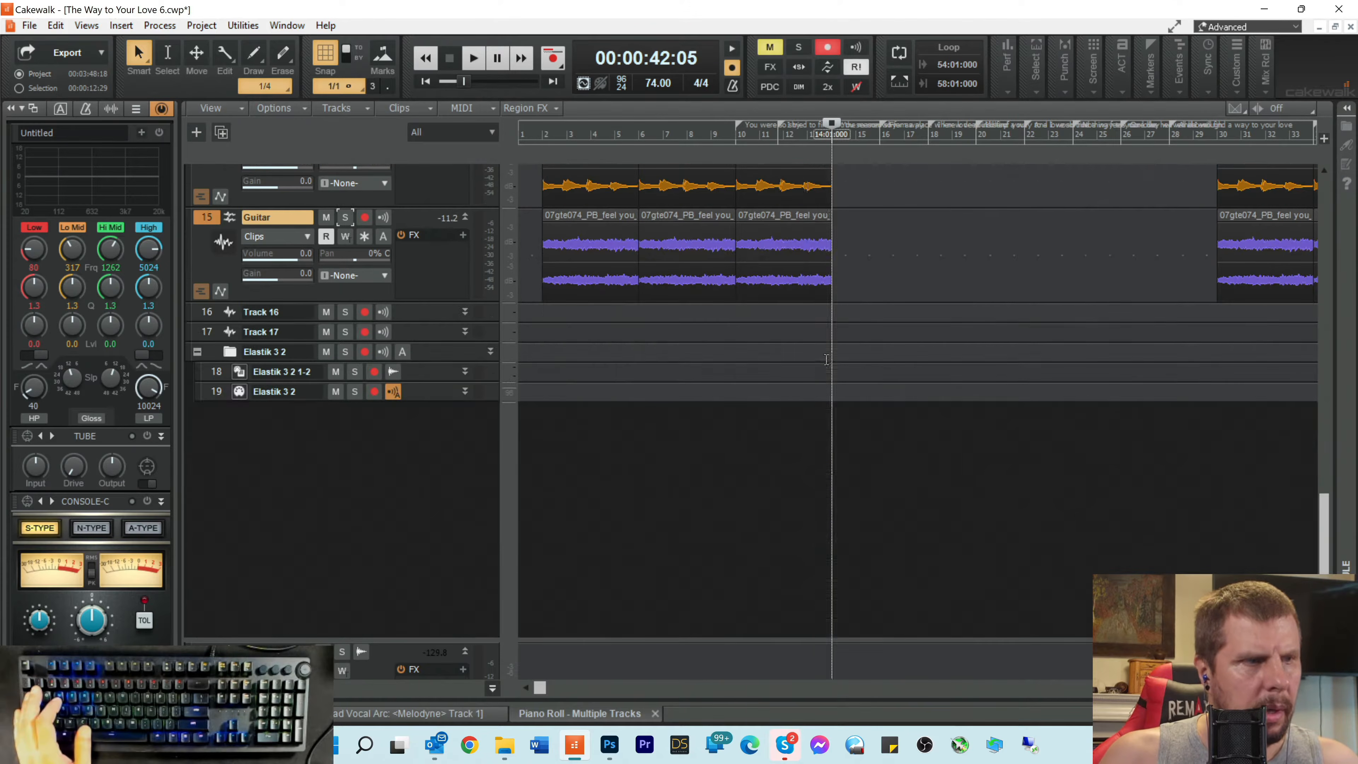
pyautogui.click(239, 372)
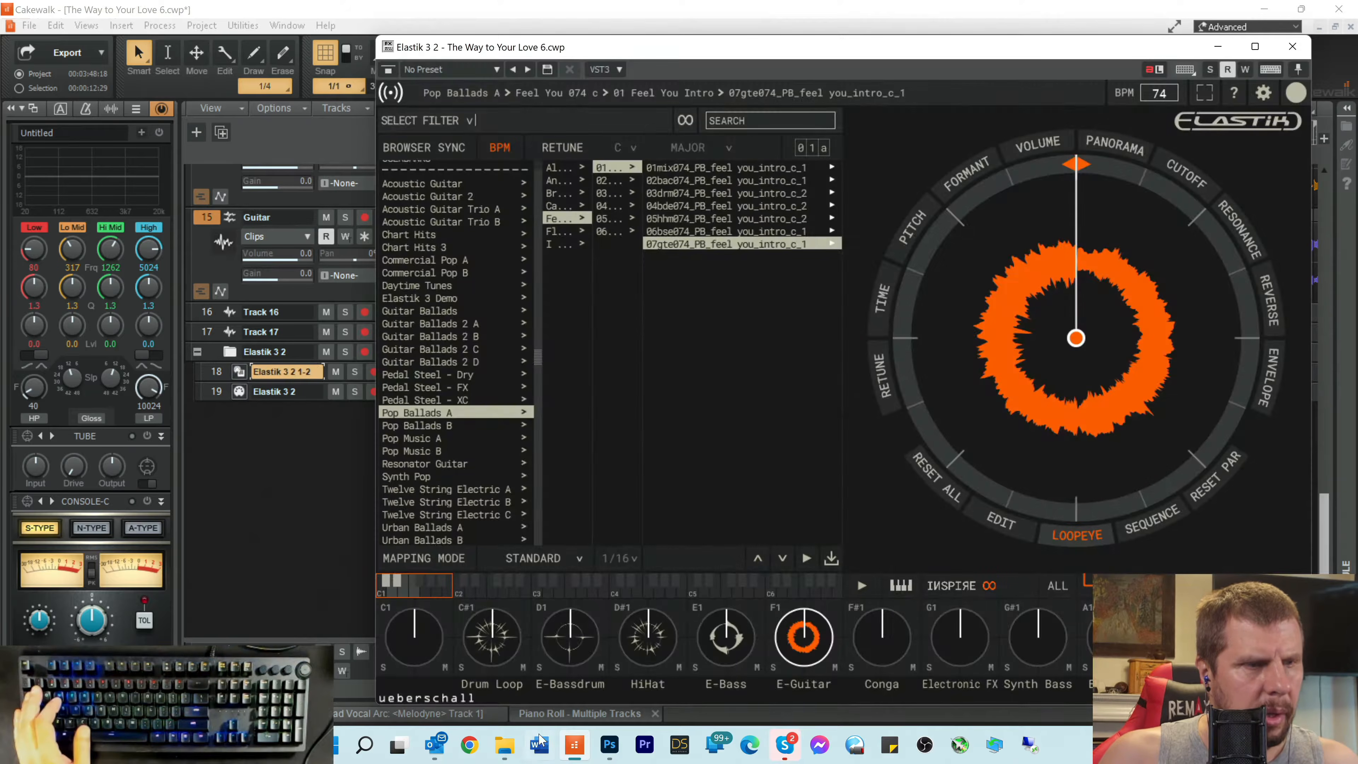
# Step: Delete the five exported Feel You intro WAV files from the ExportedLoops folder in File Explorer
pyautogui.click(504, 744)
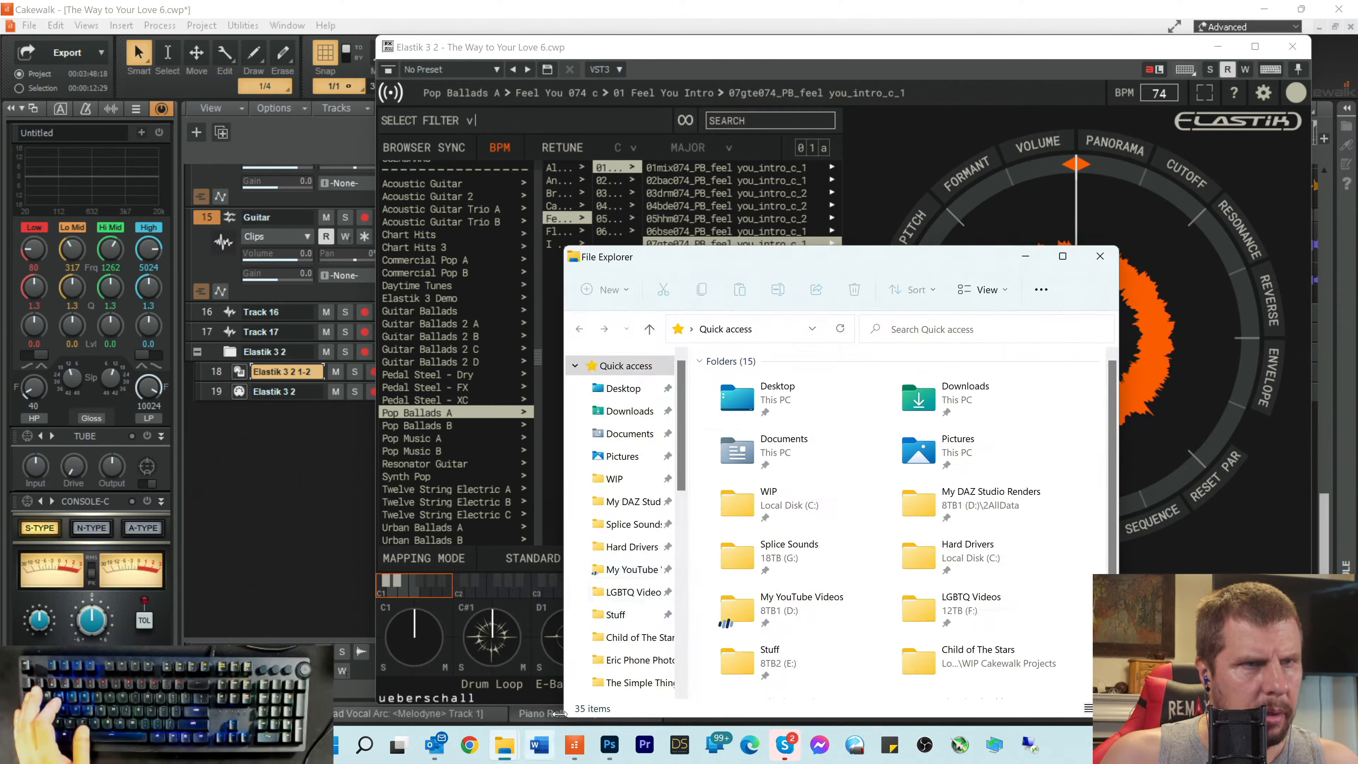
pyautogui.click(1099, 258)
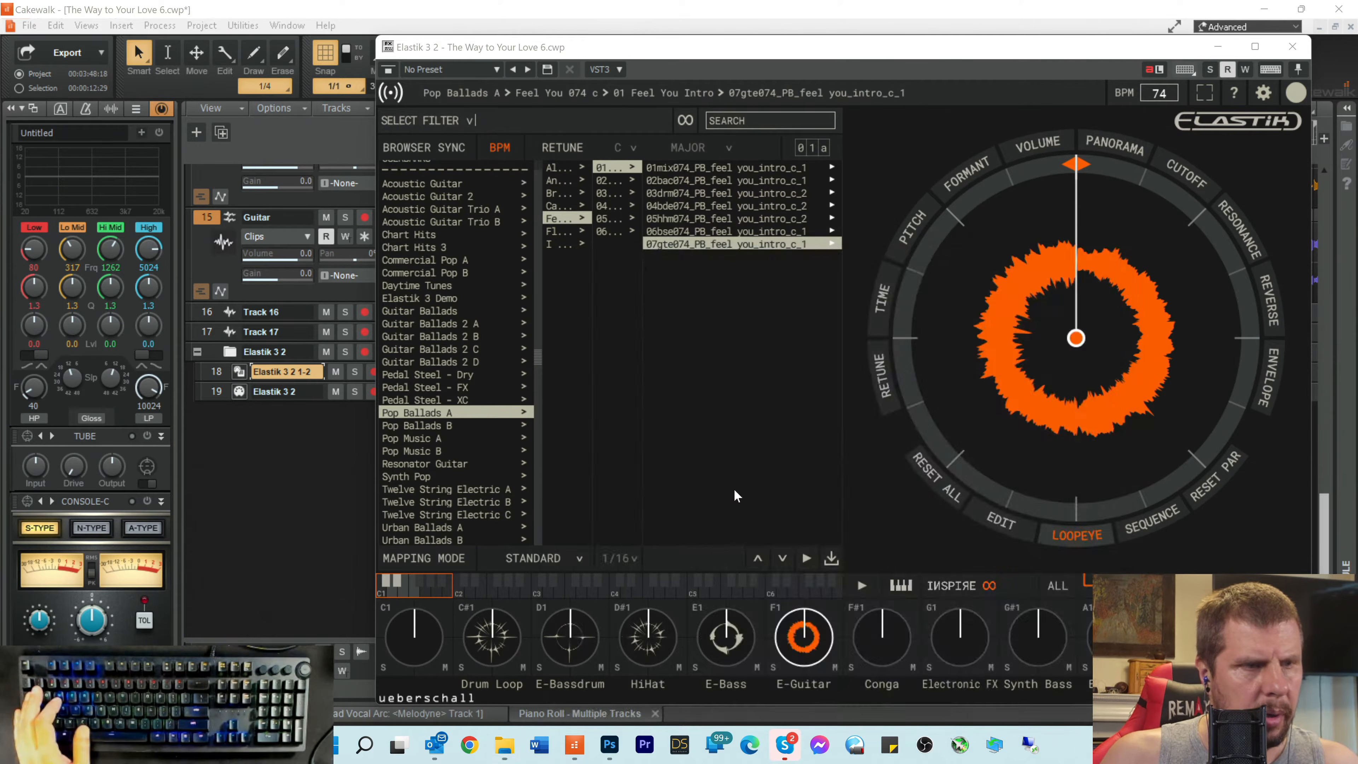
pyautogui.moveTo(507, 744)
pyautogui.click(521, 717)
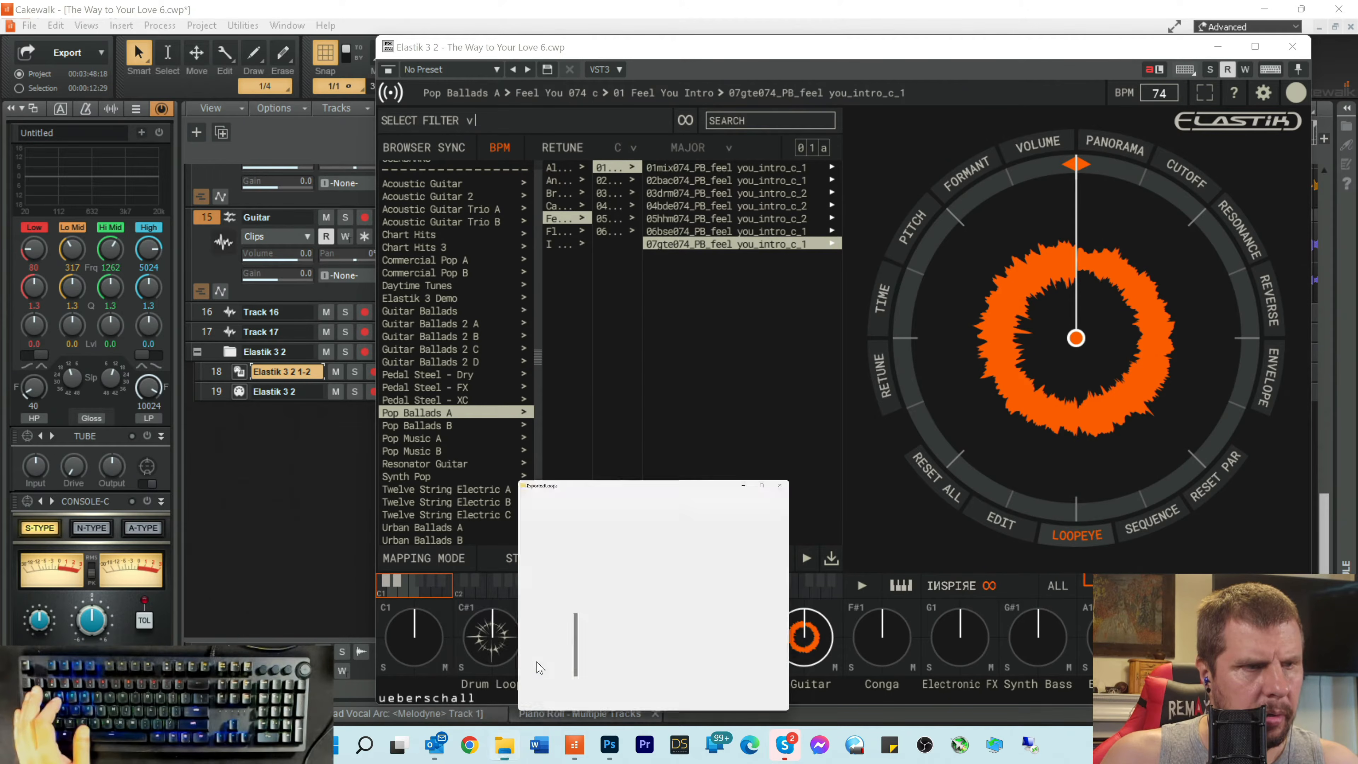
pyautogui.keyDown('shift'); pyautogui.click(745, 365); pyautogui.keyUp('shift')
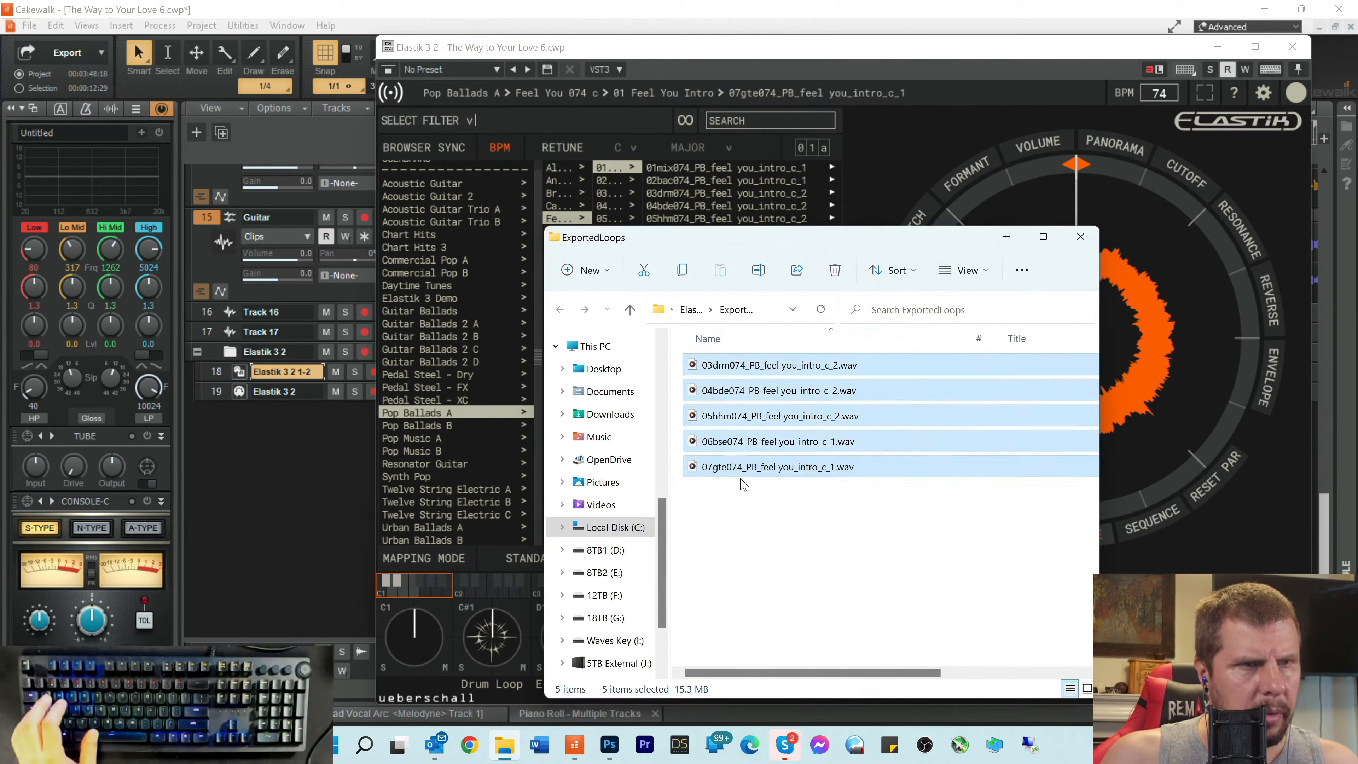
pyautogui.press('Delete')
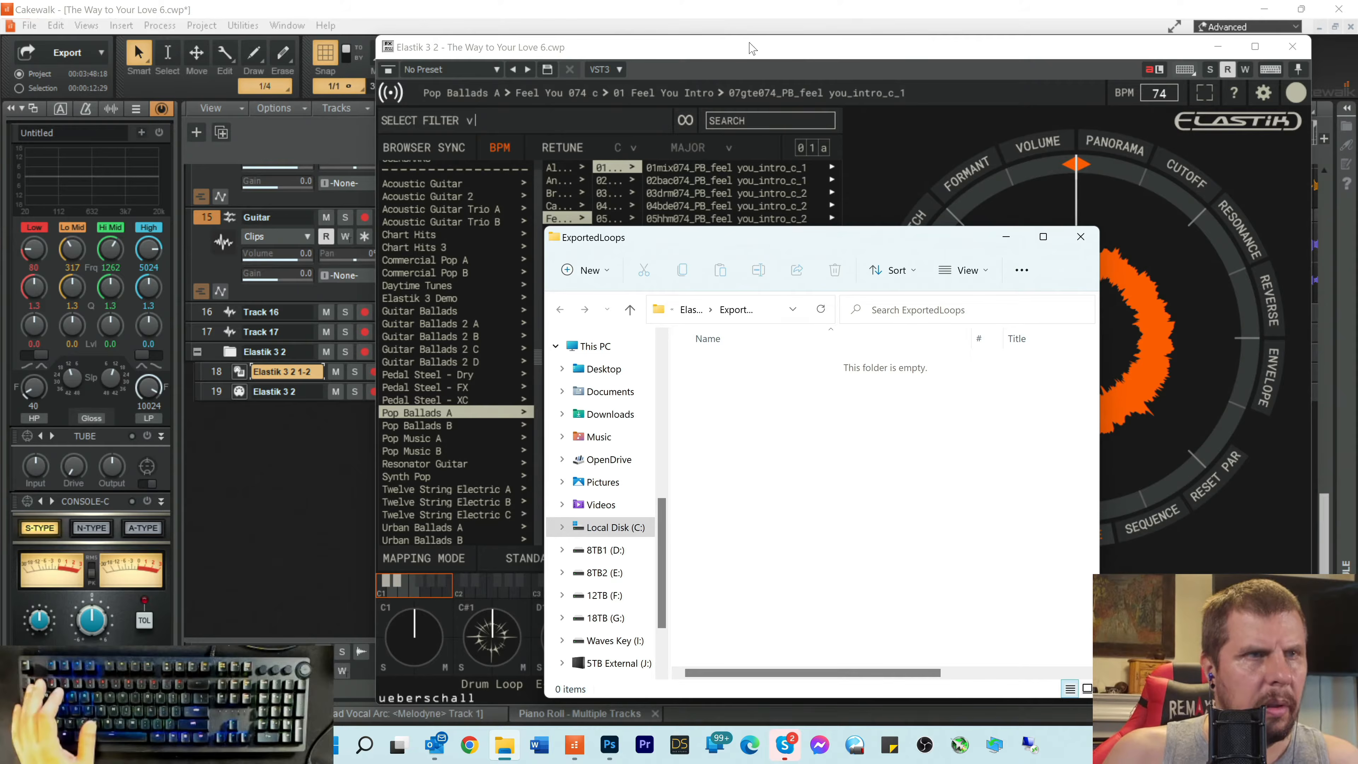
# Step: Switch back to Elastik and open the 02 Feel You Verse folder, selecting 02bac074_PB_feel you_verse_c_1
pyautogui.click(701, 160)
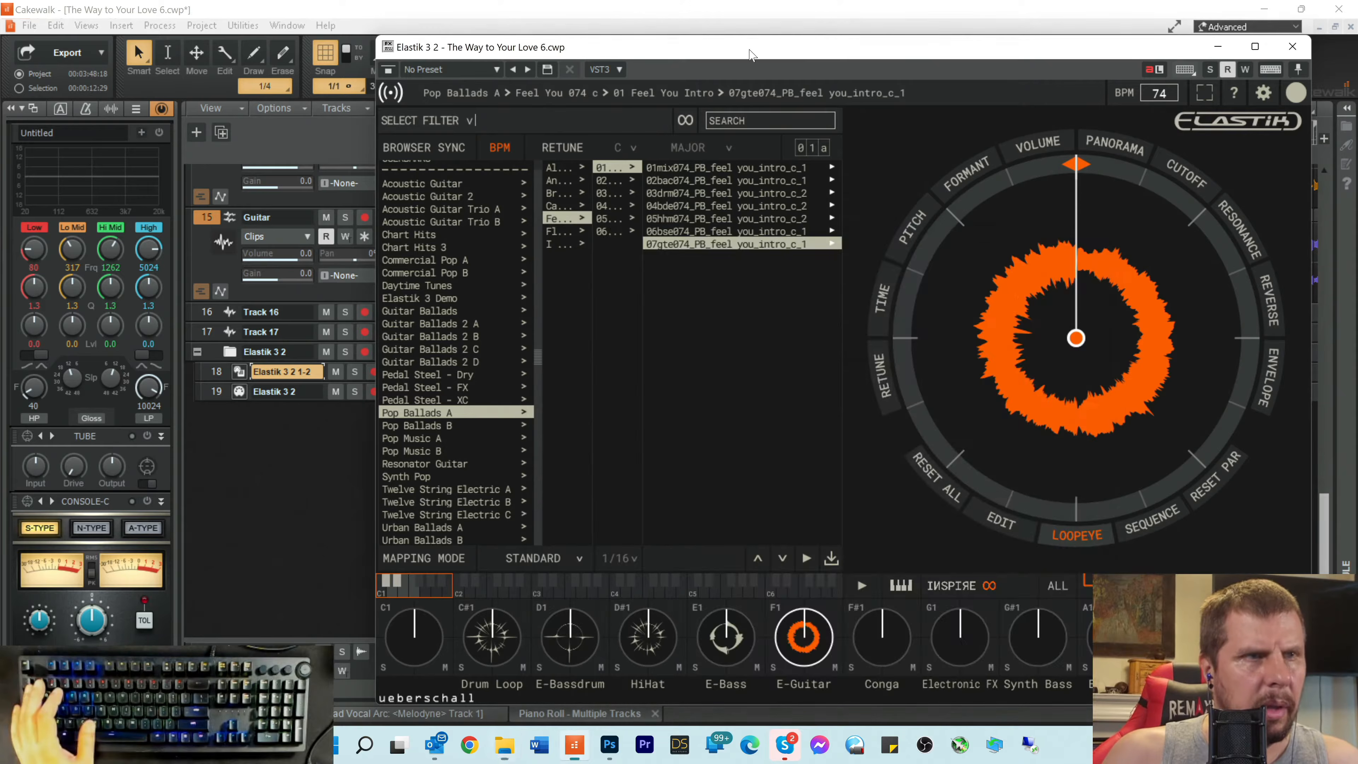
pyautogui.click(617, 180)
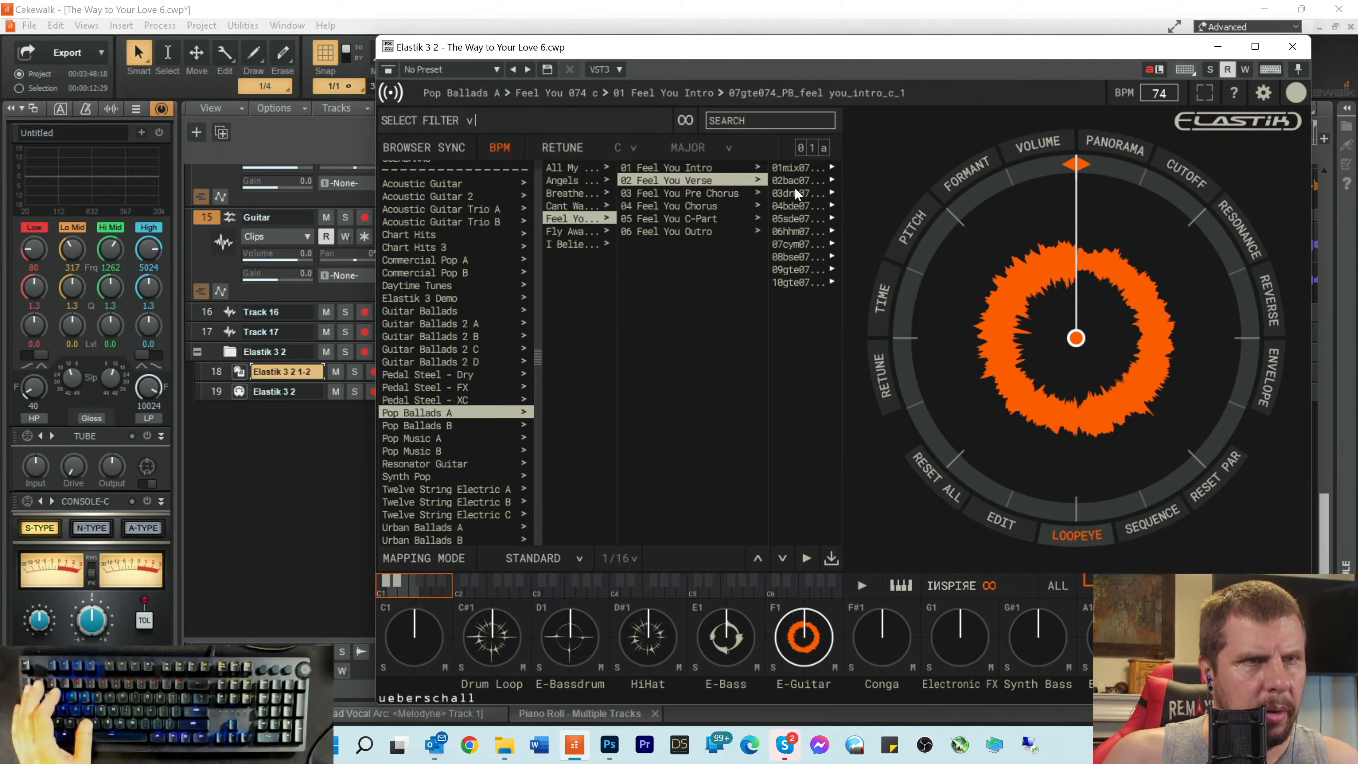
pyautogui.click(783, 167)
pyautogui.click(667, 180)
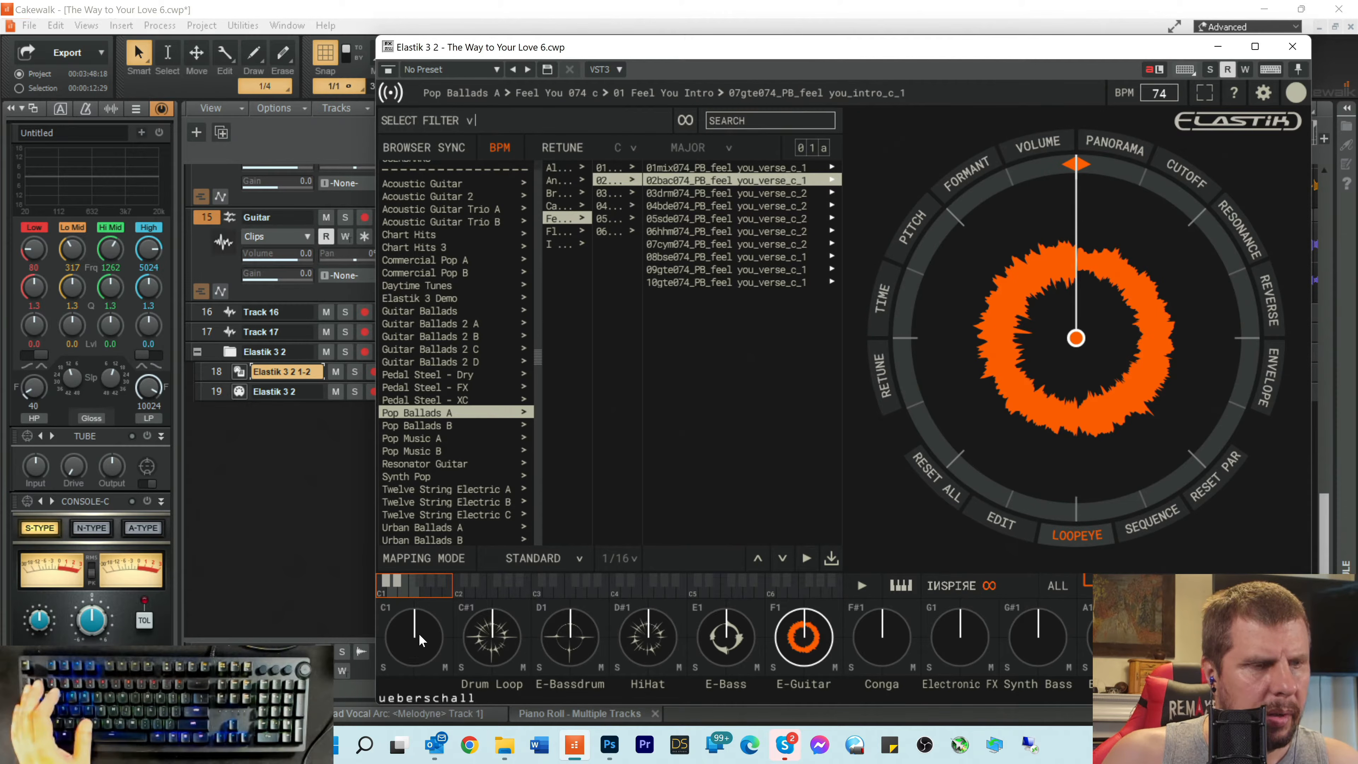
# Step: Clear the intro loops from the Drum Loop, E-Bassdrum, HiHat, E-Bass and E-Guitar keys
pyautogui.rightClick(488, 640)
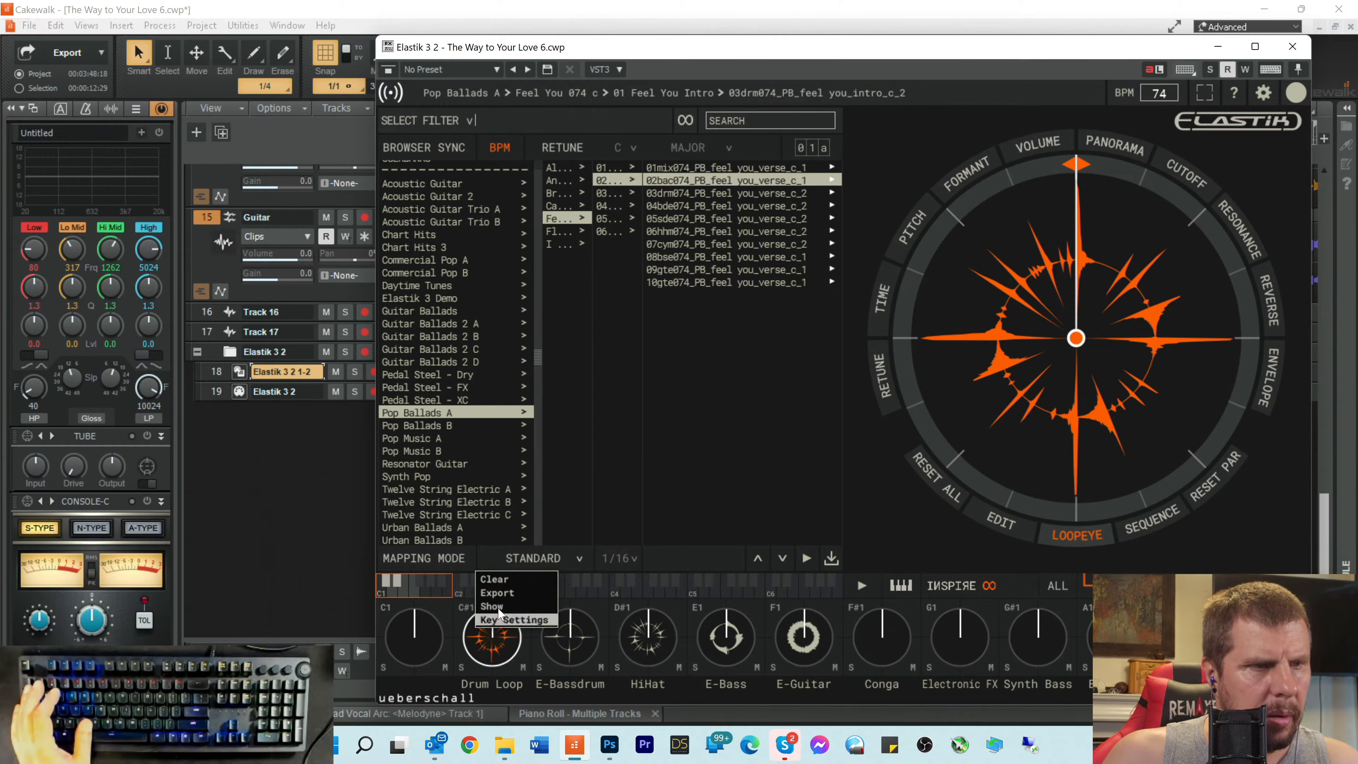
pyautogui.moveTo(513, 579)
pyautogui.click(593, 578)
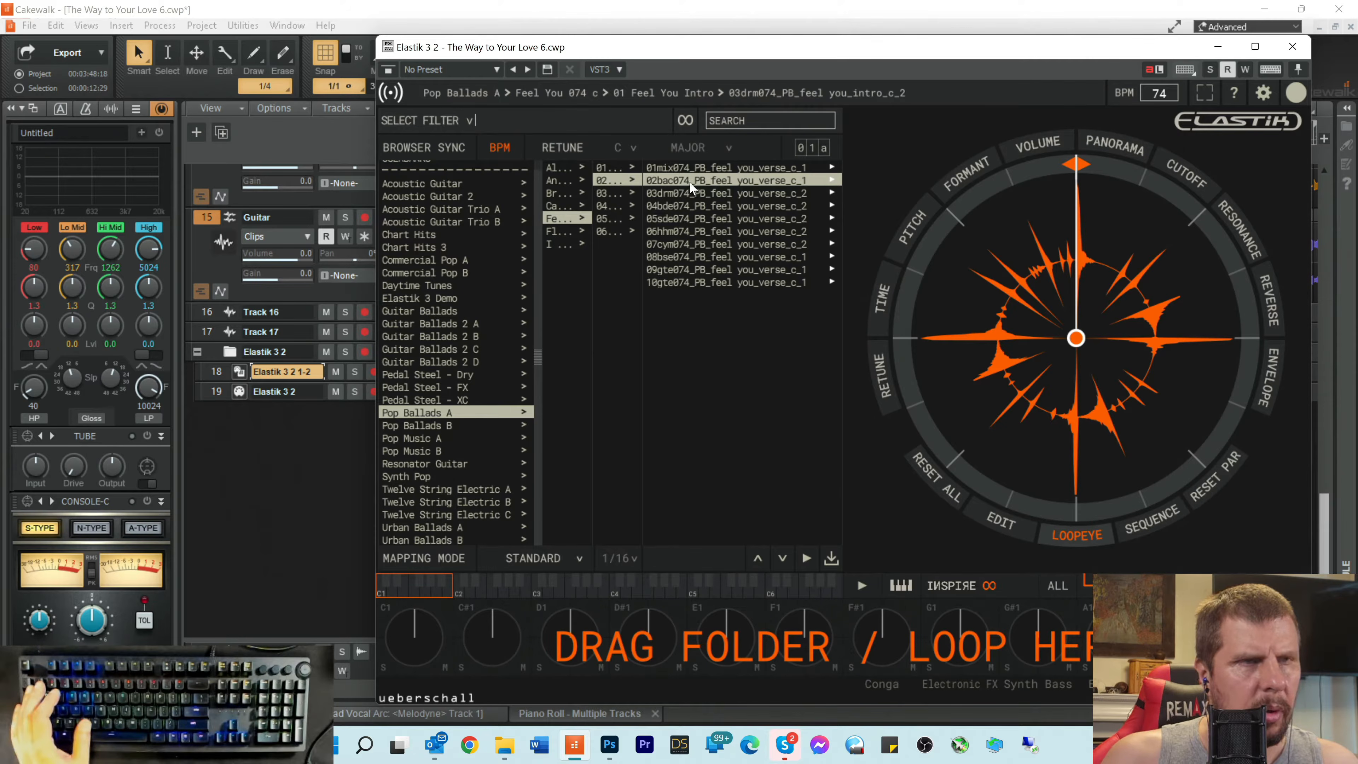
# Step: Load the backing, drum, bass drum and snare loops (02bac, 03drm, 04bde, 05sde) of the verse onto keys C1, C#1, D1 and D#1
pyautogui.moveTo(667, 183); pyautogui.dragTo(402, 631)
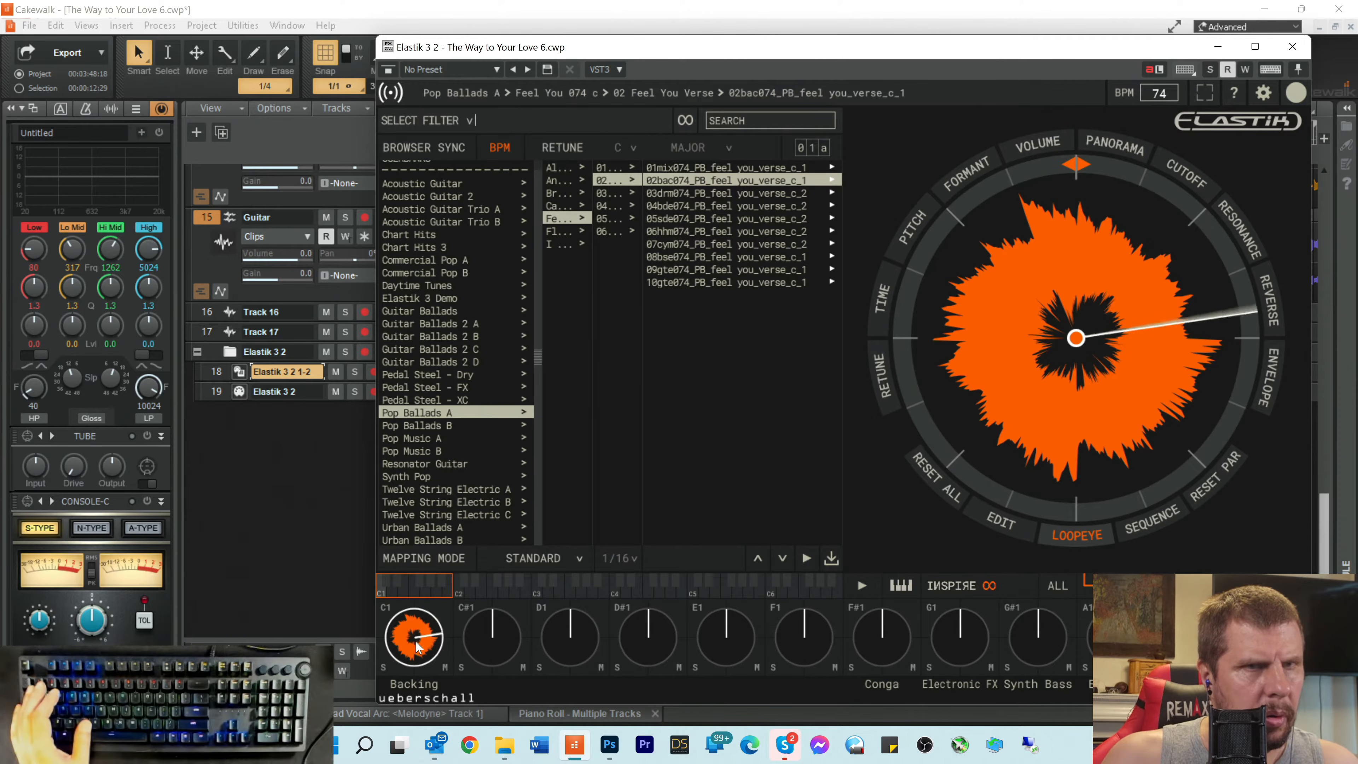
pyautogui.click(416, 644)
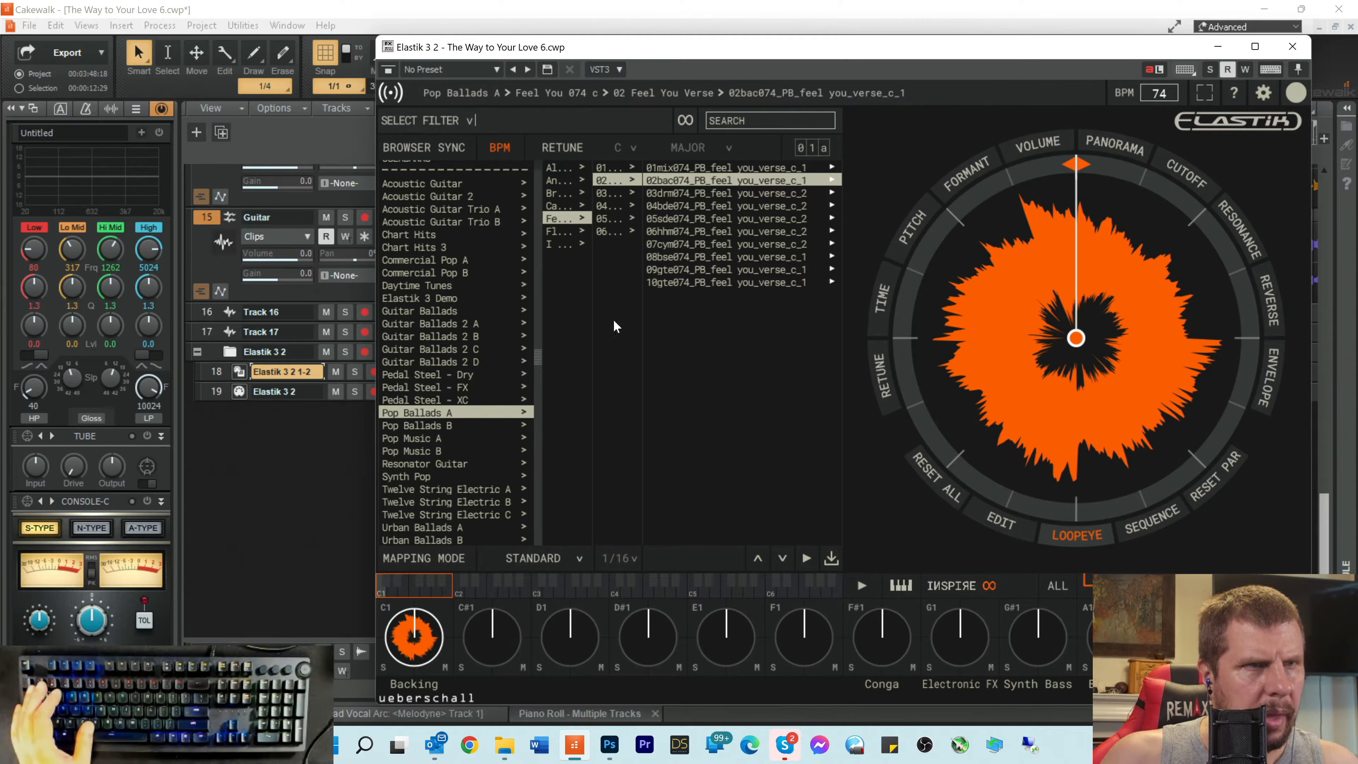
pyautogui.click(704, 195)
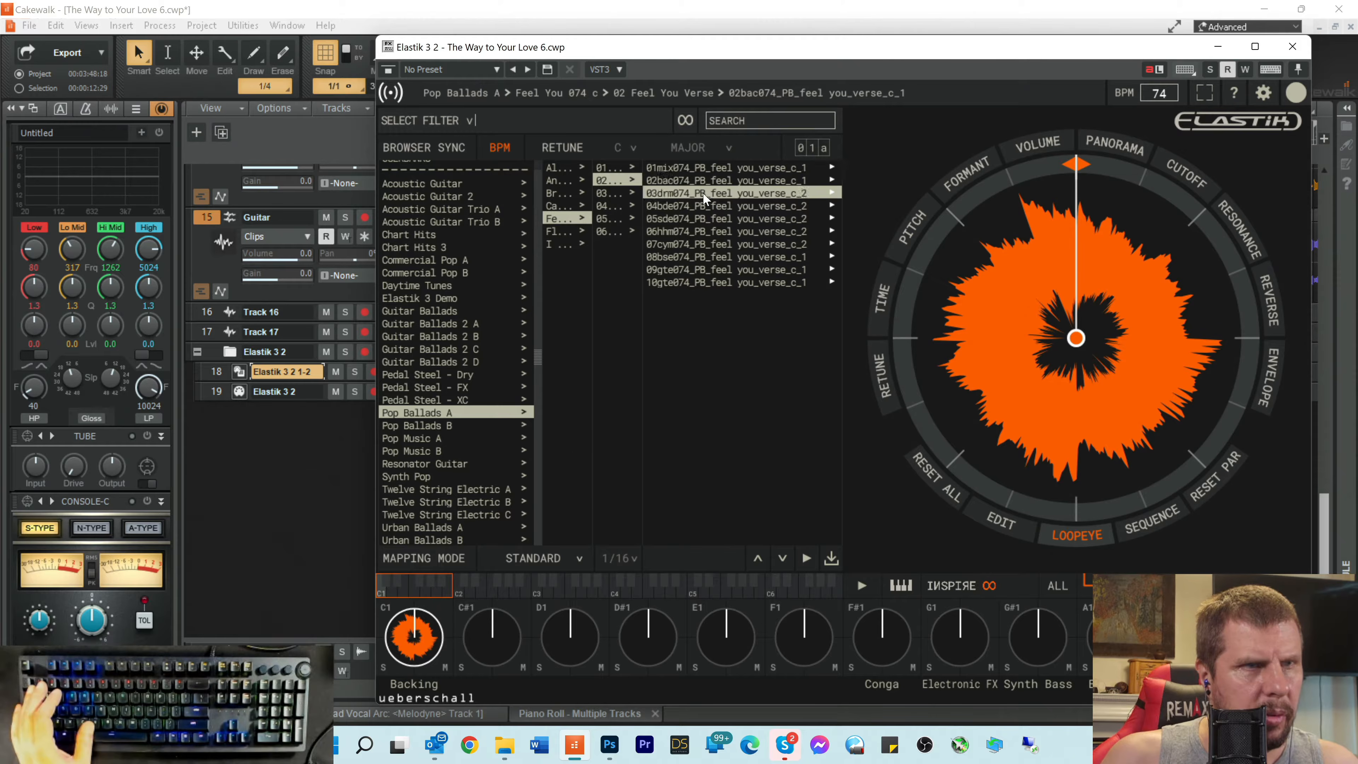
pyautogui.moveTo(688, 198); pyautogui.dragTo(499, 622)
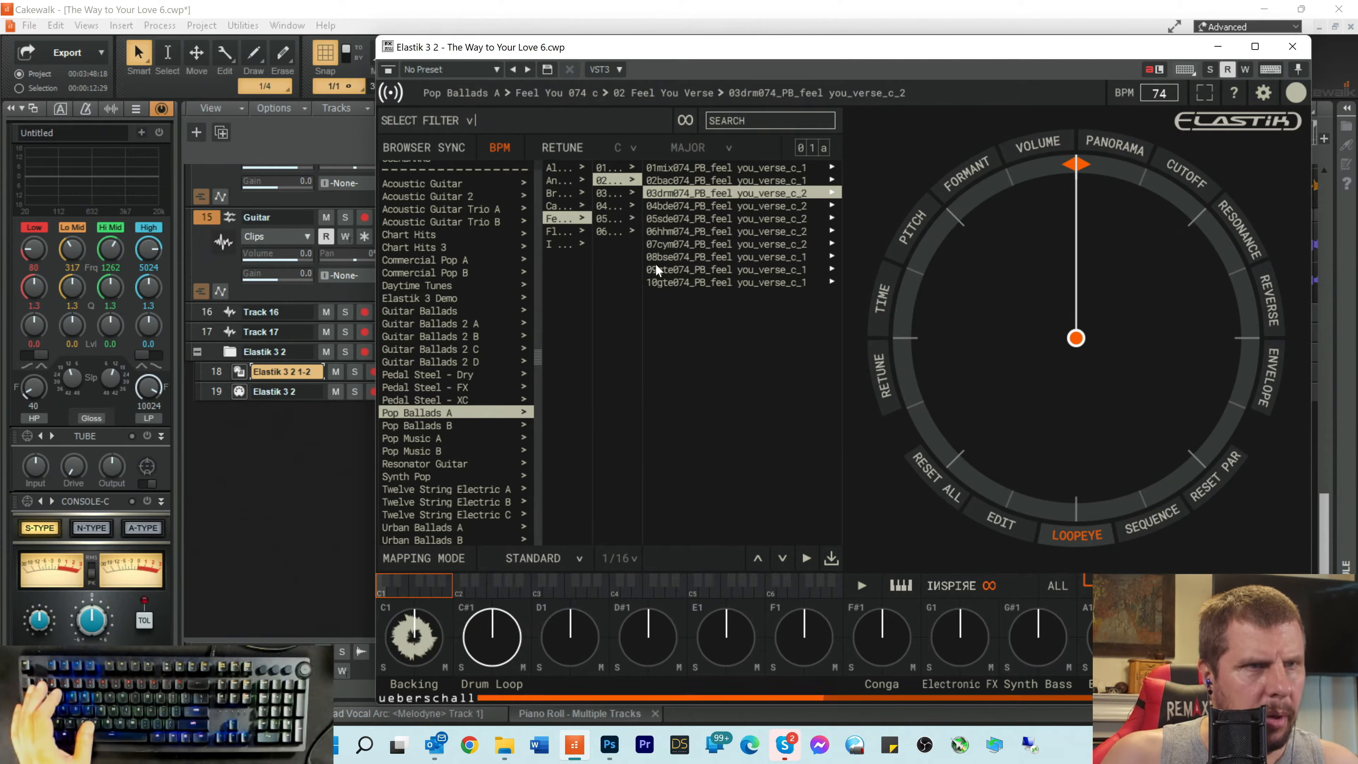
pyautogui.moveTo(702, 206); pyautogui.dragTo(570, 637)
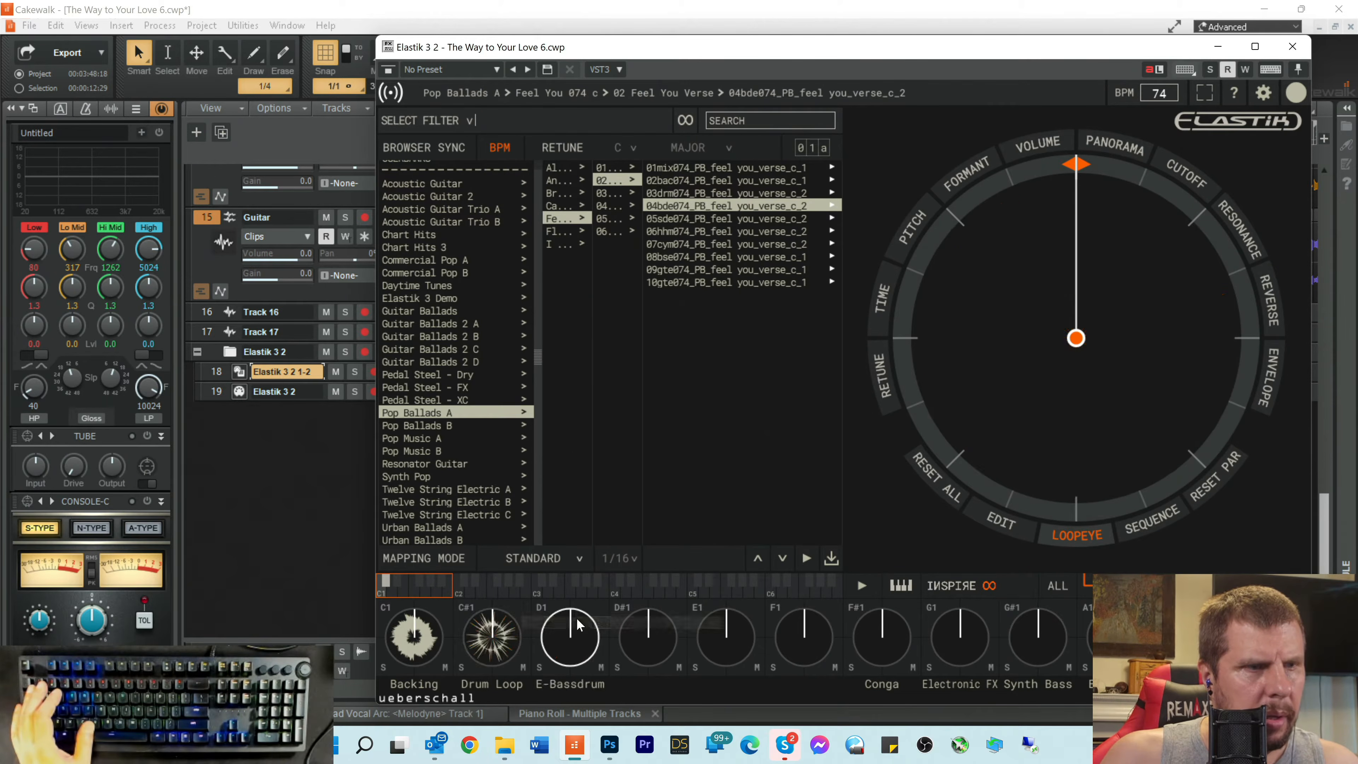
pyautogui.moveTo(711, 222); pyautogui.dragTo(647, 635)
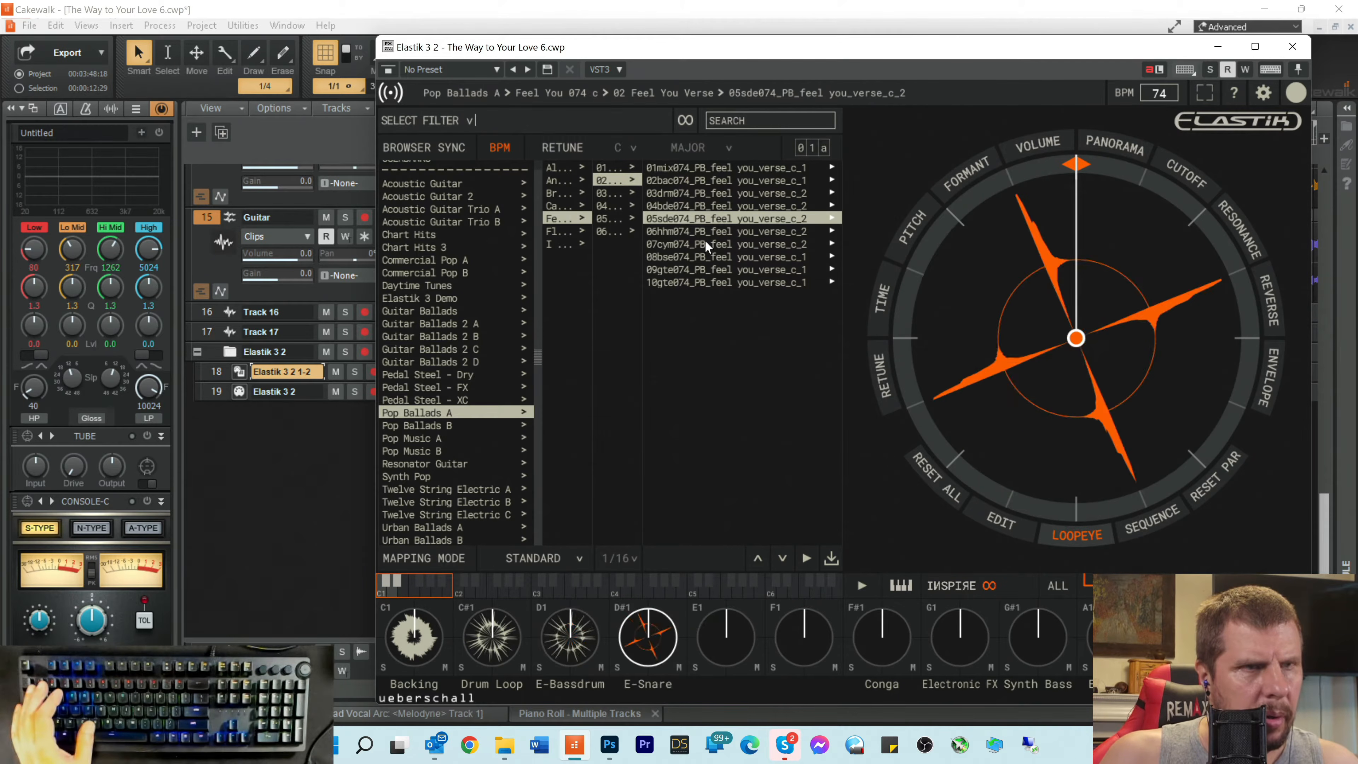
# Step: Load the verse loops 06hhm, 07cym, 08bse, 09gte and 10gte onto keys E1, F1, F#1, G1 and G#1
pyautogui.moveTo(706, 231); pyautogui.dragTo(719, 638)
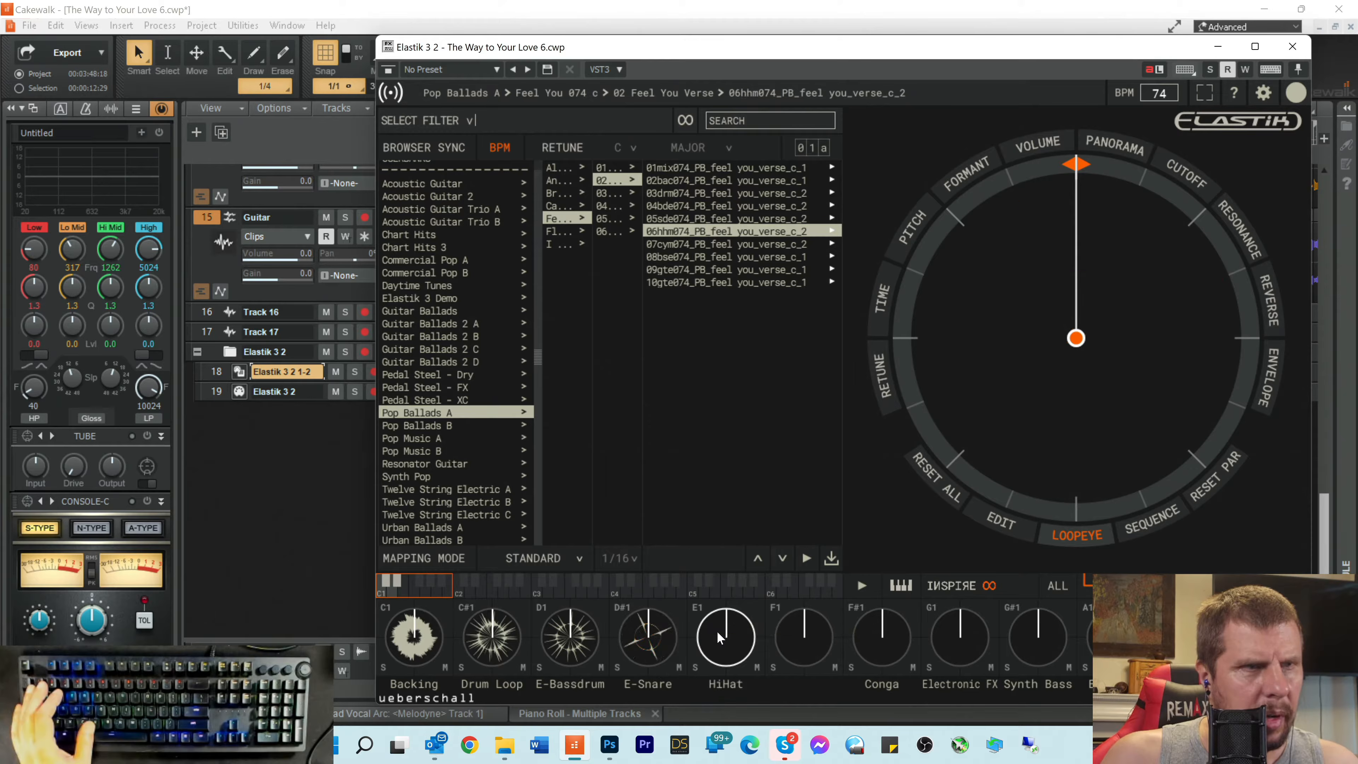
pyautogui.moveTo(710, 247); pyautogui.dragTo(803, 636)
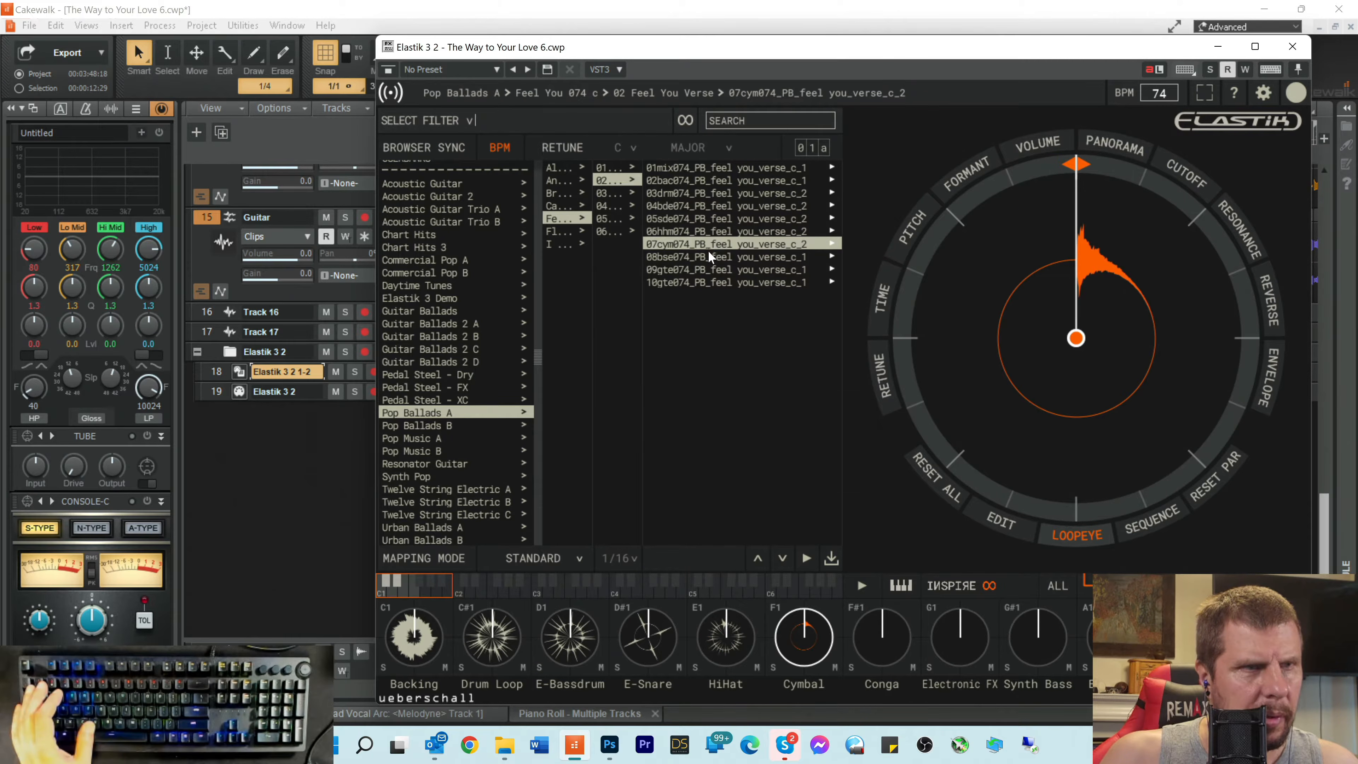
pyautogui.moveTo(709, 256); pyautogui.dragTo(881, 620)
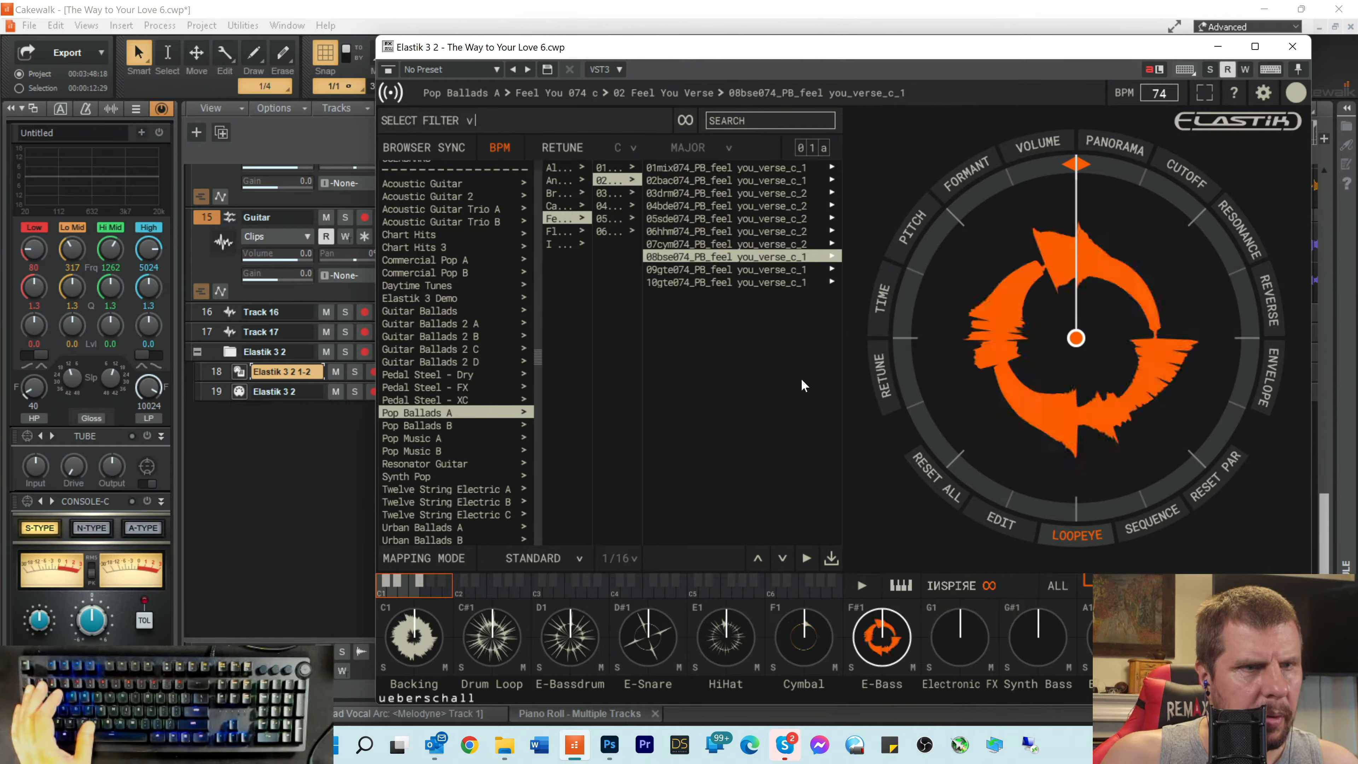
pyautogui.moveTo(729, 272); pyautogui.dragTo(955, 632)
pyautogui.moveTo(727, 282); pyautogui.dragTo(1032, 652)
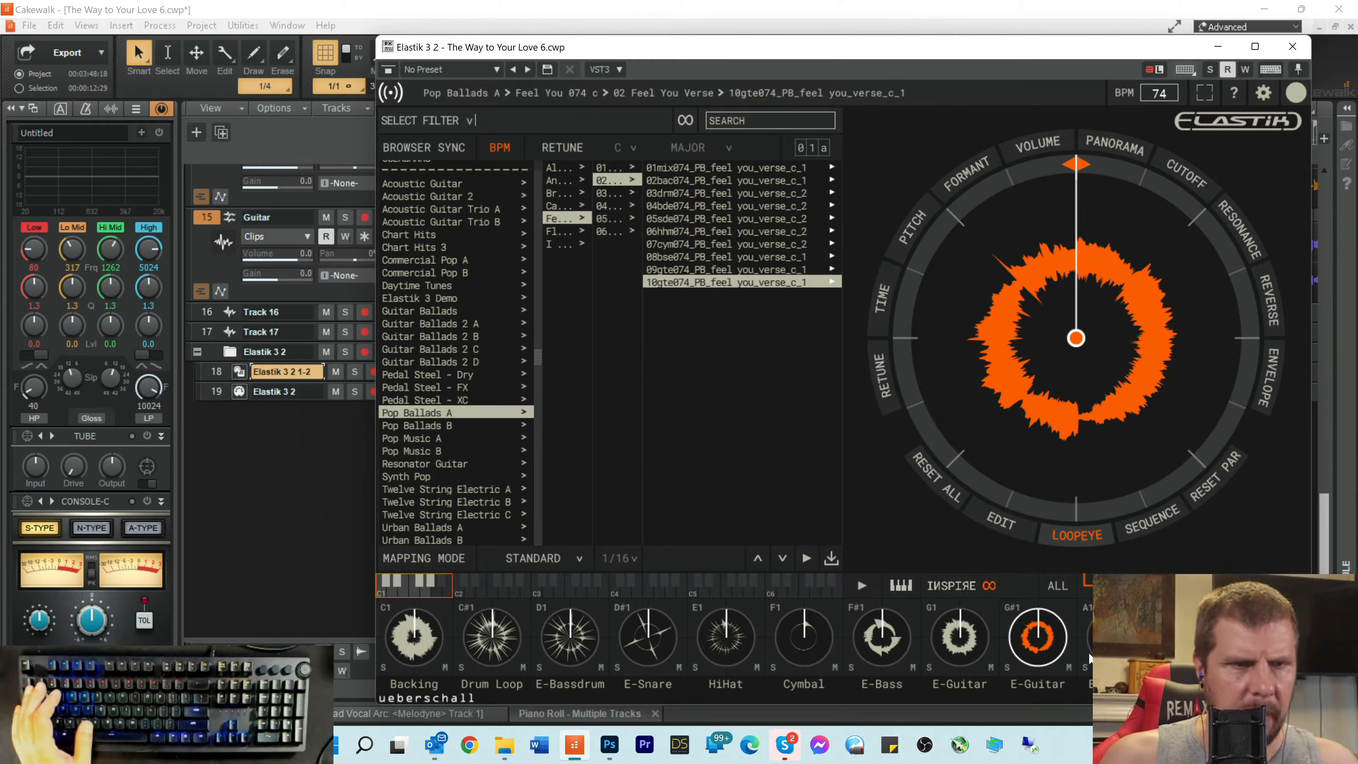
# Step: Audition each verse loop in turn, from the Drum Loop on C#1 to the second E-Guitar on G#1
pyautogui.click(475, 649)
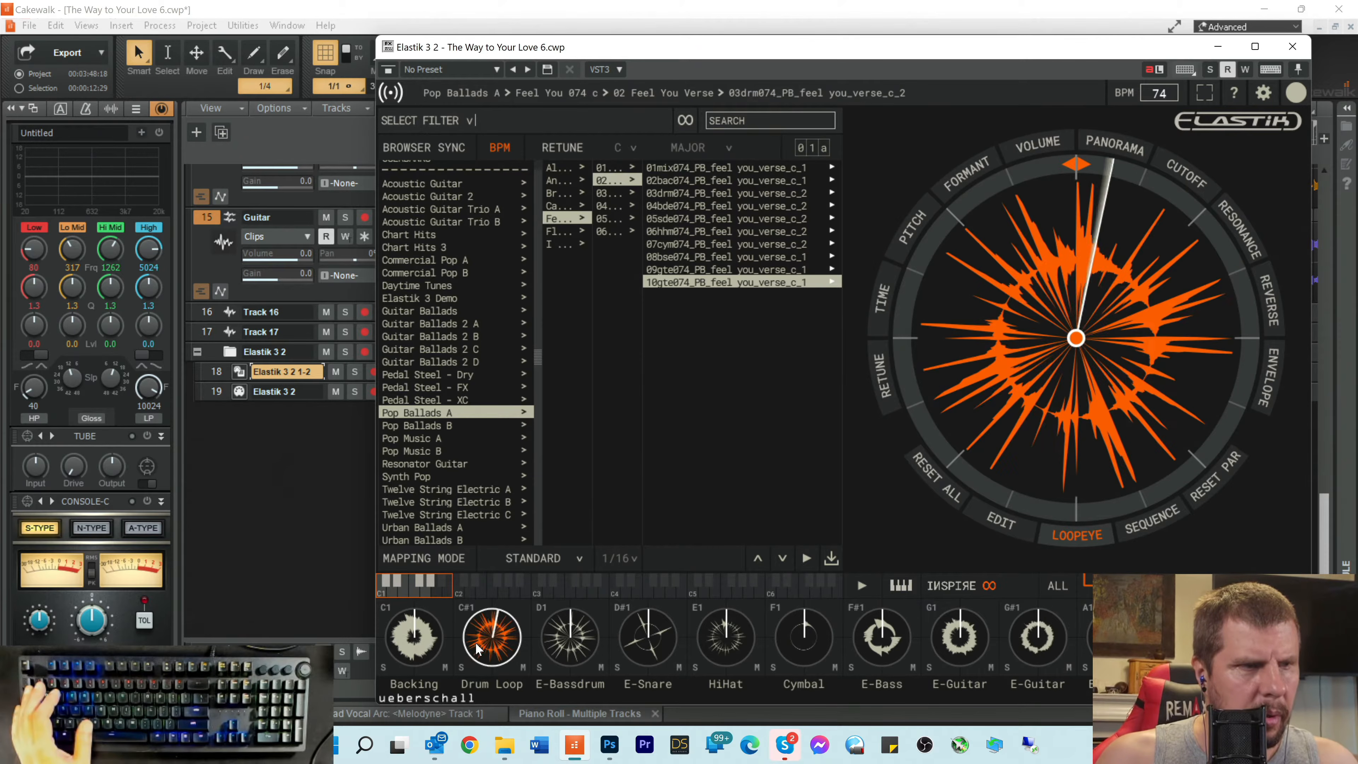
pyautogui.click(570, 639)
pyautogui.click(642, 645)
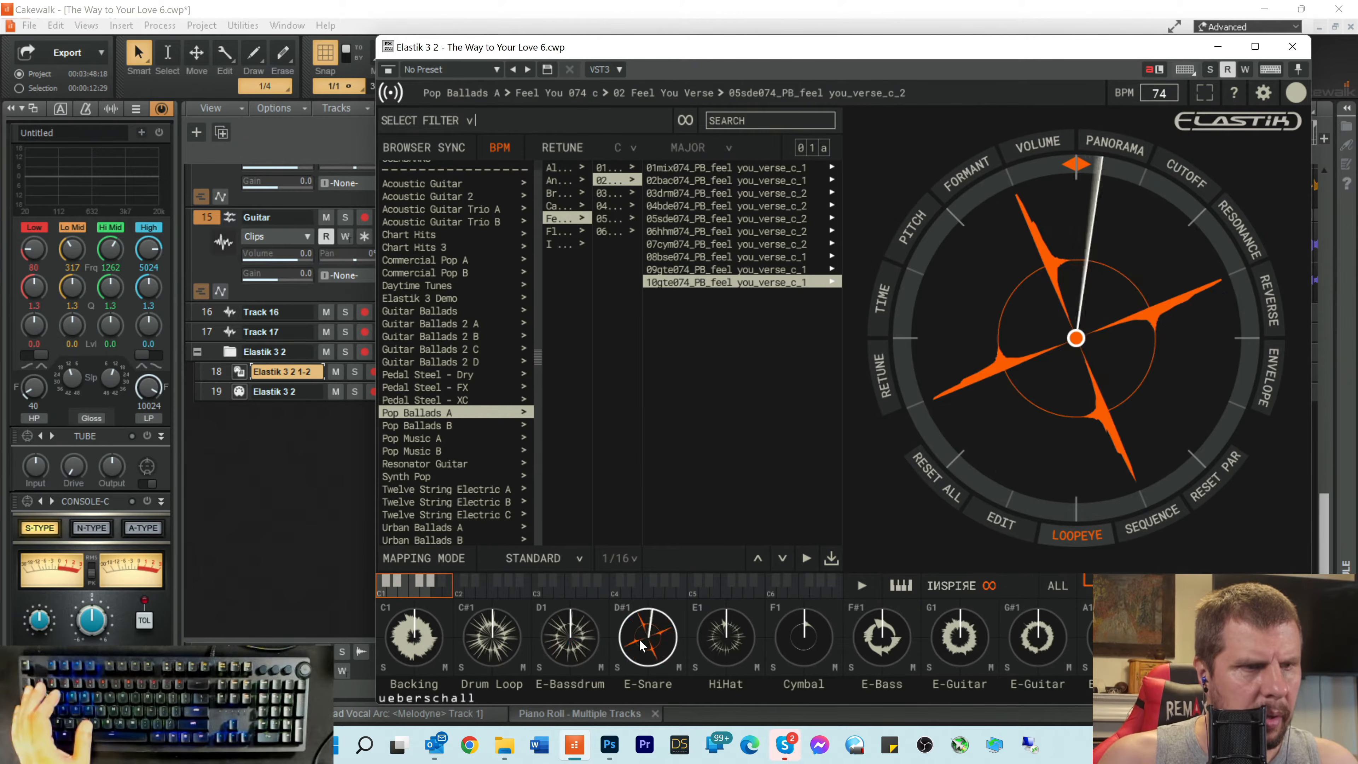
pyautogui.click(711, 648)
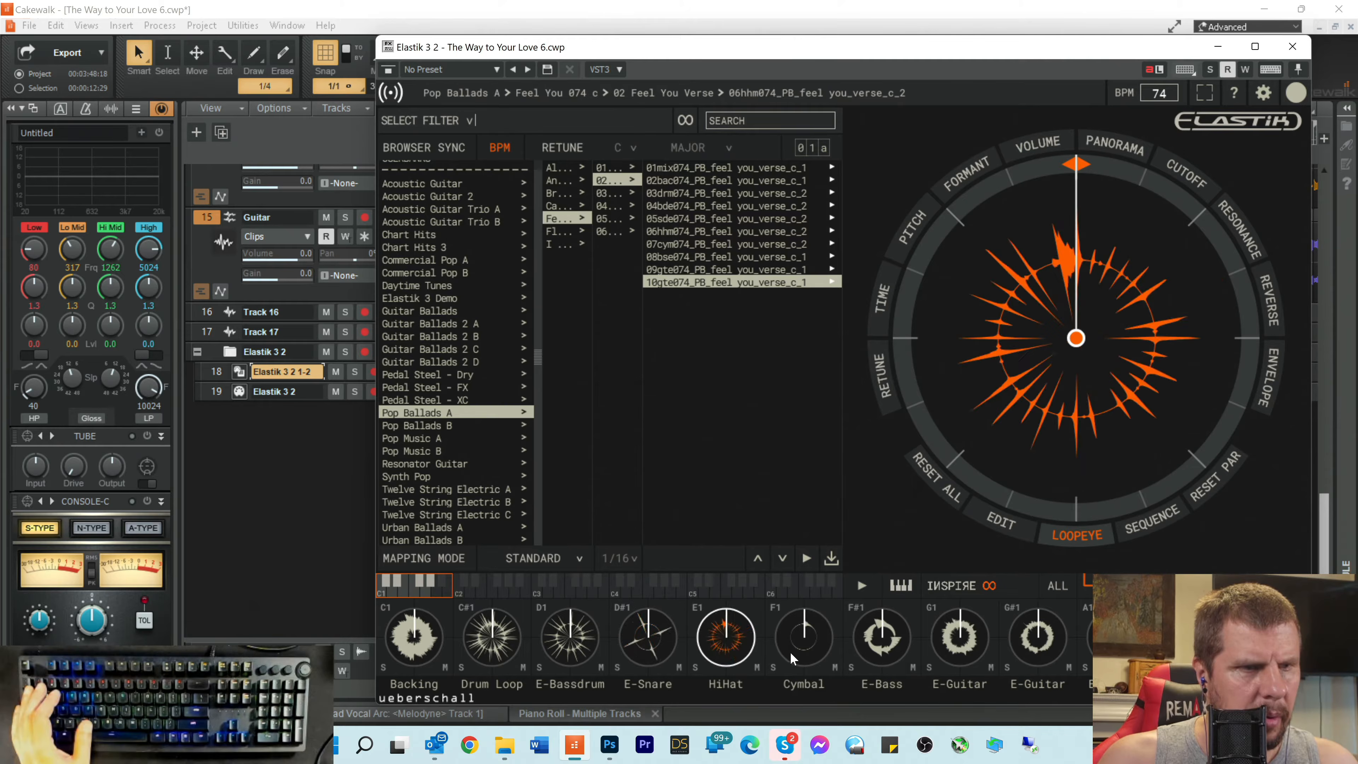
pyautogui.click(802, 647)
pyautogui.click(888, 653)
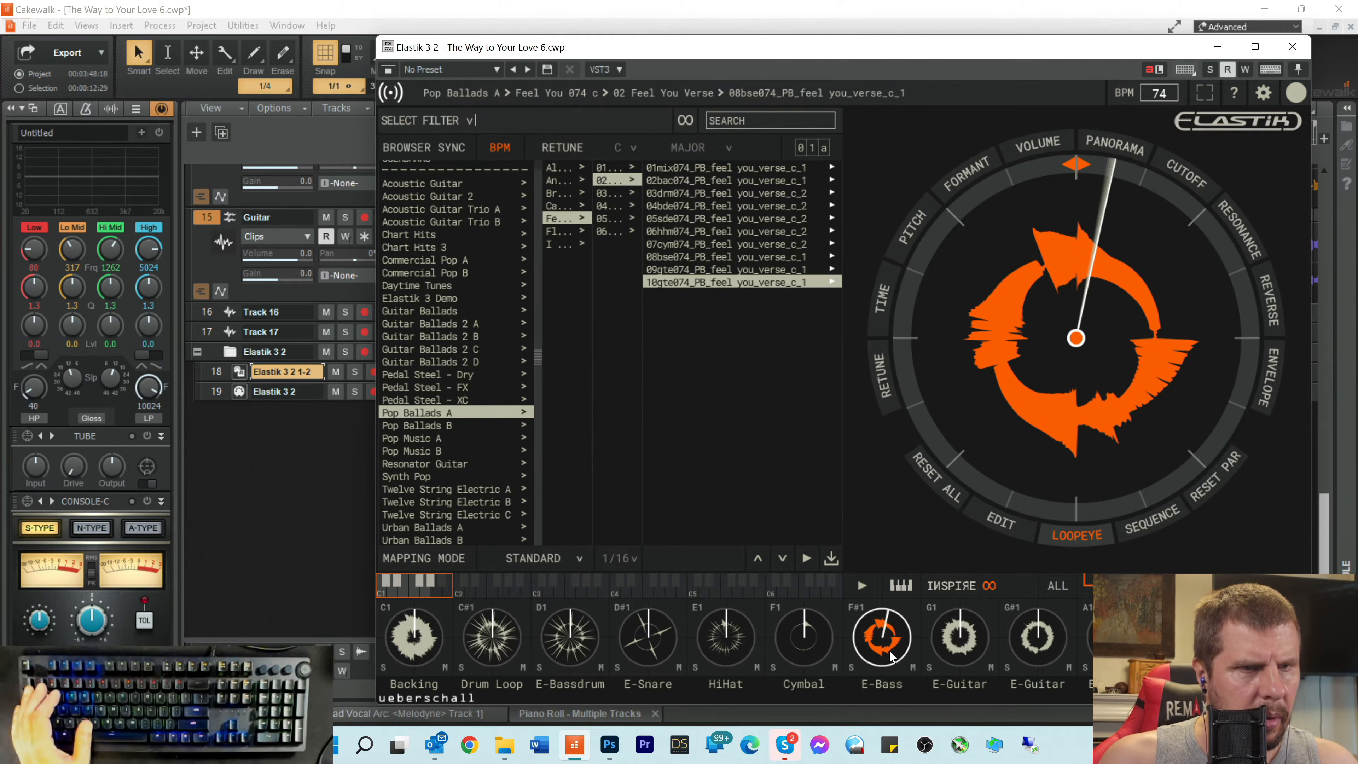
pyautogui.click(943, 648)
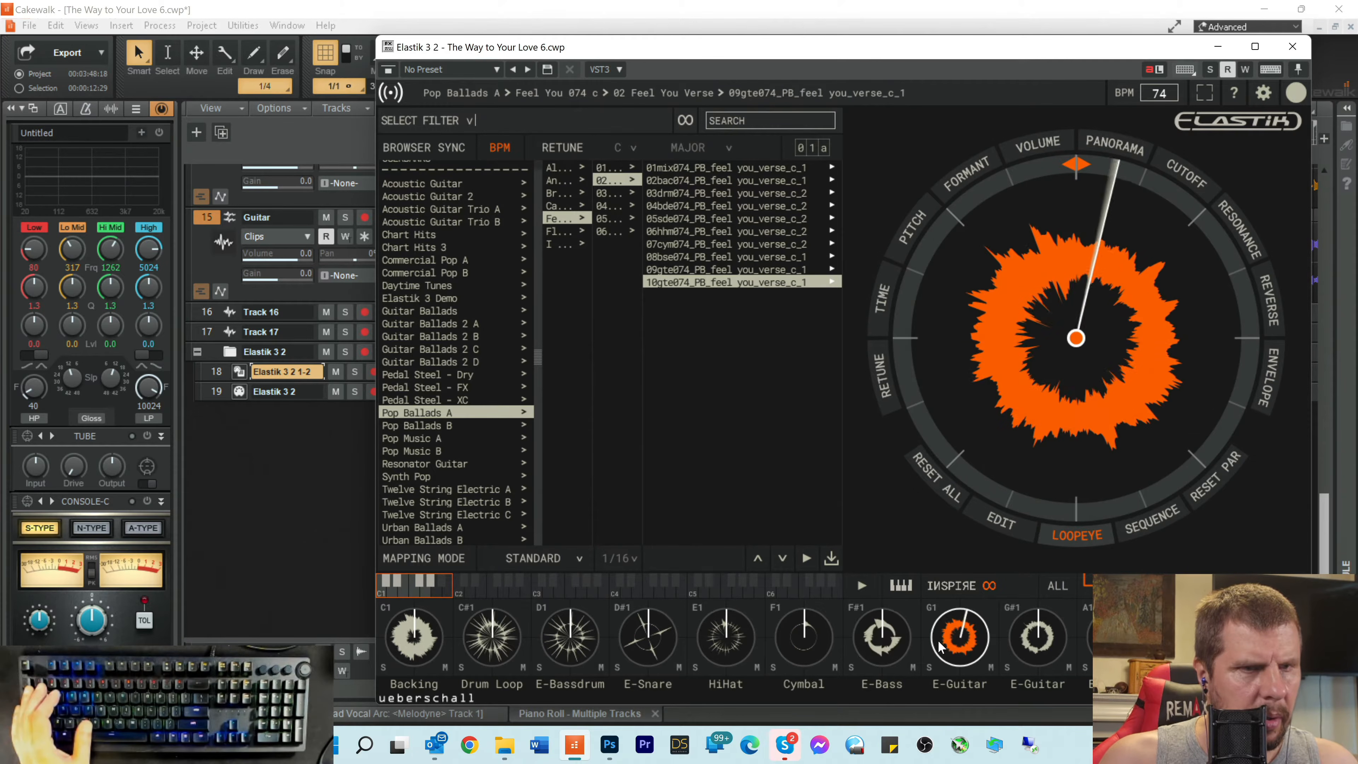
pyautogui.click(1046, 655)
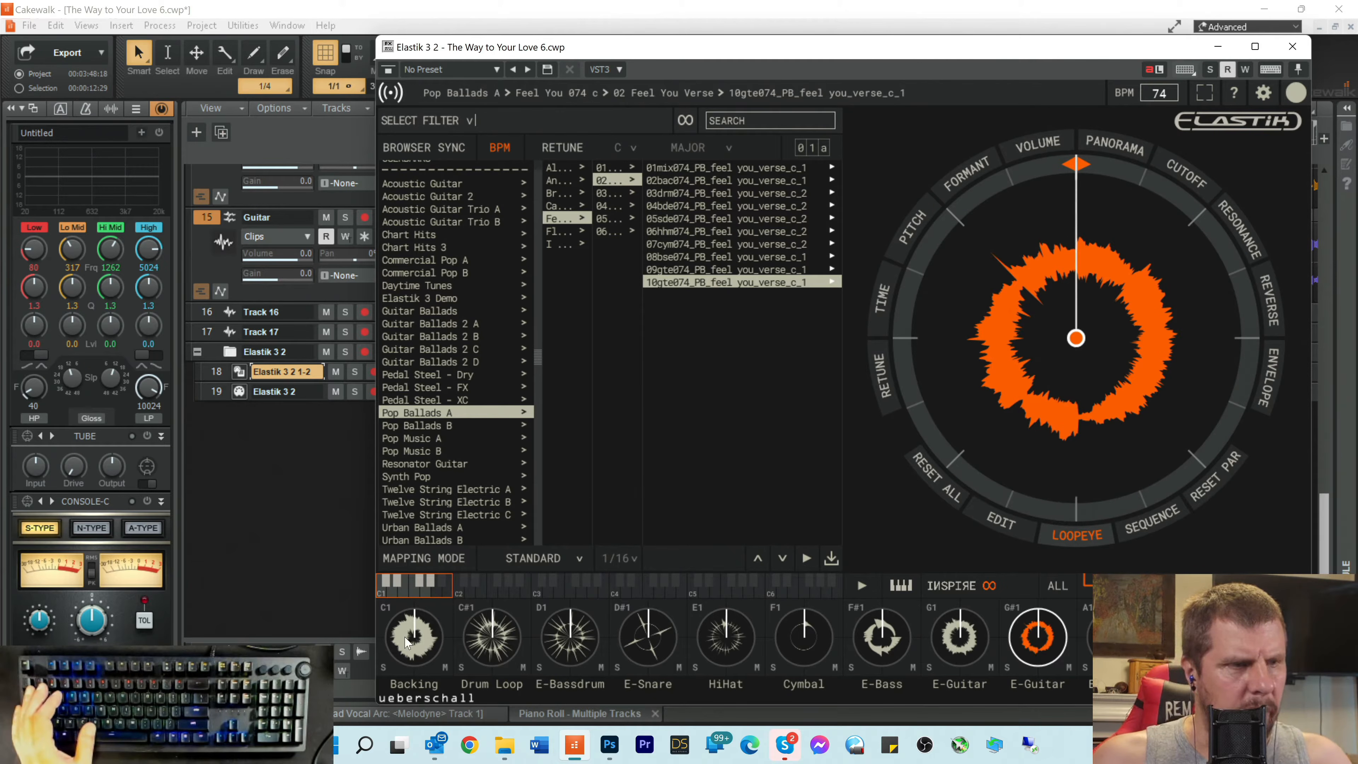
# Step: Clear the Backing loop from key C1 and select the Drum Loop on C#1
pyautogui.rightClick(406, 582)
pyautogui.moveTo(439, 589)
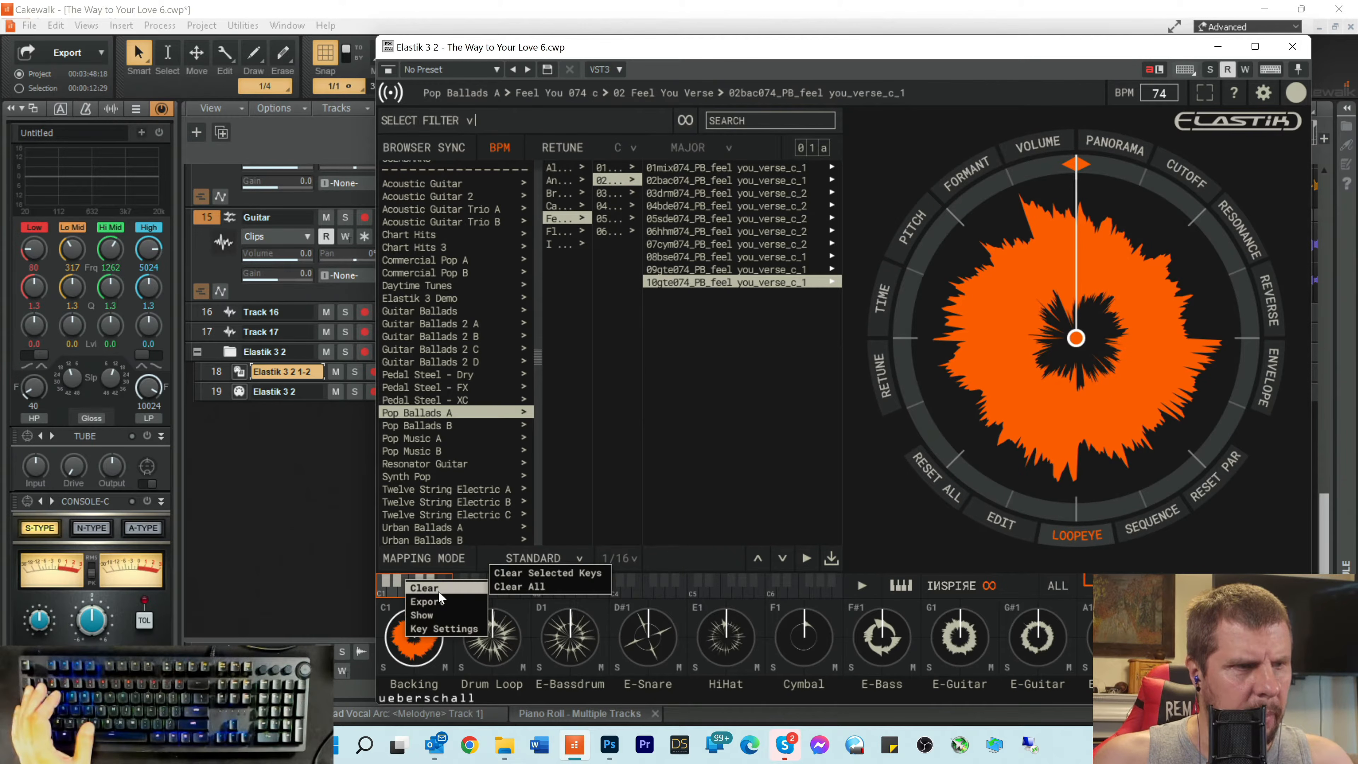
pyautogui.click(526, 576)
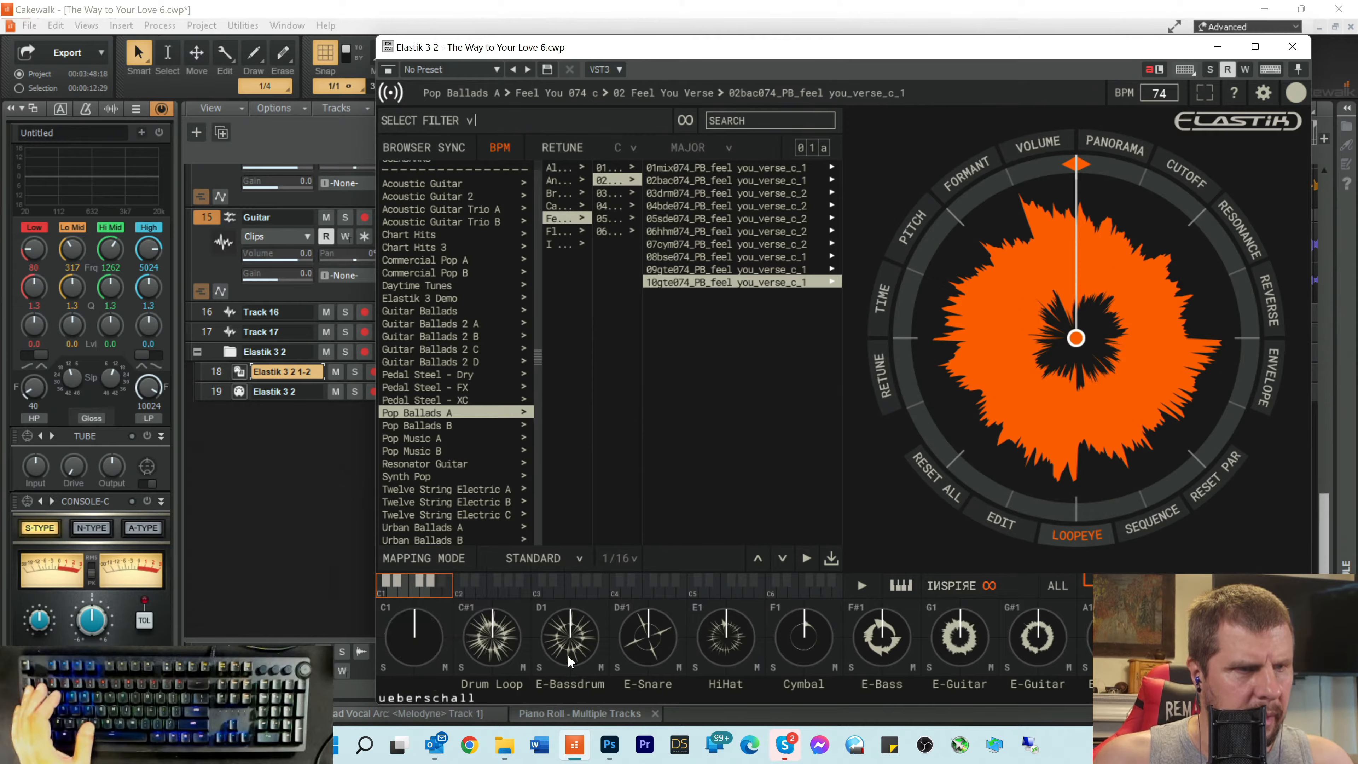
pyautogui.click(492, 640)
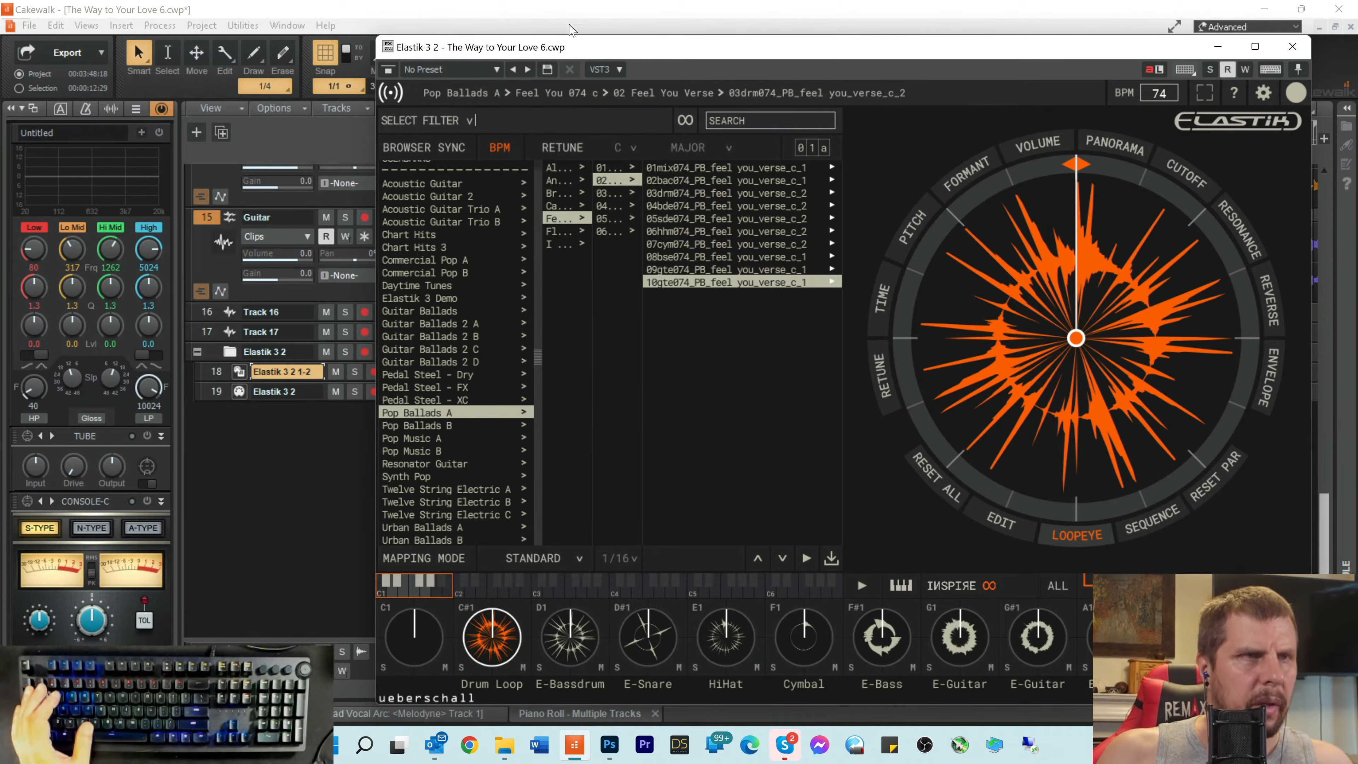
# Step: Move the Elastik window off the tracks and insert two new audio tracks above the Elastik 3 2 folder
pyautogui.moveTo(587, 48); pyautogui.dragTo(1182, 54)
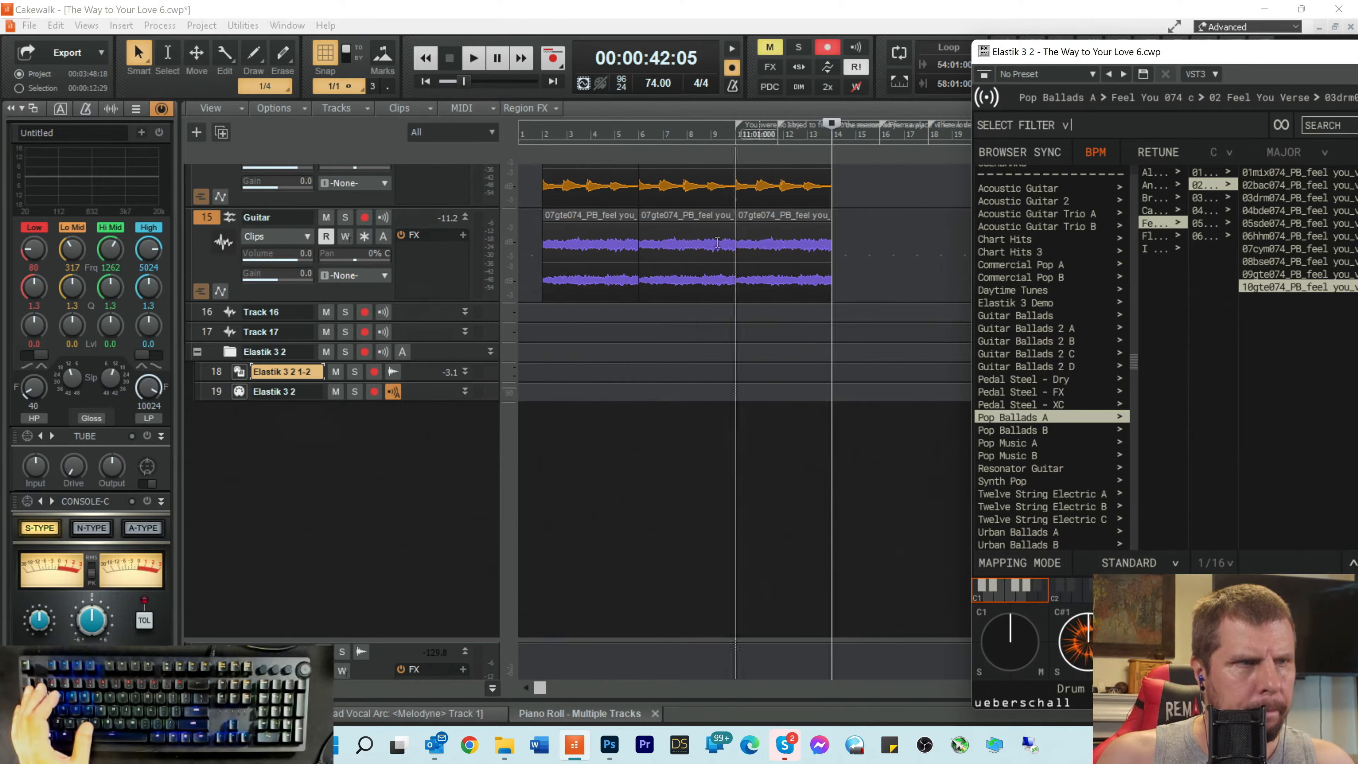
pyautogui.scroll(5, 717, 242)
pyautogui.scroll(-4, 374, 423)
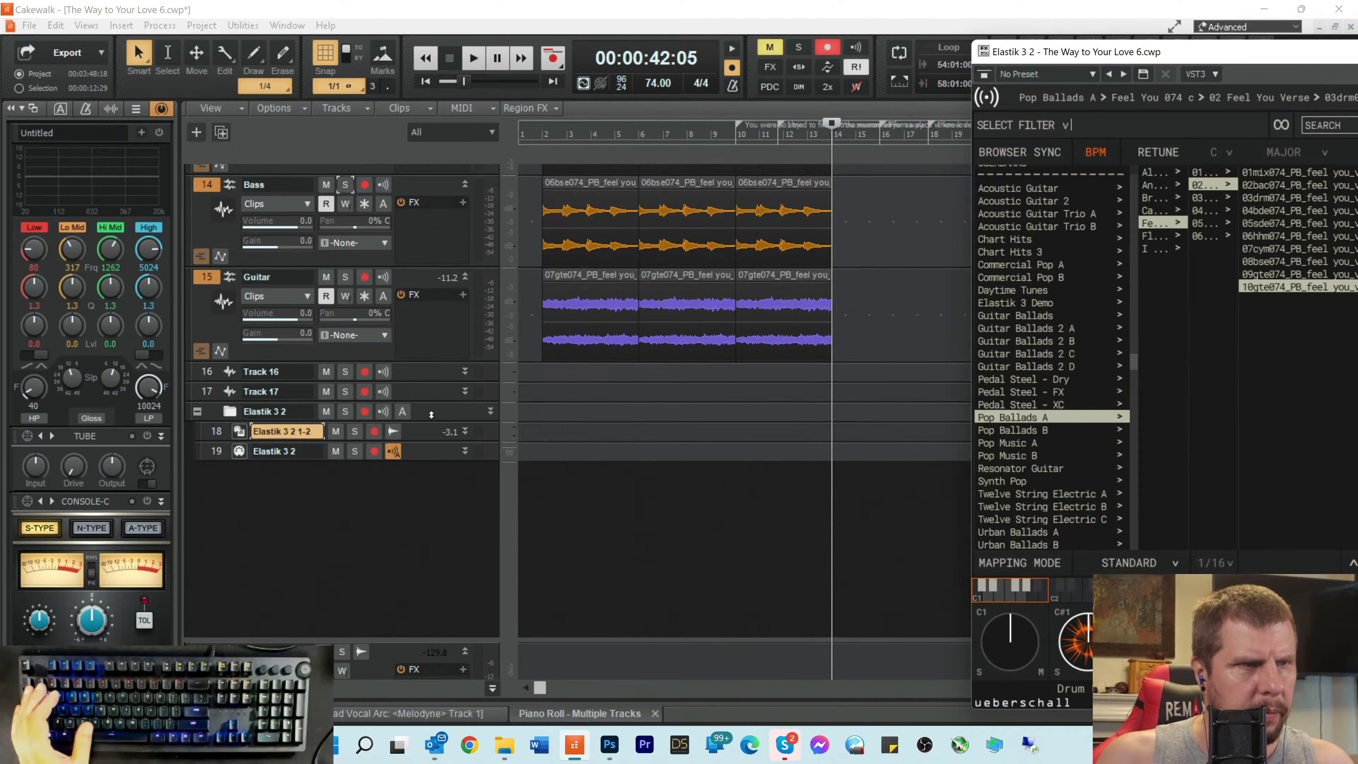
pyautogui.rightClick(432, 414)
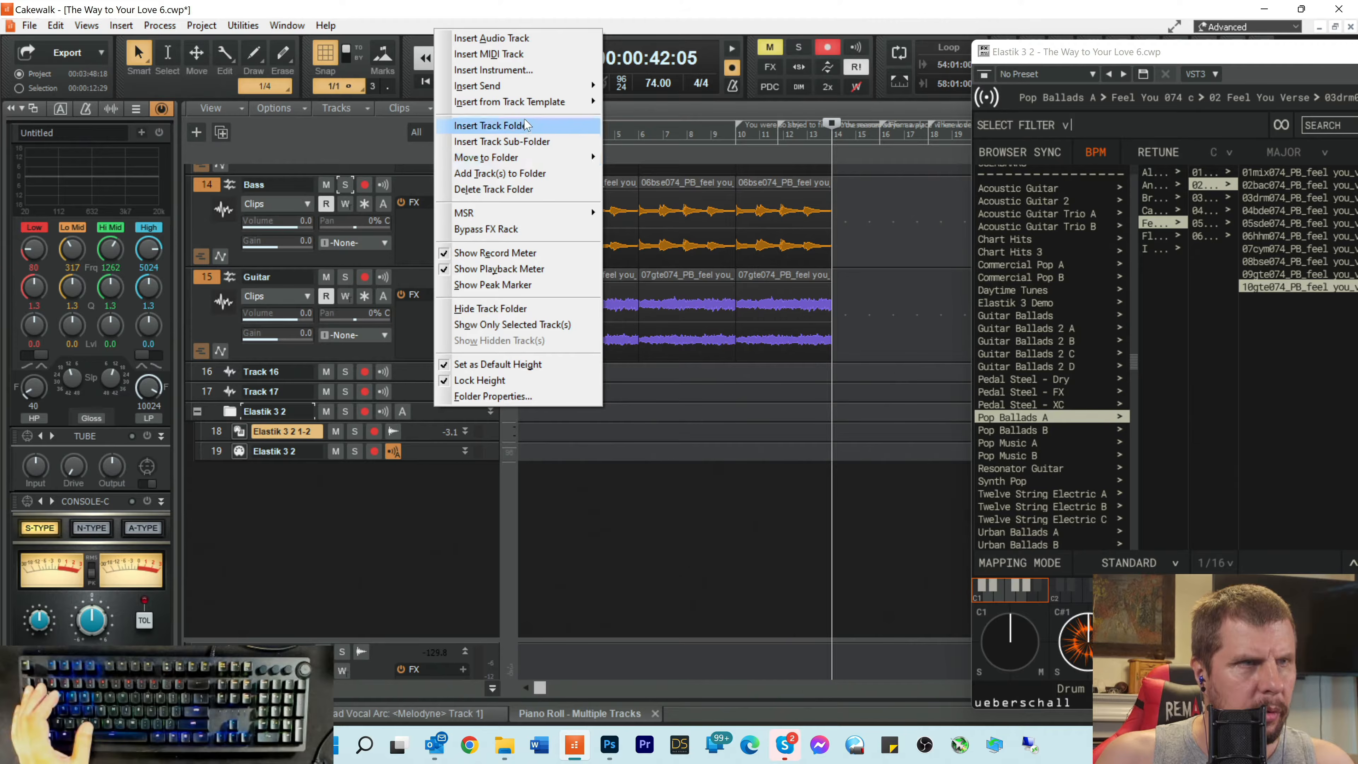
pyautogui.click(492, 38)
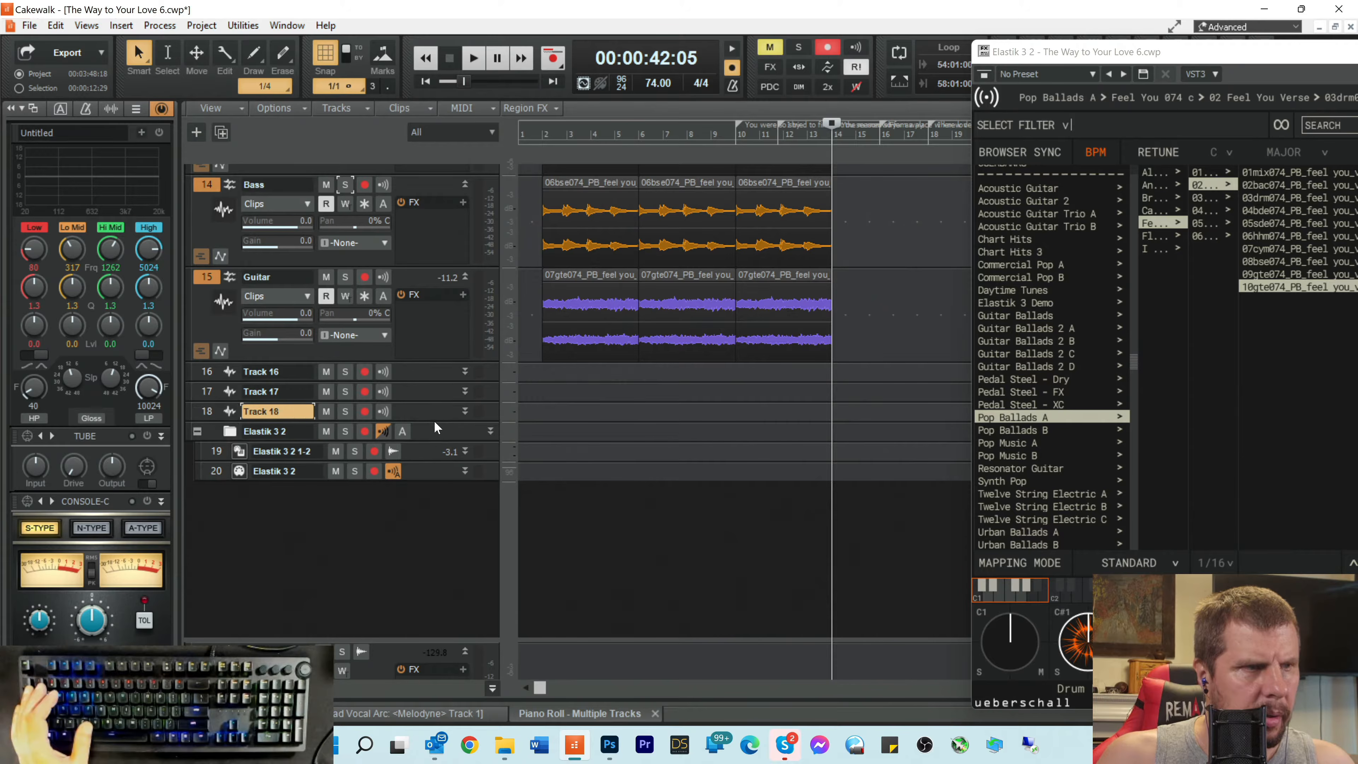
pyautogui.rightClick(431, 444)
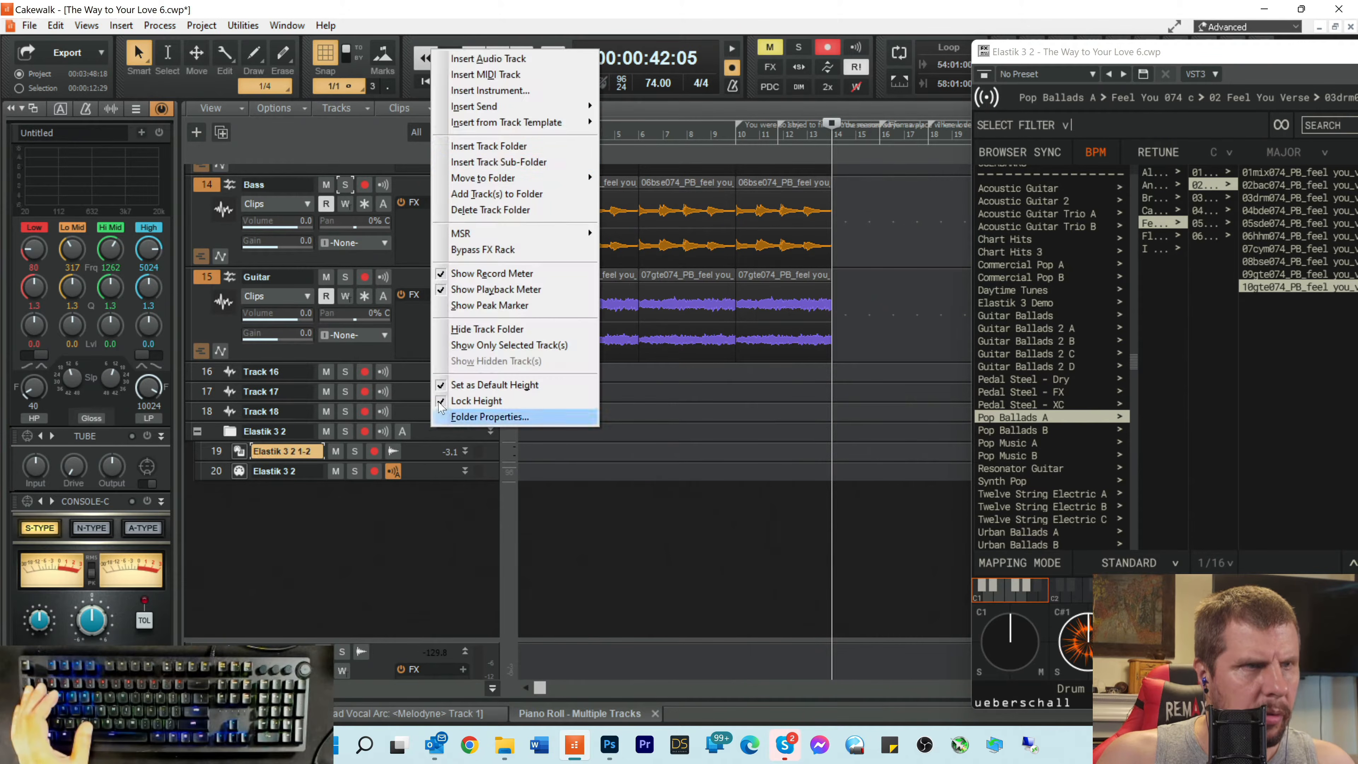
pyautogui.click(515, 56)
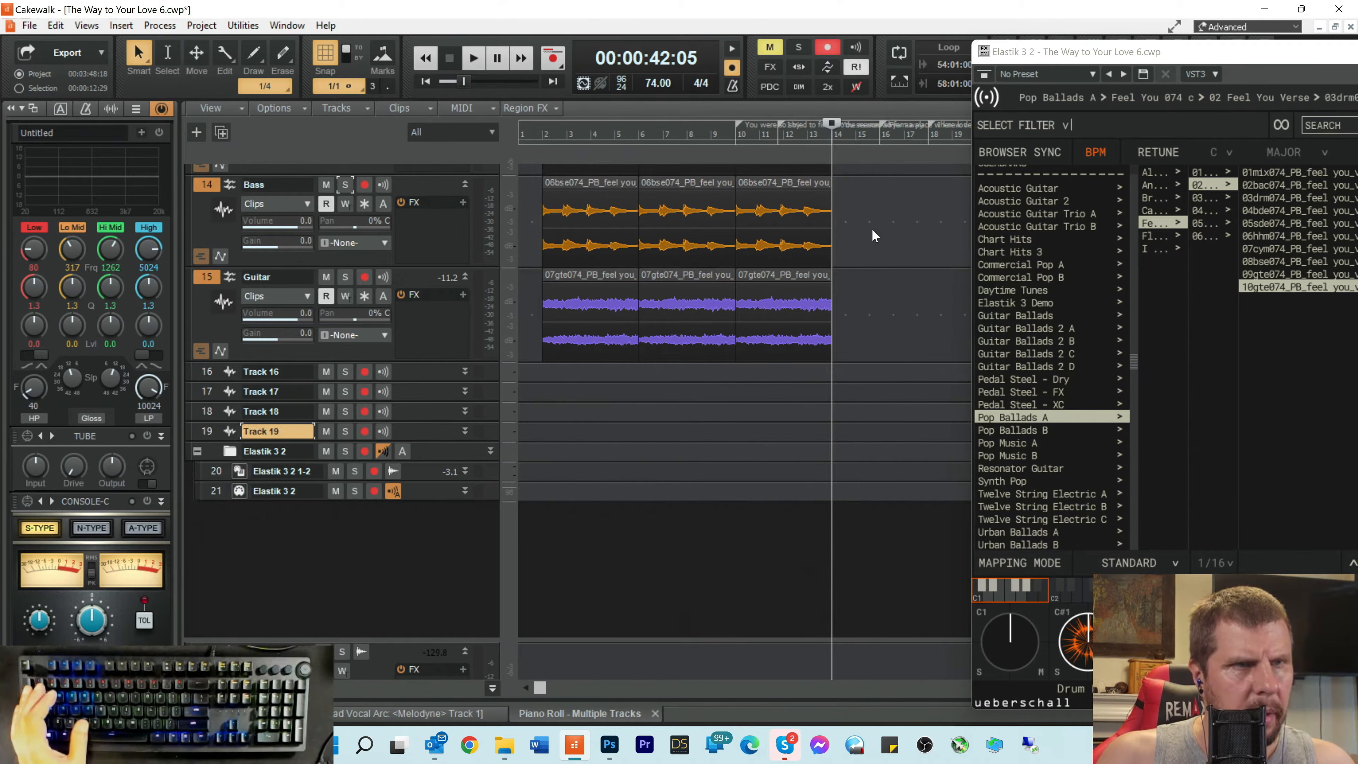
# Step: Try to place the verse Drum Loop directly on the Drums track after the intro clips, and export the loop from Elastik
pyautogui.scroll(5, 727, 243)
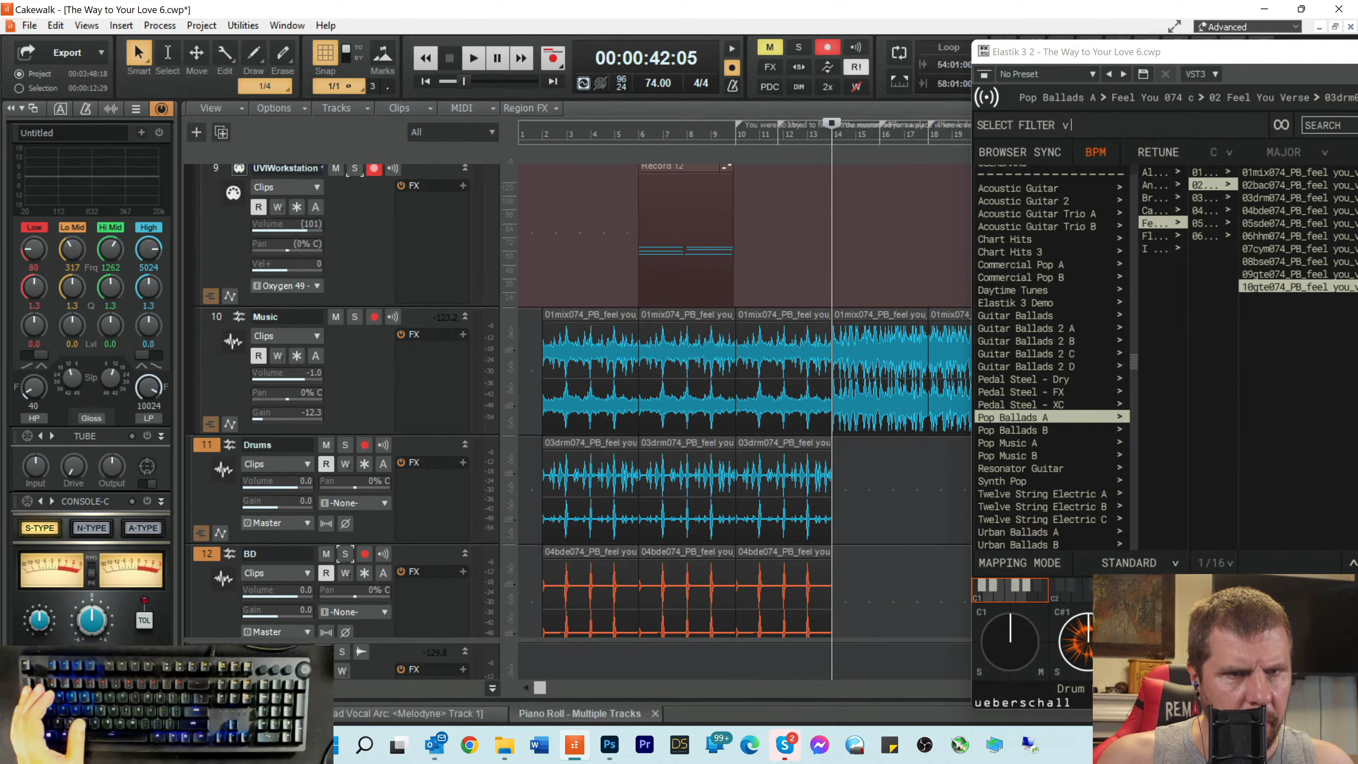
pyautogui.moveTo(1092, 646); pyautogui.dragTo(861, 491)
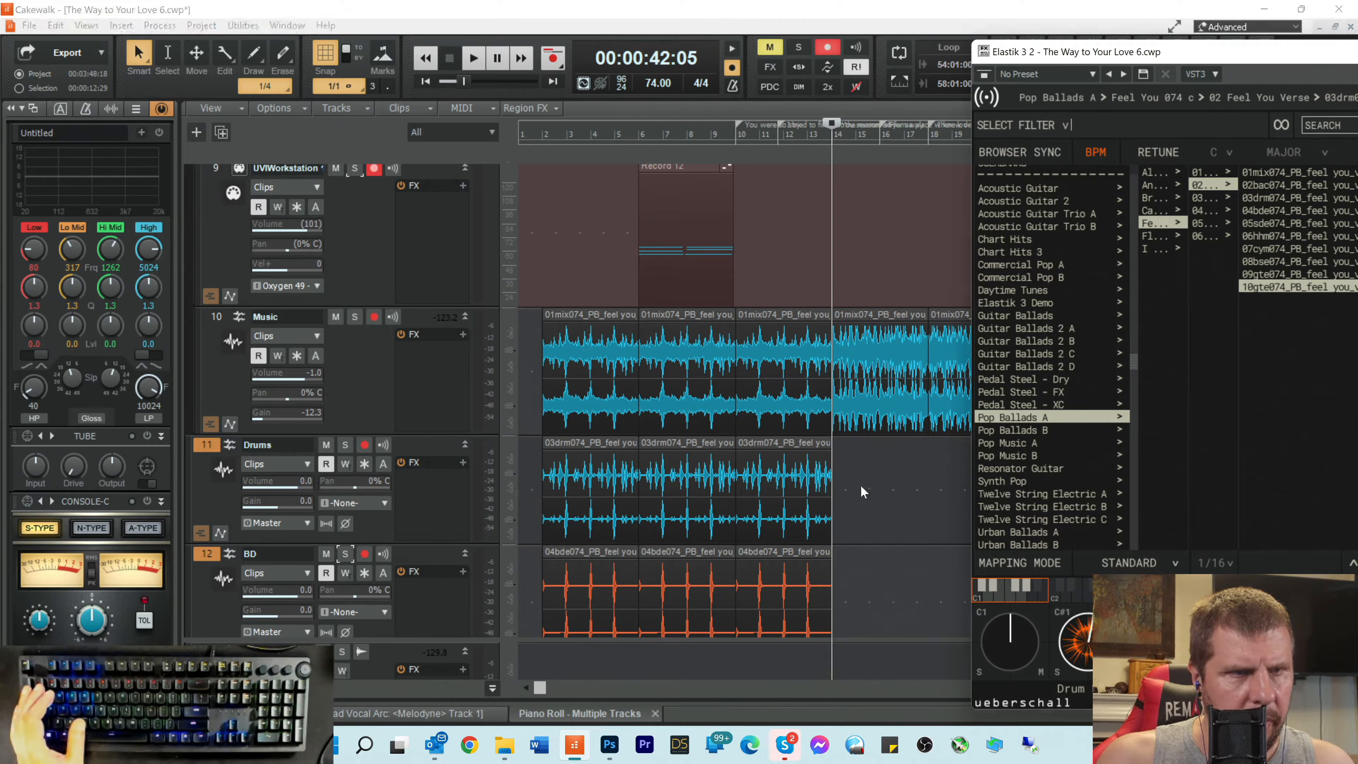
pyautogui.rightClick(1087, 653)
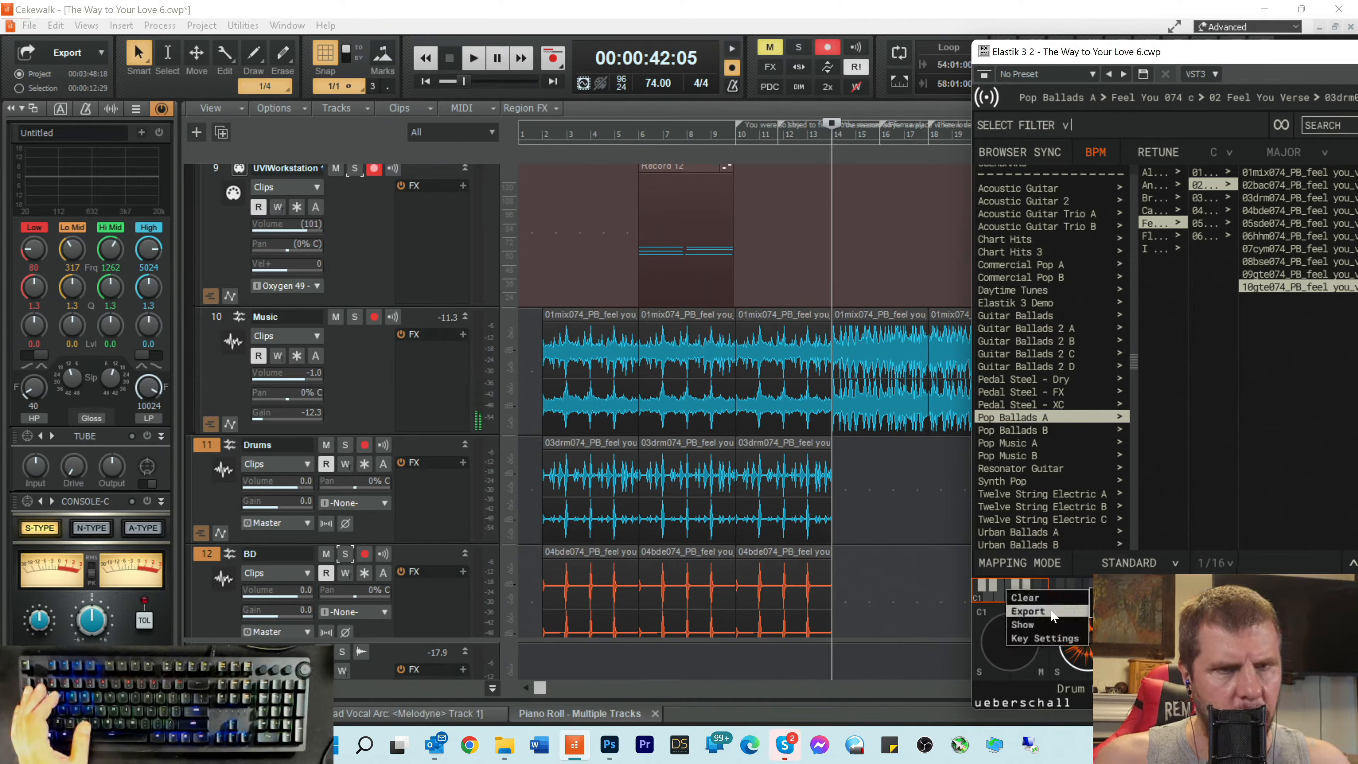
pyautogui.click(1027, 610)
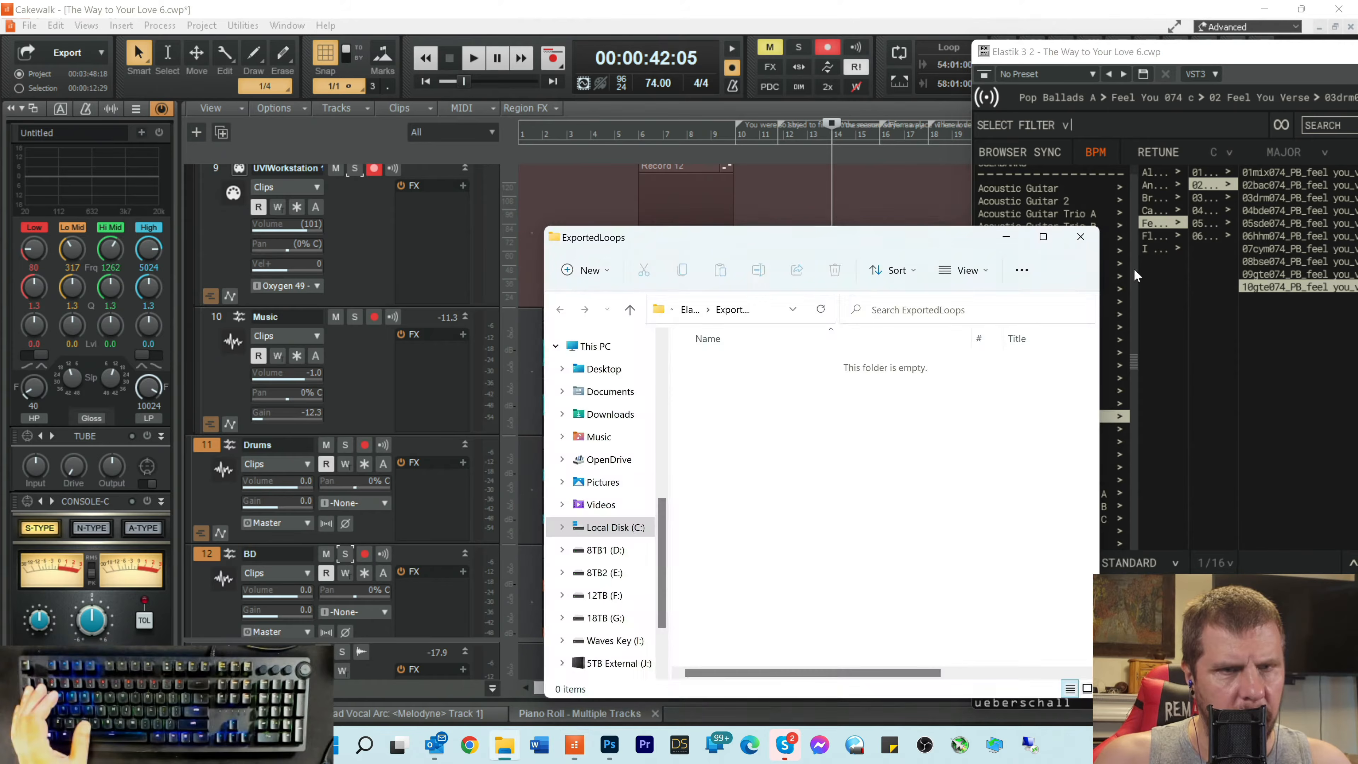
# Step: Bring the Elastik window back over the tracks and export the E-Bassdrum verse loop from key D1
pyautogui.moveTo(1116, 53); pyautogui.dragTo(627, 33)
pyautogui.rightClick(680, 645)
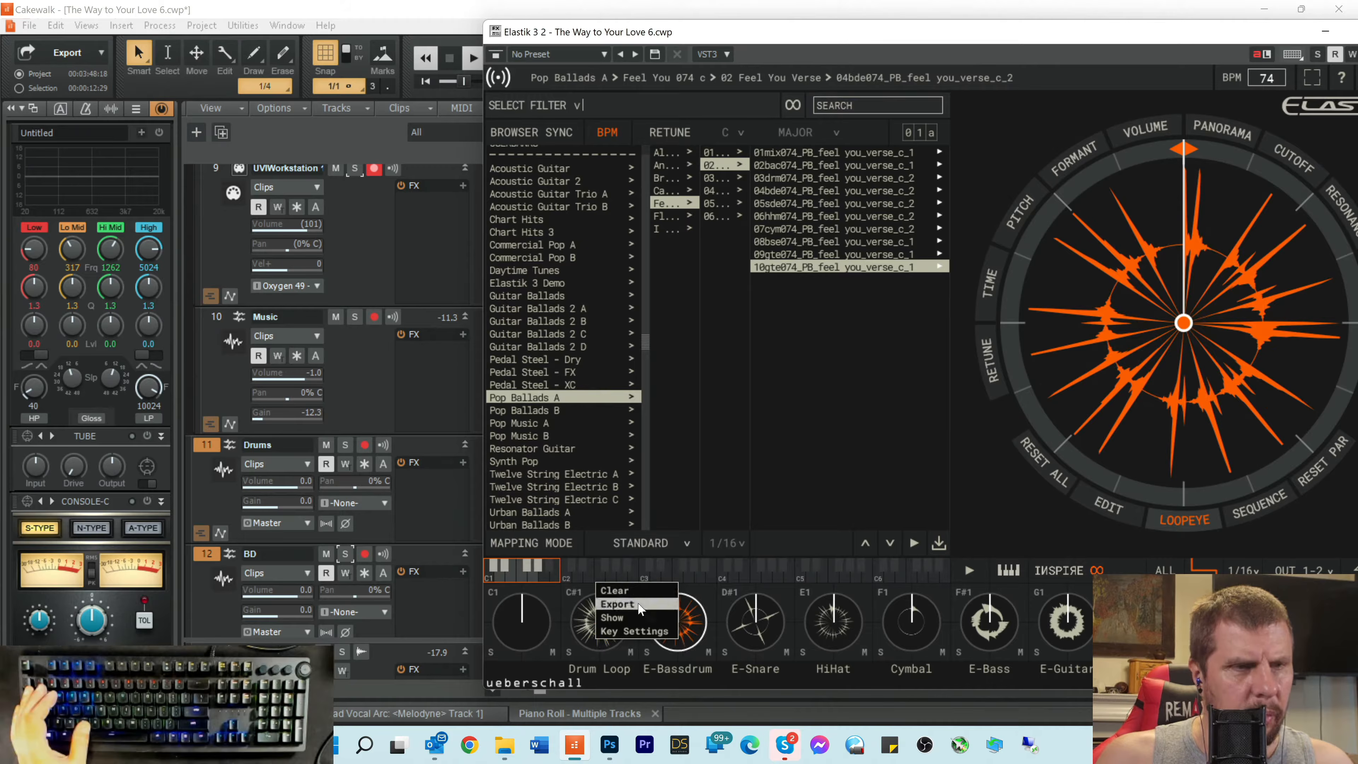
pyautogui.moveTo(639, 605)
pyautogui.click(731, 595)
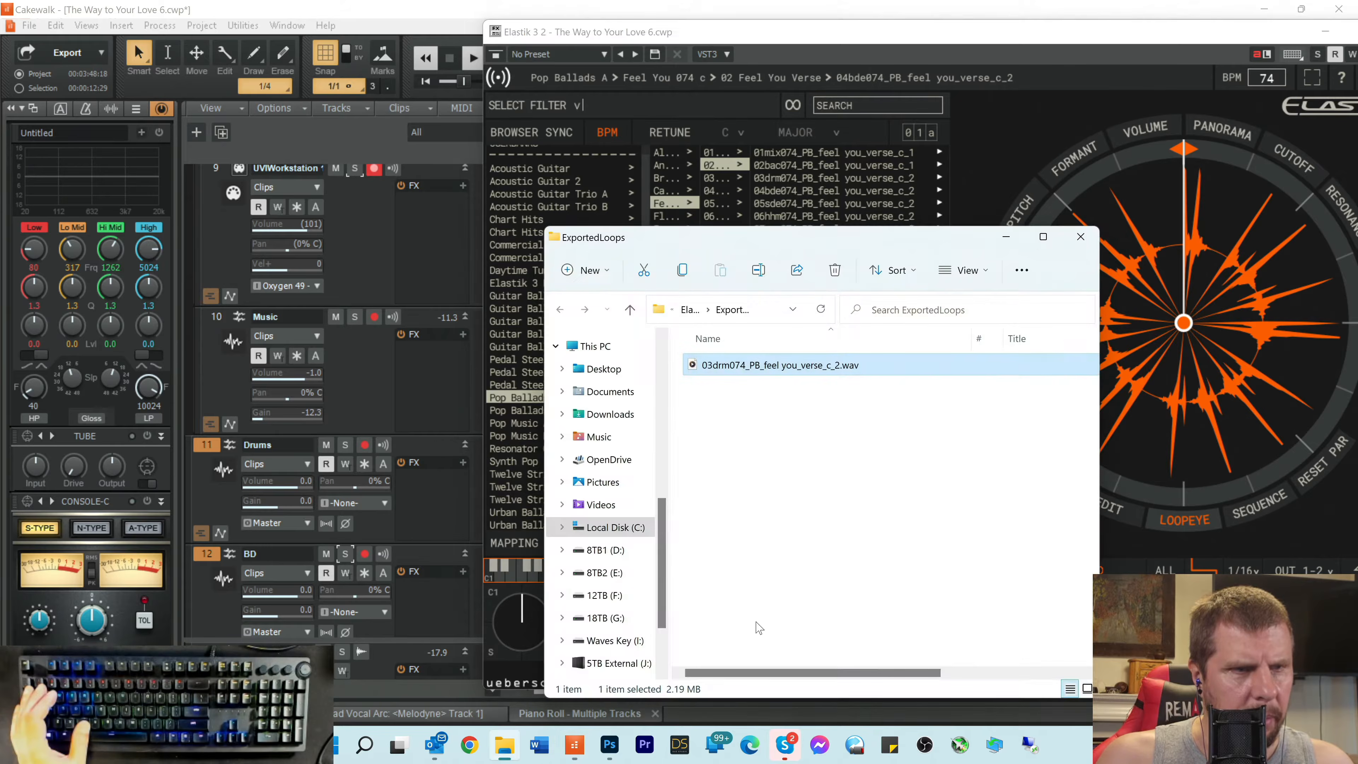
pyautogui.click(858, 42)
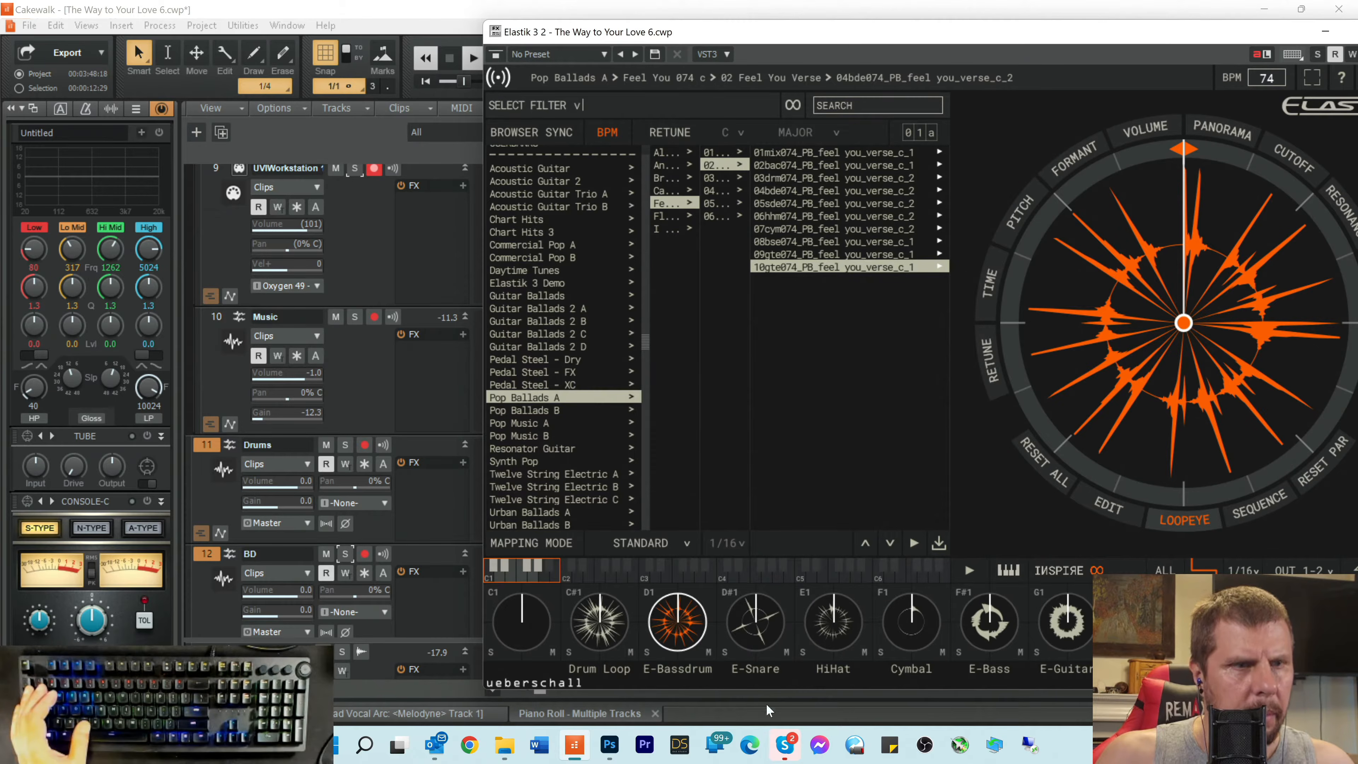
# Step: Clear the E-Snare loop from key D#1 and load 05sde074_PB_feel you_verse_c_2 back onto it
pyautogui.rightClick(754, 649)
pyautogui.moveTo(725, 603)
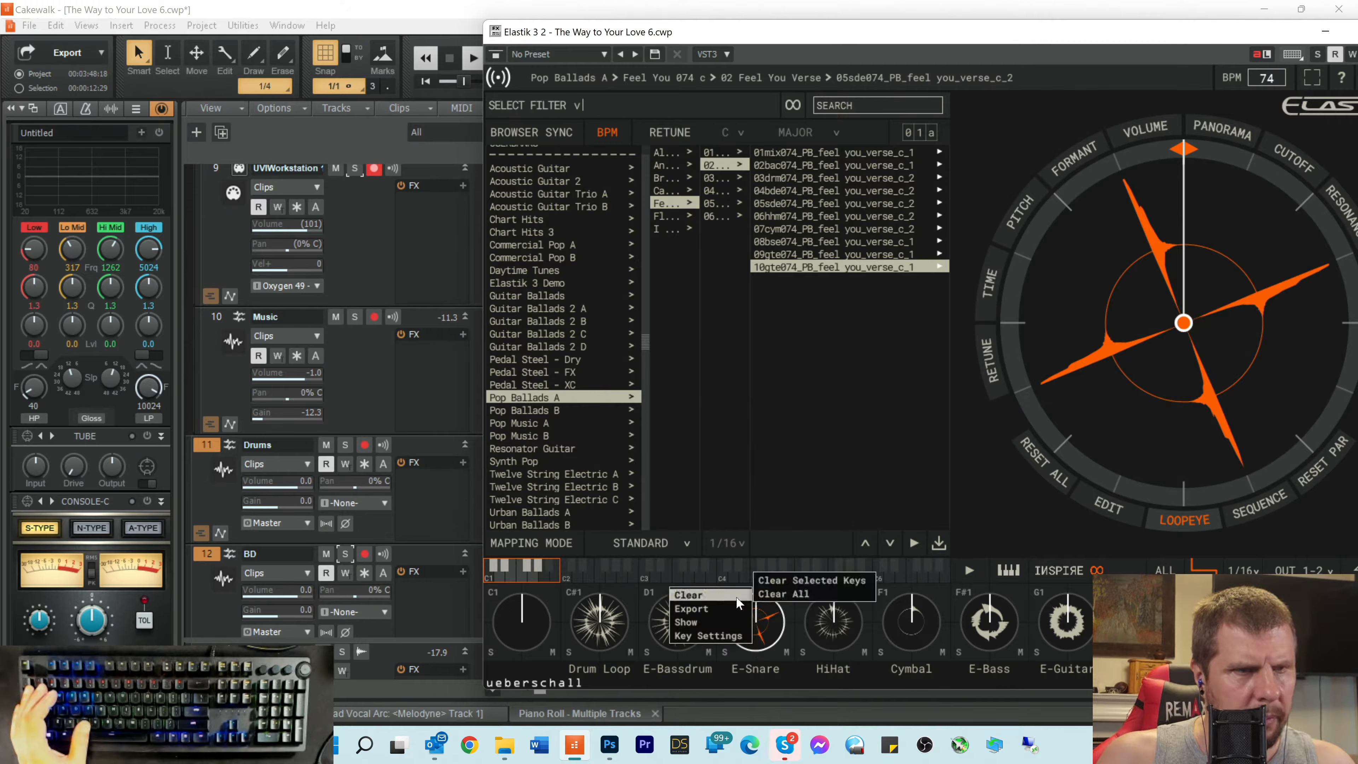
pyautogui.click(810, 581)
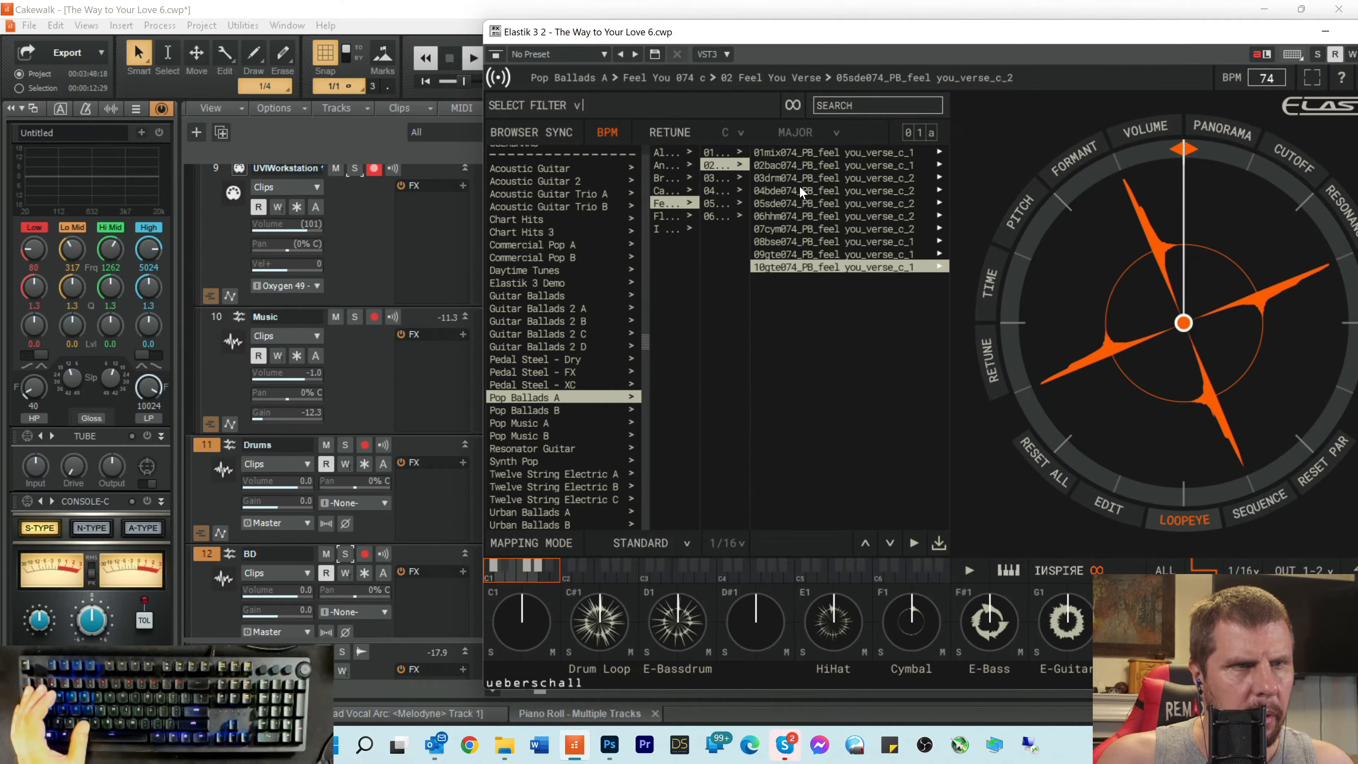
pyautogui.moveTo(806, 203); pyautogui.dragTo(762, 610)
# Step: Export the E-Snare verse loop from key D#1 and the HiHat verse loop from key E1
pyautogui.rightClick(759, 629)
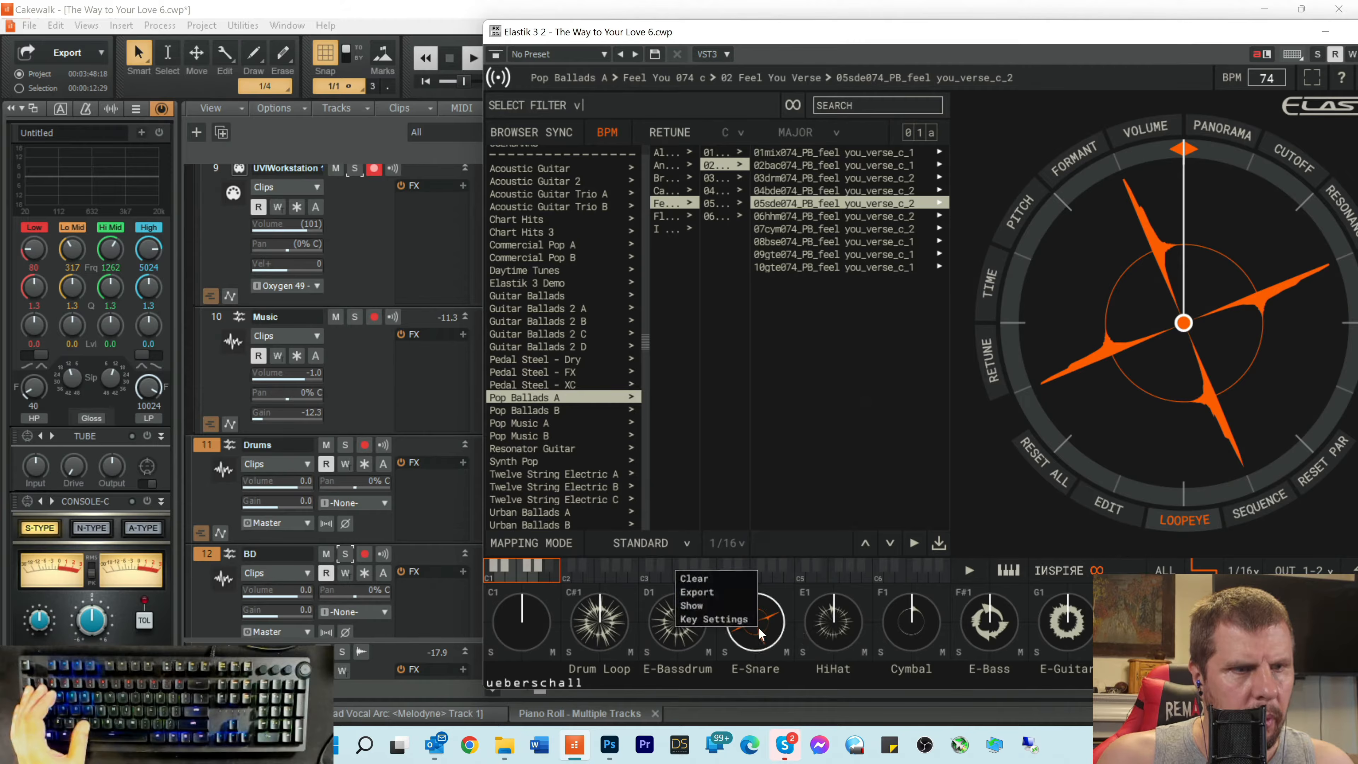
pyautogui.moveTo(707, 593)
pyautogui.click(802, 580)
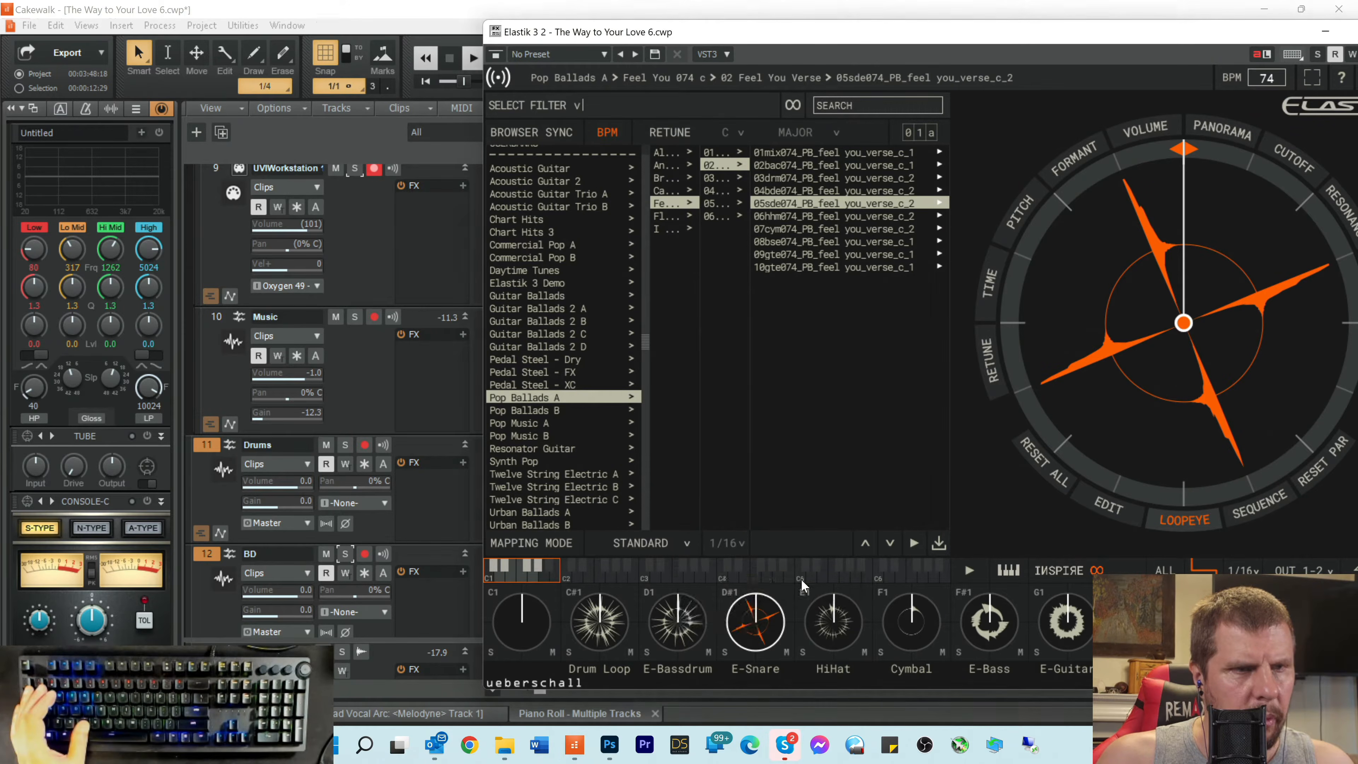
pyautogui.click(832, 49)
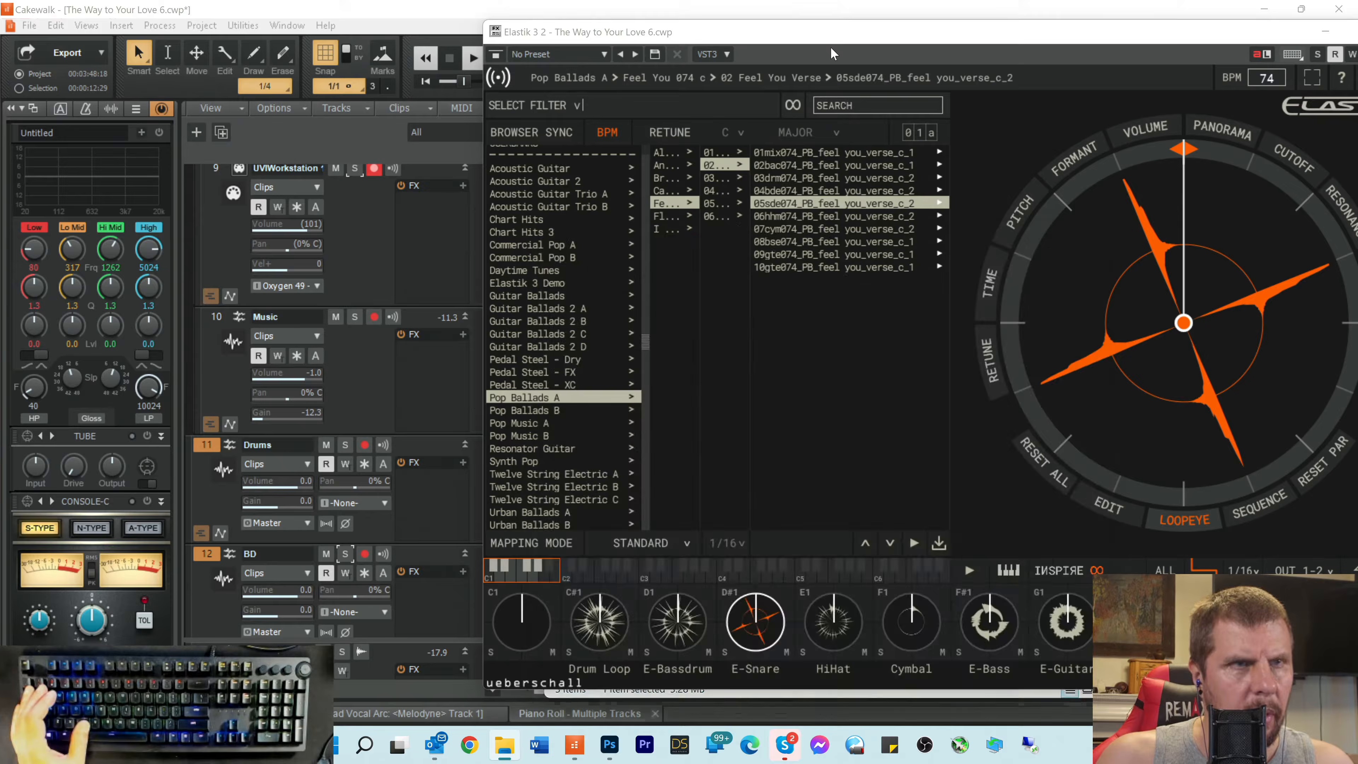
pyautogui.rightClick(846, 634)
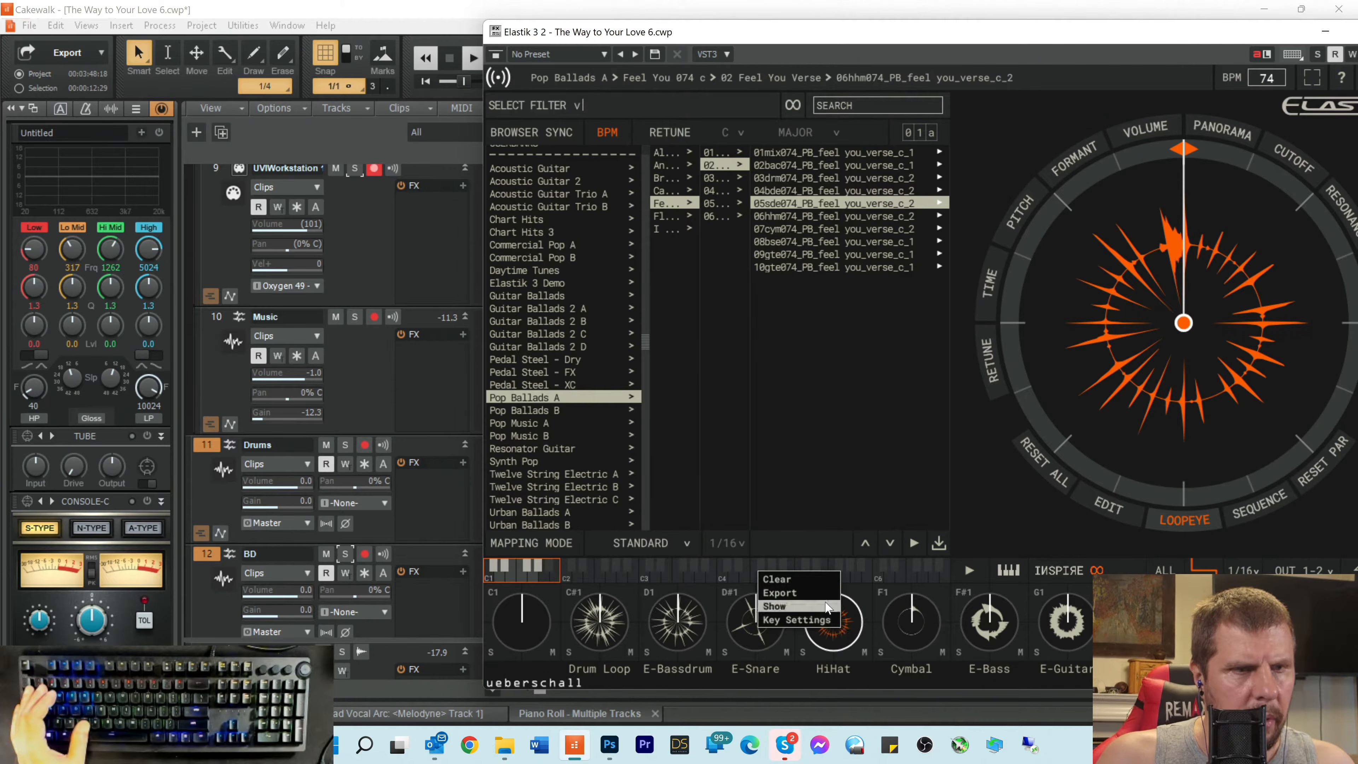
pyautogui.moveTo(813, 594)
pyautogui.click(896, 588)
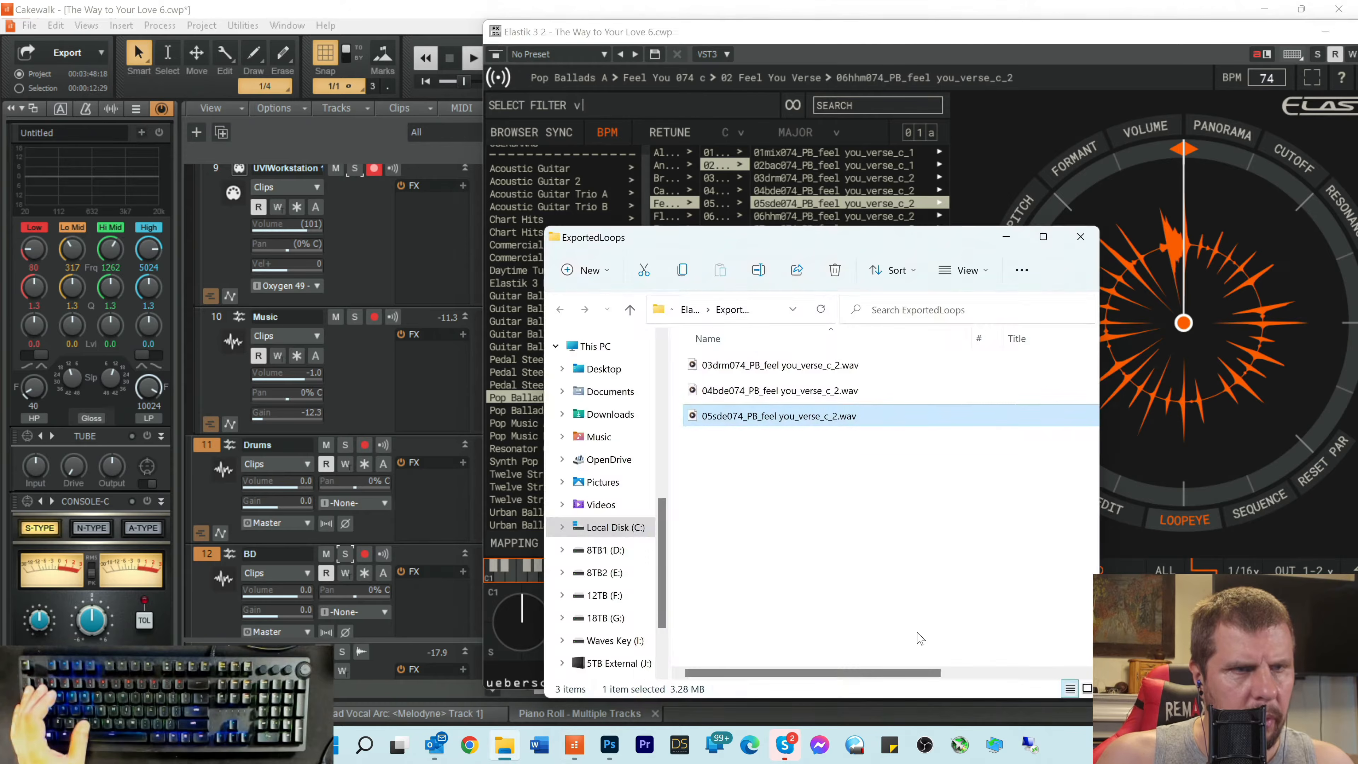
pyautogui.click(877, 35)
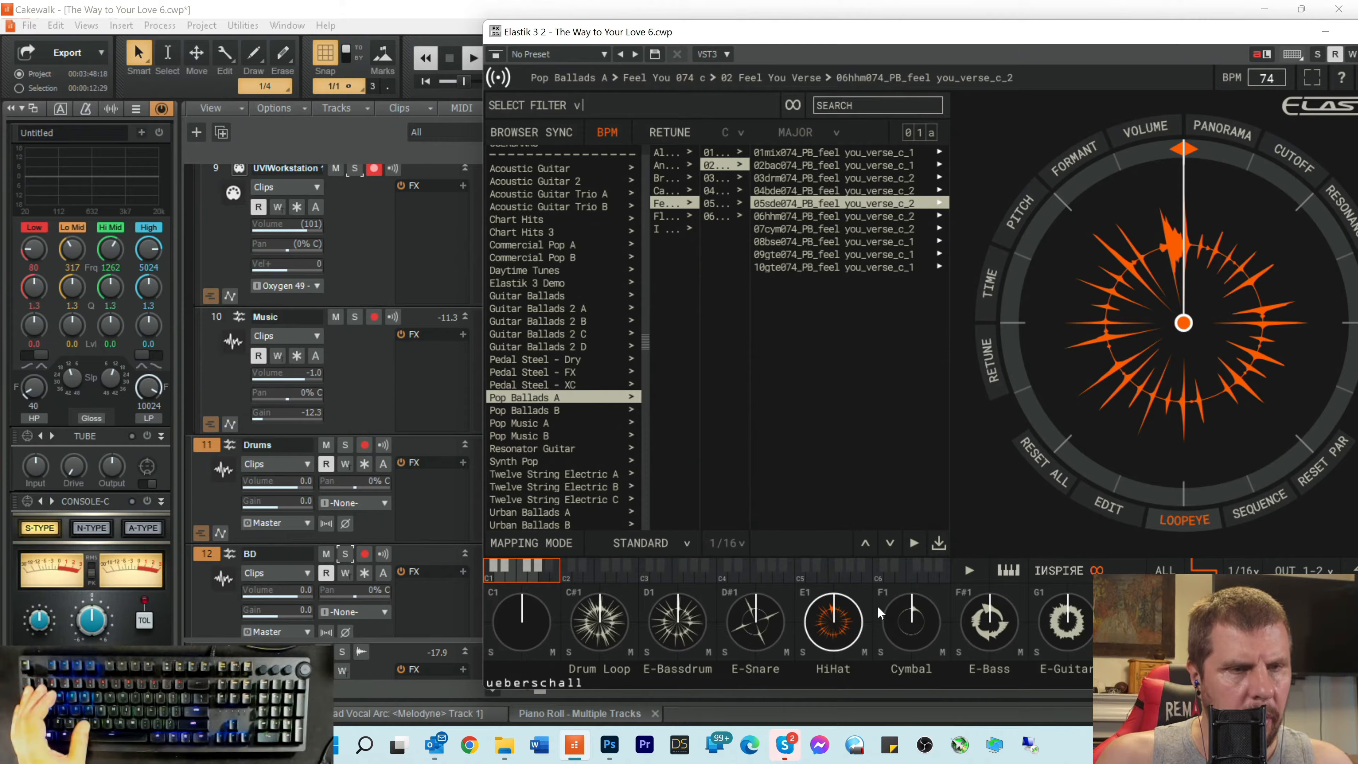
# Step: Export the original Cymbal verse loop from key F1 and the E-Bass verse loop from key F#1
pyautogui.rightClick(908, 624)
pyautogui.moveTo(885, 594)
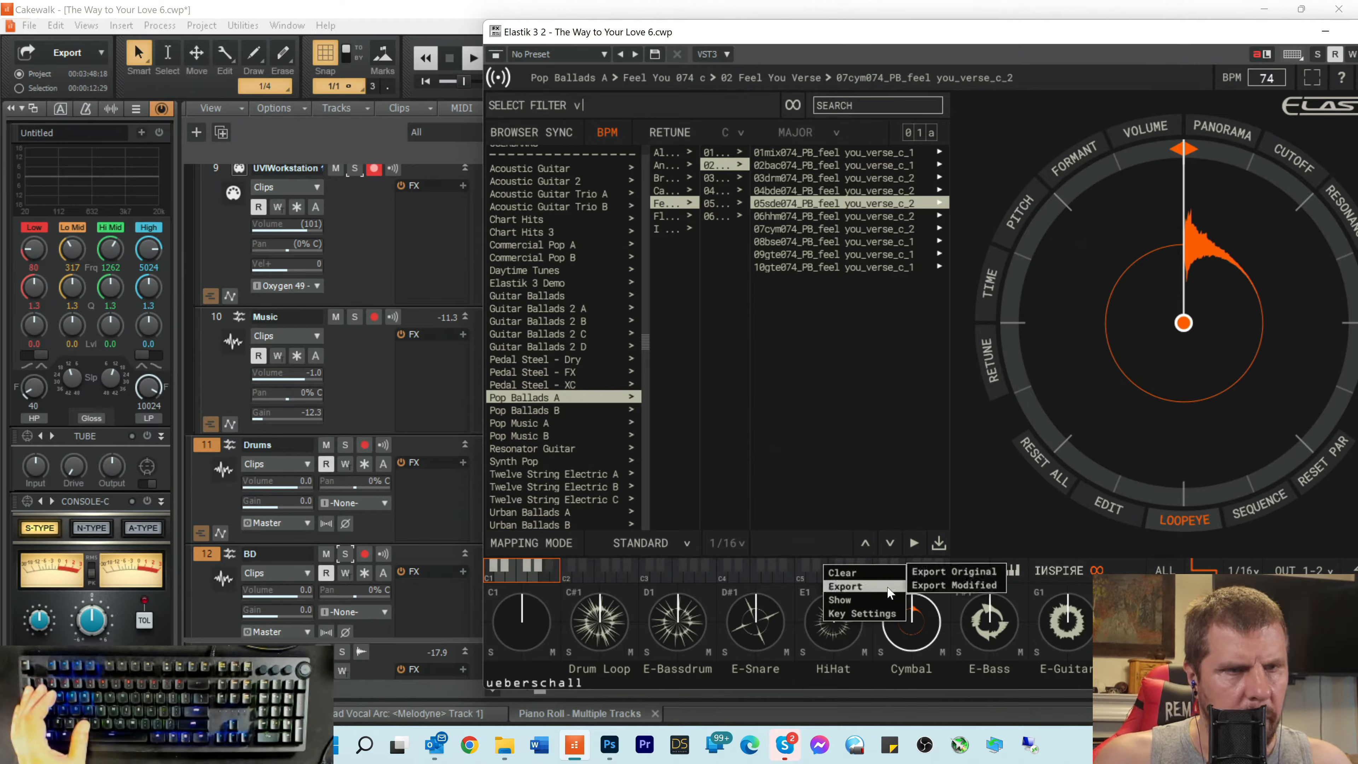
pyautogui.click(946, 571)
pyautogui.click(961, 35)
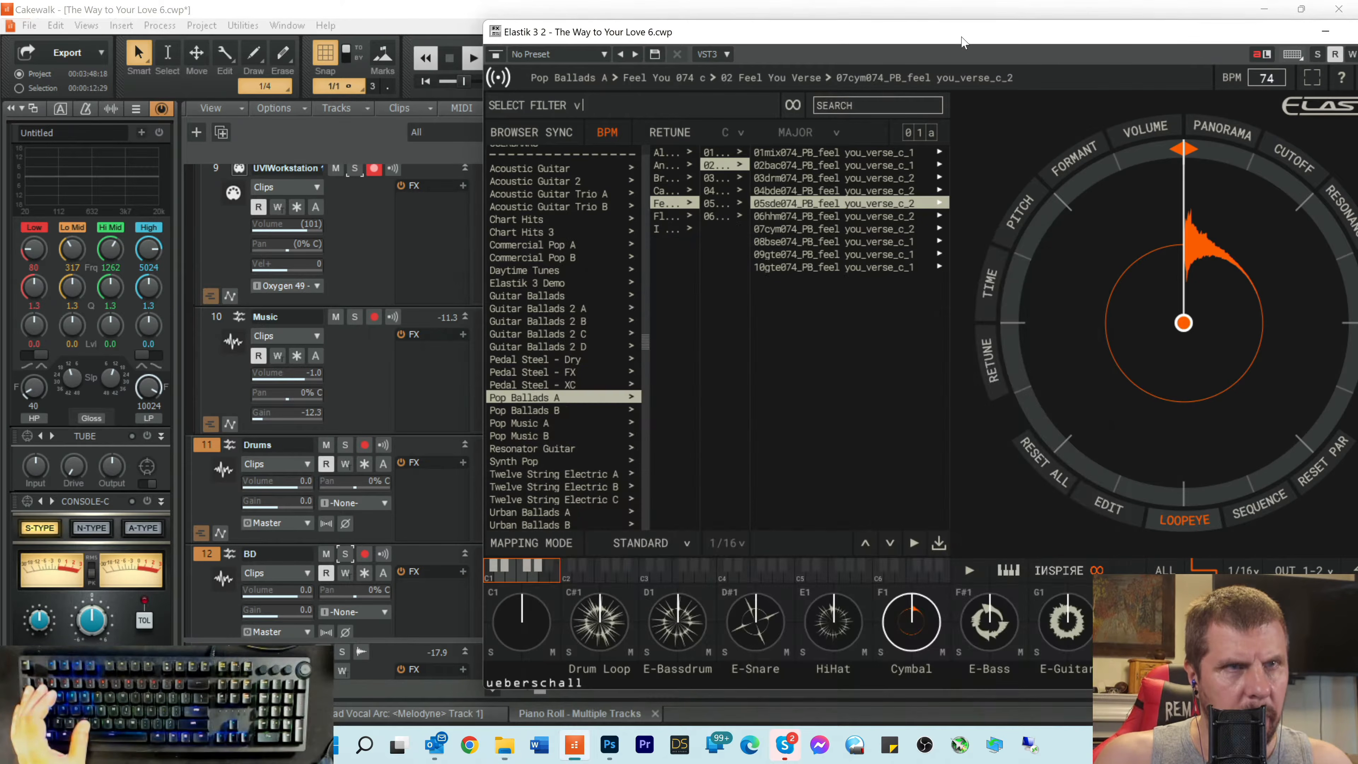
pyautogui.rightClick(990, 640)
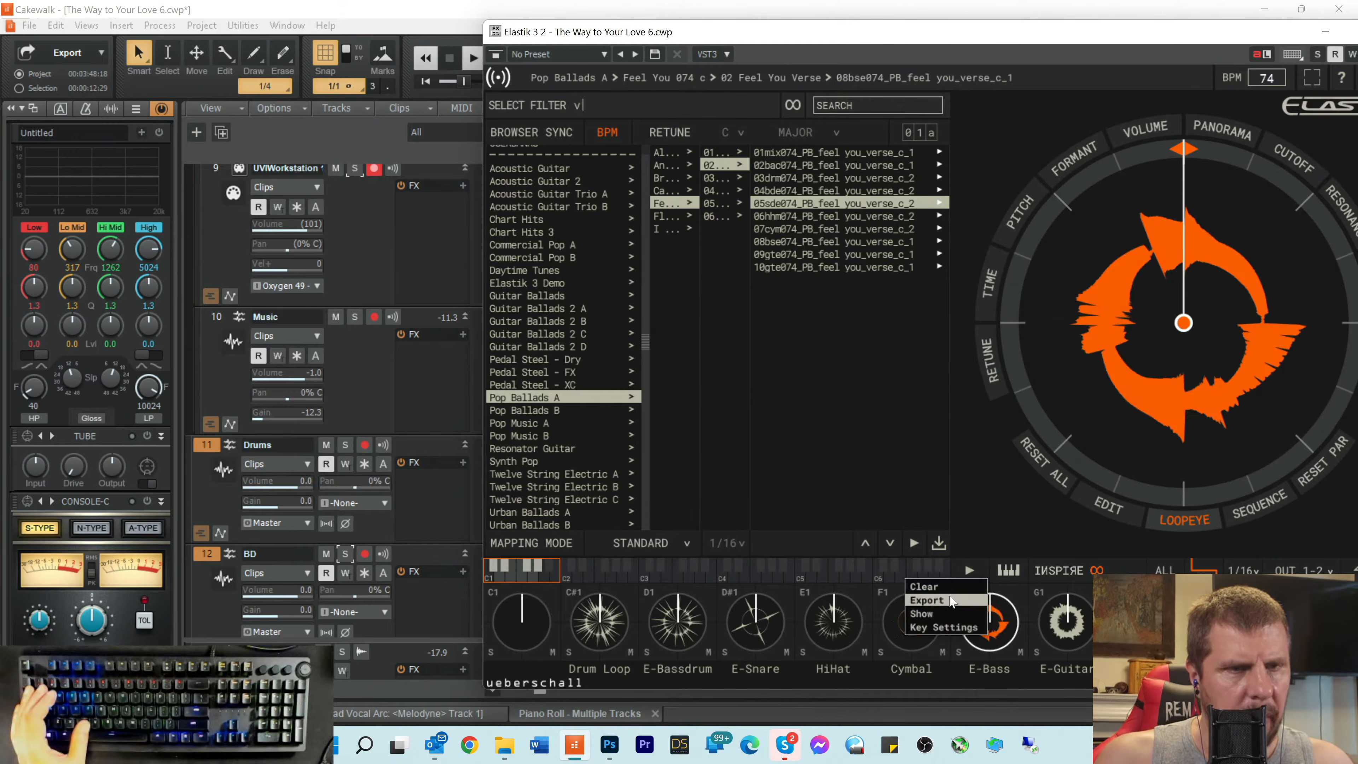
pyautogui.moveTo(951, 600)
pyautogui.click(1017, 588)
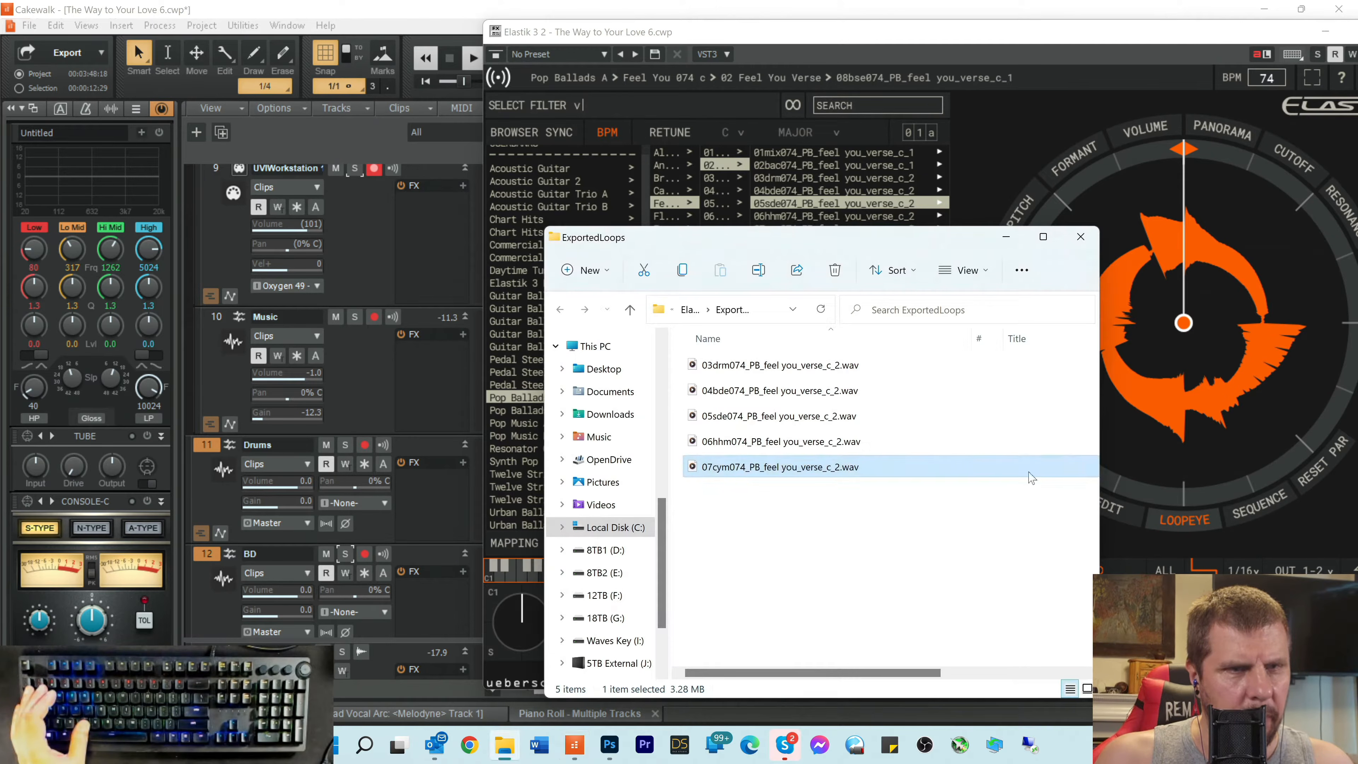
pyautogui.click(996, 53)
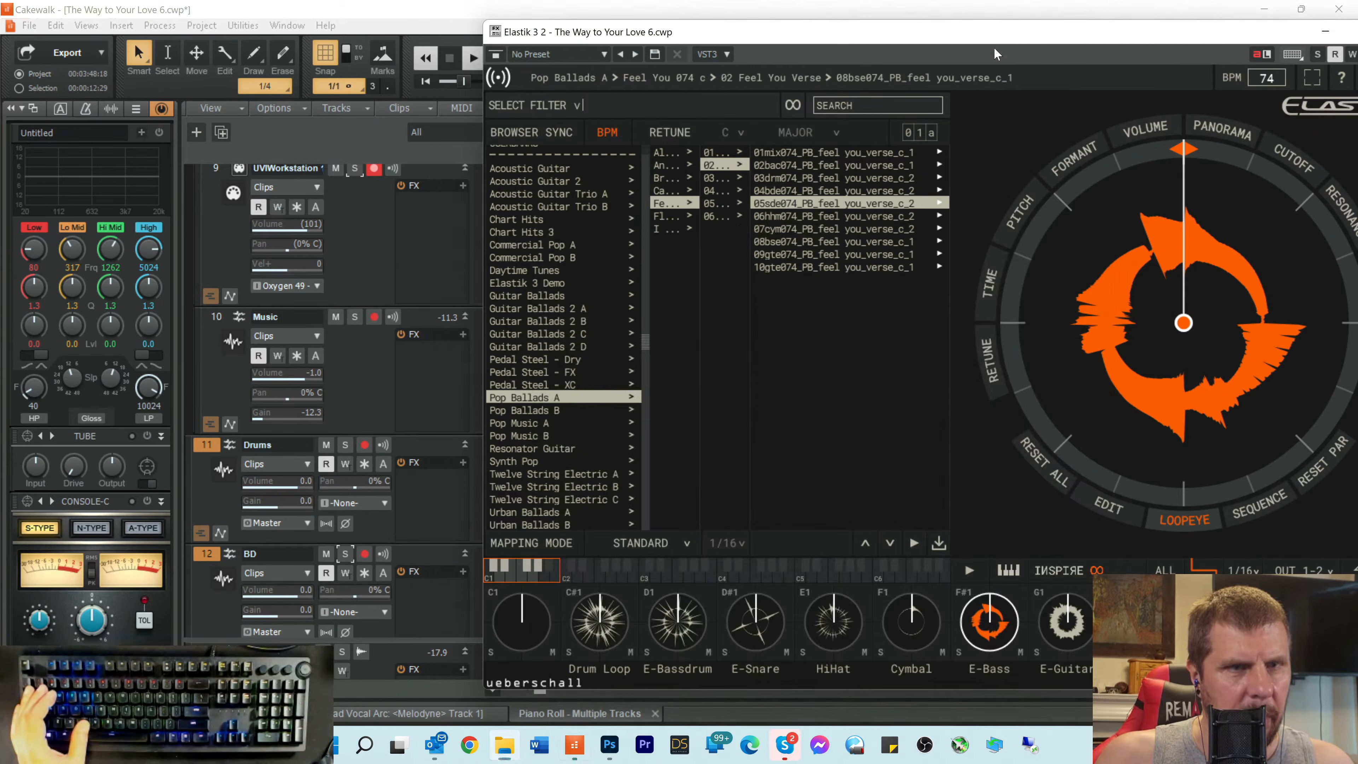
# Step: Export the E-Guitar verse loops from keys G1 and G#1 and check the ExportedLoops folder for the files
pyautogui.rightClick(1071, 634)
pyautogui.moveTo(1037, 595)
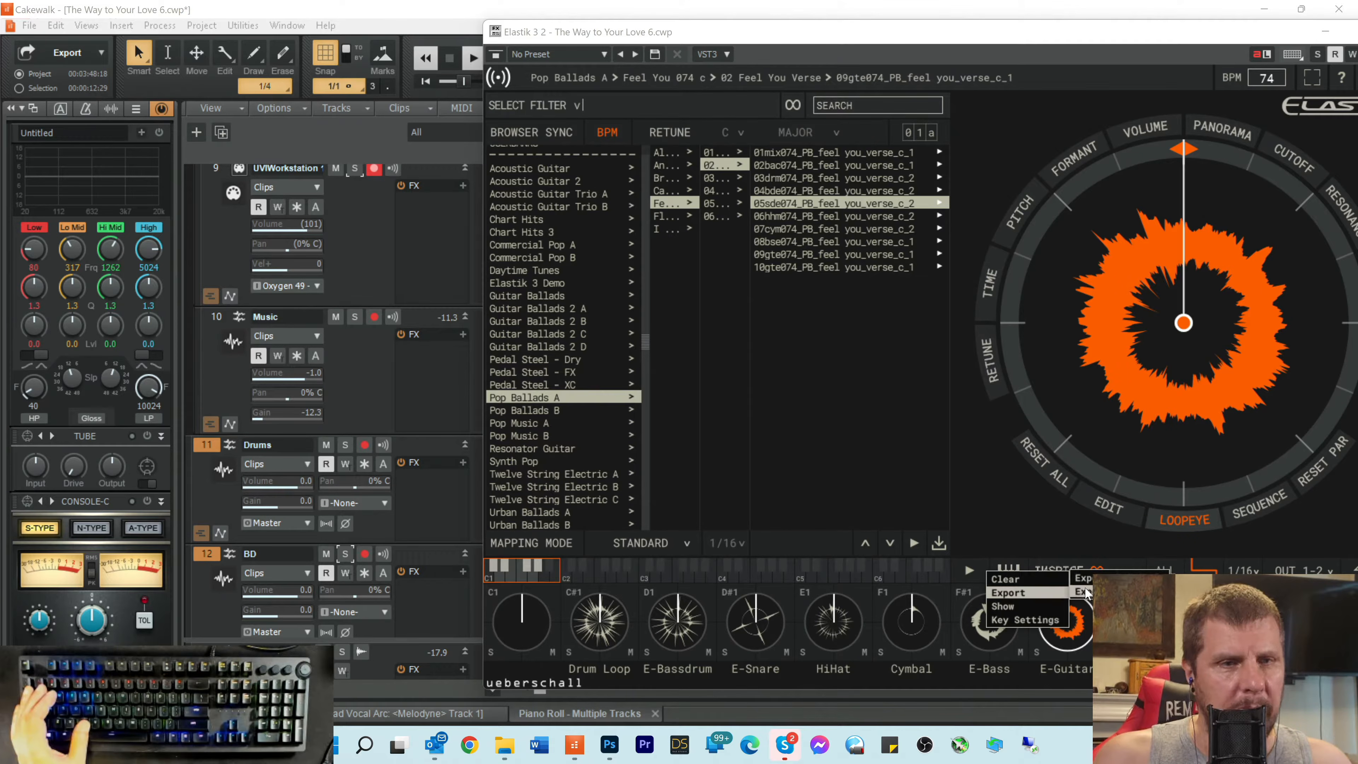
pyautogui.click(1102, 578)
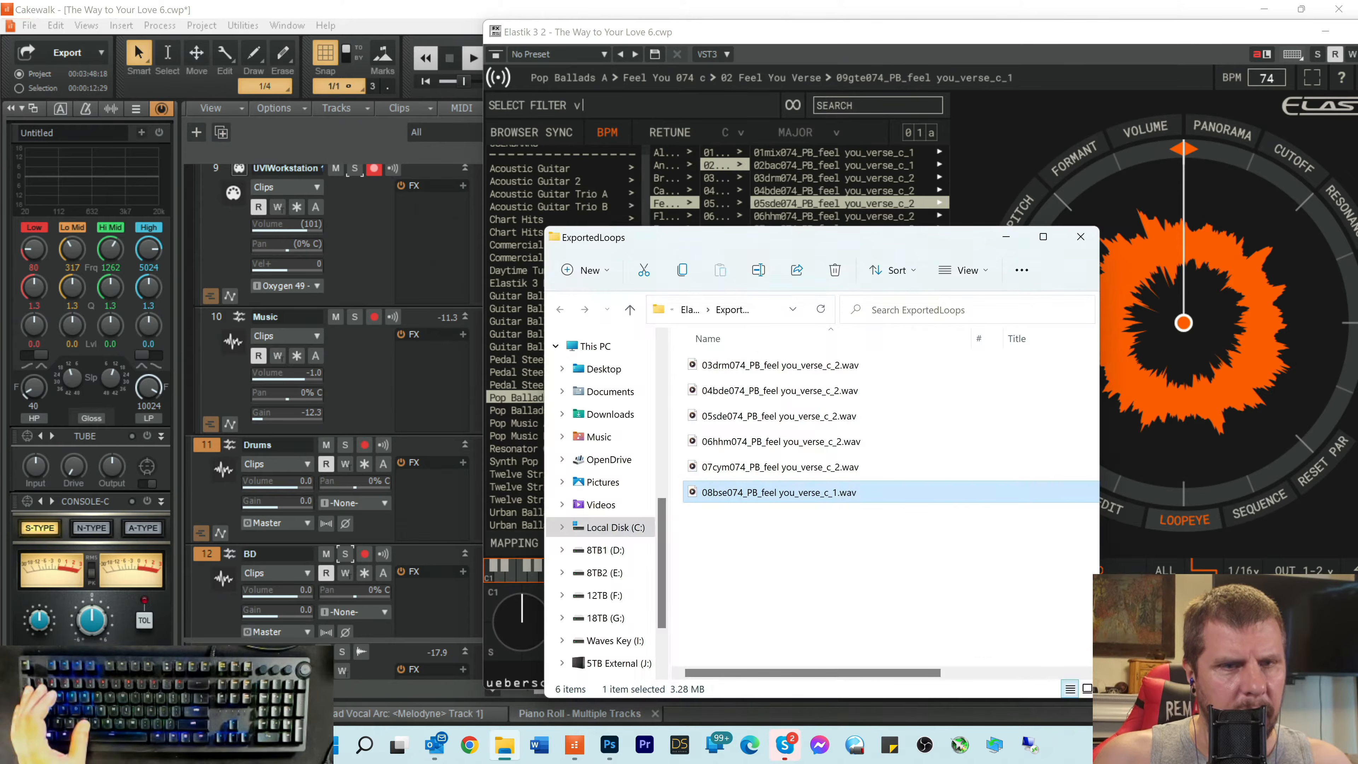
pyautogui.rightClick(1148, 632)
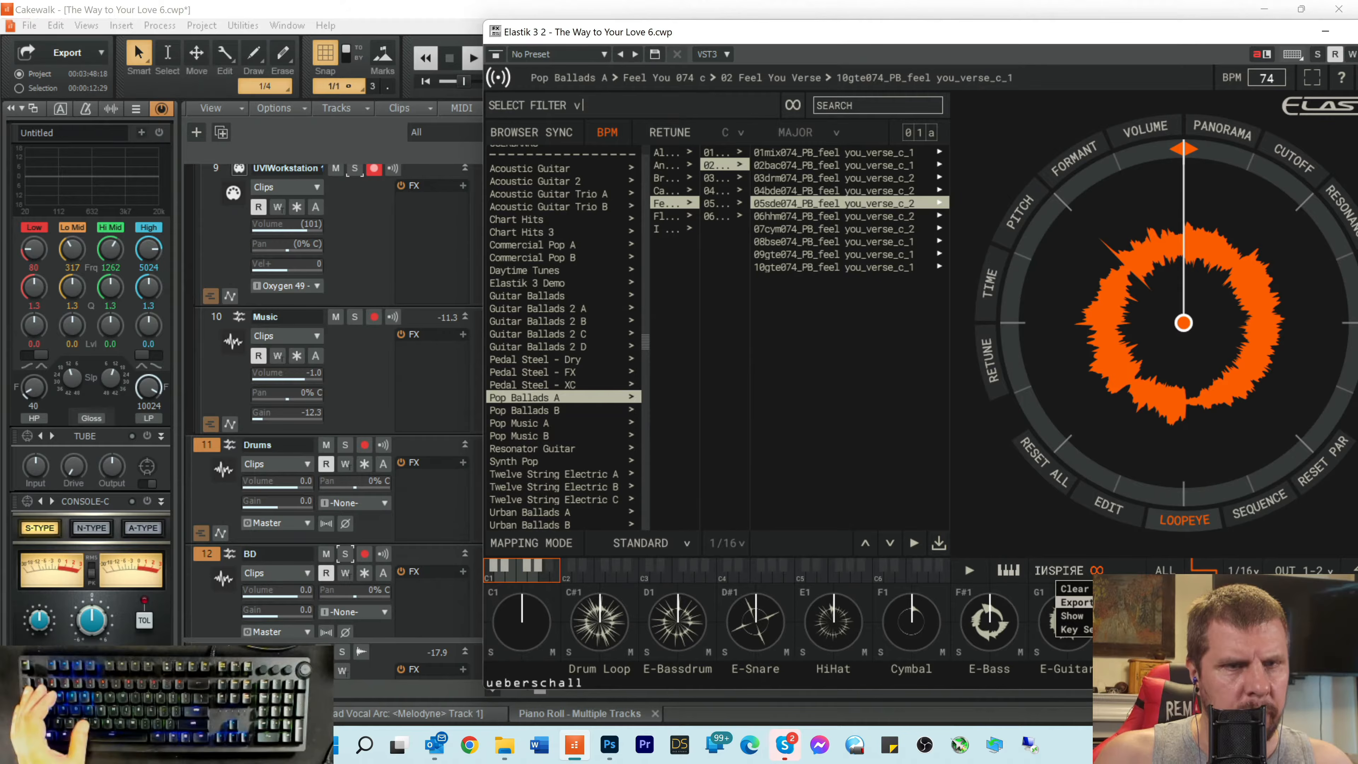
pyautogui.click(1096, 603)
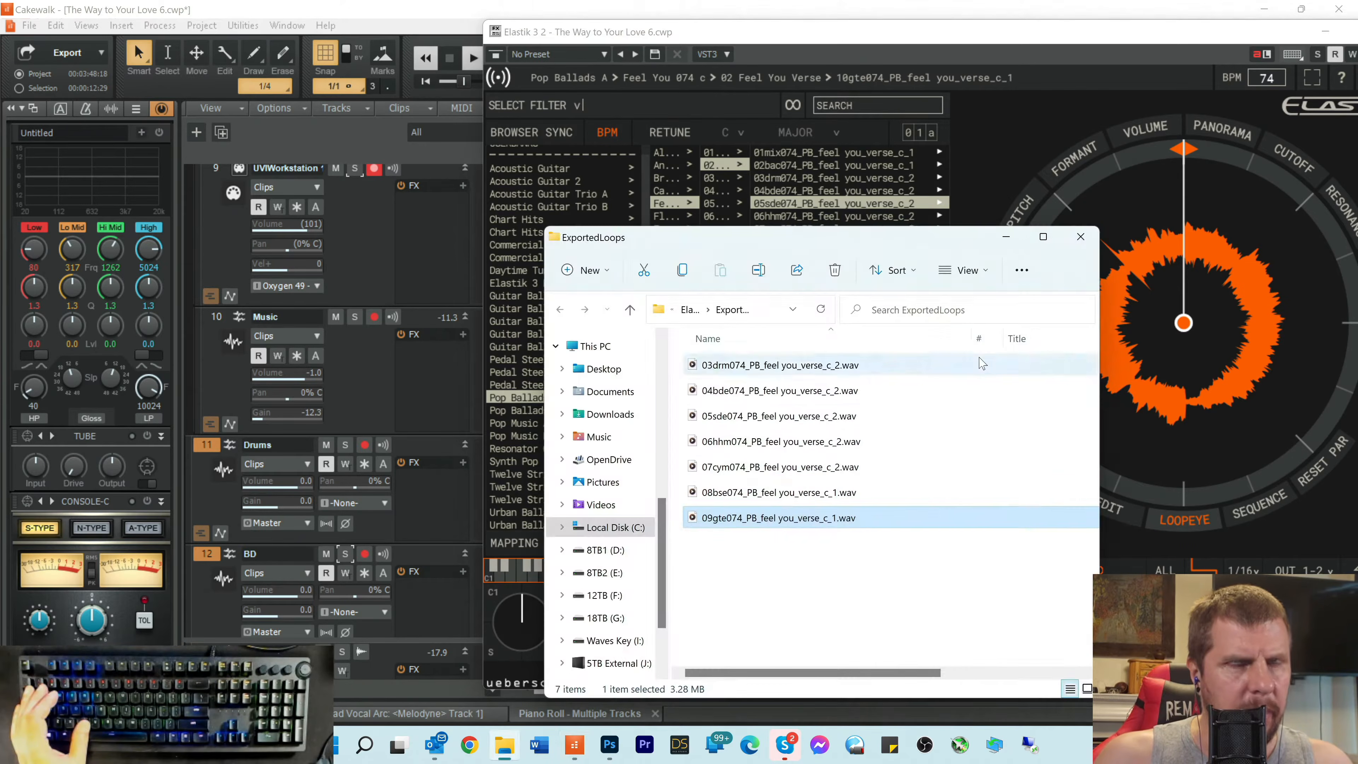
pyautogui.click(848, 41)
pyautogui.moveTo(848, 41)
pyautogui.mouseDown()
pyautogui.moveTo(1355, 38)
pyautogui.moveTo(843, 28)
pyautogui.mouseUp()
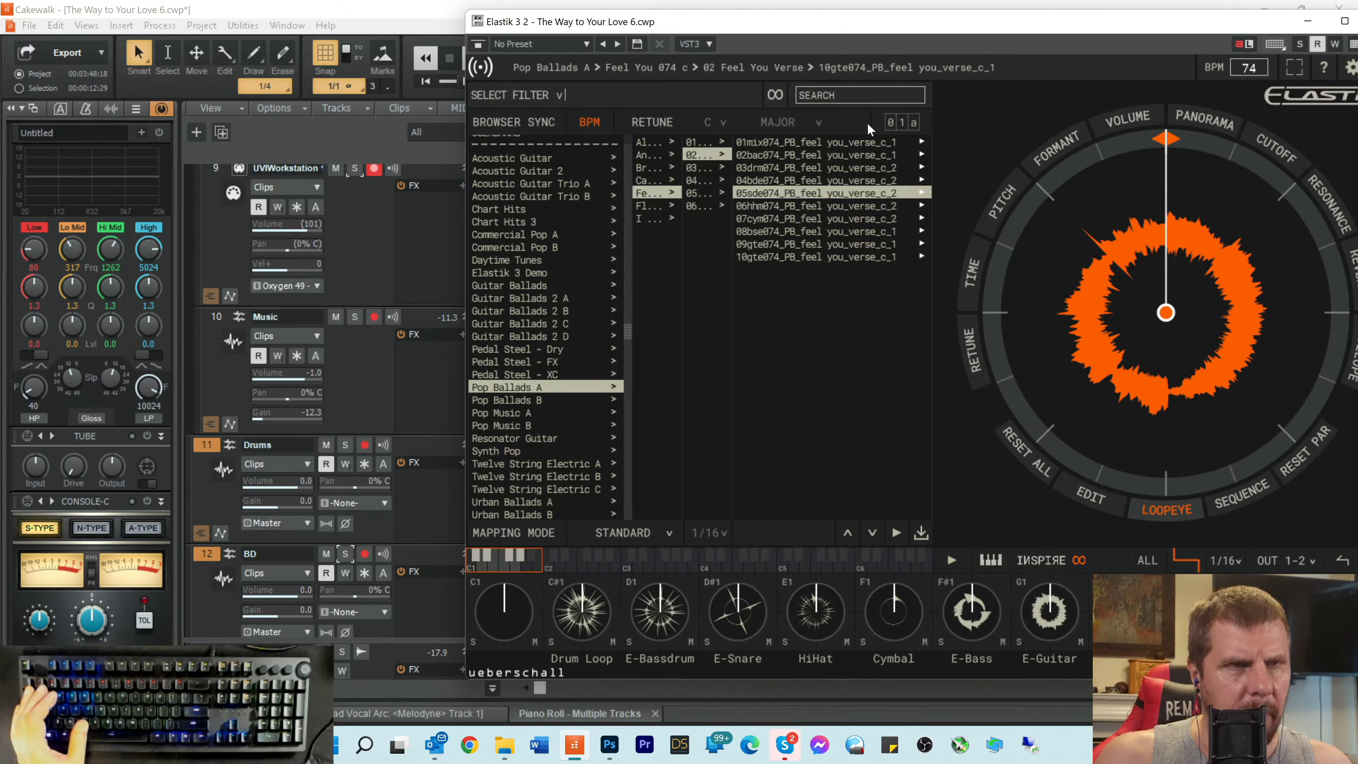
pyautogui.click(506, 750)
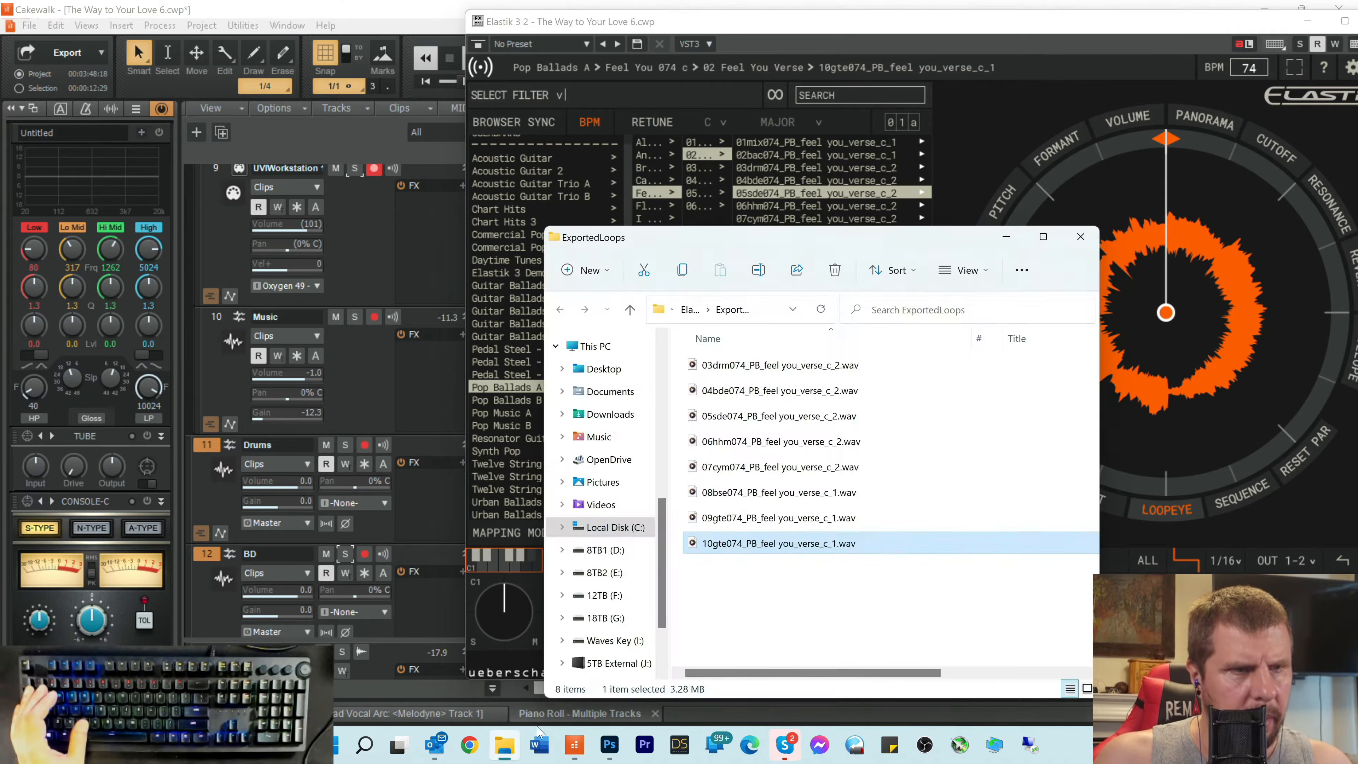
pyautogui.click(784, 41)
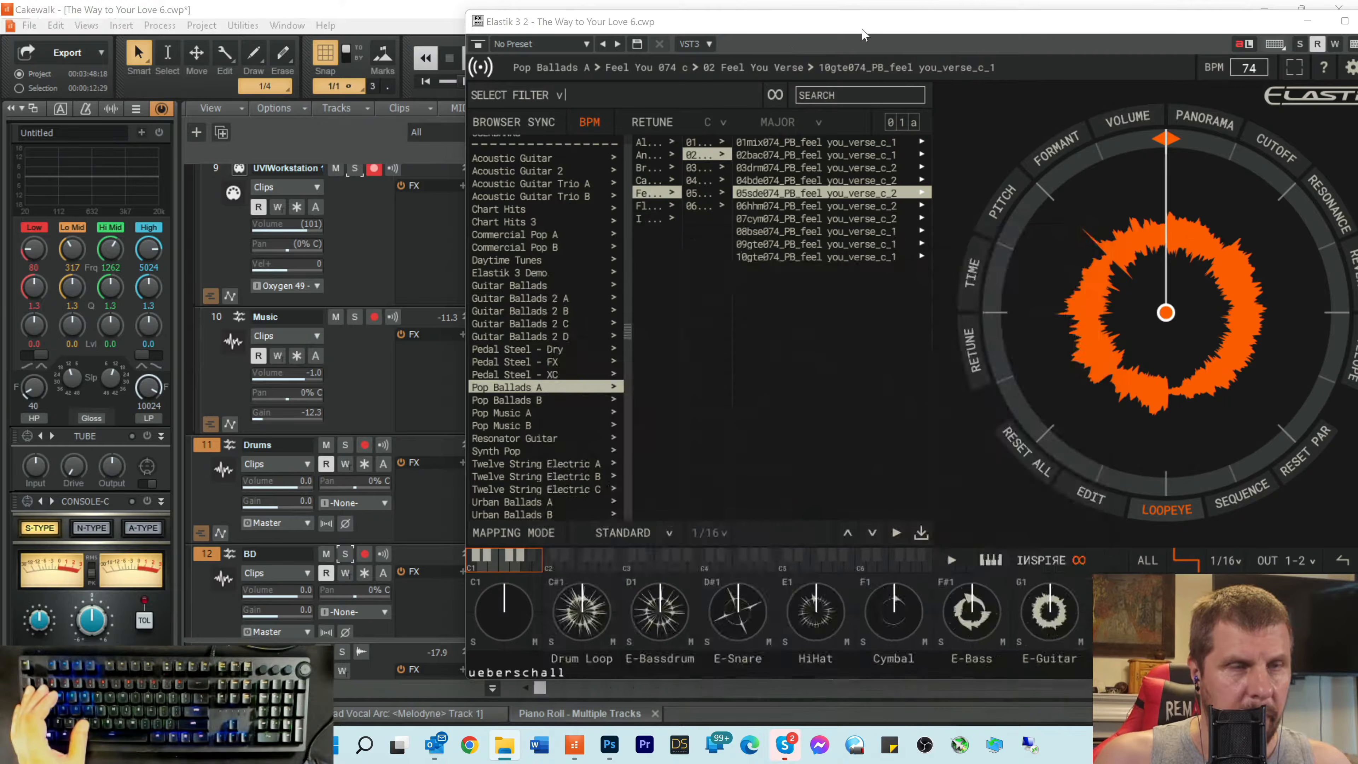
# Step: Minimize the Elastik window and move the ExportedLoops folder window aside to uncover the tracks around measure 14
pyautogui.moveTo(796, 29); pyautogui.dragTo(678, 16)
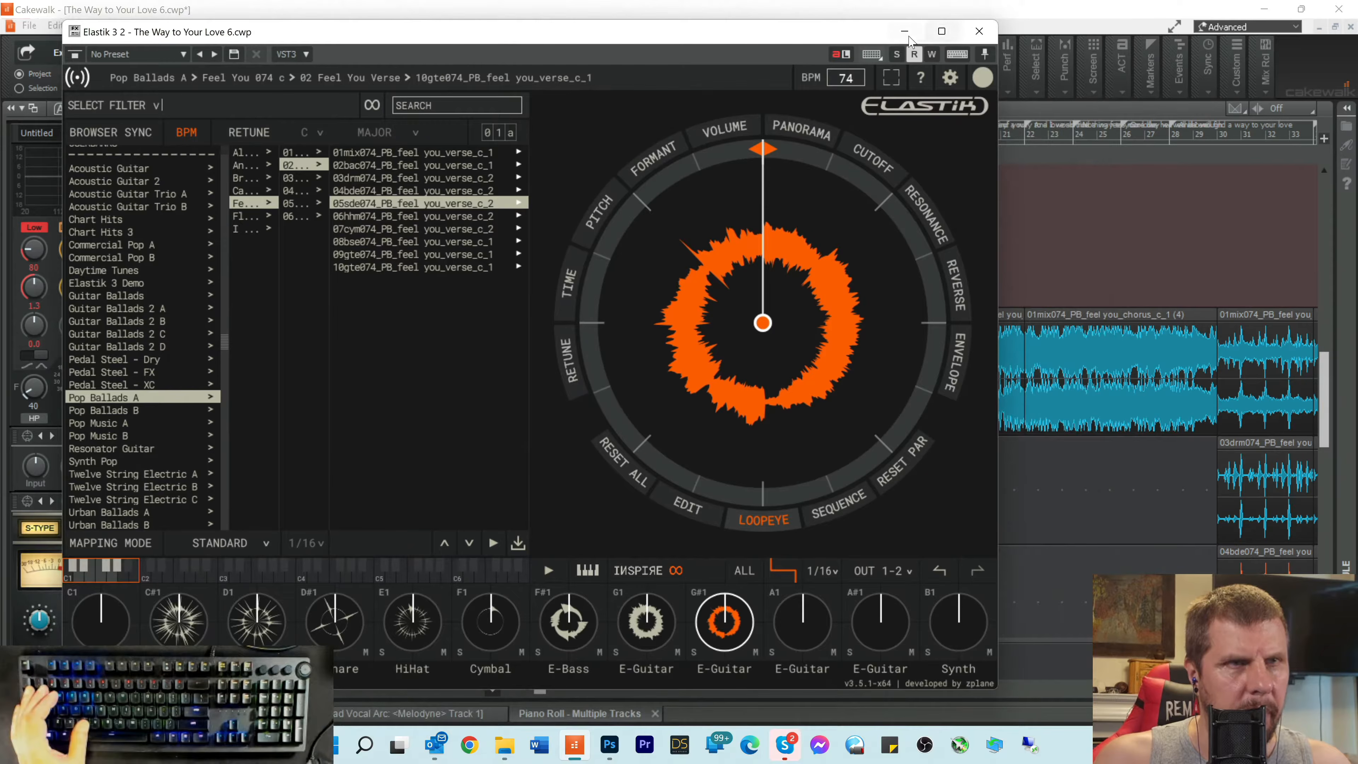
pyautogui.click(905, 32)
pyautogui.click(515, 746)
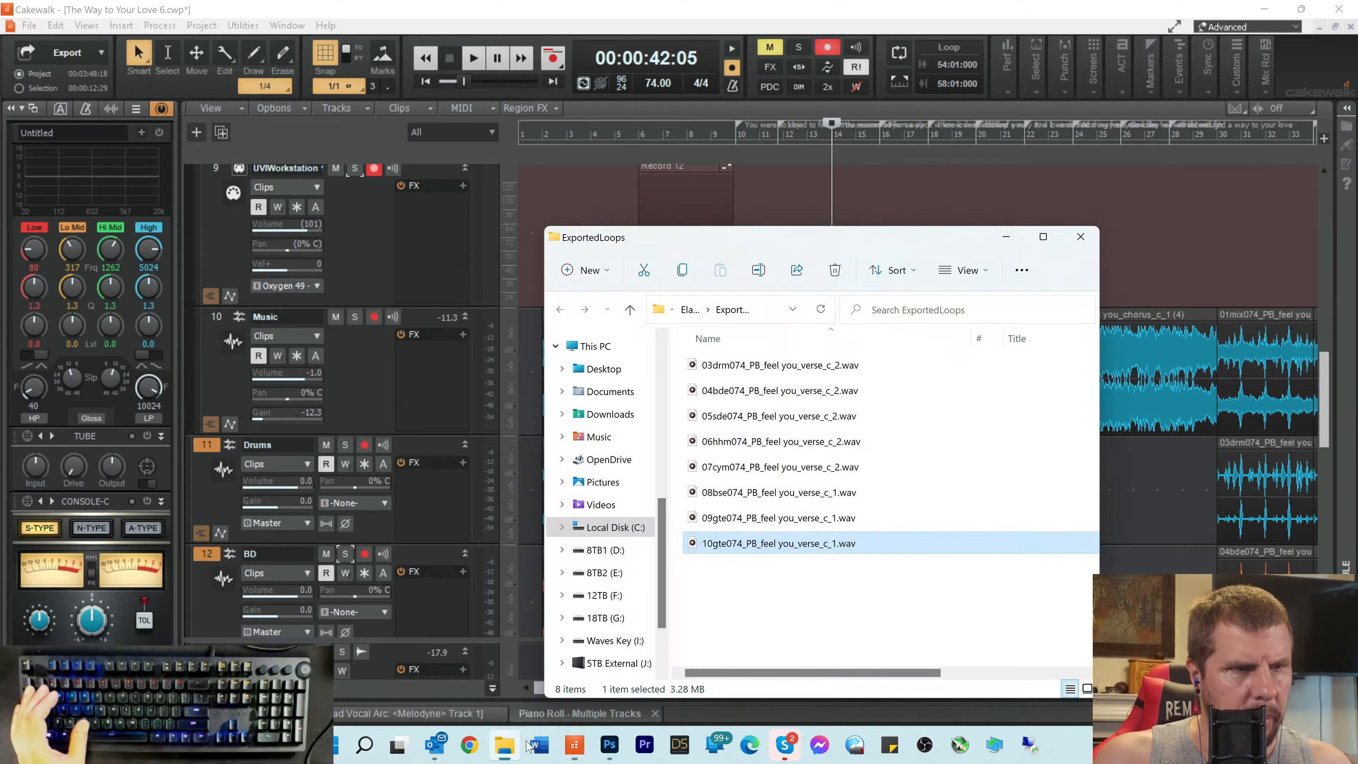
pyautogui.click(832, 583)
pyautogui.moveTo(791, 240); pyautogui.dragTo(1244, 258)
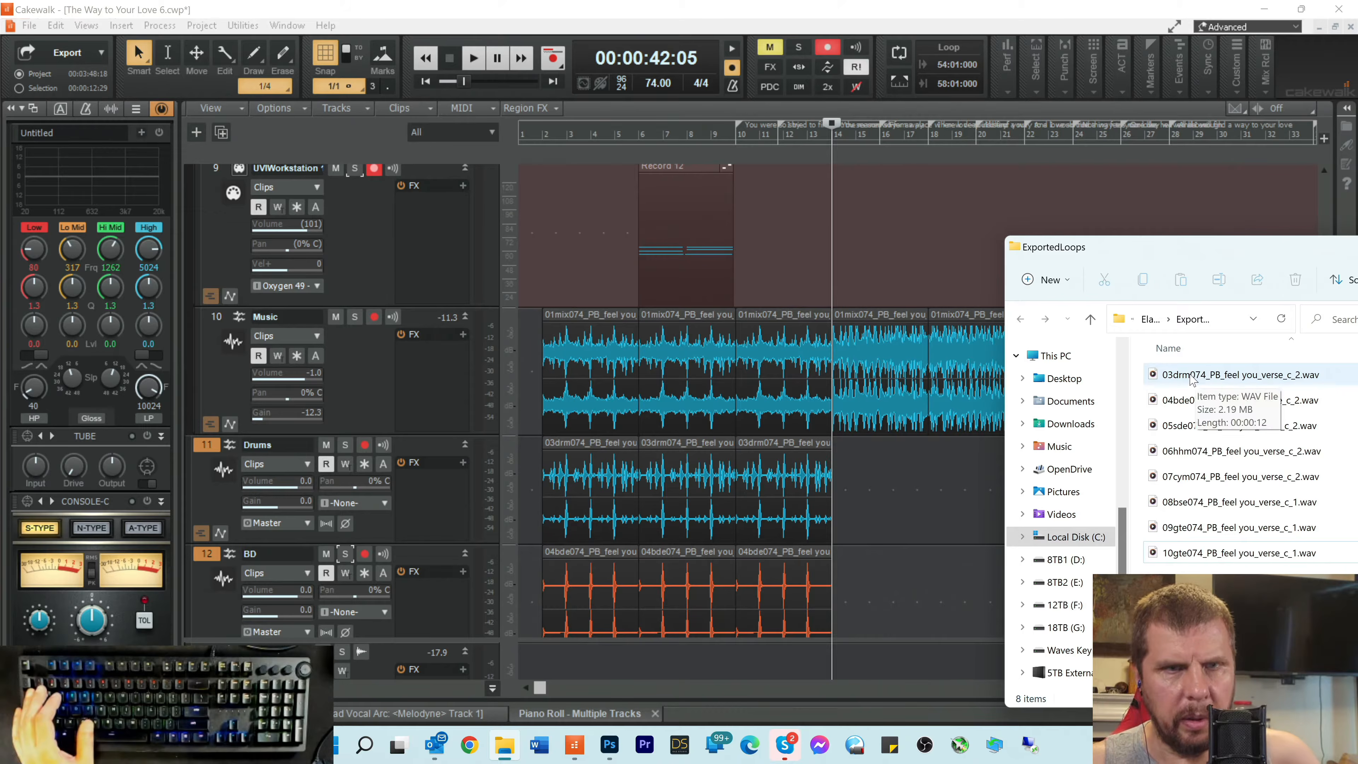
# Step: Place 03drm074_PB_feel you_verse_c_2.wav on the Drums track and 04bde074_PB_feel you_verse_c_2.wav on the BD track at measure 14
pyautogui.moveTo(1189, 377); pyautogui.dragTo(836, 509)
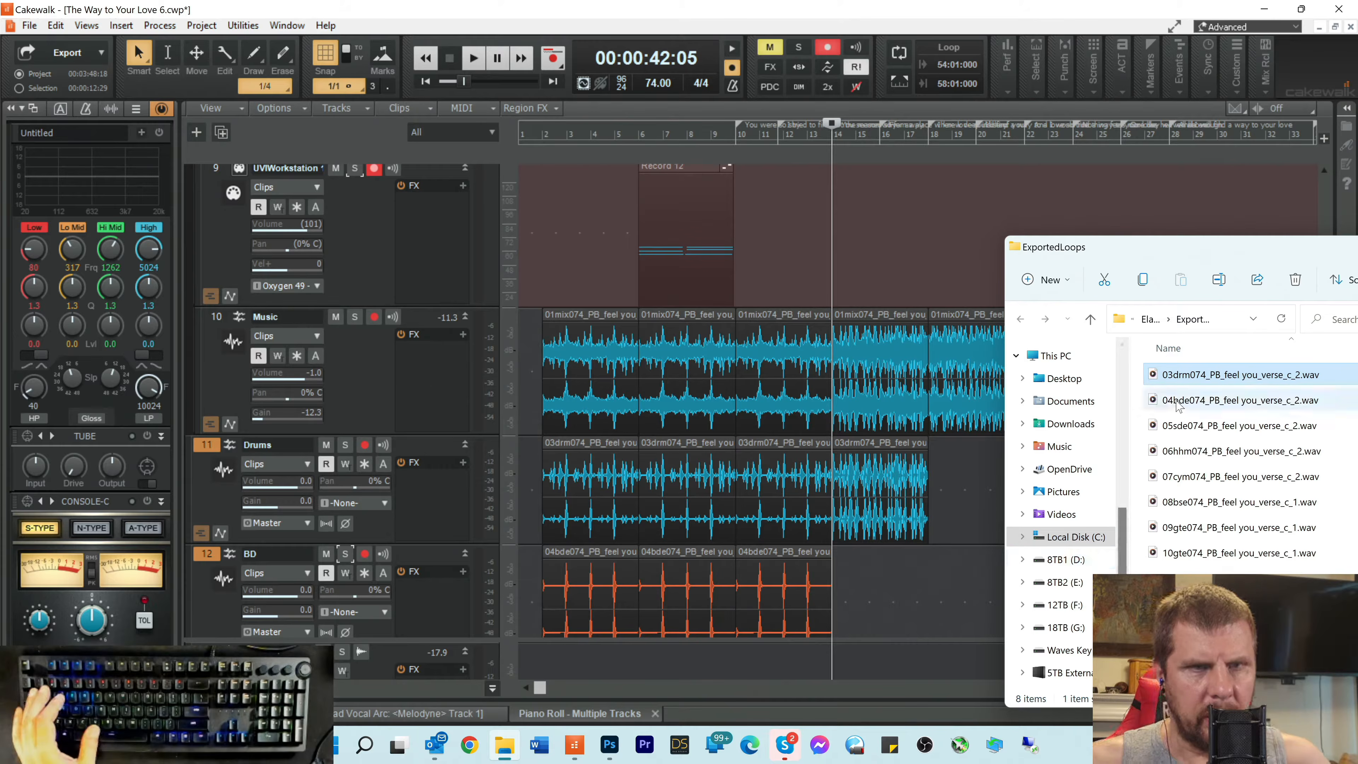
pyautogui.moveTo(1178, 405)
pyautogui.mouseDown()
pyautogui.moveTo(1085, 409)
pyautogui.moveTo(869, 596)
pyautogui.moveTo(851, 588)
pyautogui.mouseUp()
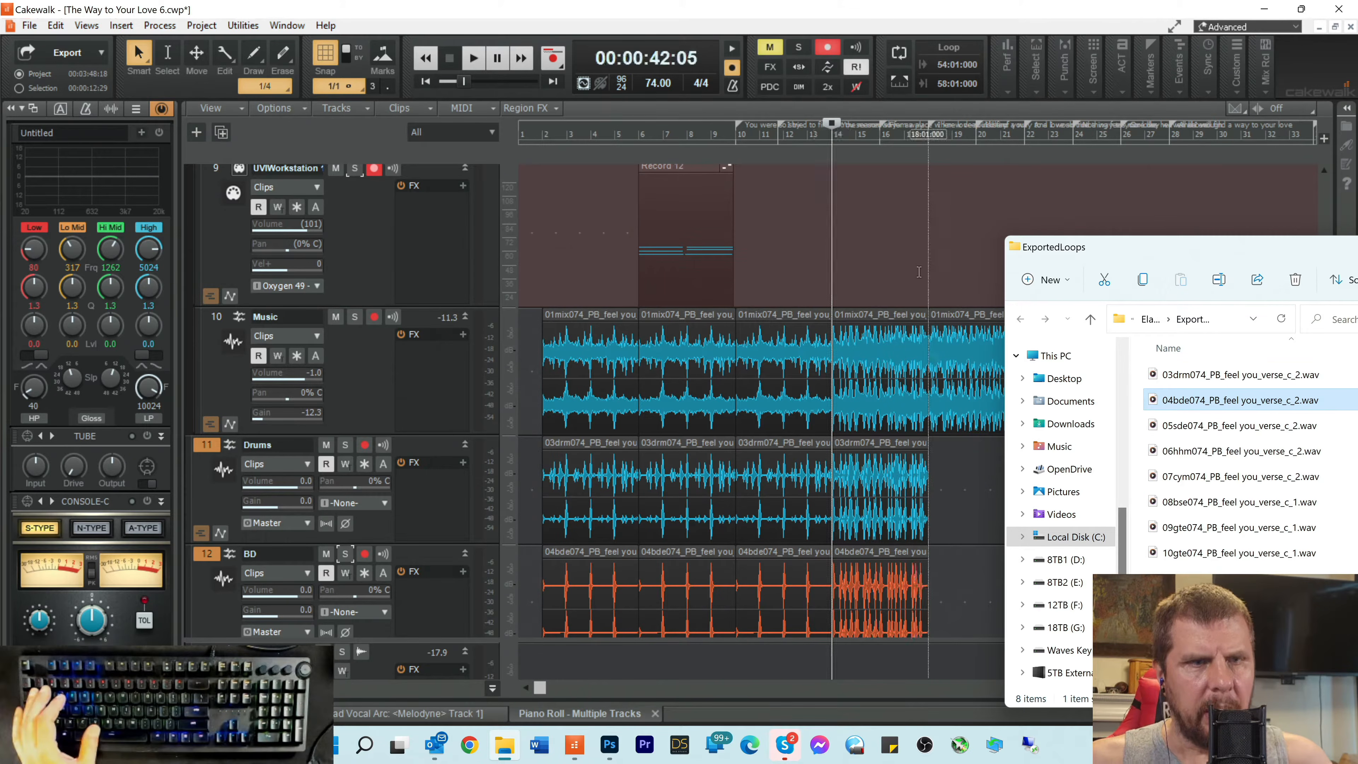
pyautogui.scroll(-3, 957, 415)
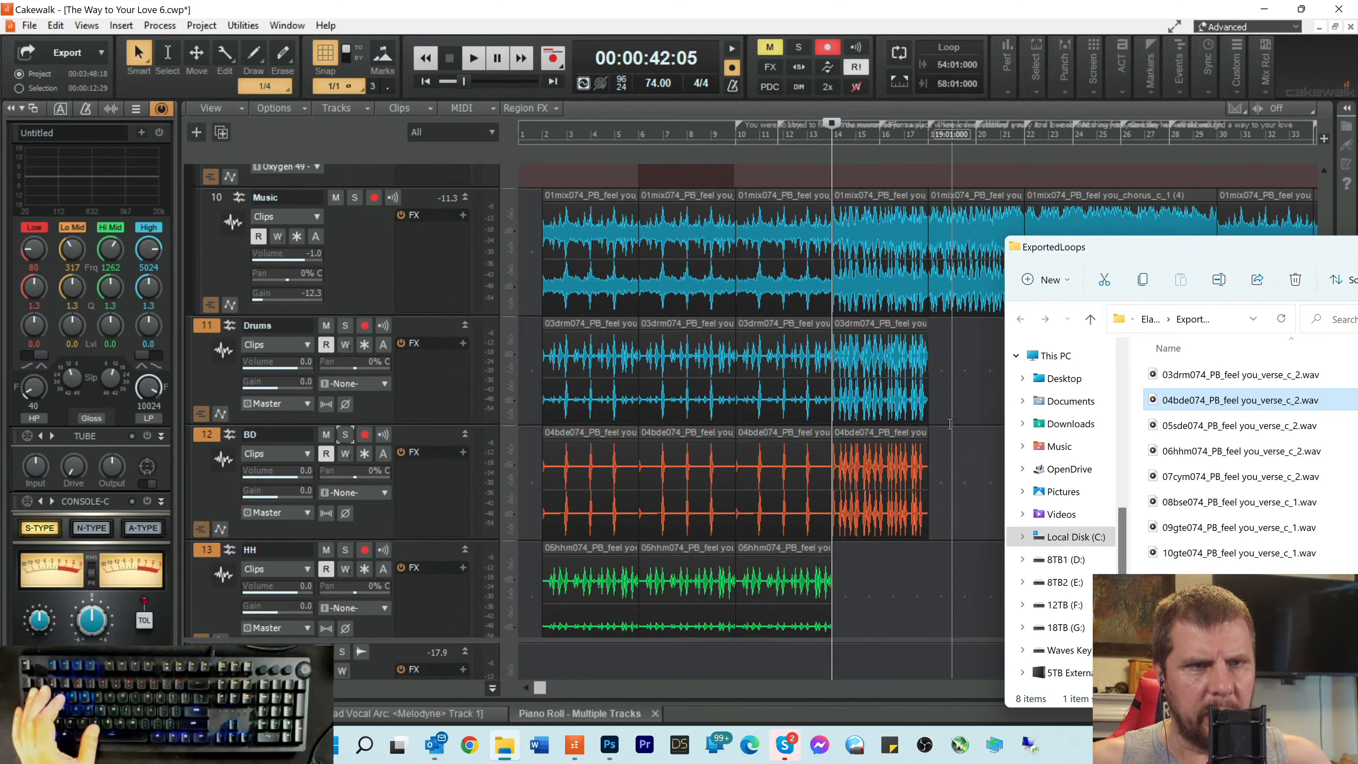
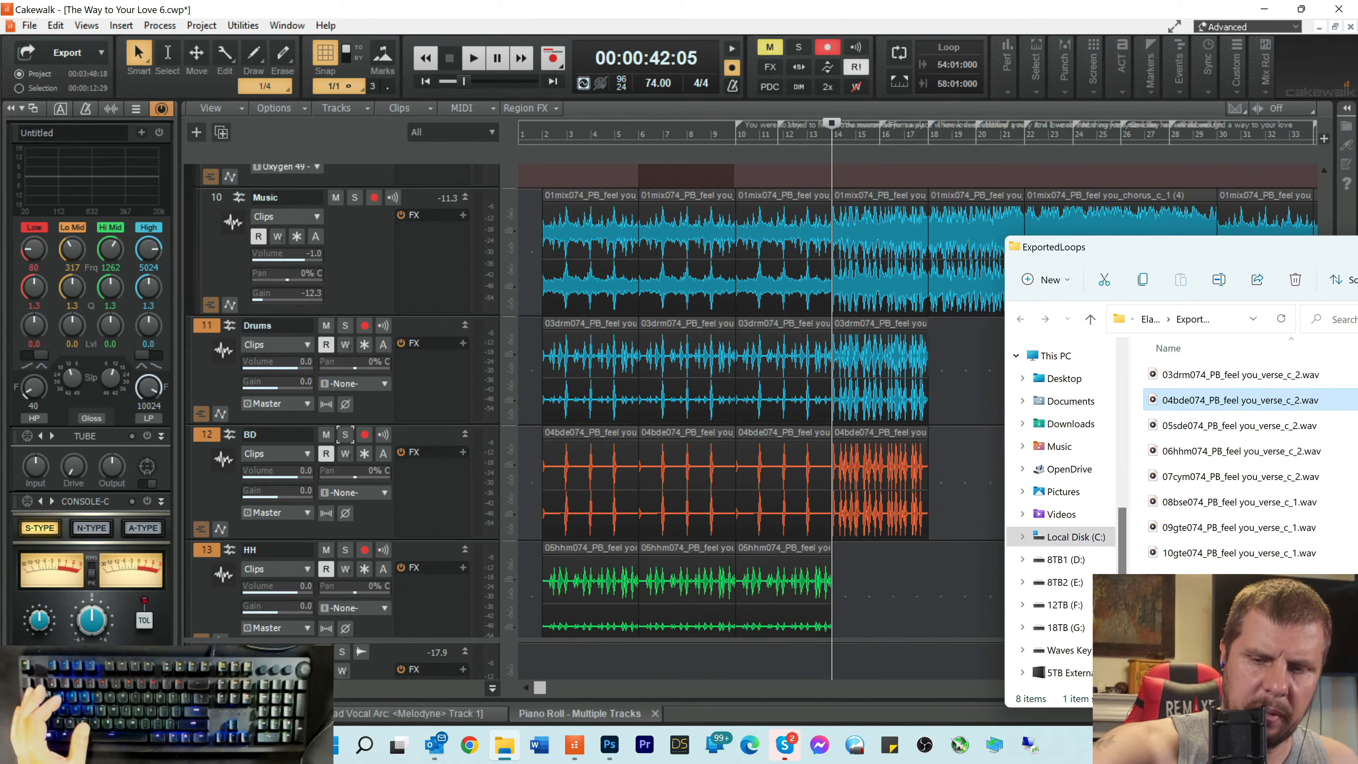
# Step: Bring the project back in front, solo the Drums track and listen to its verse loop from measure 14
pyautogui.moveTo(38, 745)
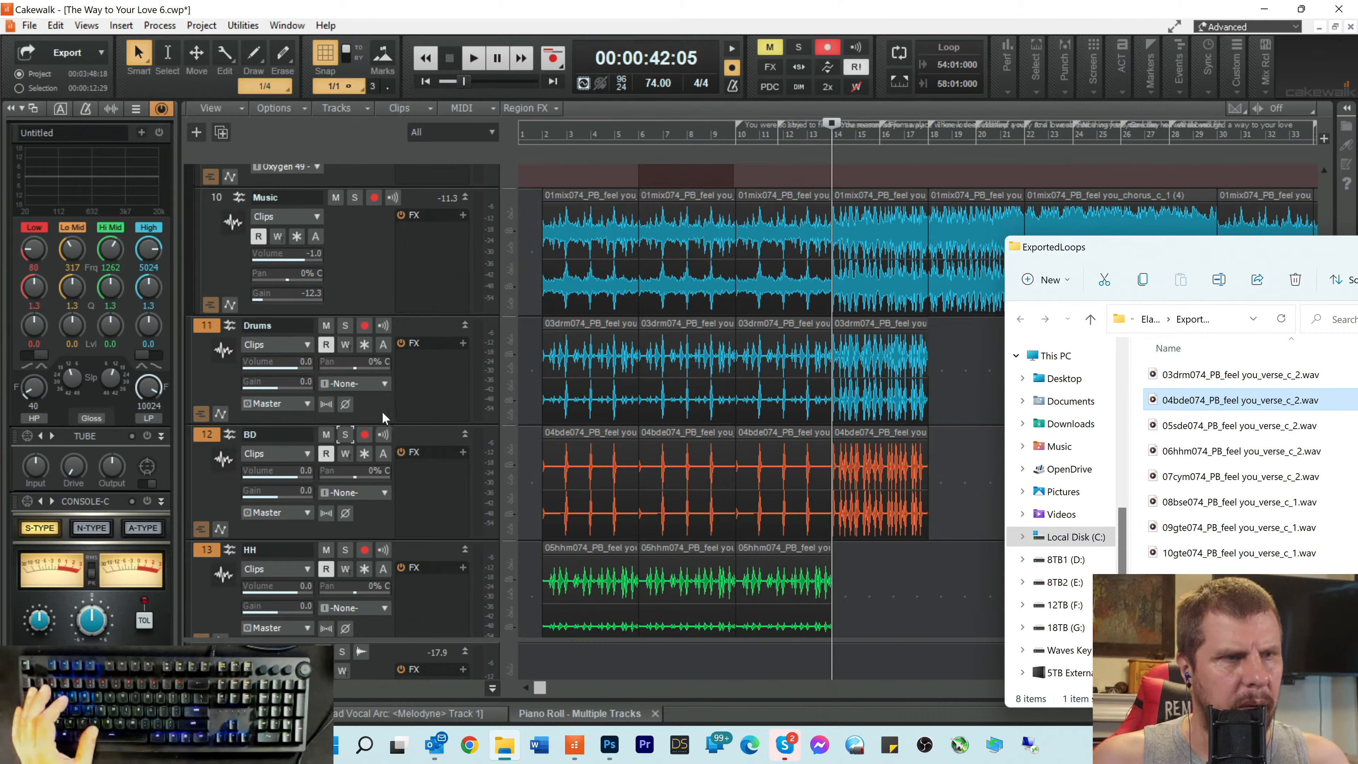
pyautogui.click(850, 27)
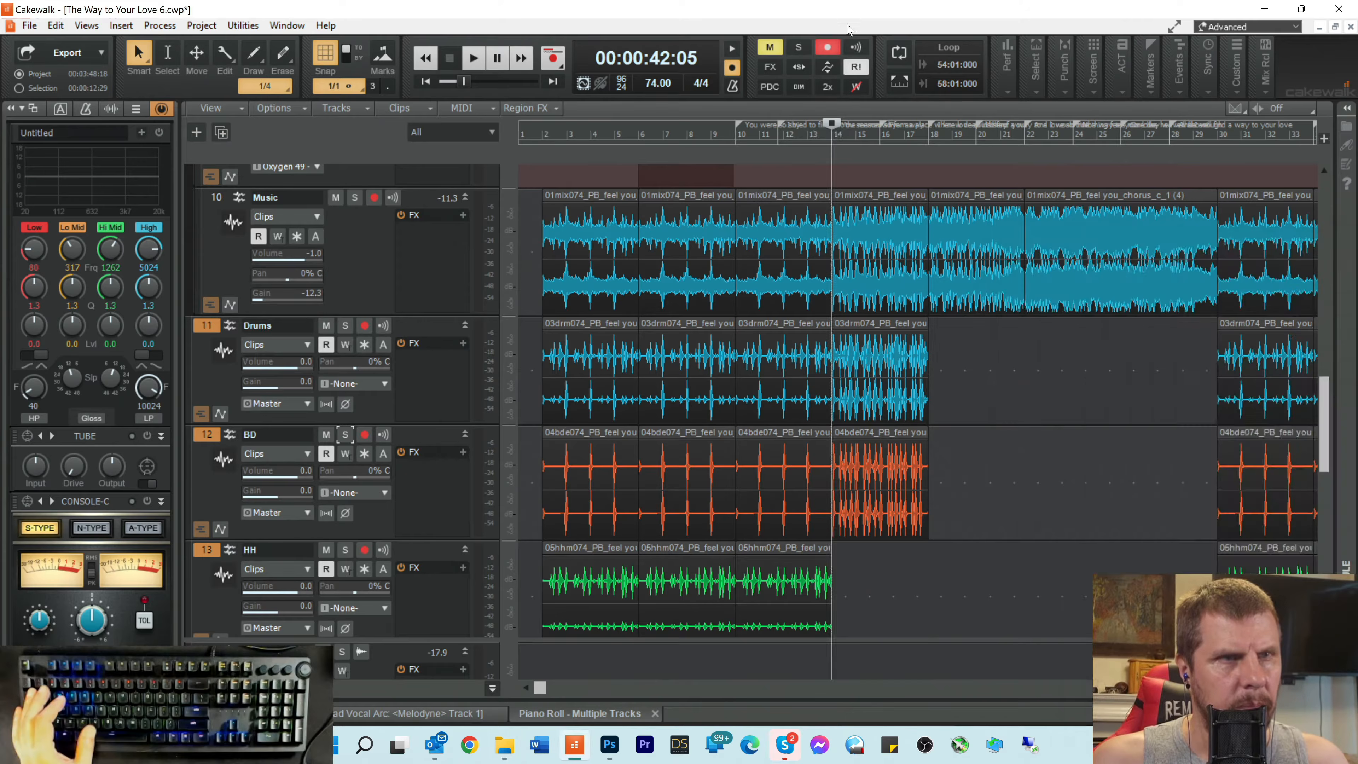
pyautogui.click(343, 330)
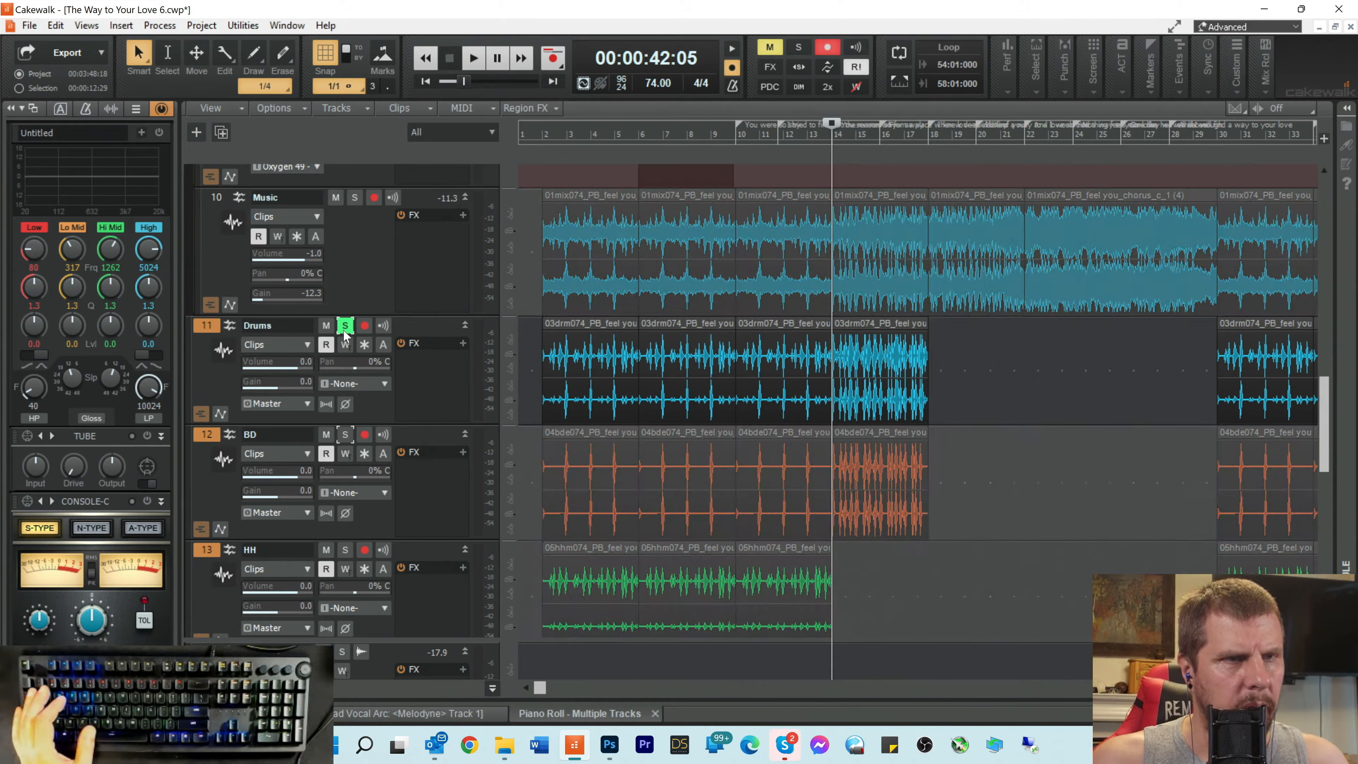
pyautogui.press('space')
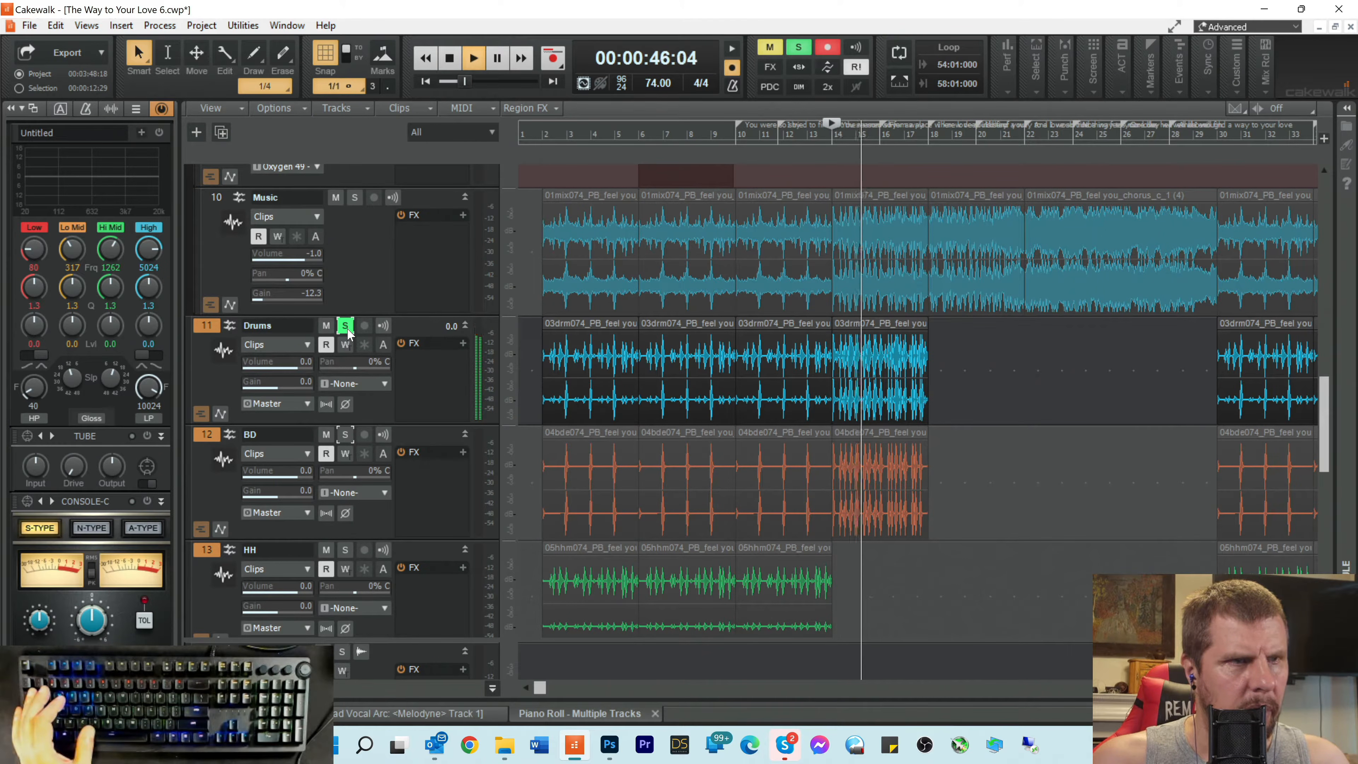
pyautogui.press('space')
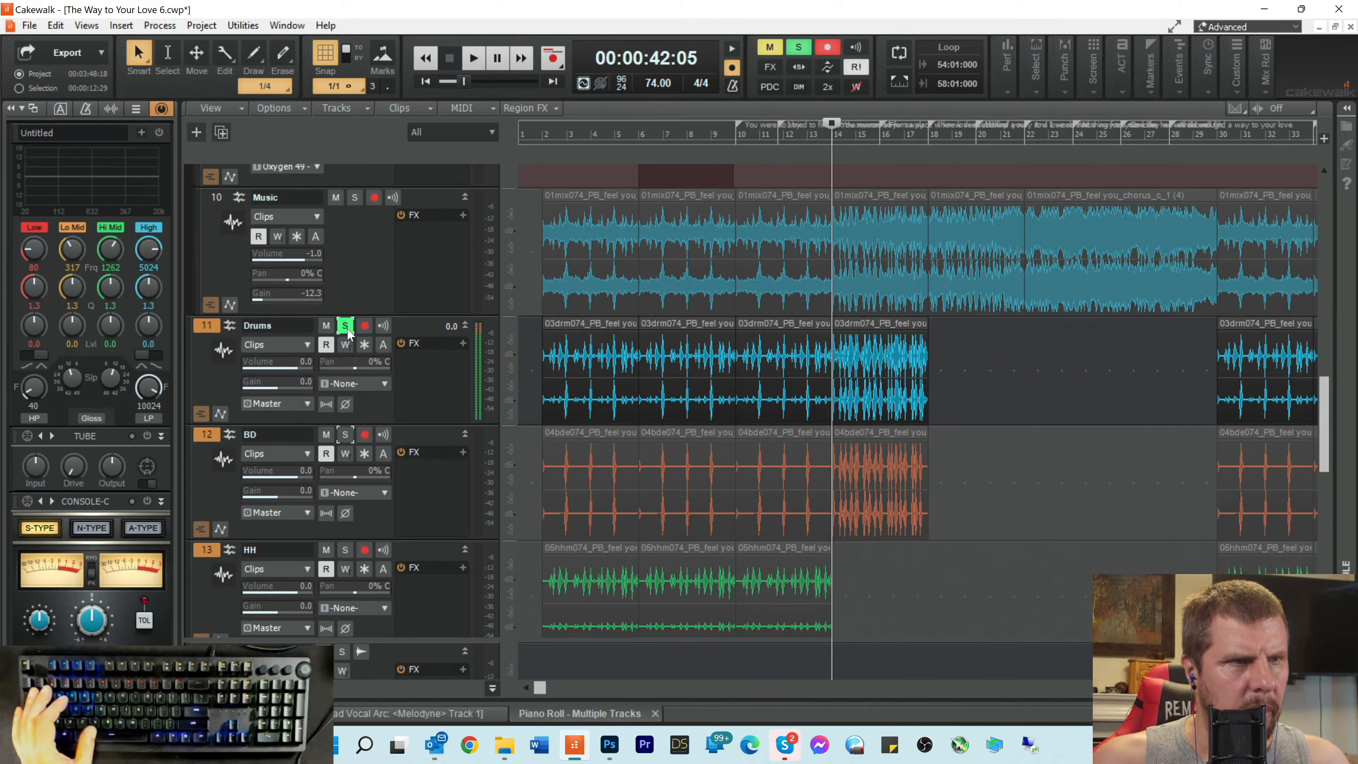
# Step: Solo the BD track instead of Drums and listen to its verse loop from measure 14
pyautogui.click(347, 434)
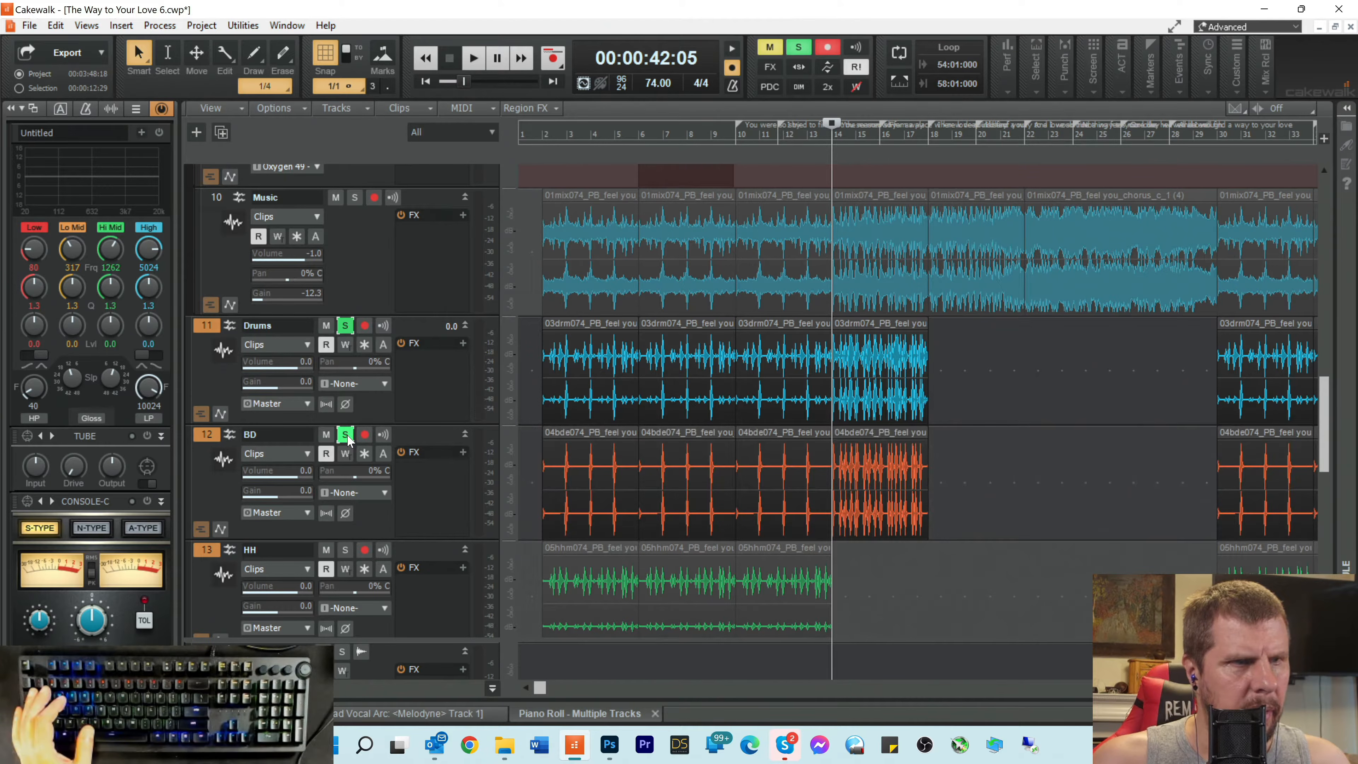
pyautogui.click(344, 327)
pyautogui.press('space')
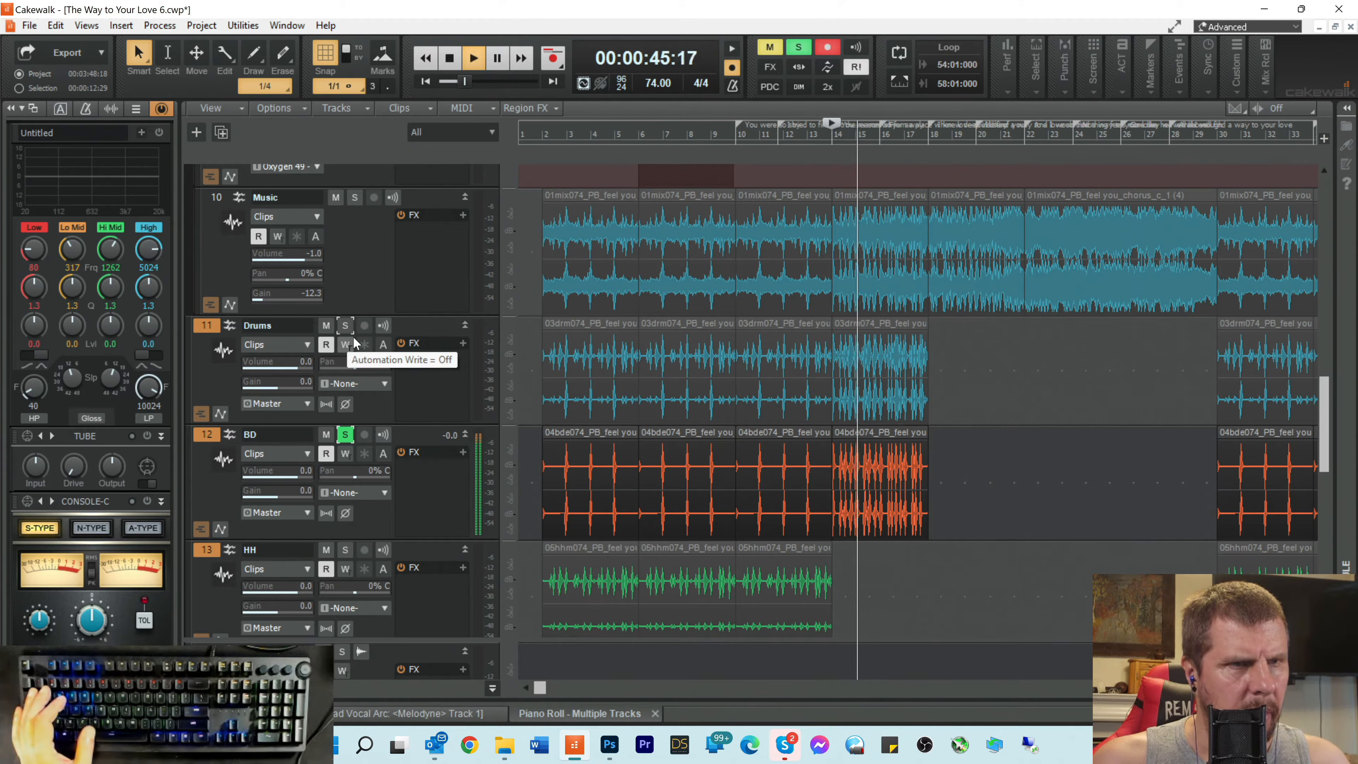
pyautogui.press('space')
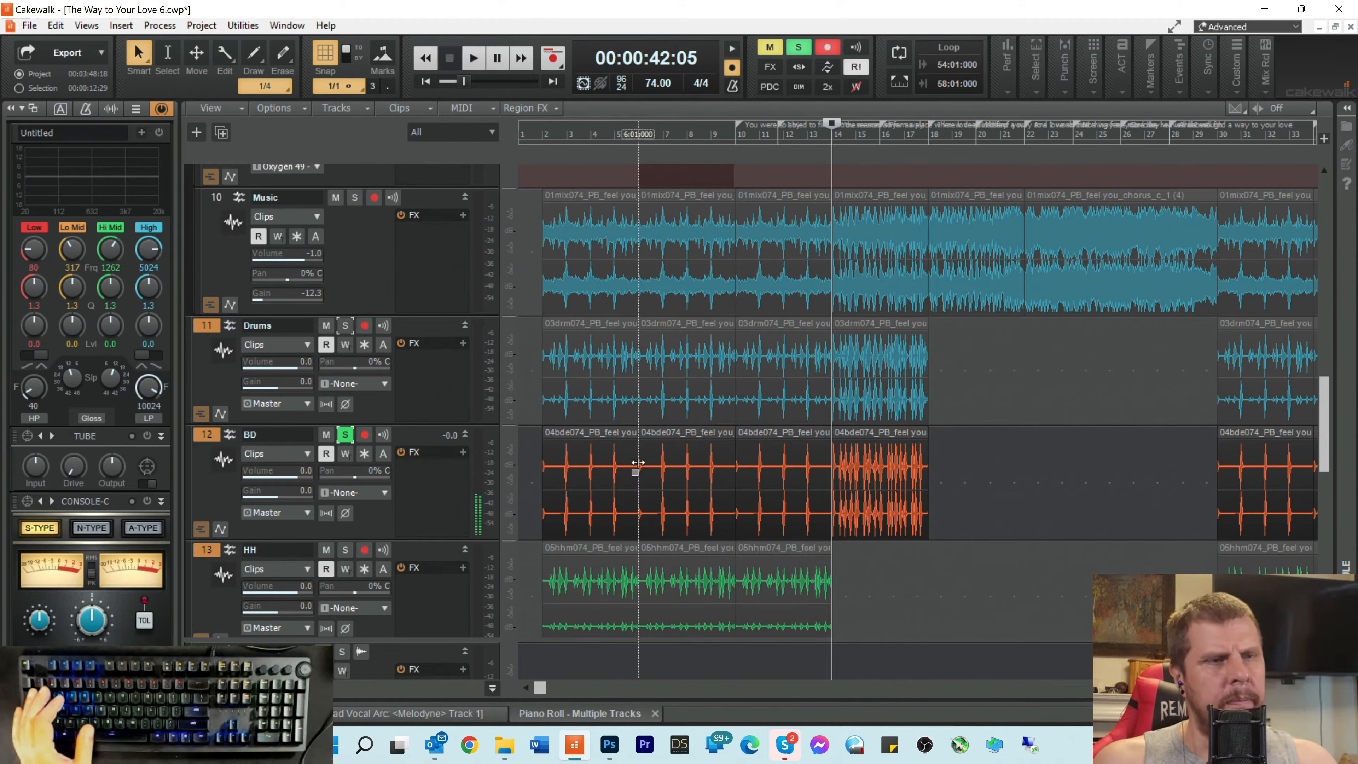
# Step: Solo the HH and Drums tracks without BD and listen to their intro loops together from measure 2
pyautogui.scroll(-3, 636, 464)
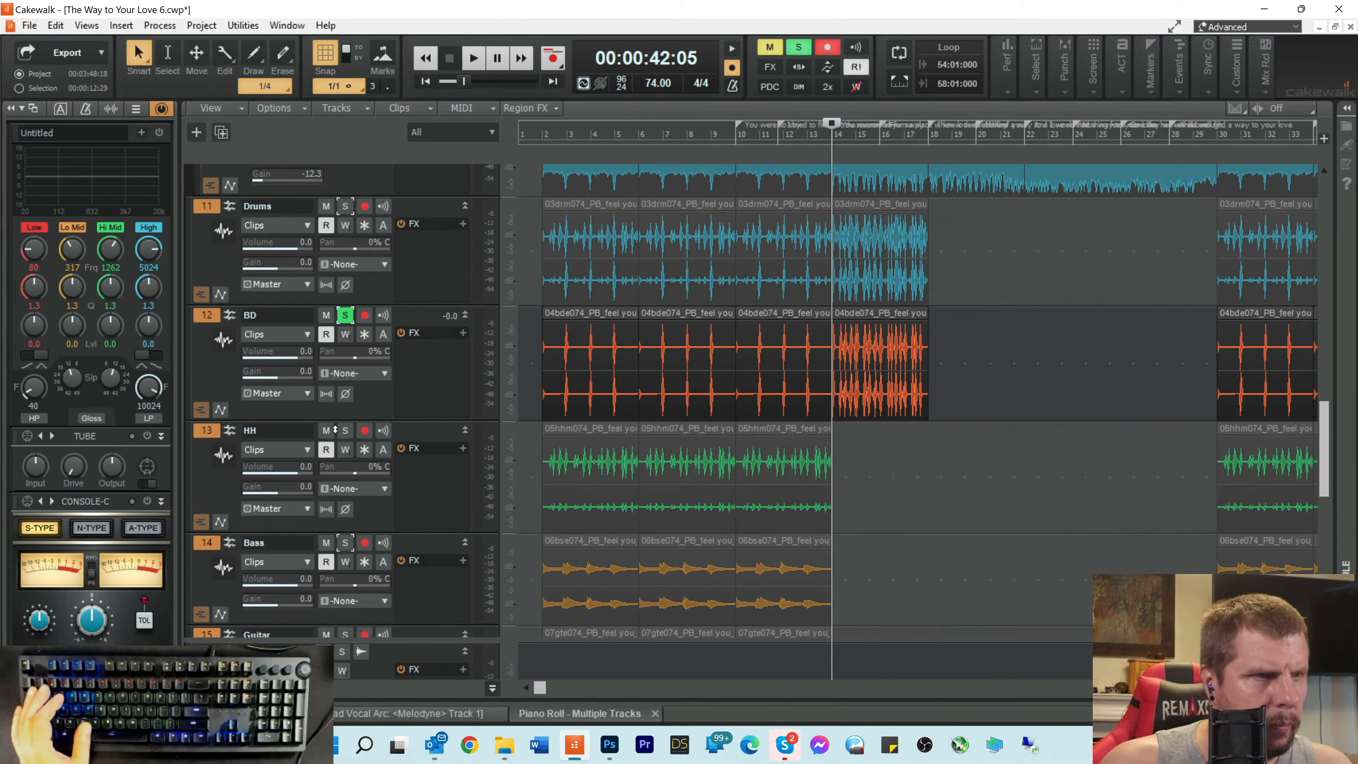
pyautogui.click(345, 433)
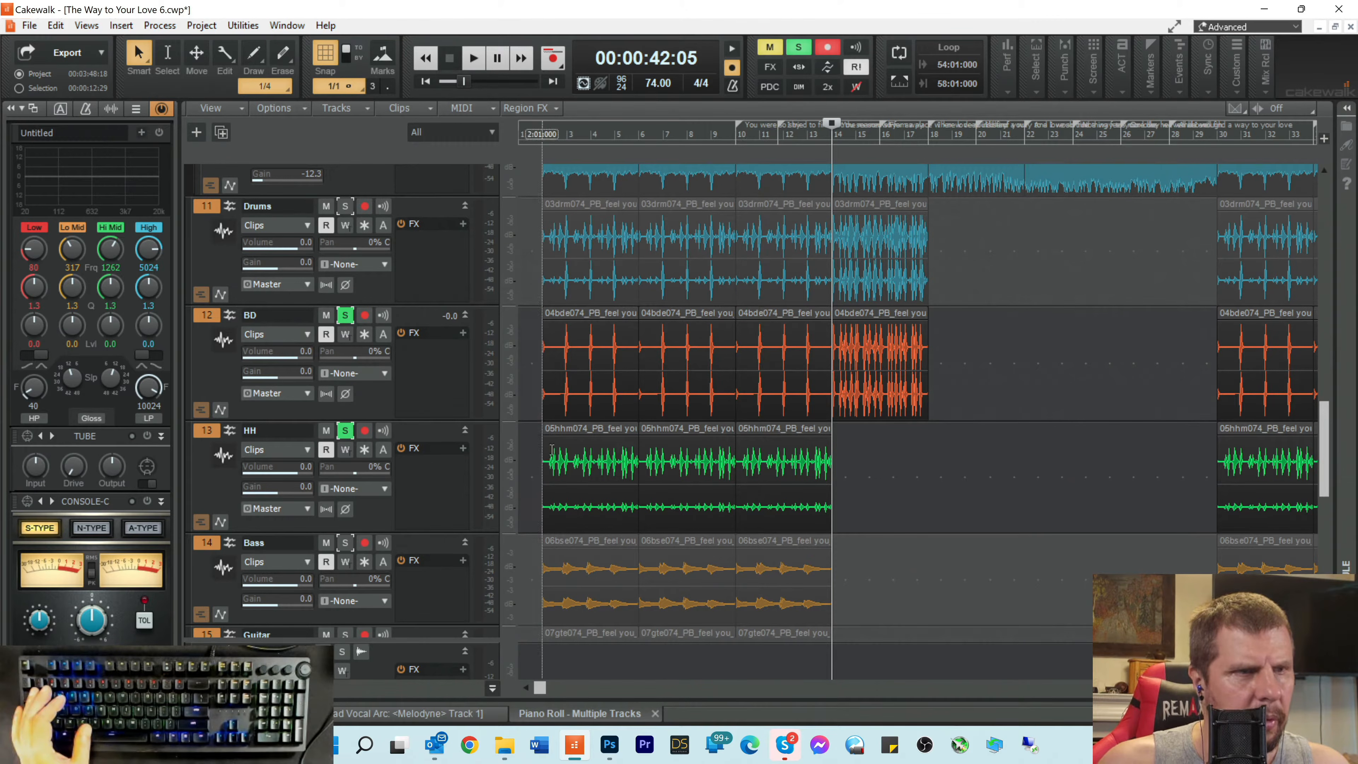
pyautogui.click(345, 315)
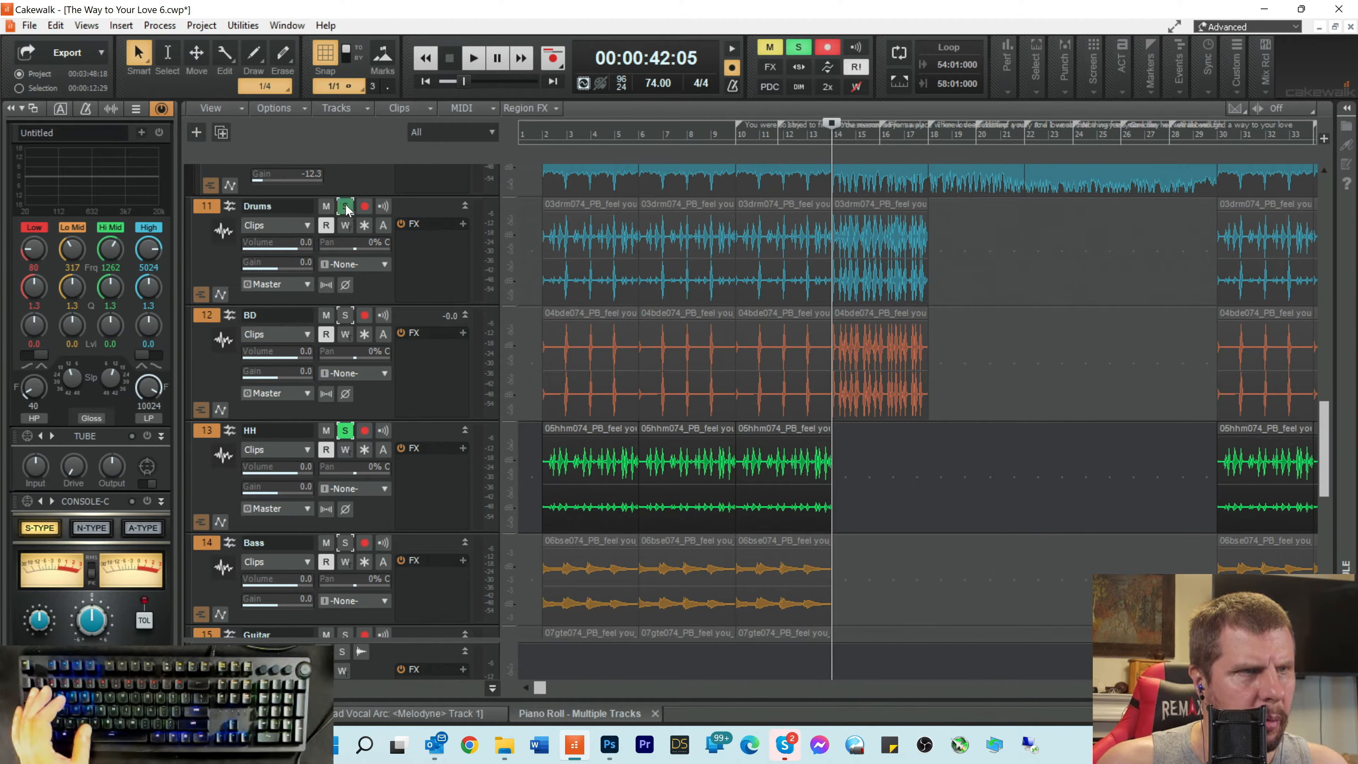
pyautogui.click(344, 206)
pyautogui.scroll(1, 547, 114)
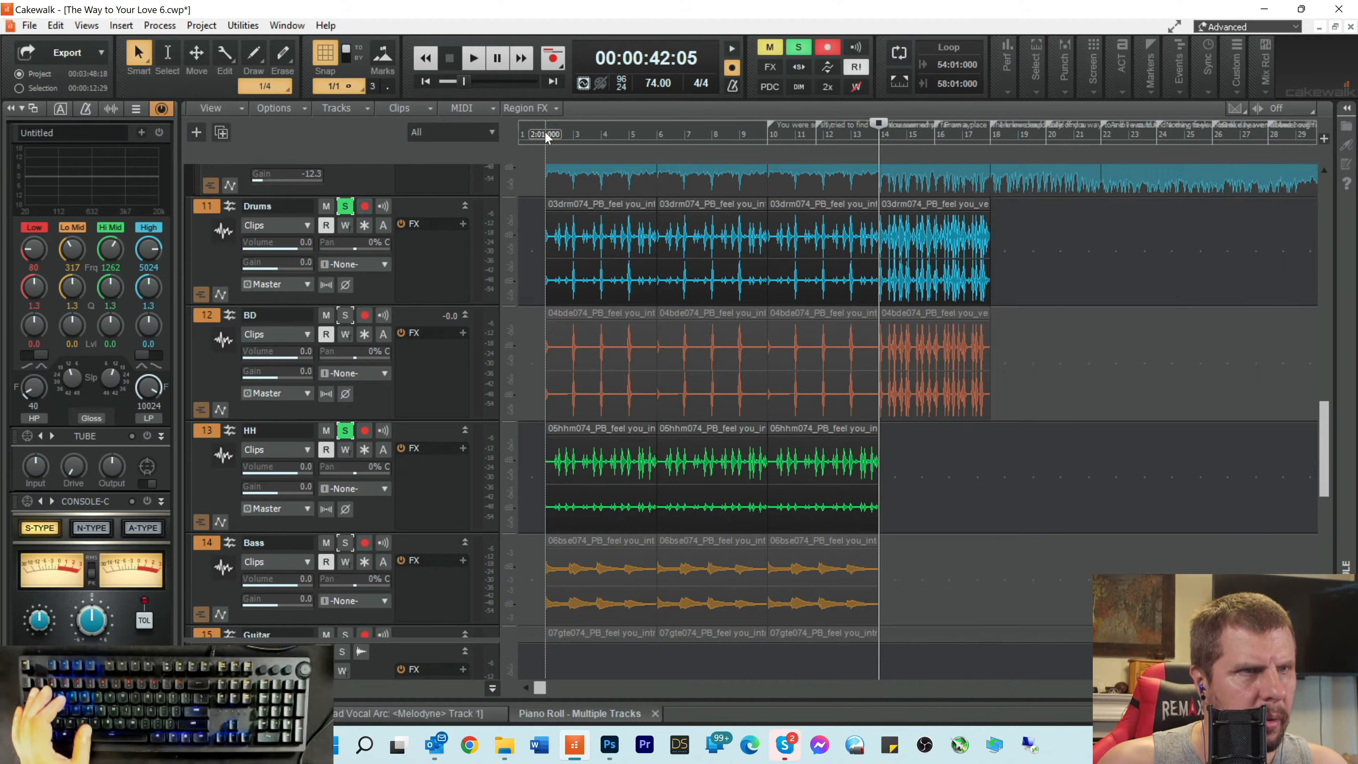
pyautogui.click(547, 138)
pyautogui.press('space')
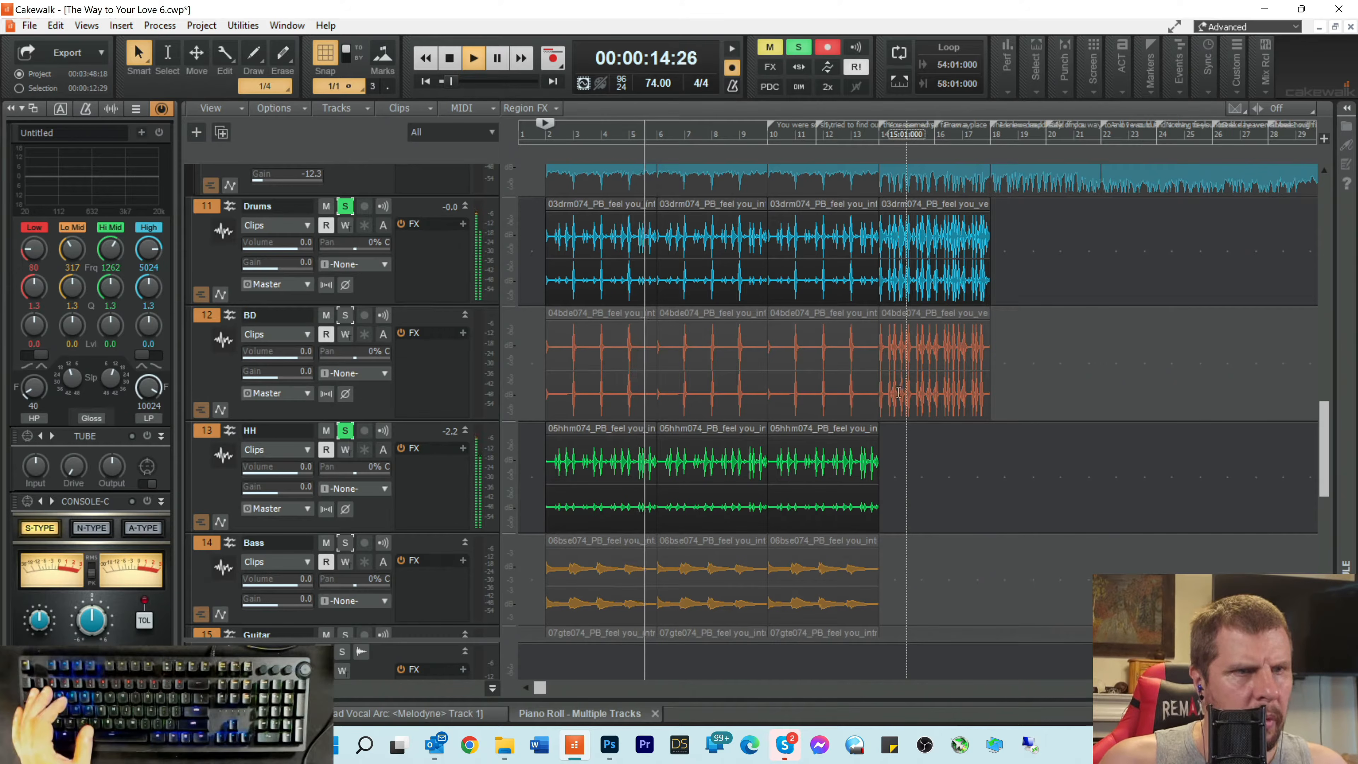
pyautogui.press('space')
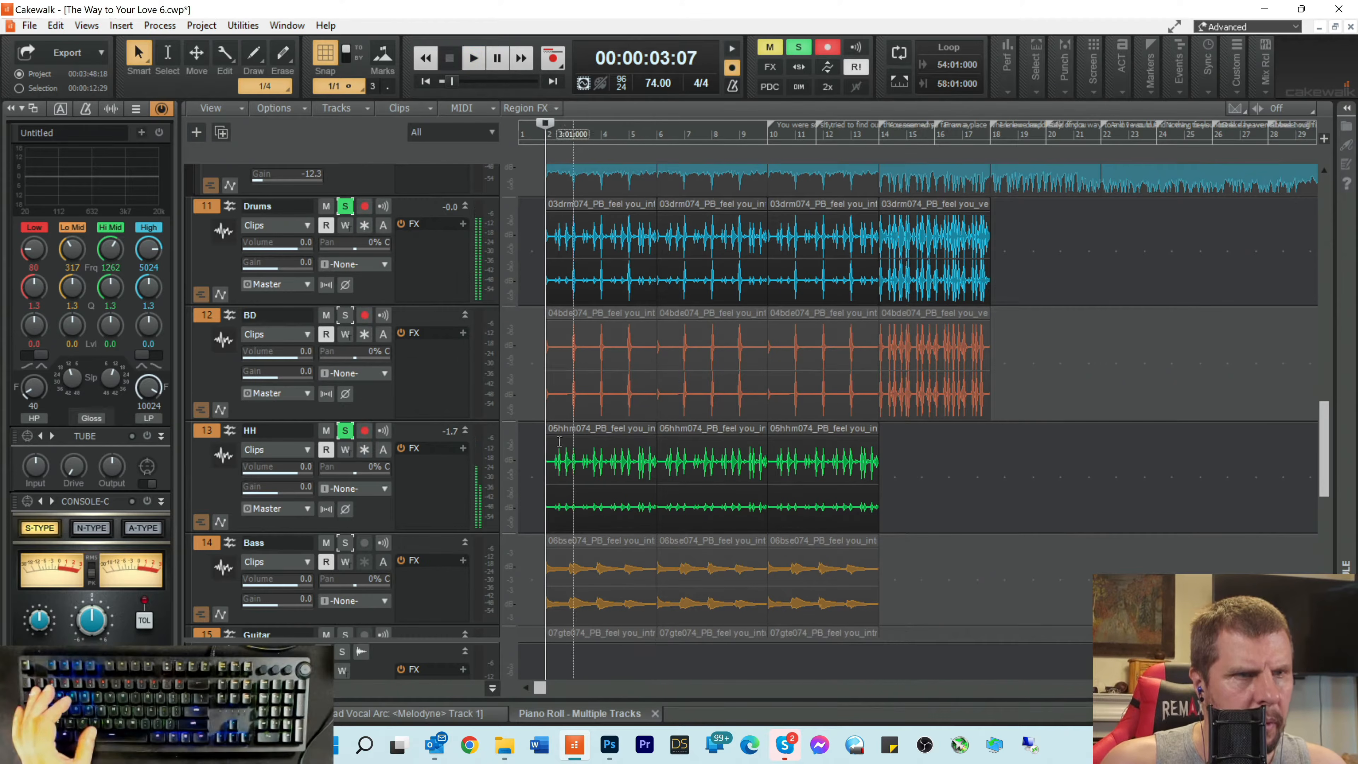
# Step: Replay the intro from measure 2, switching solos among Drums, BD and HH to compare the three tracks
pyautogui.press('space')
pyautogui.click(345, 431)
pyautogui.click(345, 430)
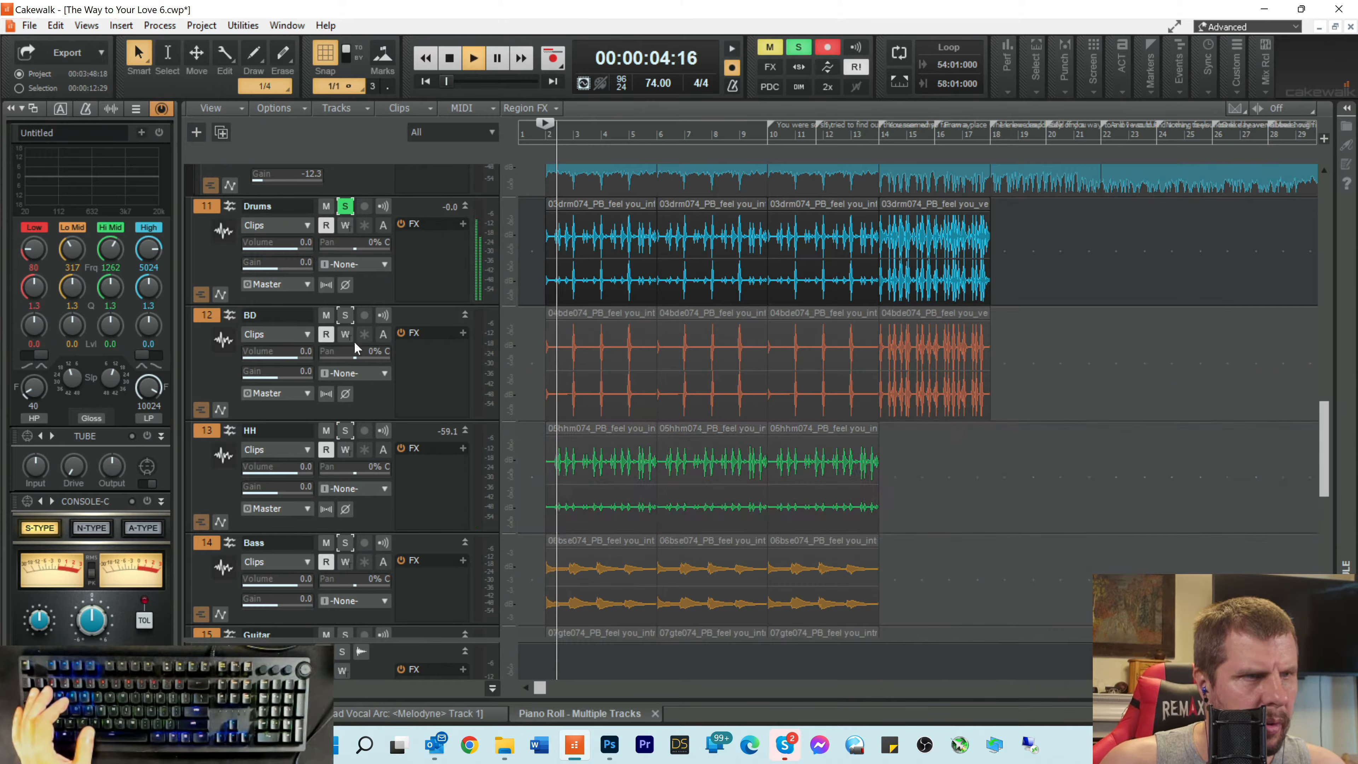
pyautogui.click(345, 319)
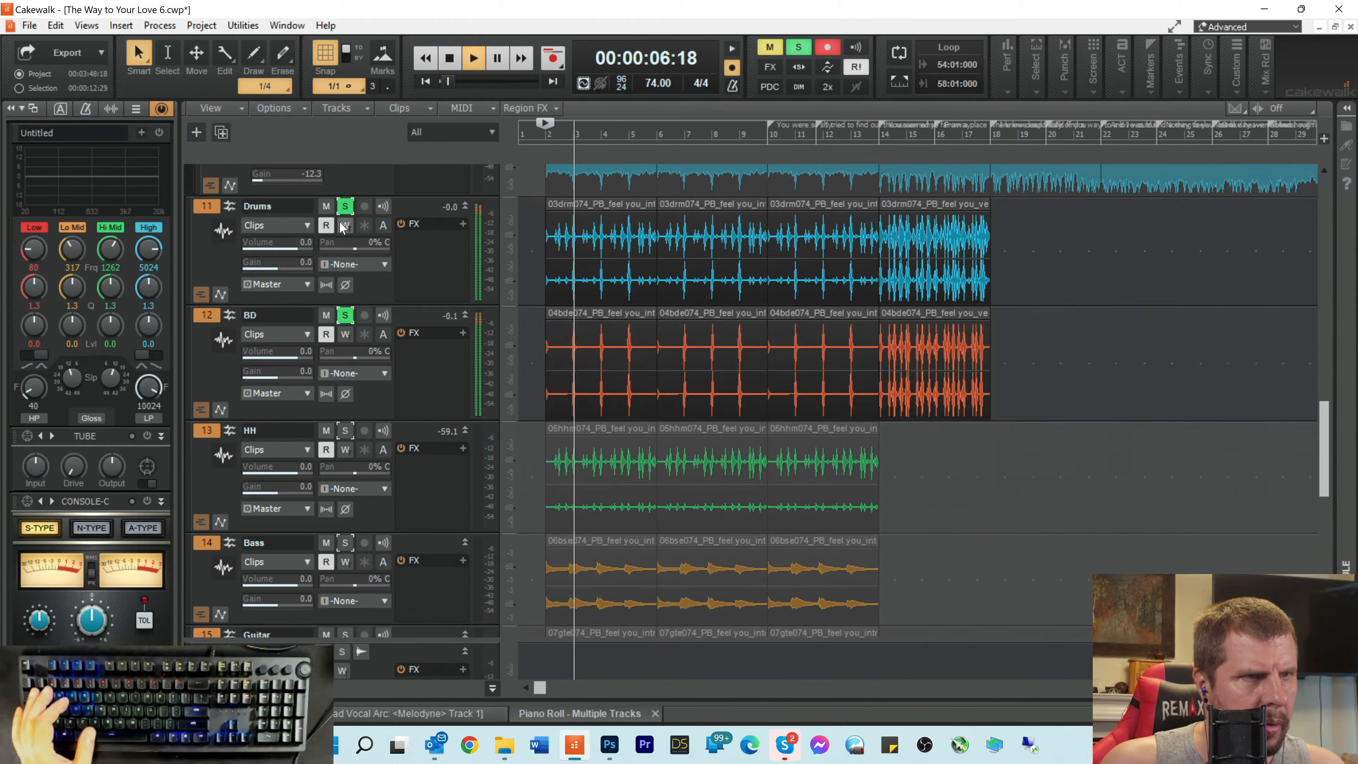
pyautogui.click(345, 207)
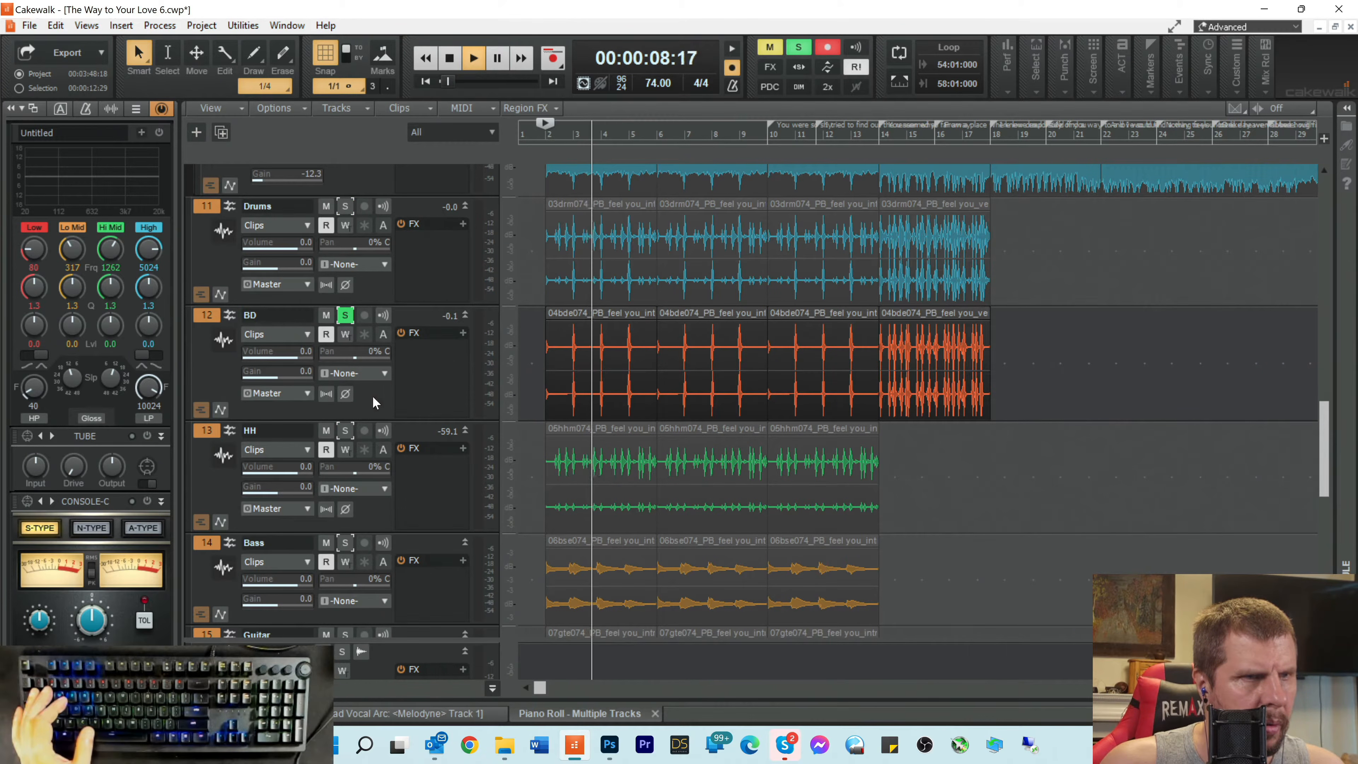
pyautogui.click(346, 430)
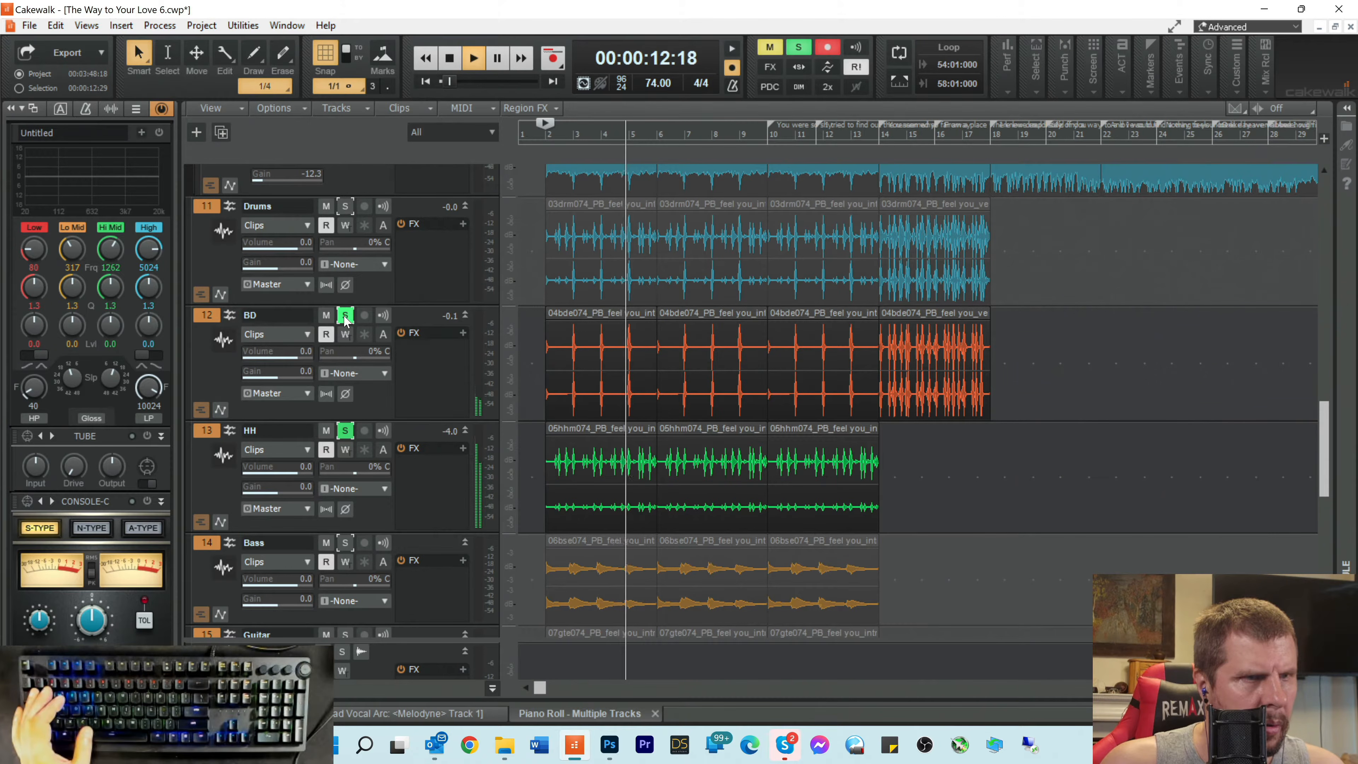
pyautogui.click(345, 315)
pyautogui.press('space')
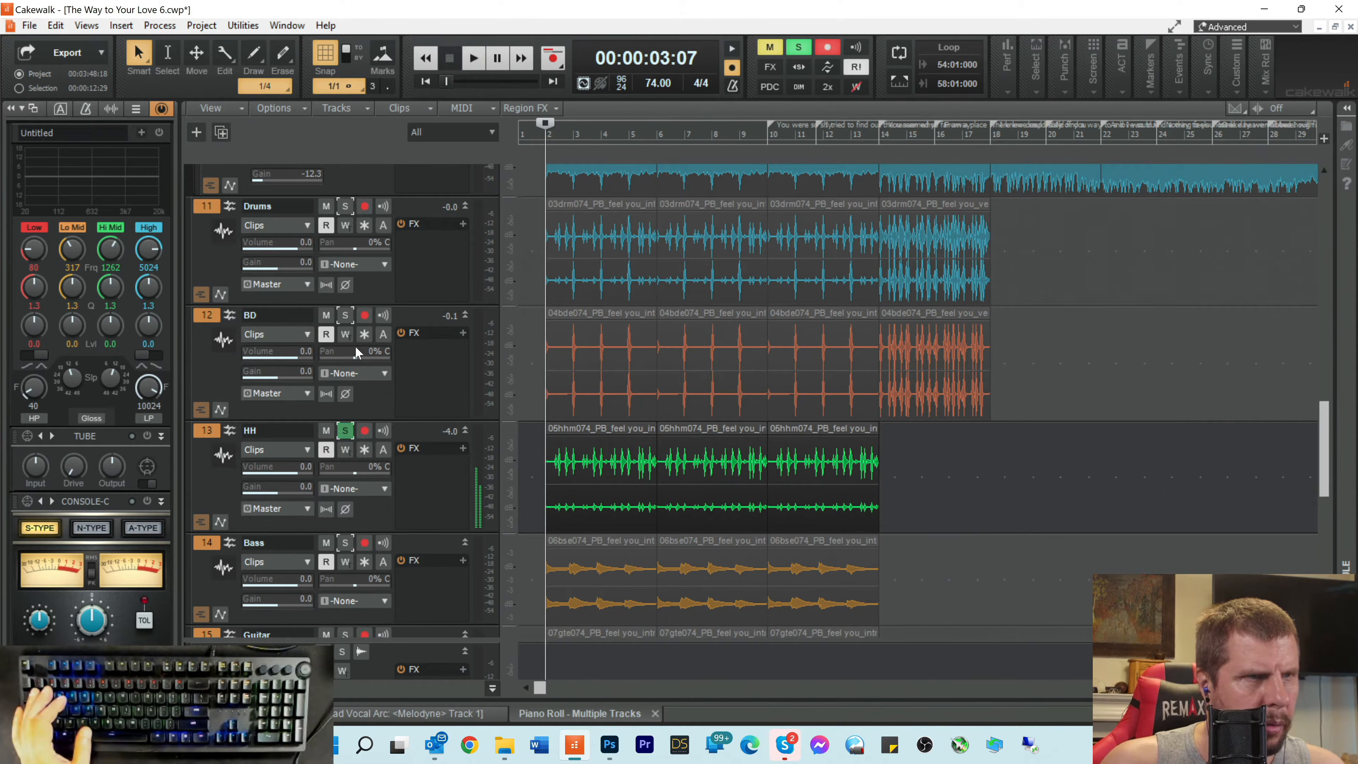
# Step: Listen to the Drums track alone from measure 2, and delete all its clips from measure 2 to 18
pyautogui.click(346, 431)
pyautogui.click(345, 206)
pyautogui.press('space')
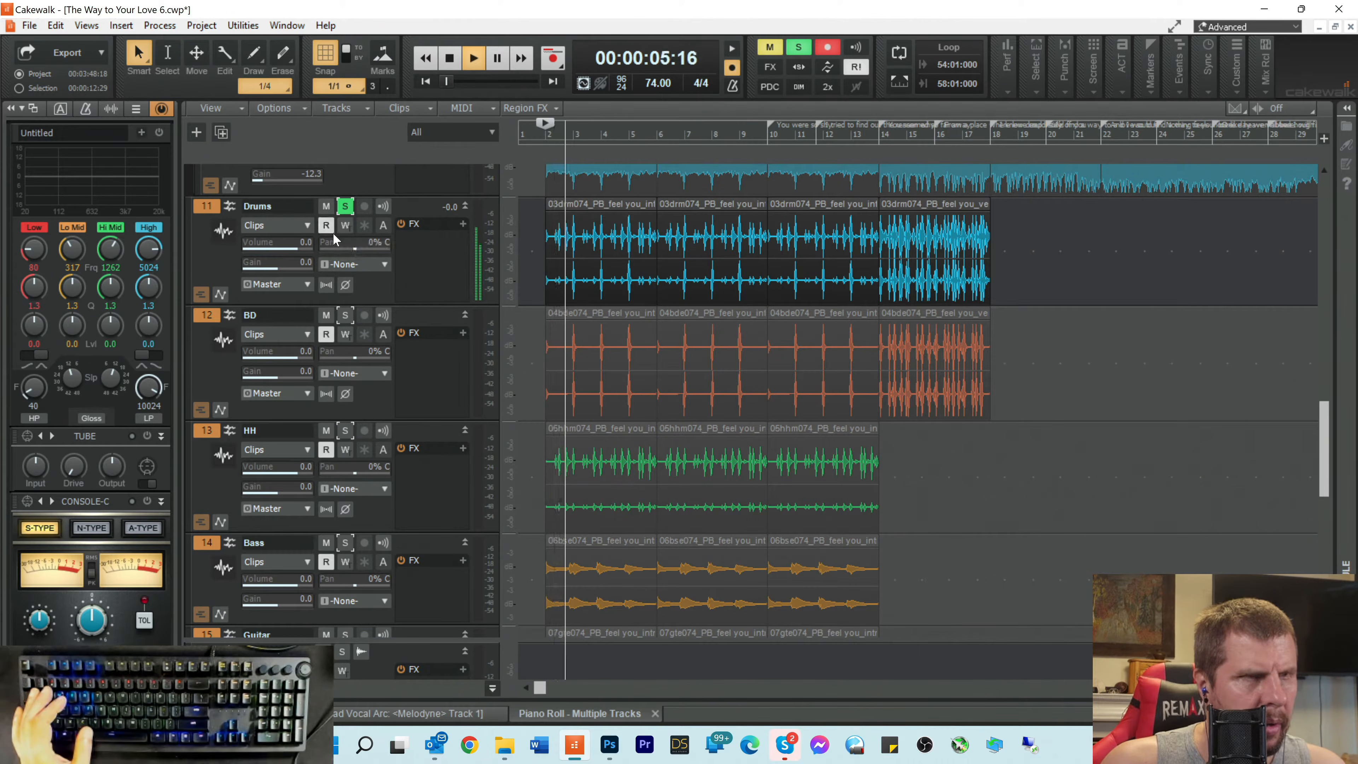
pyautogui.press('space')
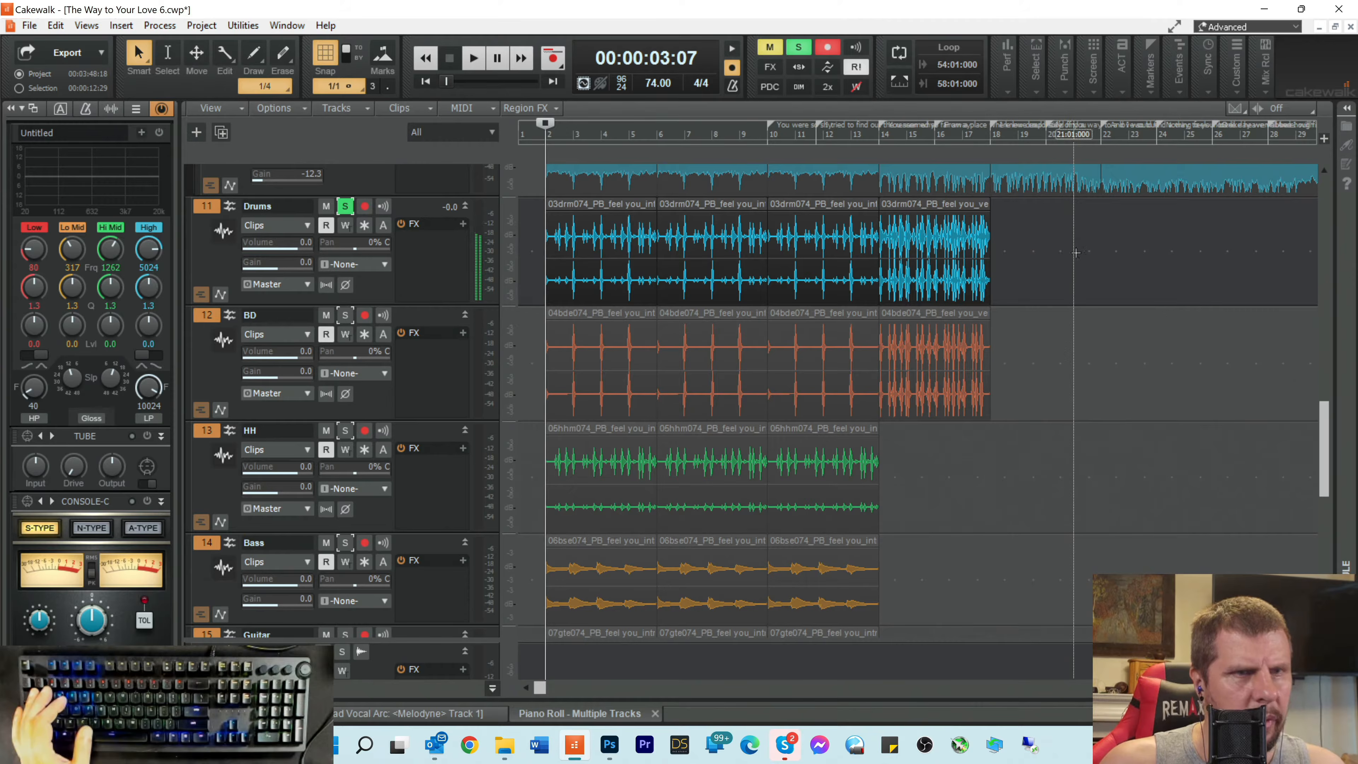
pyautogui.moveTo(1076, 252); pyautogui.dragTo(547, 241)
pyautogui.press('Delete')
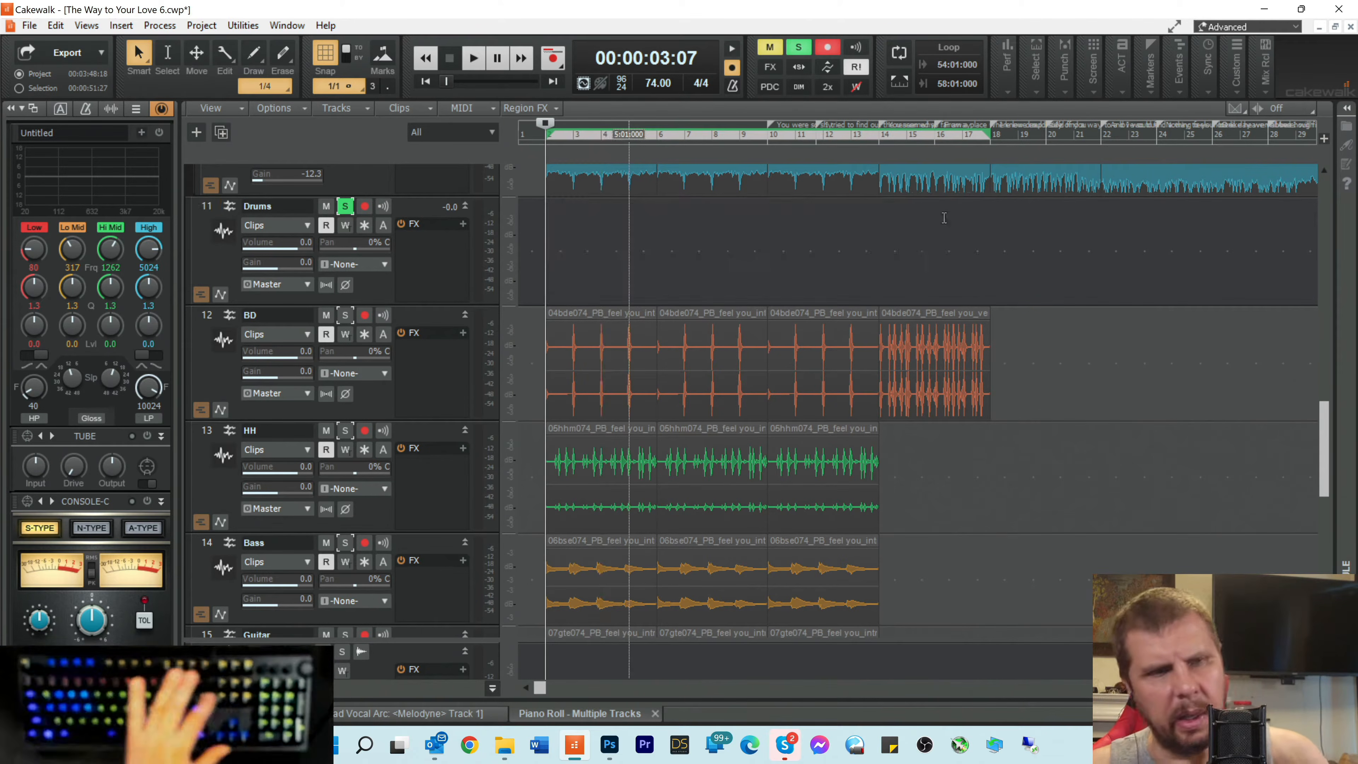
# Step: Solo BD instead of Drums and listen to its verse loop starting at measure 14
pyautogui.scroll(-4, 879, 139)
pyautogui.click(879, 139)
pyautogui.scroll(2, 896, 255)
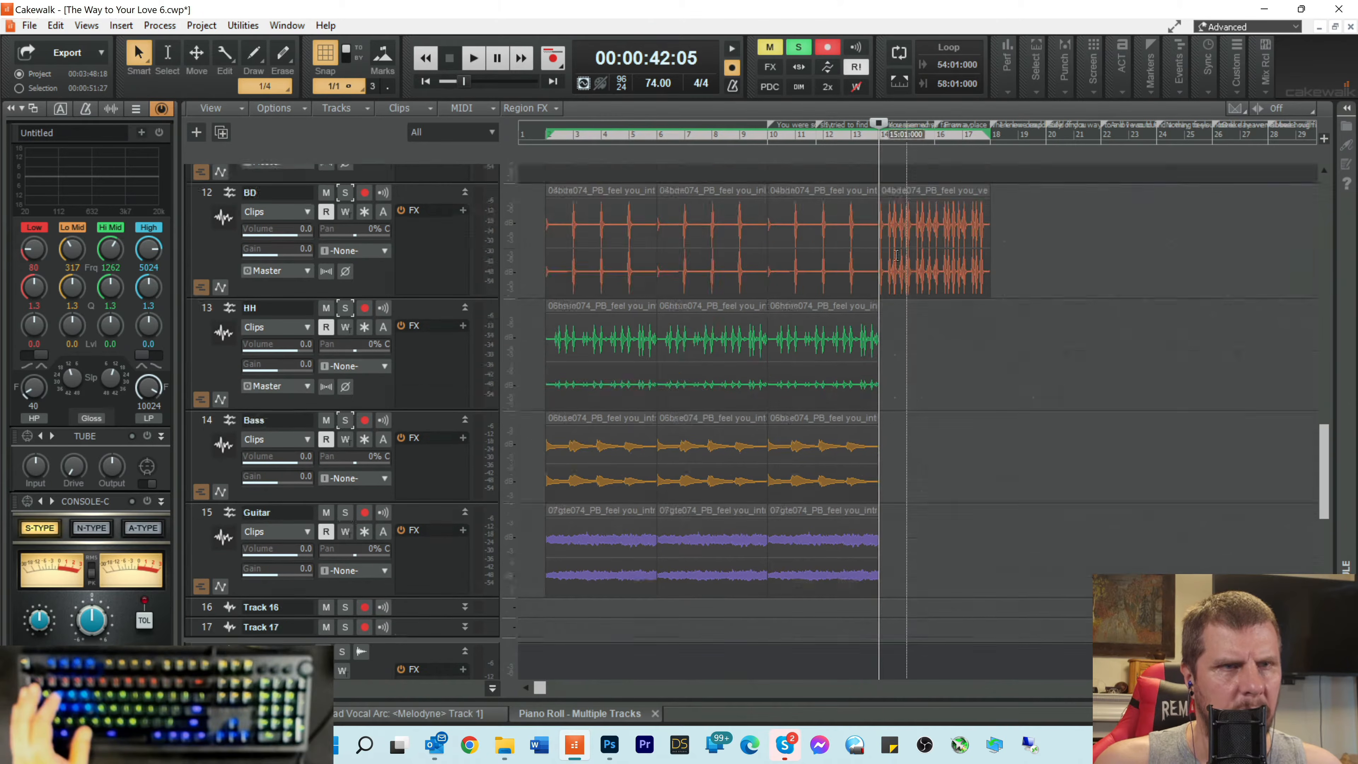
pyautogui.scroll(2, 896, 256)
pyautogui.press('space')
pyautogui.click(345, 202)
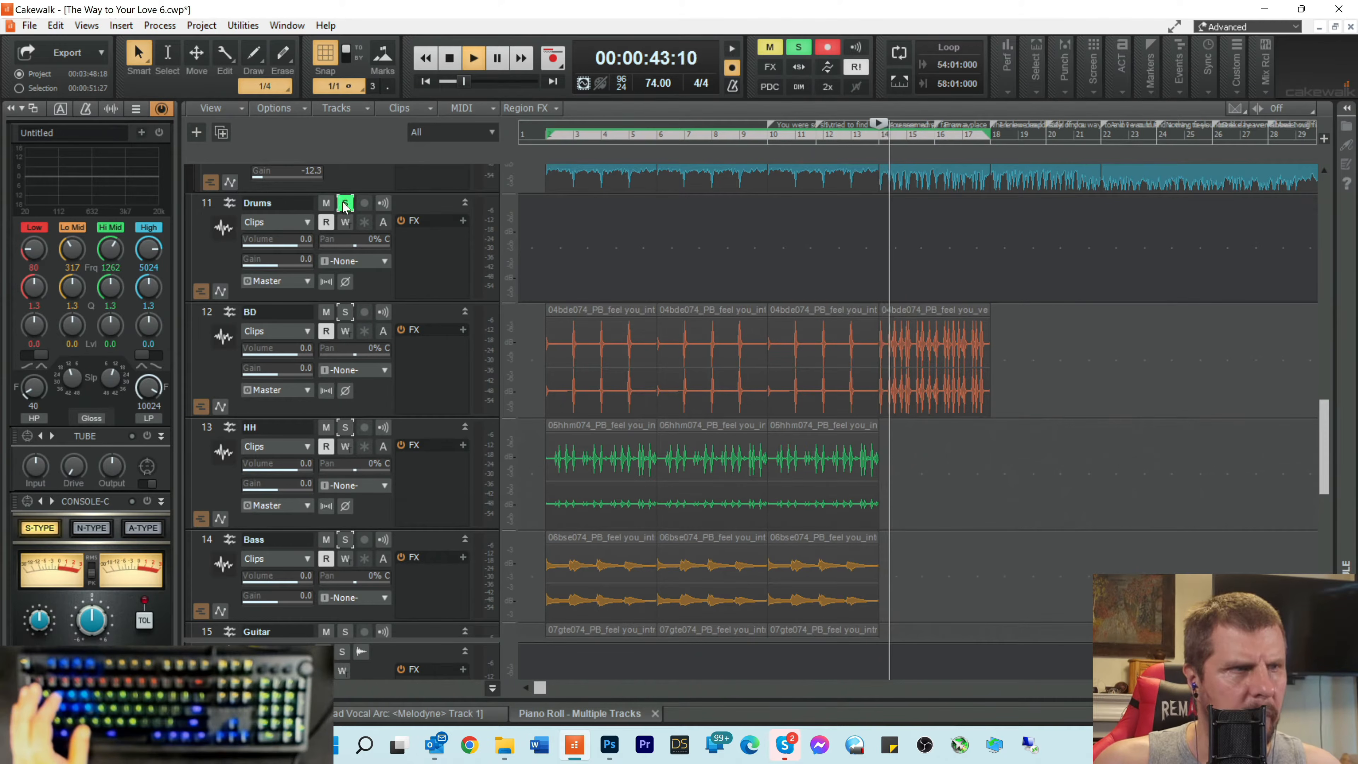
pyautogui.click(345, 205)
pyautogui.click(349, 313)
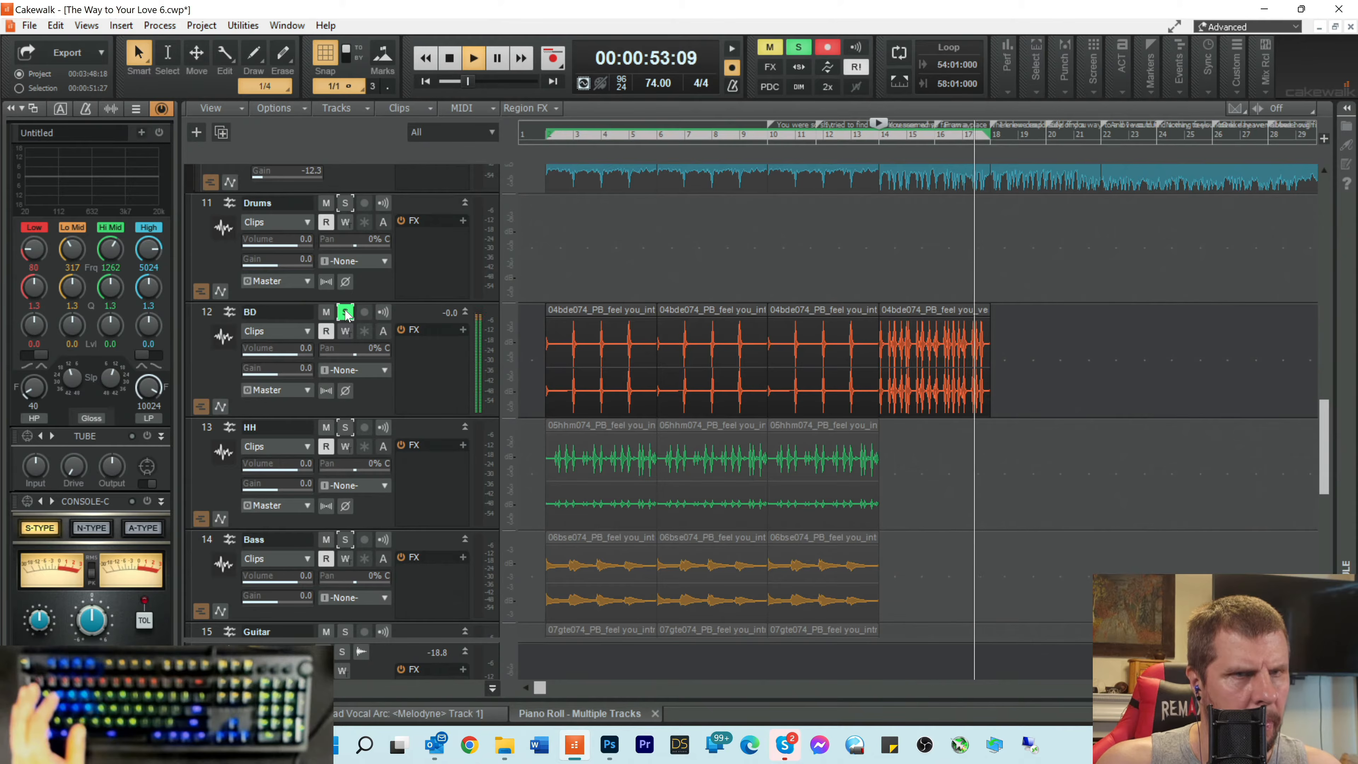
pyautogui.press('space')
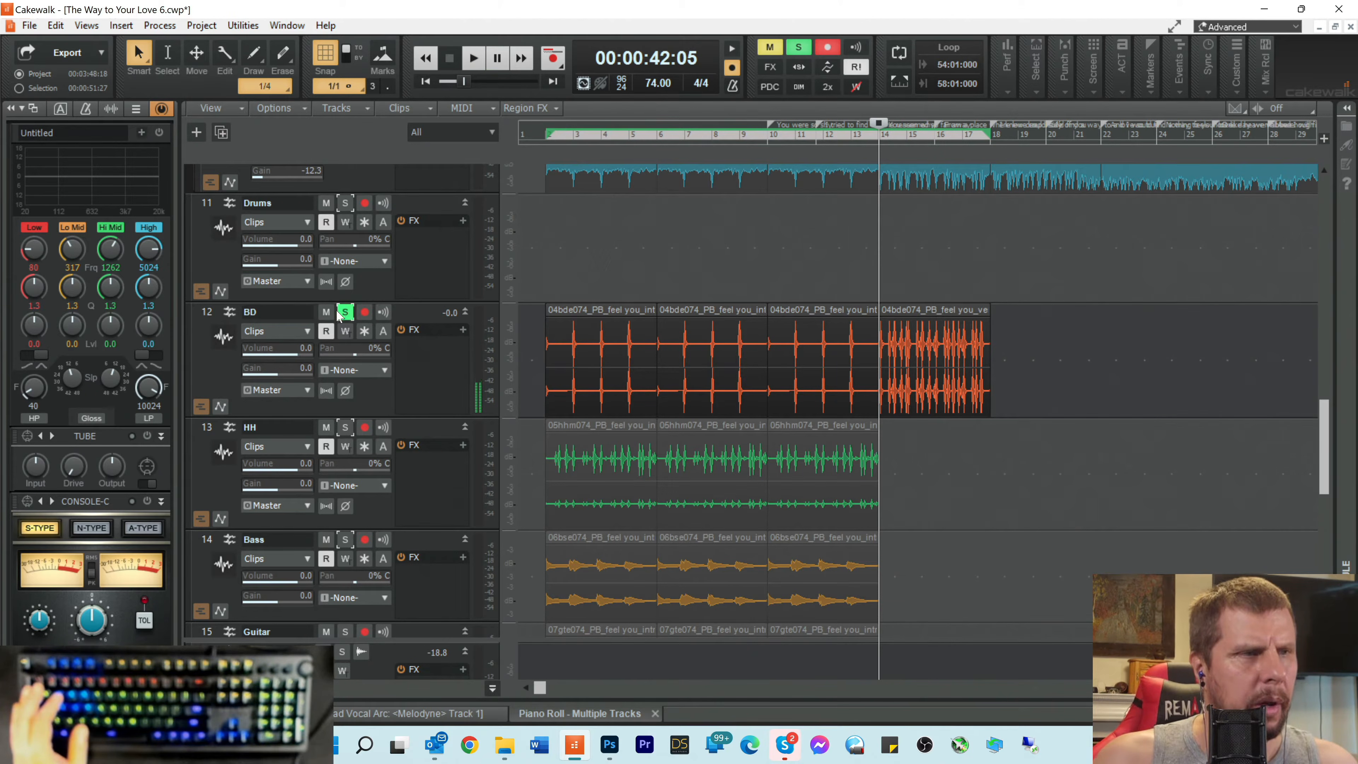
# Step: Clear the solo on BD and delete the empty Drums track
pyautogui.click(348, 325)
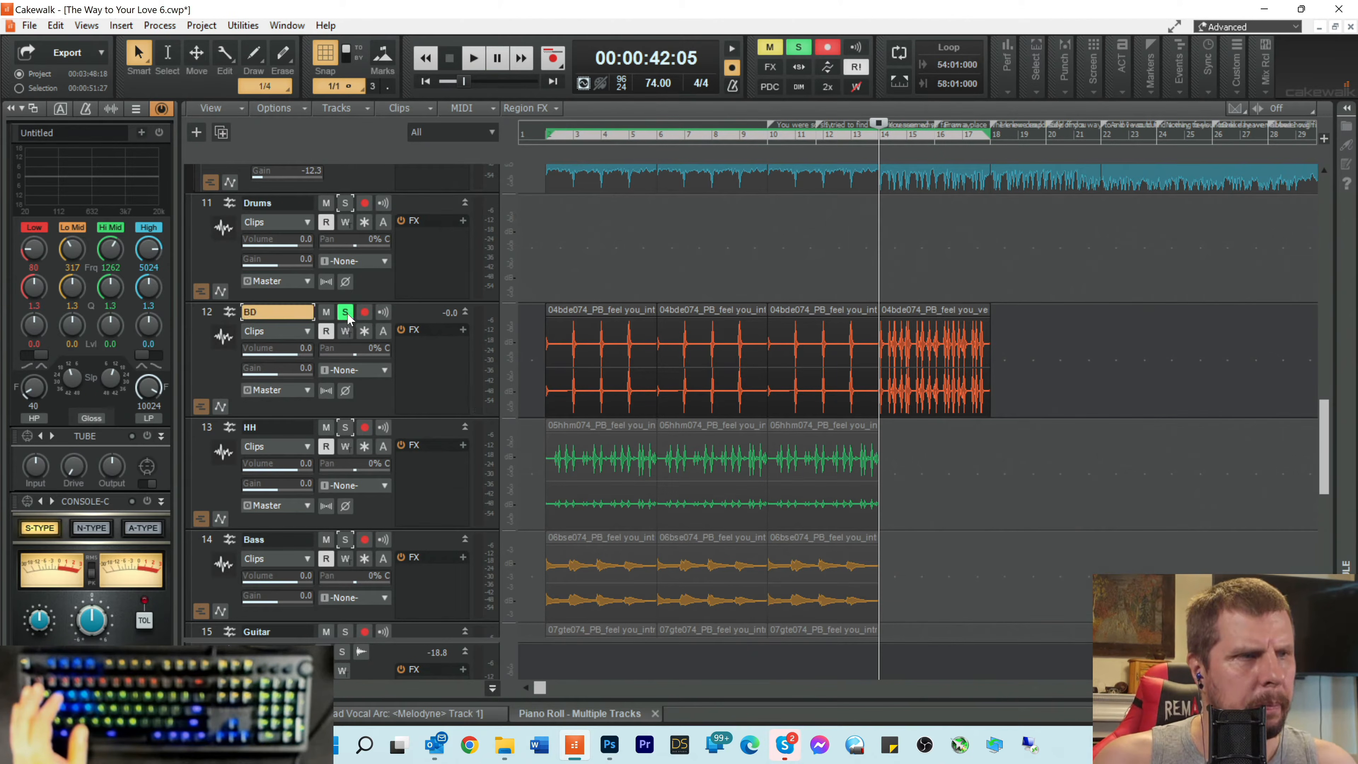
pyautogui.click(345, 312)
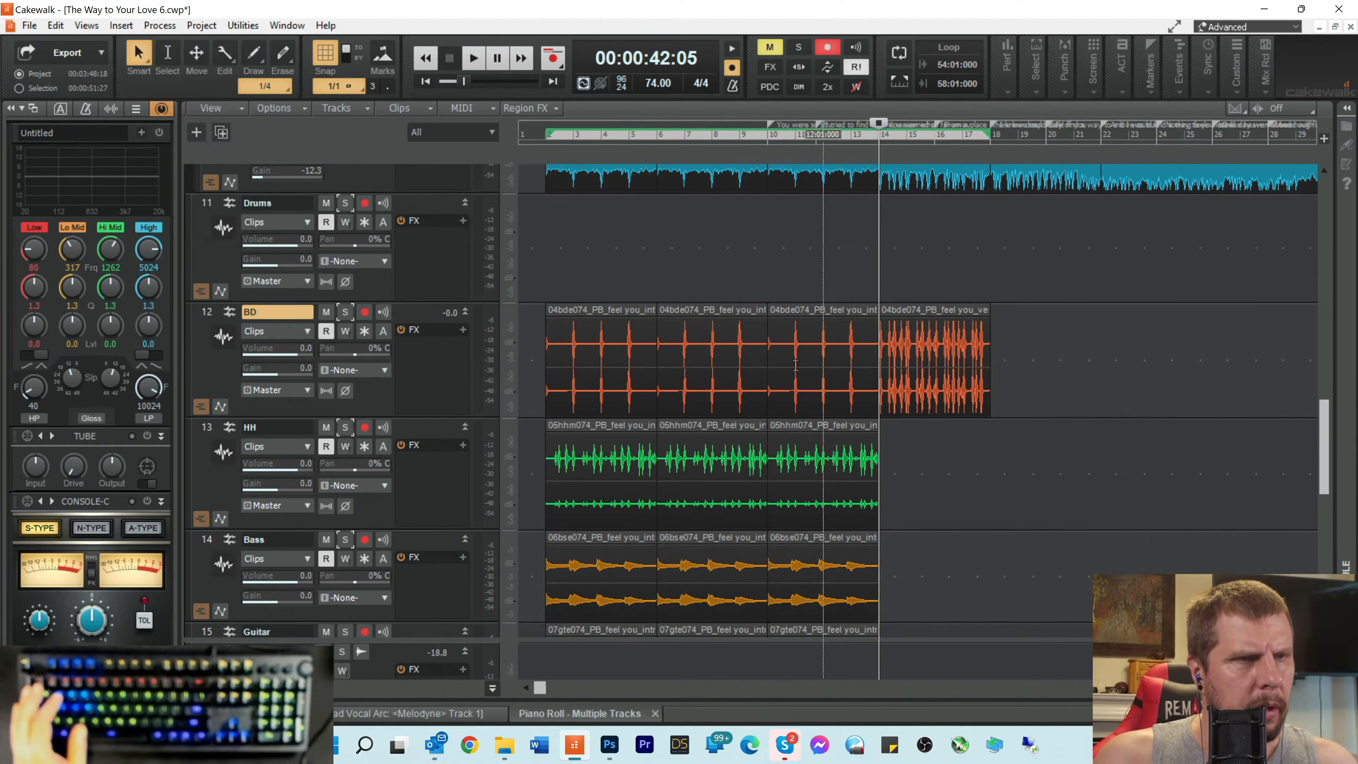
pyautogui.rightClick(401, 202)
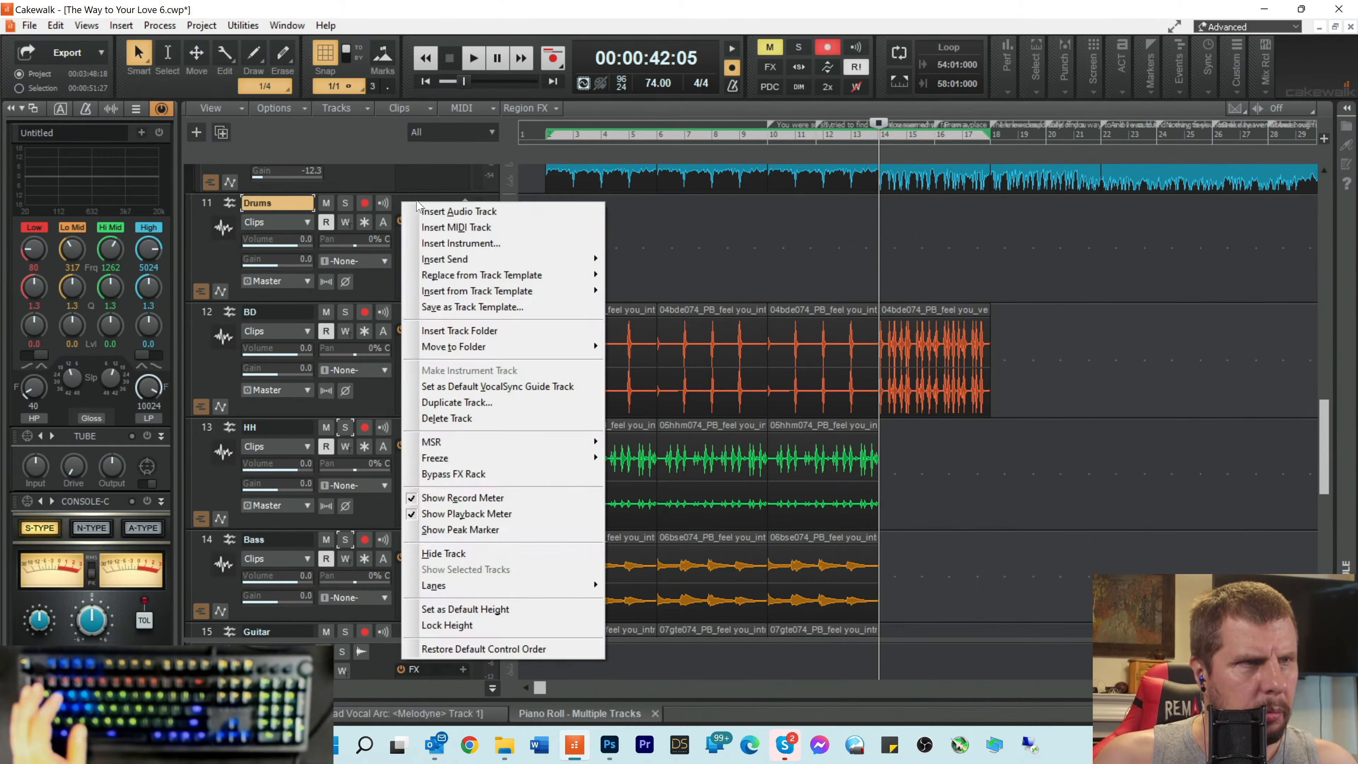
pyautogui.click(462, 417)
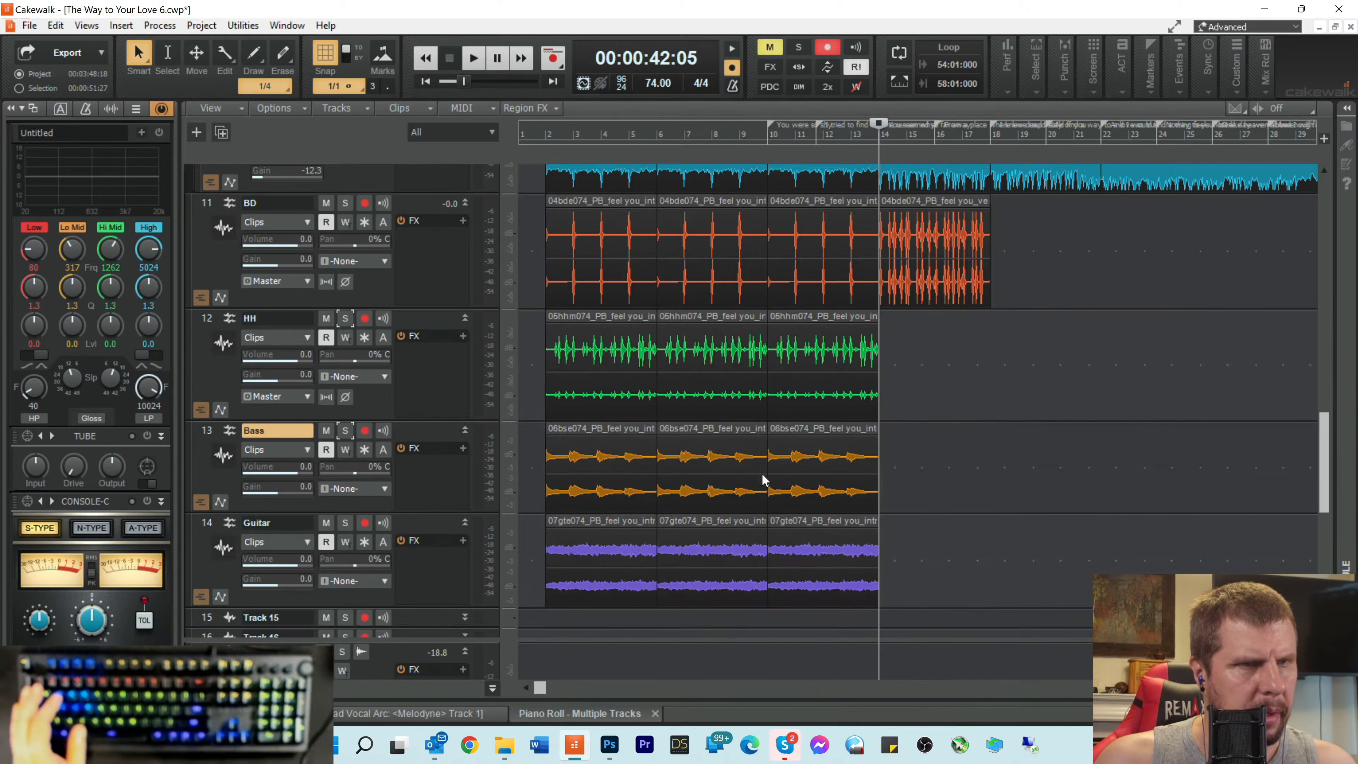
# Step: Bring up the ExportedLoops folder and place 05sde074_PB_feel you_verse_c_2.wav on the HH track at measure 14
pyautogui.click(503, 747)
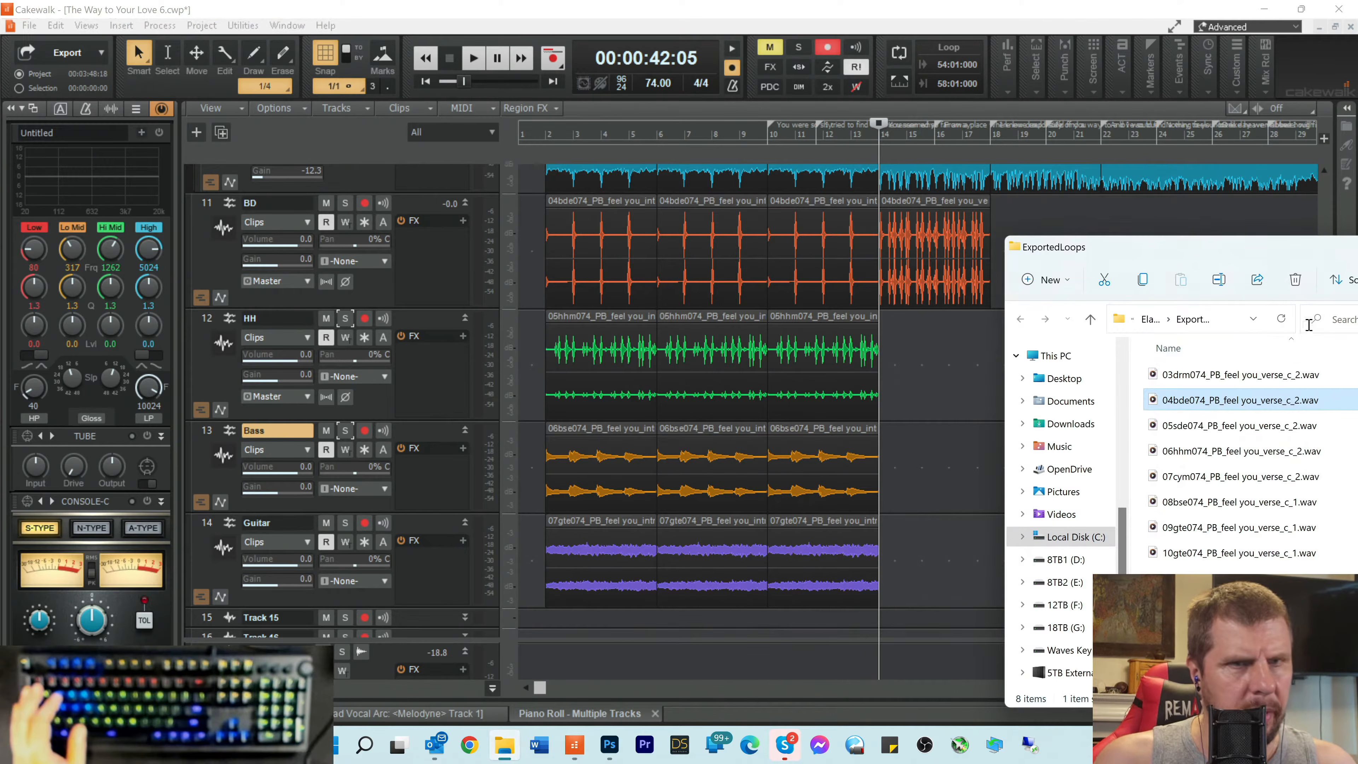
pyautogui.moveTo(1221, 252); pyautogui.dragTo(1188, 204)
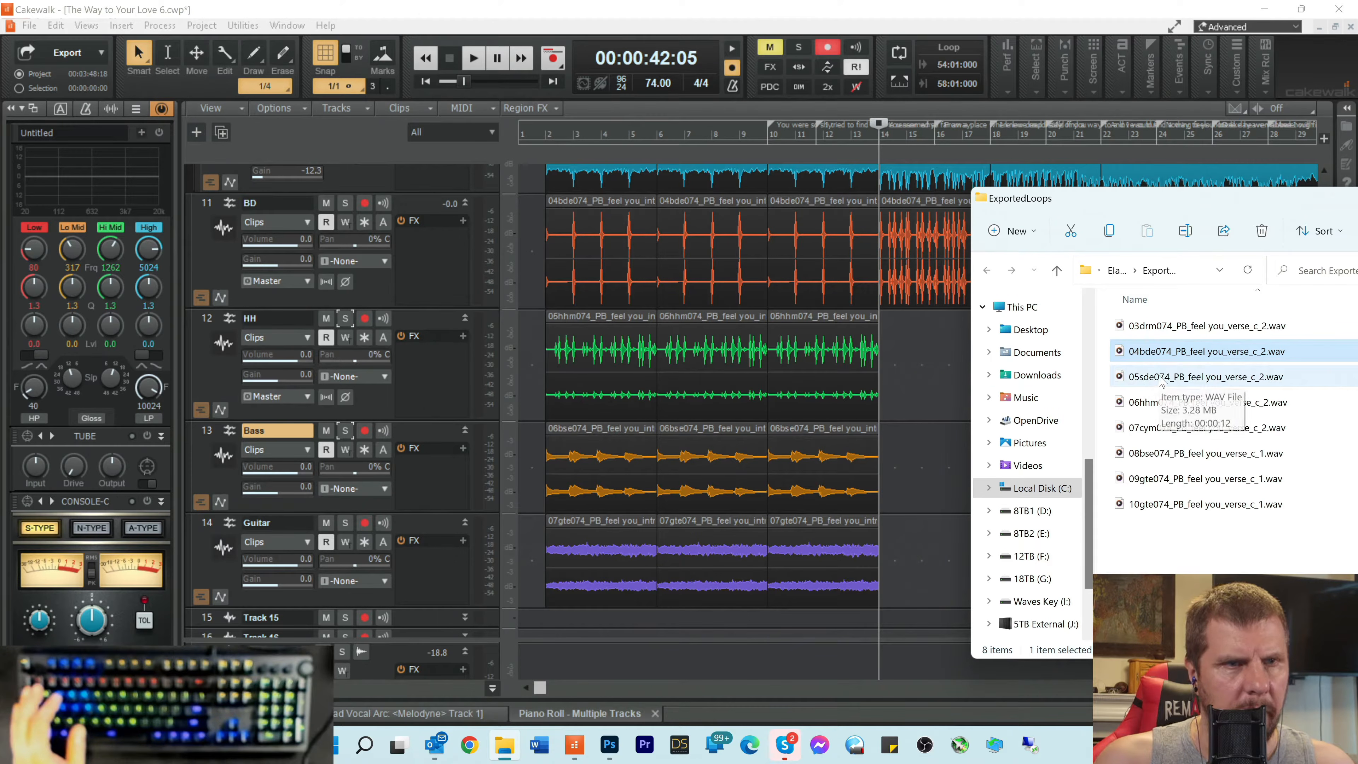
pyautogui.moveTo(1160, 381); pyautogui.dragTo(919, 348)
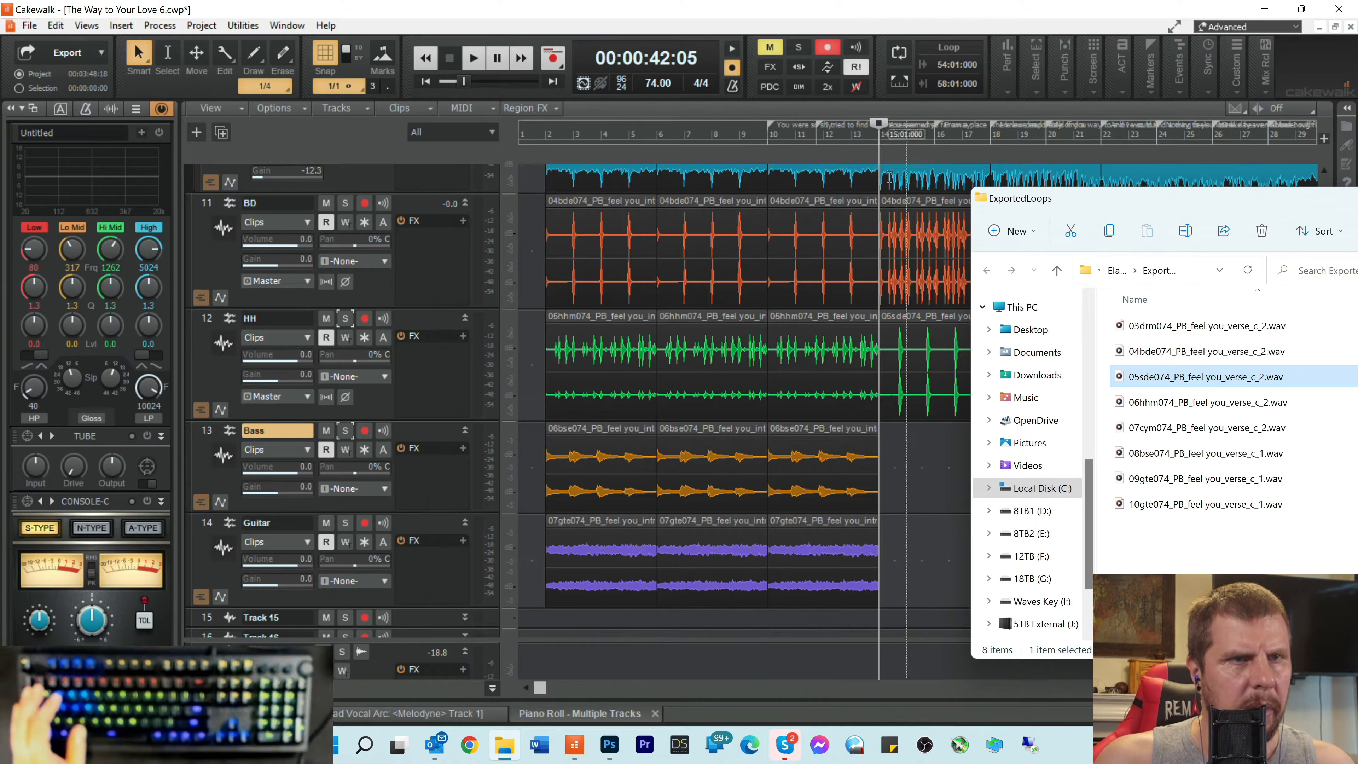
# Step: Solo the HH track and listen to the 05sde074 verse loop from measure 14
pyautogui.click(349, 321)
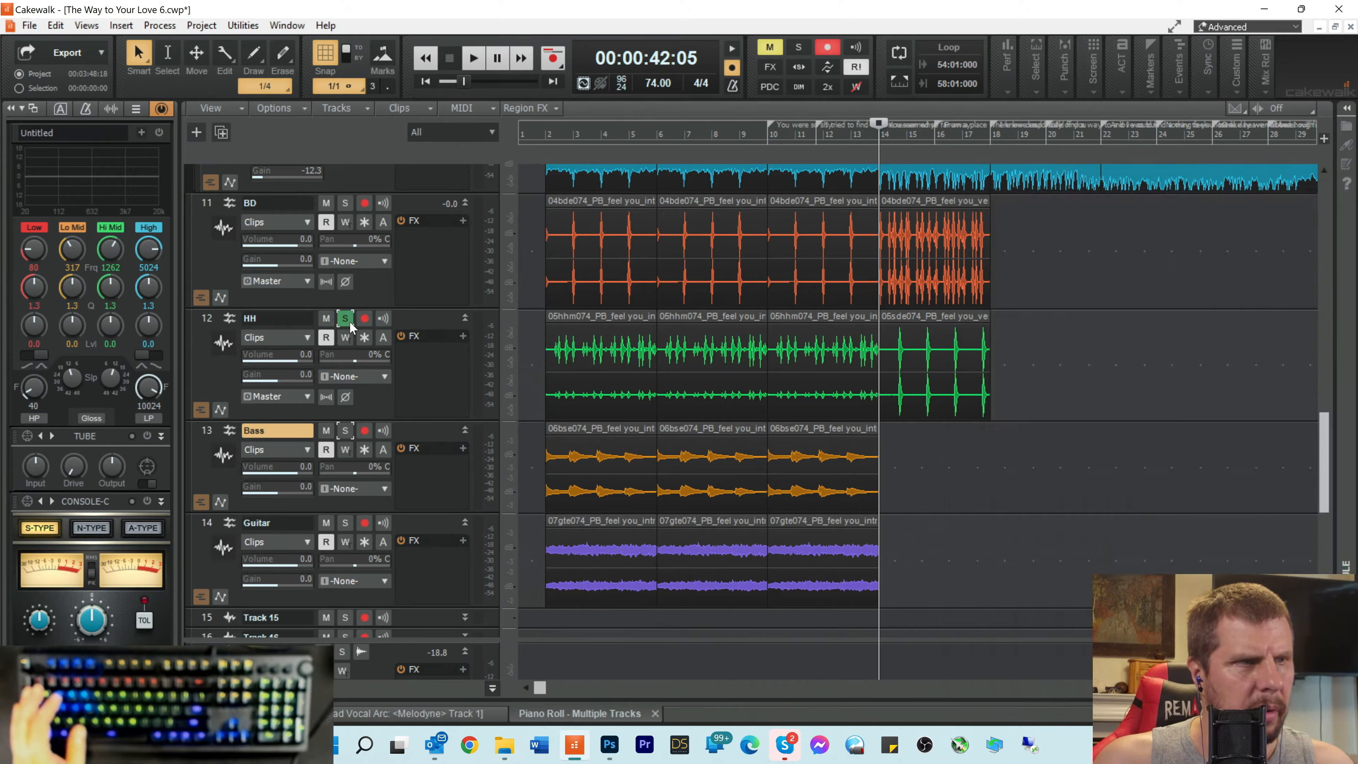
pyautogui.click(349, 320)
pyautogui.press('space')
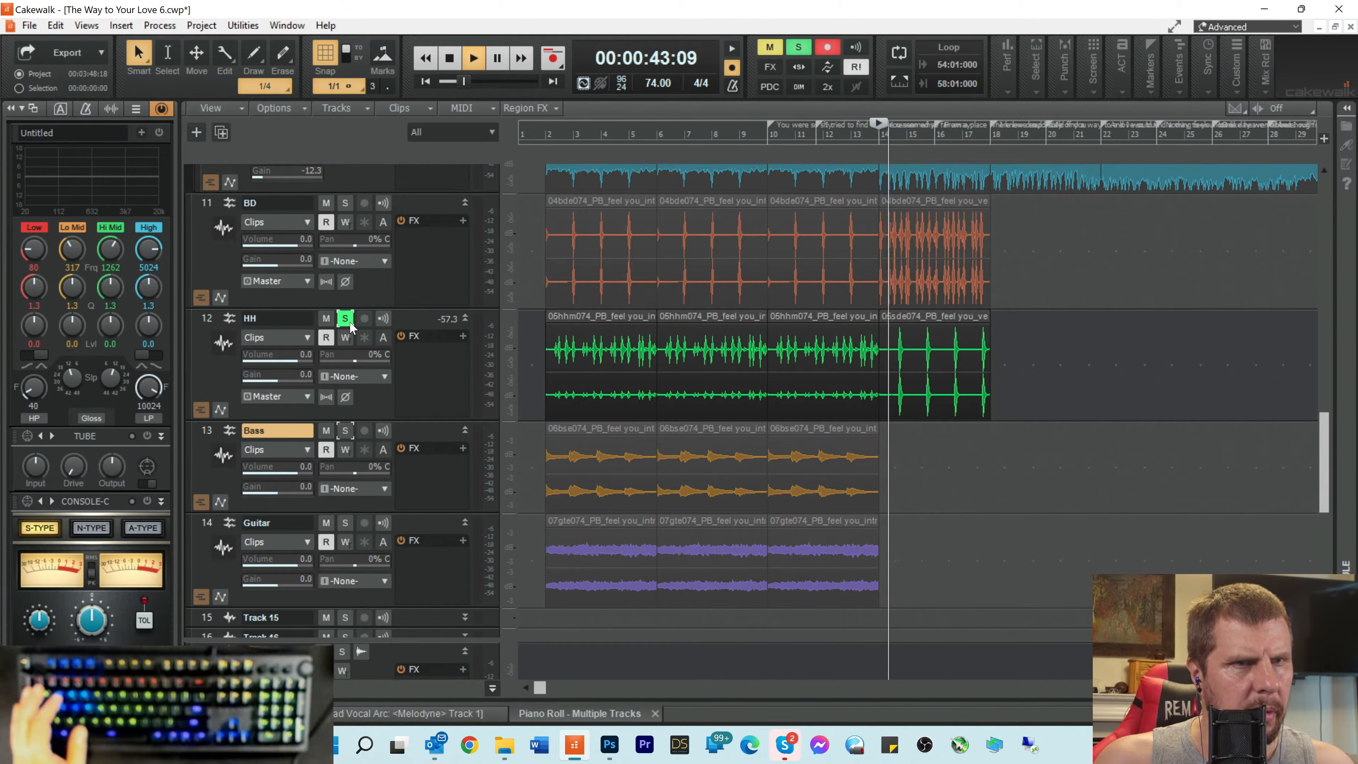
pyautogui.press('space')
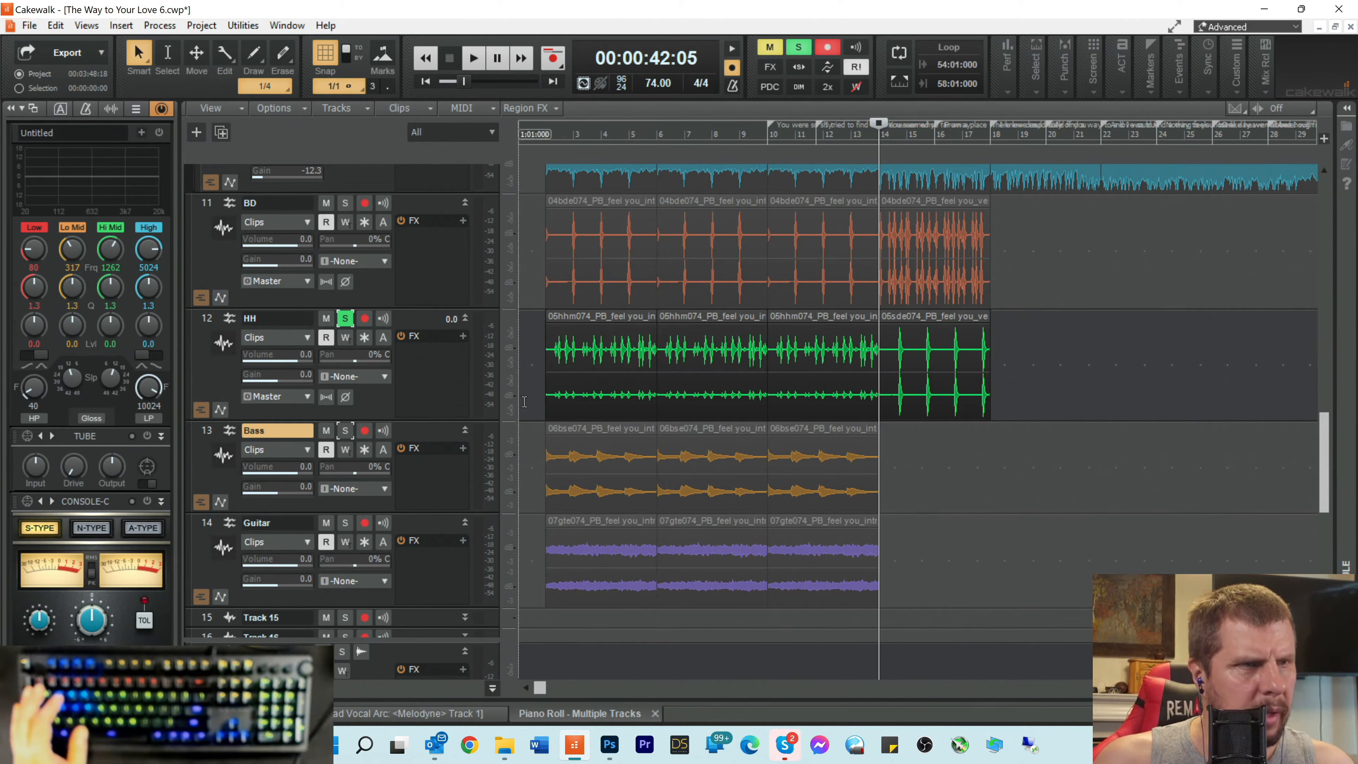
# Step: Insert an audio track between HH and Bass and move the 05sde074 verse clip onto it at measure 14
pyautogui.rightClick(423, 431)
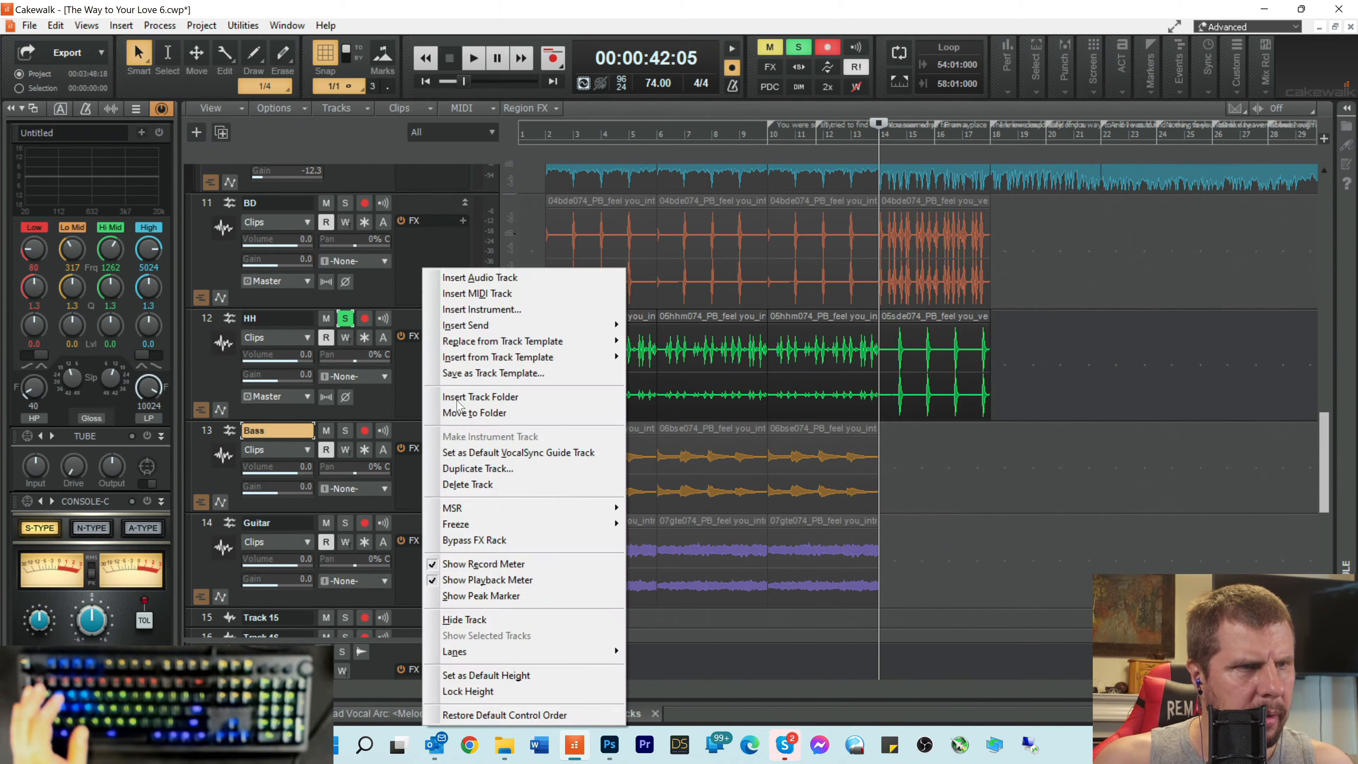
pyautogui.click(509, 277)
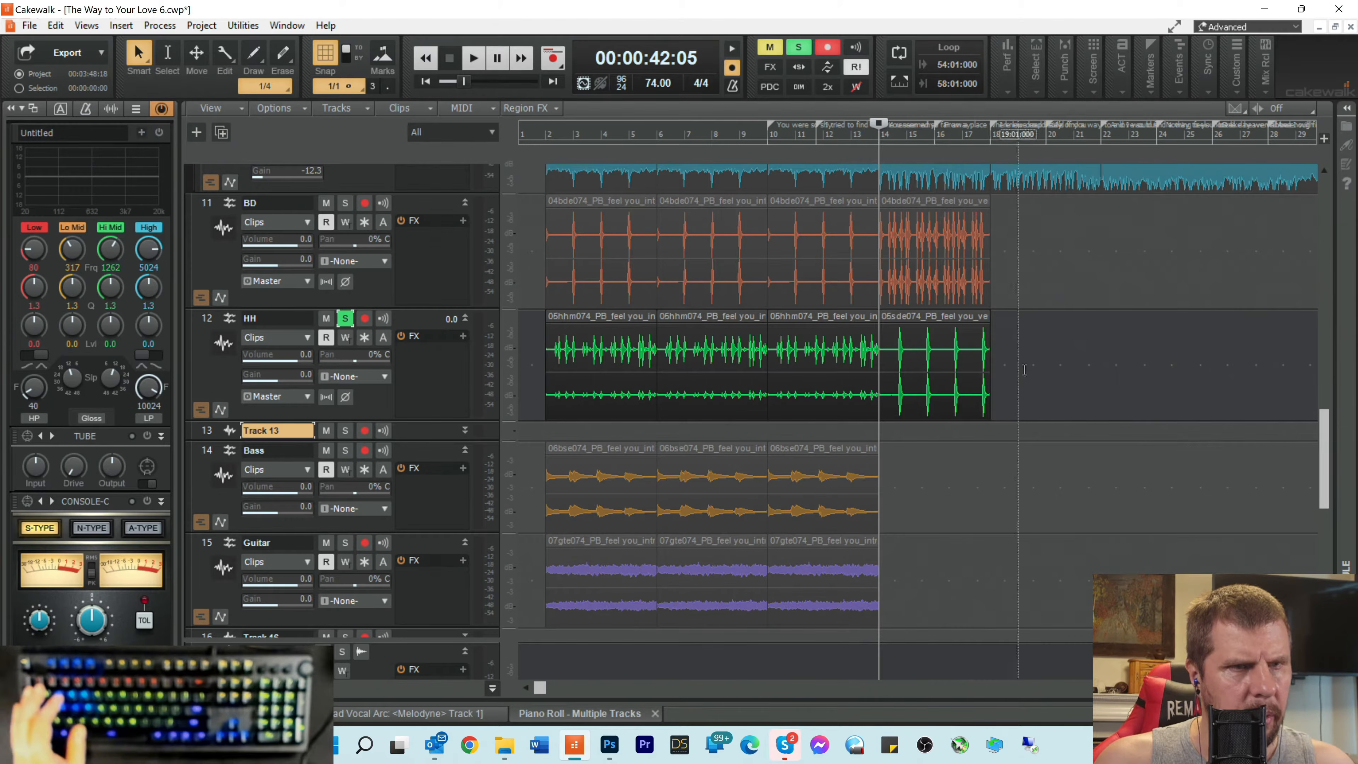
pyautogui.moveTo(948, 358); pyautogui.dragTo(920, 355)
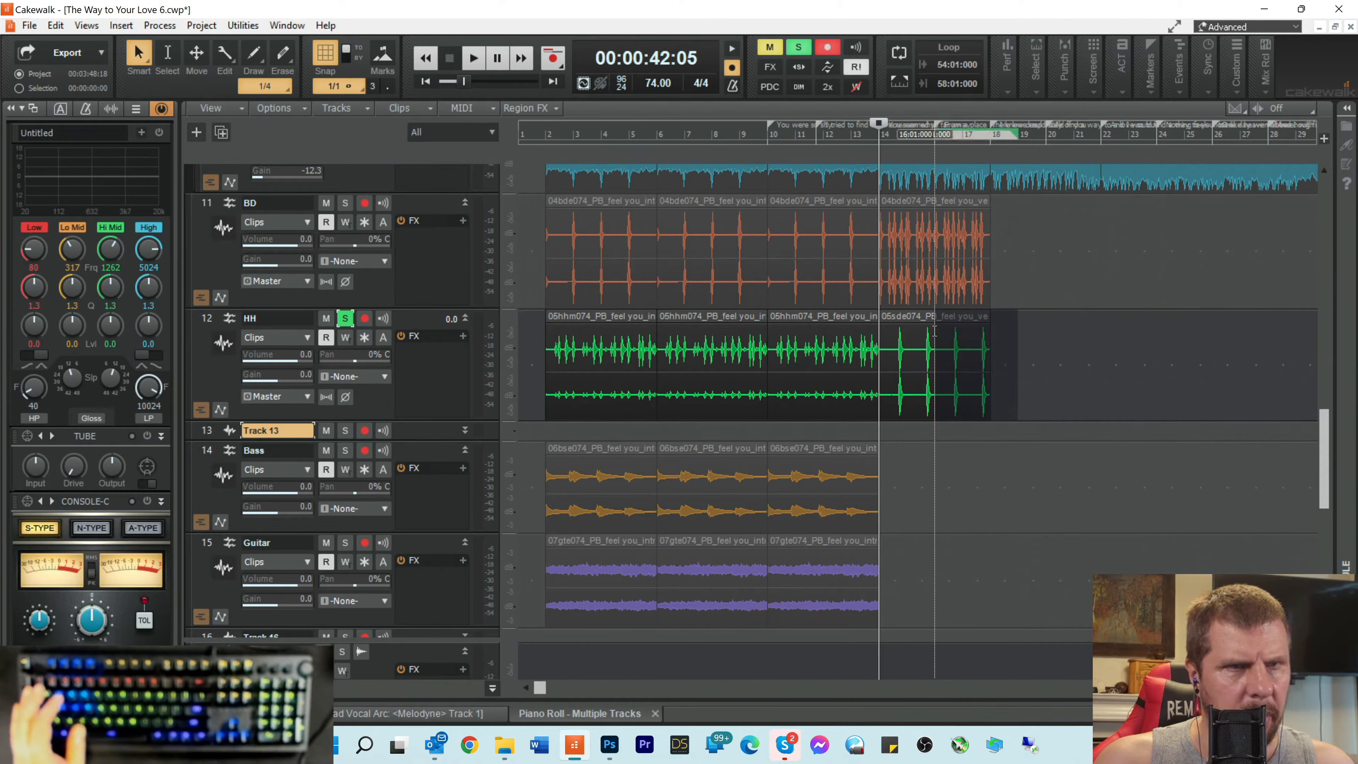
pyautogui.moveTo(1054, 362); pyautogui.dragTo(905, 354)
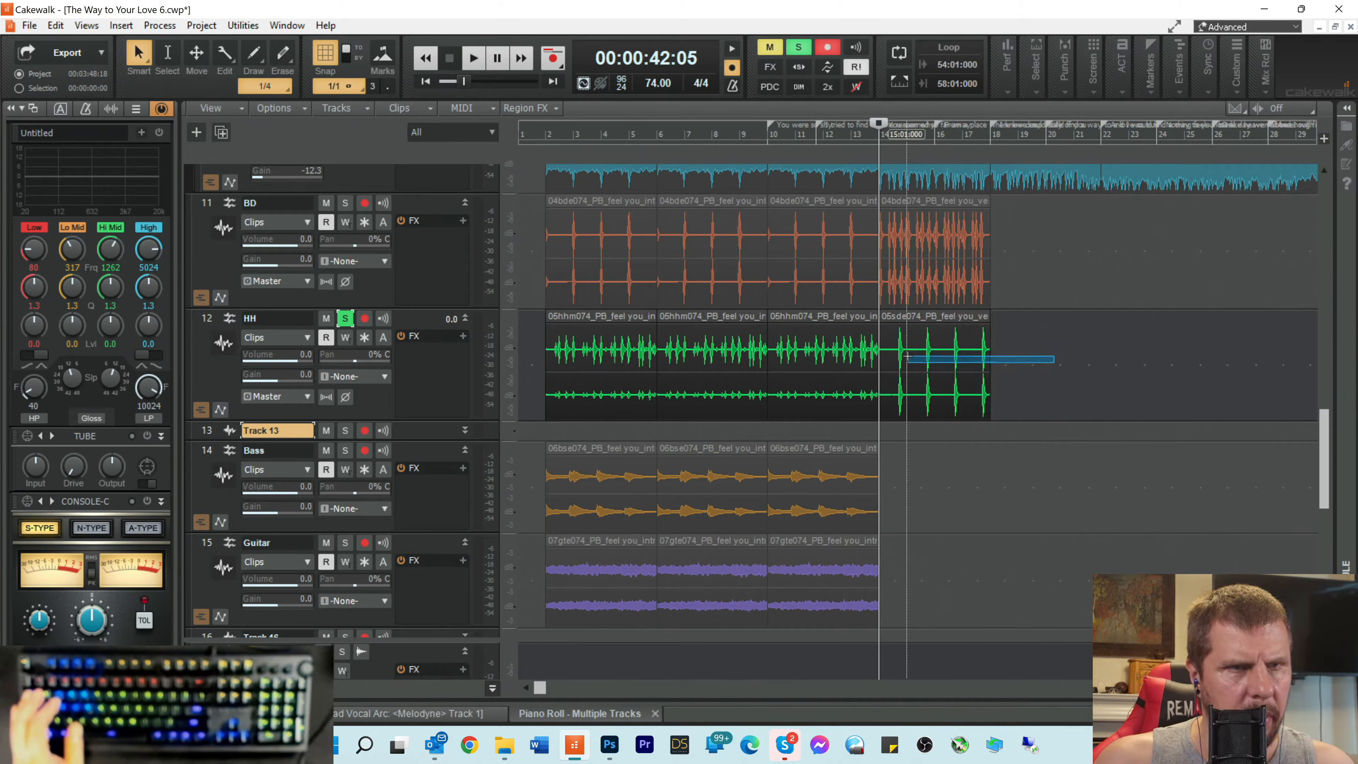
pyautogui.click(926, 321)
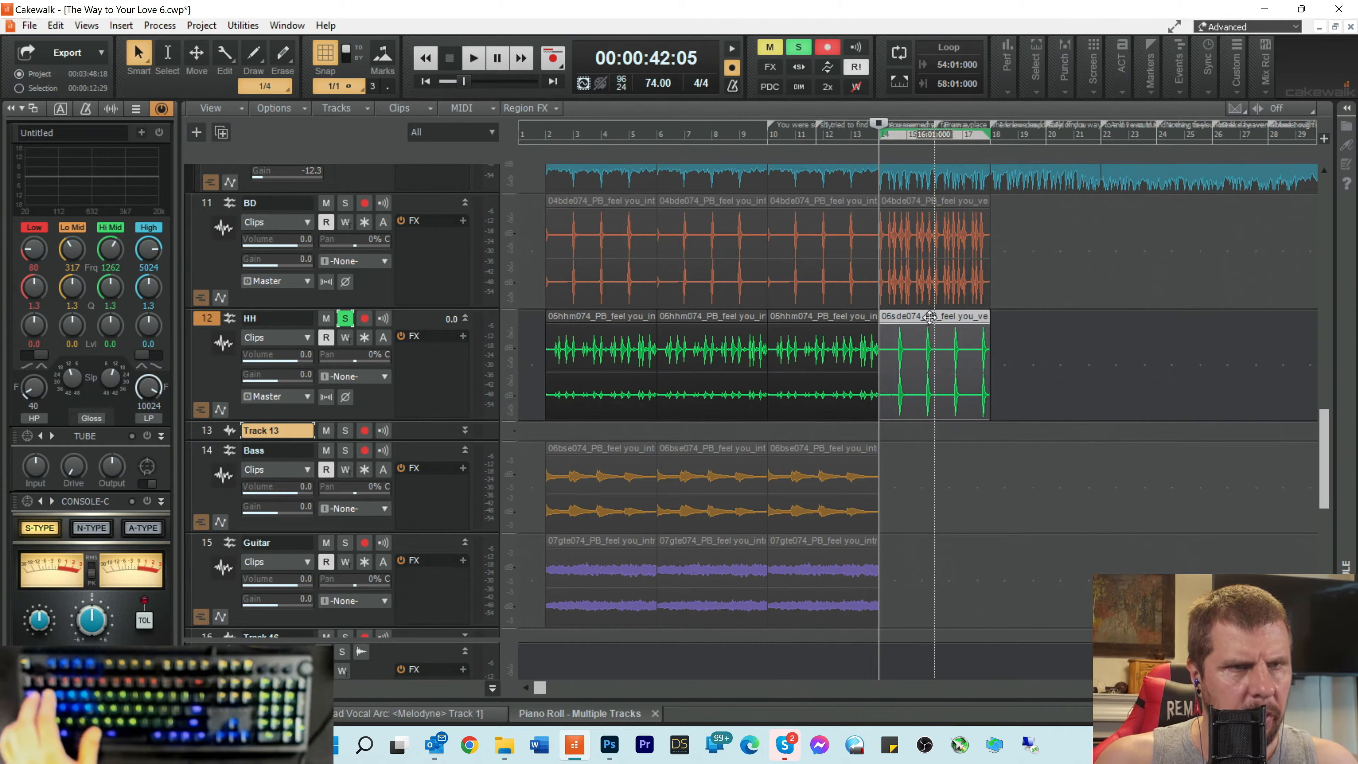
pyautogui.moveTo(929, 317); pyautogui.dragTo(874, 426)
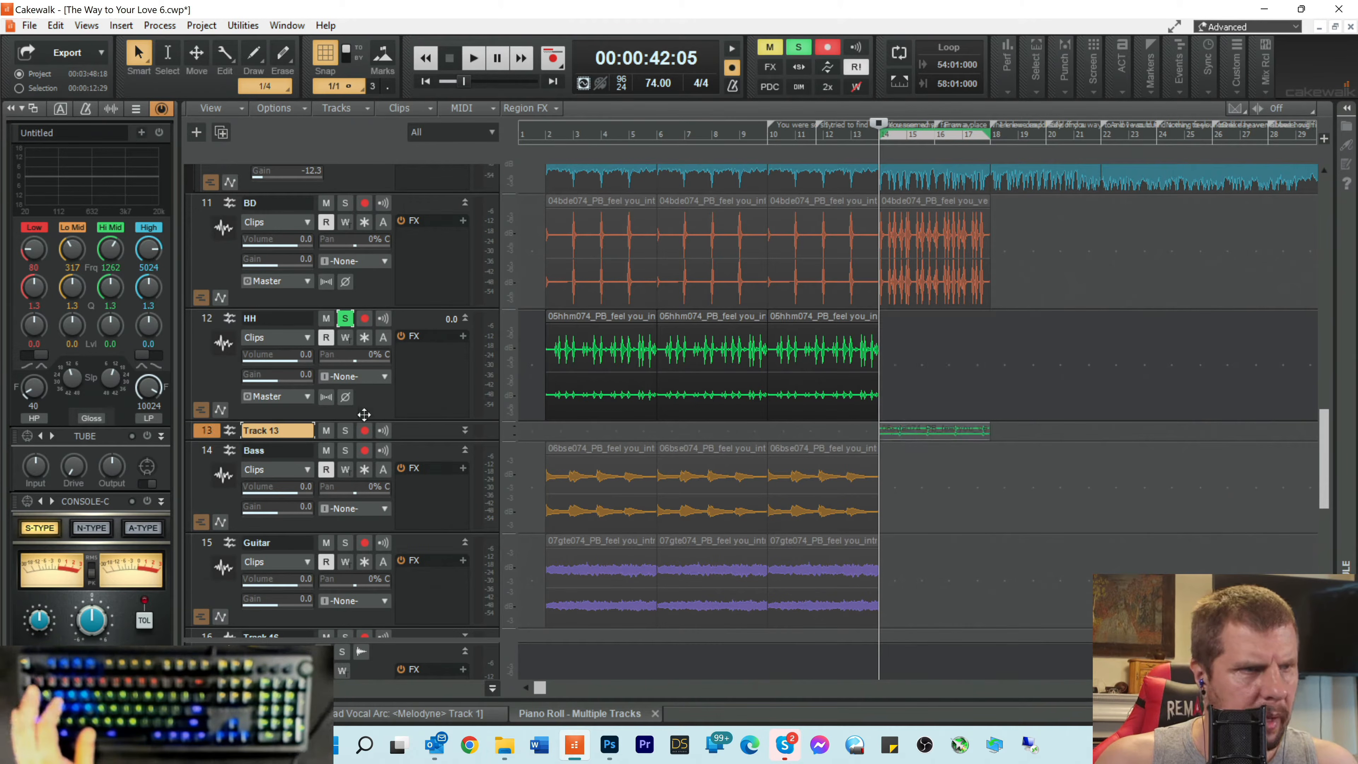
# Step: Rename the new audio track between HH and Bass as Snare Drum
pyautogui.doubleClick(302, 432)
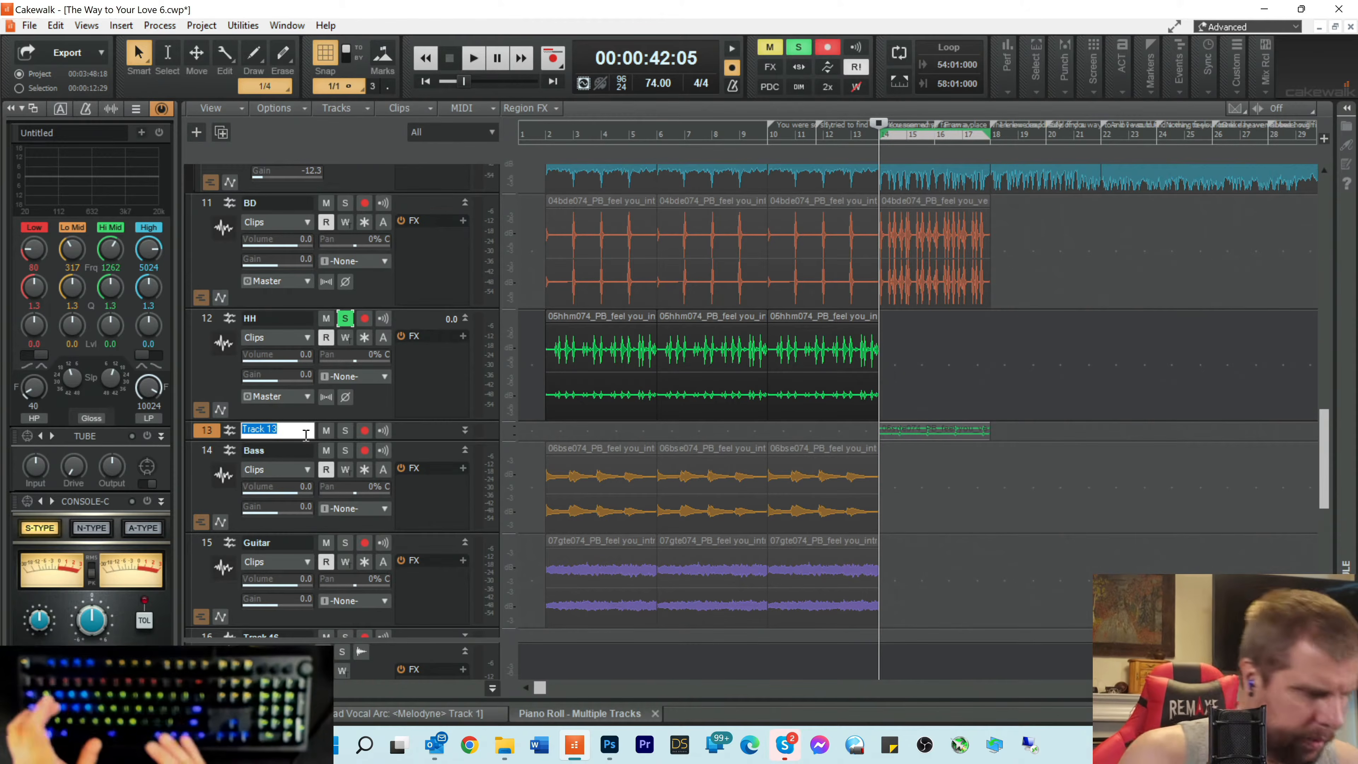
pyautogui.write('Snare d')
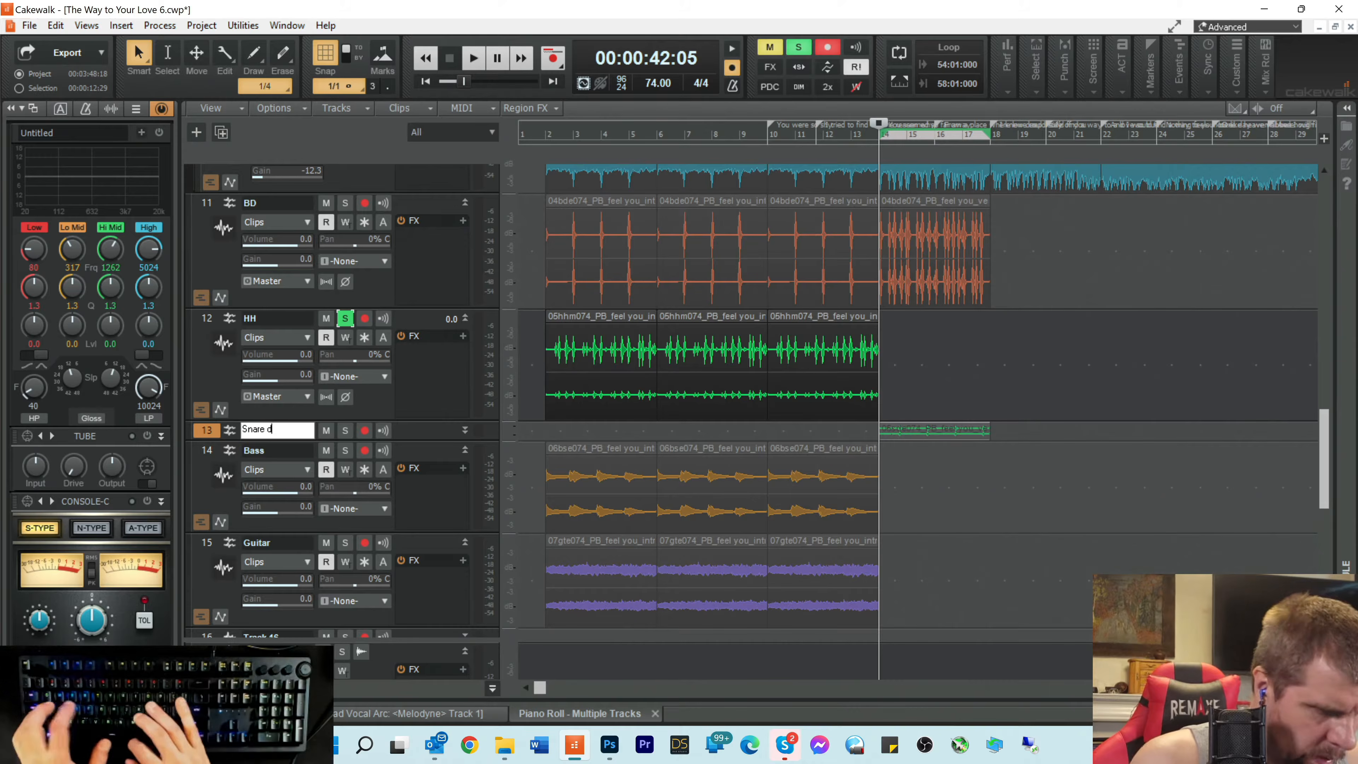
pyautogui.write('RUM')
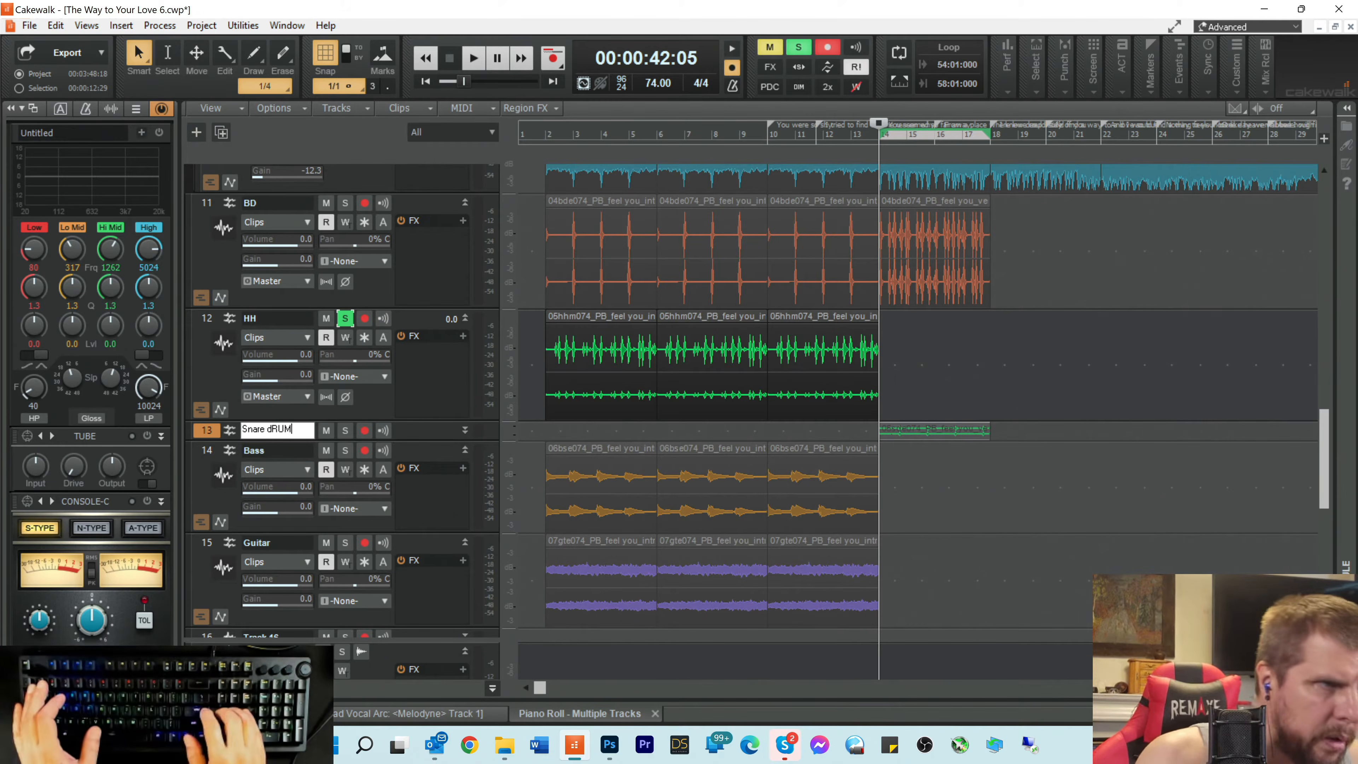
pyautogui.press('BackSpace')
pyautogui.press('BackSpace')
pyautogui.press('BackSpace')
pyautogui.press('BackSpace')
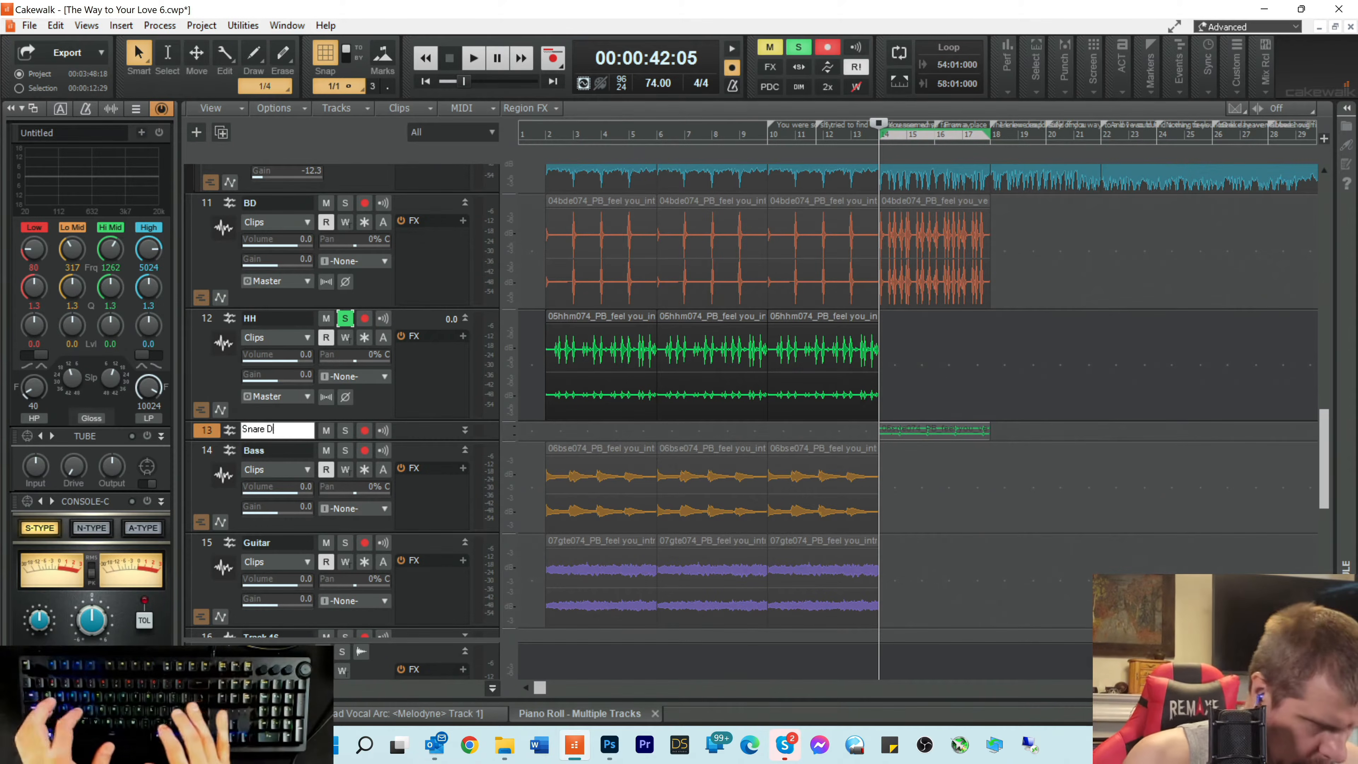
pyautogui.write('Drum')
pyautogui.press('Return')
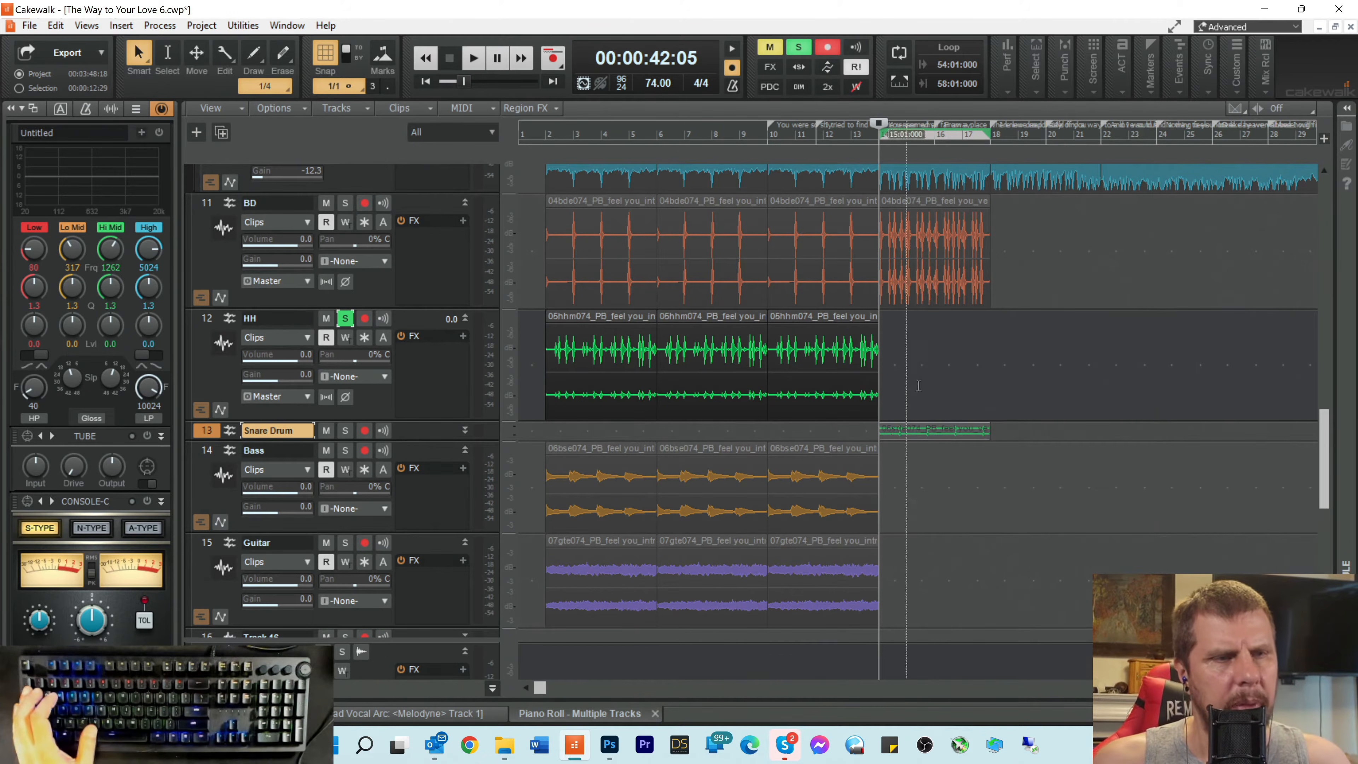
# Step: Bring up the ExportedLoops folder and place 06hhm074_PB_feel you_verse_c_2.wav on the Bass track at measure 14
pyautogui.scroll(-2, 957, 425)
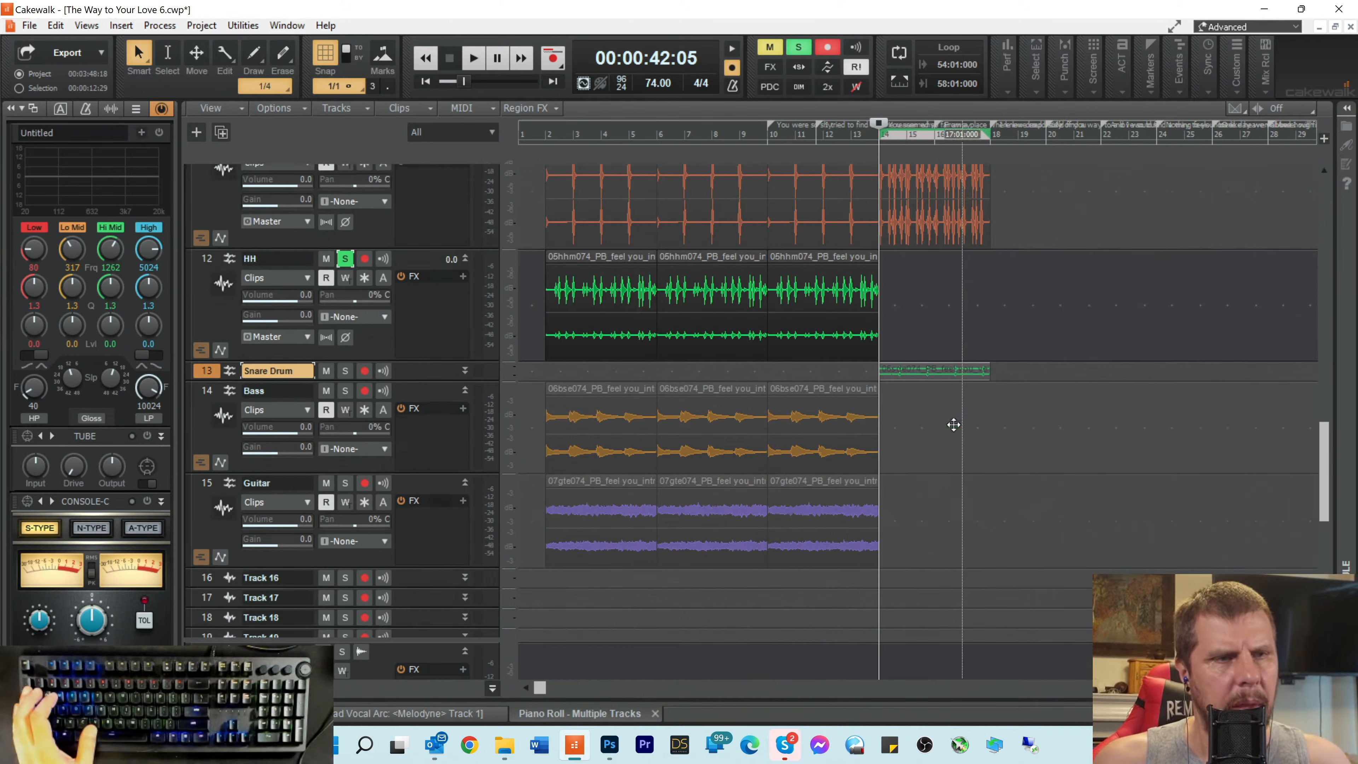
pyautogui.click(502, 745)
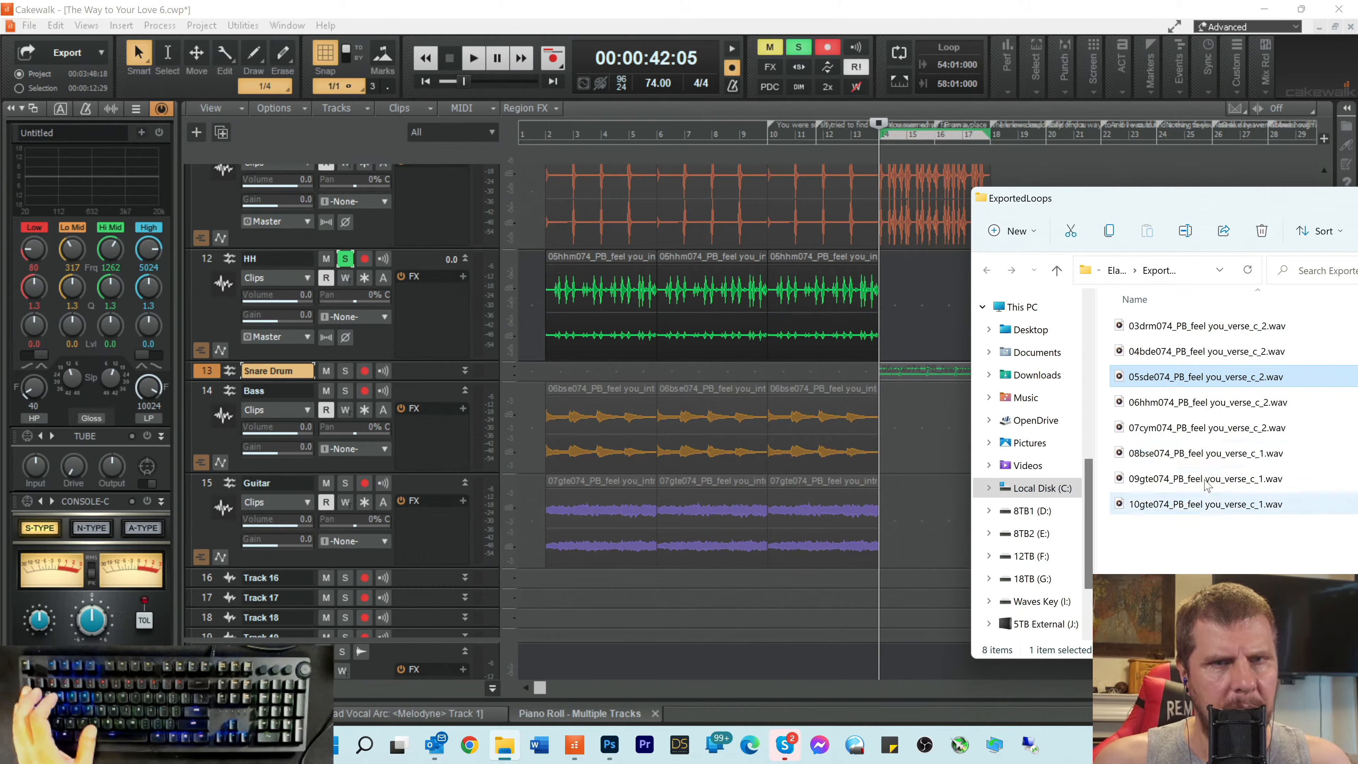
pyautogui.moveTo(1197, 402); pyautogui.dragTo(880, 444)
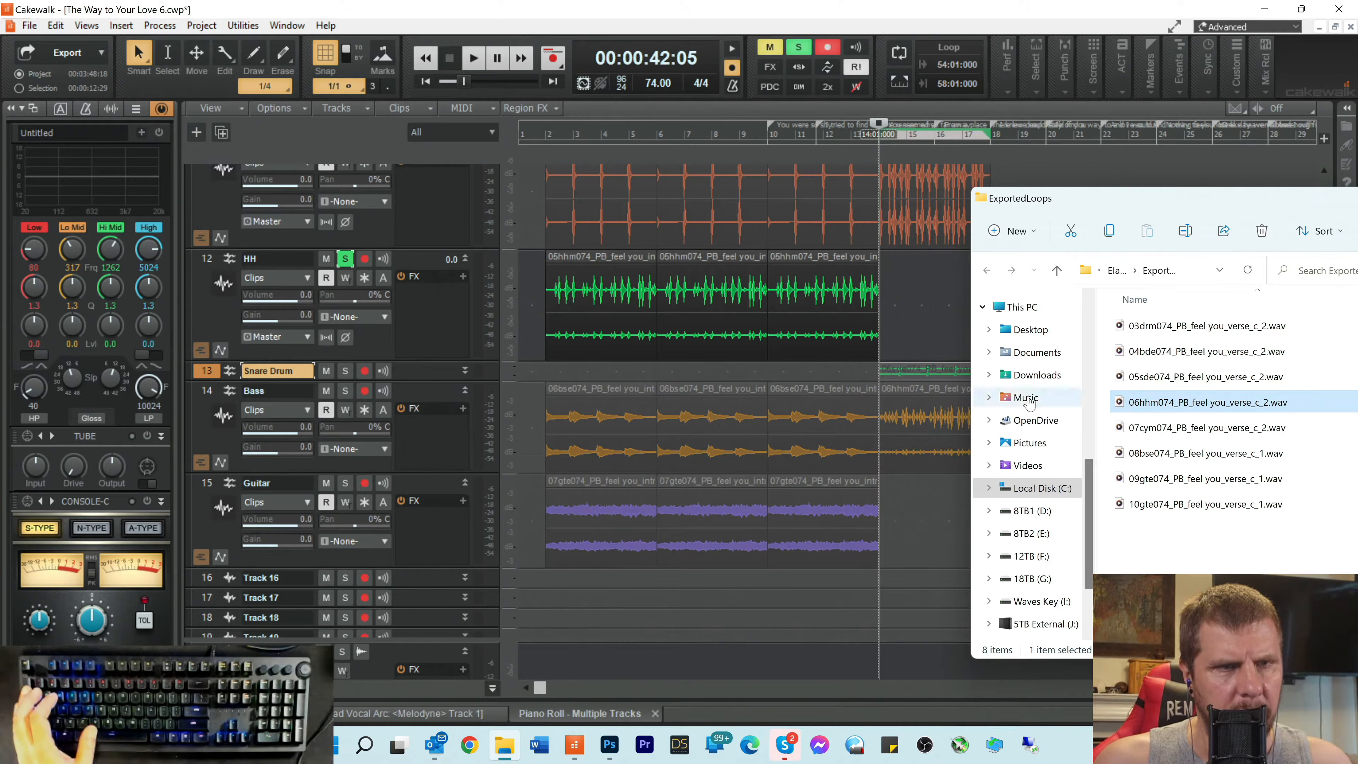
# Step: Solo Bass to listen to the 06hhm074 verse loop, and move that clip up to the HH track at measure 14
pyautogui.click(345, 395)
pyautogui.press('space')
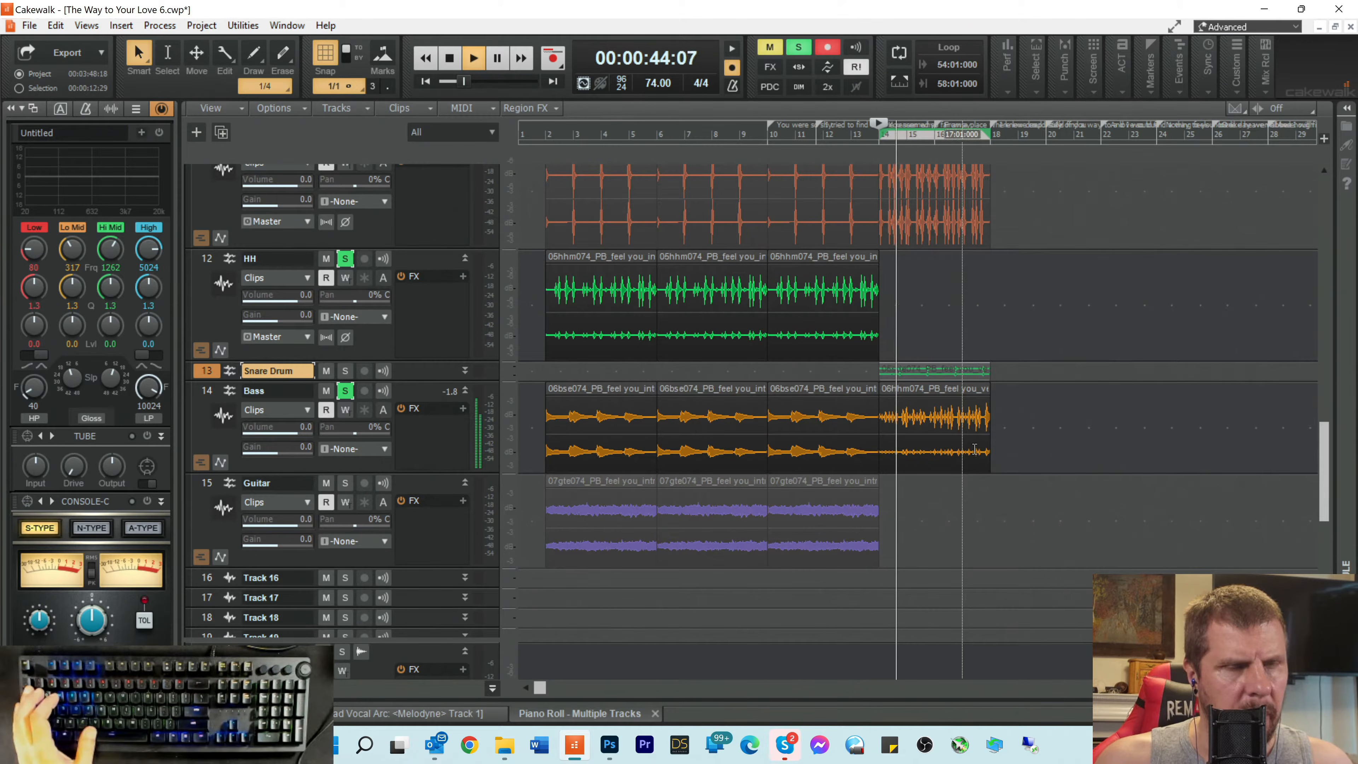
pyautogui.press('space')
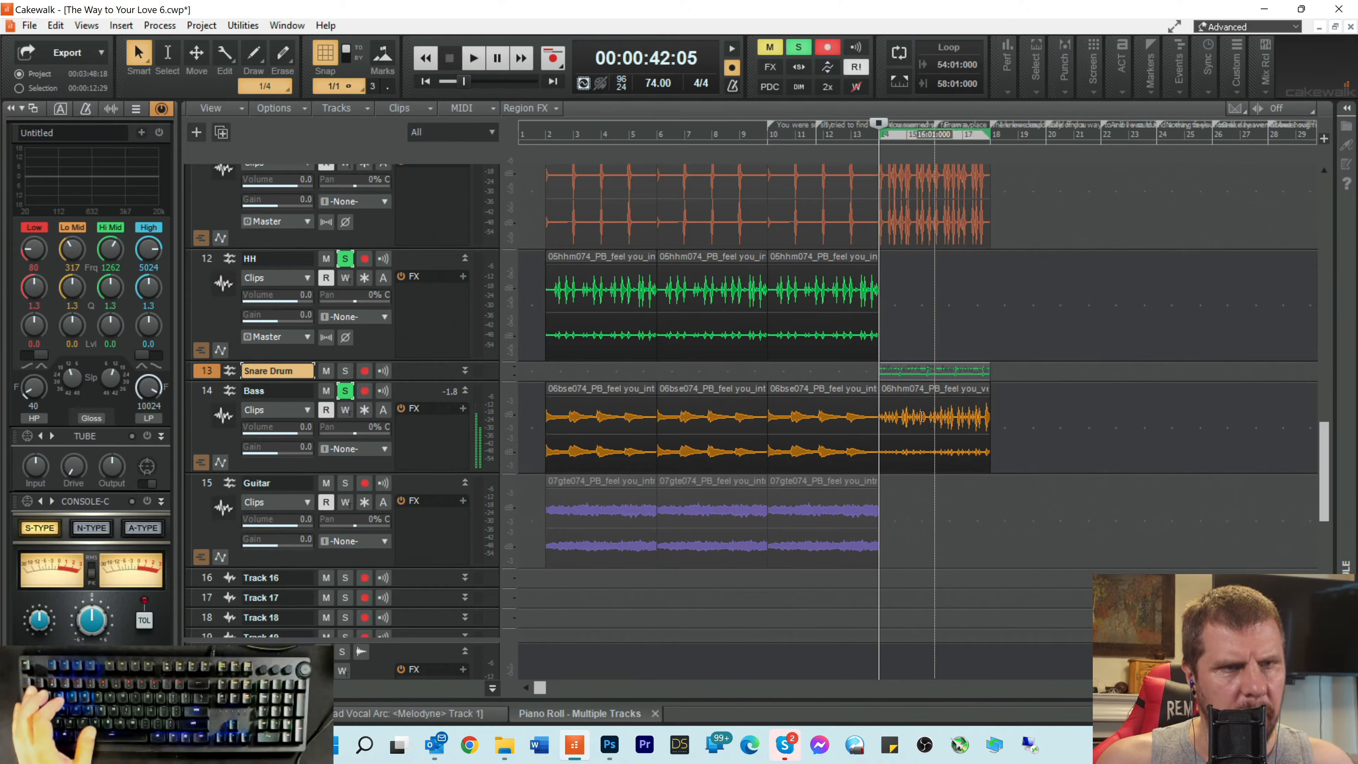
pyautogui.click(910, 396)
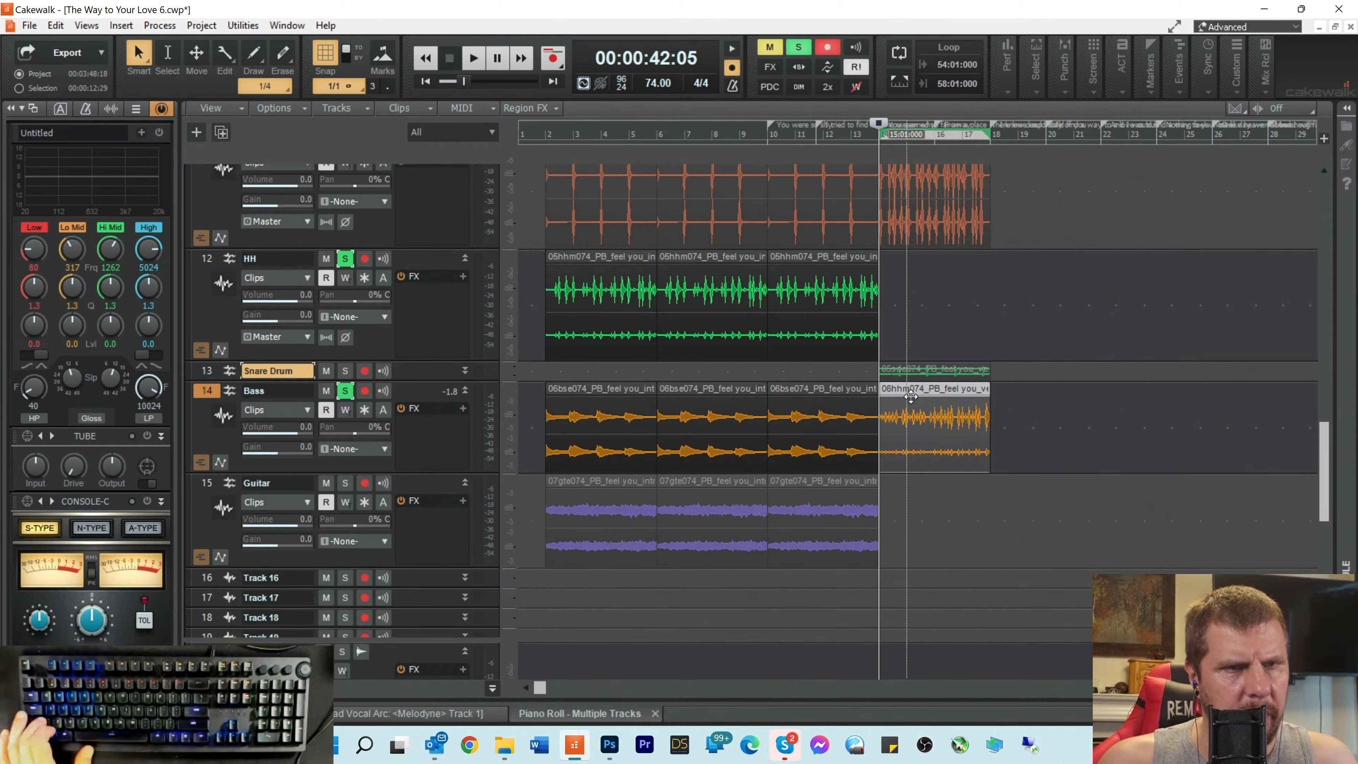
pyautogui.moveTo(911, 395); pyautogui.dragTo(919, 322)
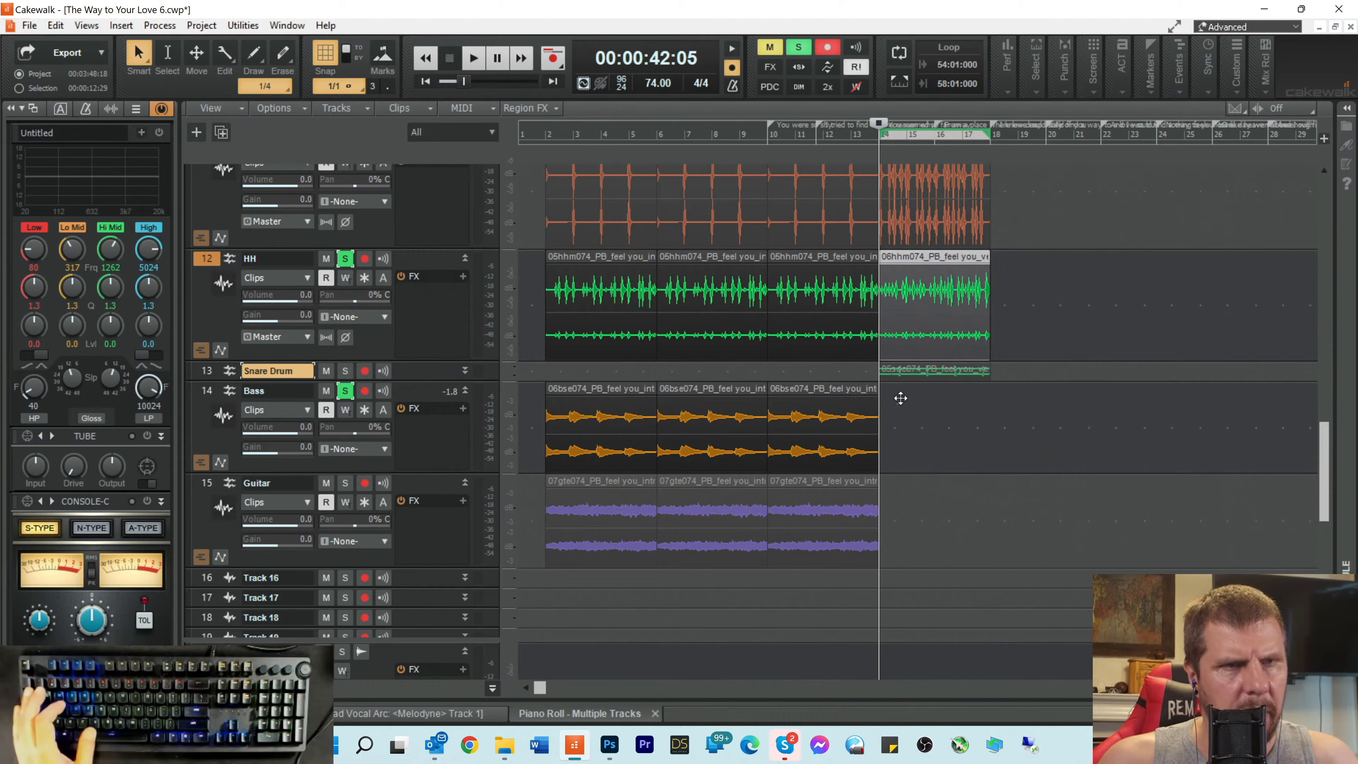
# Step: Check the 07cym074 verse loop in ExportedLoops and insert an audio track named Cymbals between Snare Drum and Bass
pyautogui.click(505, 745)
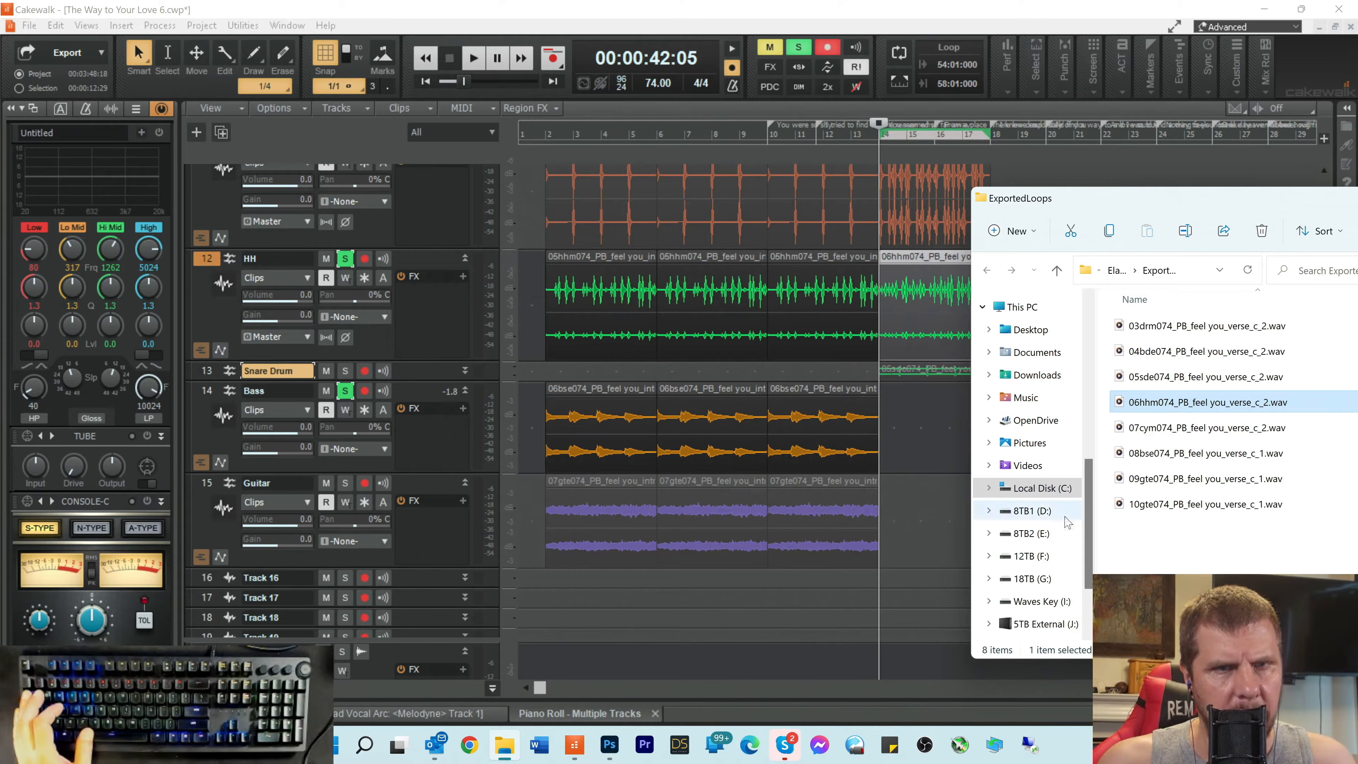
pyautogui.click(1157, 428)
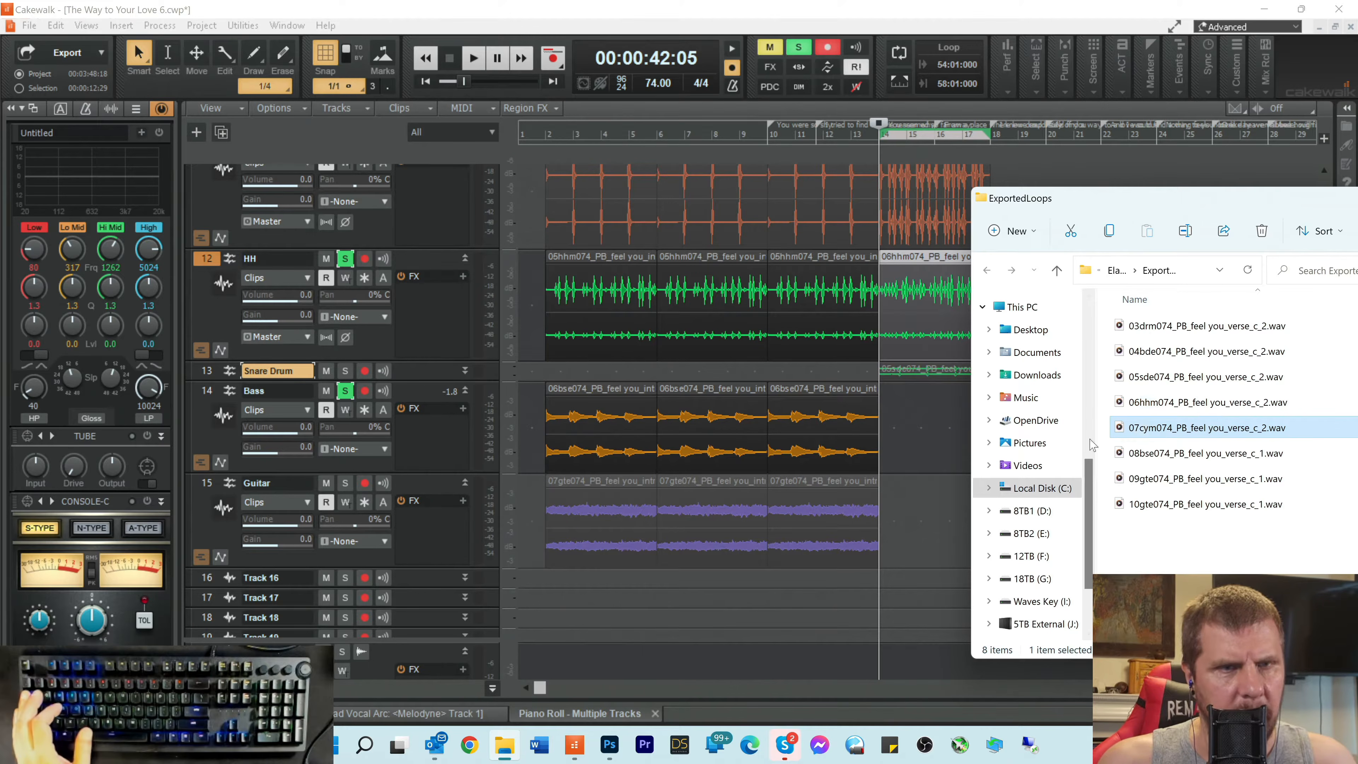
pyautogui.click(411, 389)
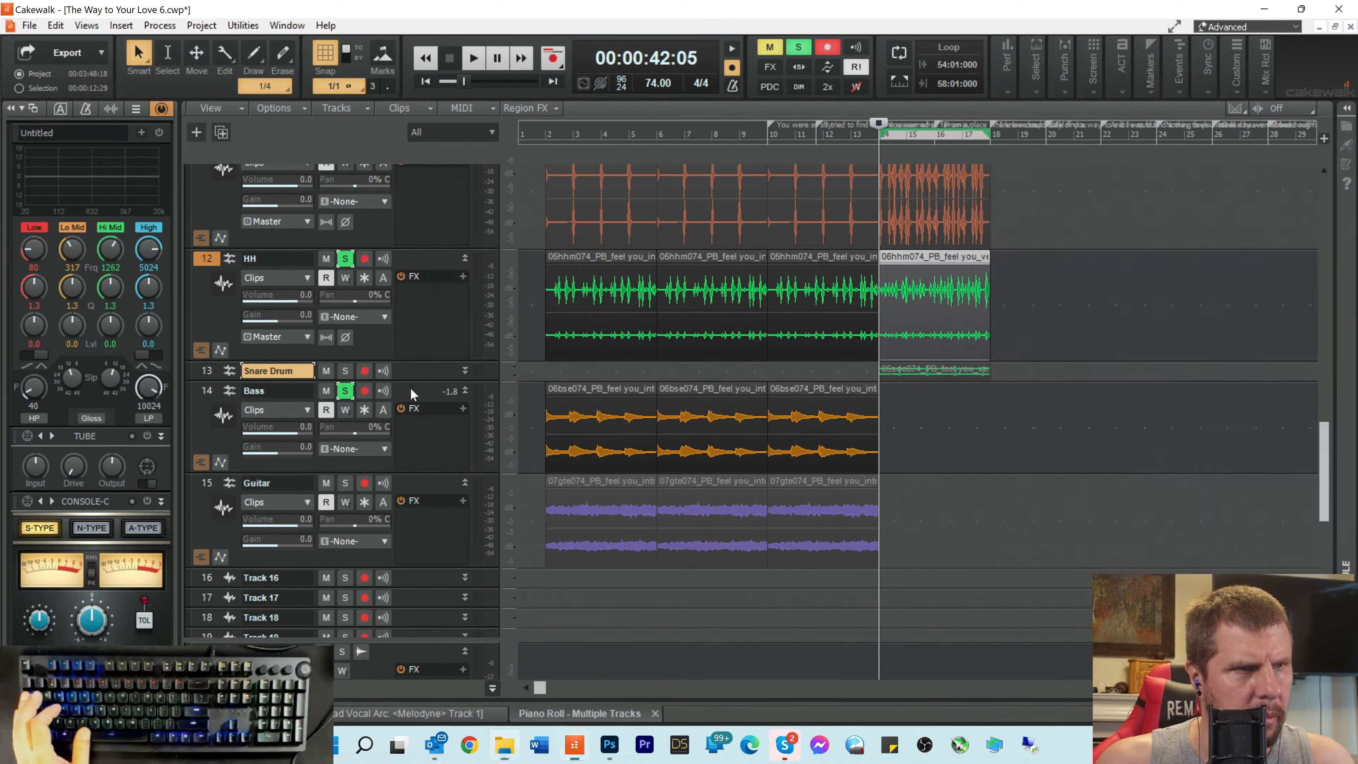
pyautogui.rightClick(411, 389)
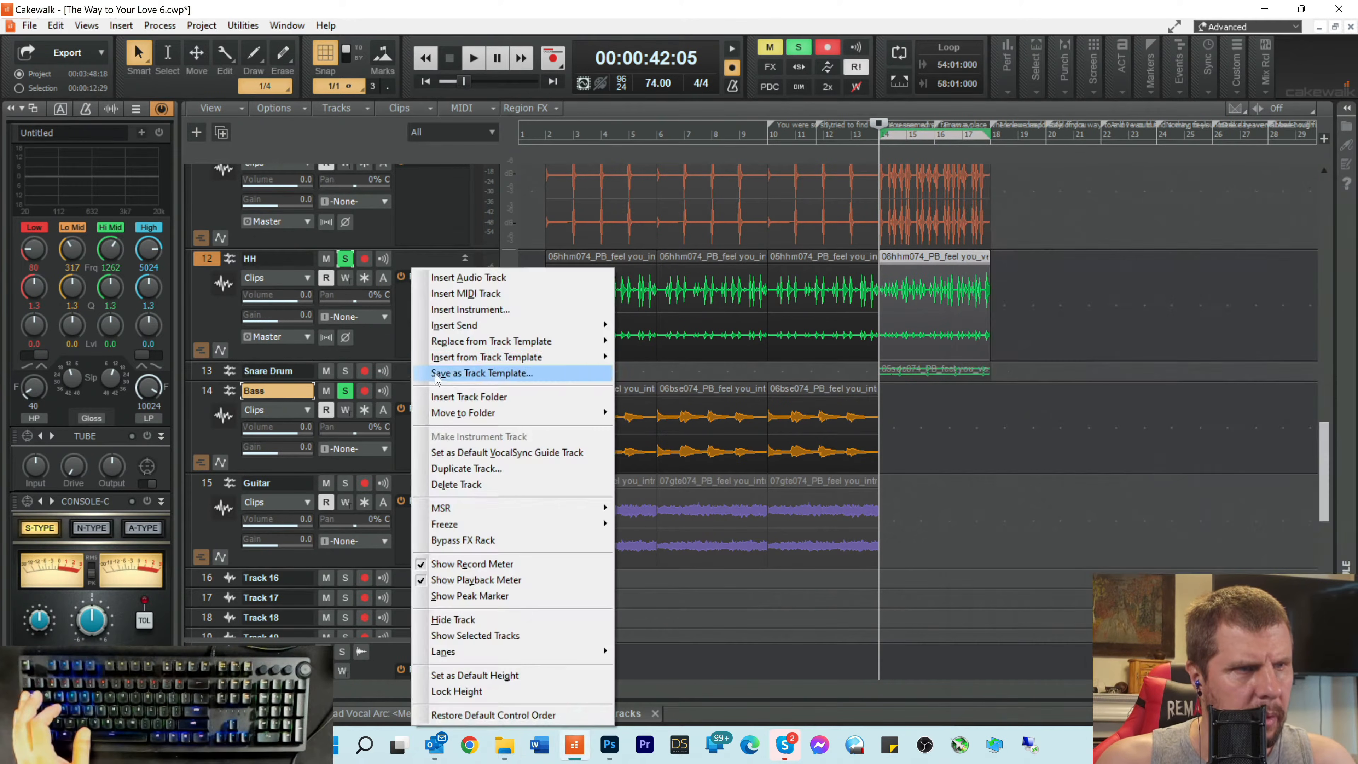
pyautogui.click(494, 279)
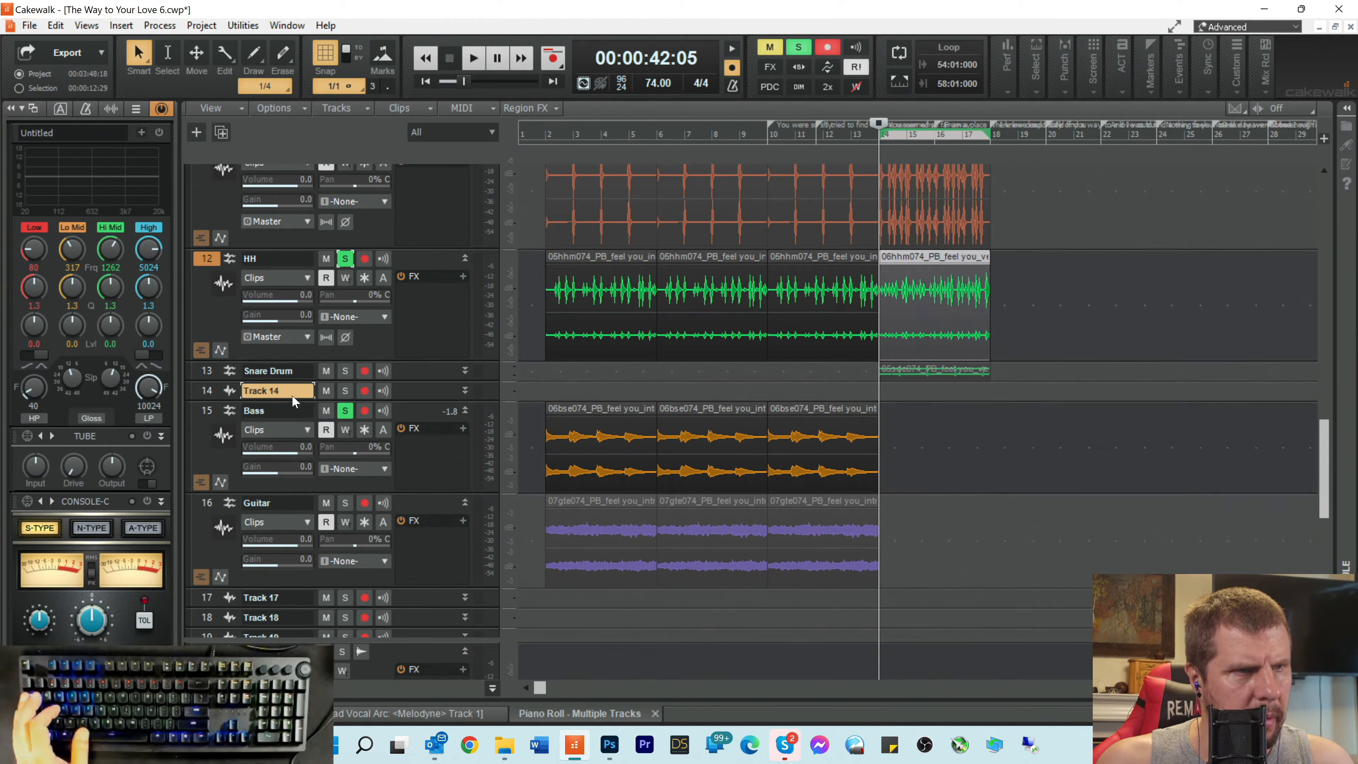
pyautogui.doubleClick(289, 393)
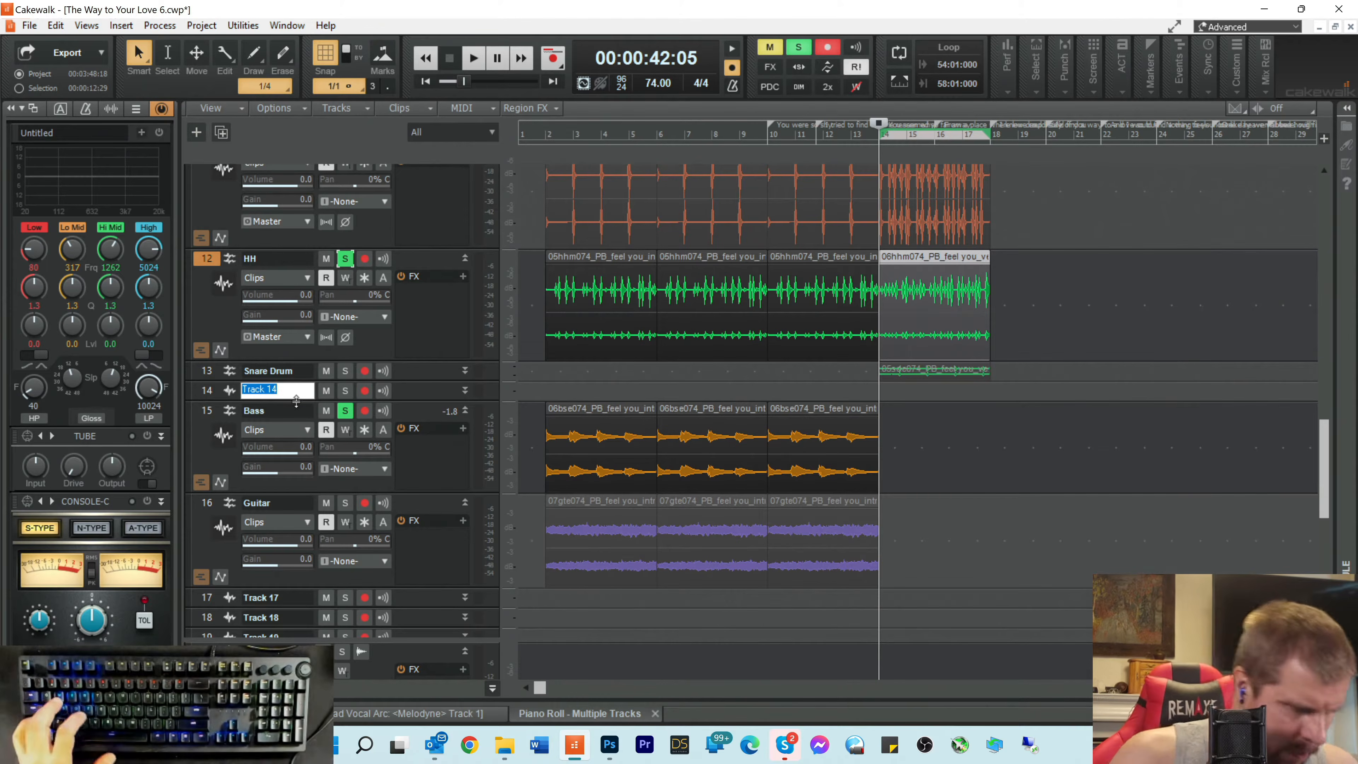
pyautogui.write('Cymbals')
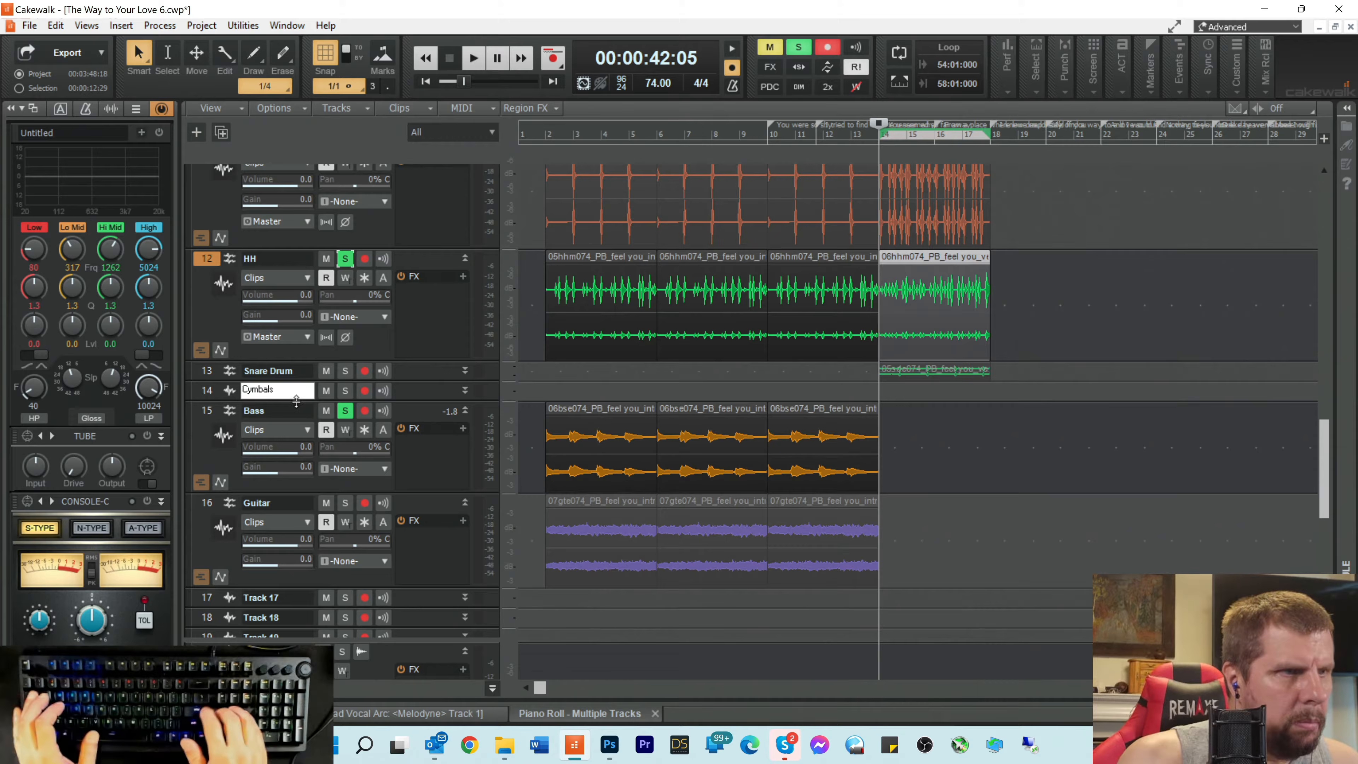
pyautogui.press('Return')
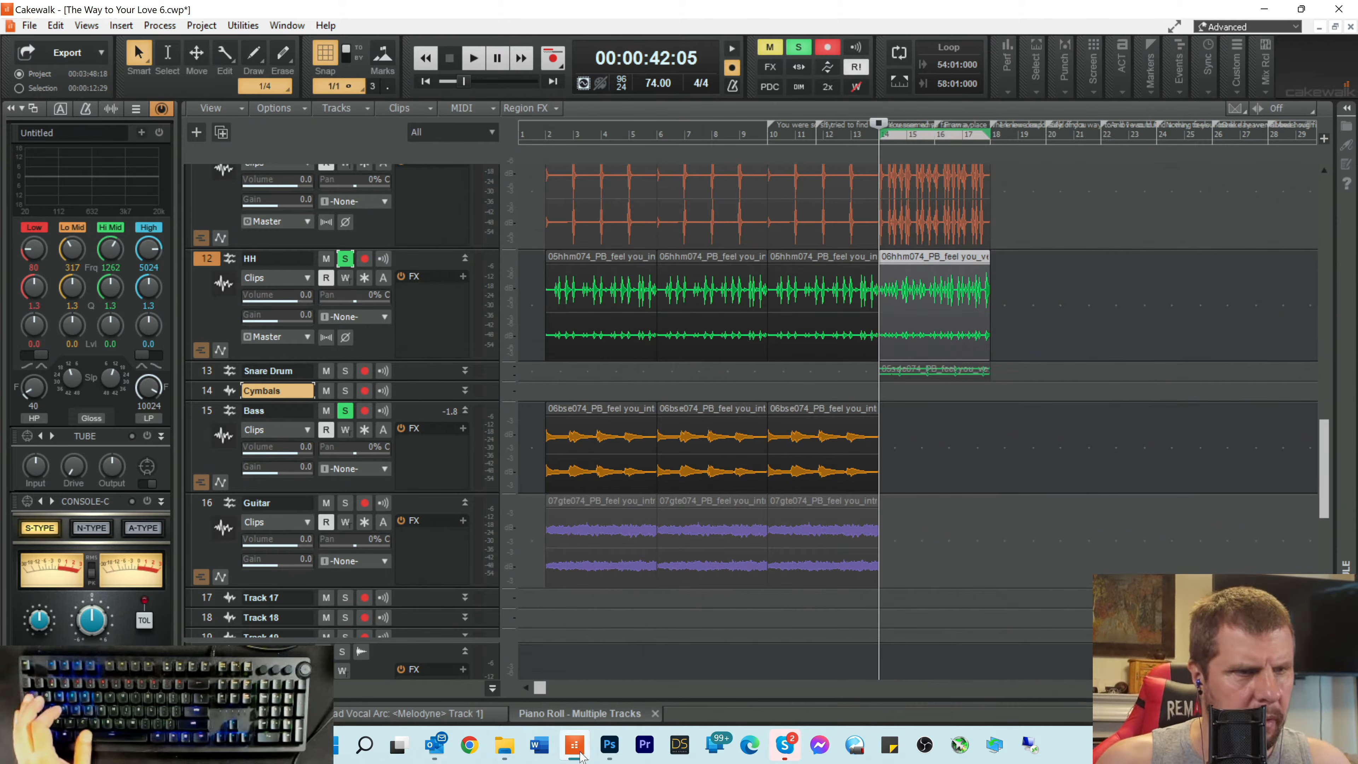
# Step: Bring up the ExportedLoops folder again and place 07cym074_PB_feel you_verse_c_2.wav on the Cymbals track at measure 14
pyautogui.moveTo(583, 751)
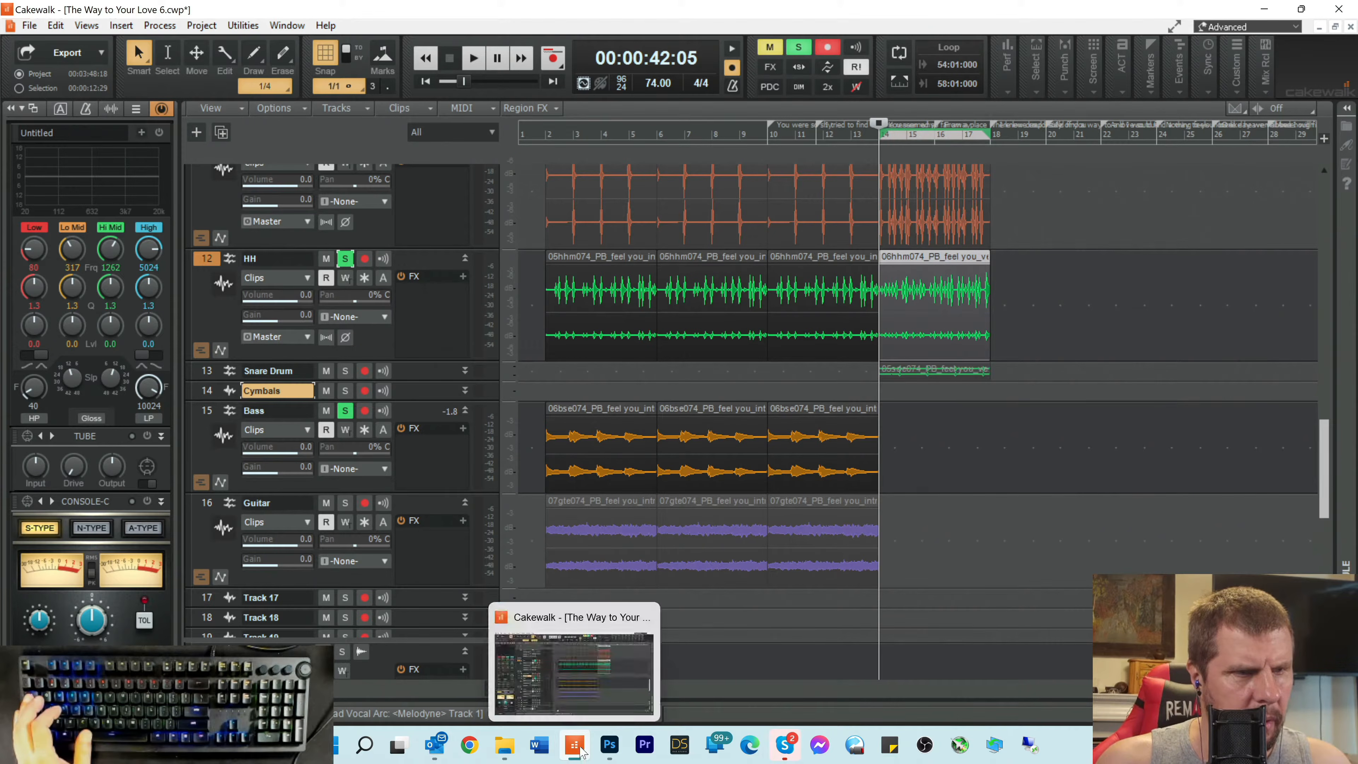
pyautogui.click(506, 752)
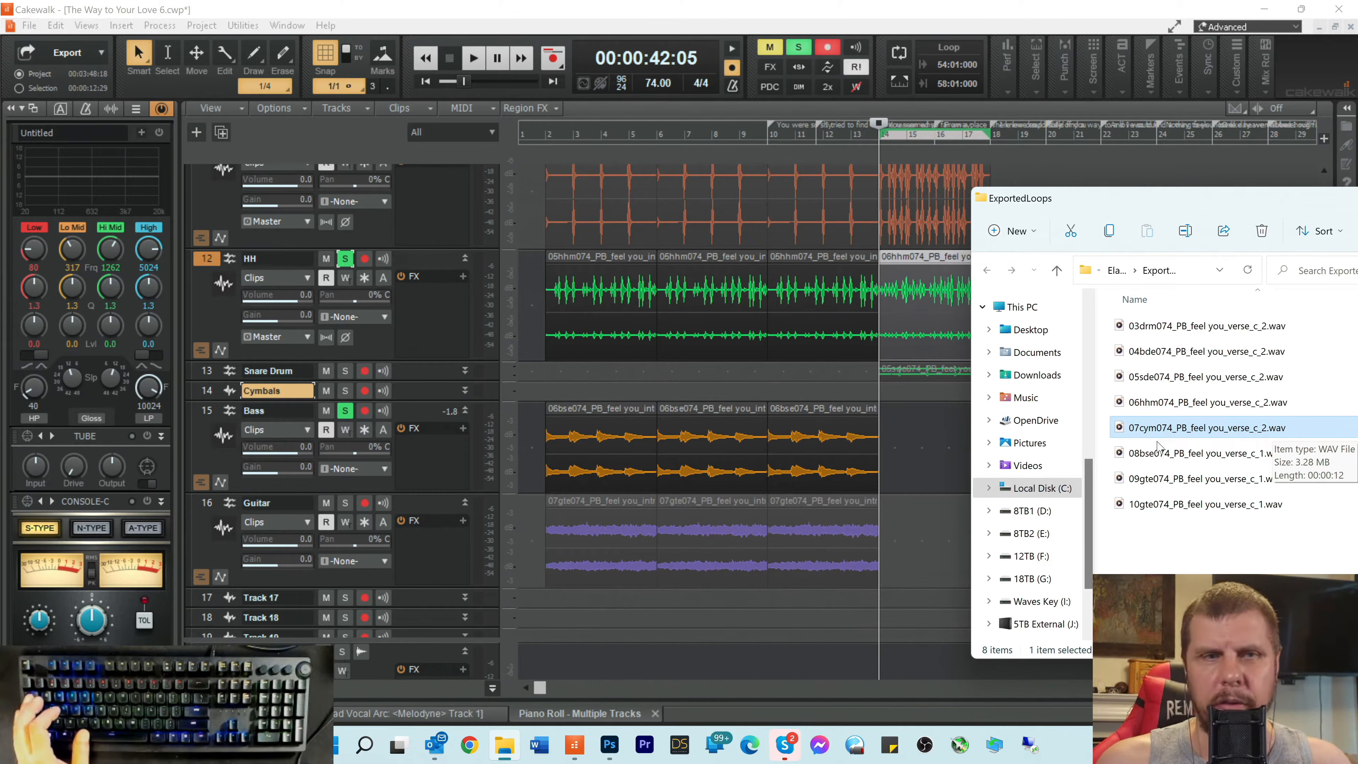
pyautogui.moveTo(1169, 200); pyautogui.dragTo(396, 179)
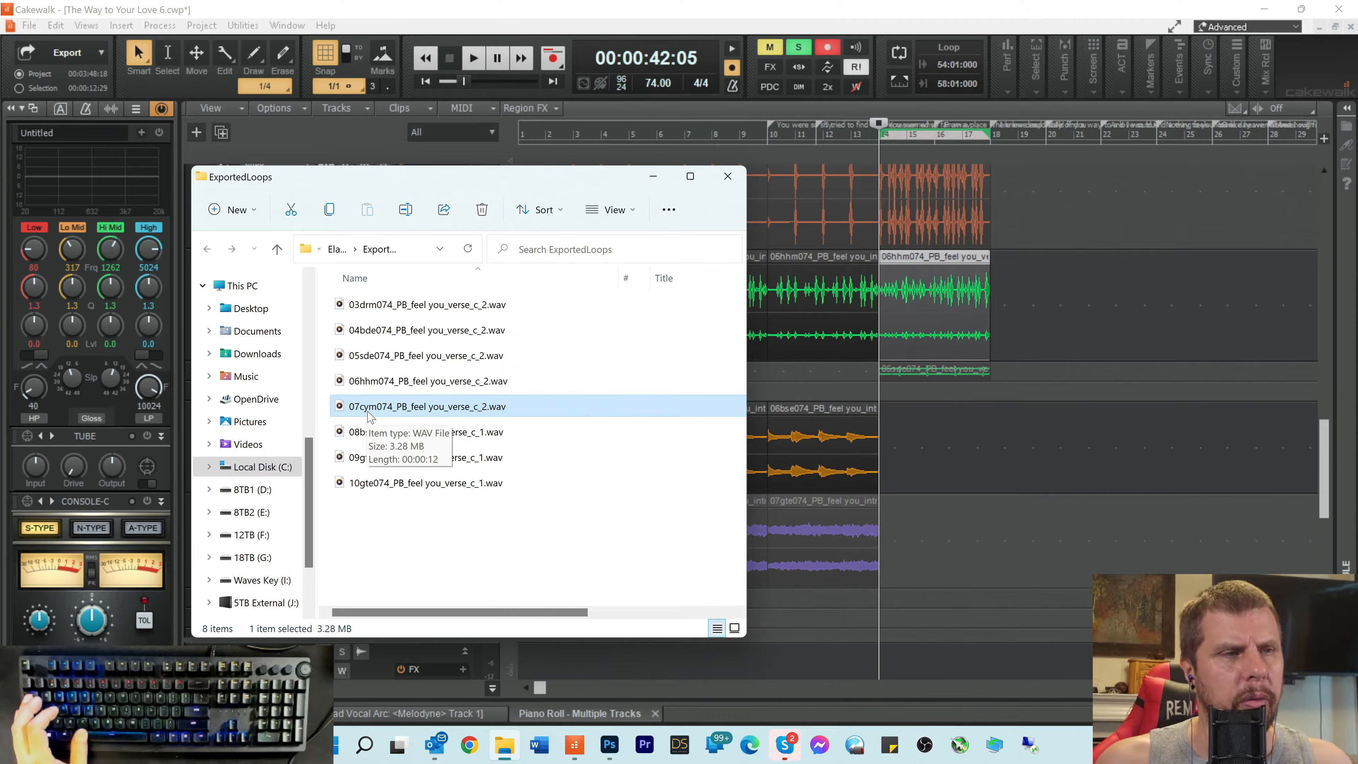
pyautogui.moveTo(388, 185); pyautogui.dragTo(434, 193)
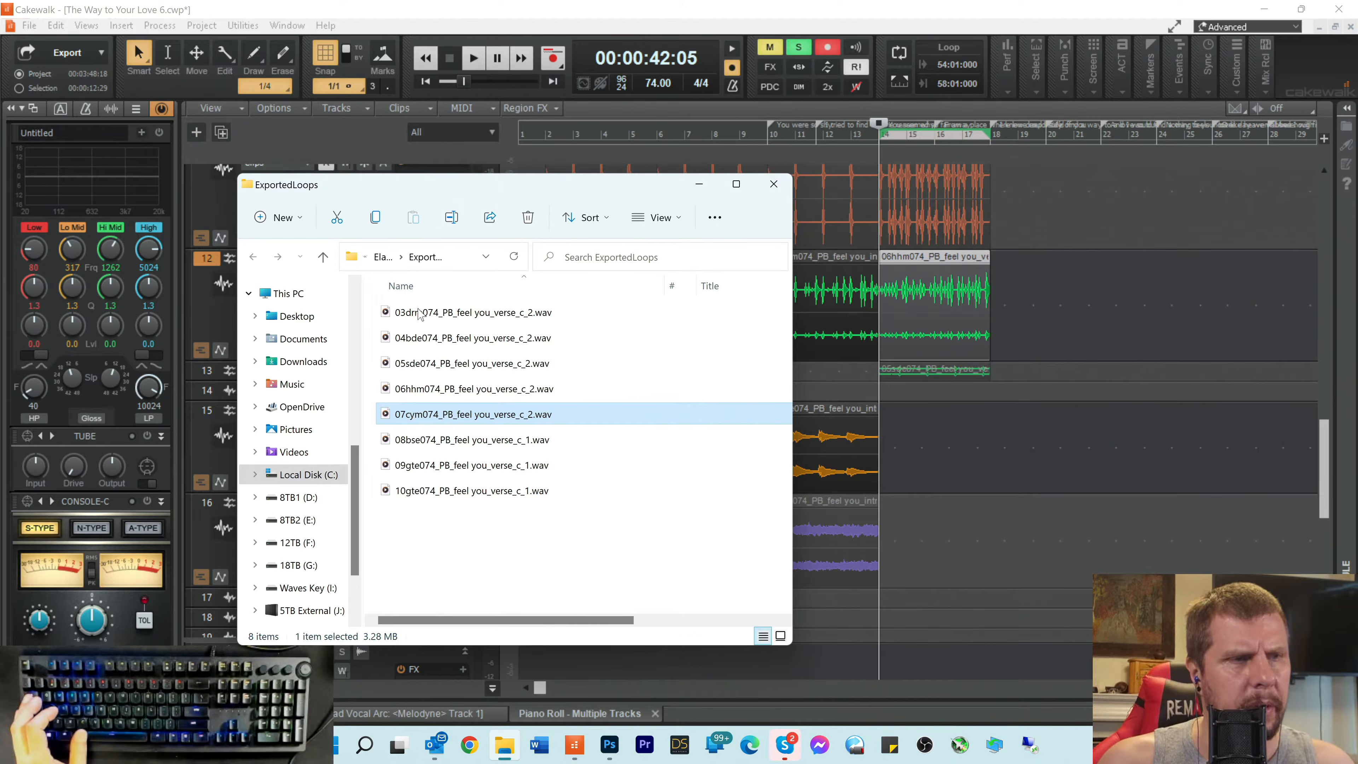
pyautogui.moveTo(449, 195); pyautogui.dragTo(415, 221)
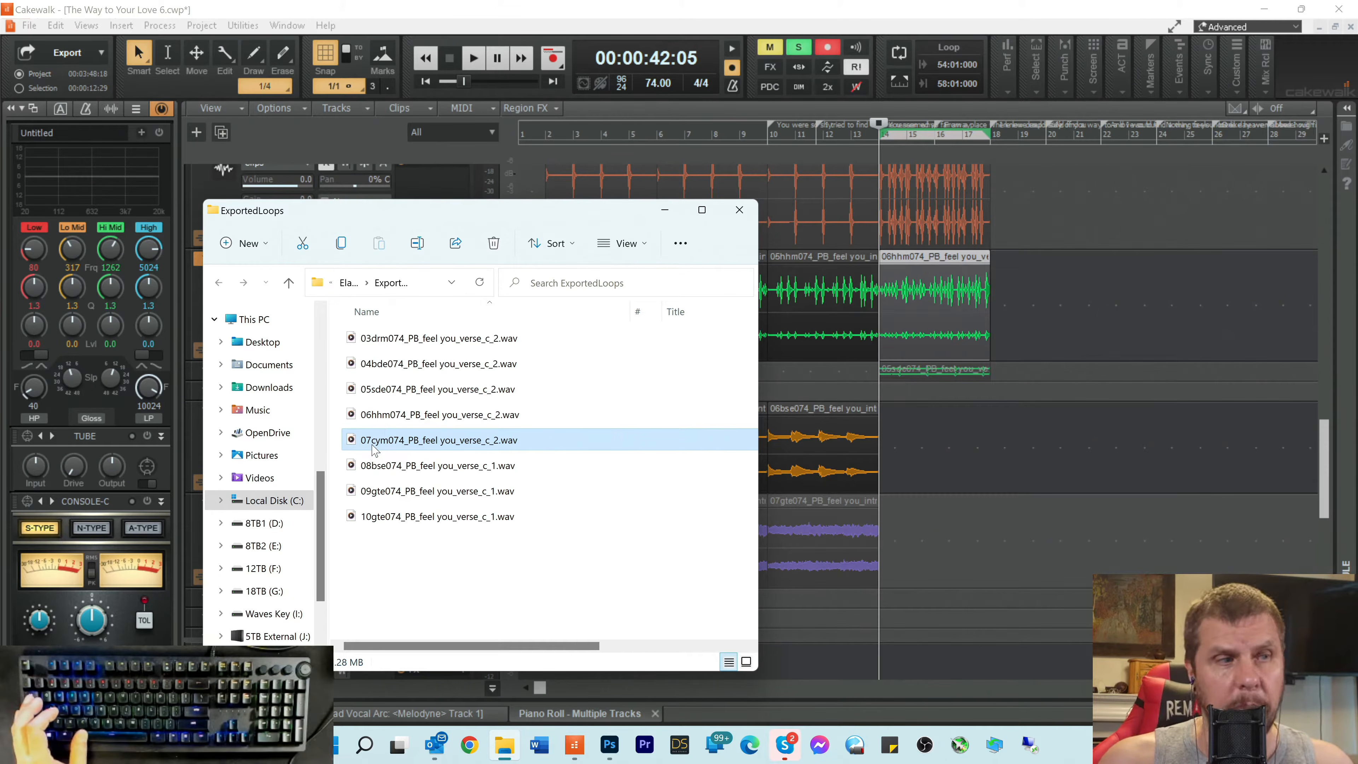
pyautogui.moveTo(434, 215); pyautogui.dragTo(423, 202)
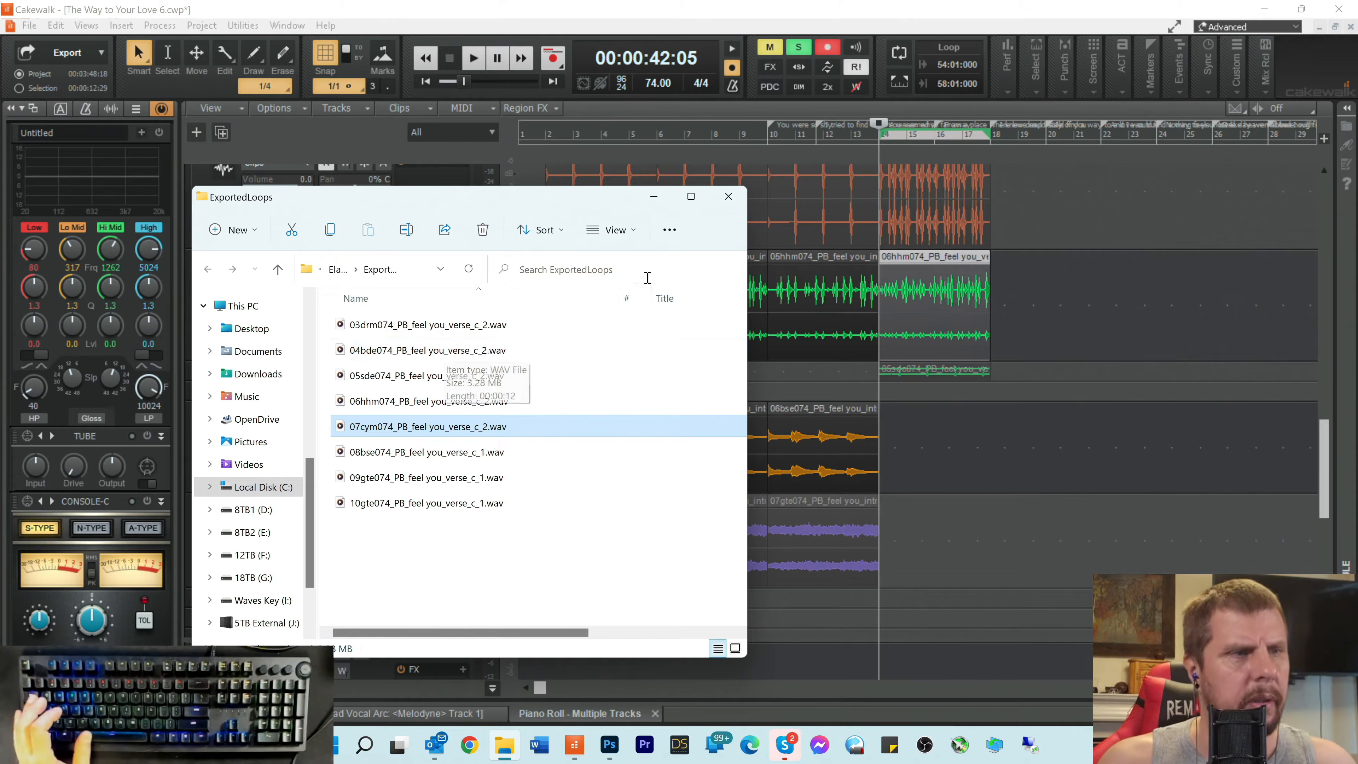
pyautogui.moveTo(403, 209); pyautogui.dragTo(394, 196)
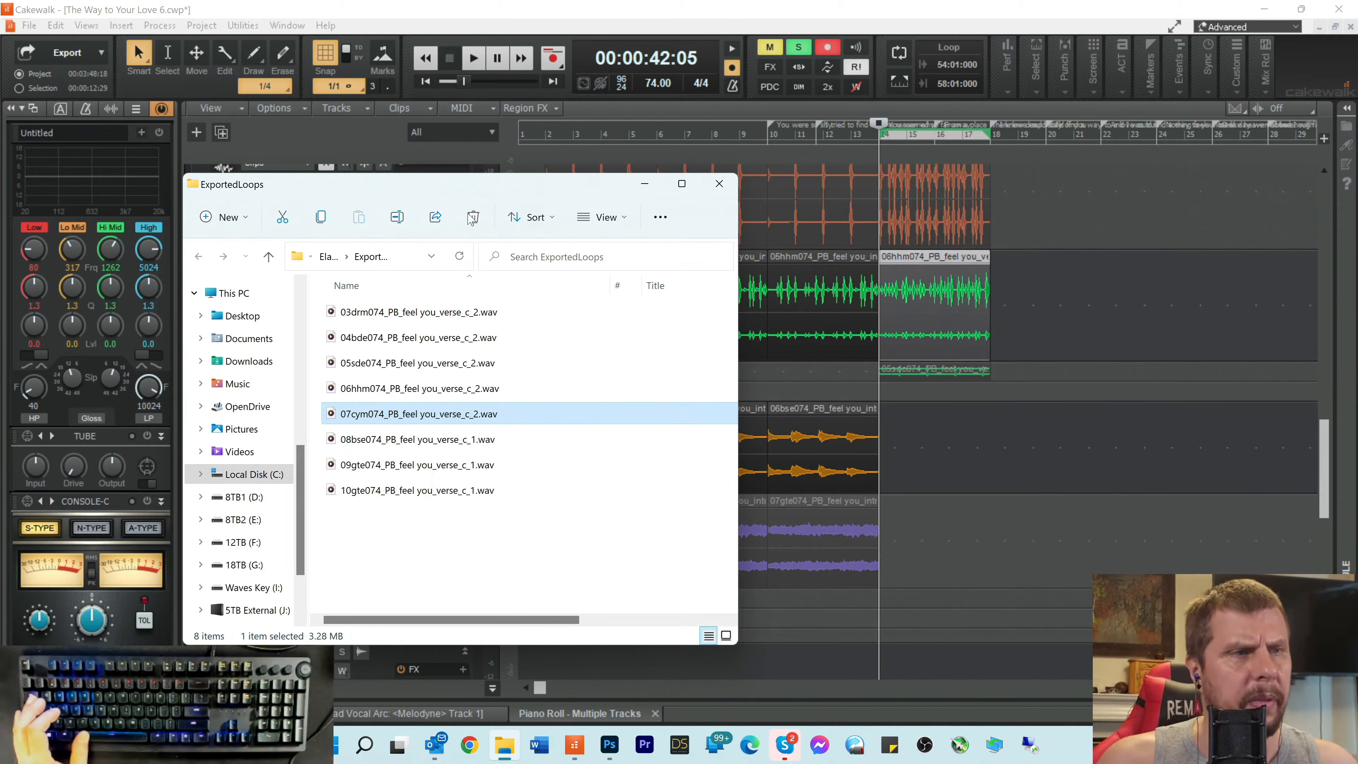
pyautogui.moveTo(444, 187); pyautogui.dragTo(502, 192)
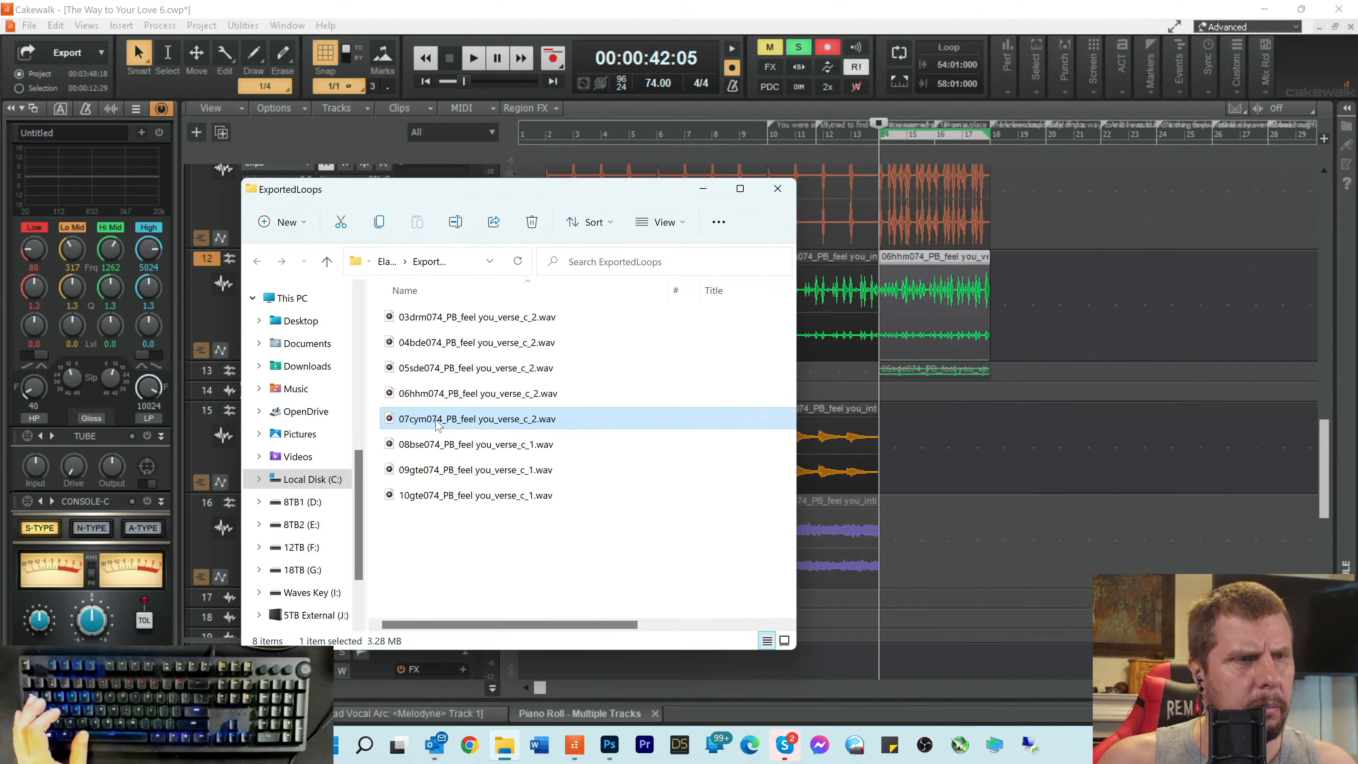
pyautogui.moveTo(435, 426)
pyautogui.mouseDown()
pyautogui.moveTo(906, 372)
pyautogui.moveTo(882, 396)
pyautogui.mouseUp()
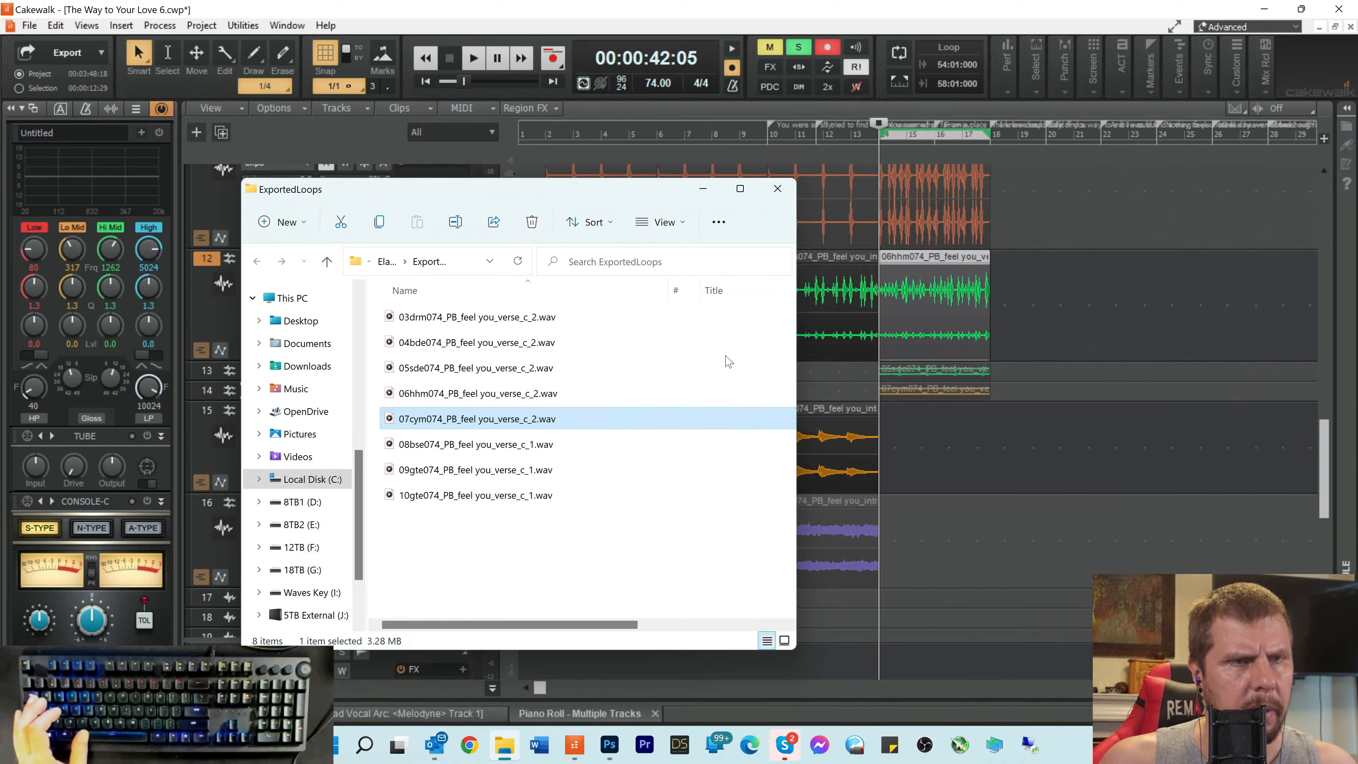
pyautogui.moveTo(508, 198); pyautogui.dragTo(1056, 261)
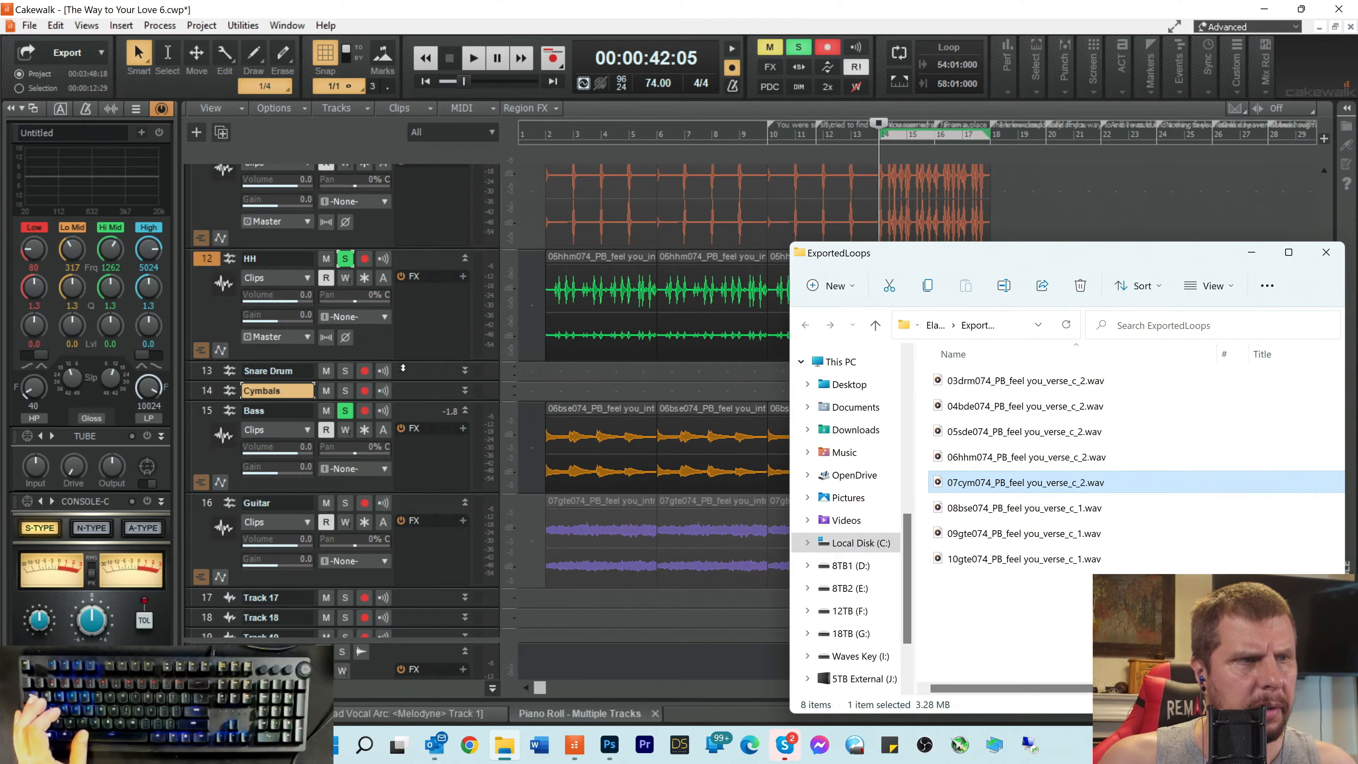
# Step: Solo Cymbals, clear the solos on Bass and HH, and listen to the cymbal loop from measure 14
pyautogui.click(350, 401)
pyautogui.click(345, 407)
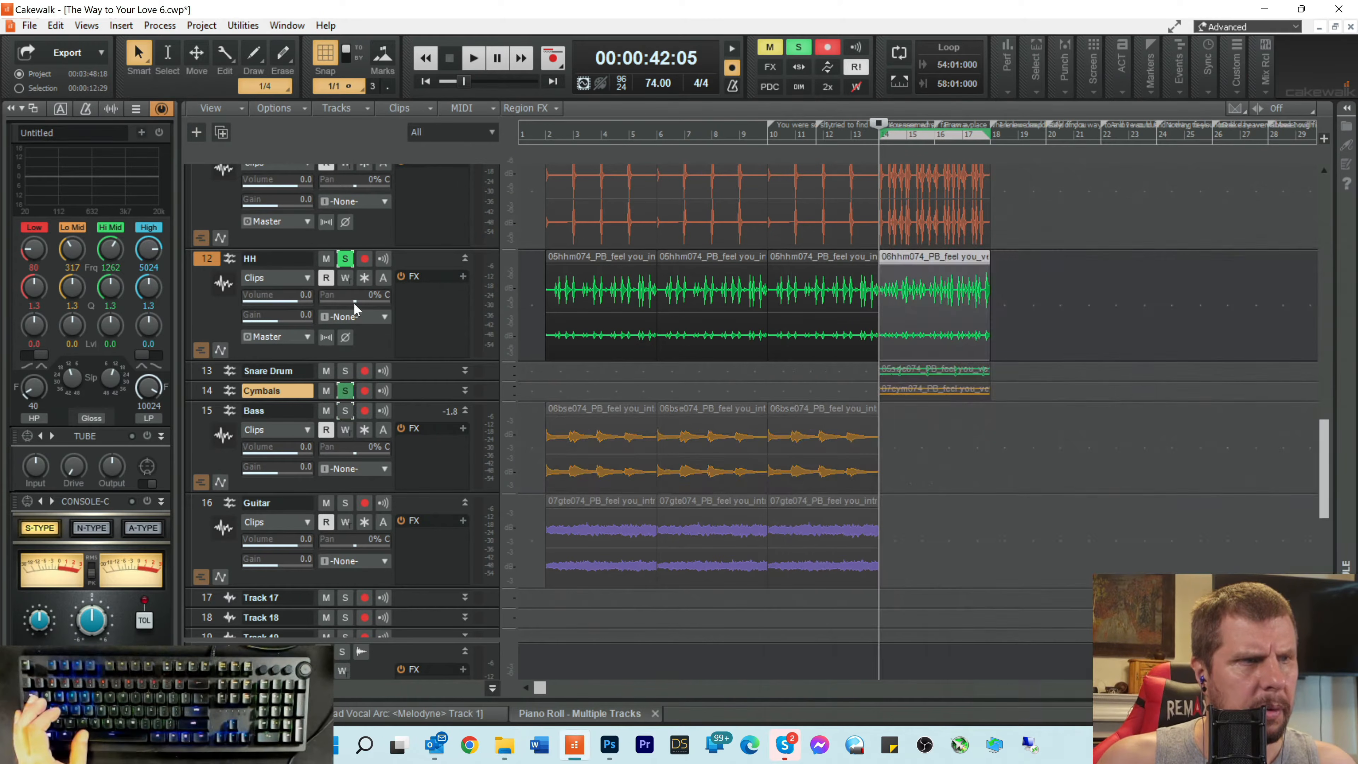
pyautogui.click(345, 258)
pyautogui.press('space')
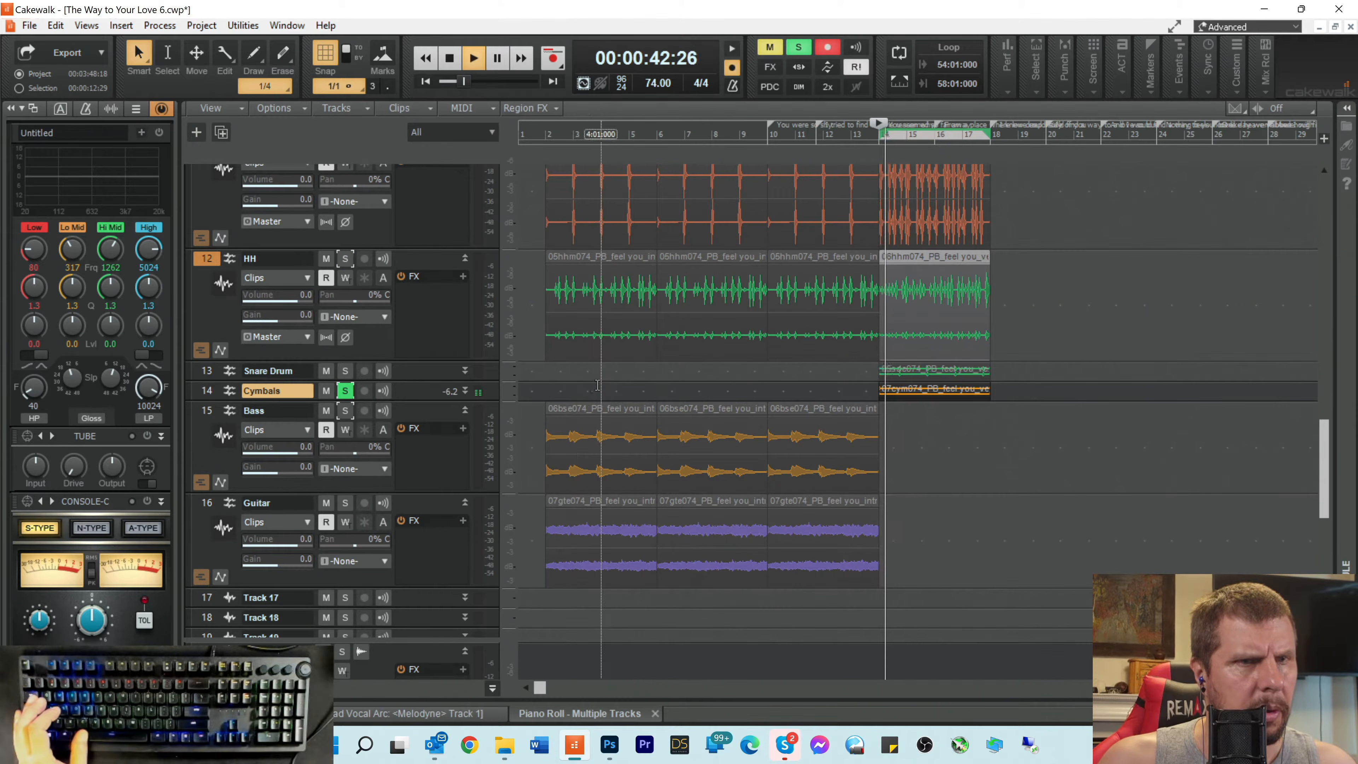
pyautogui.press('space')
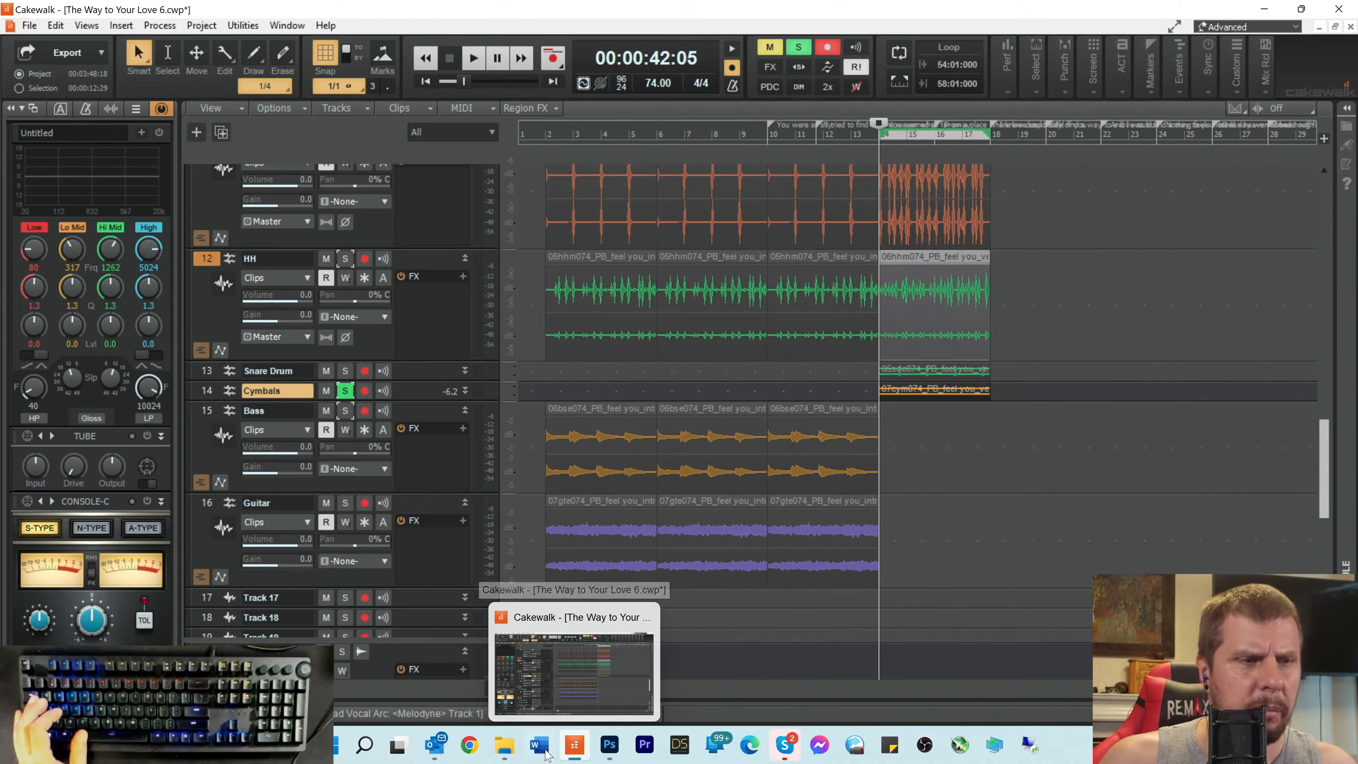
pyautogui.moveTo(506, 751)
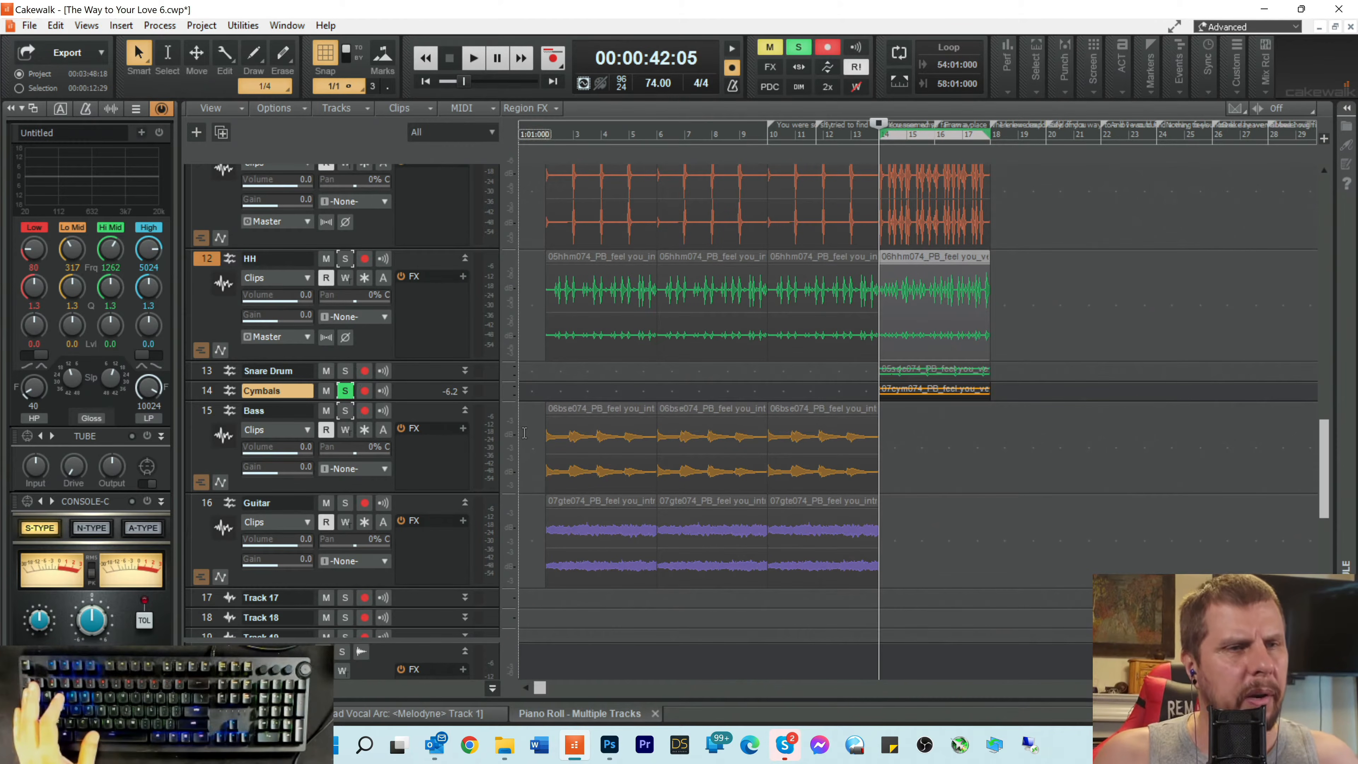
pyautogui.scroll(2, 755, 434)
pyautogui.scroll(1, 754, 434)
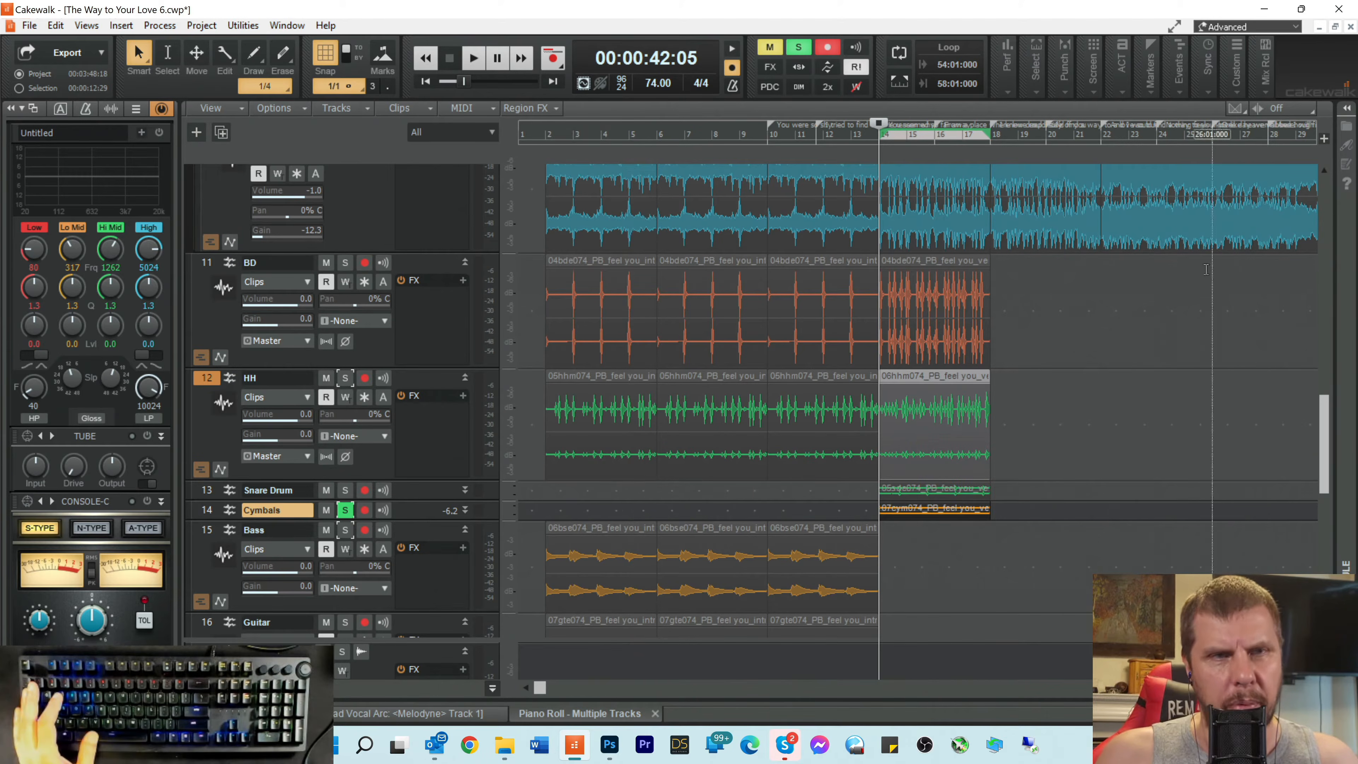
# Step: Clear the solo on Cymbals, save the project, and decline rerouting the disconnected NVIDIA High Definition Audio outputs
pyautogui.scroll(2, 1097, 341)
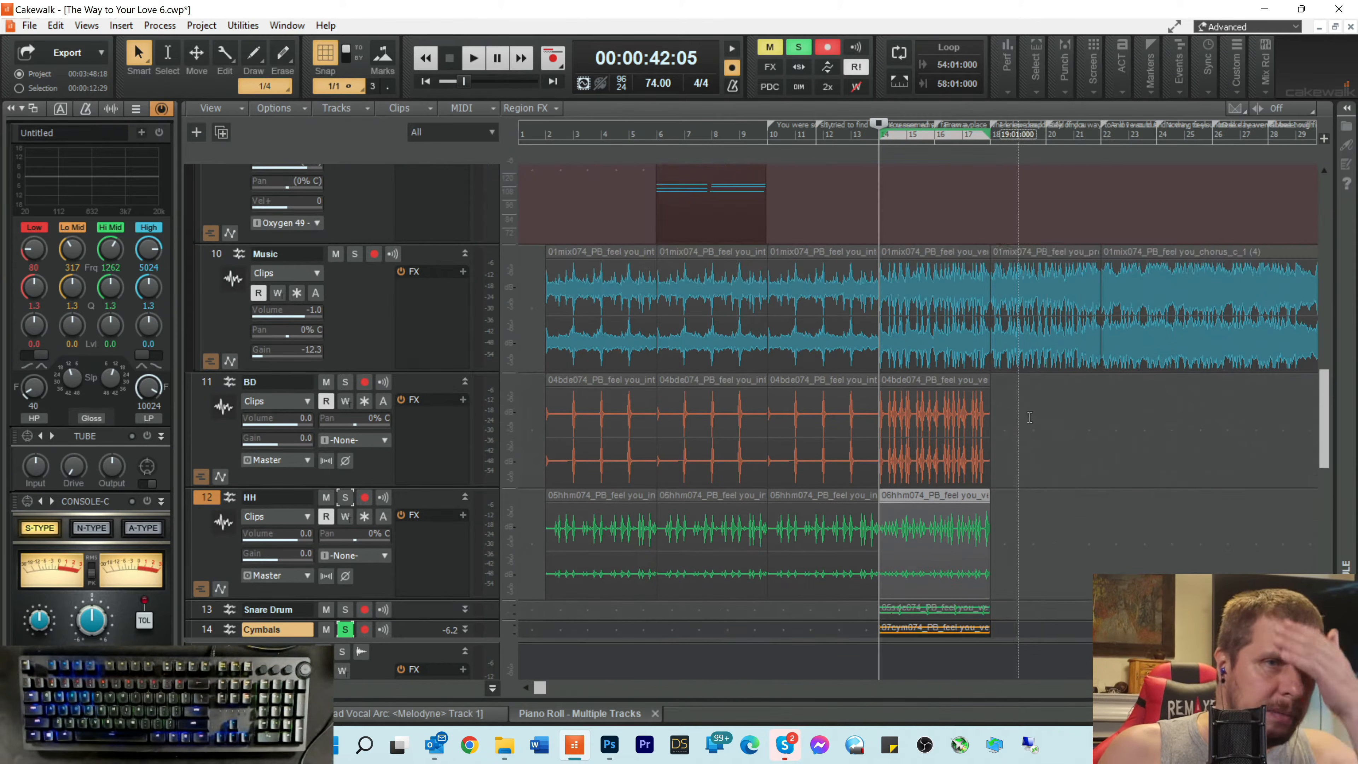
pyautogui.scroll(-5, 1037, 402)
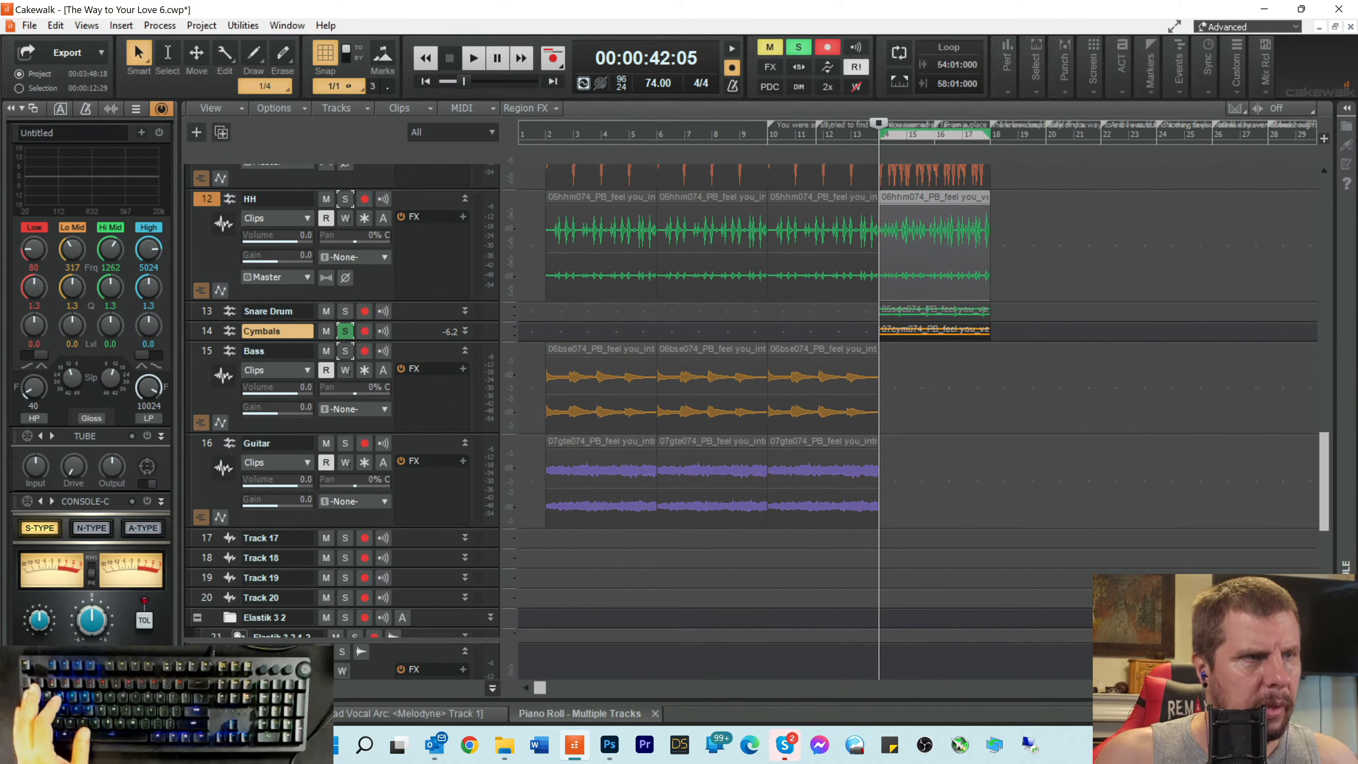
pyautogui.click(345, 330)
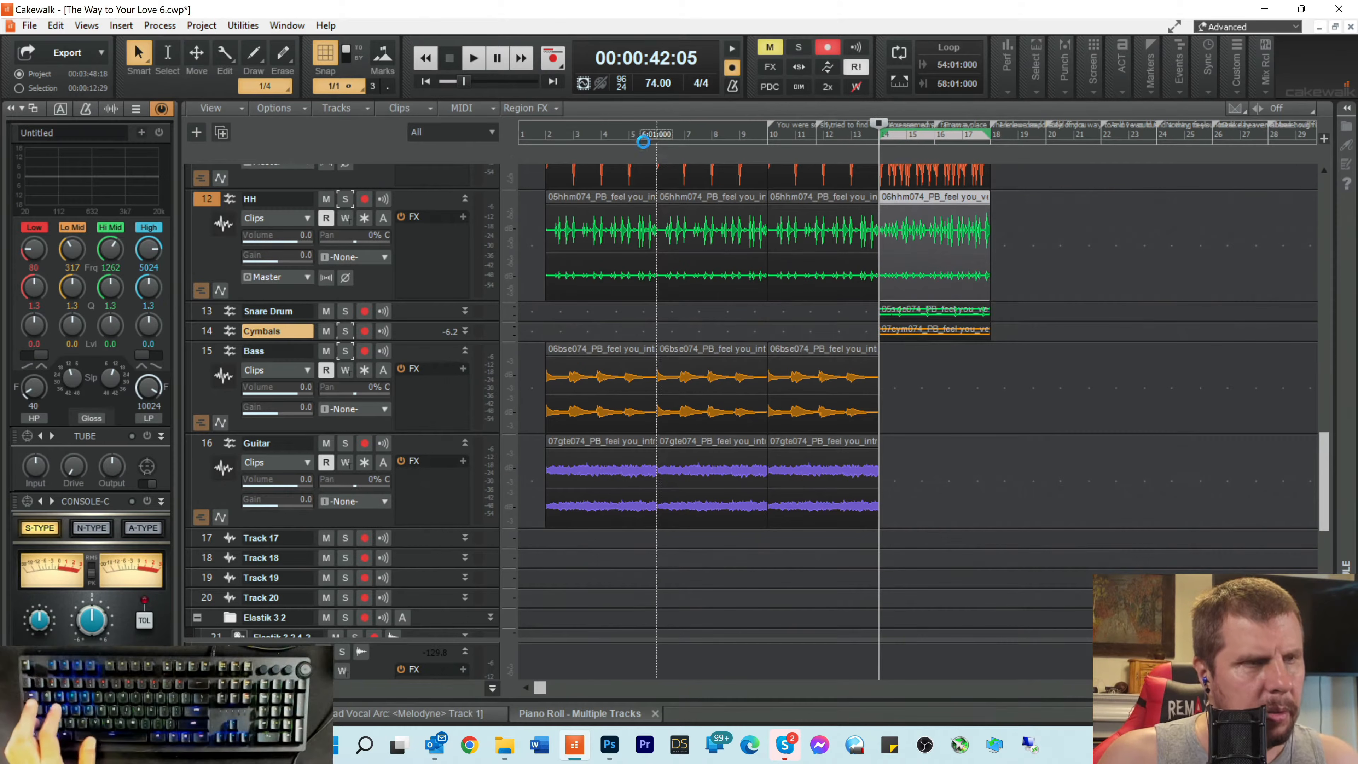
pyautogui.hotkey('ctrl', 's')
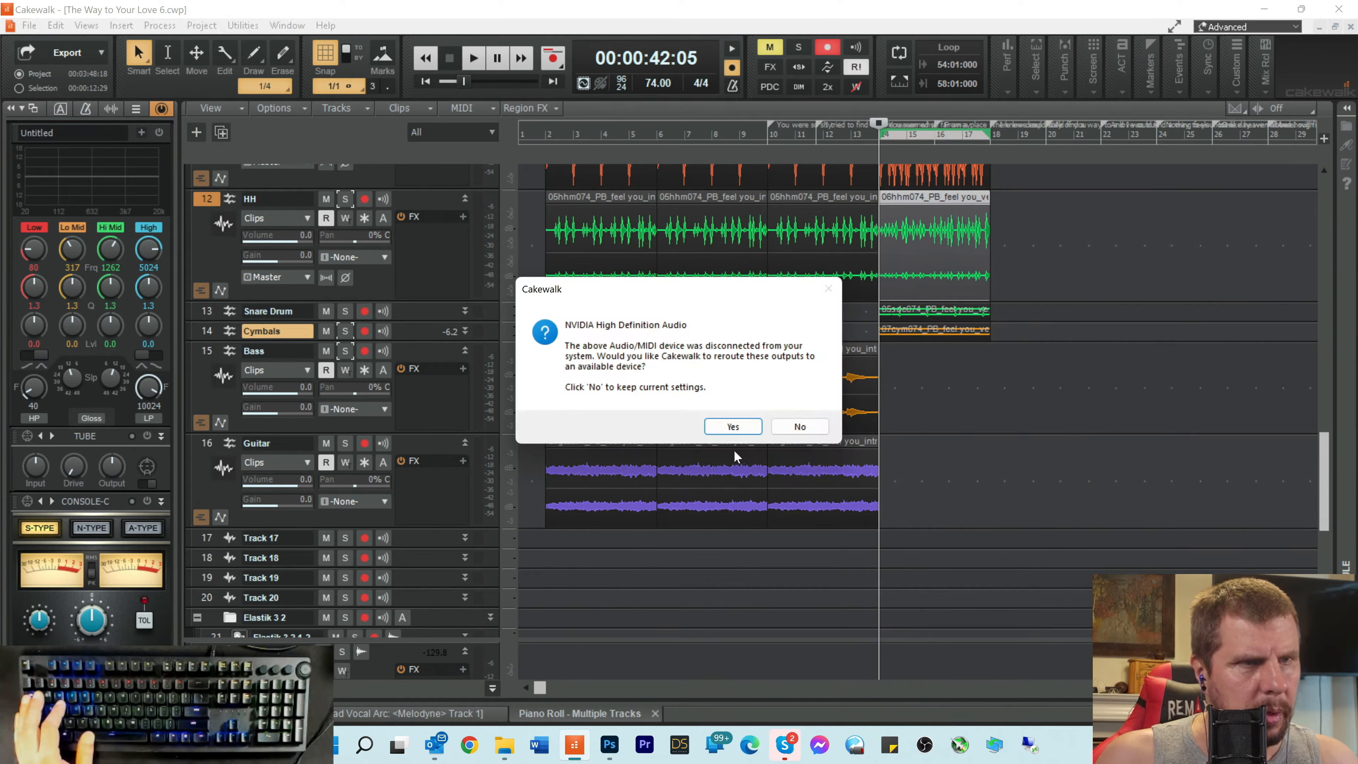
pyautogui.click(800, 433)
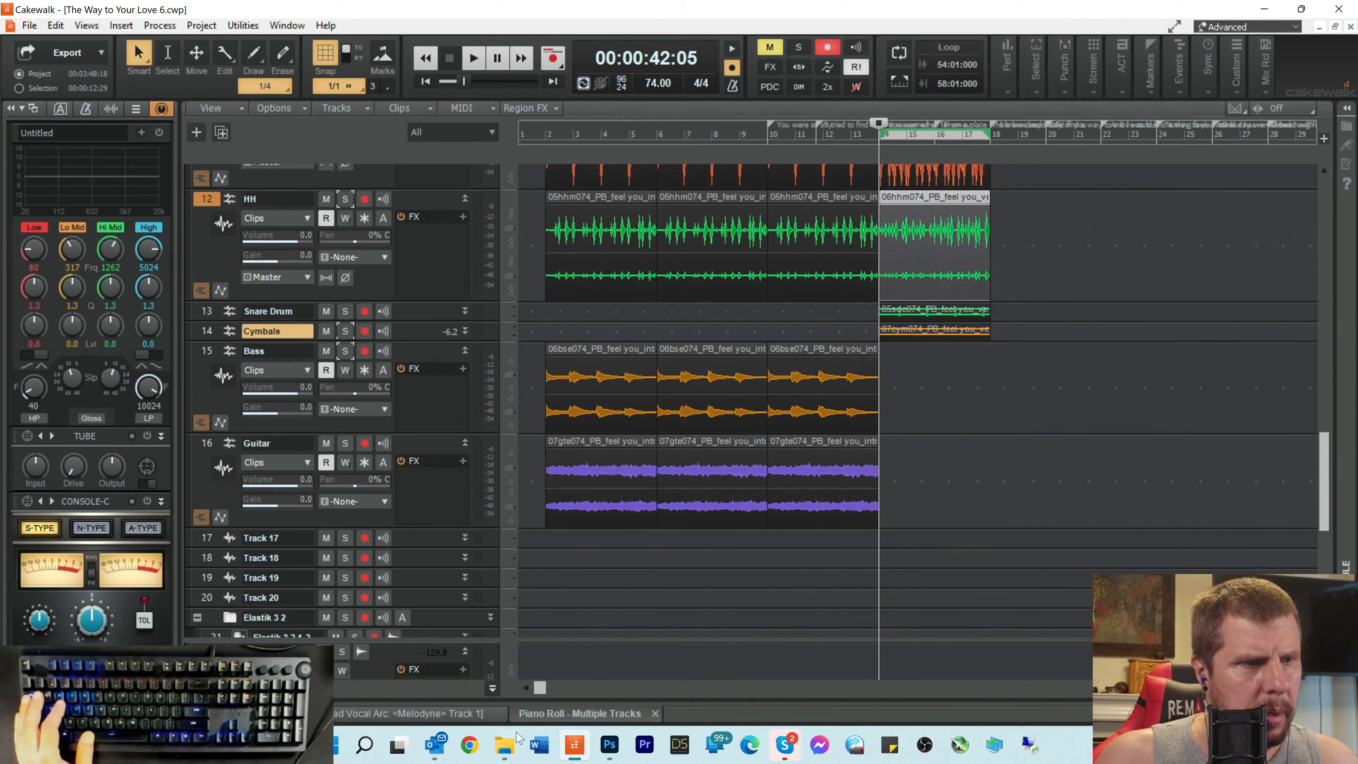
# Step: From ExportedLoops, place 08bse074_PB_feel you_verse_c_1.wav on Bass and 09gte074_PB_feel you_verse_c_1.wav on Guitar, both at measure 14
pyautogui.click(504, 746)
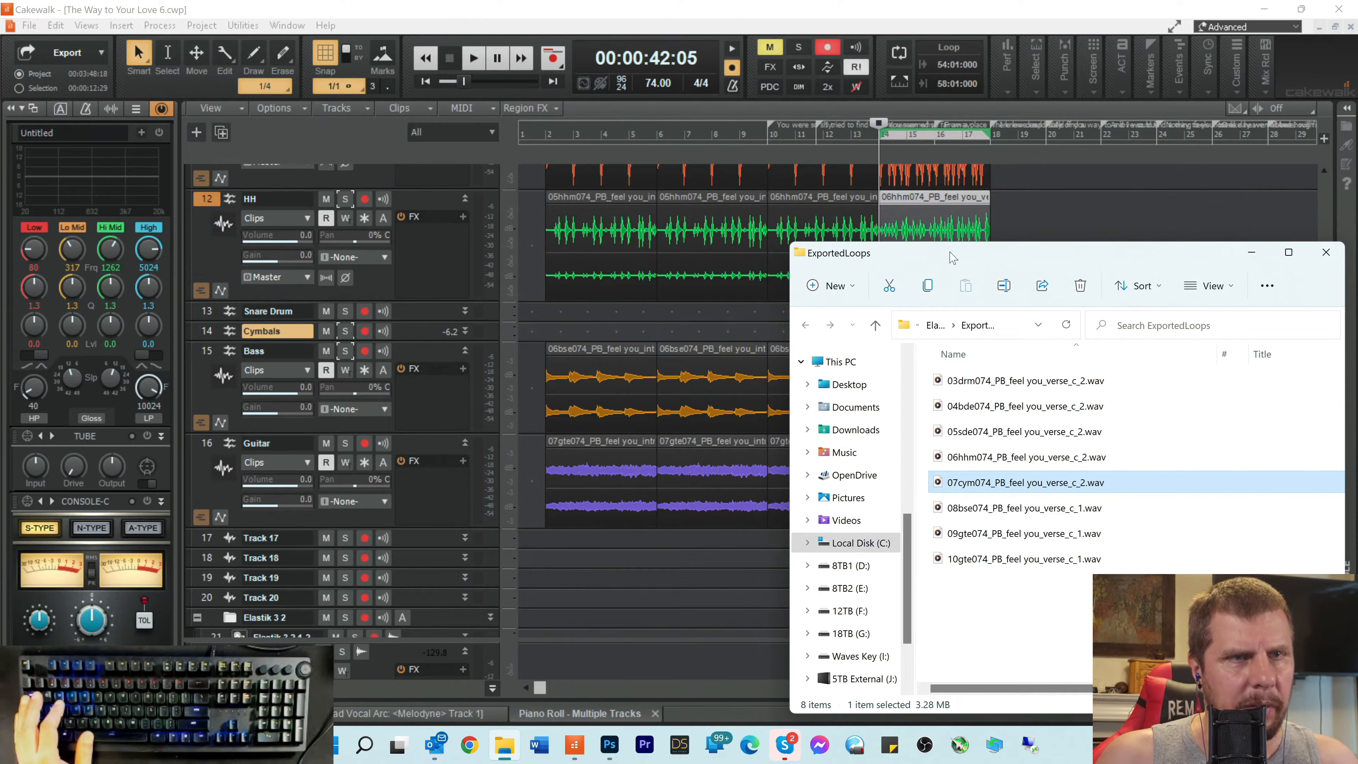
pyautogui.moveTo(951, 256); pyautogui.dragTo(1190, 279)
pyautogui.moveTo(1203, 542)
pyautogui.mouseDown()
pyautogui.moveTo(1043, 401)
pyautogui.moveTo(889, 382)
pyautogui.mouseUp()
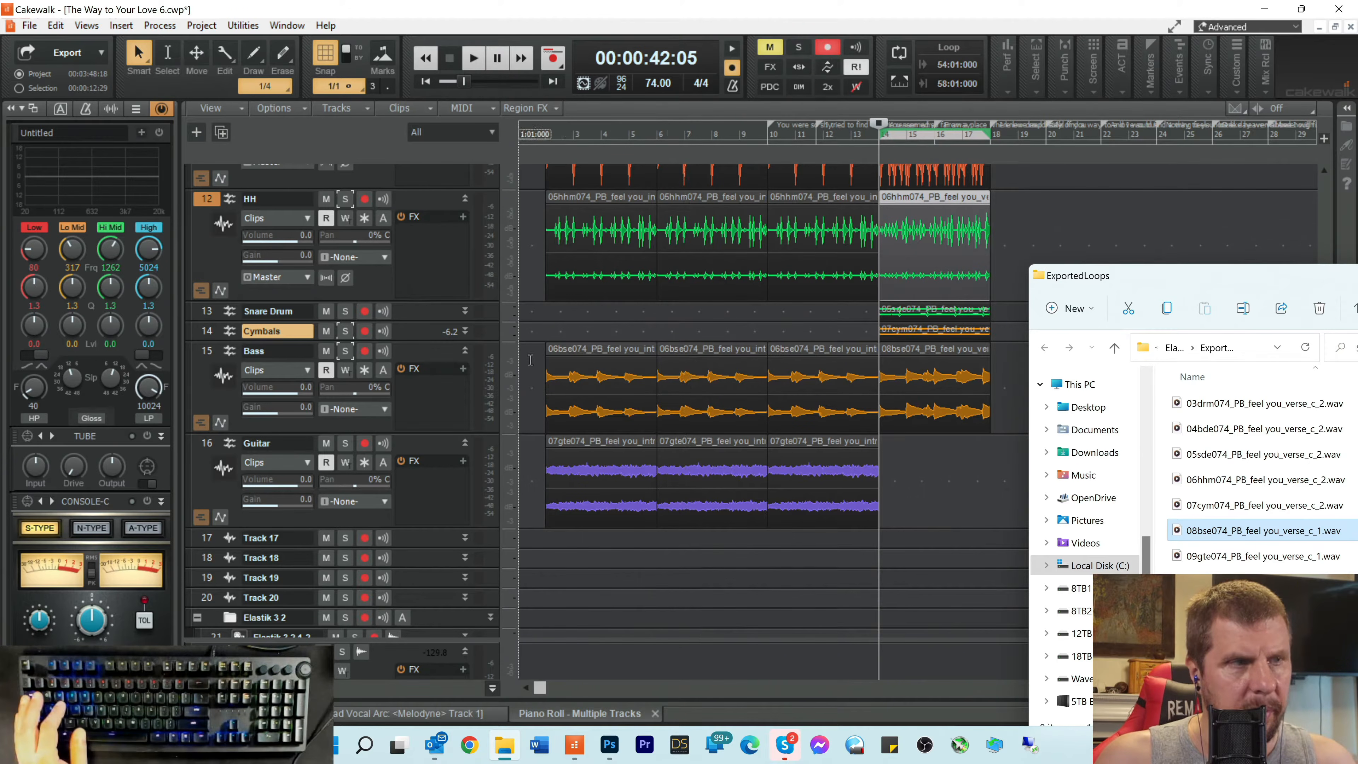
pyautogui.click(1196, 559)
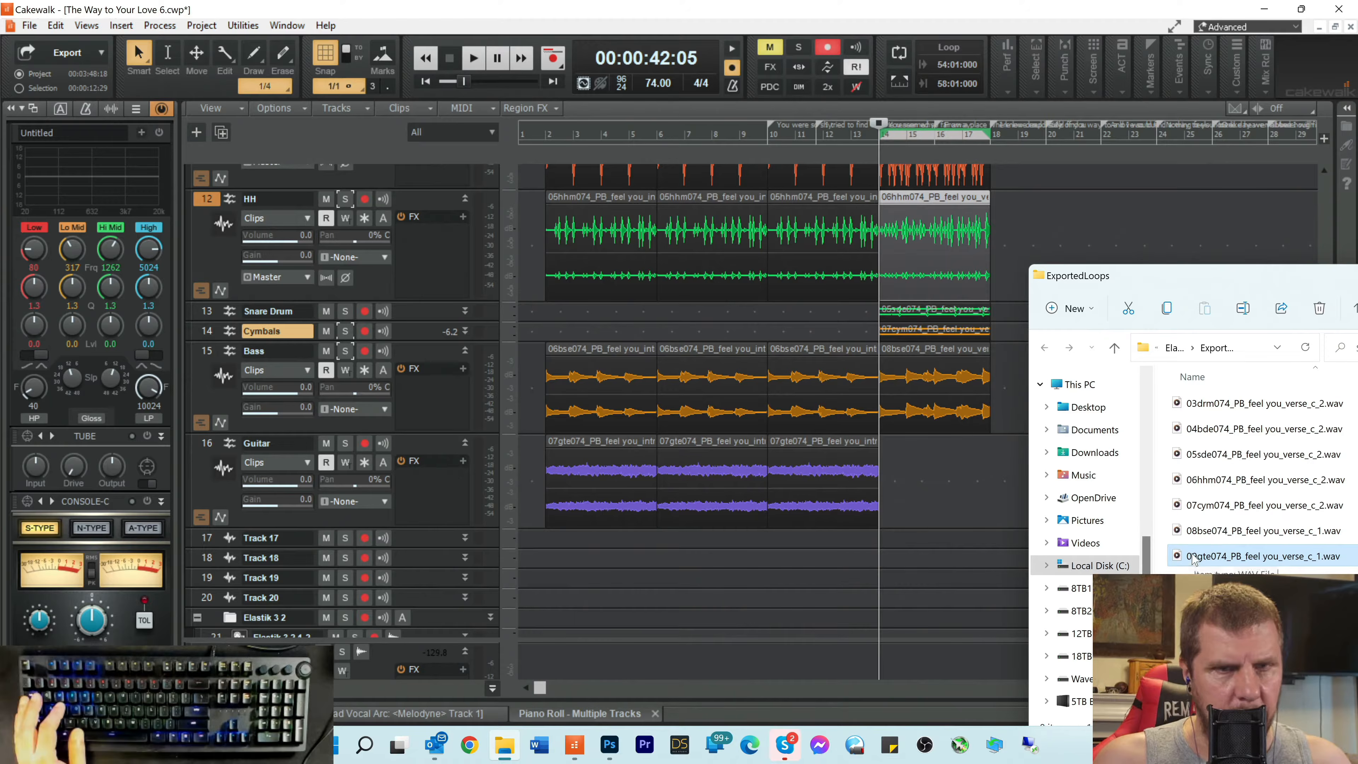
pyautogui.moveTo(1193, 559); pyautogui.dragTo(911, 497)
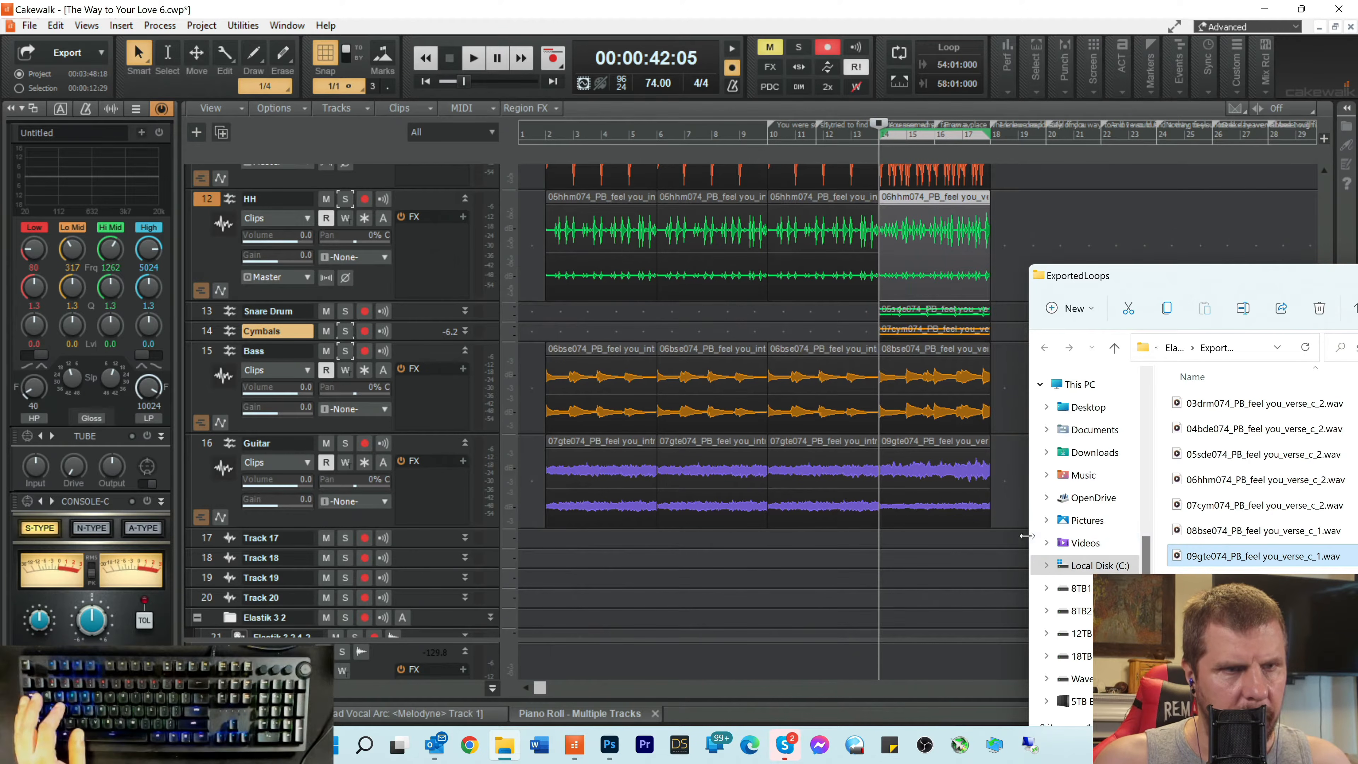
# Step: Solo Guitar and compare the verse loop at measure 14 with the intro loop at measure 10
pyautogui.click(345, 443)
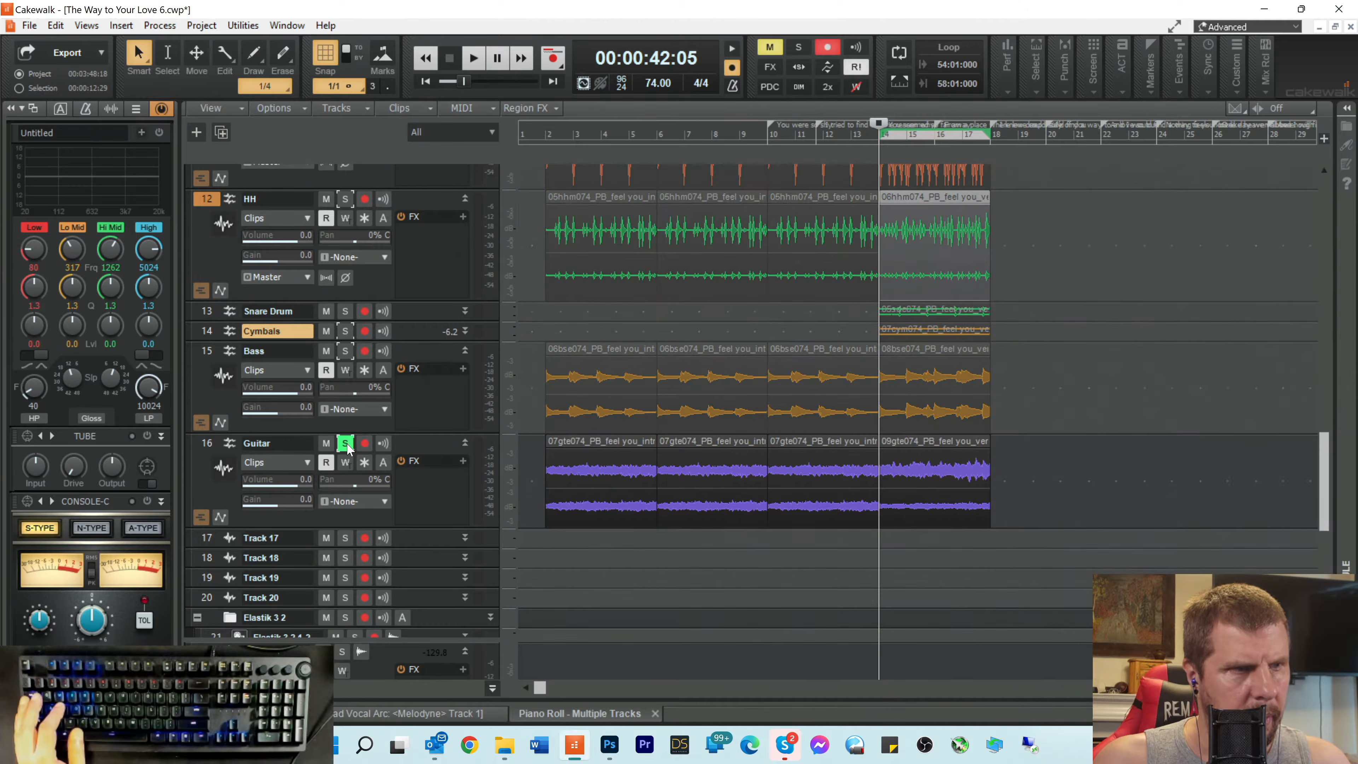
pyautogui.press('space')
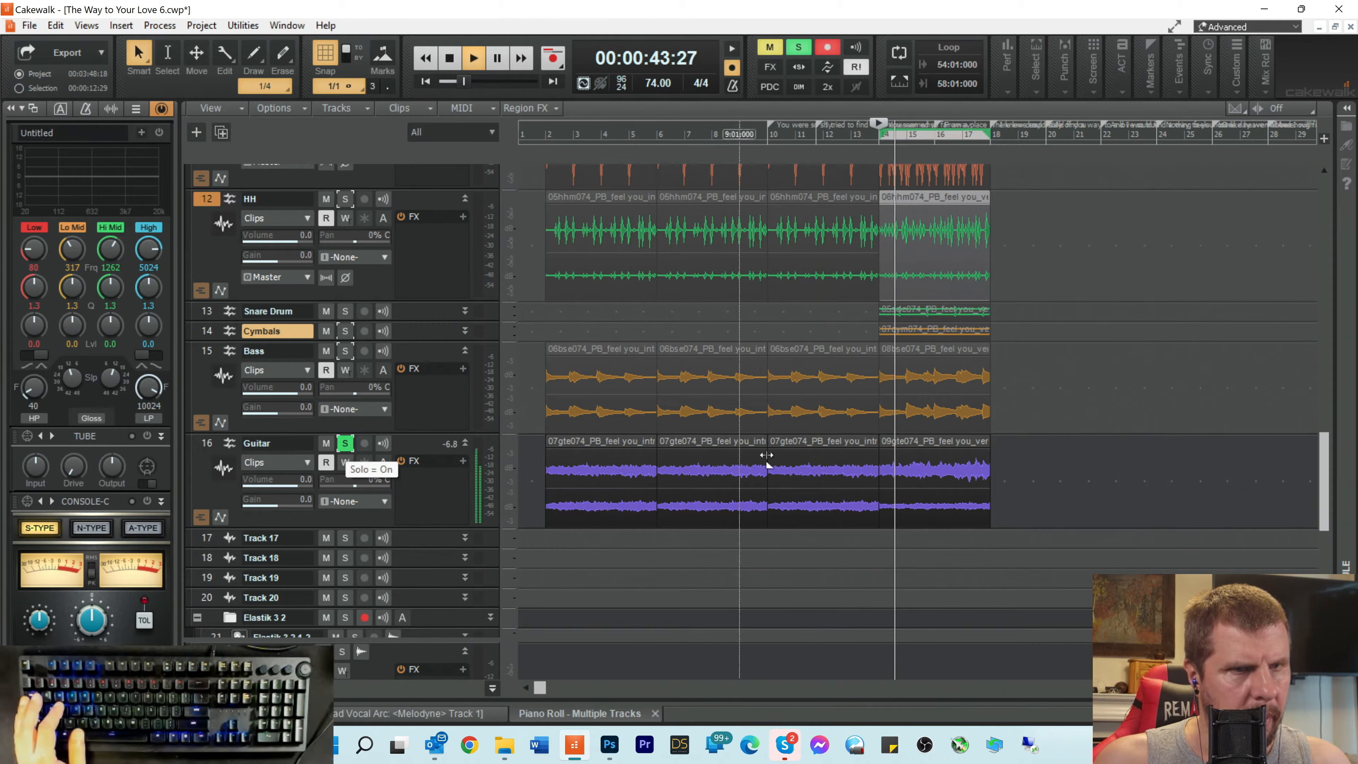
pyautogui.press('space')
pyautogui.click(763, 135)
pyautogui.press('space')
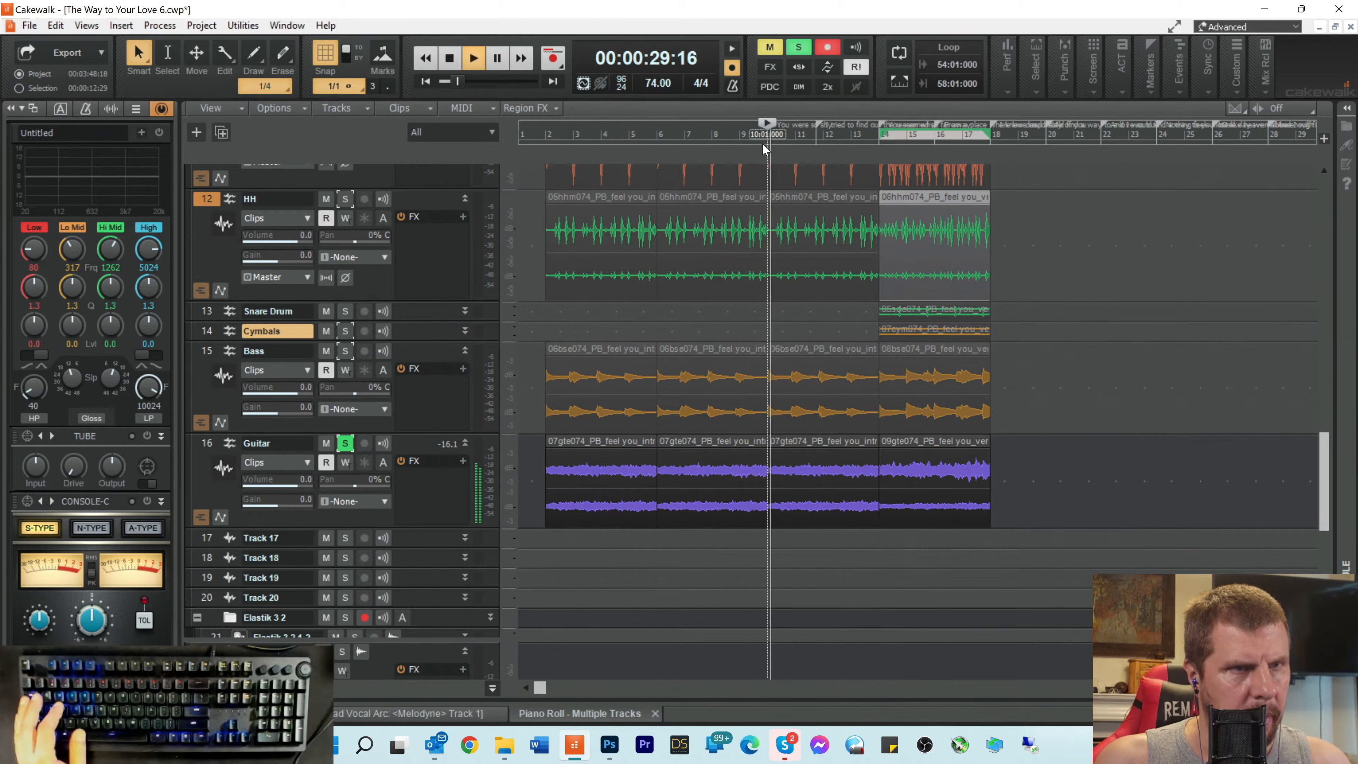
pyautogui.press('space')
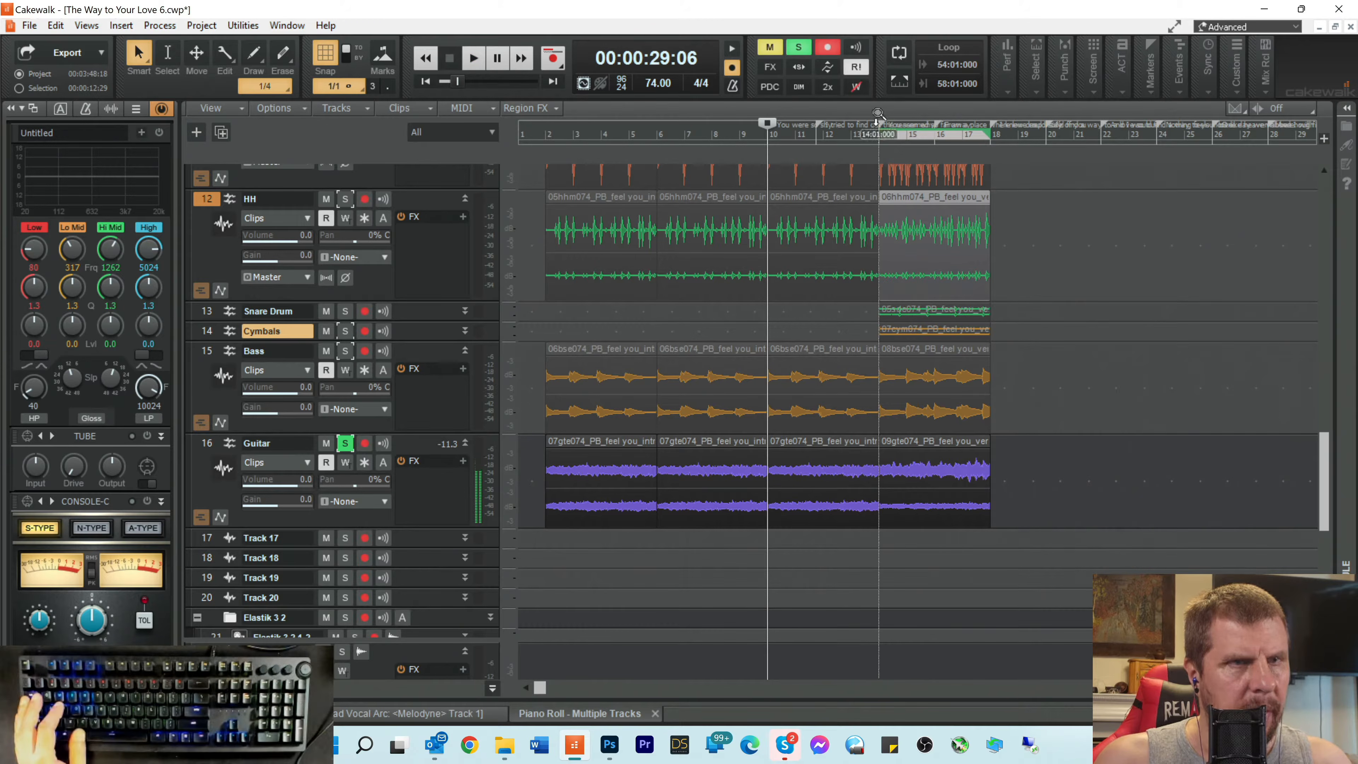
# Step: Play the soloed guitar verse from measure 14 and lower the Guitar track's volume to -5.0
pyautogui.click(875, 140)
pyautogui.press('space')
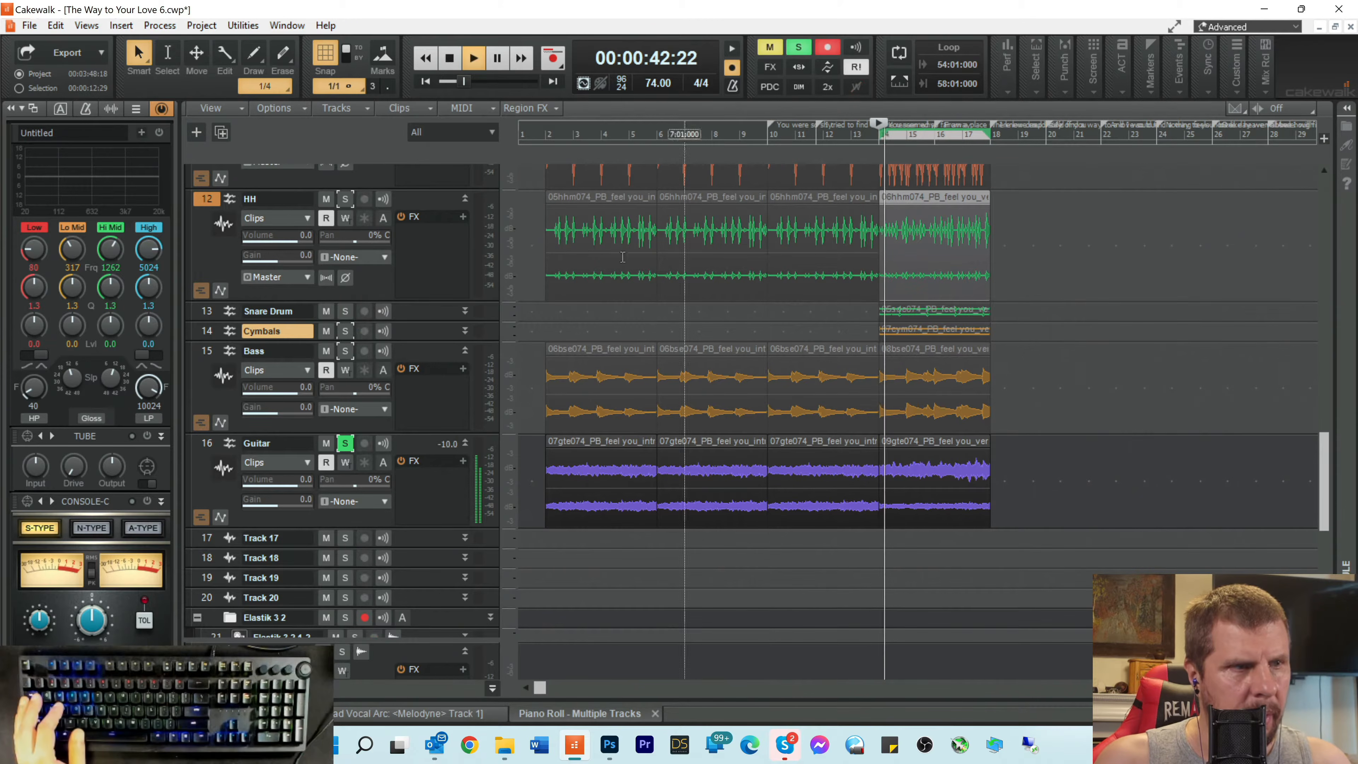
pyautogui.moveTo(287, 487); pyautogui.dragTo(279, 487)
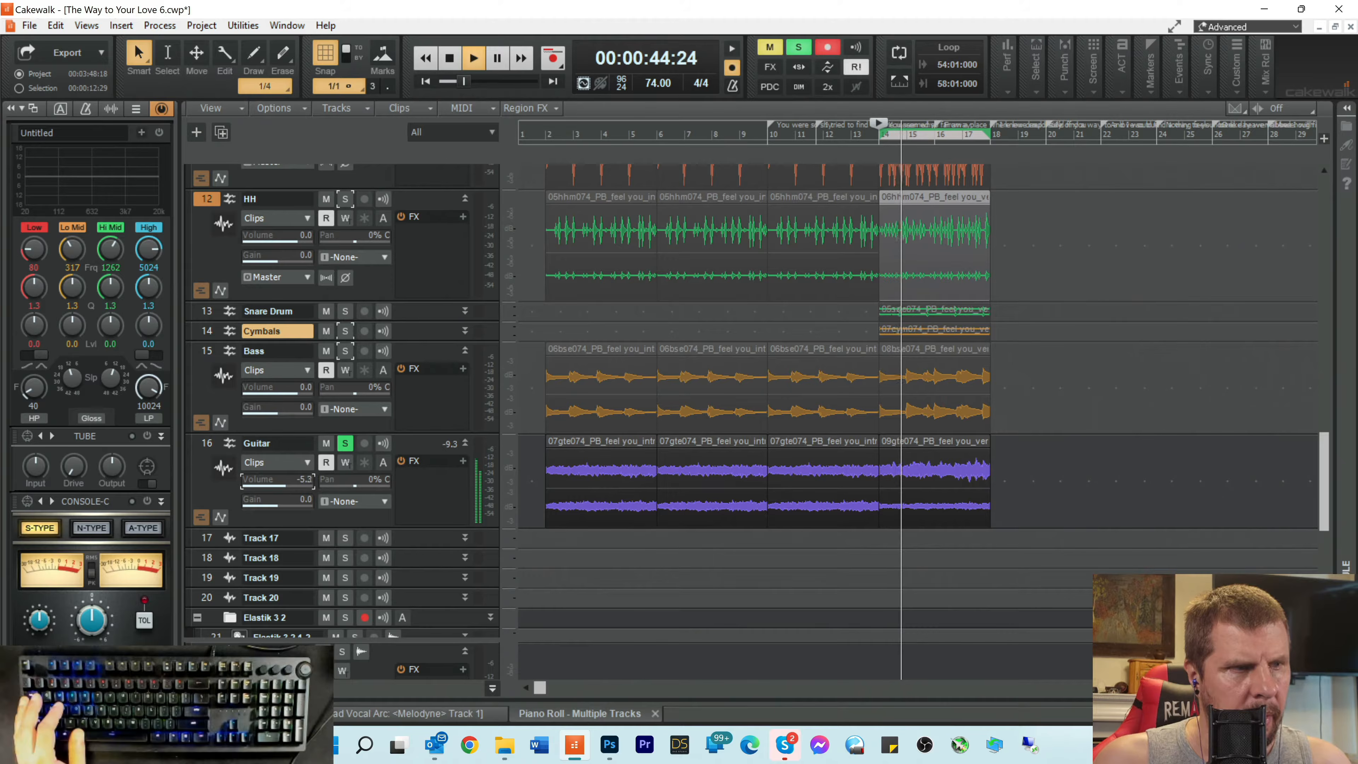
pyautogui.press('space')
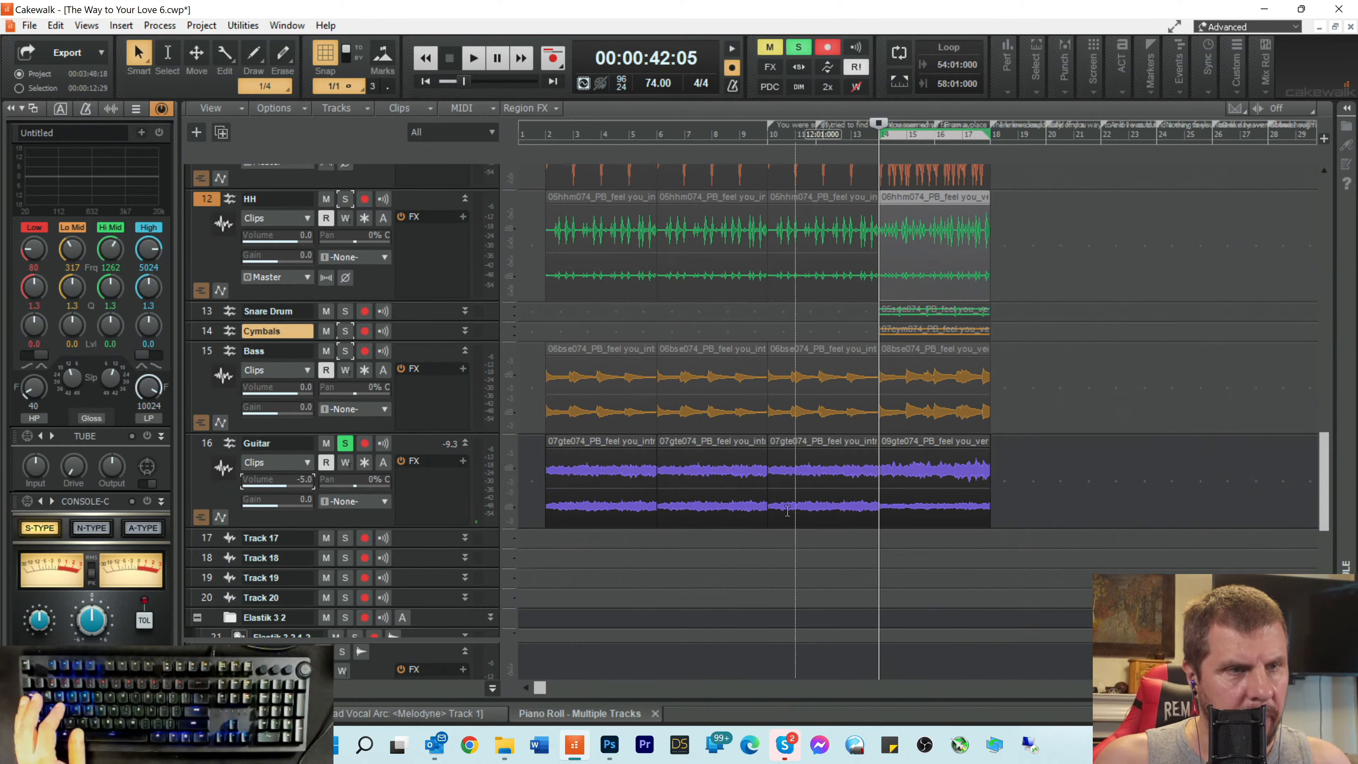
# Step: Listen to the guitar again from measures 10 and 14, and clear the solo on Guitar
pyautogui.click(761, 135)
pyautogui.press('space')
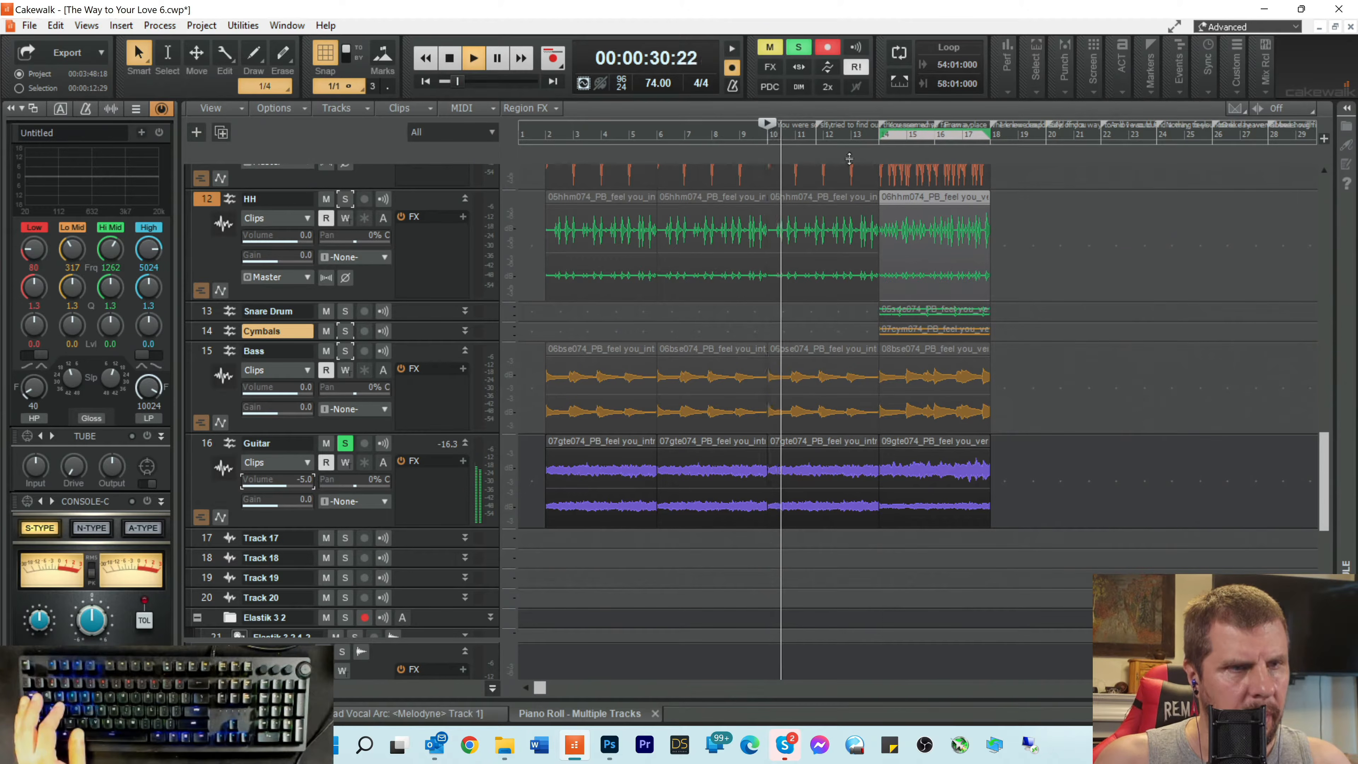
pyautogui.click(878, 135)
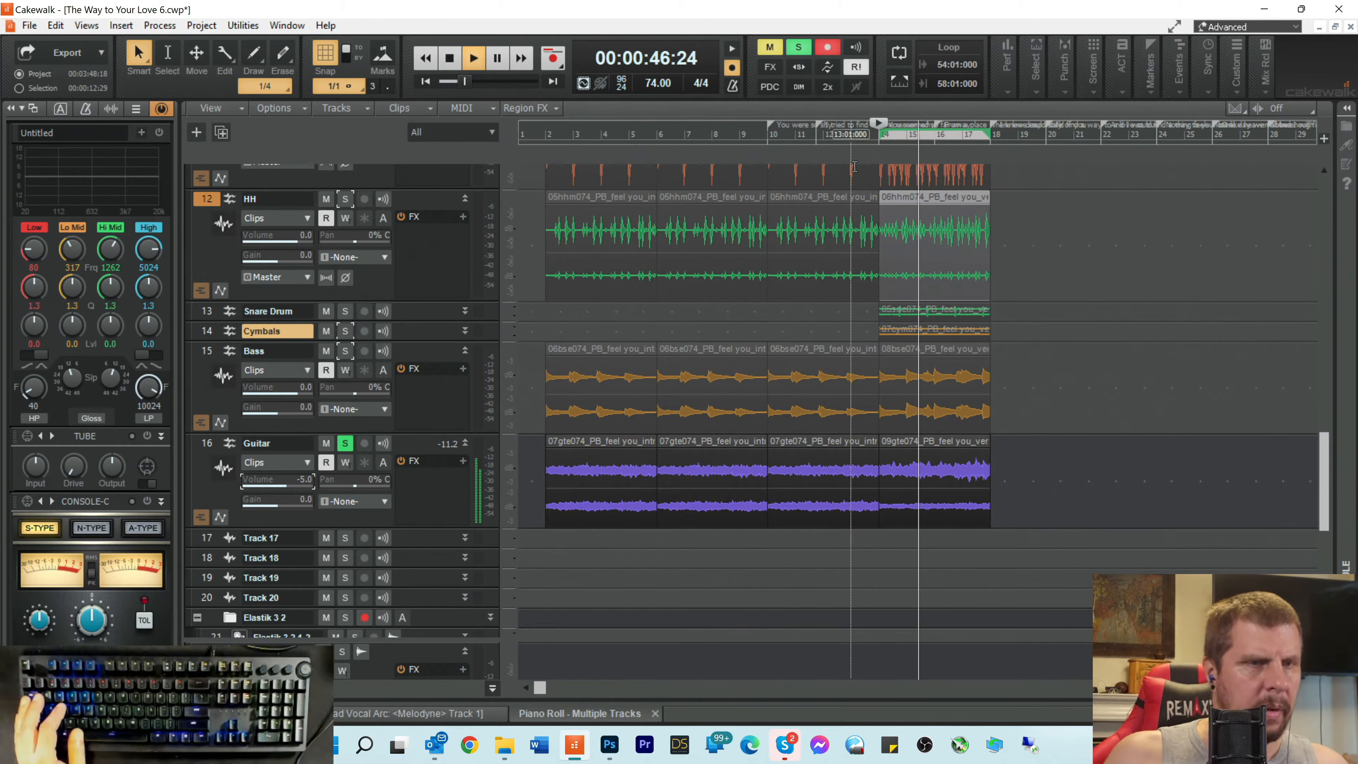
pyautogui.press('space')
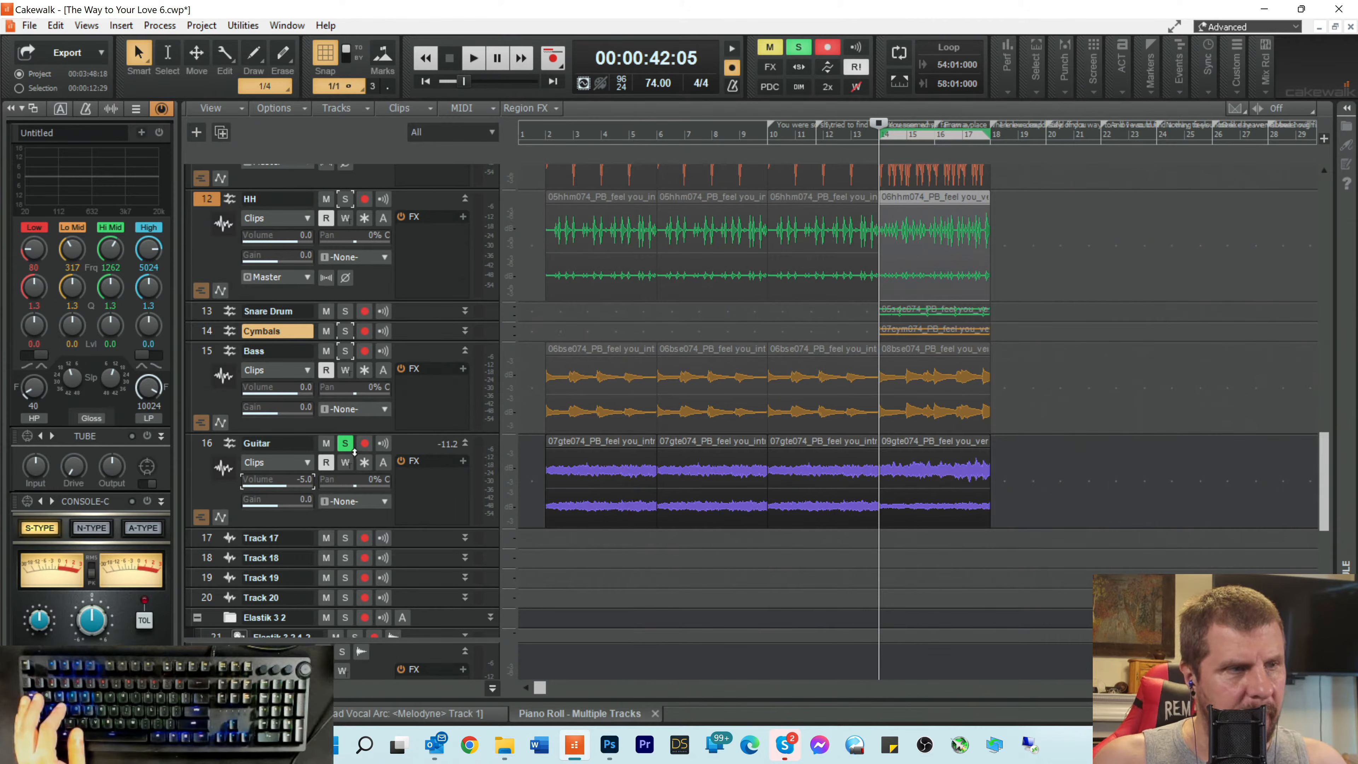
pyautogui.click(345, 444)
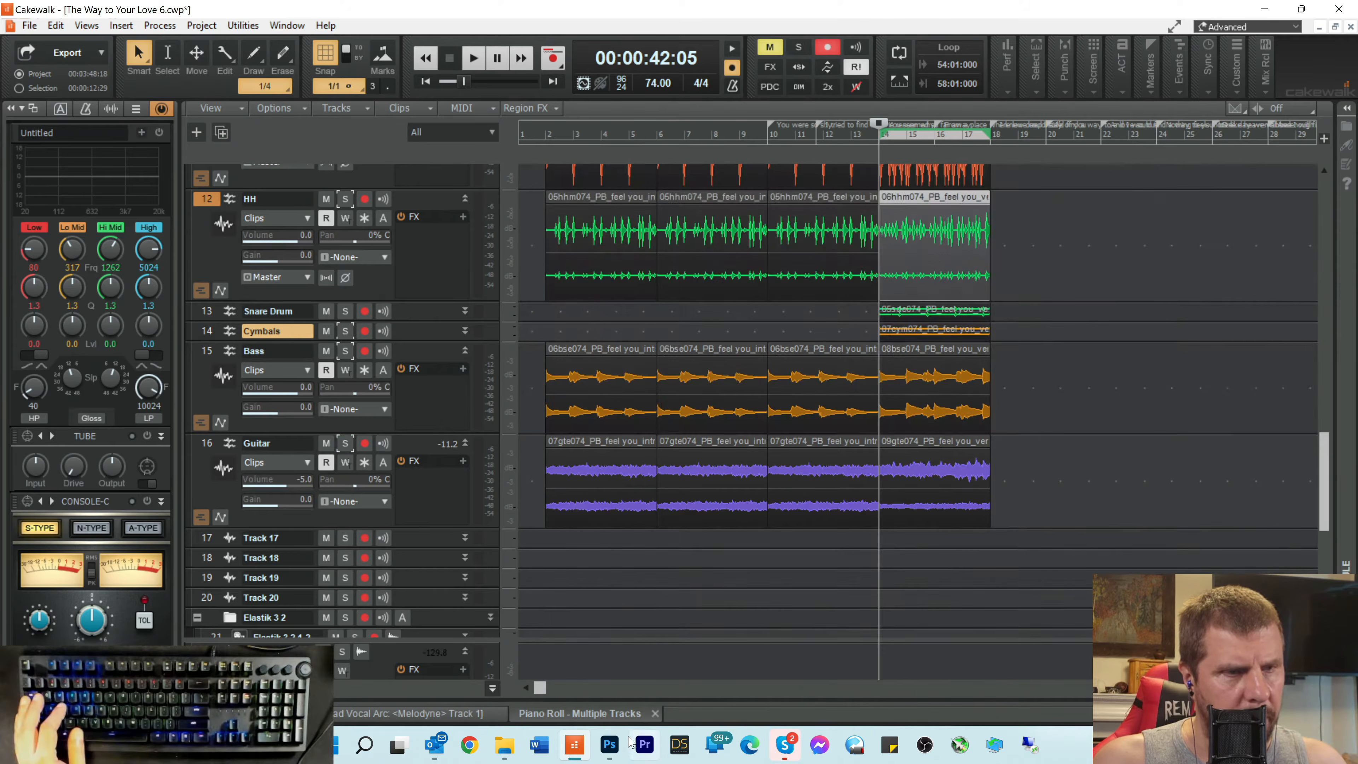
# Step: Place 10gte074_PB_feel you_verse_c_1.wav from ExportedLoops on Track 17 at measure 14 and make that track taller
pyautogui.click(505, 744)
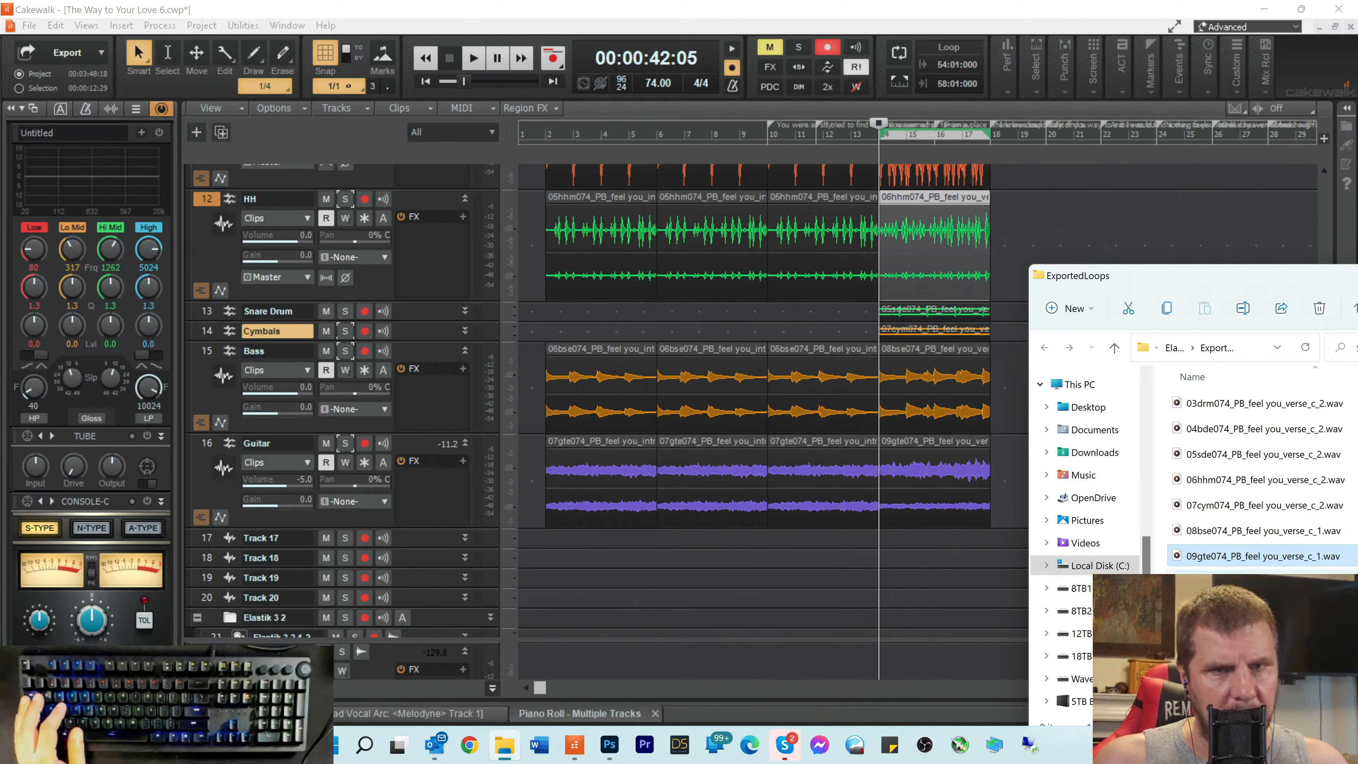
pyautogui.moveTo(1262, 556); pyautogui.dragTo(880, 536)
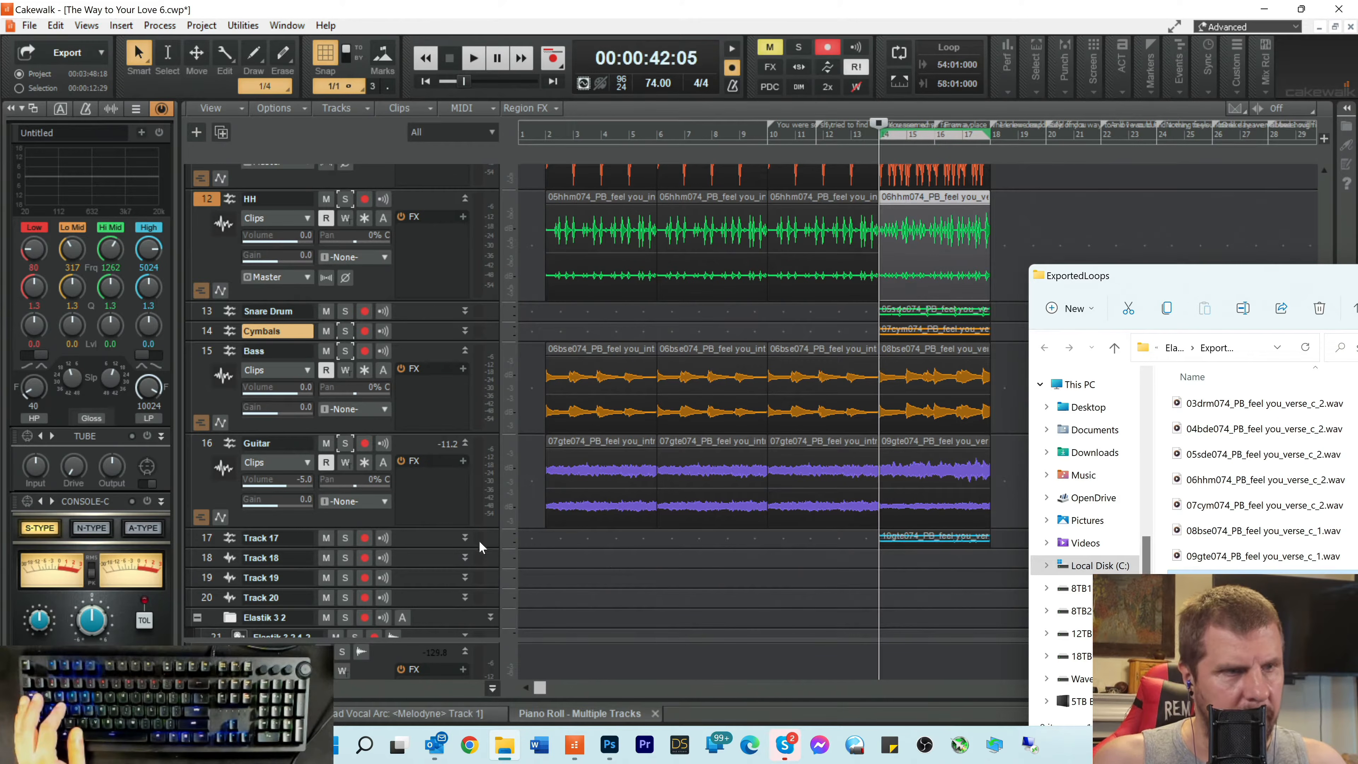
pyautogui.moveTo(471, 546); pyautogui.dragTo(471, 621)
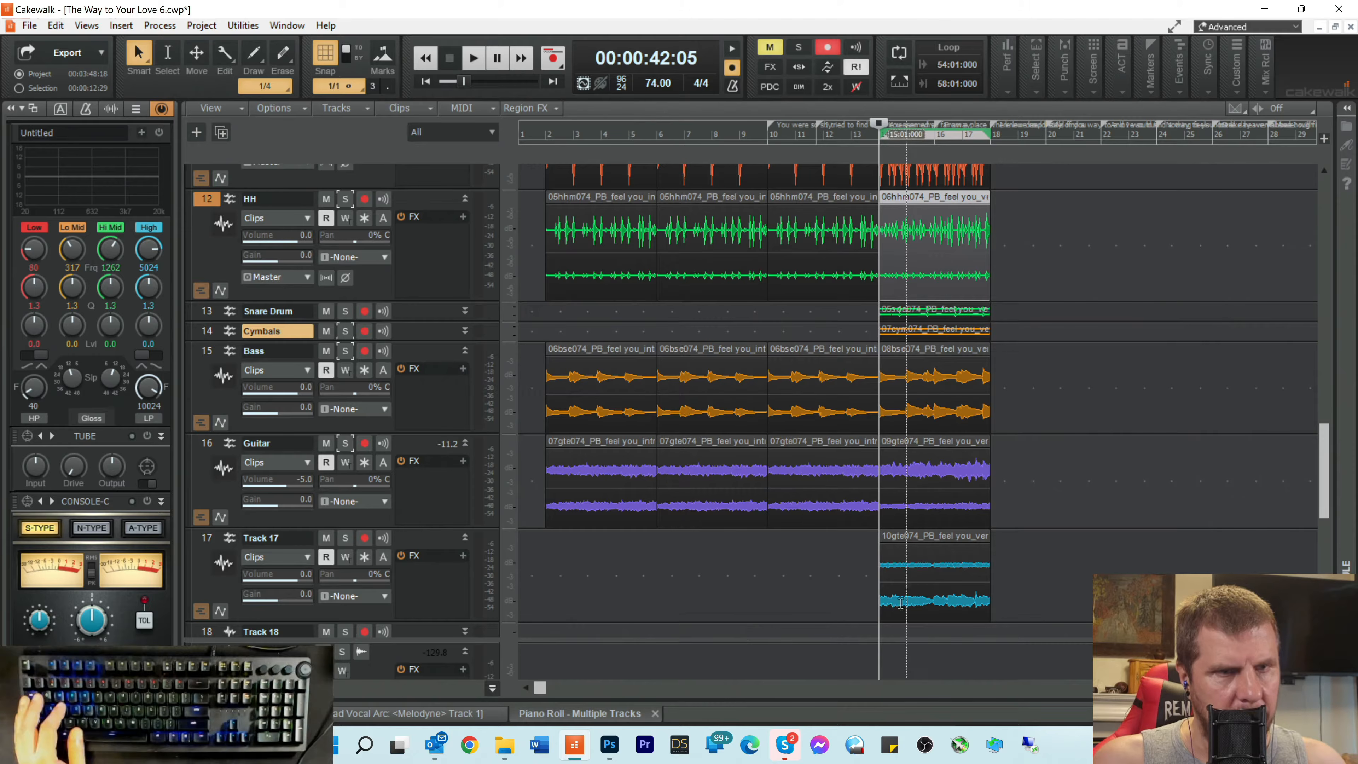
# Step: Solo Track 17, lower its volume to -5.0 while listening from measure 14, and save the project
pyautogui.click(346, 538)
pyautogui.press('space')
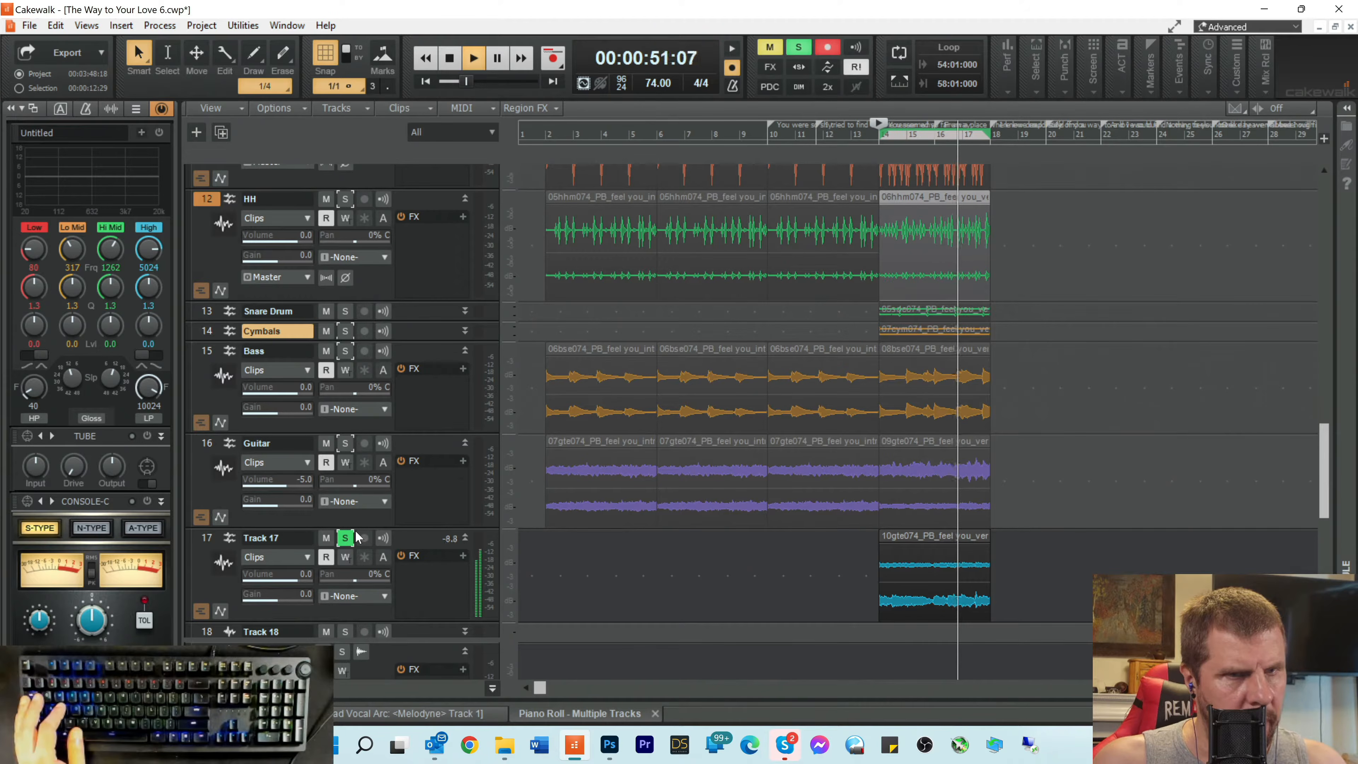
pyautogui.moveTo(300, 578); pyautogui.dragTo(287, 579)
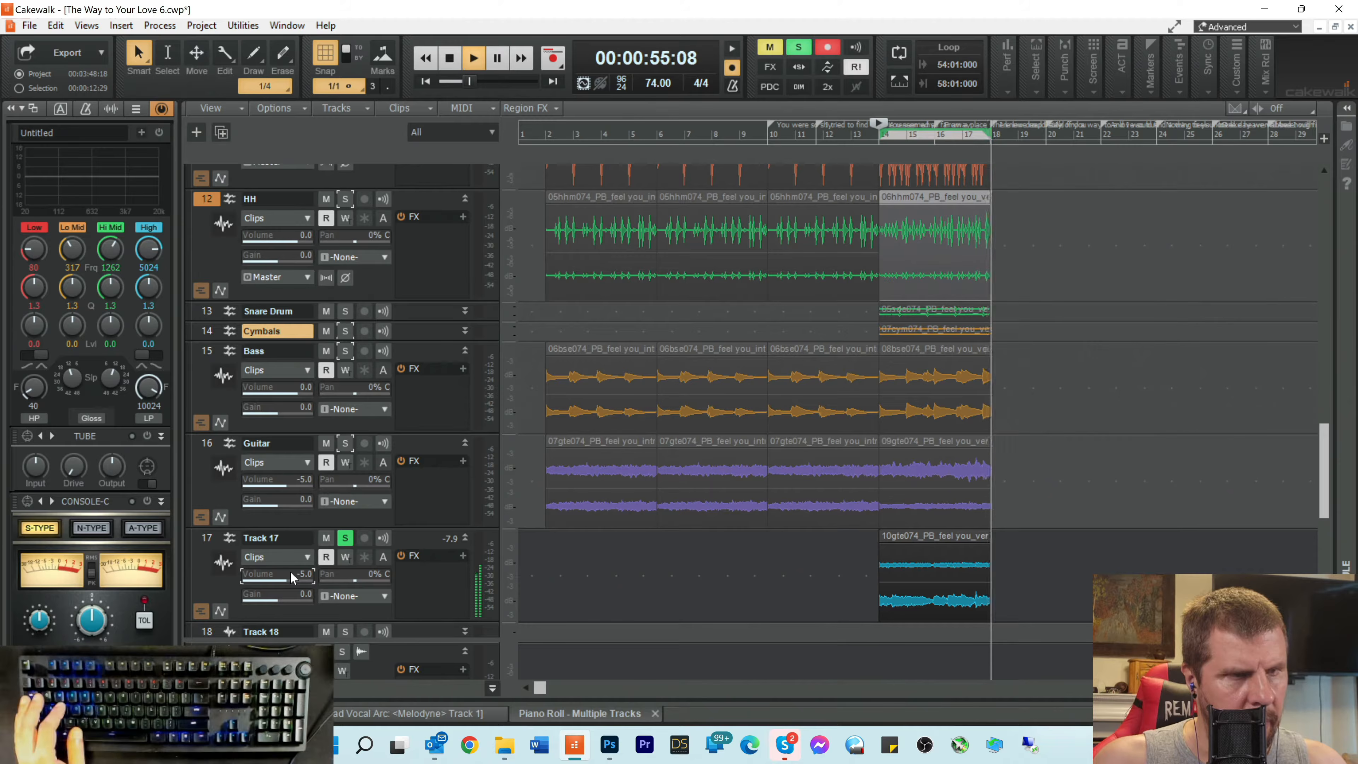
pyautogui.press('space')
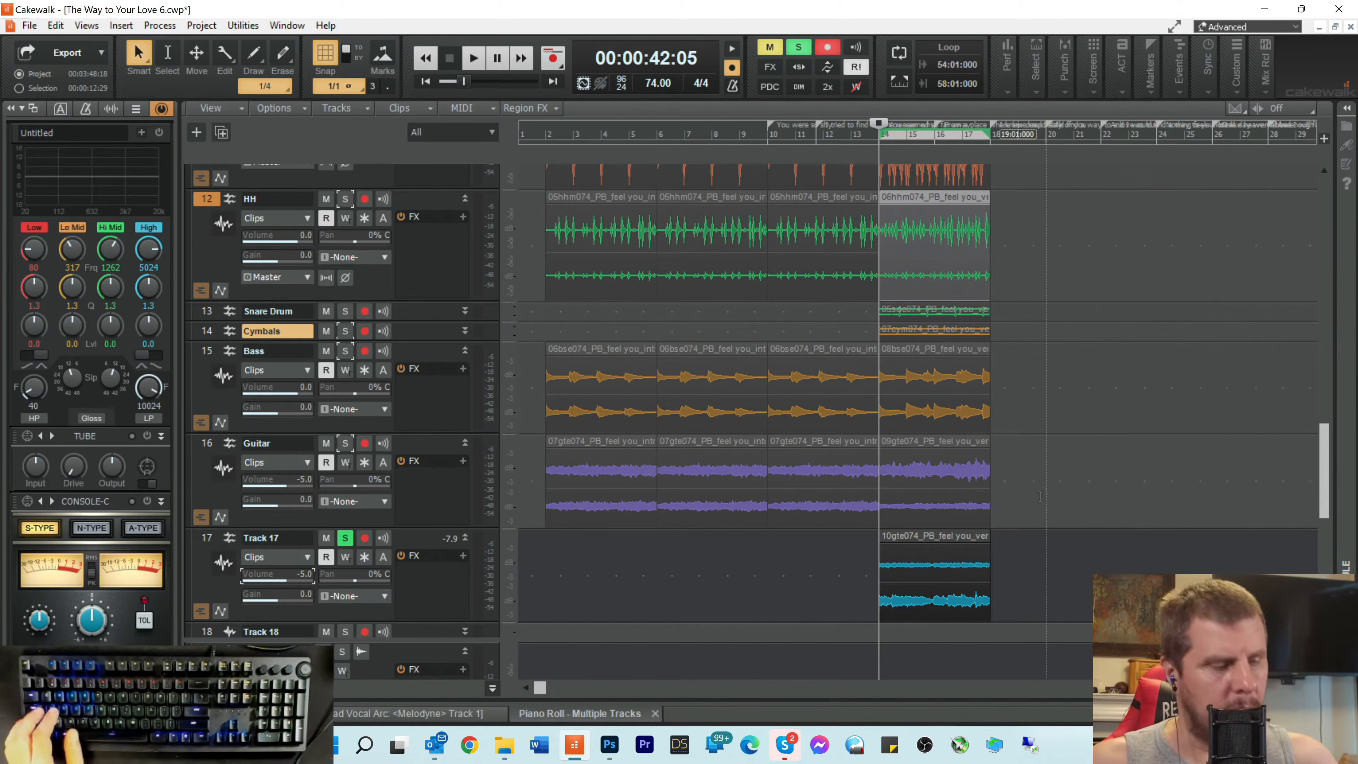
pyautogui.hotkey('ctrl', 's')
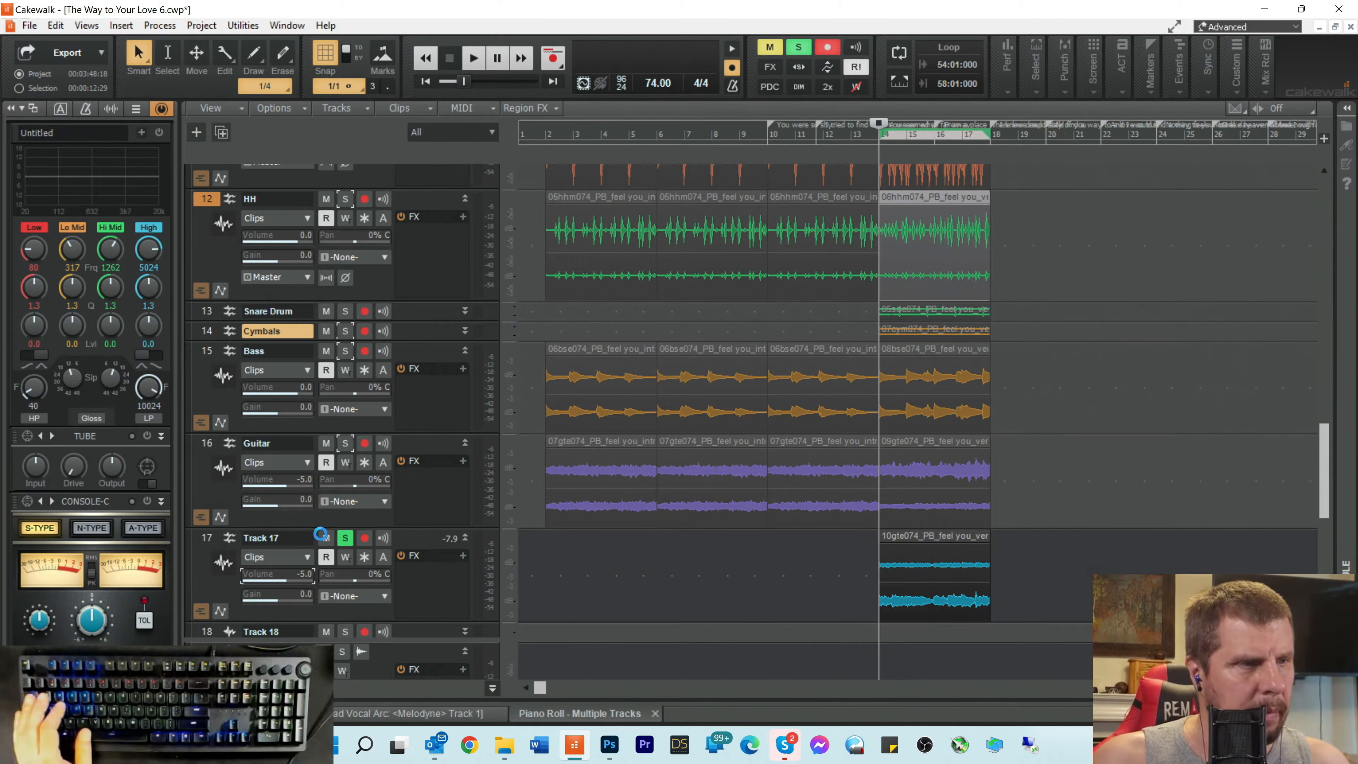
# Step: Rename the Guitar track to Guitar 1 and Track 17 to Guitar 2
pyautogui.doubleClick(293, 447)
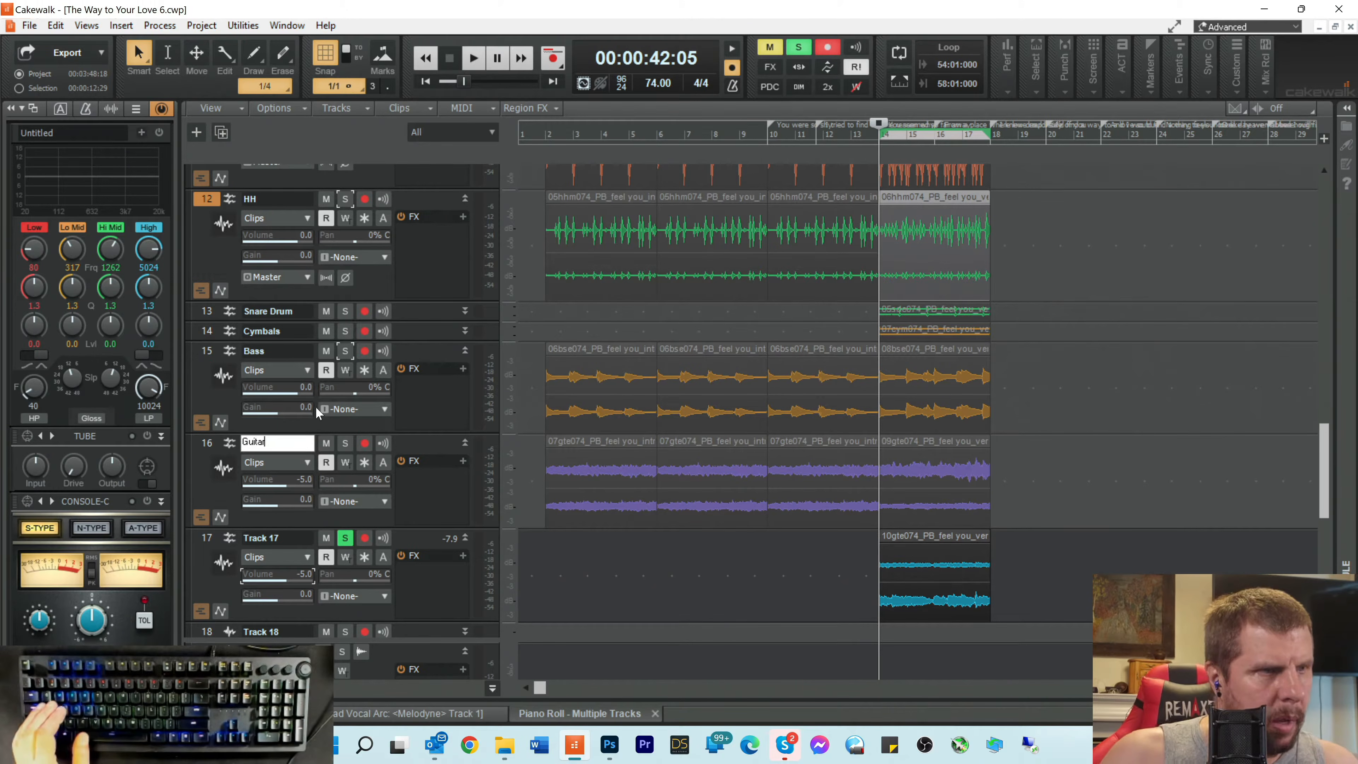
pyautogui.write('1')
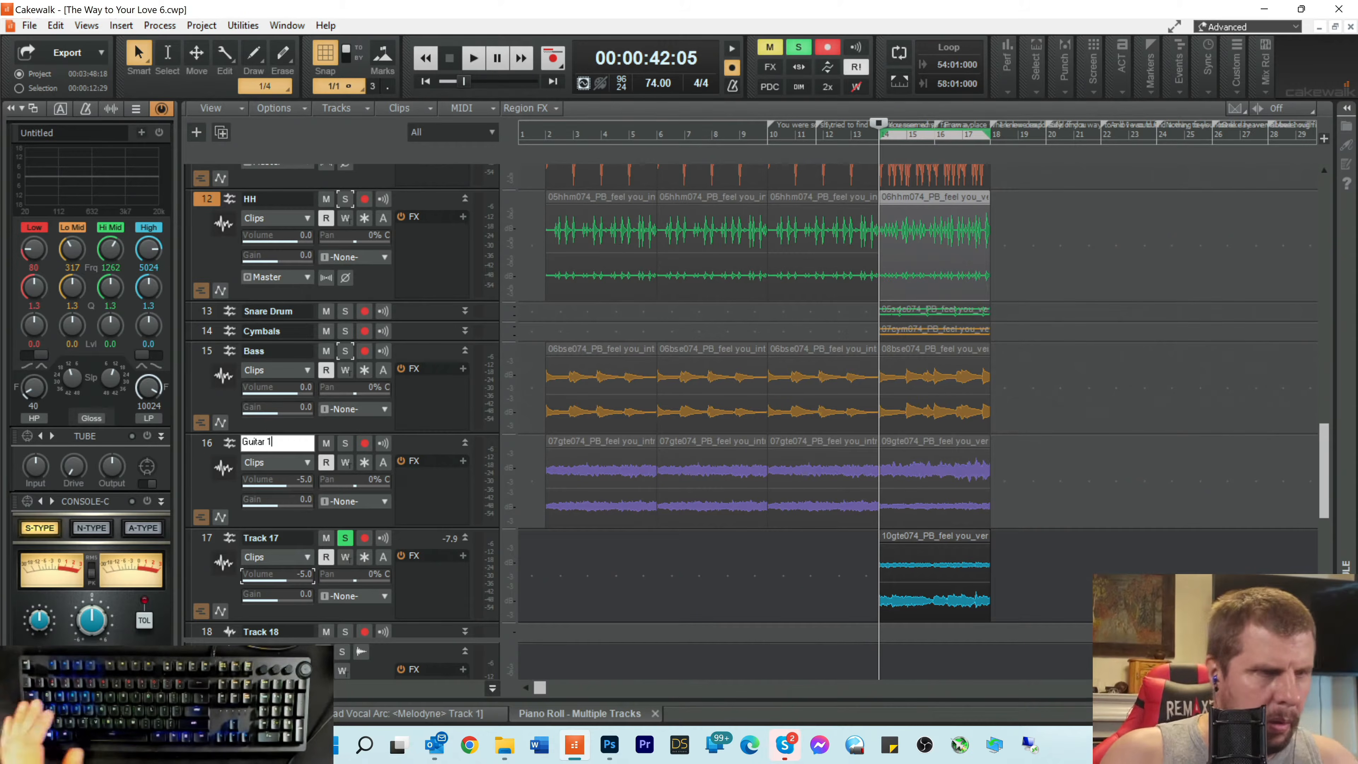
pyautogui.doubleClick(297, 537)
pyautogui.write('Gui')
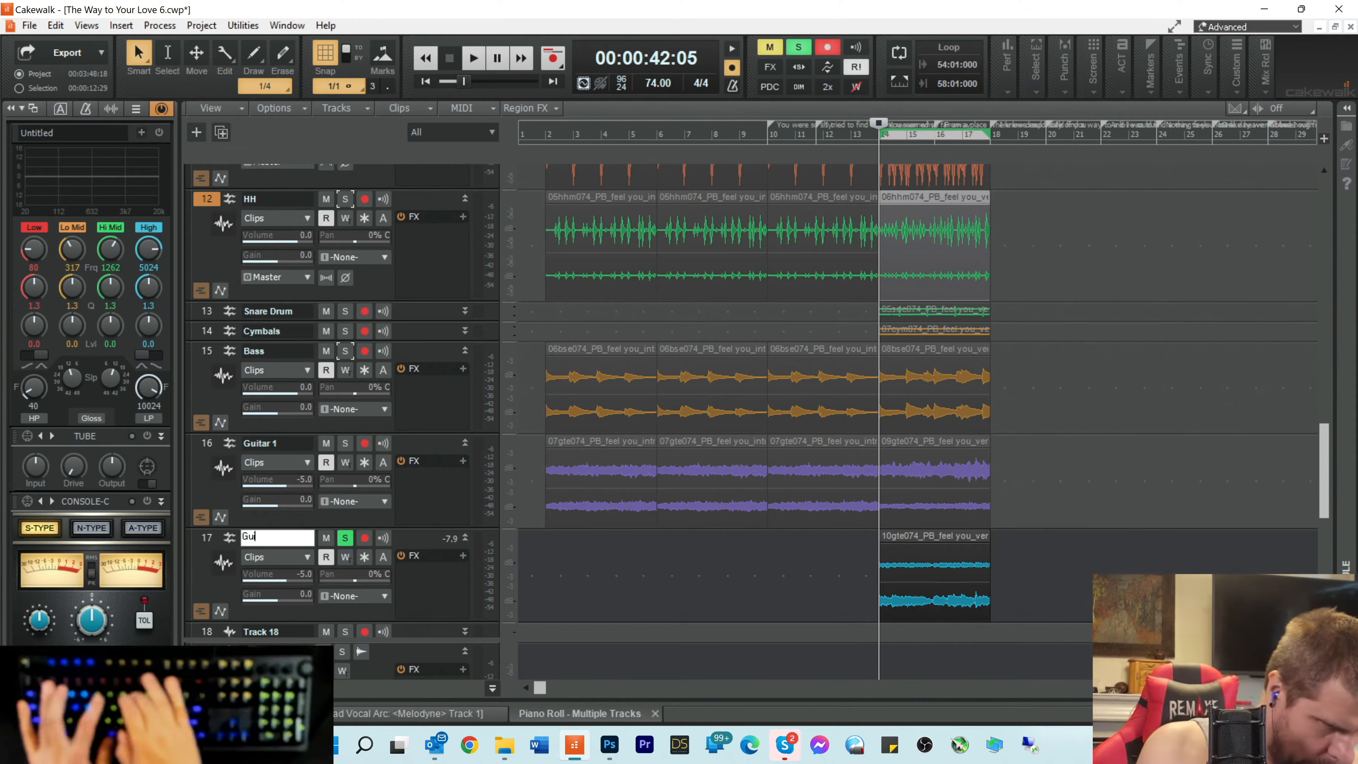
pyautogui.write('tar 2')
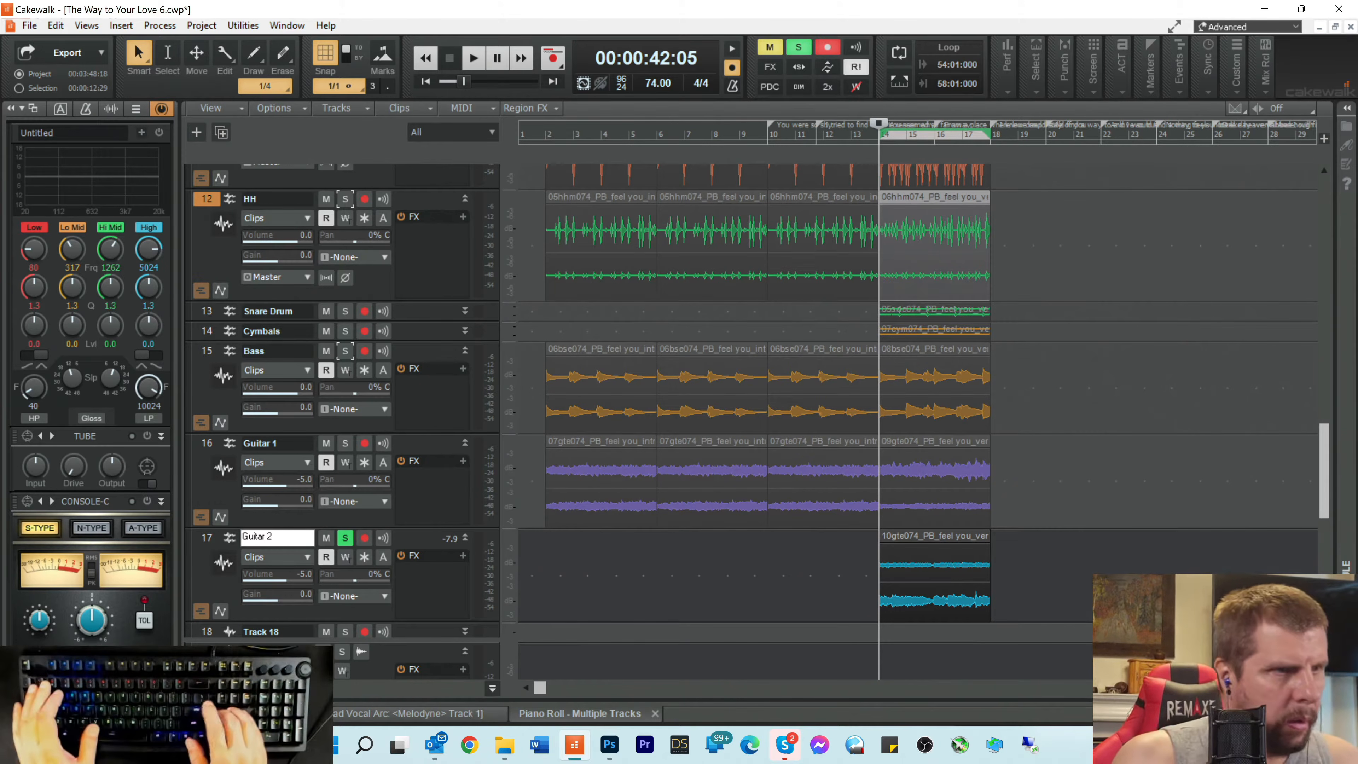
pyautogui.press('Return')
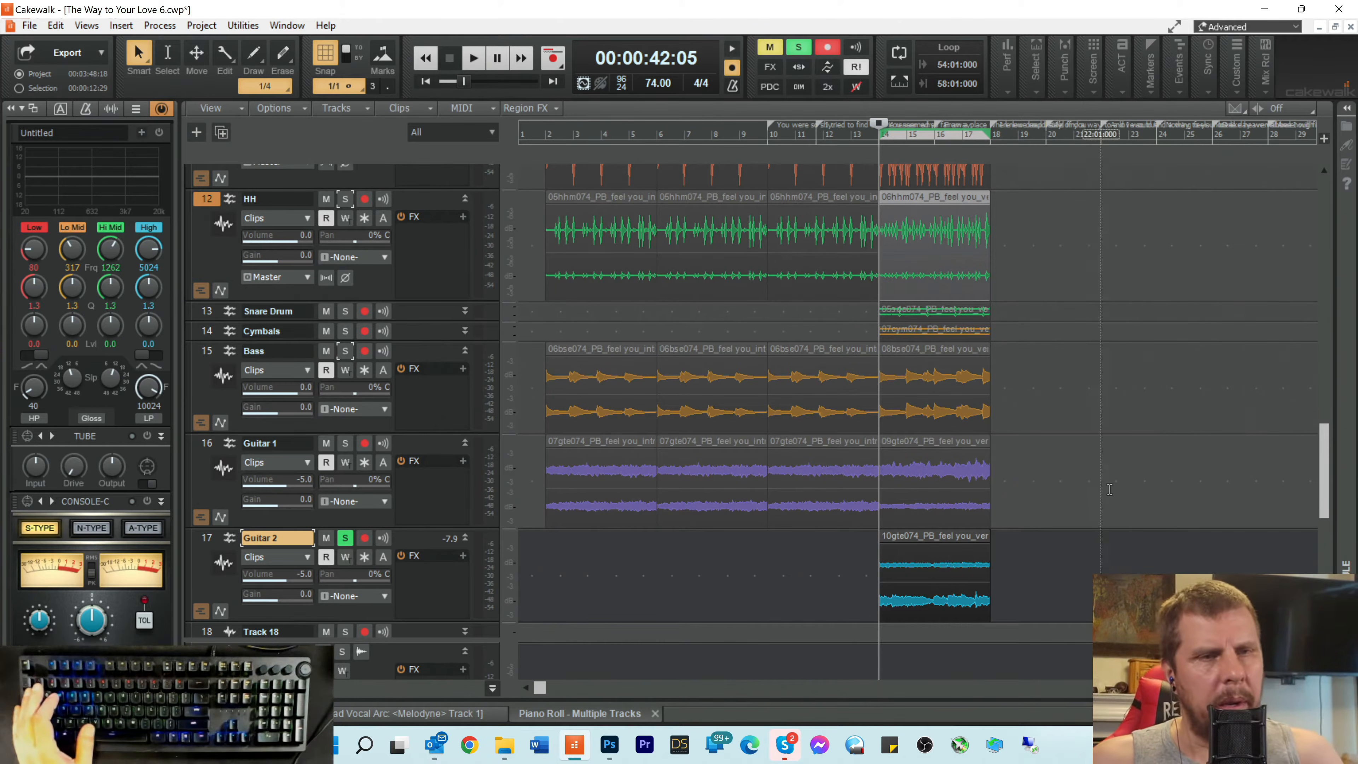
pyautogui.scroll(-2, 1100, 482)
pyautogui.scroll(3, 1077, 482)
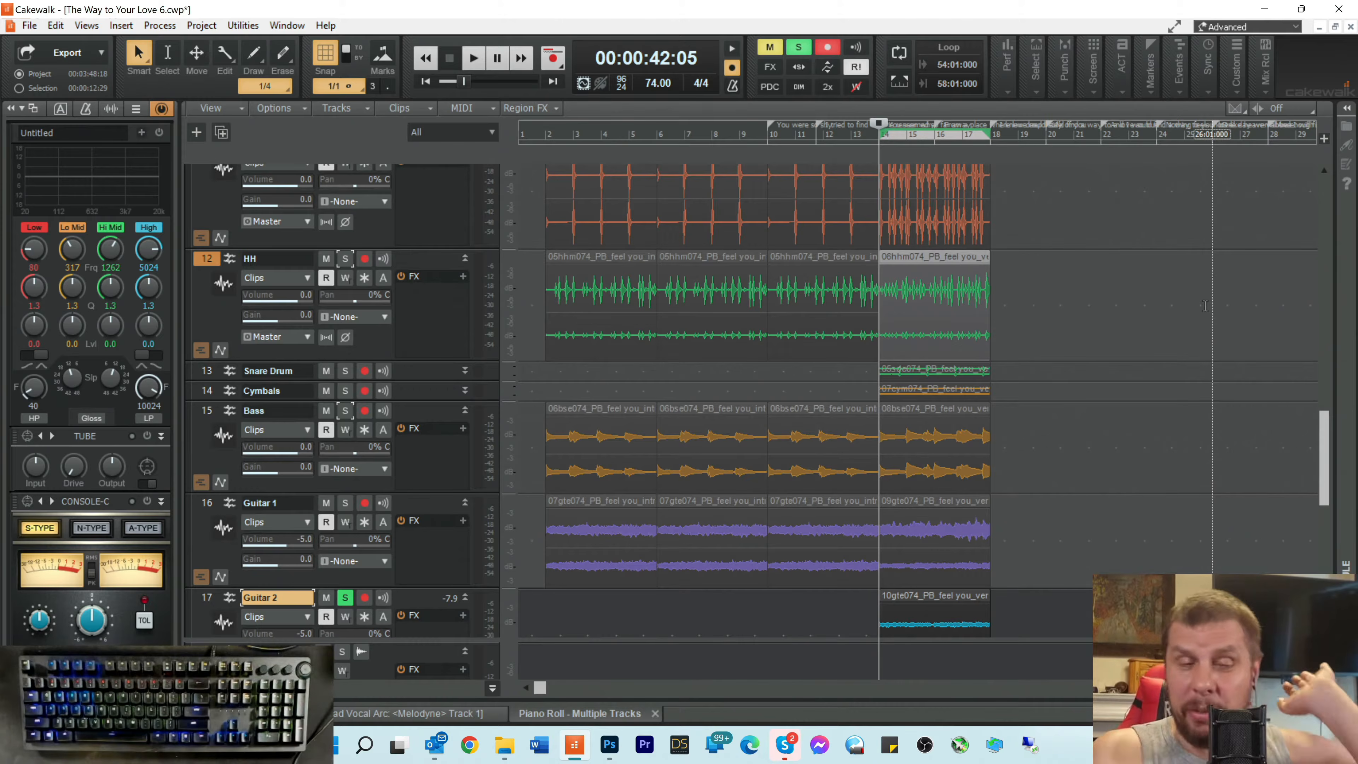
pyautogui.scroll(-3, 1105, 292)
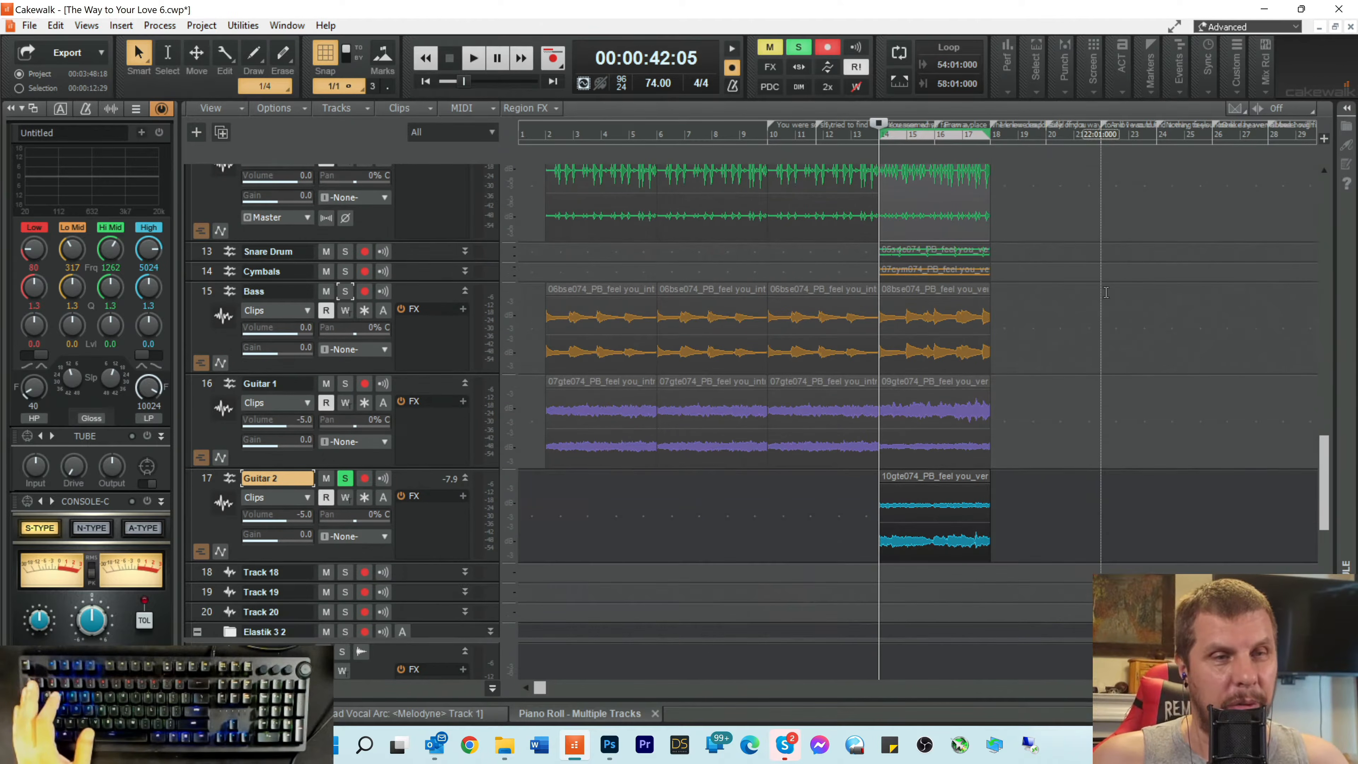
pyautogui.scroll(3, 1105, 292)
pyautogui.scroll(-2, 334, 574)
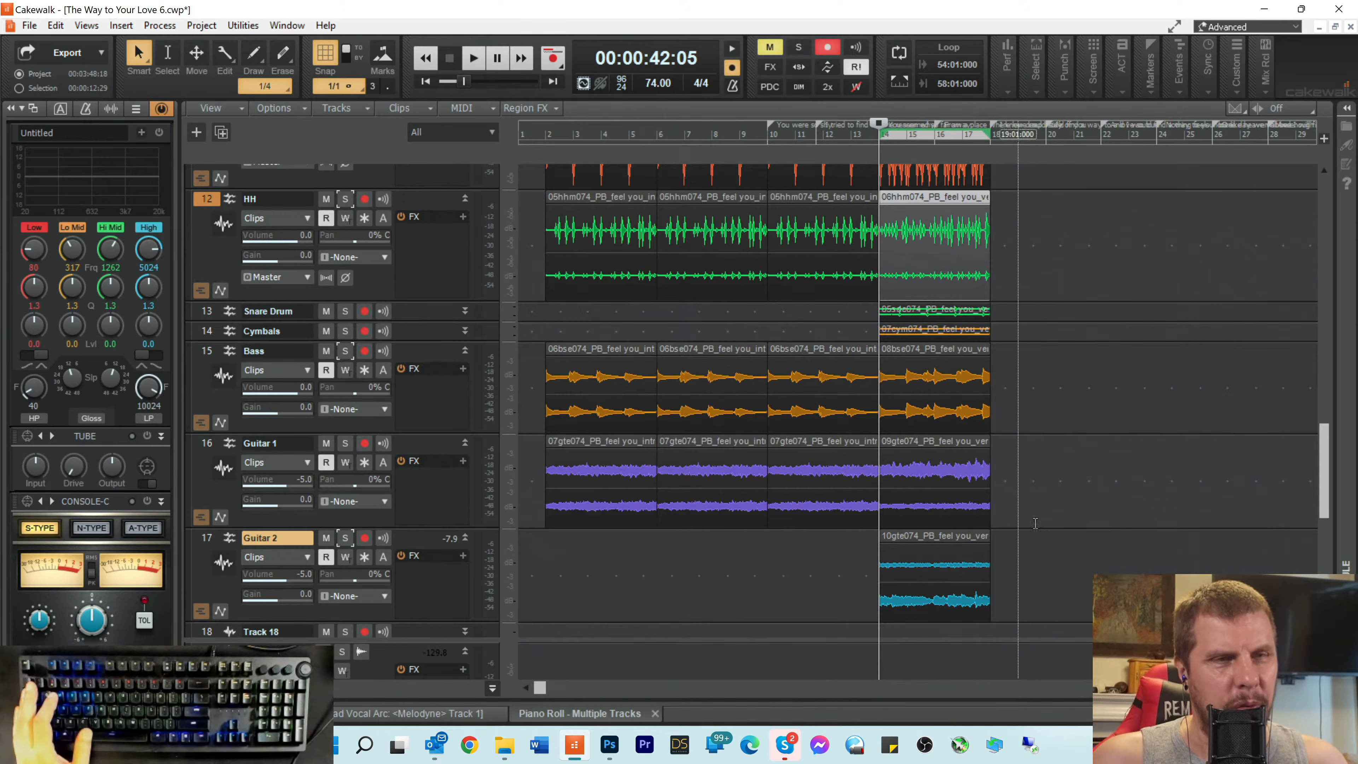
# Step: Move the playback position to measure 18, at the end of the placed verse clips
pyautogui.scroll(4, 1062, 501)
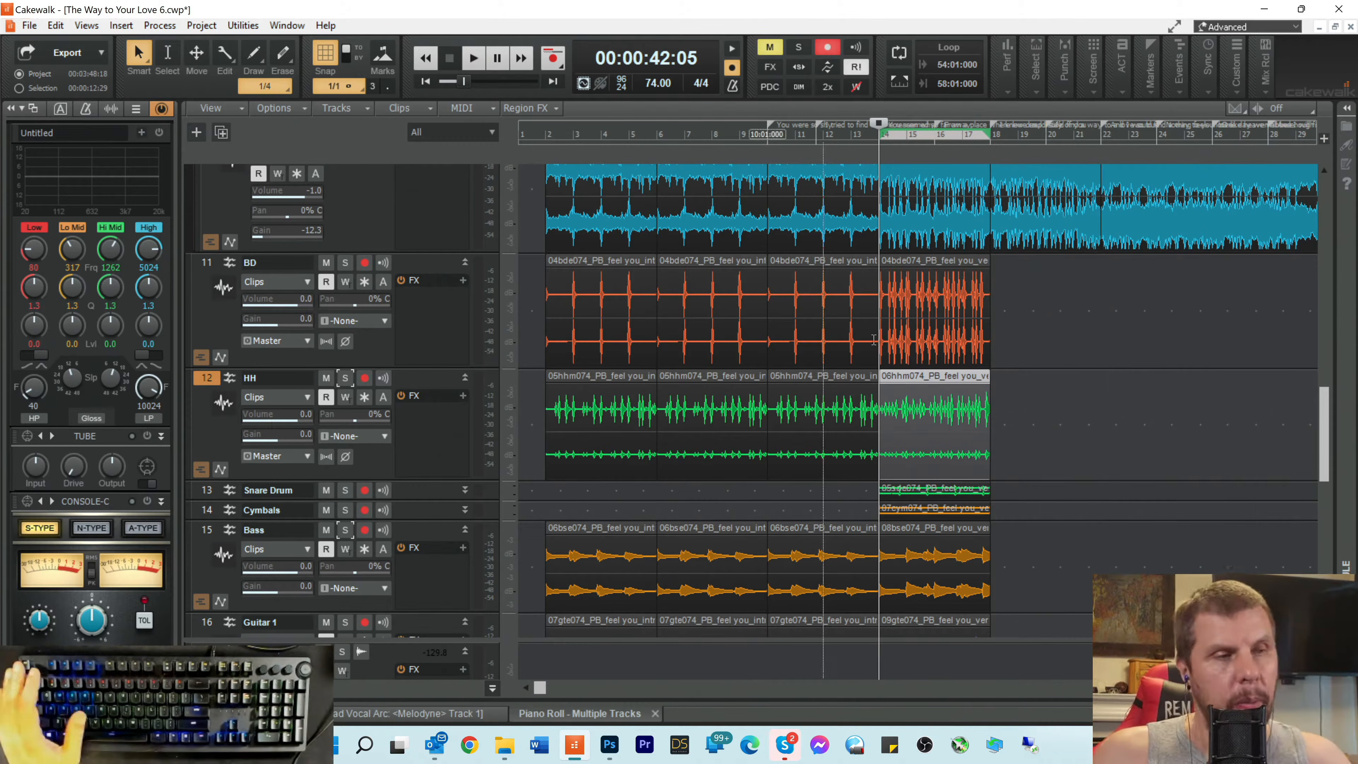
pyautogui.scroll(-5, 1120, 335)
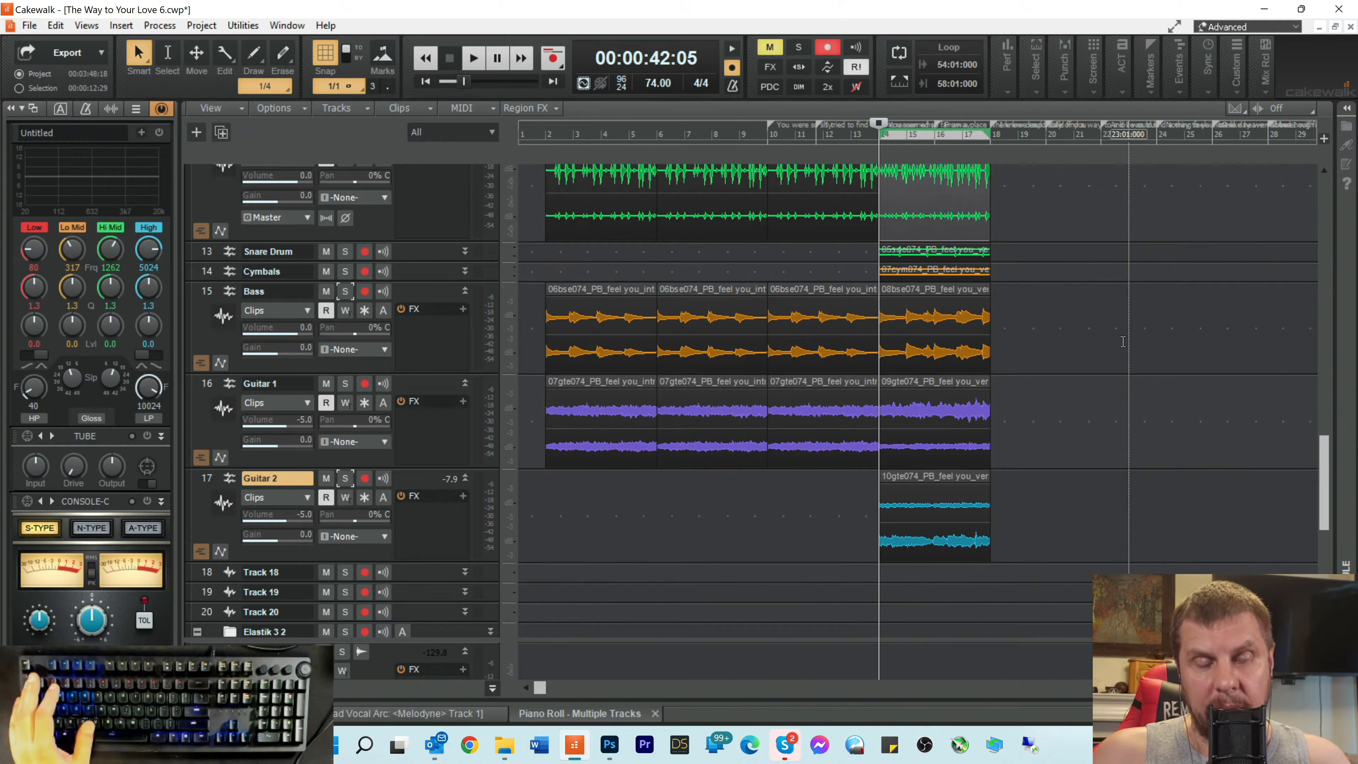
pyautogui.scroll(5, 1128, 329)
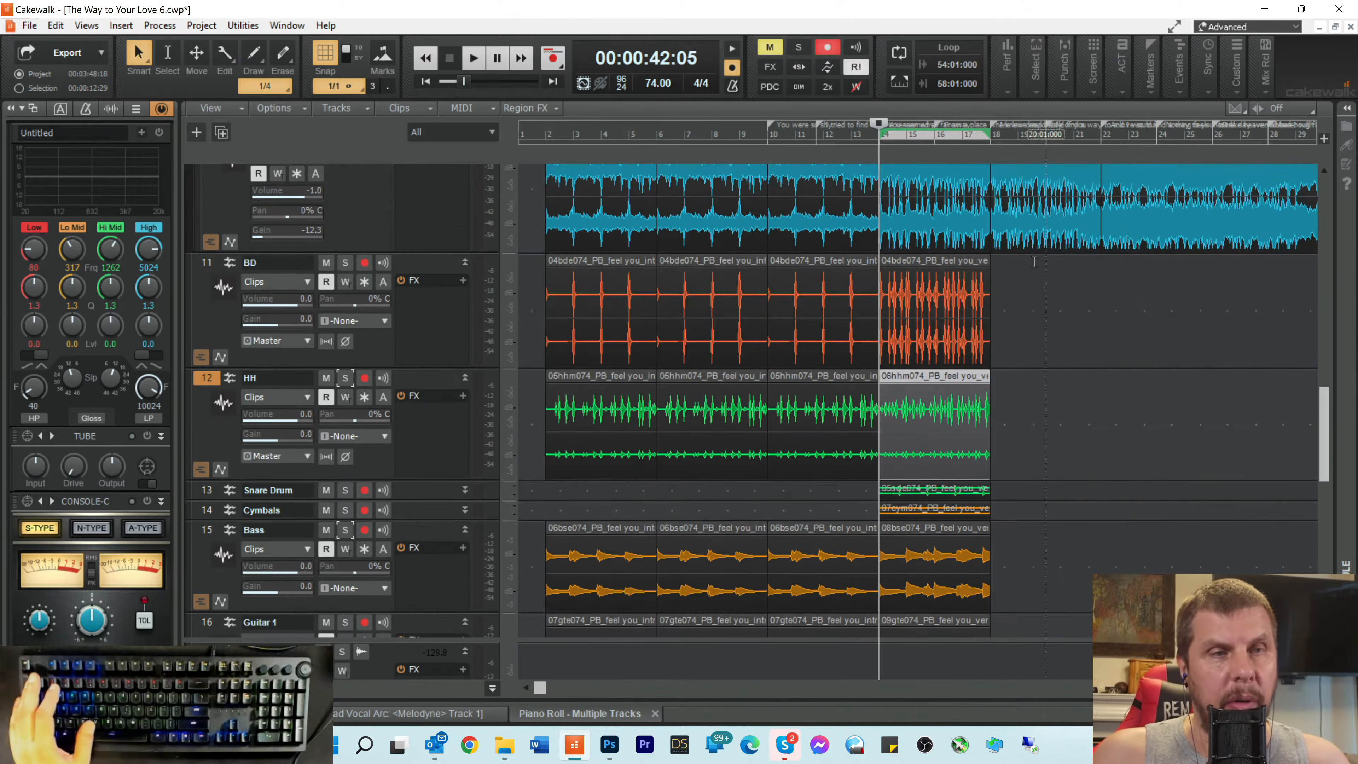
pyautogui.click(987, 145)
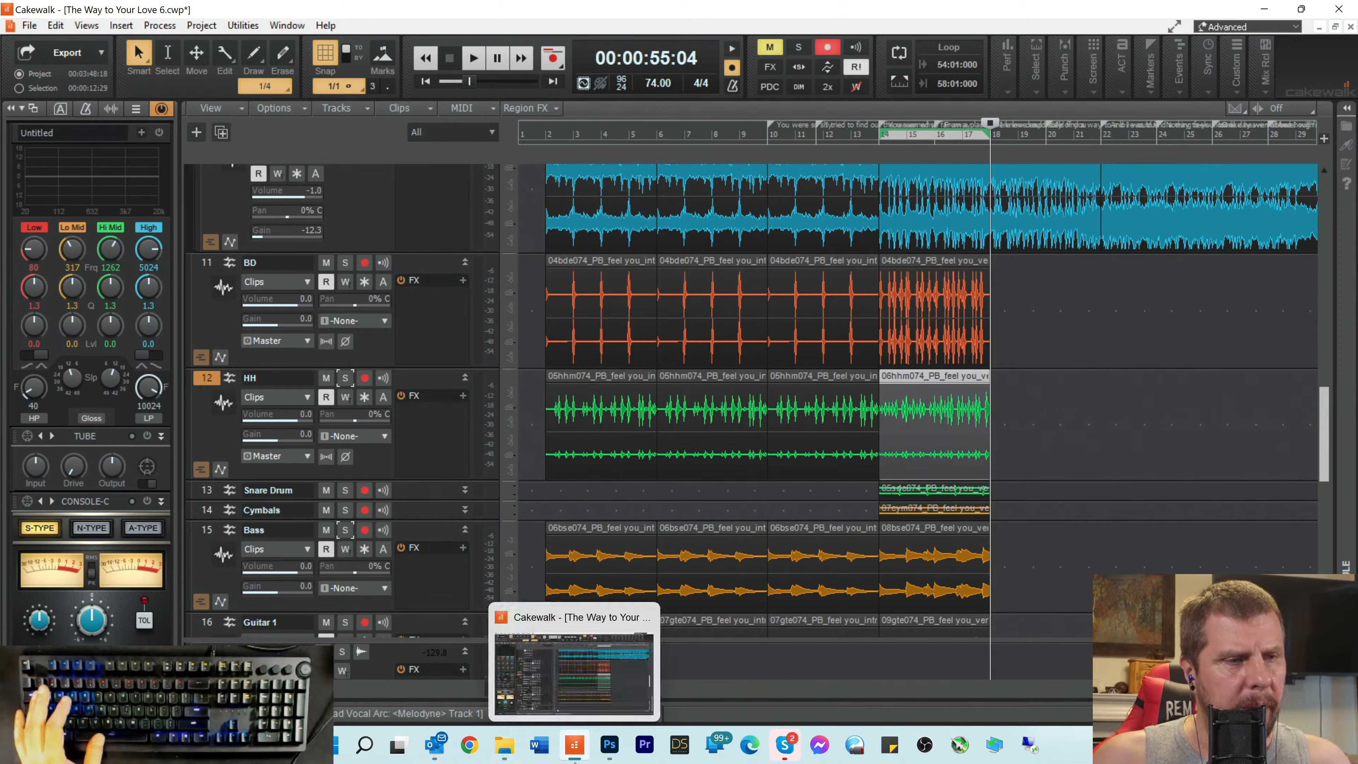
# Step: Open the Elastik 3 2 instrument from its track, move its window aside, and clear all loops from its keys
pyautogui.scroll(-8, 327, 491)
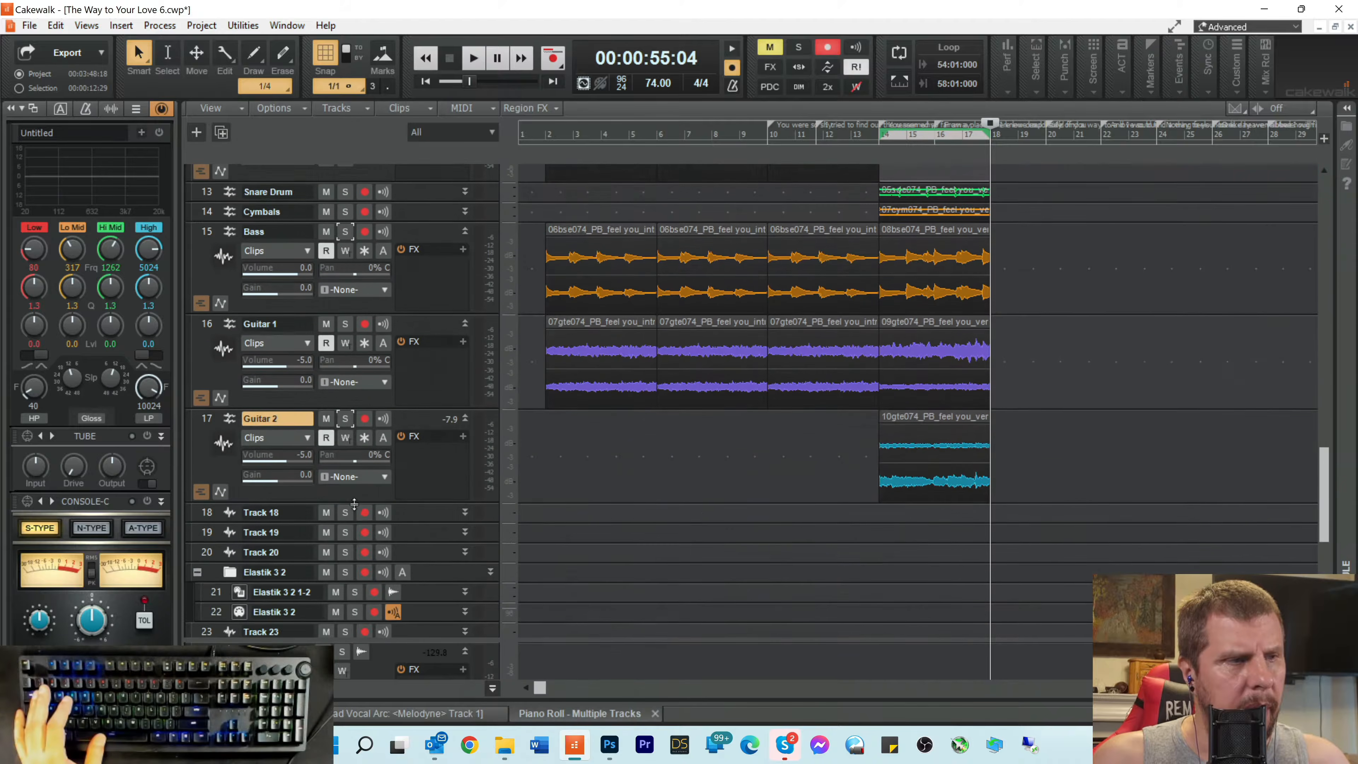
pyautogui.click(239, 413)
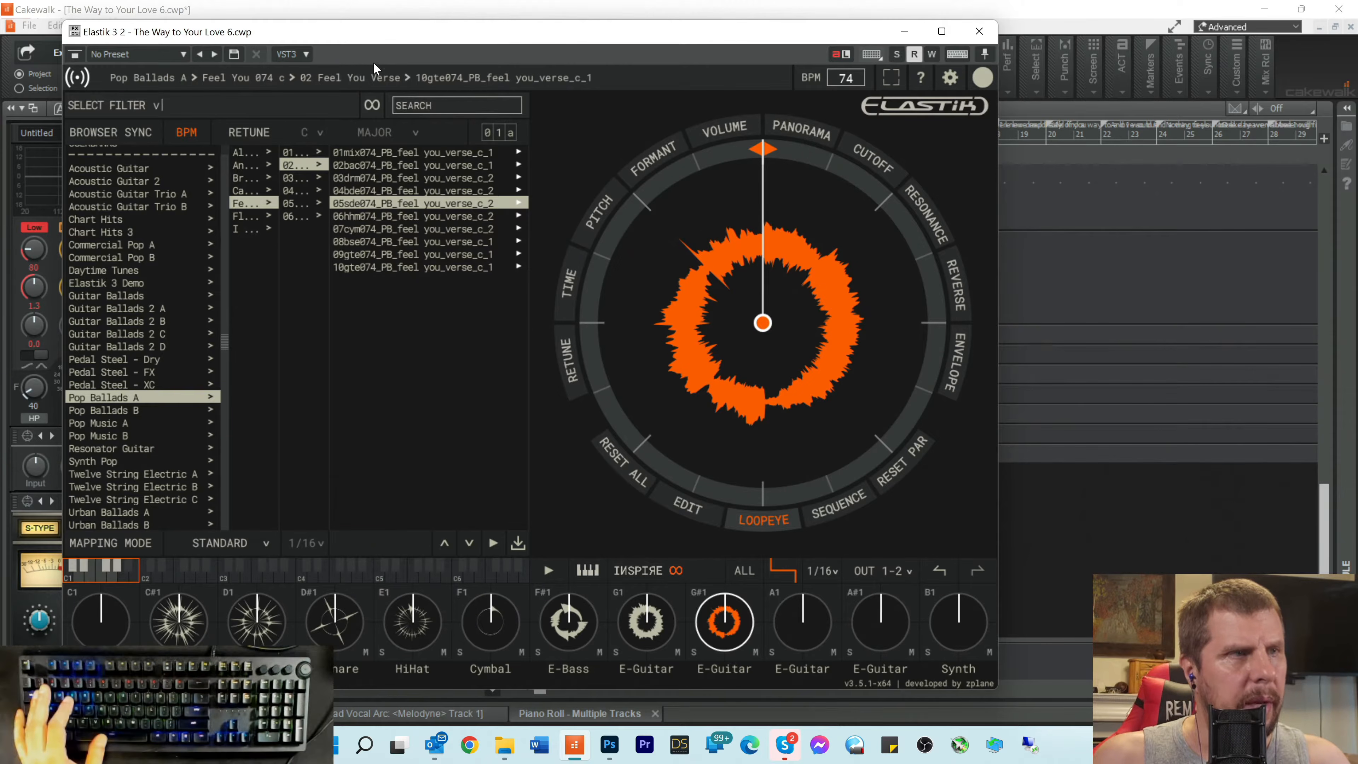
pyautogui.moveTo(367, 43); pyautogui.dragTo(627, 36)
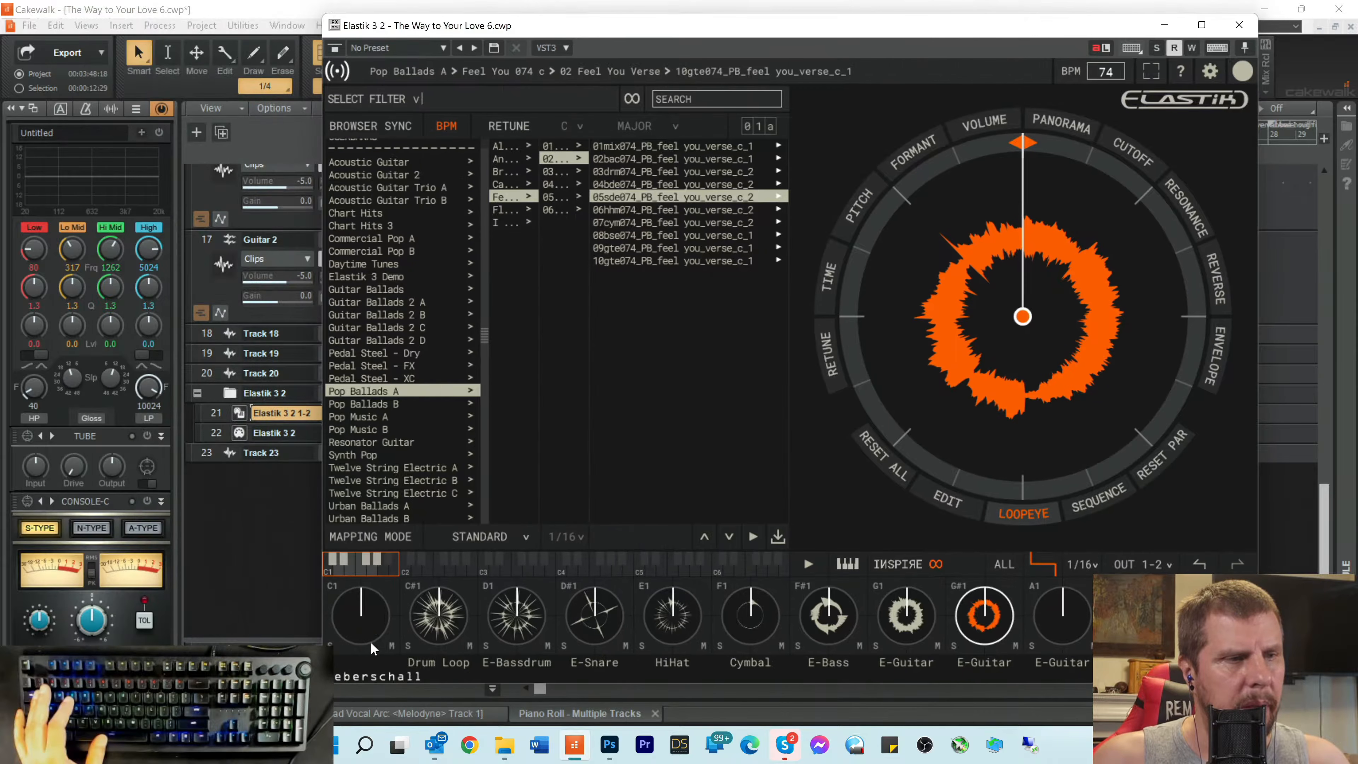
pyautogui.rightClick(435, 627)
pyautogui.moveTo(449, 575)
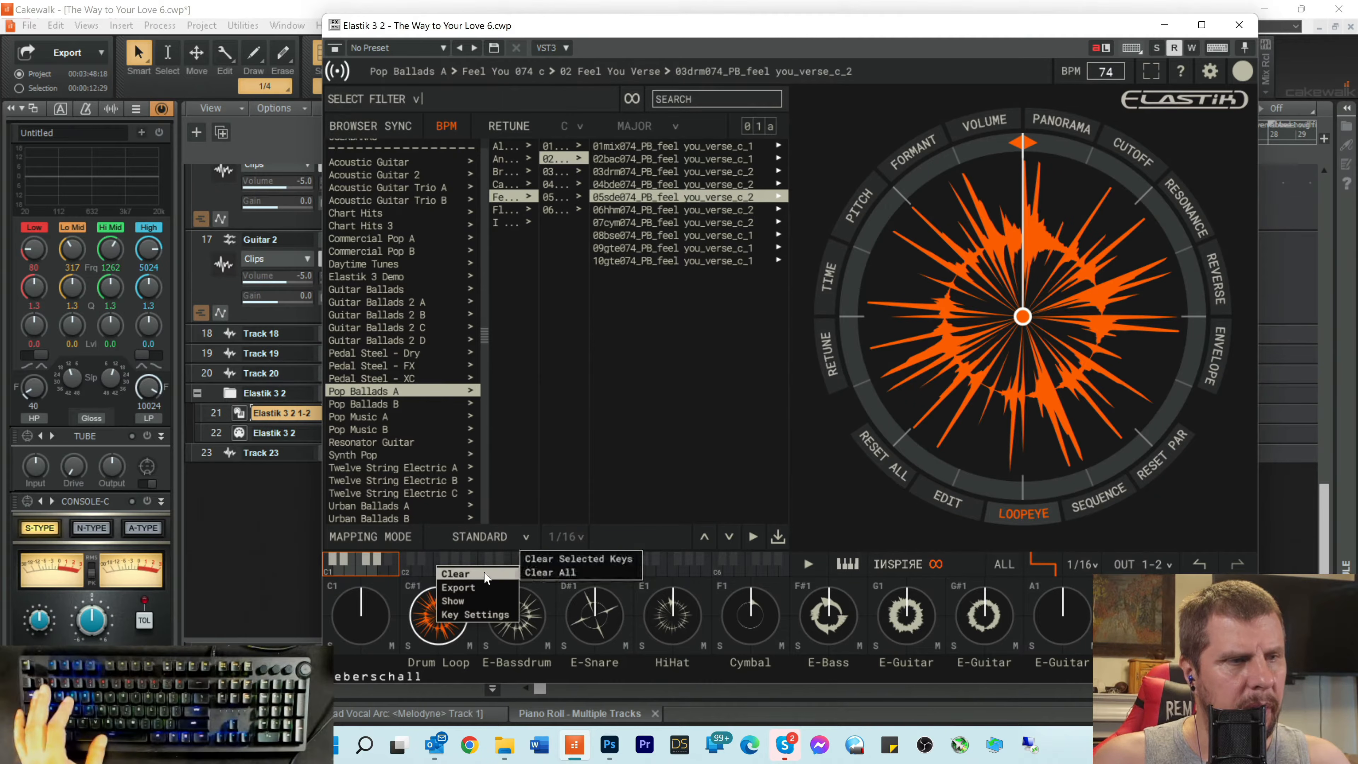
pyautogui.click(548, 572)
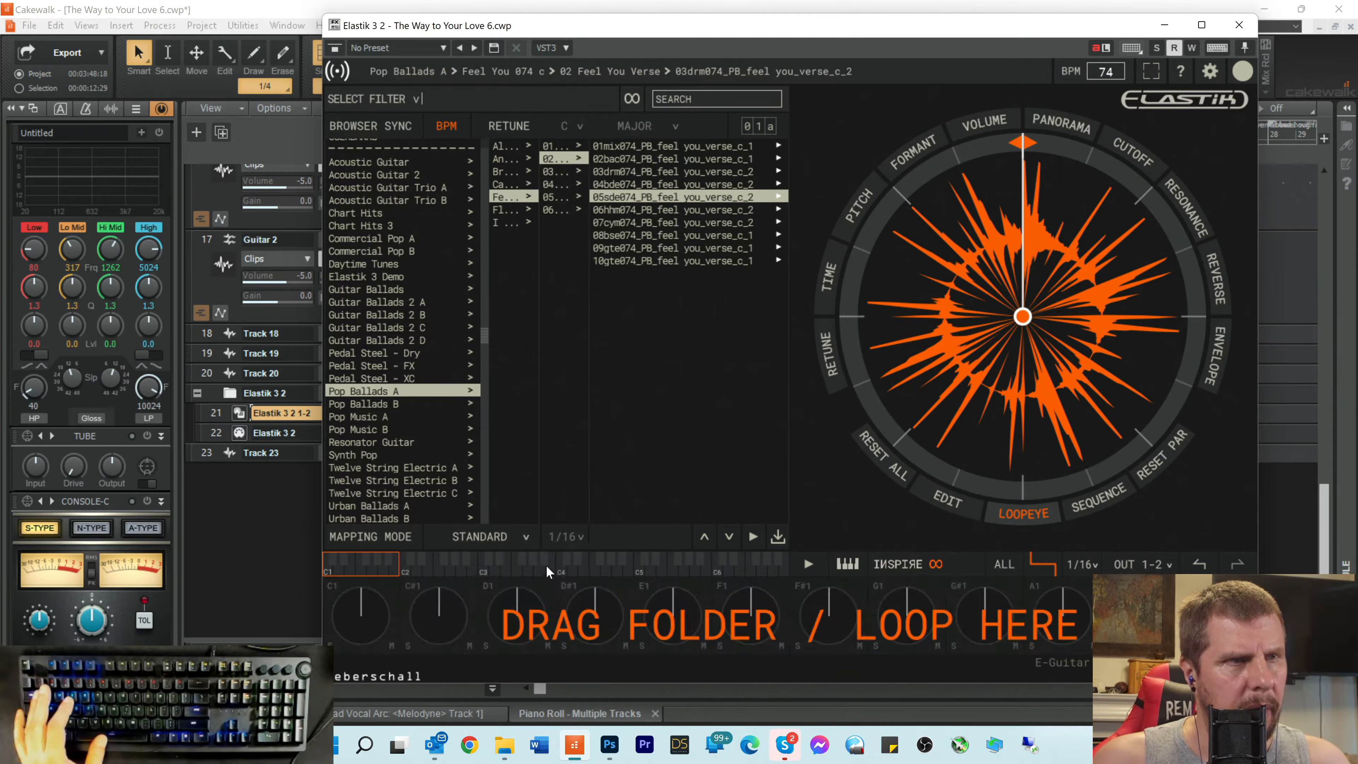
# Step: From 03 Feel You Pre Chorus, load the 01mix, 02bac, 03drm and 04bde loops onto keys C1, C#1, D1 and D#1
pyautogui.click(556, 170)
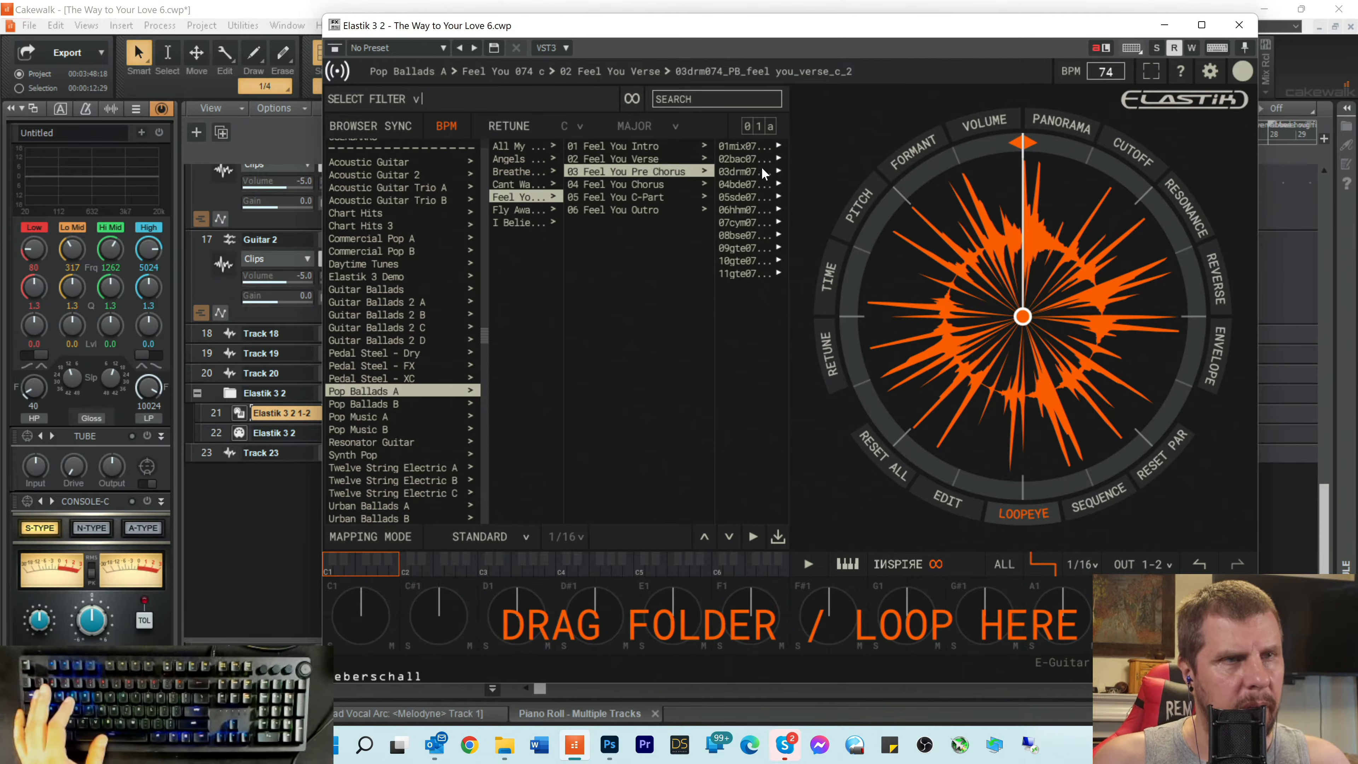
pyautogui.click(732, 147)
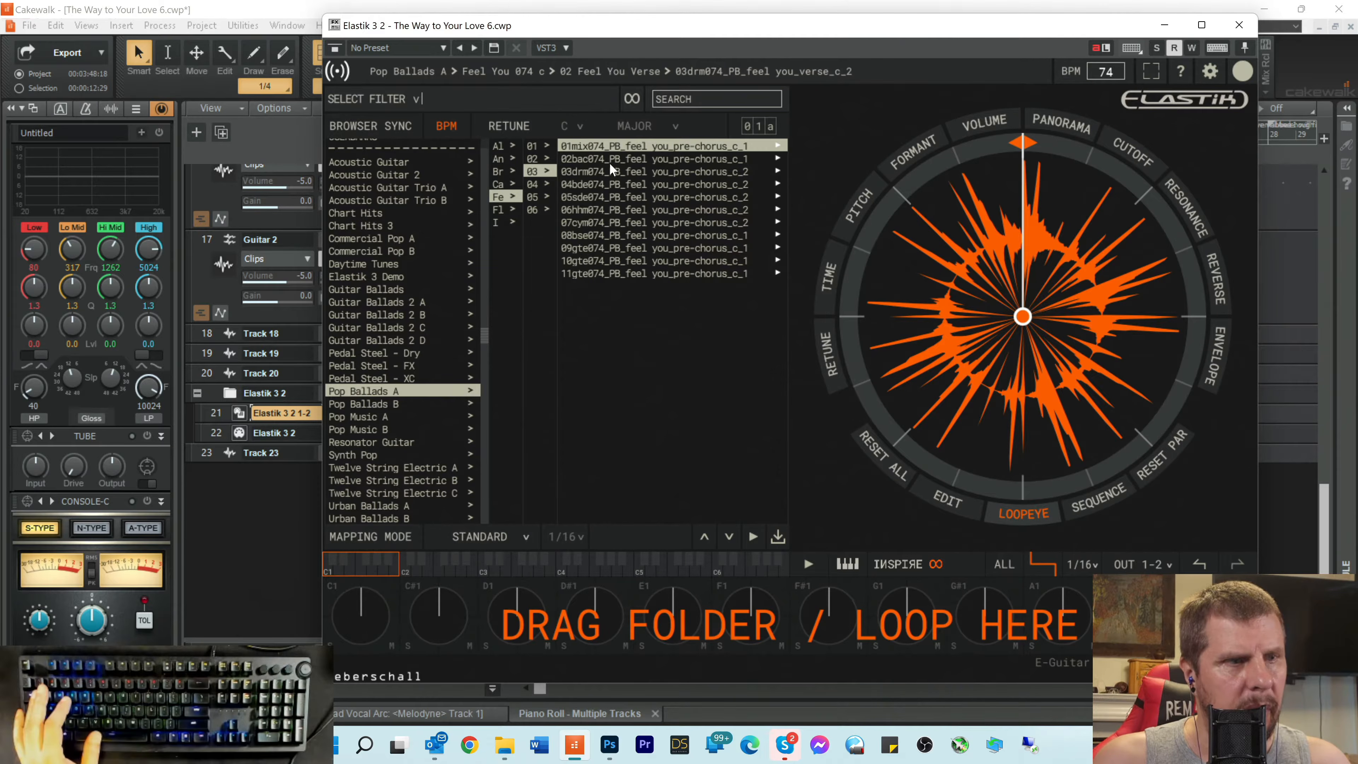
pyautogui.moveTo(605, 152); pyautogui.dragTo(343, 613)
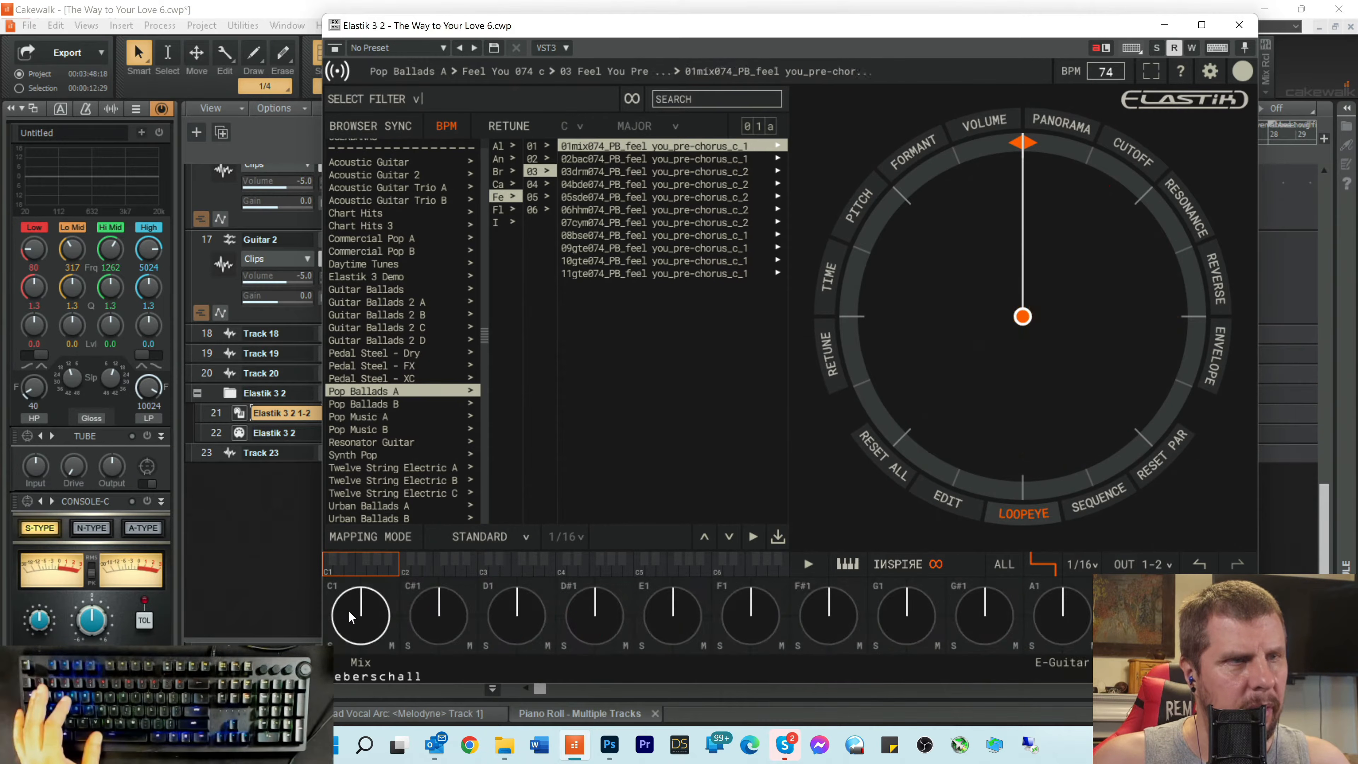
pyautogui.moveTo(608, 160); pyautogui.dragTo(439, 615)
pyautogui.moveTo(600, 171); pyautogui.dragTo(516, 616)
pyautogui.moveTo(626, 185); pyautogui.dragTo(593, 612)
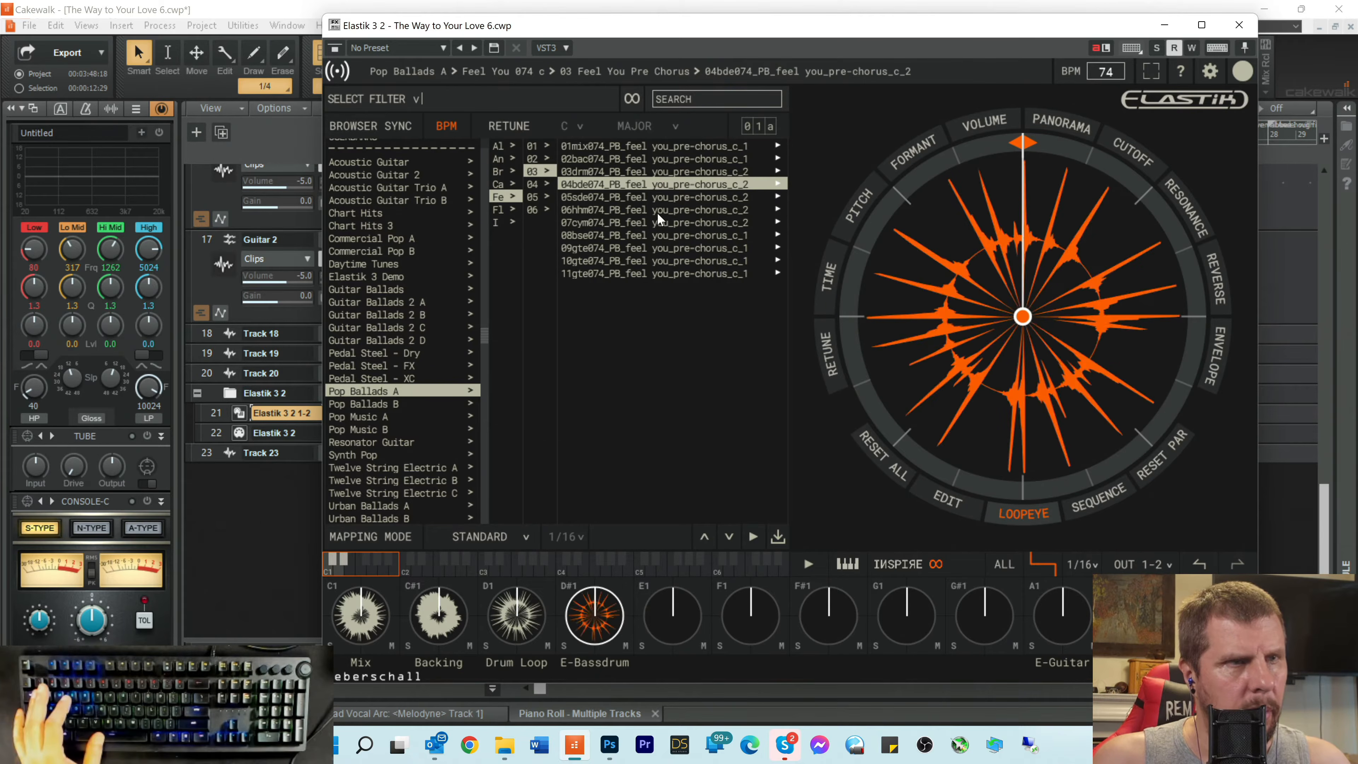
# Step: Load the pre-chorus loops 05sde, 06hhm, 07cym and 08bse onto keys E1, F1, F#1 and G1
pyautogui.moveTo(652, 197); pyautogui.dragTo(669, 621)
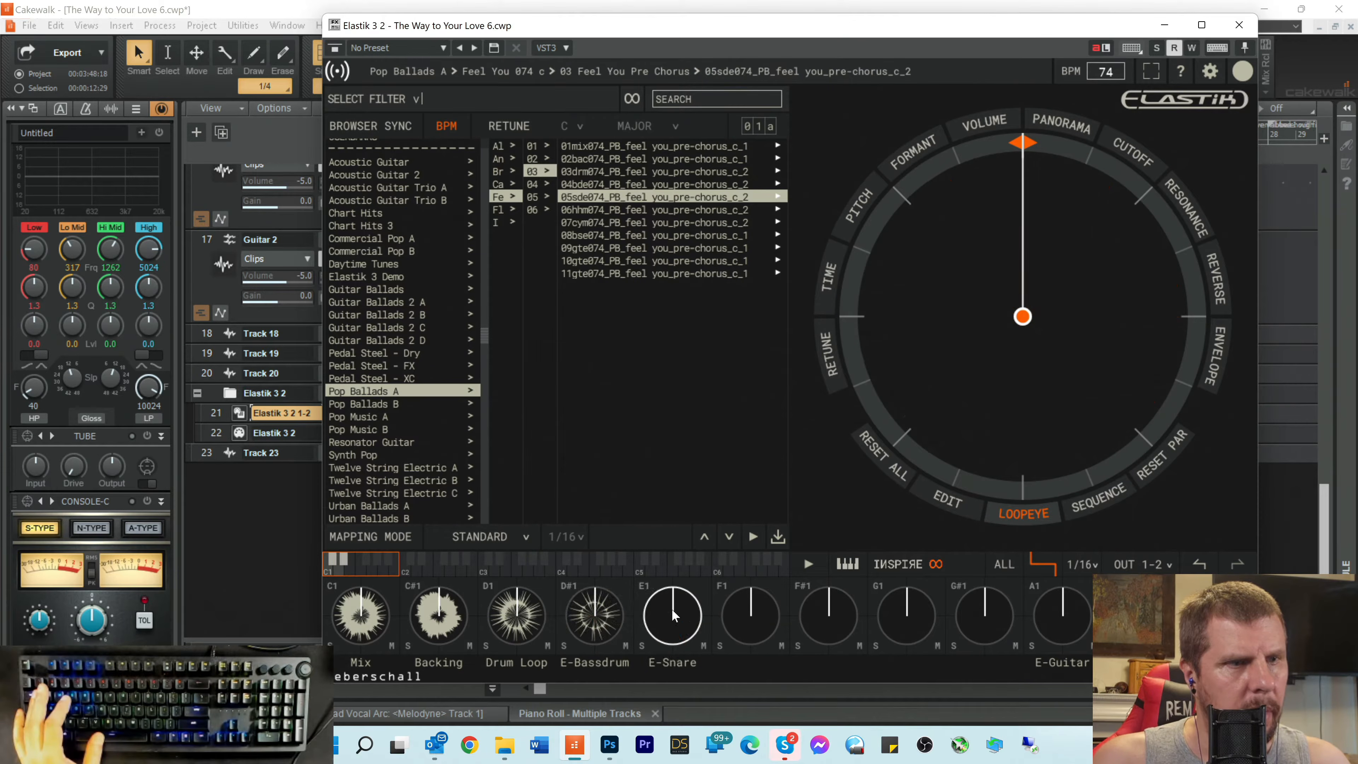
pyautogui.moveTo(631, 213); pyautogui.dragTo(749, 616)
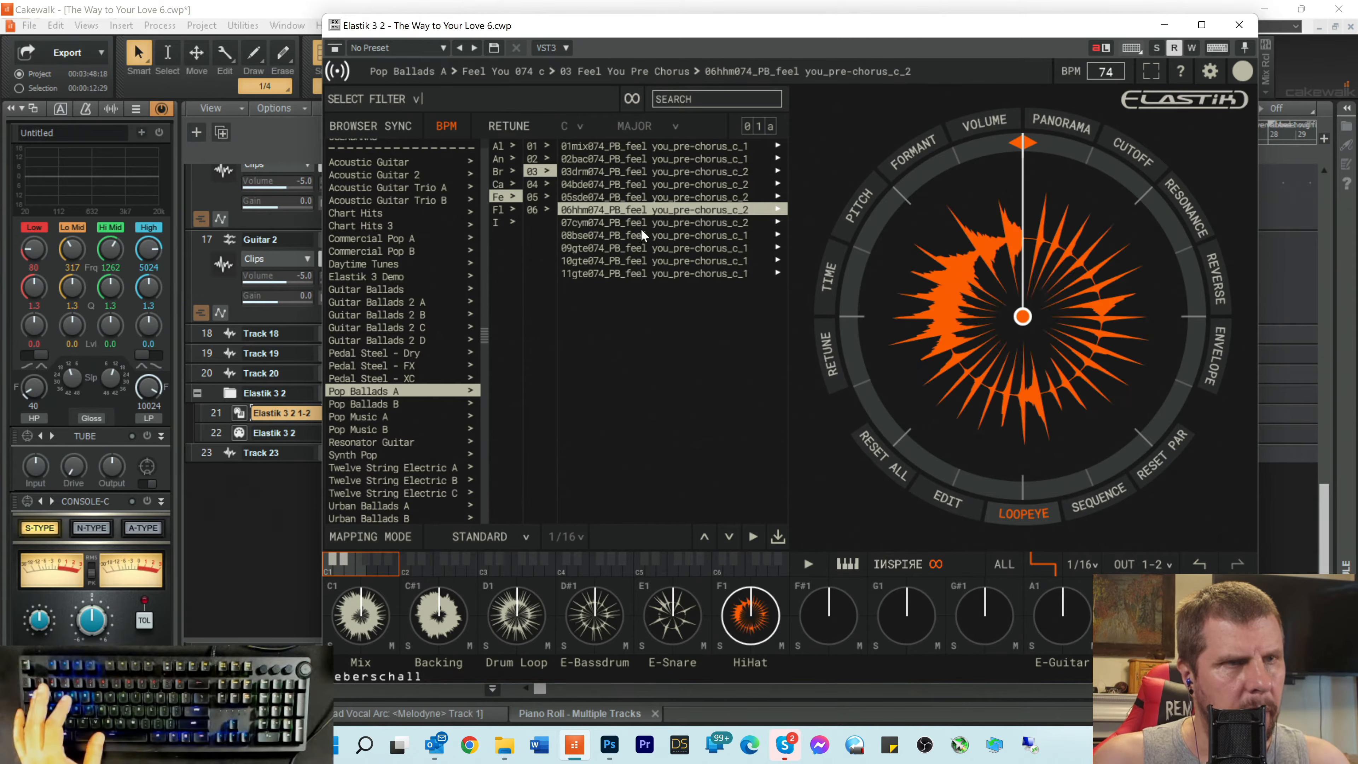
pyautogui.moveTo(639, 225); pyautogui.dragTo(824, 633)
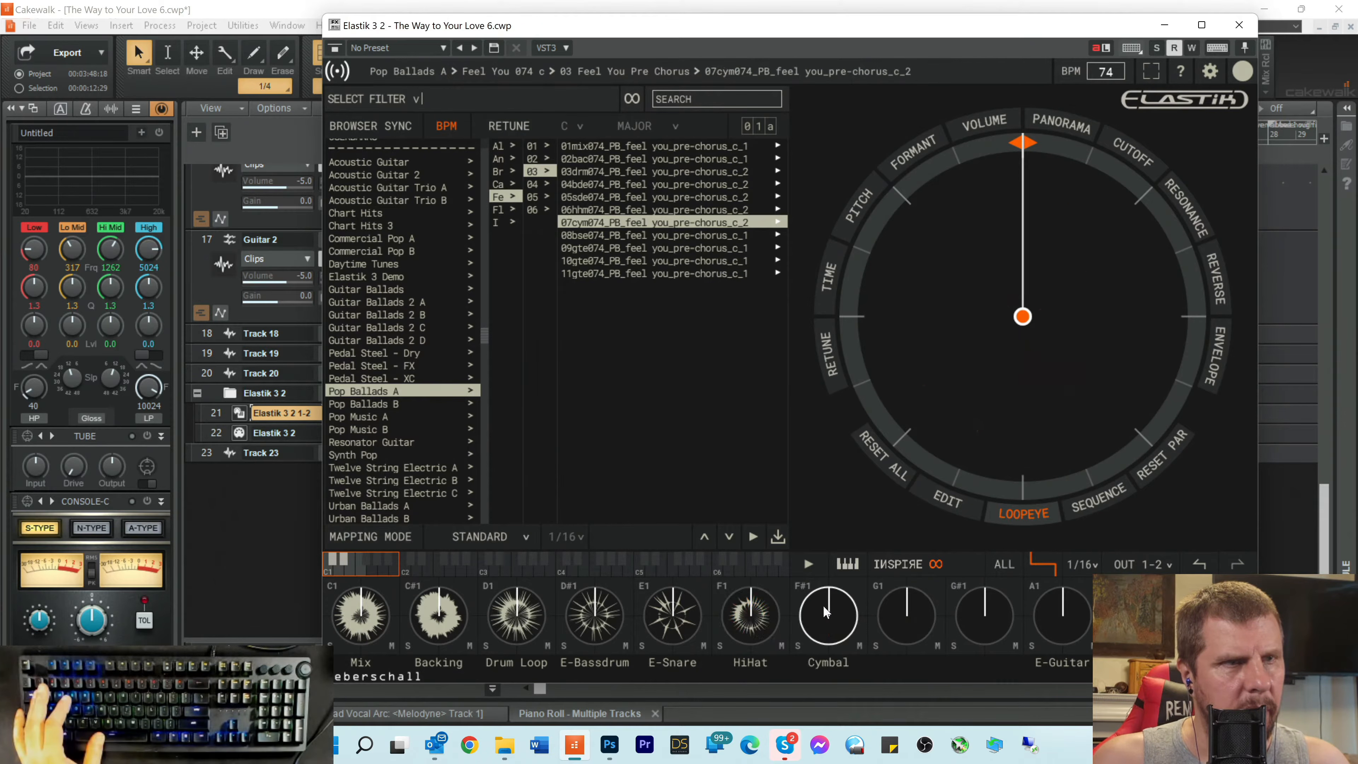
pyautogui.moveTo(640, 236); pyautogui.dragTo(880, 623)
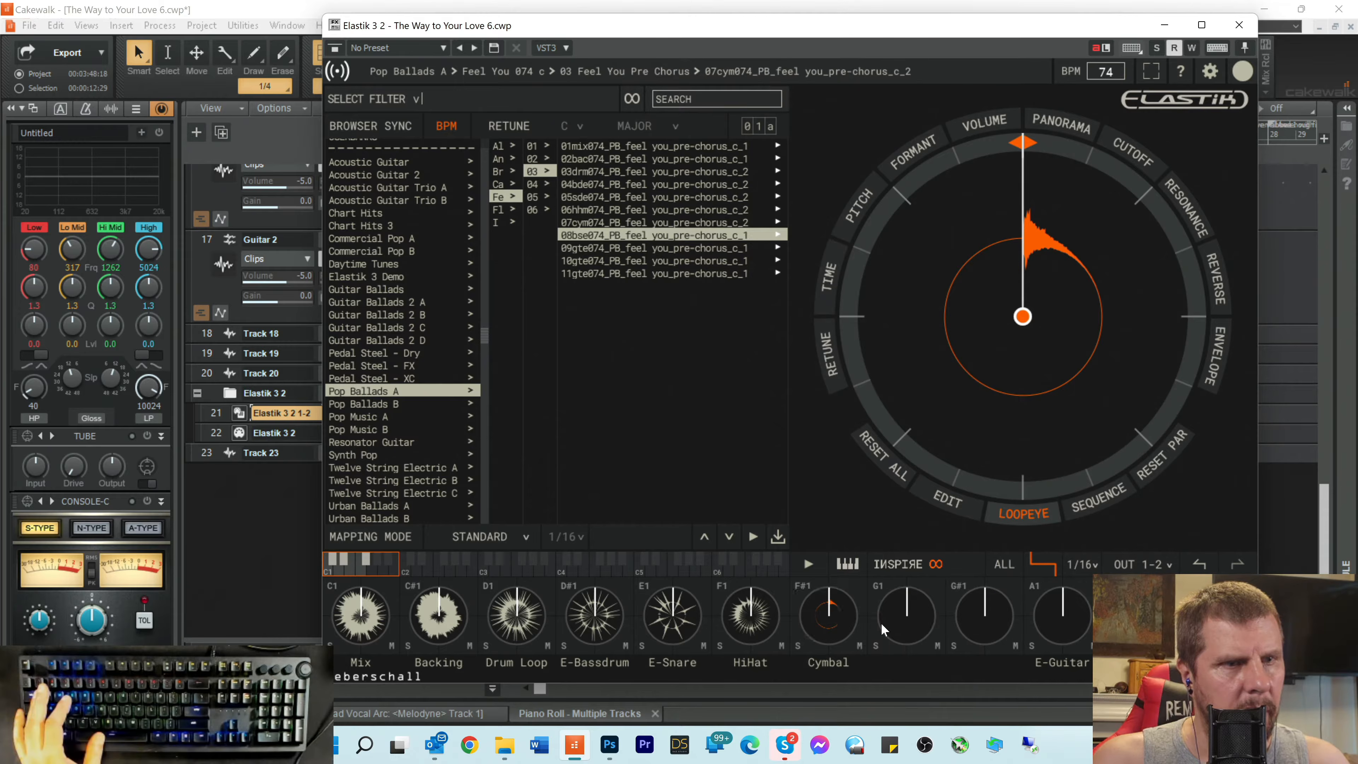
# Step: Load the pre-chorus guitar loops 09gte, 10gte and 11gte onto G#1, A1 and the key after A1
pyautogui.click(607, 247)
pyautogui.moveTo(606, 245); pyautogui.dragTo(952, 613)
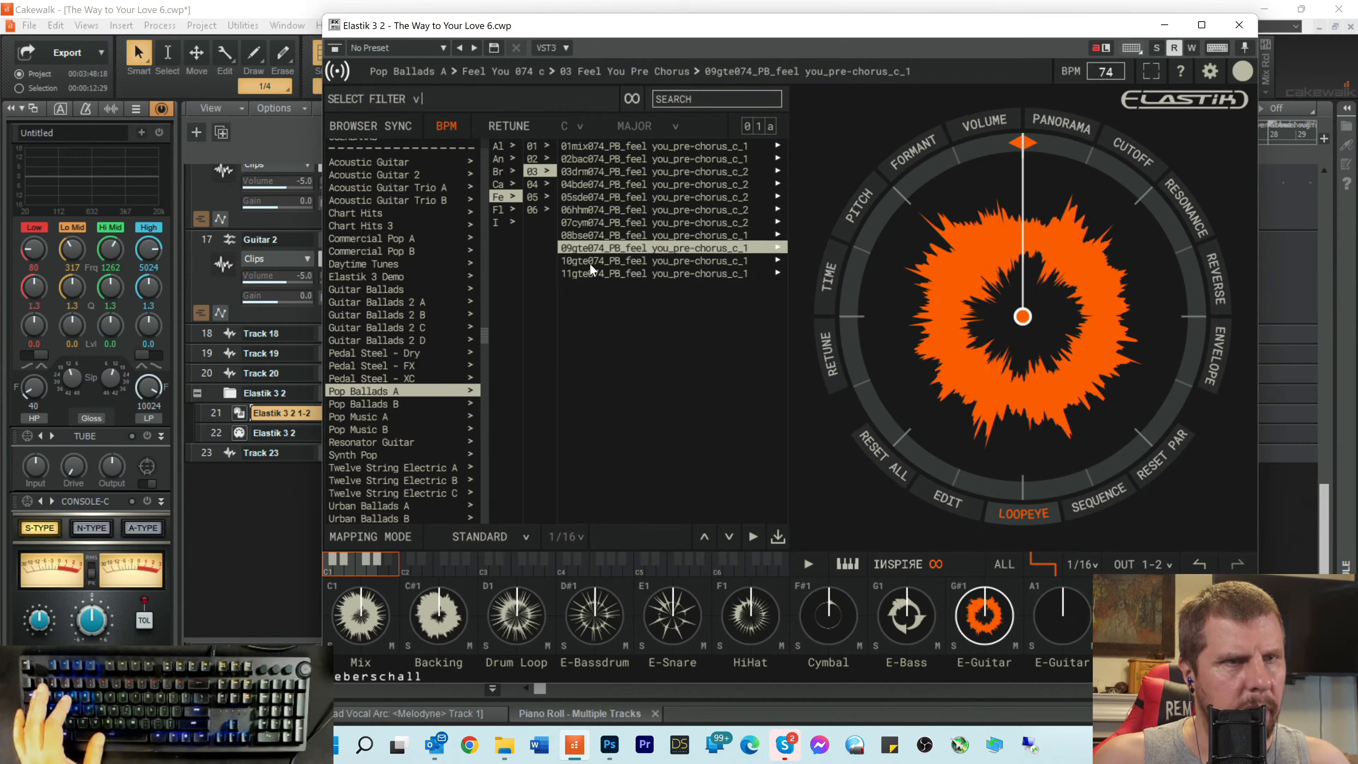
pyautogui.moveTo(597, 258); pyautogui.dragTo(1065, 612)
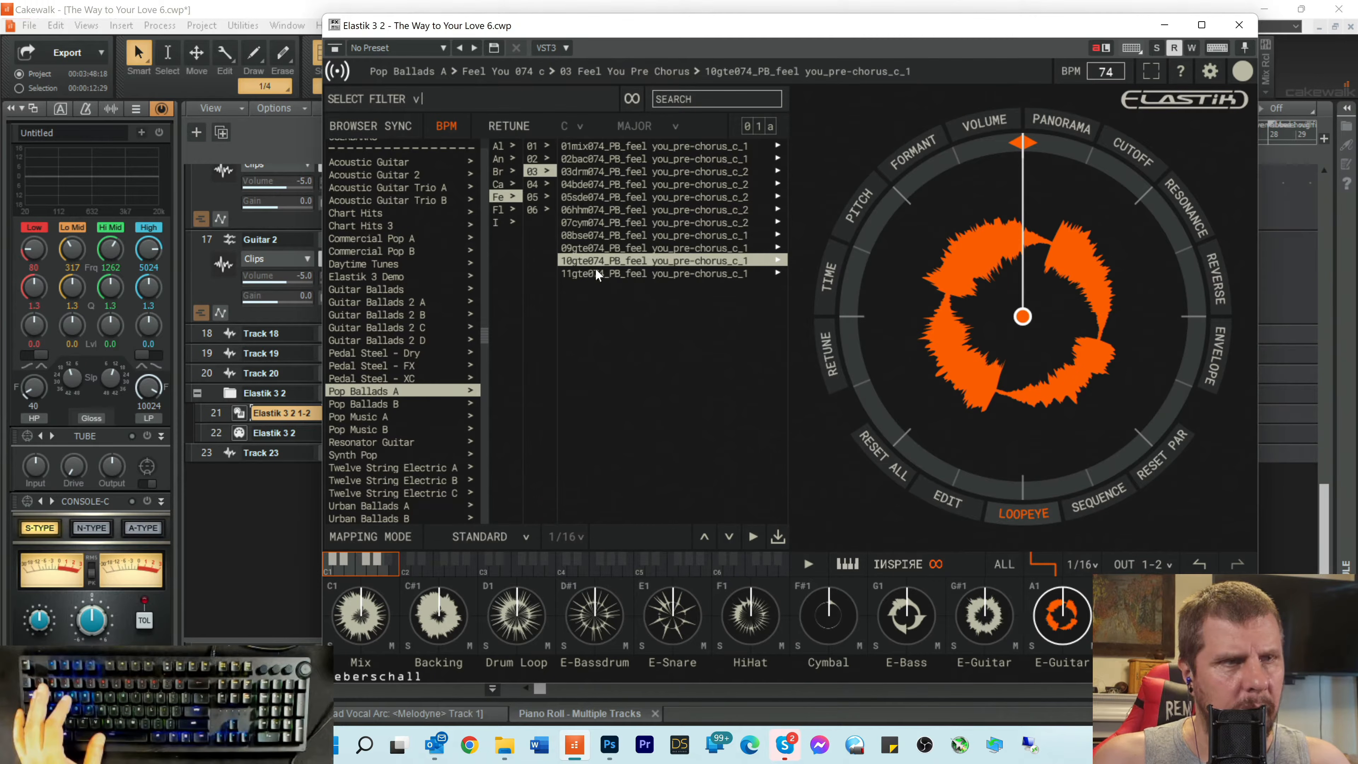
pyautogui.moveTo(595, 267); pyautogui.dragTo(1064, 615)
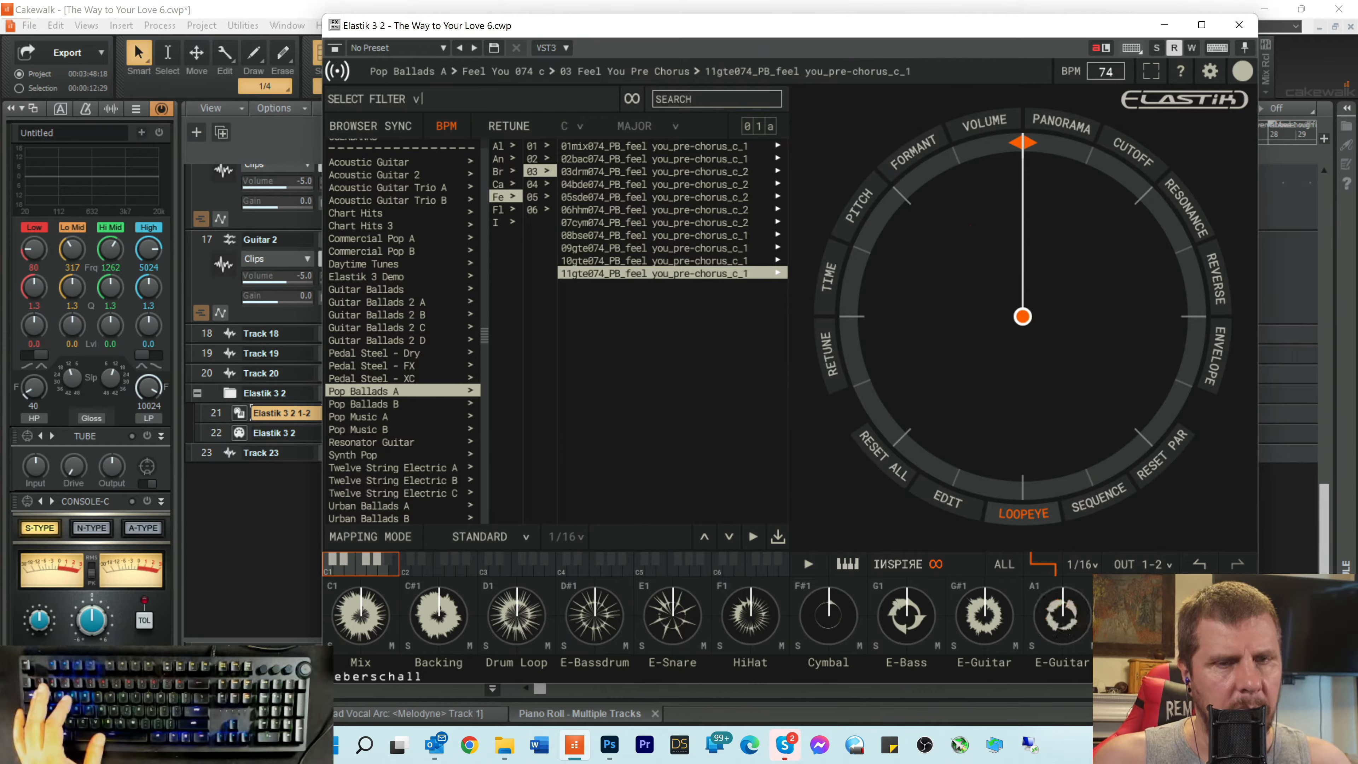
# Step: Audition the 10gte and 11gte guitar loops, and the Backing and Mix loops
pyautogui.click(1052, 630)
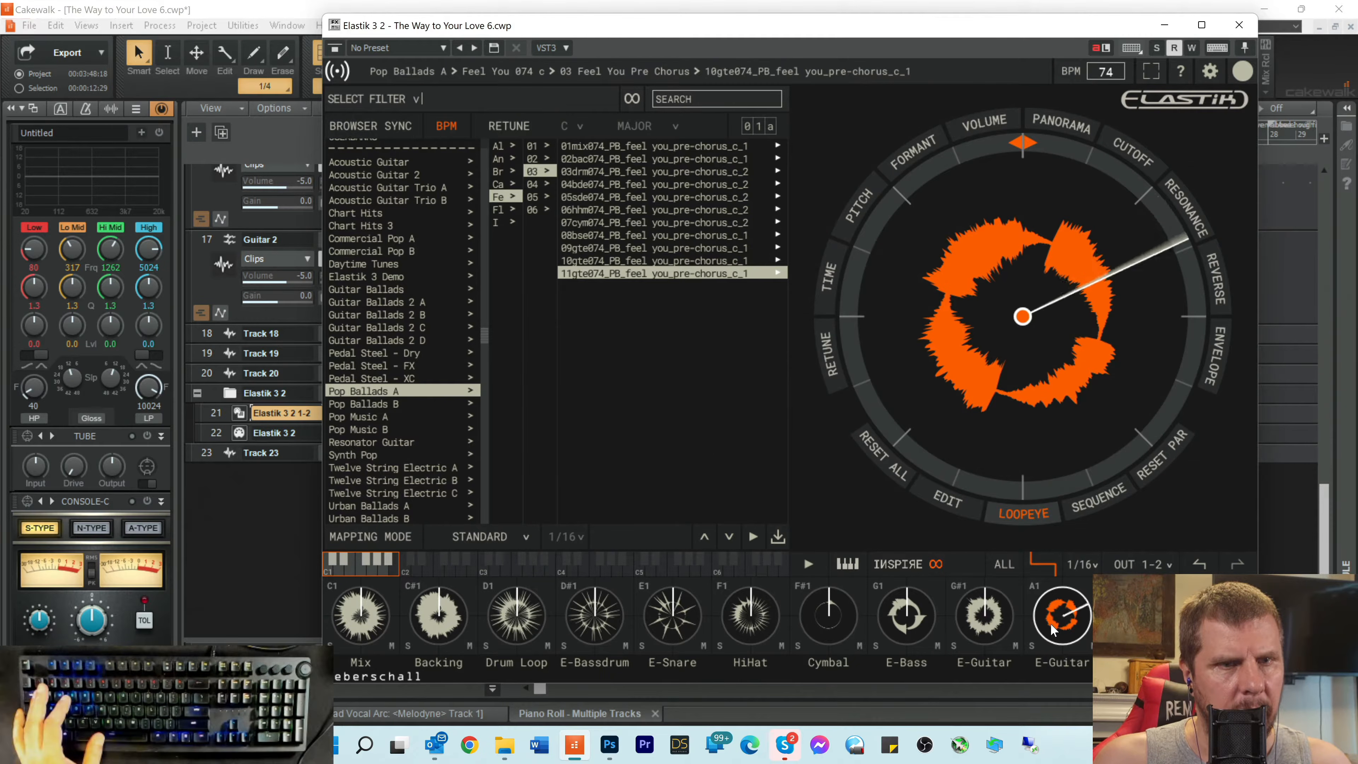
pyautogui.click(1136, 625)
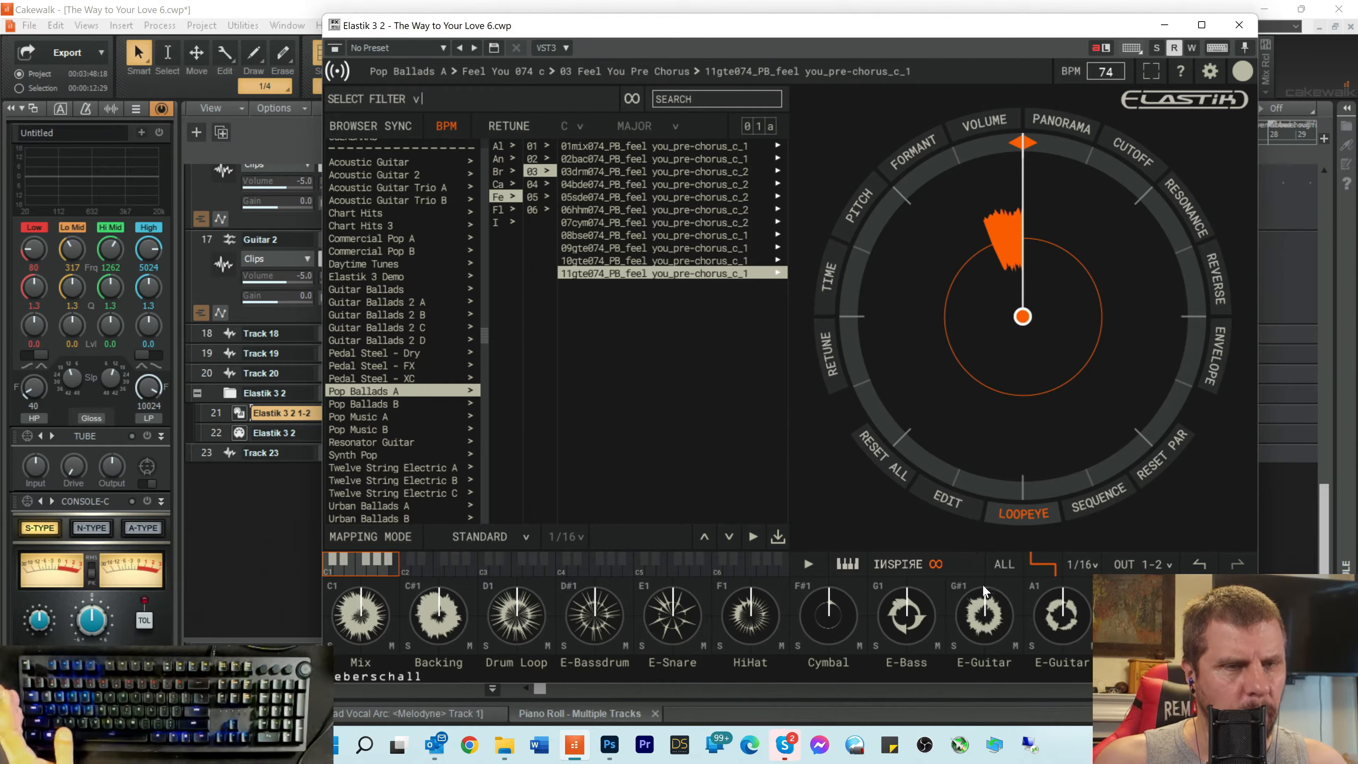
pyautogui.click(439, 634)
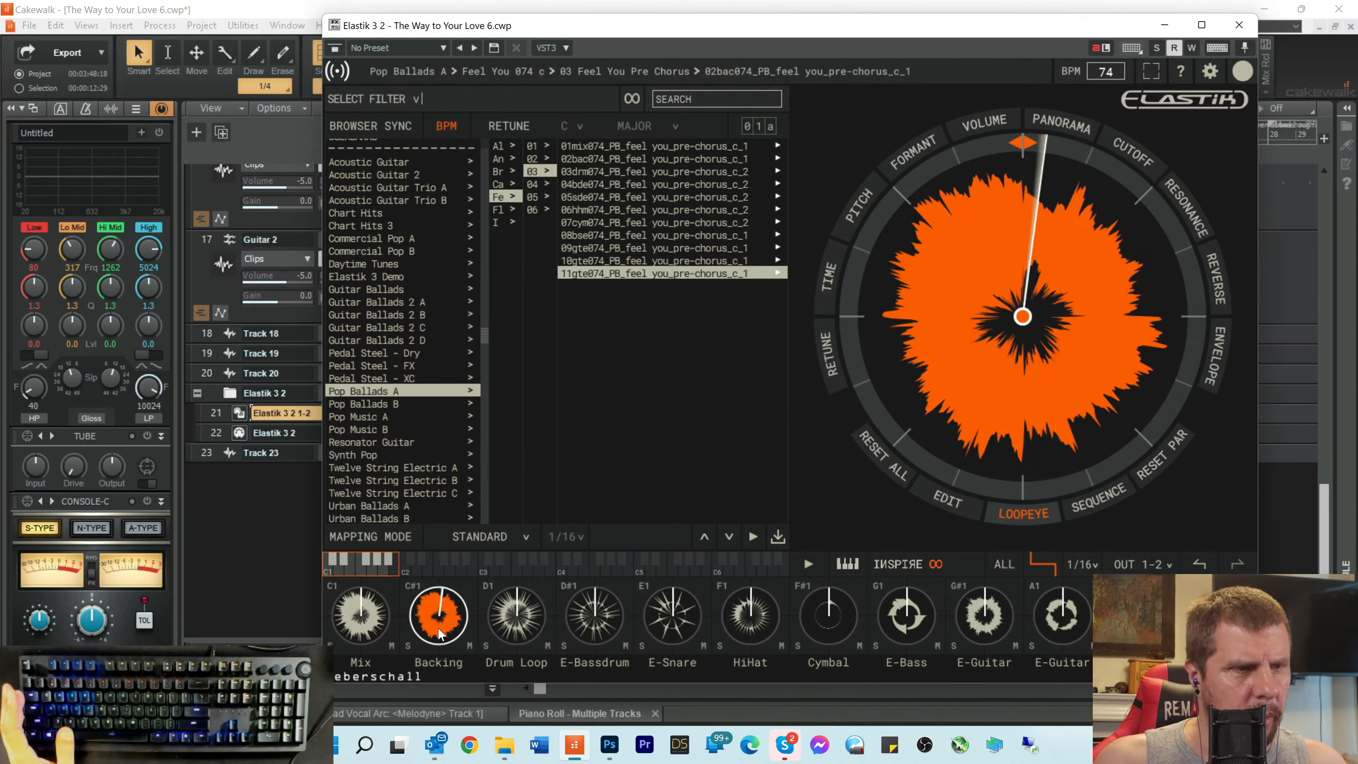
pyautogui.click(363, 622)
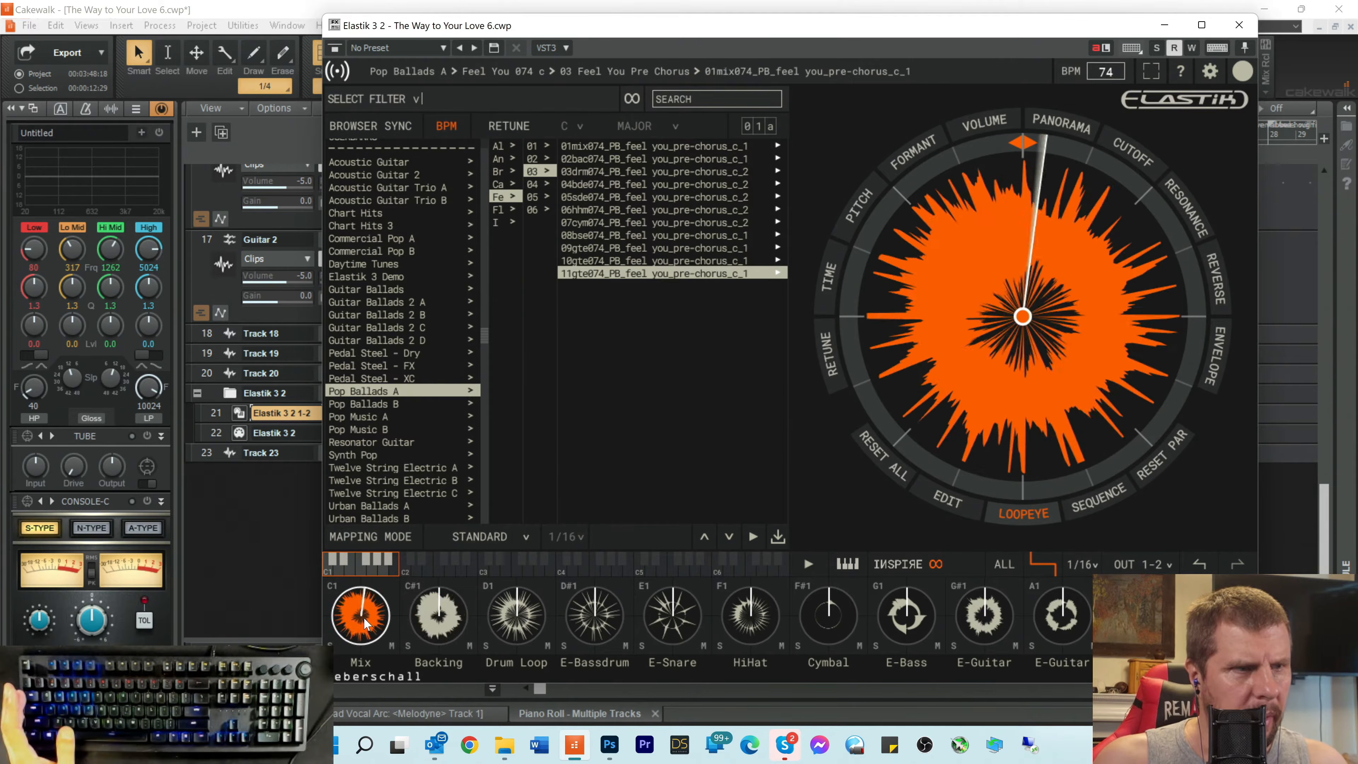
# Step: Clear the Mix, Backing and Drum Loop keys C1, C#1 and D1, leaving only the individual instrument loops
pyautogui.rightClick(366, 623)
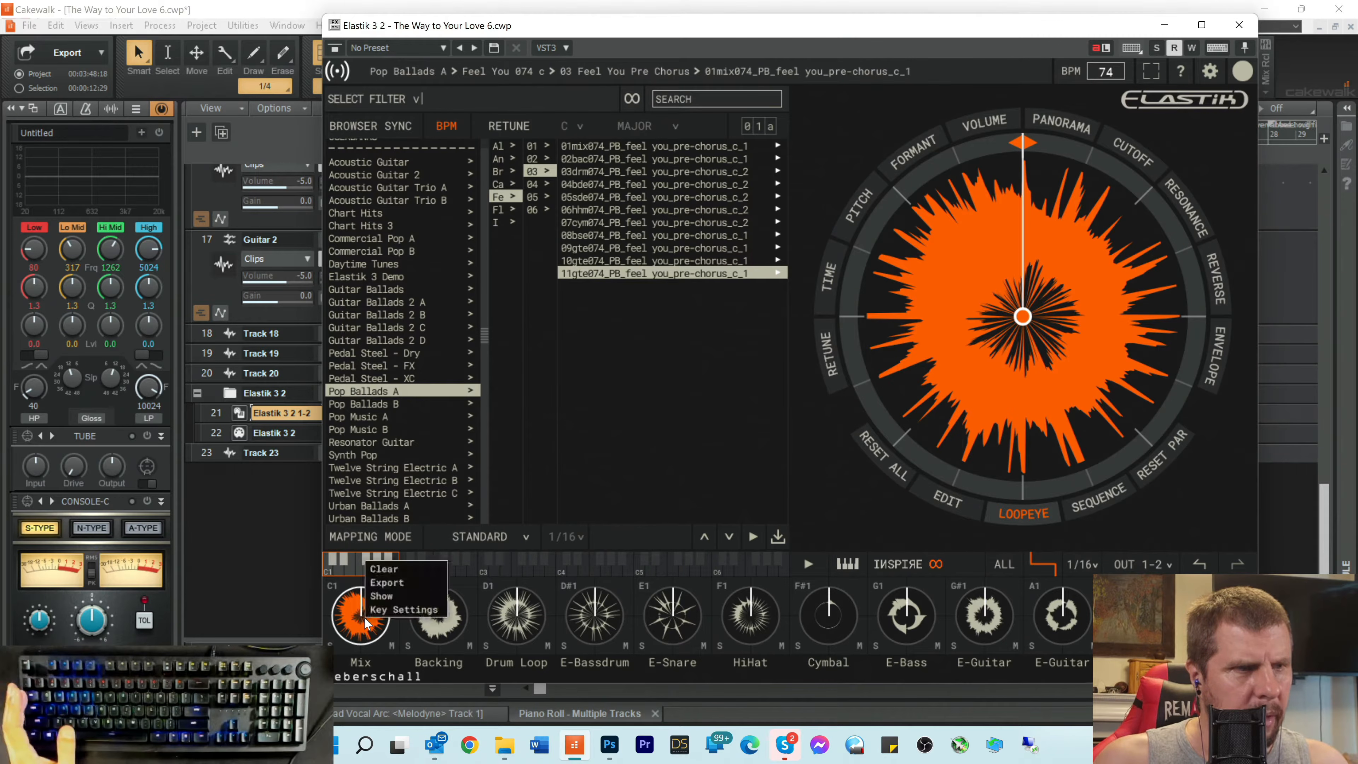
pyautogui.moveTo(398, 570)
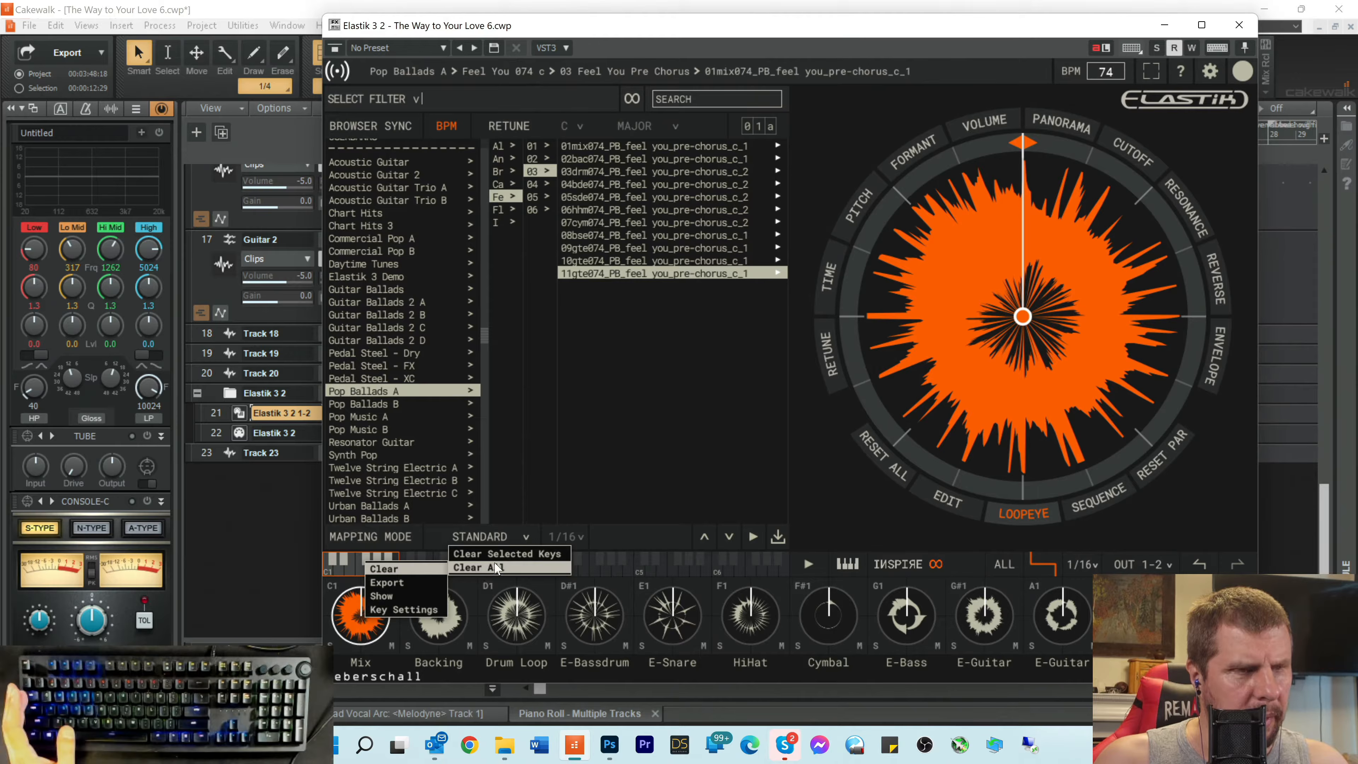
pyautogui.click(524, 554)
pyautogui.rightClick(447, 619)
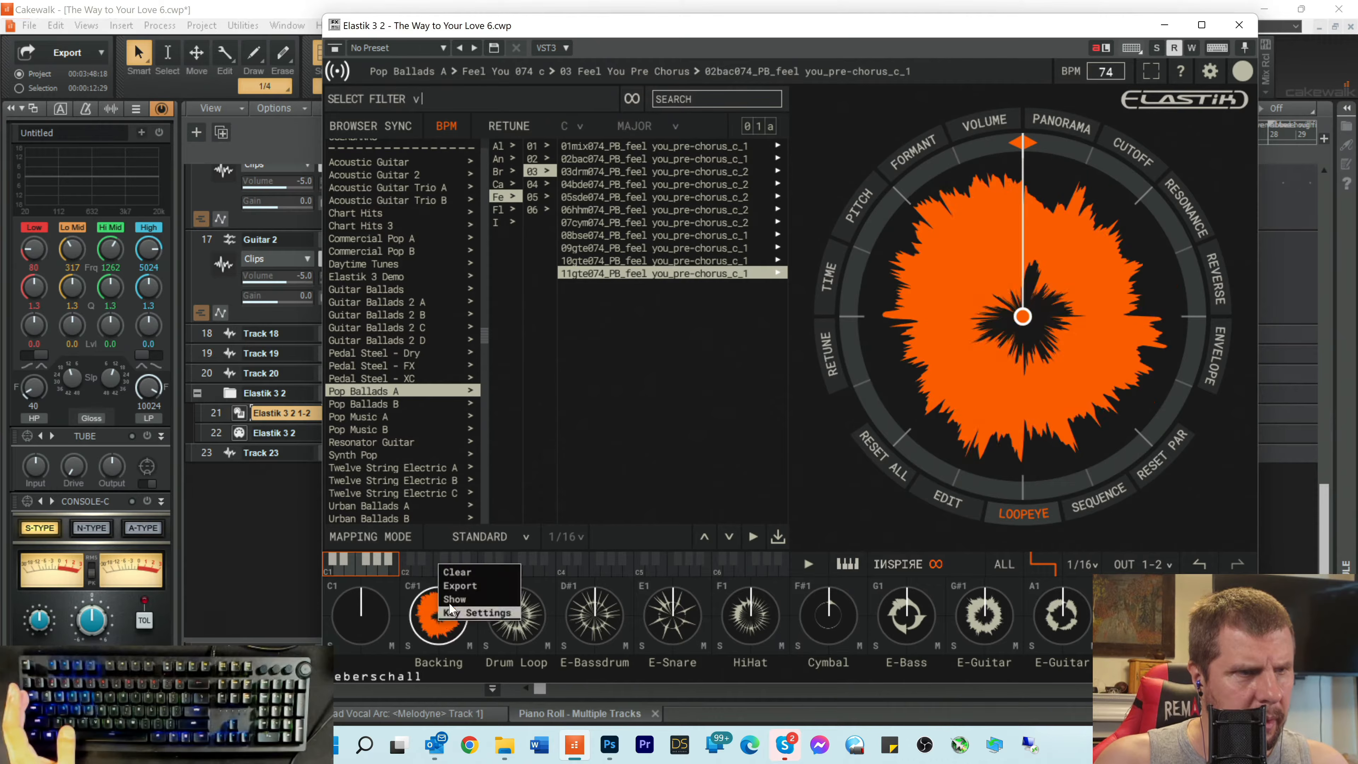
pyautogui.moveTo(481, 571)
pyautogui.click(561, 557)
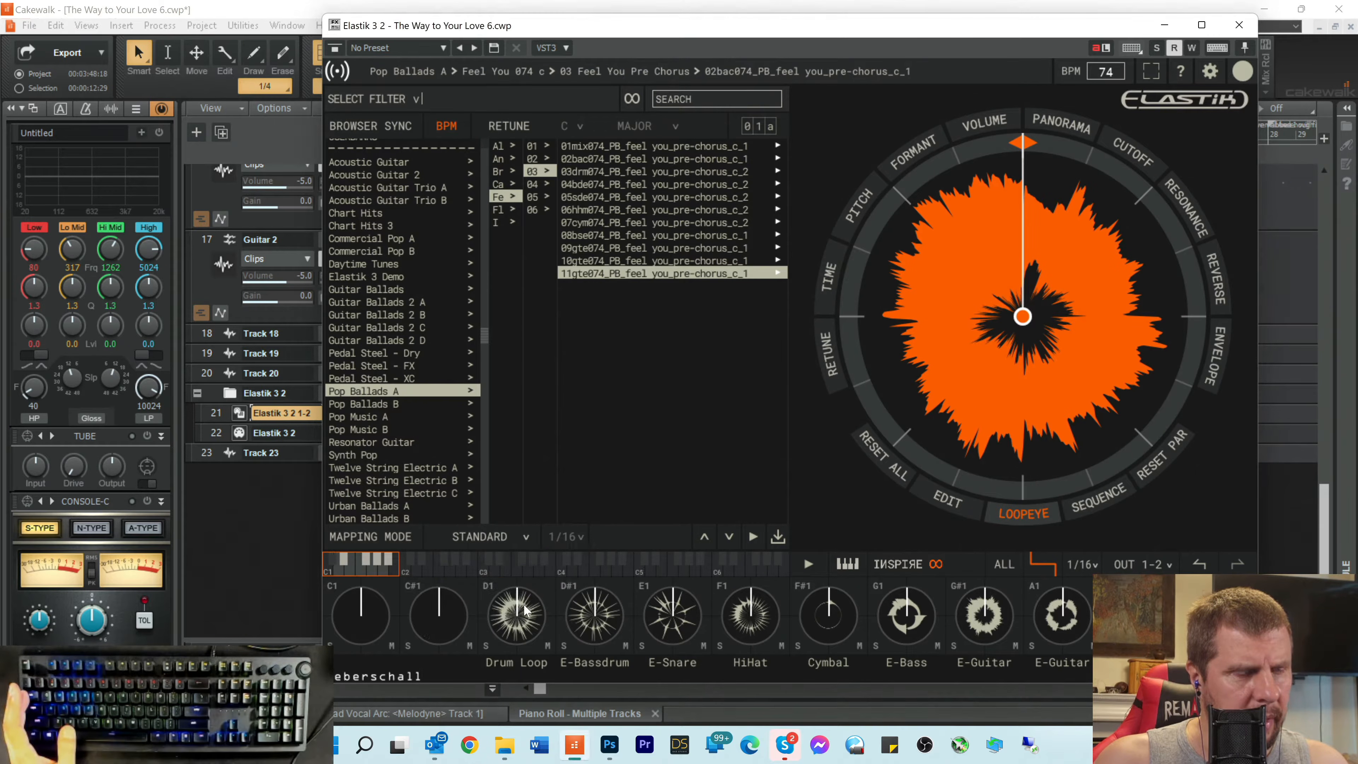
pyautogui.click(516, 621)
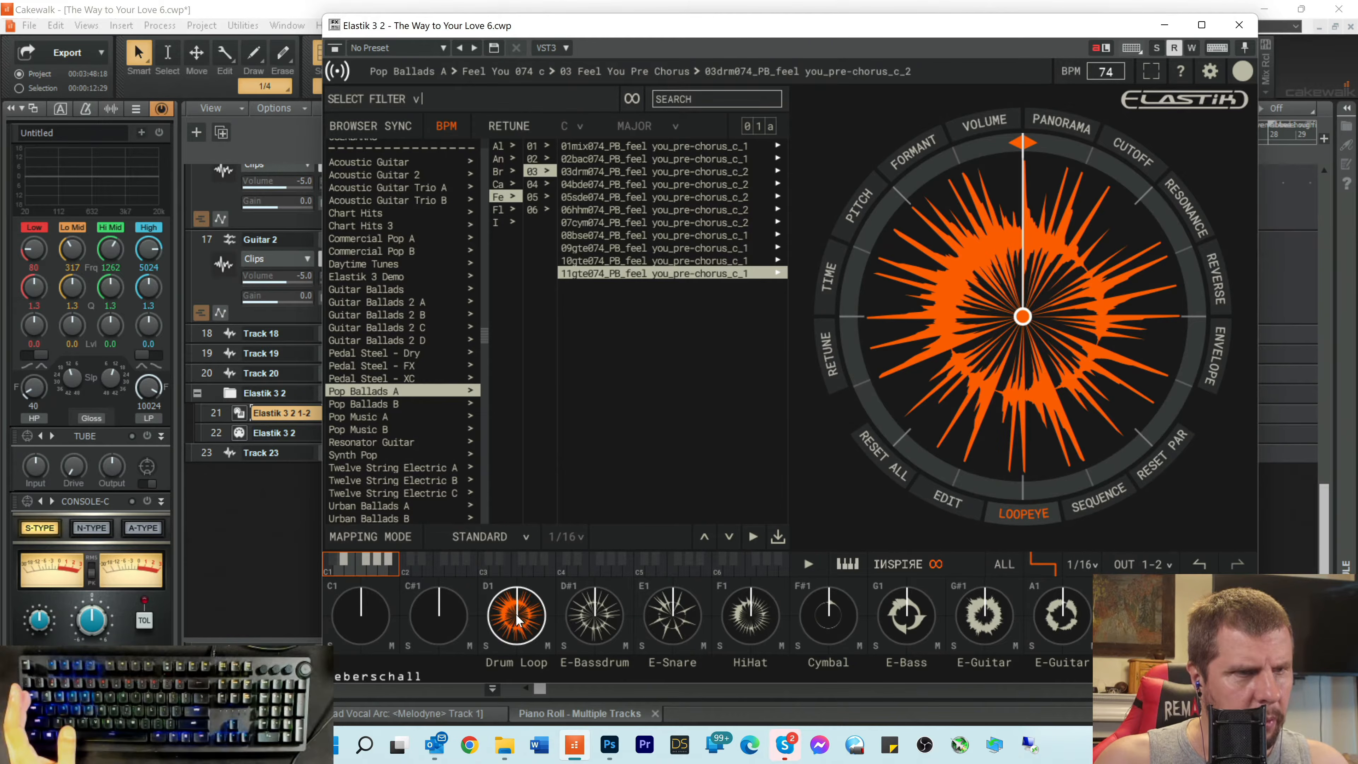
pyautogui.rightClick(516, 620)
pyautogui.moveTo(540, 563)
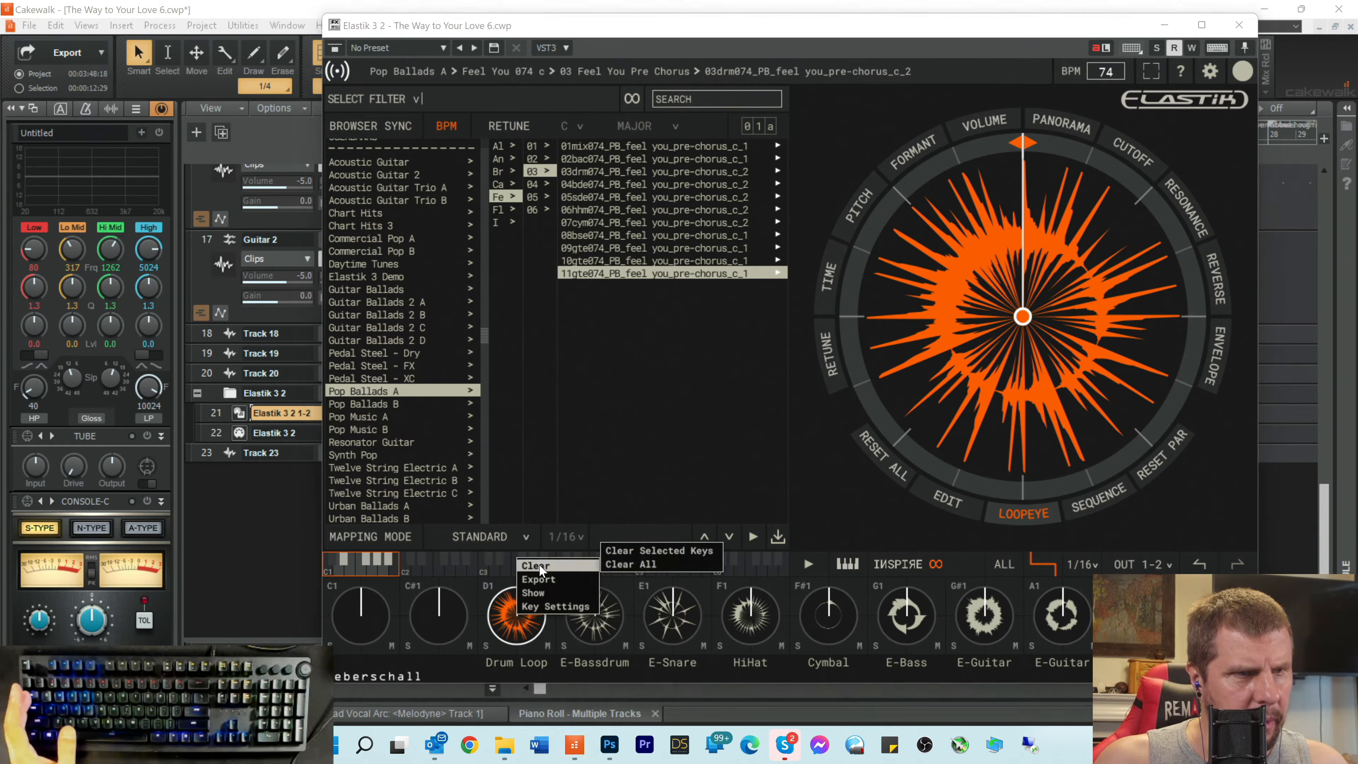
pyautogui.click(646, 551)
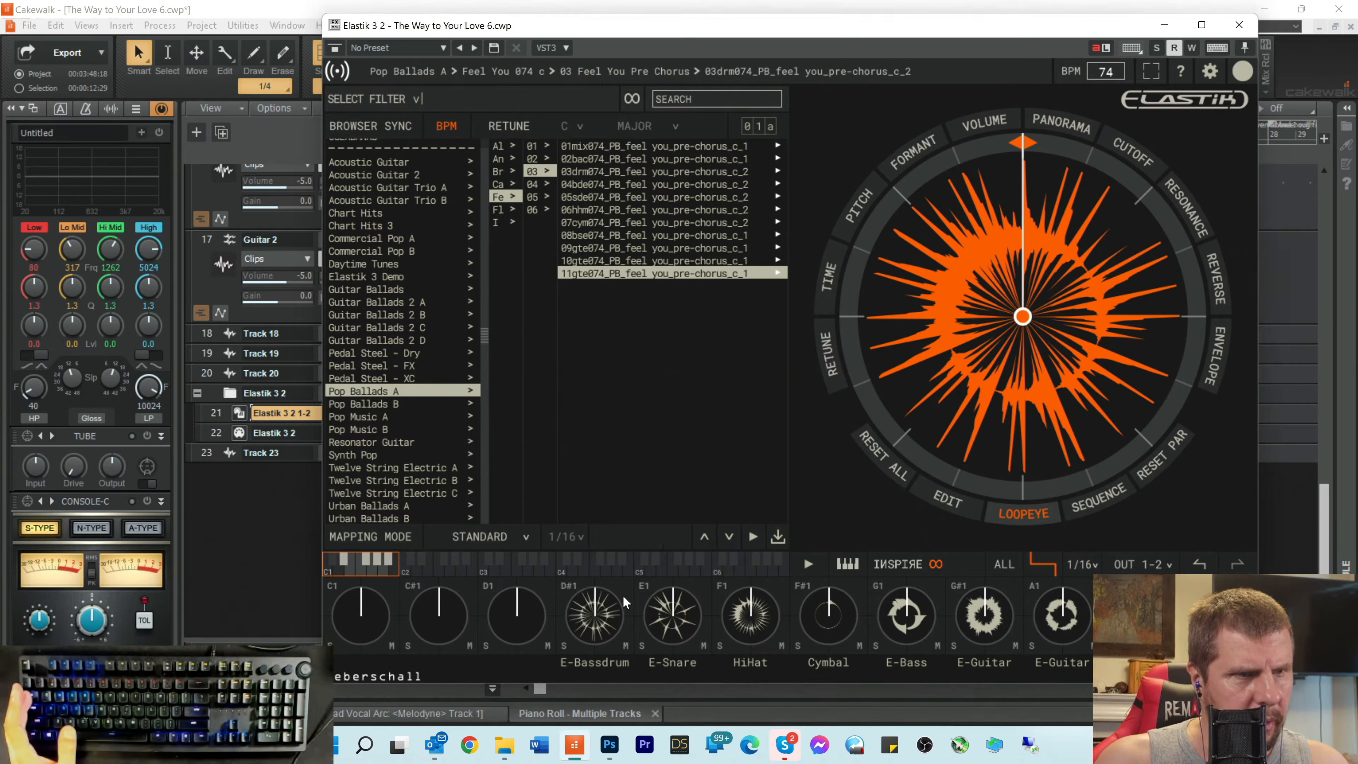
# Step: Audition the E-Bassdrum, E-Snare, HiHat and Cymbal pre-chorus loops, and return focus to the project's track list
pyautogui.click(594, 628)
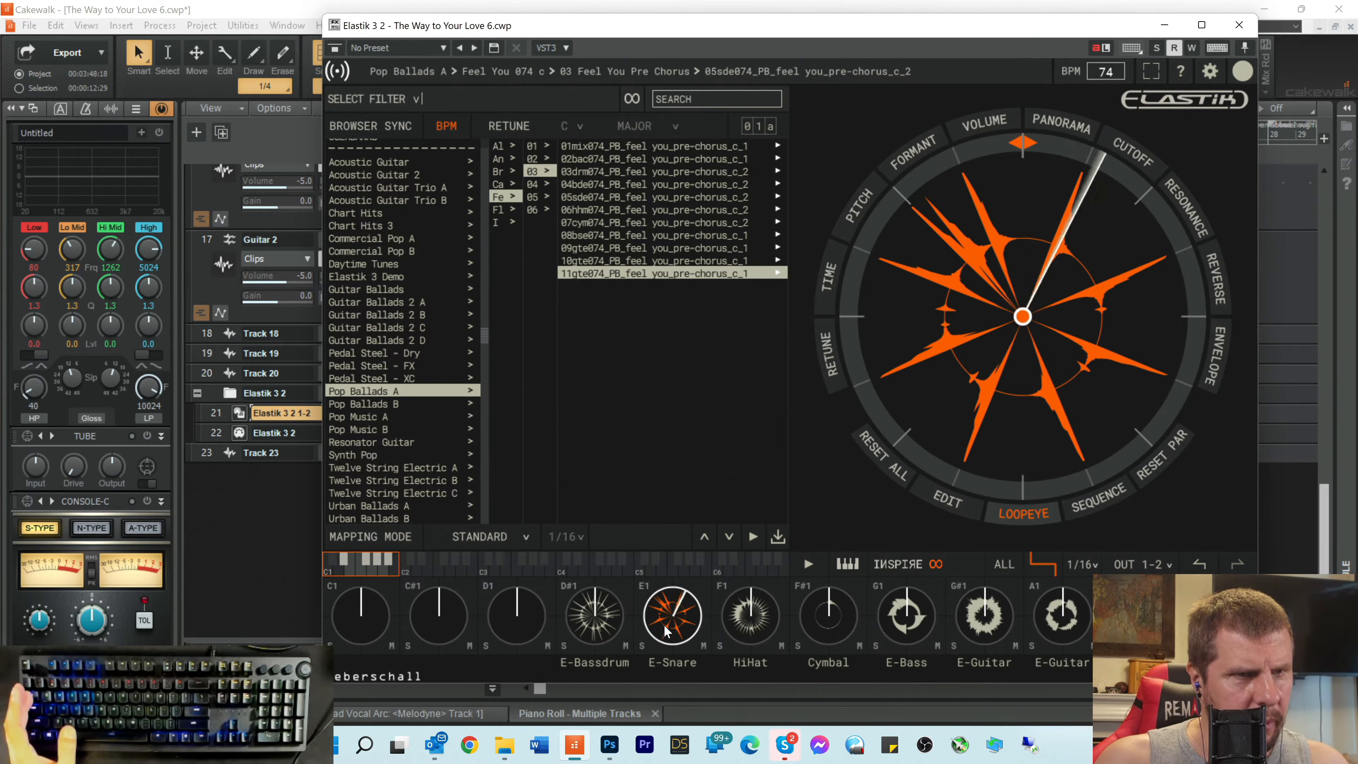
pyautogui.click(765, 631)
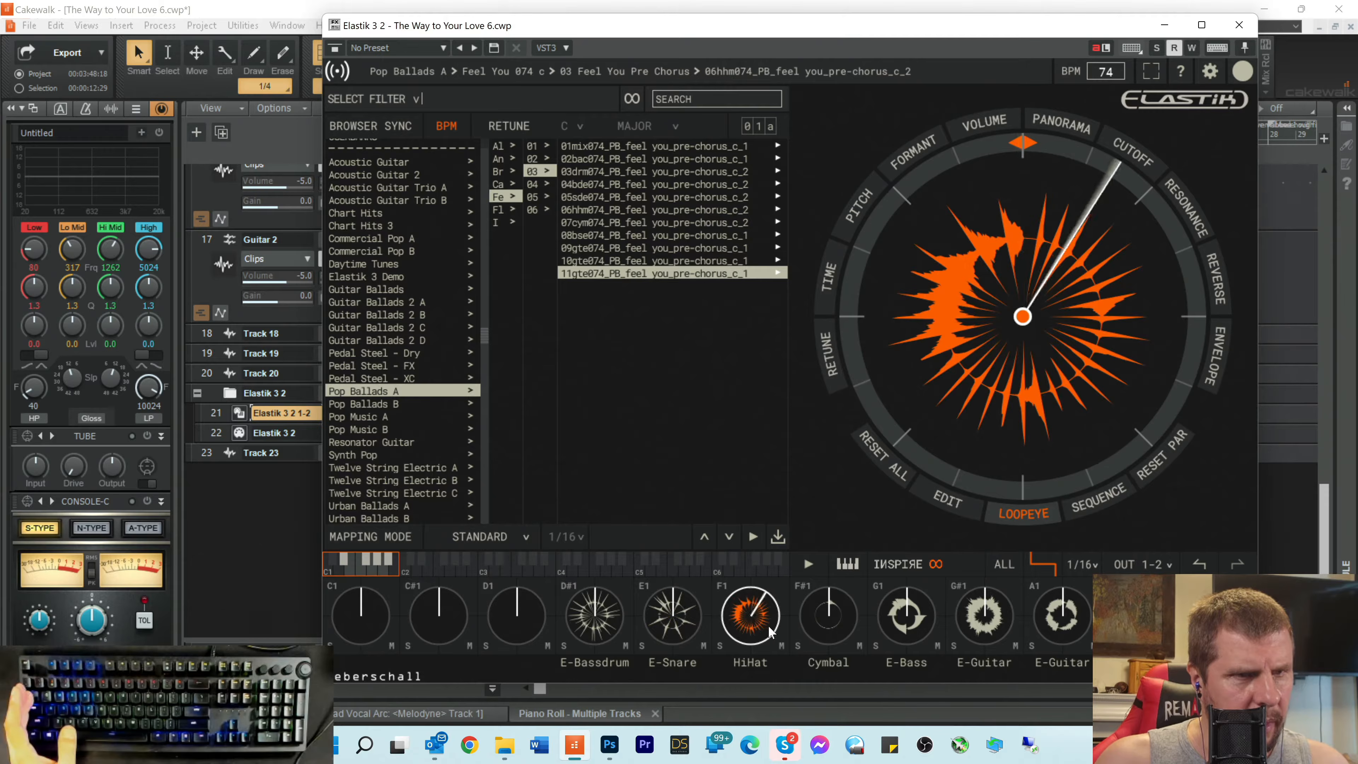
pyautogui.click(845, 638)
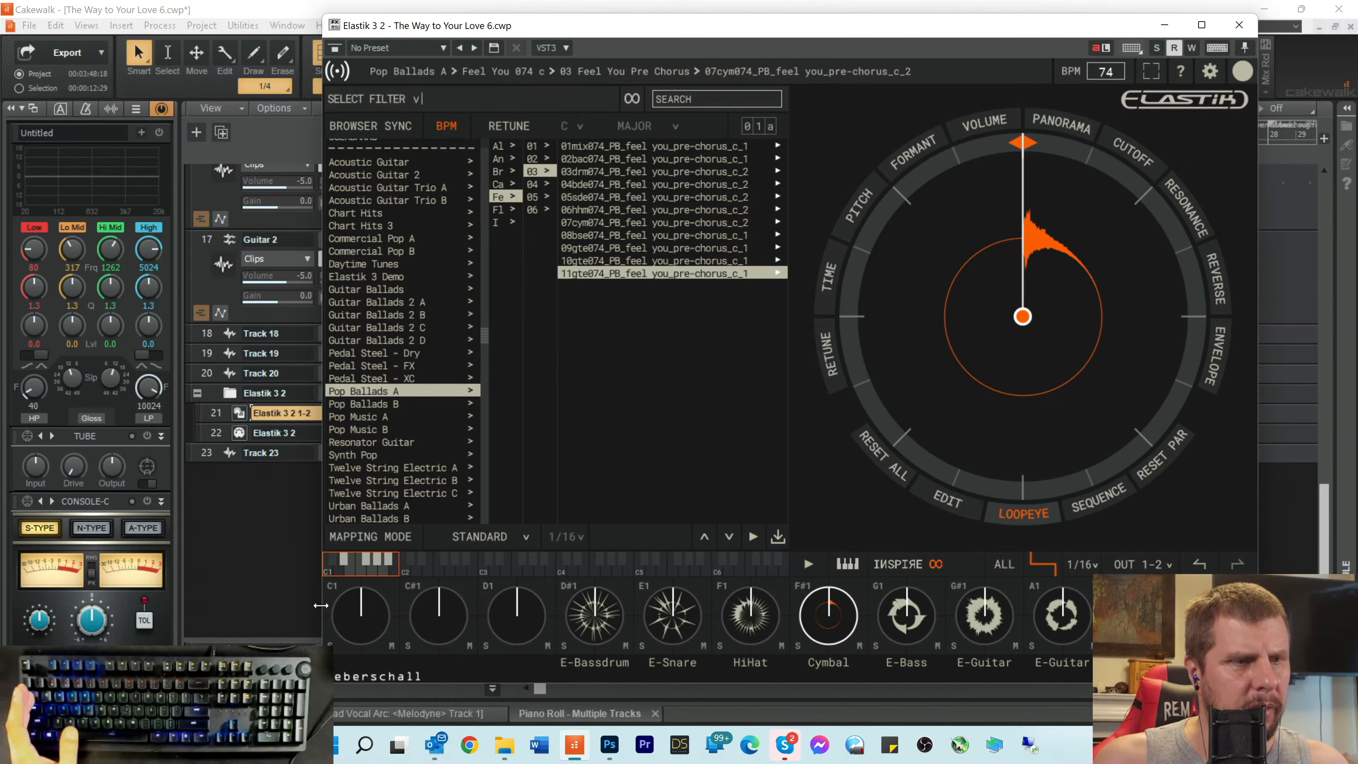
pyautogui.click(244, 548)
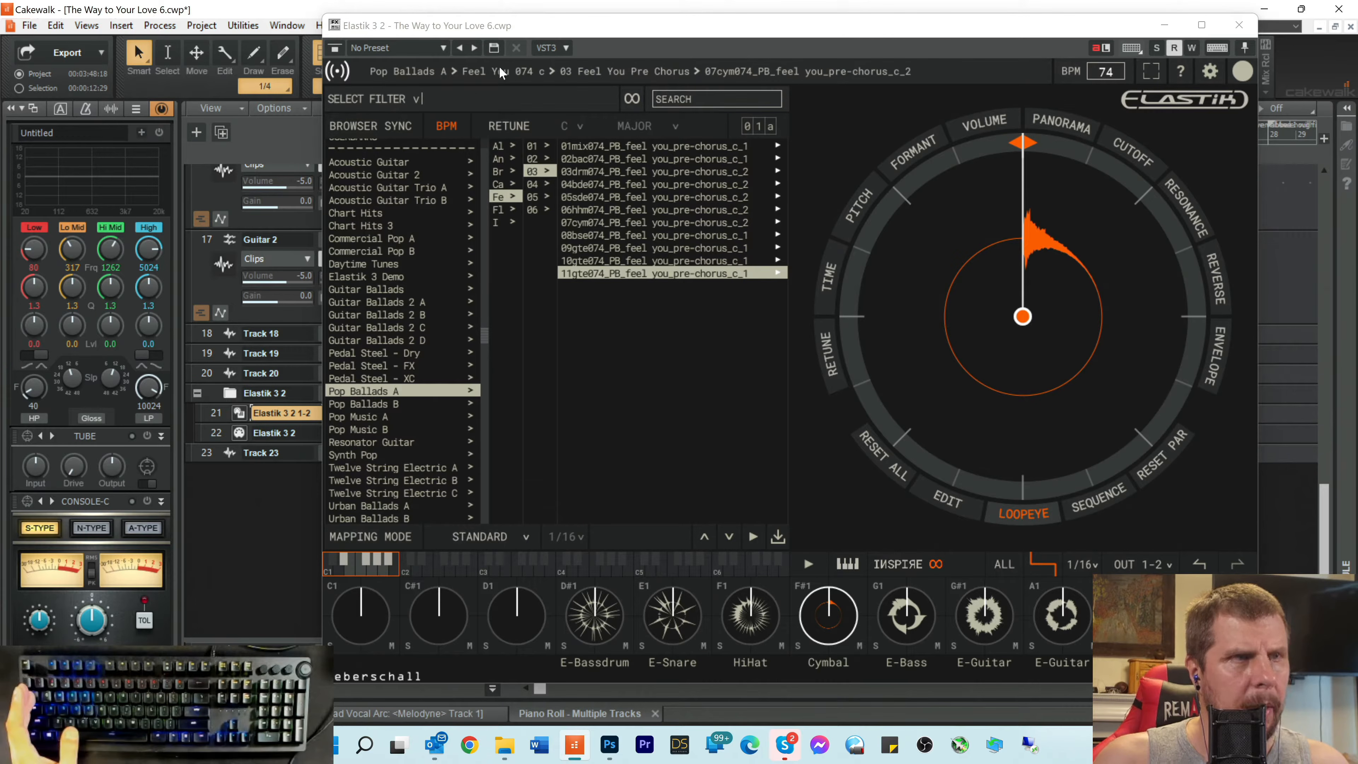
# Step: Delete all eight exported verse WAV loops from the ExportedLoops folder and move its window aside
pyautogui.click(493, 749)
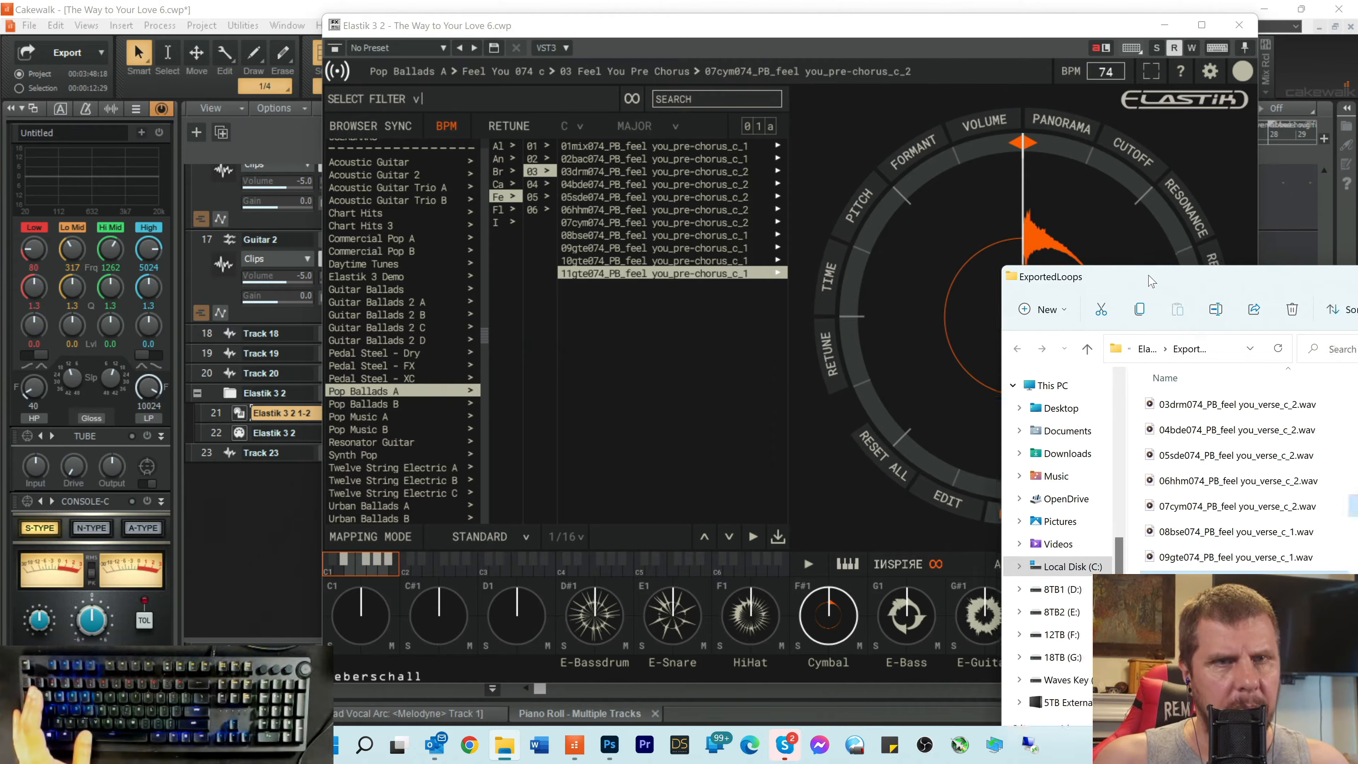
pyautogui.moveTo(1150, 281); pyautogui.dragTo(708, 245)
pyautogui.click(759, 368)
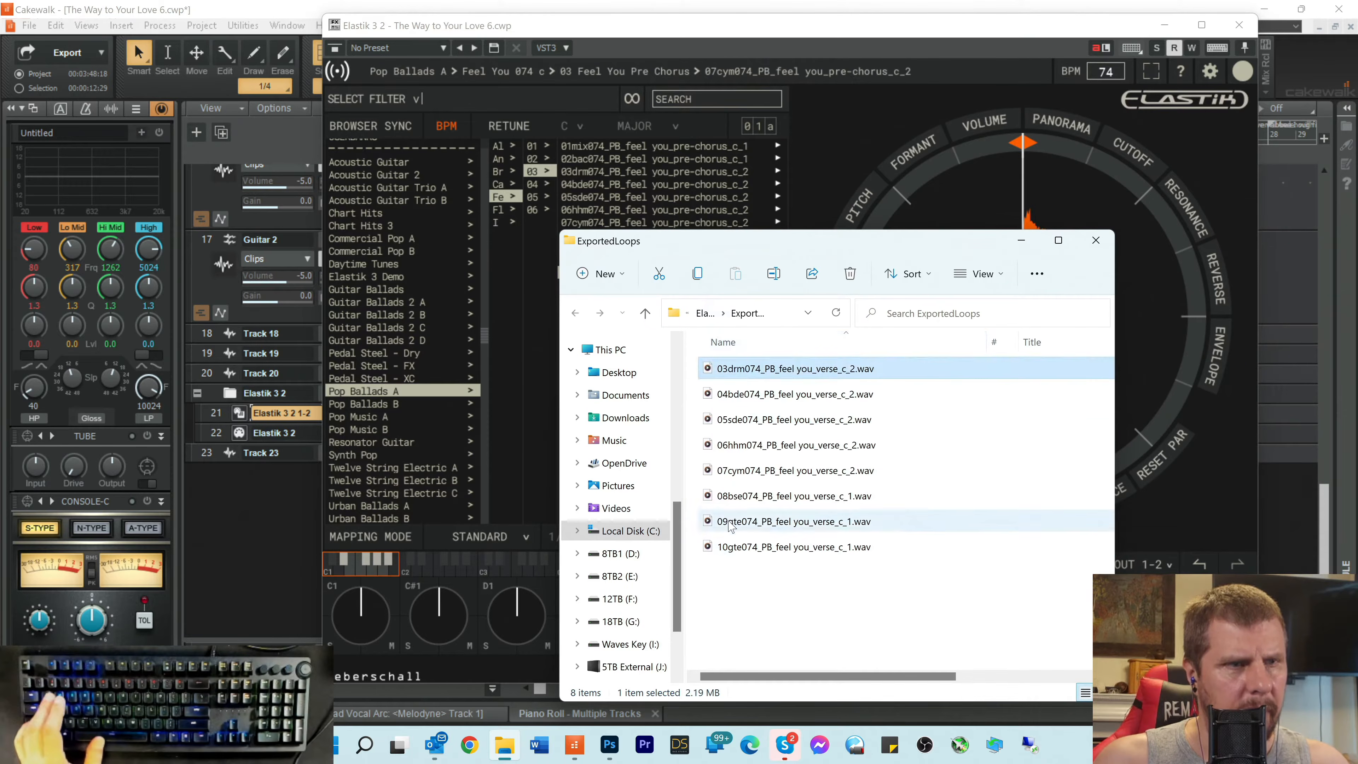
pyautogui.keyDown('shift'); pyautogui.click(733, 551); pyautogui.keyUp('shift')
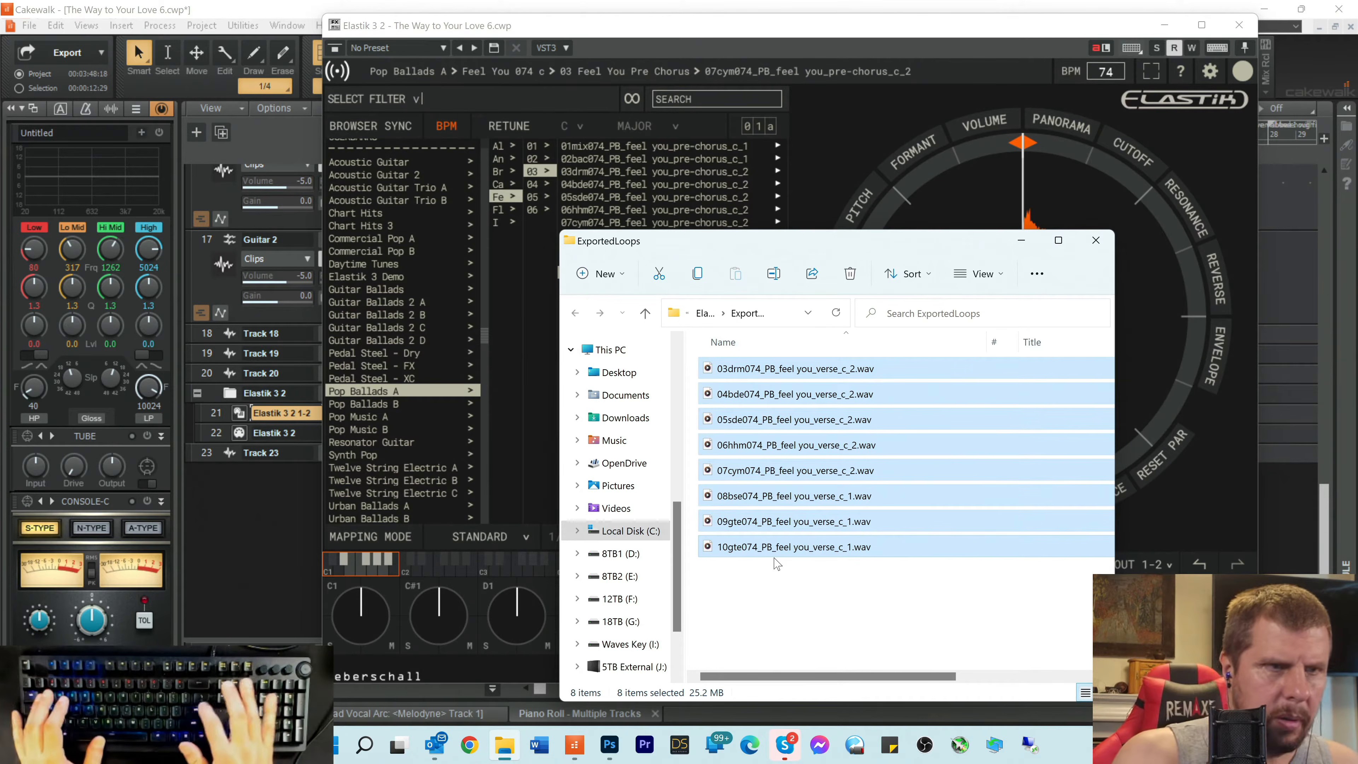
pyautogui.press('Delete')
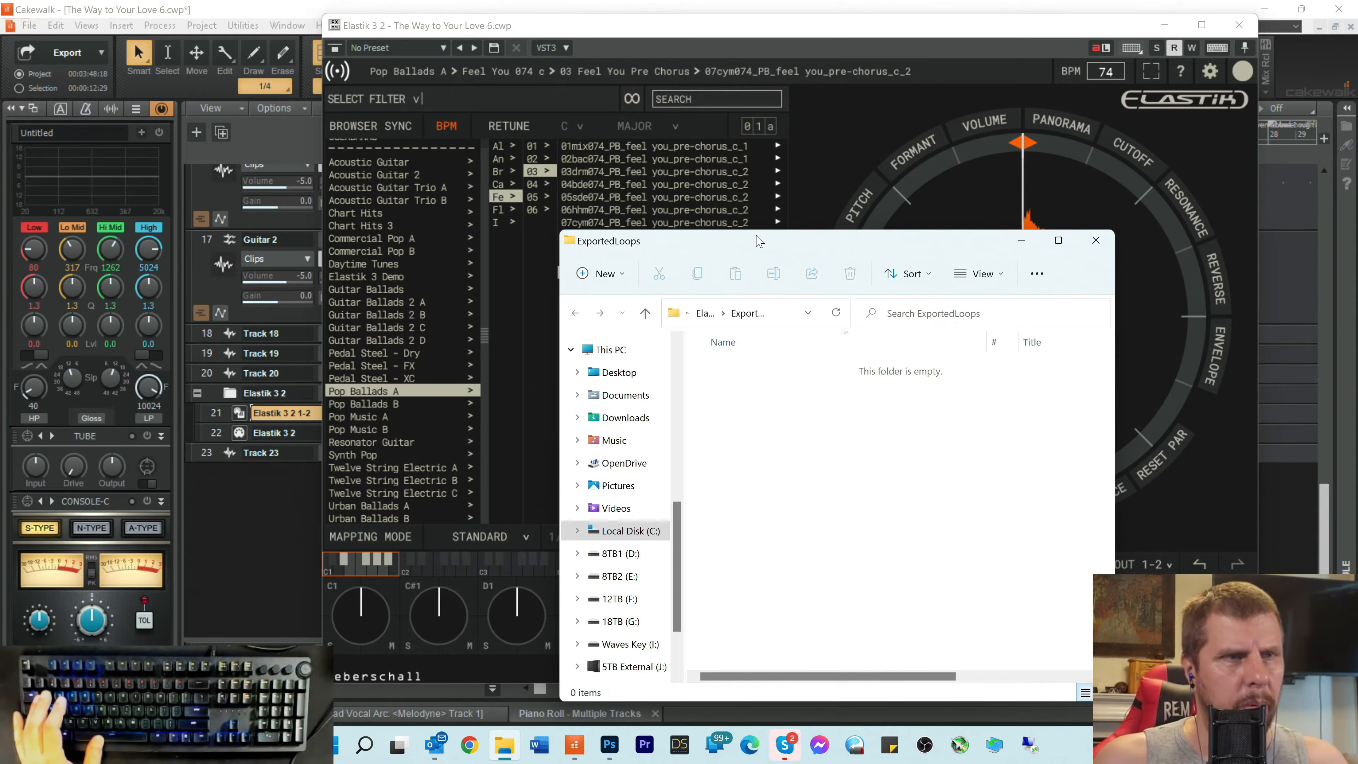
pyautogui.moveTo(759, 241); pyautogui.dragTo(996, 235)
# Step: Export the original E-Bassdrum and E-Snare pre-chorus loops from keys D#1 and E1 as audio files
pyautogui.click(595, 620)
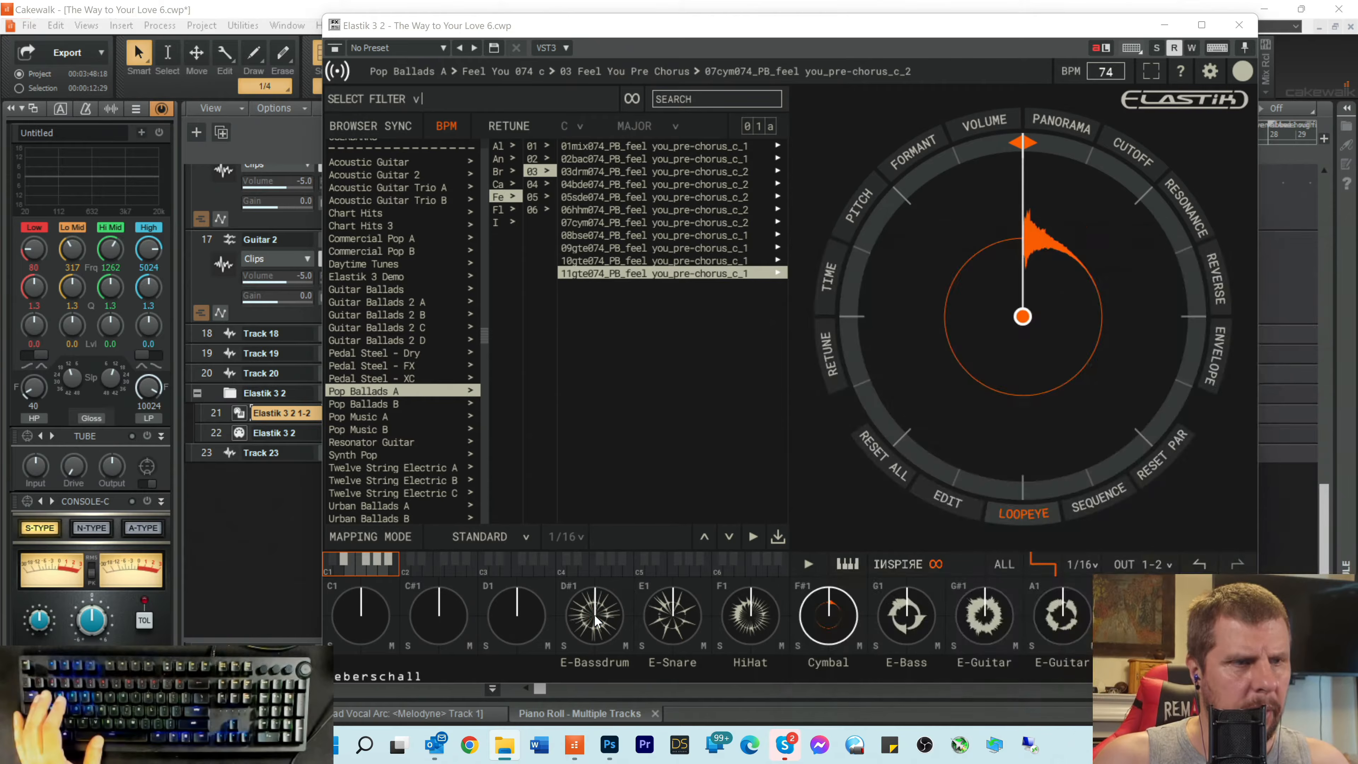
pyautogui.rightClick(595, 621)
pyautogui.moveTo(636, 579)
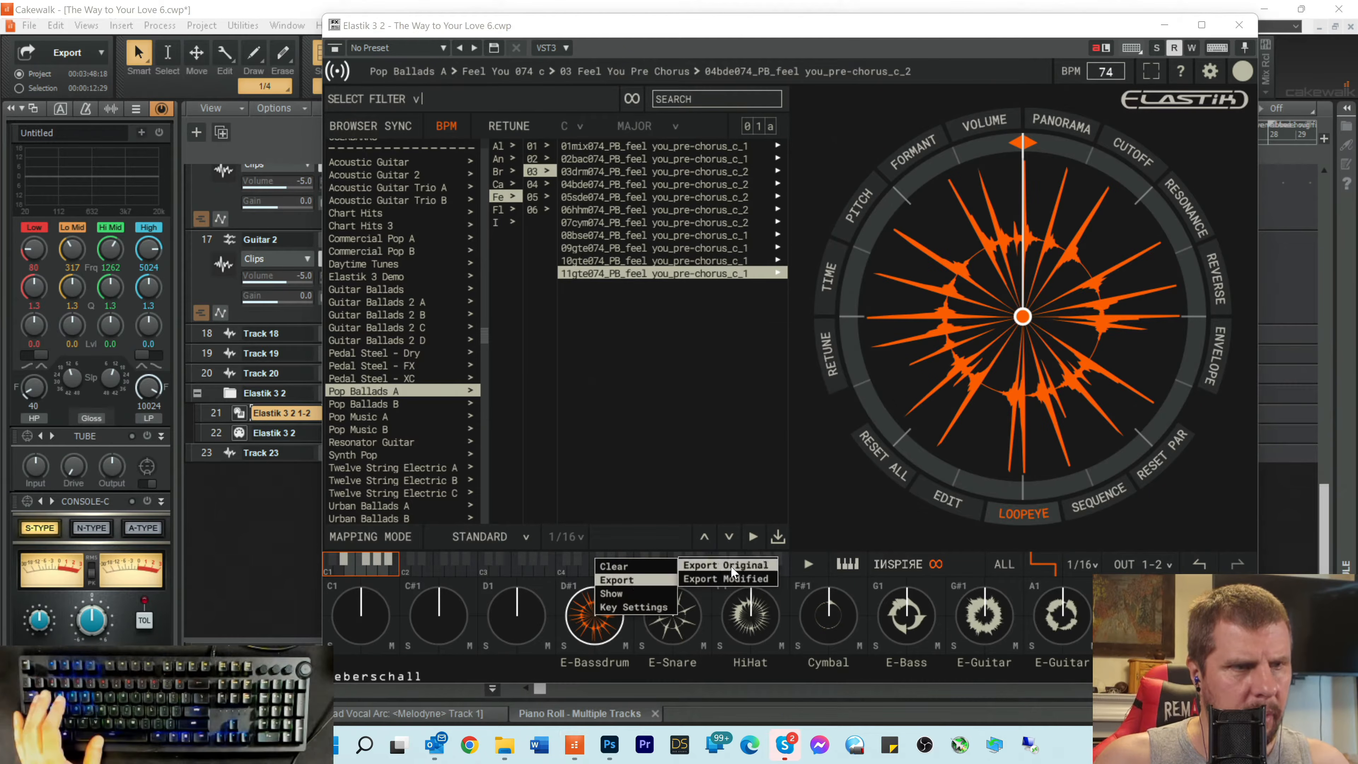
pyautogui.click(731, 566)
pyautogui.rightClick(671, 620)
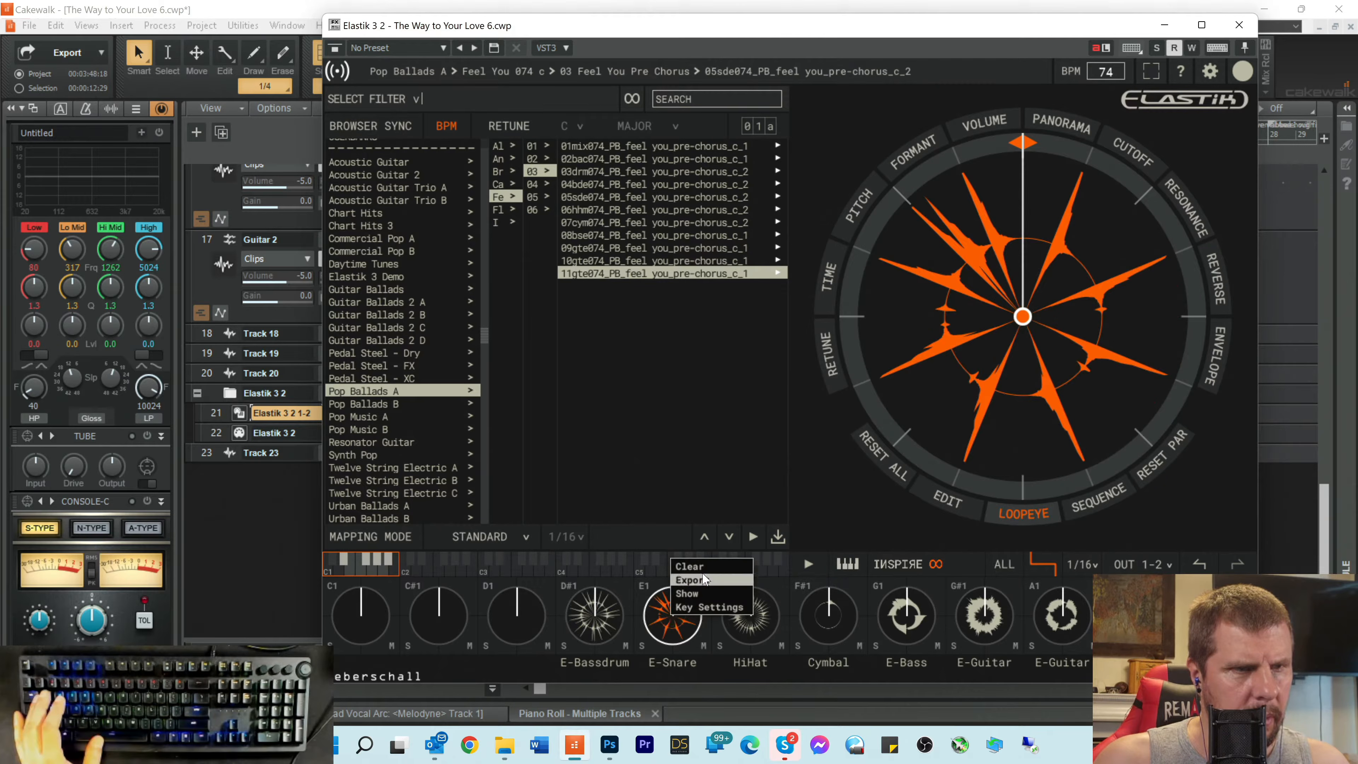
pyautogui.moveTo(705, 579)
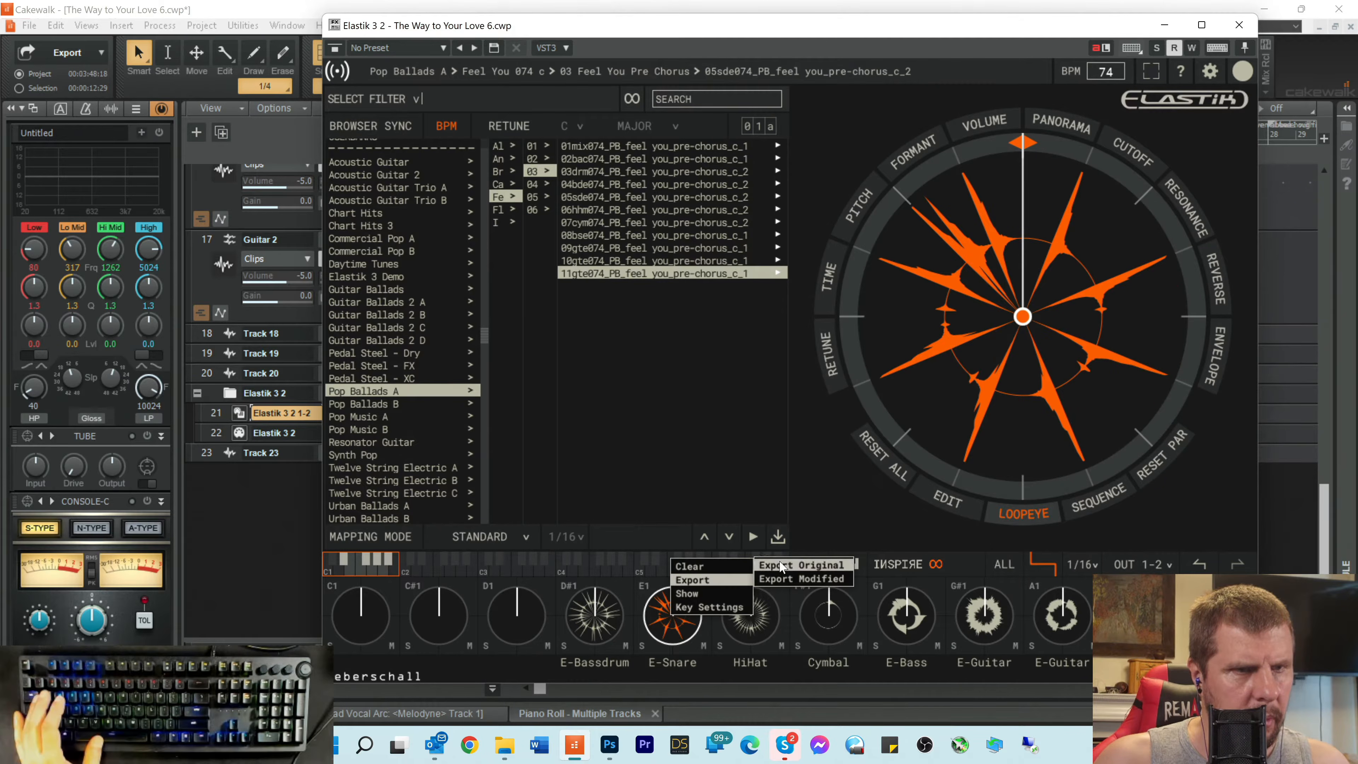
pyautogui.click(782, 564)
# Step: Export the original HiHat pre-chorus loop from key F1 and export the Cymbal loop from F#1
pyautogui.rightClick(748, 614)
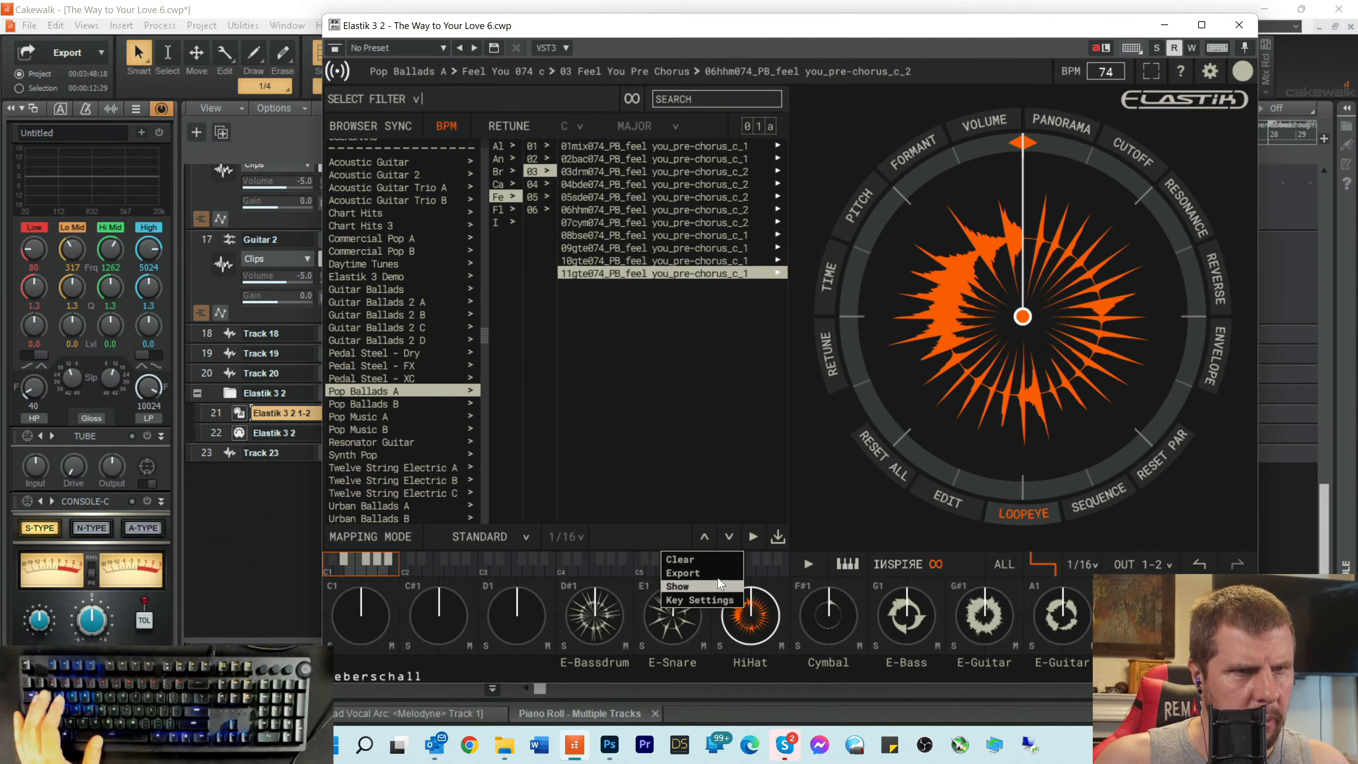
pyautogui.moveTo(695, 572)
pyautogui.click(790, 557)
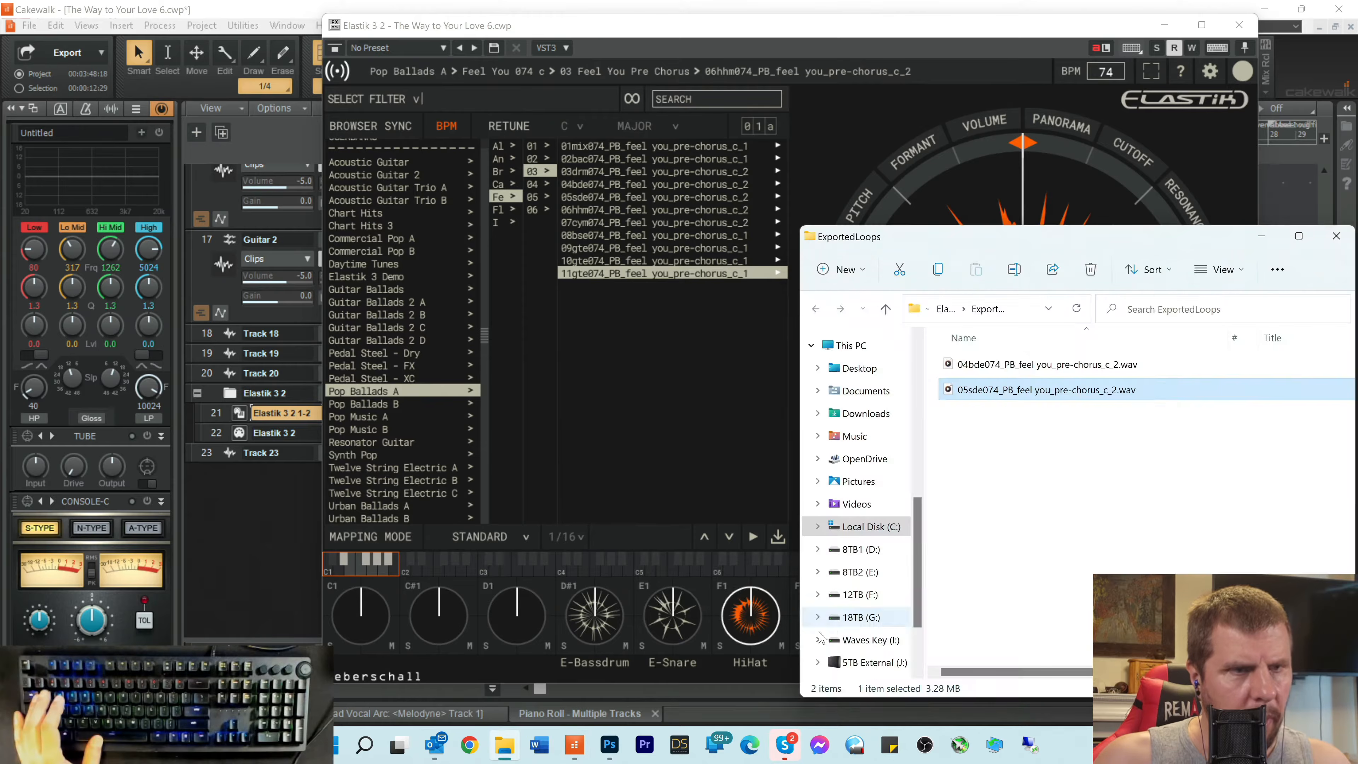
pyautogui.click(782, 667)
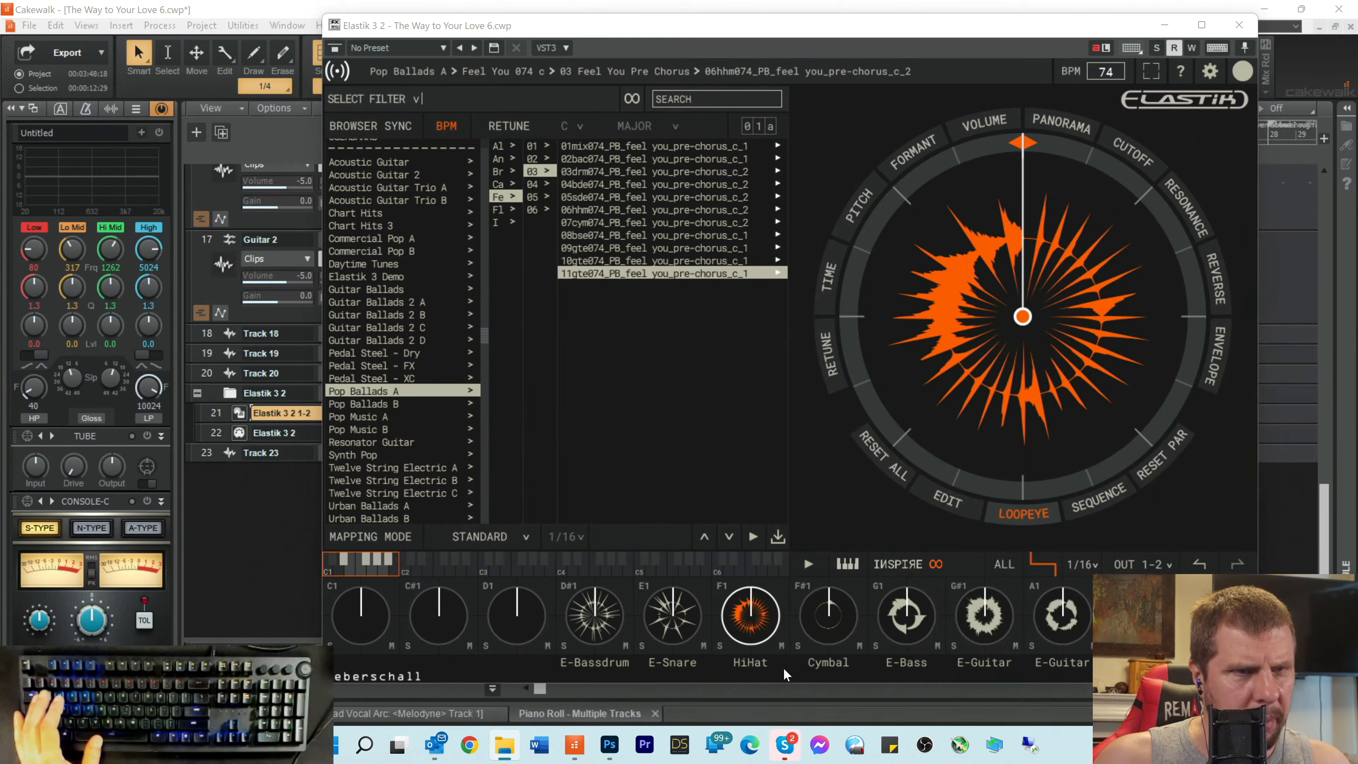
pyautogui.rightClick(828, 622)
pyautogui.moveTo(785, 588)
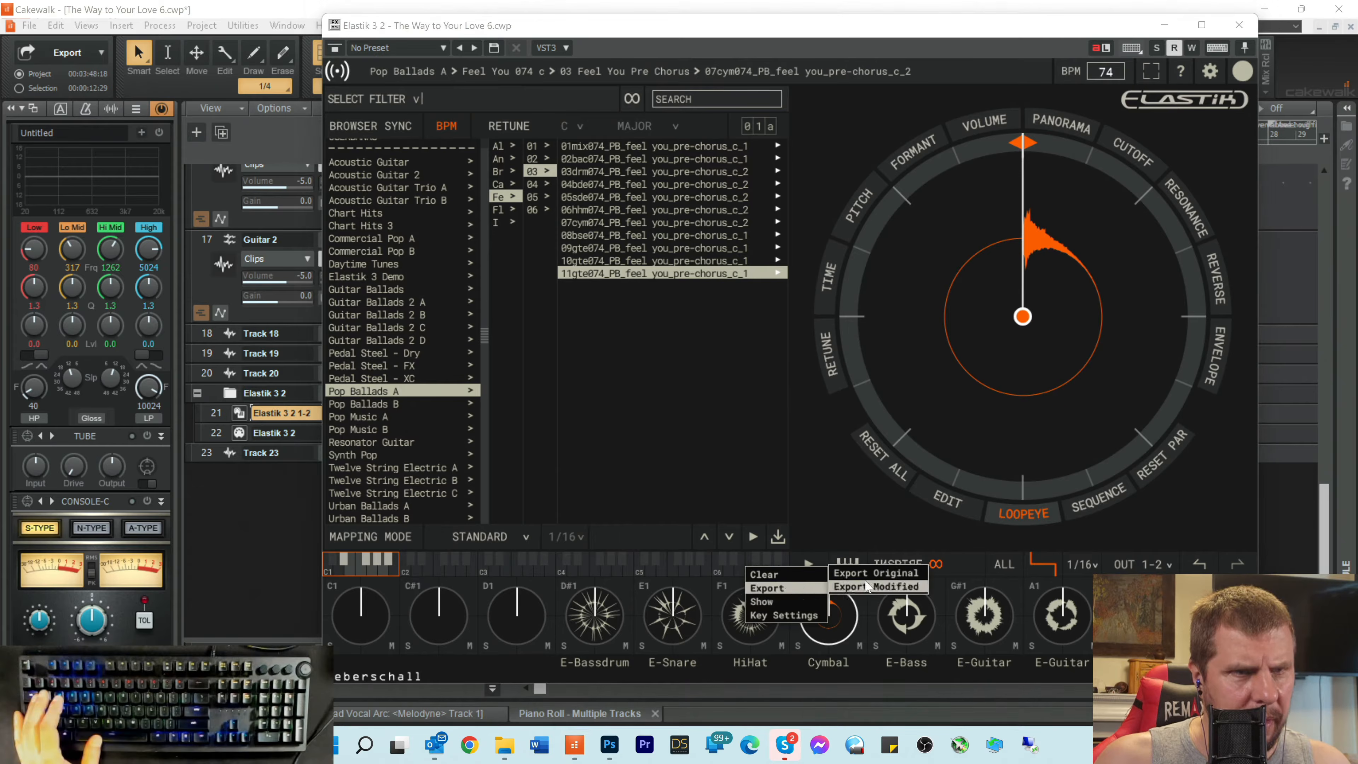
# Step: Export the original Cymbal loop 07cym074 and E-Bass loop 08bse074 of the pre-chorus as WAV files
pyautogui.click(874, 575)
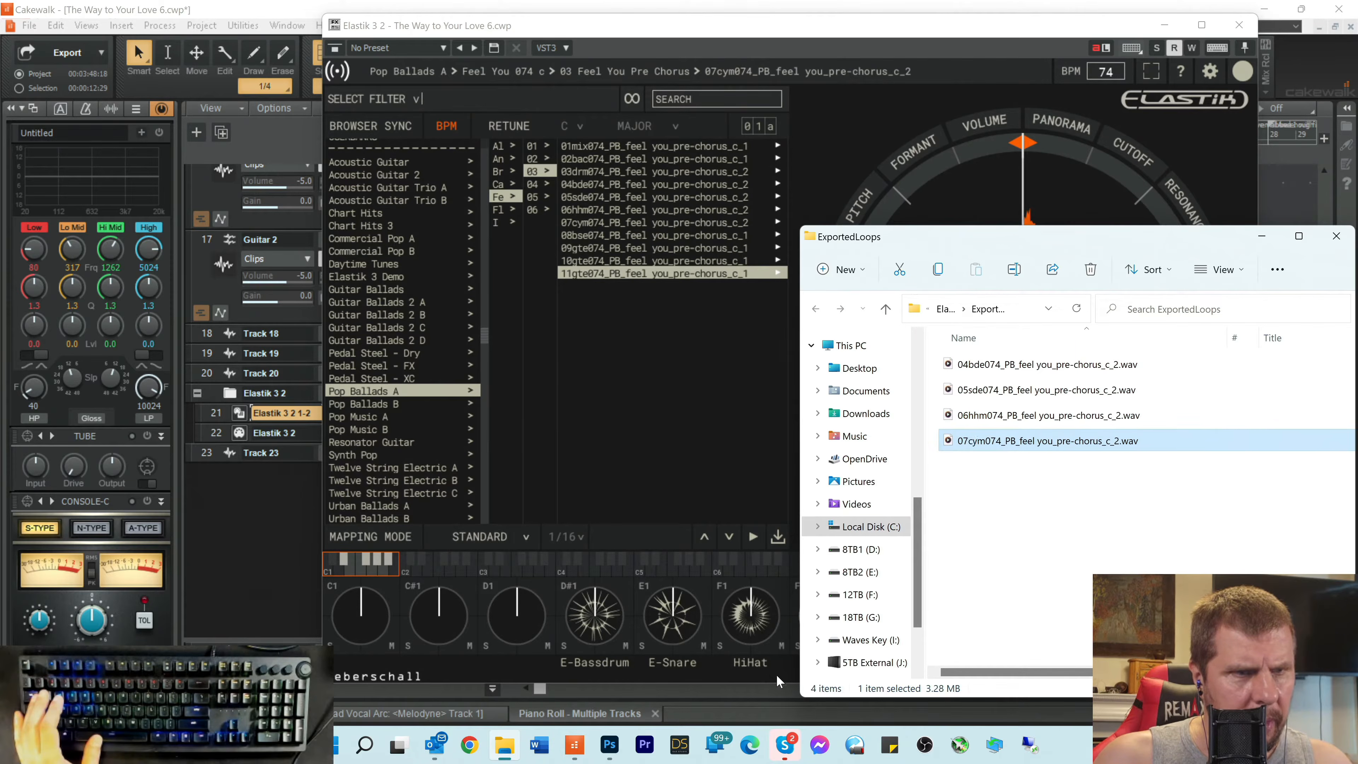
pyautogui.click(778, 673)
pyautogui.rightClick(890, 614)
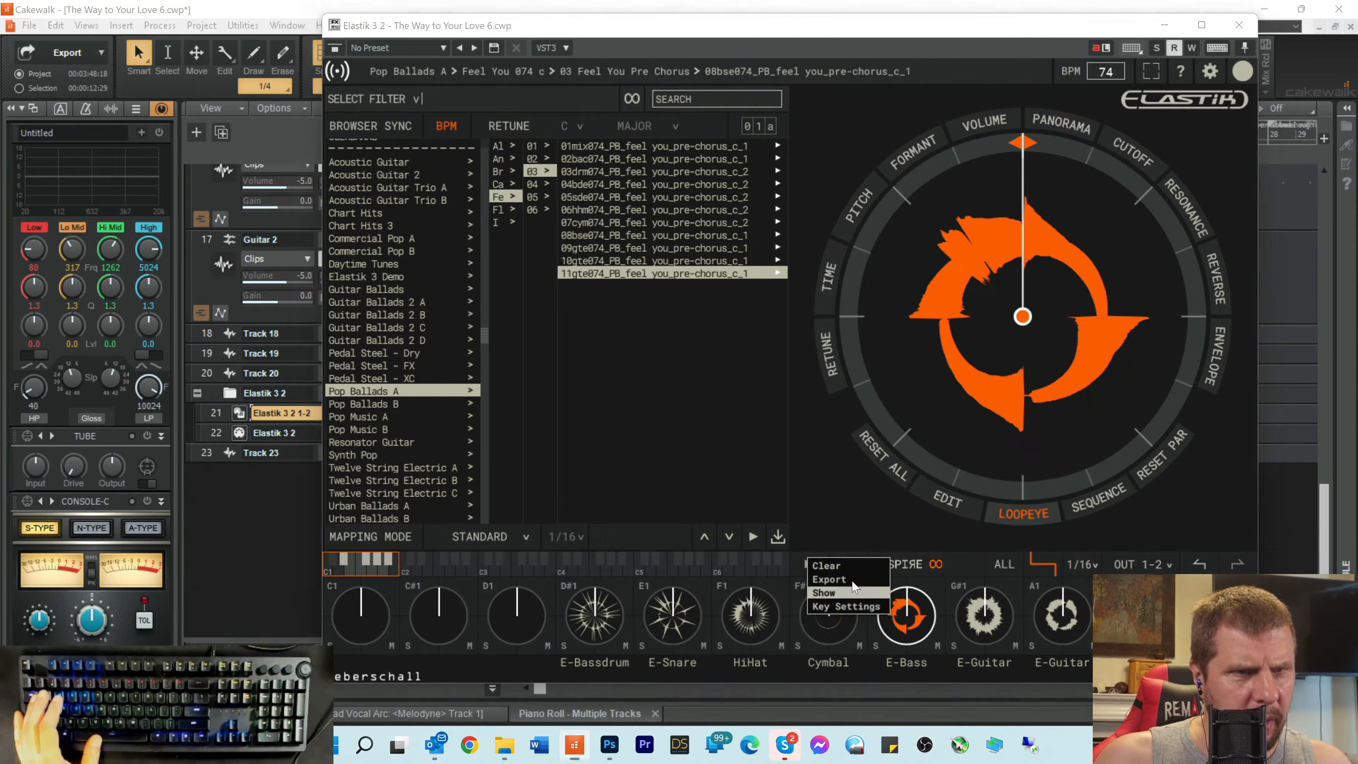
pyautogui.moveTo(850, 578)
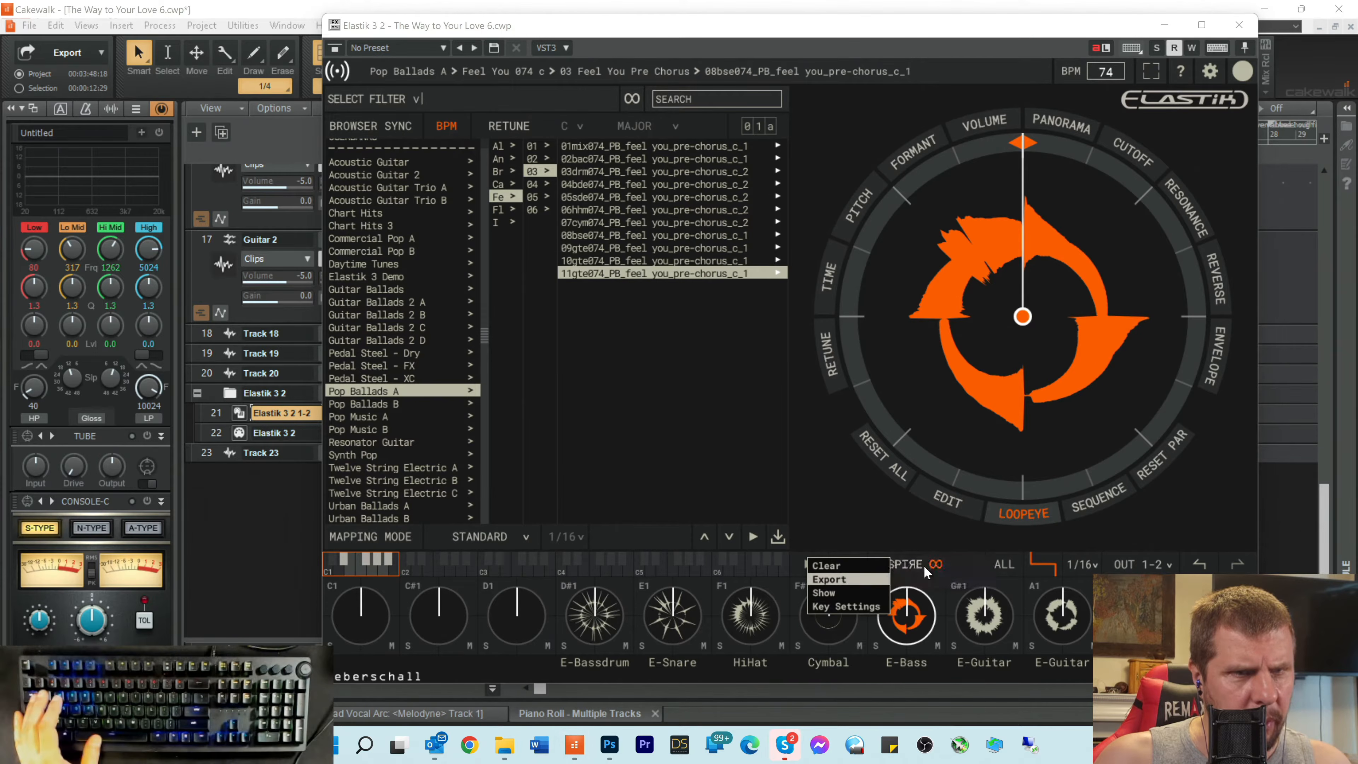
pyautogui.click(923, 566)
pyautogui.click(780, 665)
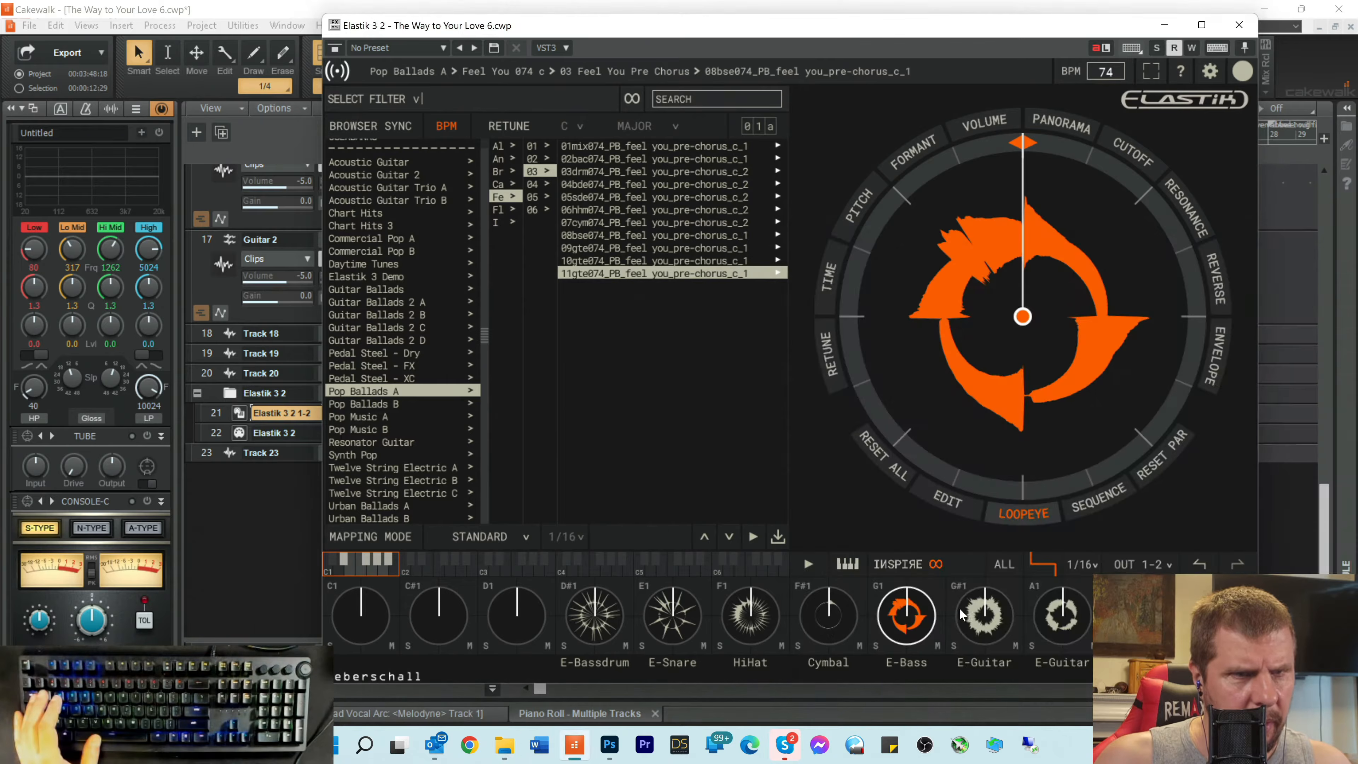
# Step: Export the original versions of the three E-Guitar pre-chorus loops, 09gte074, 10gte074 and 11gte074
pyautogui.rightClick(971, 615)
pyautogui.moveTo(945, 583)
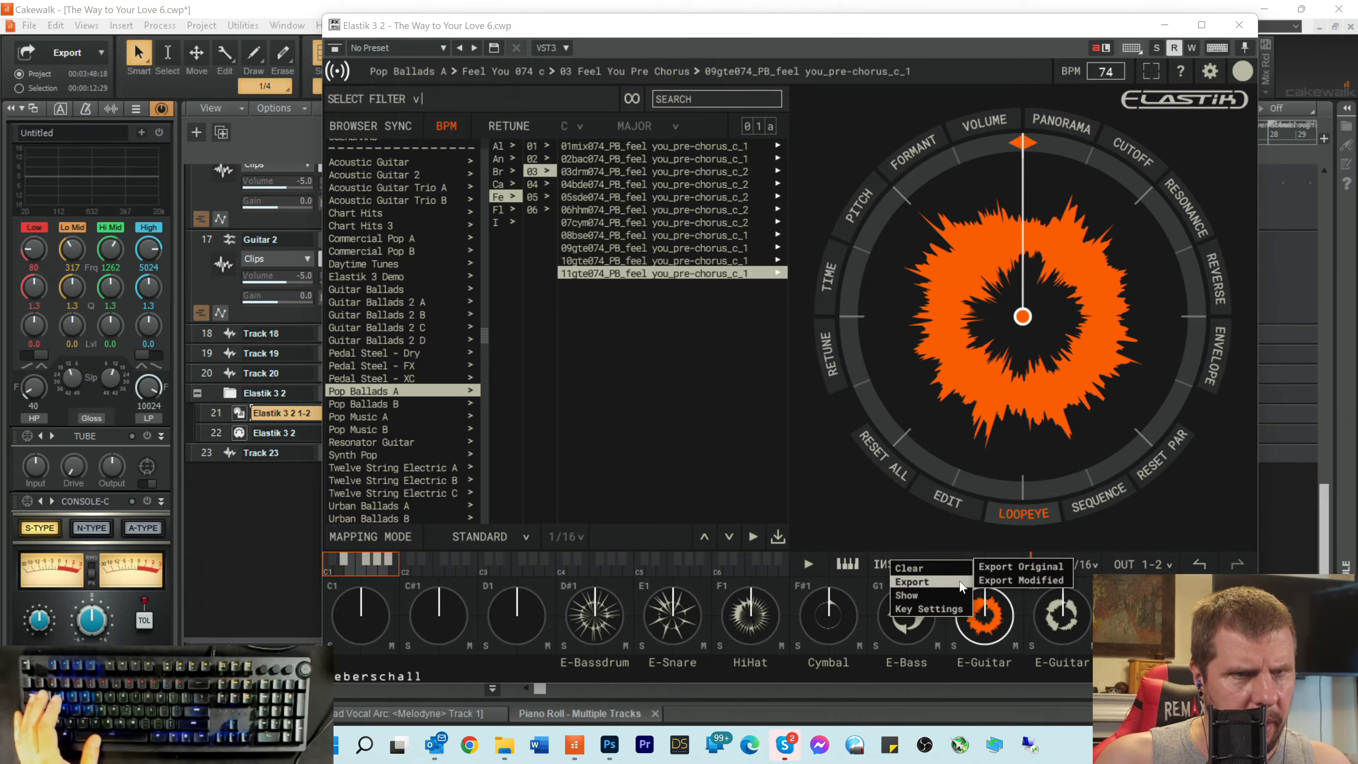
pyautogui.click(1012, 563)
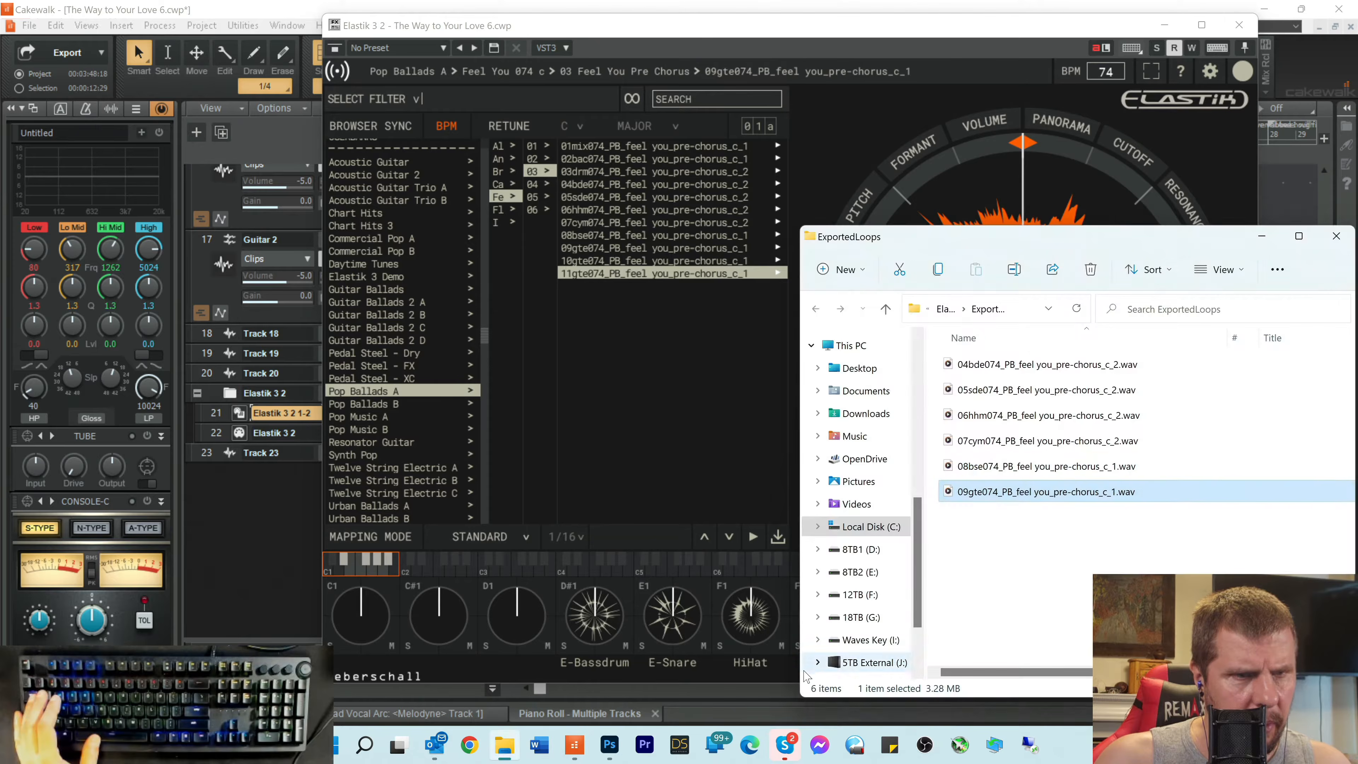
pyautogui.click(788, 672)
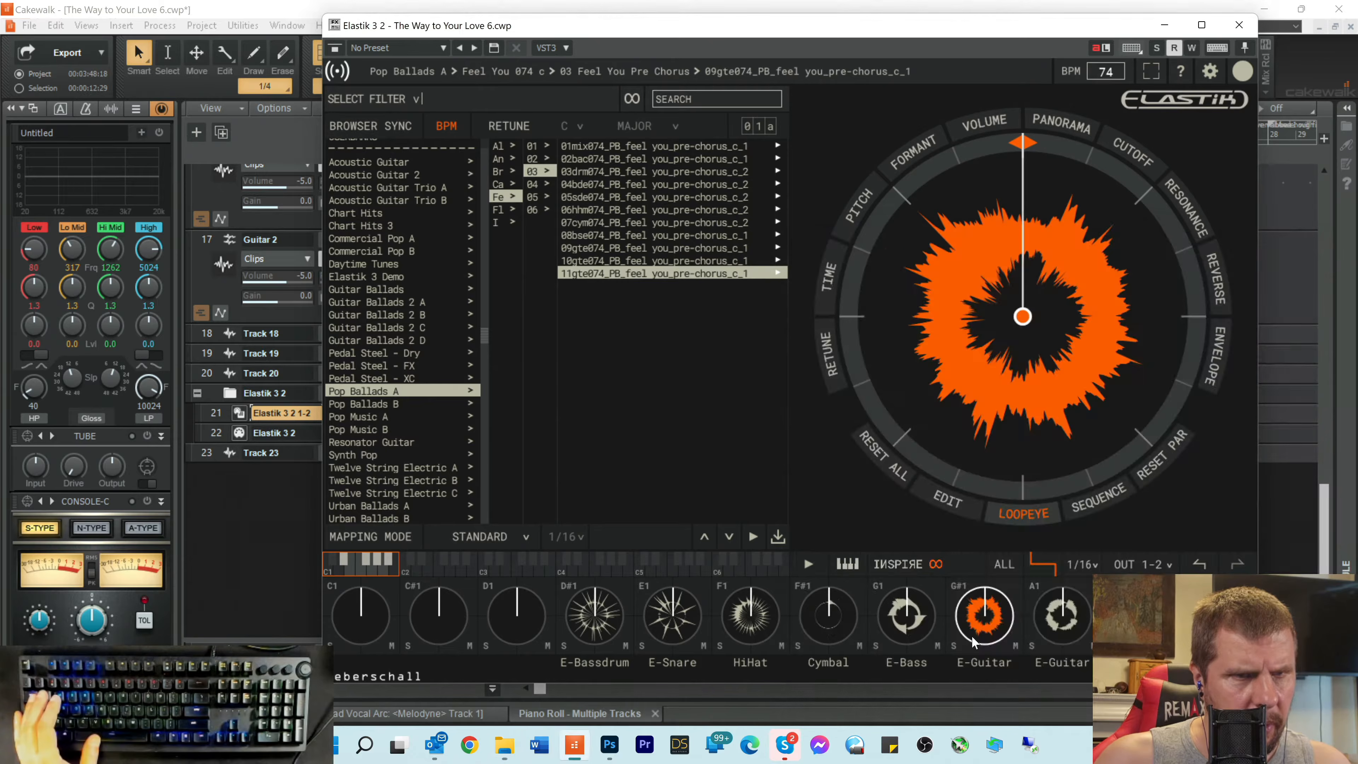
pyautogui.rightClick(1062, 628)
pyautogui.moveTo(1010, 588)
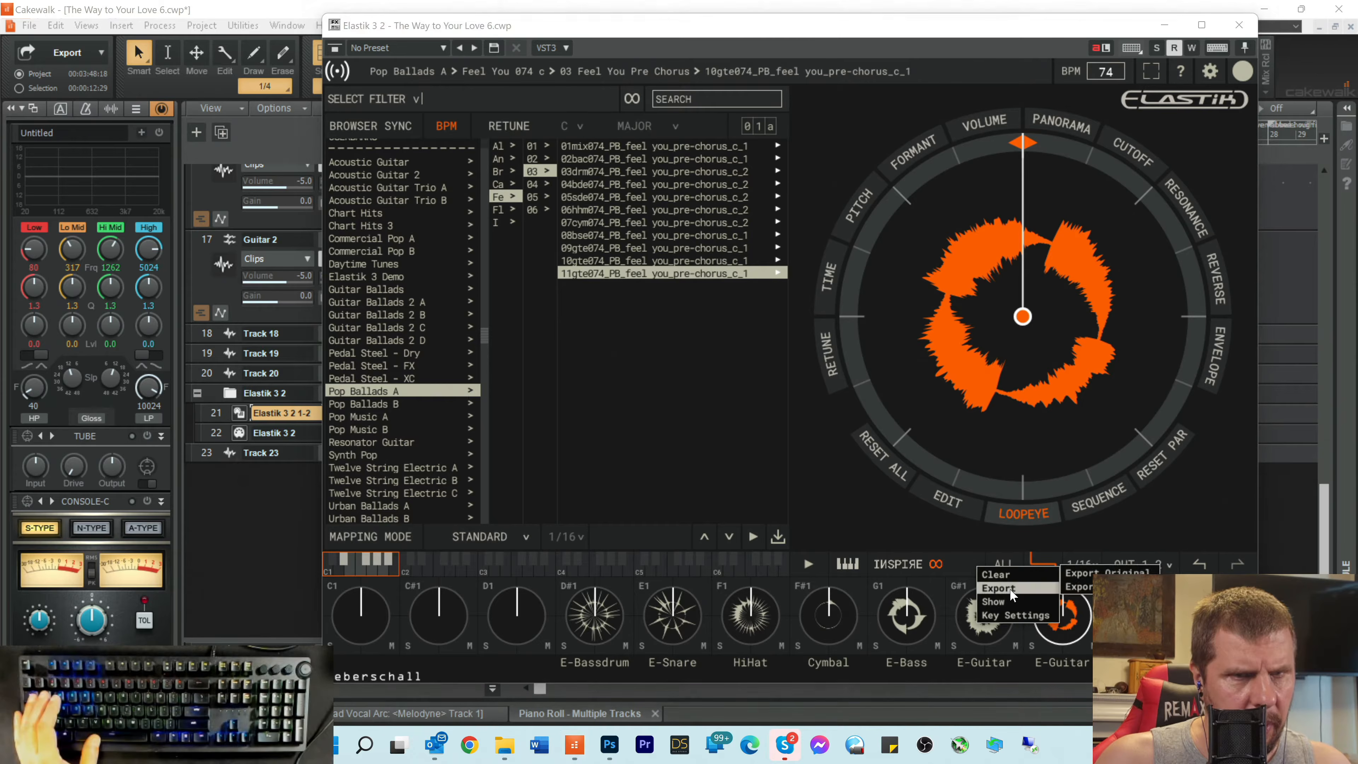
pyautogui.click(1087, 570)
pyautogui.click(765, 678)
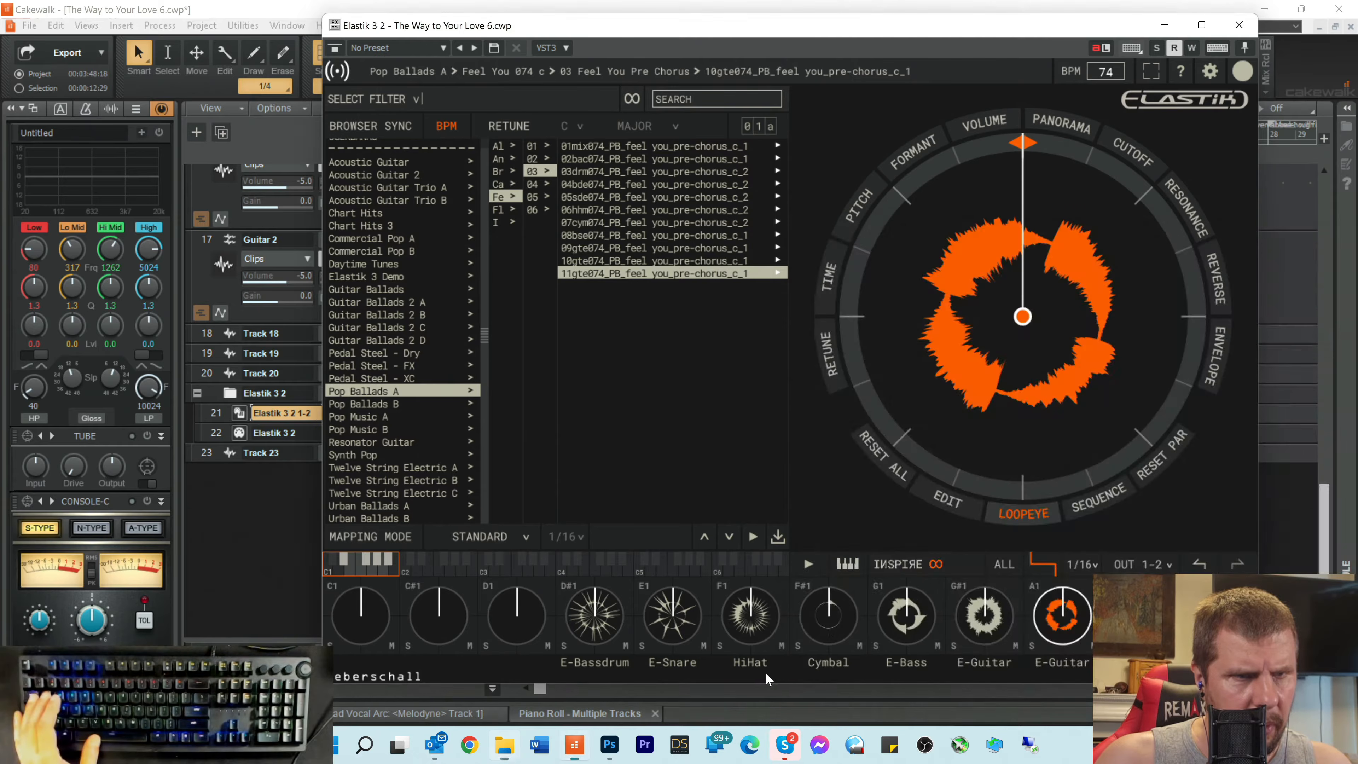
pyautogui.rightClick(1062, 628)
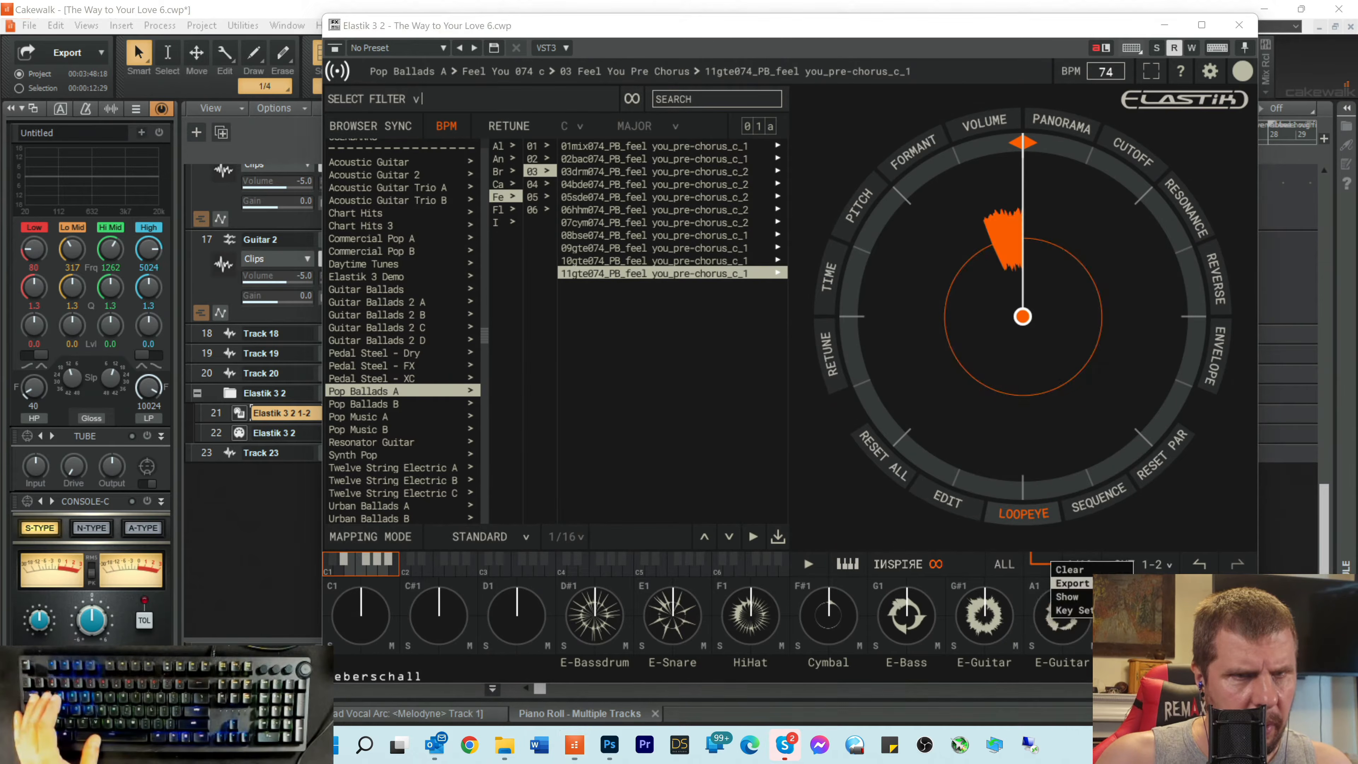
pyautogui.click(1170, 569)
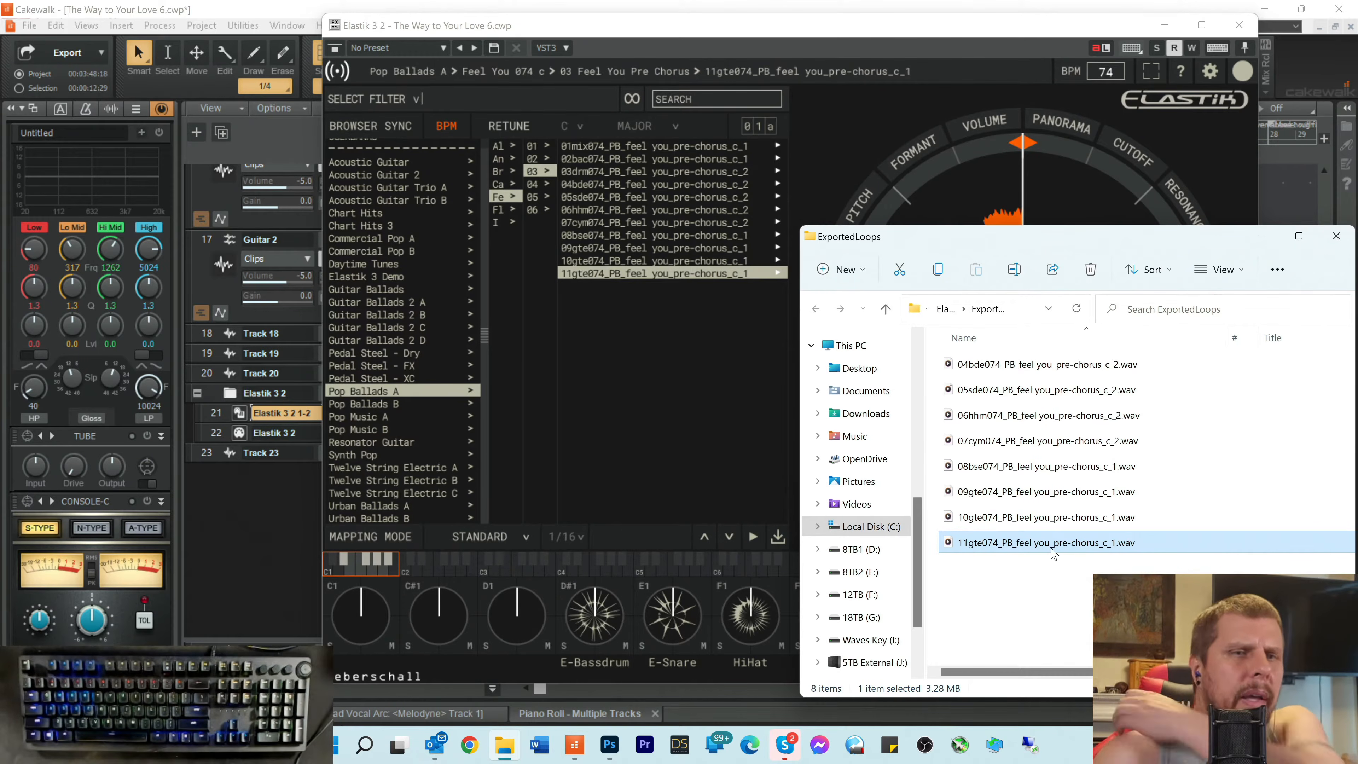
# Step: Place 07cym074_PB_feel you_pre-chorus_c_2.wav from the ExportedLoops folder on the Cymbals track in Cakewalk, starting at measure 18
pyautogui.click(1165, 27)
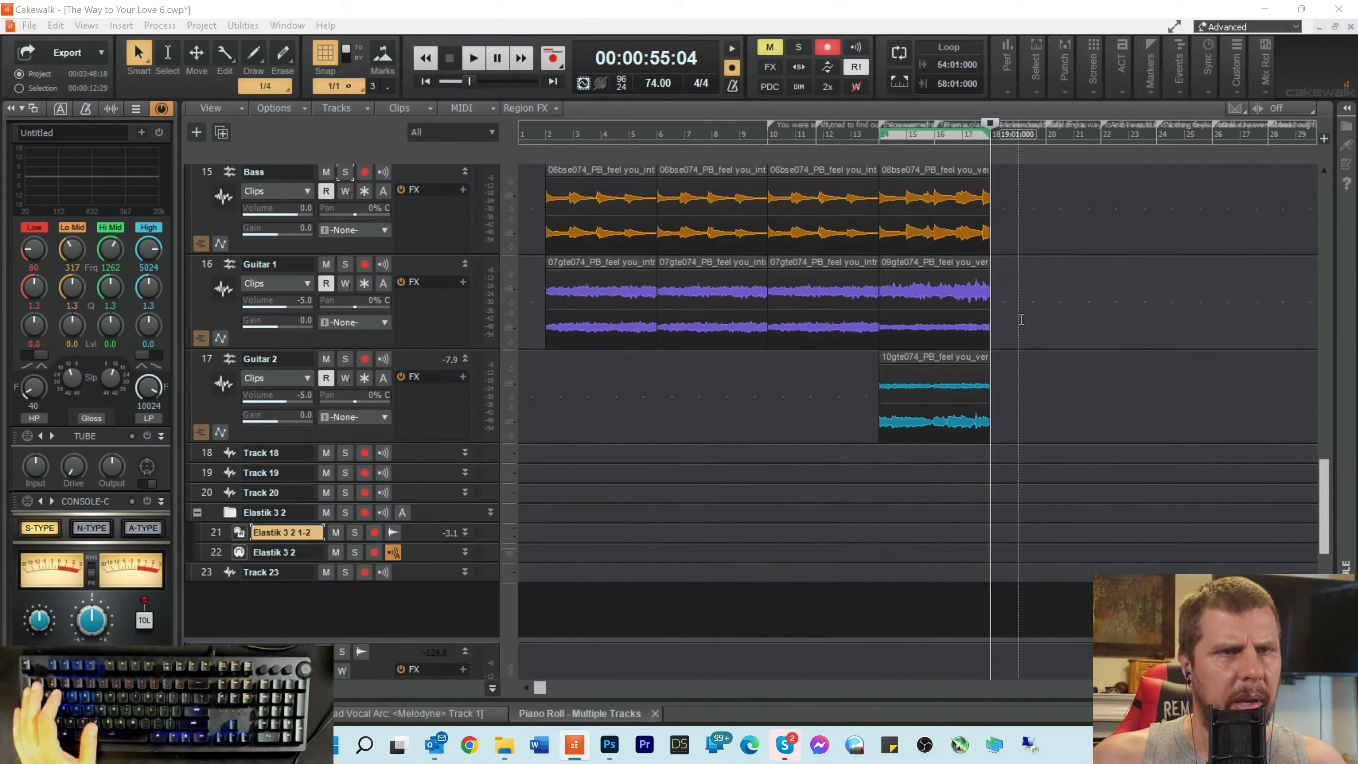
pyautogui.scroll(6, 1021, 319)
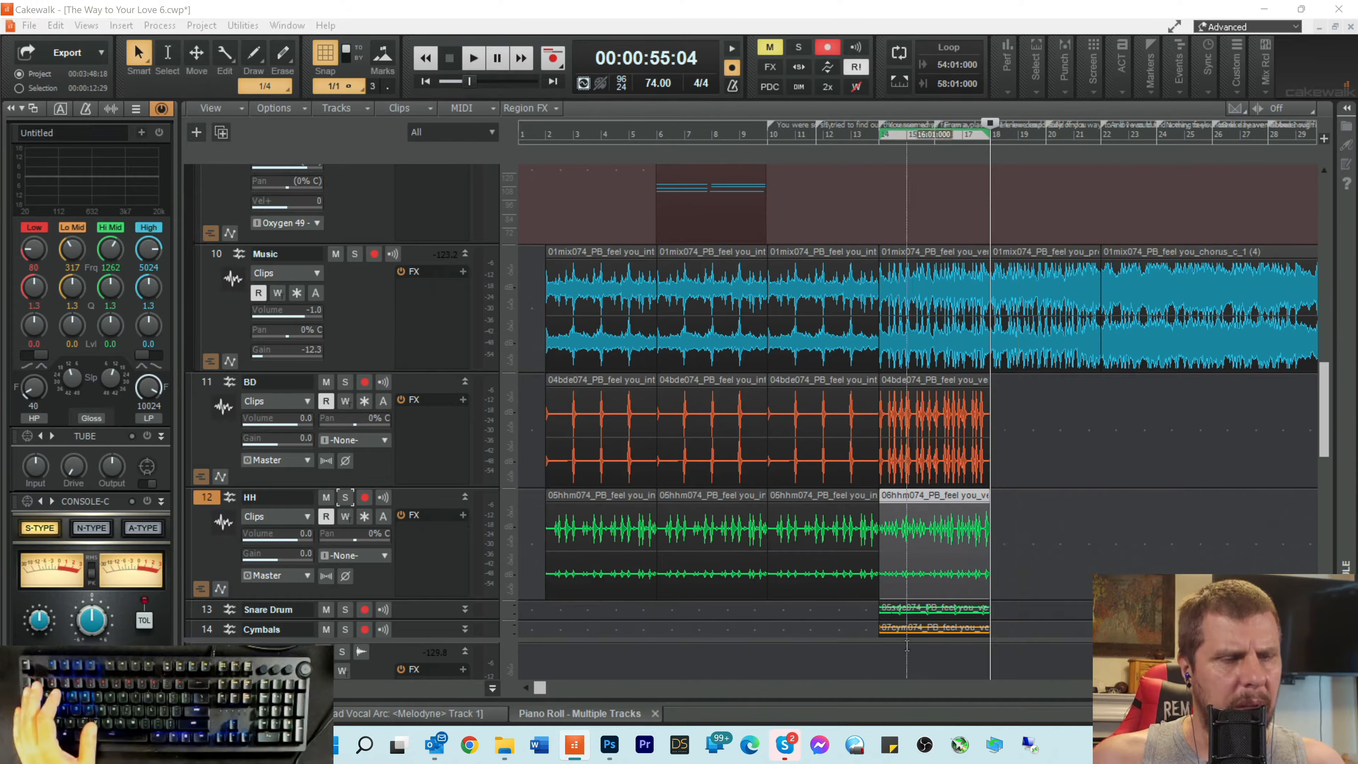
pyautogui.click(504, 744)
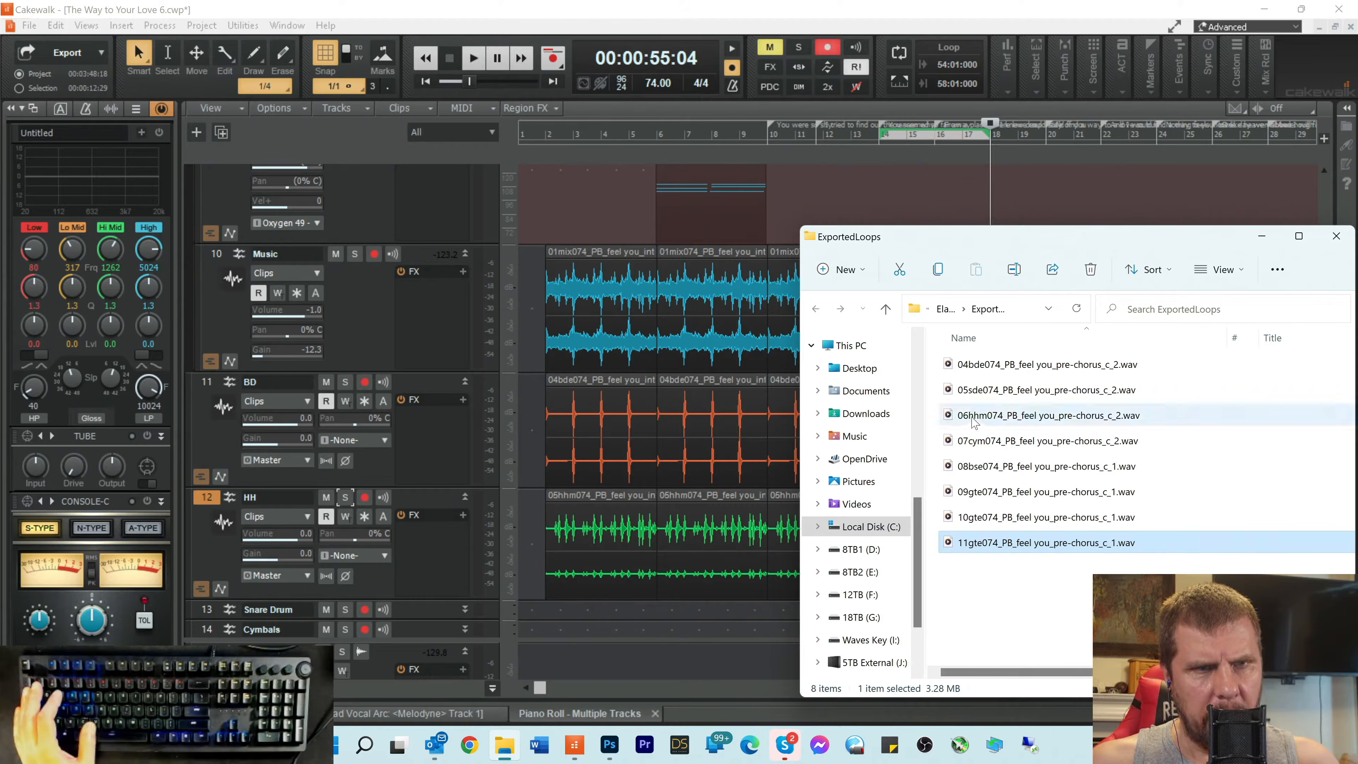
pyautogui.moveTo(1029, 243); pyautogui.dragTo(1271, 315)
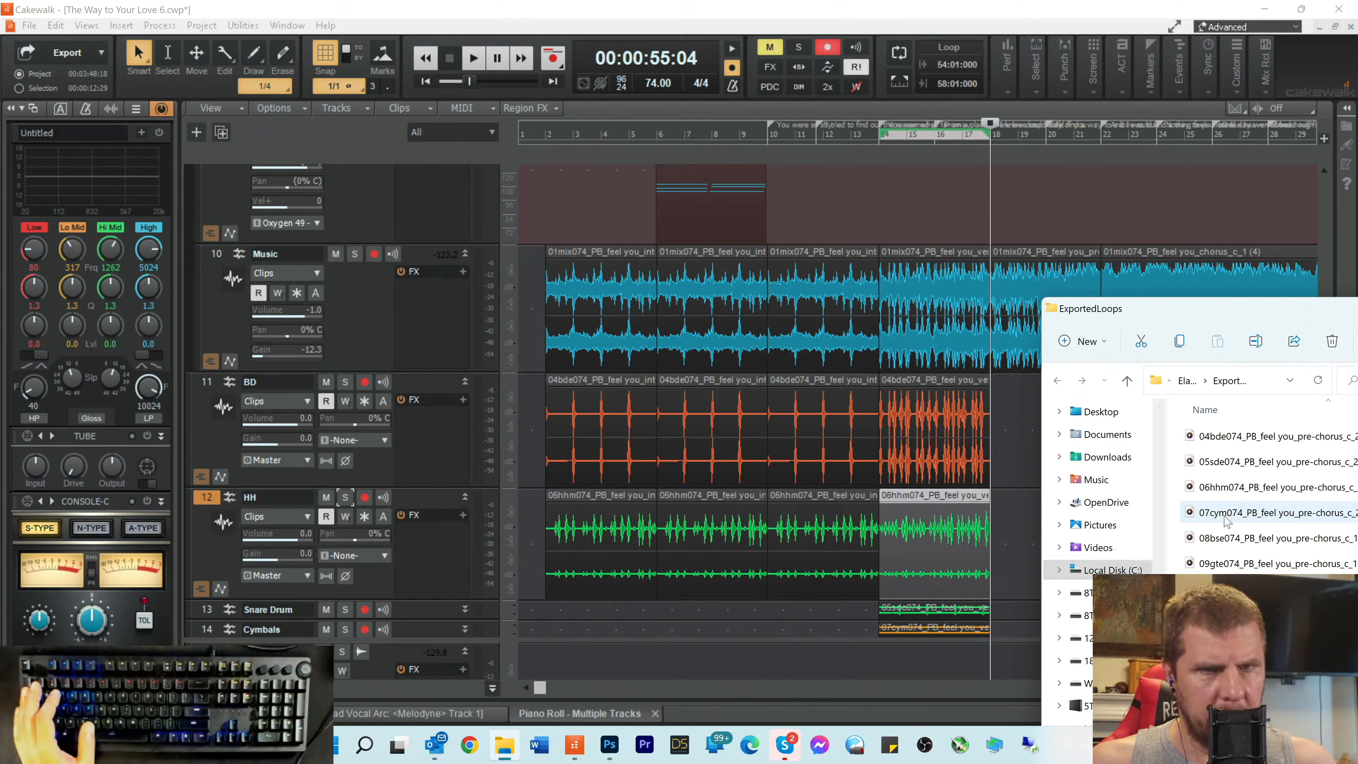
pyautogui.scroll(-1, 1077, 536)
pyautogui.scroll(-1, 1077, 536)
pyautogui.scroll(-1, 908, 537)
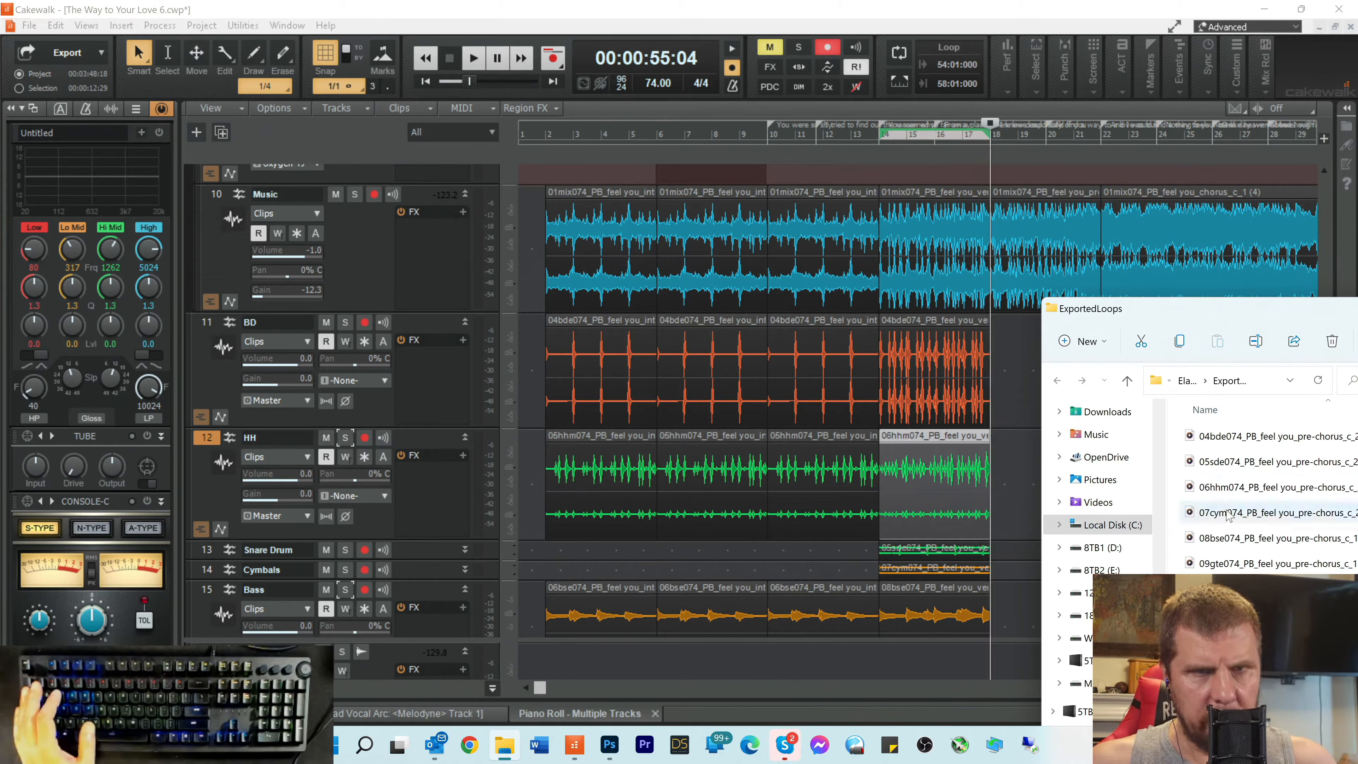
pyautogui.moveTo(1229, 514); pyautogui.dragTo(992, 575)
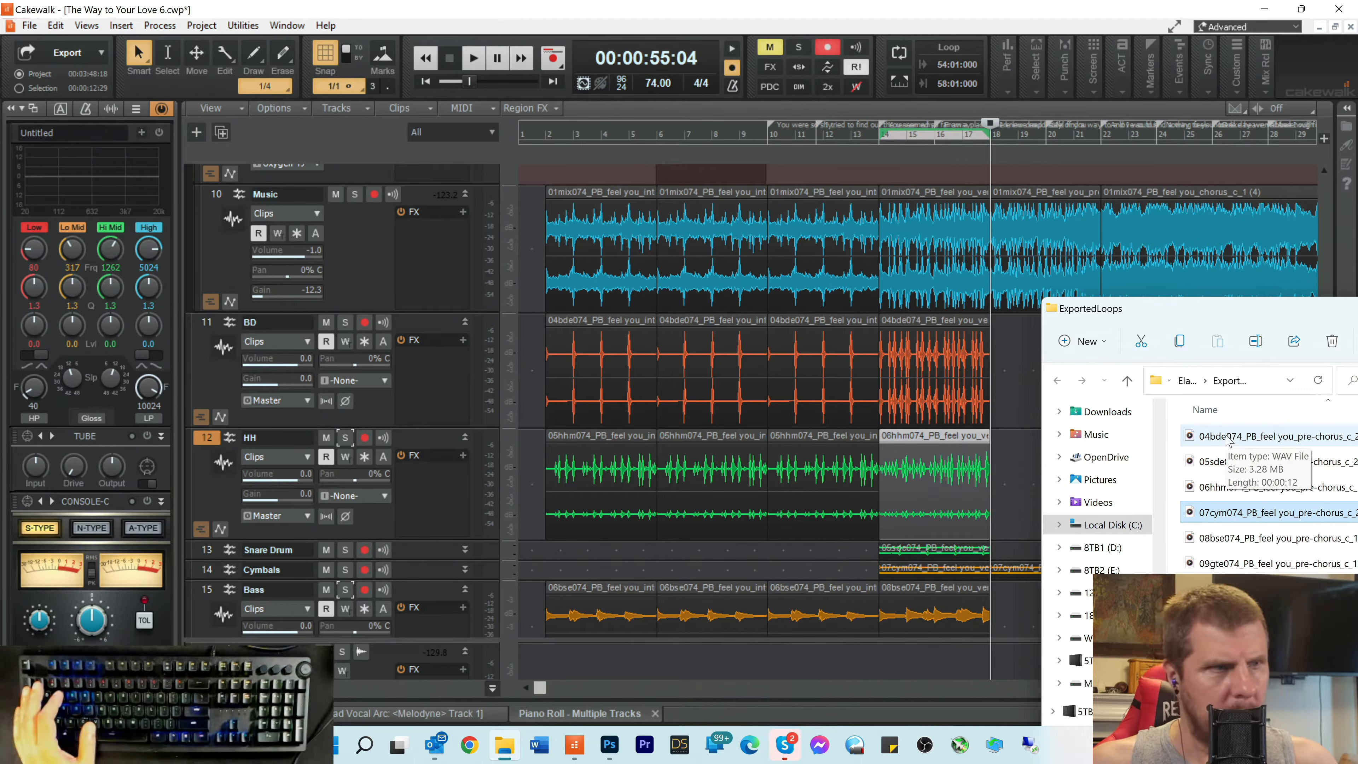
# Step: Place the pre-chorus loops 04bde074, 05sde074 and 06hhm074 on the BD, Snare Drum and HH tracks at measure 18
pyautogui.moveTo(1226, 440)
pyautogui.mouseDown()
pyautogui.moveTo(1034, 385)
pyautogui.moveTo(993, 389)
pyautogui.moveTo(1018, 395)
pyautogui.mouseUp()
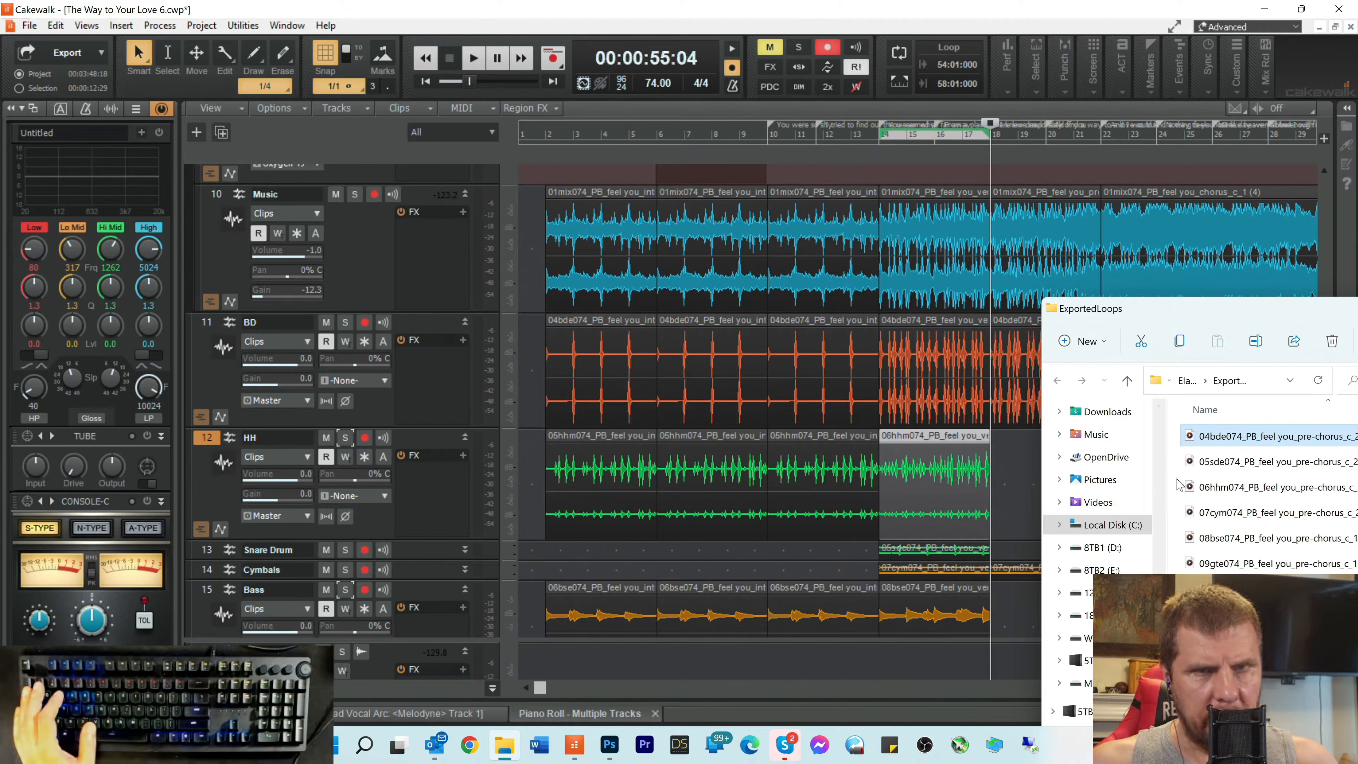
pyautogui.moveTo(1227, 471)
pyautogui.mouseDown()
pyautogui.moveTo(1080, 436)
pyautogui.moveTo(1009, 495)
pyautogui.mouseUp()
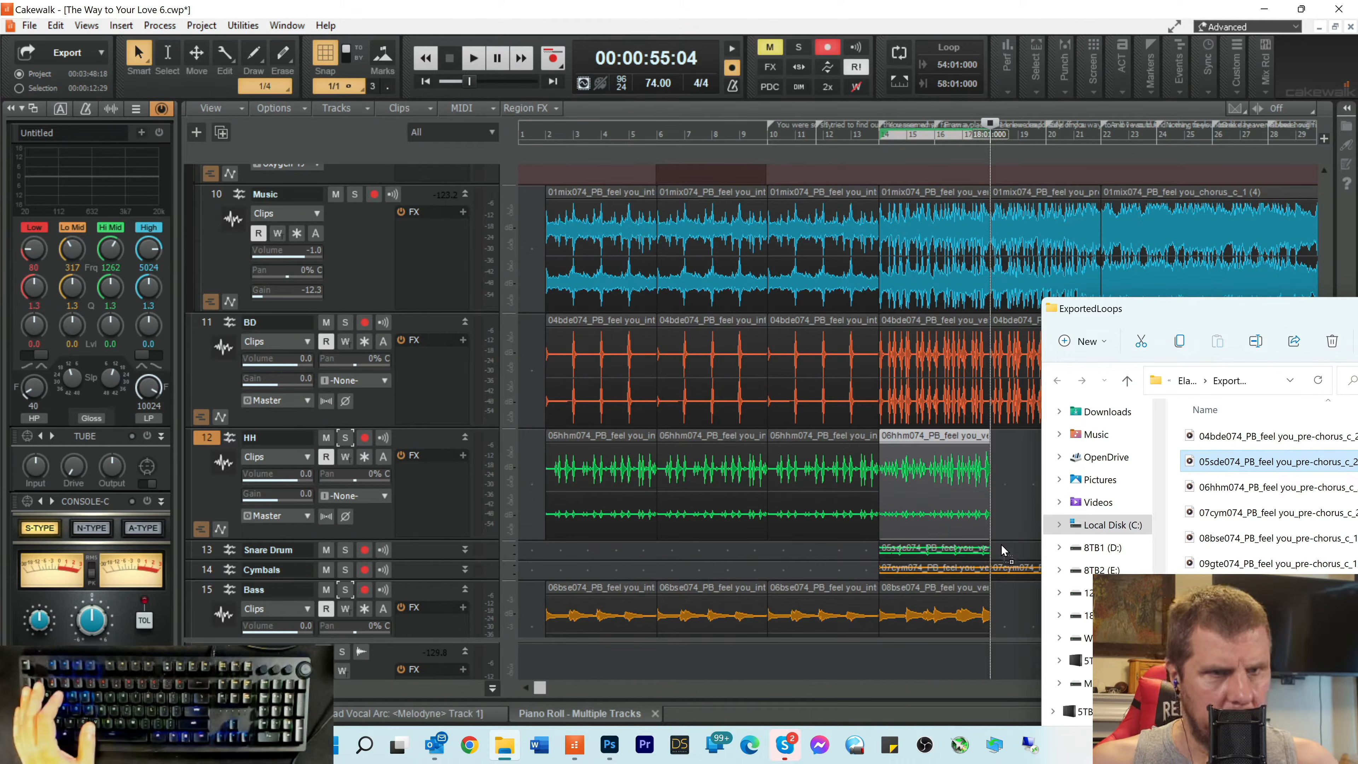
pyautogui.moveTo(994, 551); pyautogui.dragTo(994, 550)
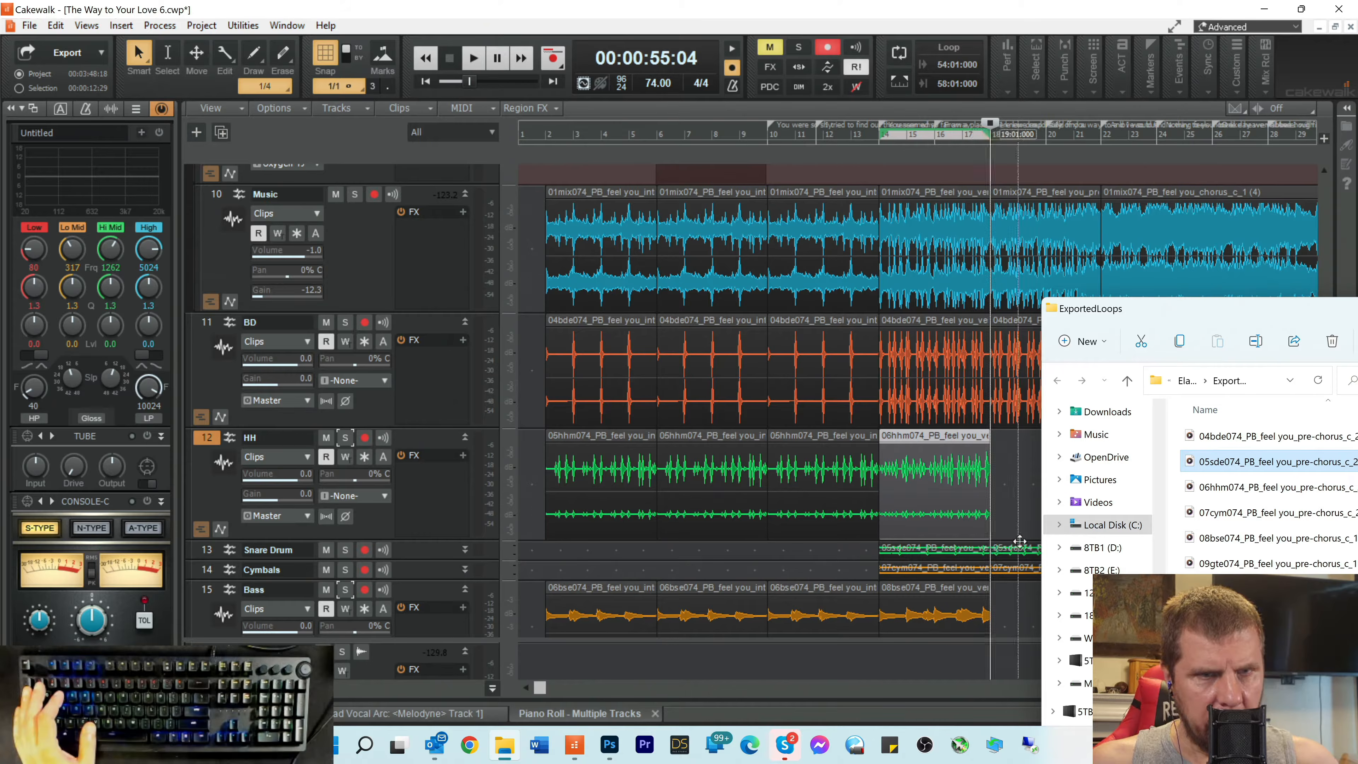
pyautogui.moveTo(1227, 497); pyautogui.dragTo(1001, 484)
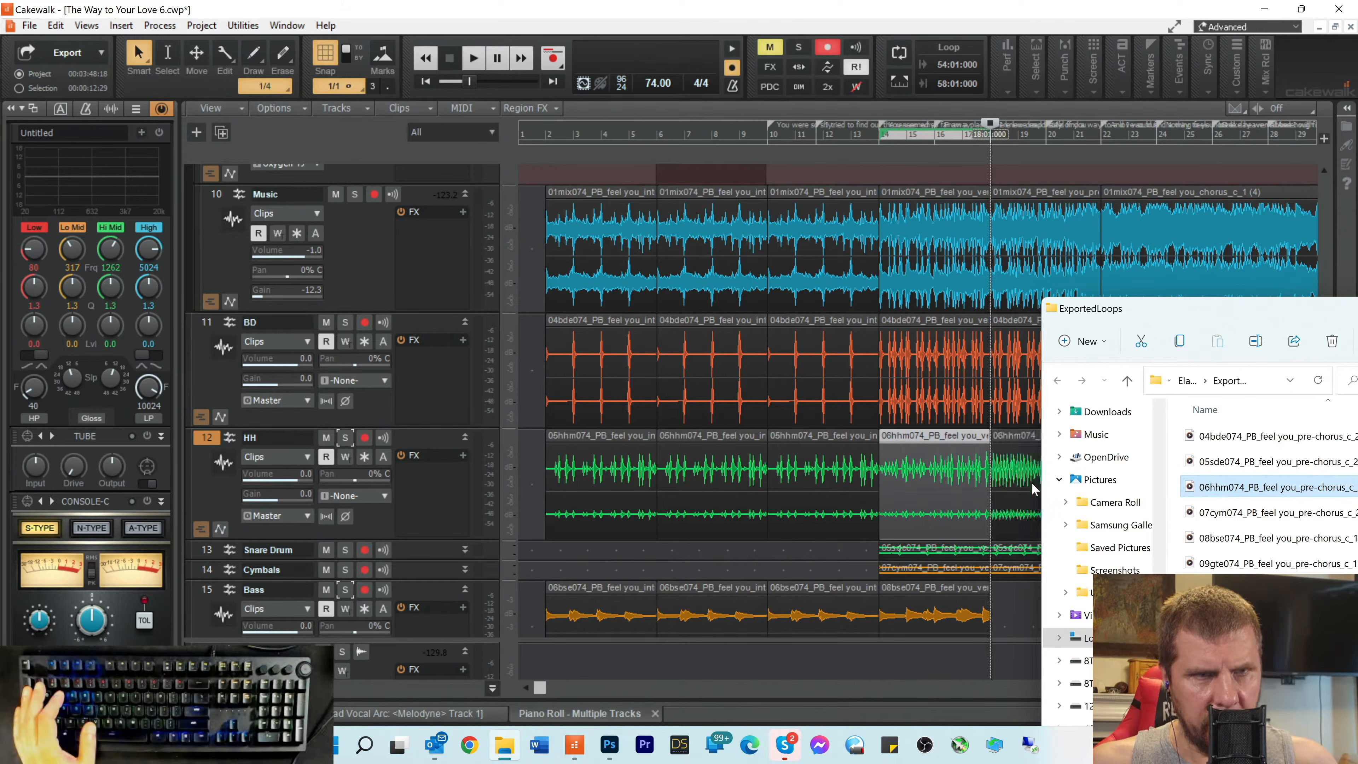
# Step: Audition the new hi-hat clip from measure 18 with the HH track soloed, and unsolo it again
pyautogui.click(344, 440)
pyautogui.click(345, 440)
pyautogui.press('space')
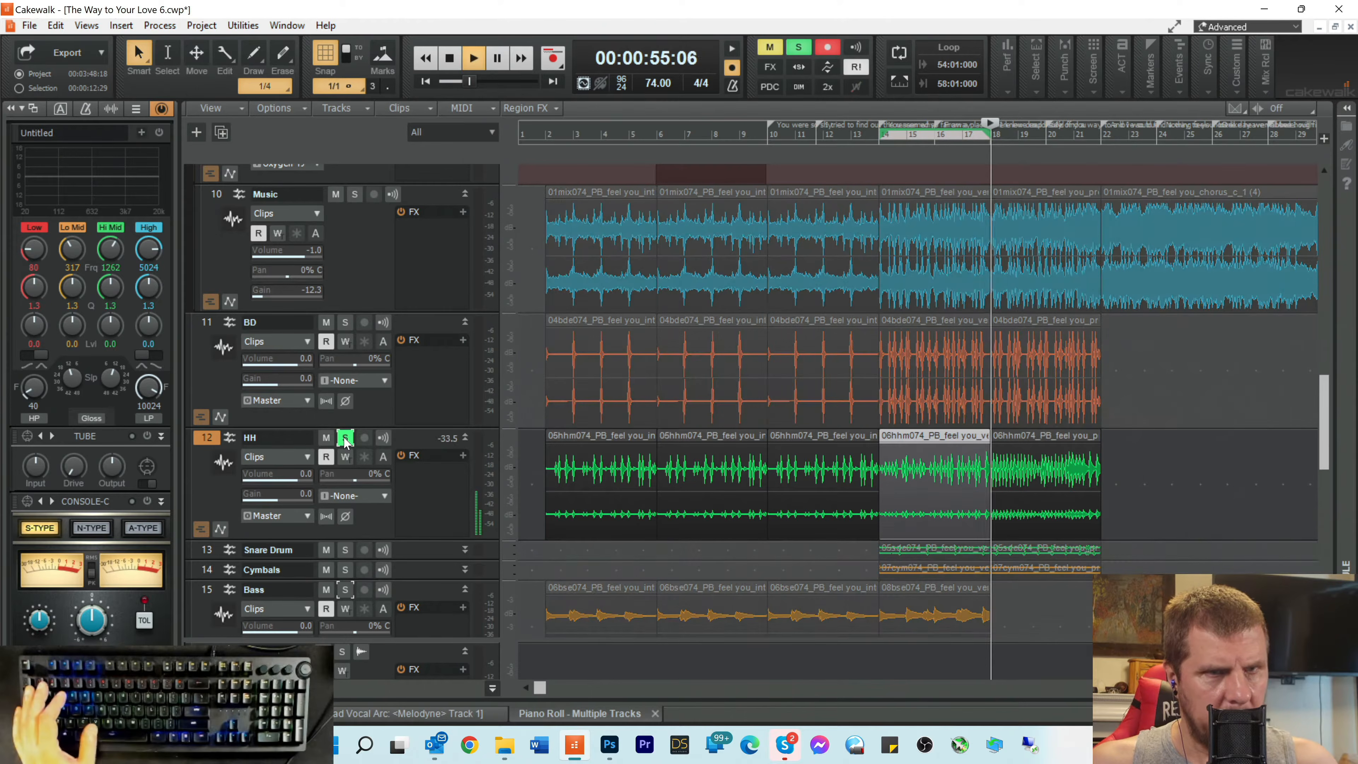
pyautogui.press('space')
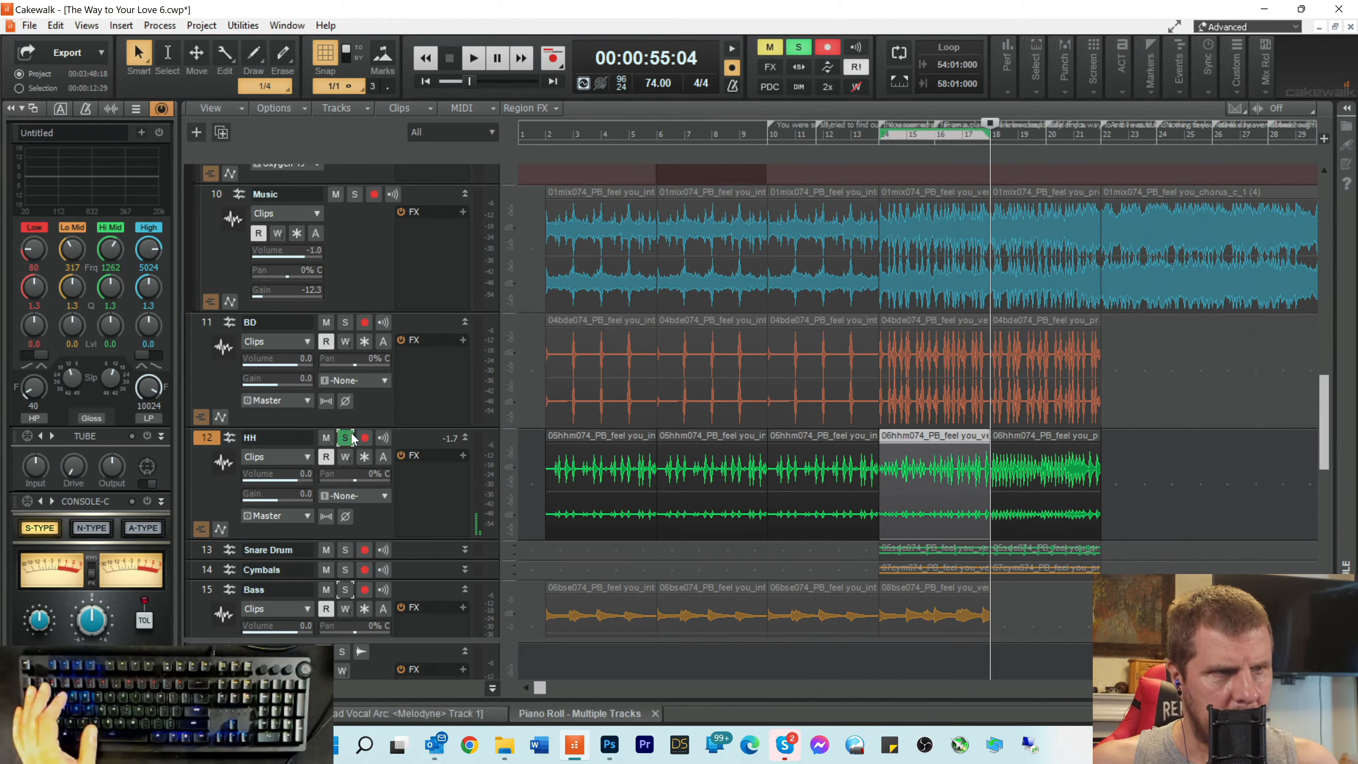
pyautogui.click(350, 436)
# Step: Solo the BD track and play its new clip briefly from measure 18
pyautogui.click(344, 321)
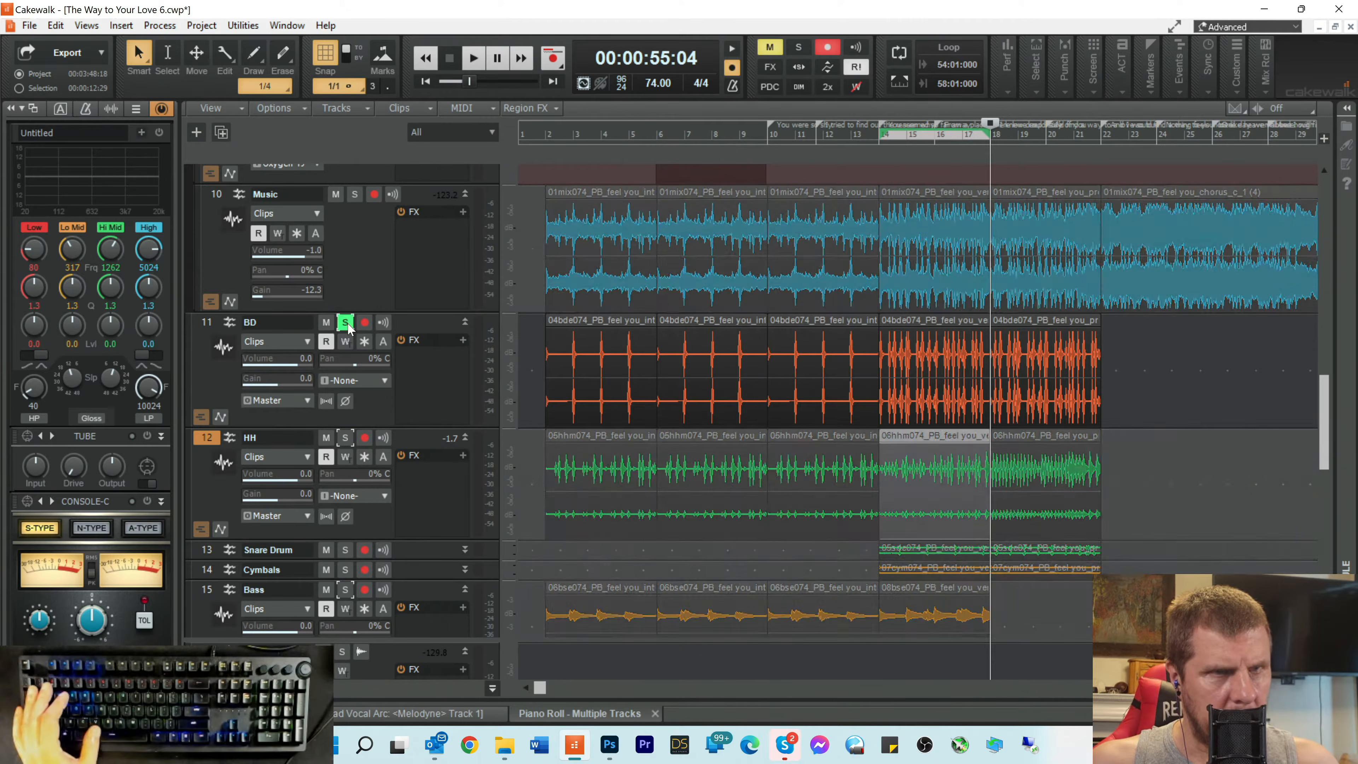
pyautogui.press('space')
pyautogui.press('space')
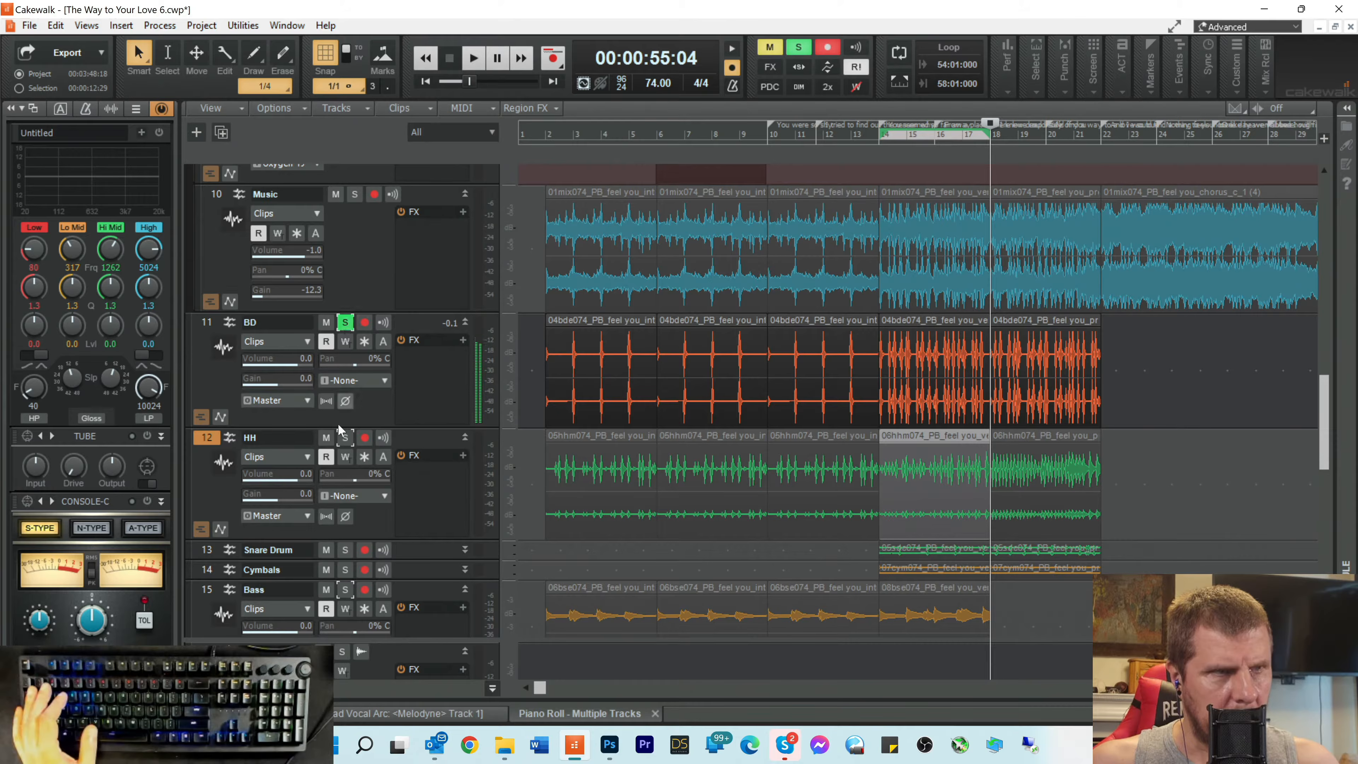
# Step: Audition the new Snare Drum clip from measure 18, both together with the BD track and soloed on its own
pyautogui.click(345, 550)
pyautogui.press('space')
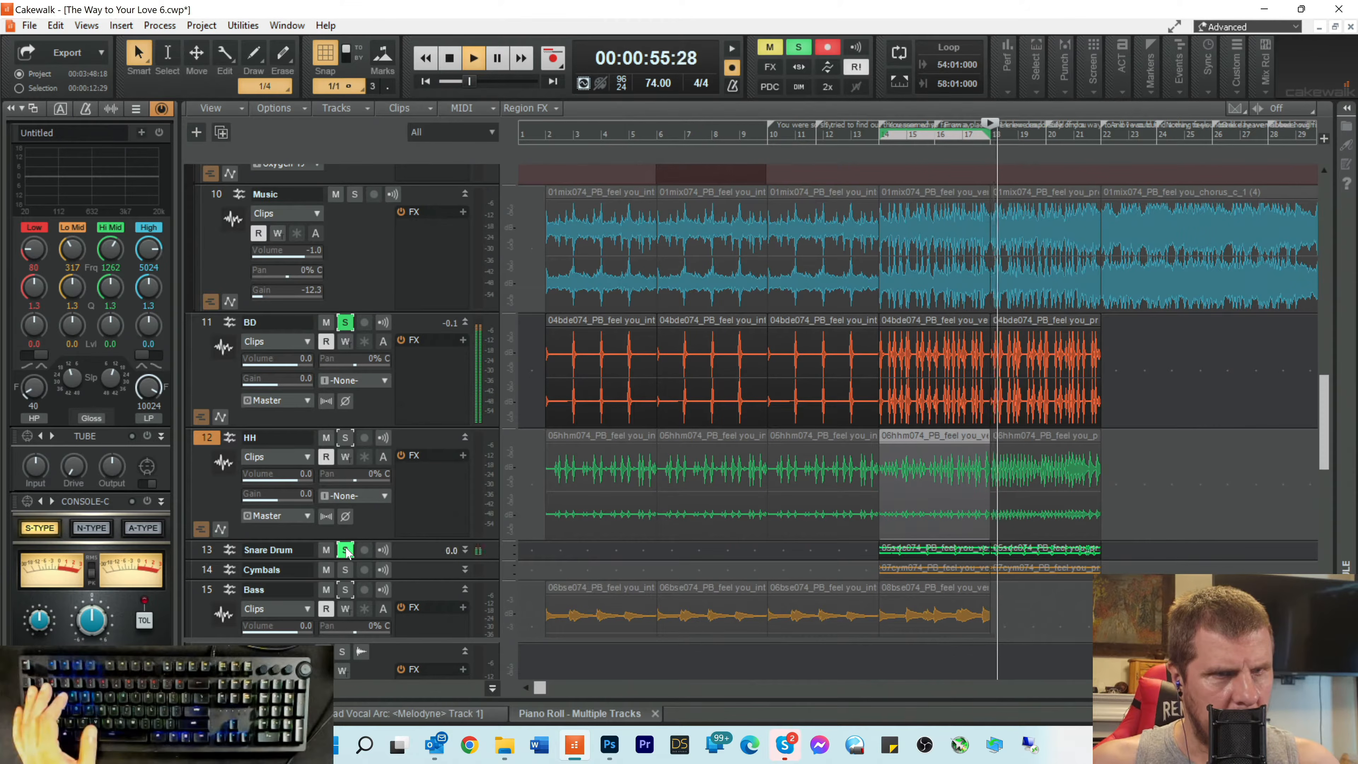
pyautogui.press('space')
pyautogui.press('space')
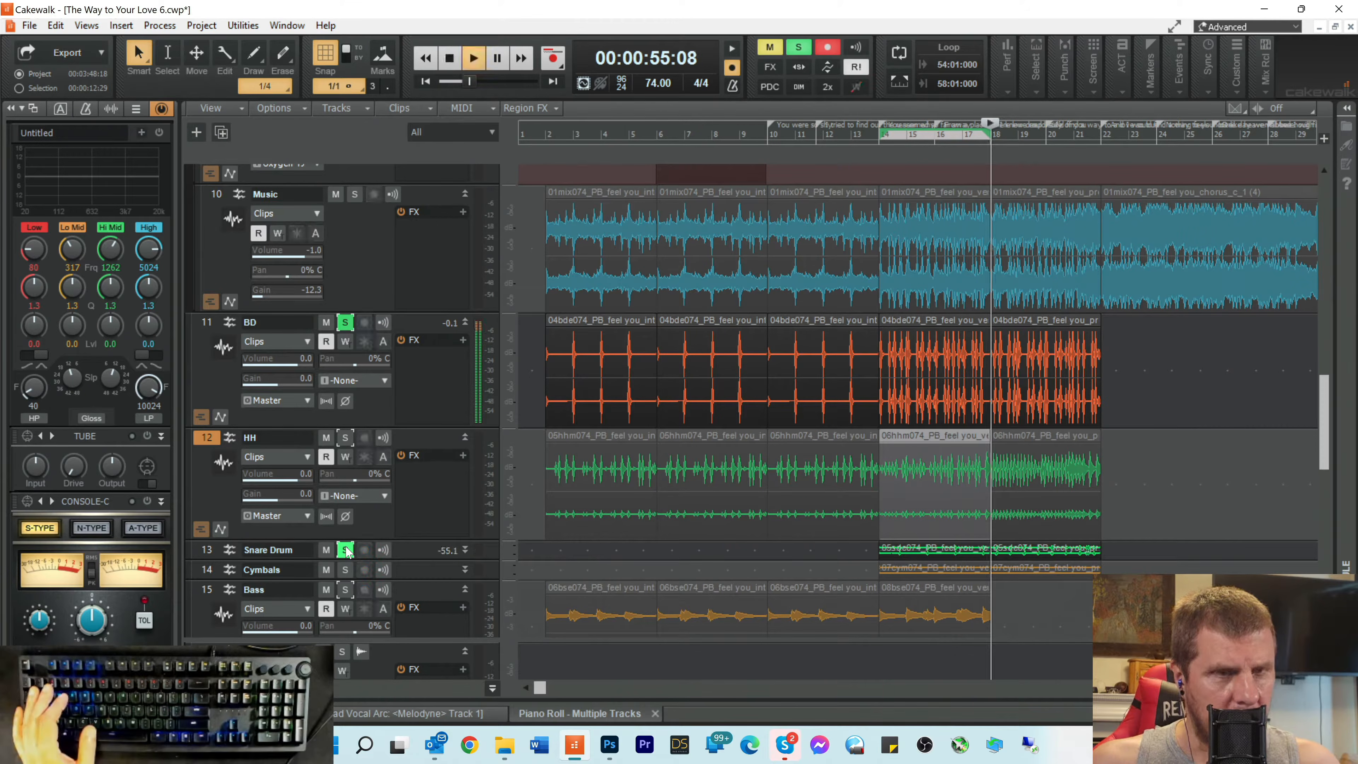
pyautogui.press('space')
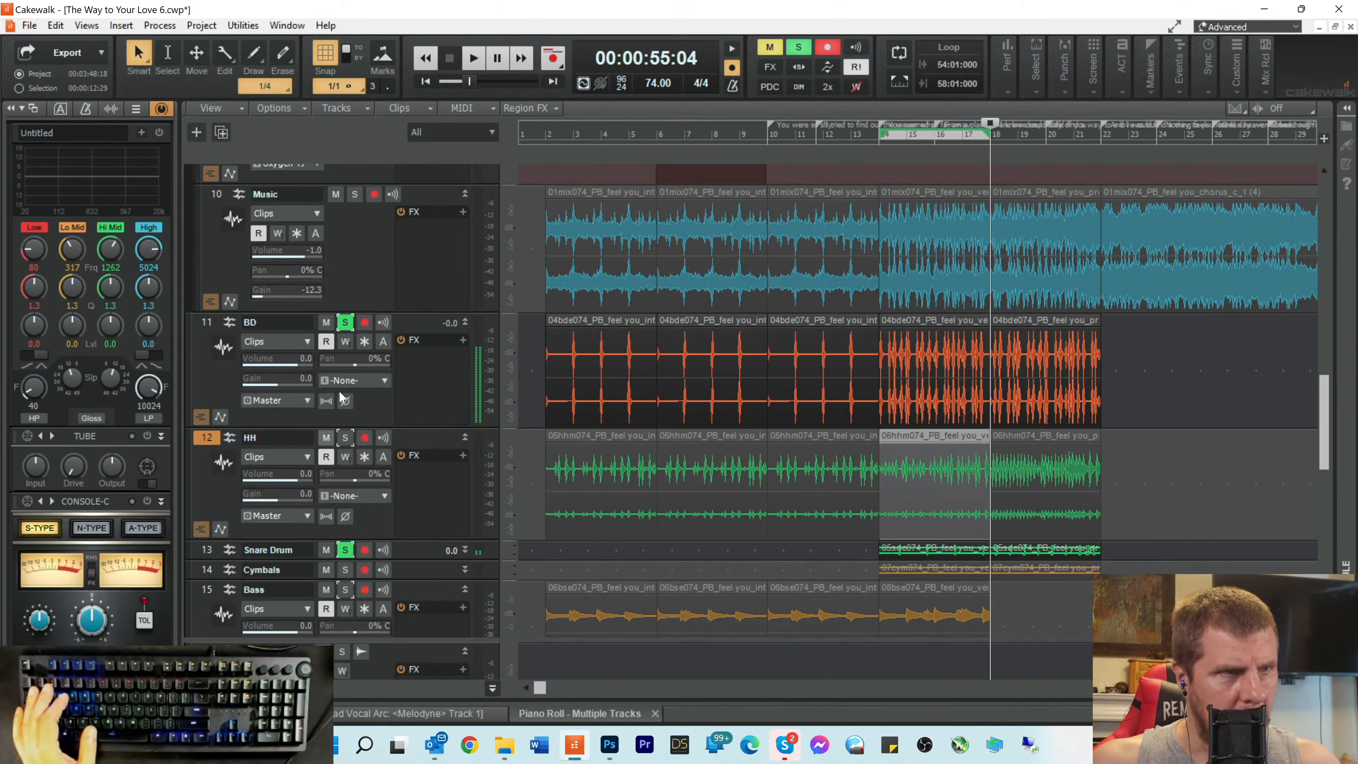
pyautogui.click(344, 322)
pyautogui.press('space')
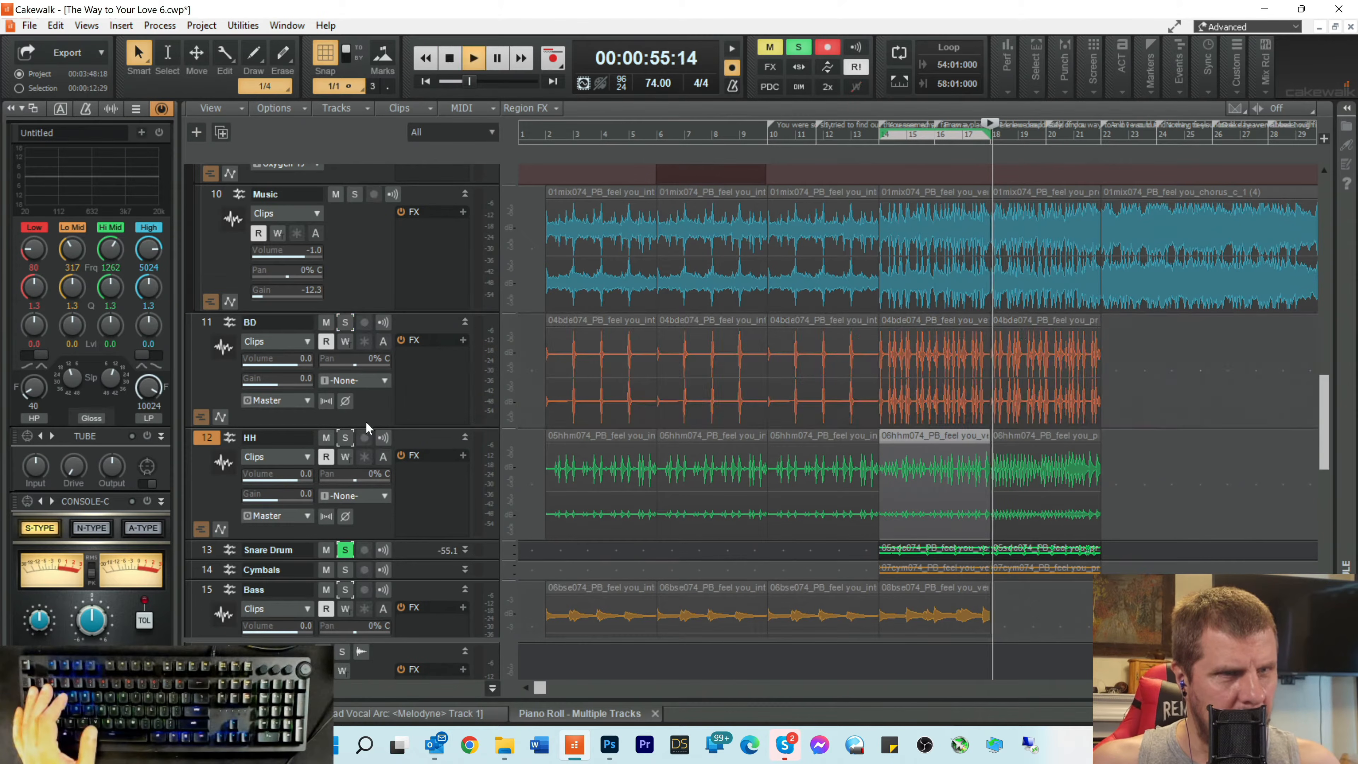
pyautogui.press('space')
# Step: Audition the new cymbal clip with only the Cymbals track soloed, and clear all track solos
pyautogui.scroll(-2, 355, 496)
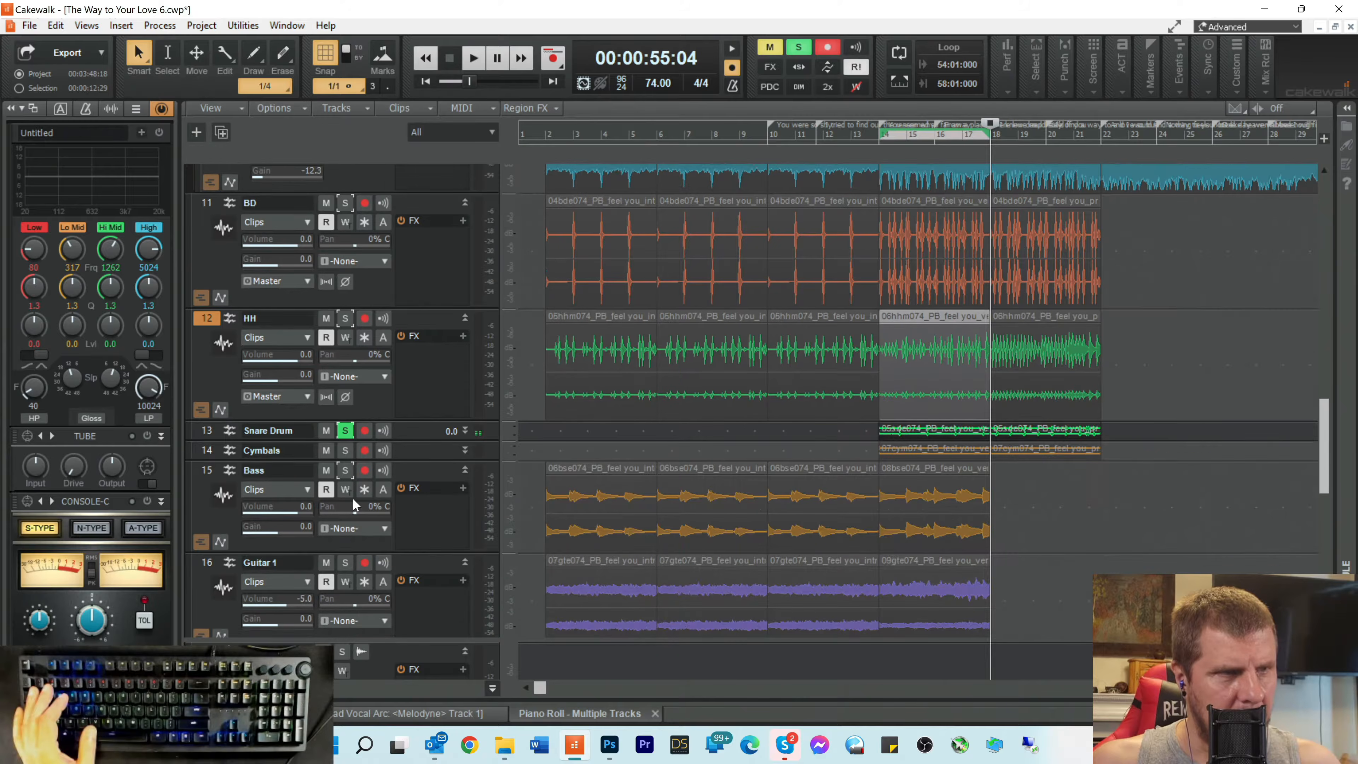
pyautogui.click(345, 455)
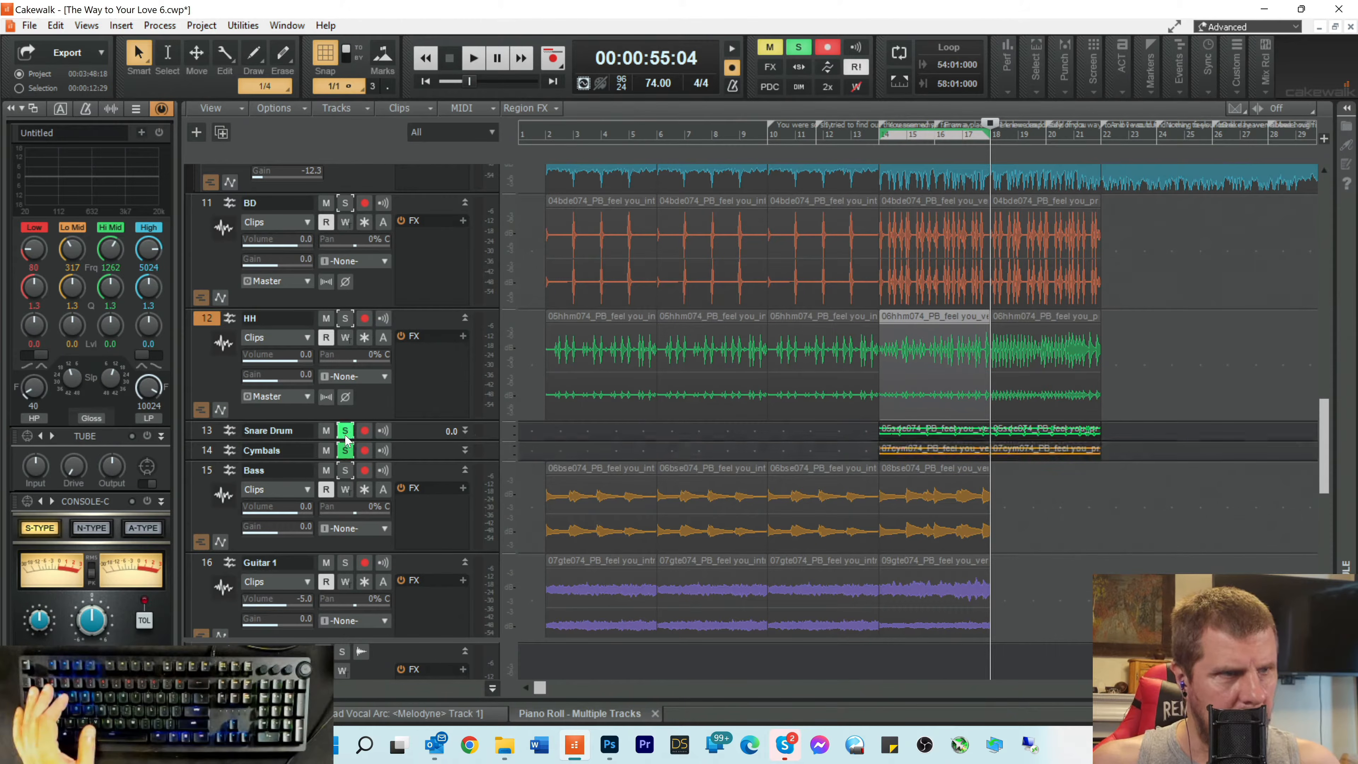
pyautogui.click(345, 431)
pyautogui.press('space')
pyautogui.press('space')
pyautogui.click(346, 450)
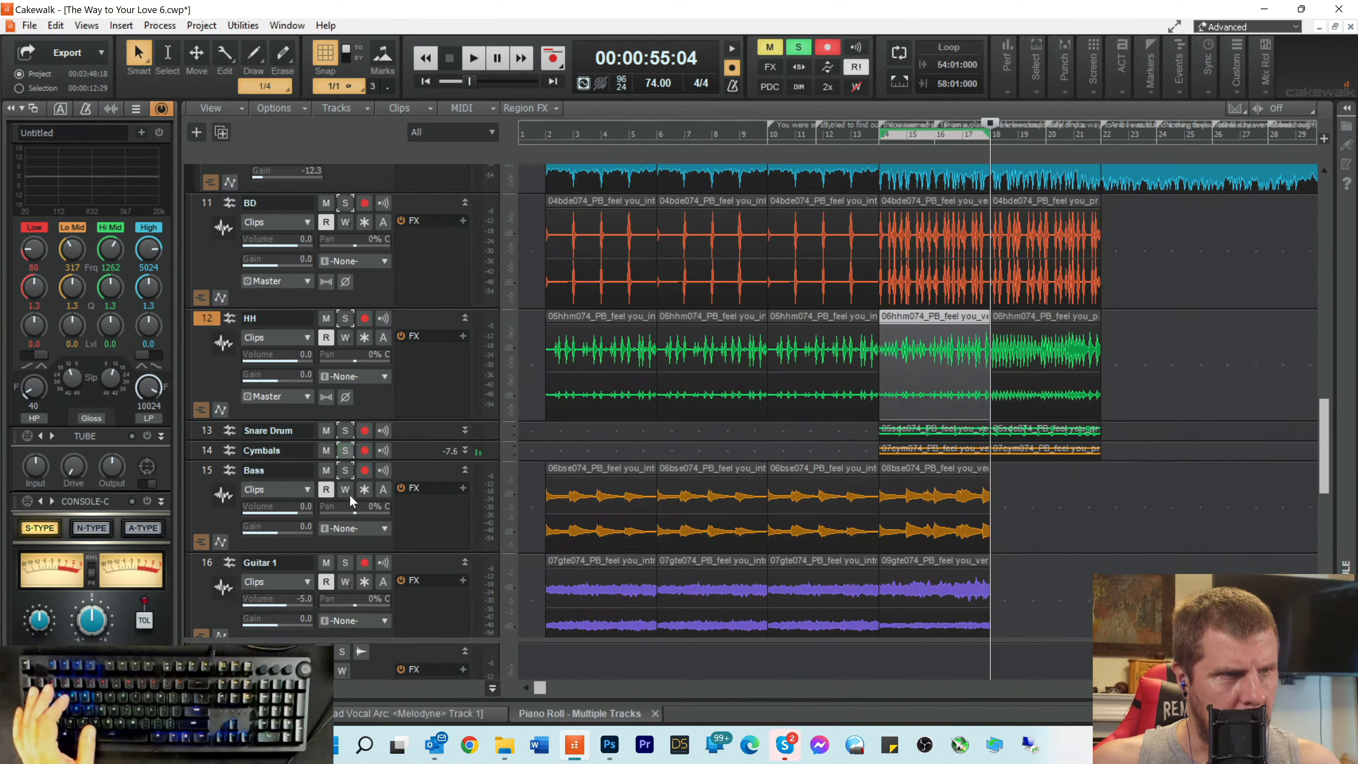
# Step: Place the exported 08bse074 pre-chorus loop from the ExportedLoops folder on the Bass track at measure 18
pyautogui.scroll(-1, 955, 521)
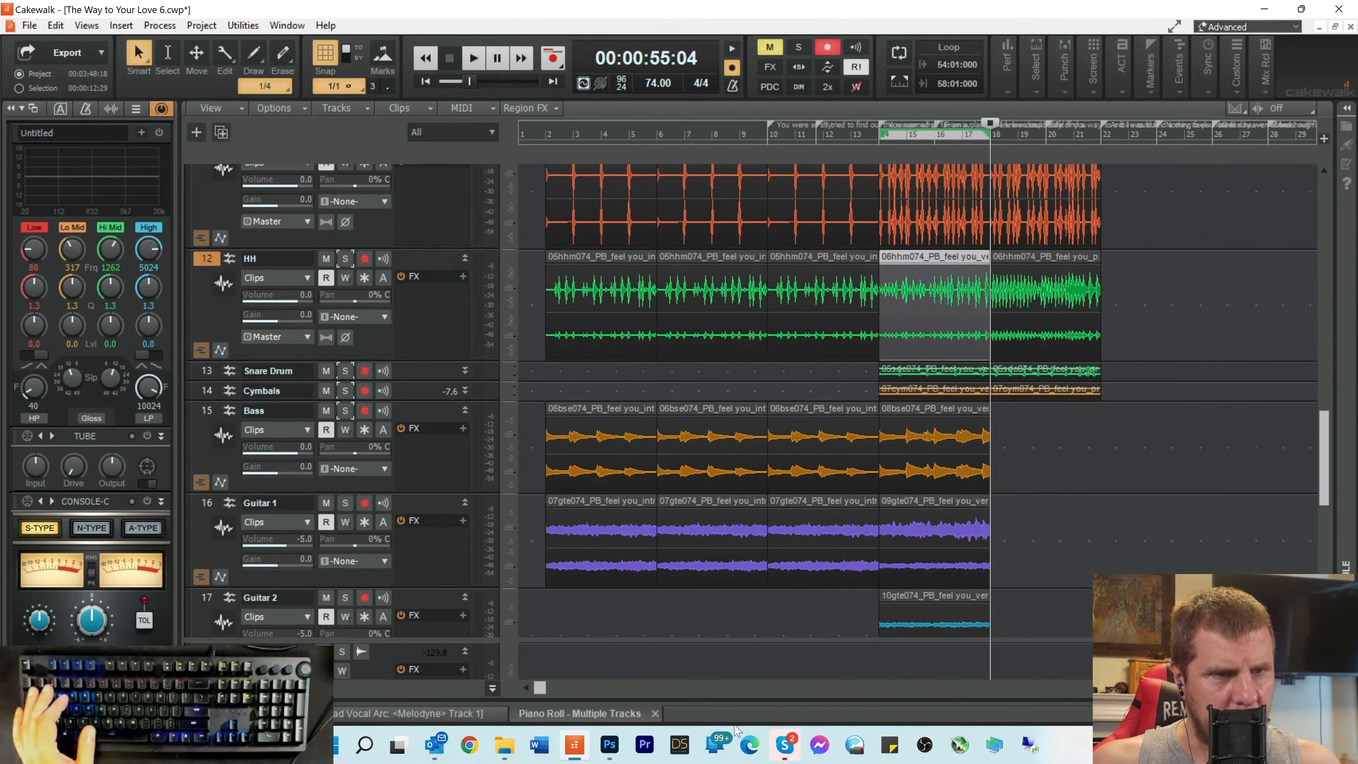
pyautogui.click(504, 744)
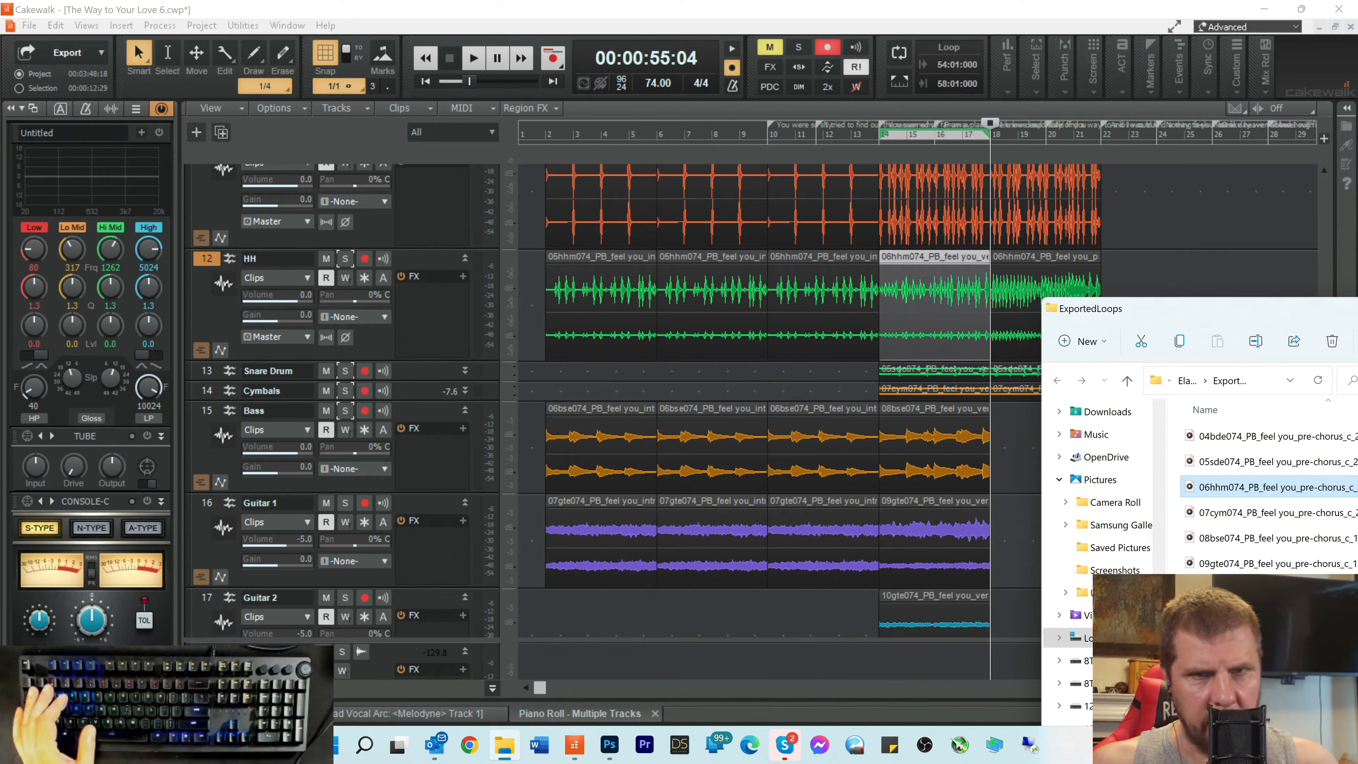
pyautogui.click(1211, 541)
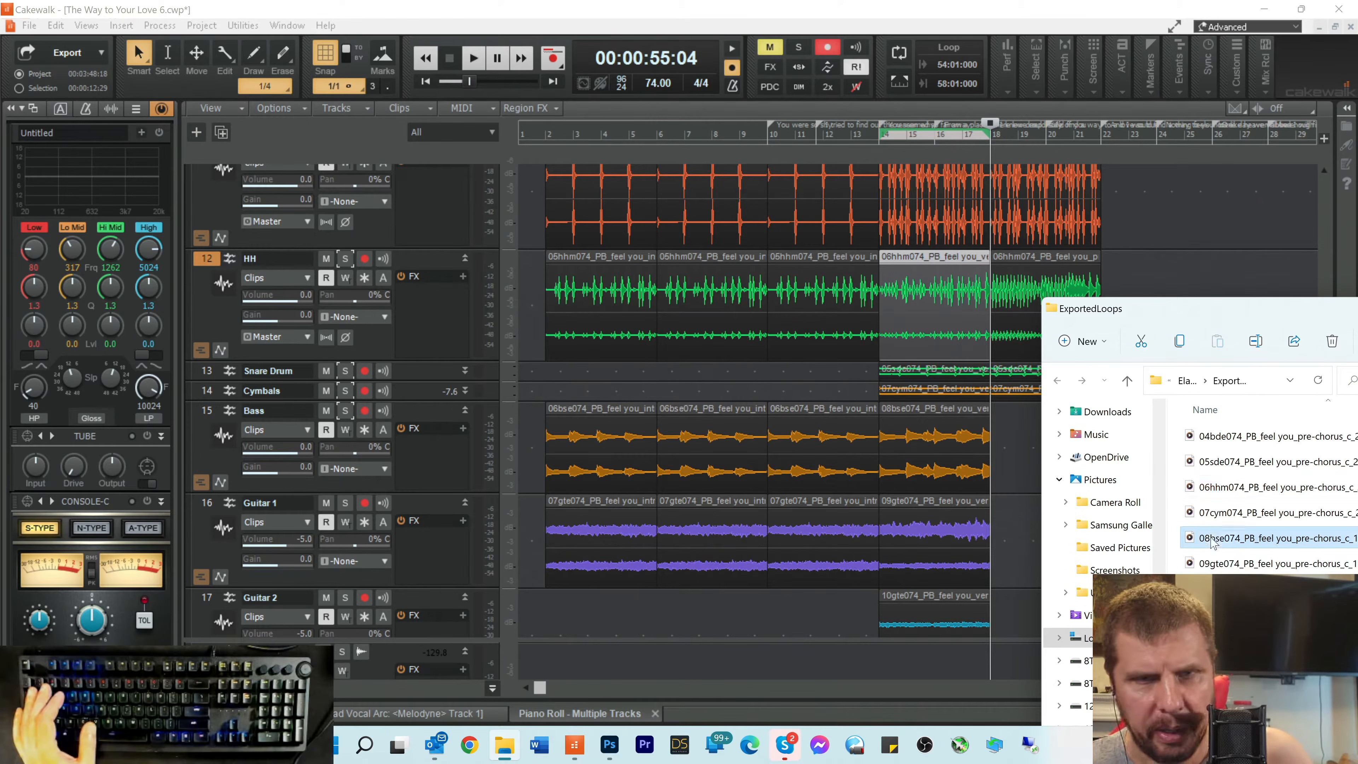
pyautogui.moveTo(1202, 541); pyautogui.dragTo(1025, 480)
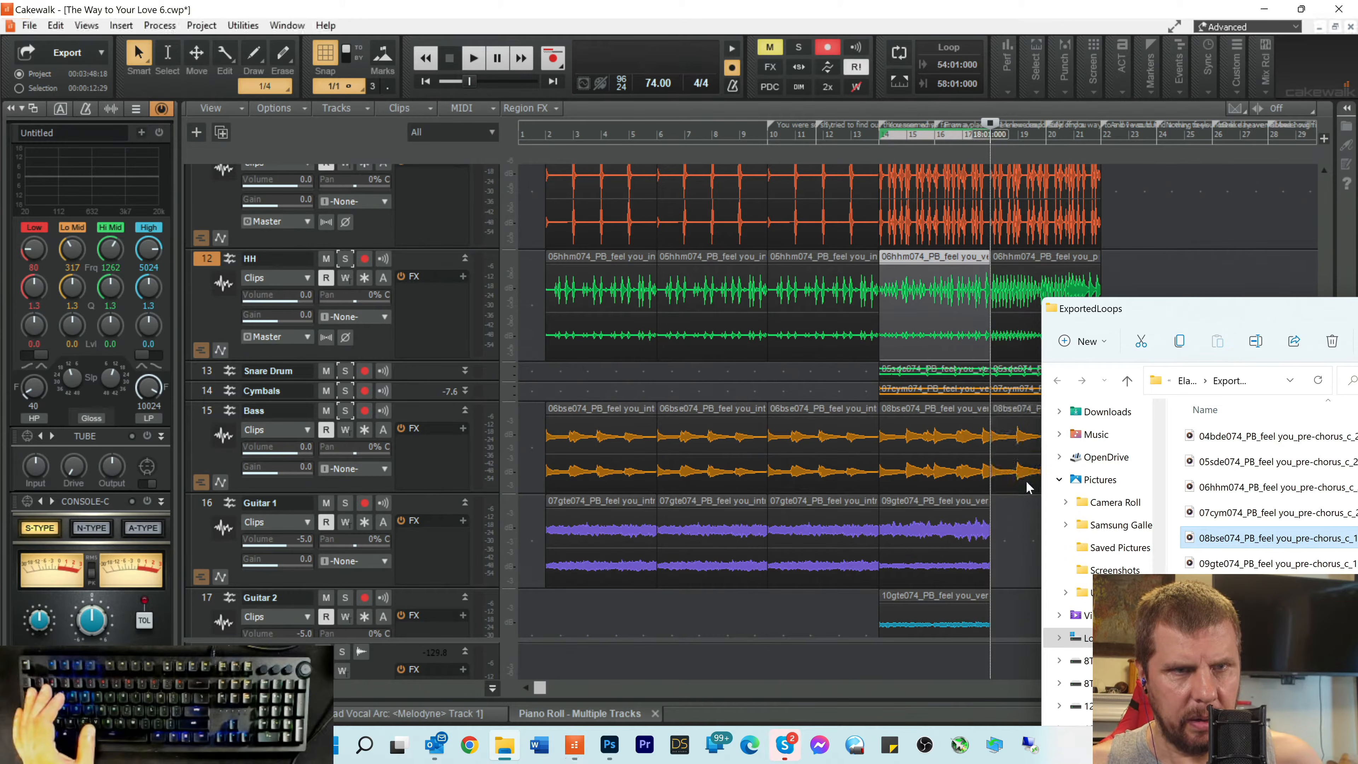
# Step: Solo the Bass track and play its new clip briefly from measure 18
pyautogui.click(344, 412)
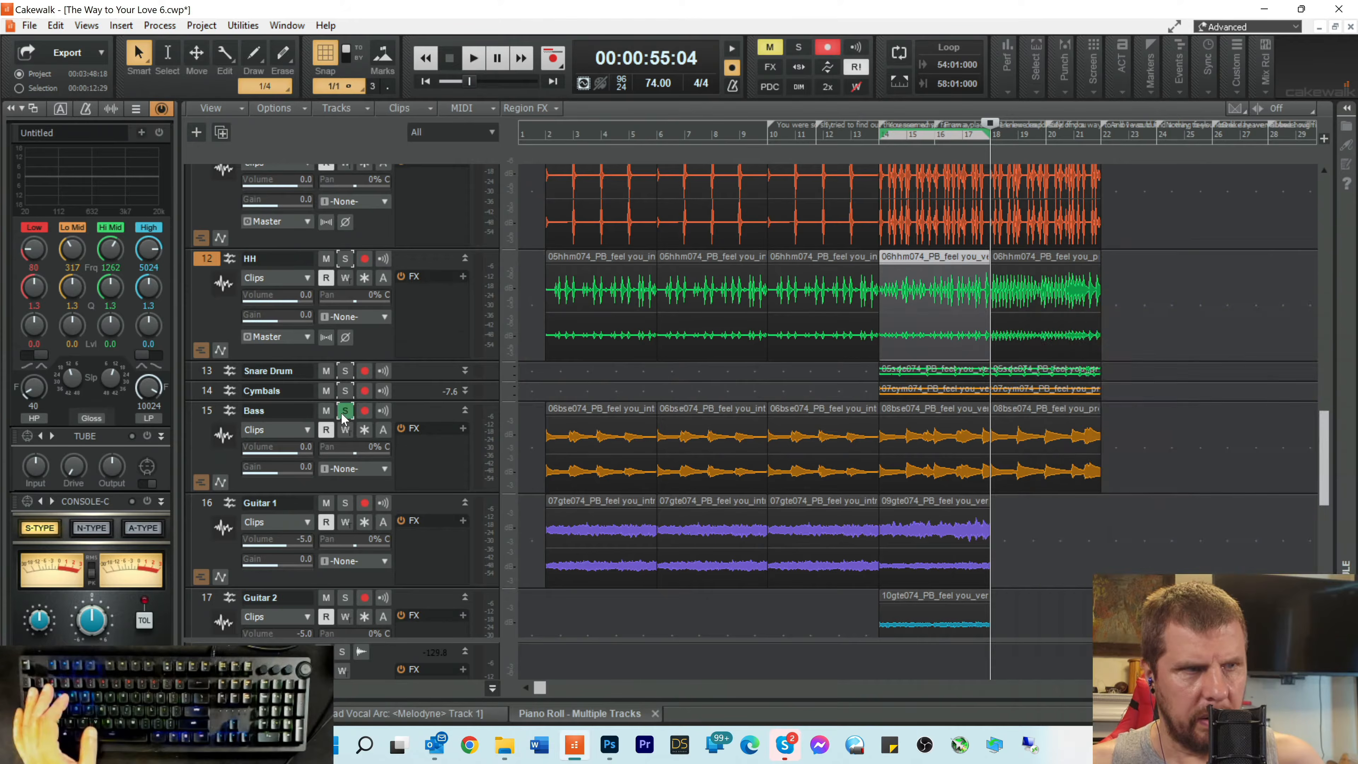
pyautogui.click(344, 412)
pyautogui.press('space')
pyautogui.press('space')
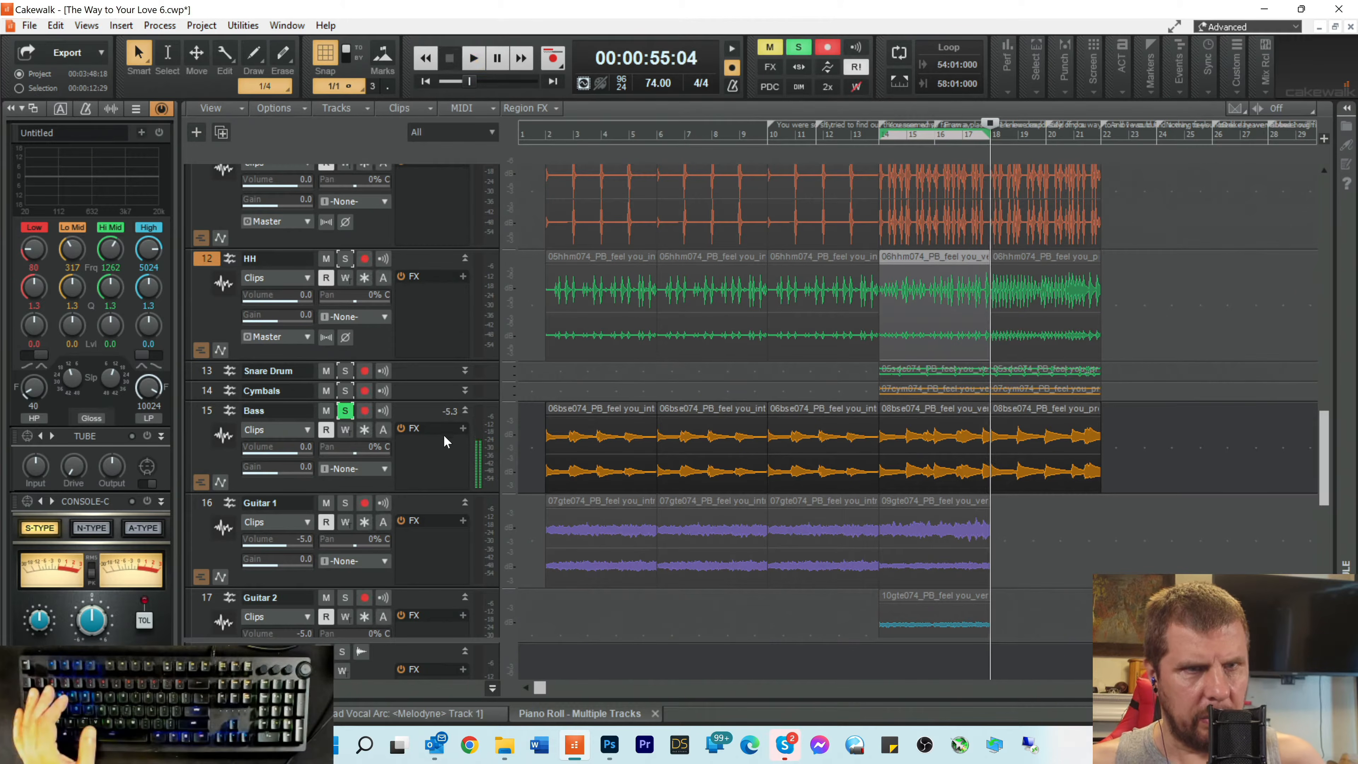
# Step: Rename track 18, below Guitar 2, as Guitar 3
pyautogui.scroll(-3, 1016, 504)
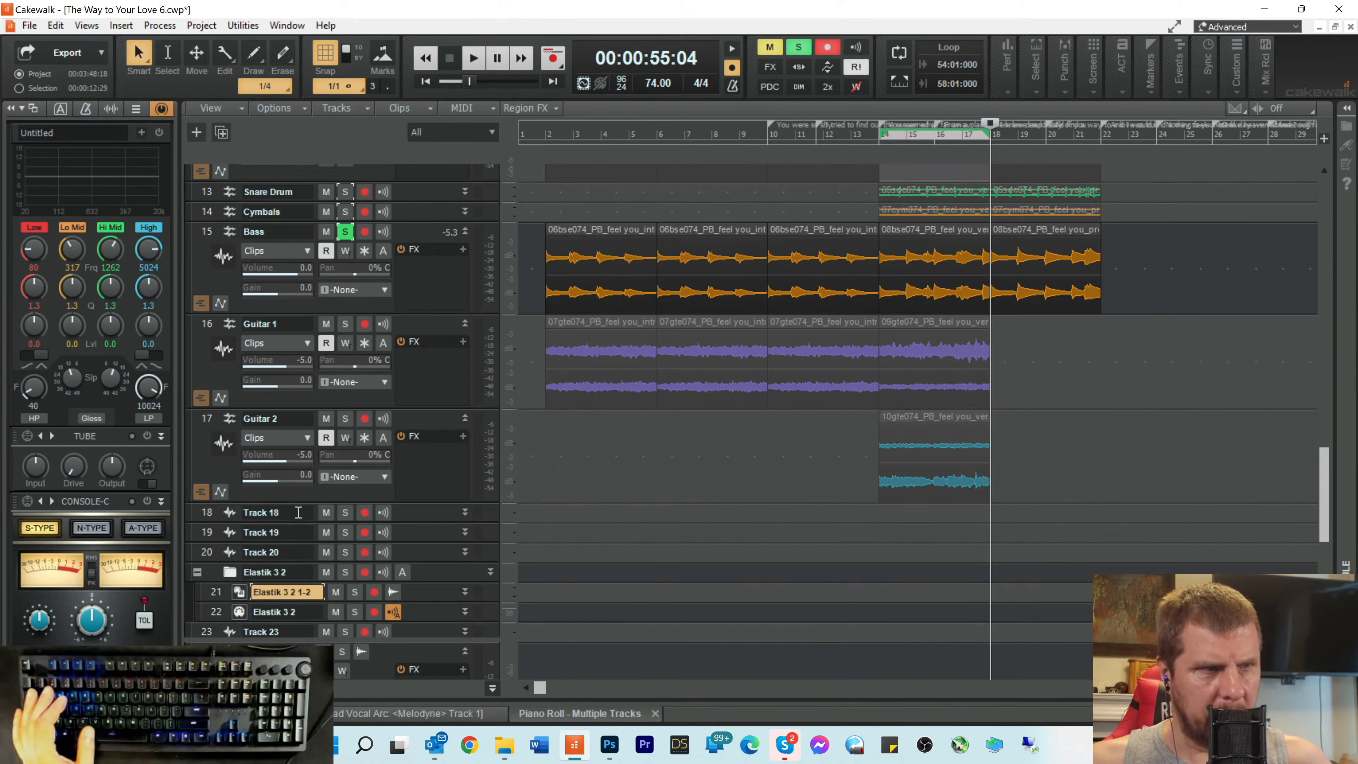
pyautogui.doubleClick(292, 513)
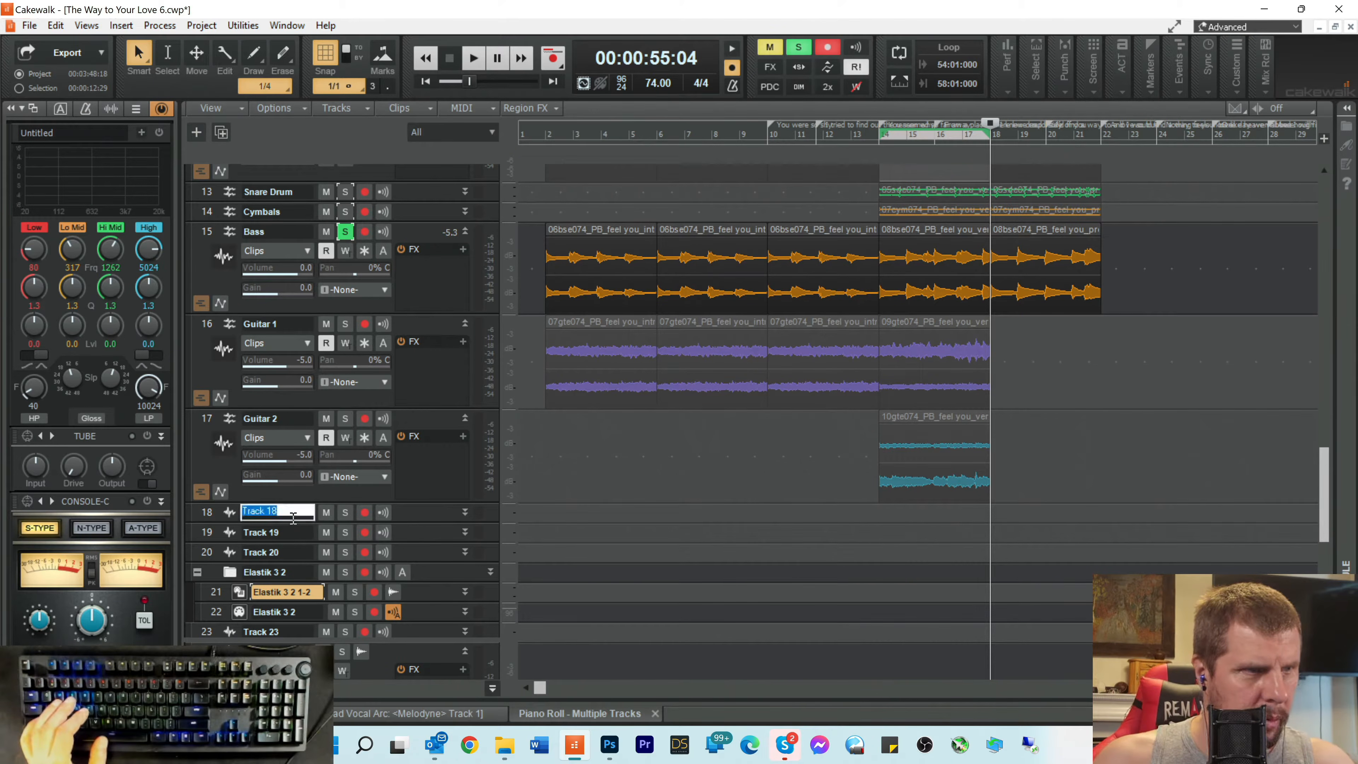
pyautogui.write('Gtr')
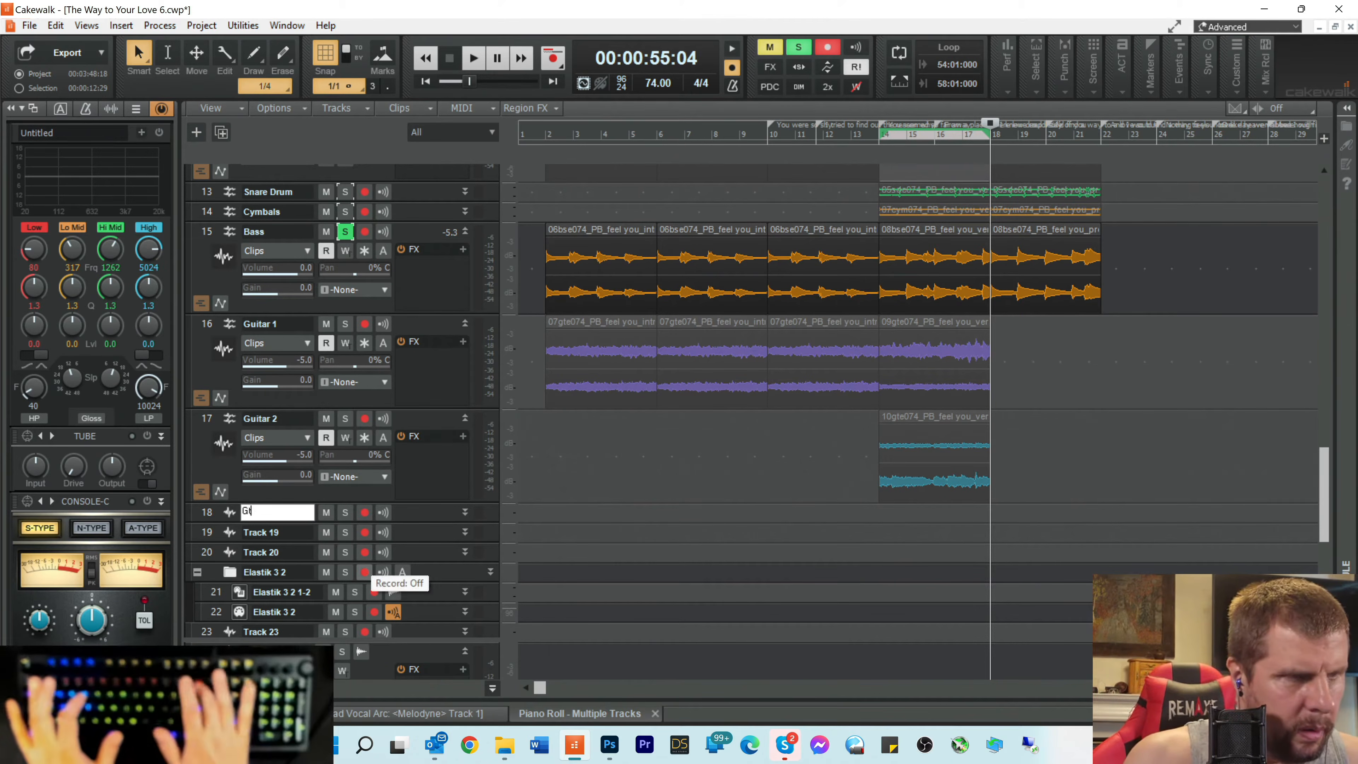
pyautogui.press('BackSpace')
pyautogui.press('BackSpace')
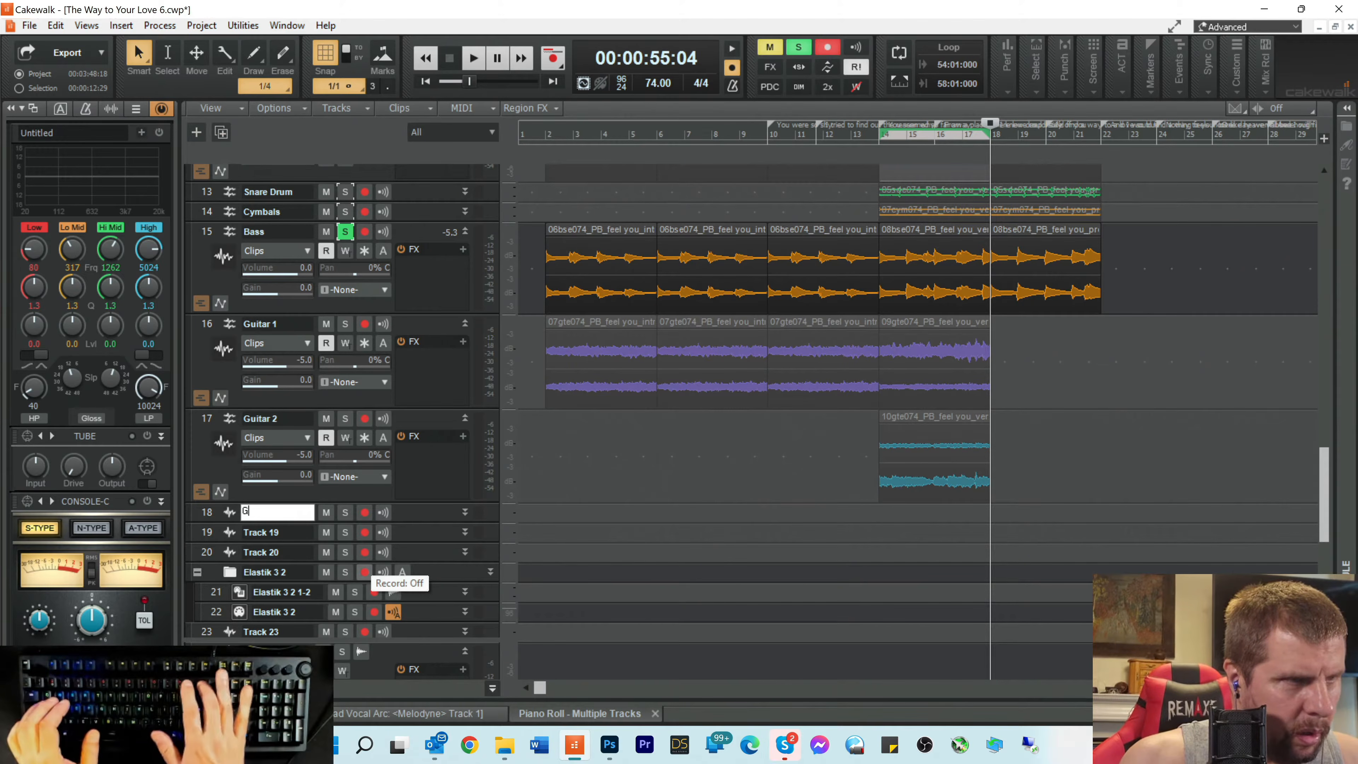
pyautogui.write('uitar 3')
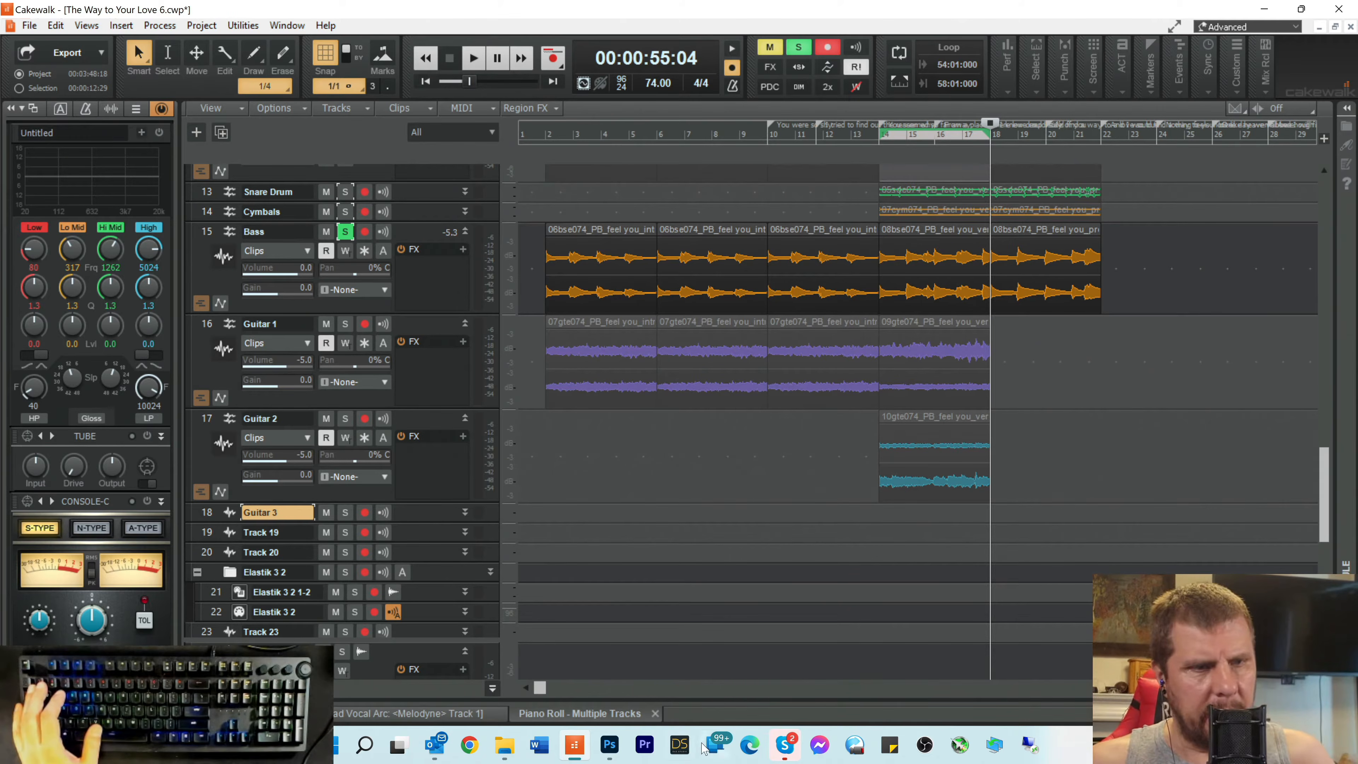
# Step: Place the exported 09gte074 pre-chorus loop from the ExportedLoops folder on the Guitar 1 track at measure 18
pyautogui.click(505, 748)
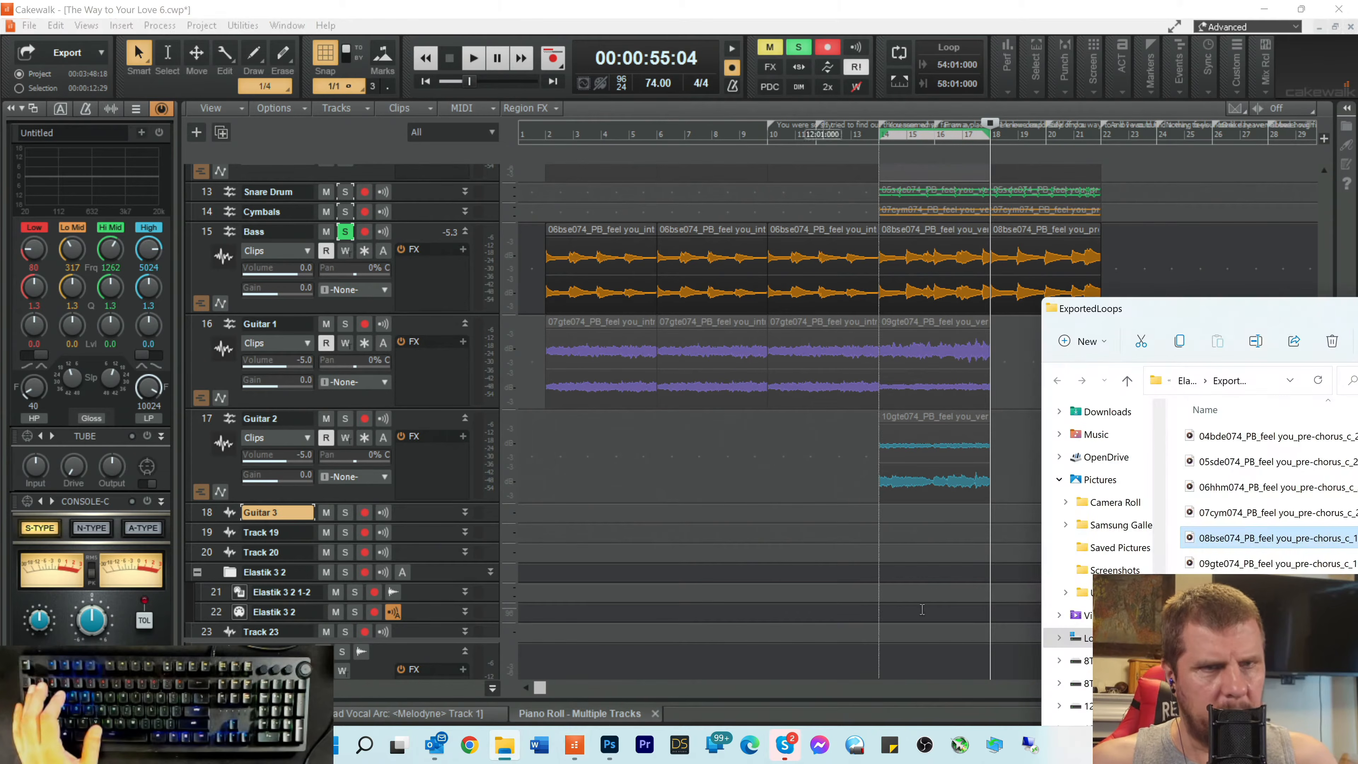
pyautogui.moveTo(1210, 324); pyautogui.dragTo(1263, 300)
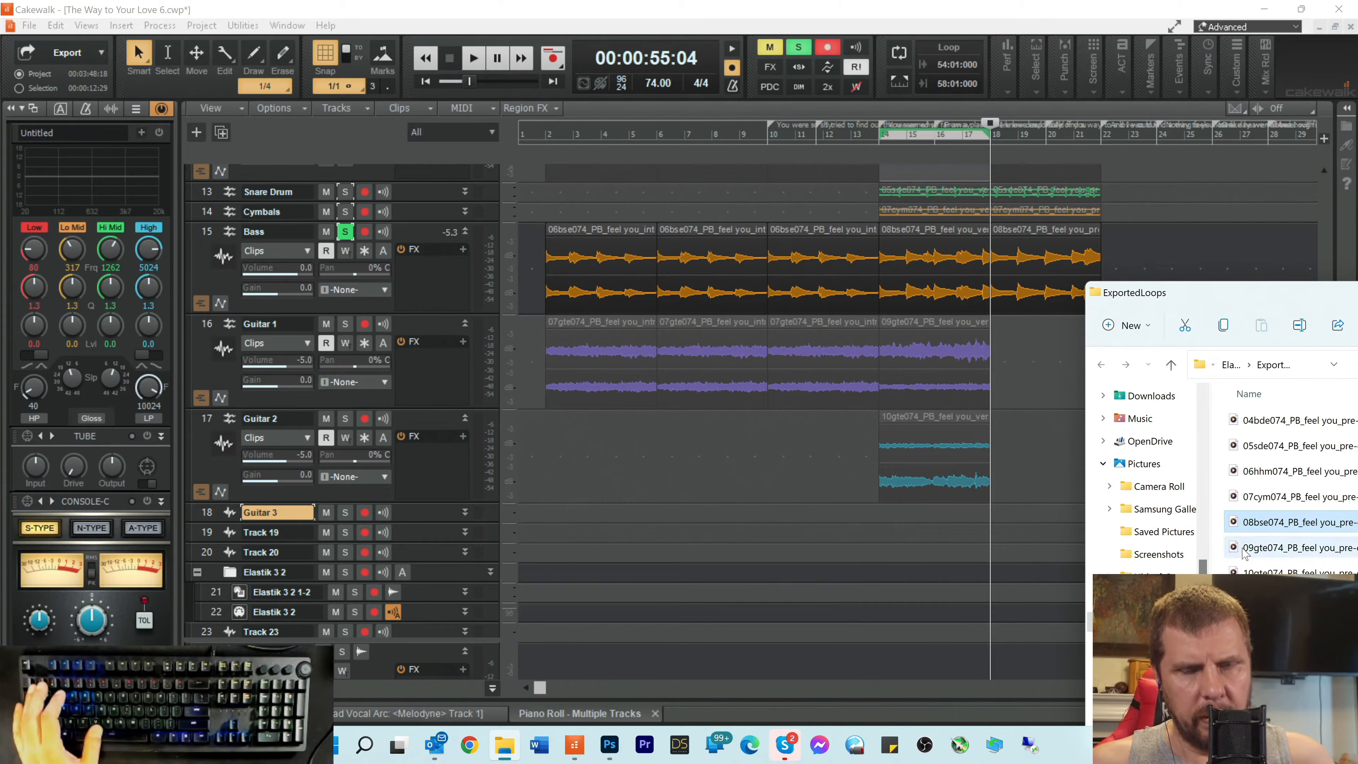
pyautogui.moveTo(1243, 552); pyautogui.dragTo(1016, 405)
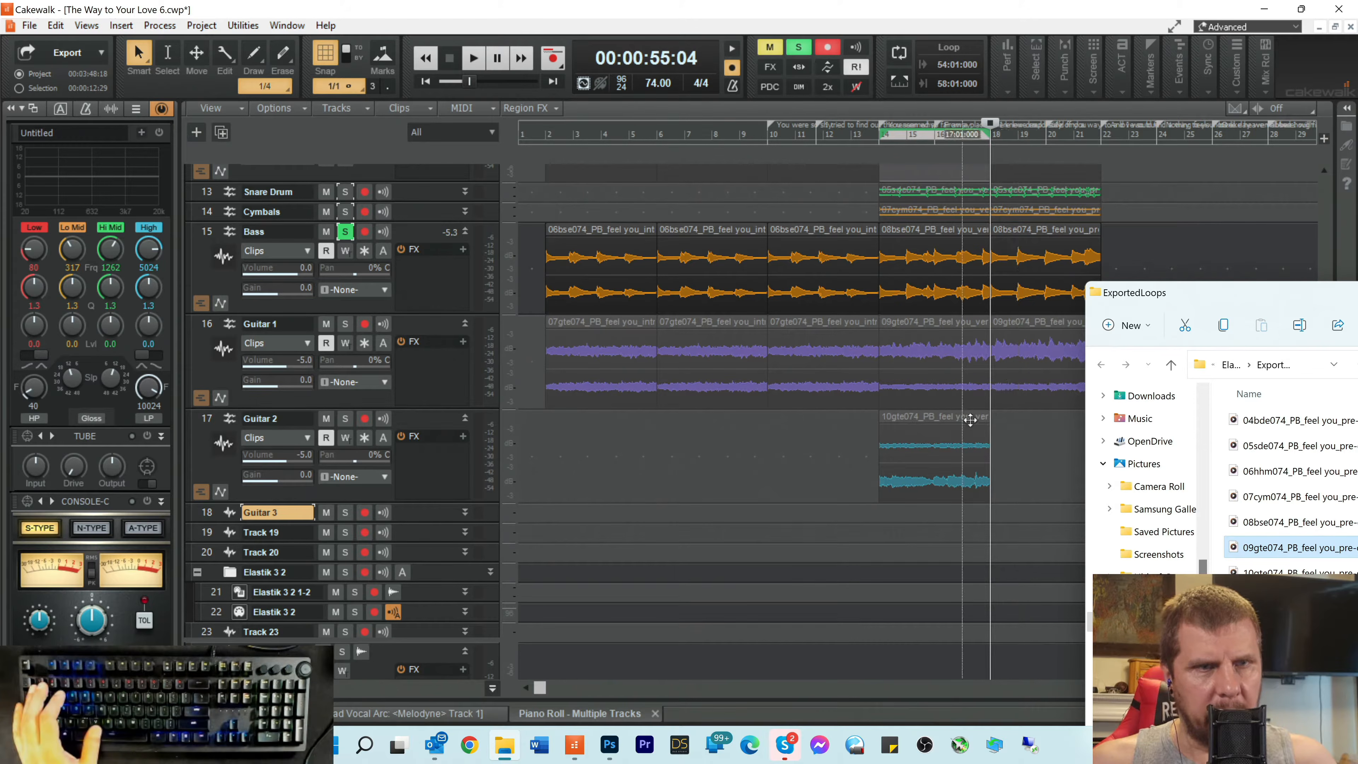
# Step: Solo Guitar 1 along with the Bass and play both new clips from measure 18
pyautogui.click(345, 322)
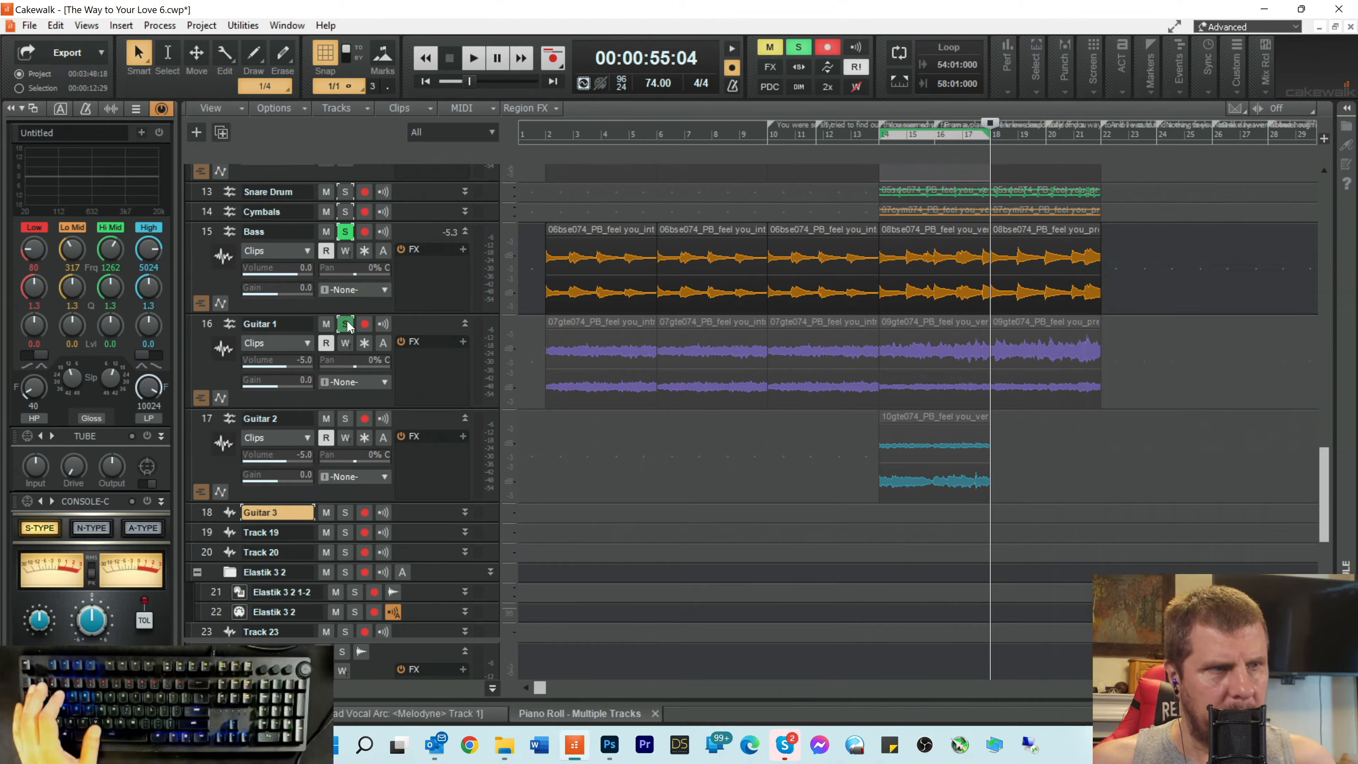
pyautogui.click(347, 320)
pyautogui.press('space')
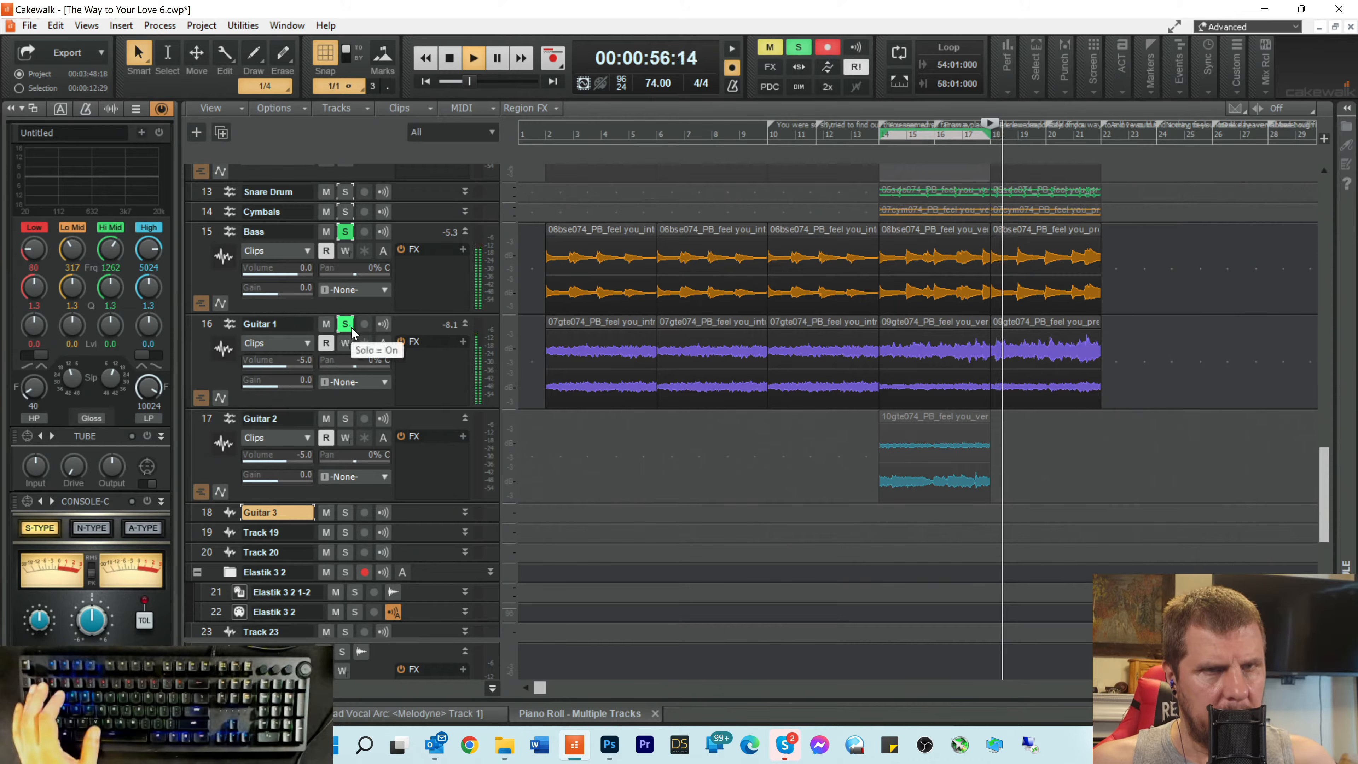
pyautogui.press('space')
# Step: Unsolo the Bass track, play Guitar 1 on its own and set its volume to -8.4
pyautogui.click(344, 235)
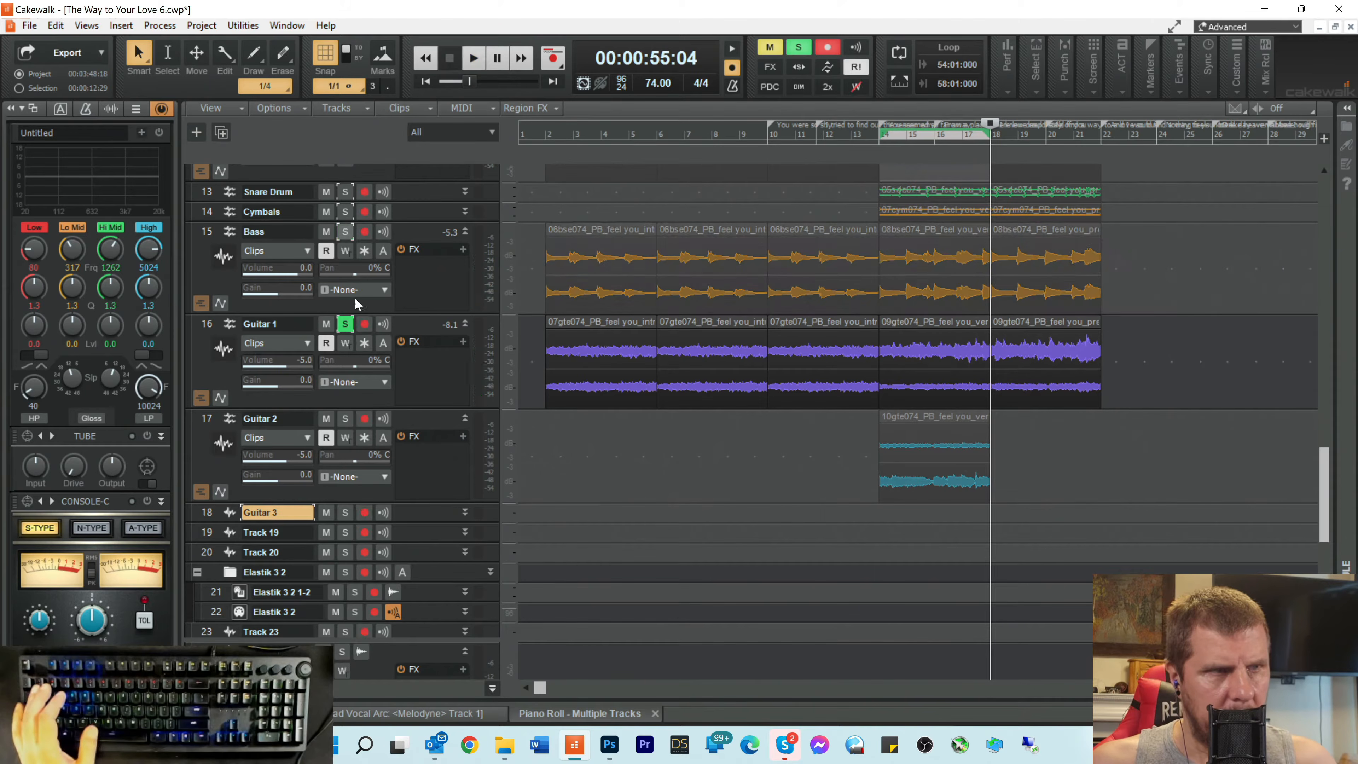
pyautogui.press('space')
pyautogui.moveTo(283, 365); pyautogui.dragTo(275, 364)
pyautogui.press('space')
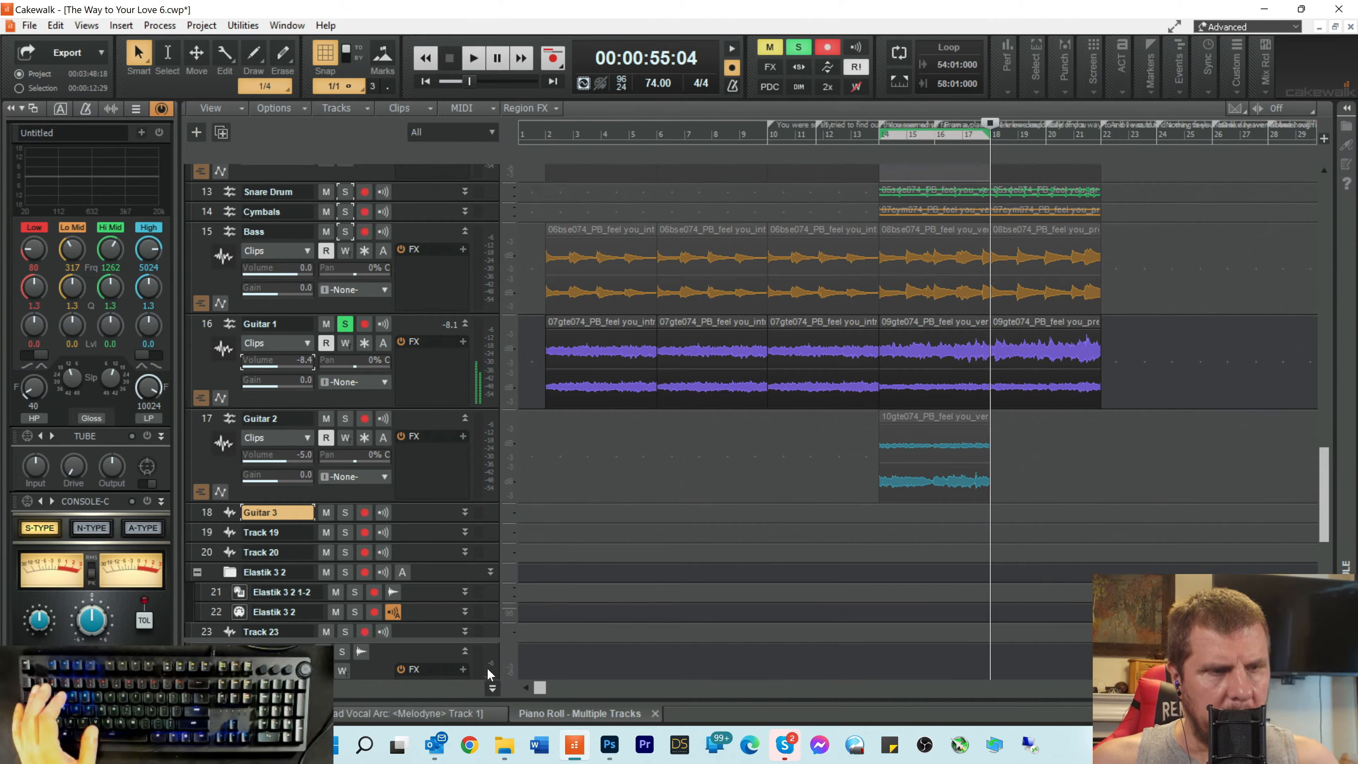
# Step: Place the exported 10gte074 pre-chorus loop on the Guitar 2 track at measure 18 and turn off Guitar 1's solo
pyautogui.click(504, 748)
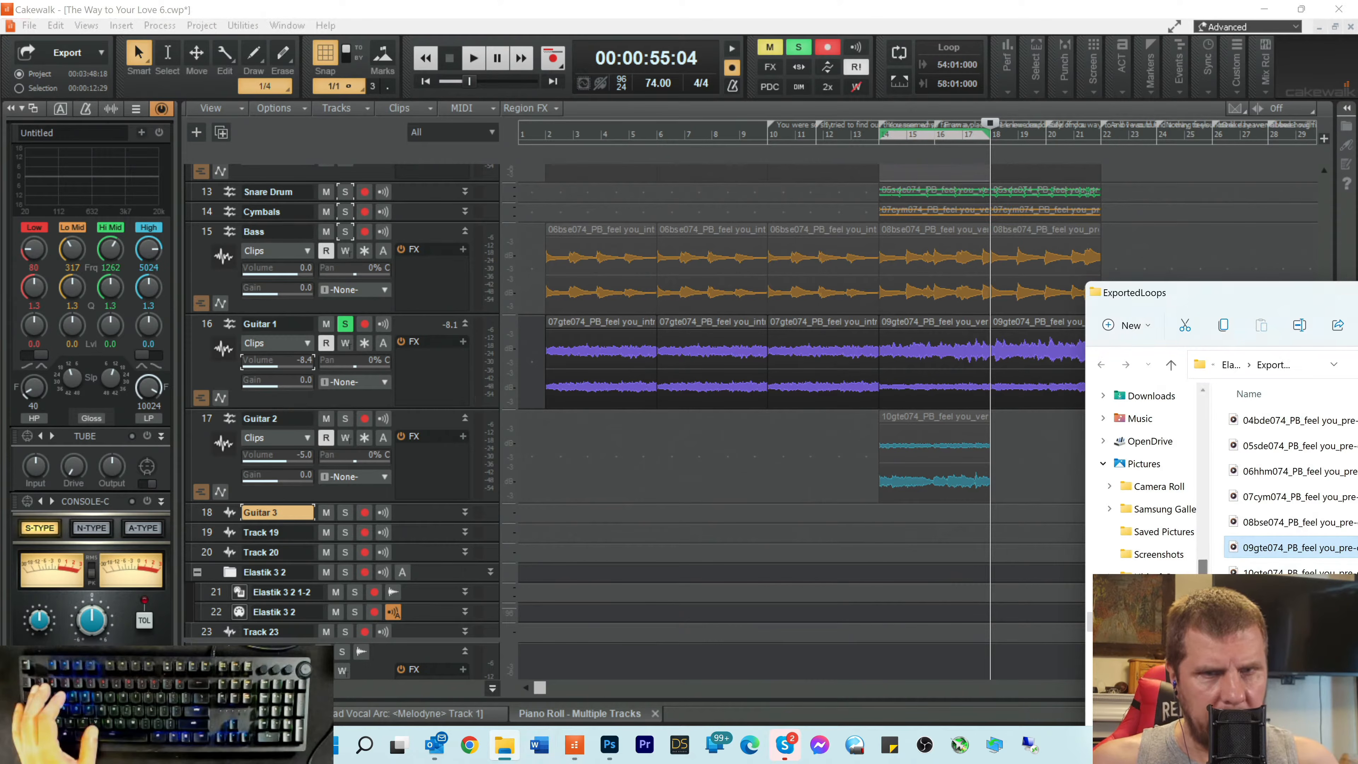
pyautogui.moveTo(1293, 570); pyautogui.dragTo(996, 476)
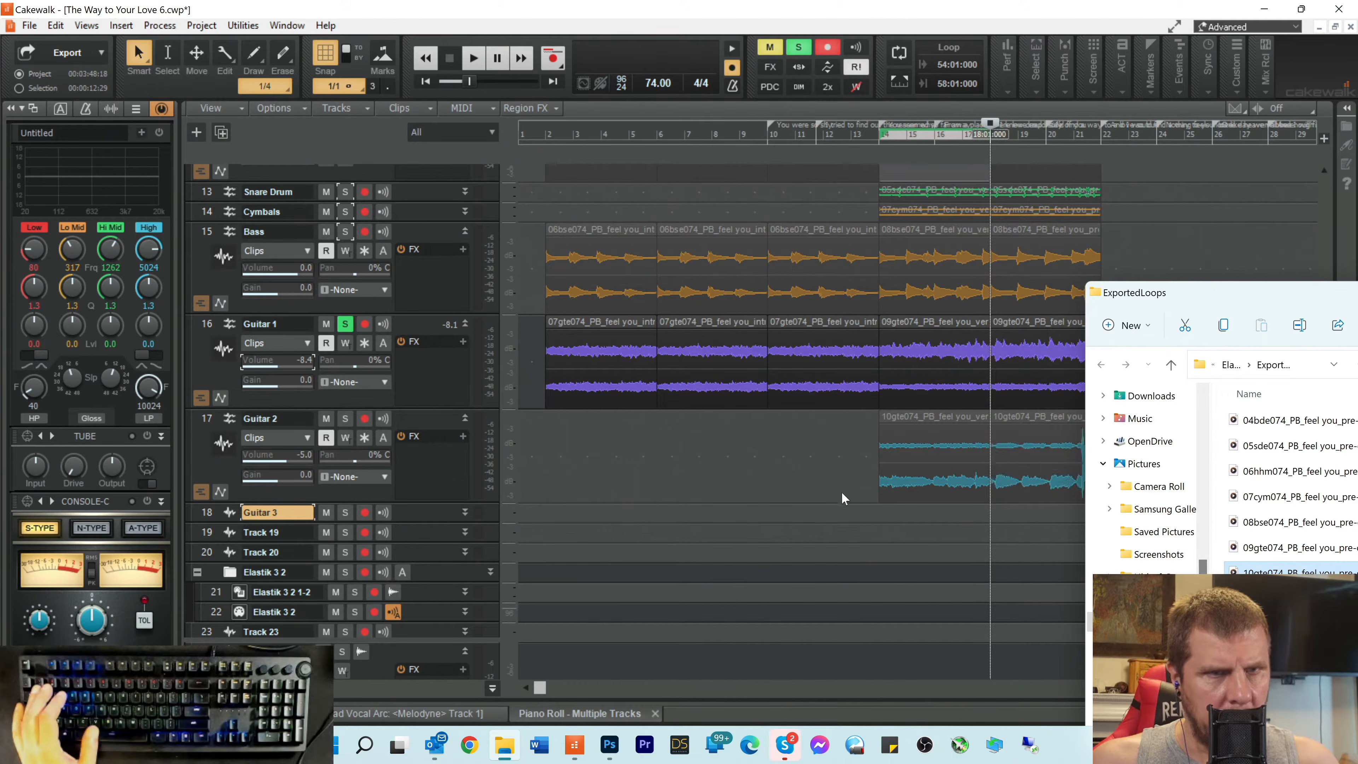
pyautogui.click(345, 323)
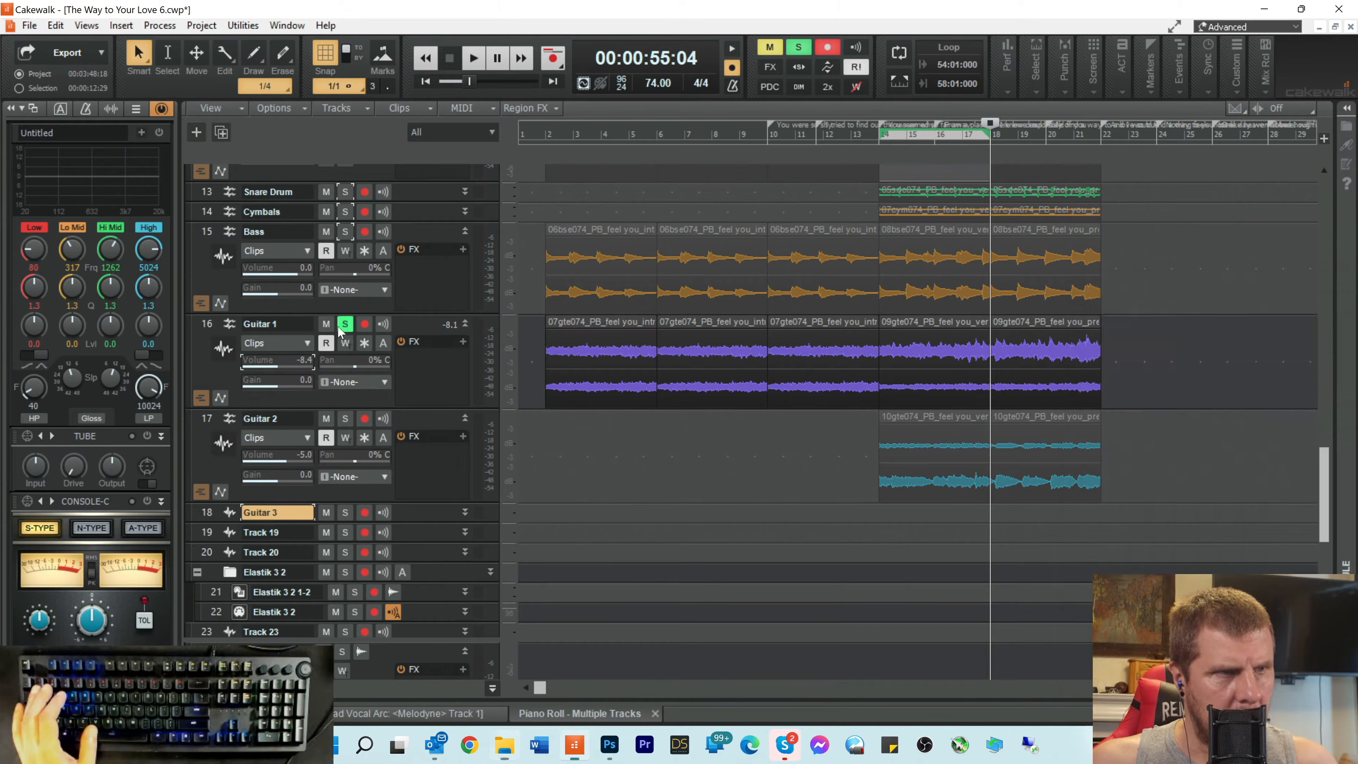
# Step: Solo Guitar 2, play it from measure 18 and set its volume to -11.1
pyautogui.click(345, 418)
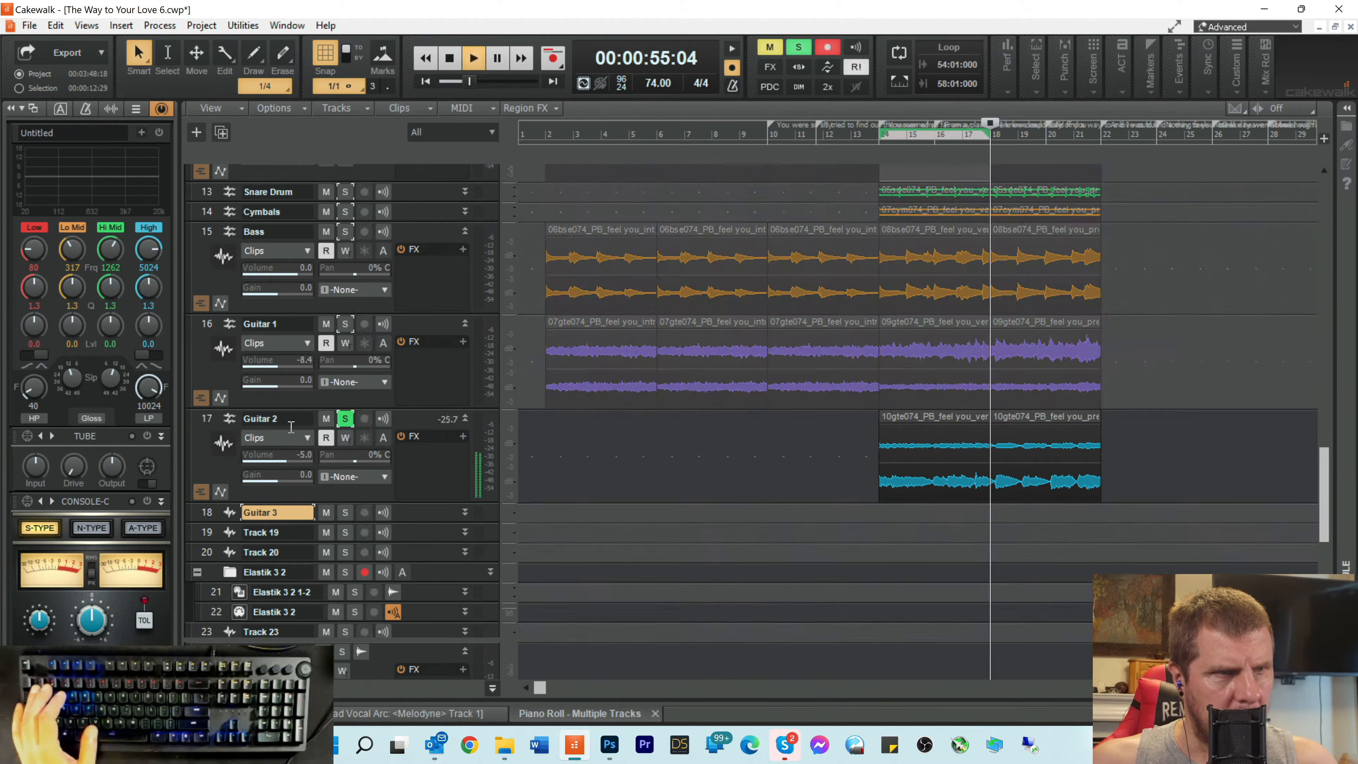
pyautogui.moveTo(293, 455); pyautogui.dragTo(287, 455)
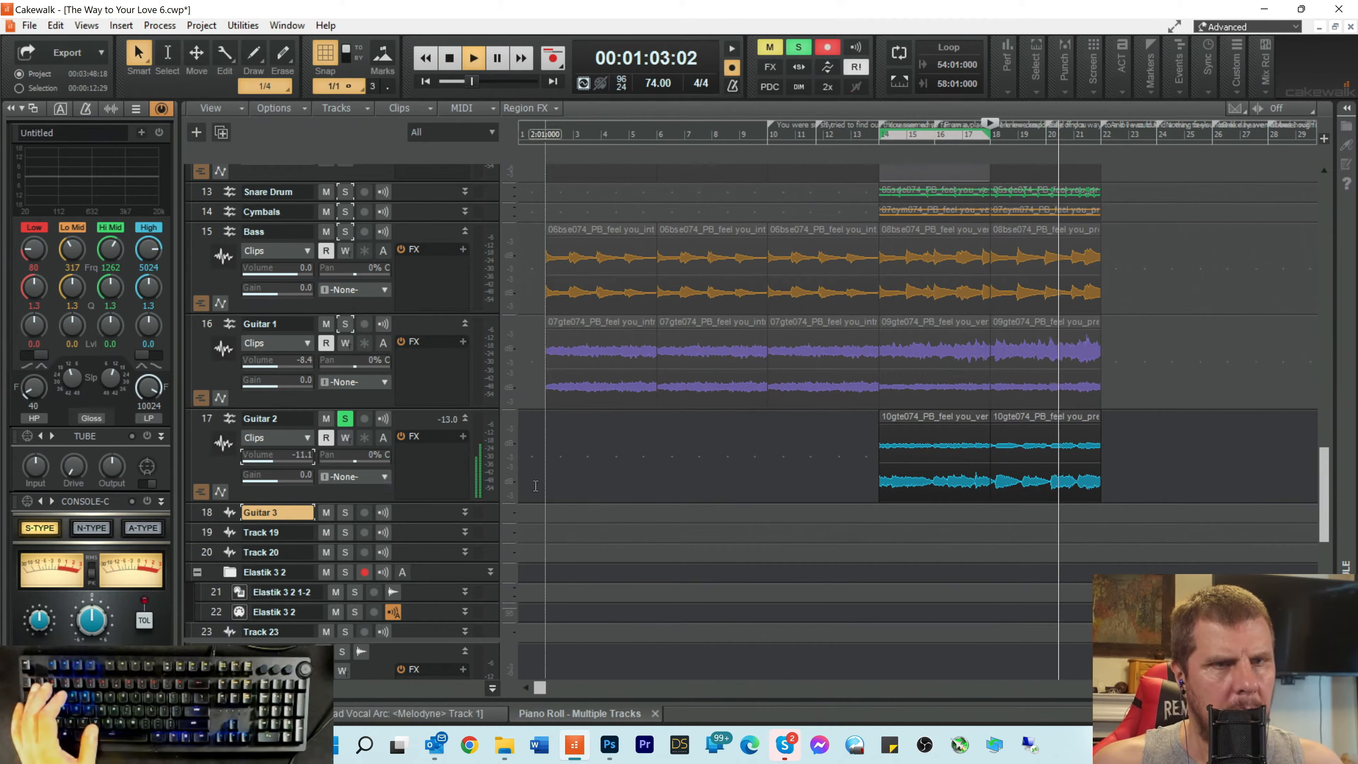
pyautogui.press('space')
# Step: Expand the Guitar 3 track's height so that its controls and clip area are shown
pyautogui.scroll(-2, 554, 484)
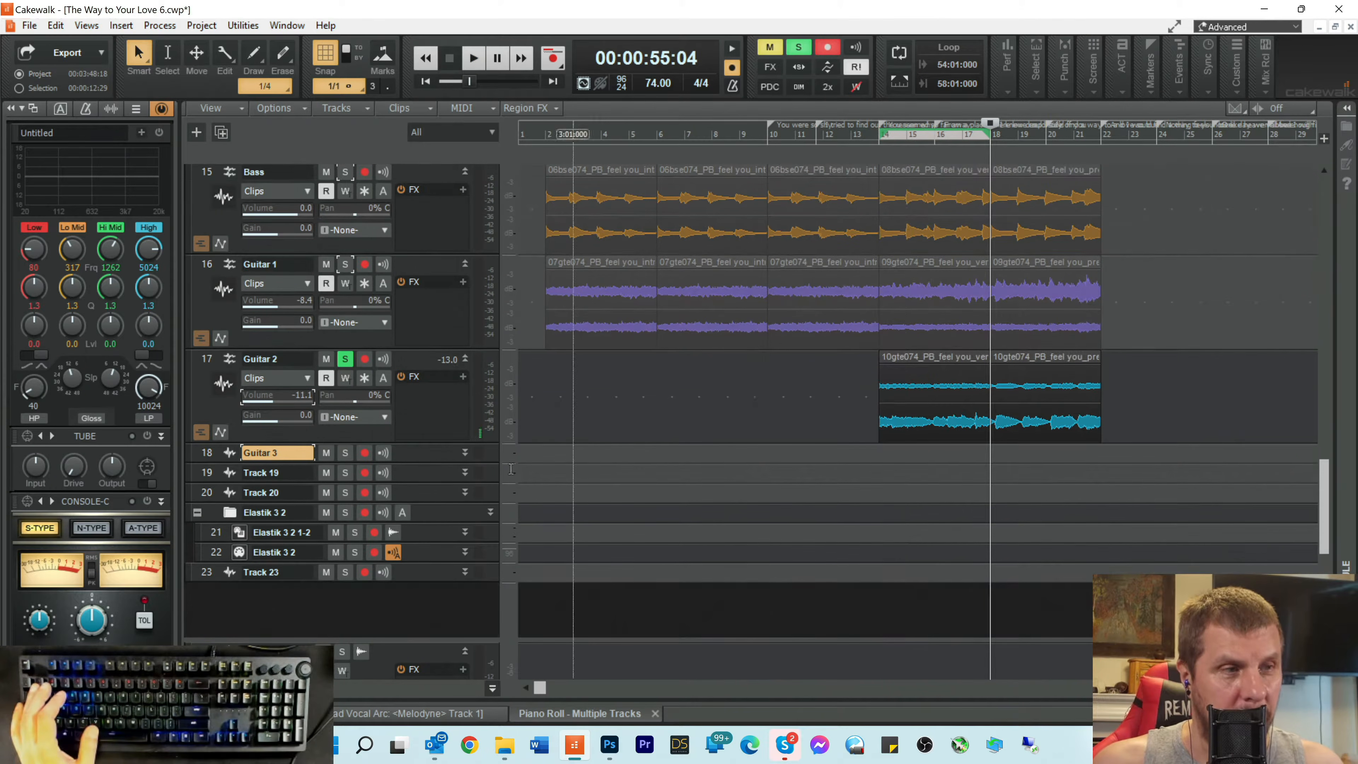
pyautogui.moveTo(422, 463); pyautogui.dragTo(411, 561)
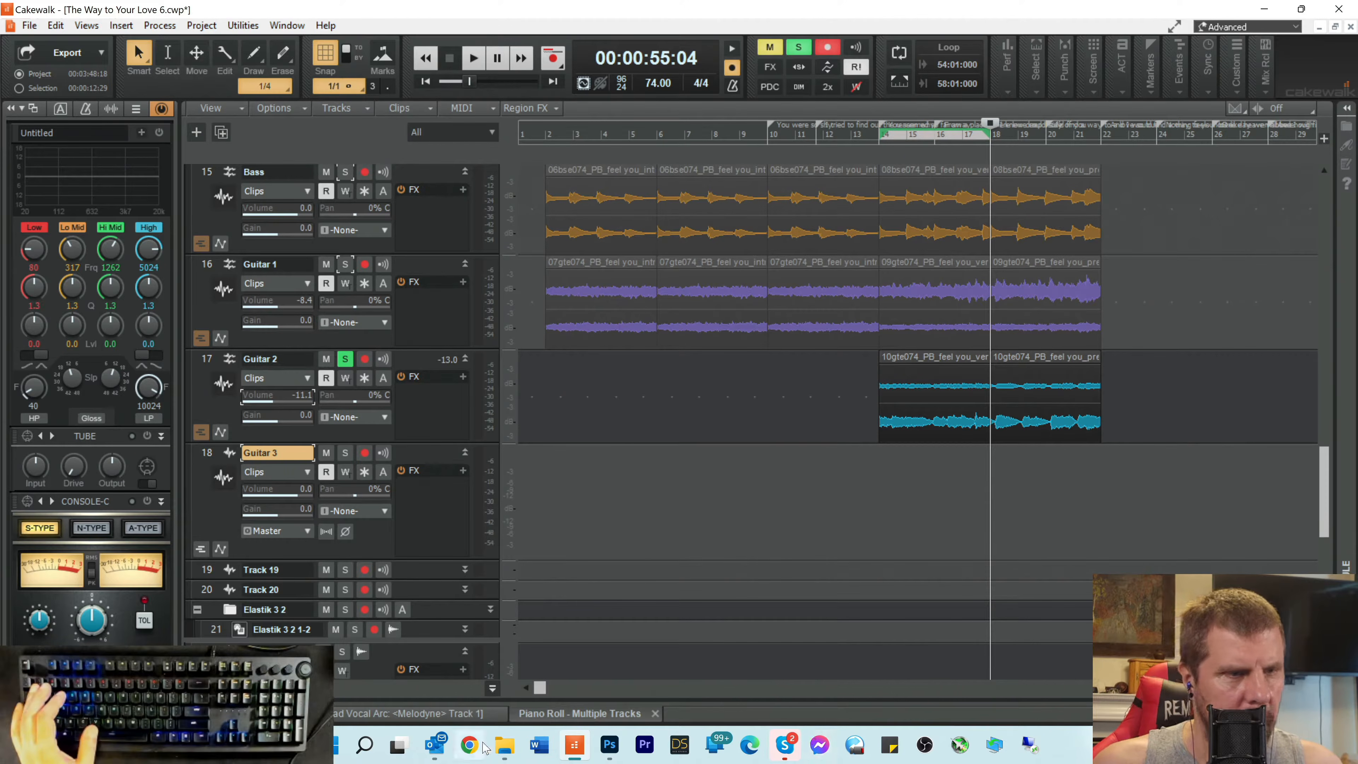
pyautogui.moveTo(512, 734)
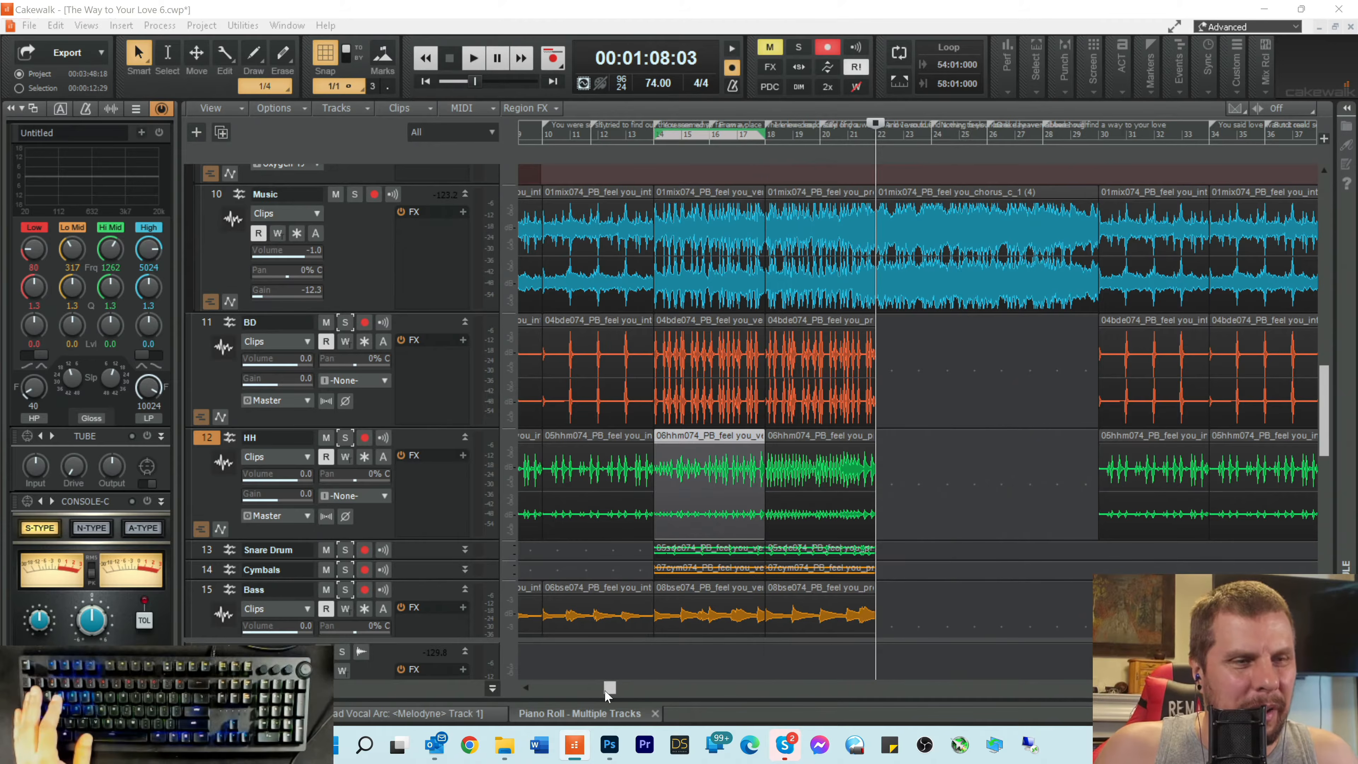
# Step: Select the verse clips at measure 14 on the instrument tracks from BD downward and copy them to measure 38
pyautogui.moveTo(605, 690); pyautogui.dragTo(685, 708)
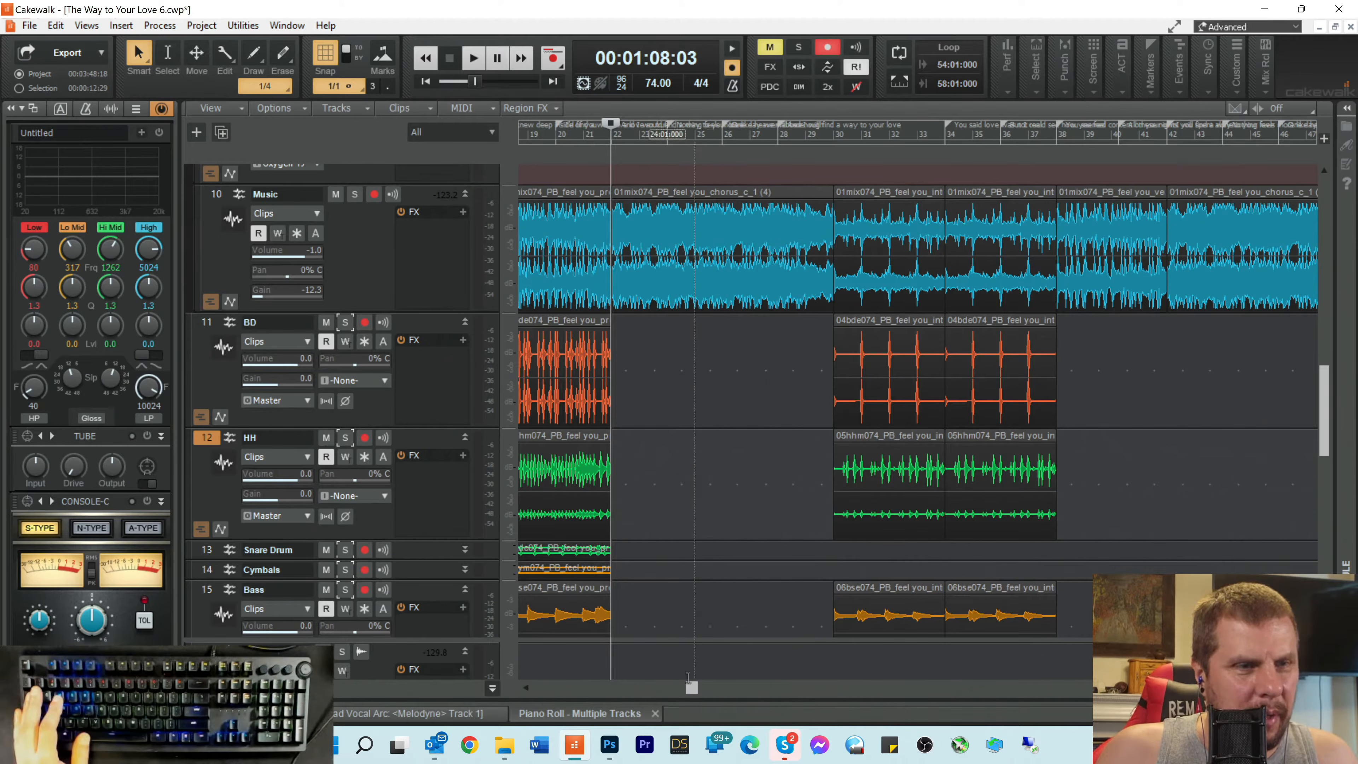
pyautogui.moveTo(694, 691); pyautogui.dragTo(588, 693)
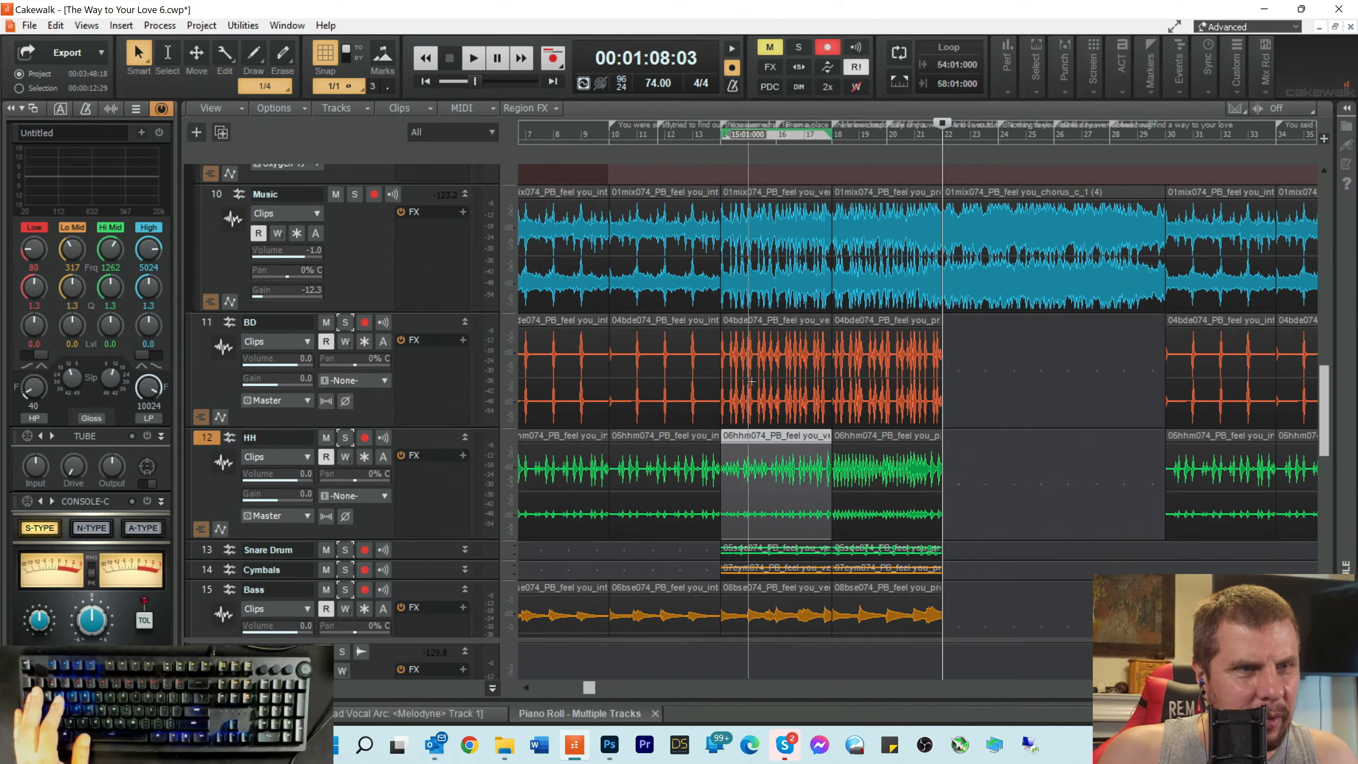
pyautogui.moveTo(751, 381); pyautogui.dragTo(756, 246)
pyautogui.scroll(10, 776, 246)
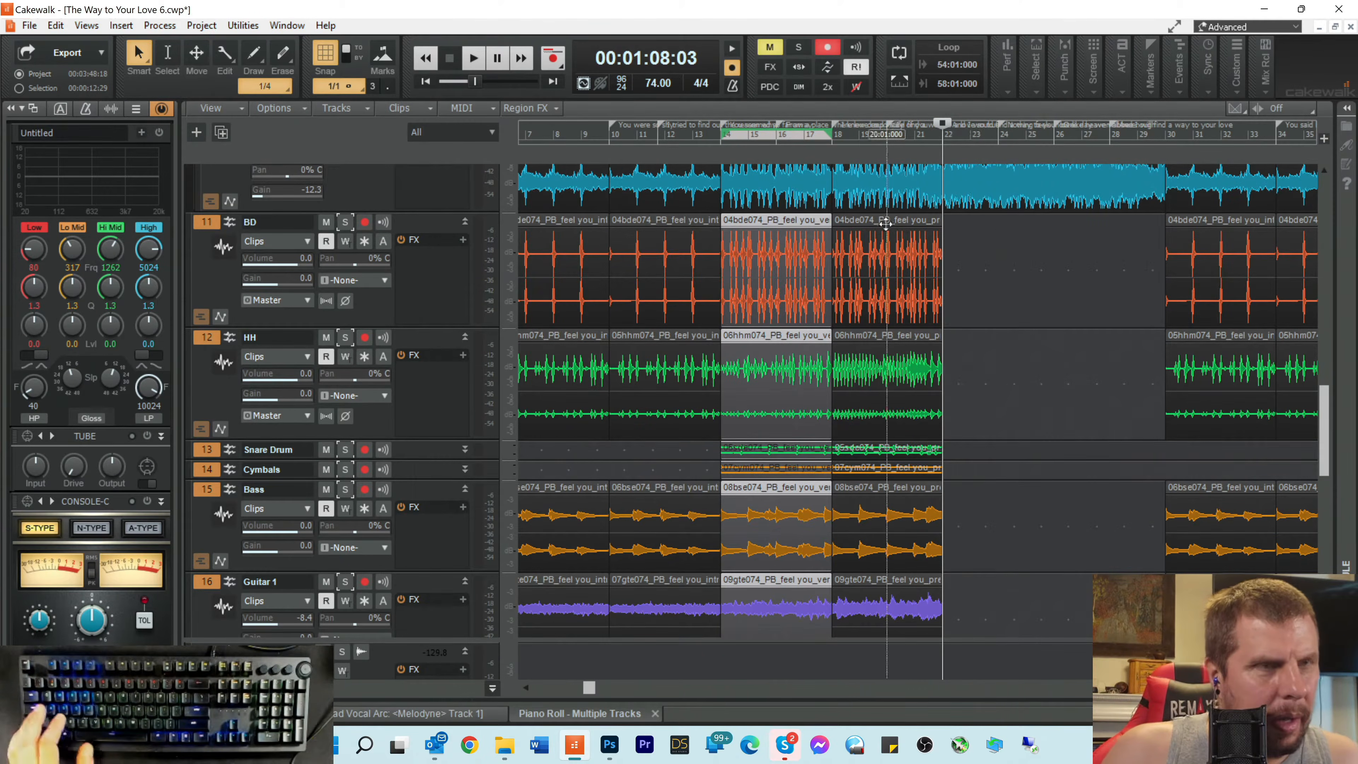
pyautogui.moveTo(752, 224); pyautogui.dragTo(1182, 266)
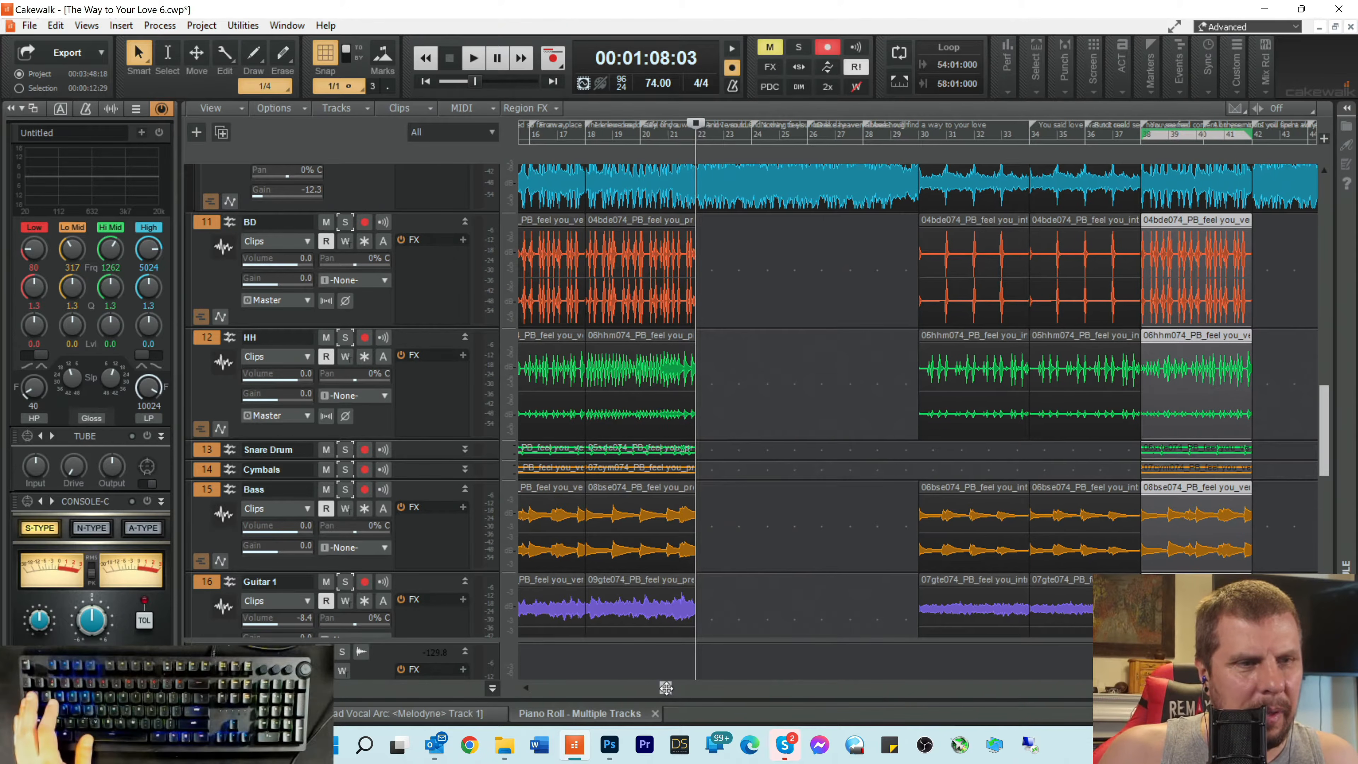
# Step: Copy the selected verse instrument clips from measure 38 to measure 54
pyautogui.moveTo(667, 691); pyautogui.dragTo(830, 691)
pyautogui.scroll(3, 703, 421)
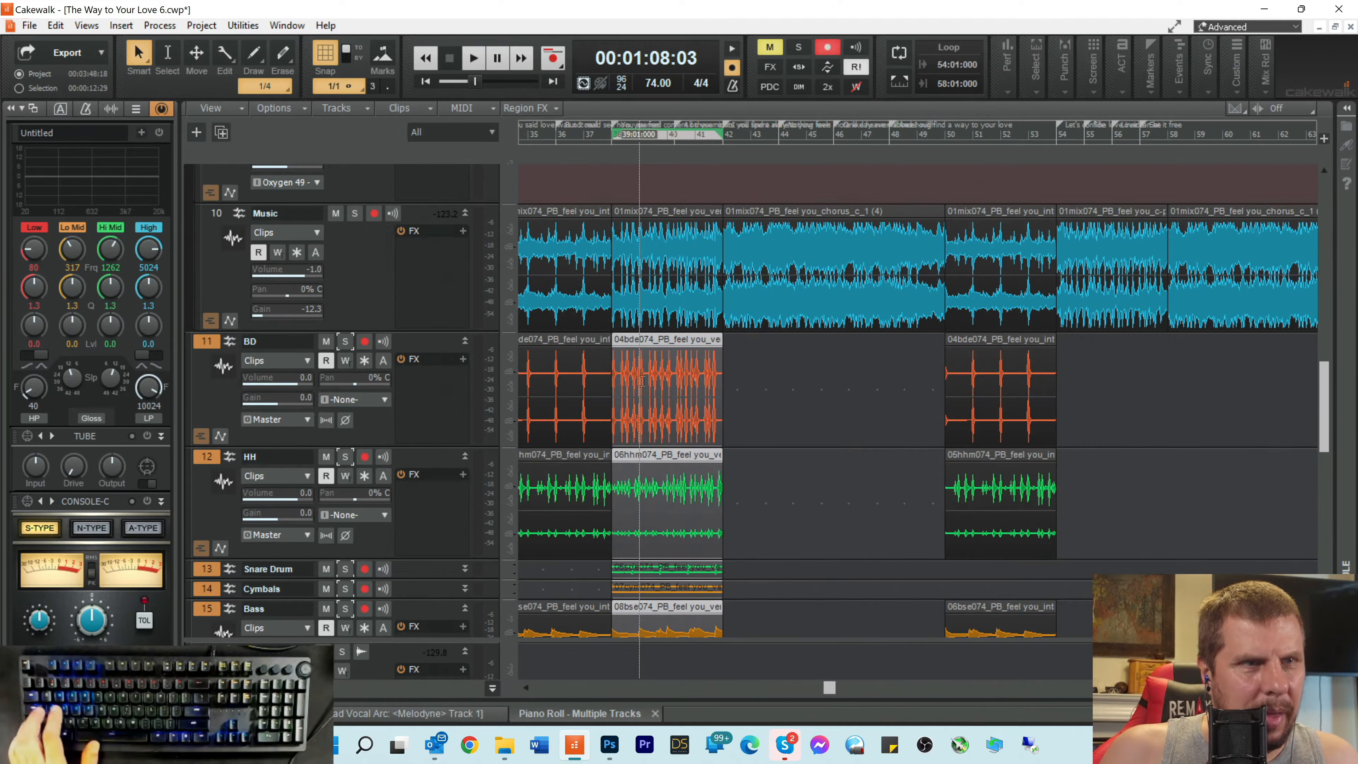
pyautogui.moveTo(648, 340); pyautogui.dragTo(1089, 368)
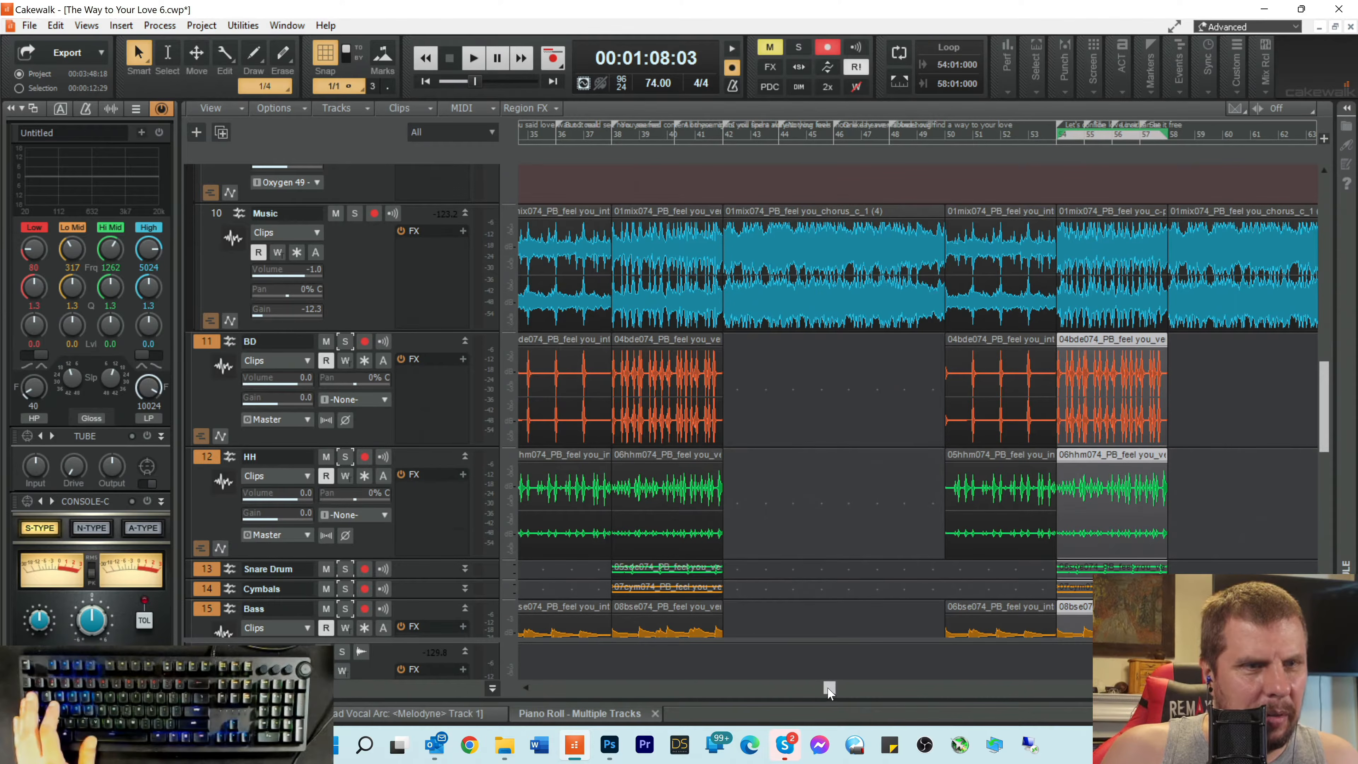
pyautogui.moveTo(829, 690); pyautogui.dragTo(910, 685)
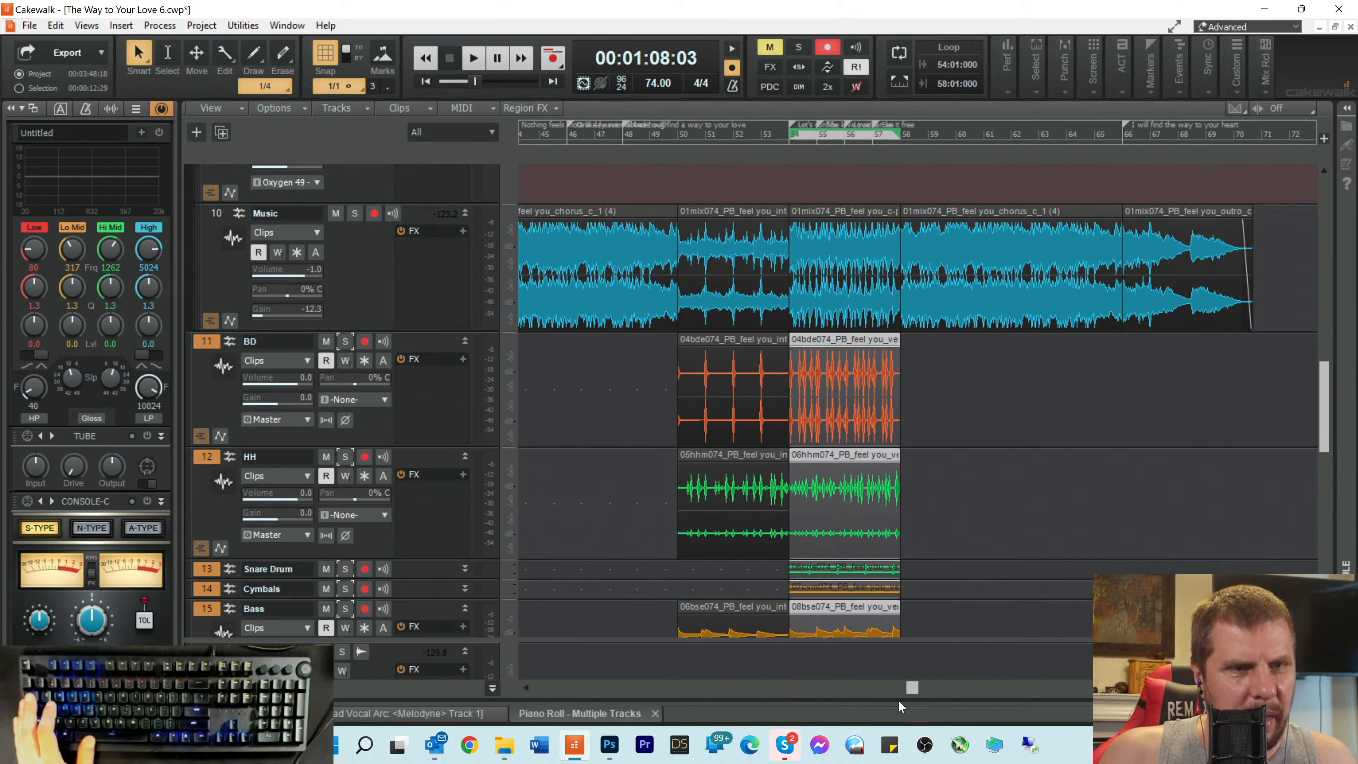
pyautogui.moveTo(913, 689); pyautogui.dragTo(620, 686)
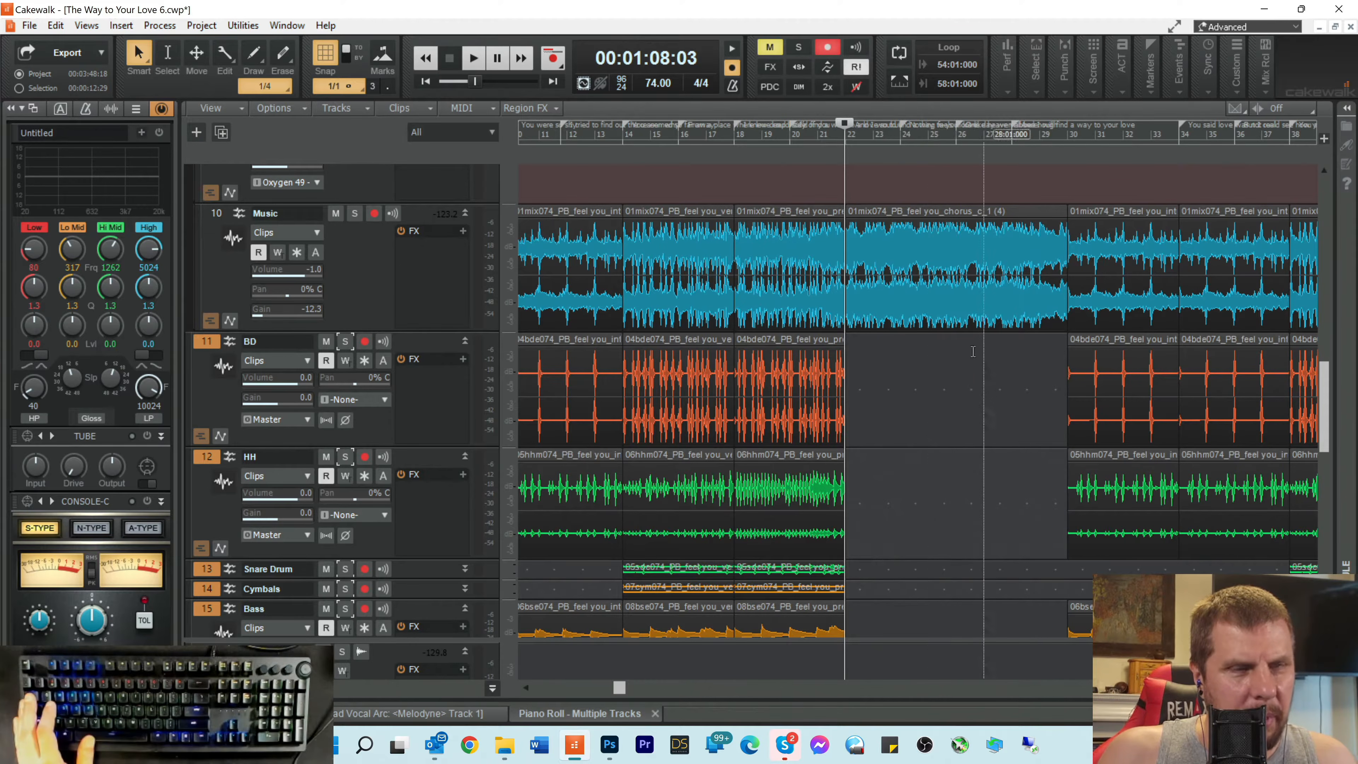
pyautogui.scroll(-3, 898, 500)
pyautogui.scroll(-5, 896, 500)
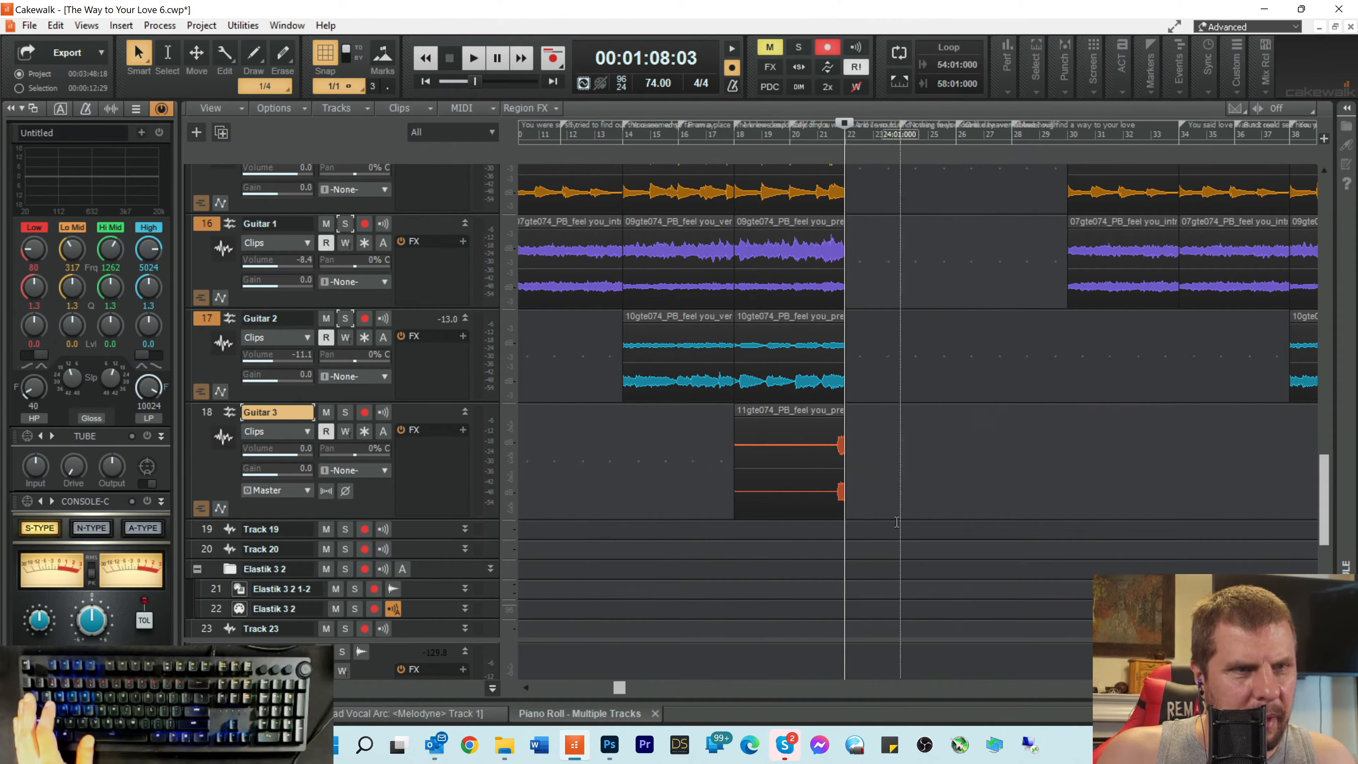
# Step: Look over the loop clips from the Music track down to Guitar 3 and the empty chorus section at measures 22 to 30
pyautogui.scroll(7, 909, 374)
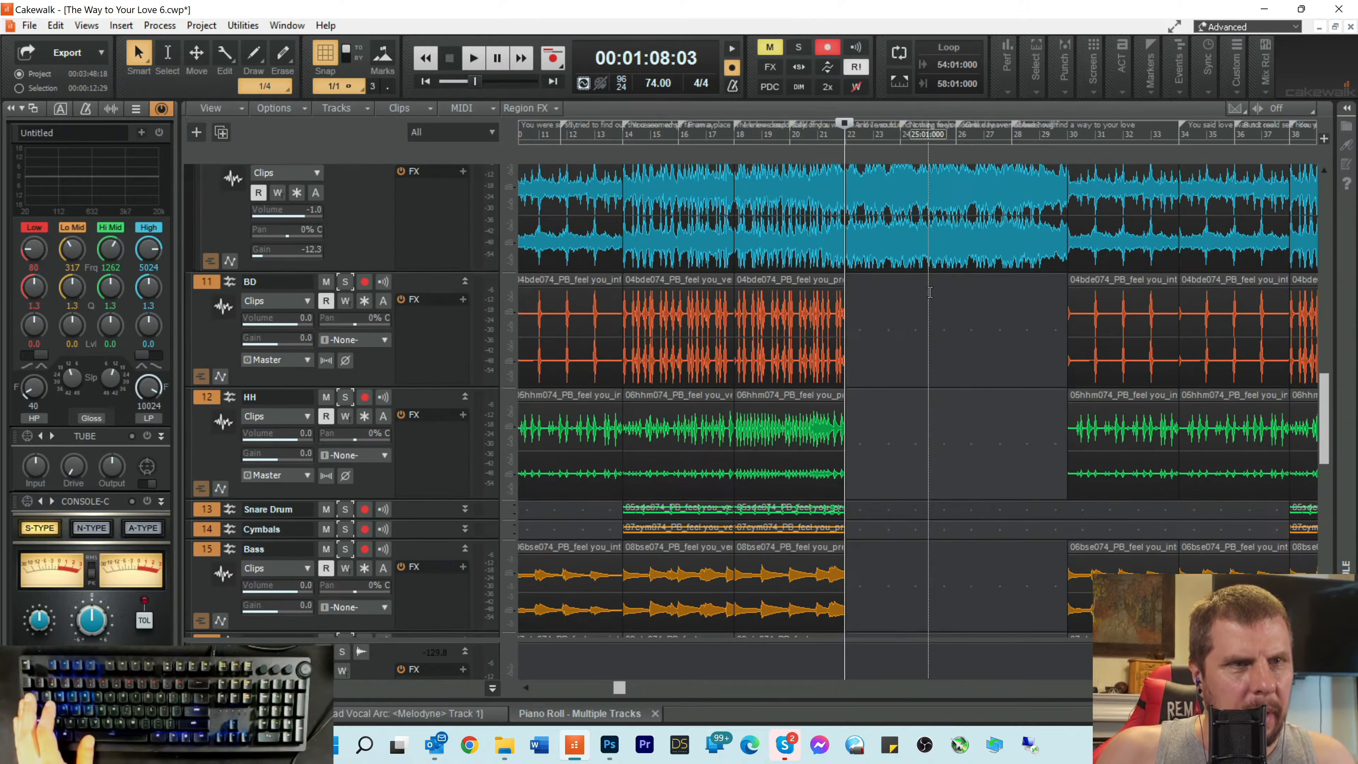
pyautogui.scroll(1, 924, 343)
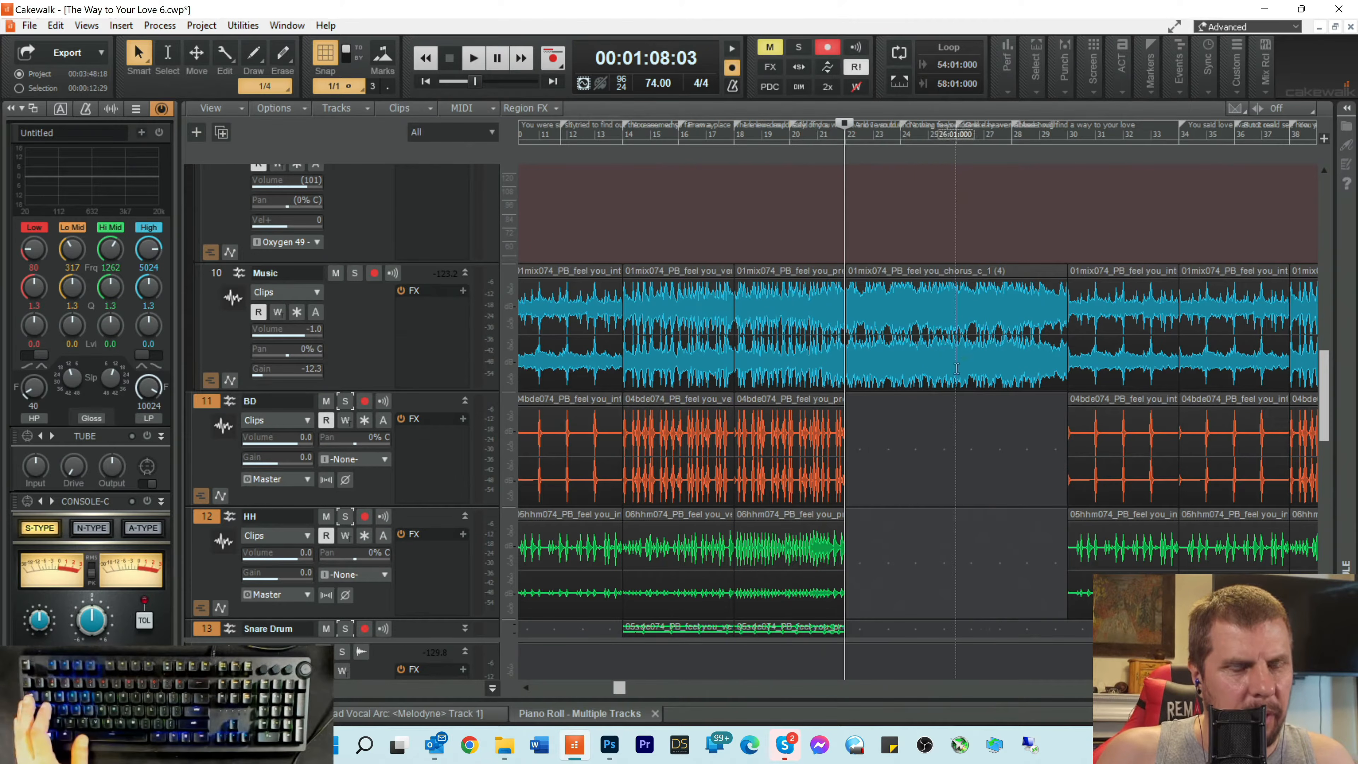
pyautogui.scroll(-5, 919, 427)
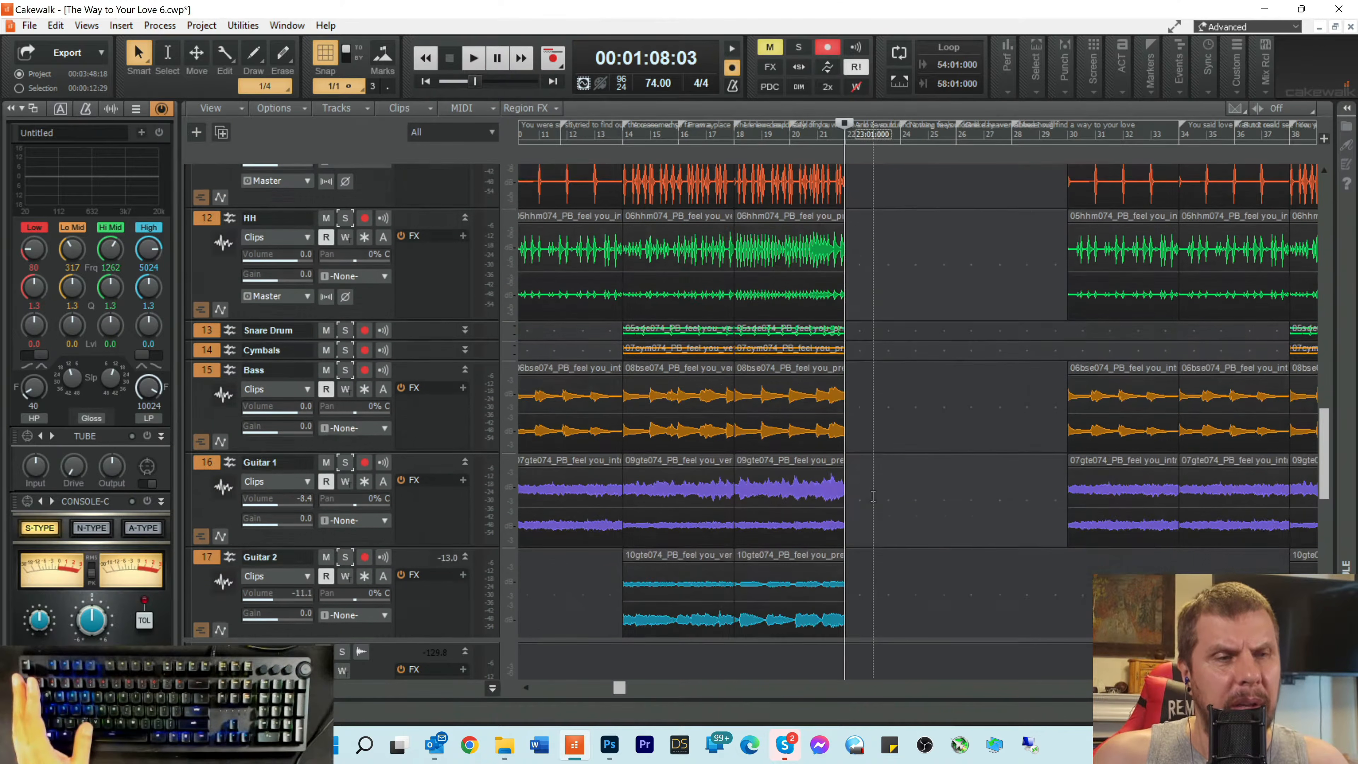
pyautogui.scroll(-1, 873, 496)
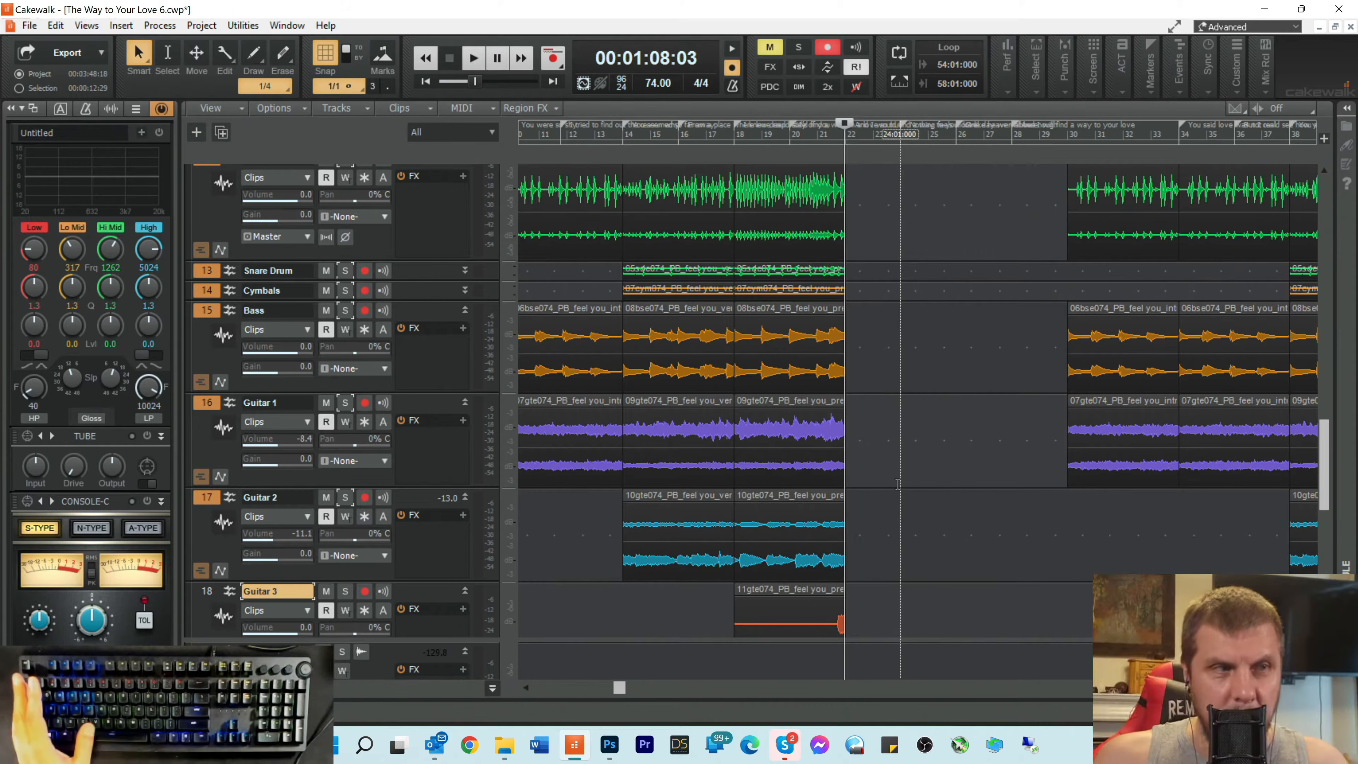
pyautogui.scroll(5, 351, 377)
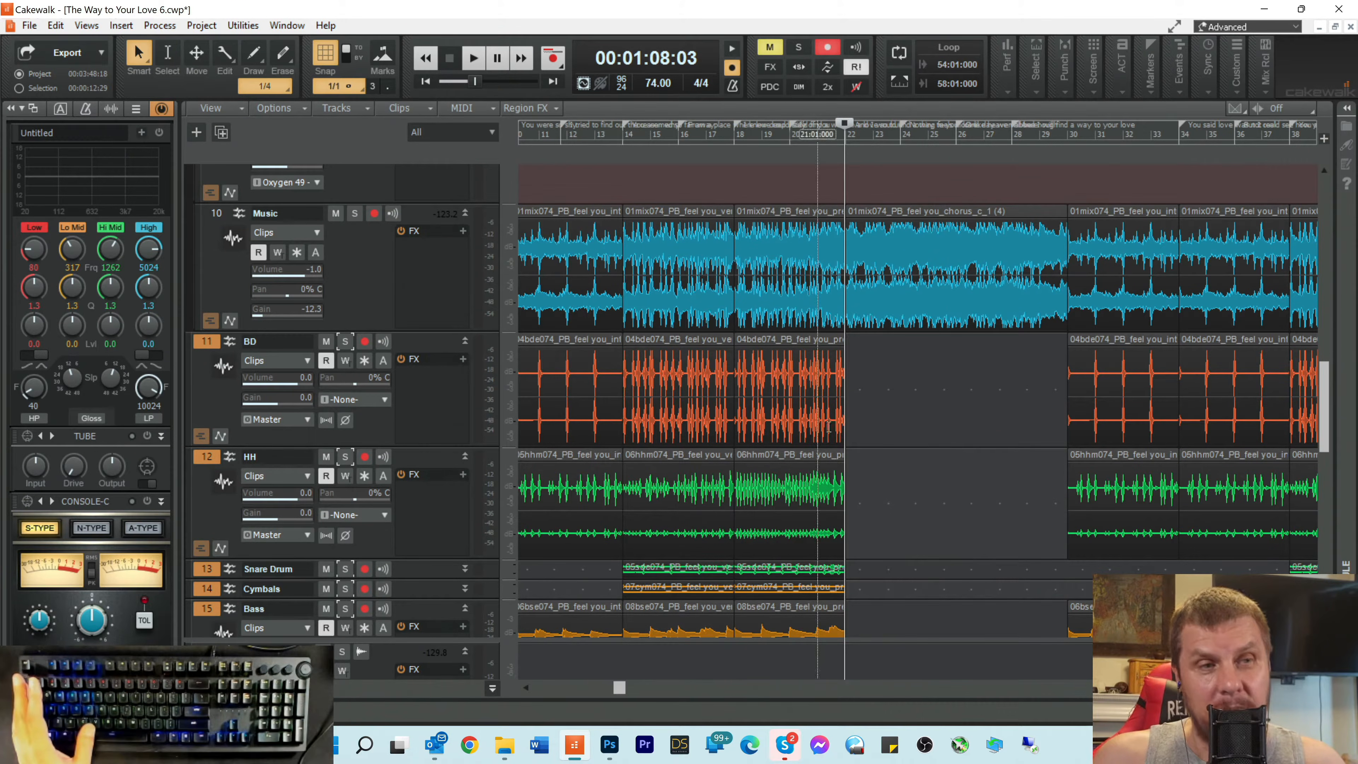
pyautogui.scroll(-1, 461, 586)
pyautogui.scroll(-2, 461, 586)
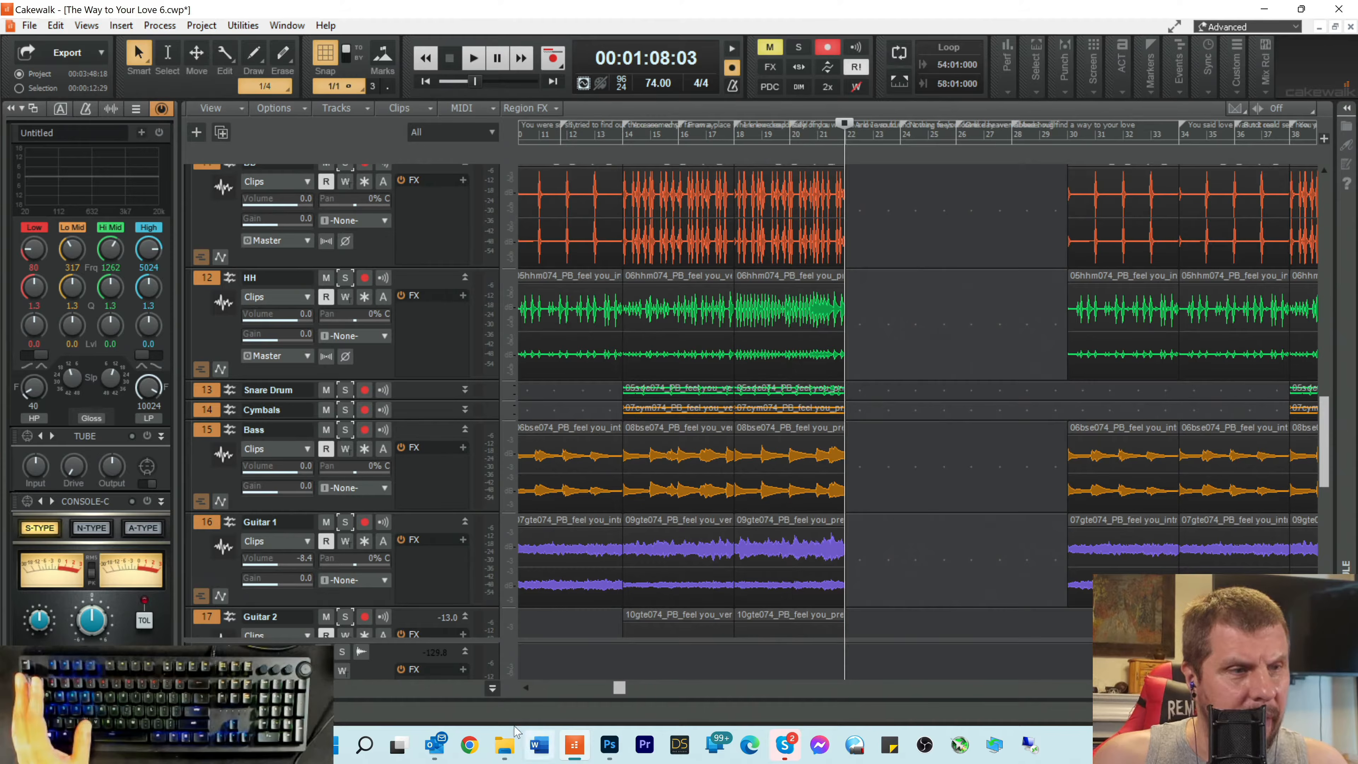
# Step: Open the Elastik 3 2 instrument to check its pre-chorus loop list, and minimize its window
pyautogui.scroll(-7, 462, 522)
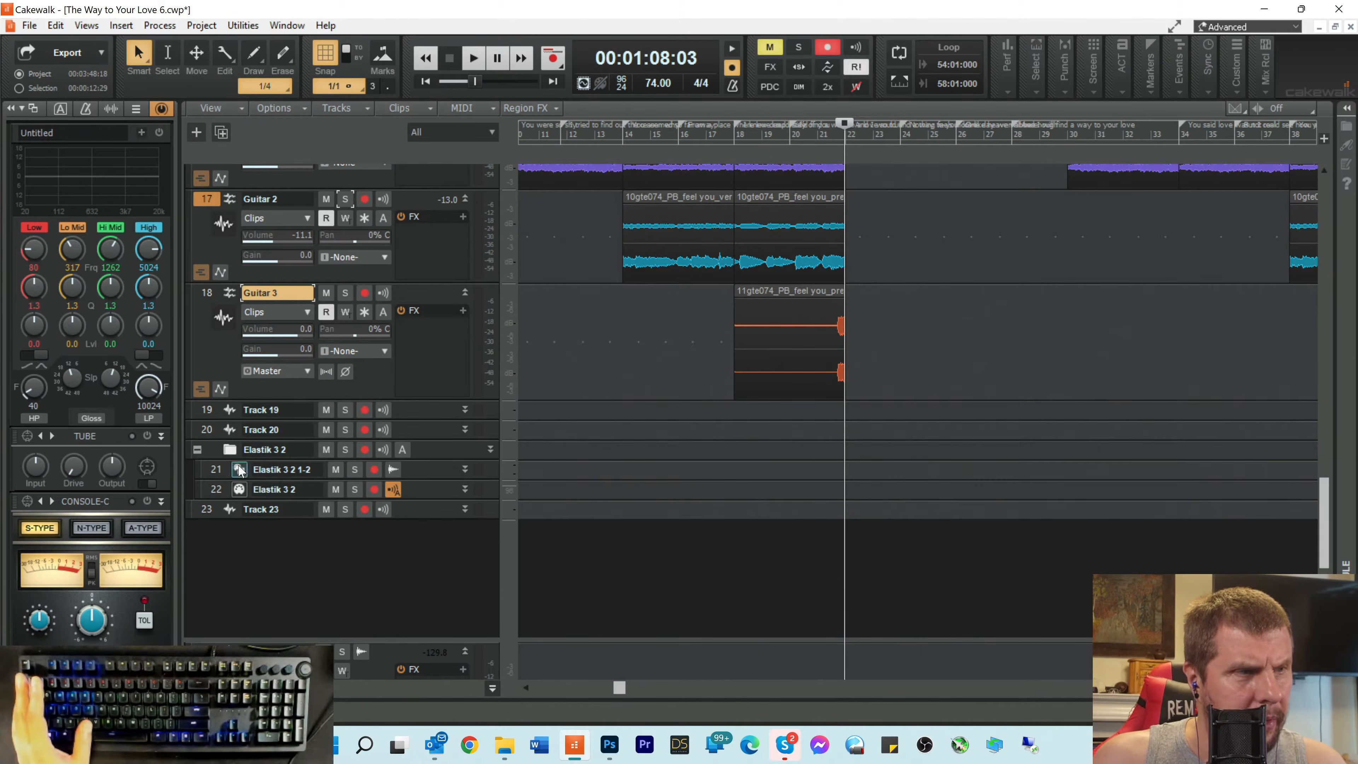
pyautogui.click(239, 469)
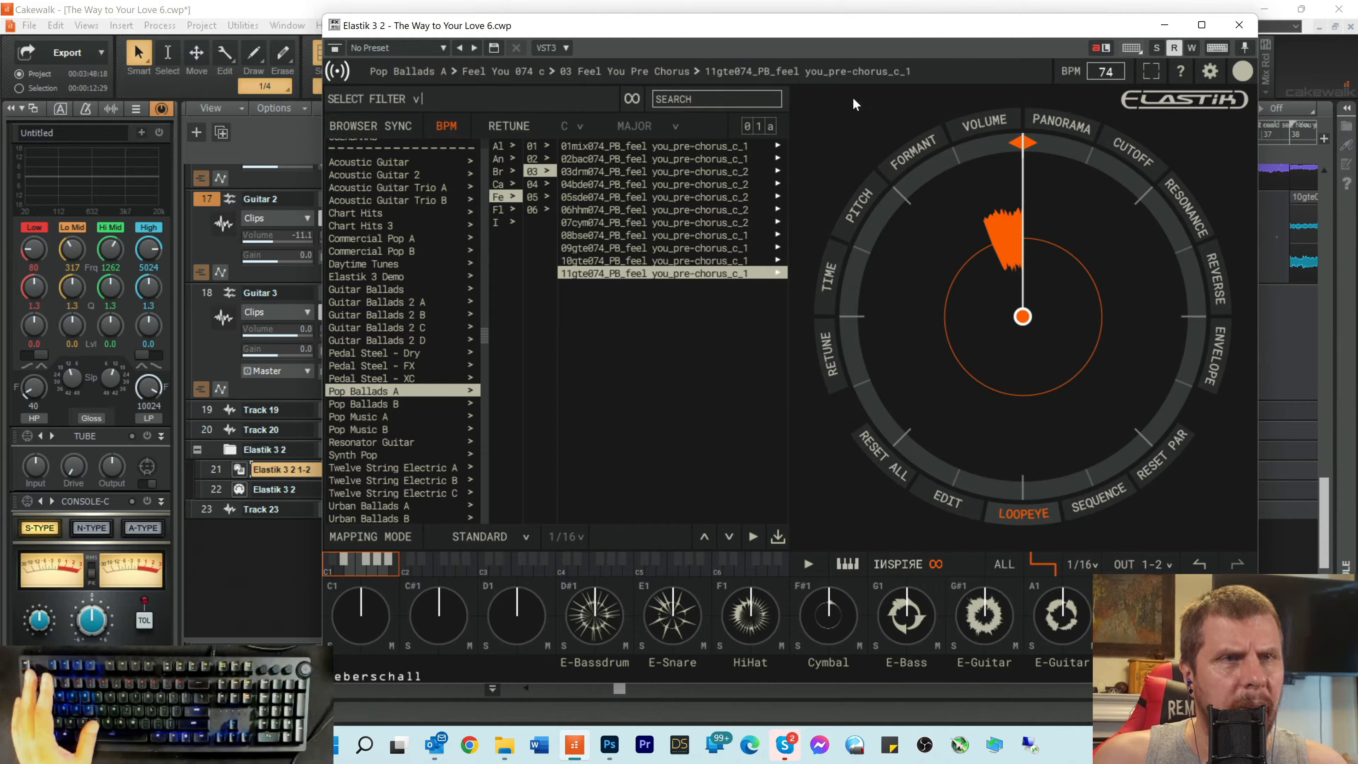
pyautogui.click(1166, 26)
# Step: Solo the Music track and play it from measure 14
pyautogui.scroll(5, 931, 298)
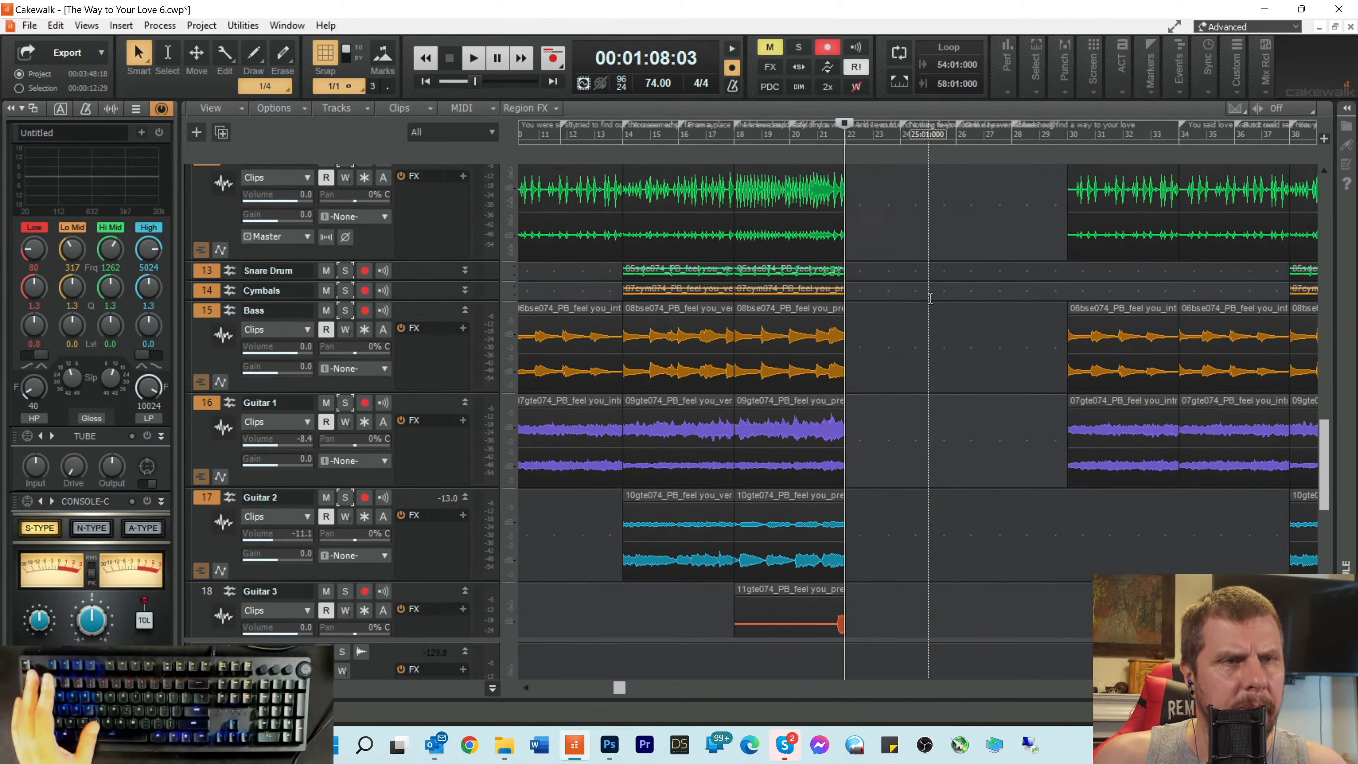
pyautogui.scroll(5, 931, 301)
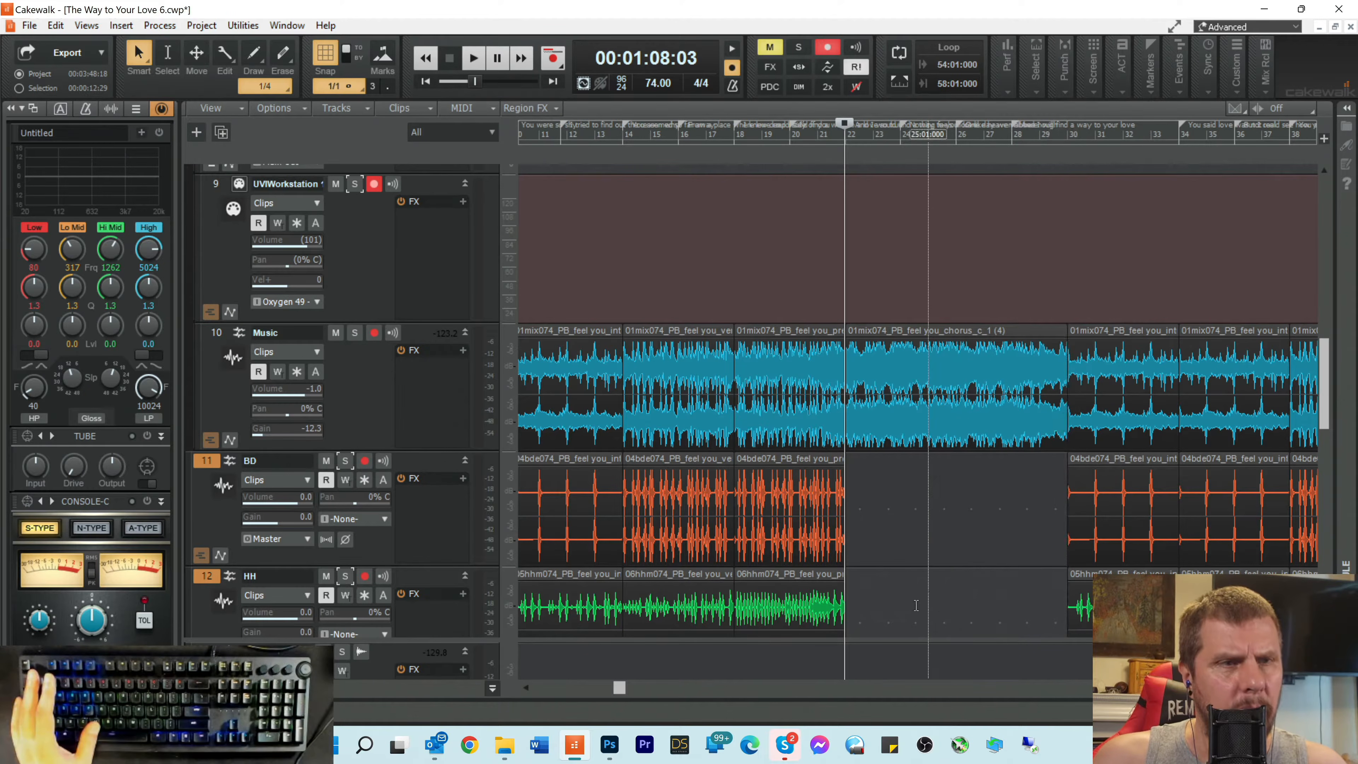
pyautogui.moveTo(623, 695); pyautogui.dragTo(553, 751)
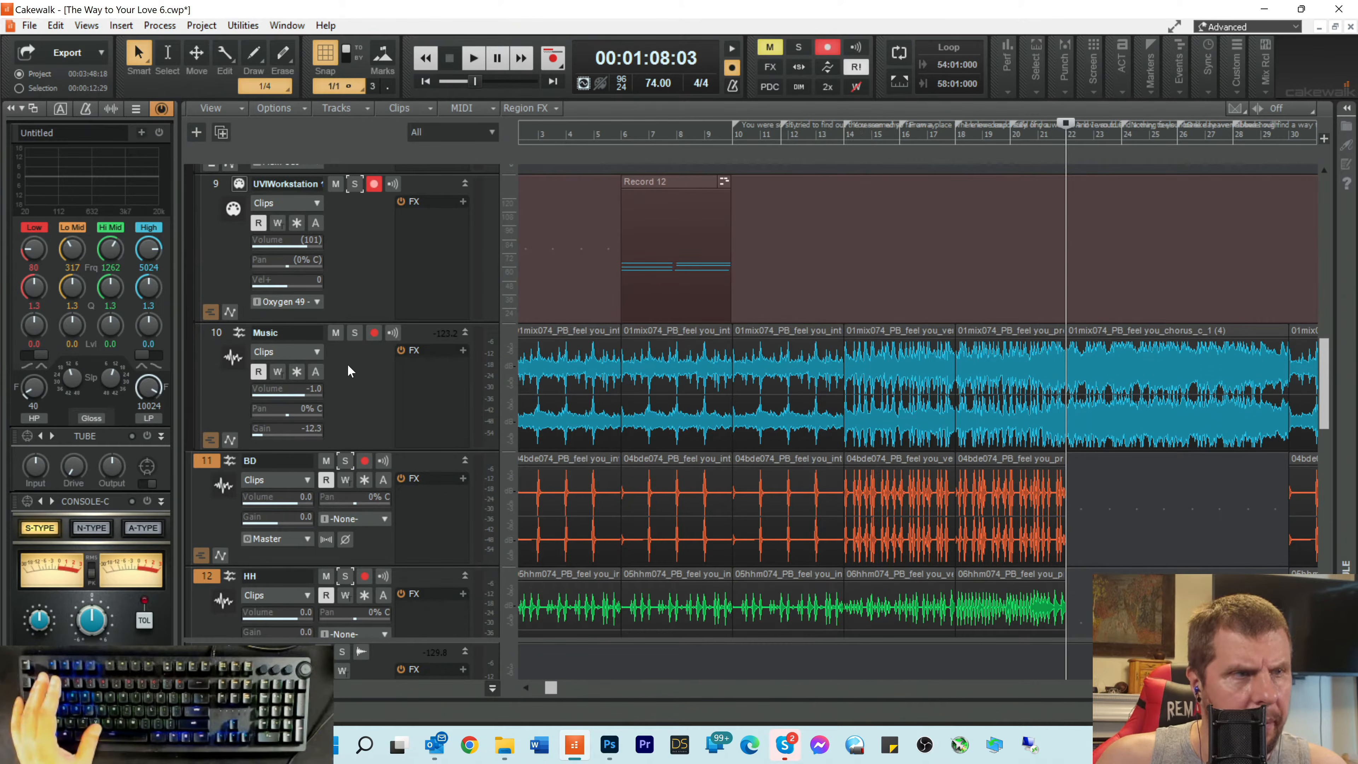
pyautogui.click(355, 333)
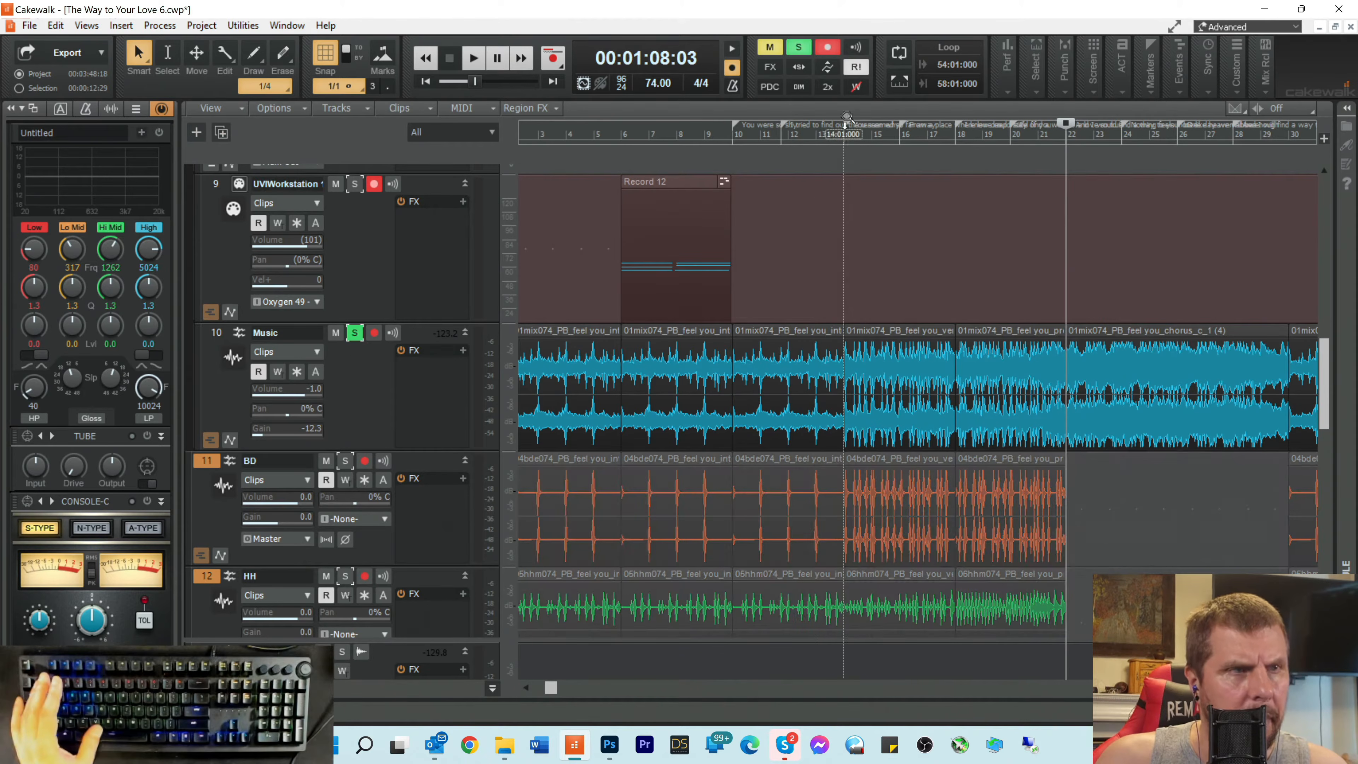
pyautogui.click(837, 134)
pyautogui.press('space')
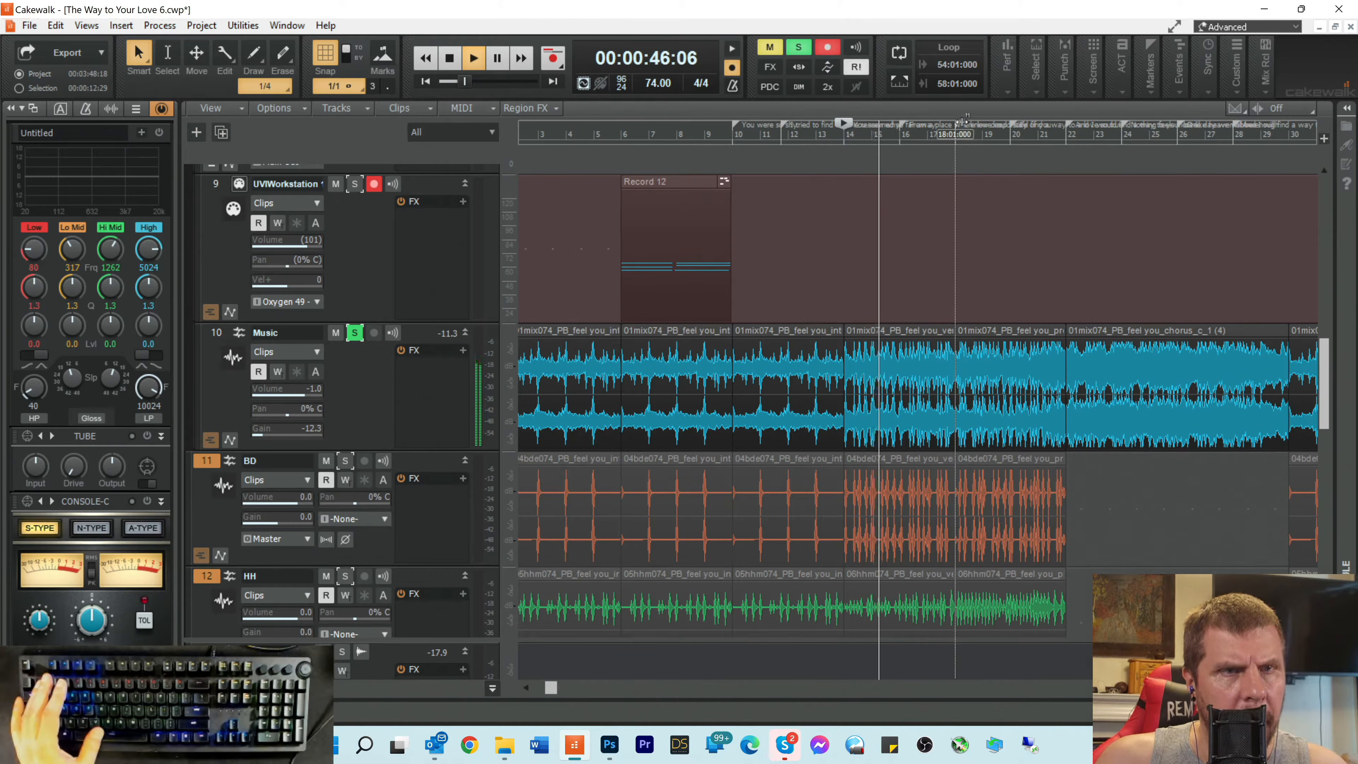
# Step: Continue playback of the soloed Music track from measure 18 through the pre-chorus, and stop it
pyautogui.click(955, 144)
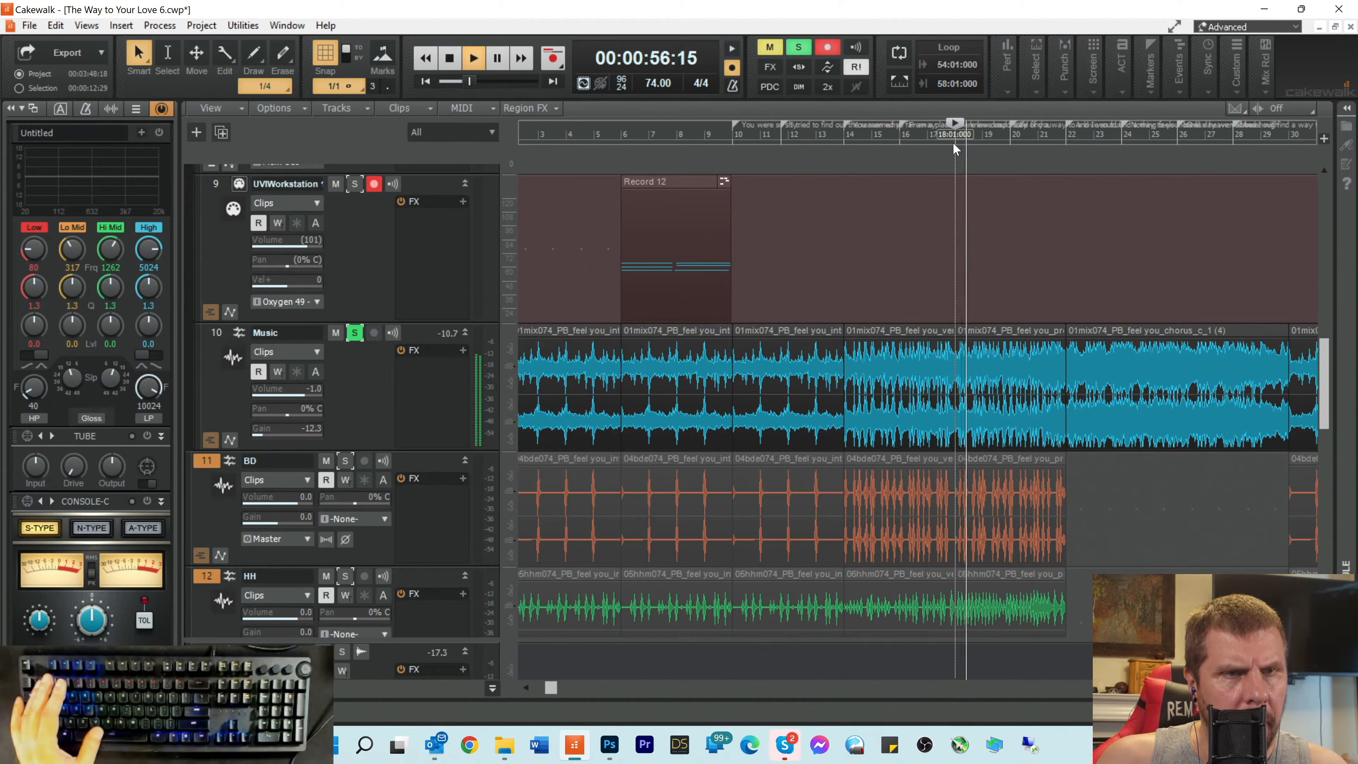
pyautogui.scroll(-2, 1015, 268)
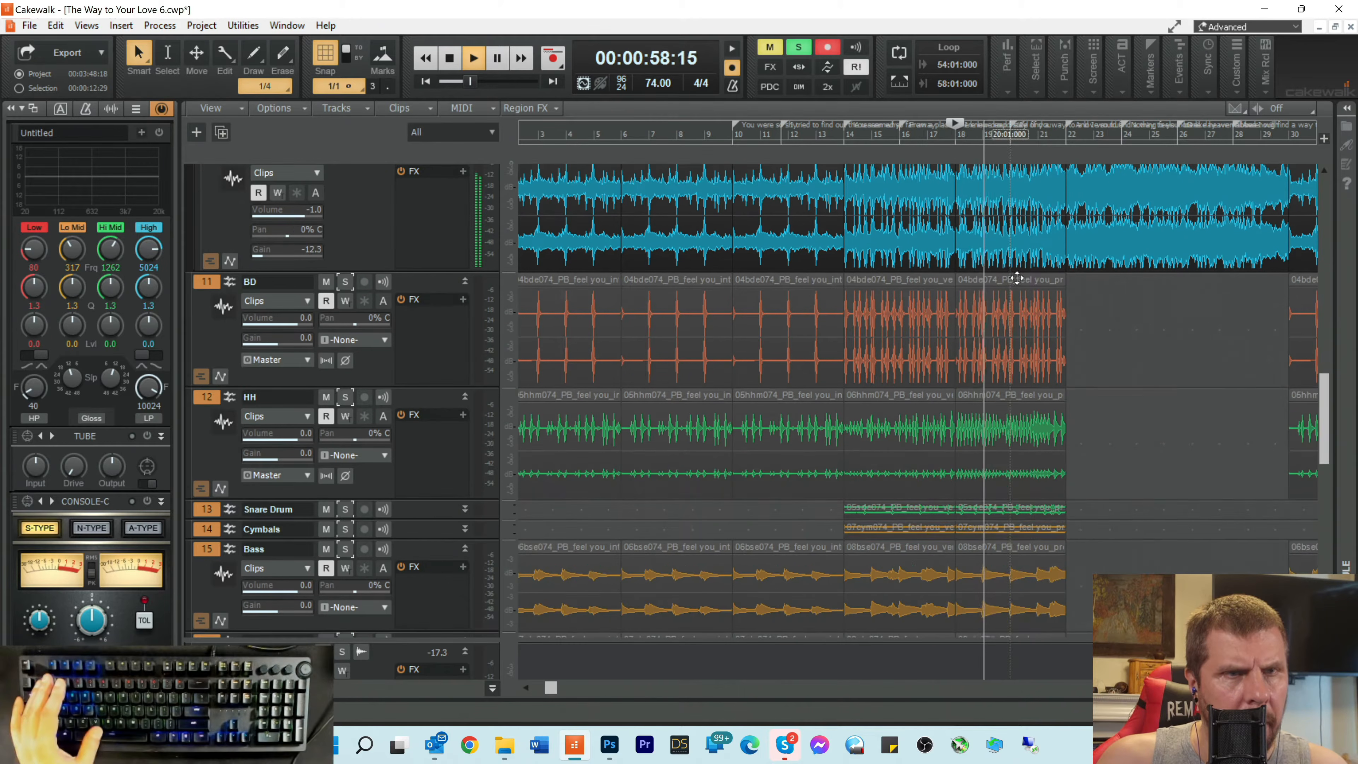
pyautogui.scroll(2, 1027, 273)
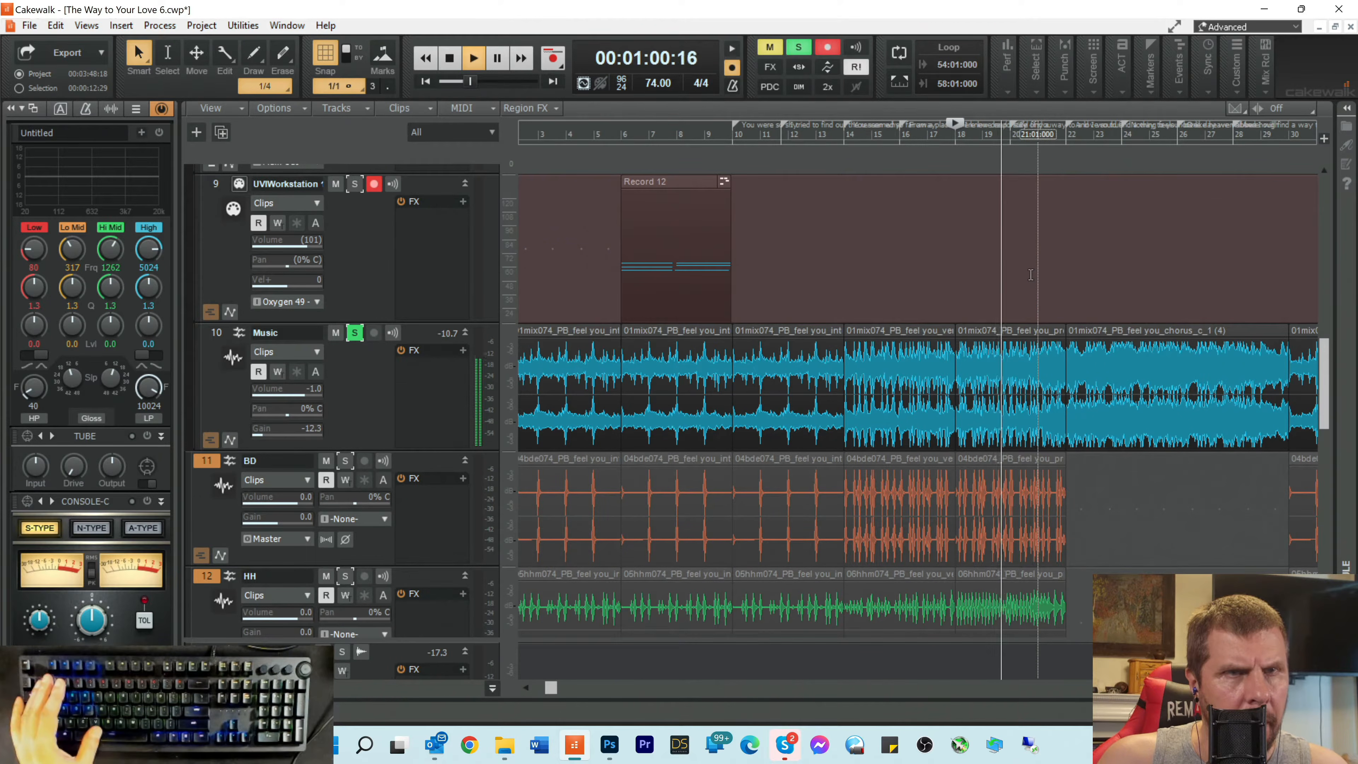
pyautogui.scroll(1, 1047, 274)
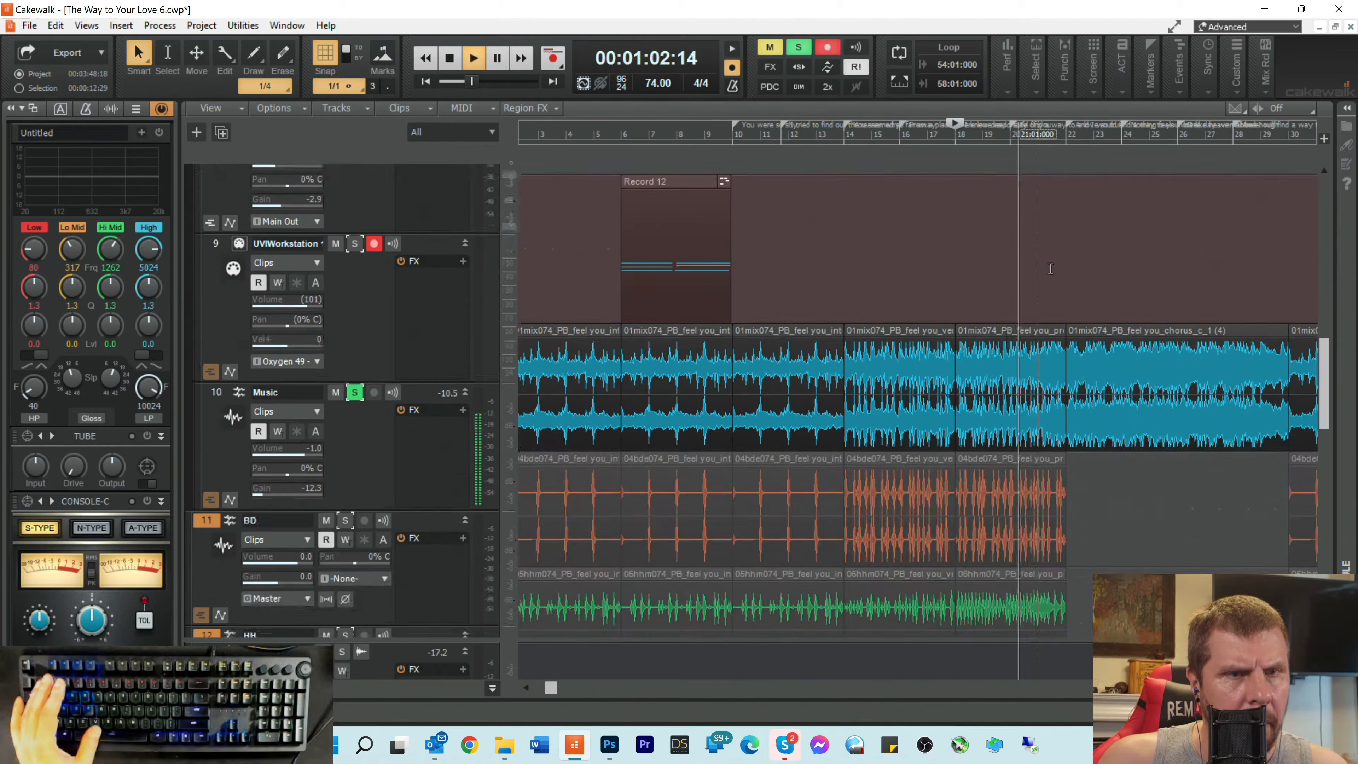
pyautogui.scroll(-3, 1051, 276)
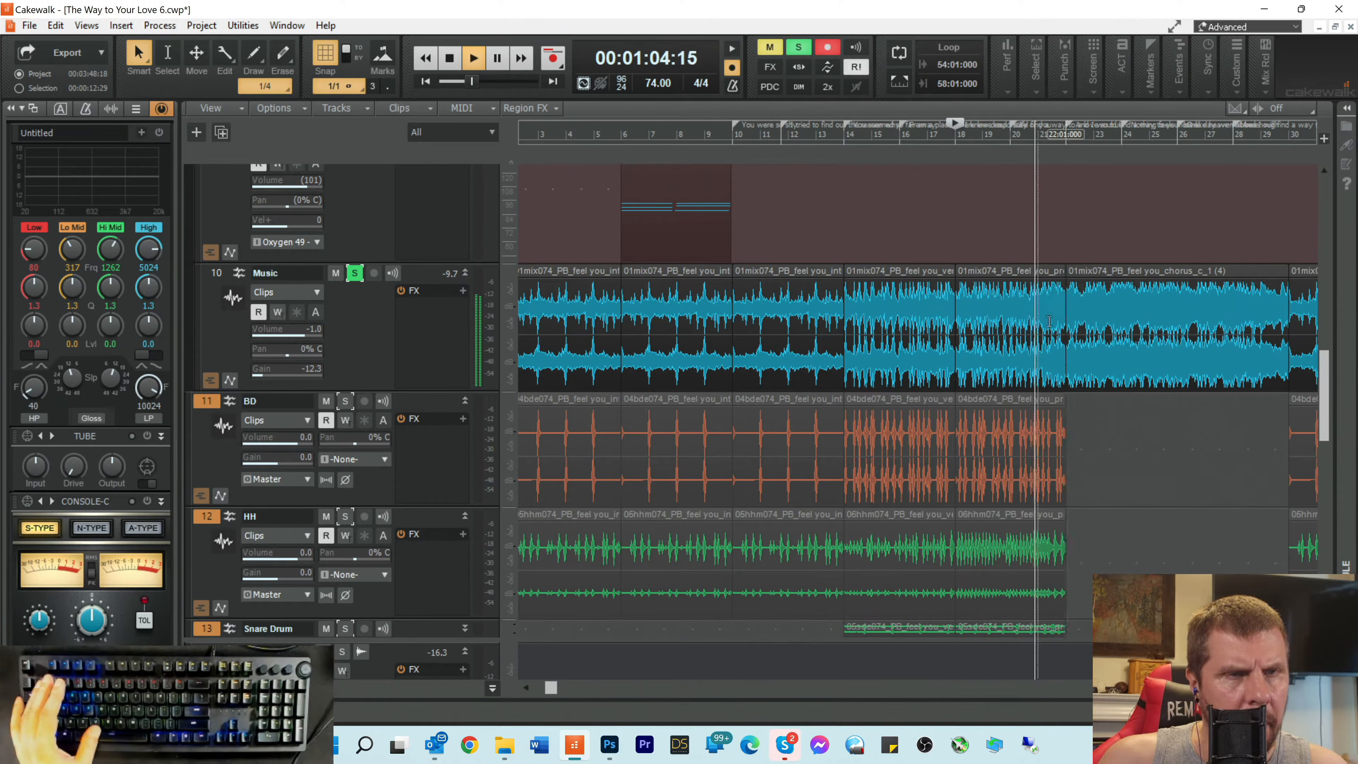
pyautogui.scroll(-2, 1046, 326)
pyautogui.scroll(3, 1048, 332)
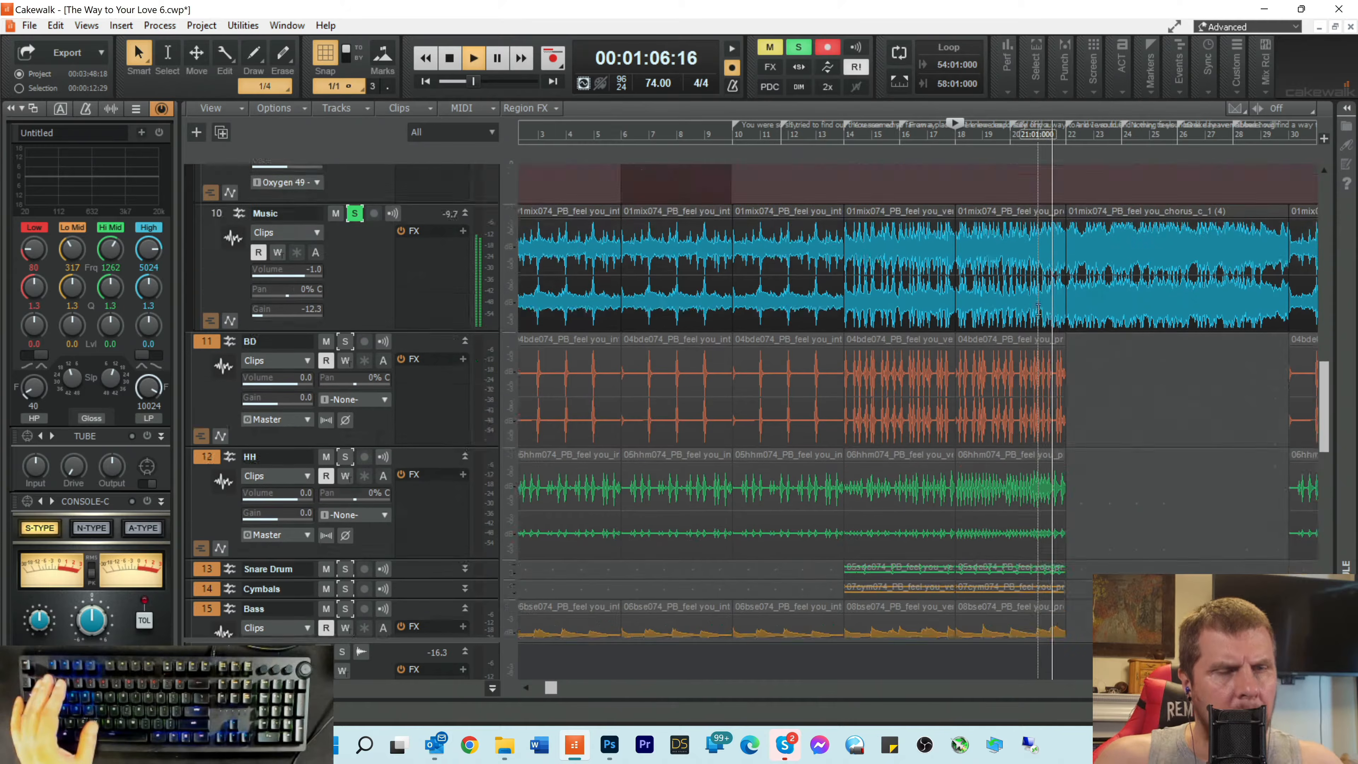
pyautogui.press('space')
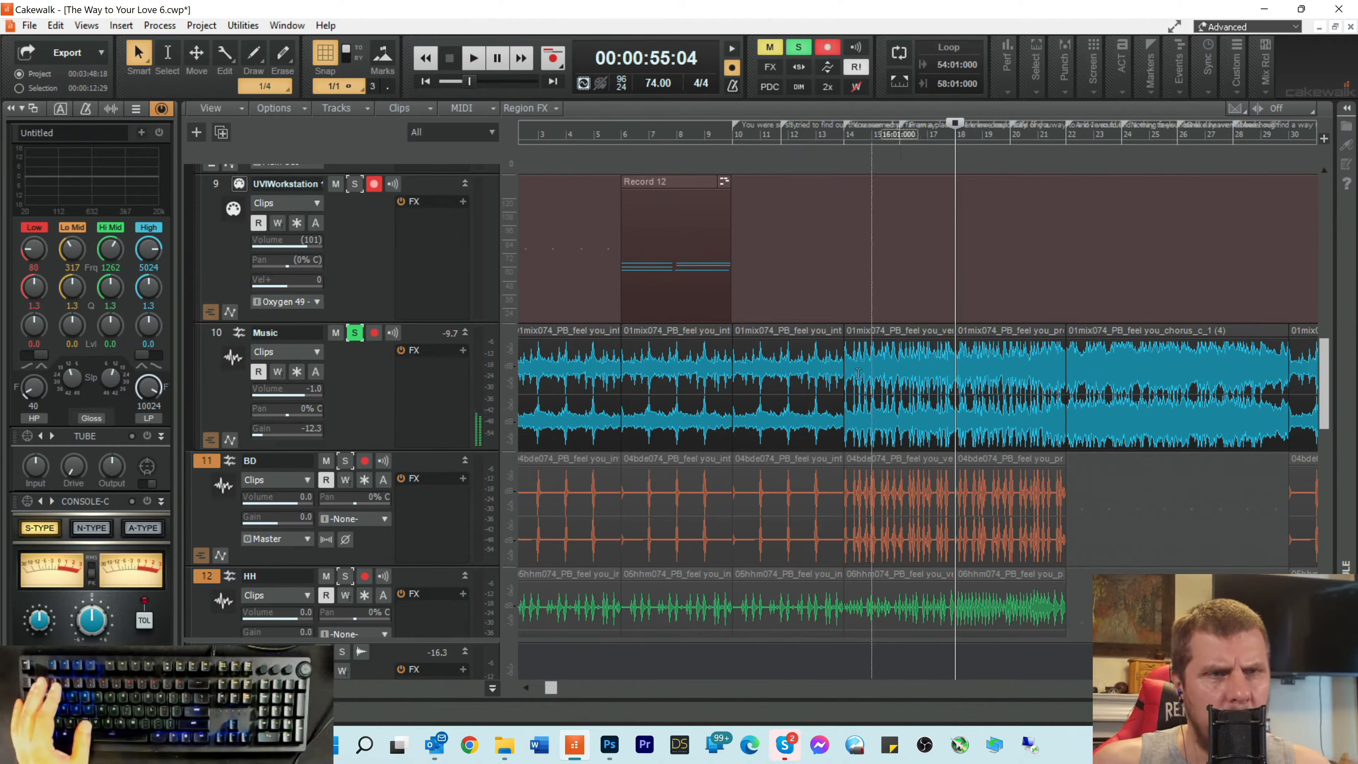
# Step: Replay the soloed Music track's verse from measure 14 while examining the instrument clips down to Guitar 3, and stop playback
pyautogui.click(844, 140)
pyautogui.press('space')
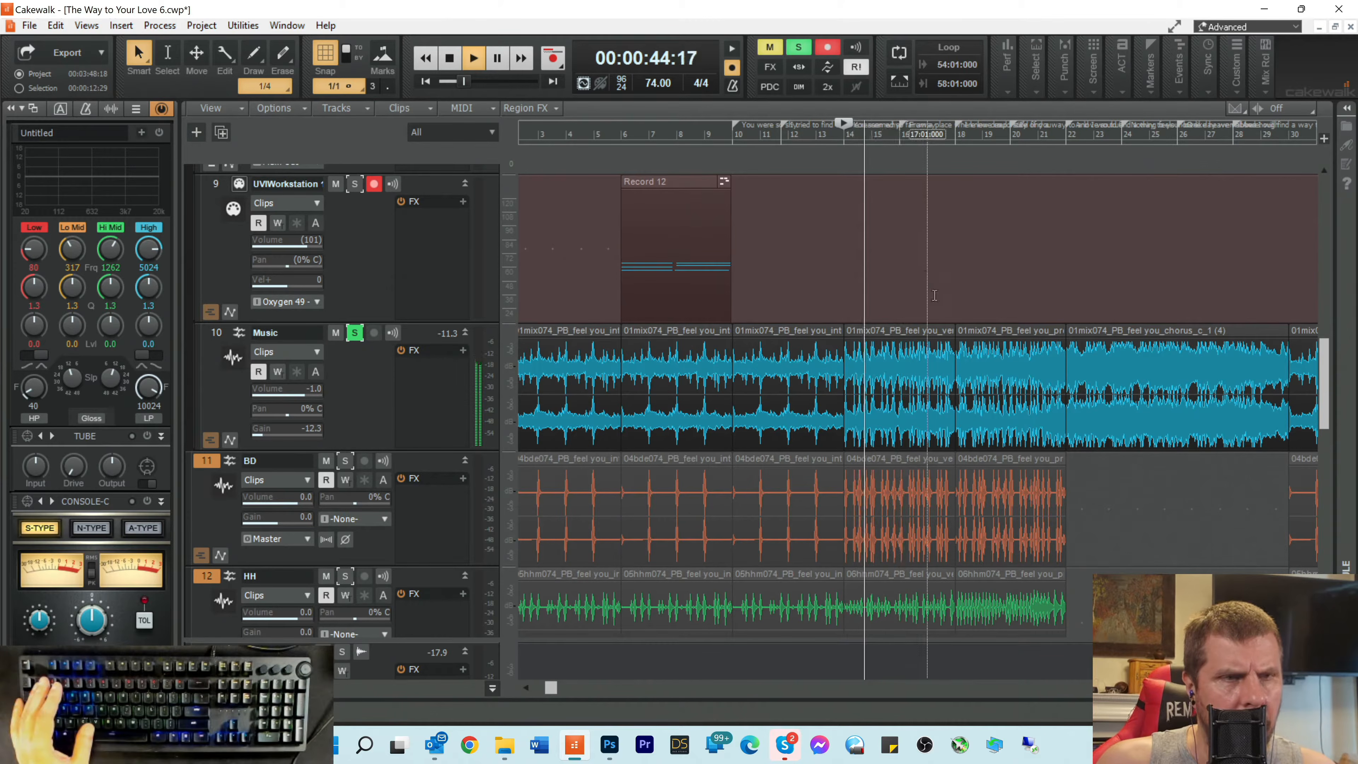
pyautogui.scroll(-5, 953, 356)
pyautogui.scroll(-3, 1030, 464)
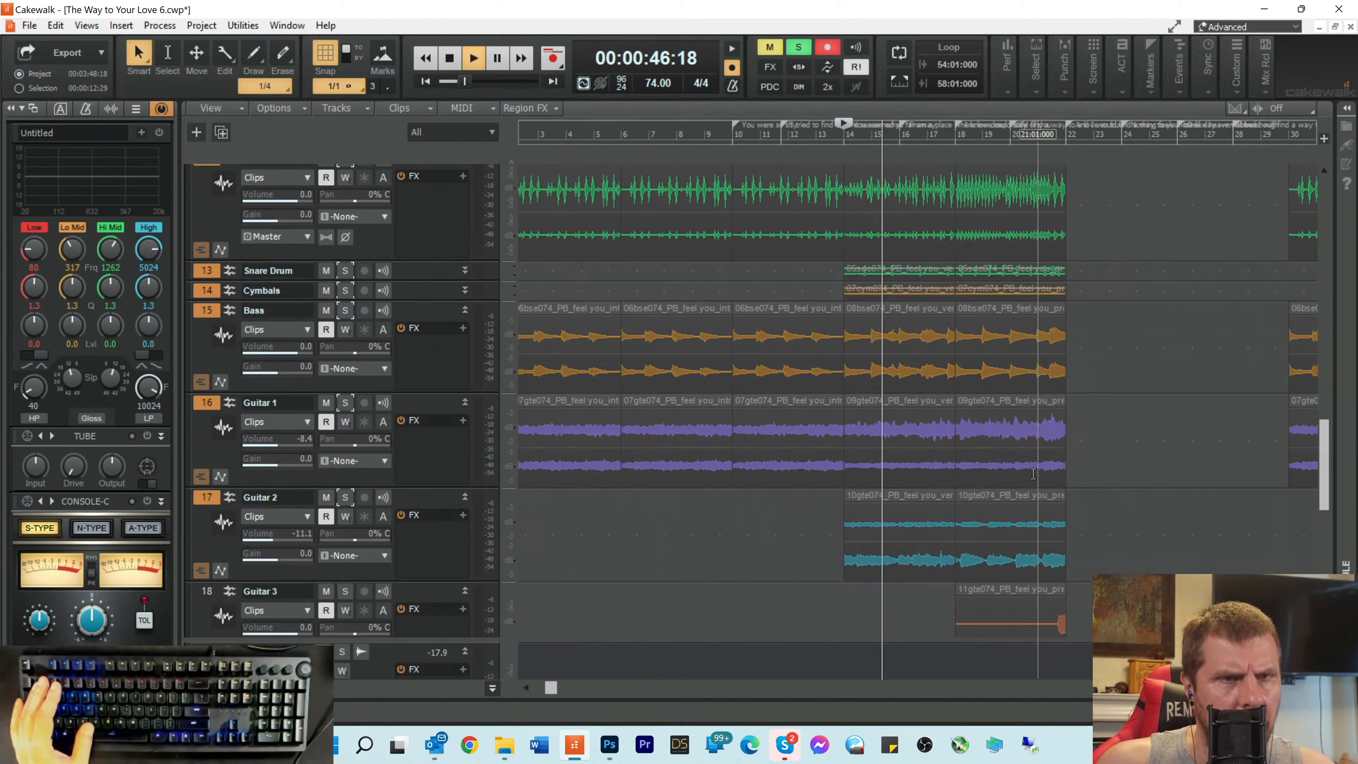
pyautogui.scroll(-2, 1032, 470)
pyautogui.scroll(1, 1034, 473)
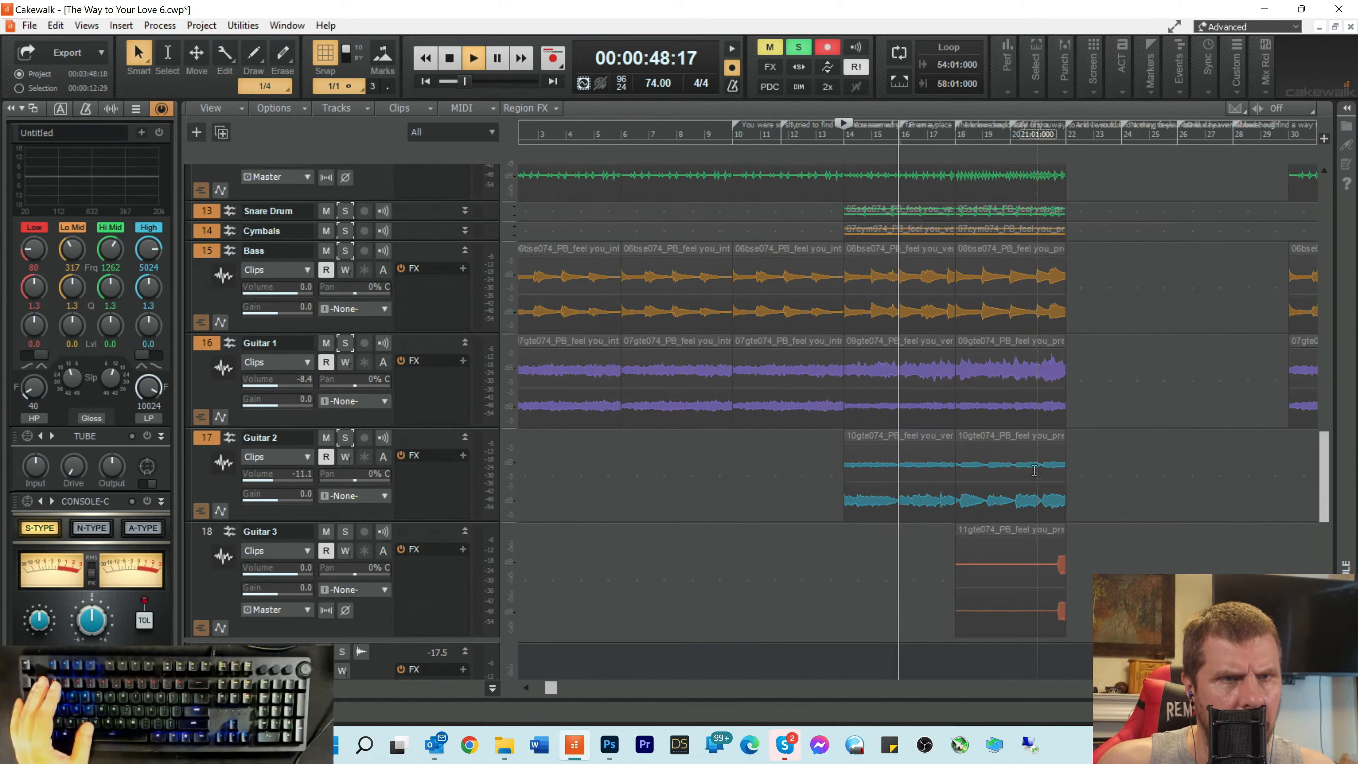
pyautogui.scroll(3, 1033, 472)
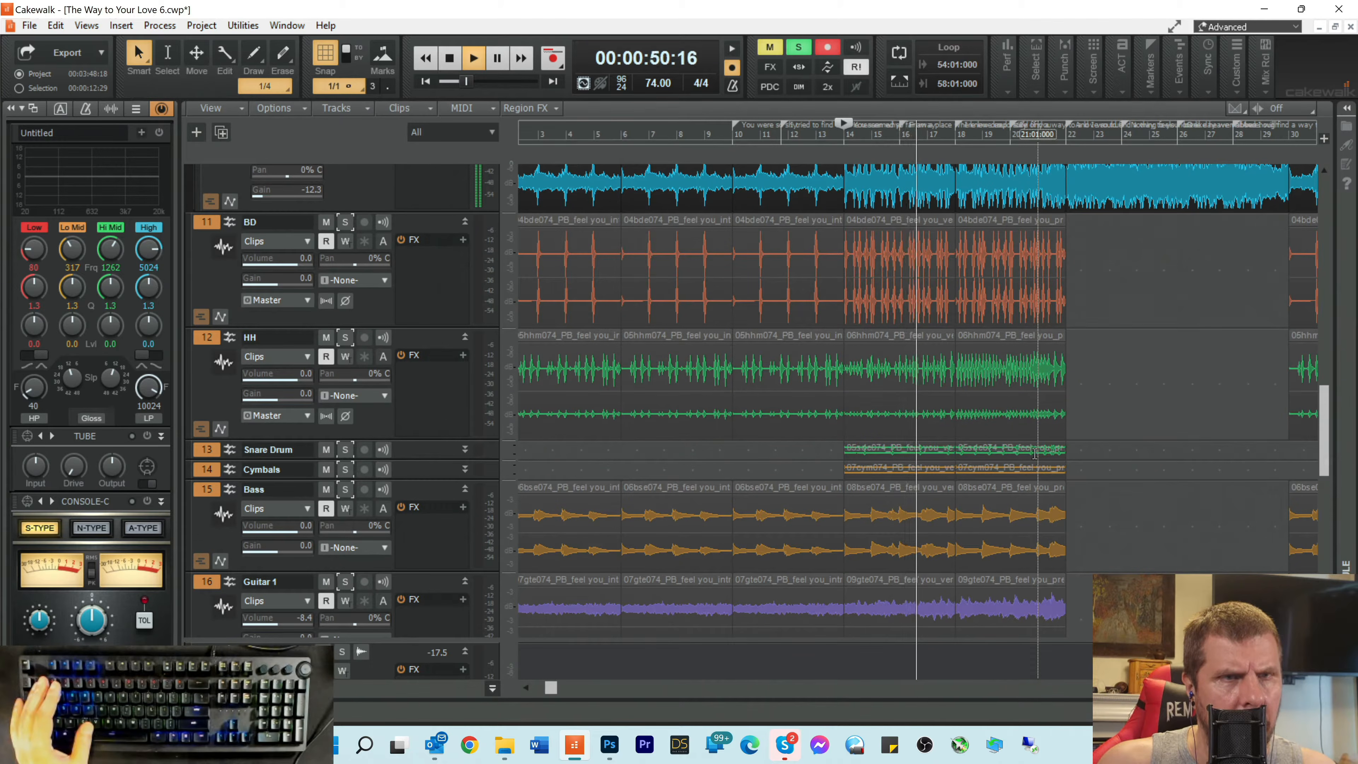
pyautogui.scroll(1, 1033, 454)
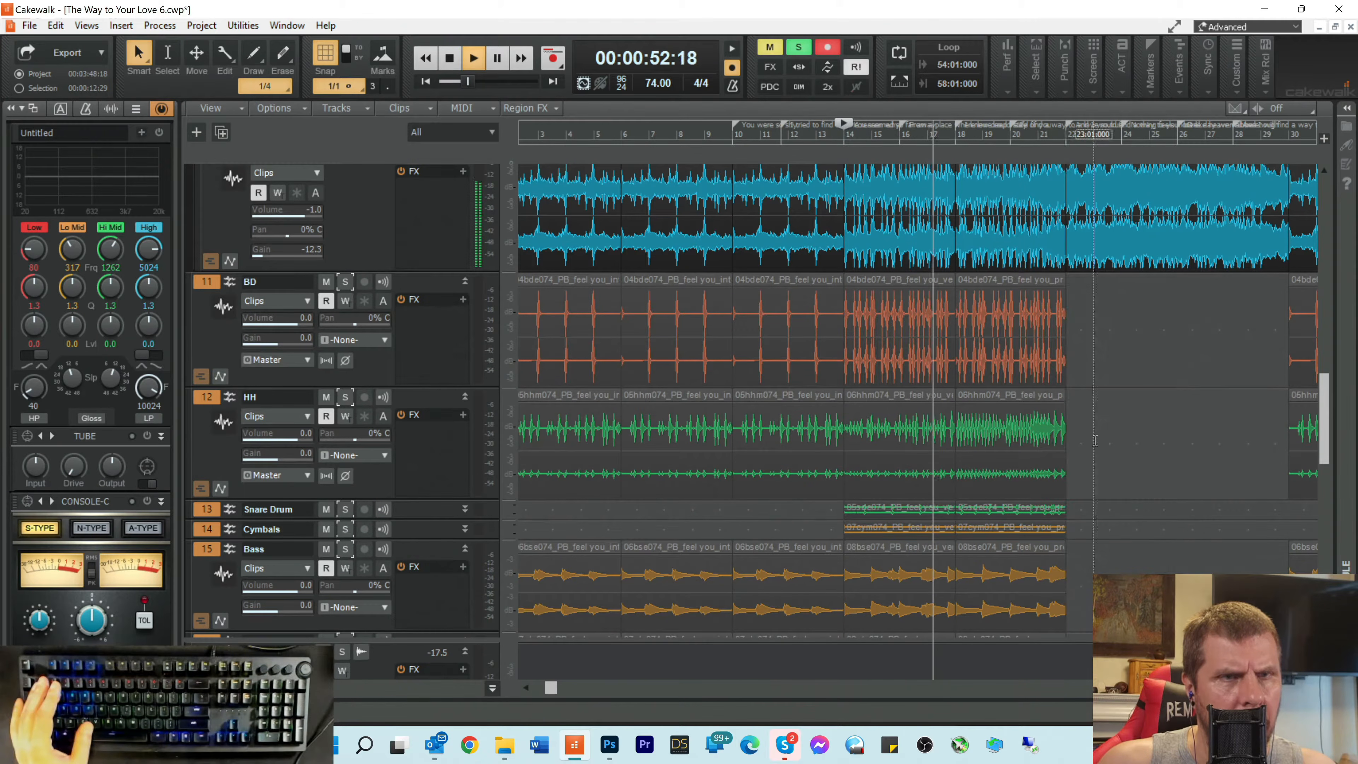
pyautogui.press('space')
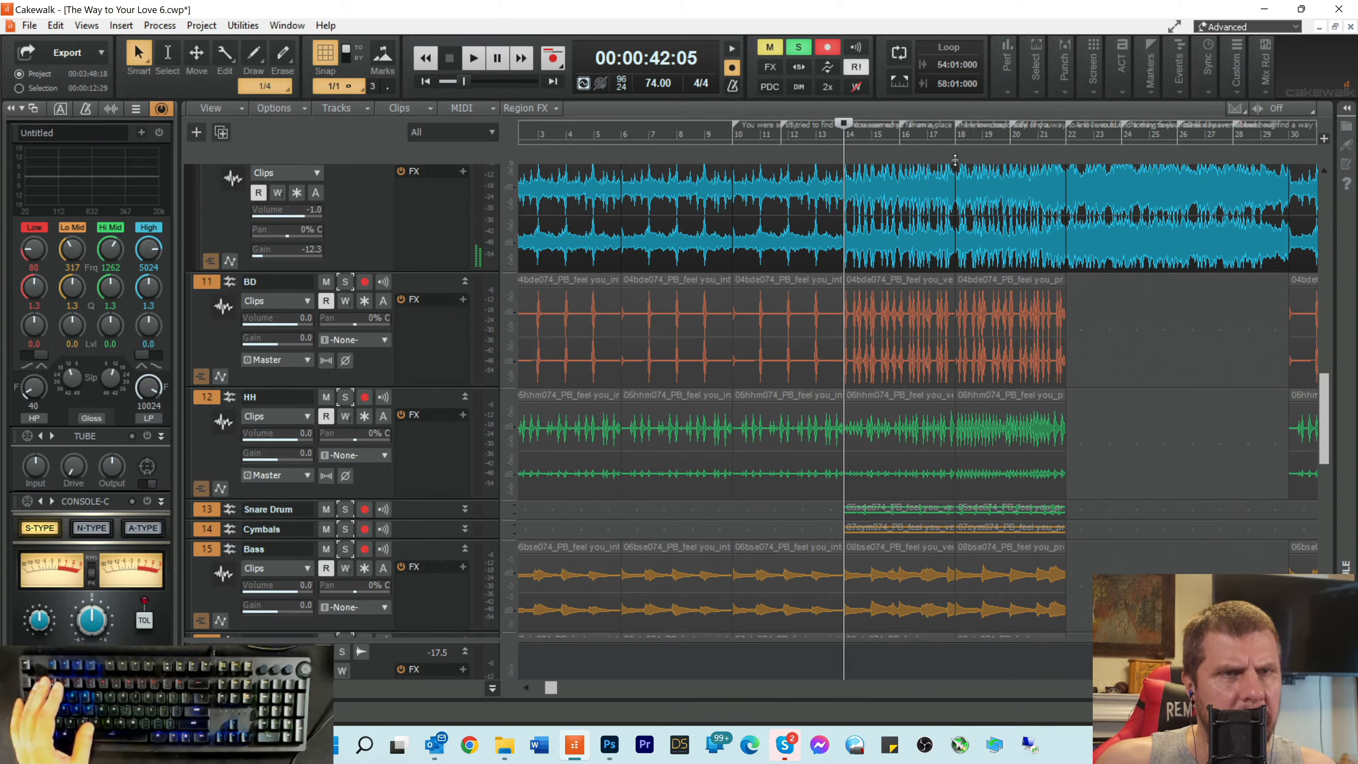
# Step: Play the soloed Music track from measure 18 while checking the pre-chorus clips on the instrument tracks, and stop playback
pyautogui.click(955, 142)
pyautogui.press('space')
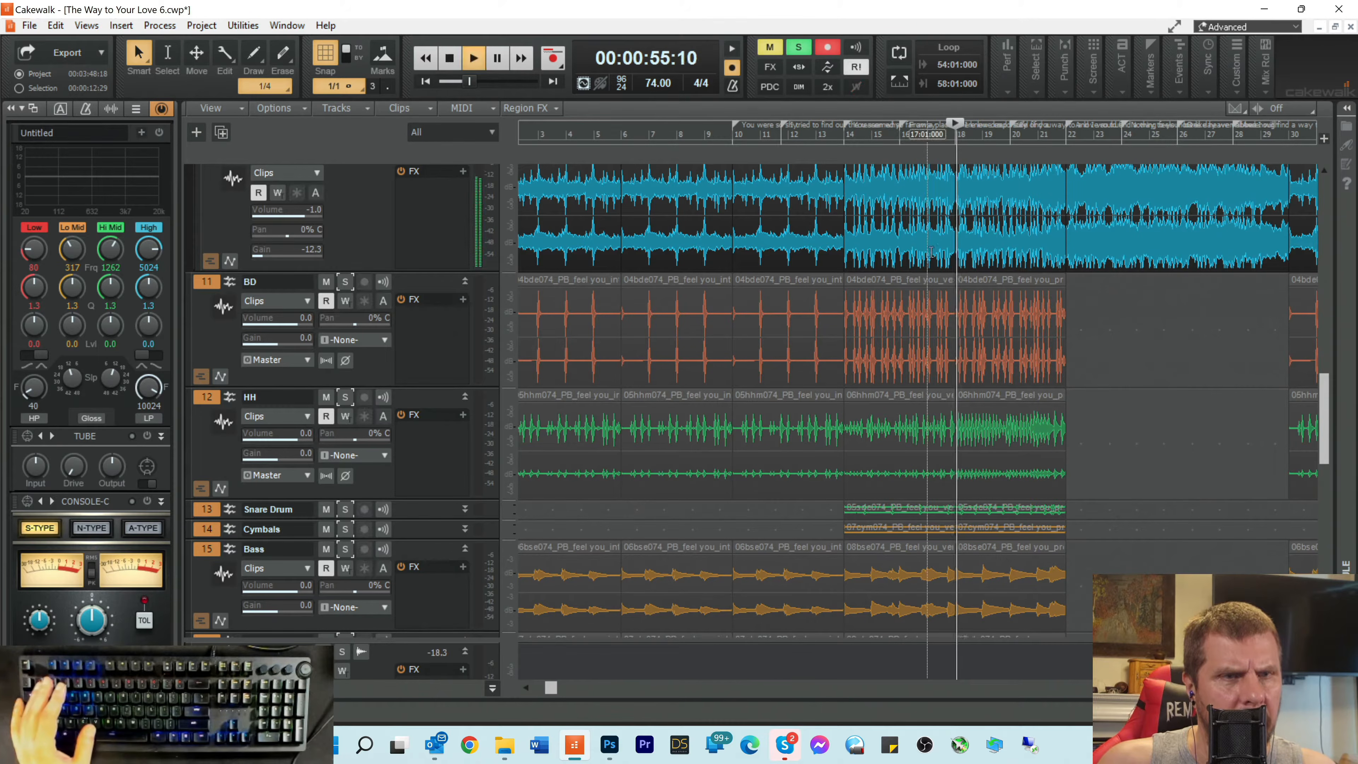
pyautogui.scroll(-4, 1044, 432)
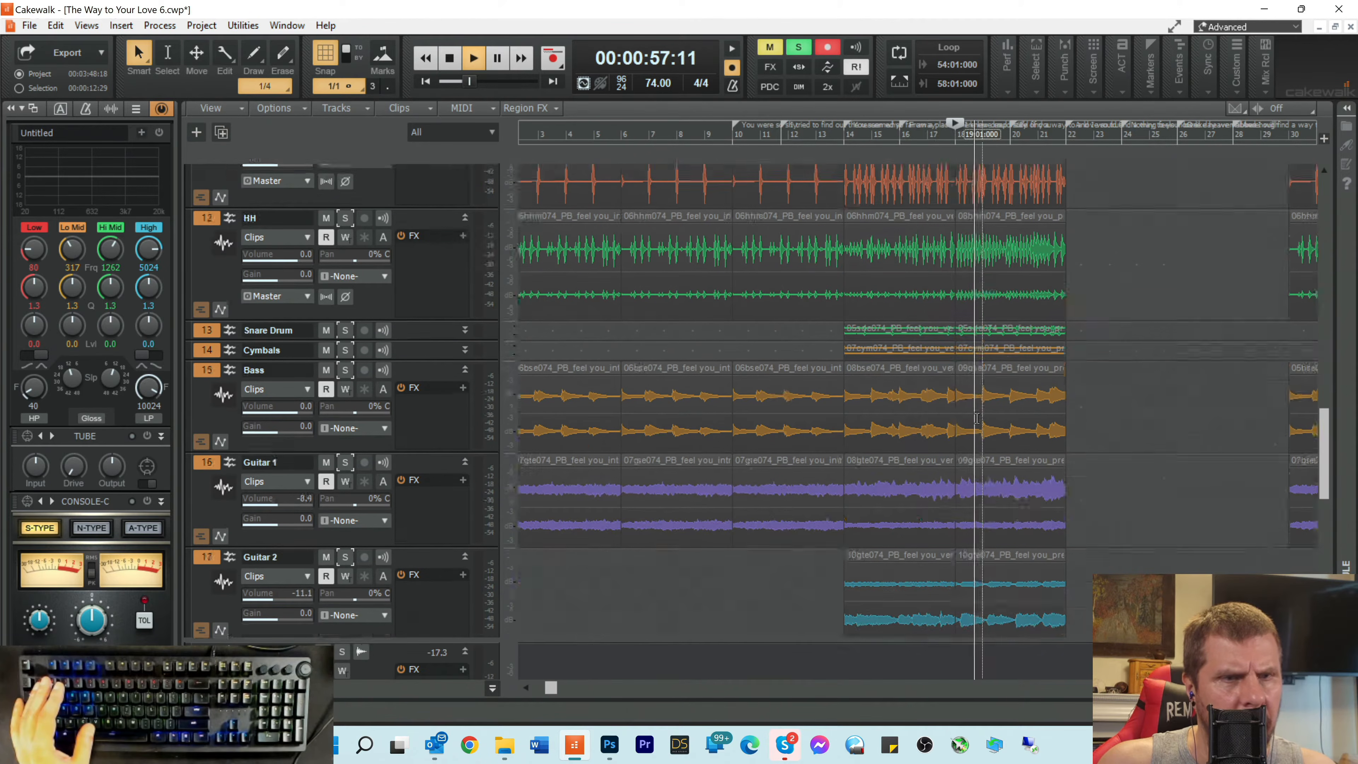
pyautogui.scroll(-1, 1044, 432)
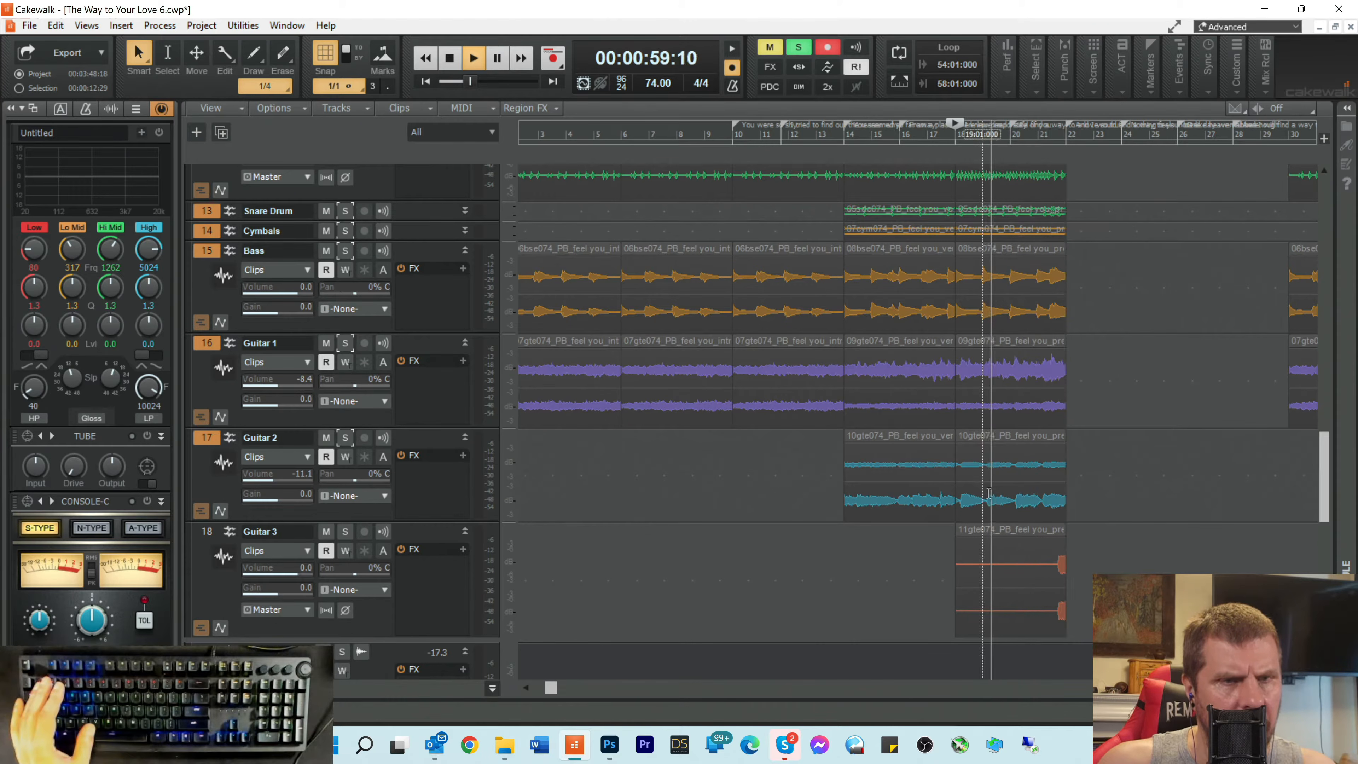
pyautogui.press('space')
pyautogui.scroll(7, 1095, 386)
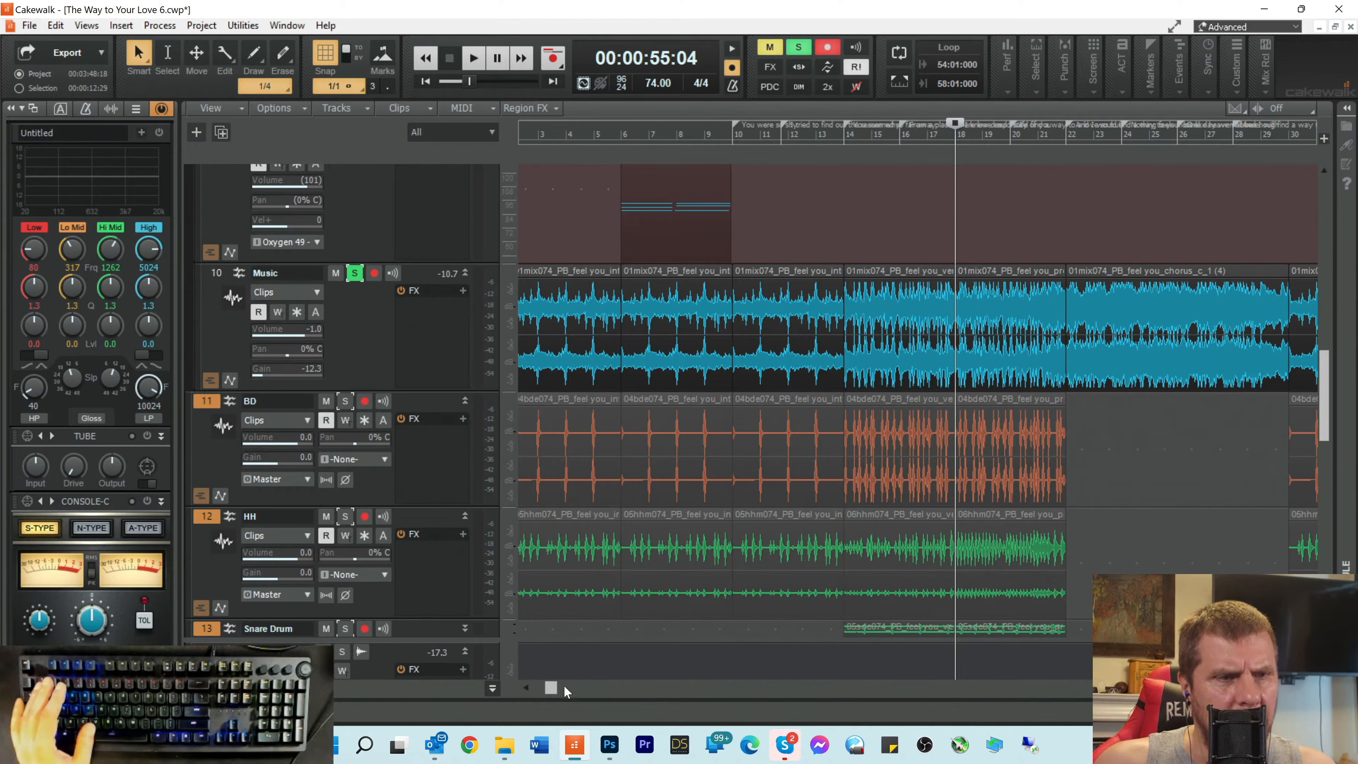
# Step: Play the soloed Music track from measure 38 while viewing the verse clips on the instrument tracks
pyautogui.moveTo(551, 690); pyautogui.dragTo(667, 727)
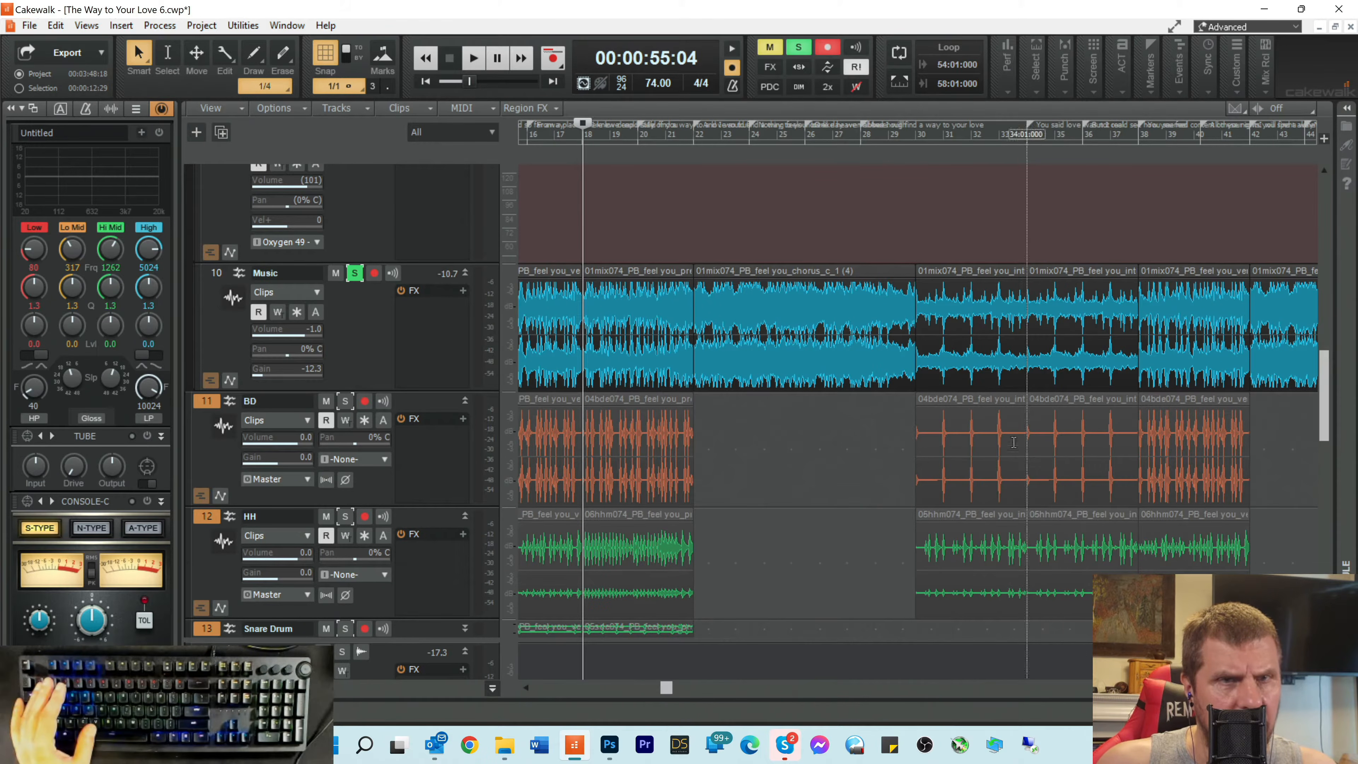
pyautogui.click(1142, 136)
pyautogui.press('space')
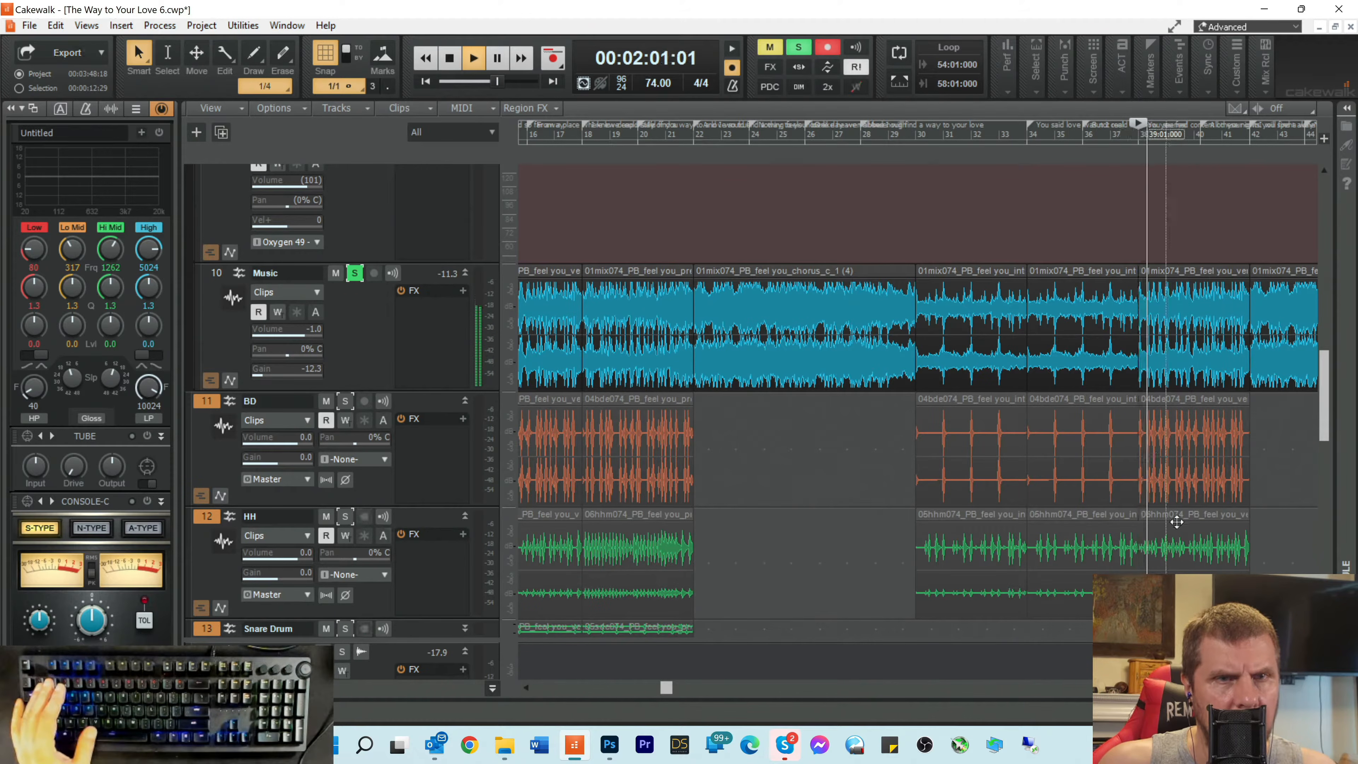
pyautogui.click(1308, 688)
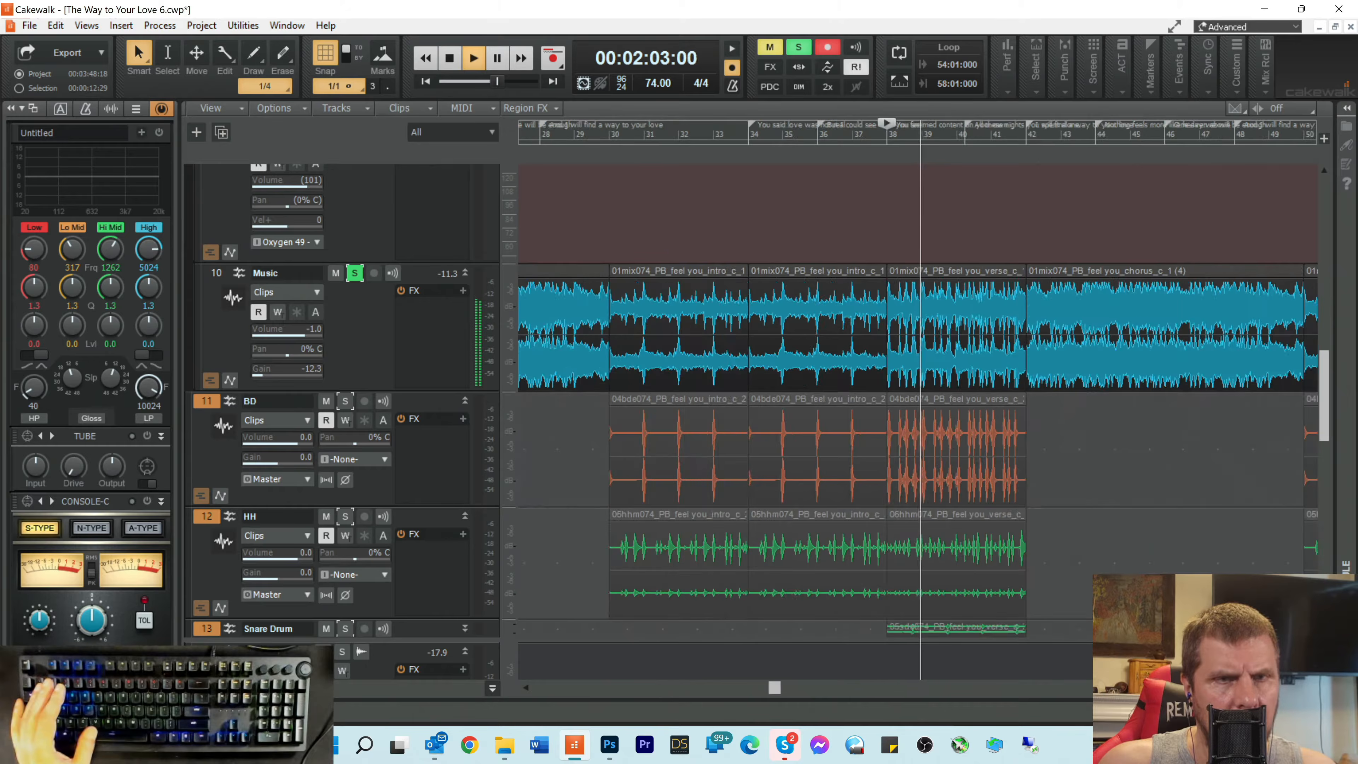
pyautogui.click(1308, 689)
pyautogui.click(1309, 688)
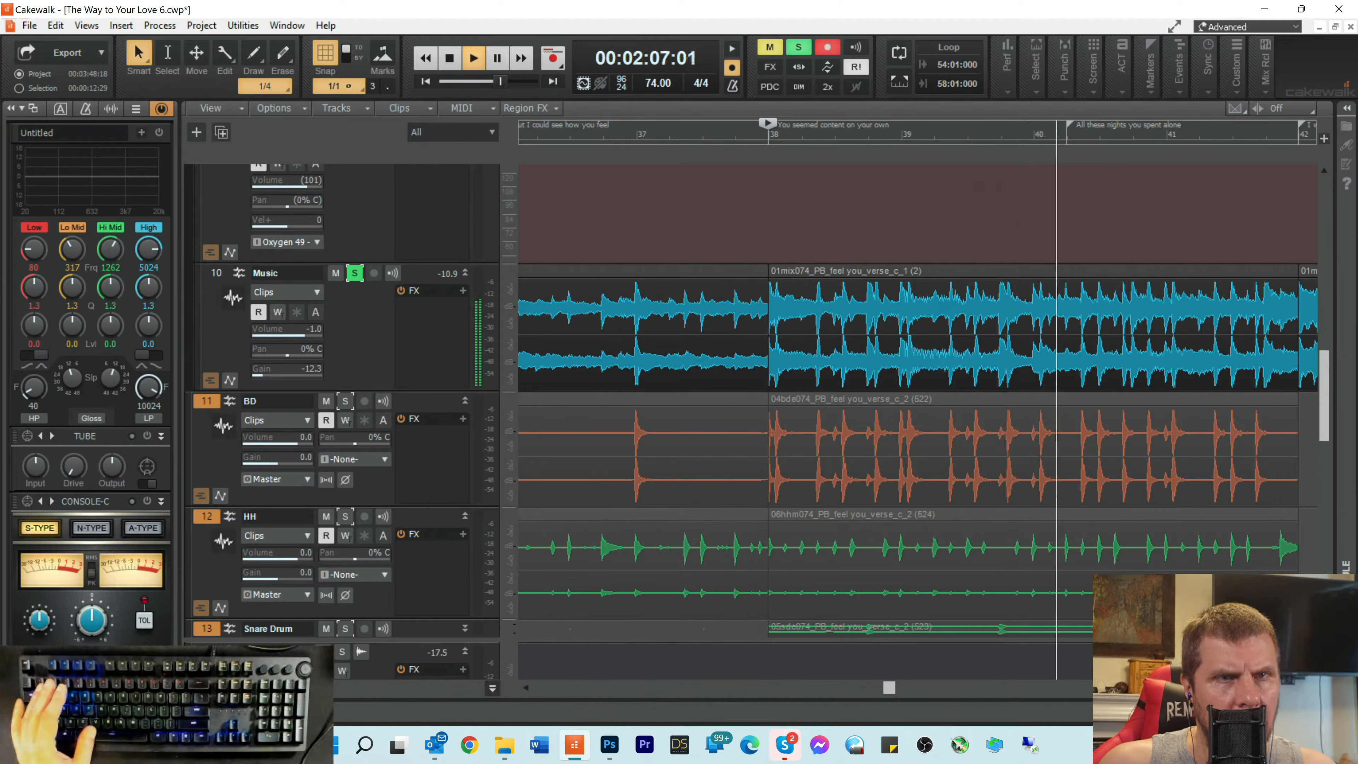
# Step: Replay the soloed Music track from measure 38, and jump the playback to measure 54 to compare both sections
pyautogui.press('space')
pyautogui.press('space')
pyautogui.scroll(-1, 1298, 631)
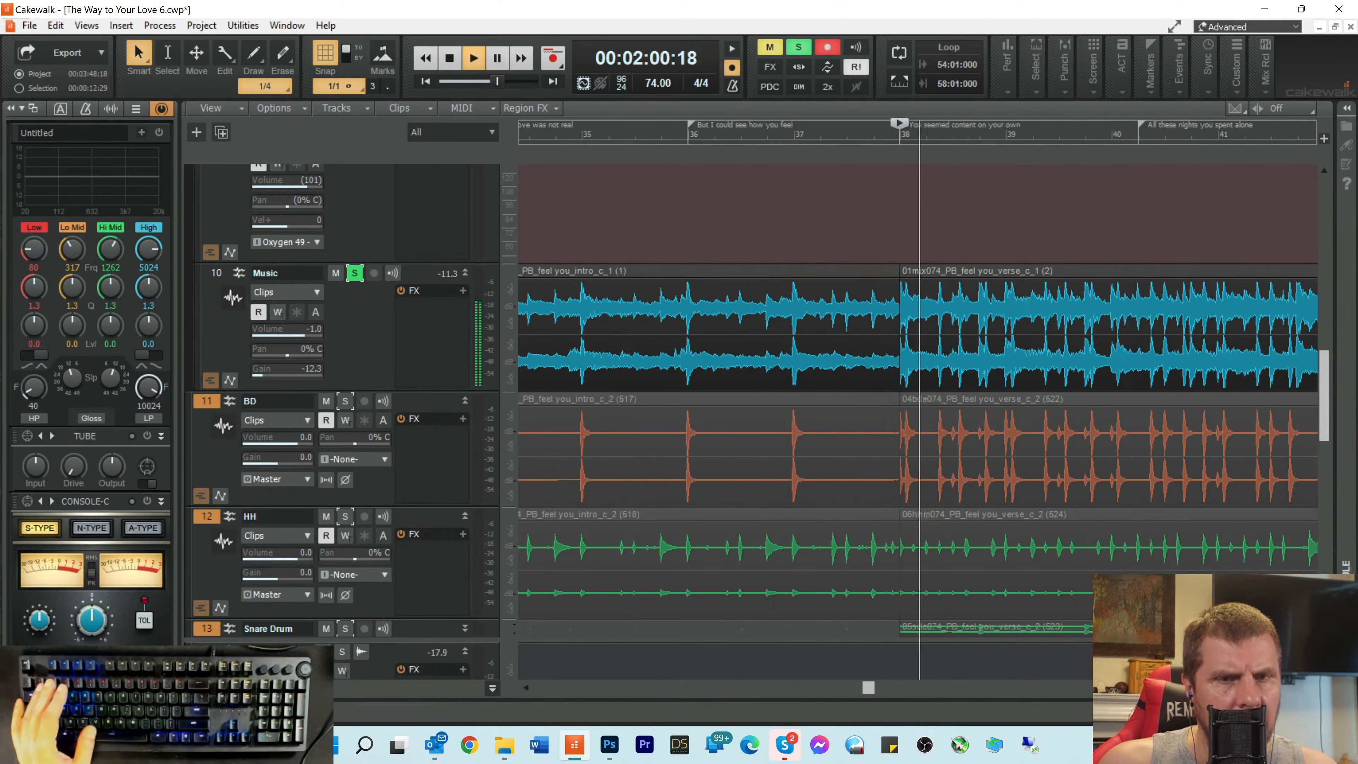
pyautogui.scroll(-2, 1298, 631)
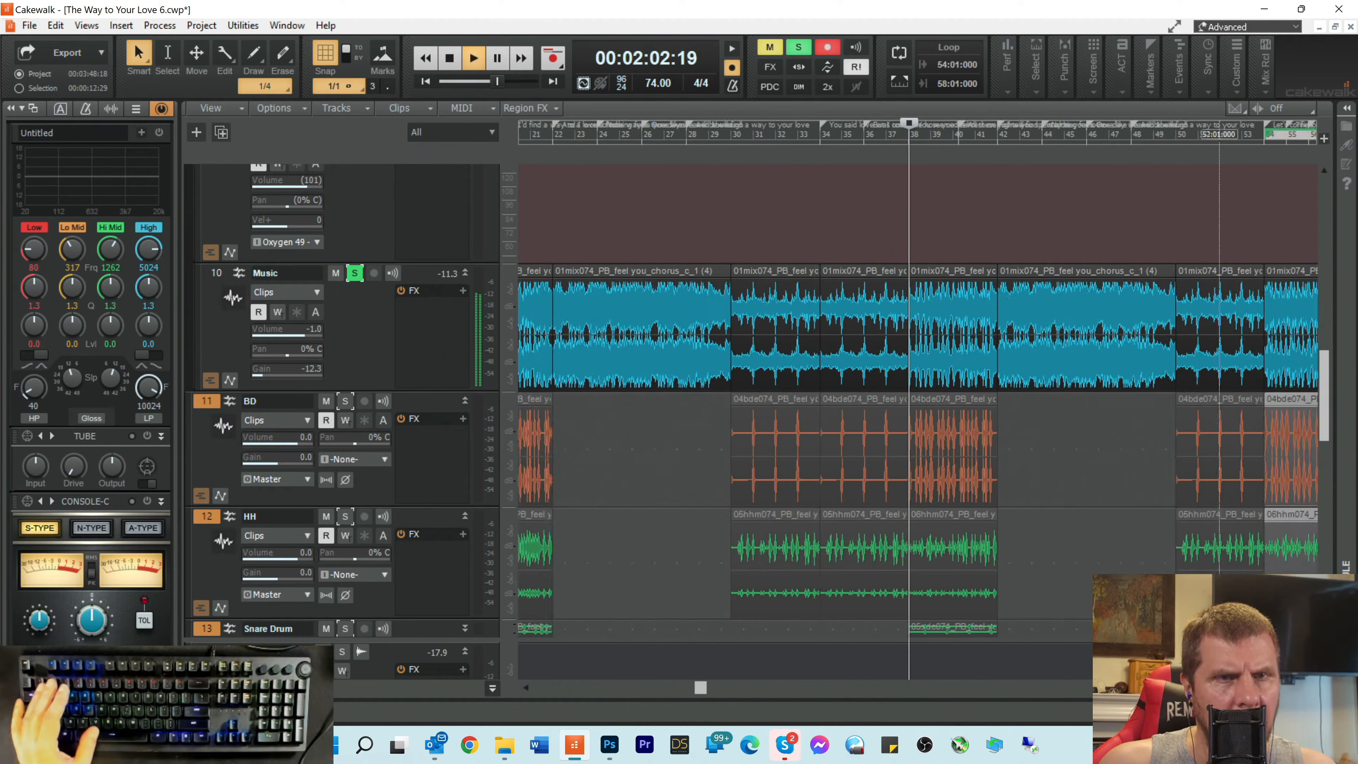
pyautogui.press('space')
pyautogui.press('space')
pyautogui.moveTo(704, 689); pyautogui.dragTo(813, 695)
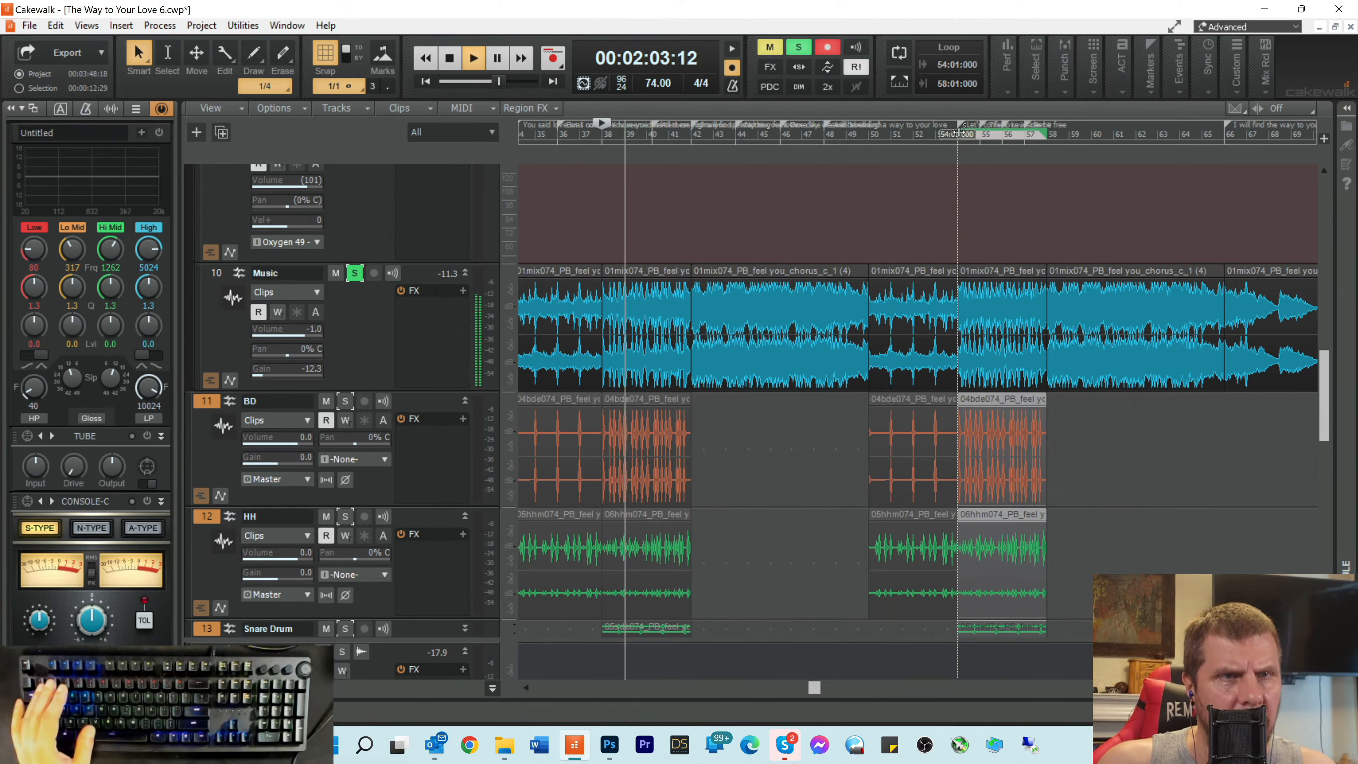
pyautogui.click(957, 133)
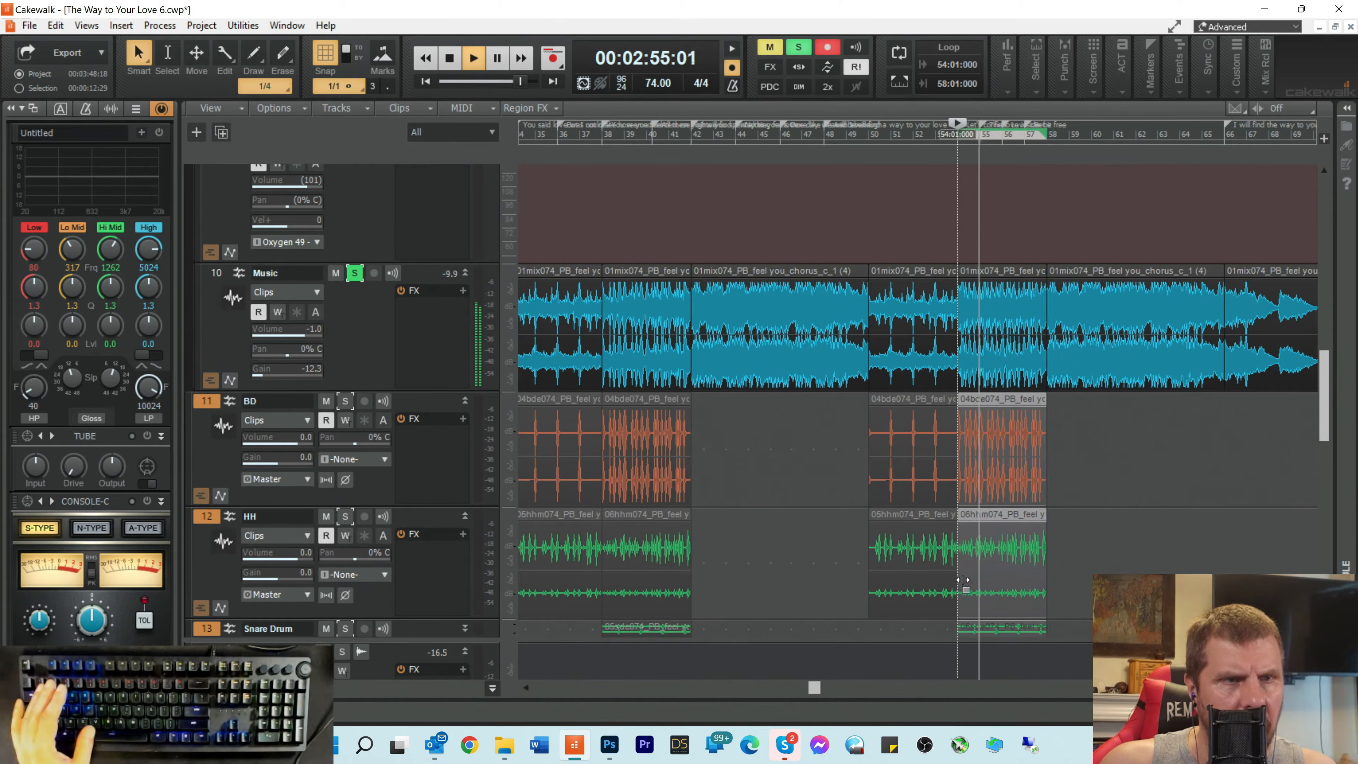
# Step: Stop playback and delete the instrument clips in measures 54 to 58 on the tracks from BD to Guitar 2
pyautogui.scroll(-5, 1091, 496)
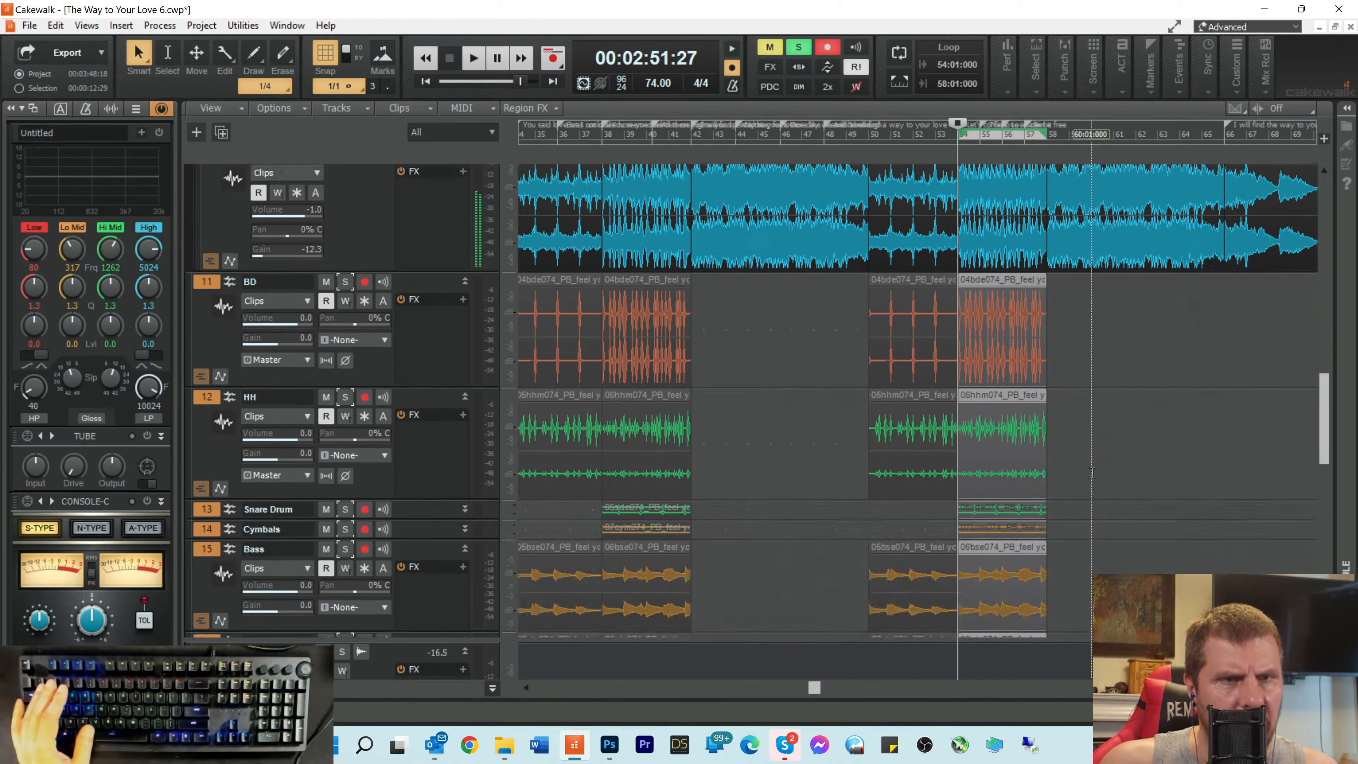
pyautogui.scroll(-3, 1091, 496)
pyautogui.scroll(1, 1091, 495)
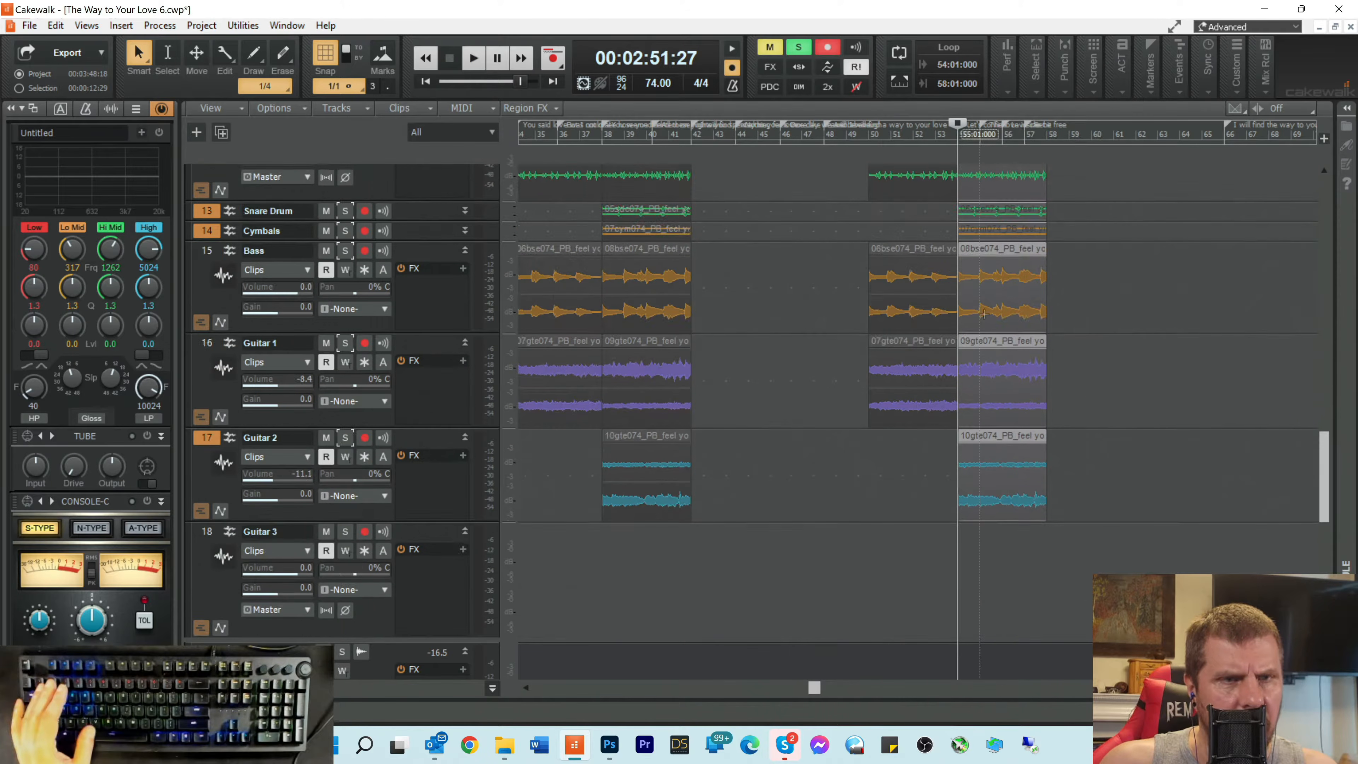
pyautogui.moveTo(1074, 516); pyautogui.dragTo(984, 353)
pyautogui.press('Delete')
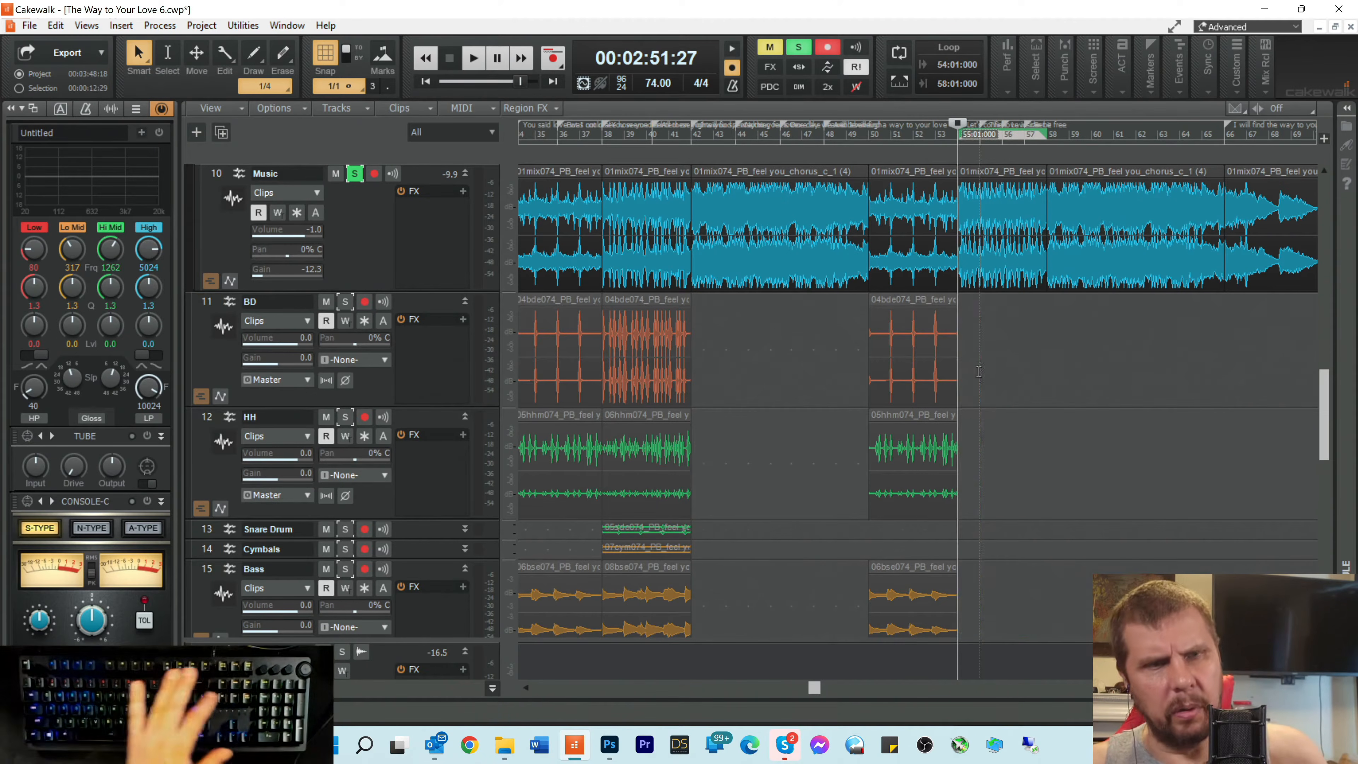
# Step: Delete the instrument clips in measures 38 to 42 on the tracks from BD to Guitar 2
pyautogui.moveTo(813, 687); pyautogui.dragTo(607, 706)
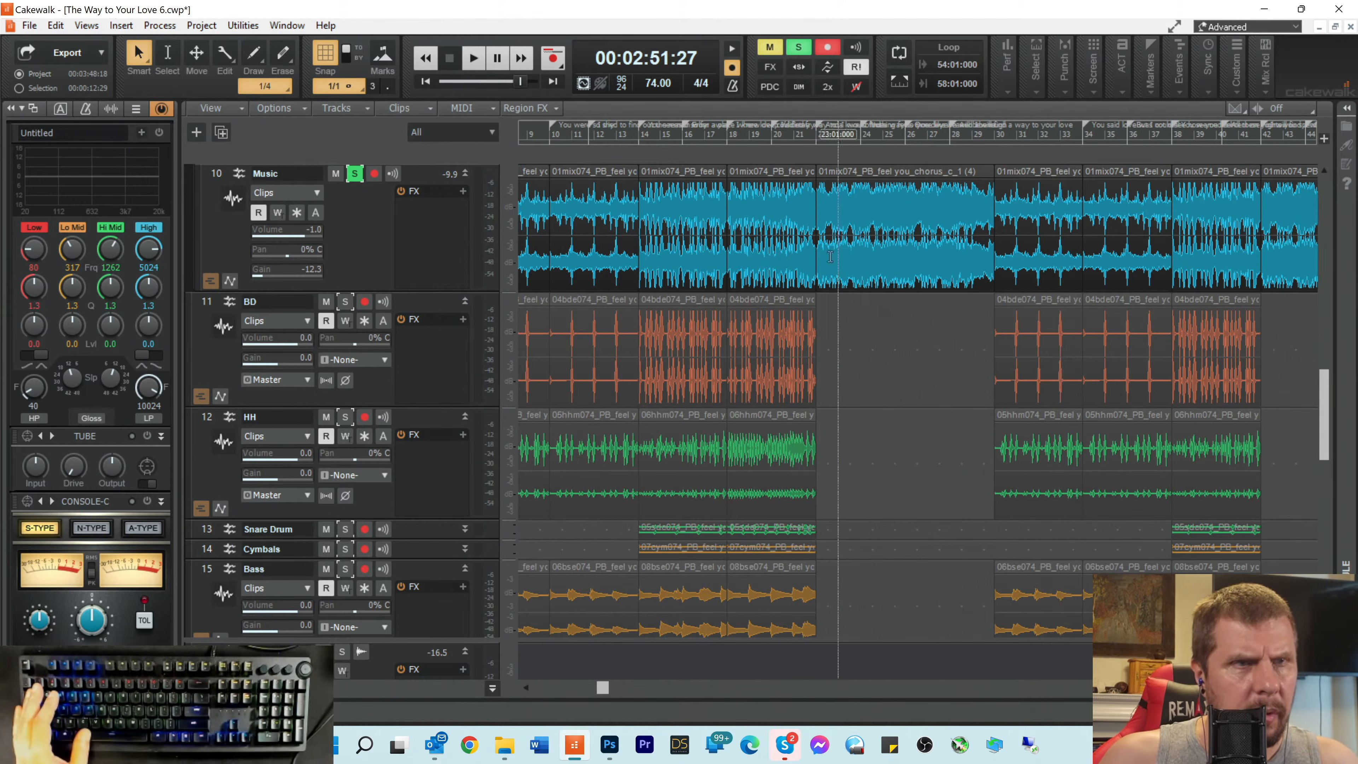
pyautogui.scroll(-4, 1269, 350)
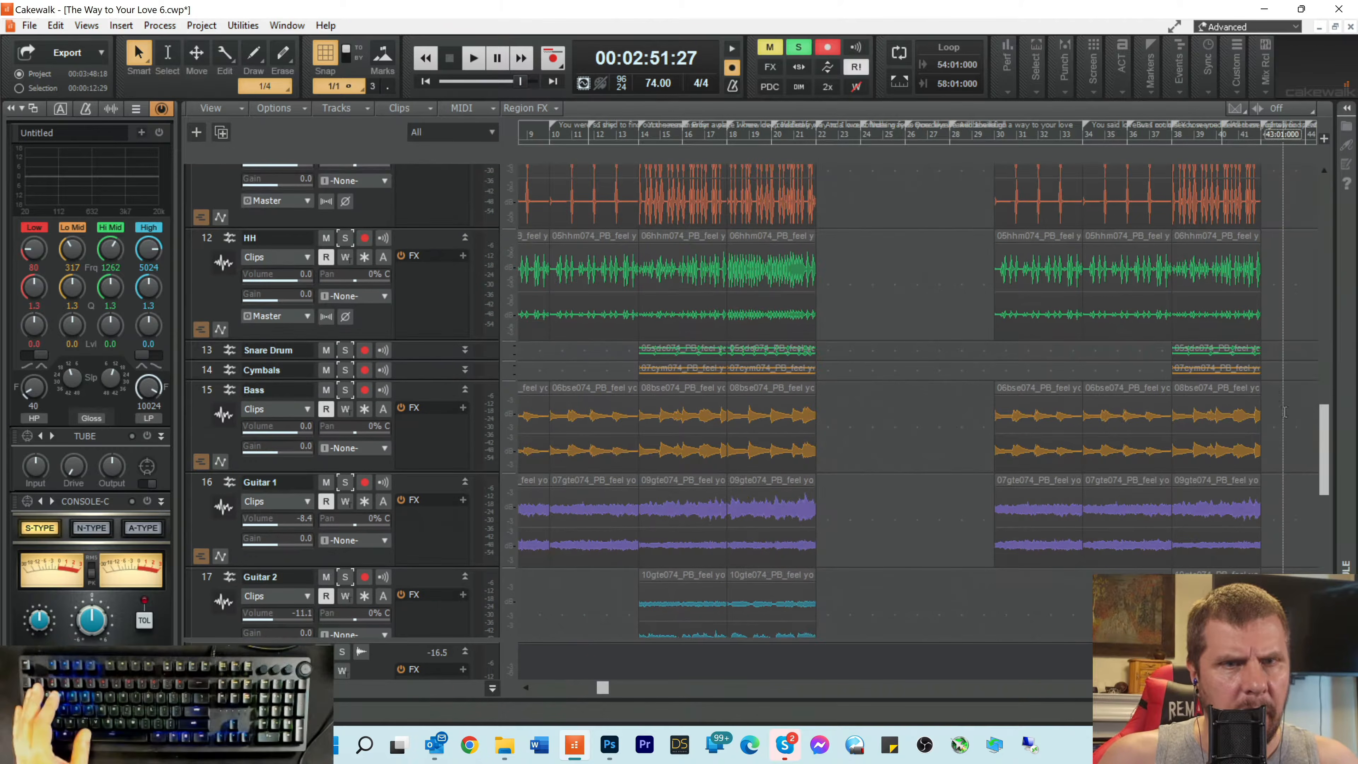
pyautogui.moveTo(1283, 163); pyautogui.dragTo(1200, 163)
pyautogui.scroll(6, 1200, 321)
pyautogui.click(1200, 473)
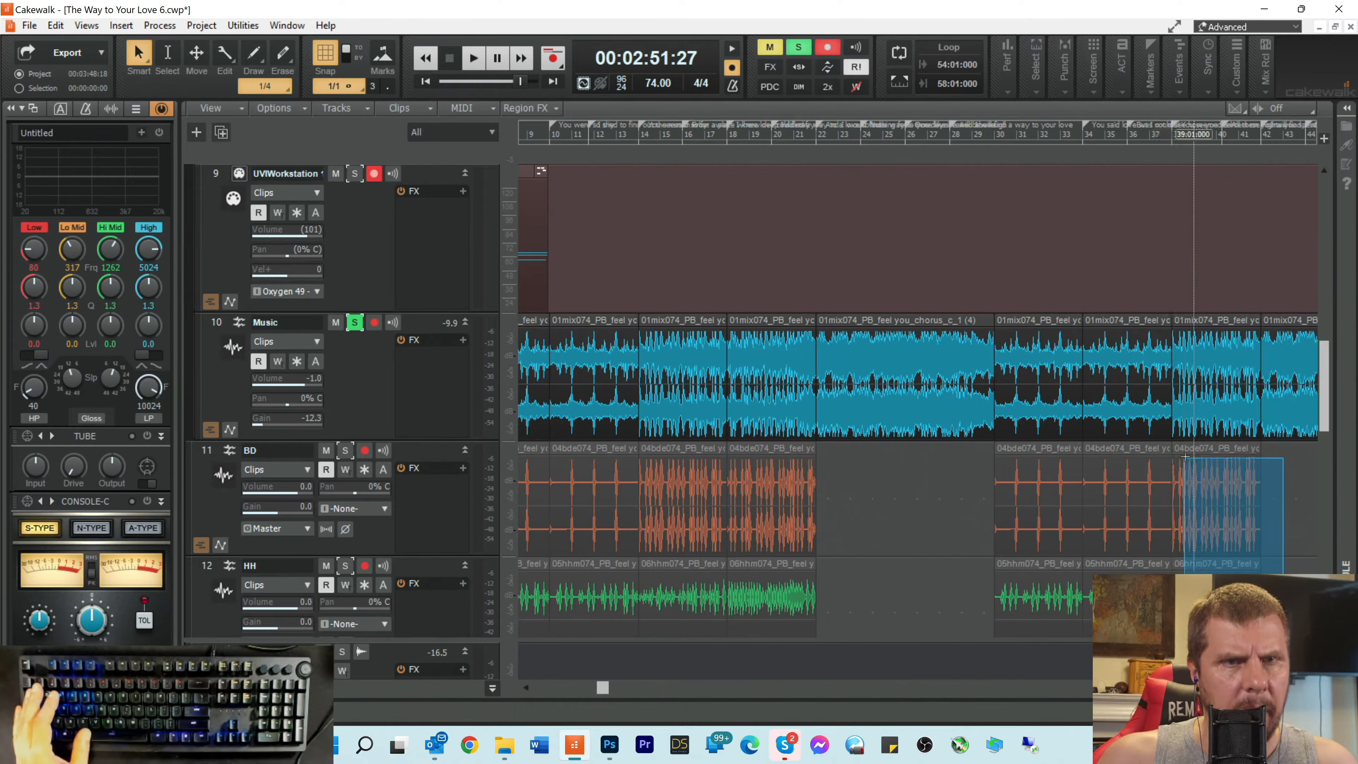
pyautogui.press('Delete')
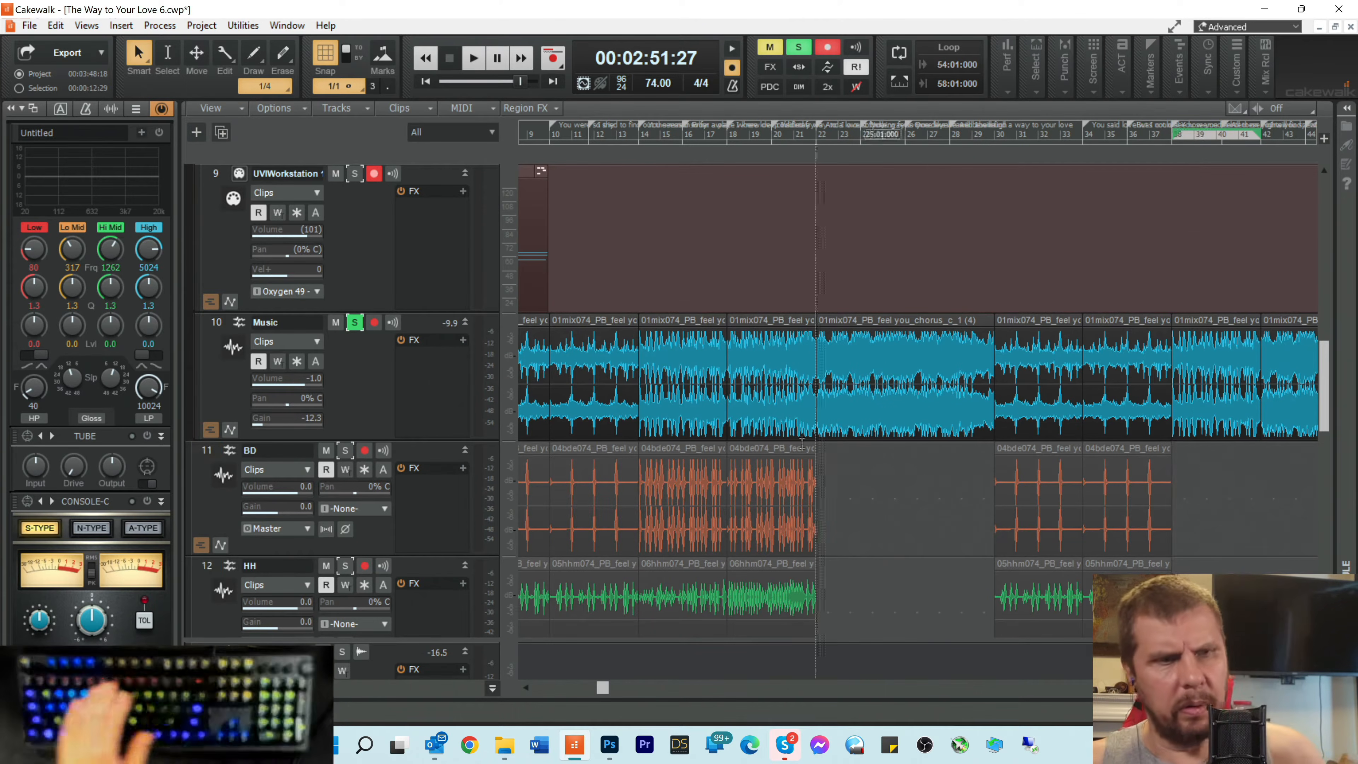
# Step: Copy the verse clips of measures 14 to 18 on the tracks from BD to Guitar 2 to measure 38
pyautogui.scroll(-2, 714, 432)
pyautogui.scroll(-1, 715, 432)
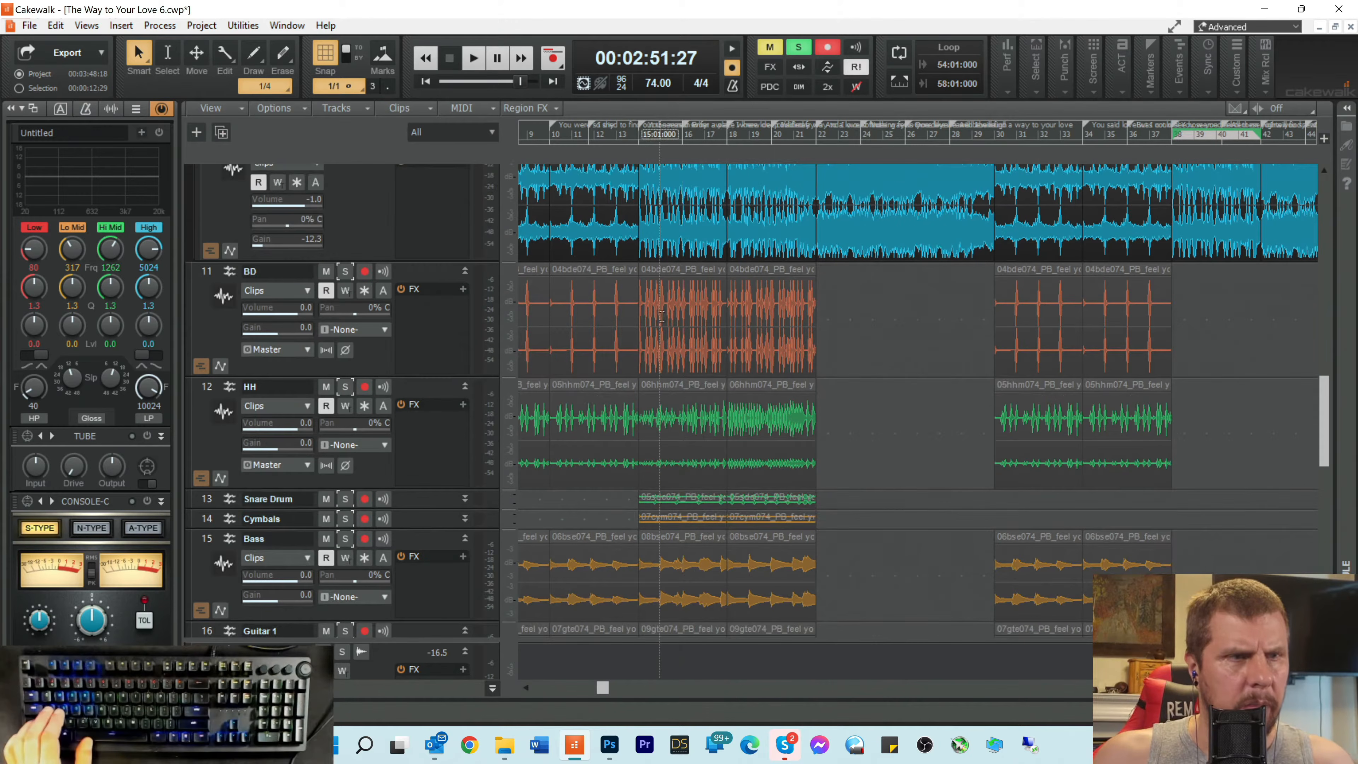
pyautogui.moveTo(668, 438); pyautogui.dragTo(714, 406)
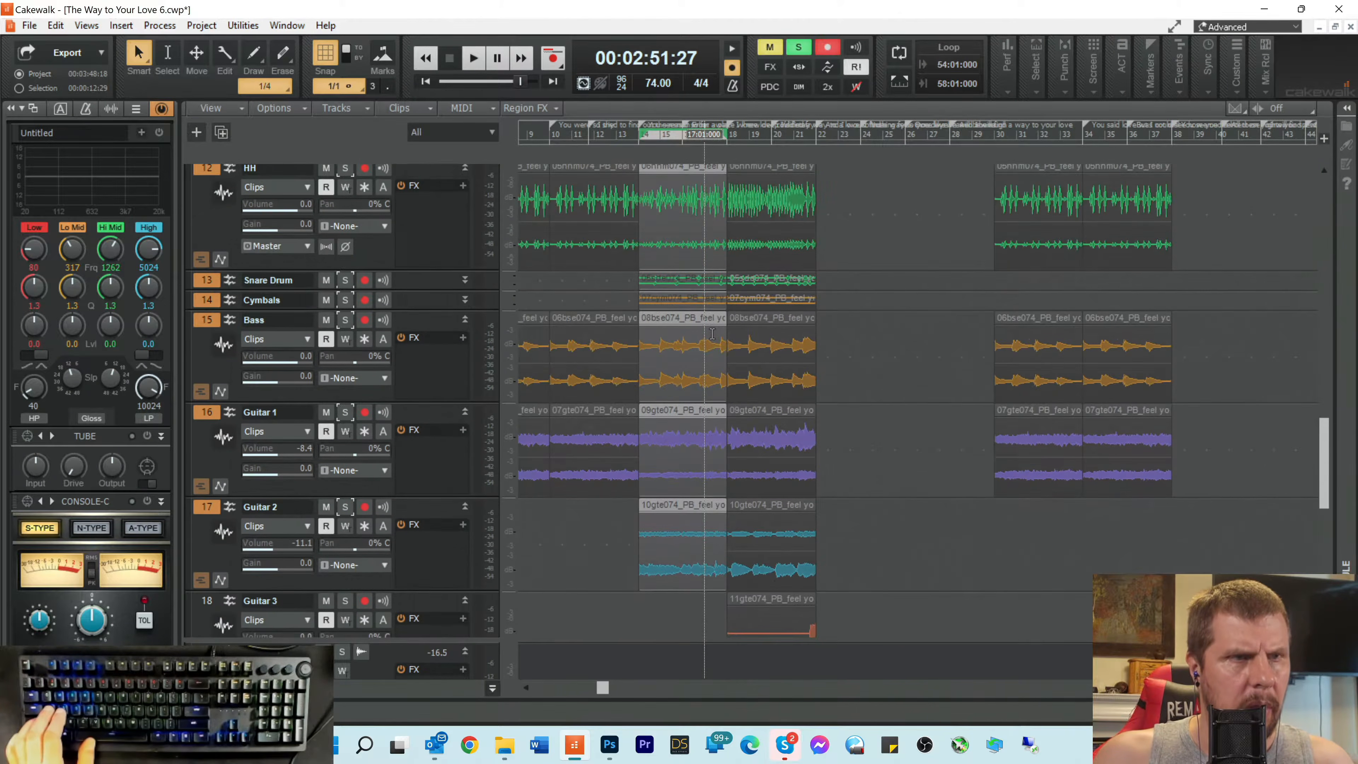
pyautogui.scroll(3, 712, 333)
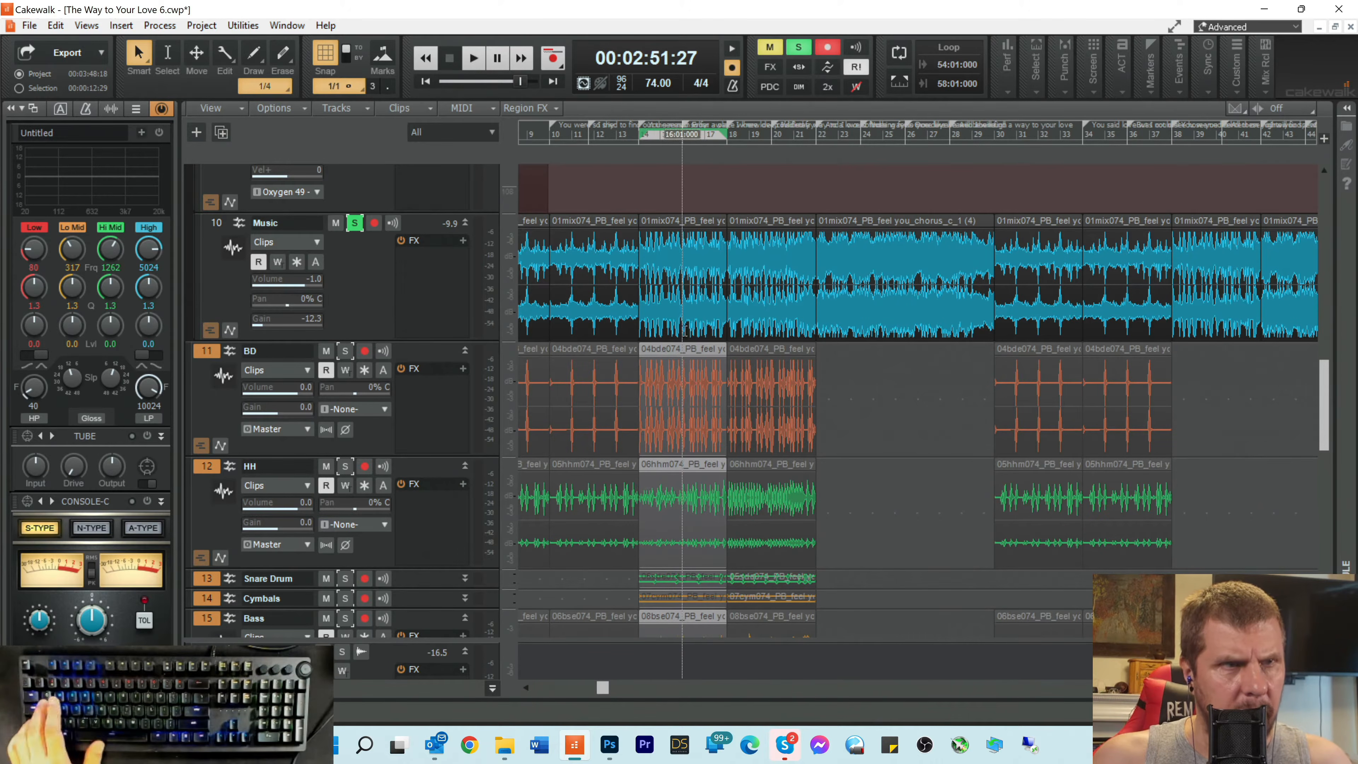
pyautogui.moveTo(663, 349); pyautogui.dragTo(1198, 401)
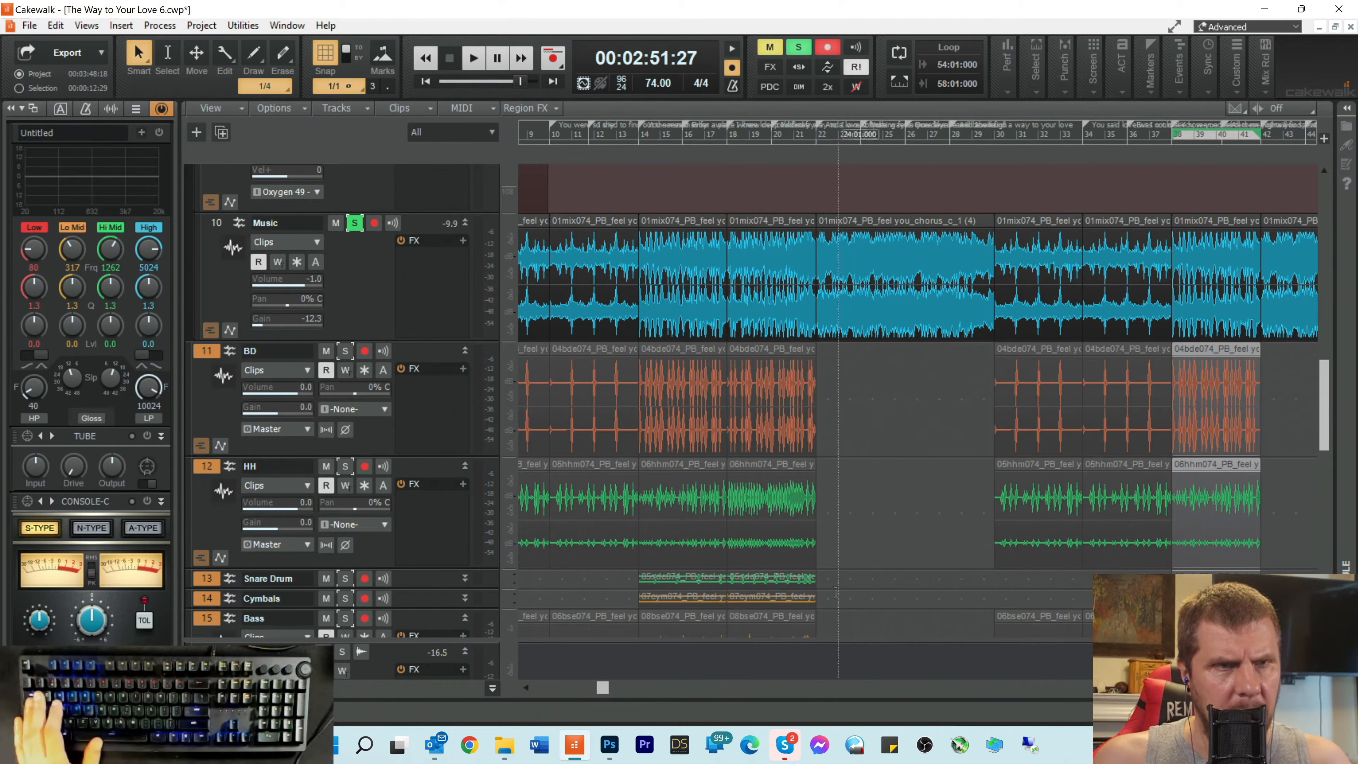
# Step: Open the Elastik 3 instrument, show the 04 Feel You Chorus loops and clear all mapped keys
pyautogui.moveTo(600, 690); pyautogui.dragTo(796, 725)
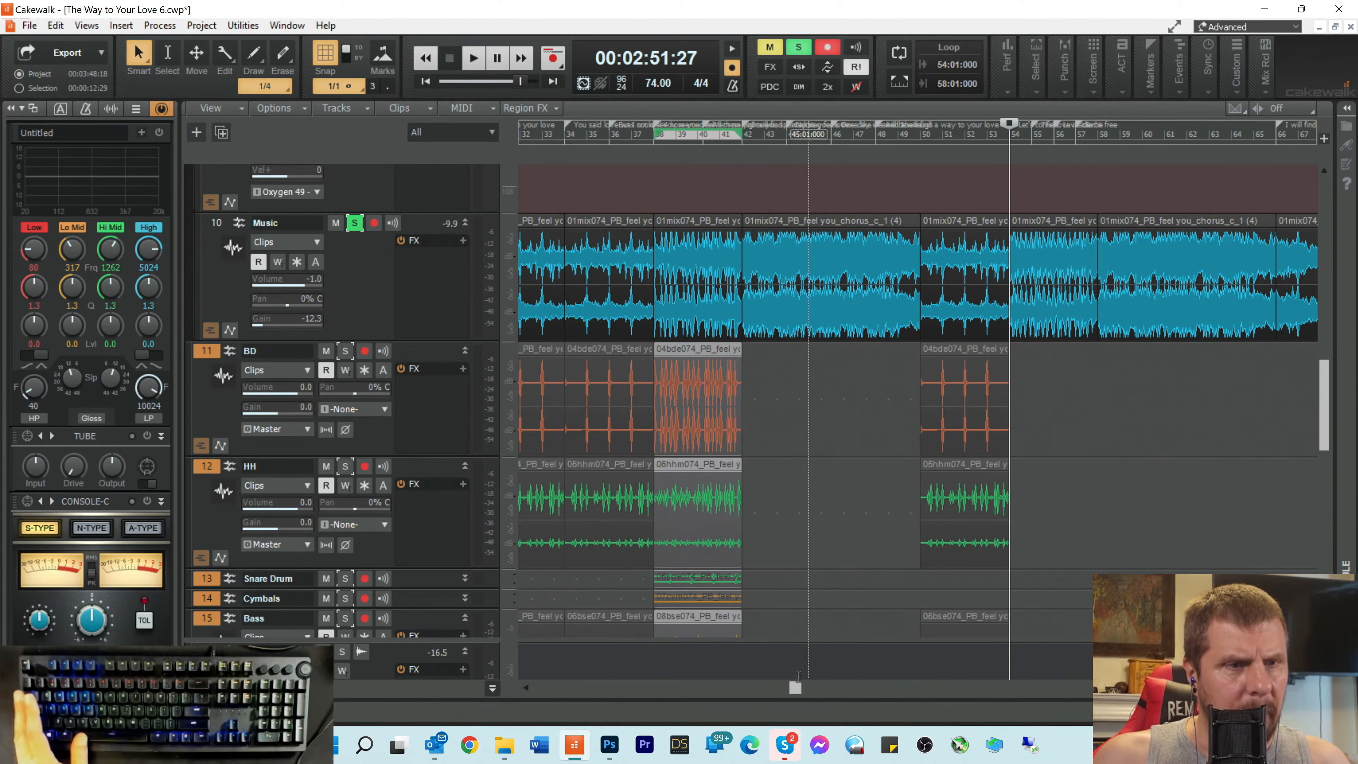
pyautogui.moveTo(796, 690); pyautogui.dragTo(848, 709)
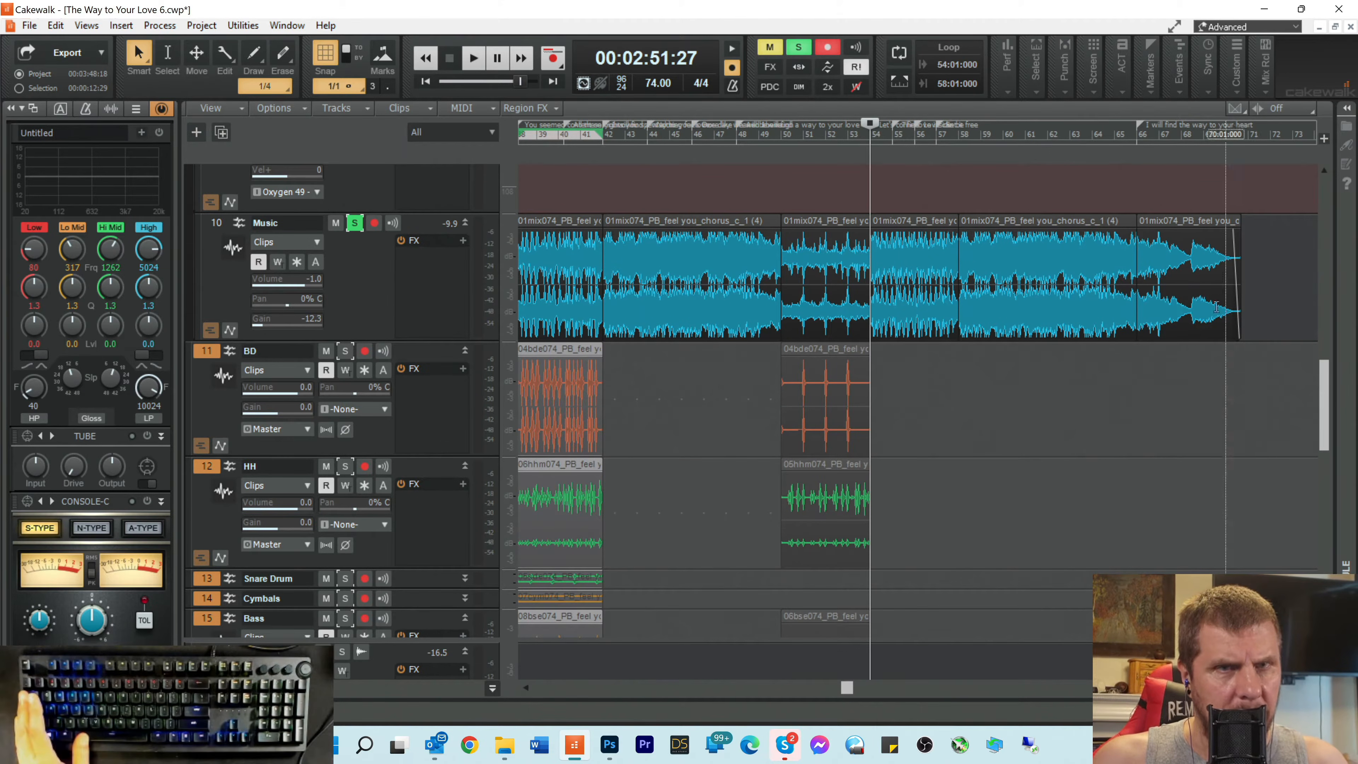
pyautogui.moveTo(842, 689); pyautogui.dragTo(753, 711)
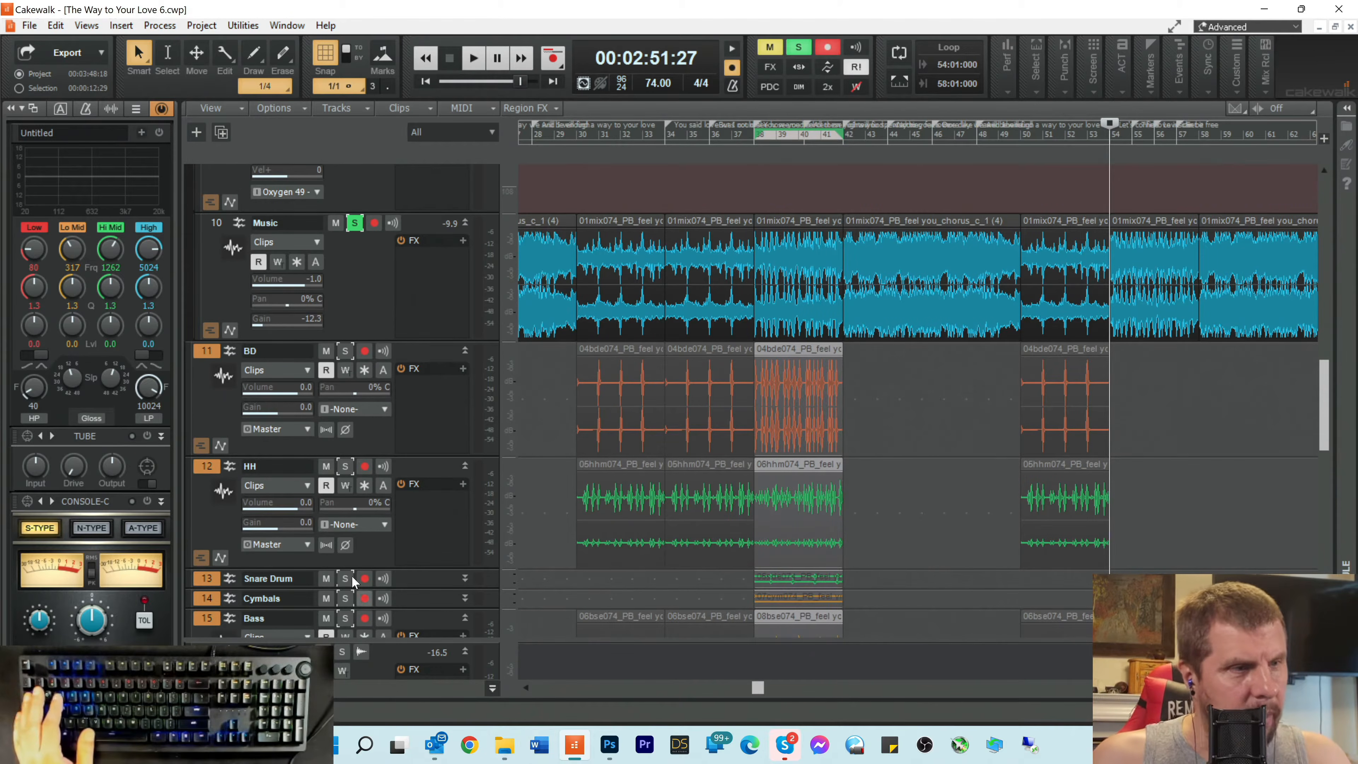
pyautogui.scroll(-10, 352, 581)
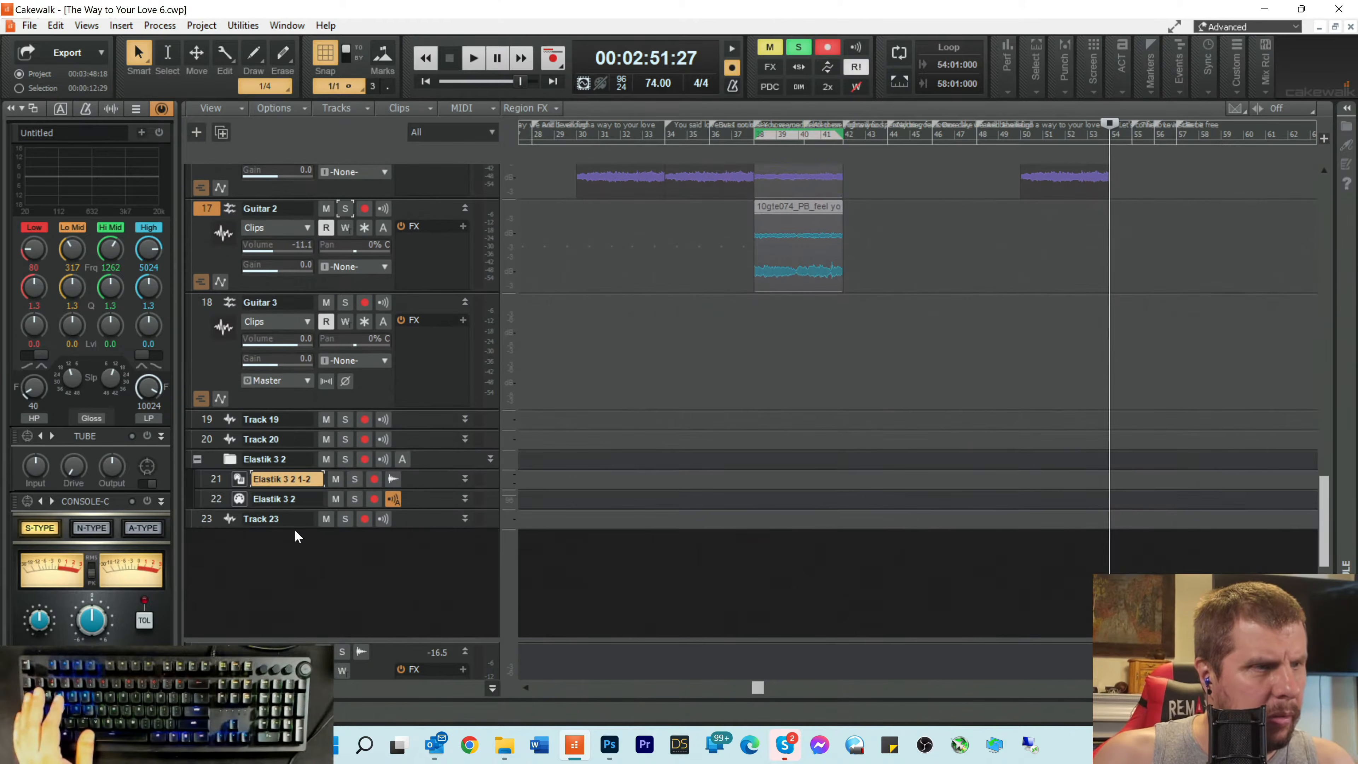
pyautogui.click(238, 479)
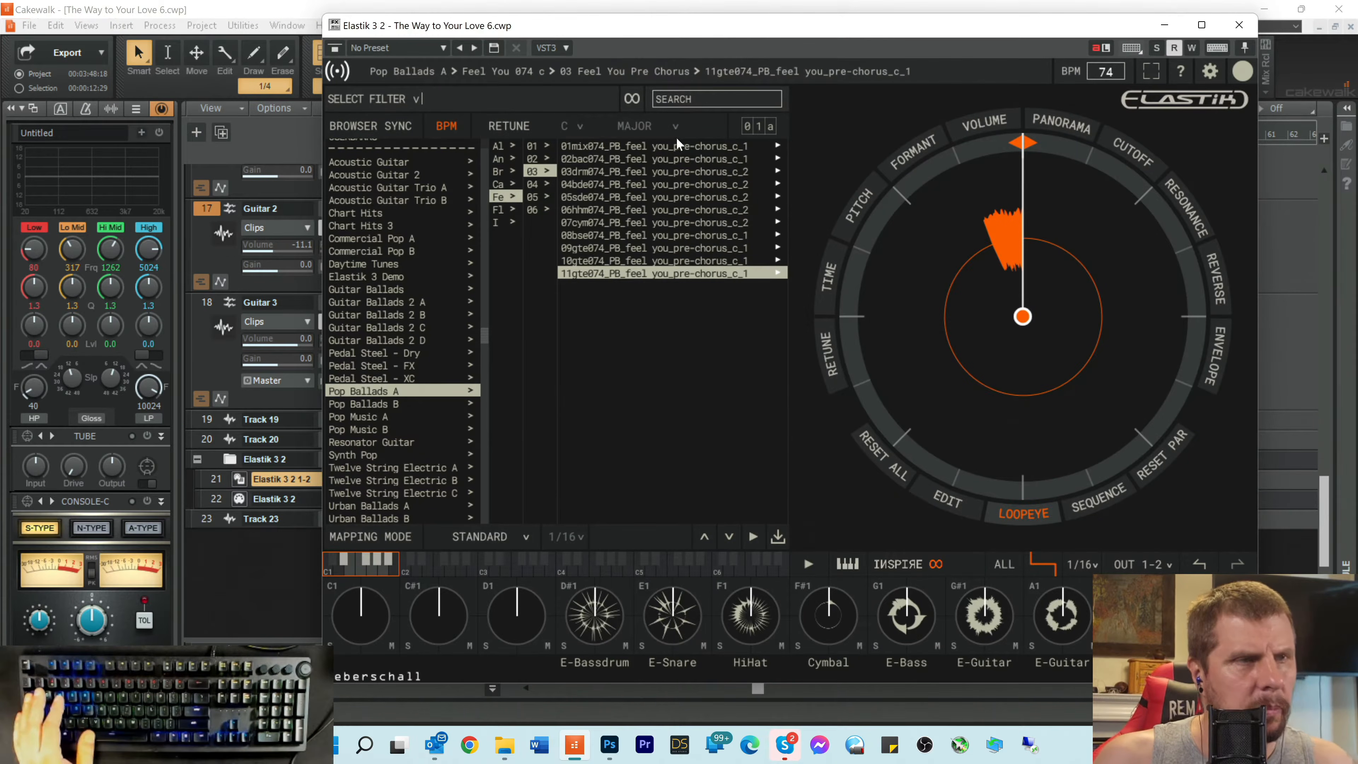
pyautogui.click(557, 186)
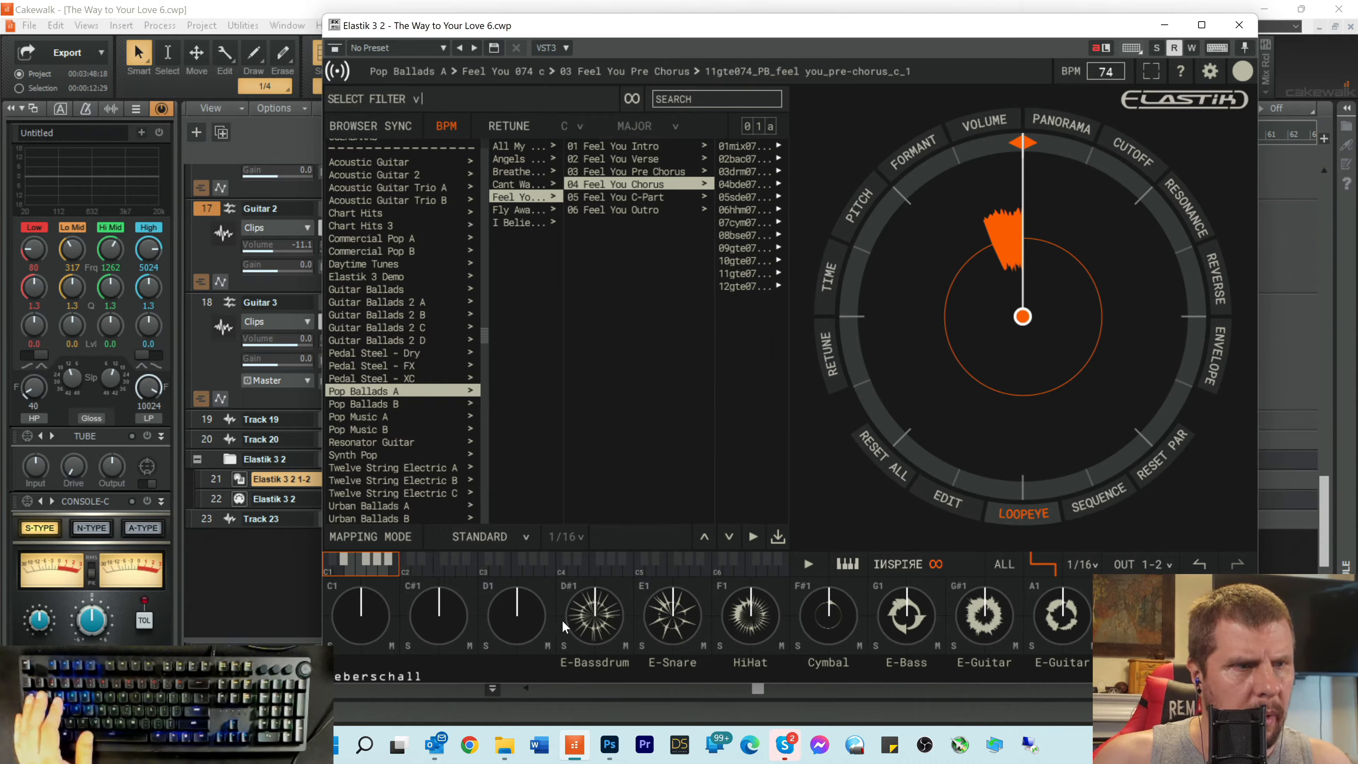
pyautogui.rightClick(574, 625)
pyautogui.moveTo(603, 570)
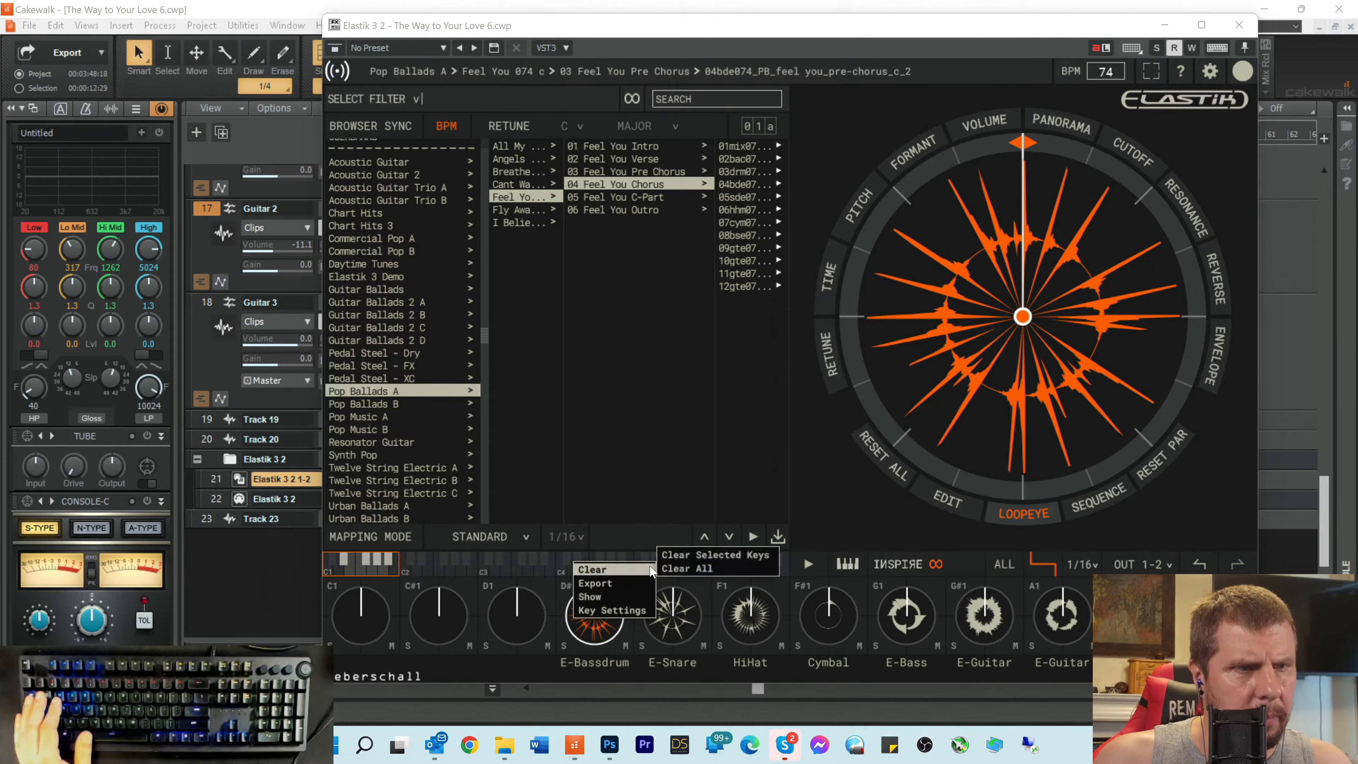
pyautogui.click(677, 567)
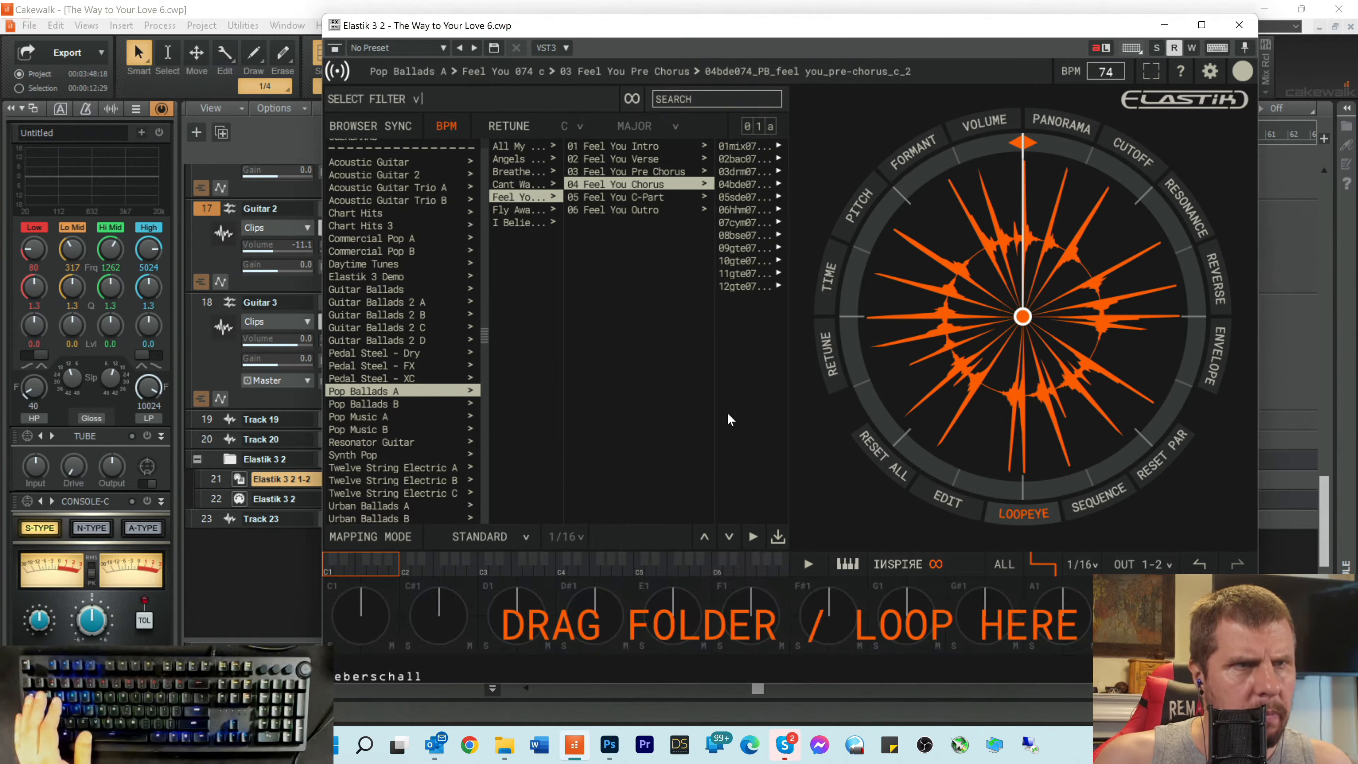
# Step: Map the chorus mix, backing, drum loop, bass drum, snare and hi-hat loops to keys C1 through F1
pyautogui.moveTo(741, 145); pyautogui.dragTo(377, 620)
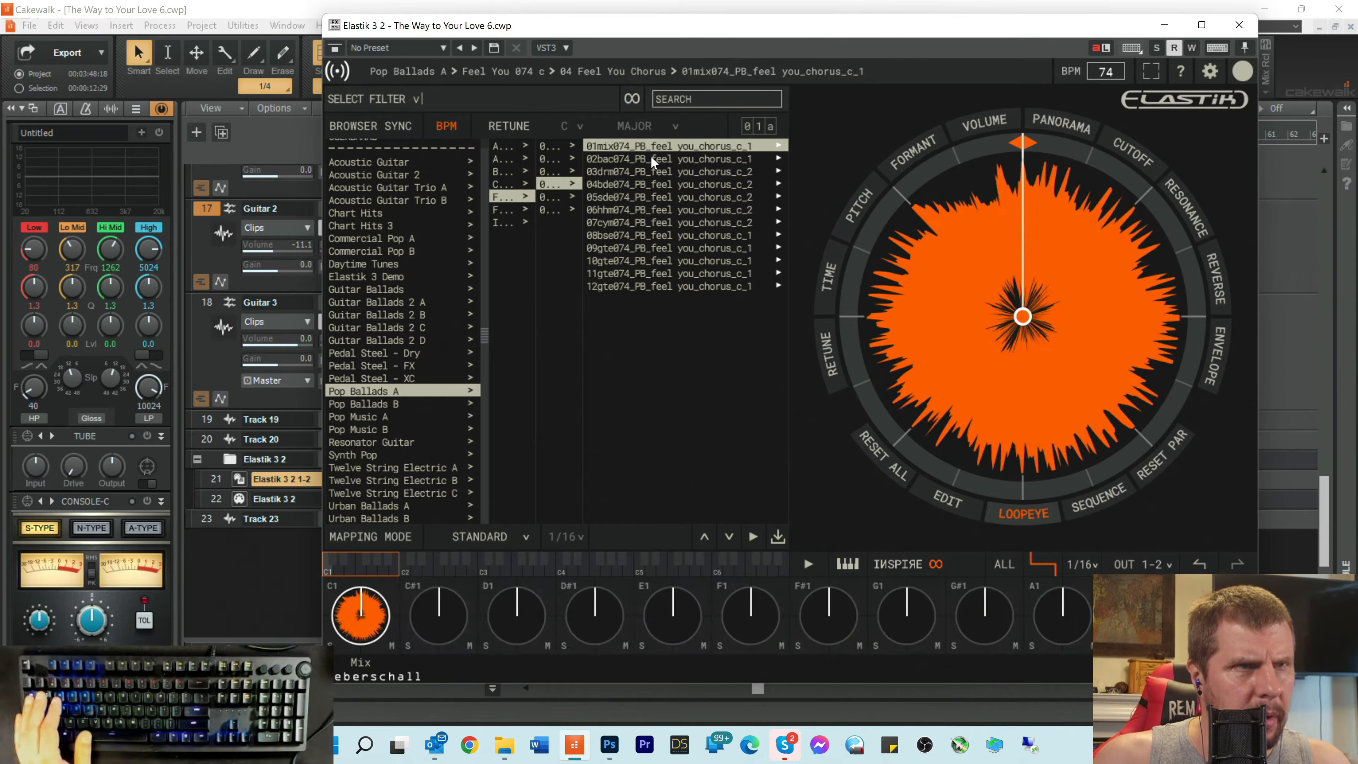
pyautogui.moveTo(650, 158); pyautogui.dragTo(439, 611)
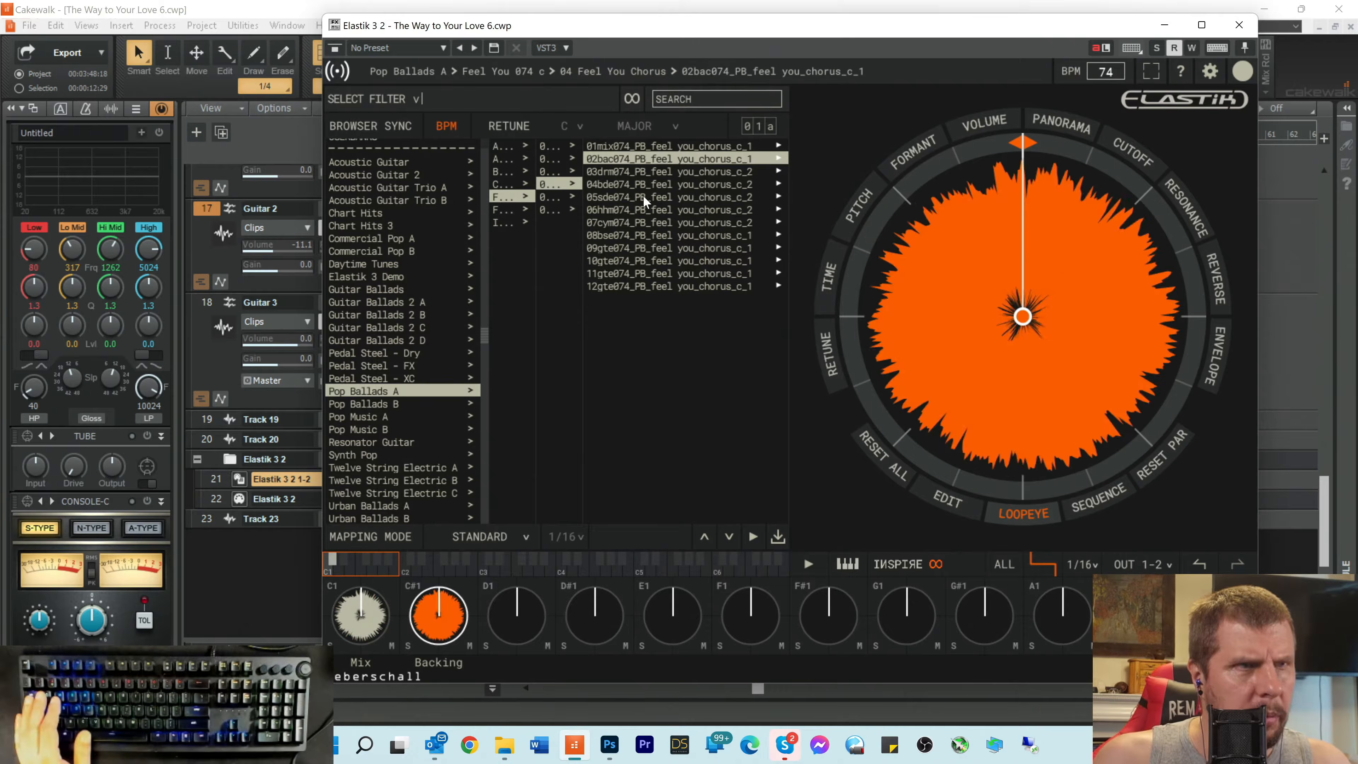
pyautogui.moveTo(658, 172); pyautogui.dragTo(516, 614)
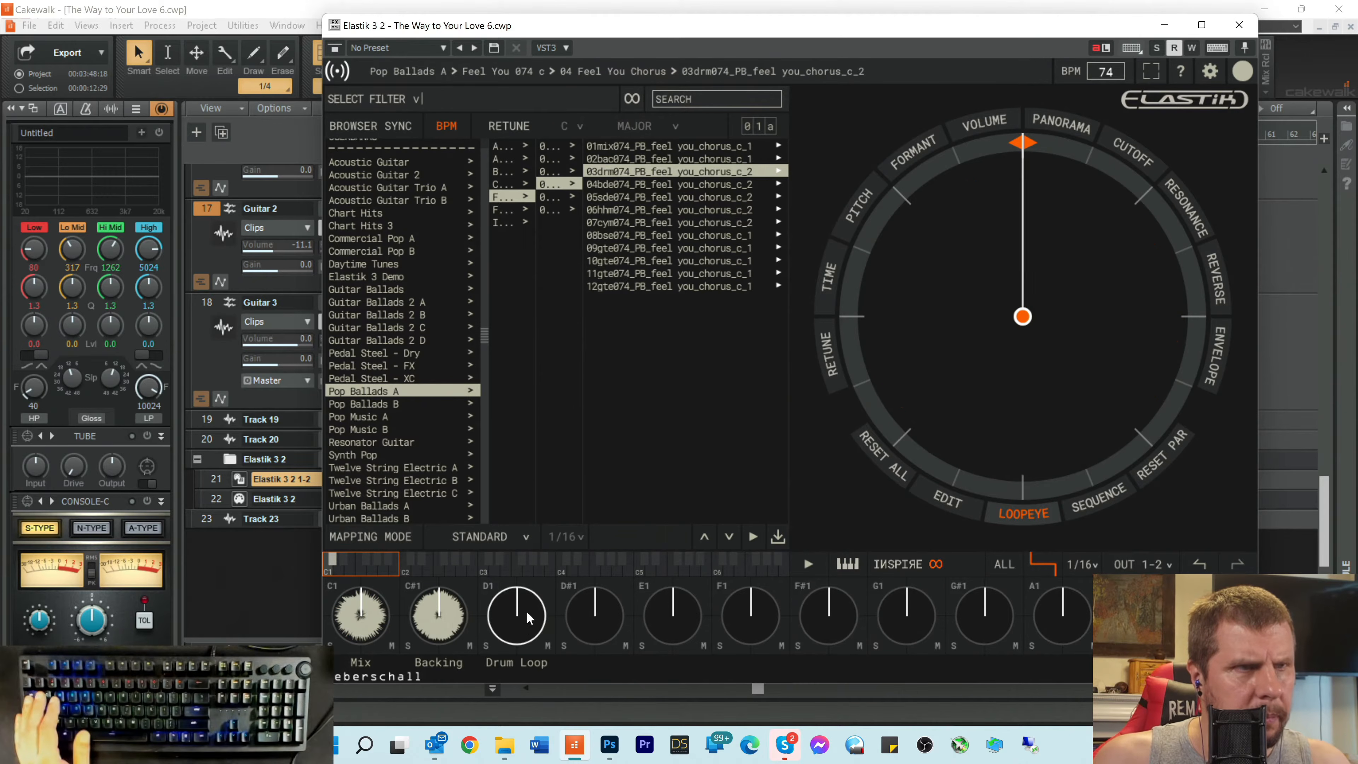
pyautogui.moveTo(634, 187); pyautogui.dragTo(594, 615)
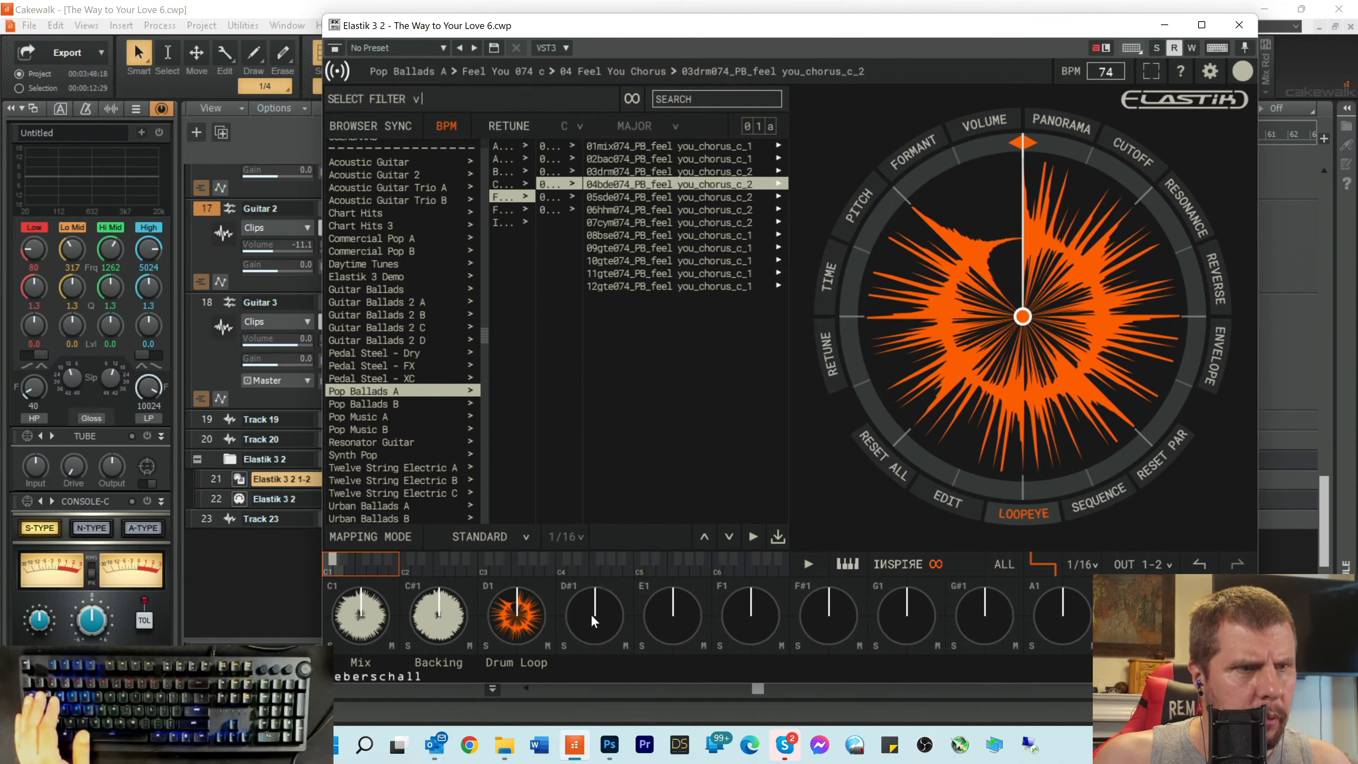
pyautogui.moveTo(647, 193); pyautogui.dragTo(676, 607)
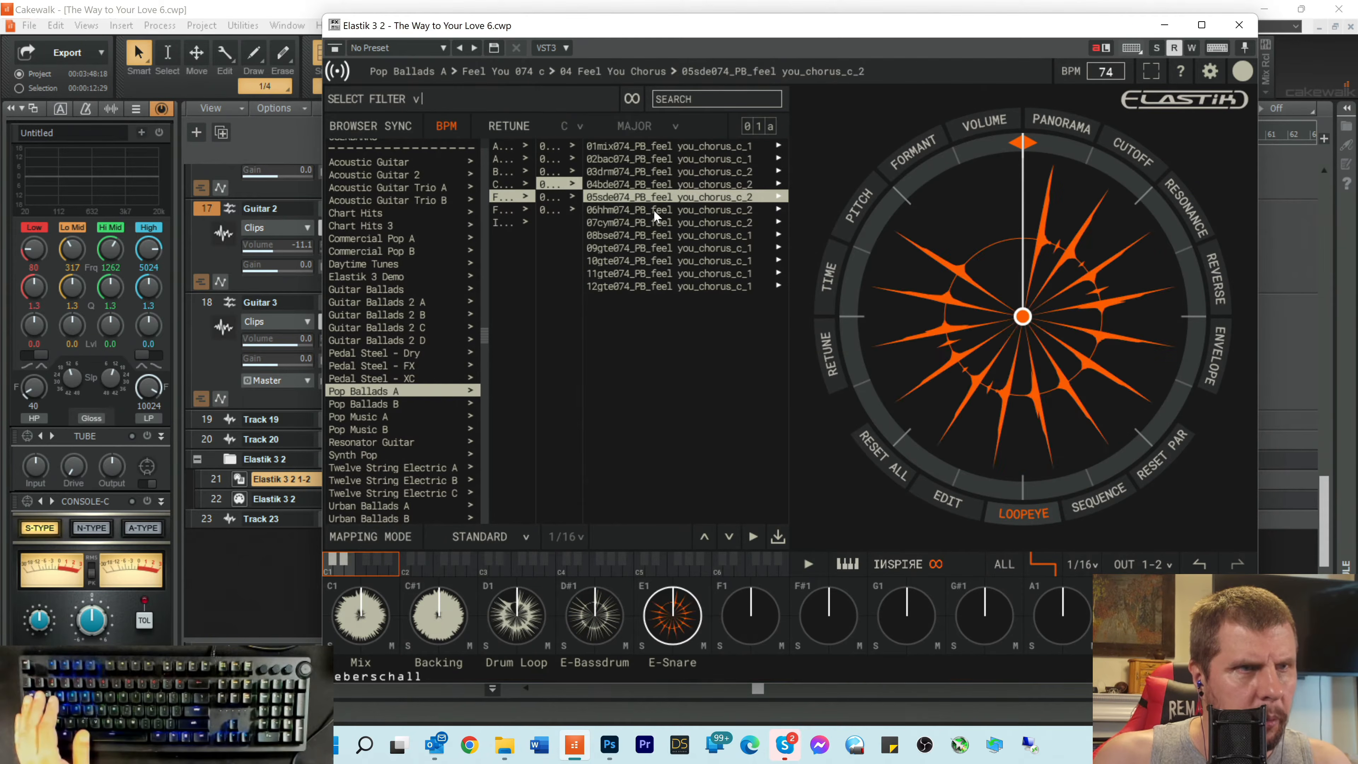
pyautogui.moveTo(653, 209); pyautogui.dragTo(746, 516)
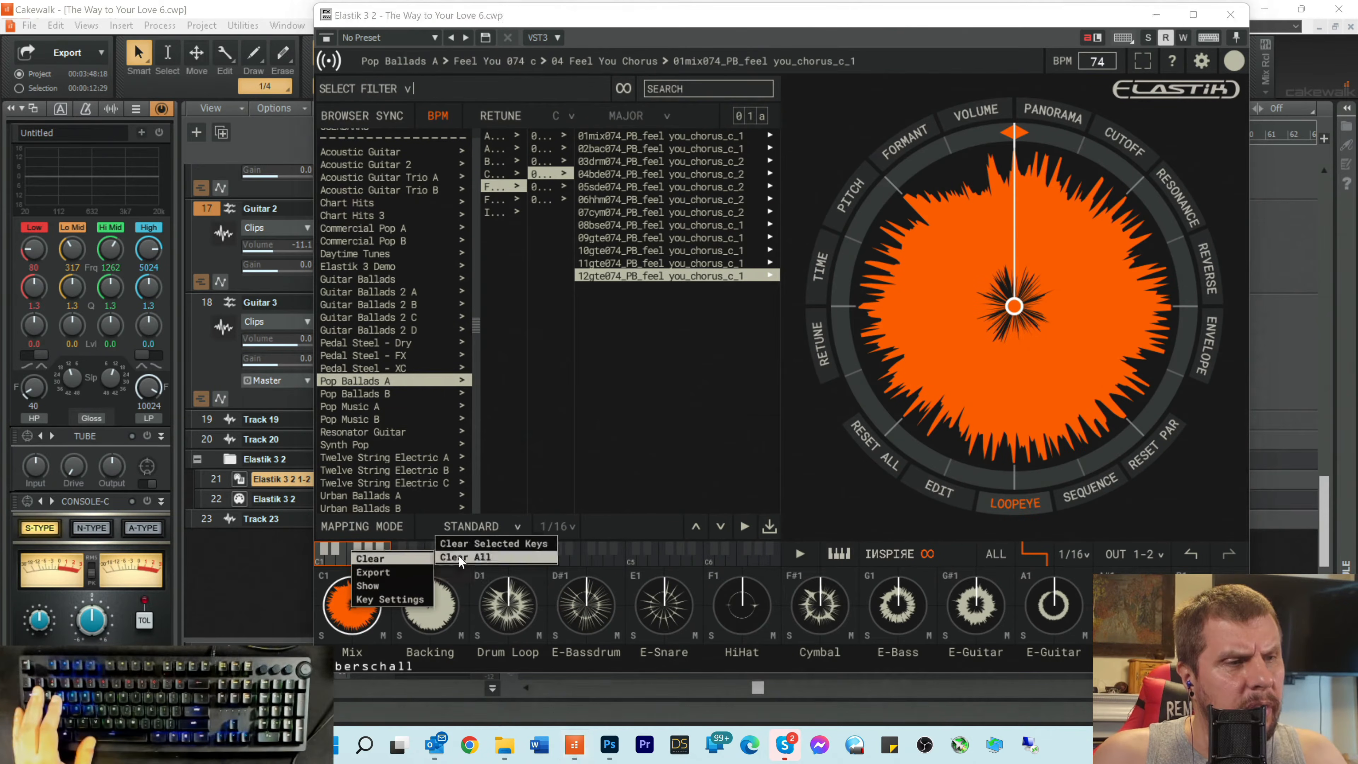
# Step: Clear the Mix, Backing and Drum Loop keys C1, C#1 and D1 in Elastik
pyautogui.click(459, 552)
pyautogui.rightClick(428, 609)
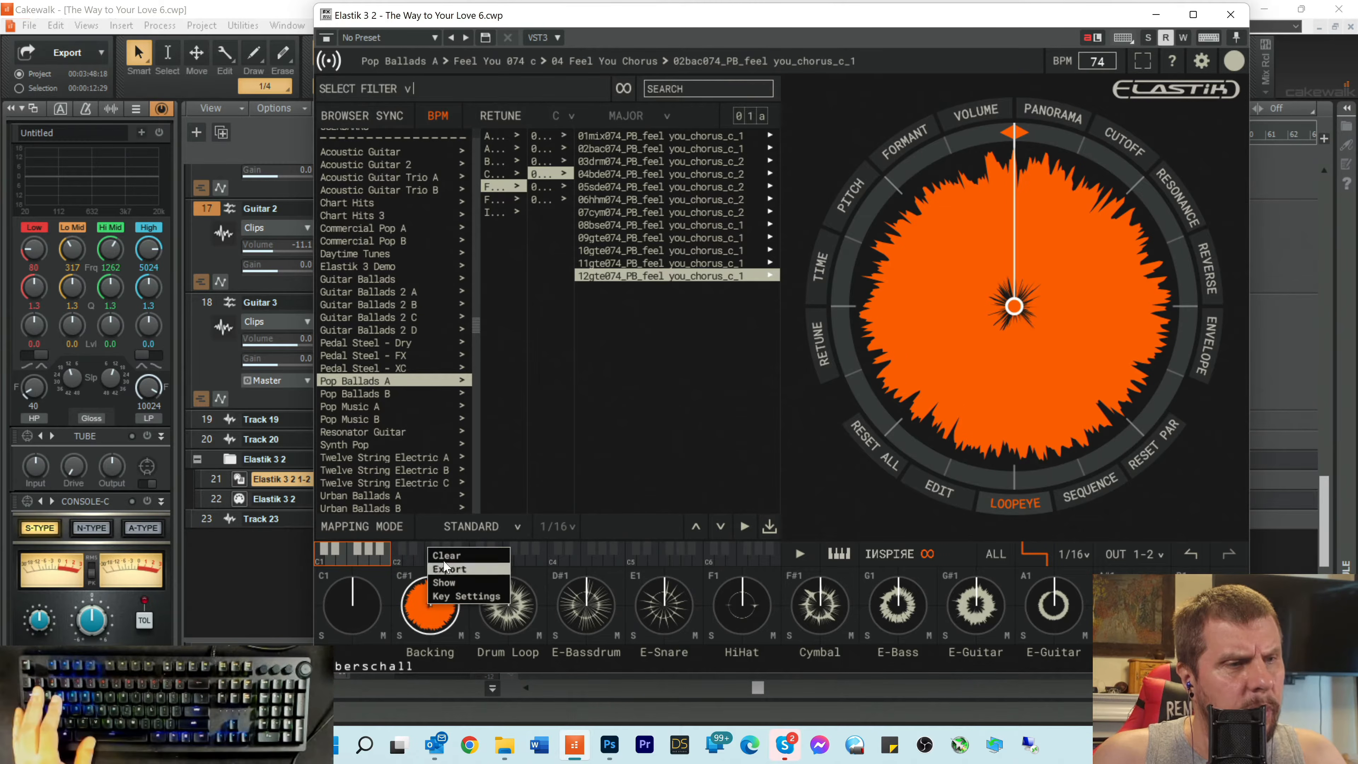
pyautogui.moveTo(444, 559)
pyautogui.click(537, 542)
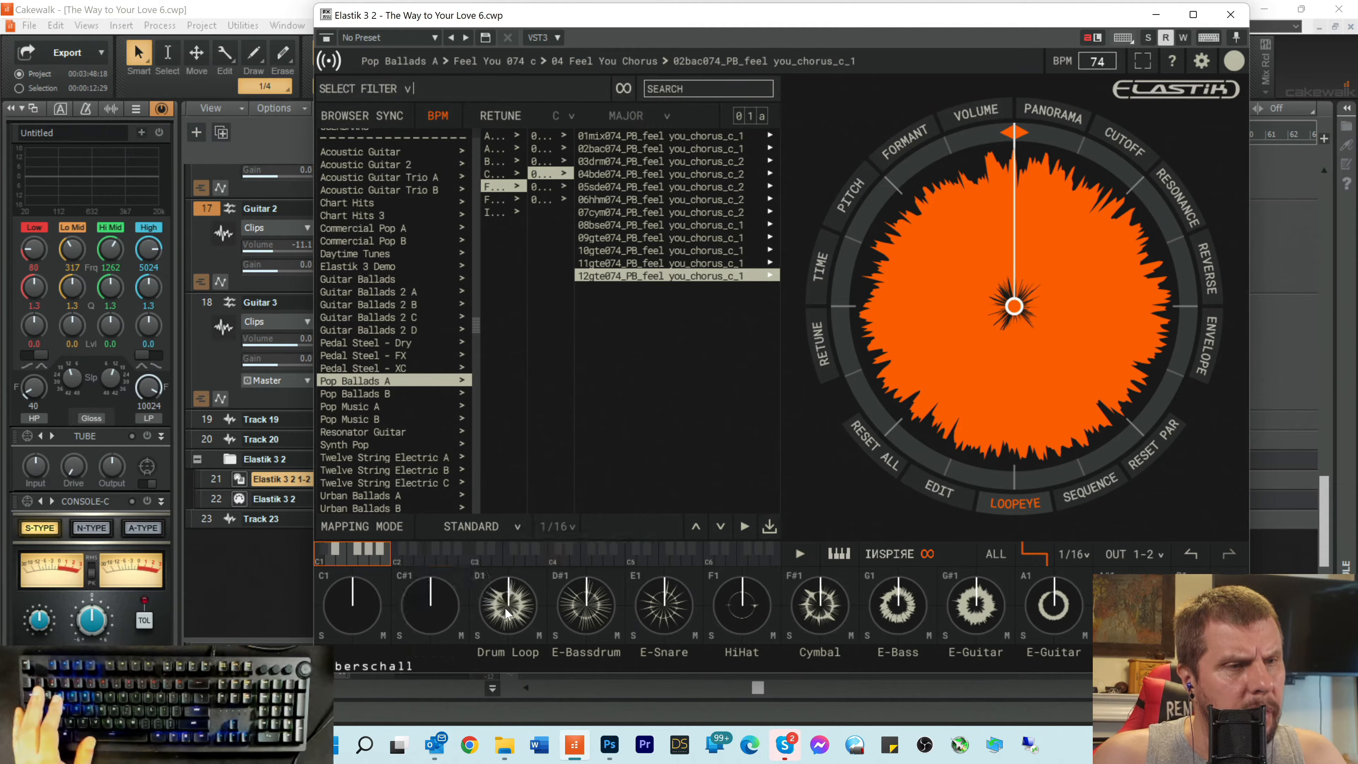
pyautogui.click(505, 611)
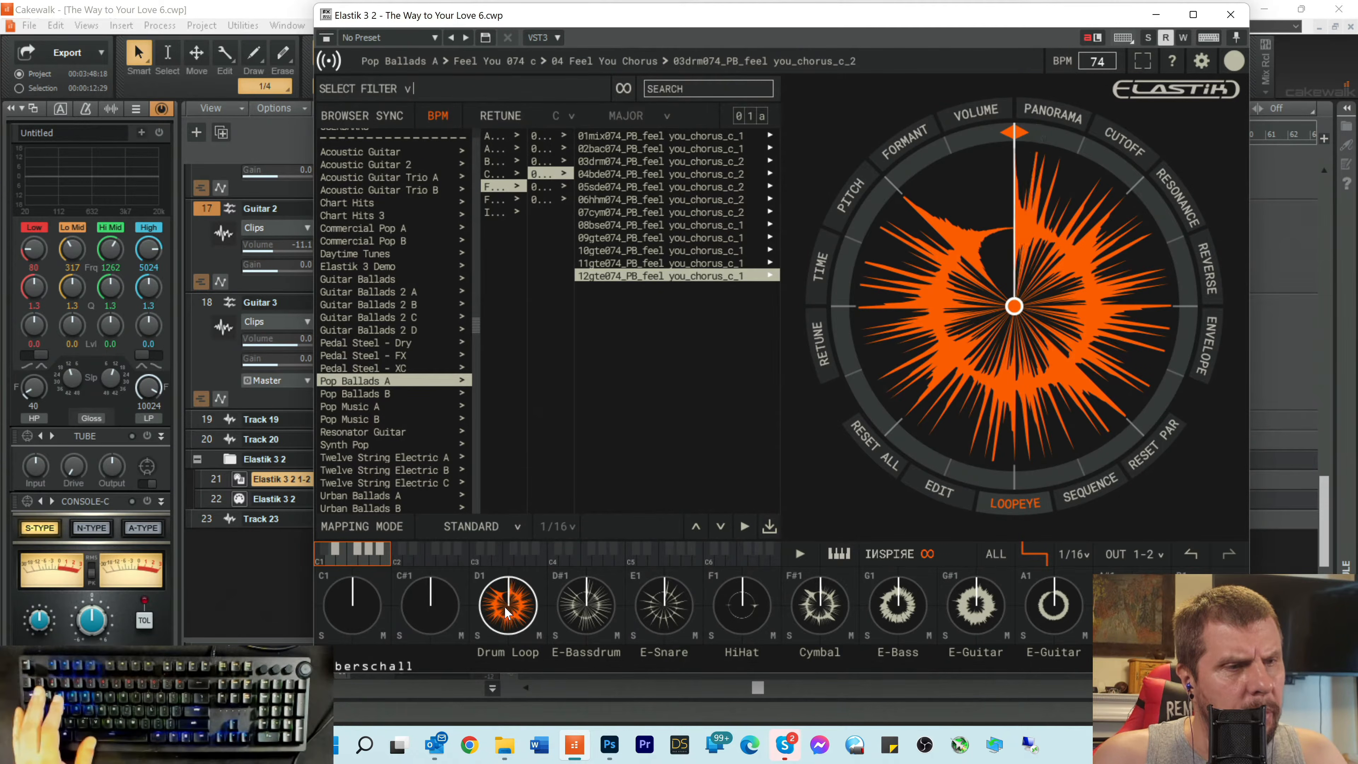
pyautogui.rightClick(506, 610)
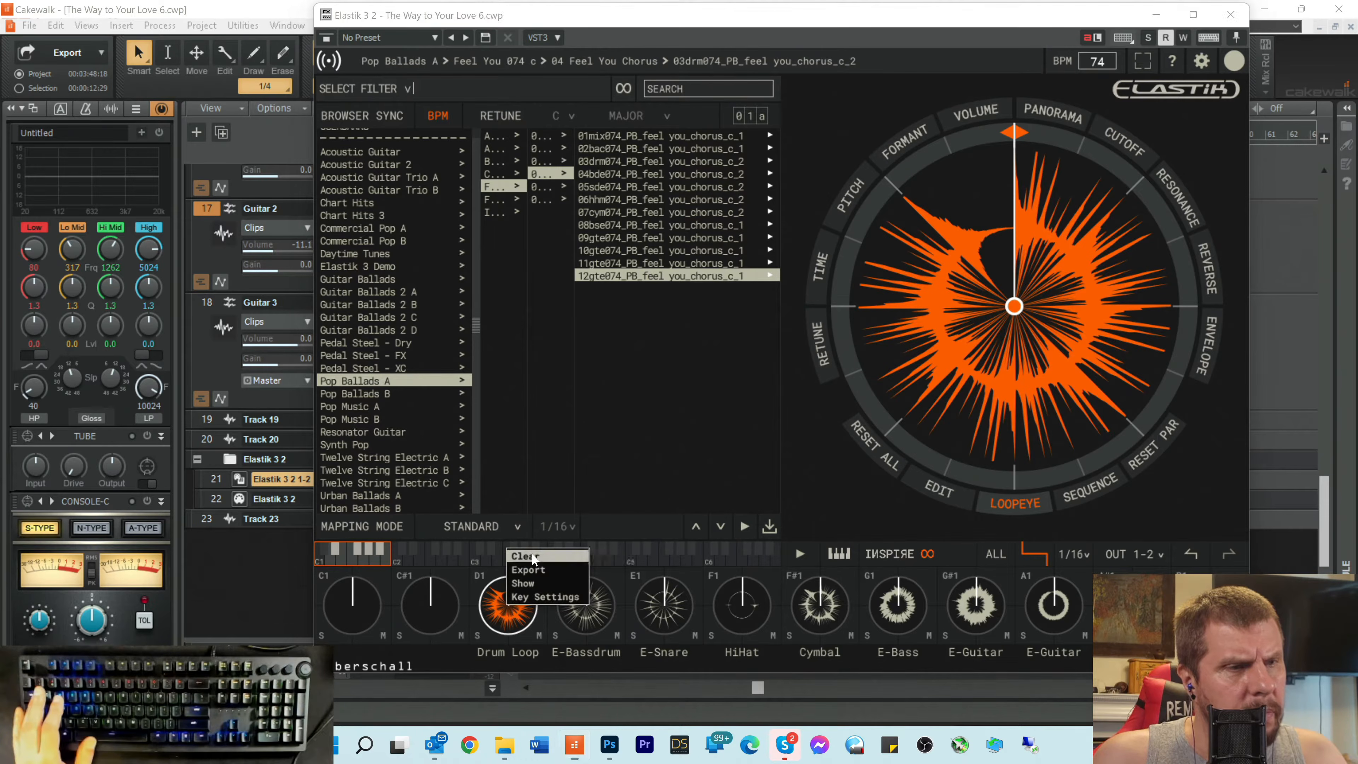
pyautogui.moveTo(534, 558)
pyautogui.click(640, 543)
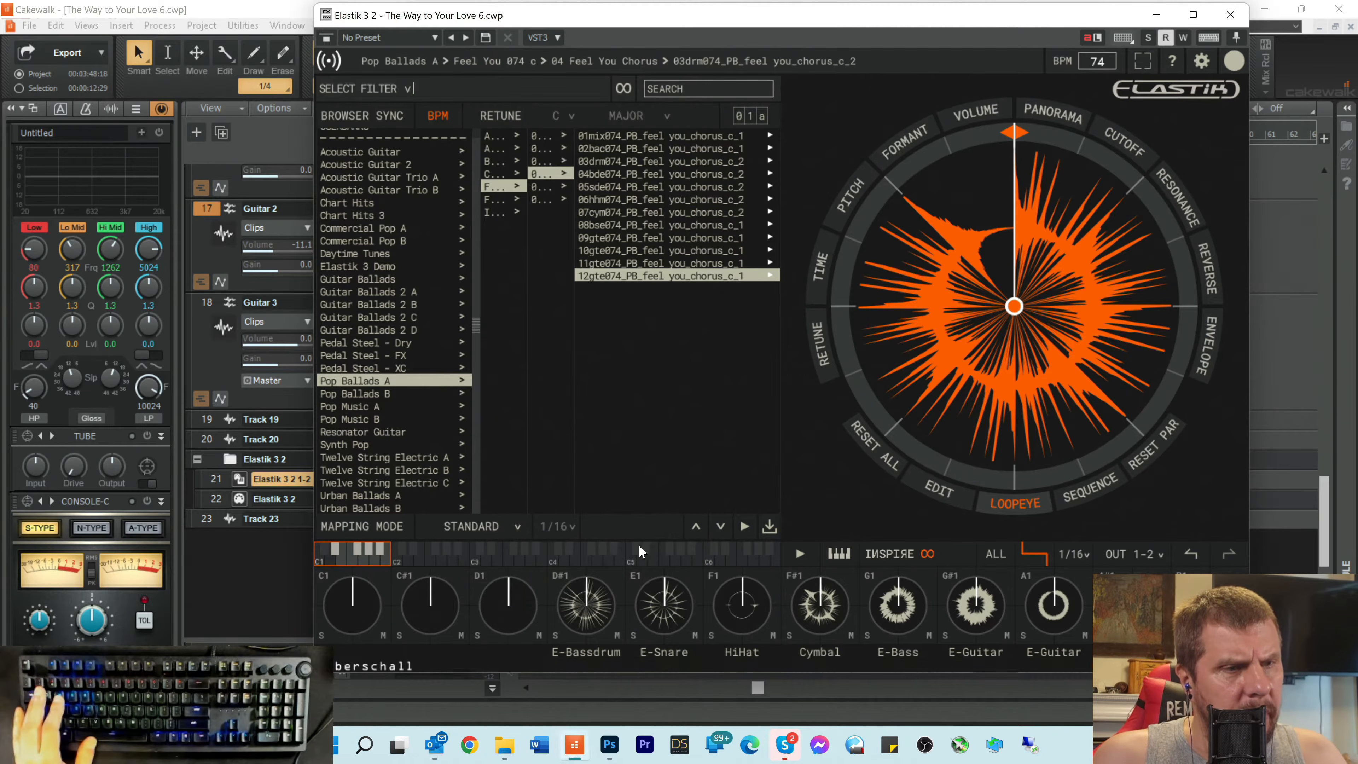
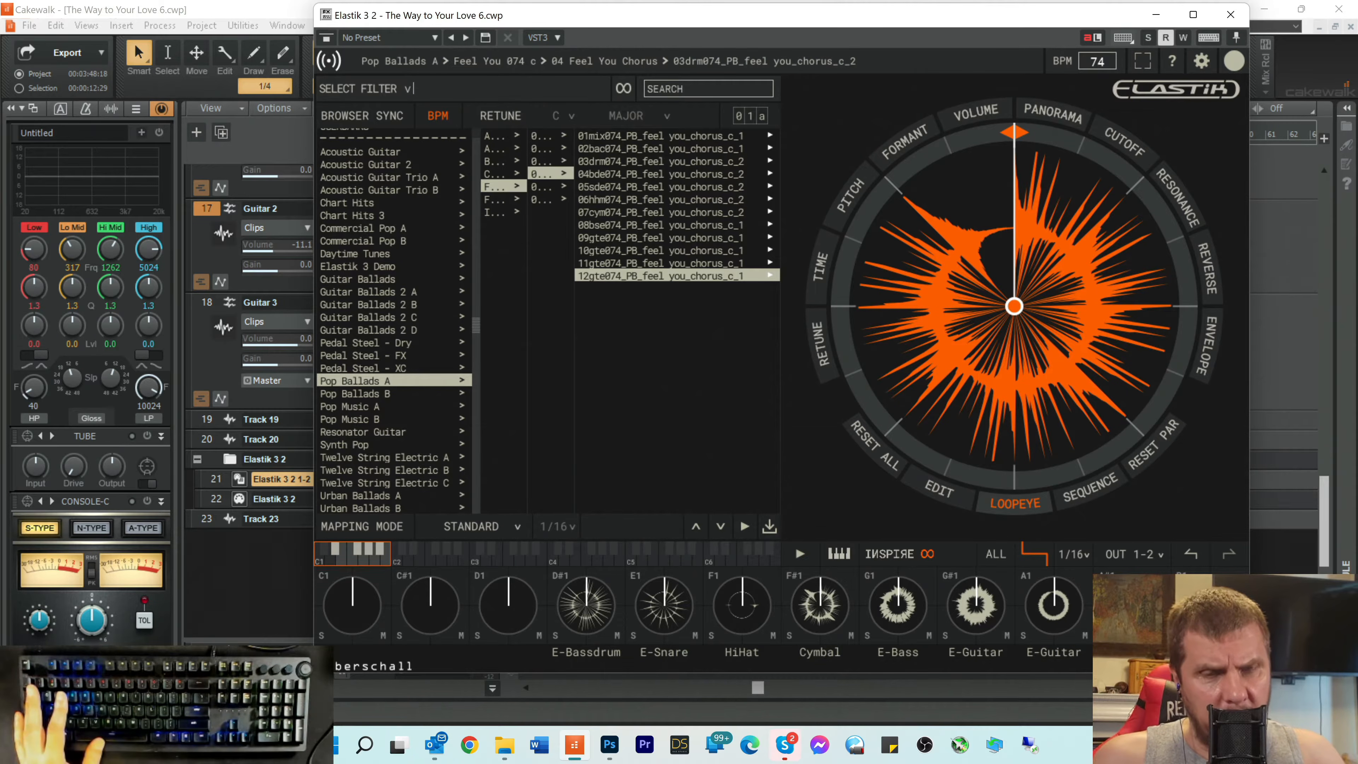
# Step: Check the song's tracks and the ExportedLoops folder, and export the original E-Bassdrum chorus loop from key D#1
pyautogui.moveTo(676, 27); pyautogui.dragTo(651, 444)
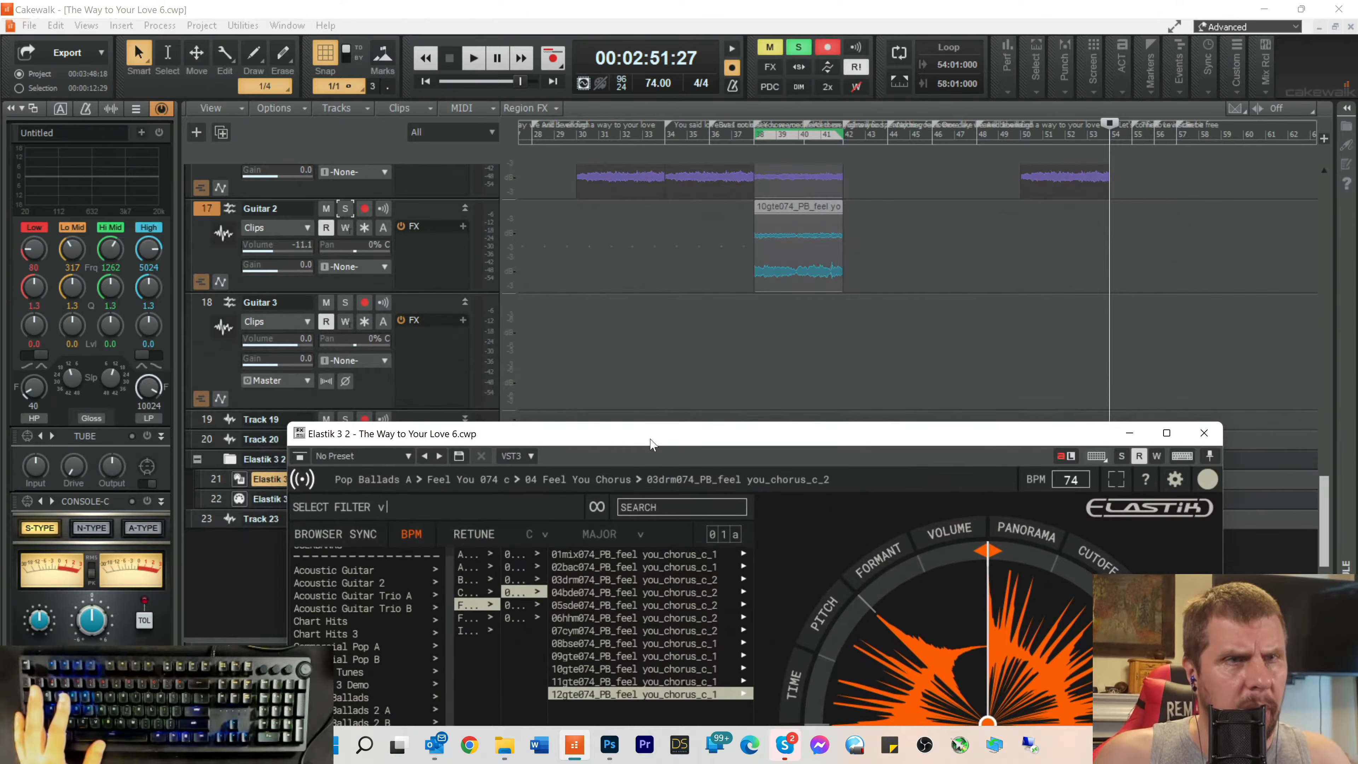
pyautogui.scroll(7, 774, 349)
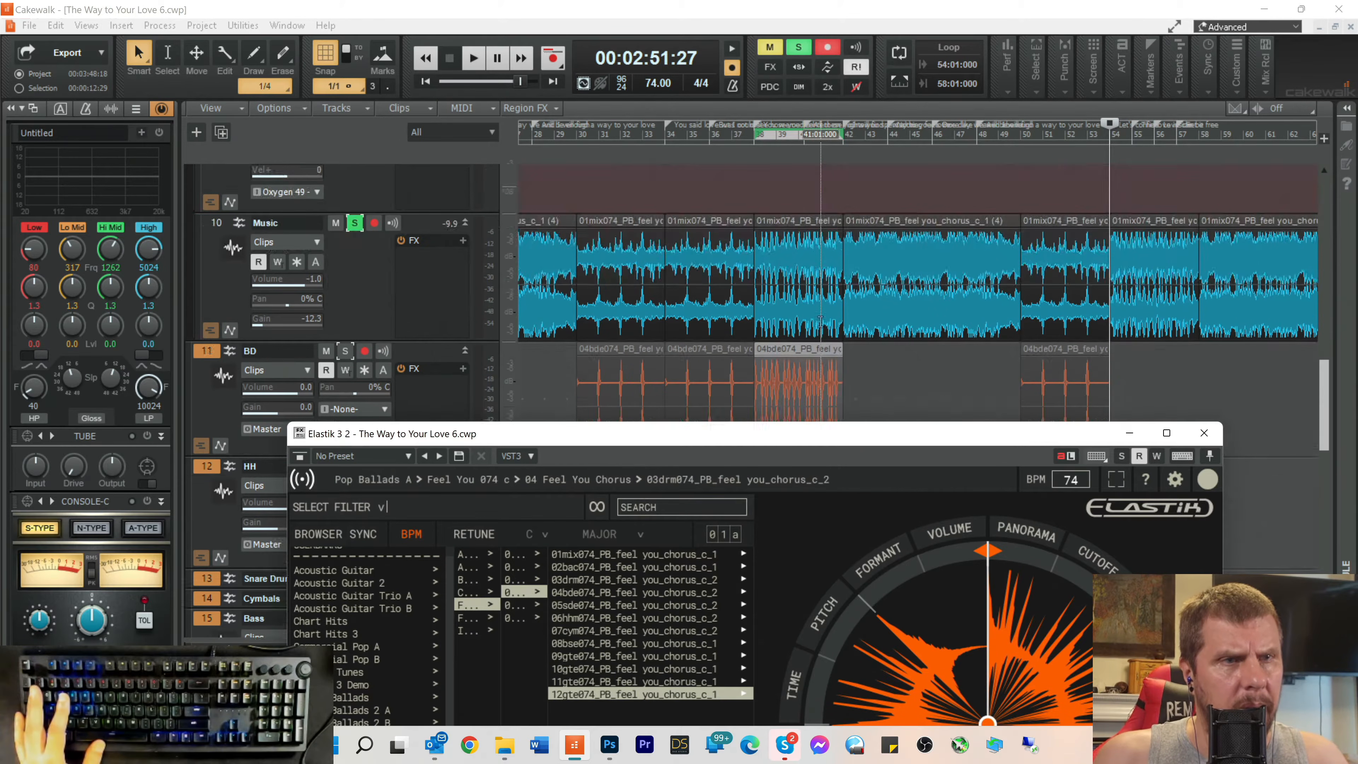
pyautogui.moveTo(693, 446); pyautogui.dragTo(755, 102)
pyautogui.click(504, 746)
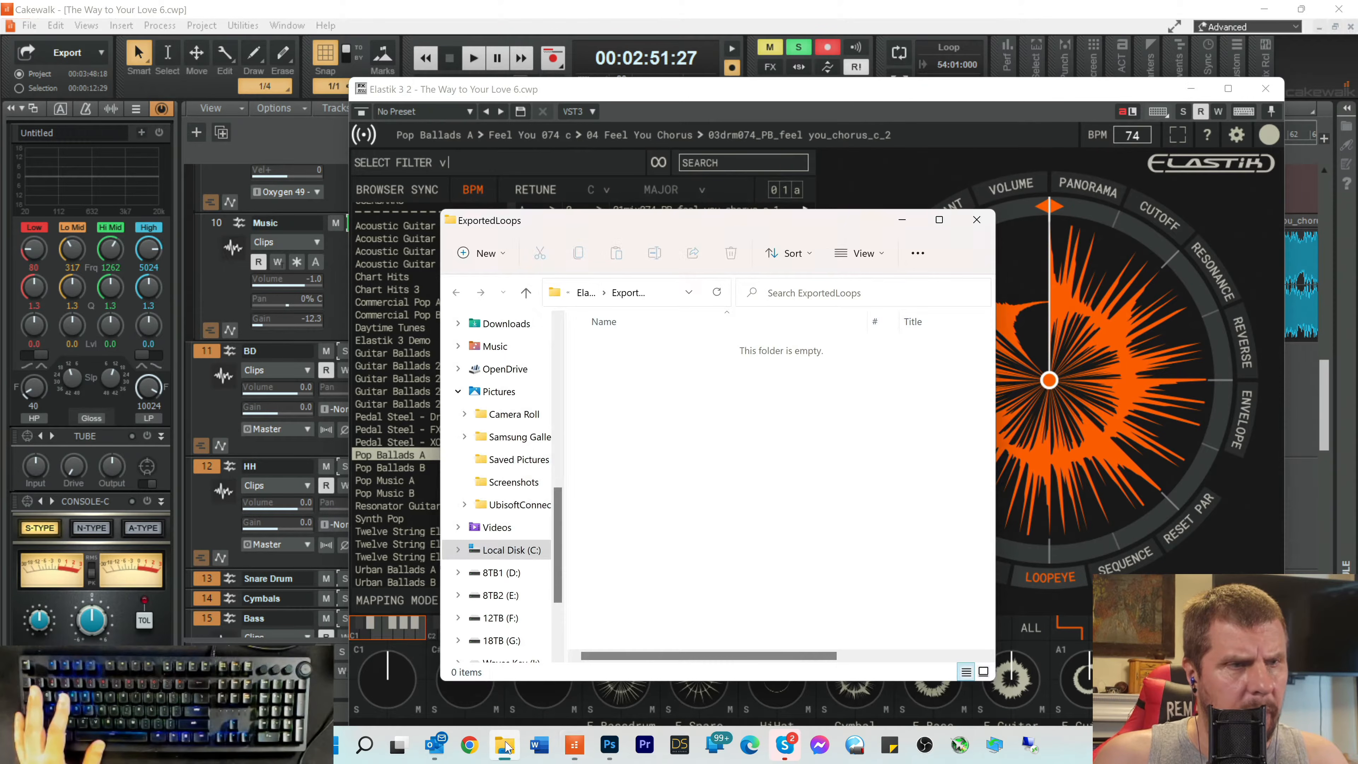
pyautogui.click(904, 225)
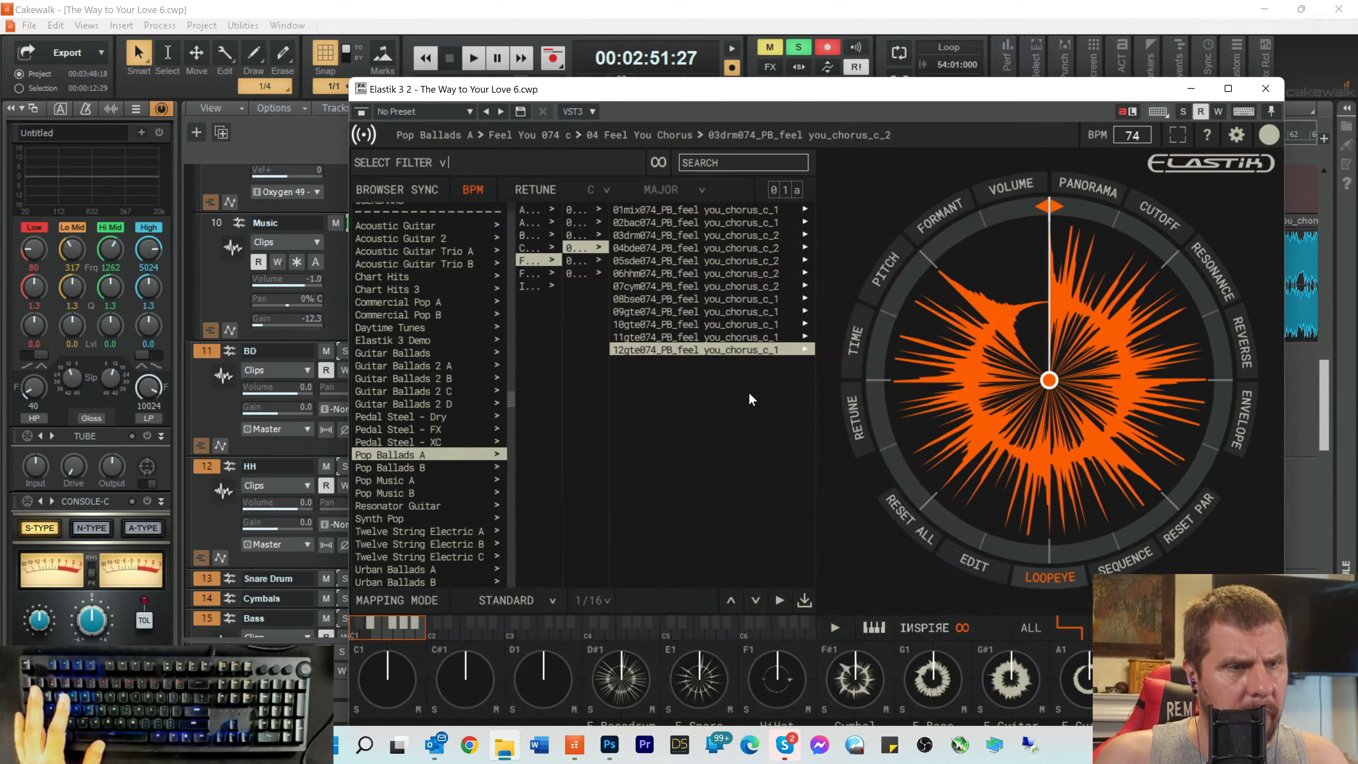
pyautogui.rightClick(615, 689)
pyautogui.moveTo(646, 650)
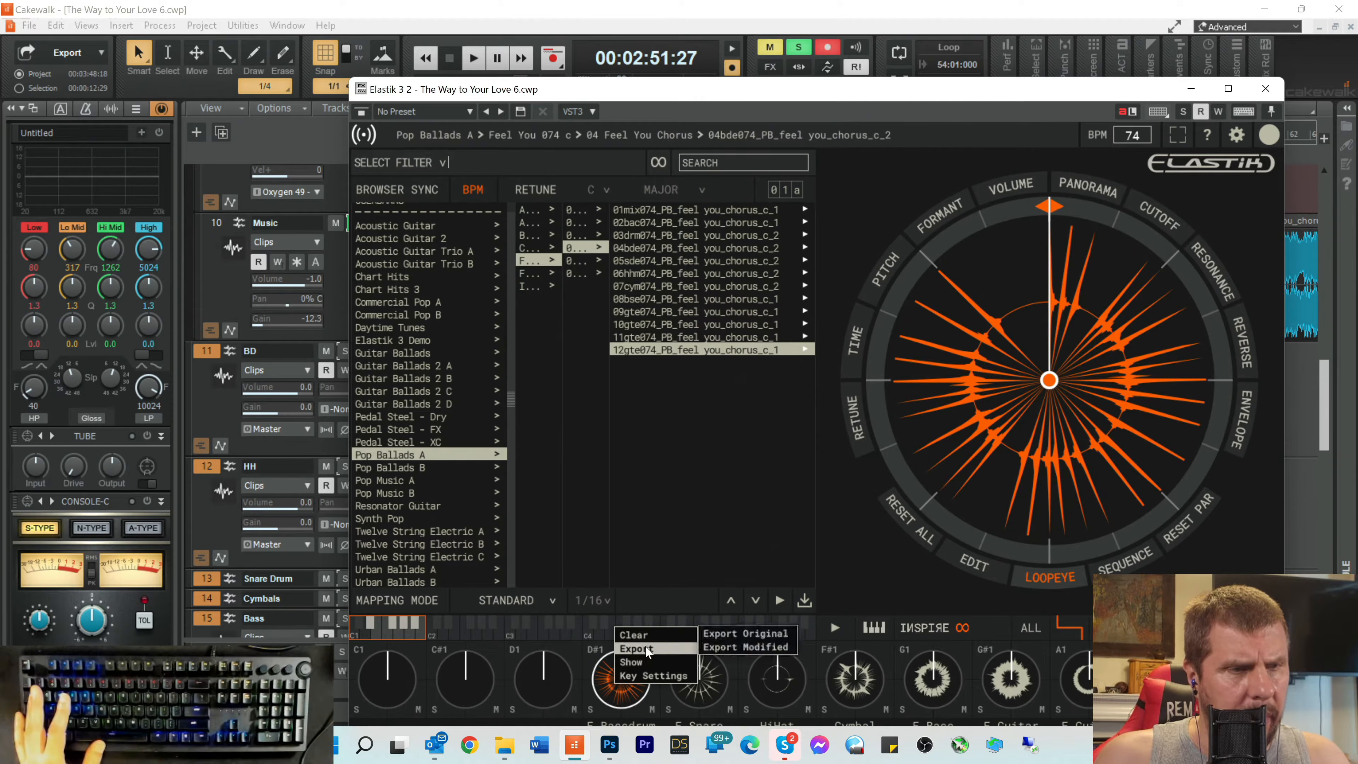
pyautogui.click(745, 631)
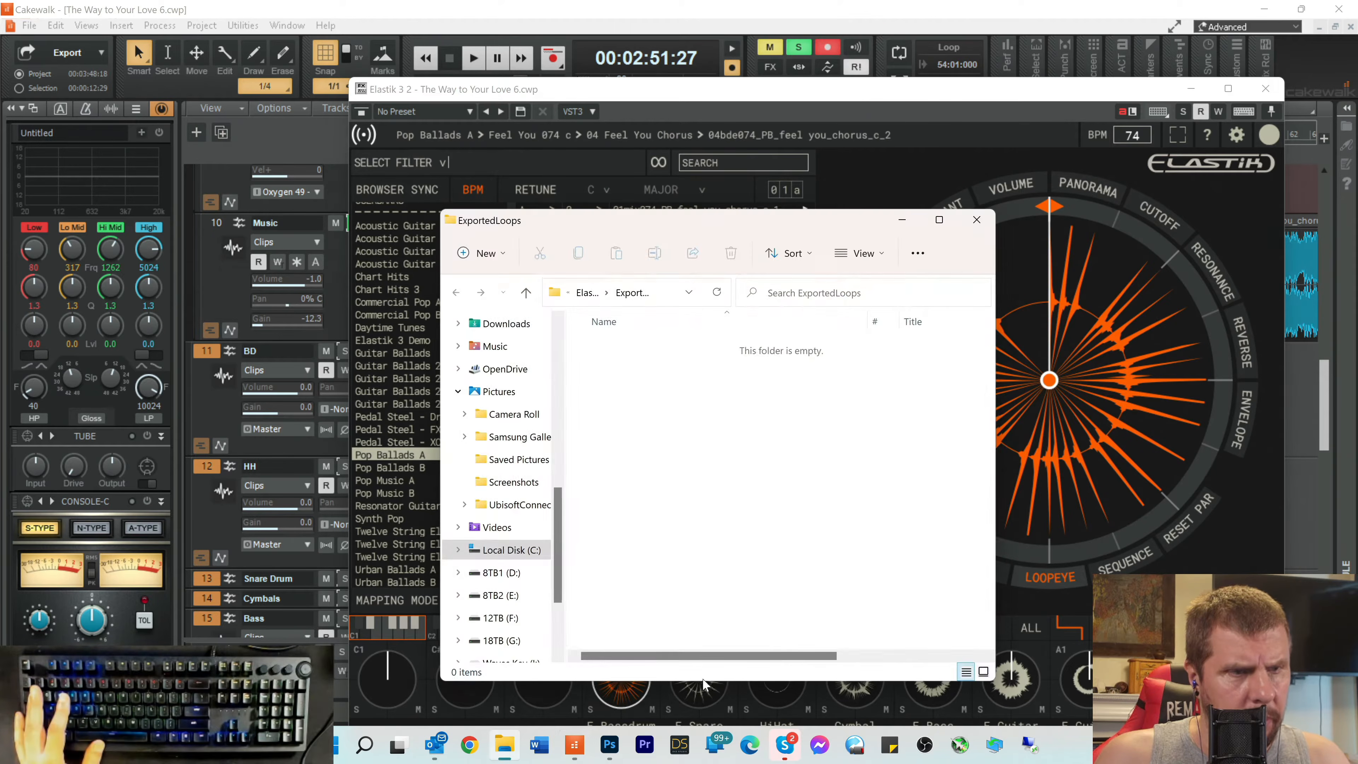
# Step: Export the original E-Snare and HiHat chorus loops from keys E1 and F1
pyautogui.click(694, 697)
pyautogui.rightClick(695, 693)
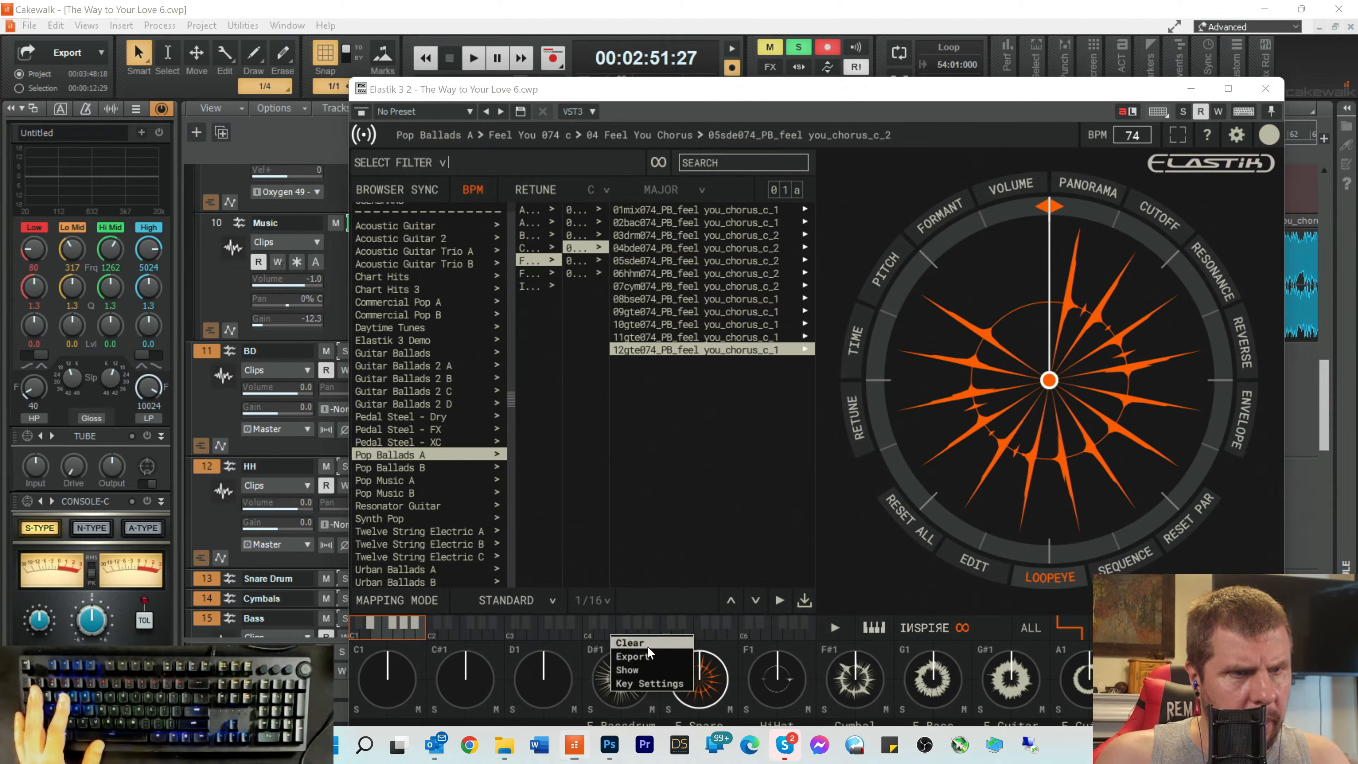
pyautogui.moveTo(663, 656)
pyautogui.click(737, 644)
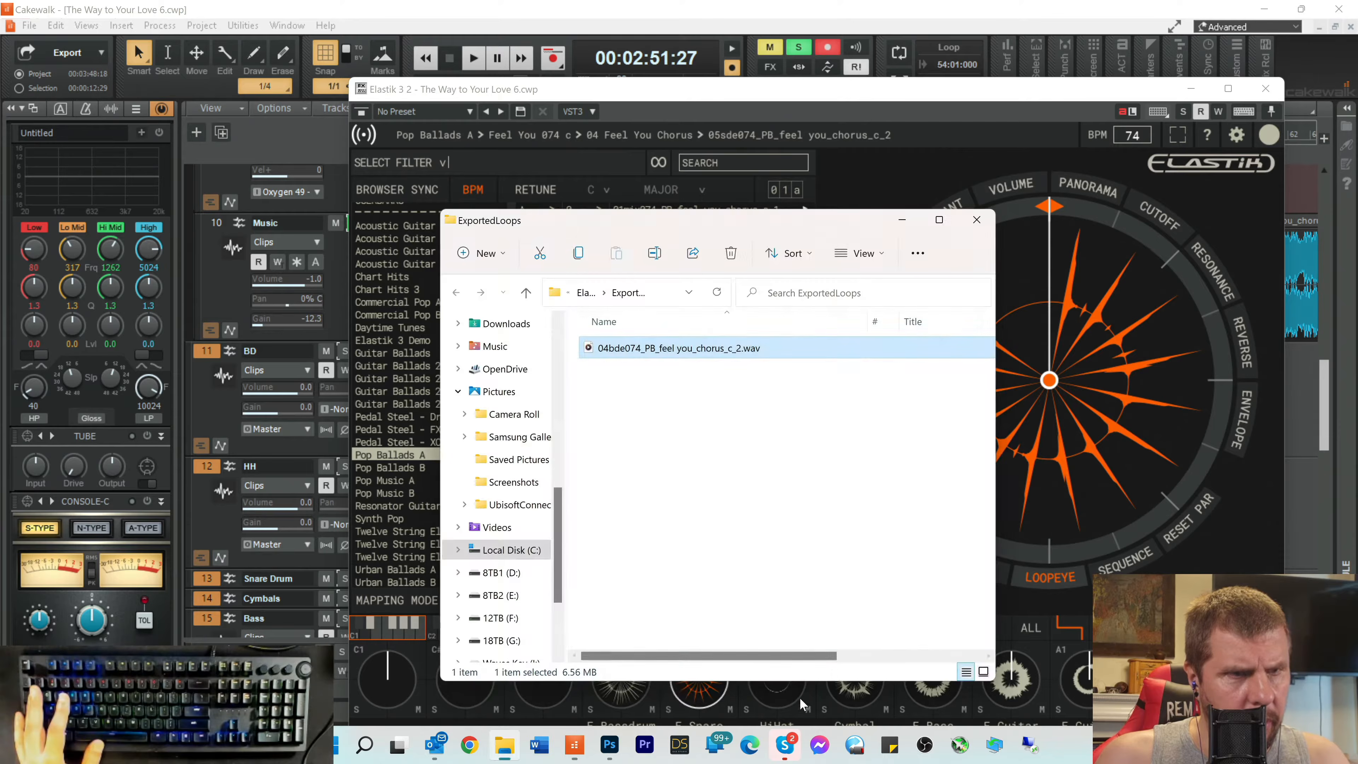
pyautogui.click(789, 701)
pyautogui.rightClick(789, 701)
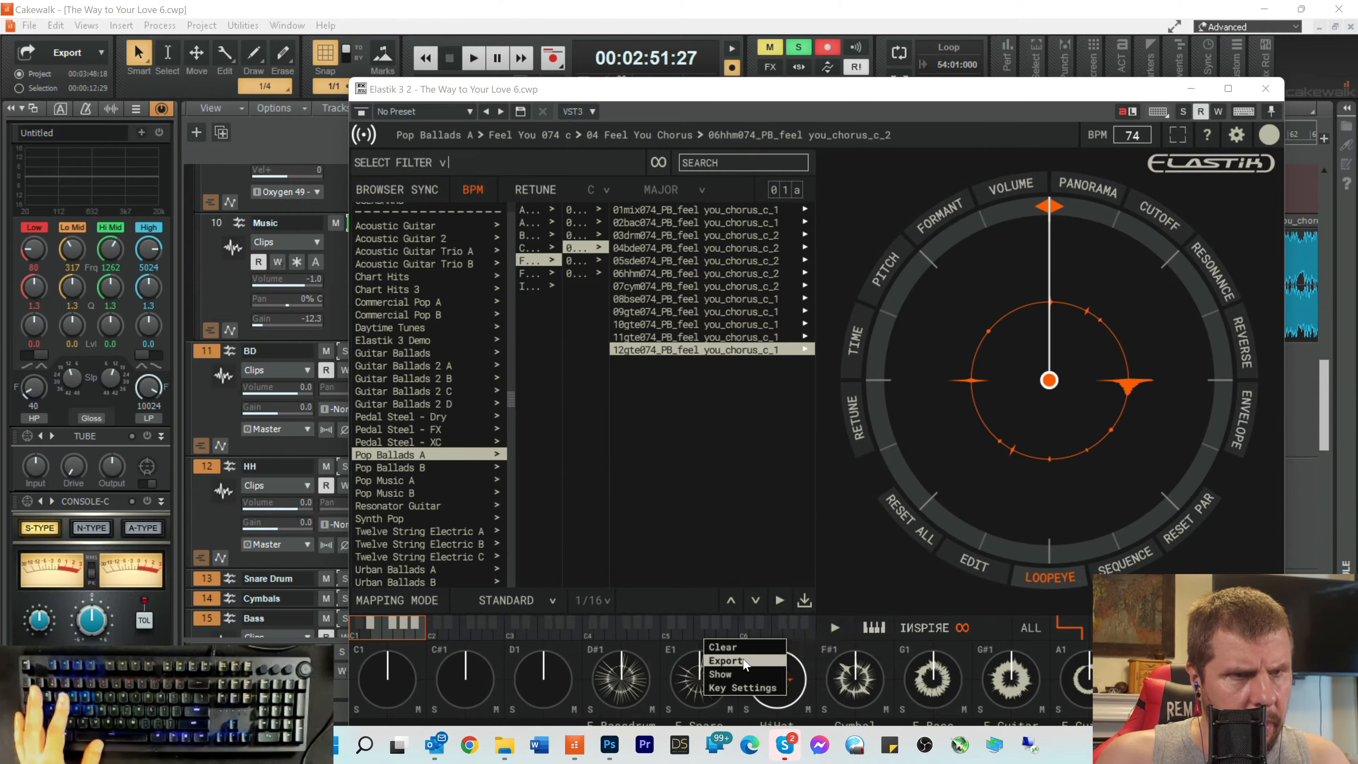
pyautogui.moveTo(766, 663)
pyautogui.click(828, 645)
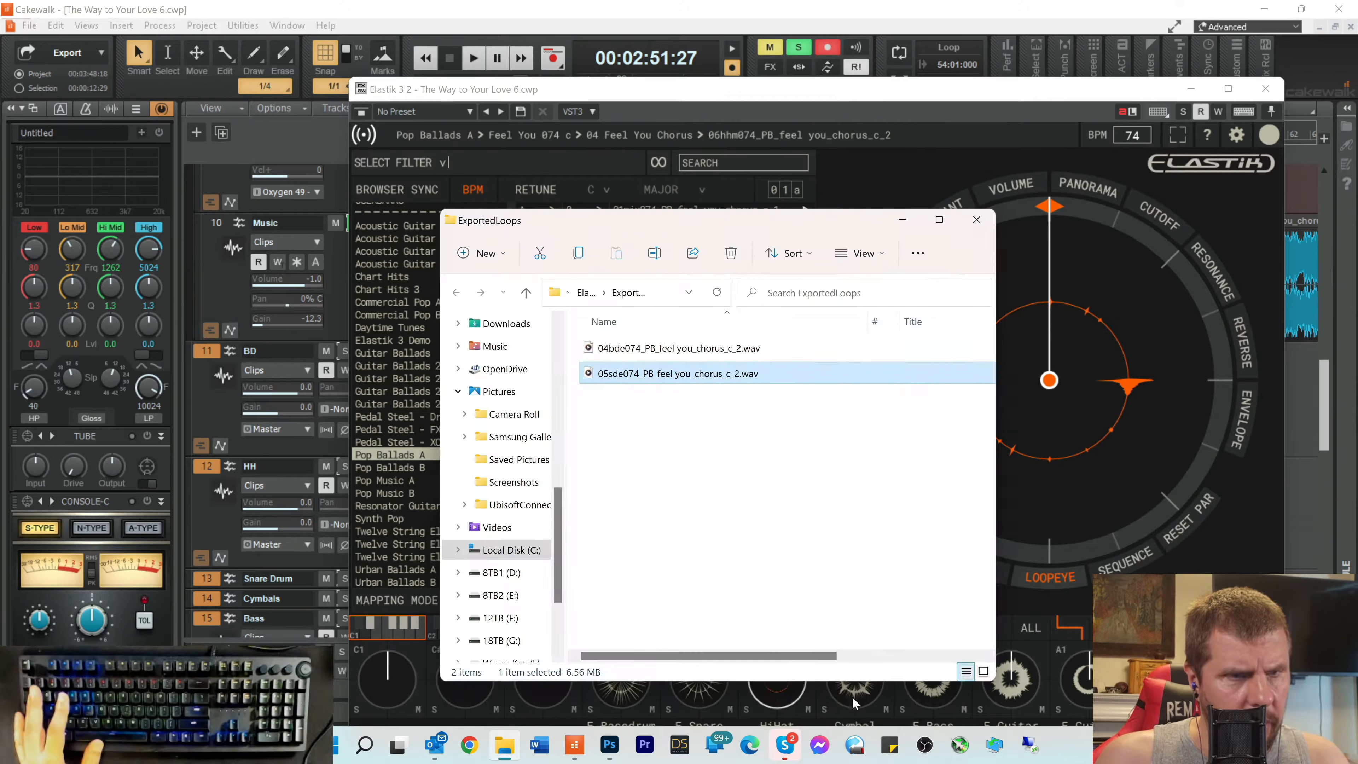
# Step: Export the original Cymbal and E-Bass chorus loops from keys F#1 and G1
pyautogui.click(854, 703)
pyautogui.rightClick(854, 702)
pyautogui.moveTo(809, 660)
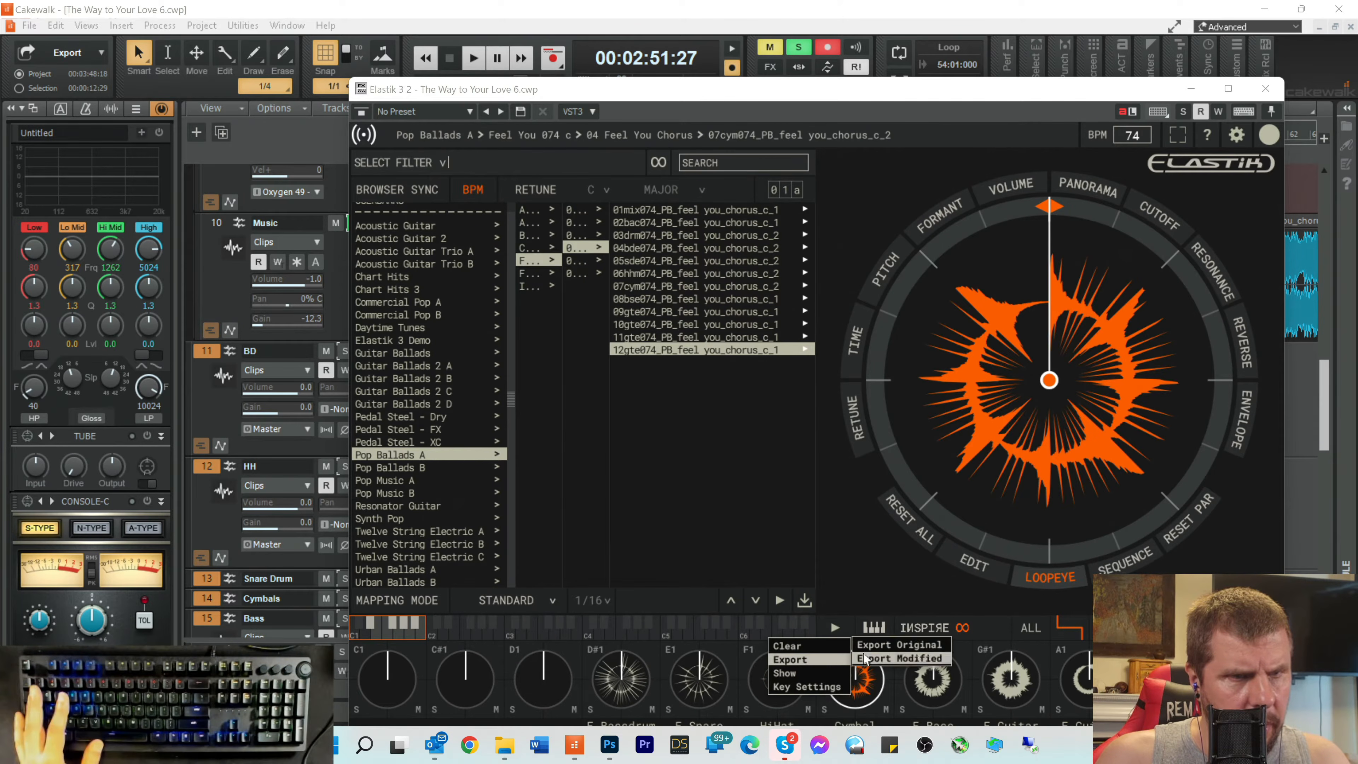
pyautogui.click(882, 645)
pyautogui.rightClick(942, 698)
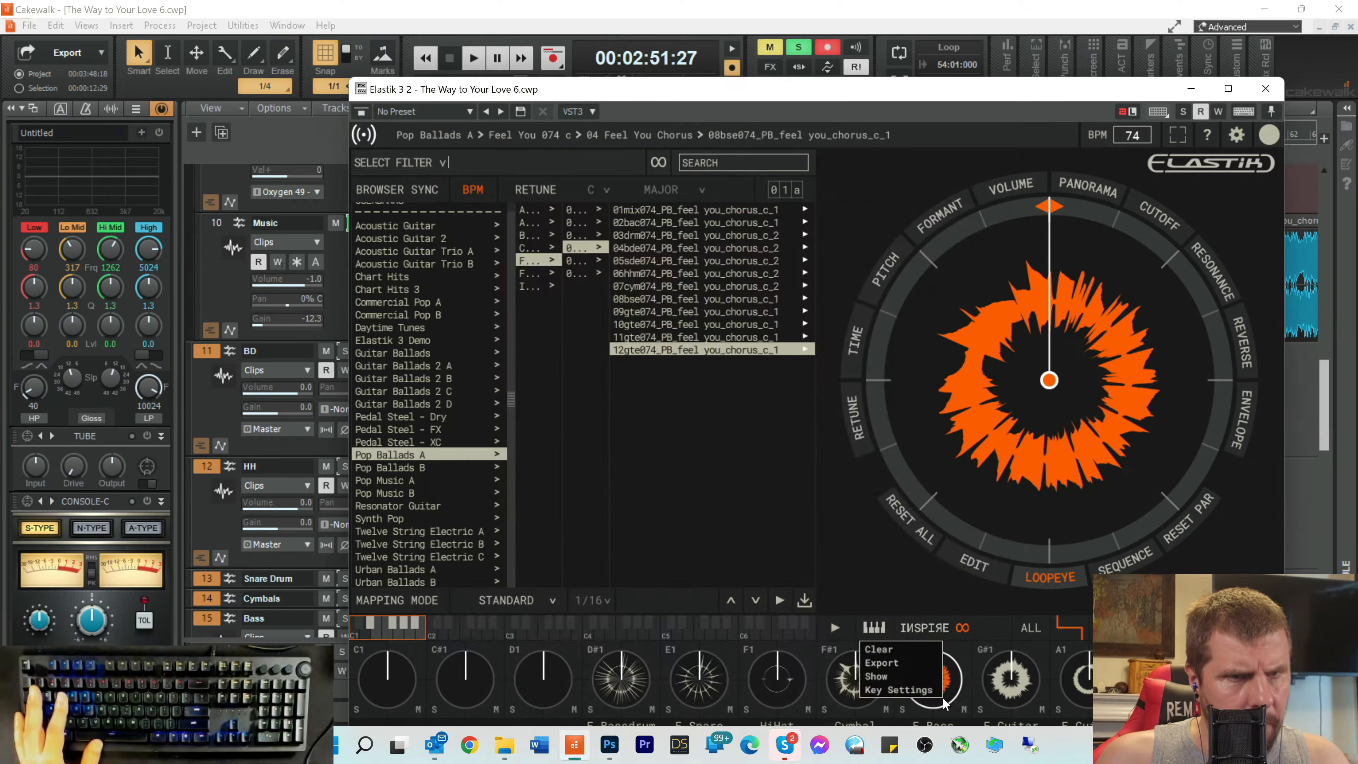
pyautogui.moveTo(892, 663)
pyautogui.click(985, 649)
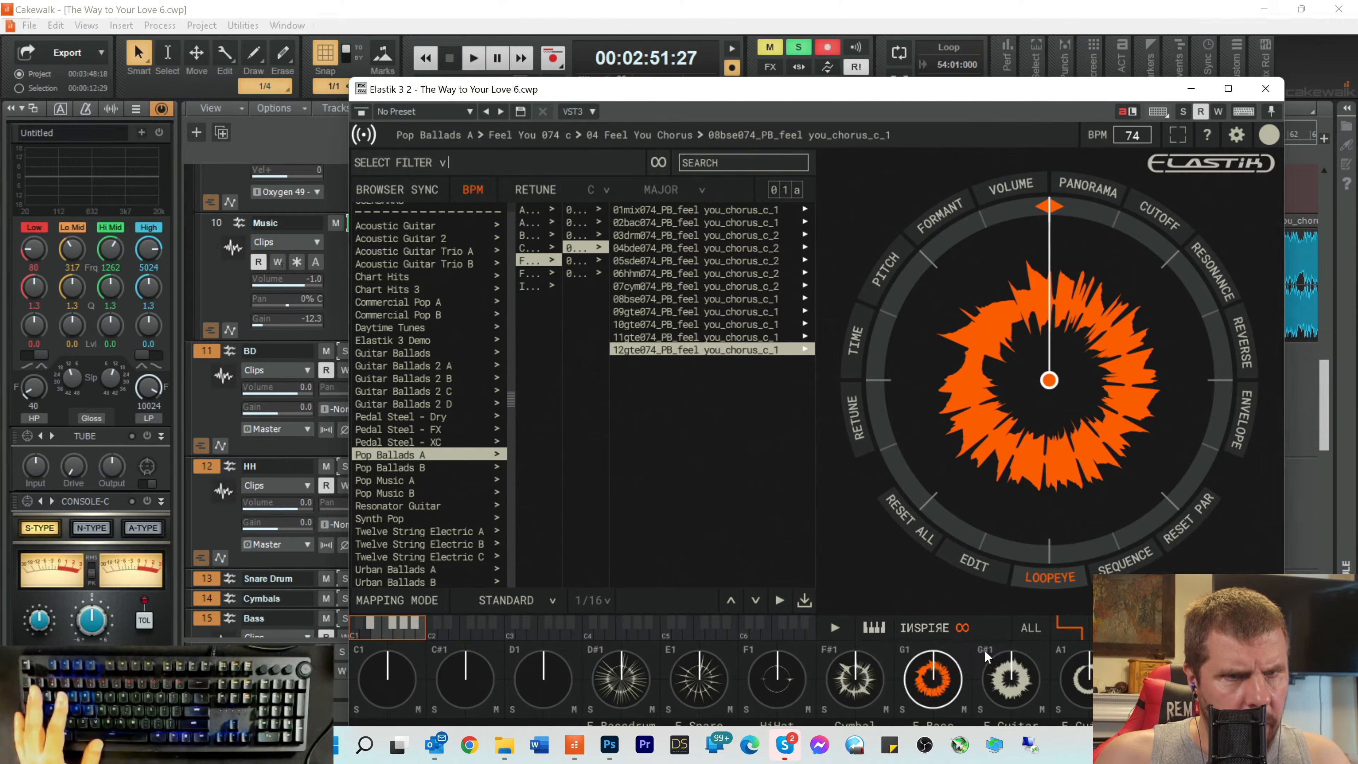
# Step: Export the four guitar chorus loops, 09gte074 through 12gte074, to the ExportedLoops folder
pyautogui.click(987, 670)
pyautogui.rightClick(988, 670)
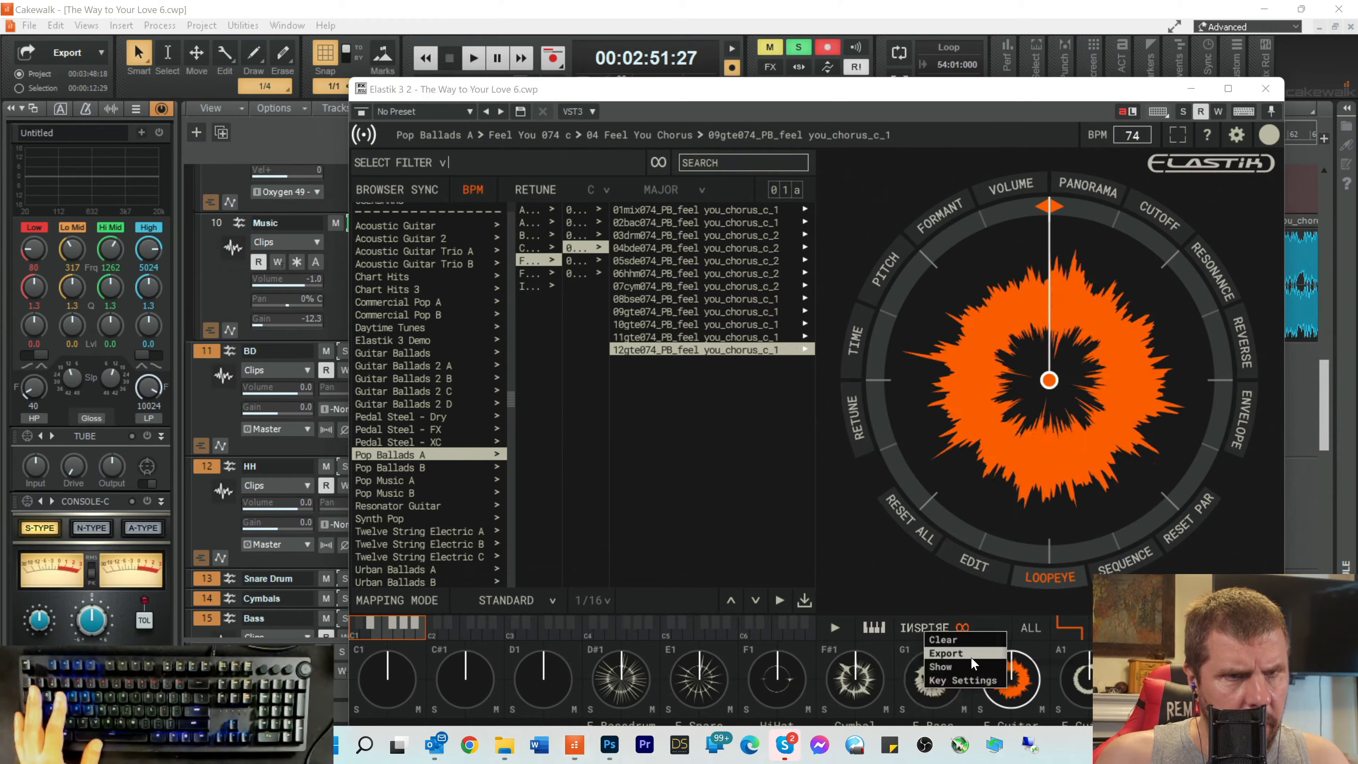
pyautogui.moveTo(971, 656)
pyautogui.click(1055, 648)
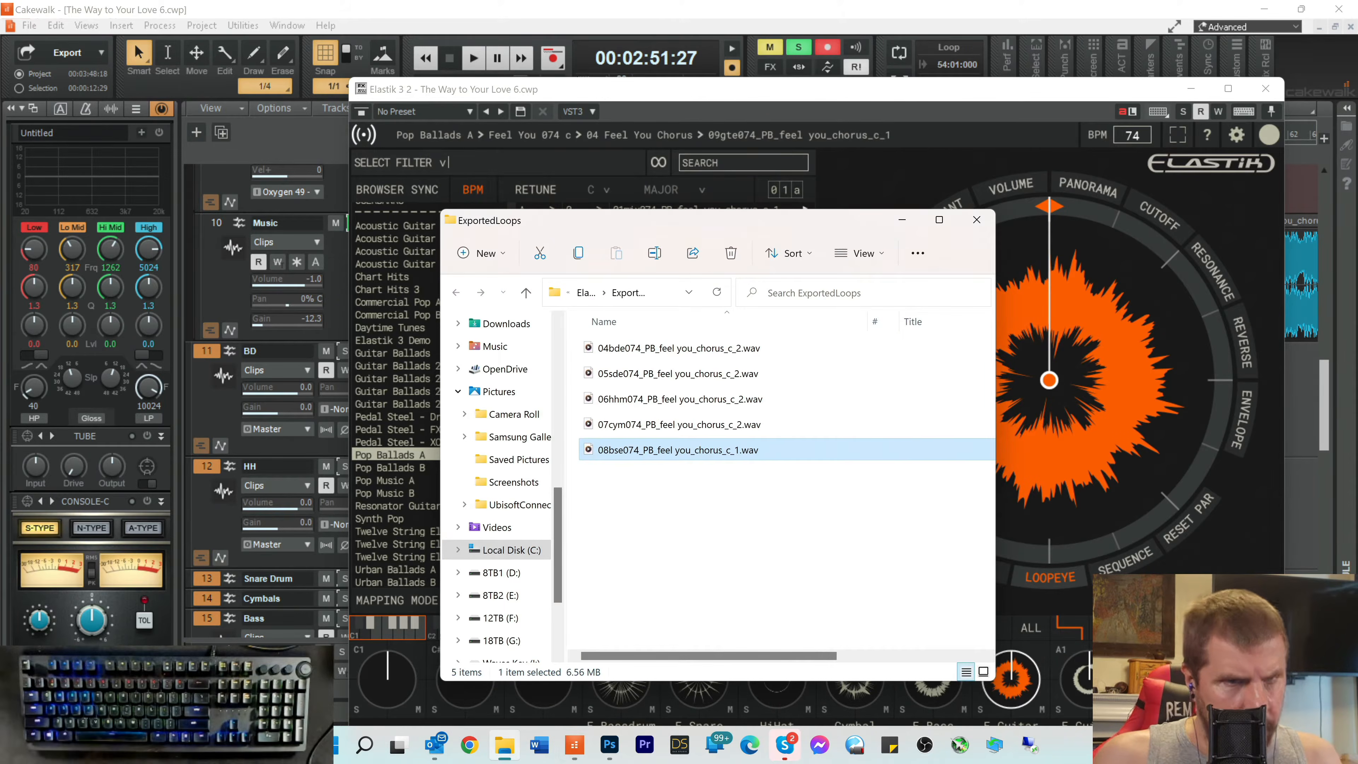
pyautogui.rightClick(1093, 684)
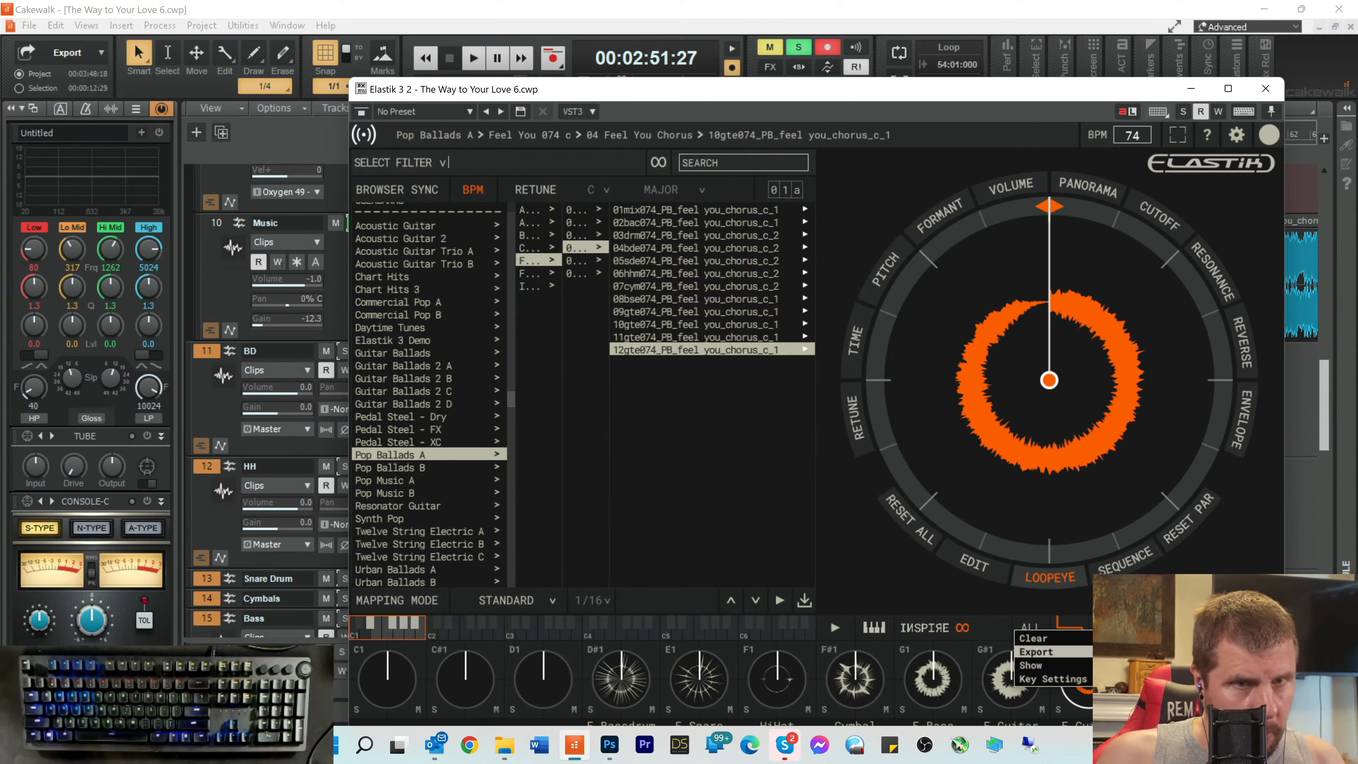
pyautogui.click(1036, 652)
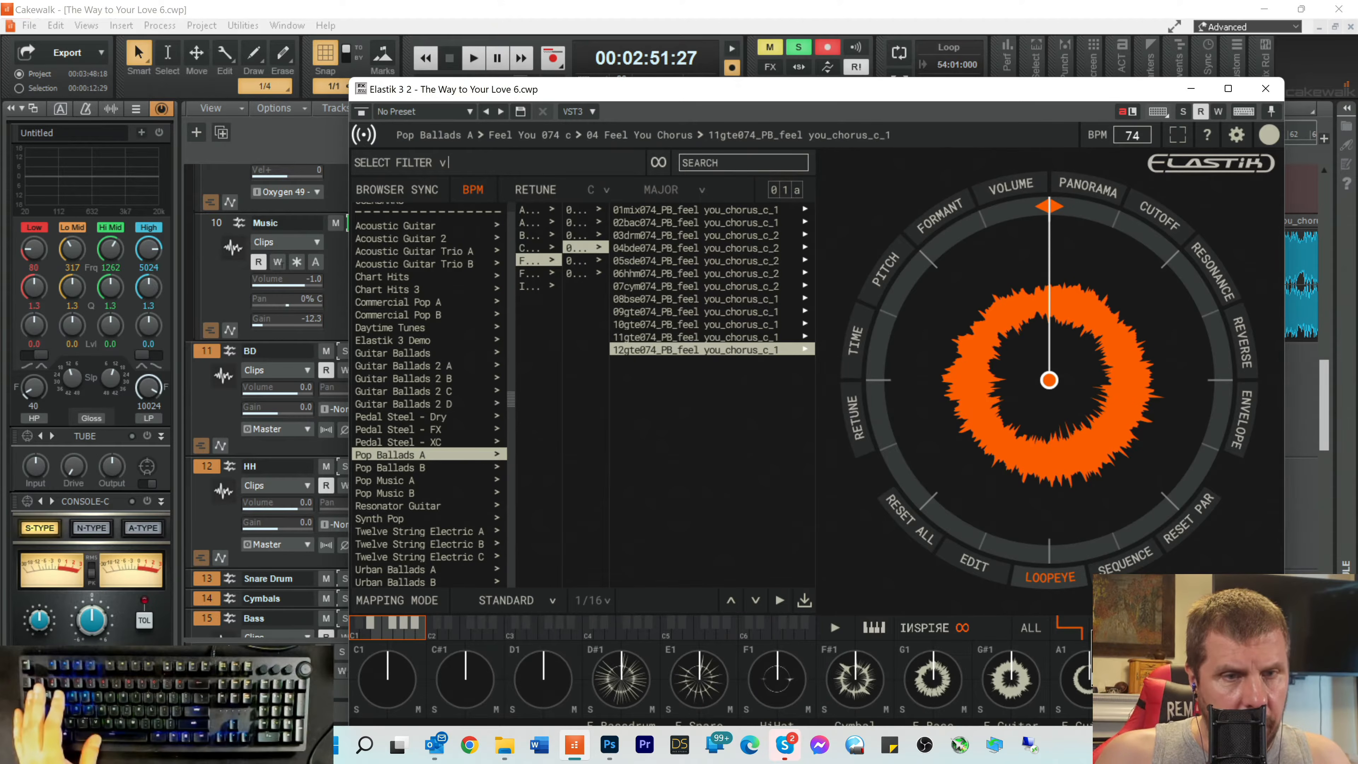
pyautogui.click(1113, 652)
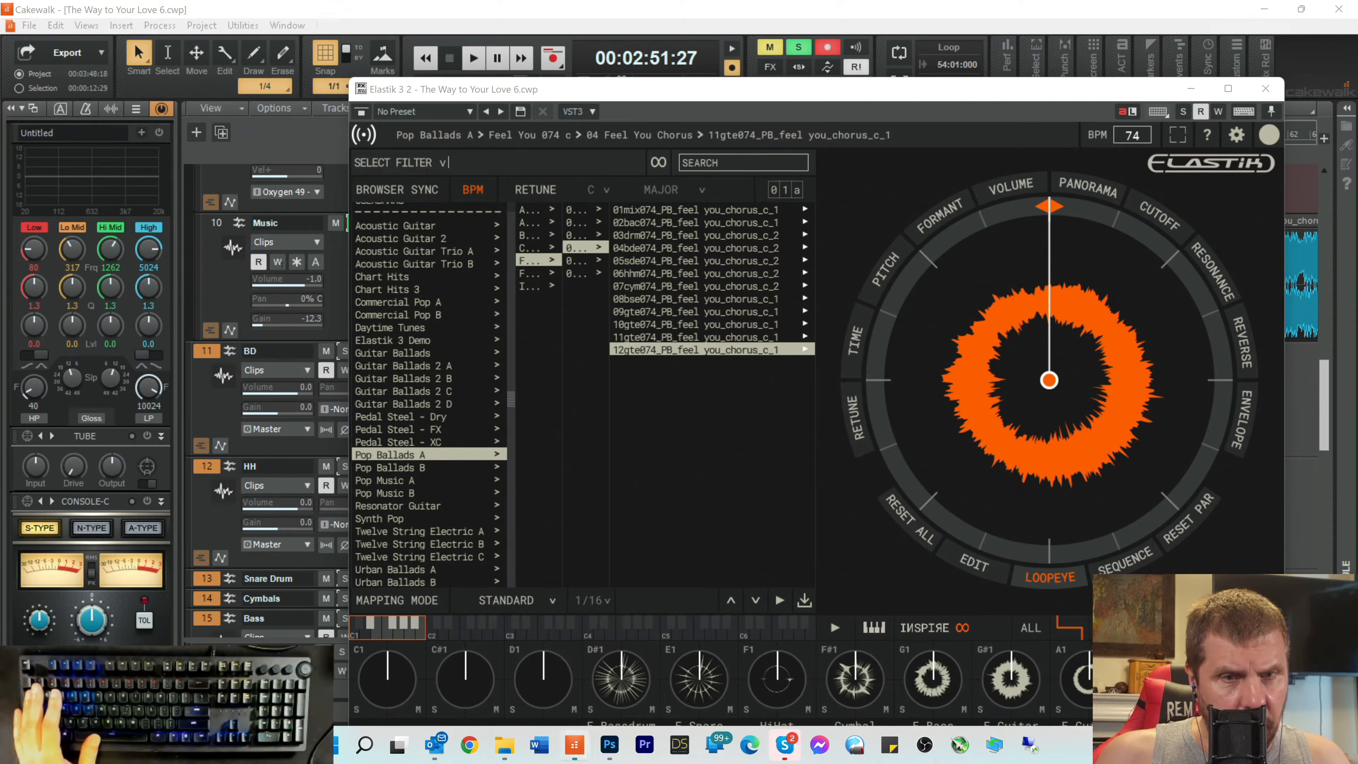
pyautogui.hotkey('alt', 'Tab')
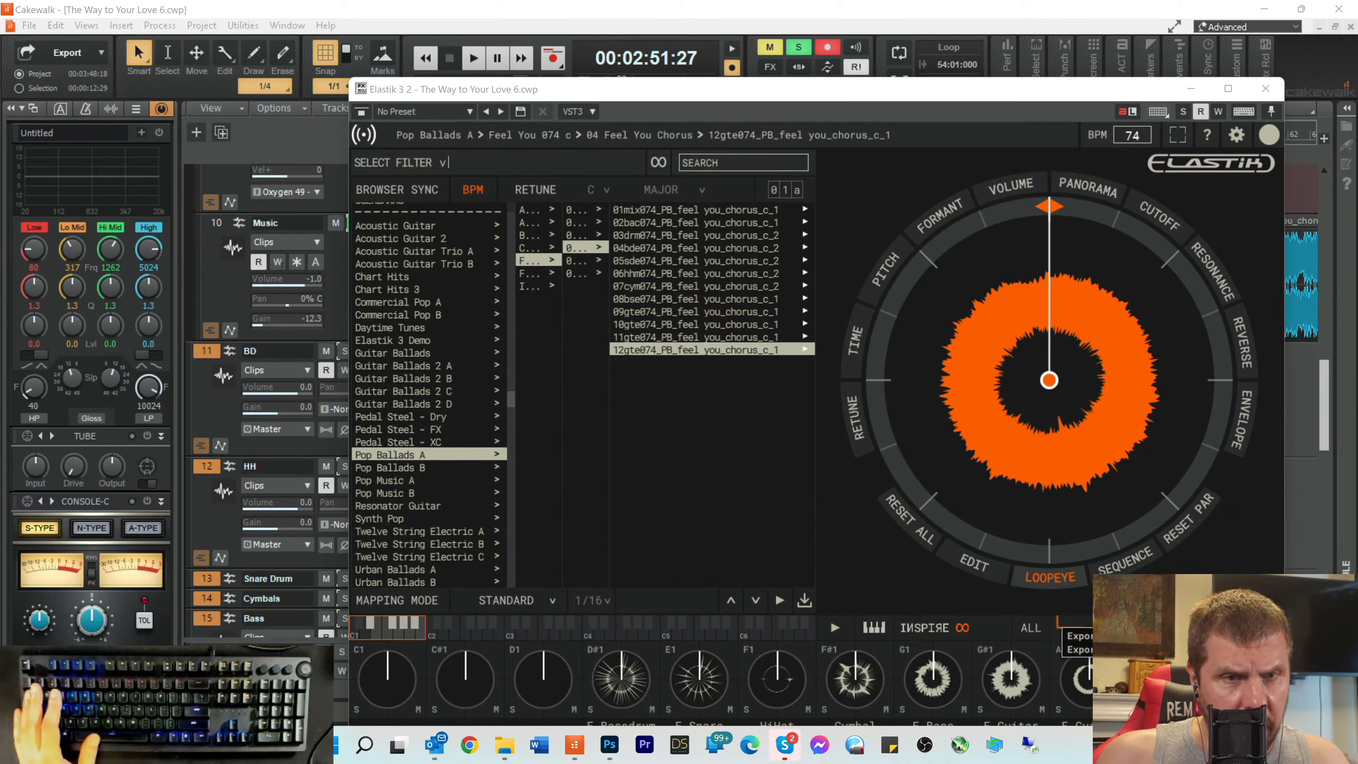
# Step: Add 04bde074_PB_feel you_chorus_c_2.wav from the ExportedLoops folder to the BD track and place the clip at measure 22
pyautogui.hotkey('alt', 'Tab')
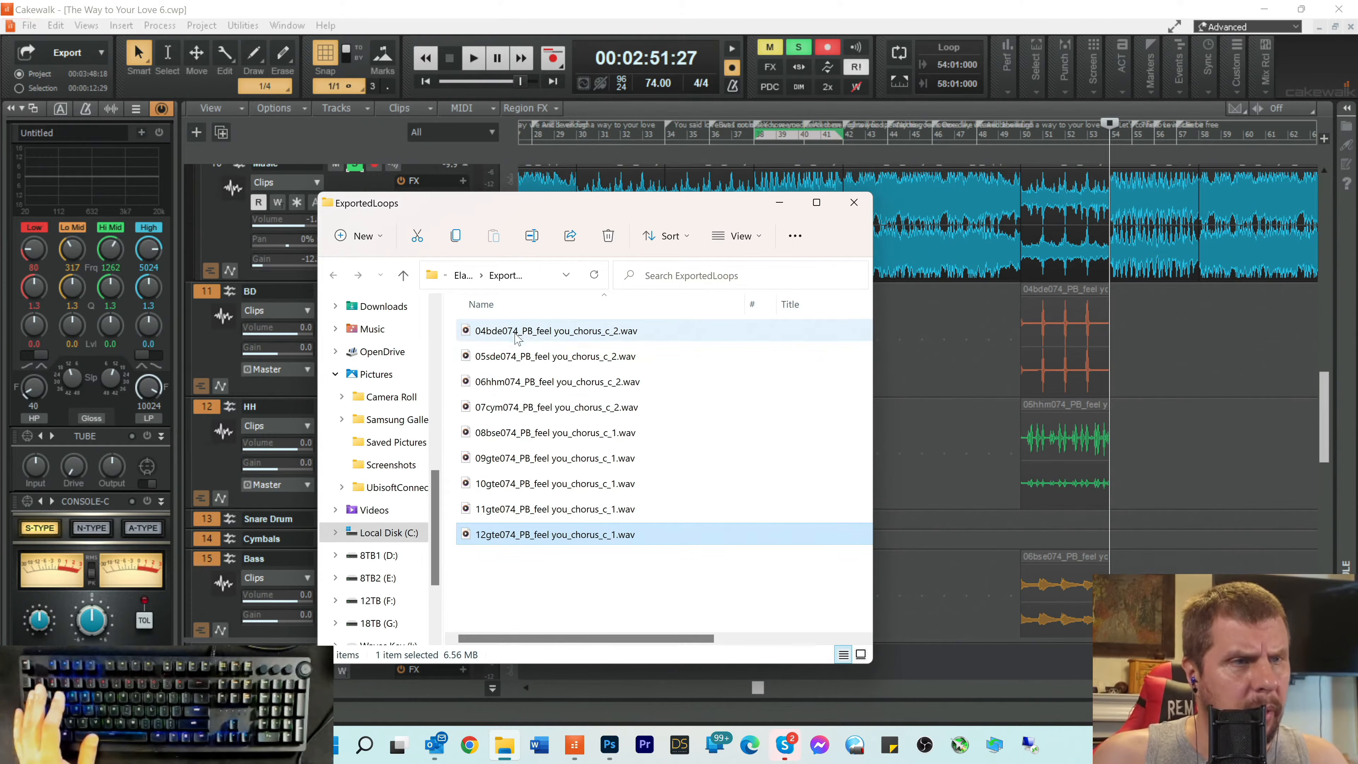
pyautogui.moveTo(561, 214); pyautogui.dragTo(642, 221)
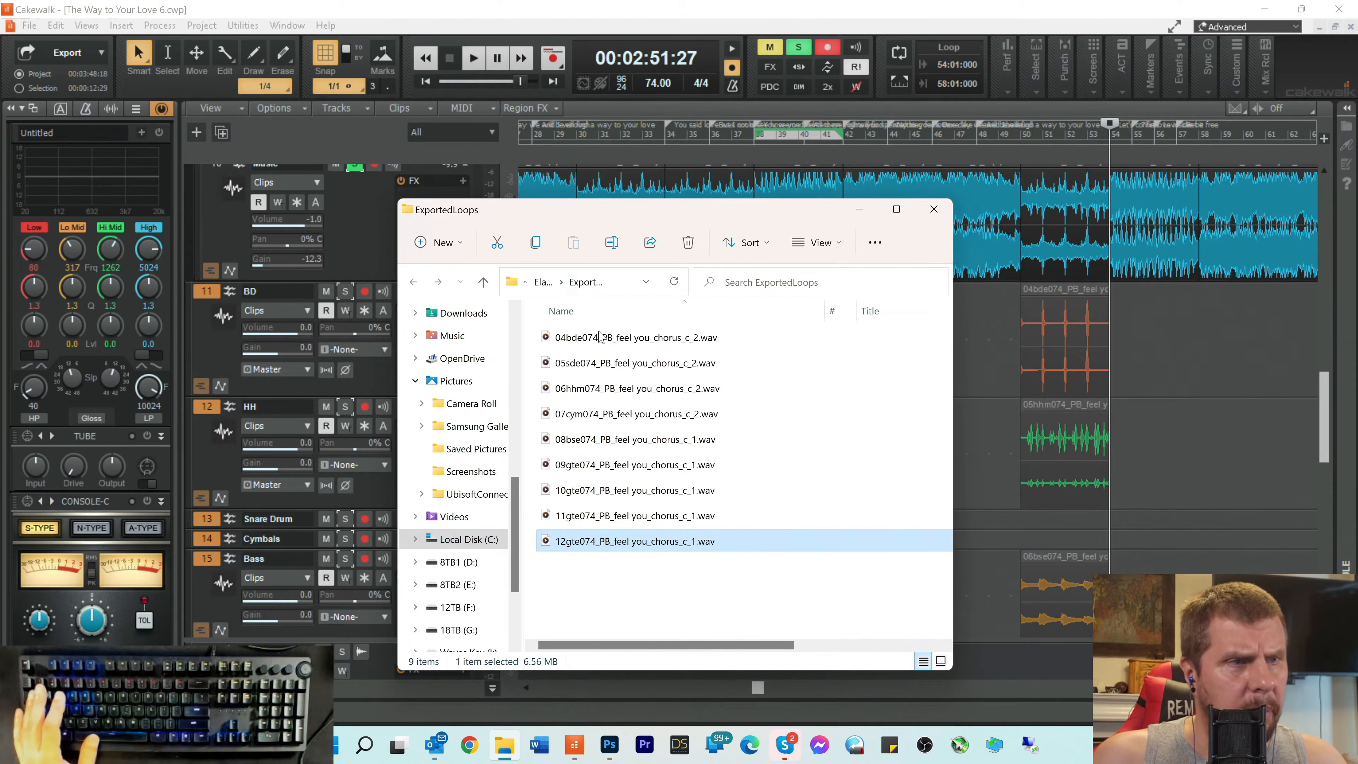
pyautogui.moveTo(592, 342); pyautogui.dragTo(1139, 363)
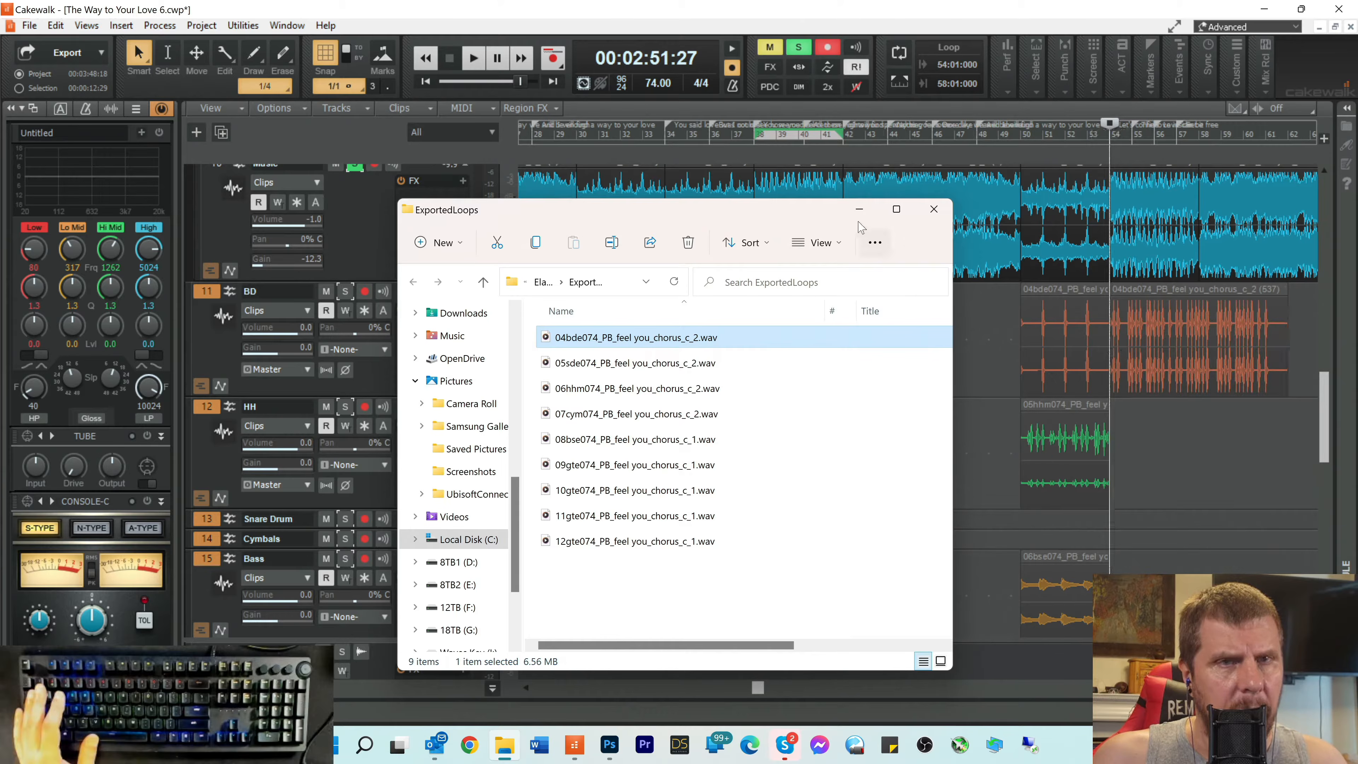
pyautogui.moveTo(792, 218); pyautogui.dragTo(581, 207)
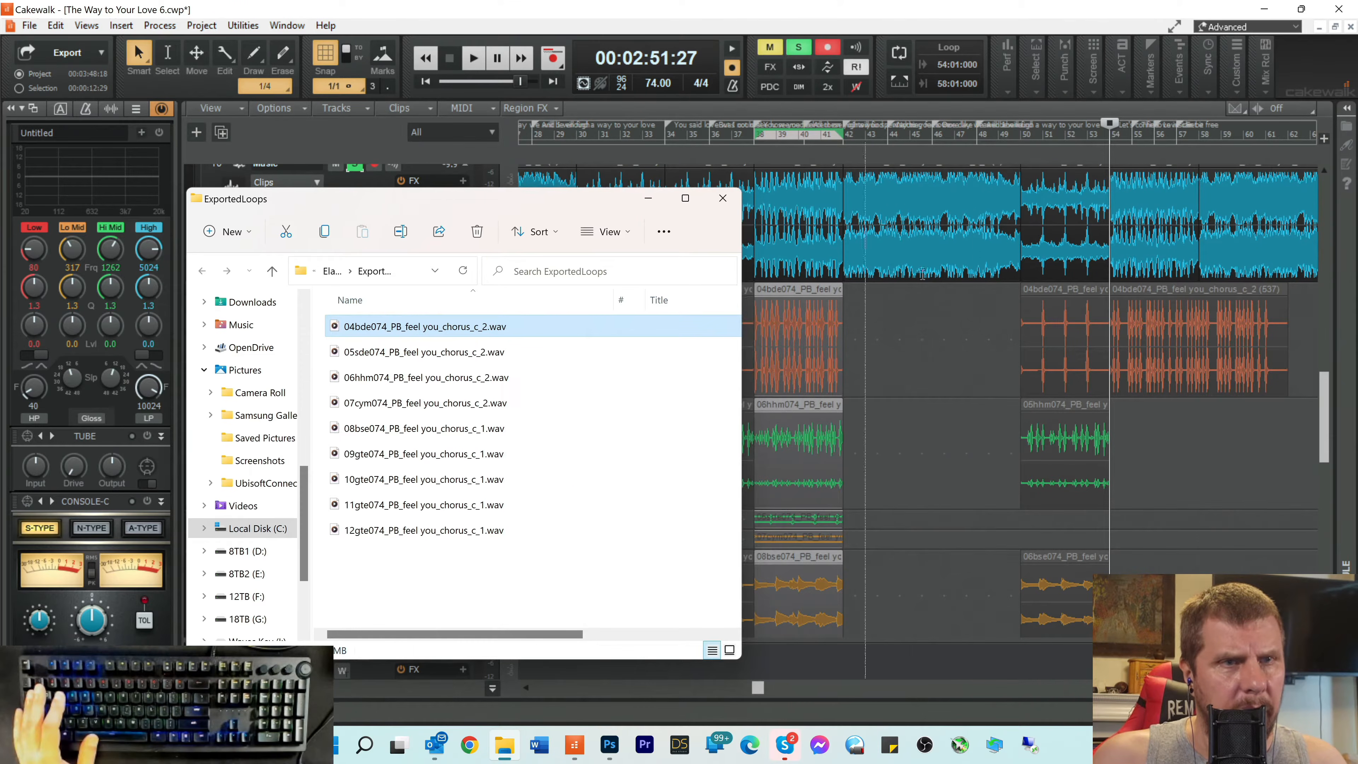
pyautogui.moveTo(1184, 293); pyautogui.dragTo(914, 328)
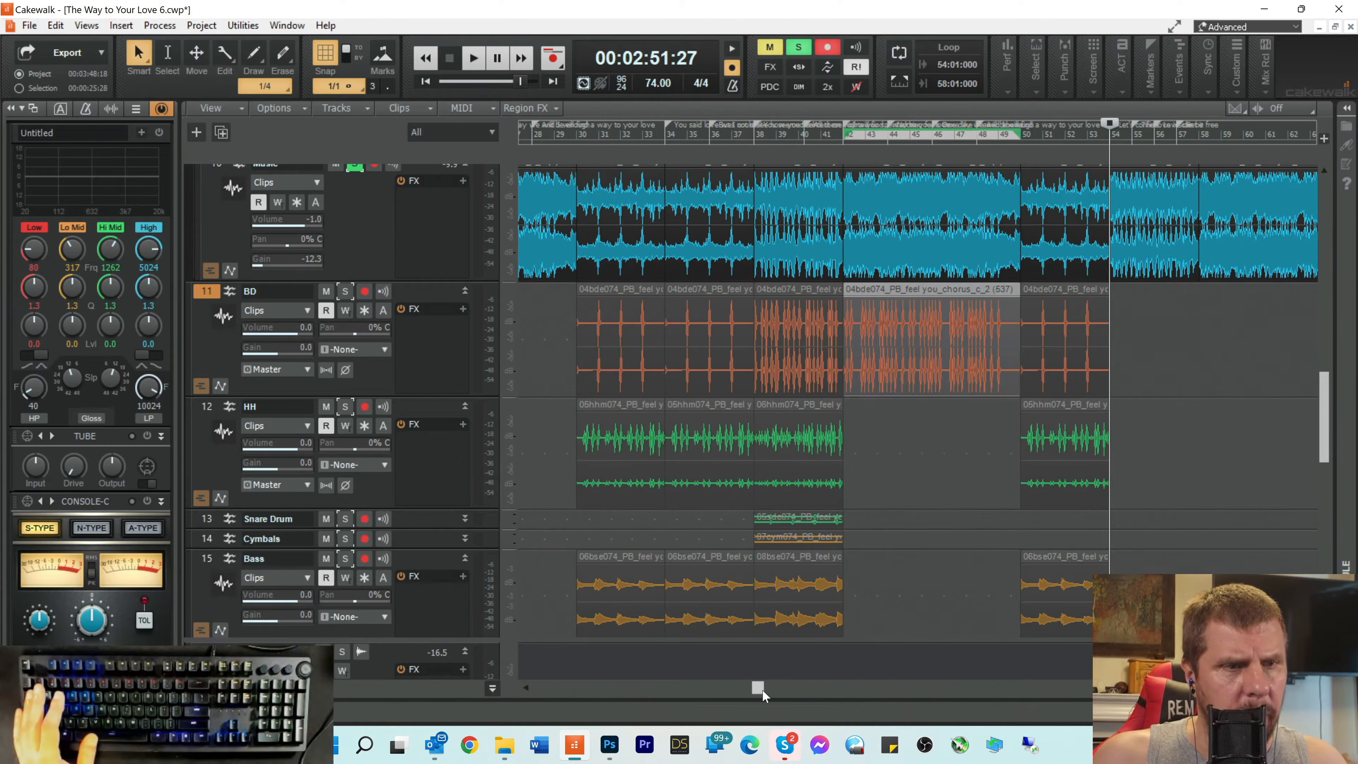
pyautogui.moveTo(763, 690); pyautogui.dragTo(662, 689)
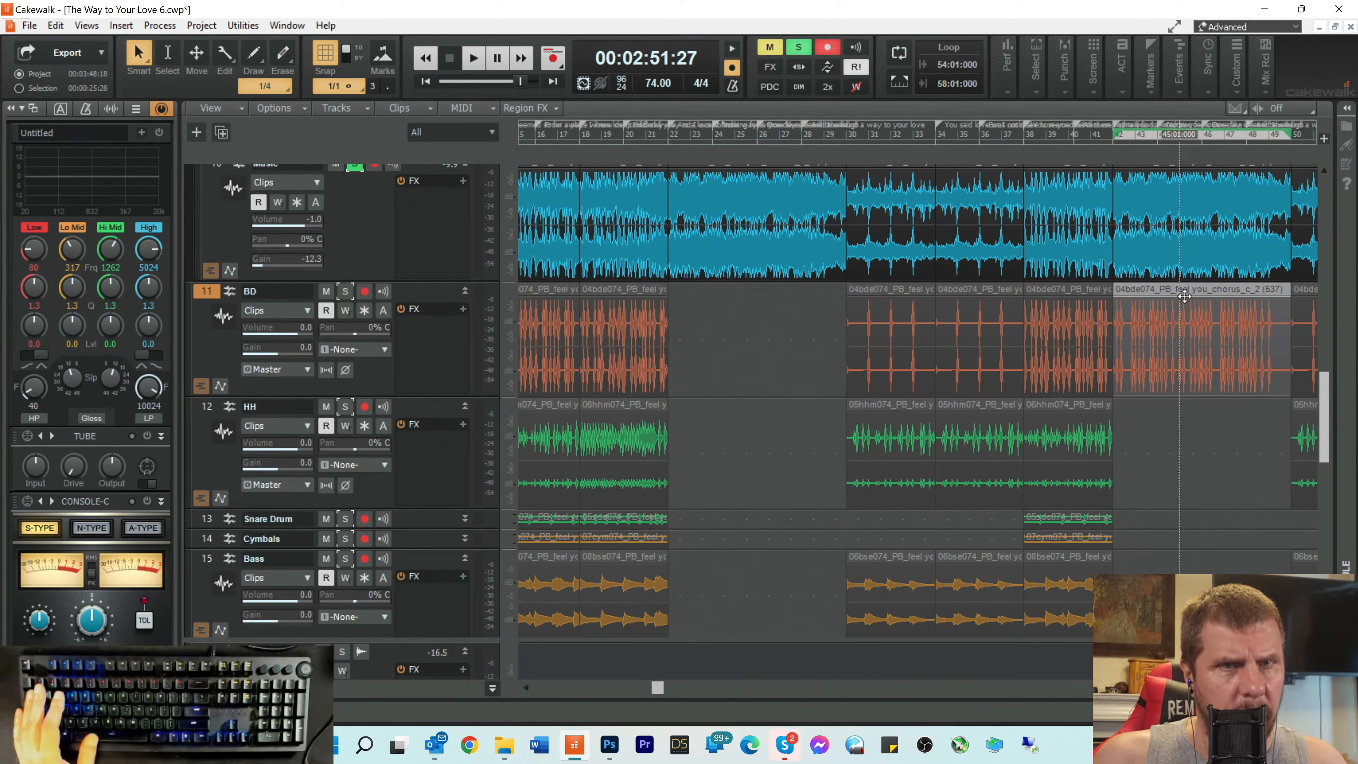
pyautogui.moveTo(1184, 297); pyautogui.dragTo(739, 302)
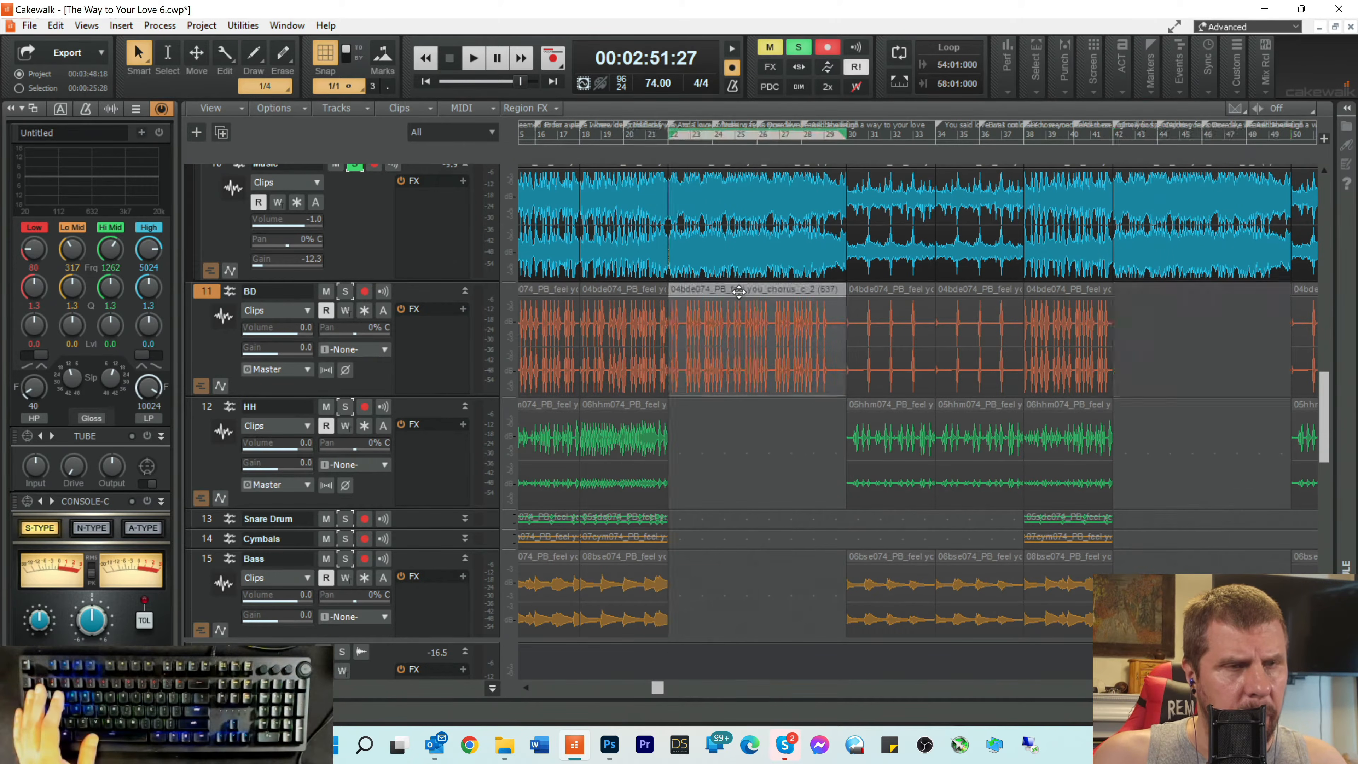
# Step: Add 06hhm074_PB_feel you_chorus_c_2.wav from the ExportedLoops folder to the HH track at measure 22
pyautogui.click(506, 745)
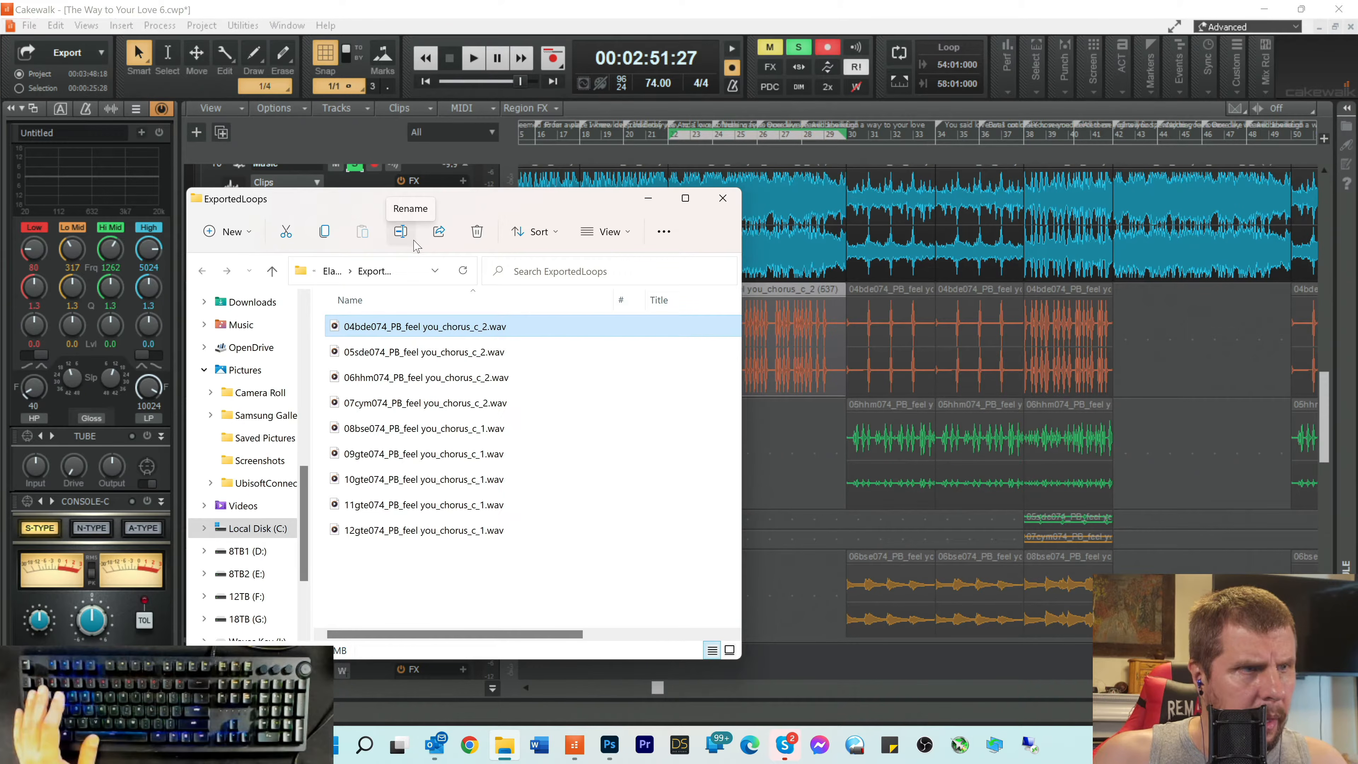
pyautogui.moveTo(479, 210); pyautogui.dragTo(1131, 233)
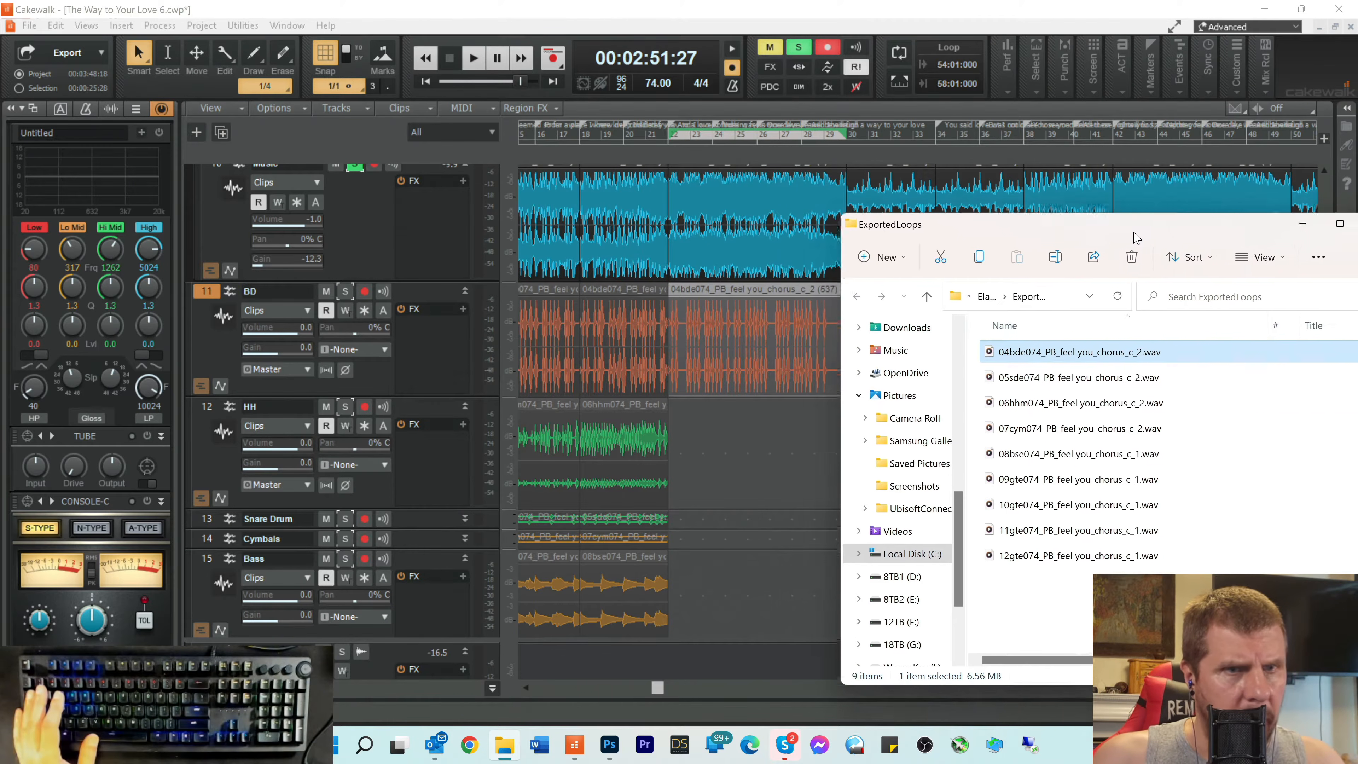
pyautogui.moveTo(1026, 402); pyautogui.dragTo(676, 432)
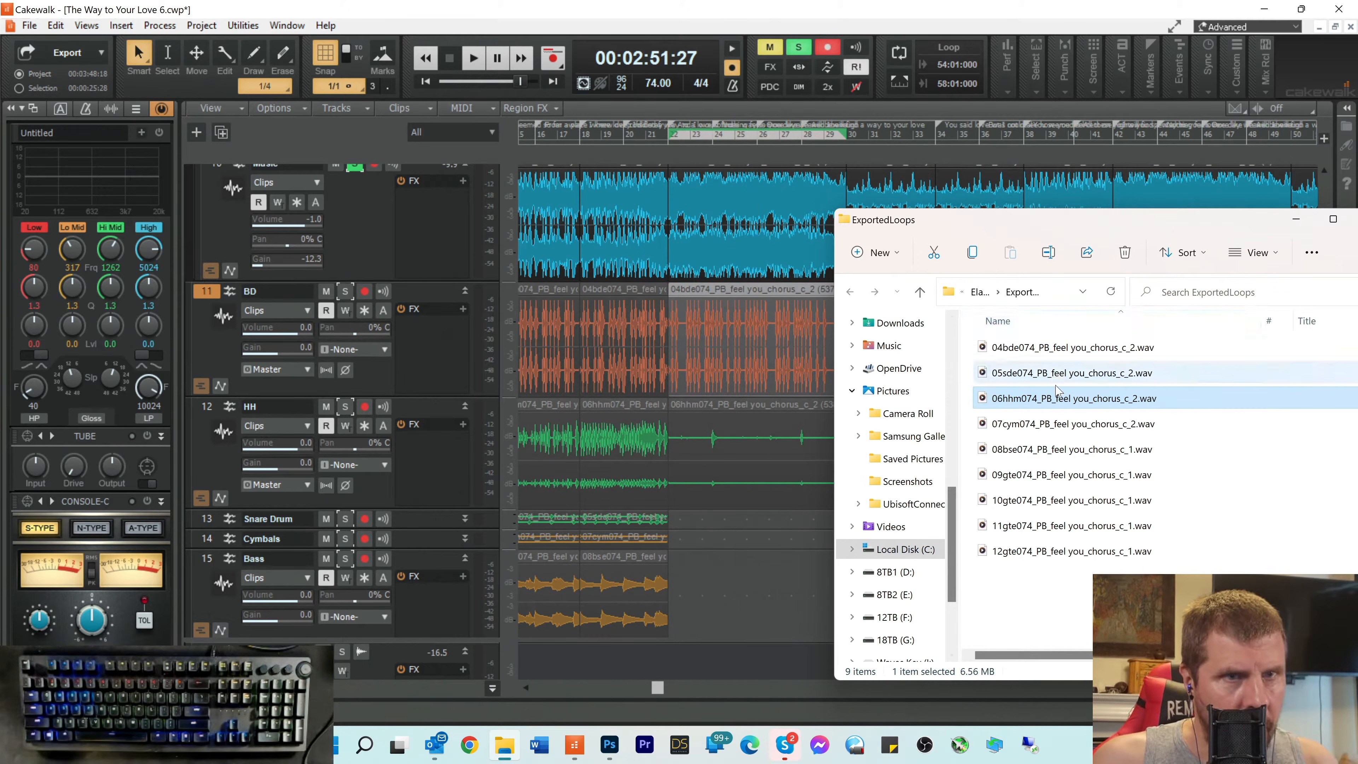
# Step: Add the 07cym074 chorus loop to the Cymbals track and the 08bse074 chorus loop to the Bass track at measure 22
pyautogui.moveTo(1025, 428); pyautogui.dragTo(787, 500)
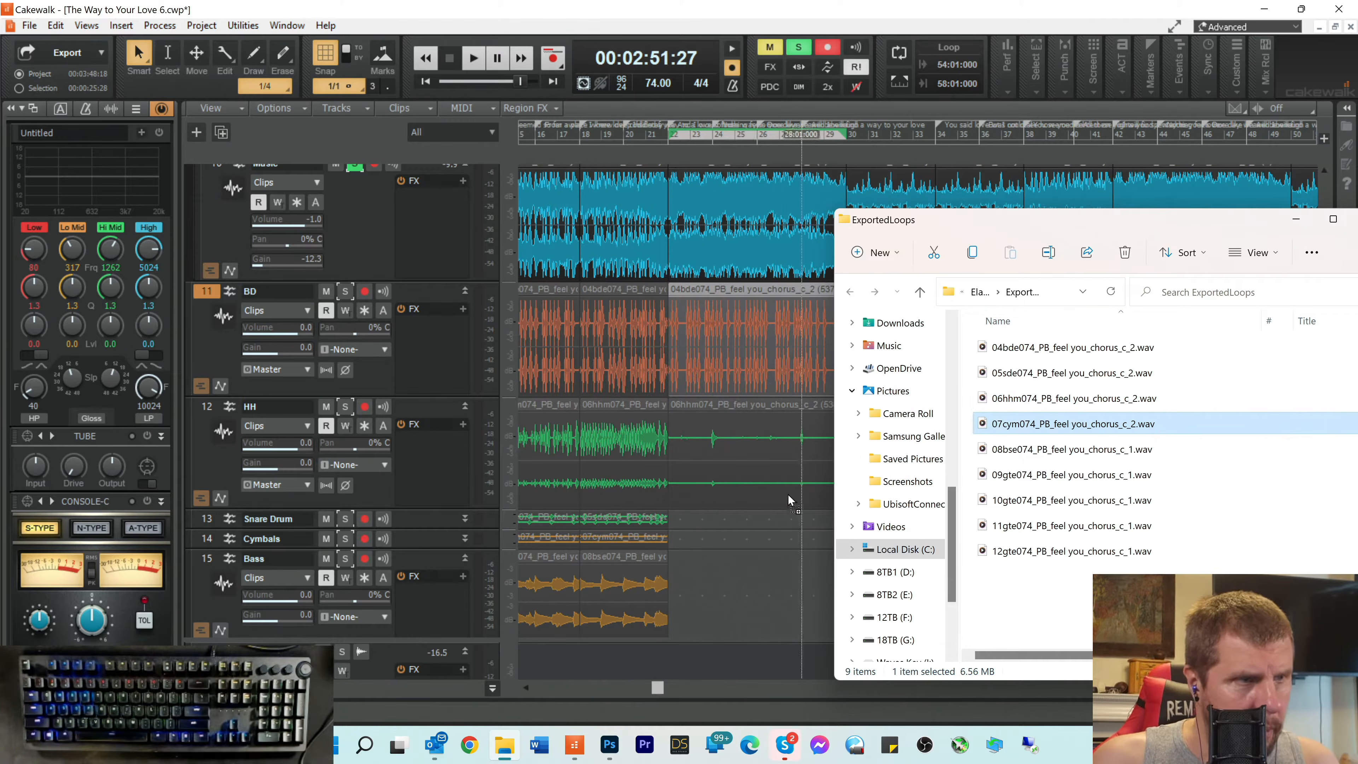
pyautogui.moveTo(687, 536); pyautogui.dragTo(675, 537)
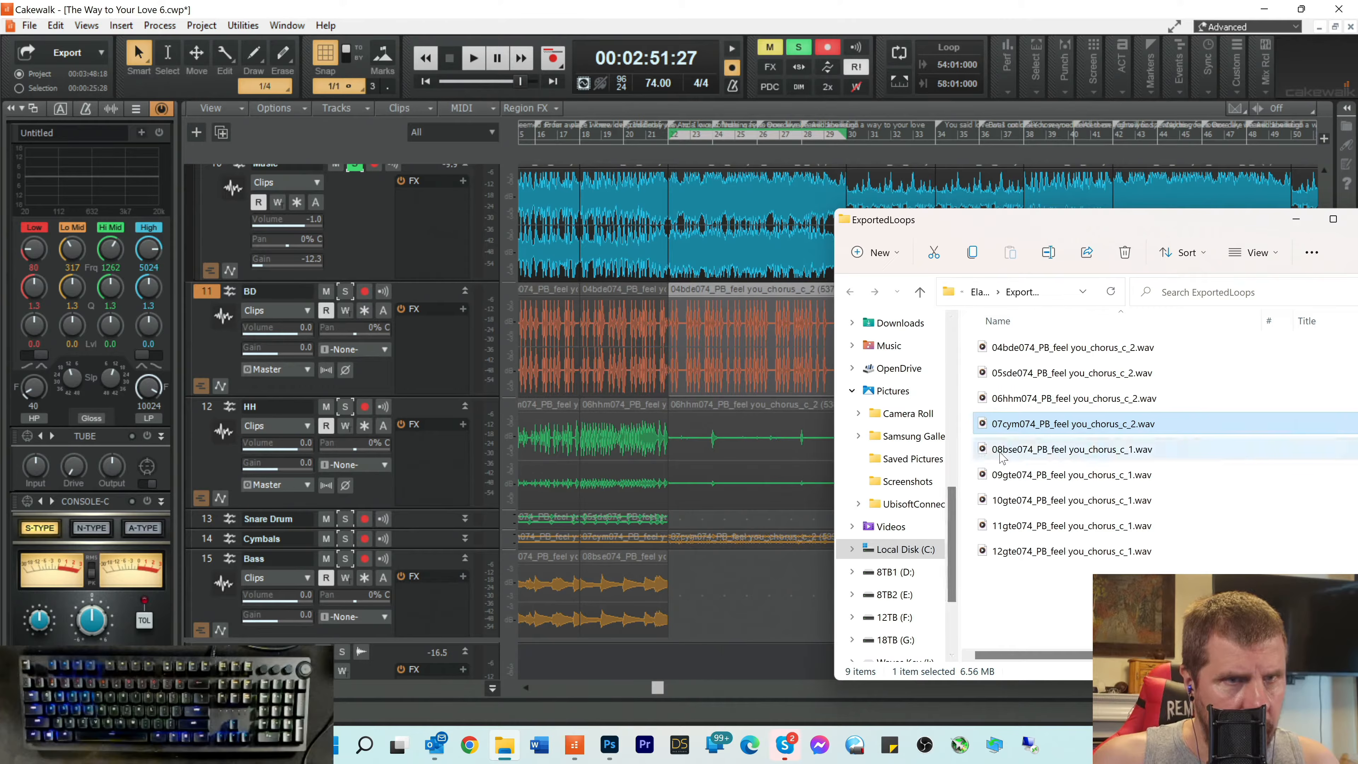
pyautogui.moveTo(1001, 457); pyautogui.dragTo(670, 590)
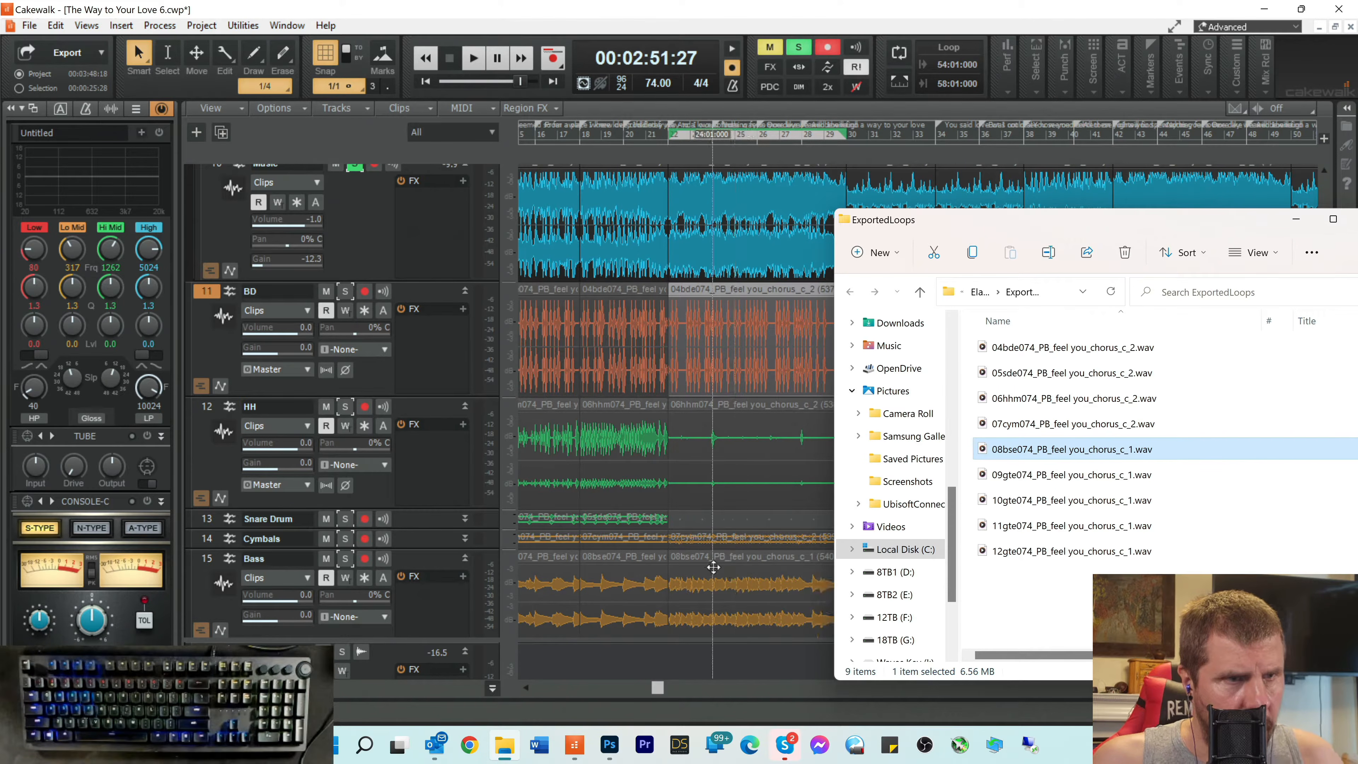
# Step: Play the soloed Bass track with the Music mix from measure 22 and lower the Bass volume to -6.9
pyautogui.click(345, 559)
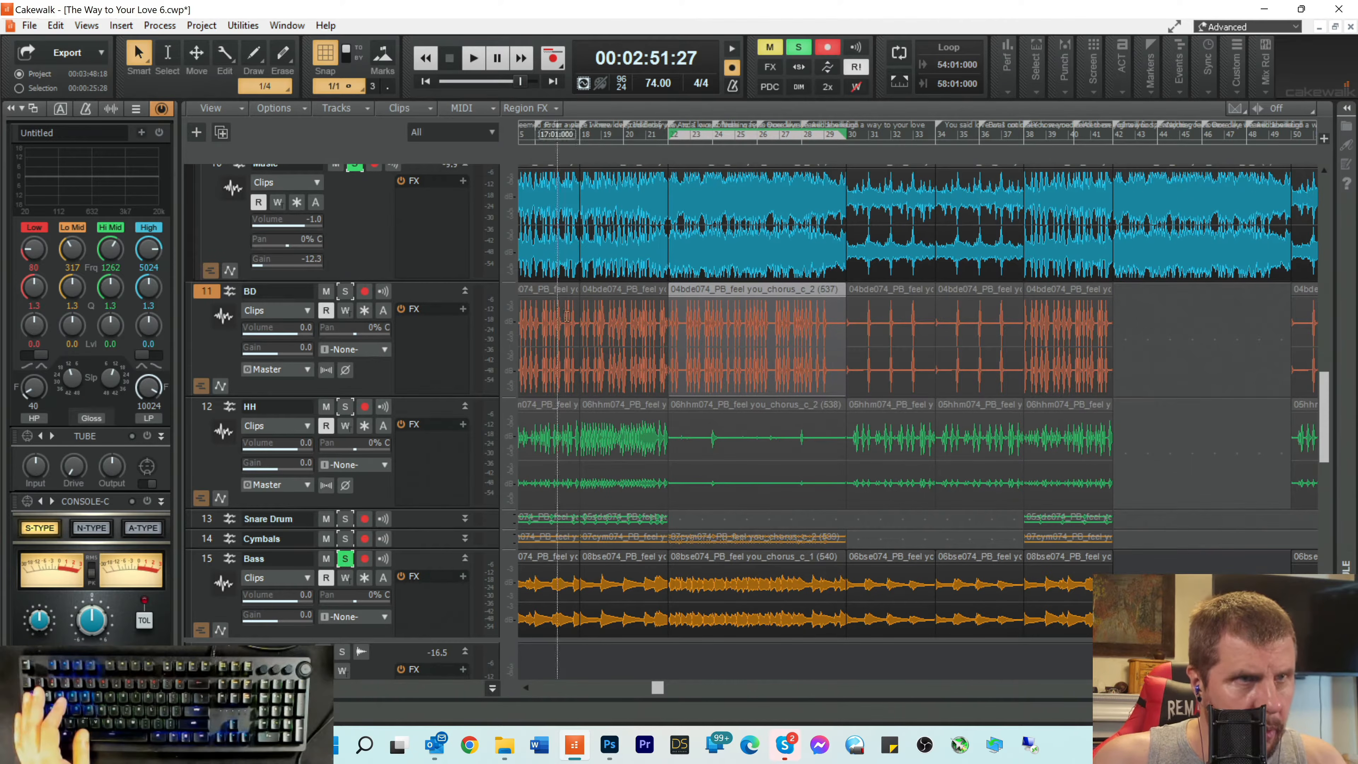
pyautogui.click(668, 135)
pyautogui.press('space')
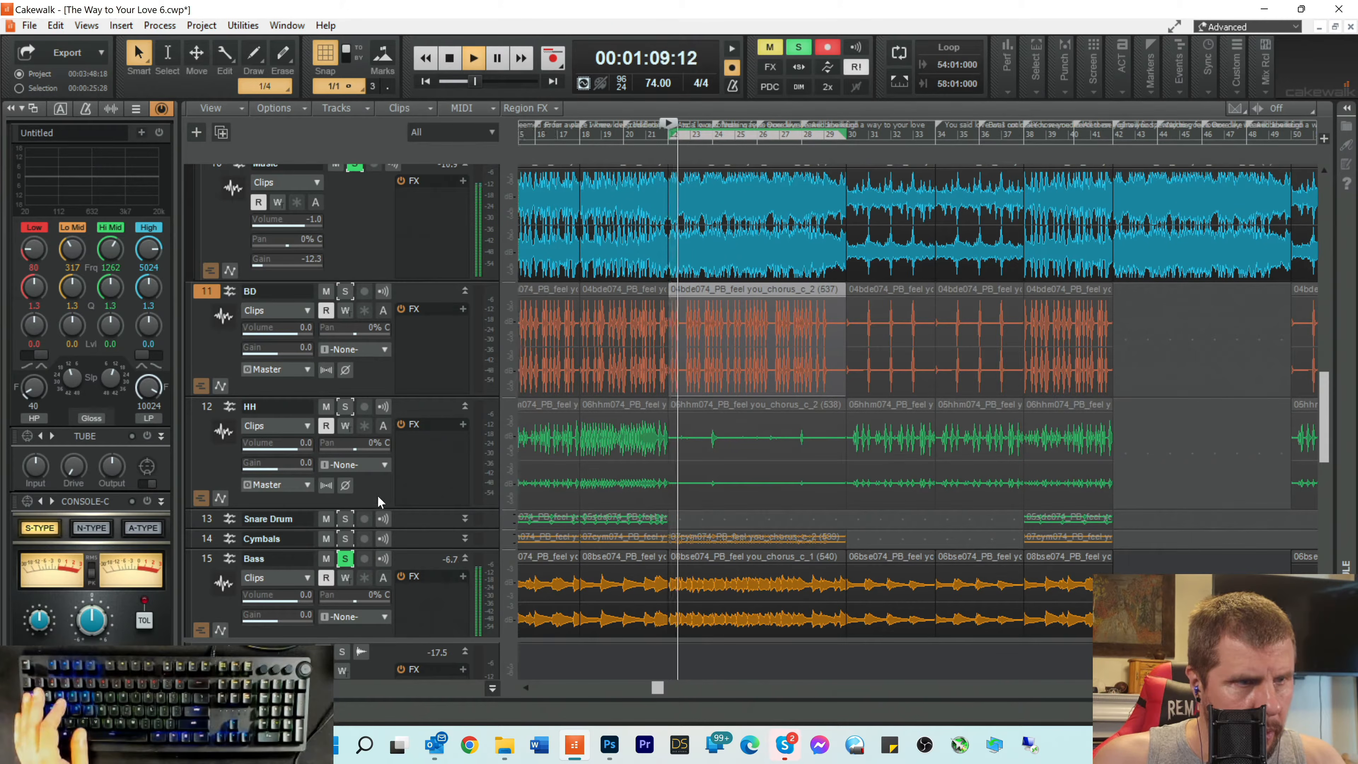
pyautogui.moveTo(283, 596); pyautogui.dragTo(264, 595)
pyautogui.press('space')
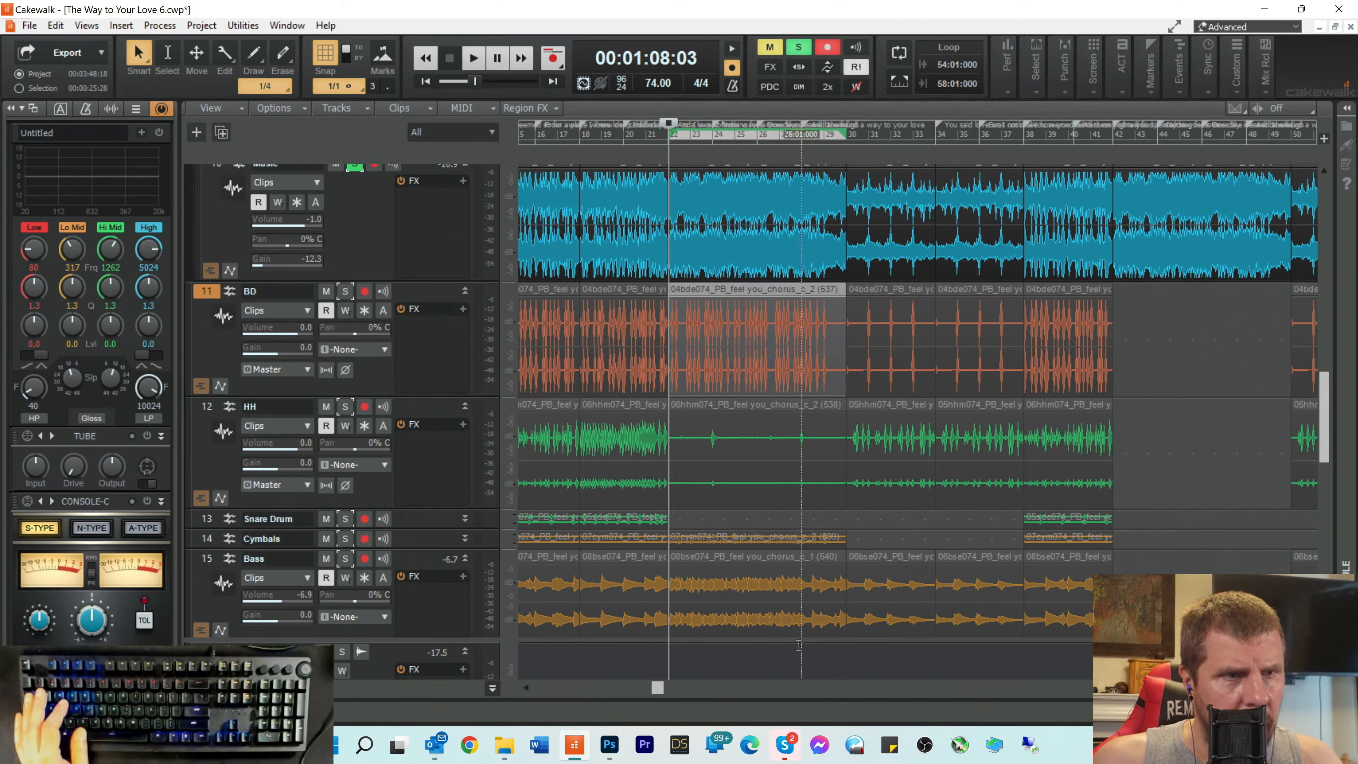
# Step: Add 05sde074_PB_feel you_chorus_c_2.wav to the Snare Drum track at measure 22 and play it soloed with the Music mix
pyautogui.click(504, 745)
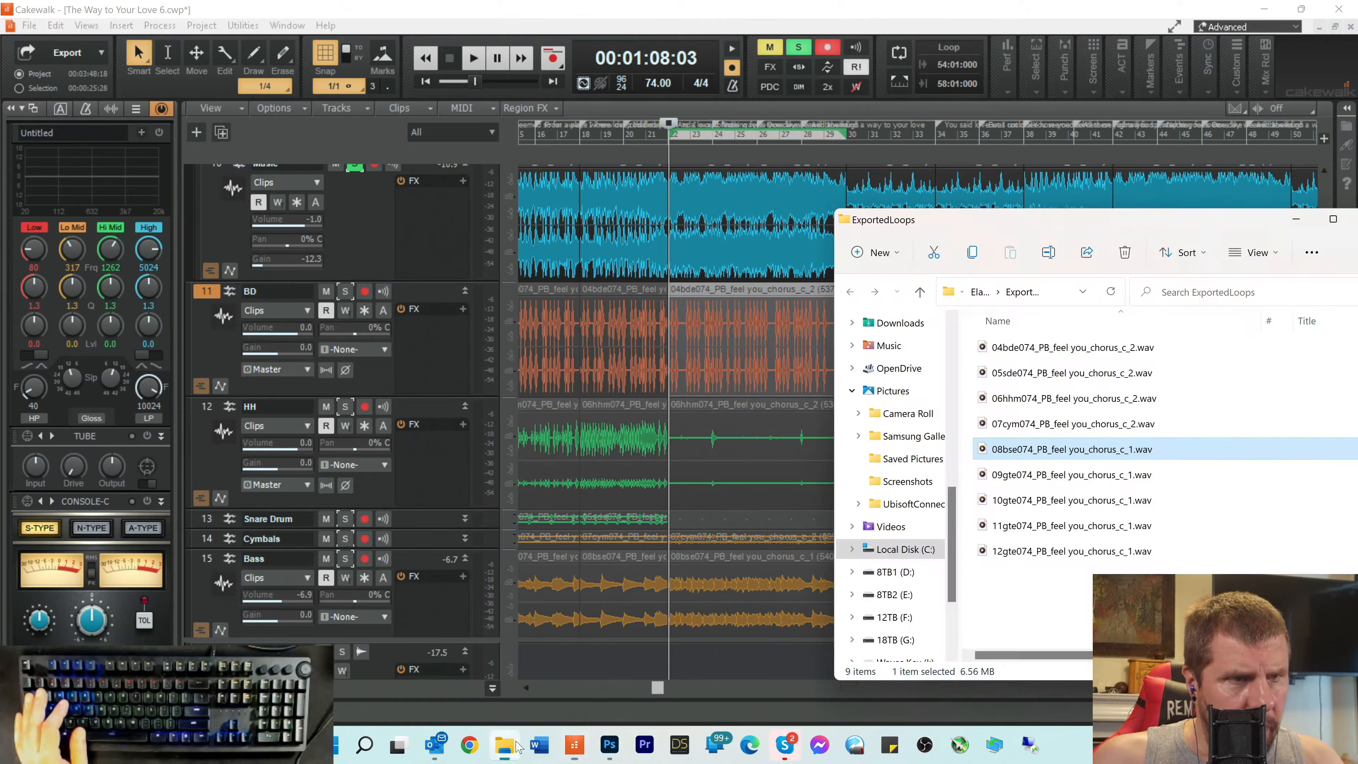
pyautogui.click(1019, 376)
pyautogui.moveTo(1039, 376); pyautogui.dragTo(674, 527)
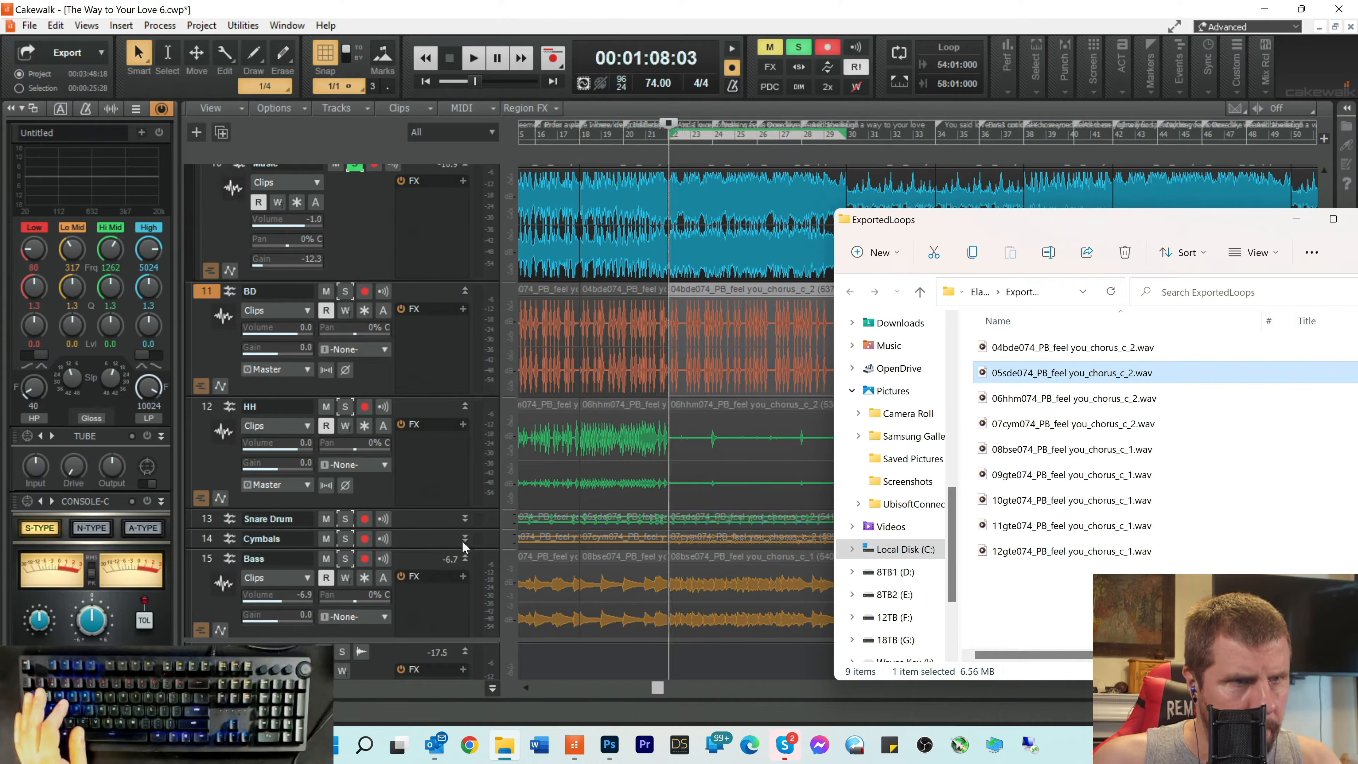
pyautogui.click(345, 521)
pyautogui.click(346, 521)
pyautogui.press('space')
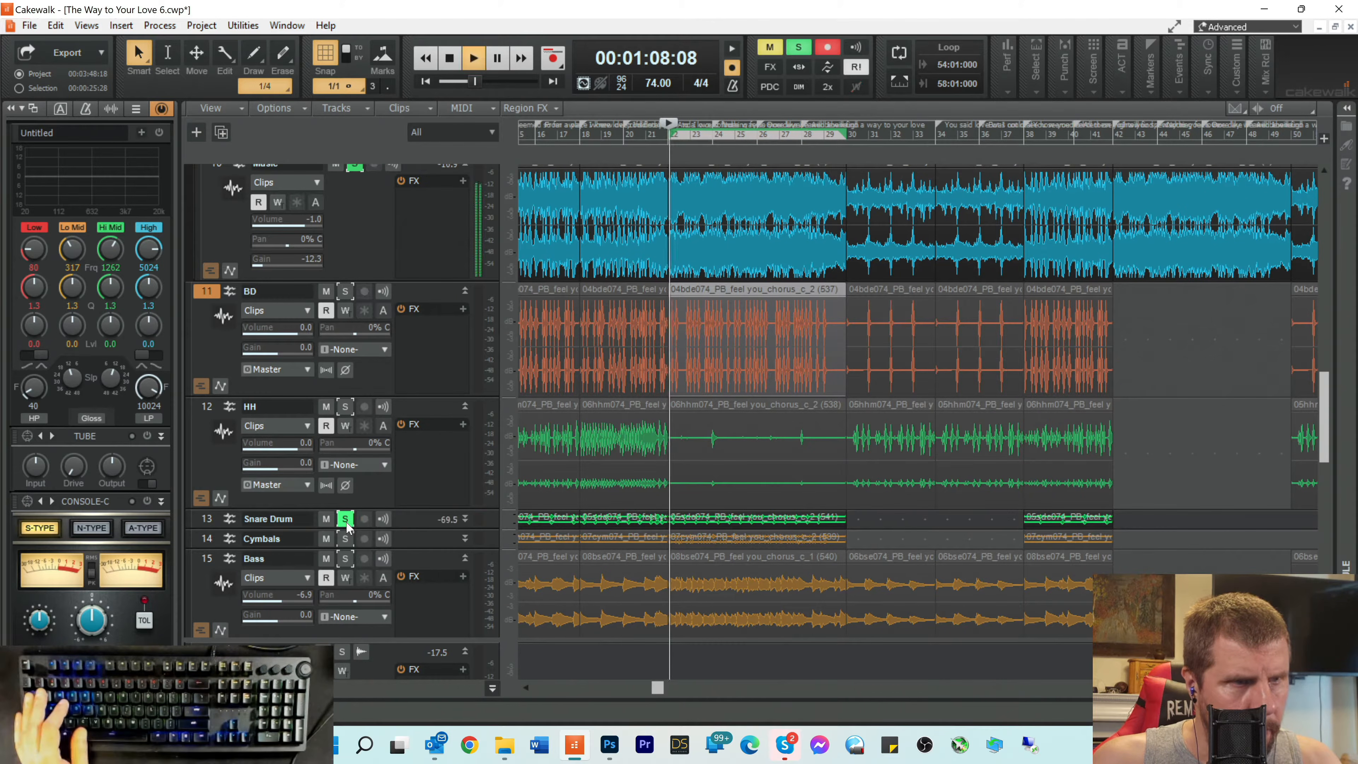
pyautogui.press('space')
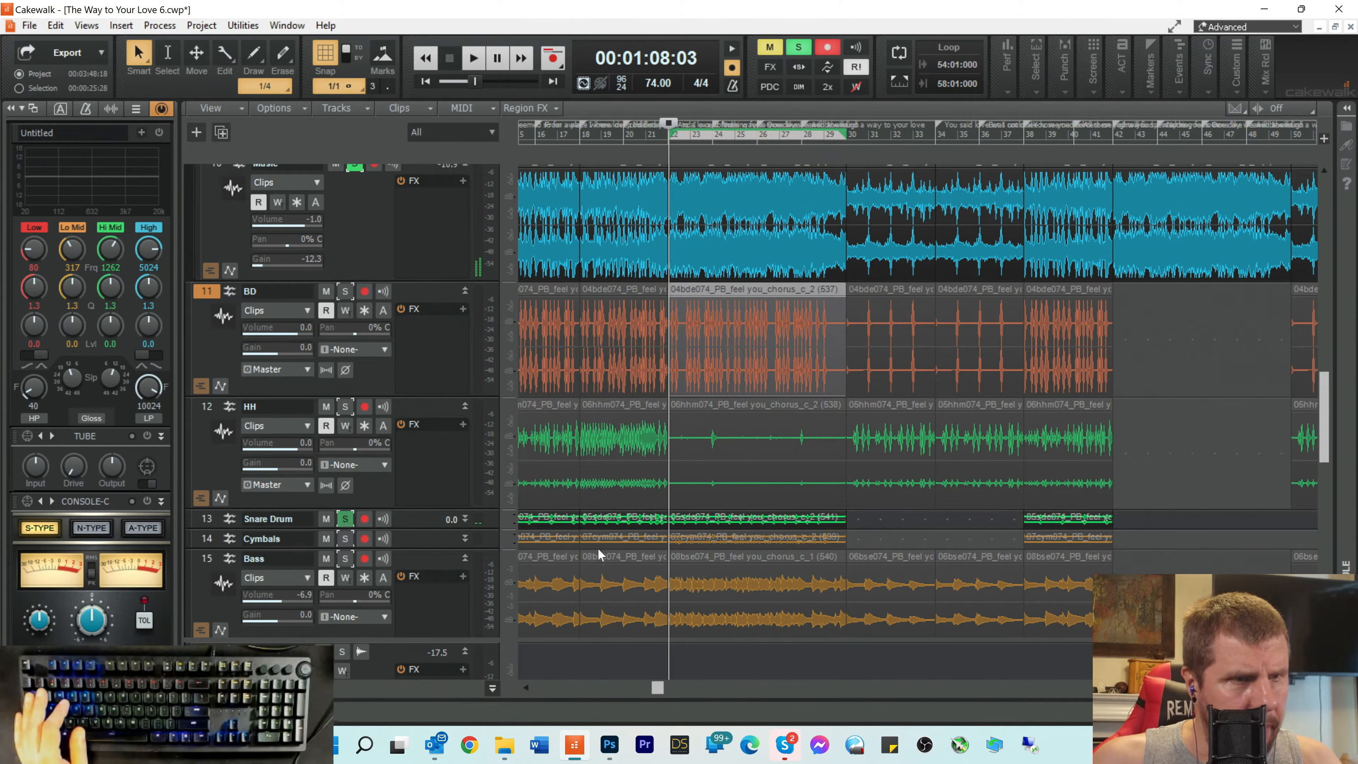
# Step: Rename Track 19 as Guitar 4 and expand its height so the track controls show
pyautogui.scroll(-3, 751, 529)
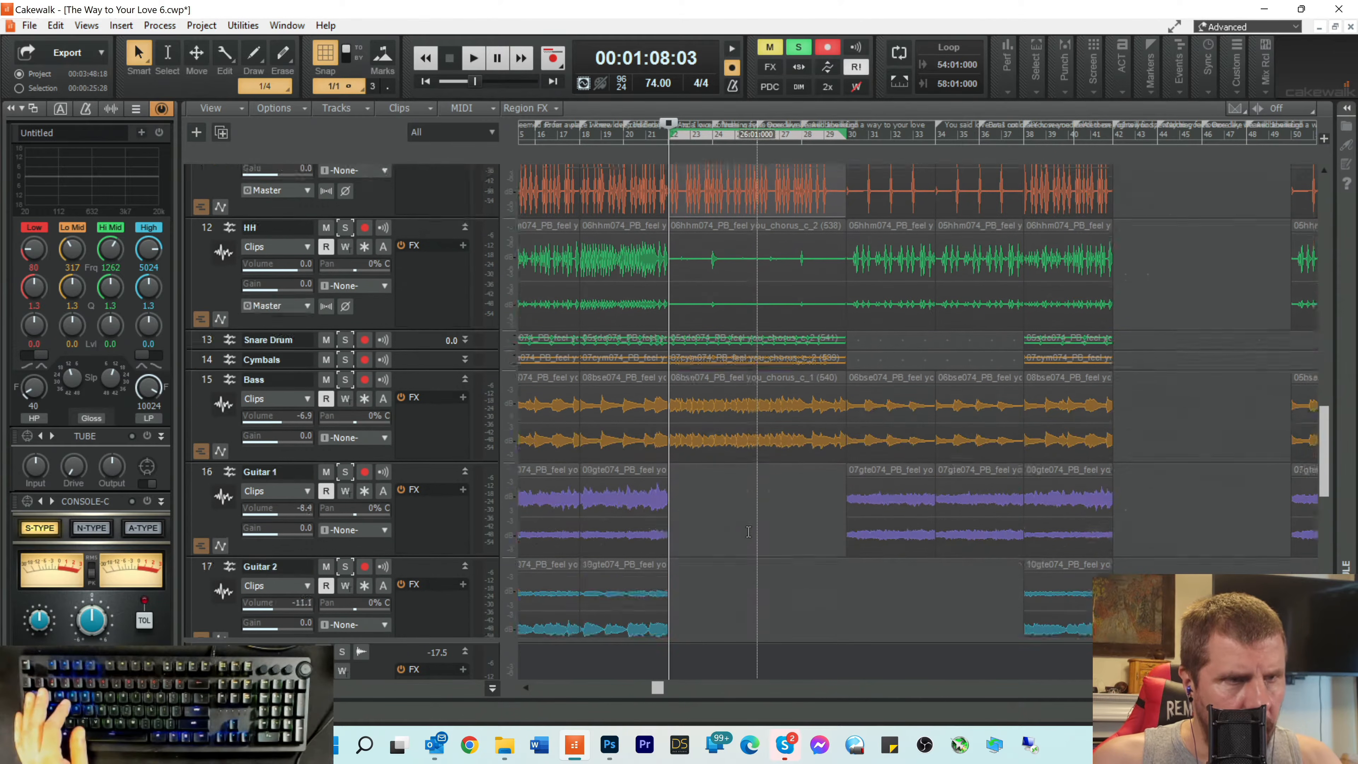
pyautogui.scroll(-3, 749, 532)
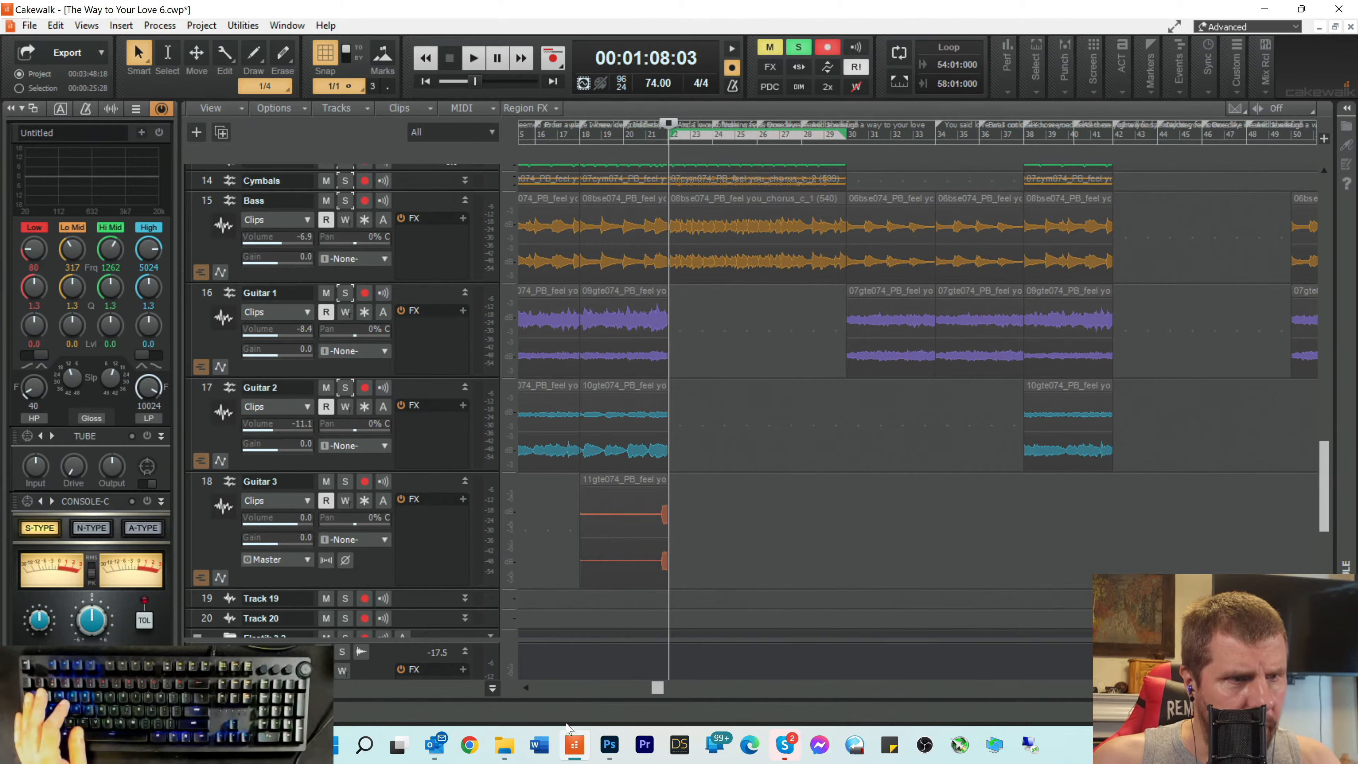
pyautogui.scroll(-2, 688, 550)
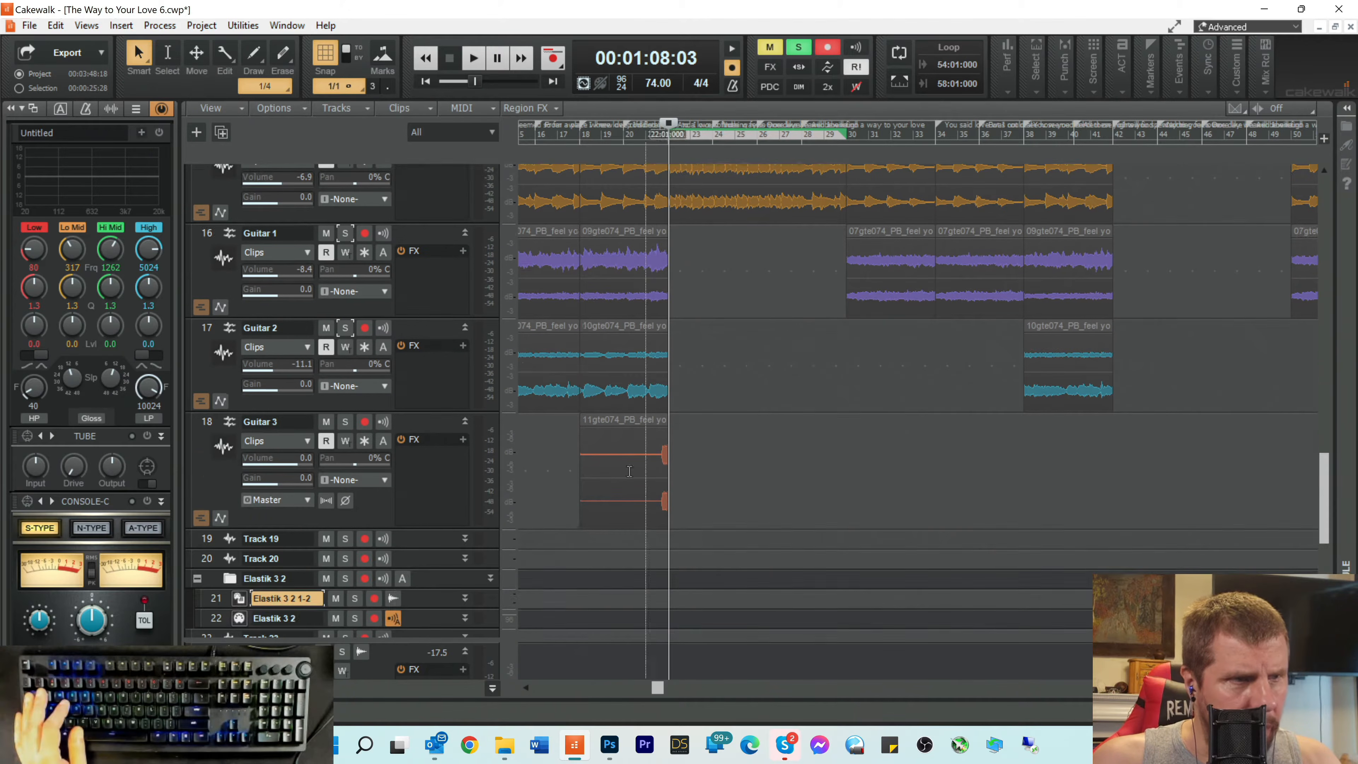
pyautogui.doubleClick(292, 542)
pyautogui.write('G')
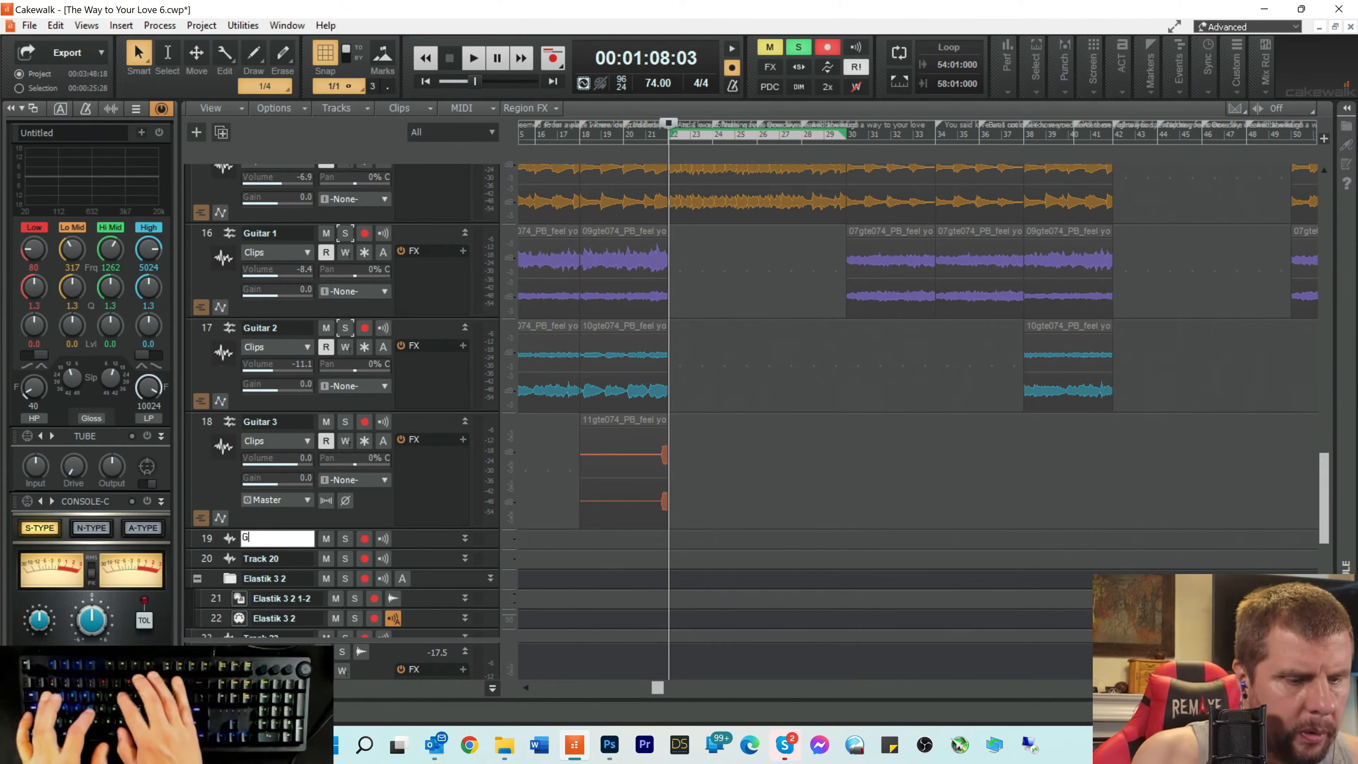
pyautogui.write('uitar 4')
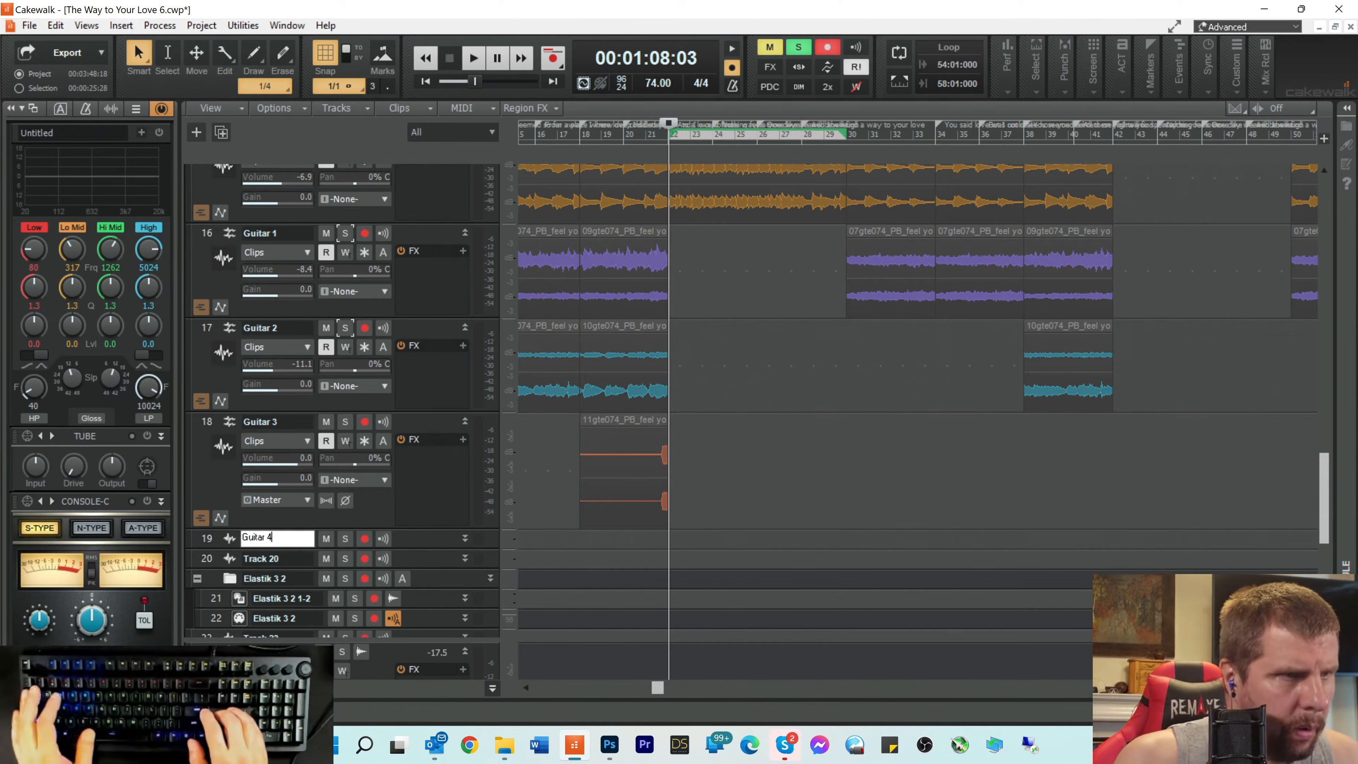
pyautogui.press('Return')
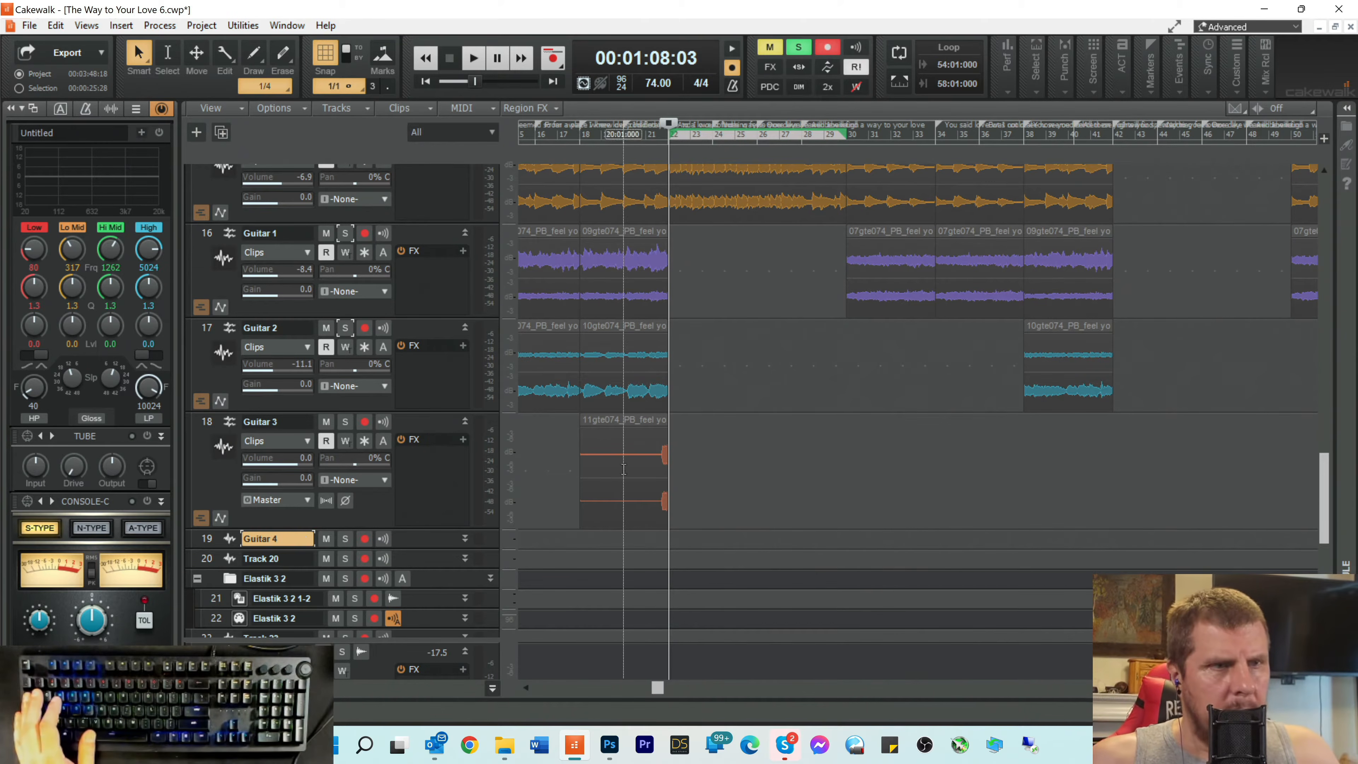
pyautogui.moveTo(423, 546); pyautogui.dragTo(431, 609)
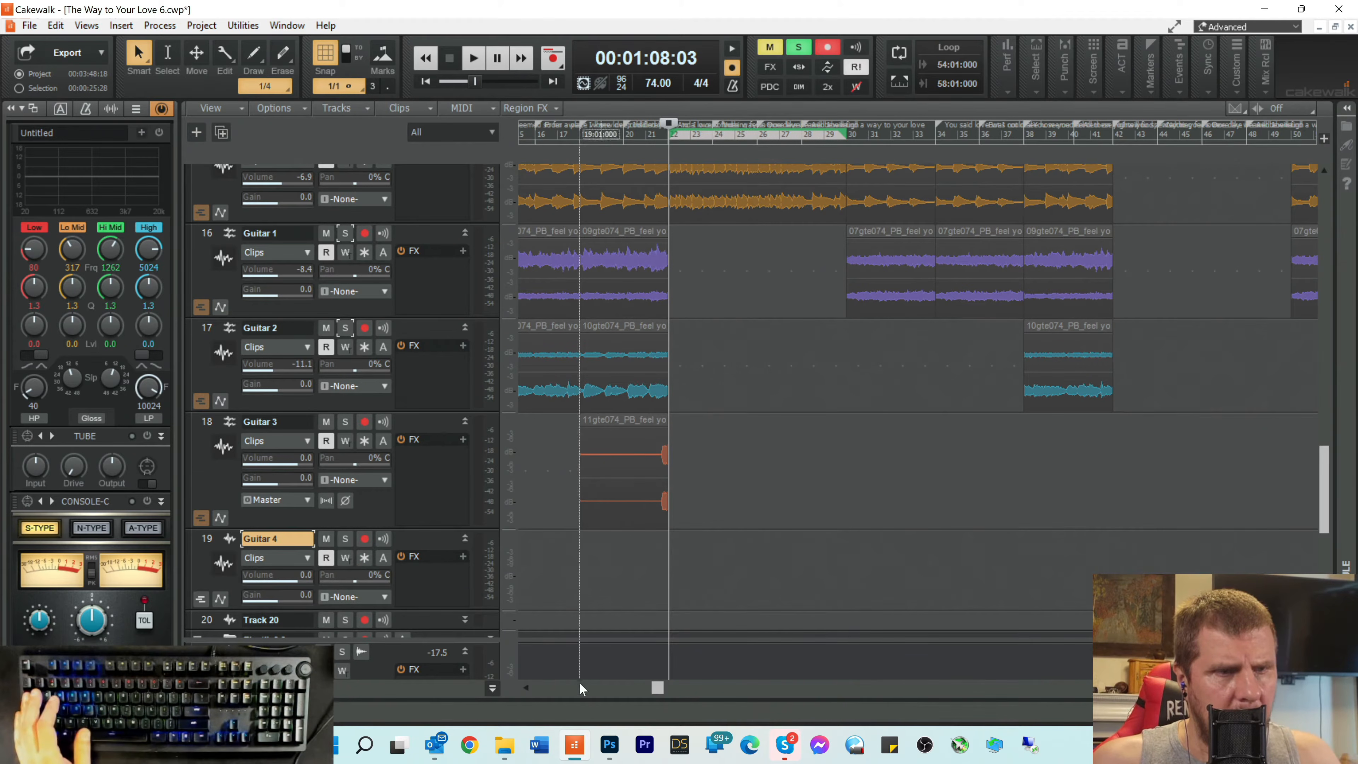
# Step: Add 09gte074_PB_feel you_chorus_c_1.wav to the Guitar 1 track at measure 22 and audition it with the track soloed
pyautogui.click(506, 753)
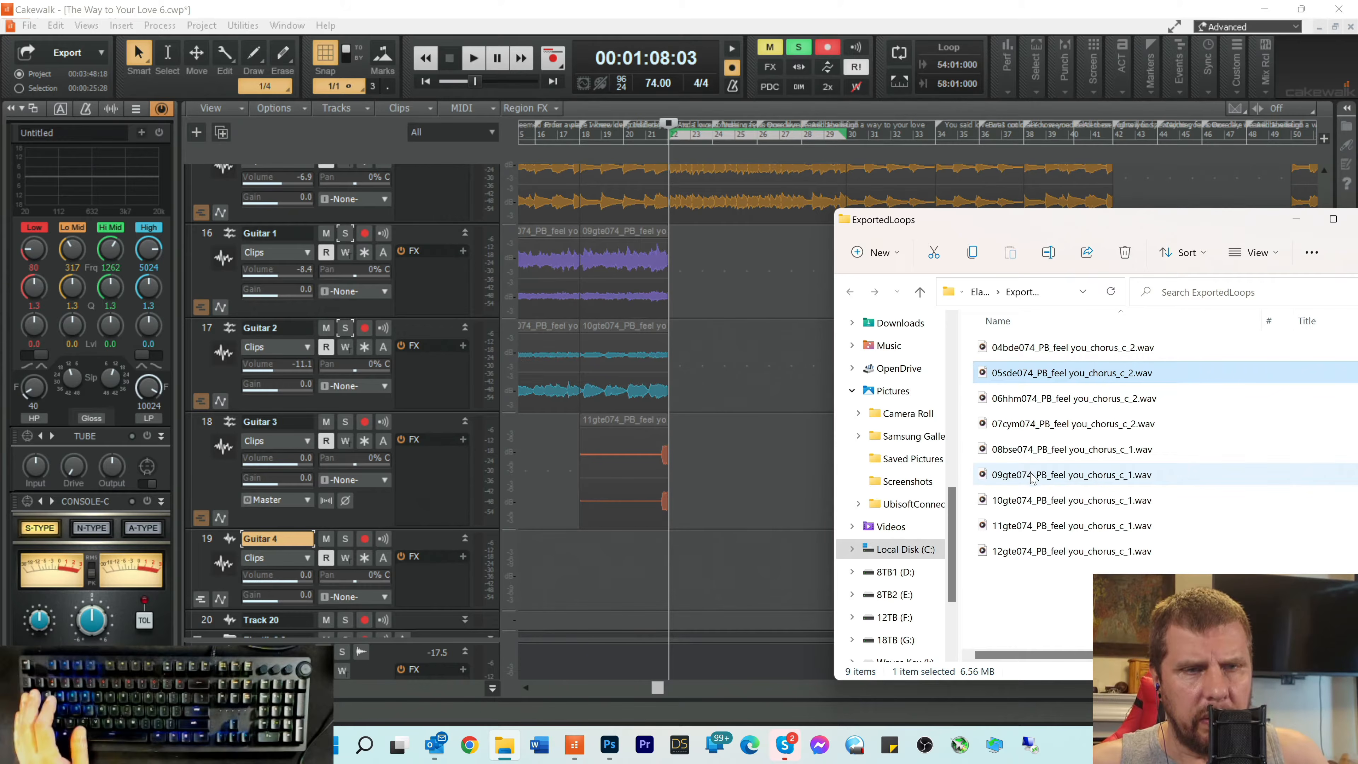
pyautogui.moveTo(1032, 476); pyautogui.dragTo(681, 277)
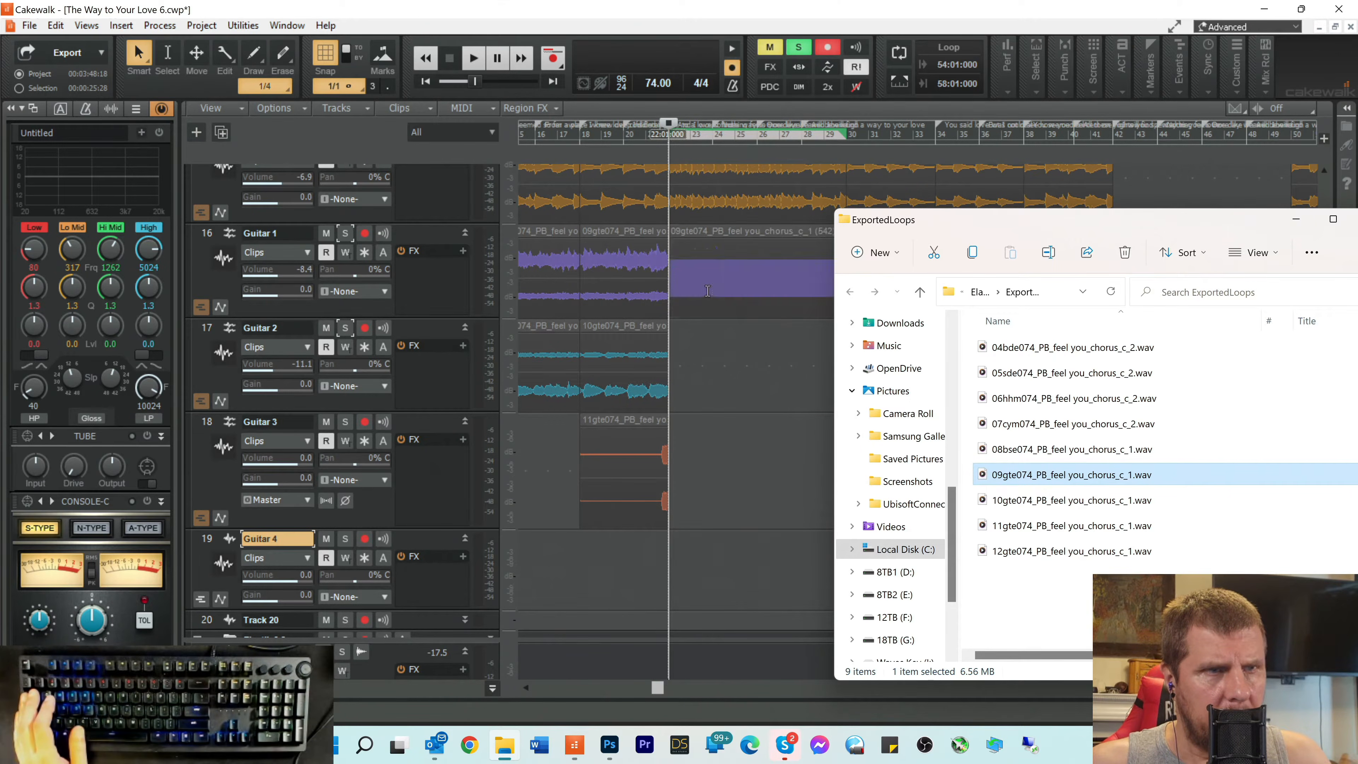
pyautogui.click(346, 233)
pyautogui.click(345, 233)
pyautogui.press('space')
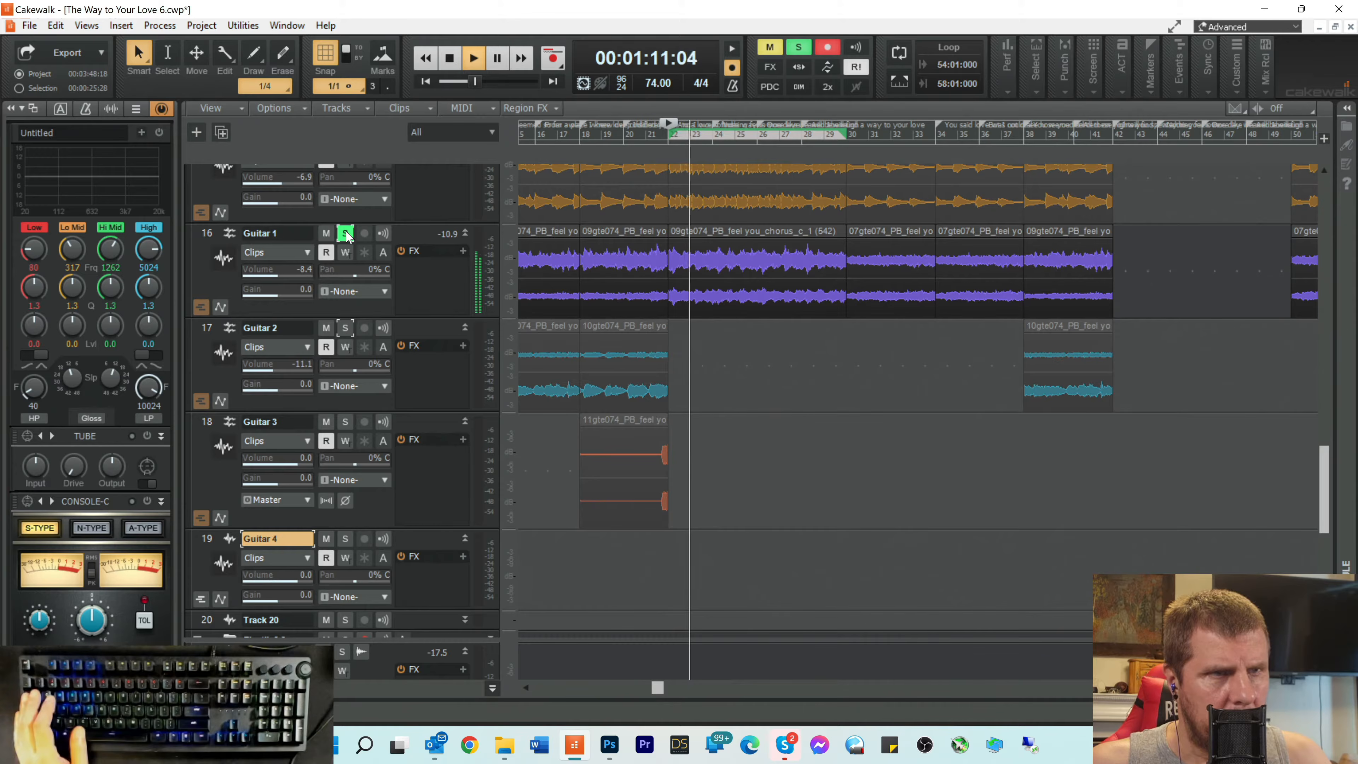
pyautogui.press('space')
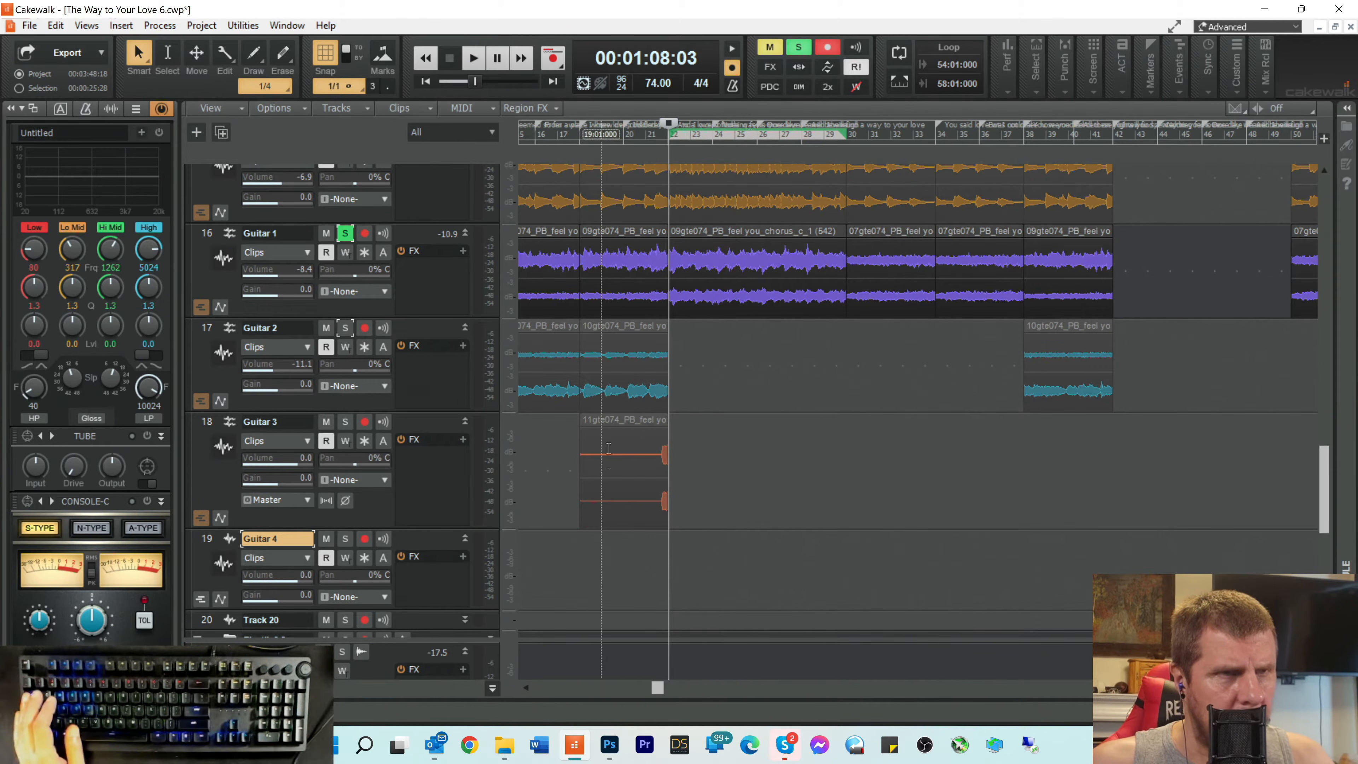
# Step: Add 10gte074_PB_feel you_chorus_c_1.wav to the Guitar 2 track at measure 22 and audition it alone, with Guitar 1 and Music unsoloed
pyautogui.click(497, 744)
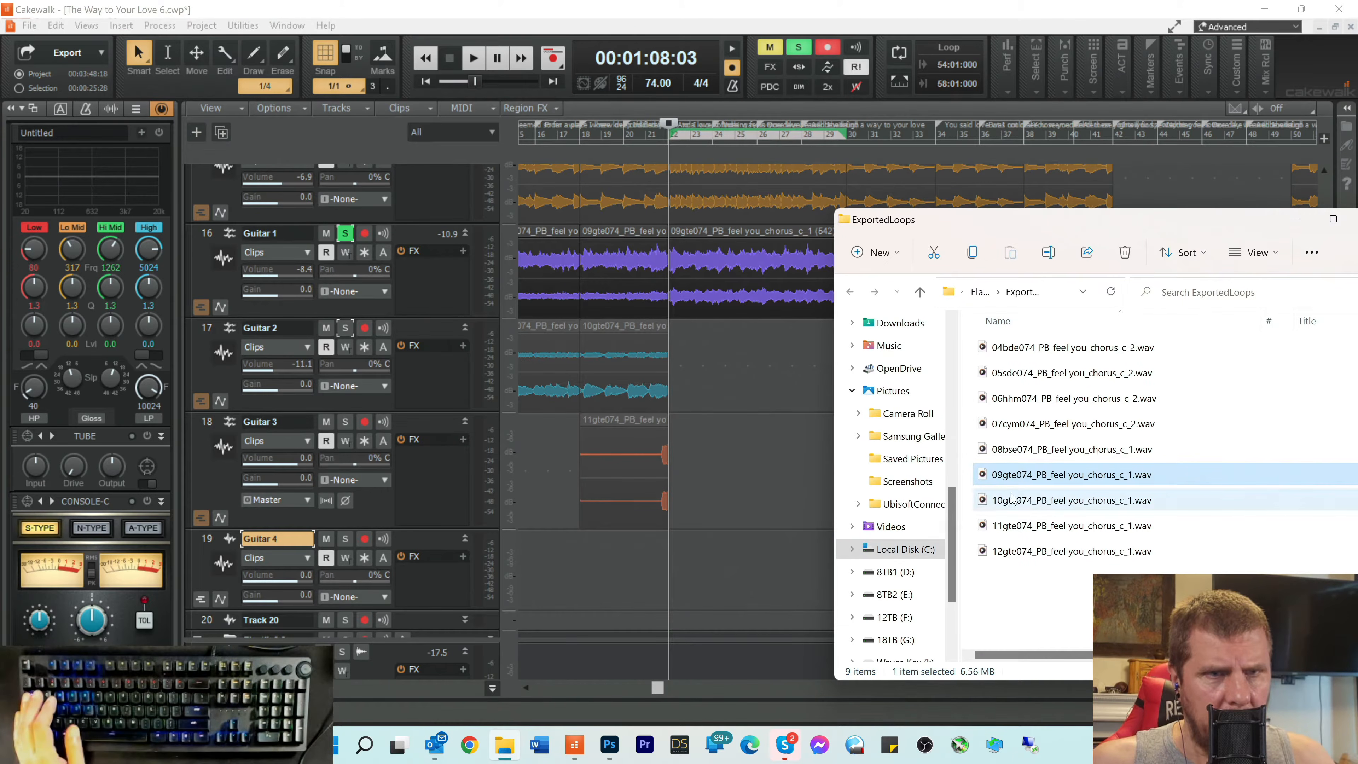
pyautogui.moveTo(1012, 499); pyautogui.dragTo(678, 369)
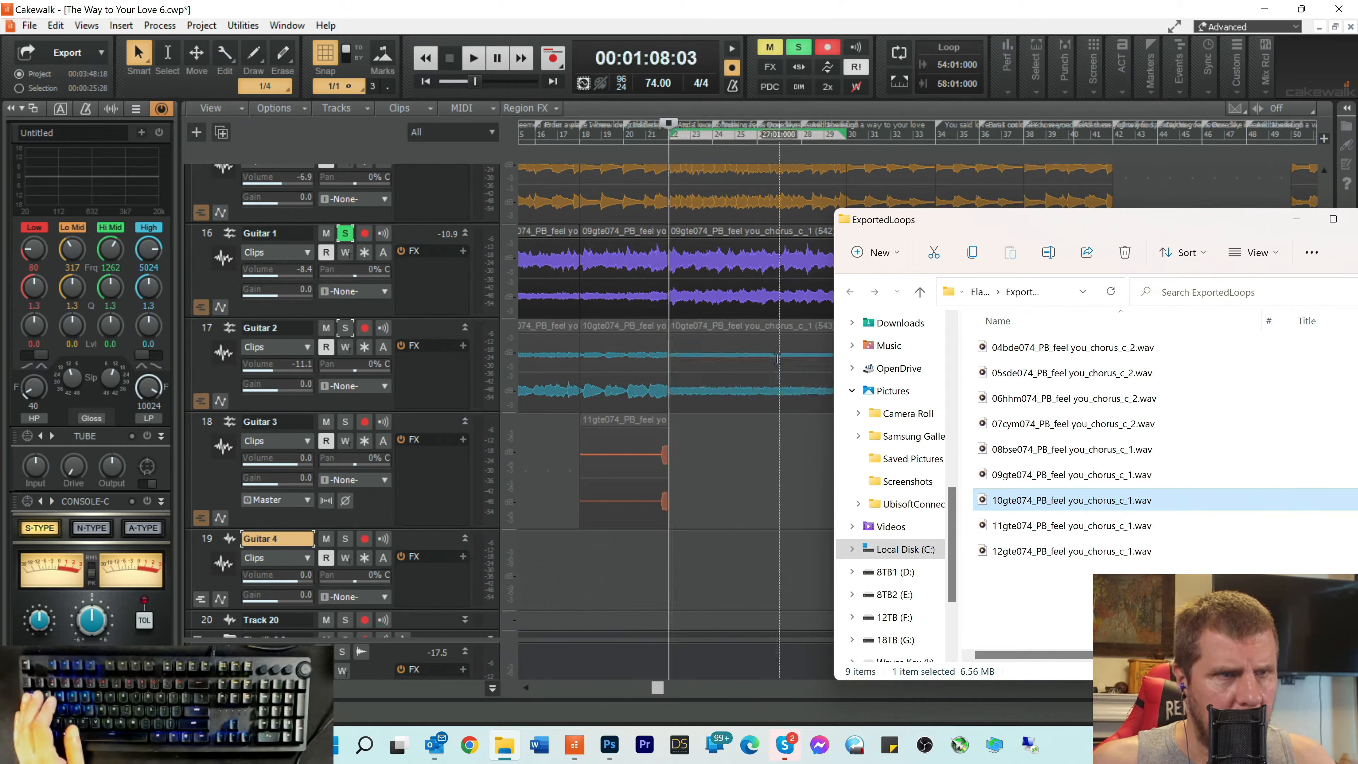
pyautogui.click(344, 327)
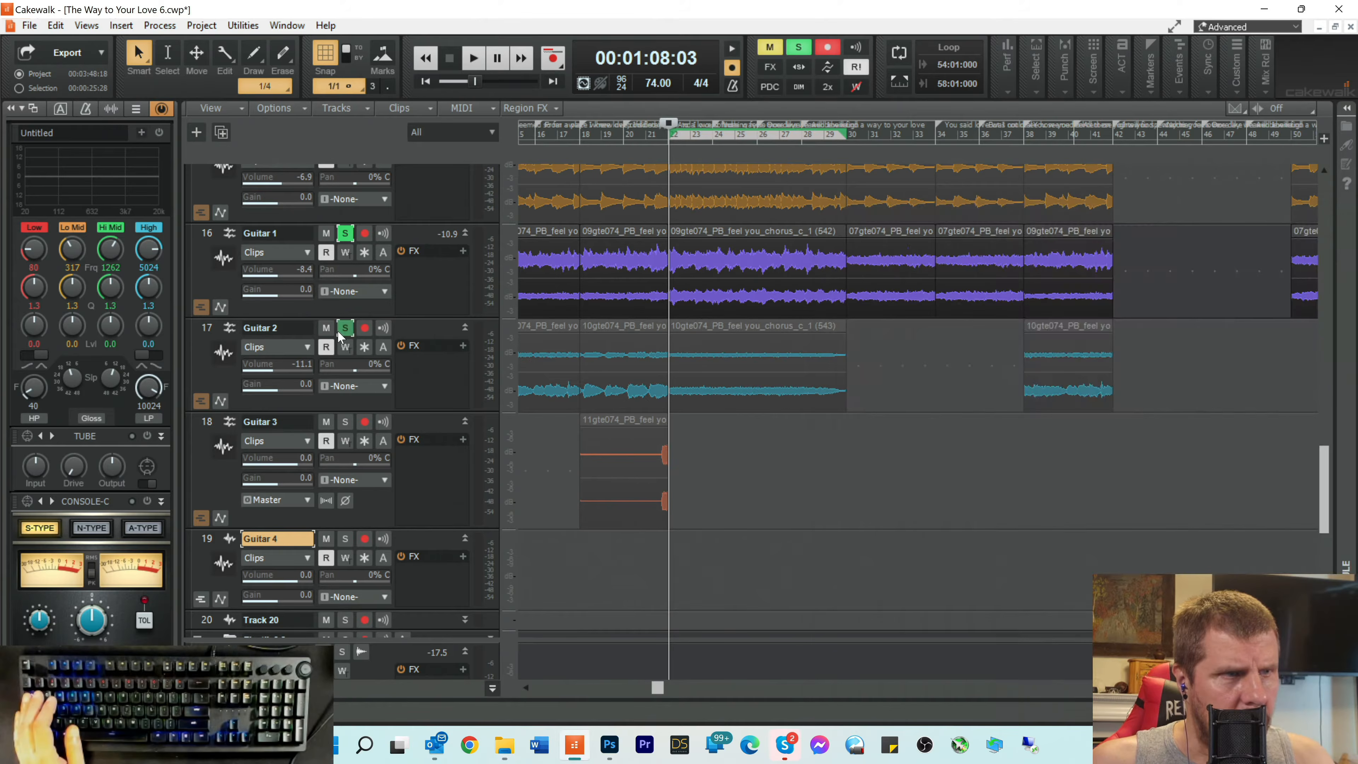
pyautogui.press('space')
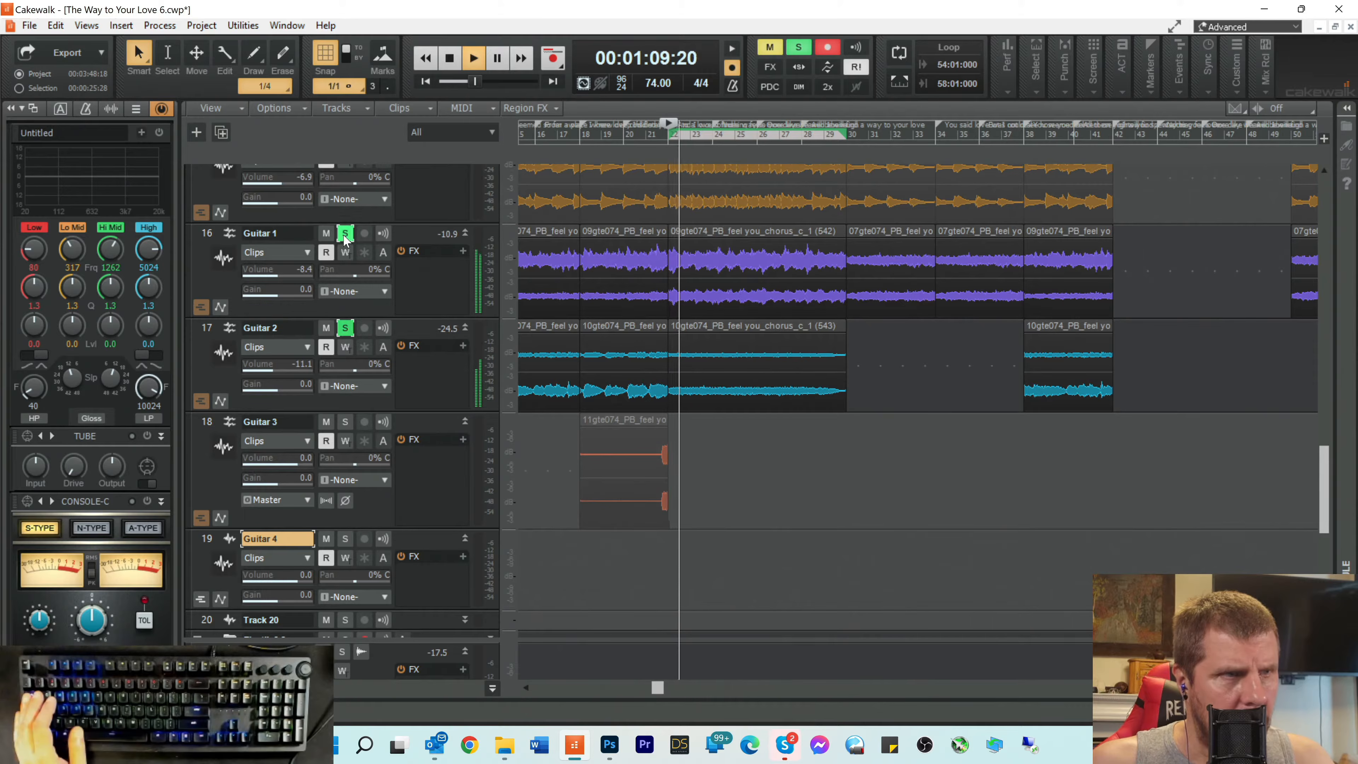
pyautogui.scroll(10, 384, 259)
pyautogui.click(354, 282)
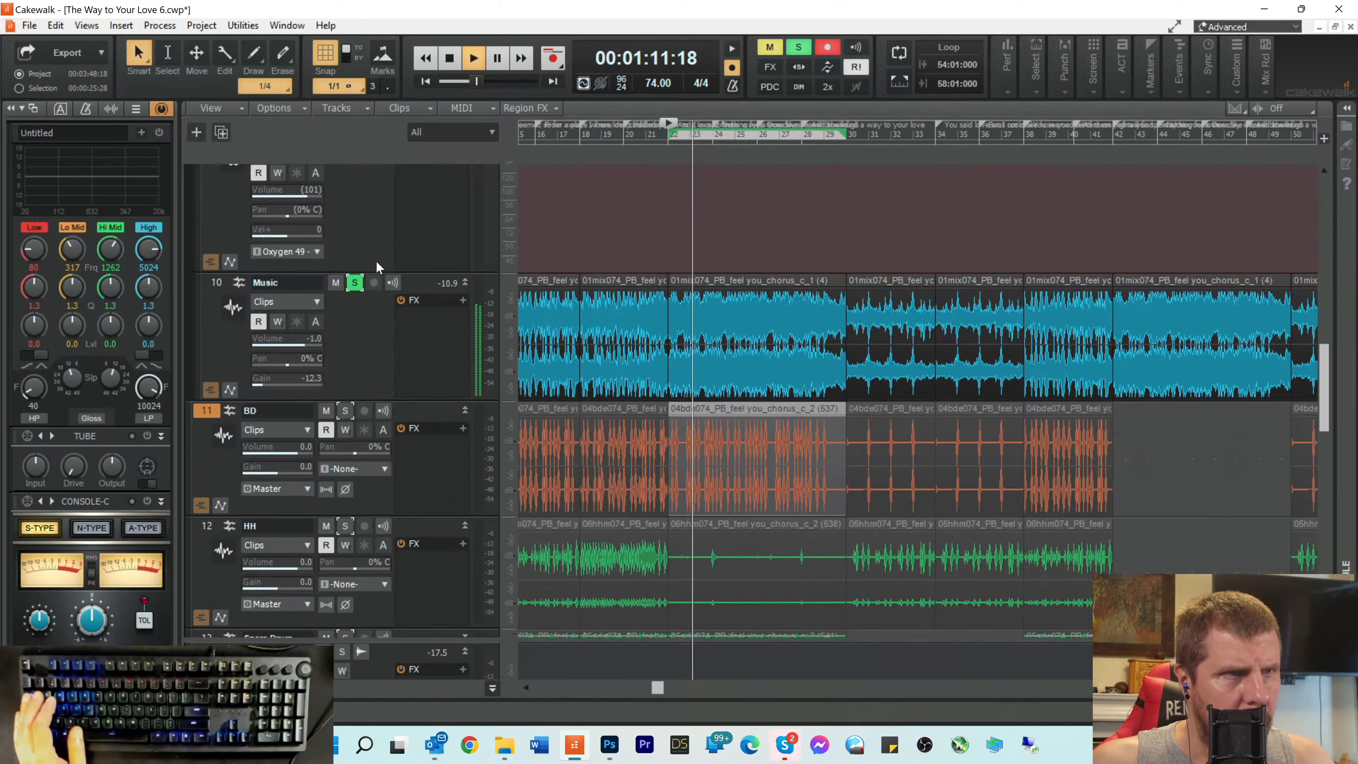
pyautogui.scroll(-10, 424, 342)
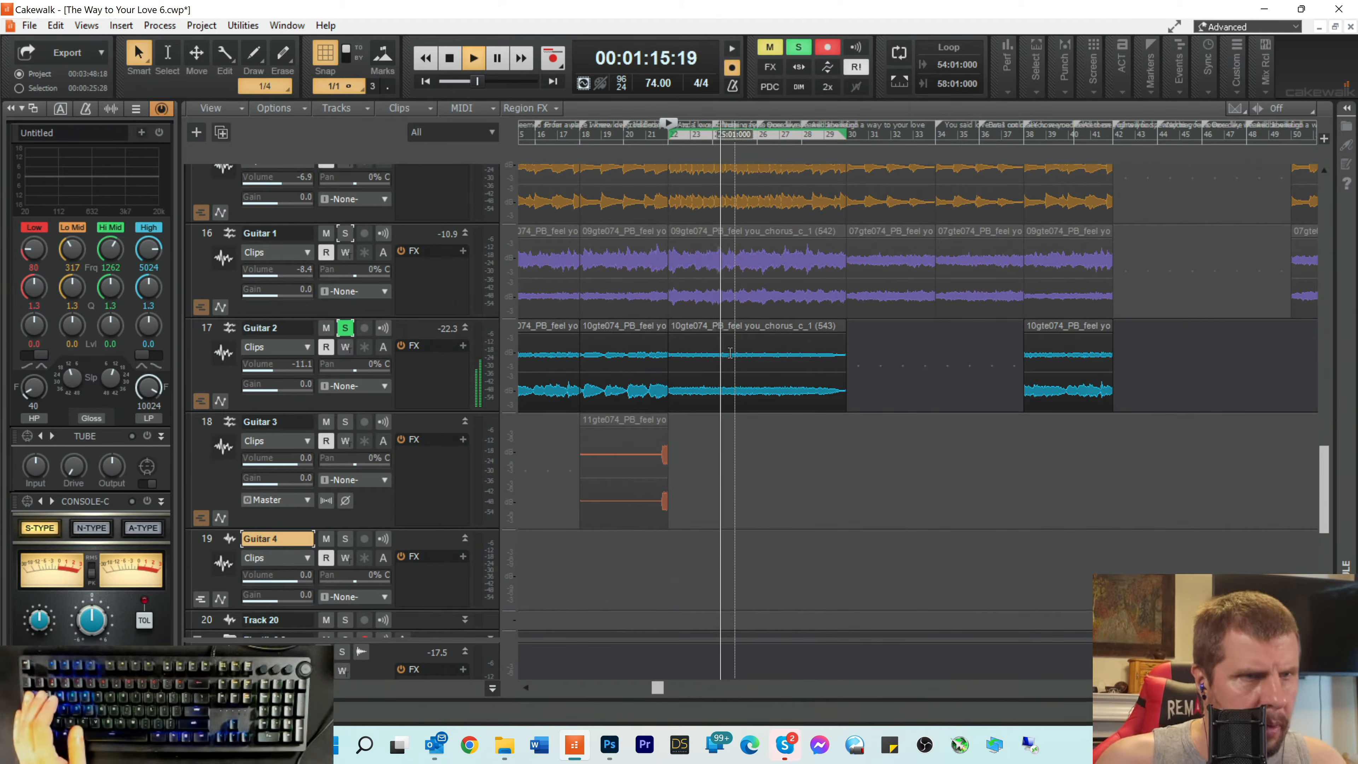
pyautogui.scroll(-4, 713, 401)
pyautogui.press('space')
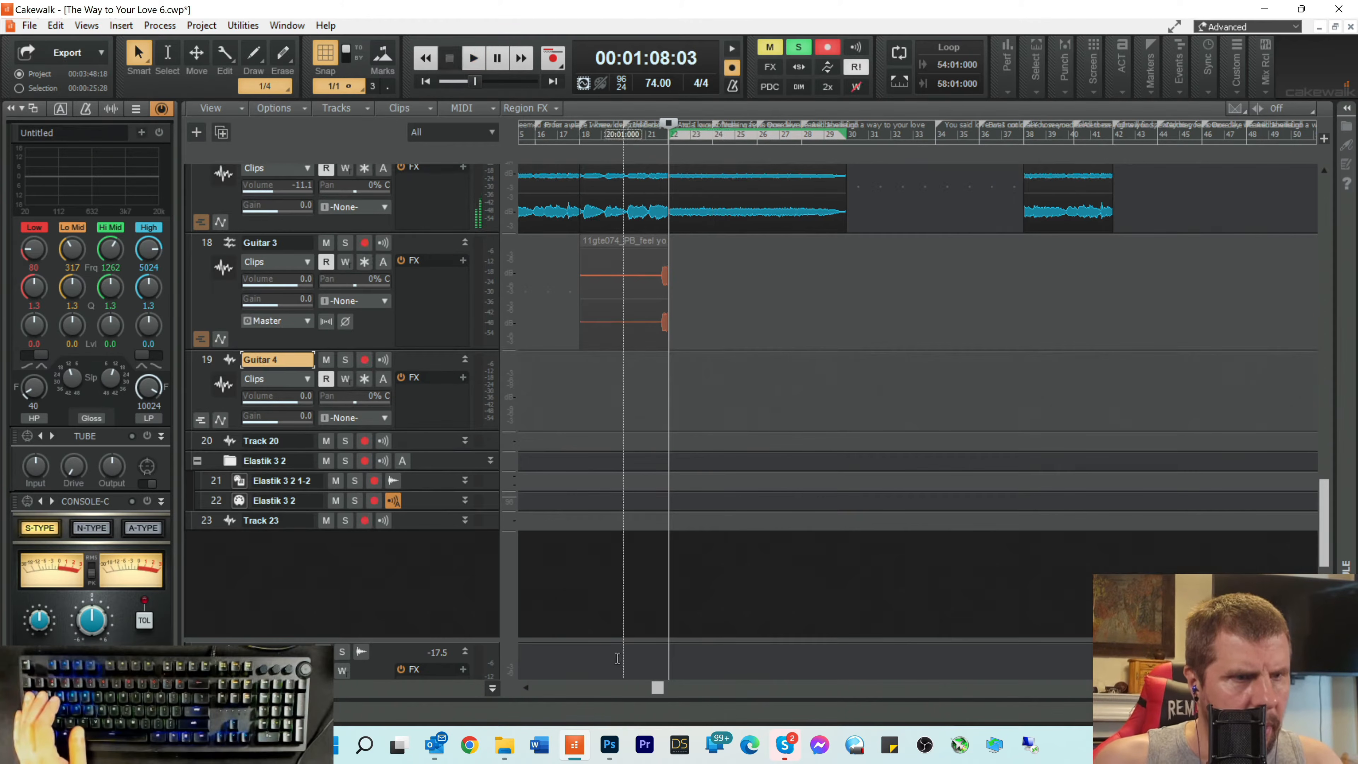
# Step: Add the 11gte074 chorus loop to Guitar 3 and the 12gte074 chorus loop to Guitar 4 at measure 22
pyautogui.click(503, 746)
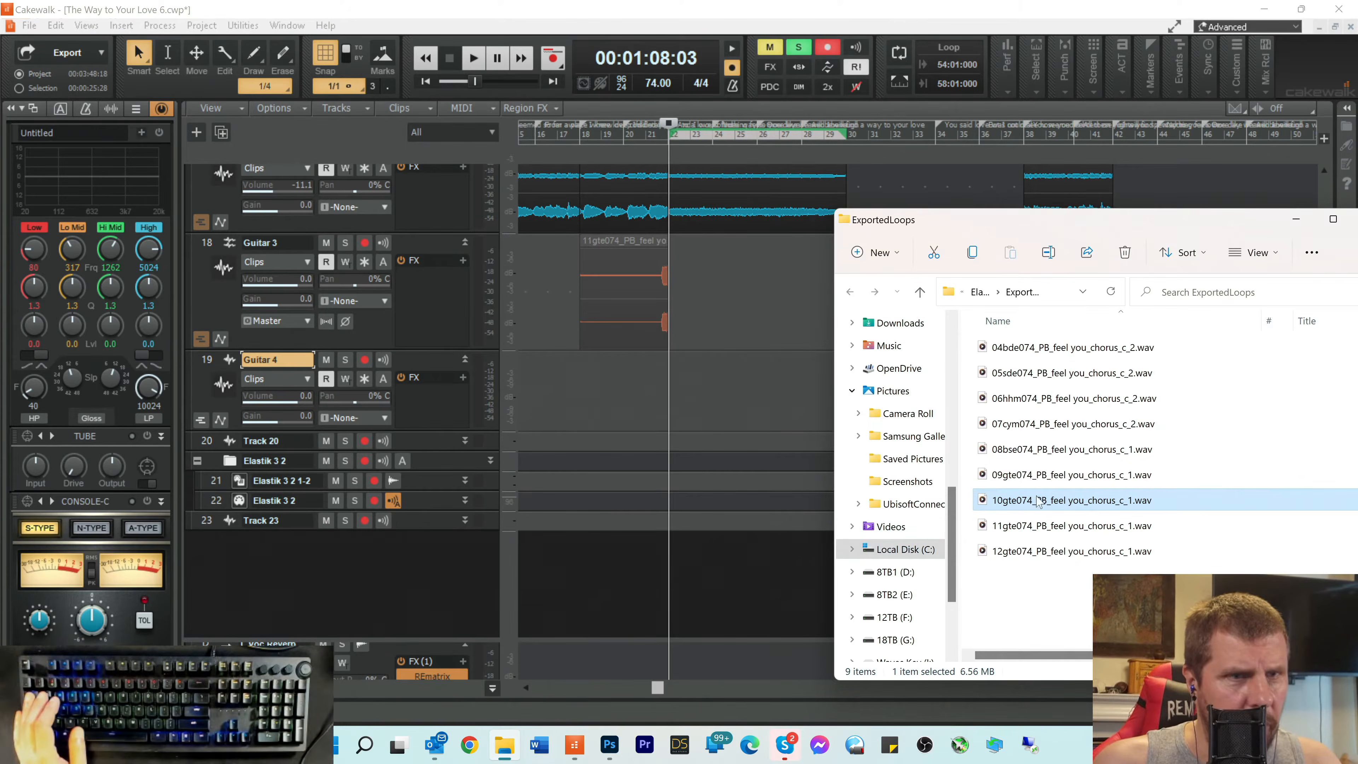
pyautogui.moveTo(961, 496); pyautogui.dragTo(682, 300)
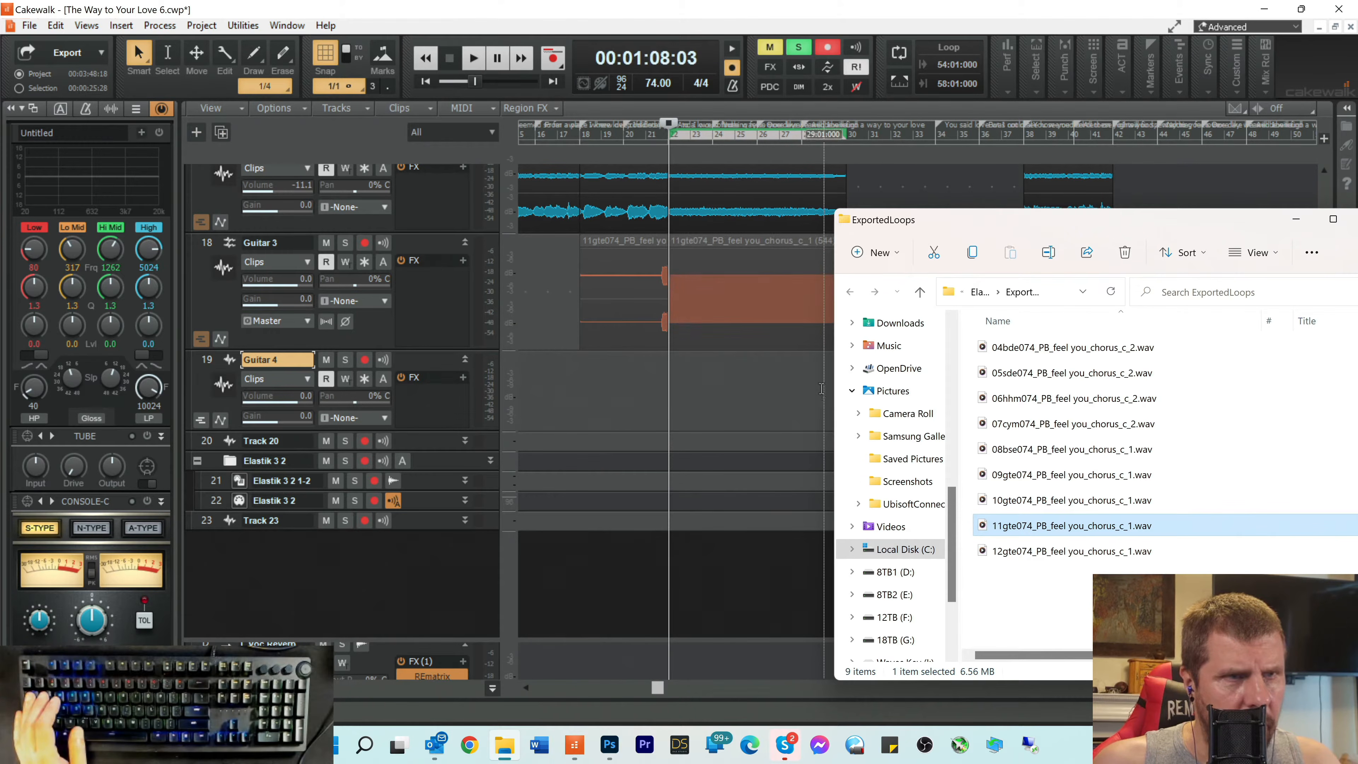
pyautogui.moveTo(992, 551)
pyautogui.mouseDown()
pyautogui.moveTo(711, 444)
pyautogui.moveTo(672, 405)
pyautogui.mouseUp()
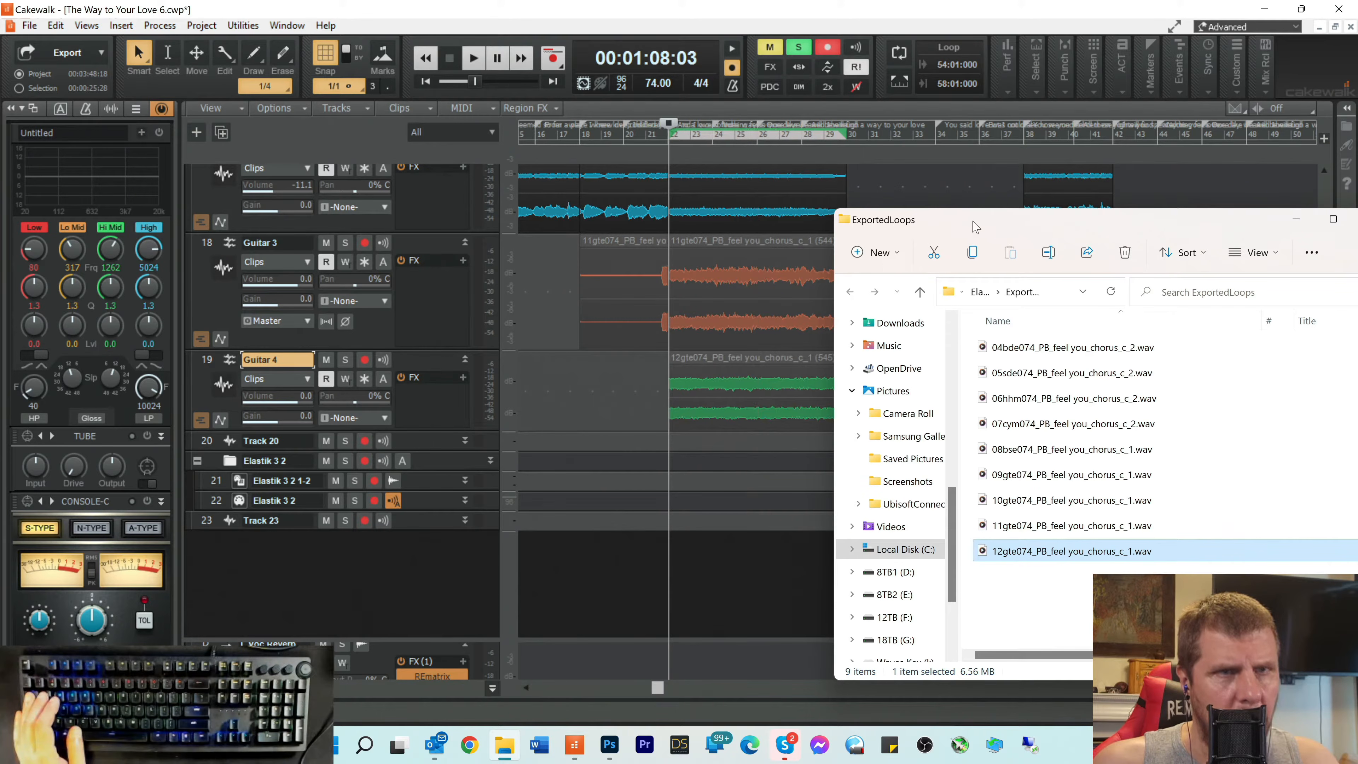
pyautogui.moveTo(973, 225); pyautogui.dragTo(1073, 374)
pyautogui.scroll(3, 874, 343)
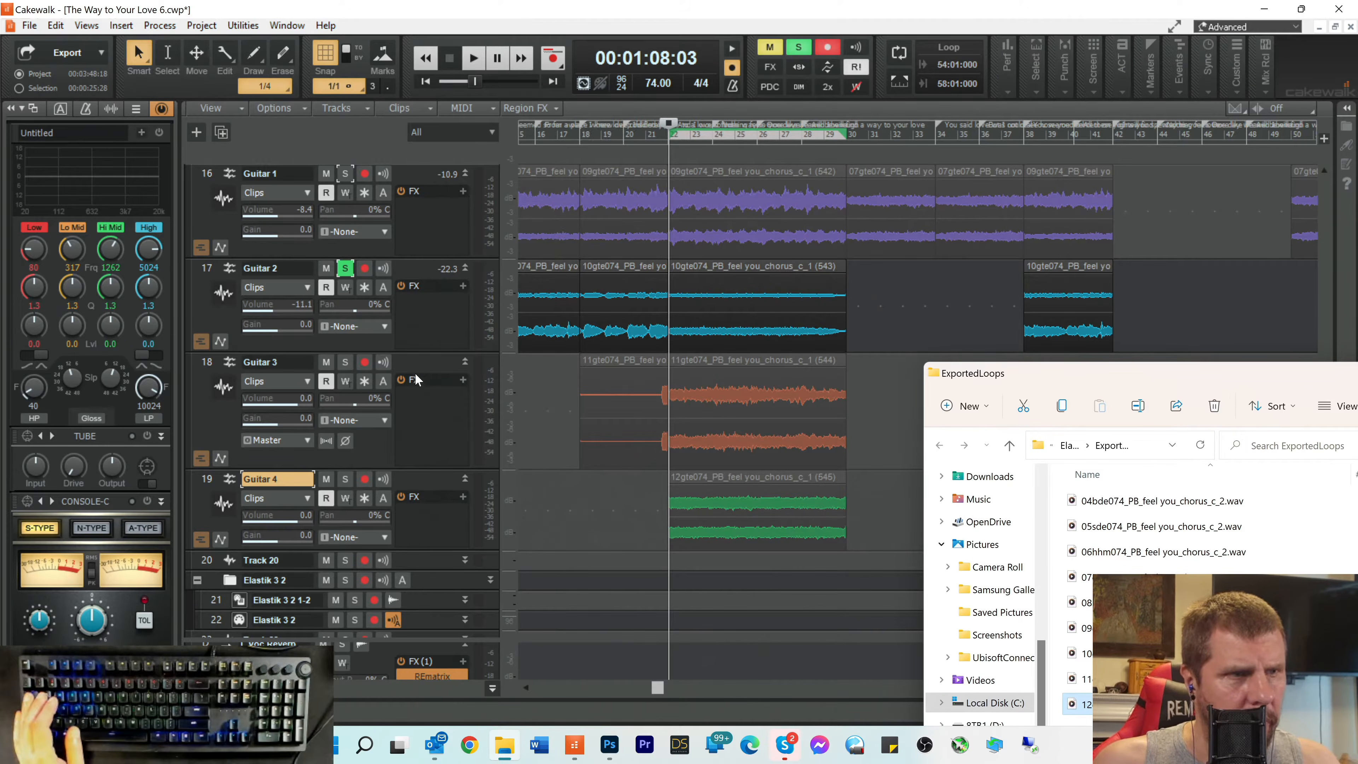
# Step: Insert a new audio track directly below Track 20, ahead of the Elastik 3 2 folder
pyautogui.rightClick(419, 362)
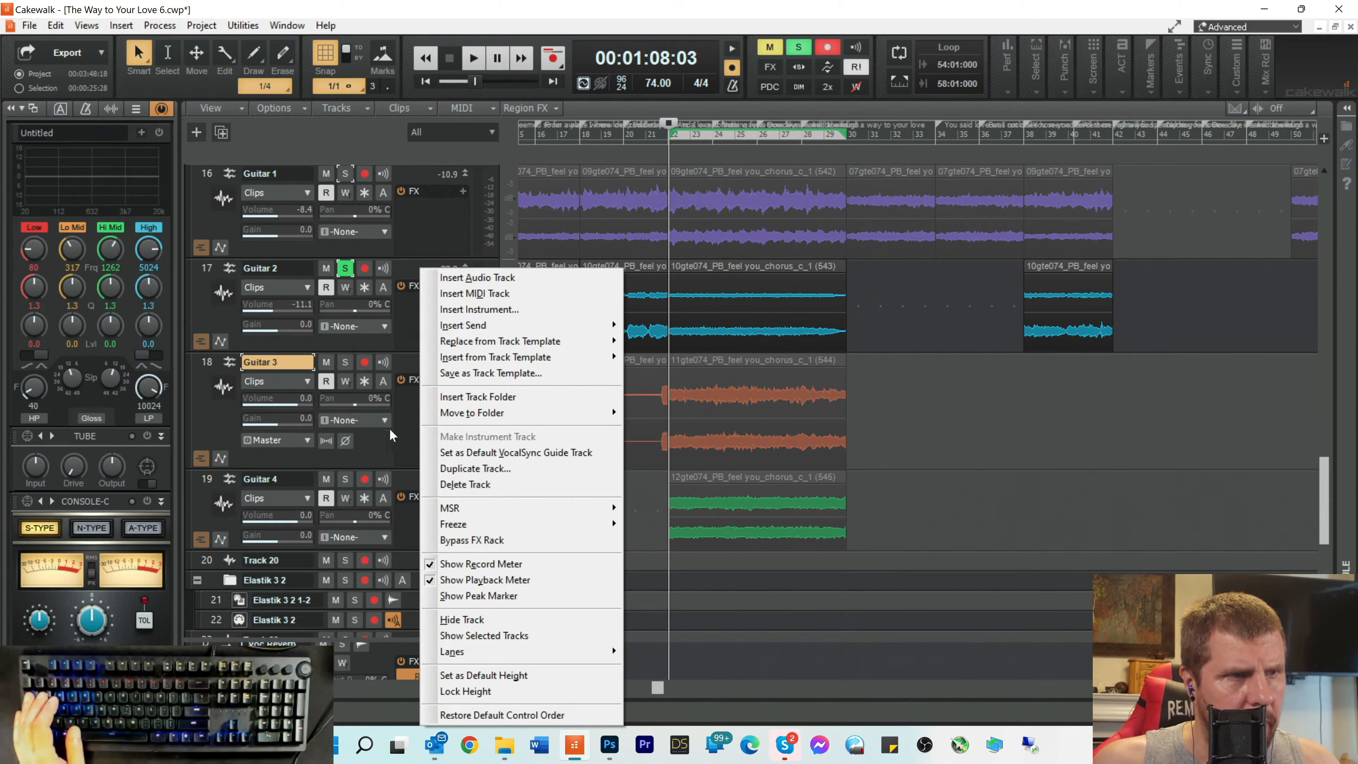
pyautogui.click(403, 480)
pyautogui.click(403, 479)
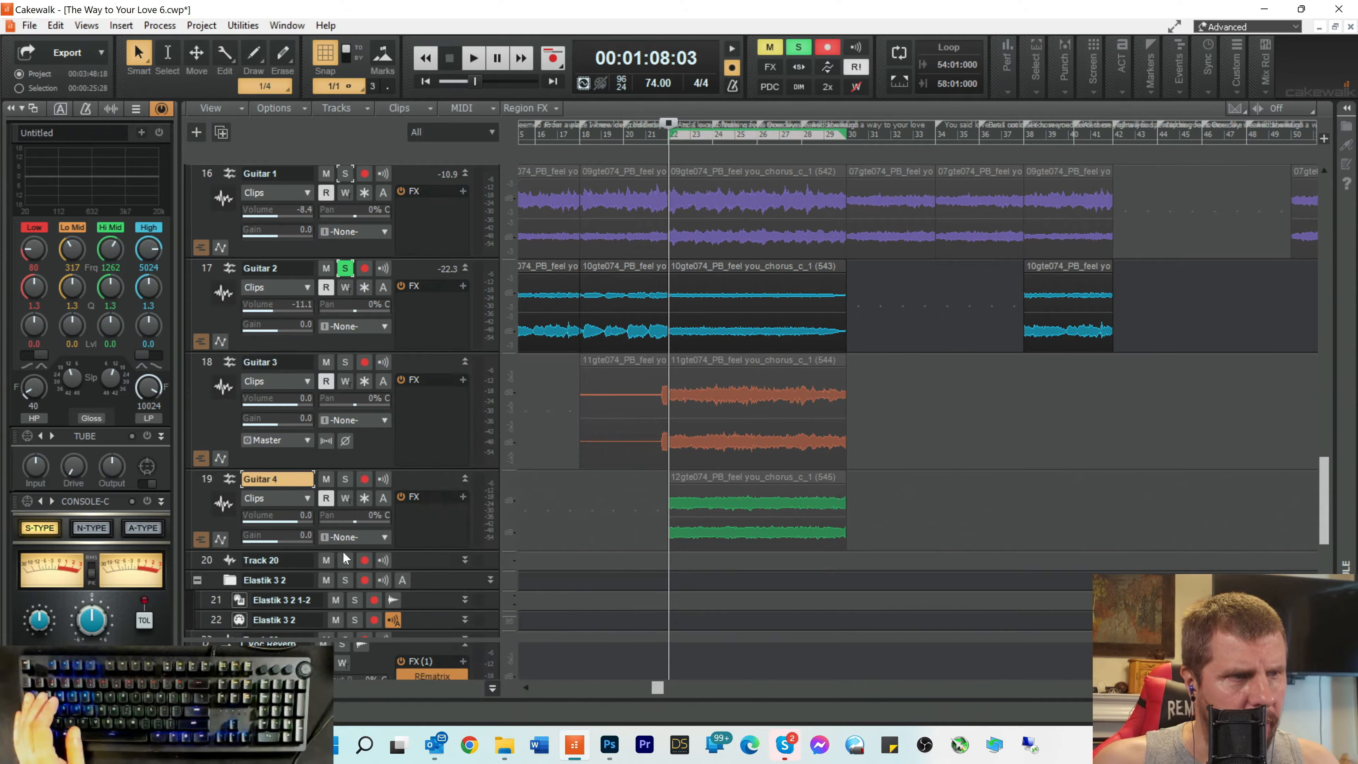
pyautogui.rightClick(428, 560)
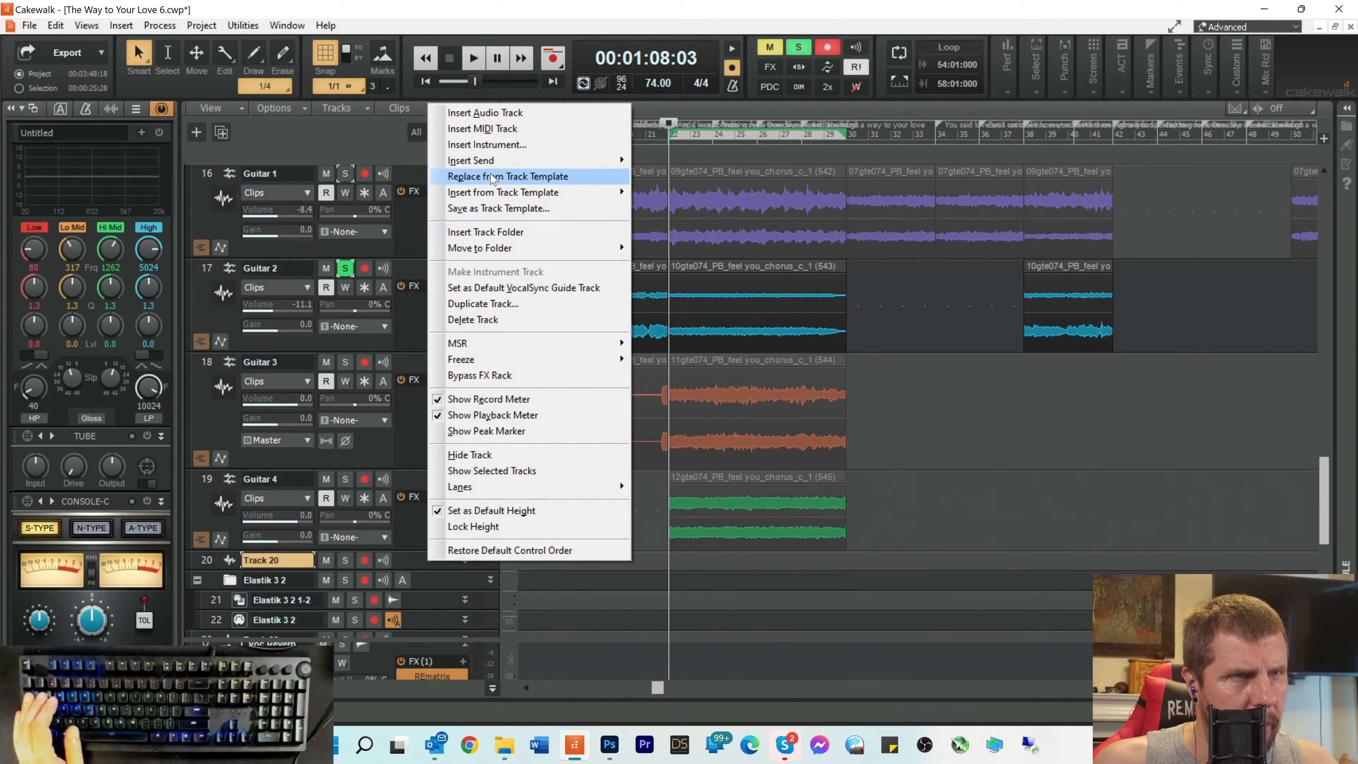
pyautogui.click(495, 113)
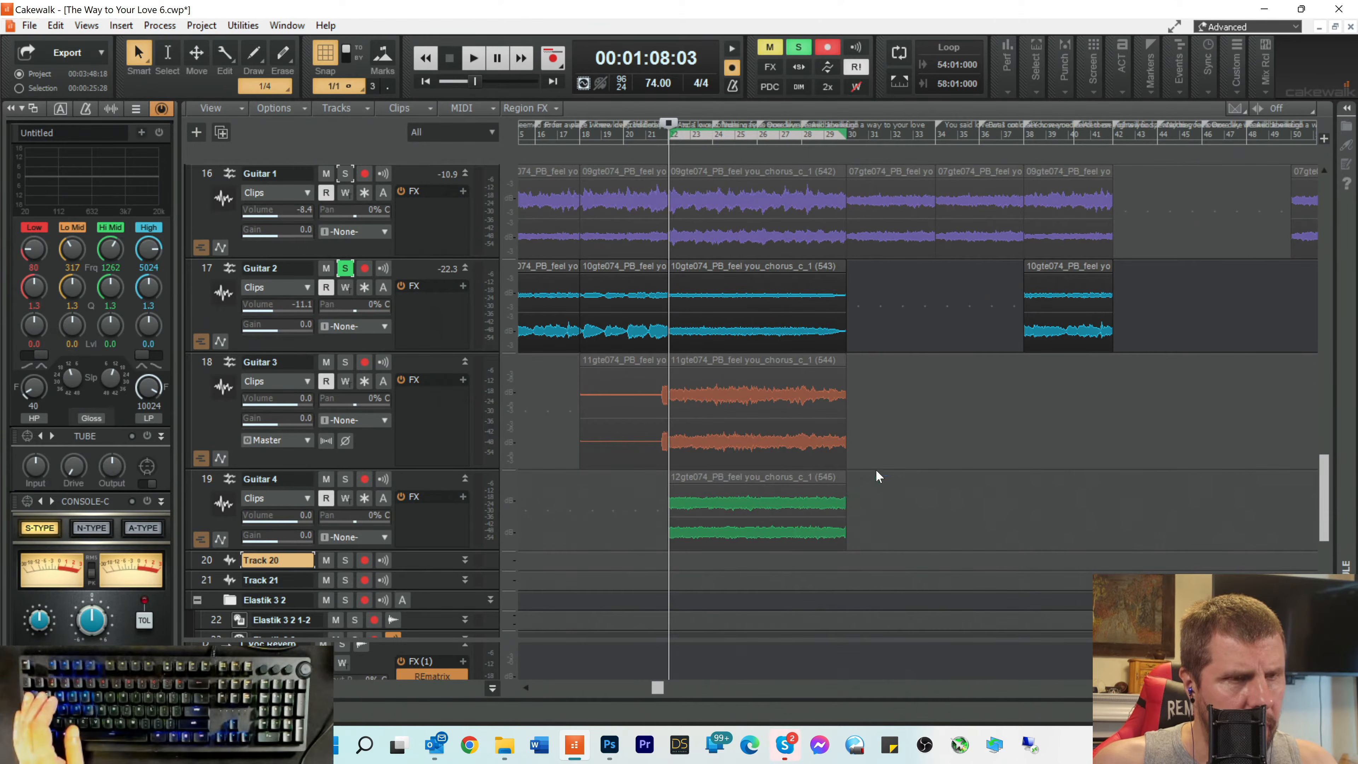
# Step: Move the 12gte074 chorus clip from Guitar 4 to Track 20 and the 11gte074 chorus clip from Guitar 3 to Track 21, keeping both at measure 22
pyautogui.click(716, 480)
pyautogui.moveTo(716, 481); pyautogui.dragTo(707, 510)
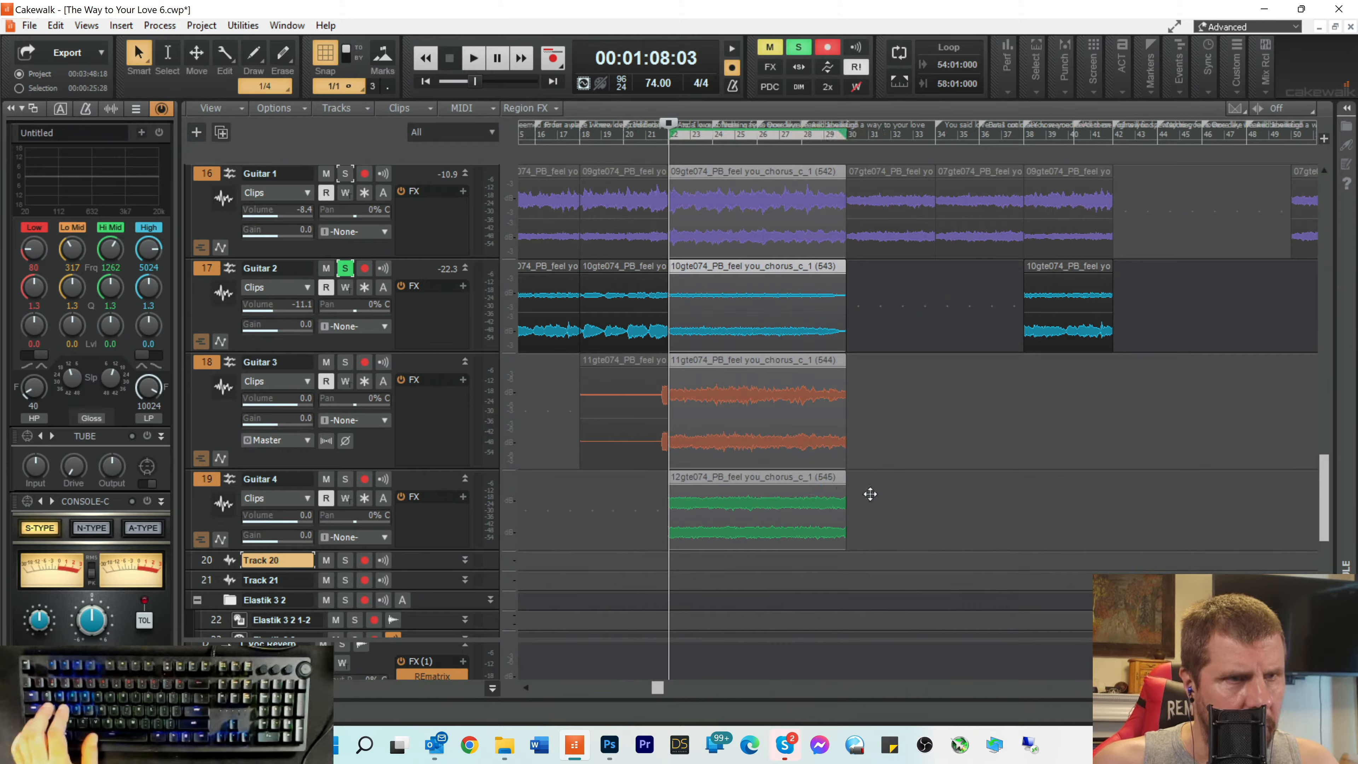
pyautogui.click(868, 495)
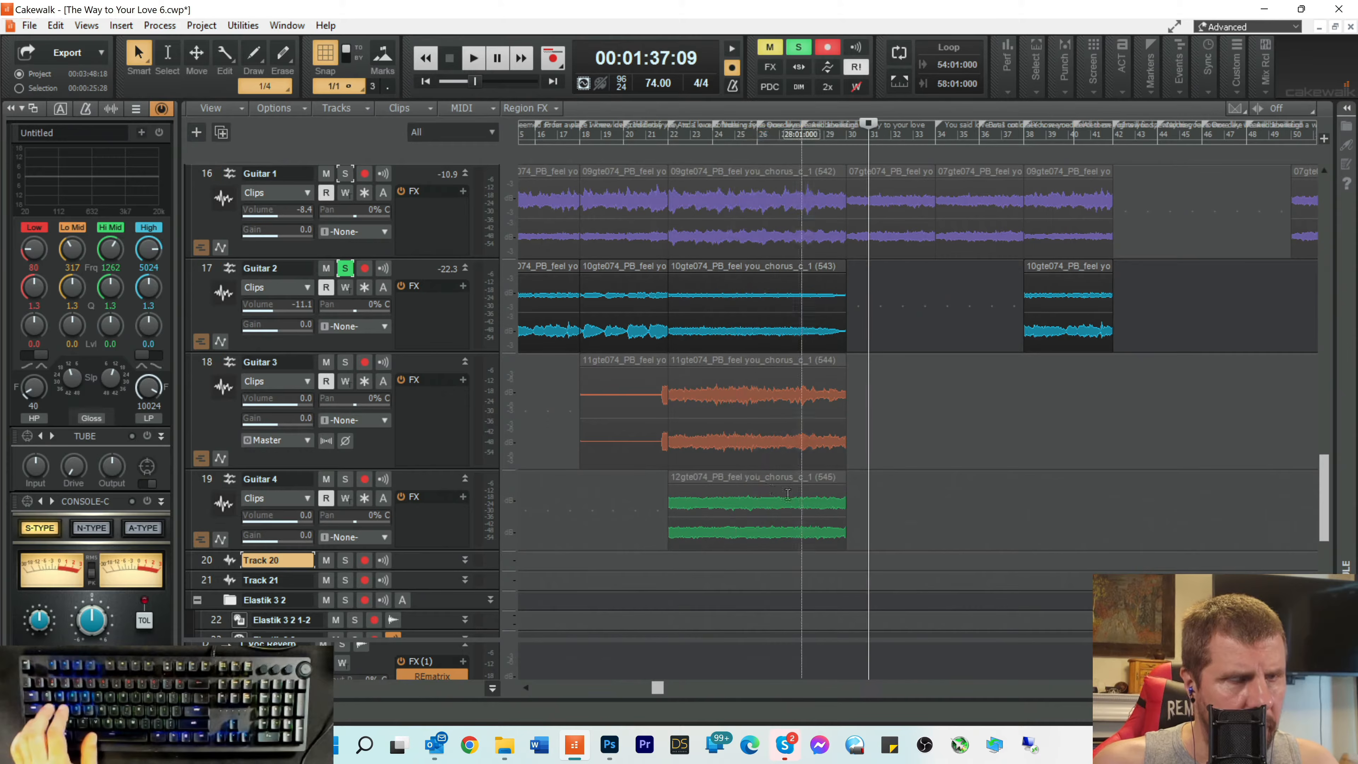
pyautogui.moveTo(725, 476); pyautogui.dragTo(702, 557)
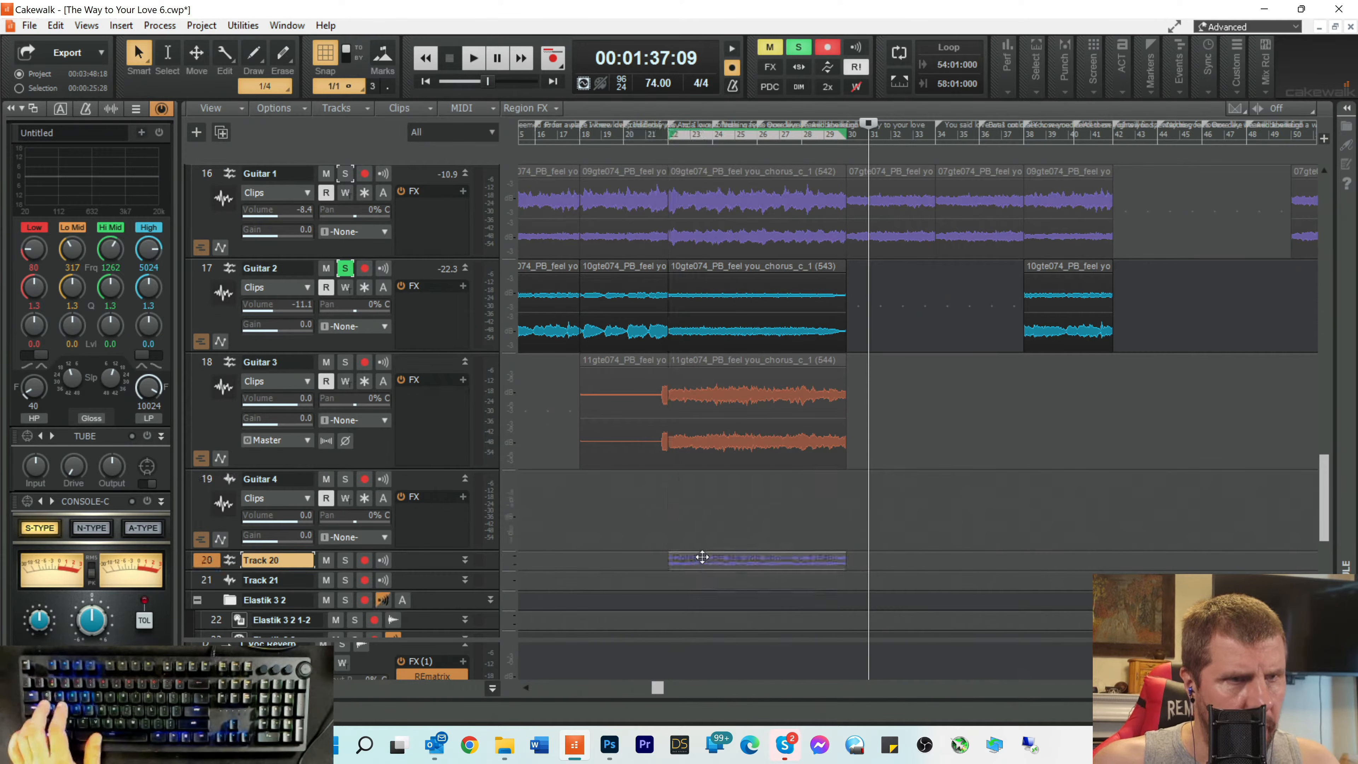
pyautogui.click(722, 360)
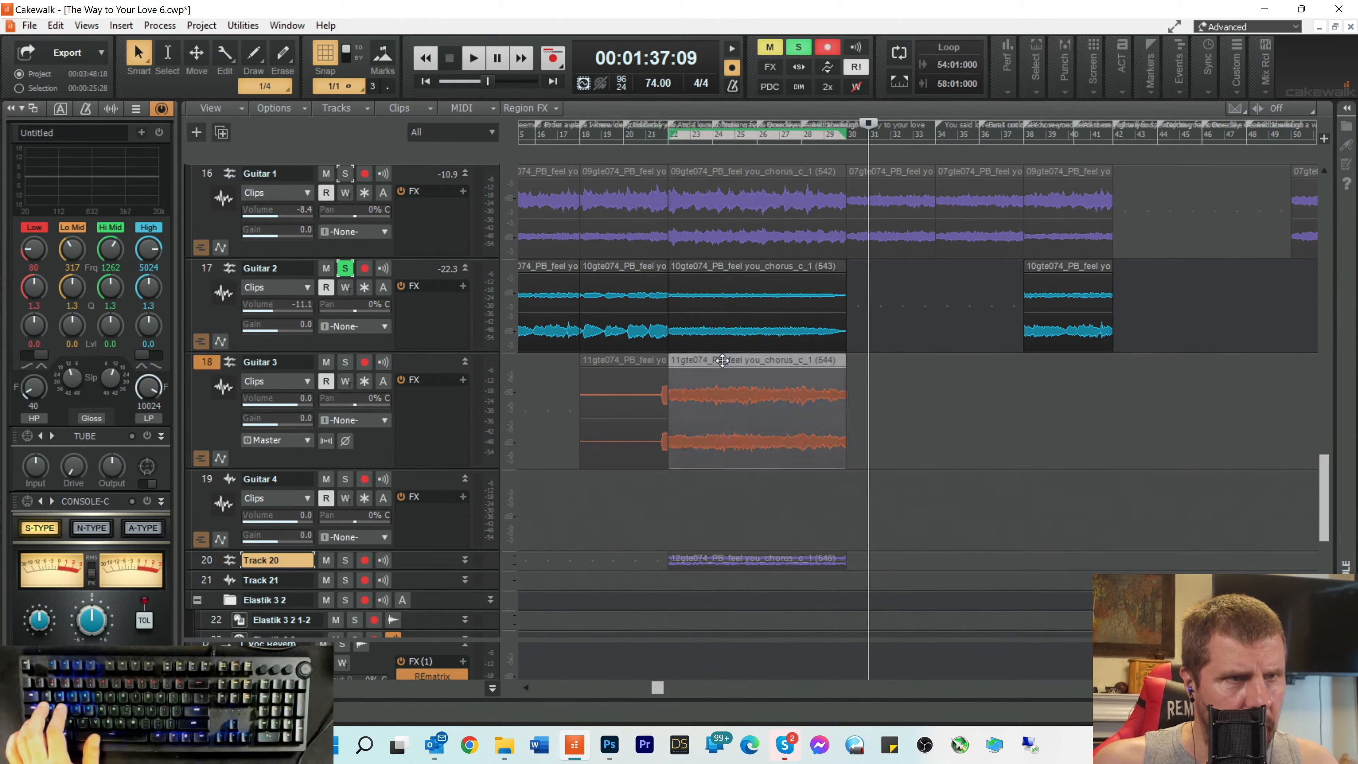
pyautogui.moveTo(722, 360); pyautogui.dragTo(685, 577)
# Step: Insert another audio track between Guitar 4 and the track holding the 12gte074 chorus clip
pyautogui.scroll(-3, 674, 511)
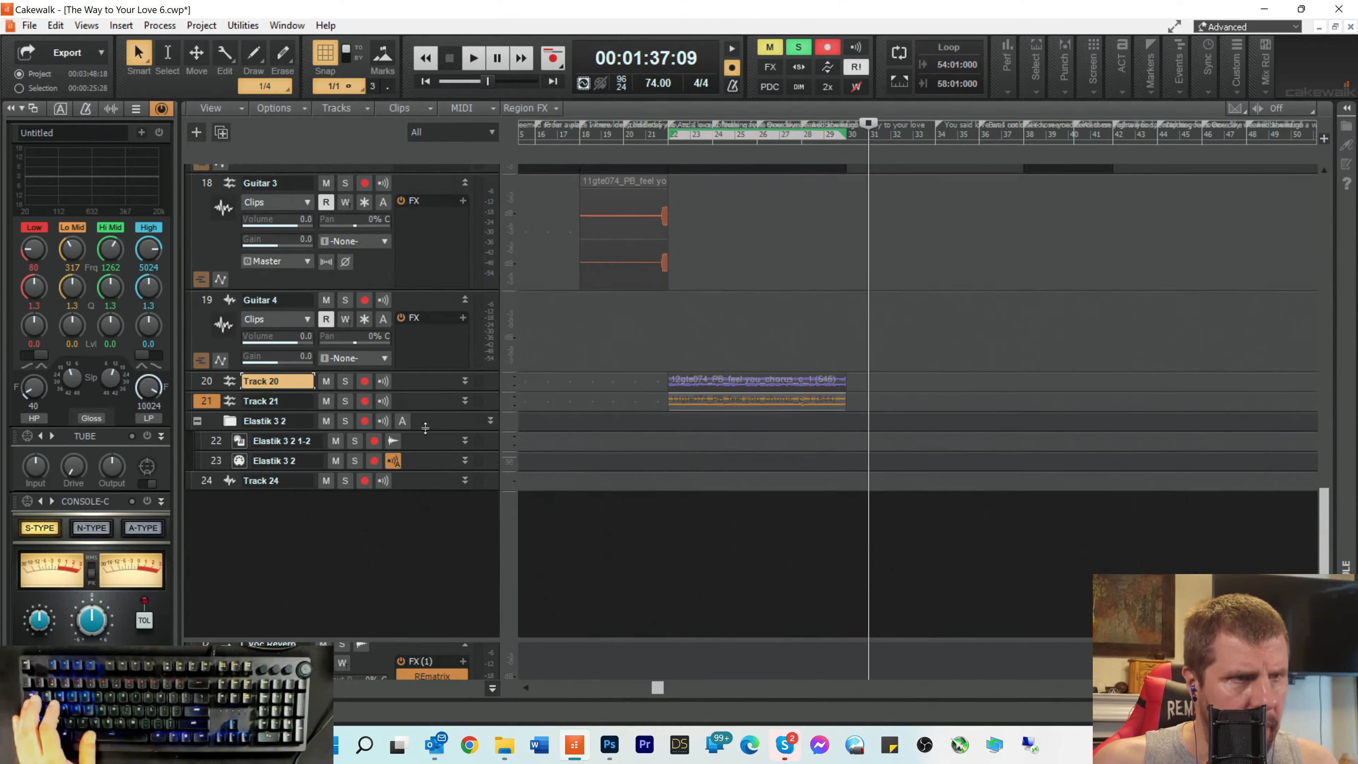
pyautogui.rightClick(418, 402)
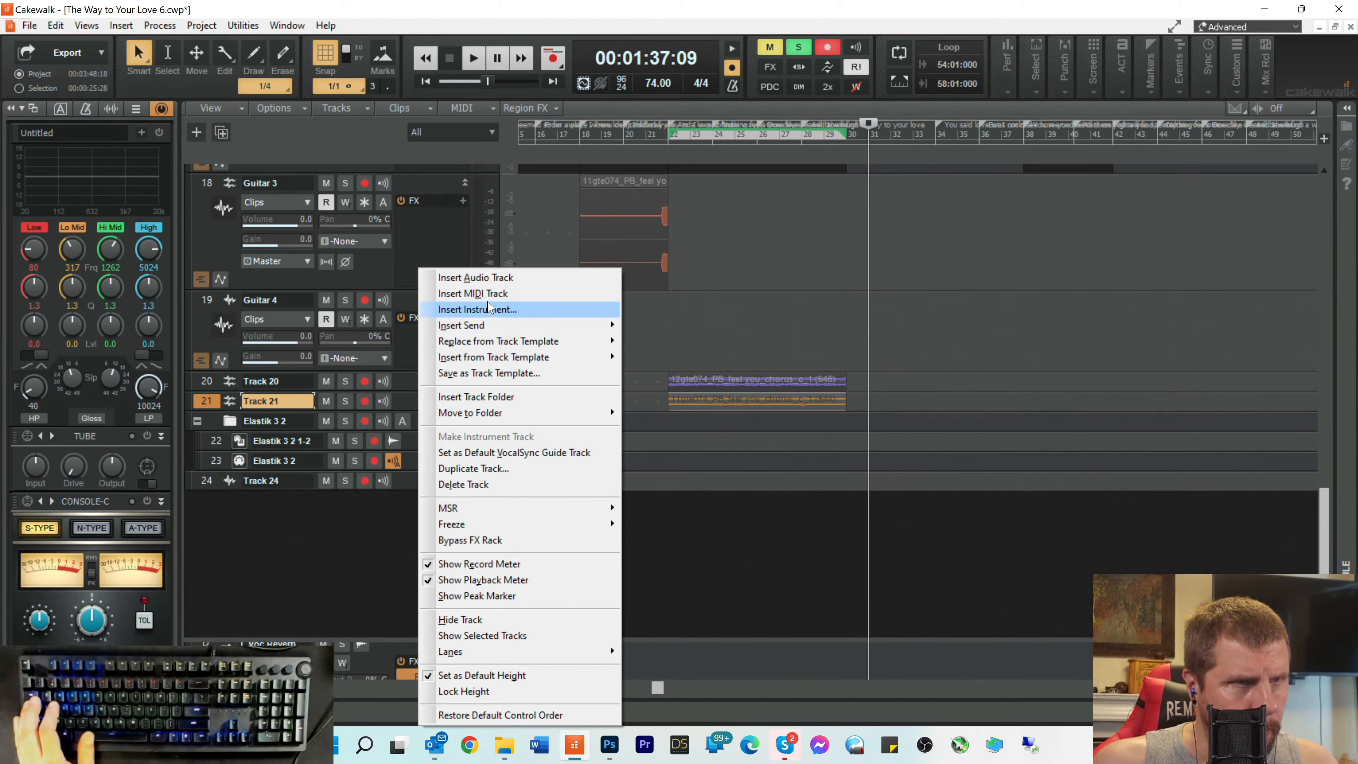
pyautogui.click(494, 267)
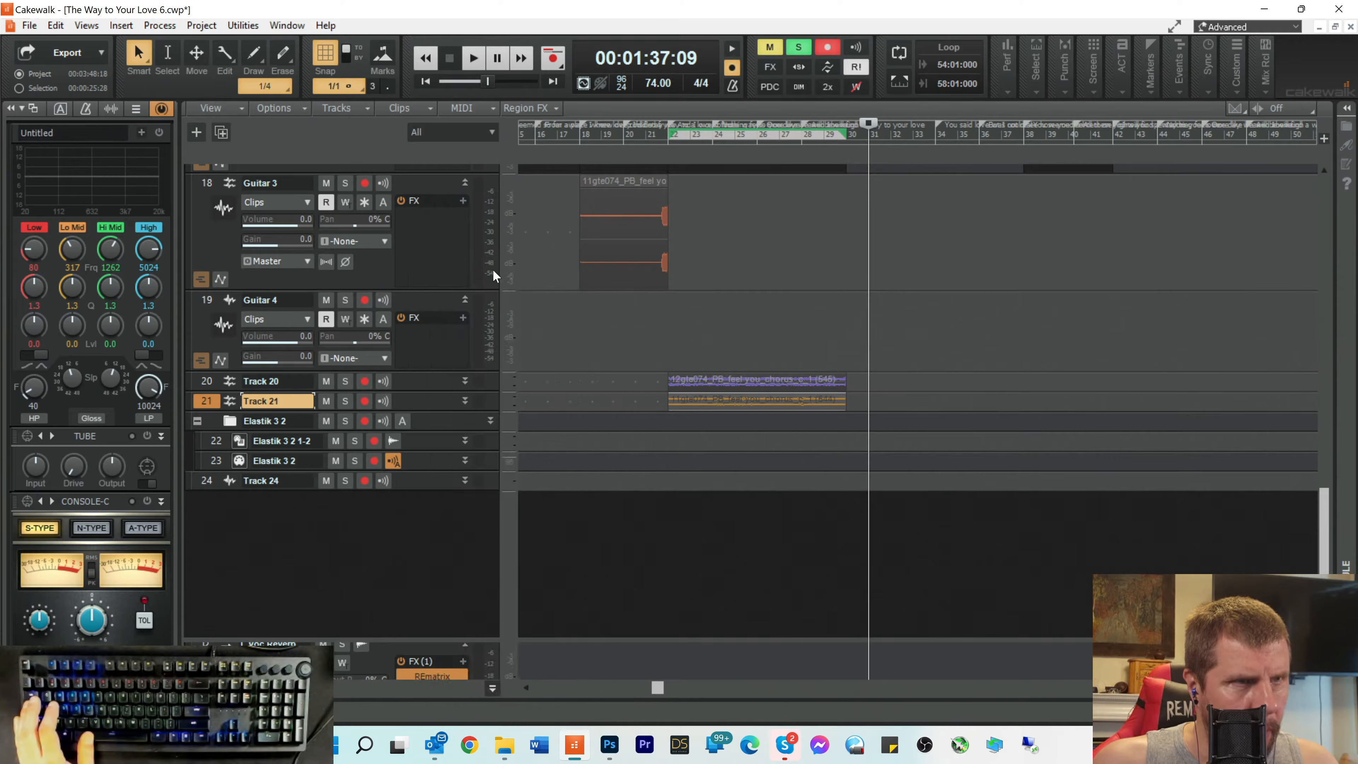
pyautogui.rightClick(419, 380)
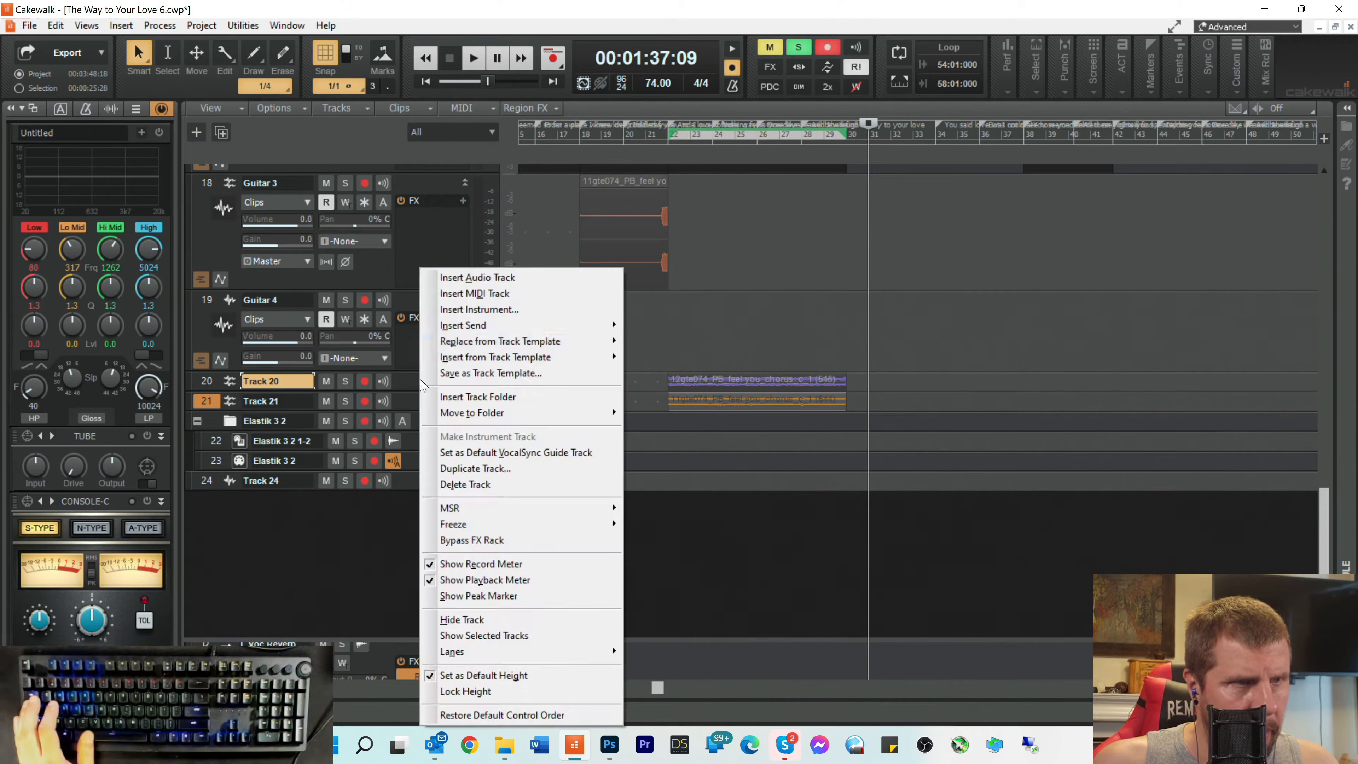
pyautogui.click(491, 275)
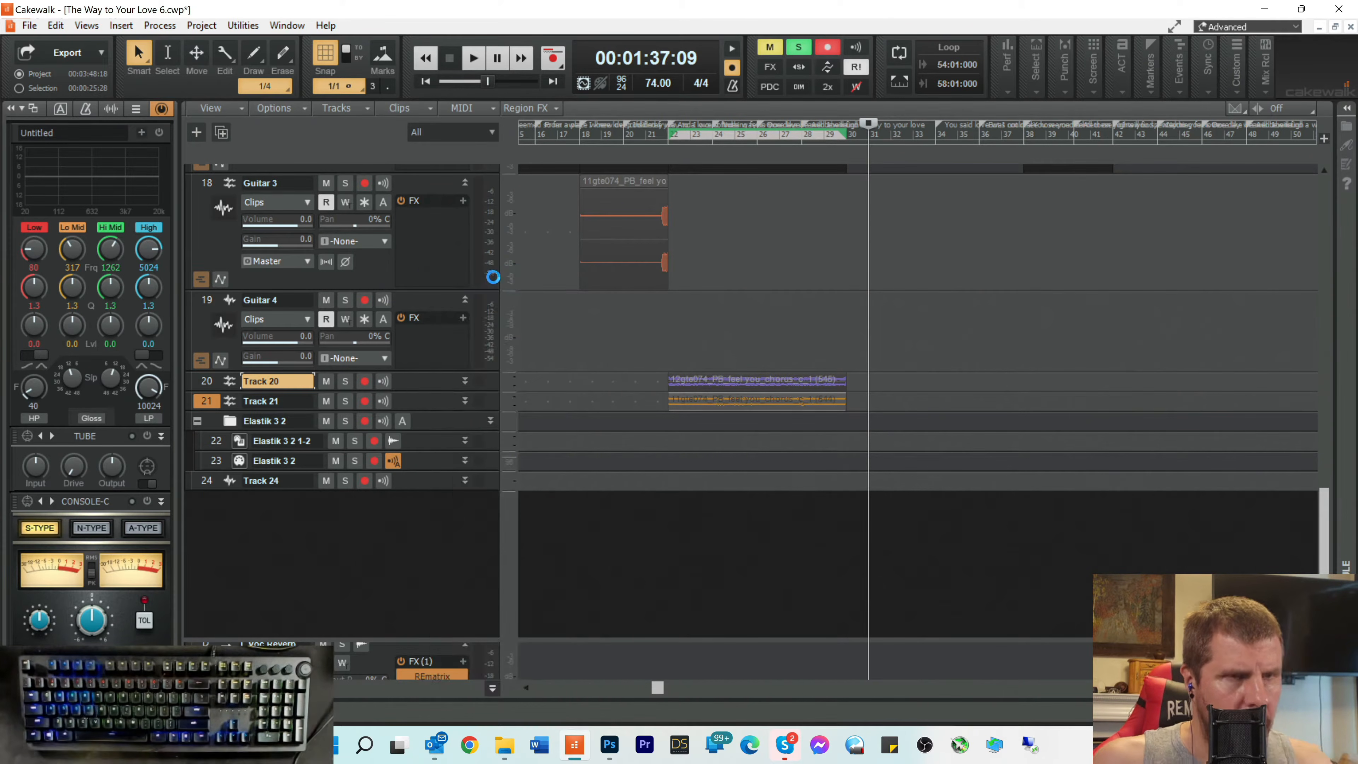
pyautogui.press('Up')
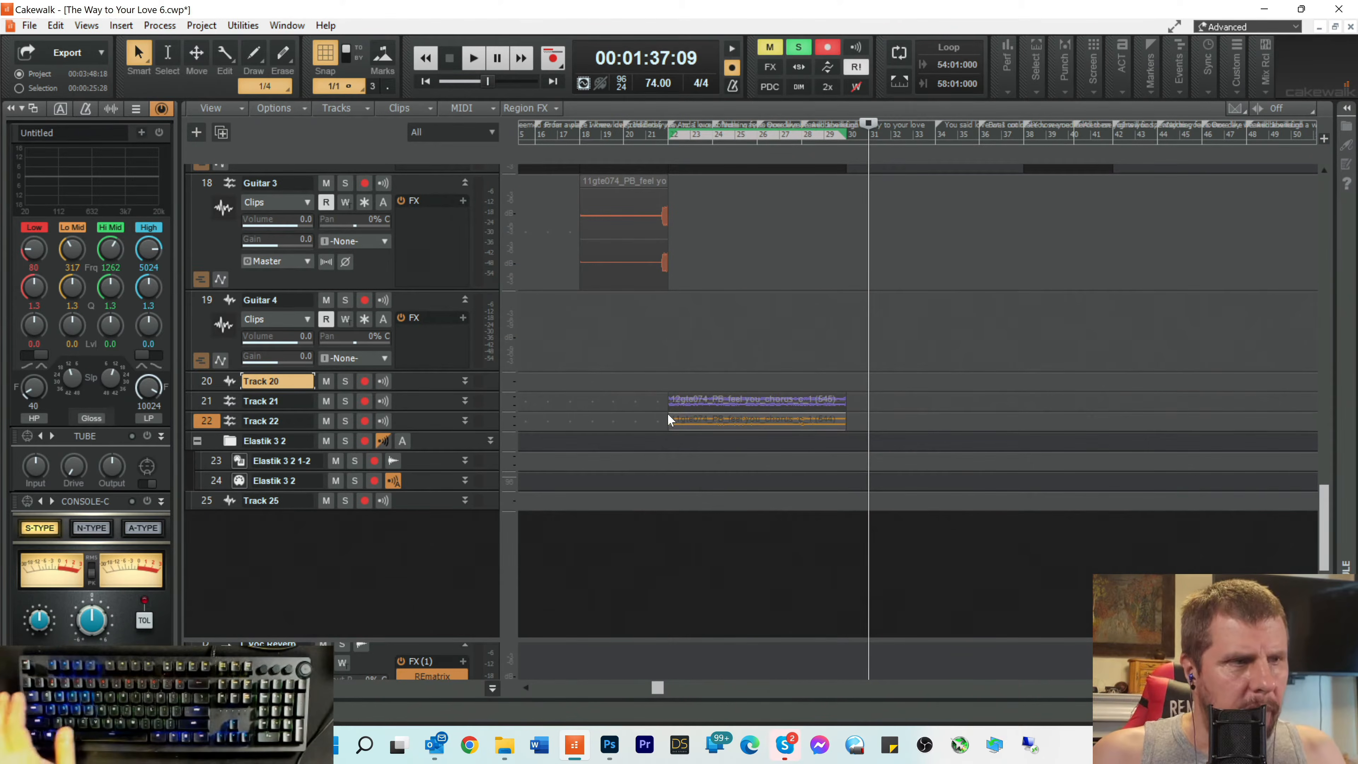
# Step: Move the 10gte074 chorus clip at measure 22 from Guitar 2 down to the empty Track 20
pyautogui.scroll(2, 707, 386)
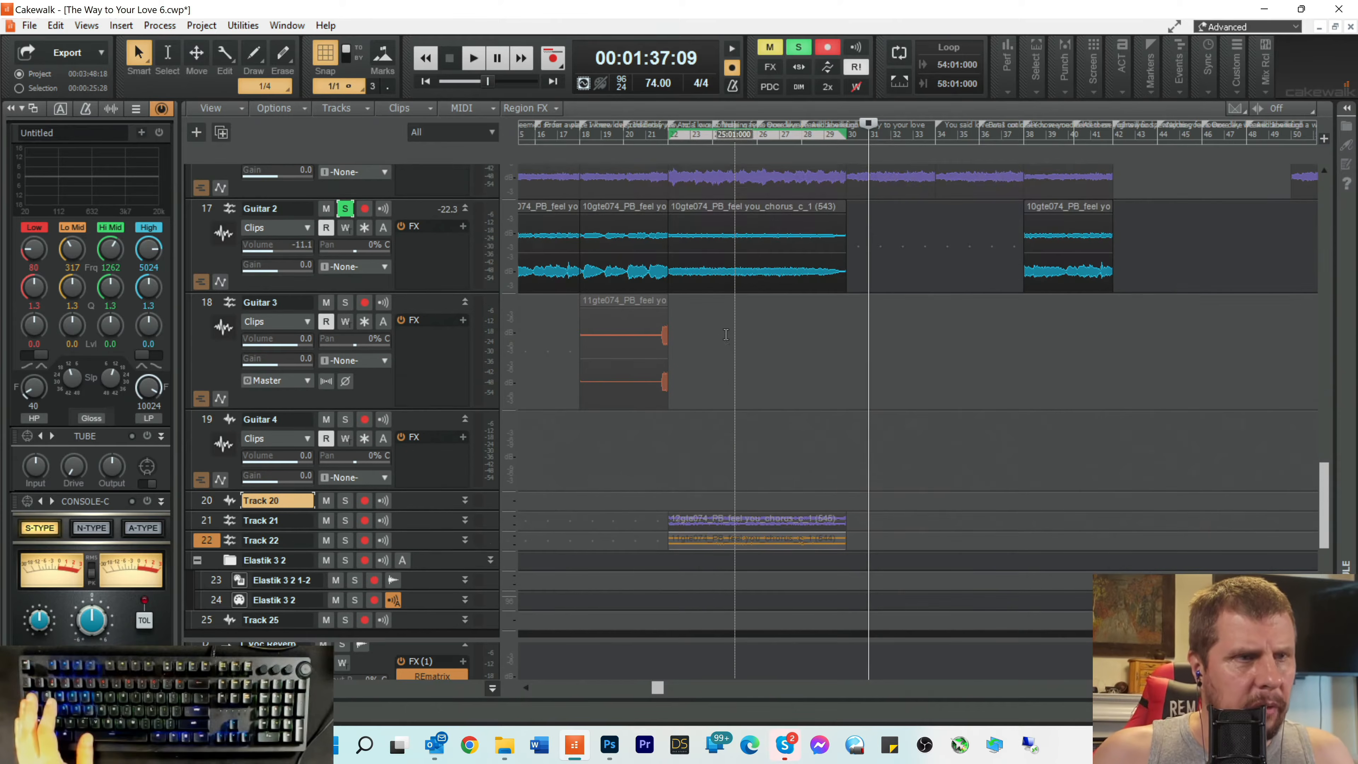
pyautogui.click(722, 212)
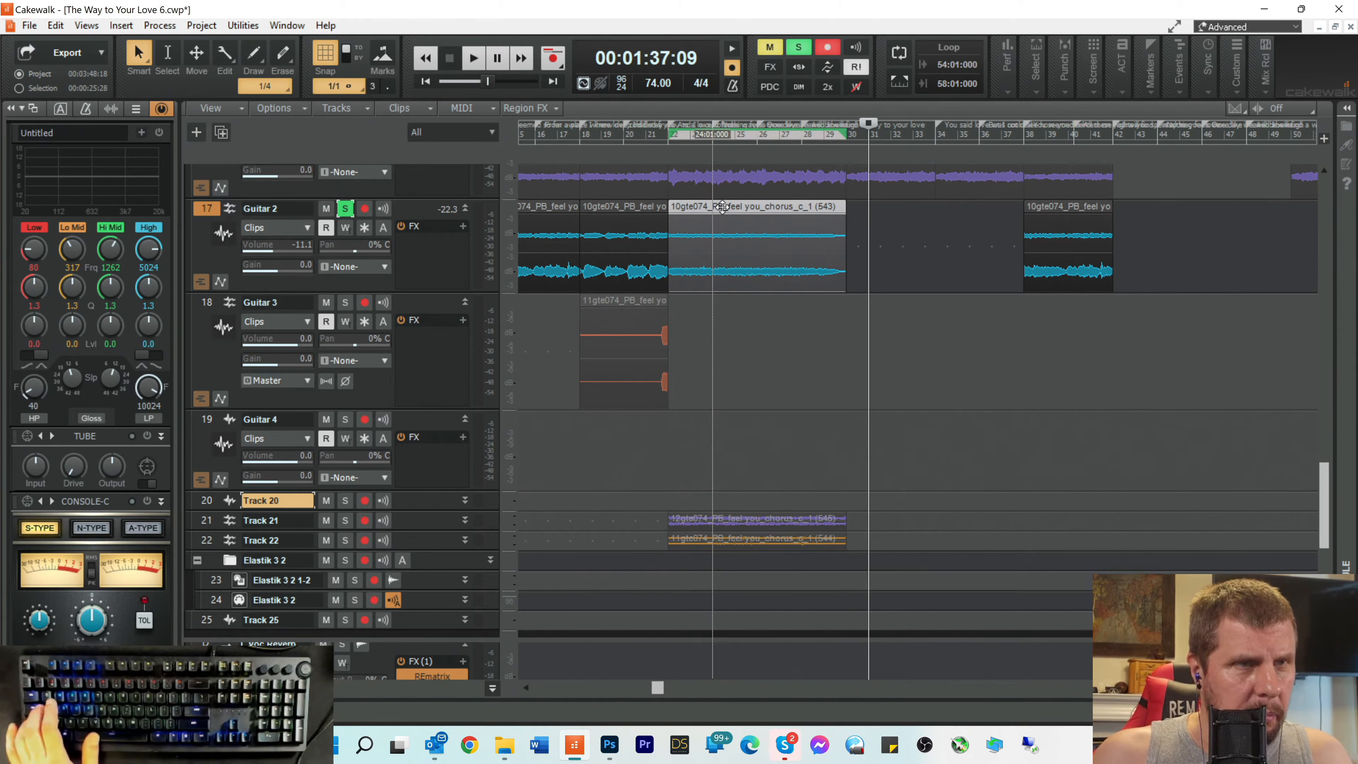
pyautogui.moveTo(722, 206); pyautogui.dragTo(677, 505)
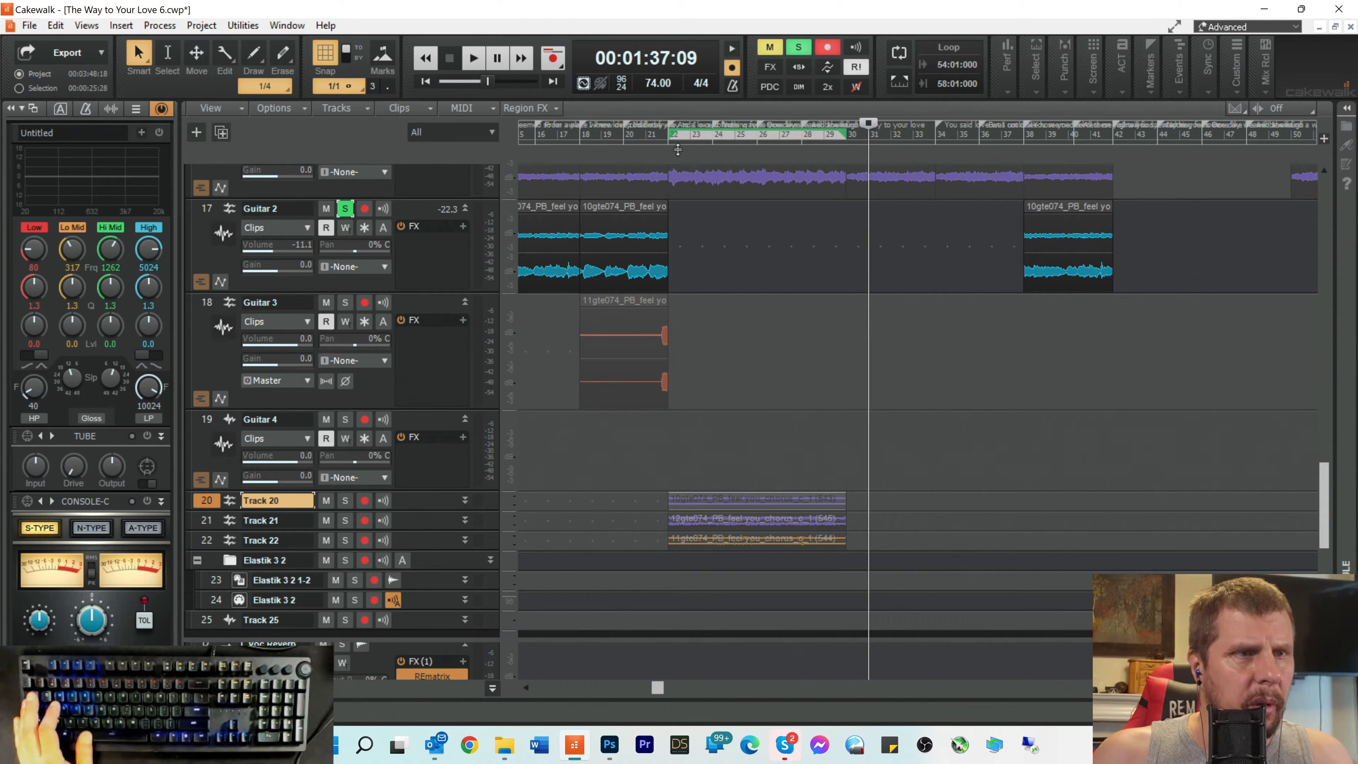
# Step: Rename Track 20 as Guitar 5 and Track 21 as Guitar 6
pyautogui.doubleClick(294, 504)
pyautogui.write('Gui')
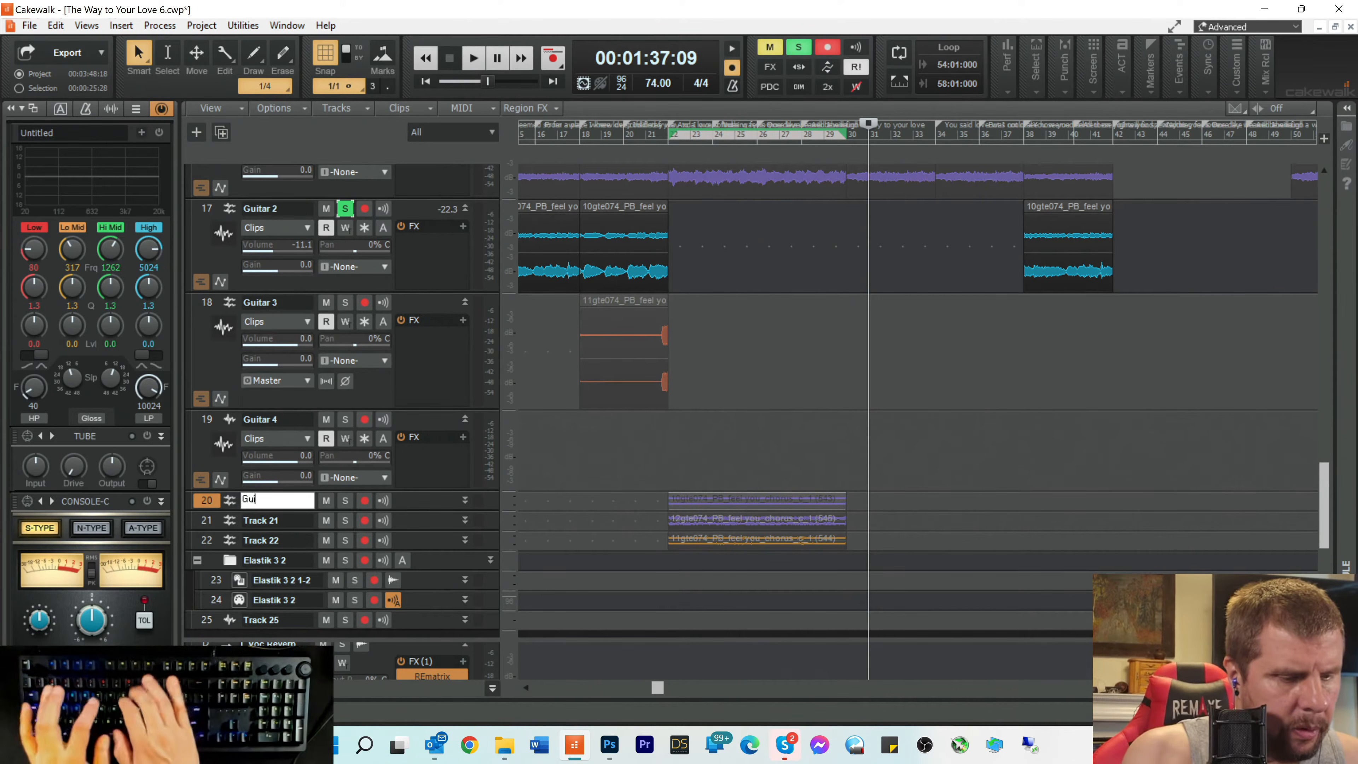
pyautogui.write('tar 5')
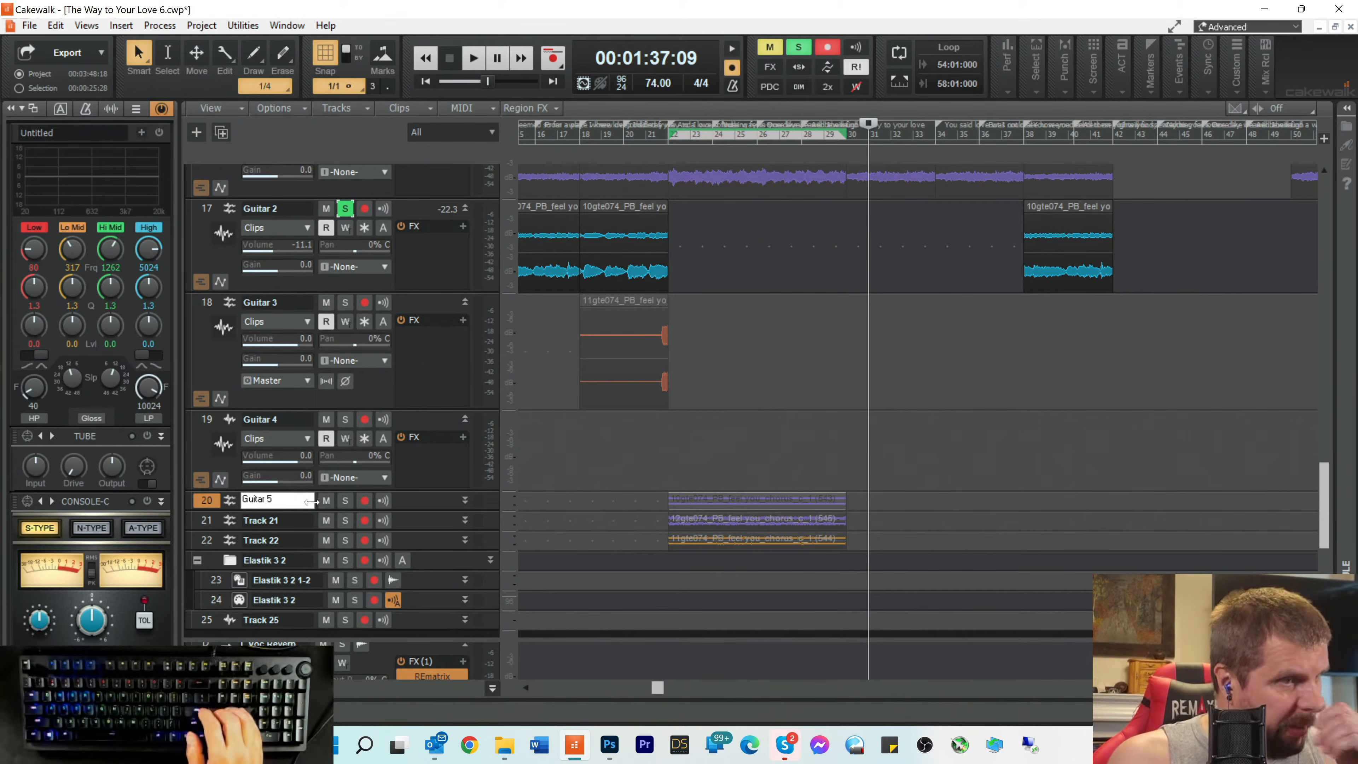
pyautogui.press('Return')
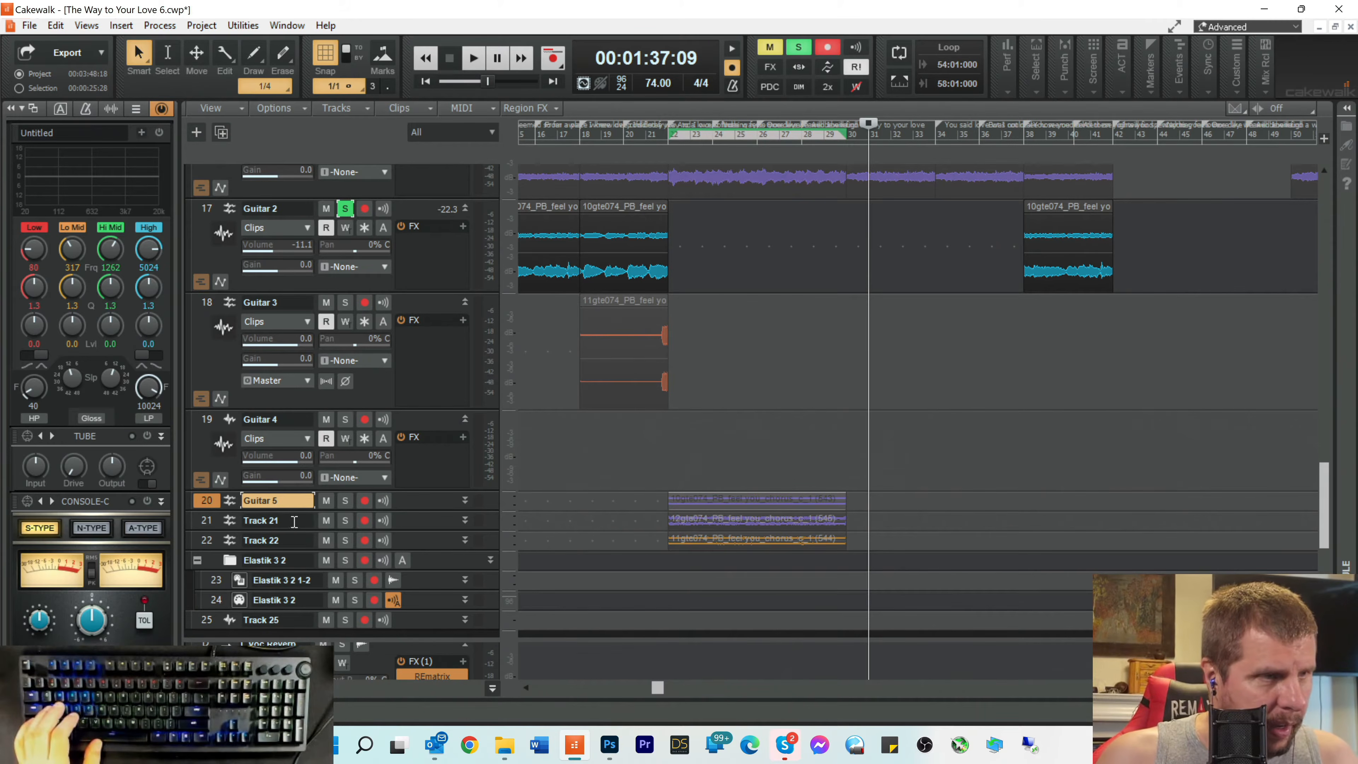
pyautogui.doubleClick(294, 520)
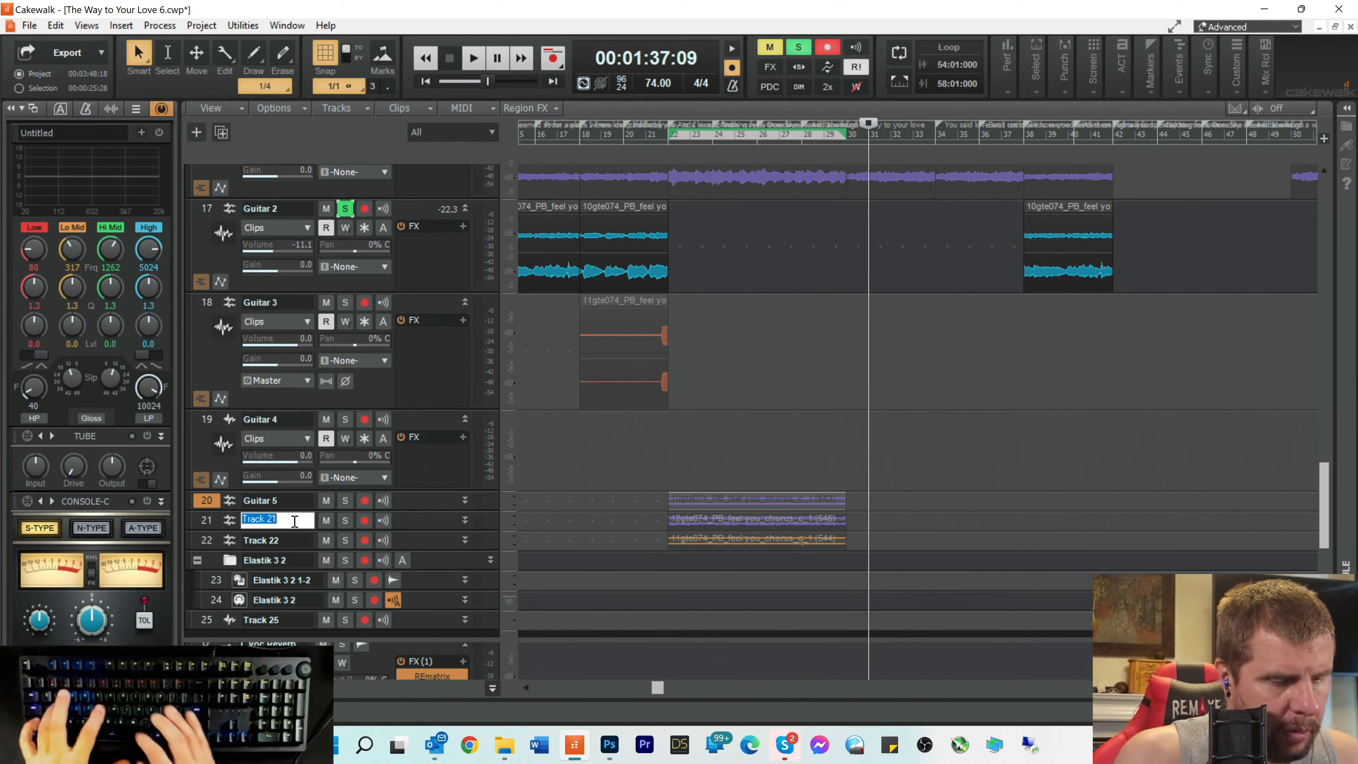
pyautogui.write('Guitar 6')
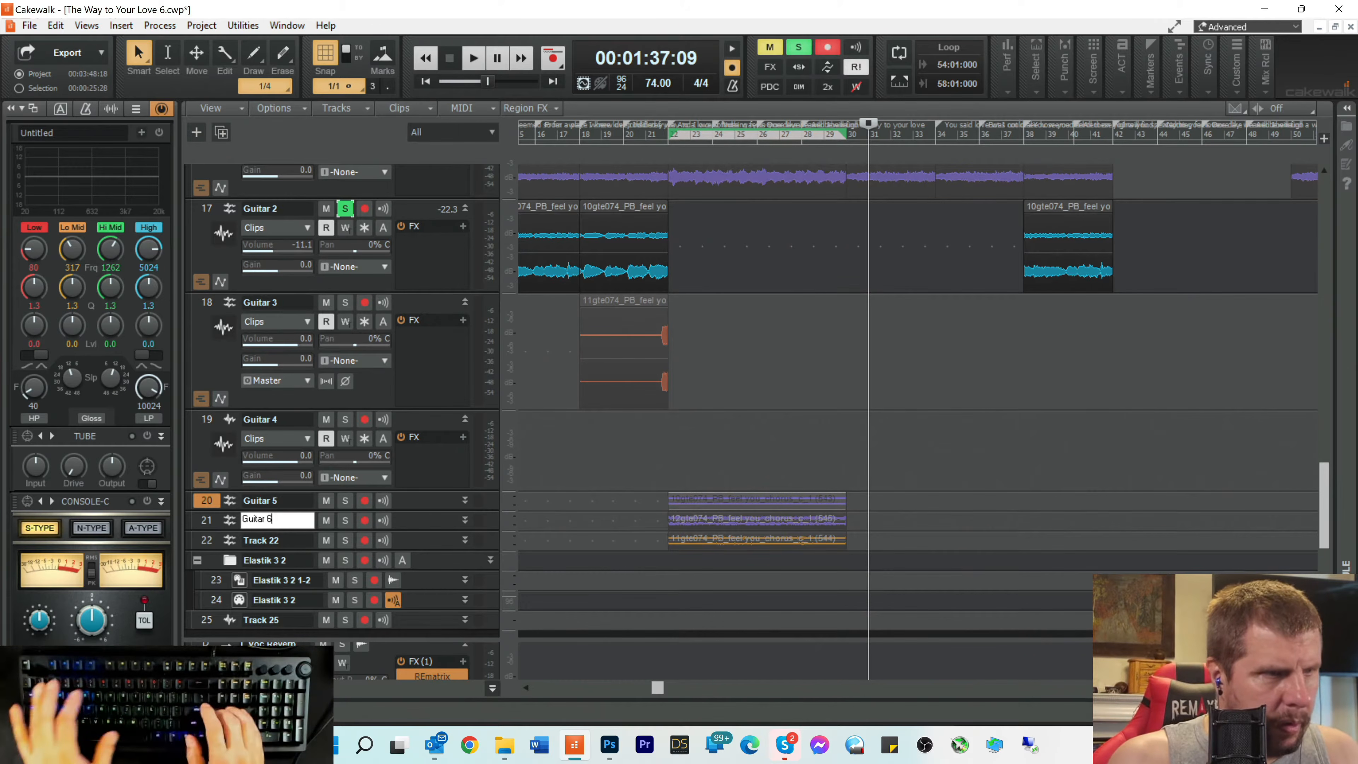
pyautogui.press('Return')
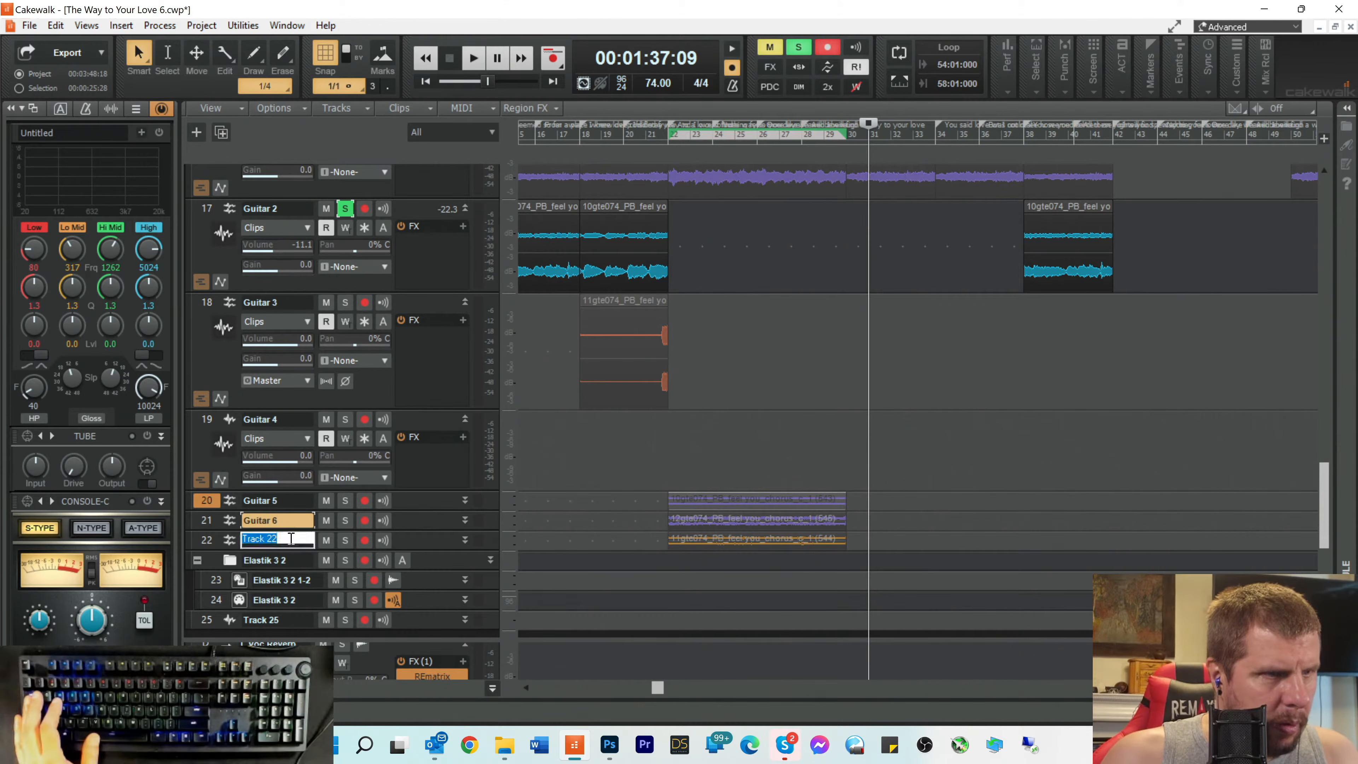
# Step: Rename Track 22 as Guitar 7
pyautogui.write('GuitAR')
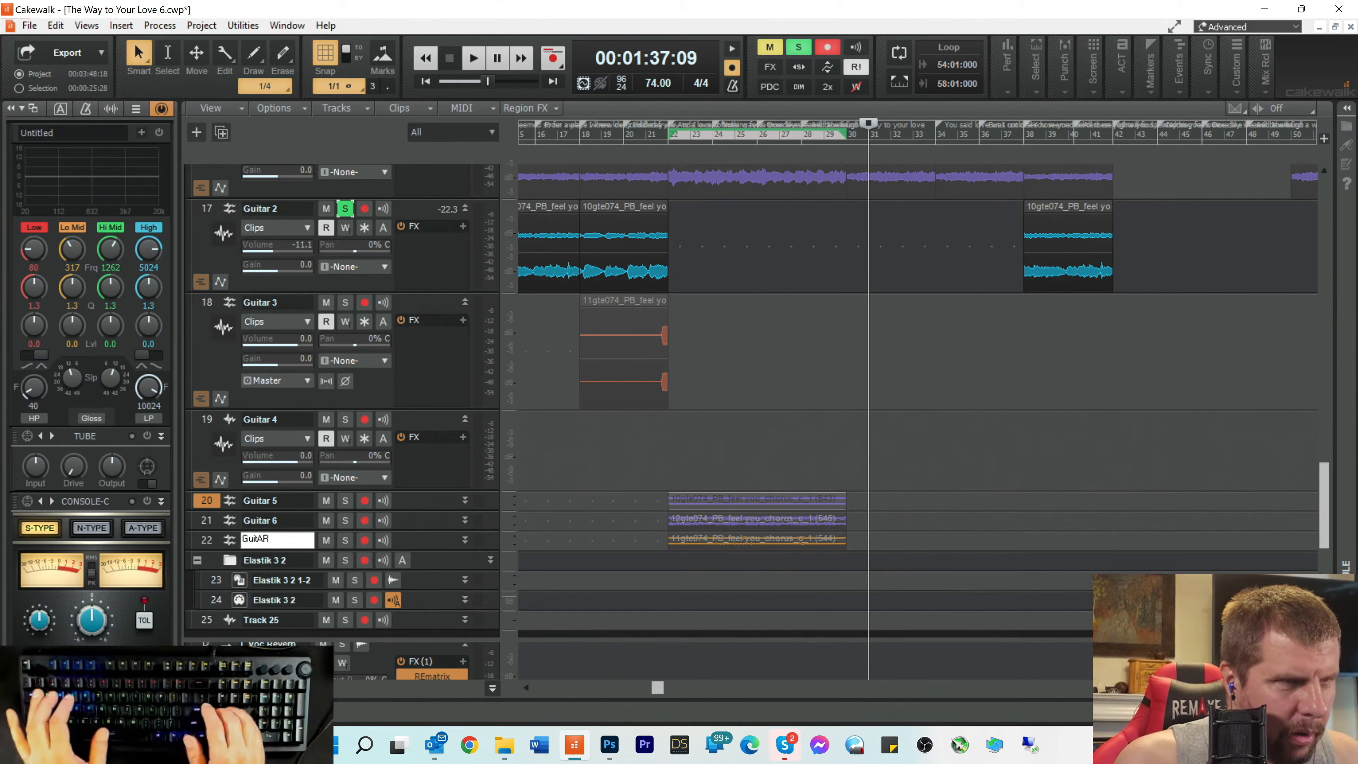
pyautogui.press('BackSpace')
pyautogui.press('BackSpace')
pyautogui.write('ar')
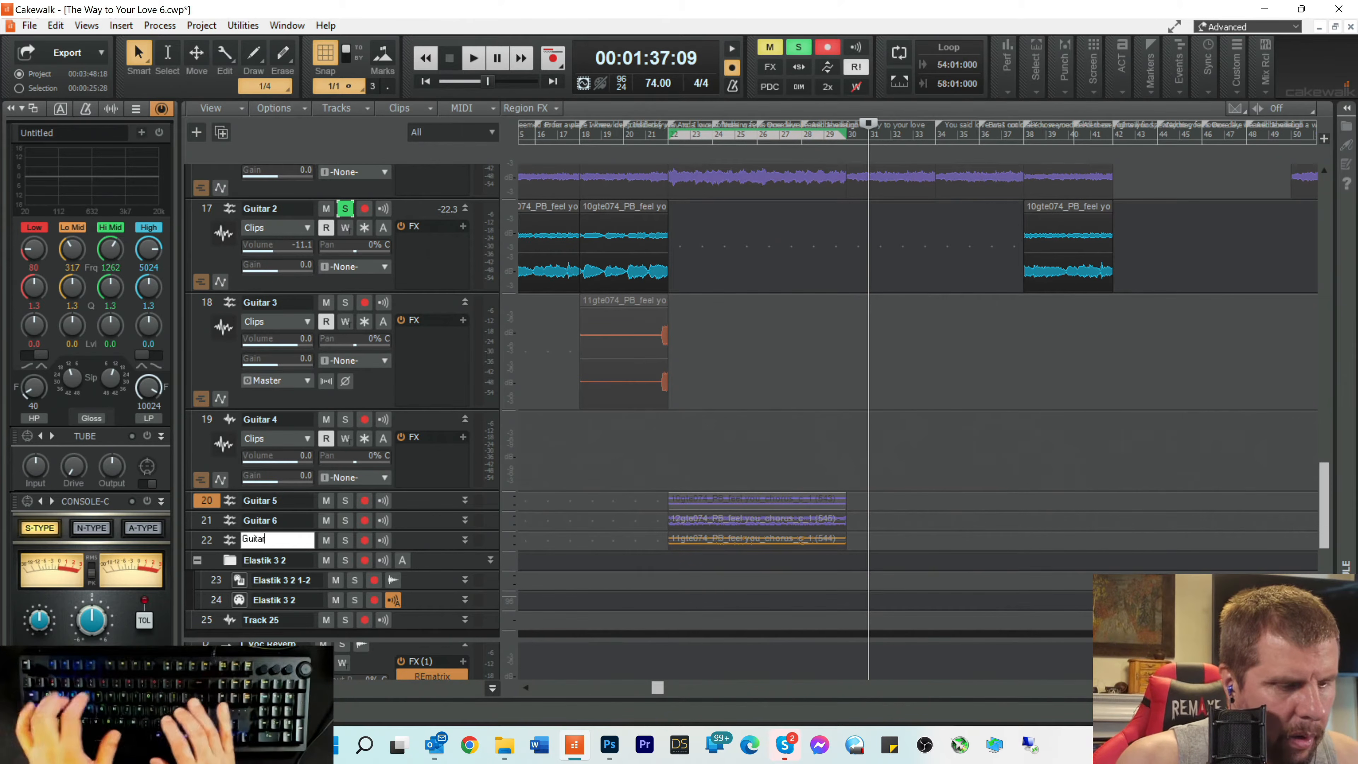
pyautogui.write(' 7')
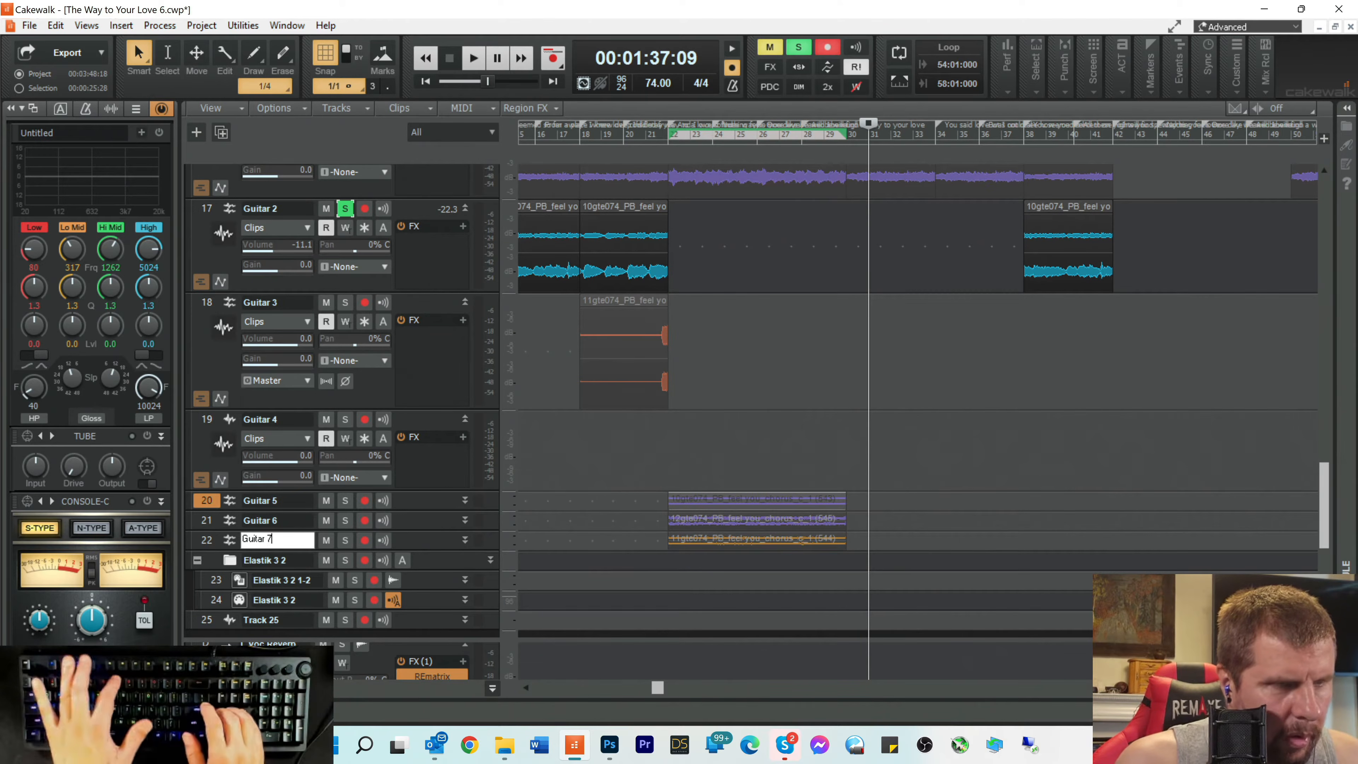
pyautogui.press('Return')
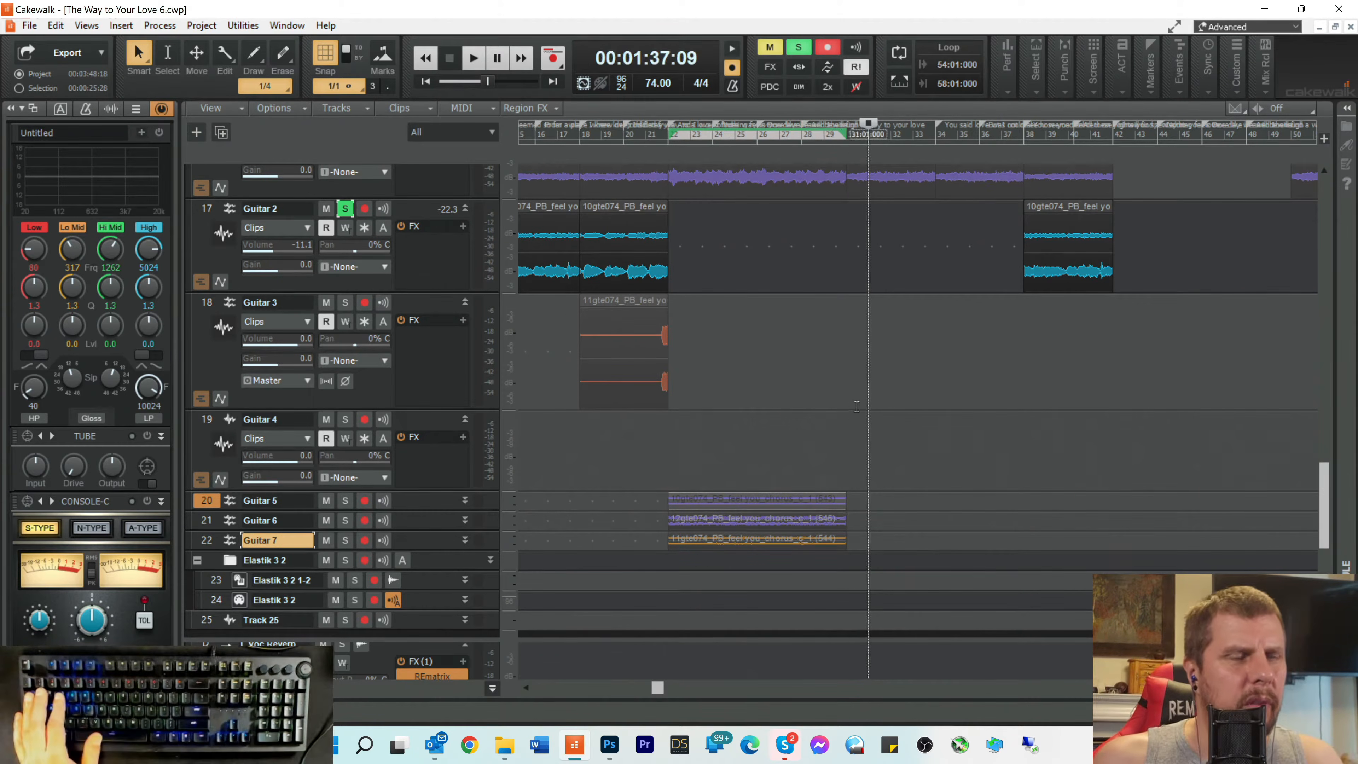
# Step: Move the 10gte074, 12gte074 and 11gte074 chorus clips up one track each, onto Guitar 4, Guitar 5 and Guitar 6, keeping measure 22
pyautogui.scroll(5, 864, 380)
pyautogui.scroll(-5, 826, 404)
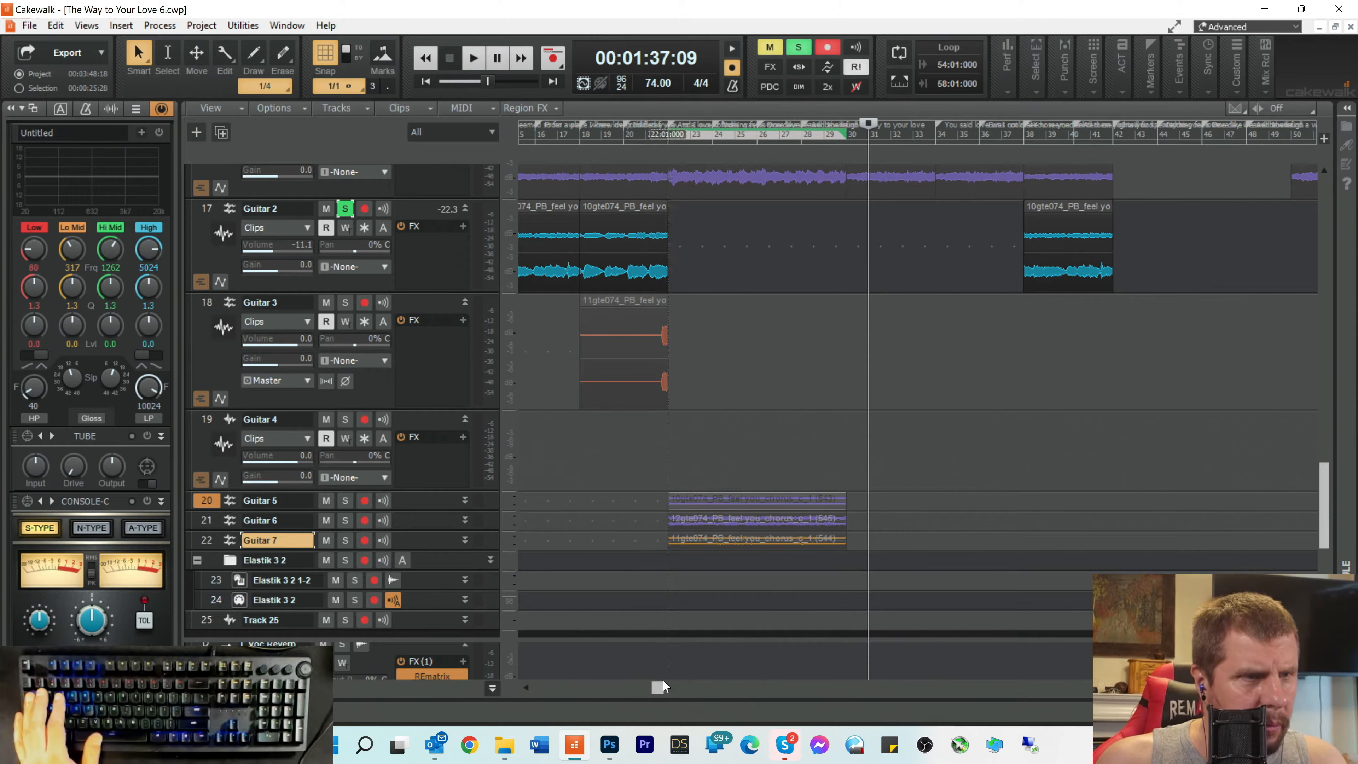
pyautogui.moveTo(658, 692)
pyautogui.mouseDown()
pyautogui.moveTo(533, 687)
pyautogui.moveTo(636, 703)
pyautogui.mouseUp()
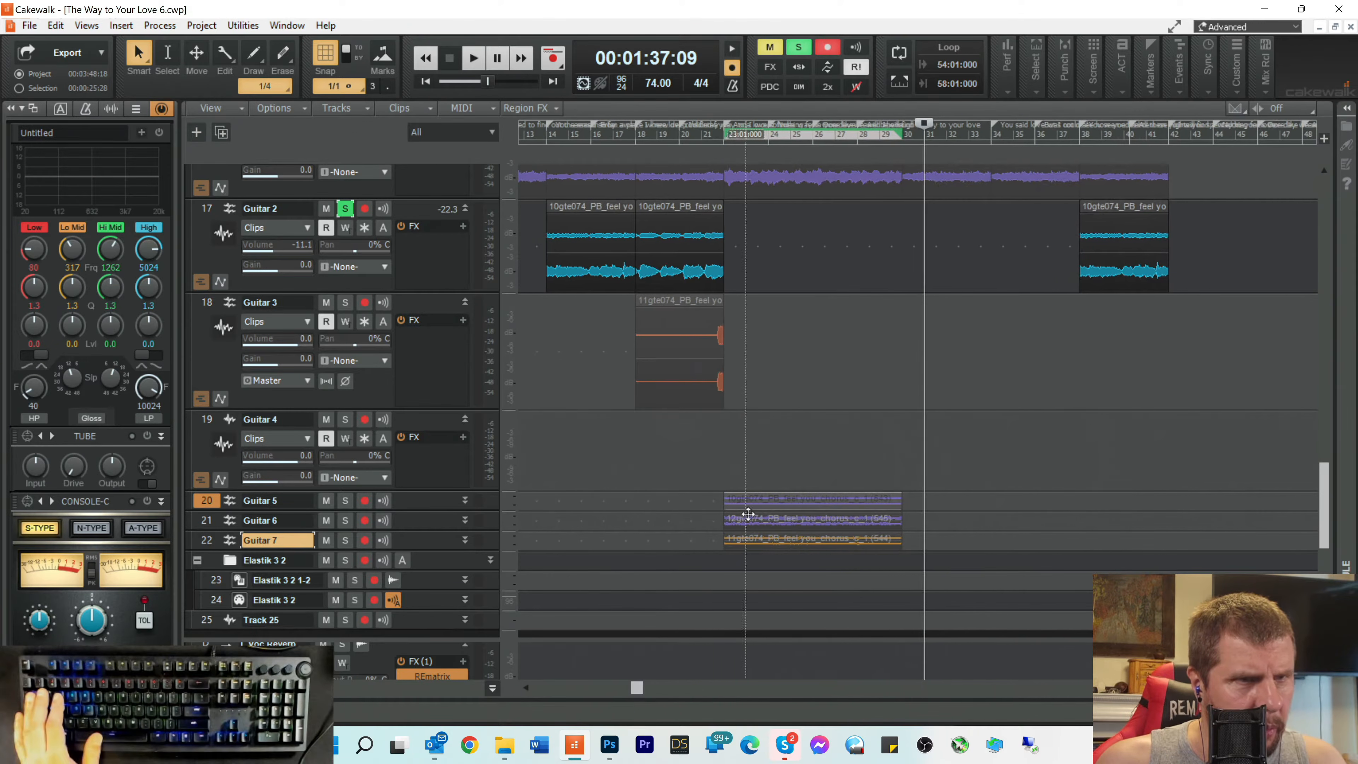
pyautogui.scroll(3, 781, 408)
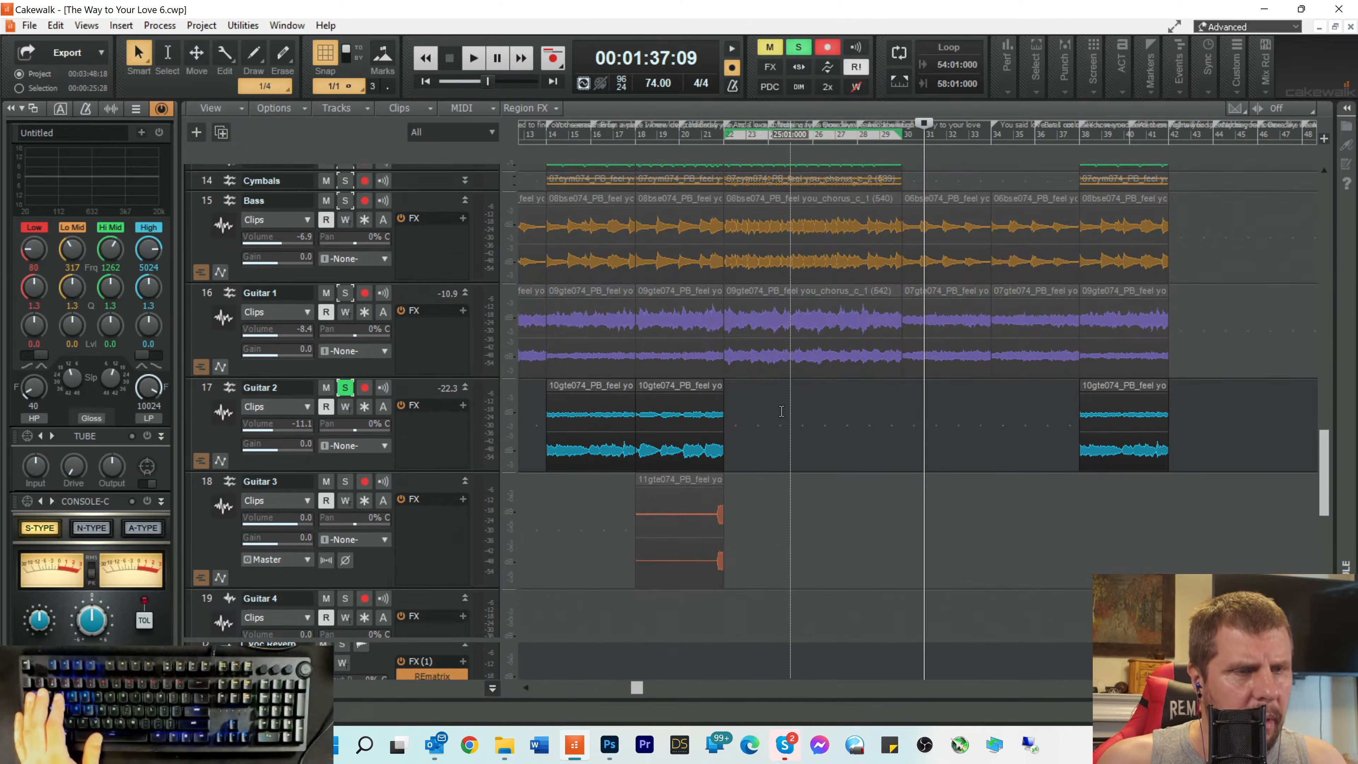
pyautogui.scroll(-2, 781, 411)
pyautogui.click(766, 560)
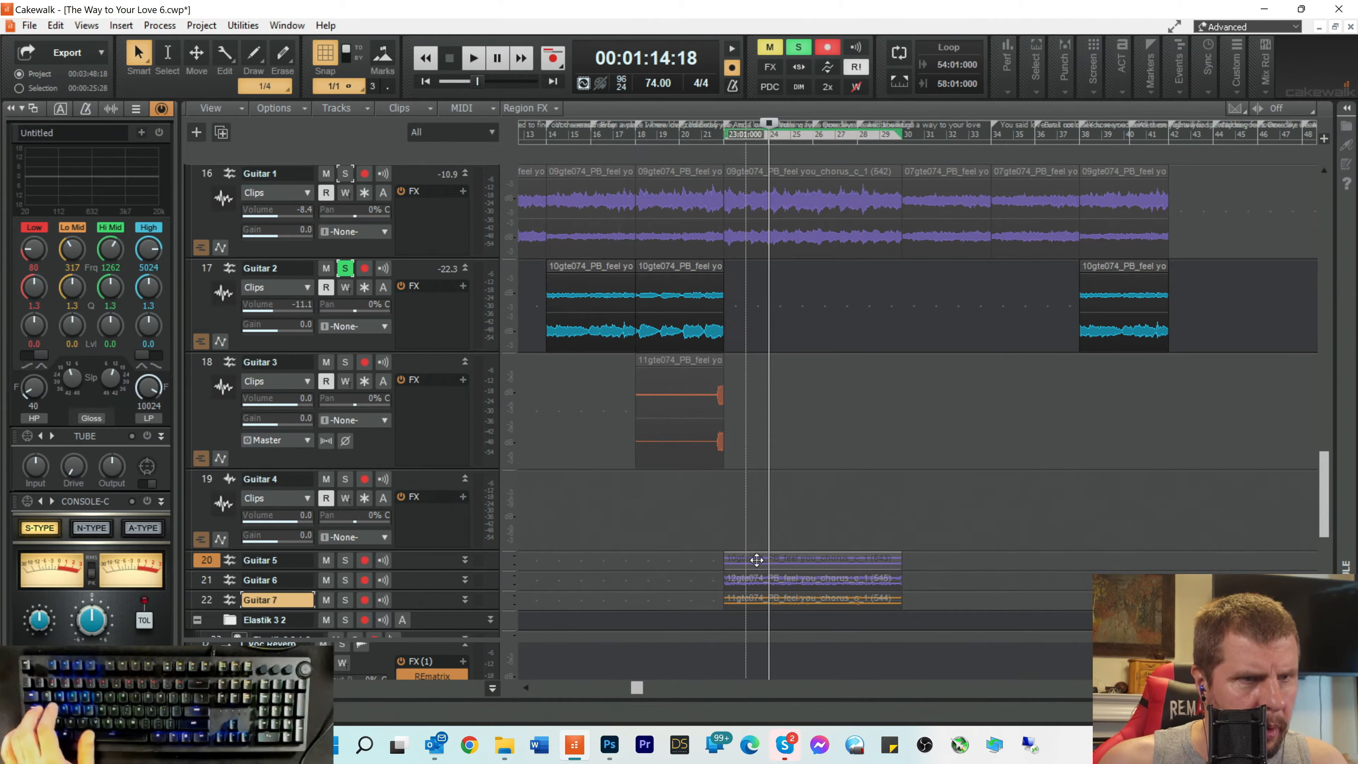
pyautogui.moveTo(756, 557)
pyautogui.mouseDown()
pyautogui.moveTo(766, 535)
pyautogui.moveTo(762, 558)
pyautogui.mouseUp()
pyautogui.click(763, 577)
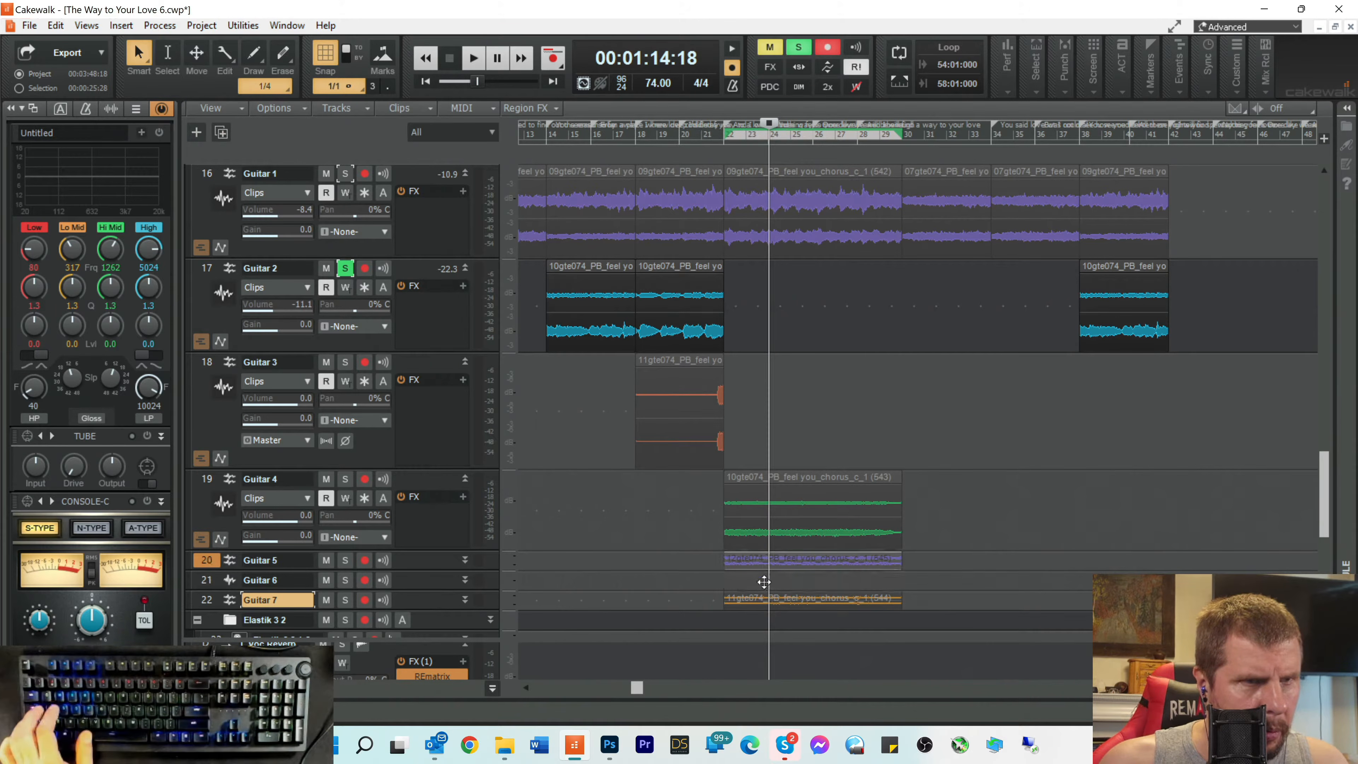
pyautogui.click(761, 598)
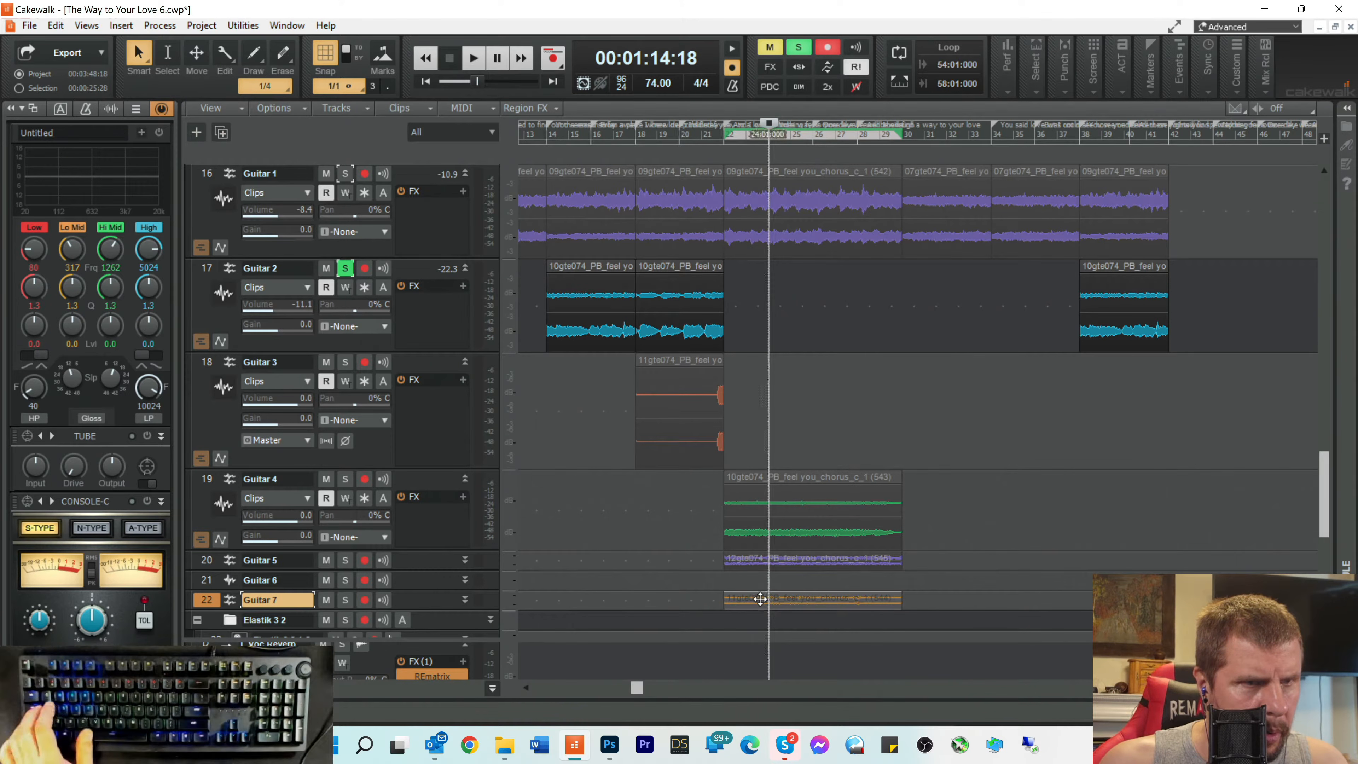
pyautogui.moveTo(760, 597); pyautogui.dragTo(761, 578)
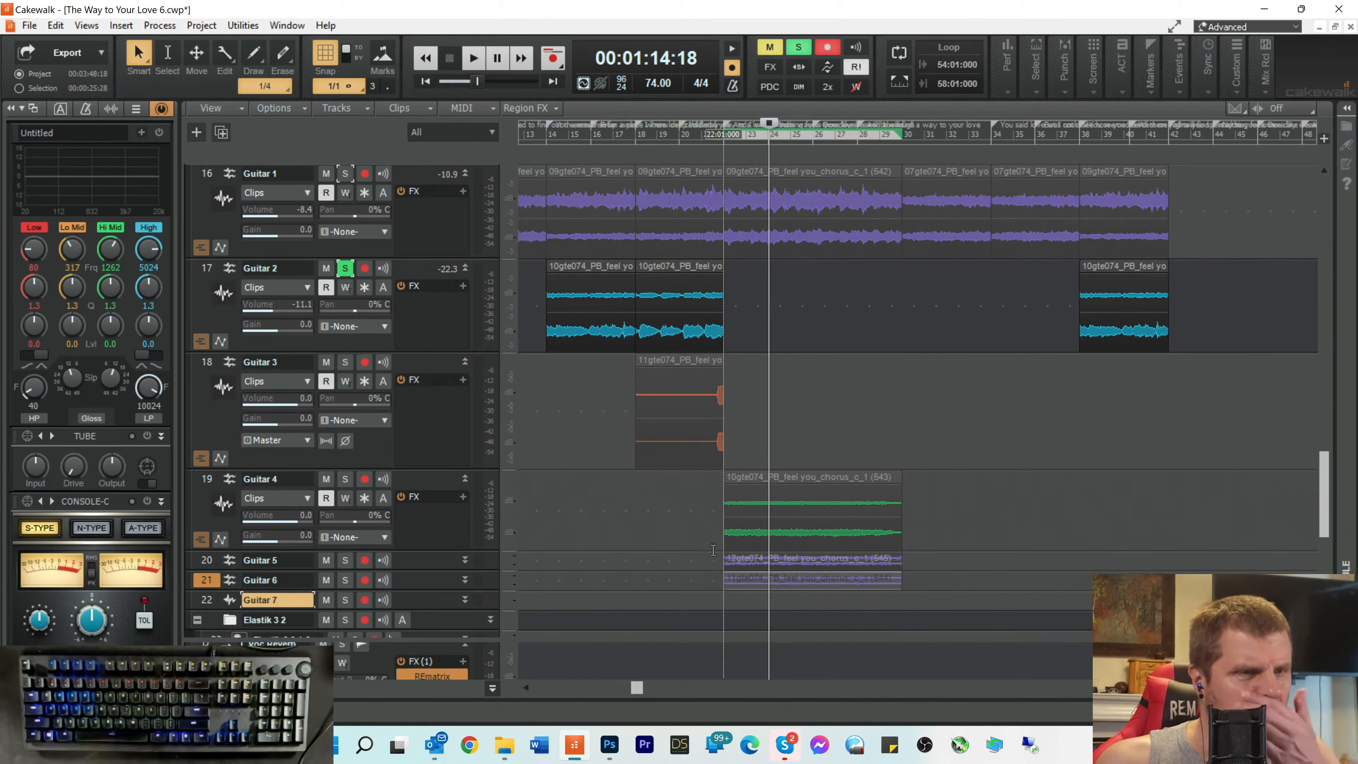
pyautogui.scroll(3, 713, 550)
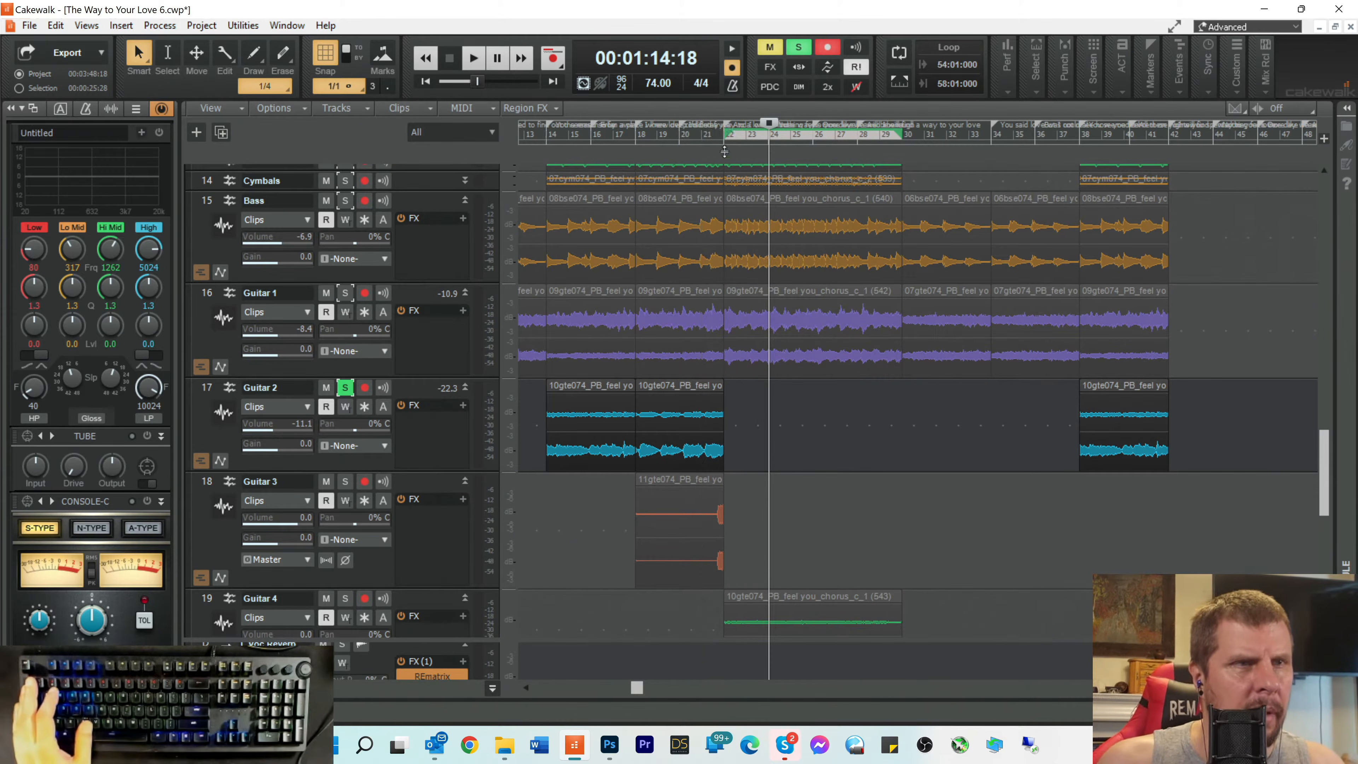
# Step: Play the chorus from measure 22, take Guitar 2 out of solo so all tracks are heard, and stop playback
pyautogui.click(719, 136)
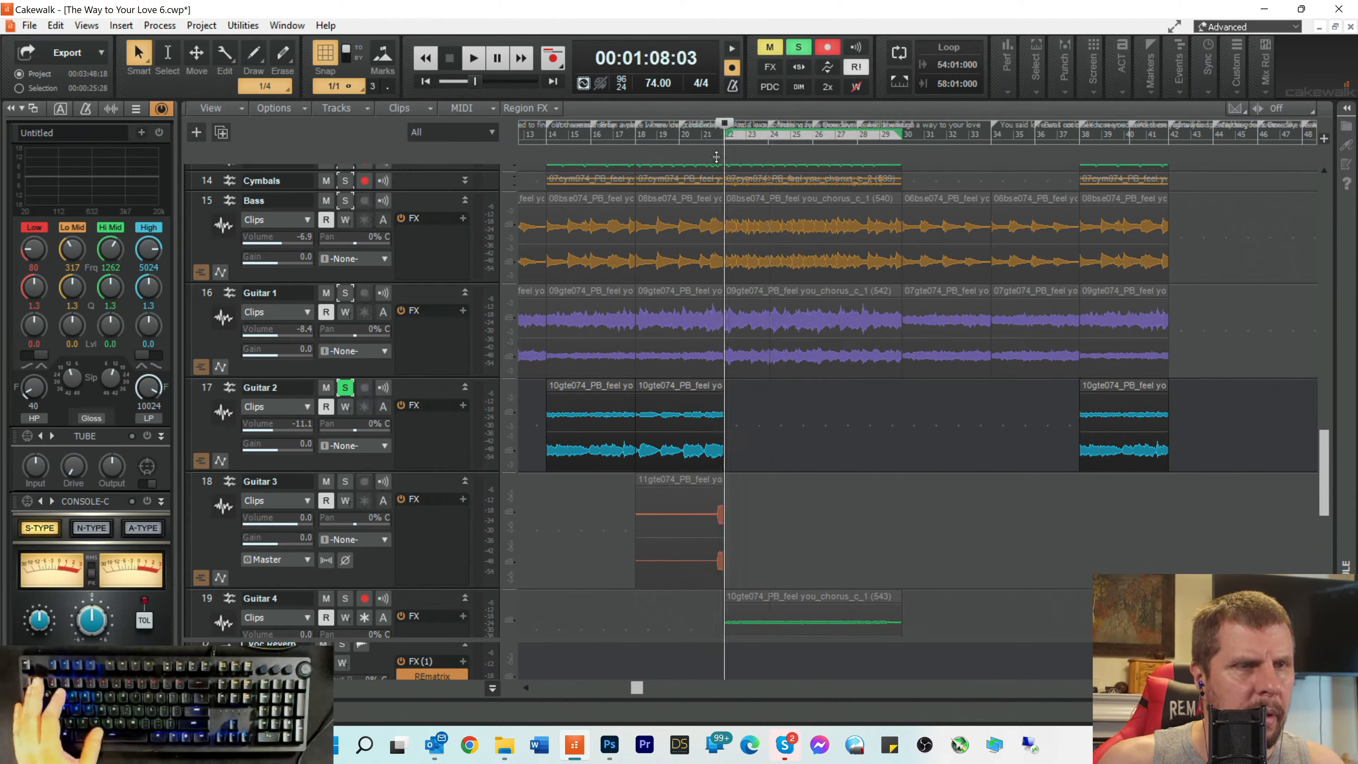
pyautogui.press('space')
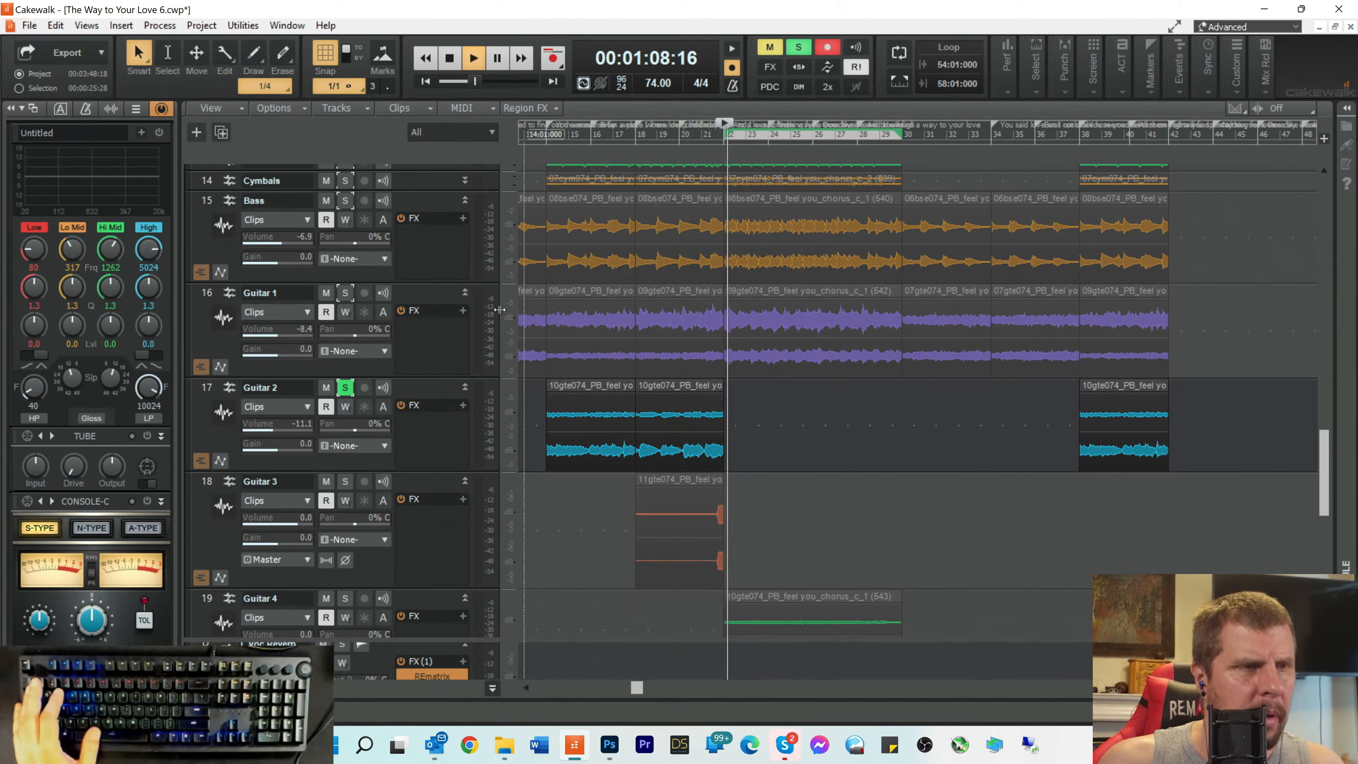
pyautogui.click(344, 387)
pyautogui.press('space')
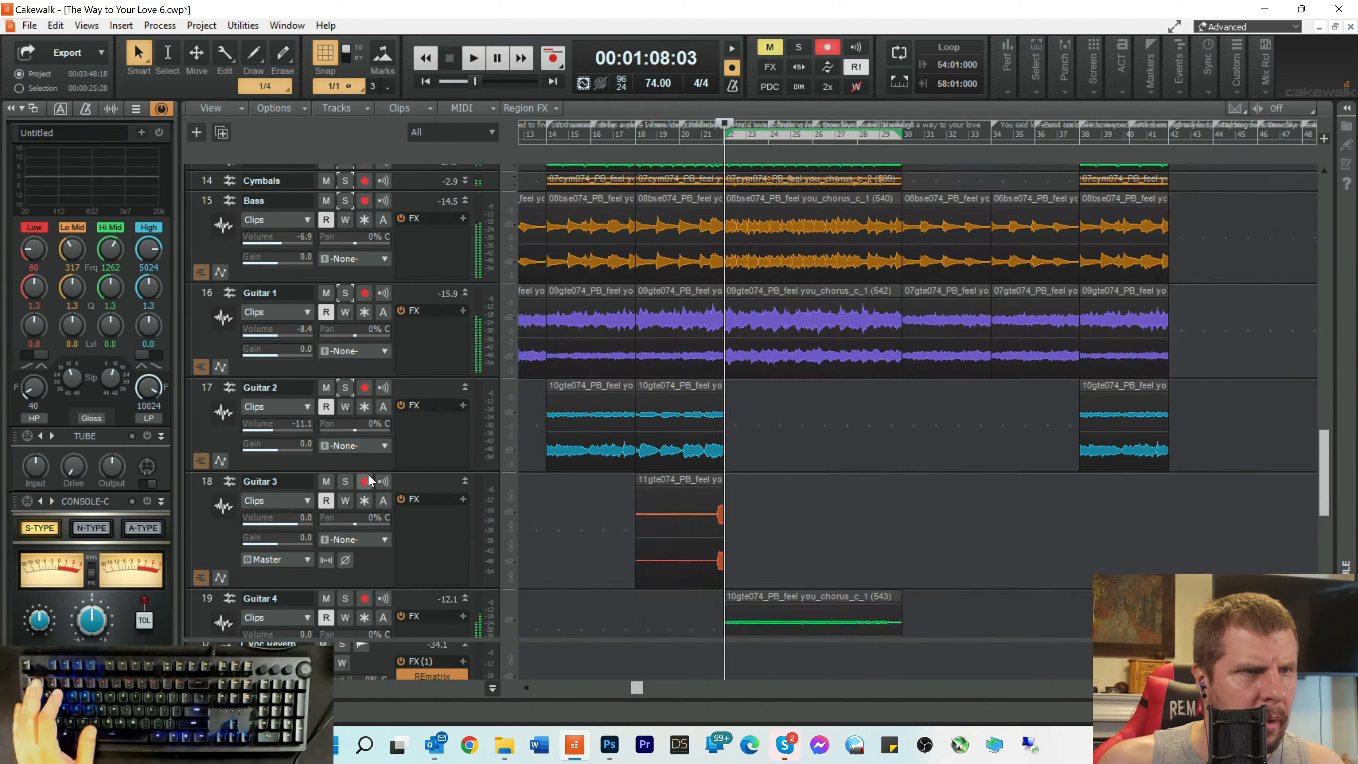
# Step: Enlarge the Guitar 5 and Guitar 6 tracks so their waveforms and controls have more height
pyautogui.scroll(-3, 484, 505)
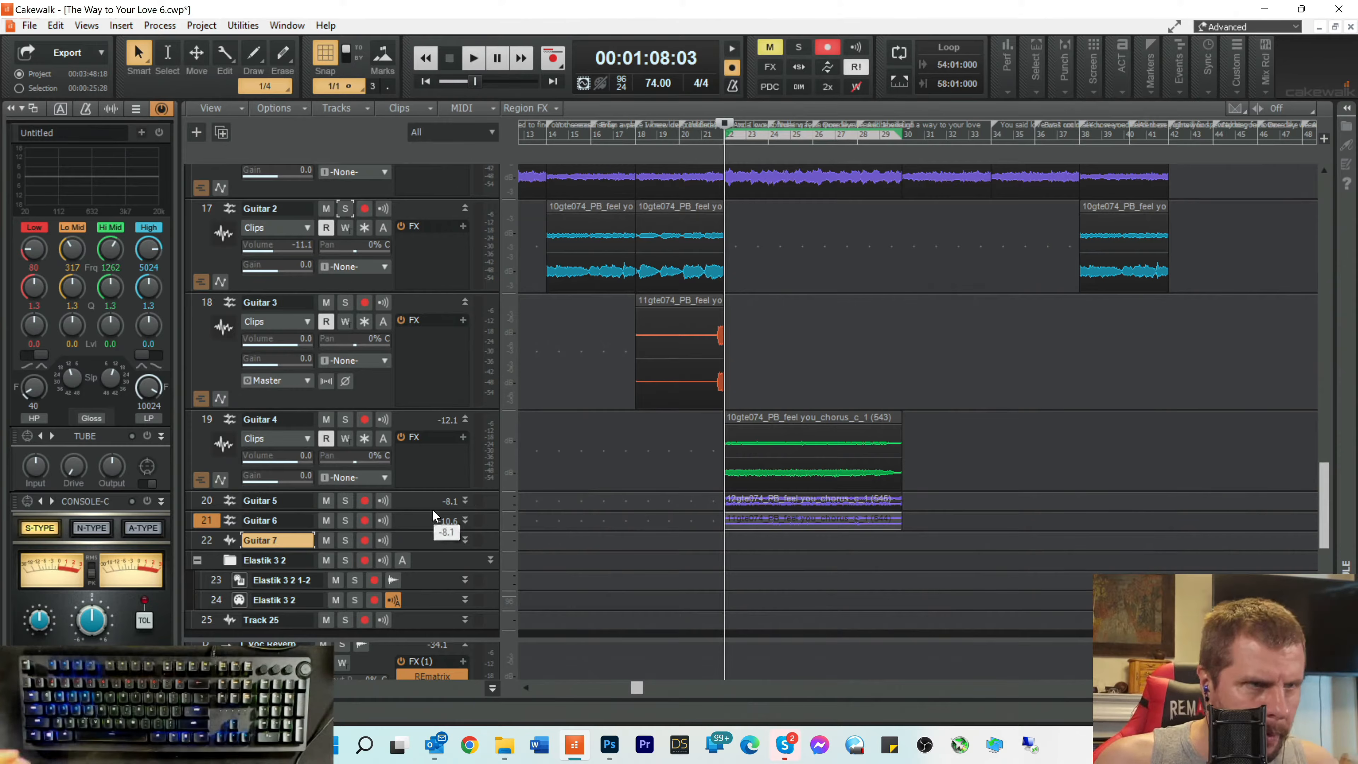
pyautogui.moveTo(430, 511); pyautogui.dragTo(431, 643)
pyautogui.click(568, 609)
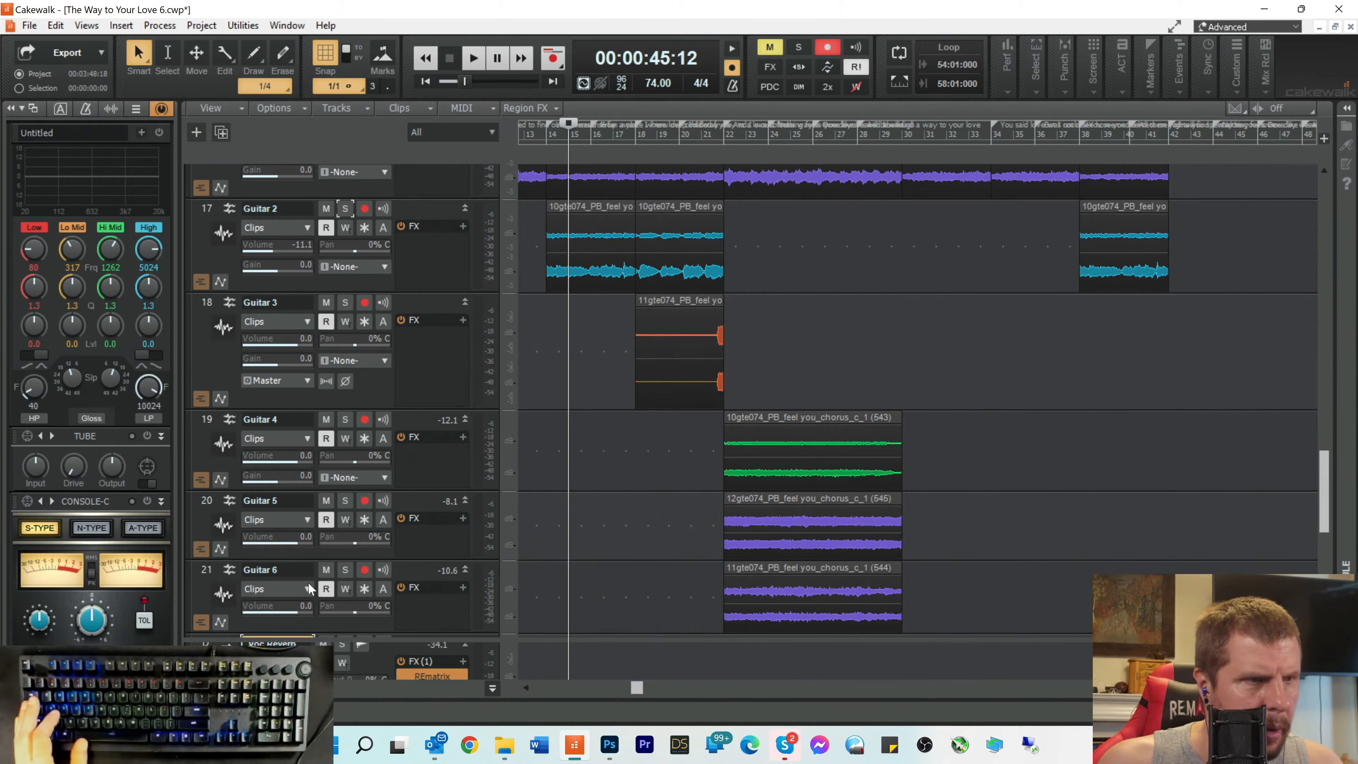
# Step: Set the track colors of Guitar 6 to yellow, Guitar 5 to purple and Guitar 4 to teal
pyautogui.click(188, 579)
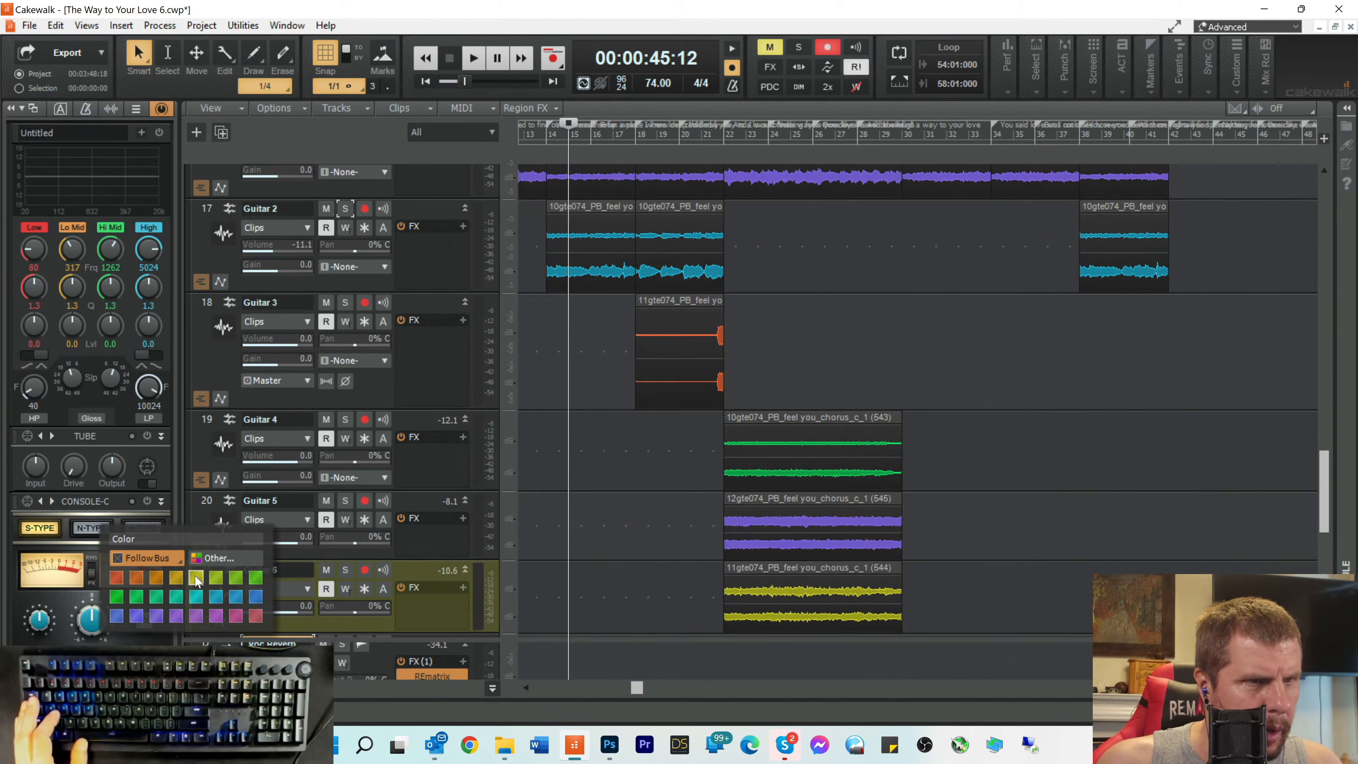
pyautogui.click(195, 579)
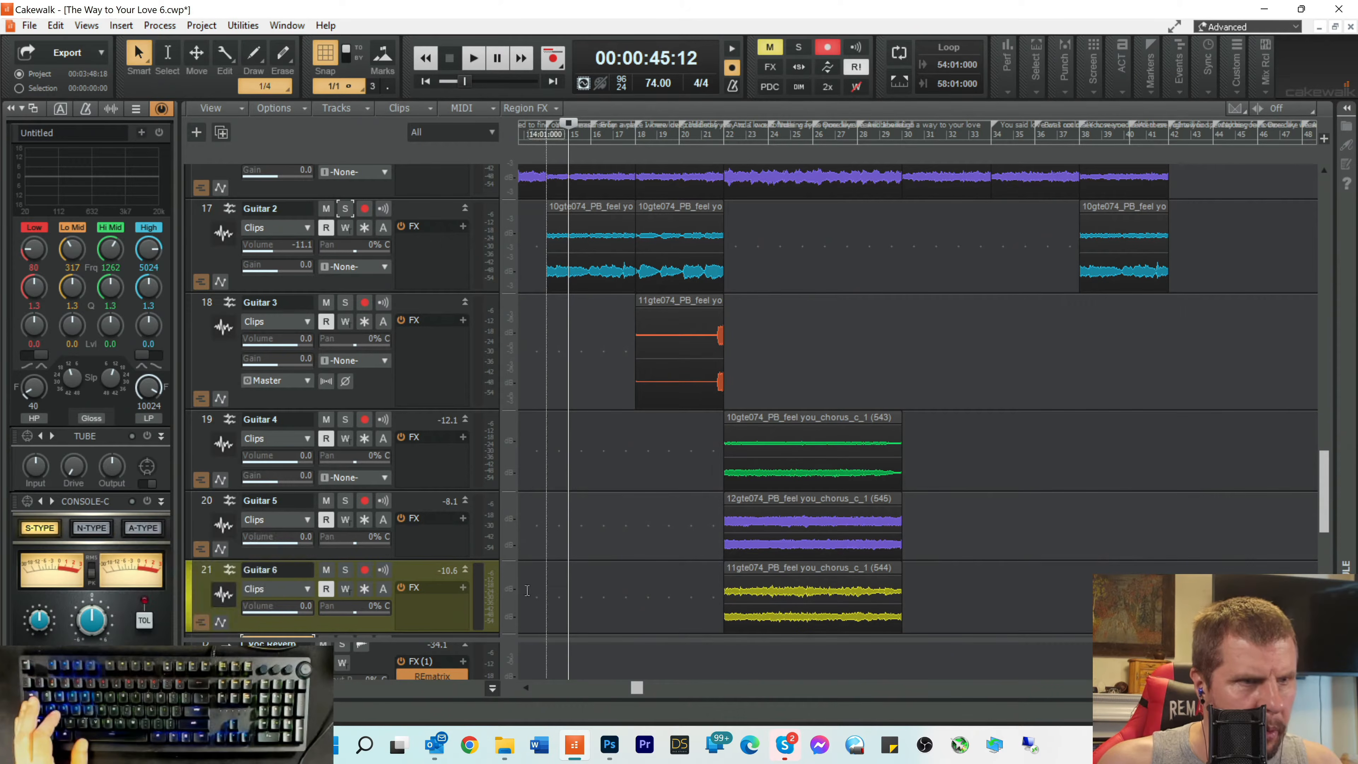
pyautogui.click(187, 530)
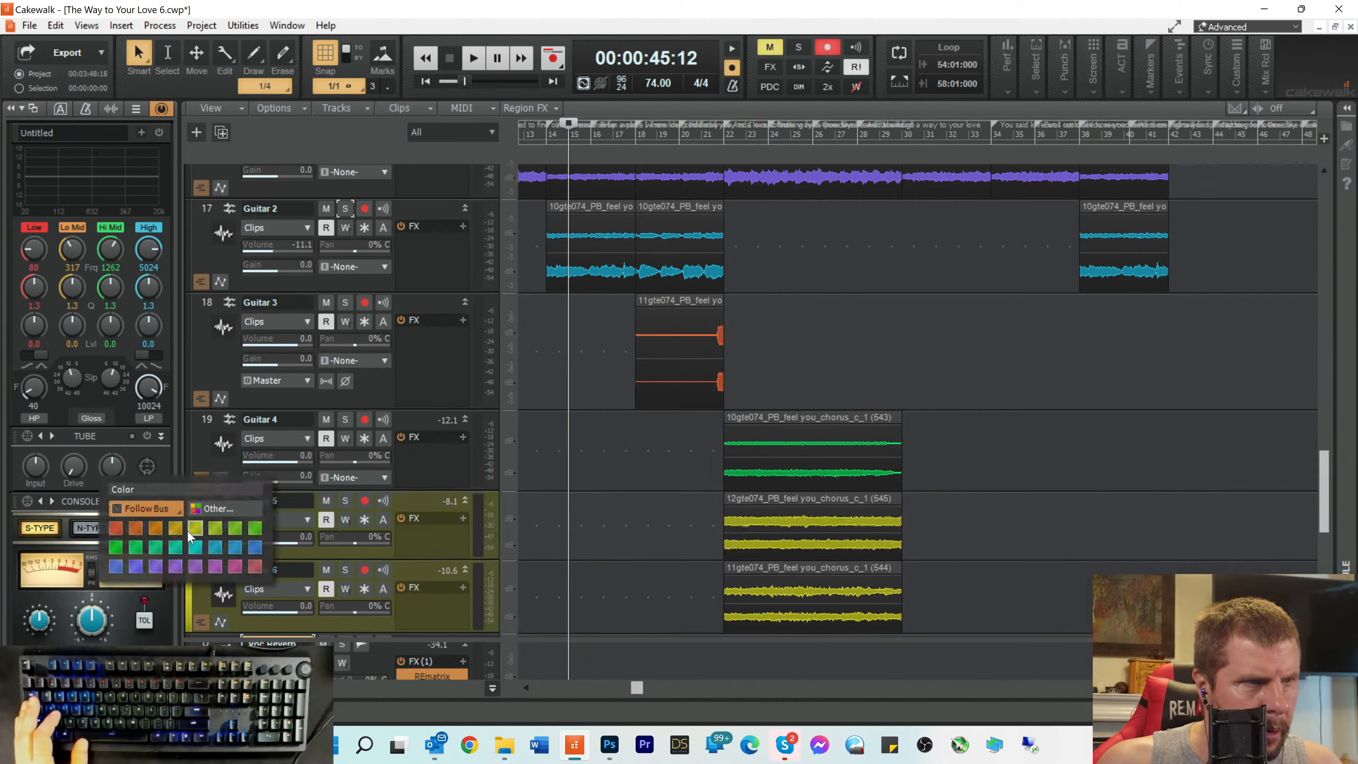
pyautogui.click(196, 550)
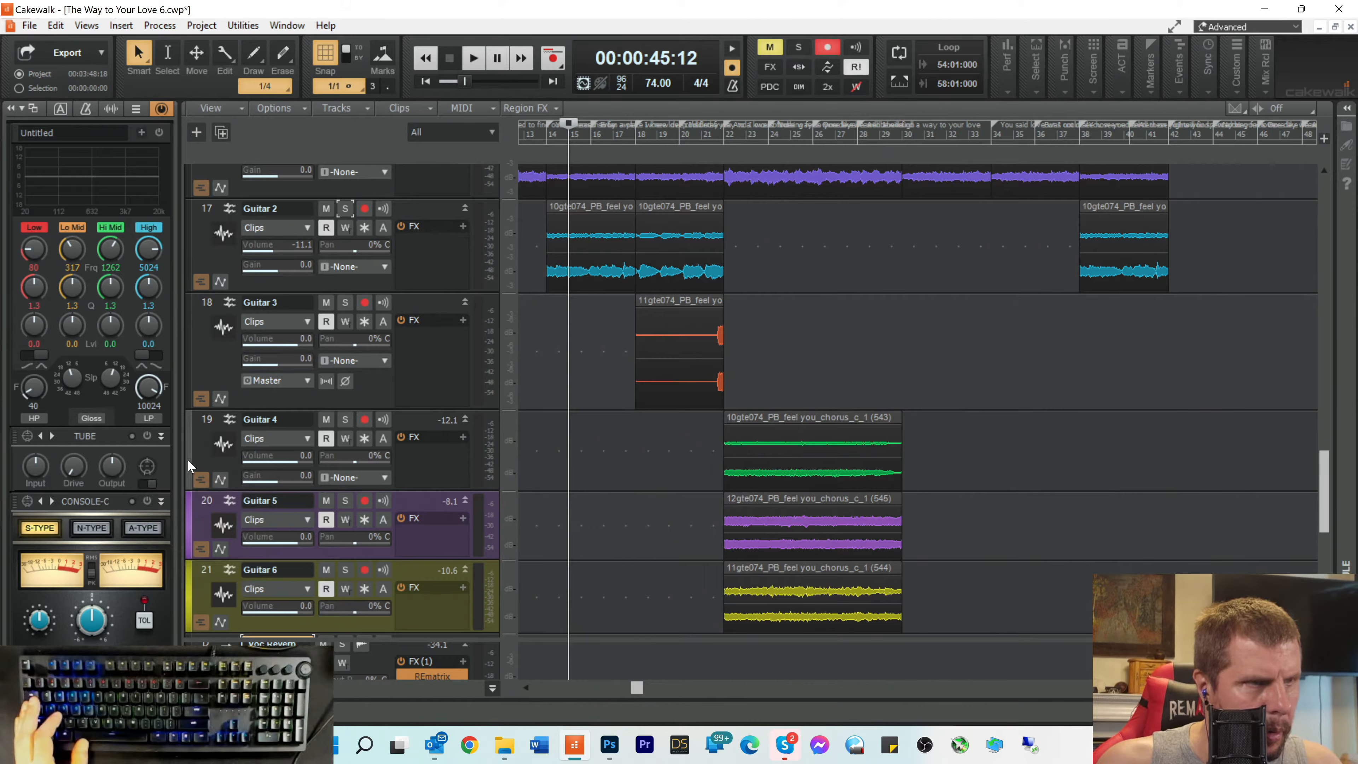
pyautogui.click(188, 459)
pyautogui.click(175, 480)
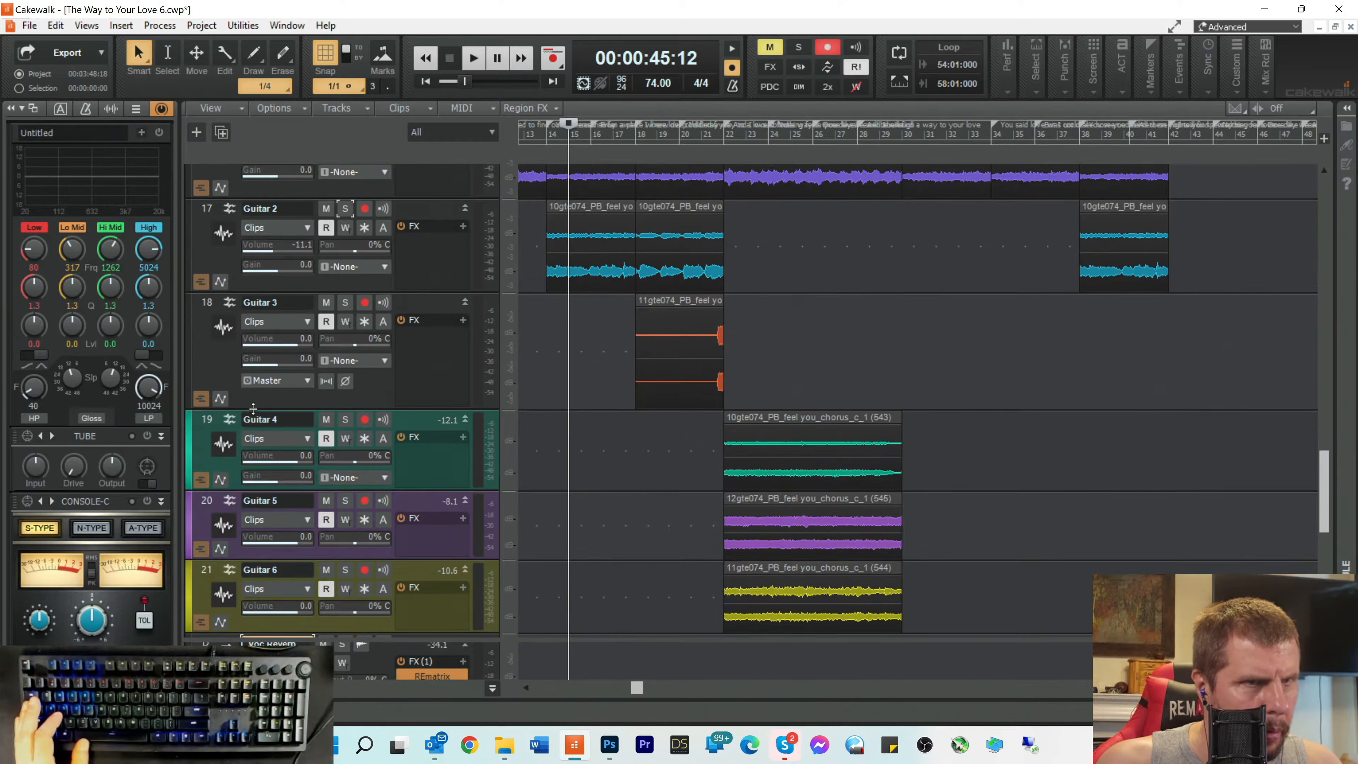
# Step: Set the track colors of Guitar 3 to orange and Guitar 2 to magenta
pyautogui.scroll(2, 432, 396)
pyautogui.click(186, 468)
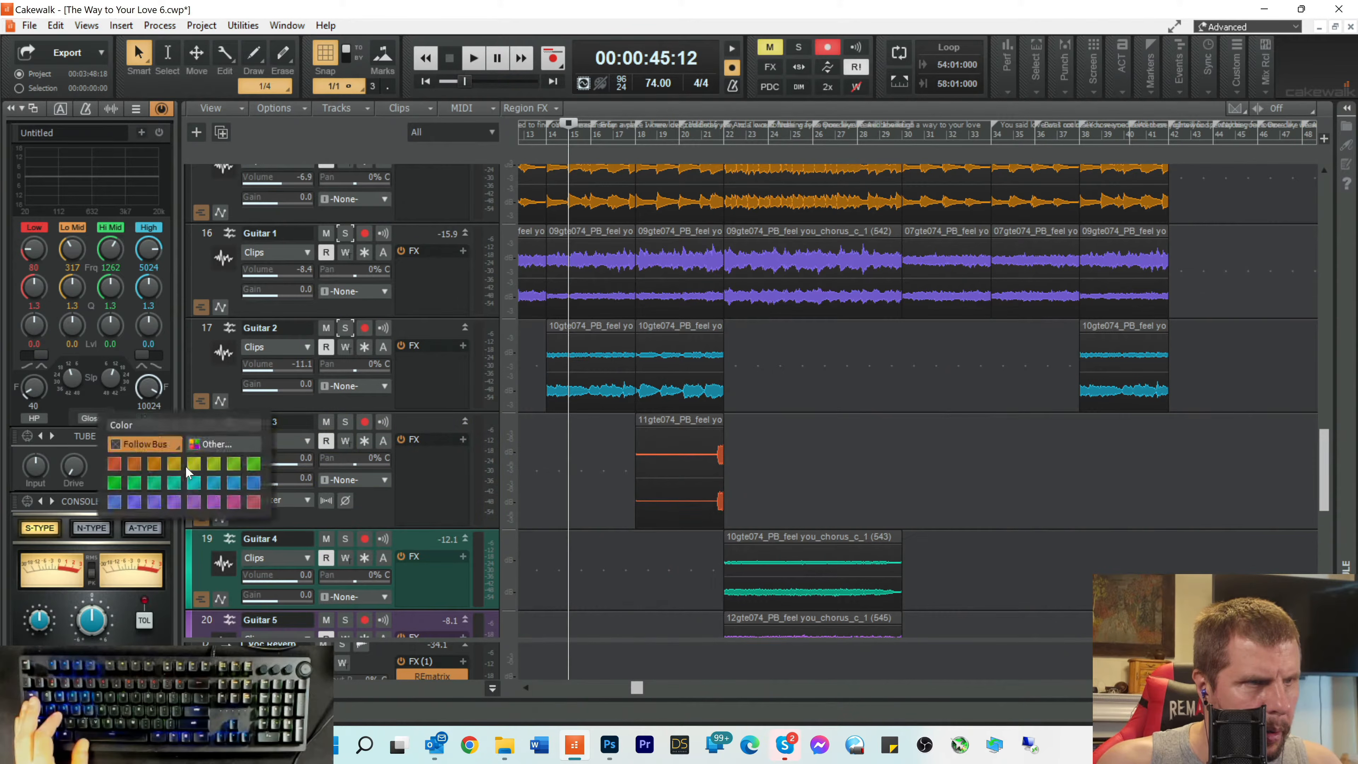
pyautogui.click(132, 463)
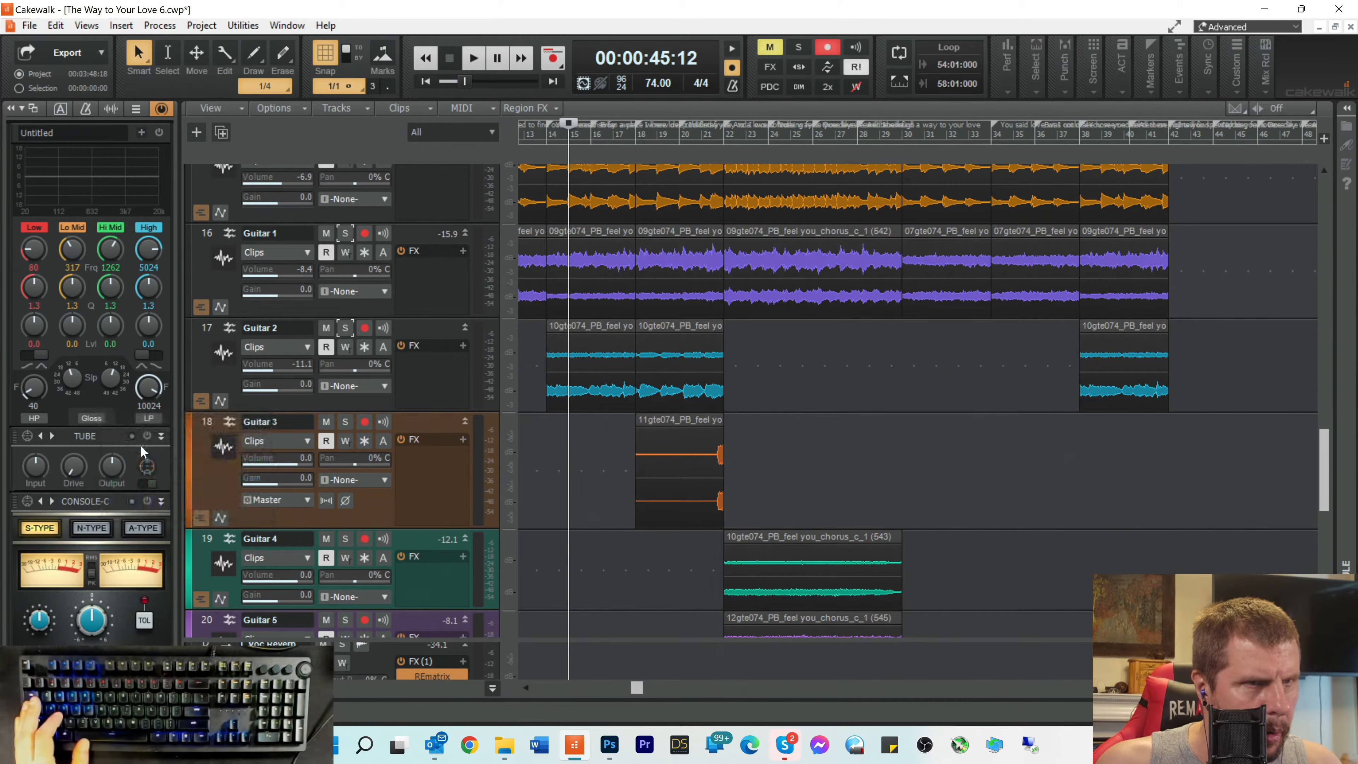
pyautogui.click(187, 375)
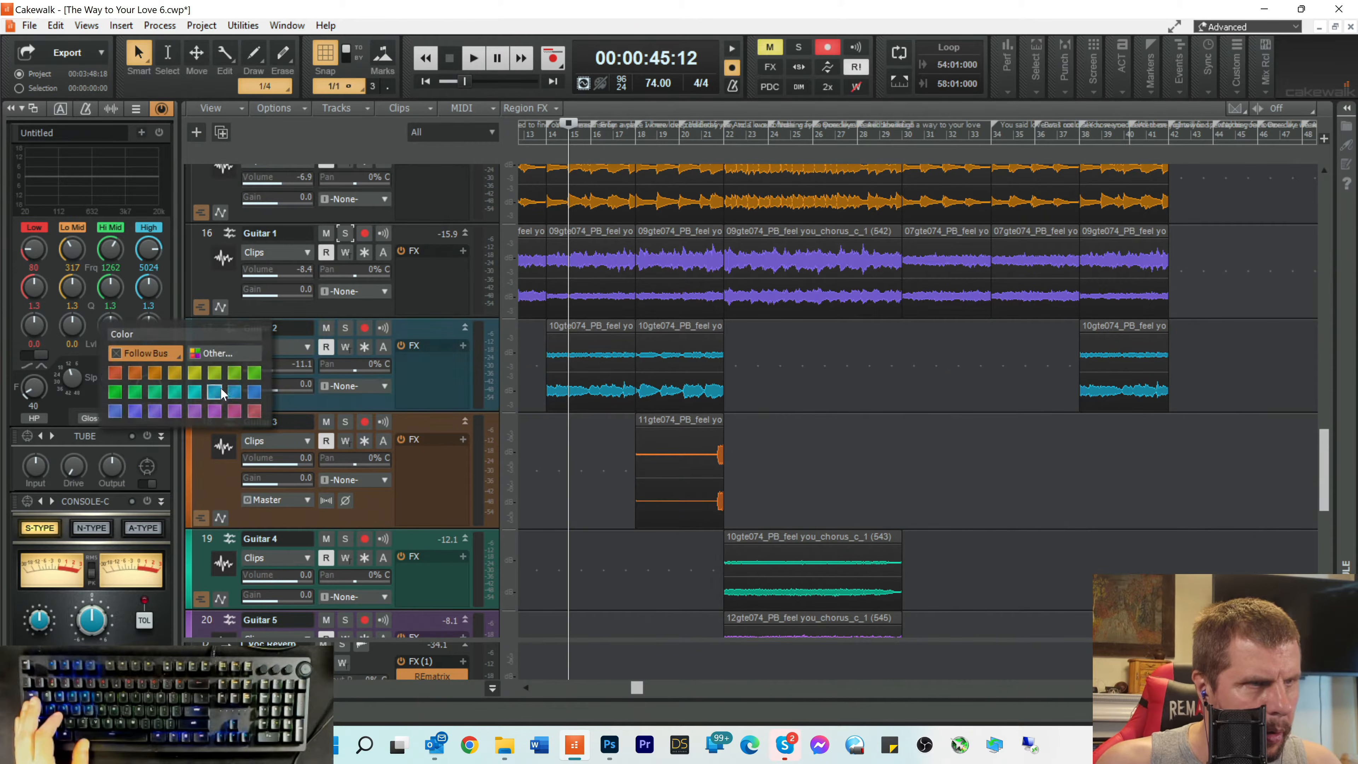
pyautogui.click(233, 412)
# Step: Set the track colors of Guitar 1 to violet and Bass to amber
pyautogui.scroll(3, 300, 355)
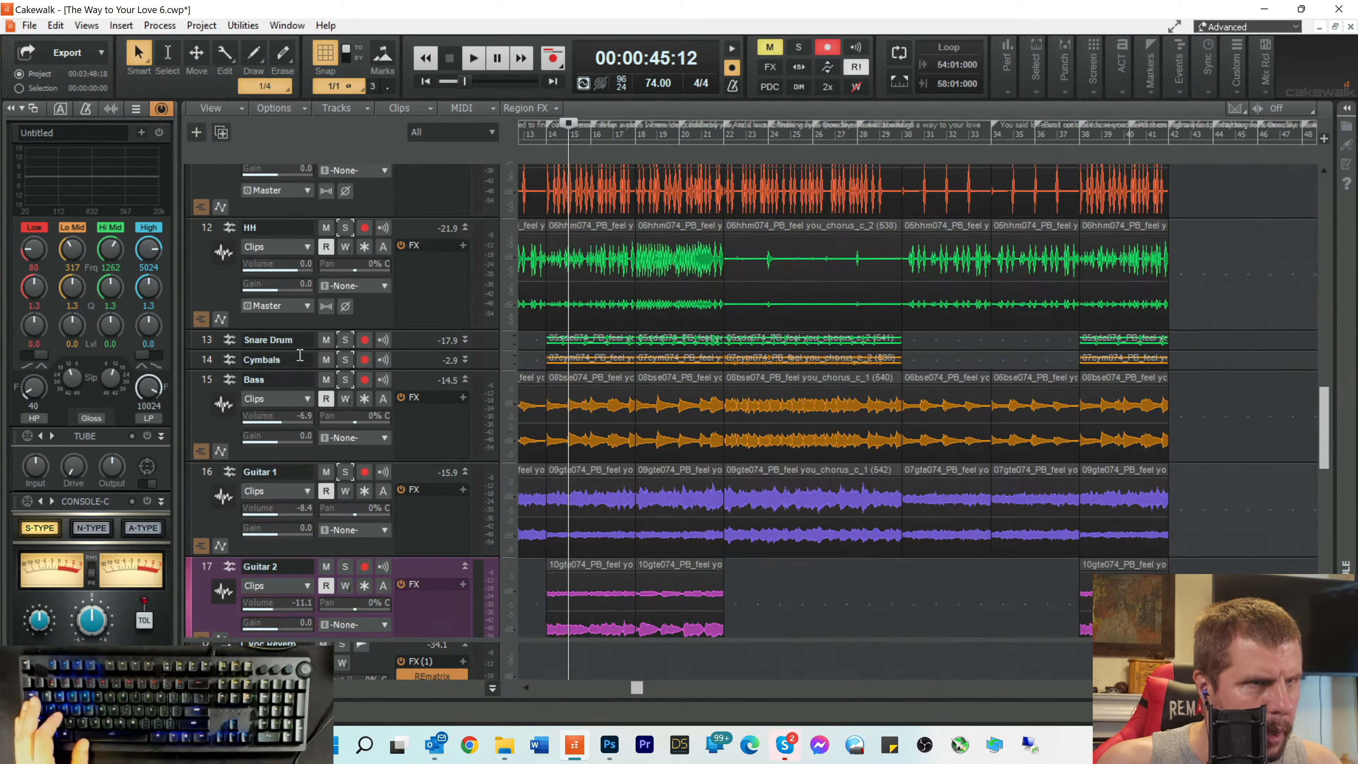
pyautogui.click(186, 496)
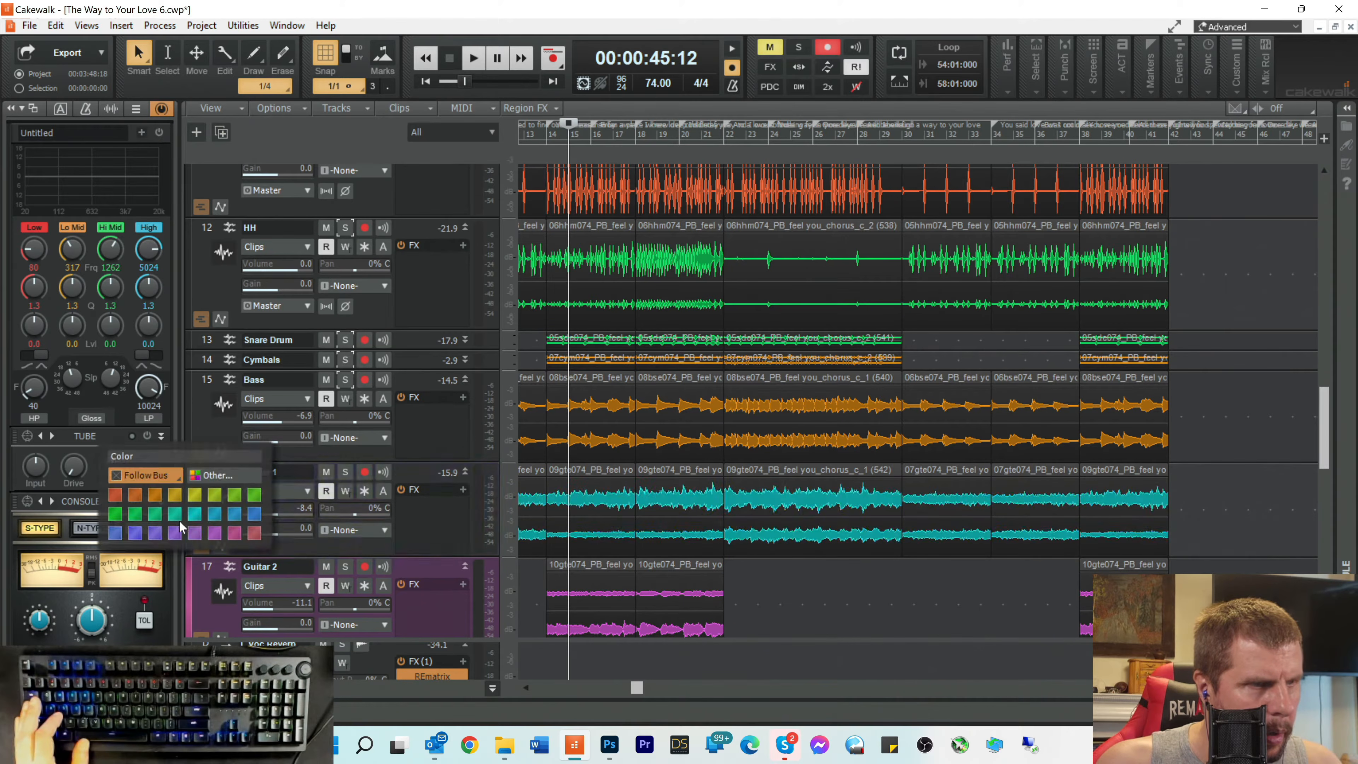
pyautogui.click(191, 511)
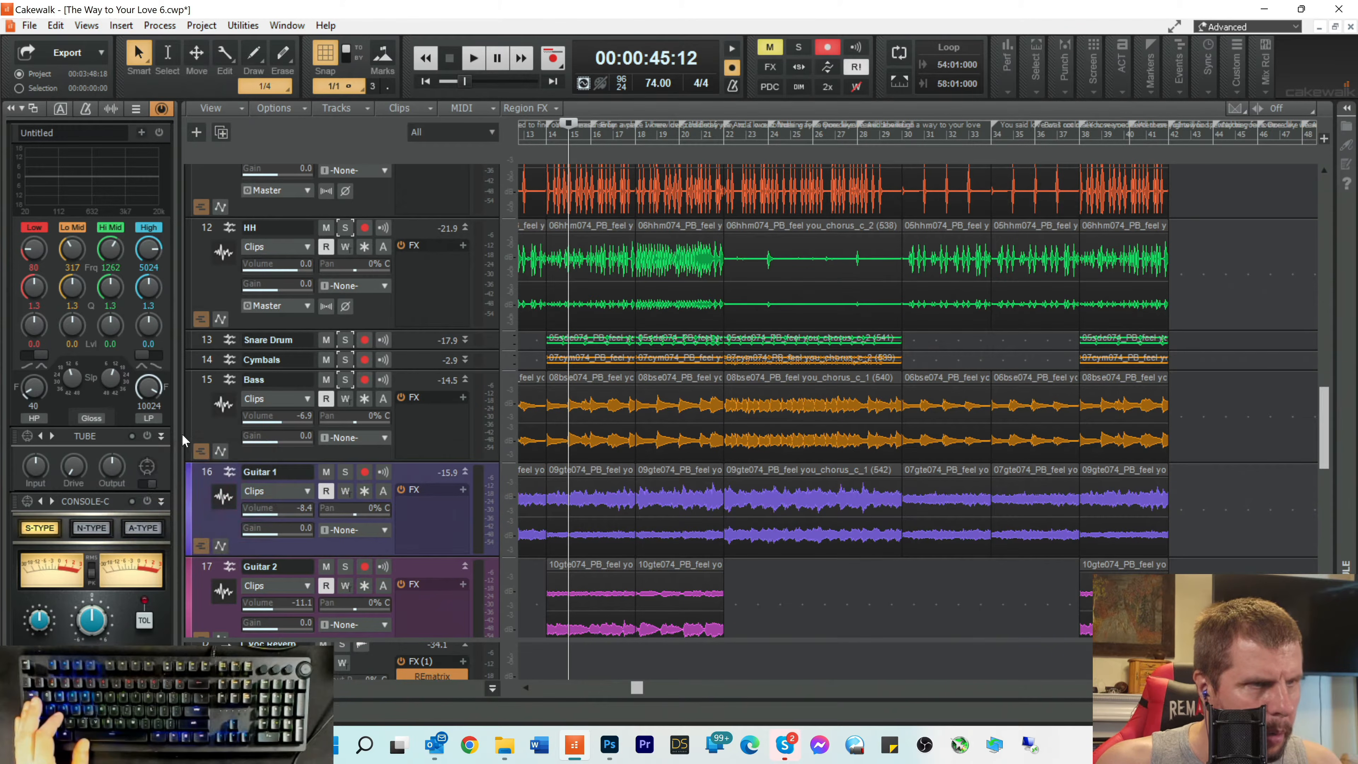
pyautogui.click(189, 403)
pyautogui.click(158, 406)
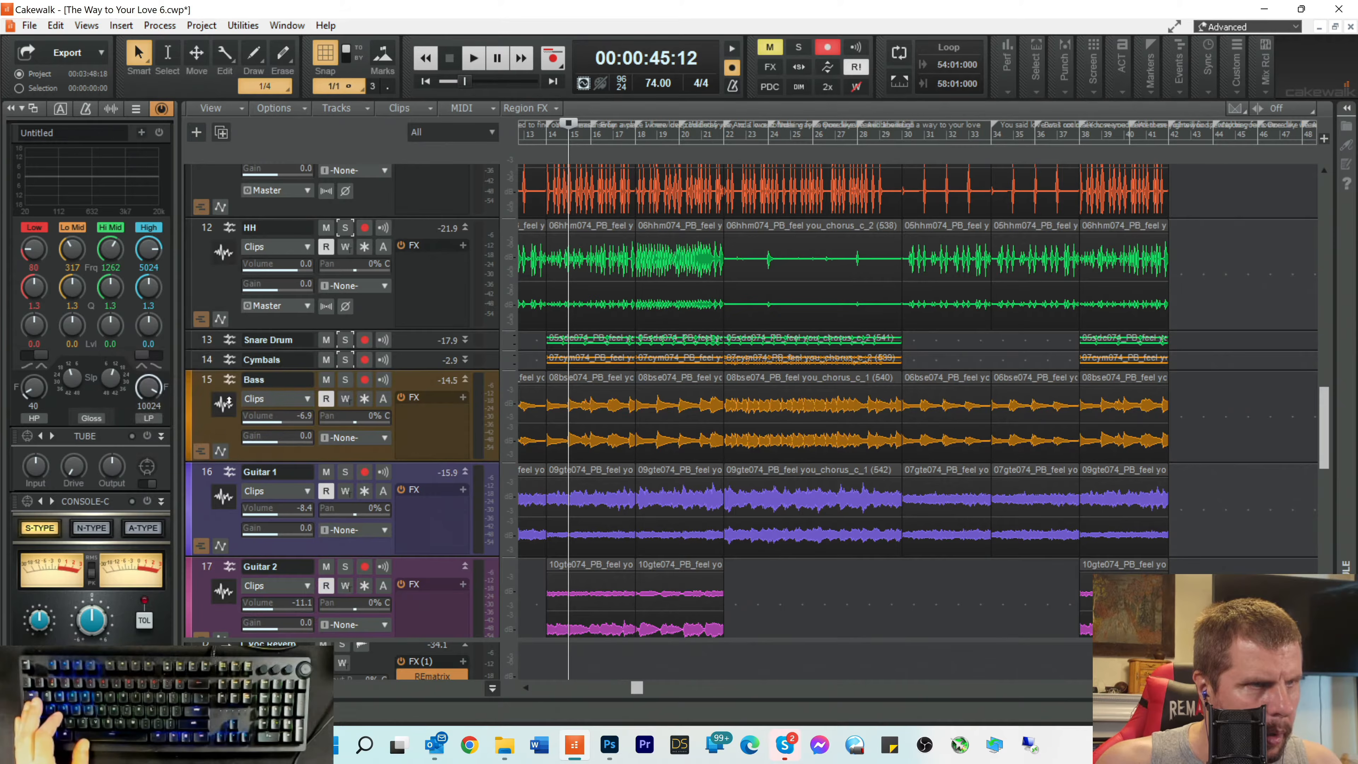
# Step: Set the track colors of Cymbals to pinkish red and Snare Drum to blue
pyautogui.scroll(3, 198, 463)
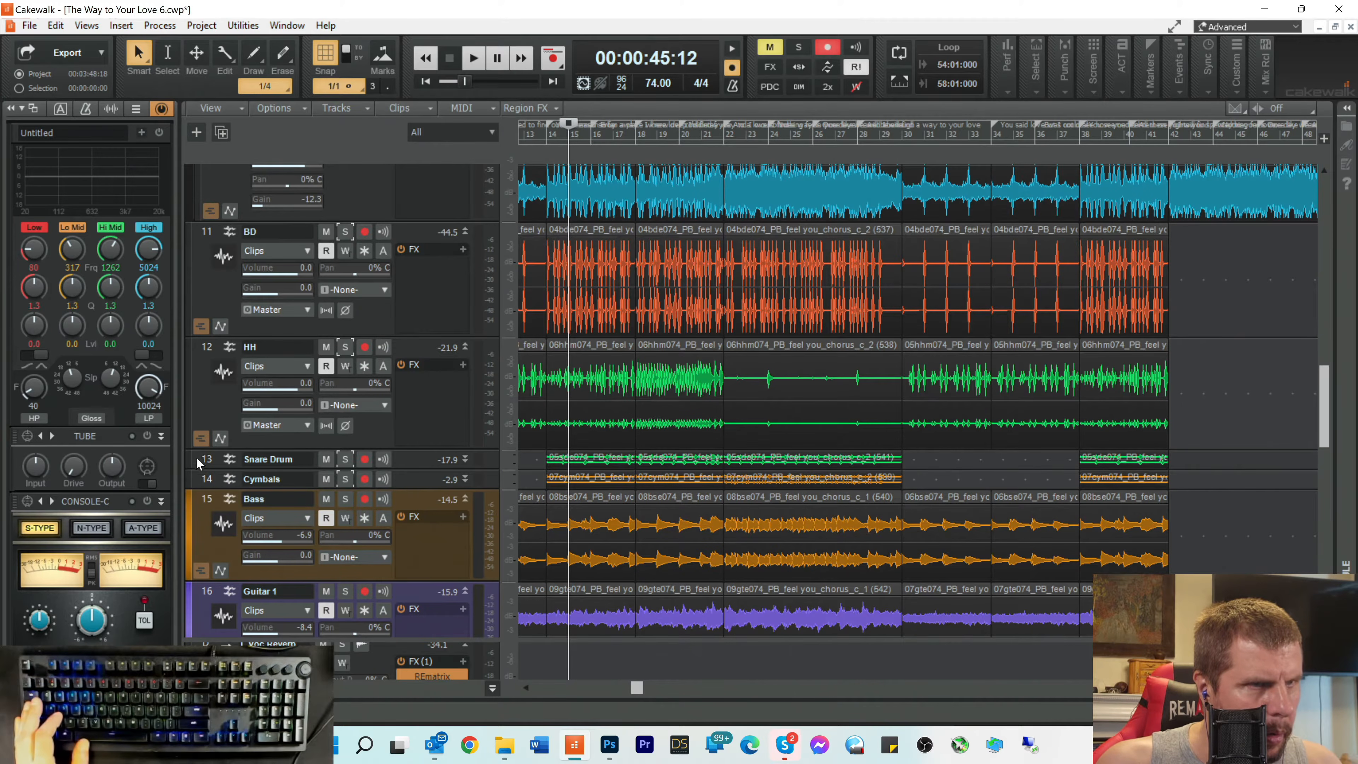
pyautogui.click(187, 484)
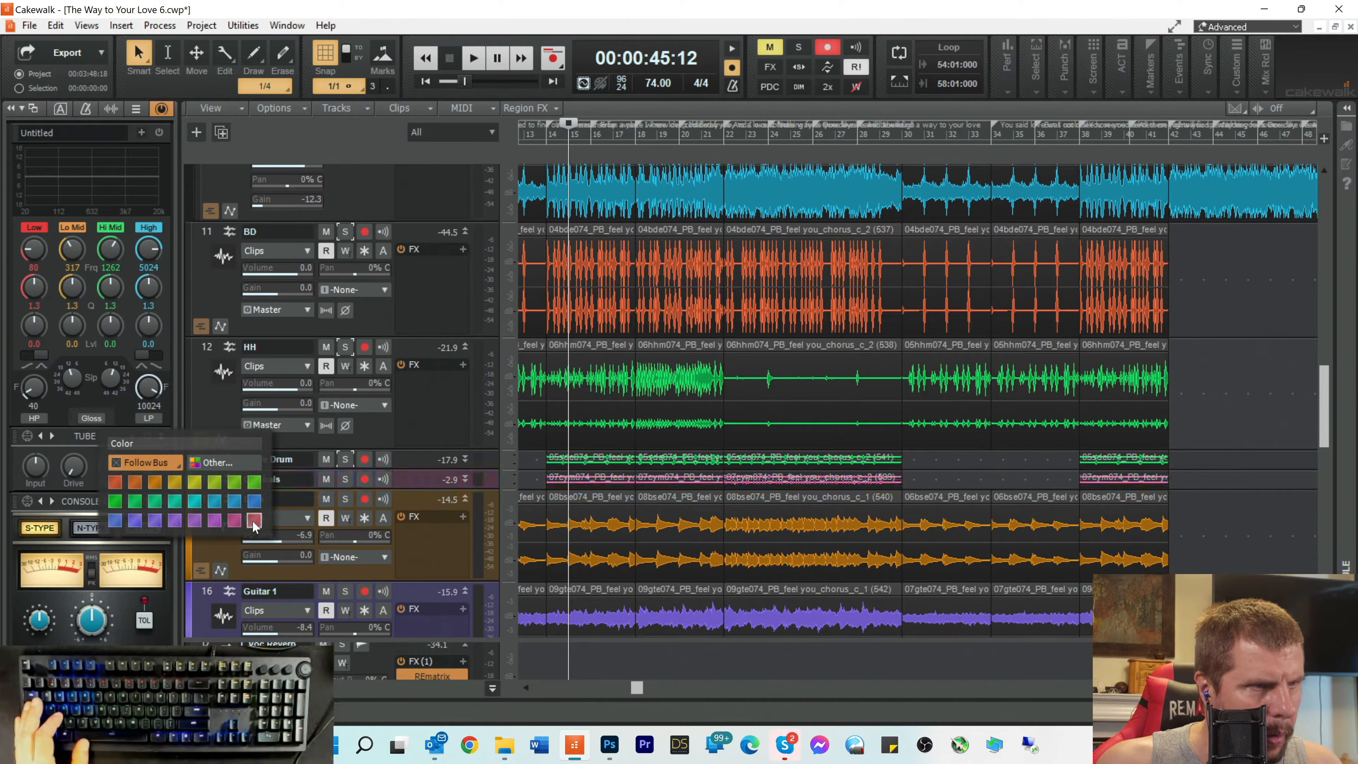
pyautogui.click(252, 520)
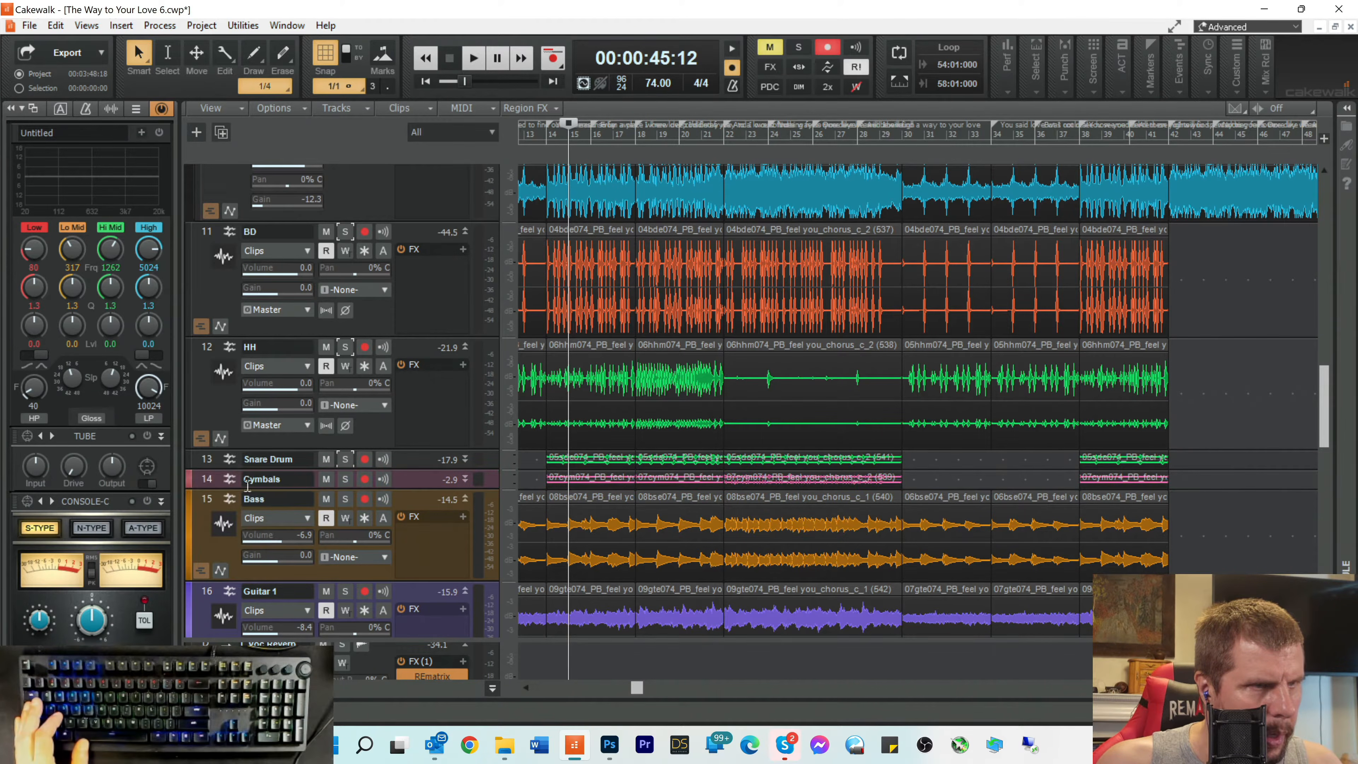
pyautogui.click(191, 460)
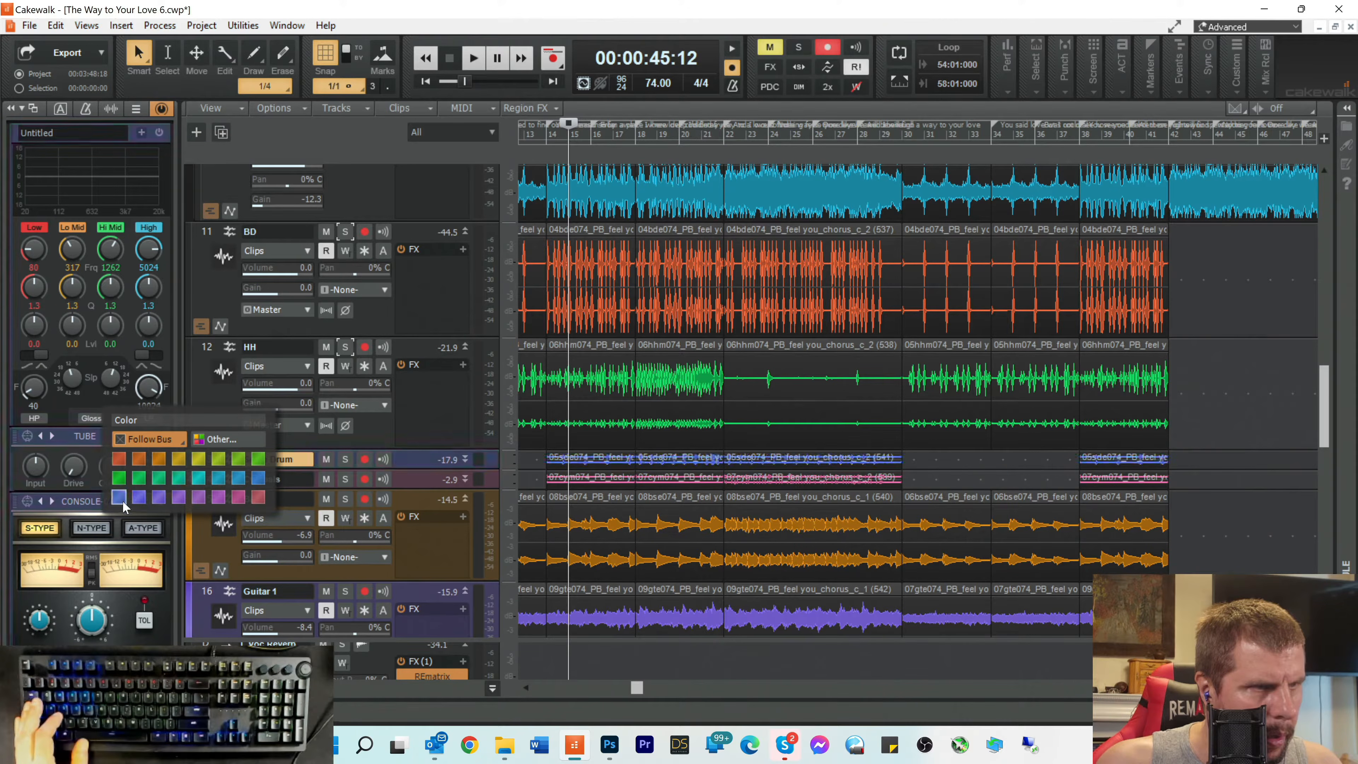
pyautogui.click(134, 497)
# Step: Set the track colors of HH to lime green and BD to teal green
pyautogui.click(189, 427)
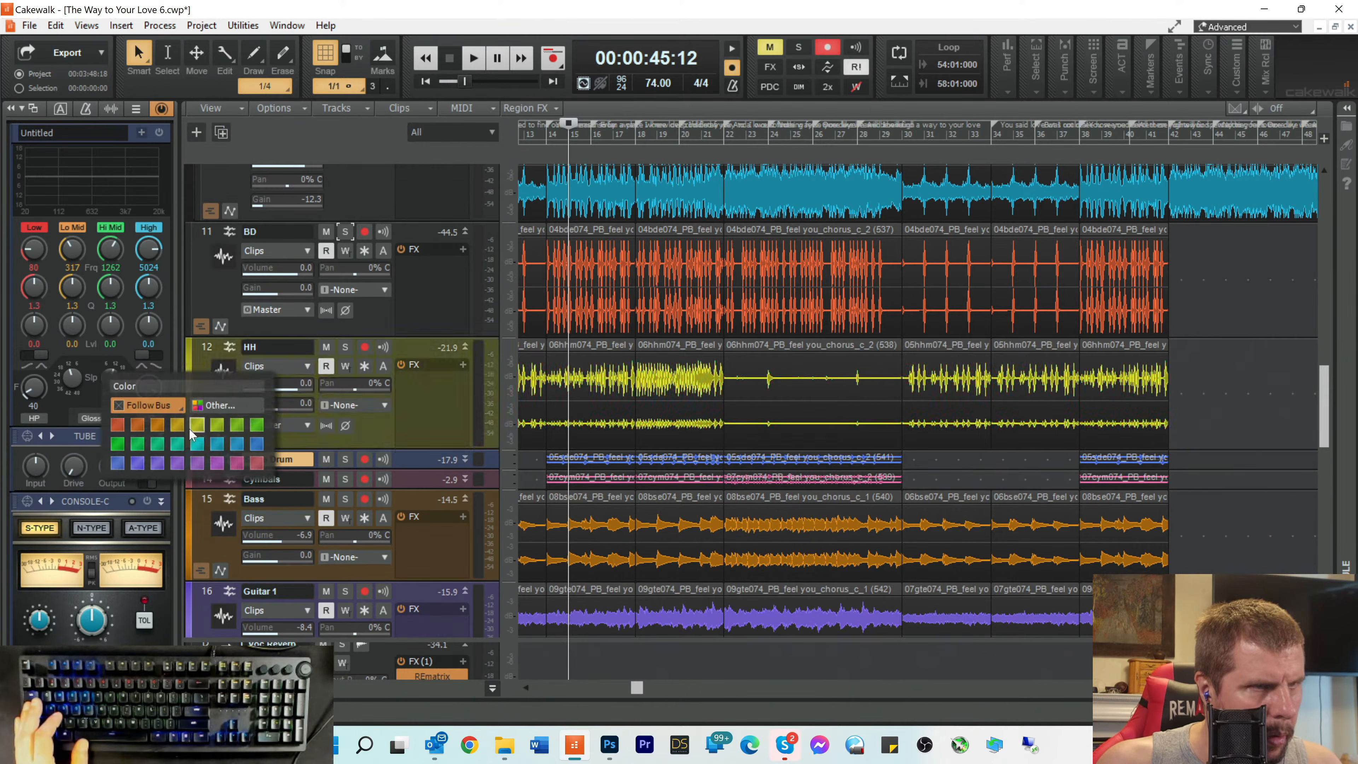
pyautogui.click(237, 423)
pyautogui.scroll(1, 216, 376)
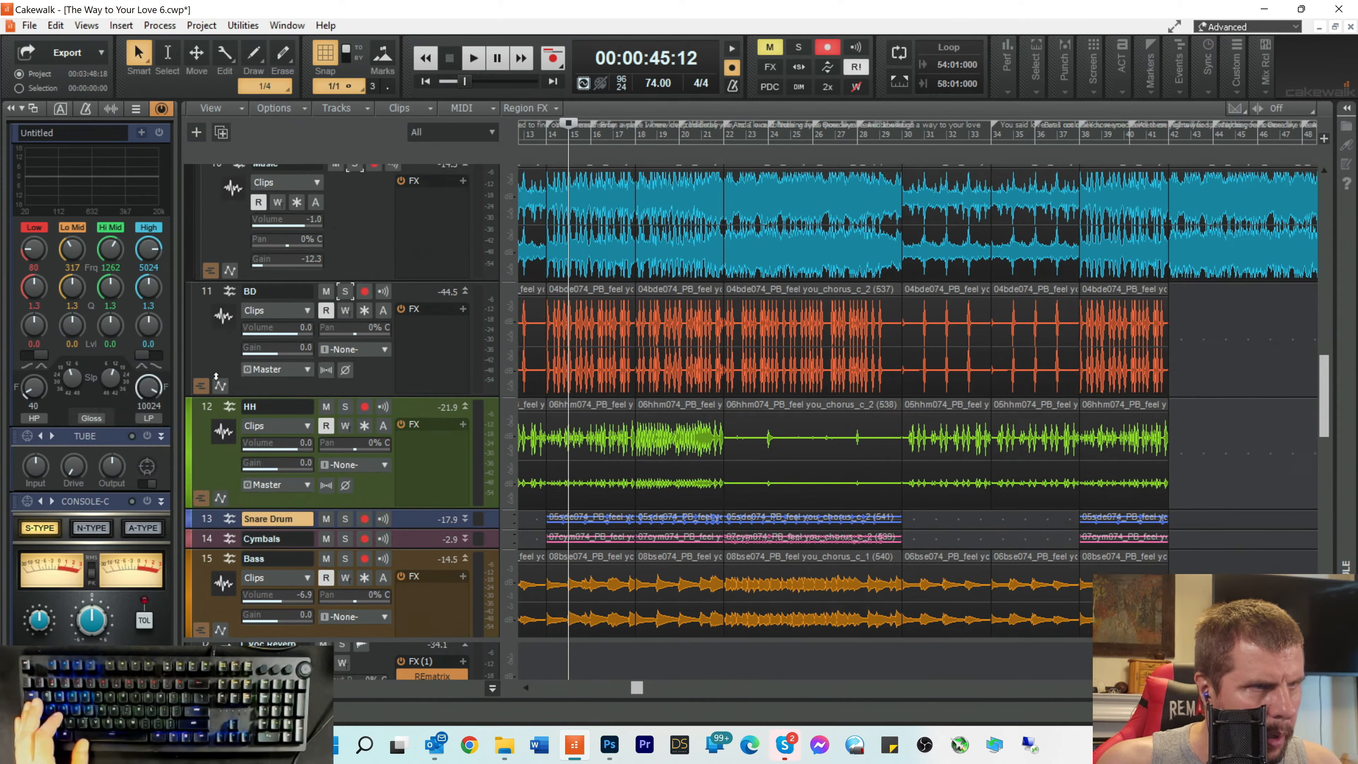
pyautogui.click(189, 362)
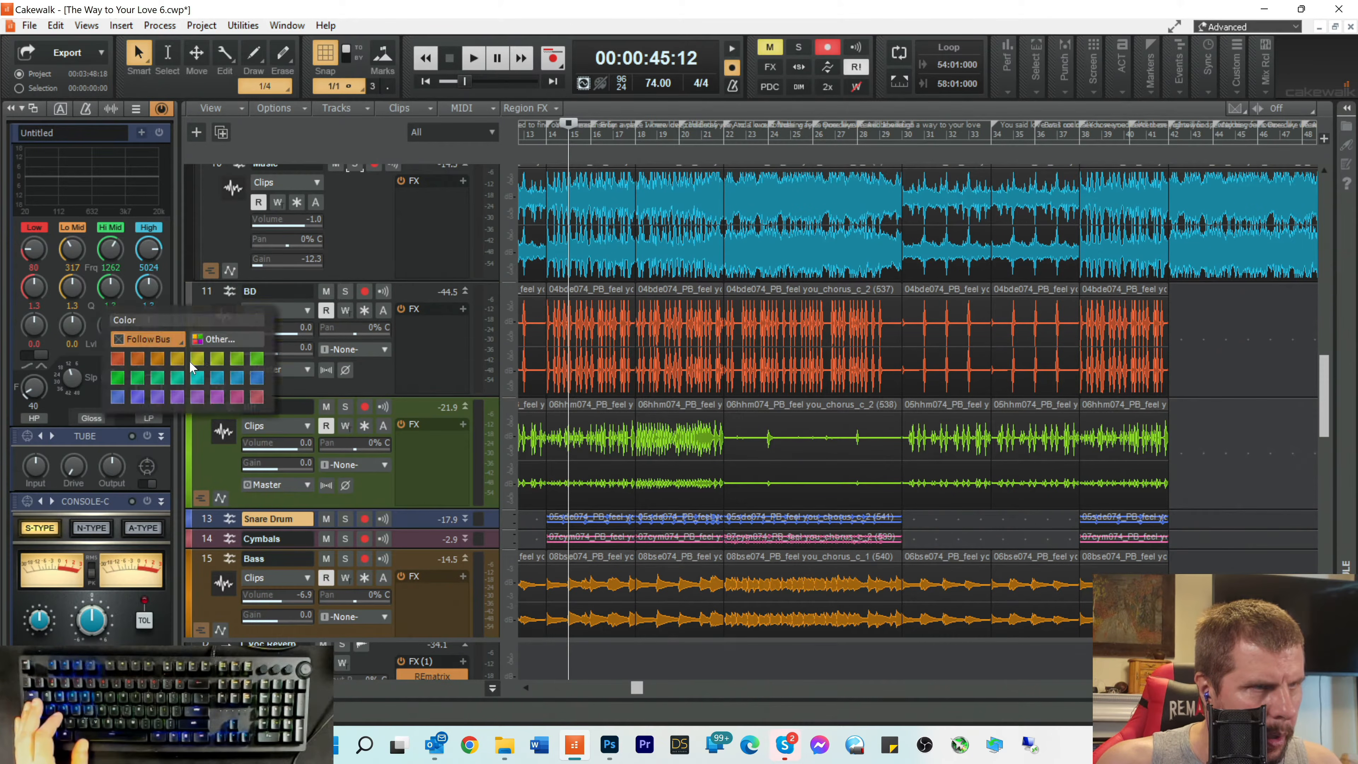
pyautogui.click(152, 380)
pyautogui.scroll(3, 198, 366)
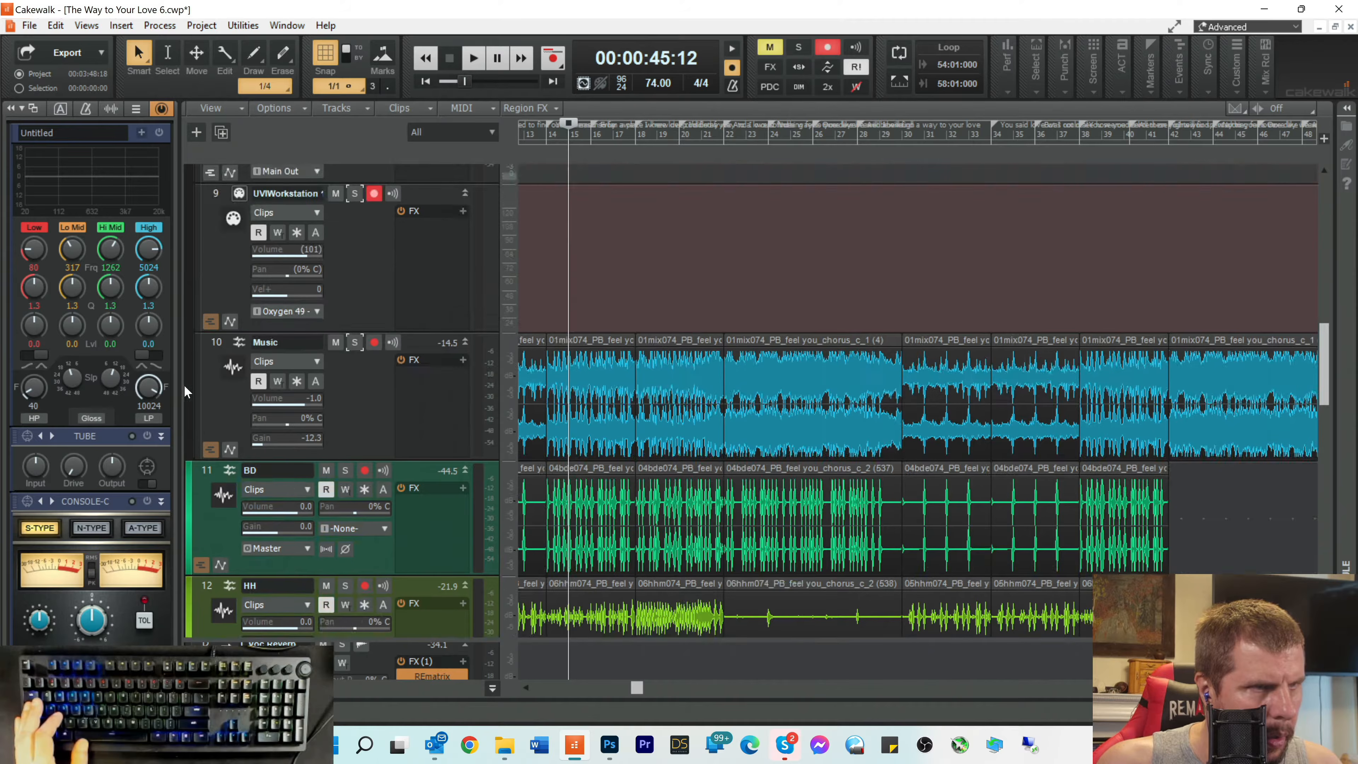
# Step: Rename track 22, Guitar 7, as Audio
pyautogui.scroll(-7, 681, 519)
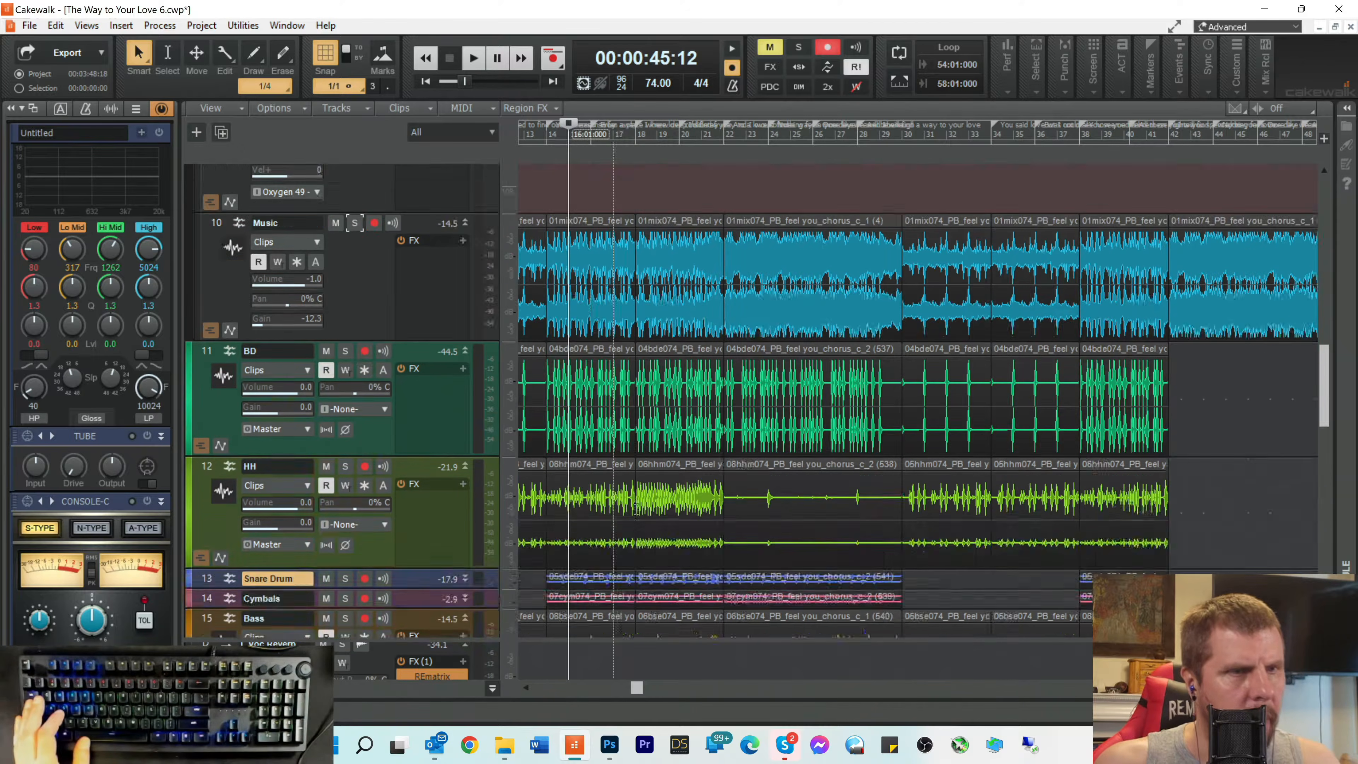
pyautogui.scroll(-7, 681, 519)
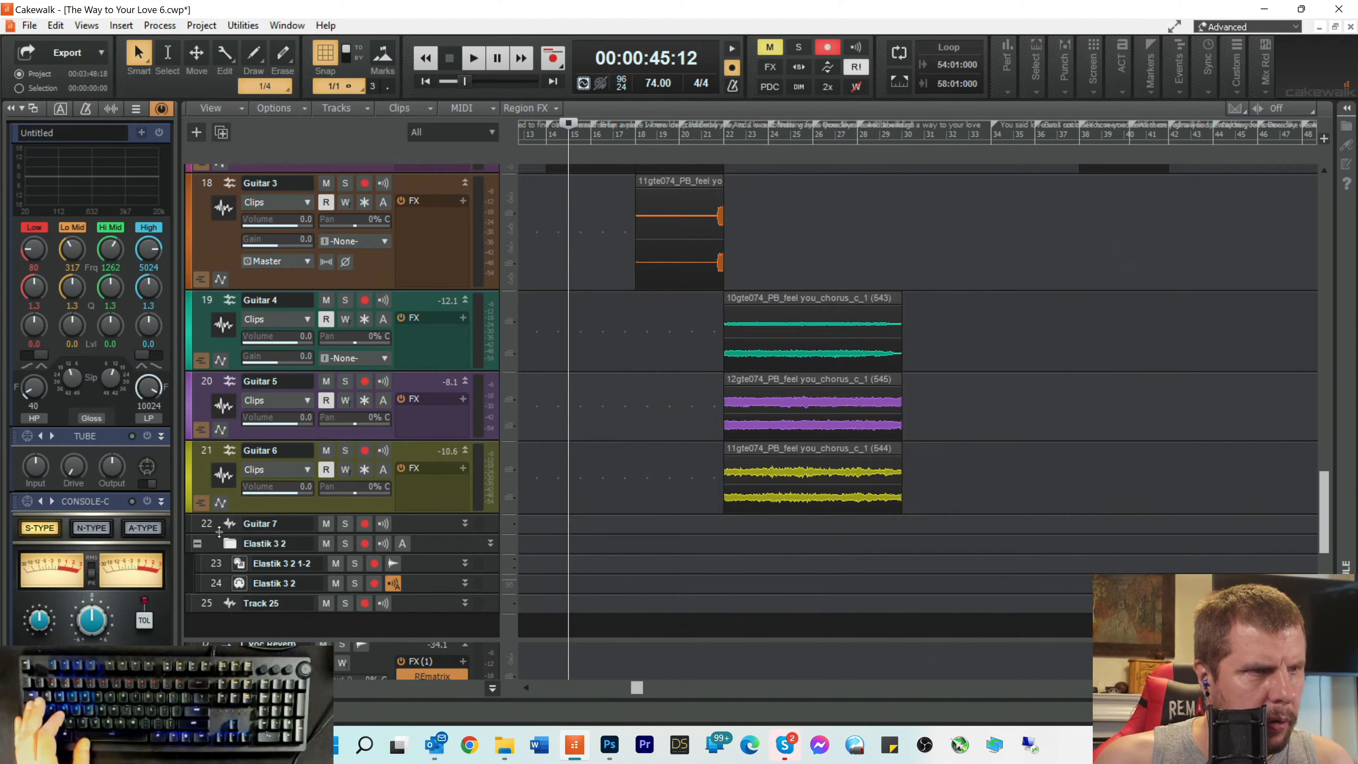
pyautogui.doubleClick(270, 523)
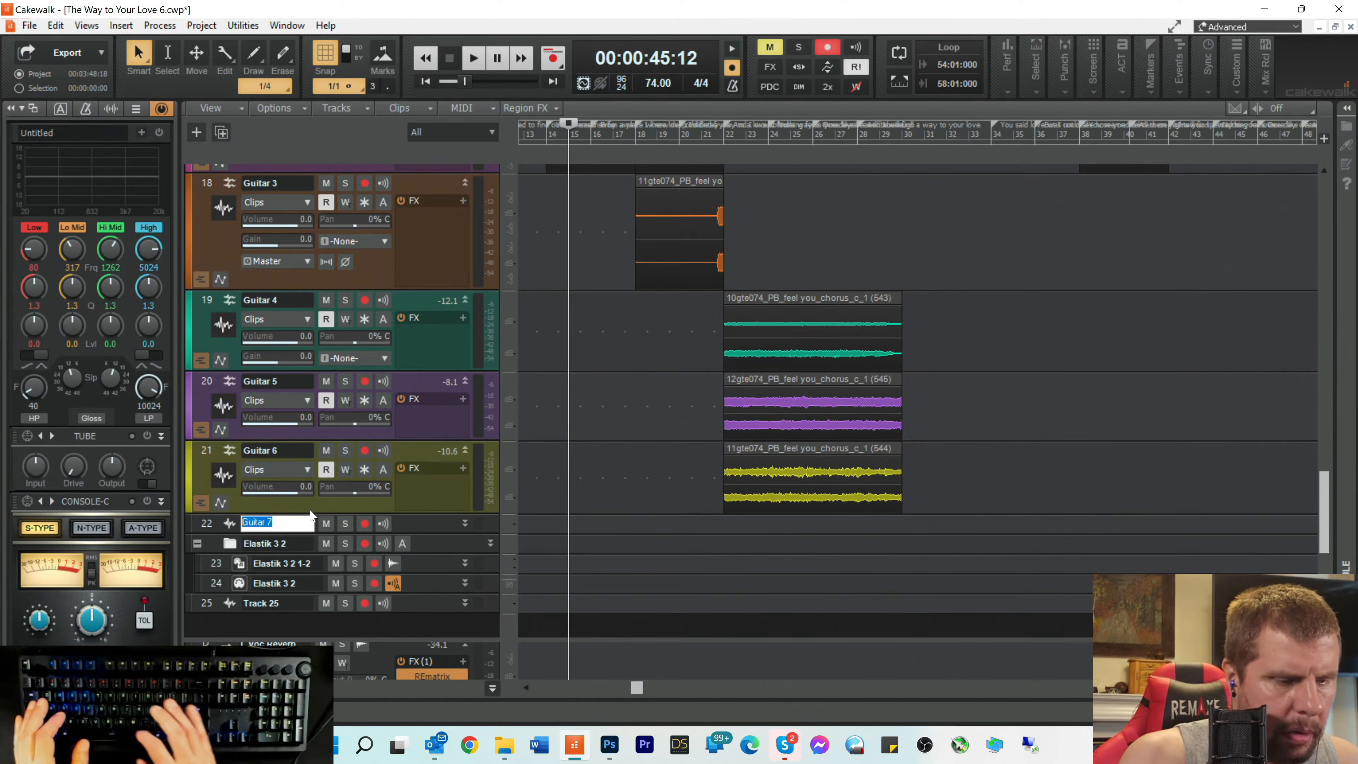
pyautogui.press('Return')
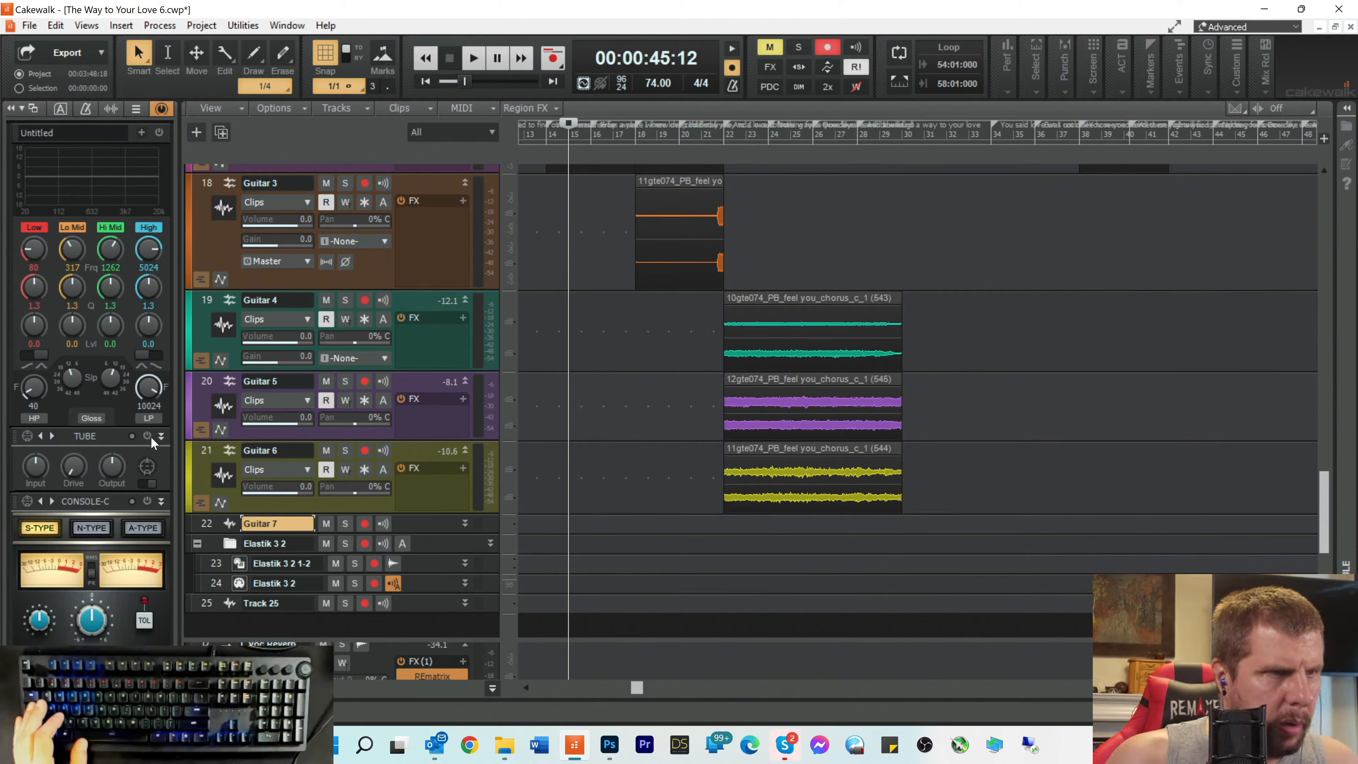
pyautogui.doubleClick(293, 521)
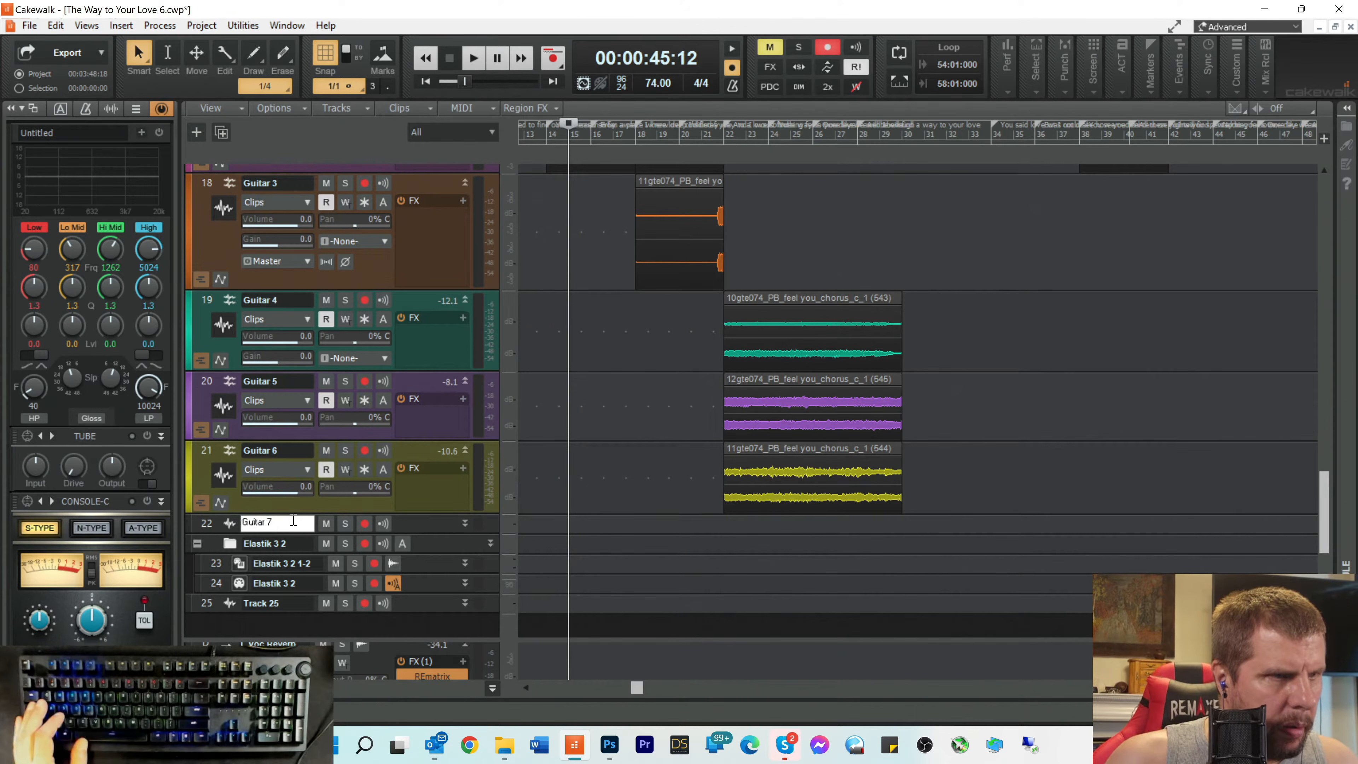
pyautogui.write('Audio')
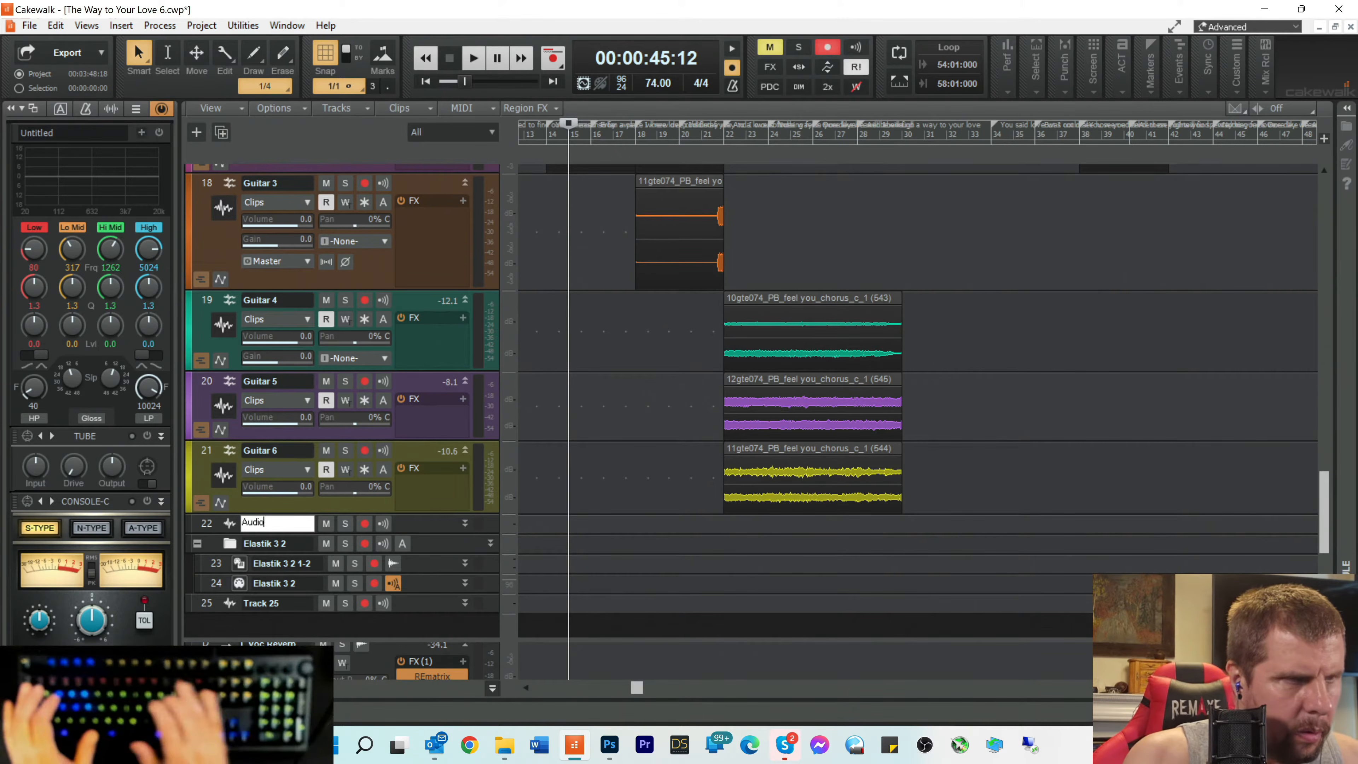
pyautogui.press('Return')
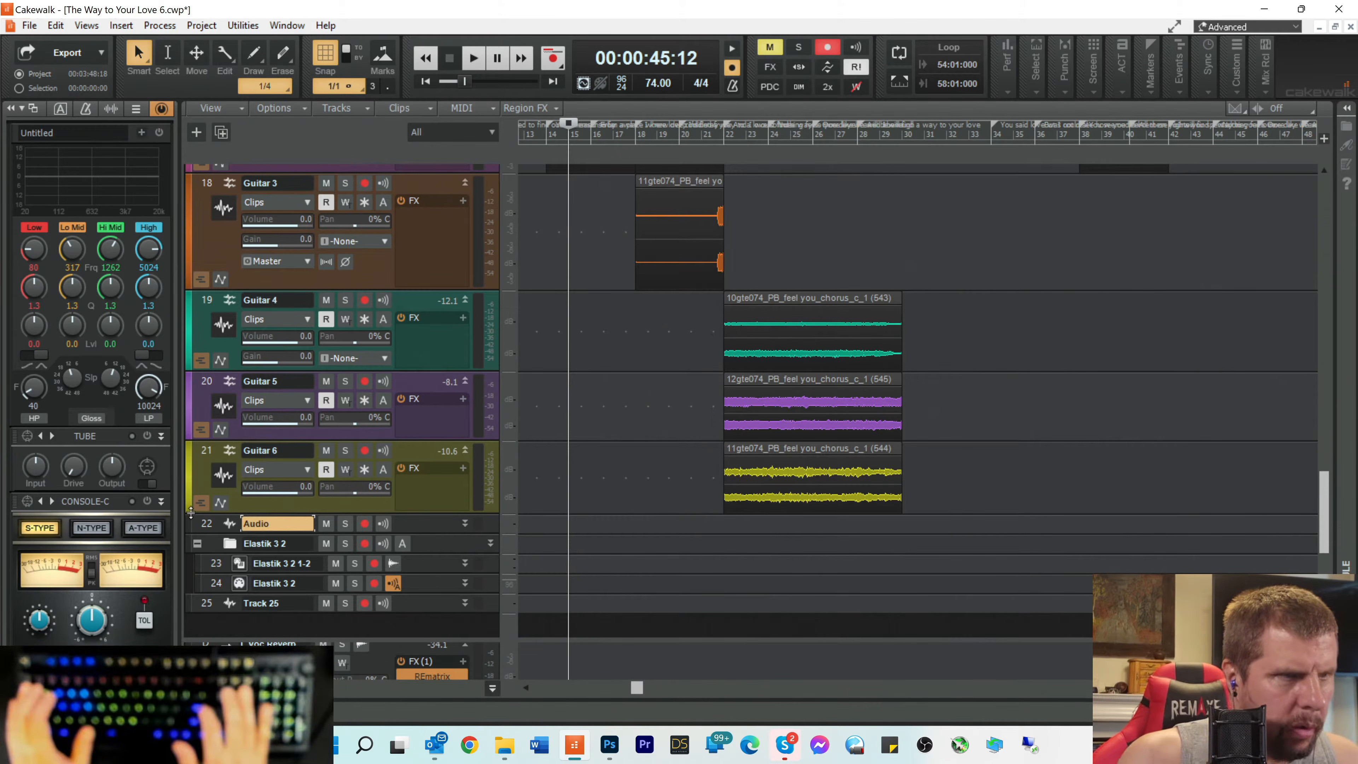
pyautogui.scroll(2, 872, 446)
pyautogui.scroll(3, 872, 446)
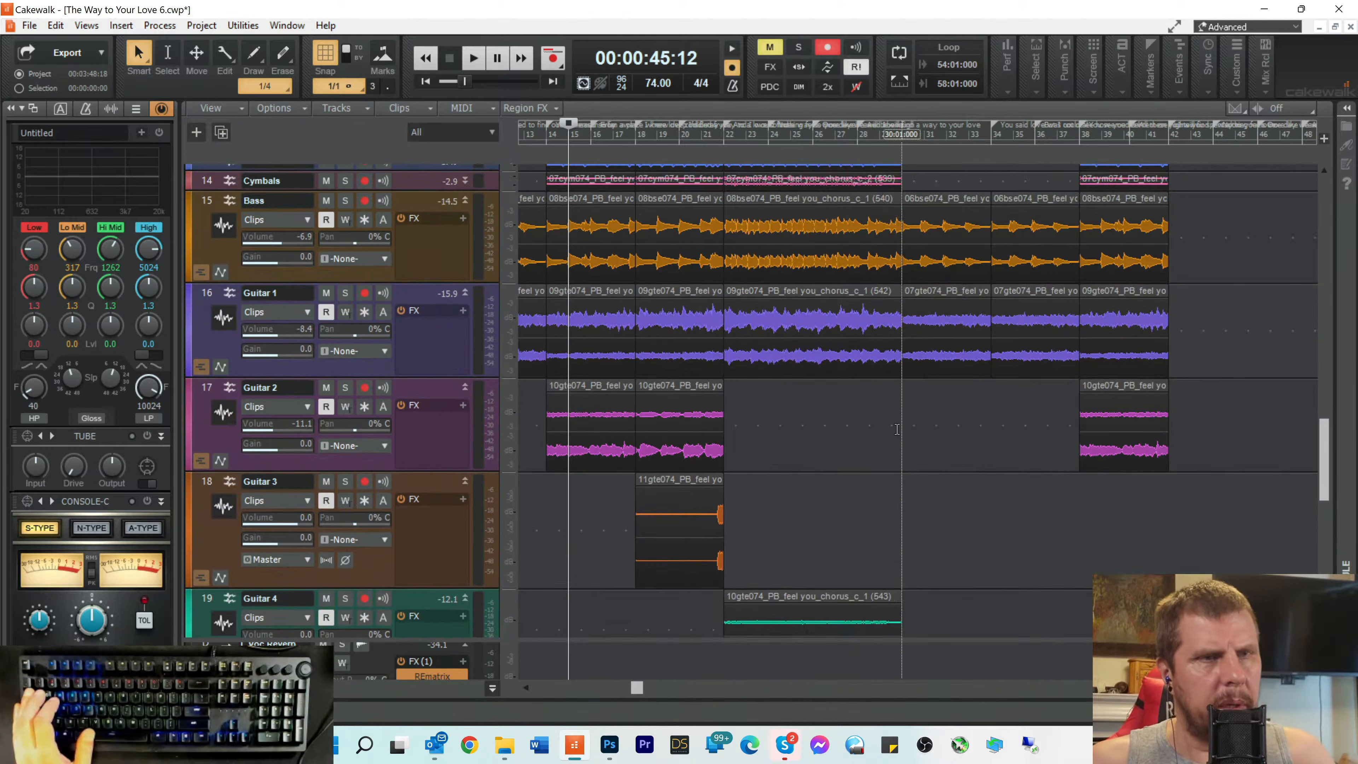
pyautogui.scroll(2, 899, 422)
pyautogui.scroll(-5, 895, 428)
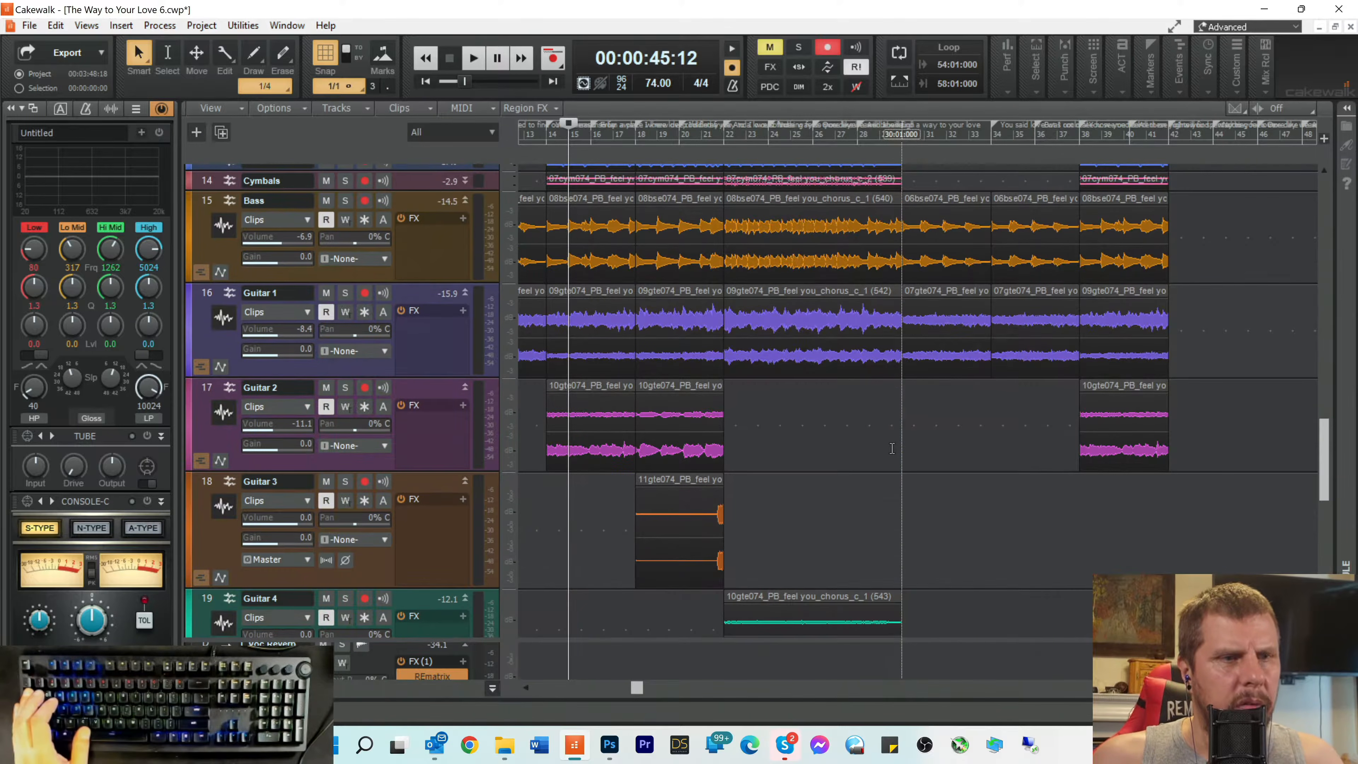
pyautogui.scroll(4, 807, 364)
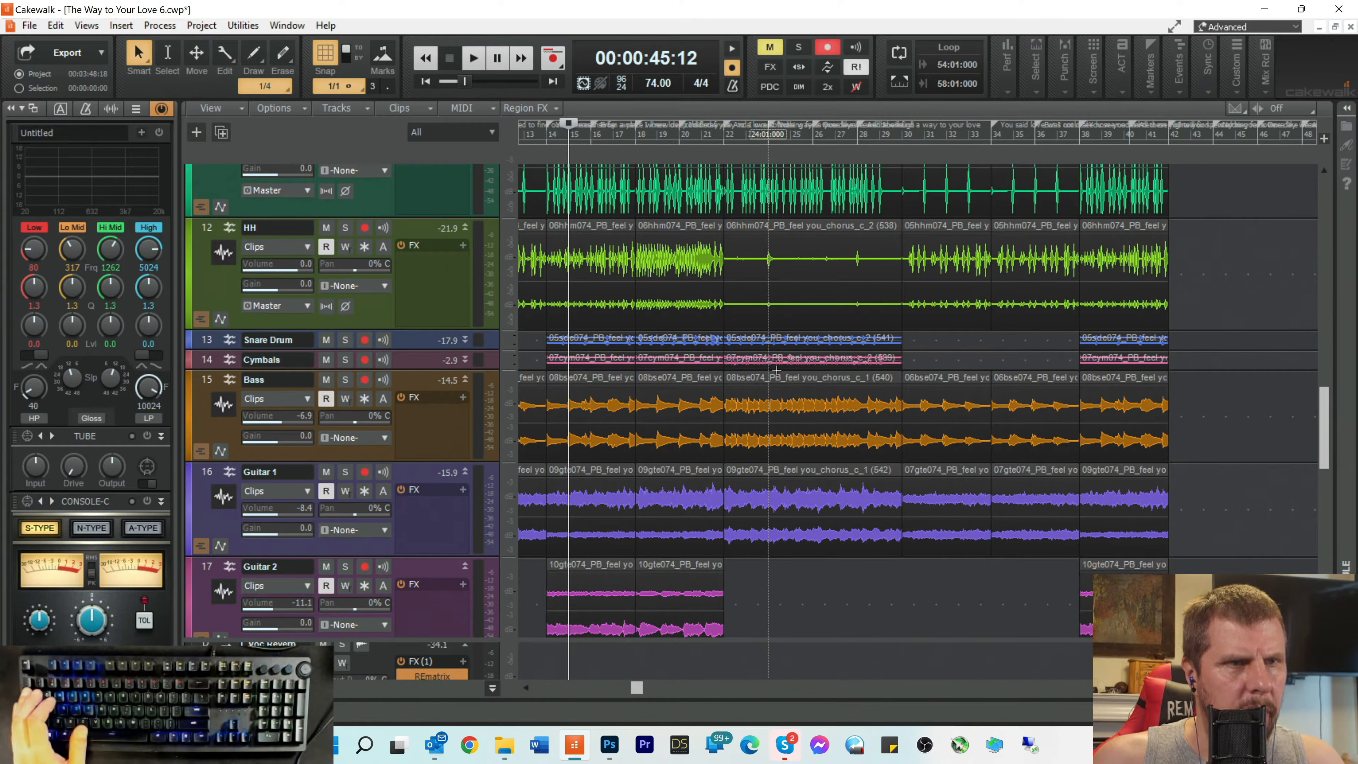
# Step: Copy the chorus clips starting at measure 22 on the BD through Guitar 6 tracks to measure 42
pyautogui.moveTo(776, 370); pyautogui.dragTo(826, 317)
pyautogui.scroll(6, 823, 291)
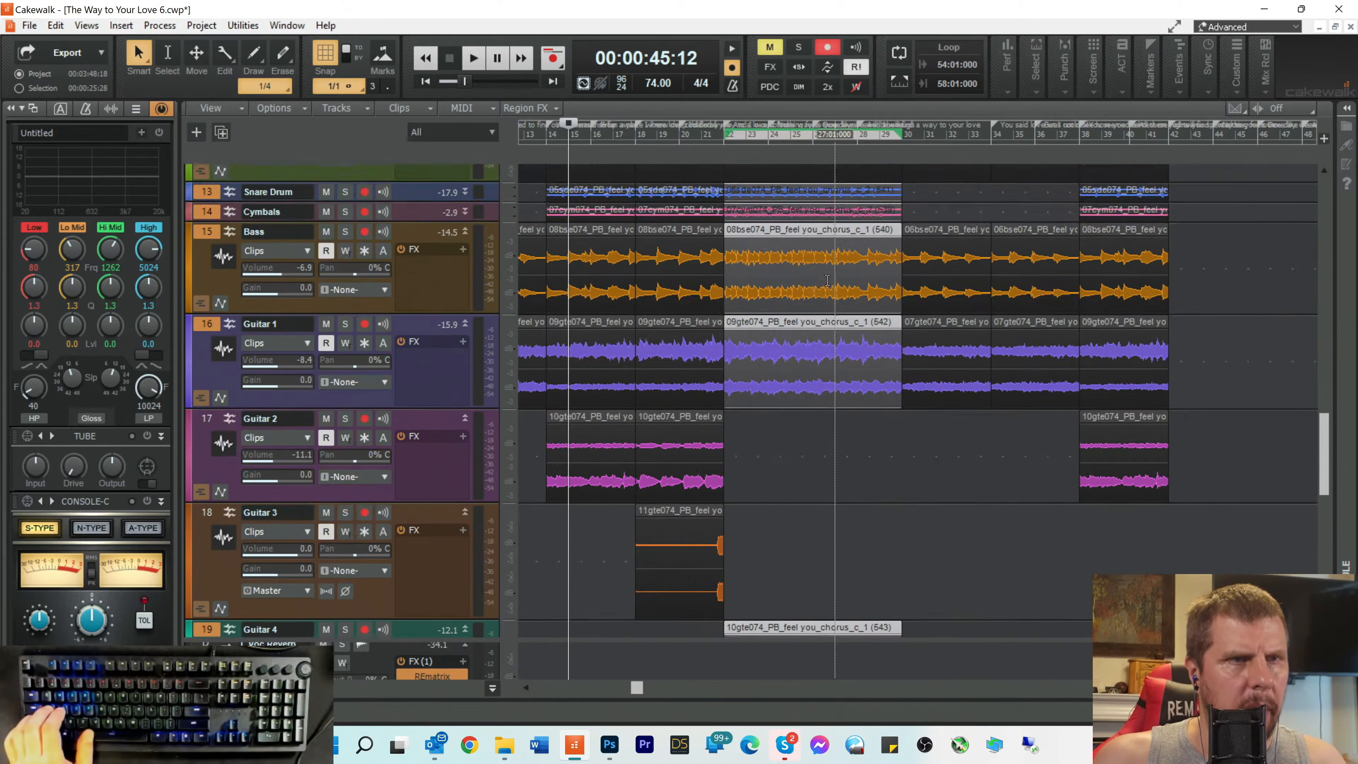
pyautogui.scroll(3, 823, 291)
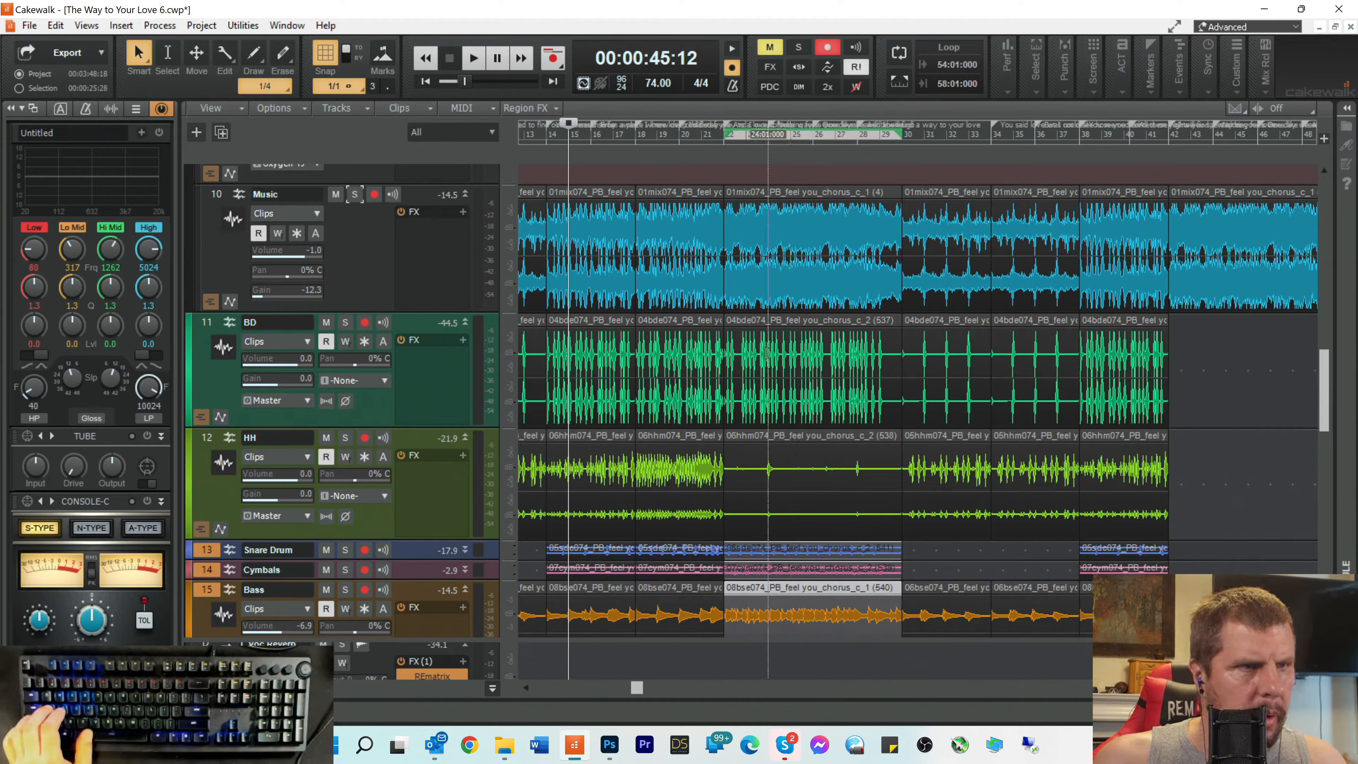
pyautogui.moveTo(768, 323); pyautogui.dragTo(827, 294)
pyautogui.scroll(5, 861, 218)
pyautogui.scroll(10, 862, 223)
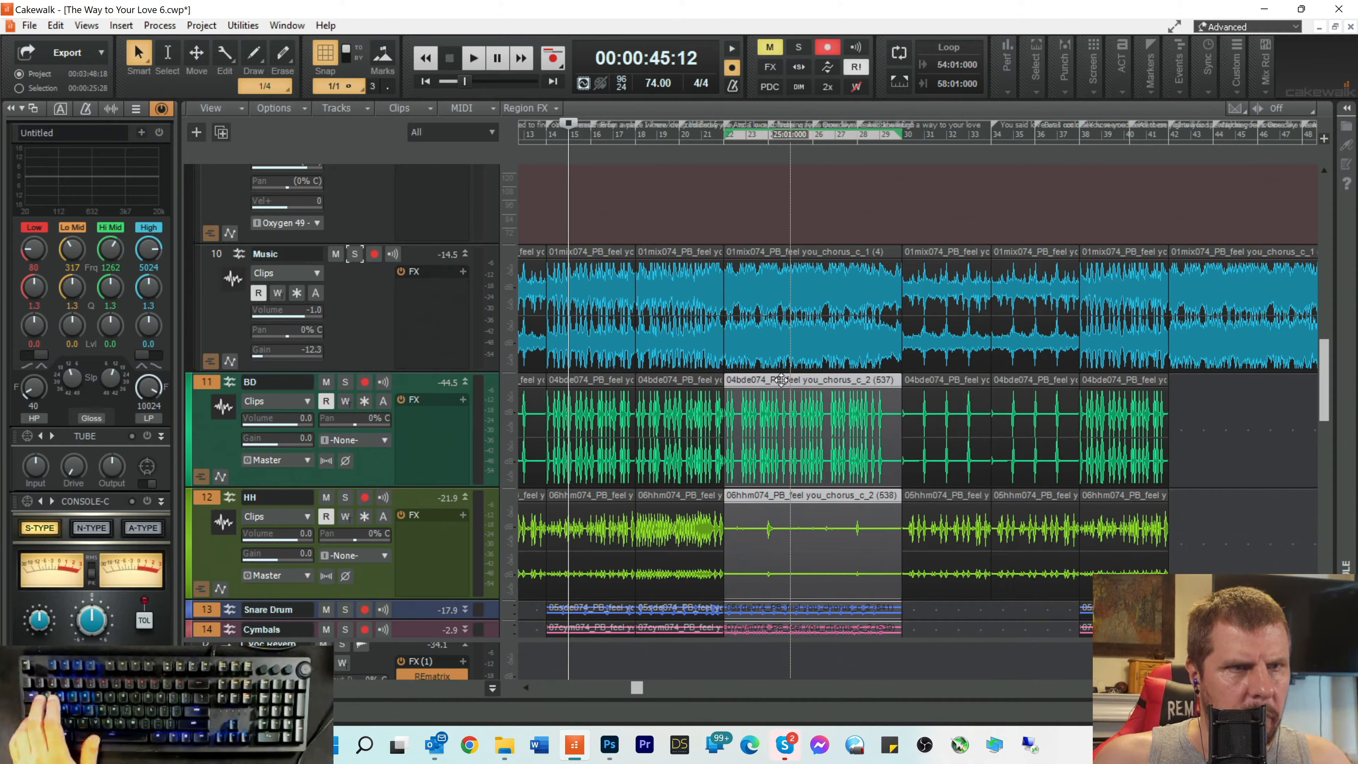
pyautogui.moveTo(781, 380); pyautogui.dragTo(1231, 420)
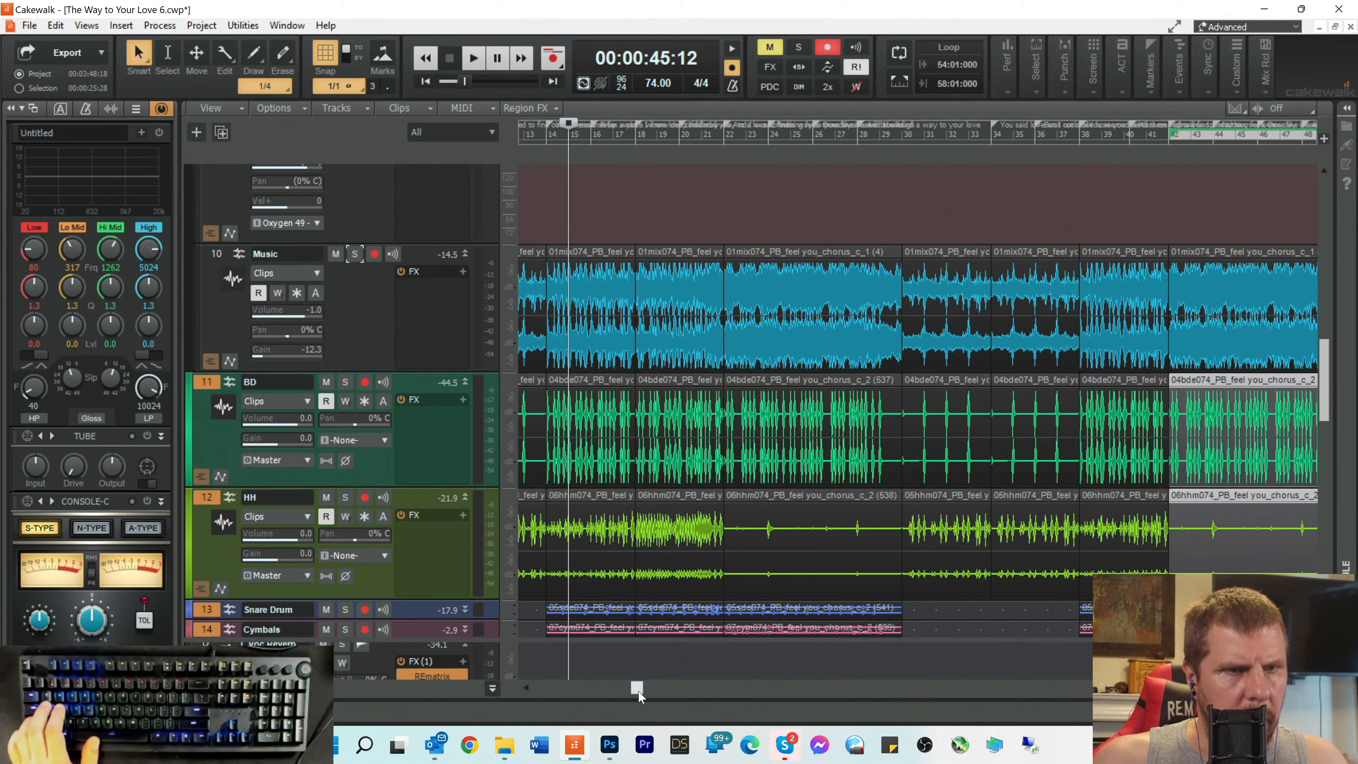
# Step: Copy the same chorus clips from measure 42 to measure 58 and save the project
pyautogui.moveTo(639, 692); pyautogui.dragTo(806, 691)
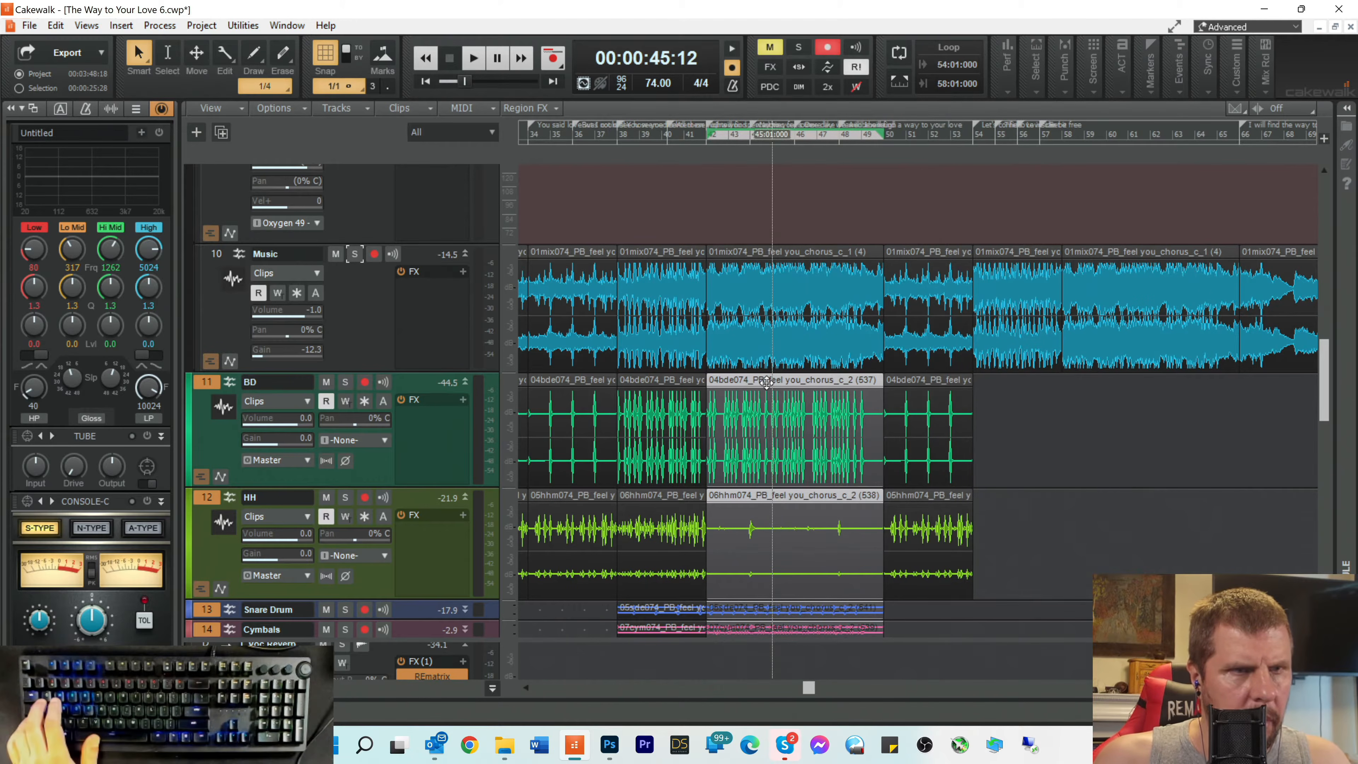
pyautogui.moveTo(766, 381); pyautogui.dragTo(1125, 418)
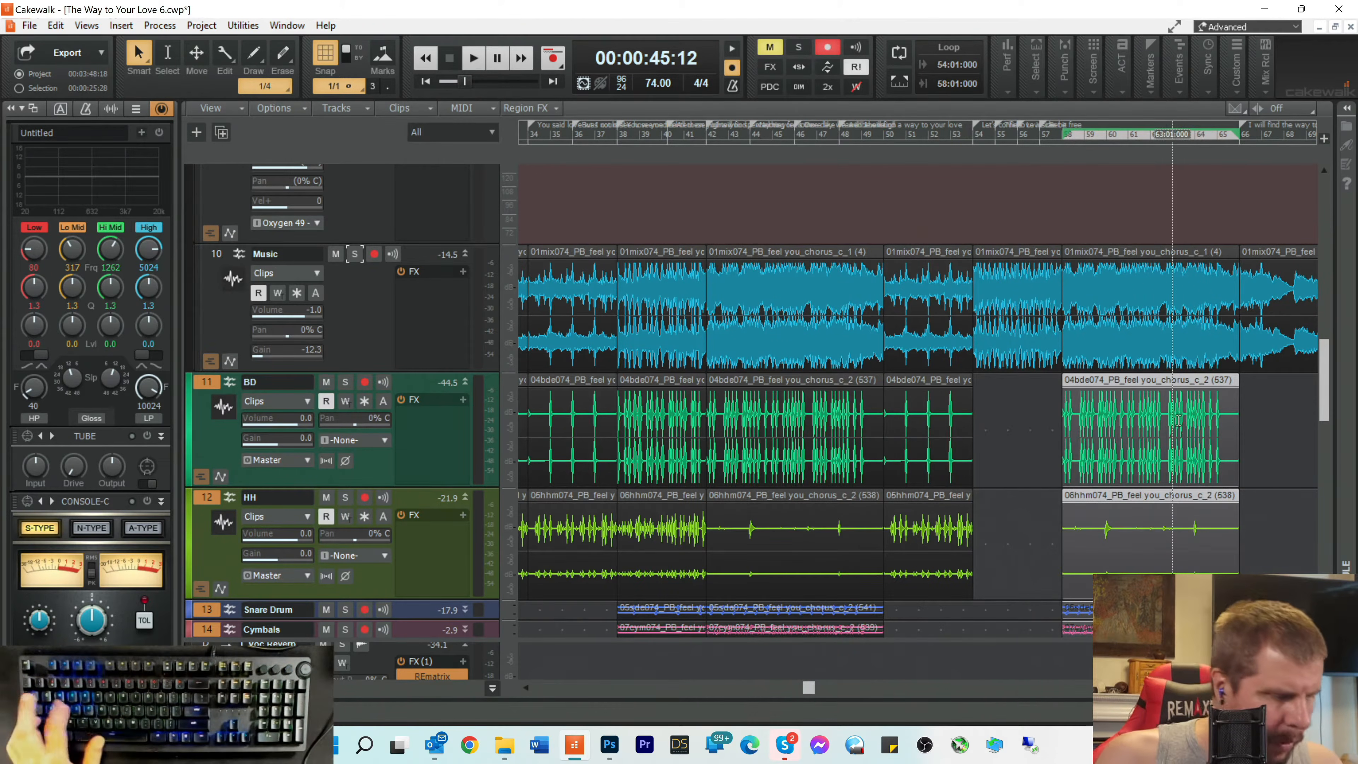
pyautogui.hotkey('ctrl', 's')
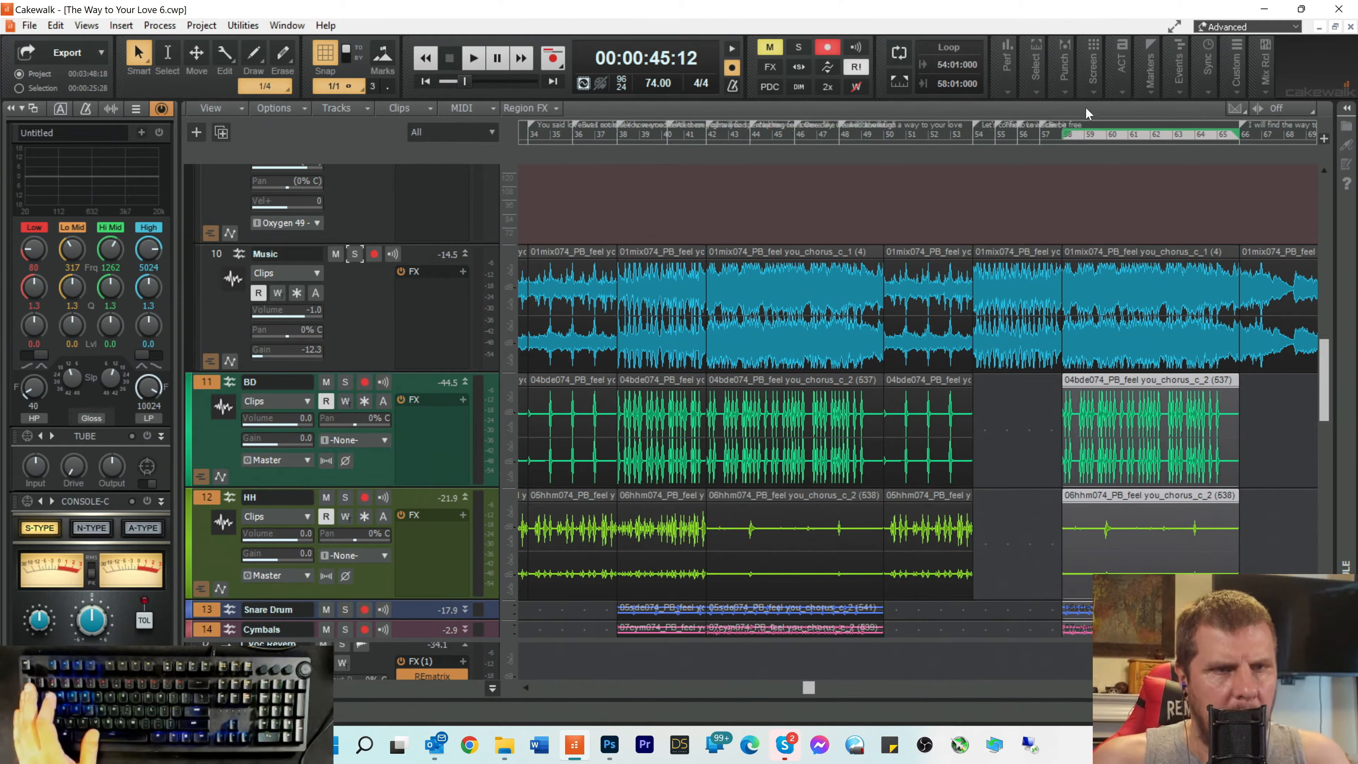
# Step: Check the arrangement of the loop tracks and place the playhead at the start of the gap at measure 54
pyautogui.scroll(-4, 989, 378)
pyautogui.scroll(-3, 989, 378)
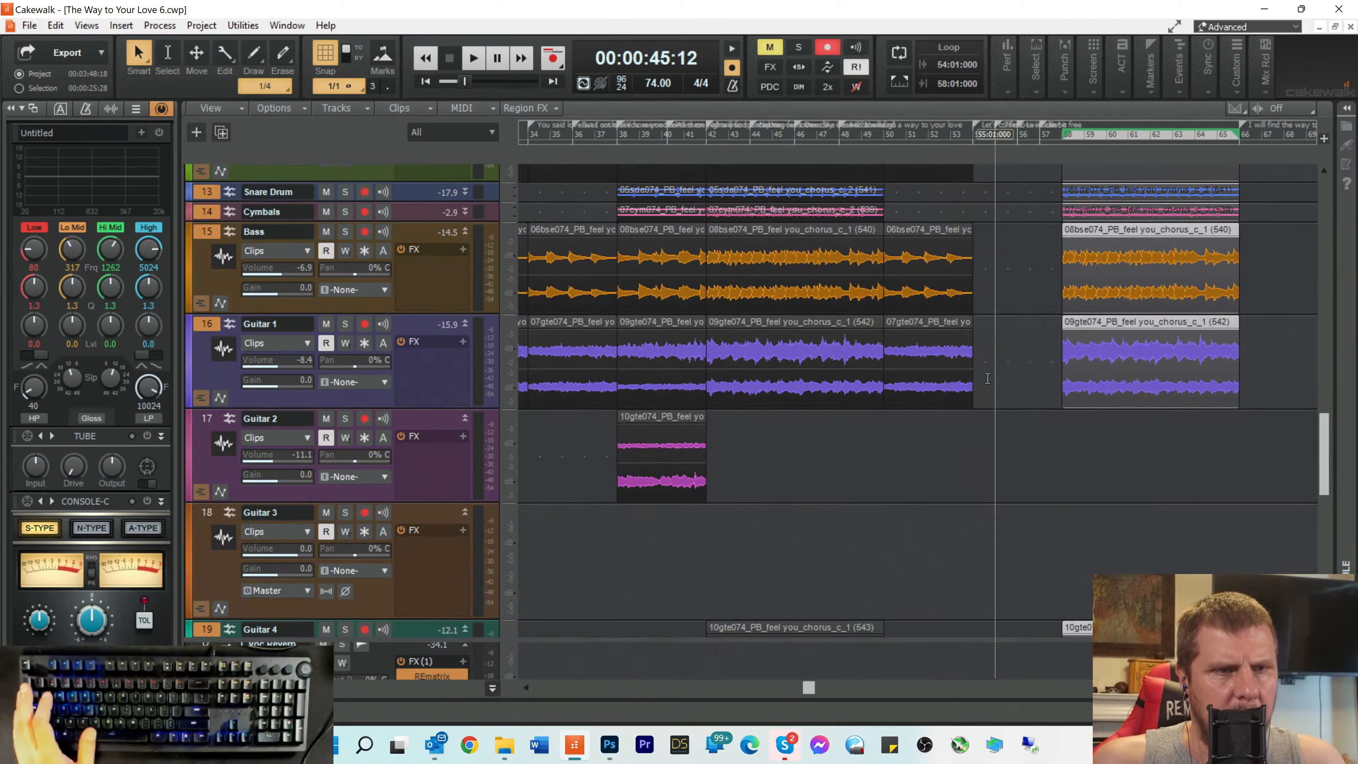
pyautogui.scroll(-4, 987, 377)
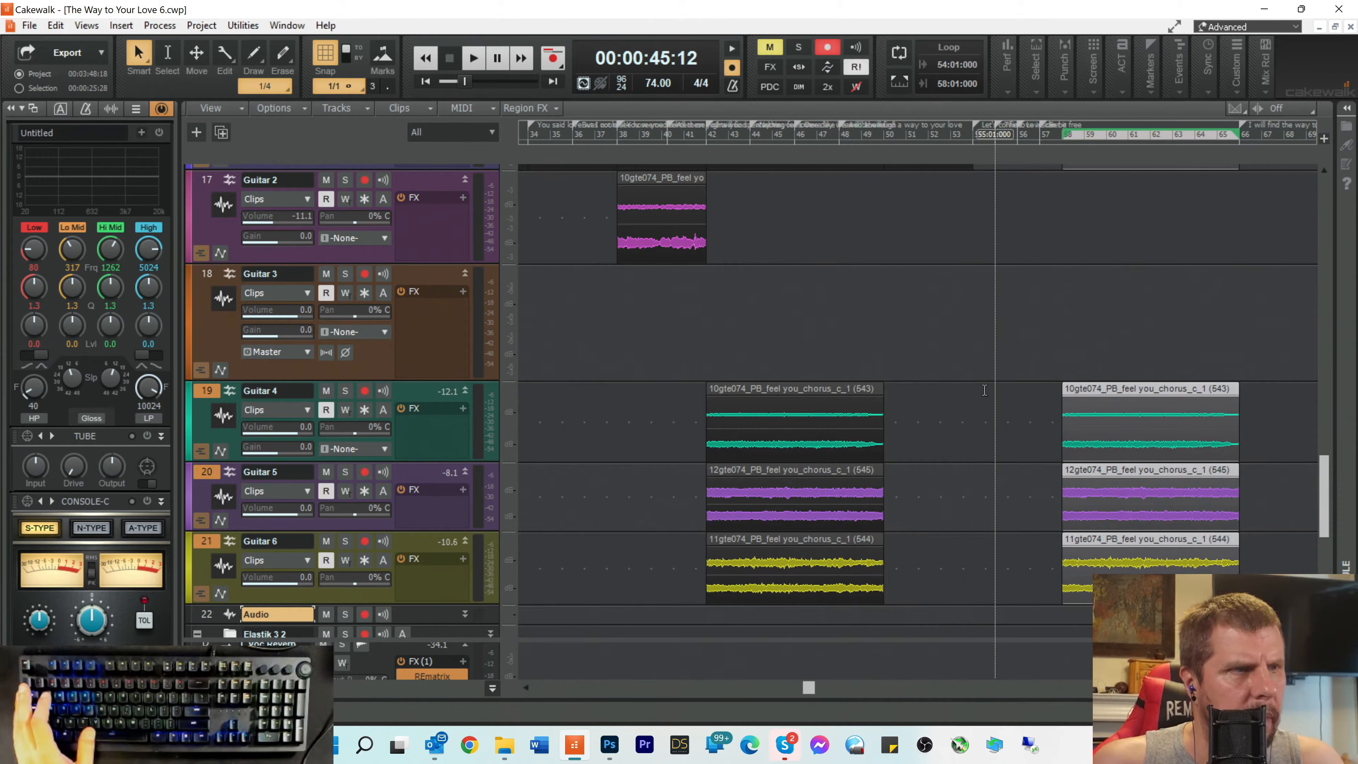
pyautogui.moveTo(802, 688); pyautogui.dragTo(639, 675)
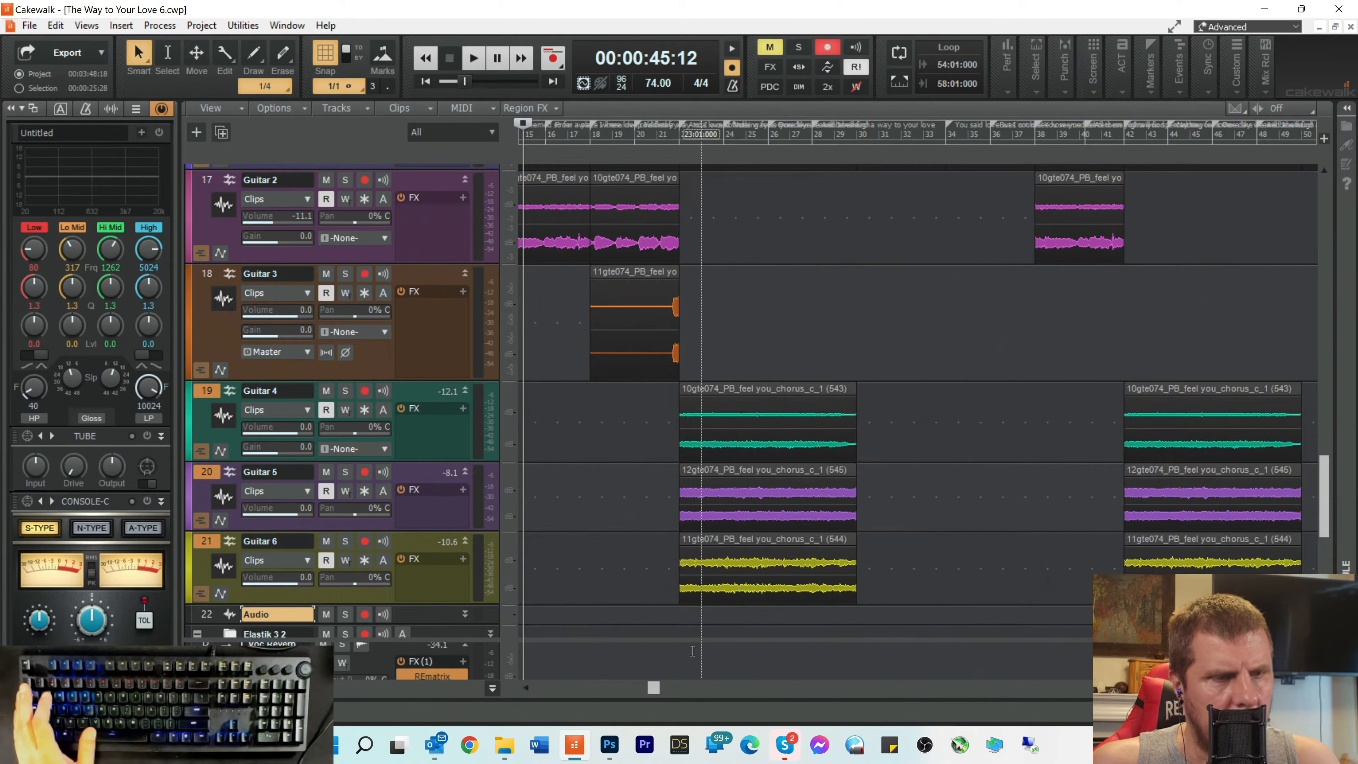
pyautogui.moveTo(655, 693); pyautogui.dragTo(606, 686)
pyautogui.scroll(6, 757, 226)
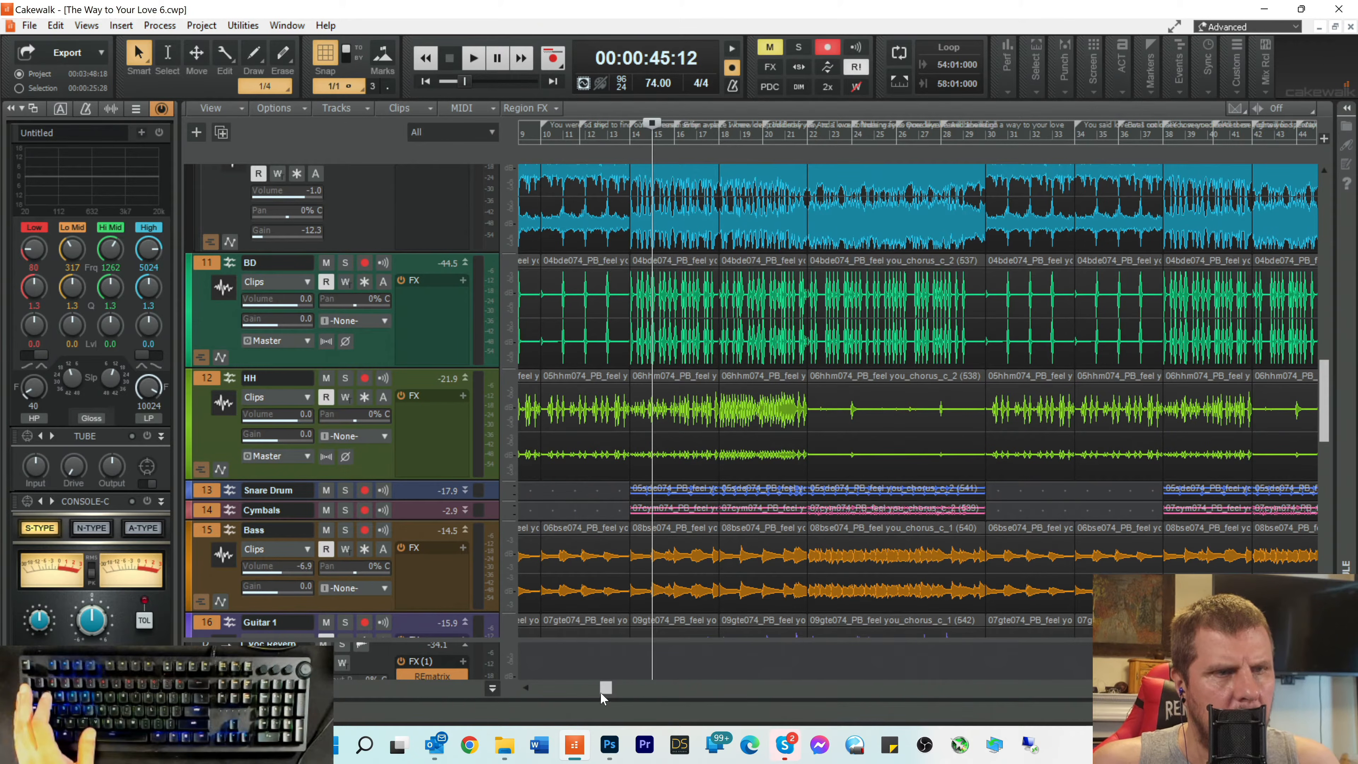
pyautogui.moveTo(602, 690); pyautogui.dragTo(823, 704)
pyautogui.scroll(3, 946, 241)
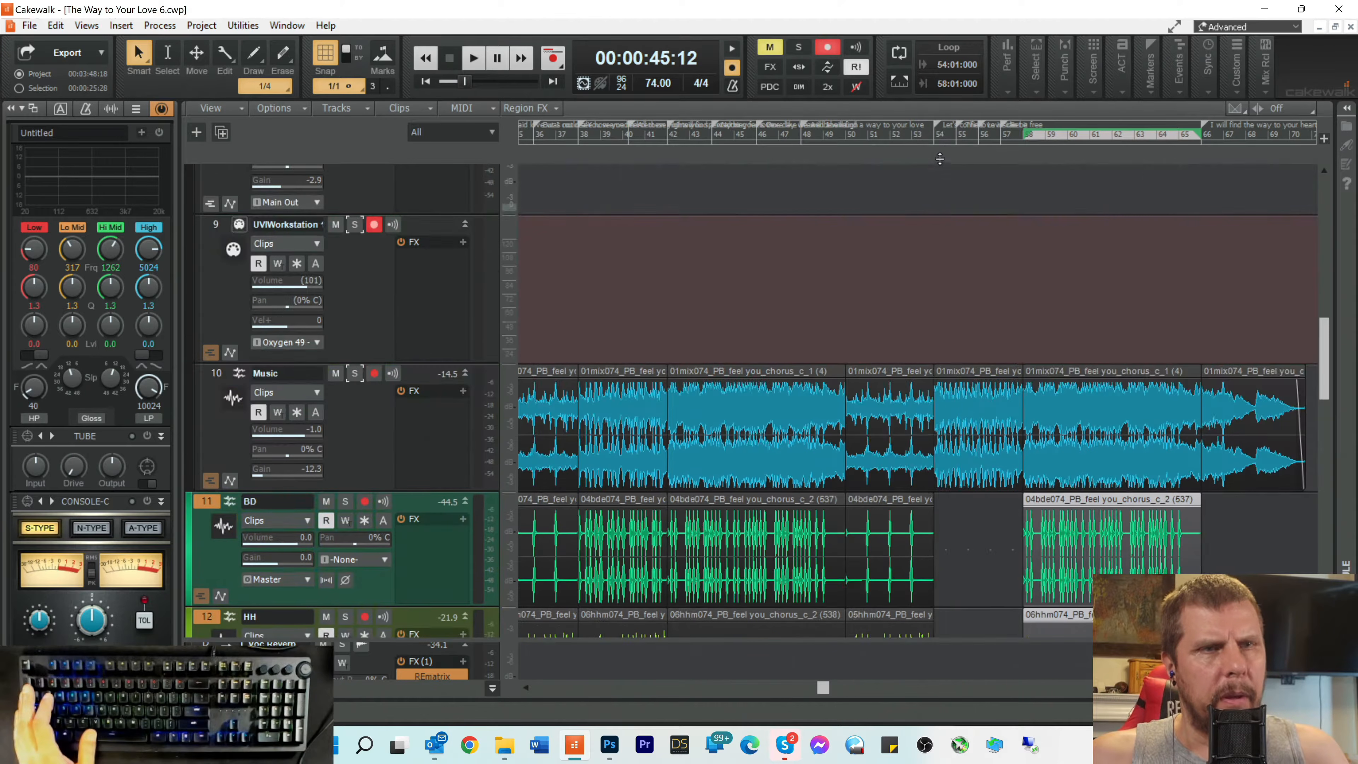
pyautogui.click(935, 138)
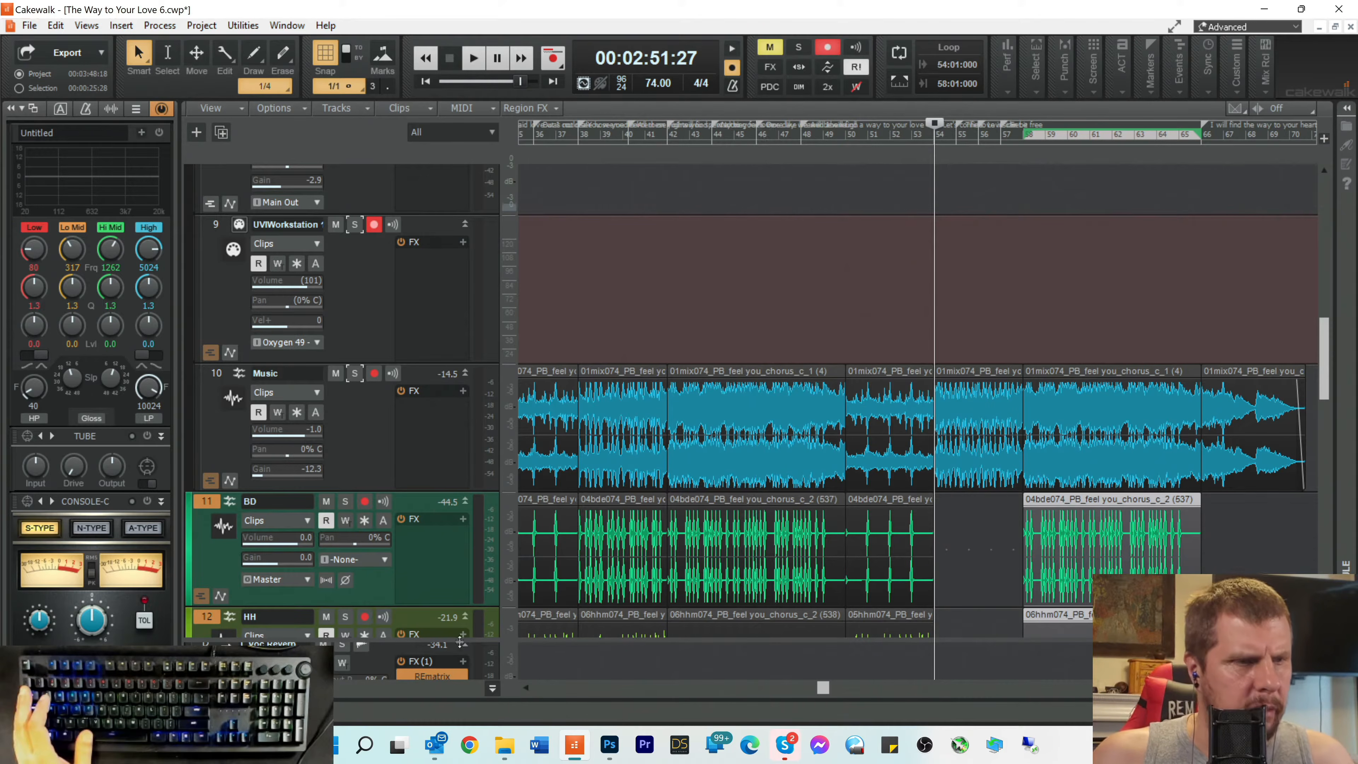
# Step: Switch to File Explorer and delete all the chorus WAV files from the ExportedLoops folder
pyautogui.scroll(-15, 380, 499)
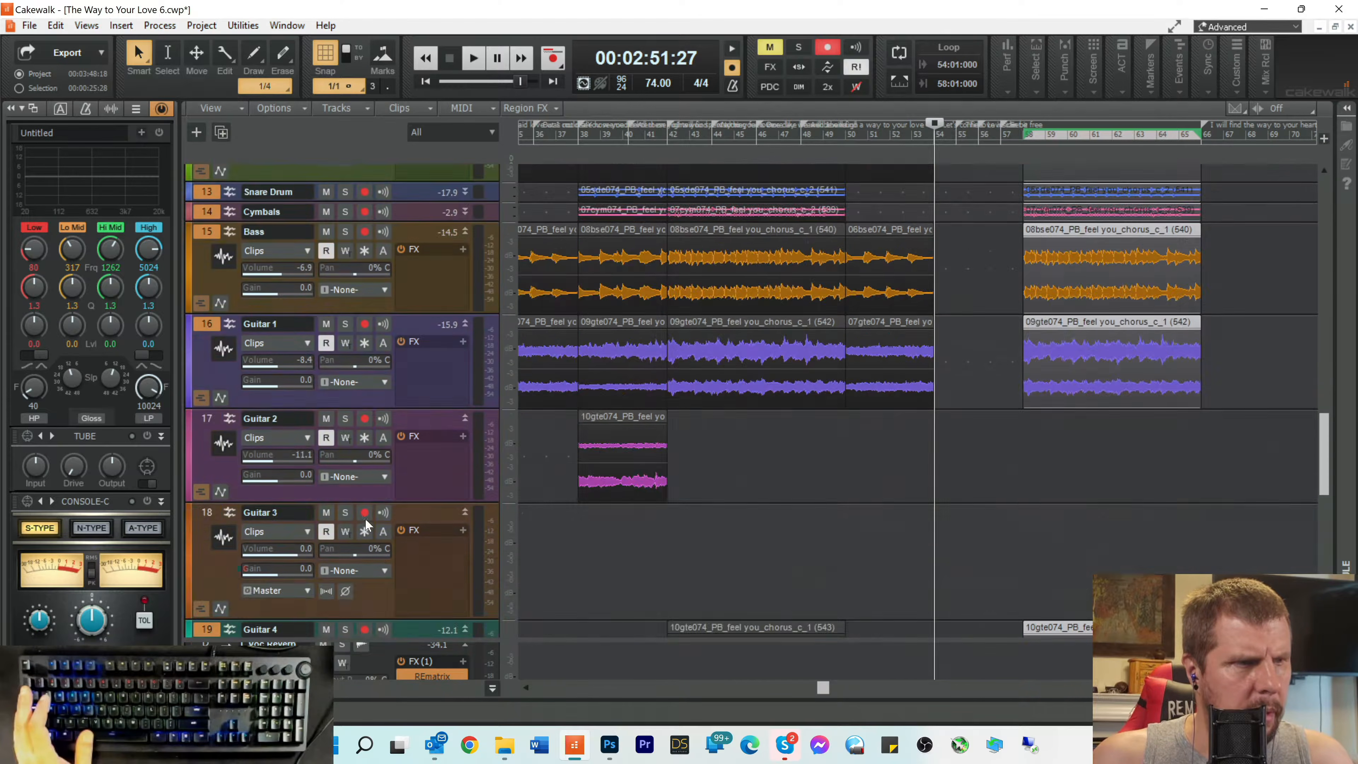
pyautogui.click(493, 755)
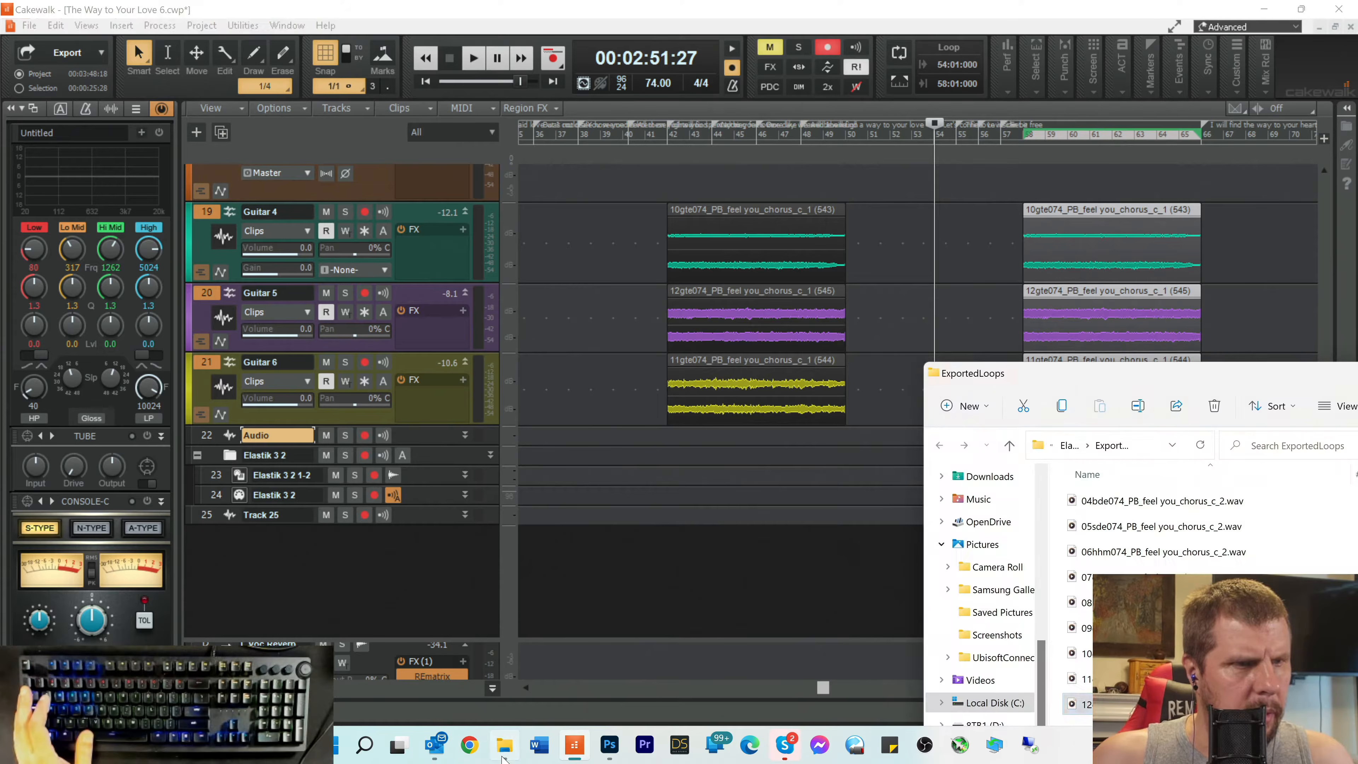
pyautogui.moveTo(1086, 377); pyautogui.dragTo(723, 143)
pyautogui.click(736, 270)
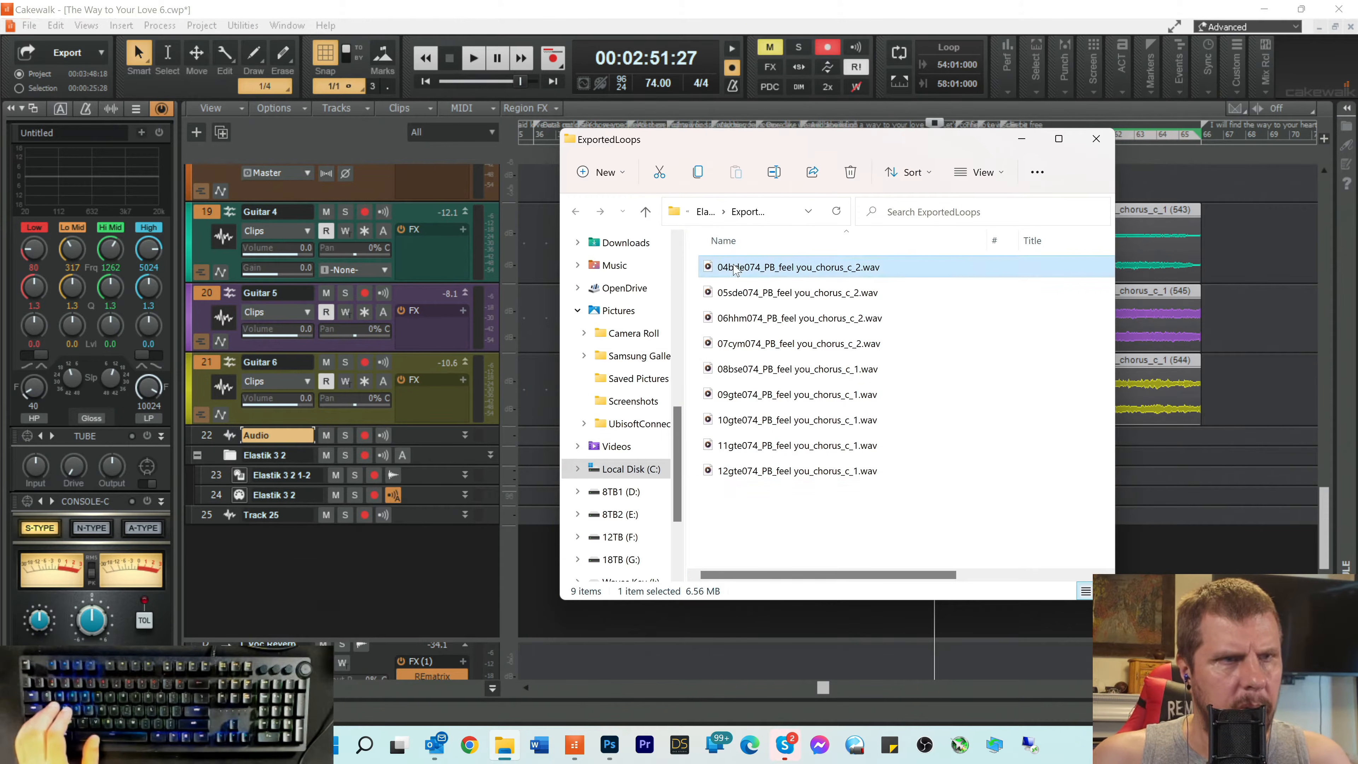
pyautogui.keyDown('shift'); pyautogui.click(726, 470); pyautogui.keyUp('shift')
pyautogui.press('Delete')
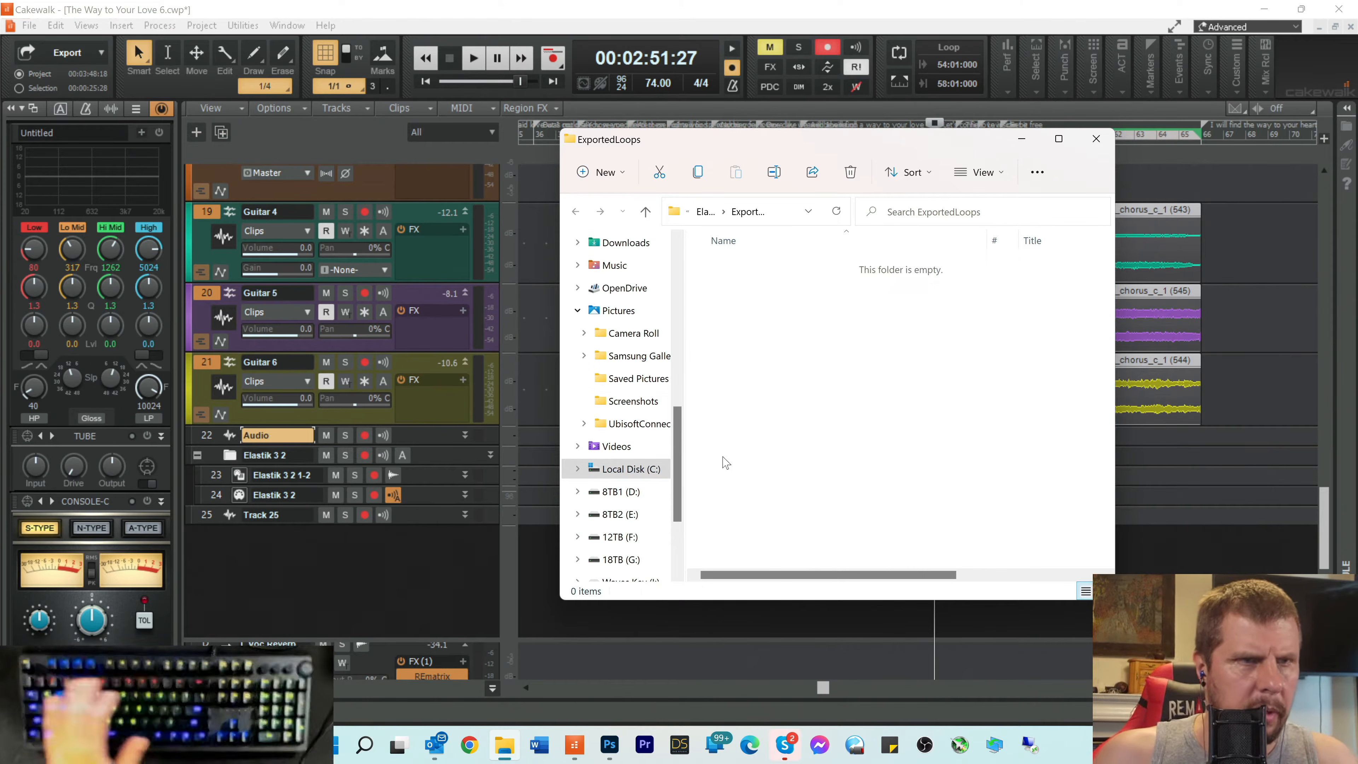
# Step: Open the Elastik 3 2 instrument, show the 05 Feel You C-Part loops, and clear all loaded keys
pyautogui.click(237, 476)
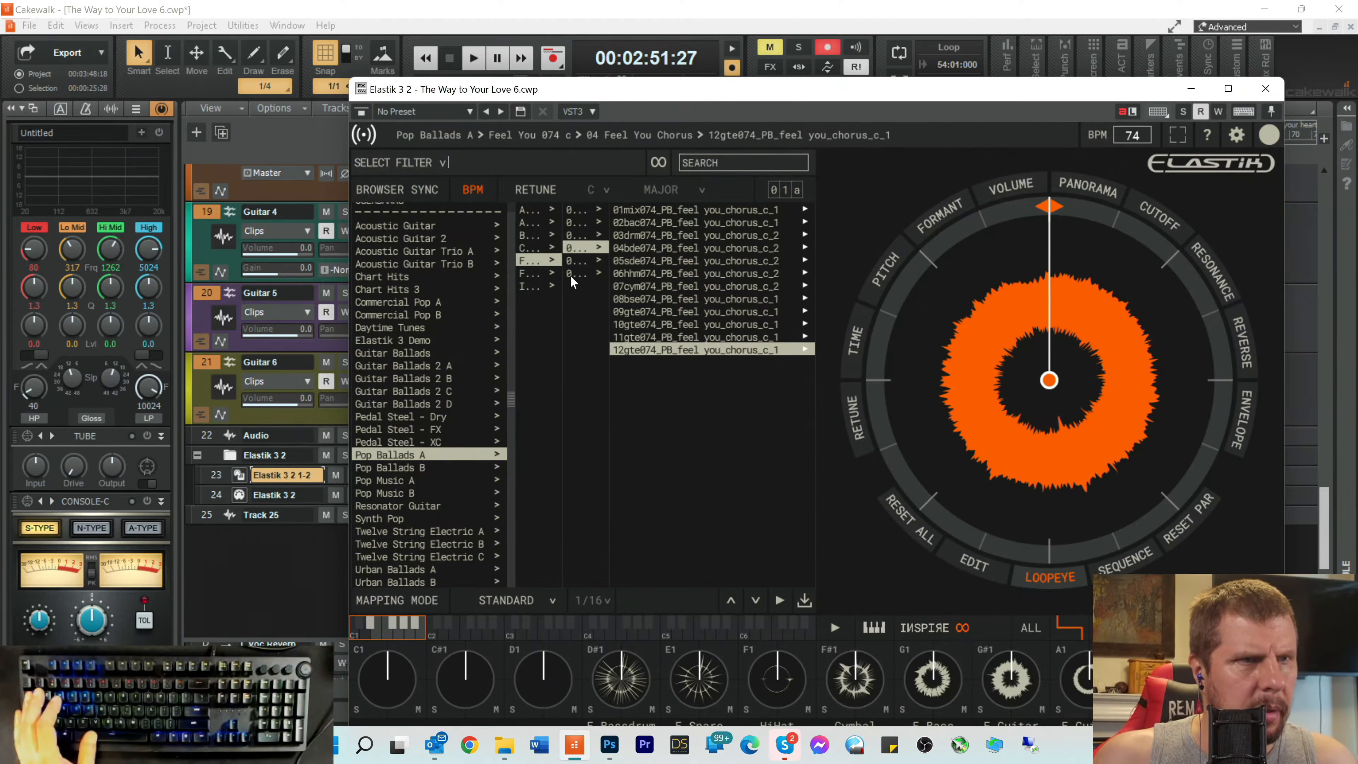
pyautogui.click(577, 262)
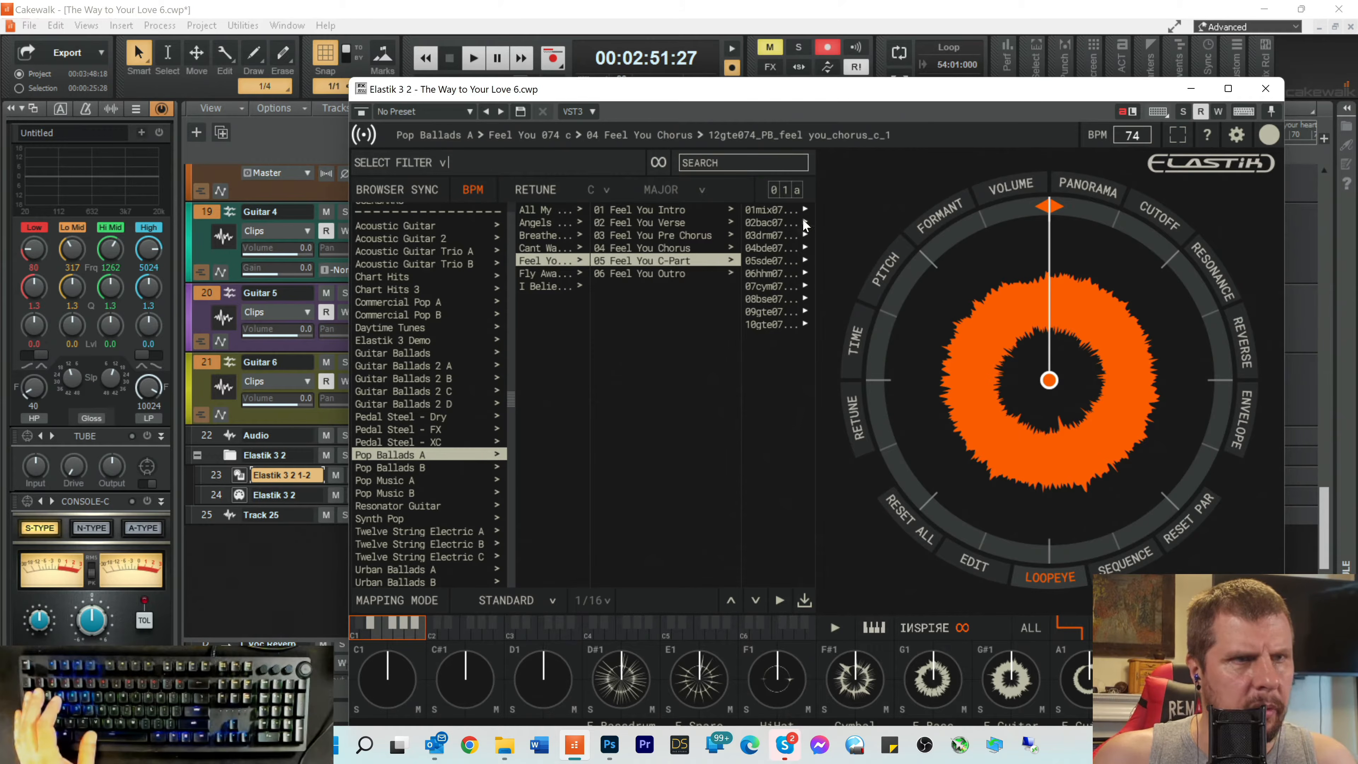
pyautogui.rightClick(608, 676)
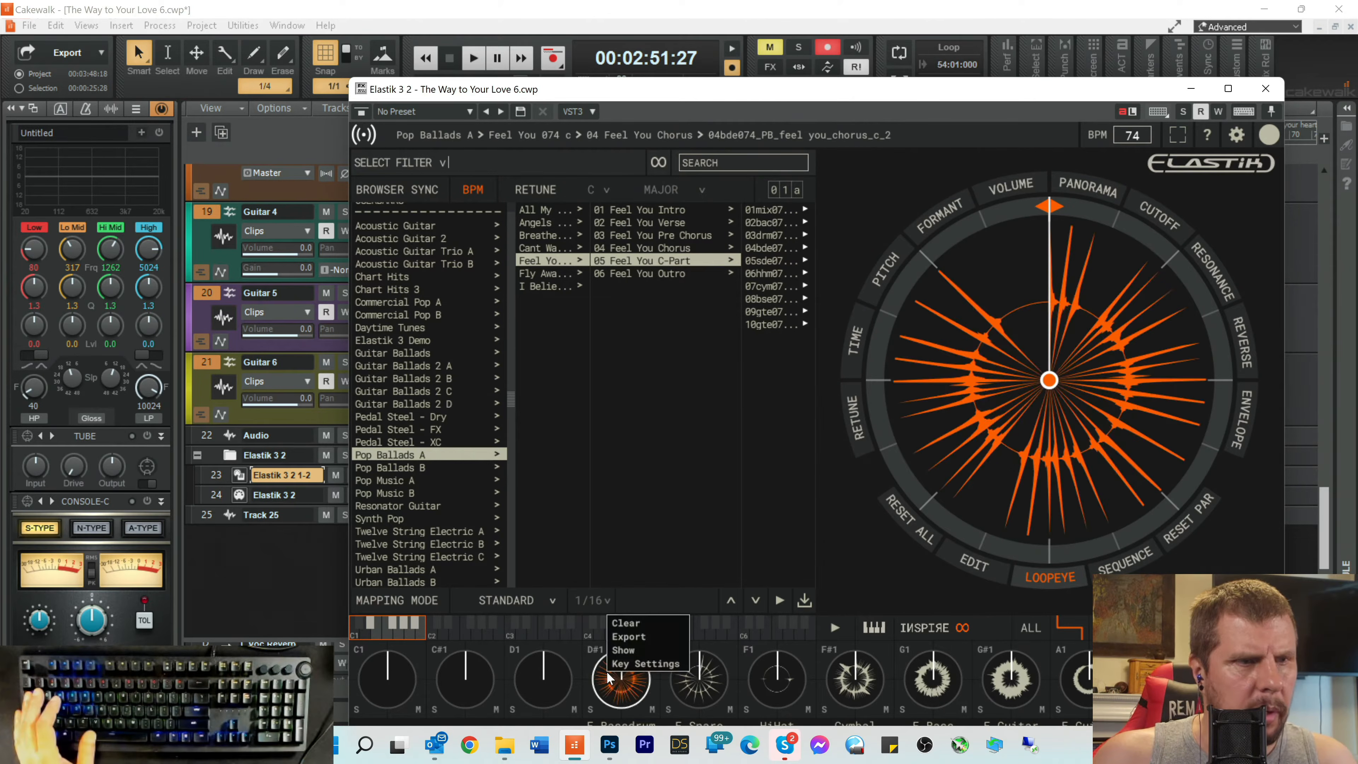
pyautogui.moveTo(657, 628)
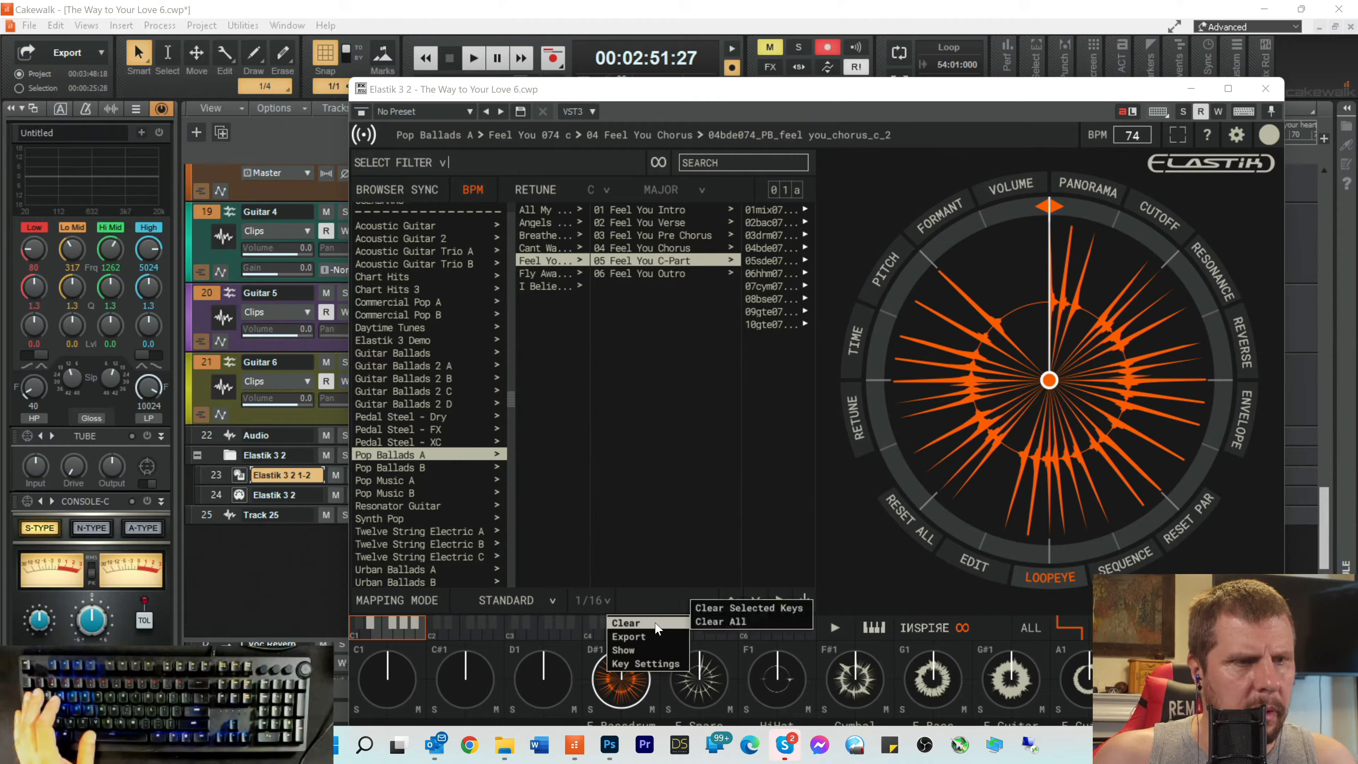
pyautogui.click(717, 622)
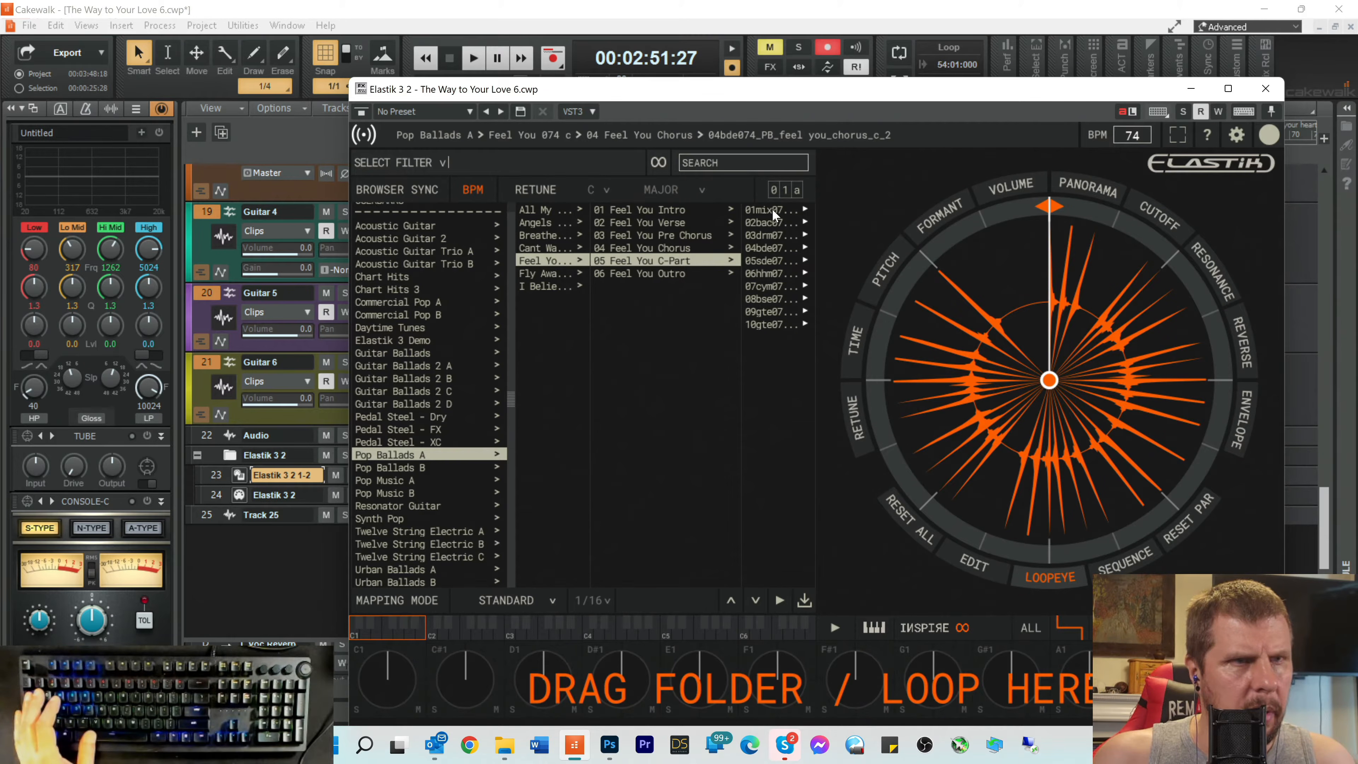
# Step: Load the ten Feel You C-Part loops, 01mix through 10gte, in order onto keys C1 through A1
pyautogui.moveTo(772, 208); pyautogui.dragTo(412, 688)
pyautogui.moveTo(686, 223); pyautogui.dragTo(461, 674)
pyautogui.moveTo(647, 235); pyautogui.dragTo(534, 678)
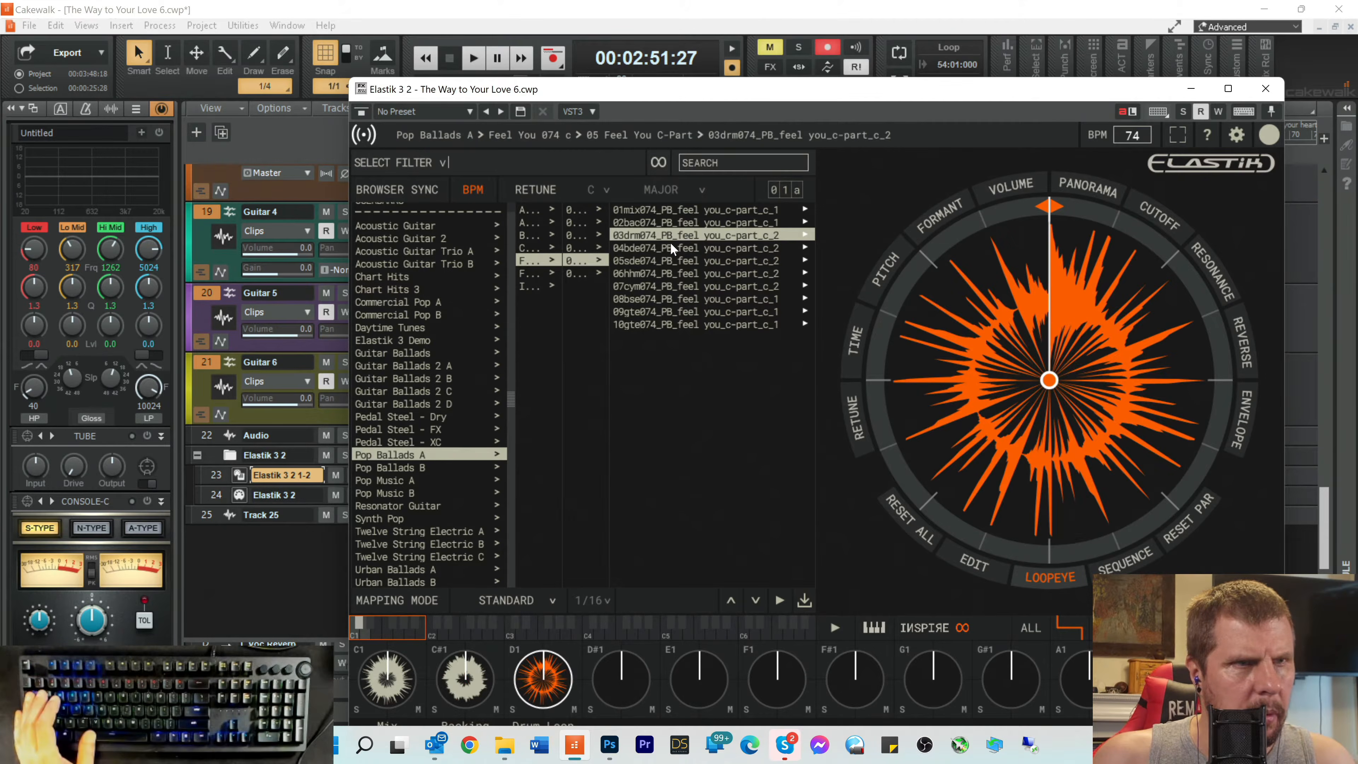
pyautogui.moveTo(671, 244); pyautogui.dragTo(617, 677)
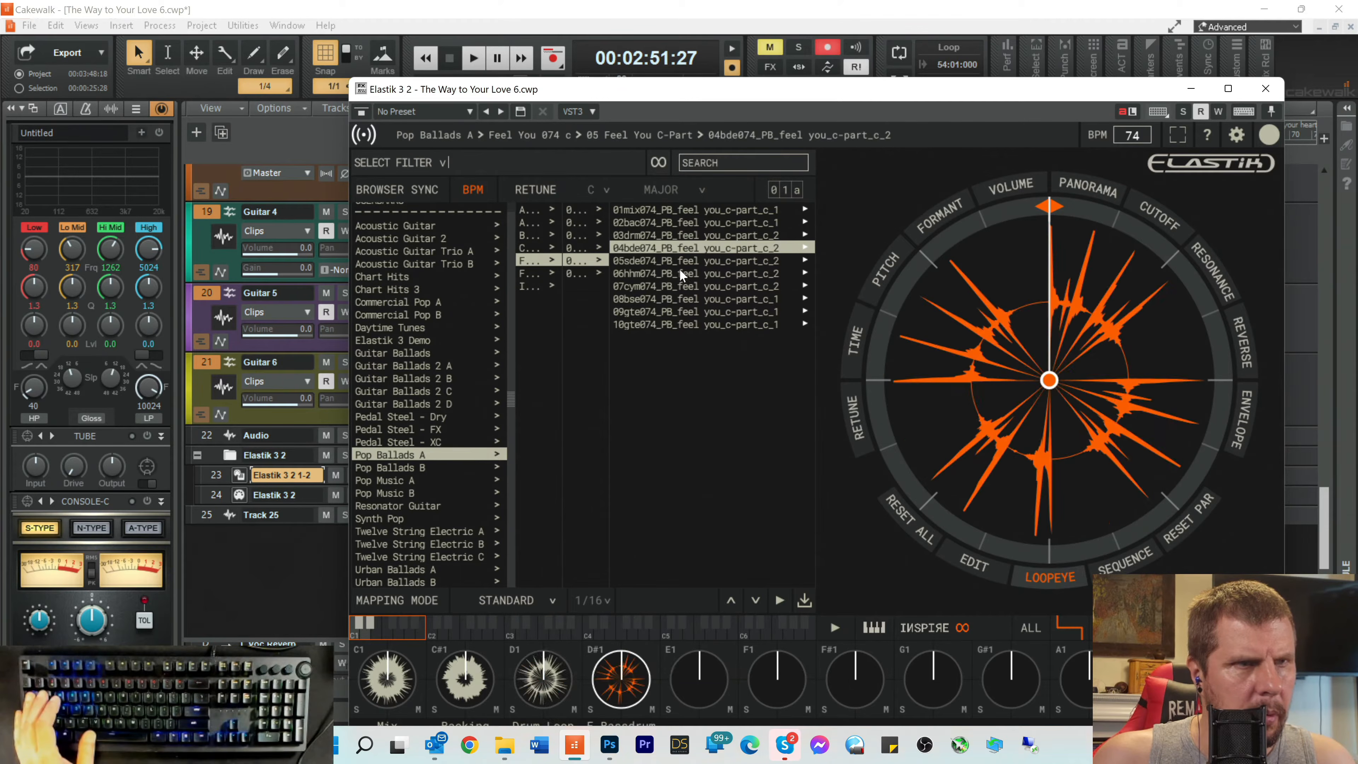
pyautogui.moveTo(679, 264); pyautogui.dragTo(696, 678)
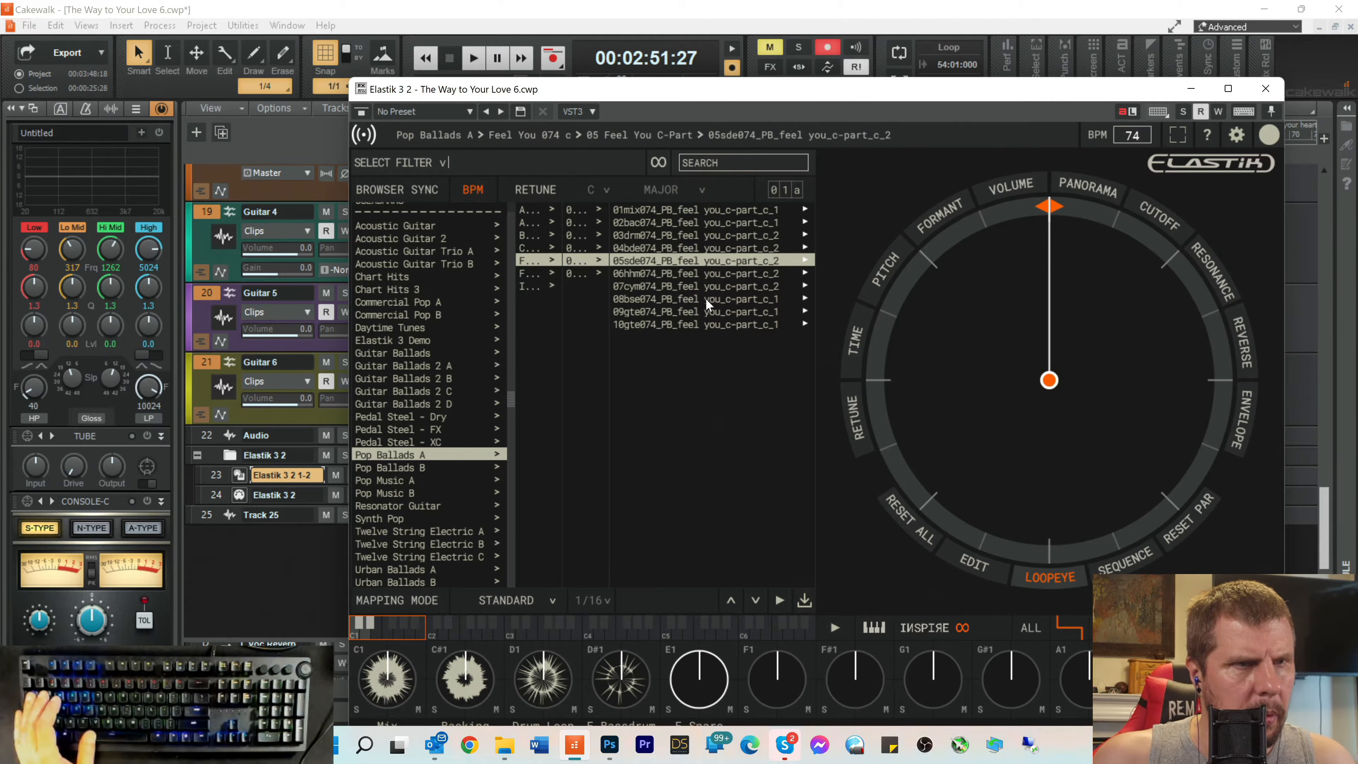
pyautogui.moveTo(701, 282); pyautogui.dragTo(781, 674)
pyautogui.moveTo(709, 286); pyautogui.dragTo(858, 668)
pyautogui.moveTo(708, 298); pyautogui.dragTo(916, 666)
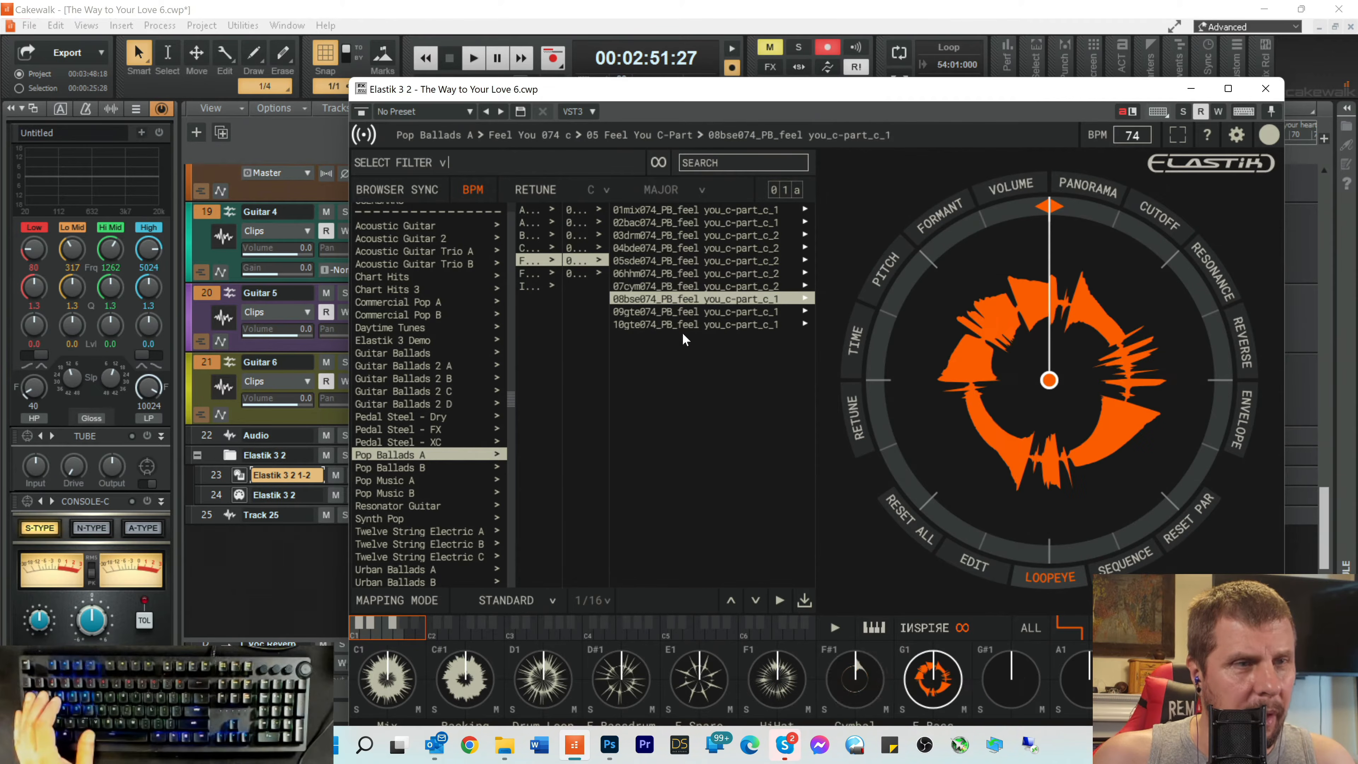
pyautogui.moveTo(675, 315); pyautogui.dragTo(1075, 674)
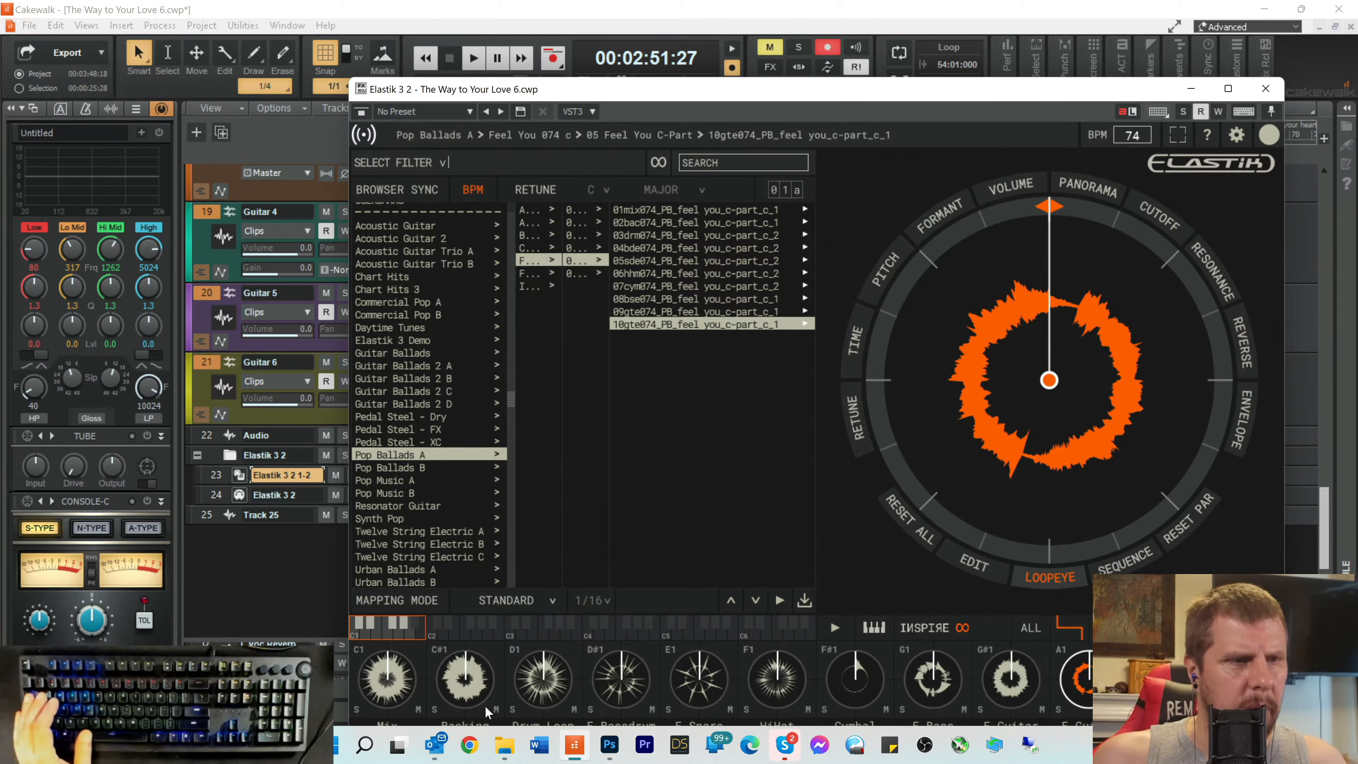
# Step: Clear the mix, backing and drum loops from keys C1, C#1 and D1
pyautogui.rightClick(396, 686)
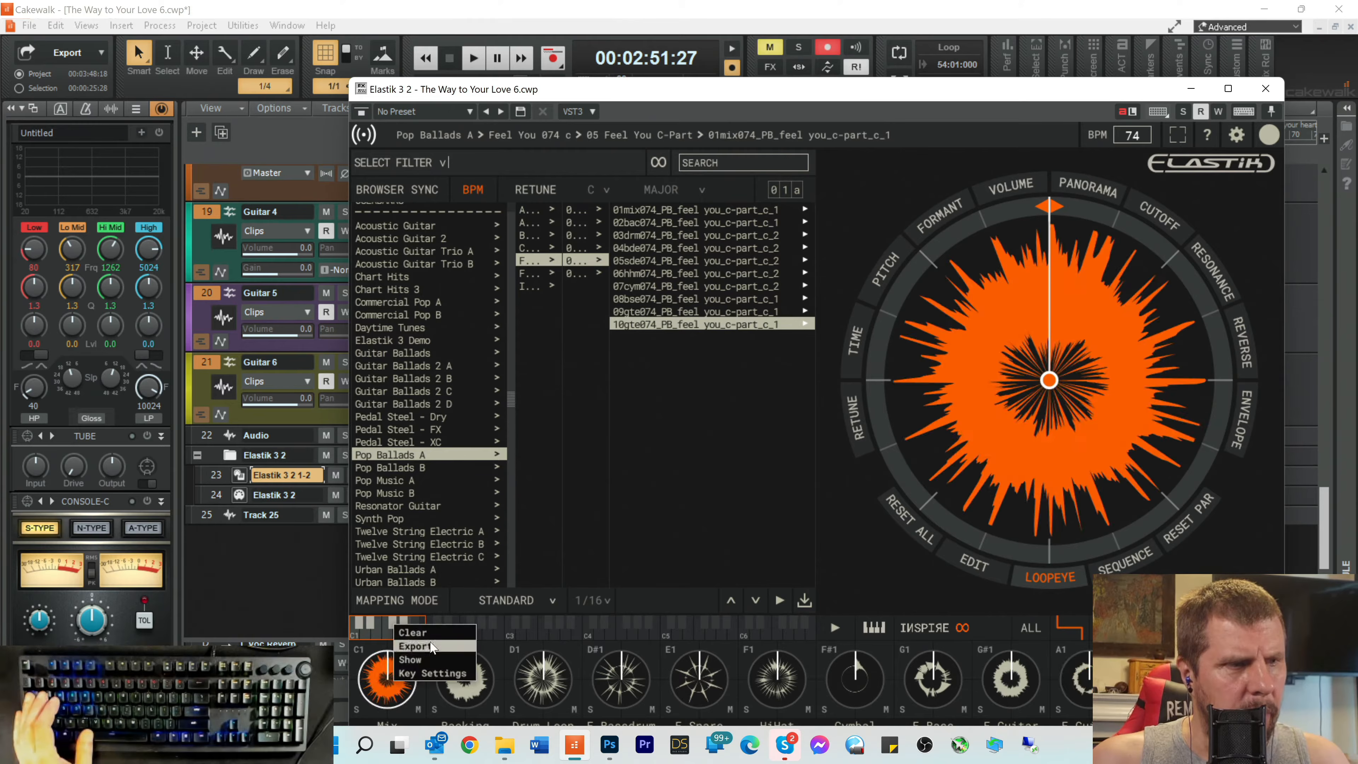
pyautogui.moveTo(465, 633)
pyautogui.click(511, 618)
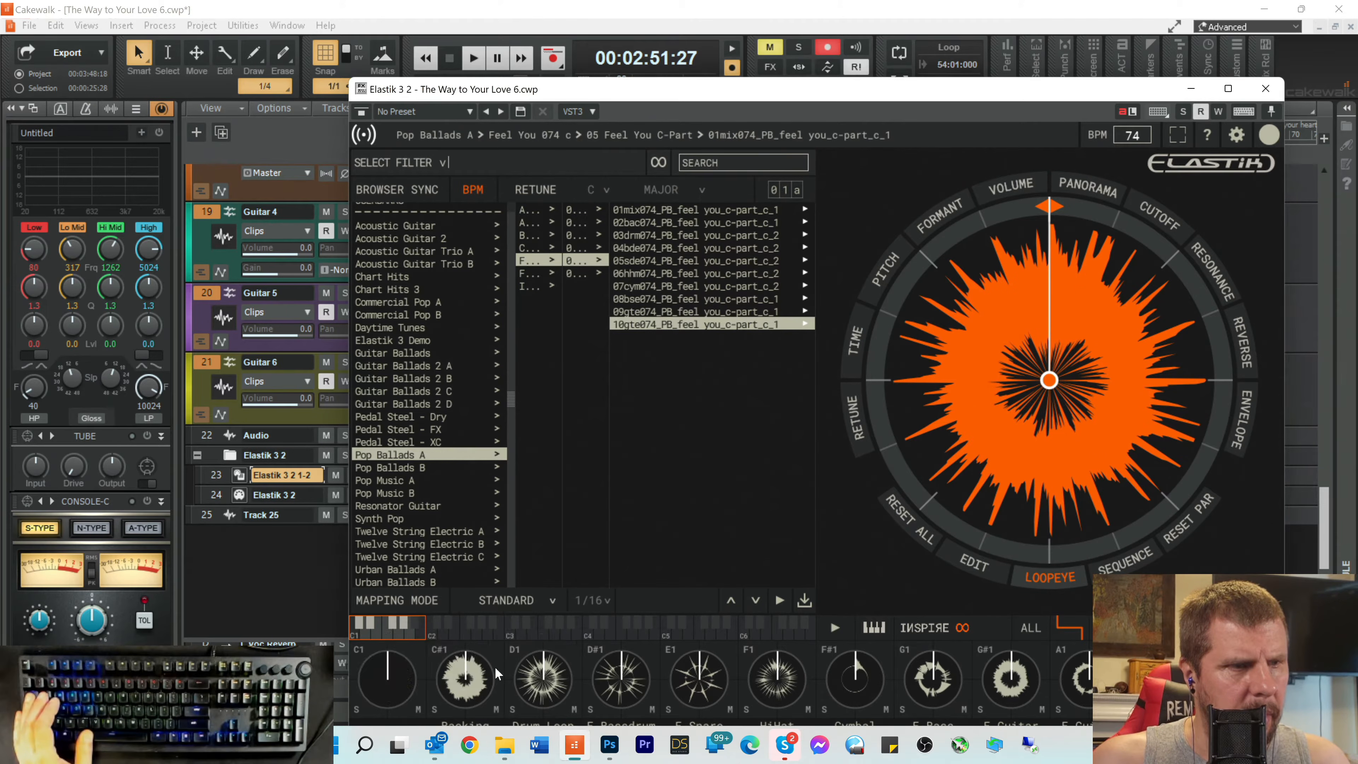
pyautogui.rightClick(472, 689)
pyautogui.moveTo(501, 647)
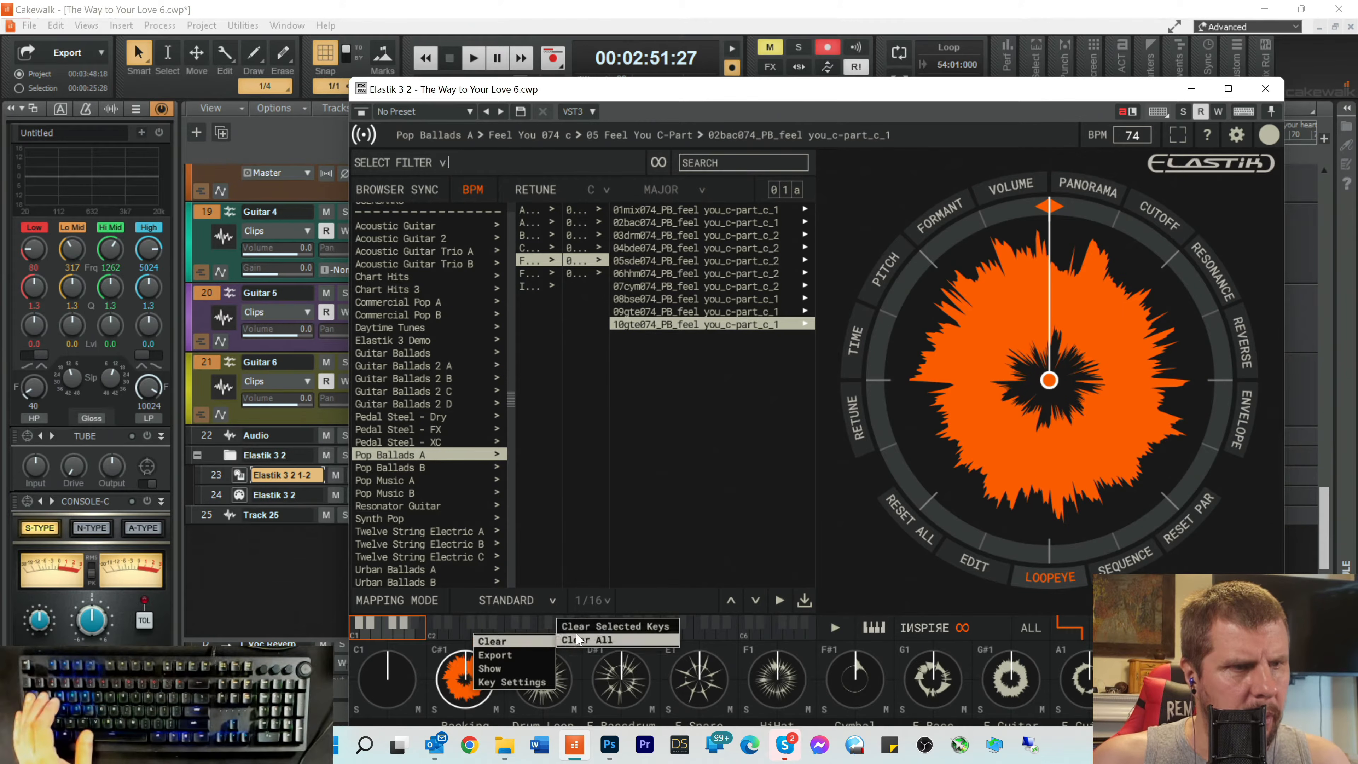
pyautogui.click(589, 629)
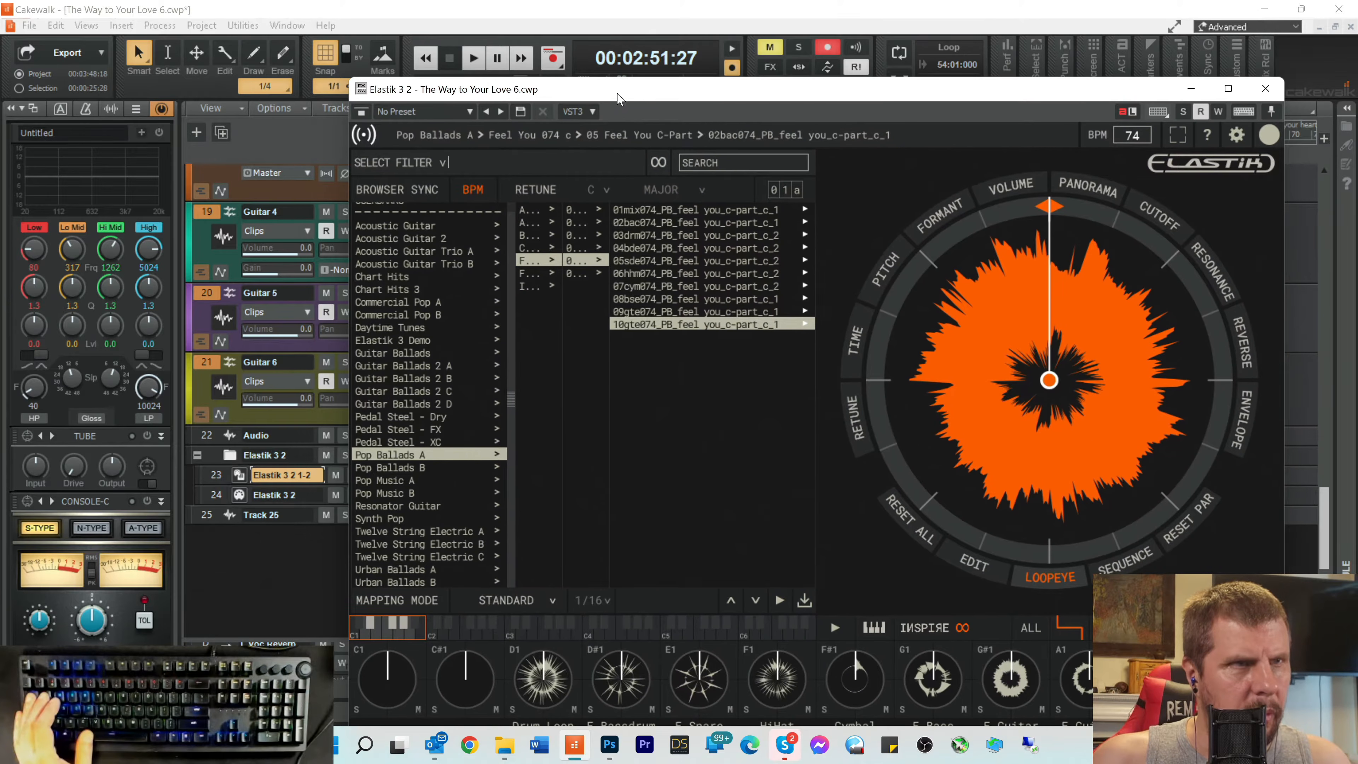
pyautogui.moveTo(618, 97); pyautogui.dragTo(572, 69)
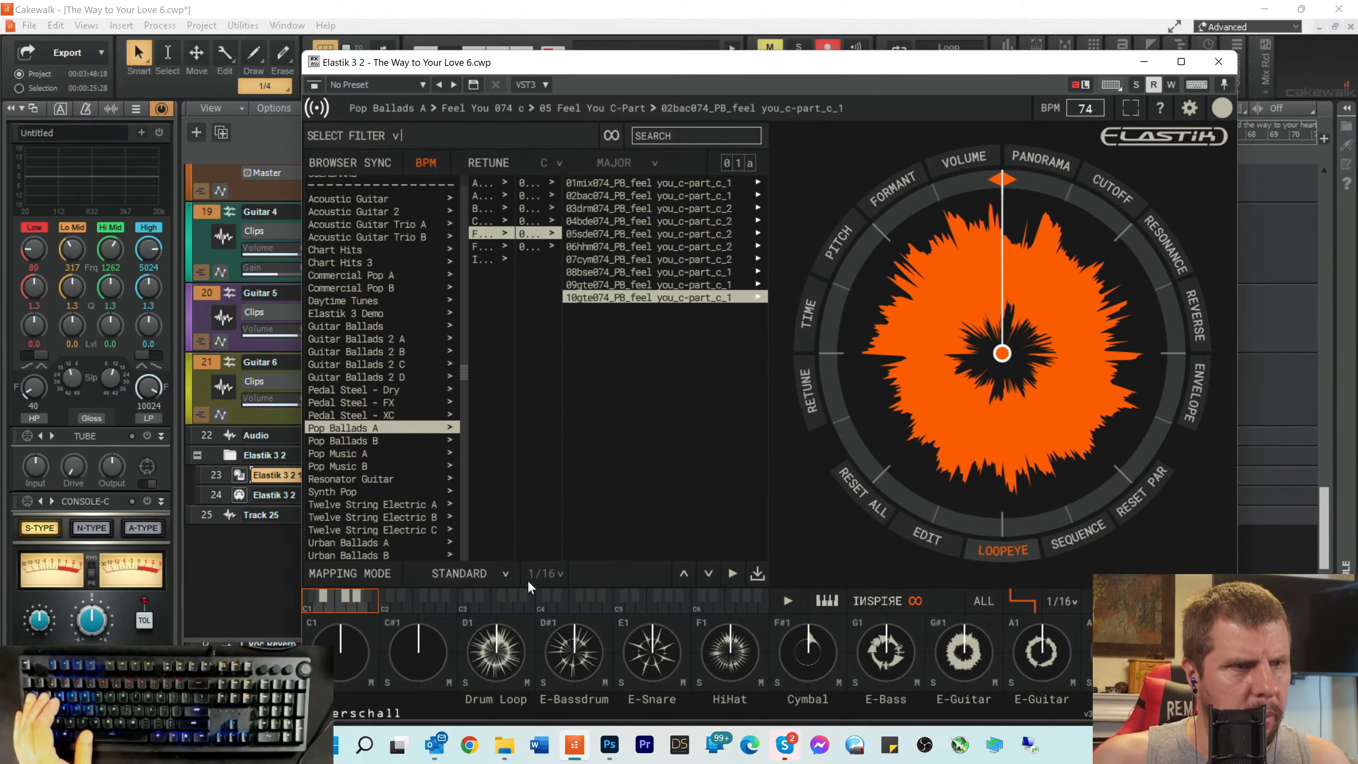
pyautogui.rightClick(494, 656)
pyautogui.moveTo(539, 607)
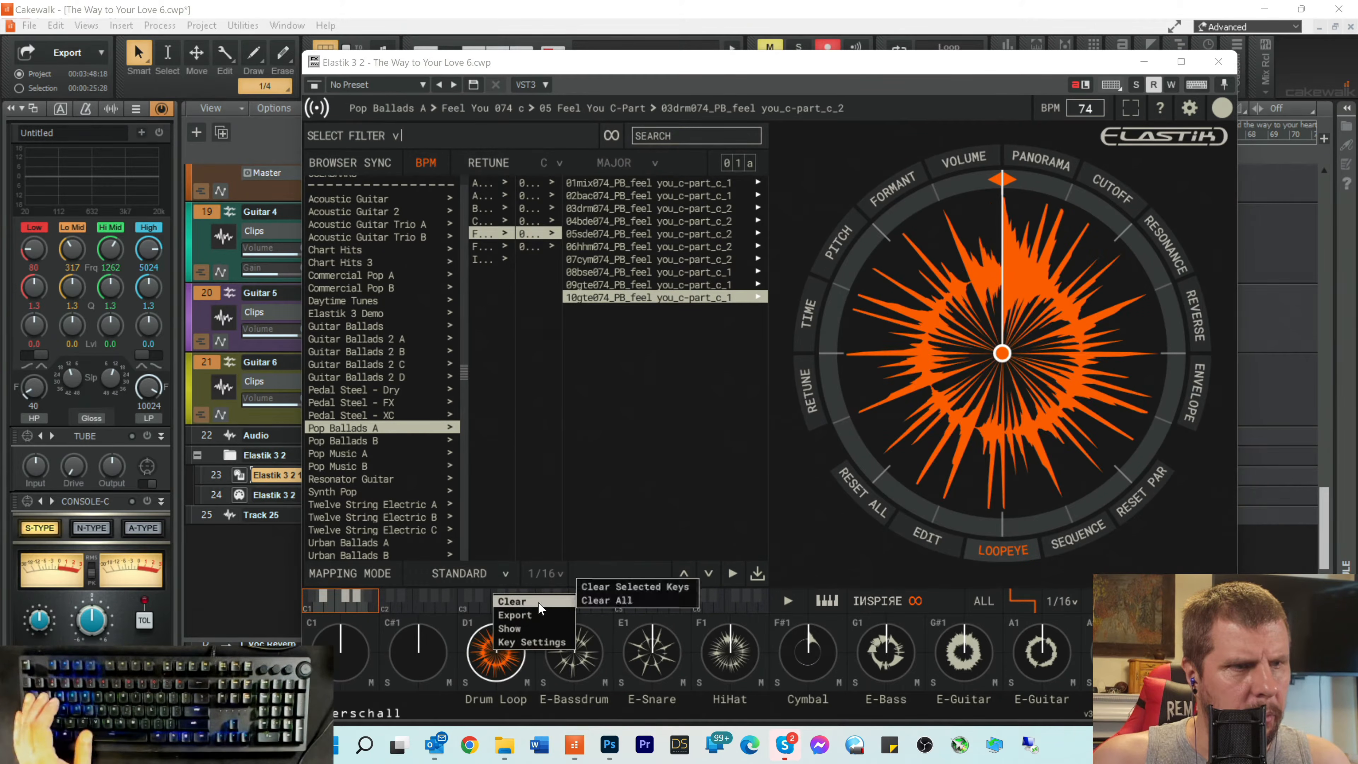
pyautogui.click(618, 587)
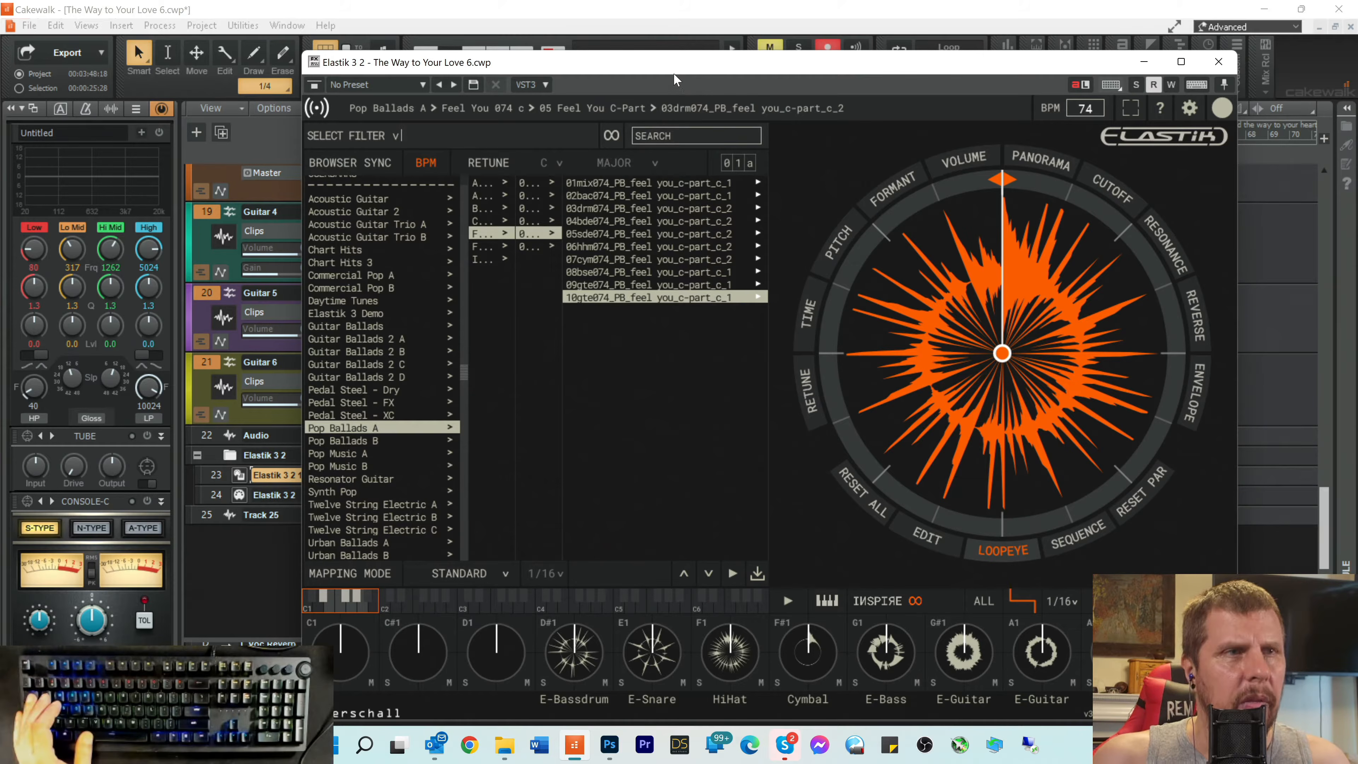
# Step: Export the C-Part E-Bassdrum loop from key D#1
pyautogui.rightClick(576, 670)
pyautogui.moveTo(614, 634)
pyautogui.click(690, 620)
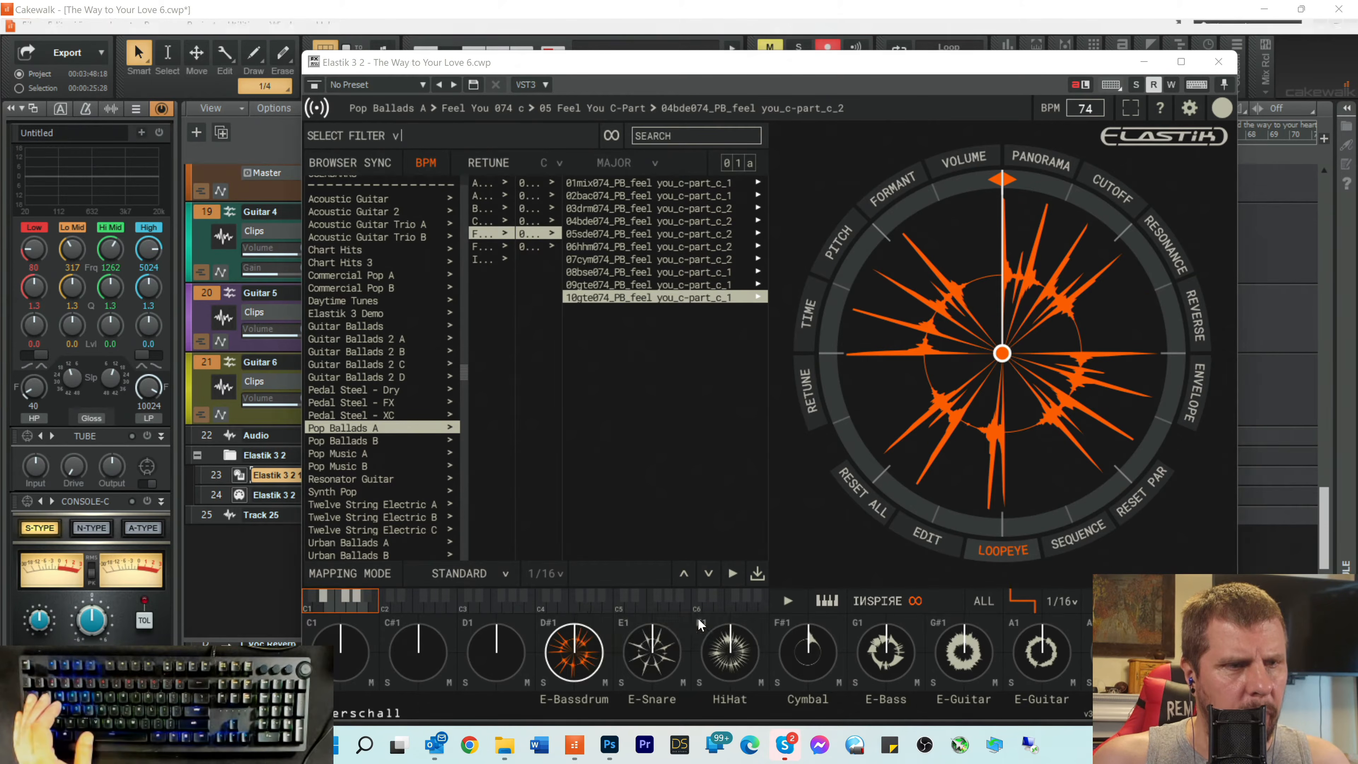
# Step: Export the original C-Part E-Snare, HiHat and Cymbal loops from keys E1, F1 and F#1
pyautogui.rightClick(652, 660)
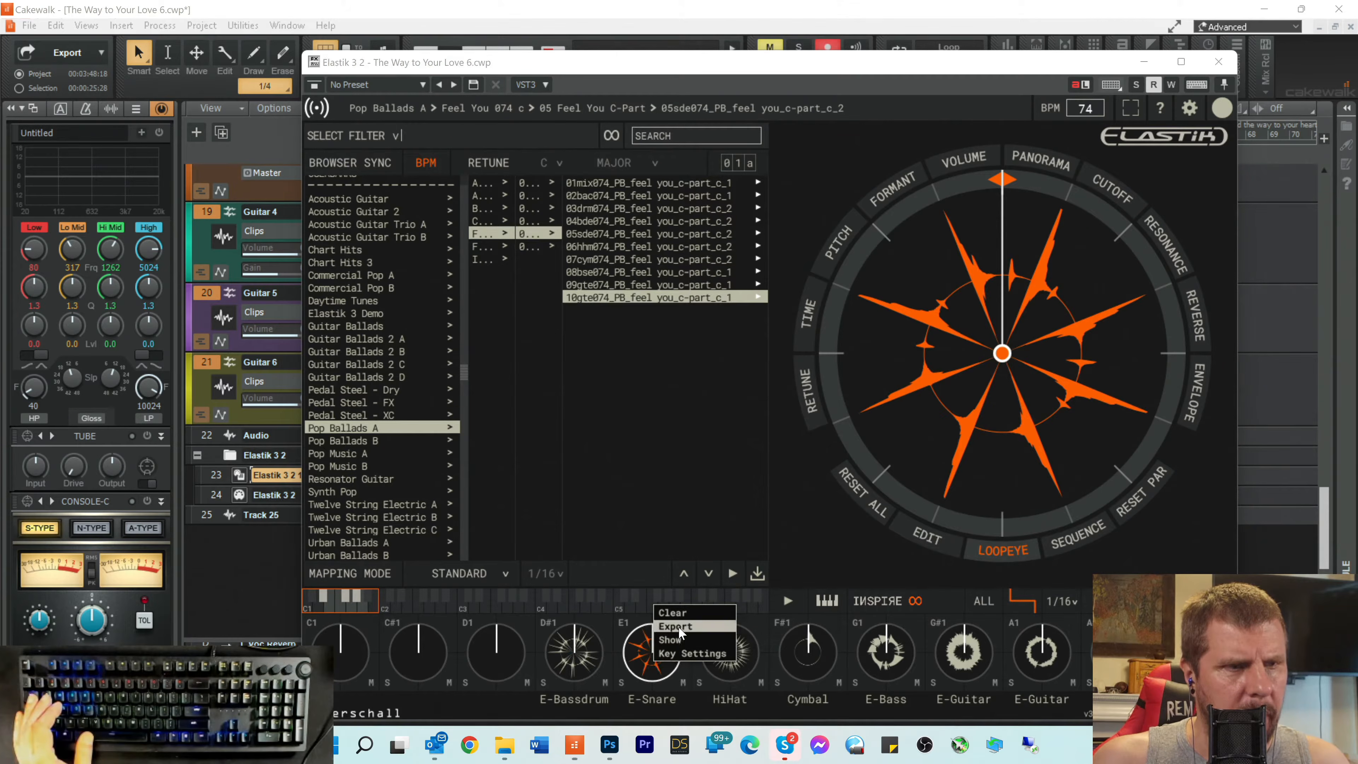
pyautogui.moveTo(677, 626)
pyautogui.click(772, 612)
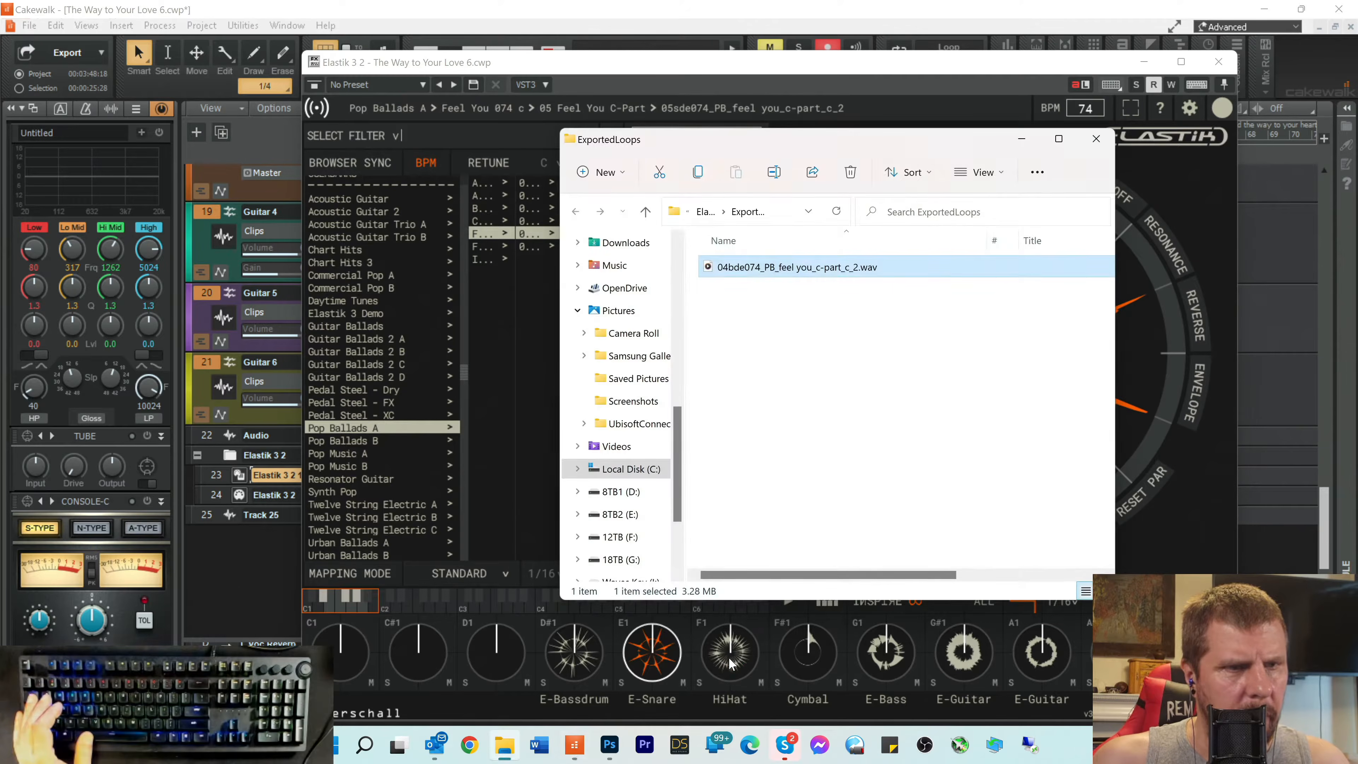
pyautogui.rightClick(705, 656)
pyautogui.moveTo(690, 623)
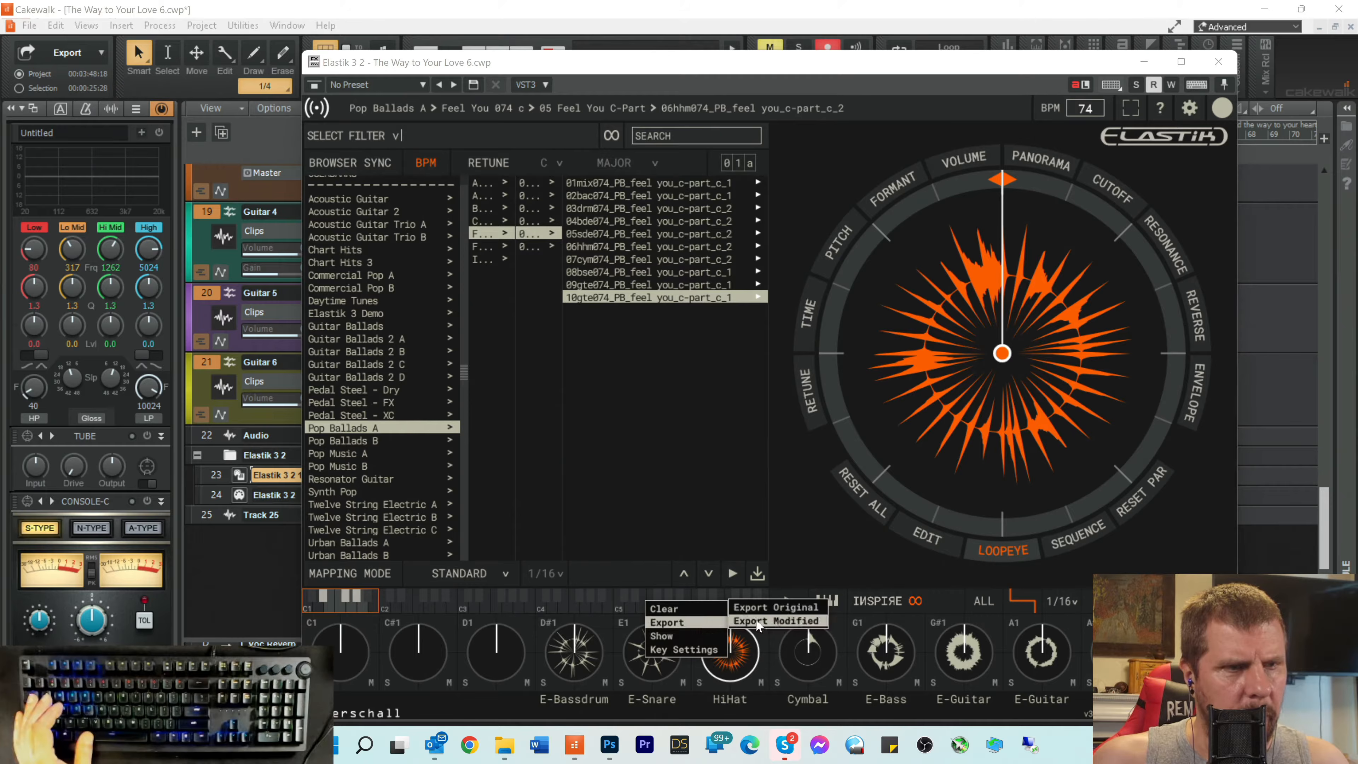
pyautogui.click(774, 609)
pyautogui.rightClick(808, 670)
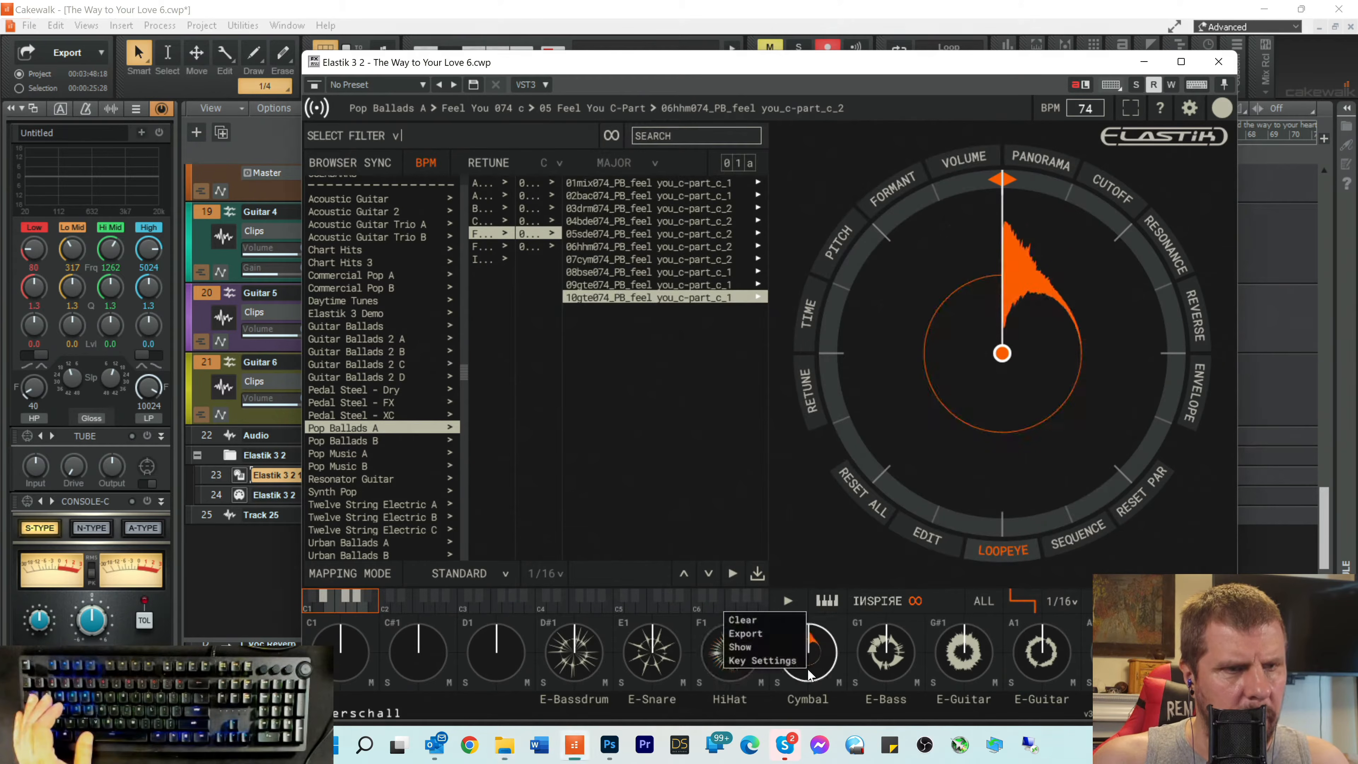
pyautogui.moveTo(764, 633)
pyautogui.click(846, 616)
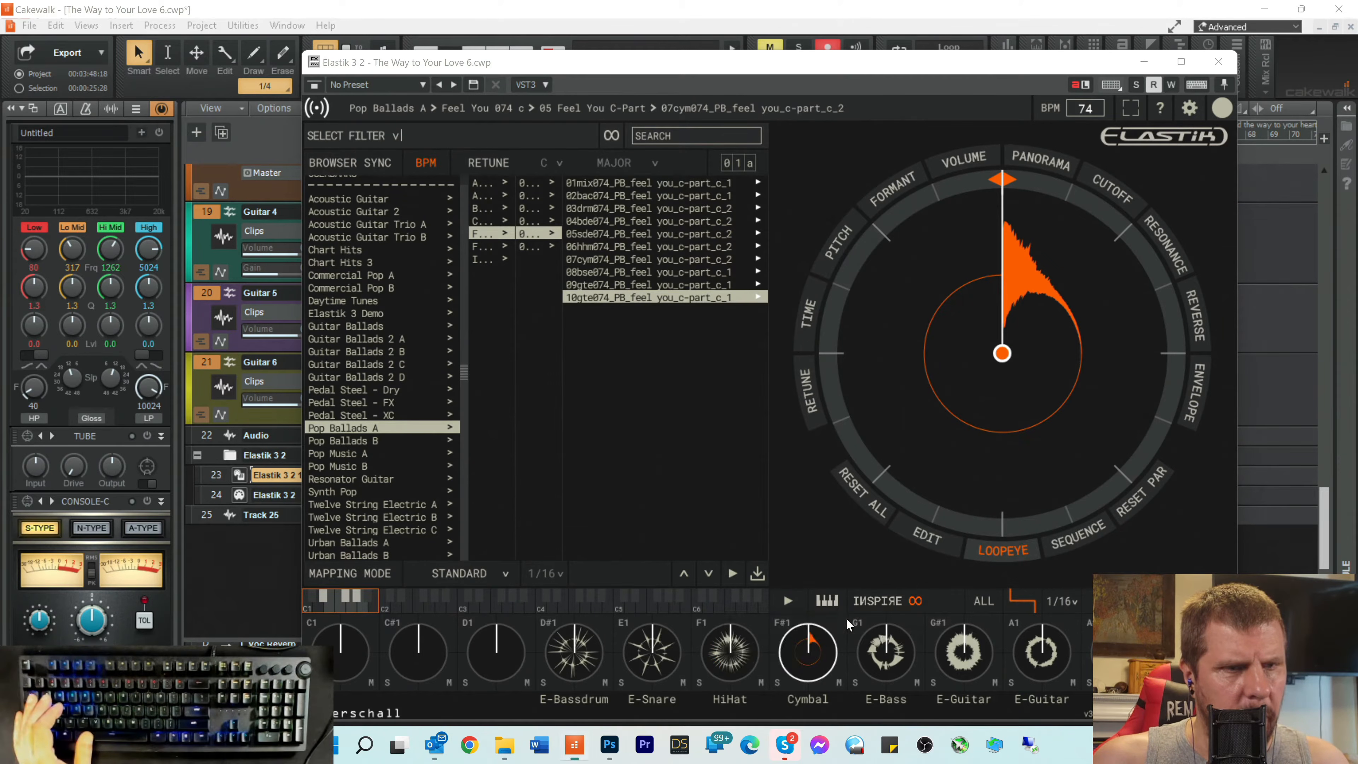
# Step: Export the original C-Part E-Bass and both E-Guitar loops from keys G1, G#1 and A1, and minimize the folder and Elastik windows
pyautogui.rightClick(892, 663)
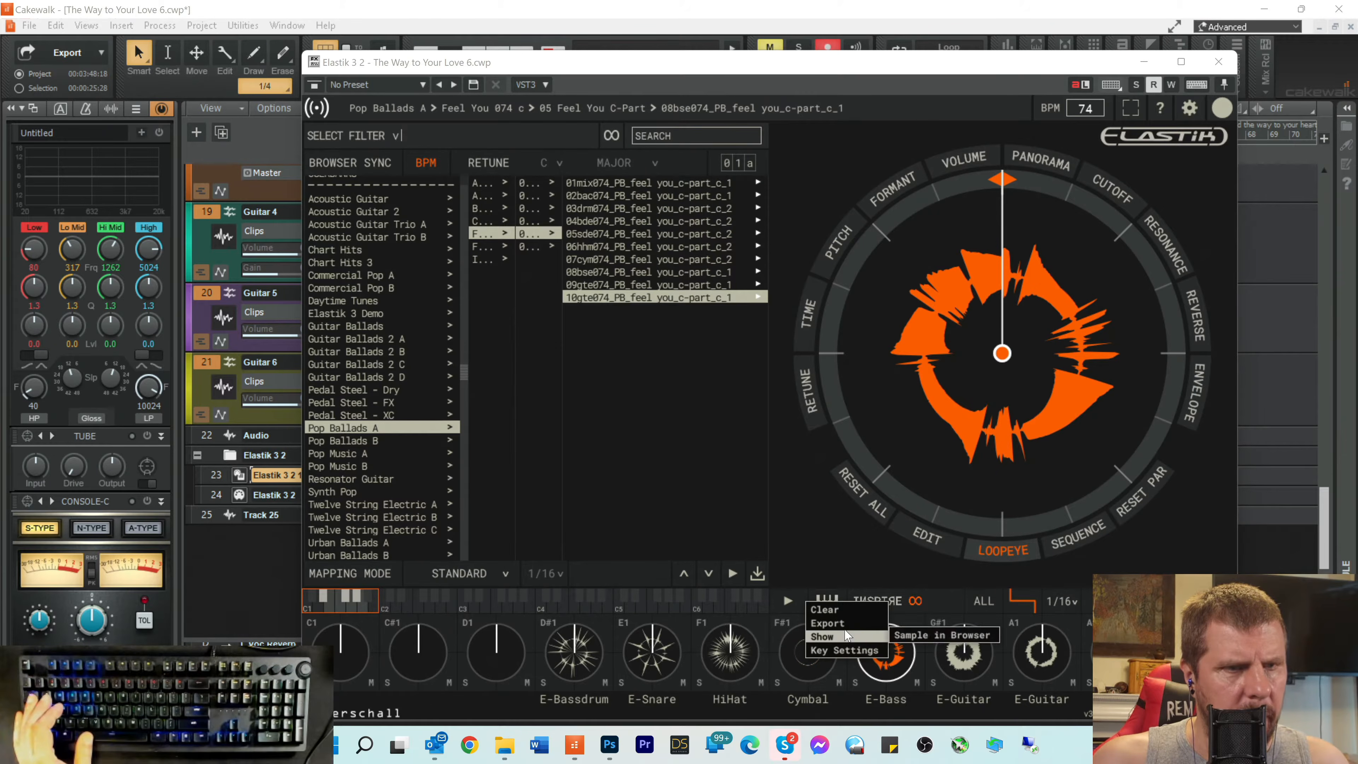
pyautogui.moveTo(850, 632)
pyautogui.click(909, 622)
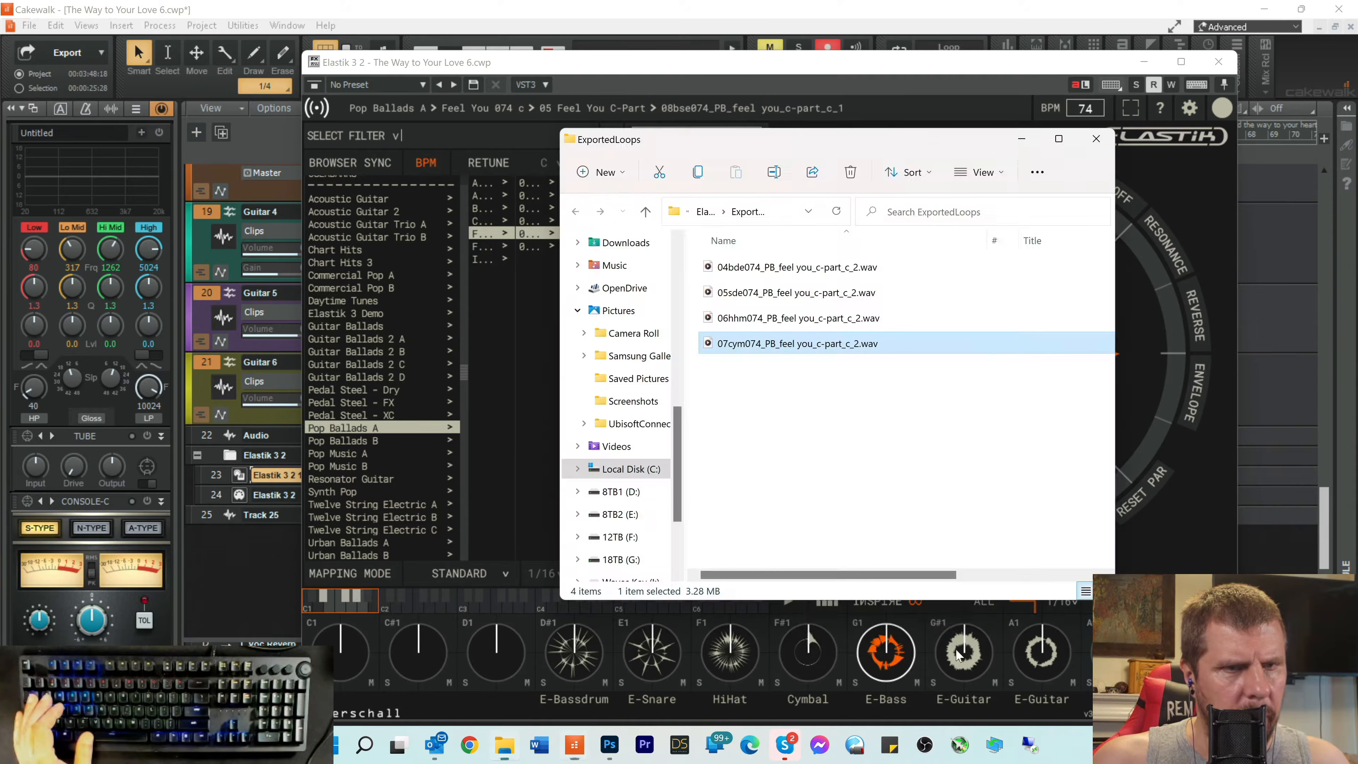
pyautogui.rightClick(928, 646)
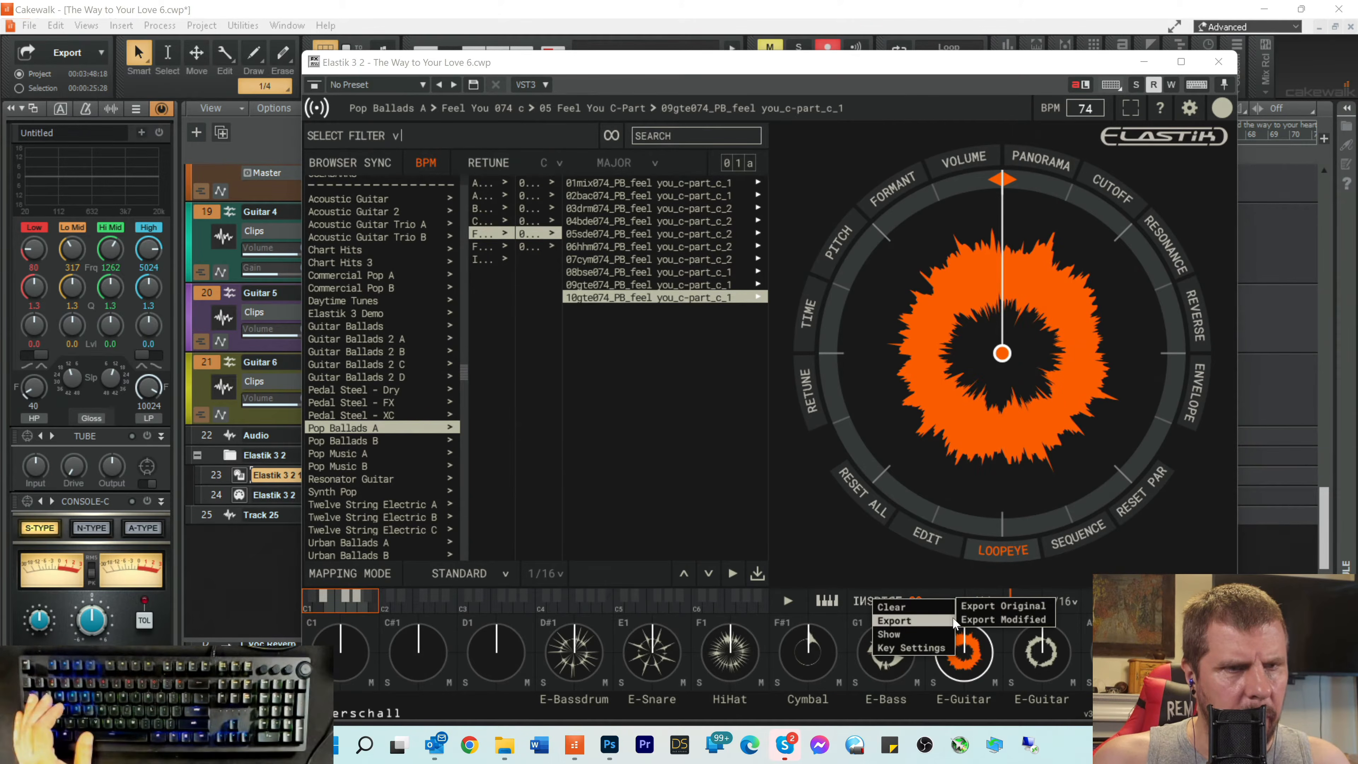
pyautogui.click(980, 609)
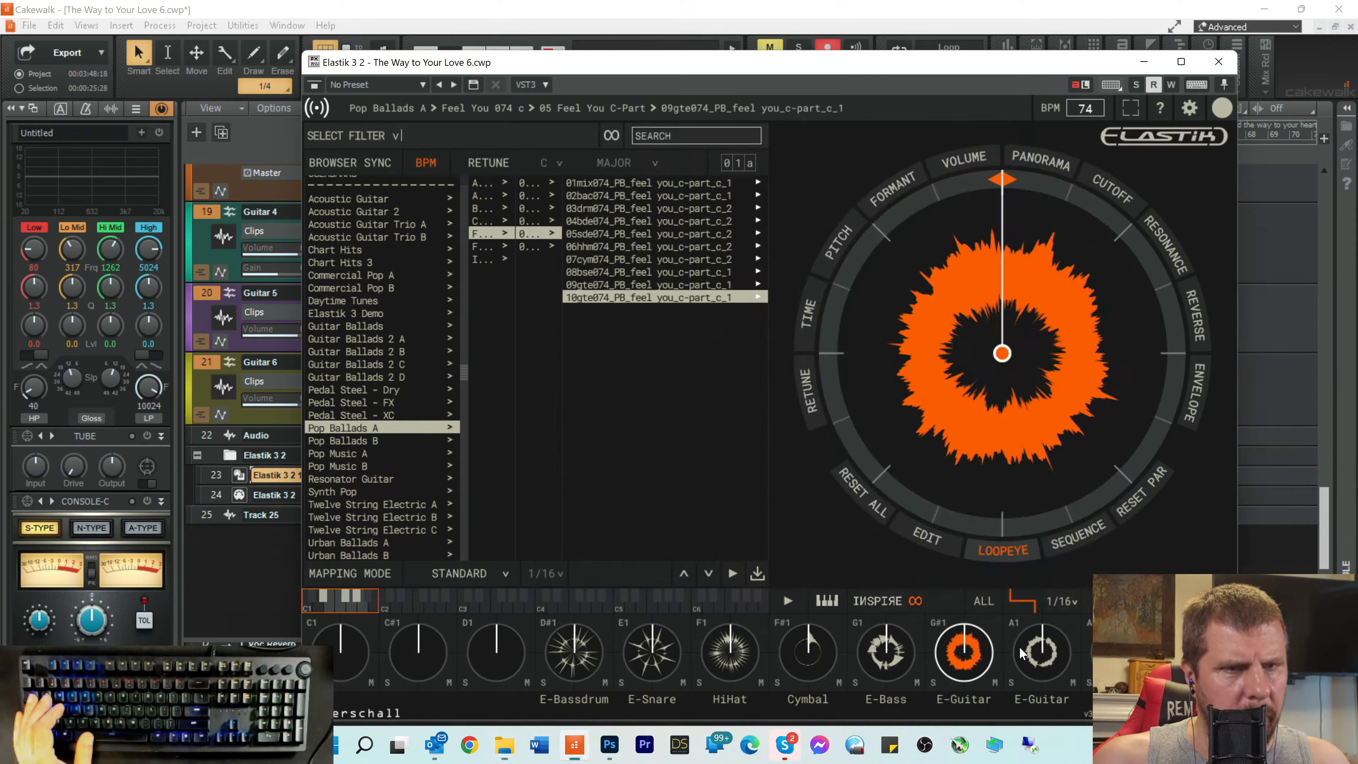
pyautogui.rightClick(996, 637)
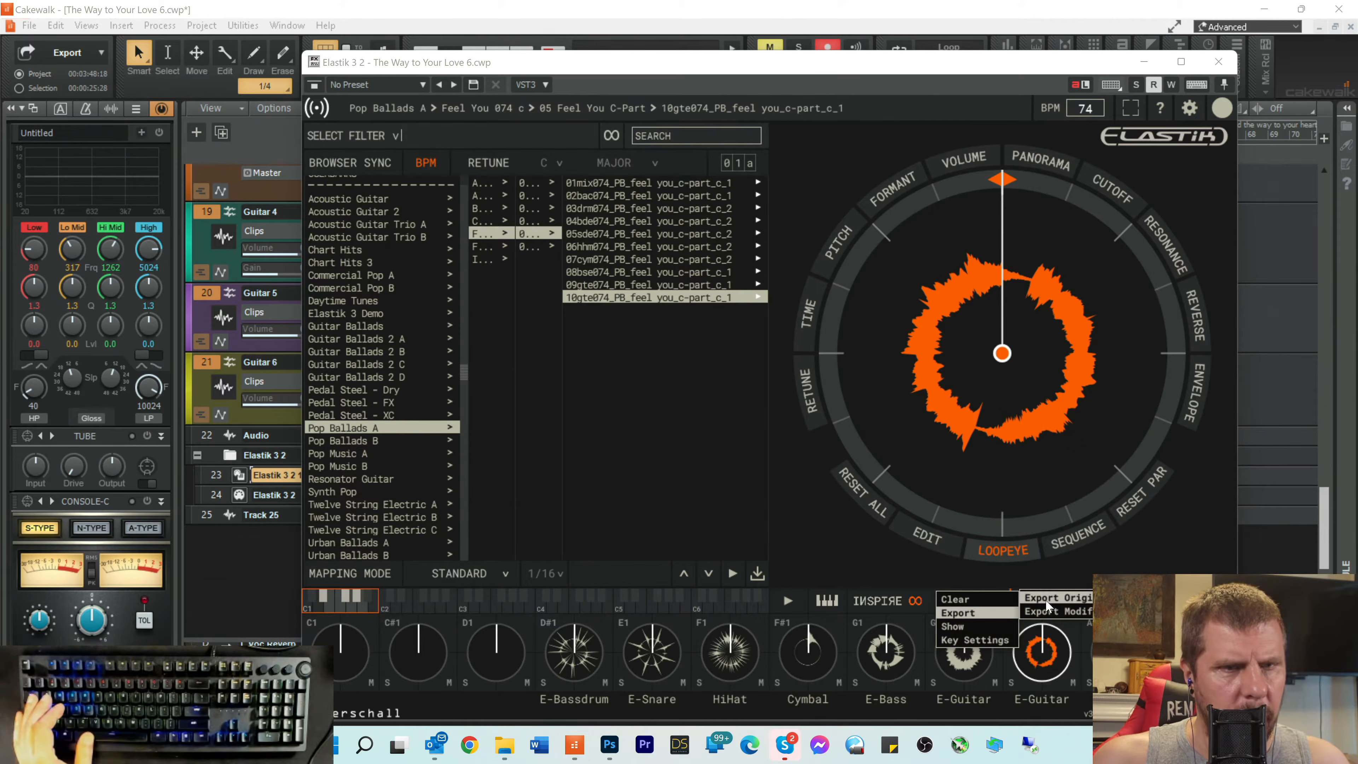
pyautogui.click(1047, 604)
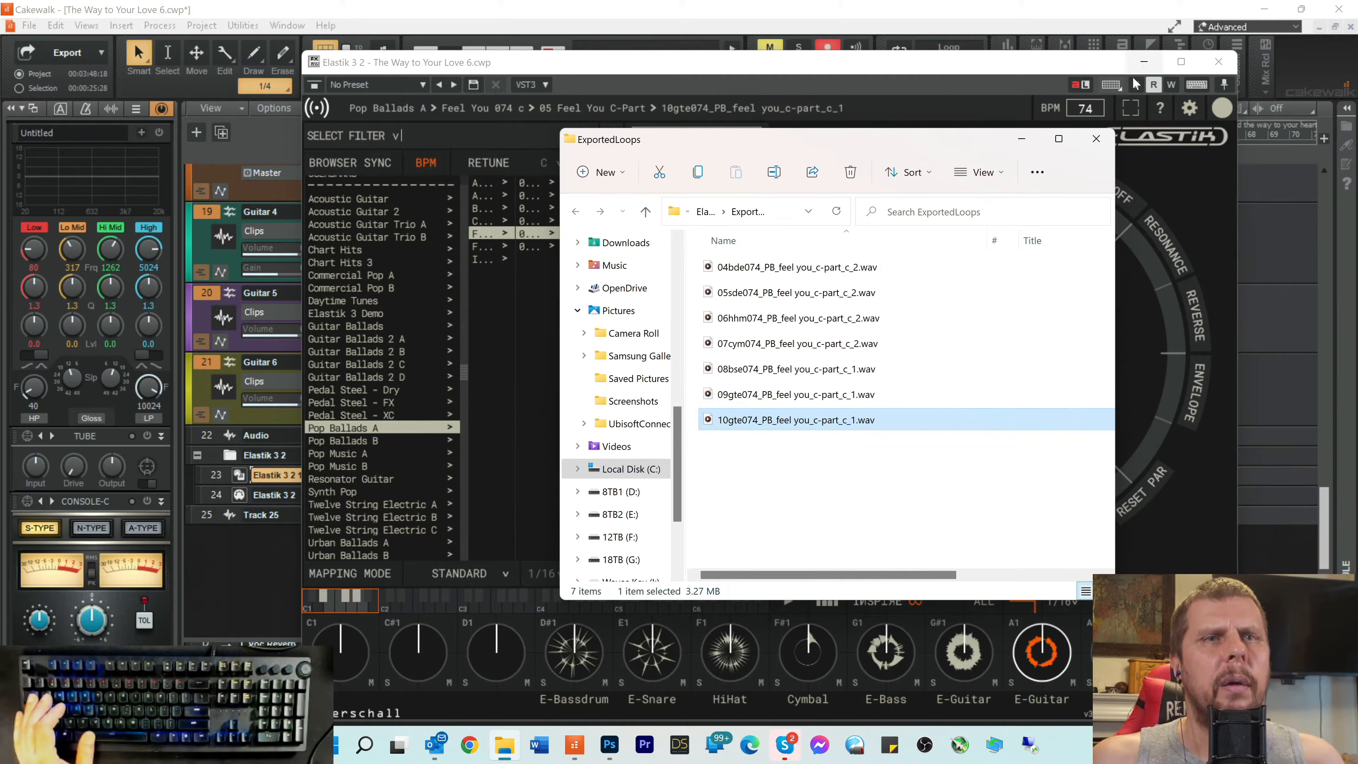
pyautogui.click(1021, 139)
pyautogui.click(1144, 61)
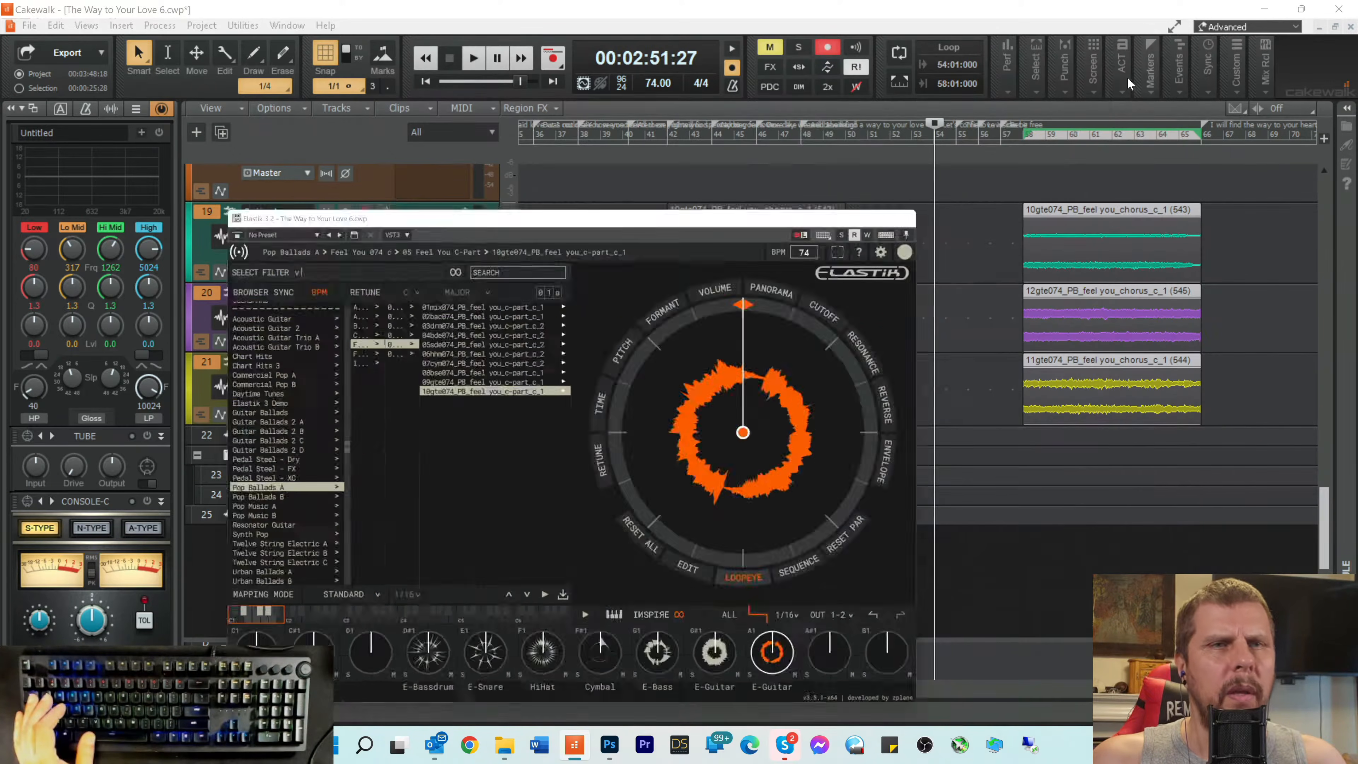
# Step: Place 04bde074_PB_feel you_c-part_c_2.wav from the ExportedLoops folder on the BD track at measure 54
pyautogui.scroll(8, 911, 438)
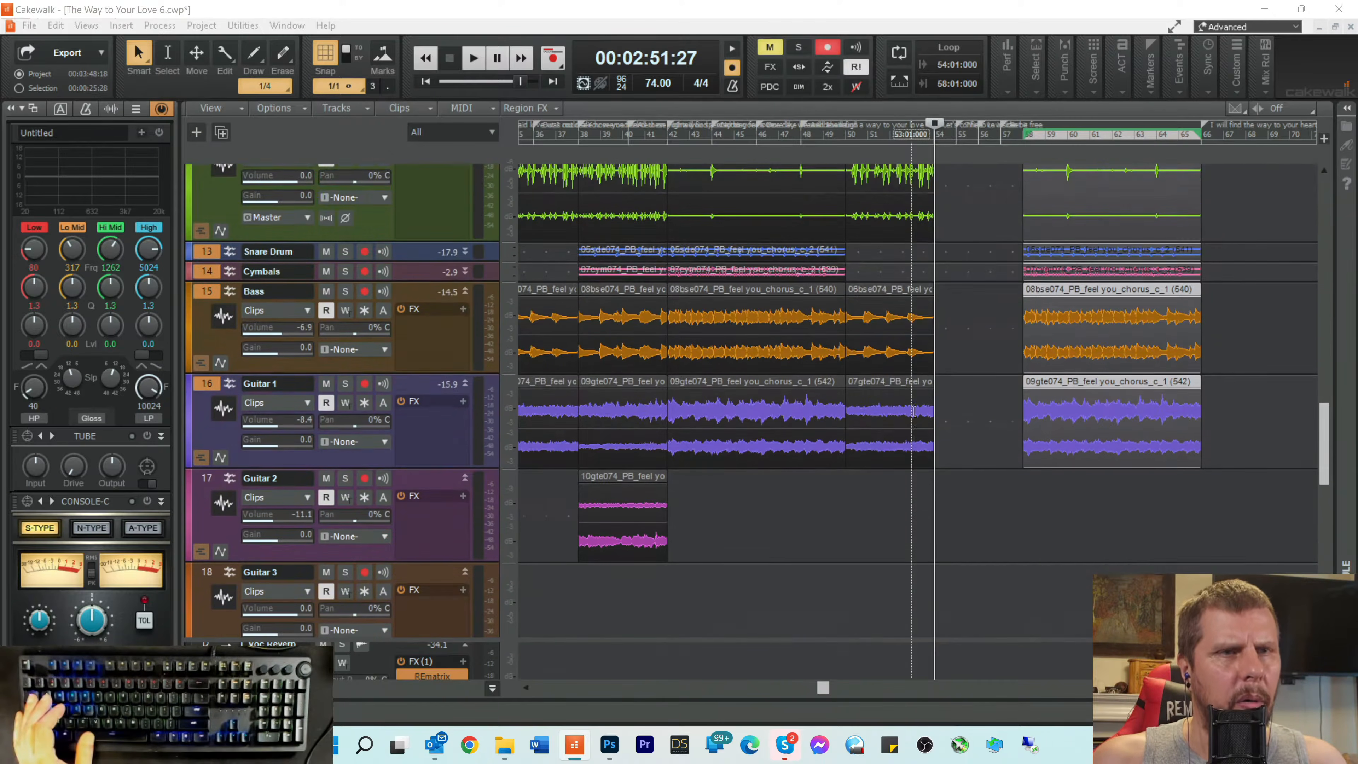
pyautogui.scroll(1, 911, 438)
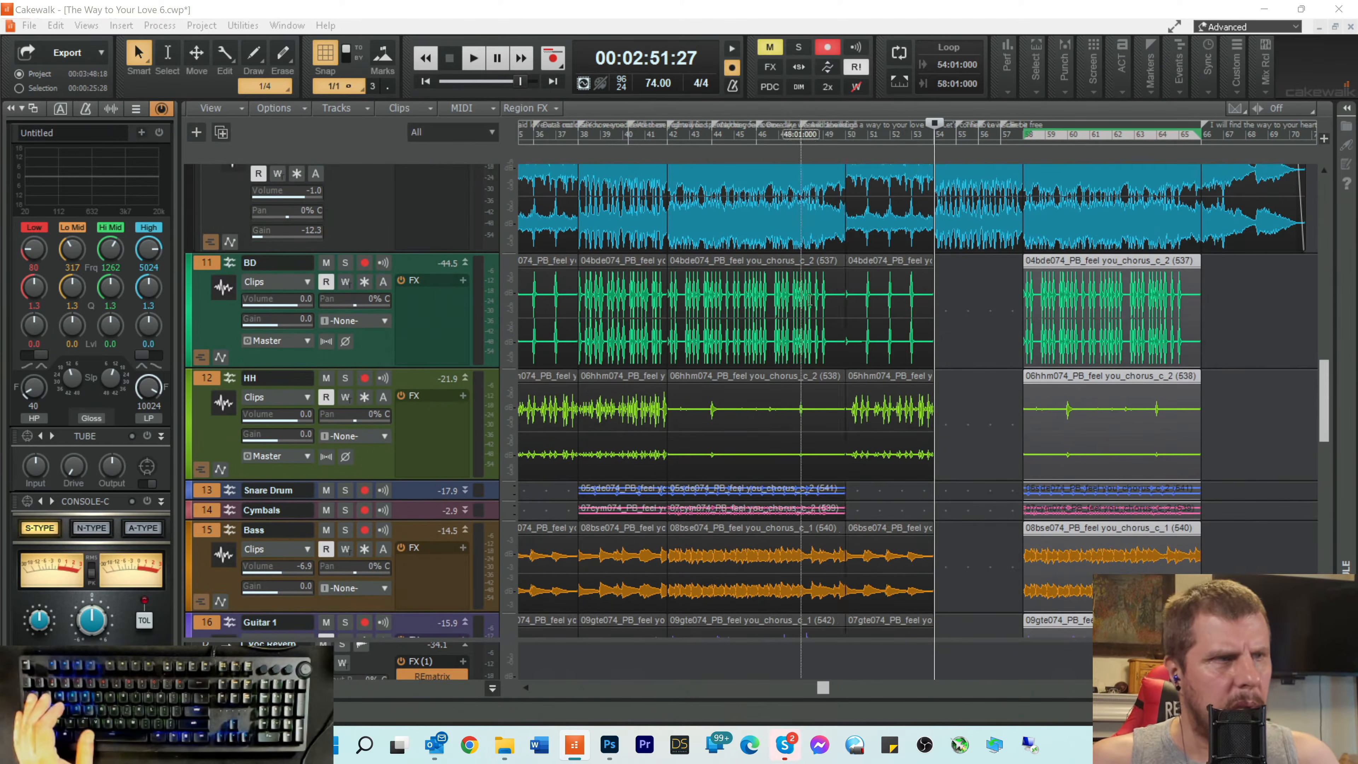
pyautogui.scroll(1, 846, 293)
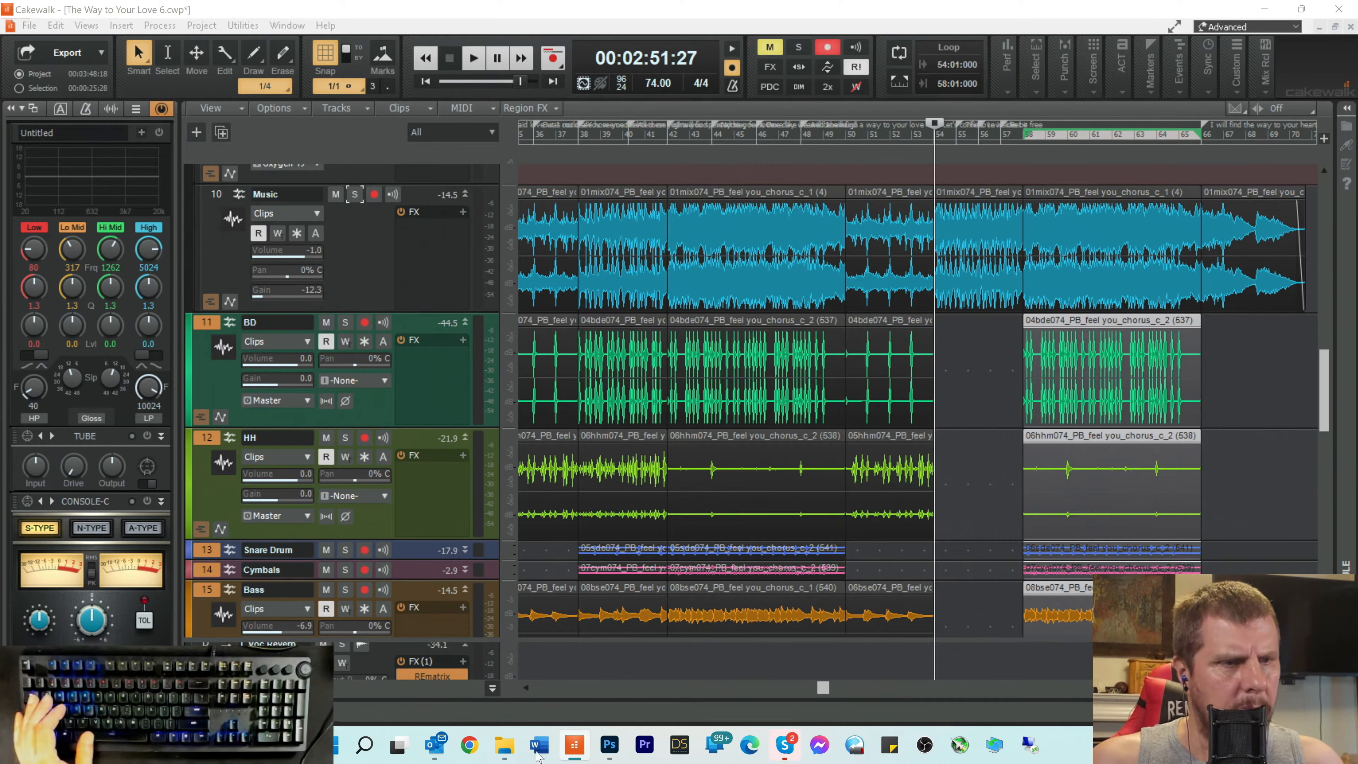
pyautogui.click(501, 746)
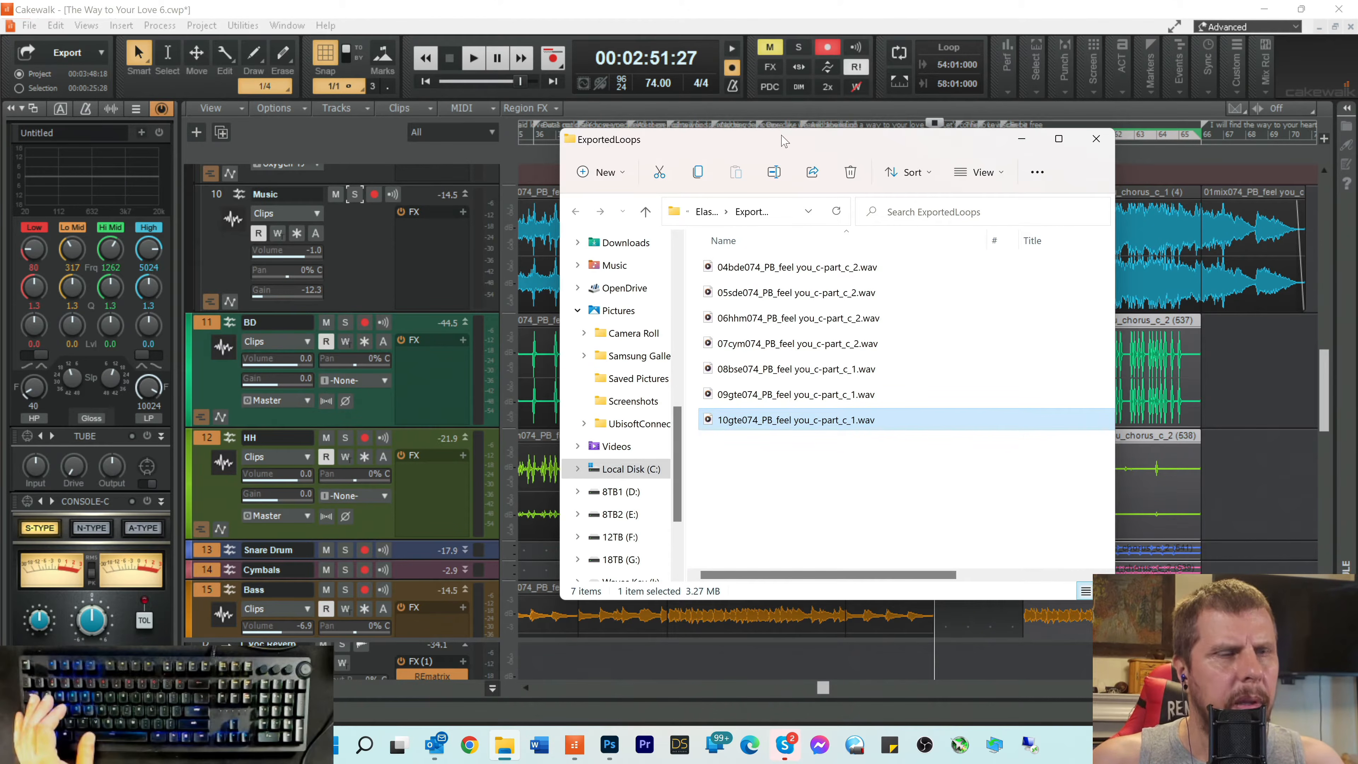
pyautogui.moveTo(796, 149); pyautogui.dragTo(316, 150)
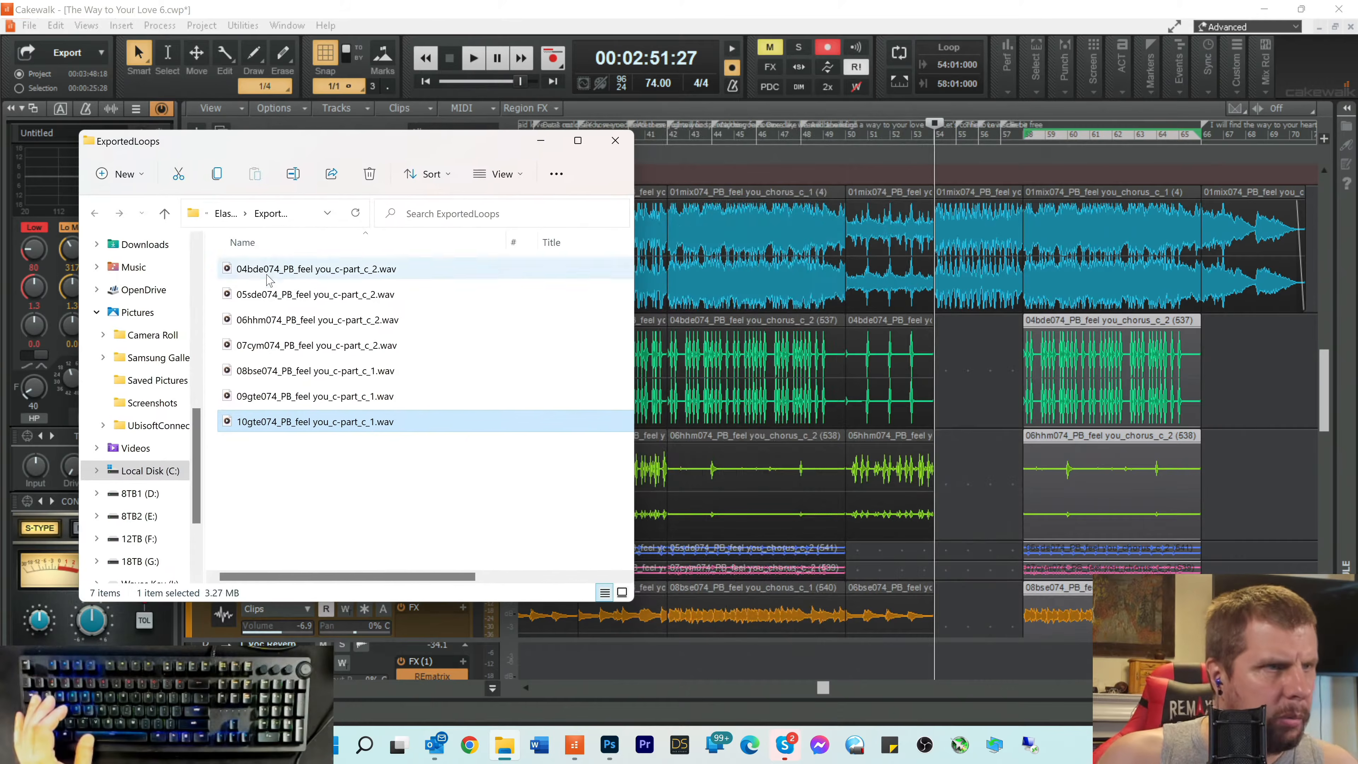
pyautogui.click(238, 275)
pyautogui.moveTo(238, 276)
pyautogui.mouseDown()
pyautogui.moveTo(941, 341)
pyautogui.moveTo(955, 394)
pyautogui.moveTo(993, 403)
pyautogui.mouseUp()
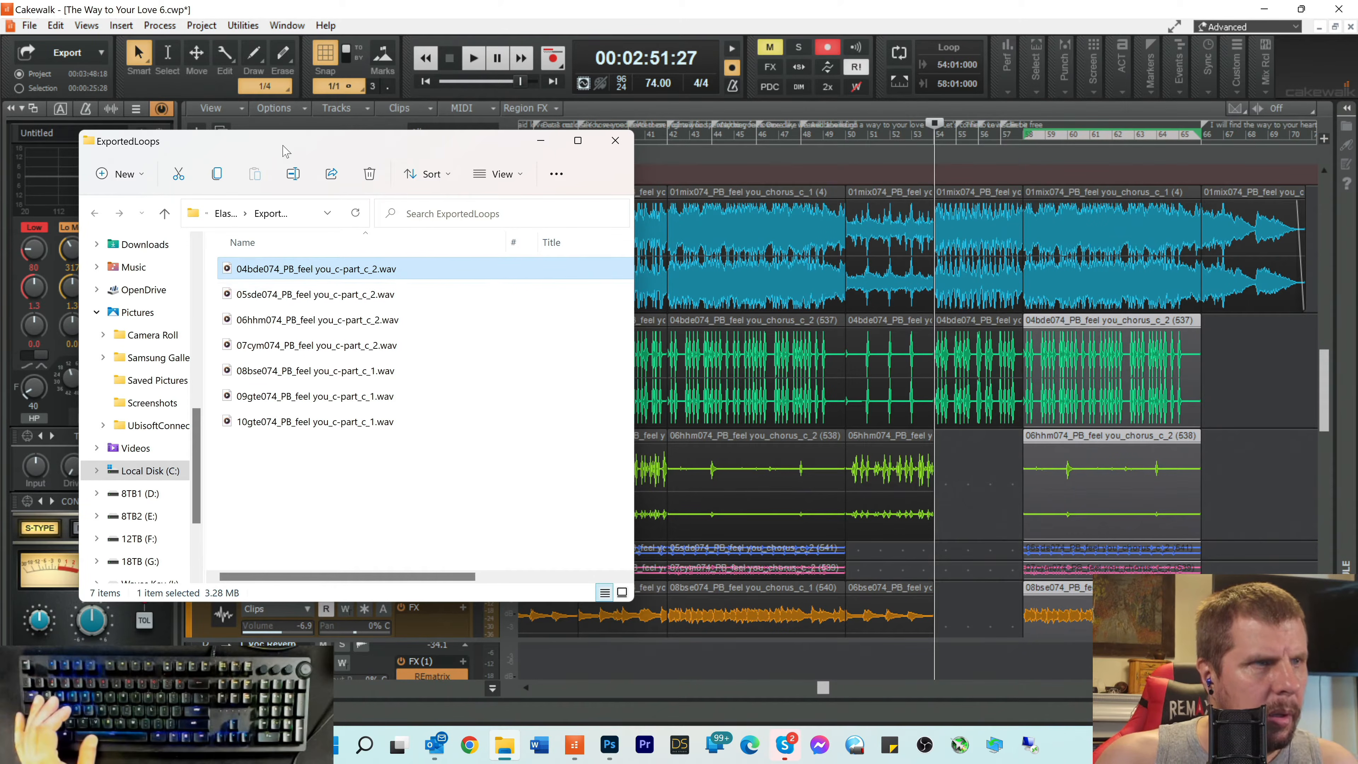
# Step: Place the C-Part 06hhm, 05sde and 07cym loops at measure 54 on the HH, Snare Drum and Cymbals tracks
pyautogui.moveTo(286, 151); pyautogui.dragTo(434, 459)
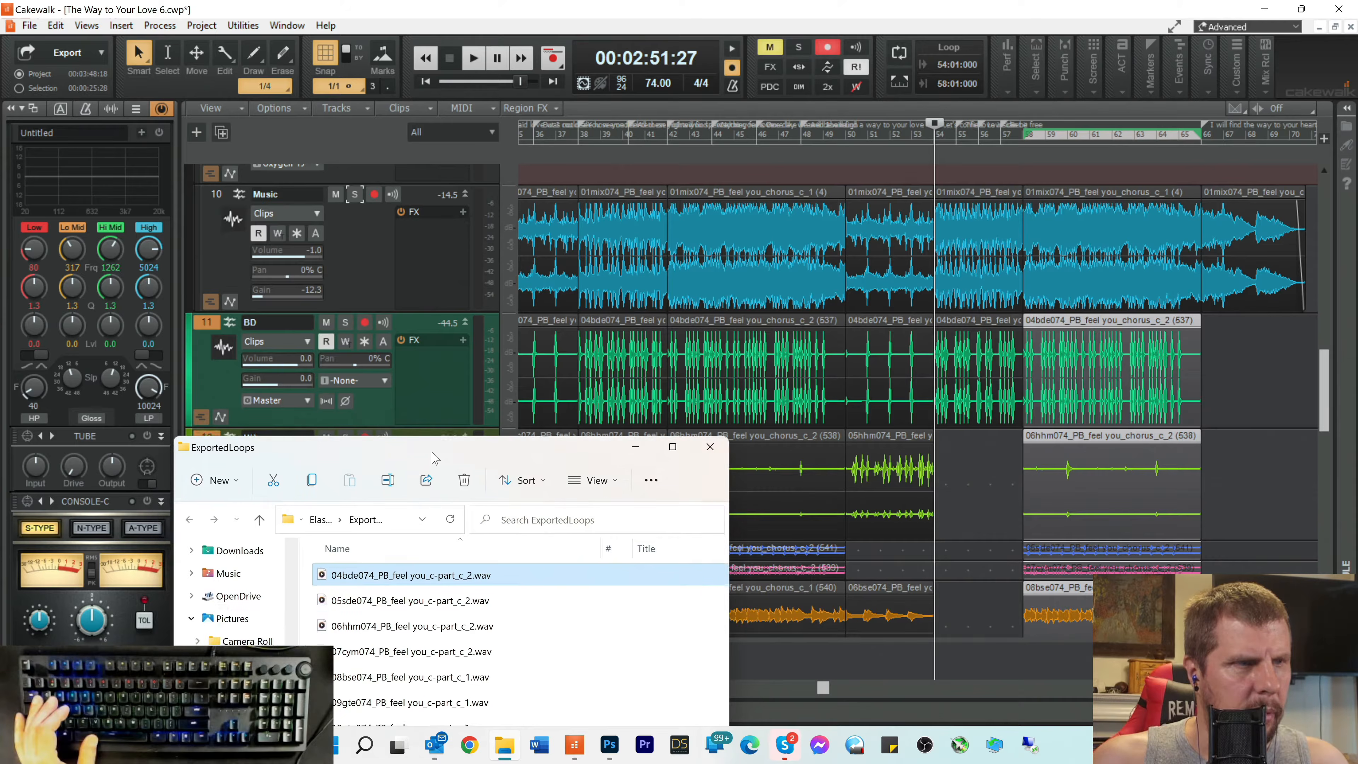
pyautogui.scroll(-3, 835, 326)
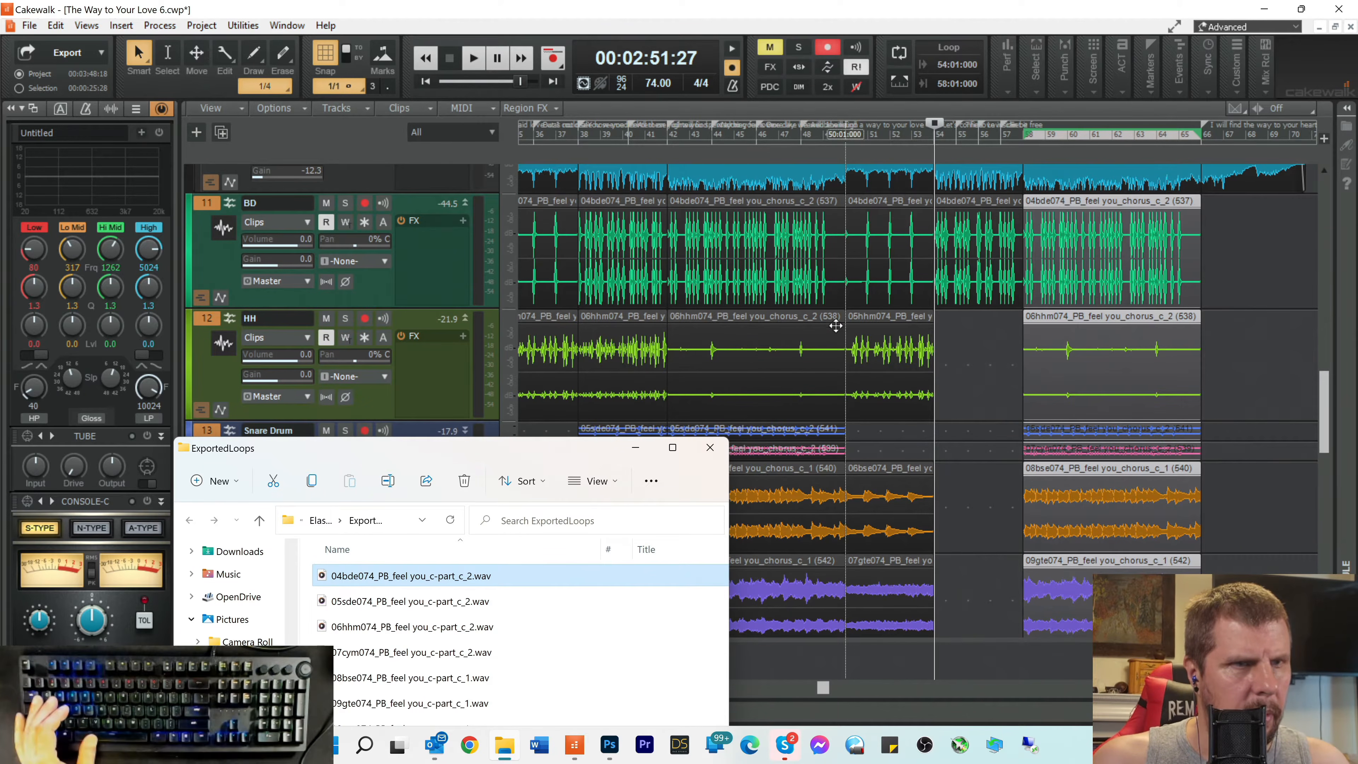
pyautogui.scroll(-2, 748, 336)
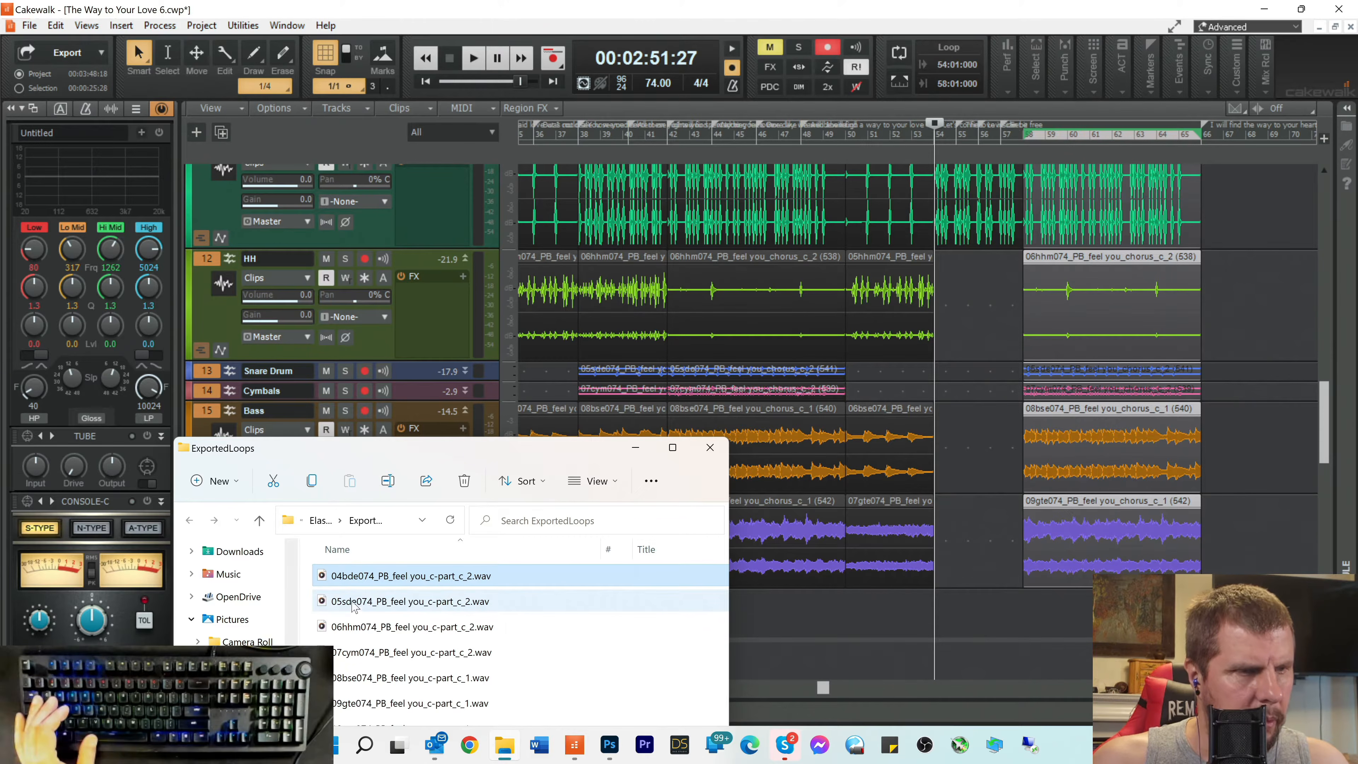
pyautogui.click(358, 627)
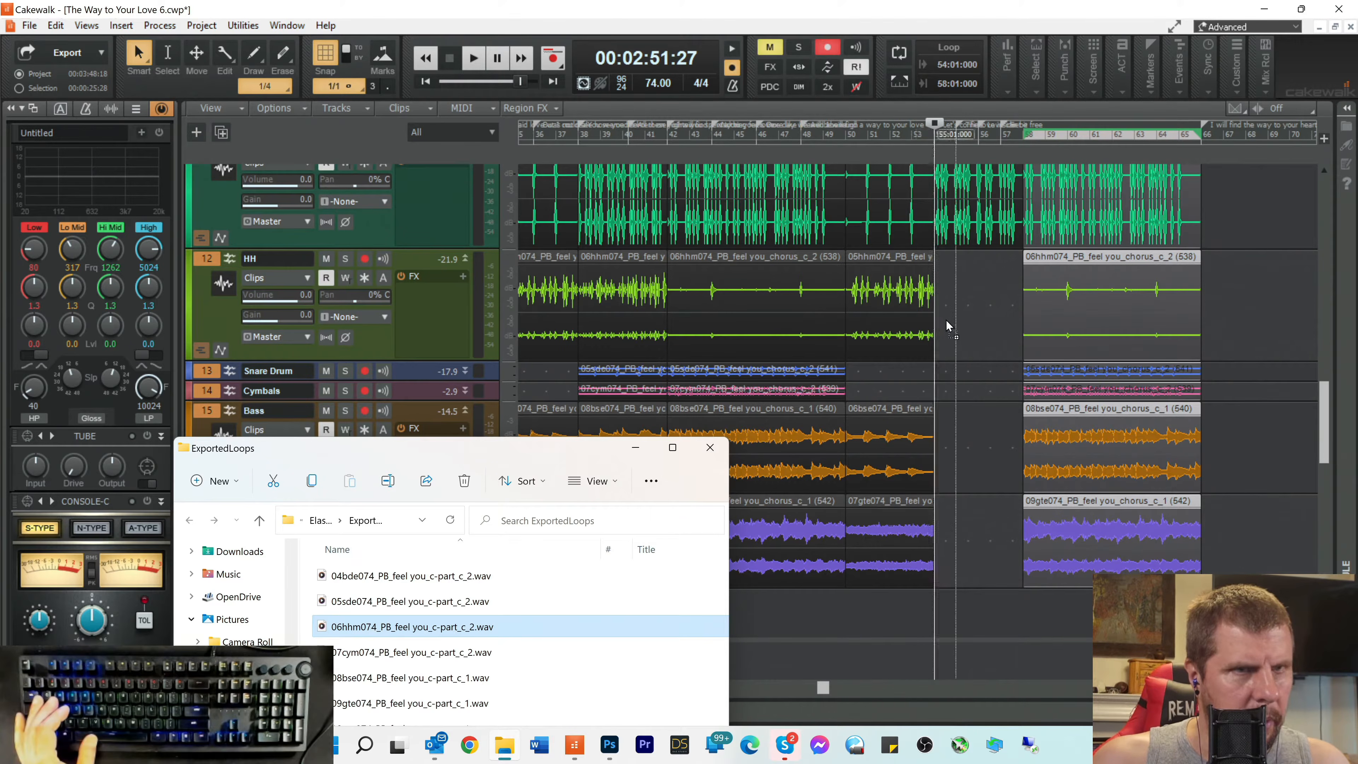
pyautogui.moveTo(946, 320); pyautogui.dragTo(939, 319)
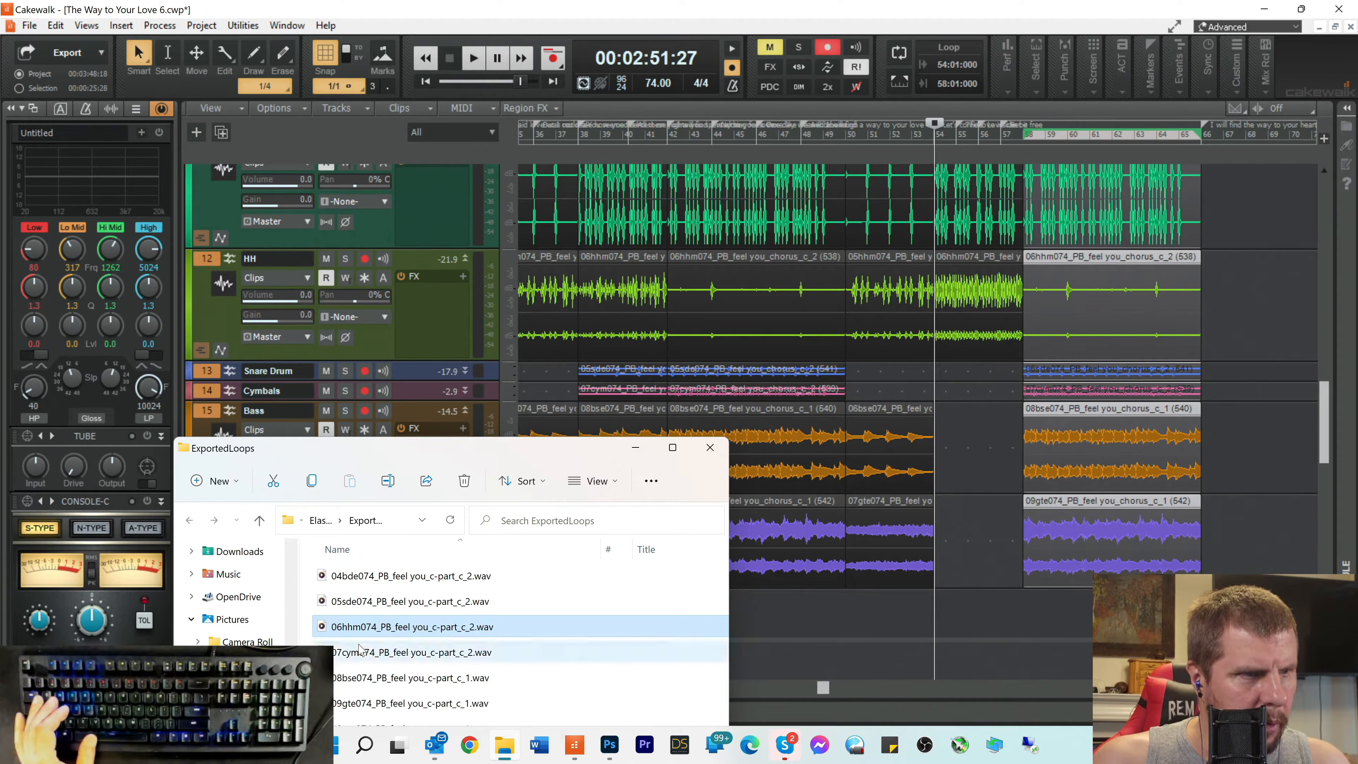
pyautogui.moveTo(377, 605); pyautogui.dragTo(935, 371)
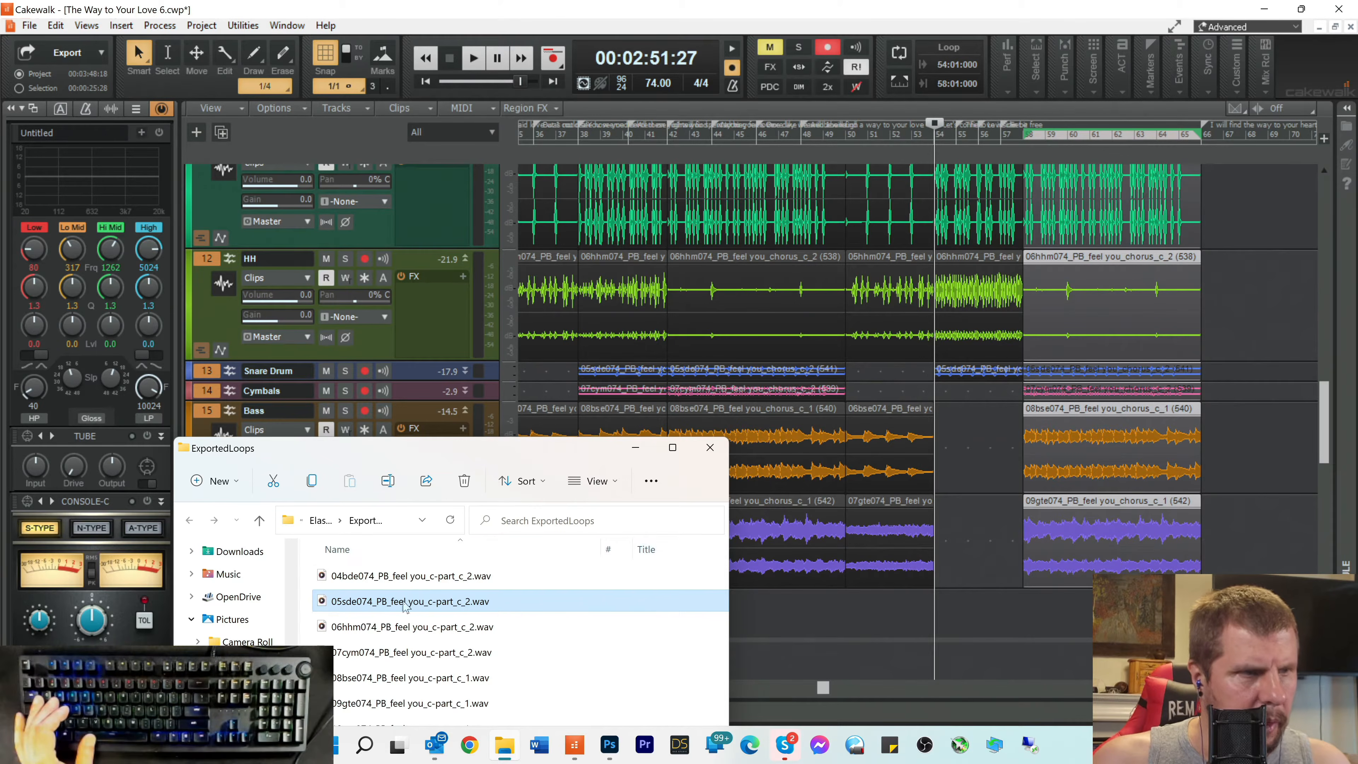
pyautogui.moveTo(409, 652); pyautogui.dragTo(940, 389)
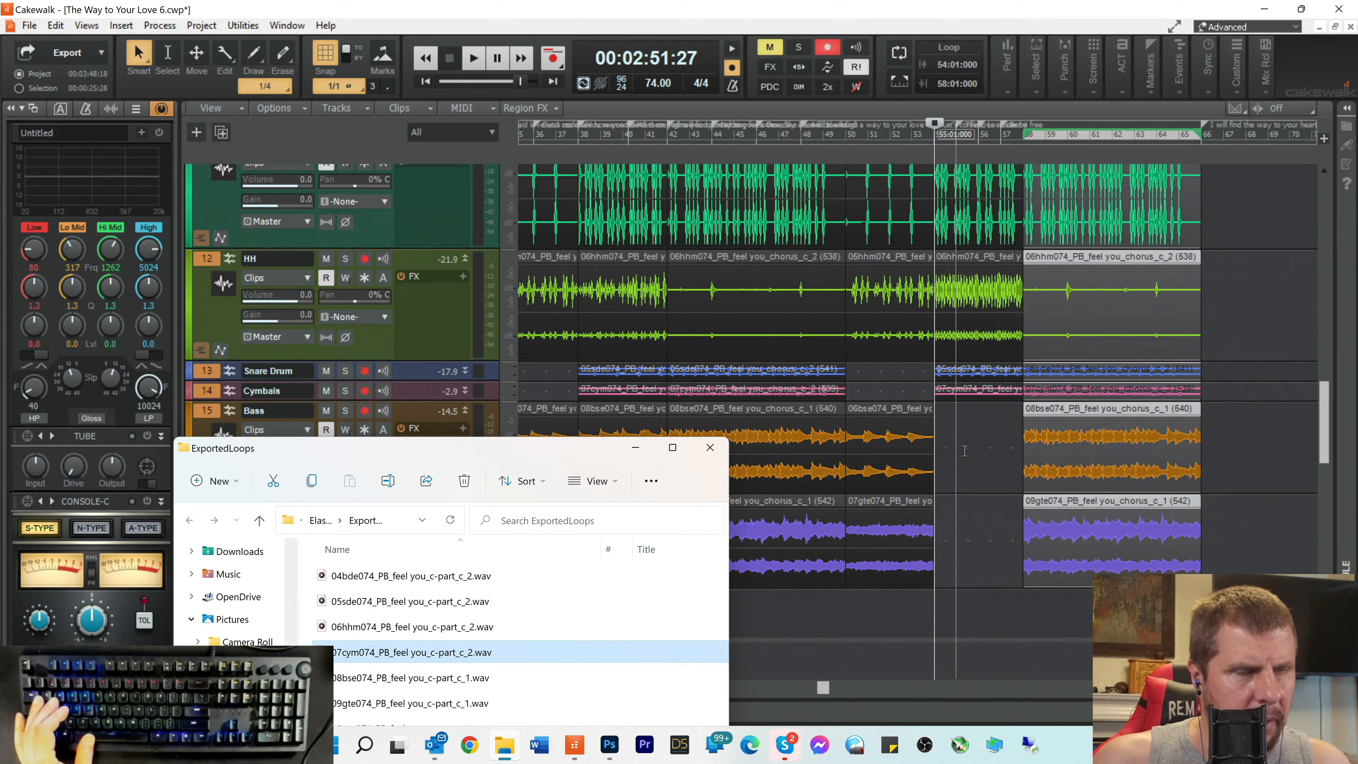
# Step: Place 08bse074_PB_feel you_c-part_c_1.wav on the Bass track at measure 54 and save the project
pyautogui.scroll(-3, 965, 451)
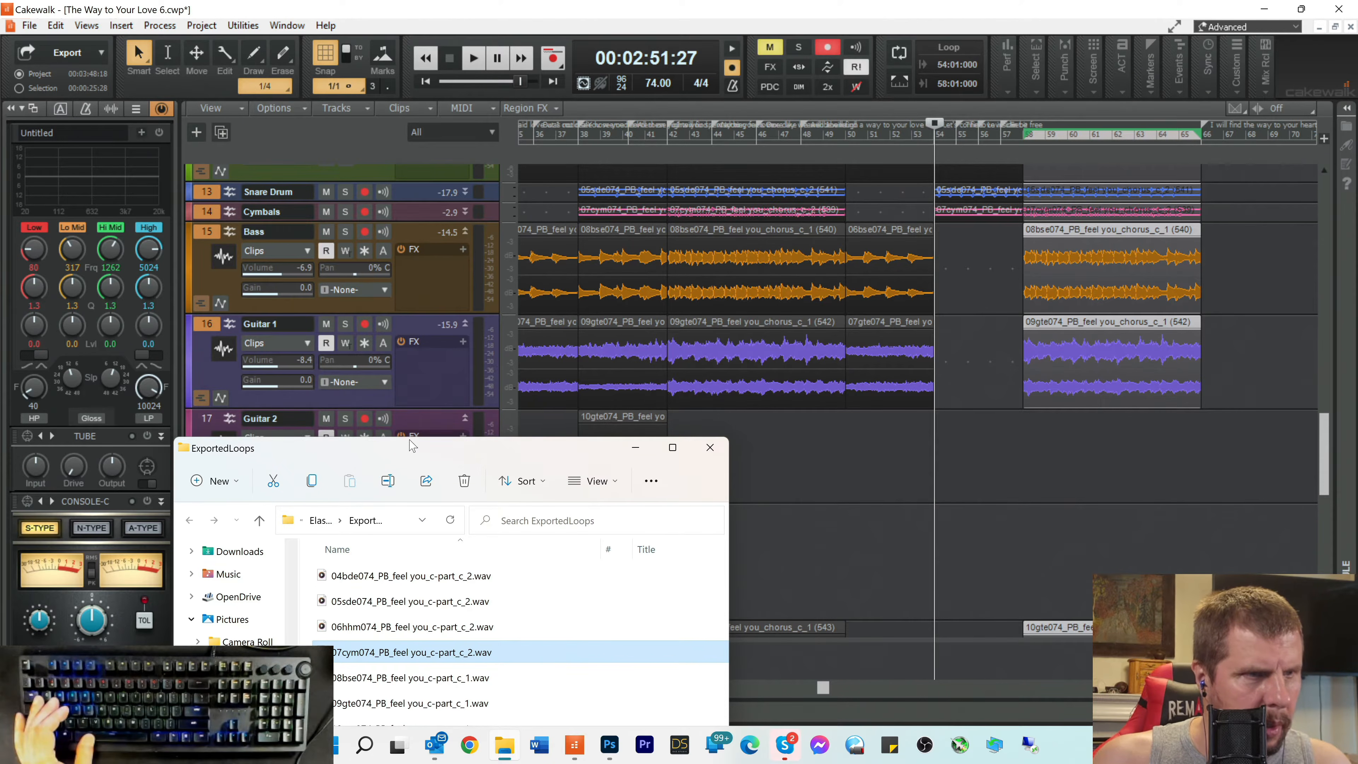
pyautogui.moveTo(411, 445); pyautogui.dragTo(351, 394)
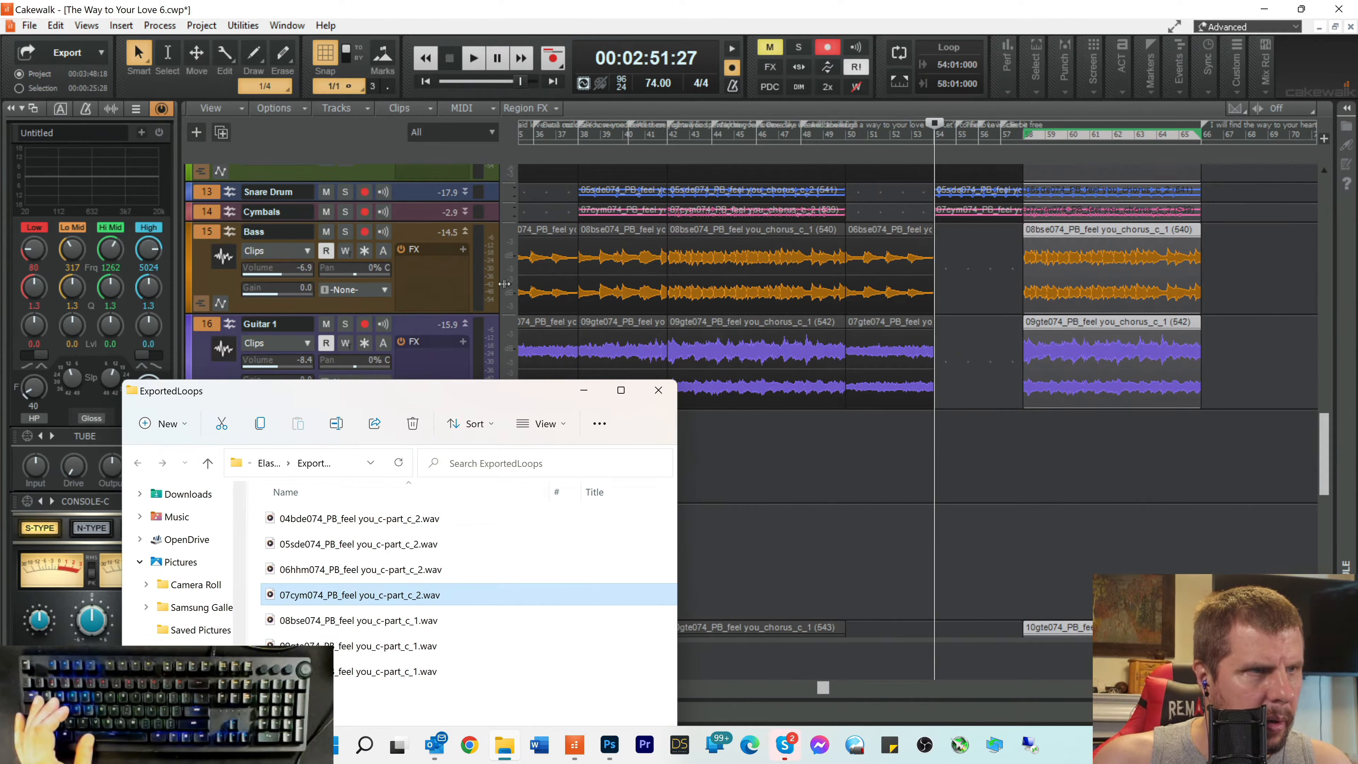
pyautogui.scroll(-2, 577, 292)
pyautogui.scroll(4, 577, 291)
pyautogui.scroll(-2, 563, 280)
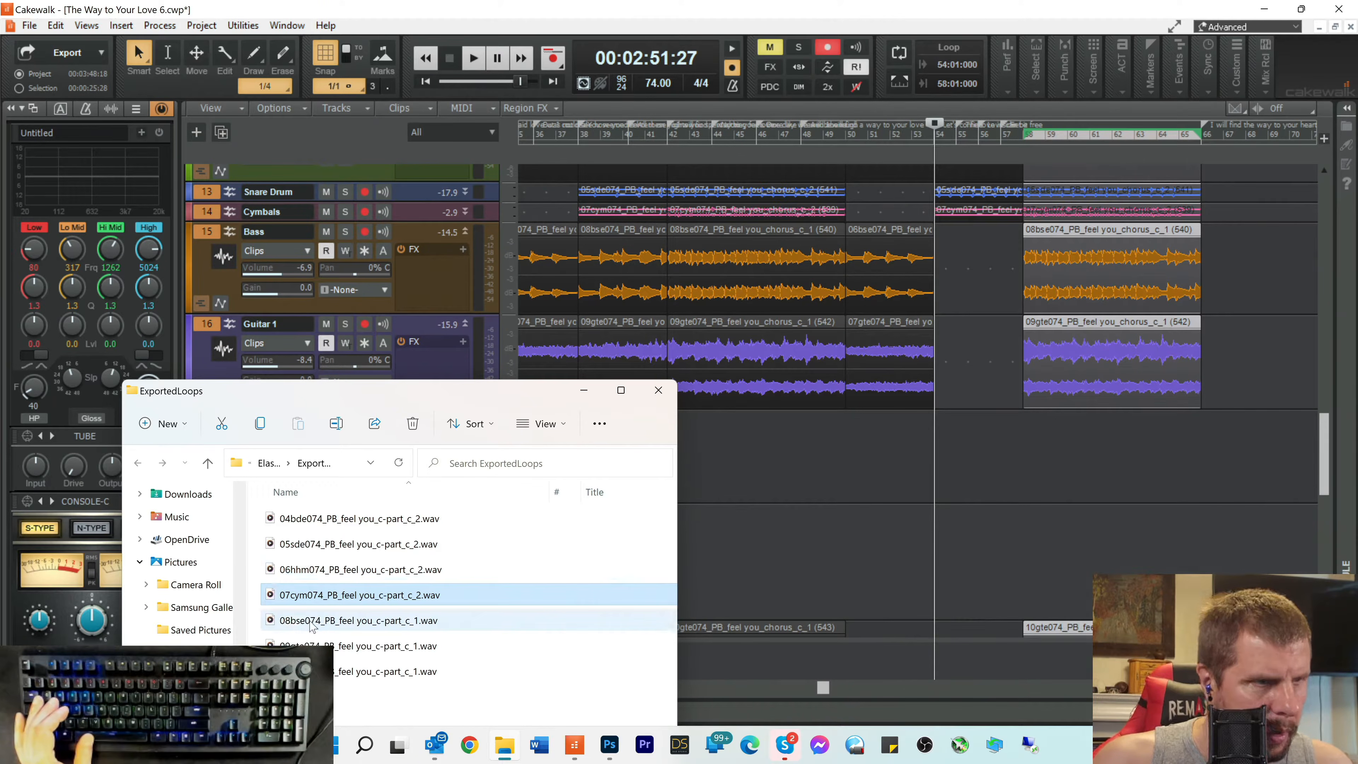
pyautogui.moveTo(313, 623); pyautogui.dragTo(937, 274)
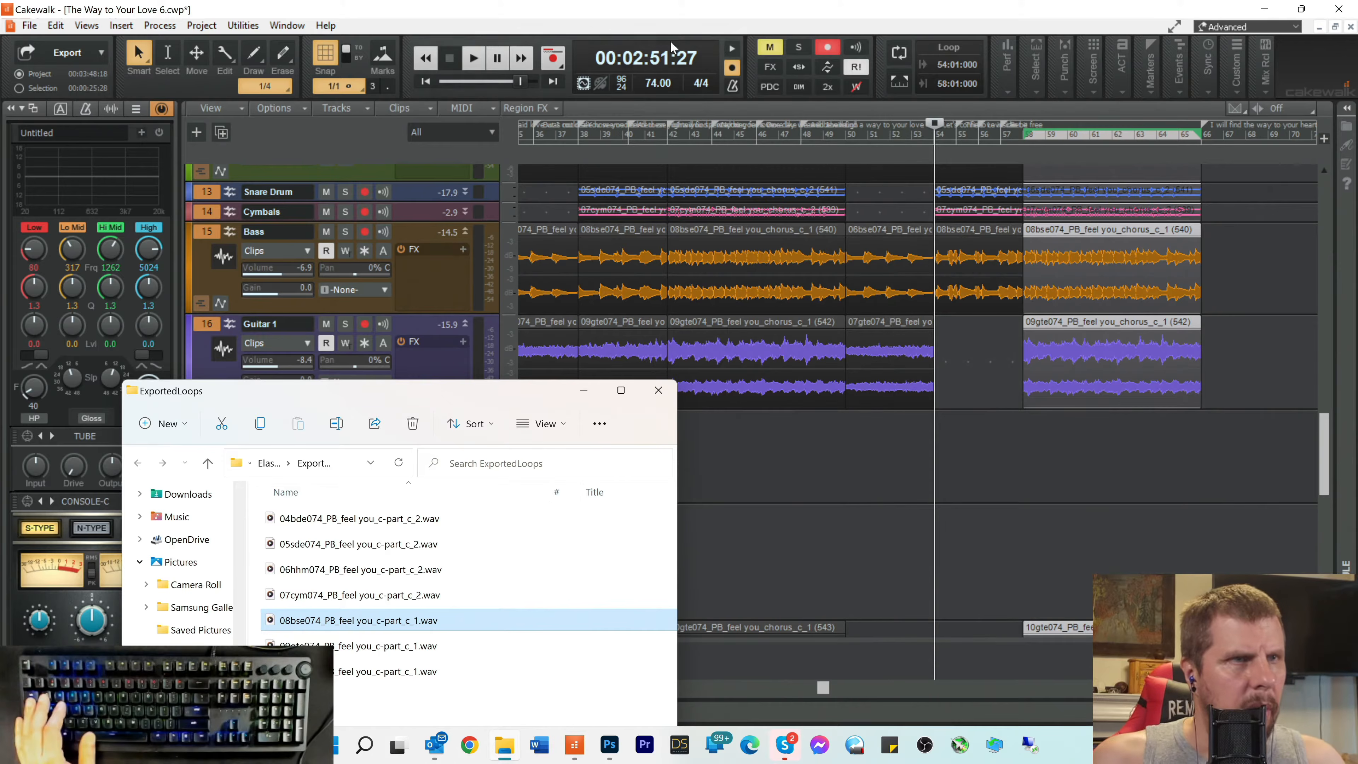
pyautogui.click(699, 17)
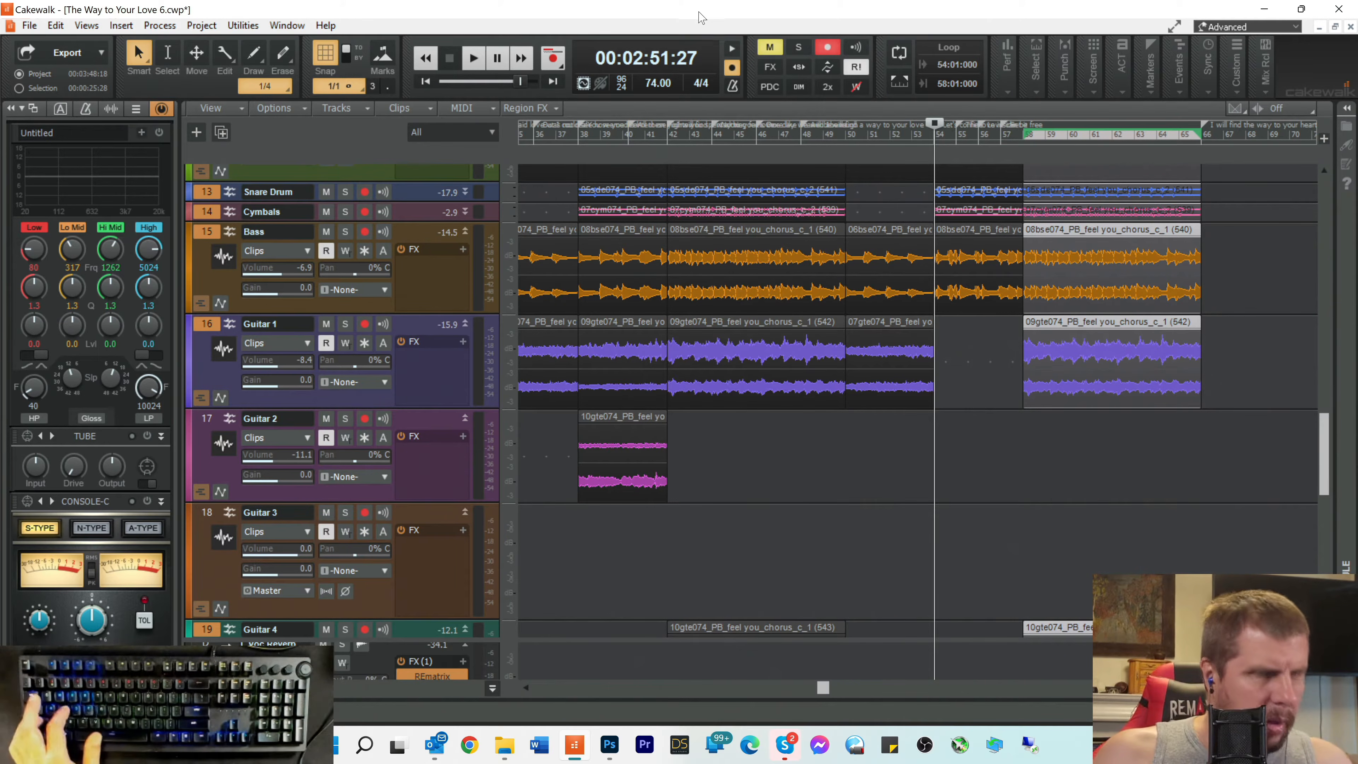
pyautogui.hotkey('ctrl', 's')
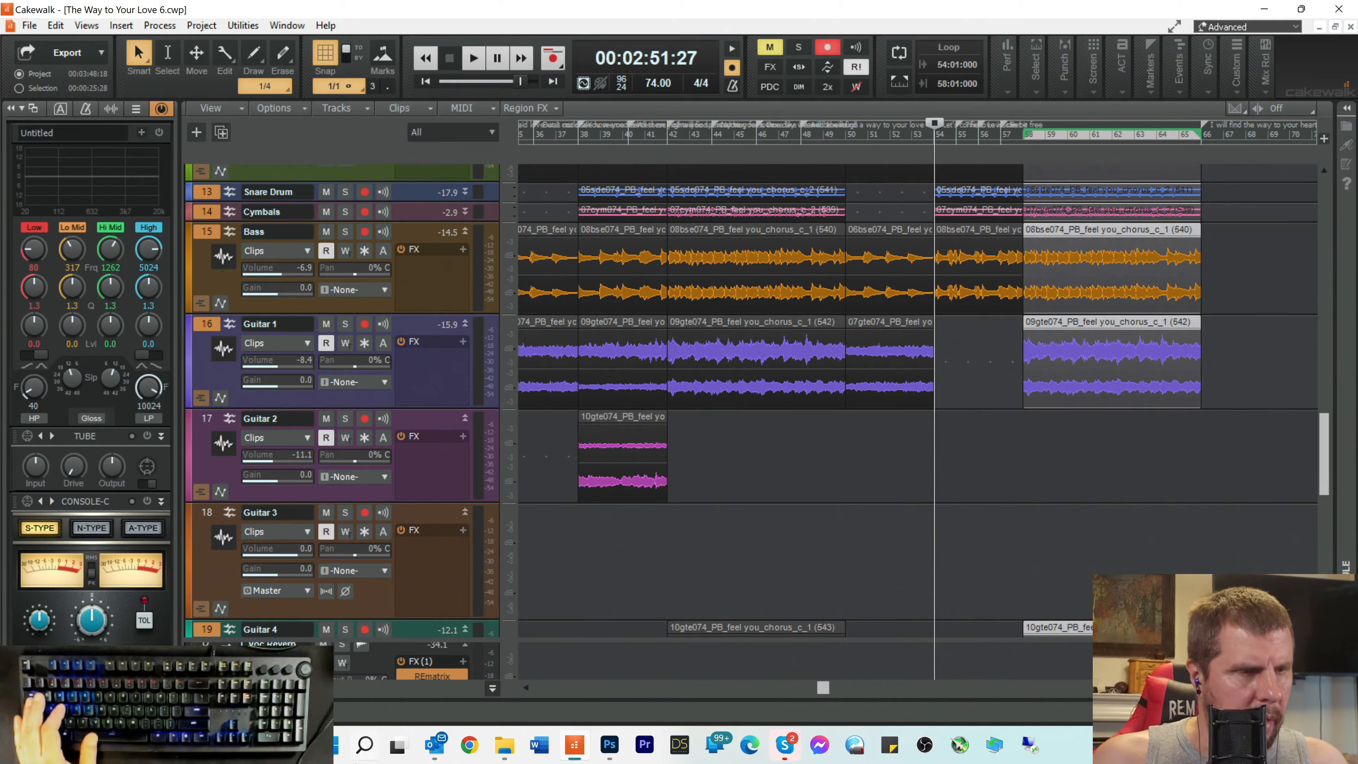
# Step: Place the C-Part 09gte loop on Guitar 1 and the 10gte loop on Guitar 2, both at measure 54
pyautogui.click(505, 745)
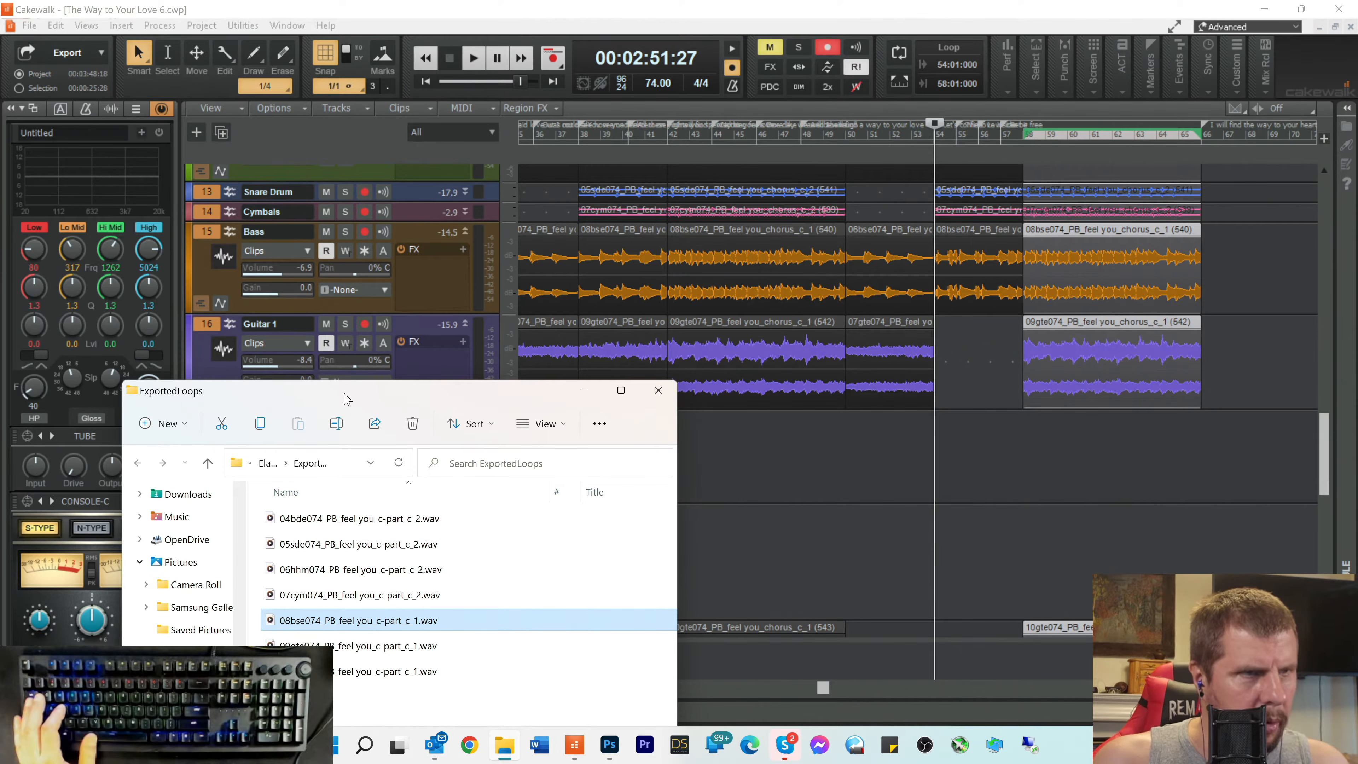
pyautogui.moveTo(347, 398); pyautogui.dragTo(367, 262)
pyautogui.moveTo(344, 518); pyautogui.dragTo(932, 383)
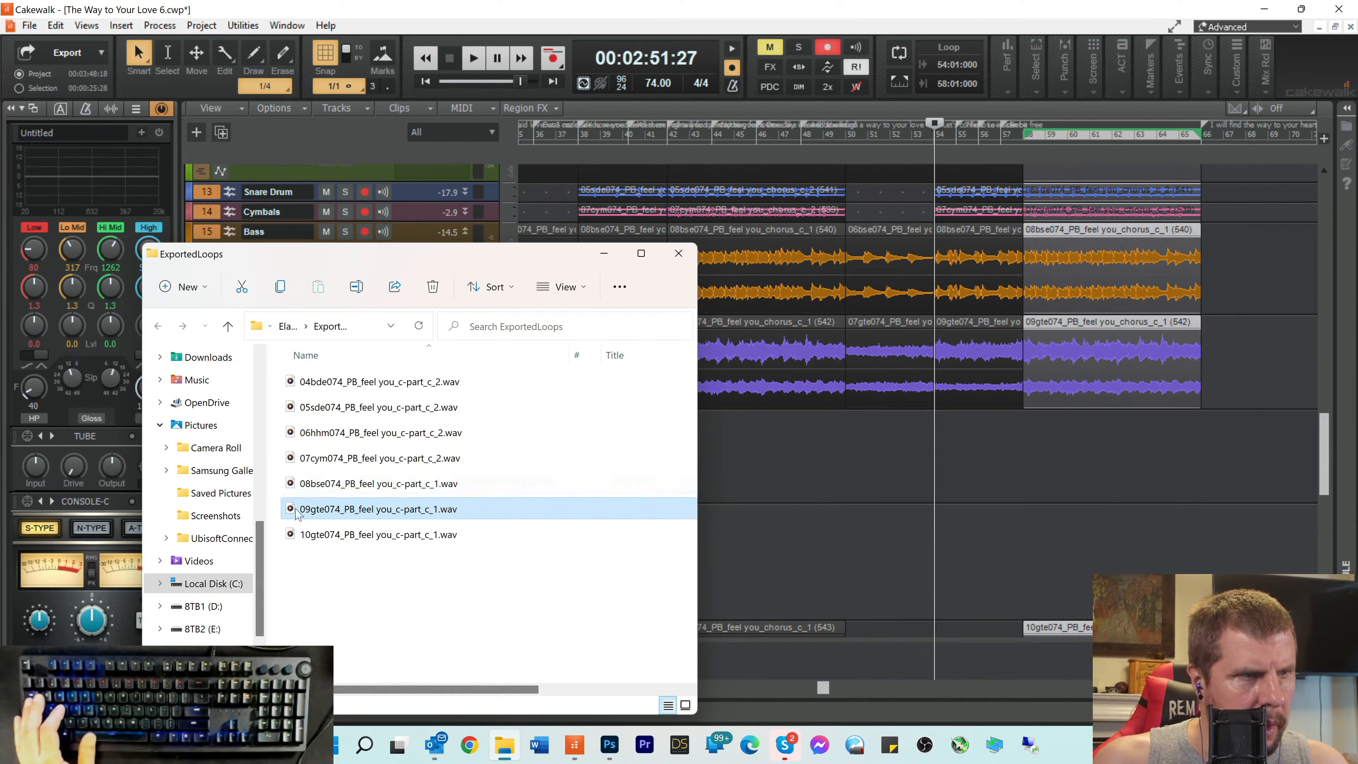
pyautogui.moveTo(317, 545); pyautogui.dragTo(939, 476)
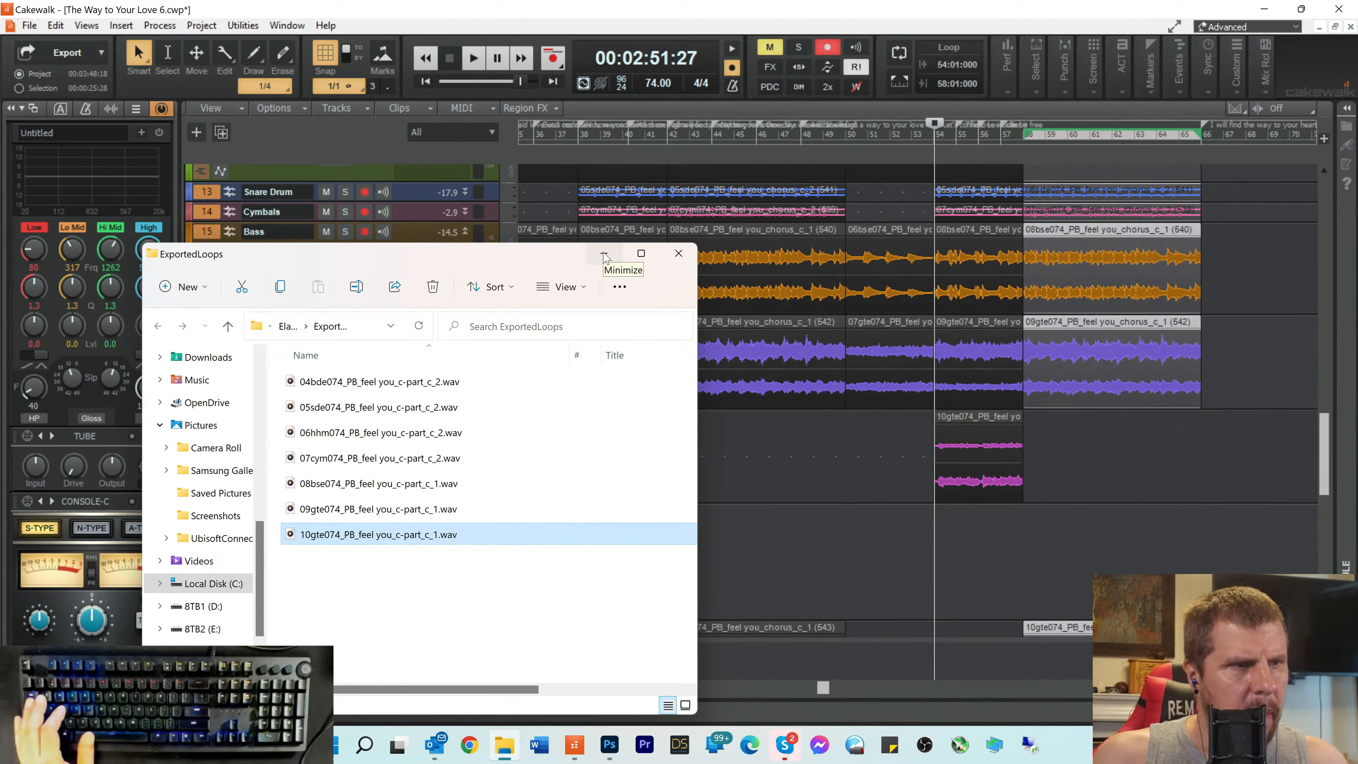
# Step: Delete all seven exported C-Part WAV files from the ExportedLoops folder and minimize its window
pyautogui.click(342, 381)
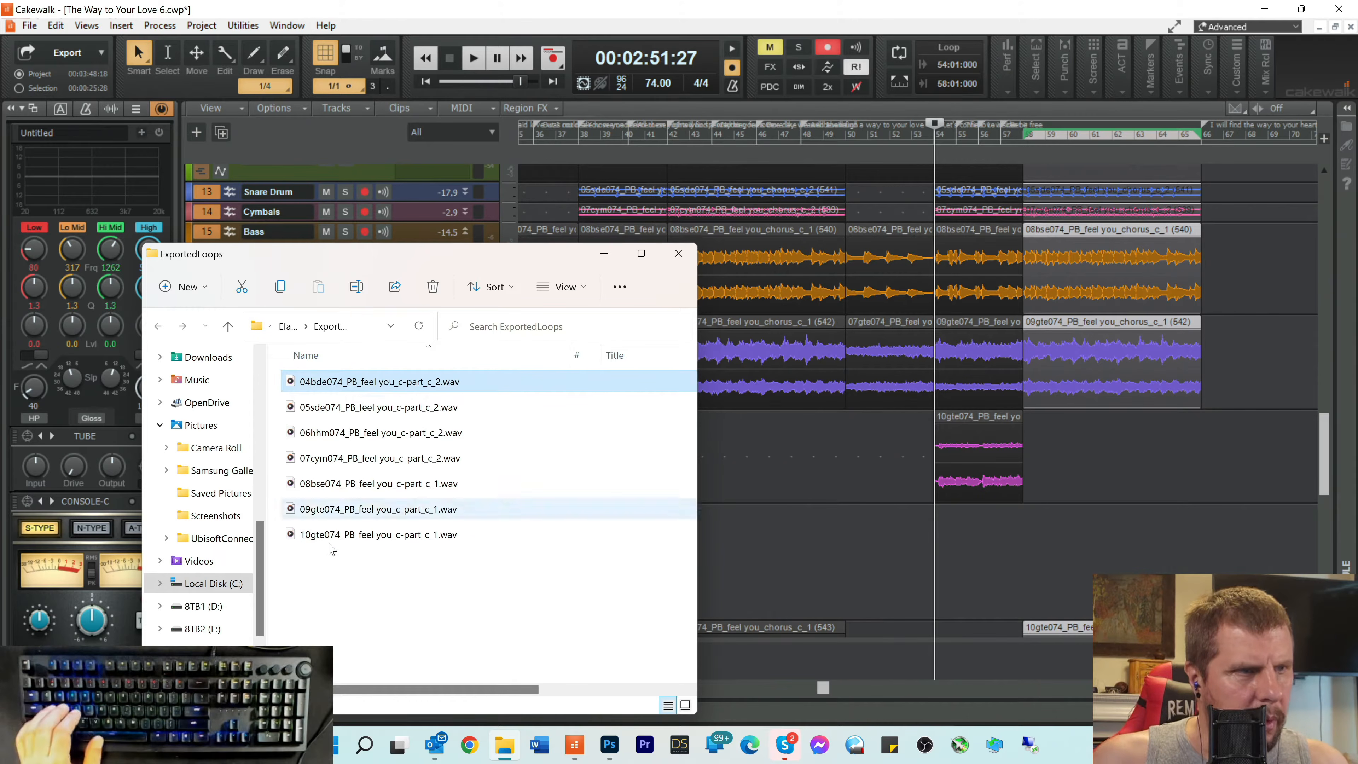
pyautogui.keyDown('shift'); pyautogui.click(347, 535); pyautogui.keyUp('shift')
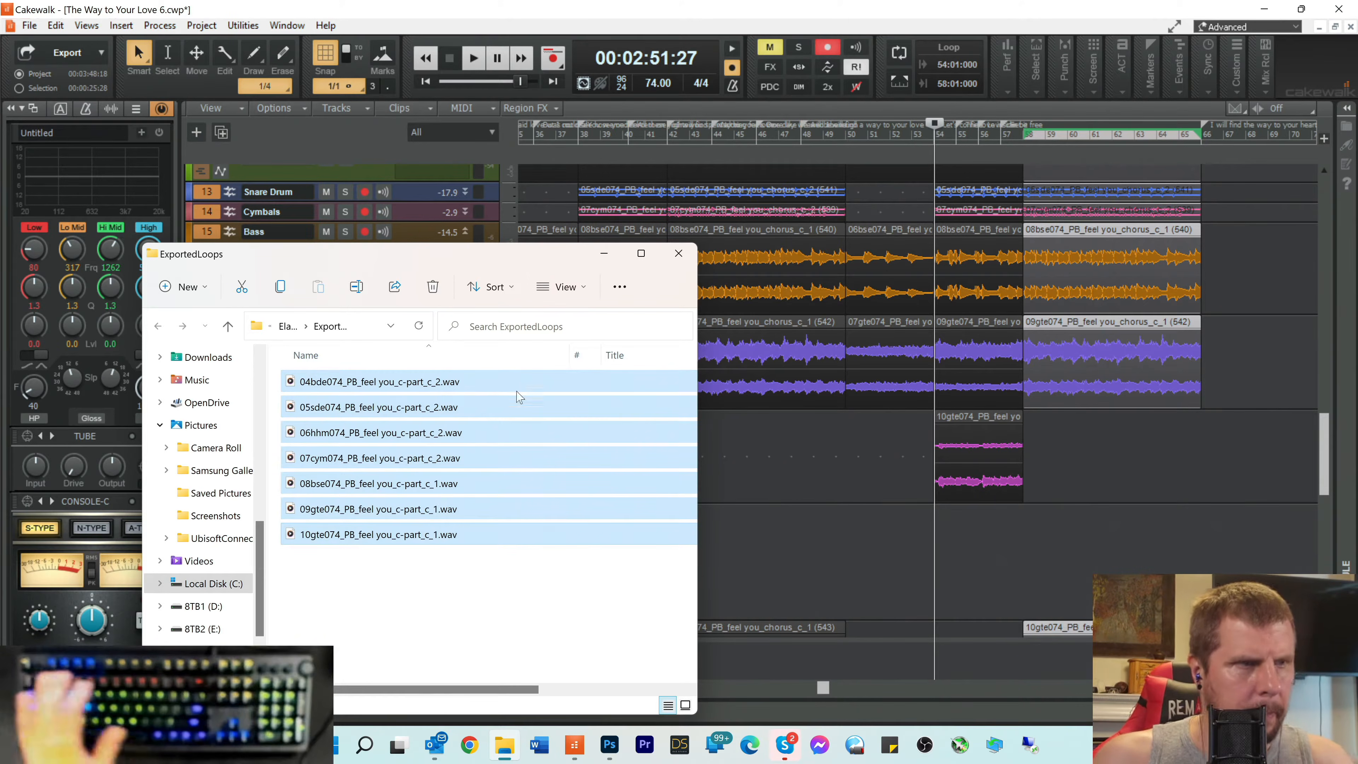
pyautogui.press('Delete')
pyautogui.click(604, 252)
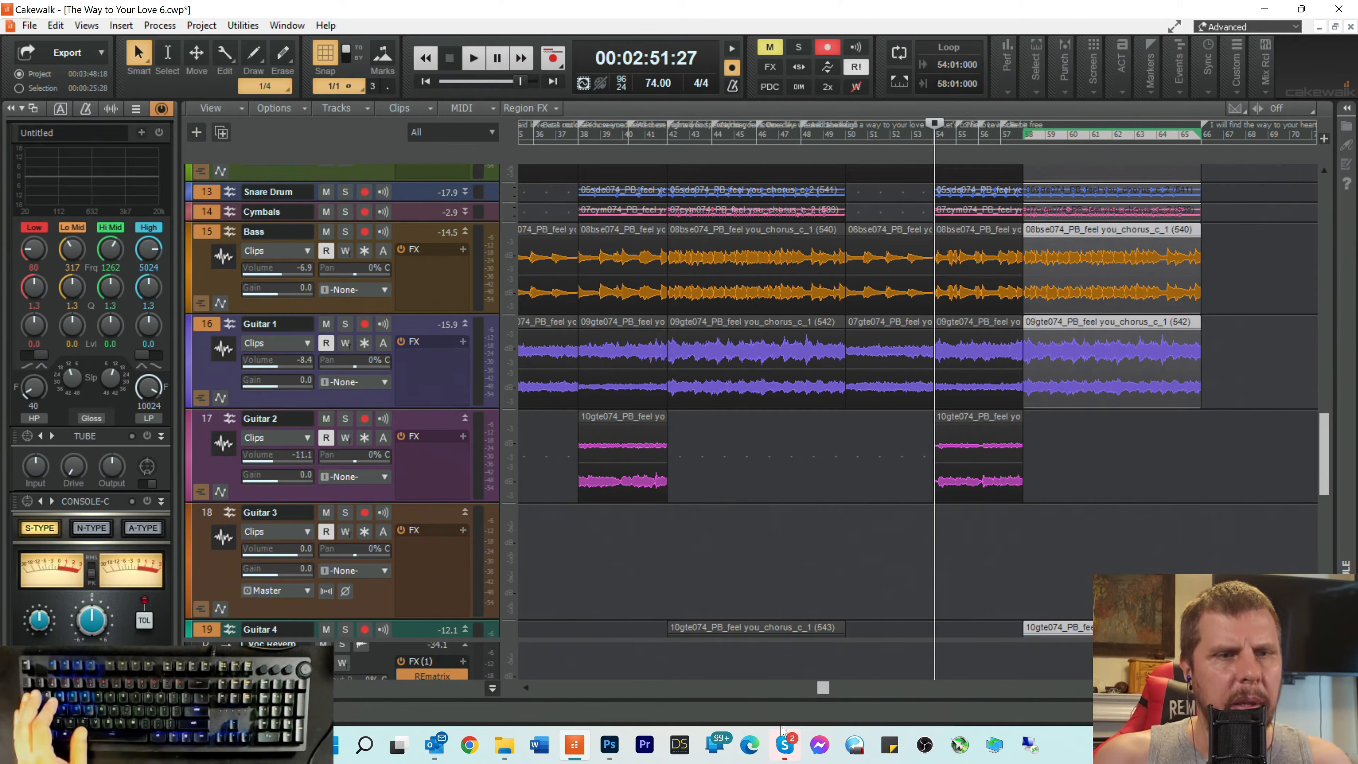
# Step: Move the playhead to measure 66, where the outro clip starts on the Music track
pyautogui.moveTo(824, 694); pyautogui.dragTo(921, 695)
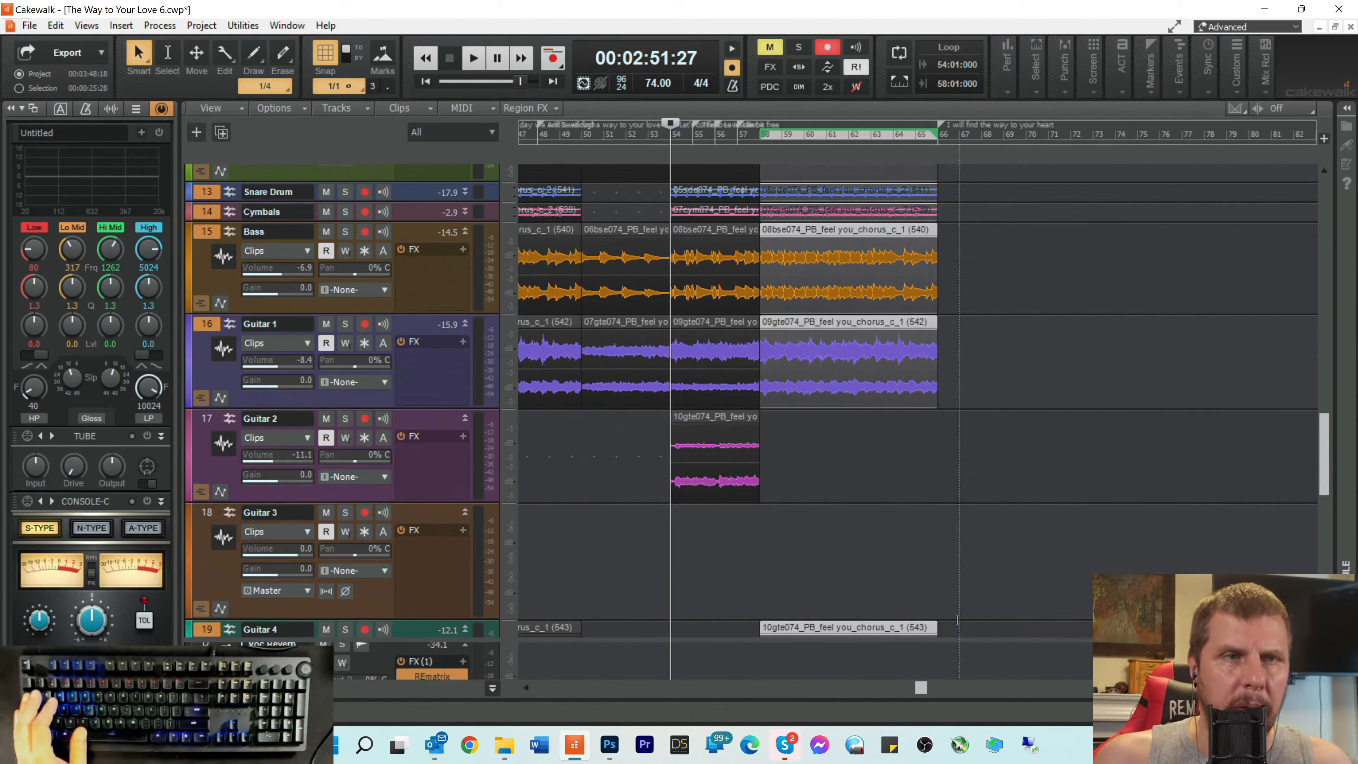
pyautogui.scroll(3, 976, 491)
pyautogui.scroll(3, 976, 491)
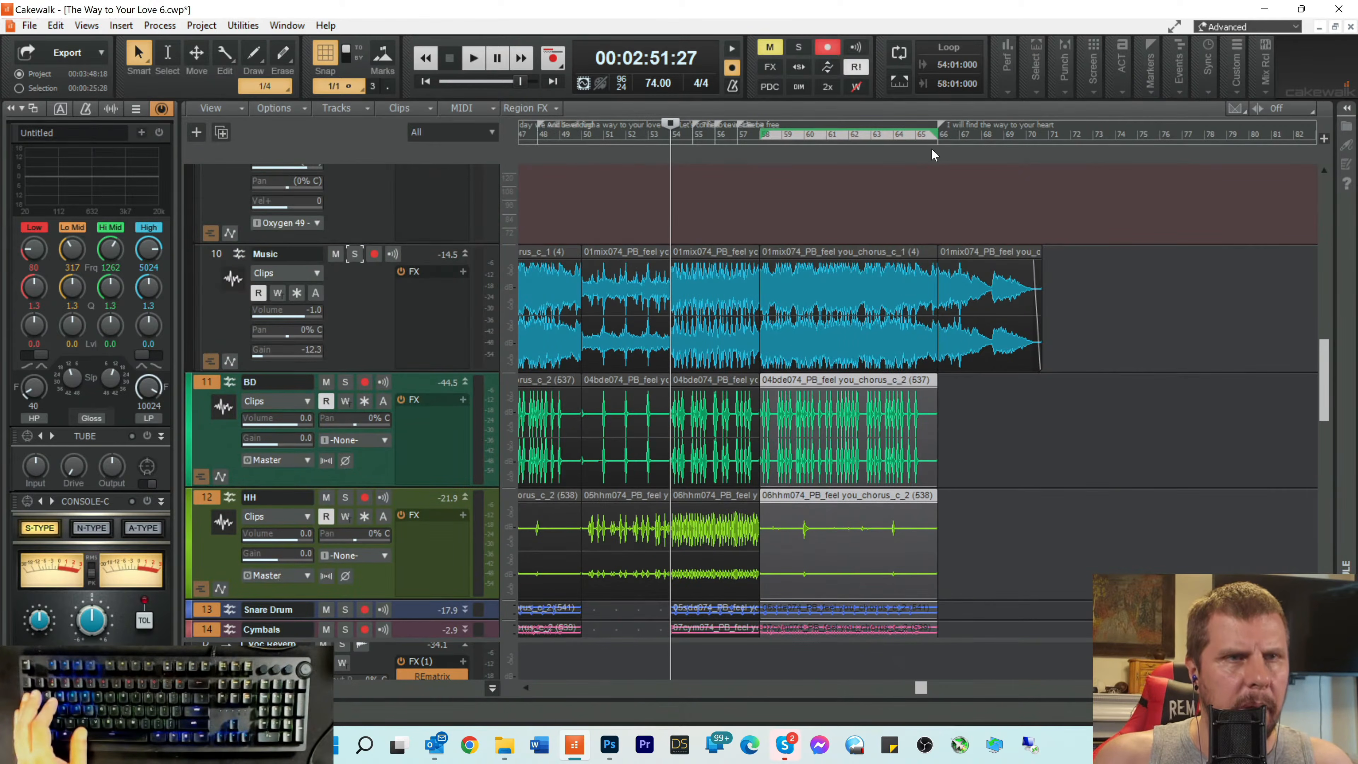
pyautogui.click(937, 144)
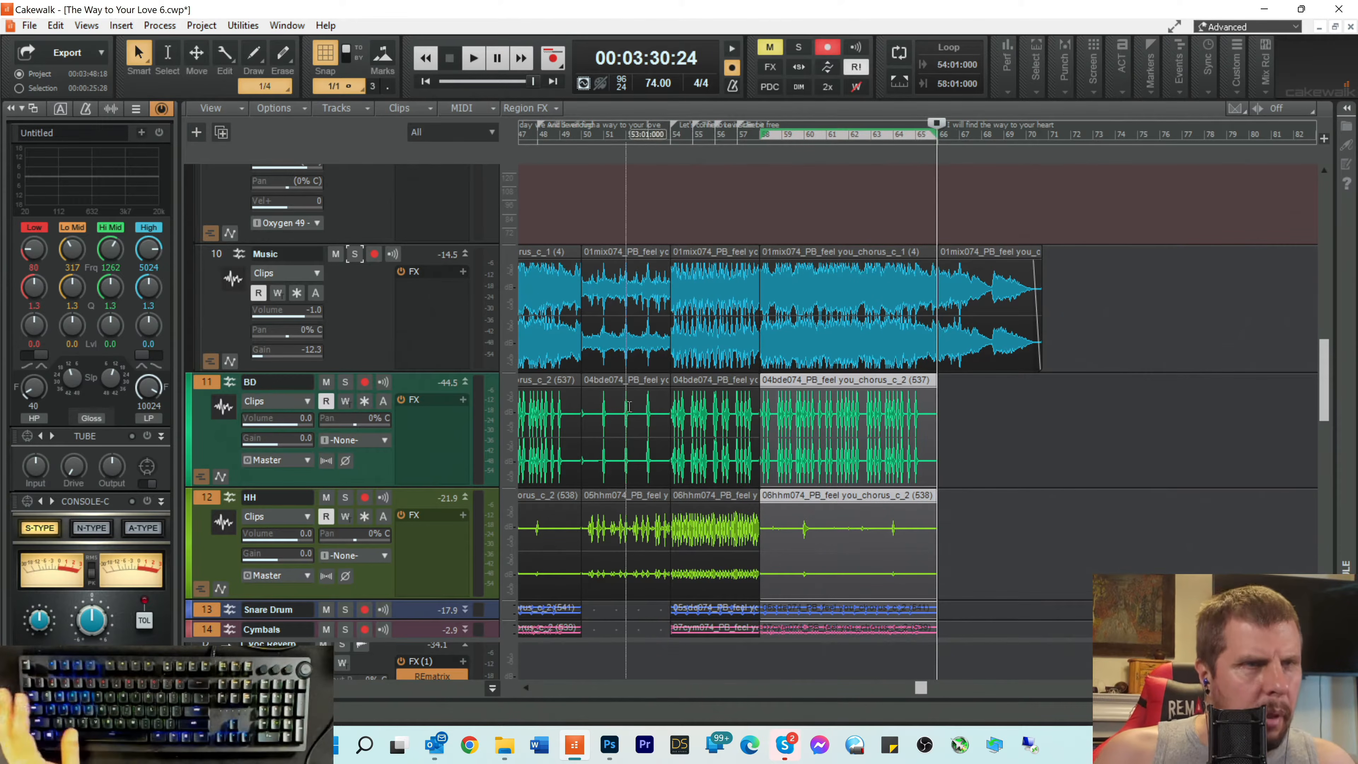
# Step: Review the loop clips on the instrument tracks from the song's start through the final chorus
pyautogui.moveTo(920, 691); pyautogui.dragTo(461, 703)
pyautogui.scroll(-5, 641, 568)
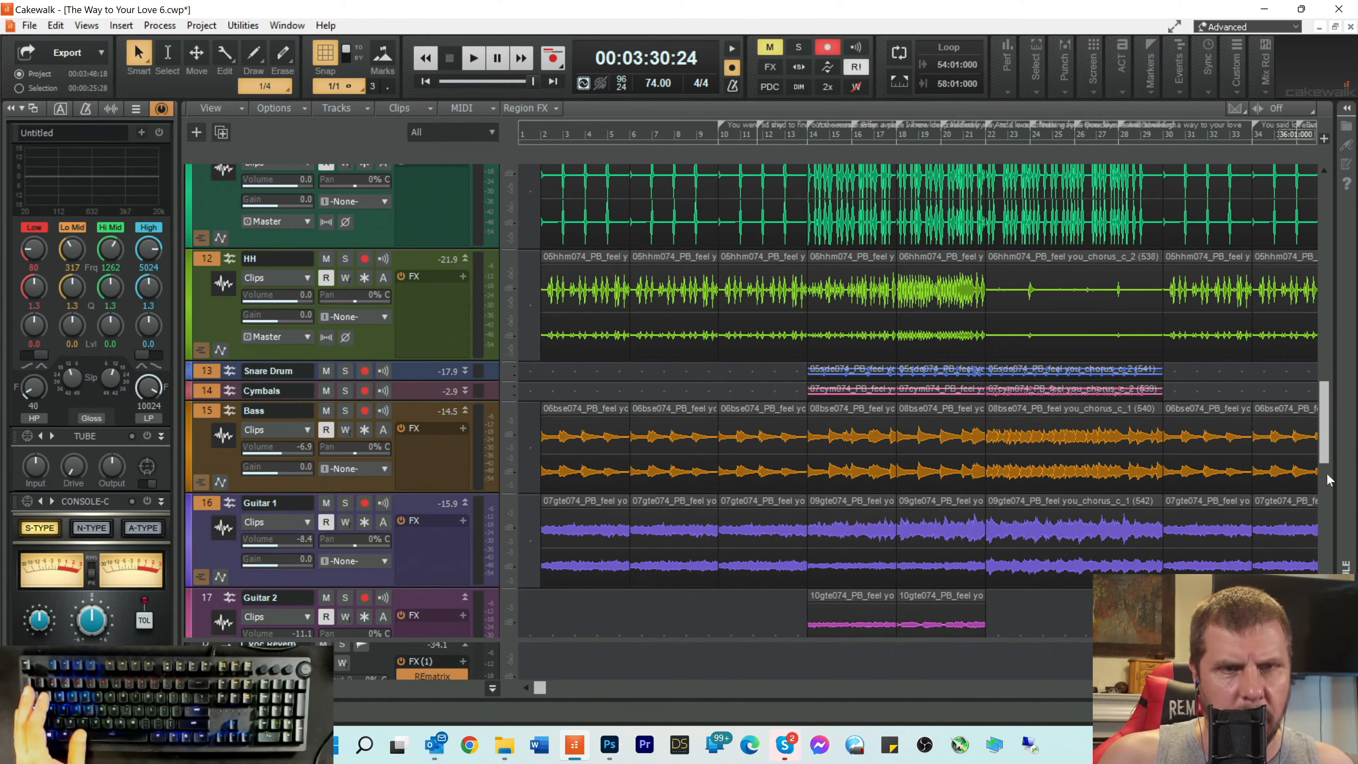
pyautogui.moveTo(539, 690); pyautogui.dragTo(560, 690)
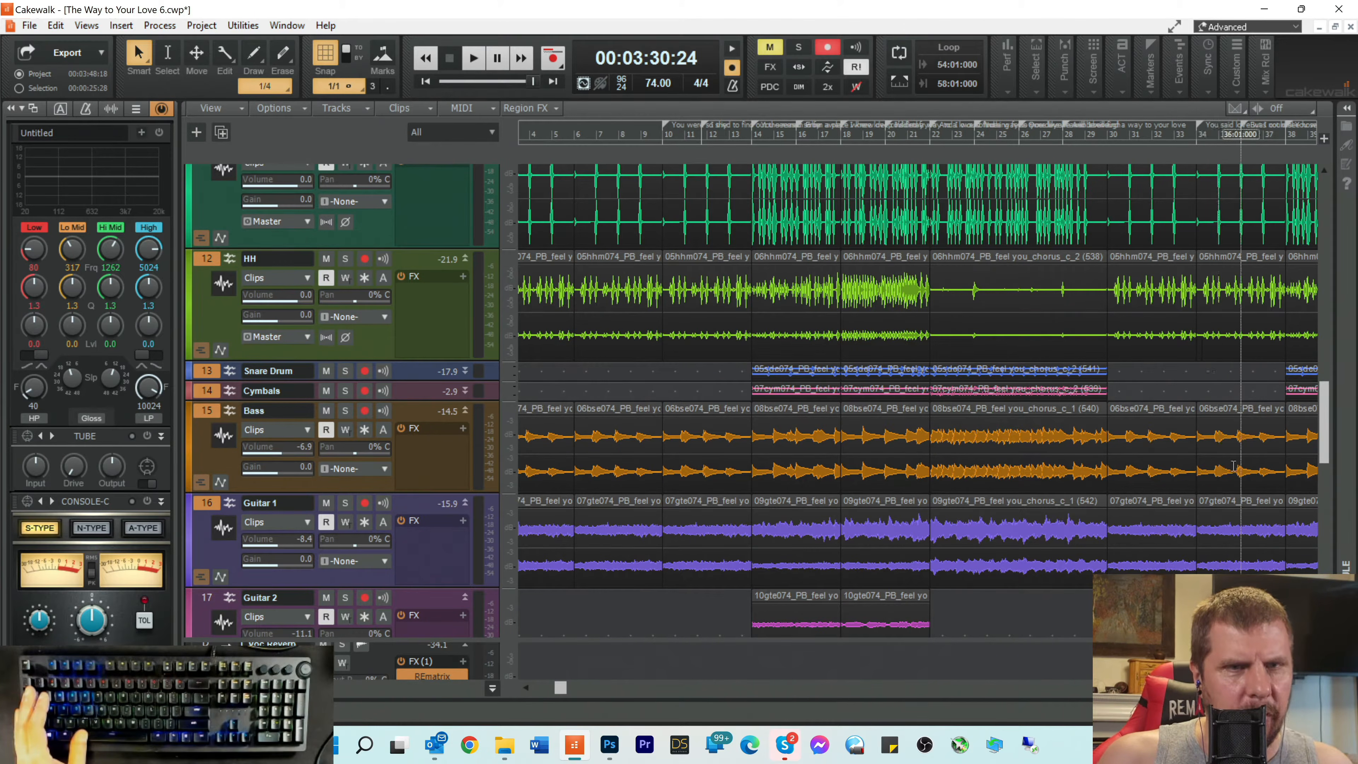
pyautogui.moveTo(568, 690); pyautogui.dragTo(635, 690)
pyautogui.scroll(-4, 752, 545)
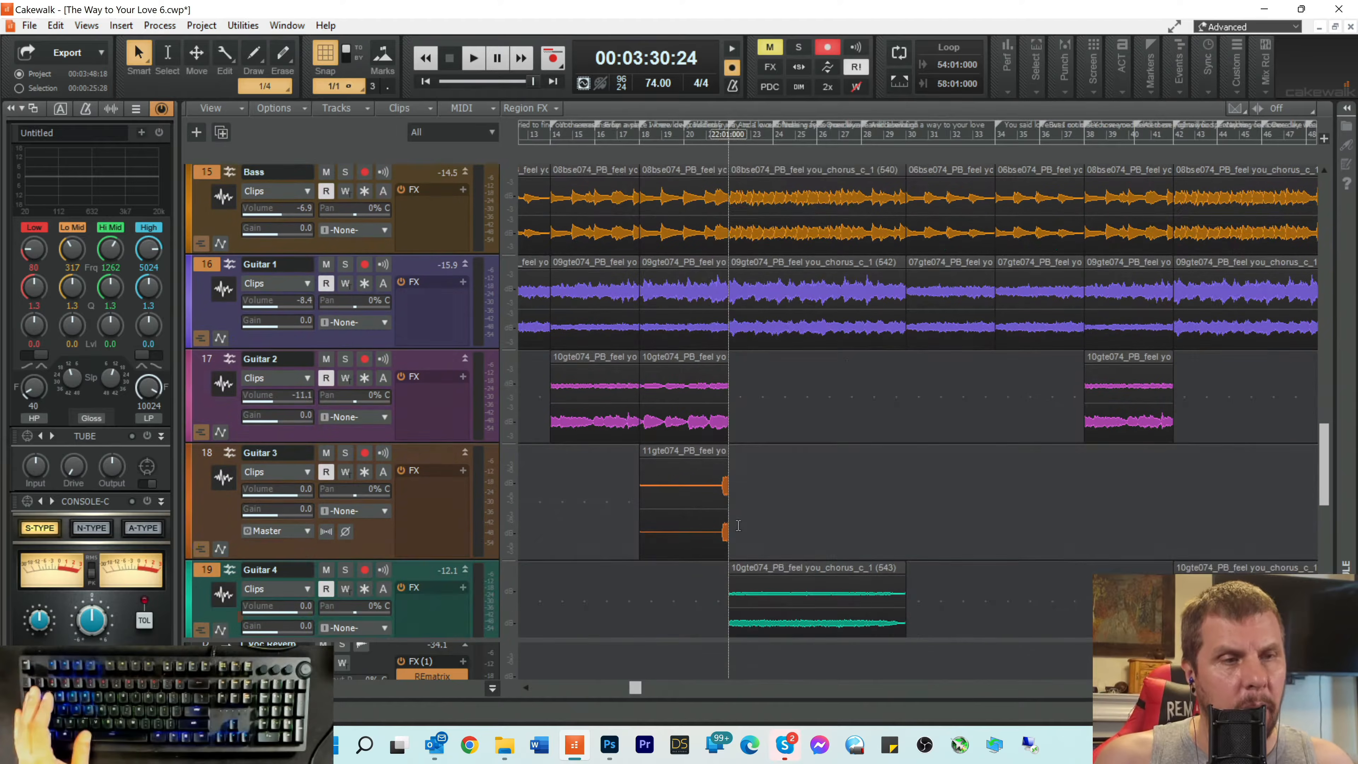
pyautogui.scroll(1, 752, 546)
pyautogui.scroll(3, 752, 546)
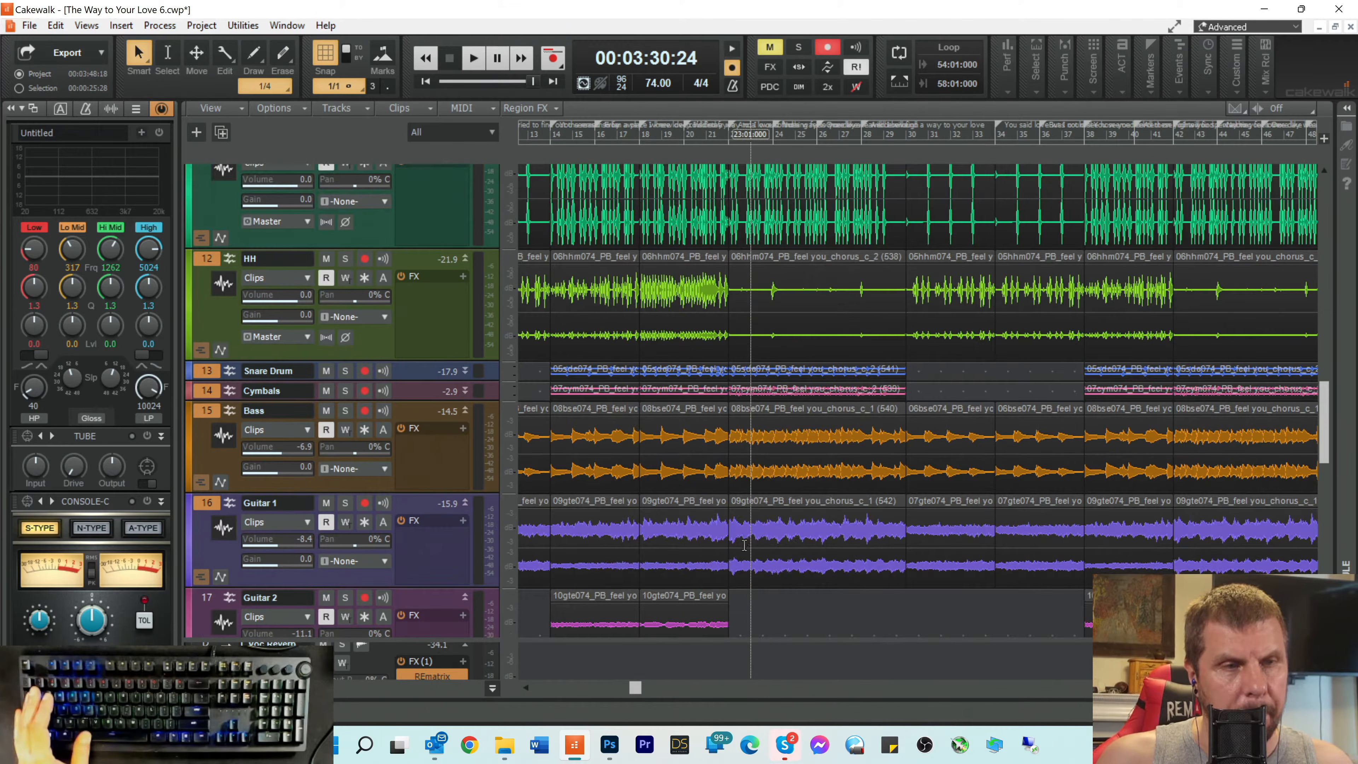
pyautogui.moveTo(636, 693); pyautogui.dragTo(854, 689)
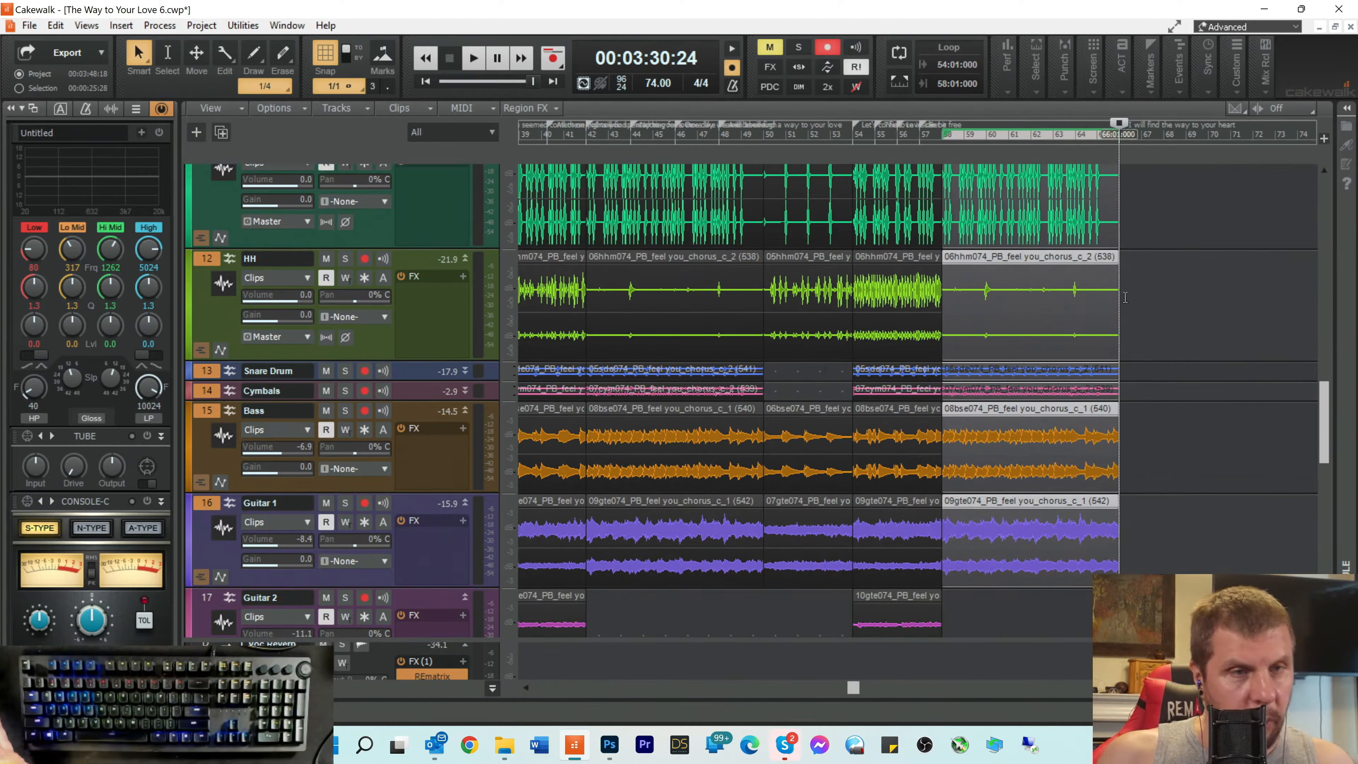
pyautogui.scroll(2, 1124, 297)
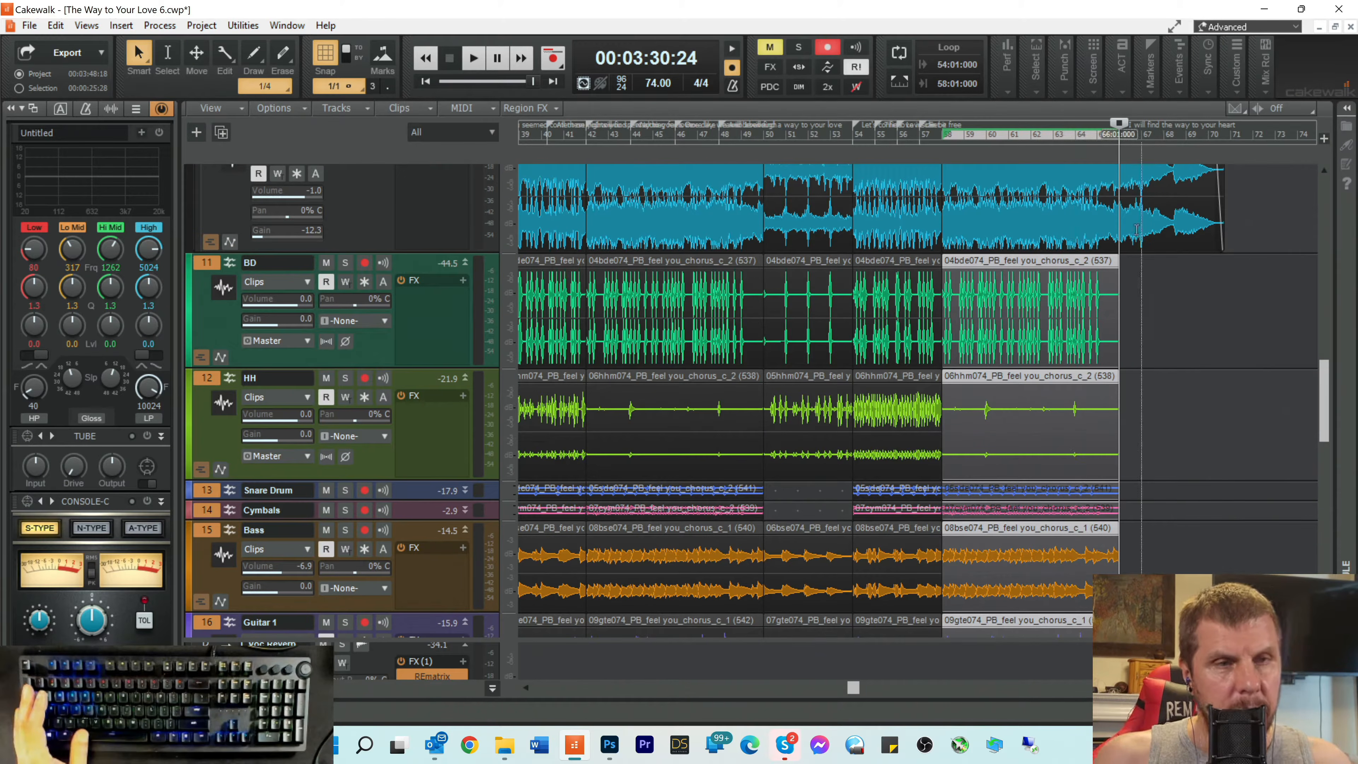
pyautogui.scroll(1, 1111, 239)
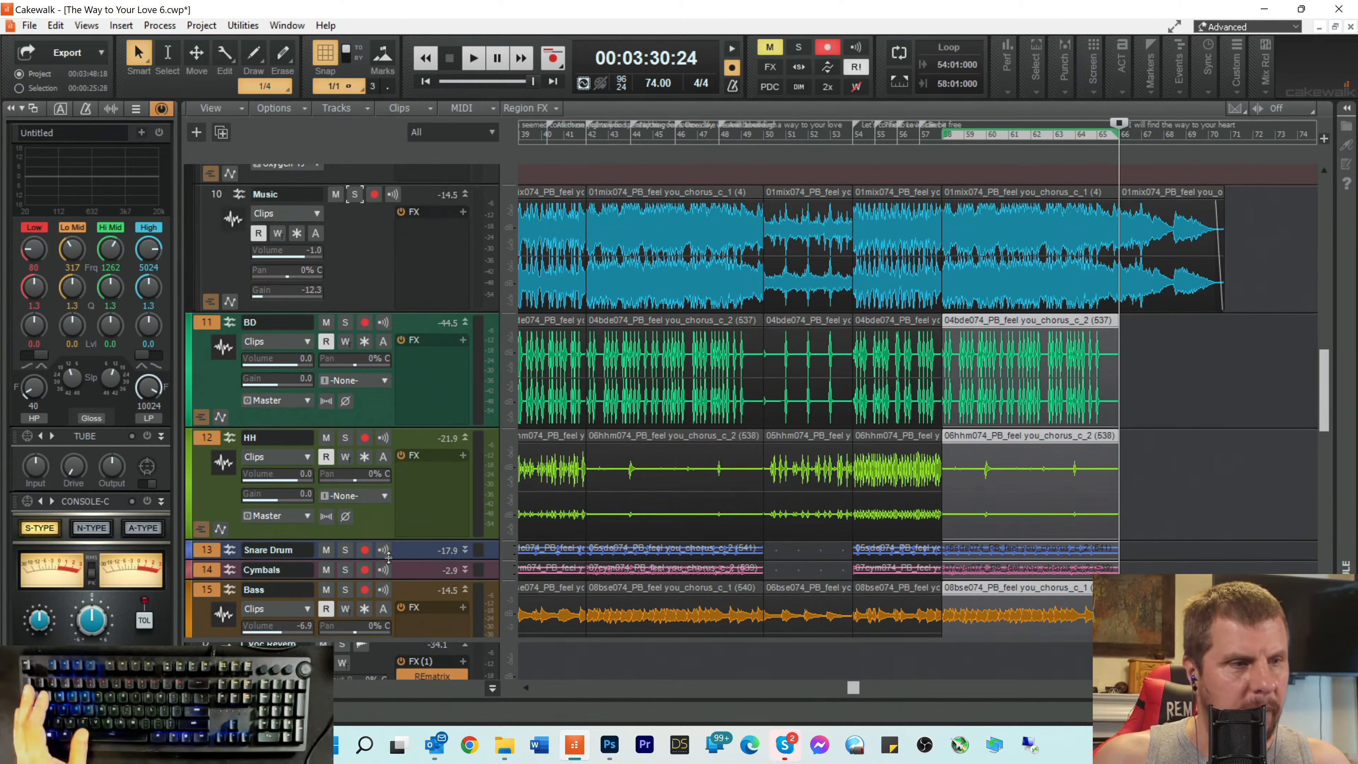
pyautogui.scroll(-6, 397, 517)
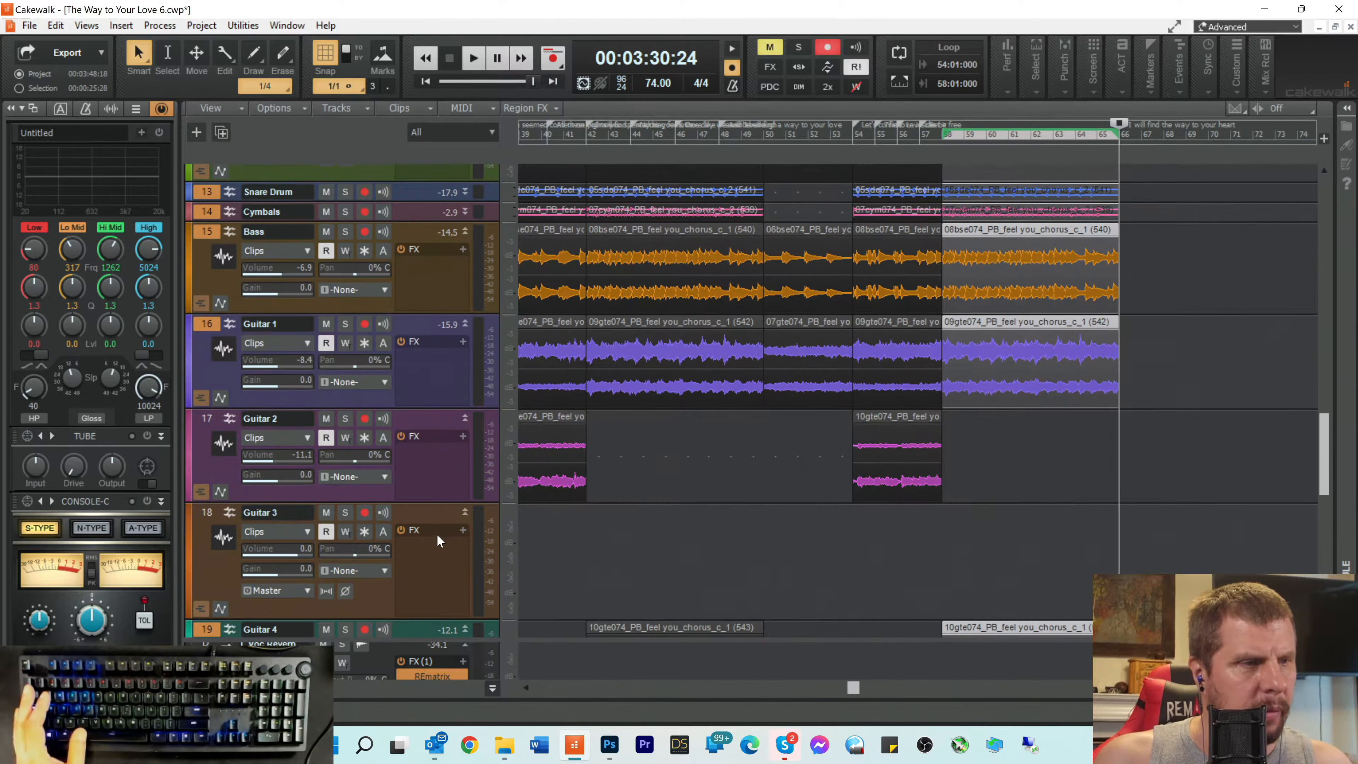
pyautogui.scroll(-6, 554, 493)
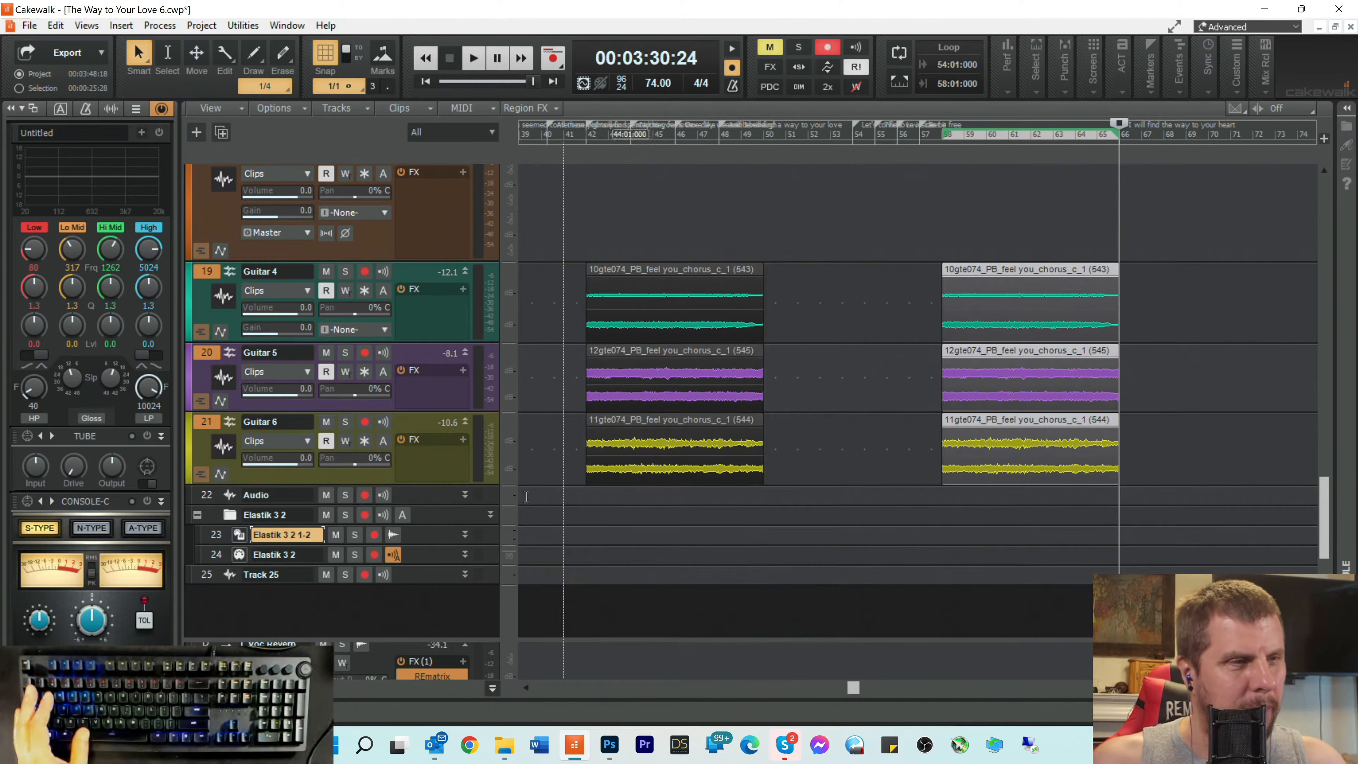
# Step: Open the Elastik instrument, browse to 06 Feel You Outro and clear all loops from its keys
pyautogui.click(239, 534)
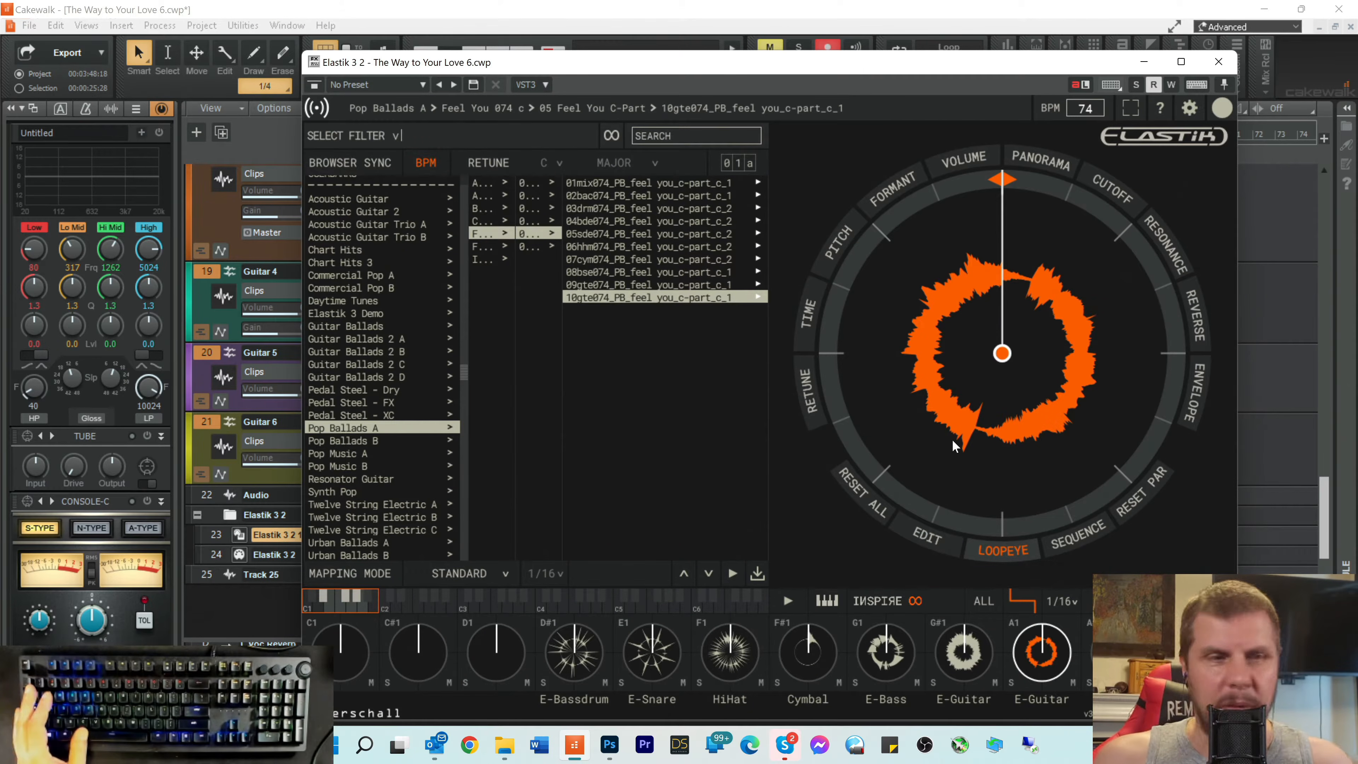
pyautogui.click(532, 247)
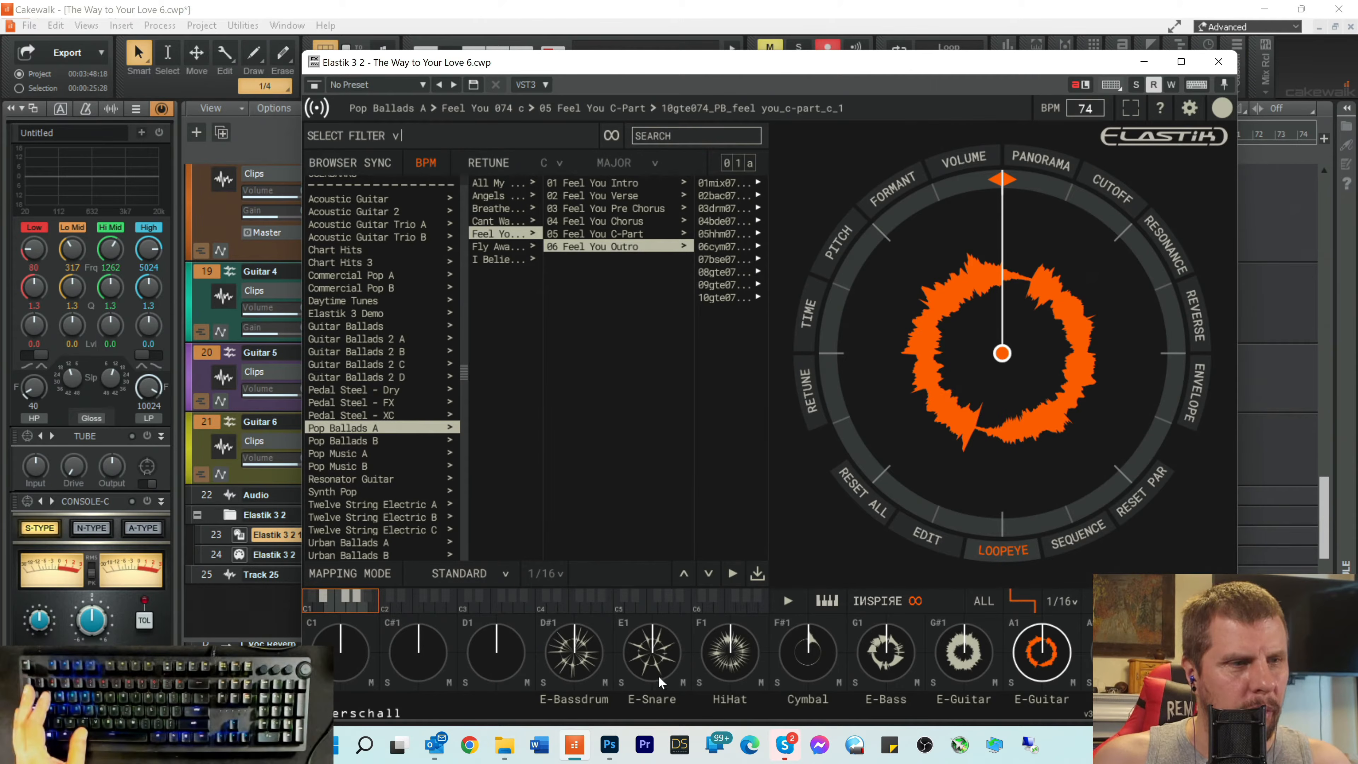
pyautogui.rightClick(567, 662)
pyautogui.moveTo(627, 617)
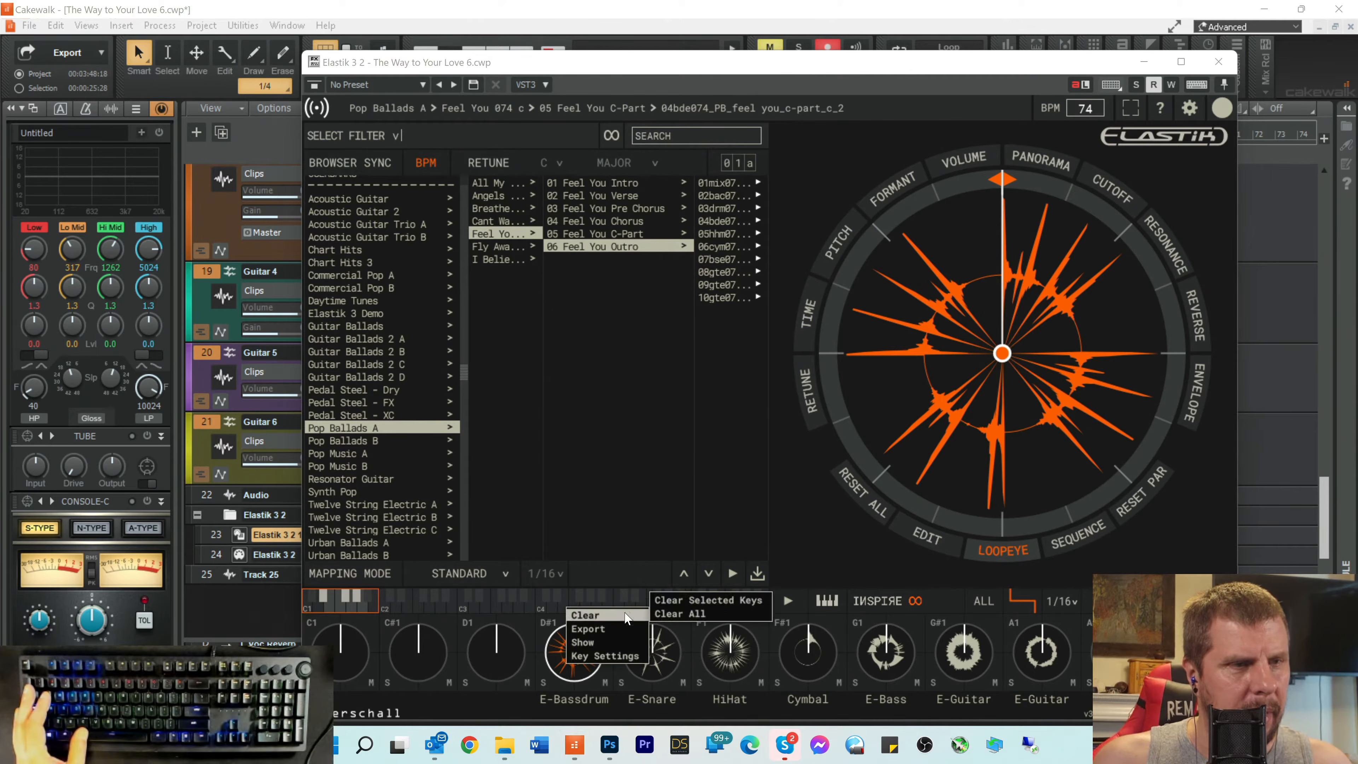
pyautogui.click(691, 612)
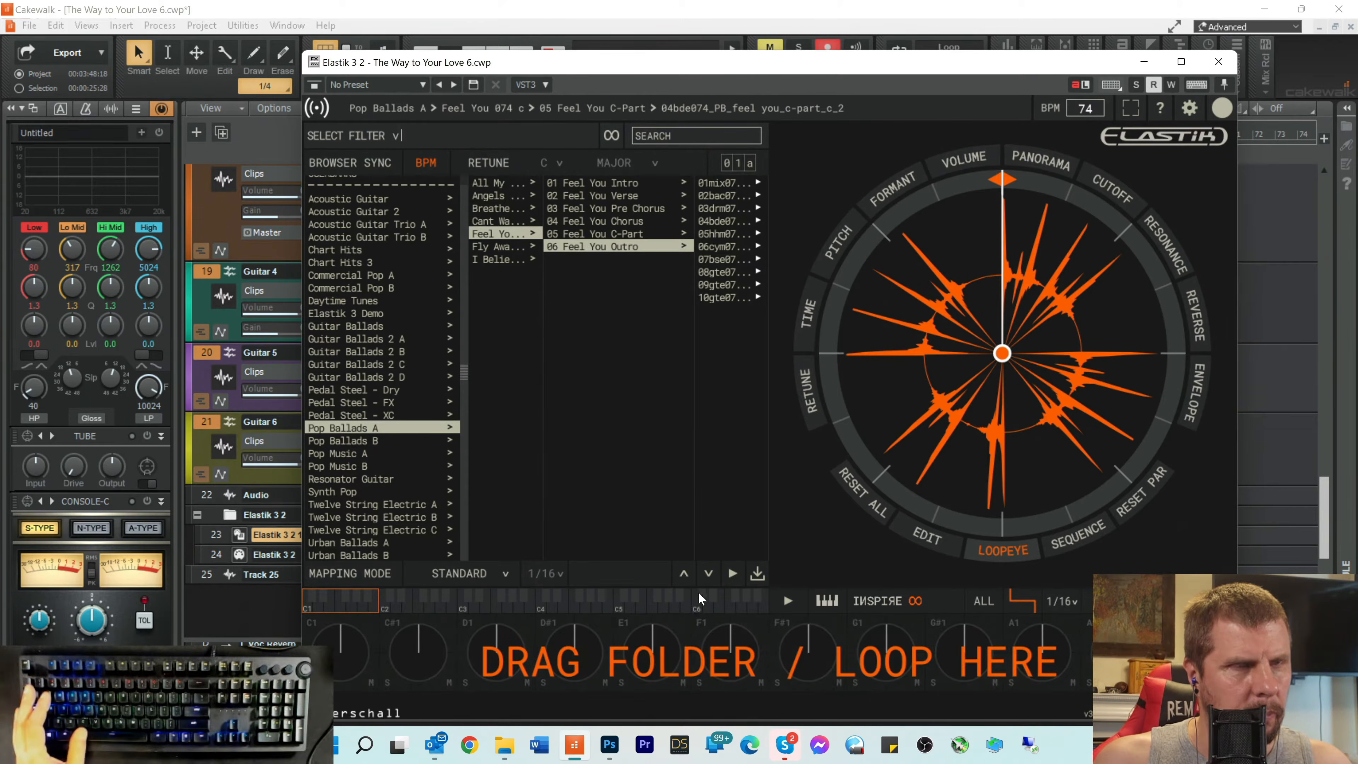
# Step: Assign the outro 01mix, 02bac, 03drm, 04bde and 05hhm loops in order to keys C1 through E1
pyautogui.moveTo(718, 180); pyautogui.dragTo(359, 652)
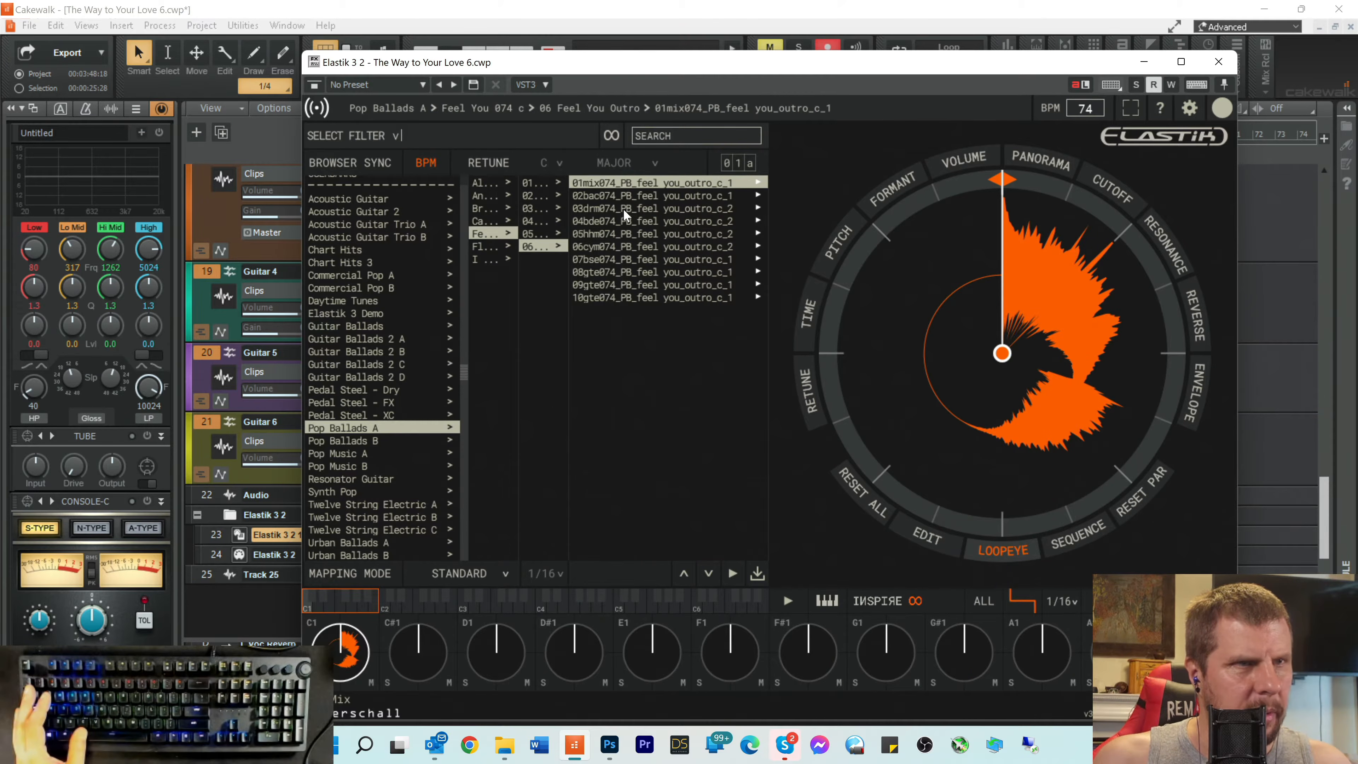
pyautogui.moveTo(628, 199); pyautogui.dragTo(416, 638)
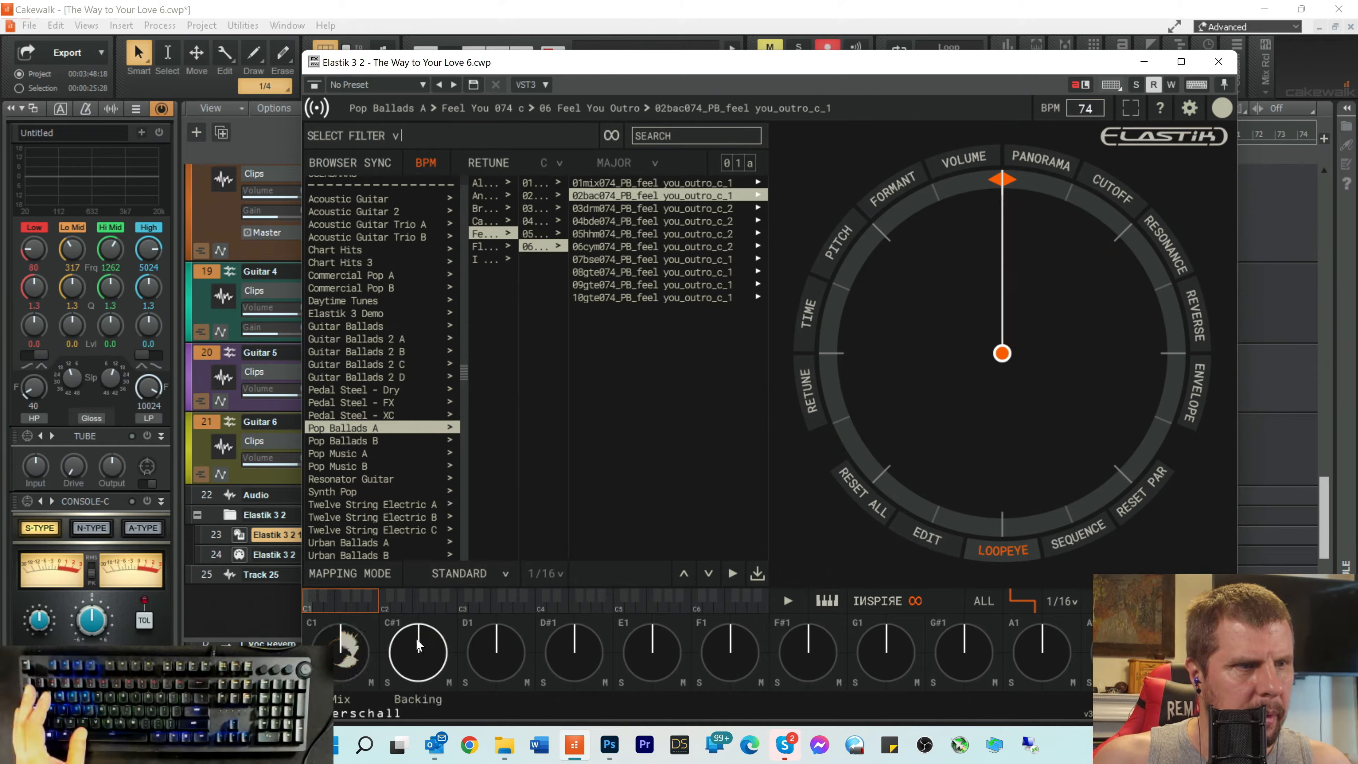
pyautogui.moveTo(626, 206); pyautogui.dragTo(483, 646)
pyautogui.moveTo(629, 220); pyautogui.dragTo(578, 639)
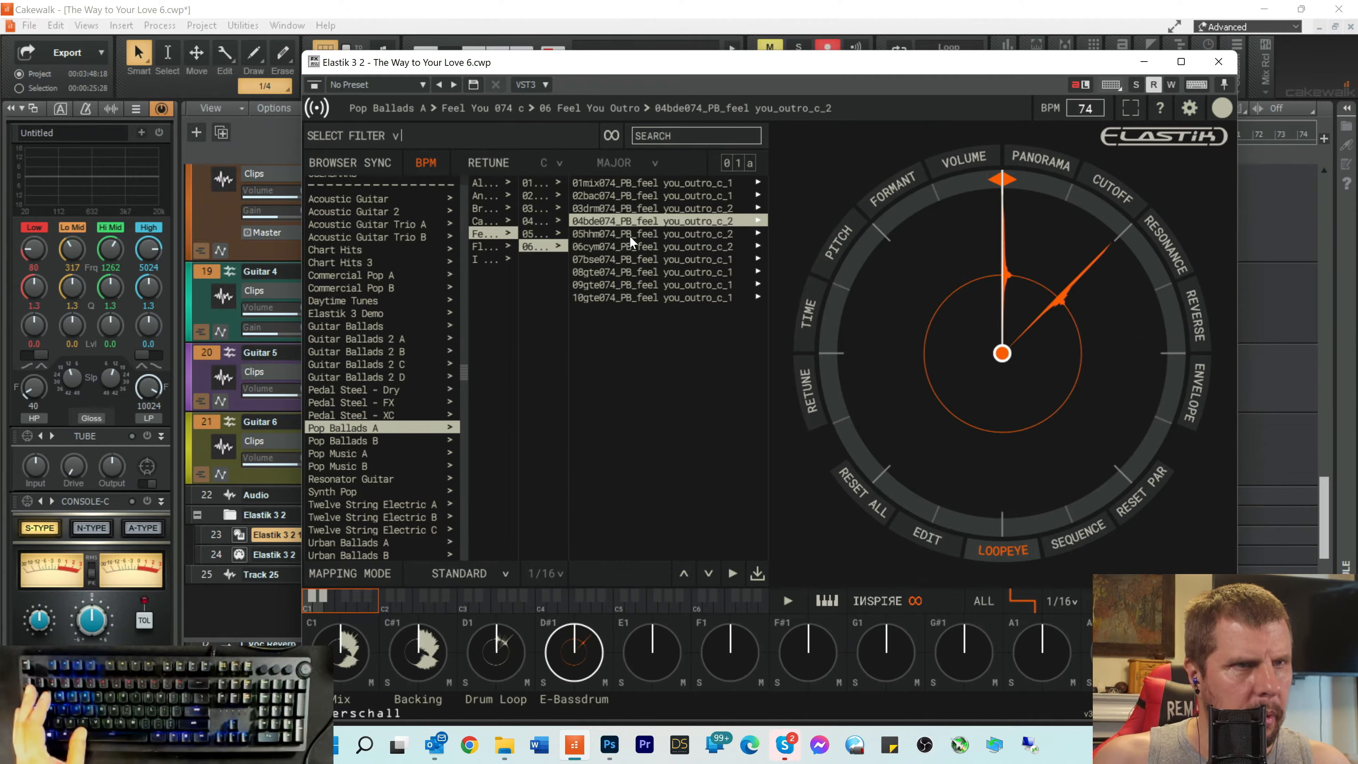
pyautogui.moveTo(629, 236); pyautogui.dragTo(638, 653)
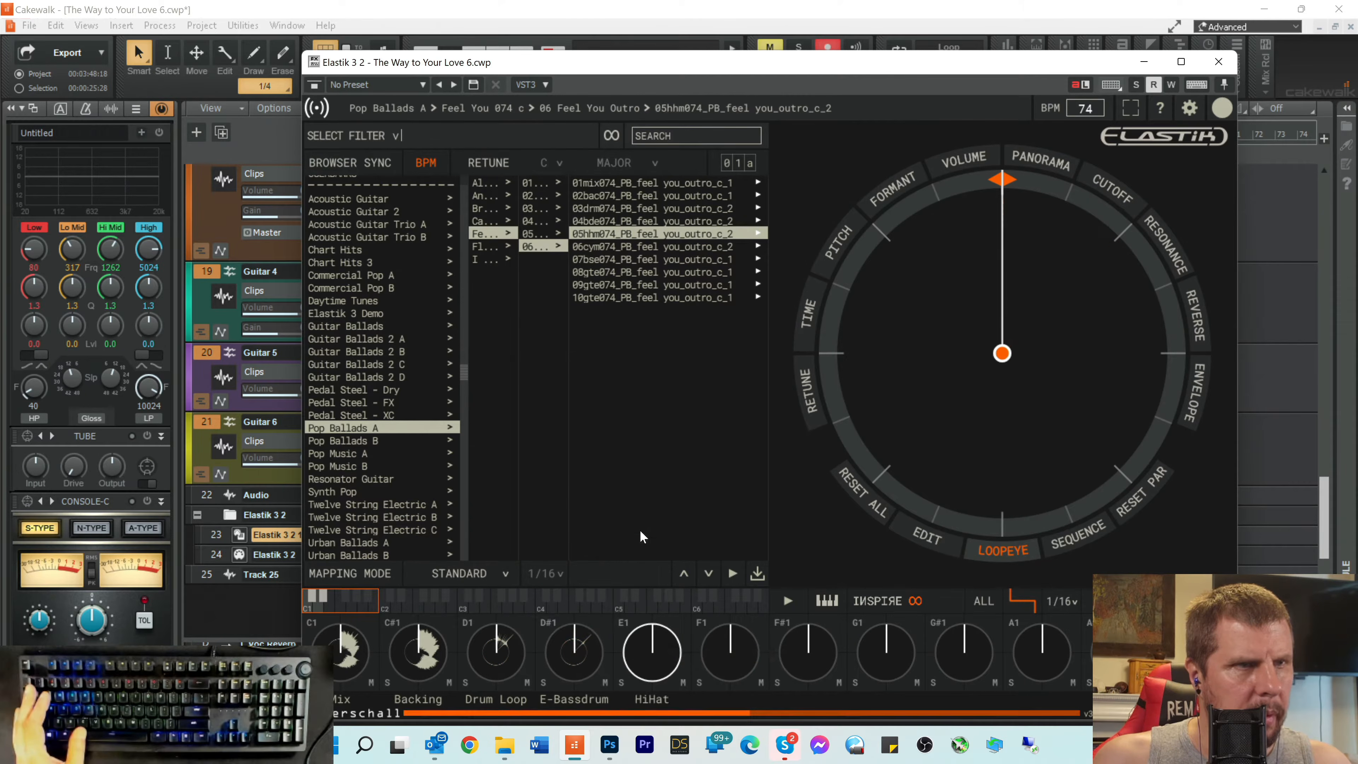
# Step: Assign the outro 06cym, 07bse, 08gte, 09gte and 10gte loops in order to keys F1 through A1
pyautogui.click(637, 246)
pyautogui.moveTo(637, 244); pyautogui.dragTo(730, 653)
pyautogui.click(645, 259)
pyautogui.moveTo(645, 258); pyautogui.dragTo(800, 654)
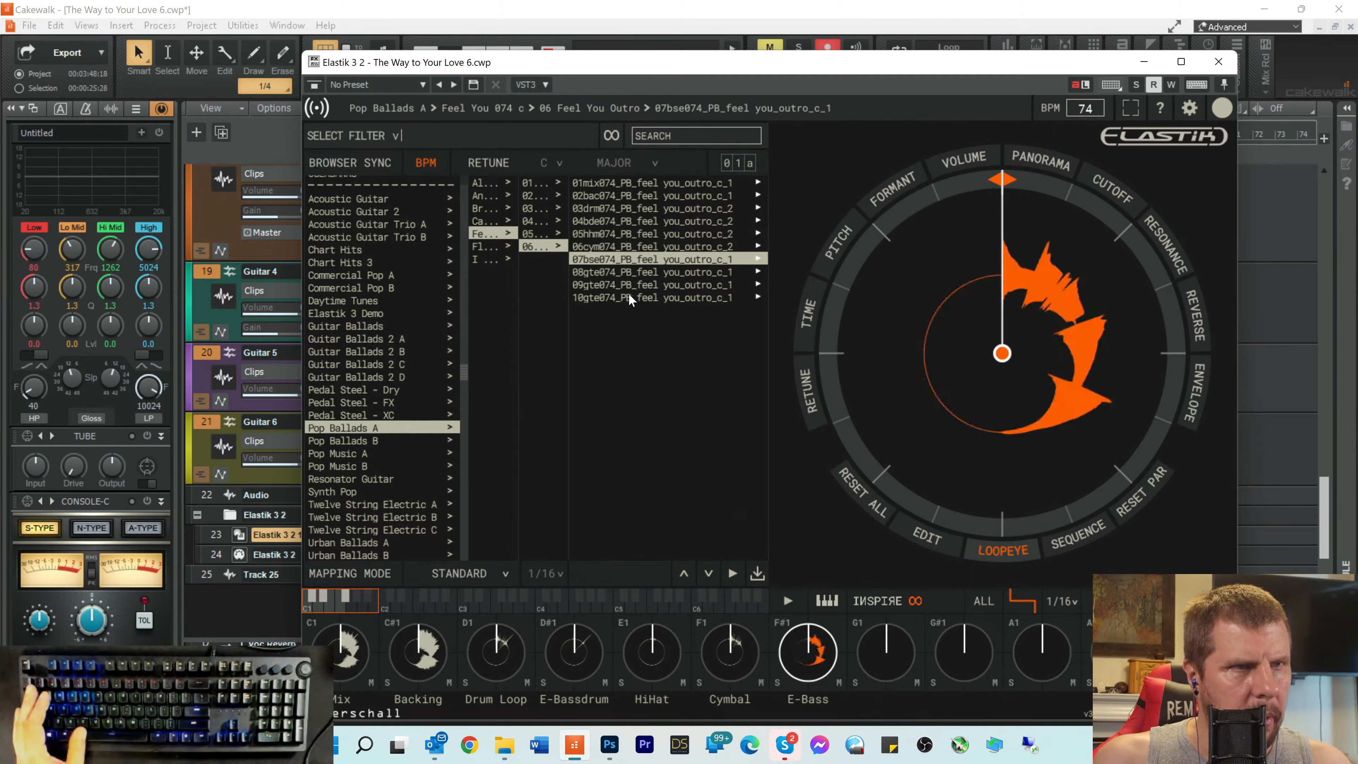
pyautogui.click(632, 272)
pyautogui.moveTo(632, 272); pyautogui.dragTo(875, 647)
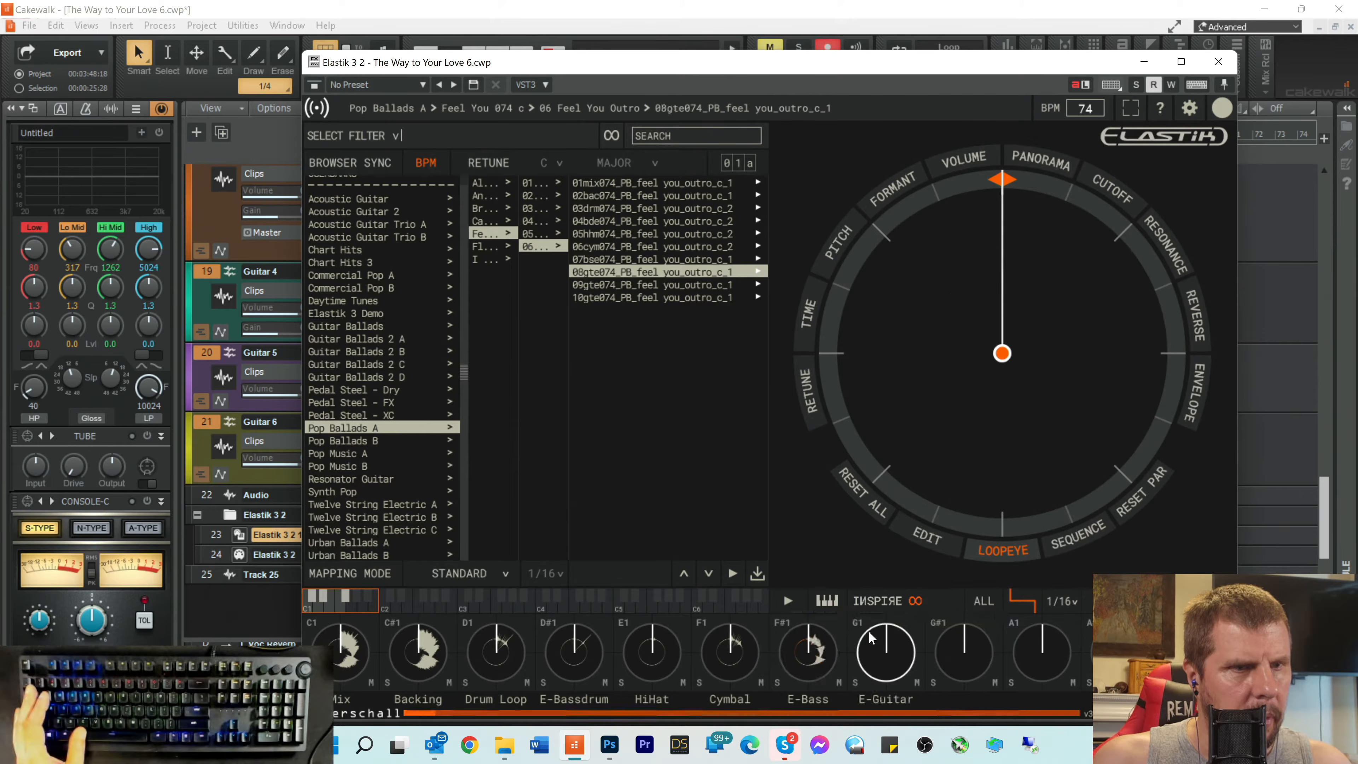
pyautogui.moveTo(633, 286); pyautogui.dragTo(942, 659)
pyautogui.moveTo(632, 297); pyautogui.dragTo(1051, 653)
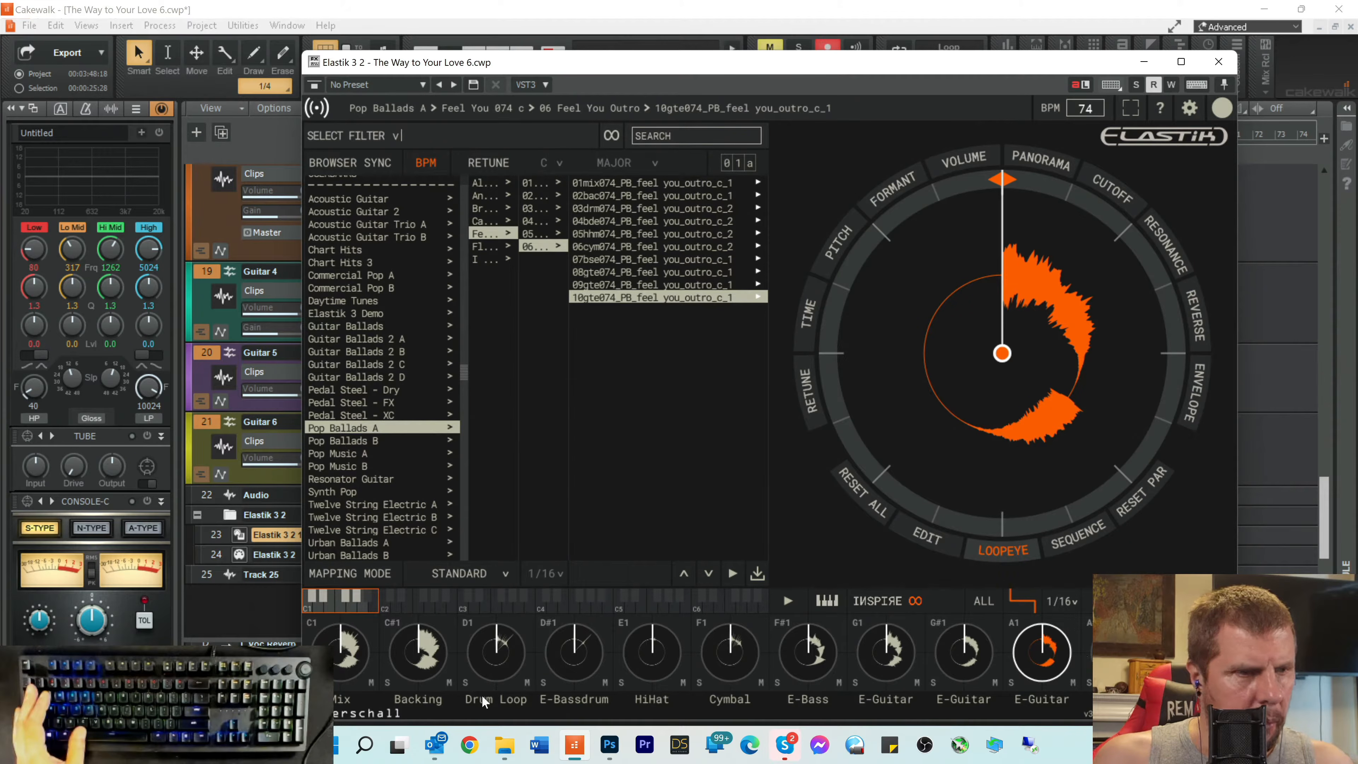
# Step: Clear the outro Mix loop from key C1
pyautogui.rightClick(337, 671)
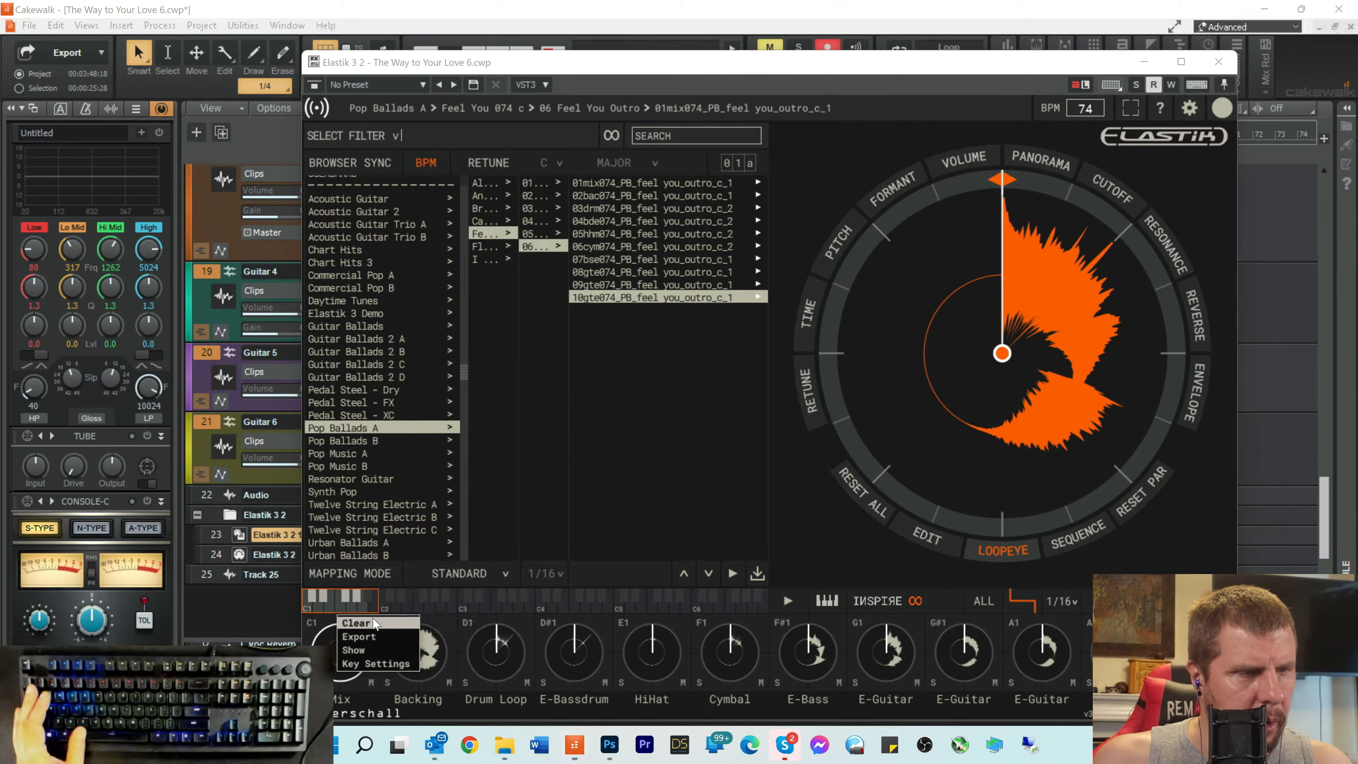
pyautogui.moveTo(378, 624)
pyautogui.click(479, 607)
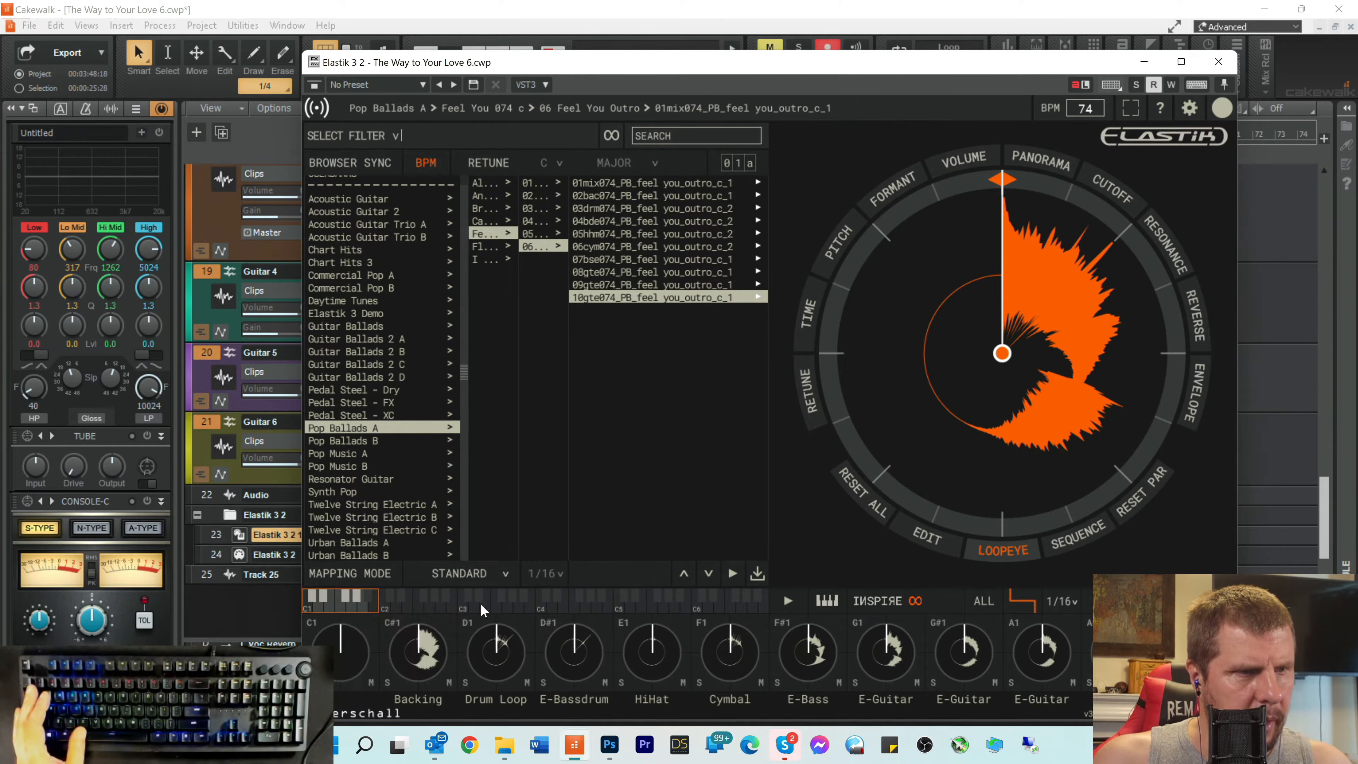
# Step: Audition the outro Backing, E-Bass and E-Guitar loops on their keys
pyautogui.rightClick(423, 666)
pyautogui.click(411, 663)
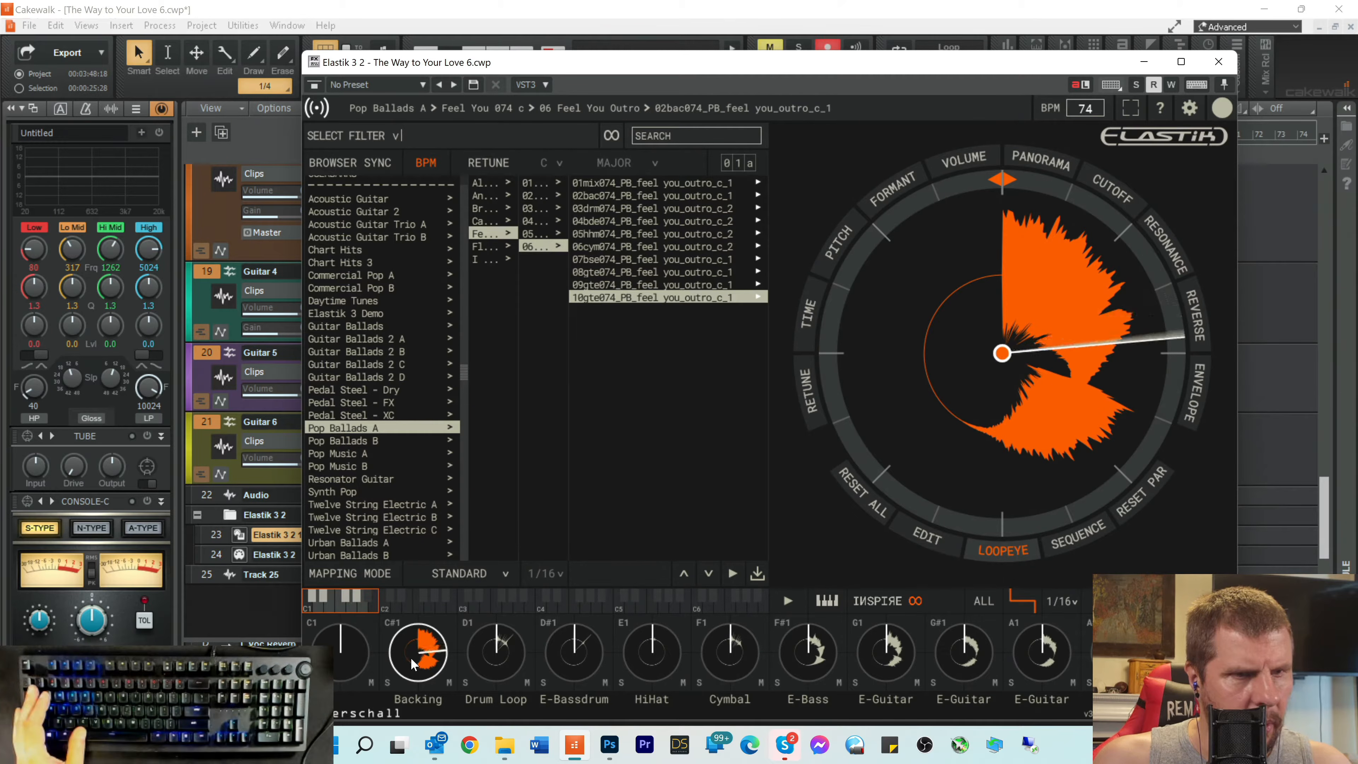
pyautogui.click(805, 664)
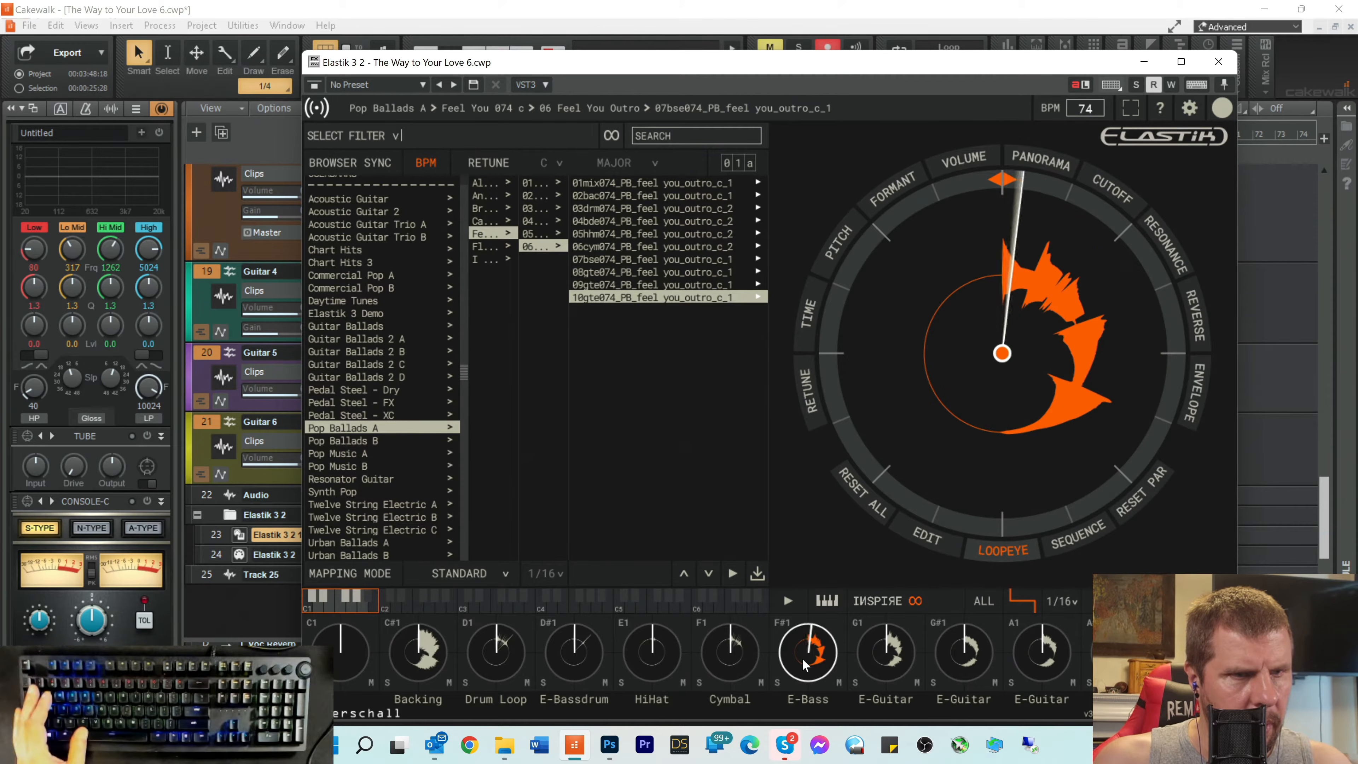
pyautogui.click(881, 653)
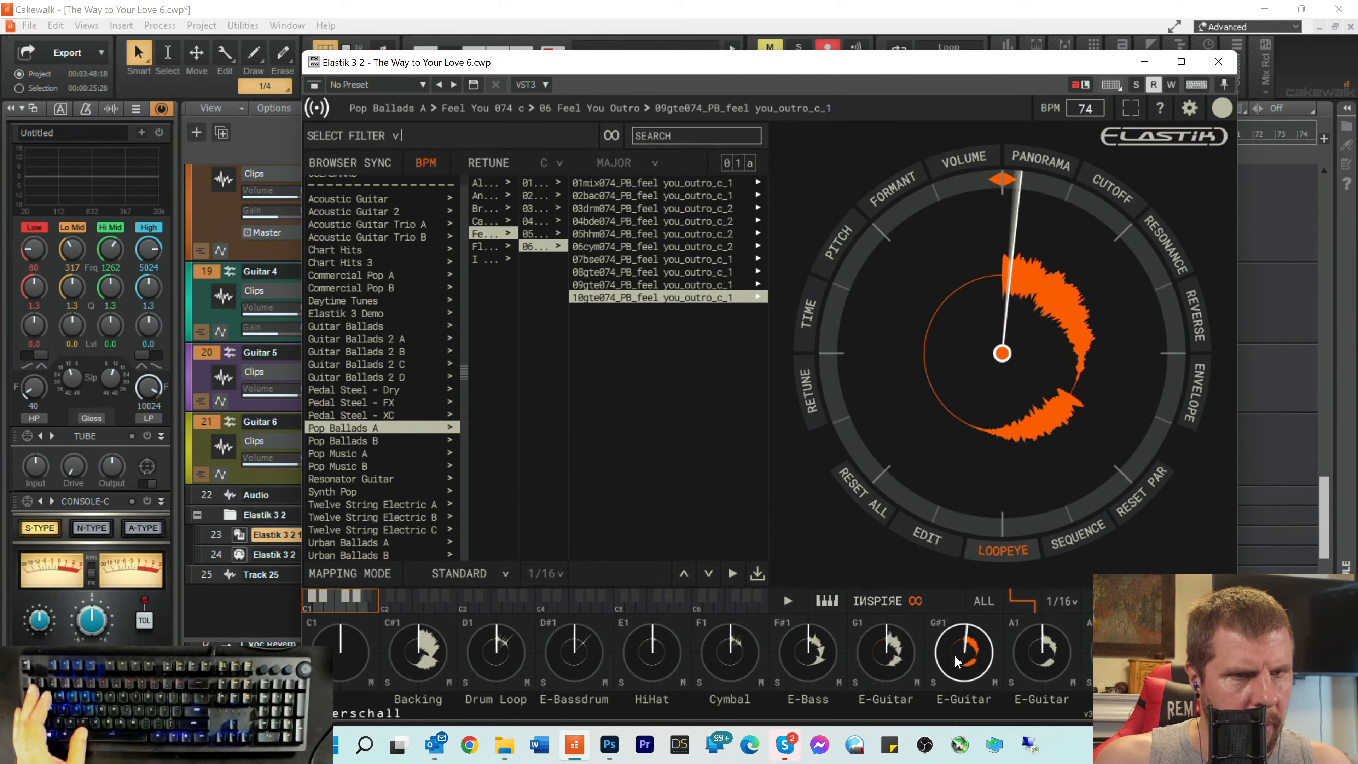
pyautogui.click(1052, 652)
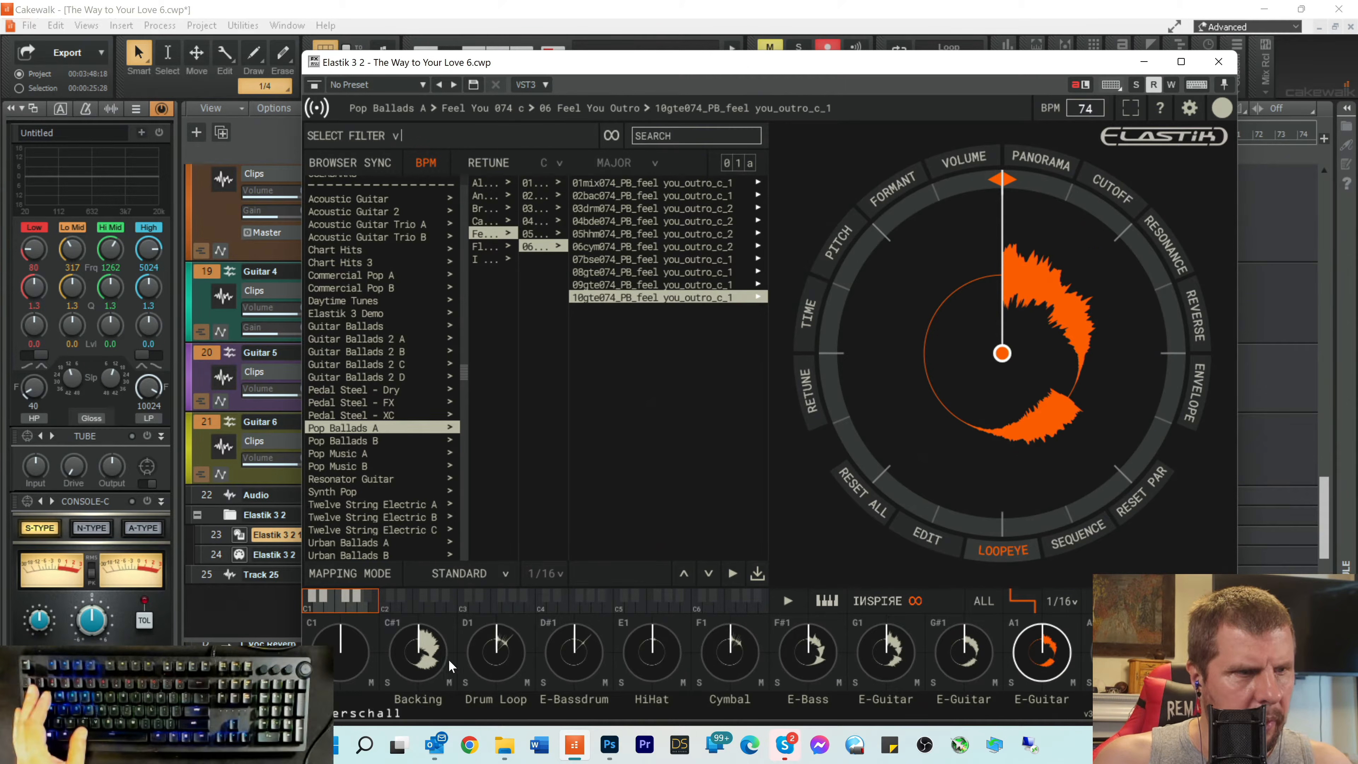
# Step: Clear the outro Backing loop from key C#1 and select the Drum Loop on D1
pyautogui.rightClick(435, 658)
pyautogui.moveTo(472, 606)
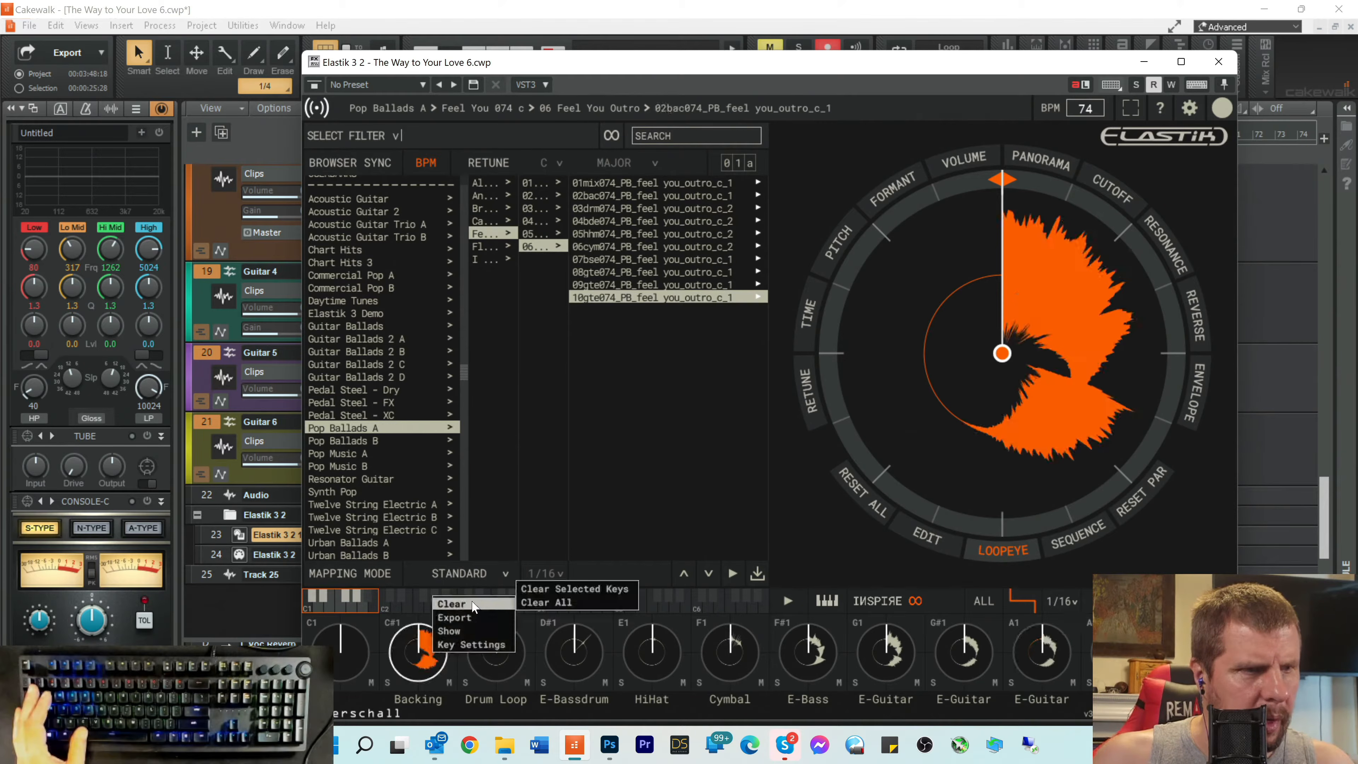
pyautogui.click(559, 588)
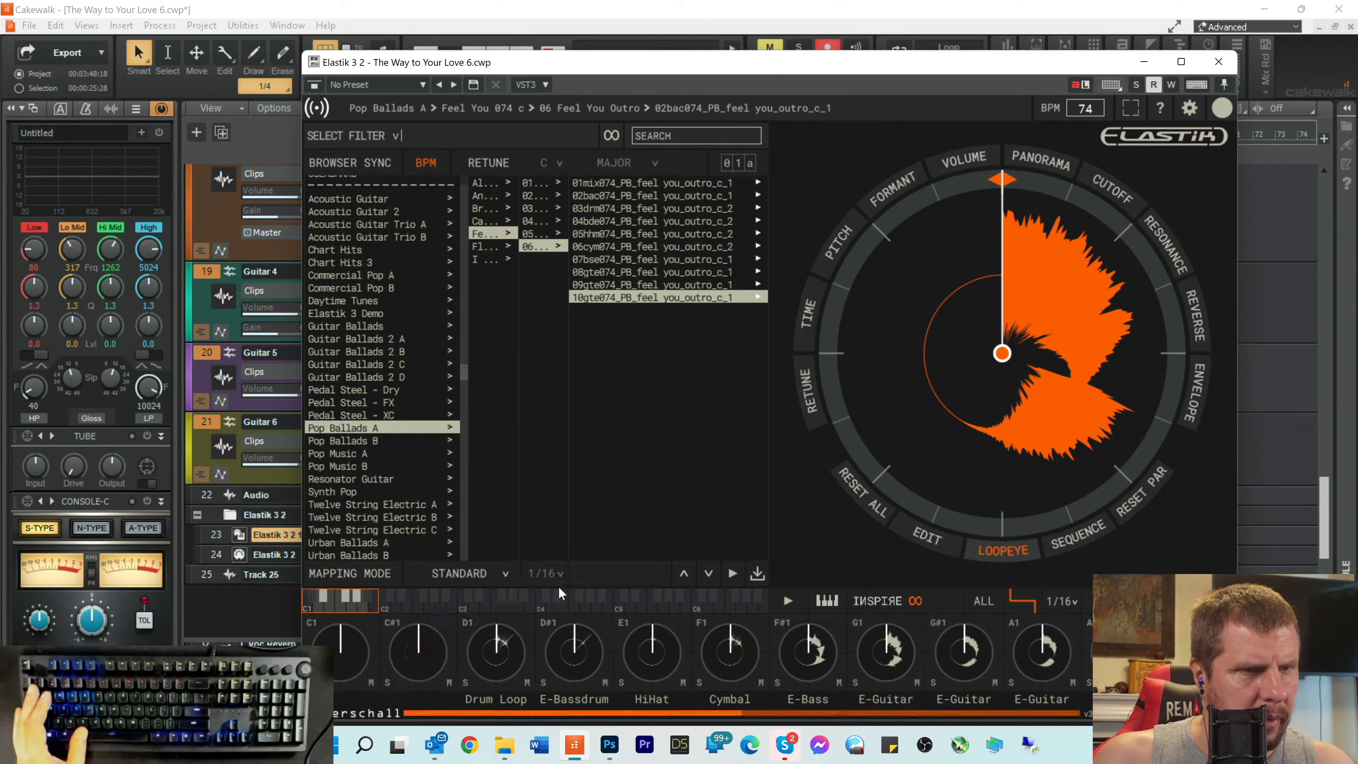
pyautogui.click(491, 675)
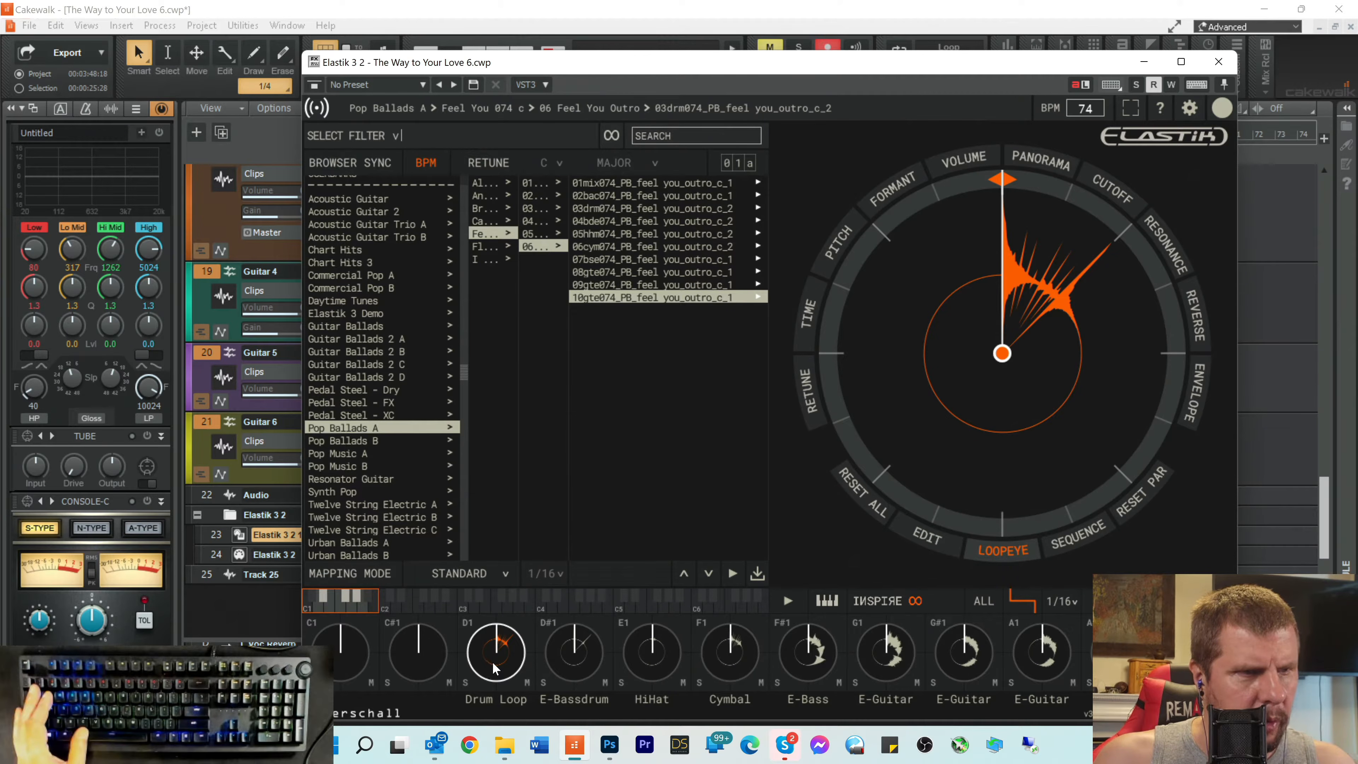
# Step: Clear the outro Drum Loop from key D1
pyautogui.rightClick(492, 669)
pyautogui.moveTo(535, 613)
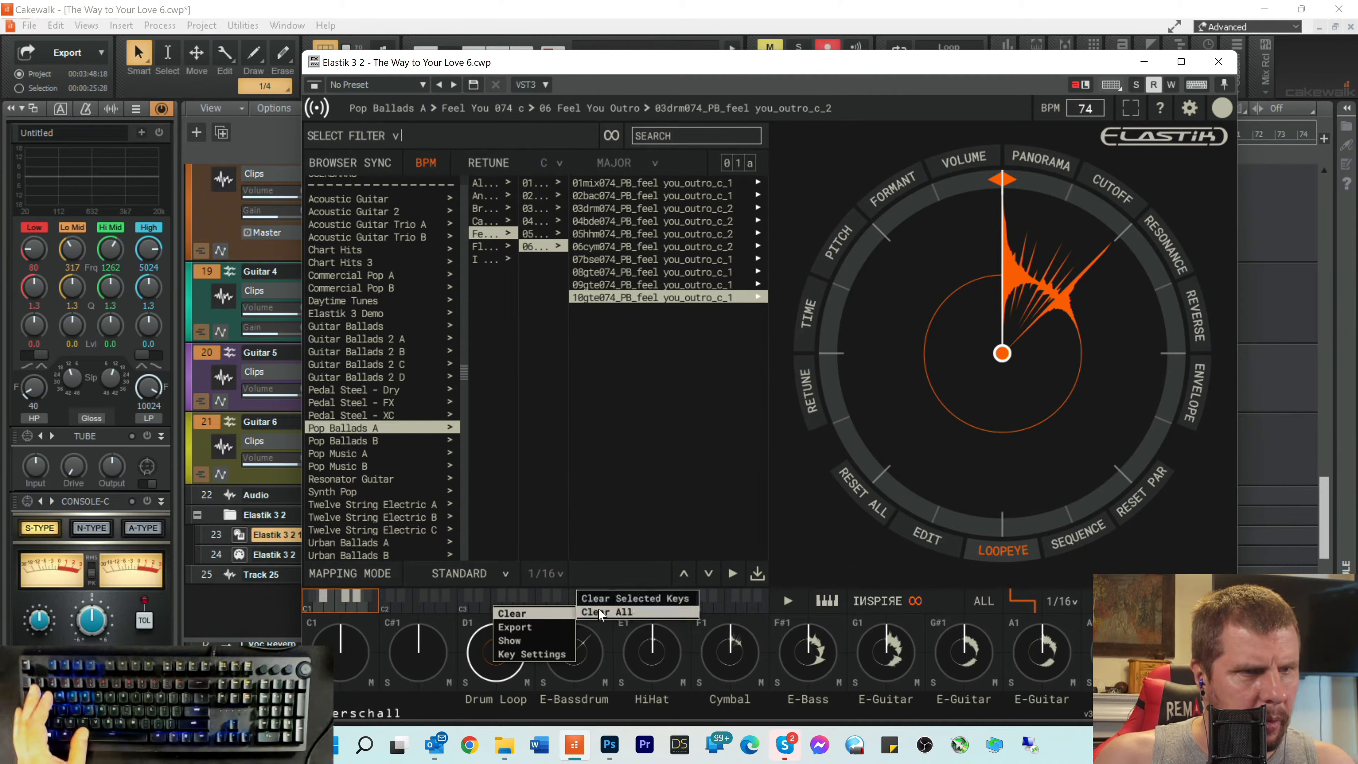
pyautogui.click(616, 602)
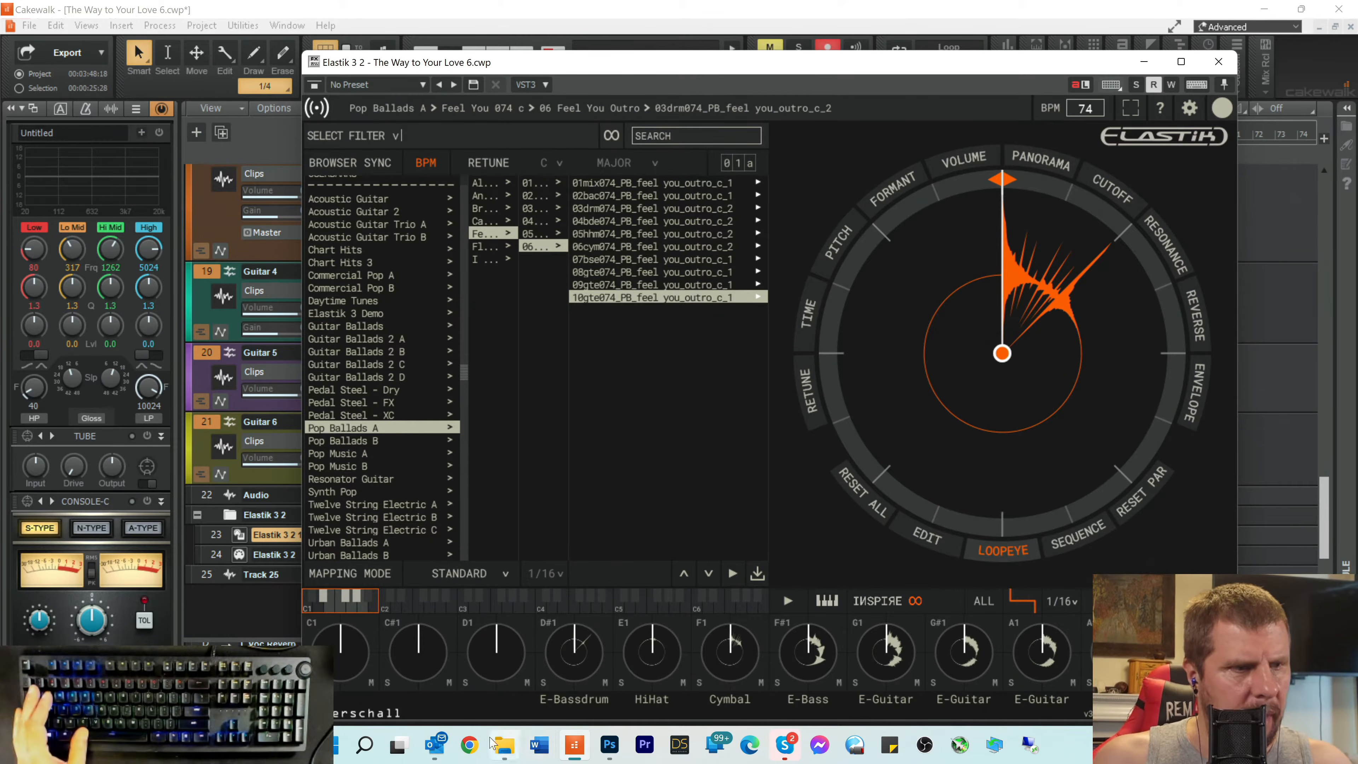
# Step: Check the contents of the ExportedLoops folder in File Explorer, then return to the Elastik window
pyautogui.click(503, 745)
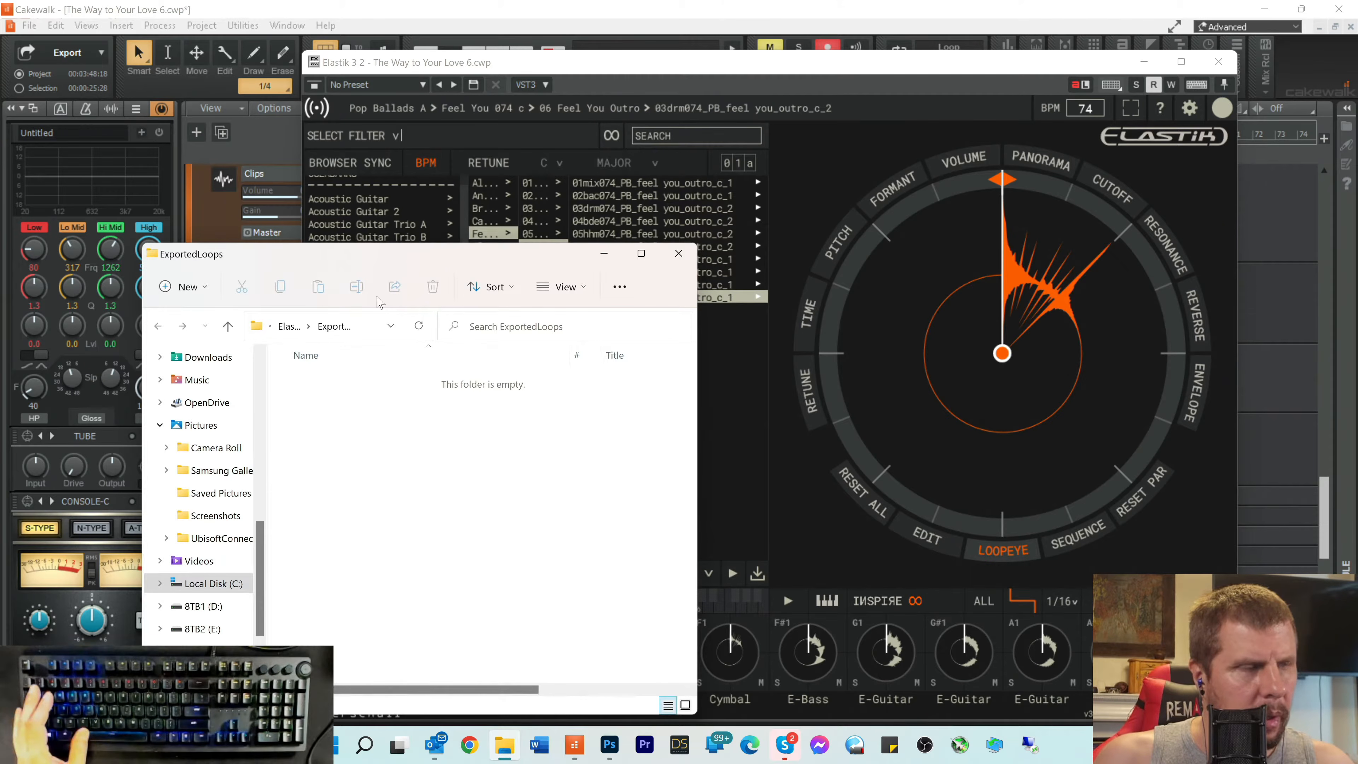
pyautogui.moveTo(421, 257); pyautogui.dragTo(565, 207)
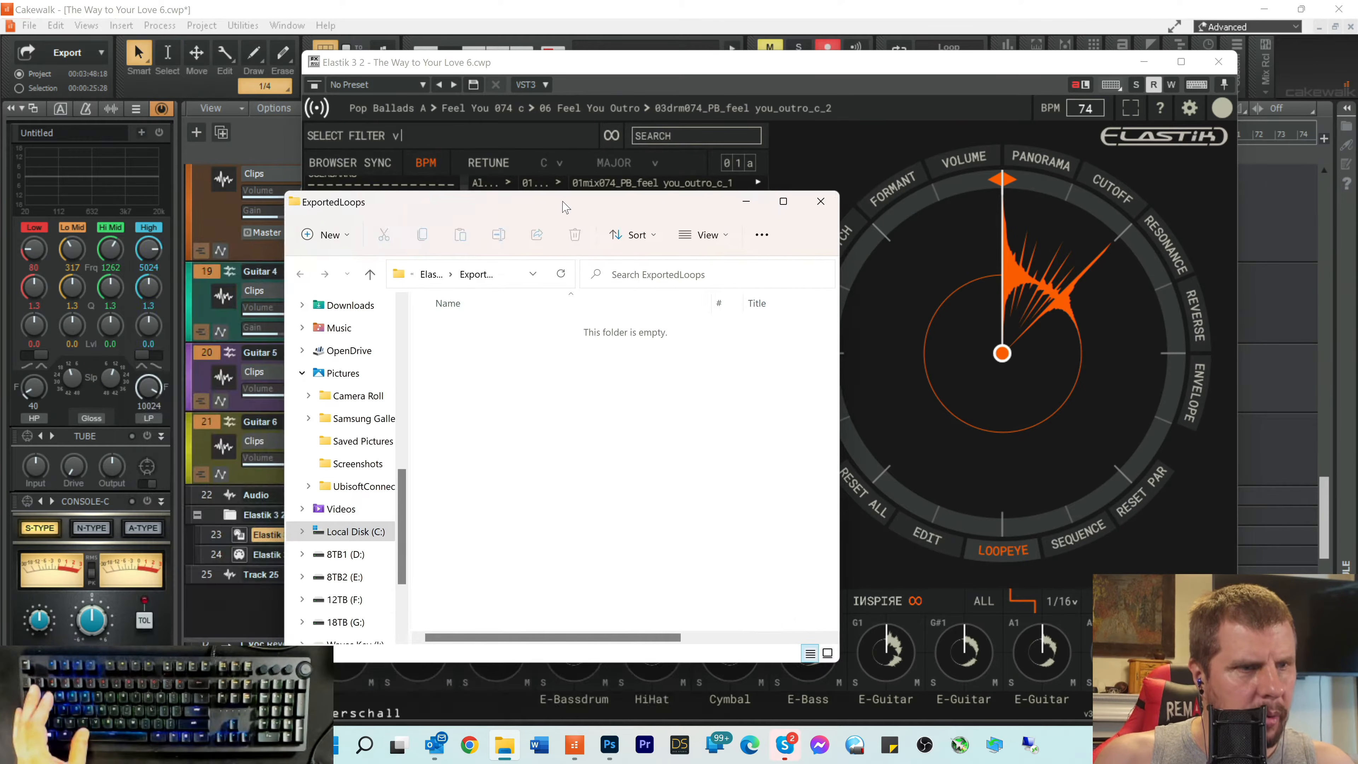
pyautogui.click(683, 83)
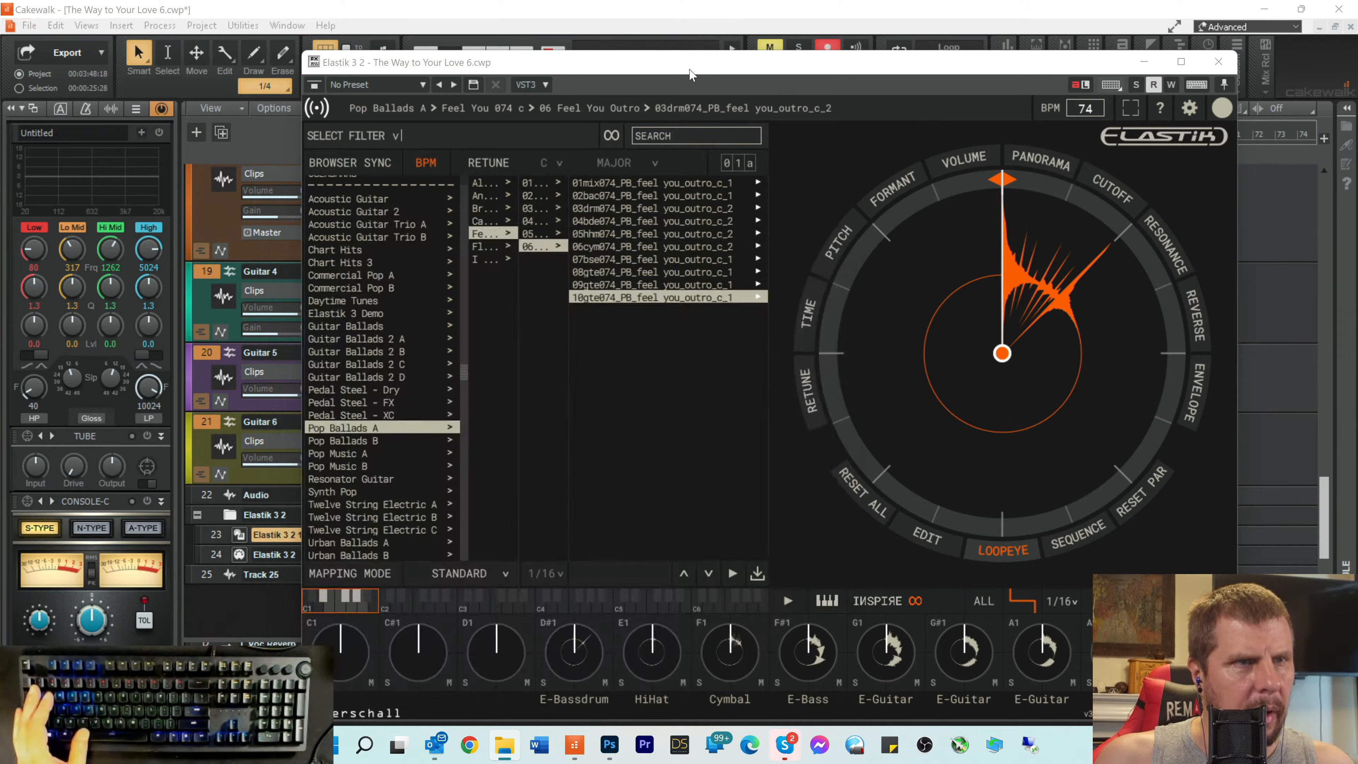
# Step: Export the original outro E-Bassdrum, HiHat and Cymbal loops from keys D#1, E1 and F1
pyautogui.rightClick(561, 664)
pyautogui.moveTo(579, 625)
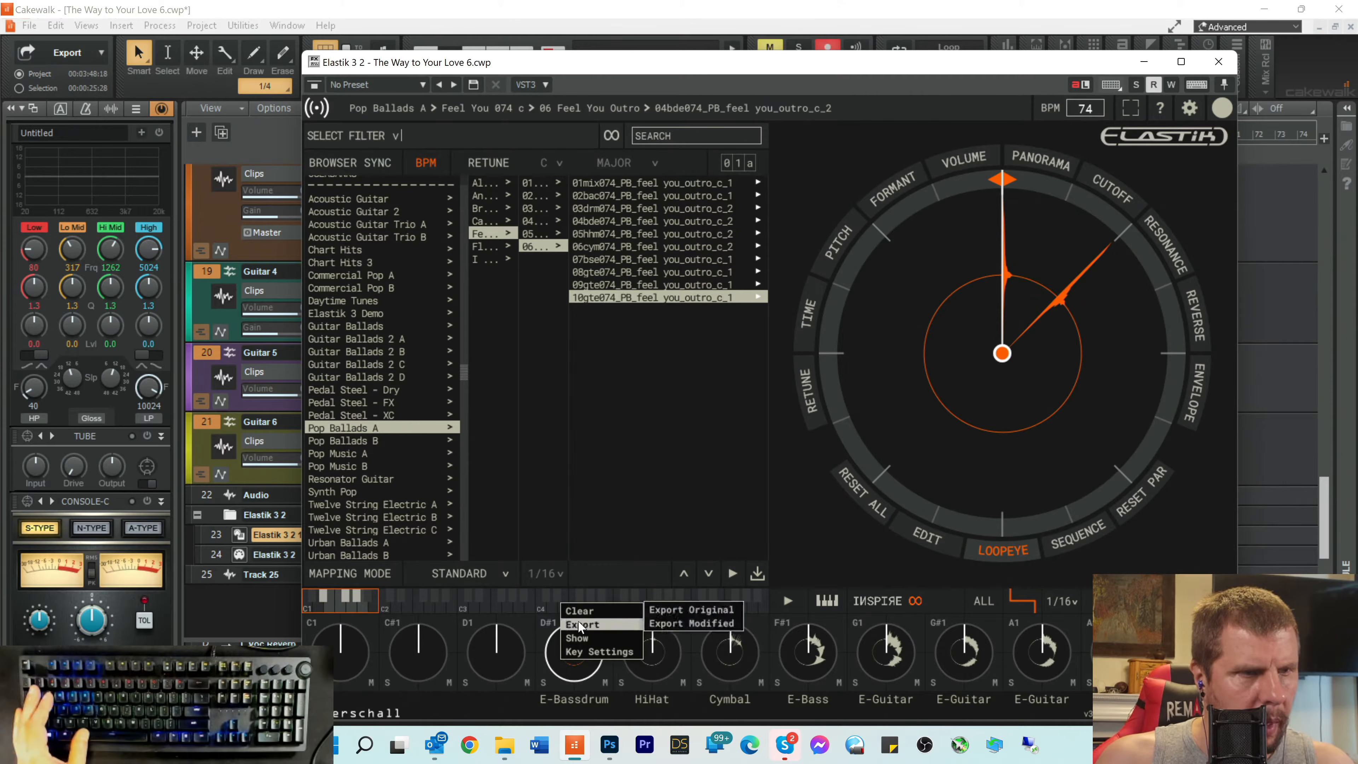
pyautogui.click(684, 612)
pyautogui.press('Return')
pyautogui.rightClick(643, 670)
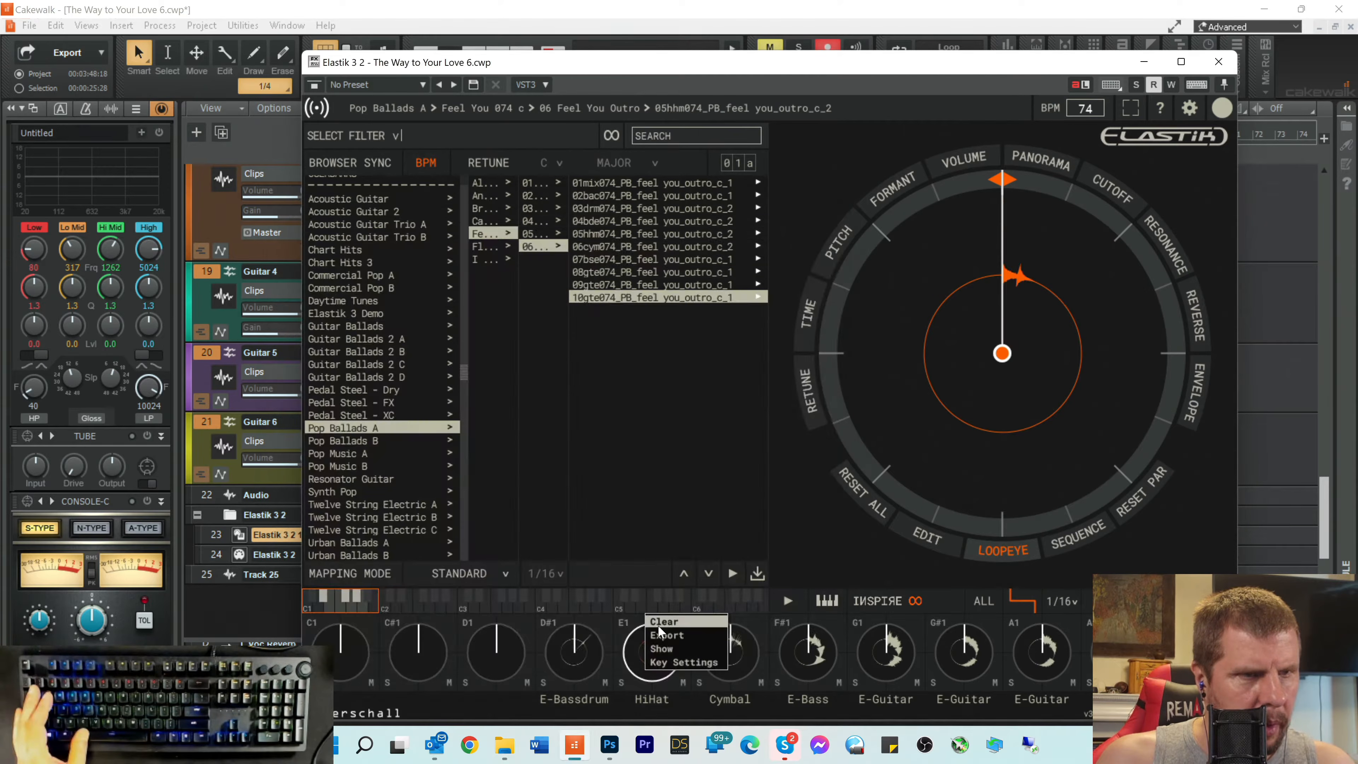
pyautogui.moveTo(676, 637)
pyautogui.click(756, 619)
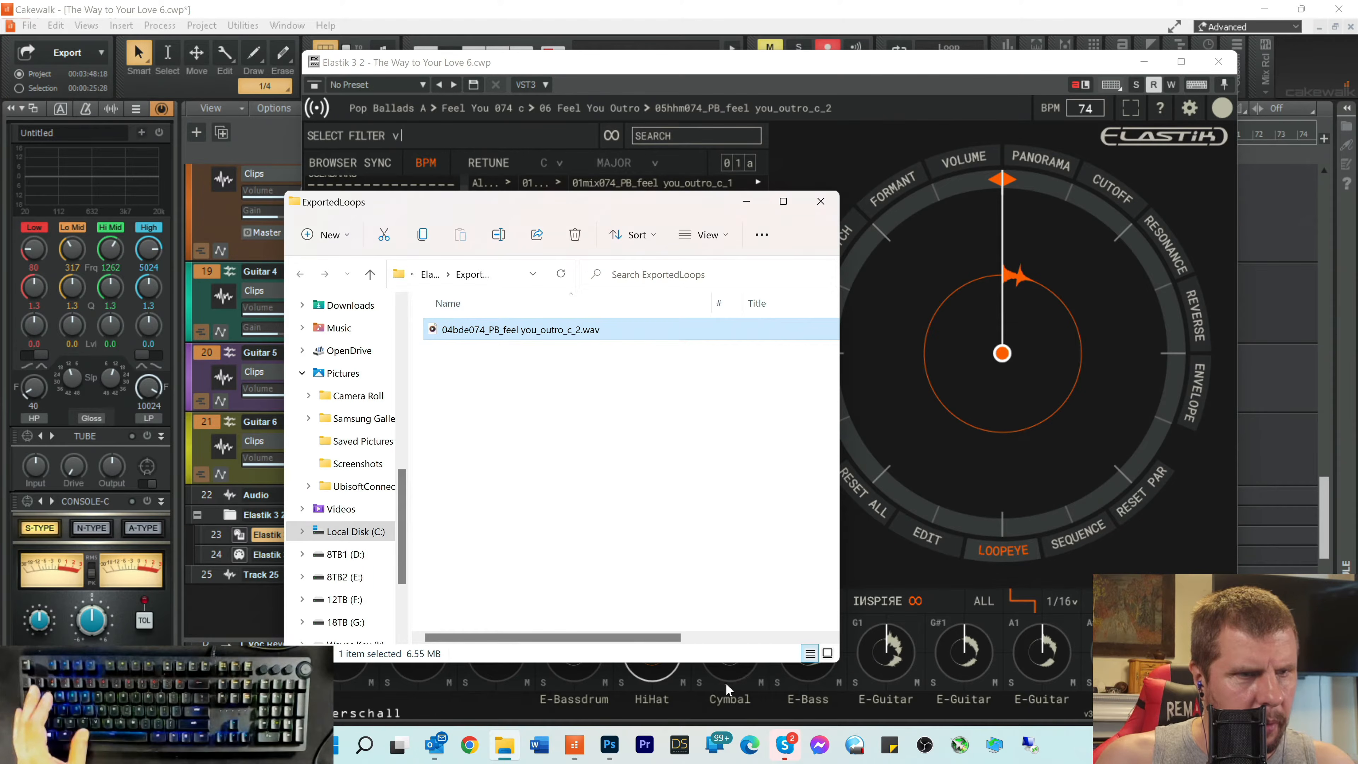
pyautogui.press('Return')
pyautogui.rightClick(723, 674)
pyautogui.moveTo(695, 640)
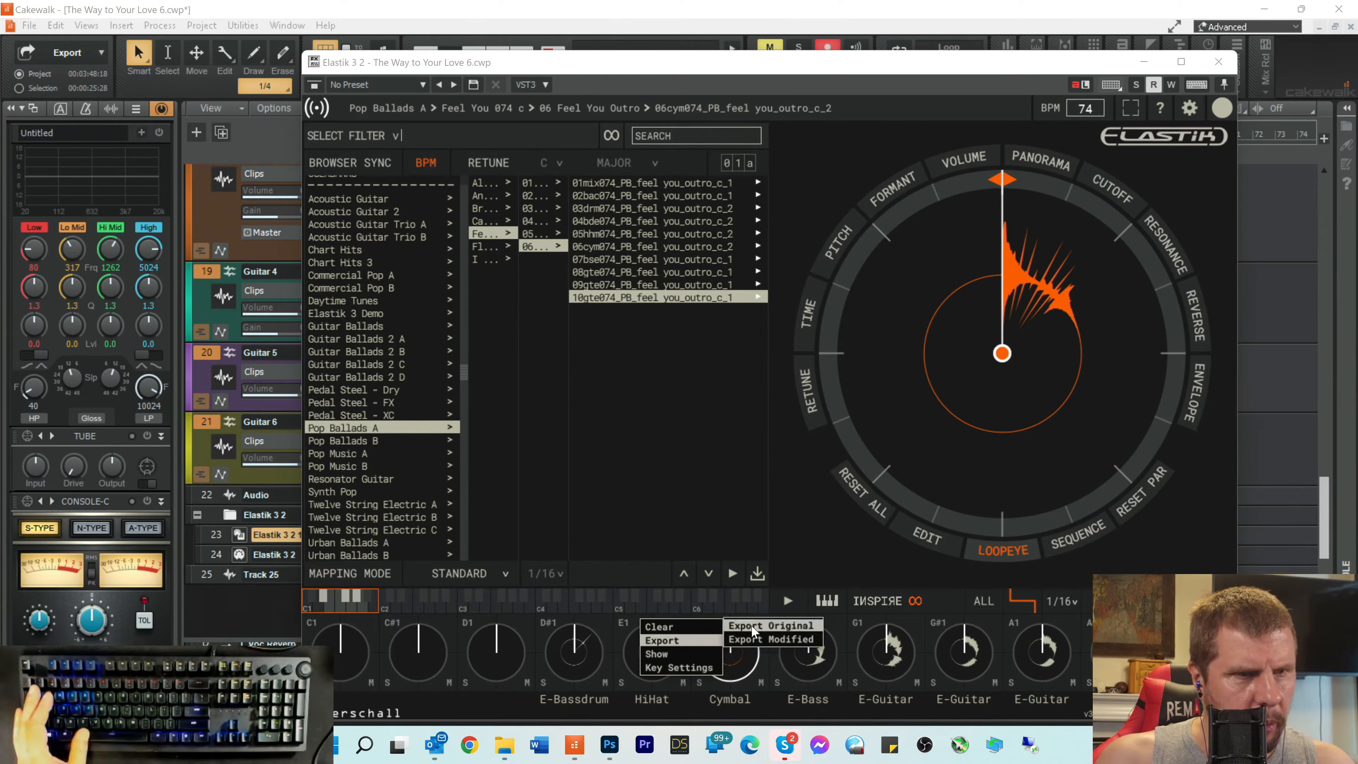
pyautogui.click(766, 626)
pyautogui.press('Return')
# Step: Export the original outro E-Bass loop and three E-Guitar loops from keys F#1 through A1, and minimize the Elastik window
pyautogui.rightClick(812, 675)
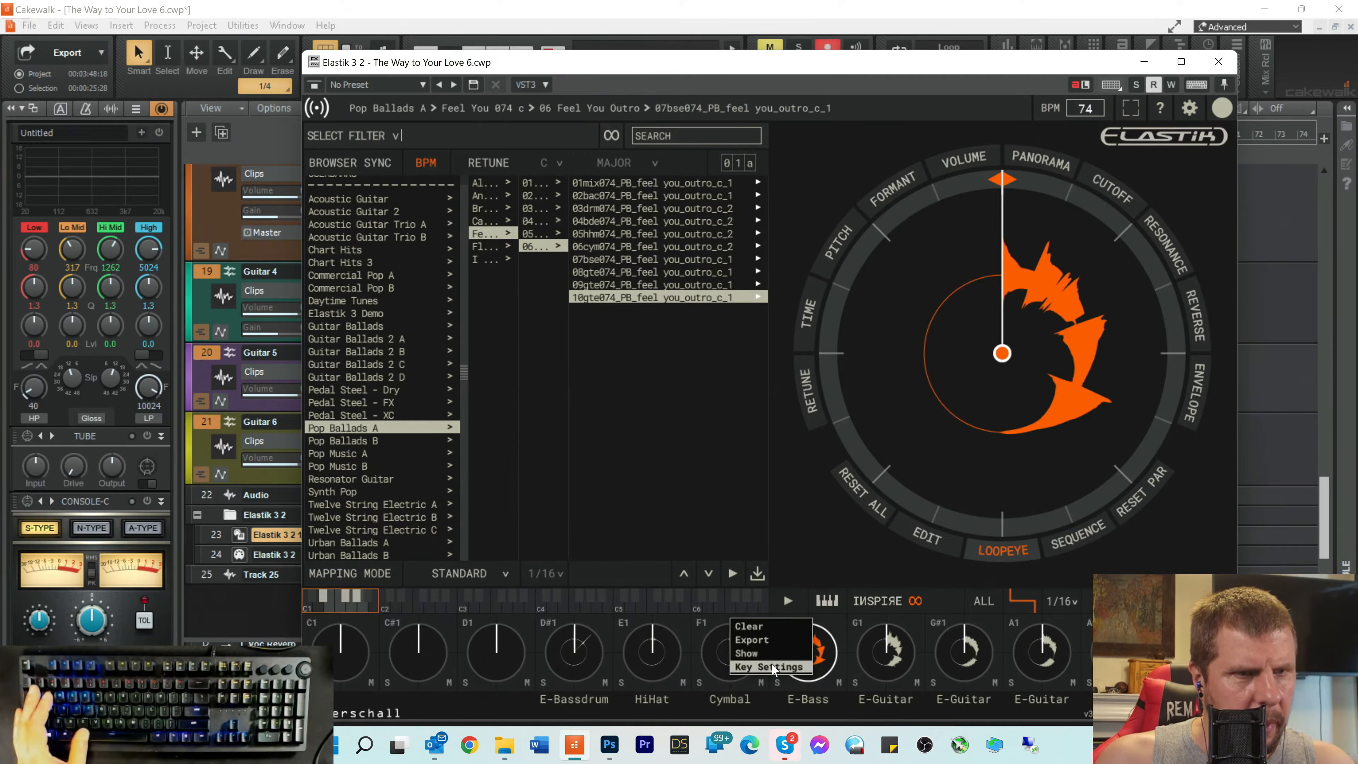
pyautogui.moveTo(749, 643)
pyautogui.click(855, 625)
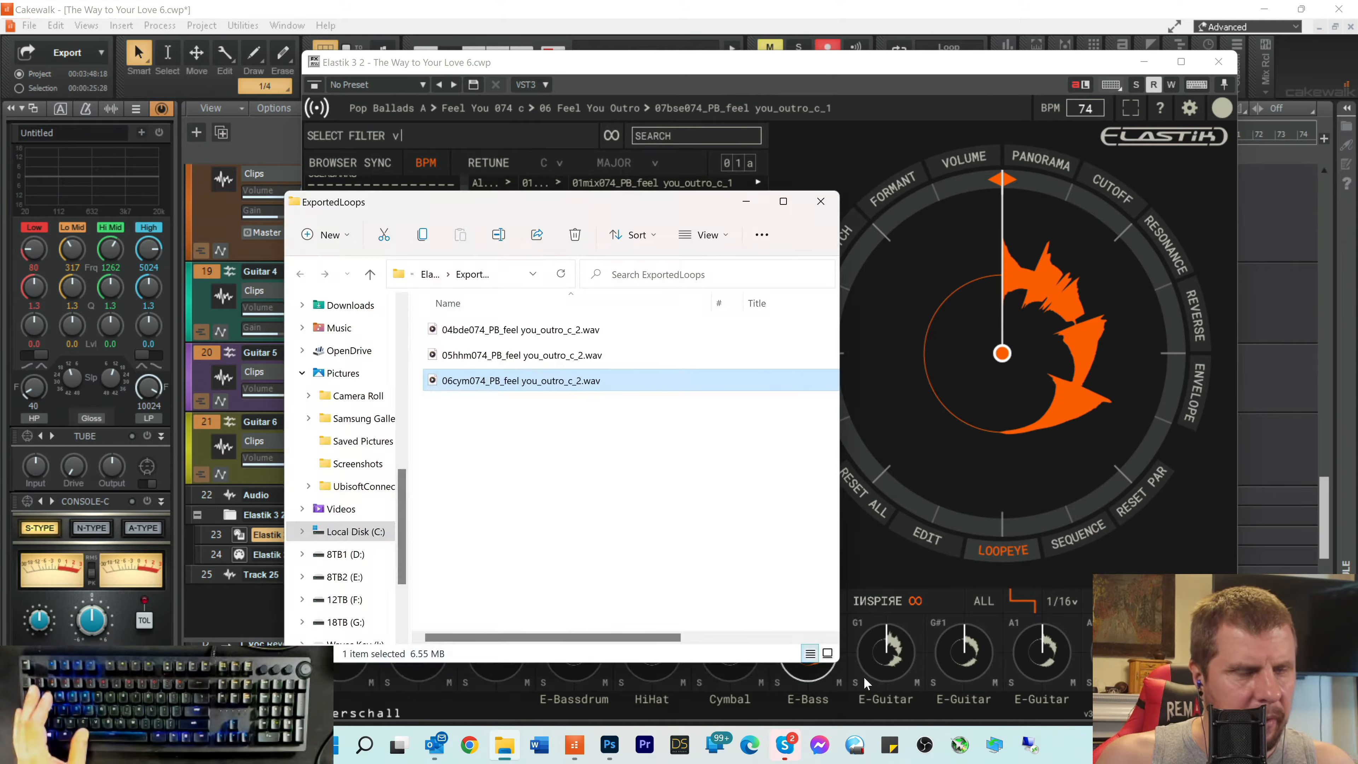
pyautogui.rightClick(880, 675)
pyautogui.moveTo(828, 638)
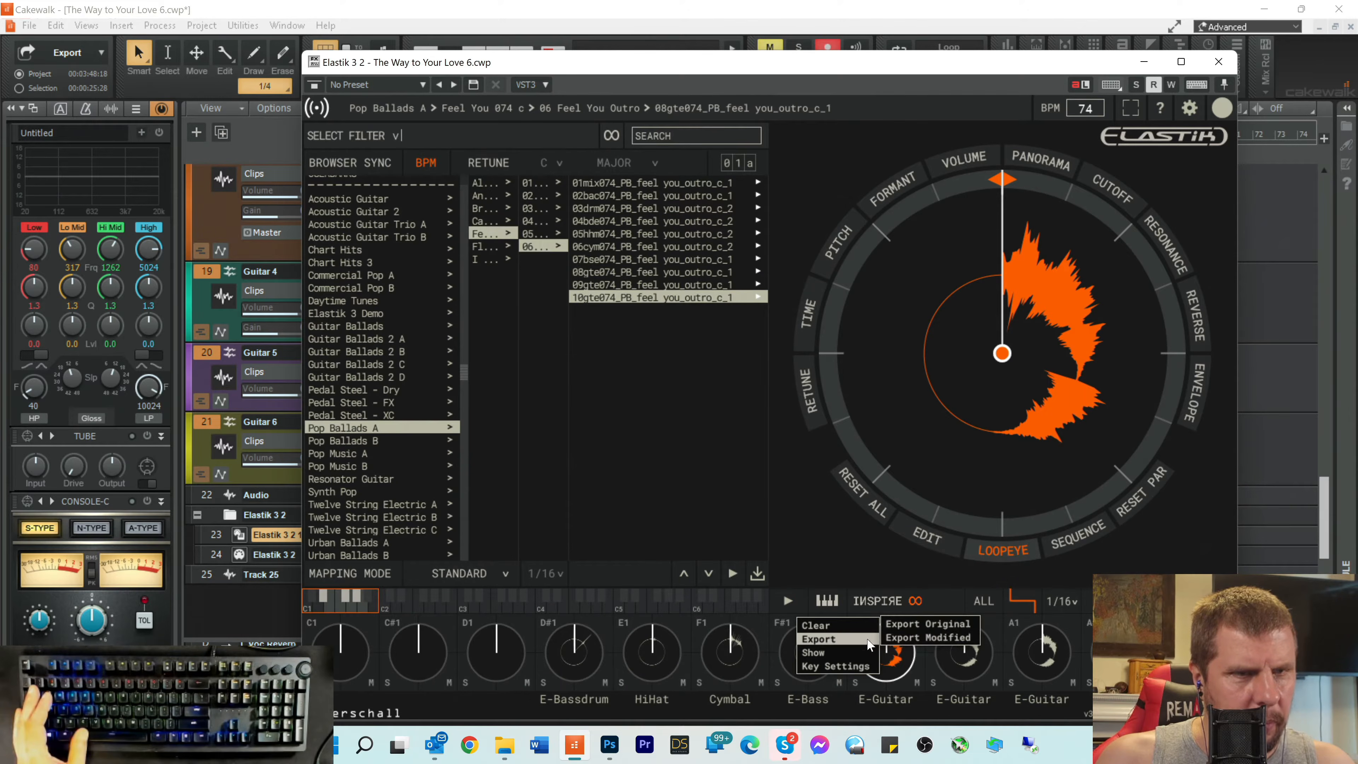
pyautogui.click(908, 631)
pyautogui.rightClick(954, 657)
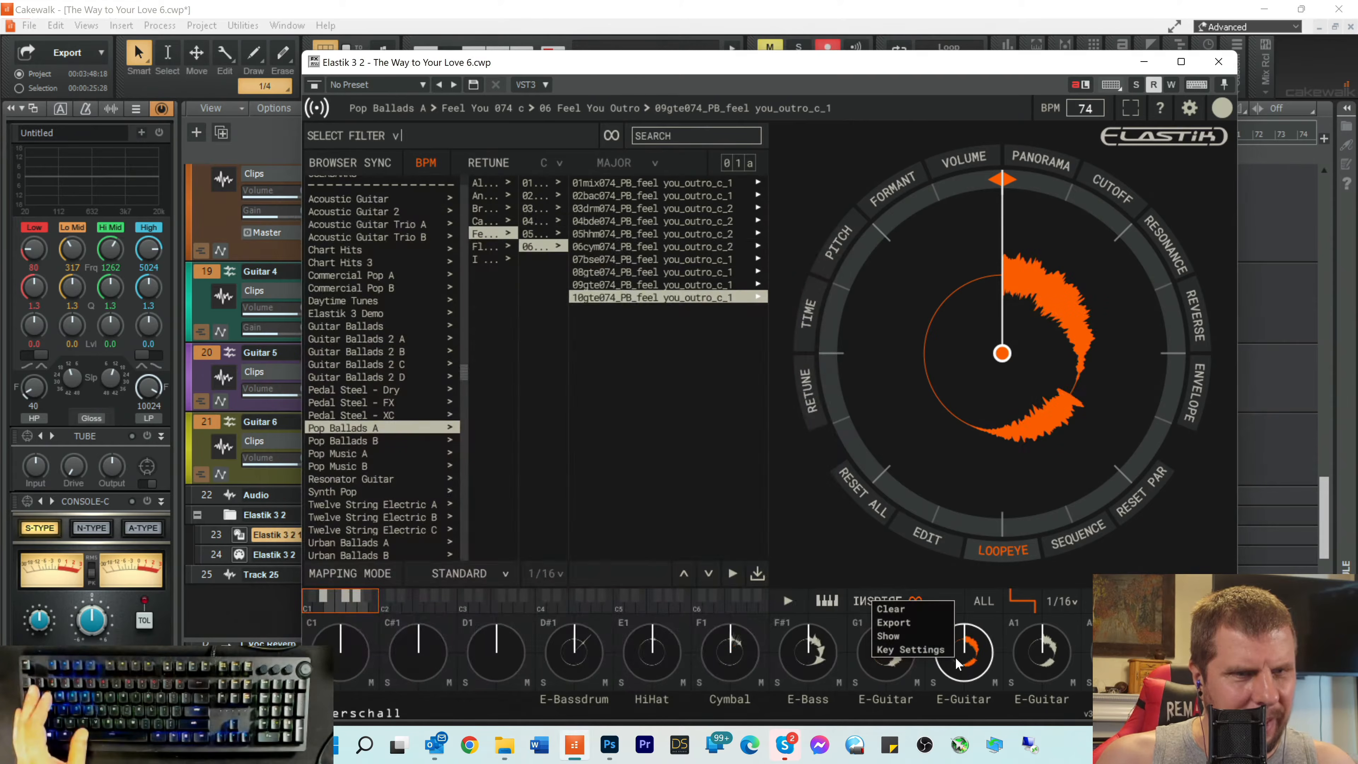
pyautogui.moveTo(908, 622)
pyautogui.click(999, 611)
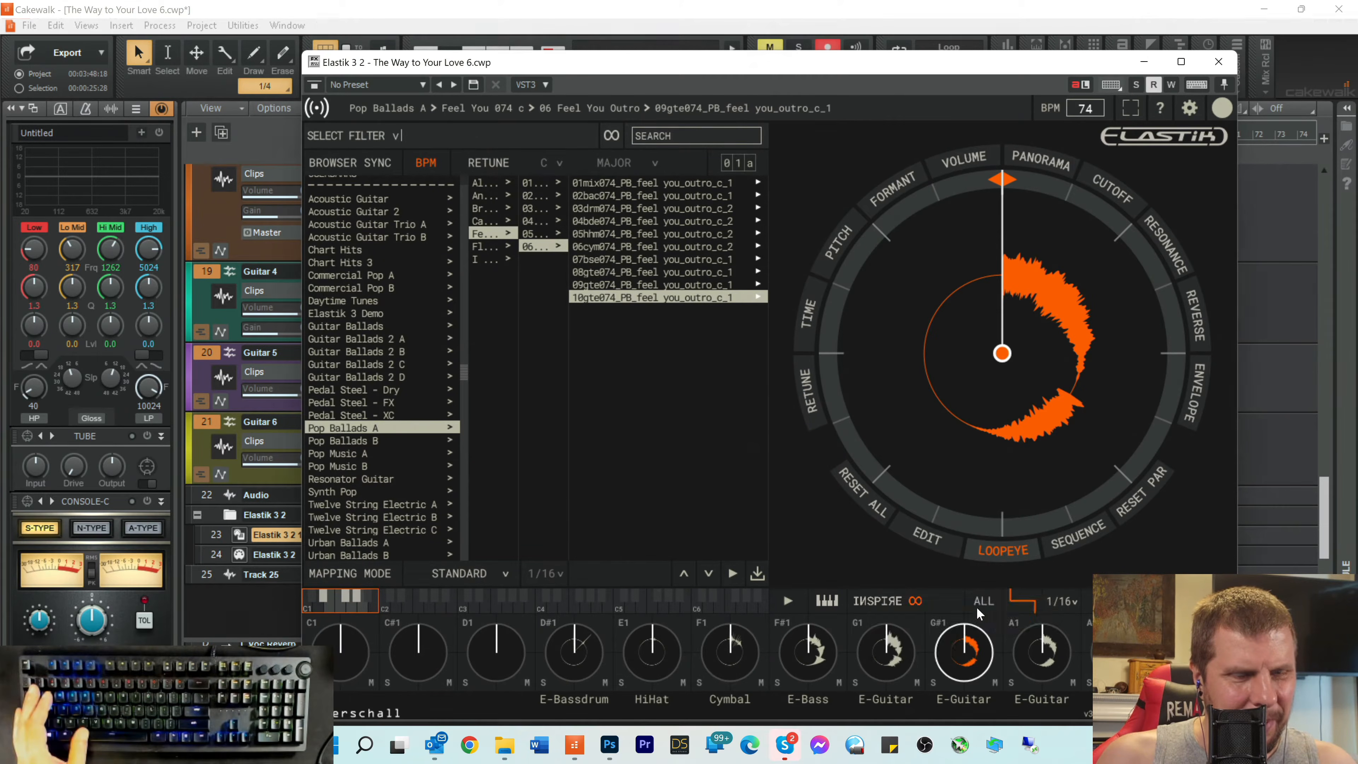
pyautogui.rightClick(1030, 661)
pyautogui.moveTo(975, 630)
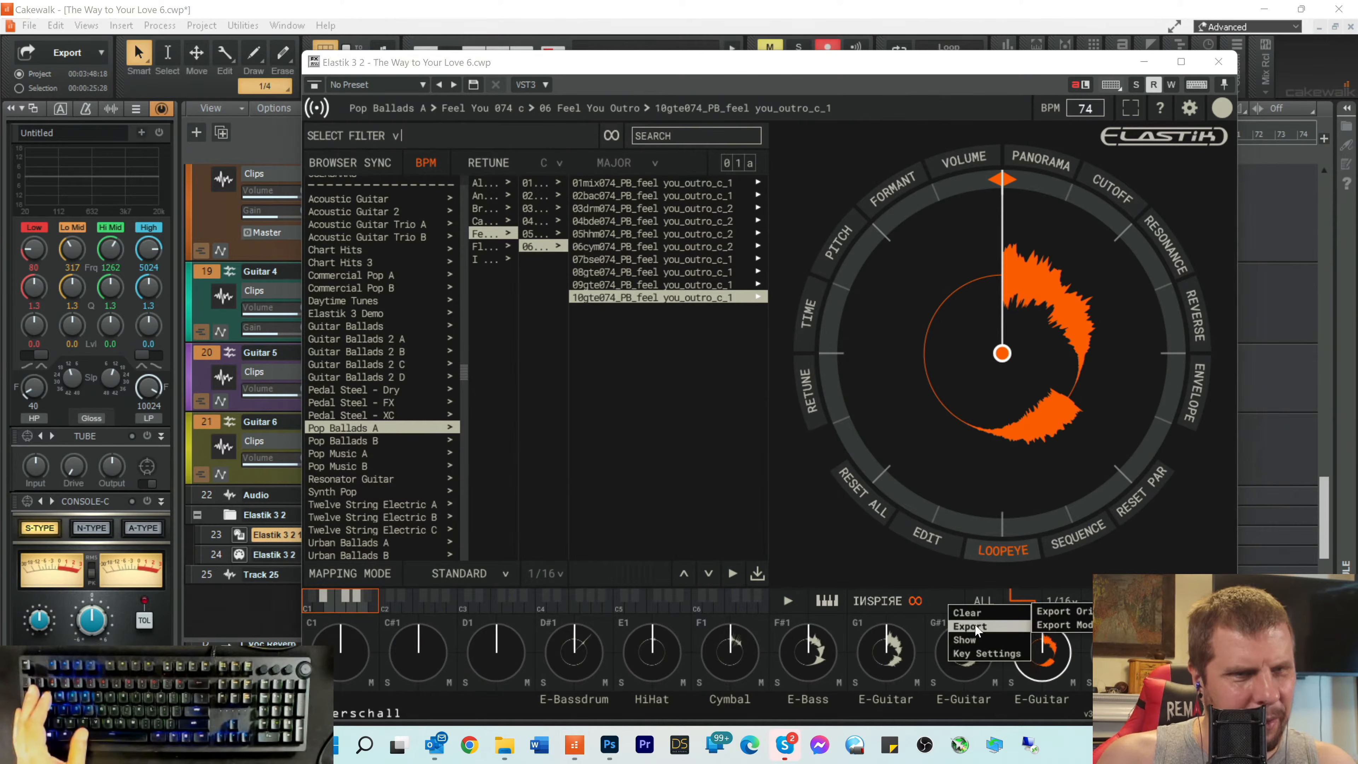
pyautogui.click(1051, 611)
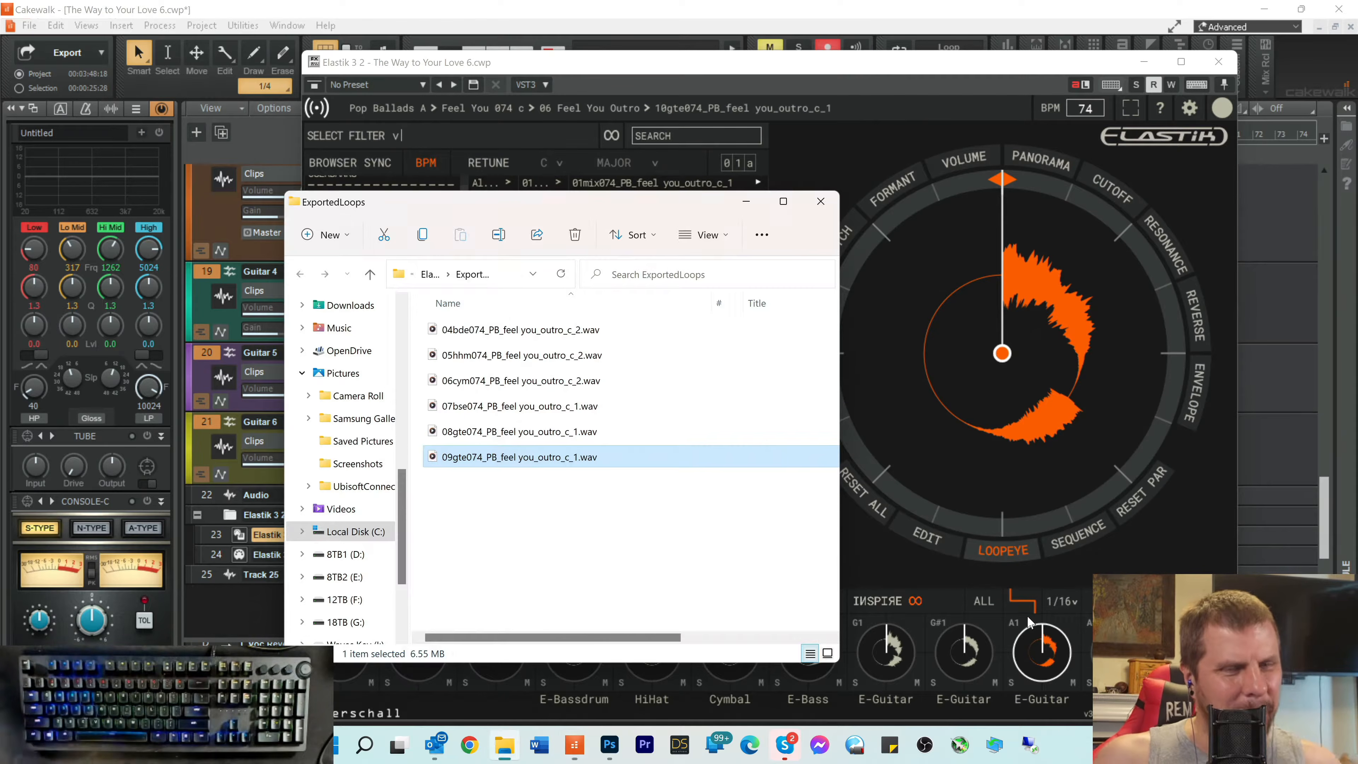
pyautogui.click(1149, 68)
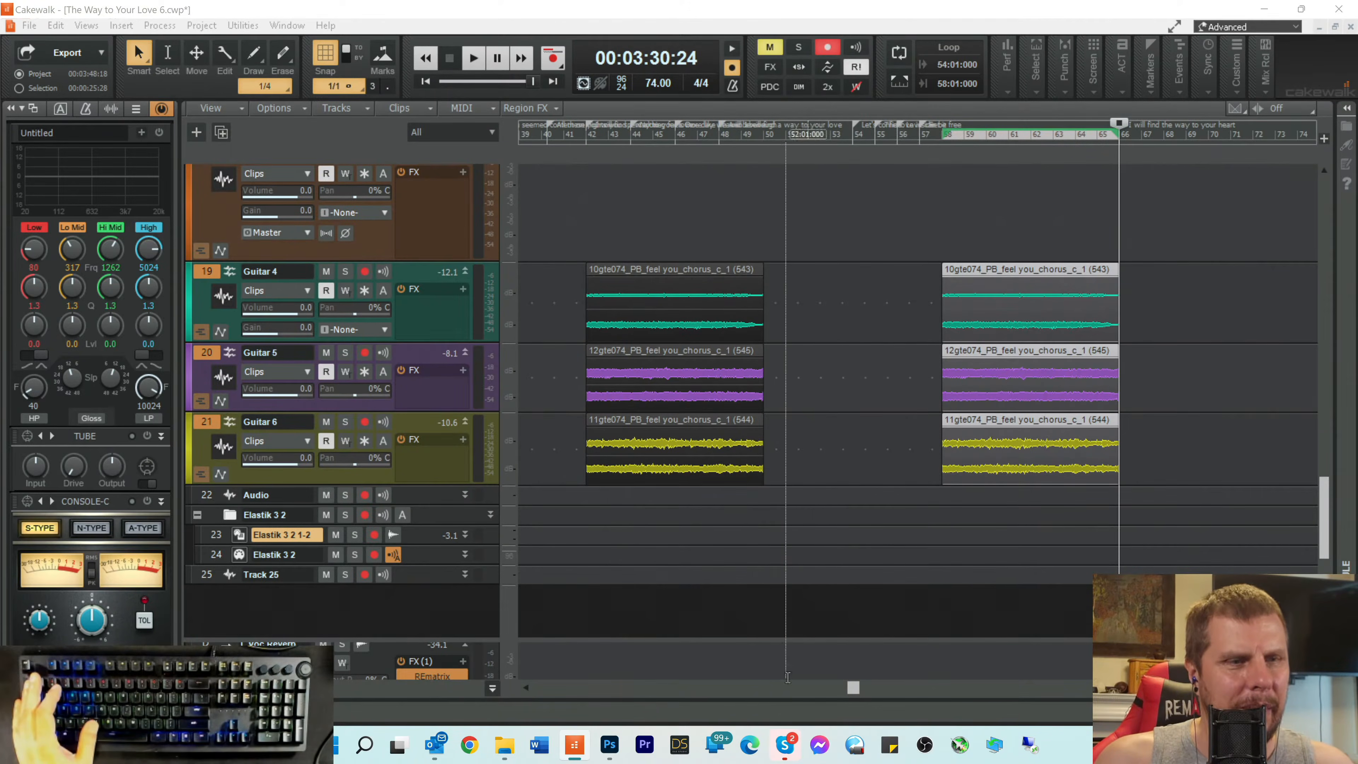
# Step: Examine the instrument tracks and the Music mix around measure 66, where the outro begins
pyautogui.moveTo(854, 687); pyautogui.dragTo(828, 688)
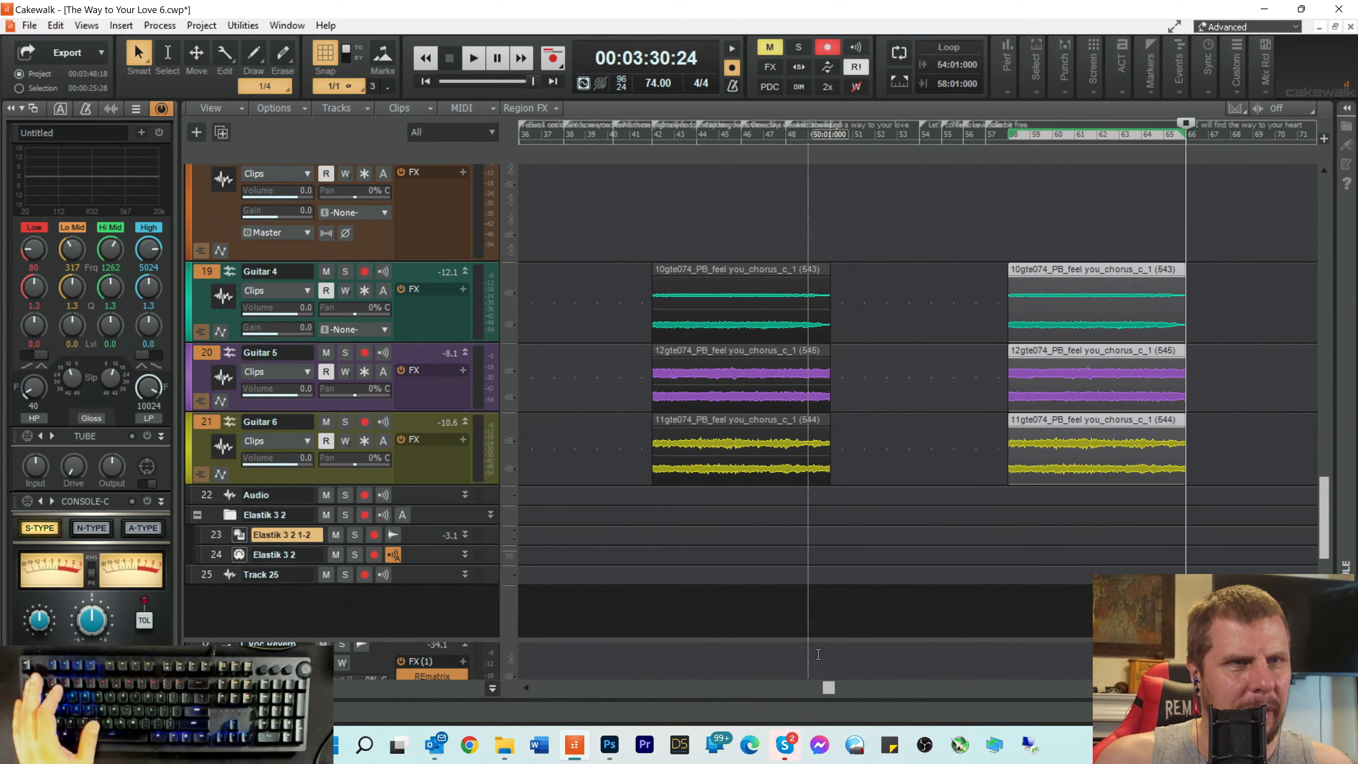
pyautogui.scroll(4, 871, 504)
pyautogui.scroll(3, 871, 503)
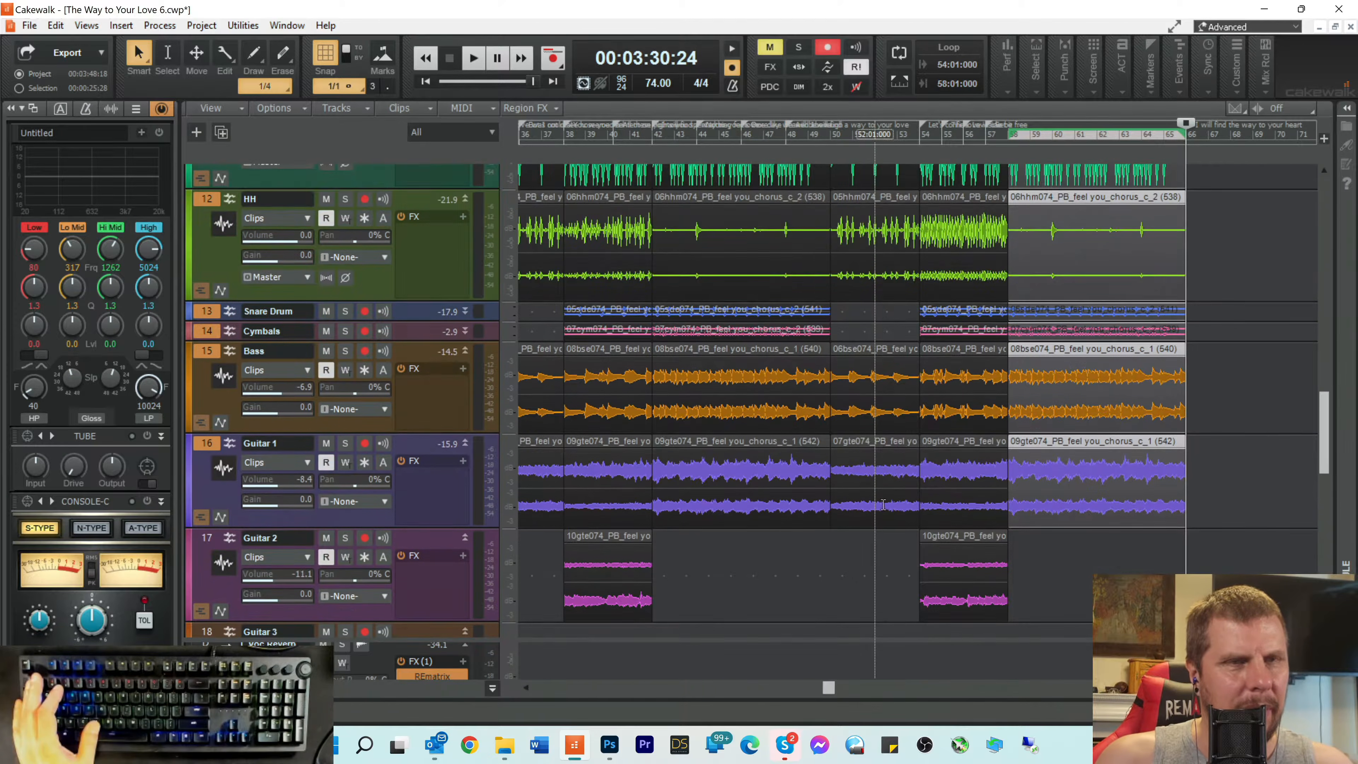
pyautogui.scroll(-3, 883, 505)
pyautogui.moveTo(832, 687); pyautogui.dragTo(956, 690)
pyautogui.scroll(-2, 932, 448)
pyautogui.scroll(8, 932, 448)
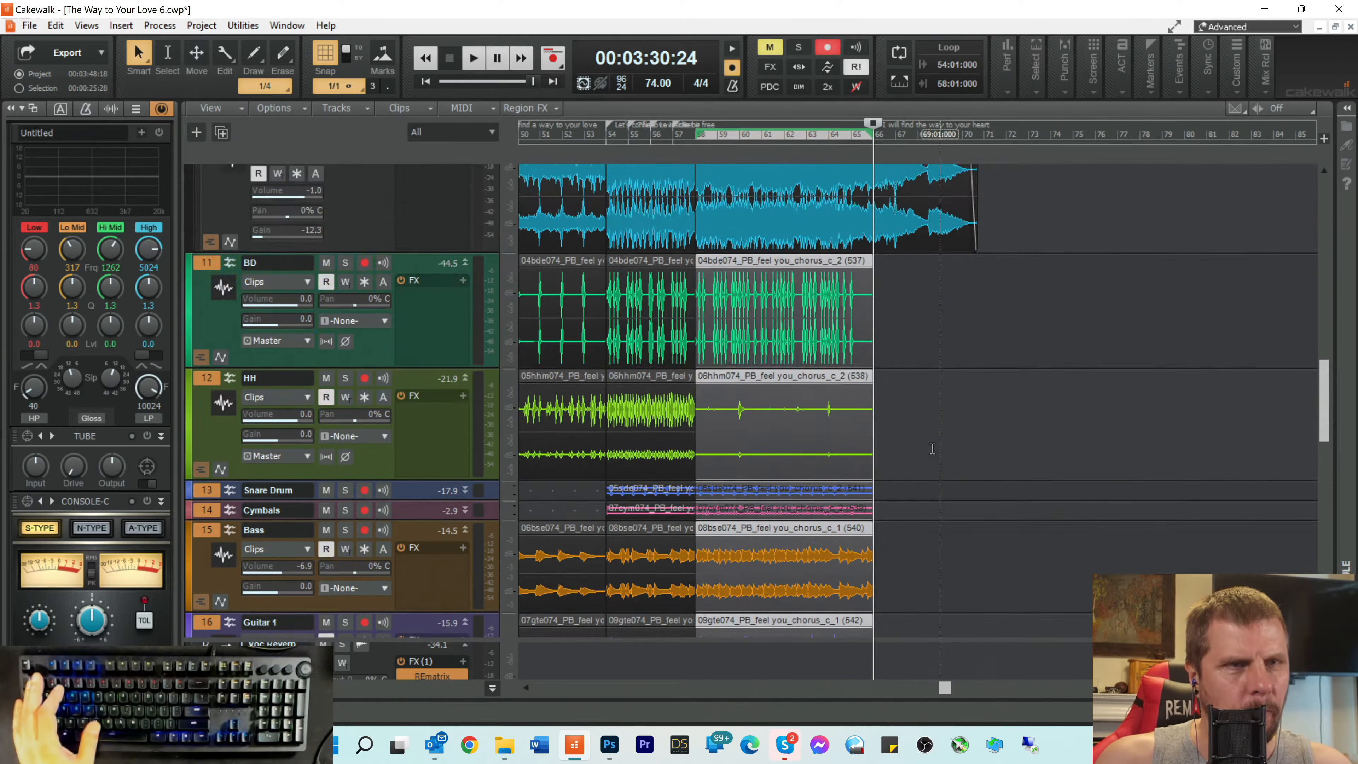
pyautogui.scroll(3, 896, 299)
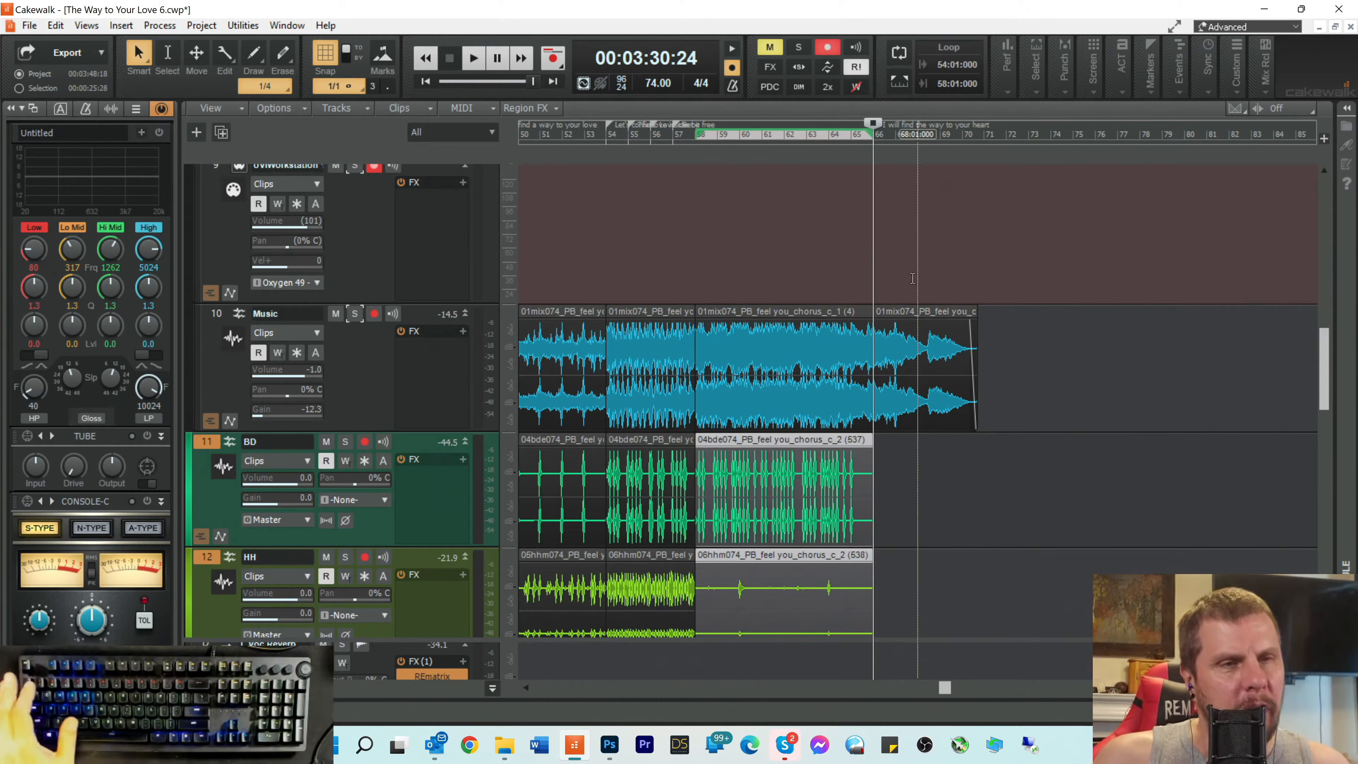
pyautogui.scroll(-3, 913, 278)
pyautogui.scroll(1, 912, 281)
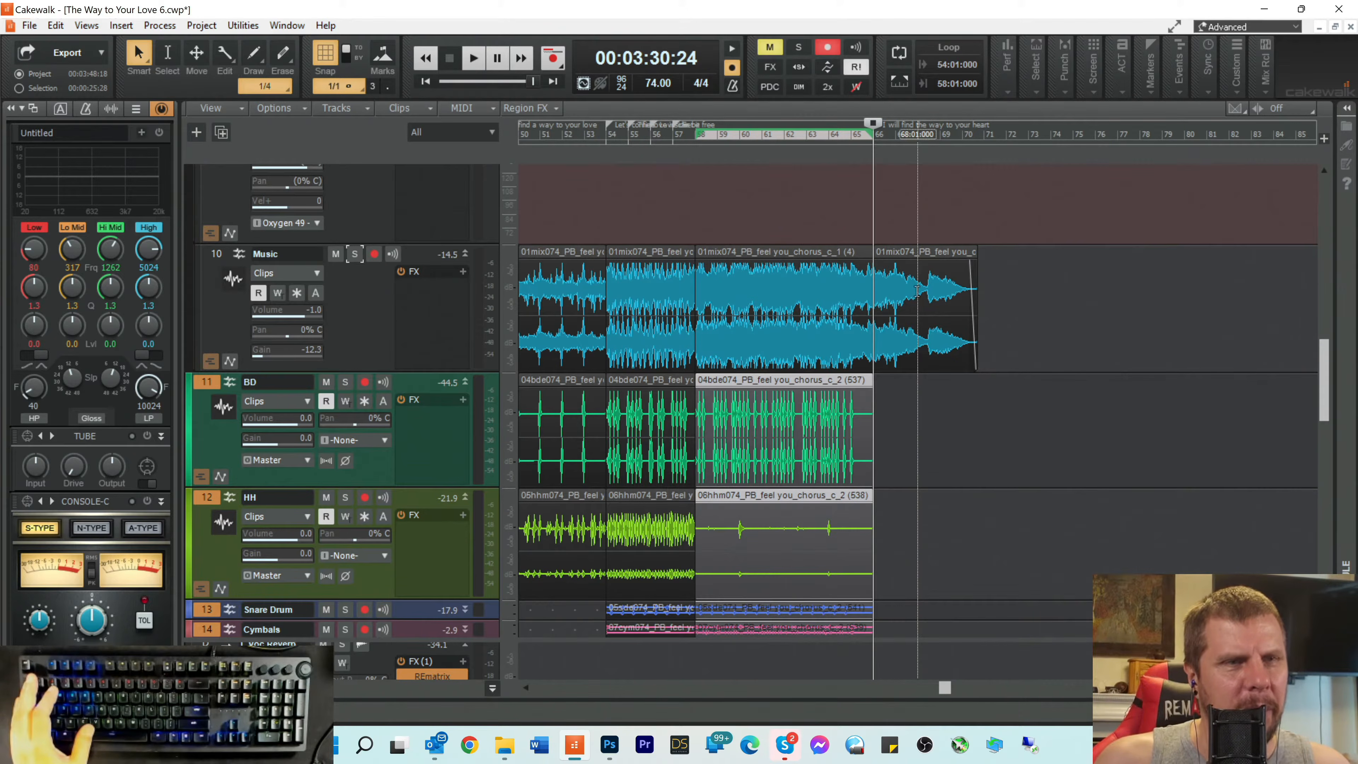
# Step: Place the 04bde074, 05hhm074 and 06cym074 outro loops from the ExportedLoops folder on the BD, HH and Cymbals tracks at measure 66
pyautogui.scroll(-2, 917, 292)
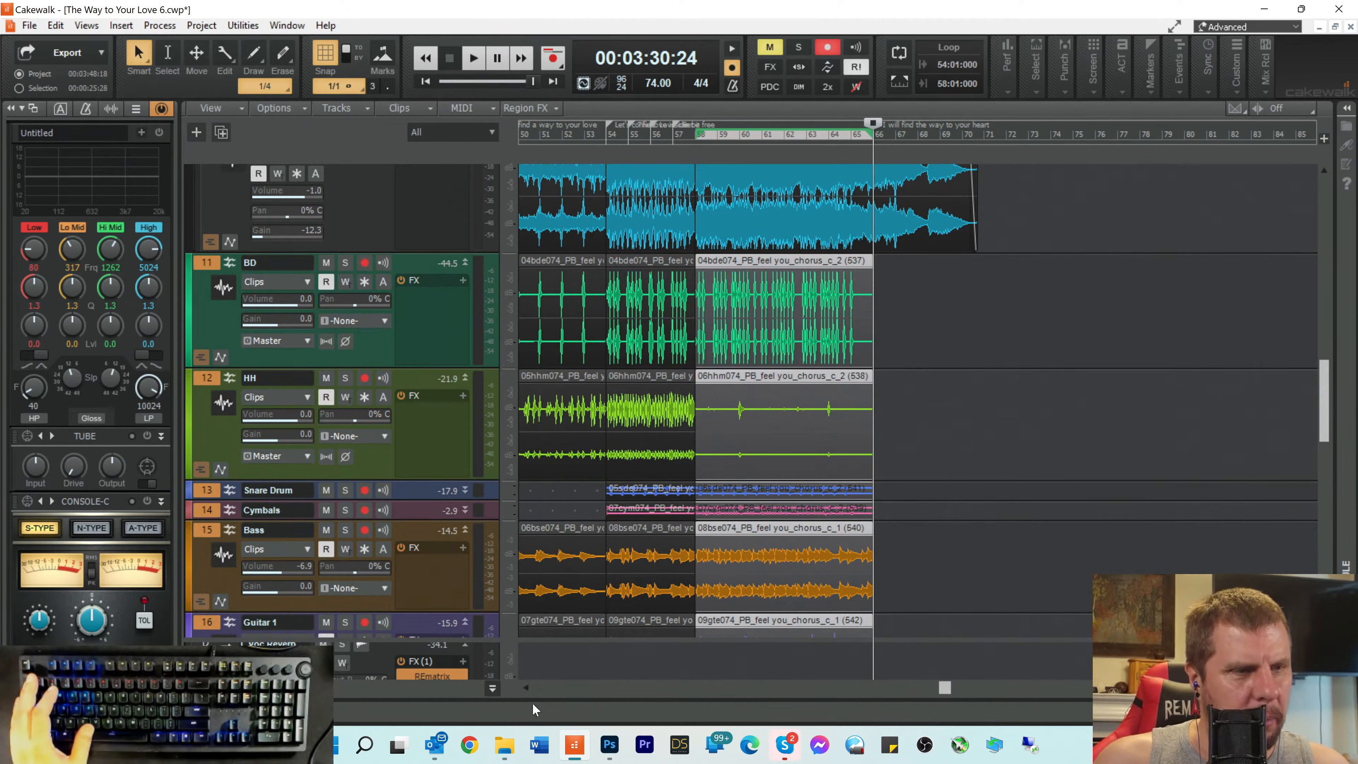
pyautogui.click(504, 746)
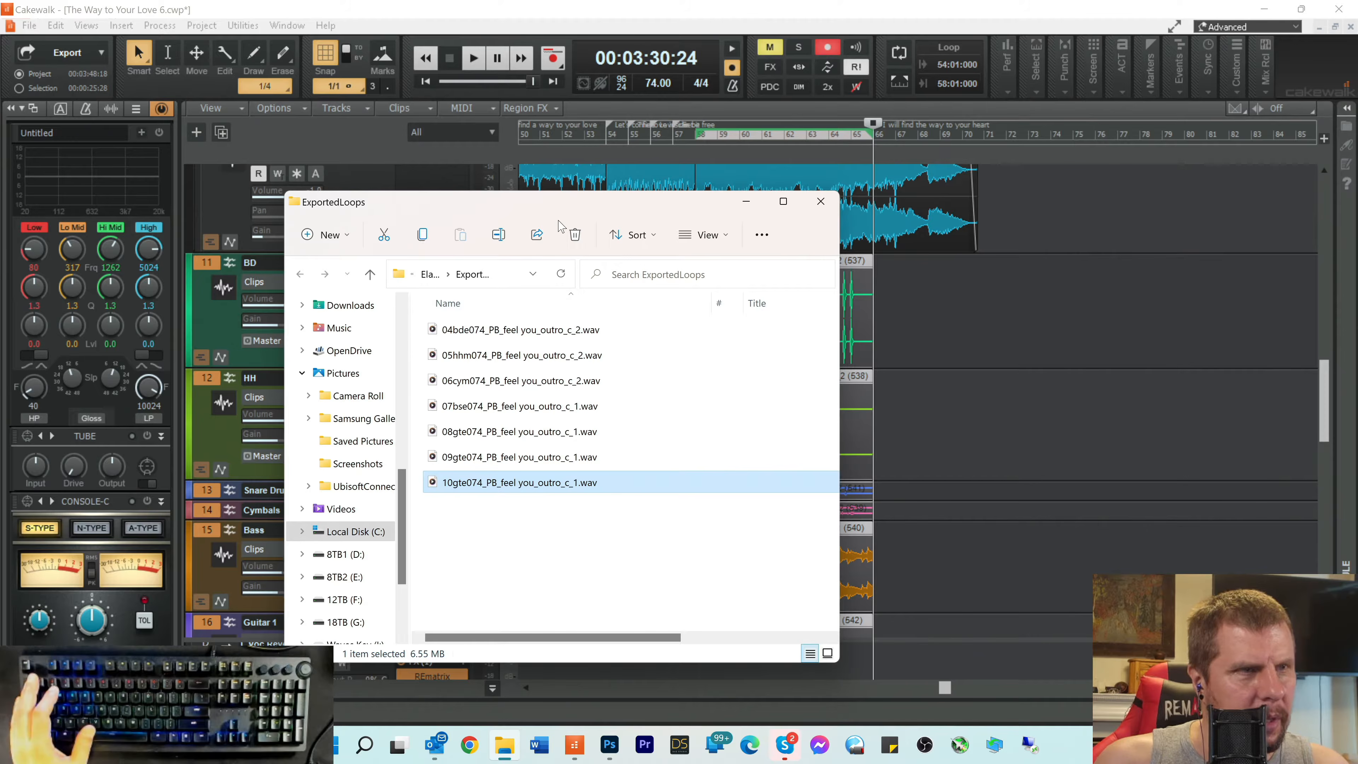
pyautogui.moveTo(572, 206); pyautogui.dragTo(1205, 353)
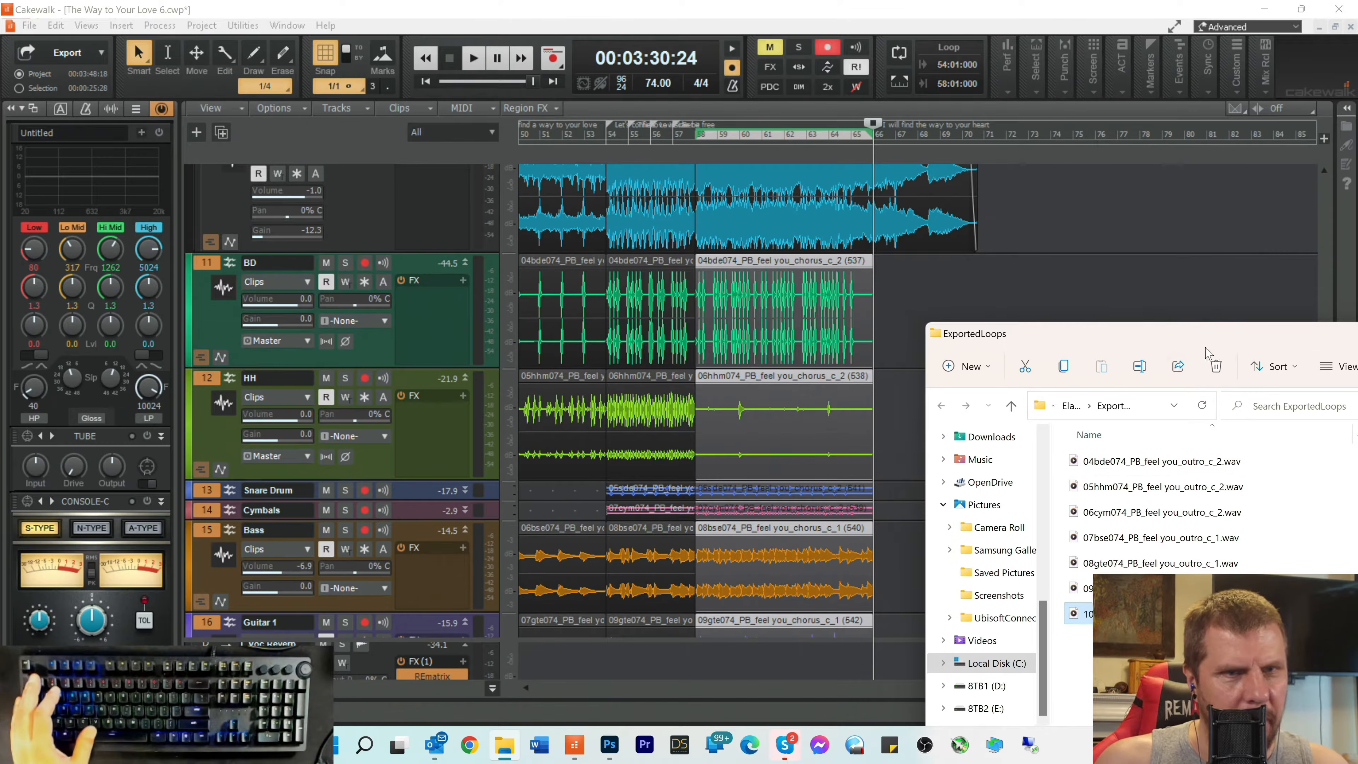
pyautogui.moveTo(1125, 459); pyautogui.dragTo(883, 316)
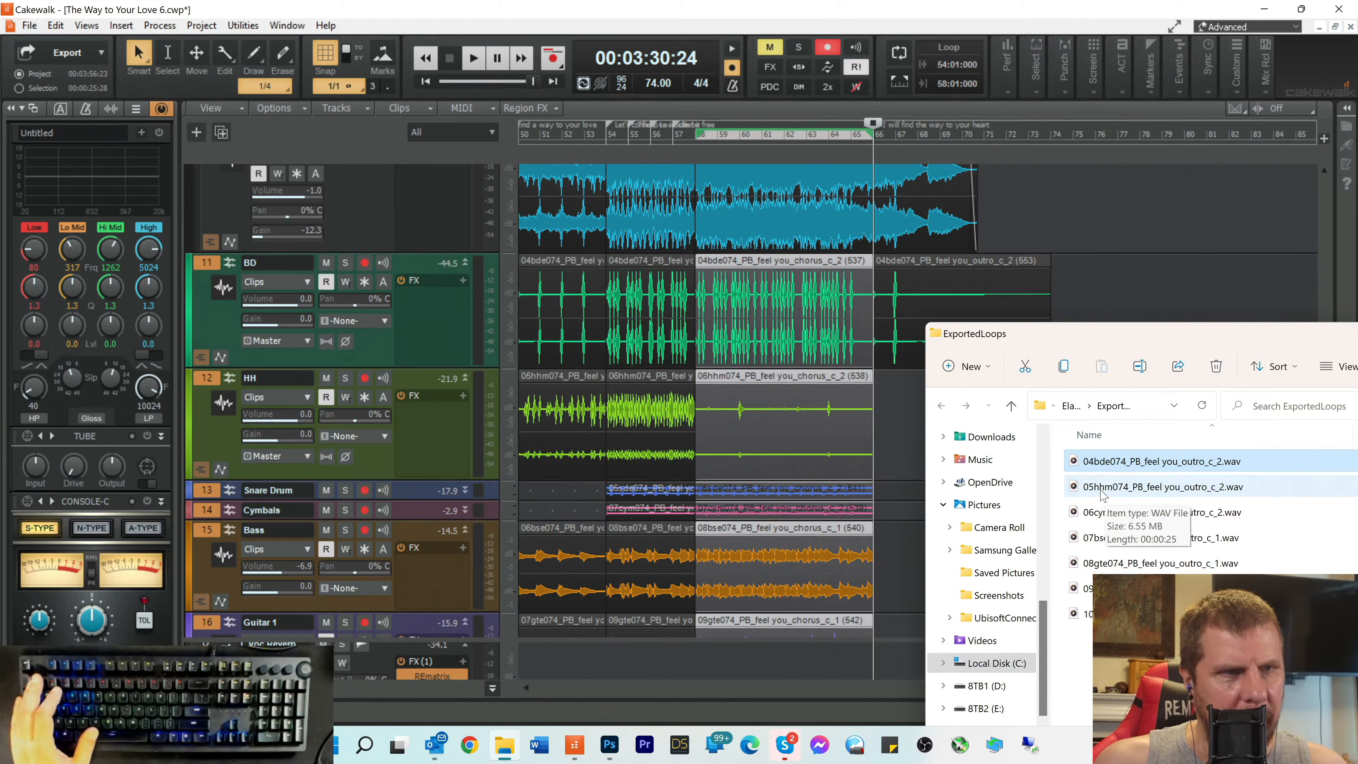
pyautogui.moveTo(1105, 498); pyautogui.dragTo(883, 441)
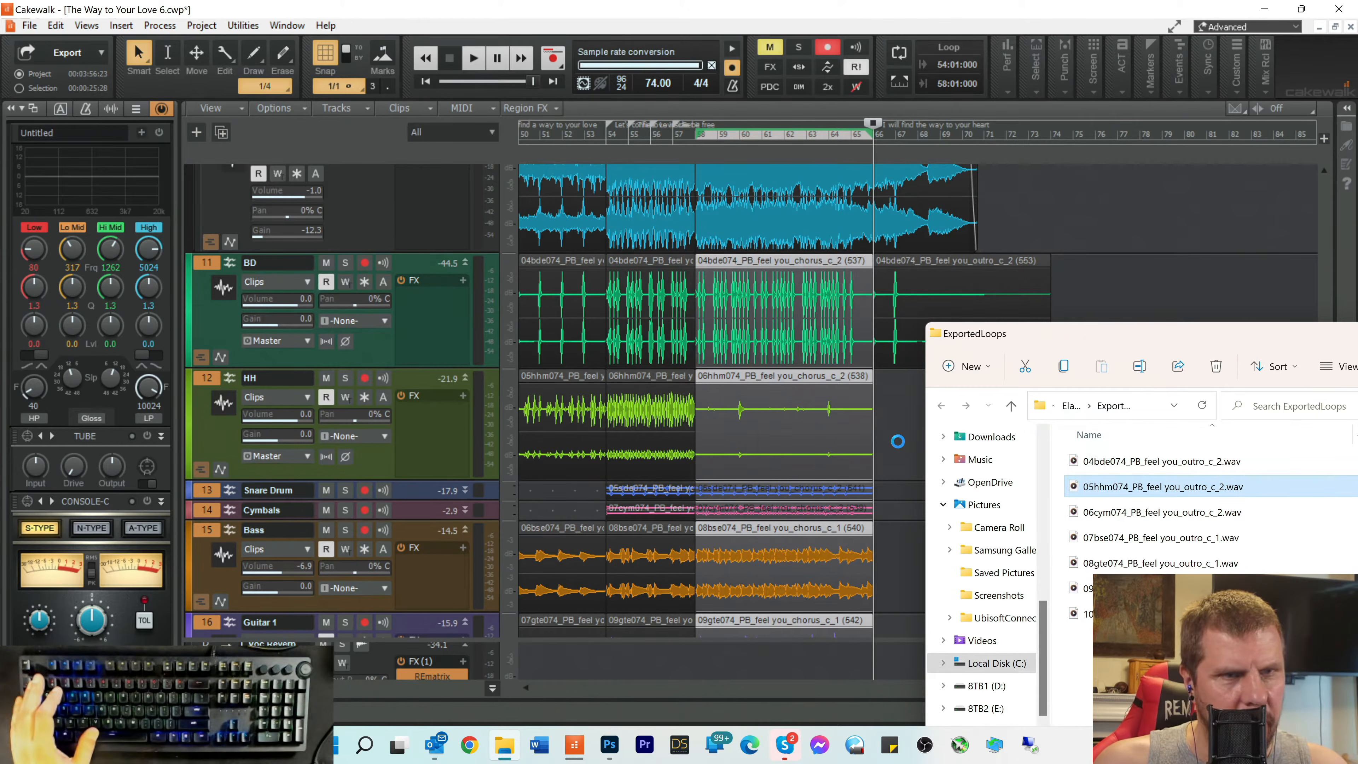
pyautogui.moveTo(1085, 515); pyautogui.dragTo(881, 509)
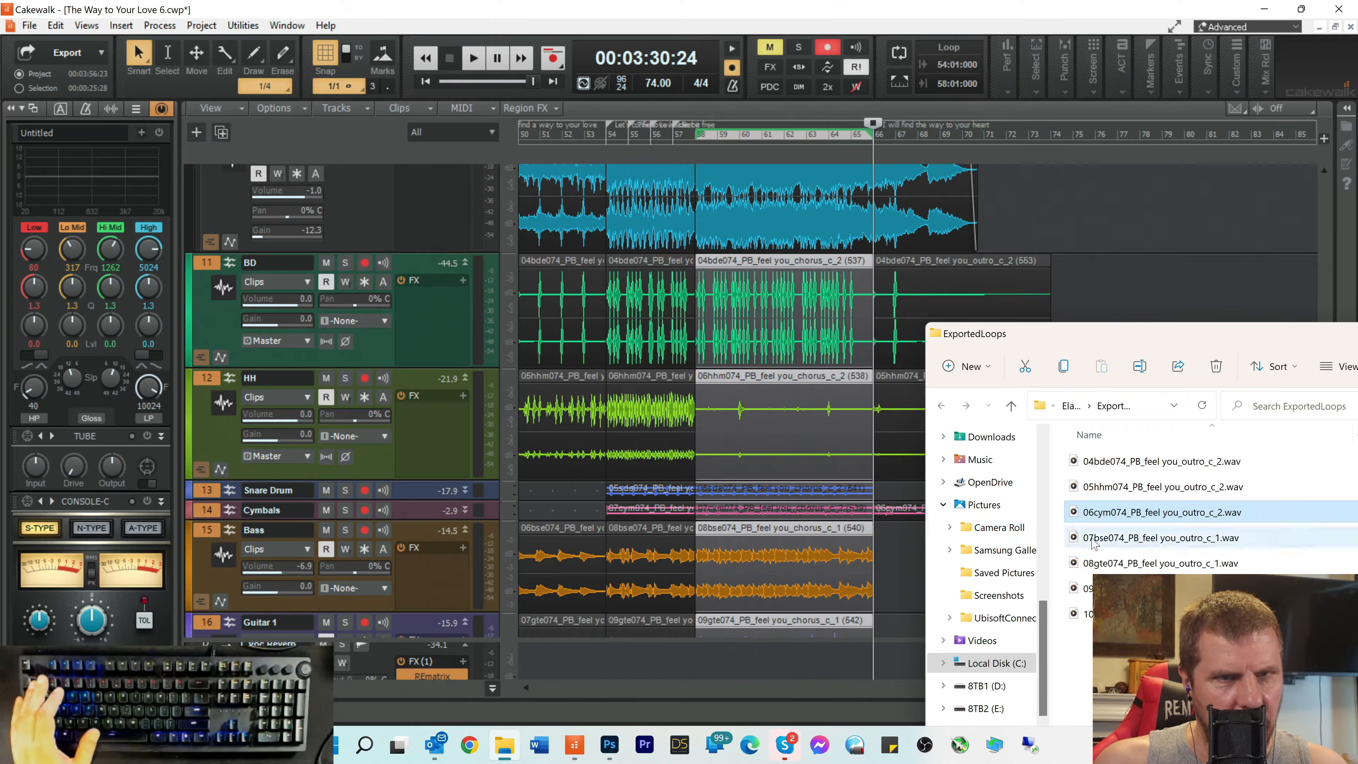
# Step: Place the 07bse074, 08gte074, 09gte074 and 10gte074 outro loops on the Bass, Guitar 1, Guitar 2 and Guitar 3 tracks at measure 66
pyautogui.moveTo(1092, 542); pyautogui.dragTo(877, 570)
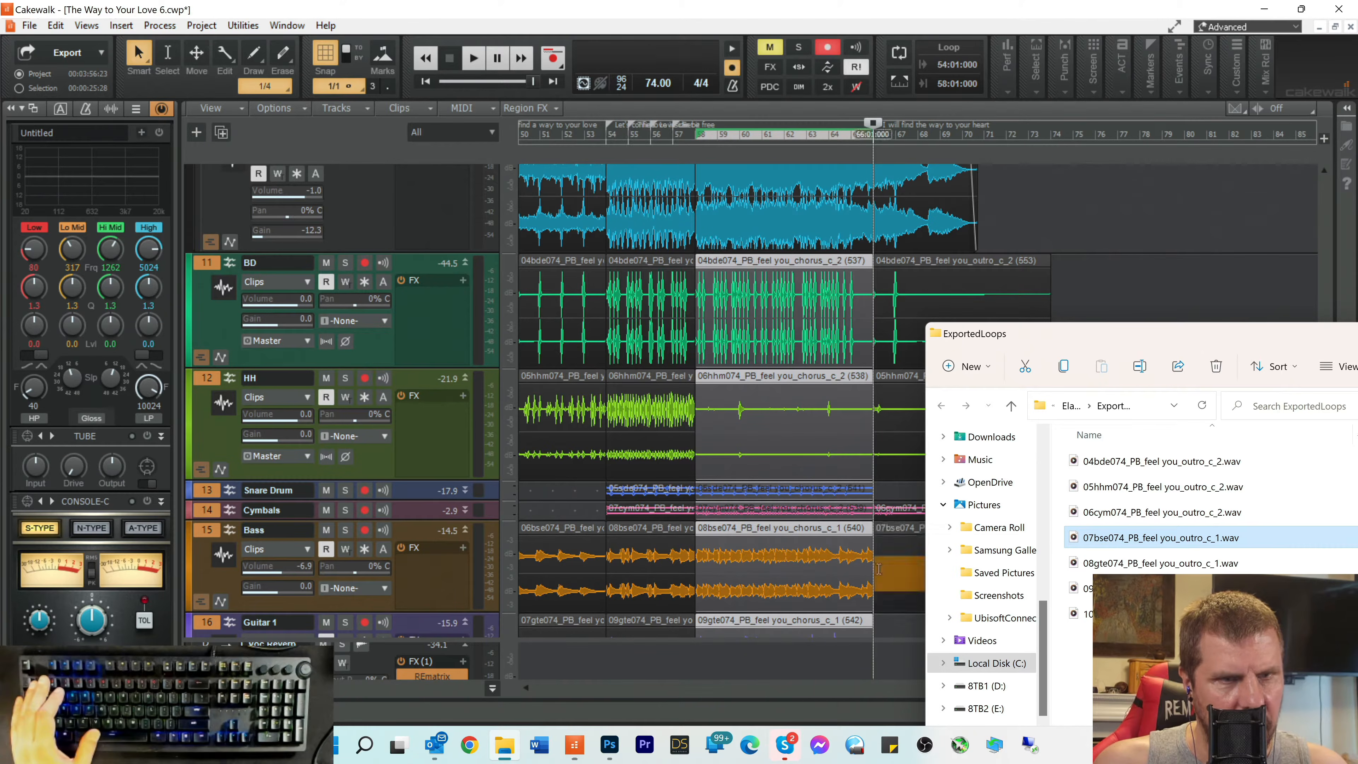
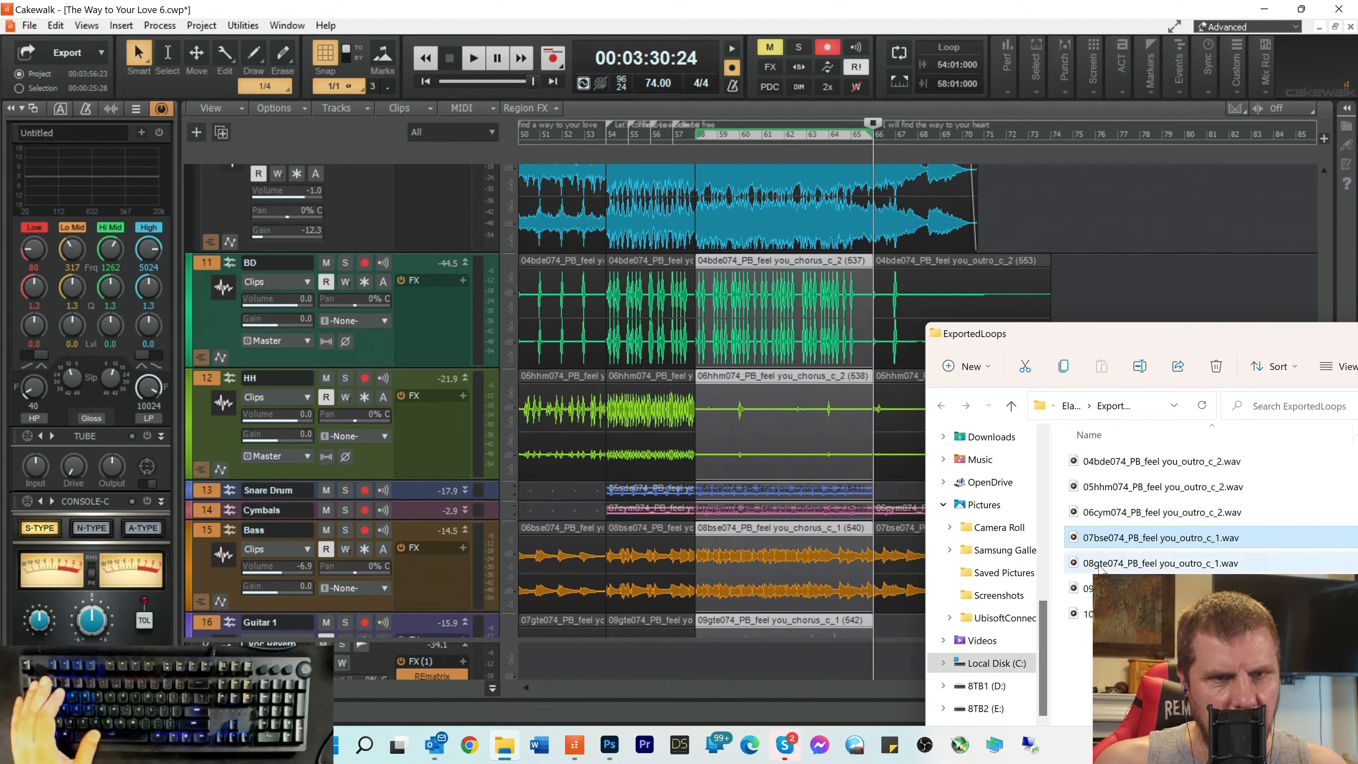
pyautogui.moveTo(1096, 536)
pyautogui.mouseDown()
pyautogui.moveTo(791, 484)
pyautogui.moveTo(862, 458)
pyautogui.moveTo(896, 470)
pyautogui.moveTo(903, 416)
pyautogui.moveTo(989, 436)
pyautogui.moveTo(1101, 489)
pyautogui.mouseUp()
pyautogui.scroll(-1, 898, 454)
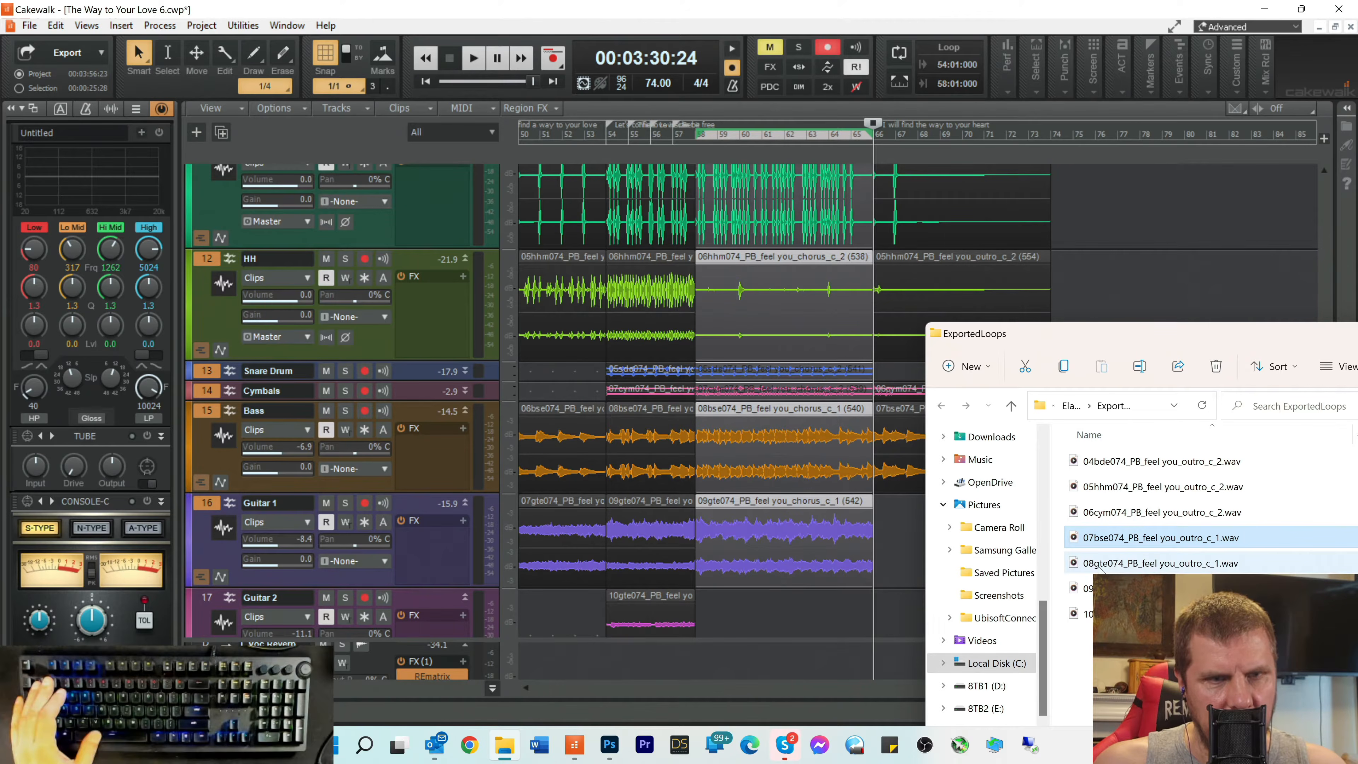
pyautogui.moveTo(1099, 568); pyautogui.dragTo(879, 558)
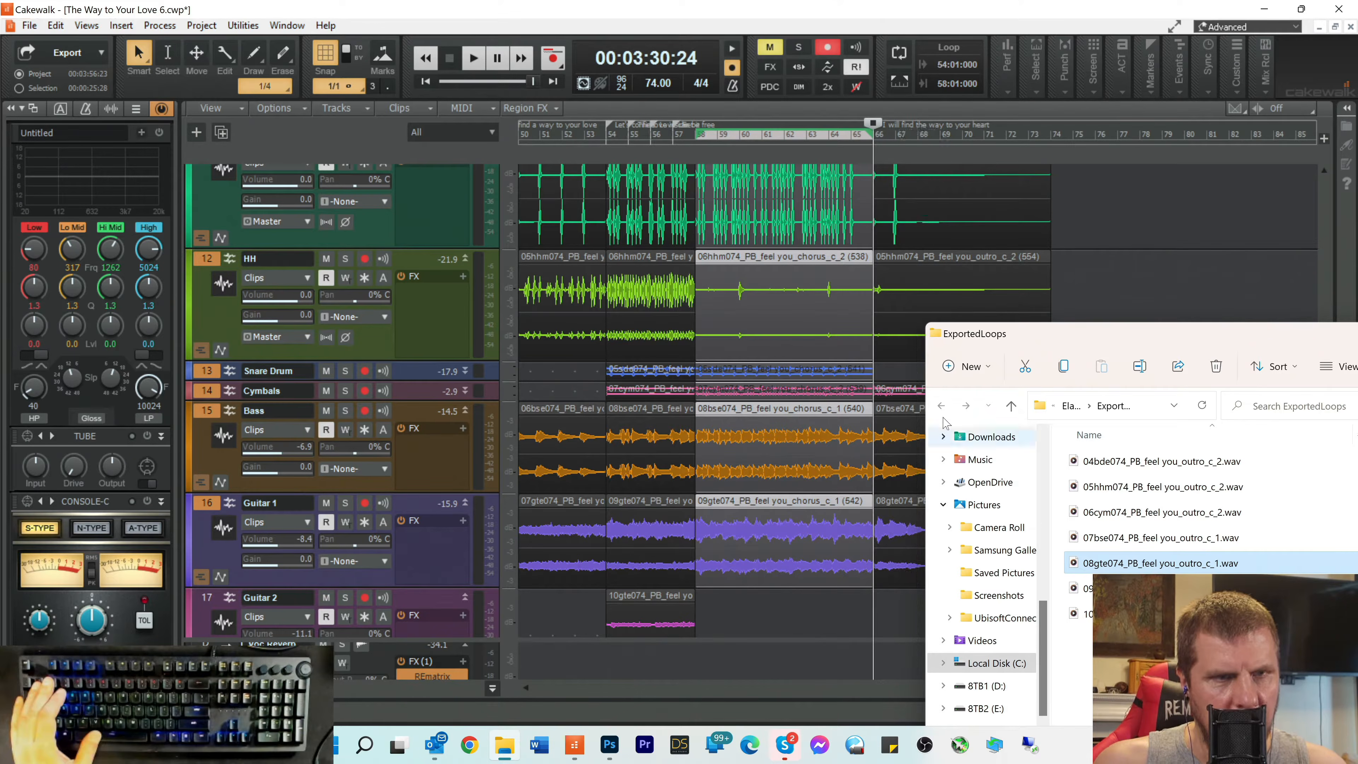
pyautogui.scroll(-3, 900, 482)
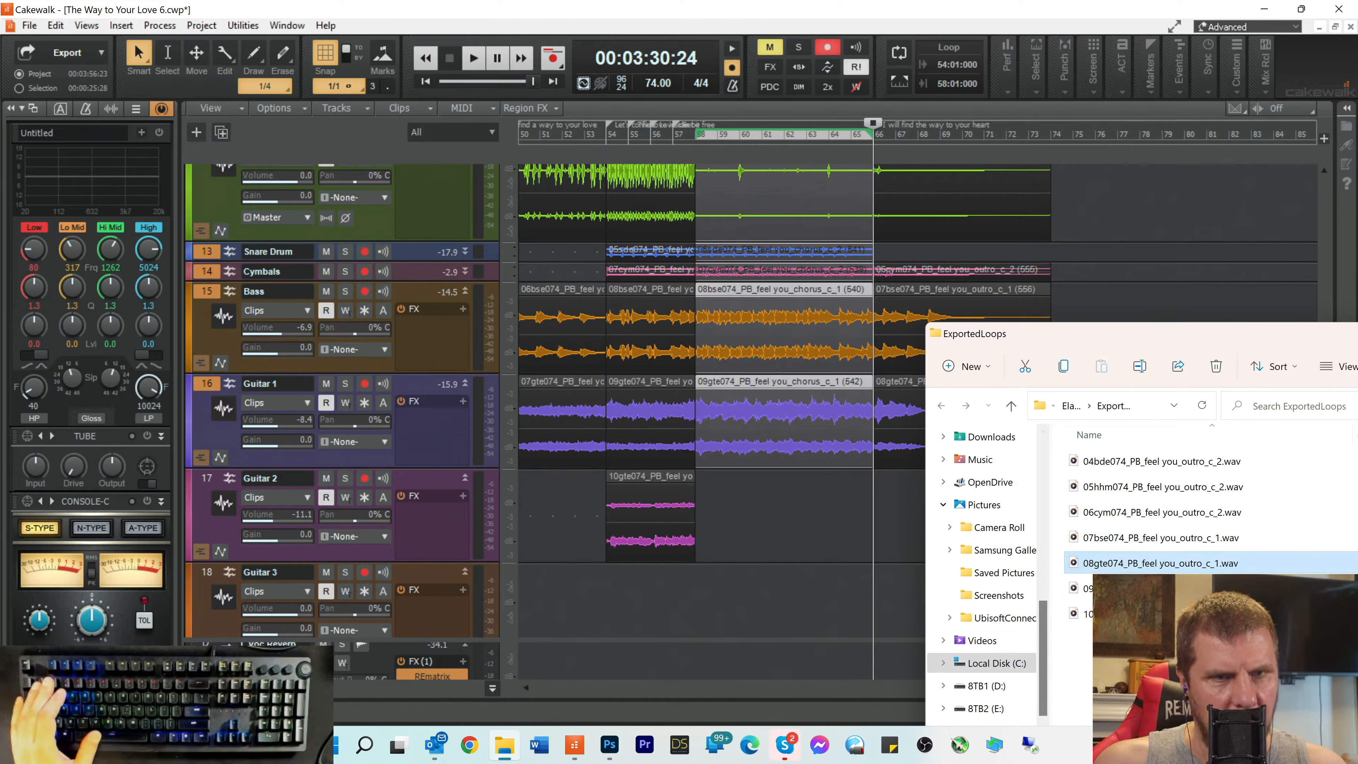
pyautogui.moveTo(1087, 588); pyautogui.dragTo(883, 535)
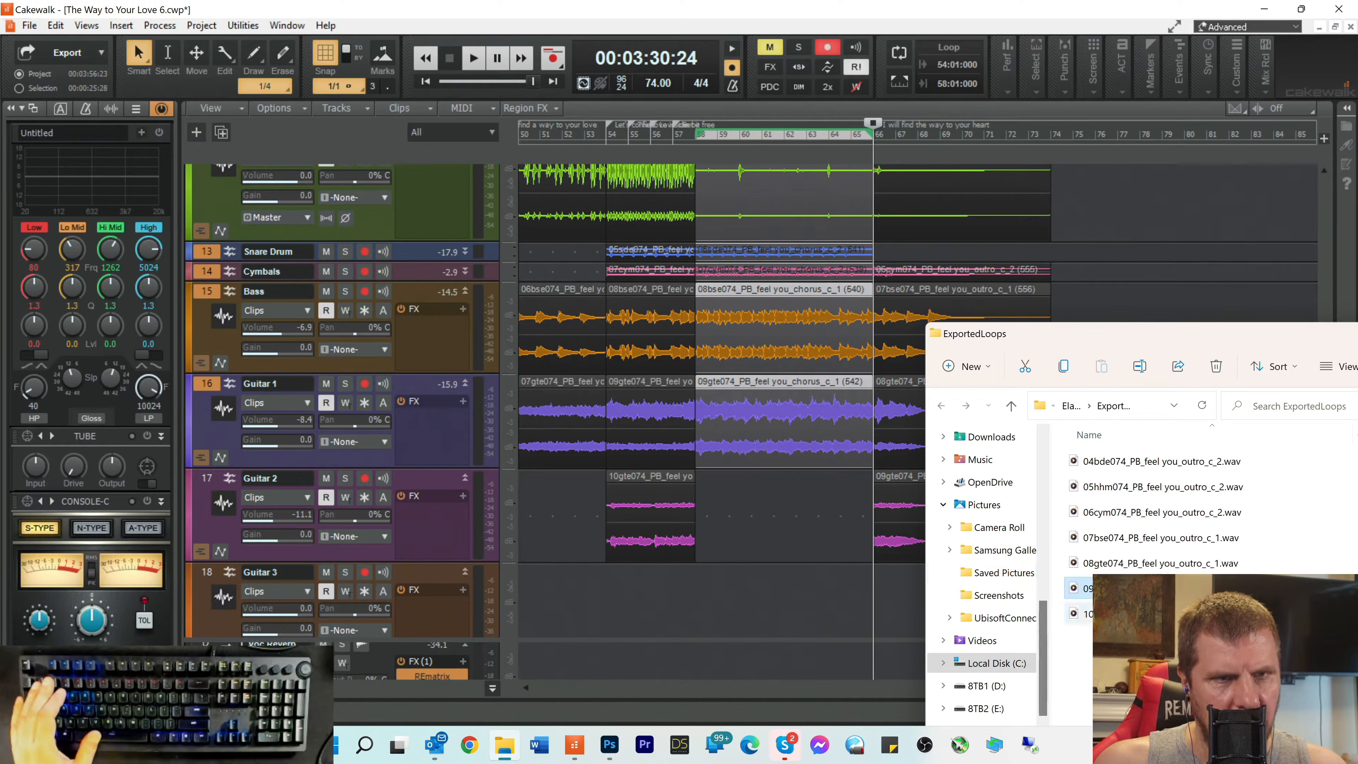
pyautogui.moveTo(1087, 613); pyautogui.dragTo(883, 606)
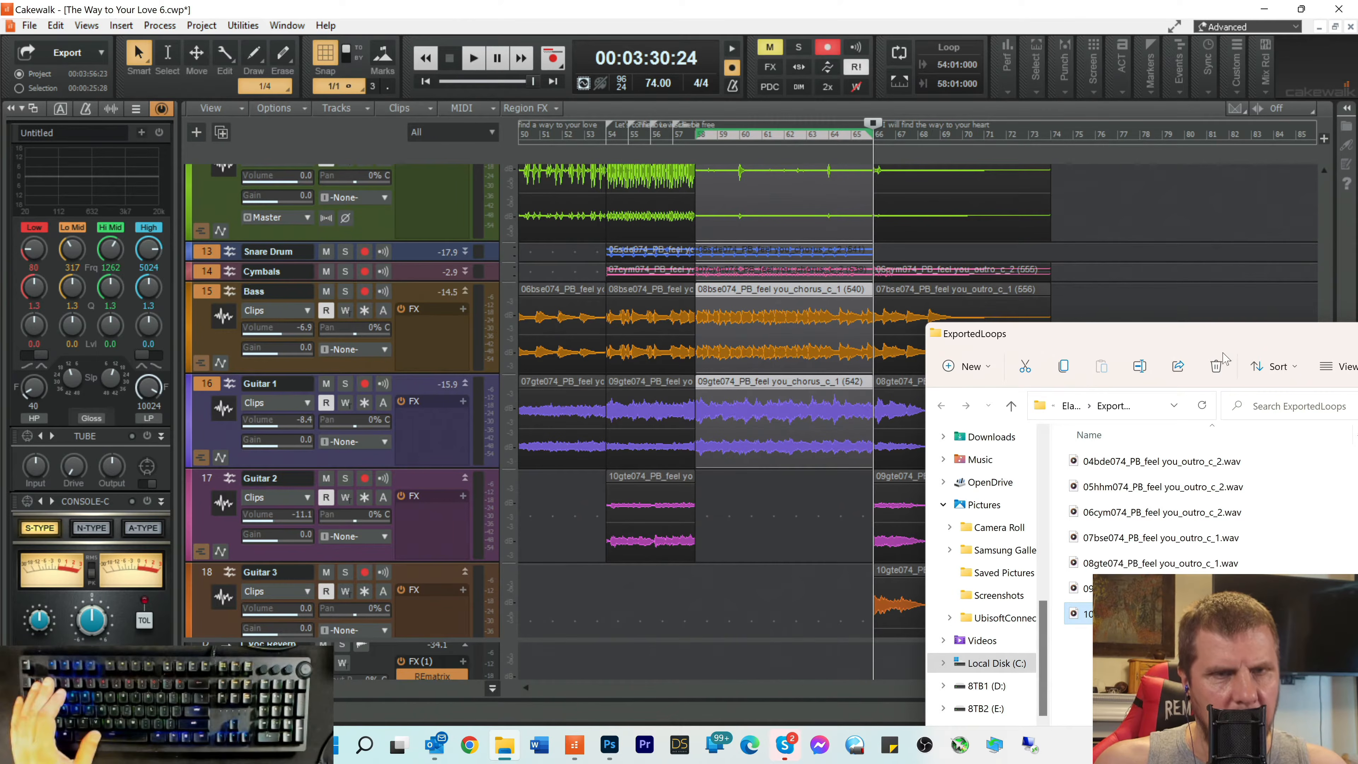
# Step: Delete all seven outro WAV files from the ExportedLoops folder and close the folder window
pyautogui.moveTo(1245, 337); pyautogui.dragTo(1016, 320)
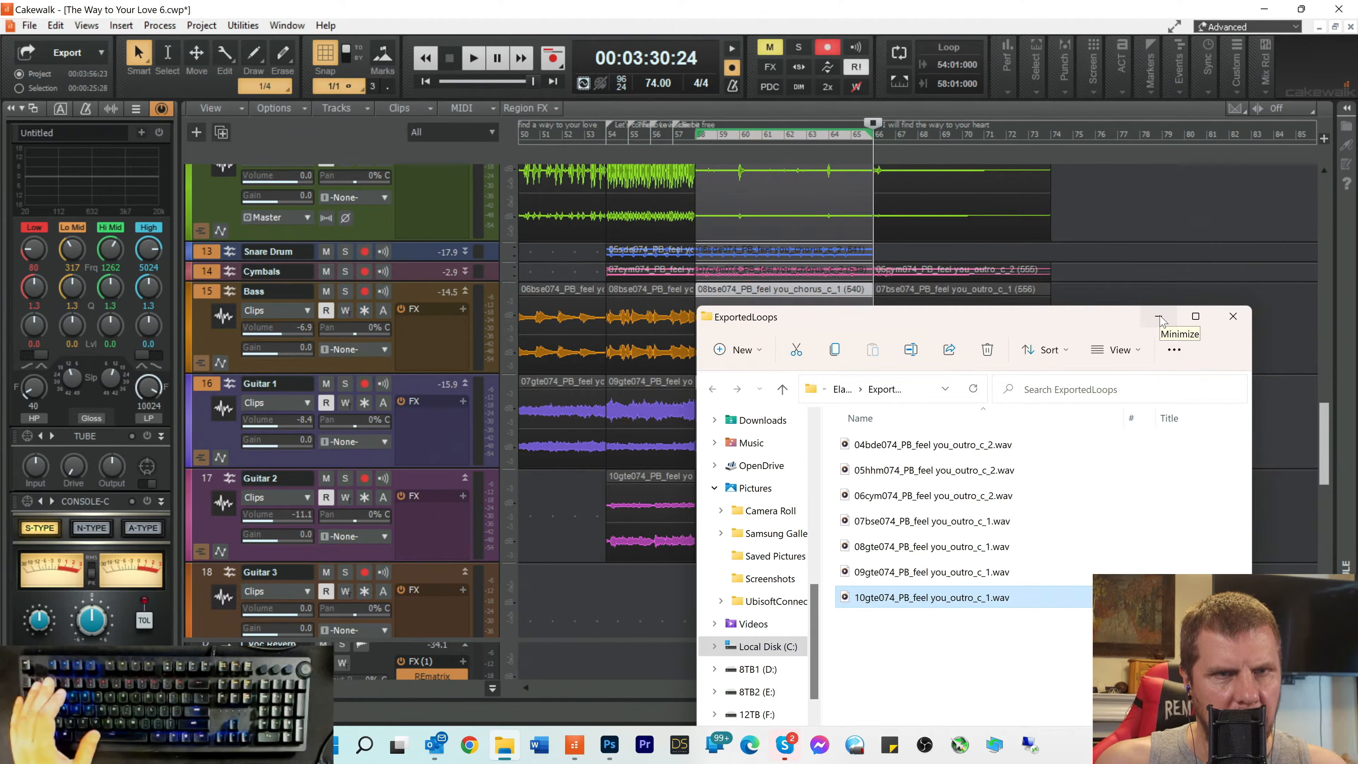
pyautogui.click(923, 446)
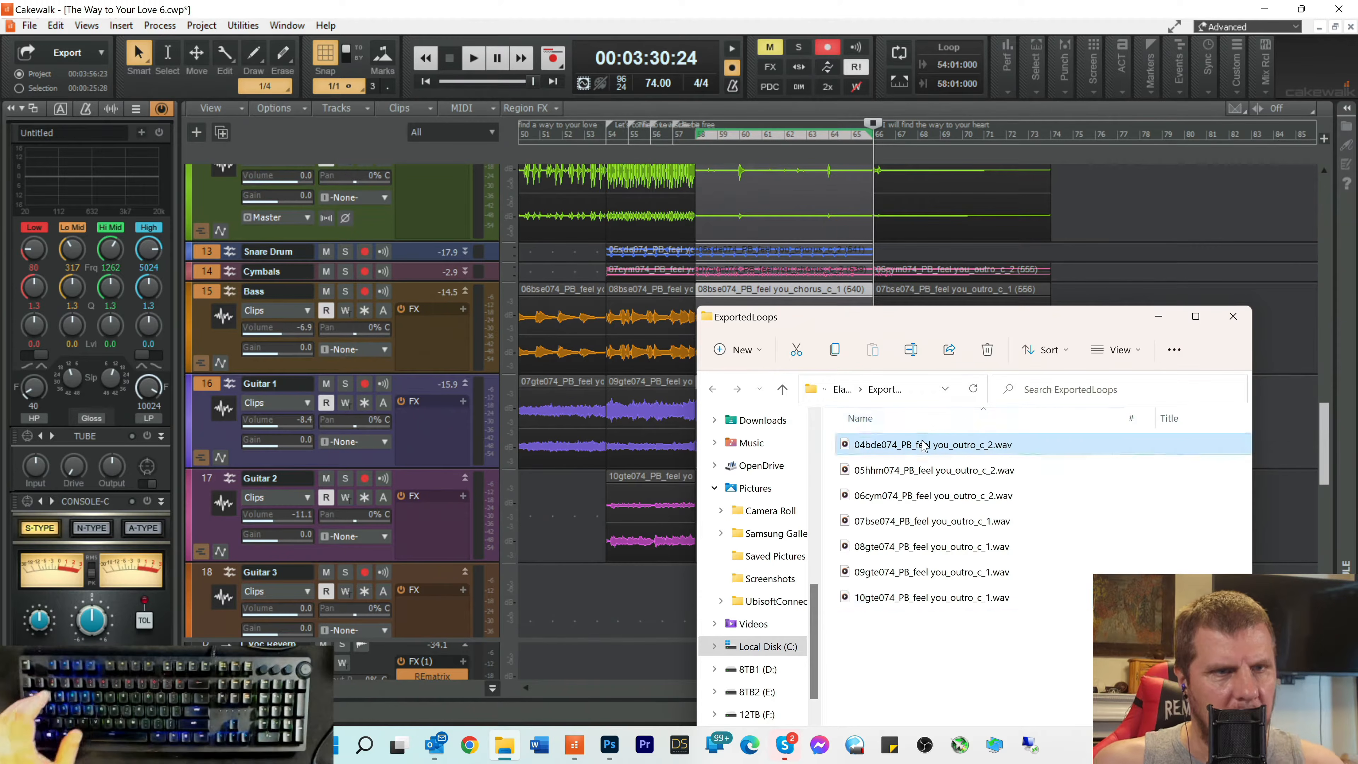
pyautogui.keyDown('shift'); pyautogui.click(917, 597); pyautogui.keyUp('shift')
pyautogui.press('Delete')
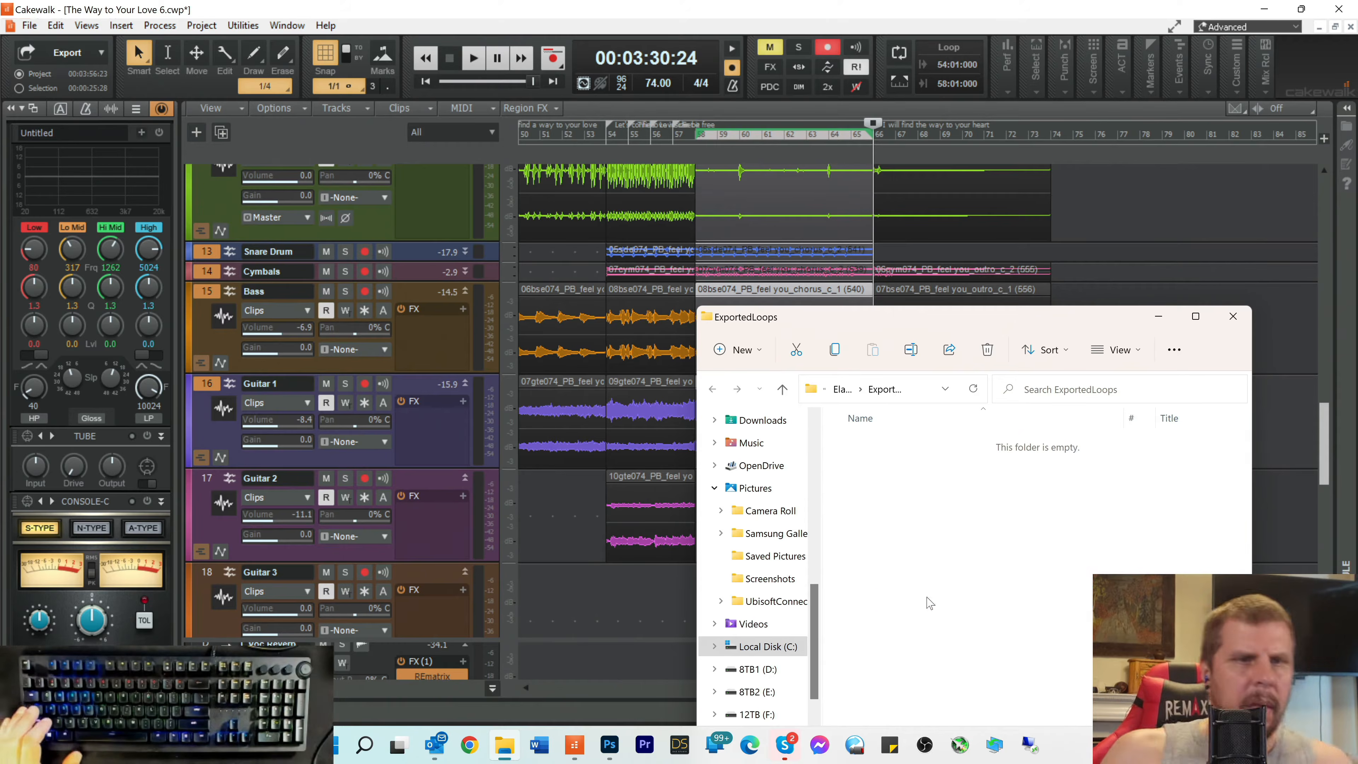
pyautogui.click(1233, 317)
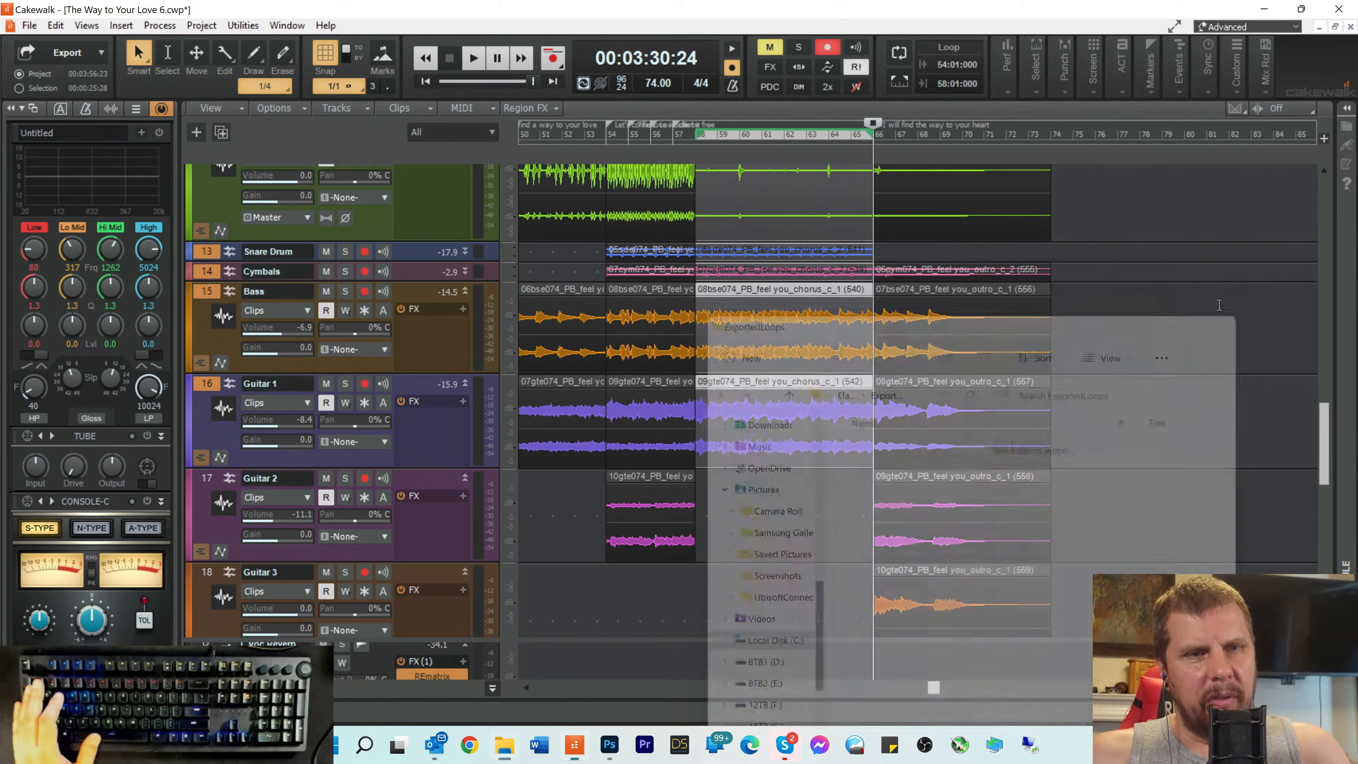
# Step: Solo the Guitar 3 track and lower its volume to -12.8 while playing back the outro
pyautogui.scroll(-3, 968, 413)
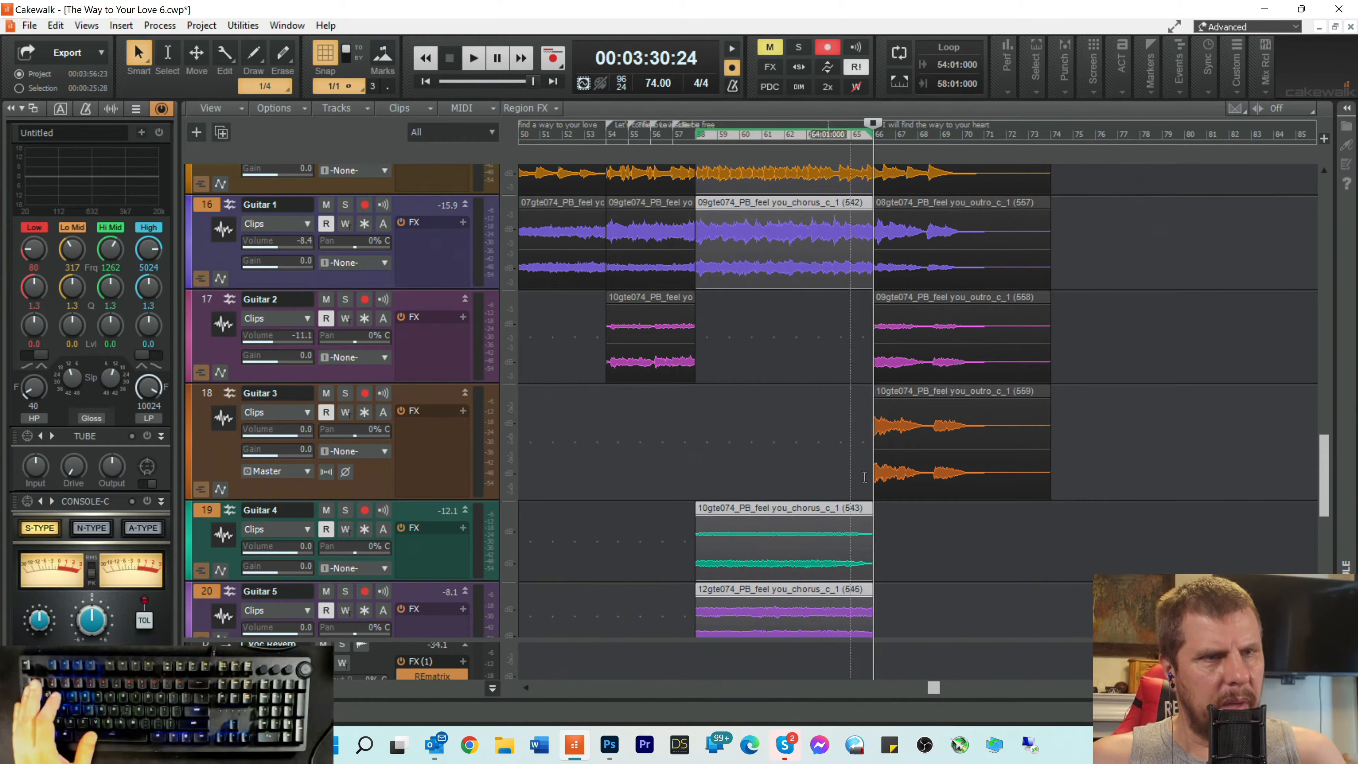
pyautogui.click(1253, 688)
pyautogui.click(1253, 687)
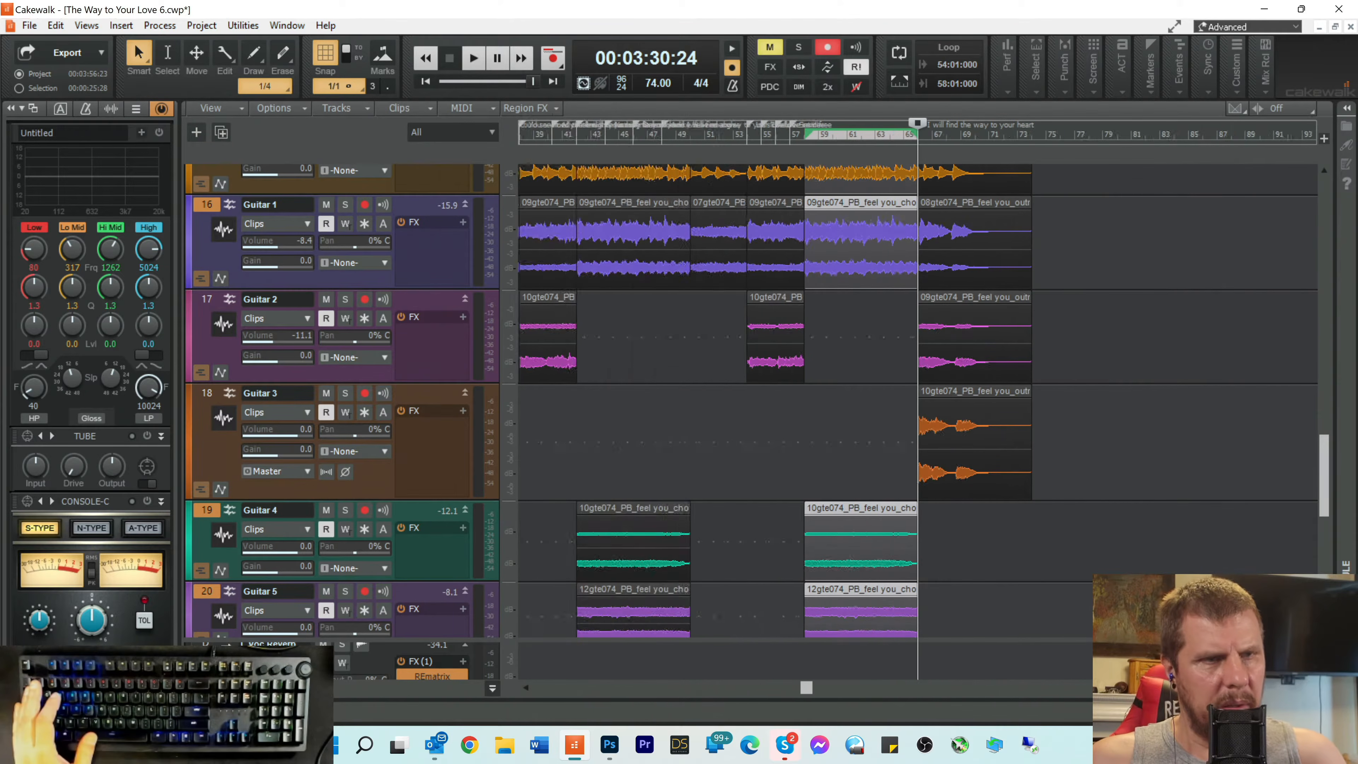
pyautogui.click(1253, 687)
pyautogui.moveTo(748, 691); pyautogui.dragTo(637, 676)
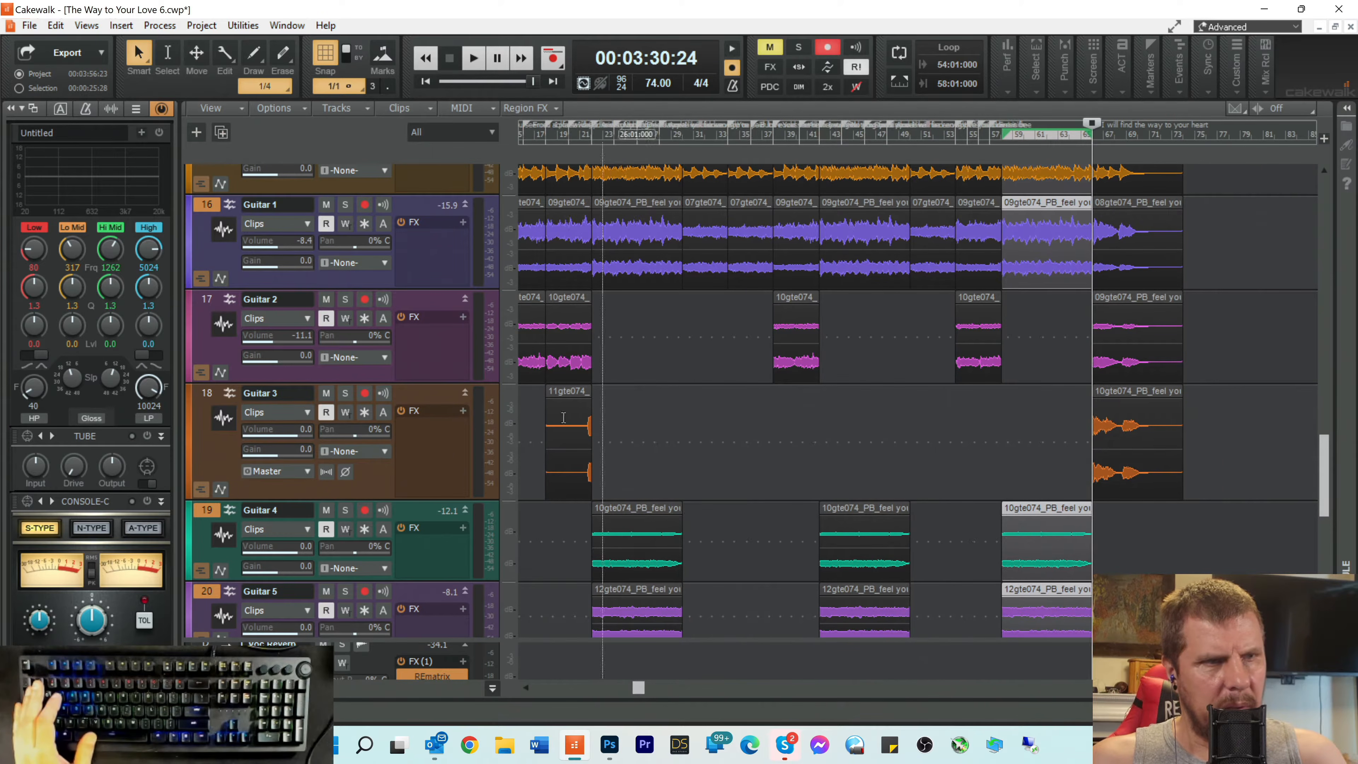
pyautogui.click(342, 394)
pyautogui.press('space')
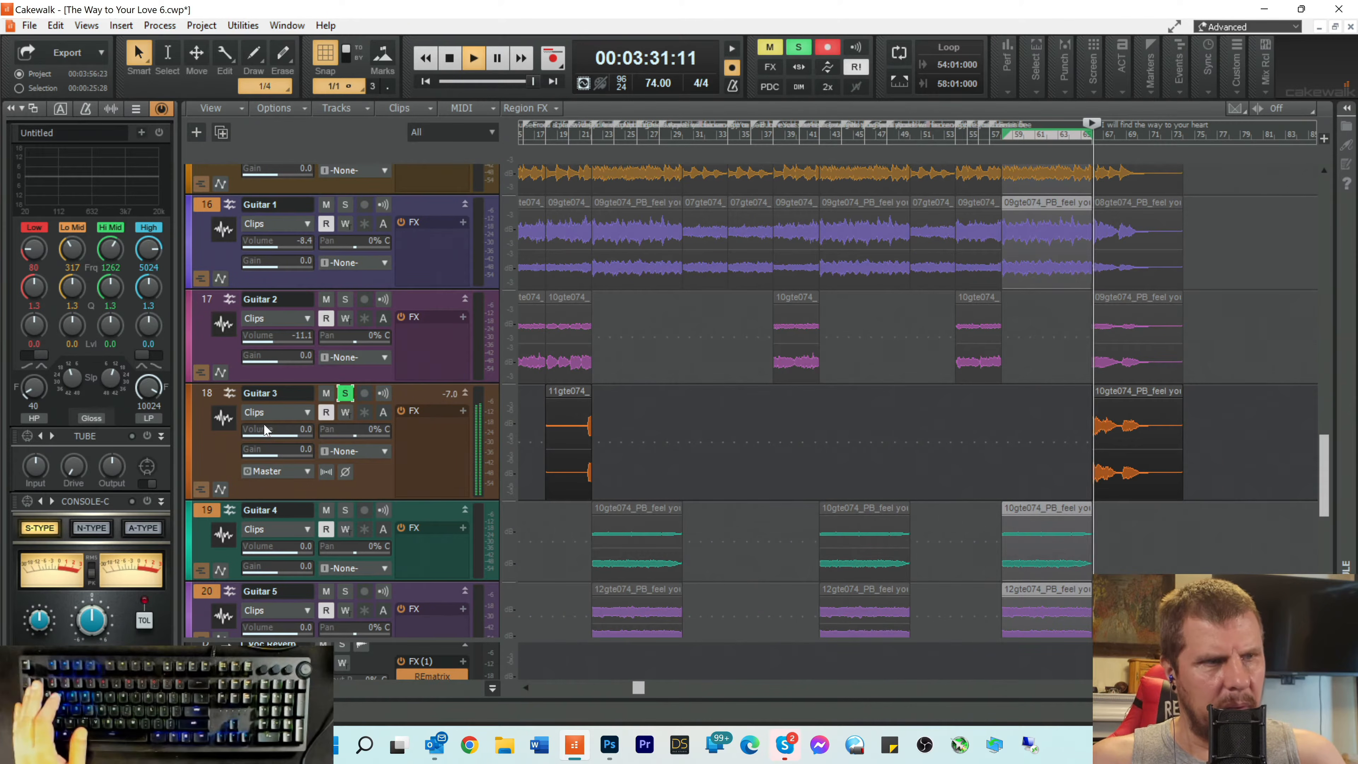
pyautogui.moveTo(282, 435); pyautogui.dragTo(258, 436)
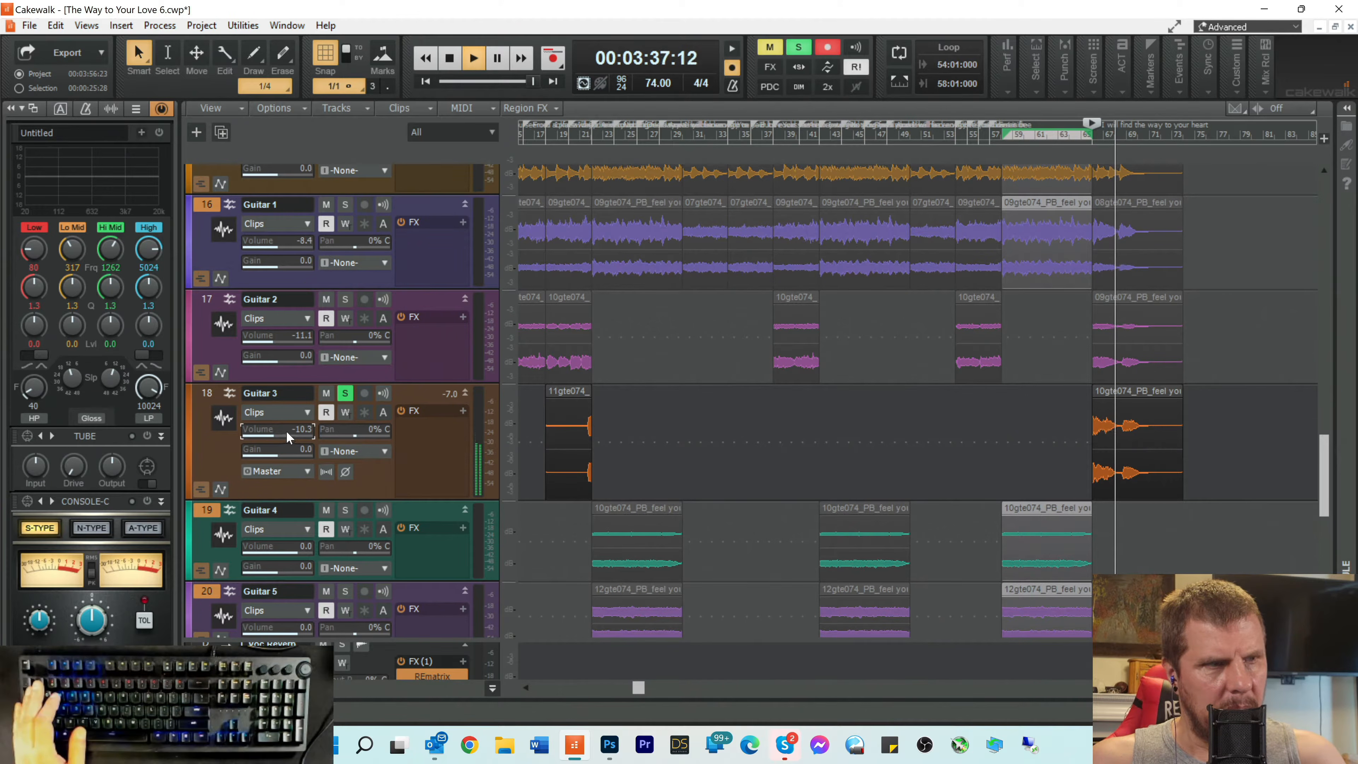
pyautogui.moveTo(287, 438); pyautogui.dragTo(283, 439)
pyautogui.press('space')
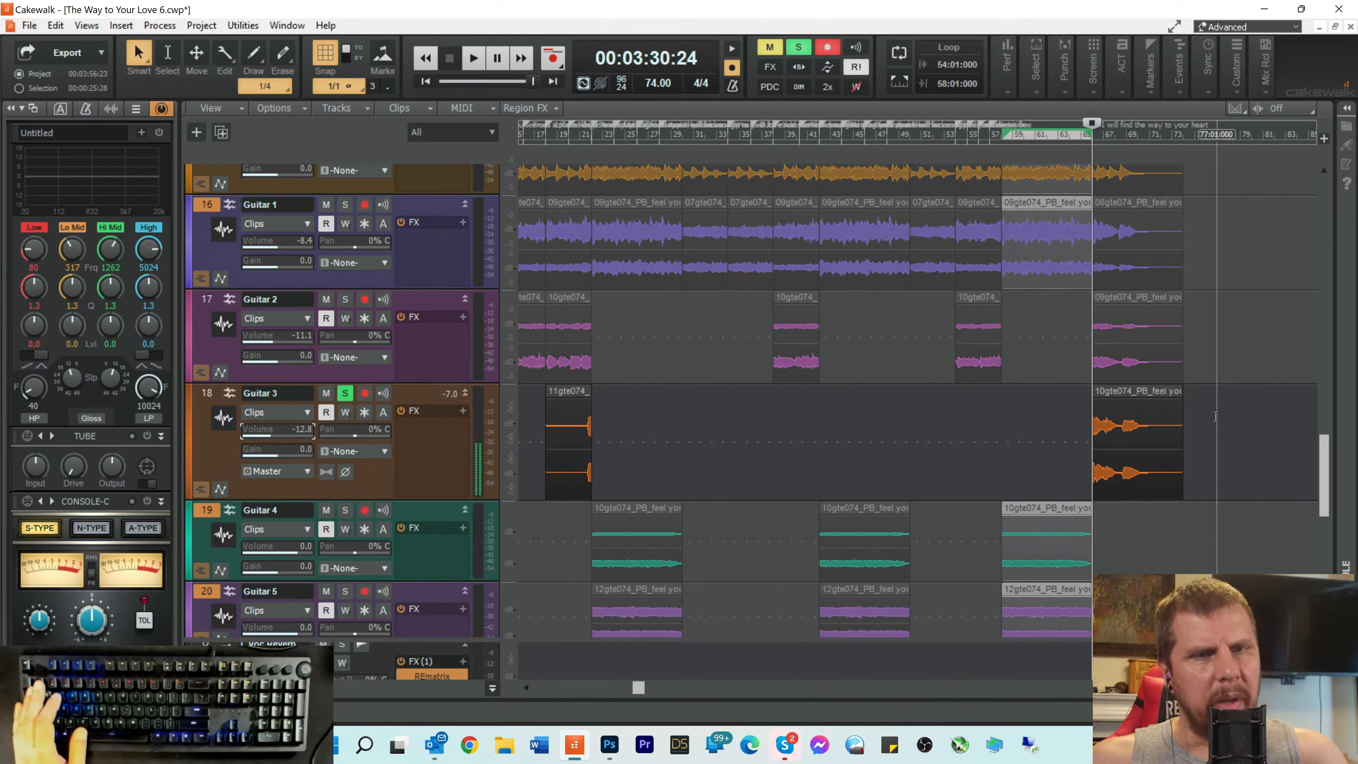
# Step: Move the 10gte074 outro clip from Guitar 3 to the empty Audio track 22, keeping it at measure 66
pyautogui.scroll(-3, 1210, 414)
pyautogui.scroll(2, 1210, 415)
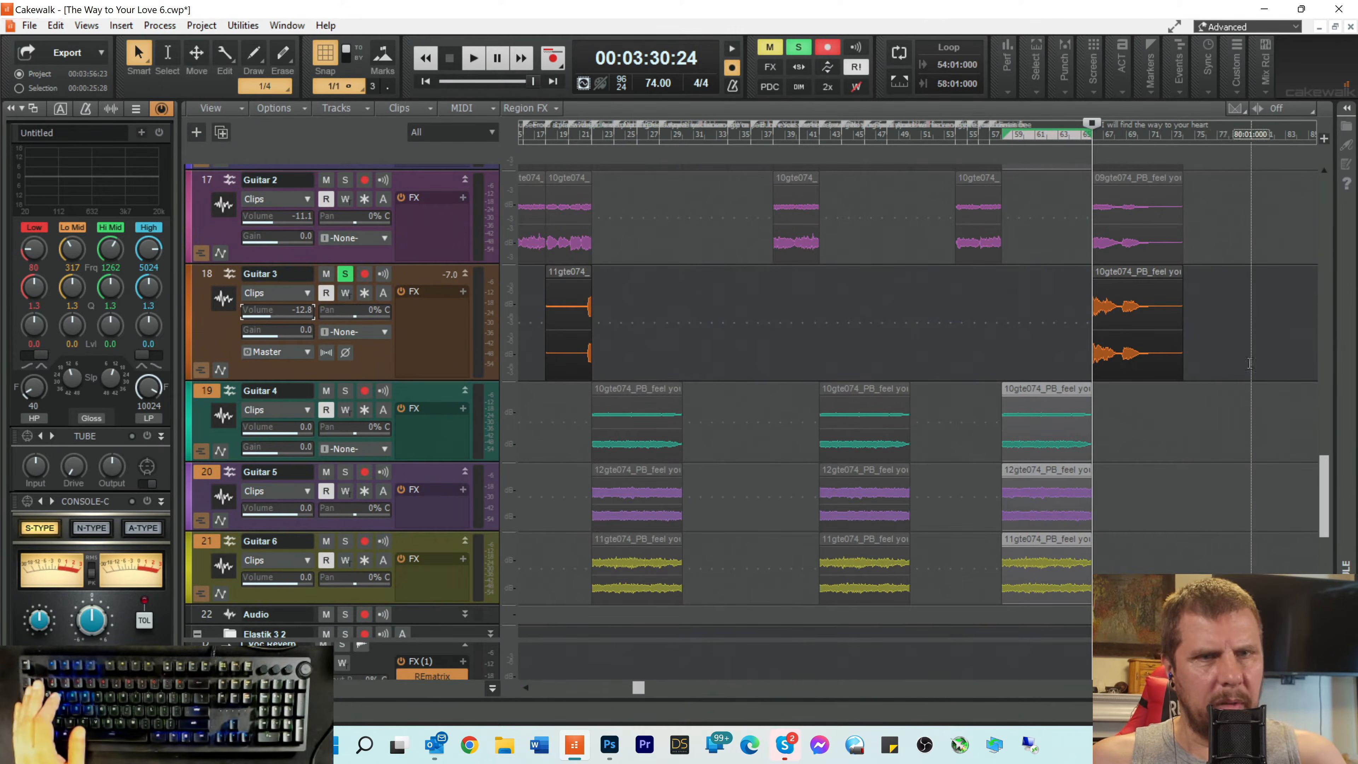
pyautogui.moveTo(1237, 321); pyautogui.dragTo(1011, 307)
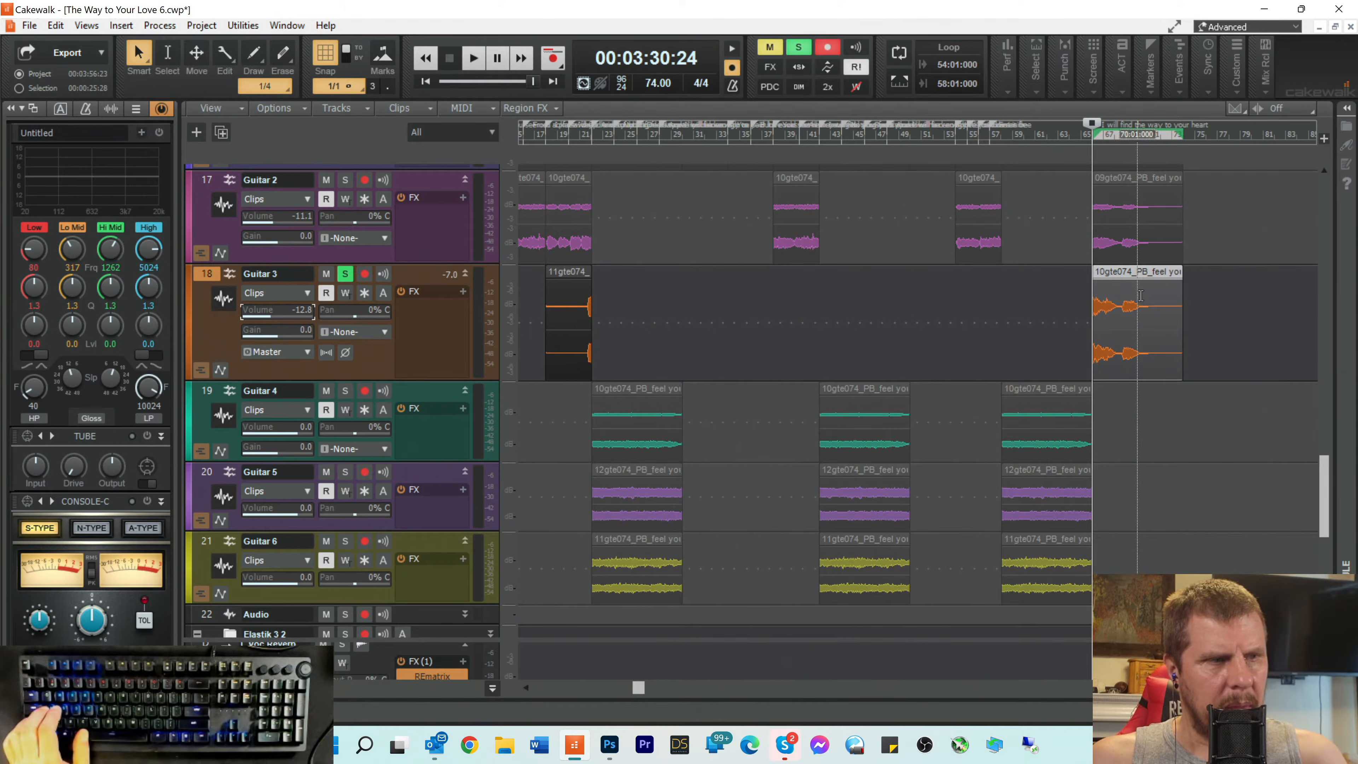
pyautogui.scroll(-3, 1140, 295)
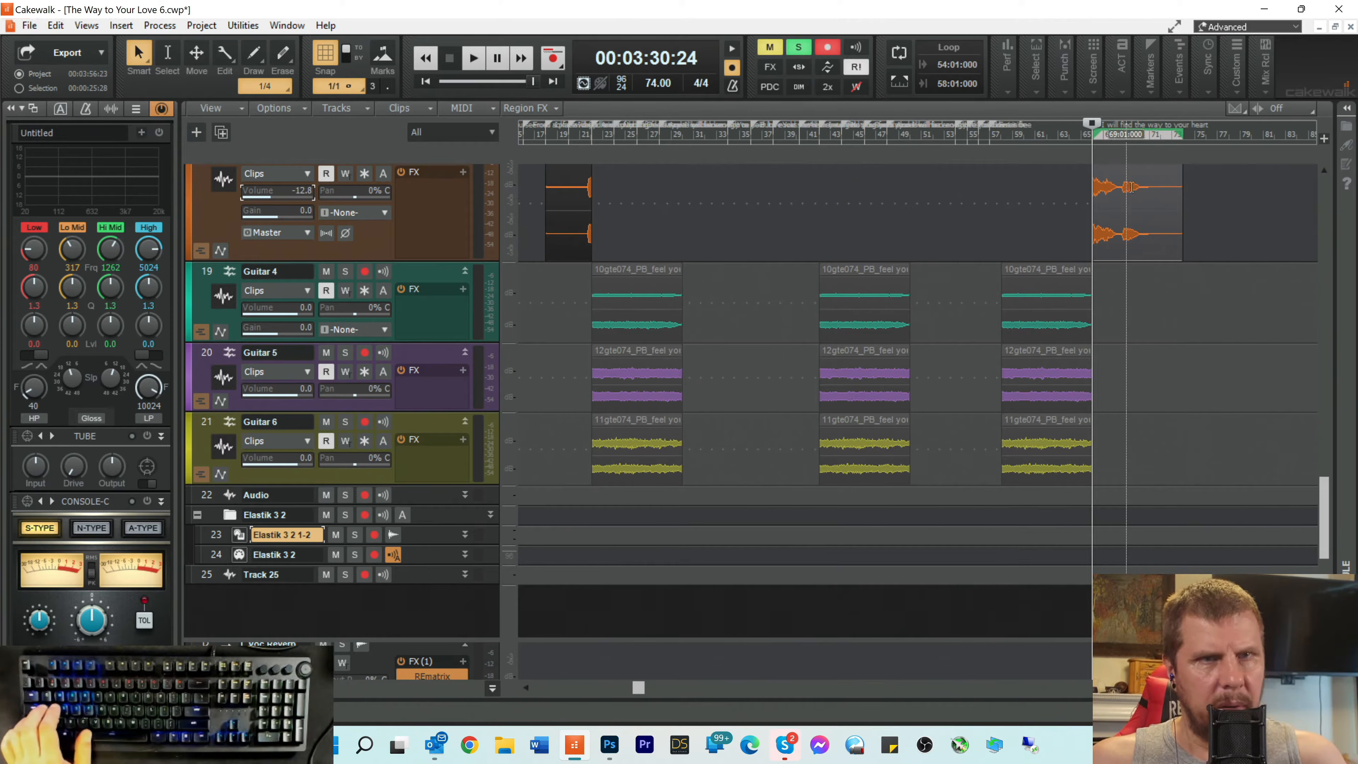
pyautogui.scroll(1, 1131, 192)
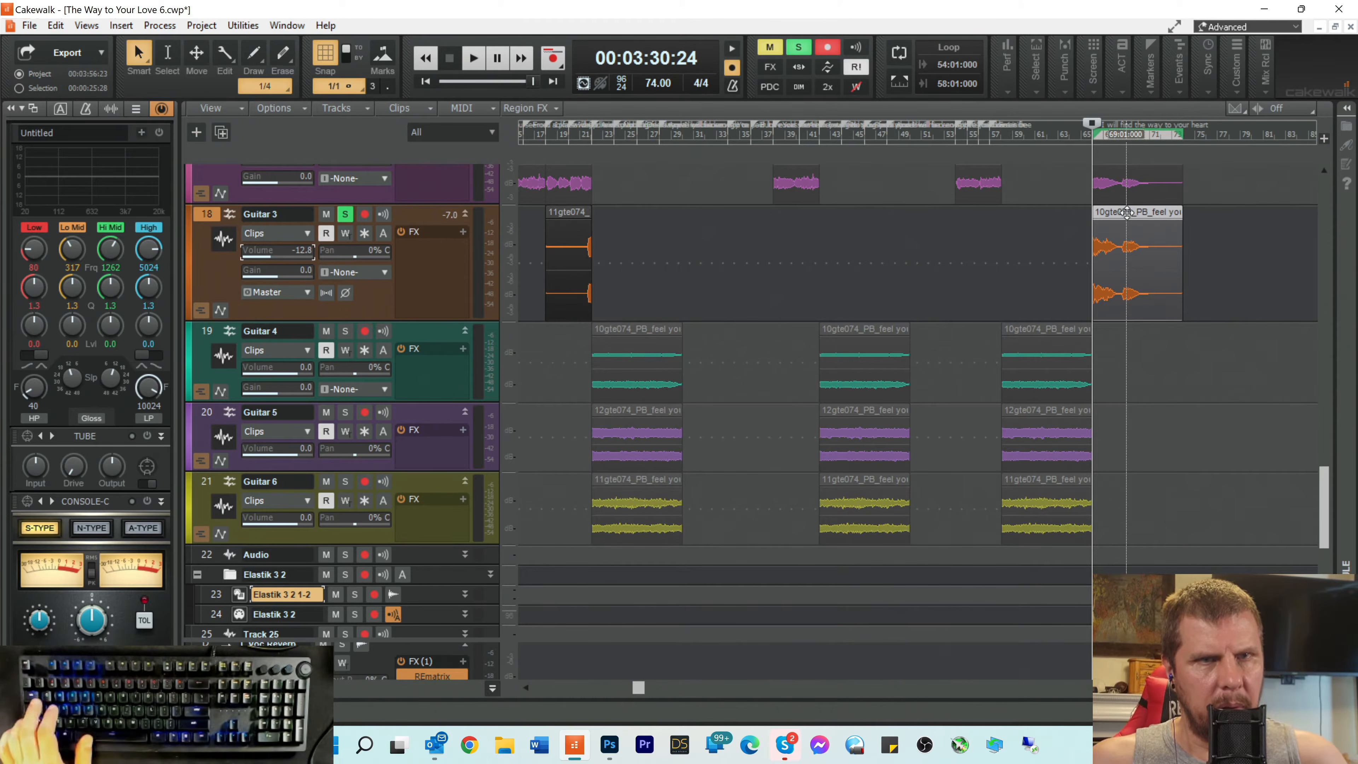
pyautogui.moveTo(1127, 213); pyautogui.dragTo(1110, 554)
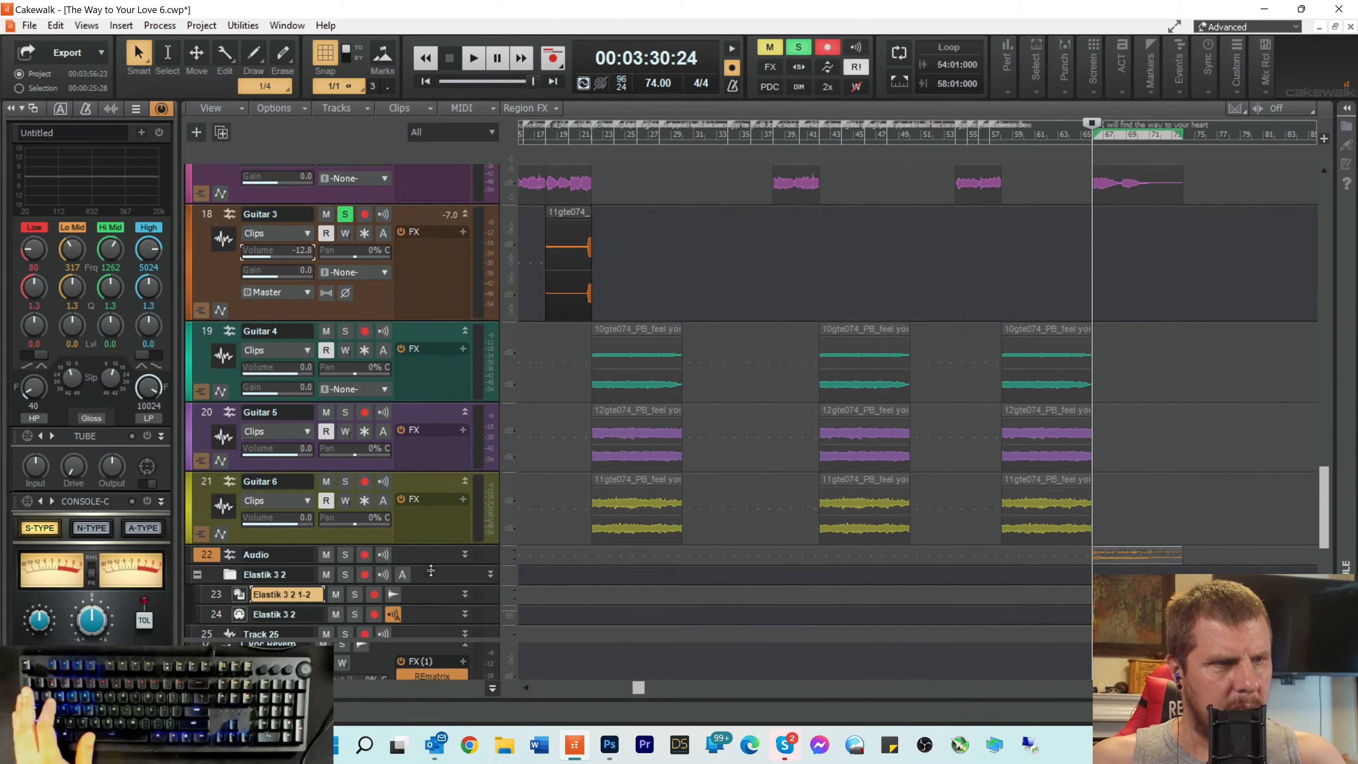
# Step: Increase the height of track 22 to show its controls and rename the track Guitar 7
pyautogui.moveTo(431, 571); pyautogui.dragTo(428, 636)
pyautogui.scroll(-2, 427, 588)
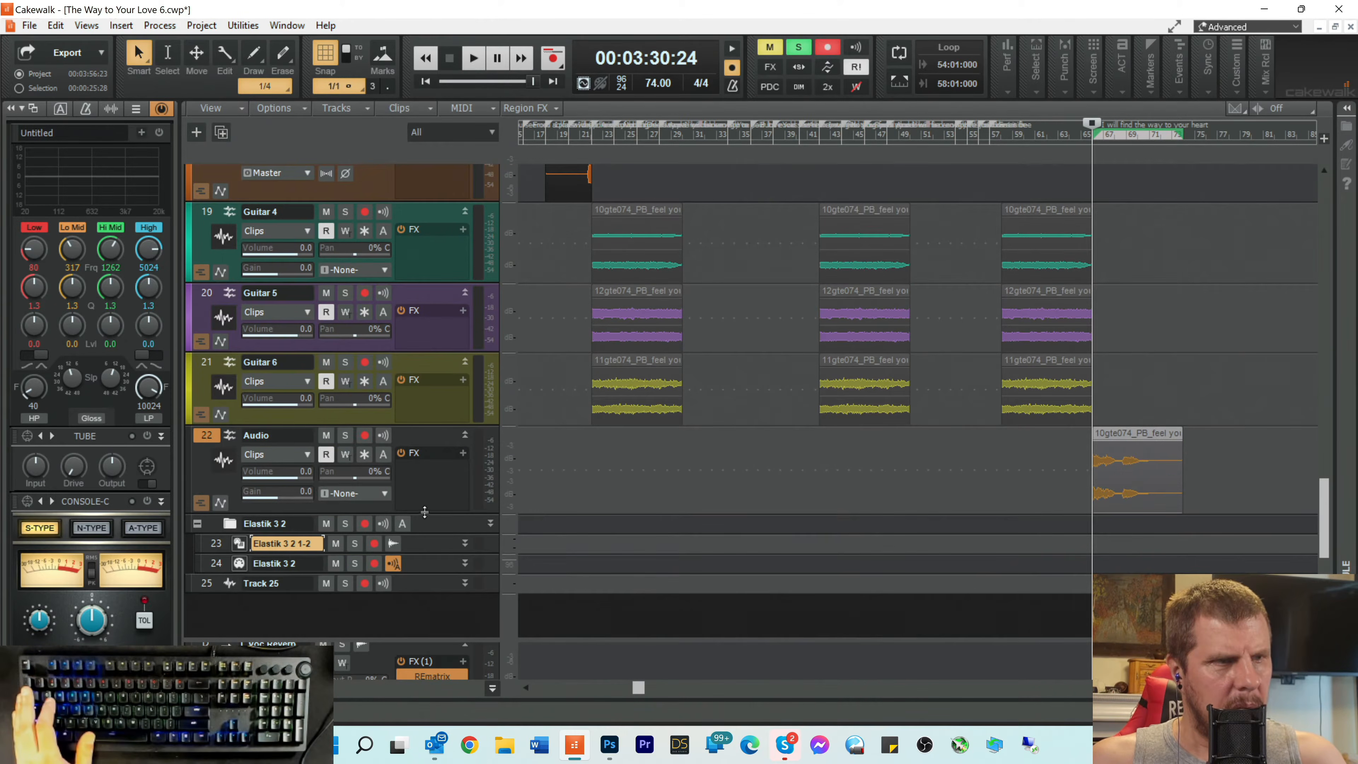
pyautogui.moveTo(423, 520); pyautogui.dragTo(423, 560)
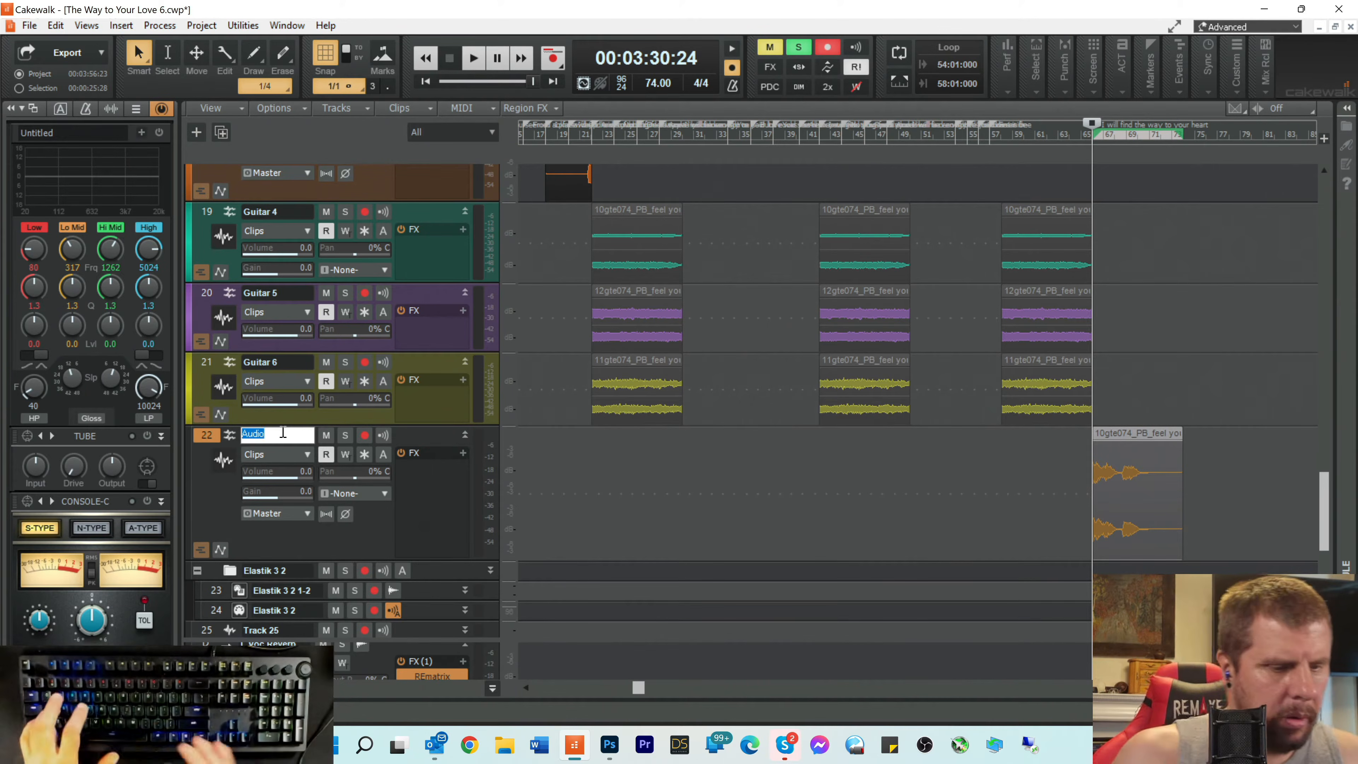
pyautogui.write('Guitar 7')
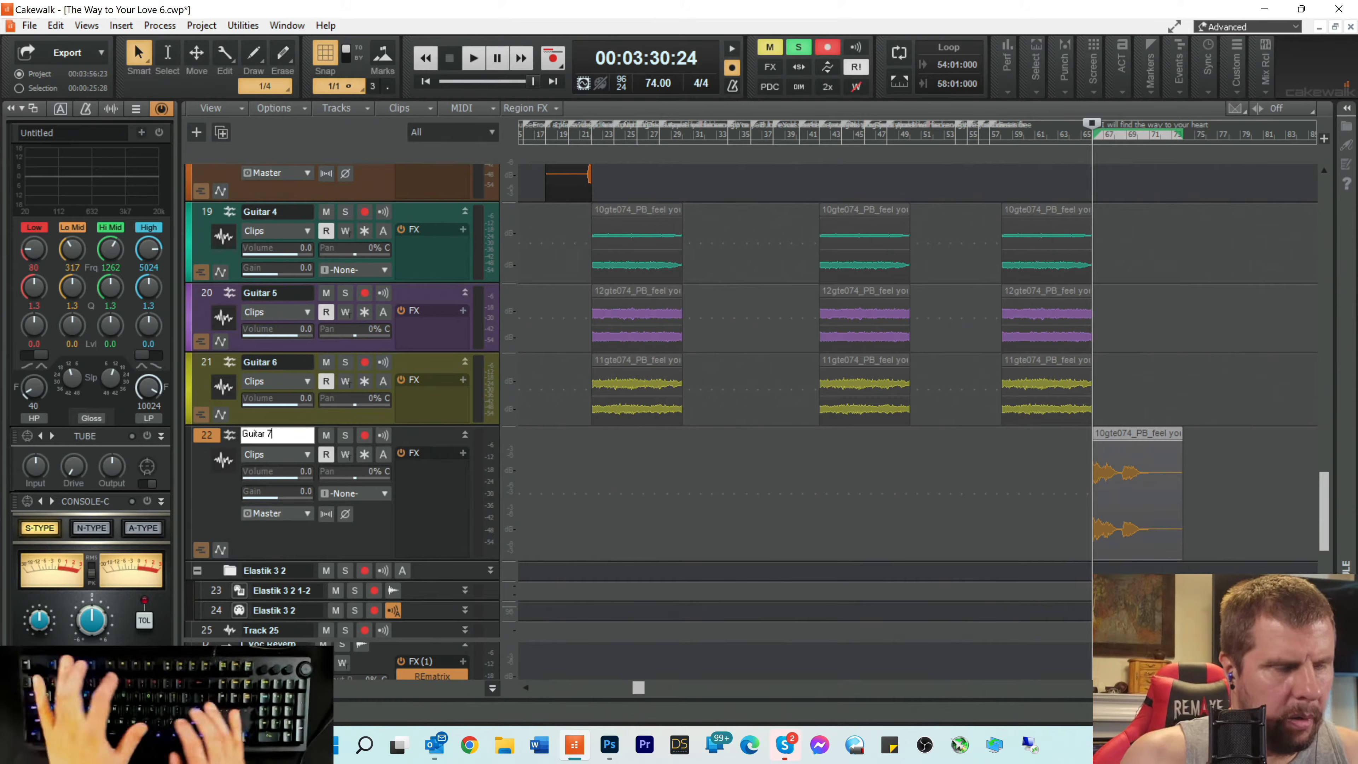
pyautogui.press('Return')
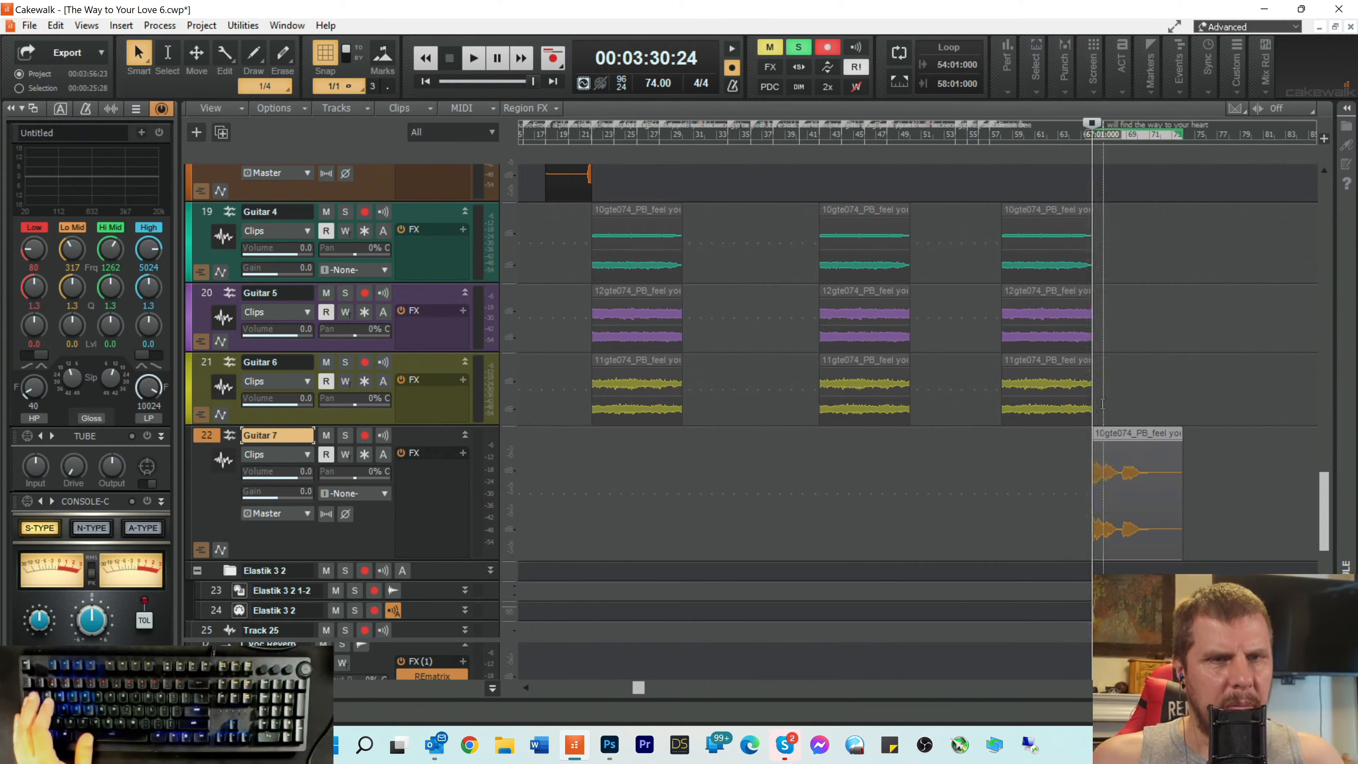
pyautogui.scroll(6, 1088, 385)
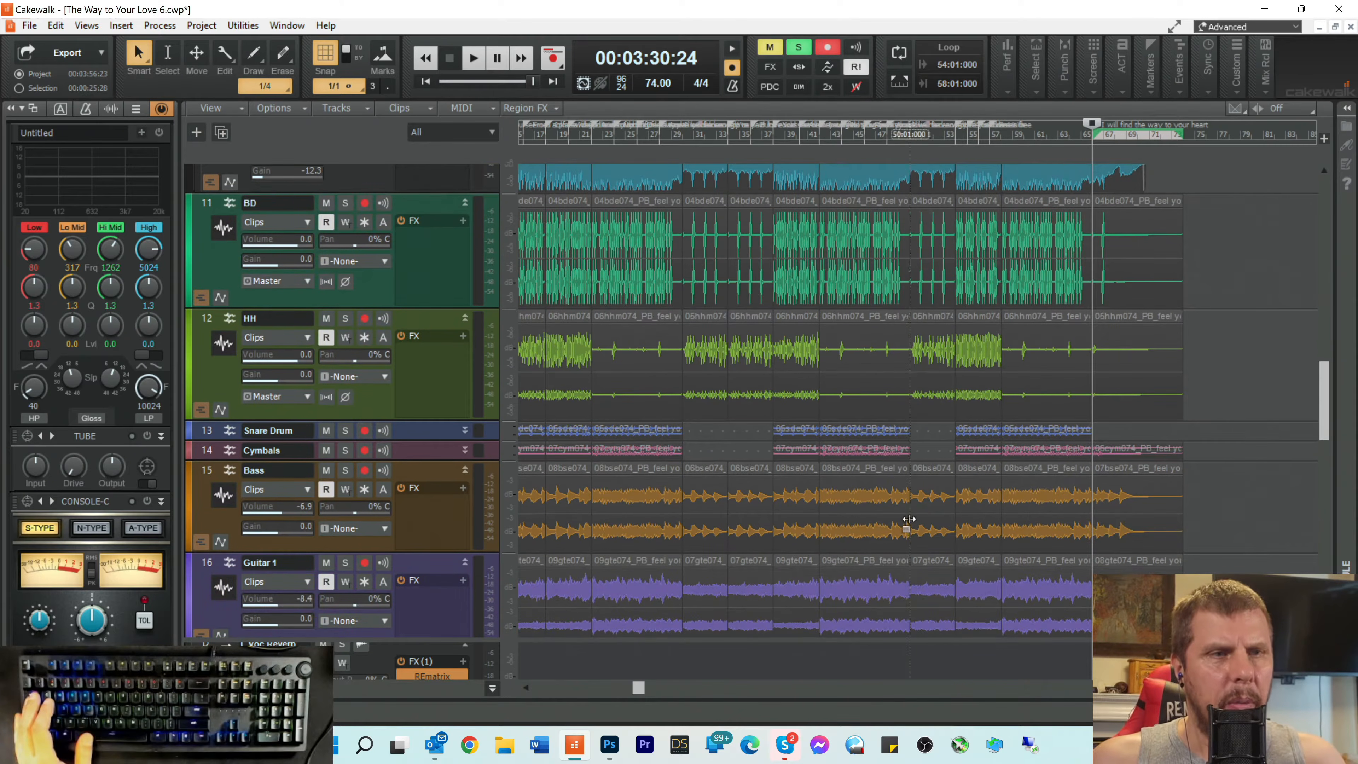
pyautogui.scroll(1, 906, 521)
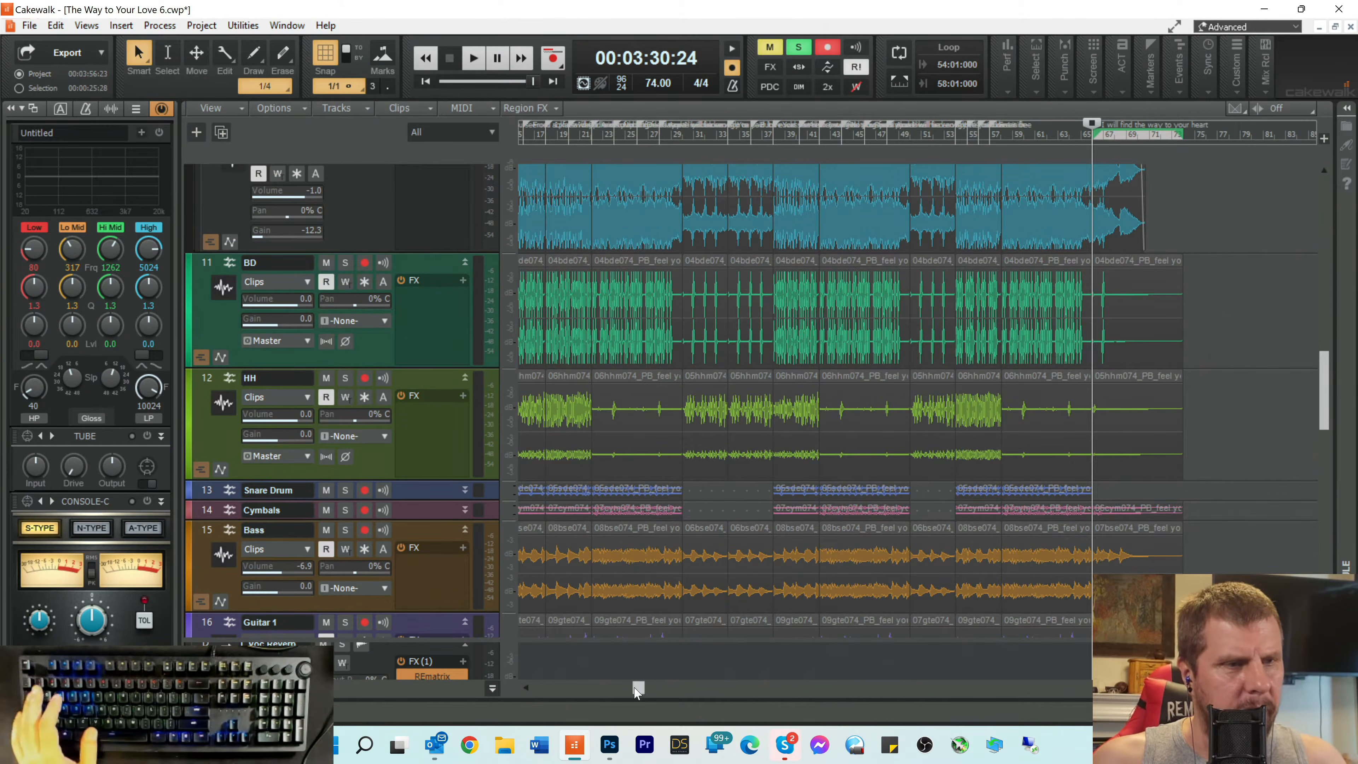
pyautogui.moveTo(638, 687); pyautogui.dragTo(483, 686)
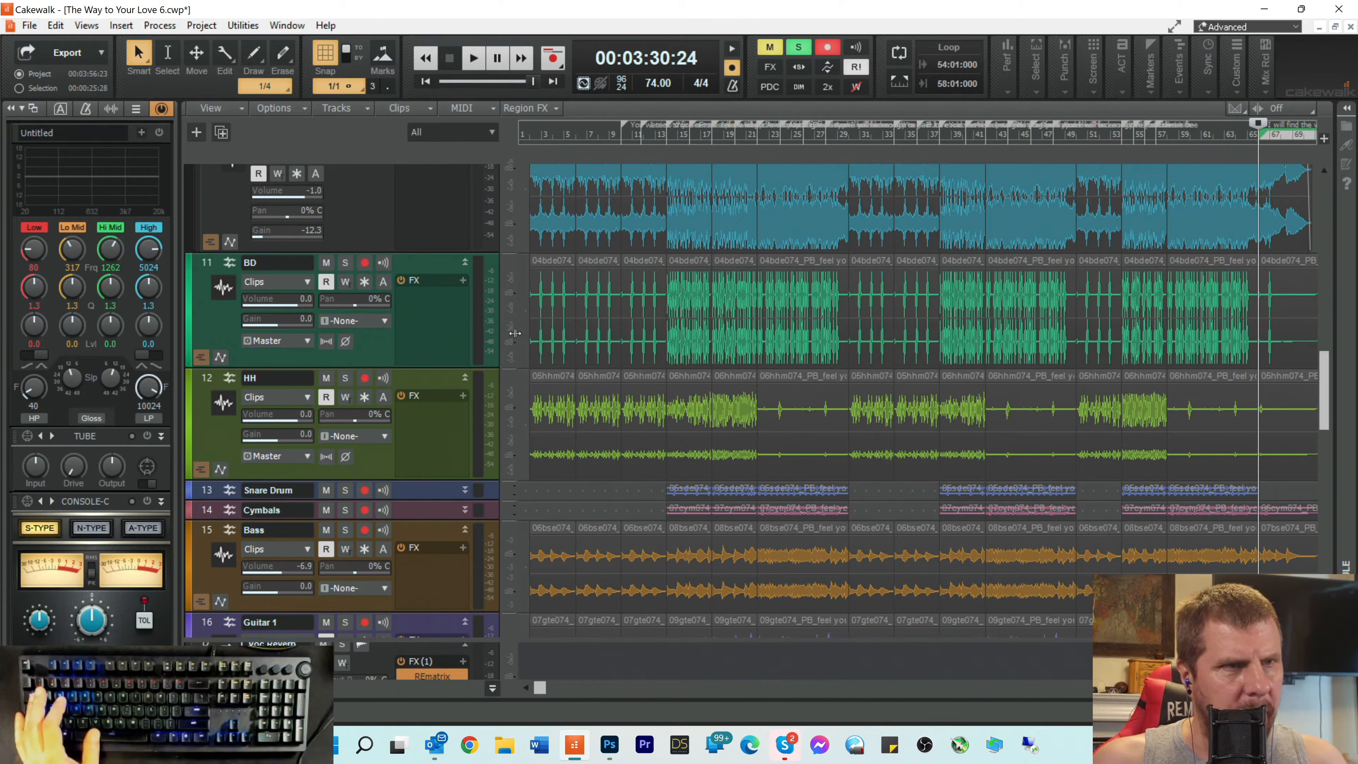
# Step: Mute and archive the BD track, and move it to the top of the track list above Track 1
pyautogui.scroll(1, 415, 317)
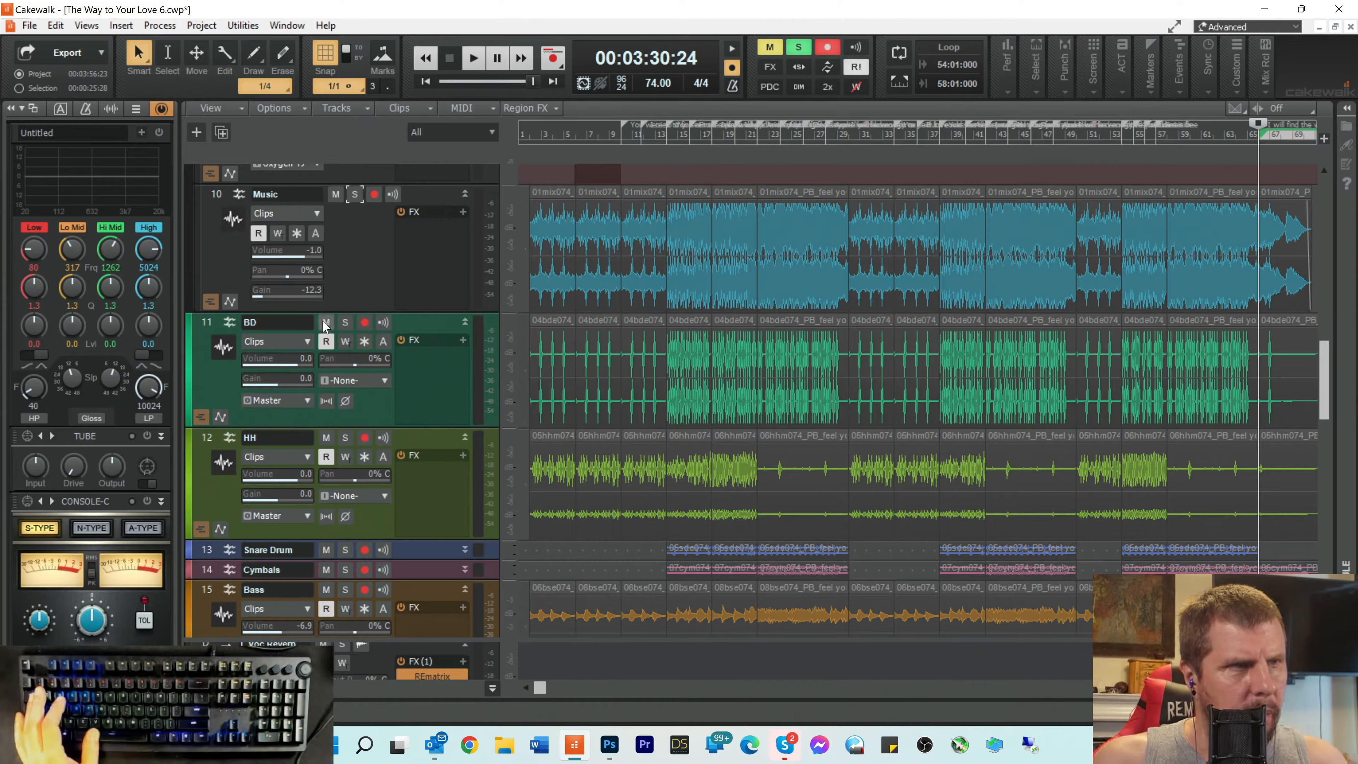
pyautogui.click(382, 345)
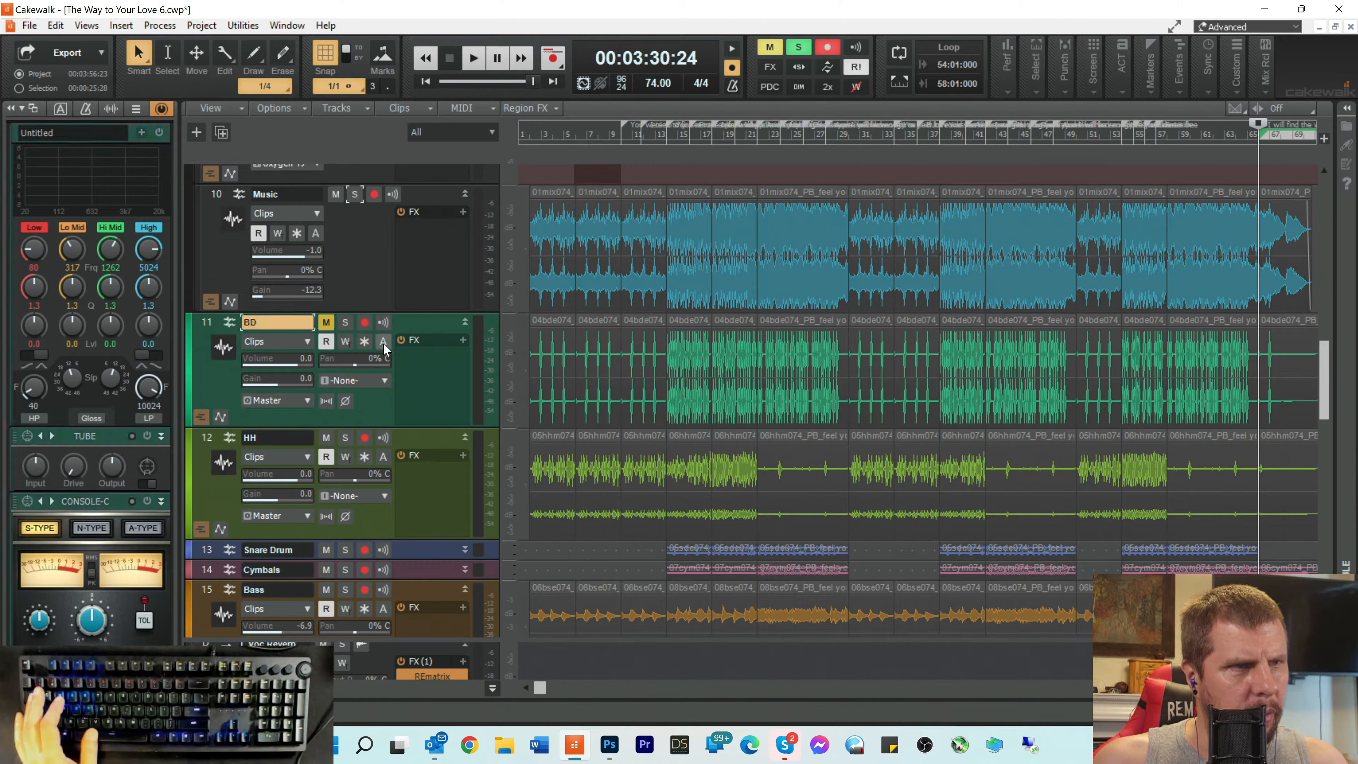
pyautogui.click(383, 342)
pyautogui.scroll(12, 415, 322)
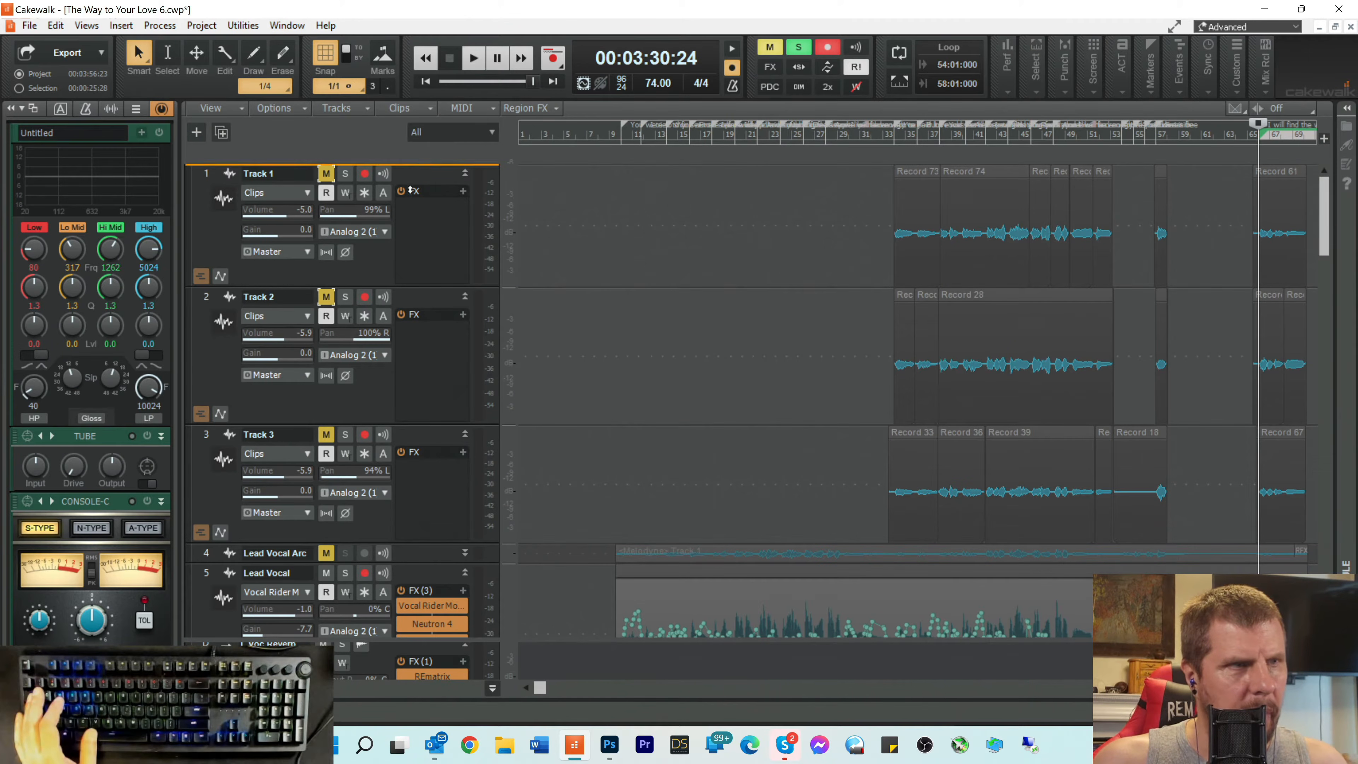
pyautogui.moveTo(414, 185); pyautogui.dragTo(416, 193)
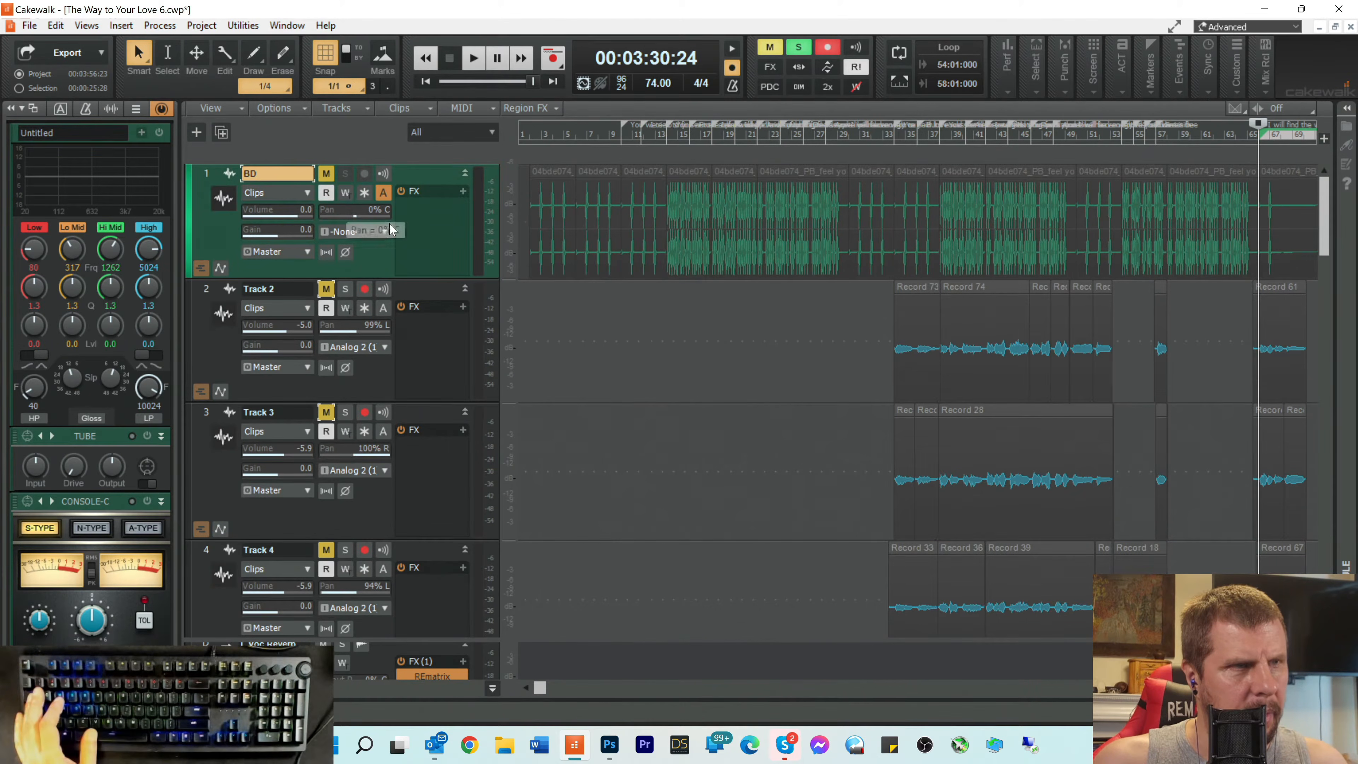
# Step: Reduce the BD track's height to a narrow strip and check the order of the tracks further down
pyautogui.moveTo(391, 277); pyautogui.dragTo(403, 142)
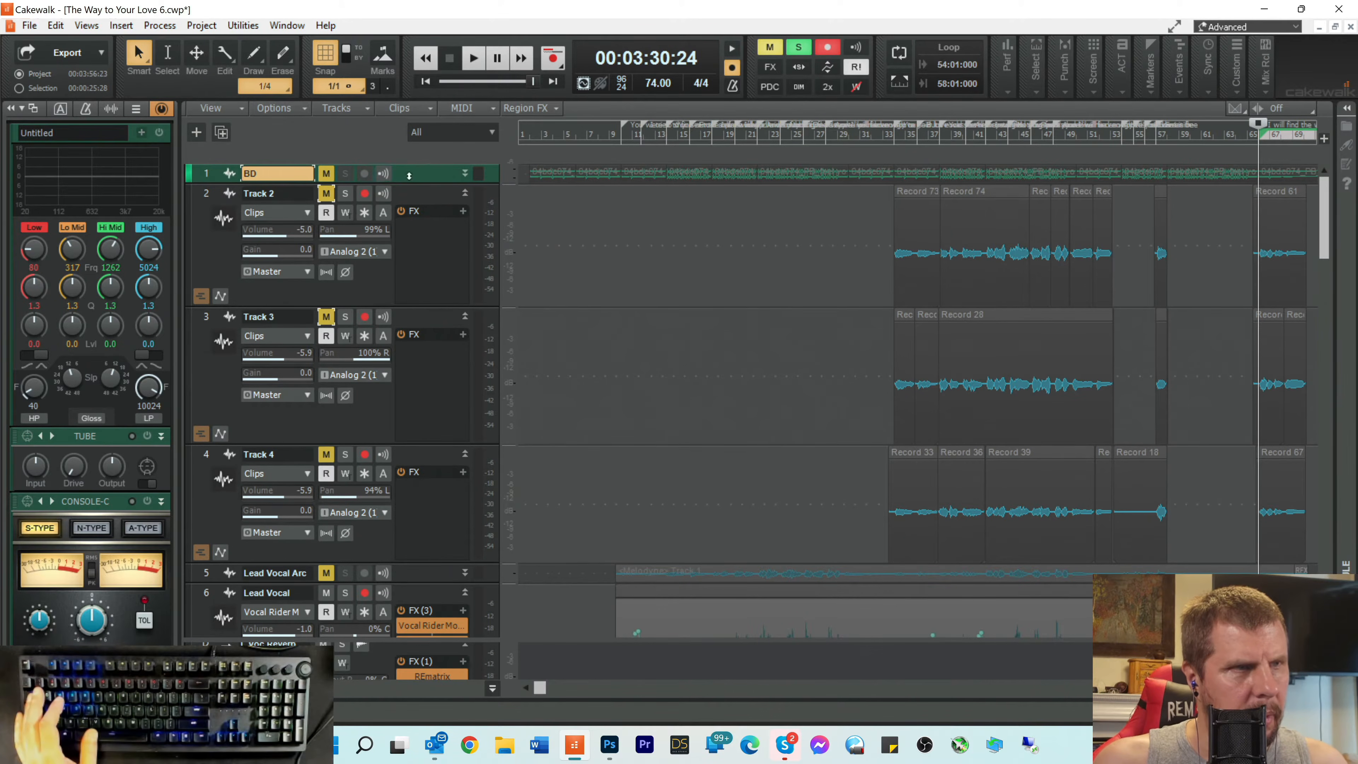
pyautogui.moveTo(426, 182); pyautogui.dragTo(423, 202)
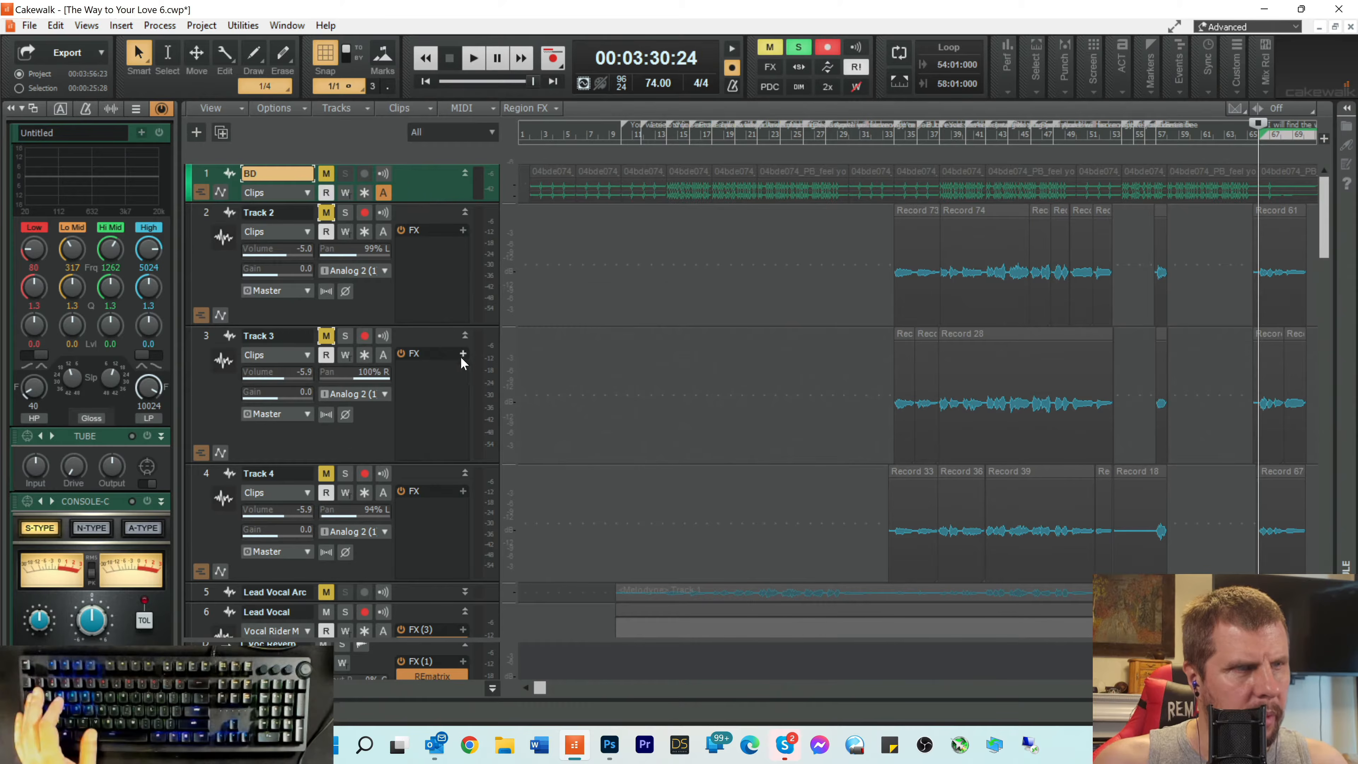
pyautogui.scroll(-15, 598, 488)
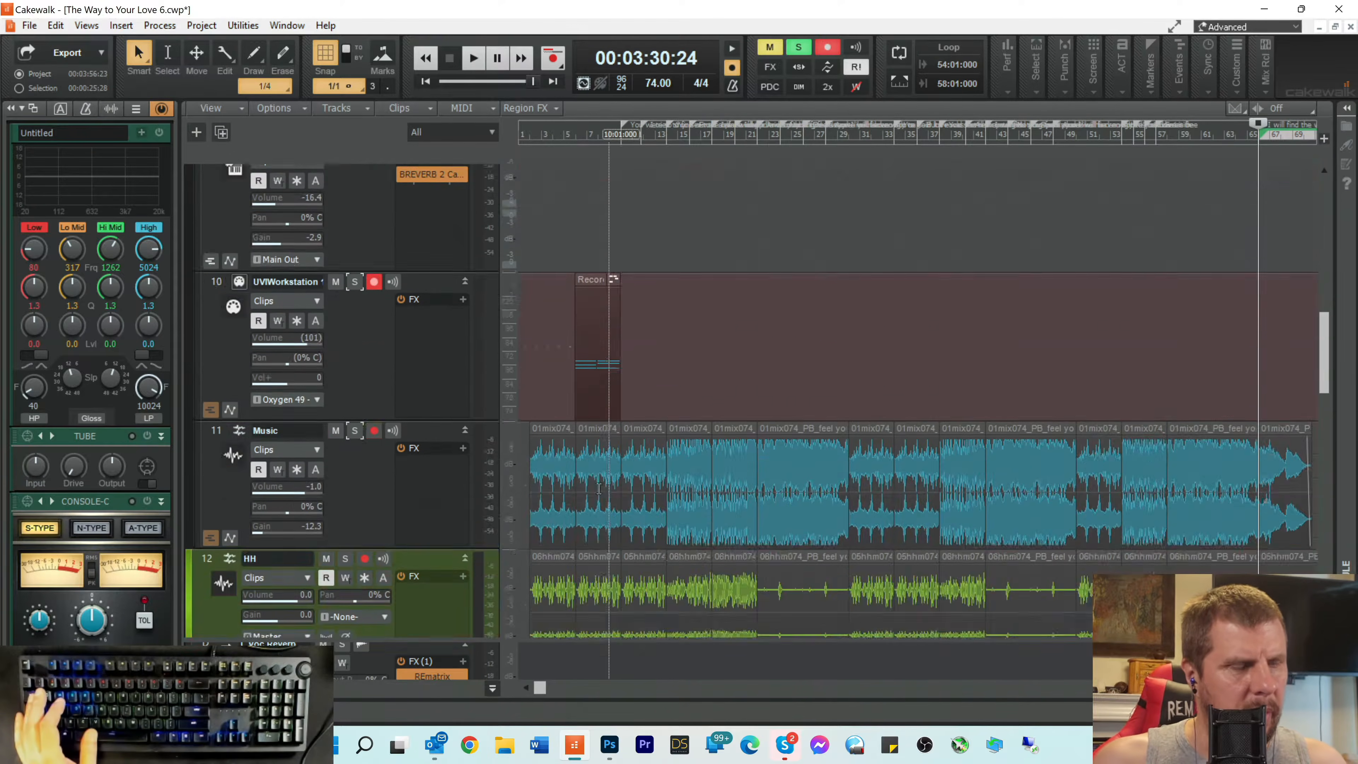
pyautogui.scroll(-5, 599, 487)
pyautogui.scroll(2, 534, 476)
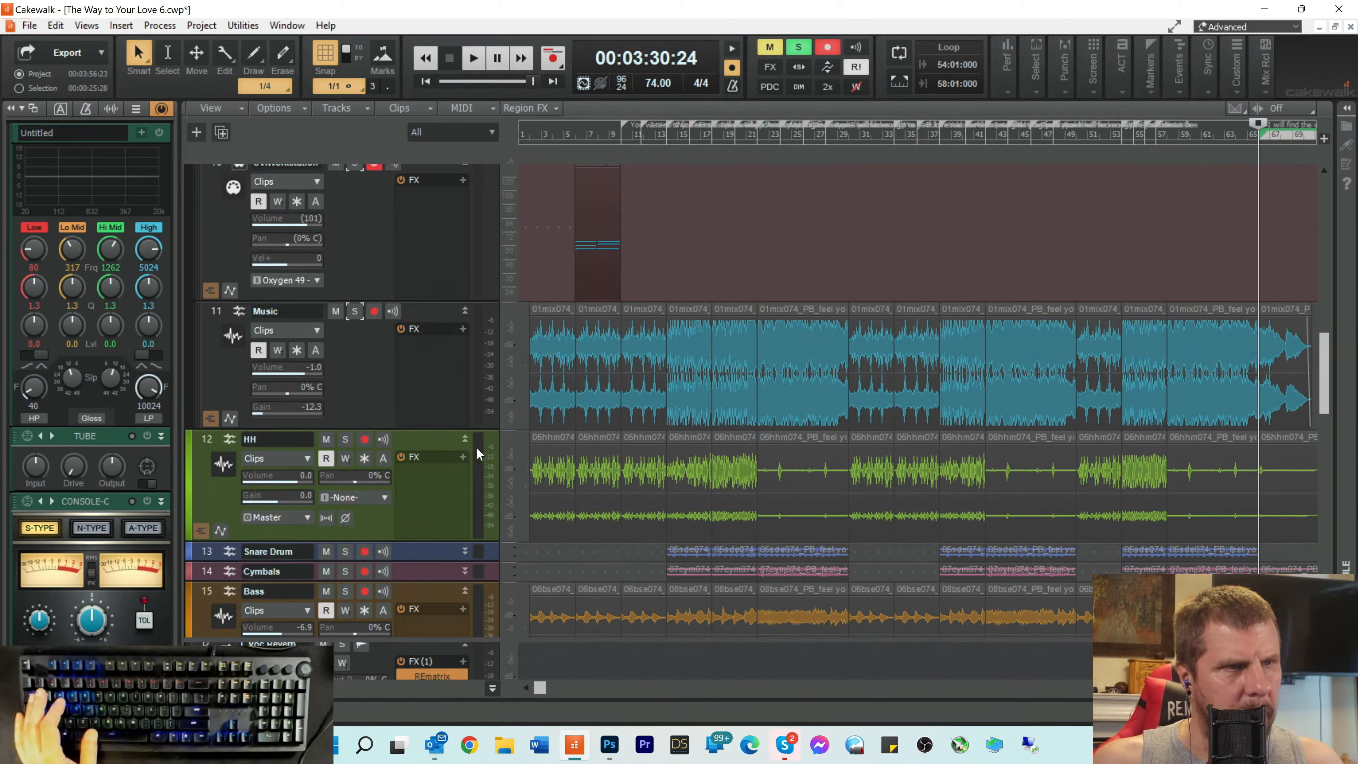
# Step: Enlarge the BD track again and turn off its mute and archive states
pyautogui.scroll(18, 645, 238)
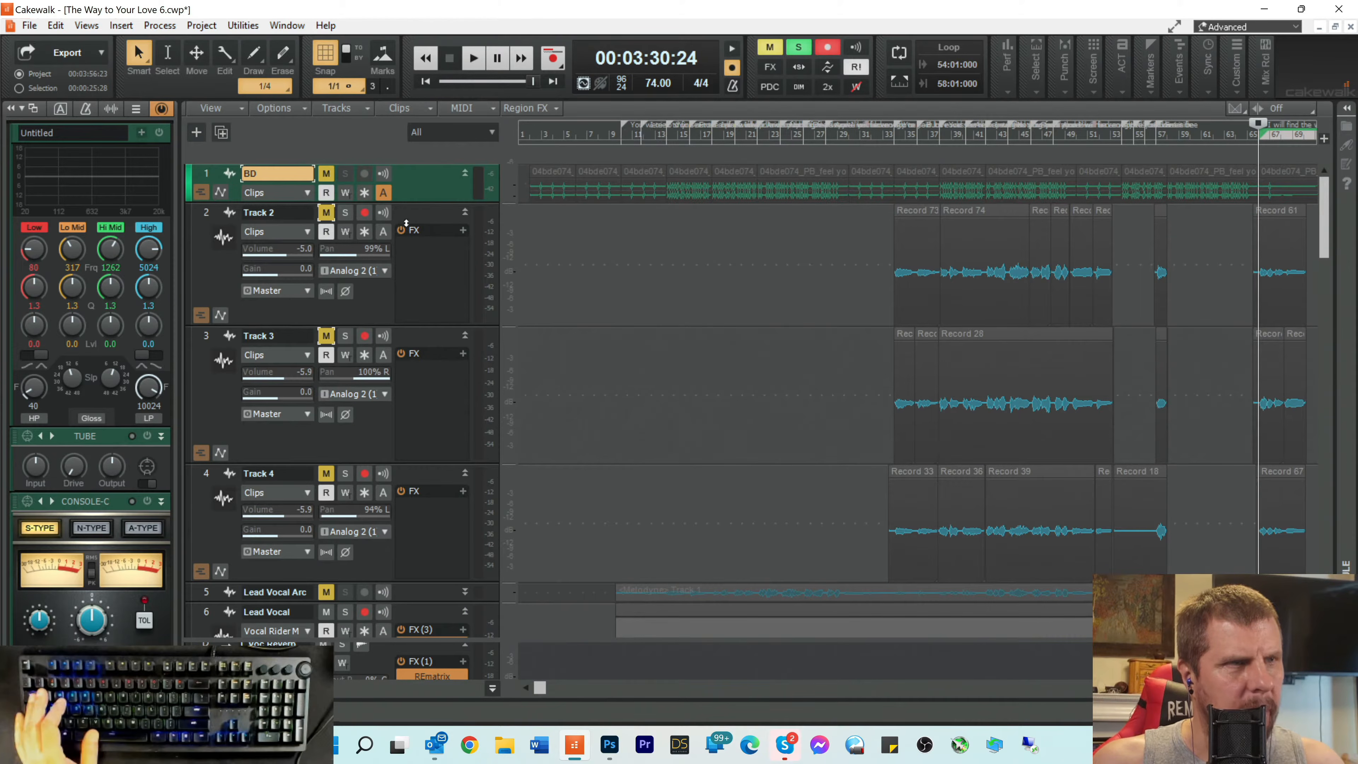
pyautogui.moveTo(420, 207); pyautogui.dragTo(406, 286)
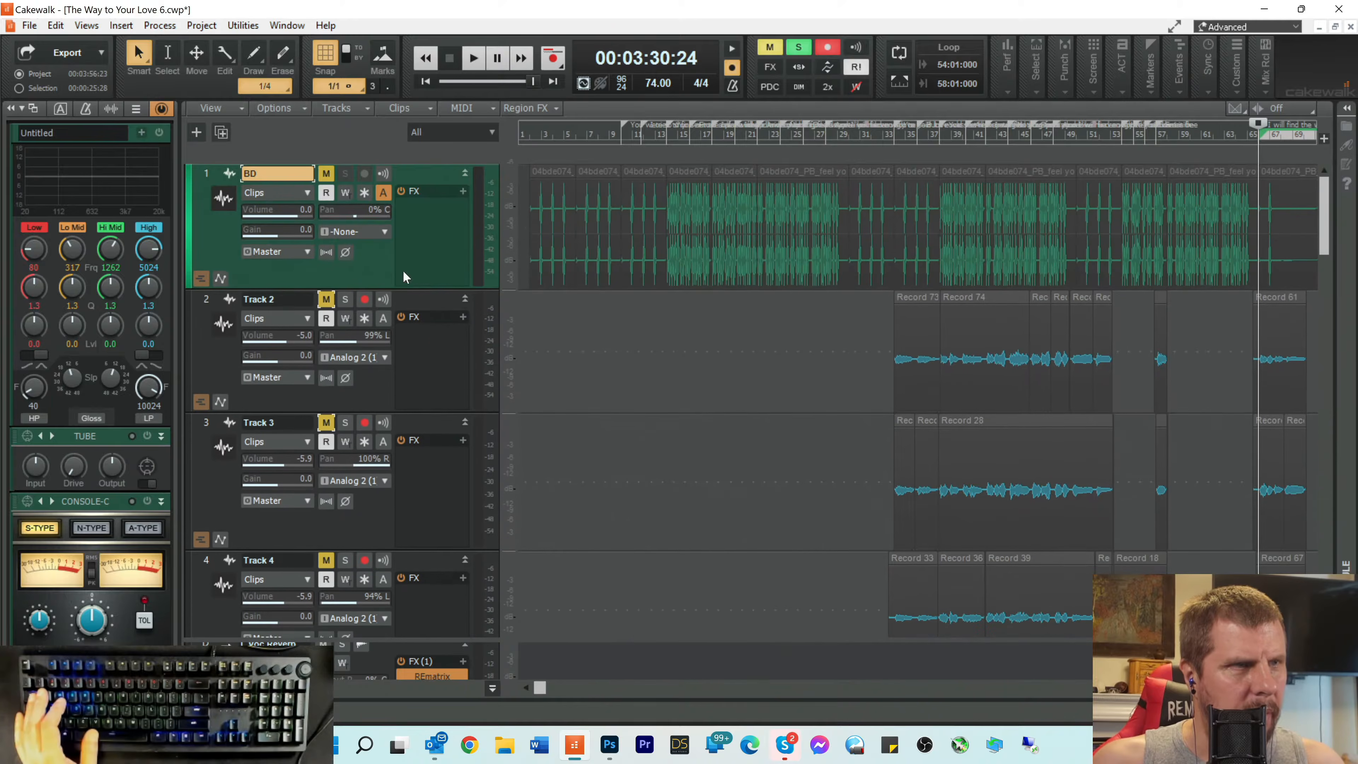
pyautogui.click(330, 174)
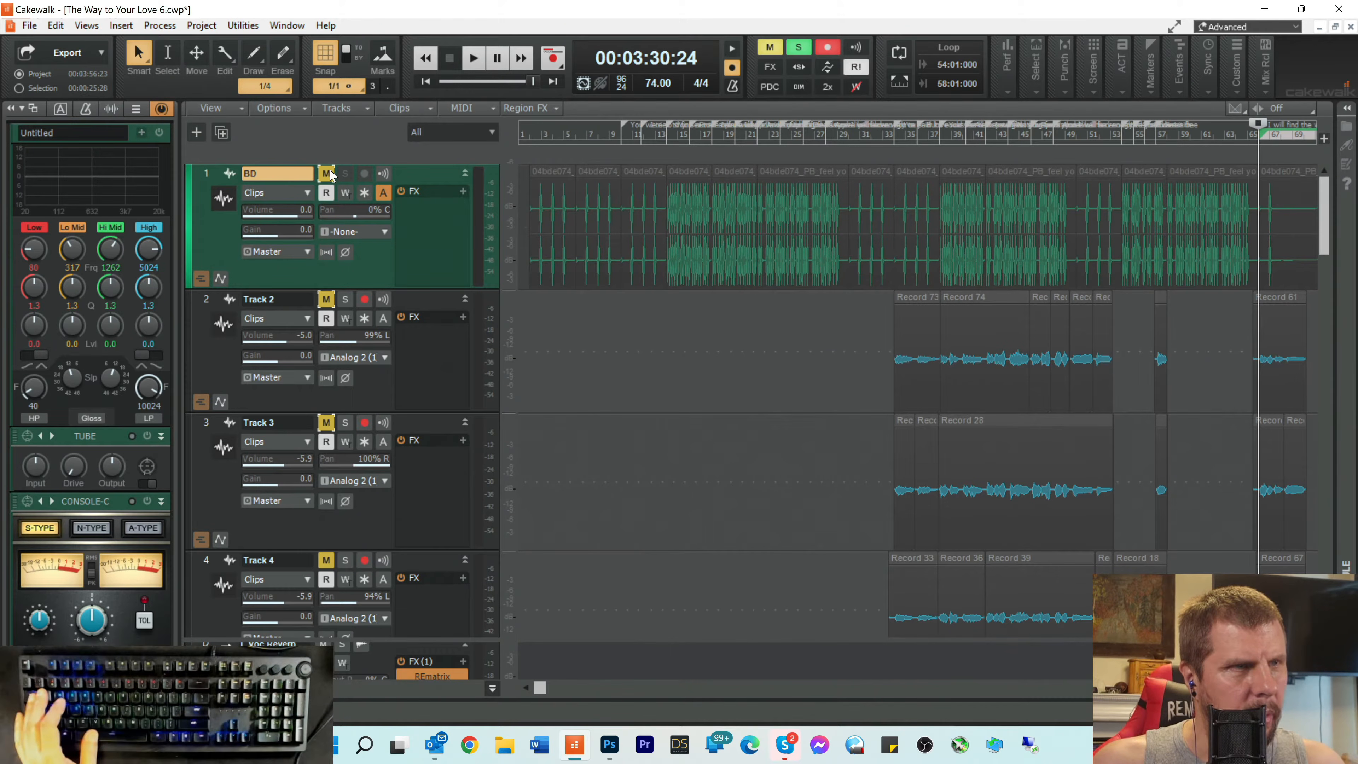
pyautogui.click(383, 188)
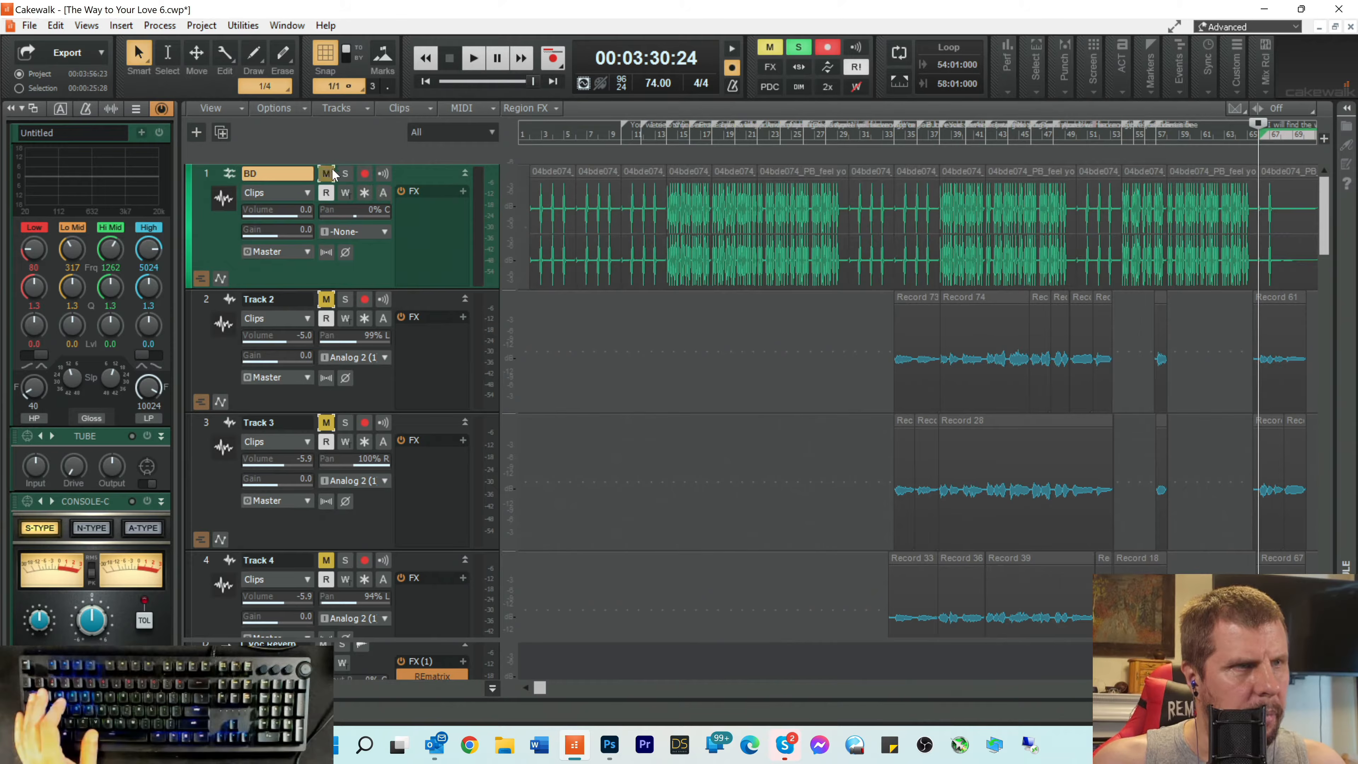
# Step: Move the BD track back down the list beside the Music track, placing it directly above Music
pyautogui.scroll(-10, 406, 705)
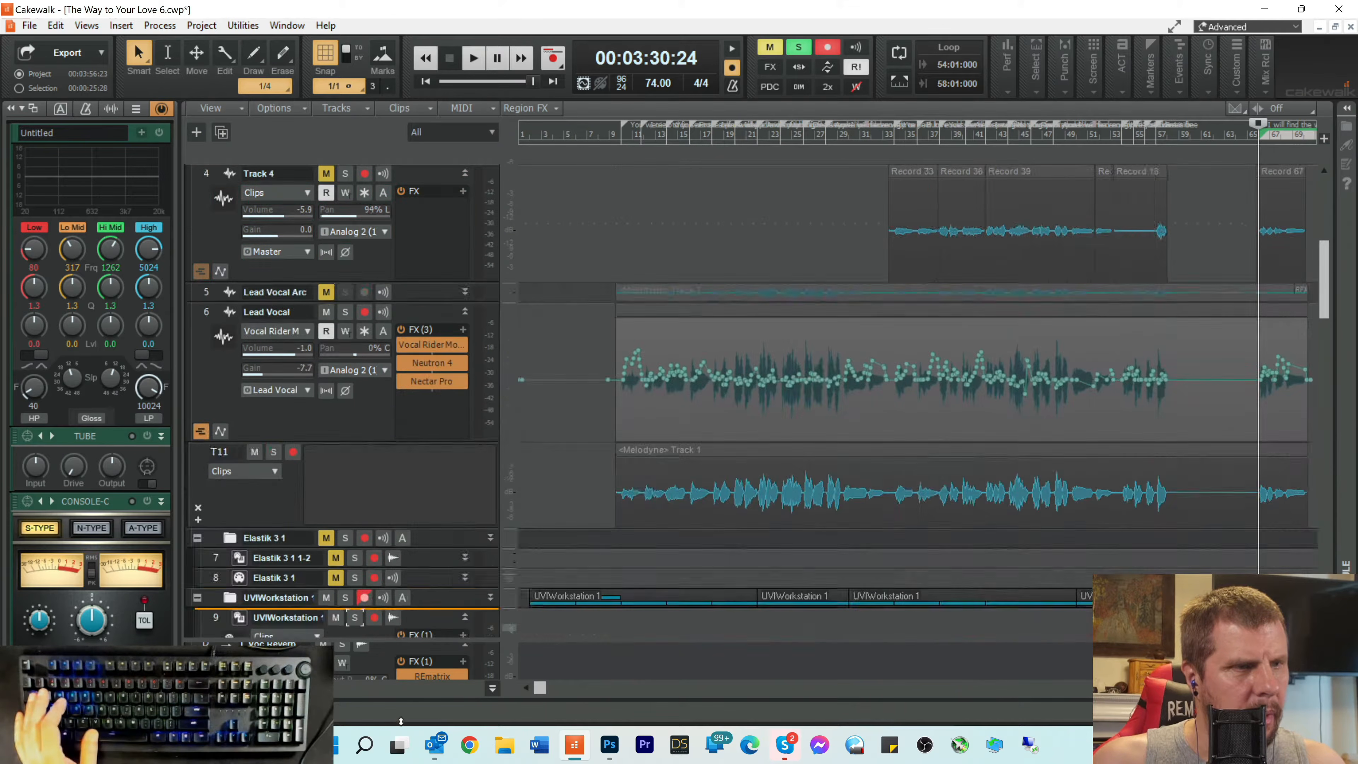
pyautogui.scroll(-5, 405, 704)
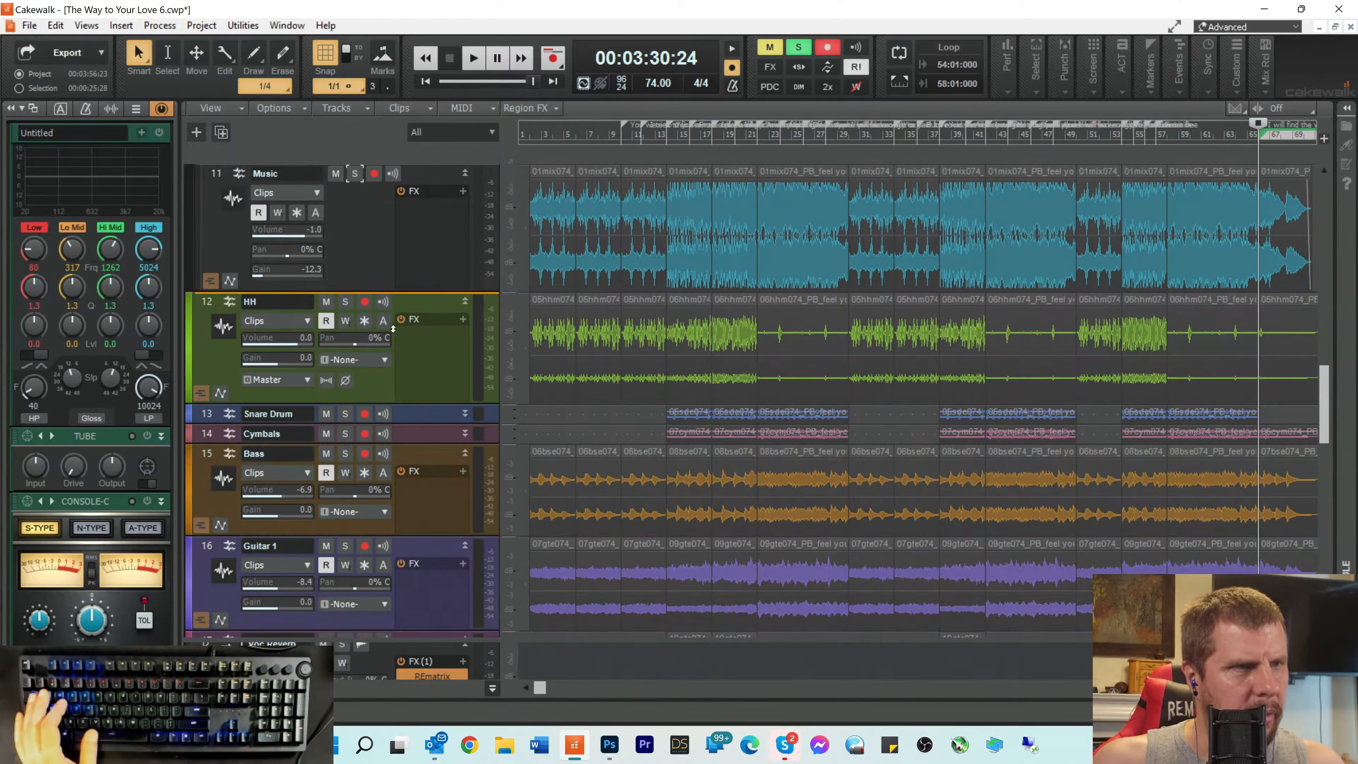
pyautogui.moveTo(408, 314); pyautogui.dragTo(409, 313)
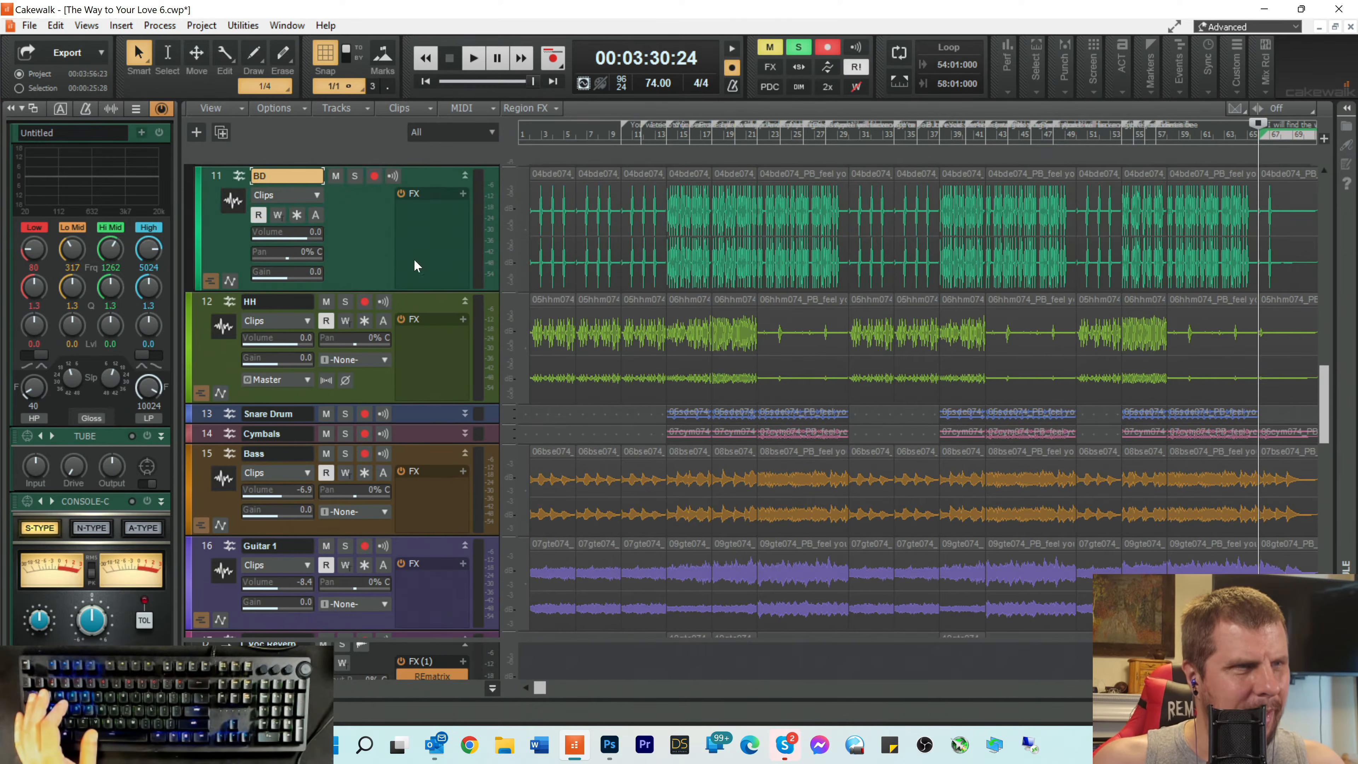
pyautogui.scroll(3, 400, 434)
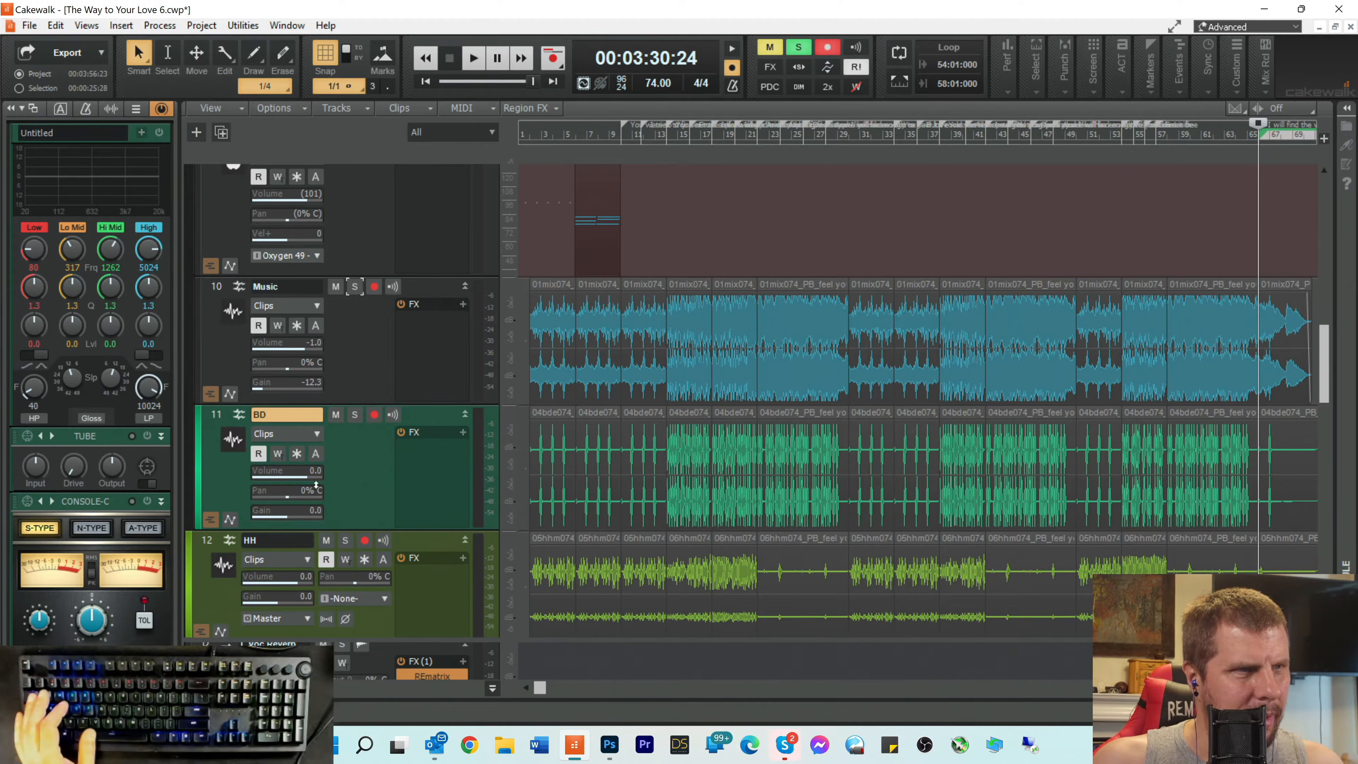
pyautogui.moveTo(398, 460); pyautogui.dragTo(396, 292)
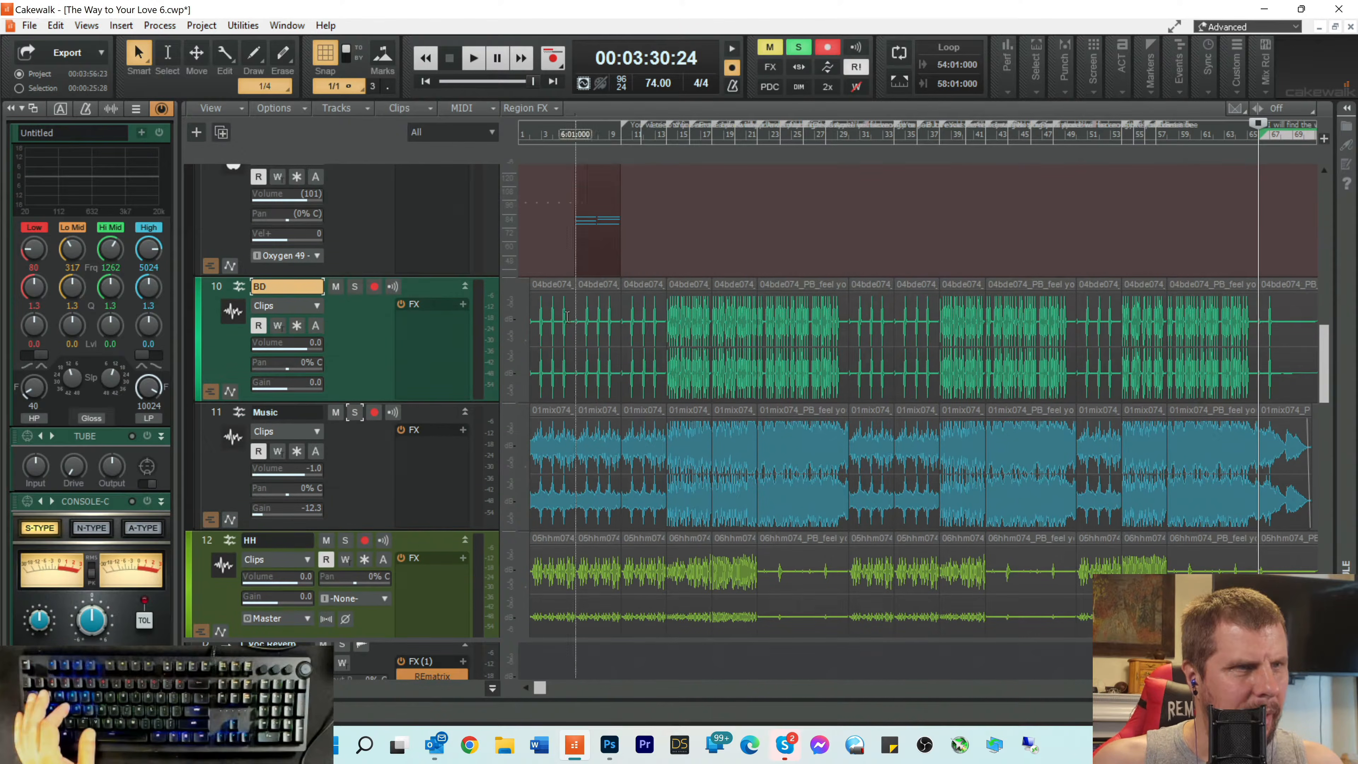
# Step: Try moving the BD track below the HH track, and undo that move
pyautogui.scroll(1, 439, 348)
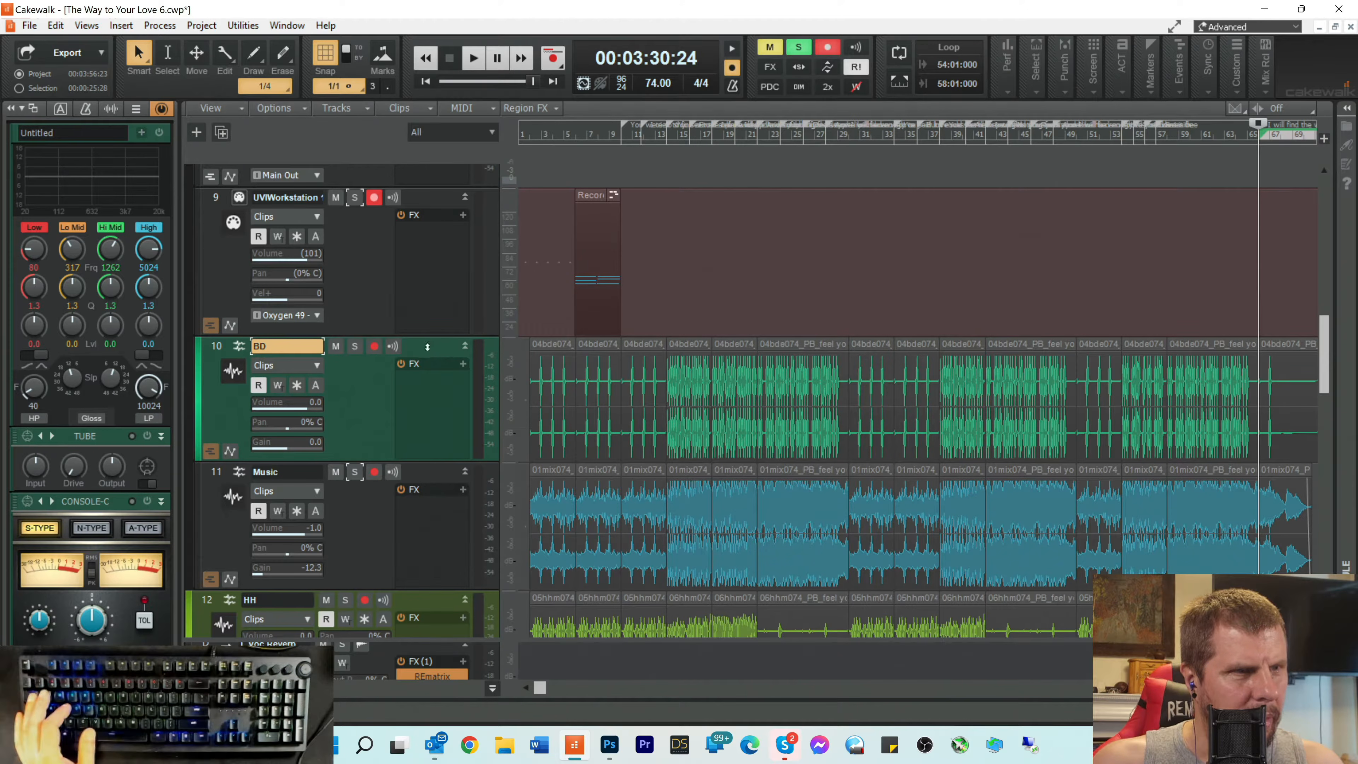
pyautogui.scroll(-4, 422, 342)
pyautogui.scroll(2, 409, 329)
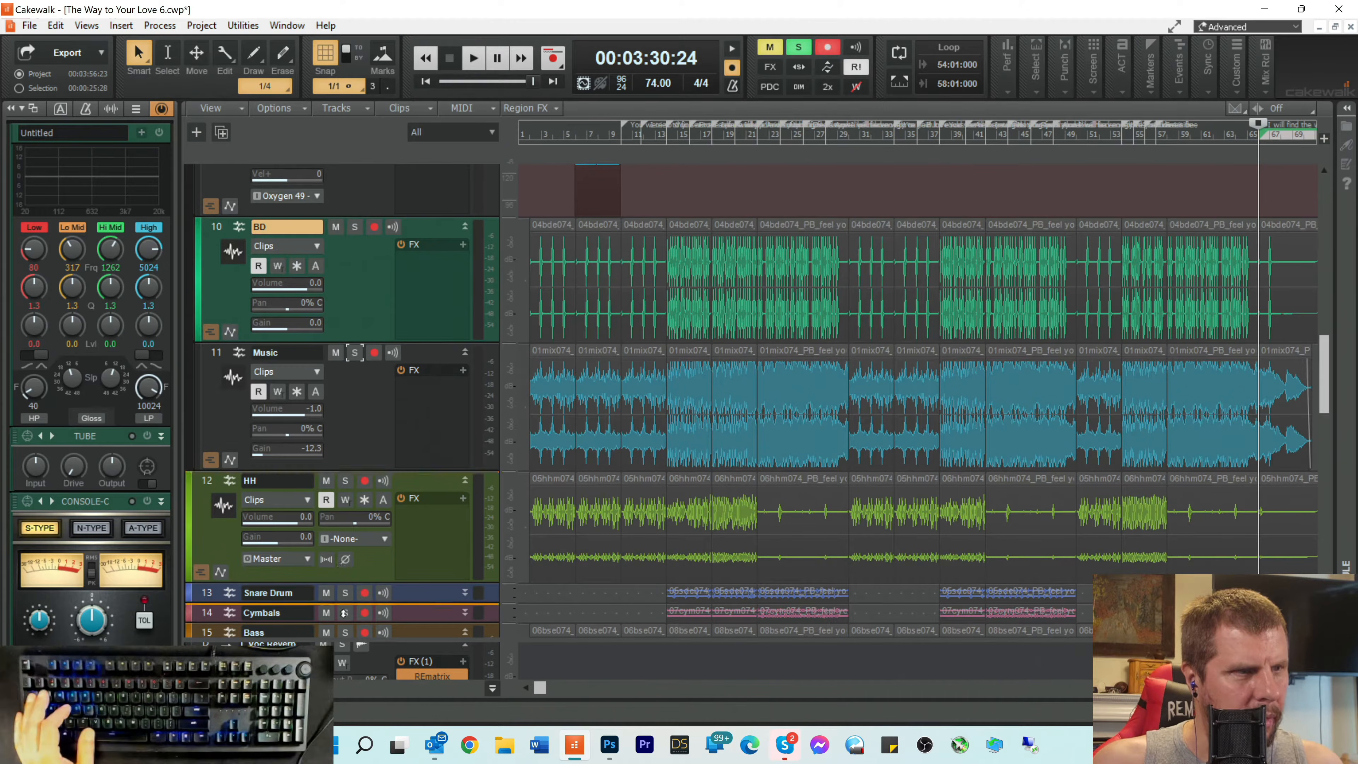
pyautogui.moveTo(347, 588); pyautogui.dragTo(346, 582)
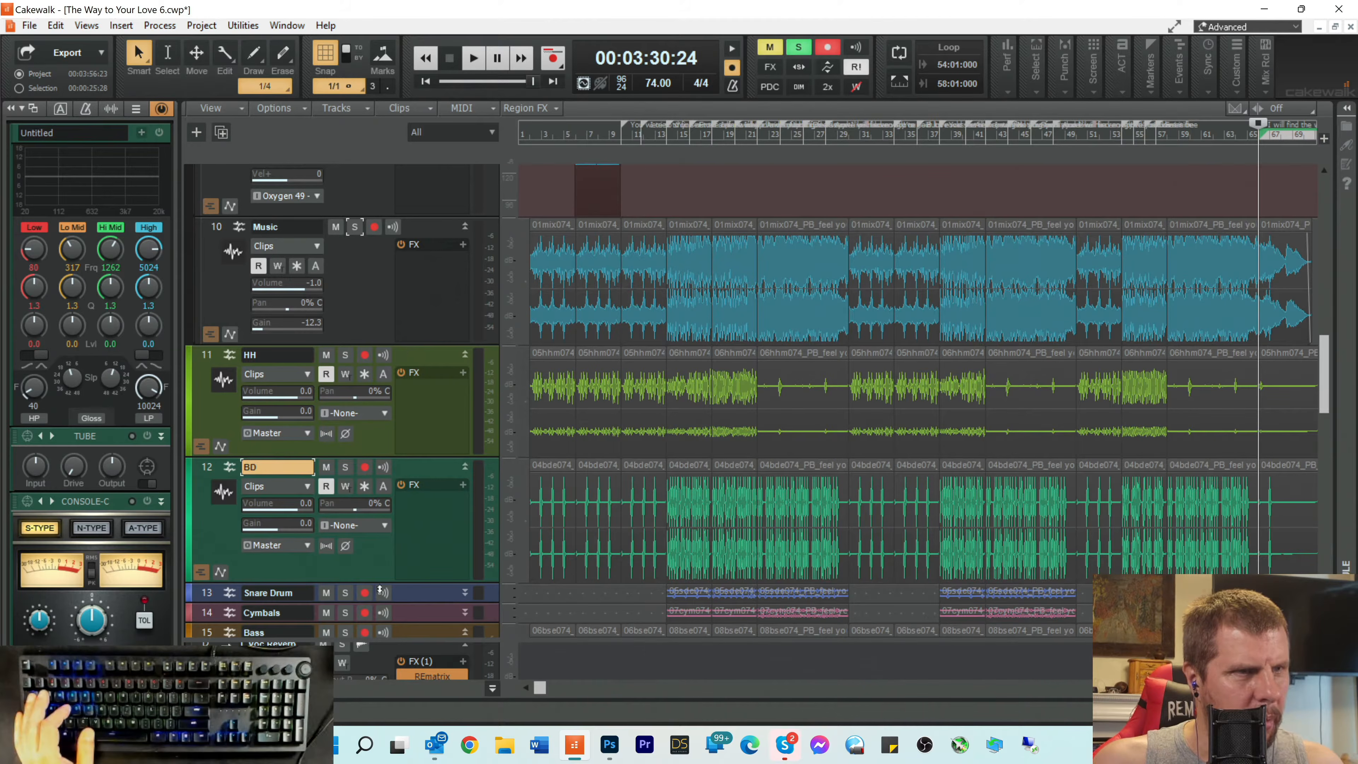
pyautogui.hotkey('ctrl', 'z')
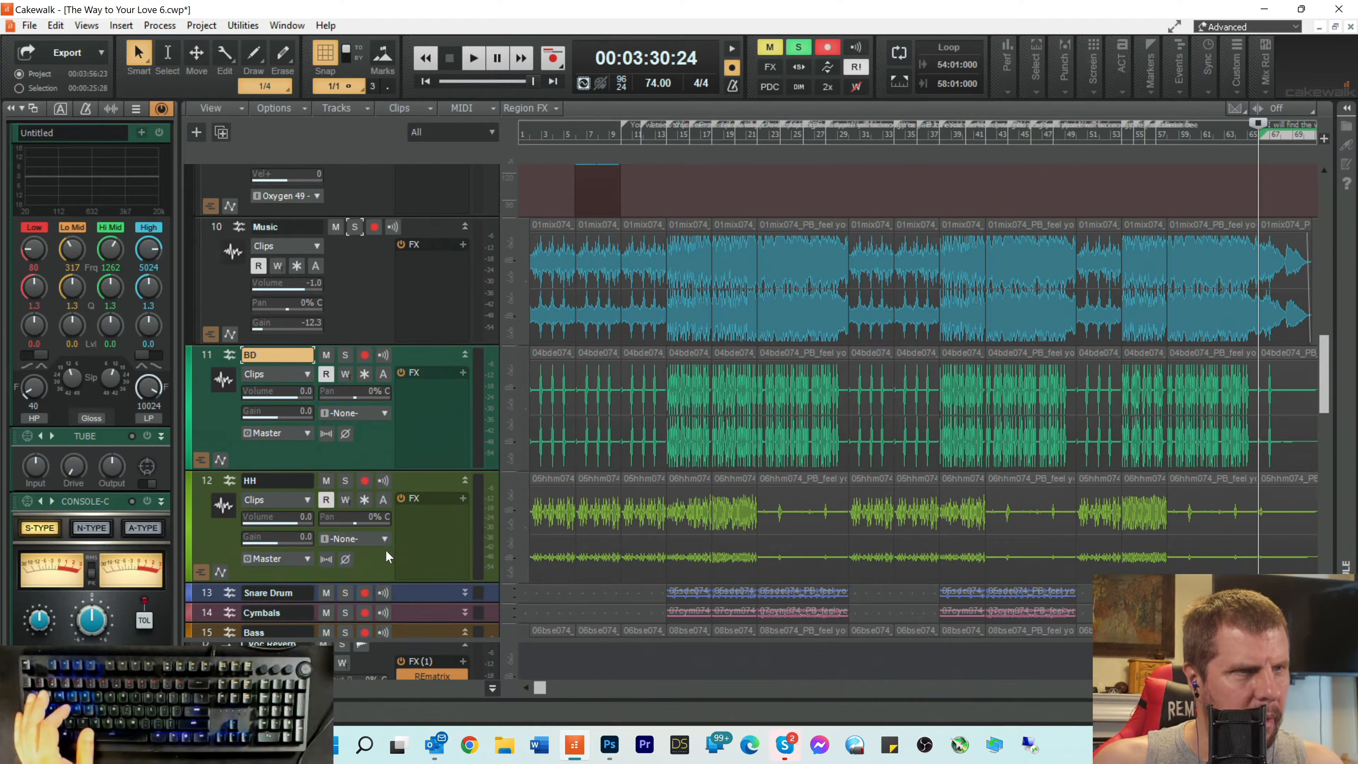
# Step: Move the Music track out of the UVIWorkstation folder to just below BD, and mute and archive it
pyautogui.scroll(3, 387, 551)
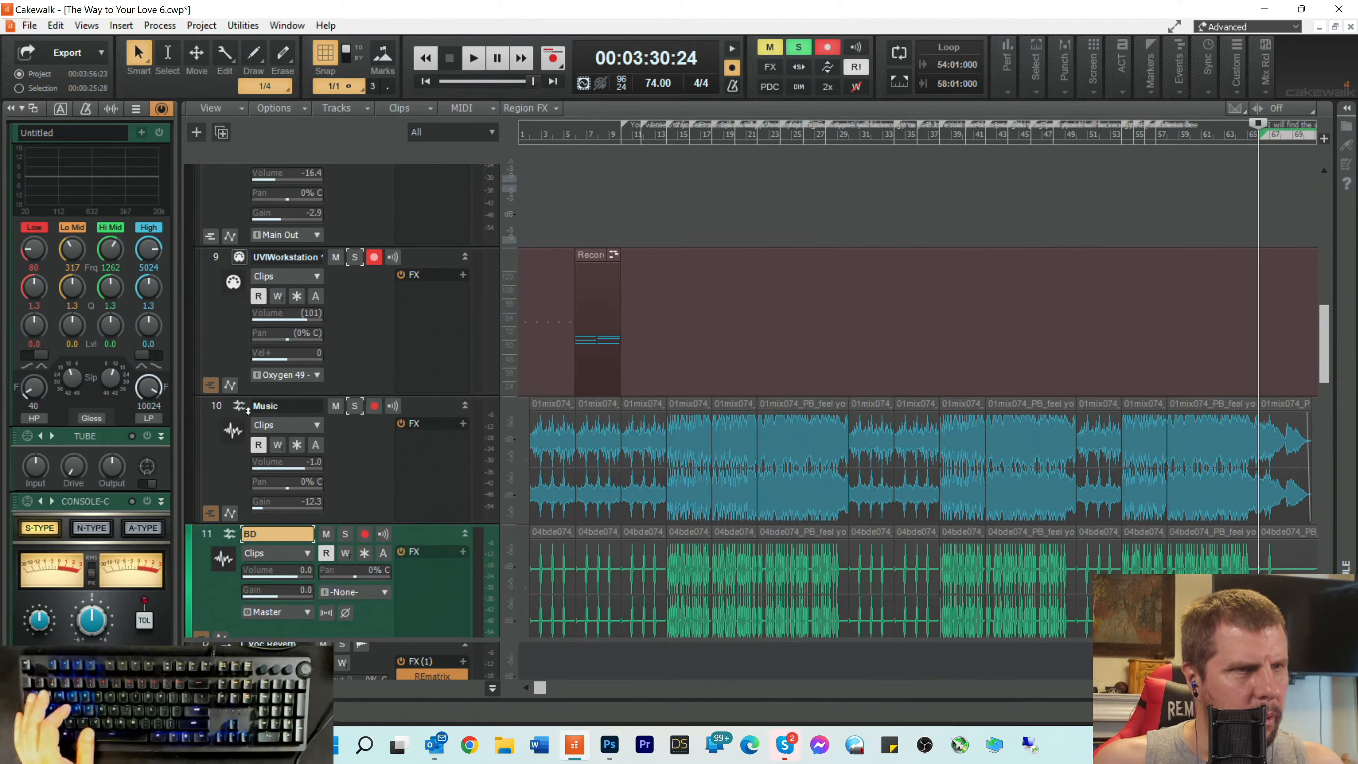
pyautogui.scroll(1, 326, 410)
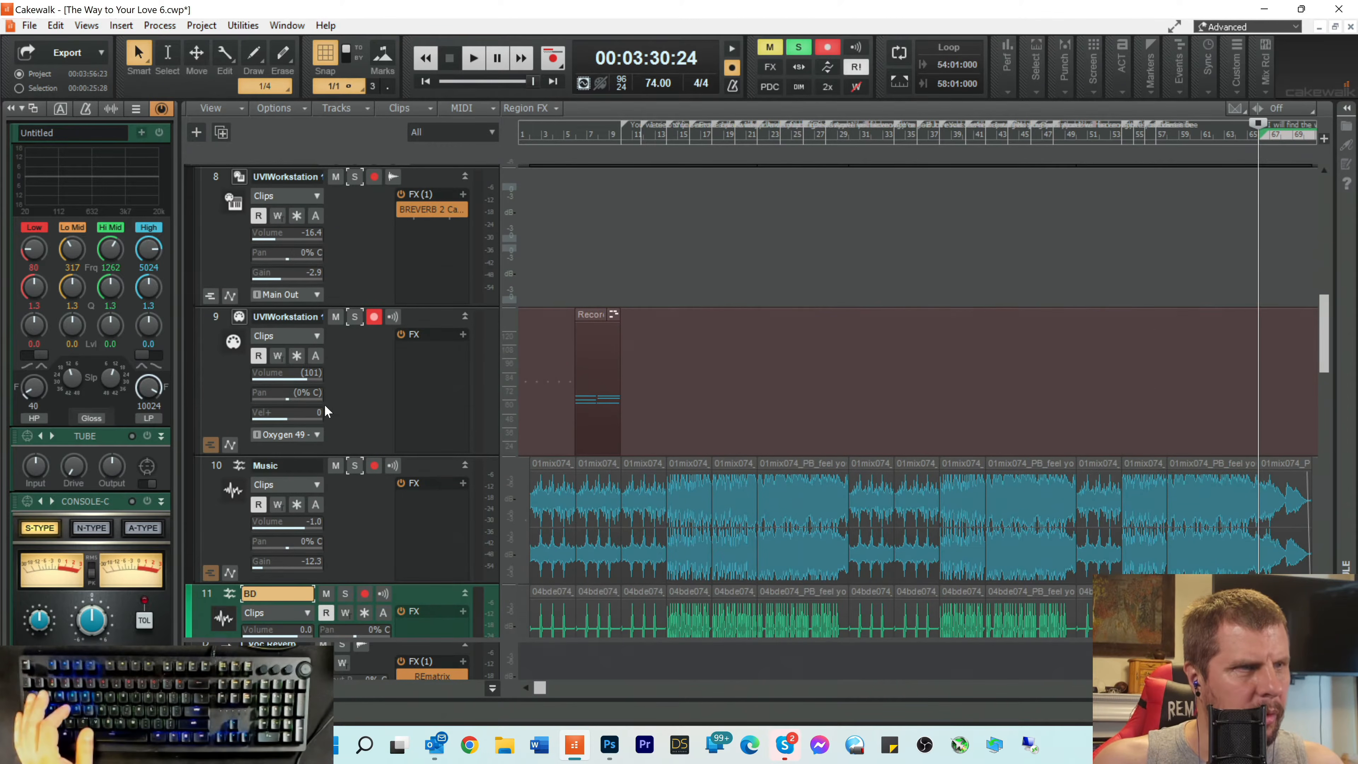
pyautogui.scroll(2, 324, 404)
pyautogui.scroll(-5, 330, 397)
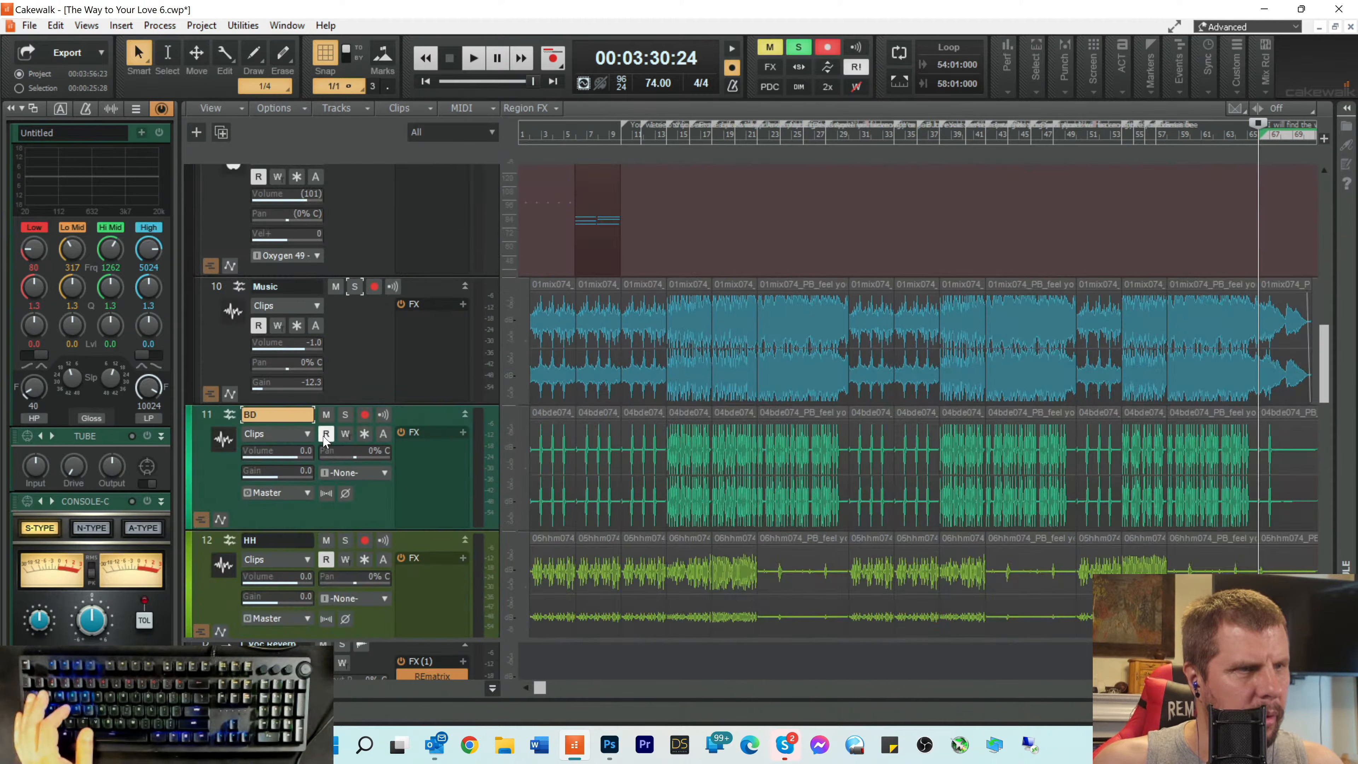
pyautogui.rightClick(417, 415)
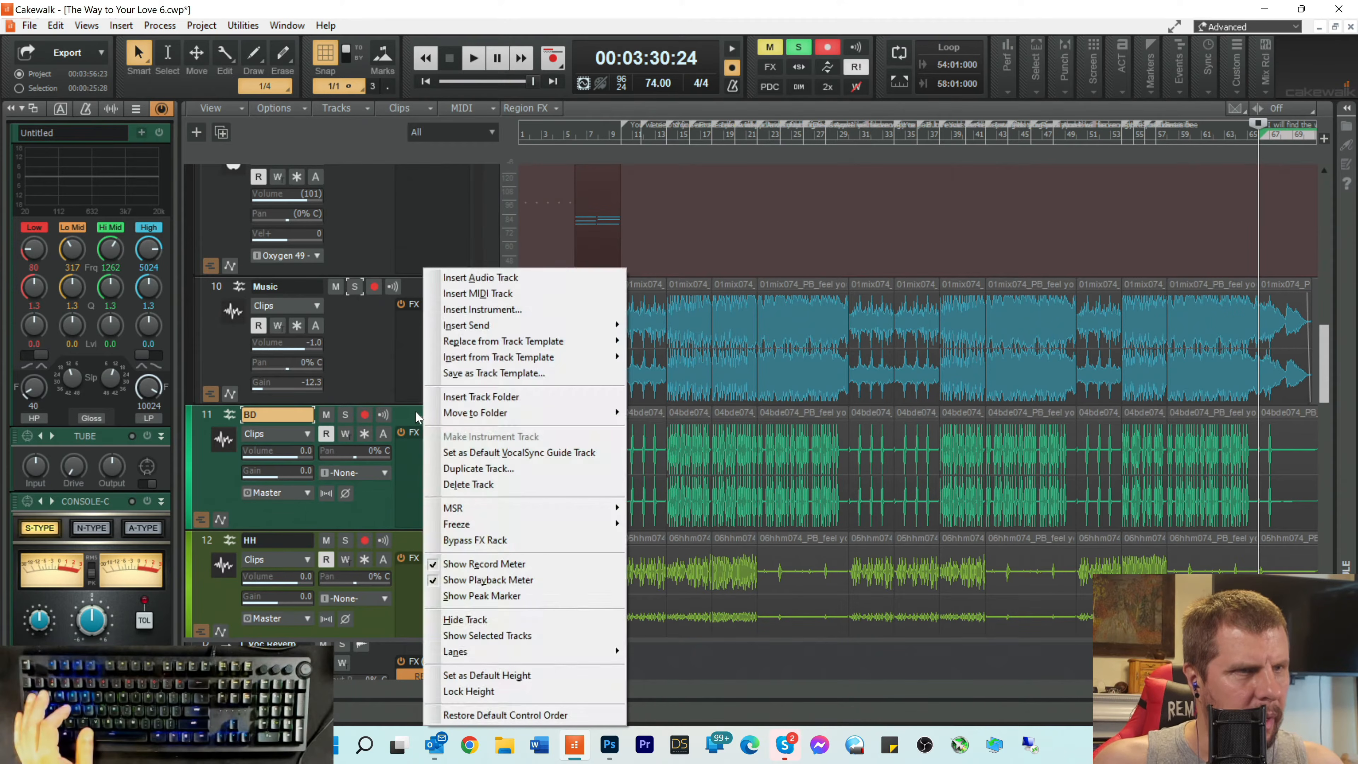
pyautogui.click(408, 415)
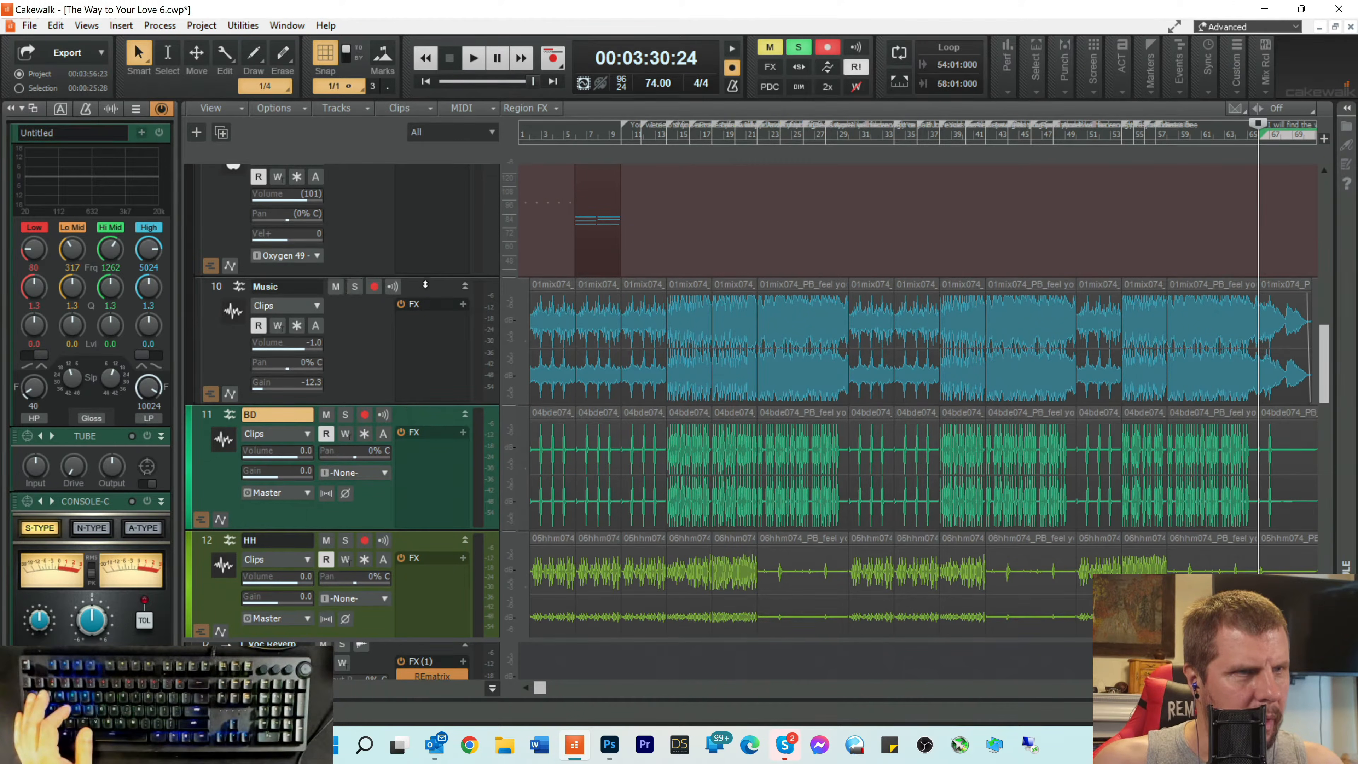
pyautogui.moveTo(425, 284); pyautogui.dragTo(380, 537)
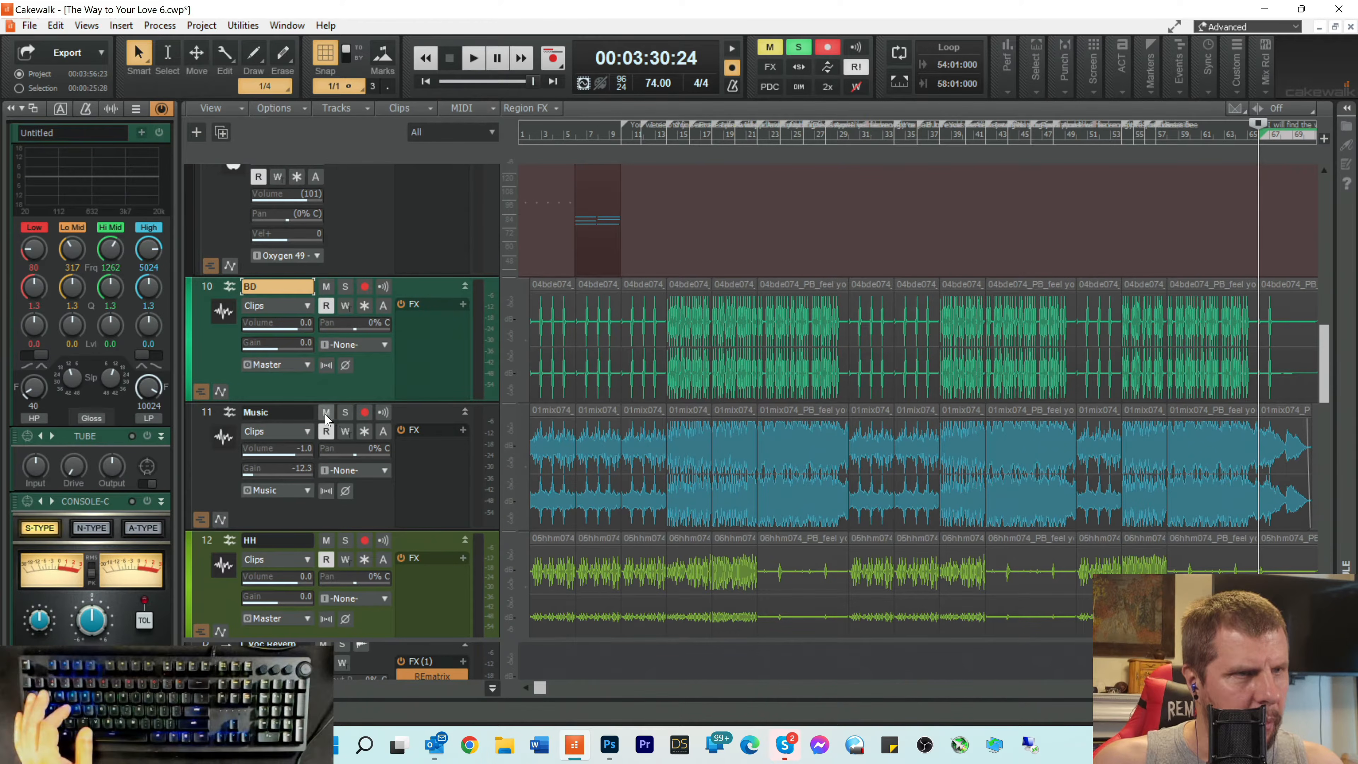
pyautogui.click(377, 430)
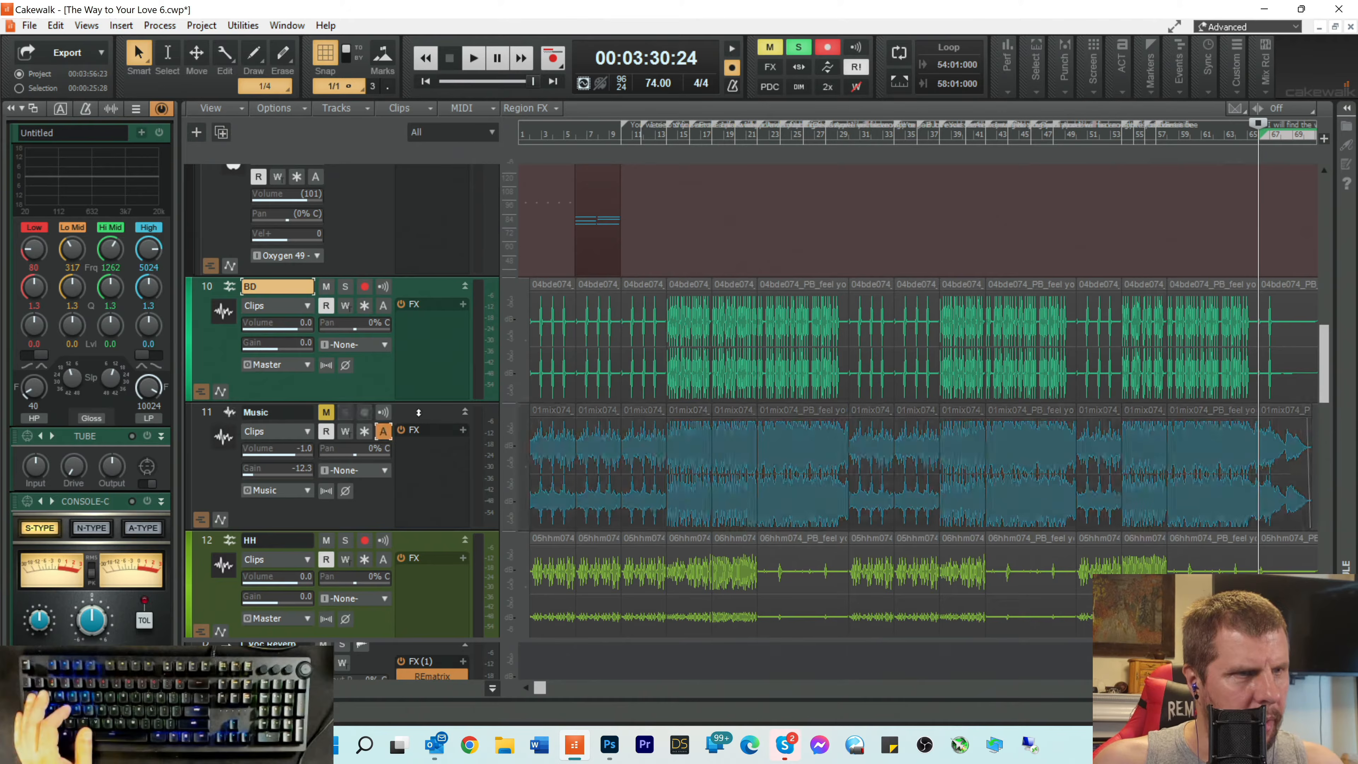
# Step: Move the archived Music track to the top of the track list and reduce its height to a narrow strip
pyautogui.scroll(15, 424, 362)
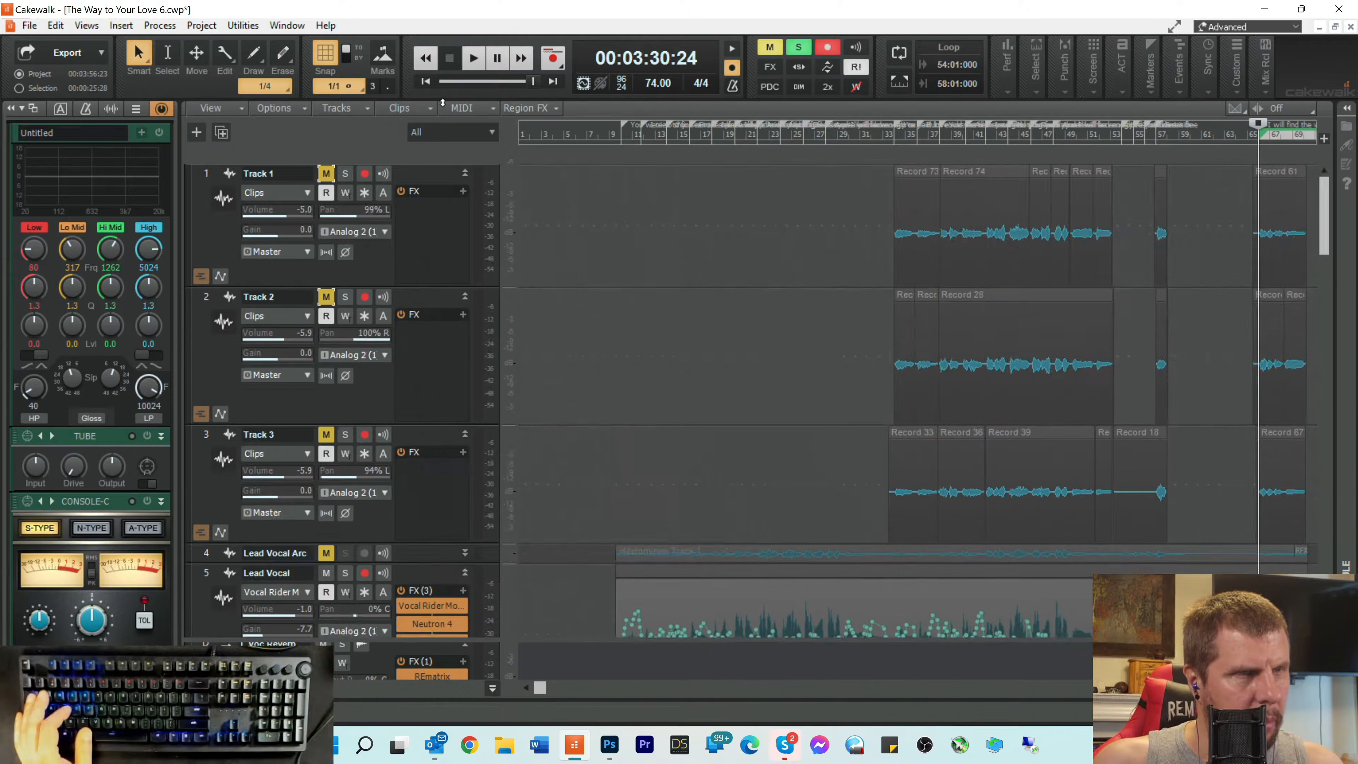
pyautogui.moveTo(438, 111); pyautogui.dragTo(423, 189)
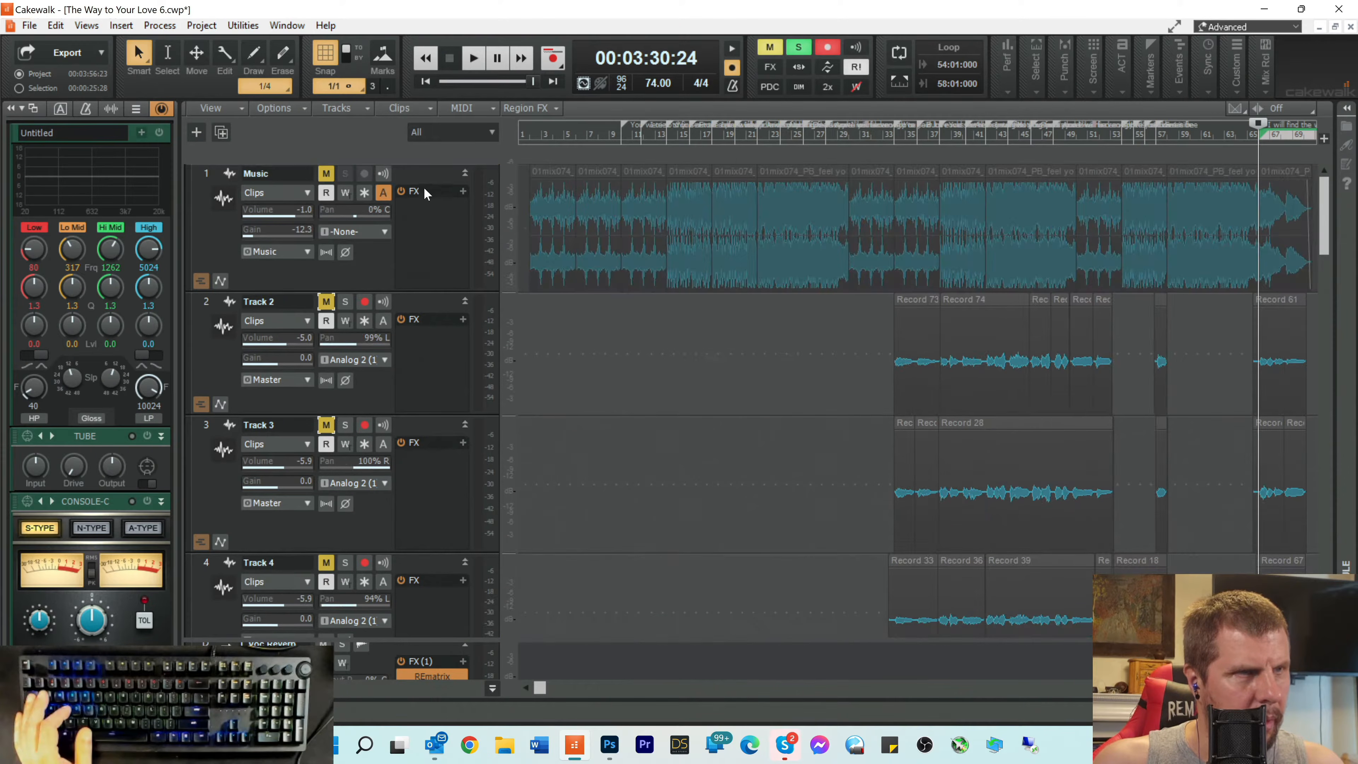
pyautogui.moveTo(412, 295); pyautogui.dragTo(413, 206)
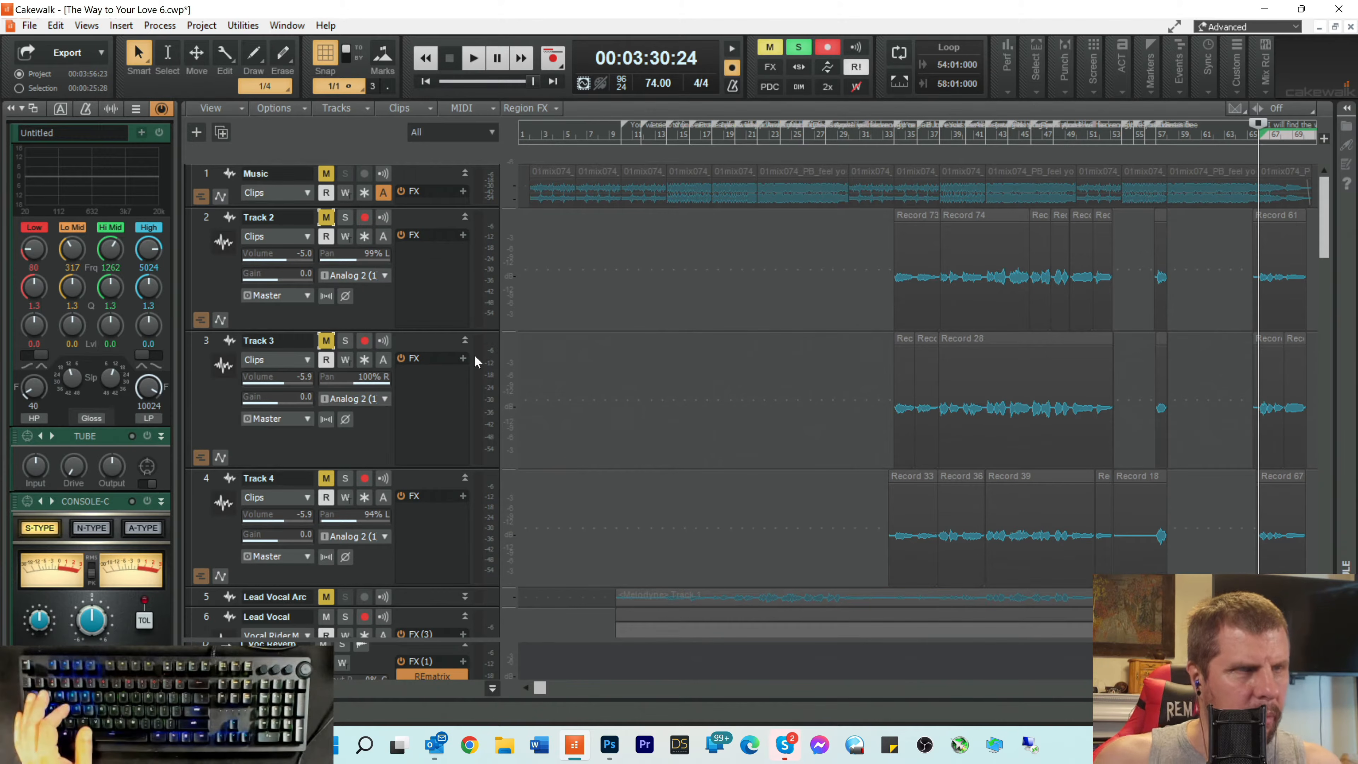
# Step: Route the output of the BD track to the Music bus
pyautogui.scroll(-3, 615, 460)
pyautogui.scroll(-12, 615, 460)
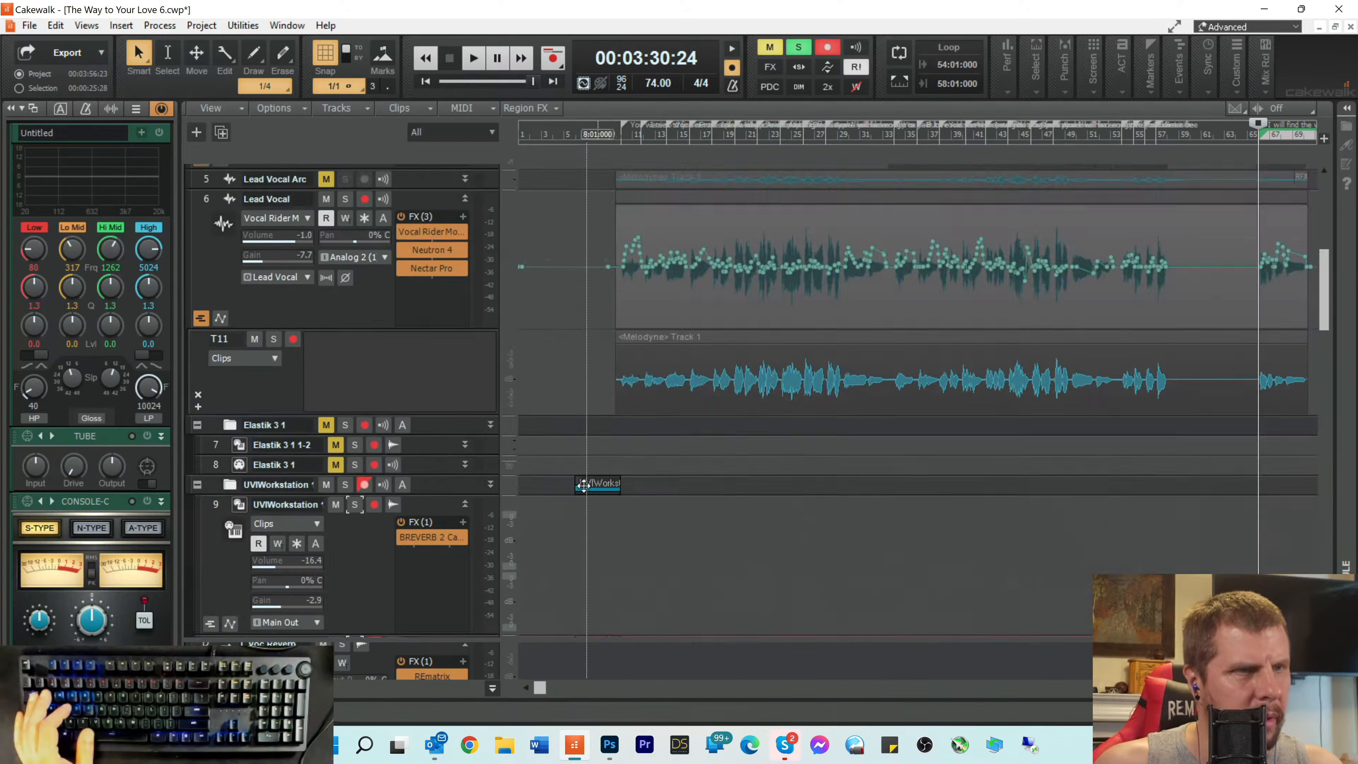
pyautogui.scroll(-4, 586, 455)
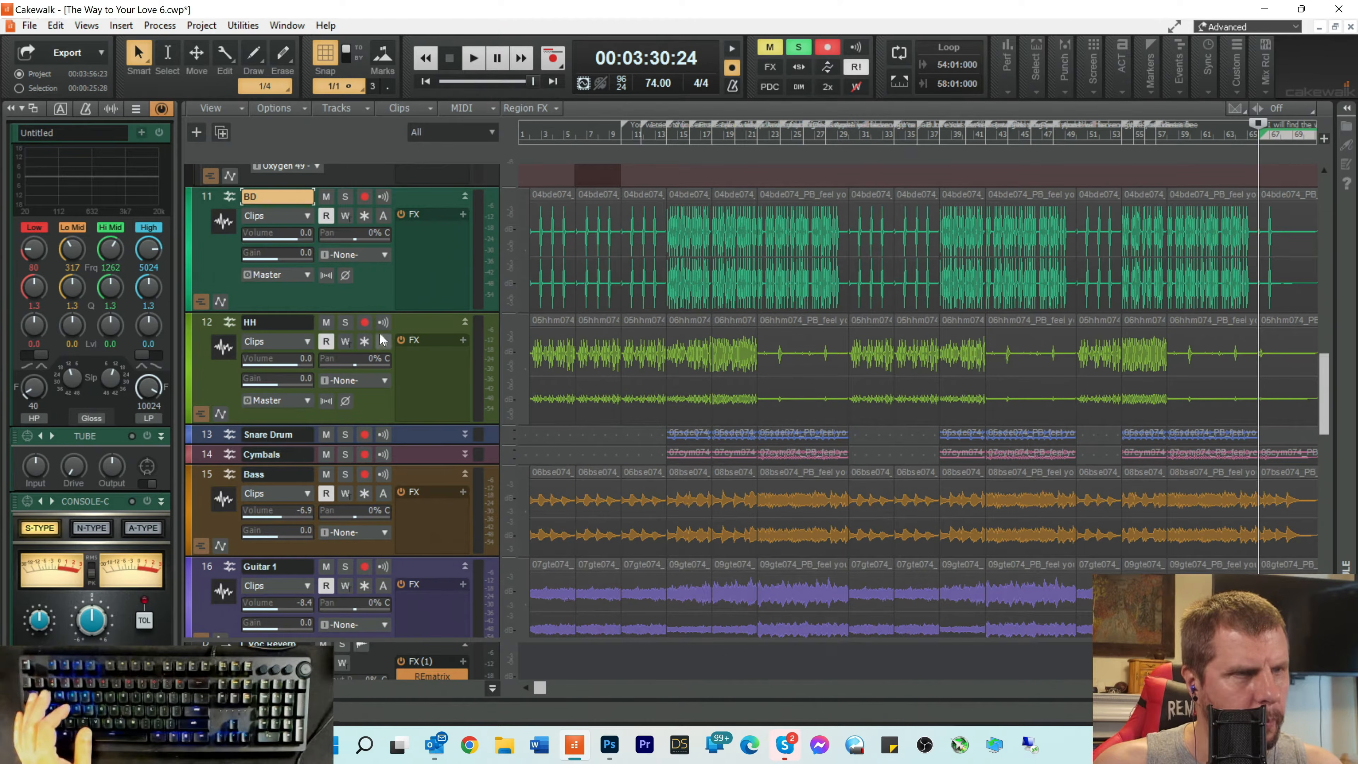
pyautogui.click(292, 276)
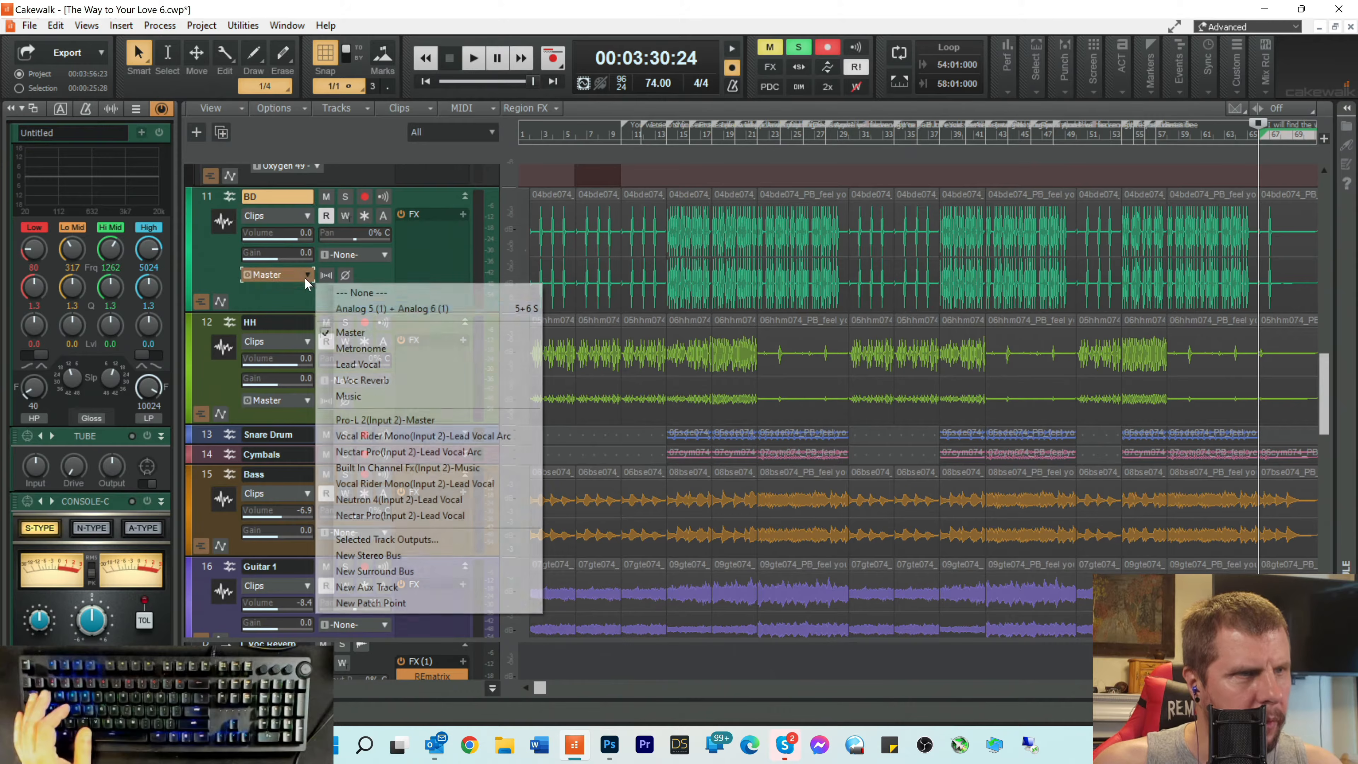
pyautogui.click(345, 396)
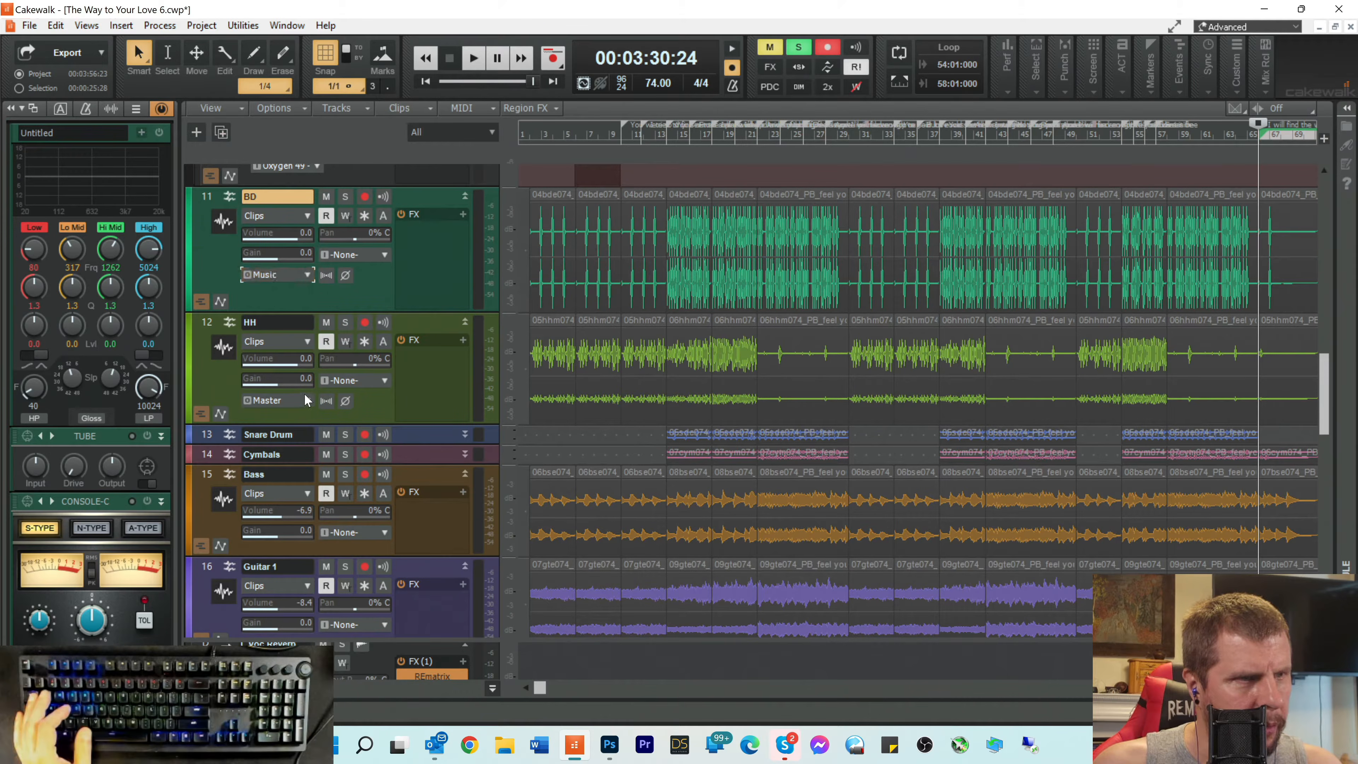
# Step: Route the HH track's output to the Music bus, then expand the Snare Drum track and route it to Music as well
pyautogui.click(305, 400)
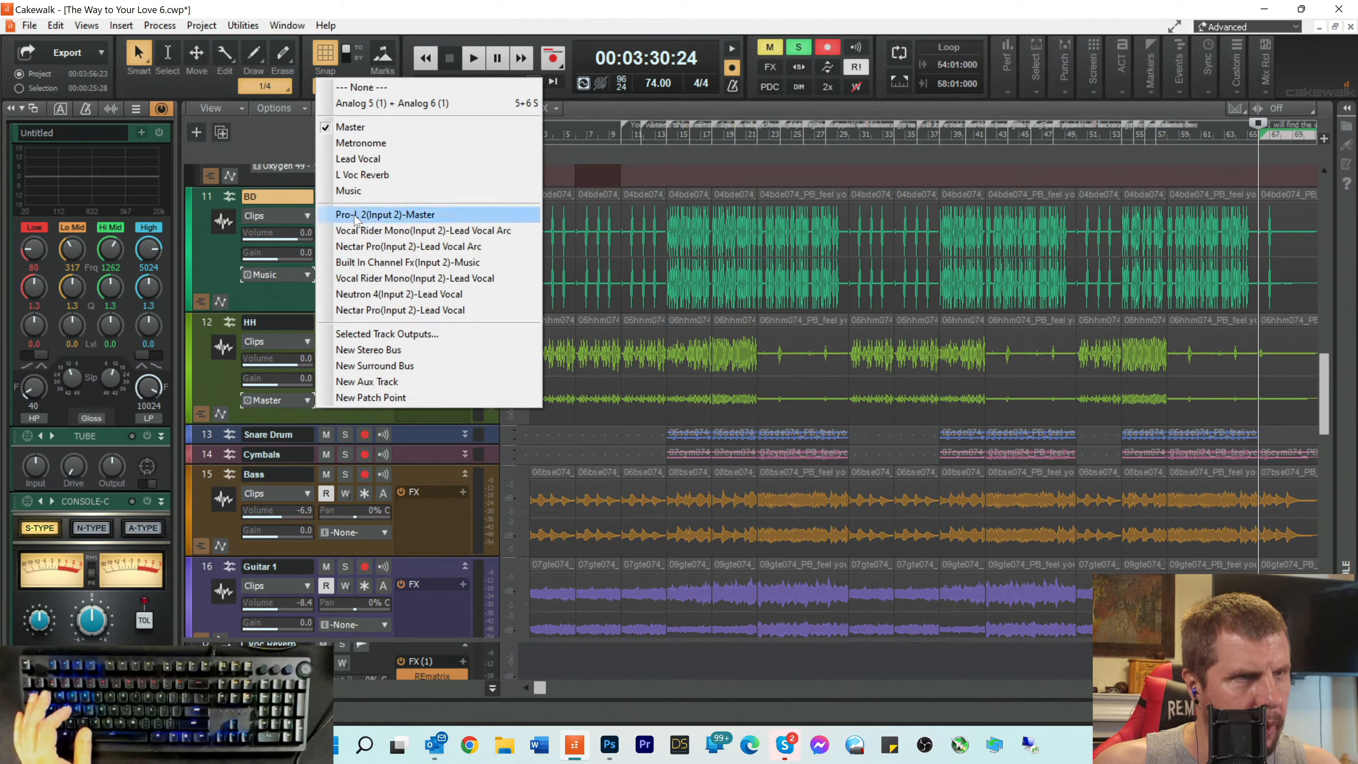
pyautogui.click(361, 194)
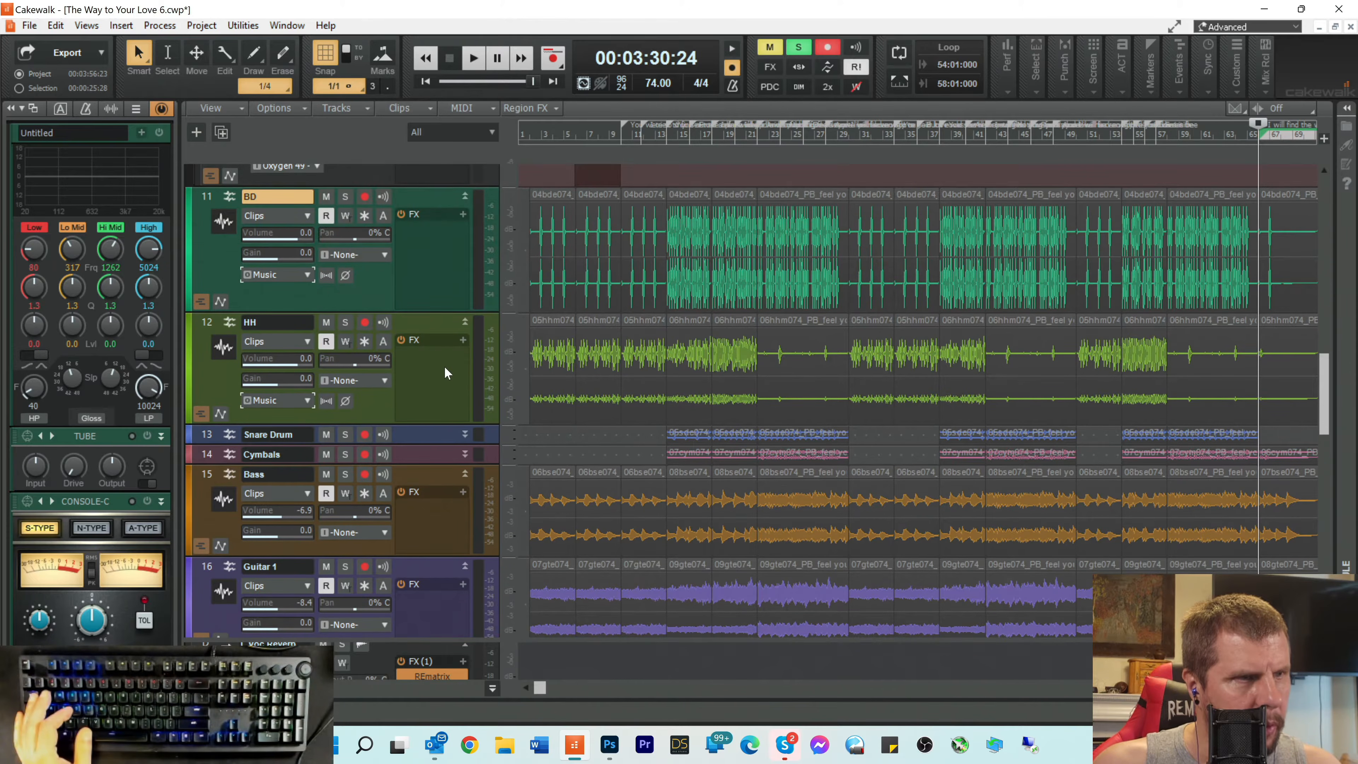
pyautogui.scroll(-1, 446, 373)
pyautogui.scroll(-1, 424, 317)
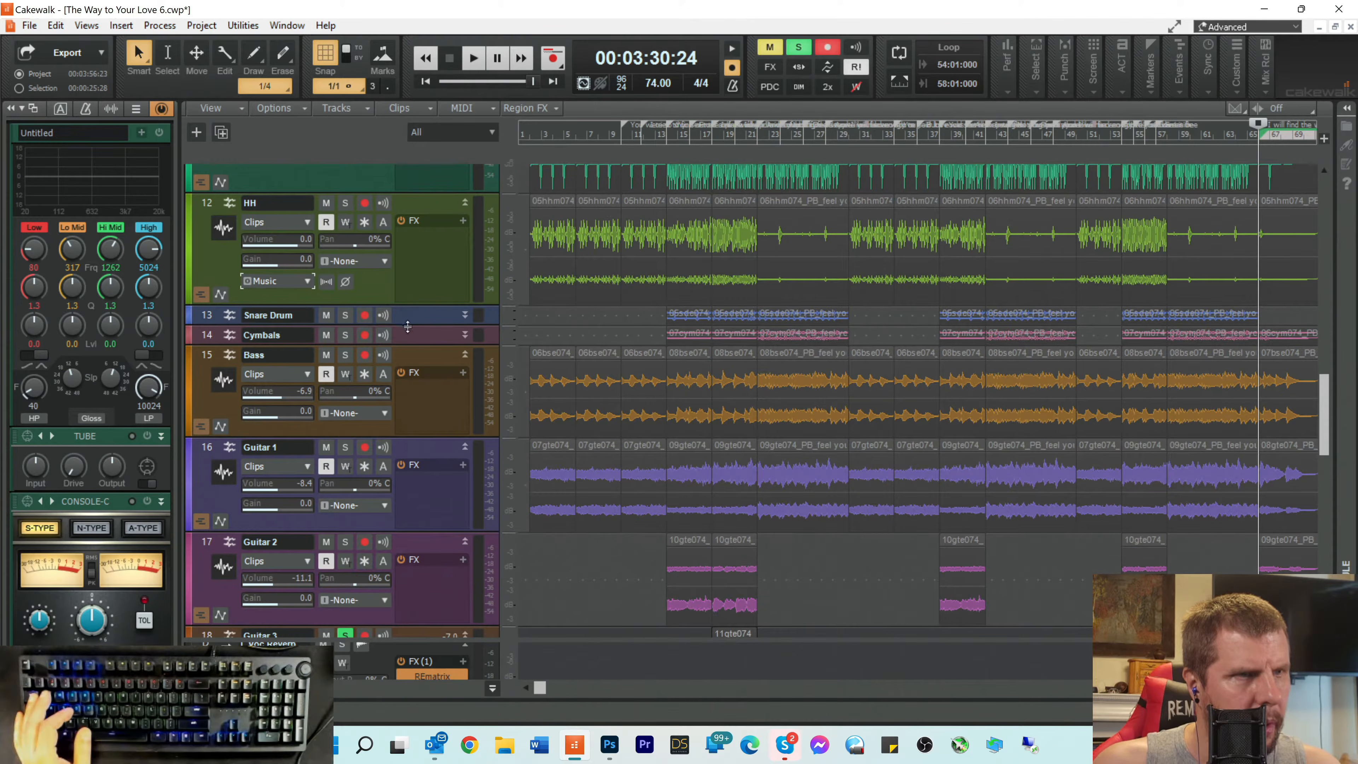
pyautogui.doubleClick(410, 325)
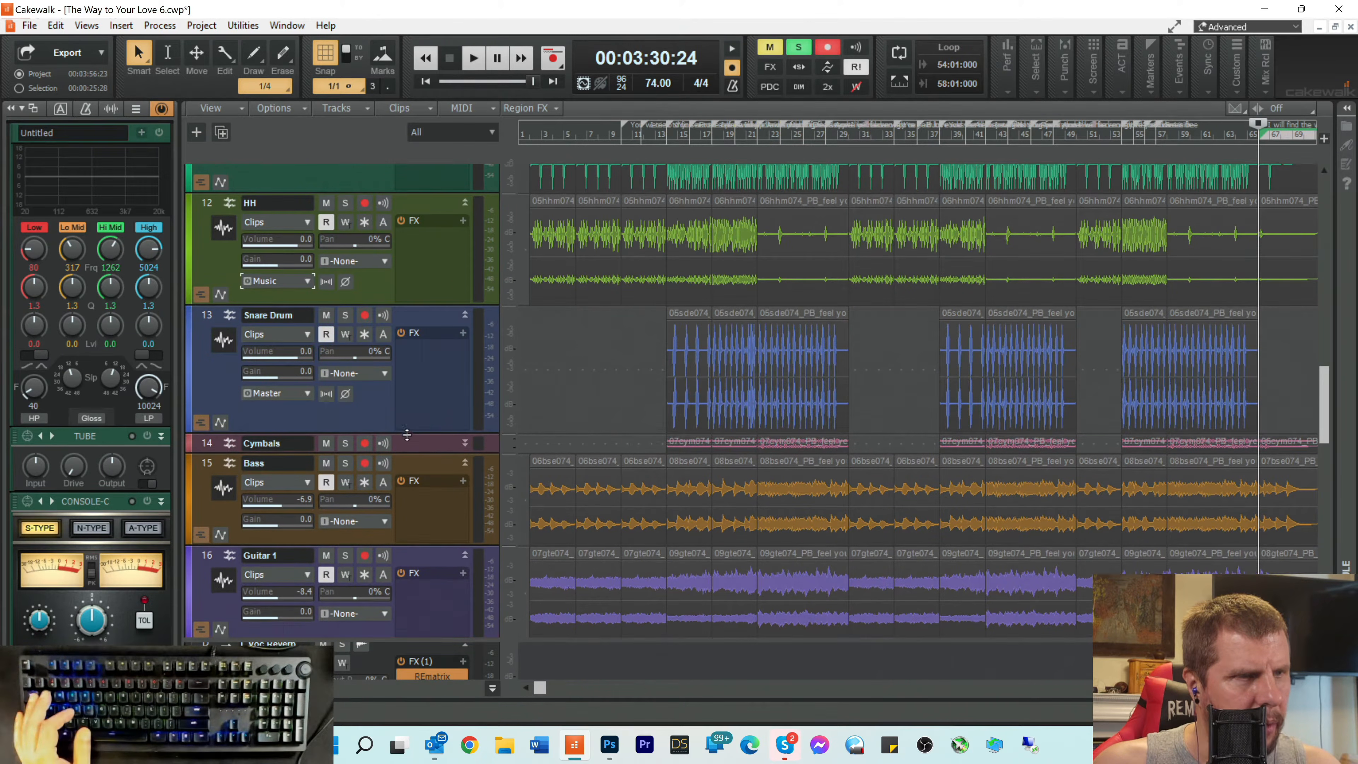
pyautogui.click(308, 392)
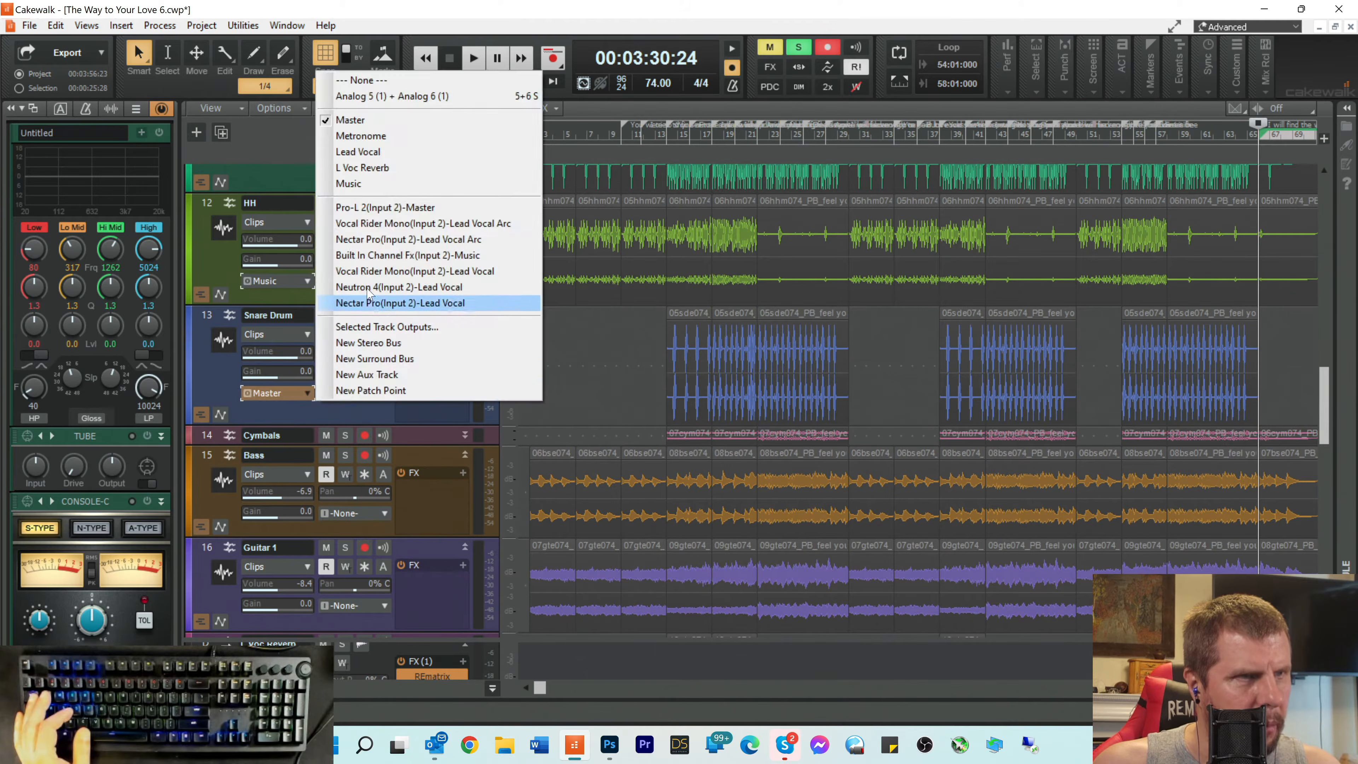
pyautogui.click(363, 183)
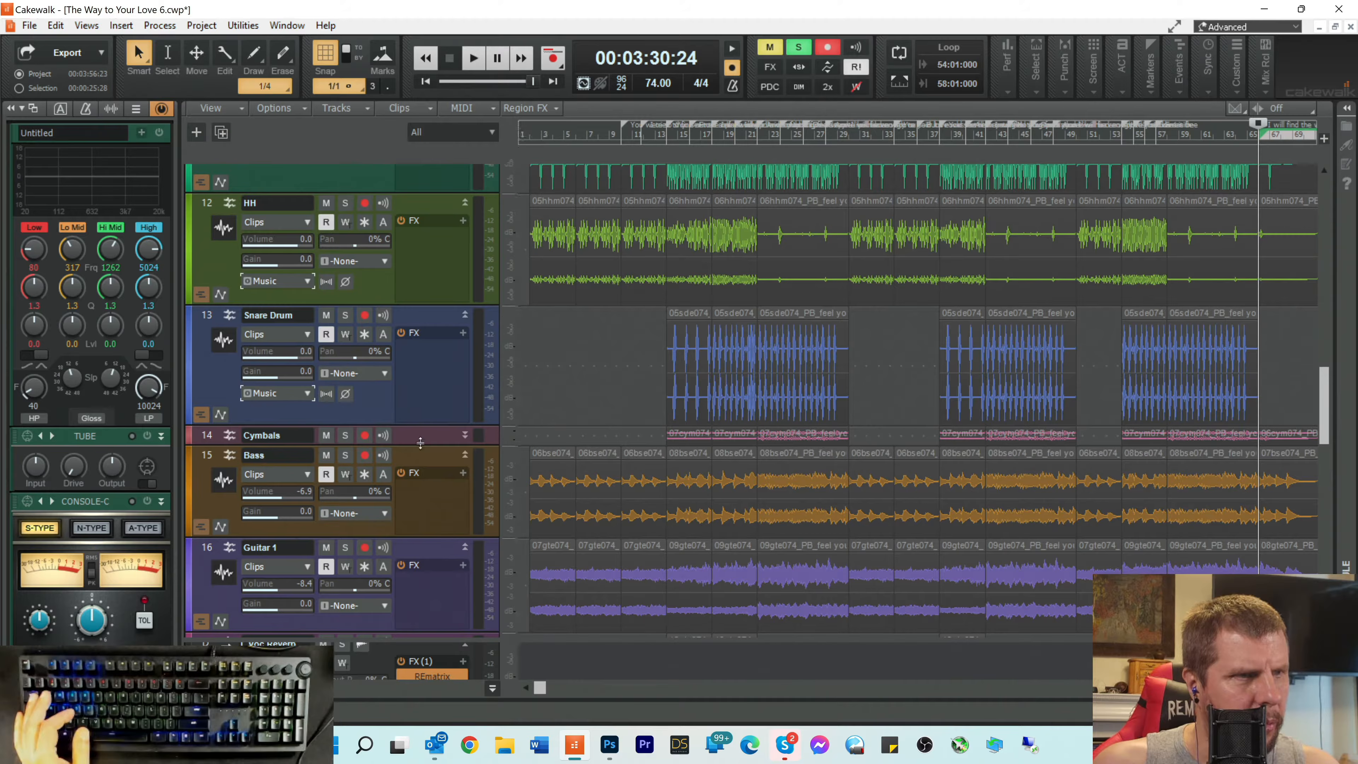
# Step: Increase the Cymbals track's height to expose its output setting and route it to the Music bus
pyautogui.moveTo(418, 449); pyautogui.dragTo(418, 569)
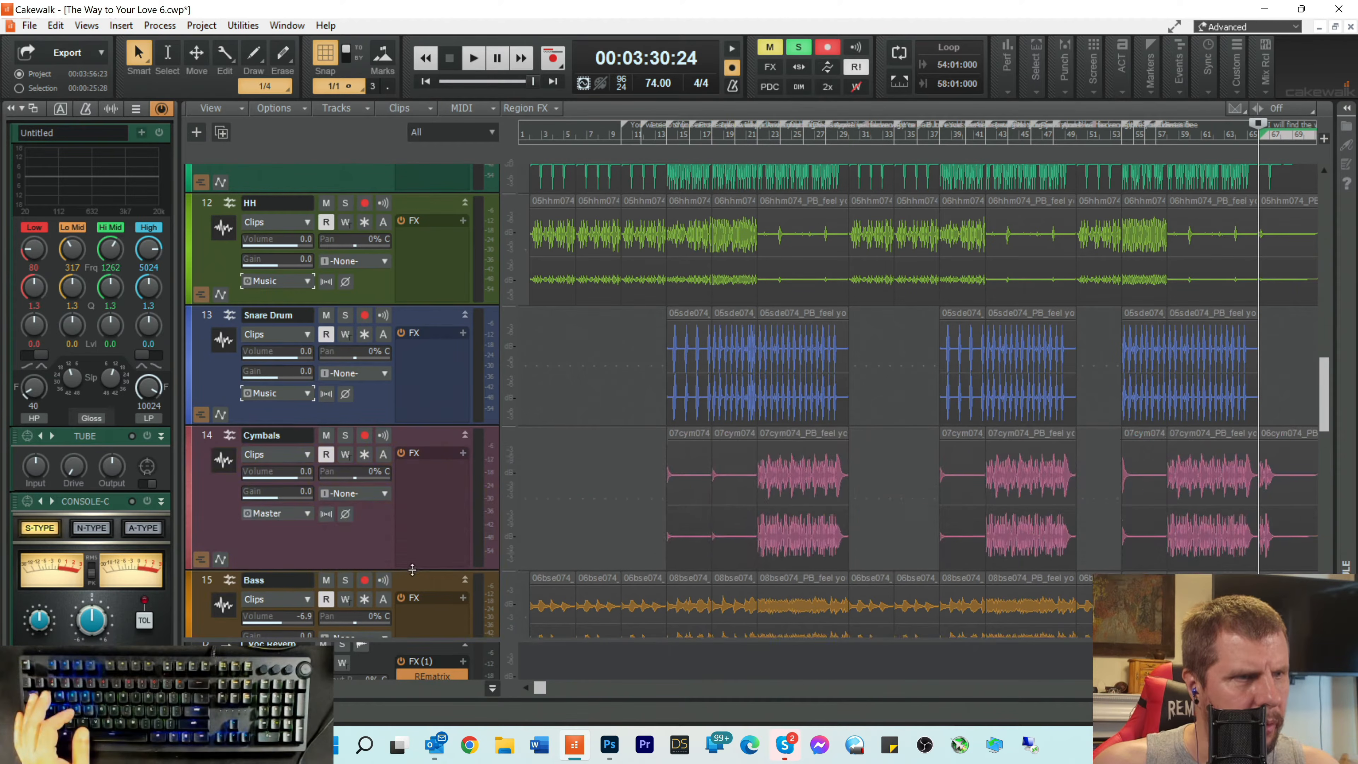
pyautogui.click(307, 512)
pyautogui.click(349, 304)
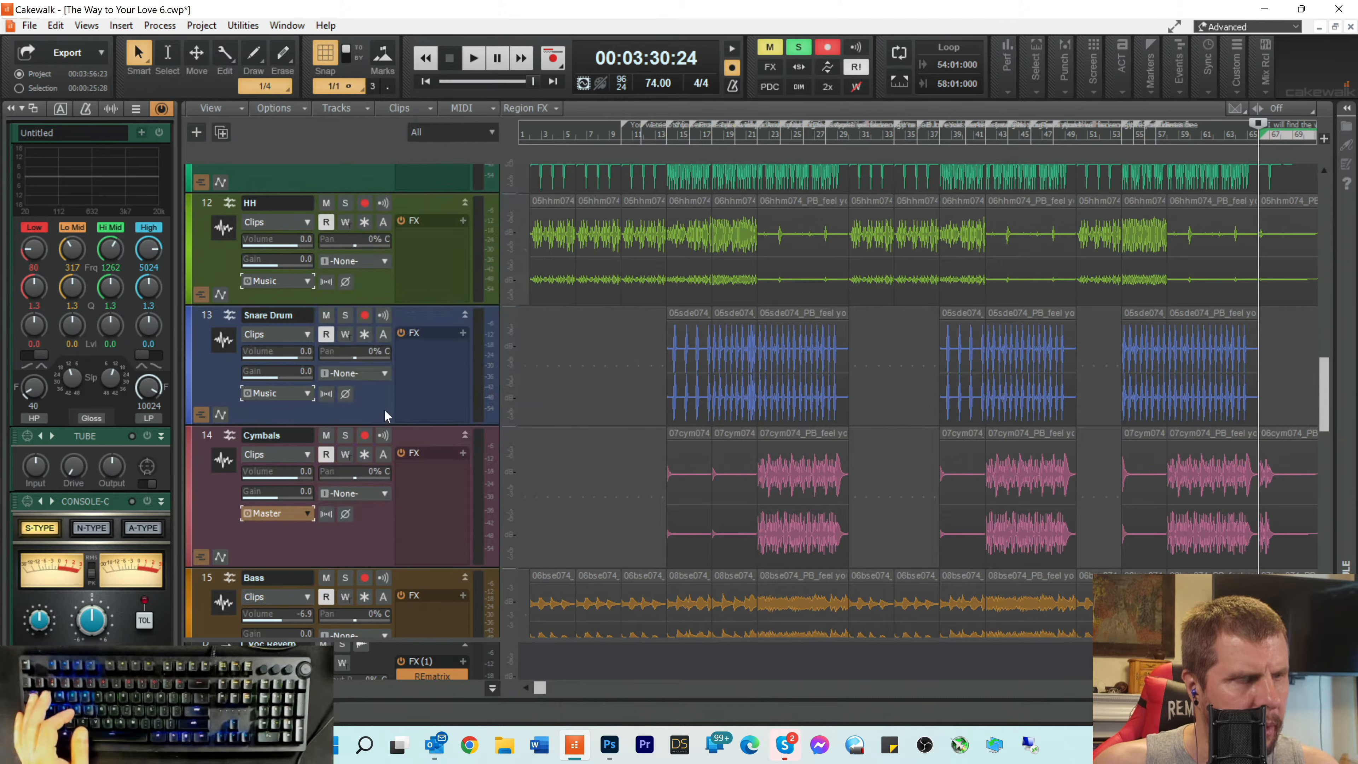
# Step: Enlarge the Guitar 1 and Bass tracks and route both of their outputs to the Music bus
pyautogui.scroll(-2, 435, 444)
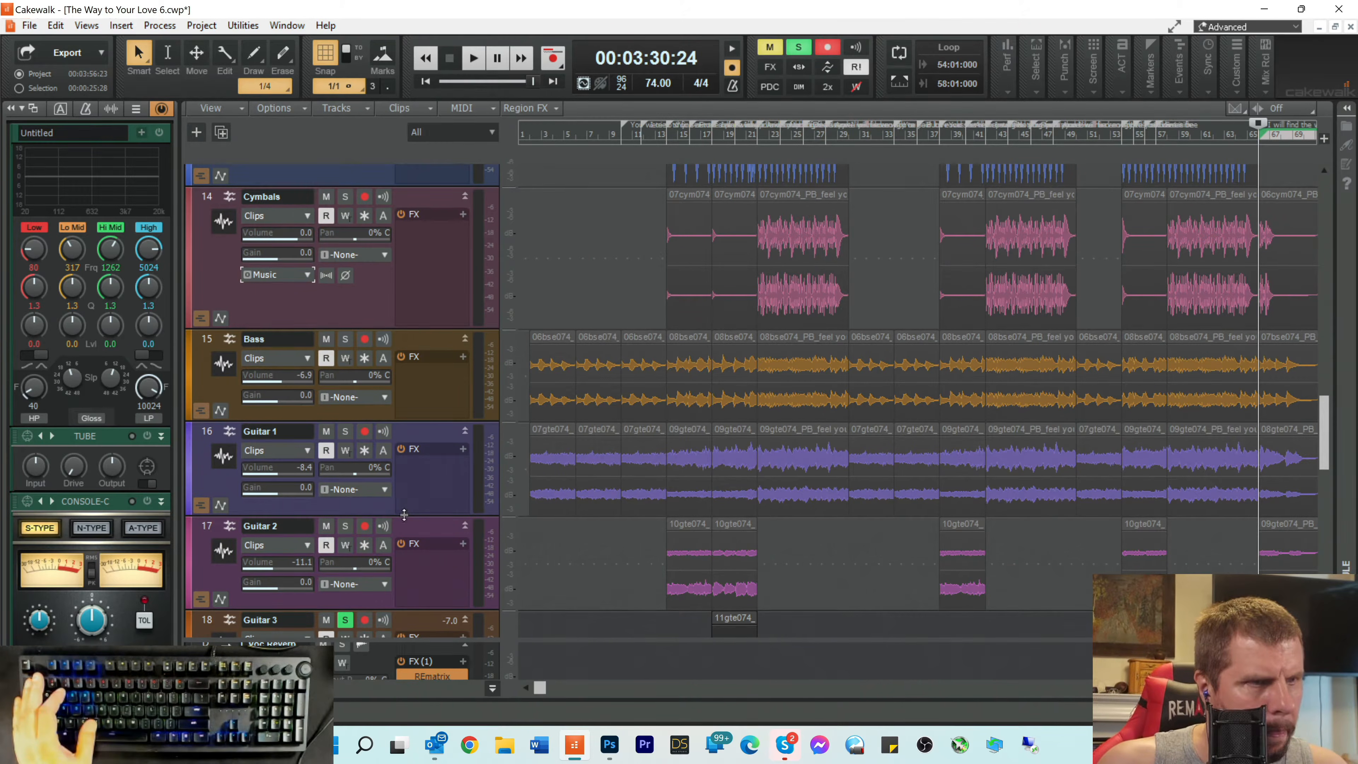
pyautogui.moveTo(404, 514); pyautogui.dragTo(394, 546)
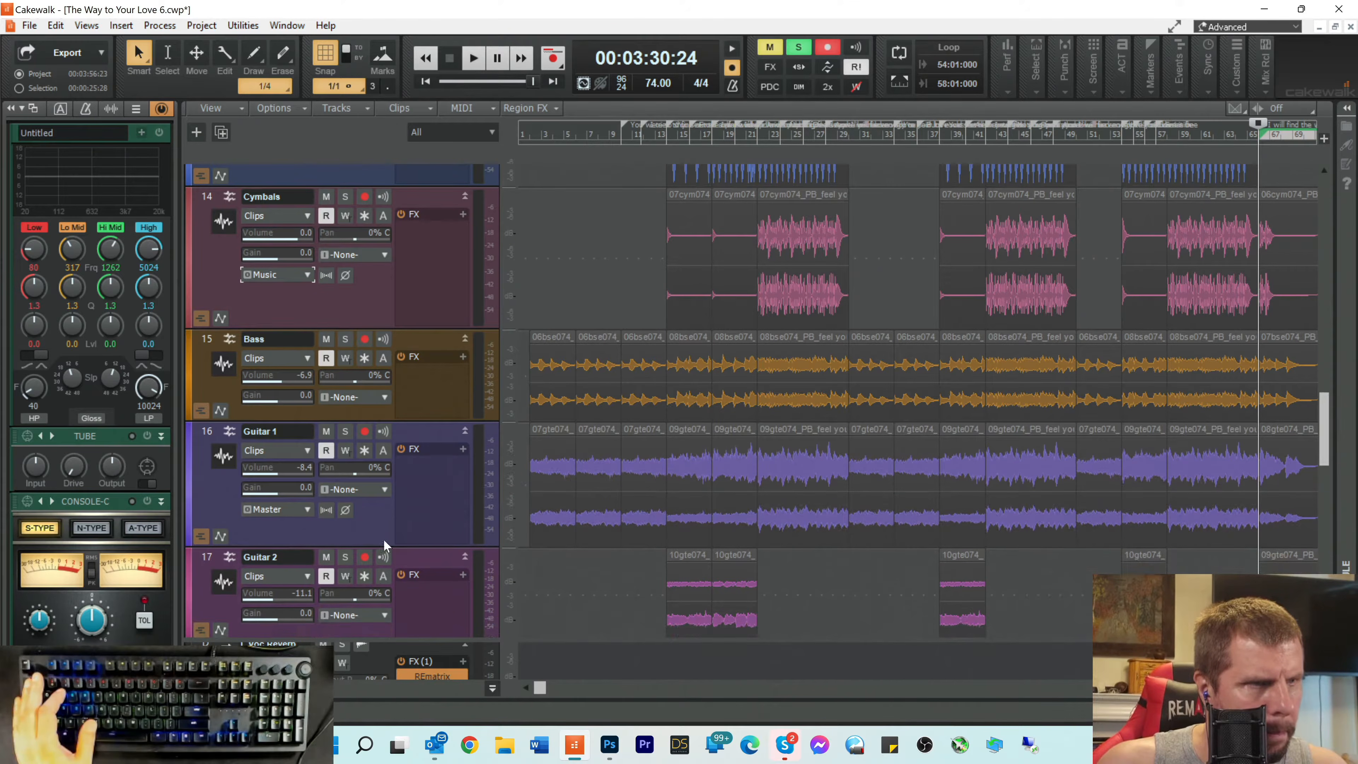
pyautogui.click(310, 510)
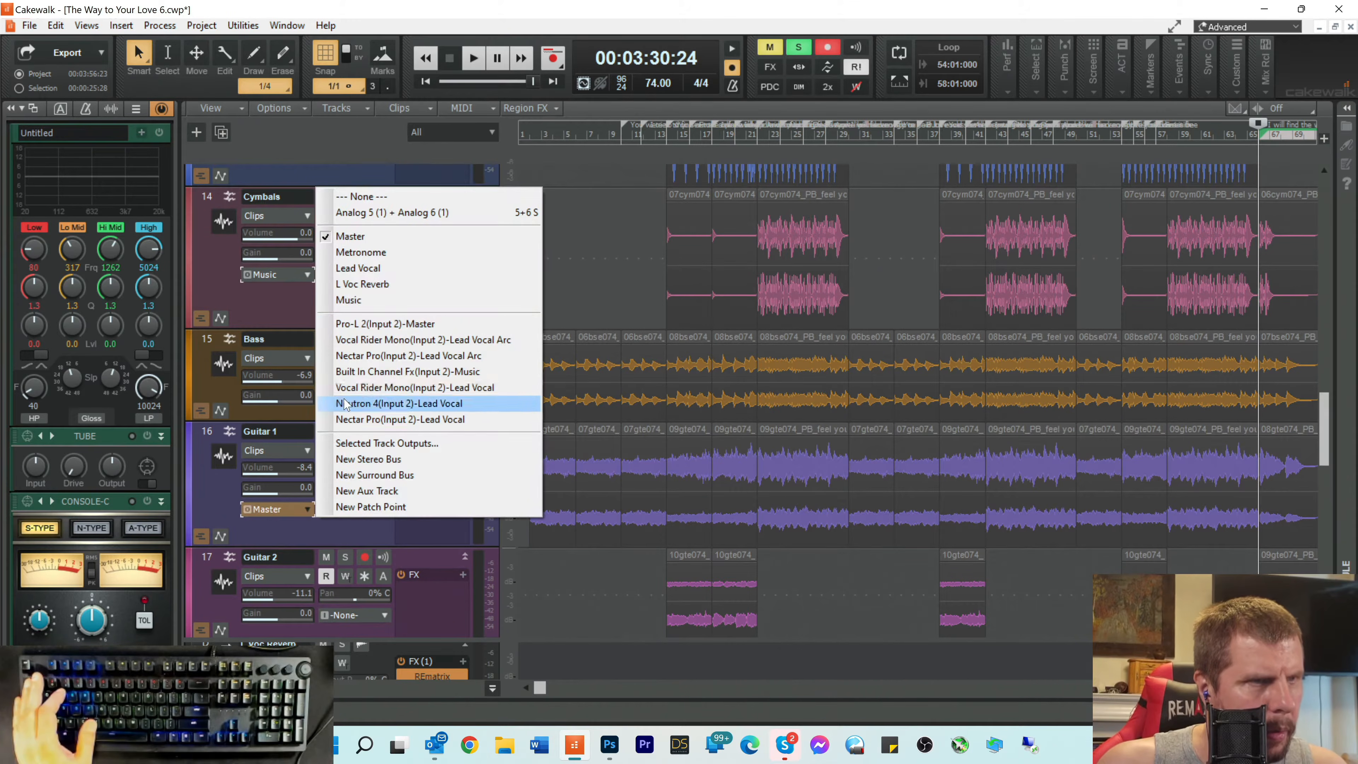
pyautogui.click(353, 301)
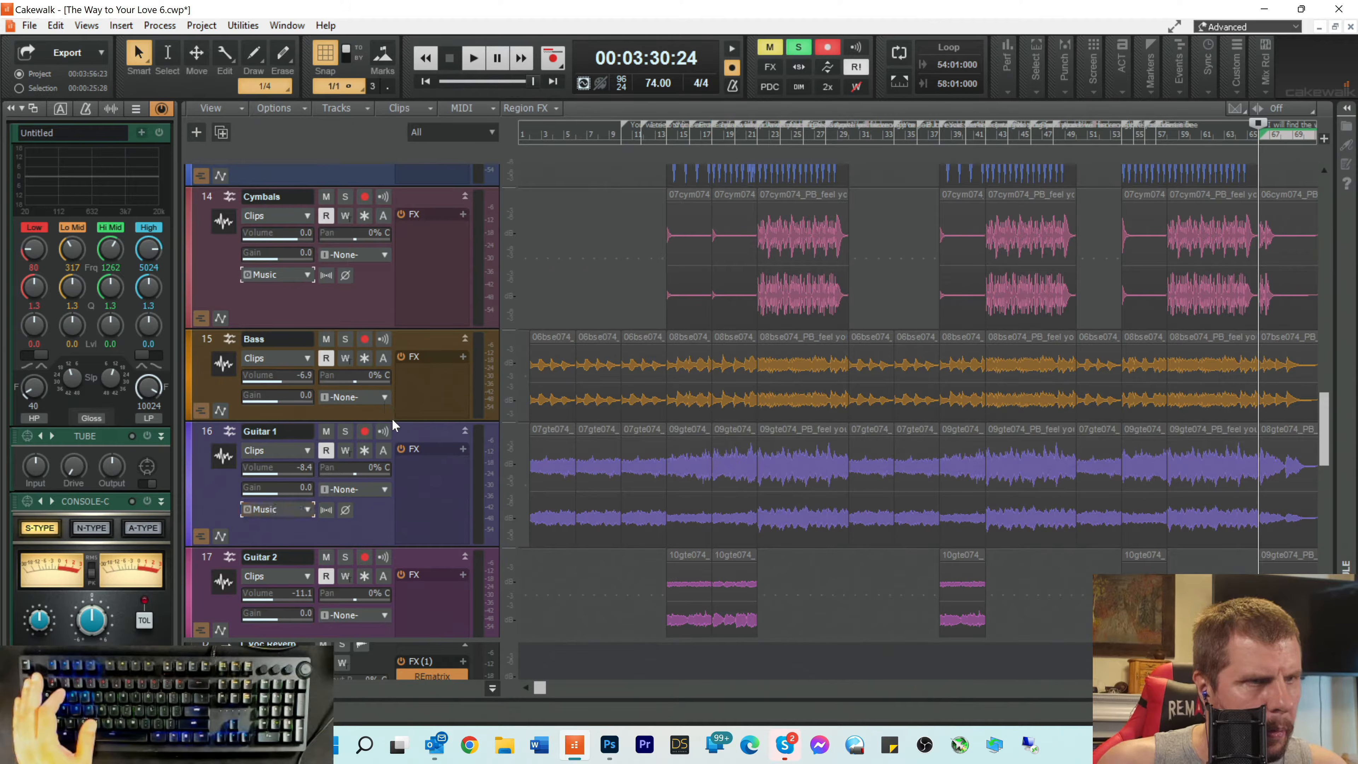
pyautogui.moveTo(392, 422); pyautogui.dragTo(392, 451)
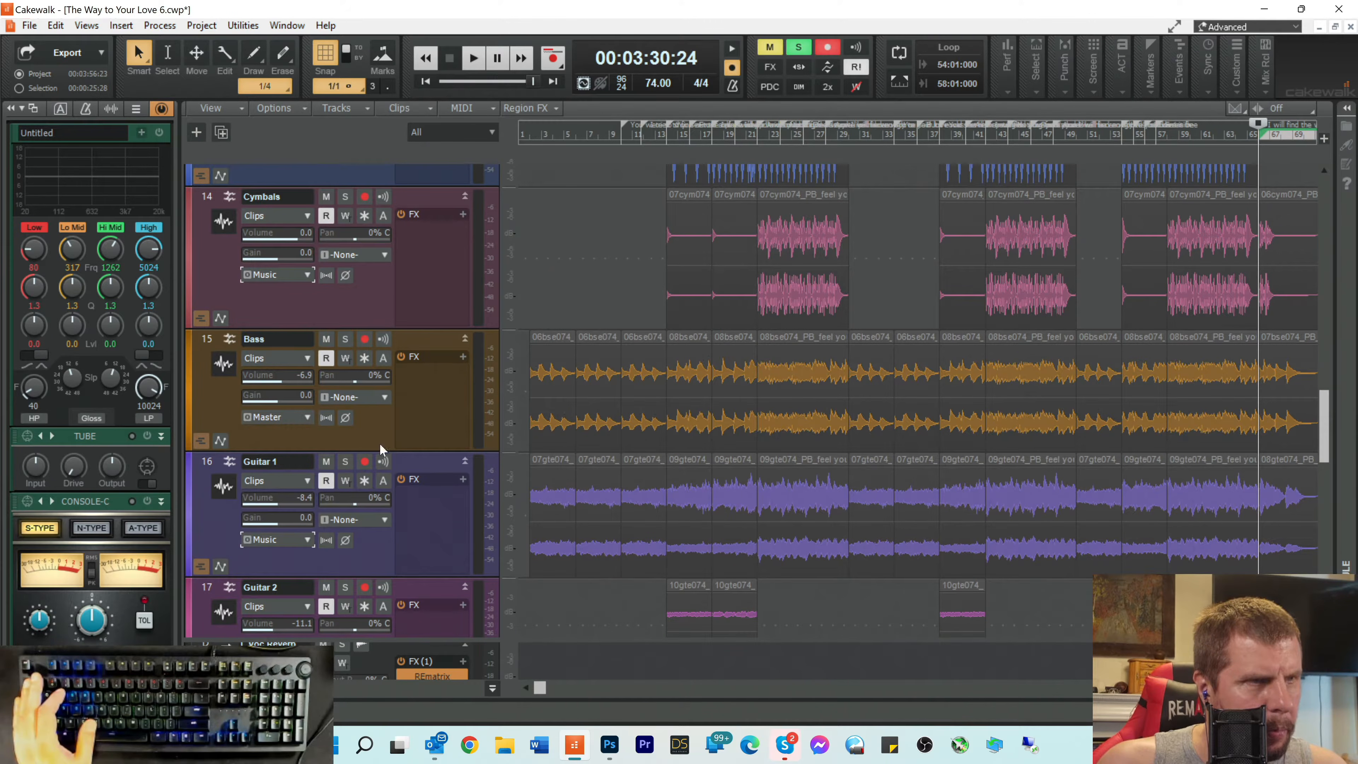
pyautogui.click(303, 417)
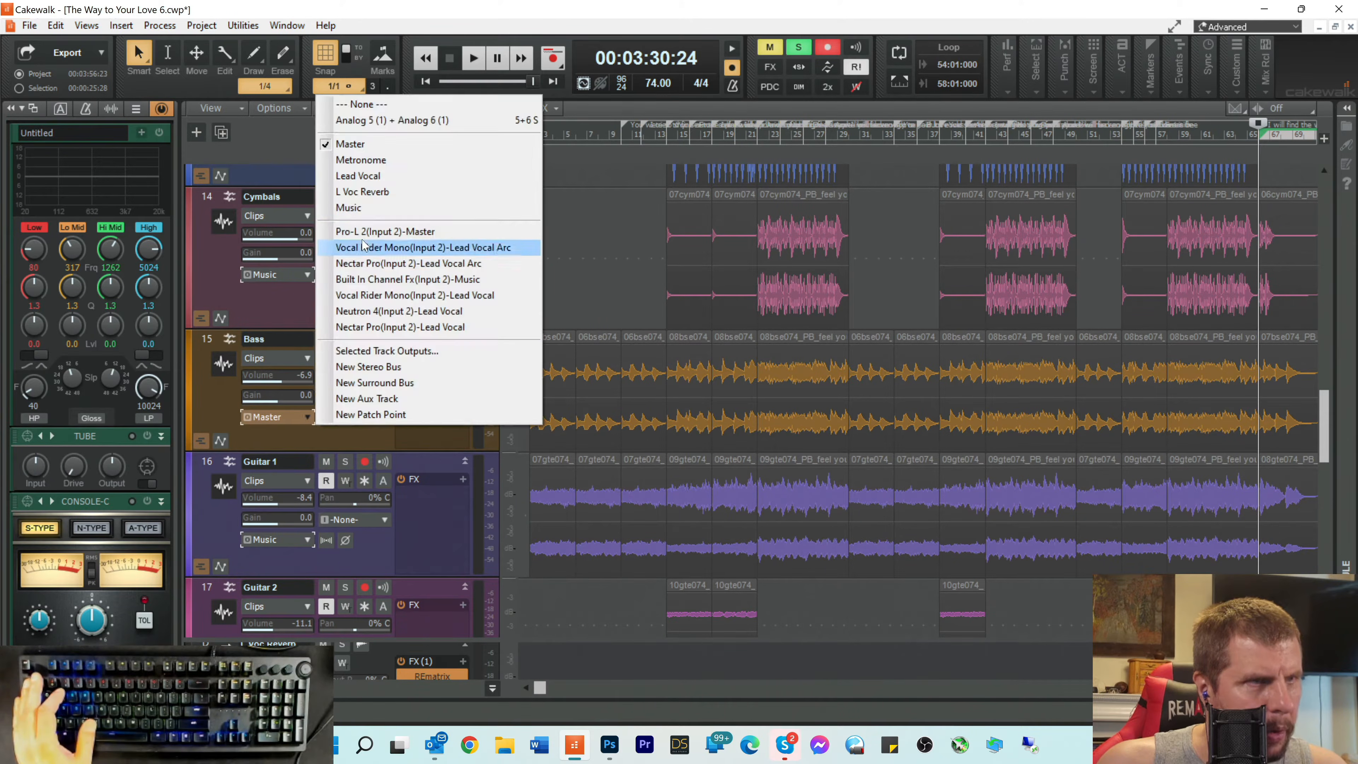
pyautogui.click(359, 210)
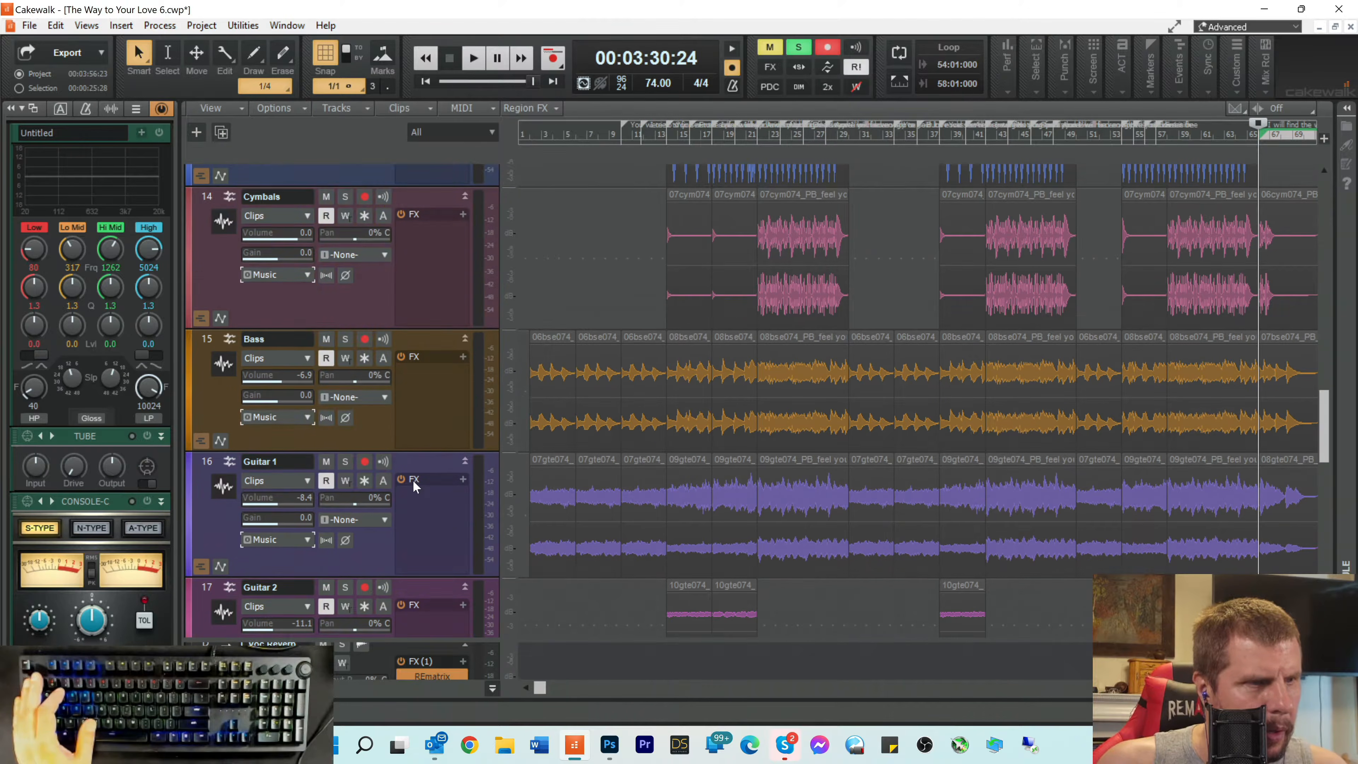
# Step: Enlarge the Guitar 2 track and route its output to the Music bus
pyautogui.scroll(-3, 413, 480)
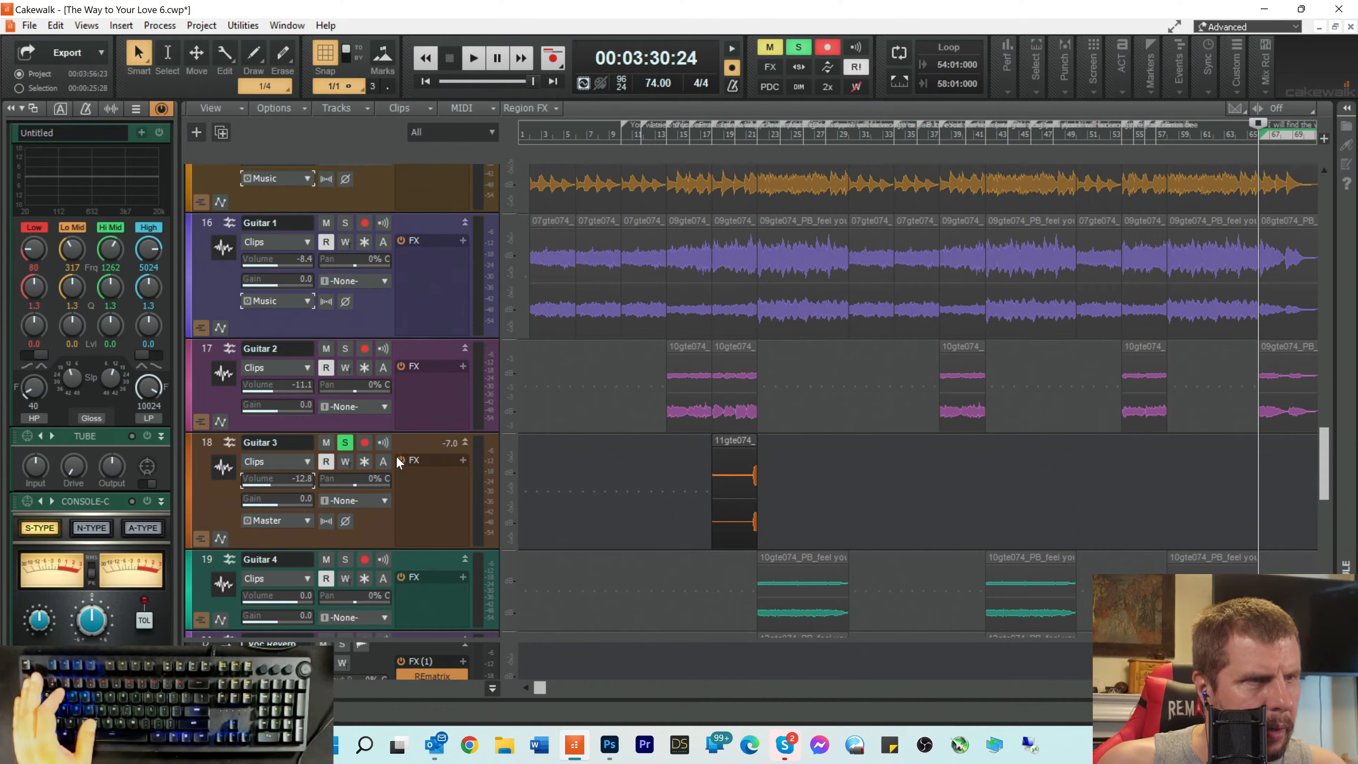
pyautogui.moveTo(407, 435); pyautogui.dragTo(407, 463)
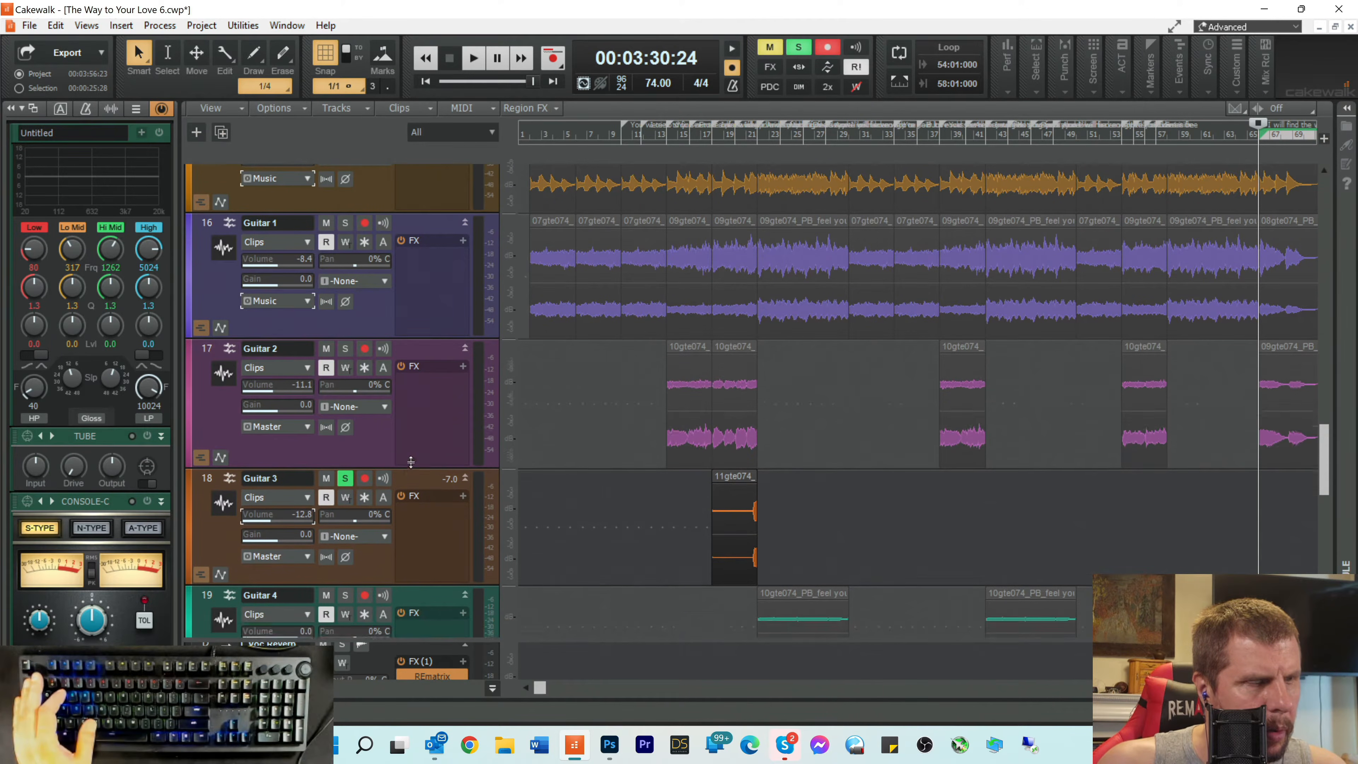
pyautogui.click(302, 424)
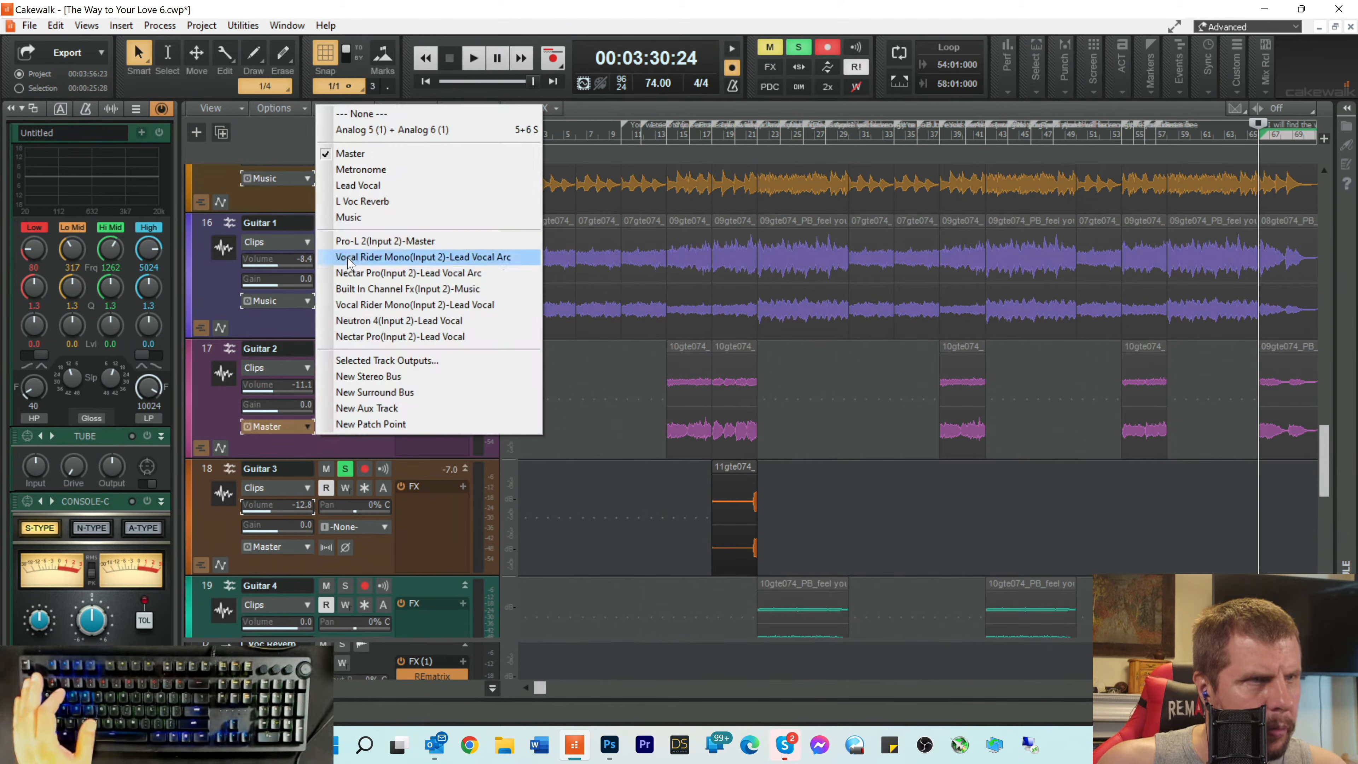
pyautogui.press('Escape')
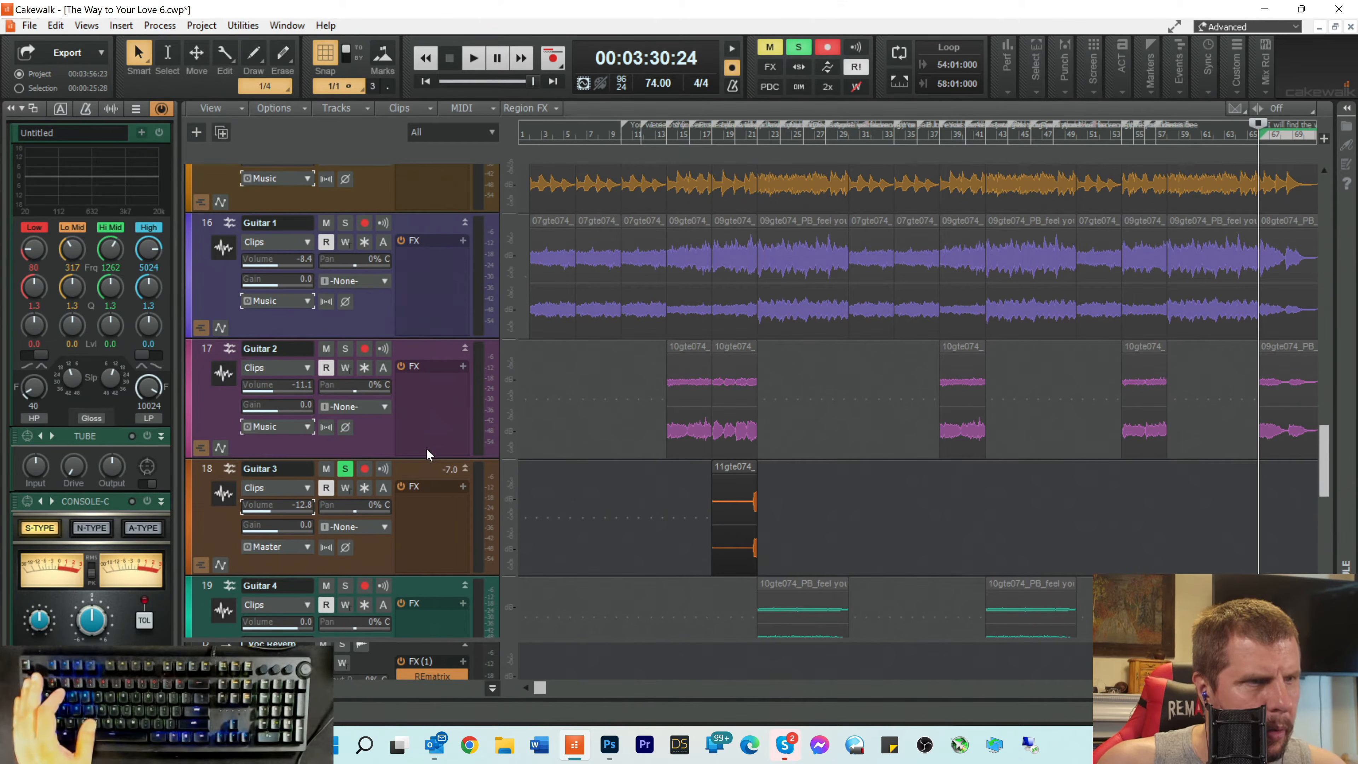
# Step: Turn off solo on the Guitar 3 track and route its output to the Music bus
pyautogui.click(347, 470)
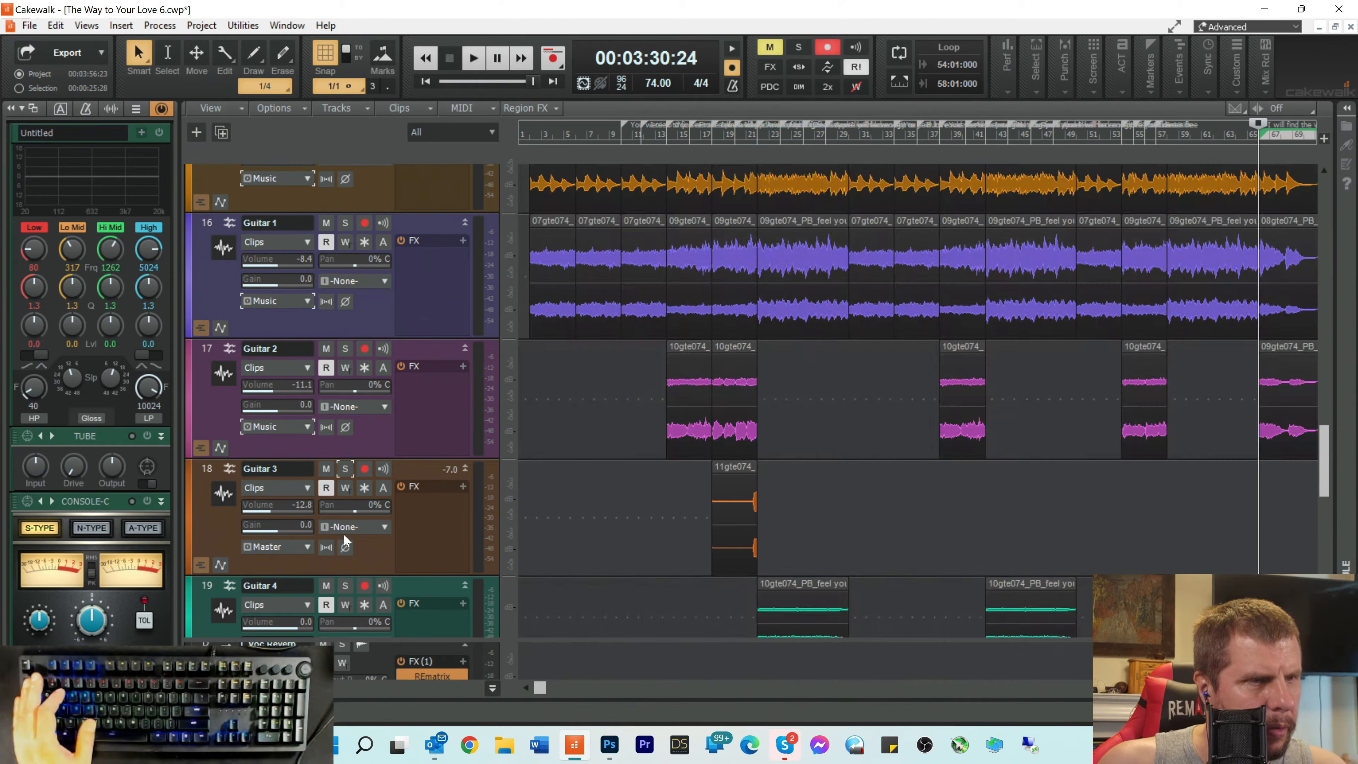
pyautogui.click(306, 548)
pyautogui.click(342, 338)
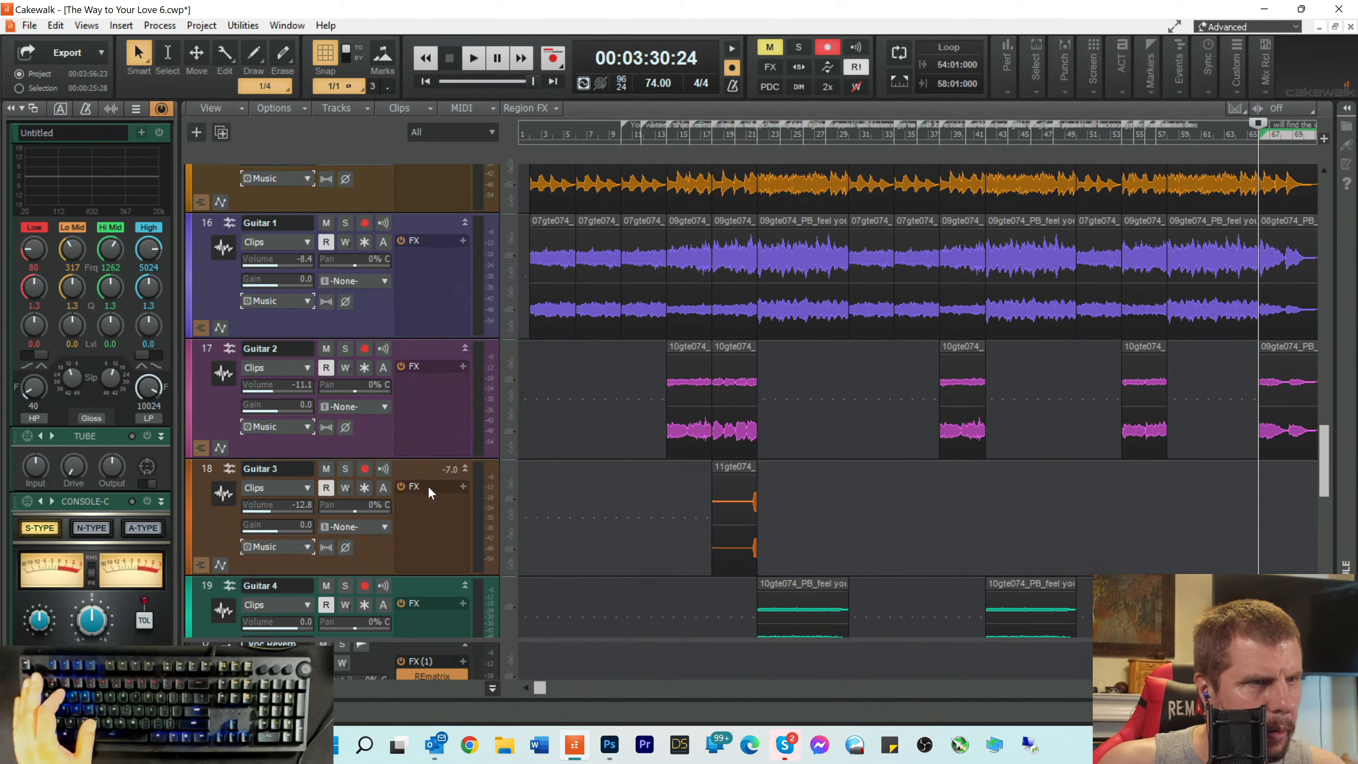
# Step: Enlarge the Guitar 4 and Guitar 5 tracks and route both of their outputs to the Music bus
pyautogui.scroll(-3, 428, 483)
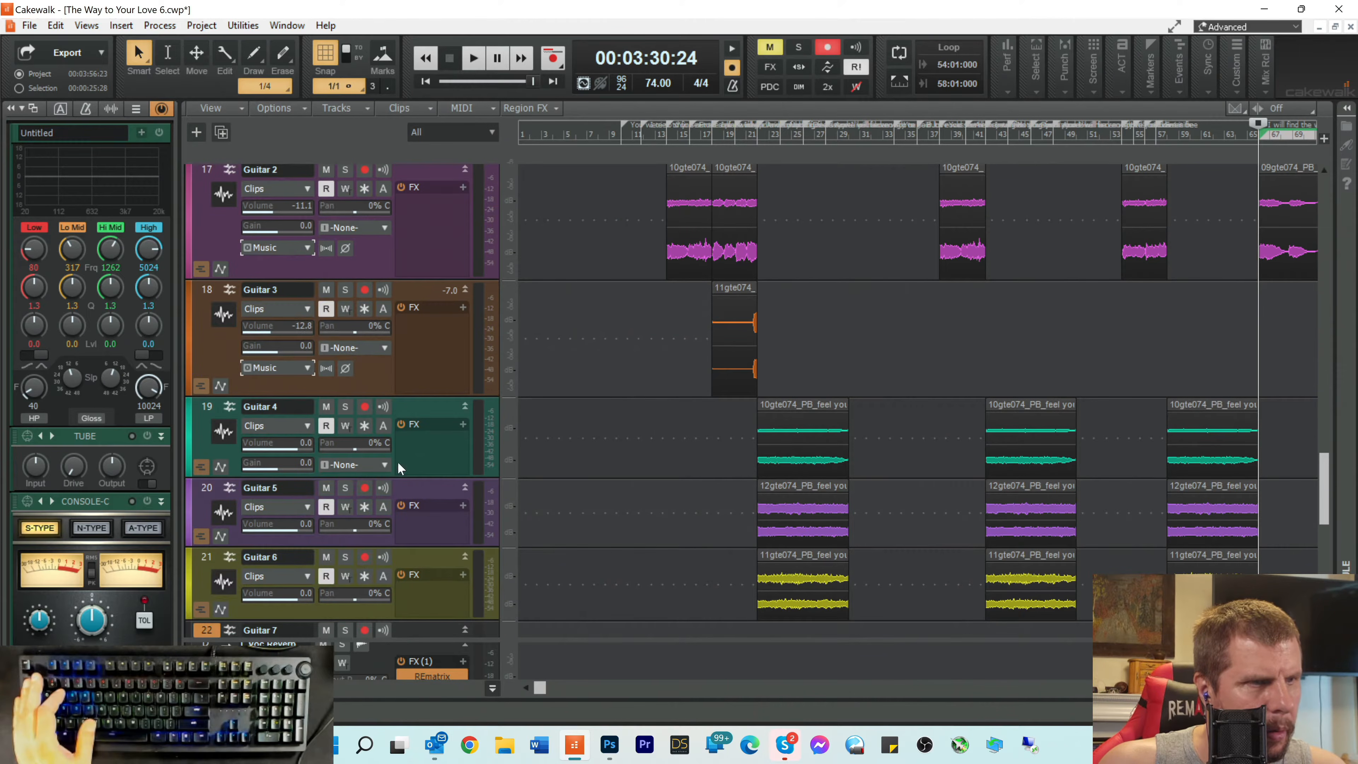
pyautogui.moveTo(374, 475); pyautogui.dragTo(374, 526)
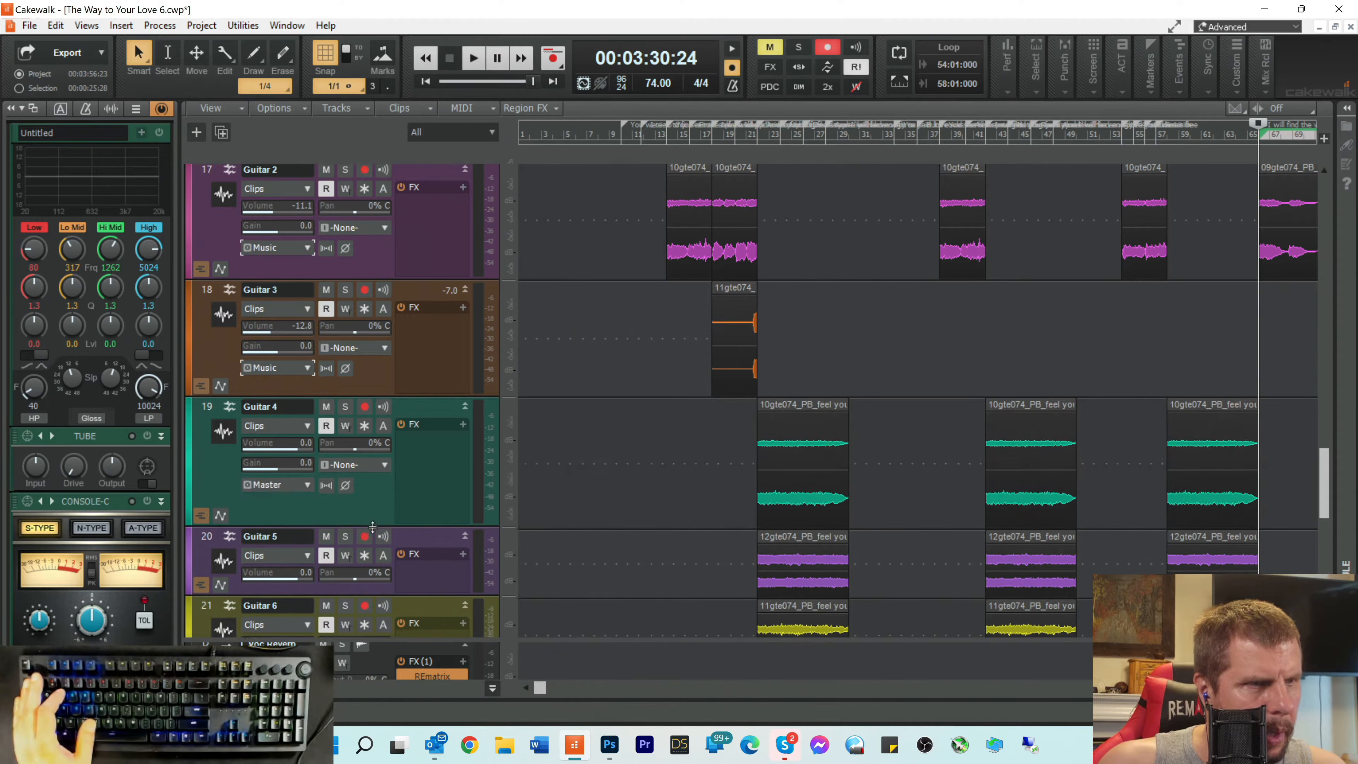
pyautogui.click(295, 485)
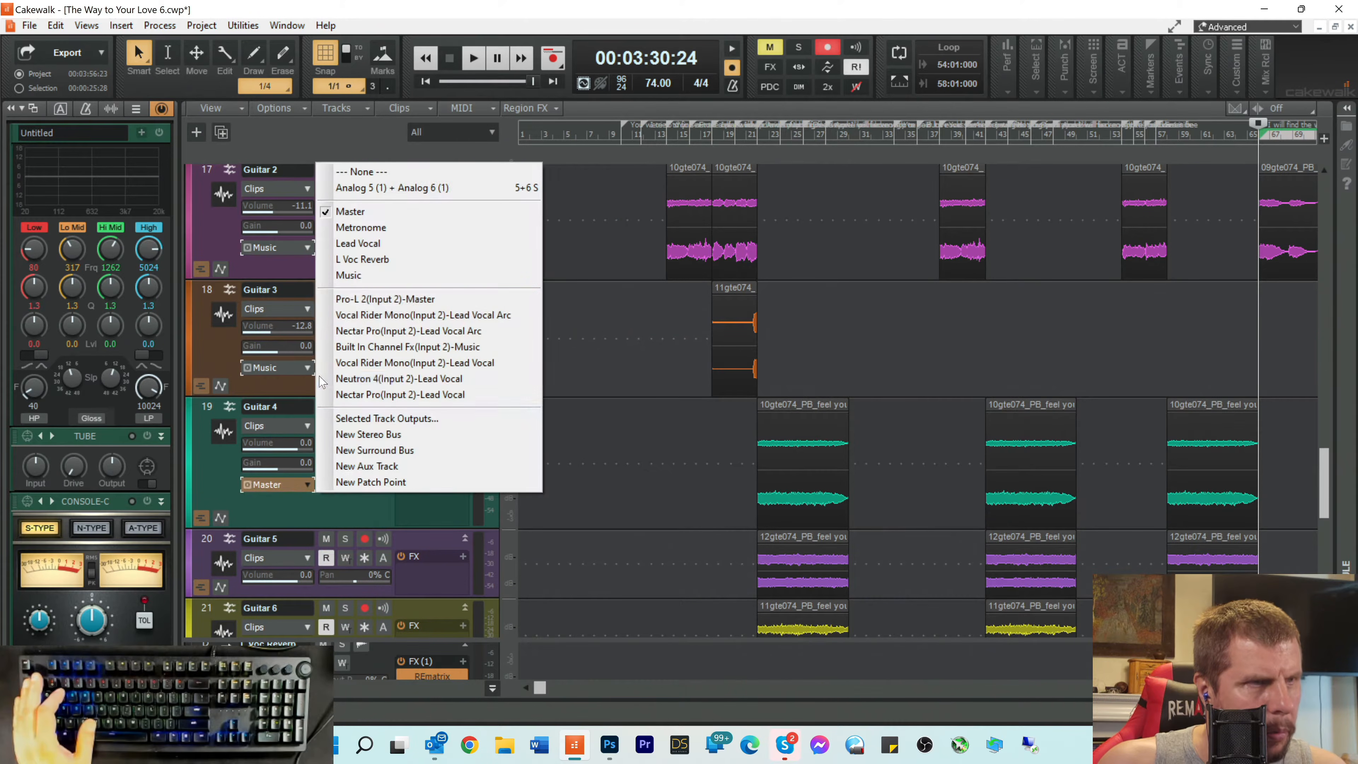
pyautogui.click(348, 276)
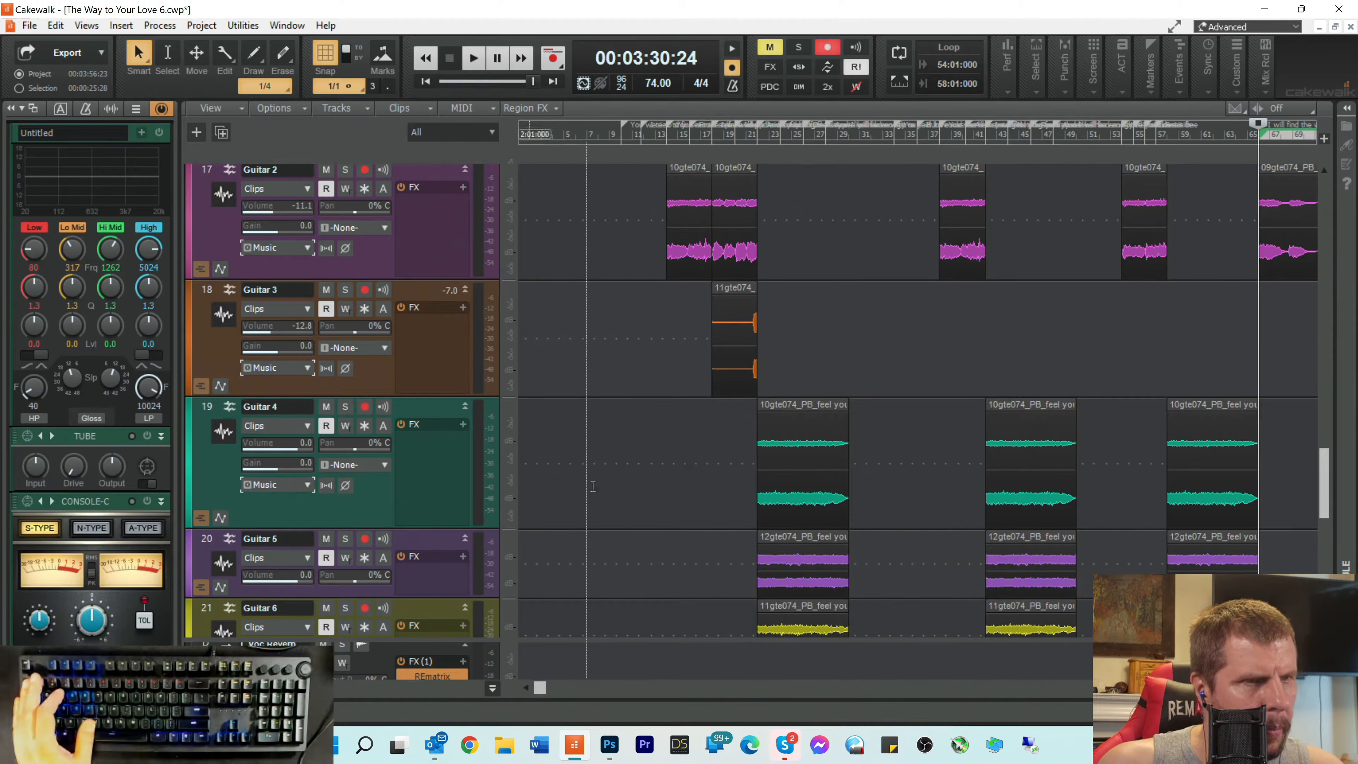
pyautogui.scroll(-2, 576, 484)
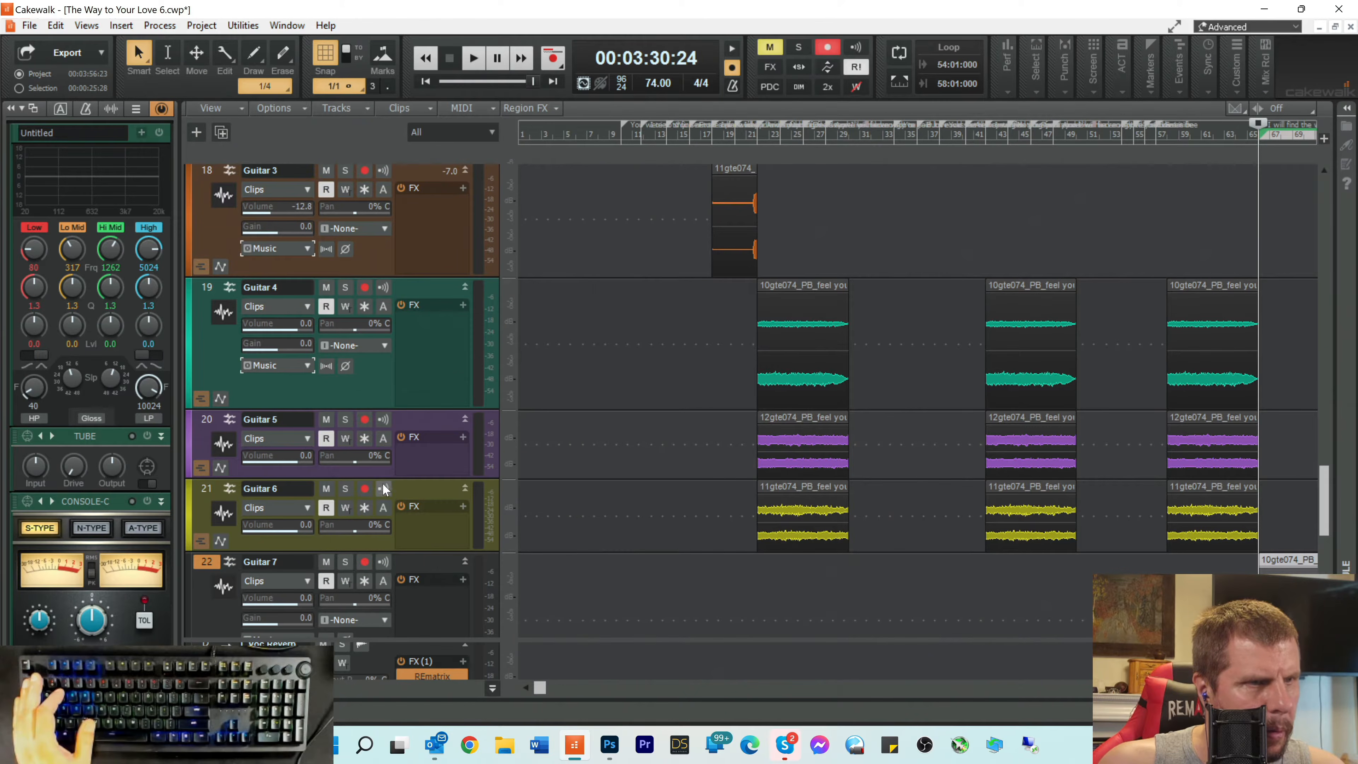
pyautogui.moveTo(382, 482); pyautogui.dragTo(387, 551)
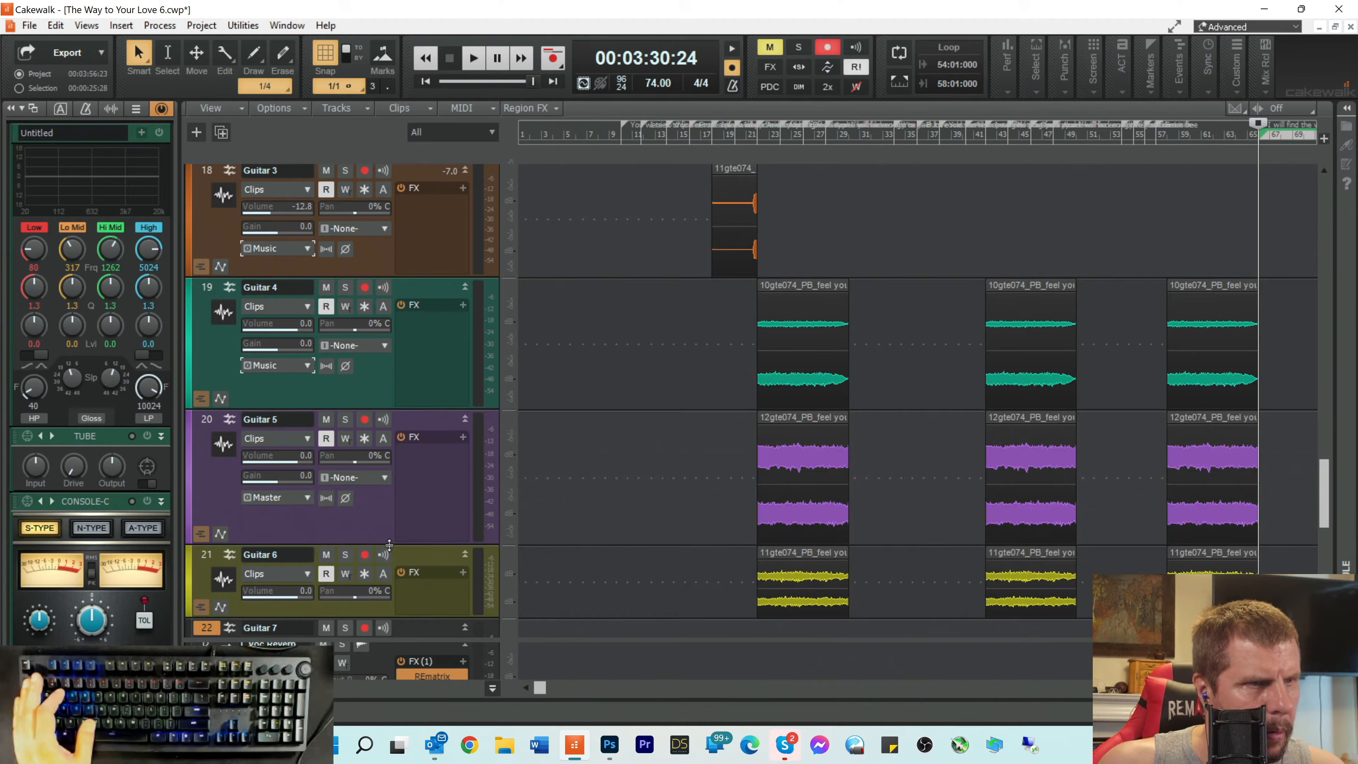
pyautogui.click(290, 496)
pyautogui.click(348, 288)
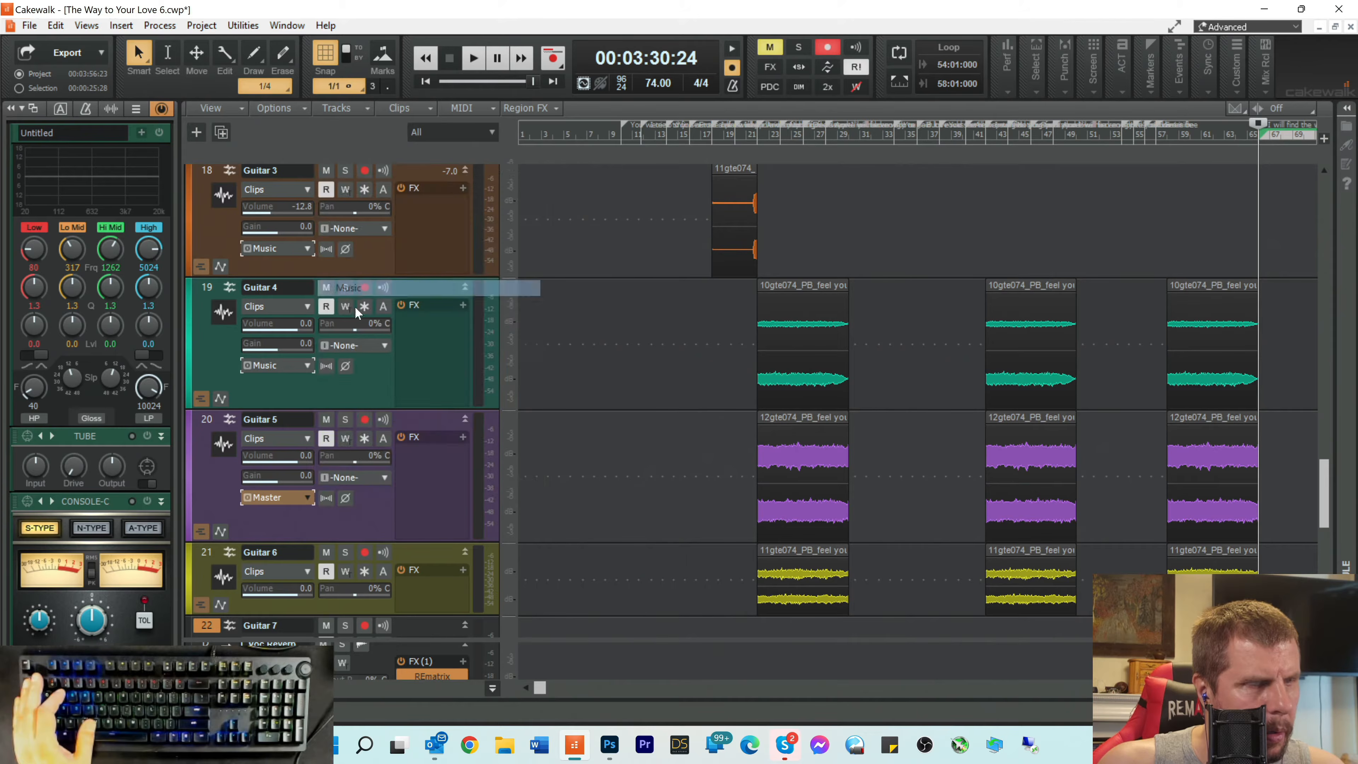
# Step: Enlarge the Guitar 6 track and route the outputs of Guitar 6 and Guitar 7 to the Music bus
pyautogui.scroll(-3, 545, 430)
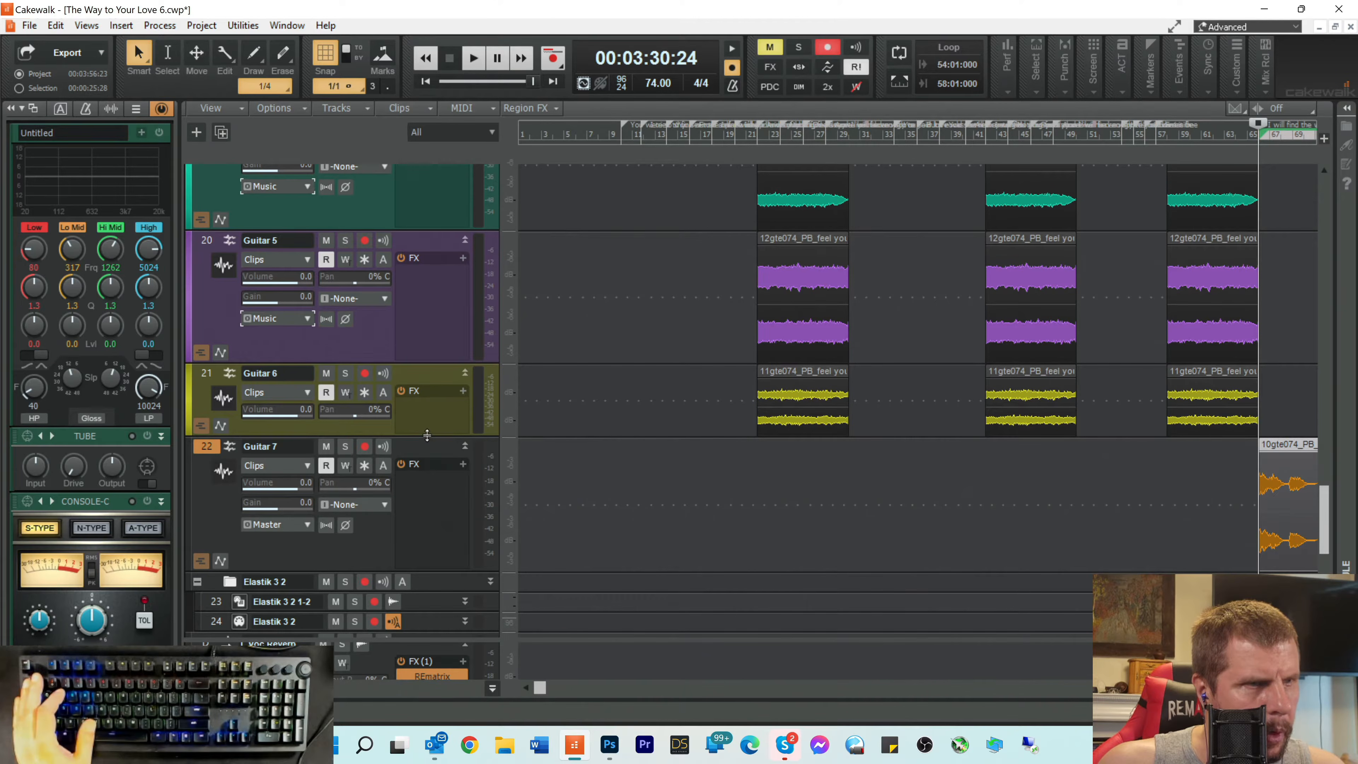
pyautogui.moveTo(427, 434); pyautogui.dragTo(427, 492)
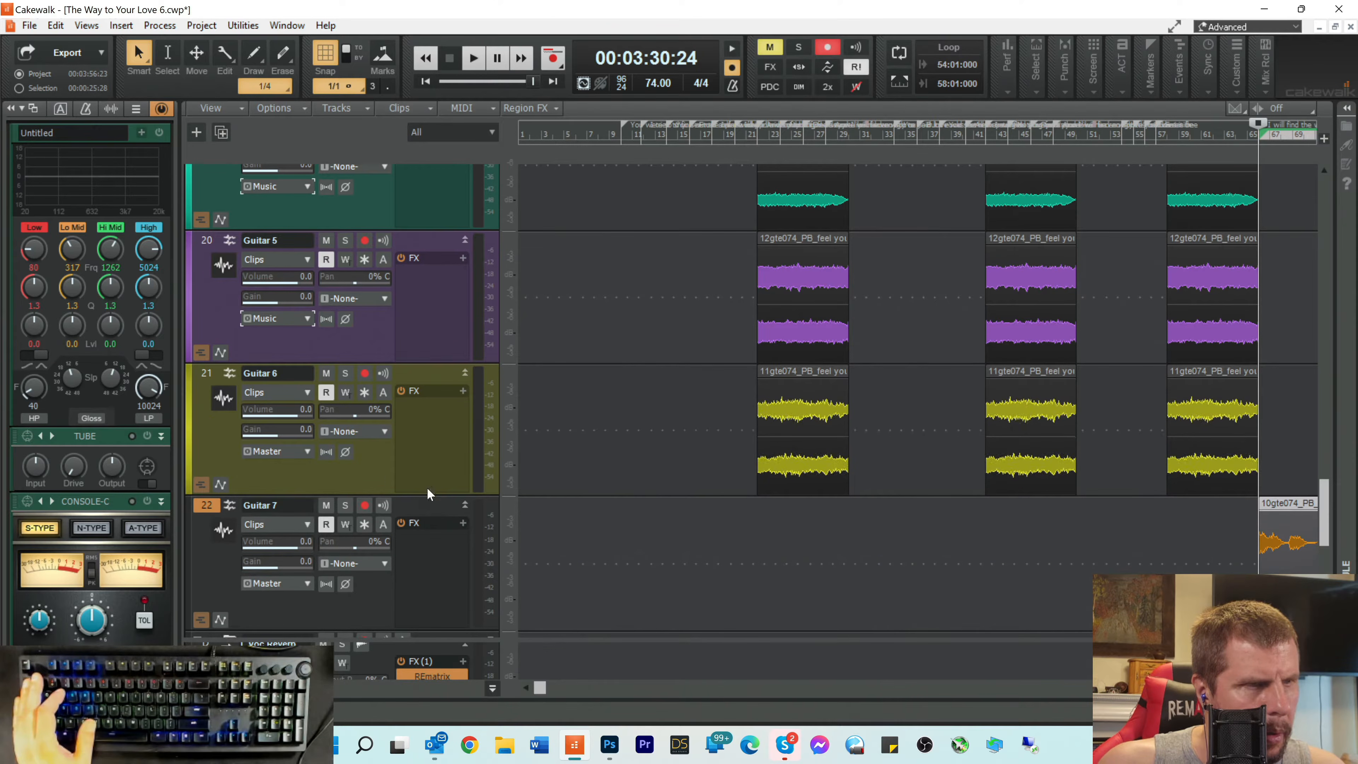
pyautogui.click(304, 451)
pyautogui.click(357, 241)
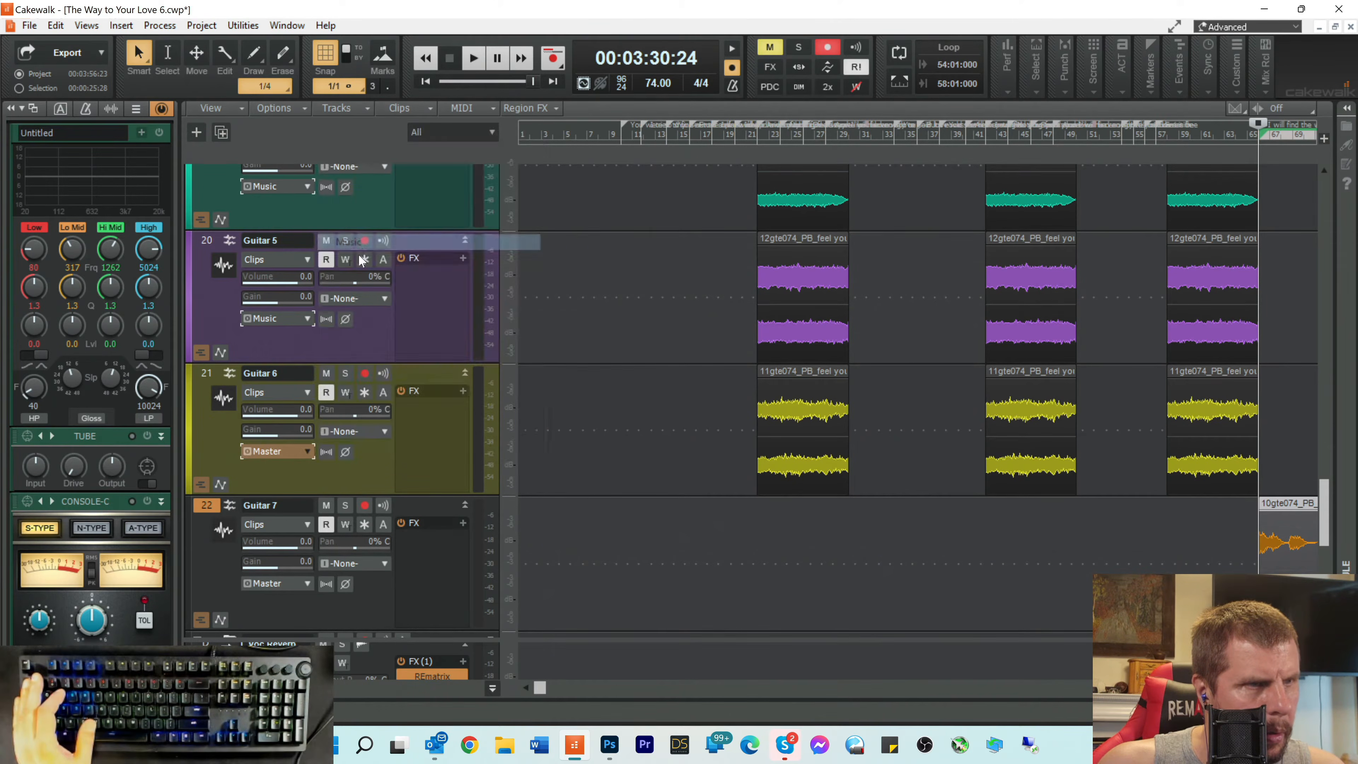
pyautogui.click(302, 580)
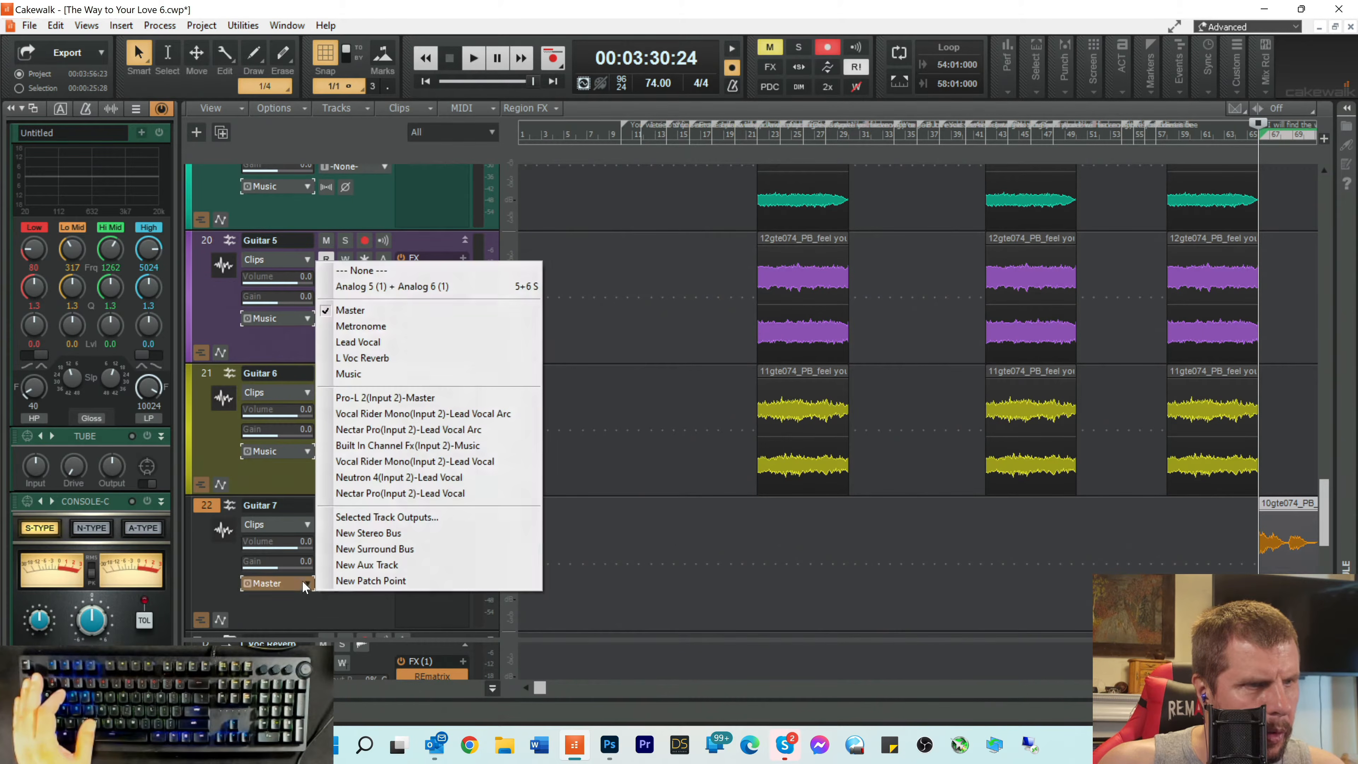
pyautogui.click(350, 374)
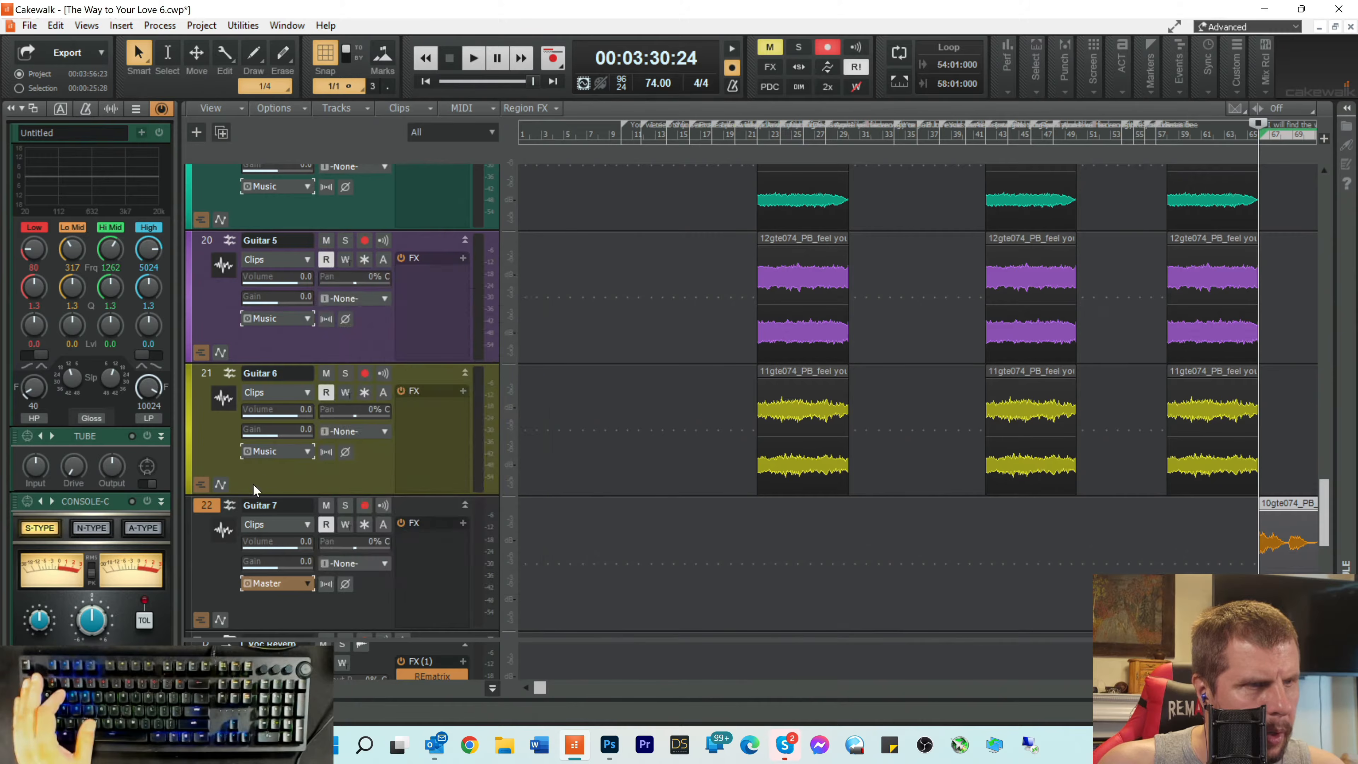
# Step: Change the Guitar 7 track's colour to magenta and save the project
pyautogui.click(190, 560)
pyautogui.click(234, 595)
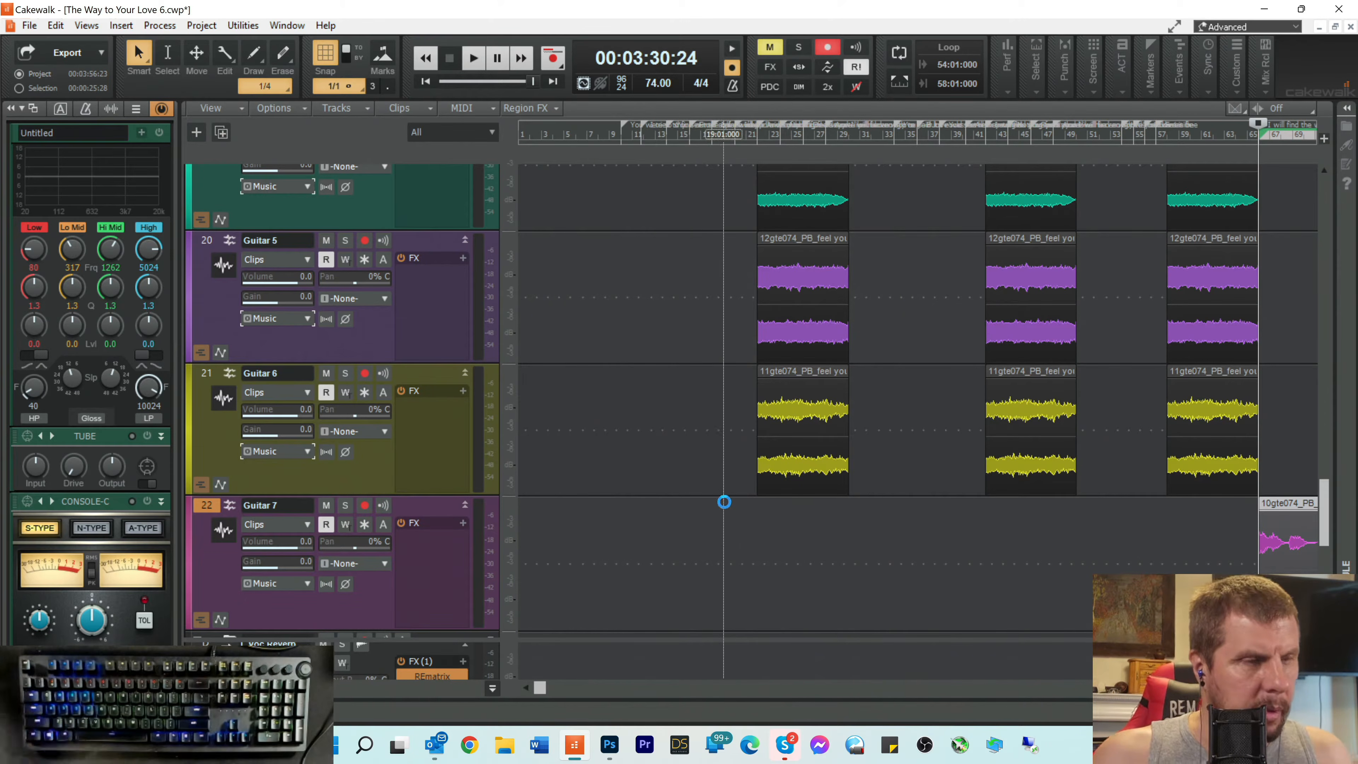
pyautogui.hotkey('ctrl', 's')
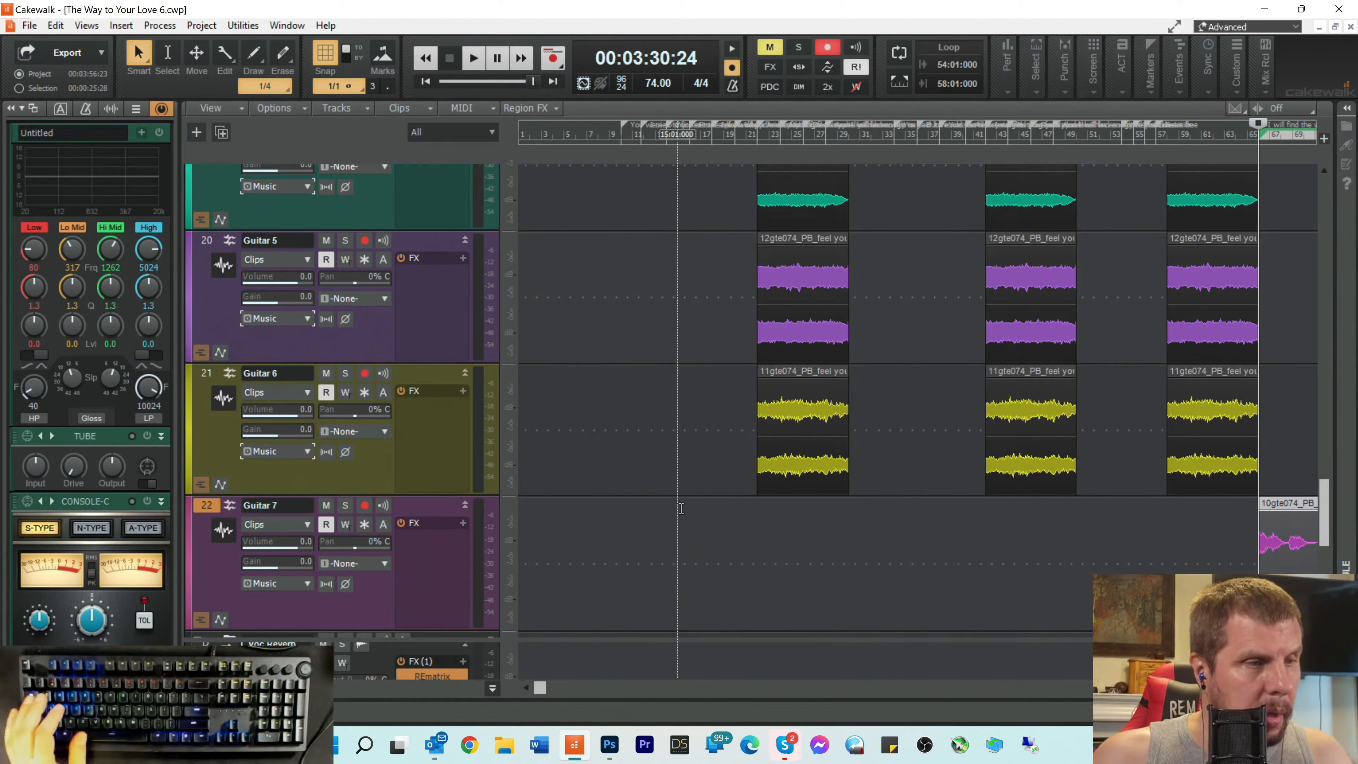
# Step: Look over the routed tracks from Guitar 7 up to BD, check the outro's end, and clear the time selection
pyautogui.scroll(1, 682, 509)
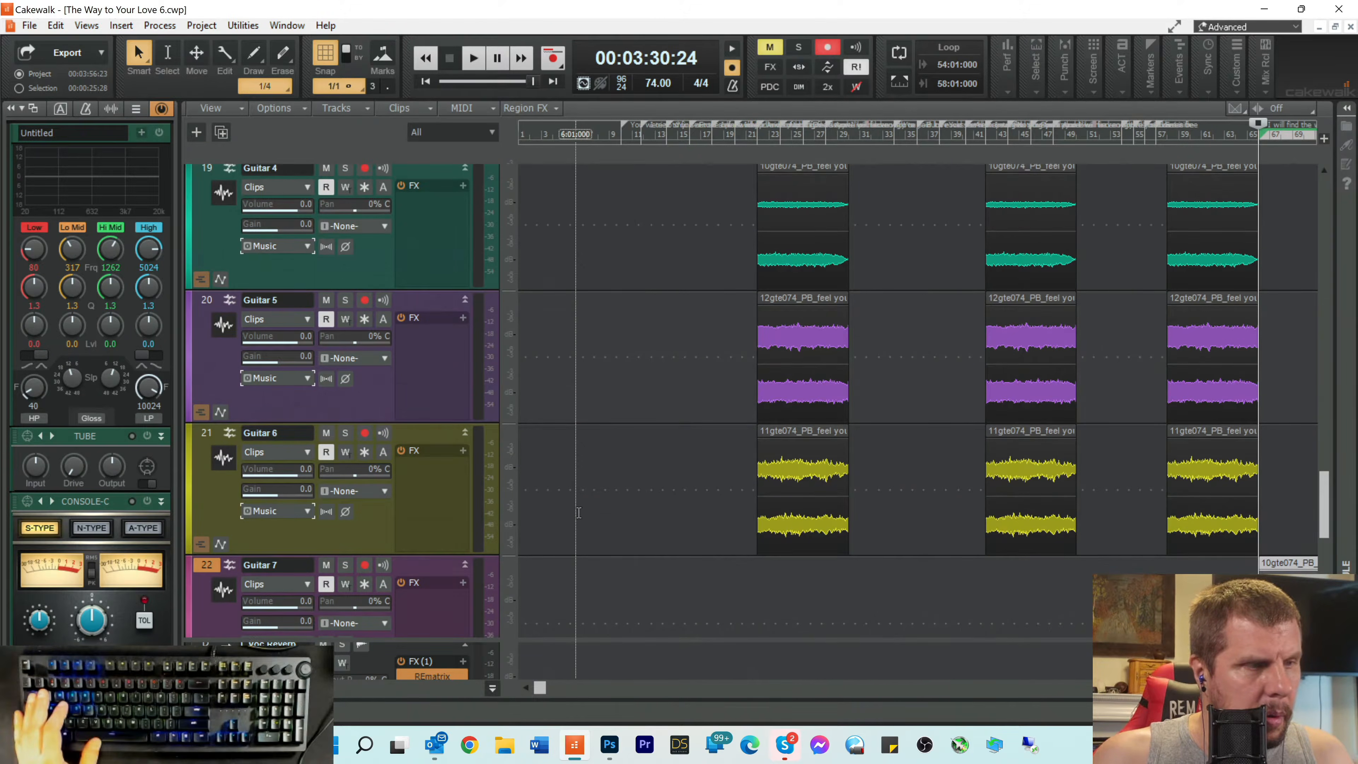
pyautogui.scroll(-3, 573, 518)
pyautogui.scroll(6, 588, 508)
pyautogui.scroll(3, 595, 499)
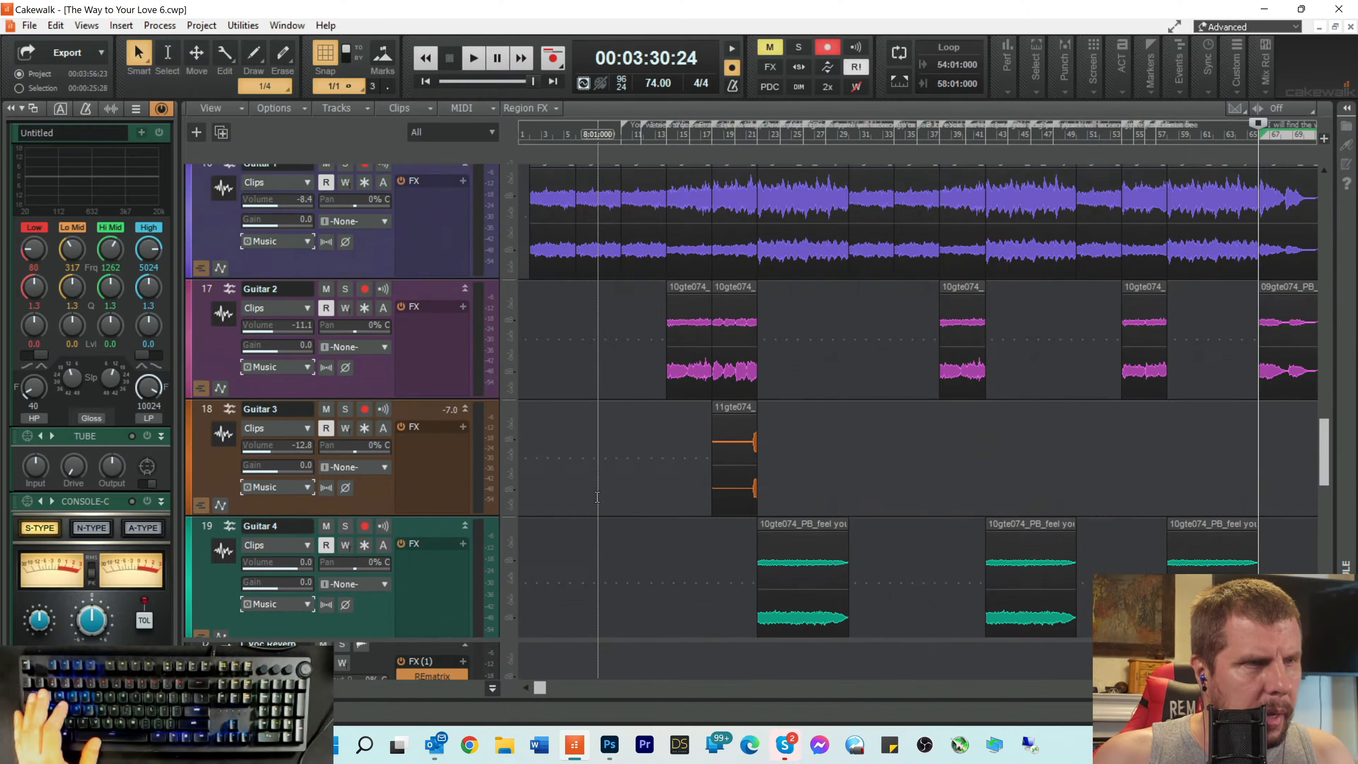
pyautogui.scroll(5, 600, 497)
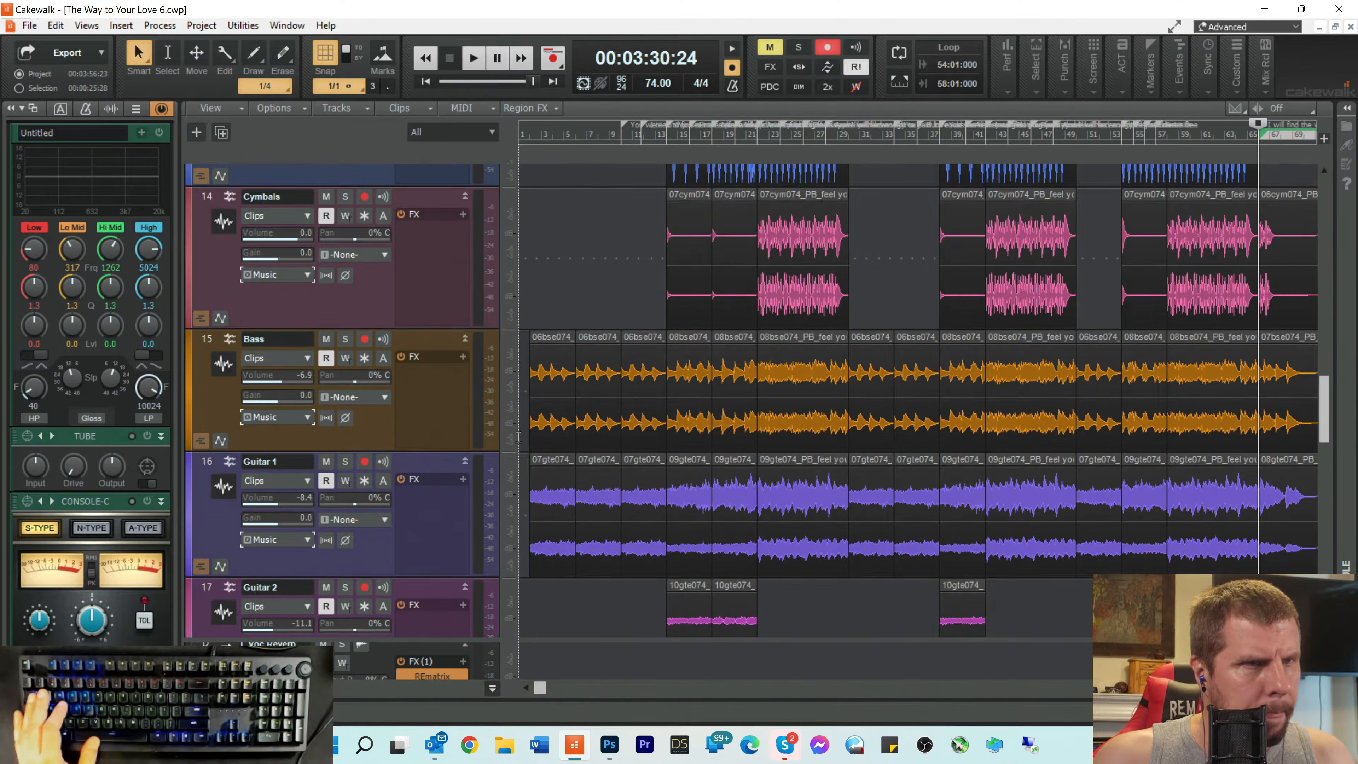
pyautogui.scroll(4, 607, 345)
pyautogui.scroll(3, 607, 345)
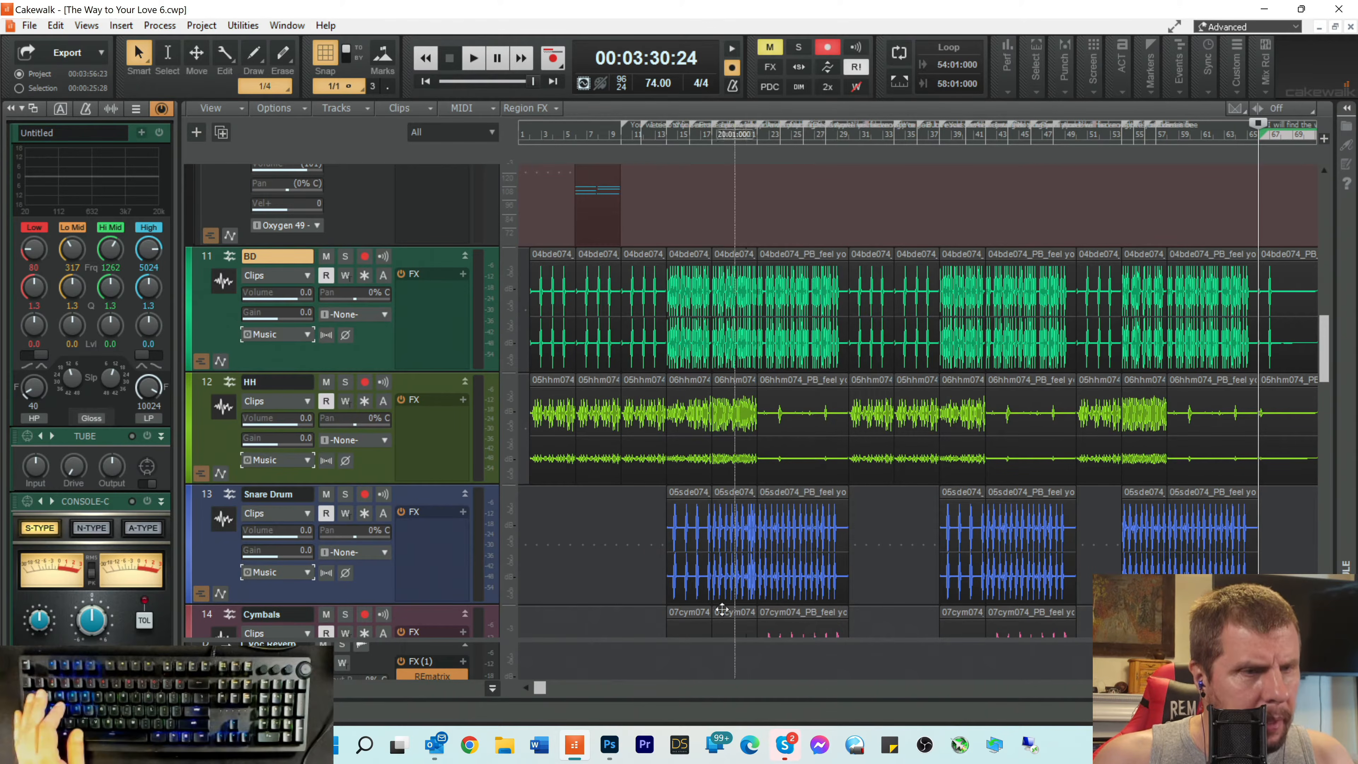
pyautogui.moveTo(543, 694); pyautogui.dragTo(716, 726)
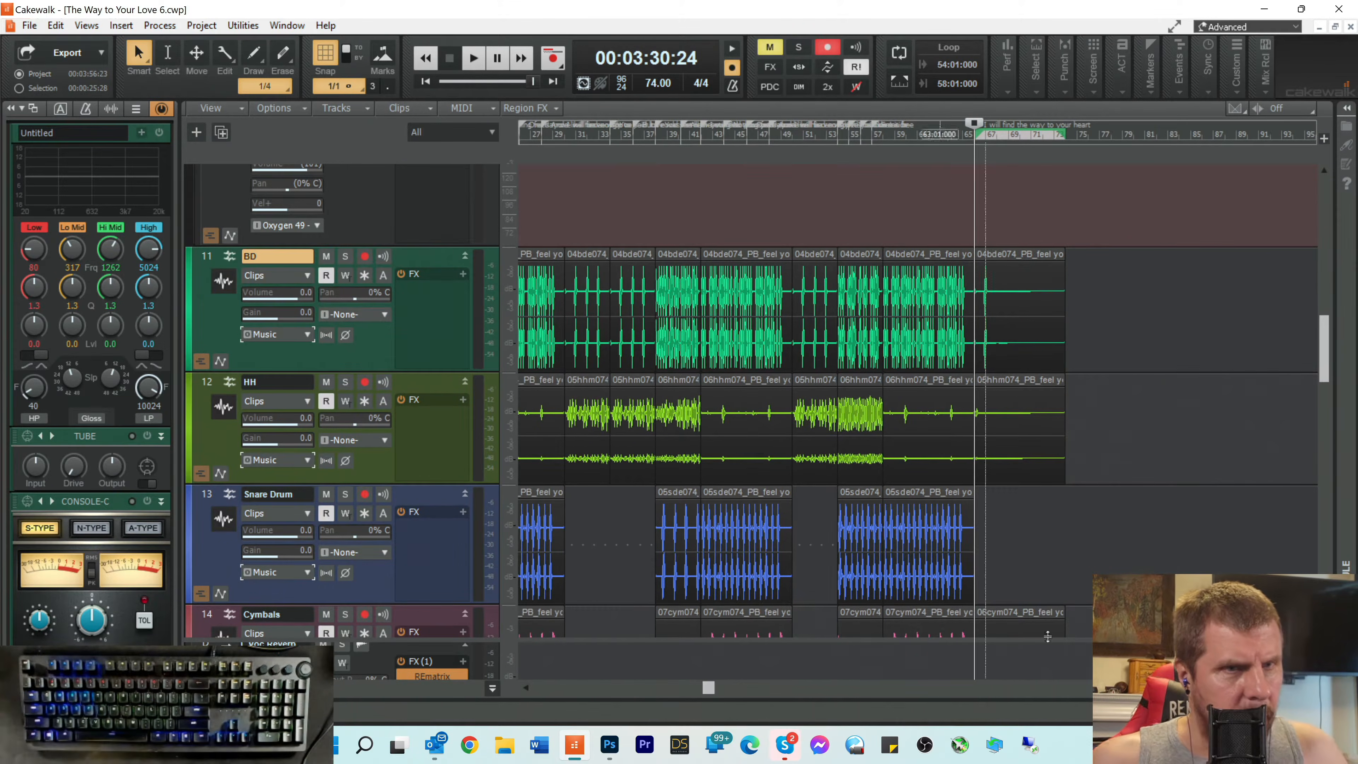
pyautogui.scroll(-5, 1111, 352)
pyautogui.scroll(3, 1117, 347)
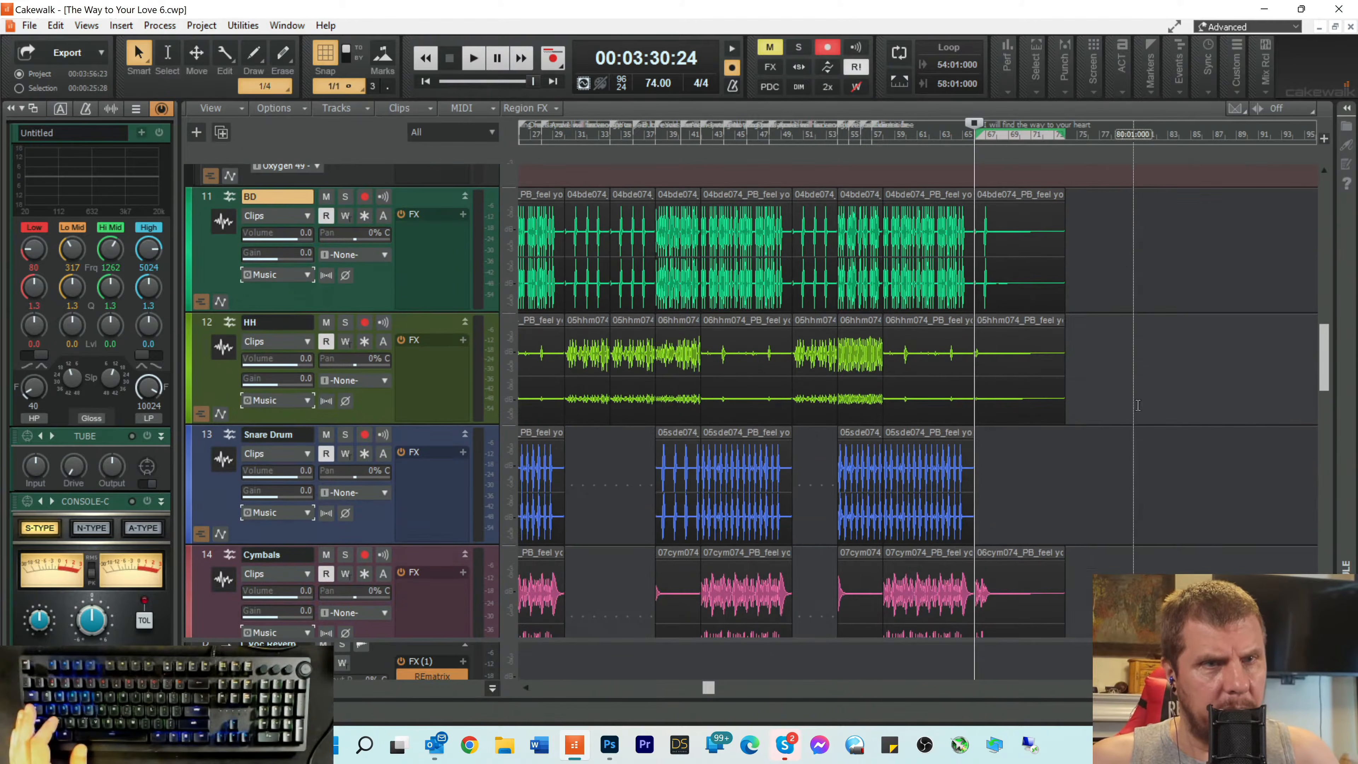
pyautogui.click(1129, 342)
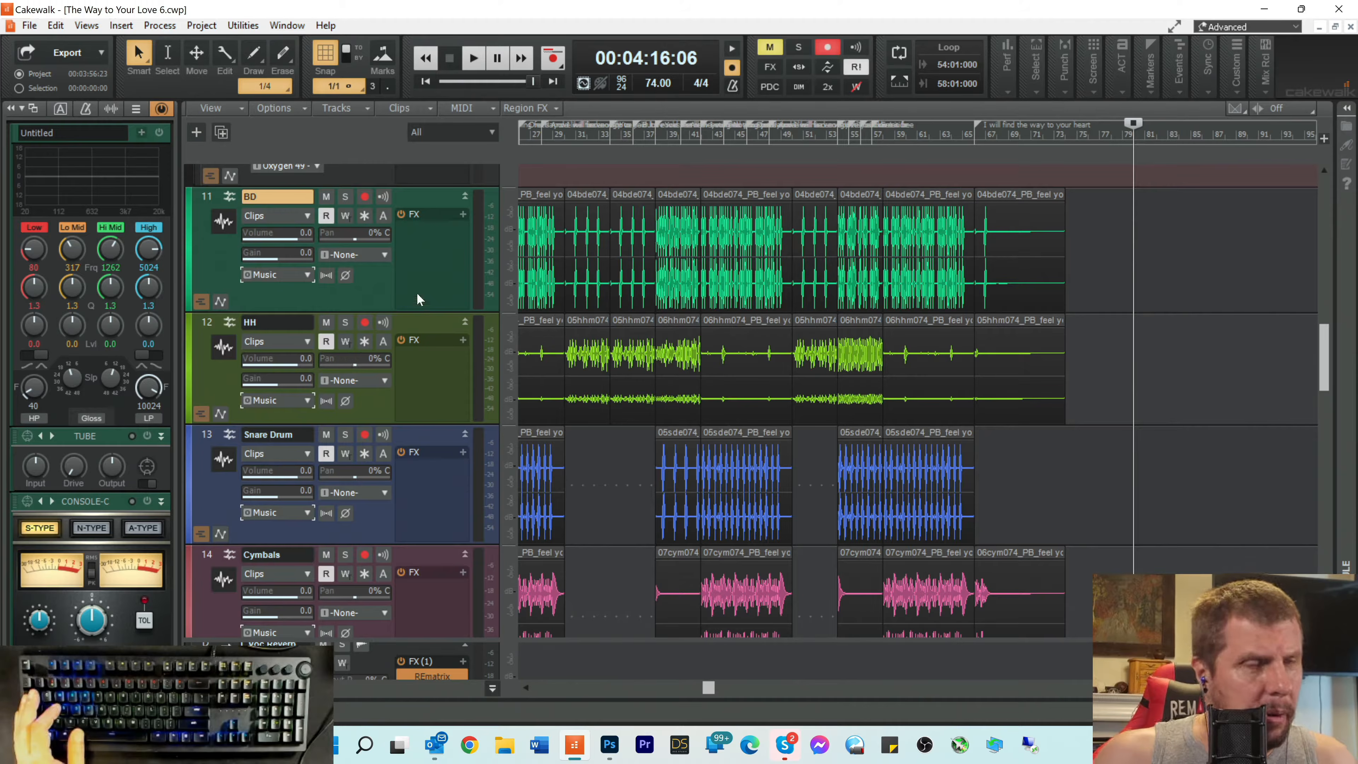
# Step: Rewind the project and lower the track volumes: BD to -8.4, HH to -8.9, Snare Drum to -5.9, Cymbals to -10.5 and Bass to -8.8
pyautogui.press('w')
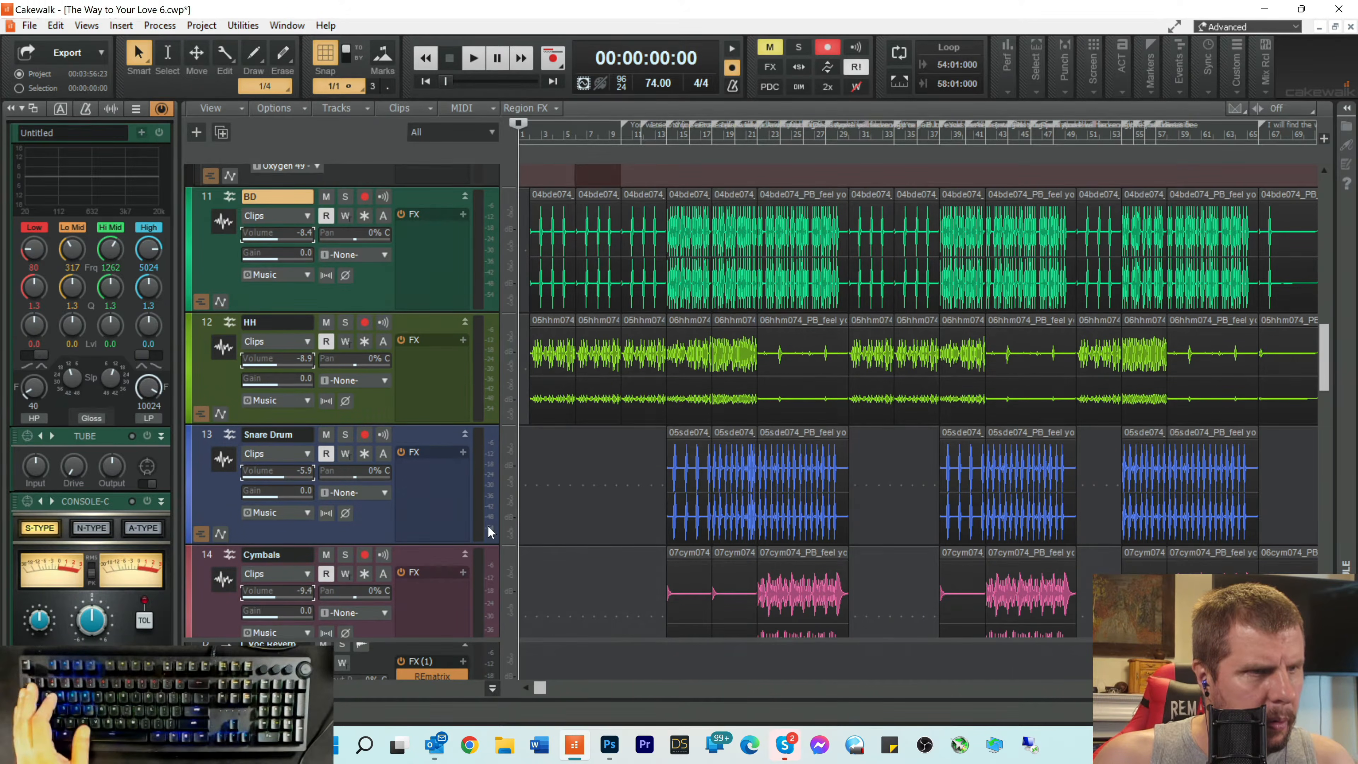
pyautogui.scroll(-5, 488, 525)
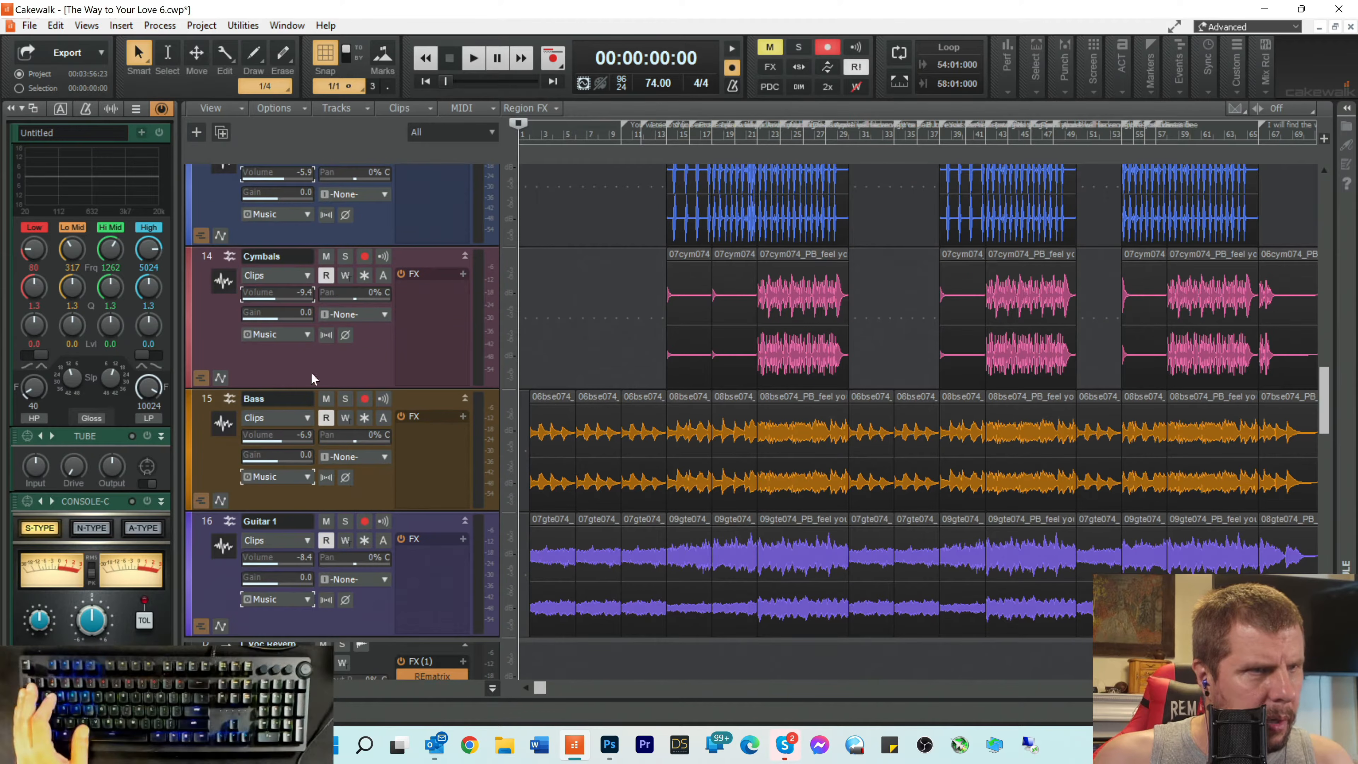
pyautogui.moveTo(278, 298); pyautogui.dragTo(278, 305)
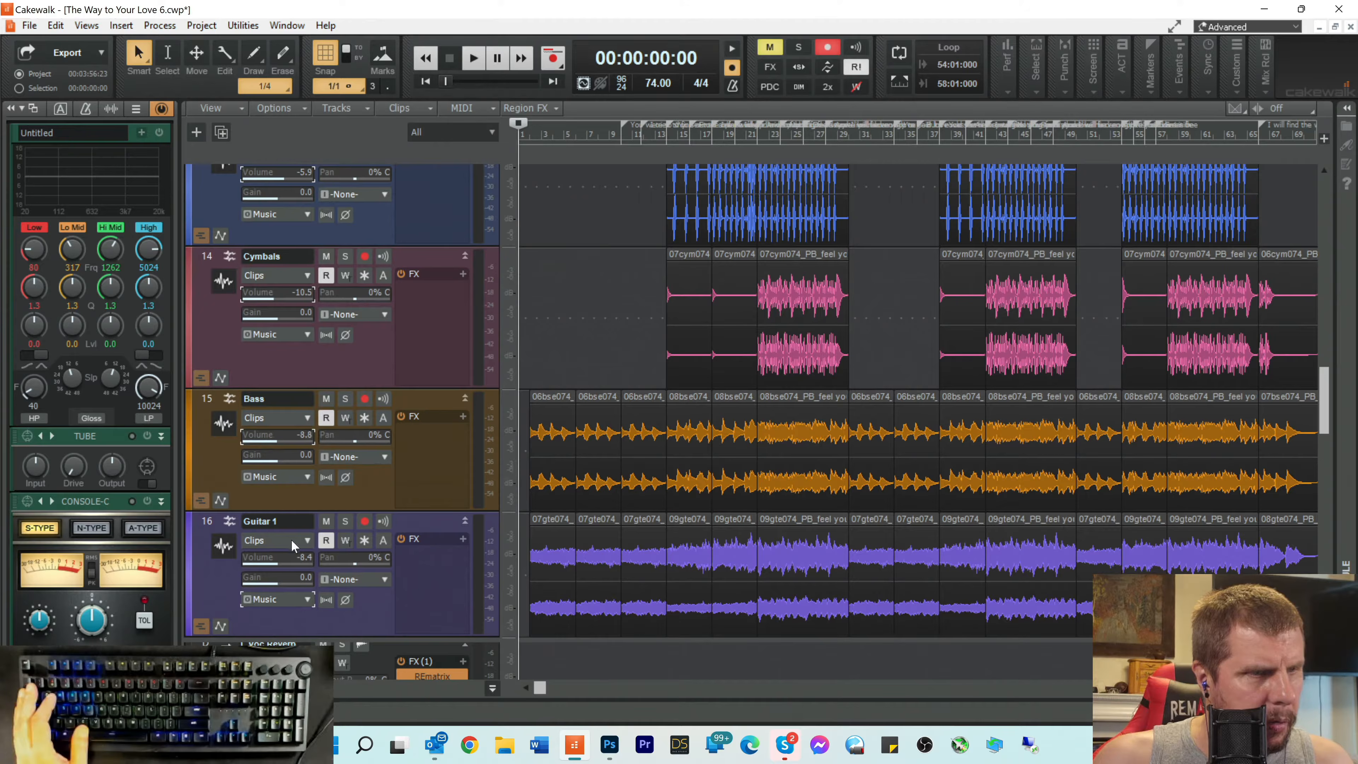
# Step: Lower the guitar track volumes: Guitar 1 to -8.5, Guitar 4 to -11.3, Guitar 5 and Guitar 6 to -13.6, and Guitar 7 to -12.6
pyautogui.scroll(-2, 677, 476)
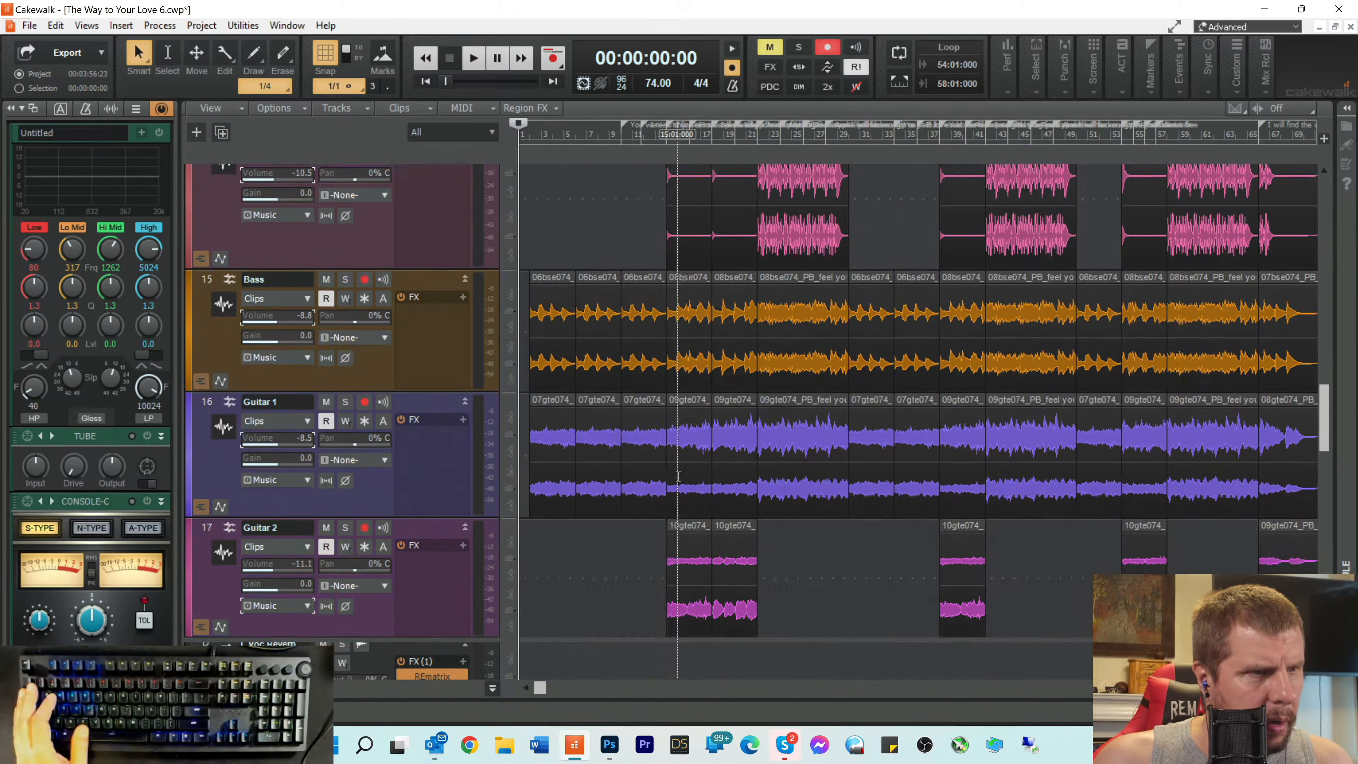
pyautogui.scroll(-1, 678, 476)
pyautogui.scroll(-4, 765, 528)
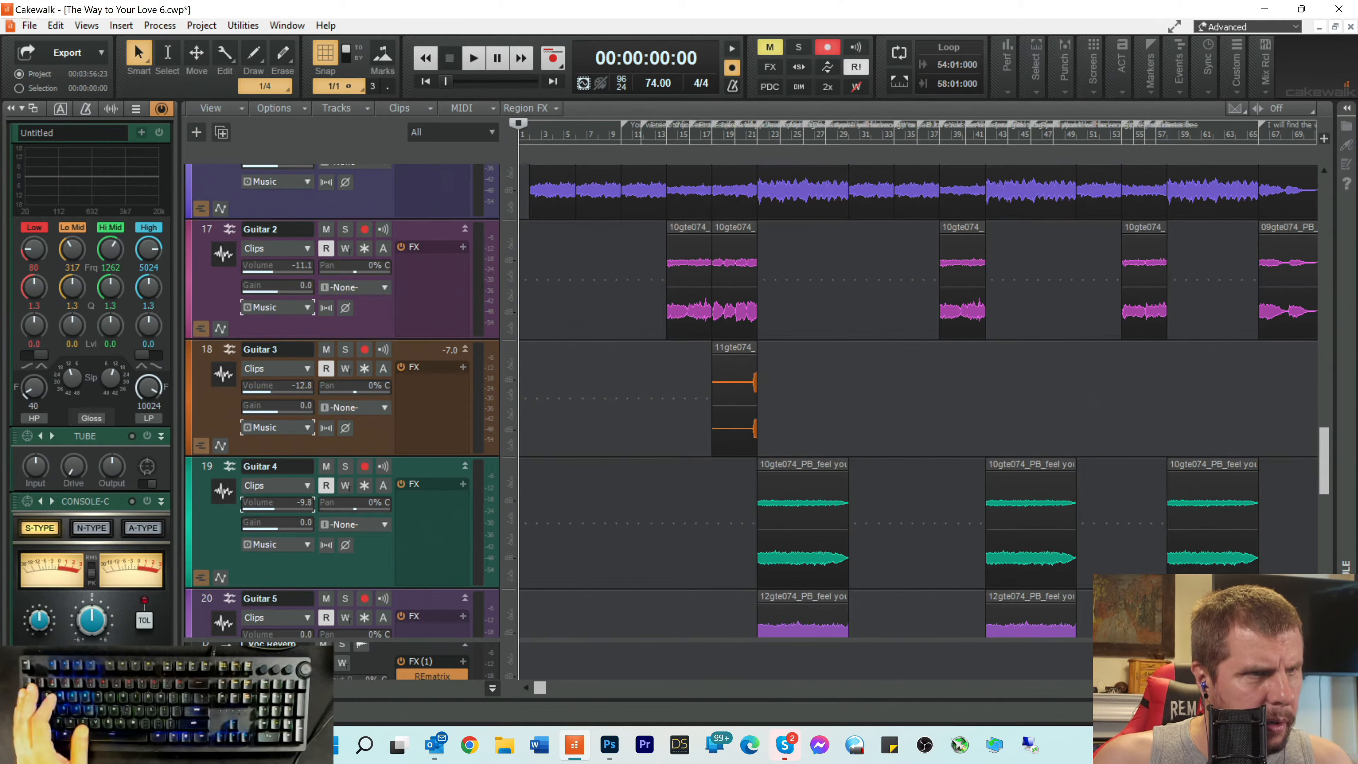
pyautogui.scroll(-2, 529, 538)
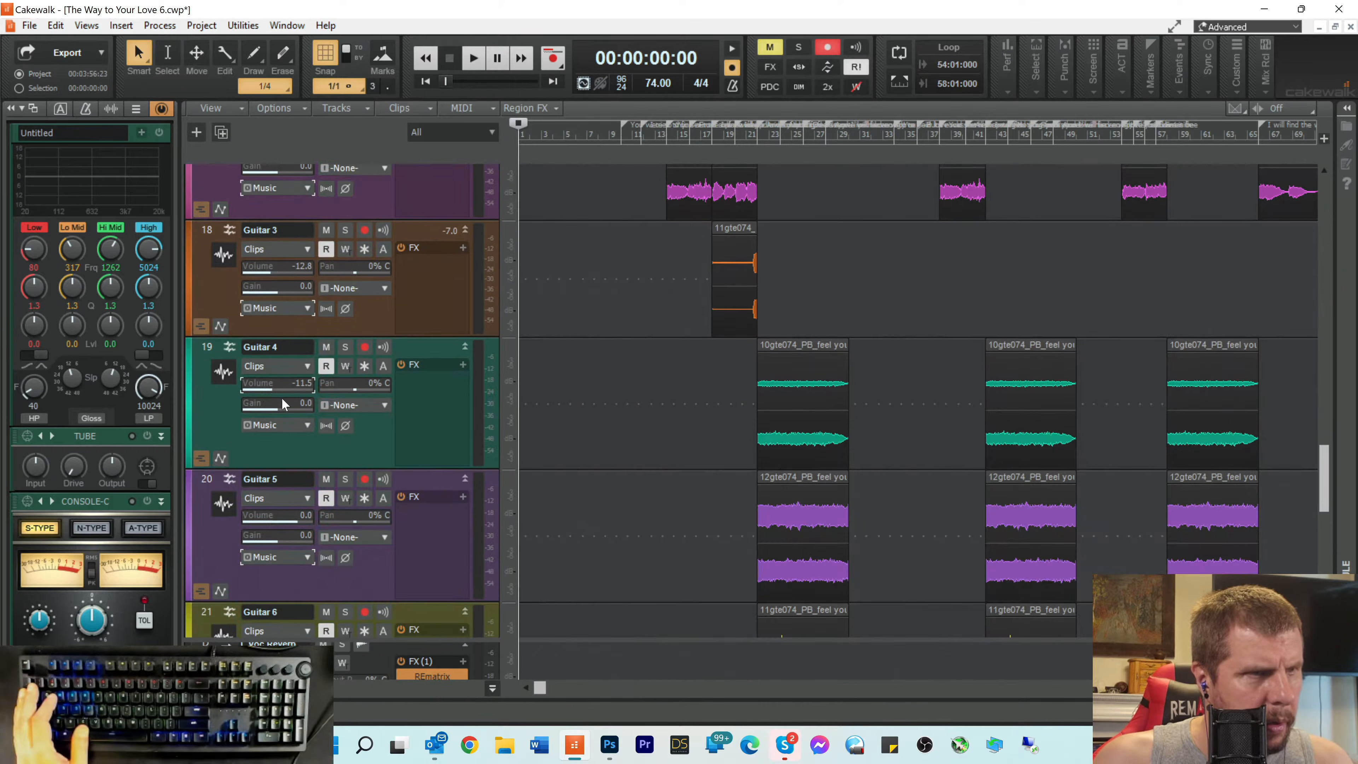
pyautogui.moveTo(288, 515); pyautogui.dragTo(273, 515)
pyautogui.scroll(-3, 749, 599)
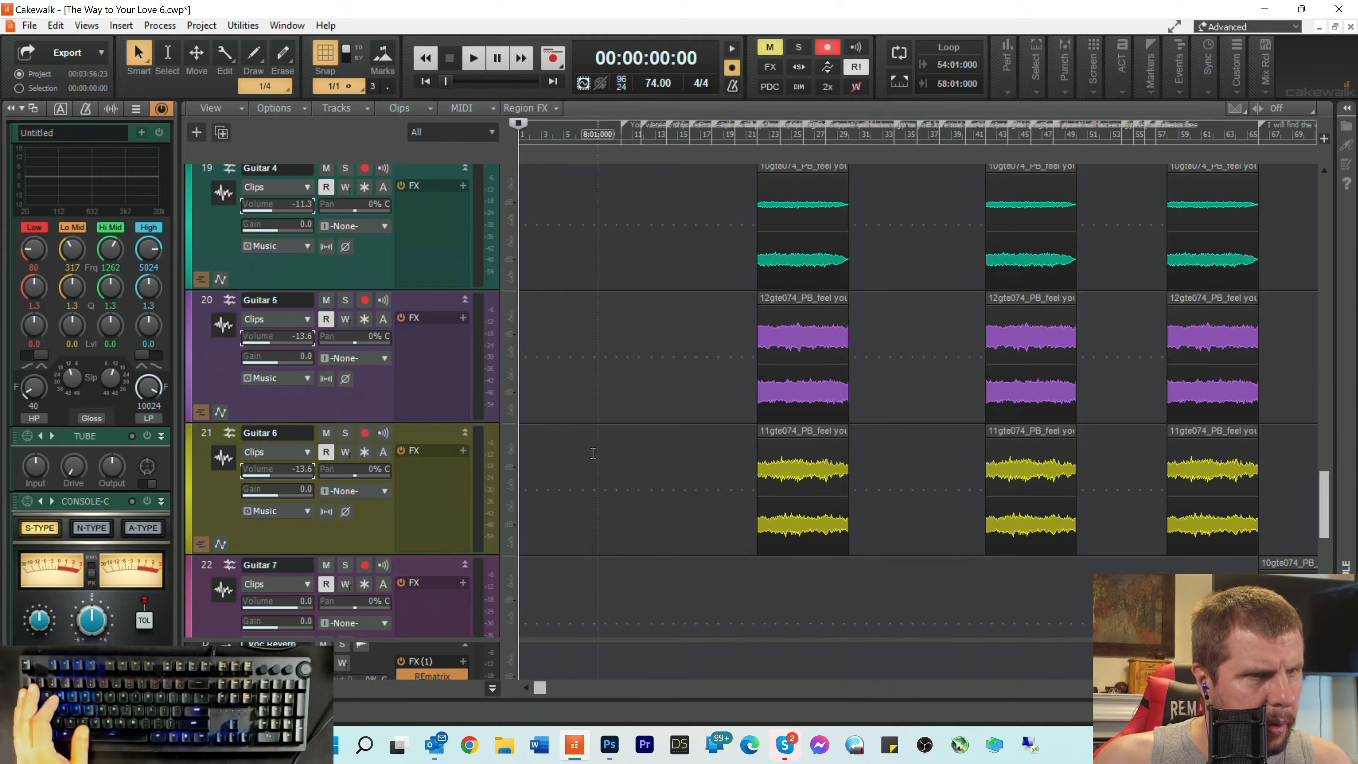
pyautogui.scroll(-3, 499, 464)
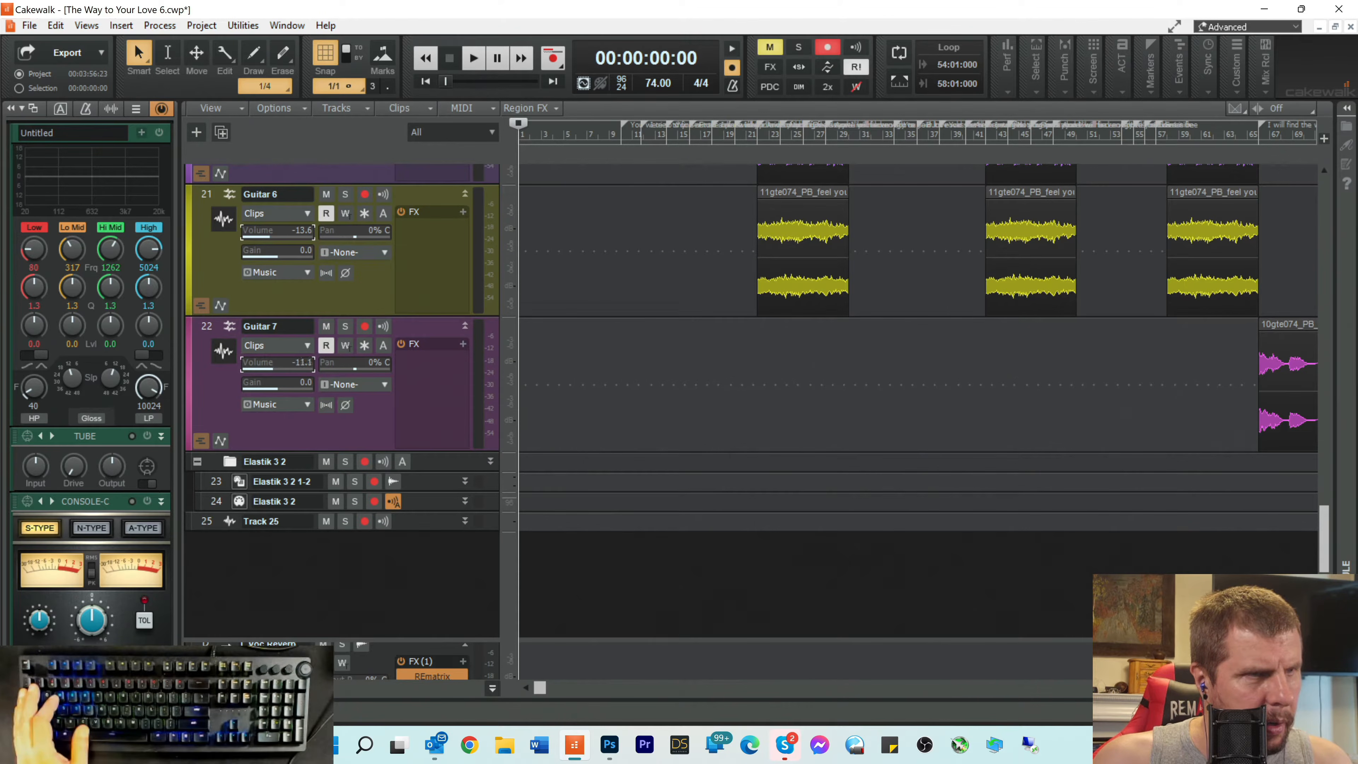
# Step: Play the song from the beginning and mute the BD and HH tracks during playback
pyautogui.scroll(6, 672, 351)
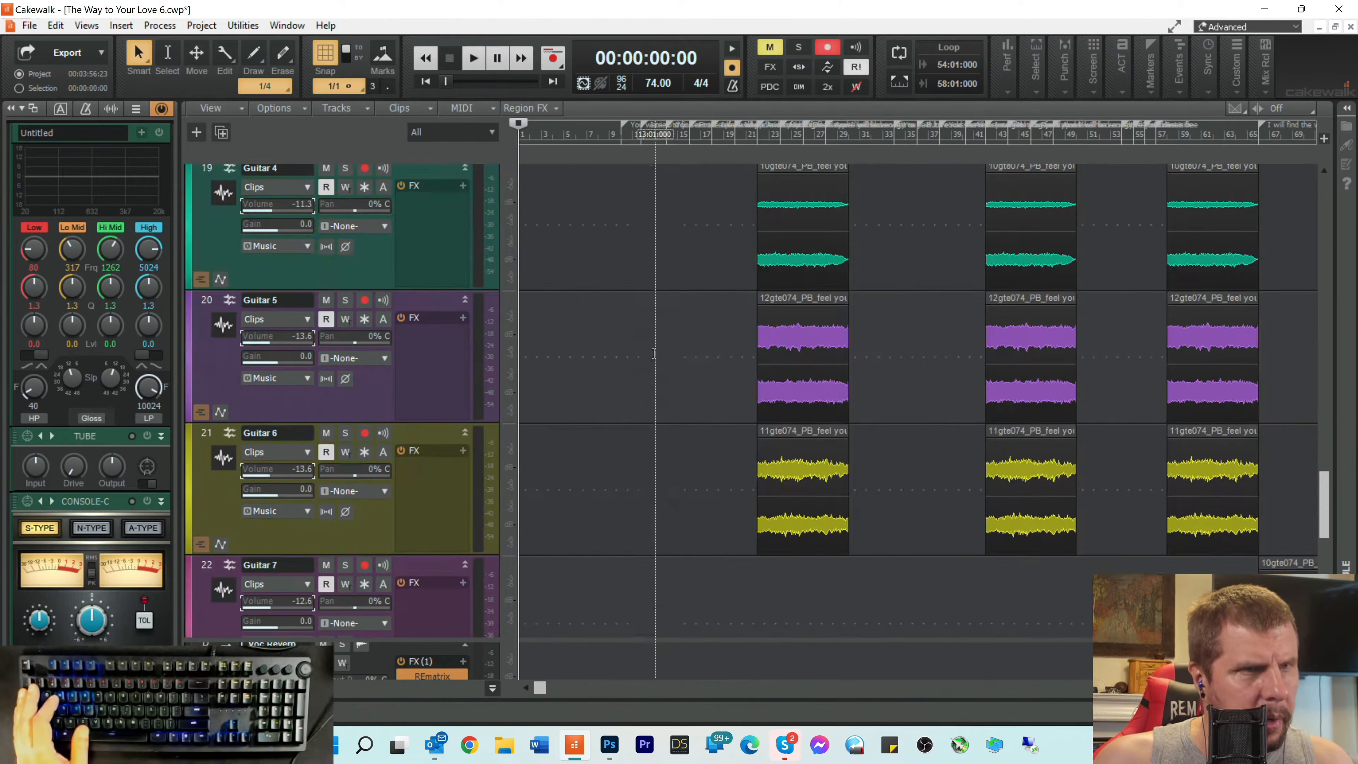
pyautogui.scroll(-4, 674, 351)
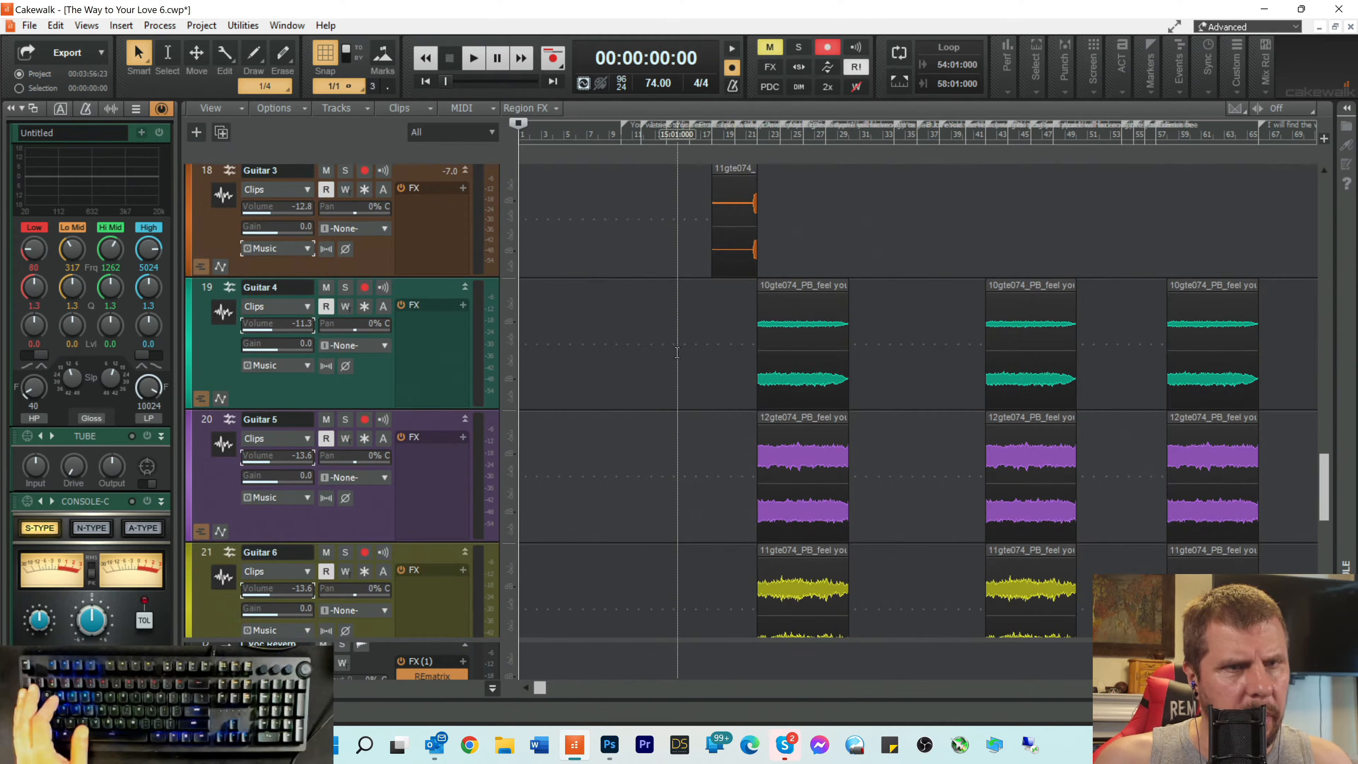
pyautogui.scroll(3, 682, 352)
pyautogui.scroll(4, 682, 352)
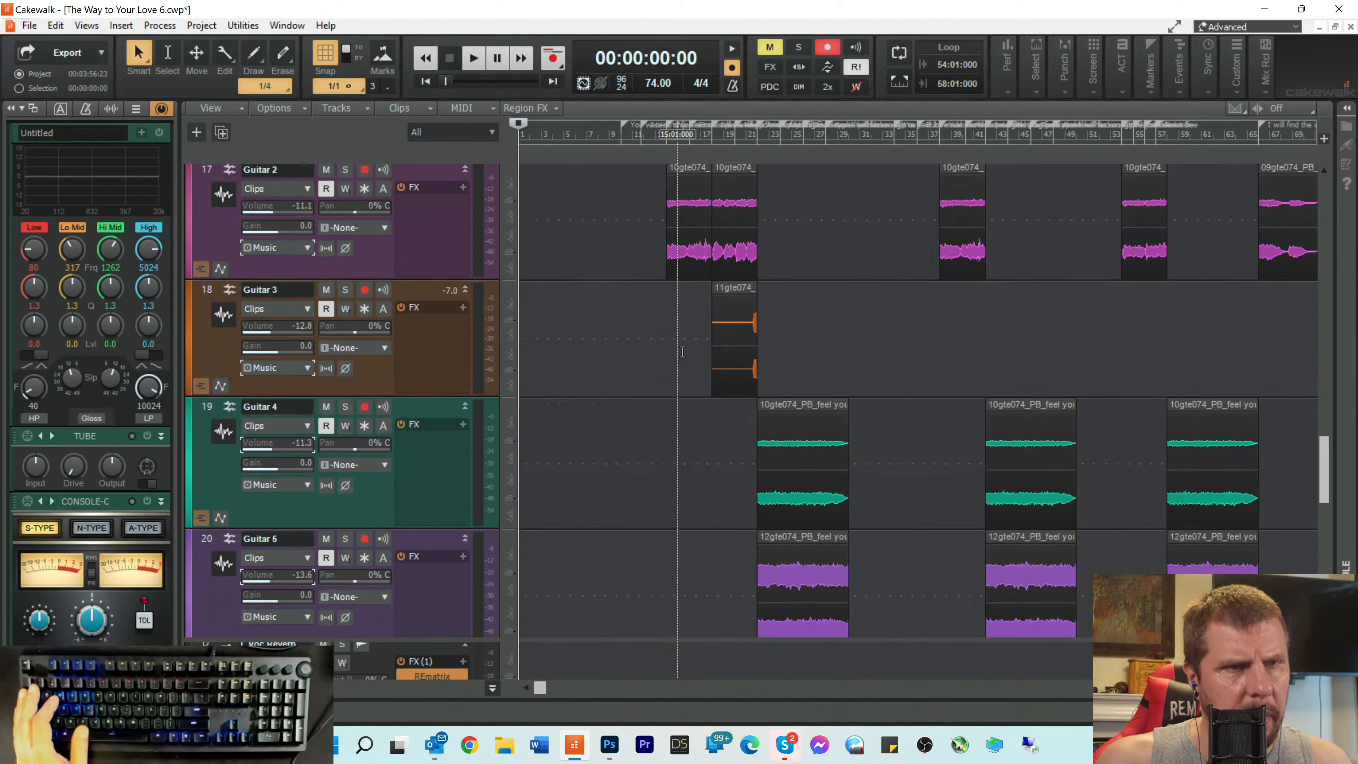
pyautogui.press('space')
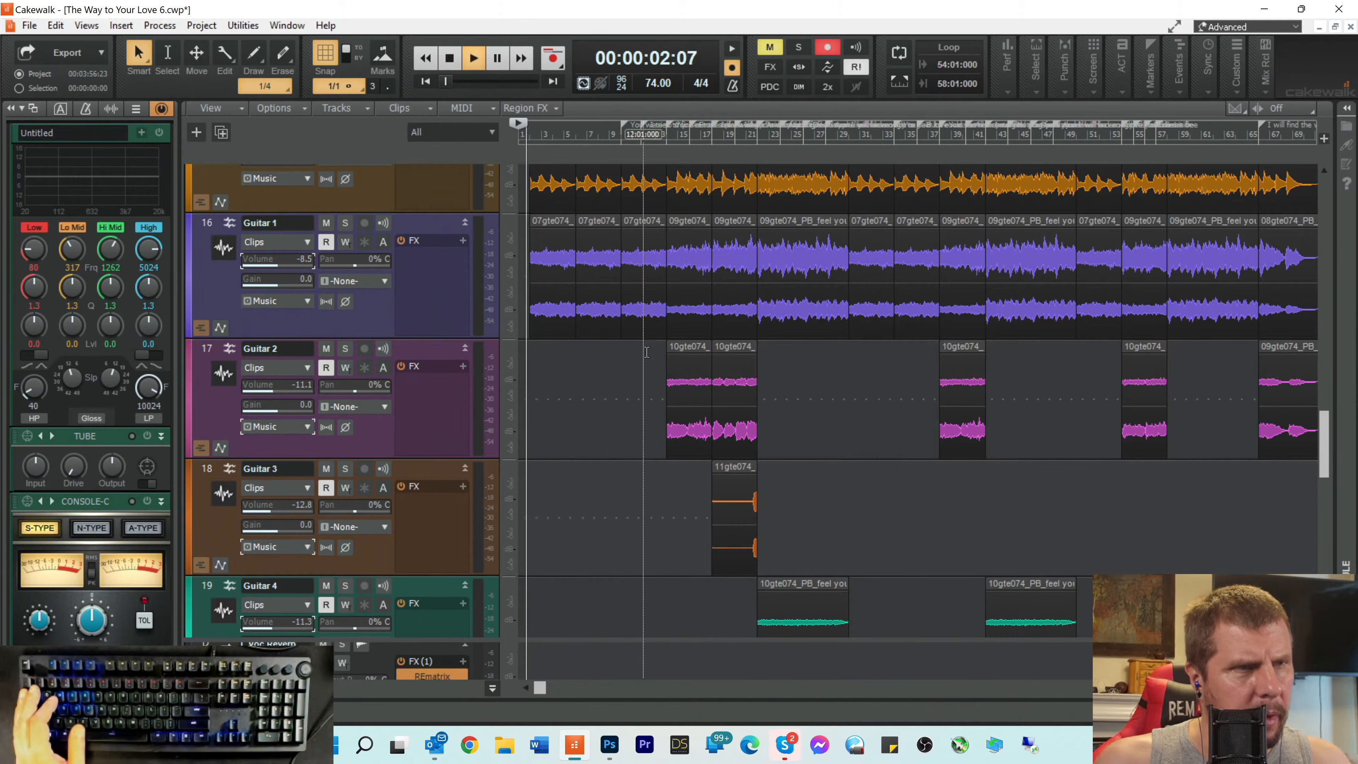
pyautogui.scroll(10, 566, 362)
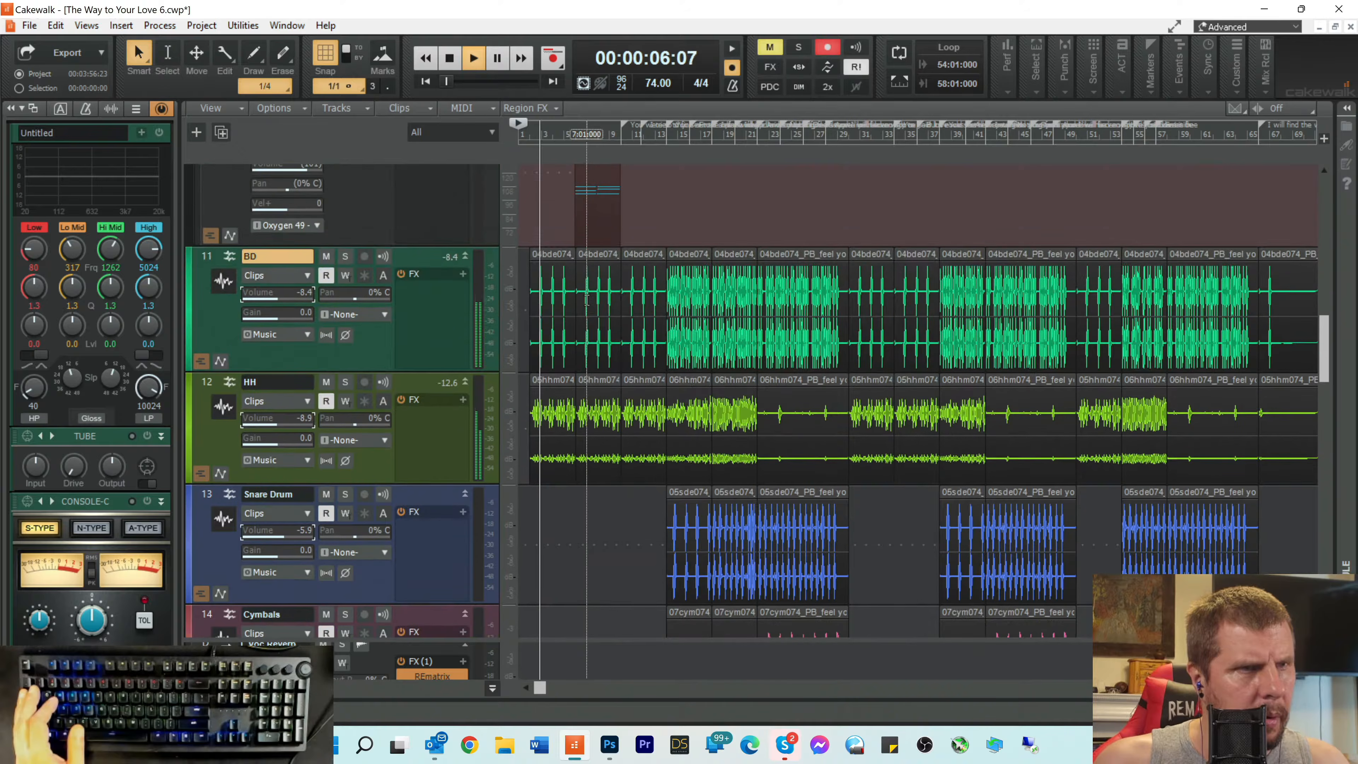
pyautogui.scroll(1, 530, 320)
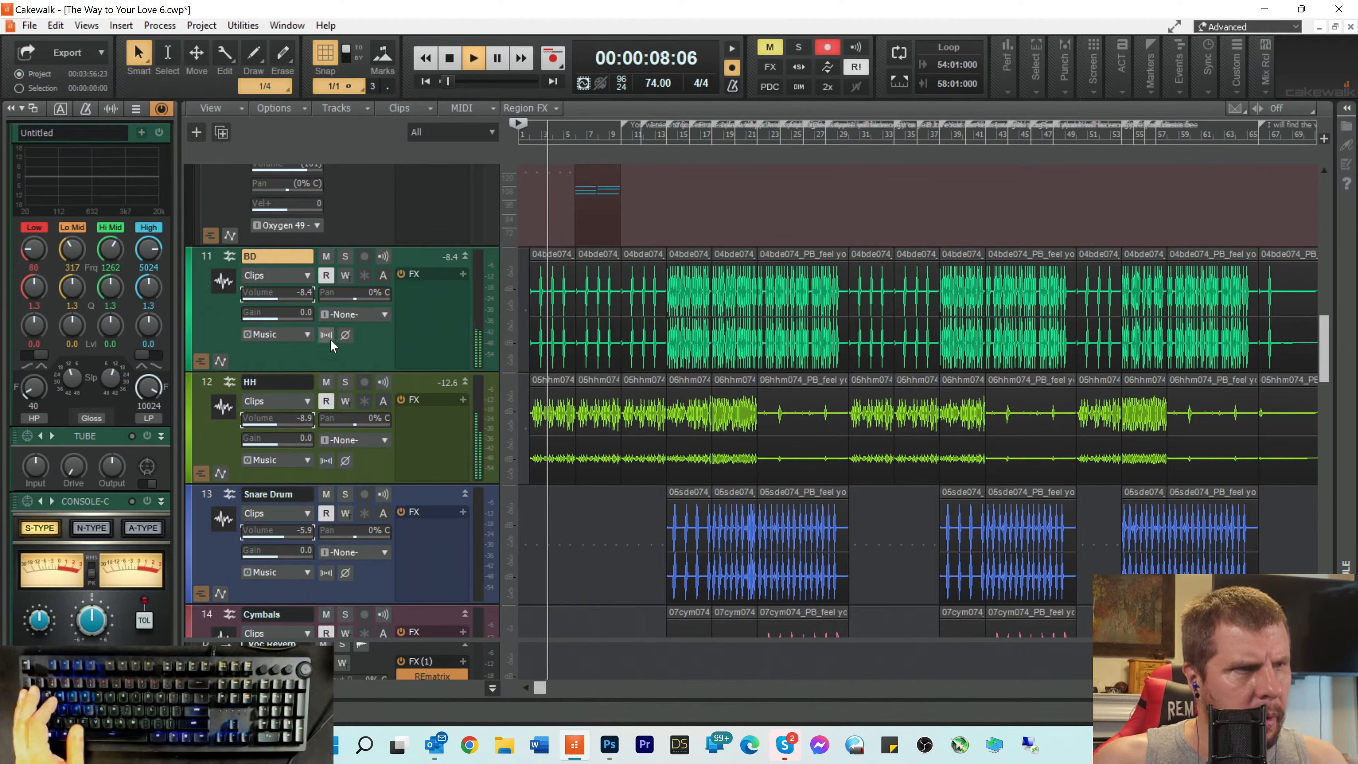
pyautogui.click(327, 257)
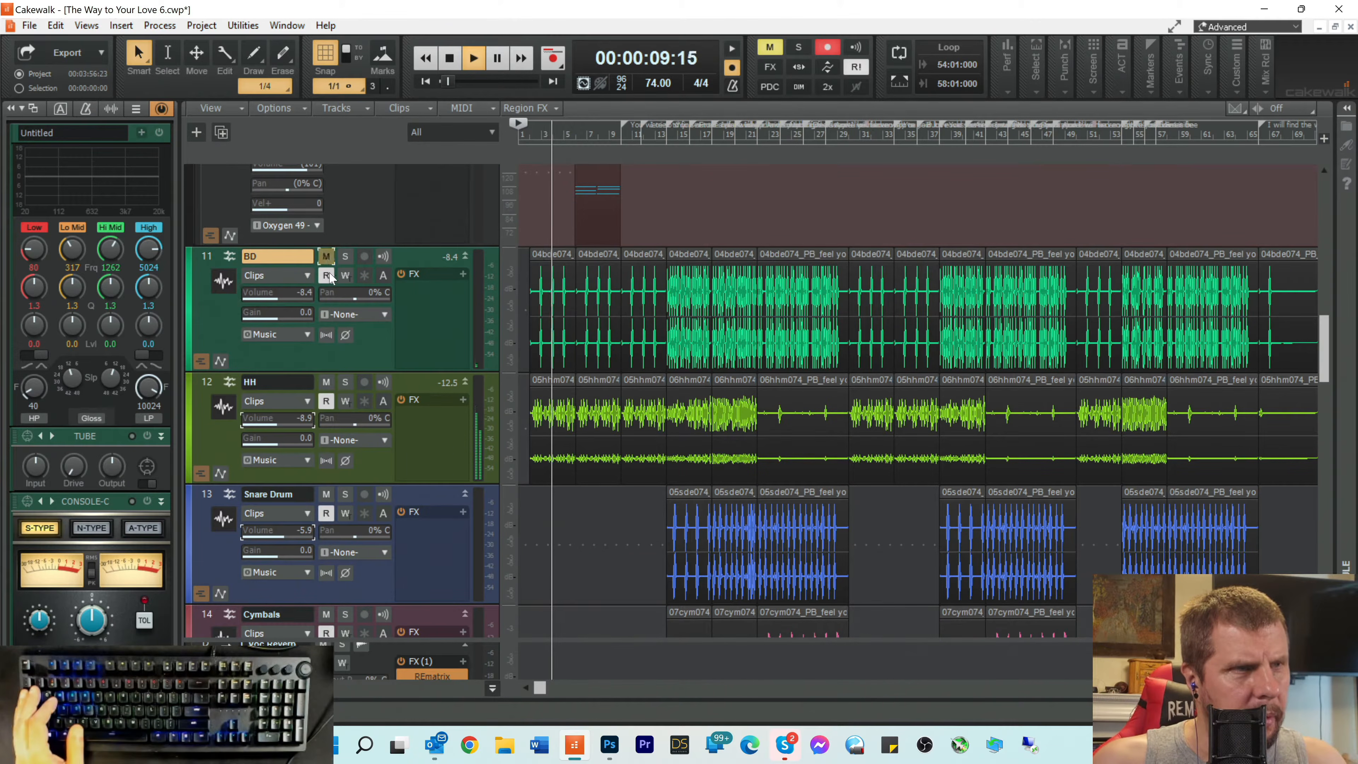
pyautogui.click(327, 383)
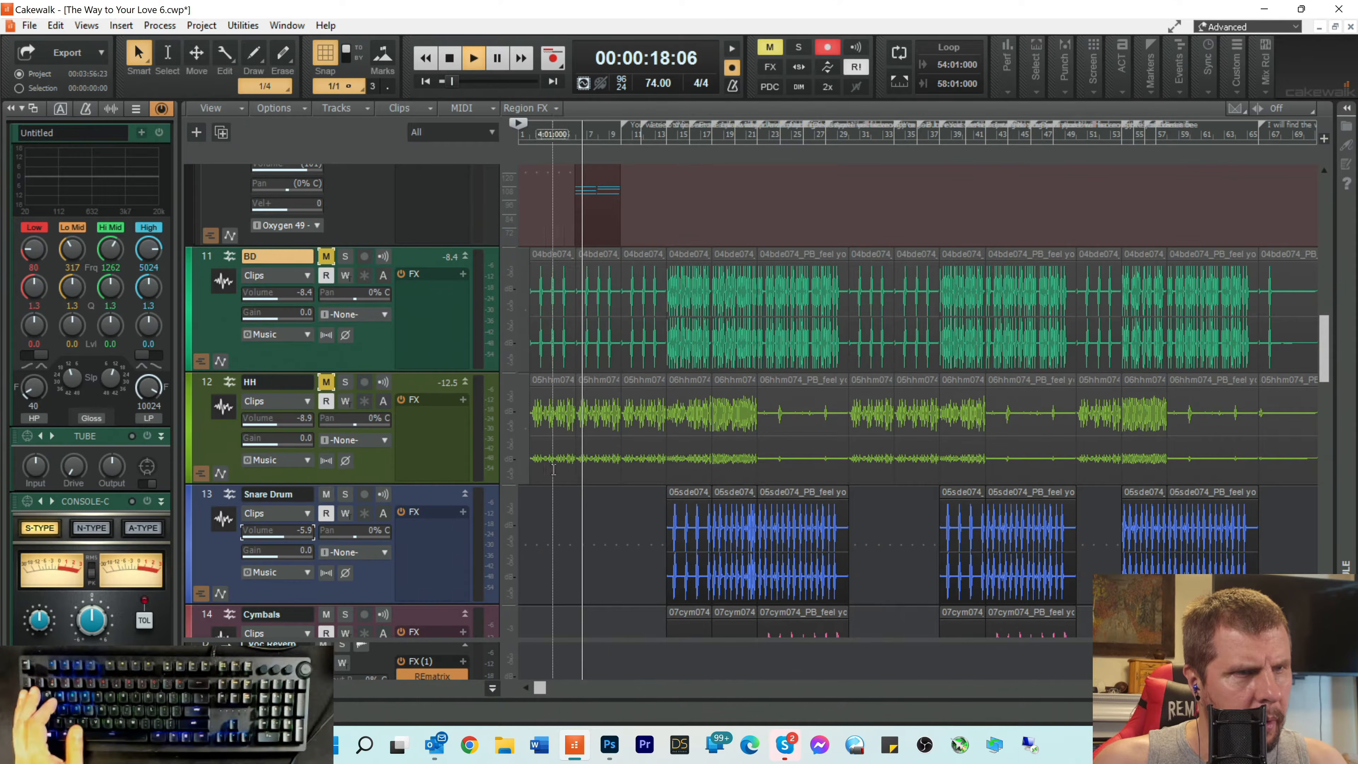
# Step: Solo the UVIWorkstation audio track briefly to hear it, turn the solo off, and raise its volume to -11.7
pyautogui.scroll(-6, 563, 458)
pyautogui.scroll(9, 562, 458)
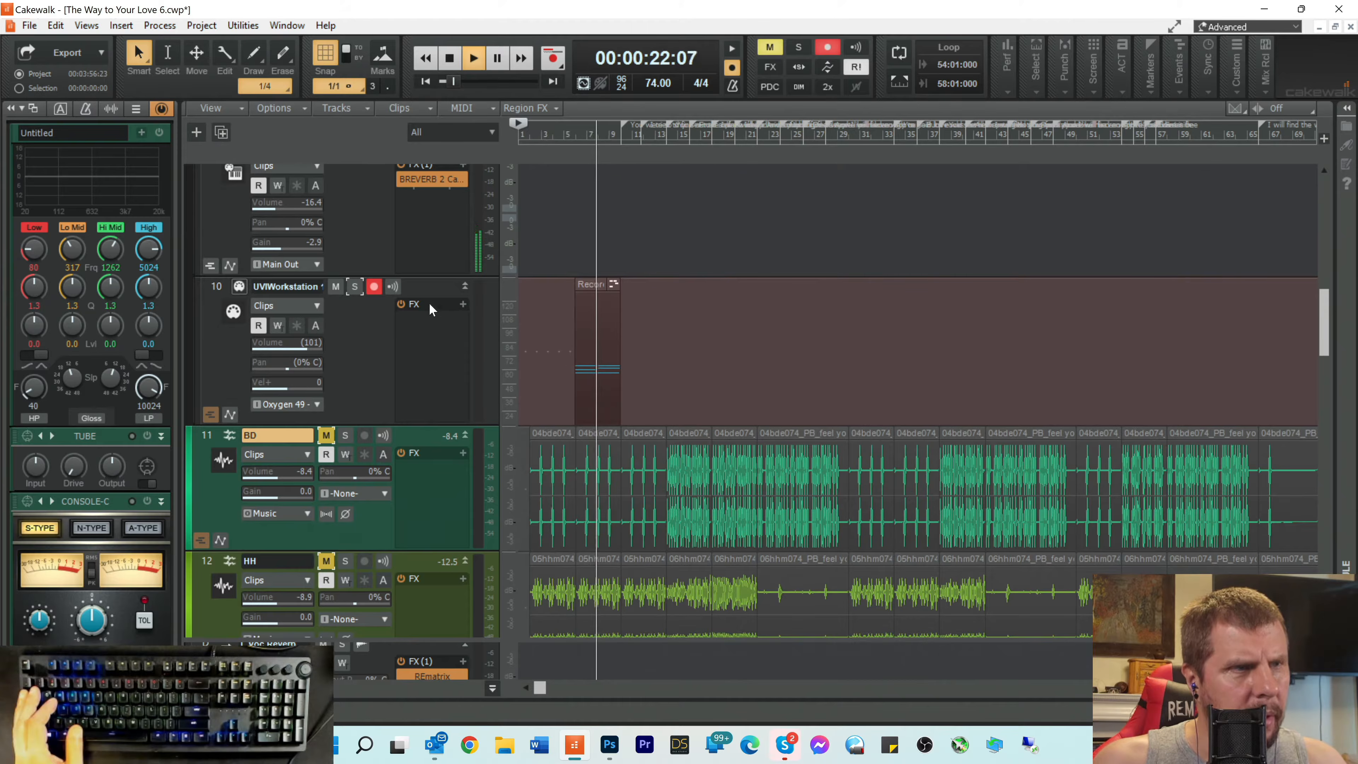
pyautogui.scroll(3, 429, 302)
pyautogui.click(353, 267)
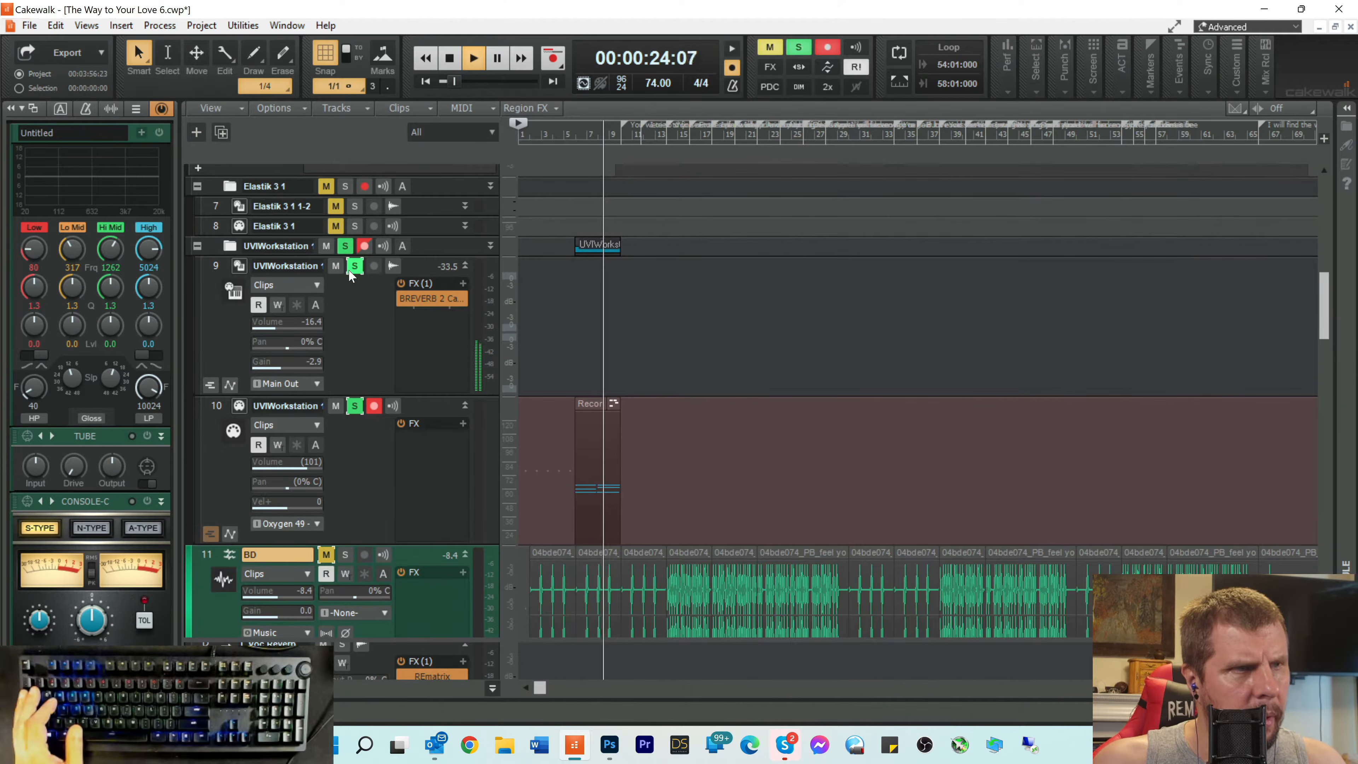
pyautogui.click(349, 269)
pyautogui.moveTo(283, 322); pyautogui.dragTo(290, 322)
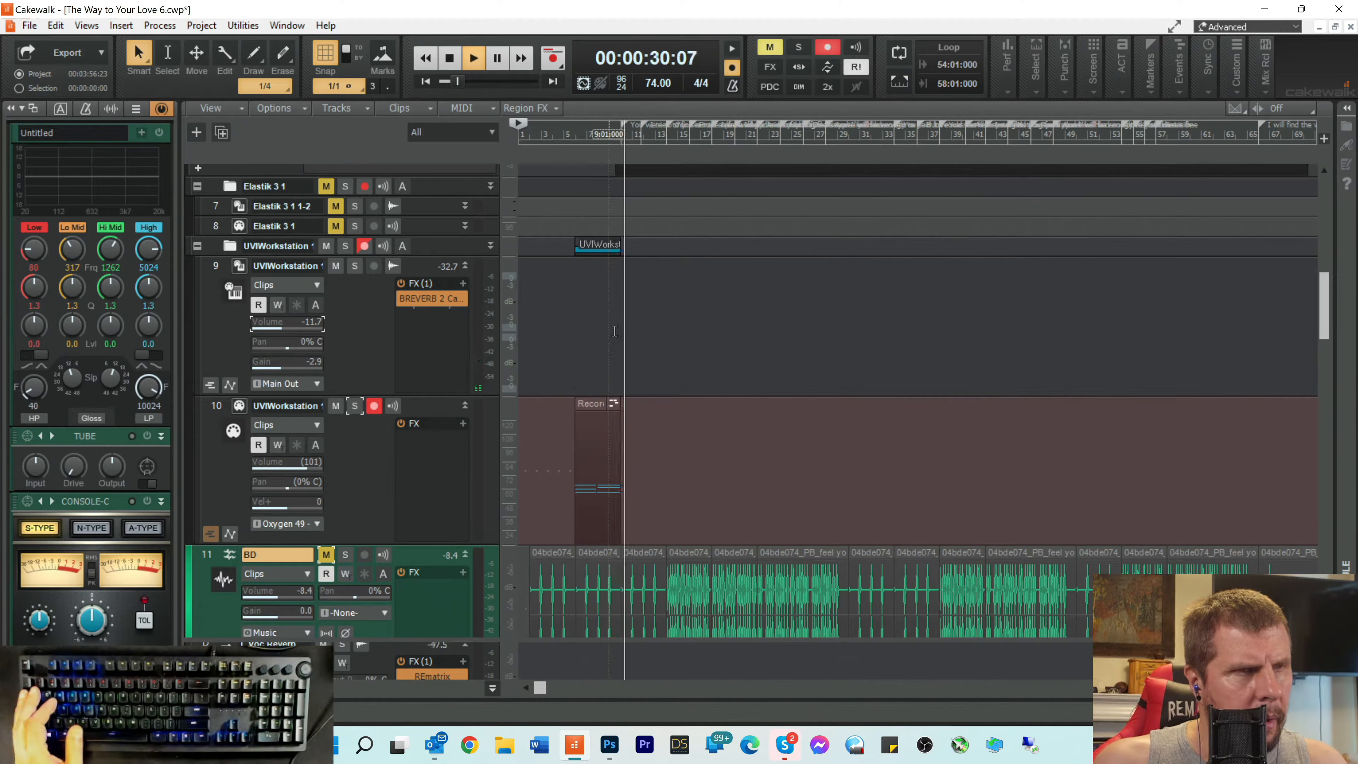
# Step: Raise the Lead Vocal track's volume to 0.0 while the song plays
pyautogui.scroll(3, 615, 331)
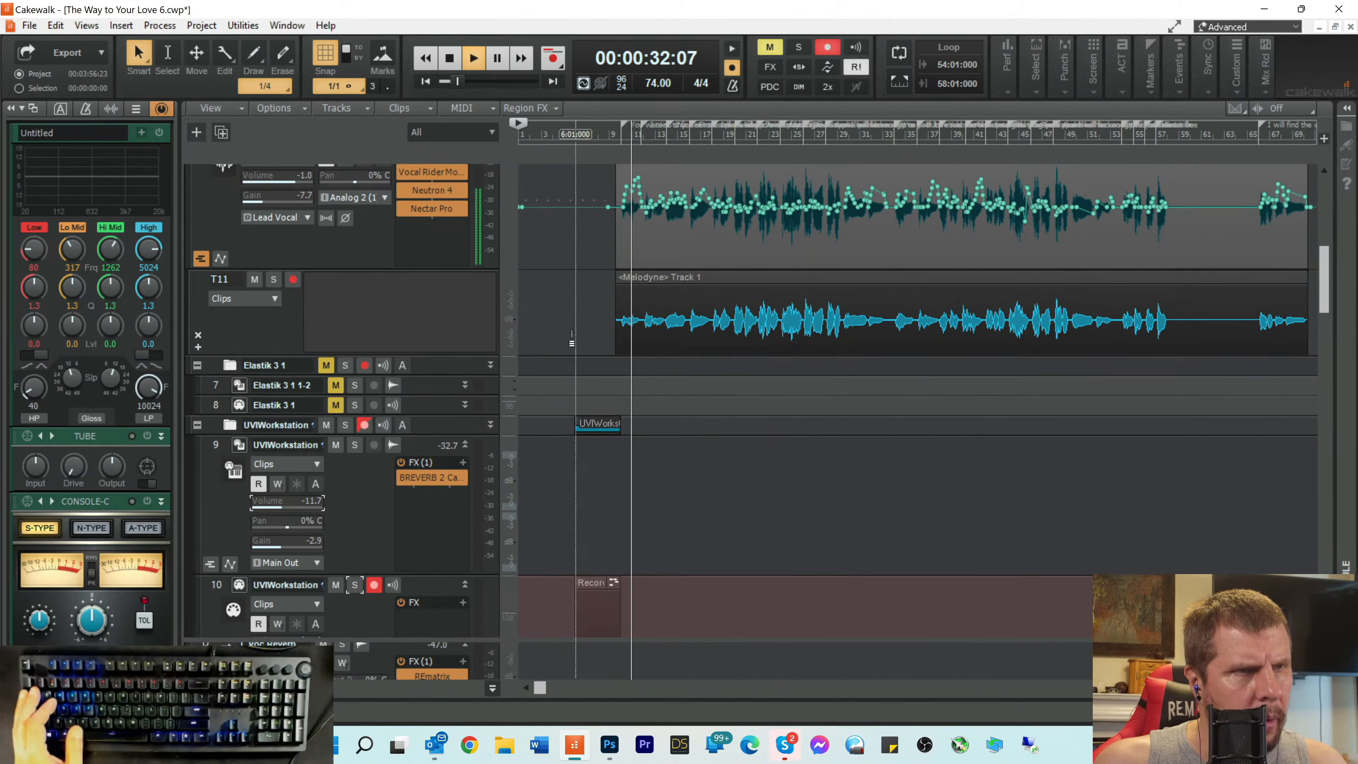
pyautogui.scroll(2, 503, 323)
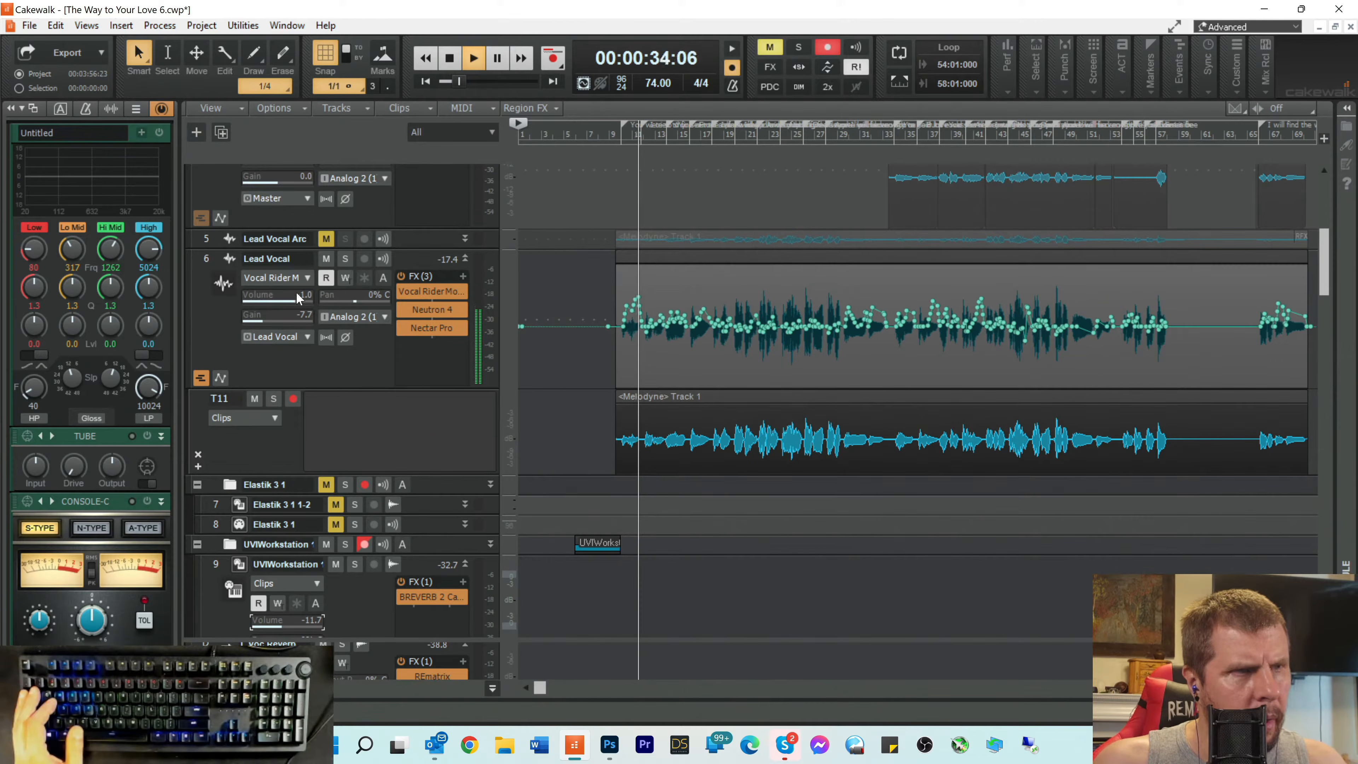
pyautogui.moveTo(292, 300)
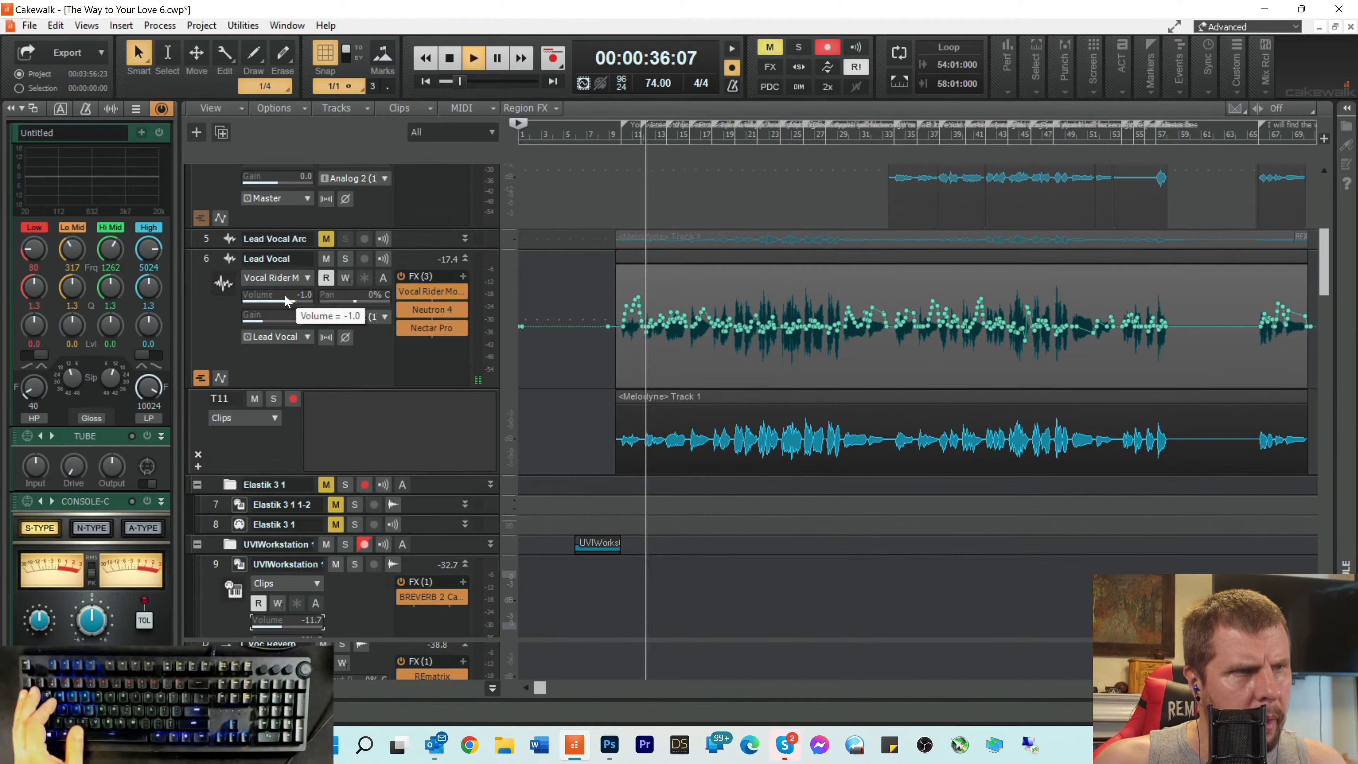
pyautogui.moveTo(285, 296); pyautogui.dragTo(289, 296)
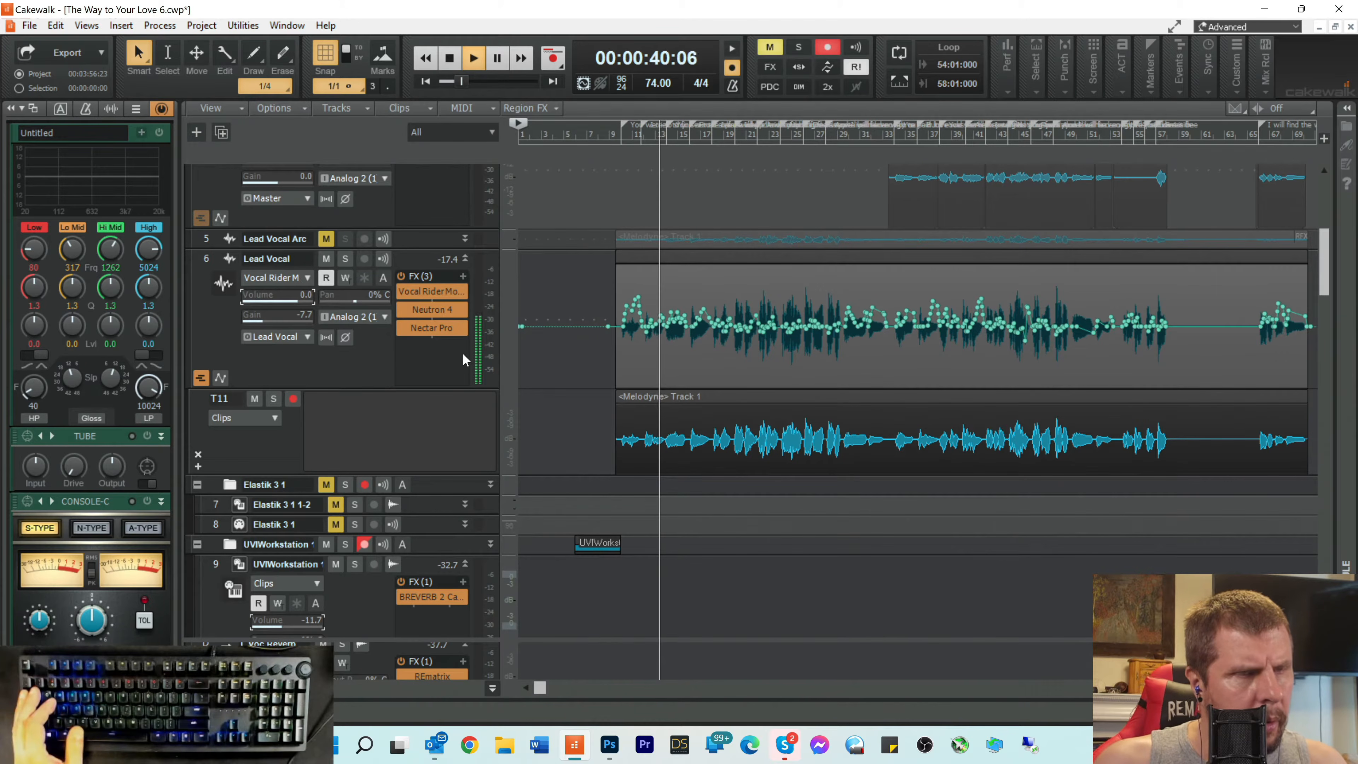
# Step: Lower the Snare Drum track's volume to -27.4 while the song plays
pyautogui.scroll(-8, 612, 363)
pyautogui.scroll(-2, 613, 363)
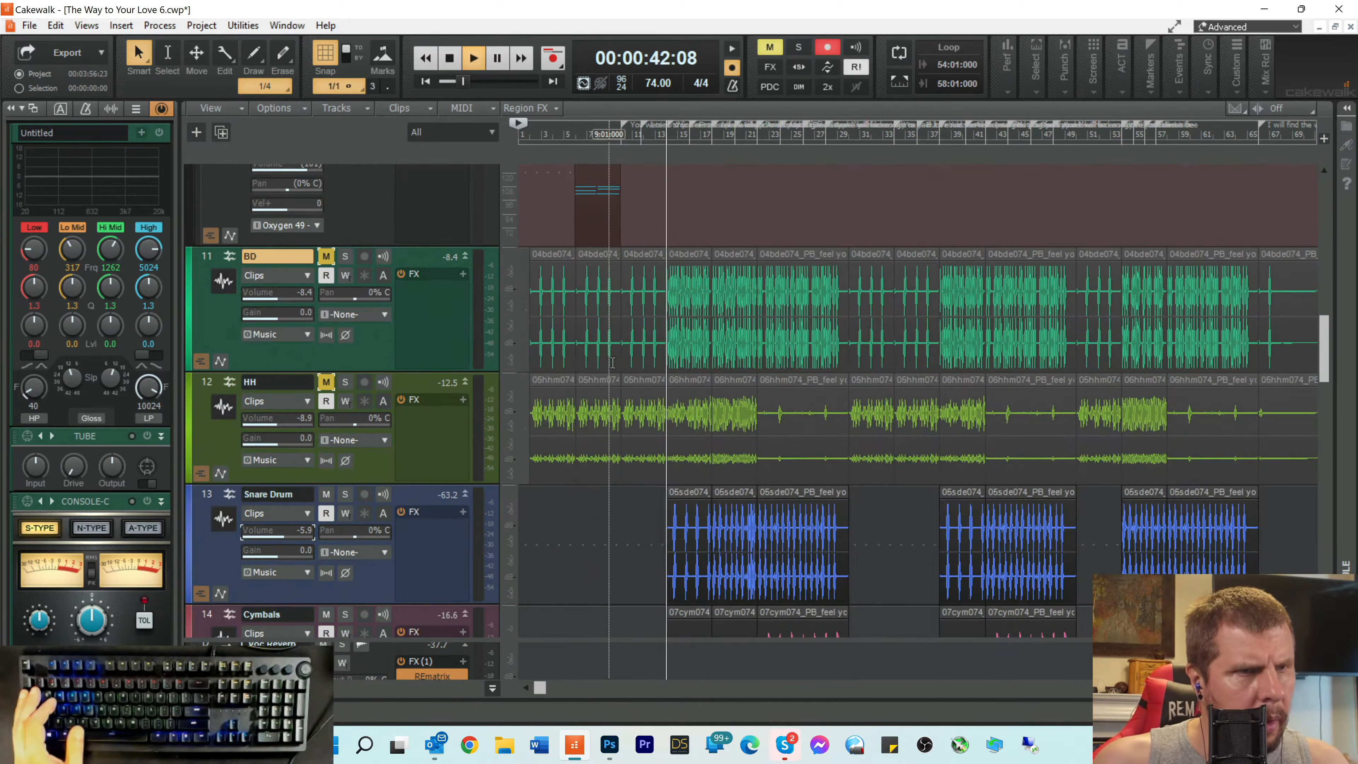
pyautogui.scroll(-3, 613, 363)
pyautogui.scroll(-2, 613, 363)
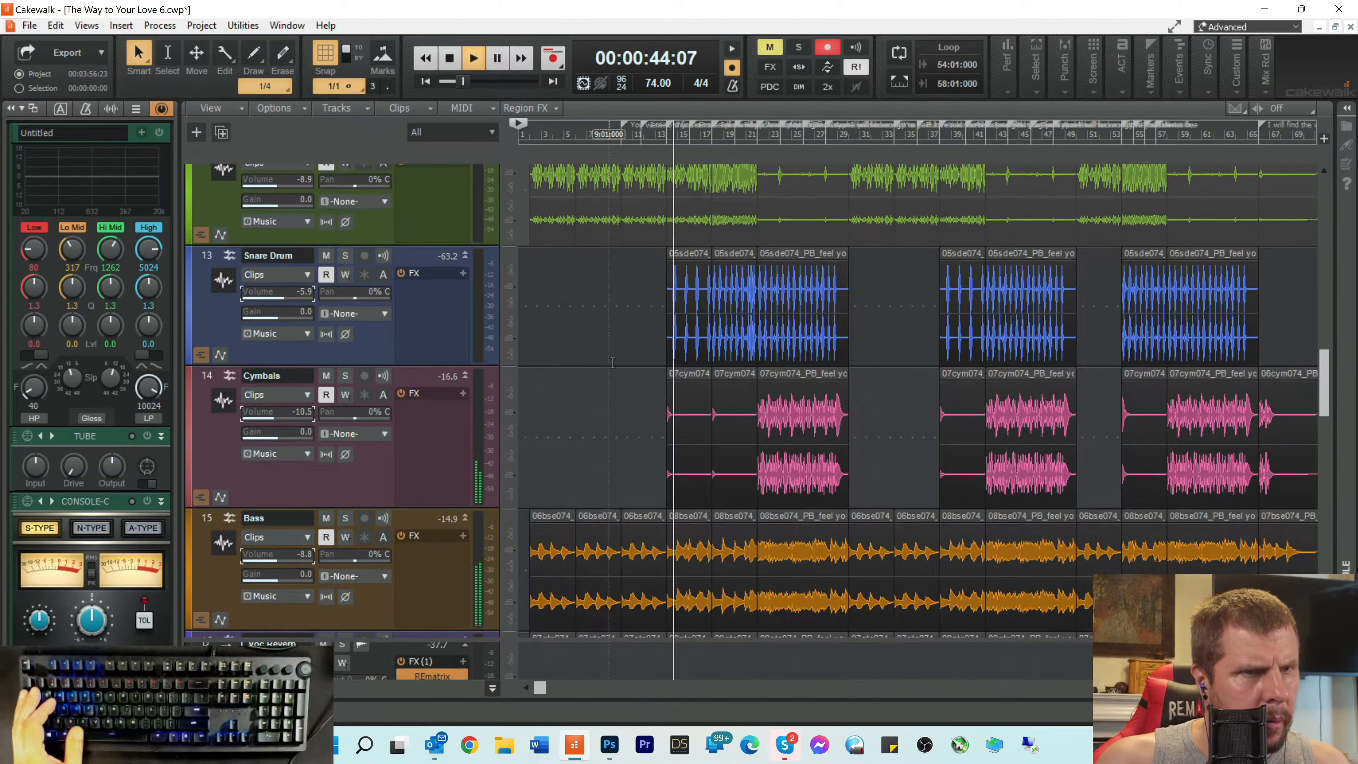
pyautogui.scroll(2, 535, 385)
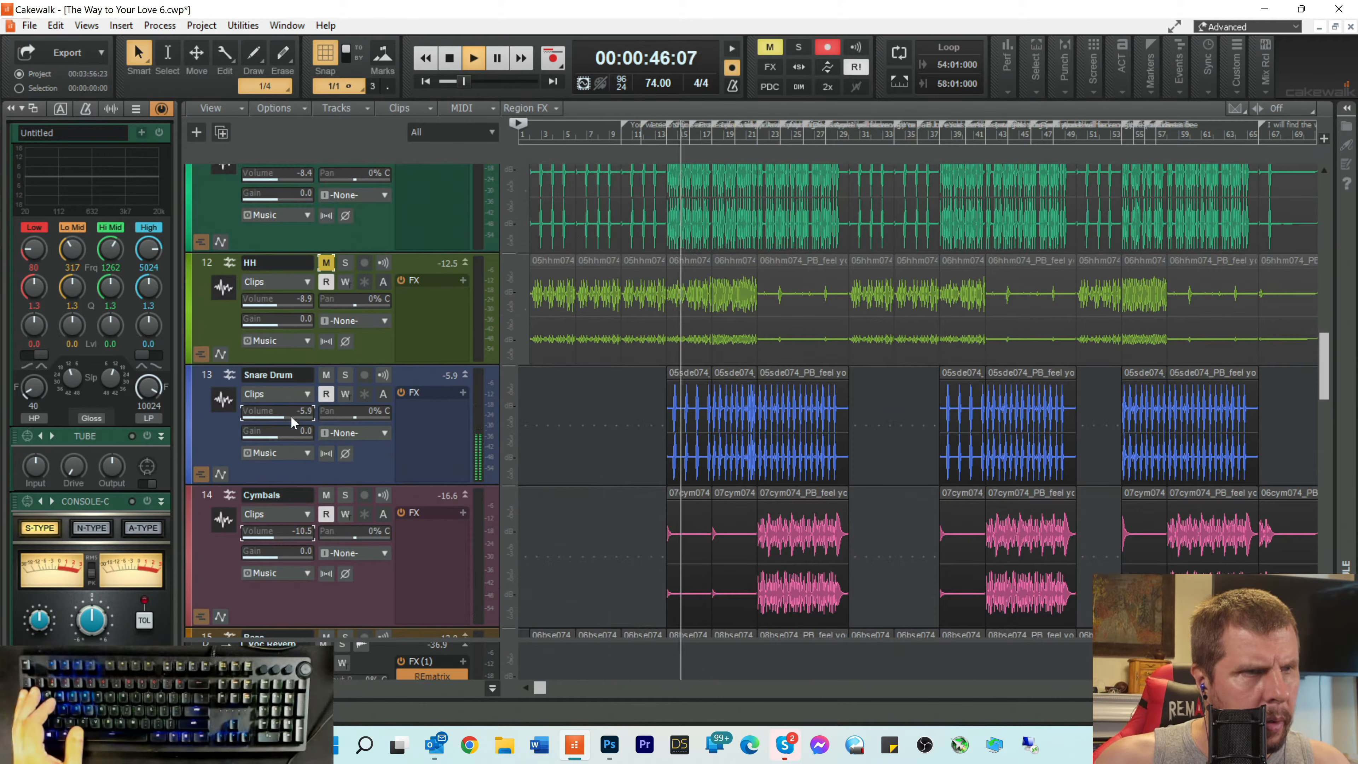
pyautogui.moveTo(291, 416); pyautogui.dragTo(270, 416)
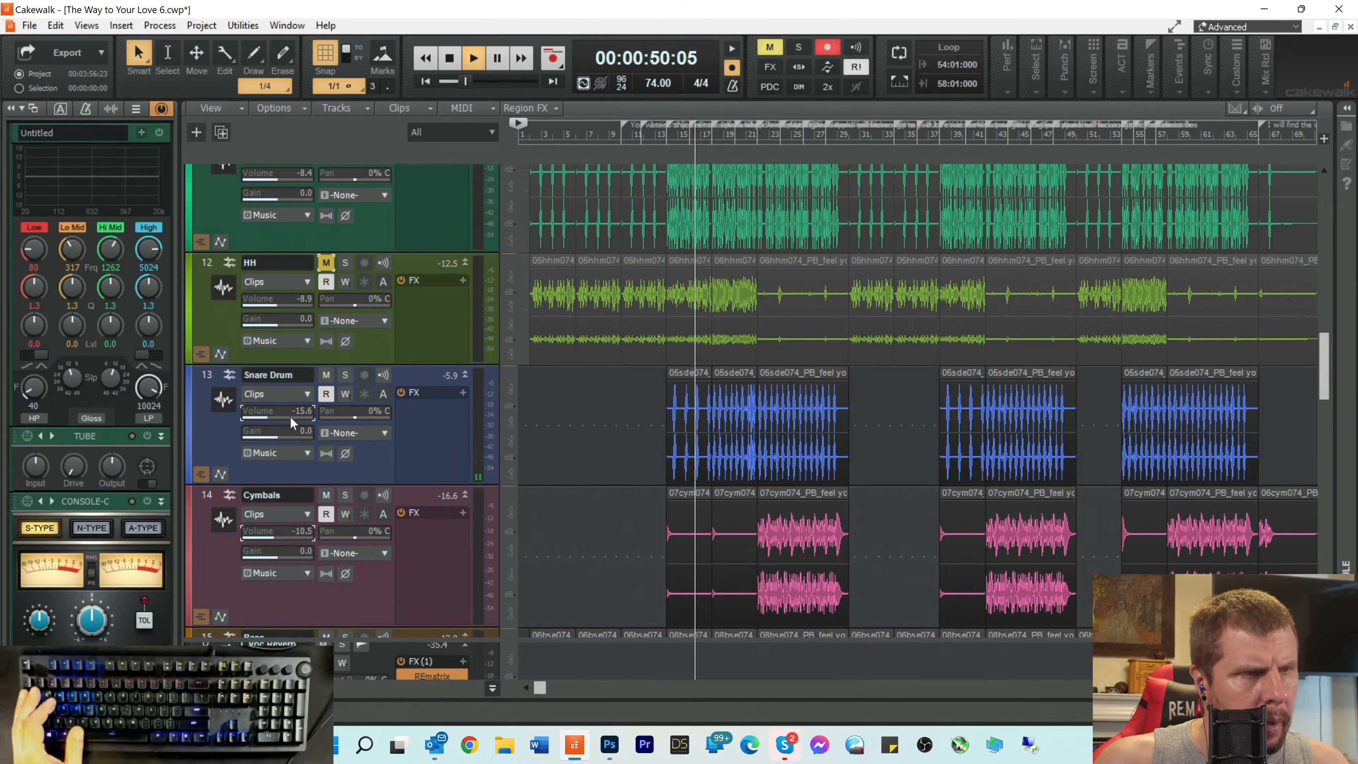
pyautogui.moveTo(291, 418); pyautogui.dragTo(269, 417)
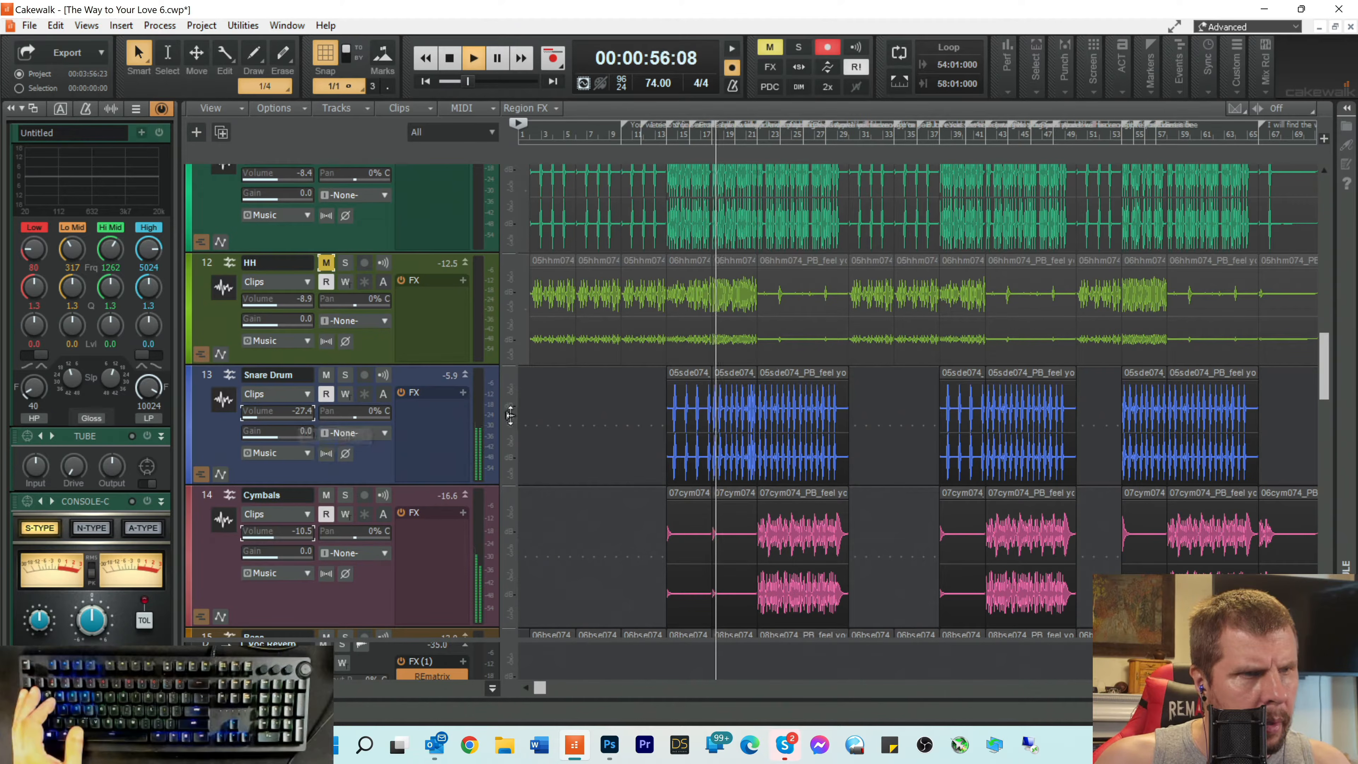
# Step: Raise the Bass track's volume to -7.5 while the song plays
pyautogui.scroll(-3, 571, 406)
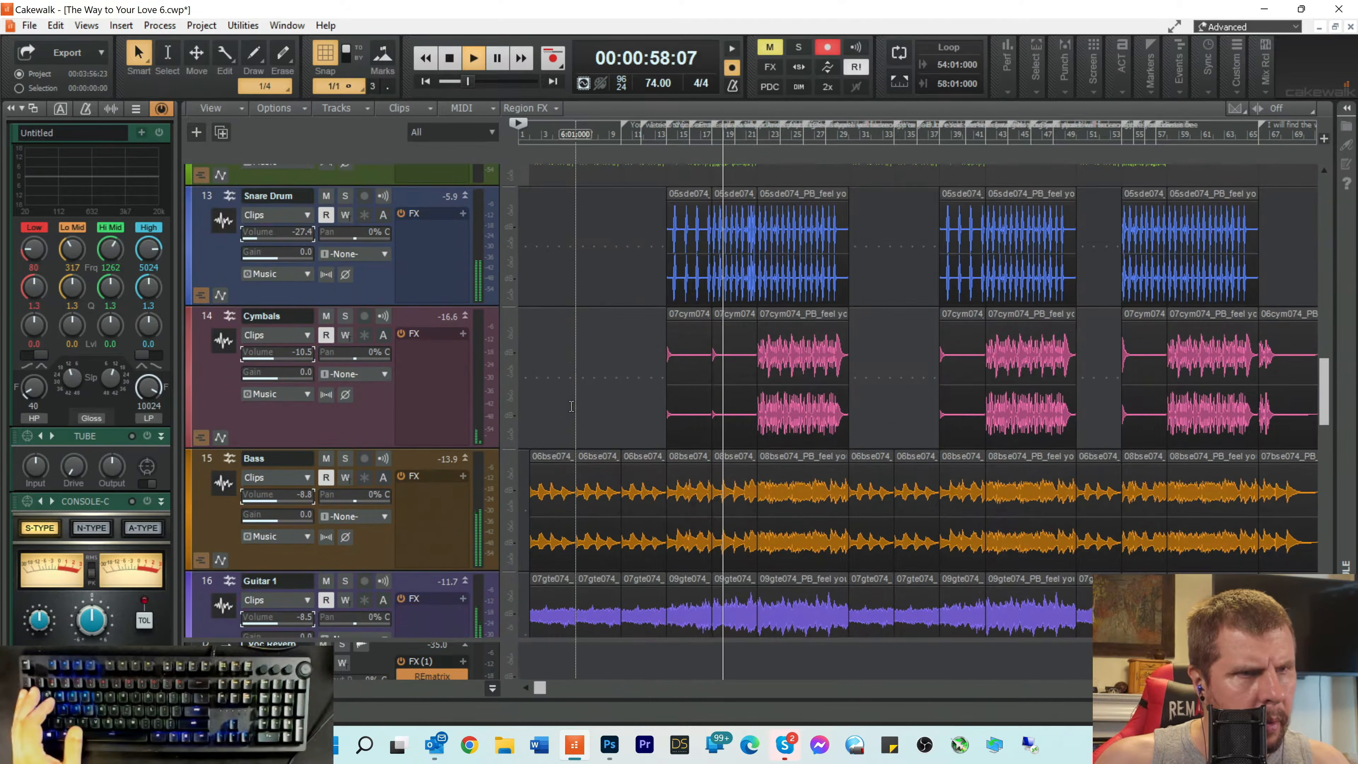
pyautogui.scroll(-1, 571, 407)
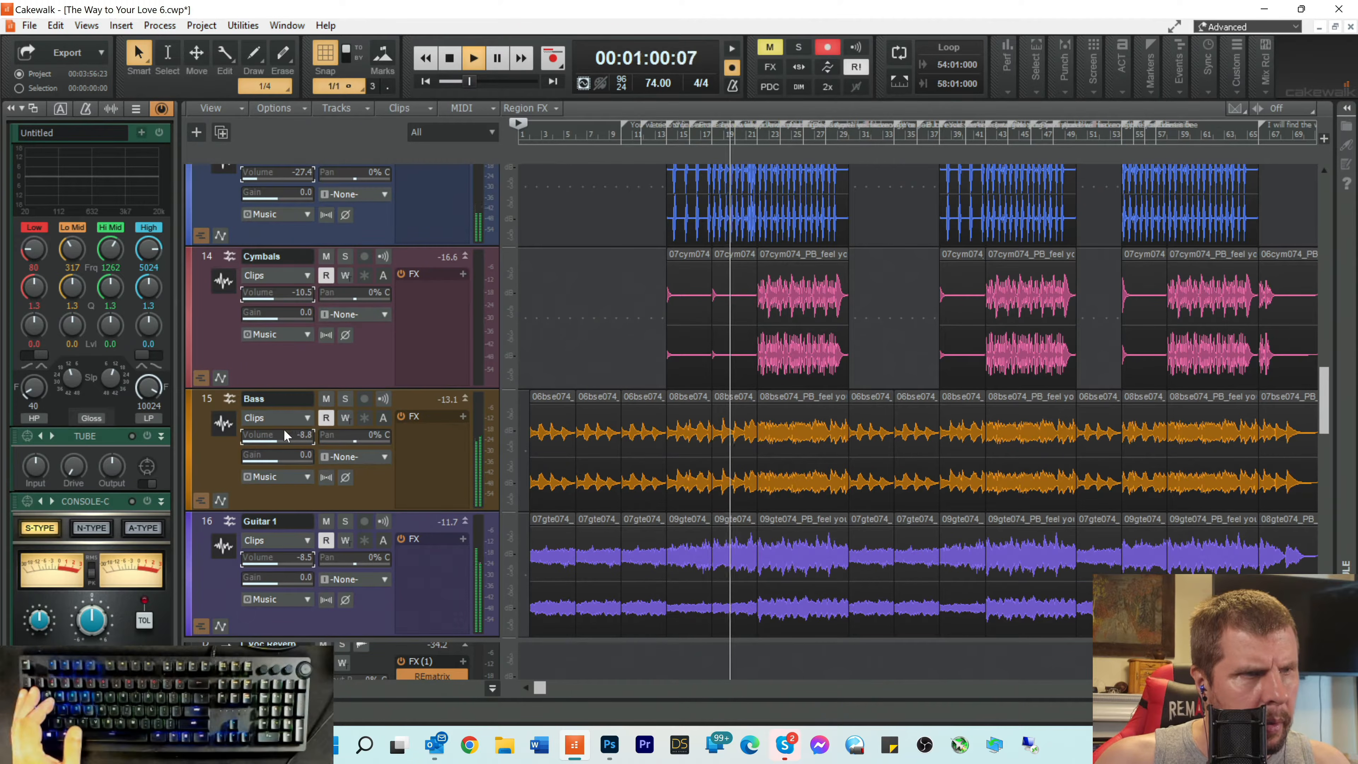
pyautogui.moveTo(277, 435); pyautogui.dragTo(279, 435)
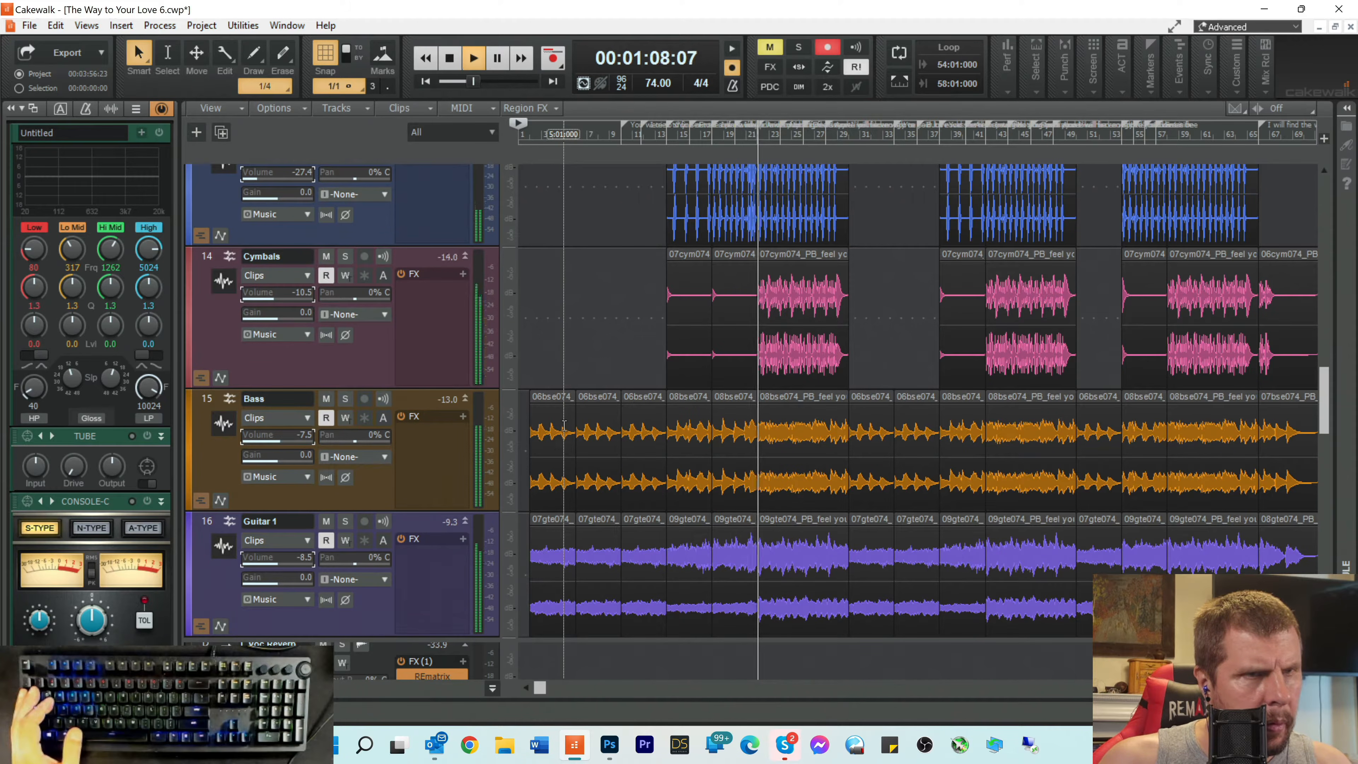
# Step: Mute the Snare Drum and Cymbals tracks during playback
pyautogui.scroll(3, 561, 395)
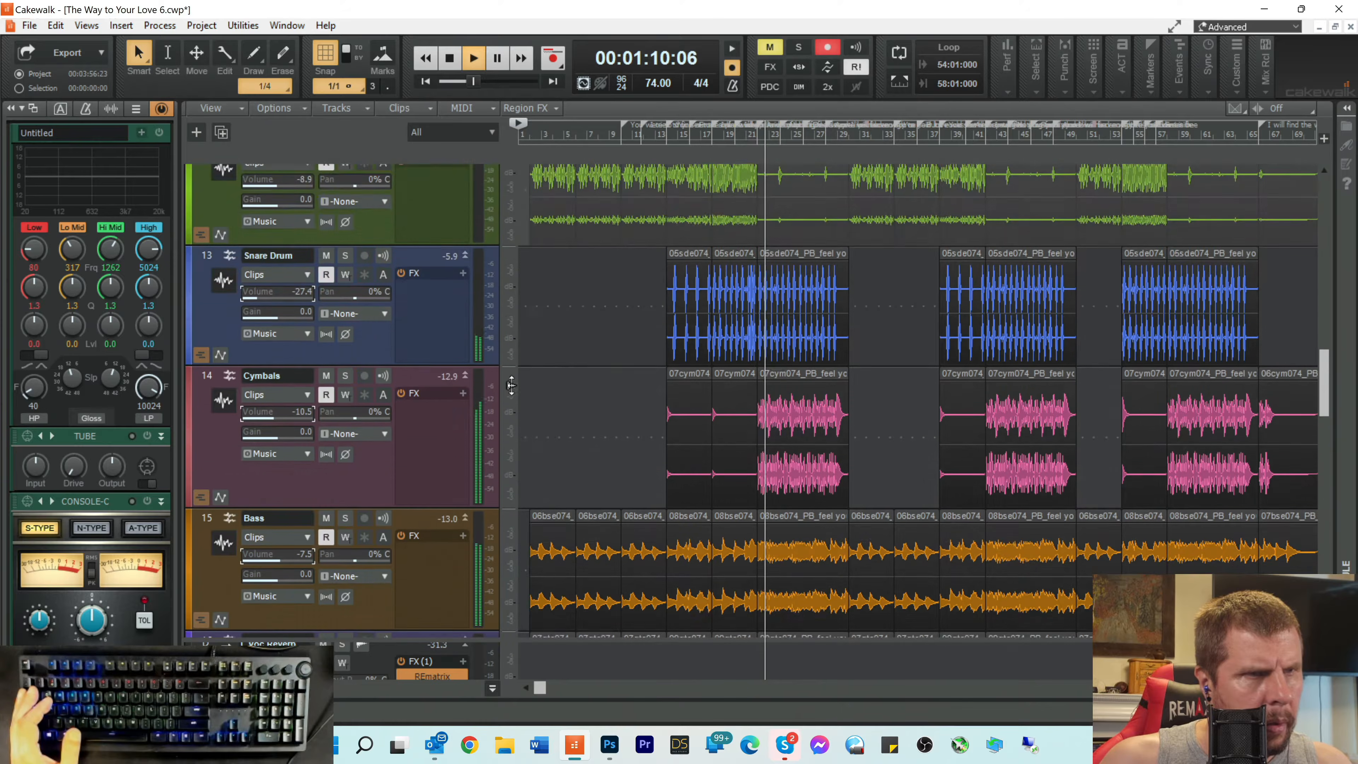
pyautogui.scroll(3, 559, 364)
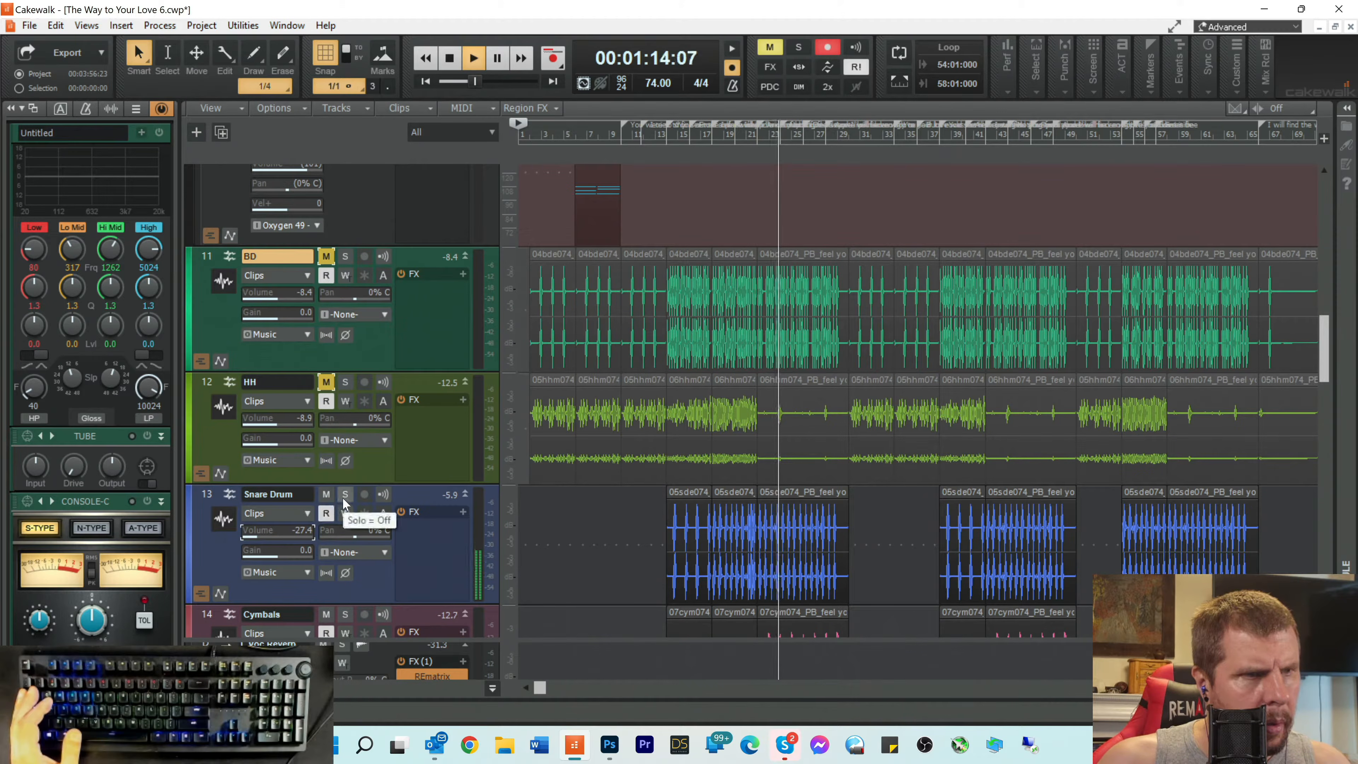
pyautogui.click(327, 493)
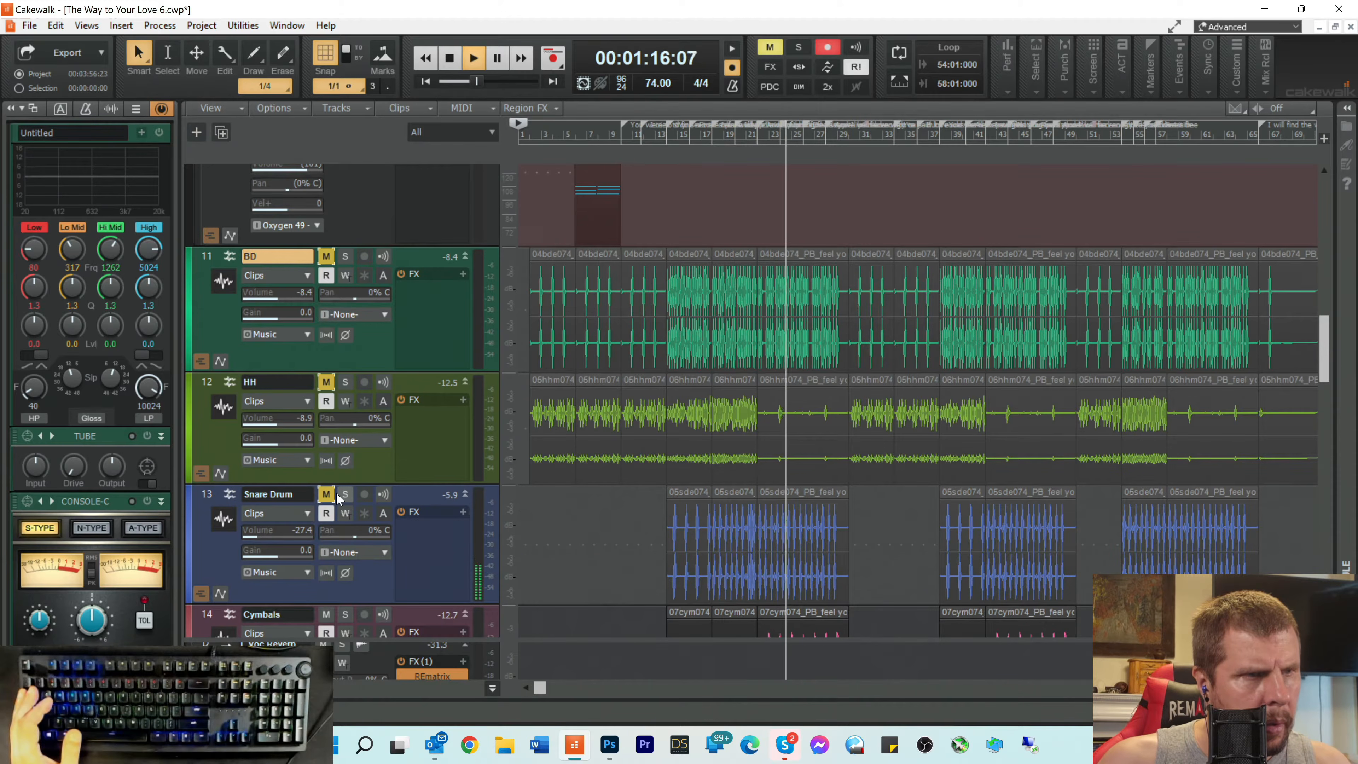
pyautogui.scroll(-3, 418, 492)
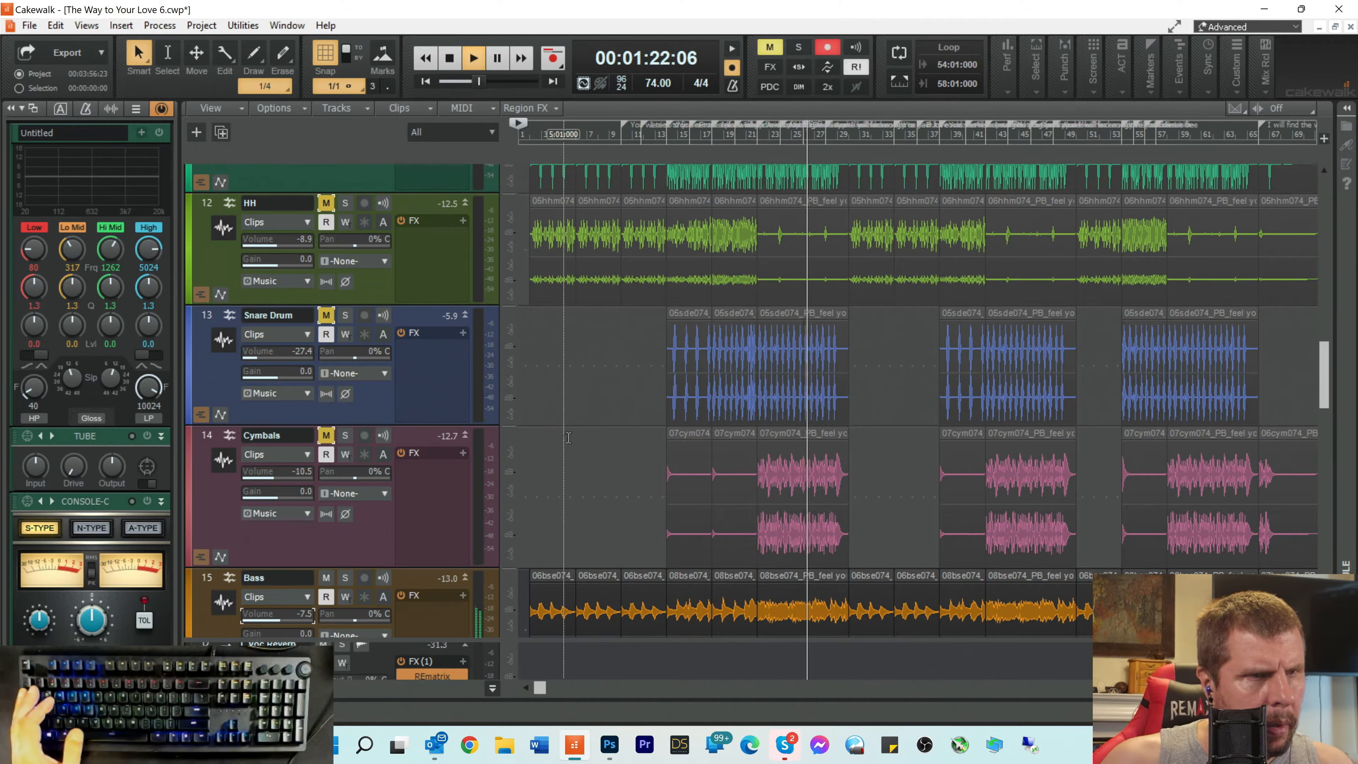
# Step: Examine the volumes, mutes and meters of the tracks from the lead vocal down to the guitars while the song plays
pyautogui.scroll(1, 559, 424)
pyautogui.scroll(15, 559, 424)
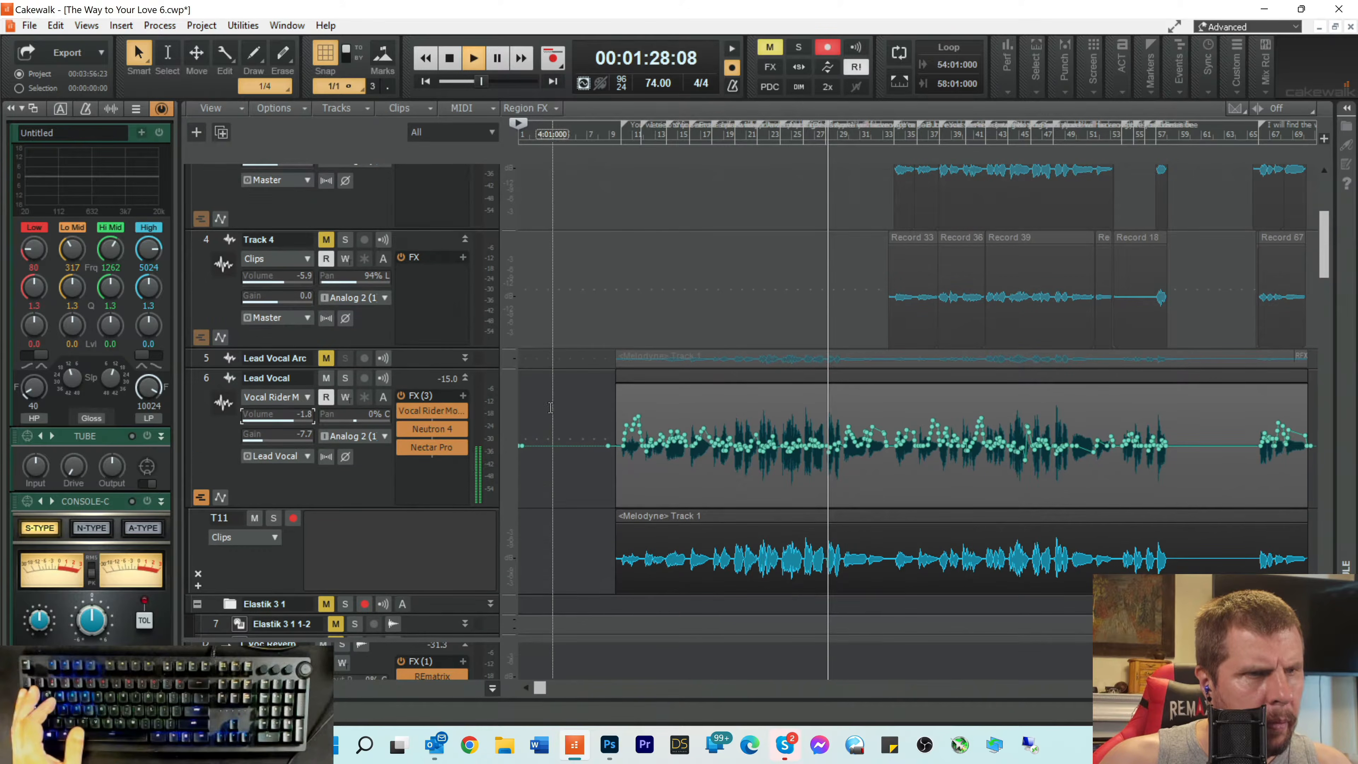
pyautogui.scroll(-3, 550, 407)
pyautogui.scroll(-3, 551, 407)
pyautogui.scroll(-8, 550, 408)
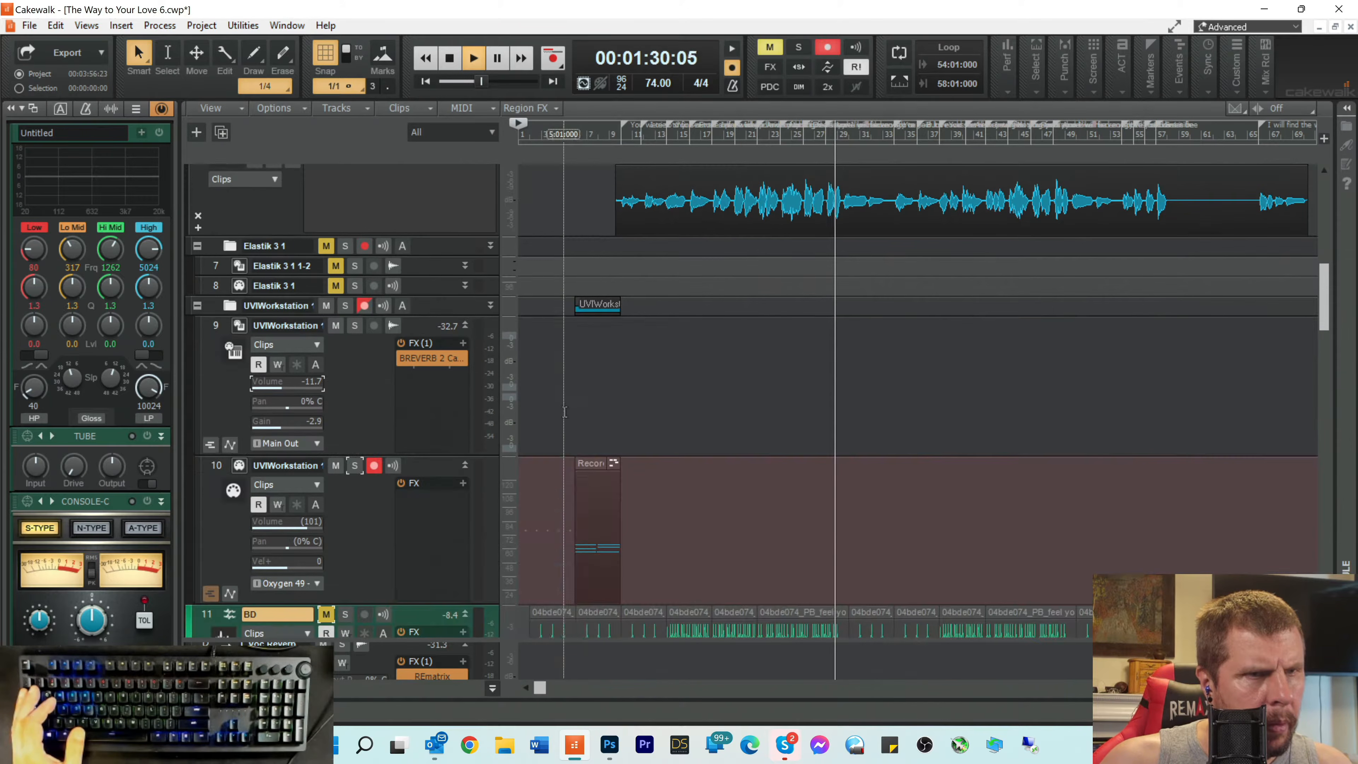
pyautogui.scroll(-6, 622, 419)
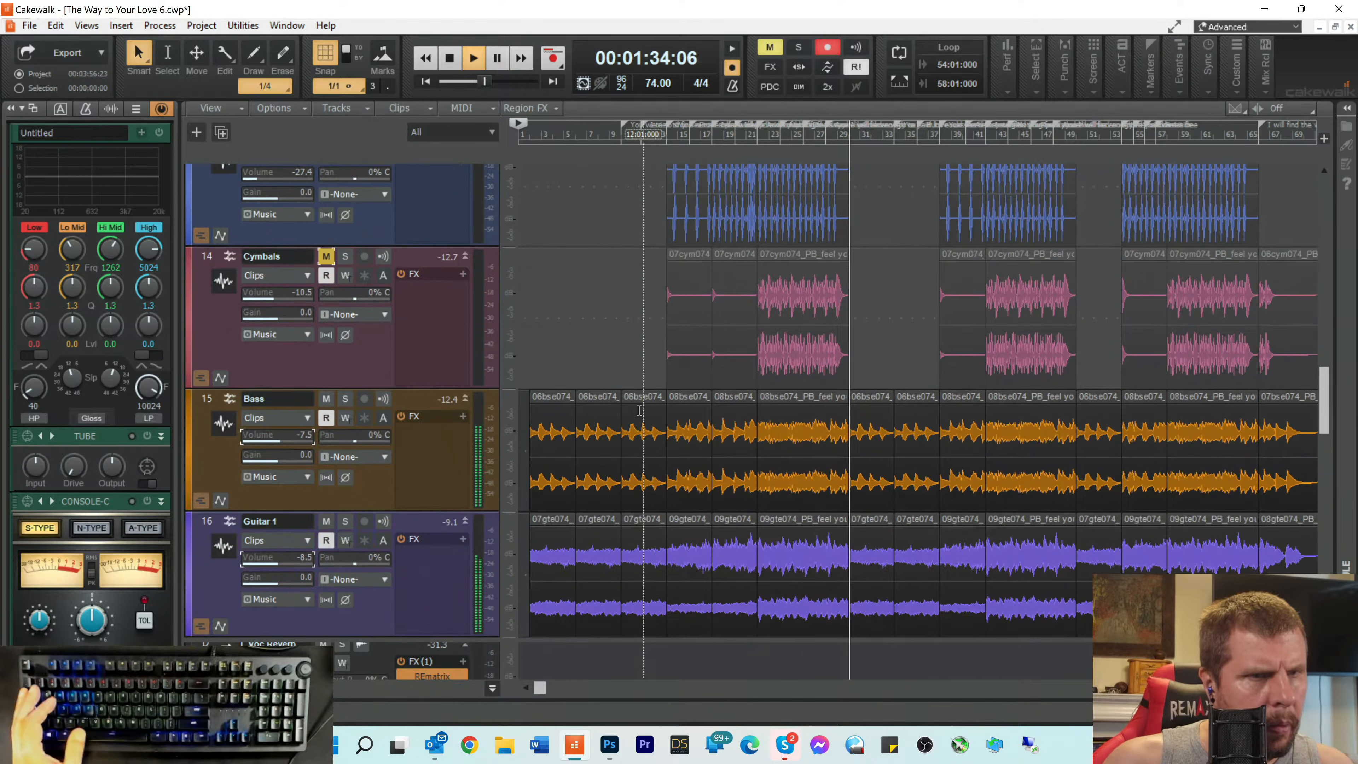
pyautogui.scroll(-3, 654, 411)
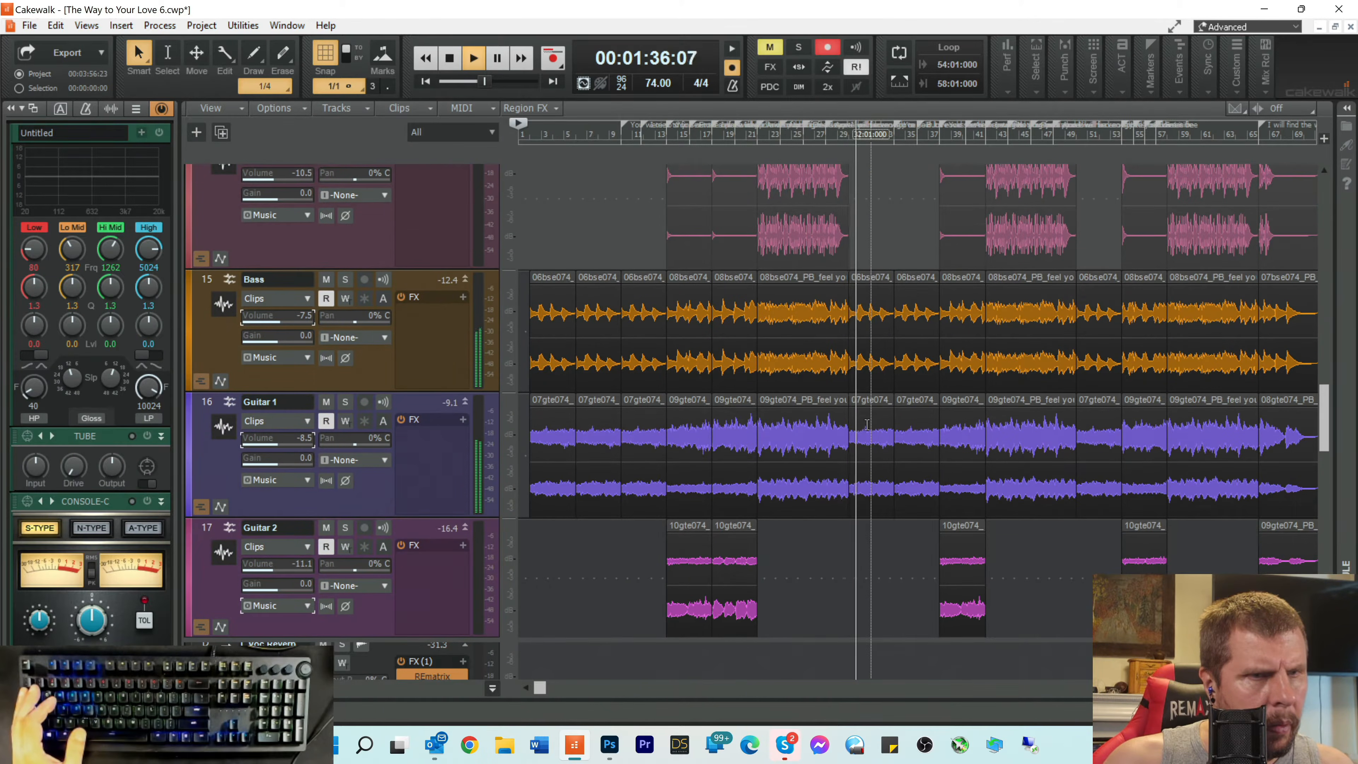
pyautogui.scroll(-2, 867, 424)
pyautogui.scroll(-8, 867, 424)
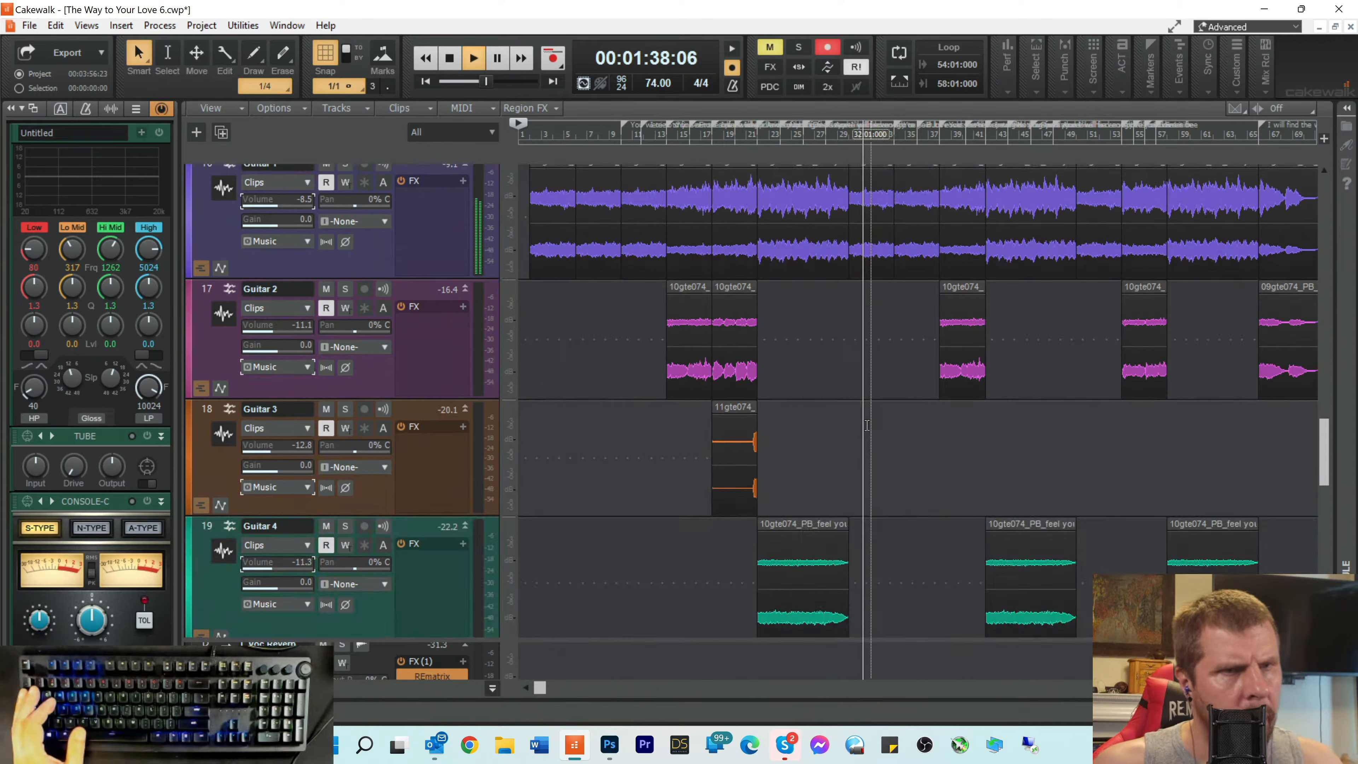
pyautogui.scroll(-5, 885, 416)
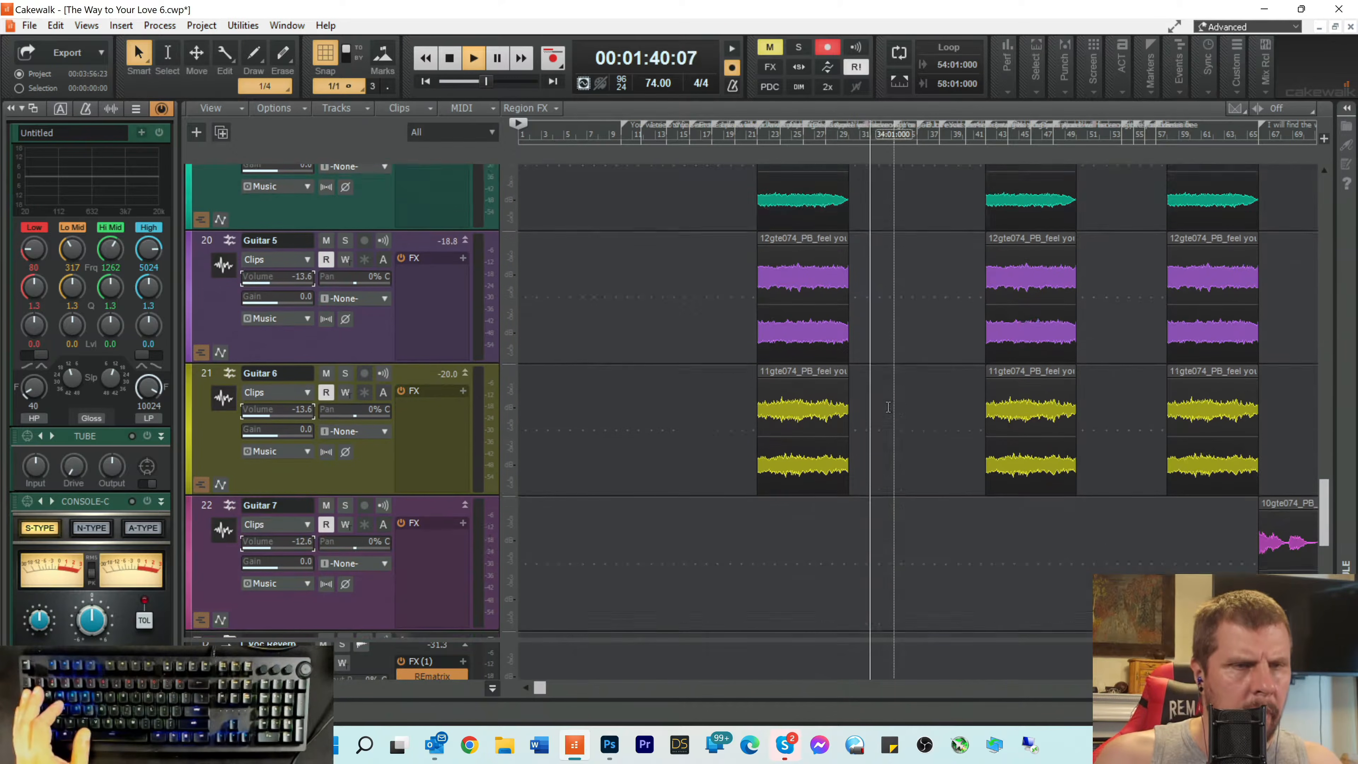
pyautogui.scroll(5, 903, 383)
pyautogui.scroll(1, 903, 383)
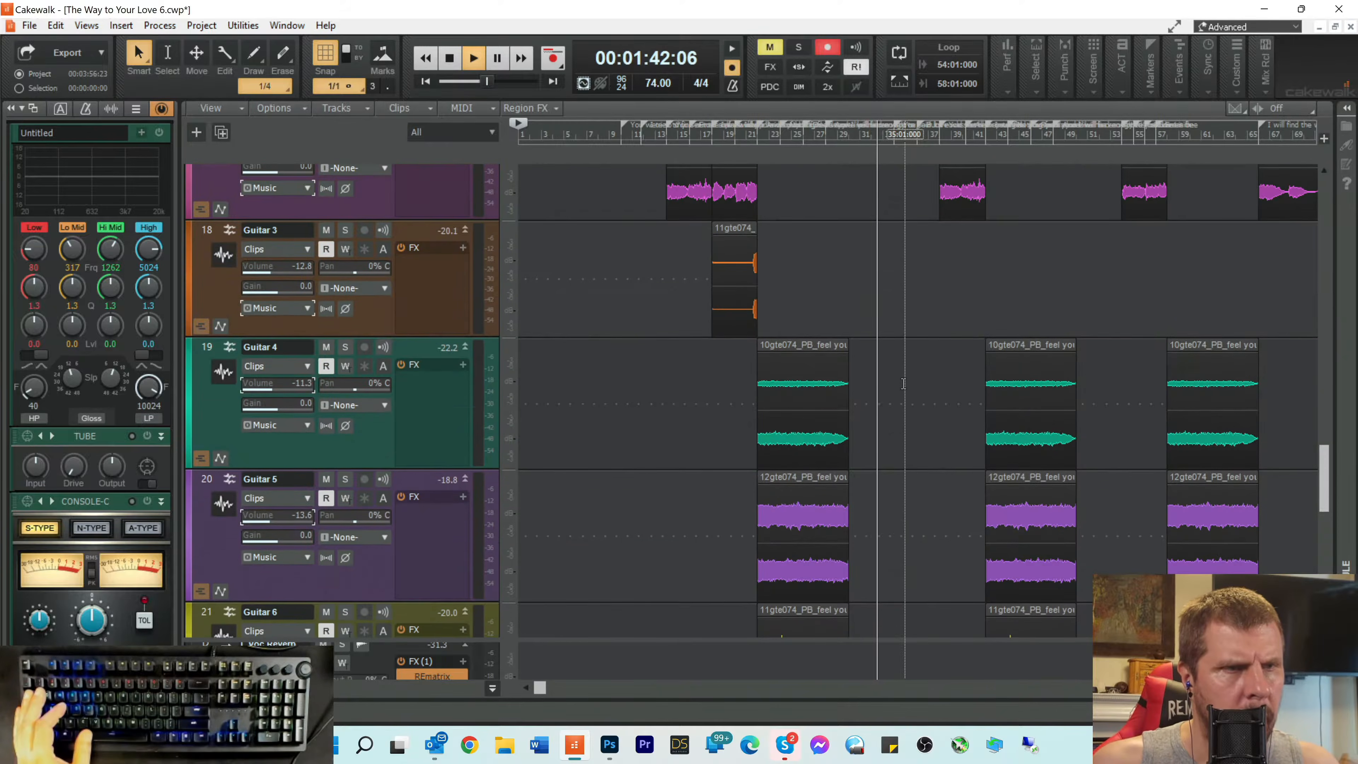
pyautogui.scroll(15, 903, 383)
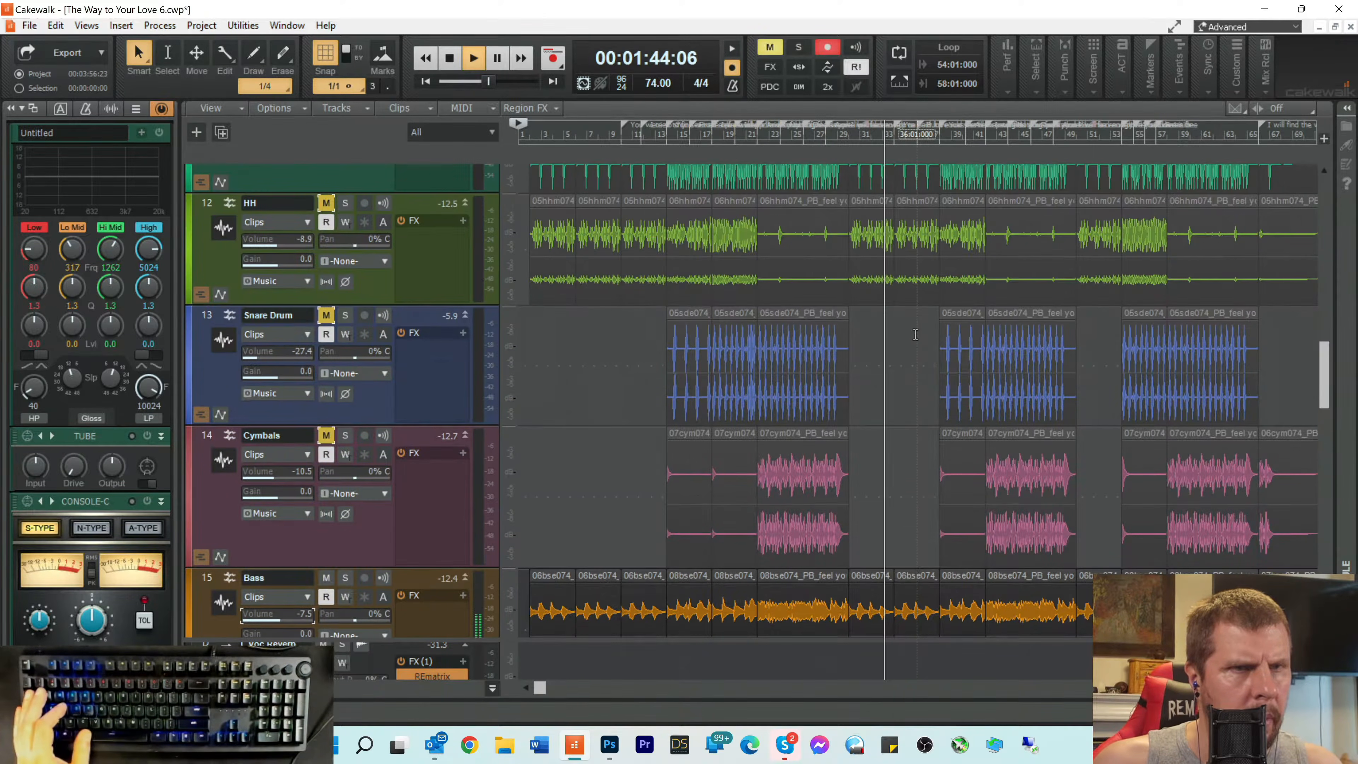
pyautogui.scroll(-4, 917, 337)
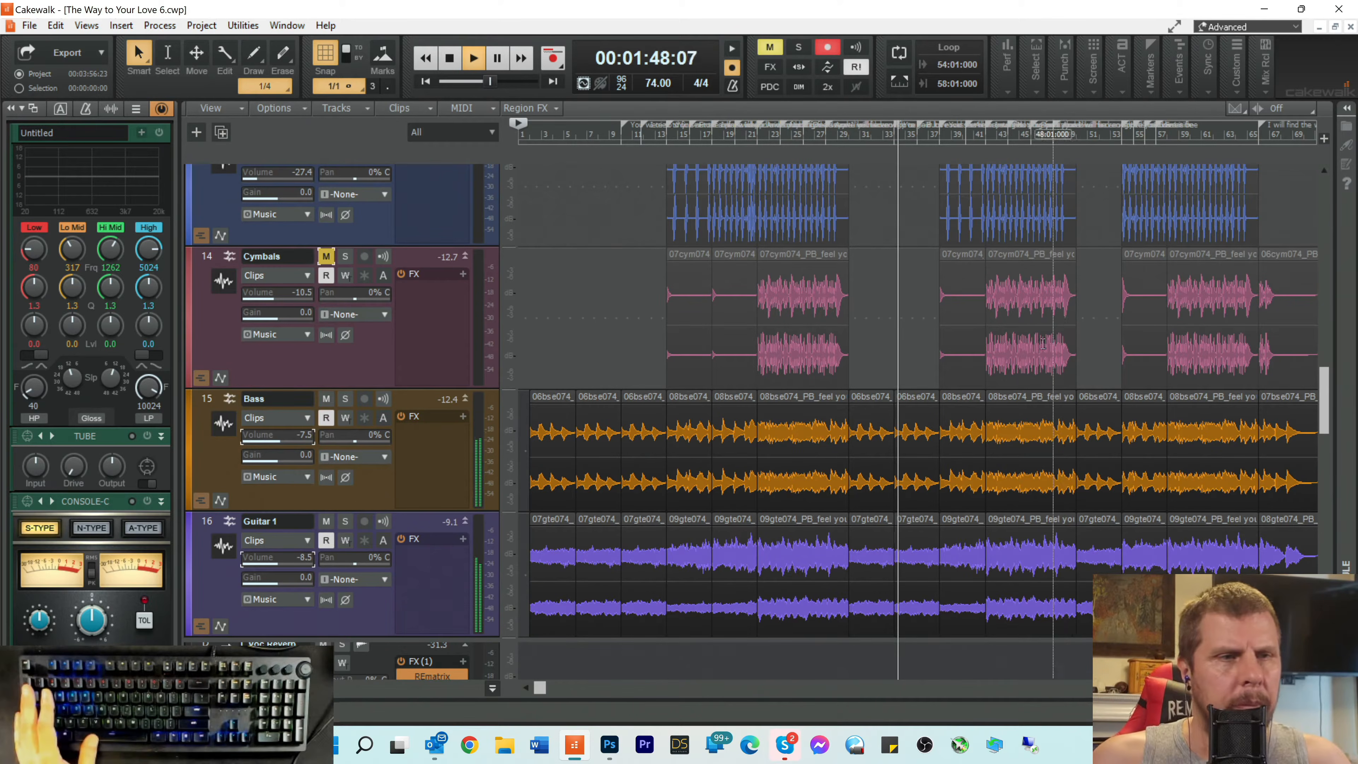
pyautogui.scroll(-10, 907, 313)
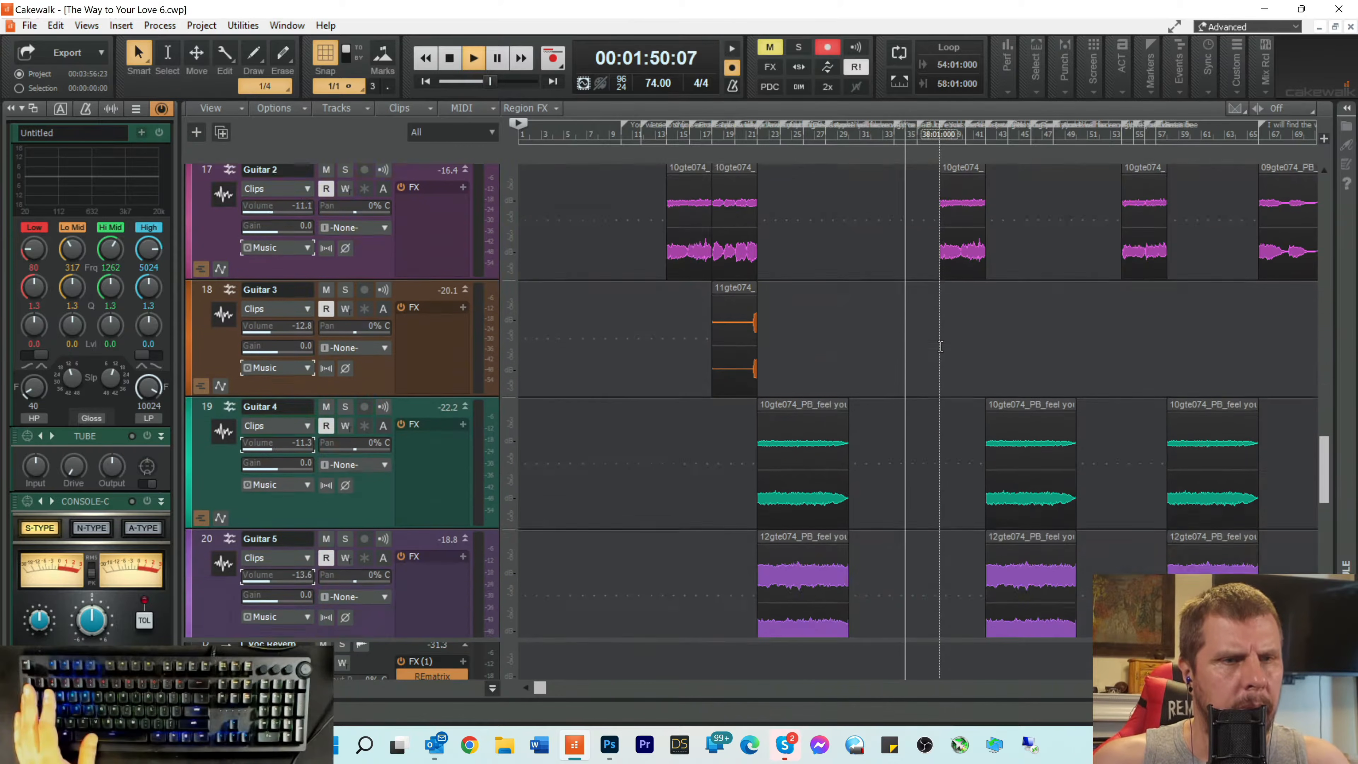
pyautogui.scroll(9, 939, 359)
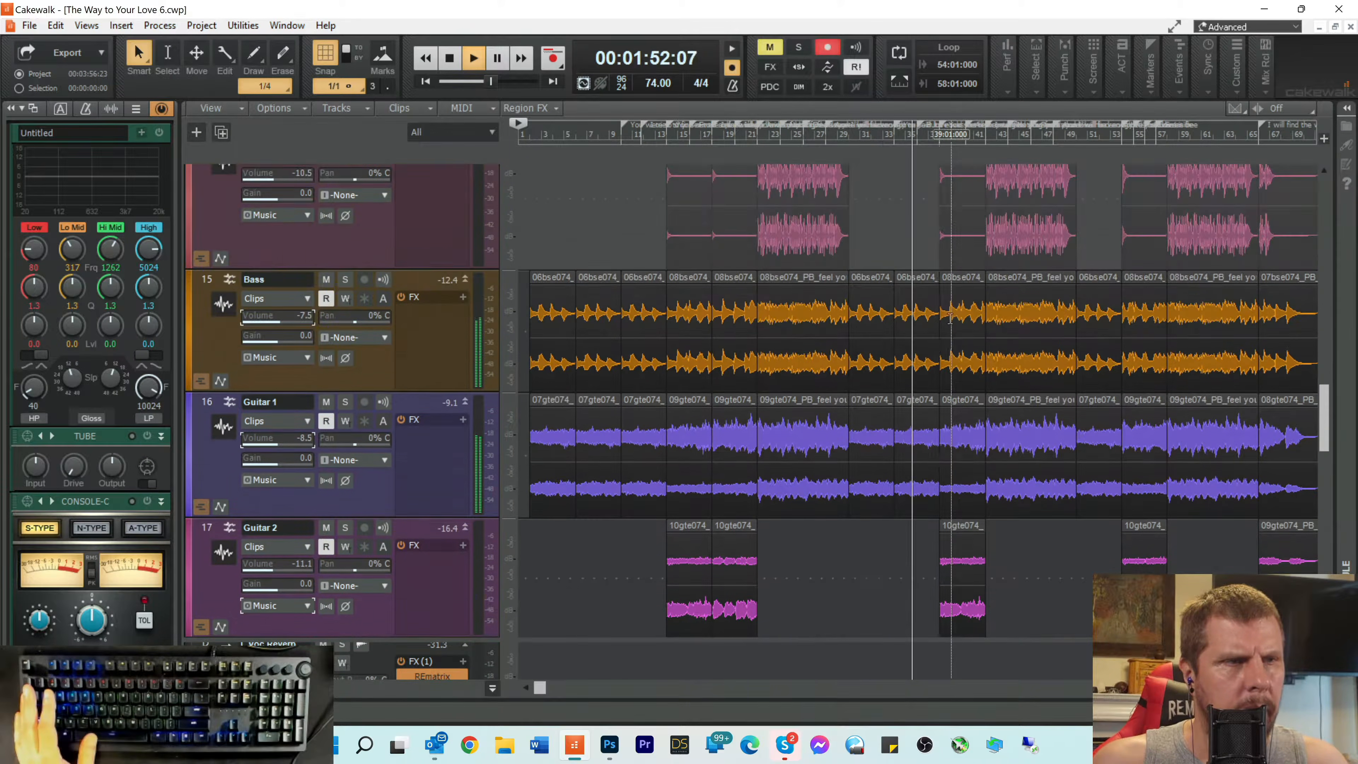
# Step: Unmute the BD track and lower its volume to -19.6 while the song plays
pyautogui.scroll(8, 885, 301)
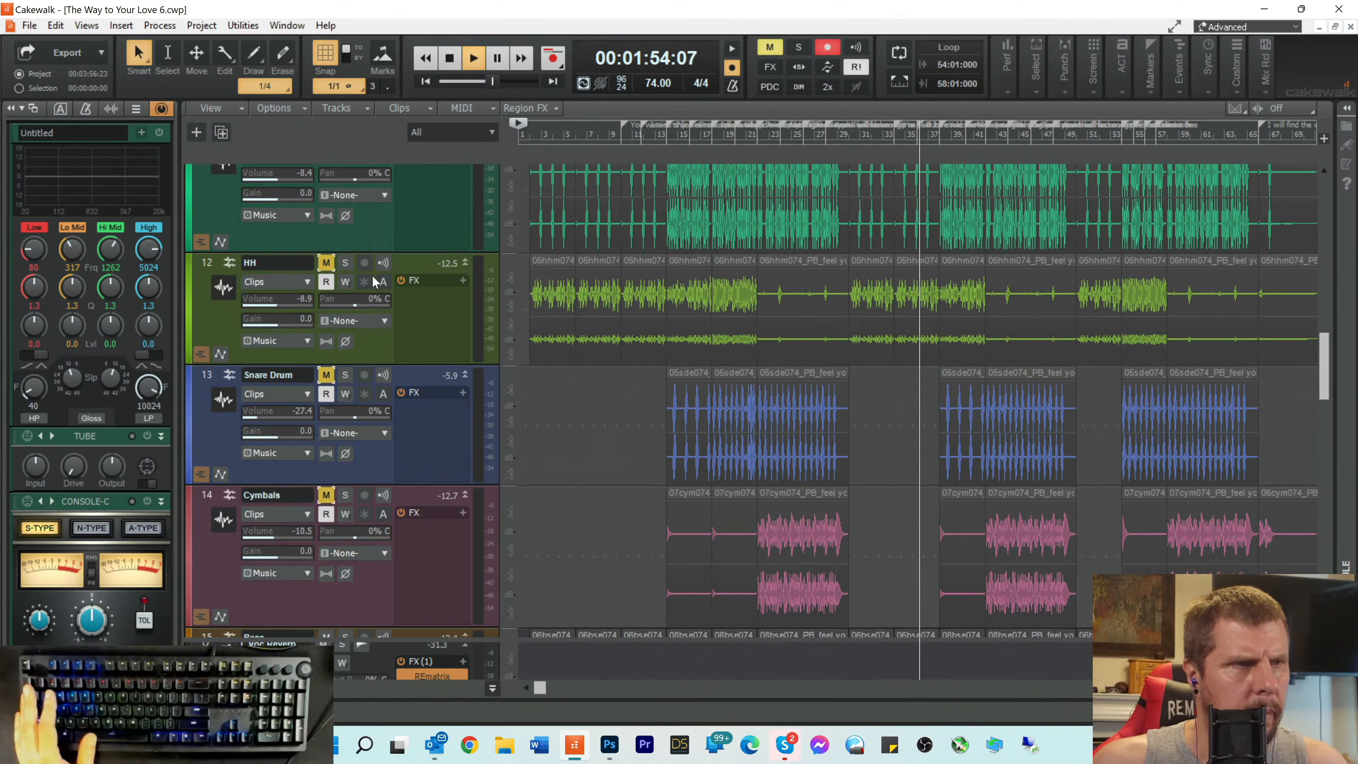
pyautogui.scroll(2, 373, 274)
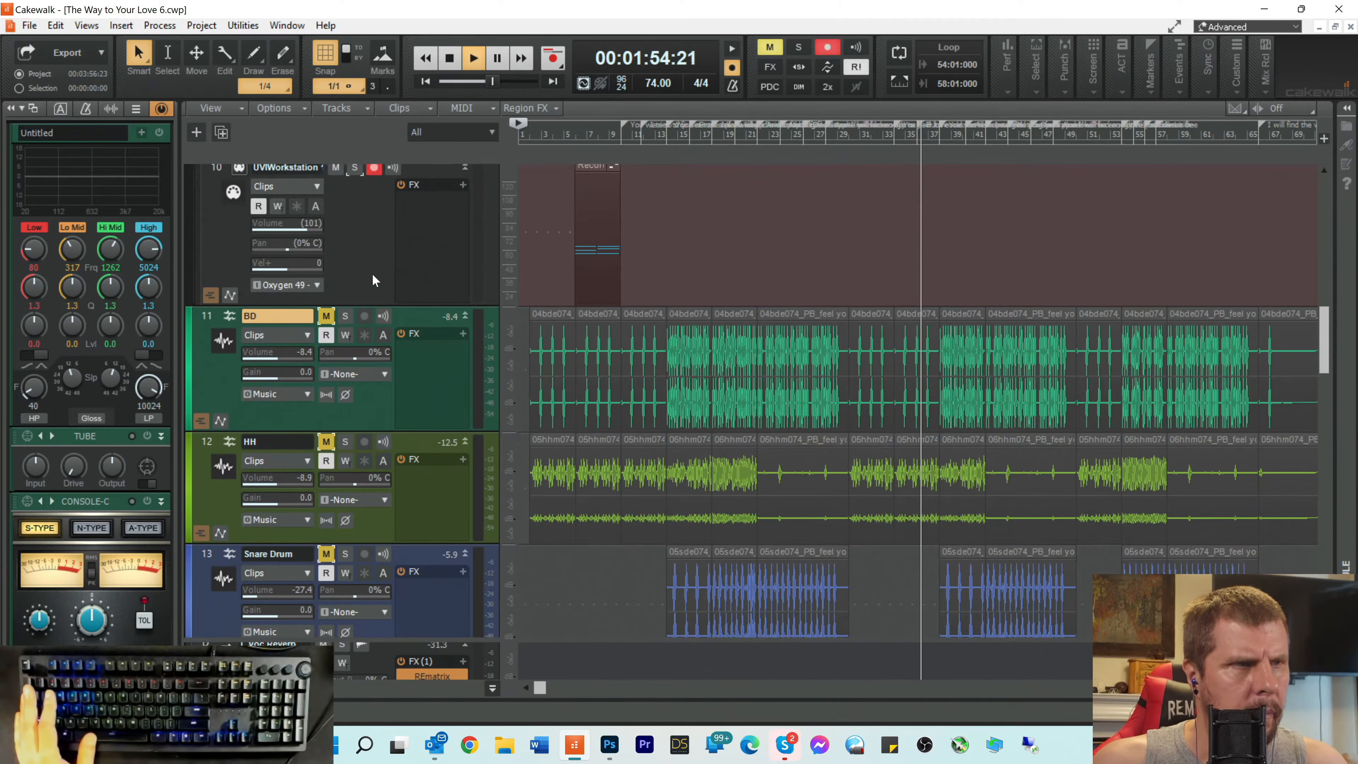
pyautogui.click(326, 315)
pyautogui.moveTo(288, 359); pyautogui.dragTo(281, 359)
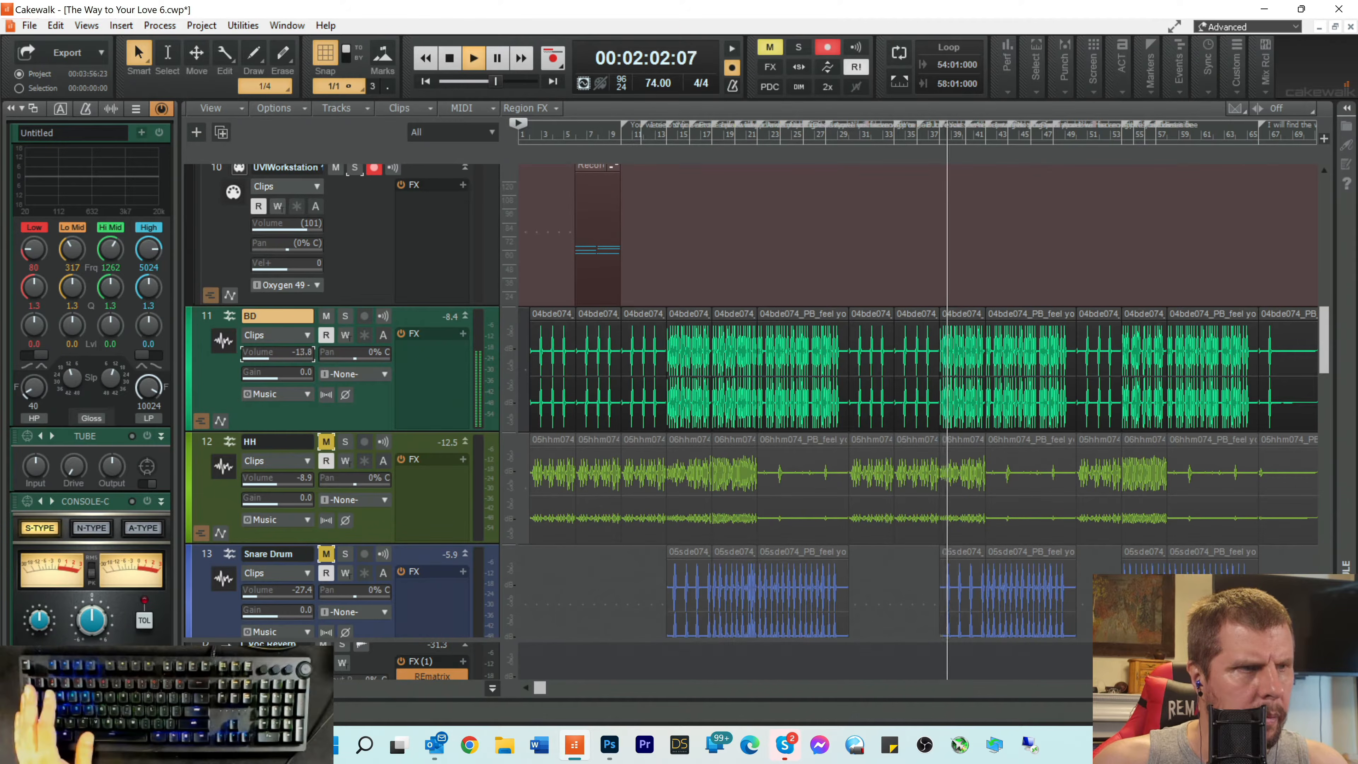
pyautogui.moveTo(288, 357); pyautogui.dragTo(293, 357)
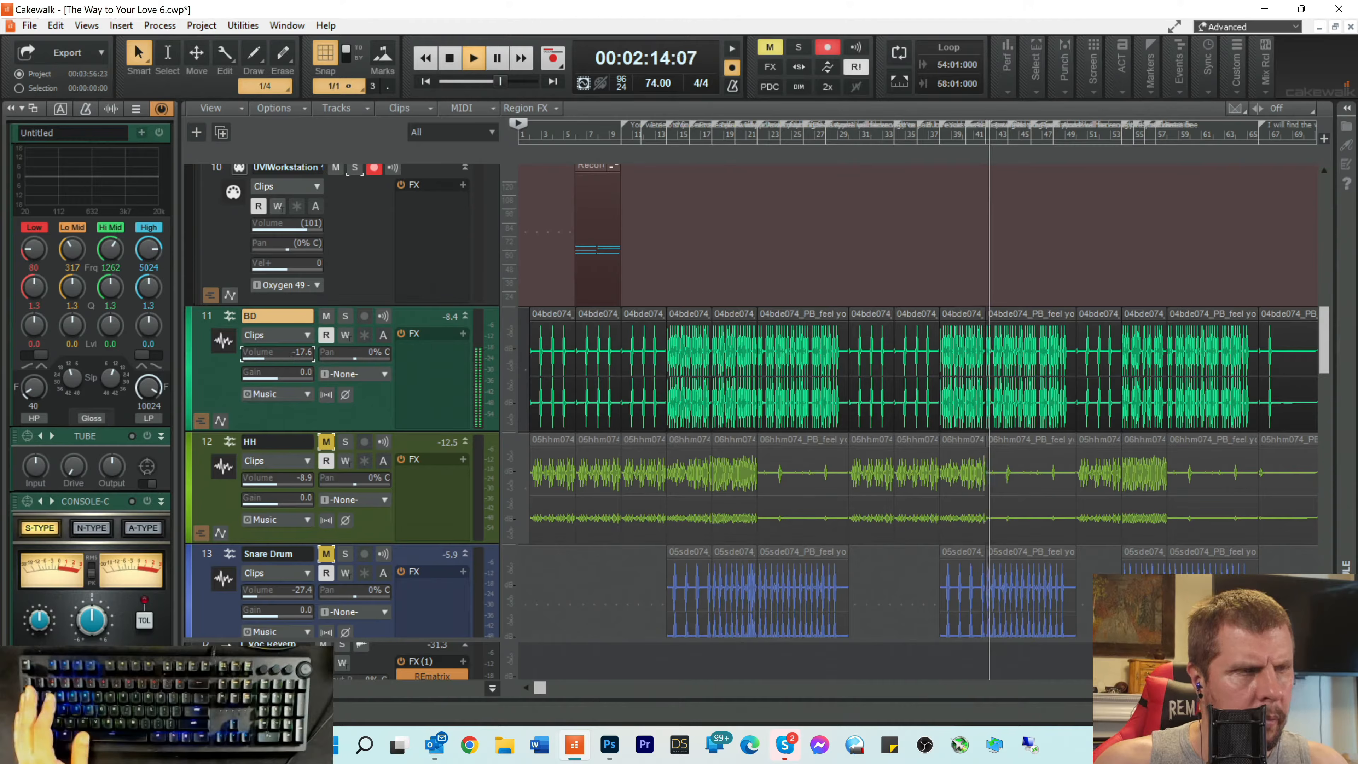
pyautogui.scroll(-4, 285, 350)
pyautogui.scroll(1, 284, 351)
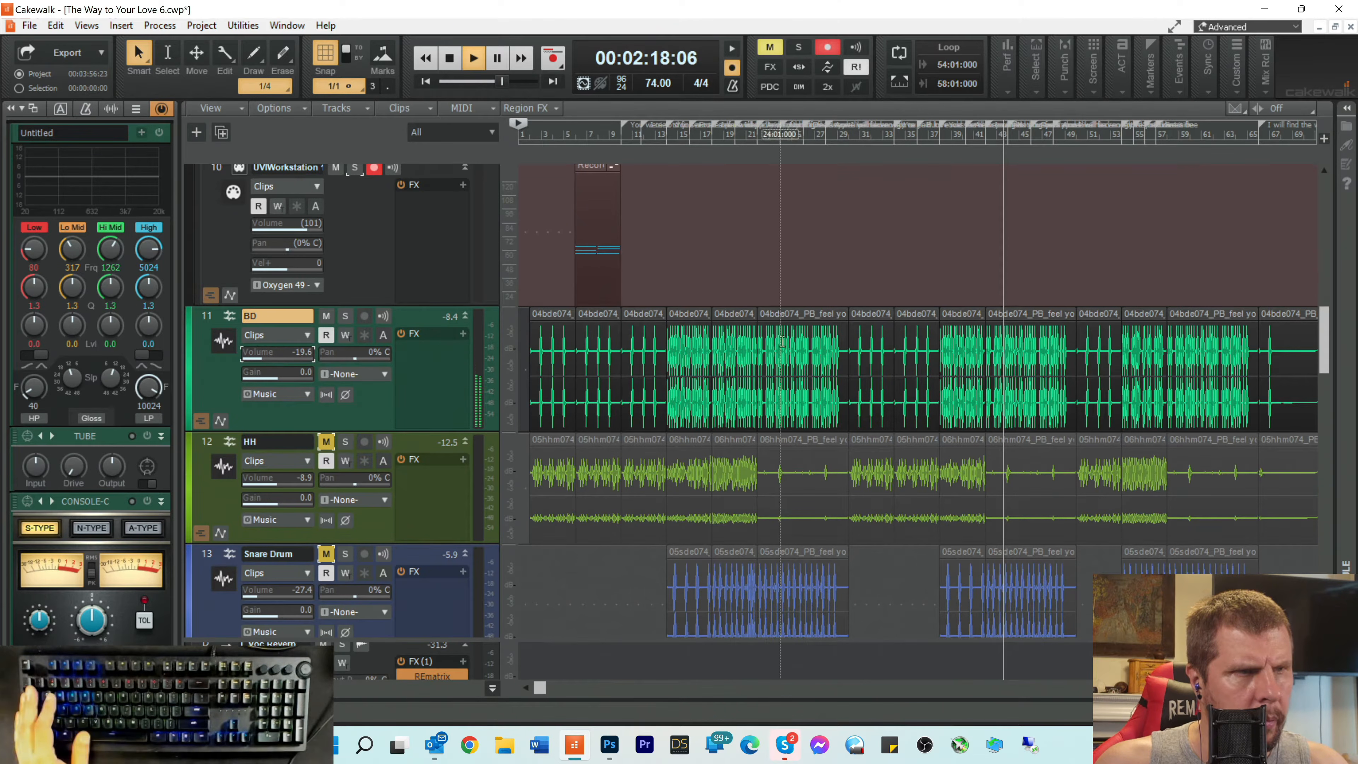
# Step: Toggle the mute on Track 2 off and on during playback to compare the mix with and without it
pyautogui.scroll(6, 913, 268)
pyautogui.scroll(6, 913, 269)
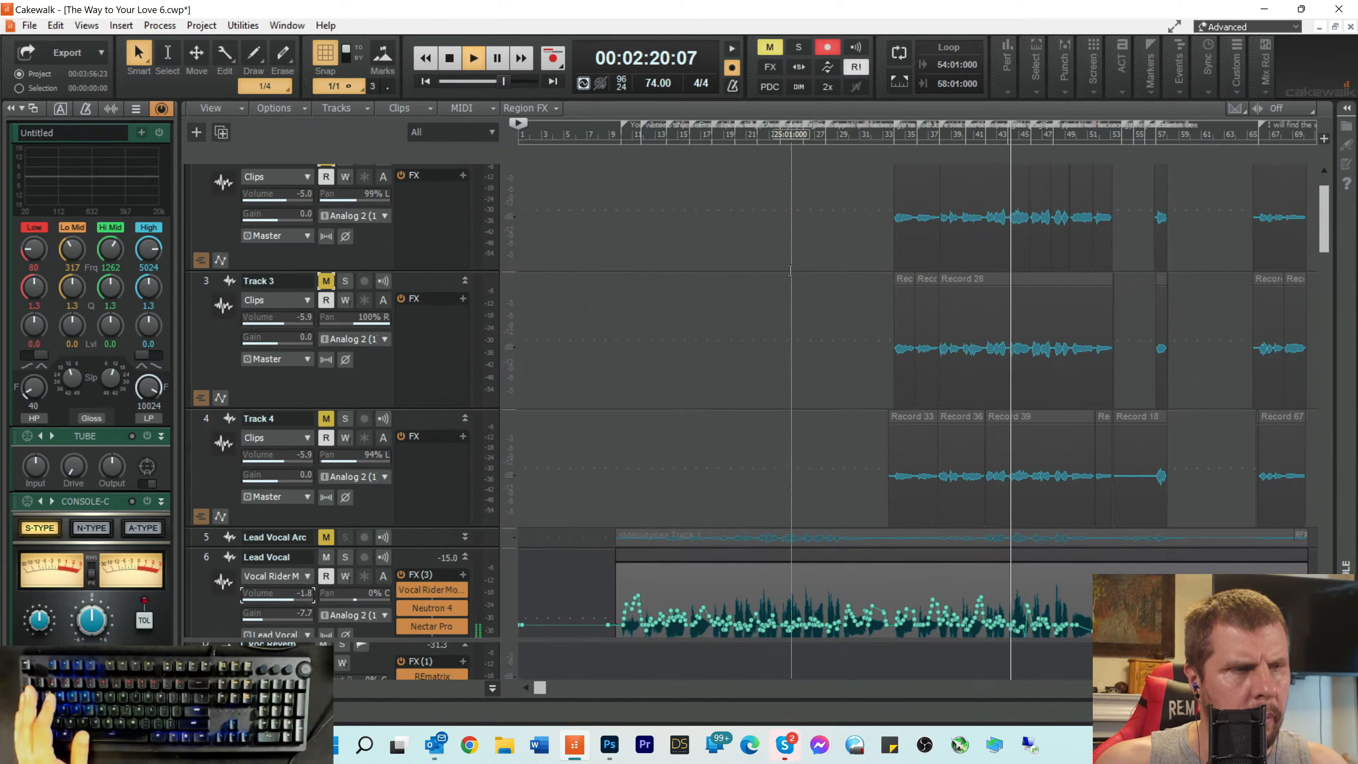
pyautogui.scroll(-2, 799, 273)
pyautogui.scroll(3, 799, 272)
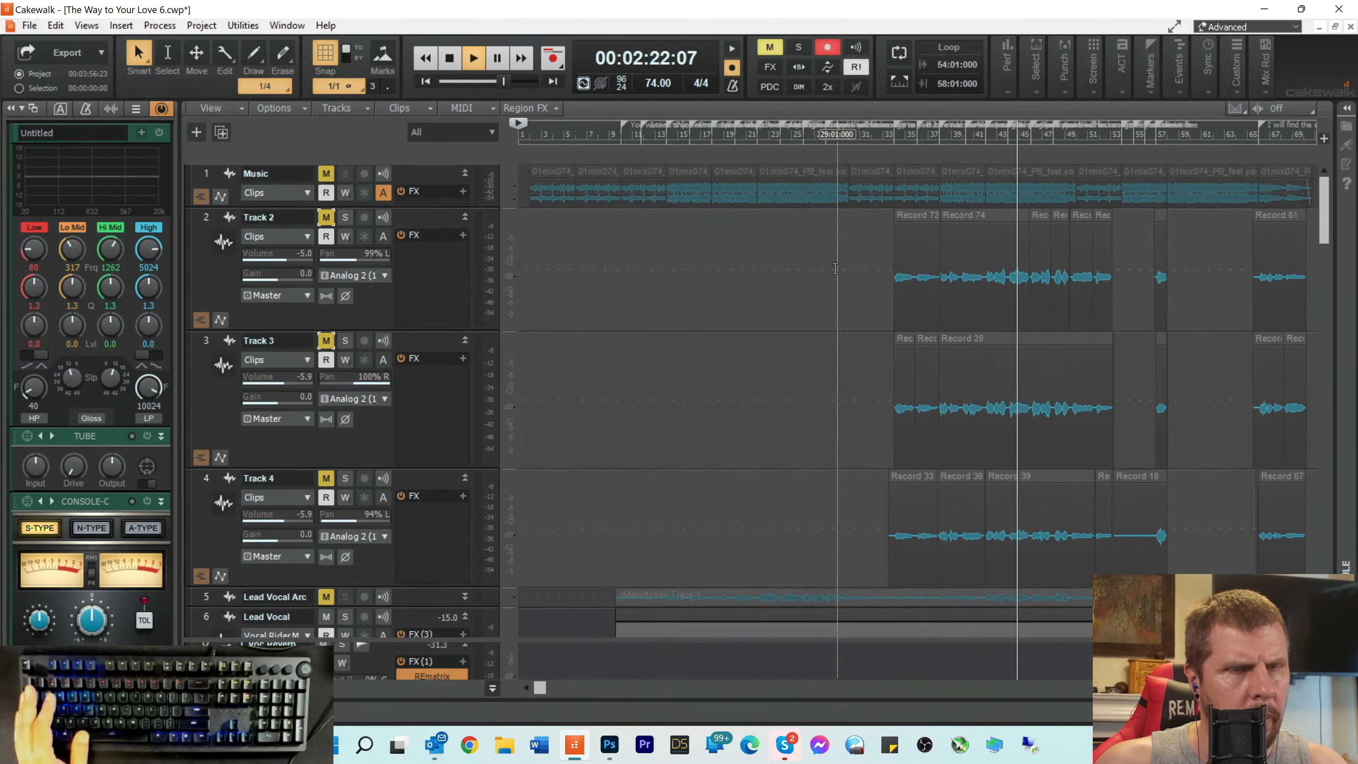
pyautogui.click(327, 217)
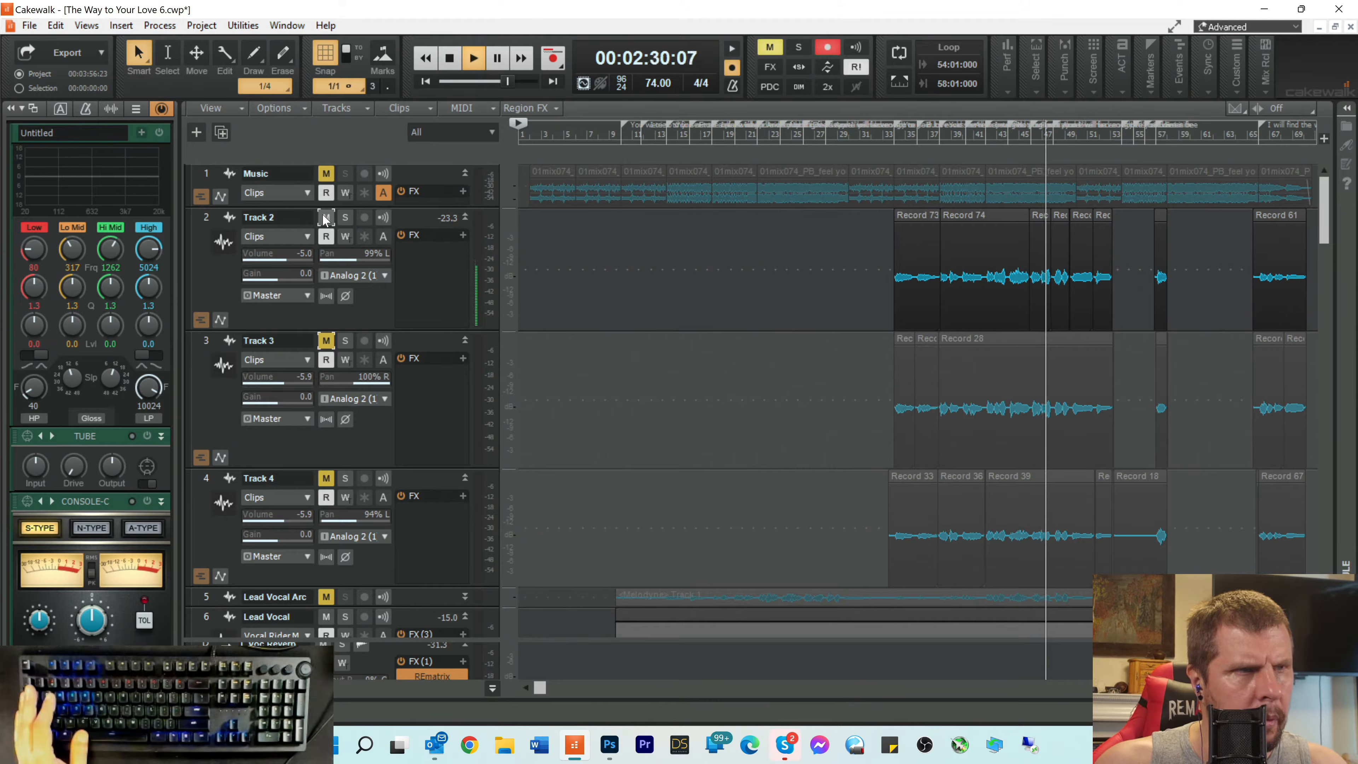
pyautogui.click(326, 217)
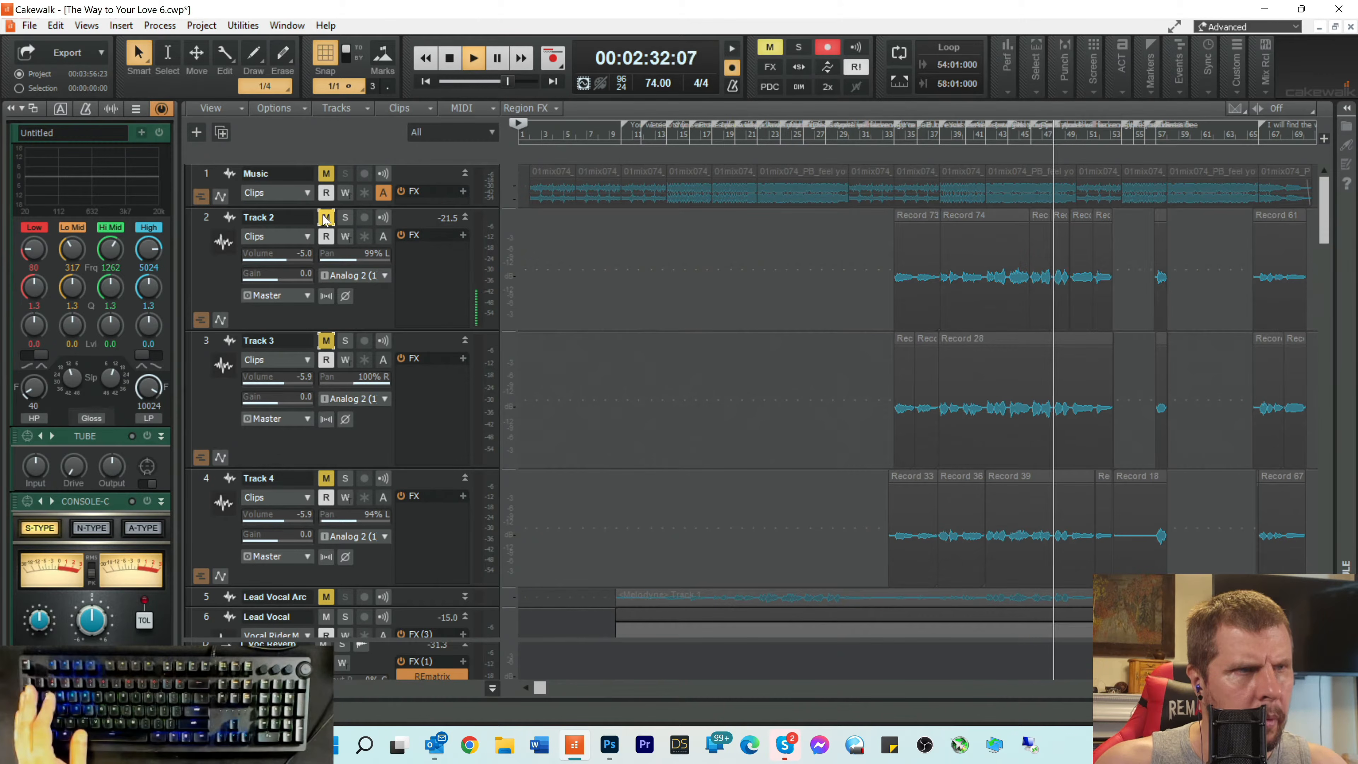
# Step: Unmute Tracks 3 and 4 and lower their volumes to -11.3 and -7.4 respectively during playback
pyautogui.click(326, 341)
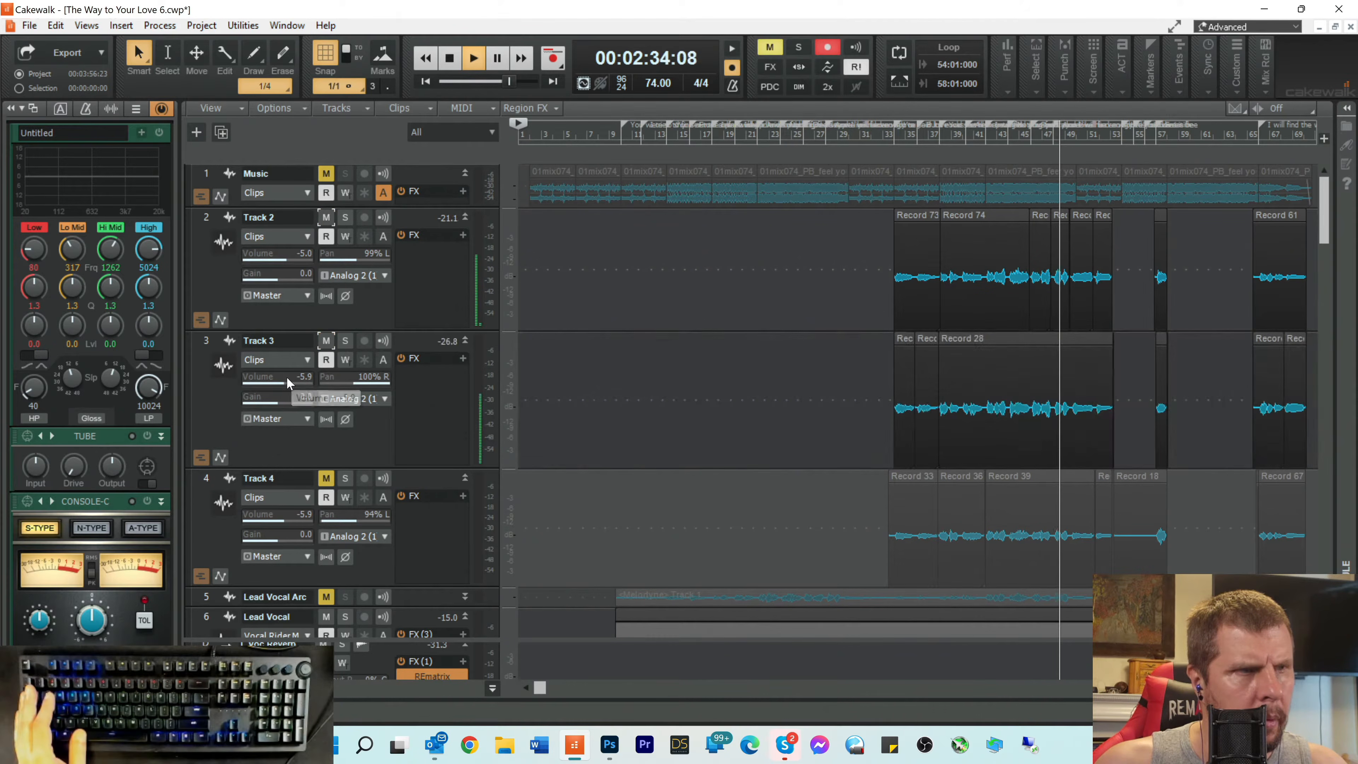
pyautogui.moveTo(299, 377); pyautogui.dragTo(273, 376)
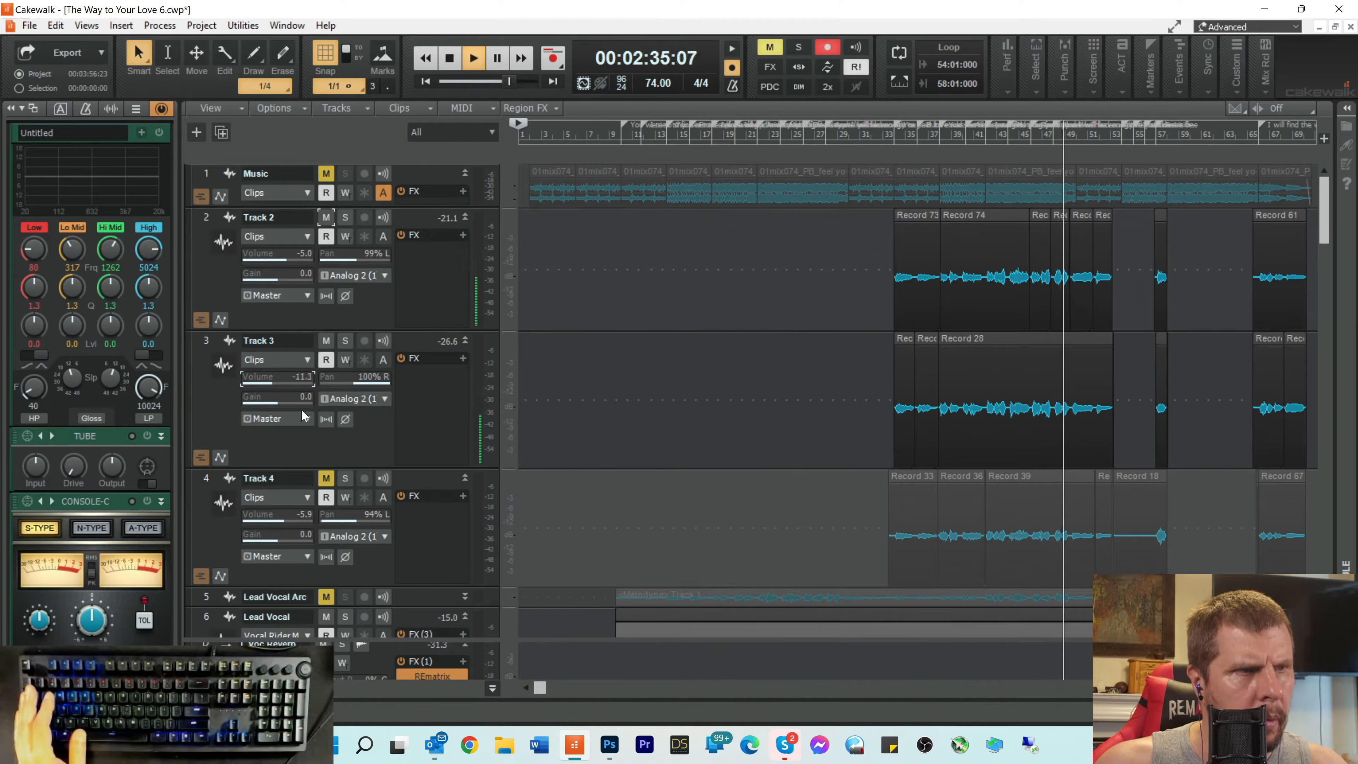
pyautogui.click(324, 479)
pyautogui.moveTo(285, 529); pyautogui.dragTo(276, 529)
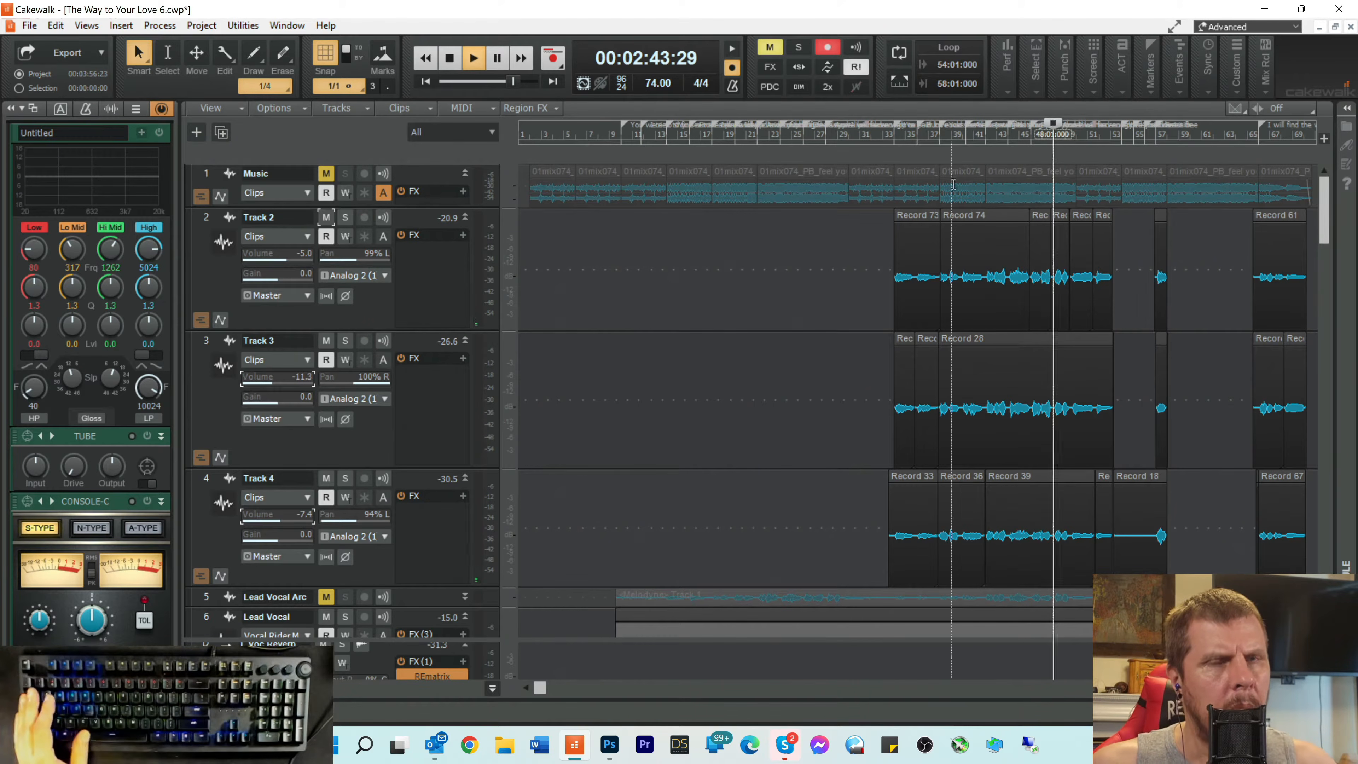
# Step: Stop playback and save the project
pyautogui.press('space')
pyautogui.hotkey('ctrl', 's')
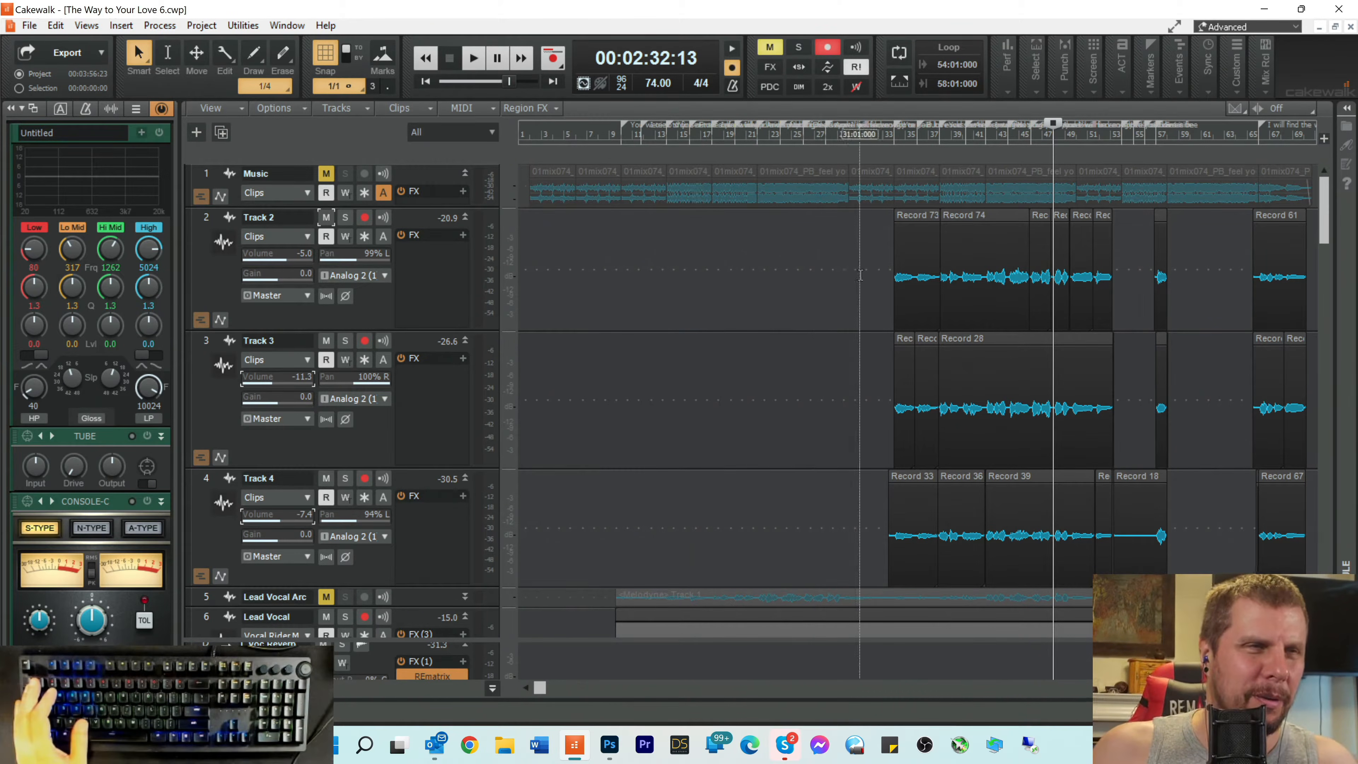
# Step: Expand the take lanes of Track 2
pyautogui.scroll(-6, 854, 230)
pyautogui.scroll(-2, 855, 227)
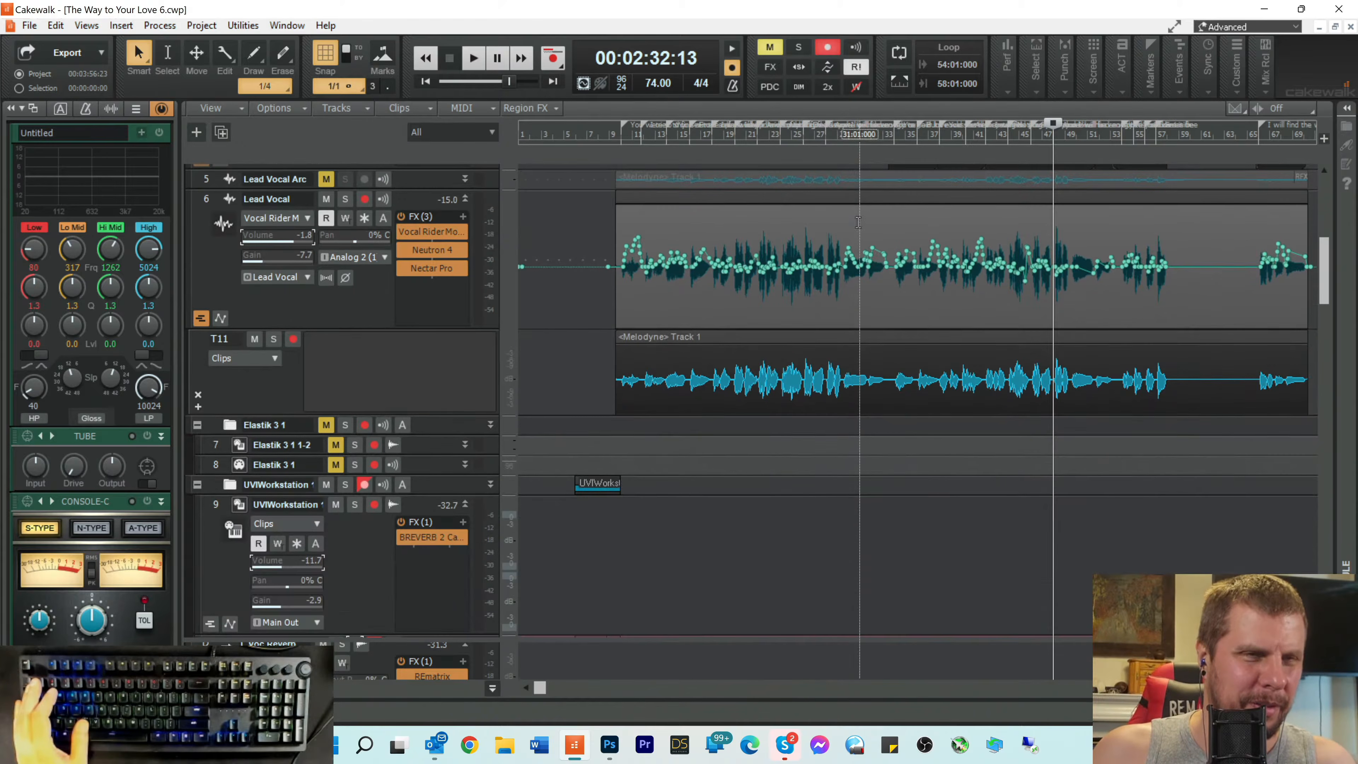
pyautogui.scroll(-5, 882, 217)
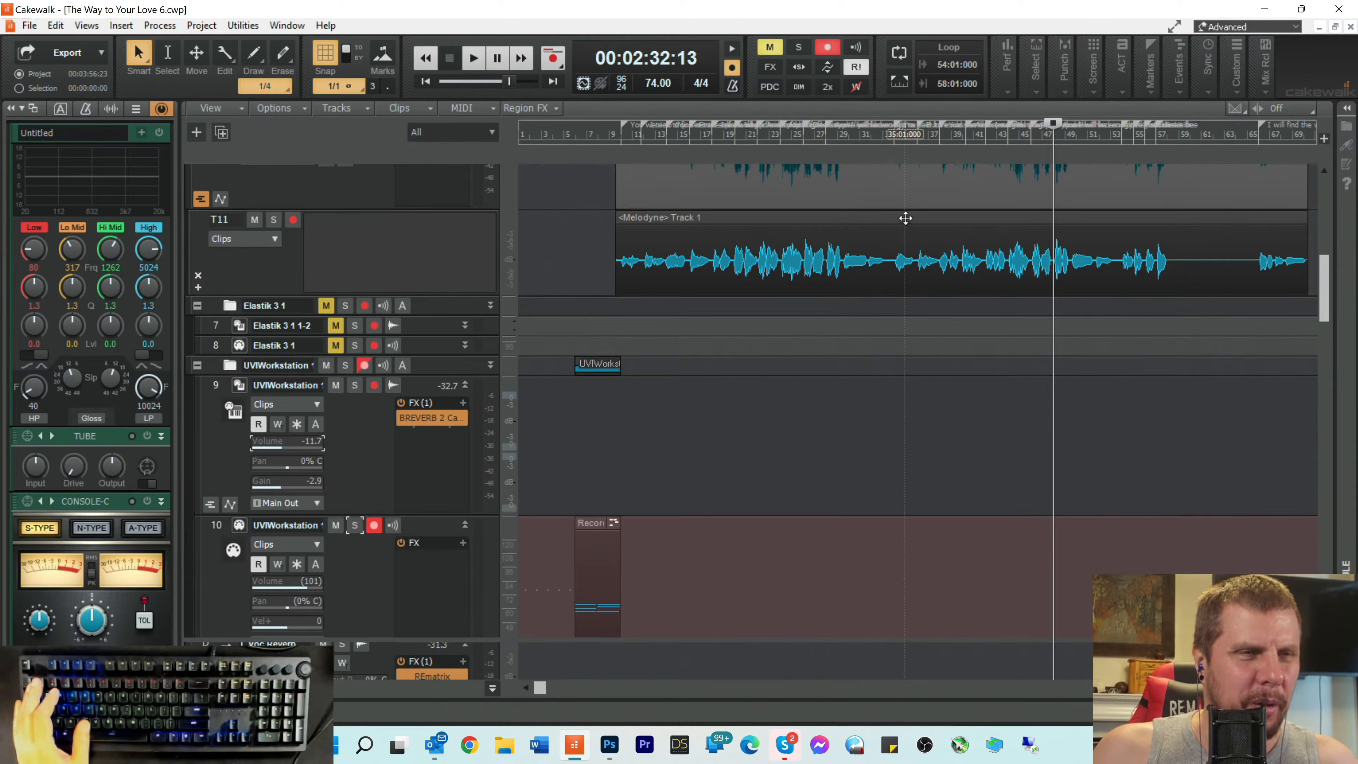
pyautogui.scroll(13, 898, 205)
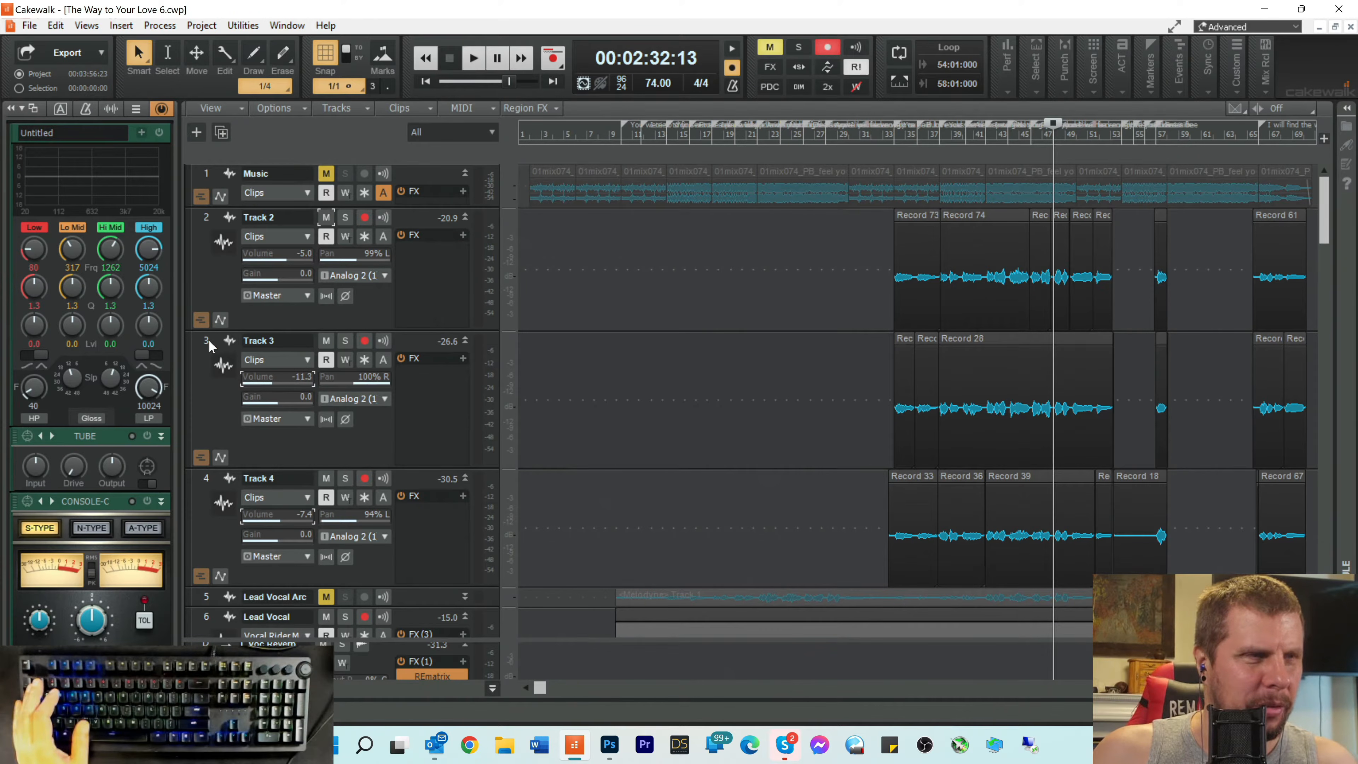
pyautogui.click(201, 321)
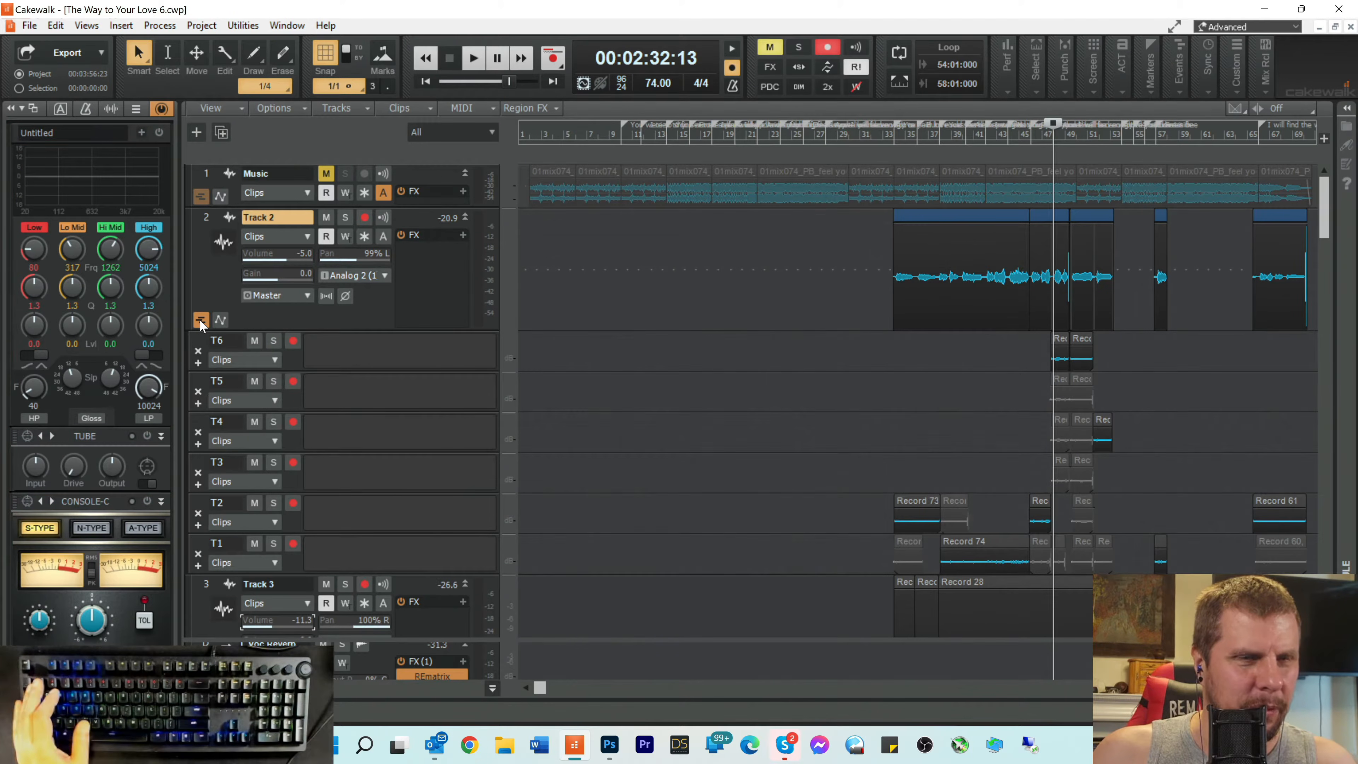
# Step: Collapse Track 2's take lanes, then expand Track 4's take lanes, look through its recorded takes and collapse them again
pyautogui.click(201, 320)
pyautogui.scroll(-3, 575, 327)
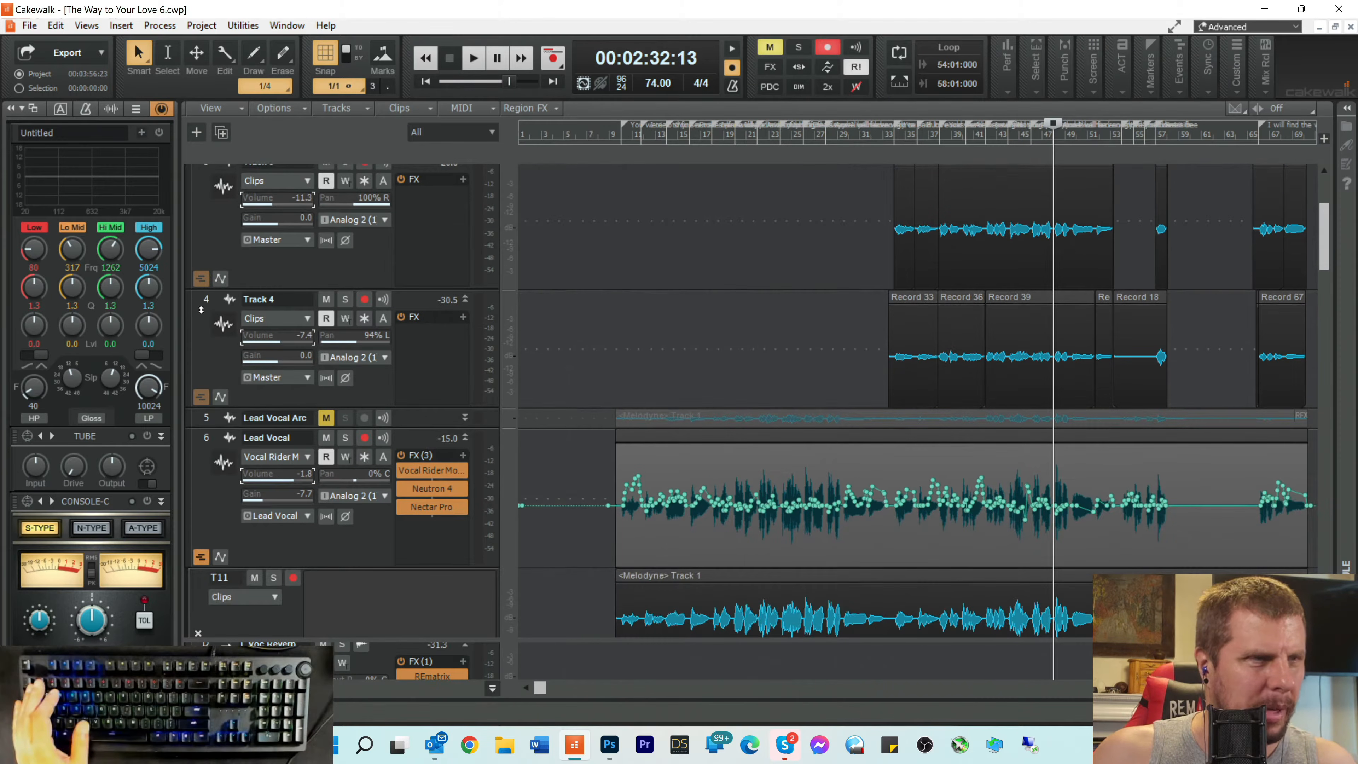
pyautogui.click(200, 397)
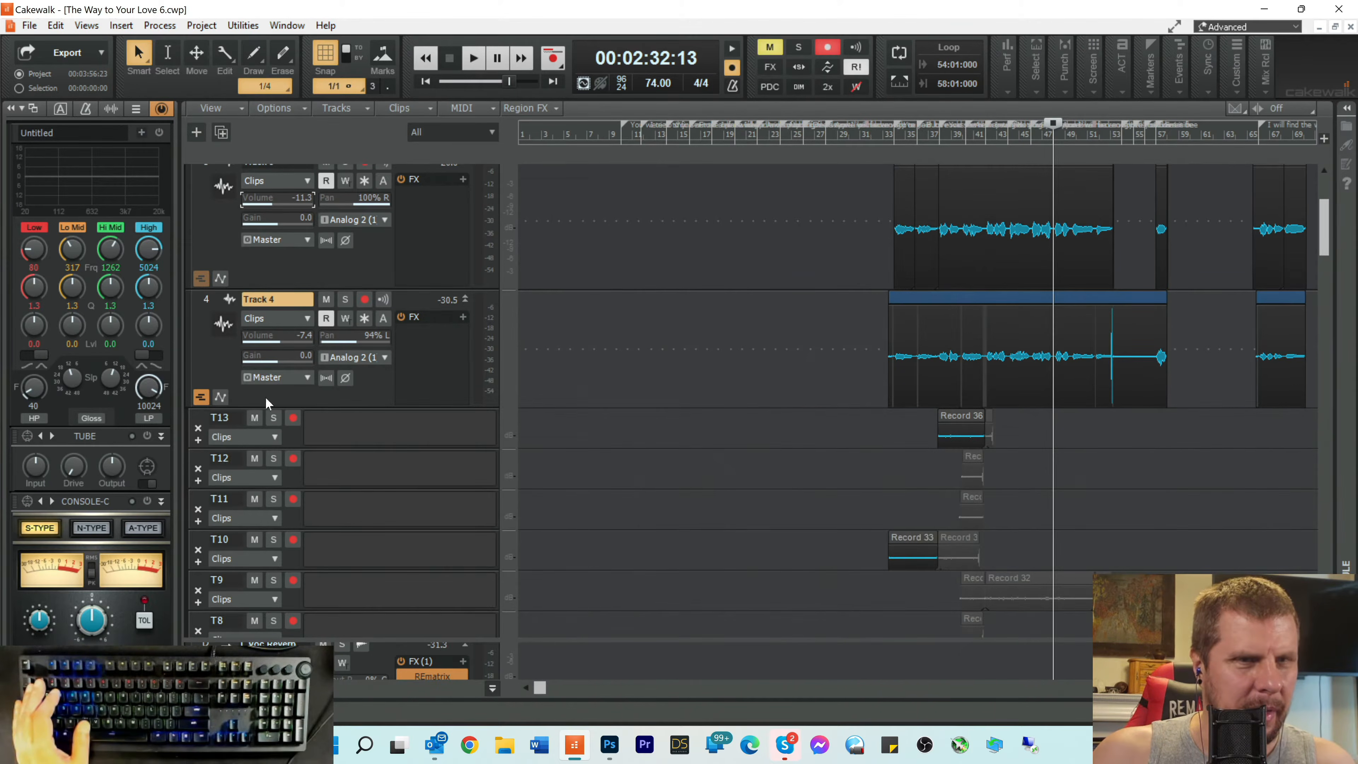
pyautogui.scroll(-5, 957, 334)
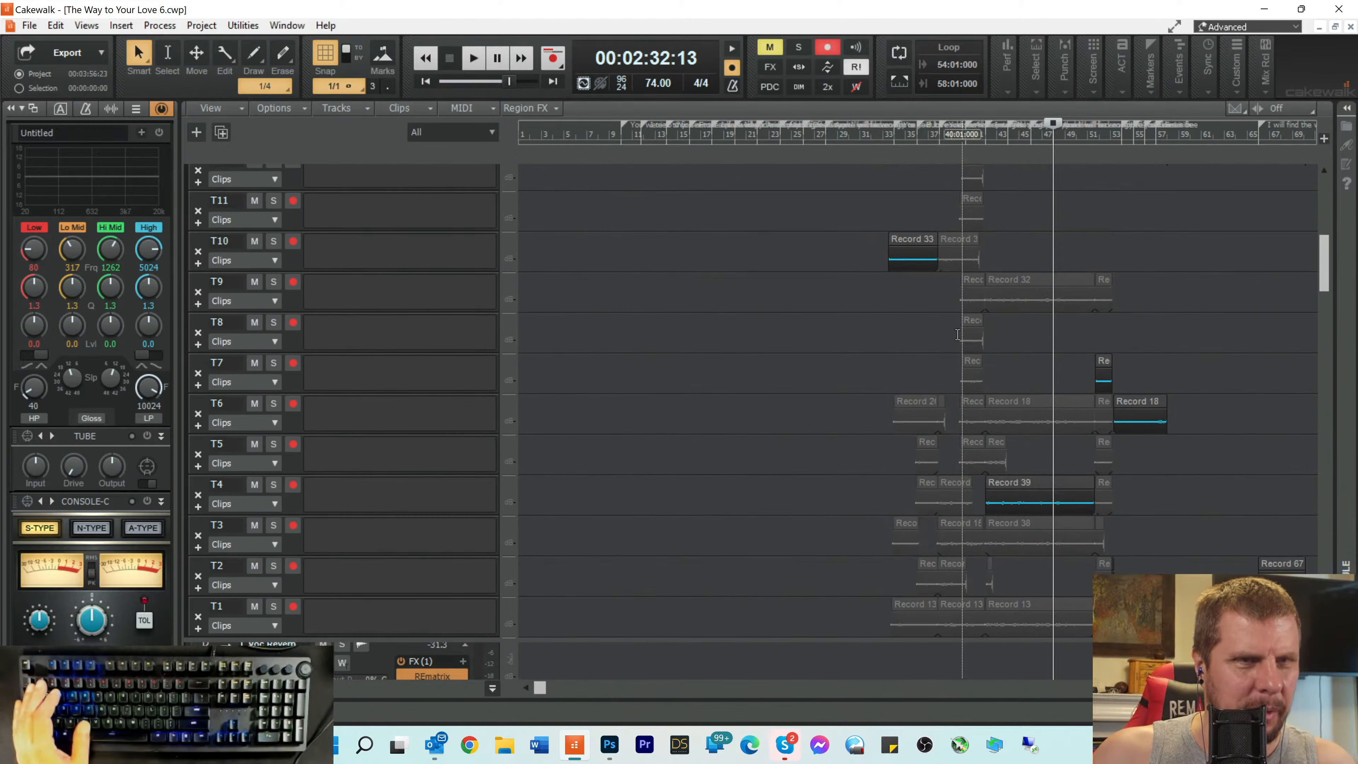
pyautogui.scroll(5, 923, 266)
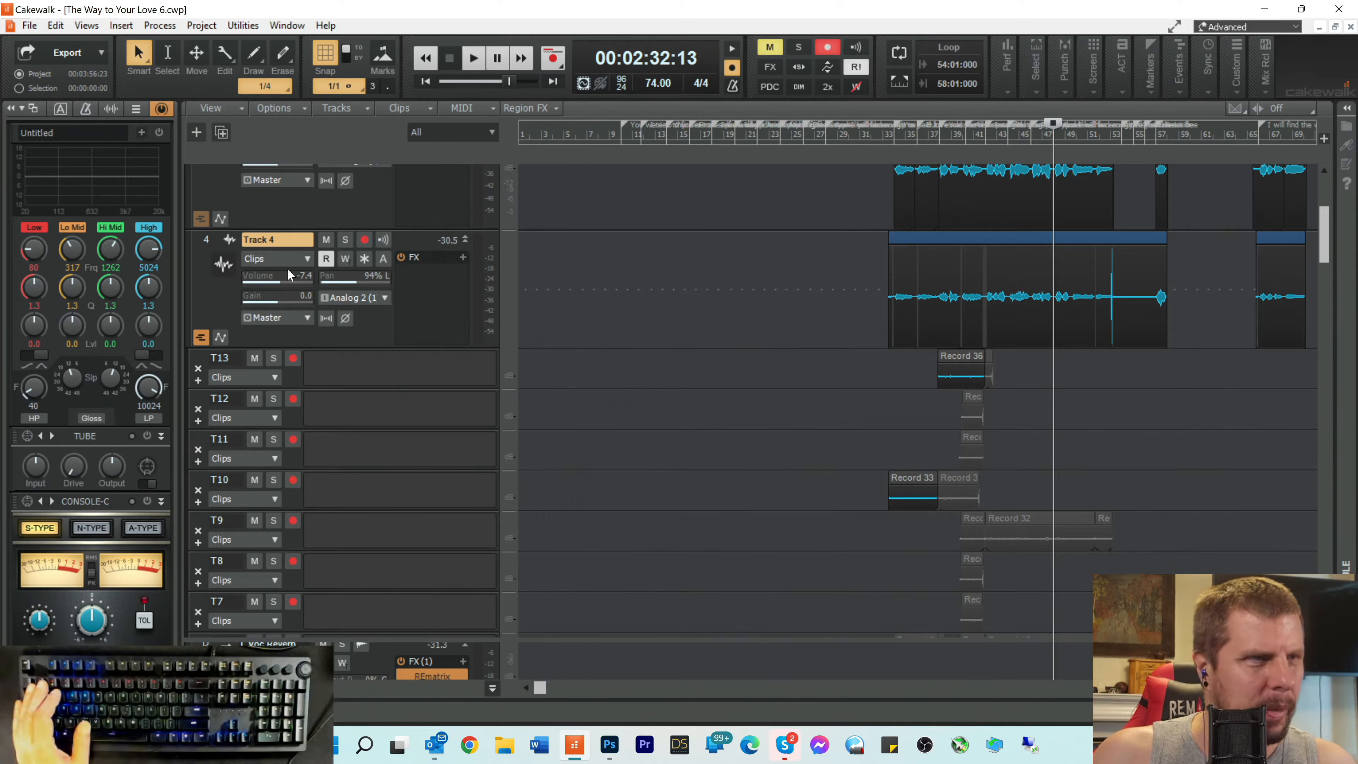
pyautogui.click(200, 338)
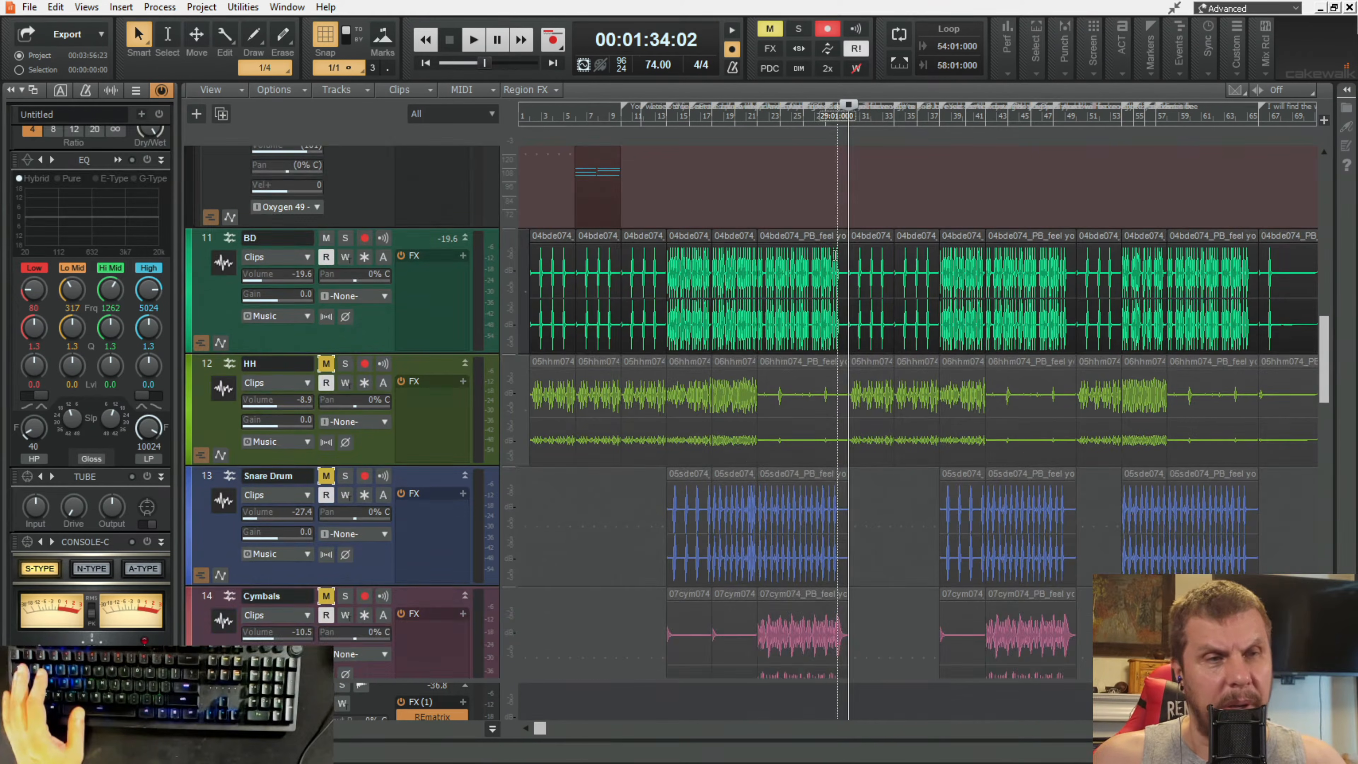
# Step: Look over the drum, bass and guitar tracks down to Guitar 7, then return to the vocal tracks at the start of the list
pyautogui.scroll(1, 835, 256)
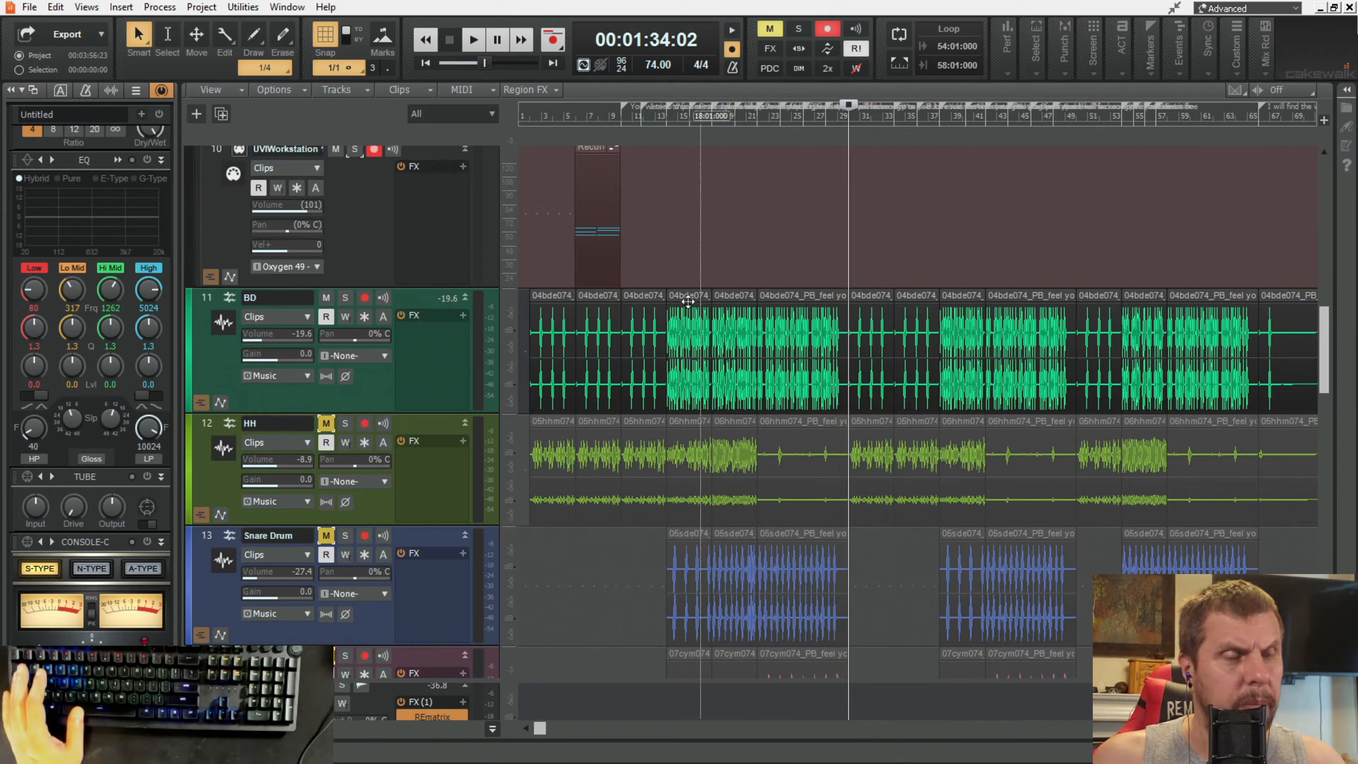
pyautogui.click(529, 131)
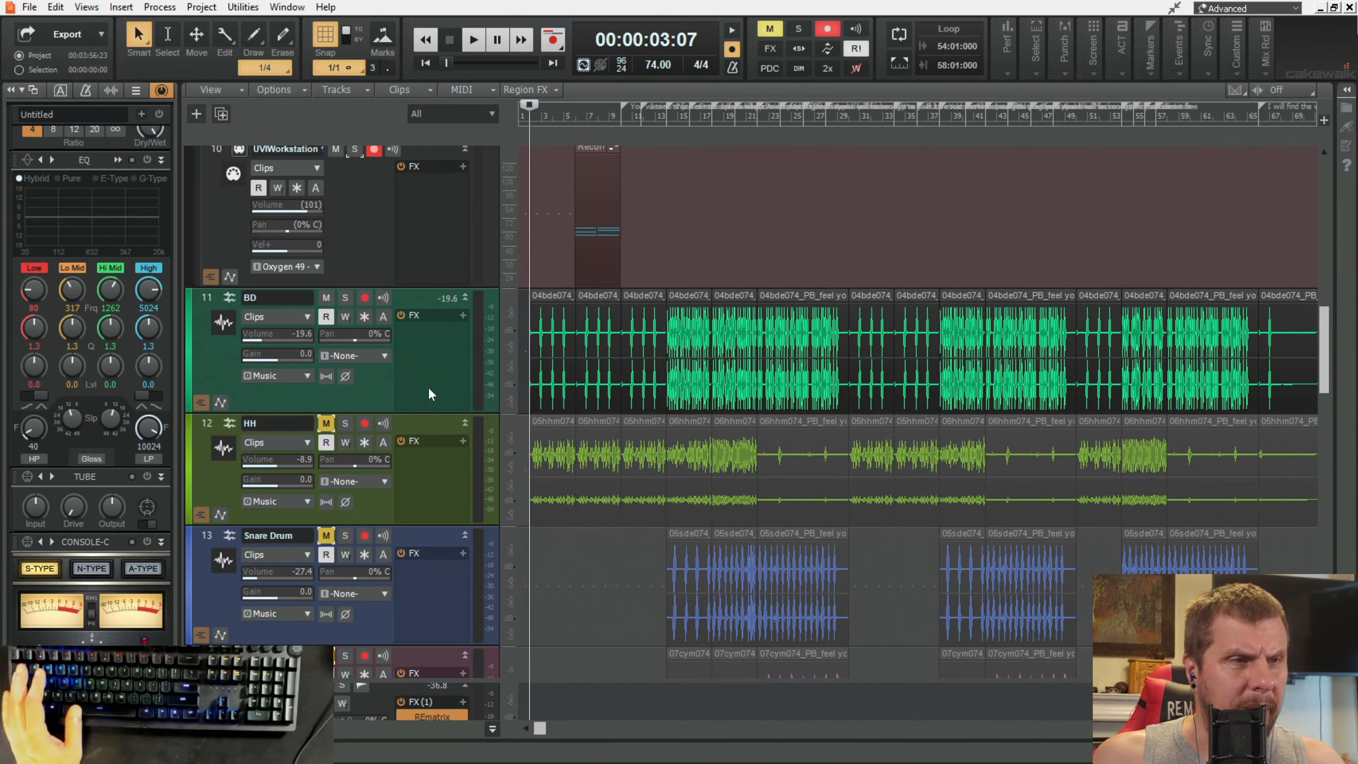
pyautogui.scroll(-5, 548, 439)
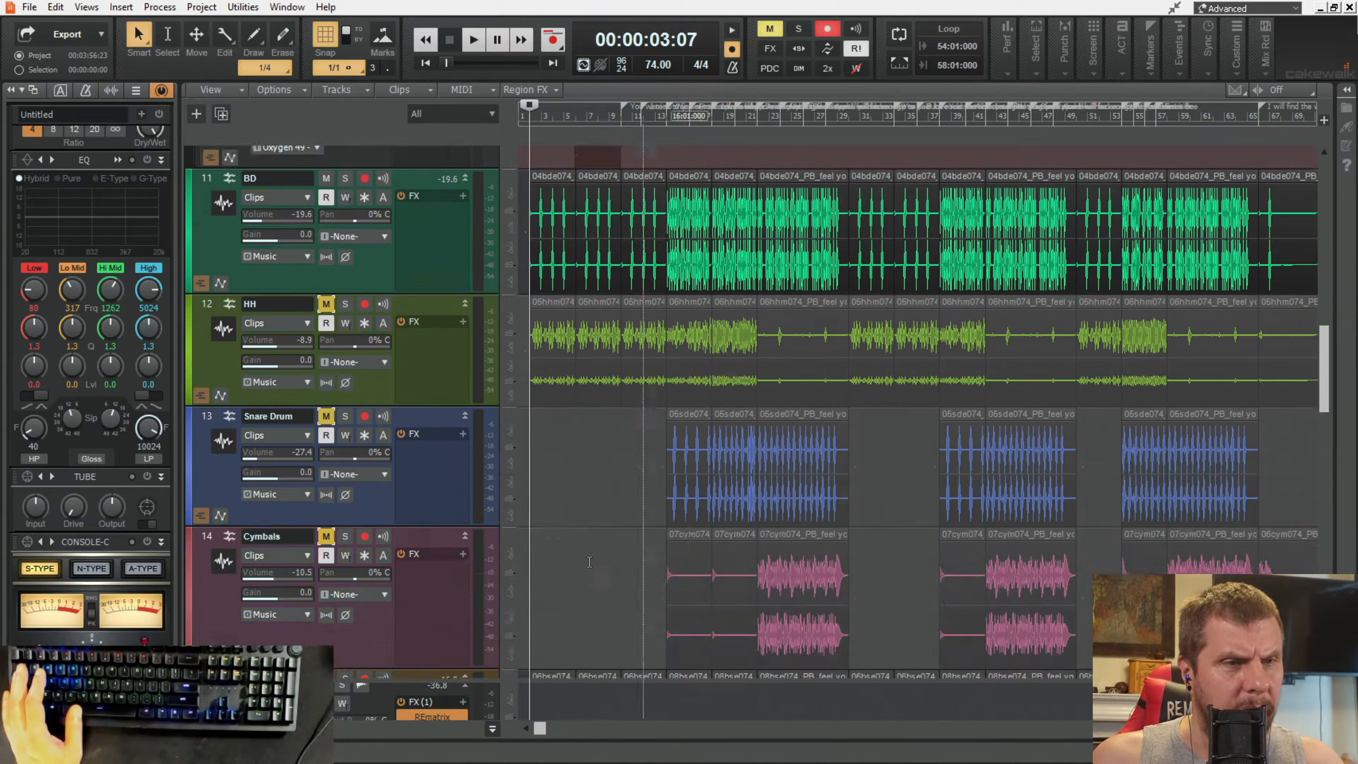
pyautogui.scroll(-8, 548, 438)
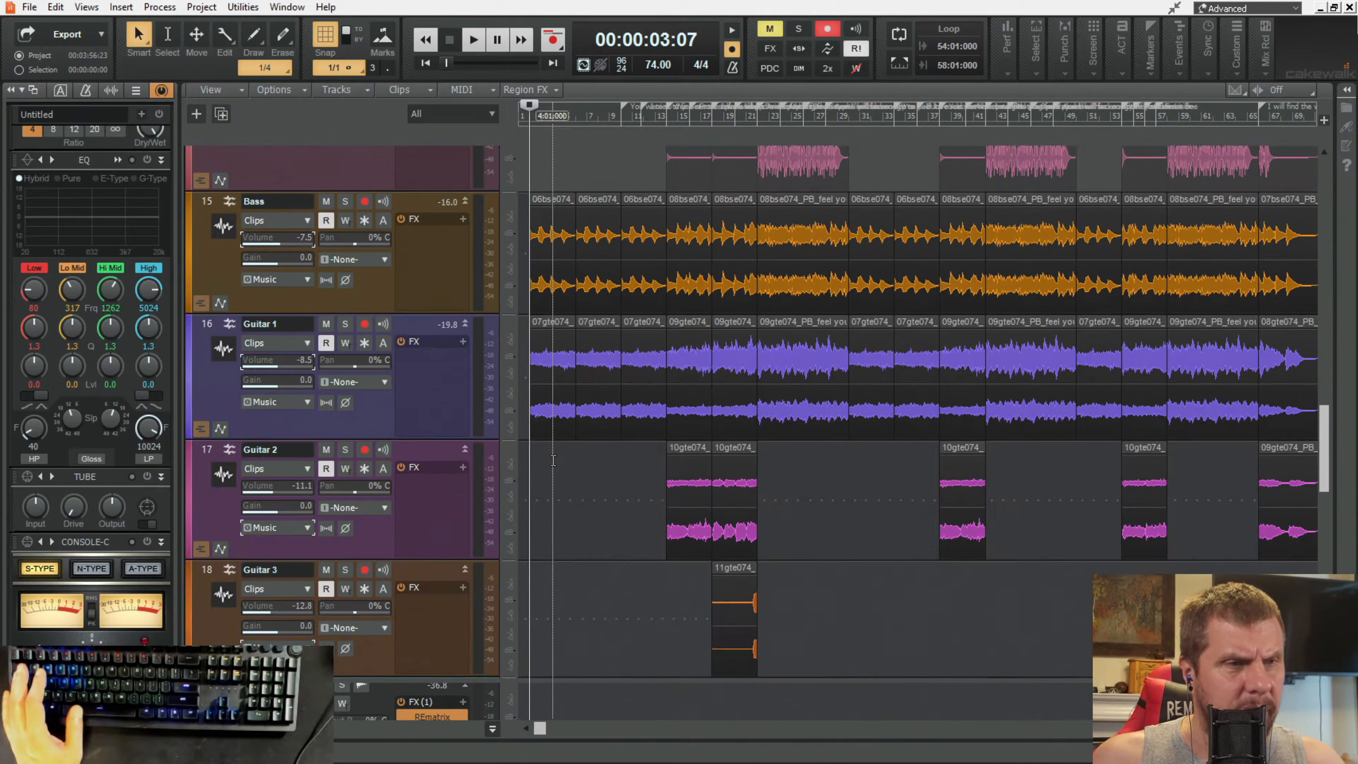
pyautogui.scroll(-1, 579, 452)
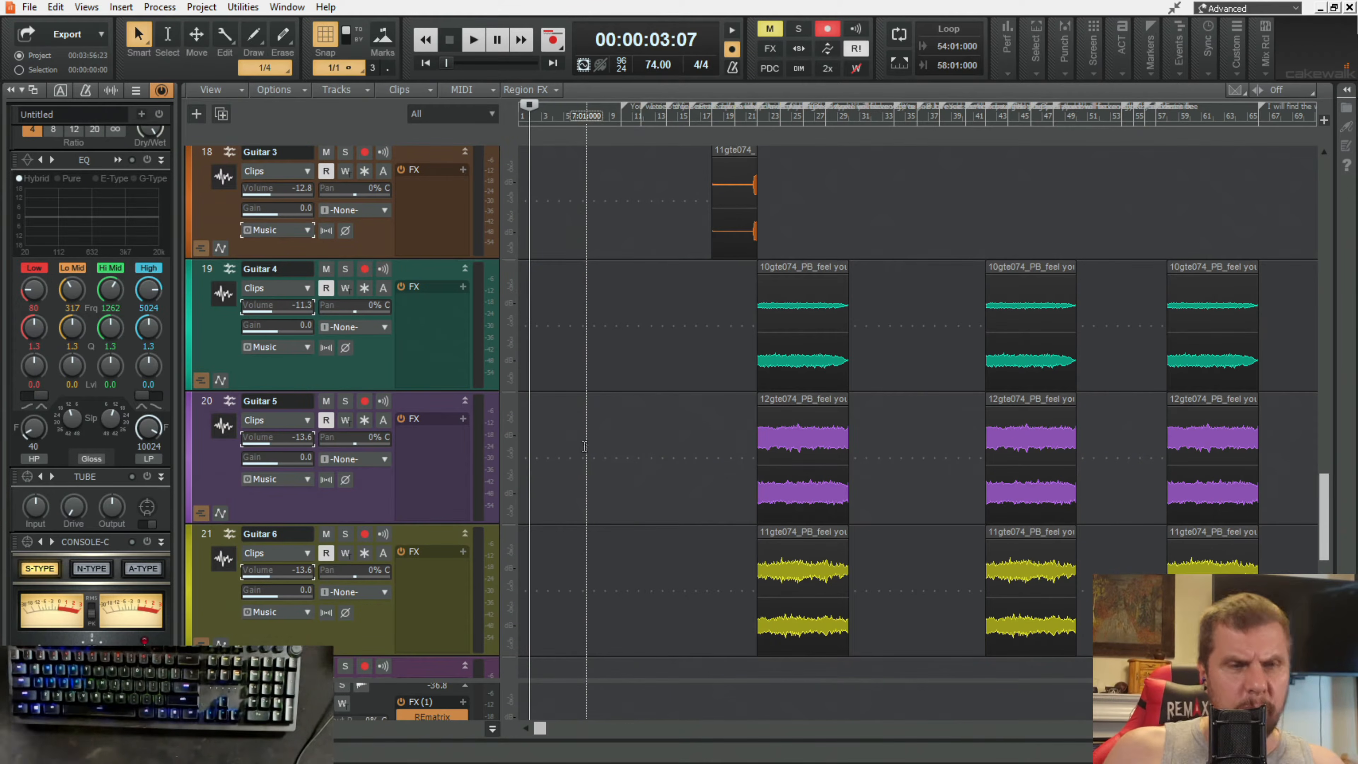
pyautogui.scroll(-2, 641, 406)
pyautogui.scroll(1, 645, 396)
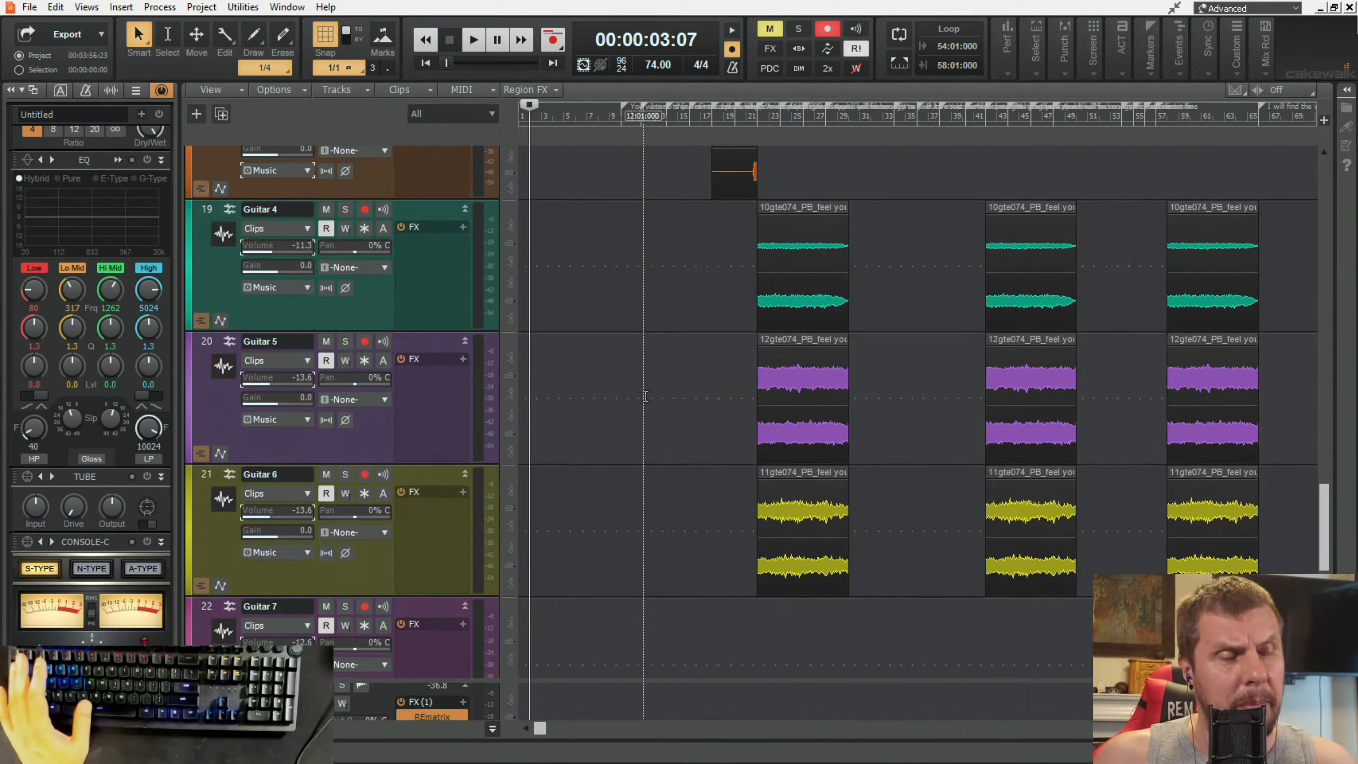
pyautogui.scroll(7, 645, 396)
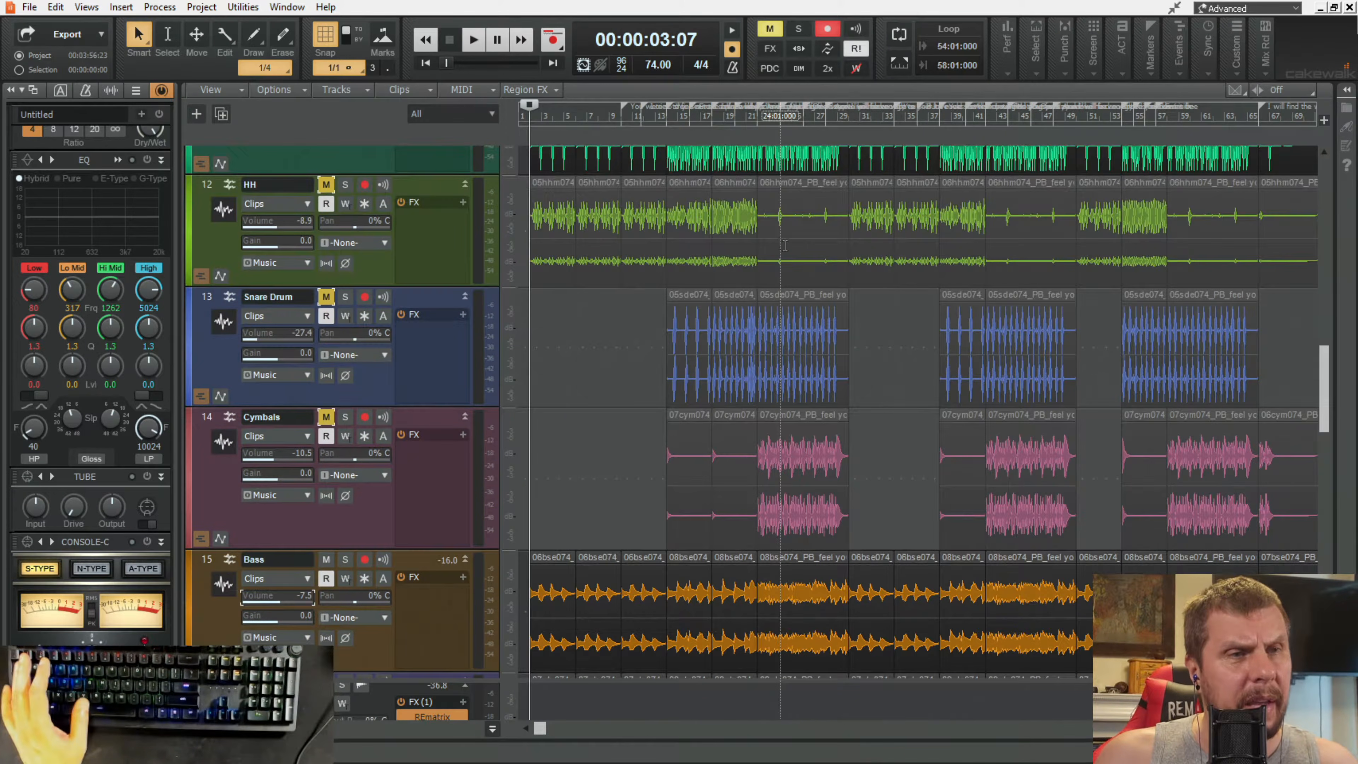
pyautogui.scroll(8, 784, 246)
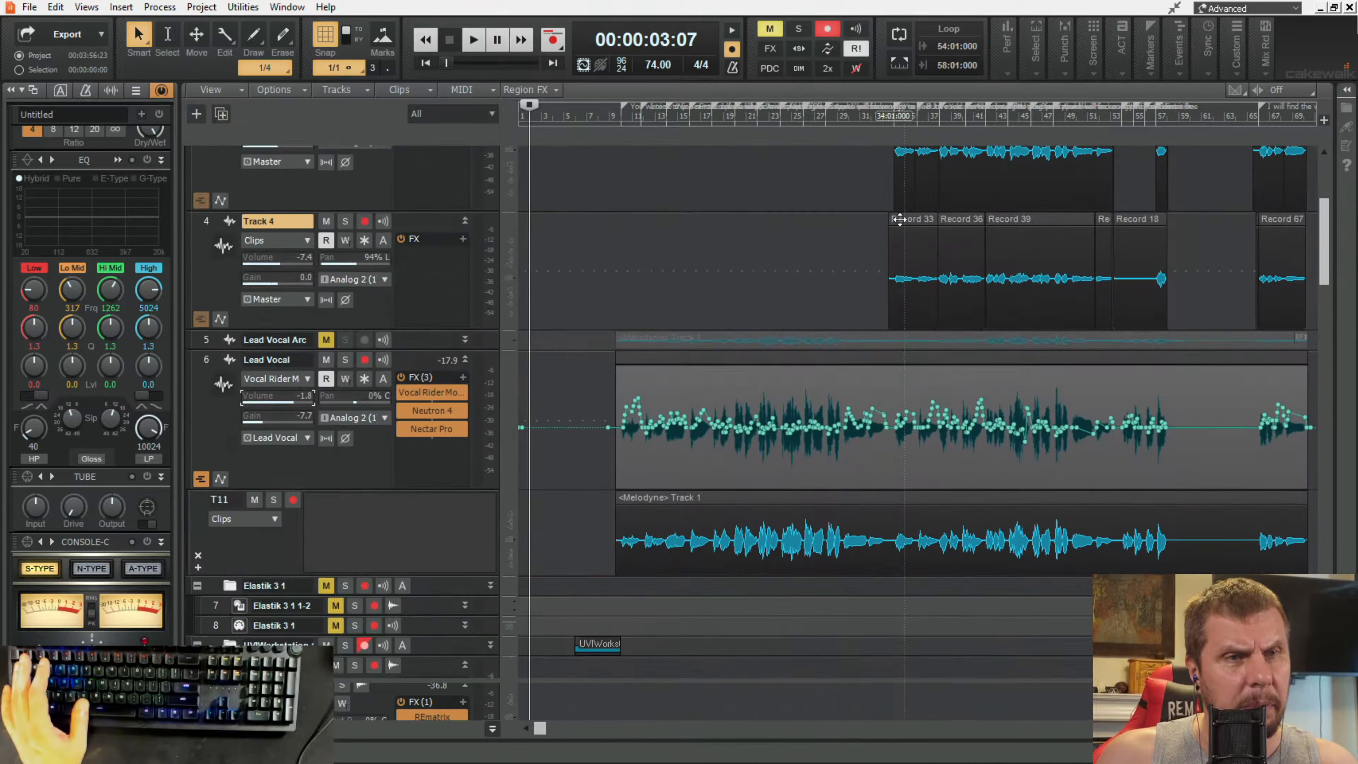
pyautogui.scroll(3, 899, 219)
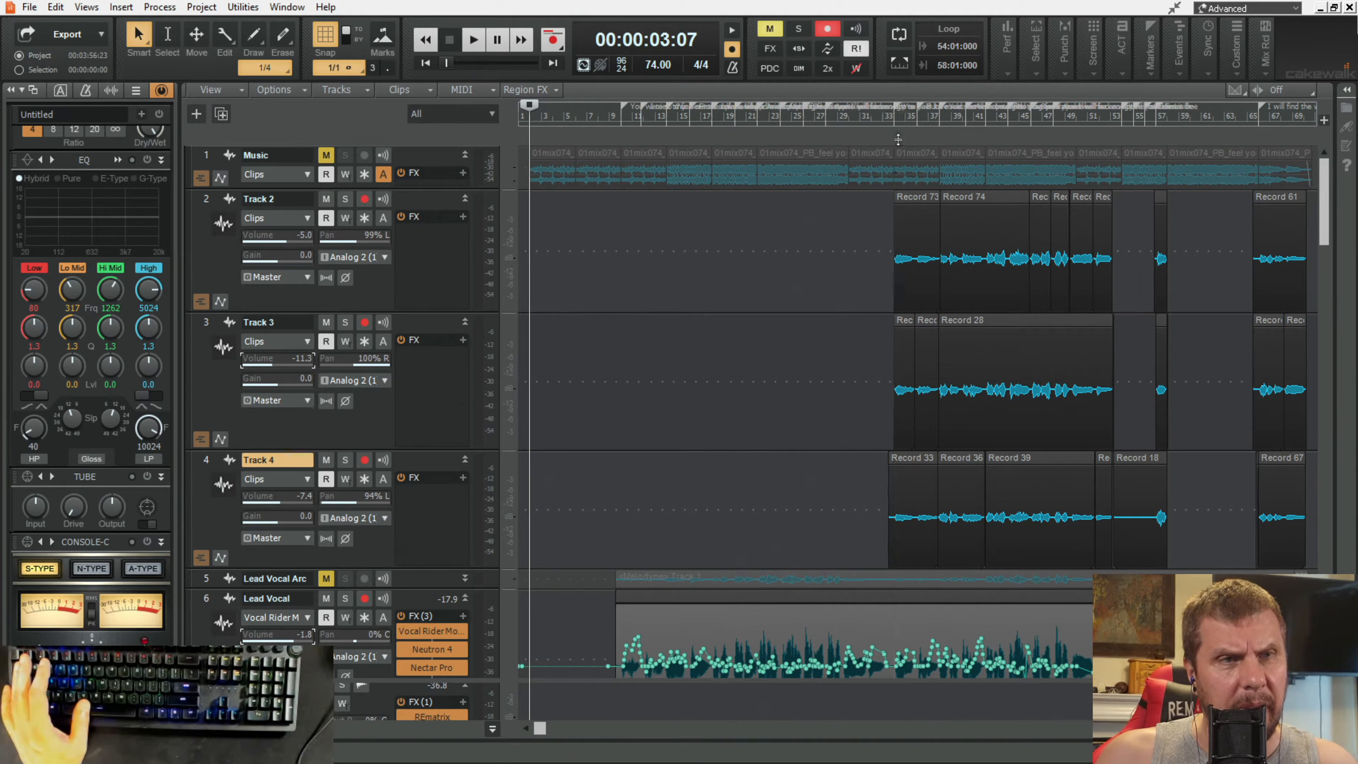
# Step: Place the playback position at bar 34, where the backing vocal clips on Tracks 2 to 4 begin
pyautogui.click(894, 115)
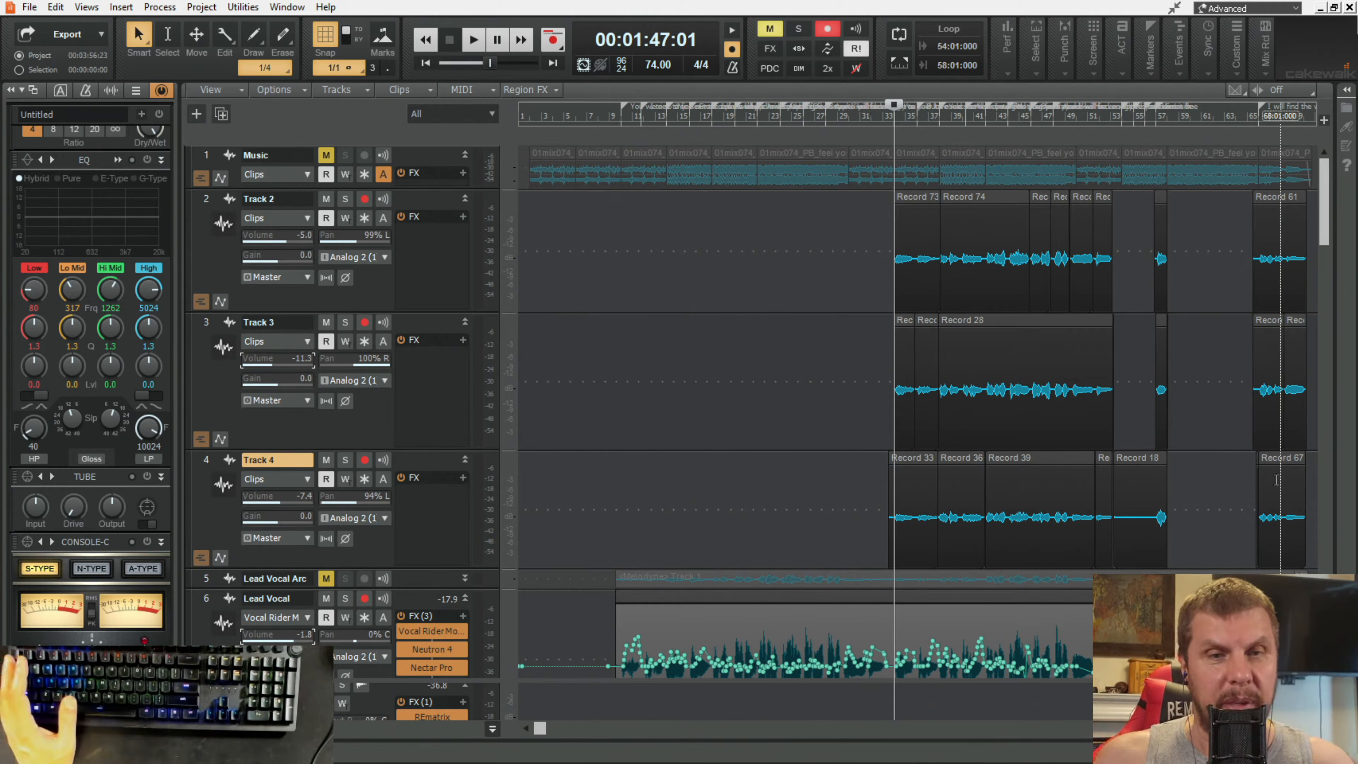
pyautogui.scroll(5, 973, 394)
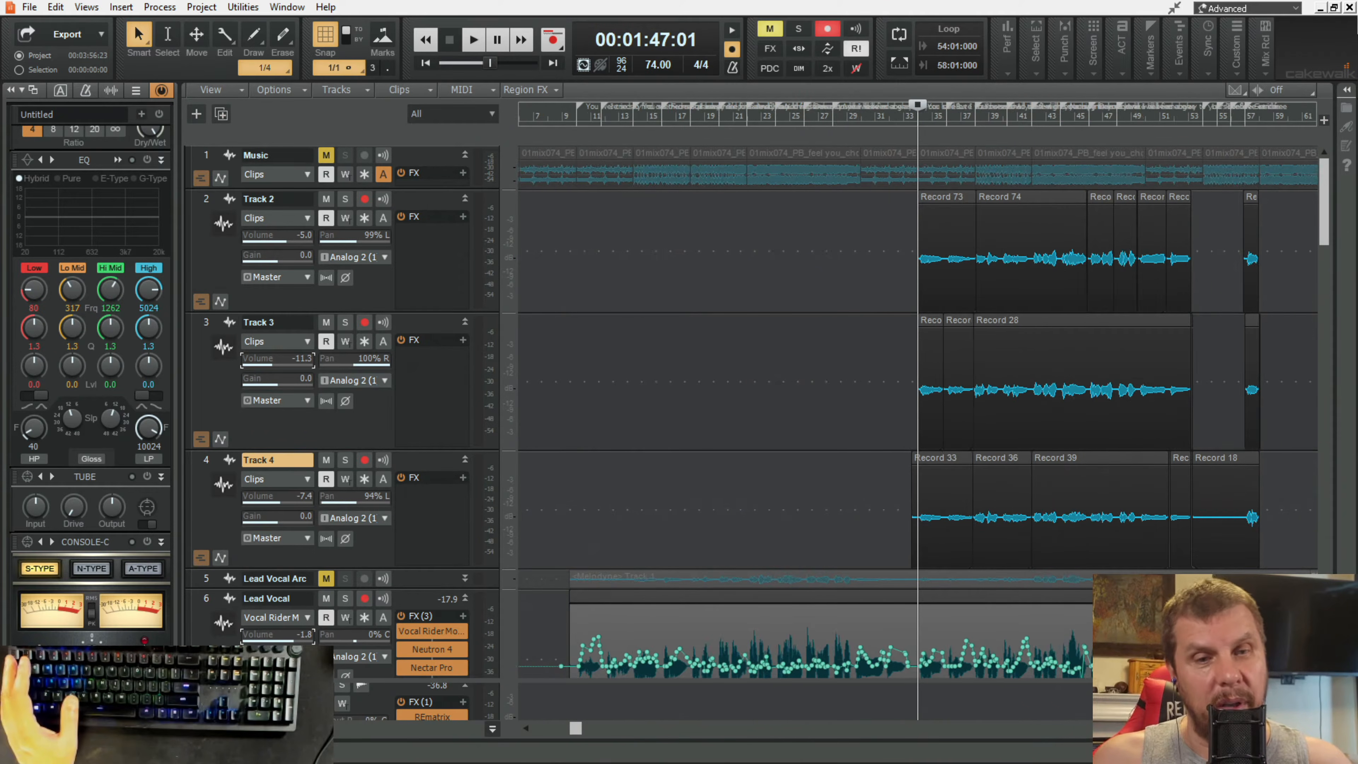
pyautogui.scroll(-3, 972, 394)
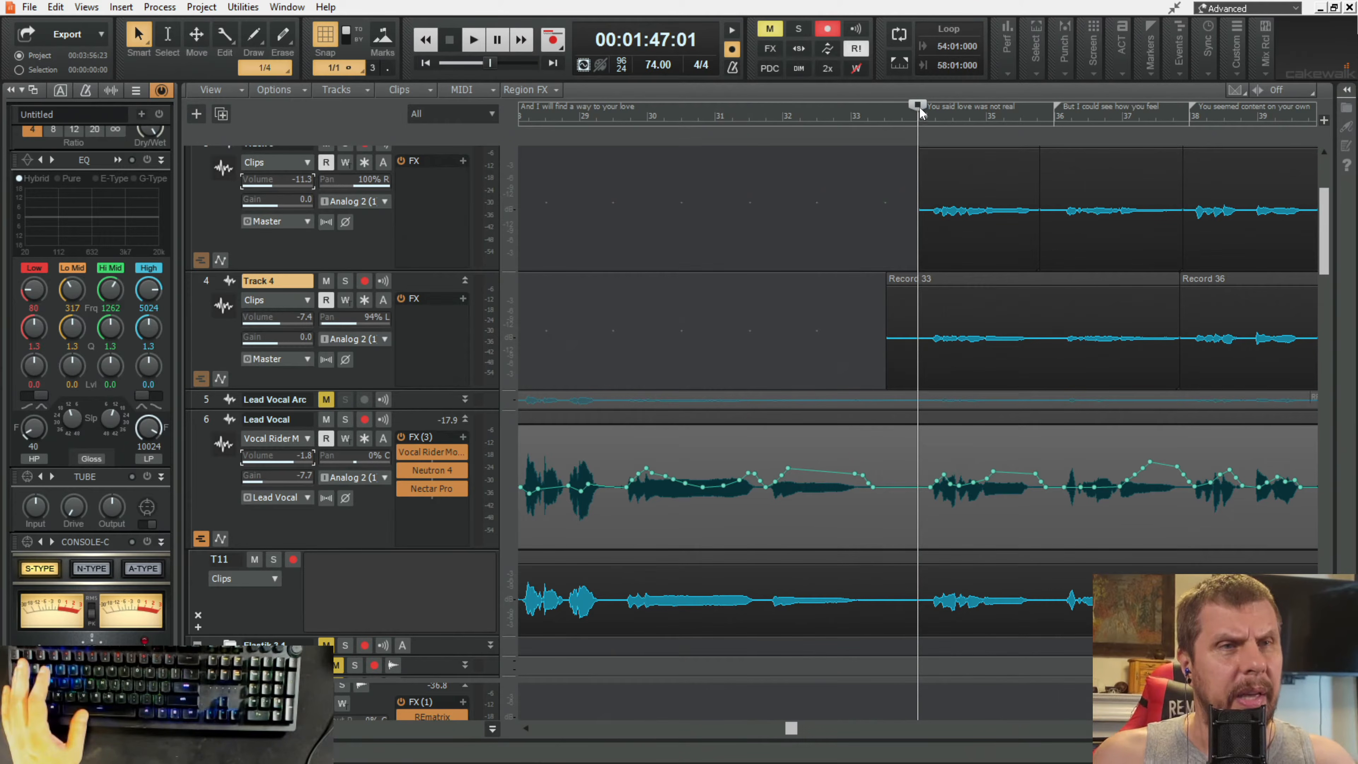
pyautogui.moveTo(918, 105)
pyautogui.mouseDown()
pyautogui.moveTo(748, 130)
pyautogui.moveTo(927, 142)
pyautogui.mouseUp()
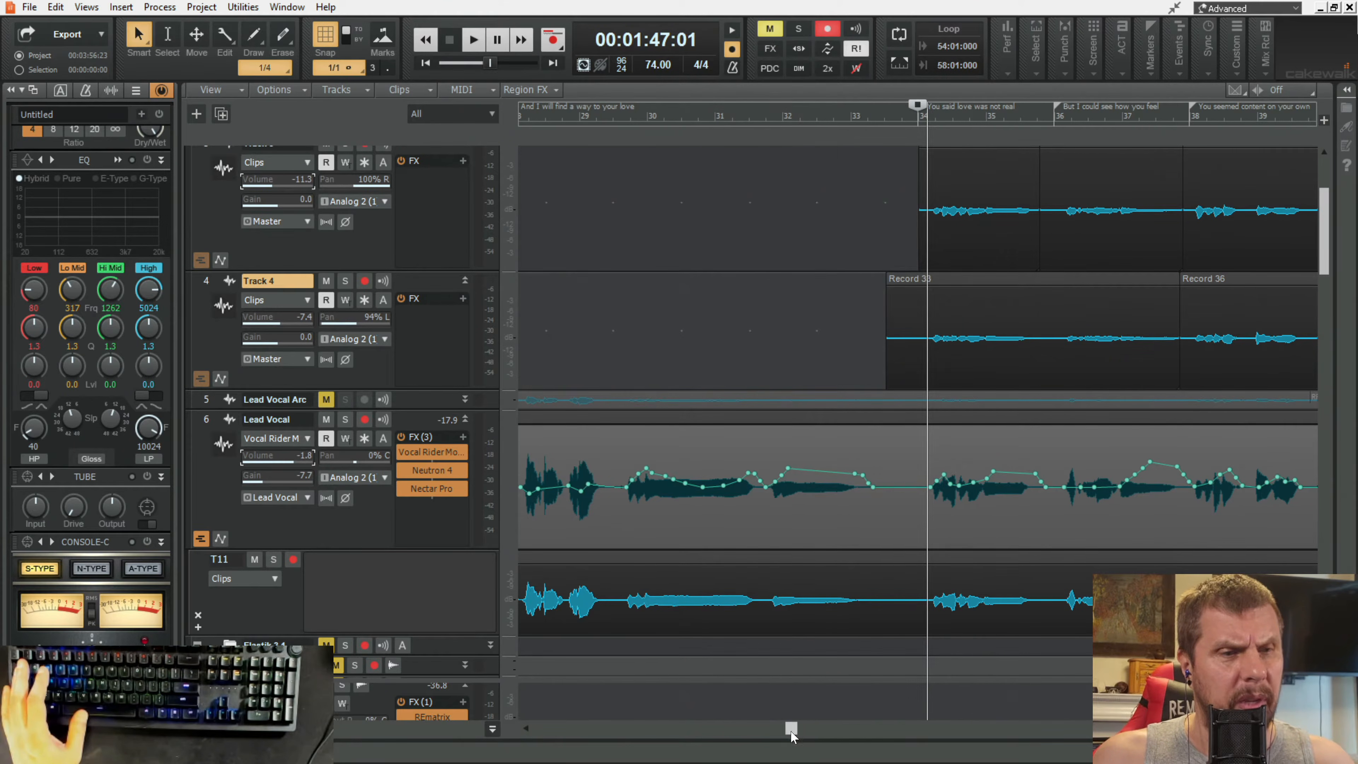
pyautogui.moveTo(789, 729); pyautogui.dragTo(820, 726)
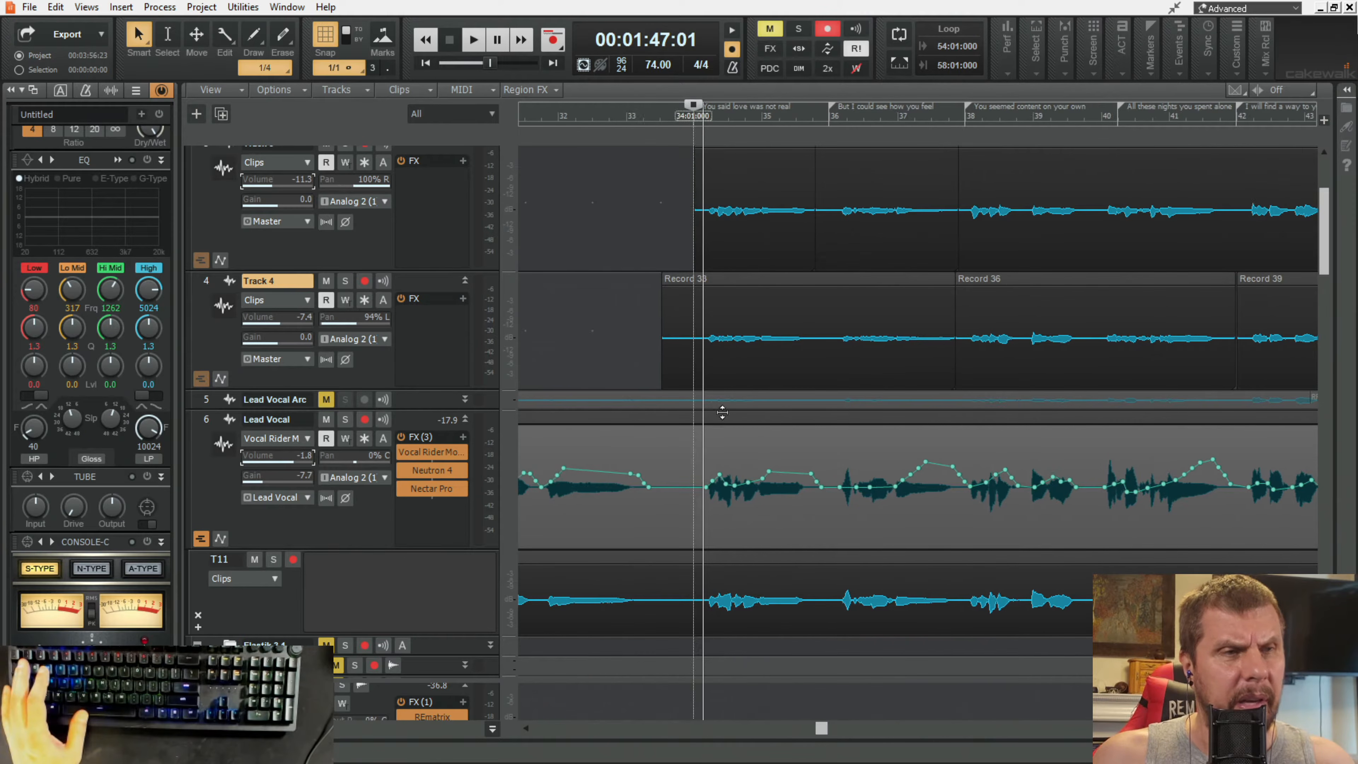
pyautogui.scroll(3, 749, 535)
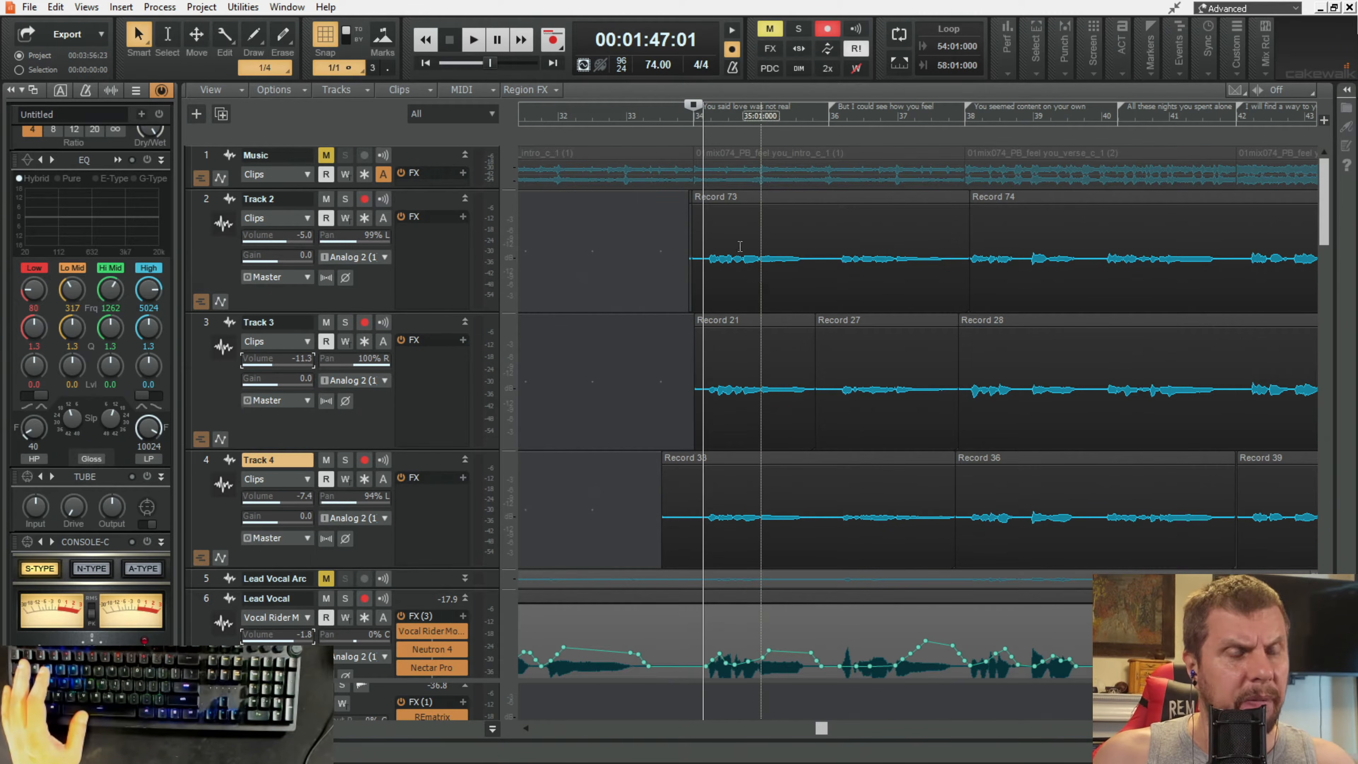
# Step: Select the time range of the lyric "You said love was not real" and compare the backing vocal waveforms with the lead vocal
pyautogui.doubleClick(711, 110)
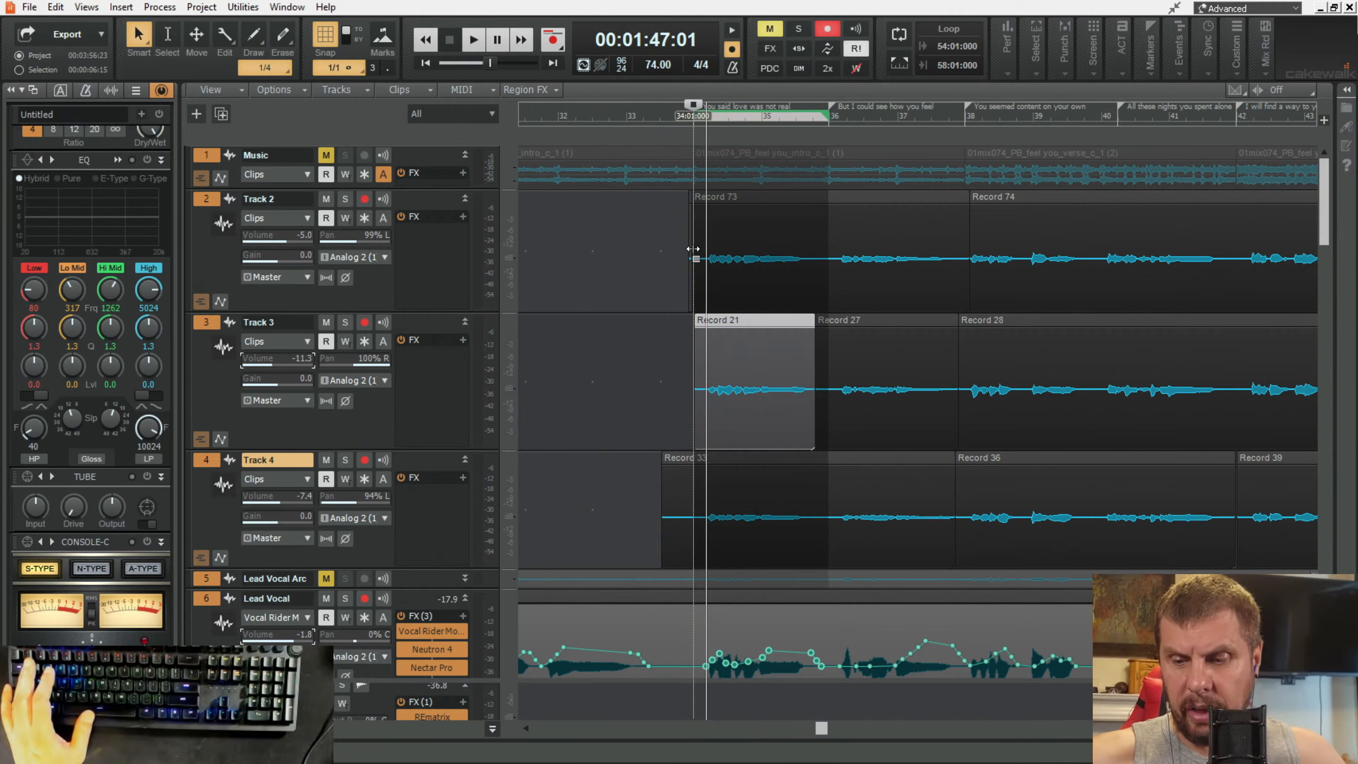
pyautogui.moveTo(693, 249); pyautogui.dragTo(690, 249)
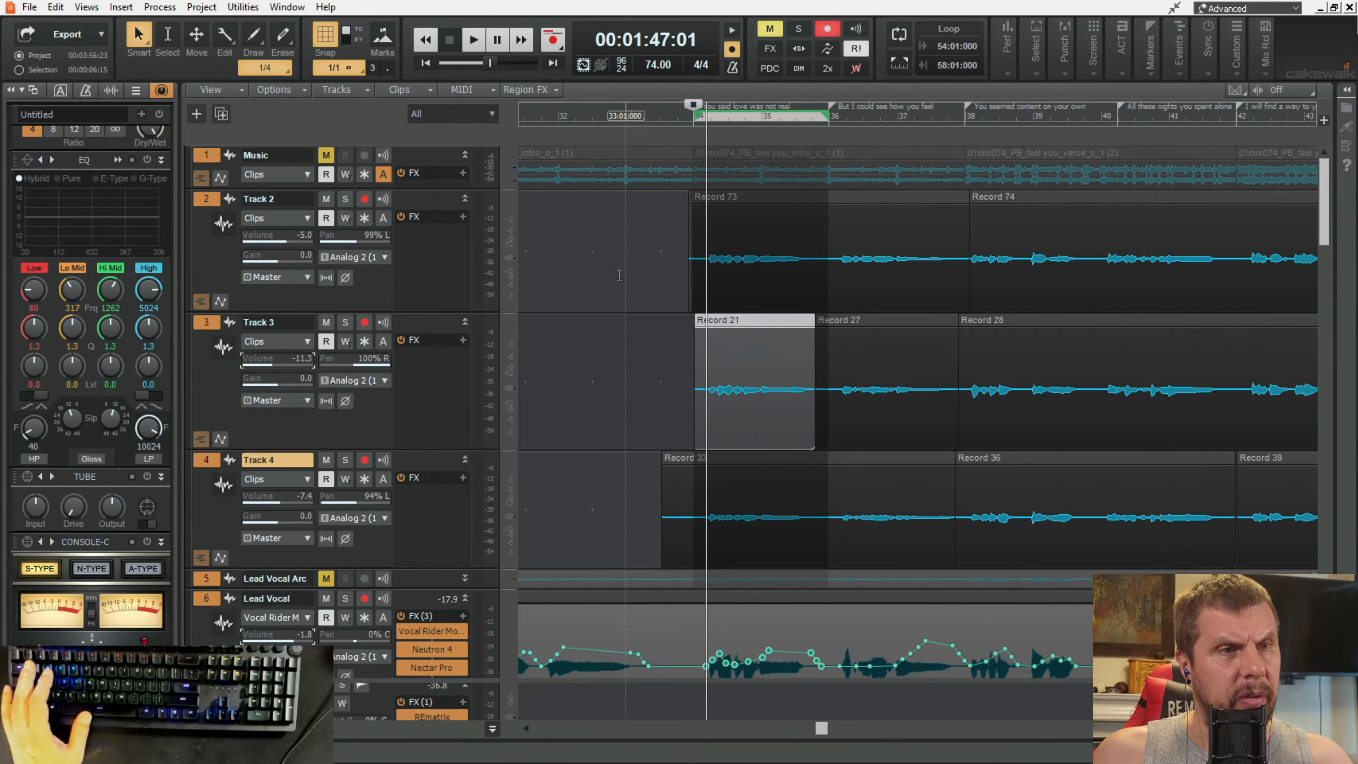
pyautogui.scroll(-3, 674, 261)
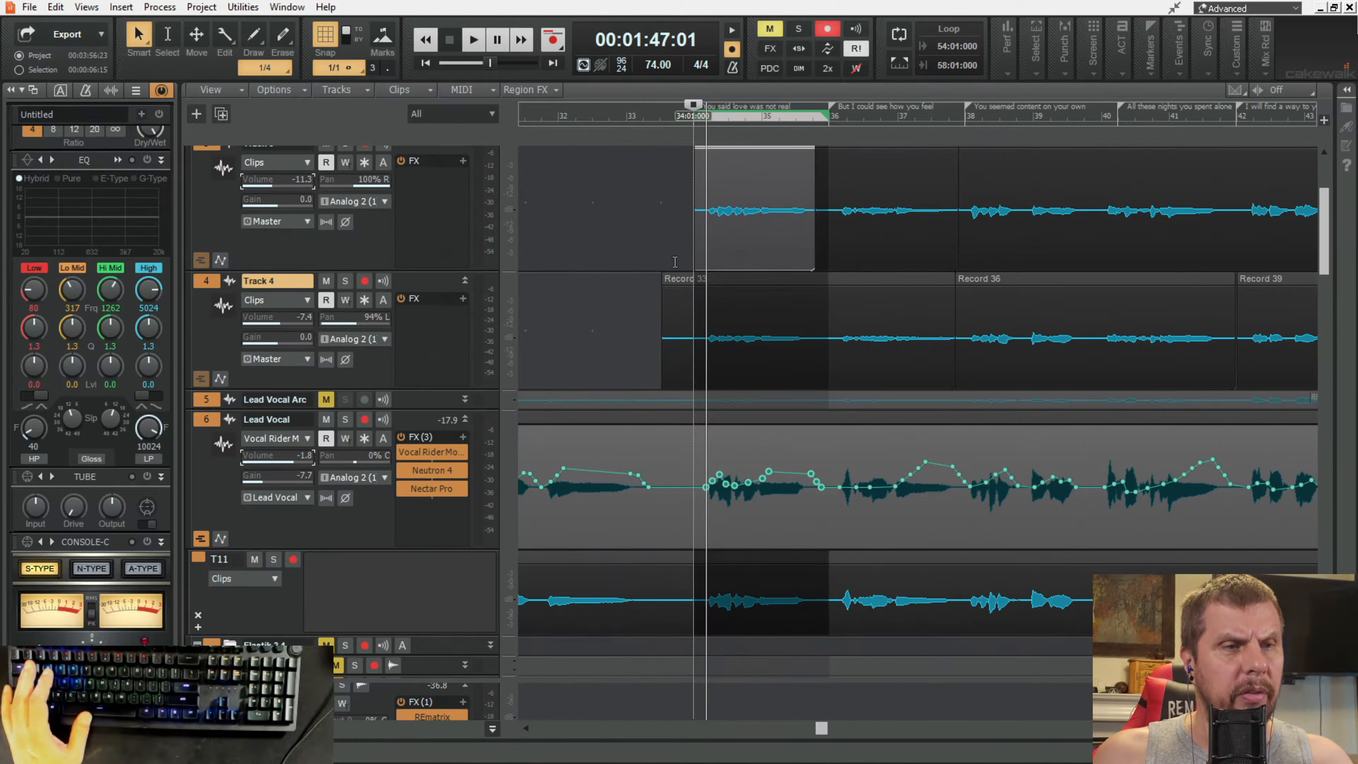
pyautogui.scroll(-2, 674, 261)
pyautogui.scroll(5, 674, 260)
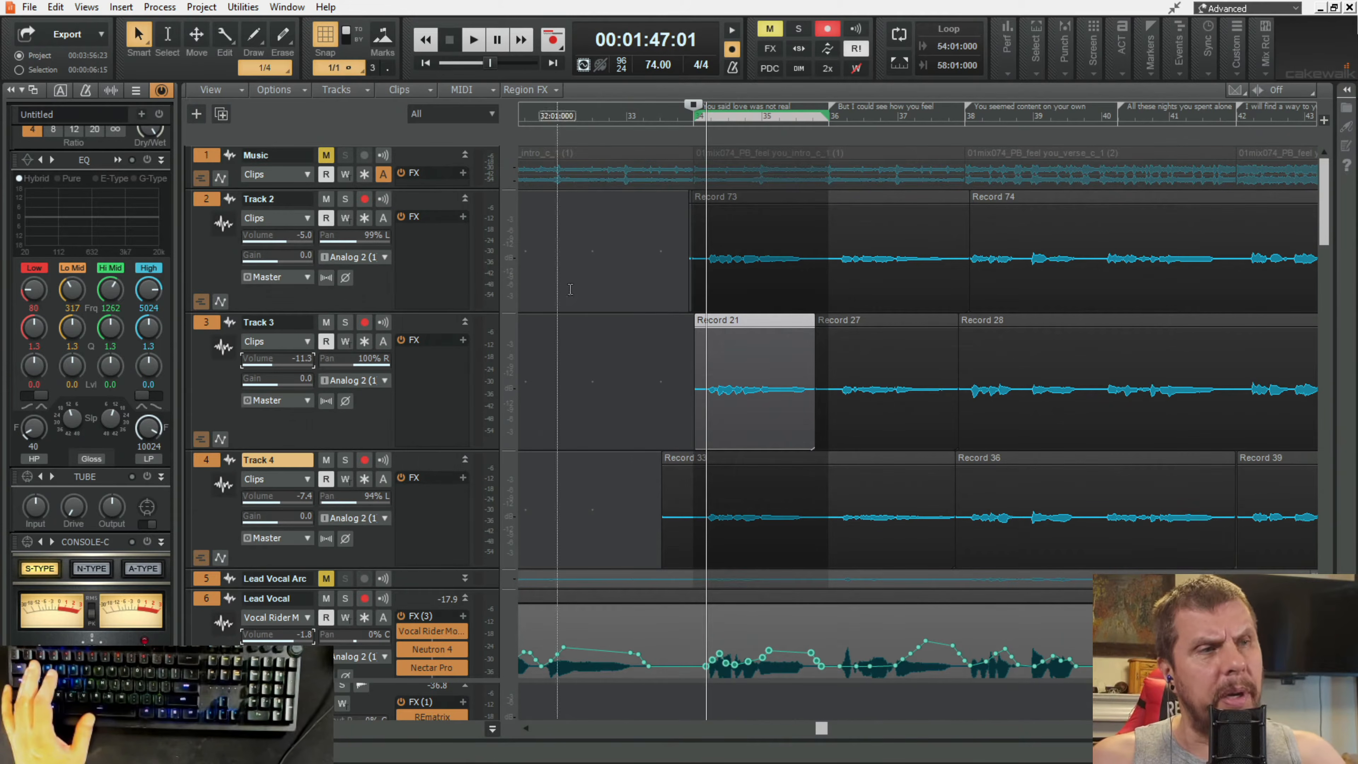
pyautogui.scroll(-2, 620, 274)
pyautogui.scroll(2, 627, 276)
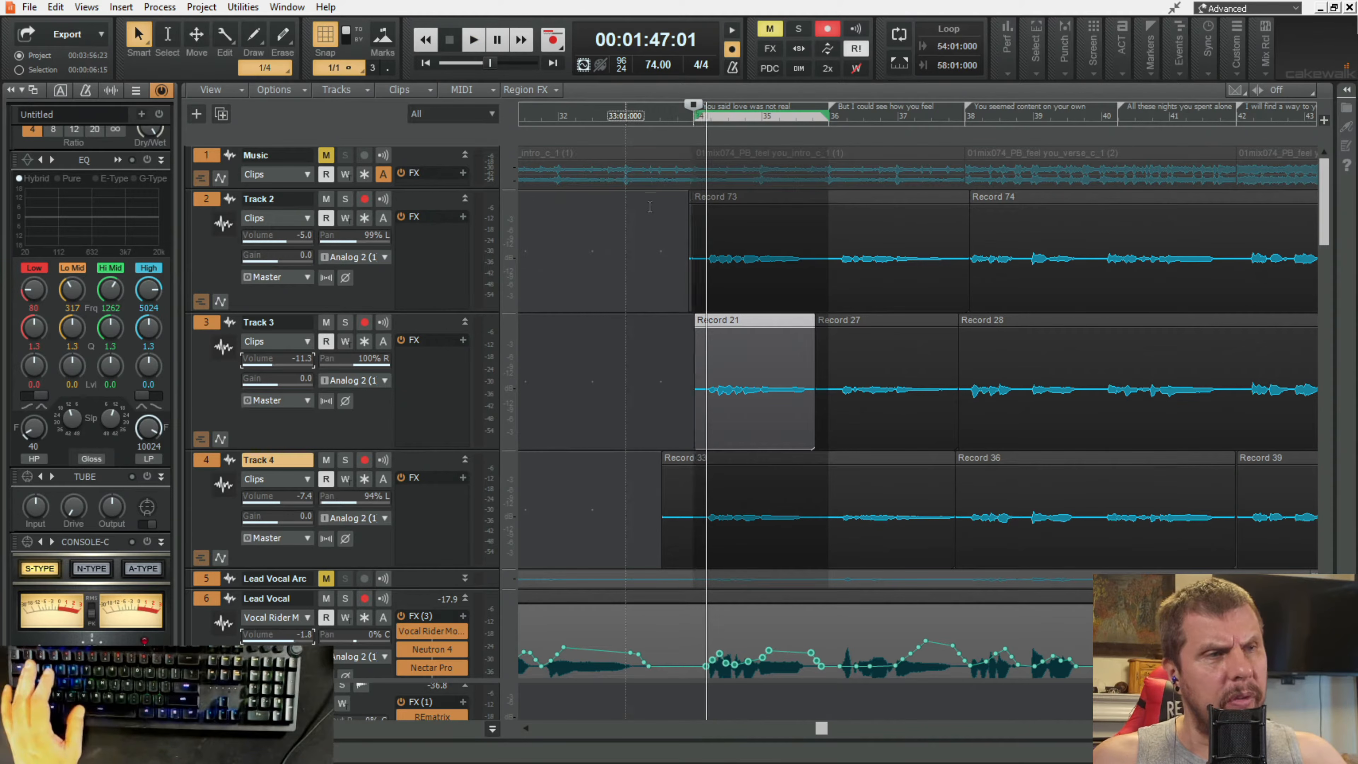
# Step: Play from bar 34, raise Track 4 to -5.1, Track 3 to -6.0 and Track 2 to -1.8, and stop playback
pyautogui.press('space')
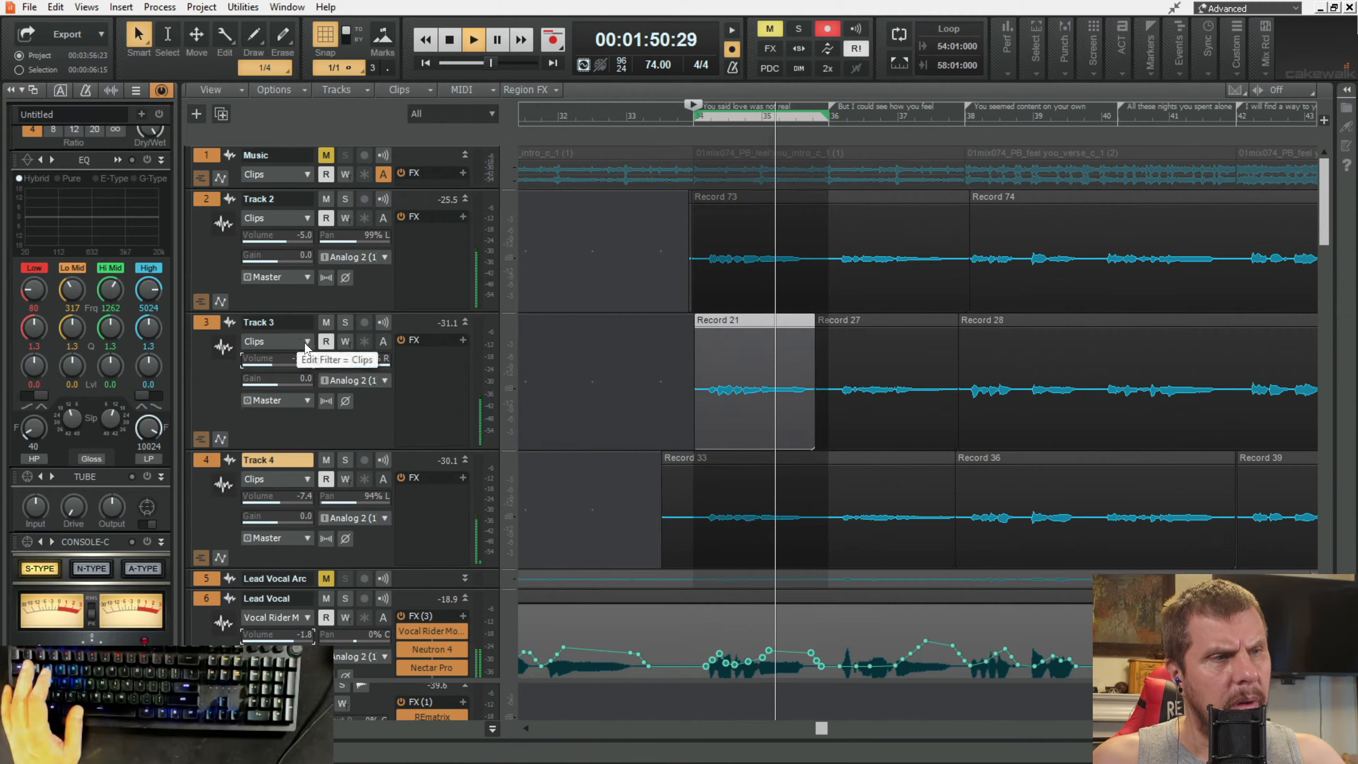
pyautogui.moveTo(263, 502); pyautogui.dragTo(269, 502)
pyautogui.moveTo(268, 361); pyautogui.dragTo(280, 361)
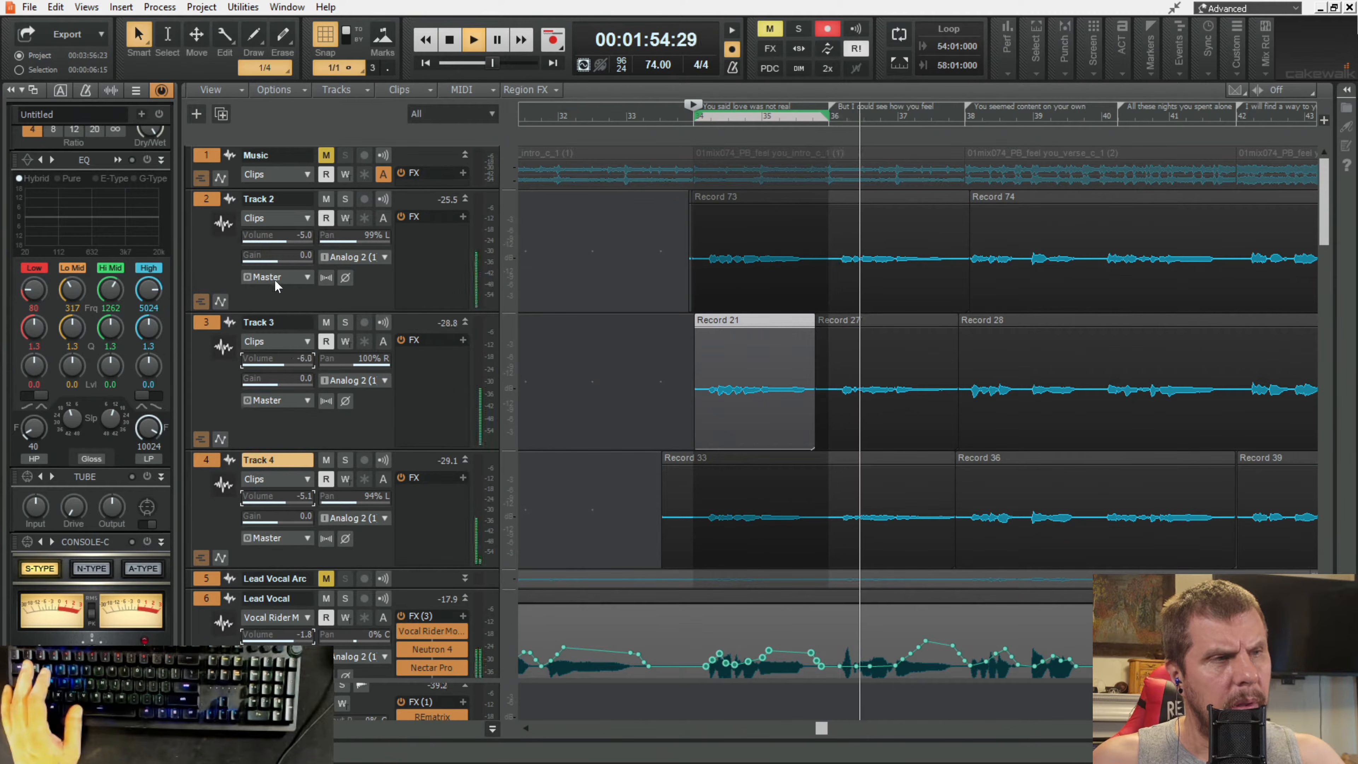
pyautogui.moveTo(273, 238); pyautogui.dragTo(281, 238)
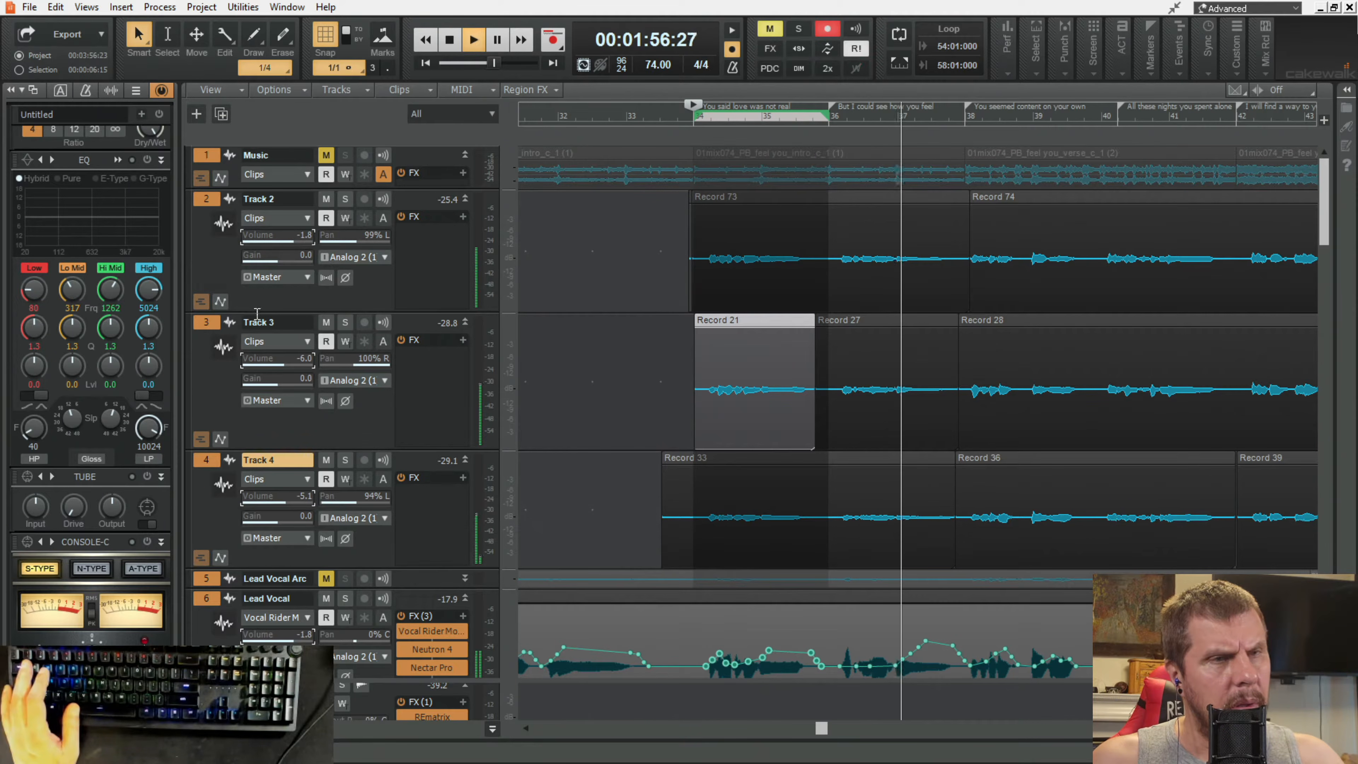
pyautogui.press('space')
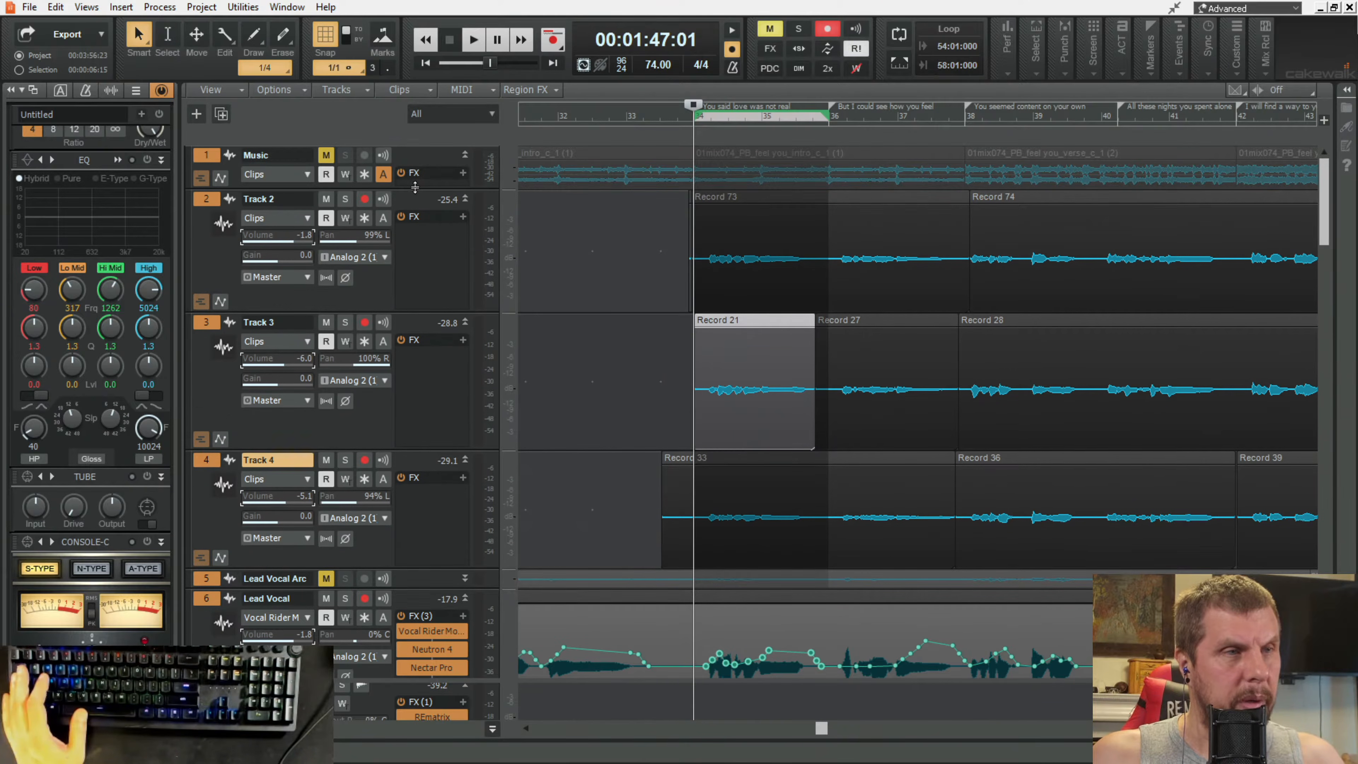
# Step: Increase the Music track's height to show its full stereo waveform and volume controls, and save the project
pyautogui.moveTo(415, 187); pyautogui.dragTo(416, 296)
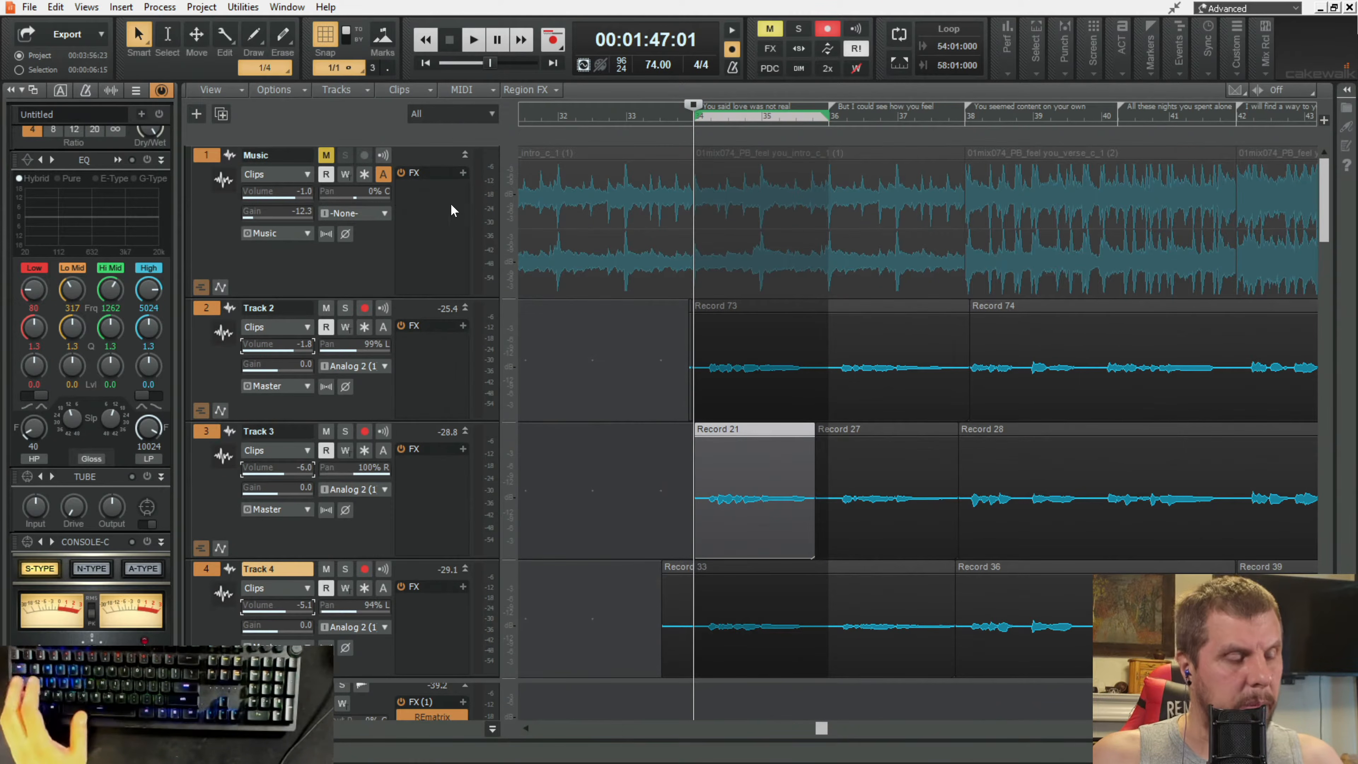
pyautogui.hotkey('ctrl', 's')
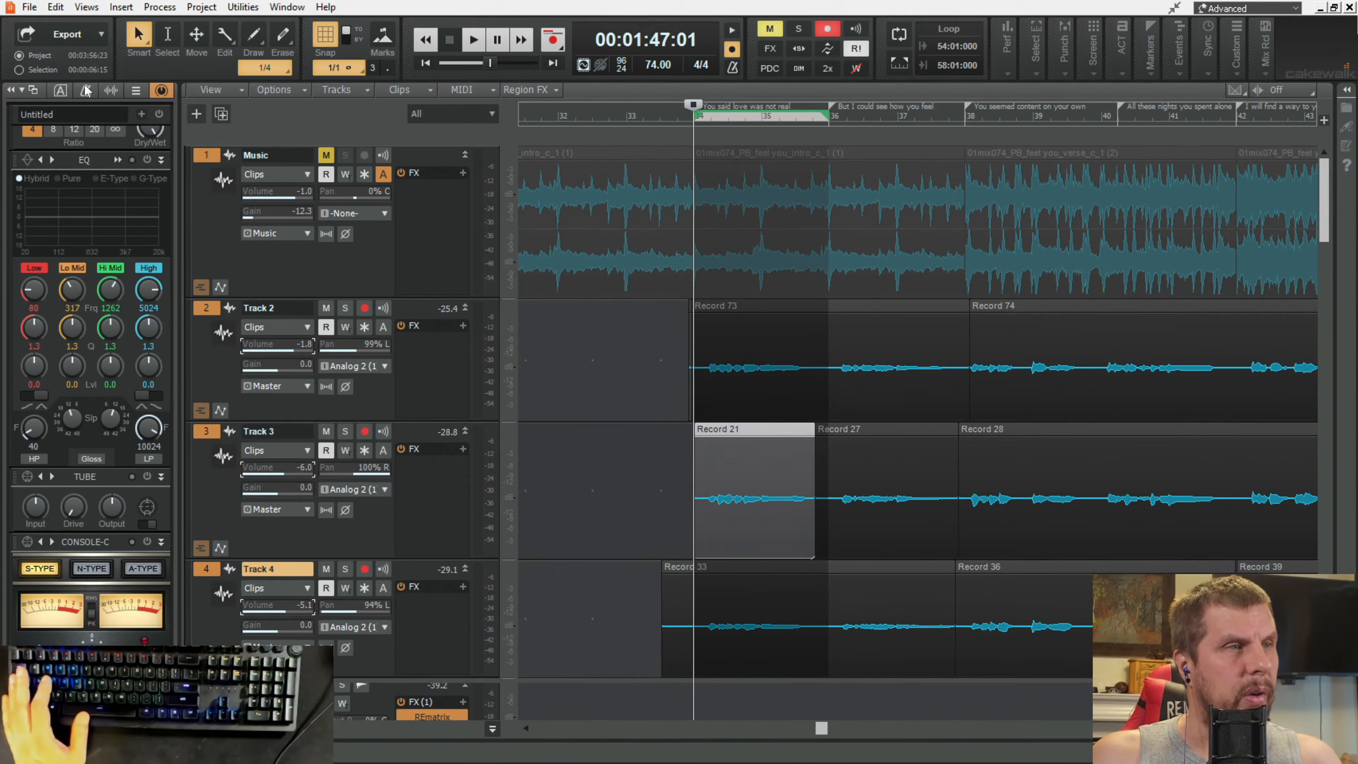
# Step: Save a new version of the project as The Way to Your Love 7.cwp
pyautogui.click(29, 7)
pyautogui.press('Escape')
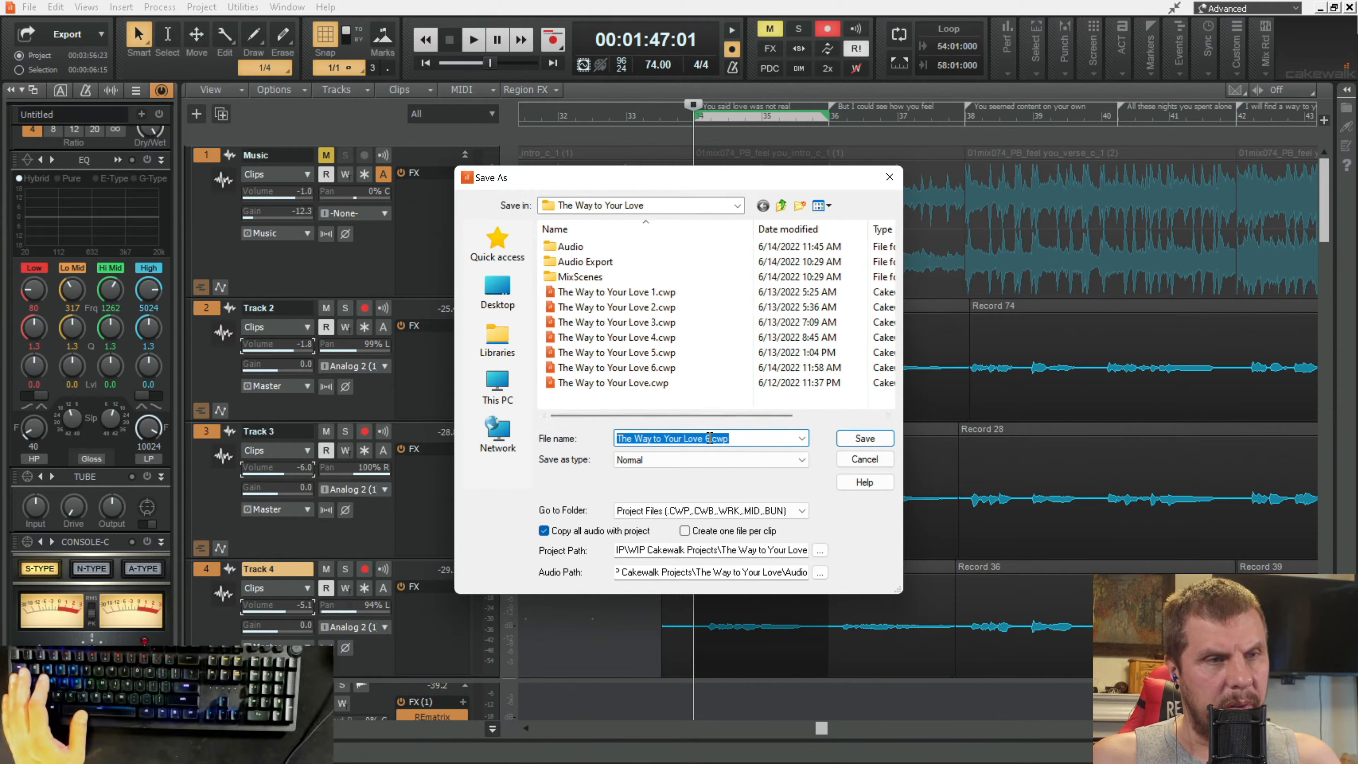
pyautogui.click(707, 438)
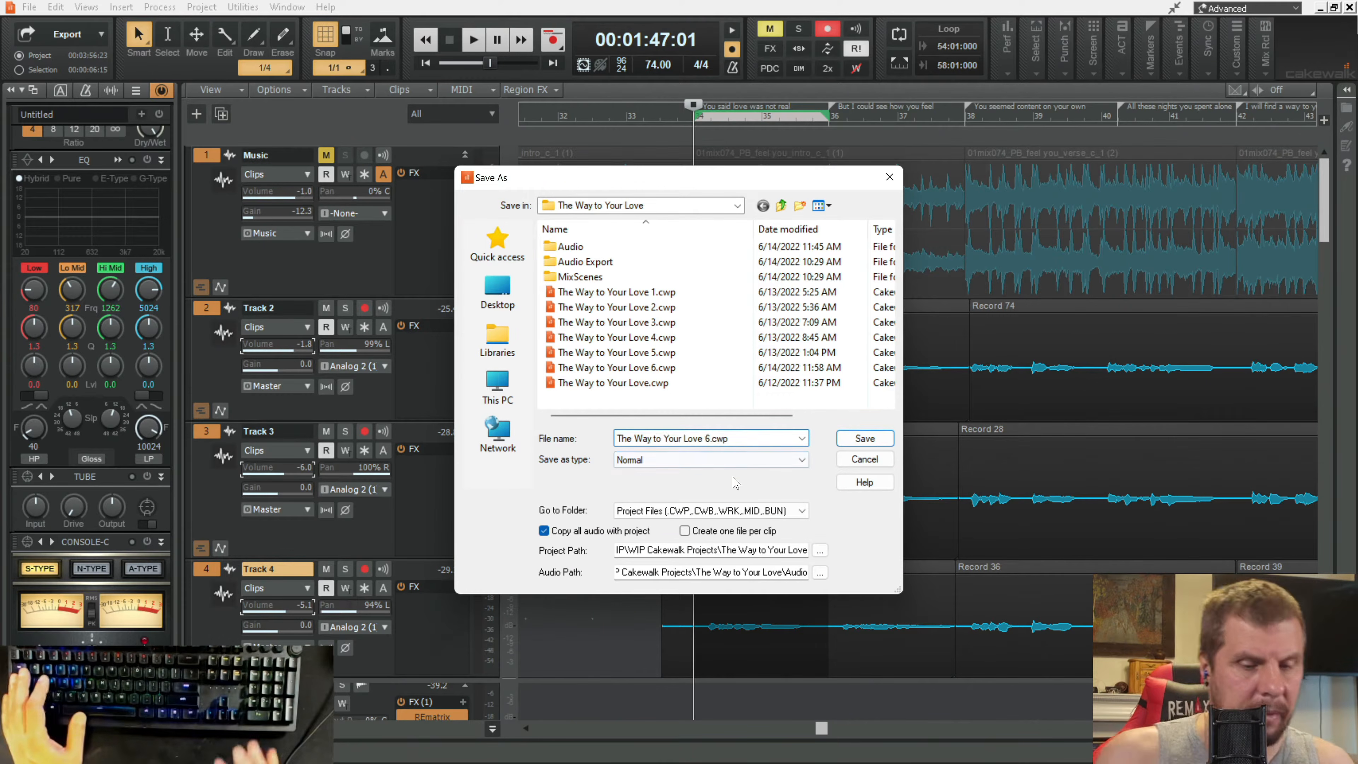
pyautogui.press('BackSpace')
pyautogui.write('7')
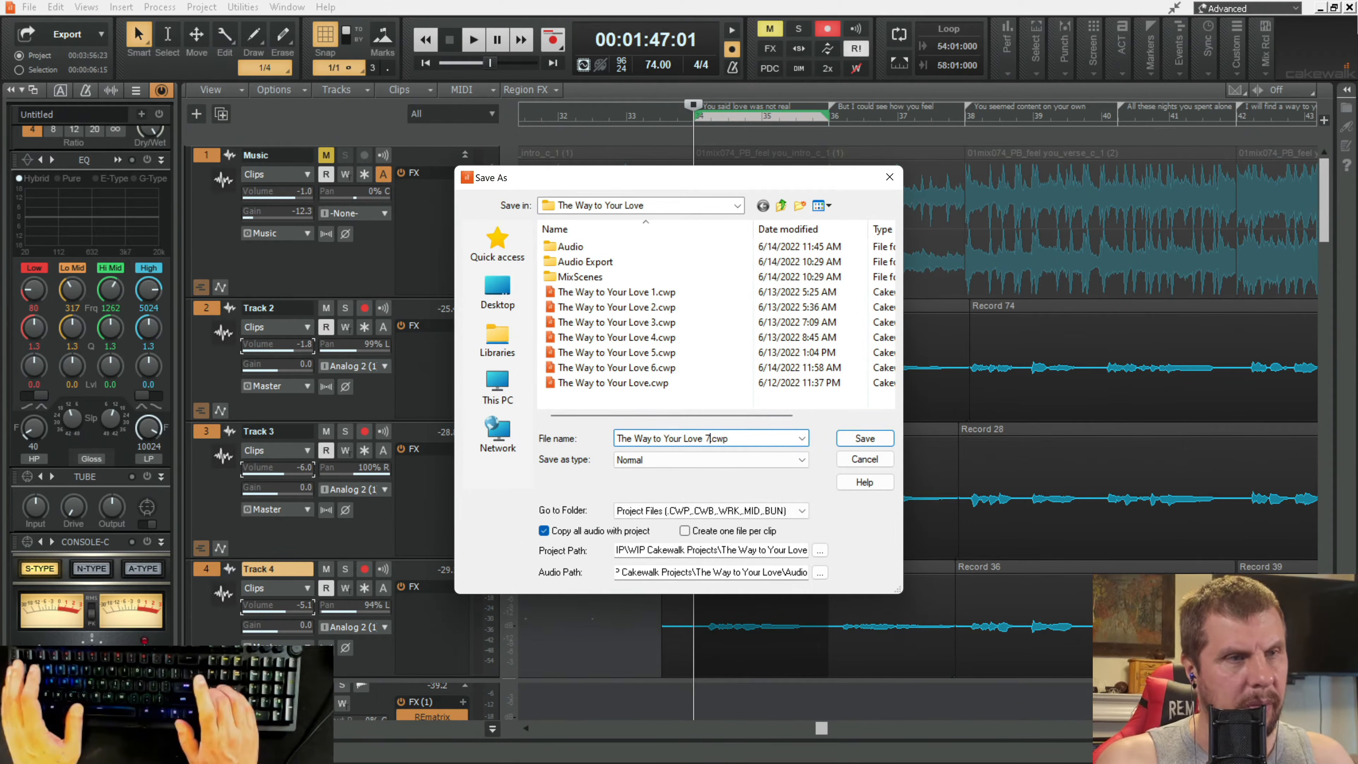
pyautogui.press('Return')
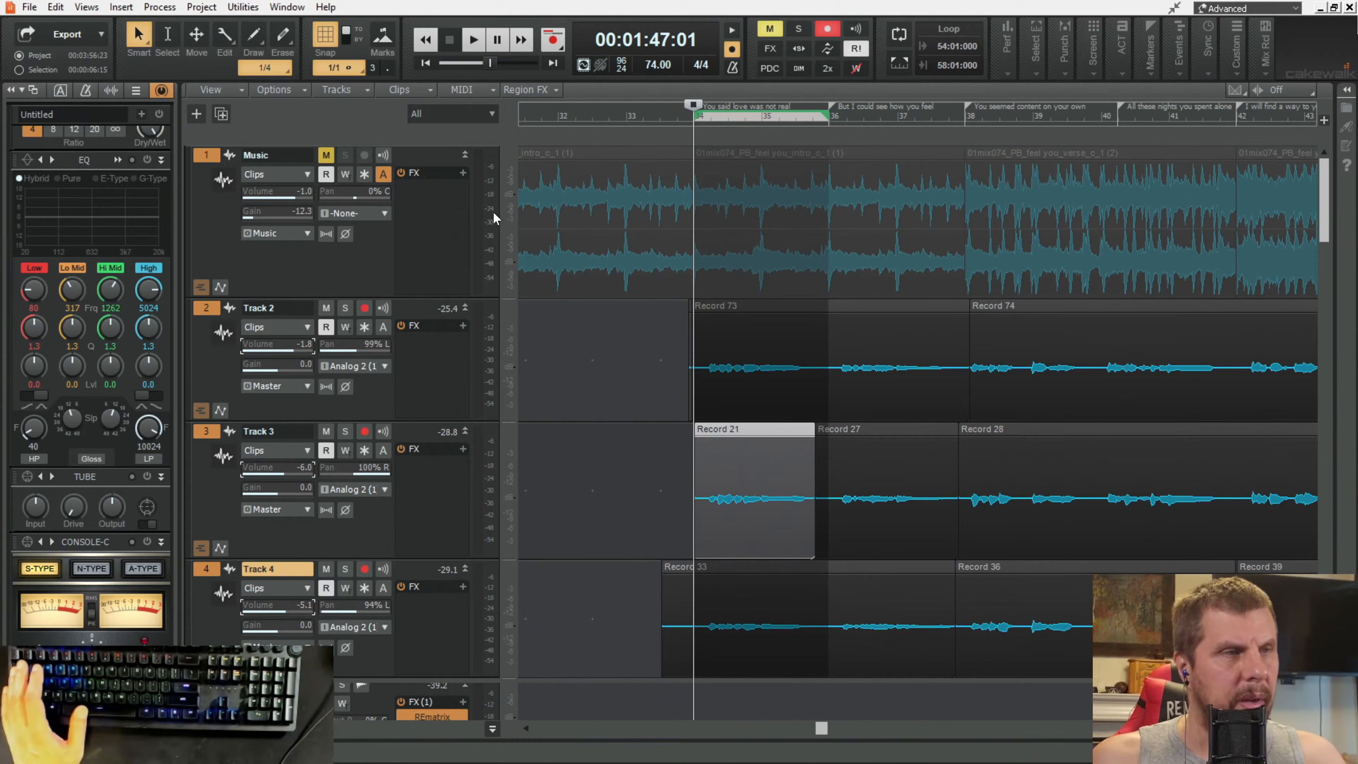
# Step: Select only the Music track and delete it from the project
pyautogui.rightClick(410, 154)
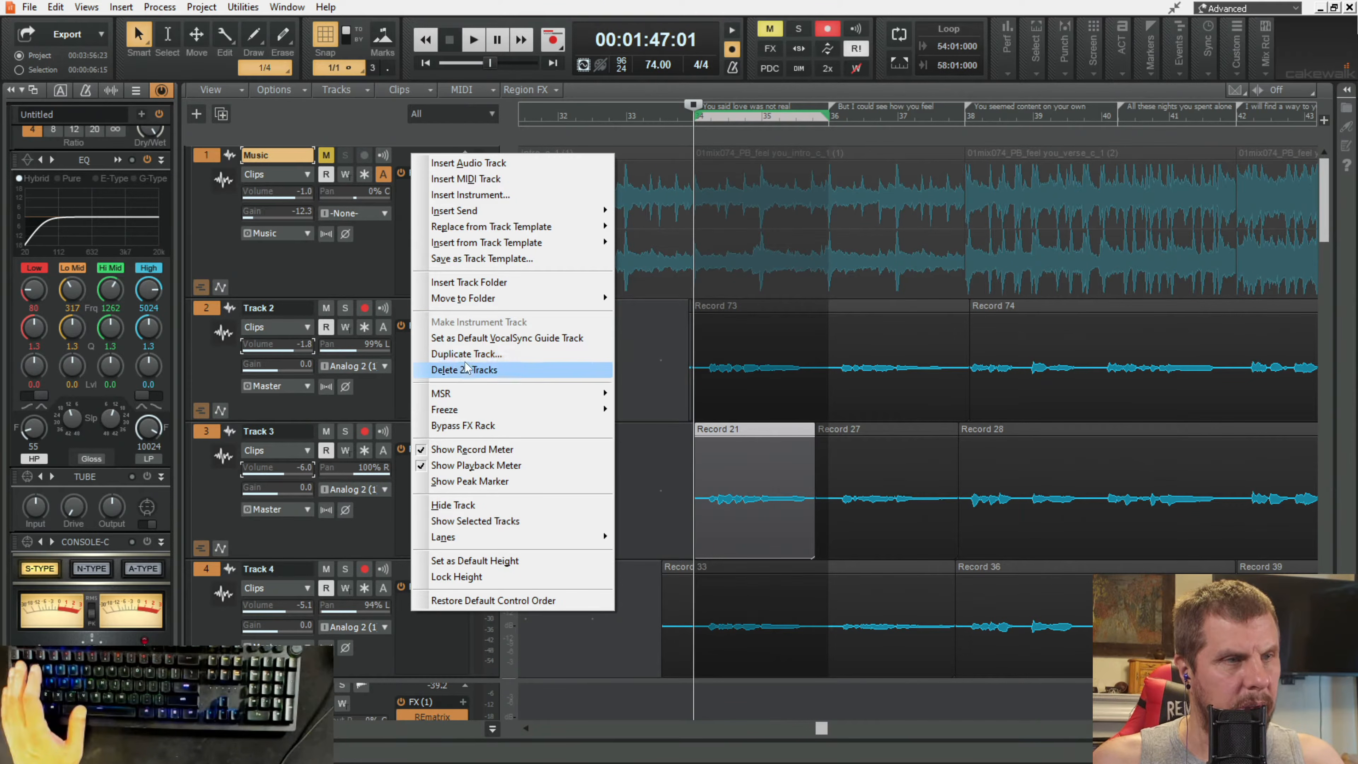
pyautogui.click(314, 278)
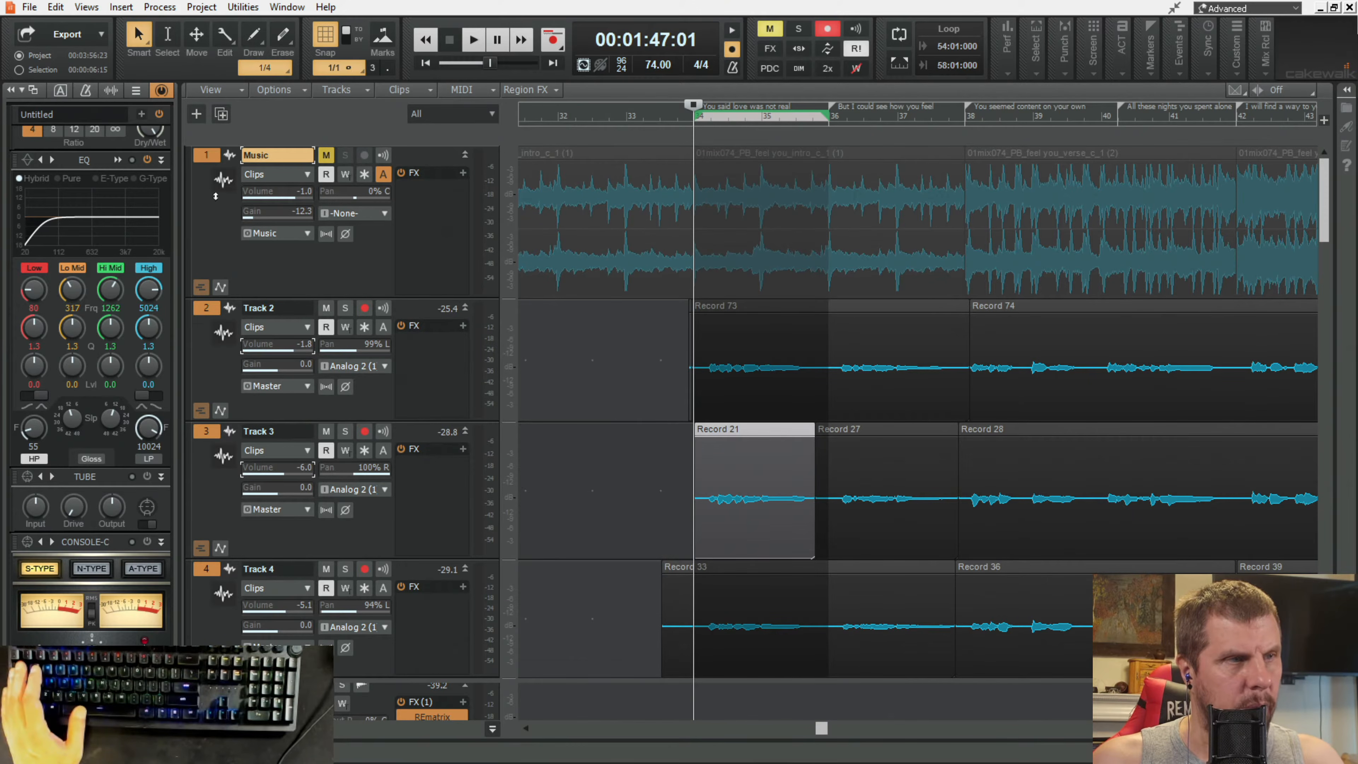
pyautogui.click(205, 158)
pyautogui.rightClick(304, 270)
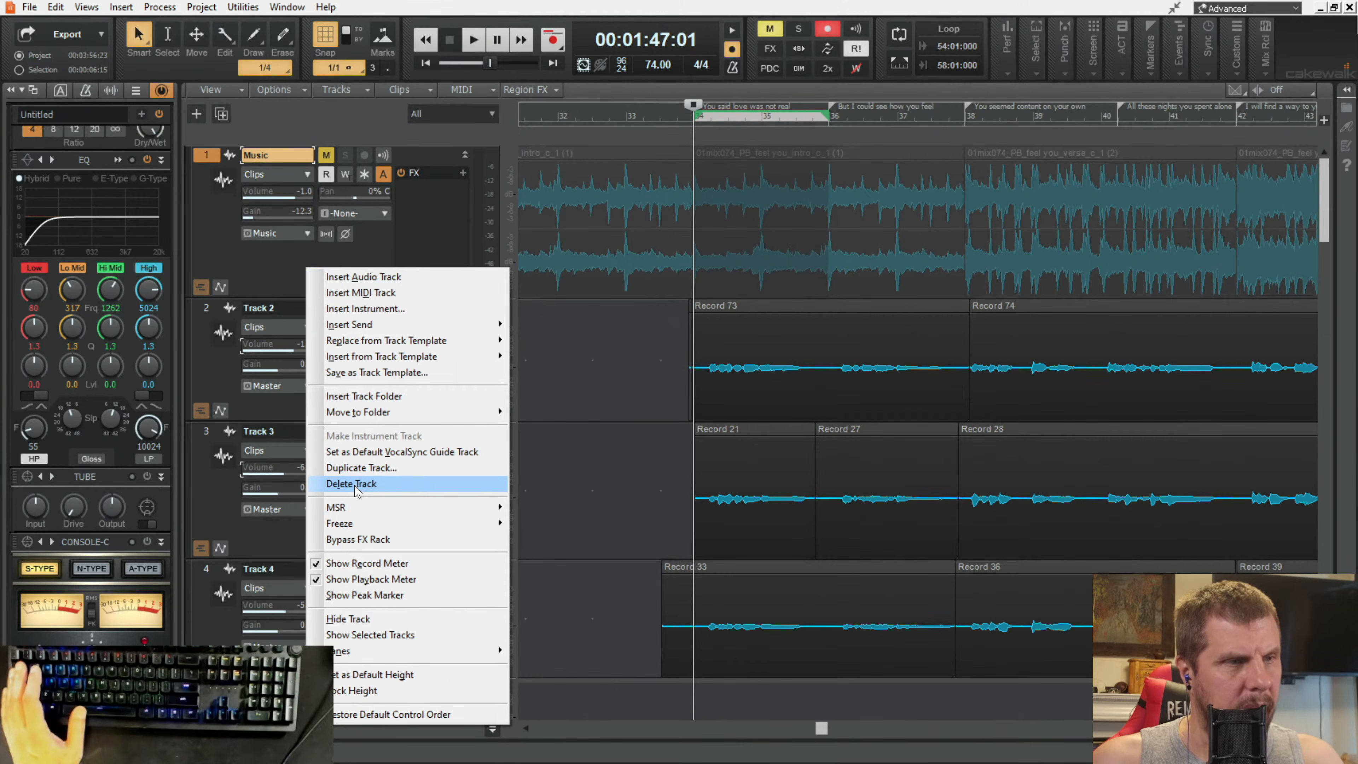
pyautogui.click(352, 483)
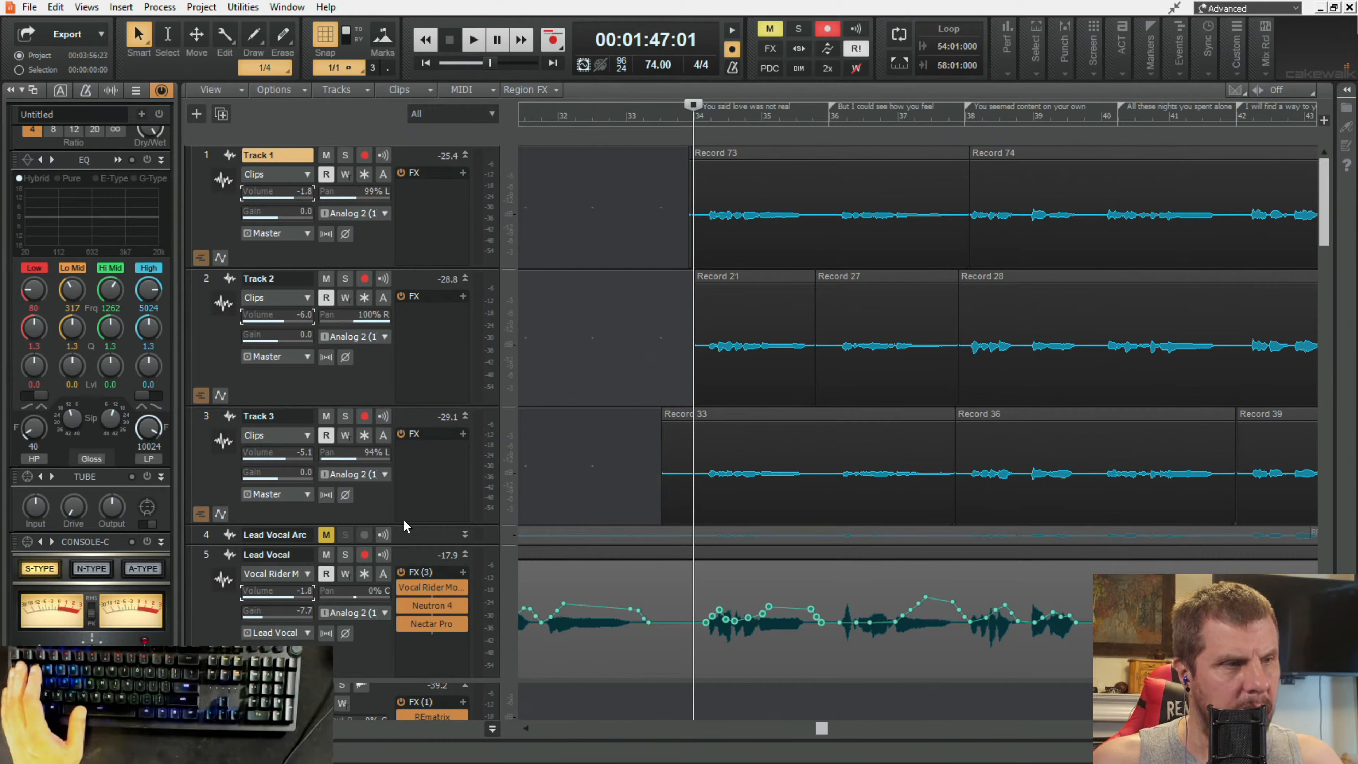
# Step: Increase the height of the Lead Vocal Arc track to show its volume controls, effects and waveform
pyautogui.scroll(-3, 449, 472)
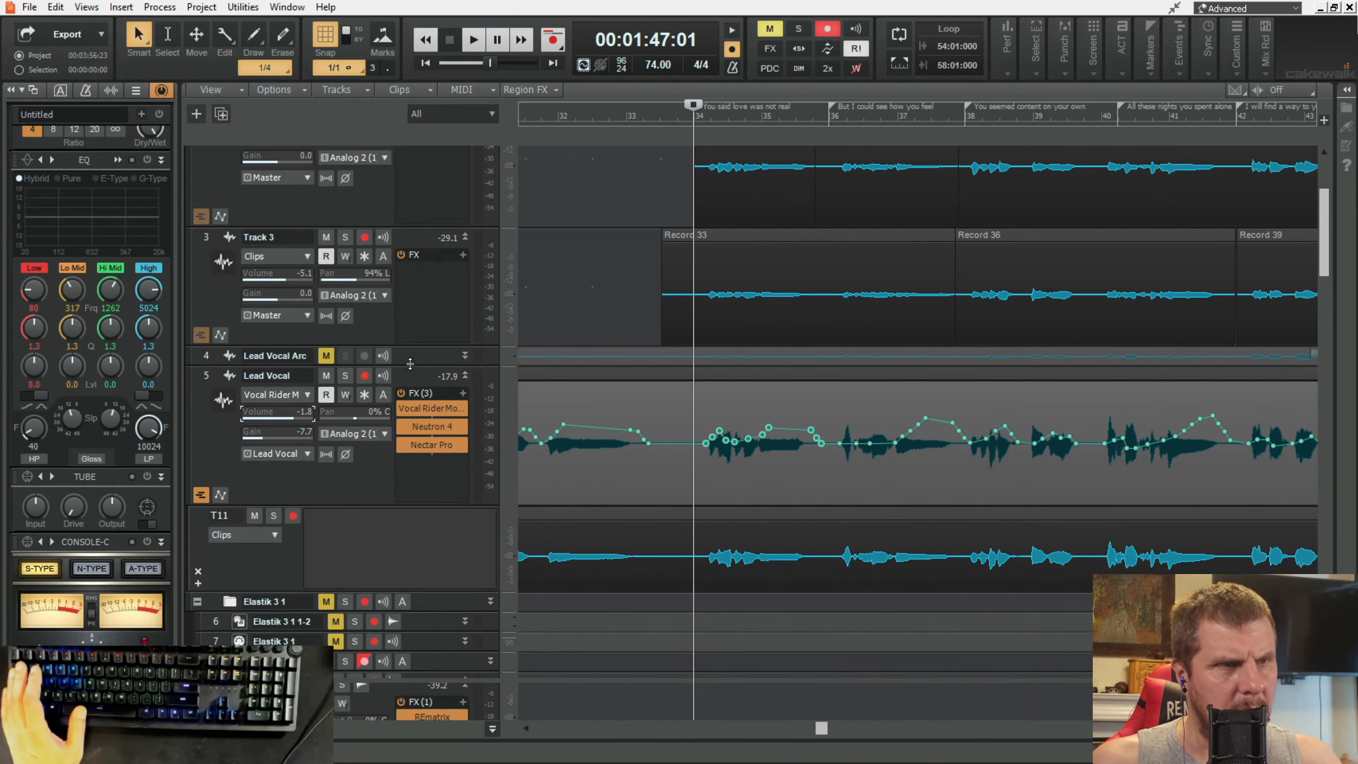
pyautogui.moveTo(410, 363); pyautogui.dragTo(420, 422)
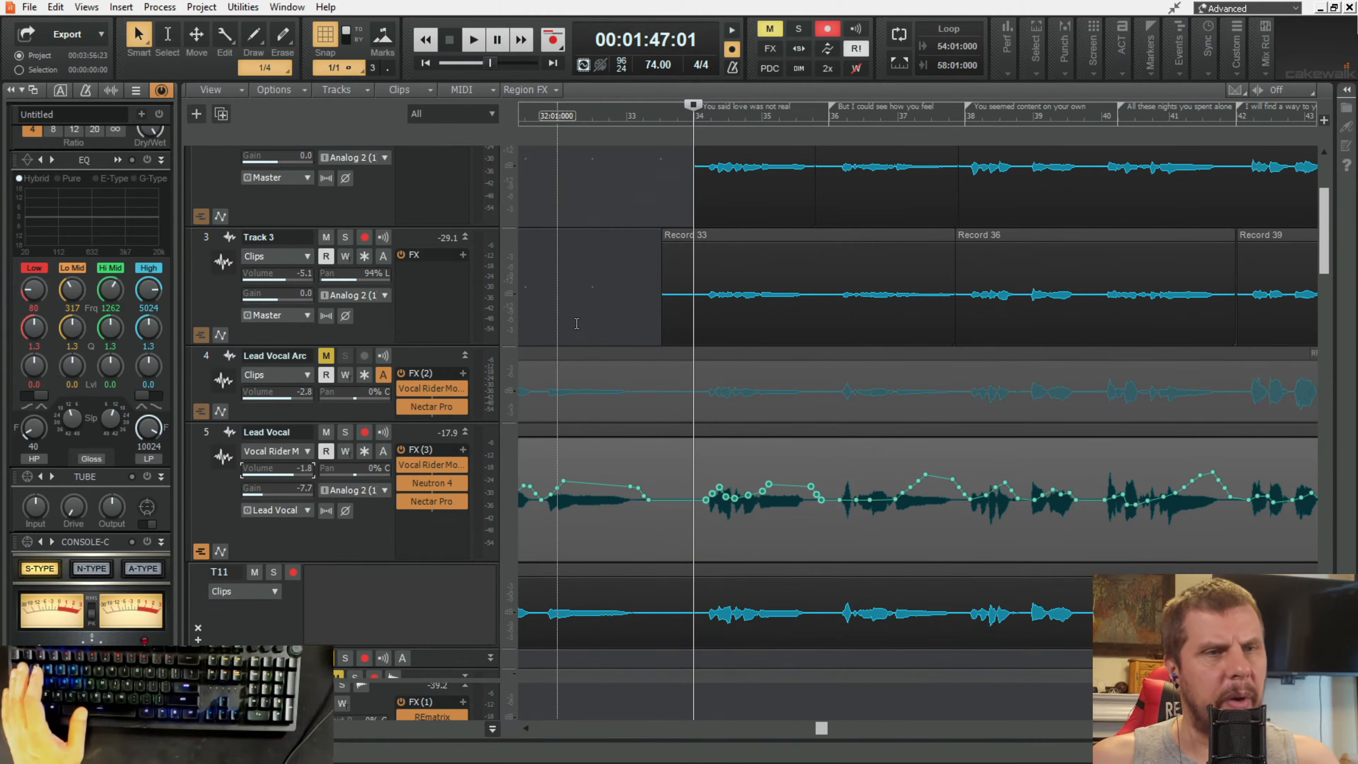
pyautogui.scroll(-1, 597, 304)
pyautogui.scroll(-3, 597, 305)
pyautogui.scroll(3, 640, 334)
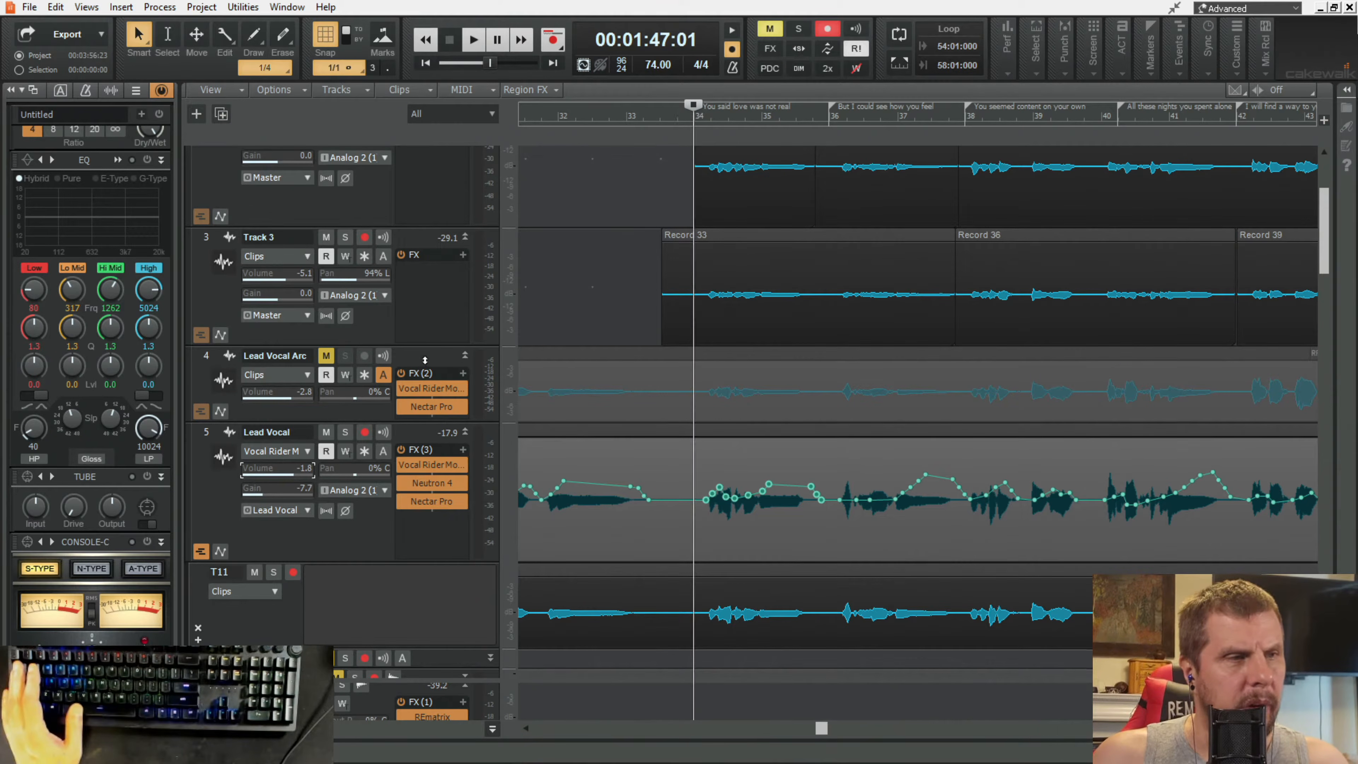
# Step: Move the Lead Vocal Arc track to the first position in the track list, above the backing vocal tracks
pyautogui.click(401, 361)
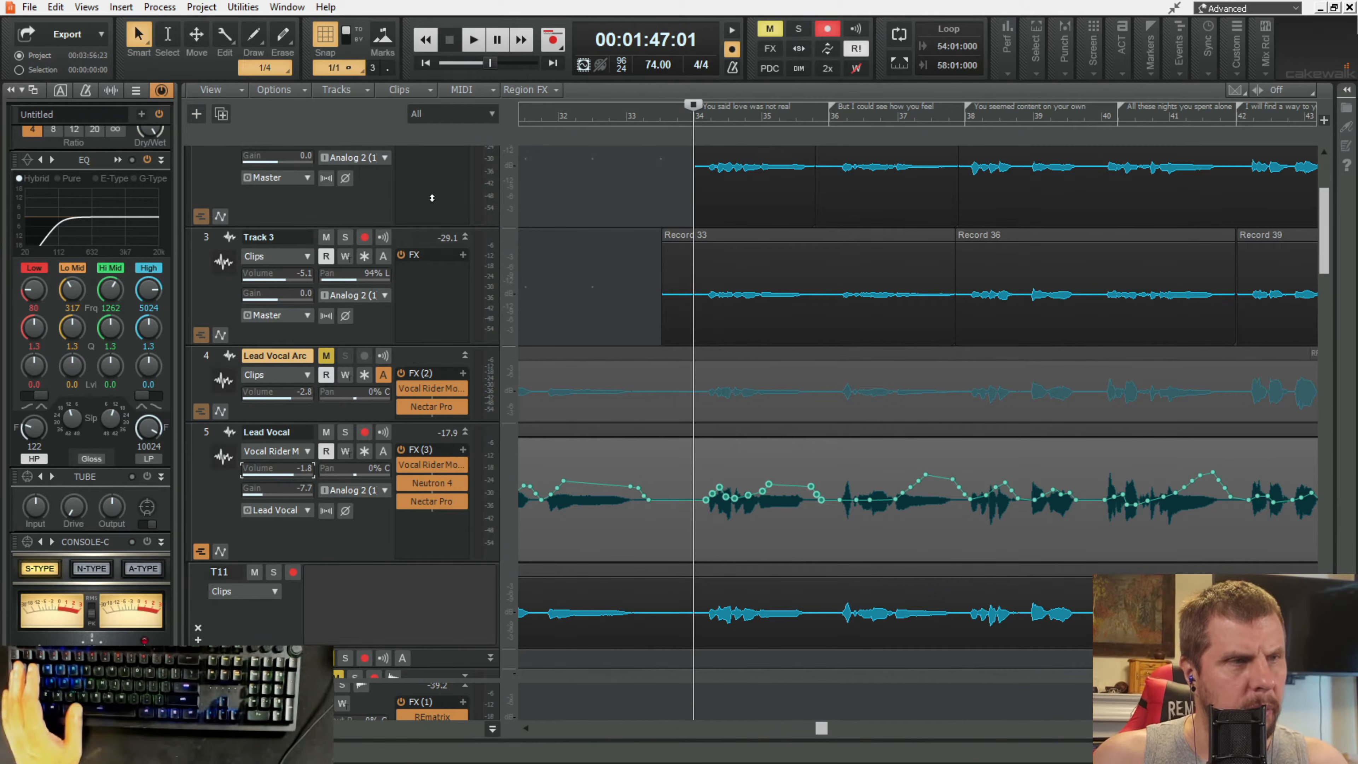
pyautogui.scroll(5, 432, 197)
pyautogui.moveTo(437, 135); pyautogui.dragTo(437, 167)
pyautogui.scroll(-3, 471, 406)
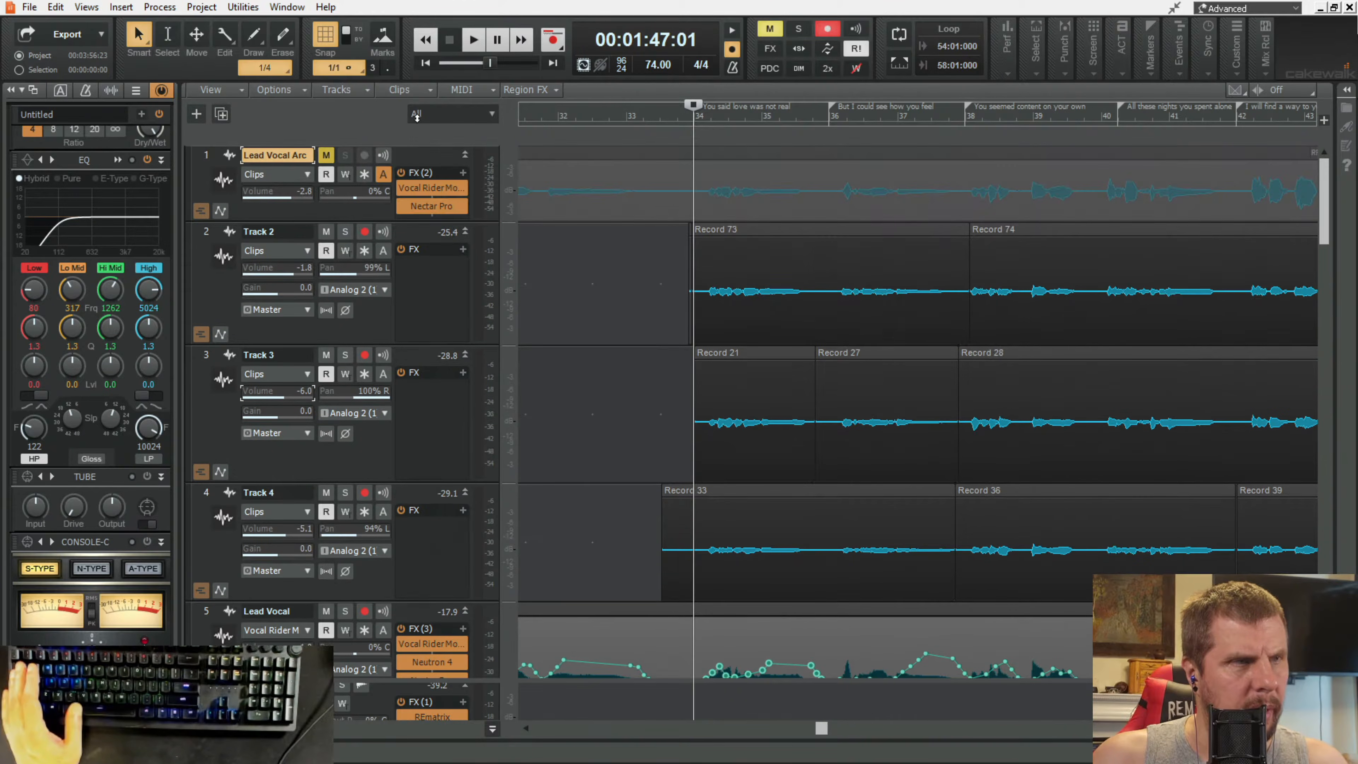
# Step: Move the Lead Vocal track directly below Lead Vocal Arc and collapse its take lanes
pyautogui.scroll(3, 412, 251)
pyautogui.moveTo(413, 251); pyautogui.dragTo(412, 251)
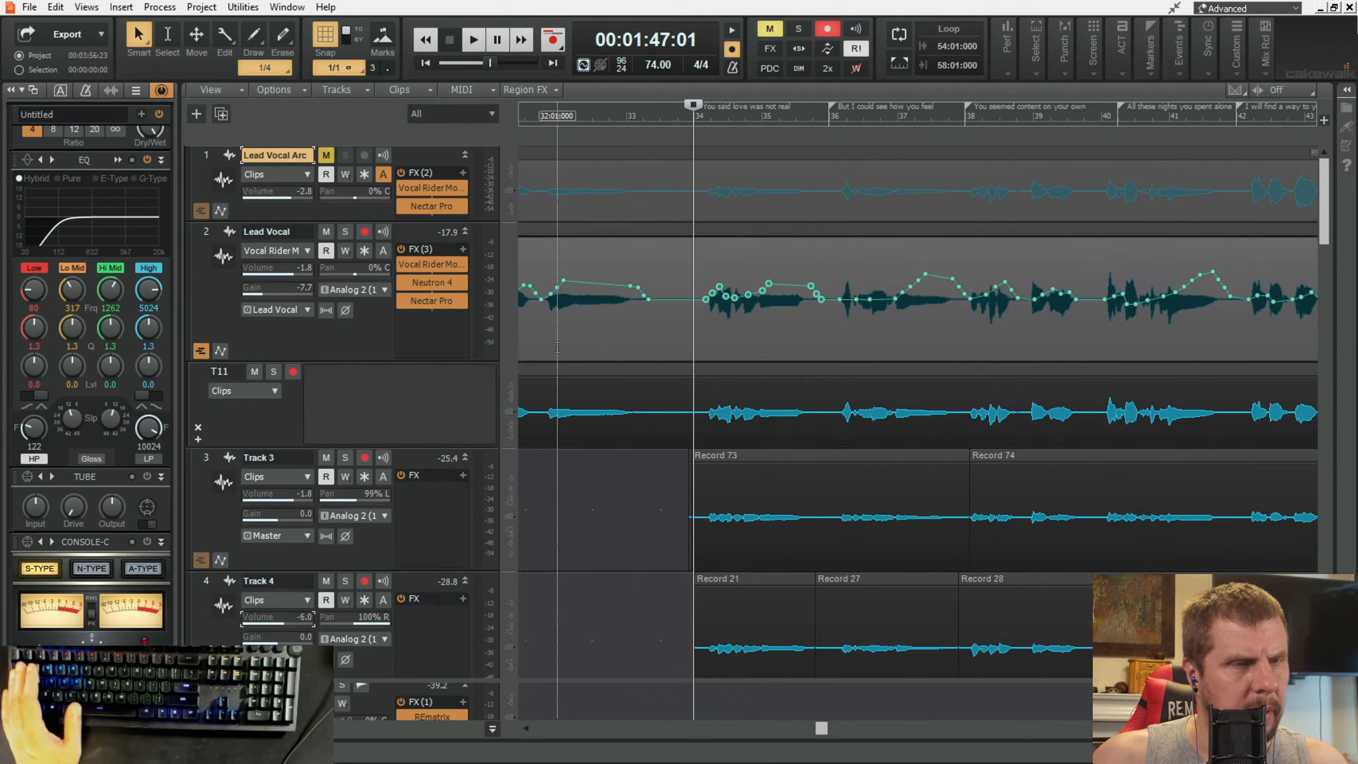
pyautogui.scroll(-3, 636, 359)
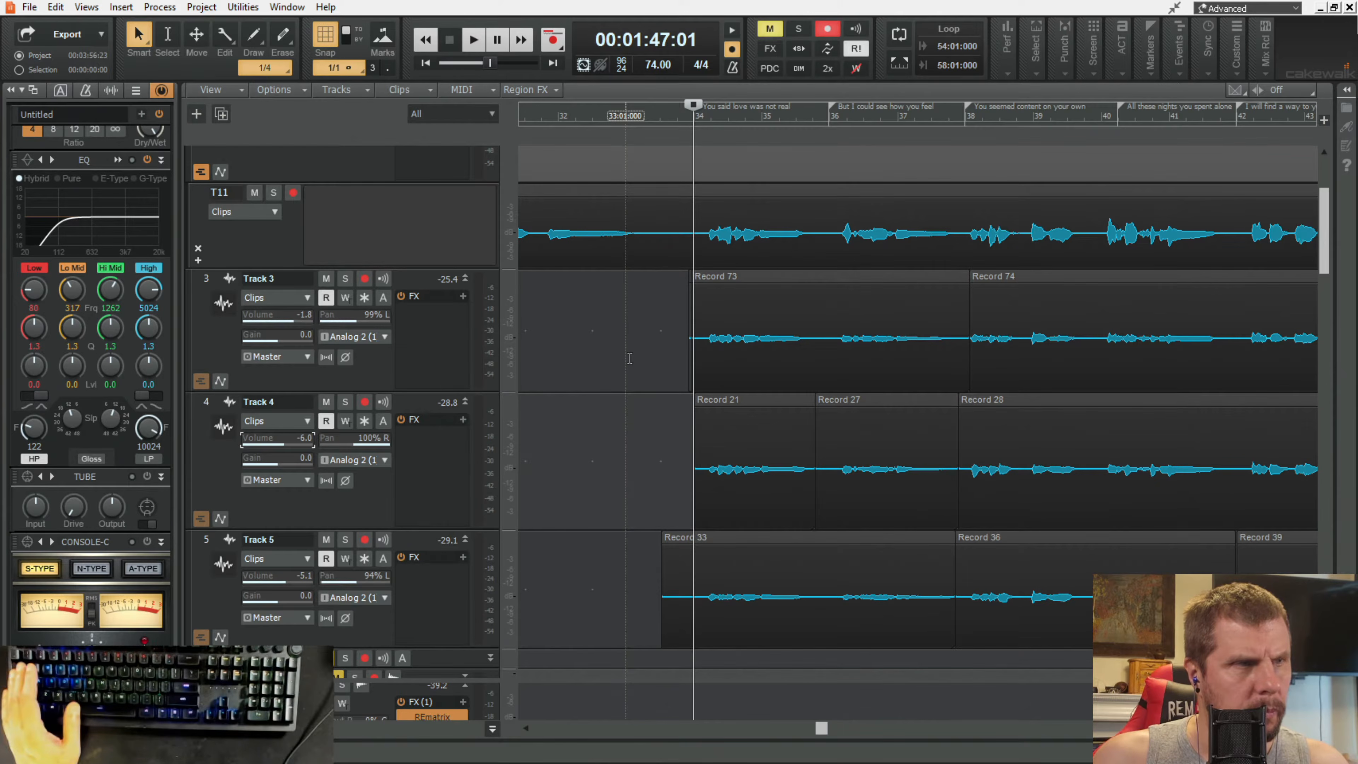
pyautogui.scroll(3, 629, 358)
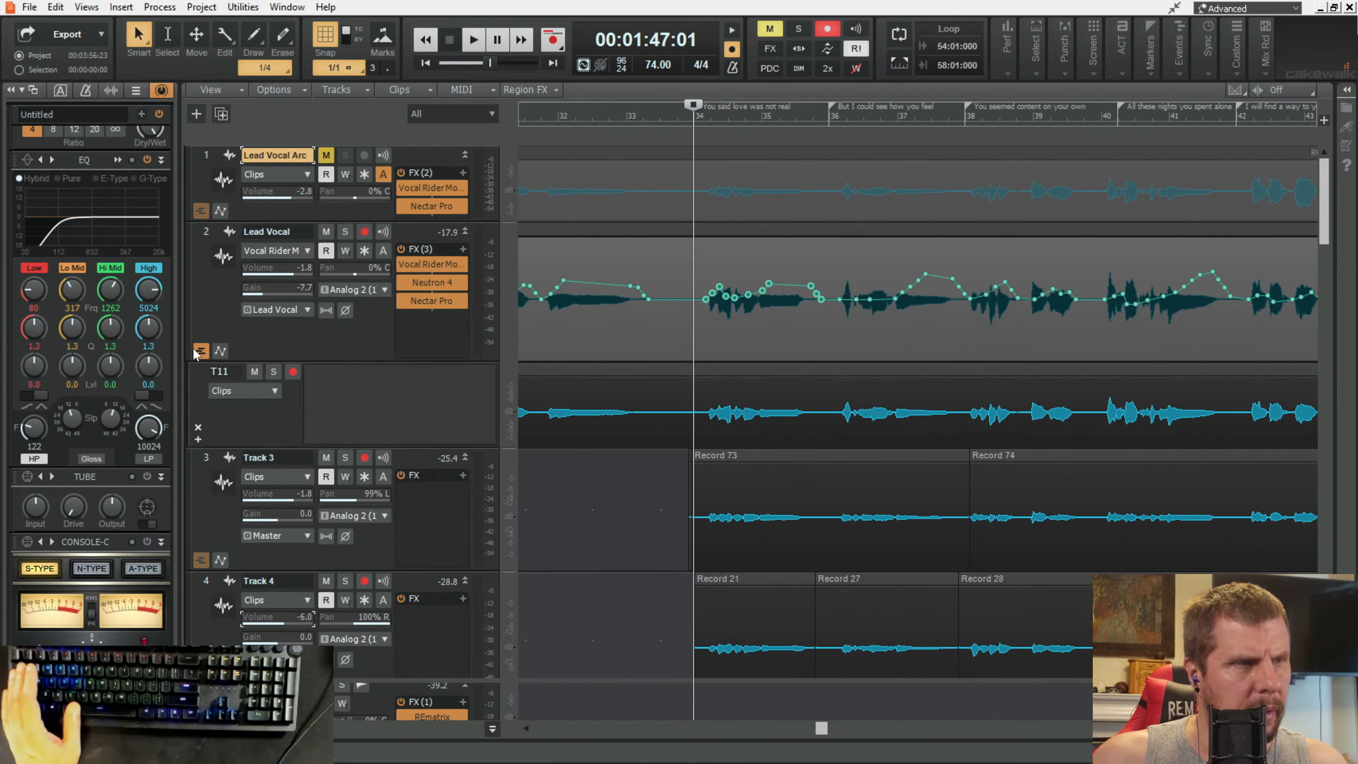
pyautogui.click(198, 351)
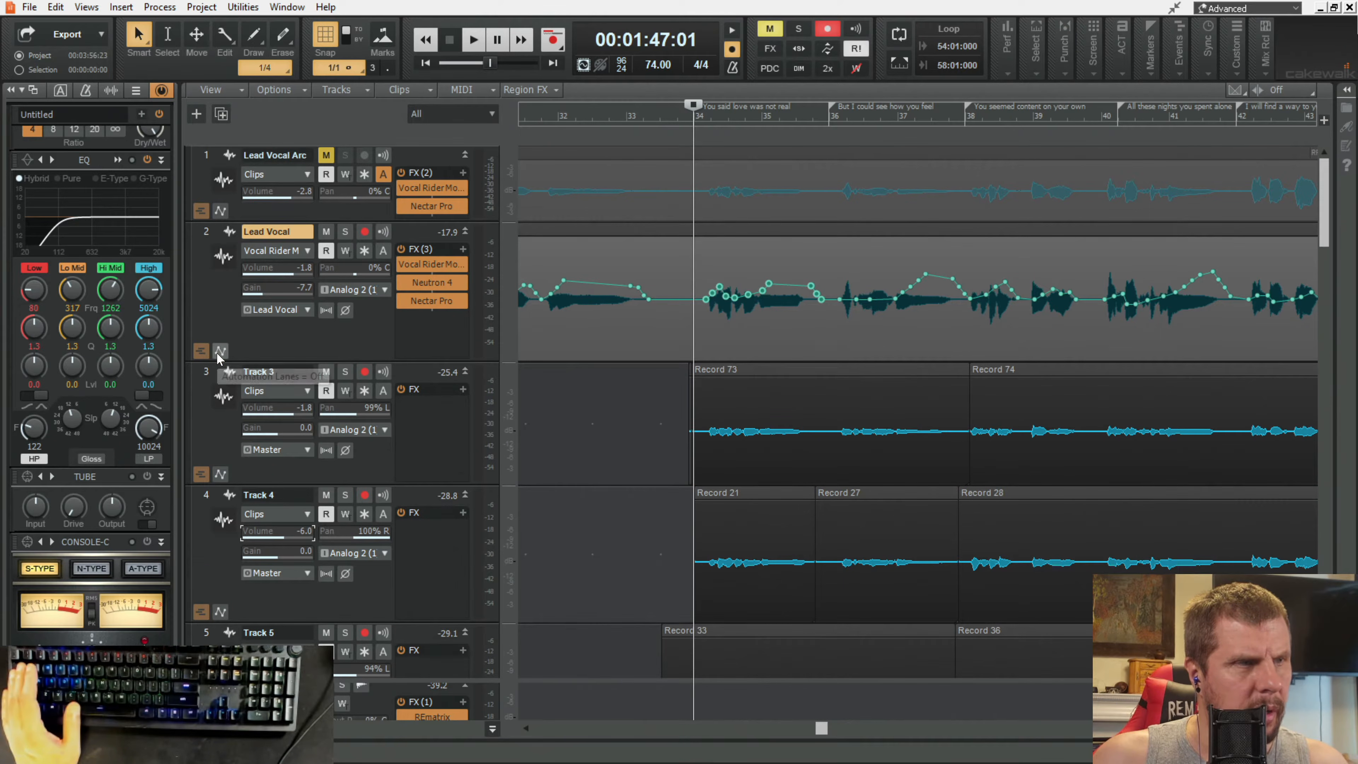
# Step: Rename Track 3 as Harmony 1 and Track 4 as Harmony 2
pyautogui.doubleClick(275, 371)
pyautogui.write('Vol')
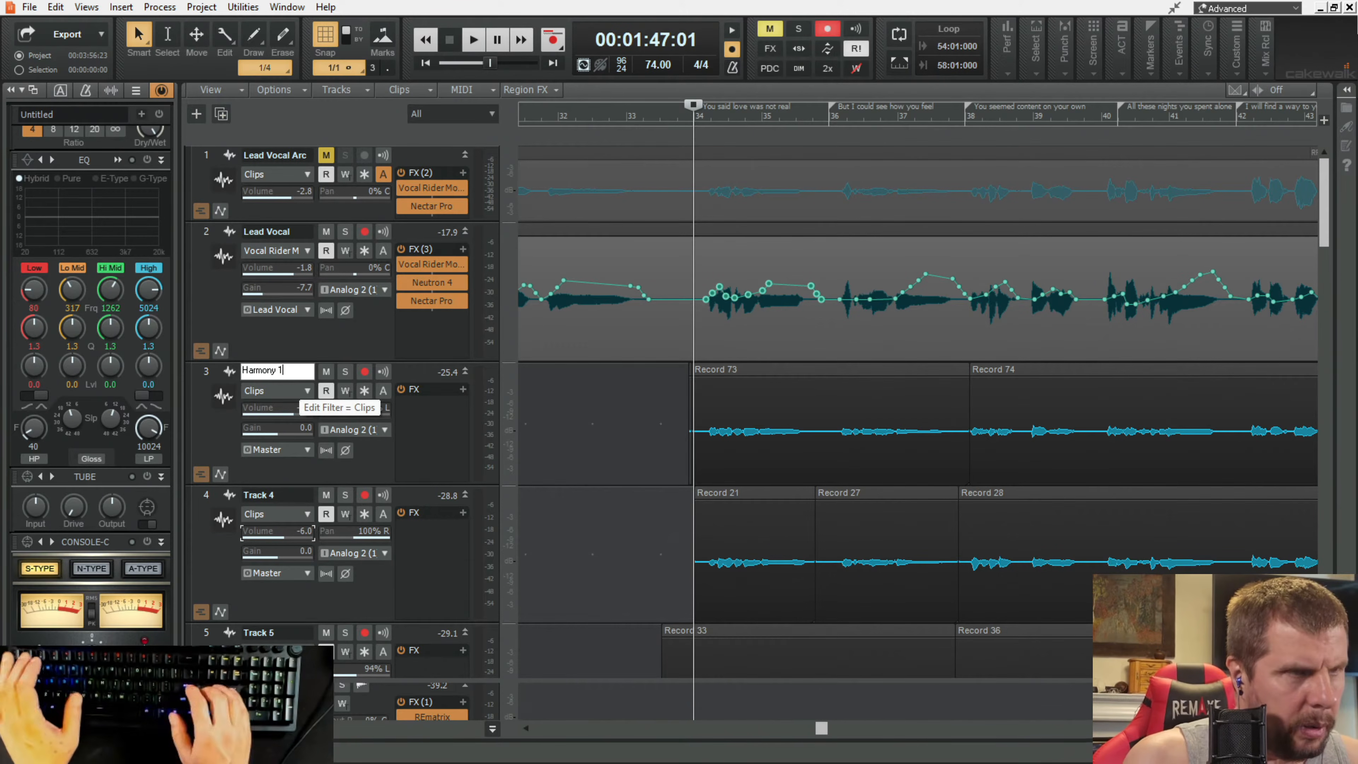
pyautogui.press('Return')
pyautogui.scroll(-3, 300, 383)
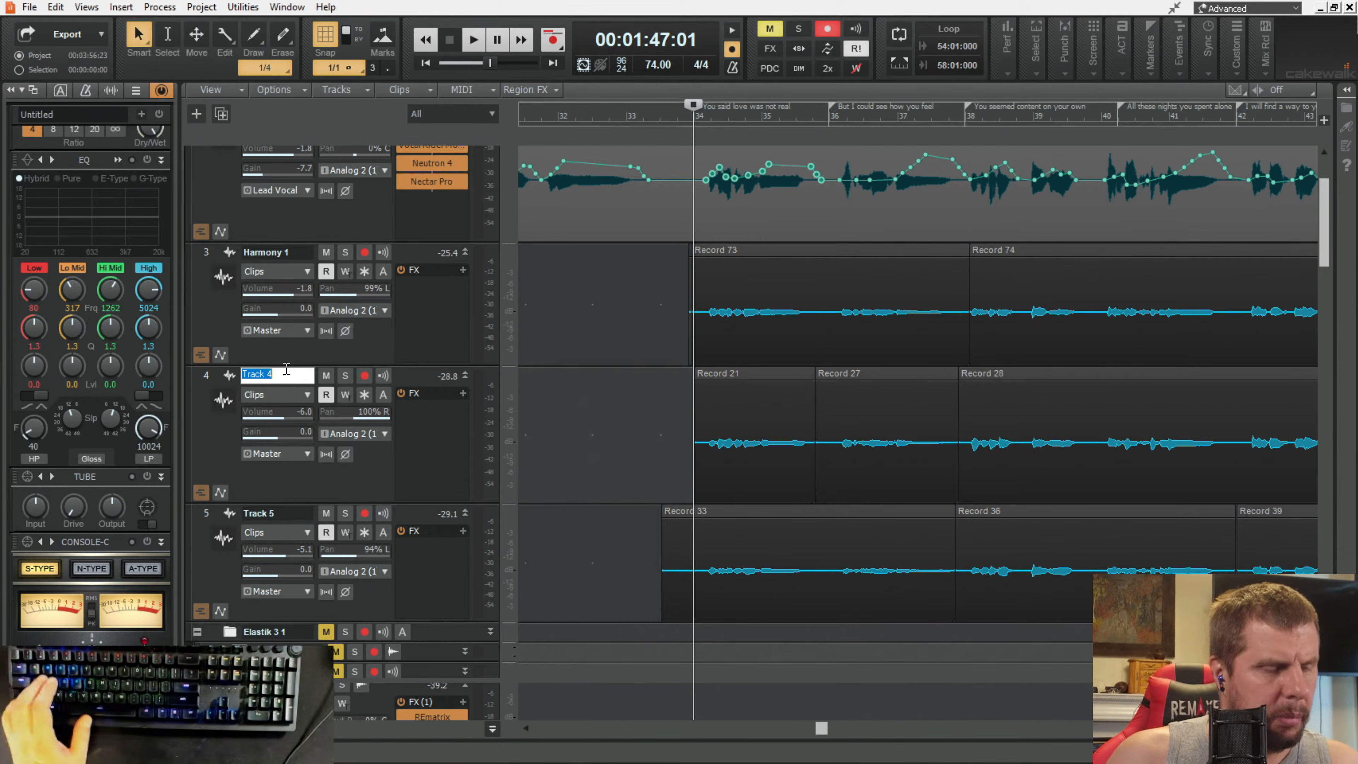
pyautogui.write('Harm')
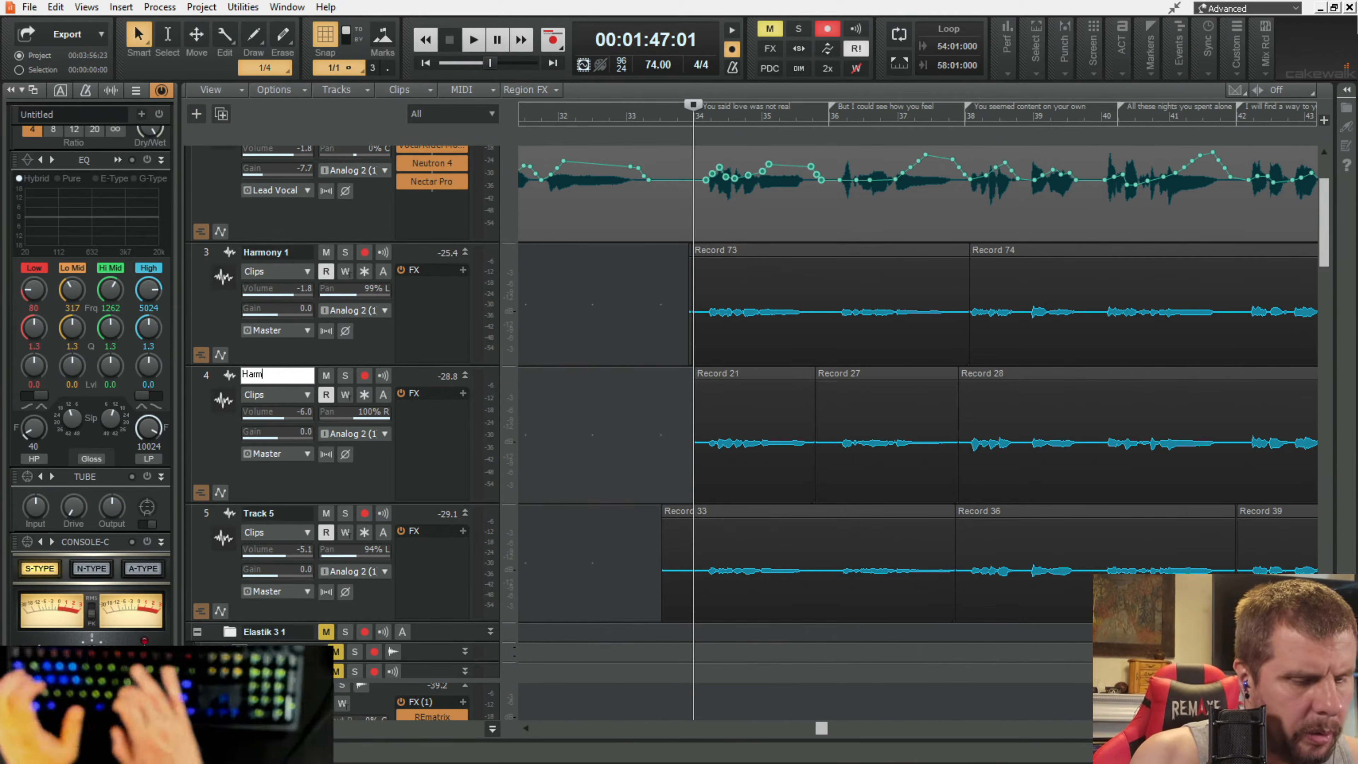
pyautogui.write('ony 2')
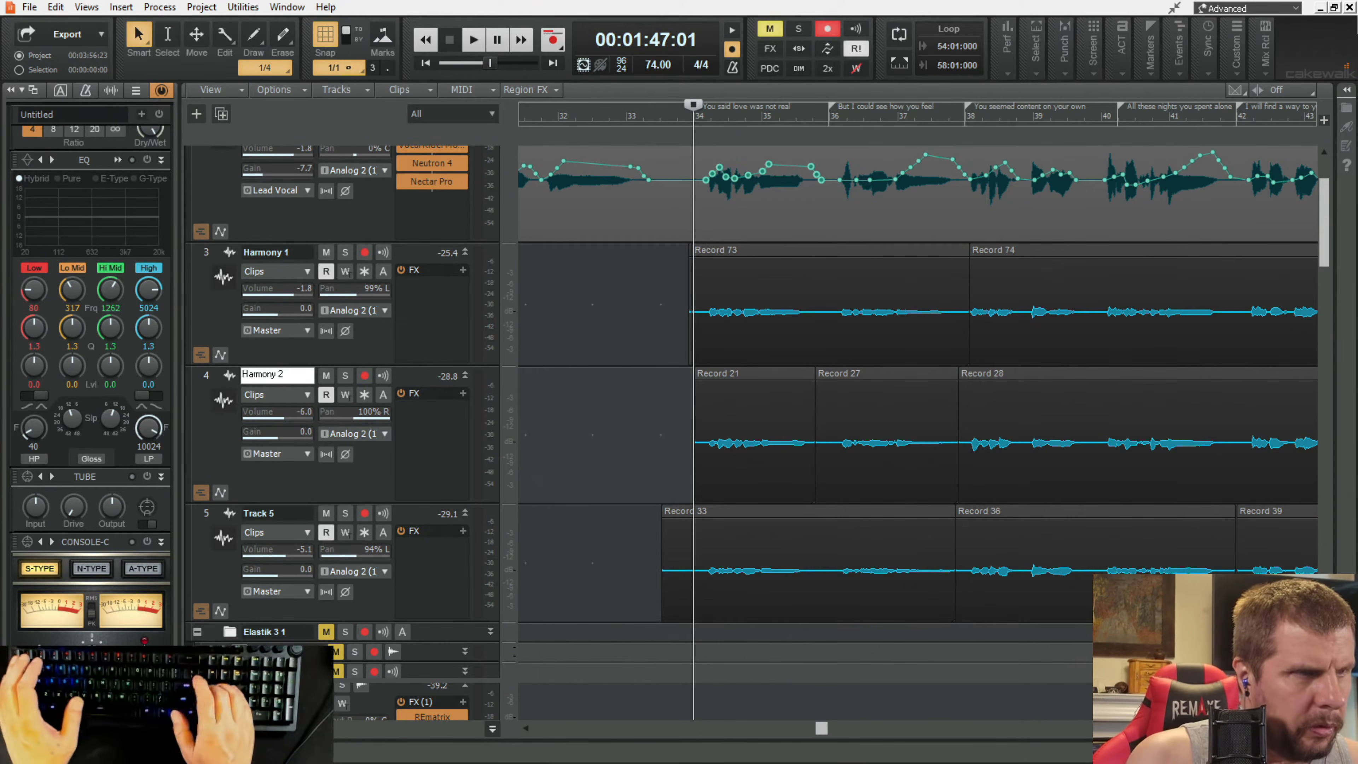
pyautogui.press('Return')
# Step: Rename Track 5, the third backing vocal track, as Harmopny 3
pyautogui.scroll(-3, 280, 402)
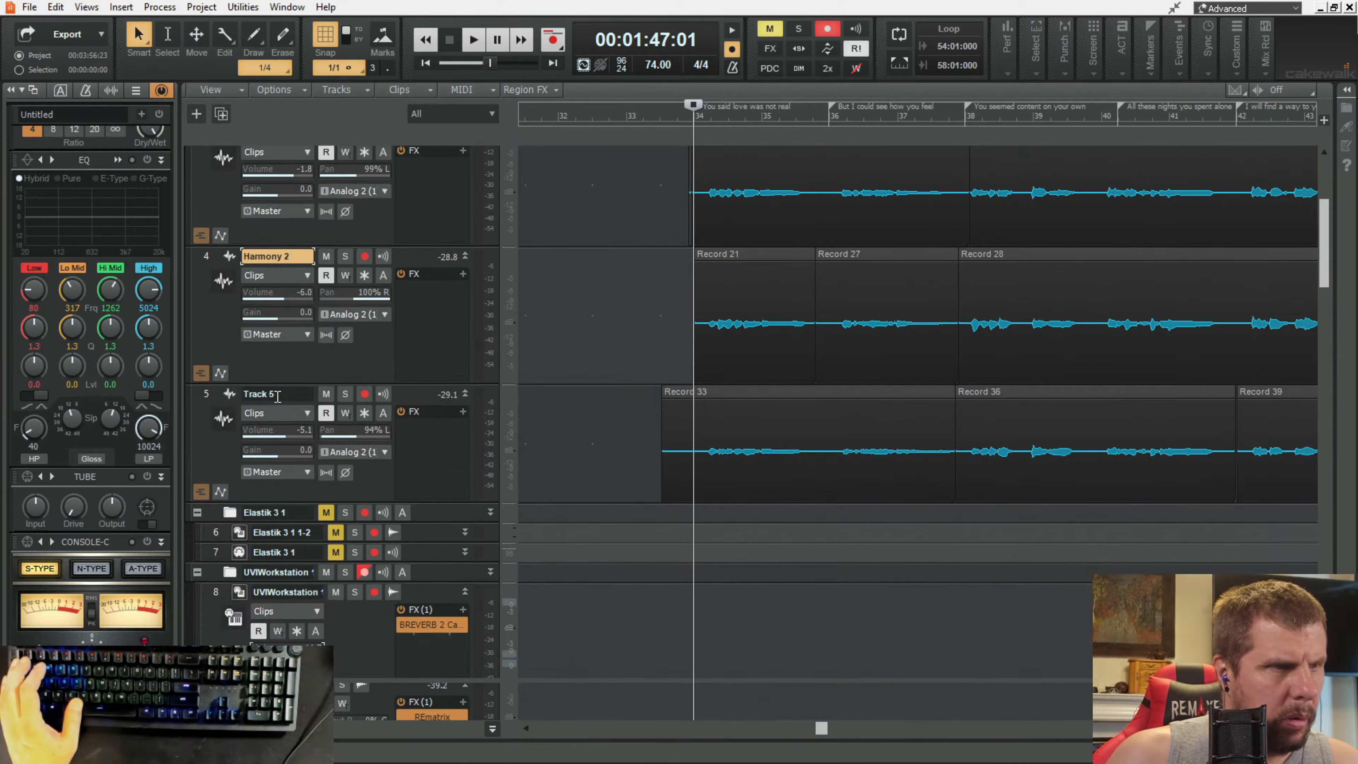
pyautogui.doubleClick(278, 396)
pyautogui.write('Ha')
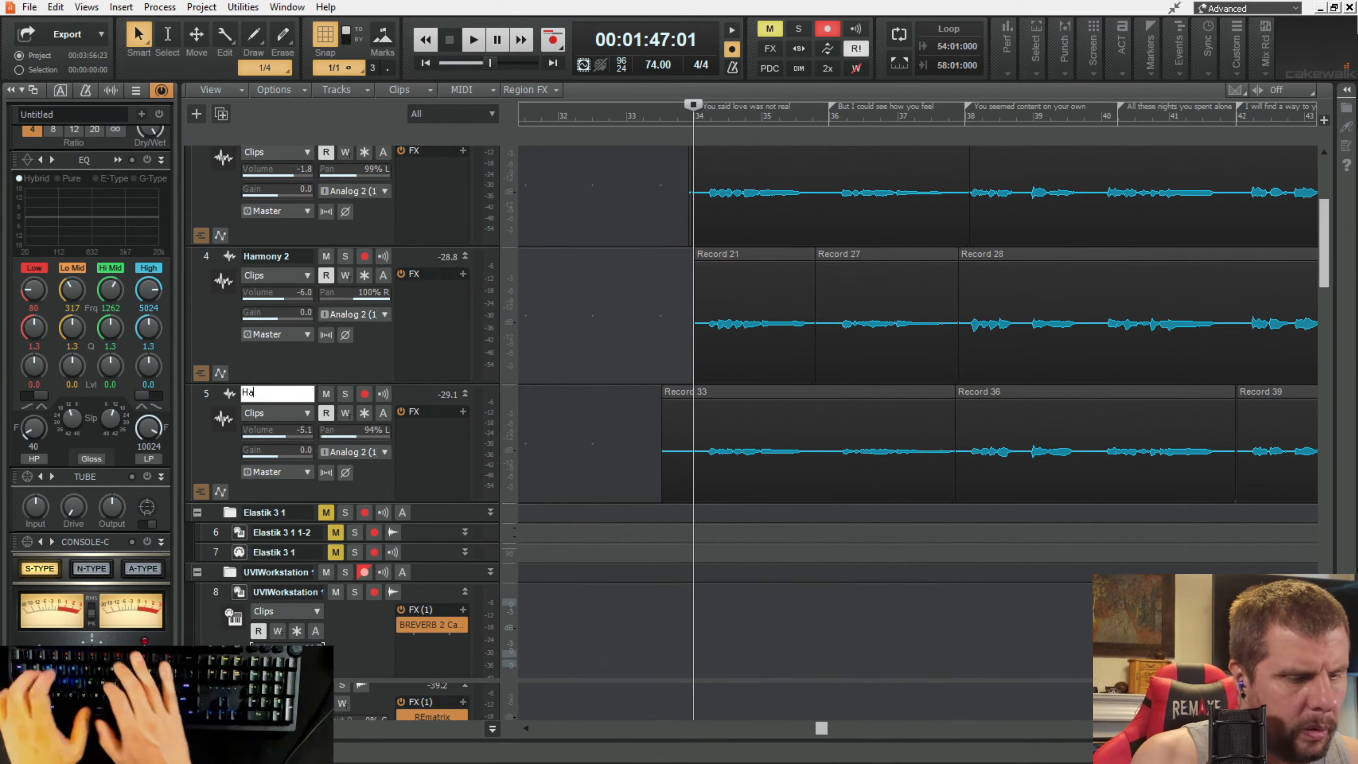
pyautogui.write('rmopny 3')
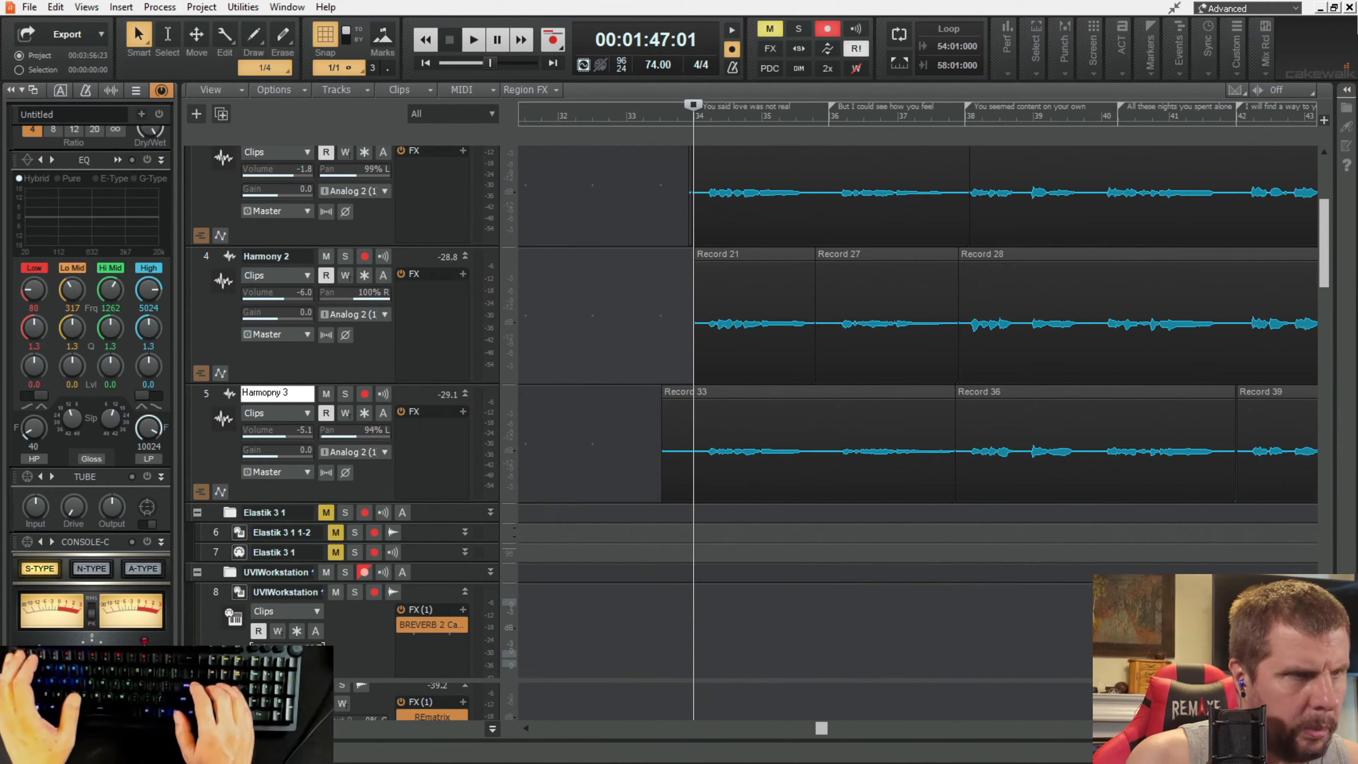
pyautogui.press('Return')
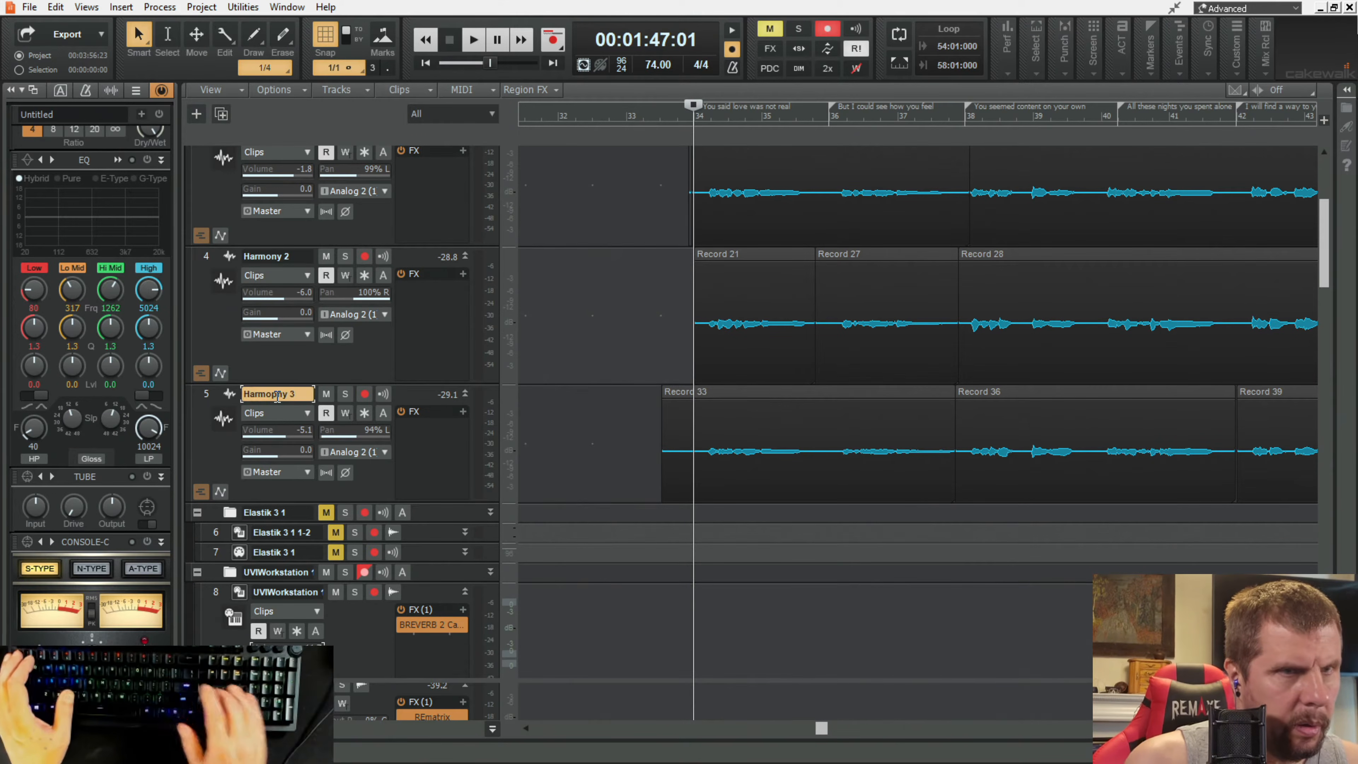
# Step: Delete the Elastik 3 1 track folder together with all the tracks inside it
pyautogui.scroll(2, 480, 357)
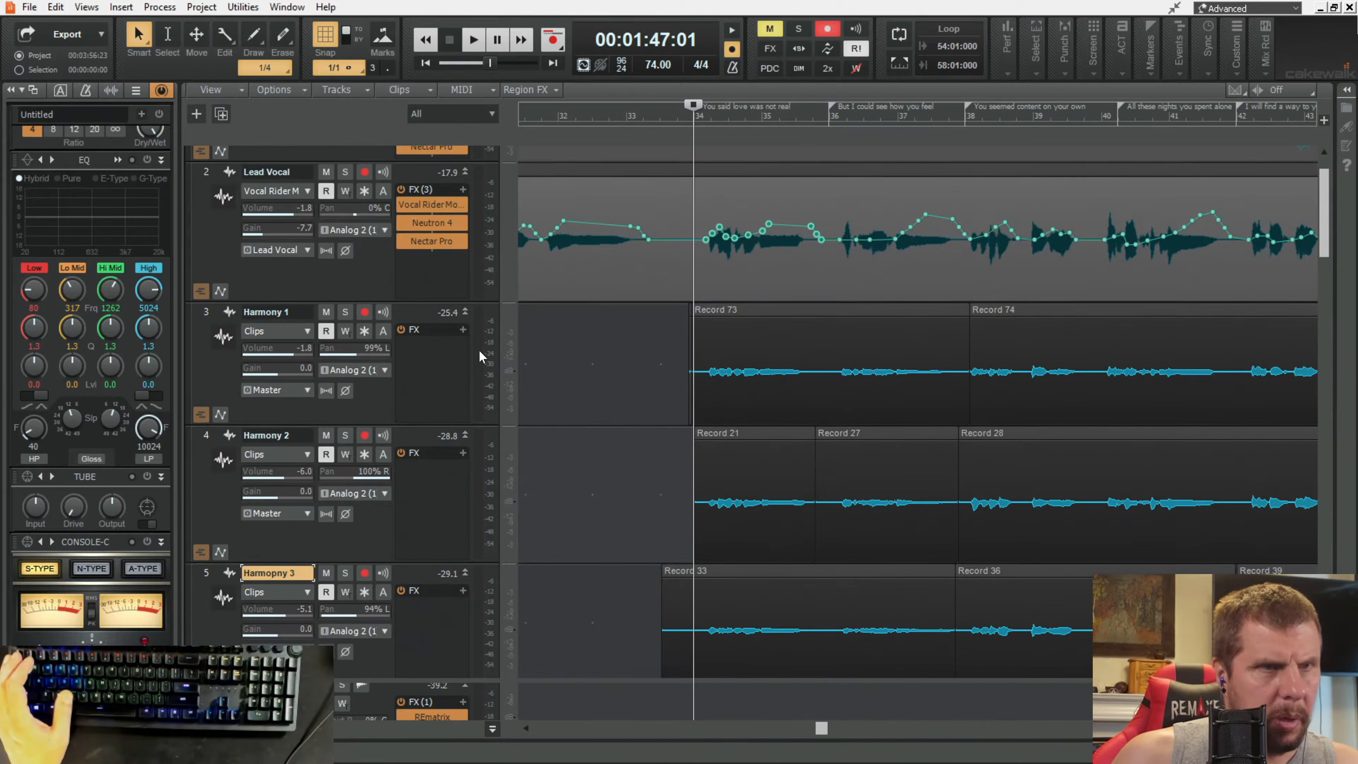
pyautogui.scroll(-3, 480, 357)
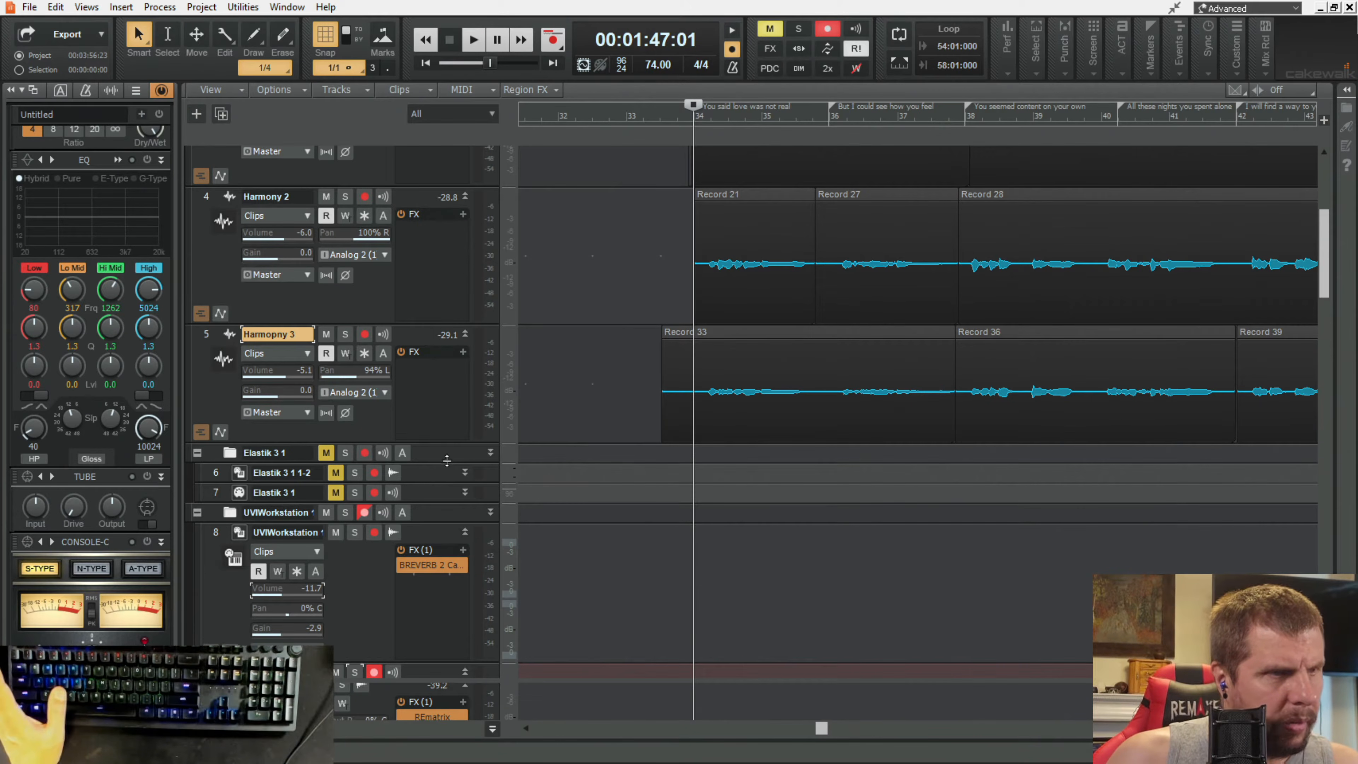
pyautogui.scroll(-2, 465, 459)
pyautogui.scroll(-1, 494, 461)
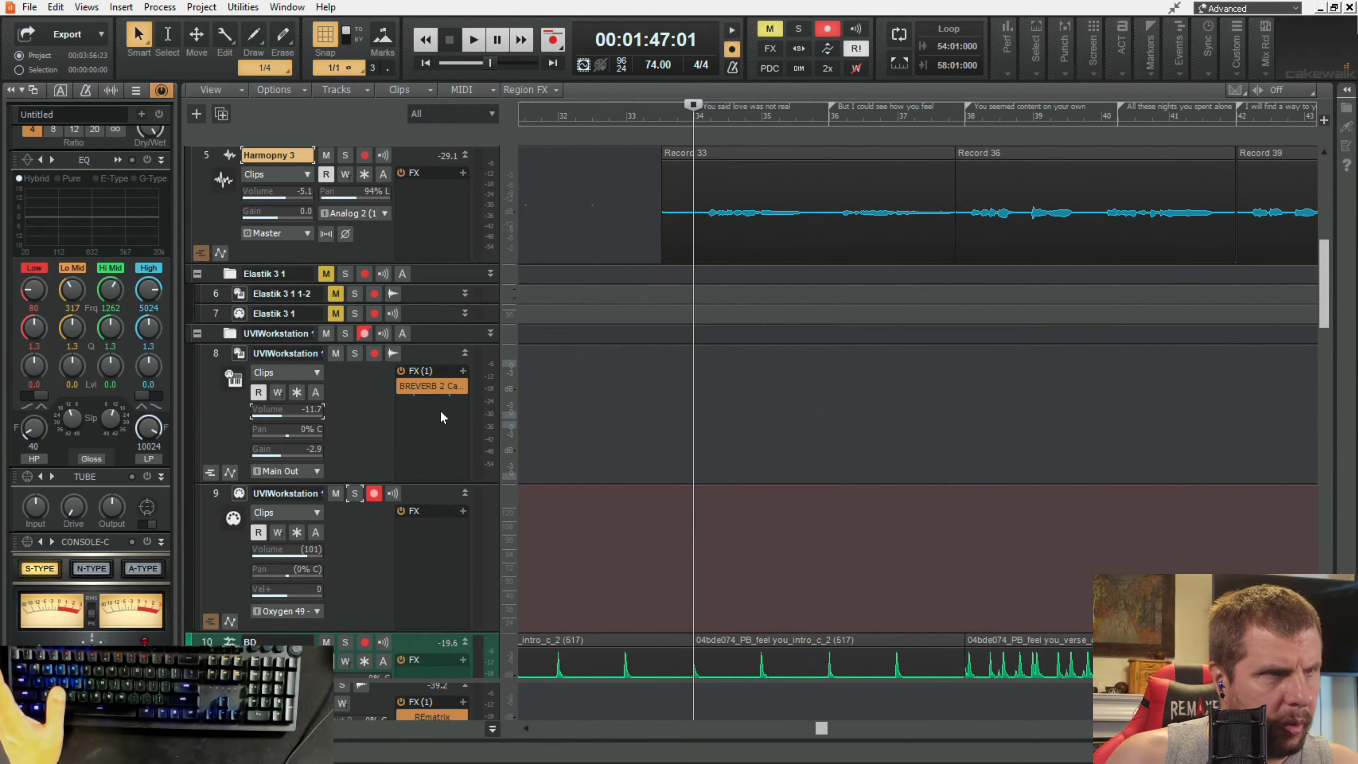
pyautogui.rightClick(435, 271)
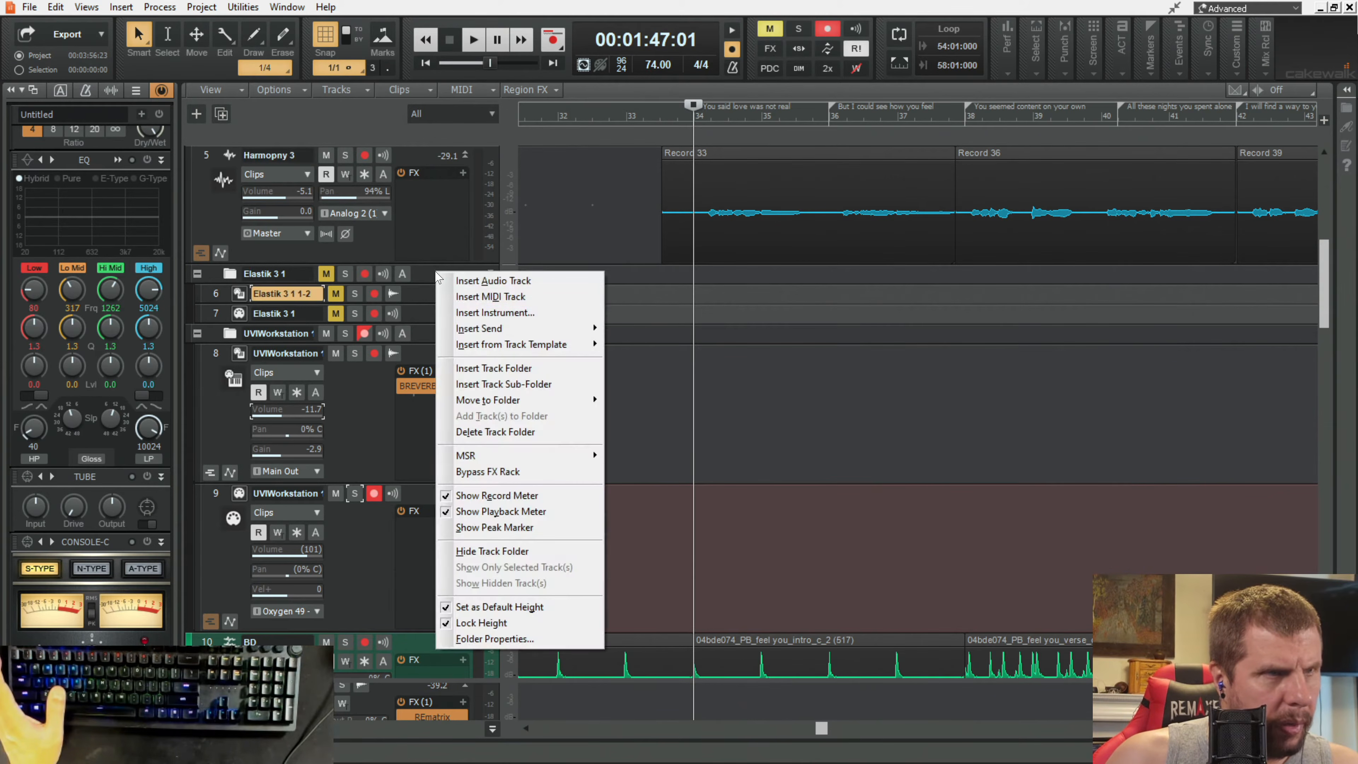
pyautogui.click(479, 432)
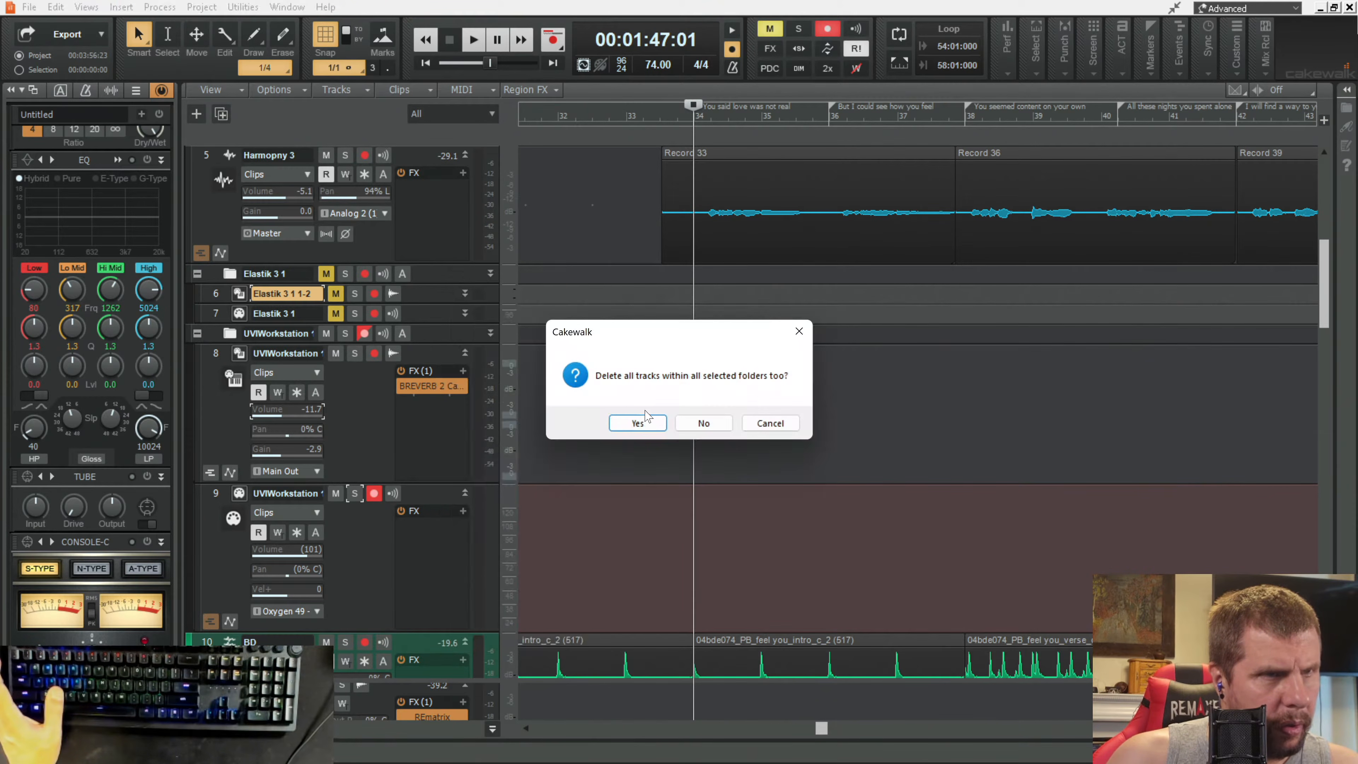
pyautogui.click(637, 423)
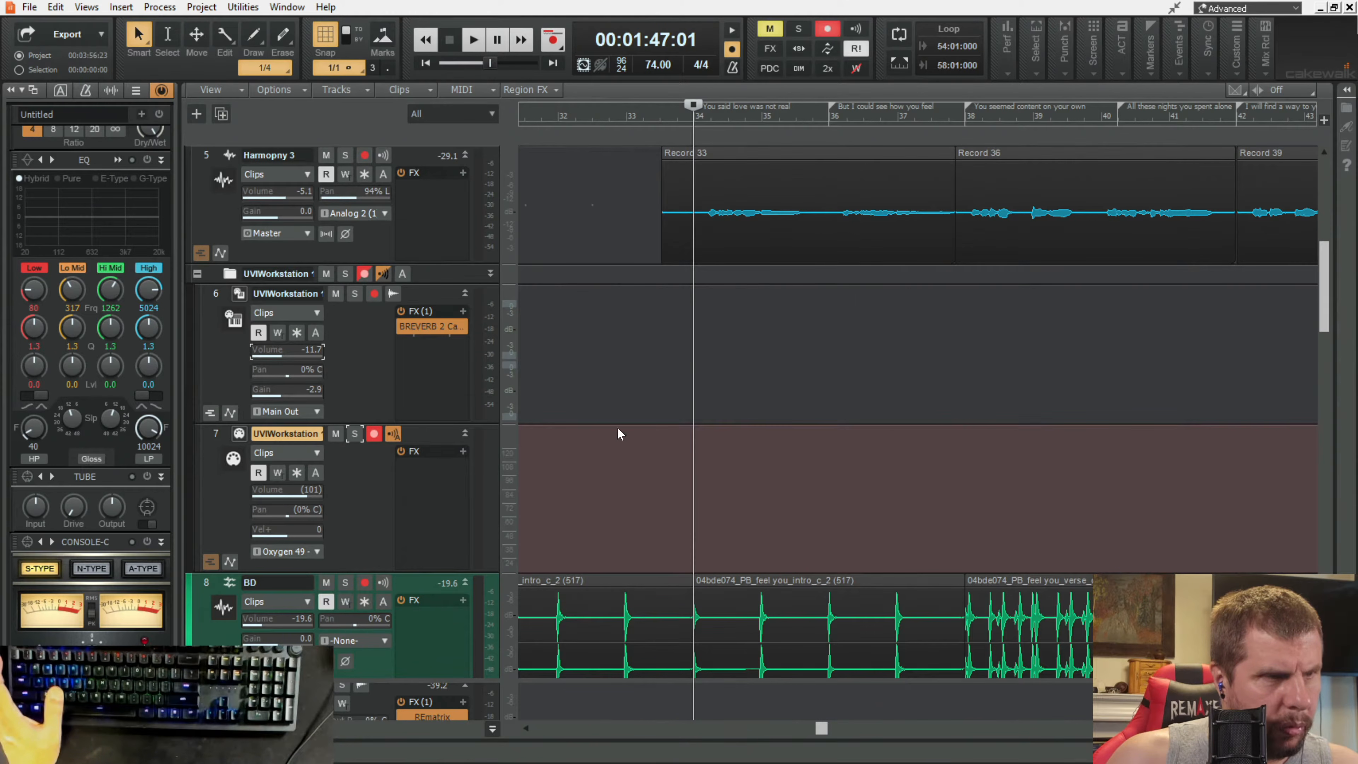
# Step: Delete the Elastik 3 2 folder with all its tracks, and the empty audio track below it at the end of the track list
pyautogui.scroll(-5, 596, 466)
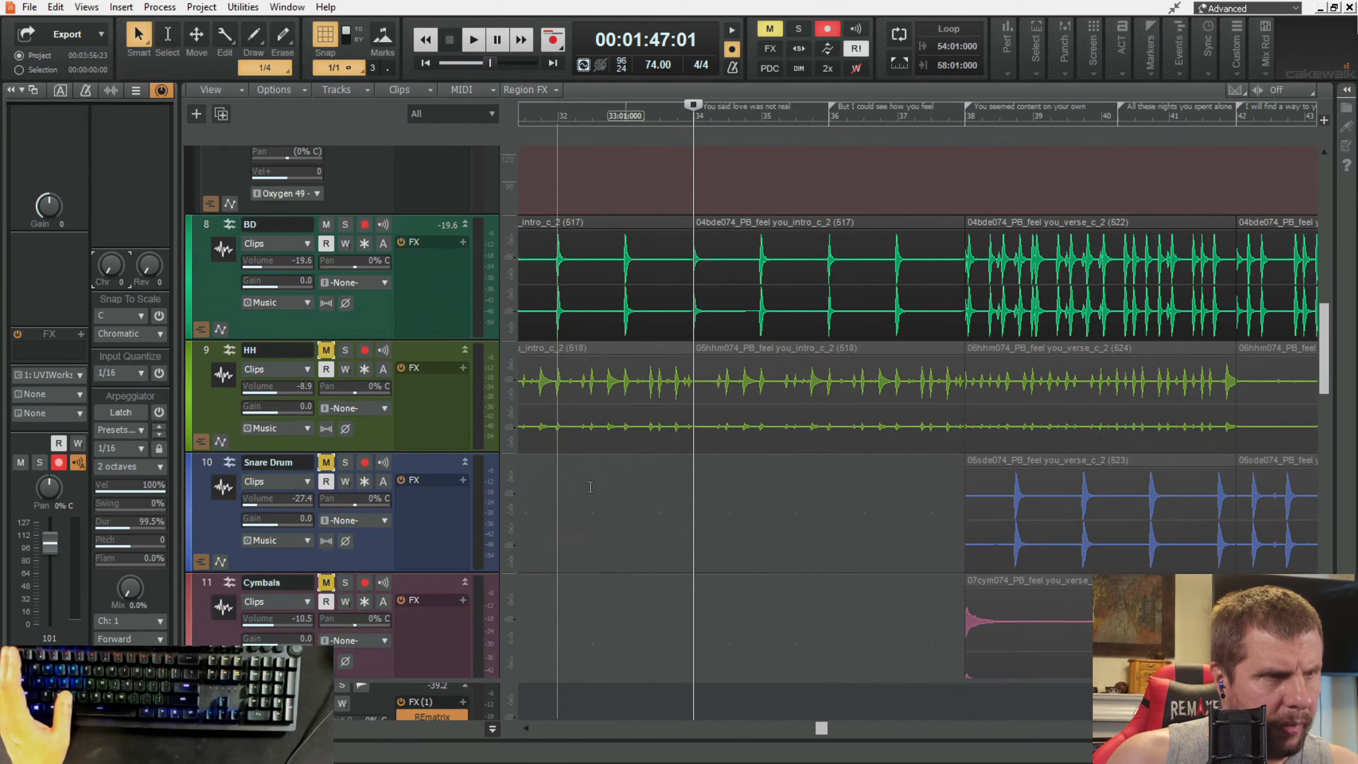
pyautogui.scroll(-8, 593, 486)
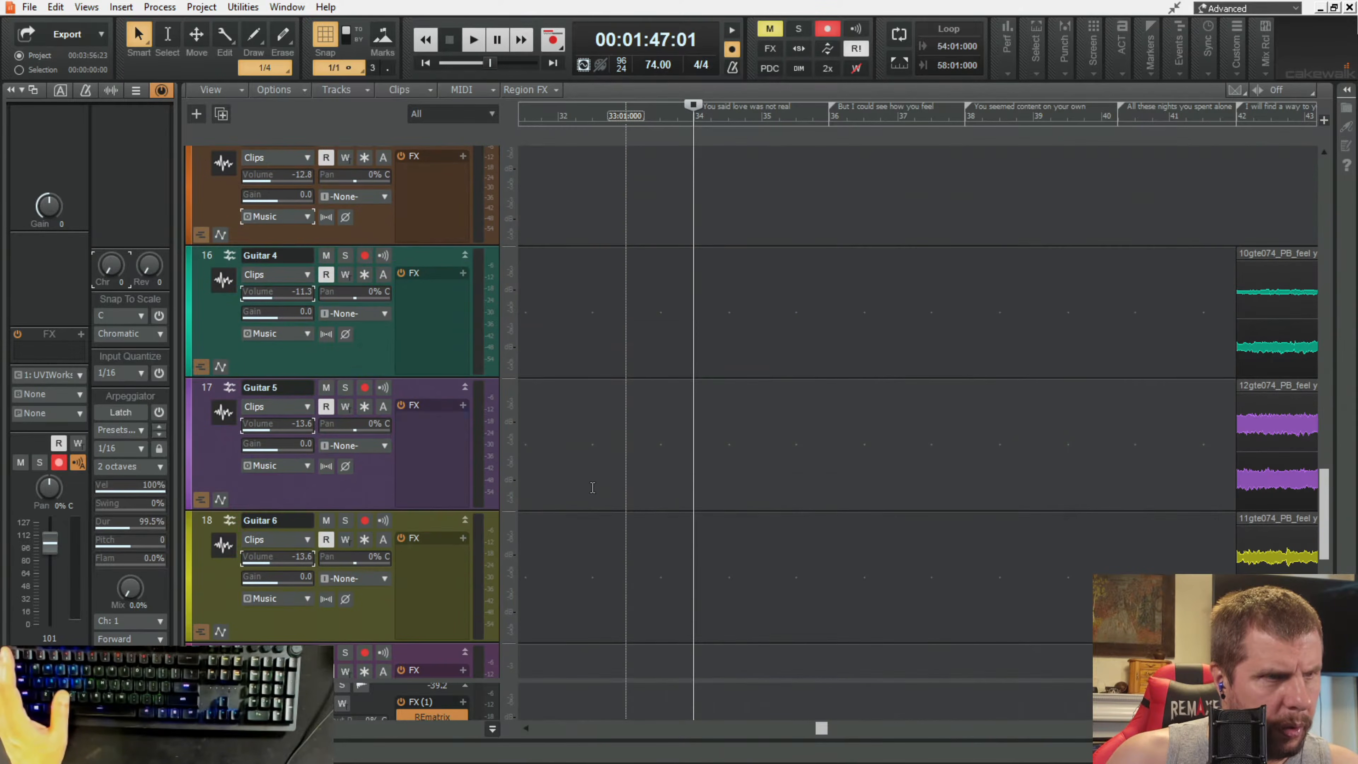
pyautogui.scroll(-2, 591, 488)
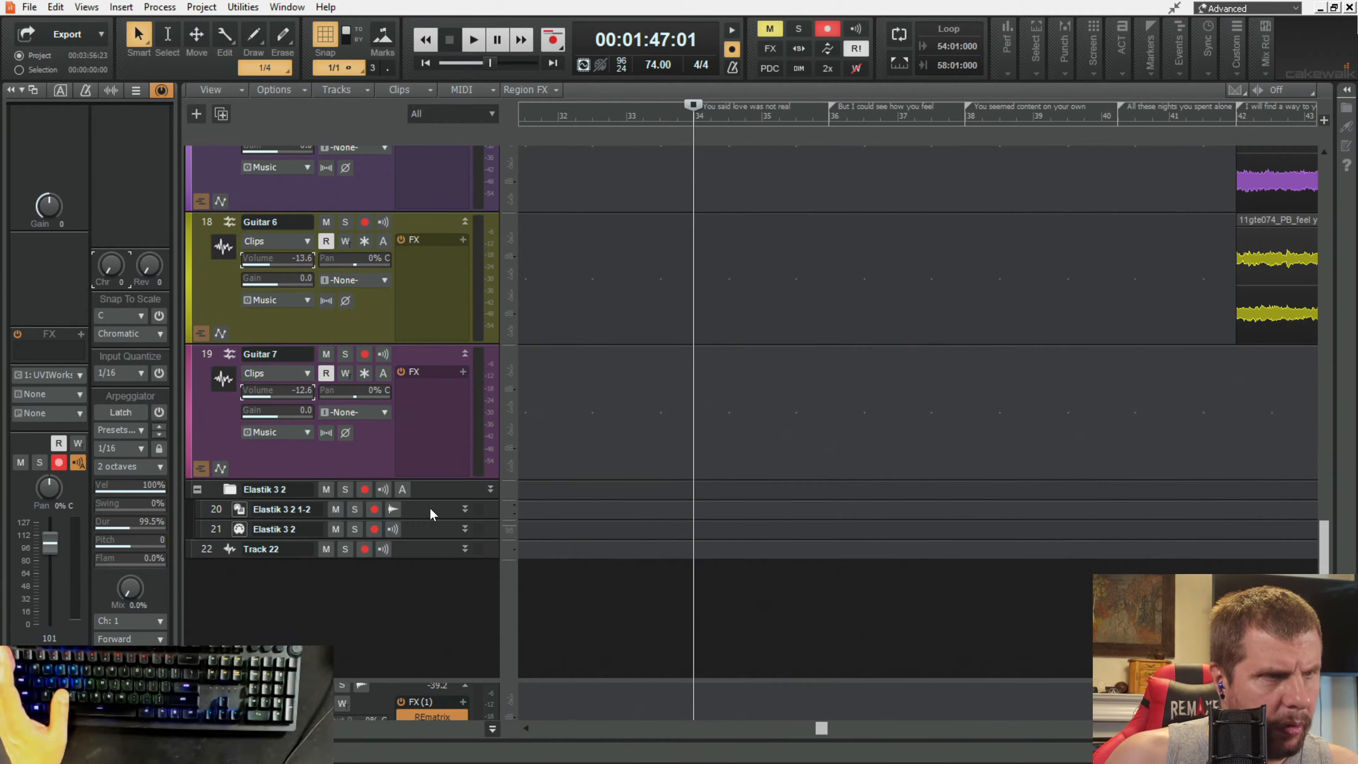
pyautogui.rightClick(425, 489)
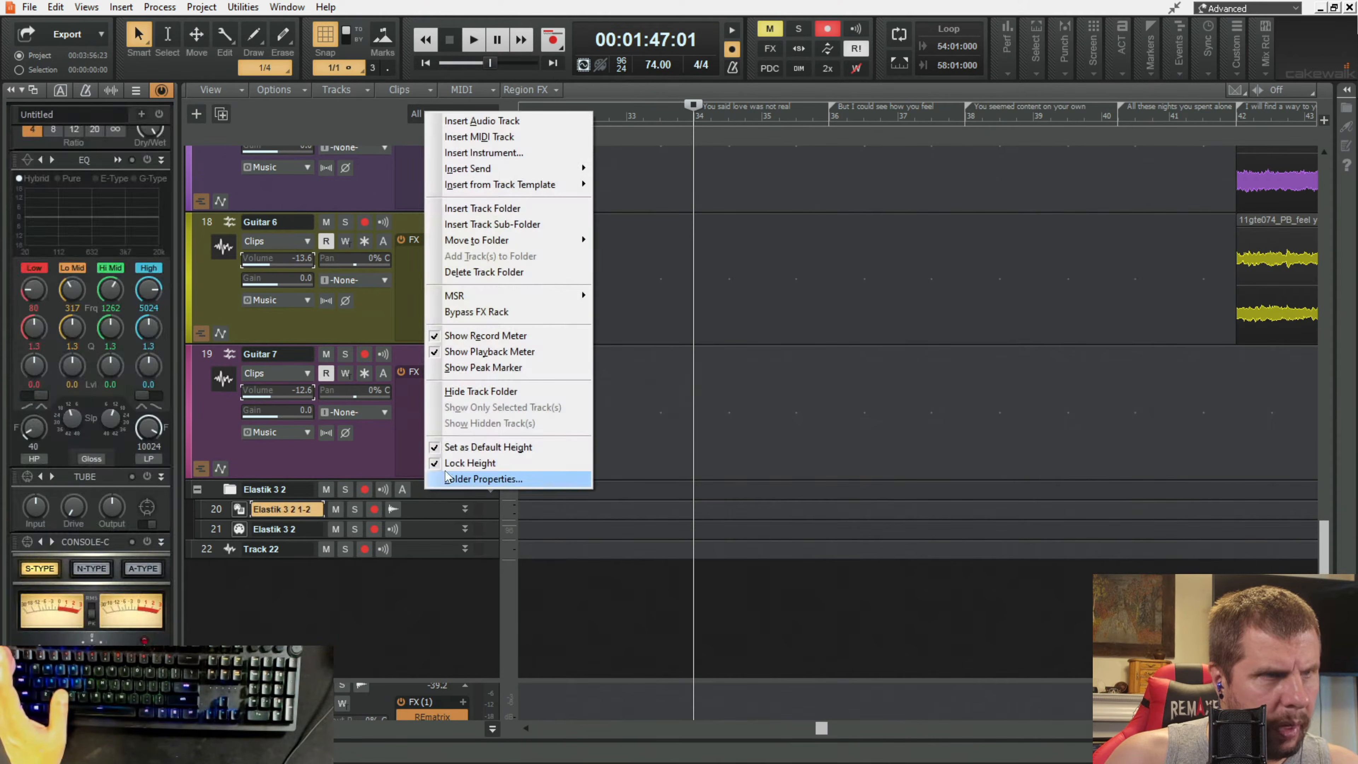
pyautogui.click(470, 272)
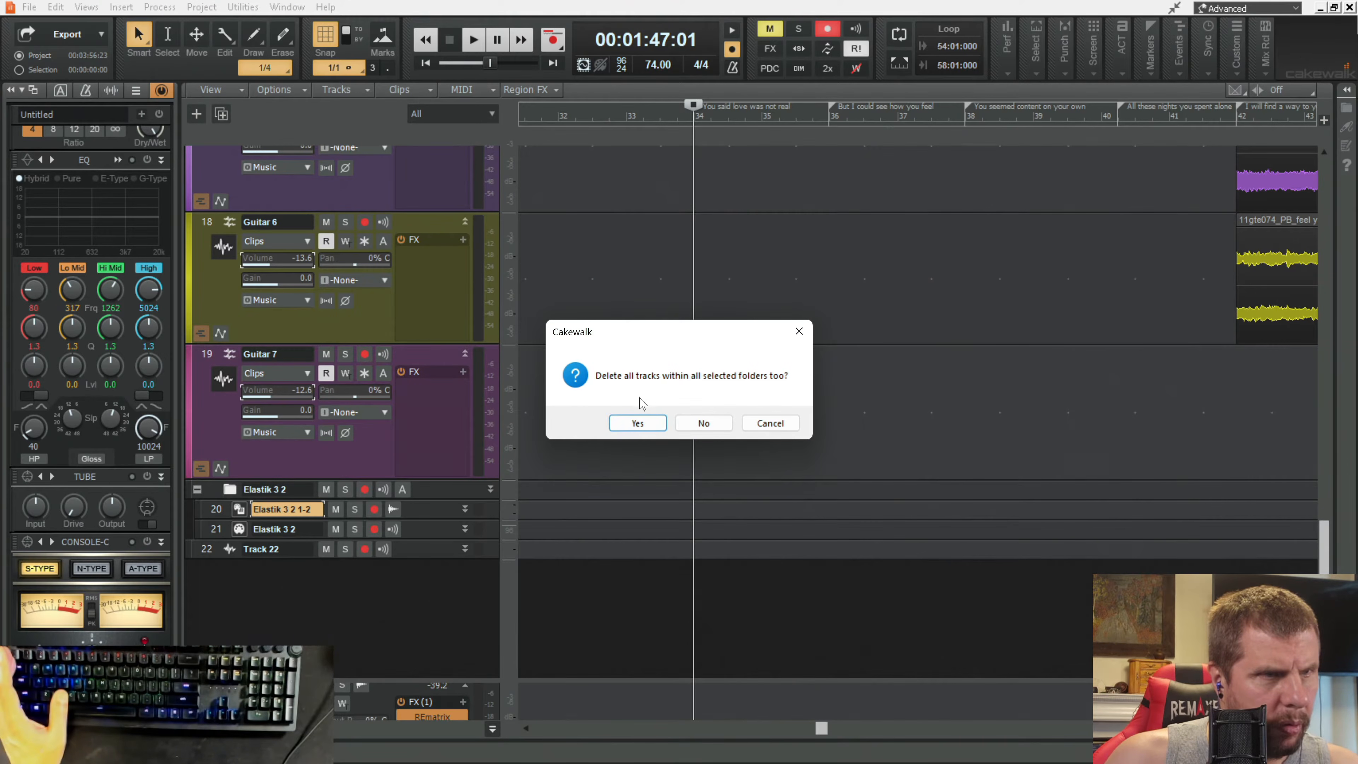
pyautogui.click(650, 422)
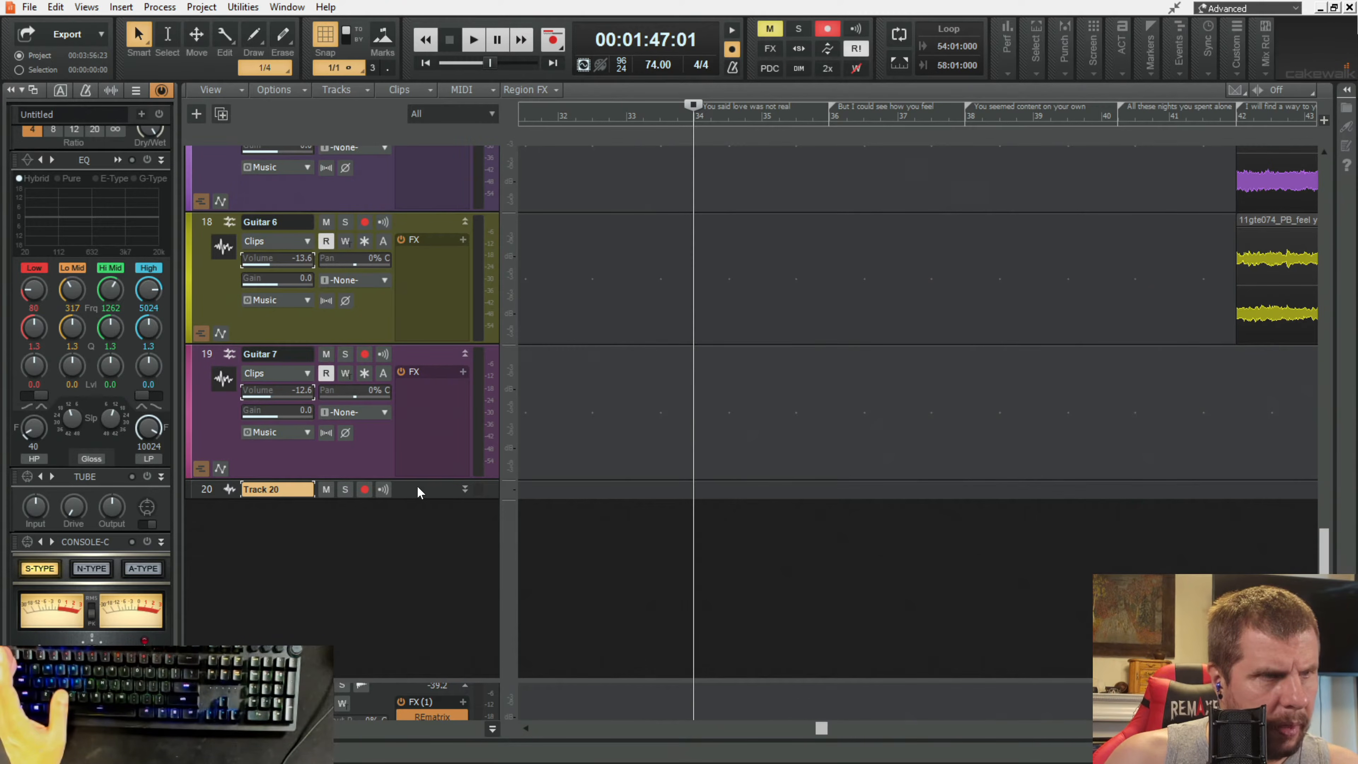
pyautogui.rightClick(410, 496)
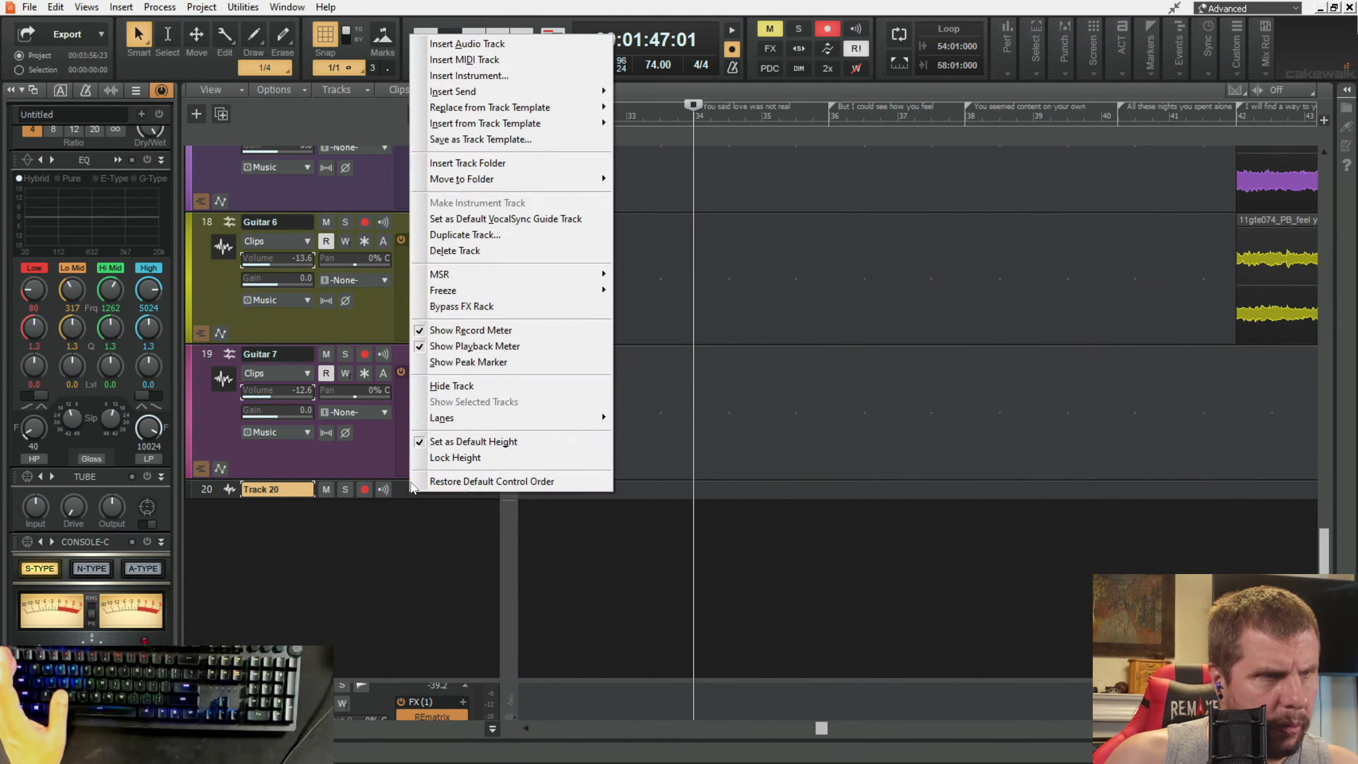
pyautogui.click(443, 251)
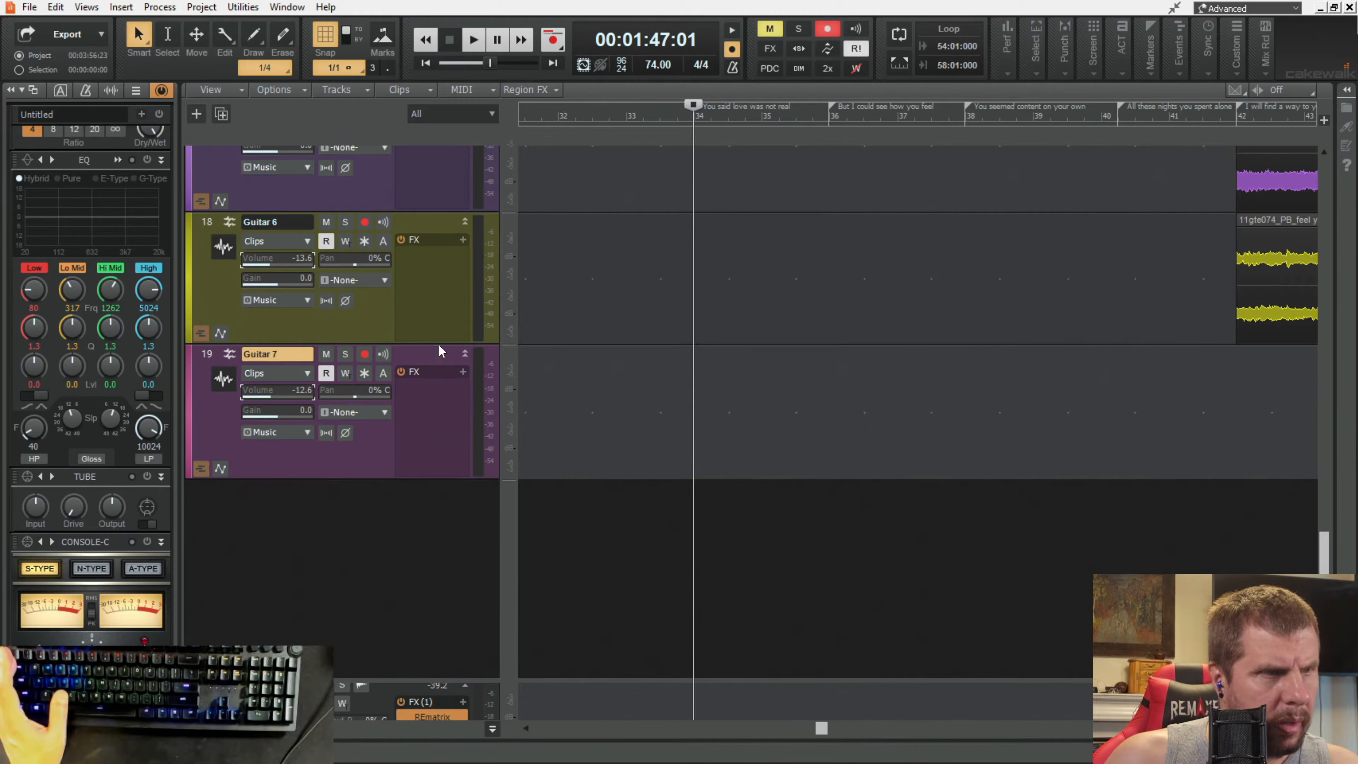
# Step: Place the playback position at the start of the verse at bar 38 and solo the BD track
pyautogui.scroll(6, 688, 436)
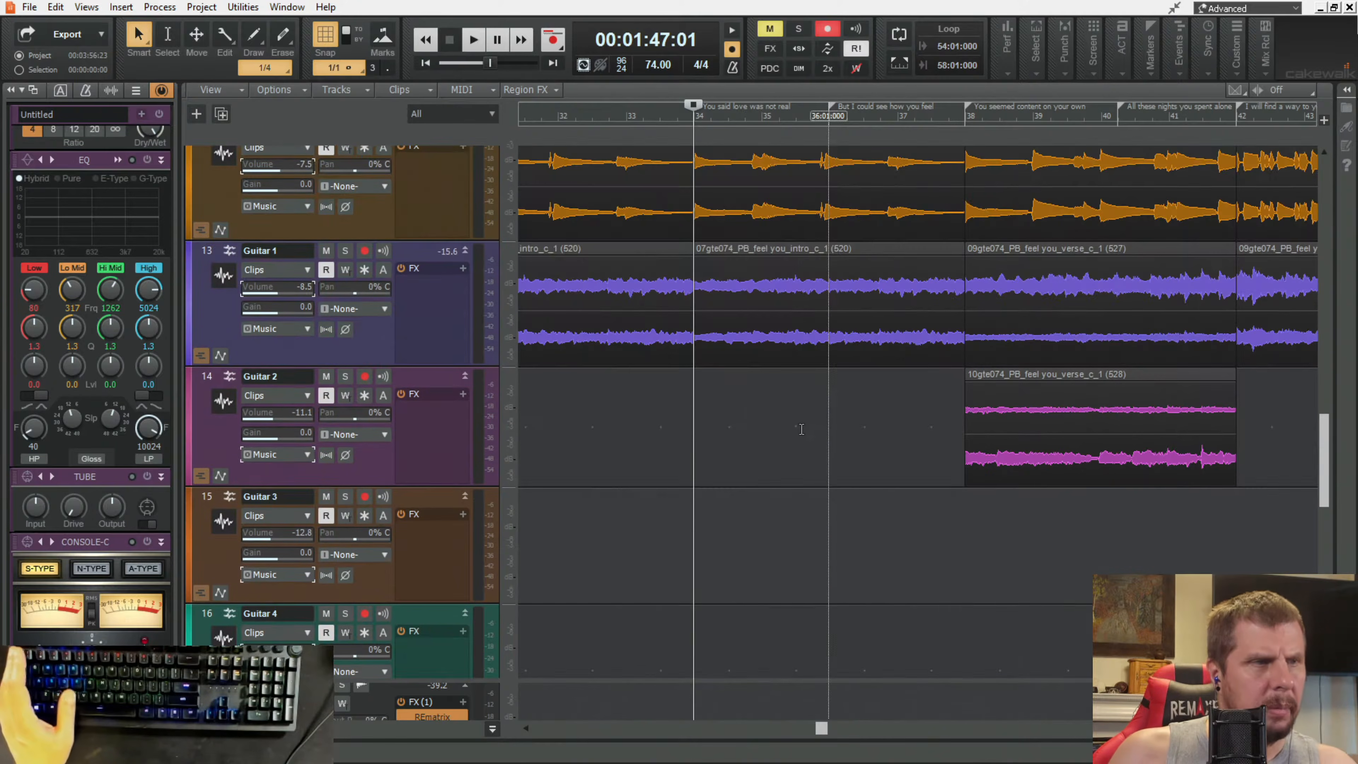
pyautogui.scroll(5, 803, 432)
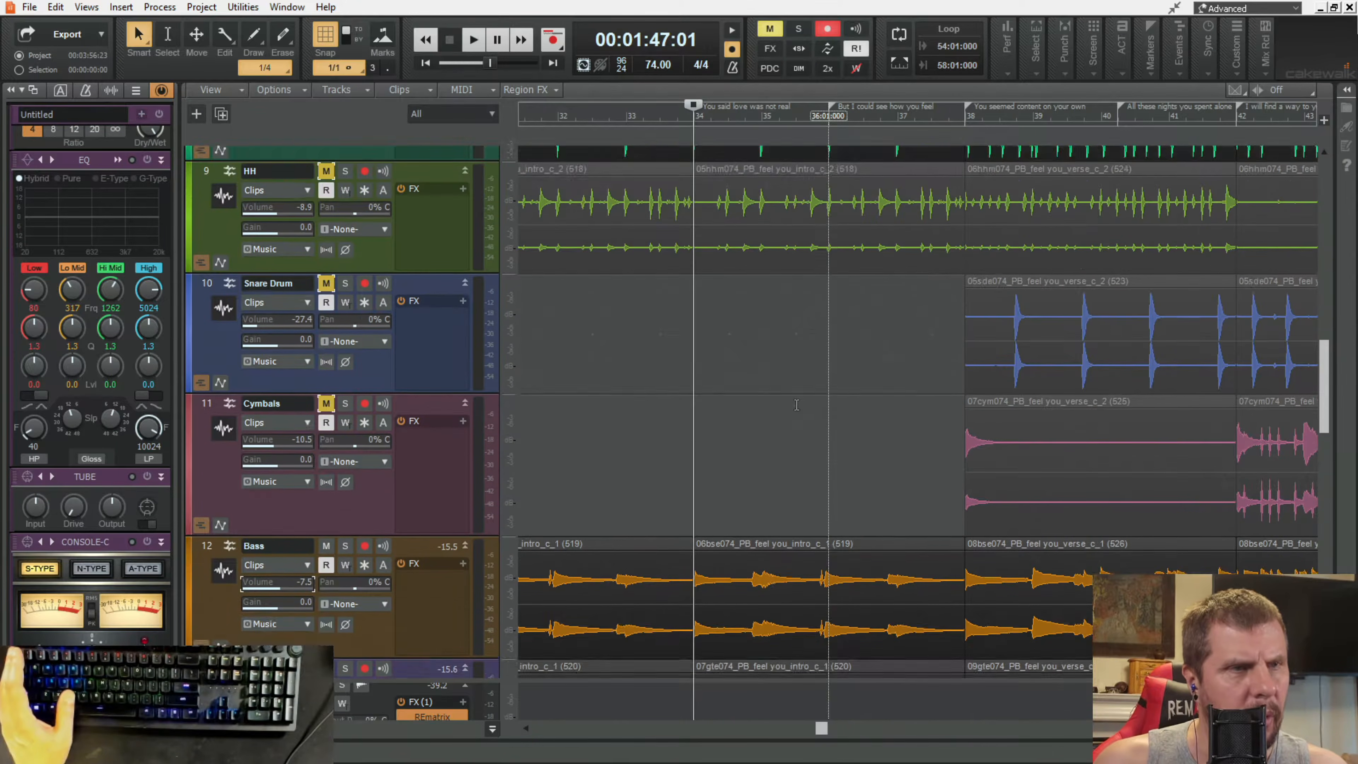
pyautogui.scroll(1, 791, 409)
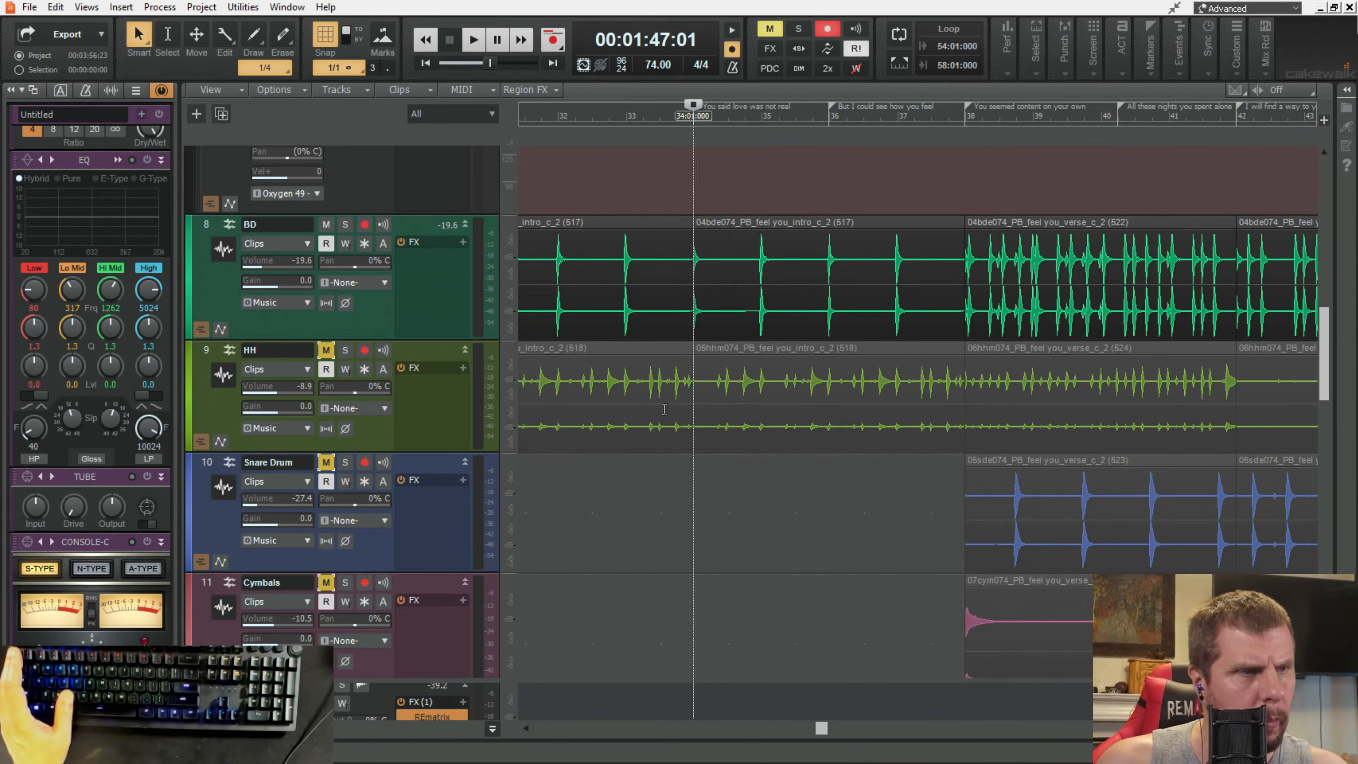
pyautogui.scroll(-1, 549, 327)
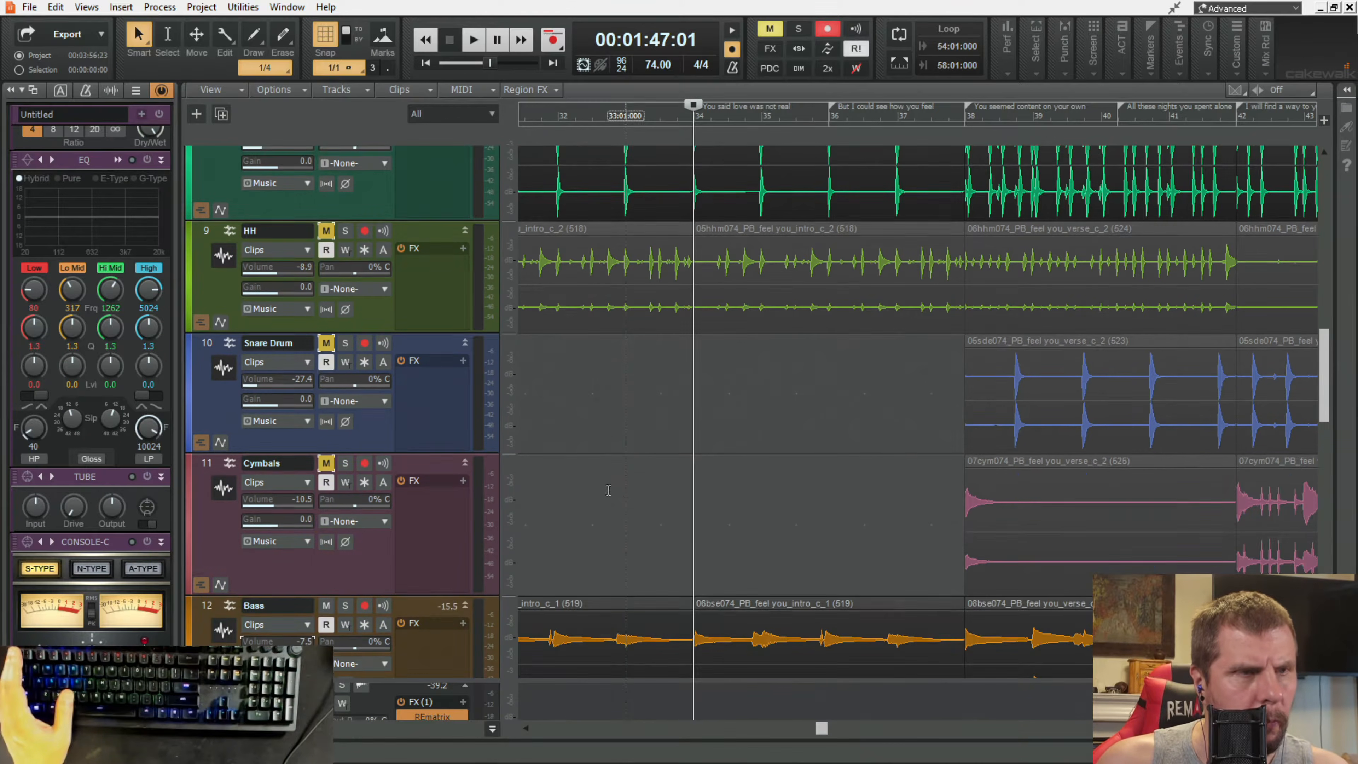
pyautogui.scroll(2, 550, 327)
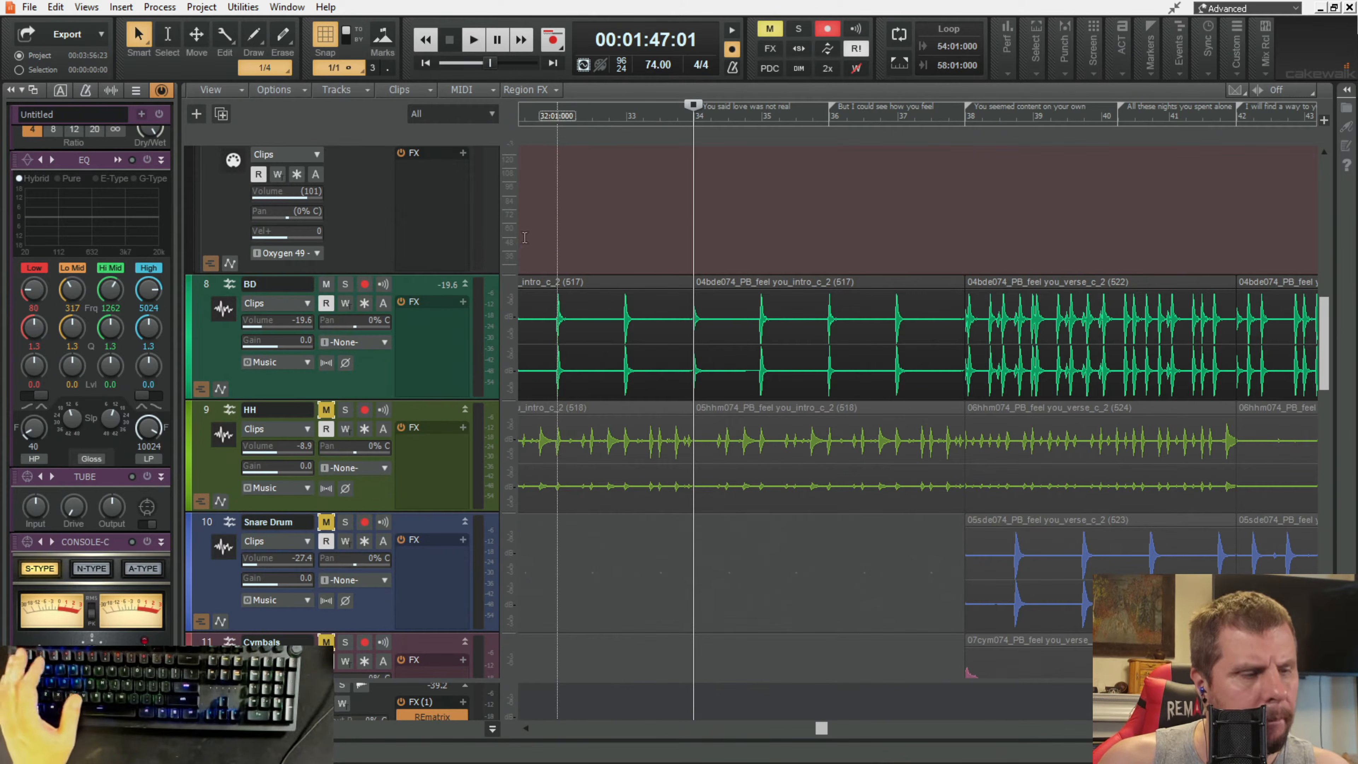
pyautogui.click(525, 122)
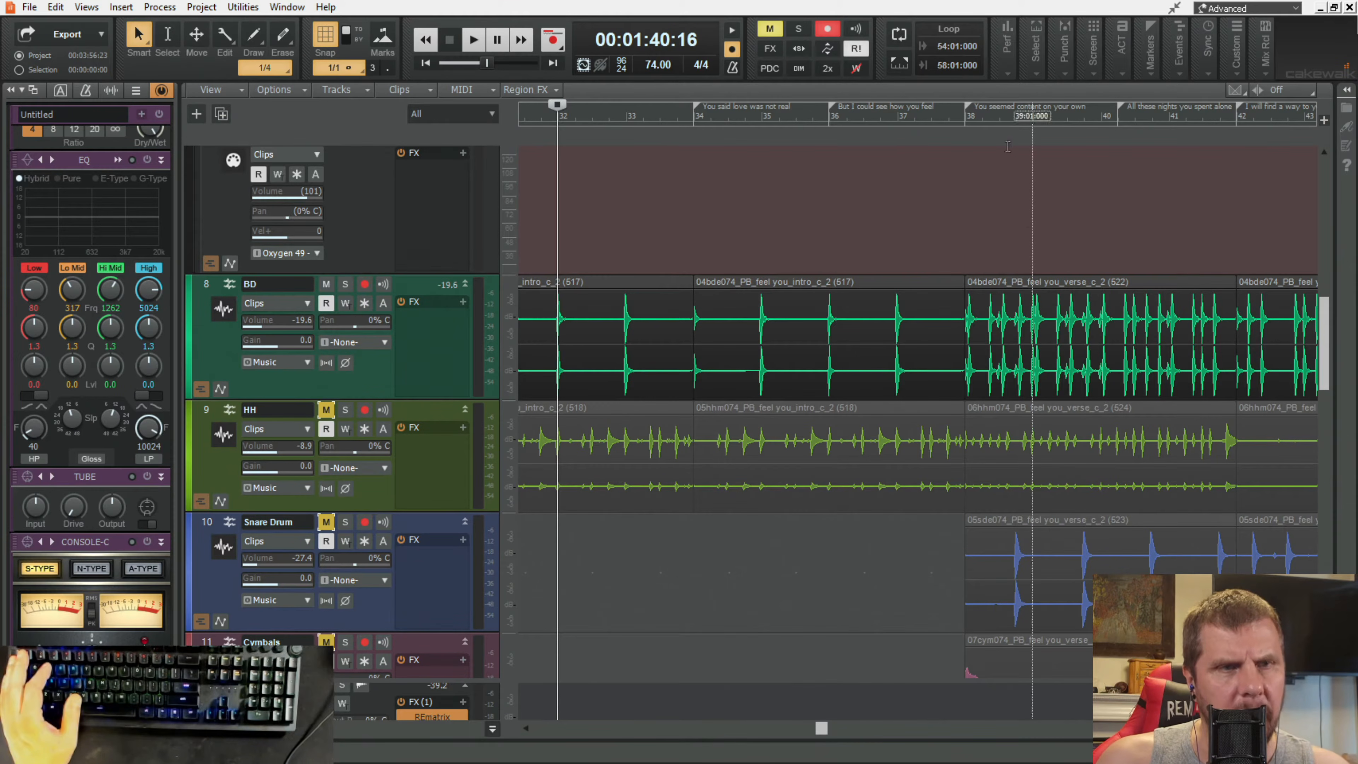
pyautogui.click(955, 118)
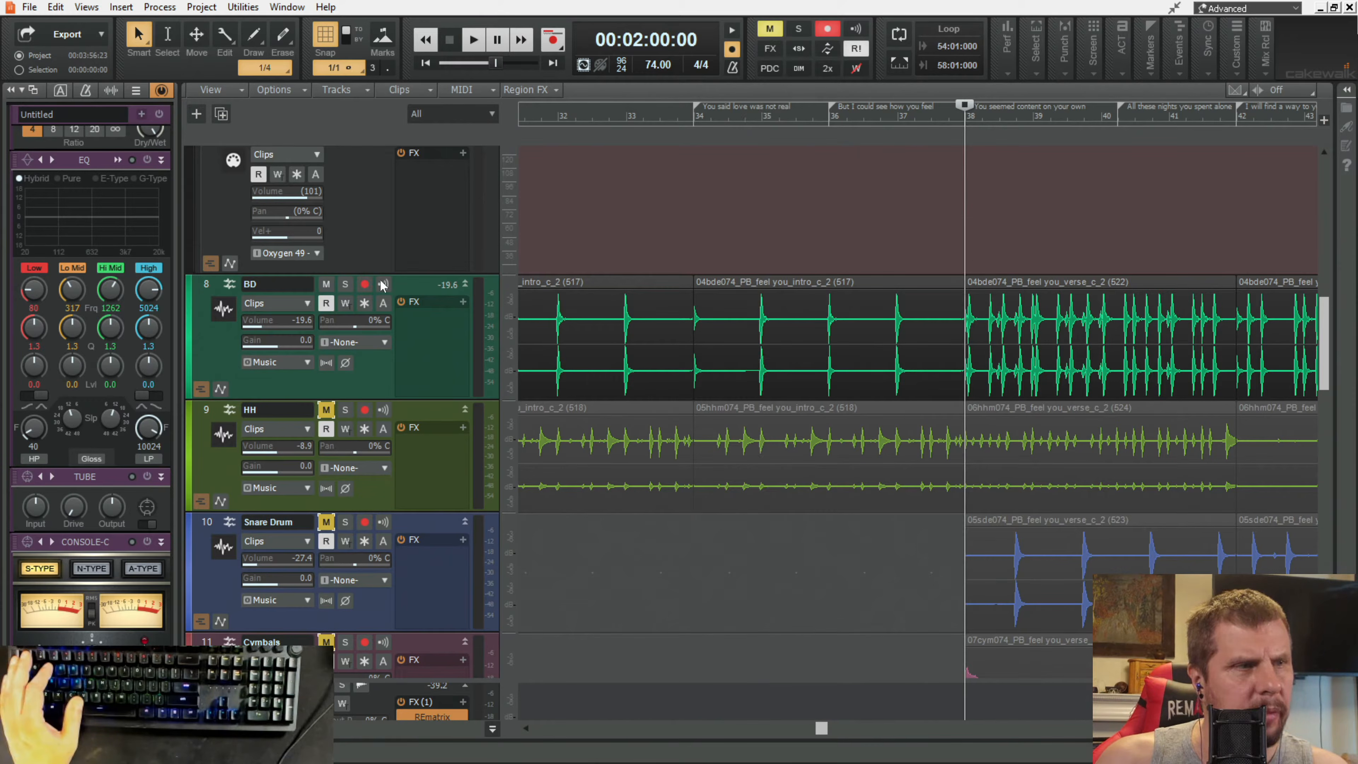
pyautogui.click(345, 285)
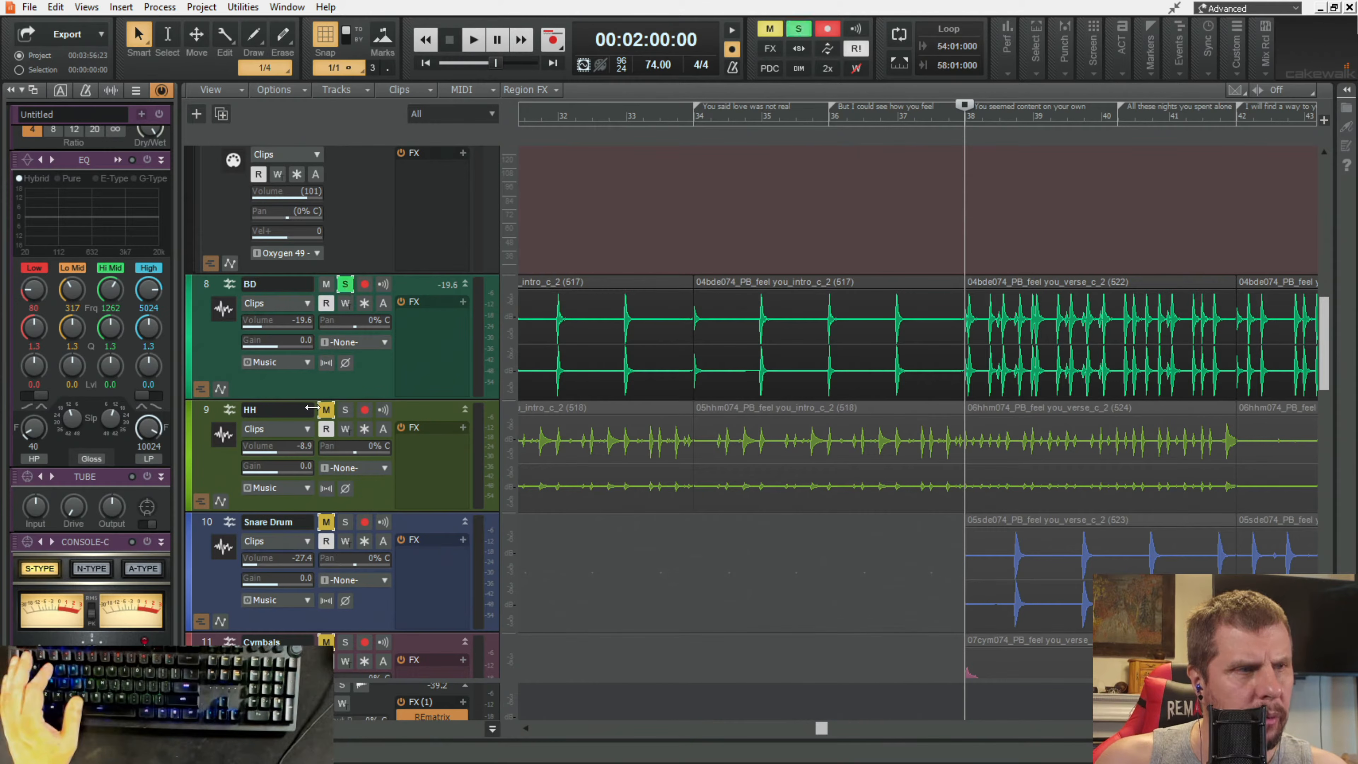
# Step: Start playback and unmute the HH, Snare Drum and Cymbals tracks
pyautogui.press('space')
pyautogui.click(325, 522)
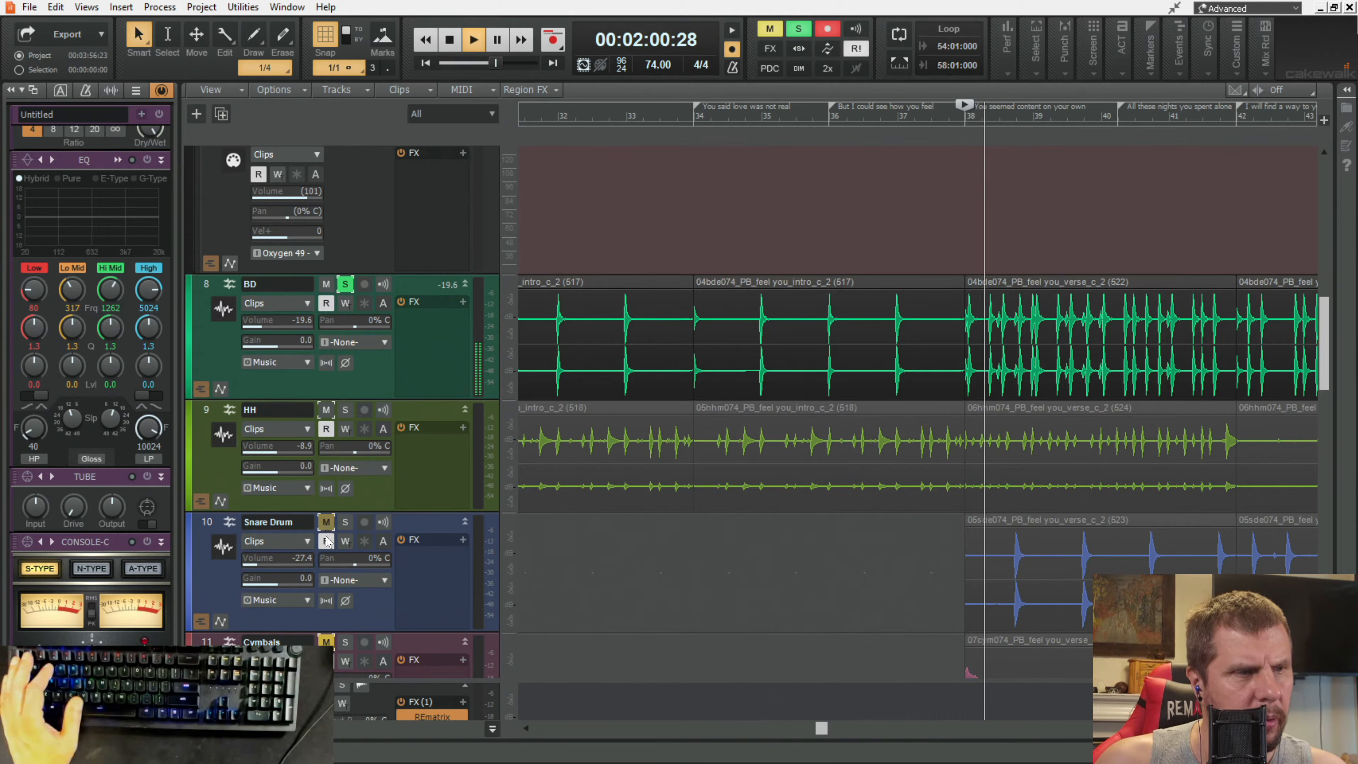
pyautogui.click(325, 641)
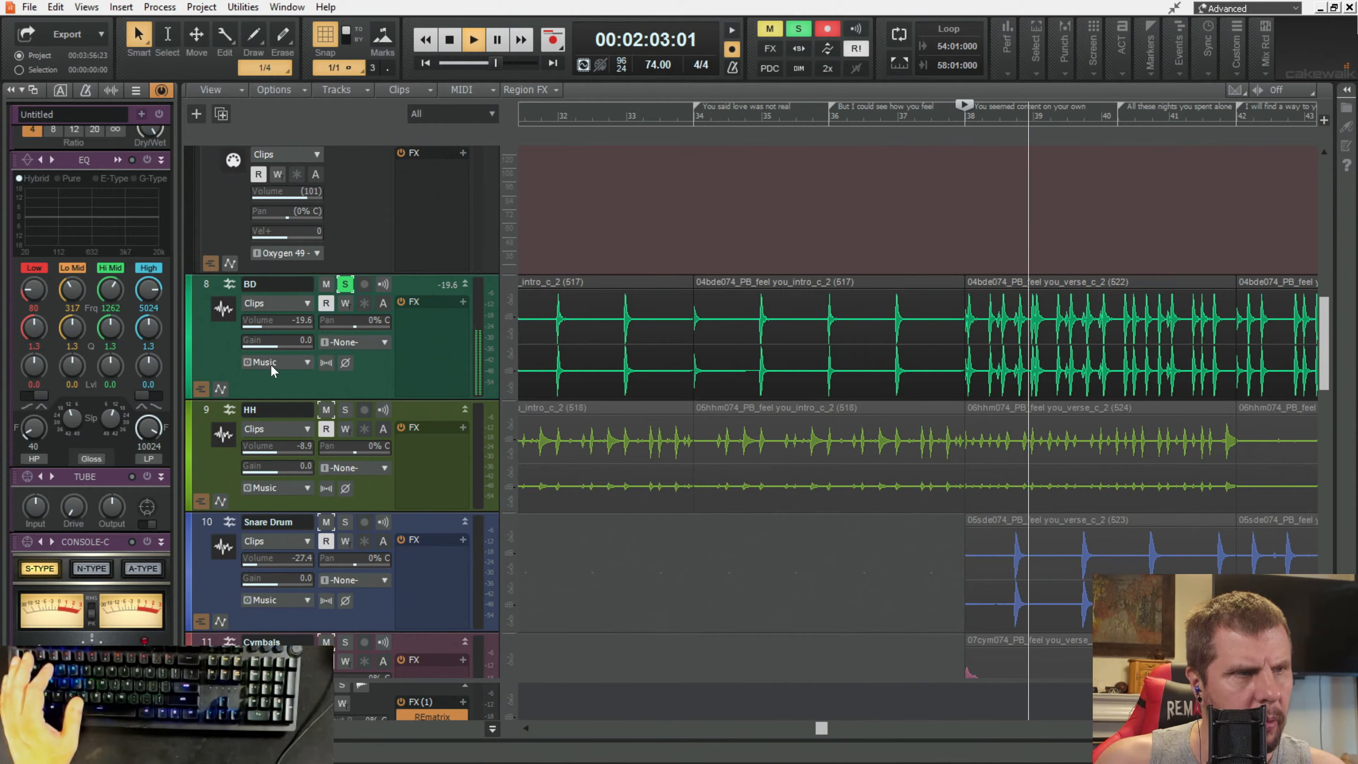
# Step: Set the BD track's volume to -6.1 while it plays alone and take it out of solo
pyautogui.moveTo(277, 320); pyautogui.dragTo(307, 320)
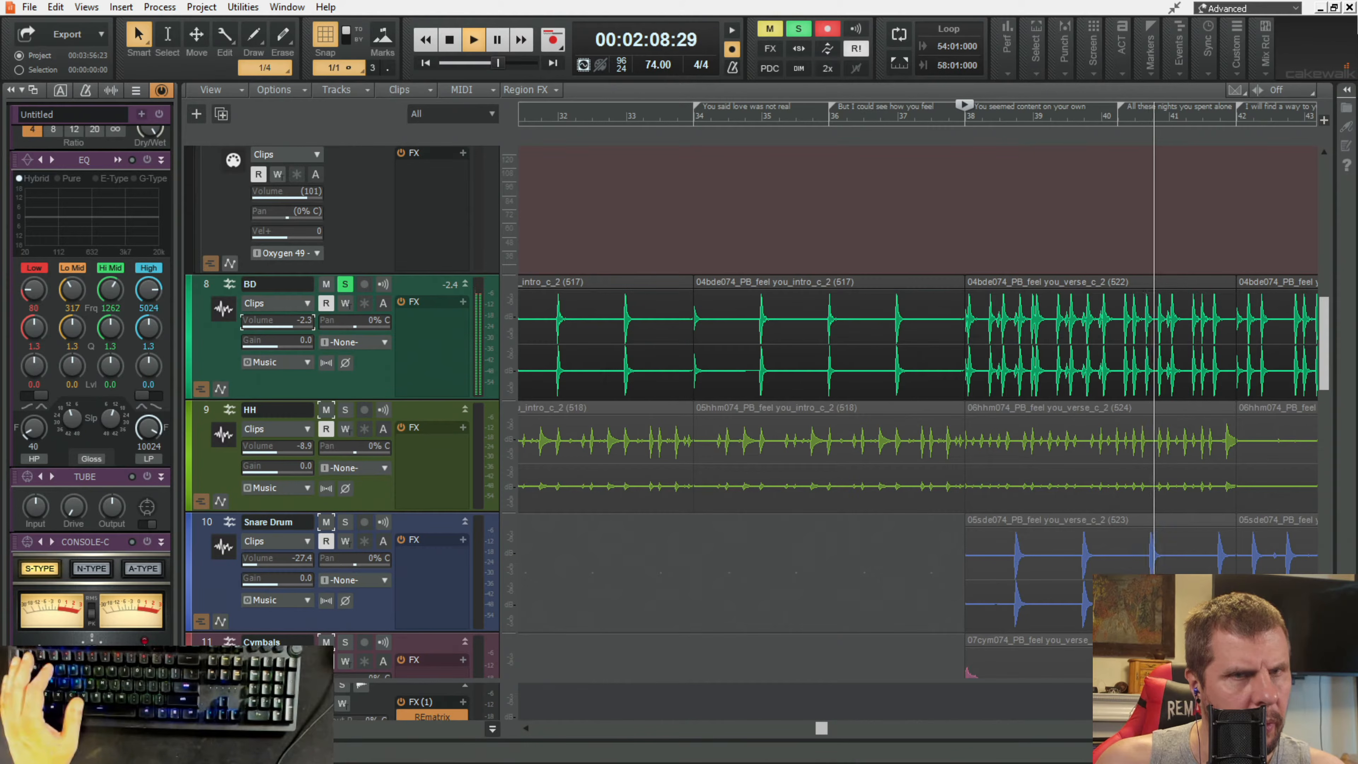
pyautogui.moveTo(307, 320); pyautogui.dragTo(298, 320)
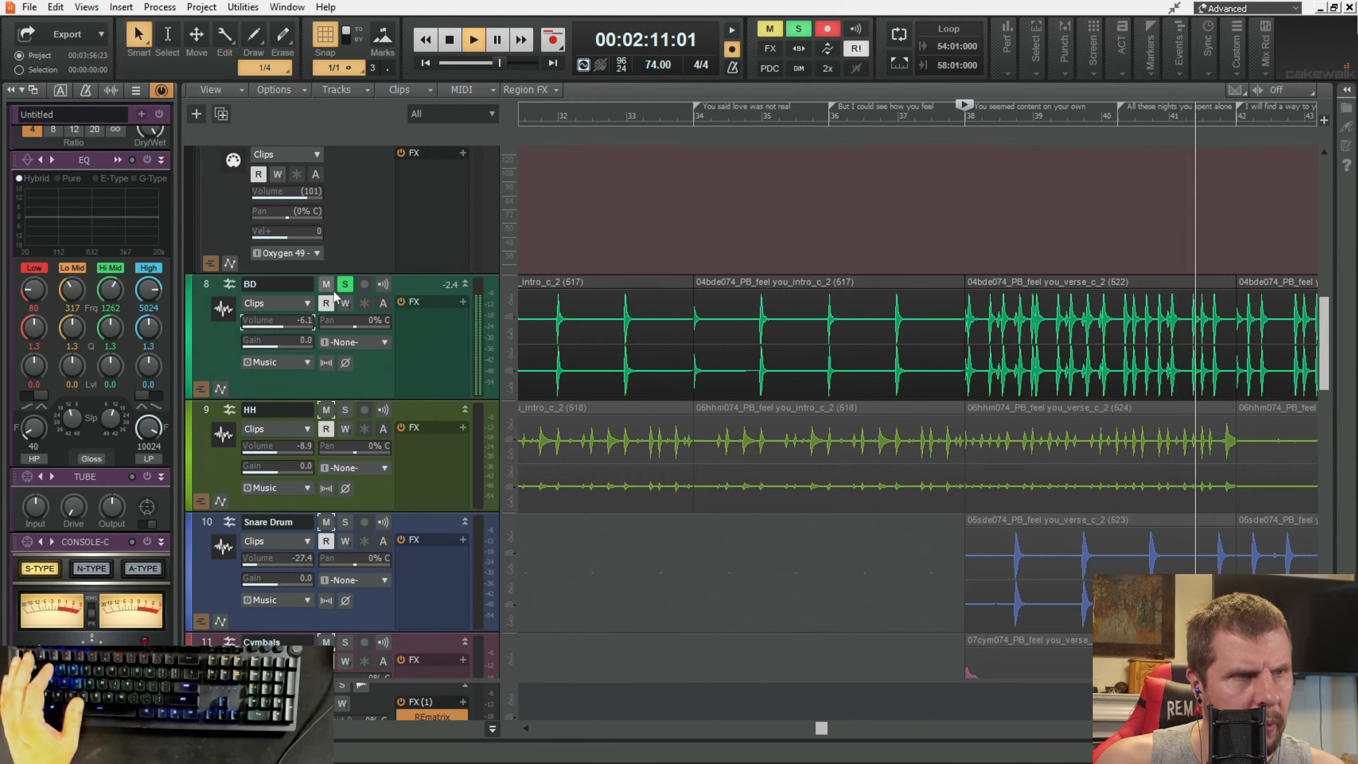
pyautogui.click(345, 289)
# Step: Replay the verse with all tracks and lower the BD track's volume to -11.7
pyautogui.press('space')
pyautogui.press('space')
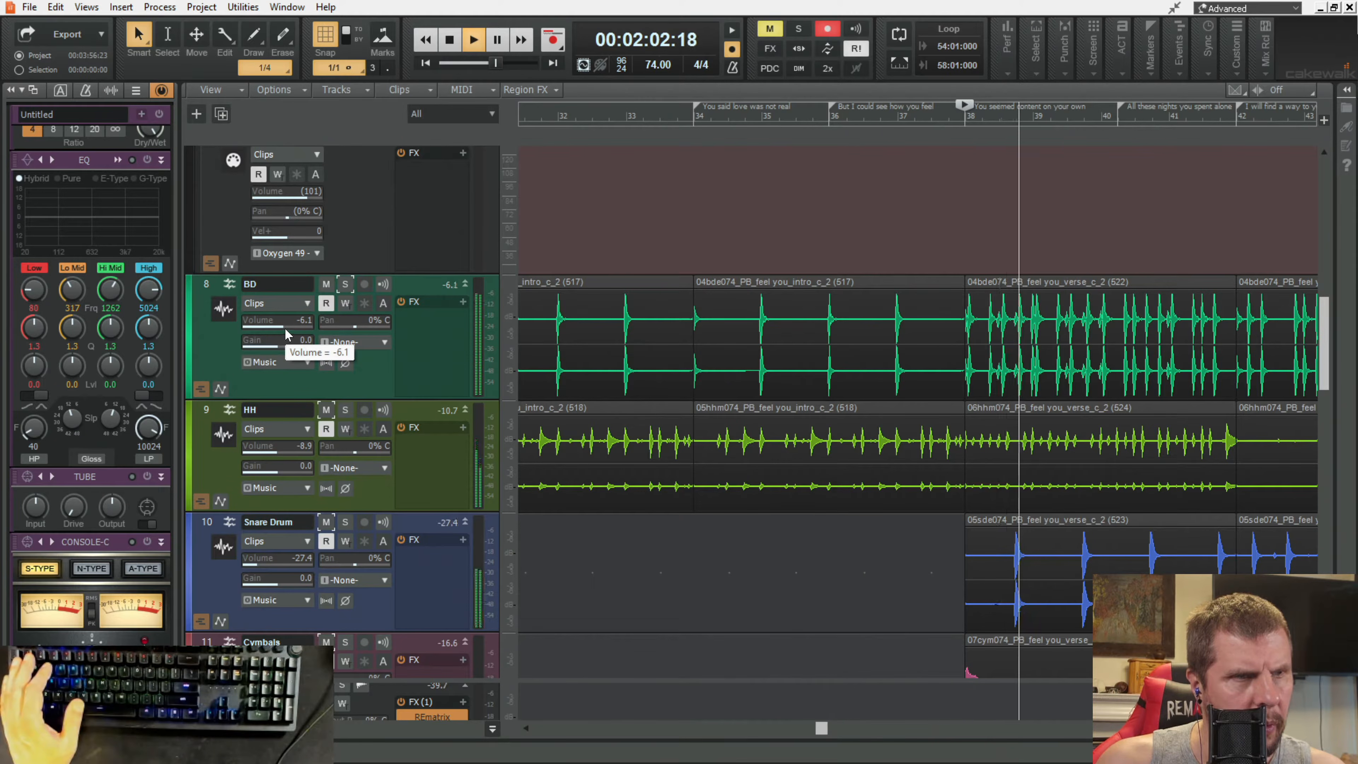
pyautogui.moveTo(286, 334); pyautogui.dragTo(269, 327)
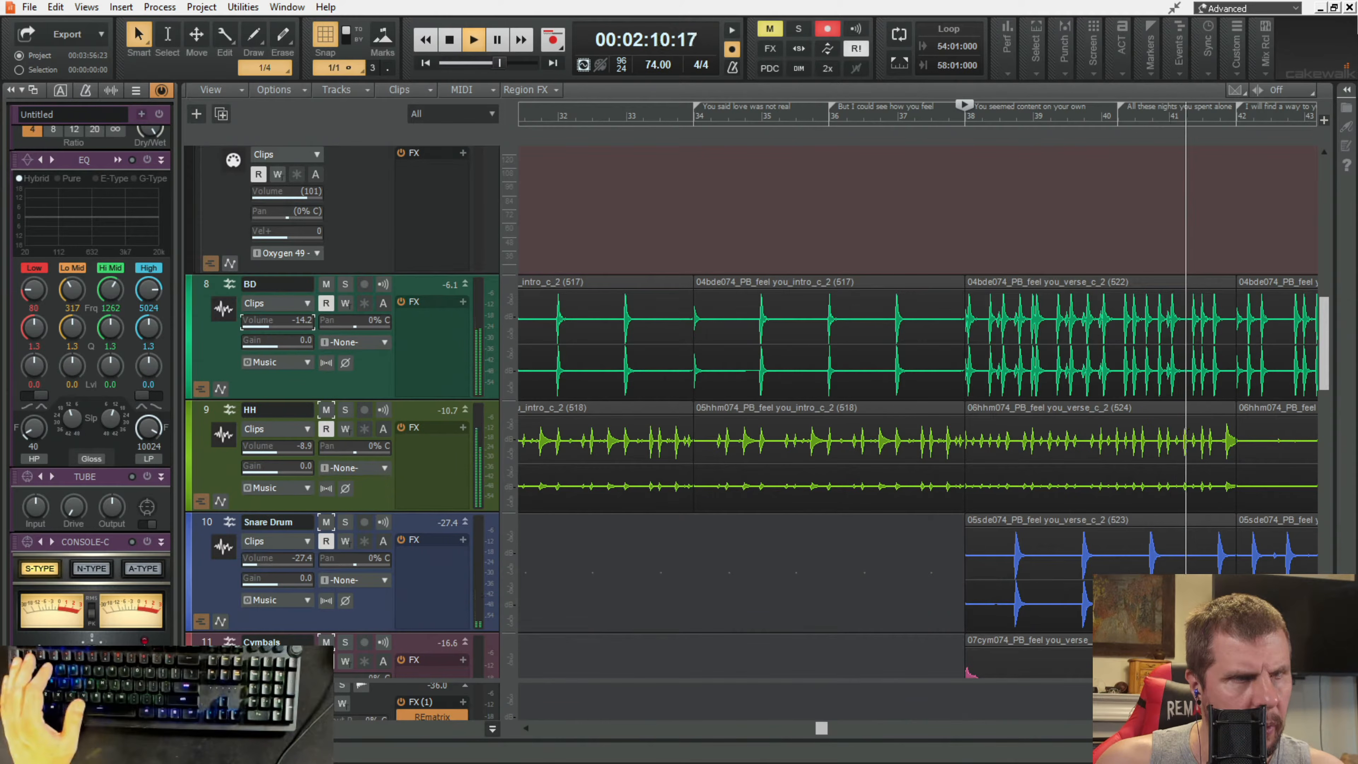
pyautogui.press('space')
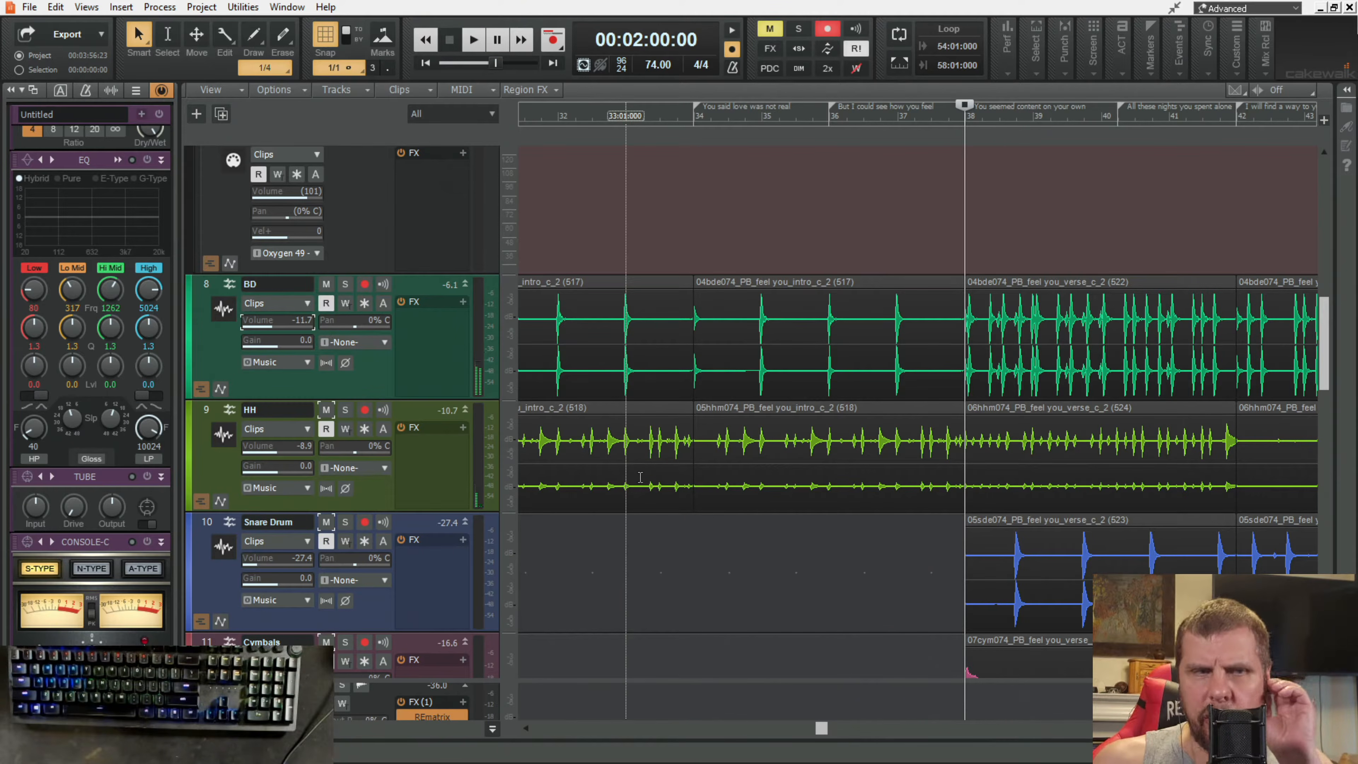
# Step: Play from bar 38 through the verse into the chorus to check the drum balance against the other tracks
pyautogui.scroll(6, 917, 412)
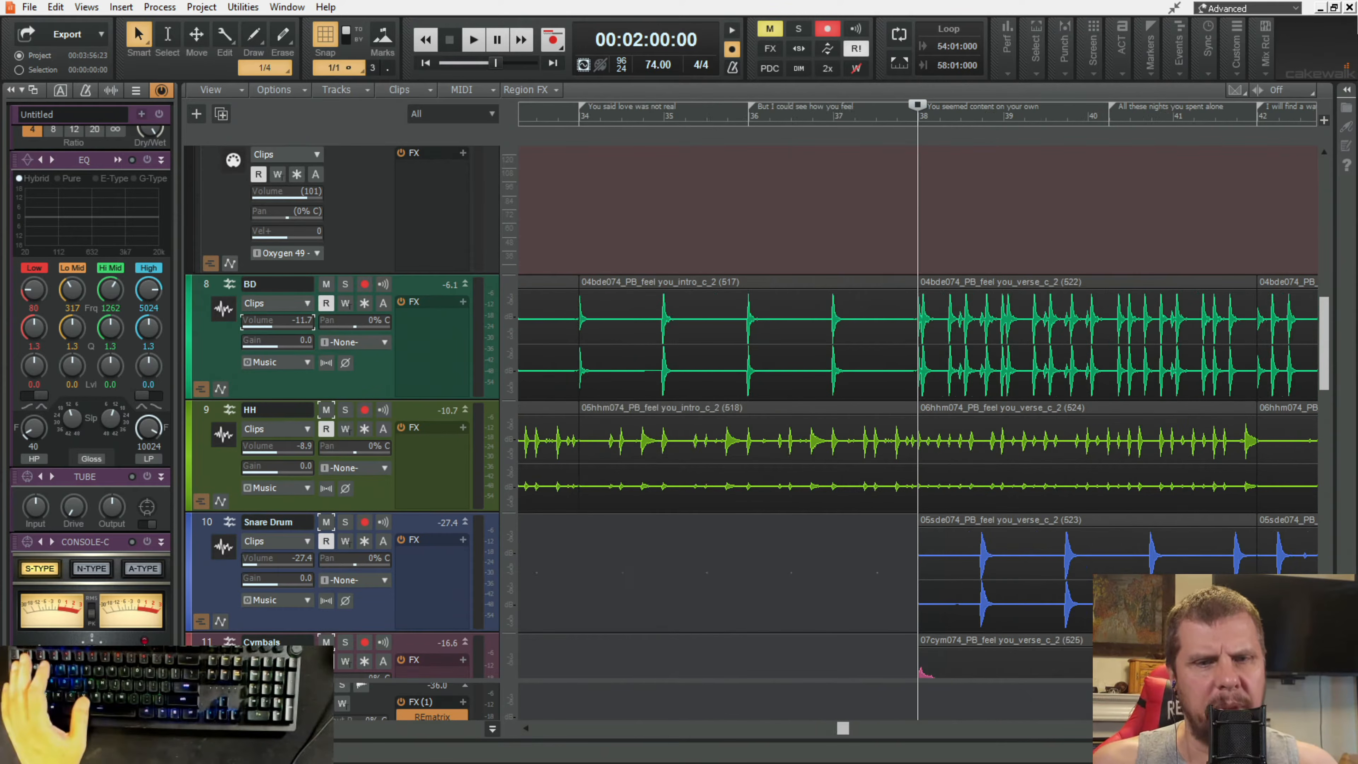
pyautogui.press('space')
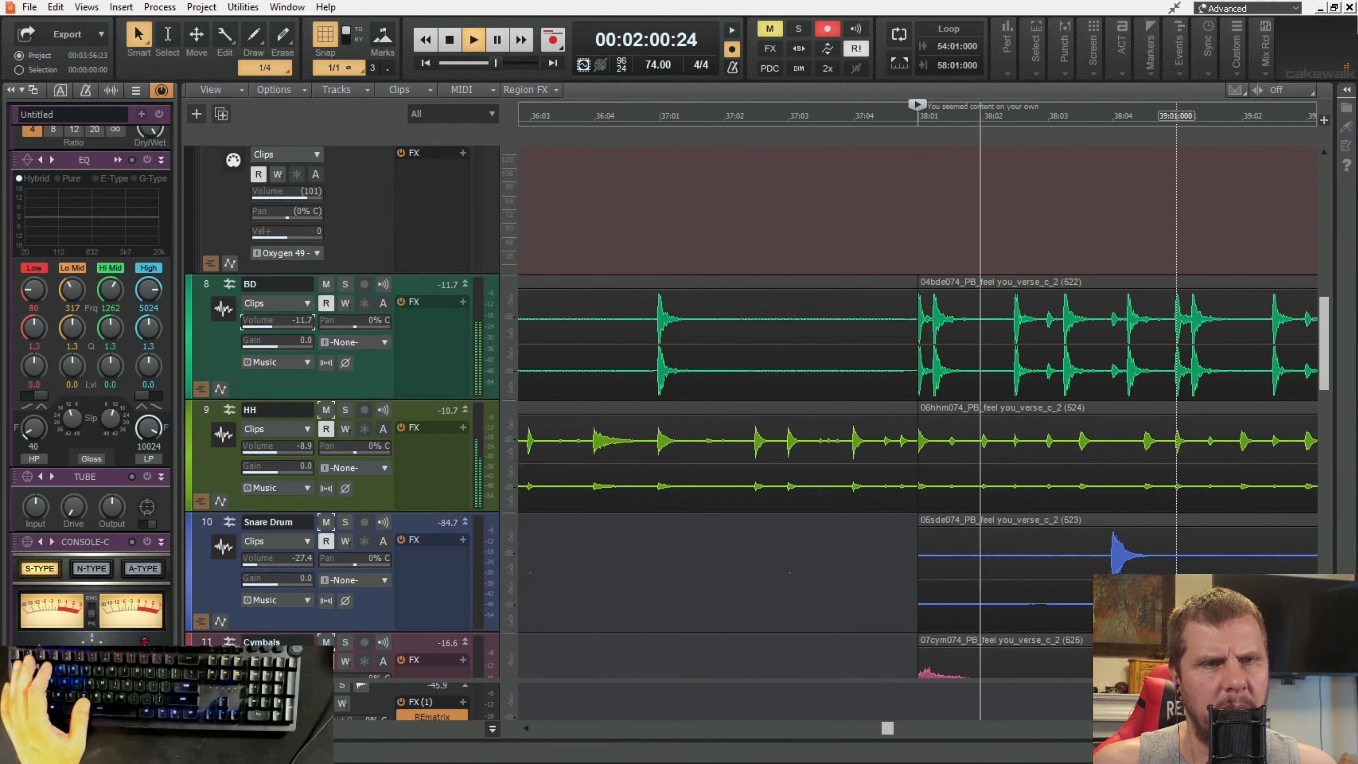
pyautogui.press('space')
pyautogui.press('space')
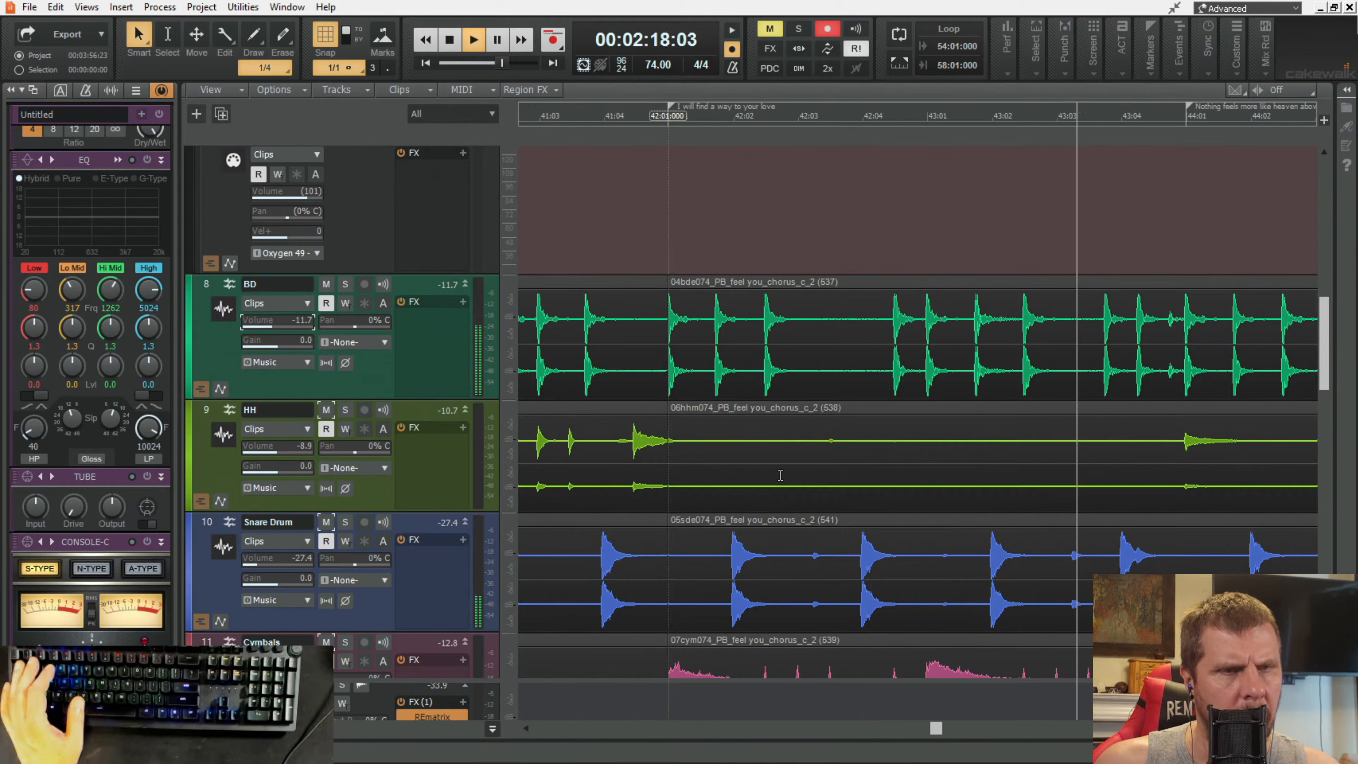
pyautogui.press('space')
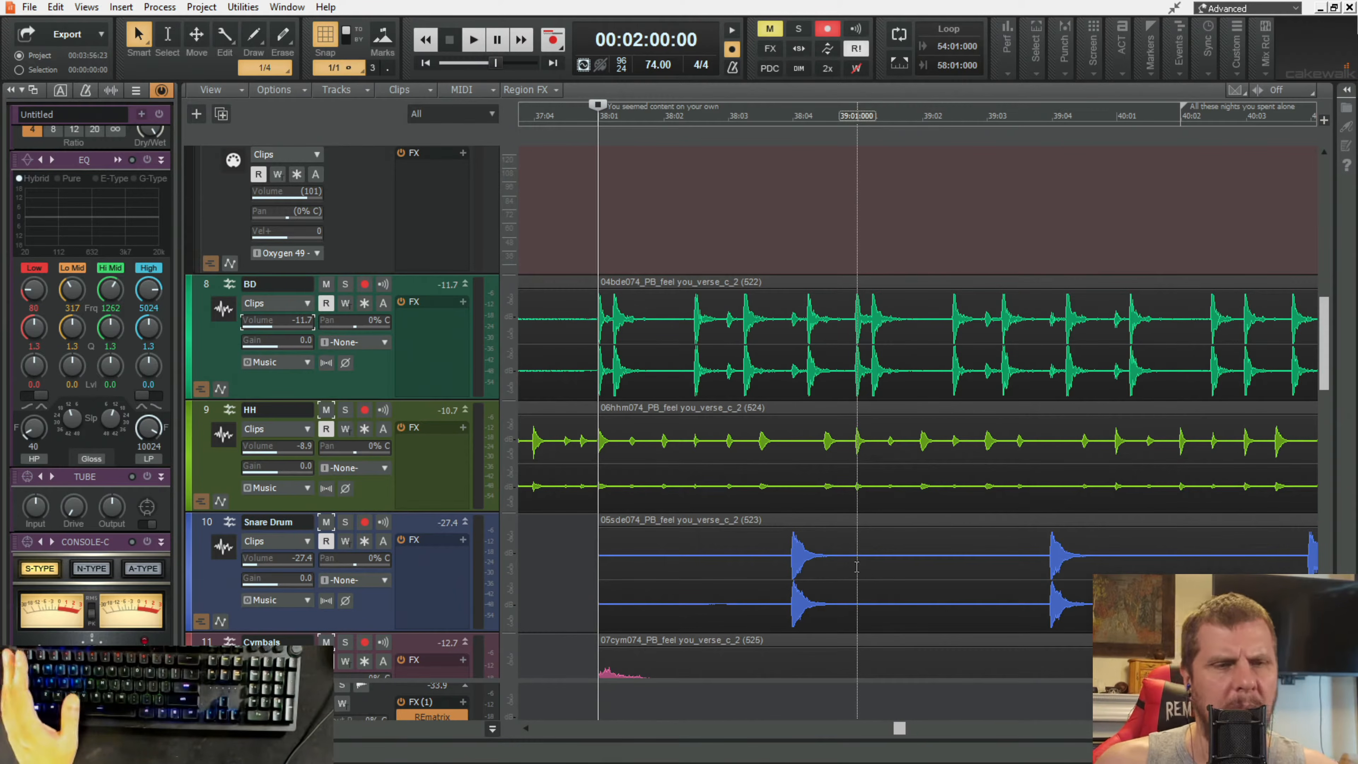
# Step: Disarm recording on the UVIWorkstation MIDI track and rename its track folder as Pad
pyautogui.scroll(4, 726, 241)
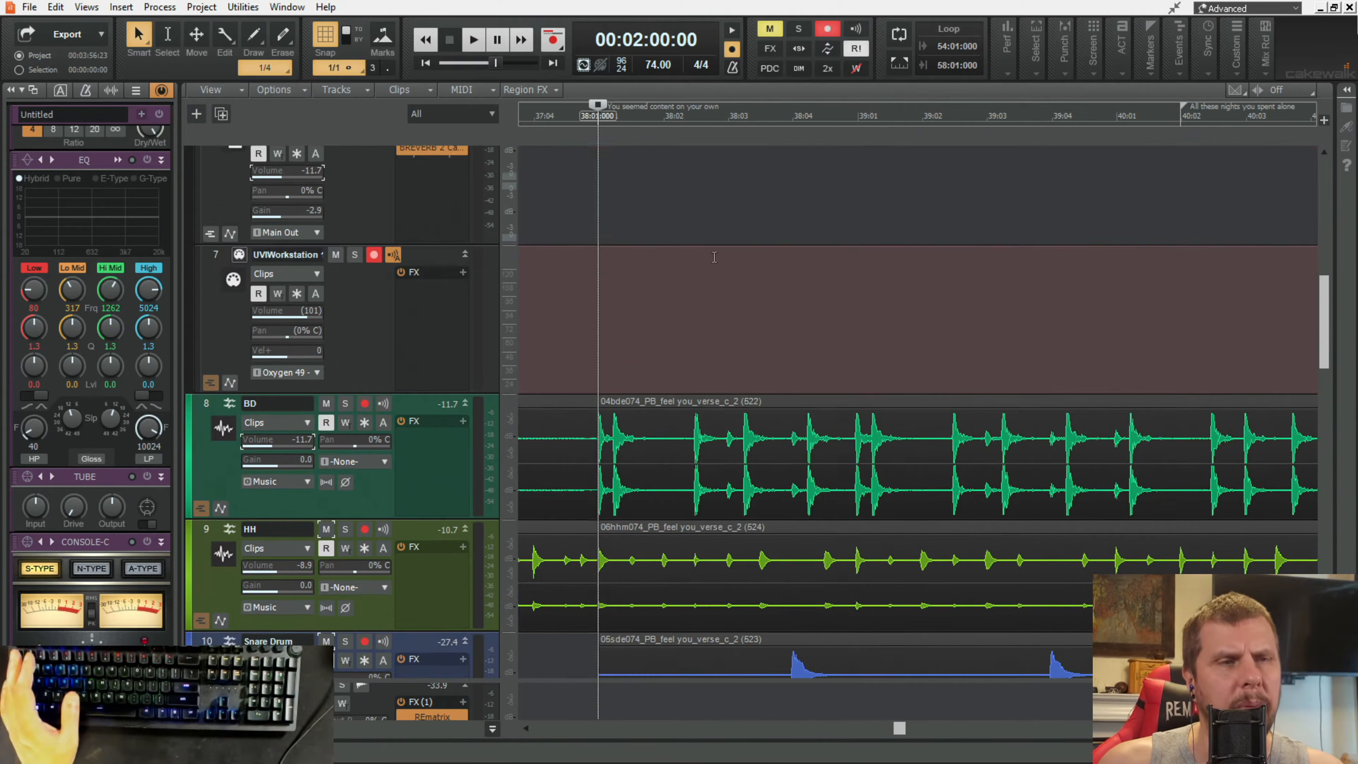
pyautogui.scroll(2, 596, 357)
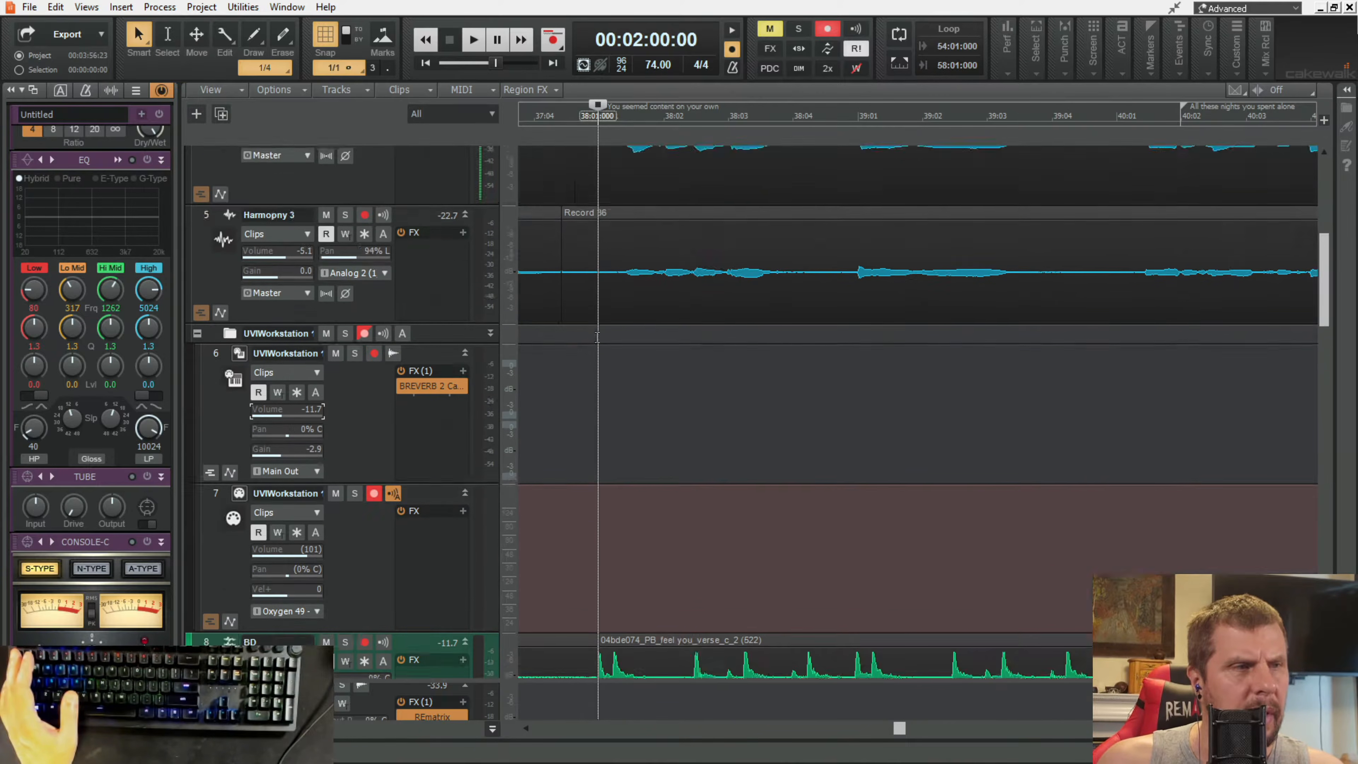
pyautogui.scroll(-2, 614, 357)
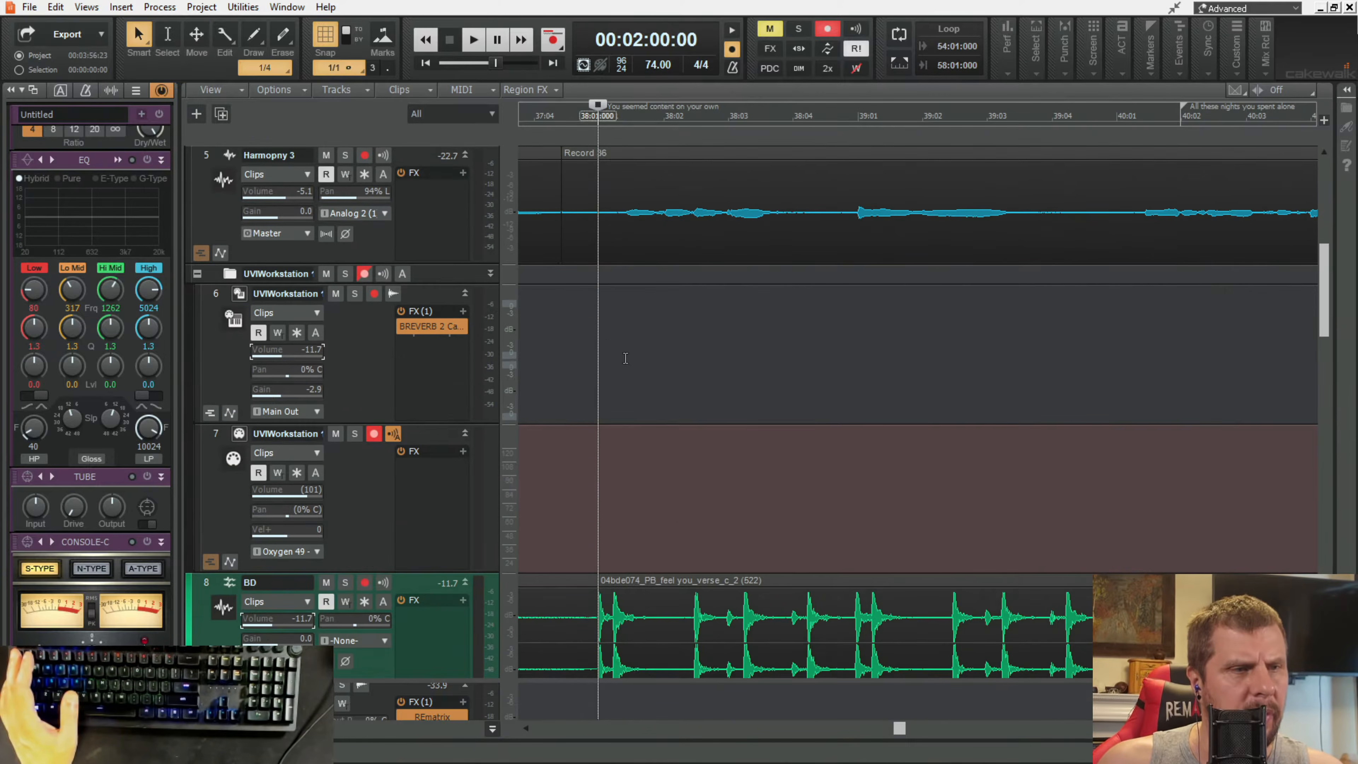
pyautogui.click(375, 433)
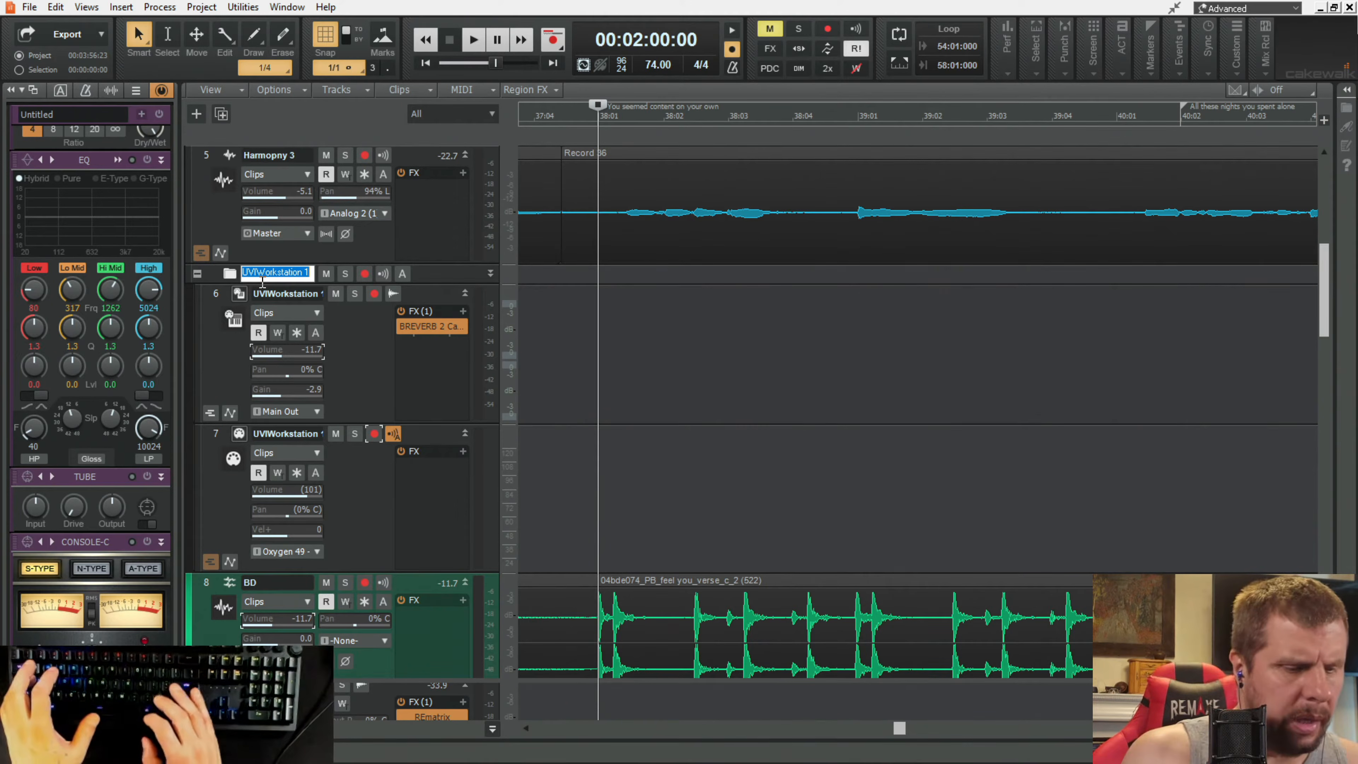
pyautogui.write('Pad')
pyautogui.press('Return')
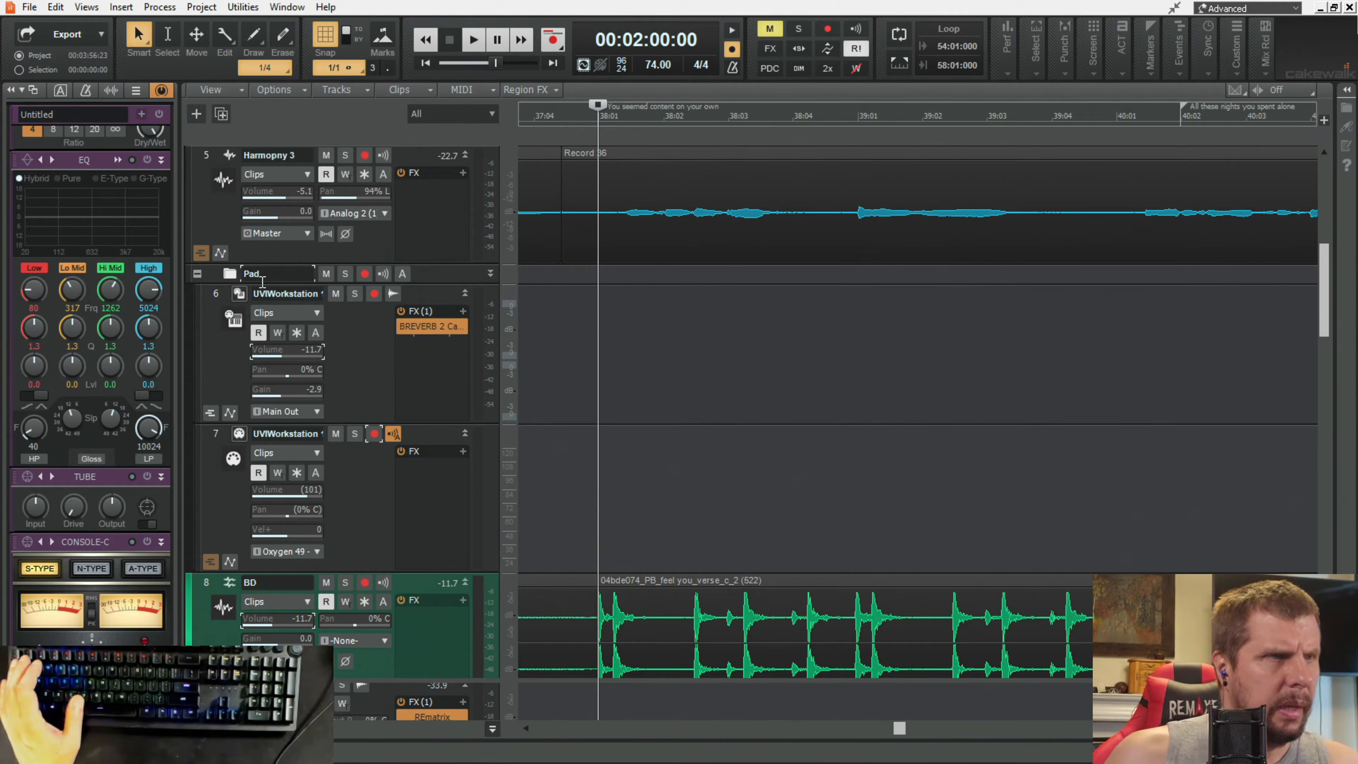
# Step: Review the arrangement from the project start and the whole track list, from the last guitar track up to the lead vocals
pyautogui.scroll(1, 376, 350)
pyautogui.scroll(-4, 475, 437)
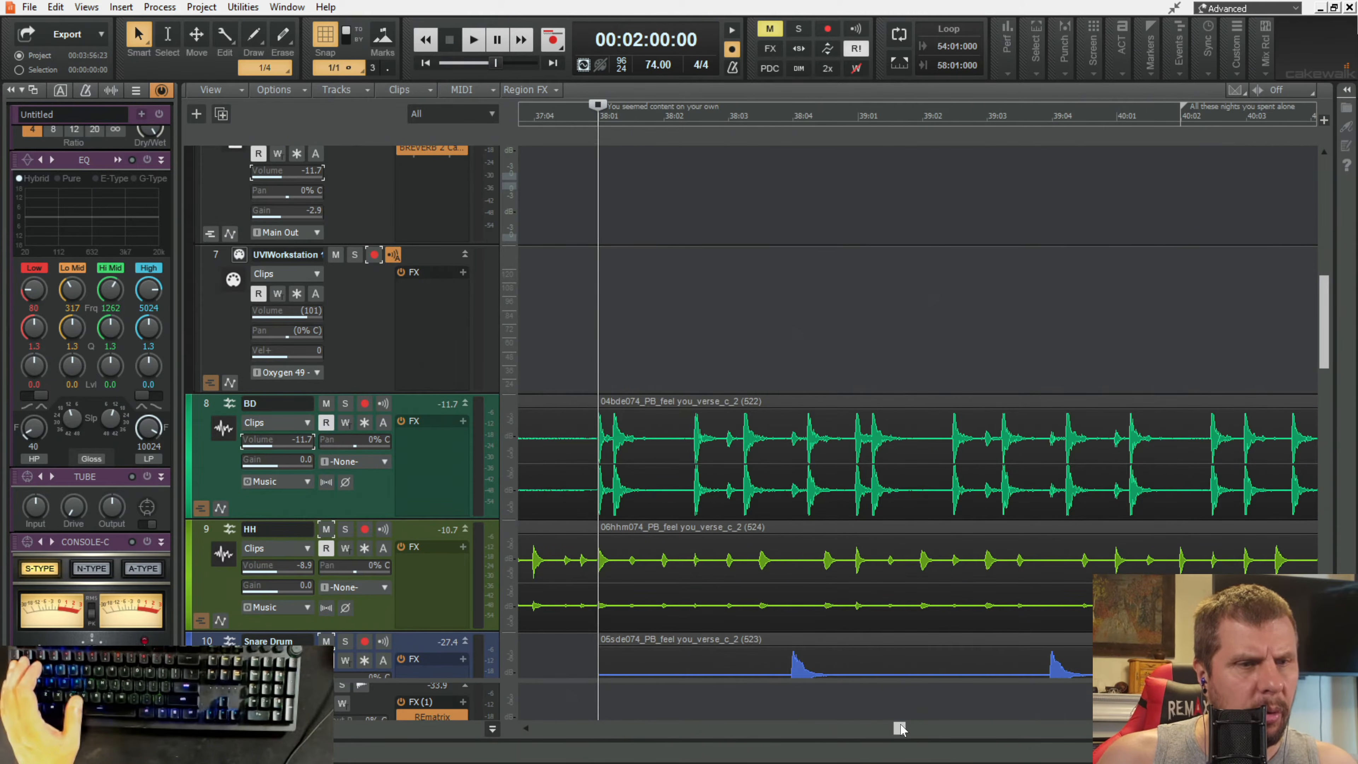
pyautogui.moveTo(898, 727); pyautogui.dragTo(529, 712)
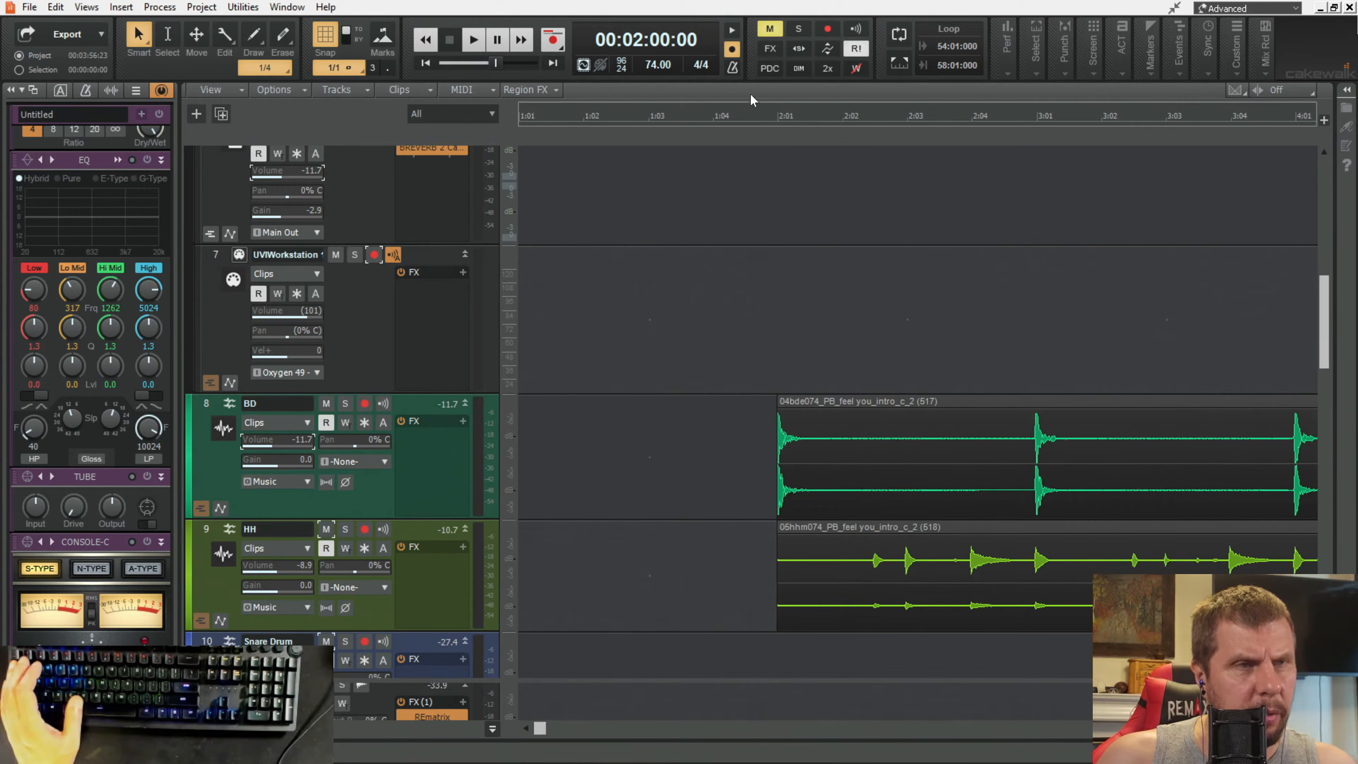
pyautogui.click(1005, 435)
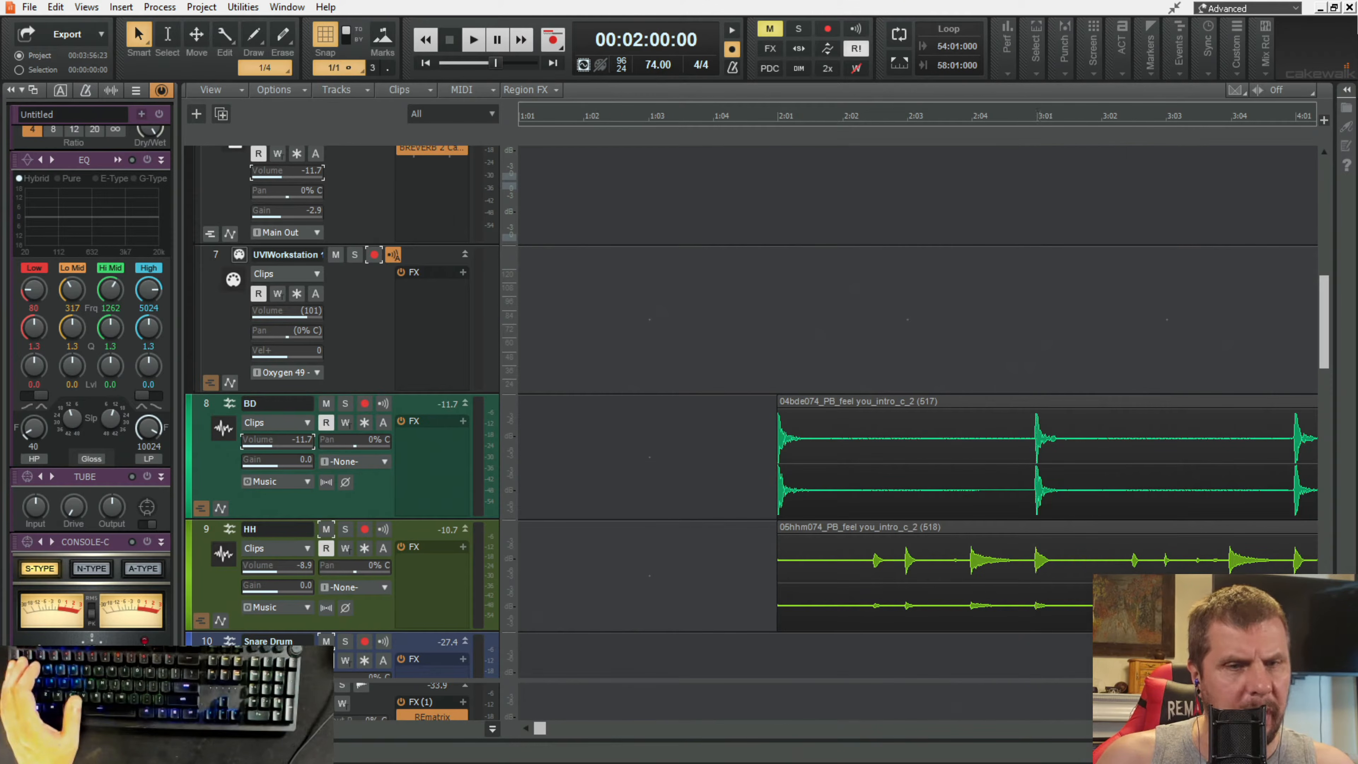
pyautogui.scroll(-9, 1016, 444)
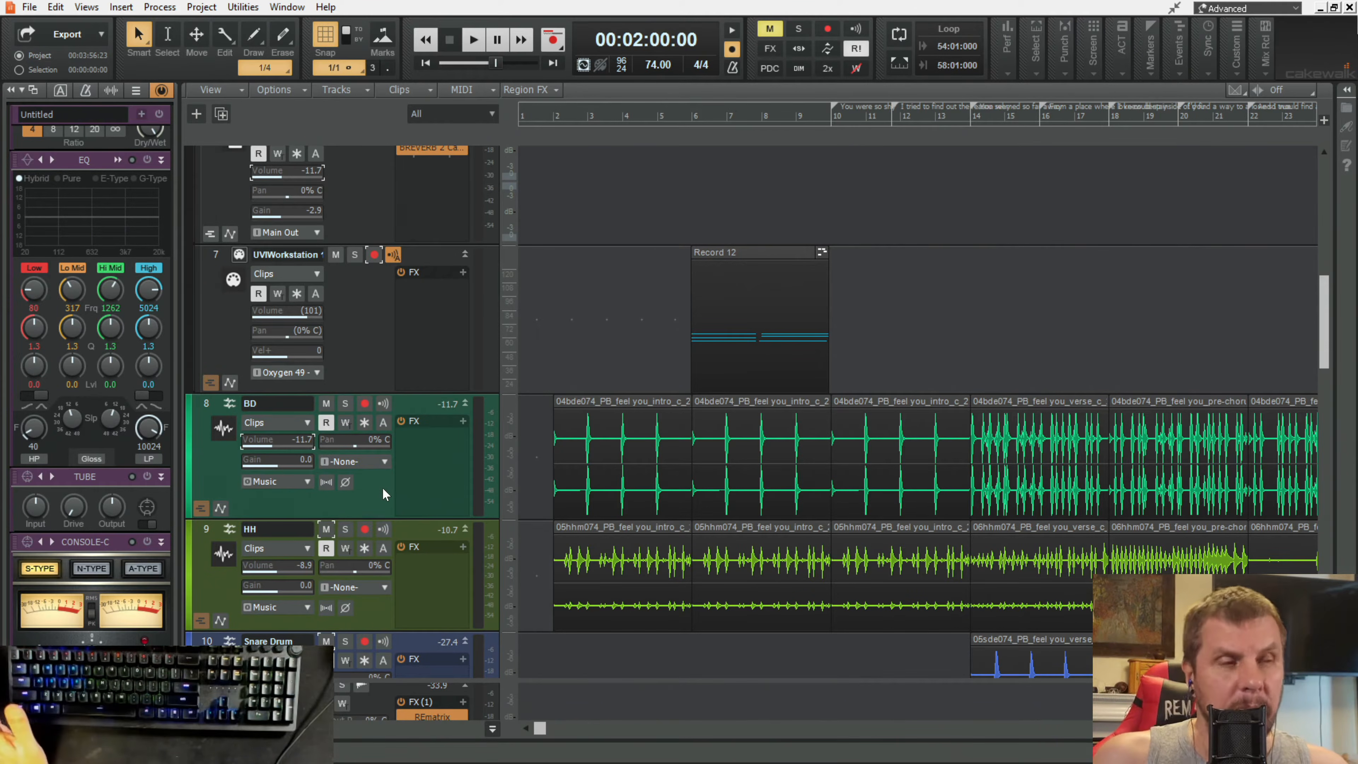
pyautogui.scroll(-1, 567, 471)
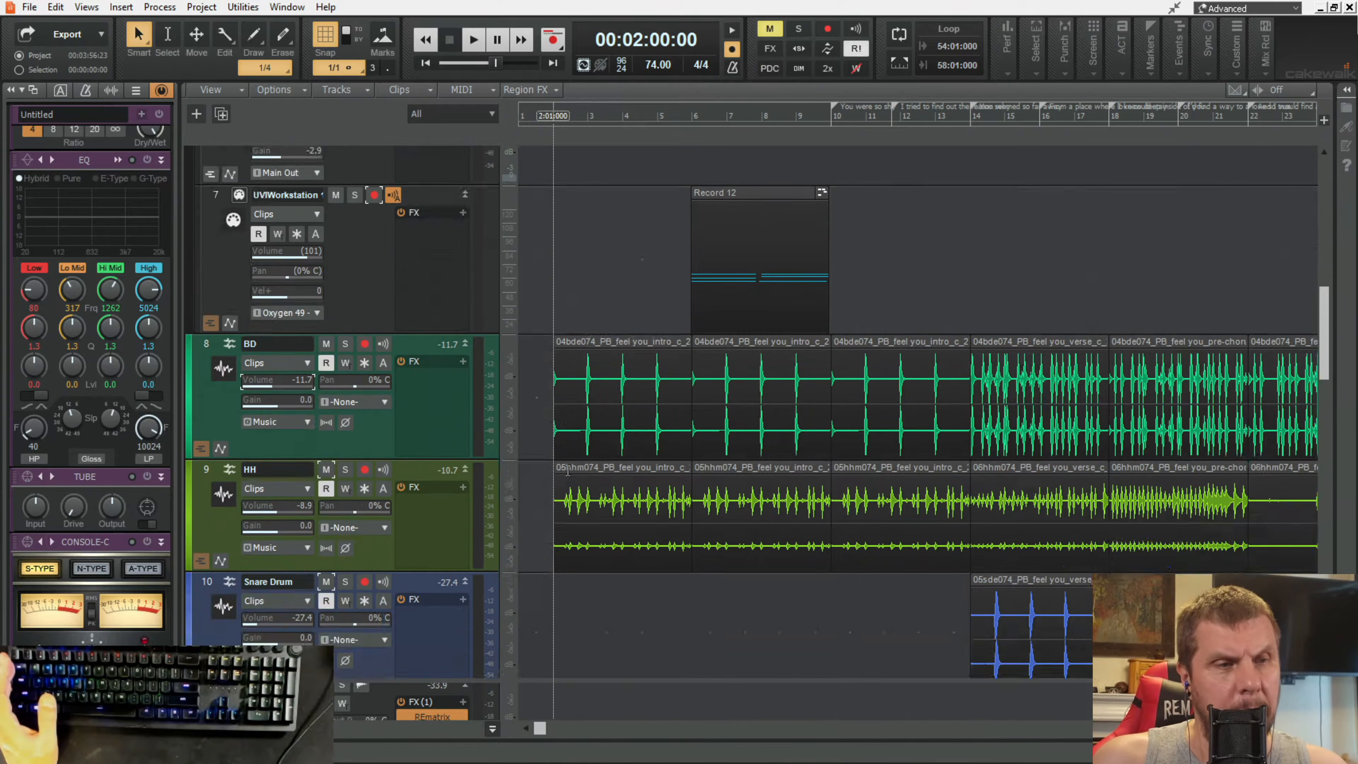
pyautogui.scroll(-2, 578, 476)
pyautogui.scroll(1, 579, 471)
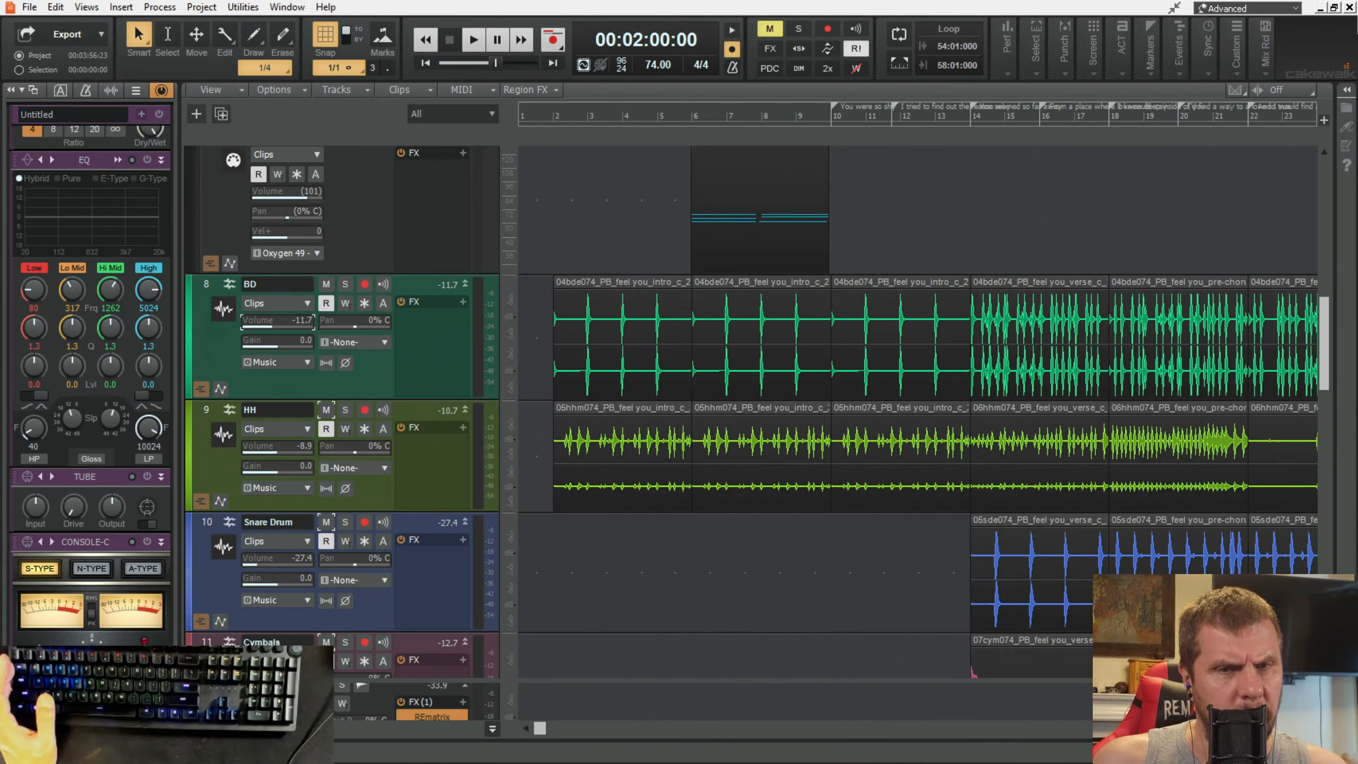
pyautogui.scroll(-20, 756, 412)
pyautogui.scroll(-3, 1179, 374)
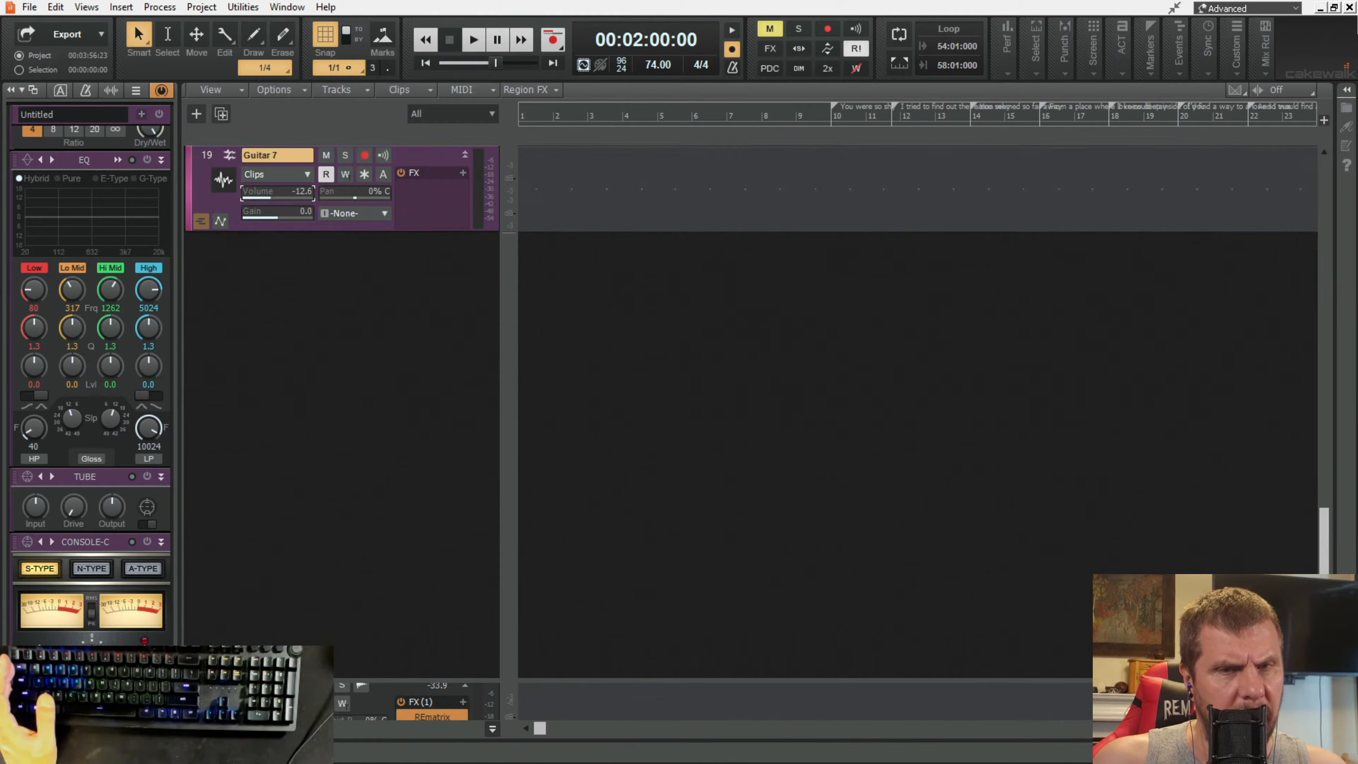
pyautogui.scroll(9, 895, 296)
pyautogui.scroll(6, 895, 296)
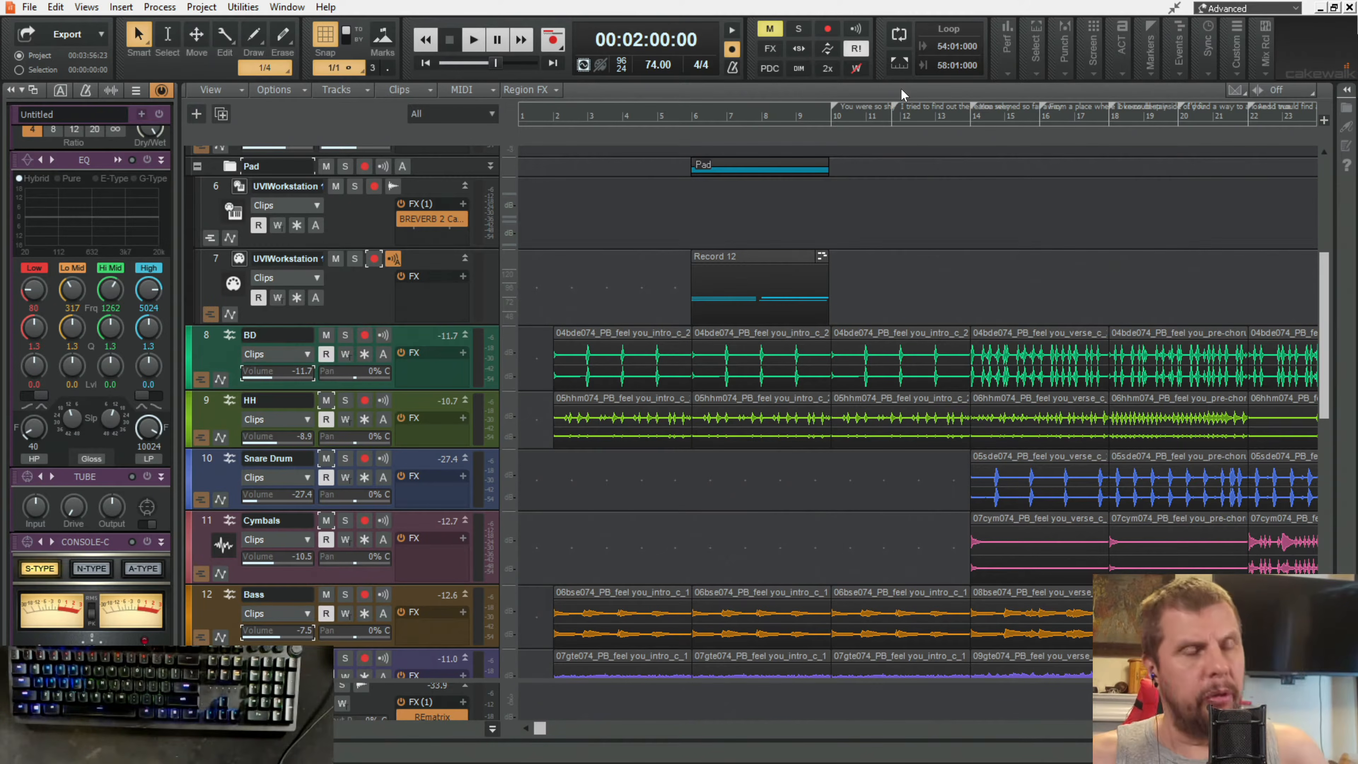
pyautogui.scroll(5, 696, 171)
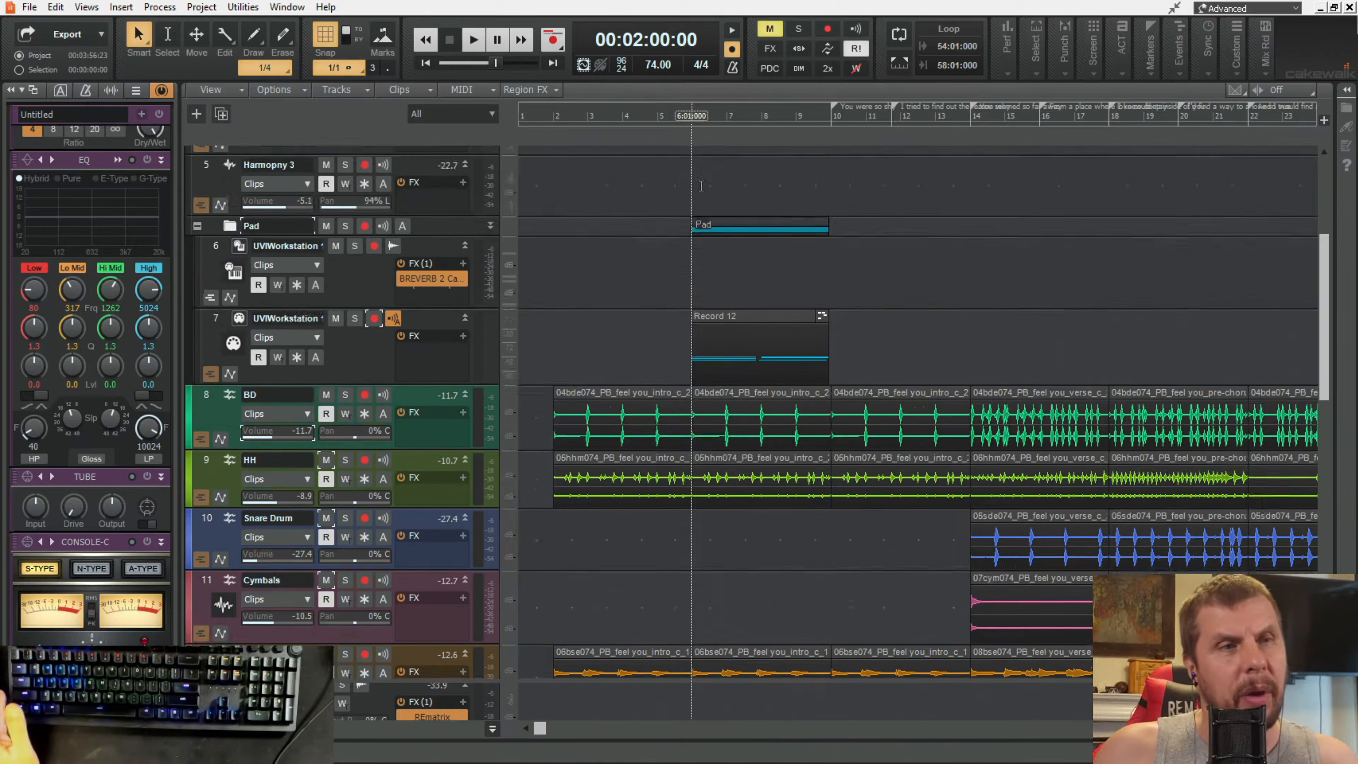
pyautogui.scroll(2, 703, 161)
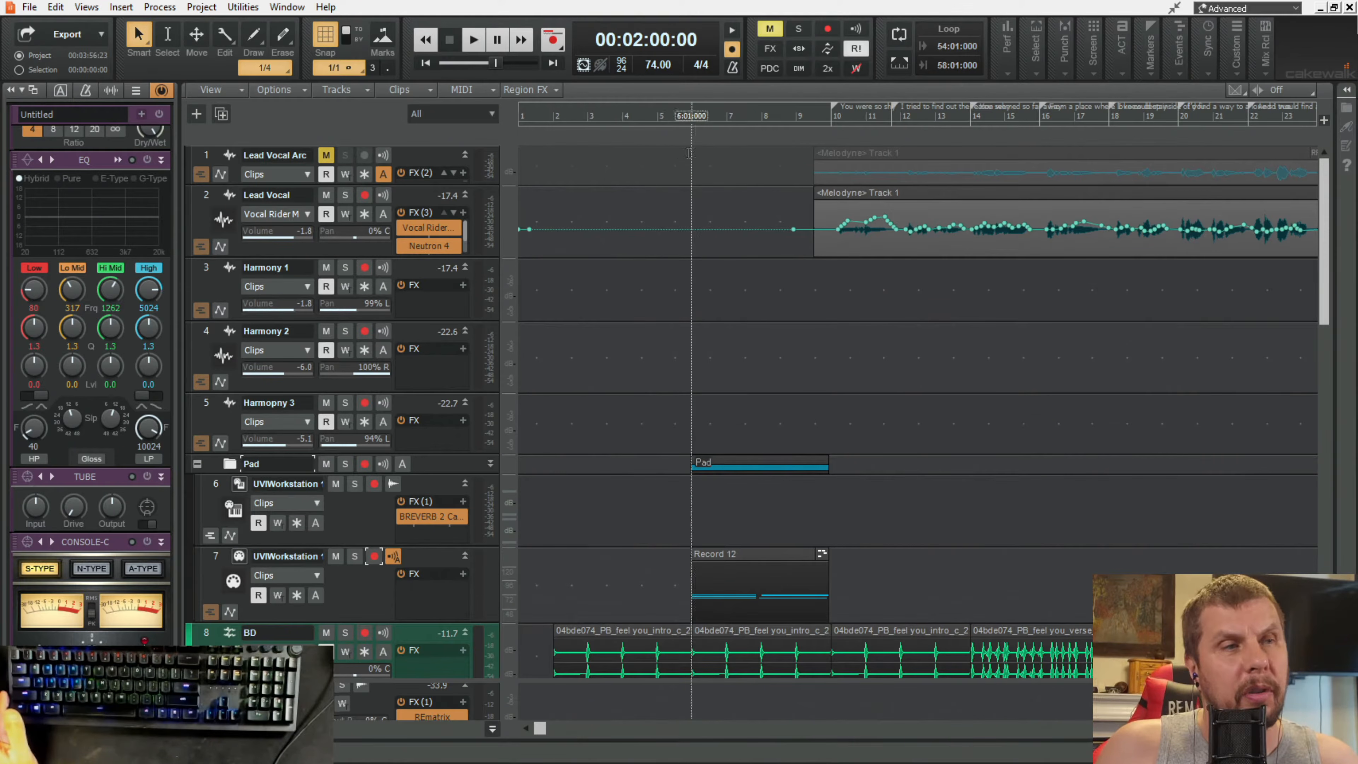
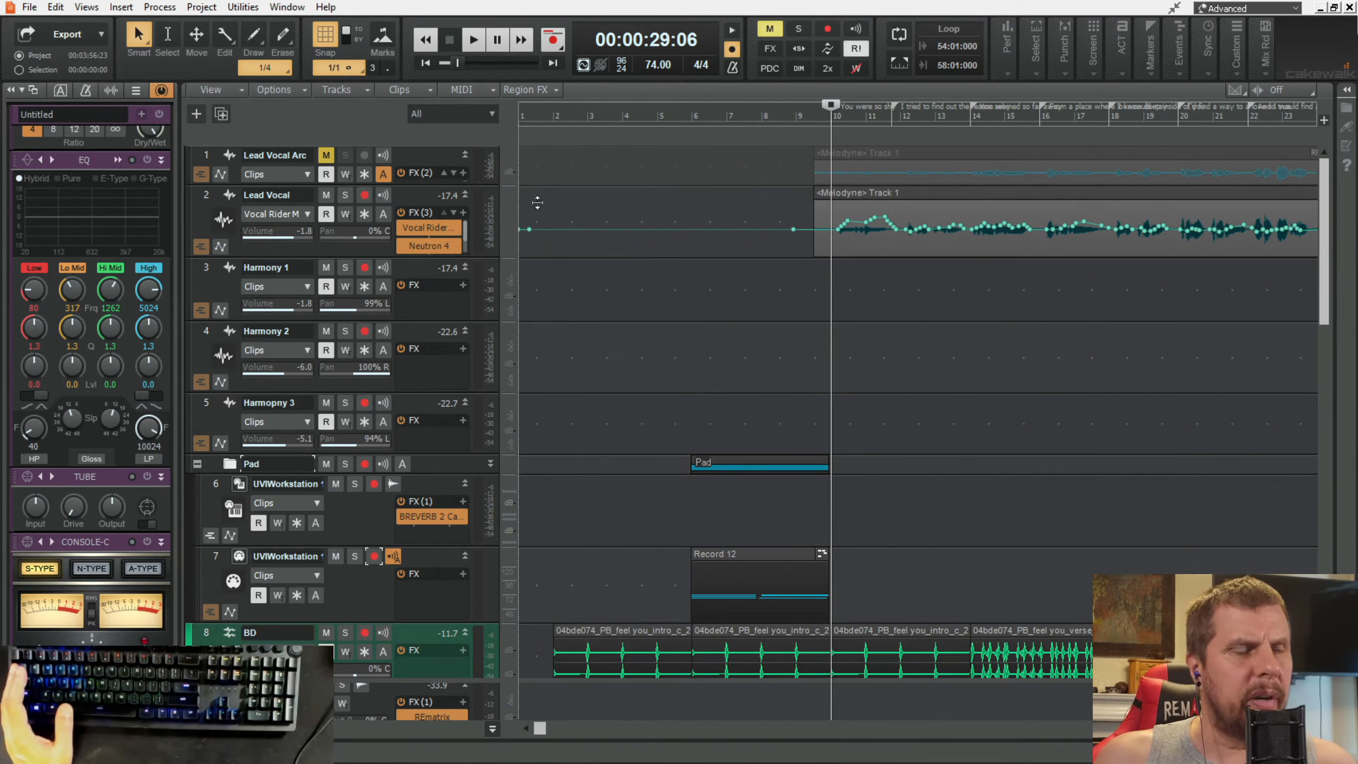
# Step: Review the track list from the lead vocals down to the guitars and place the playback position at bar 2
pyautogui.scroll(-8, 550, 229)
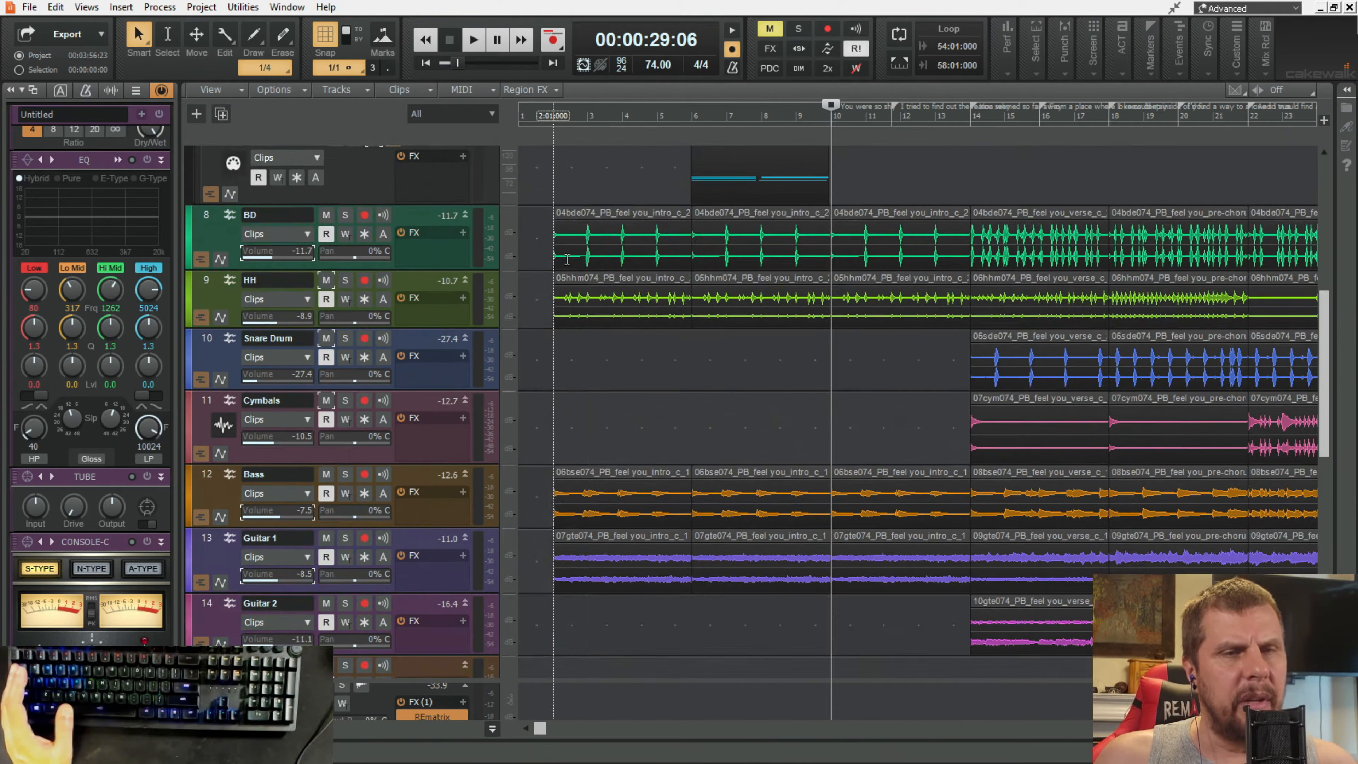
pyautogui.scroll(-8, 566, 260)
pyautogui.scroll(6, 668, 368)
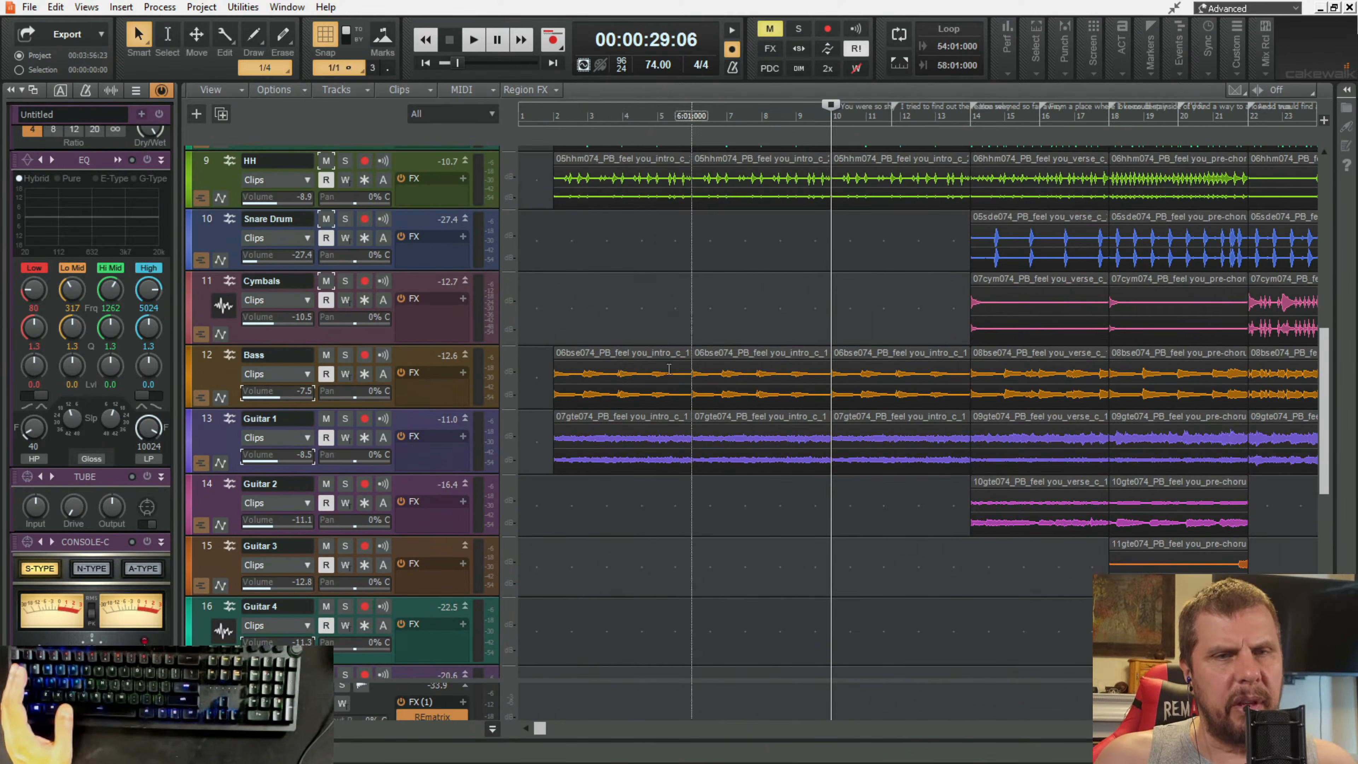
pyautogui.click(551, 122)
pyautogui.scroll(5, 571, 273)
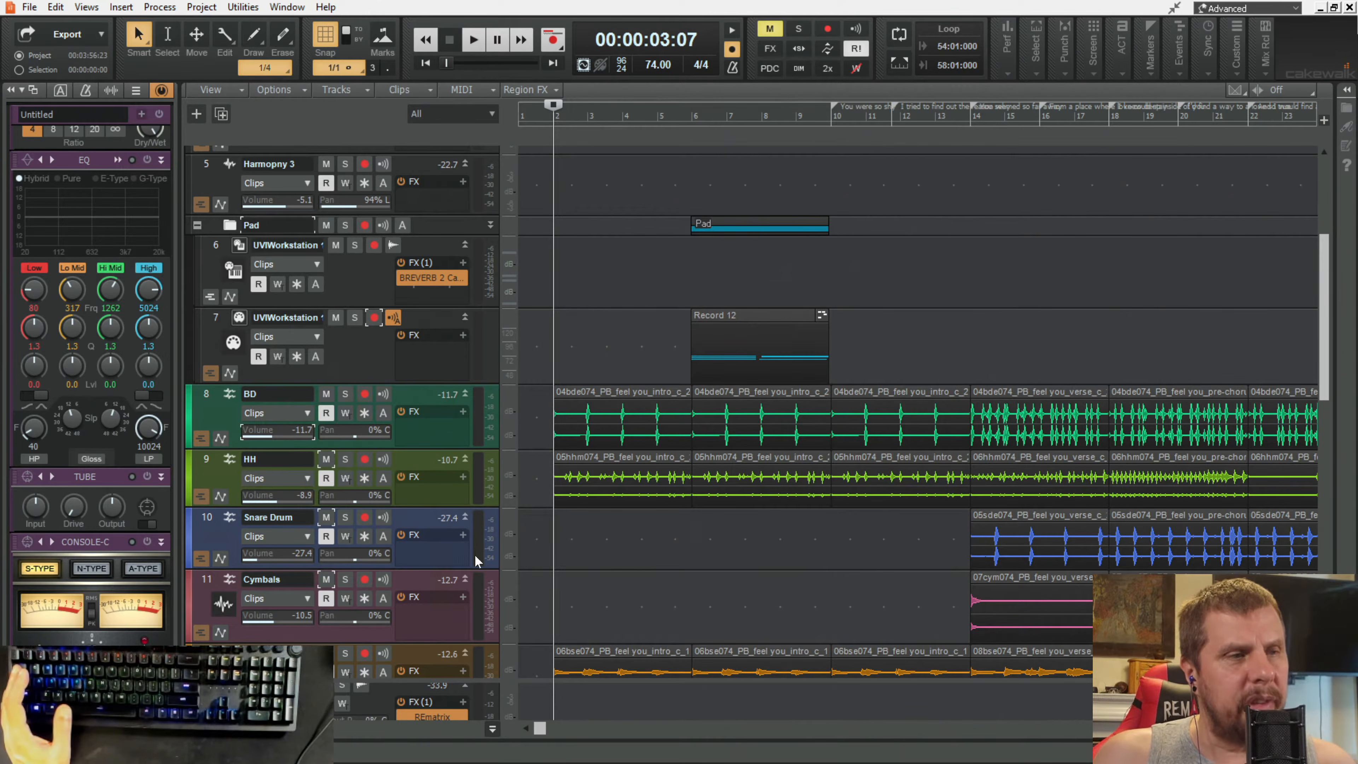
pyautogui.scroll(-6, 588, 564)
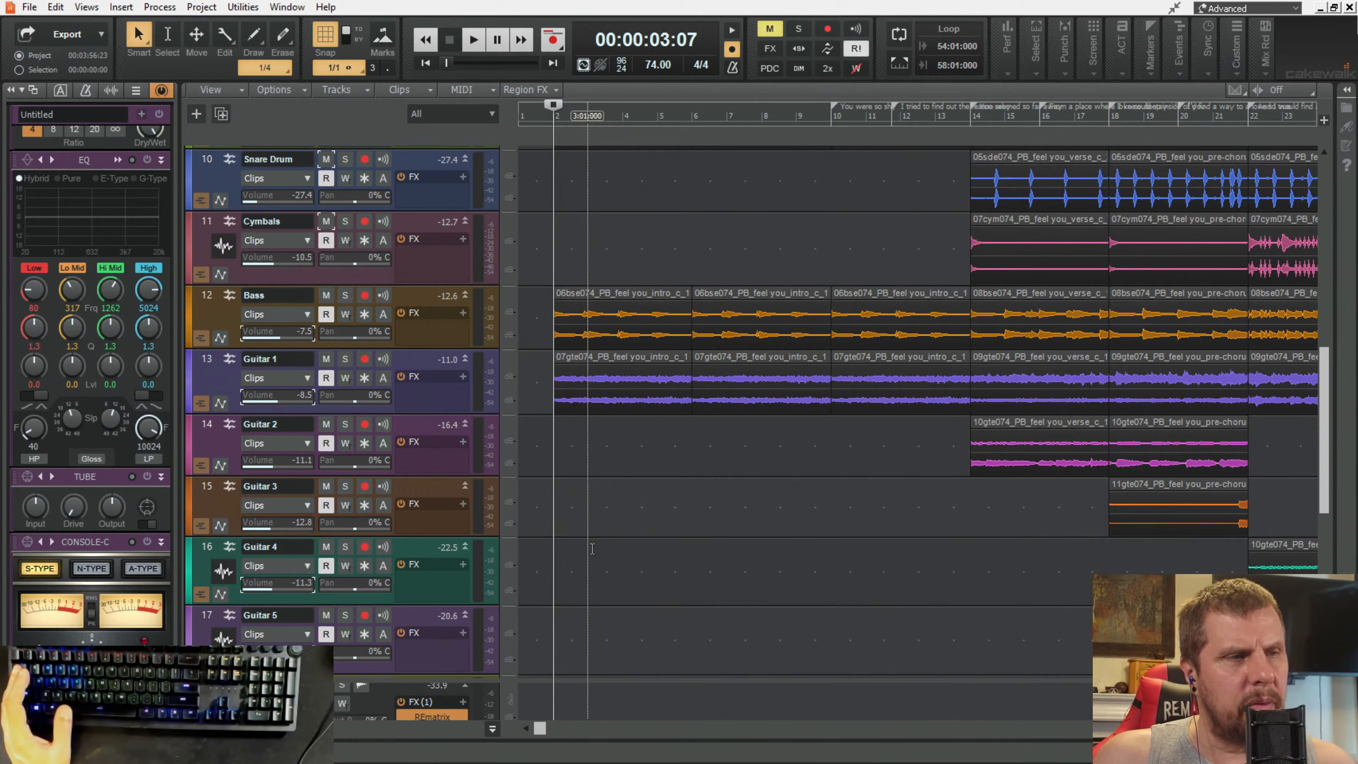
pyautogui.scroll(5, 590, 531)
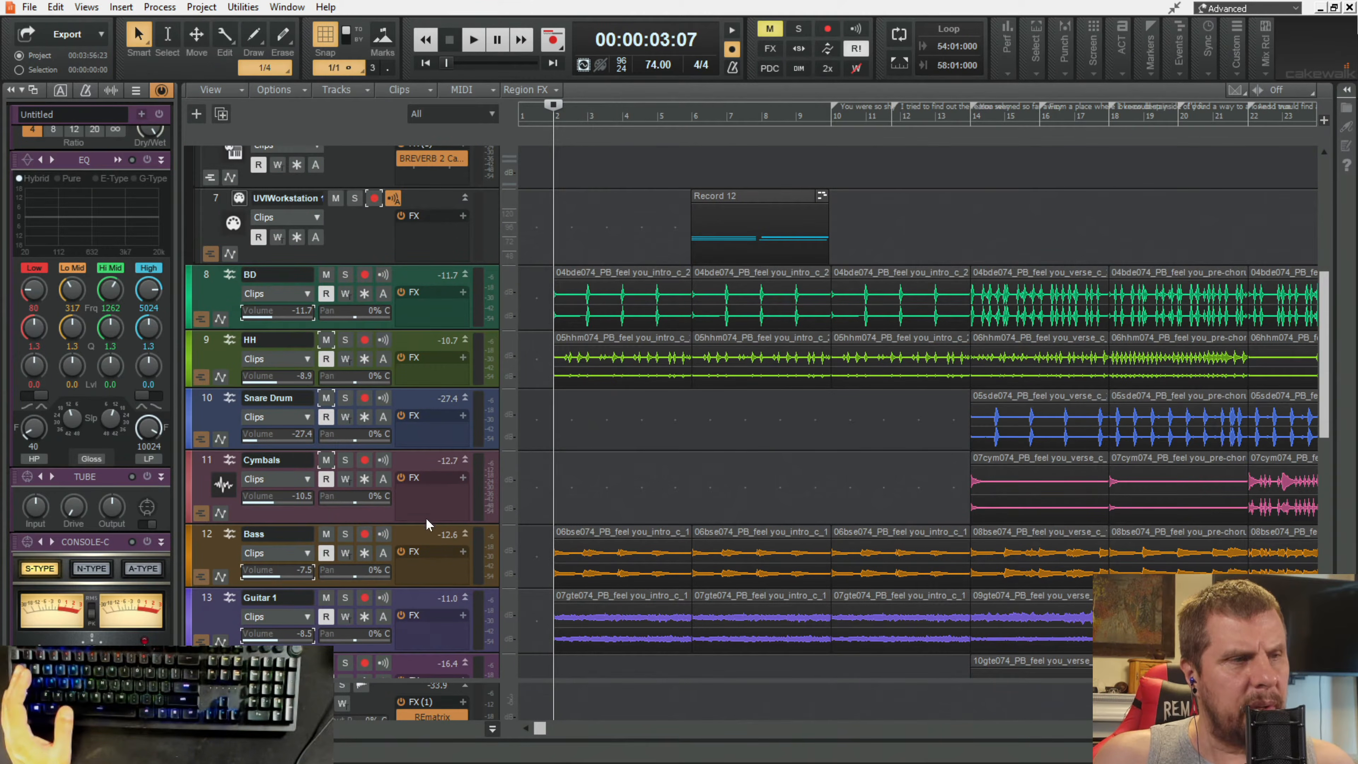
# Step: Solo the Bass track, make its strip taller and set its volume to -5.0 while playing from bar 2
pyautogui.scroll(-2, 444, 529)
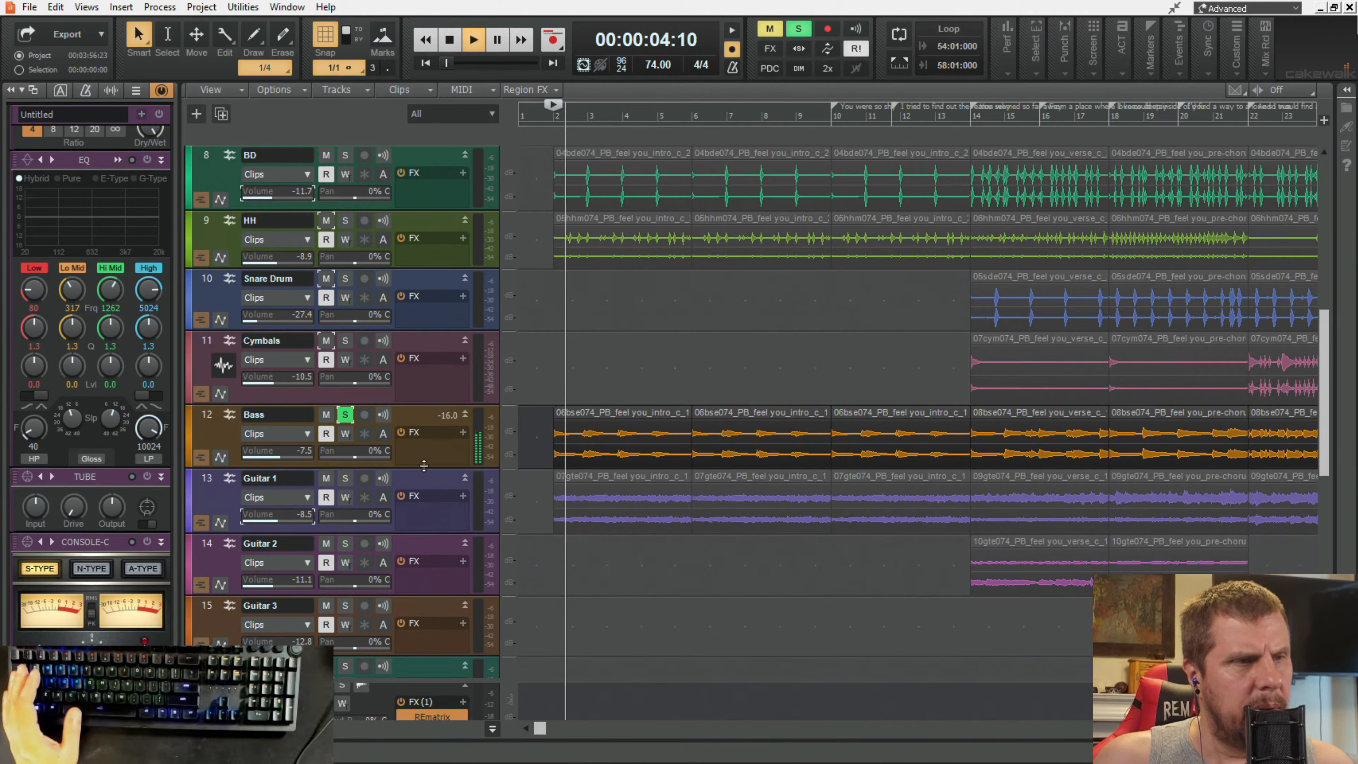
pyautogui.moveTo(418, 468); pyautogui.dragTo(418, 523)
pyautogui.moveTo(272, 452)
pyautogui.mouseDown()
pyautogui.moveTo(255, 456)
pyautogui.moveTo(267, 452)
pyautogui.mouseUp()
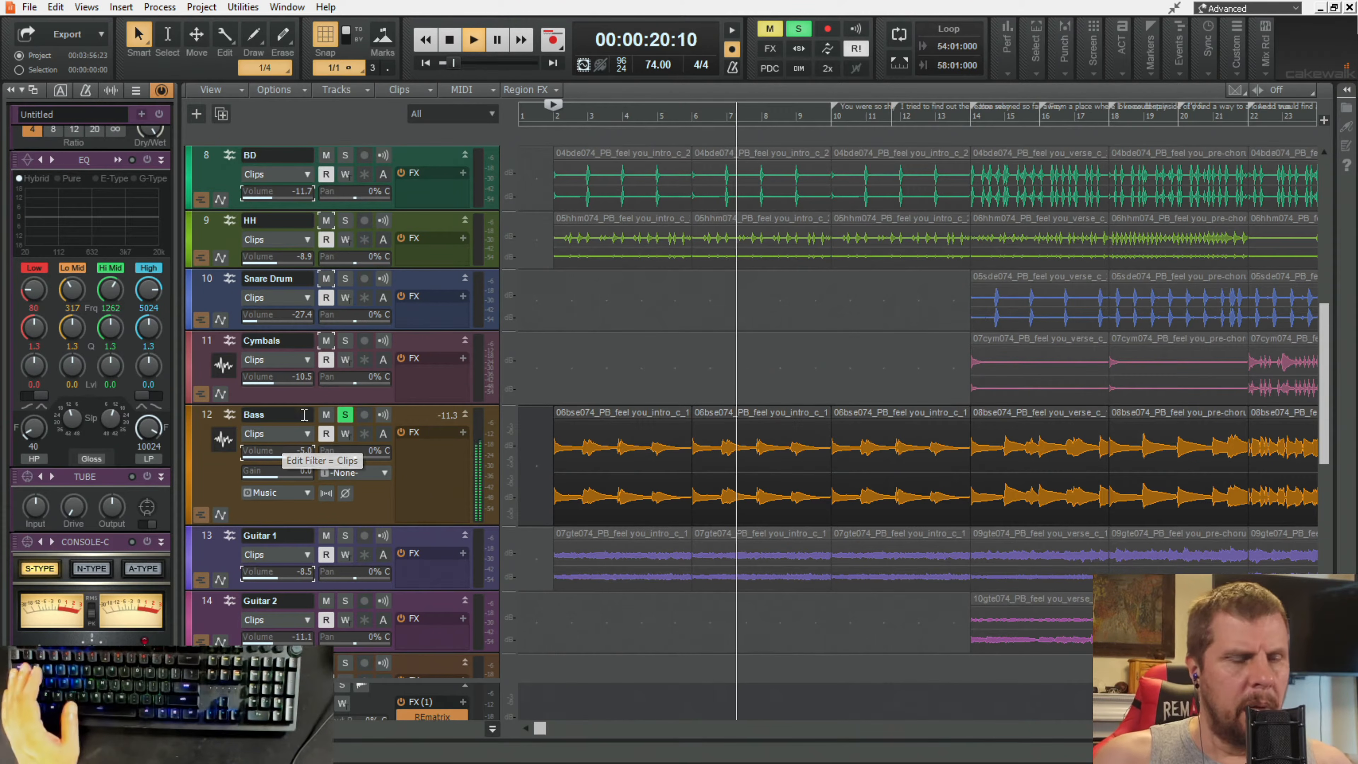
pyautogui.press('space')
pyautogui.press('space')
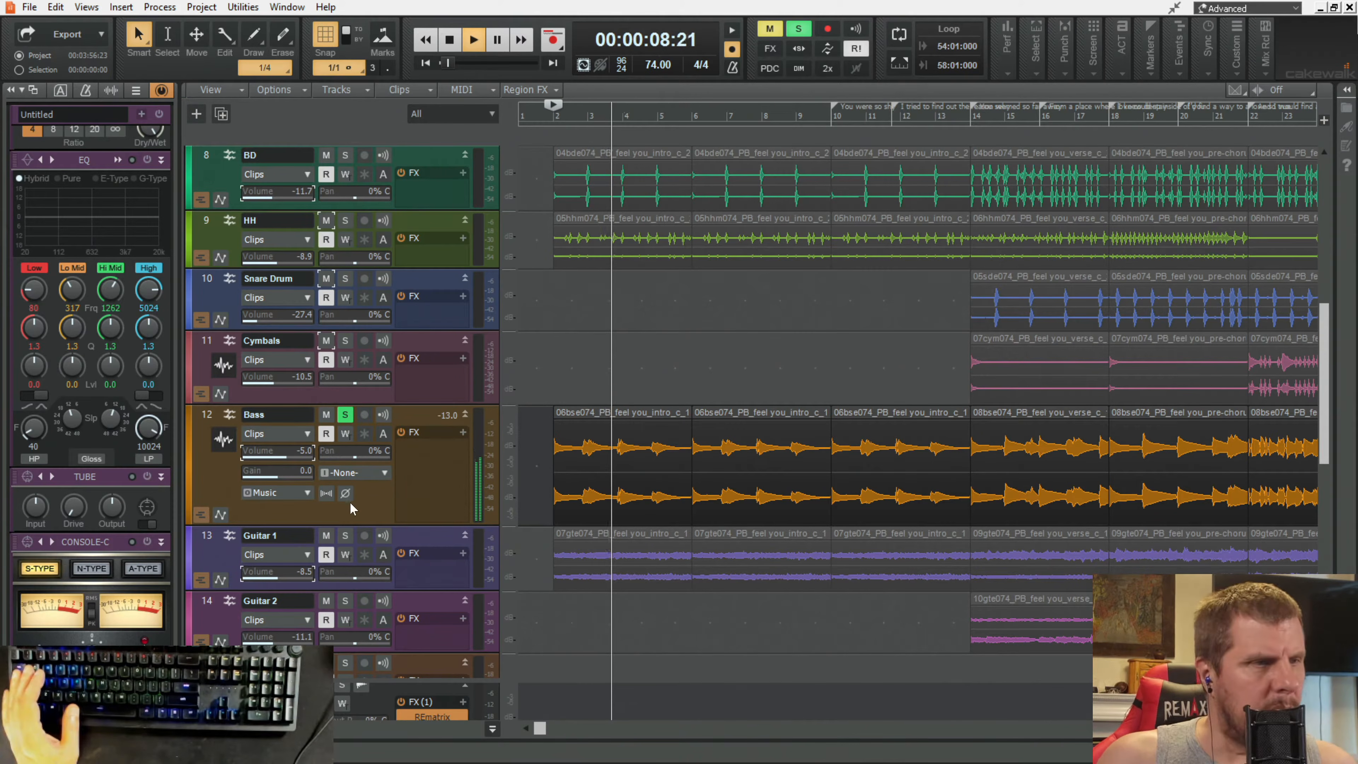
# Step: Select the Bass track and enable the compressor in its channel strip
pyautogui.click(387, 507)
pyautogui.scroll(3, 45, 240)
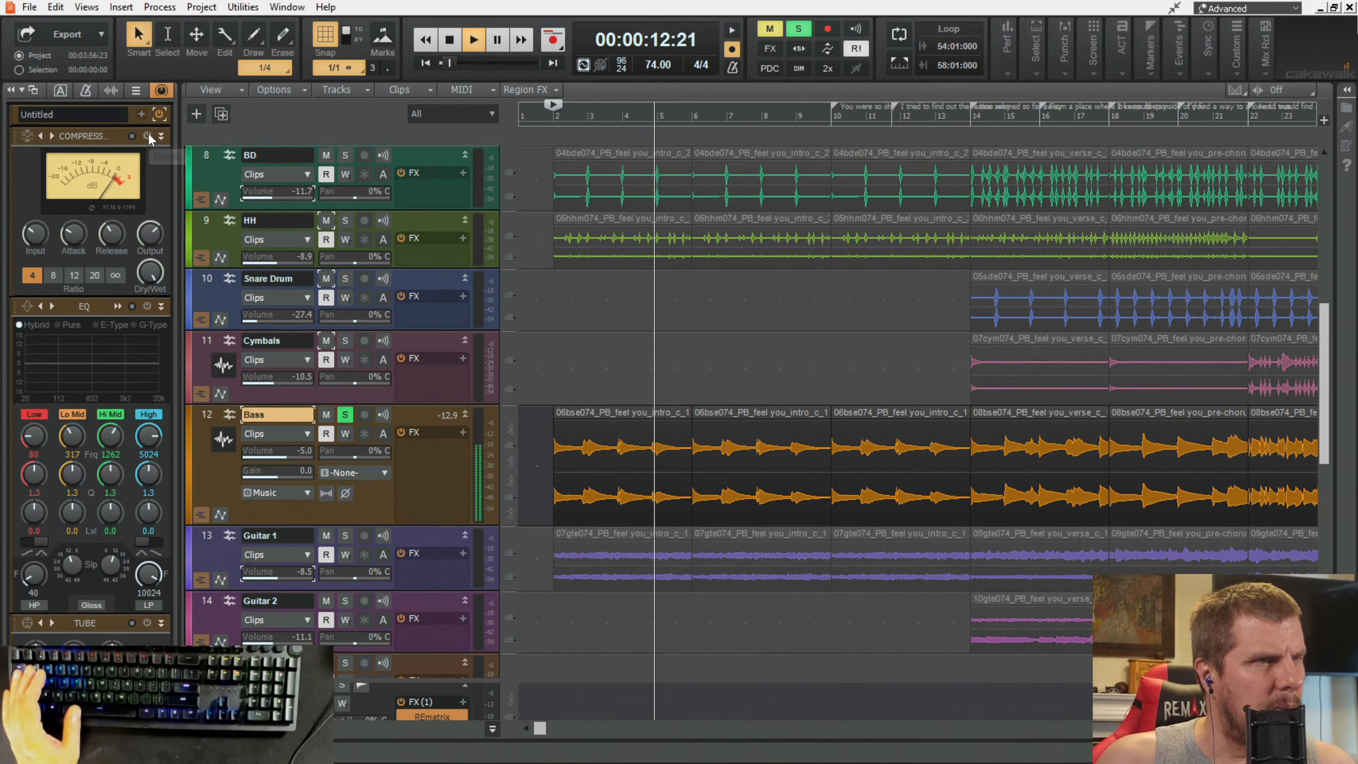
pyautogui.moveTo(71, 225)
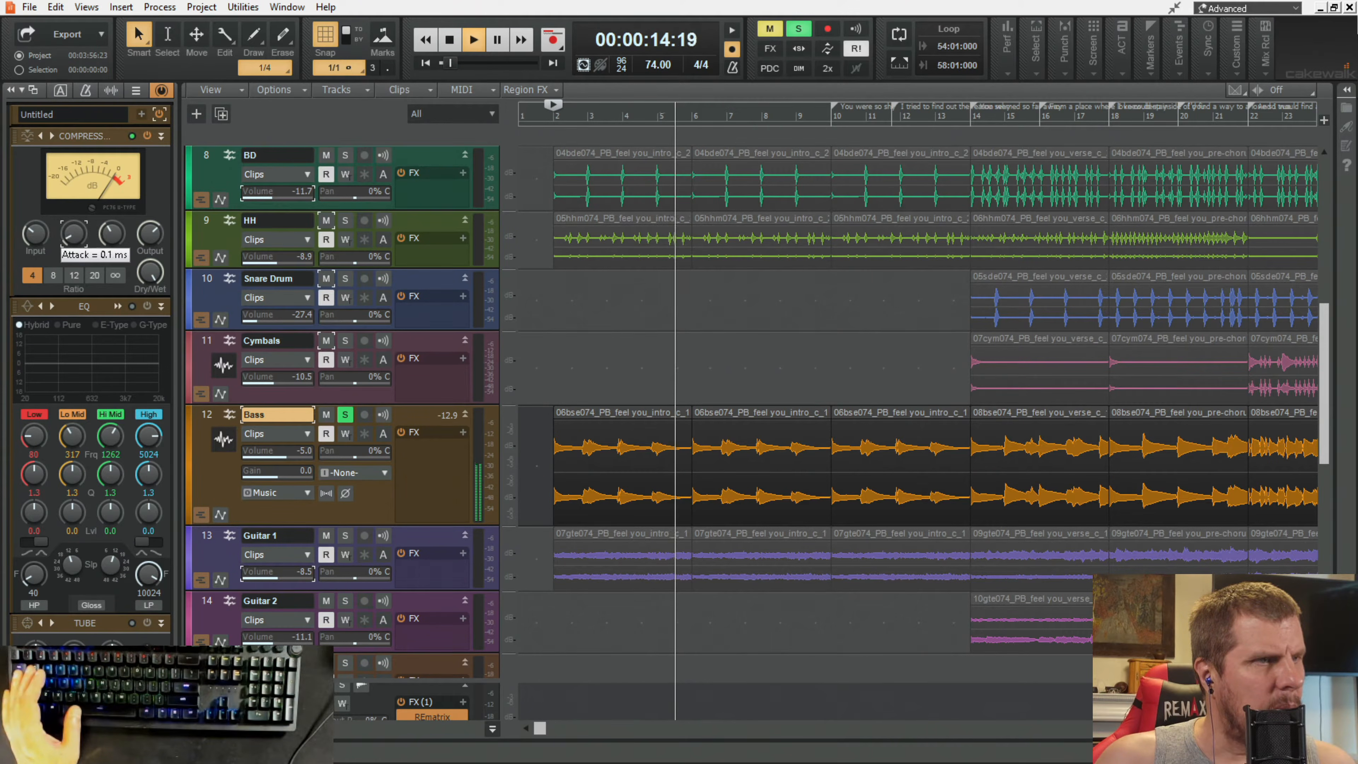
pyautogui.moveTo(112, 231)
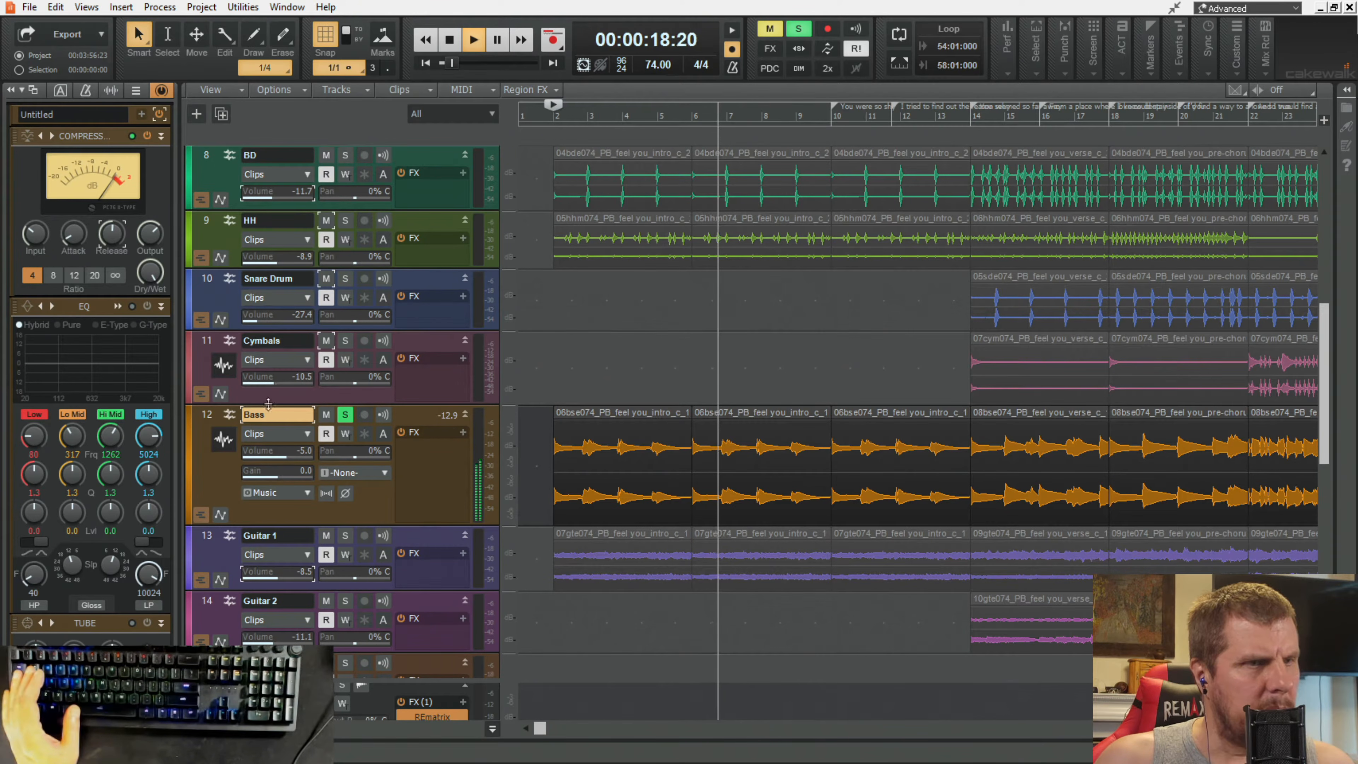
# Step: Set the Bass track's gain to -6.1 and volume to -1.3, and its compressor's output to -10.3 dB and release to 700 ms
pyautogui.moveTo(280, 469); pyautogui.dragTo(262, 470)
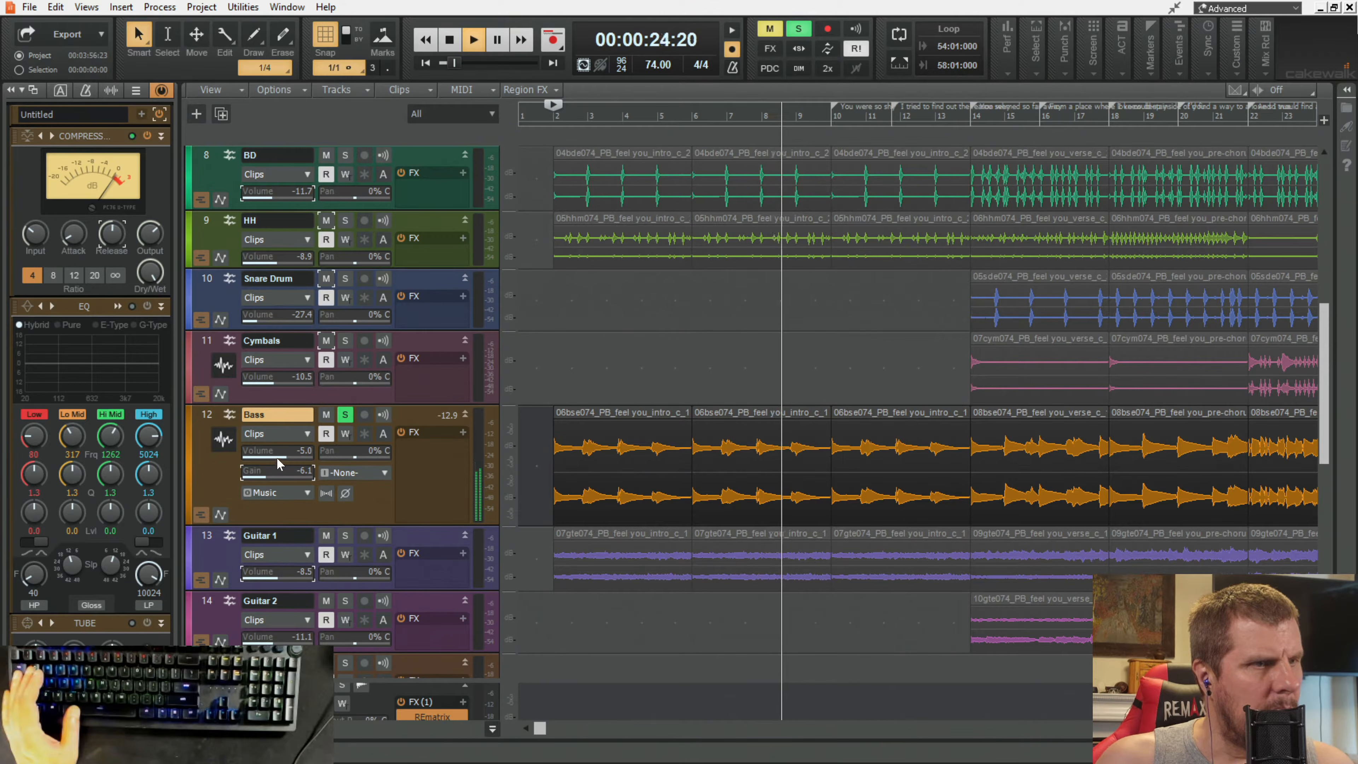
pyautogui.moveTo(277, 457); pyautogui.dragTo(282, 458)
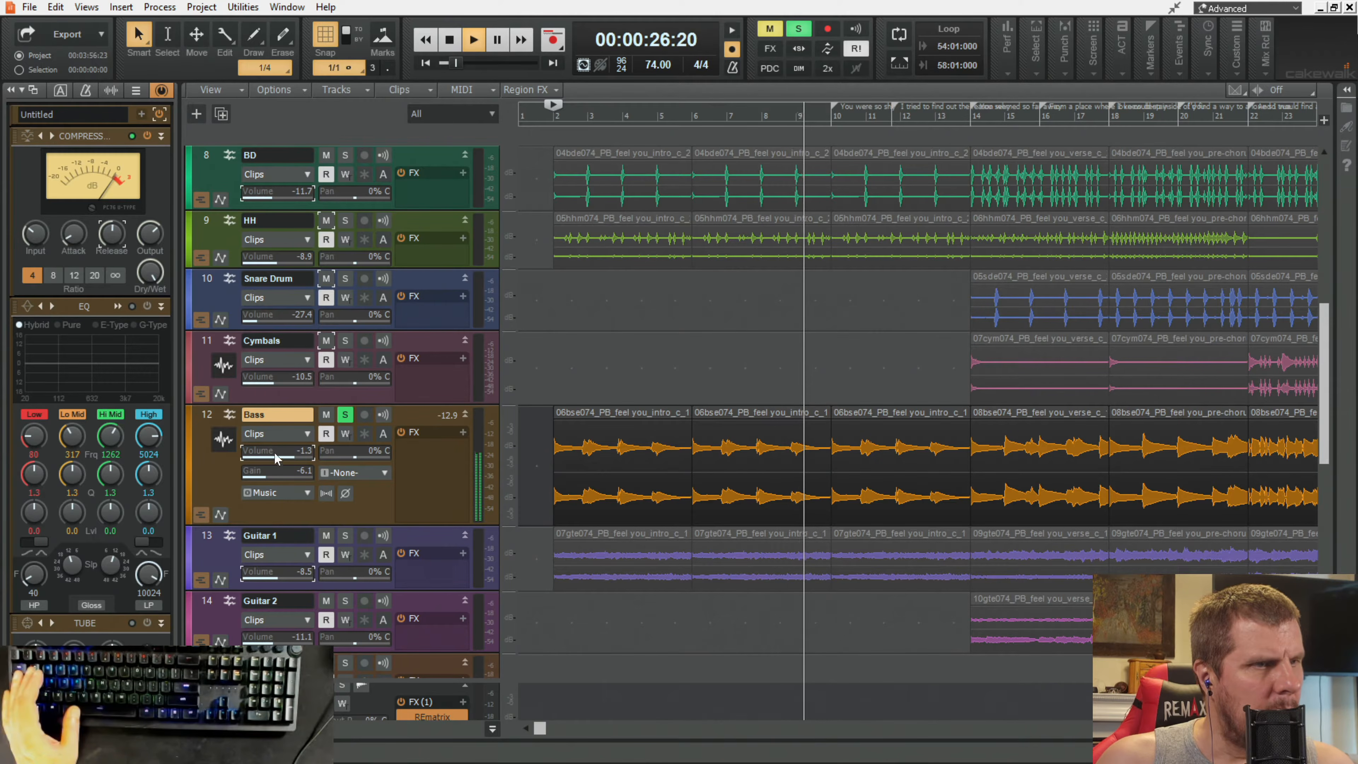
pyautogui.click(150, 234)
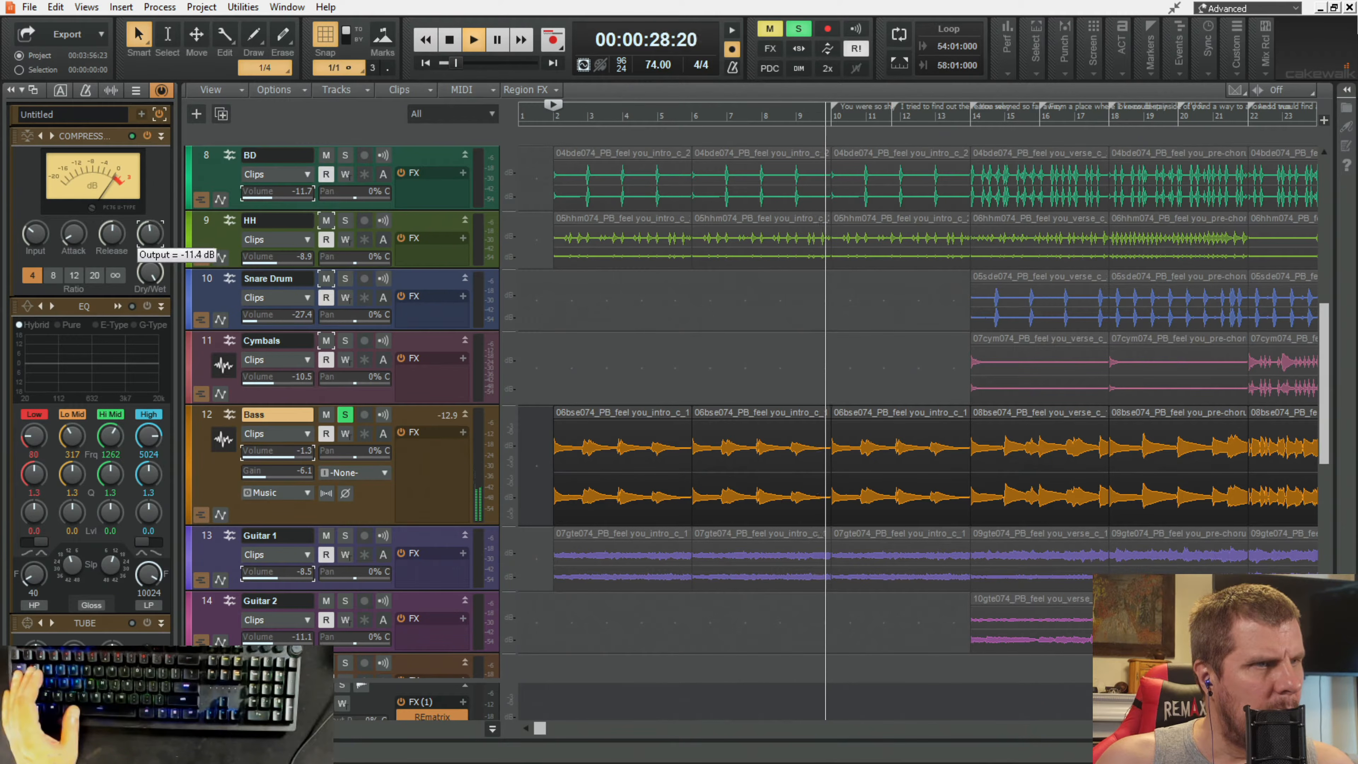
pyautogui.click(111, 234)
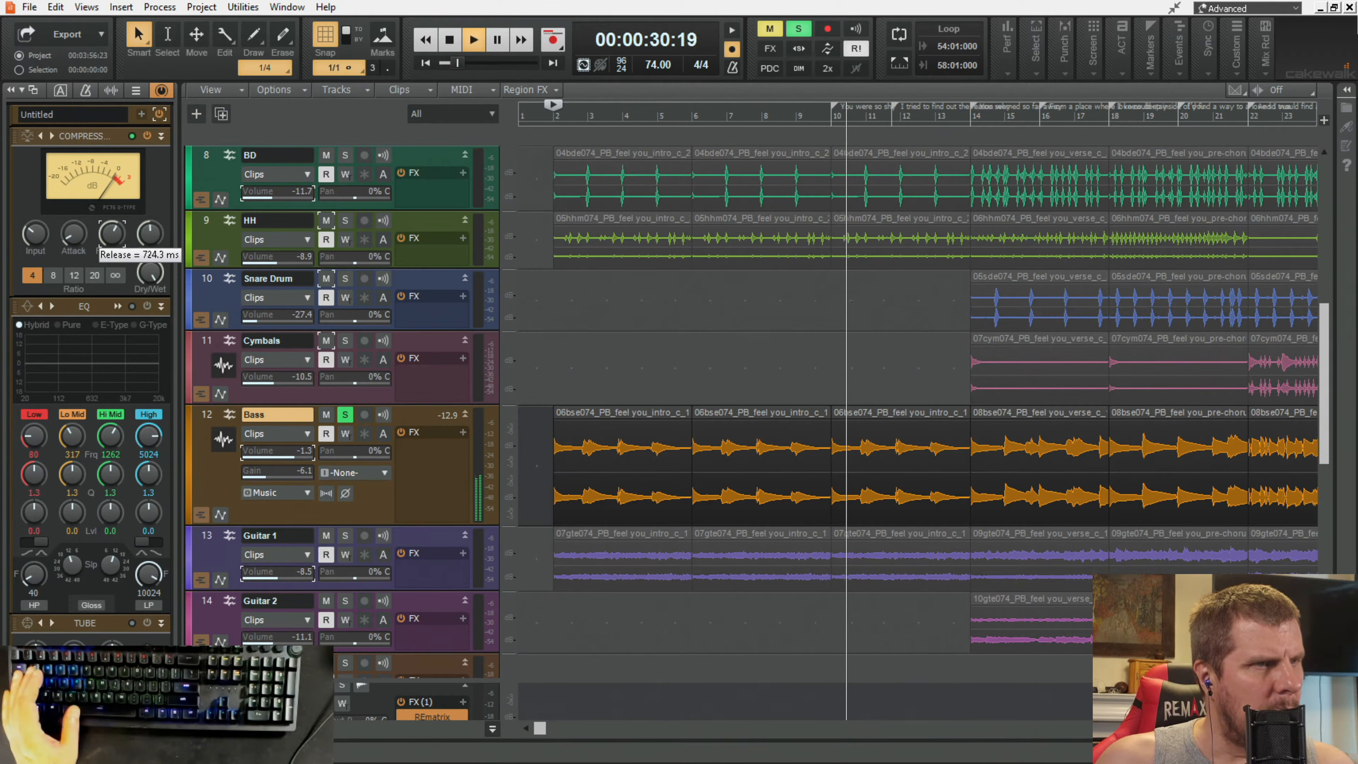
# Step: Enable the high-pass filter in the Bass track's equalizer and set its cutoff to 55 Hz
pyautogui.click(130, 330)
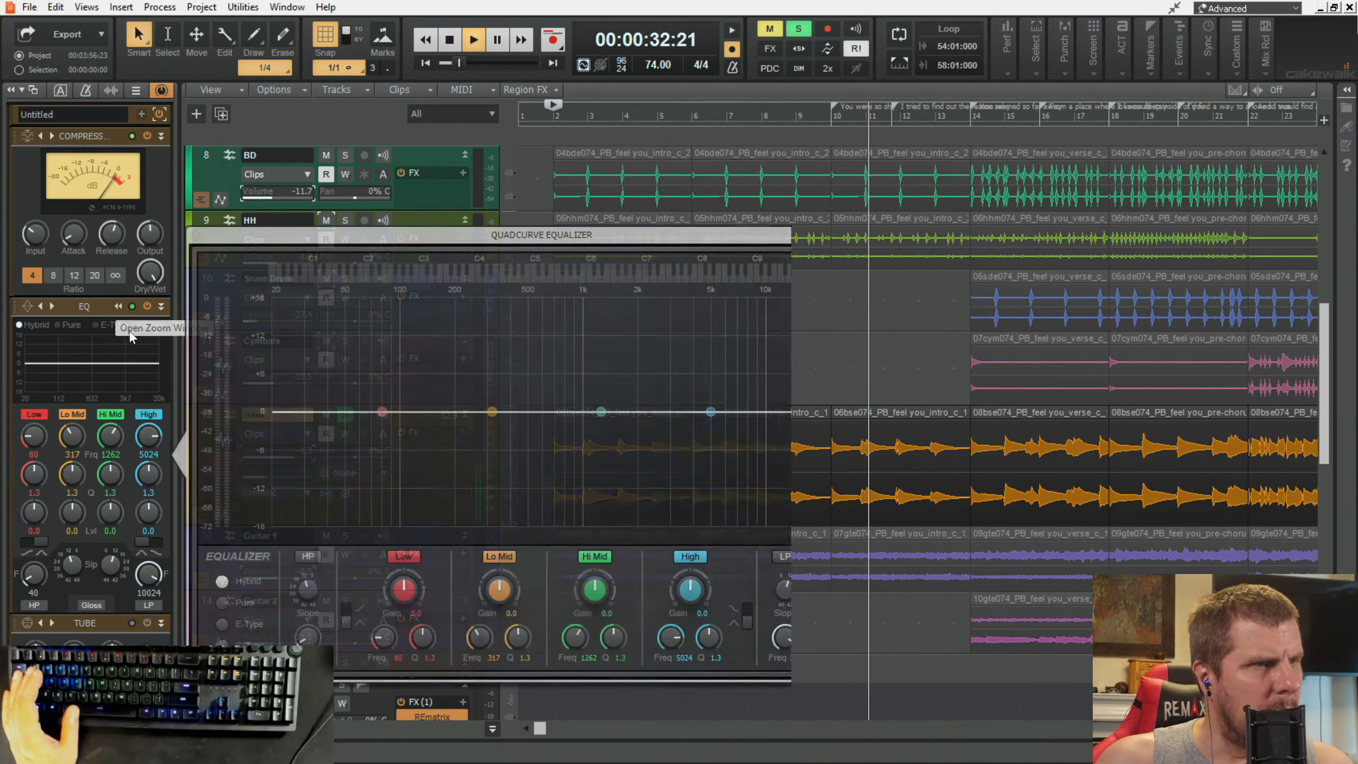
pyautogui.click(307, 556)
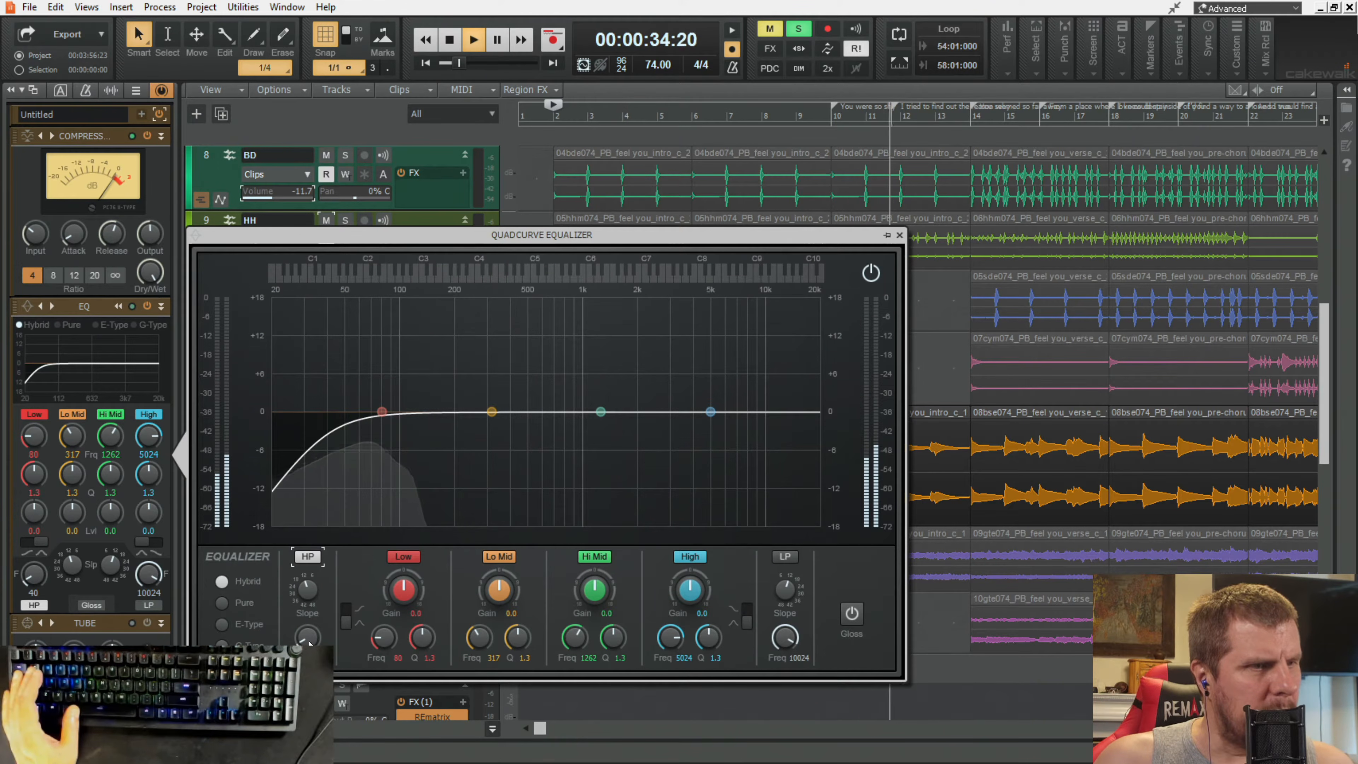
pyautogui.moveTo(307, 636); pyautogui.dragTo(309, 642)
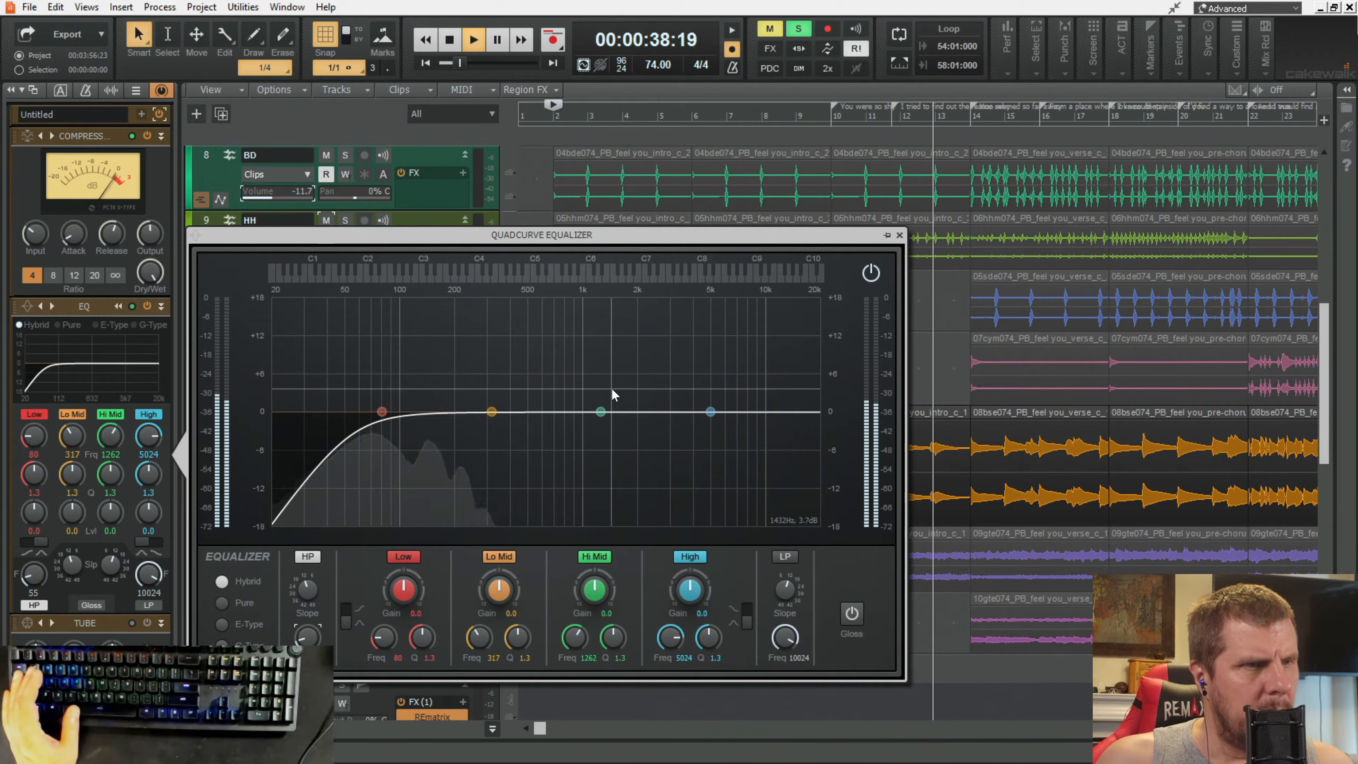
pyautogui.click(899, 234)
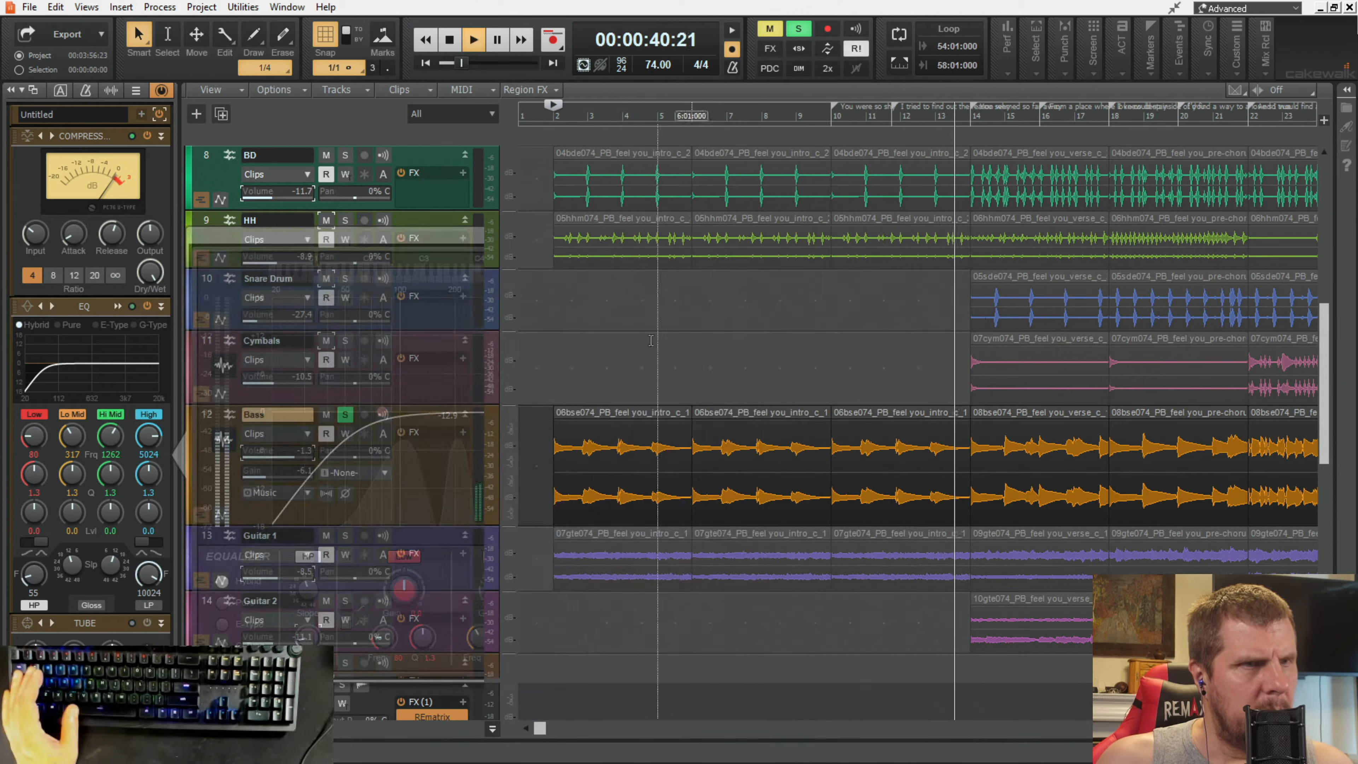
# Step: Replay from bar 2 with the Bass track unsoloed and raise the input of its compressor
pyautogui.press('space')
pyautogui.press('space')
pyautogui.click(344, 414)
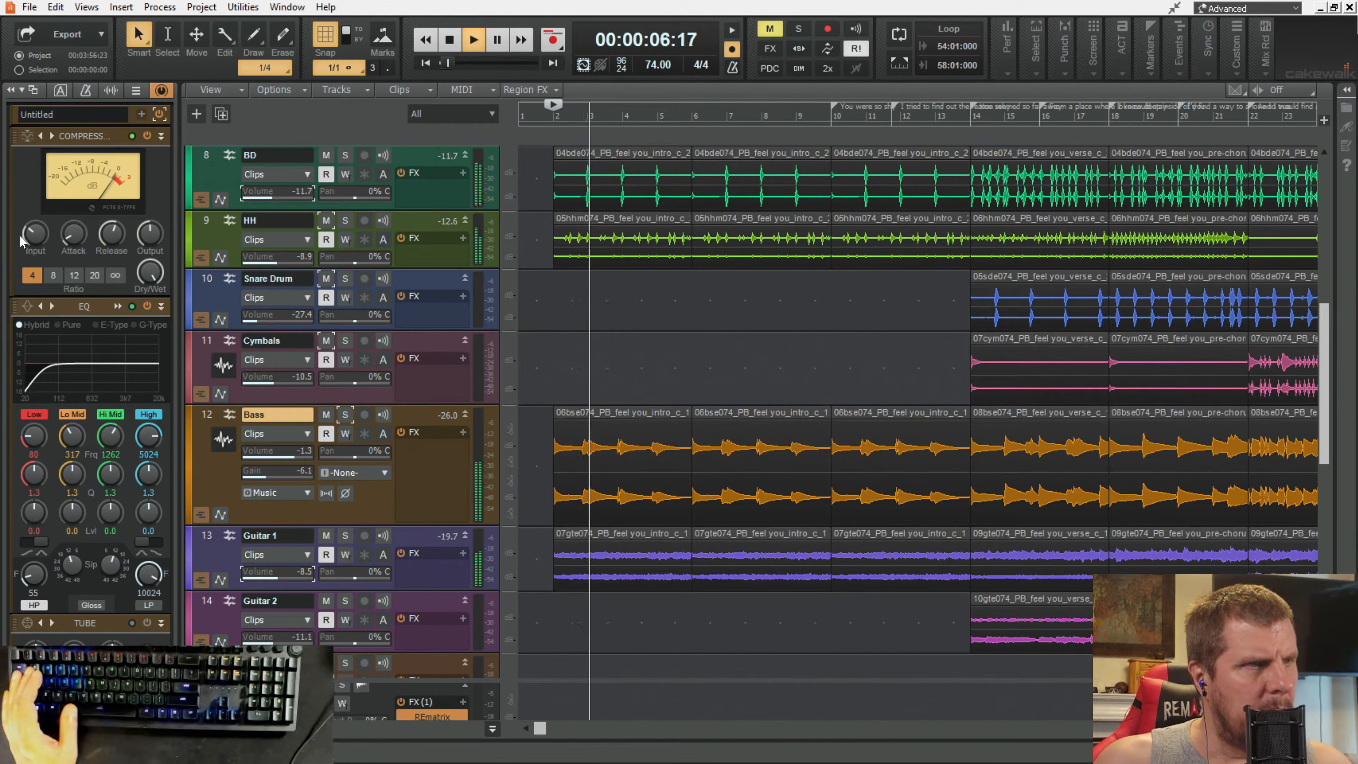
pyautogui.moveTo(31, 236); pyautogui.dragTo(31, 209)
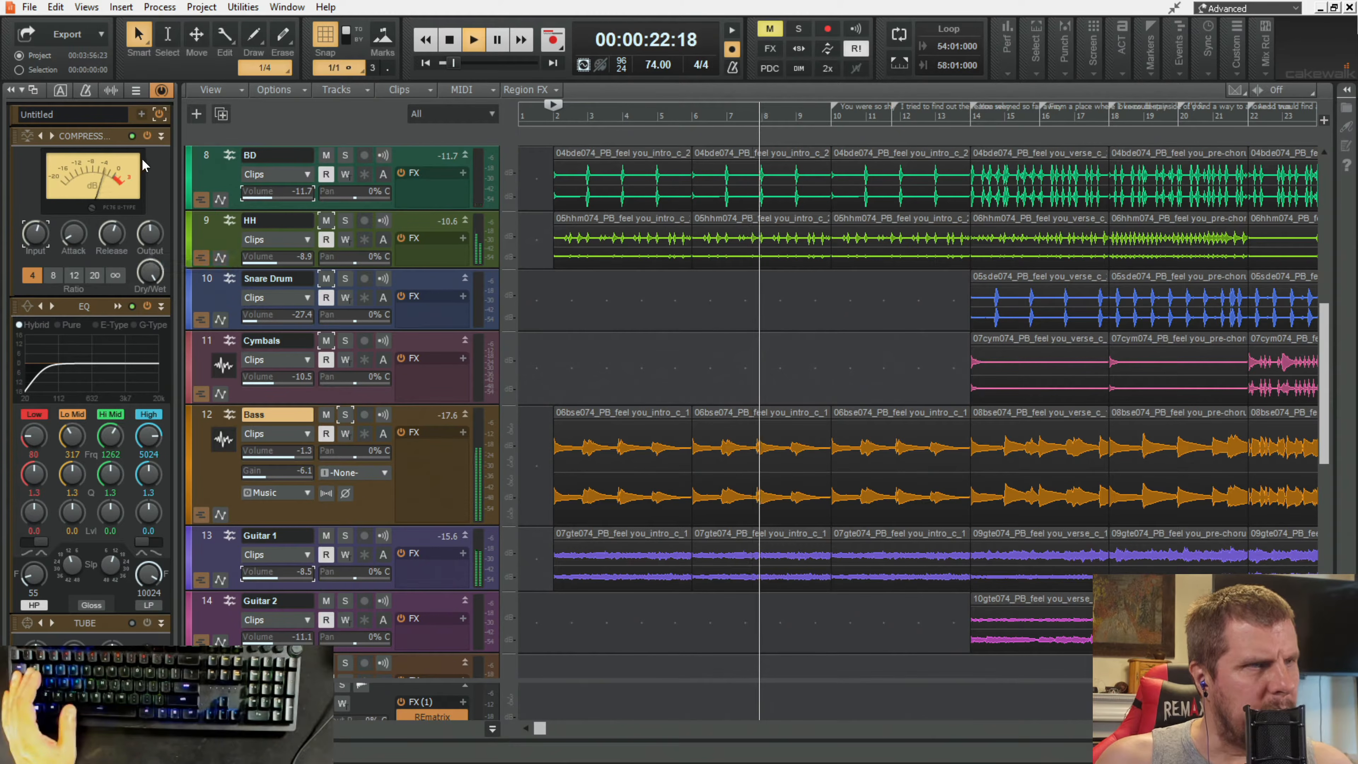
pyautogui.press('space')
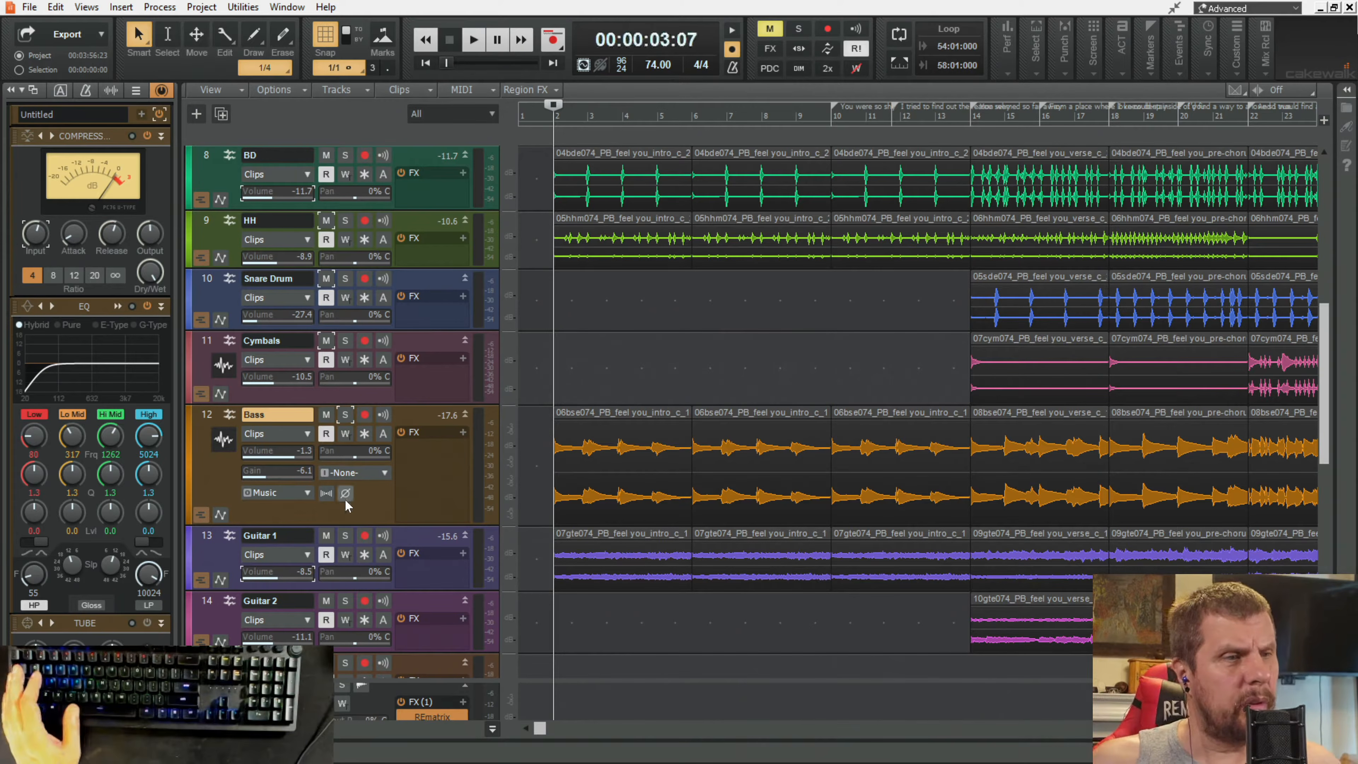
# Step: Play from bar 21 into the chorus to check the compressed bass against the other tracks
pyautogui.press('space')
pyautogui.press('space')
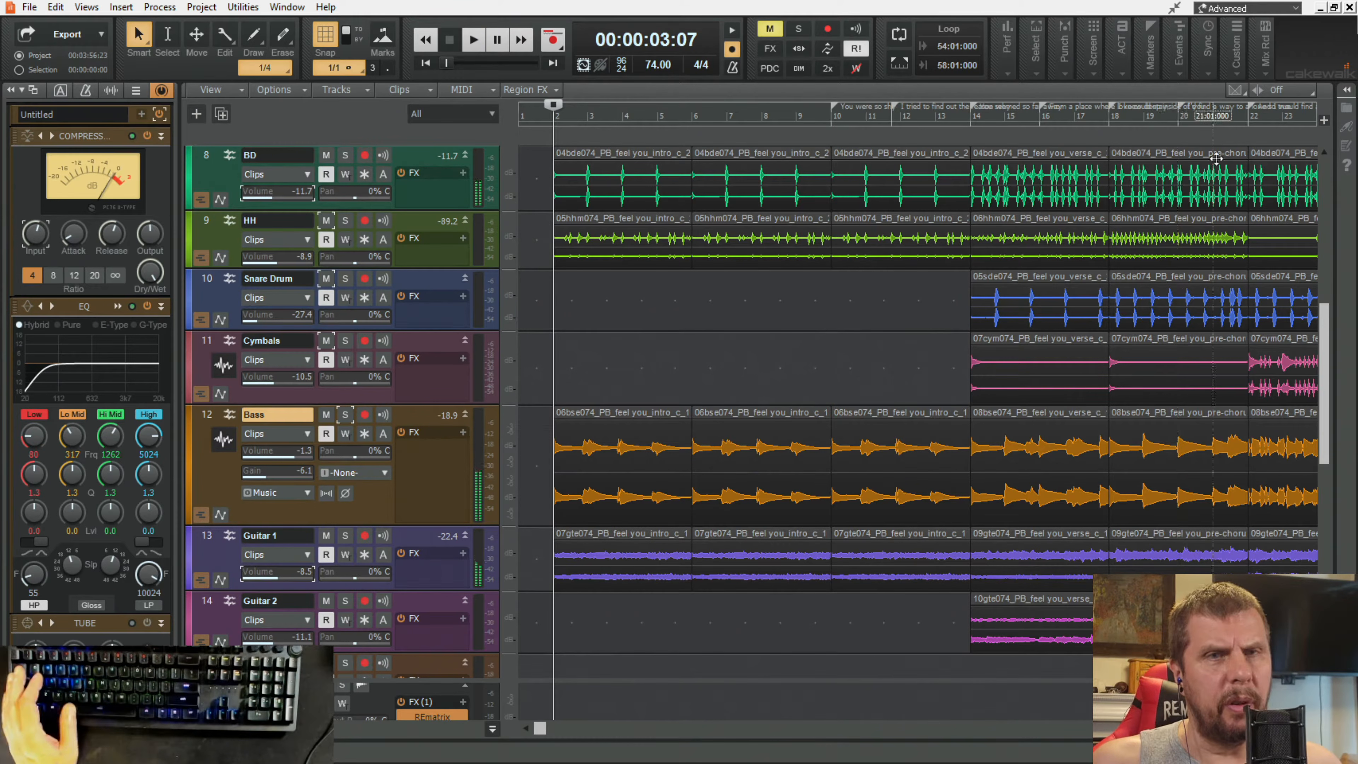
pyautogui.click(1228, 116)
pyautogui.press('space')
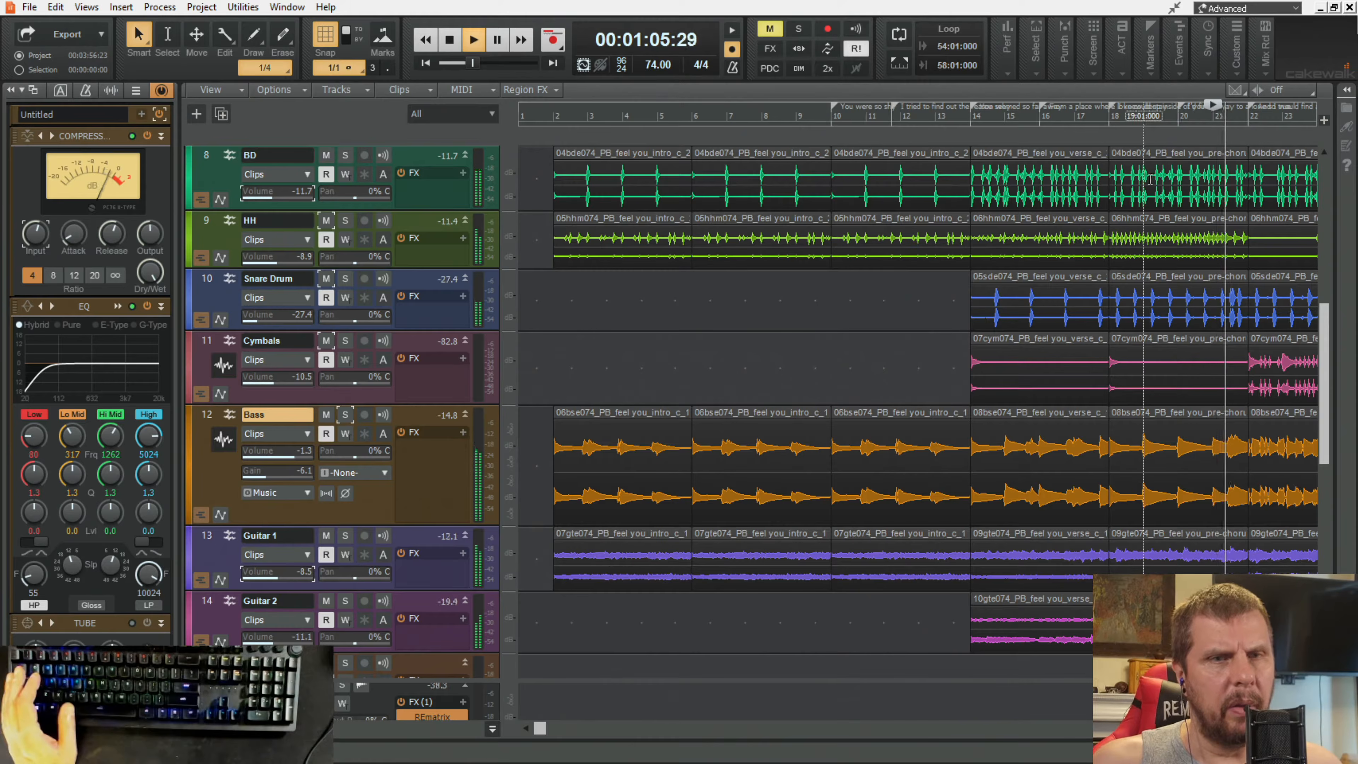
pyautogui.press('space')
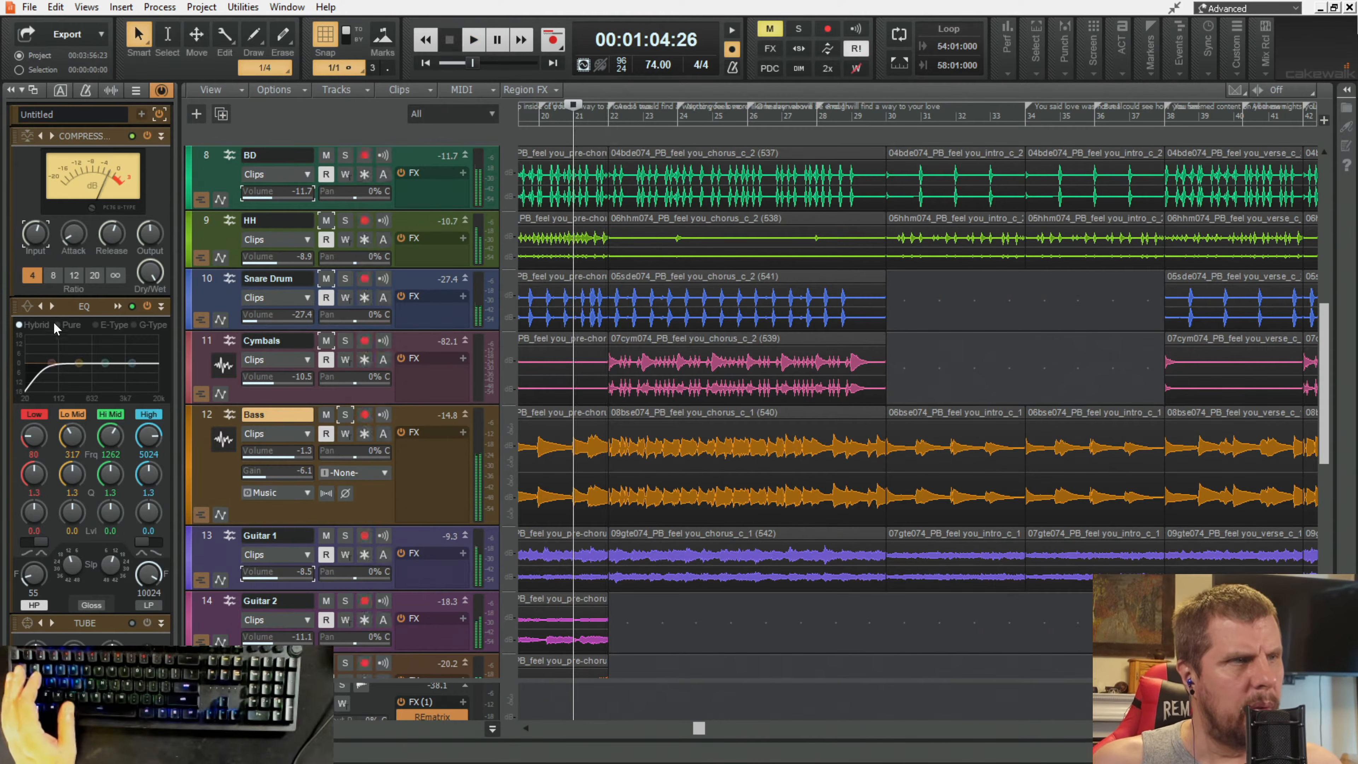
pyautogui.press('space')
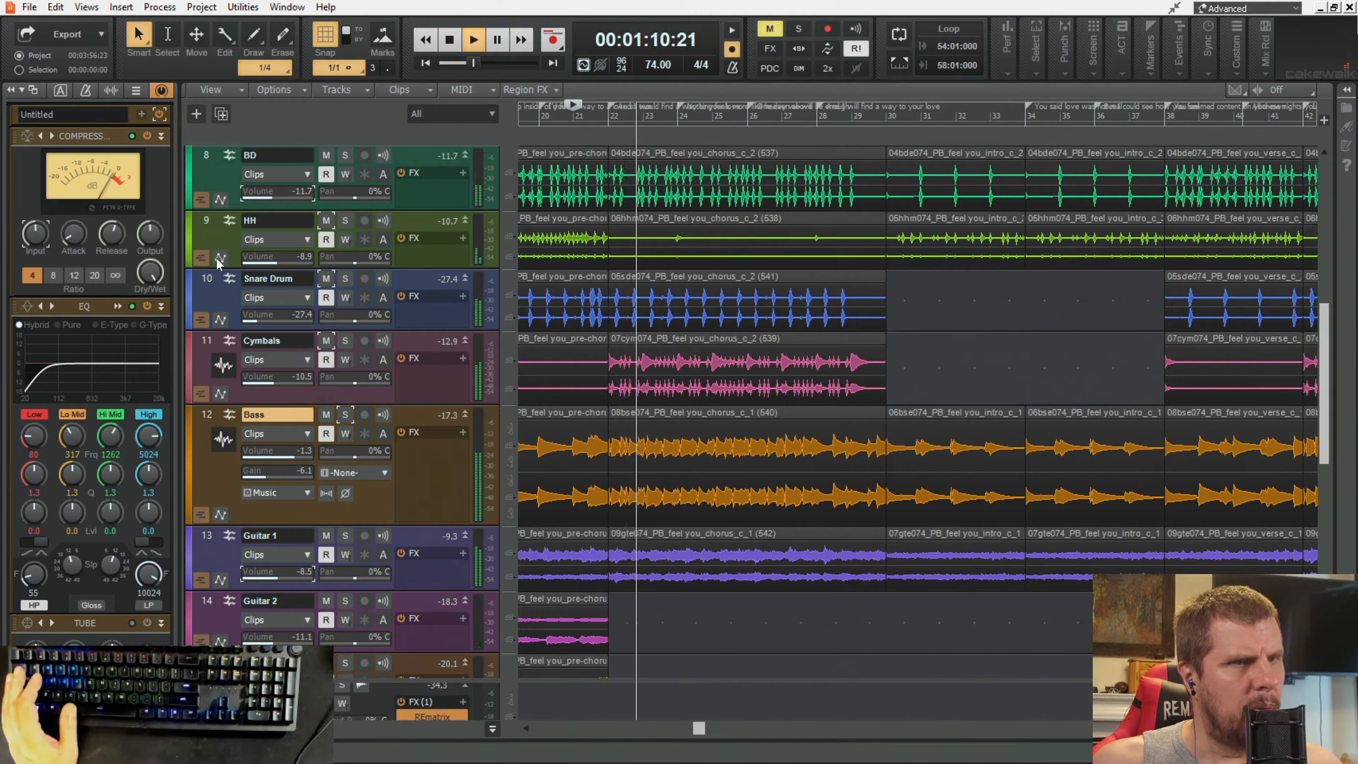
# Step: Solo the Bass track and replay from bar 20 into the chorus to check its compression and compressor settings
pyautogui.click(345, 415)
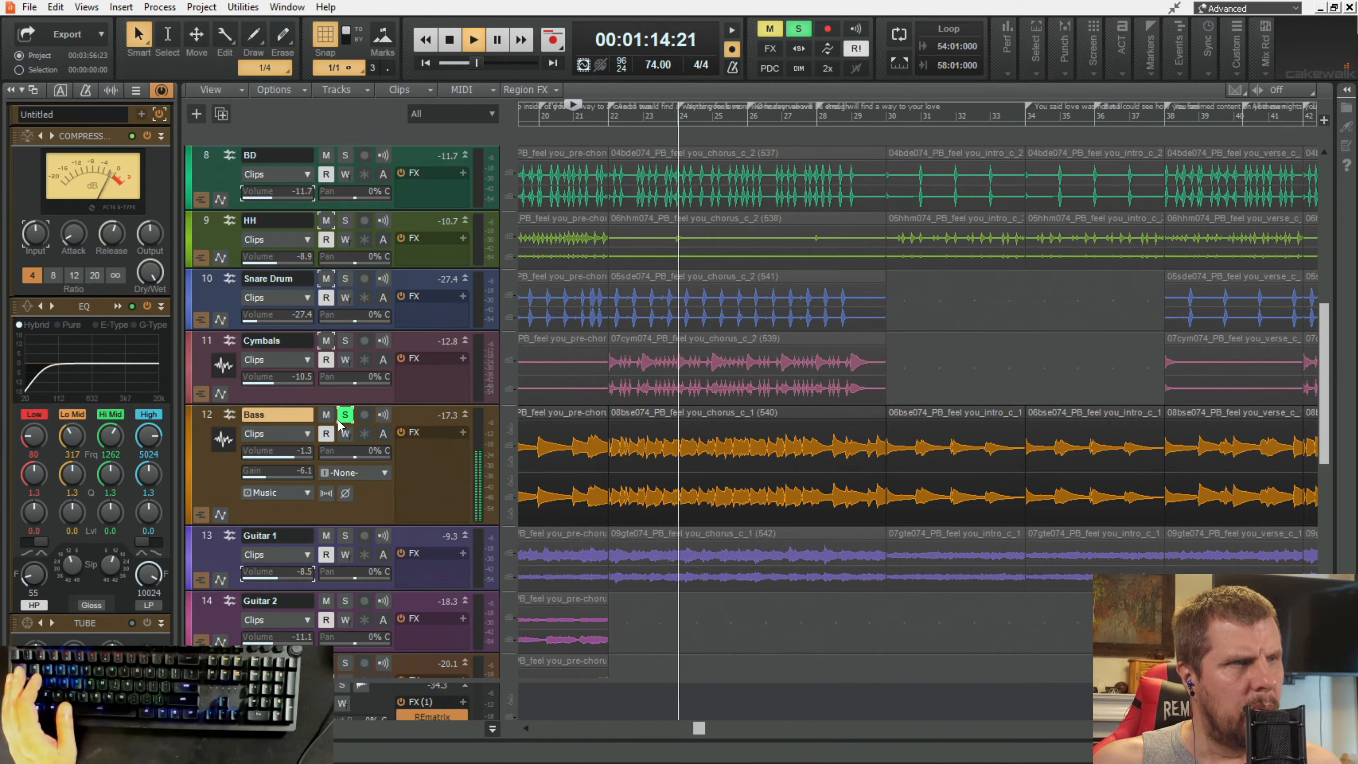
pyautogui.moveTo(77, 253)
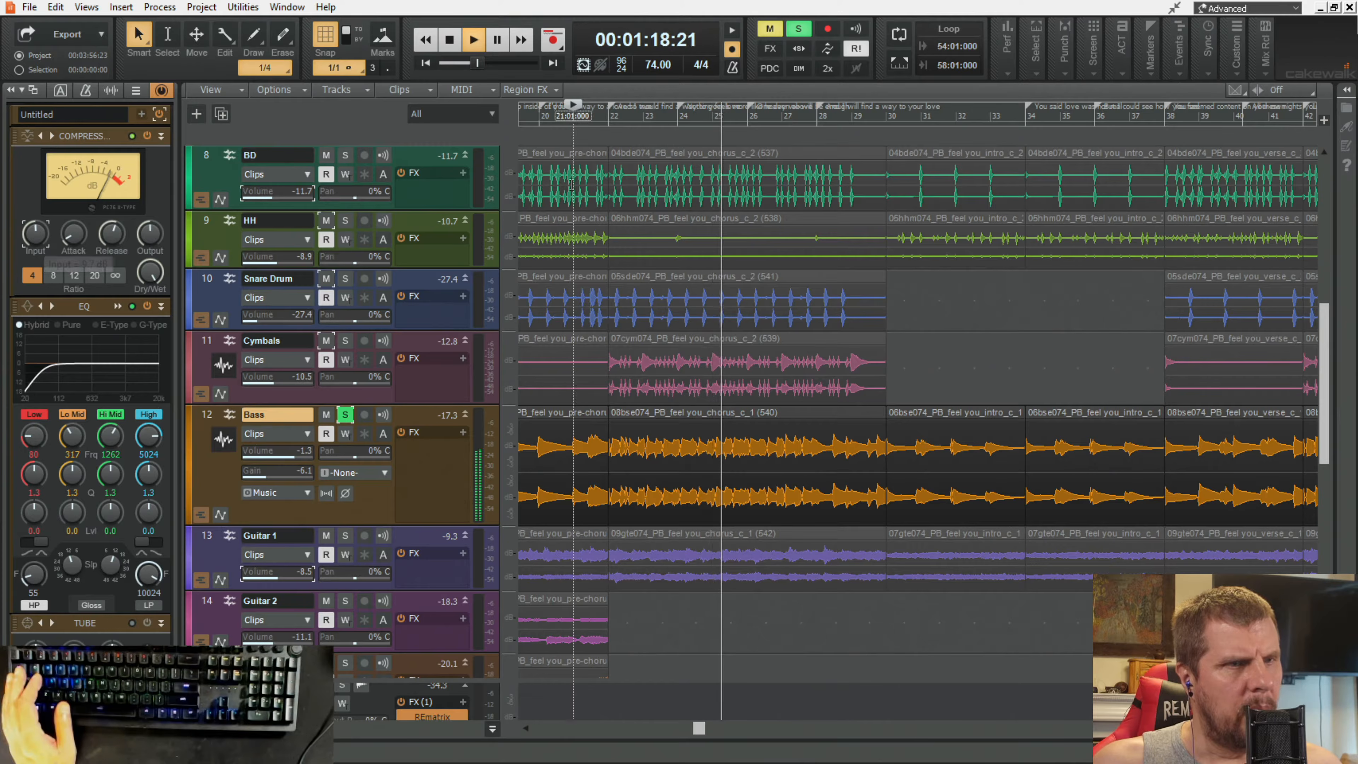
pyautogui.click(556, 122)
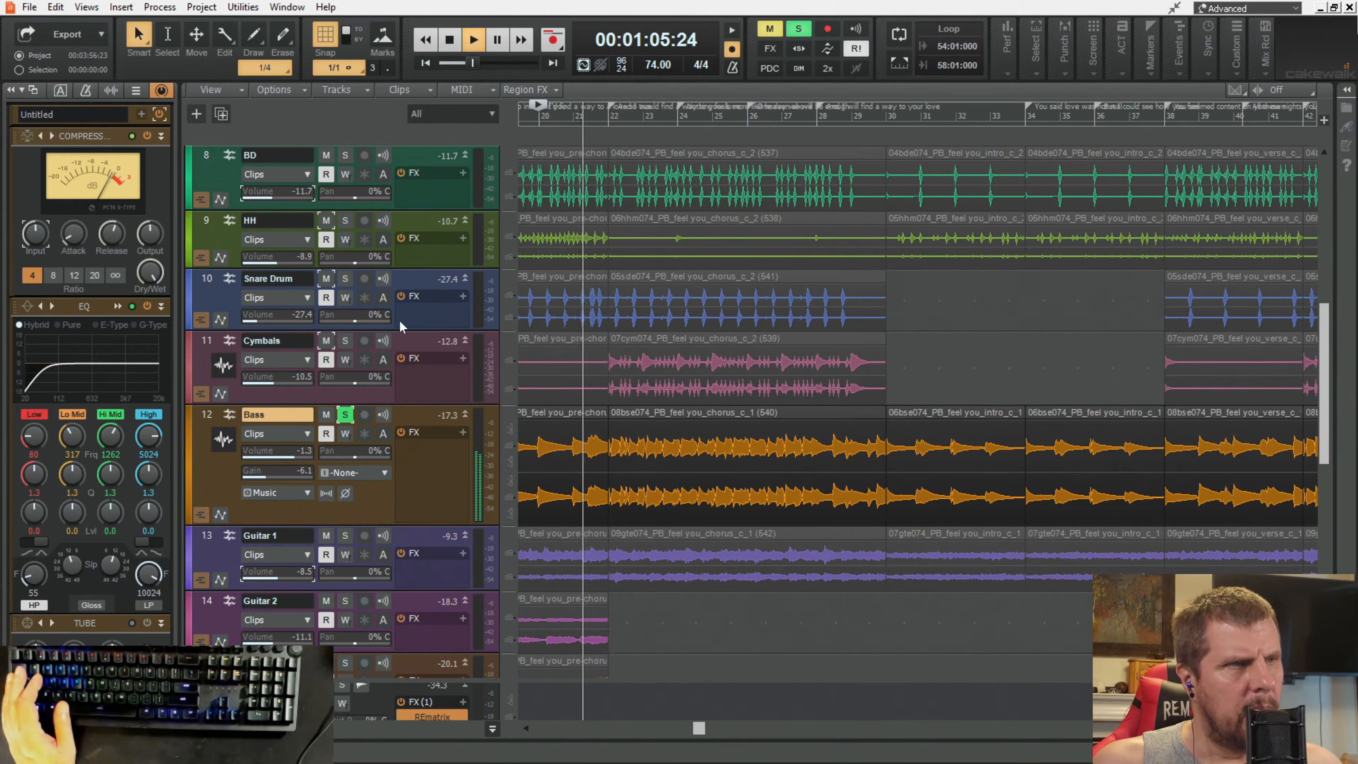
pyautogui.moveTo(33, 242)
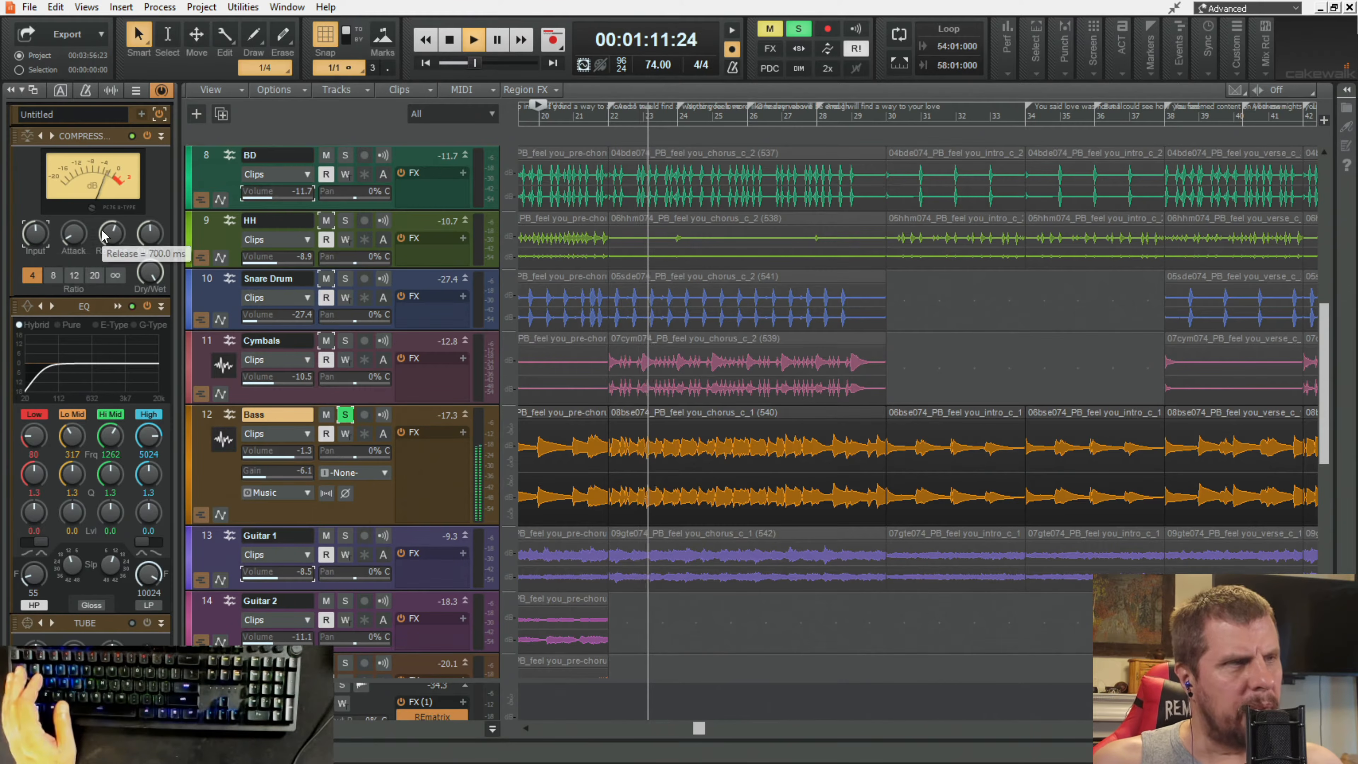
pyautogui.moveTo(147, 239)
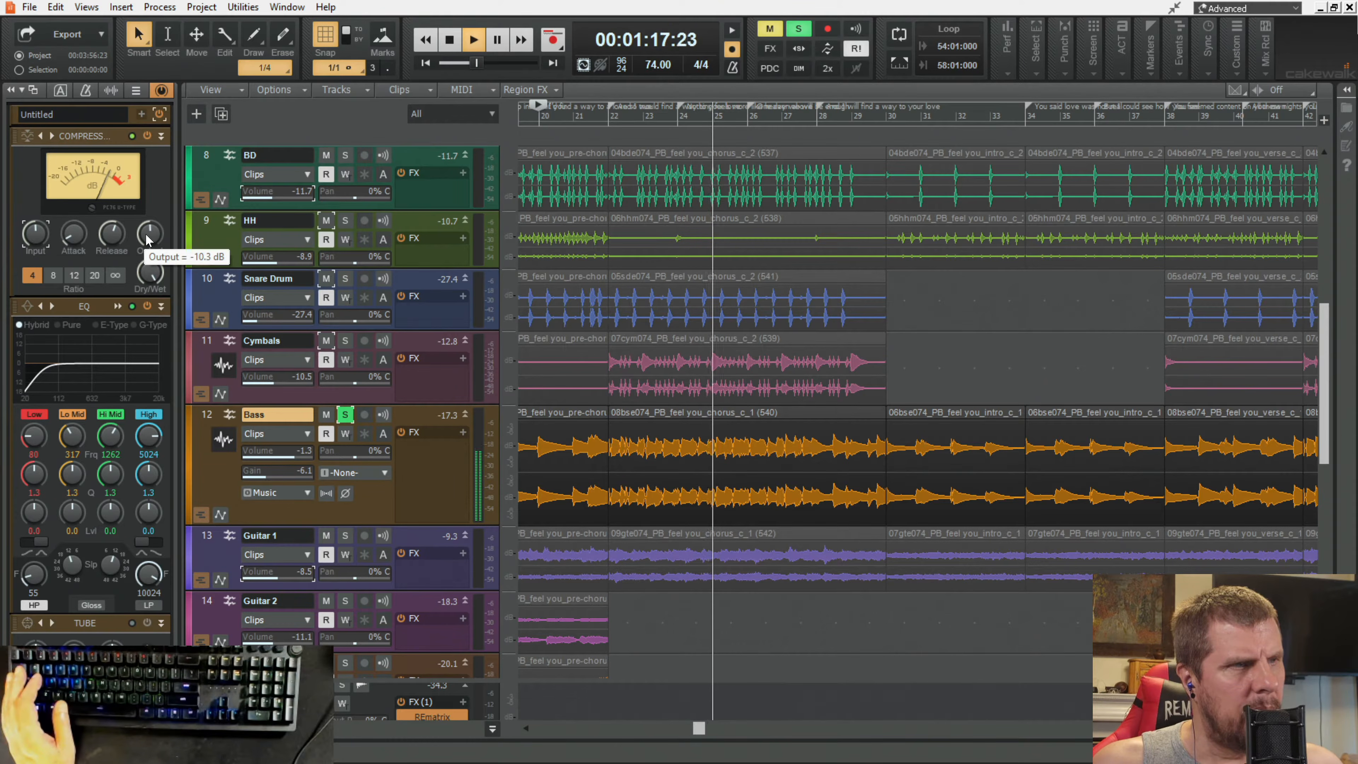
pyautogui.press('space')
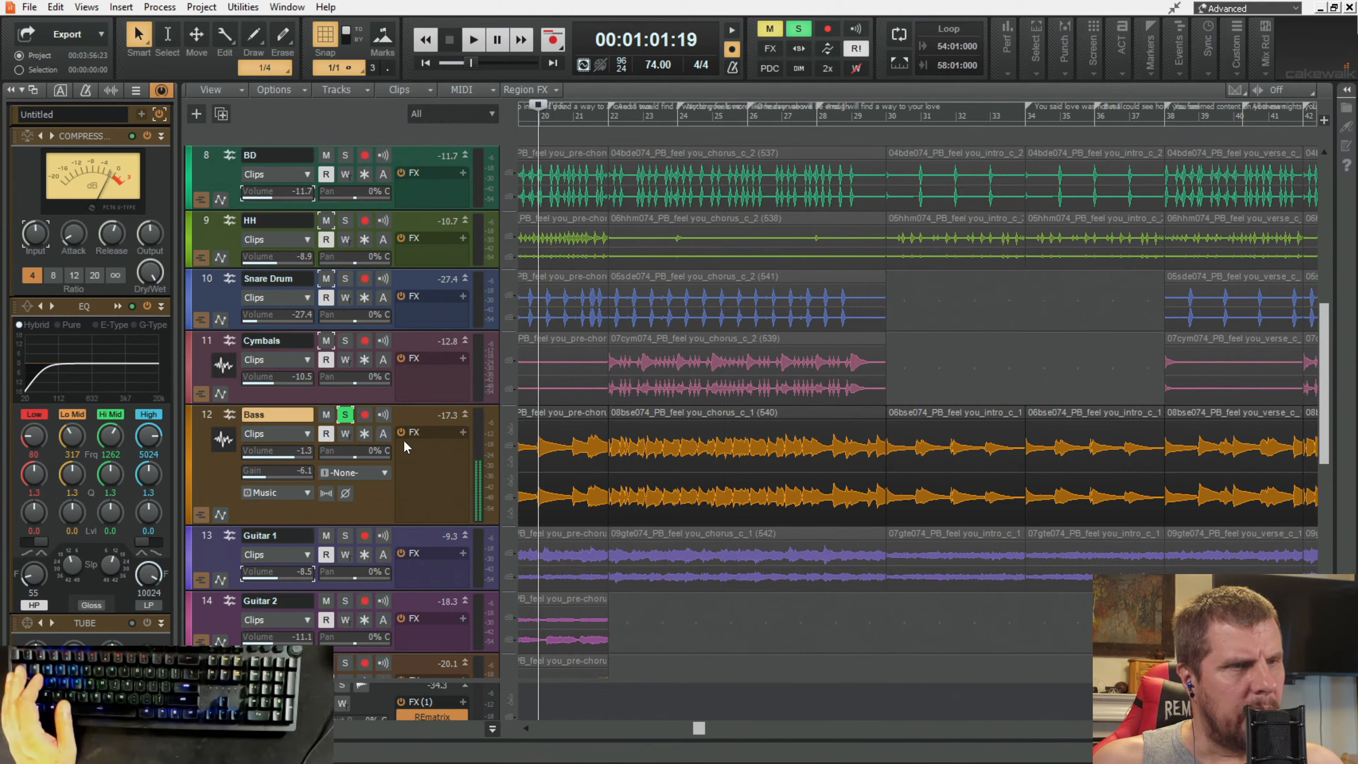
# Step: Insert the Waves Vocal Rider Stereo effect on the Bass track and move its window clear of the track controls
pyautogui.rightClick(412, 456)
pyautogui.moveTo(481, 286)
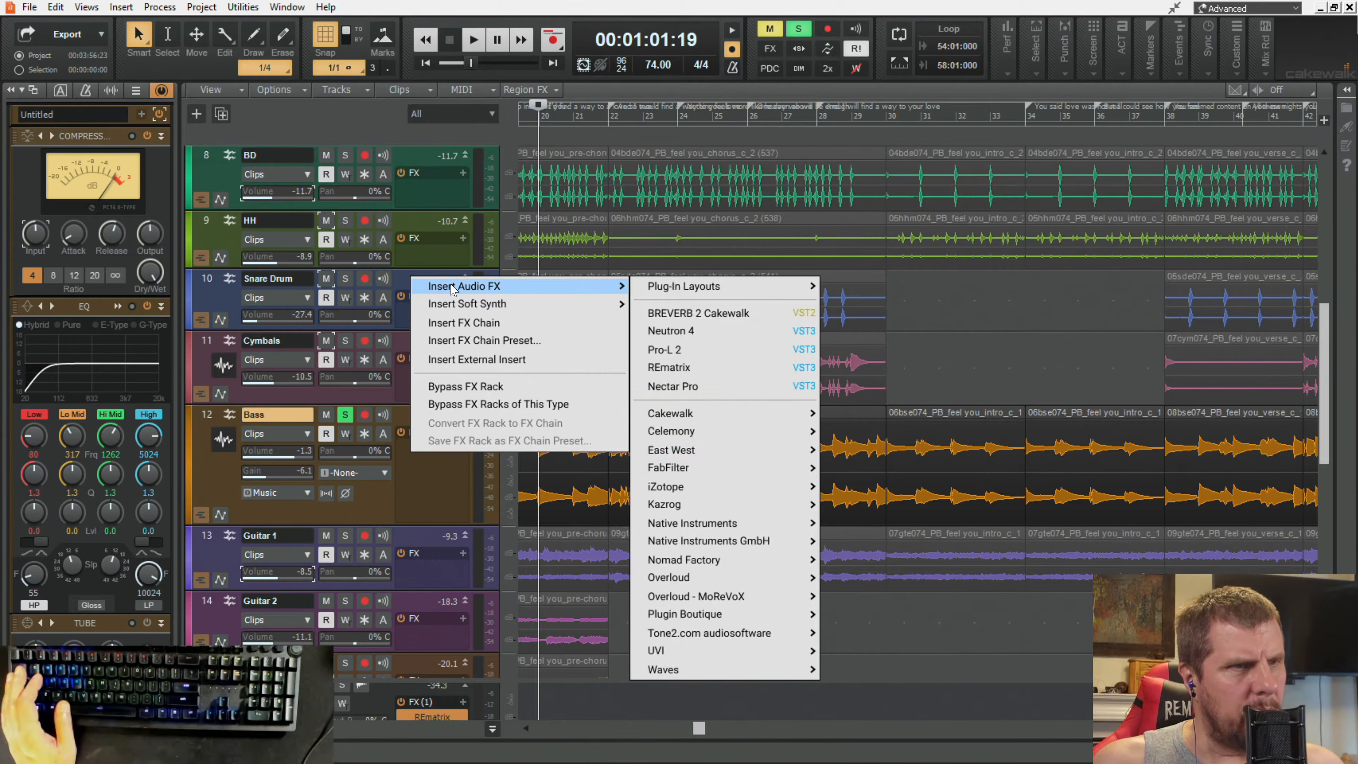
pyautogui.moveTo(650, 620)
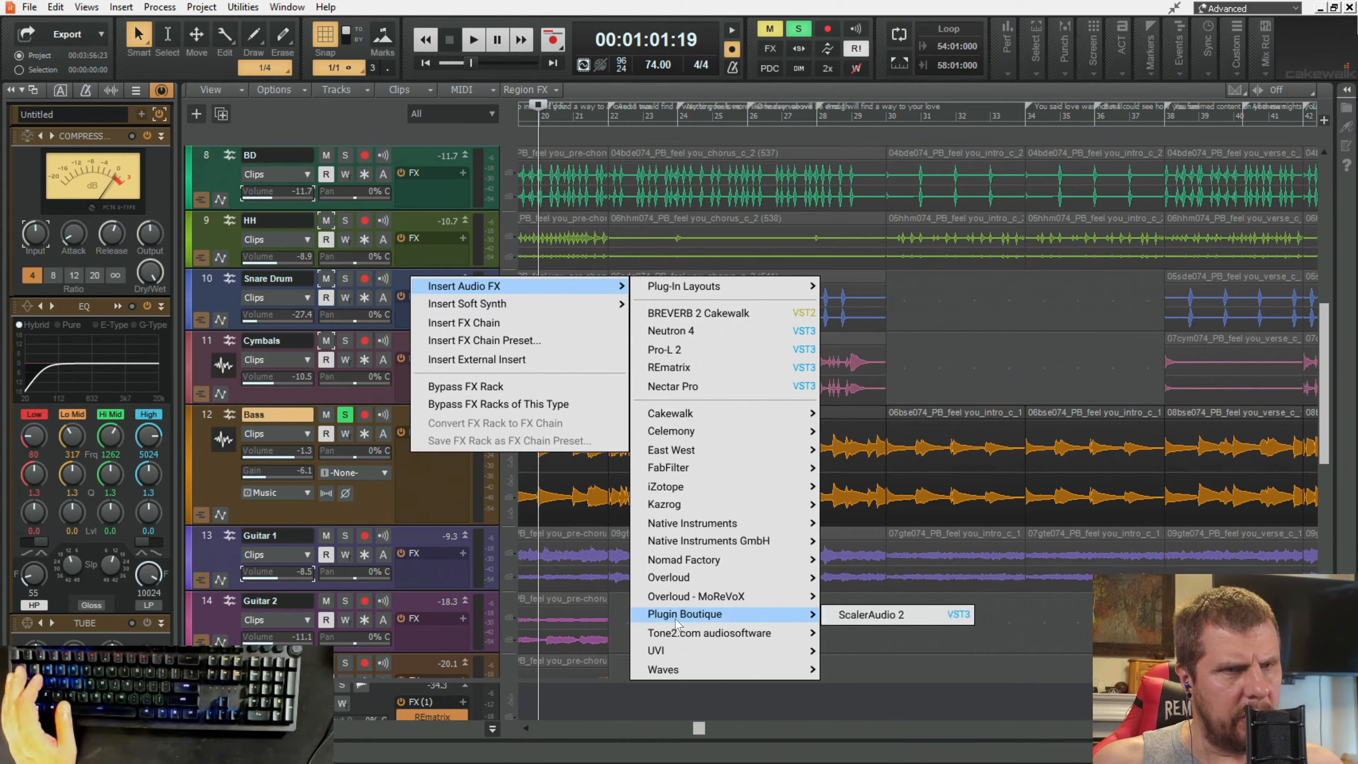
pyautogui.moveTo(683, 669)
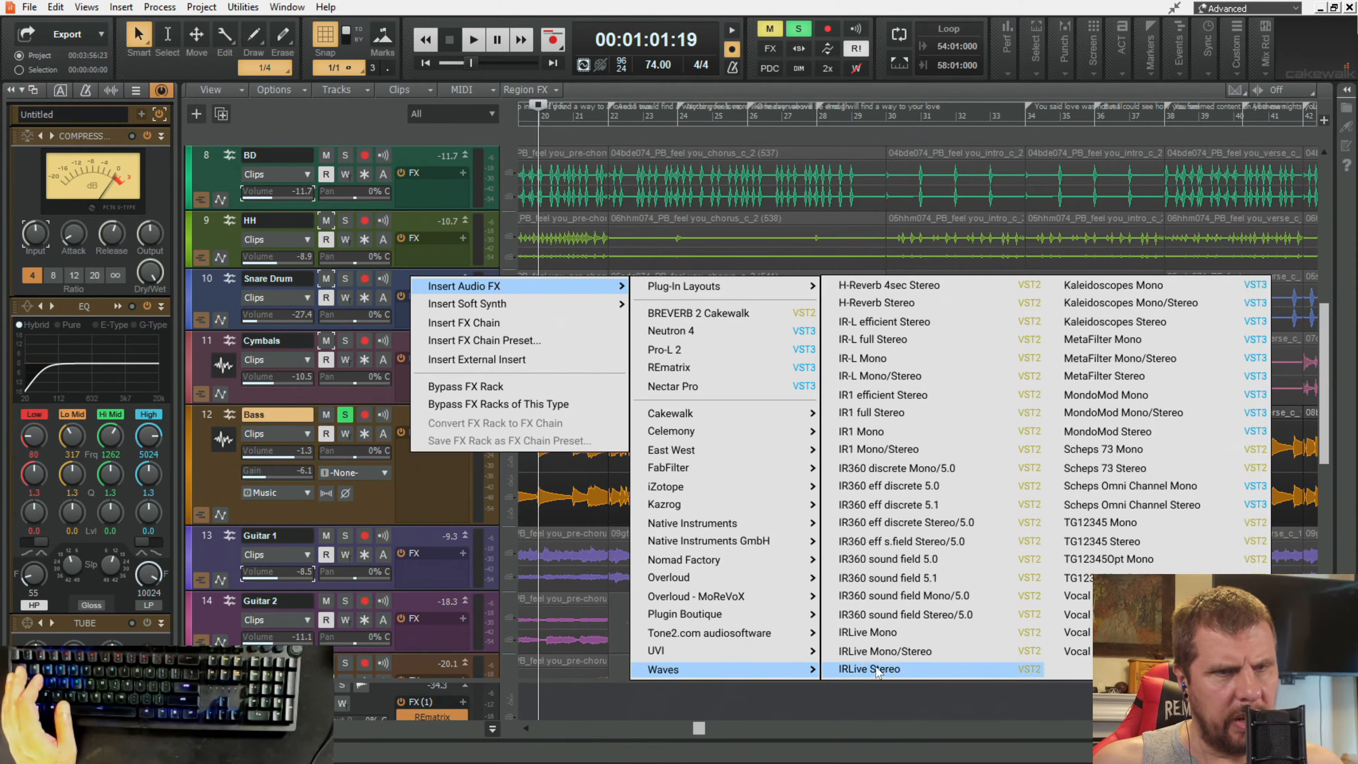
pyautogui.click(1085, 656)
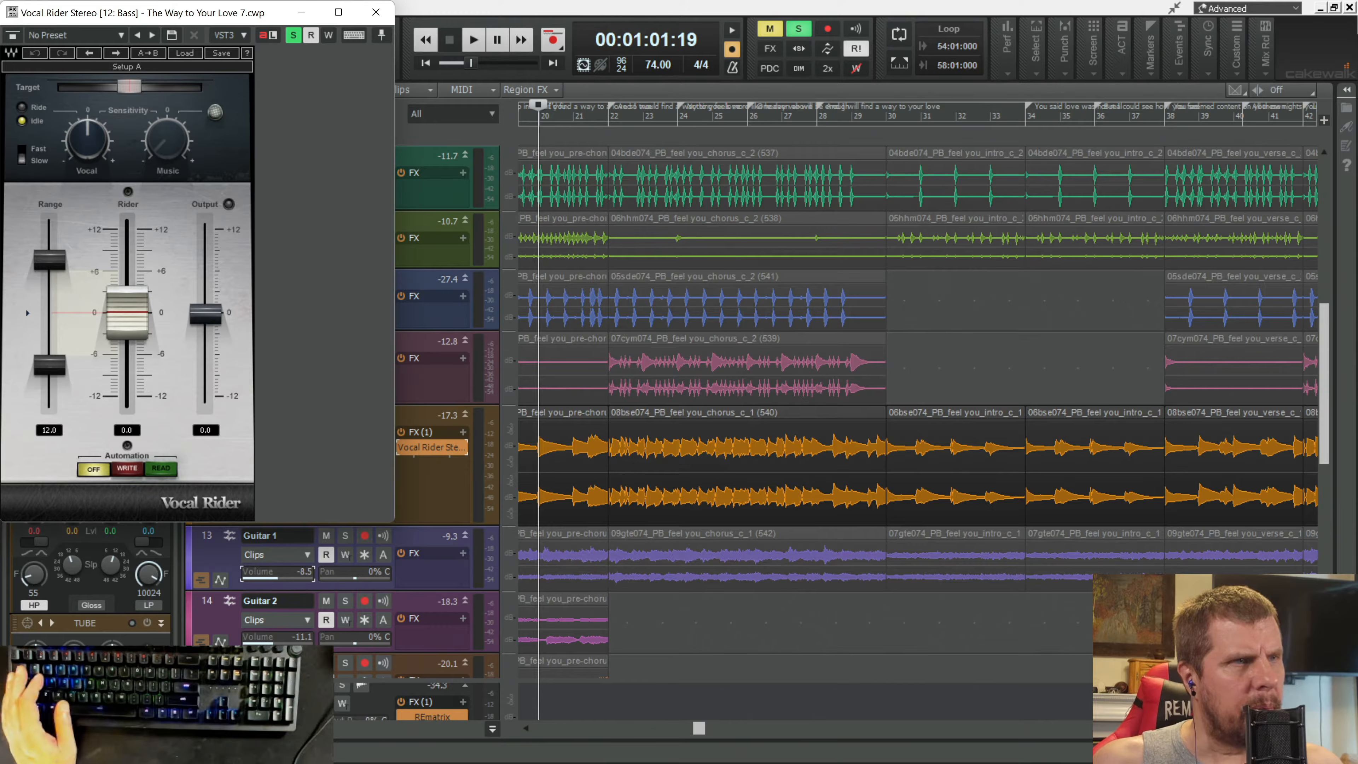
pyautogui.moveTo(157, 5); pyautogui.dragTo(946, 195)
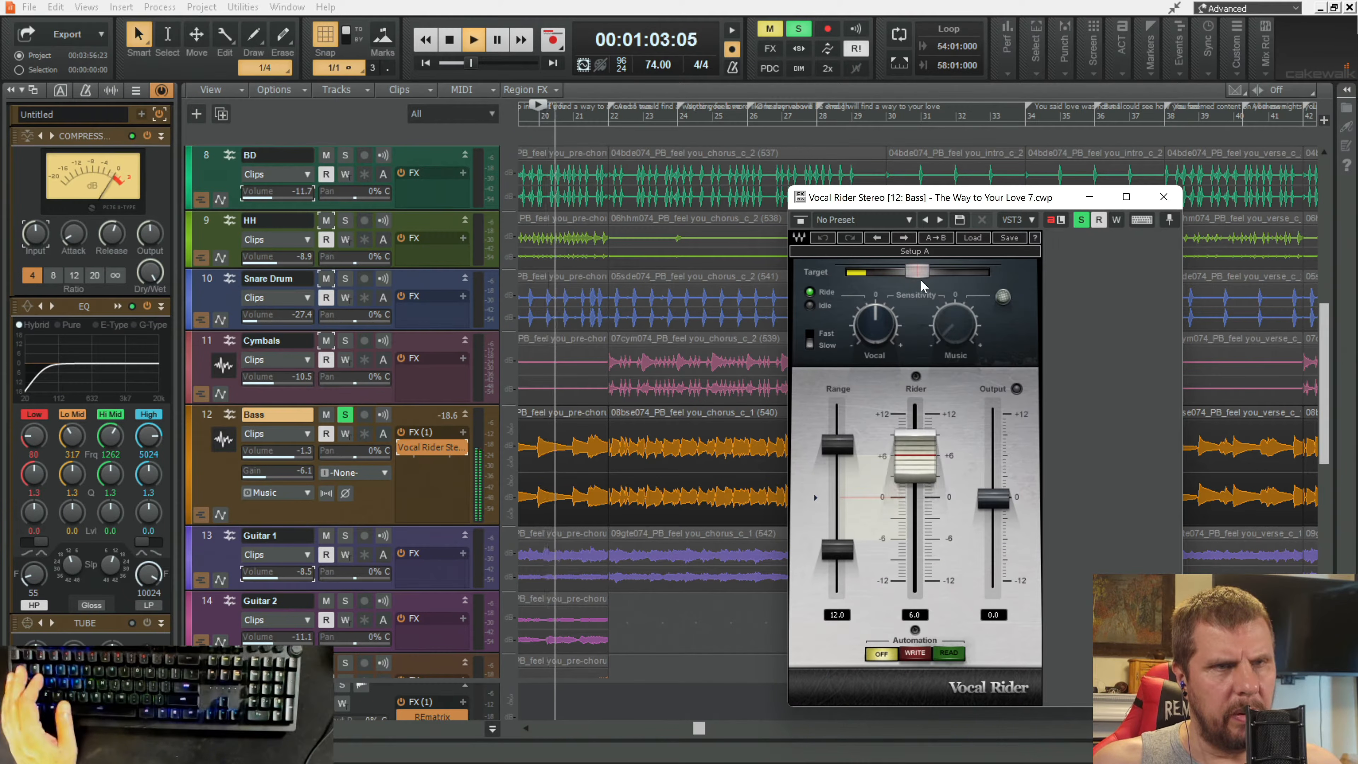
# Step: Lower the Vocal Rider's Target to suit the soloed bass during playback and adjust its Fast/Slow response
pyautogui.moveTo(919, 273); pyautogui.dragTo(881, 271)
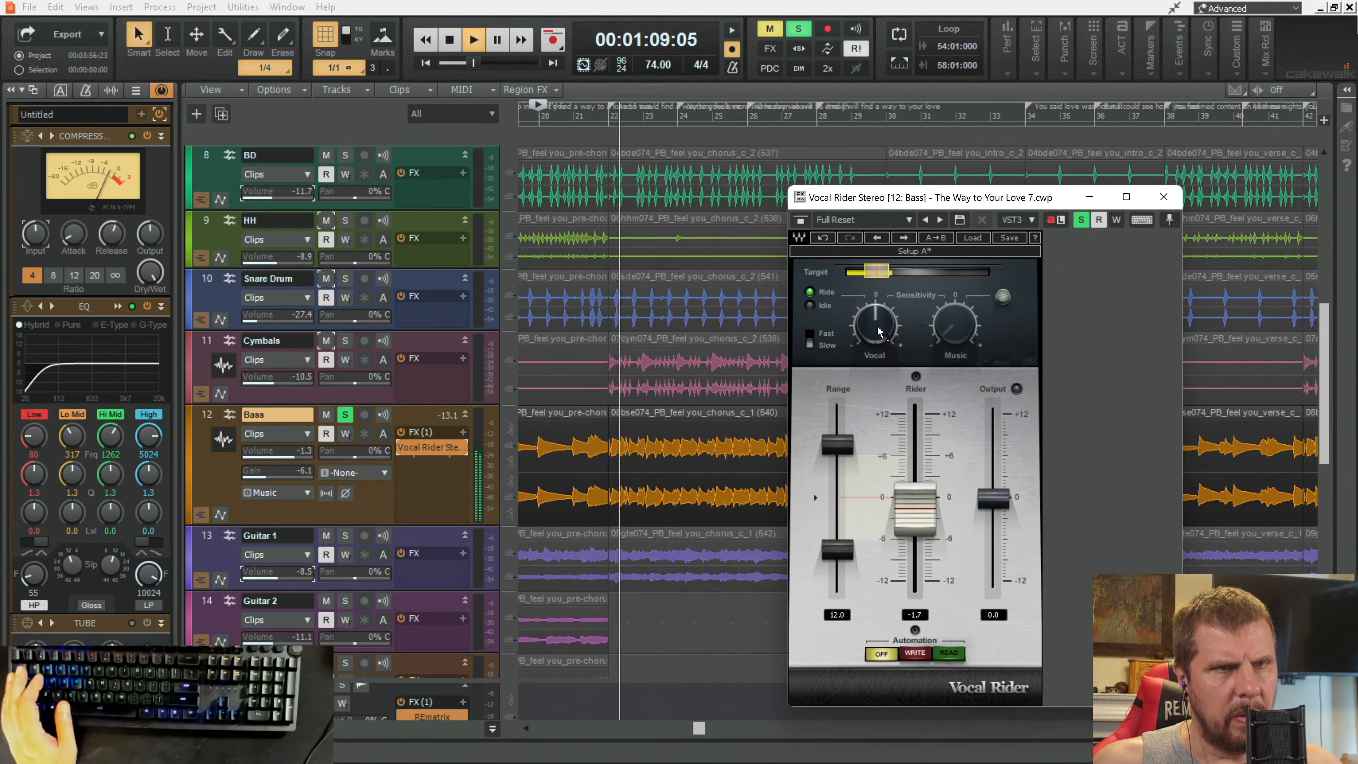
pyautogui.moveTo(878, 273); pyautogui.dragTo(878, 274)
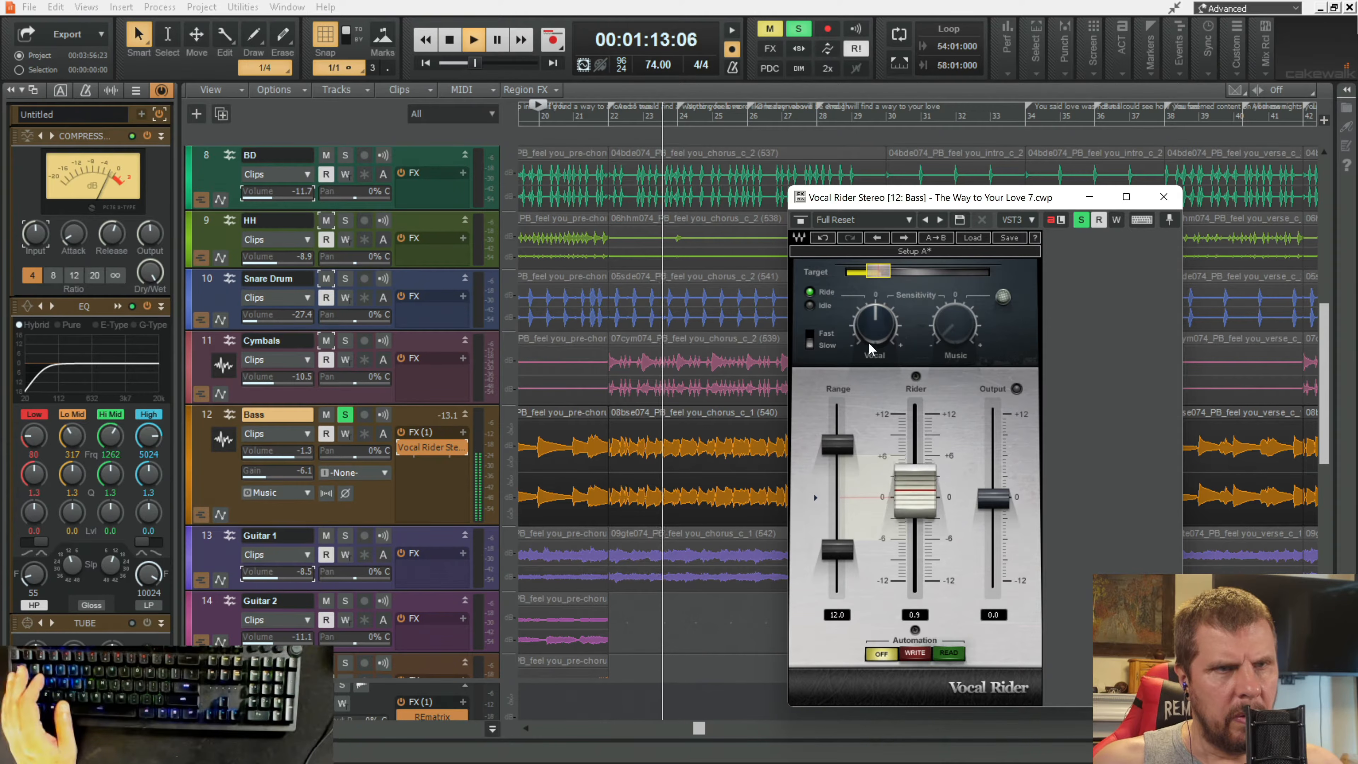
pyautogui.click(813, 346)
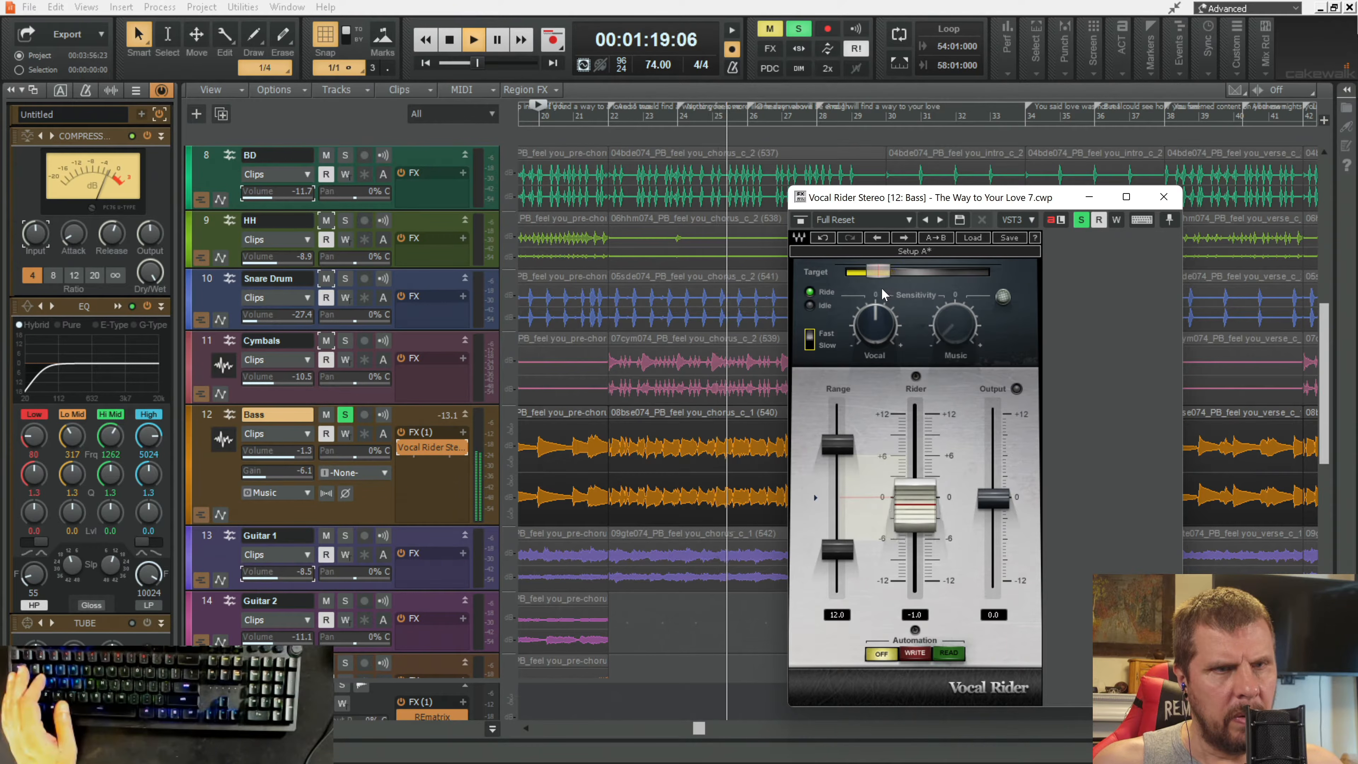
pyautogui.moveTo(879, 274); pyautogui.dragTo(882, 276)
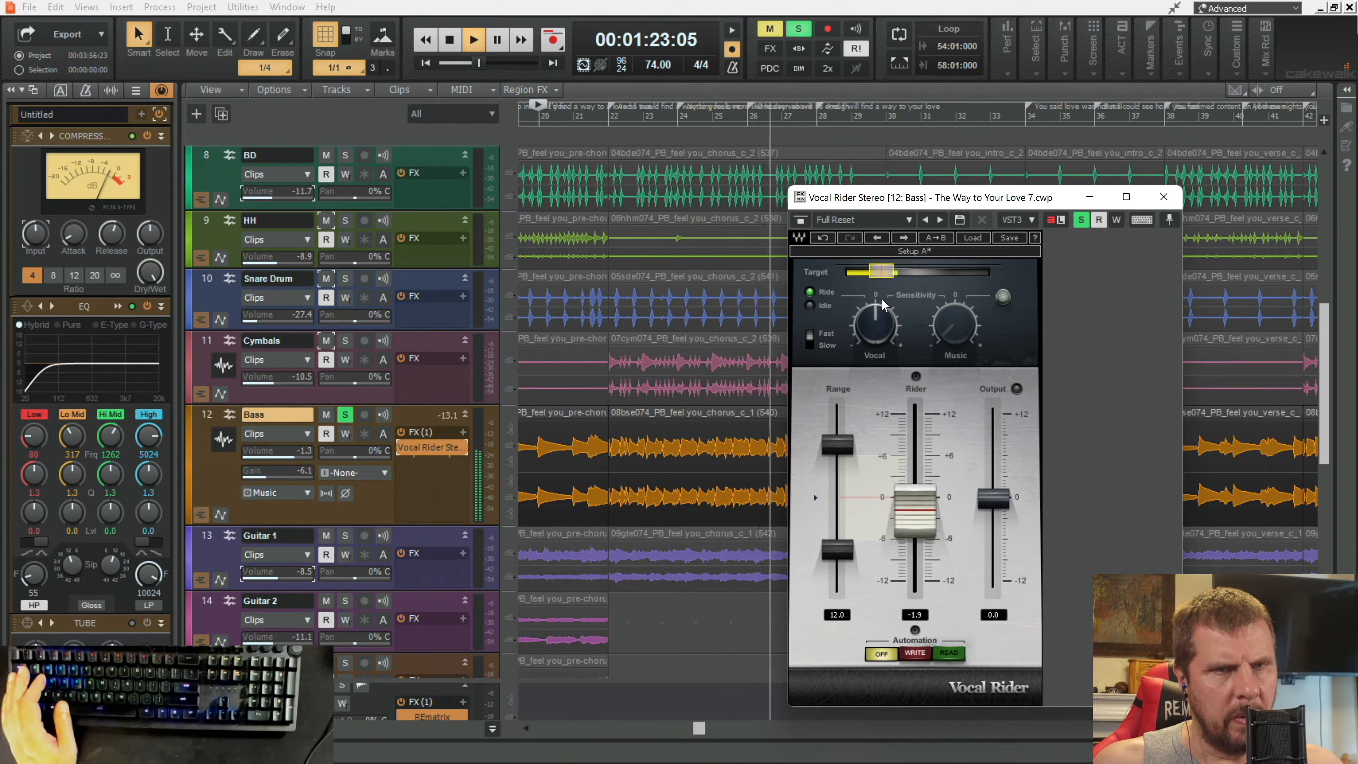
pyautogui.moveTo(882, 274); pyautogui.dragTo(885, 277)
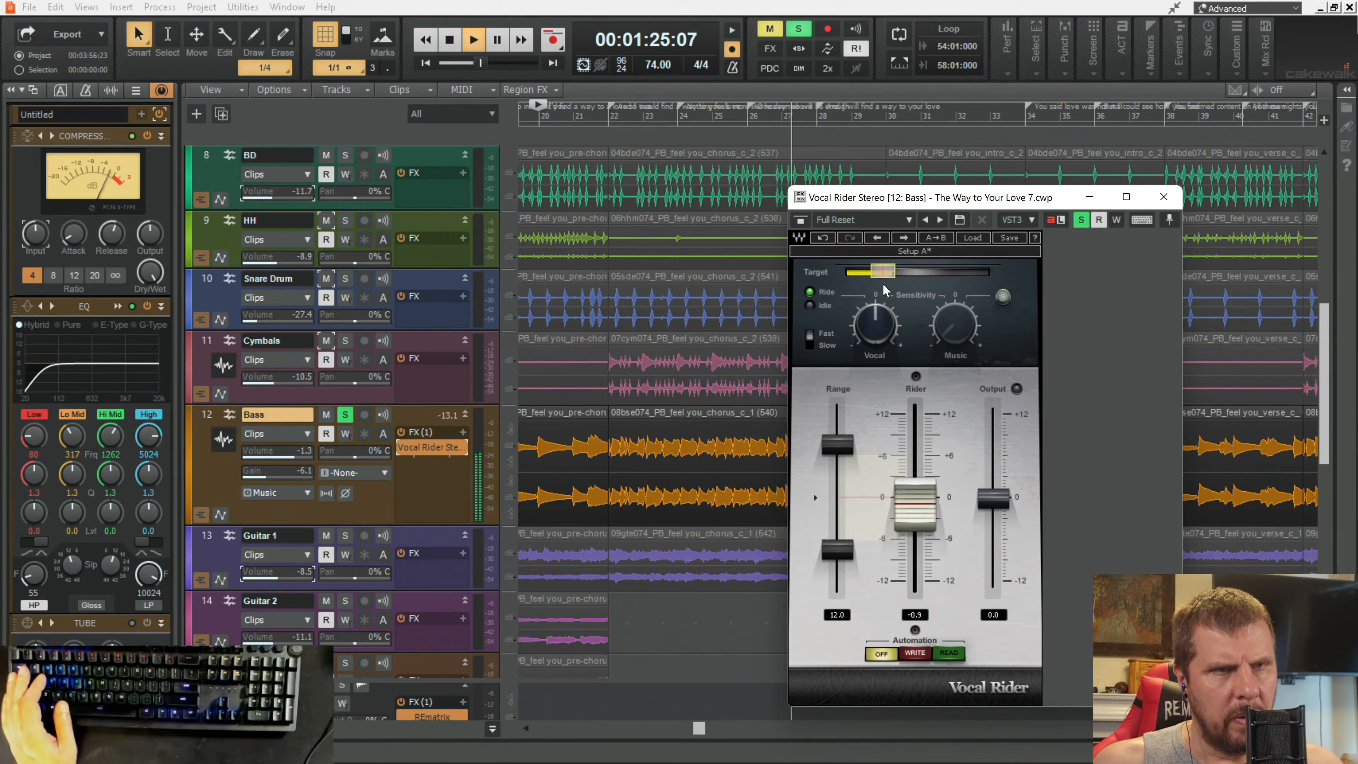
# Step: Close Vocal Rider, replay from bar 20 with Bass unsoloed, and raise the Bass volume to 0.6
pyautogui.click(1164, 200)
pyautogui.press('space')
pyautogui.press('space')
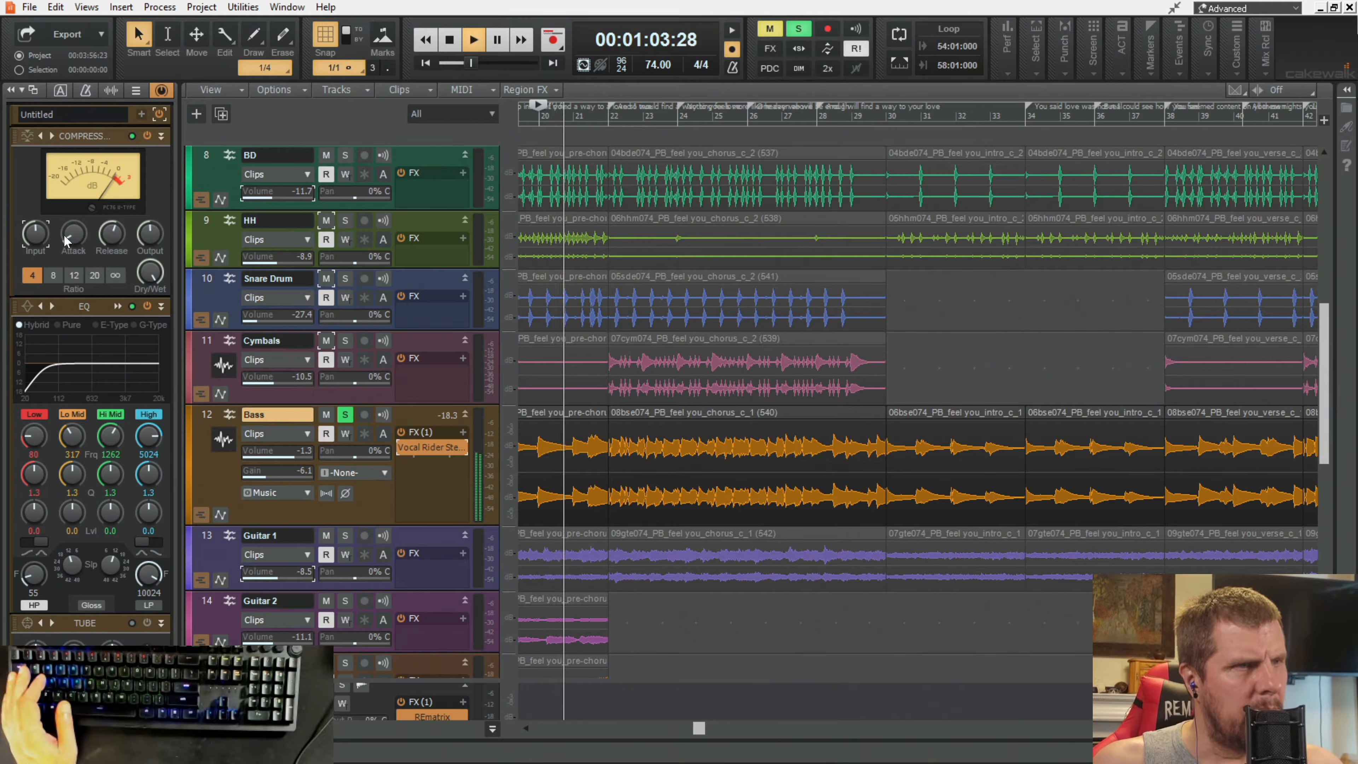
pyautogui.moveTo(45, 247)
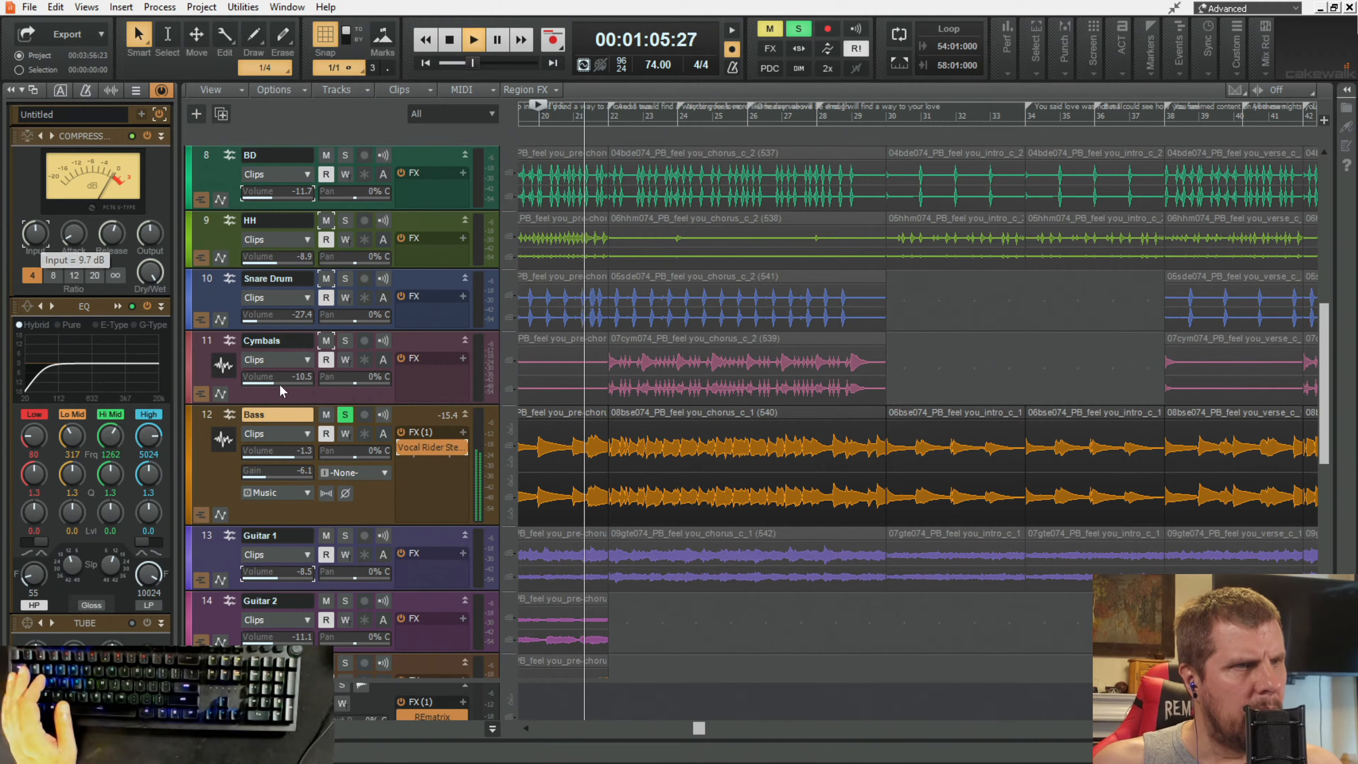
pyautogui.click(345, 414)
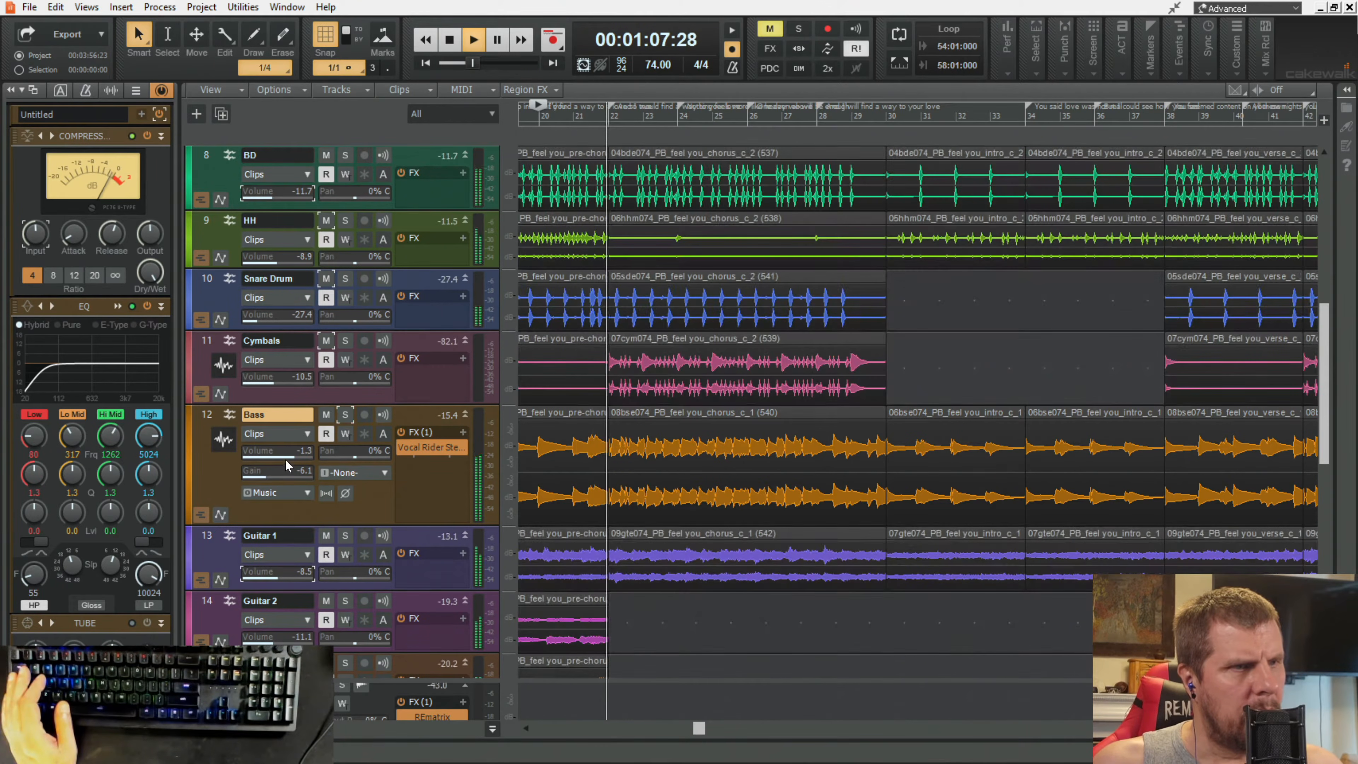
pyautogui.moveTo(284, 457); pyautogui.dragTo(286, 457)
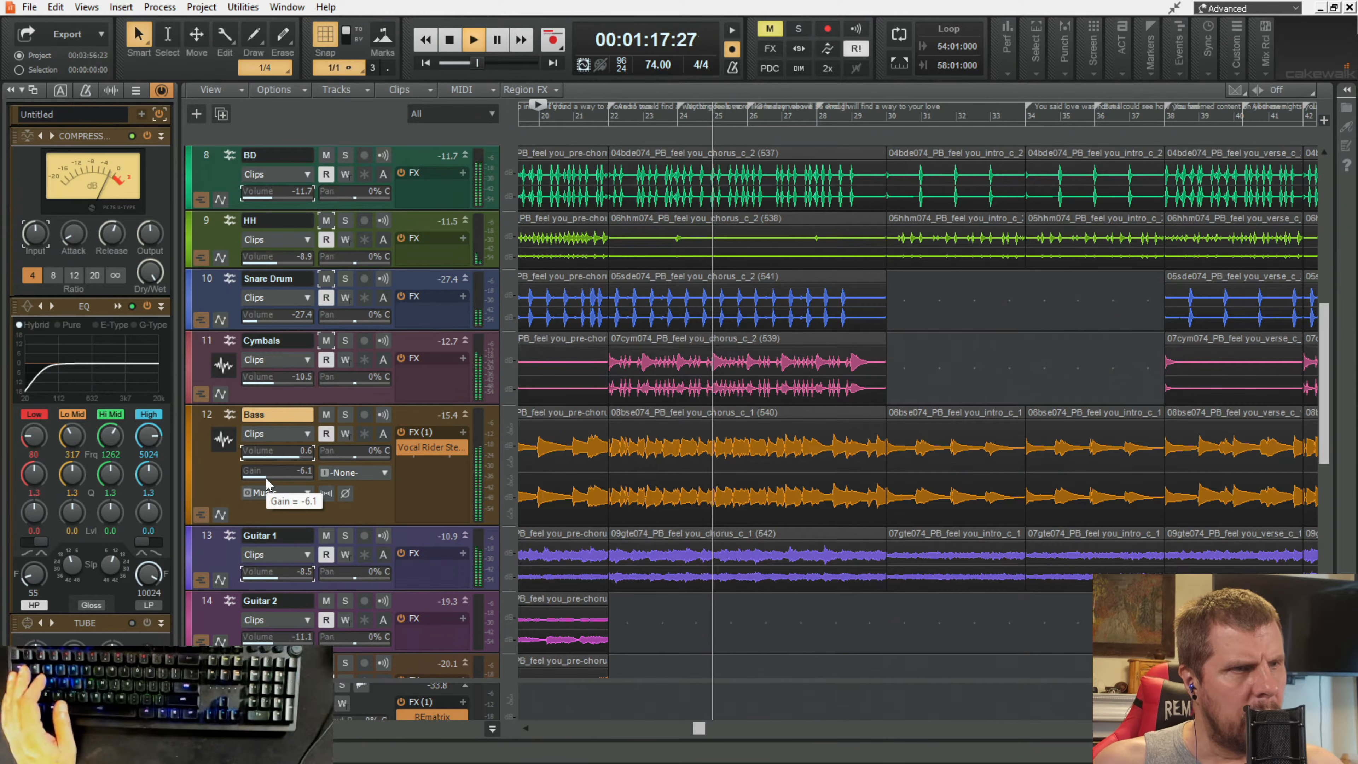
pyautogui.press('space')
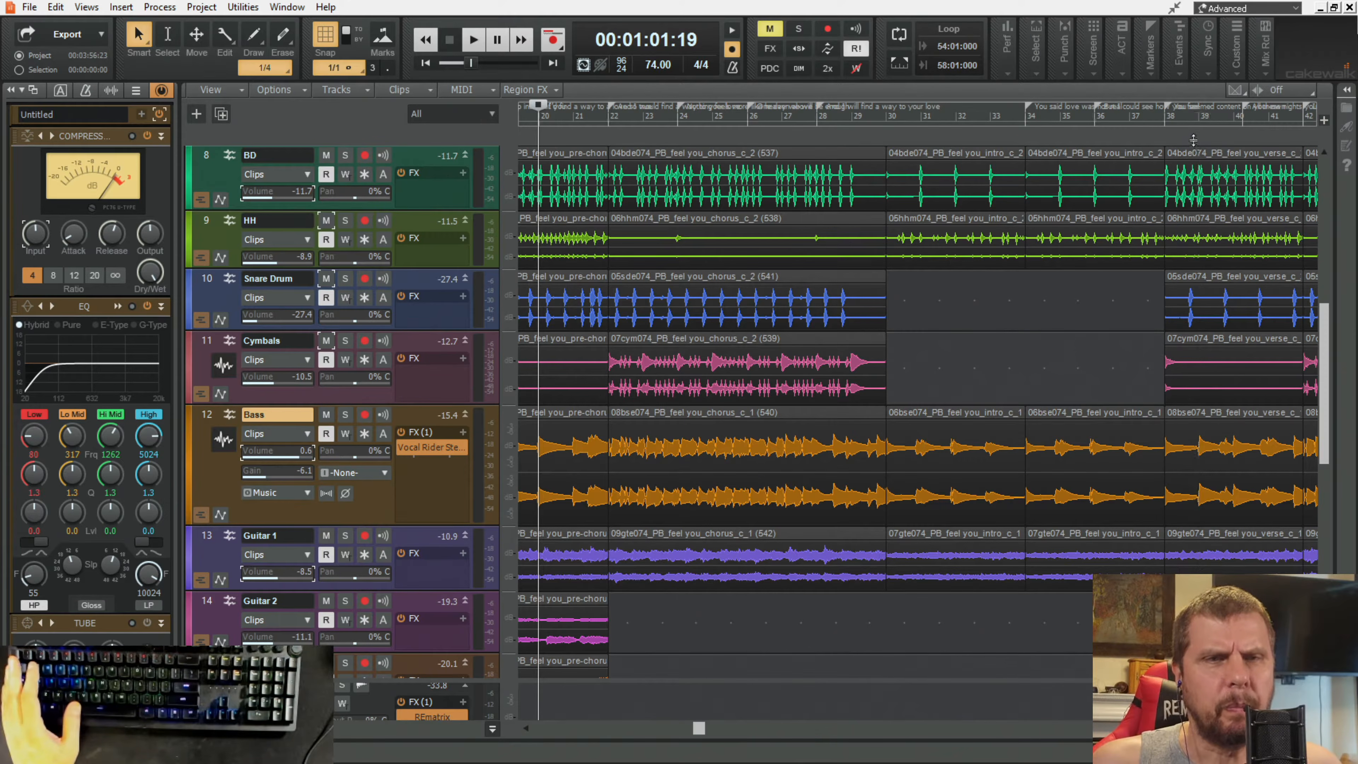
# Step: Play from bar 38, lower the BD volume to -19.4 and the Cymbals volume to -17.8, and save the project
pyautogui.click(1165, 122)
pyautogui.press('space')
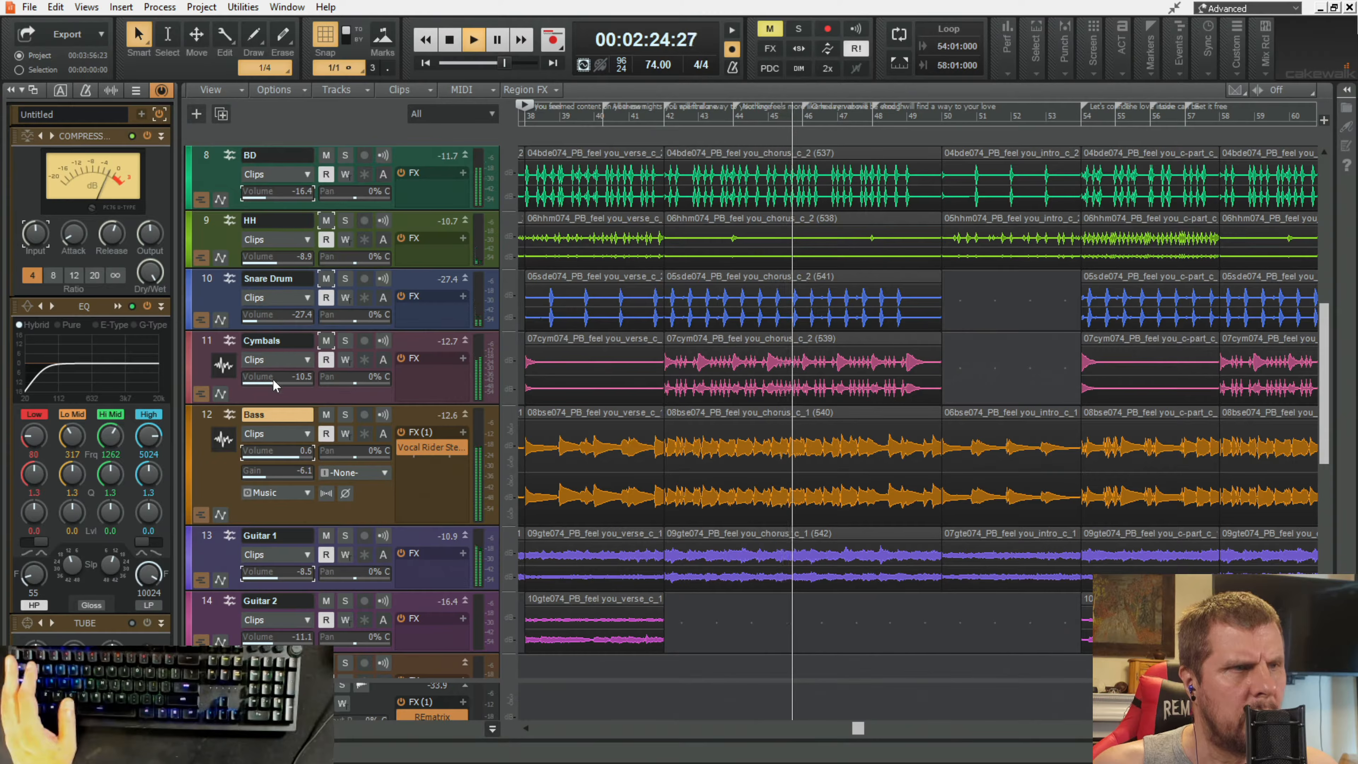
pyautogui.moveTo(274, 383); pyautogui.dragTo(263, 383)
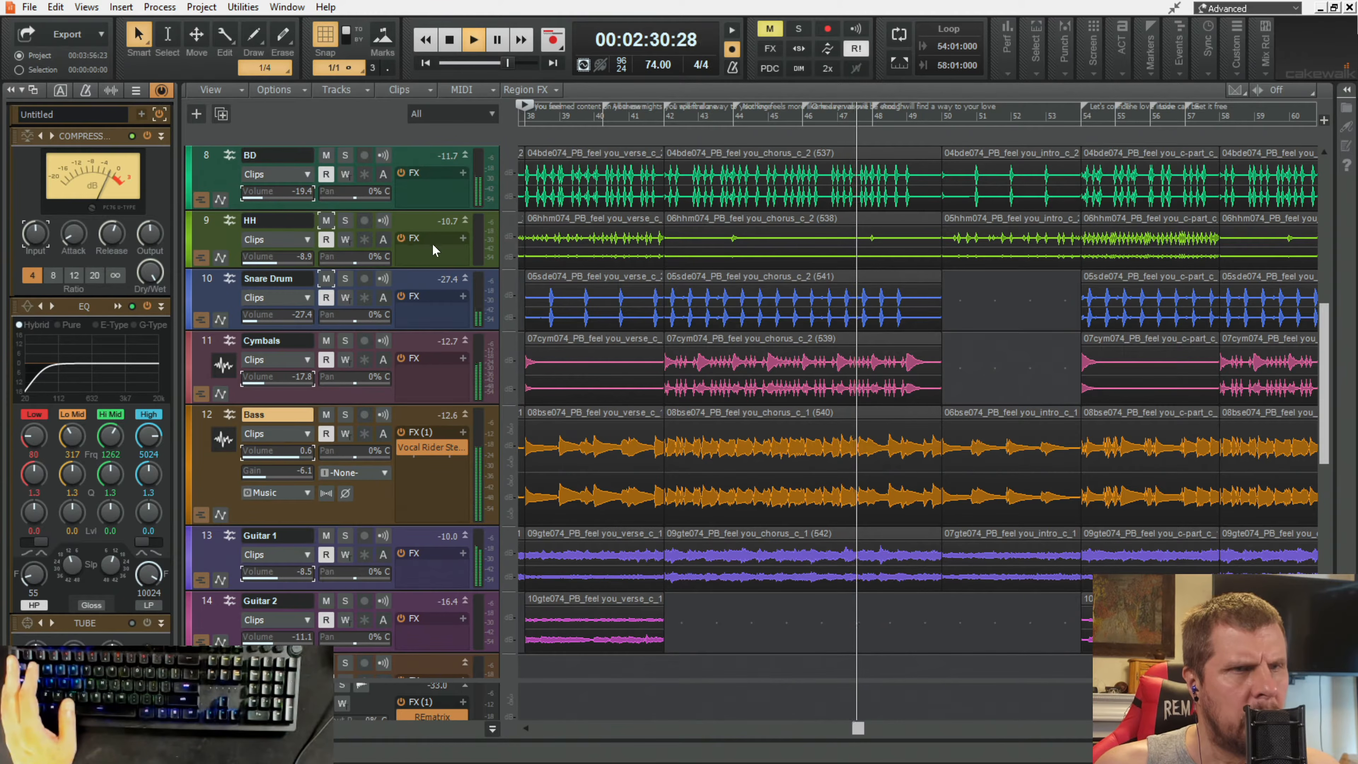
pyautogui.press('space')
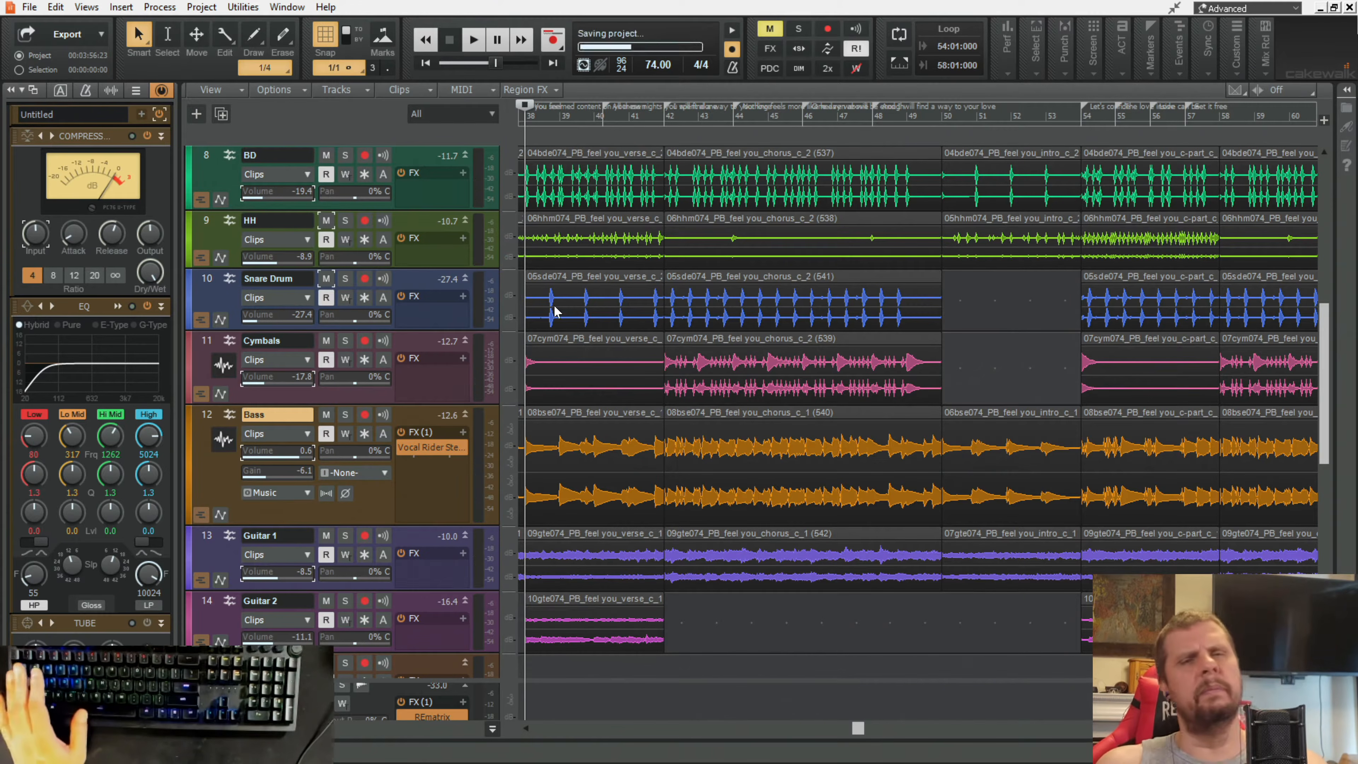
# Step: Place the playhead at bar 34, where the harmony vocals begin, and examine the harmony clips through to bar 58
pyautogui.scroll(3, 925, 202)
pyautogui.scroll(5, 926, 203)
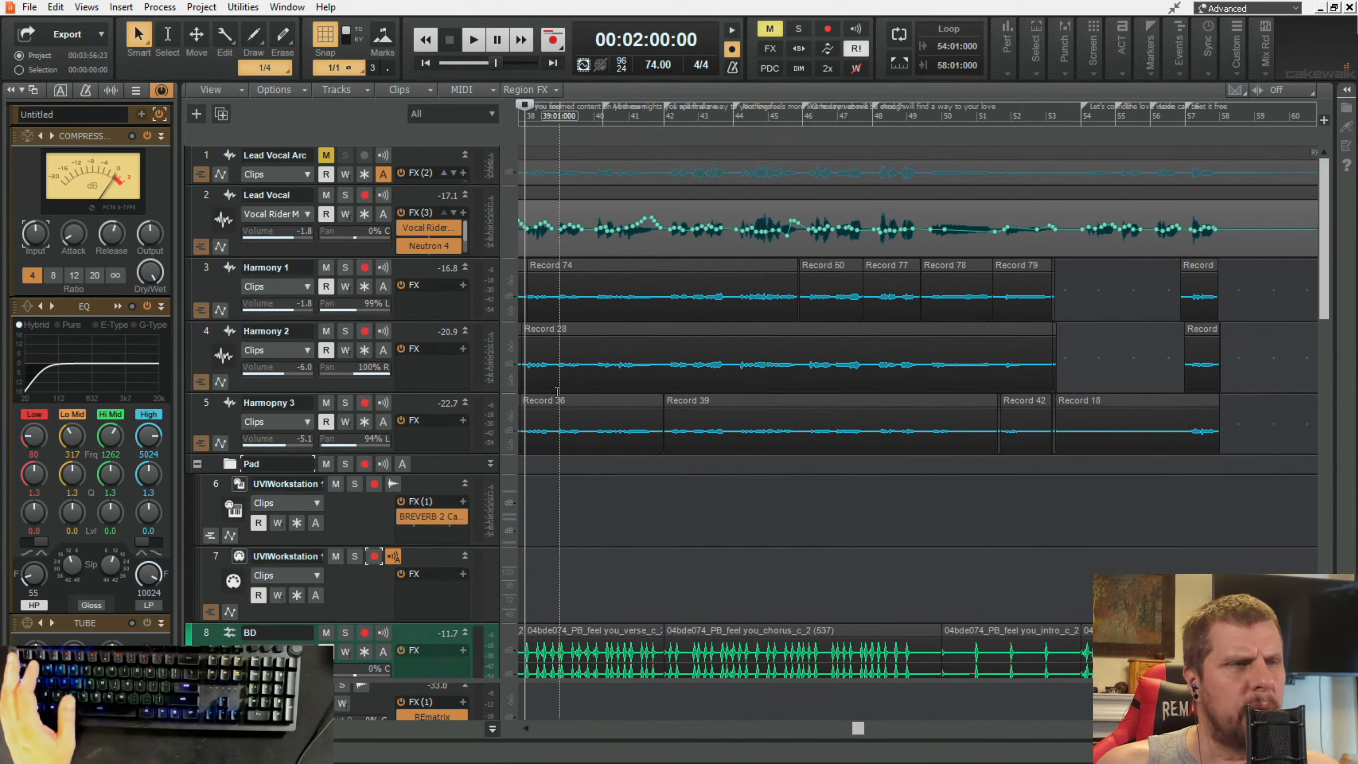
pyautogui.moveTo(866, 731); pyautogui.dragTo(778, 729)
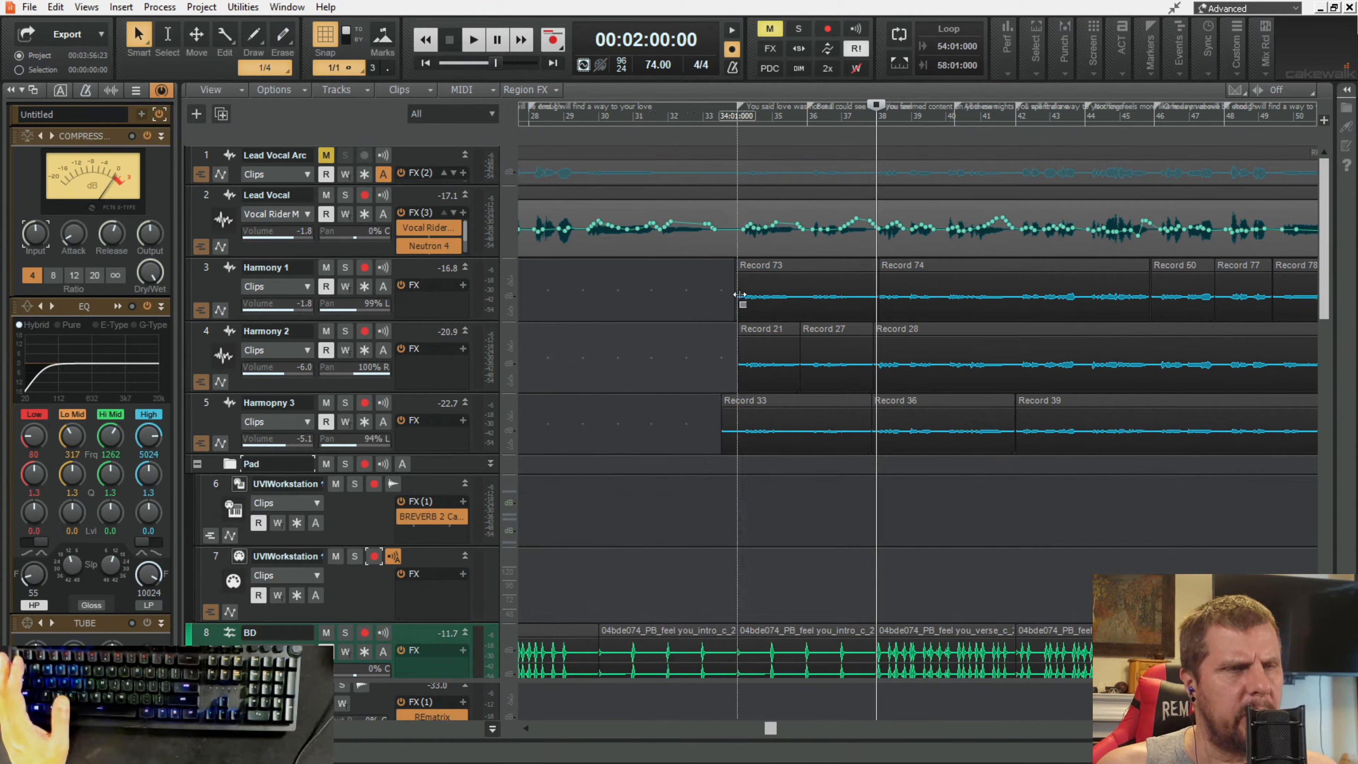
pyautogui.click(730, 118)
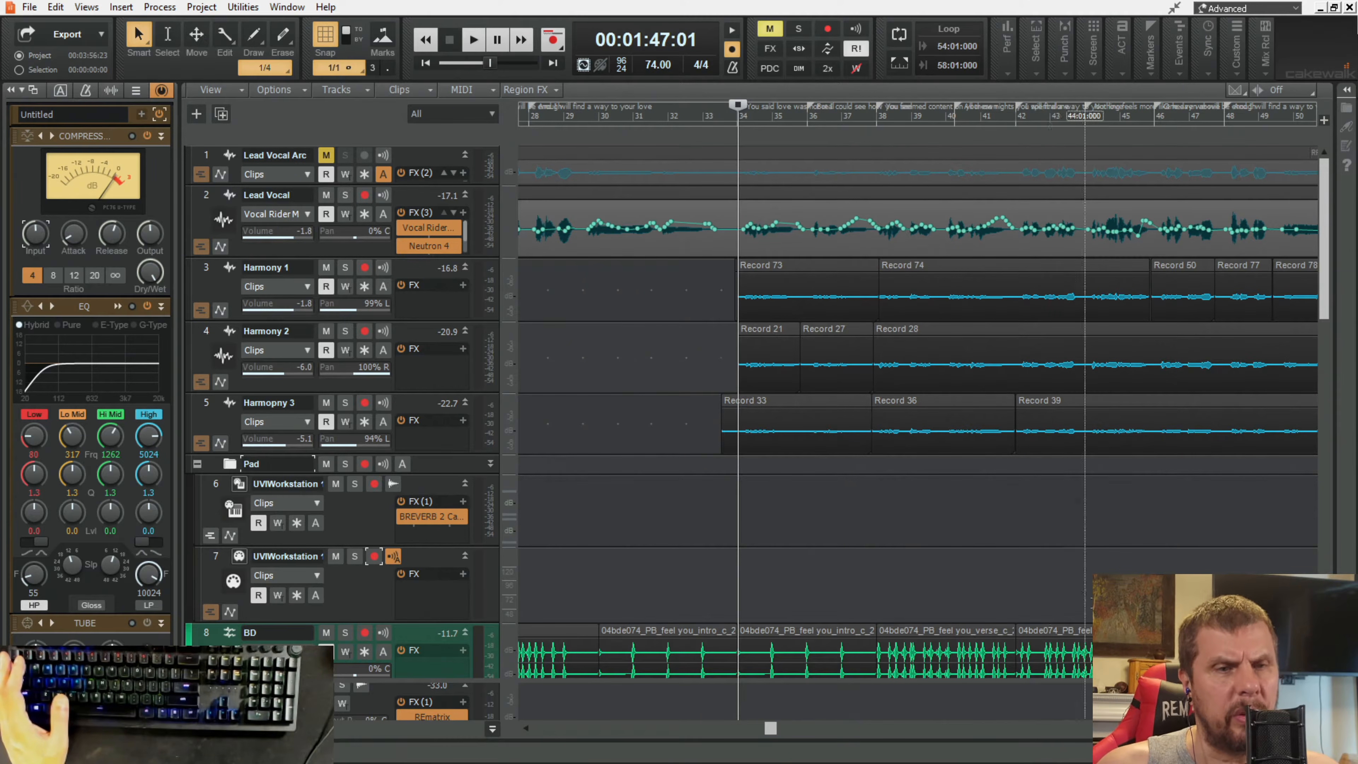
pyautogui.moveTo(770, 728); pyautogui.dragTo(836, 734)
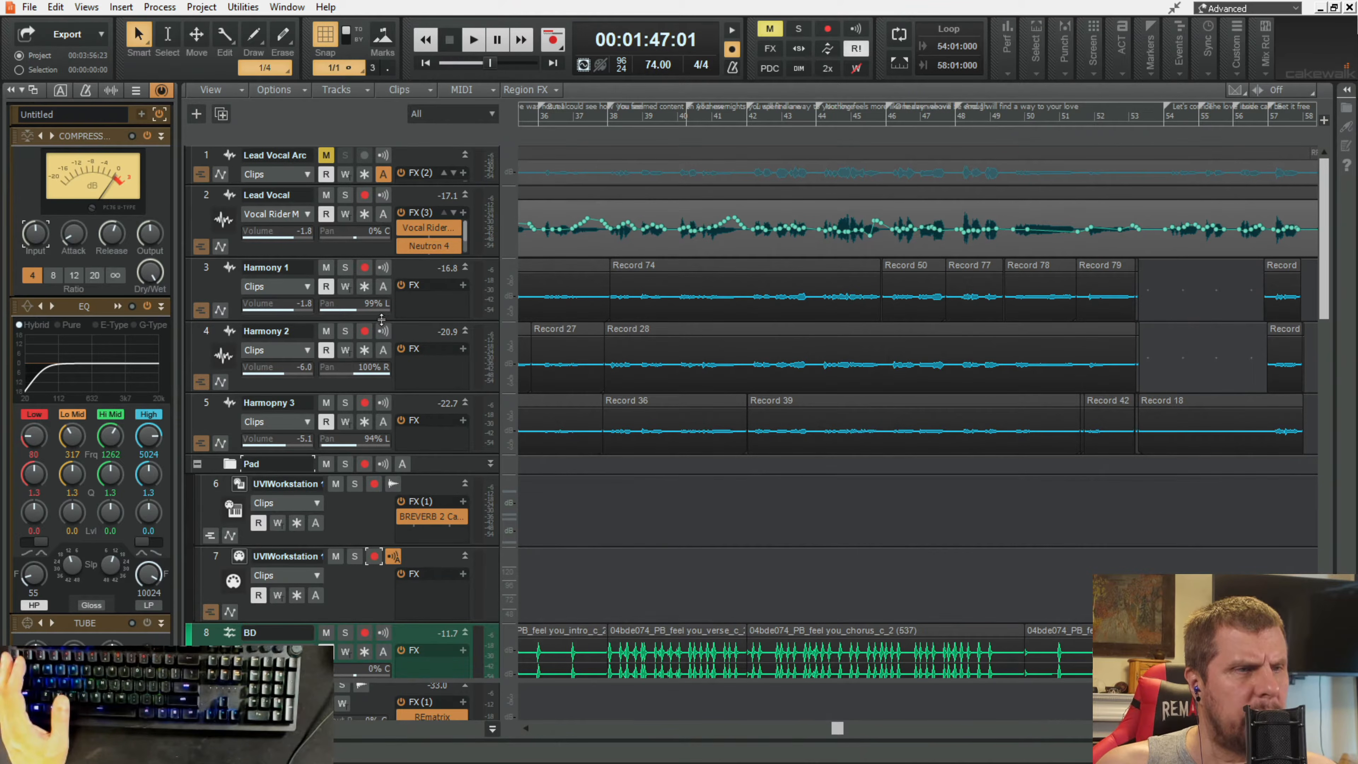
# Step: Enlarge the Harmony 1 and third harmony tracks to show their gain and routing controls, making Harmony 2 slightly shorter
pyautogui.moveTo(381, 319); pyautogui.dragTo(381, 364)
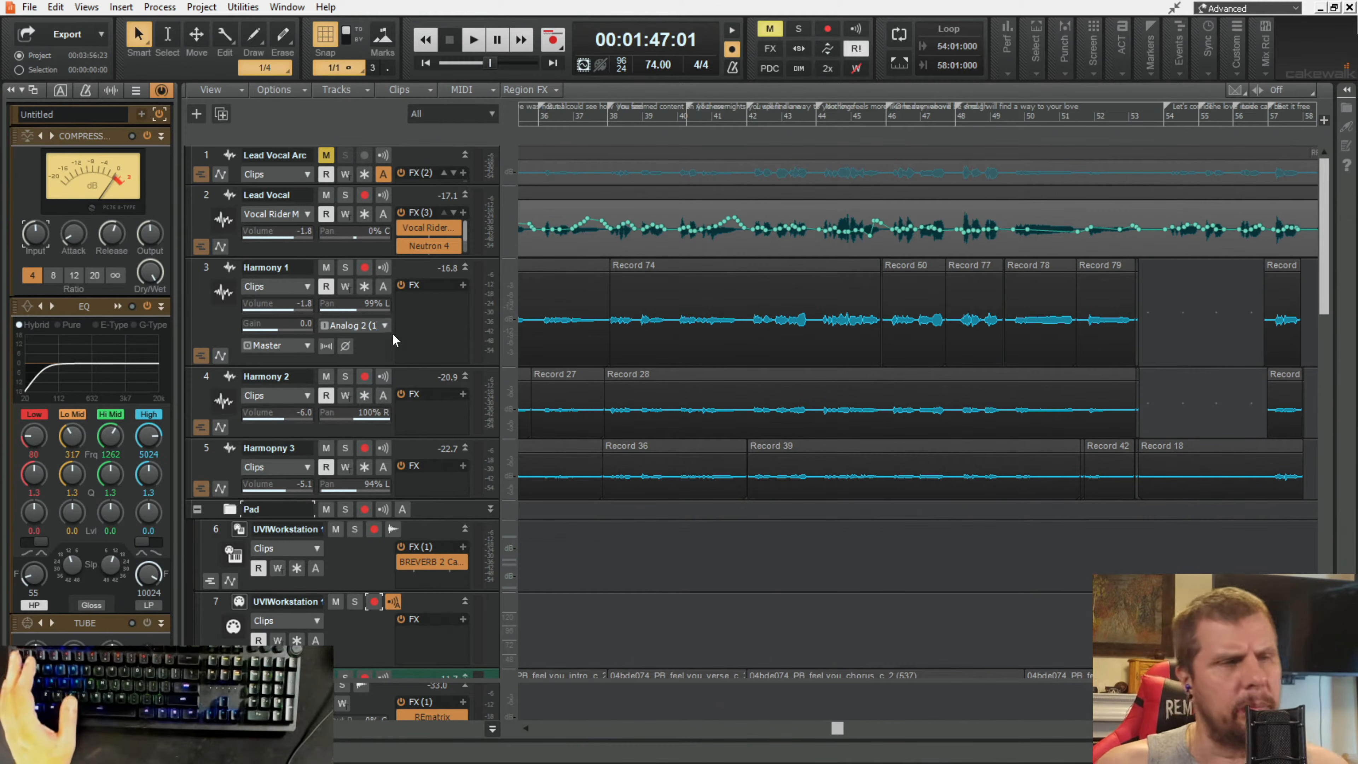
pyautogui.scroll(-4, 527, 320)
pyautogui.scroll(2, 672, 339)
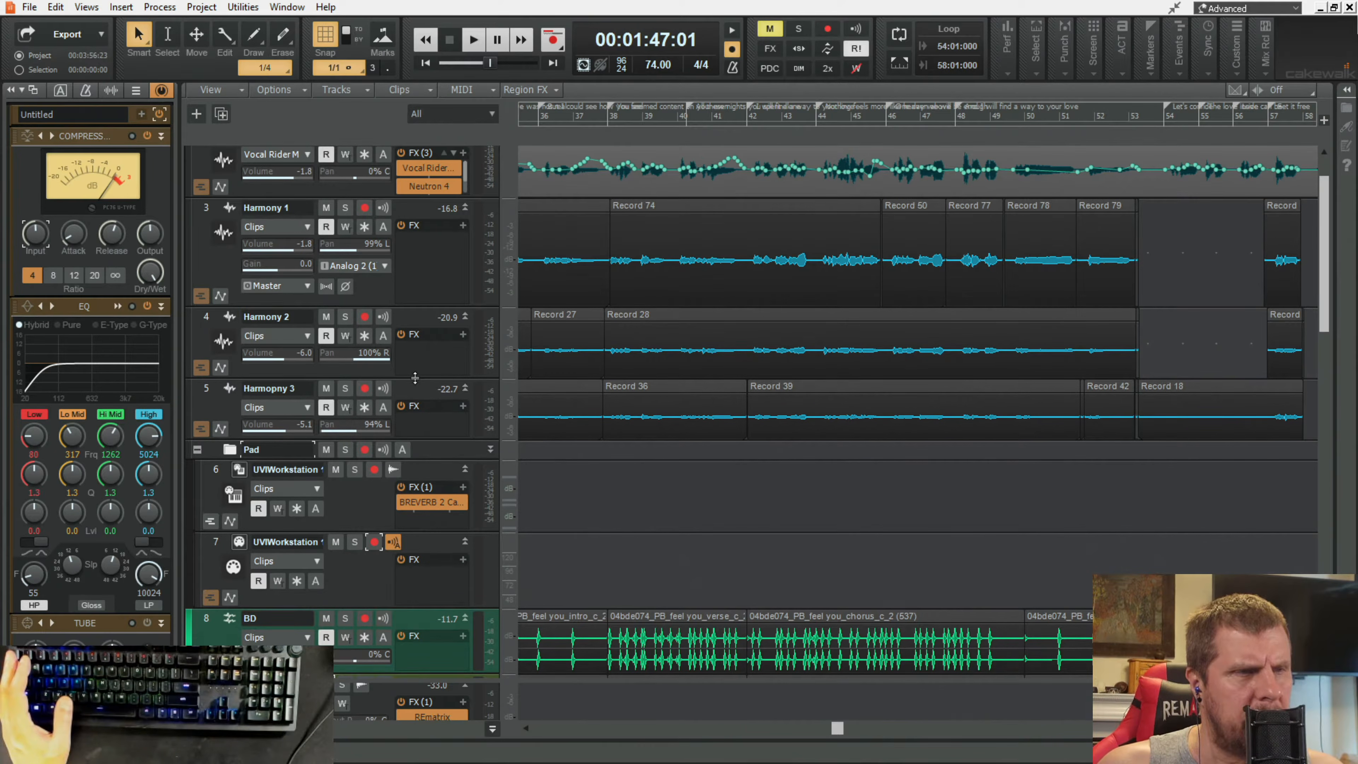
pyautogui.moveTo(415, 378); pyautogui.dragTo(431, 372)
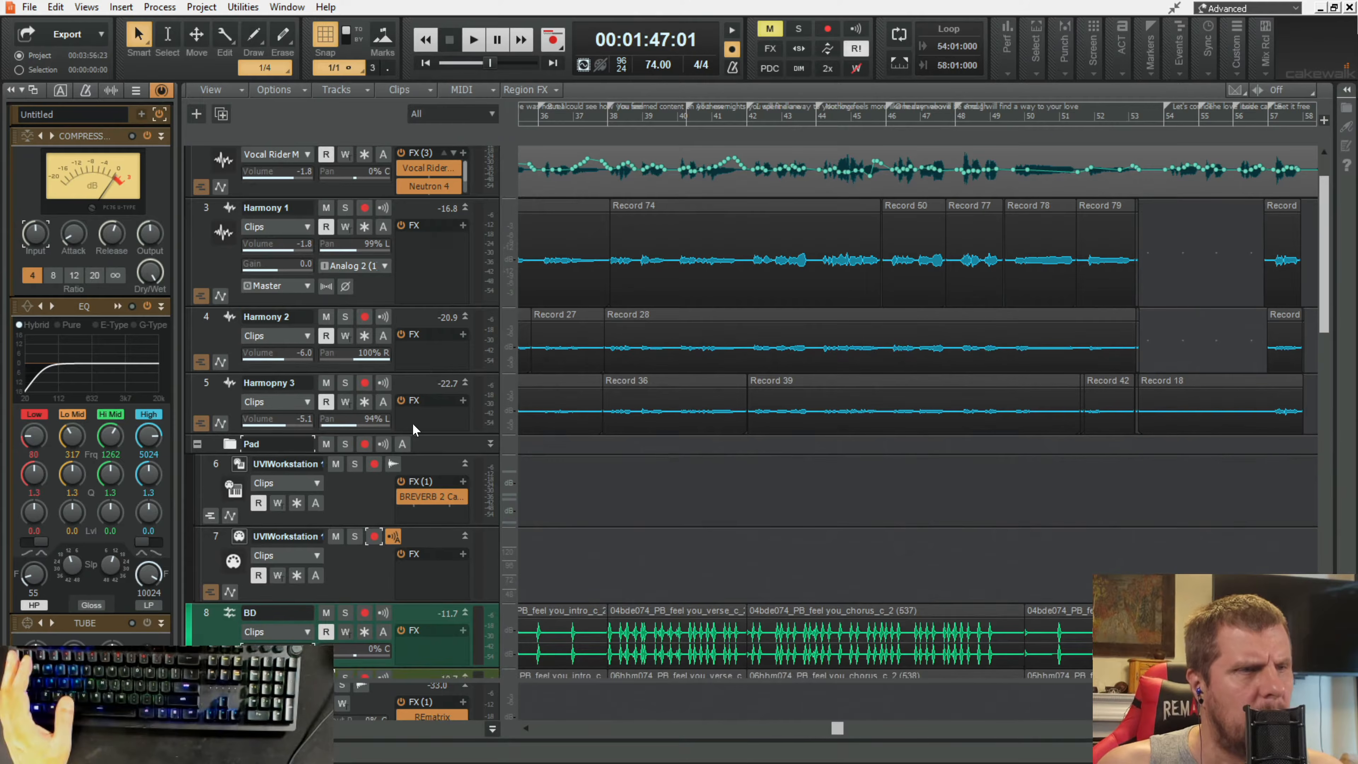
pyautogui.moveTo(420, 433); pyautogui.dragTo(431, 491)
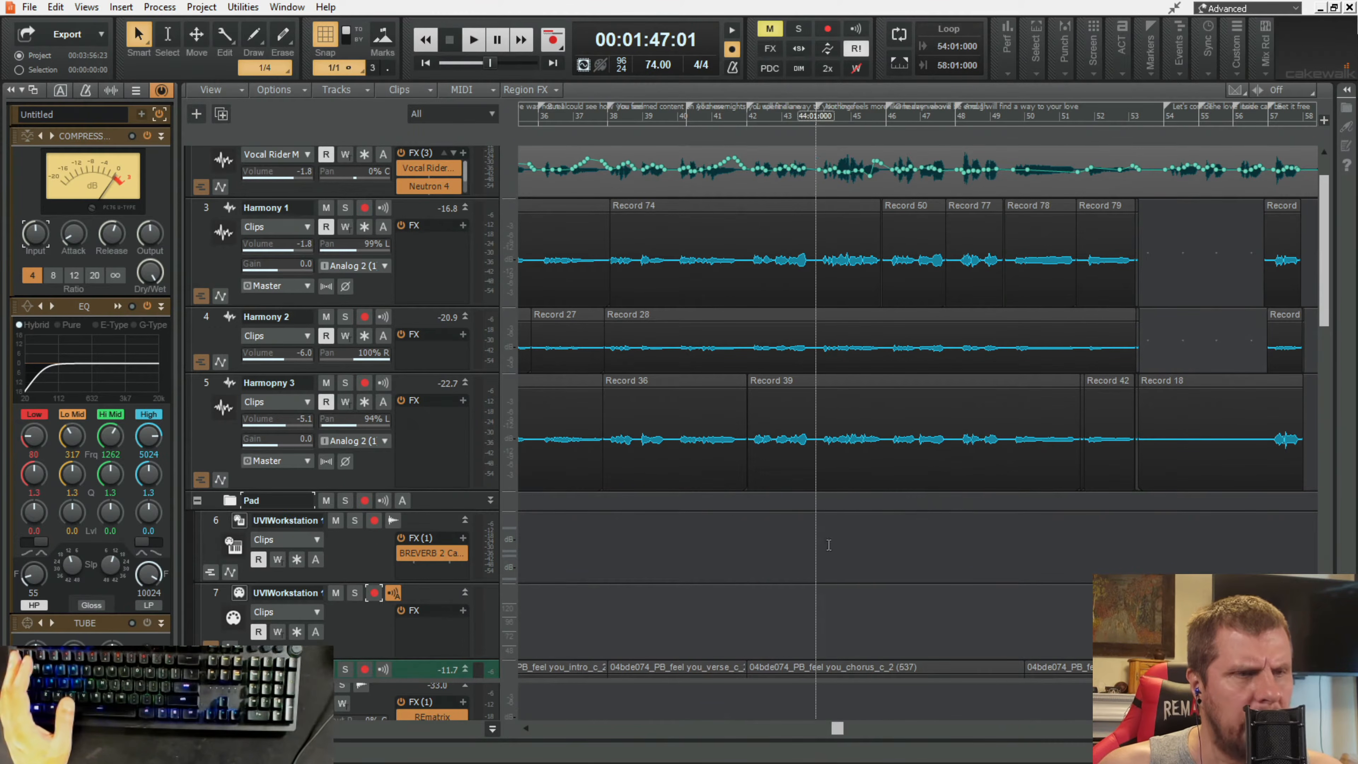
# Step: Examine which vocal, drum, bass and guitar clips sound together between bars 36 and 58
pyautogui.scroll(-6, 738, 481)
pyautogui.scroll(-8, 739, 481)
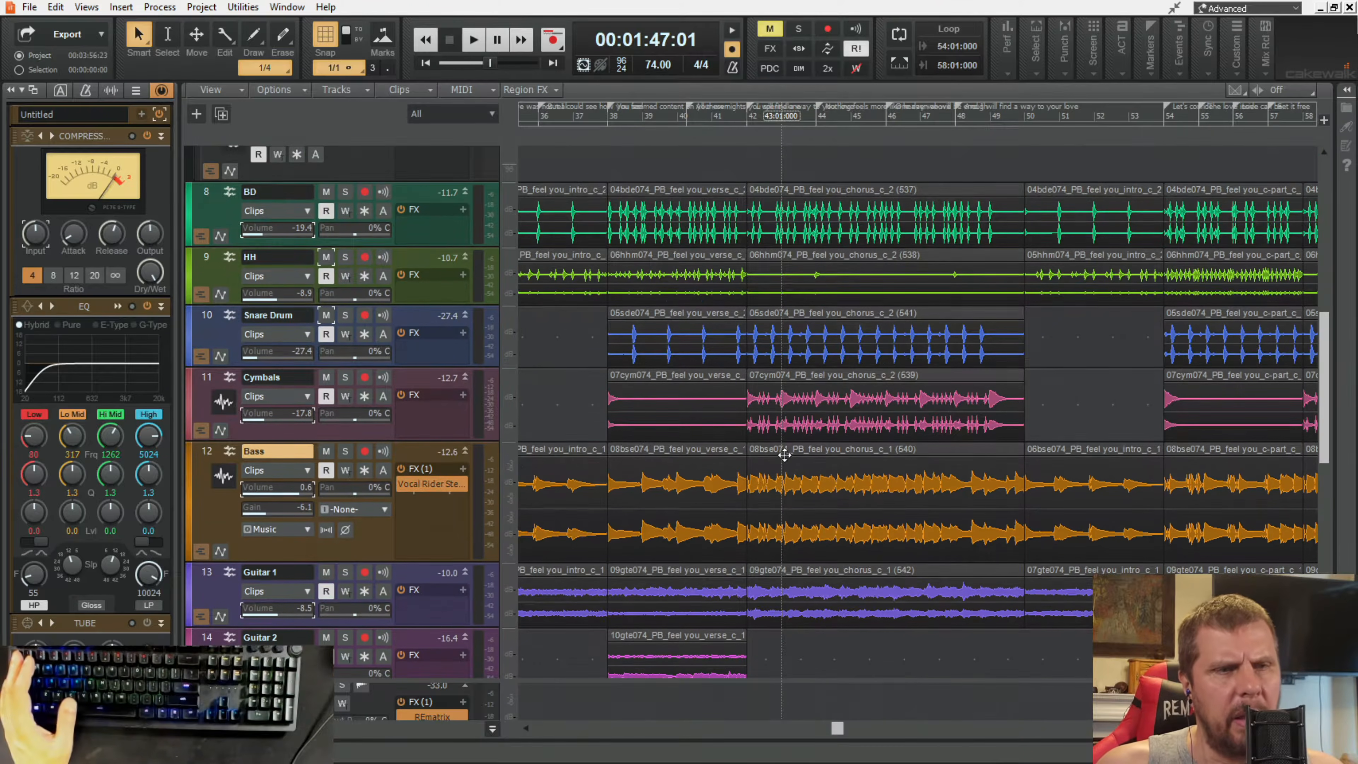
pyautogui.scroll(8, 811, 473)
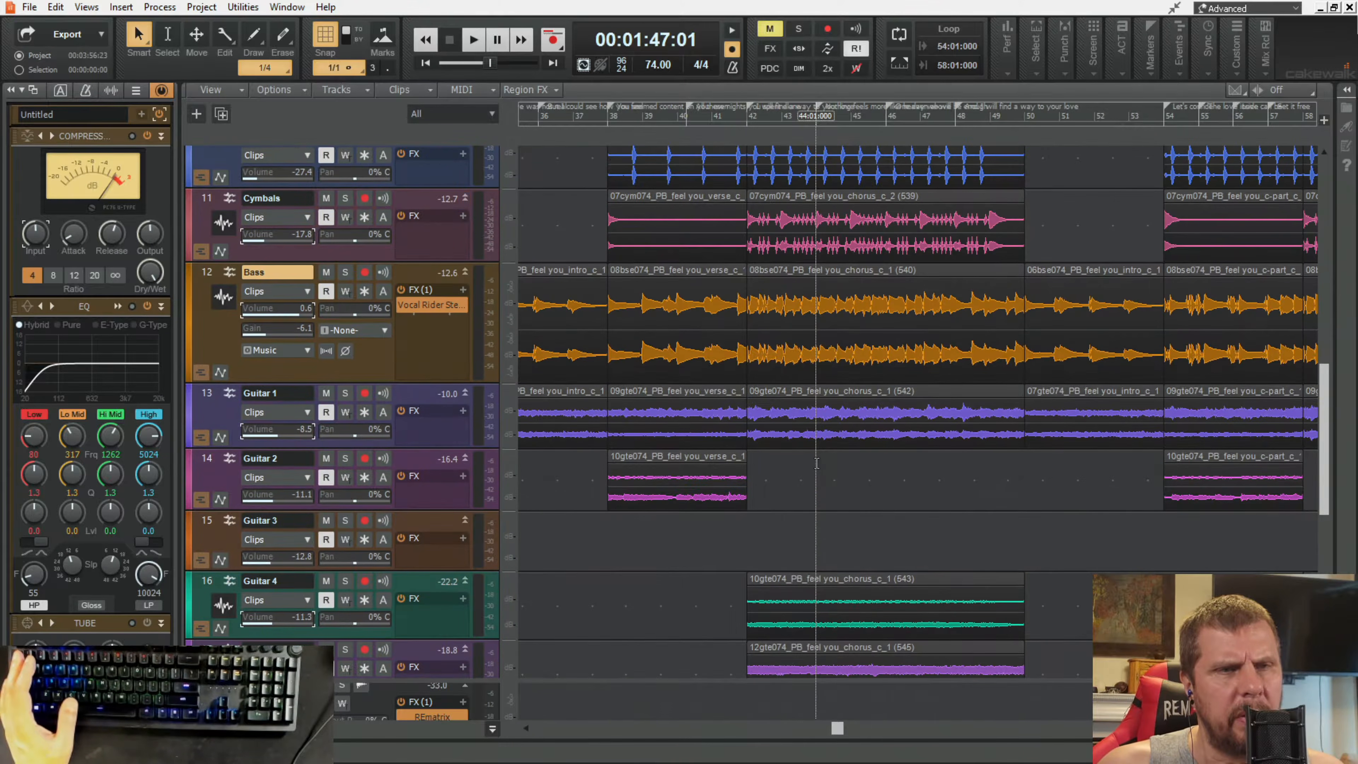
pyautogui.scroll(5, 832, 467)
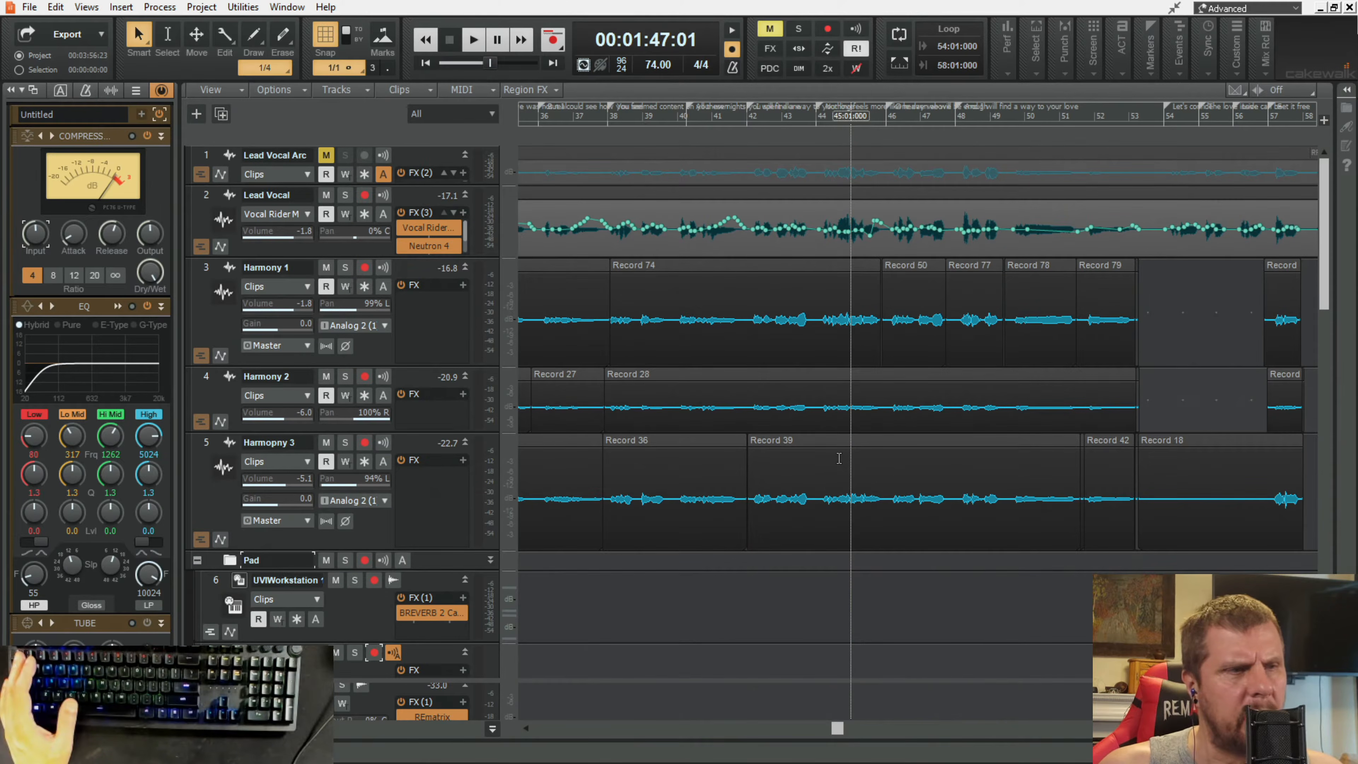
pyautogui.scroll(-6, 839, 458)
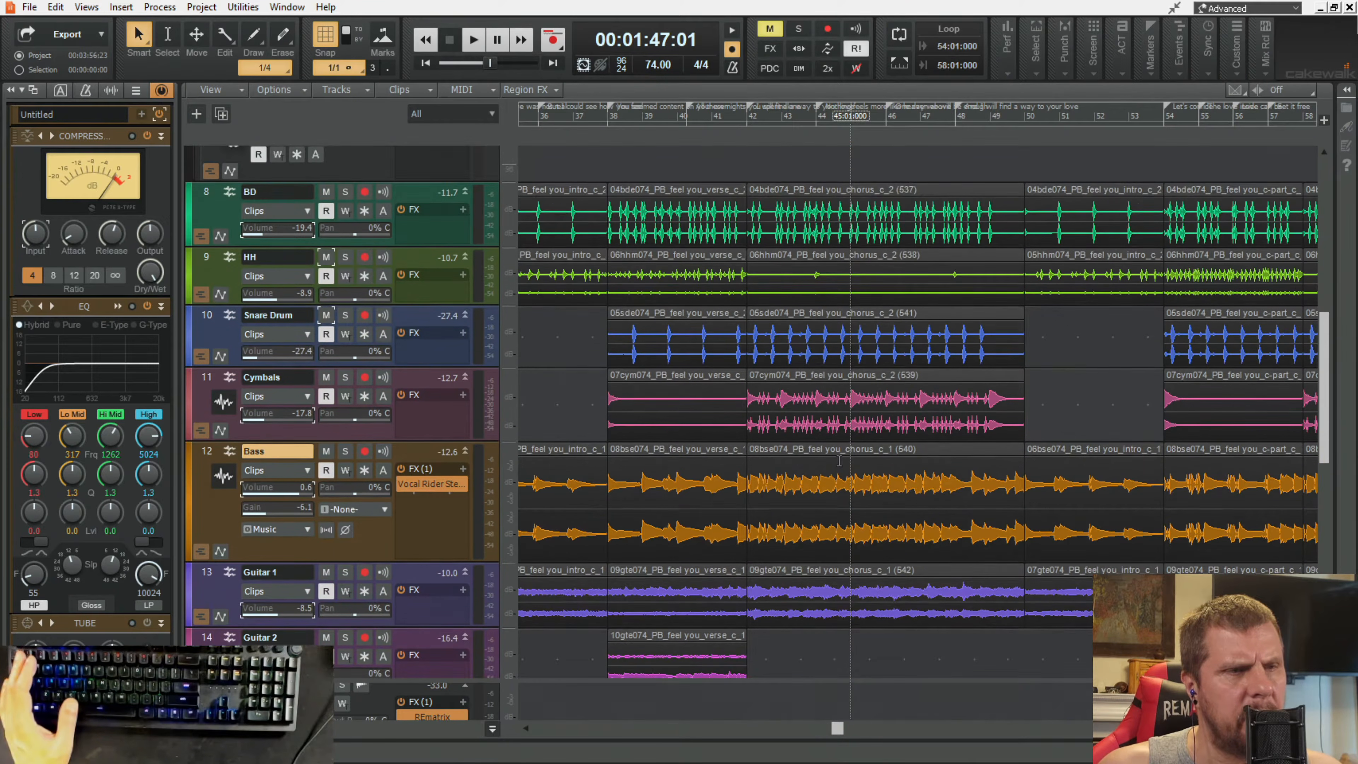
pyautogui.scroll(-1, 838, 461)
pyautogui.scroll(7, 850, 428)
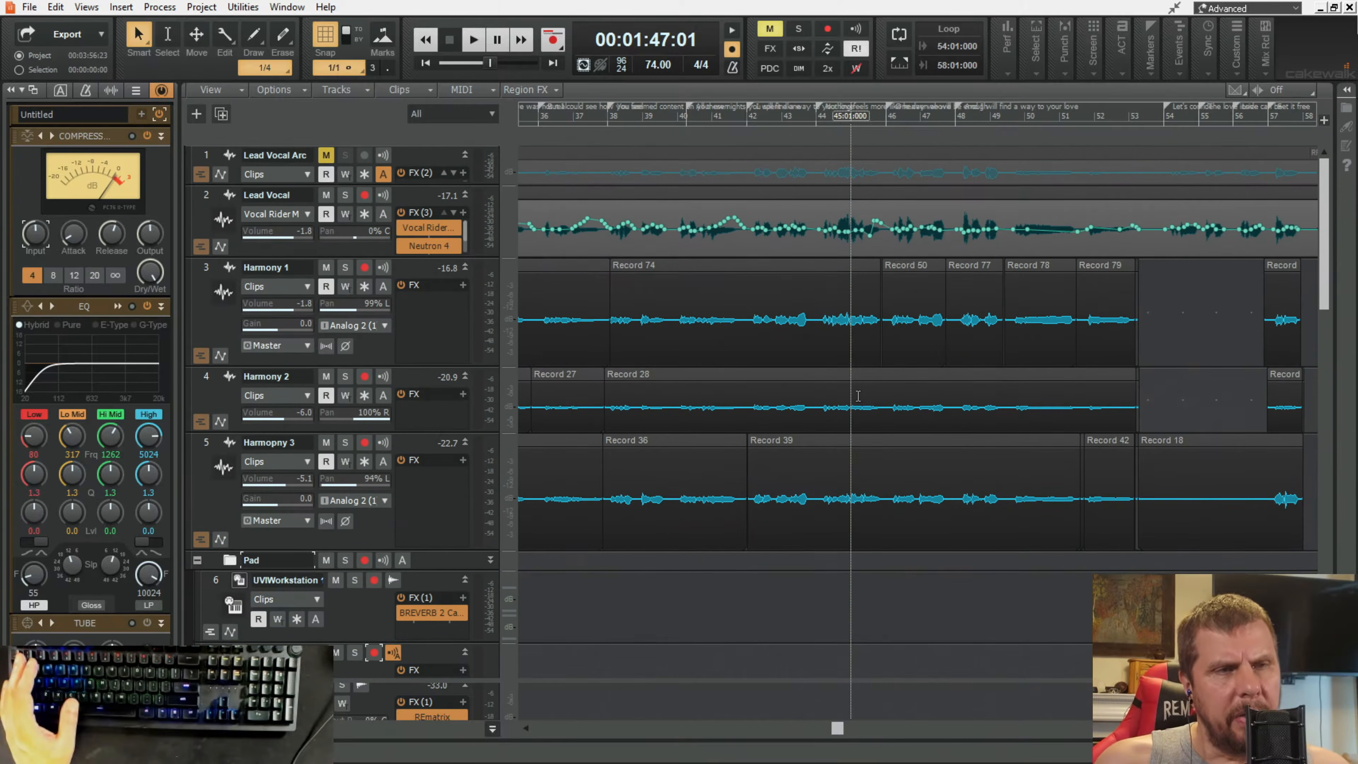
# Step: Move the playhead to bar 10 and examine the drum, bass and guitar clips around the first verse and chorus
pyautogui.moveTo(833, 728); pyautogui.dragTo(604, 729)
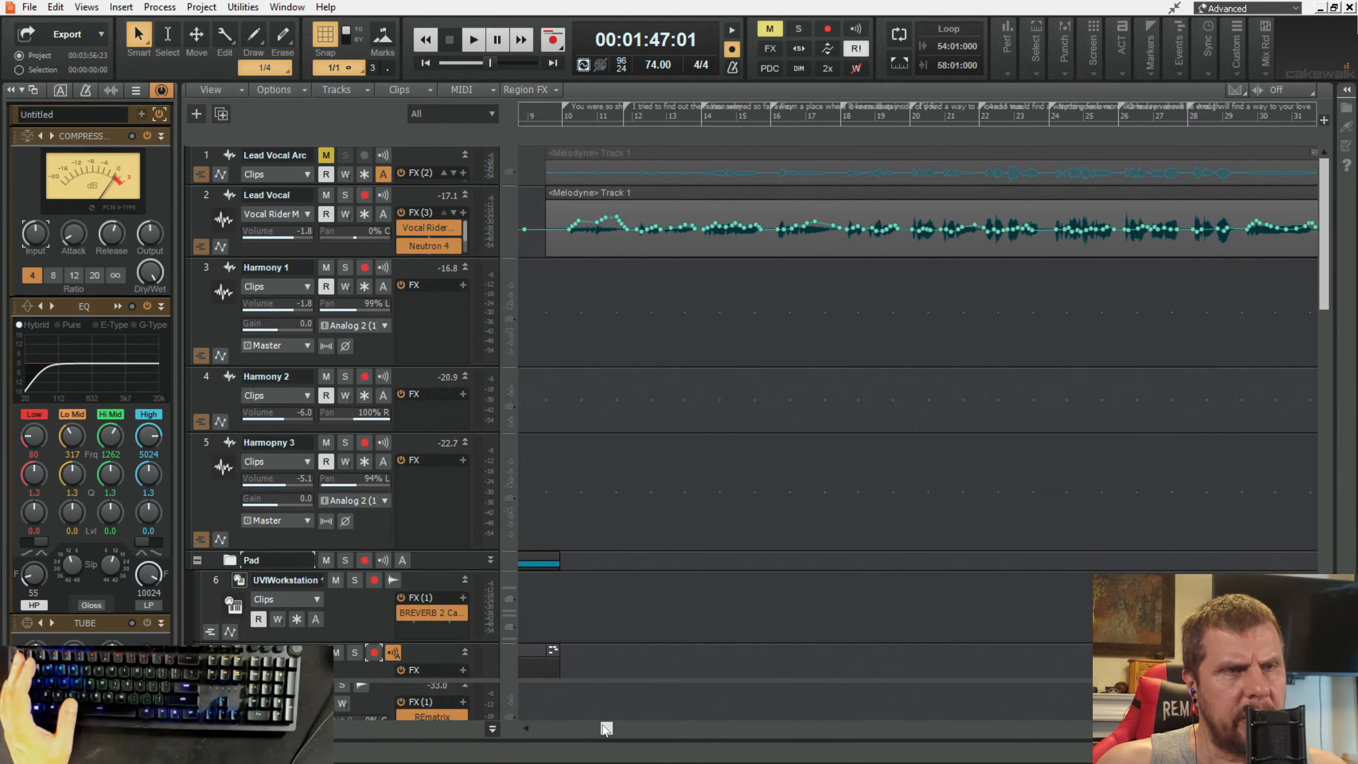
pyautogui.click(557, 118)
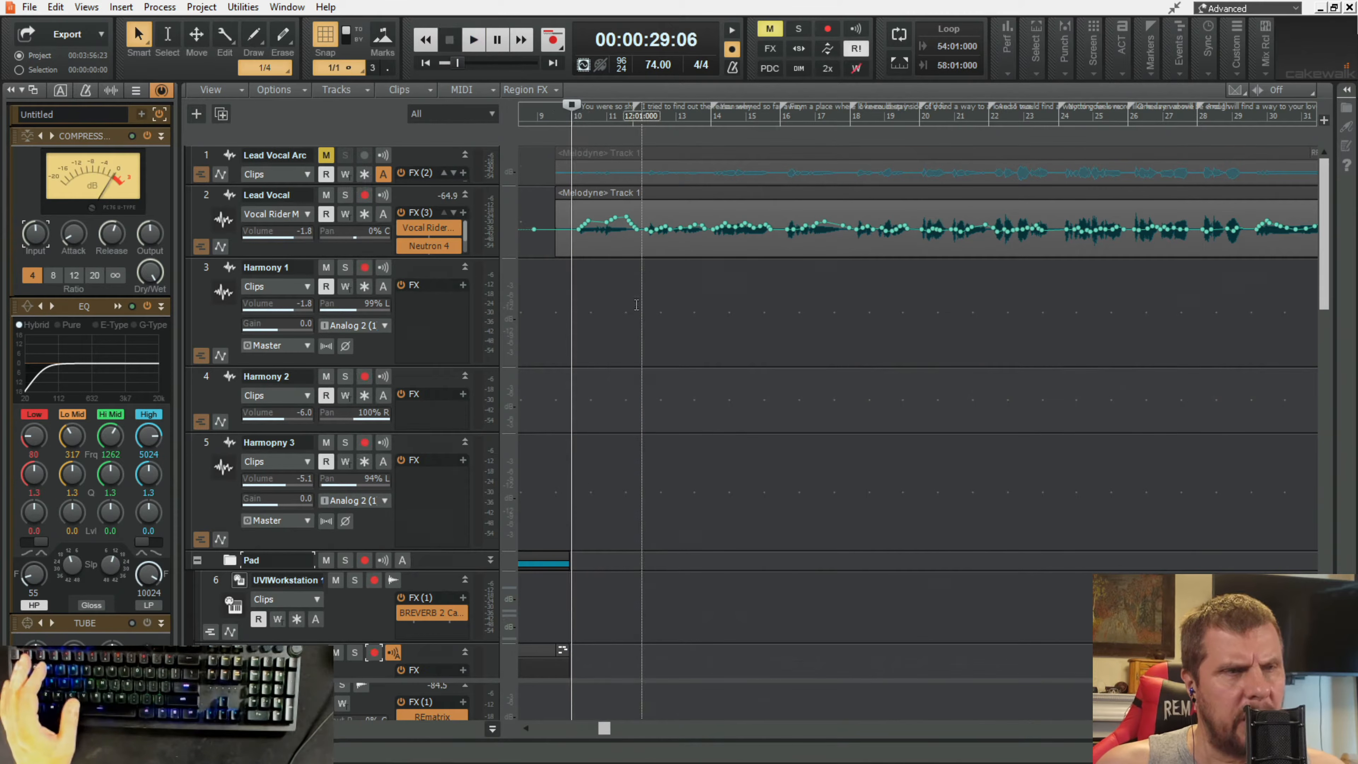
pyautogui.scroll(-5, 636, 305)
pyautogui.scroll(-3, 662, 309)
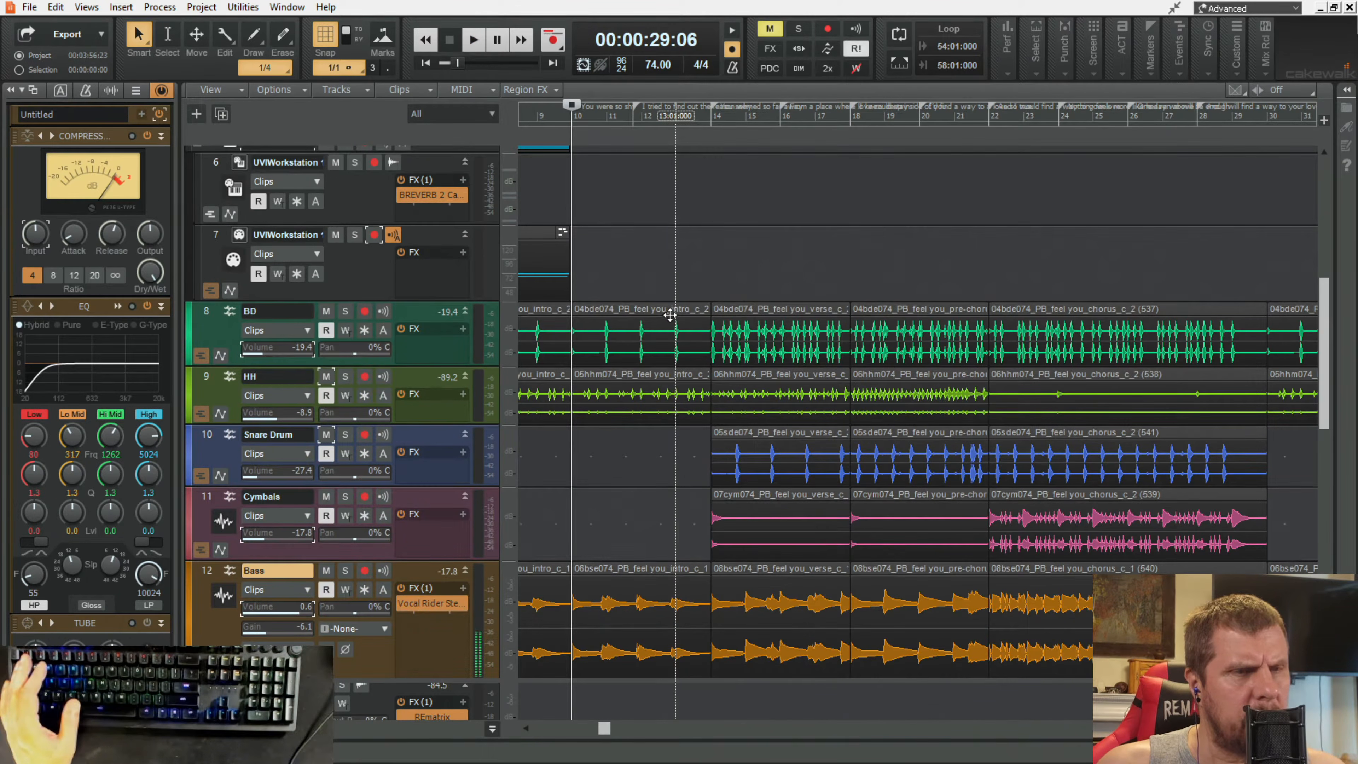
pyautogui.scroll(-6, 669, 316)
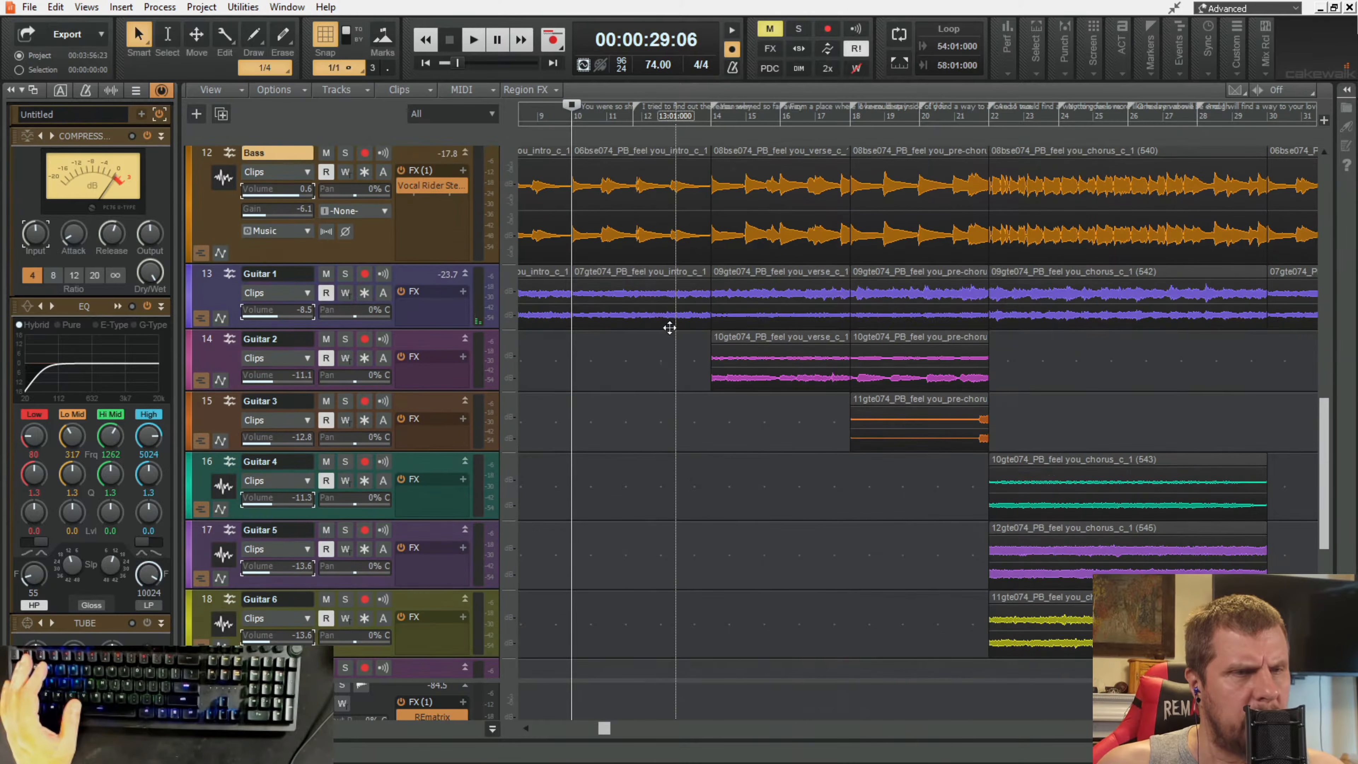
# Step: Play the song from bar 10 with the lead vocal track in view to judge the mix from the first vocal line into the chorus
pyautogui.scroll(6, 670, 333)
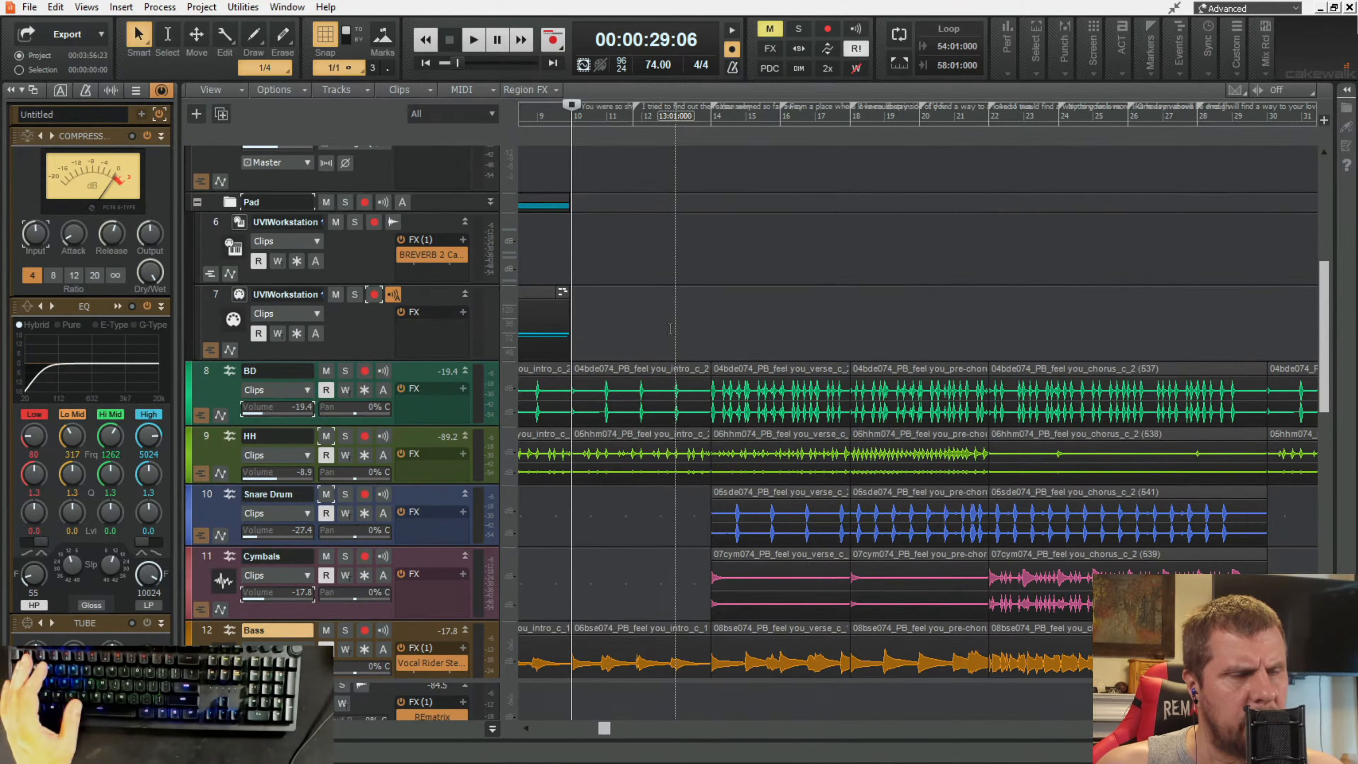
pyautogui.scroll(2, 670, 326)
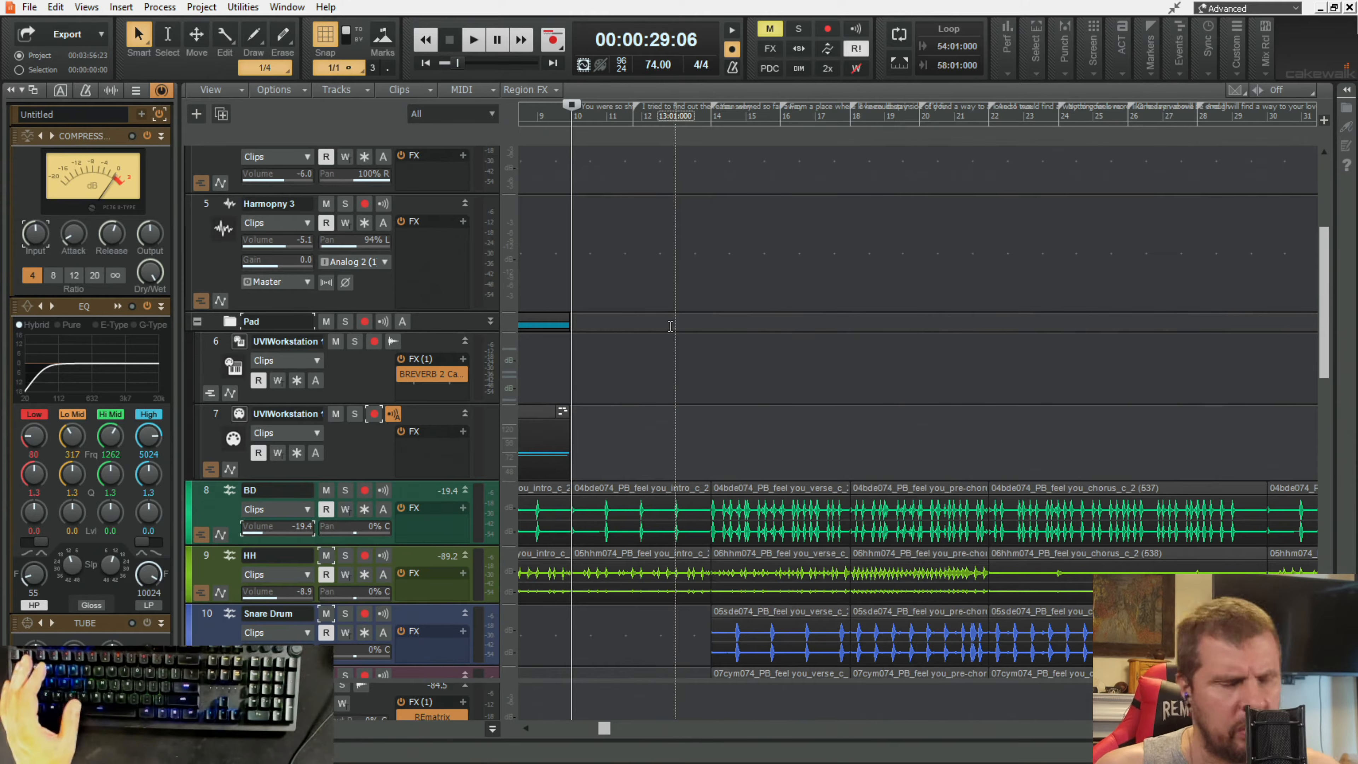
pyautogui.scroll(-7, 688, 312)
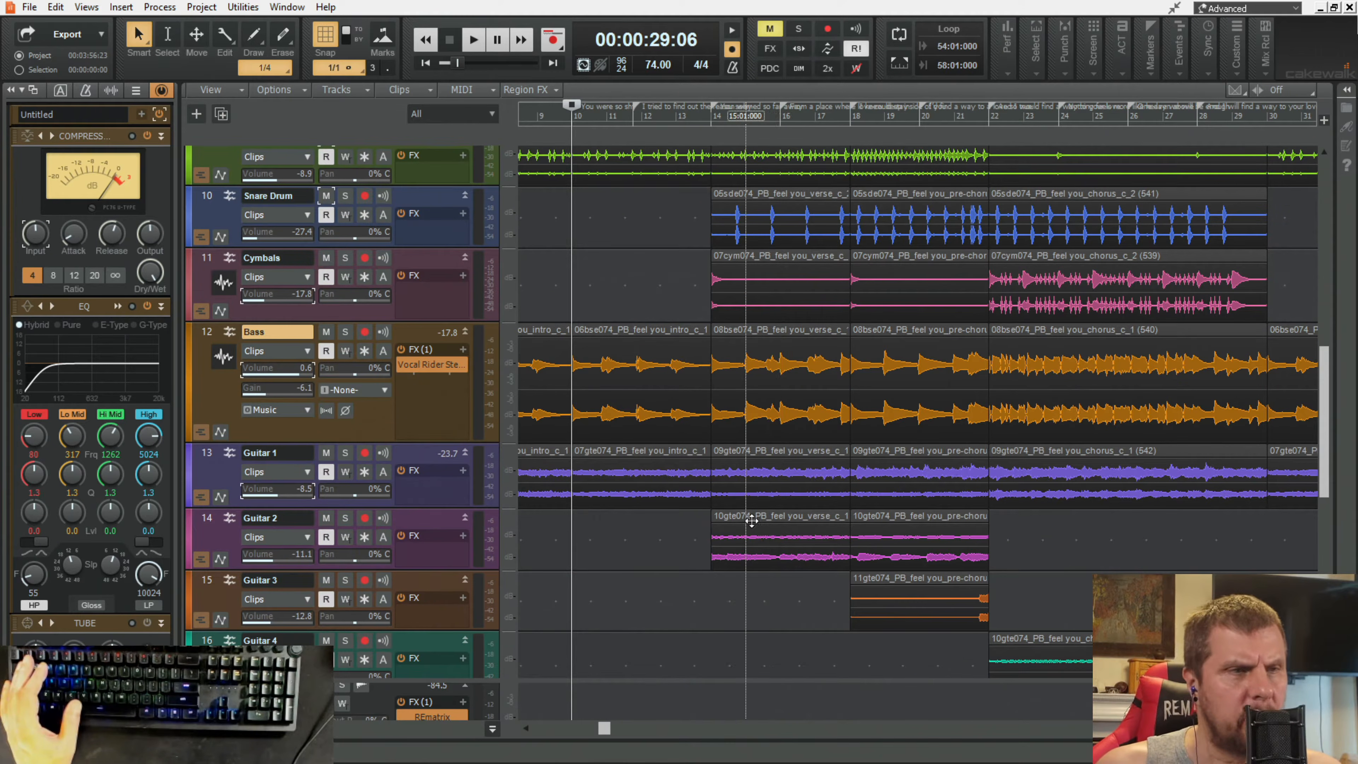
pyautogui.scroll(2, 747, 517)
pyautogui.scroll(-3, 748, 517)
pyautogui.scroll(9, 746, 517)
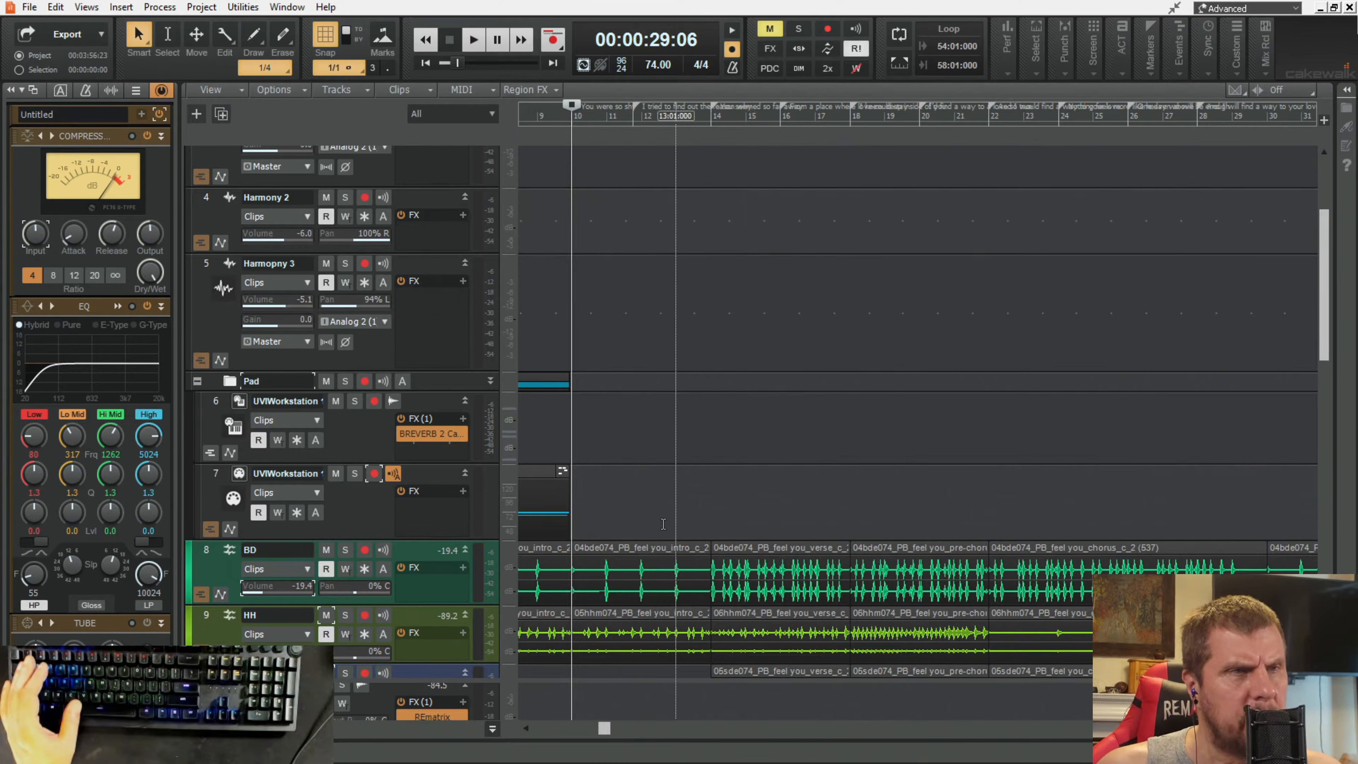
pyautogui.scroll(3, 603, 725)
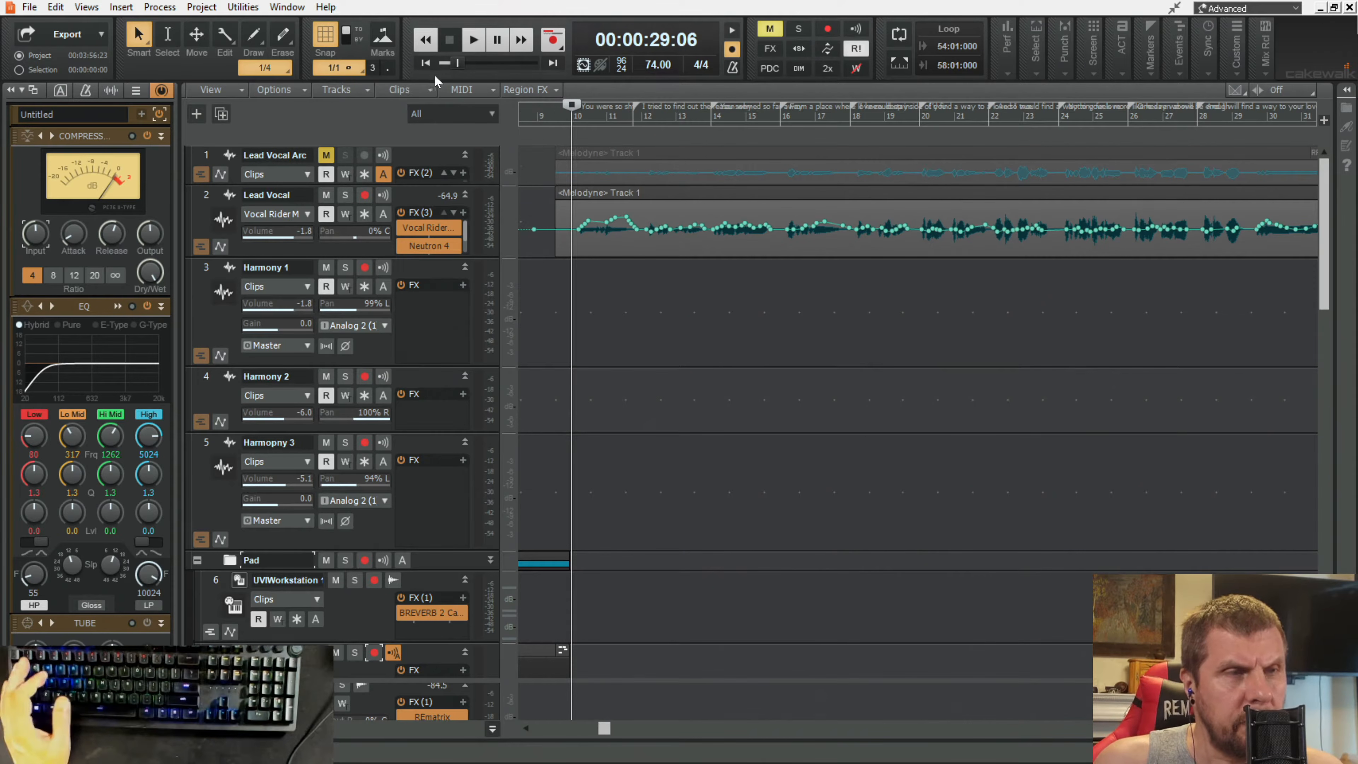
pyautogui.click(536, 112)
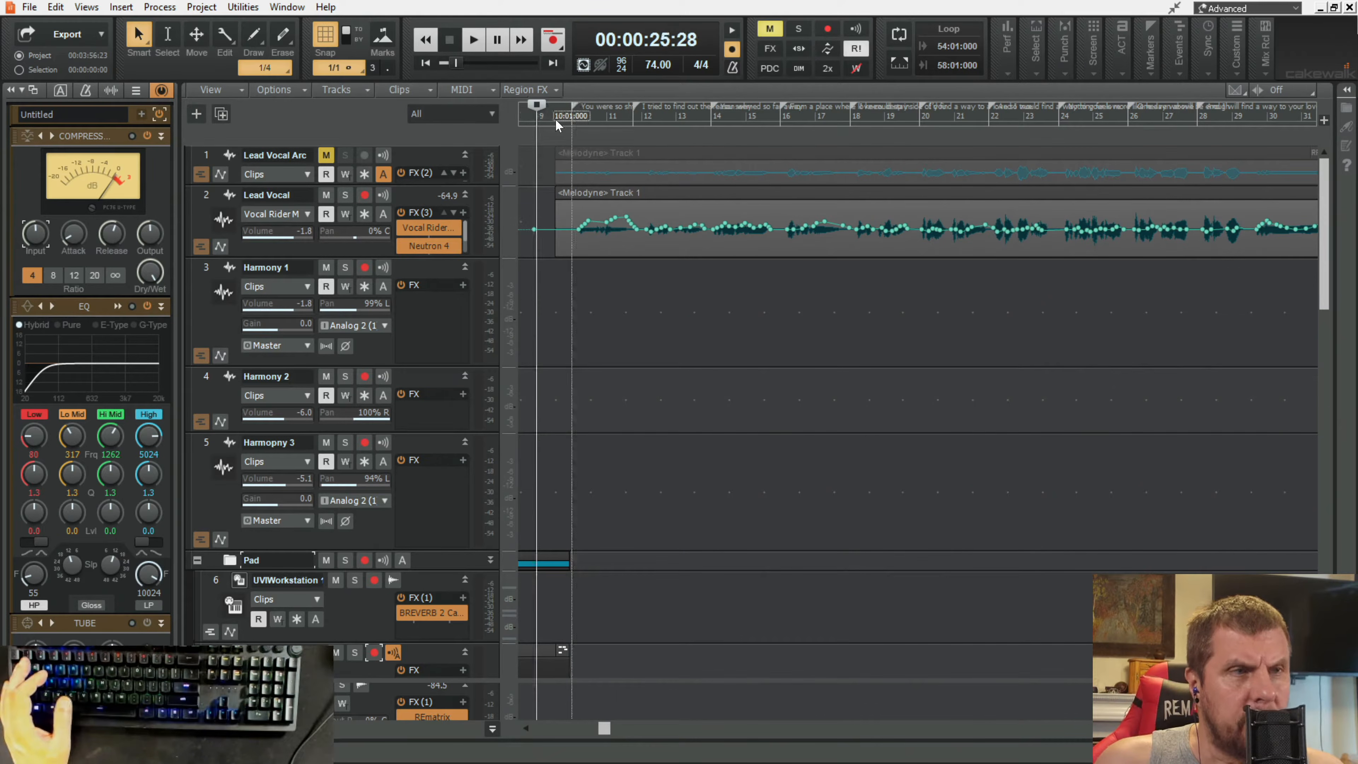
pyautogui.click(563, 114)
pyautogui.press('space')
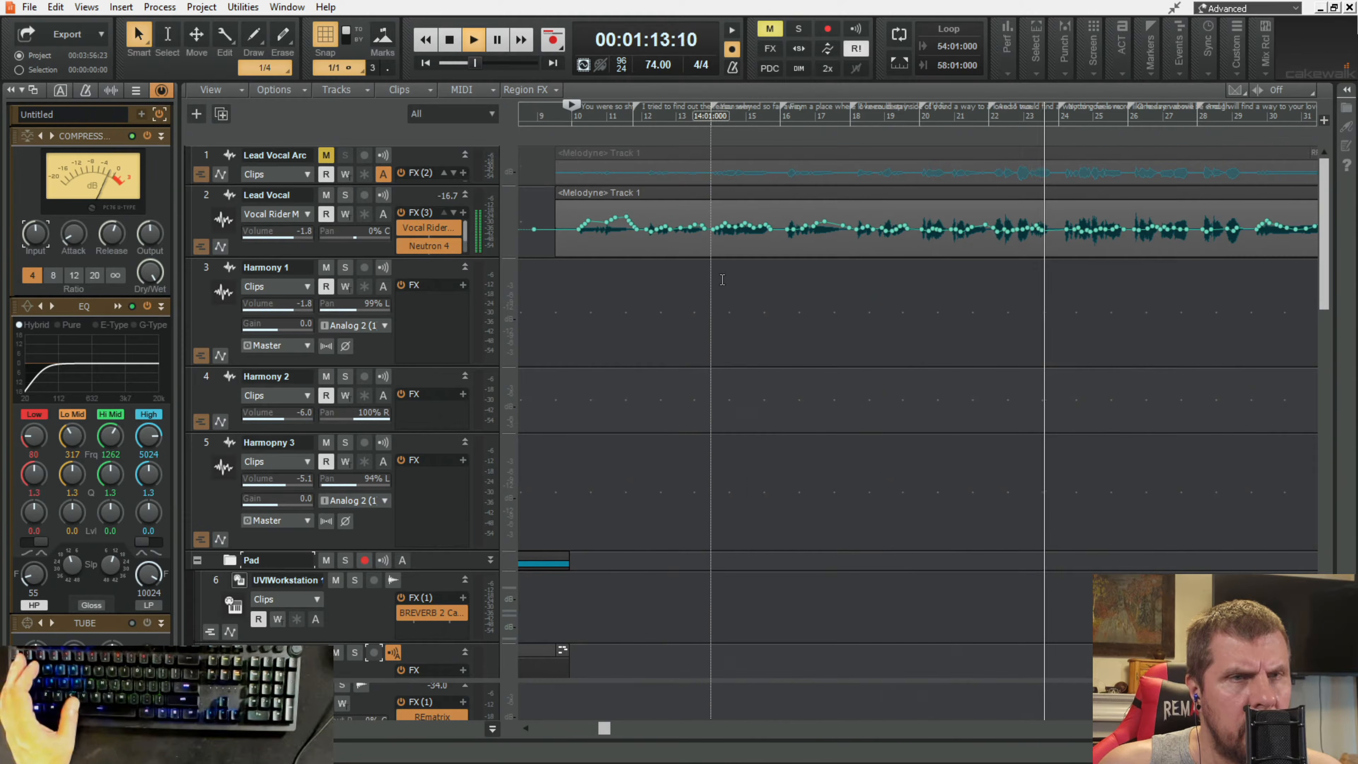
pyautogui.press('space')
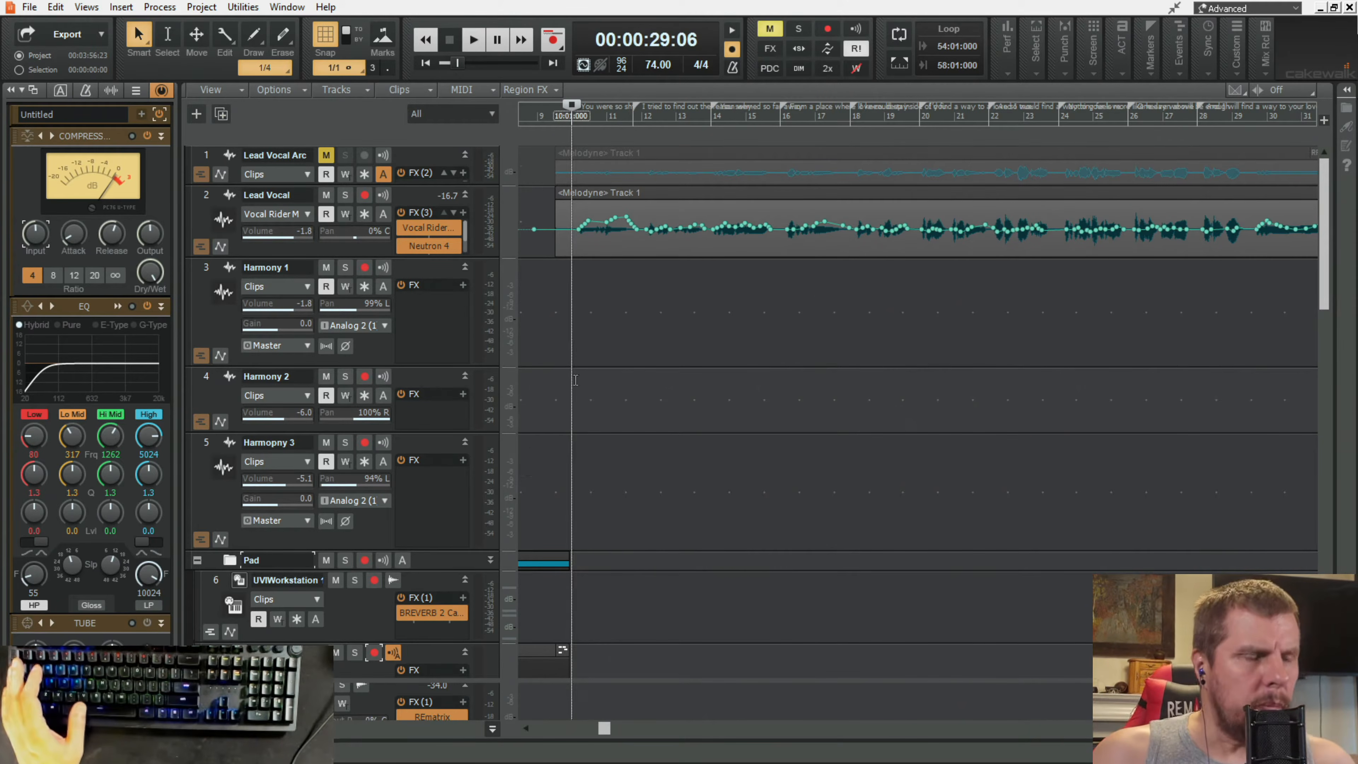
# Step: Play the chorus from bar 22 and lower the volumes of Guitar 6 to -16.4, Guitar 5 to -17.0 and Guitar 4 to -14.0
pyautogui.scroll(-1, 583, 343)
pyautogui.scroll(-9, 583, 343)
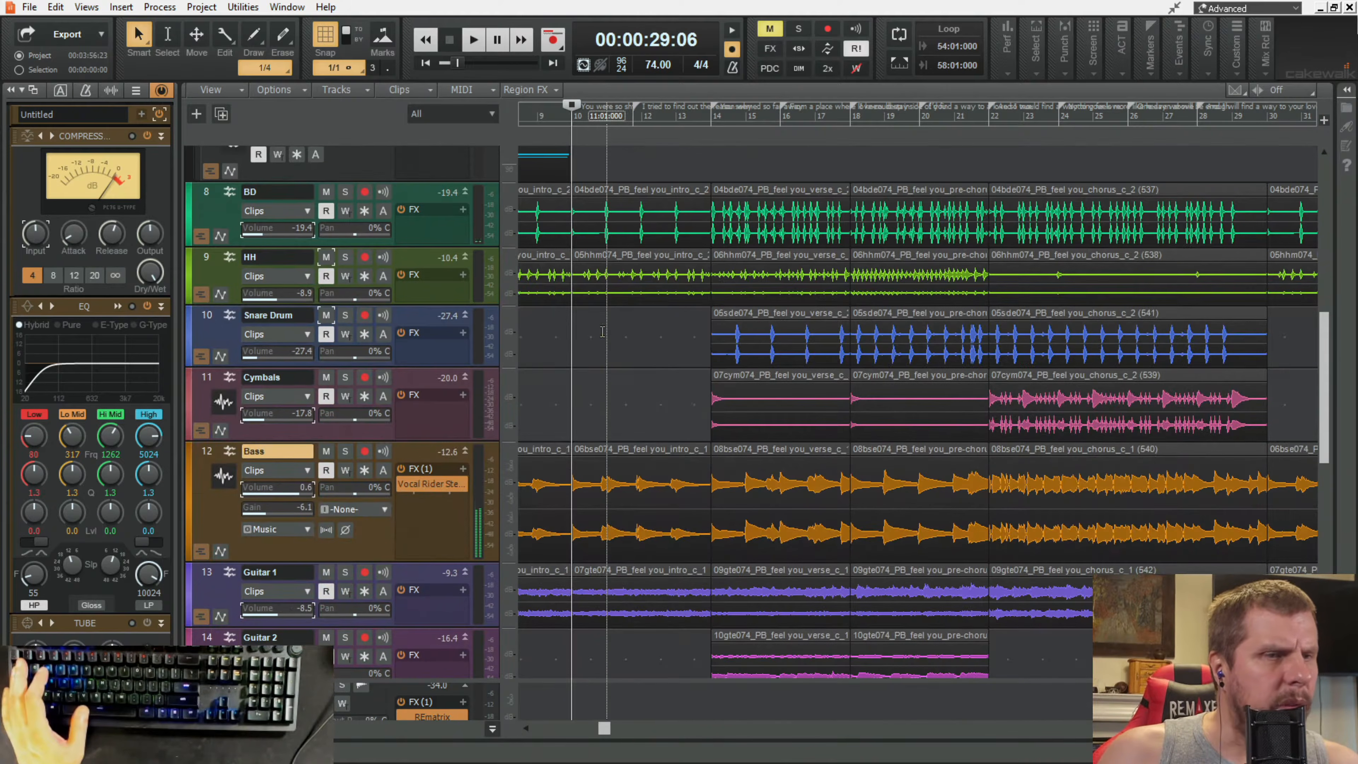
pyautogui.scroll(-3, 606, 333)
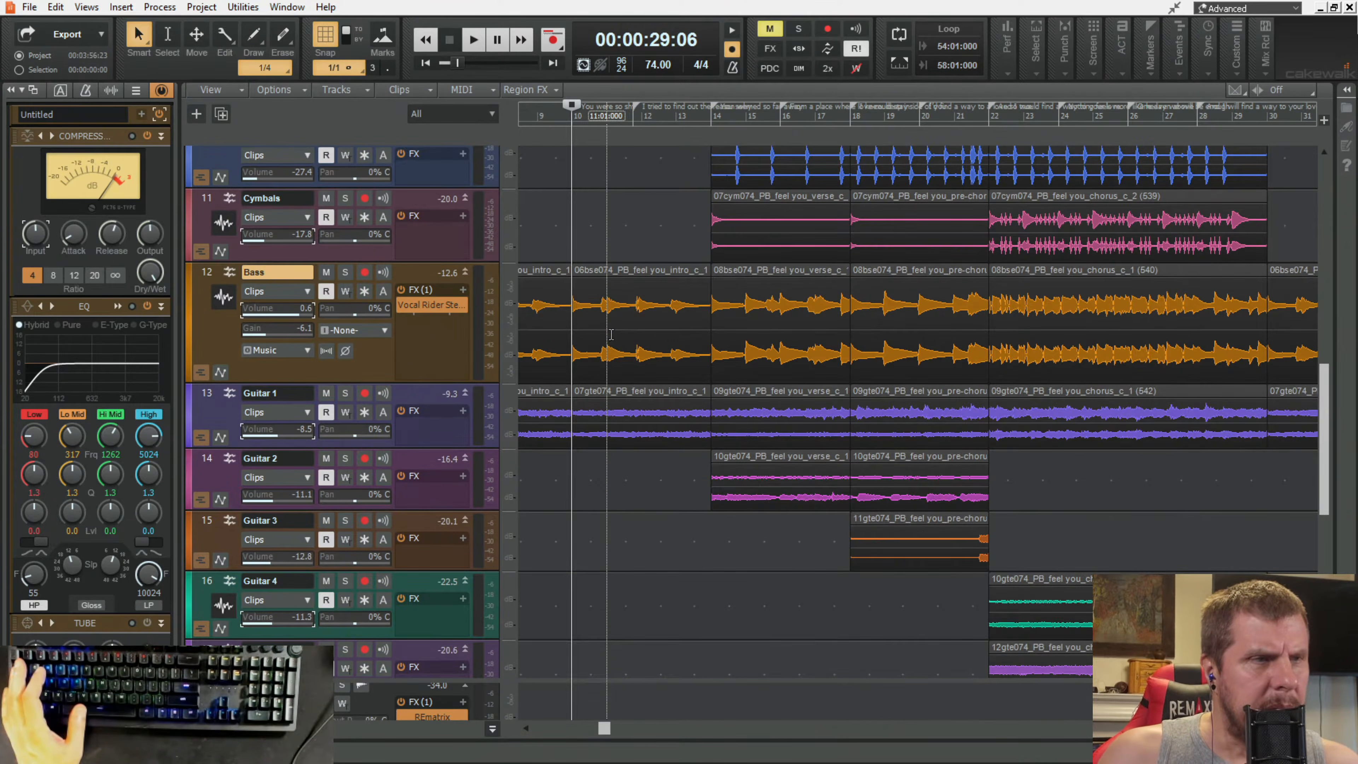
pyautogui.scroll(-4, 611, 334)
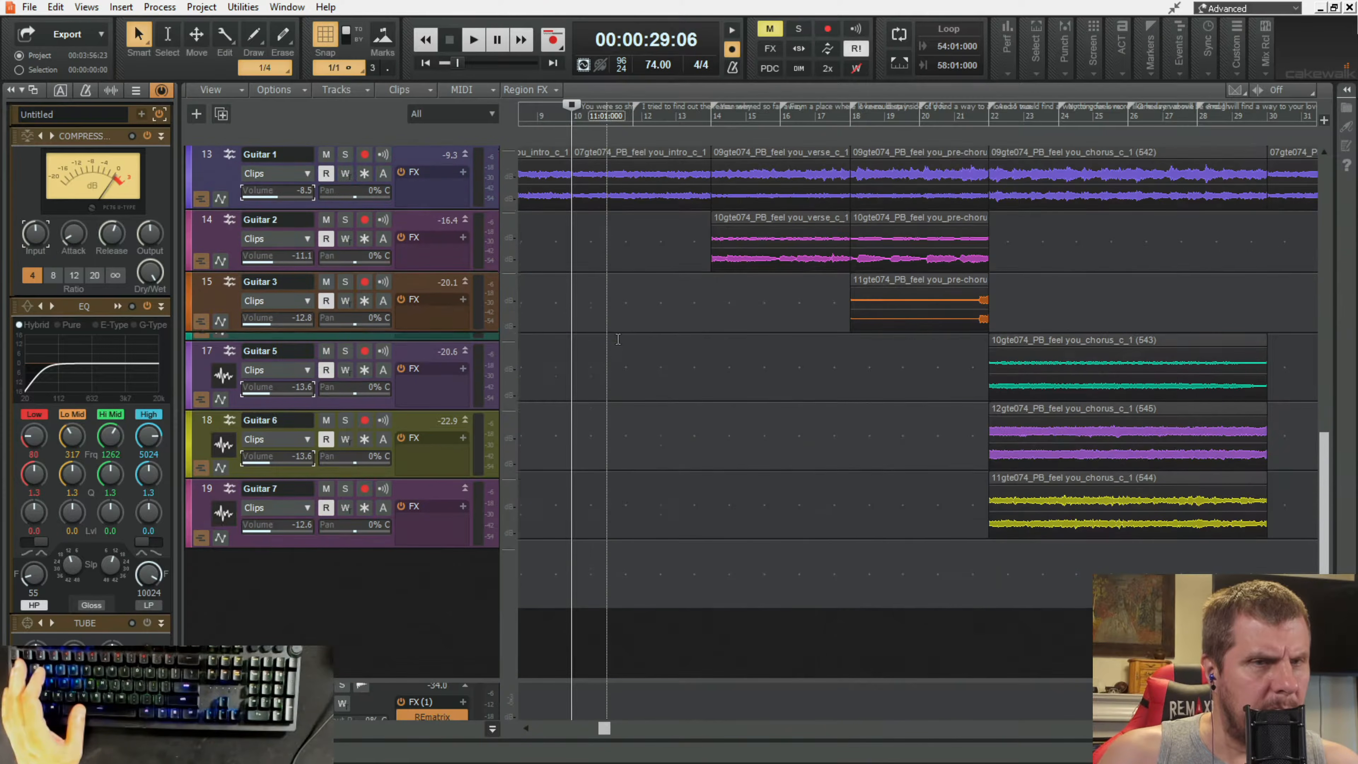
pyautogui.click(989, 116)
pyautogui.press('space')
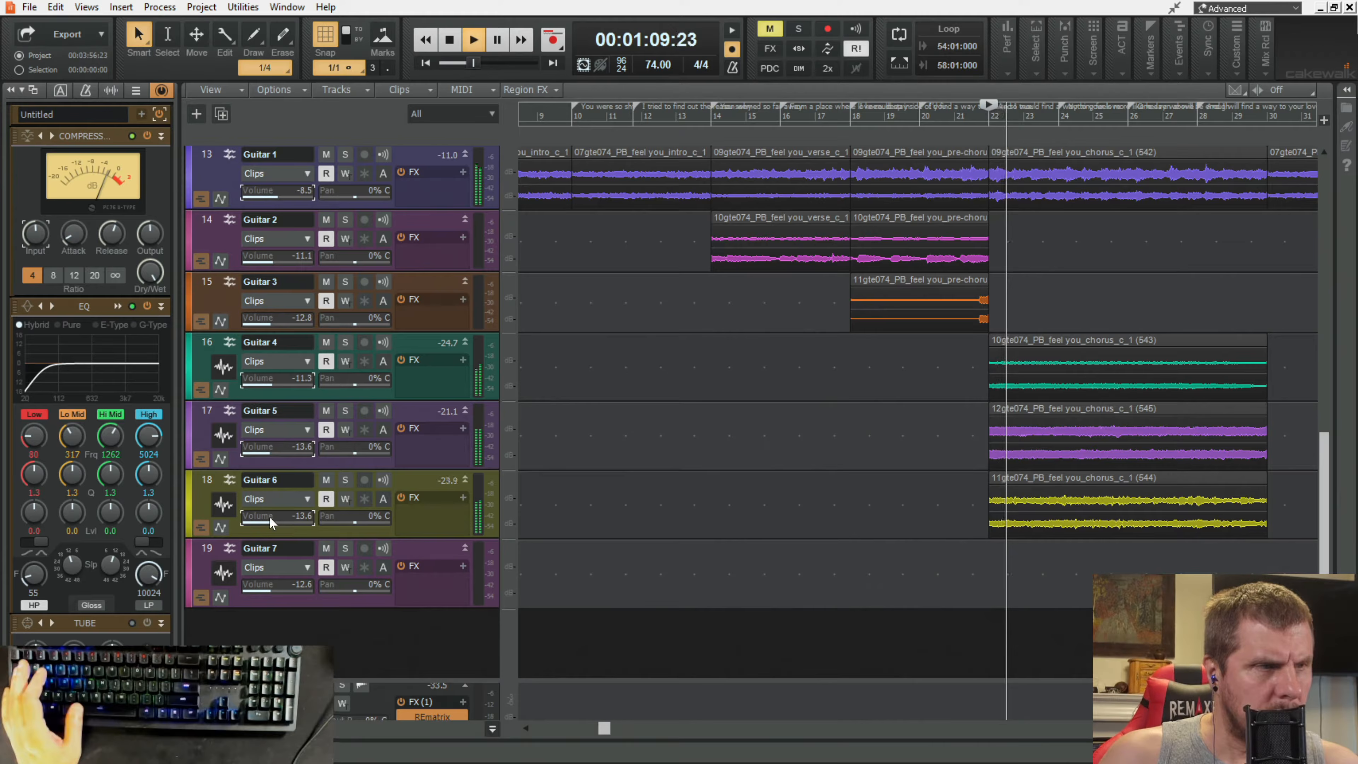
pyautogui.moveTo(270, 519); pyautogui.dragTo(265, 519)
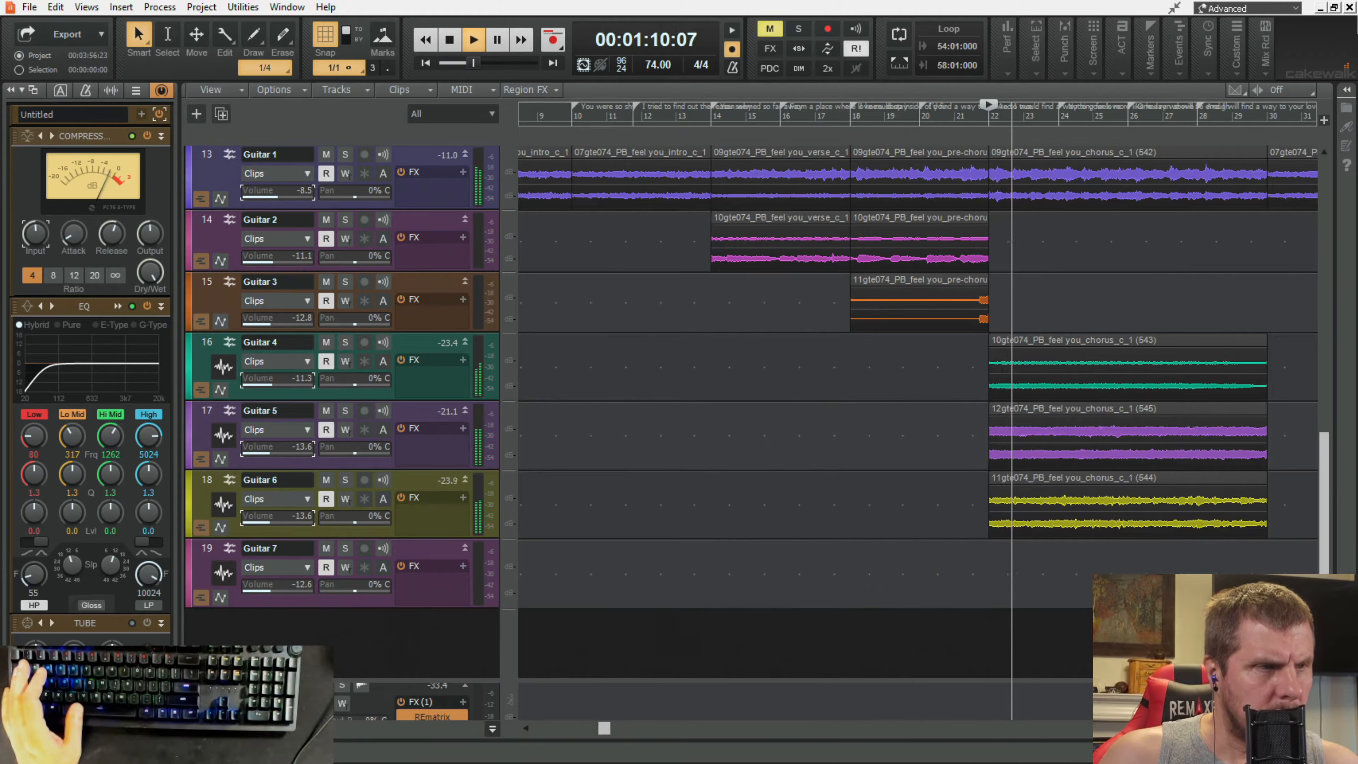
pyautogui.moveTo(270, 450); pyautogui.dragTo(264, 449)
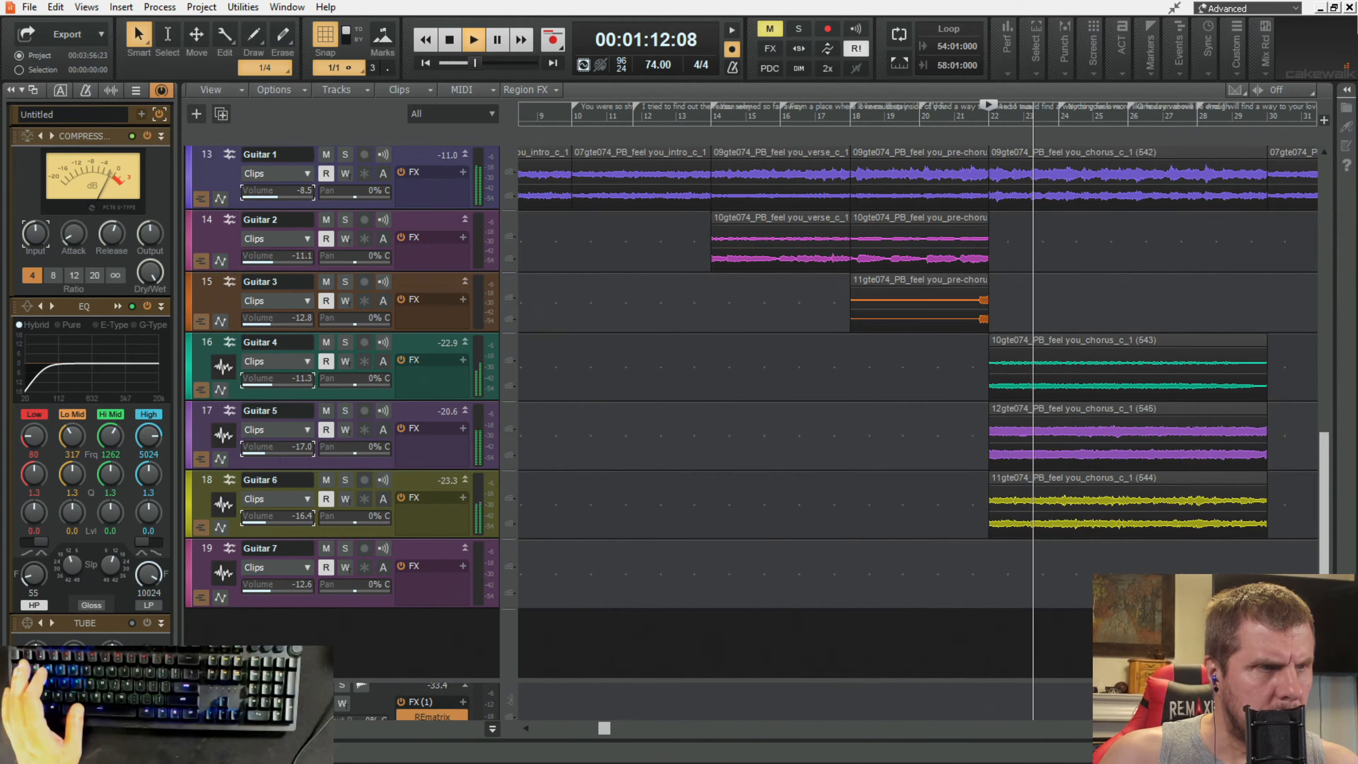
pyautogui.moveTo(287, 379); pyautogui.dragTo(283, 379)
# Step: Set Guitar 1's volume to -14.0 while it is soloed, unsolo it, and set Guitar 4's volume to -7.0
pyautogui.scroll(2, 333, 194)
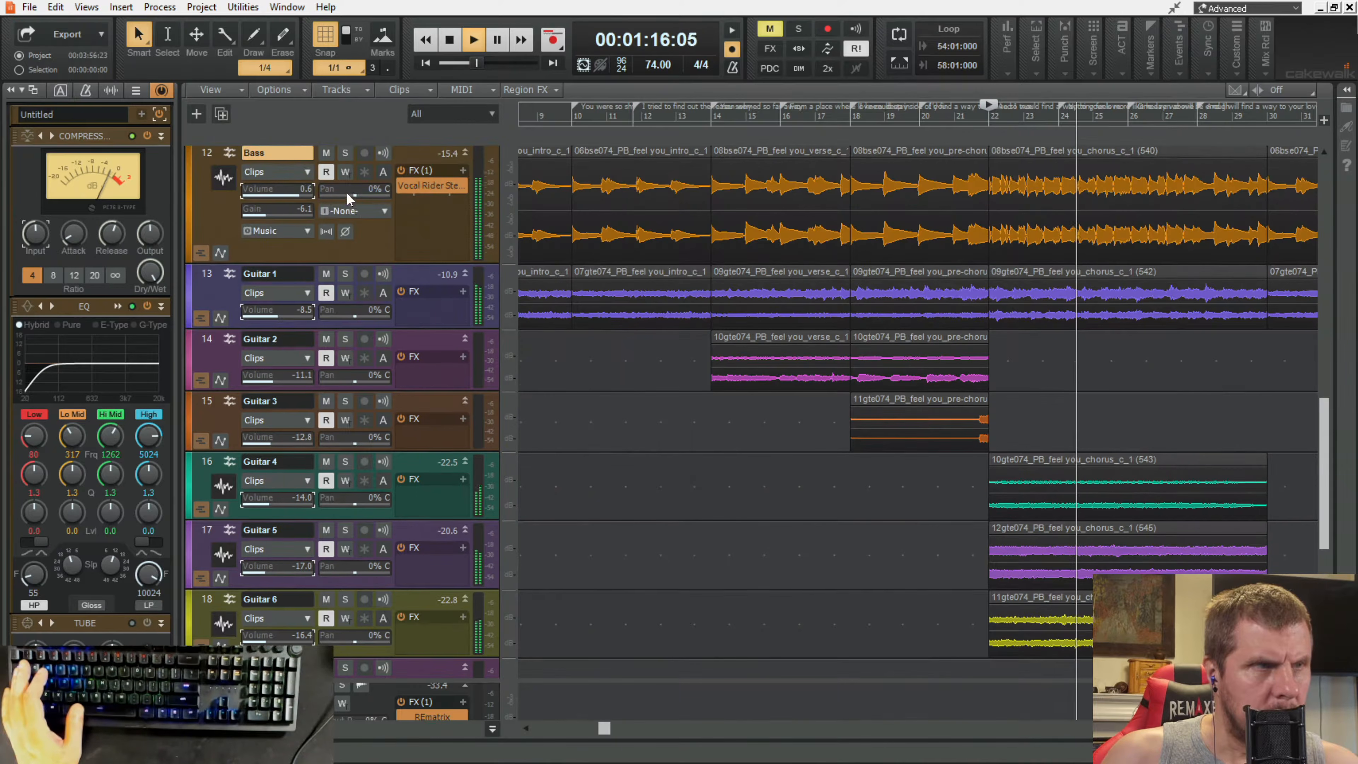
pyautogui.click(344, 274)
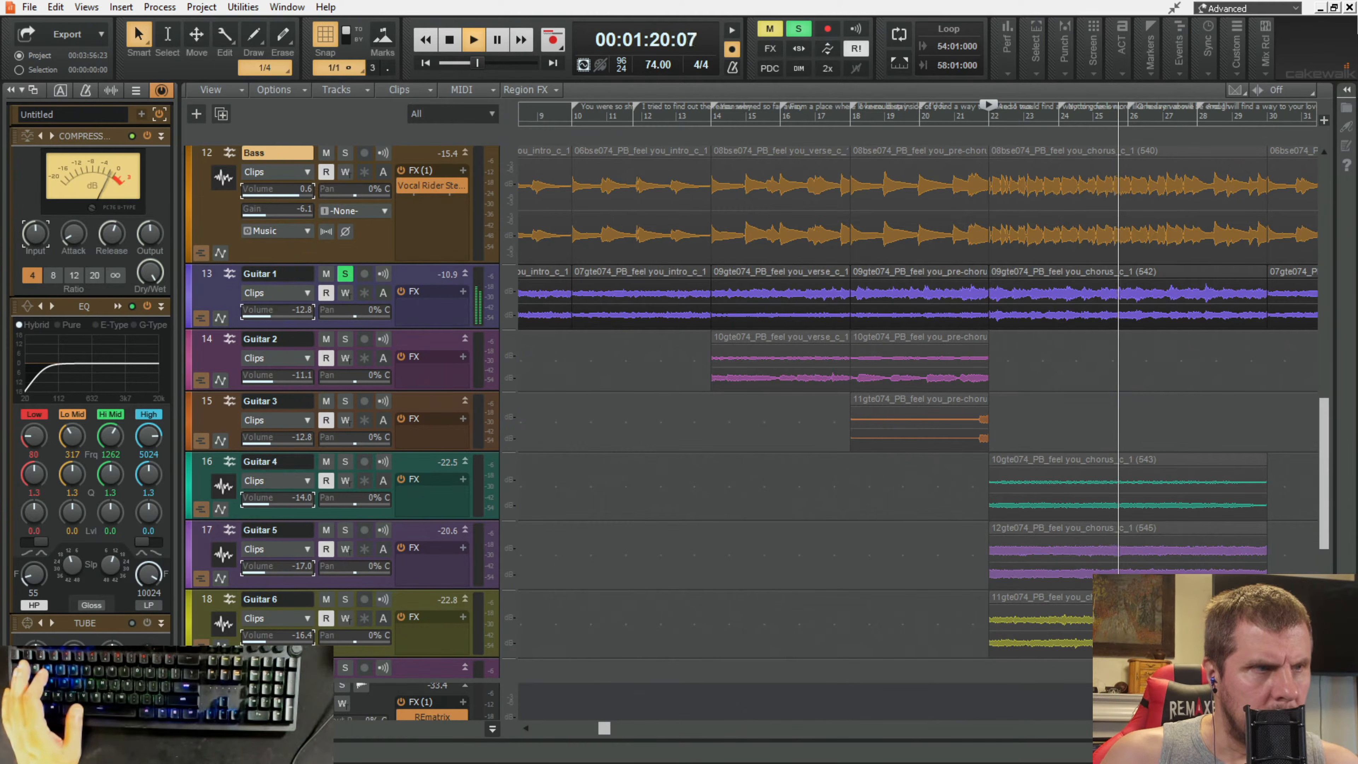
pyautogui.moveTo(278, 309); pyautogui.dragTo(270, 309)
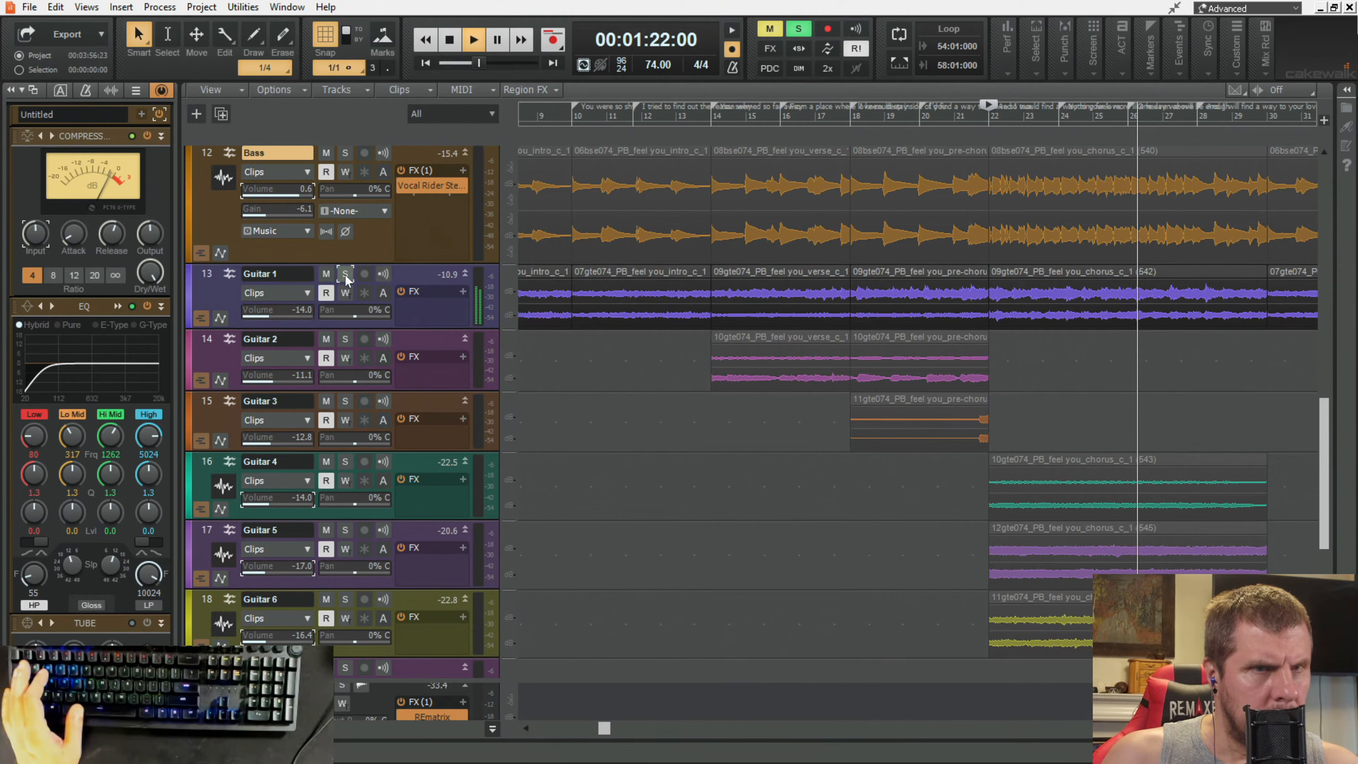
pyautogui.click(345, 273)
pyautogui.moveTo(273, 500)
pyautogui.mouseDown()
pyautogui.moveTo(302, 500)
pyautogui.moveTo(284, 500)
pyautogui.mouseUp()
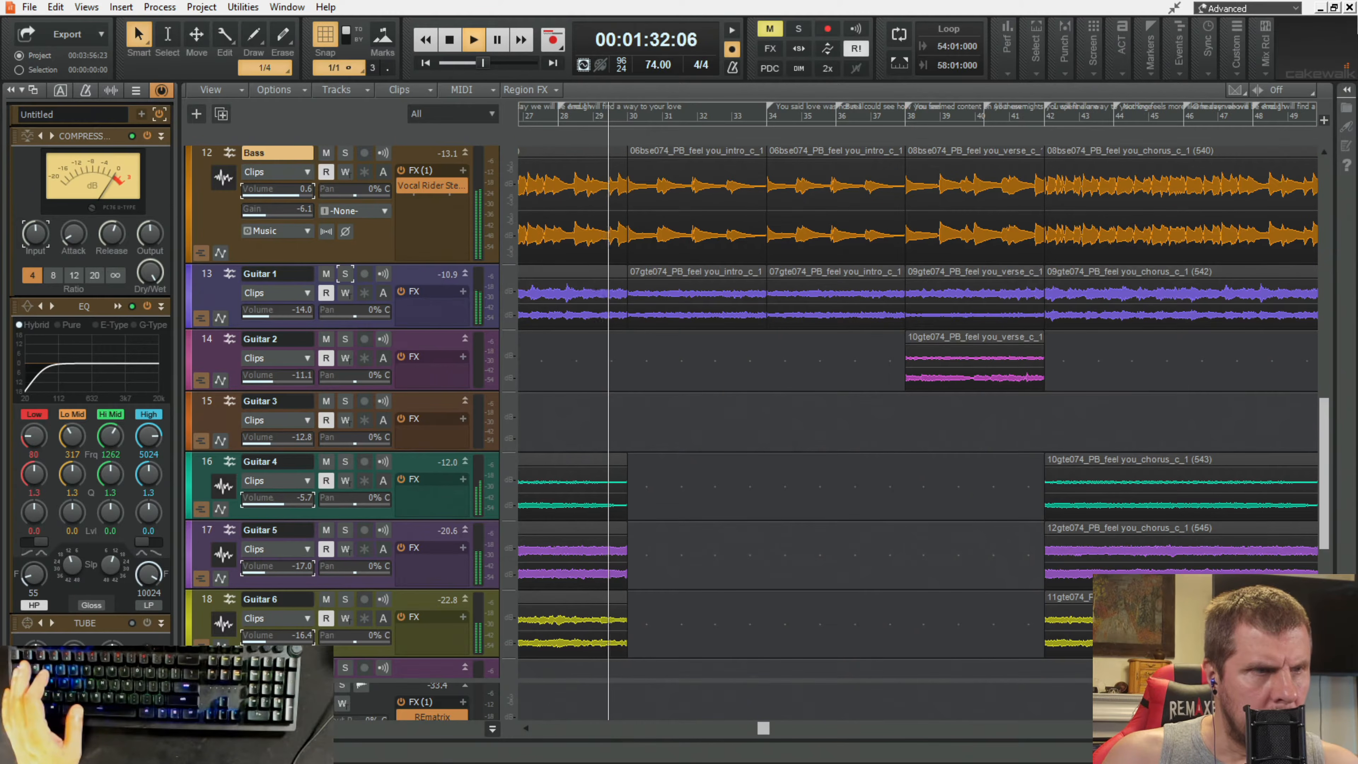
pyautogui.moveTo(284, 500); pyautogui.dragTo(280, 500)
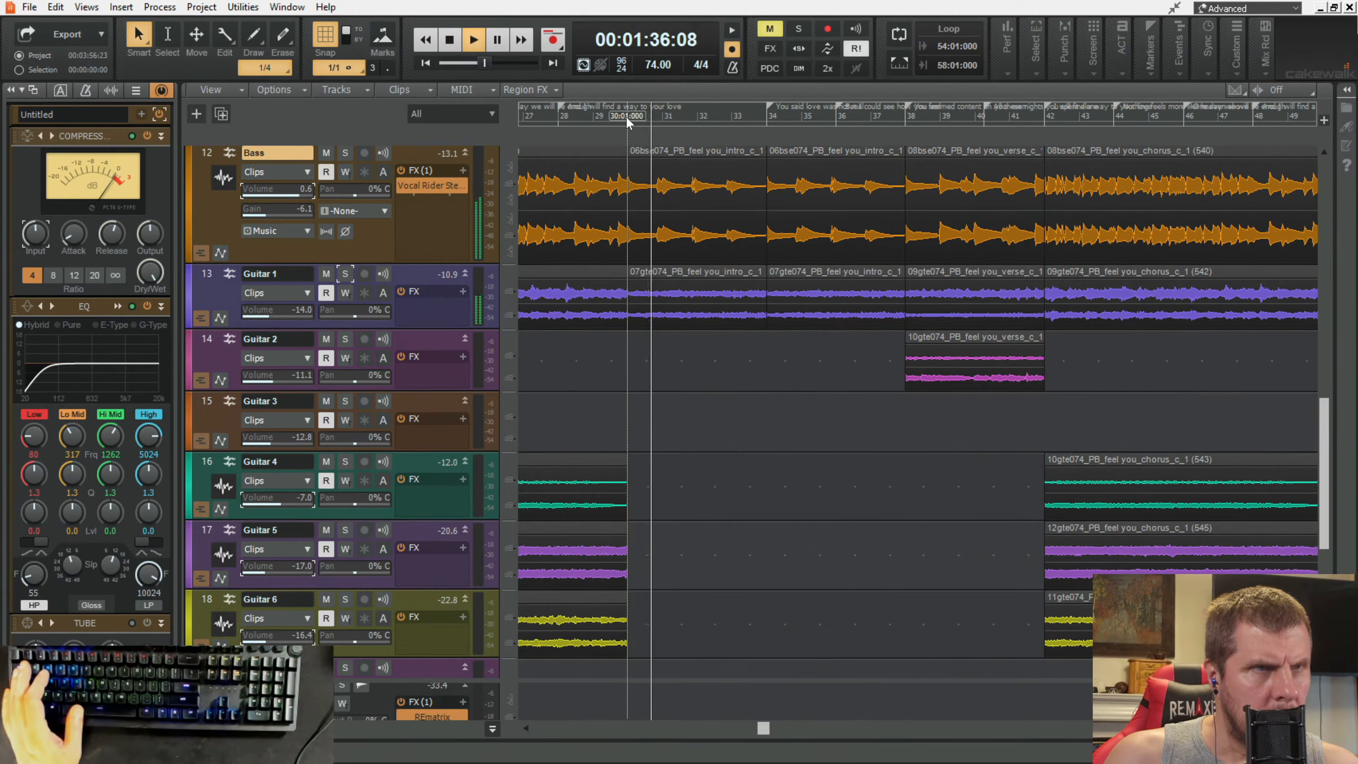
# Step: Play the song from bar 29 past bar 34 to hear how the three harmony vocals enter against the lead vocal
pyautogui.scroll(8, 603, 280)
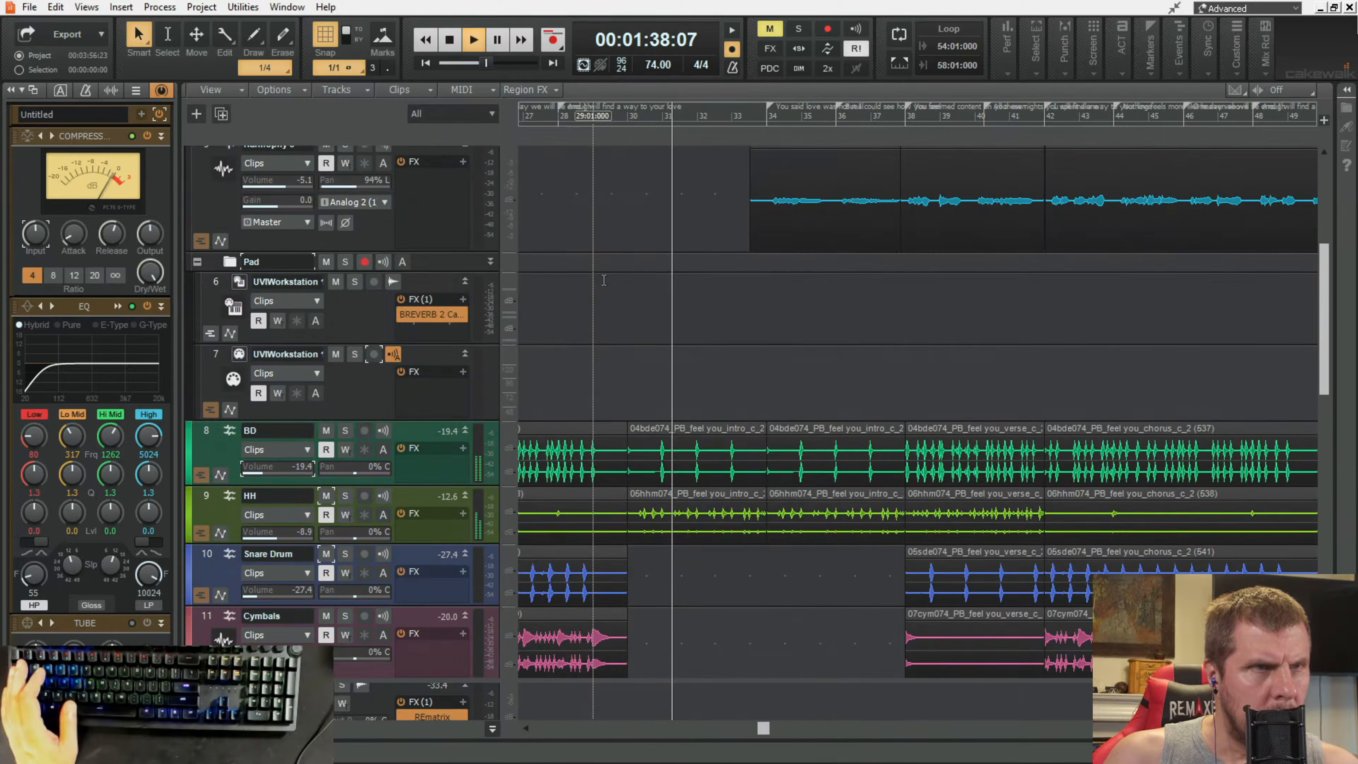
pyautogui.scroll(5, 604, 280)
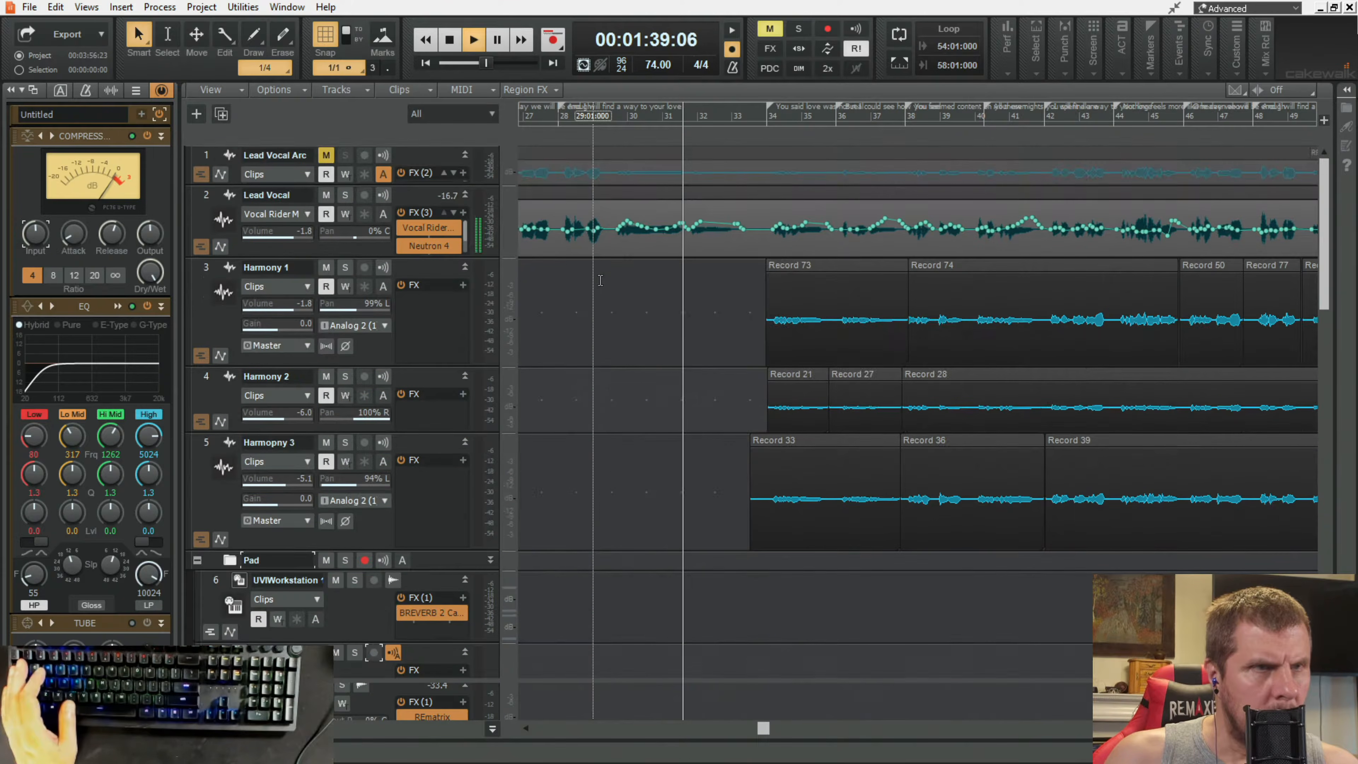
pyautogui.hotkey('ctrl', 'pageup')
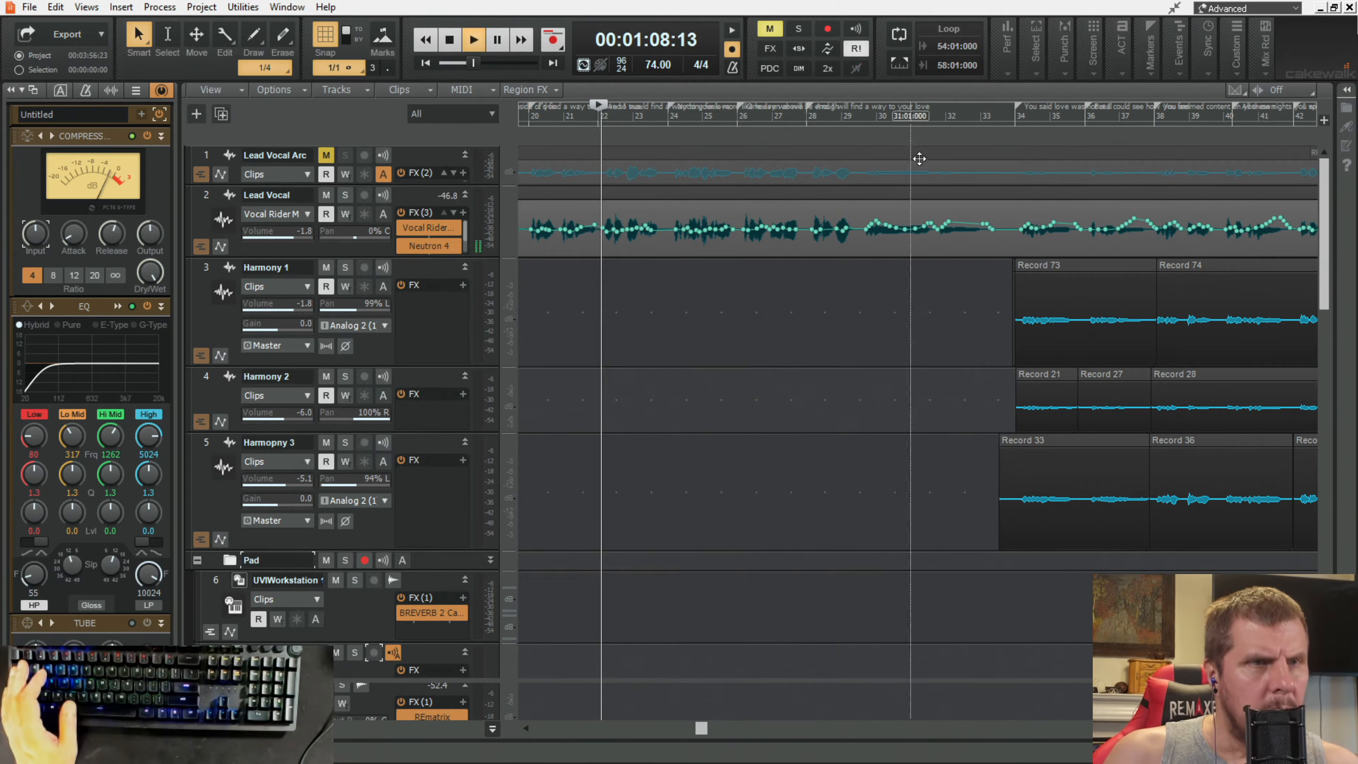
pyautogui.click(855, 124)
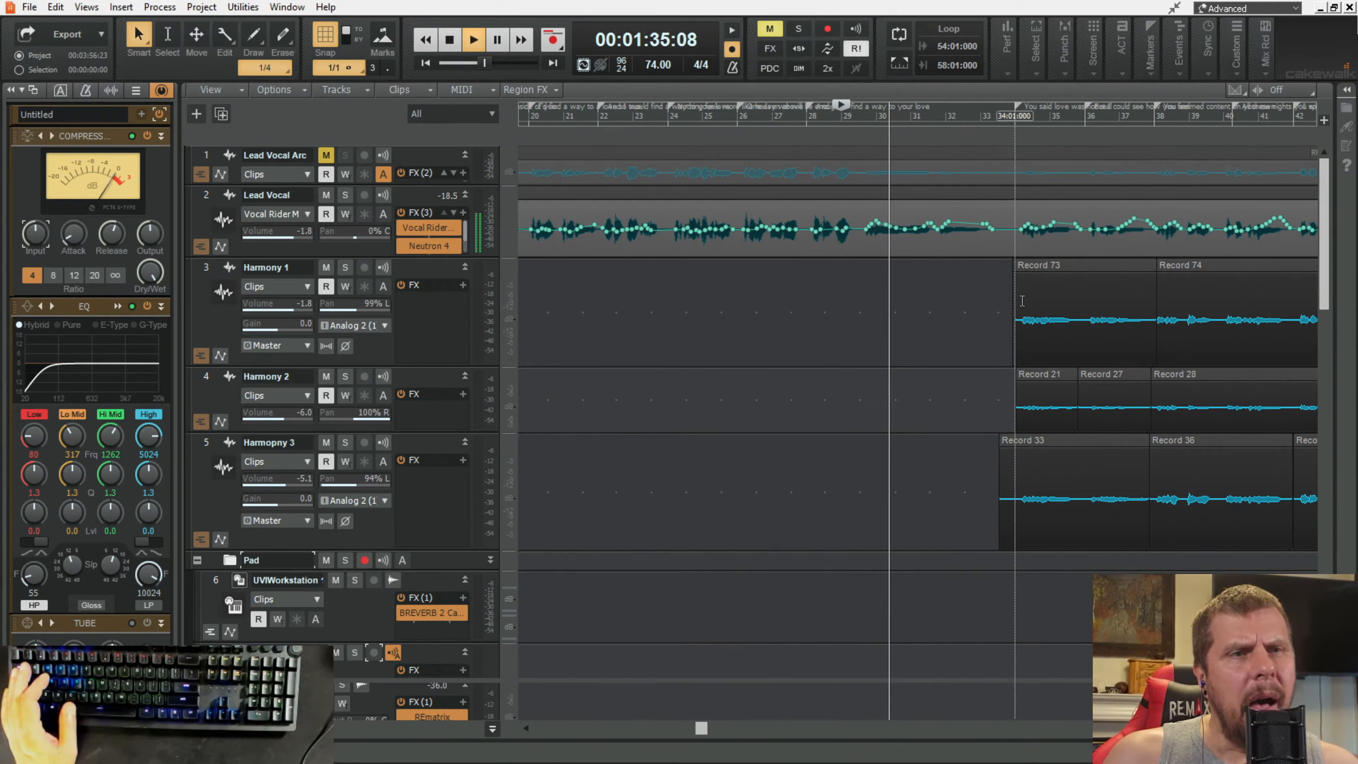
pyautogui.press('space')
pyautogui.scroll(-5, 962, 289)
pyautogui.scroll(5, 945, 291)
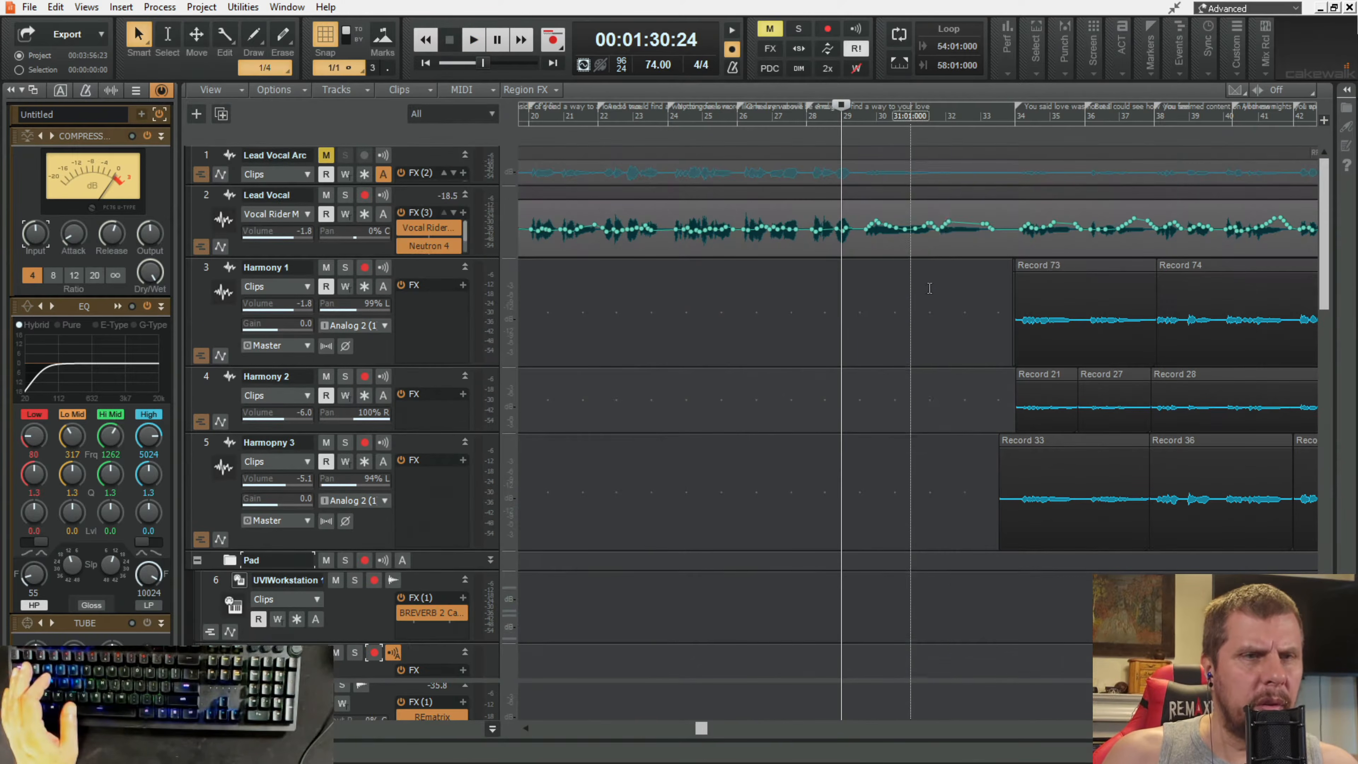
pyautogui.press('space')
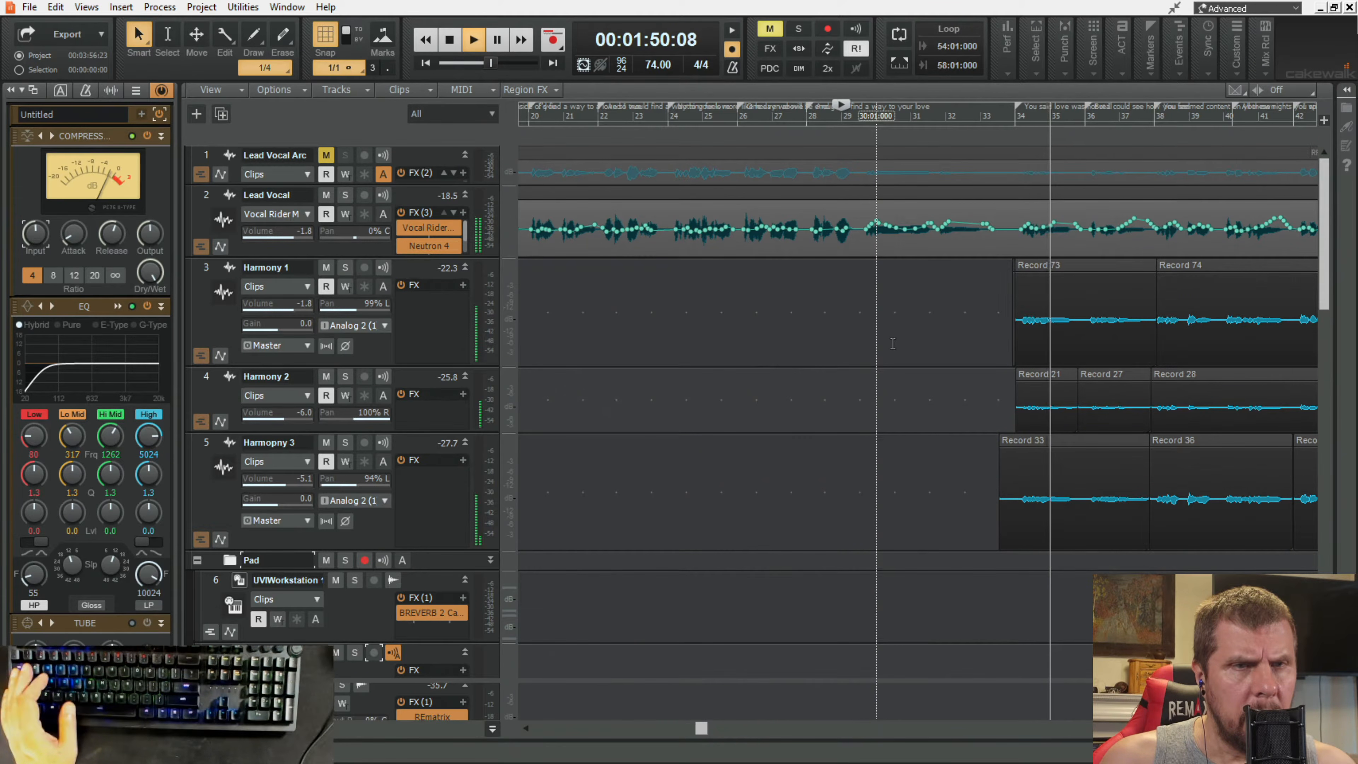
pyautogui.press('space')
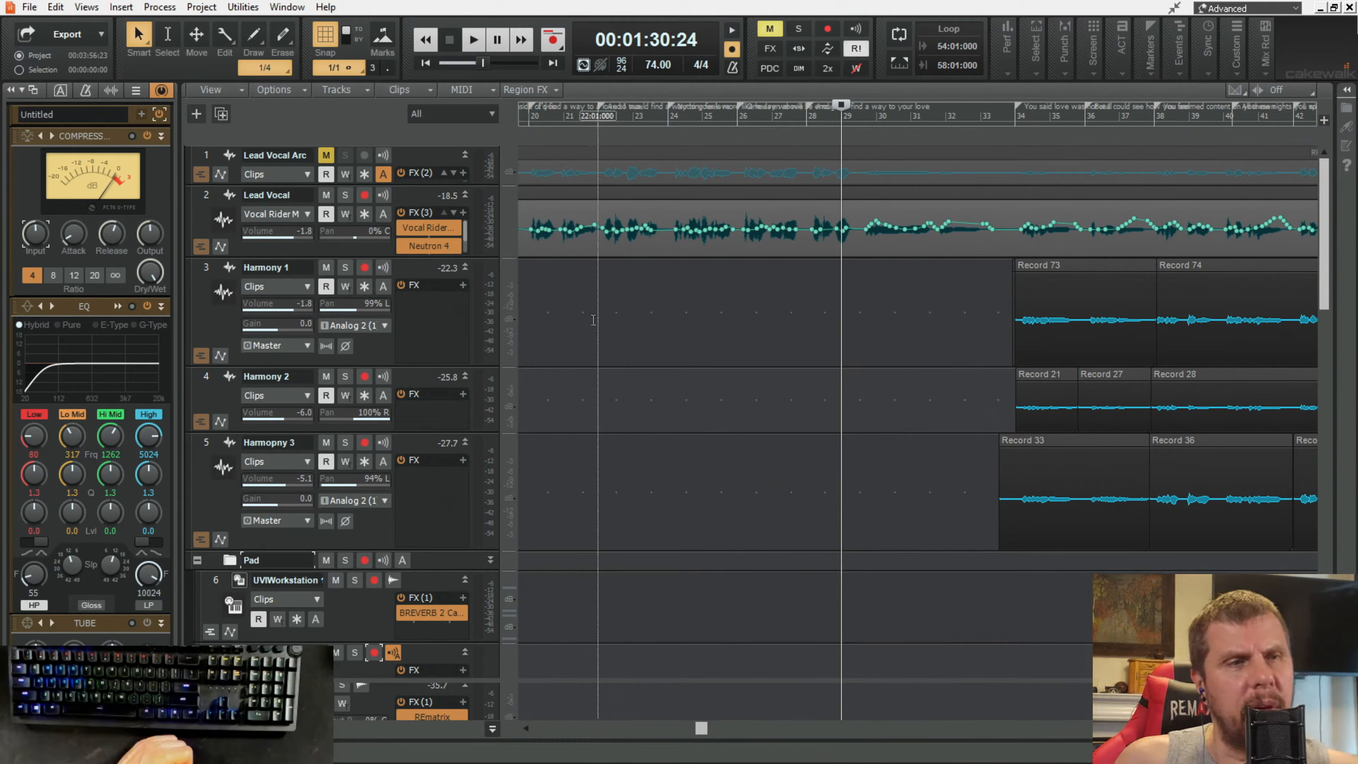
# Step: Move the playhead to bar 2 and examine the pad, drum, bass and guitar clips from the intro onward
pyautogui.scroll(-10, 591, 337)
pyautogui.scroll(-5, 631, 347)
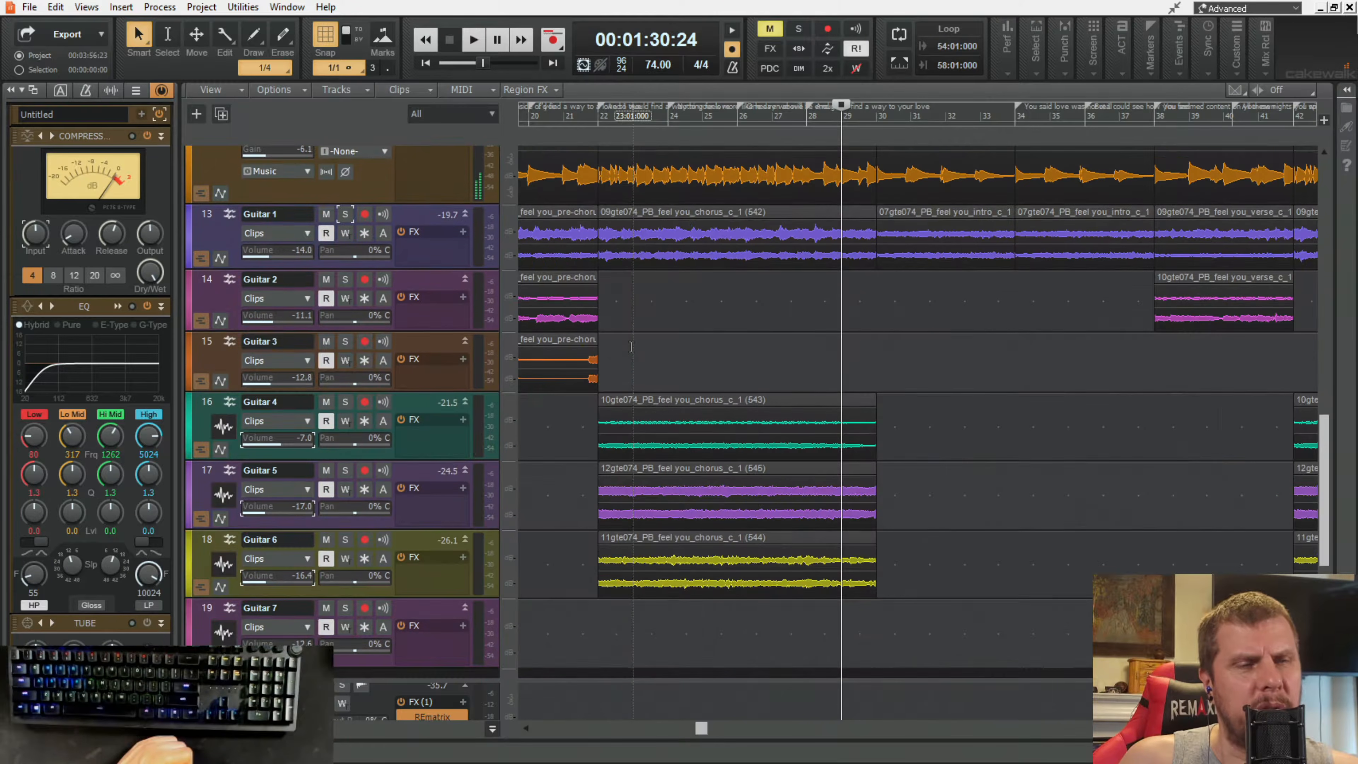
pyautogui.scroll(6, 642, 332)
pyautogui.scroll(8, 656, 312)
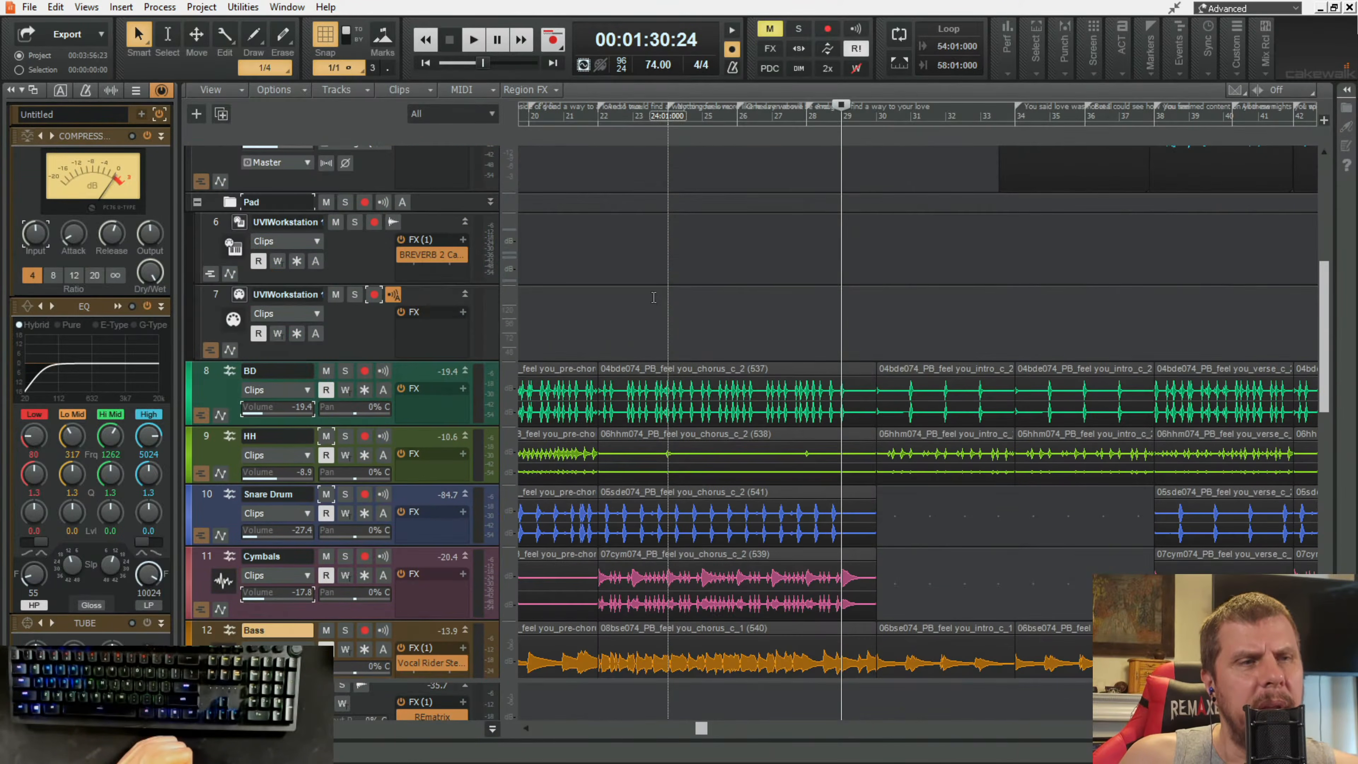
pyautogui.scroll(-3, 653, 292)
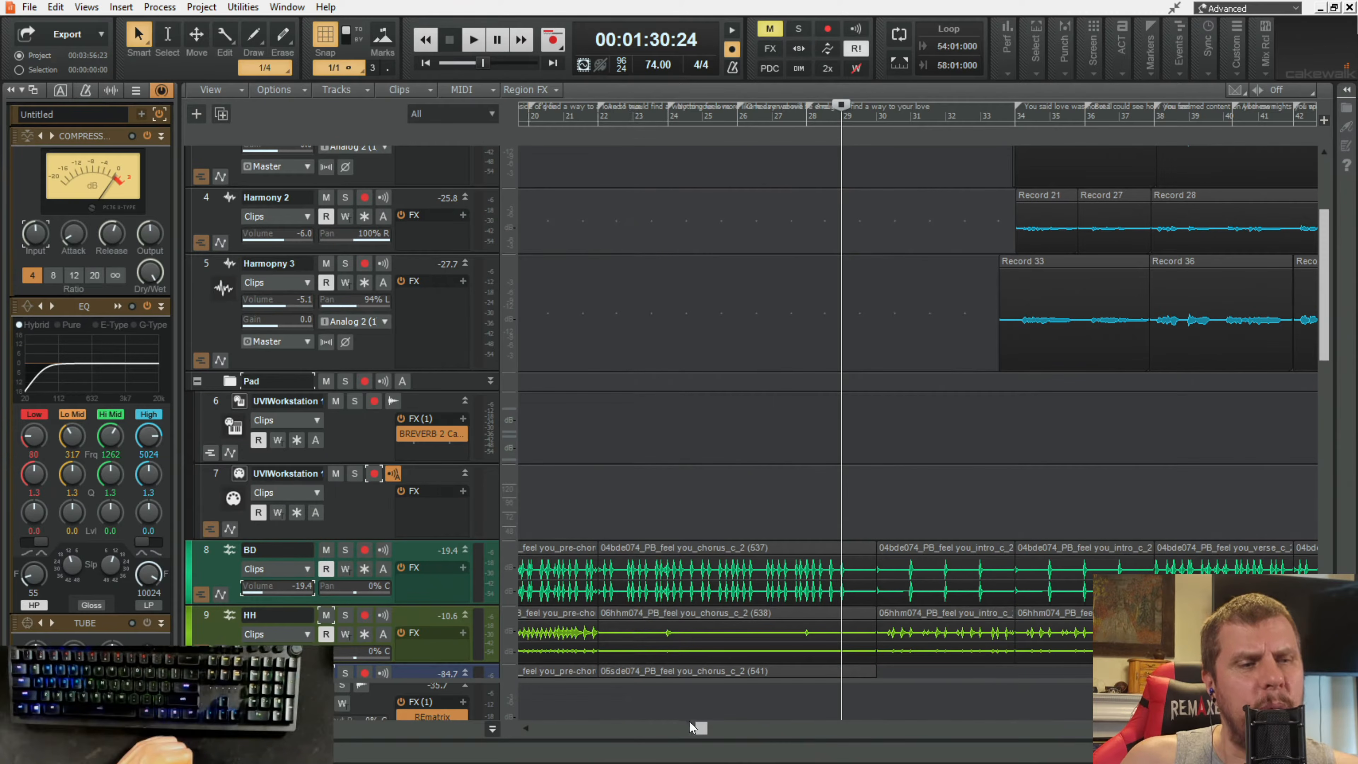
pyautogui.moveTo(700, 730); pyautogui.dragTo(534, 728)
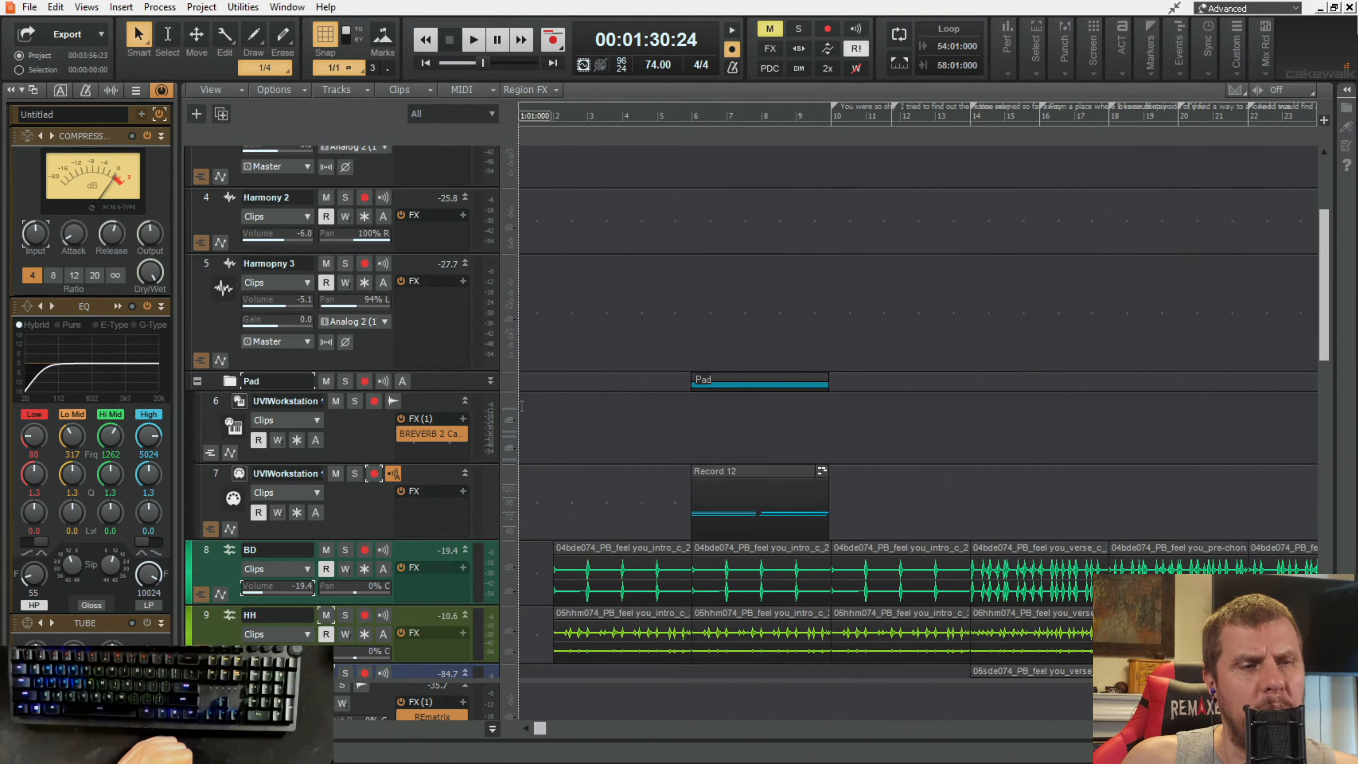
pyautogui.click(553, 111)
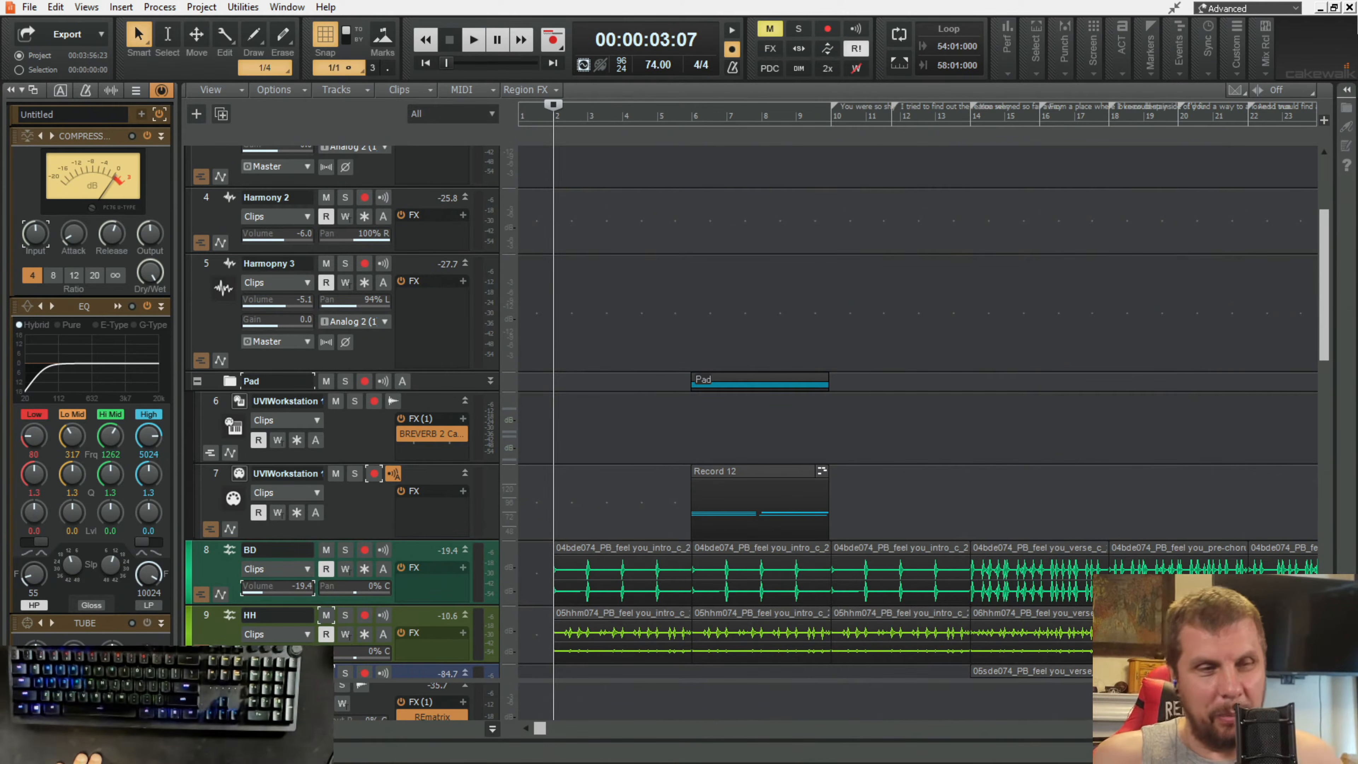
pyautogui.scroll(-1, 656, 247)
pyautogui.scroll(-5, 655, 247)
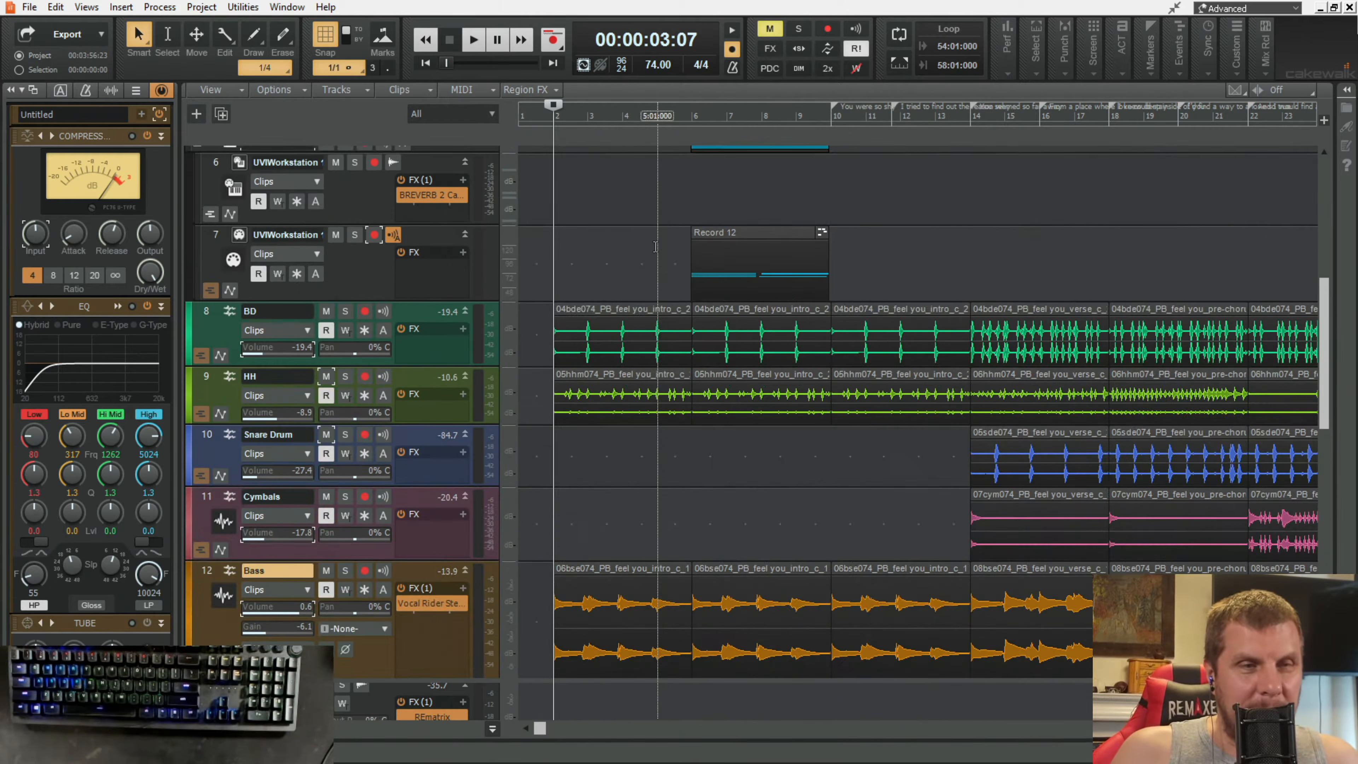
pyautogui.scroll(-2, 655, 245)
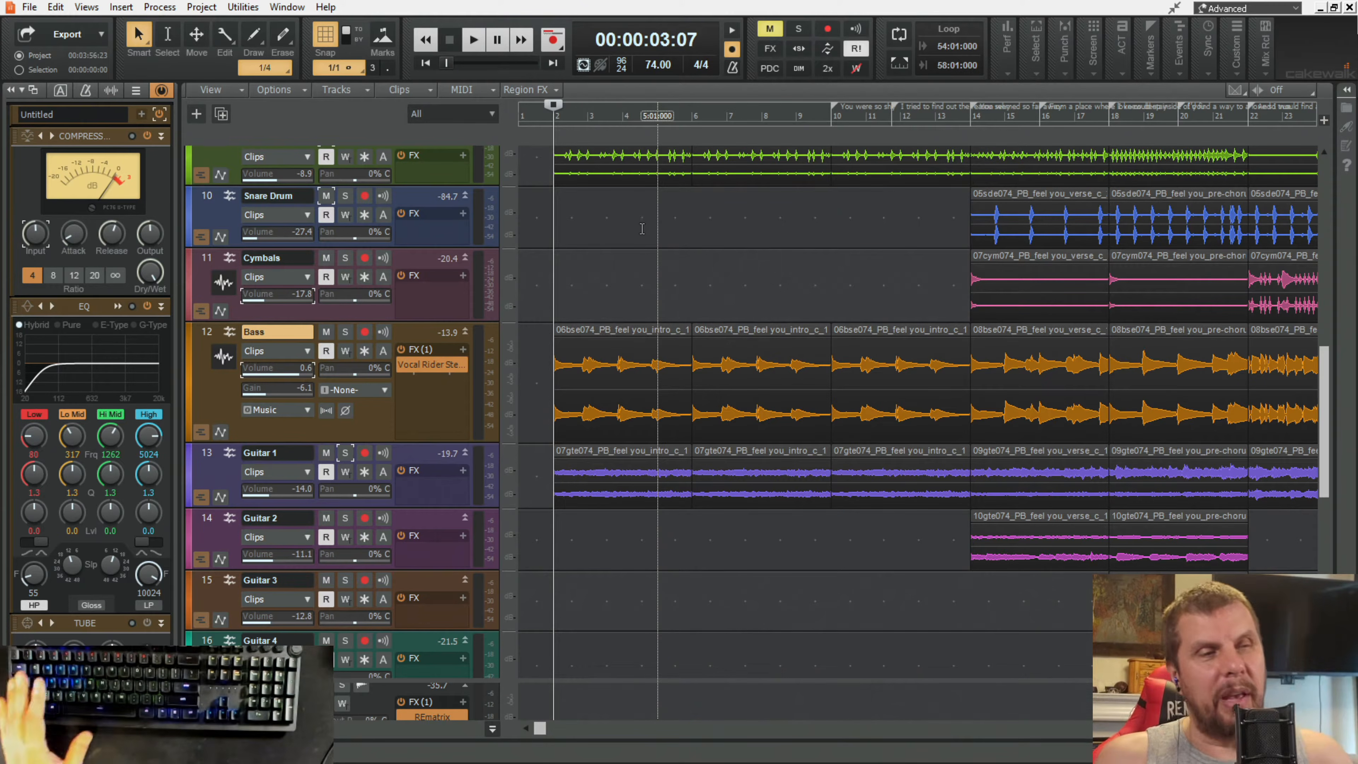
pyautogui.scroll(2, 688, 290)
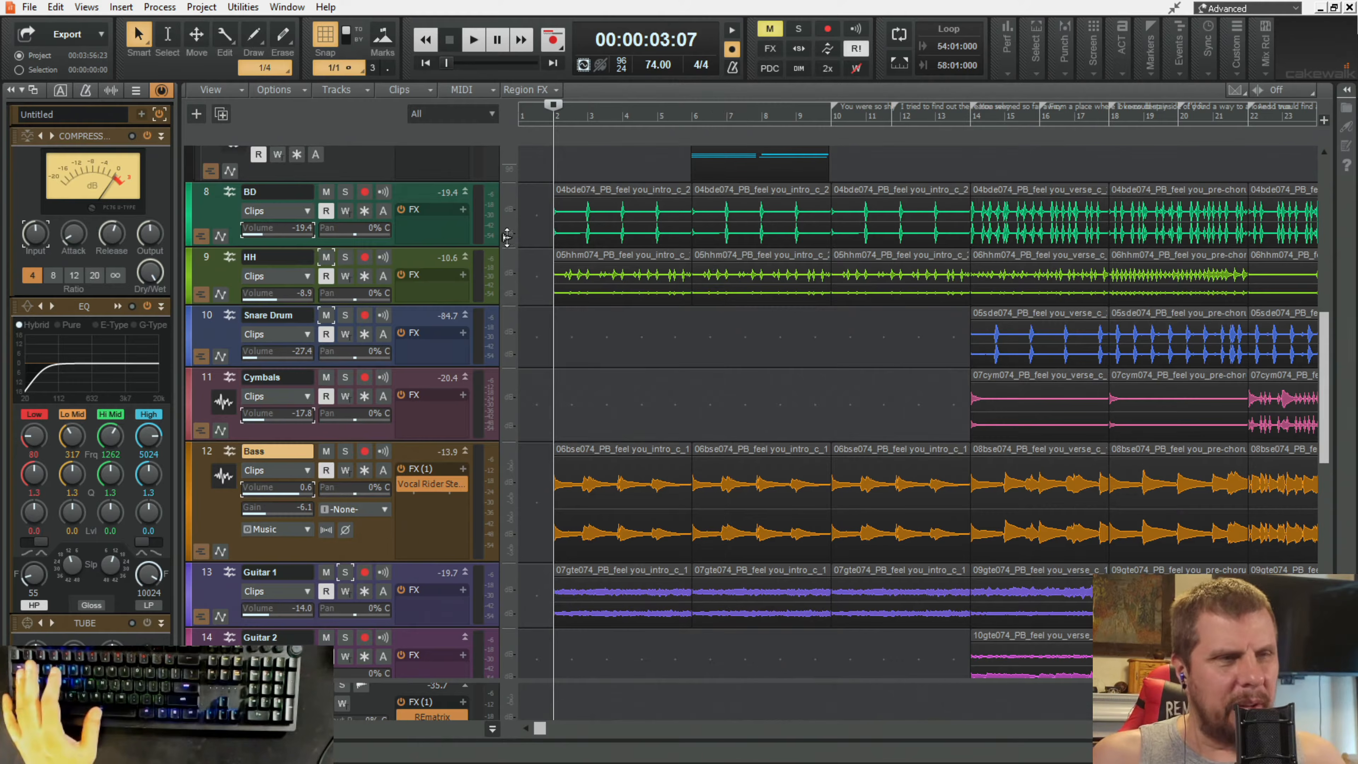
pyautogui.scroll(-5, 587, 308)
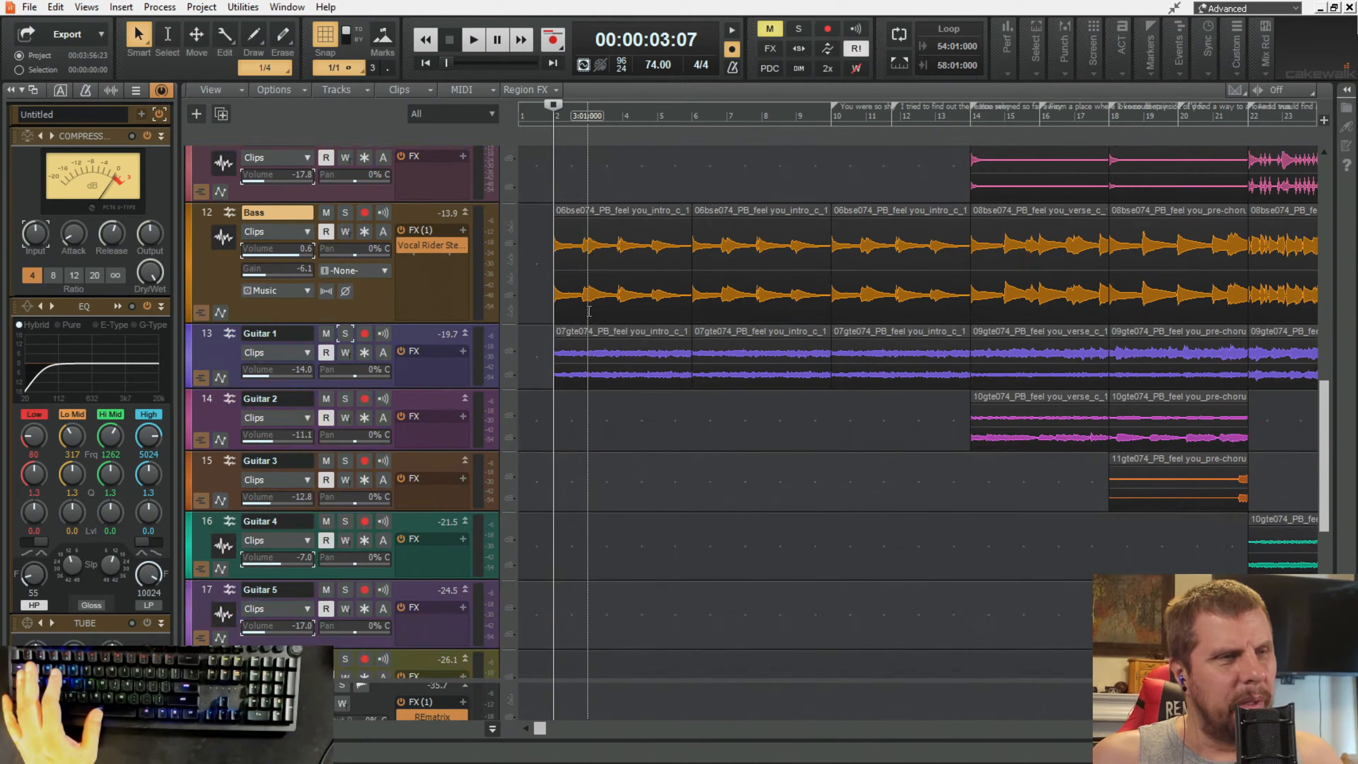
# Step: Look over the track list from the lead vocal and harmonies through the pad, drums and bass to Guitar 7, comparing the clips in the intro and verse
pyautogui.scroll(4, 658, 279)
pyautogui.scroll(9, 667, 268)
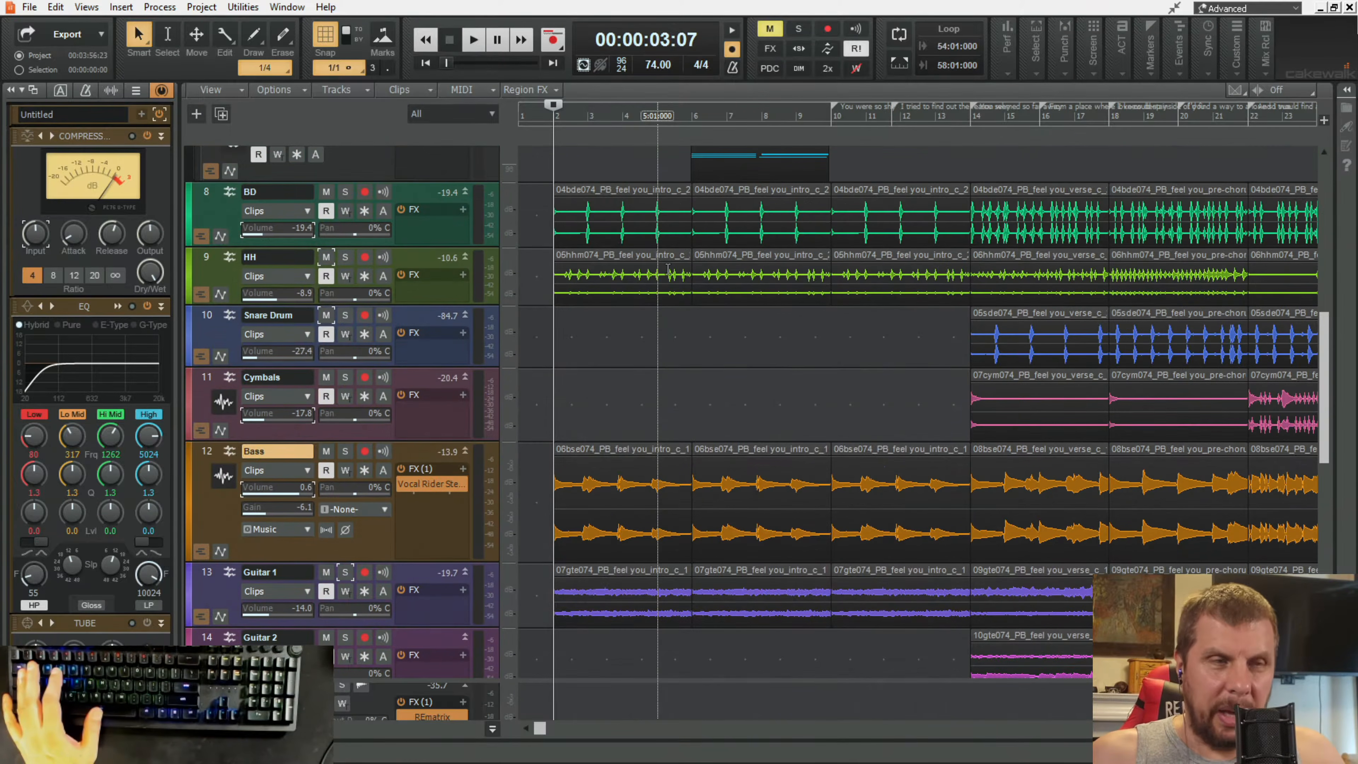
pyautogui.scroll(3, 643, 260)
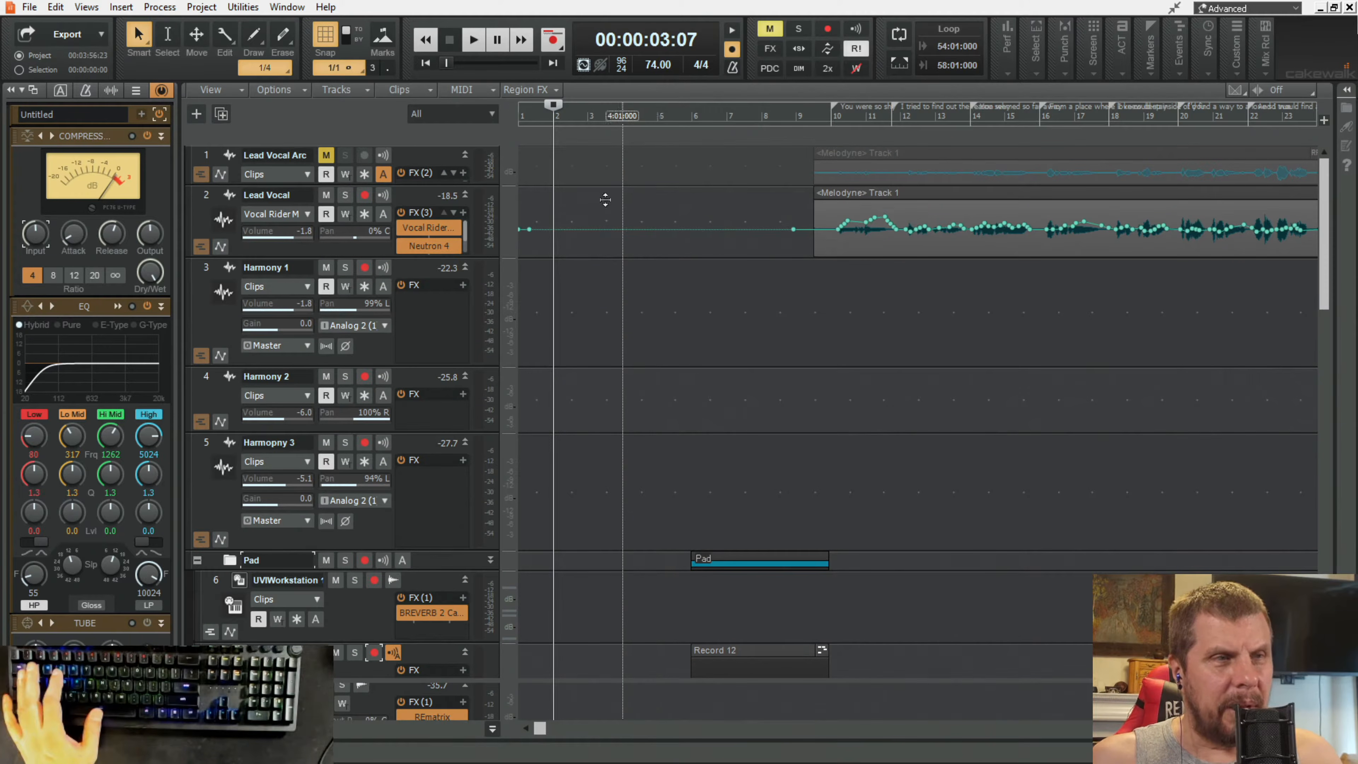
pyautogui.scroll(-9, 602, 214)
pyautogui.scroll(-10, 599, 222)
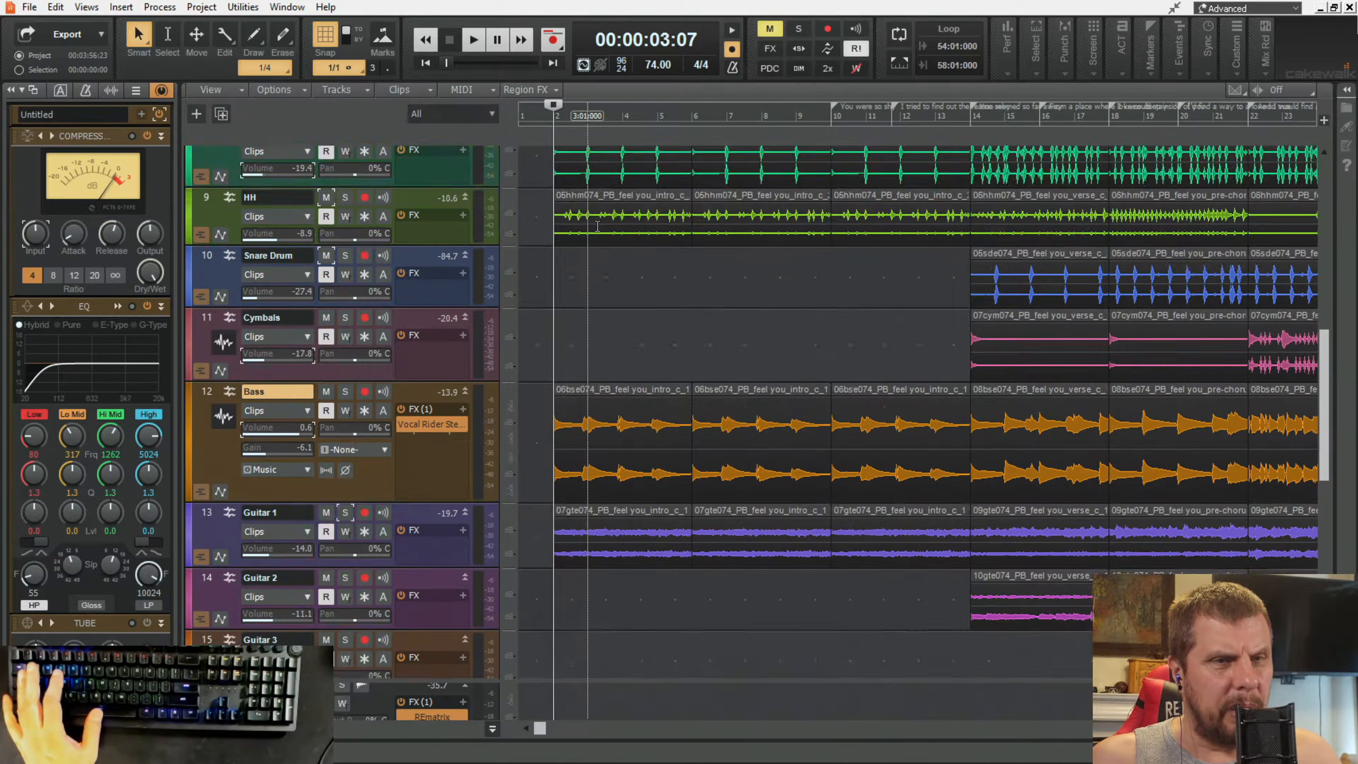
pyautogui.scroll(3, 593, 231)
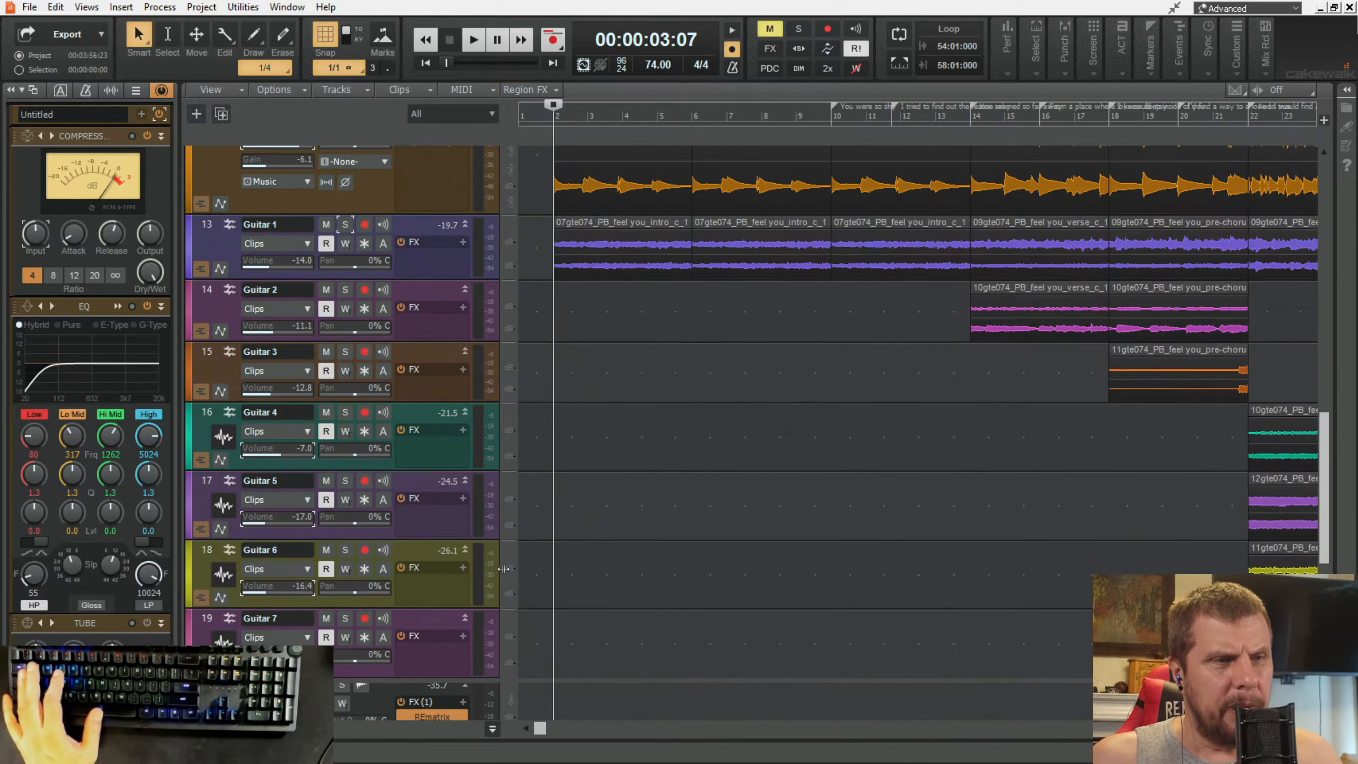
pyautogui.moveTo(539, 732); pyautogui.dragTo(515, 679)
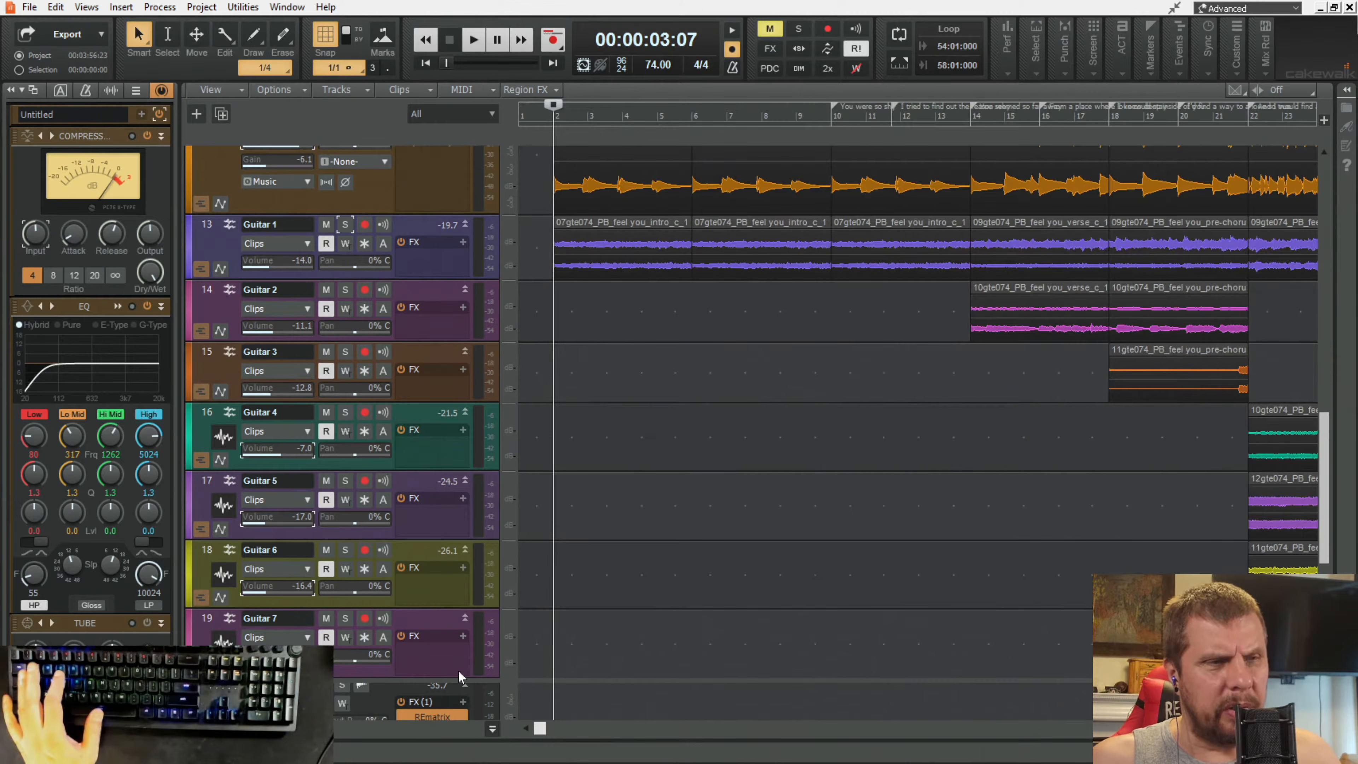
pyautogui.scroll(12, 561, 445)
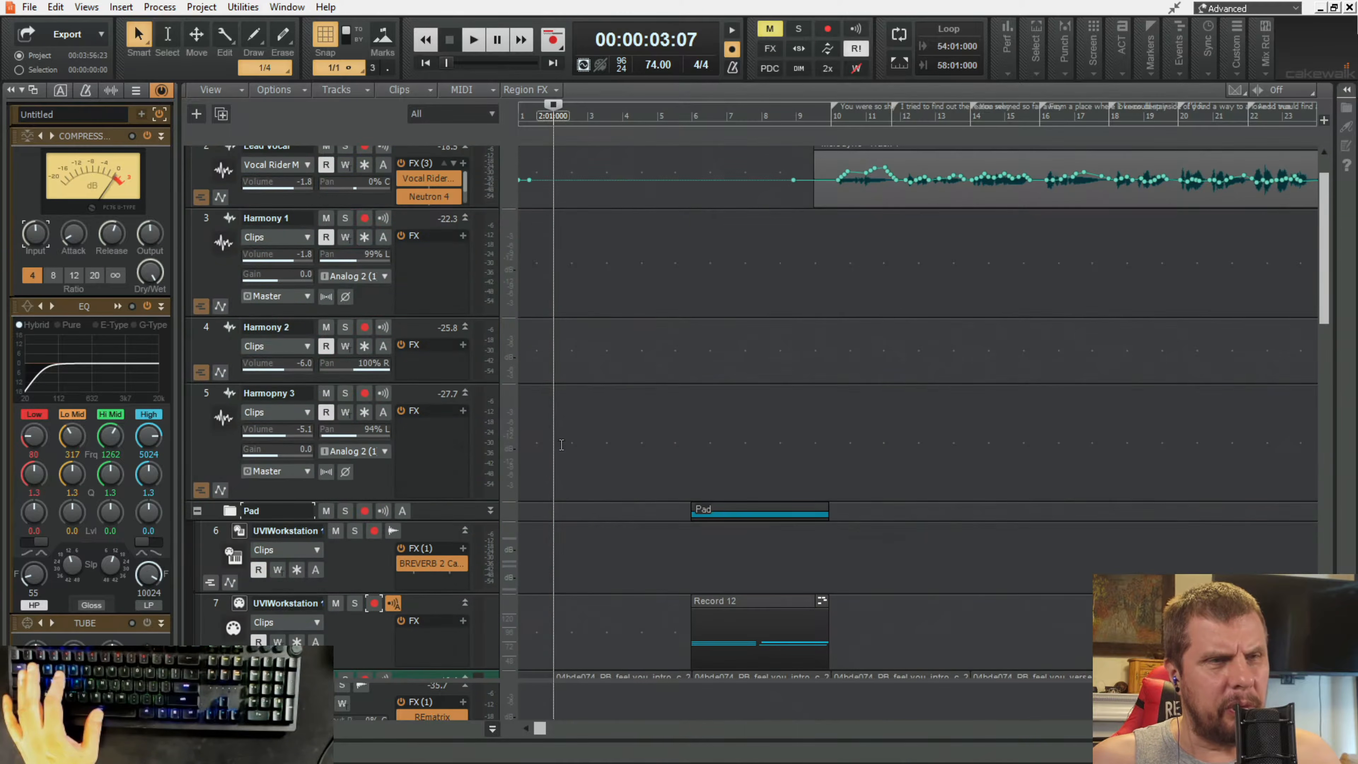
pyautogui.scroll(-3, 561, 444)
pyautogui.scroll(-1, 540, 339)
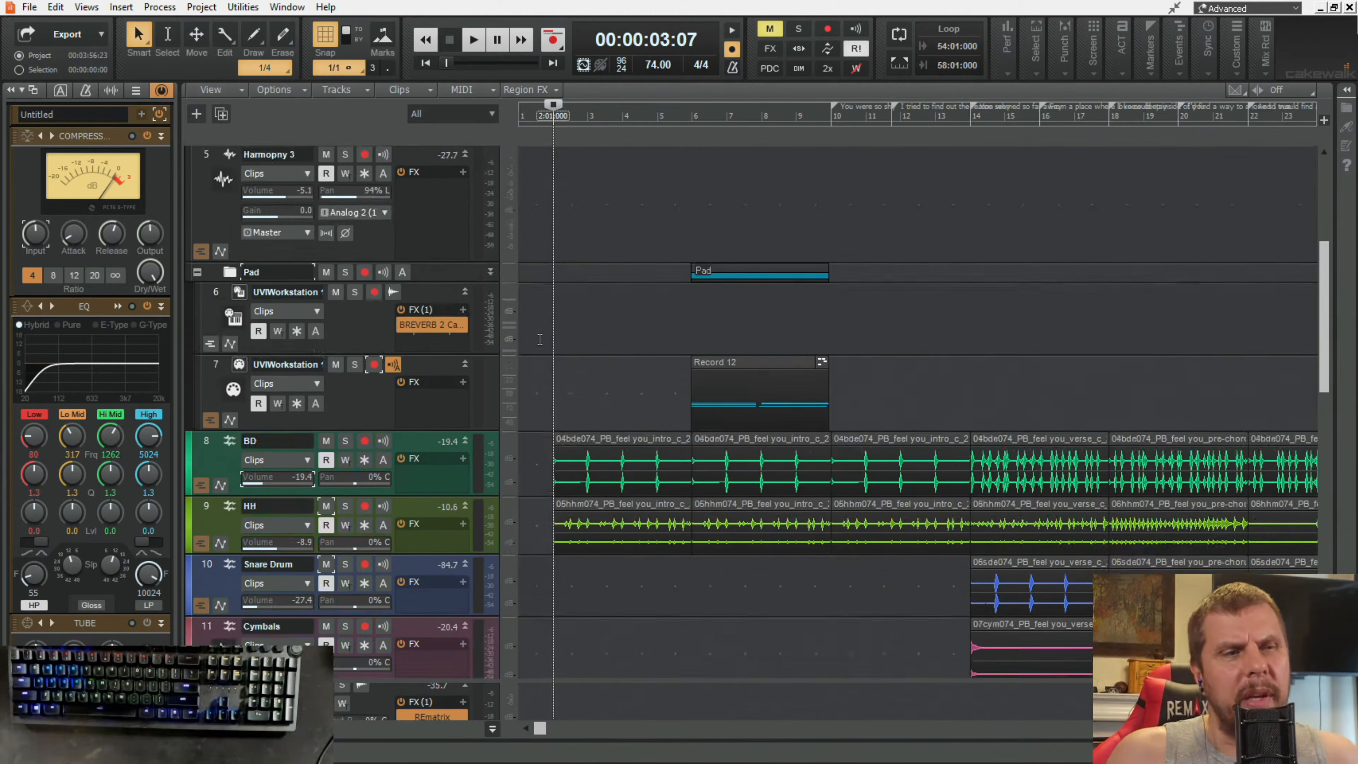
pyautogui.scroll(-1, 539, 339)
pyautogui.scroll(2, 558, 292)
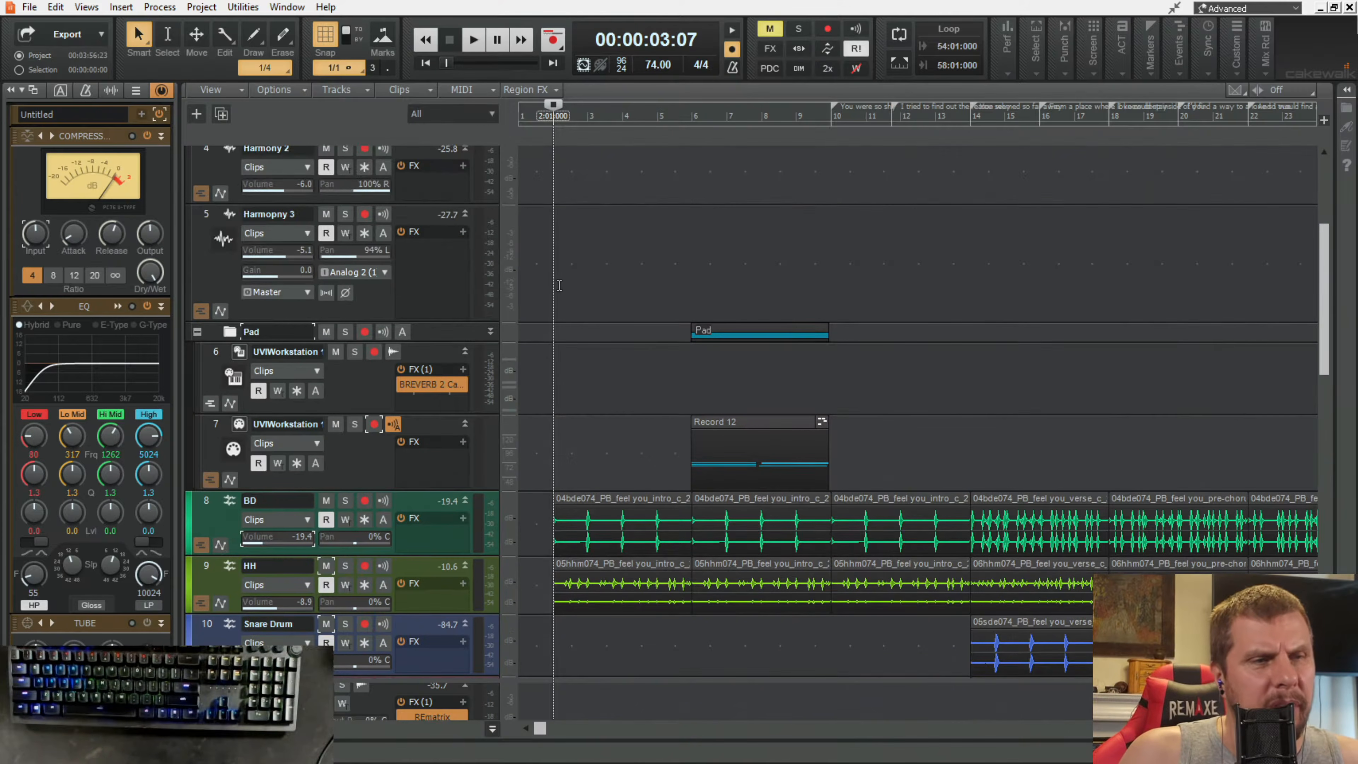
pyautogui.scroll(-4, 559, 285)
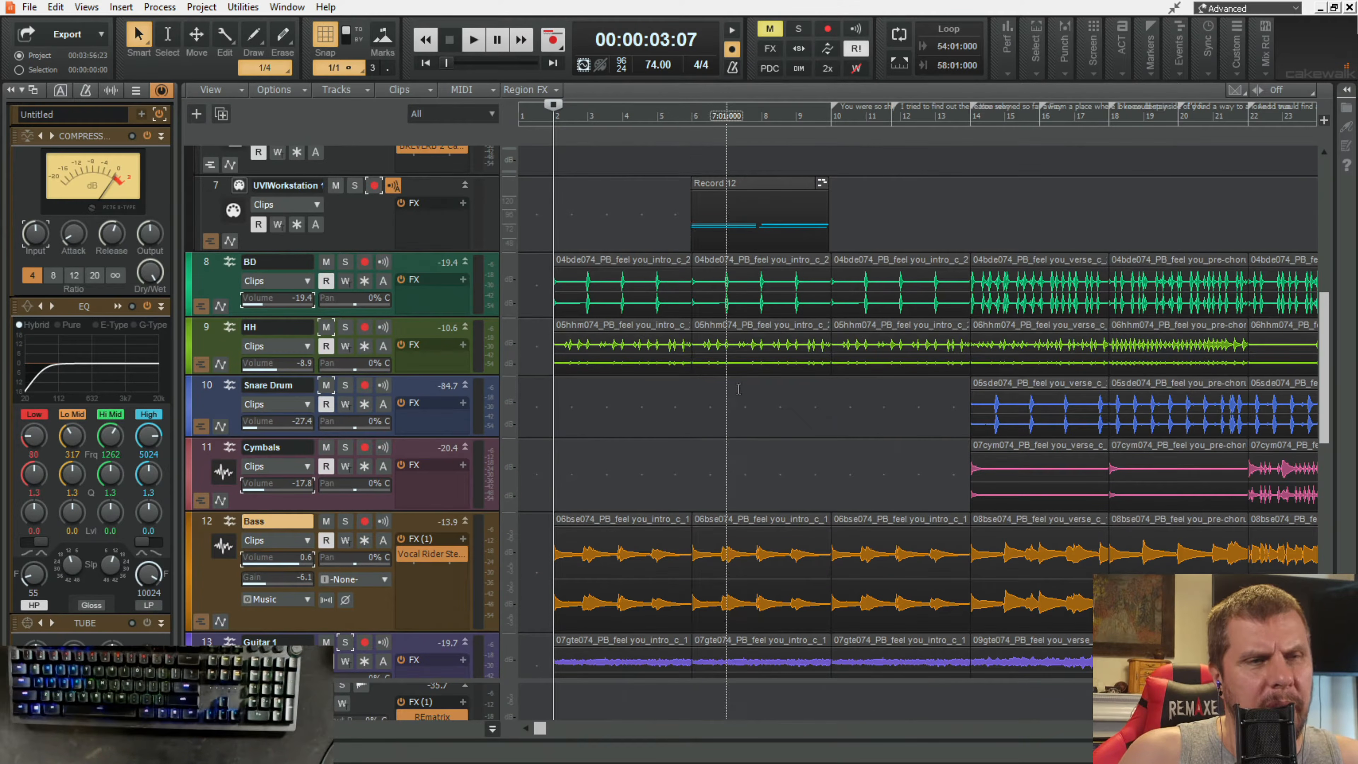
pyautogui.scroll(-3, 738, 386)
pyautogui.scroll(3, 738, 374)
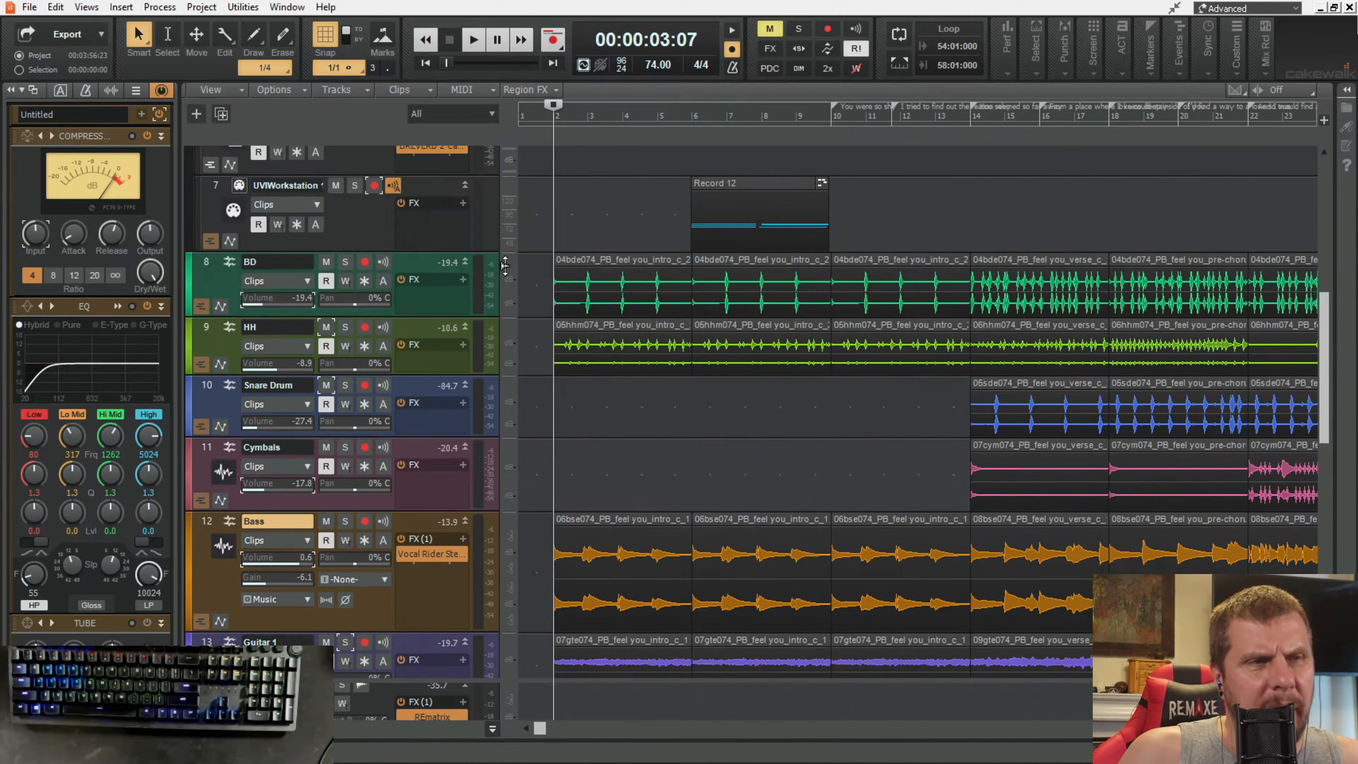